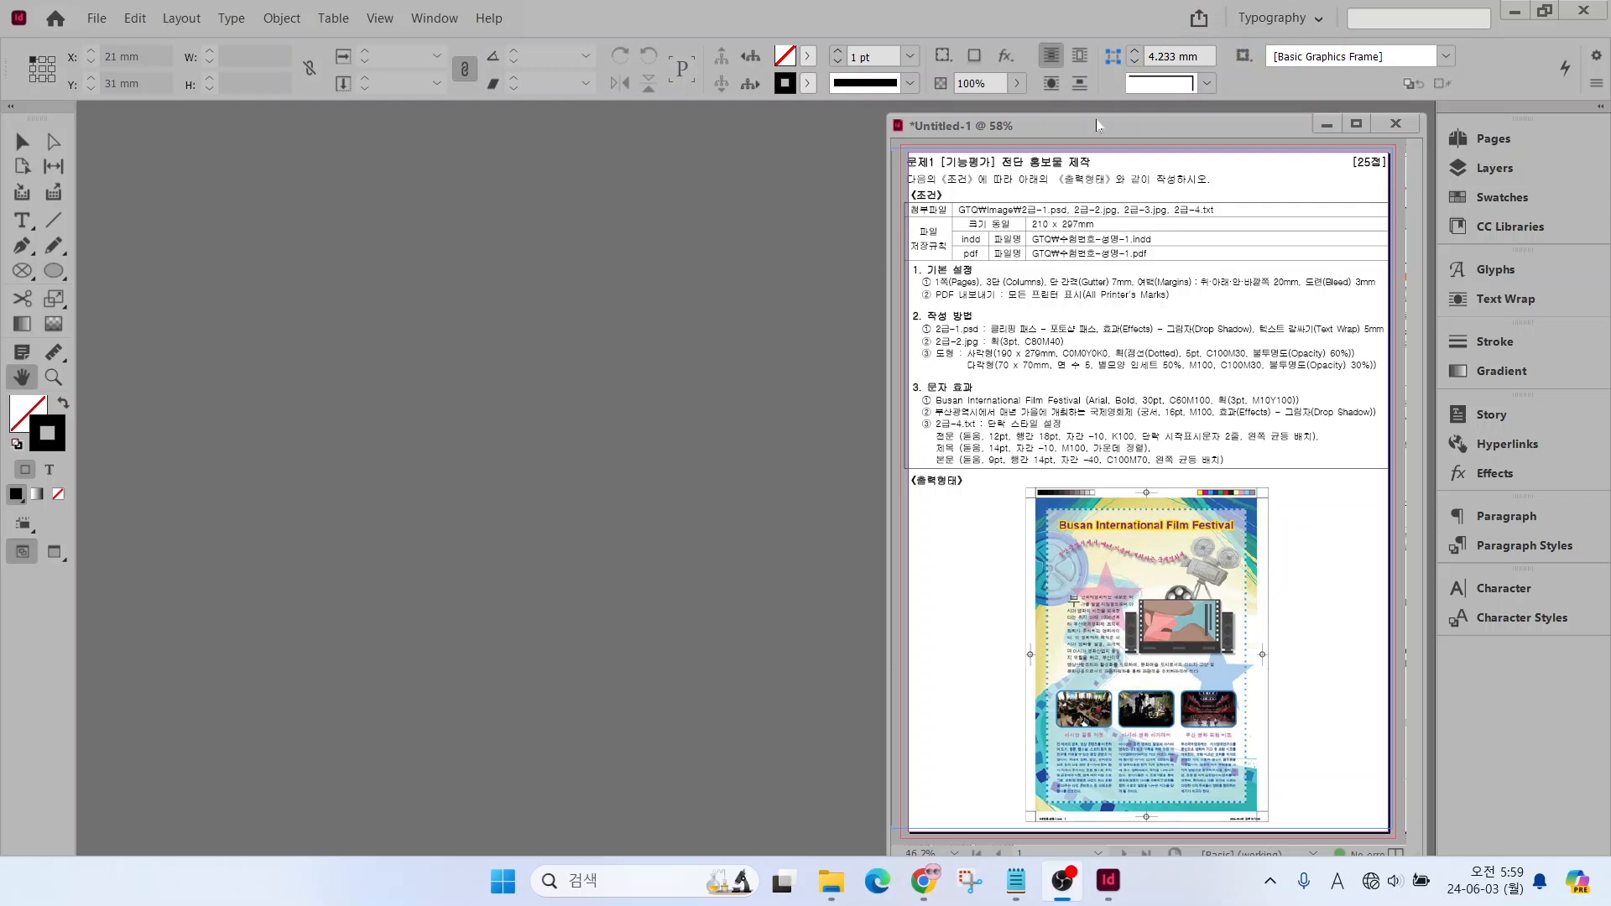
Reset the Typography workspace to its default panel layout
left_click(1257, 22)
left_click(1257, 23)
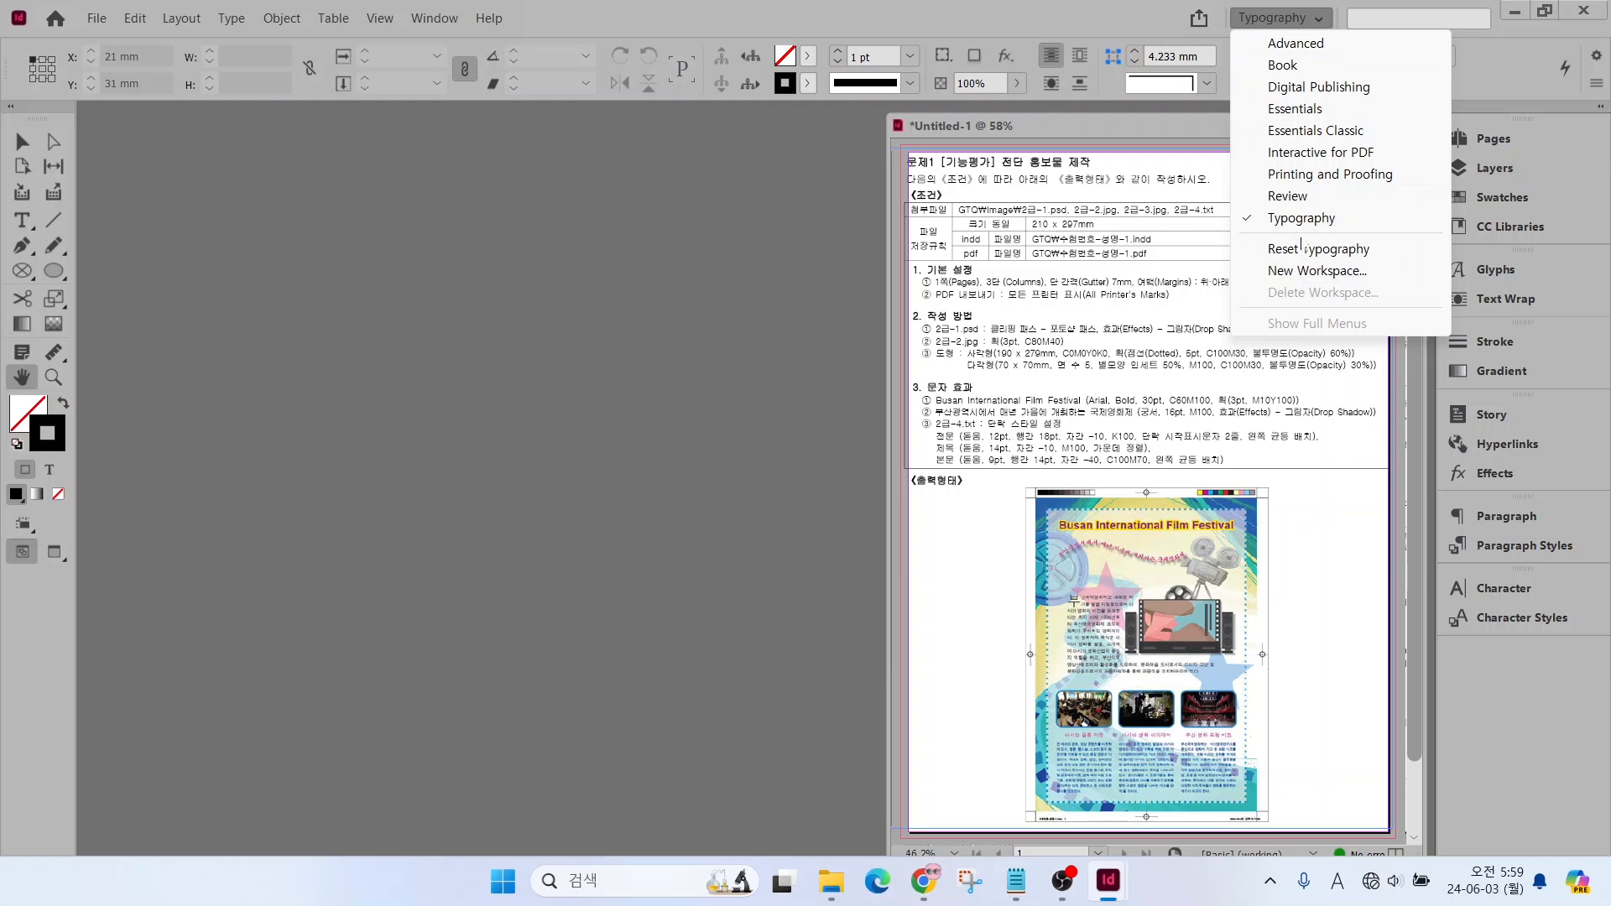
left_click(1301, 249)
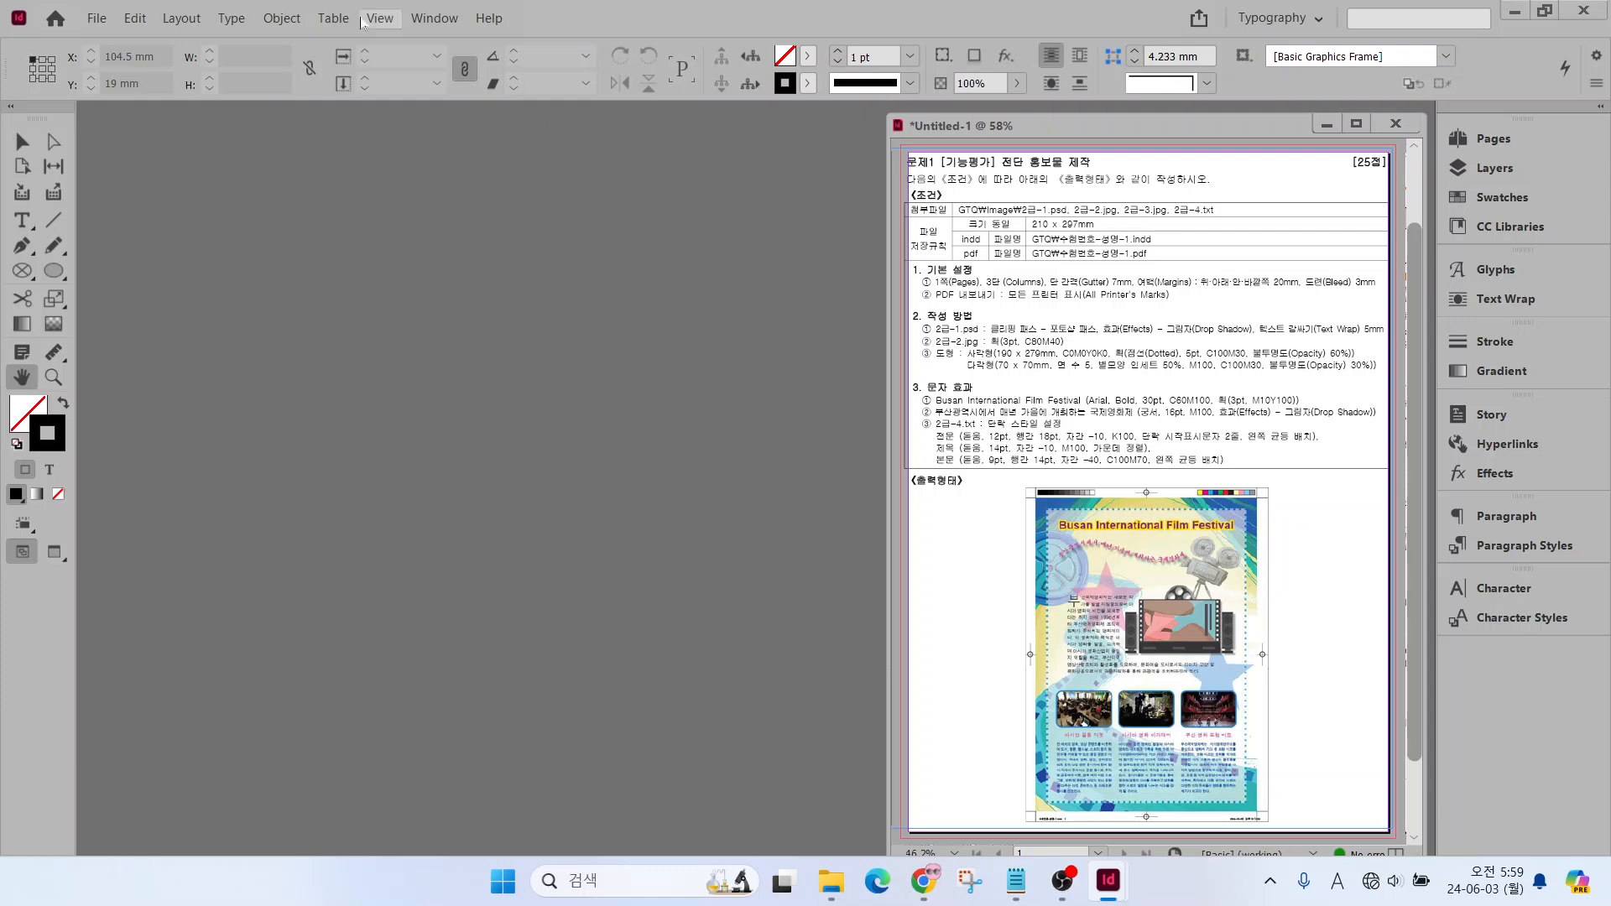
Open the preferences and review the Guides & Pasteboard, User Interface Scaling, Advanced Type, Units & Increments and Interface settings
key("ctrl")
left_click(133, 18)
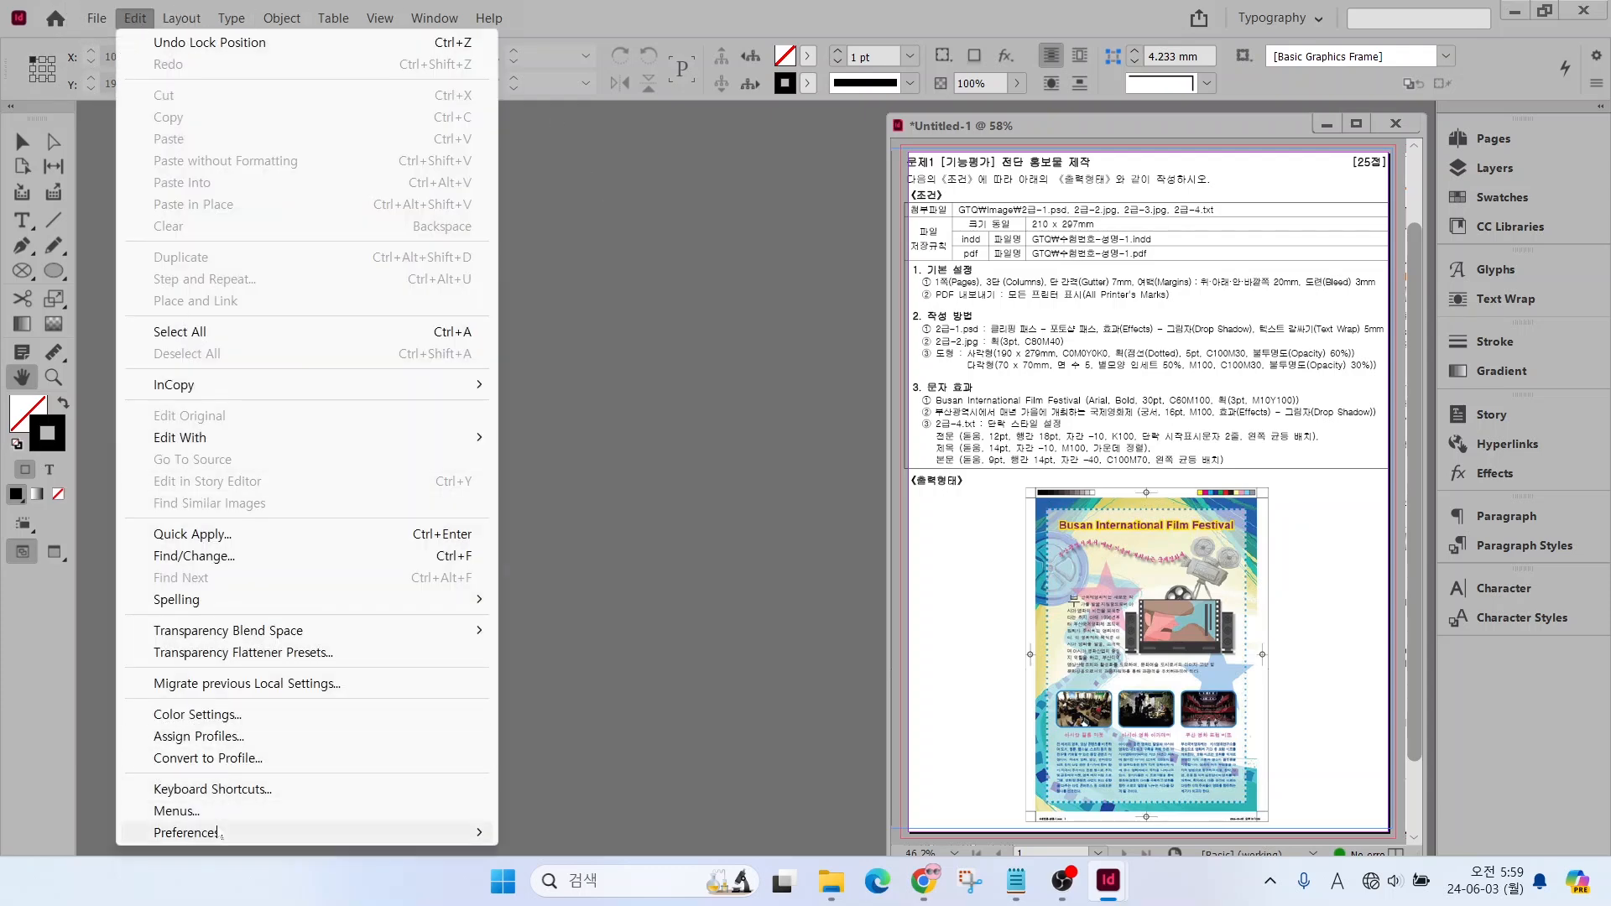
mouse_move(220, 833)
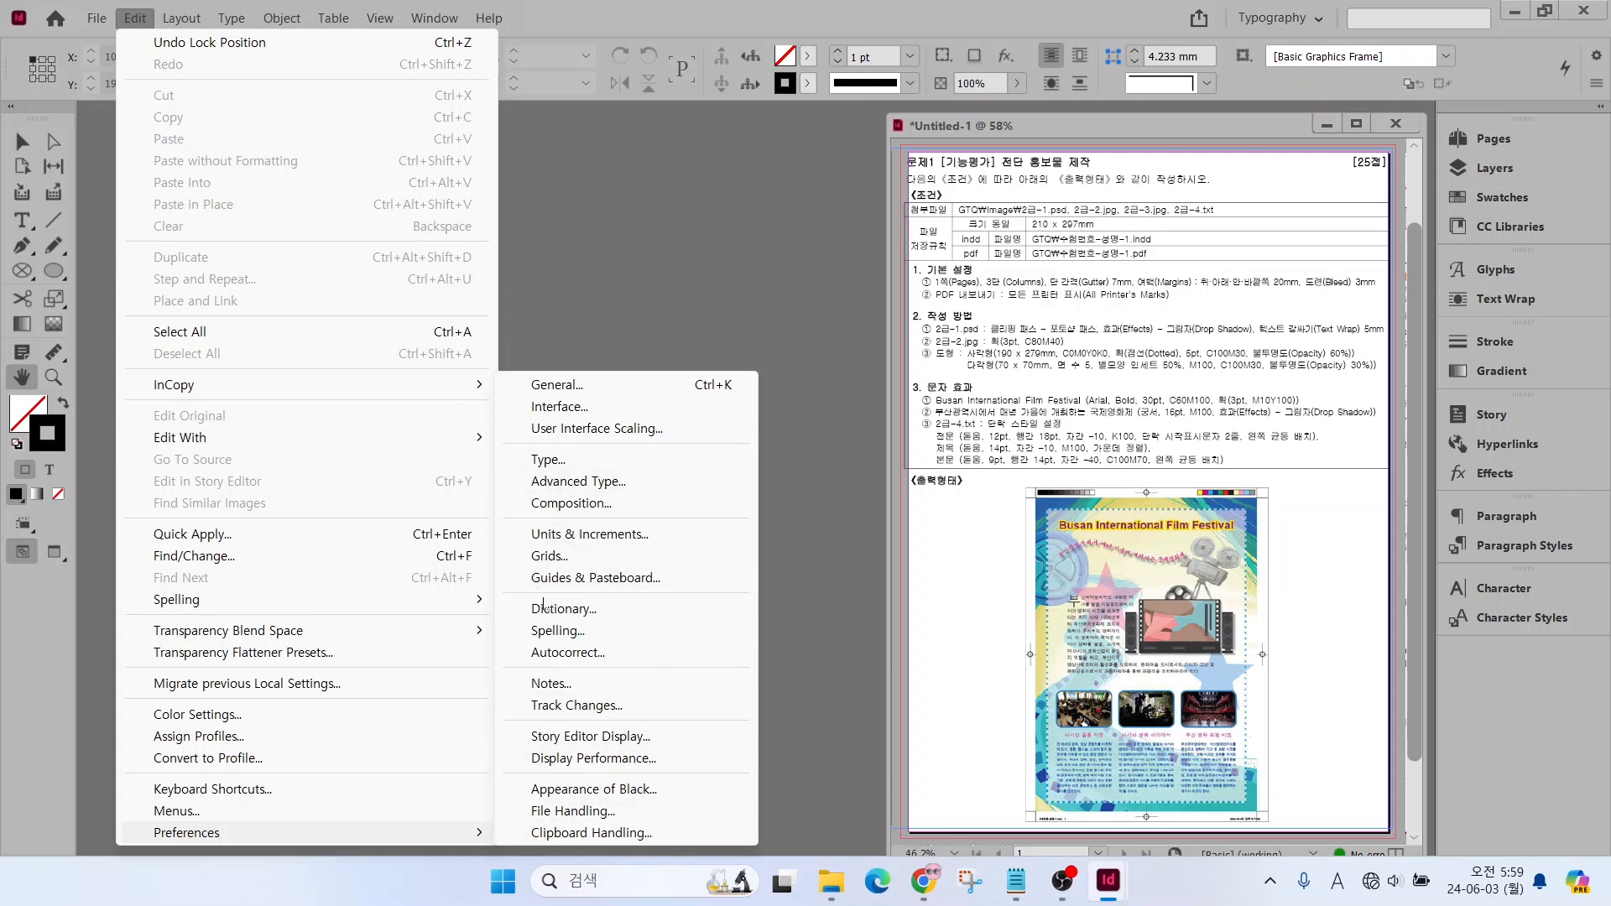
left_click(571, 579)
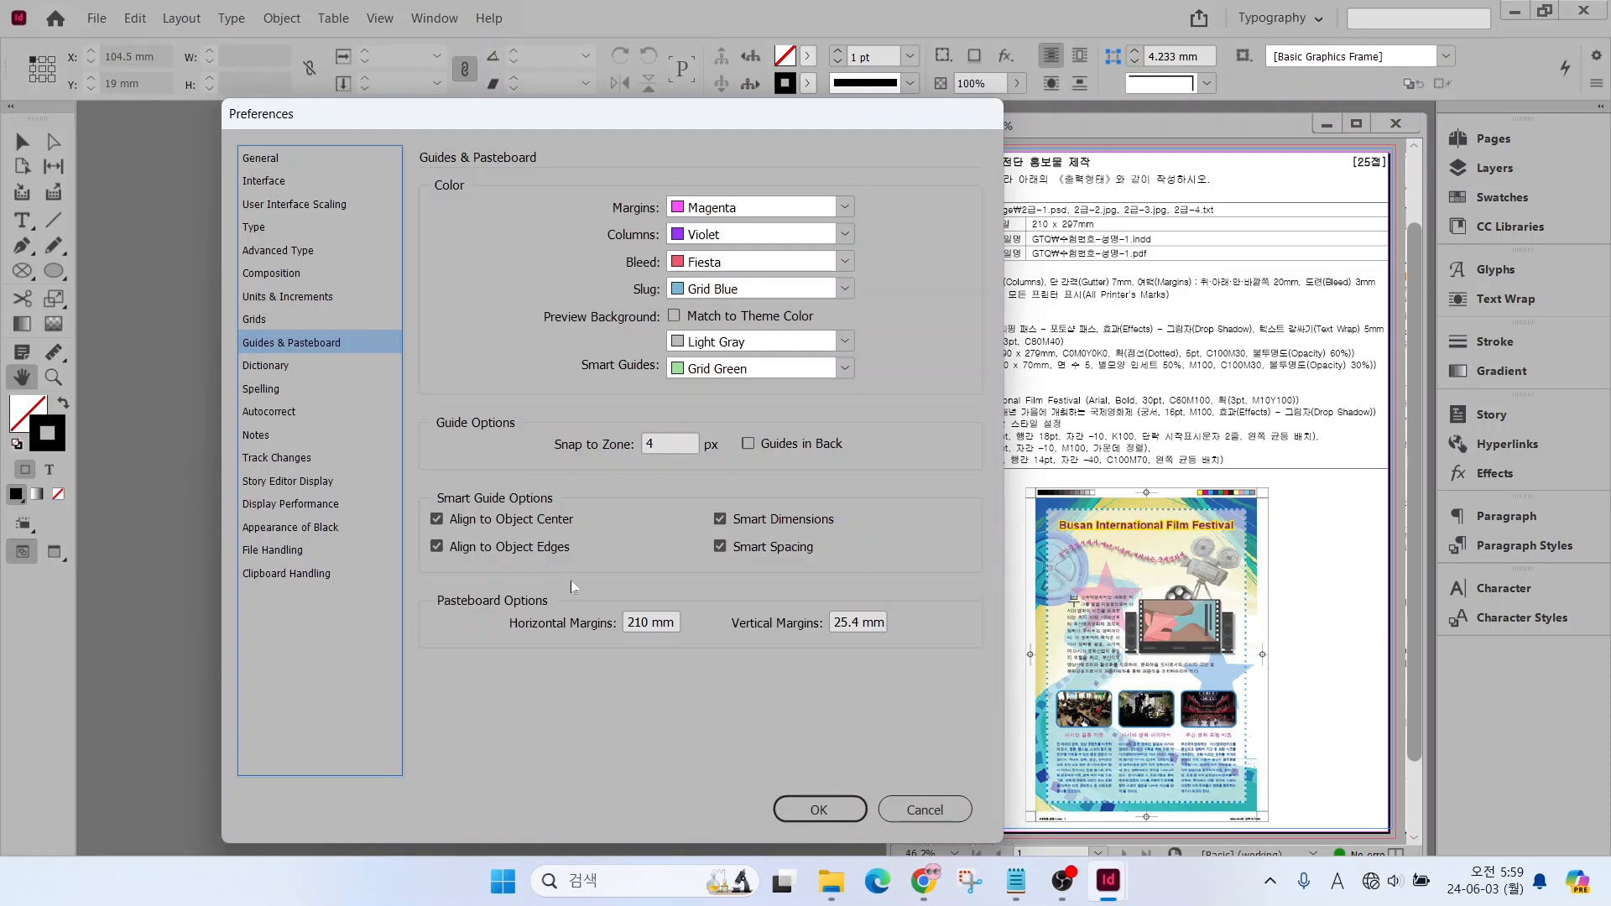
left_click(265, 206)
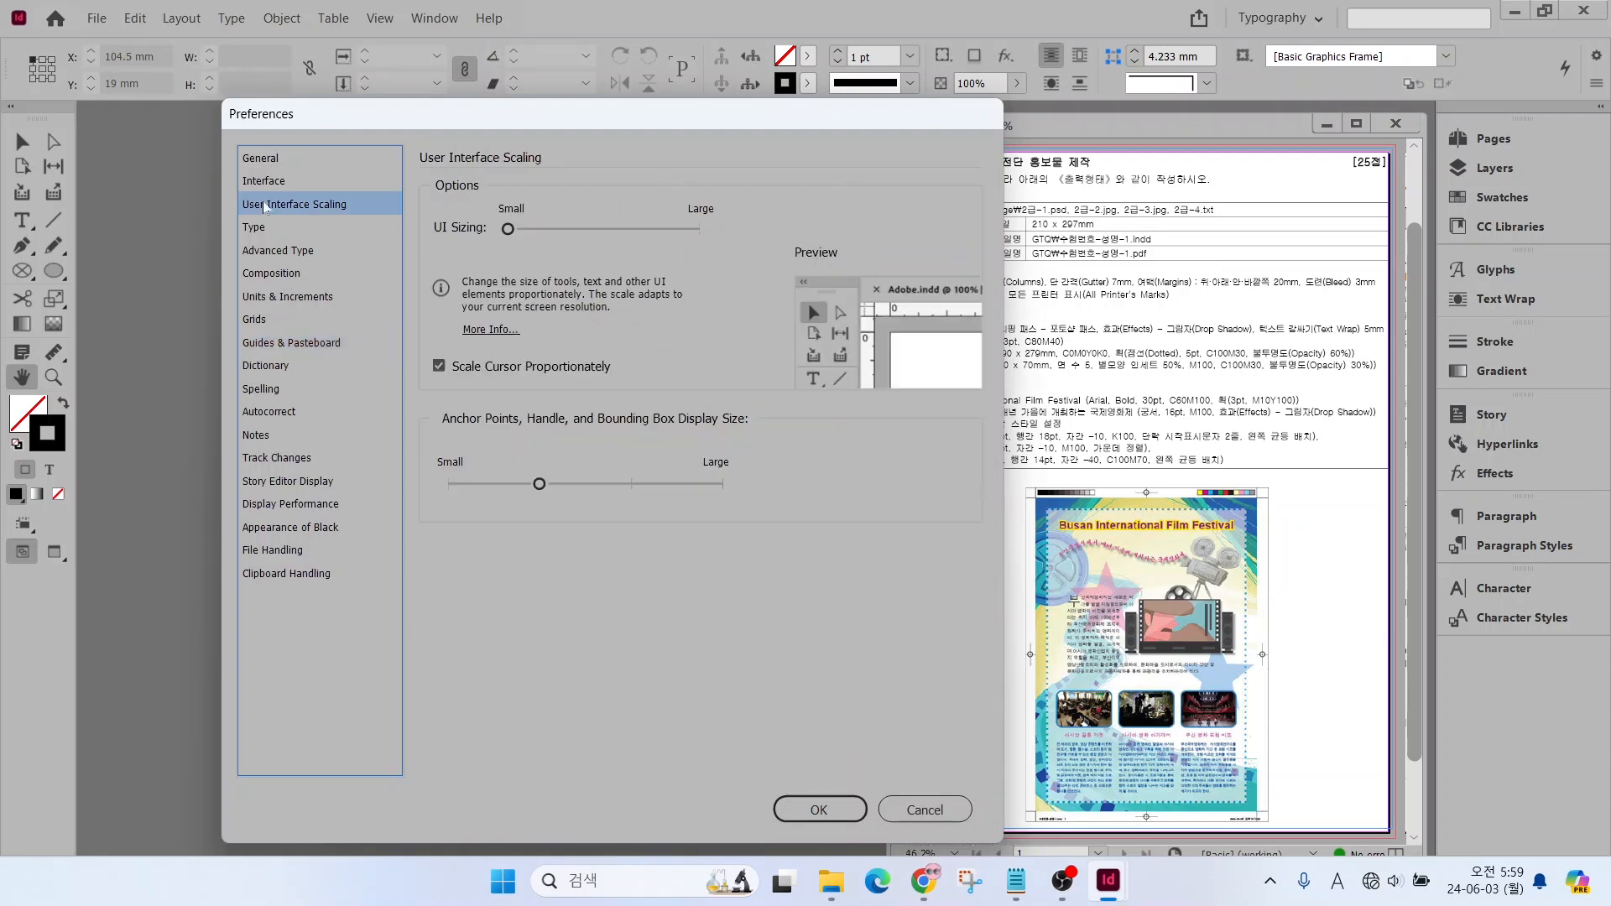
left_click(265, 253)
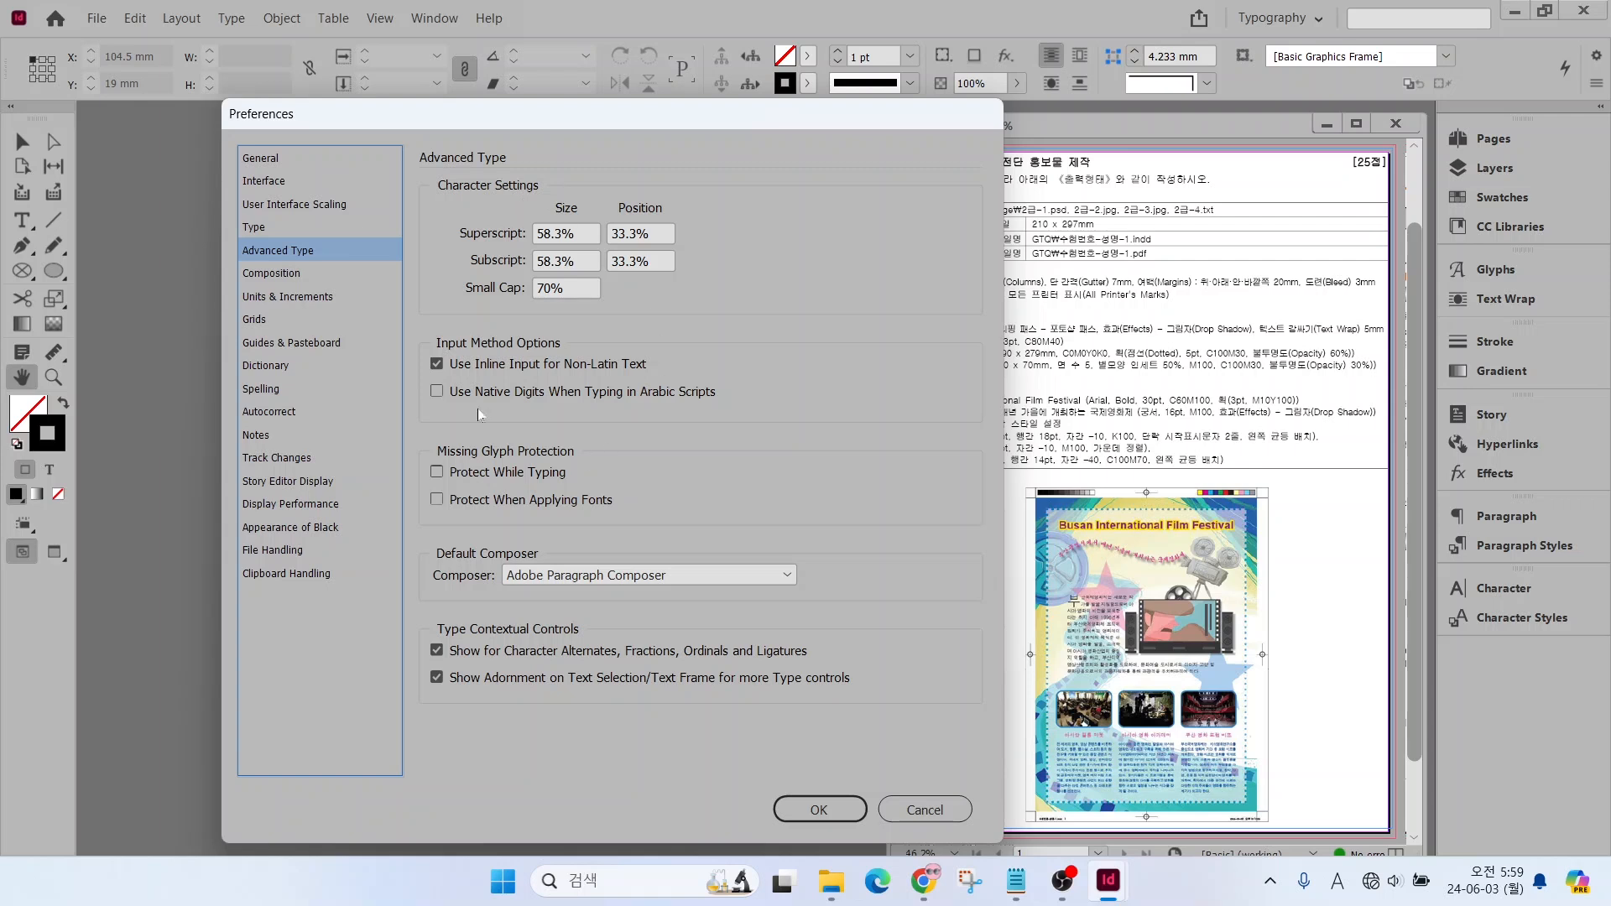
left_click(268, 279)
left_click(262, 299)
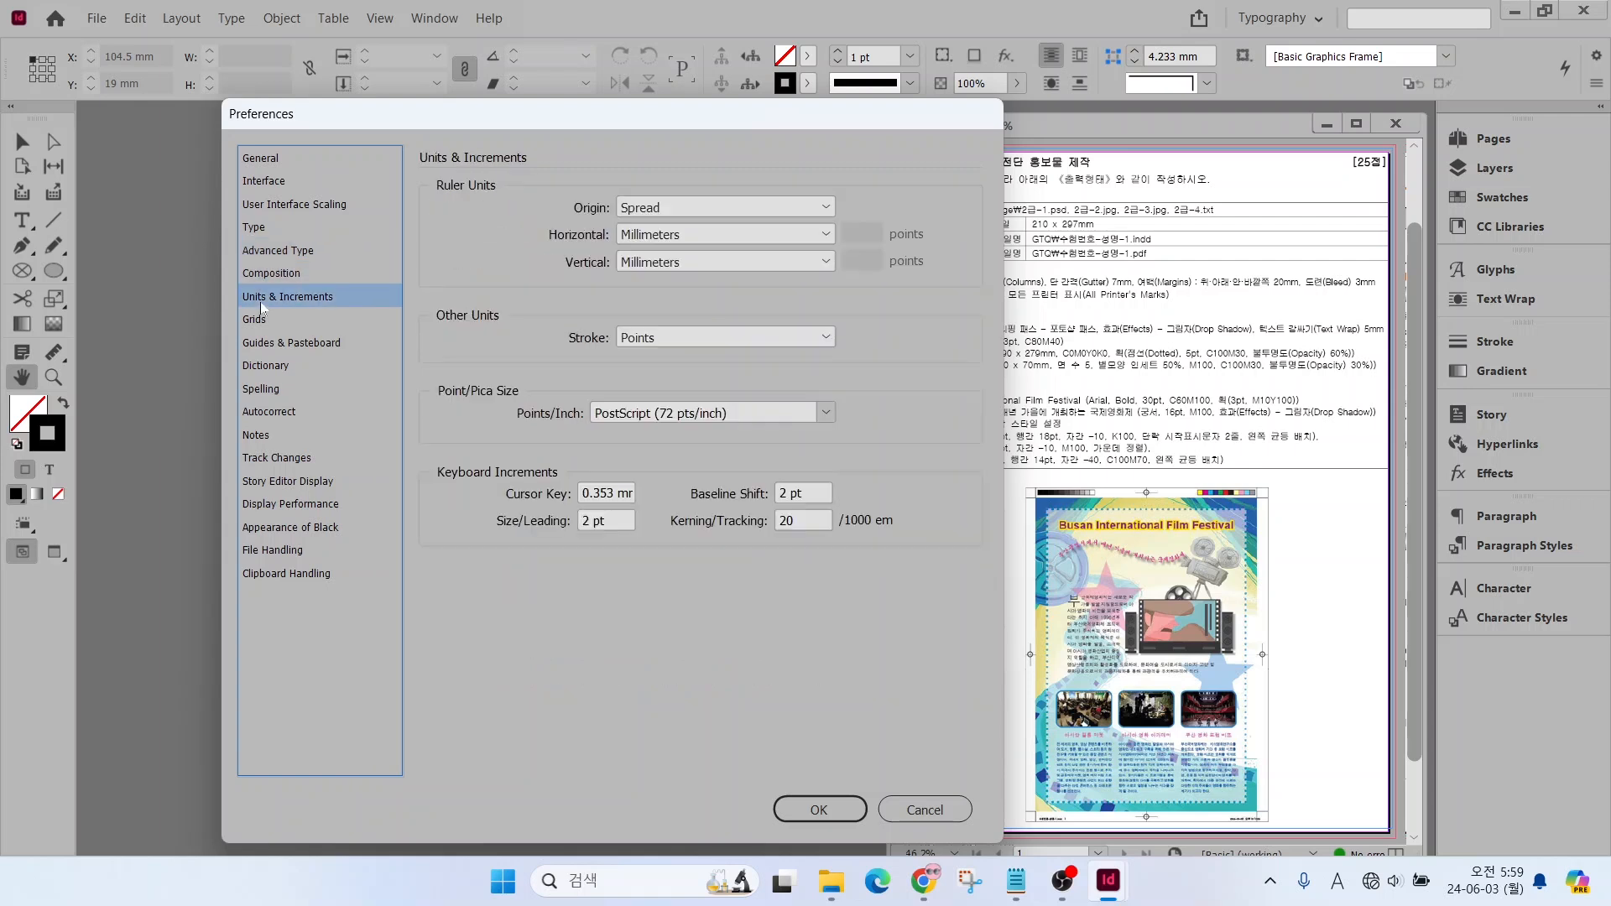
left_click(273, 183)
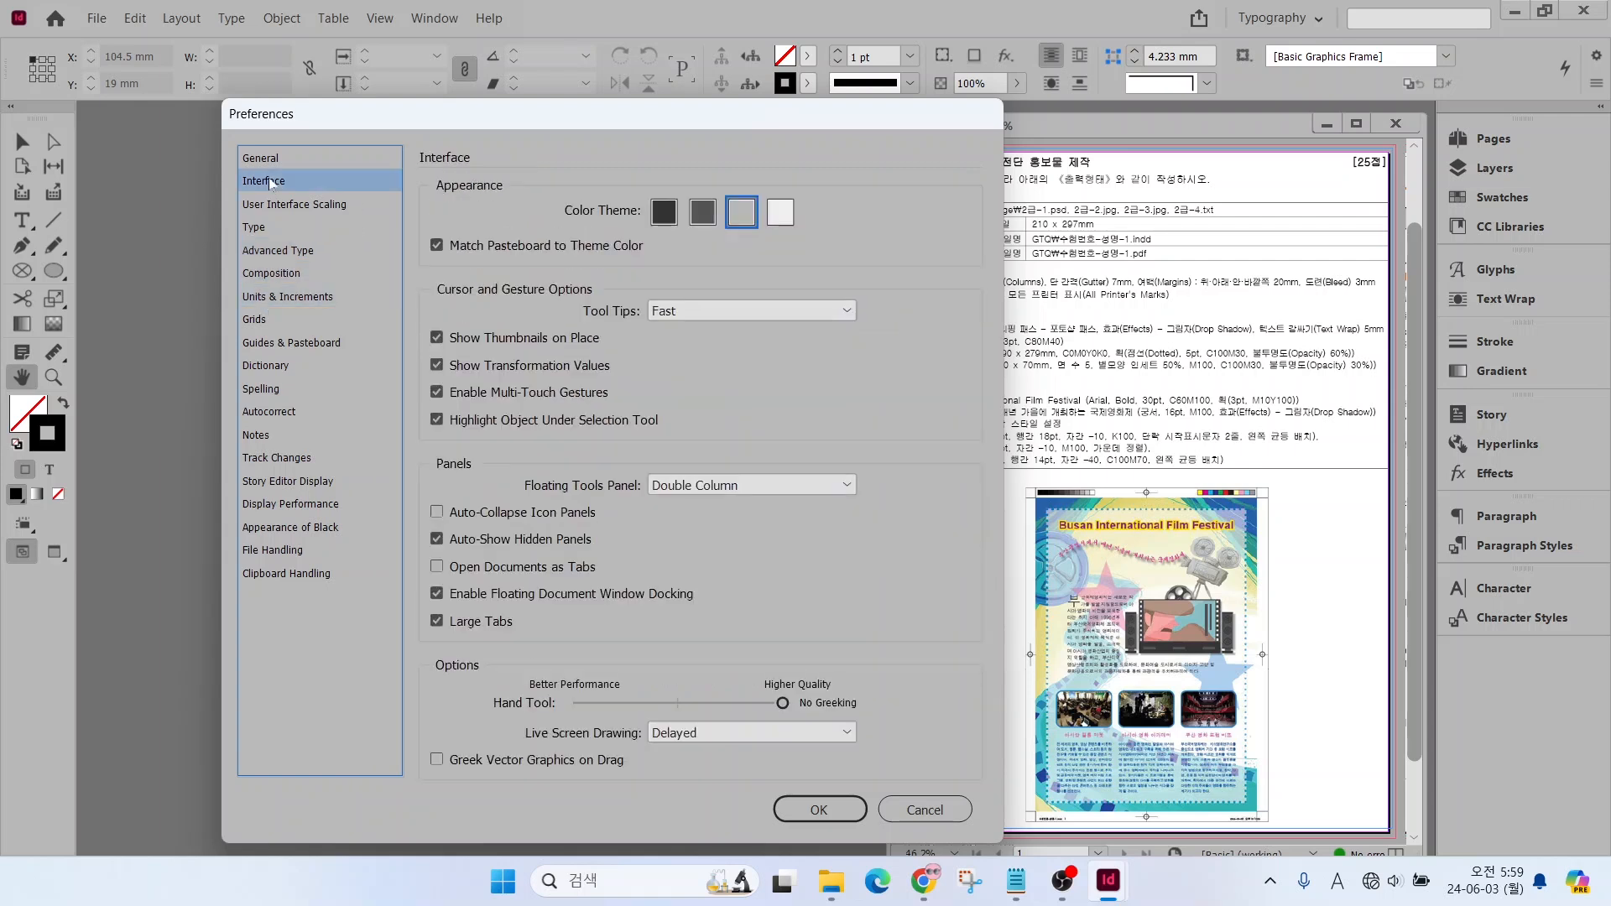
key("alt")
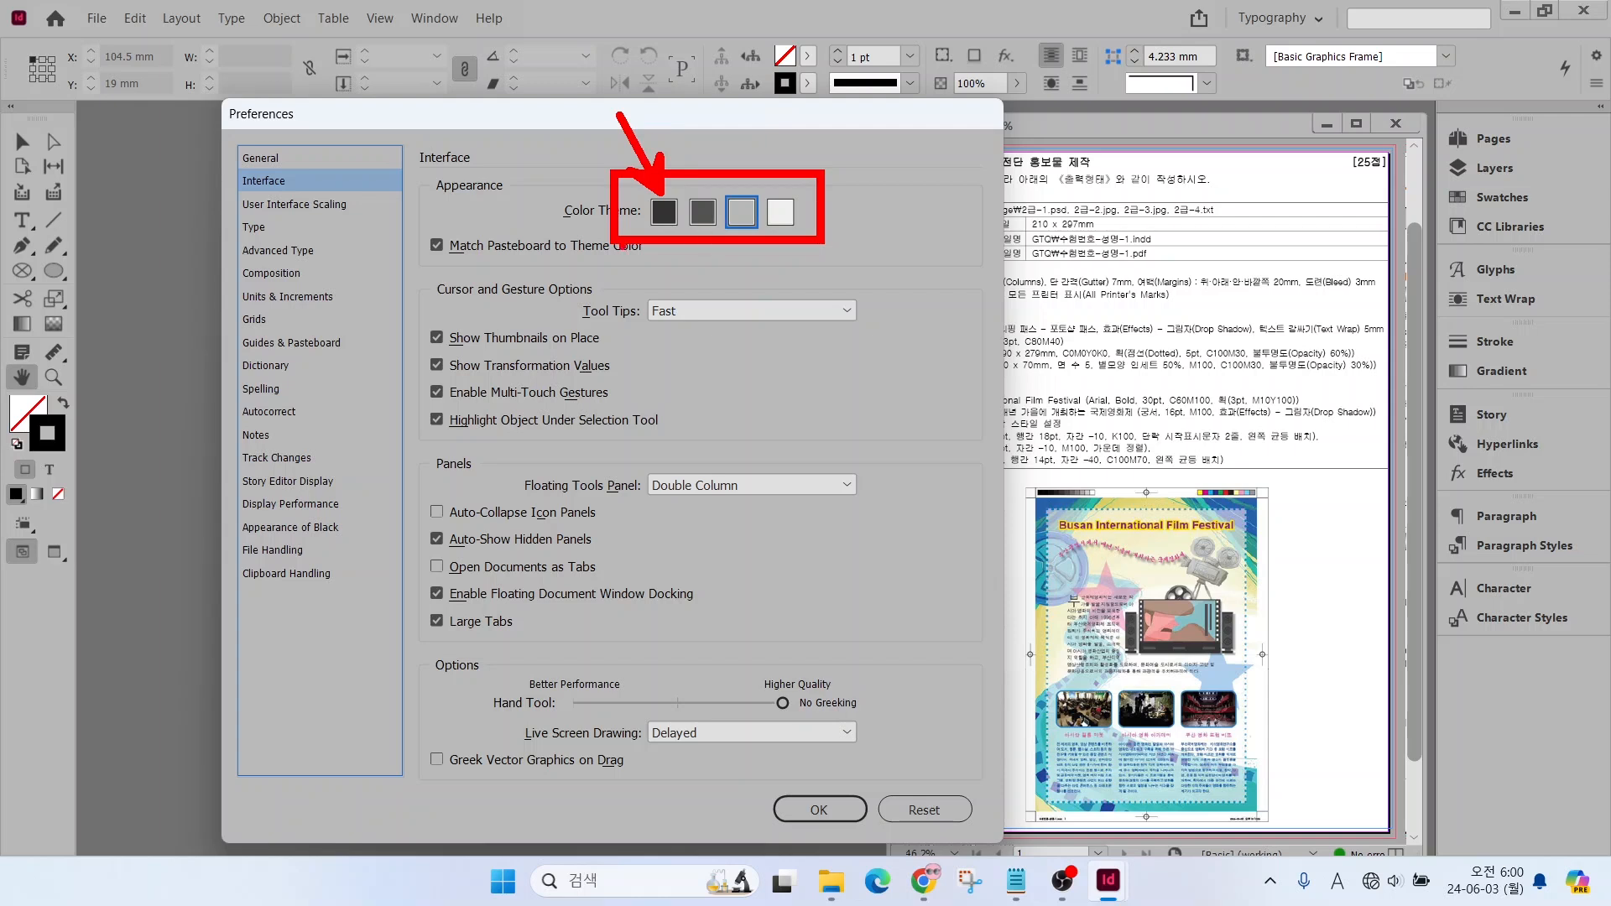
key("Escape")
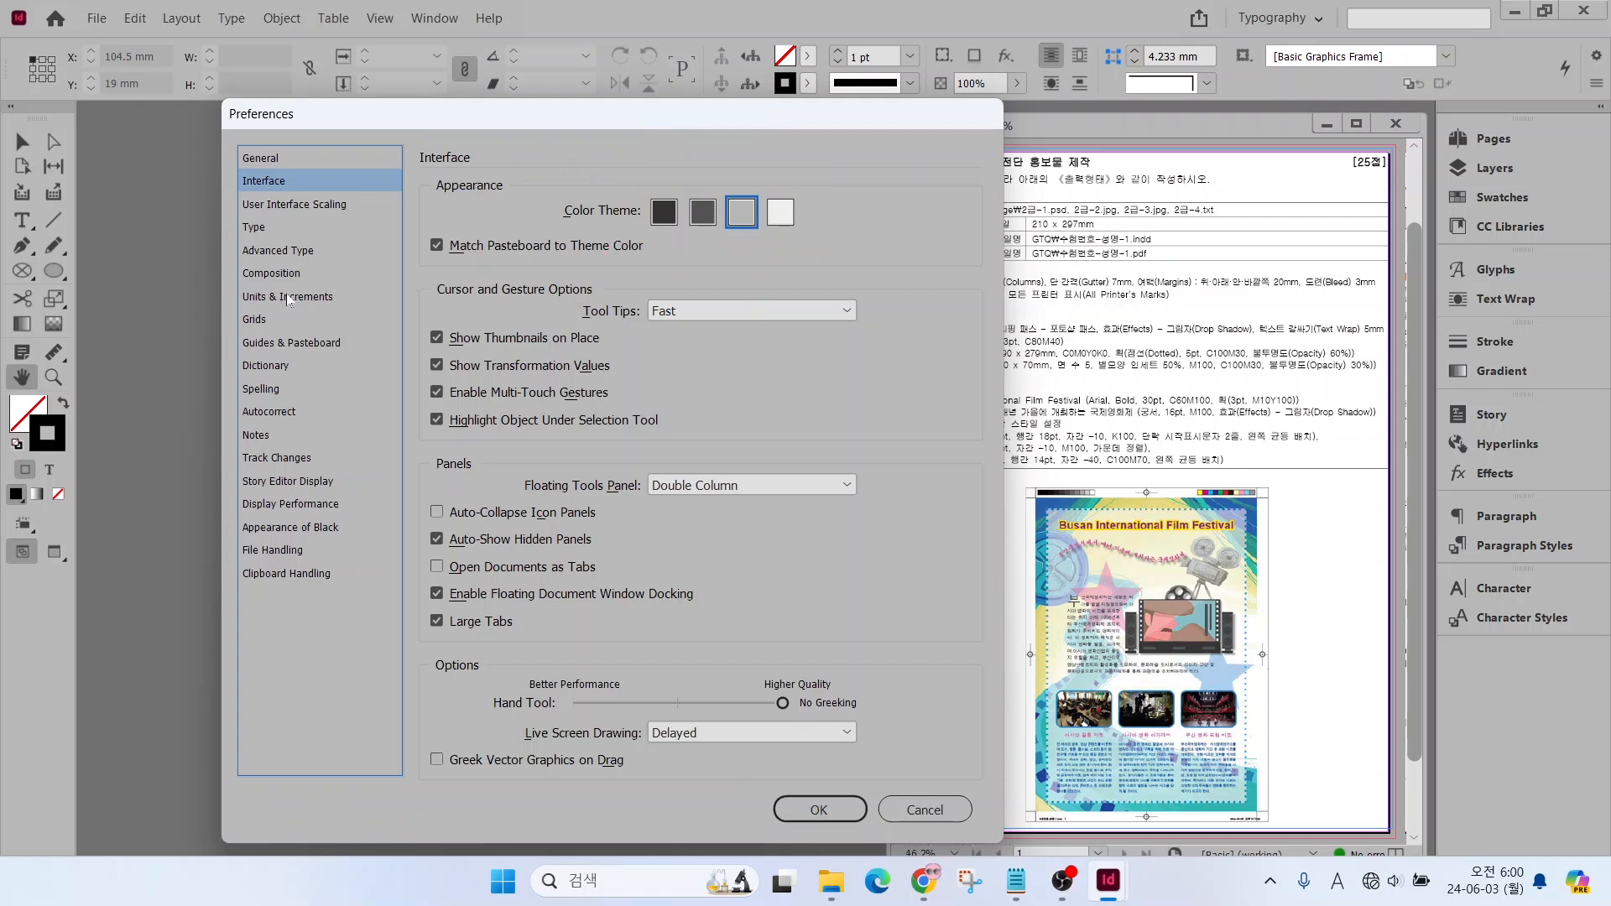
Check the Display Performance preferences, keep High Quality as the default view, and confirm the preferences
left_click(285, 344)
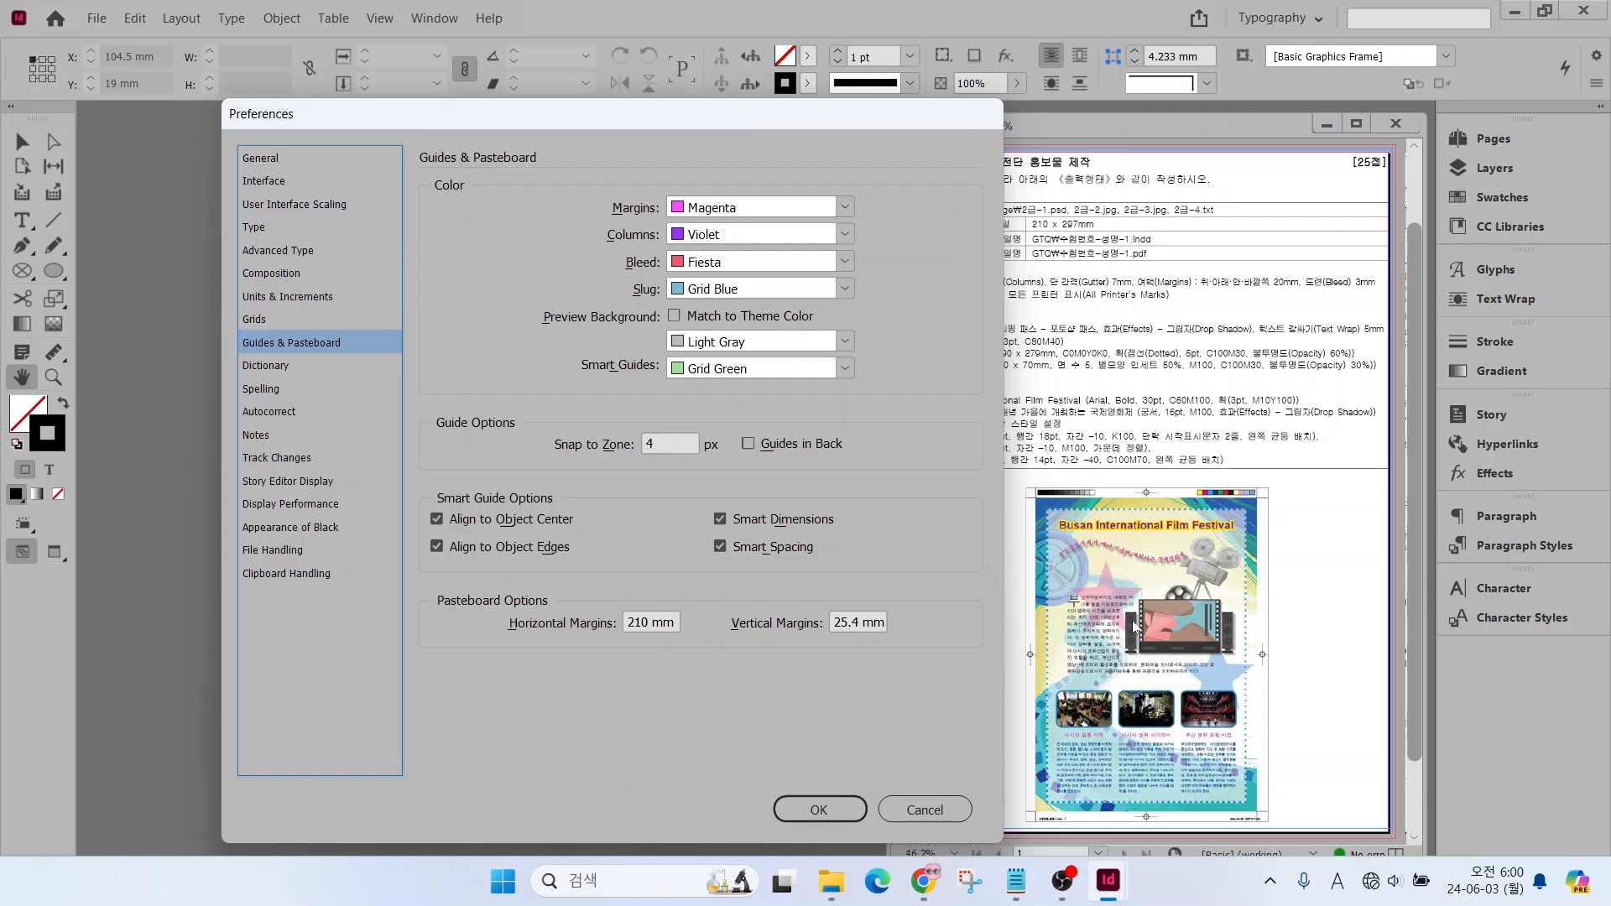
left_click(293, 504)
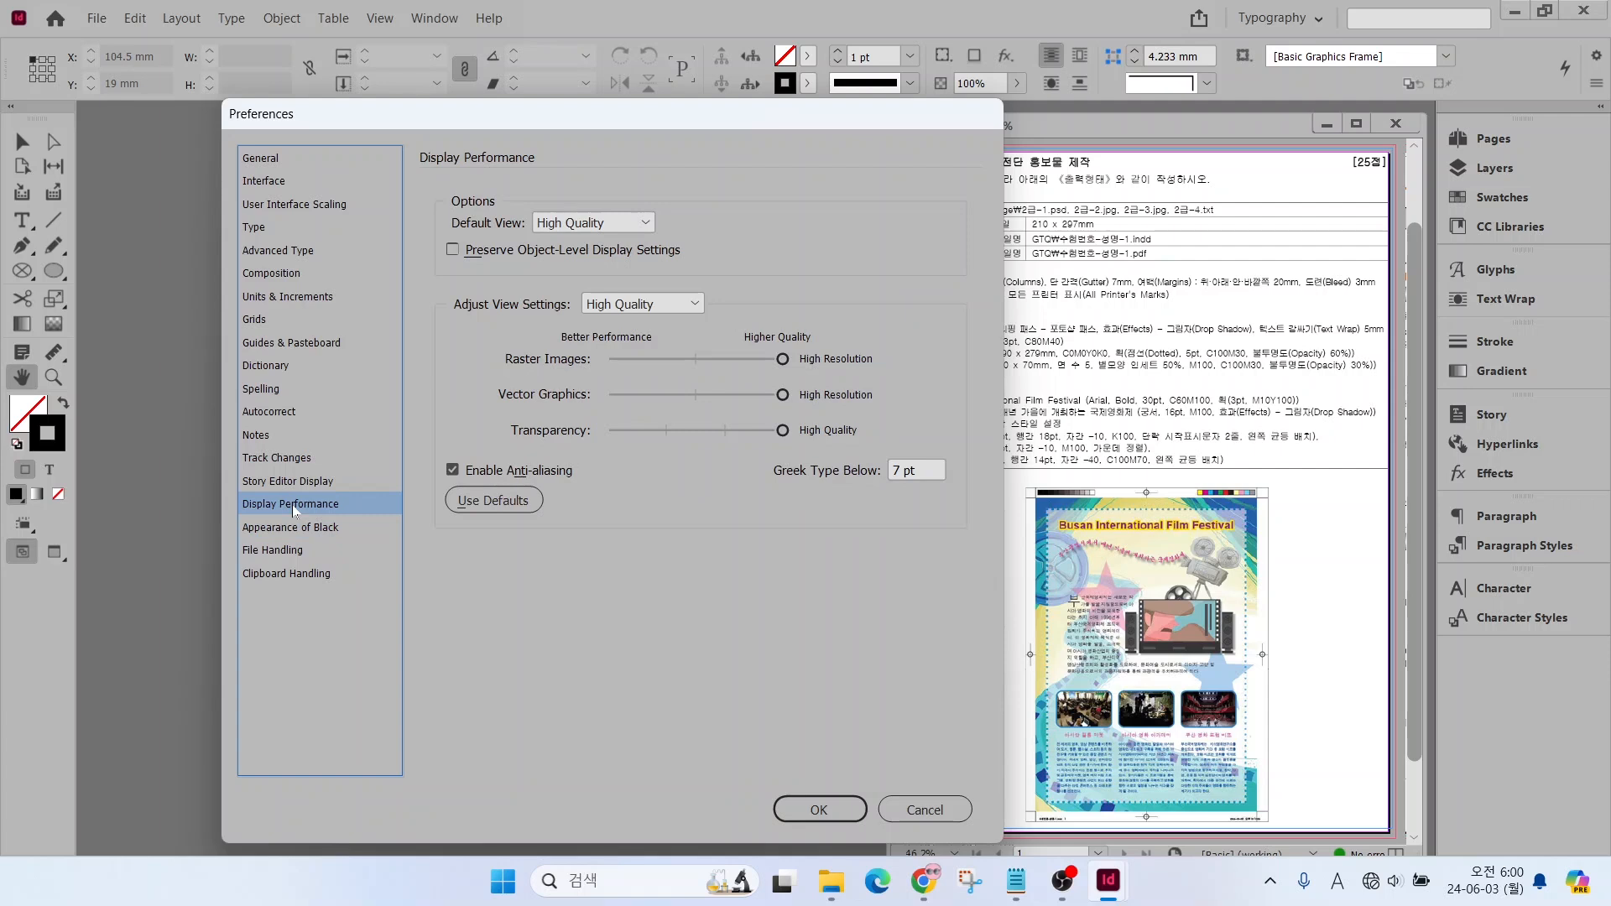
key("alt")
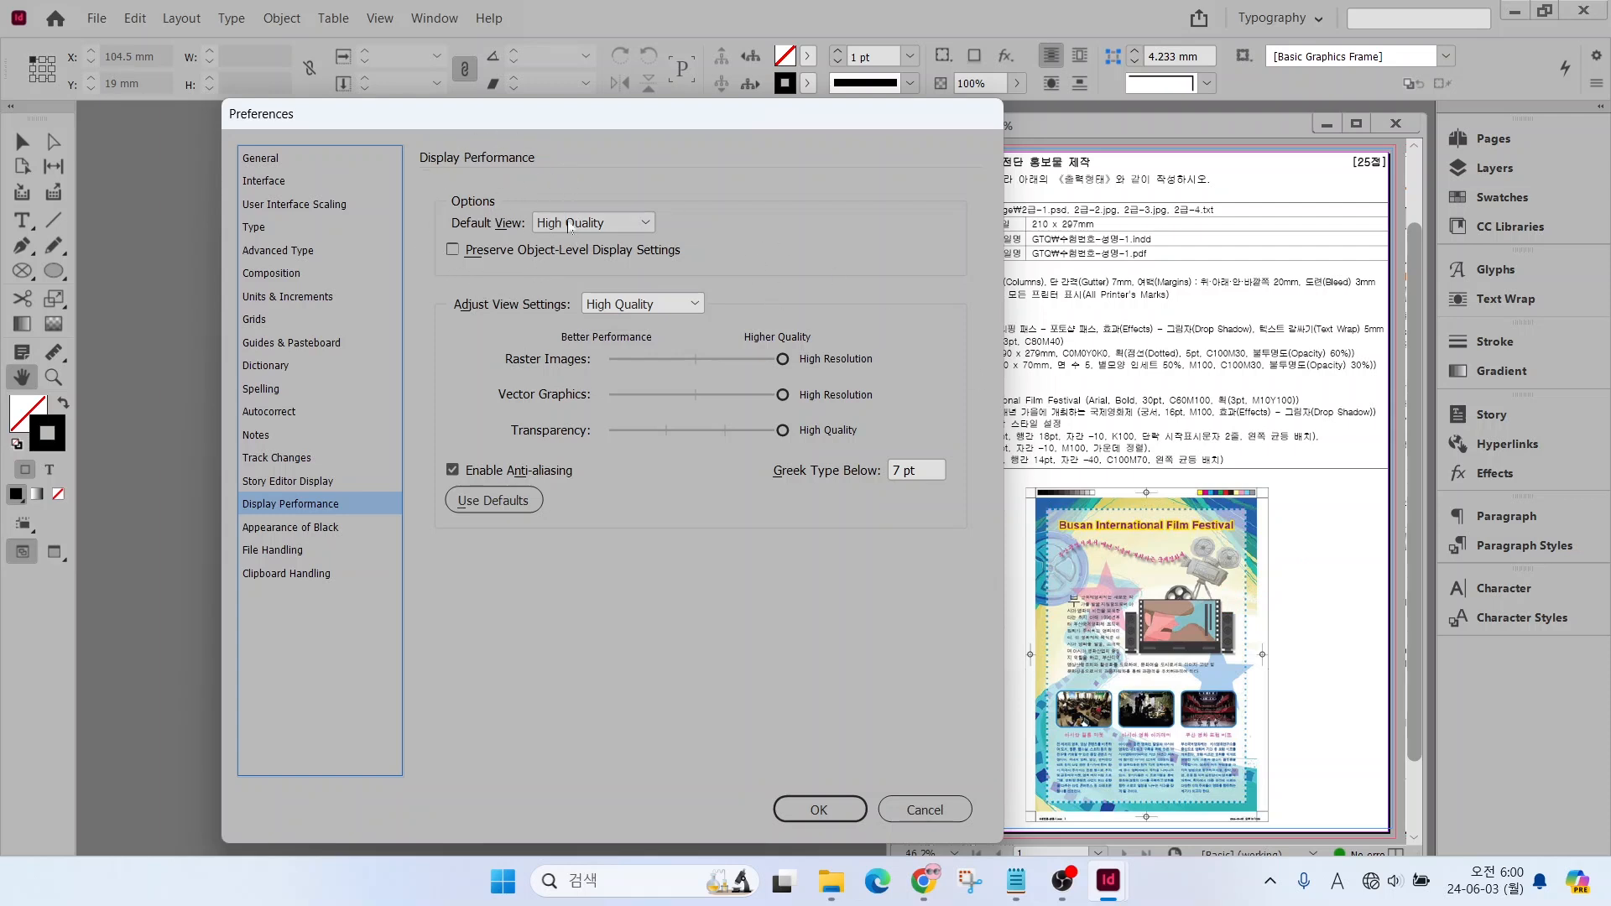
left_click(587, 223)
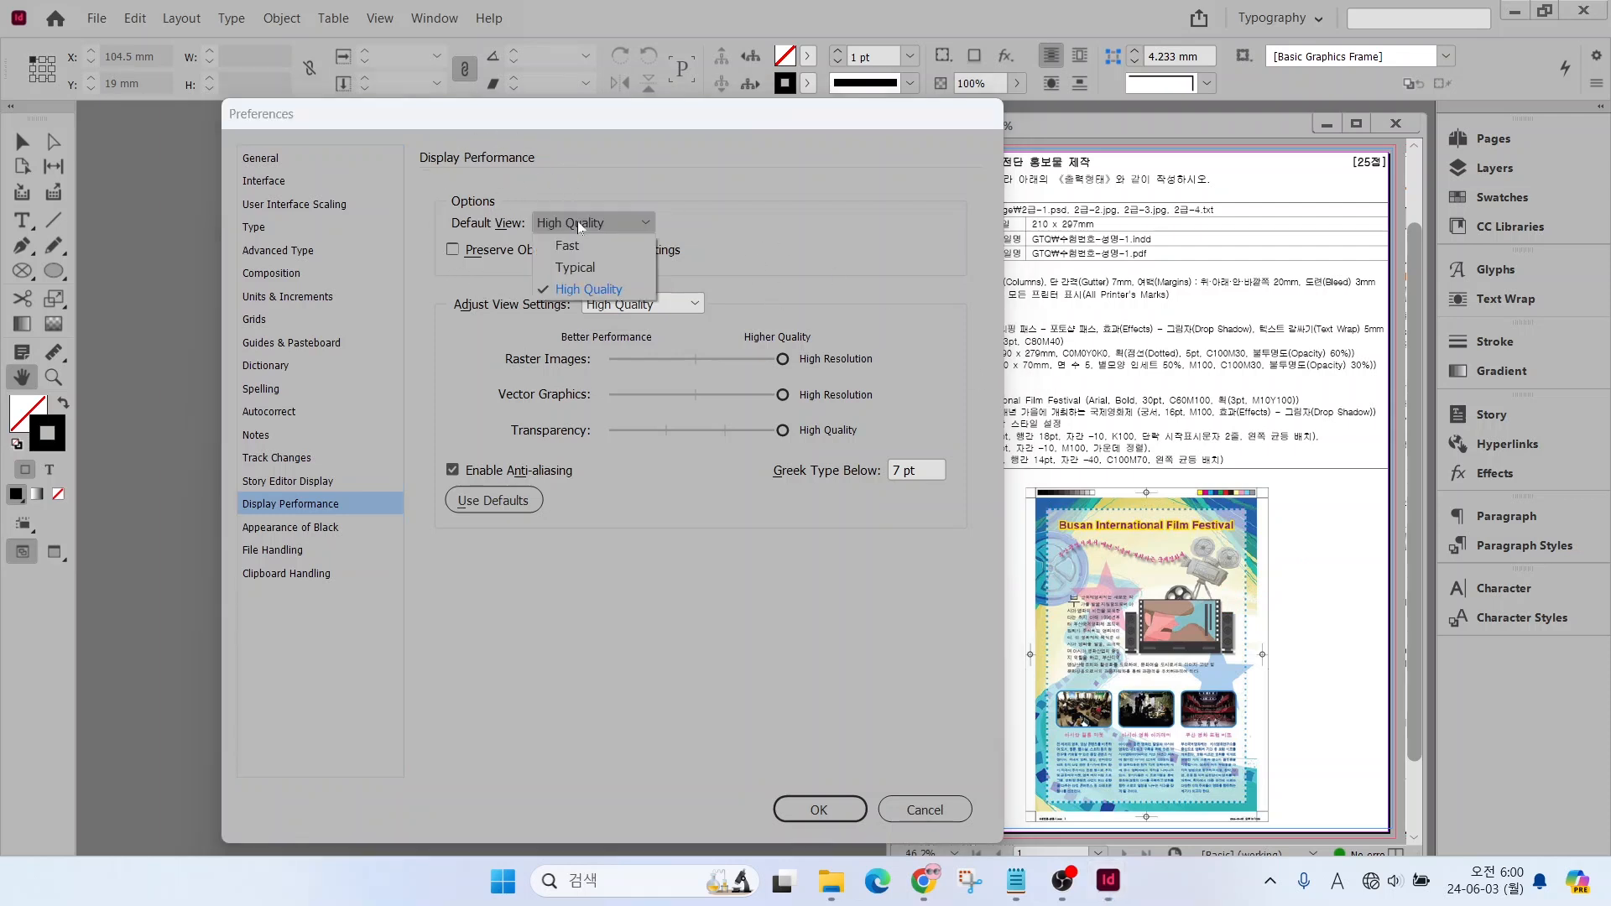
left_click(579, 268)
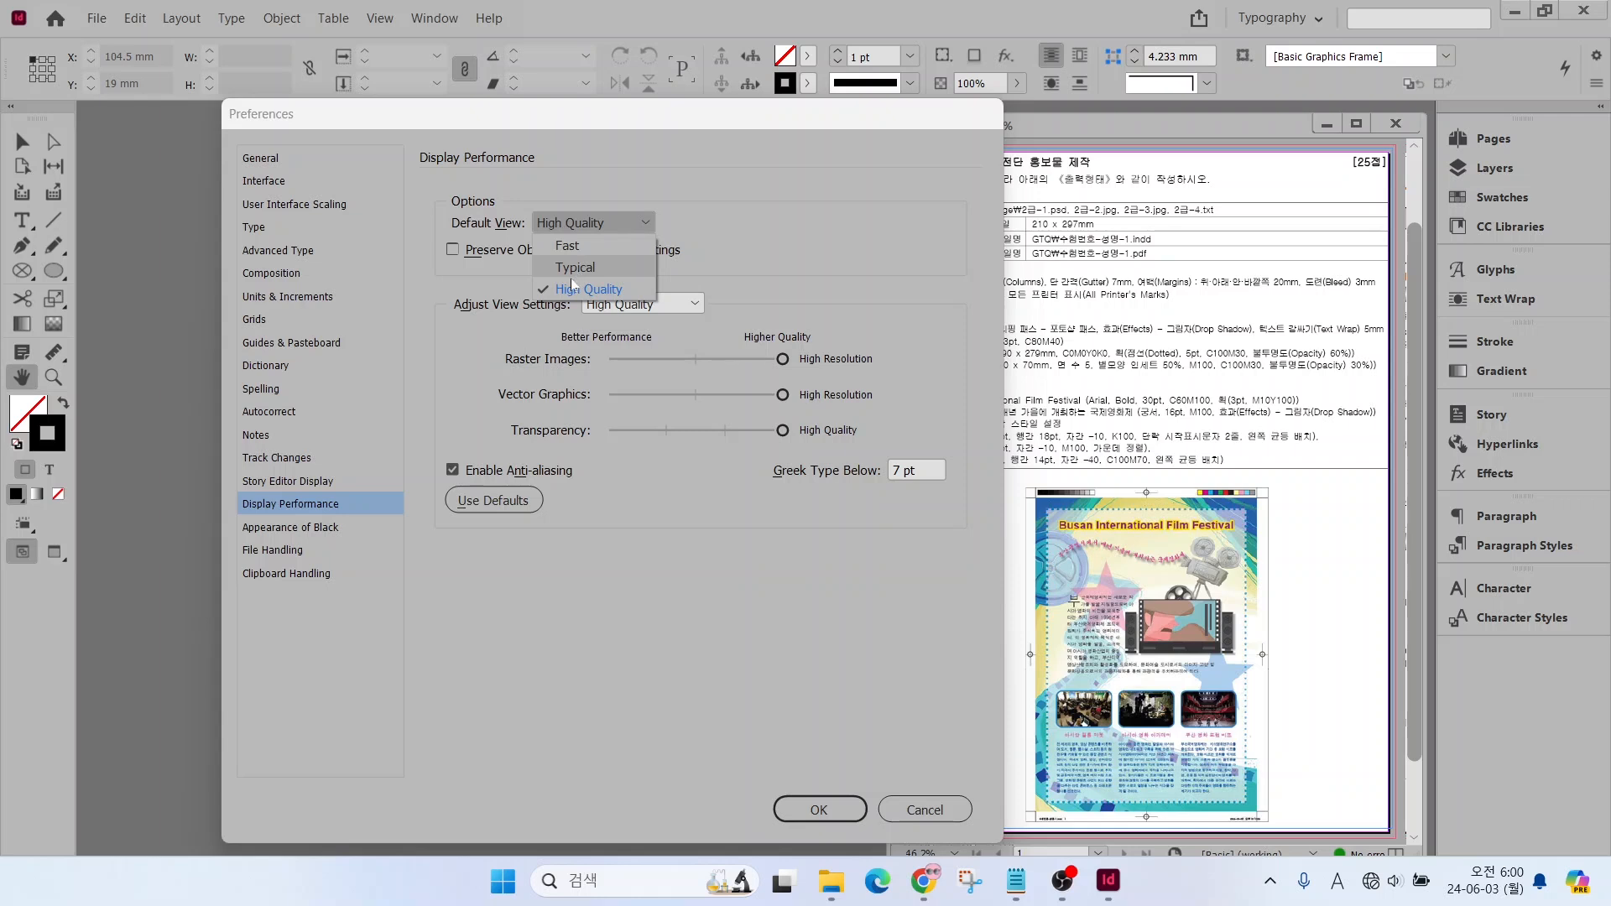
key("ctrl")
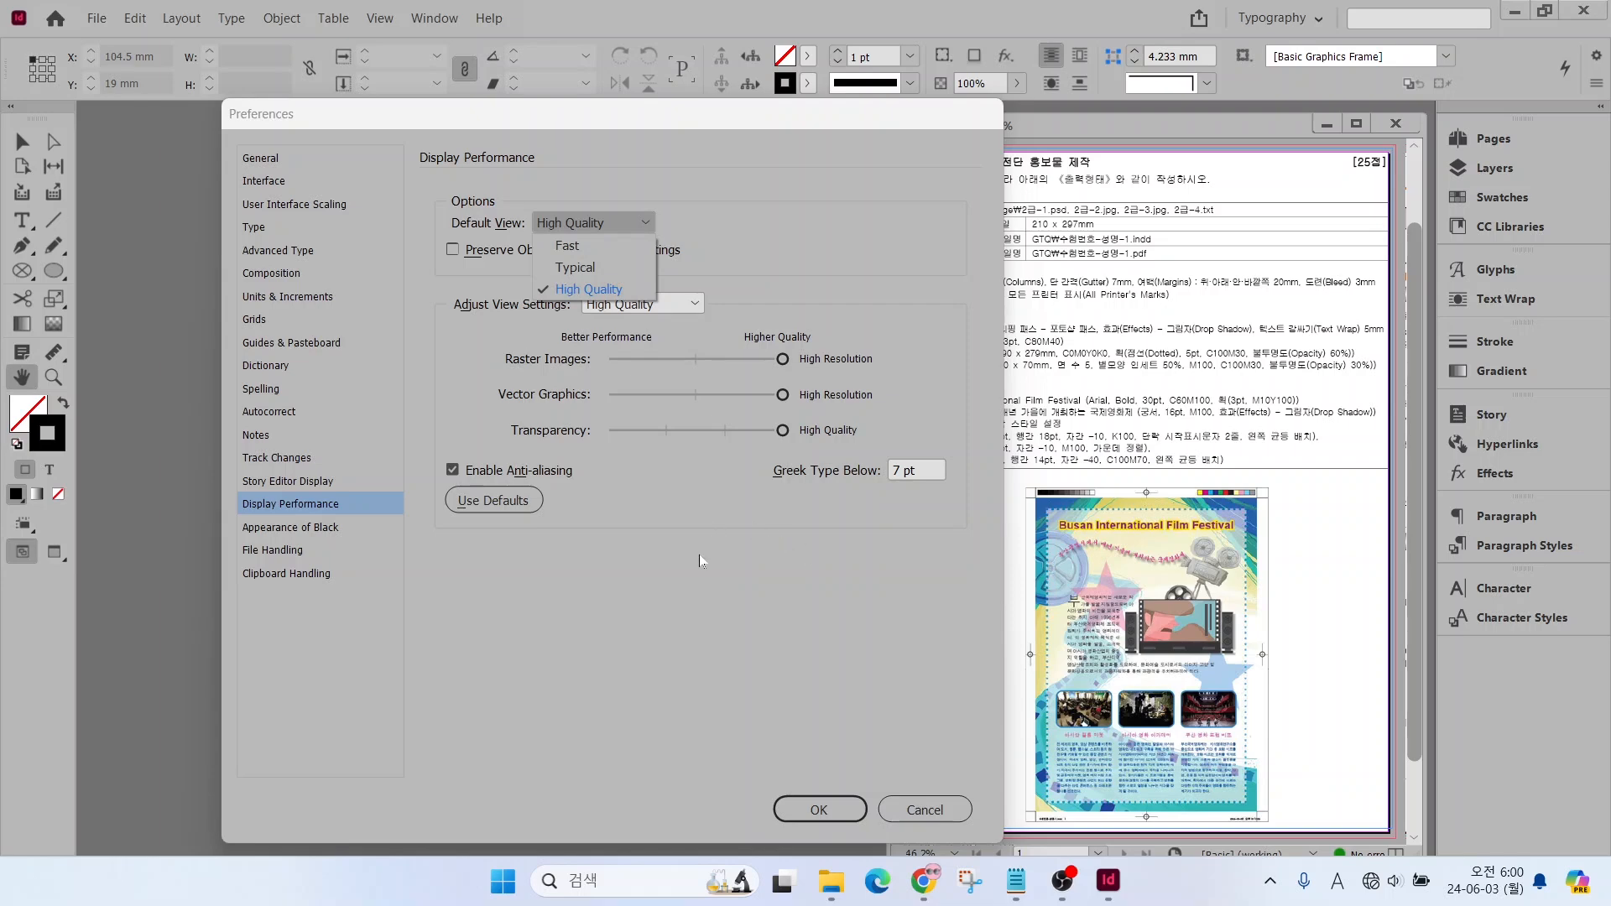
left_click(809, 810)
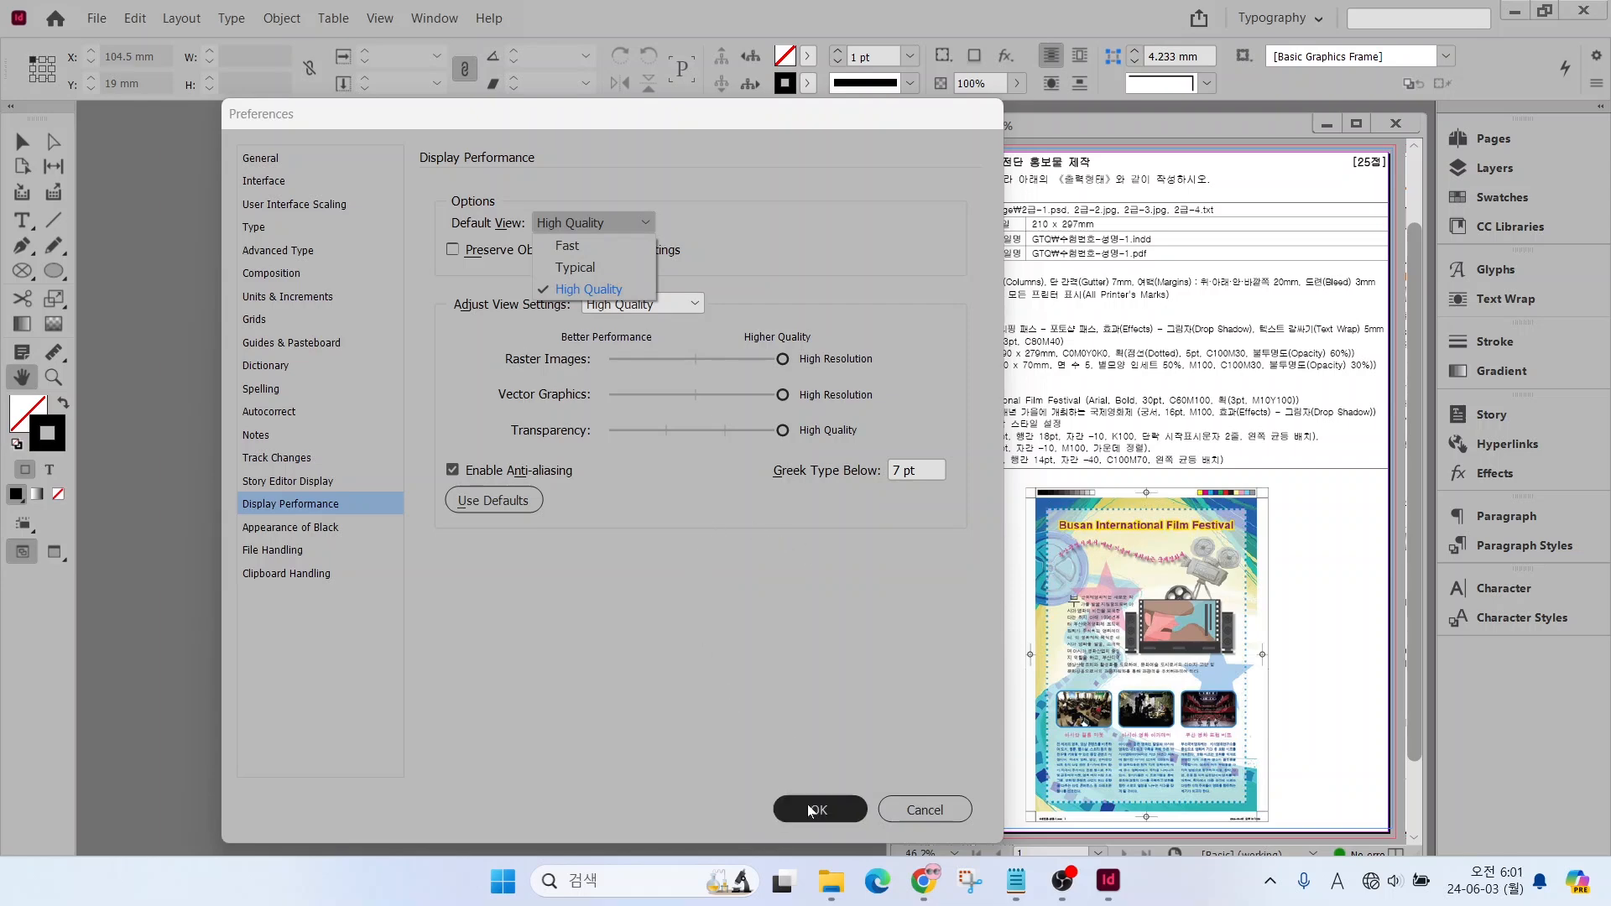
left_click(809, 810)
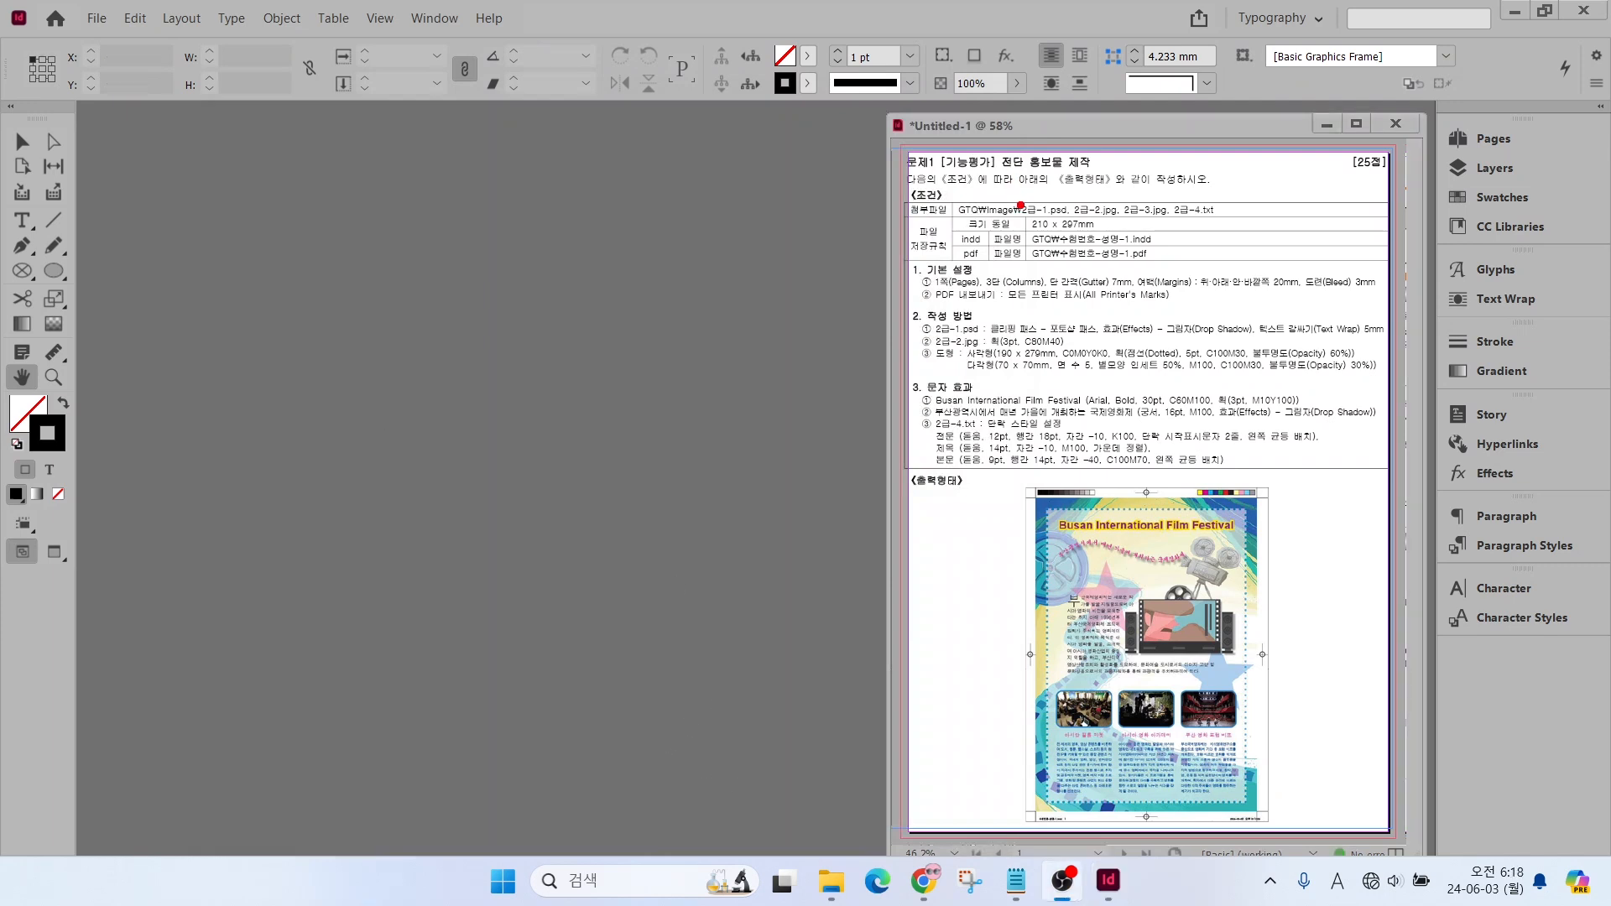
mouse_move(1024, 194)
left_mouse_down()
mouse_move(1185, 263)
mouse_move(1161, 298)
left_mouse_up()
left_click_drag(1080, 225, 1137, 178)
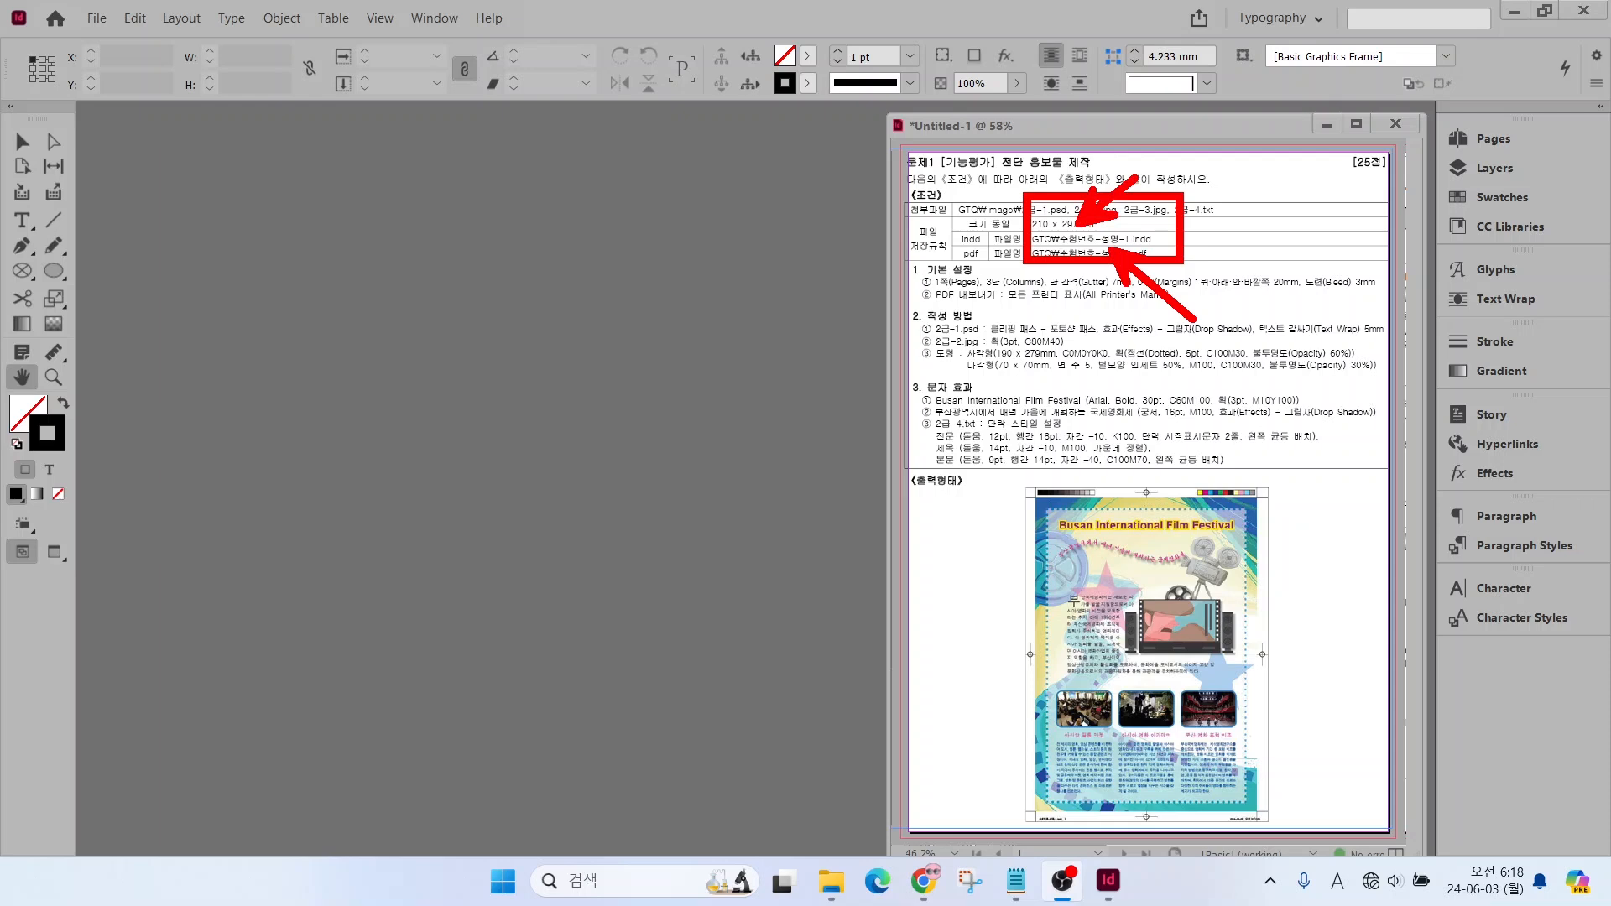
key("Escape")
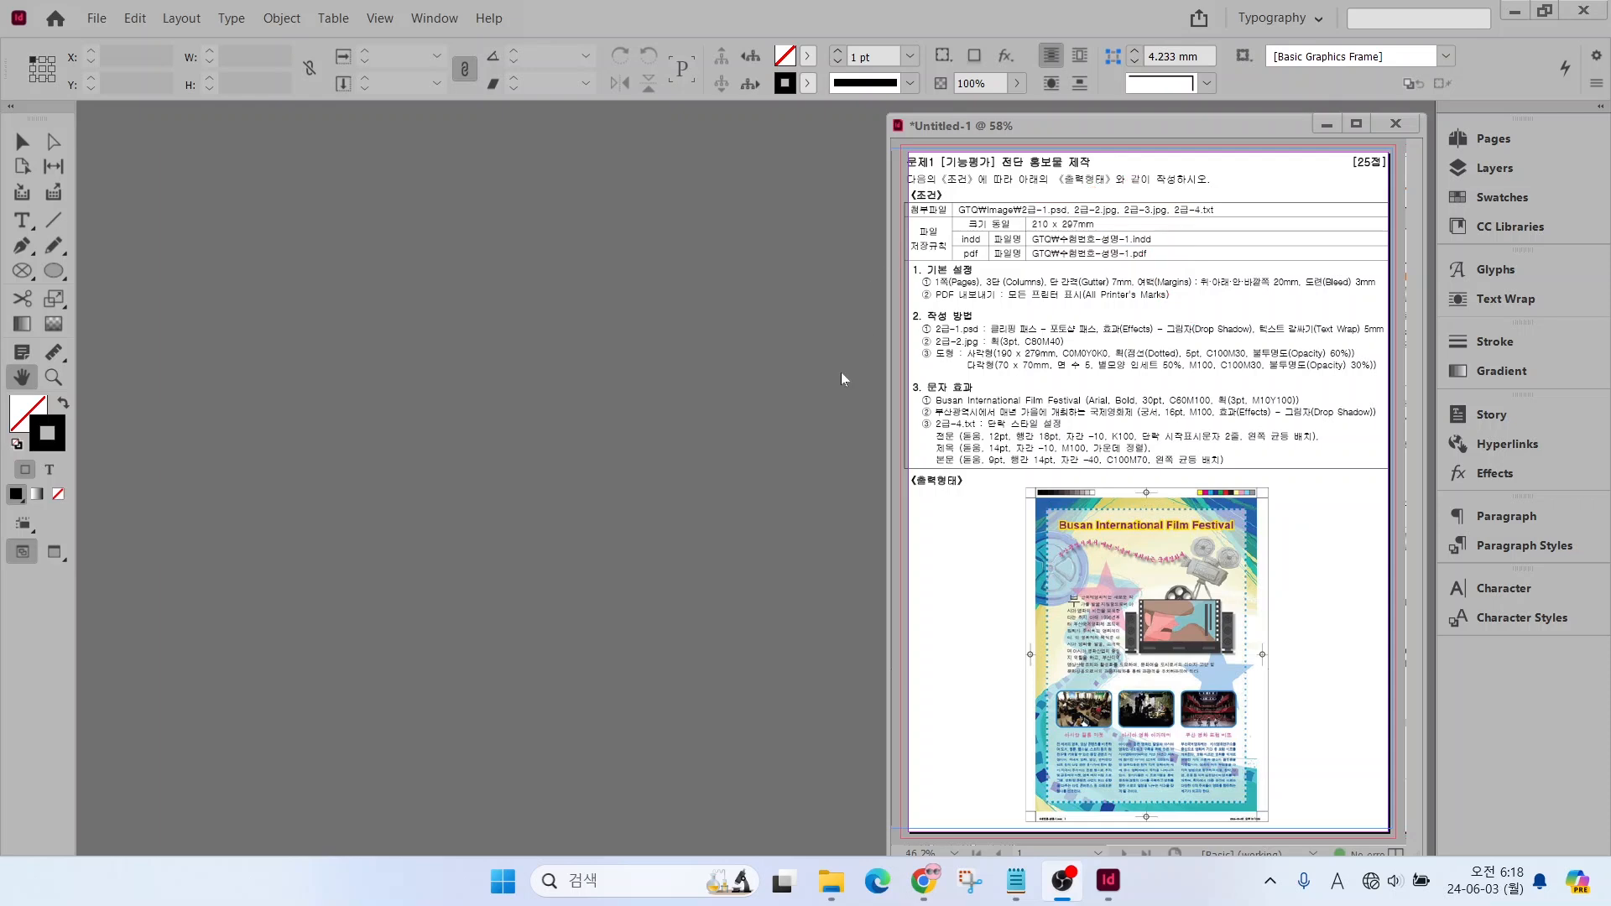
Start a new document and name it with the examinee number, the examinee's name and the suffix -1
left_click(102, 23)
mouse_move(105, 45)
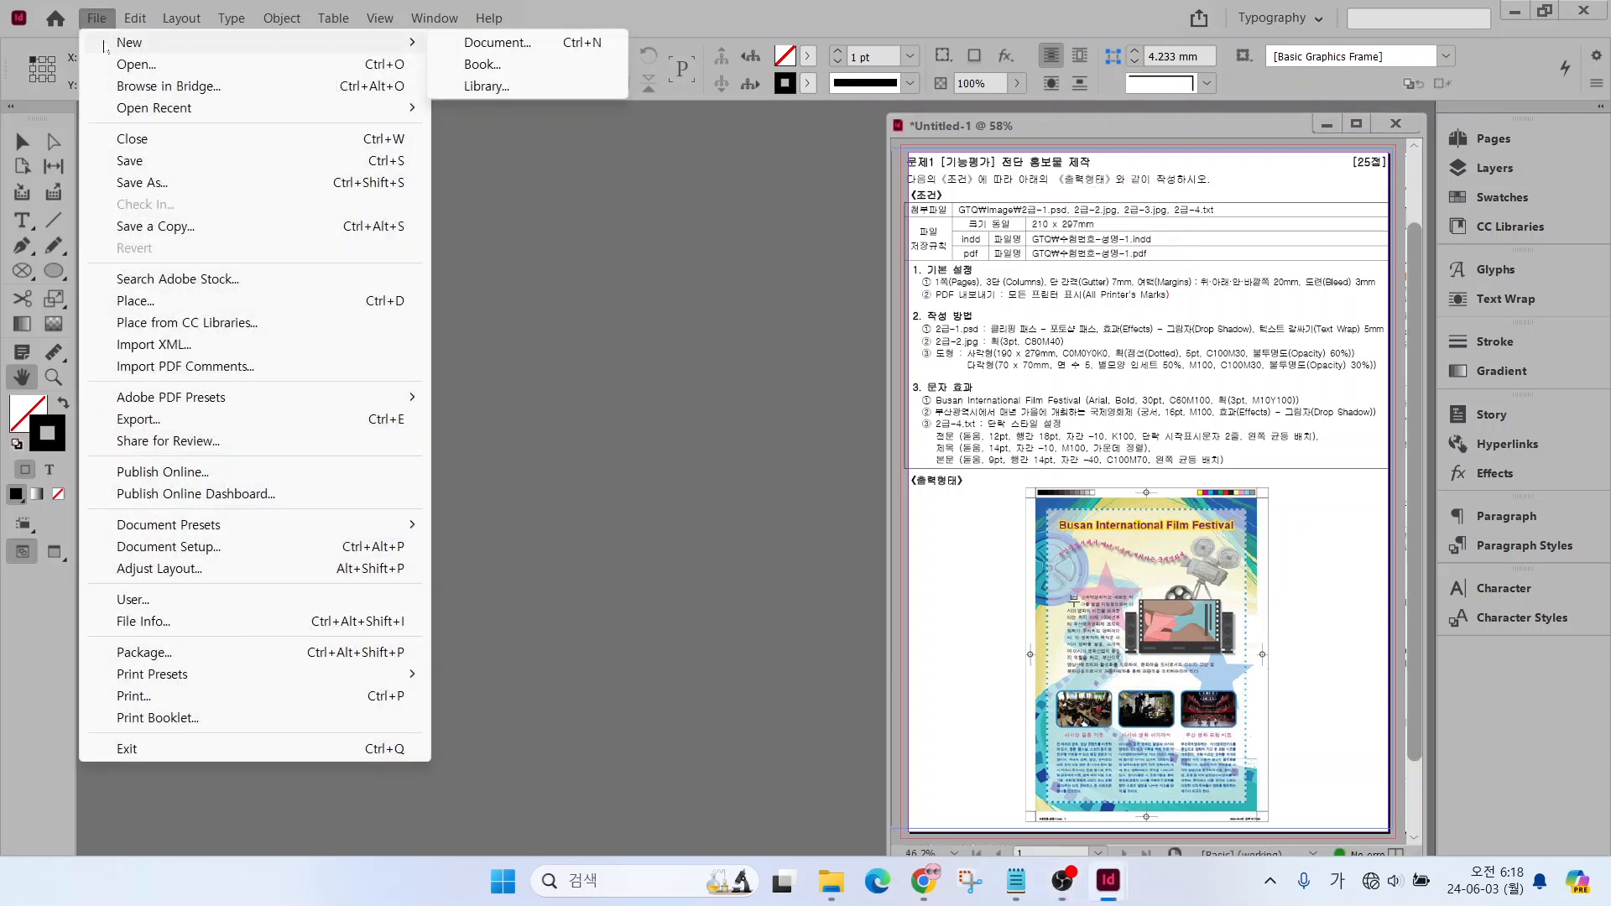
left_click(495, 42)
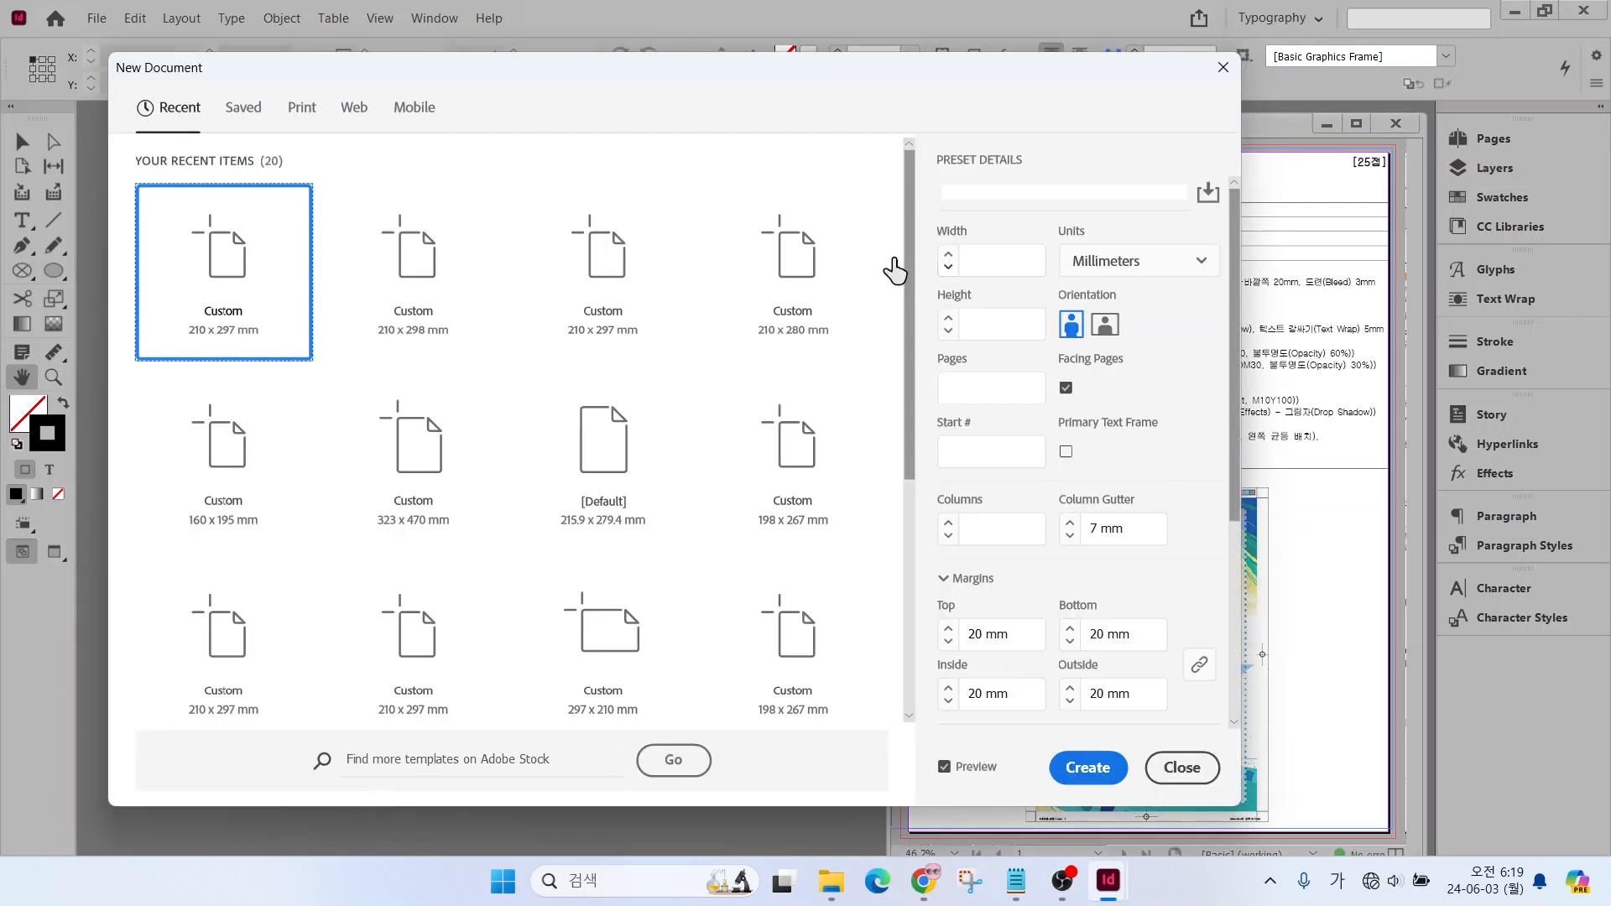
left_click(961, 193)
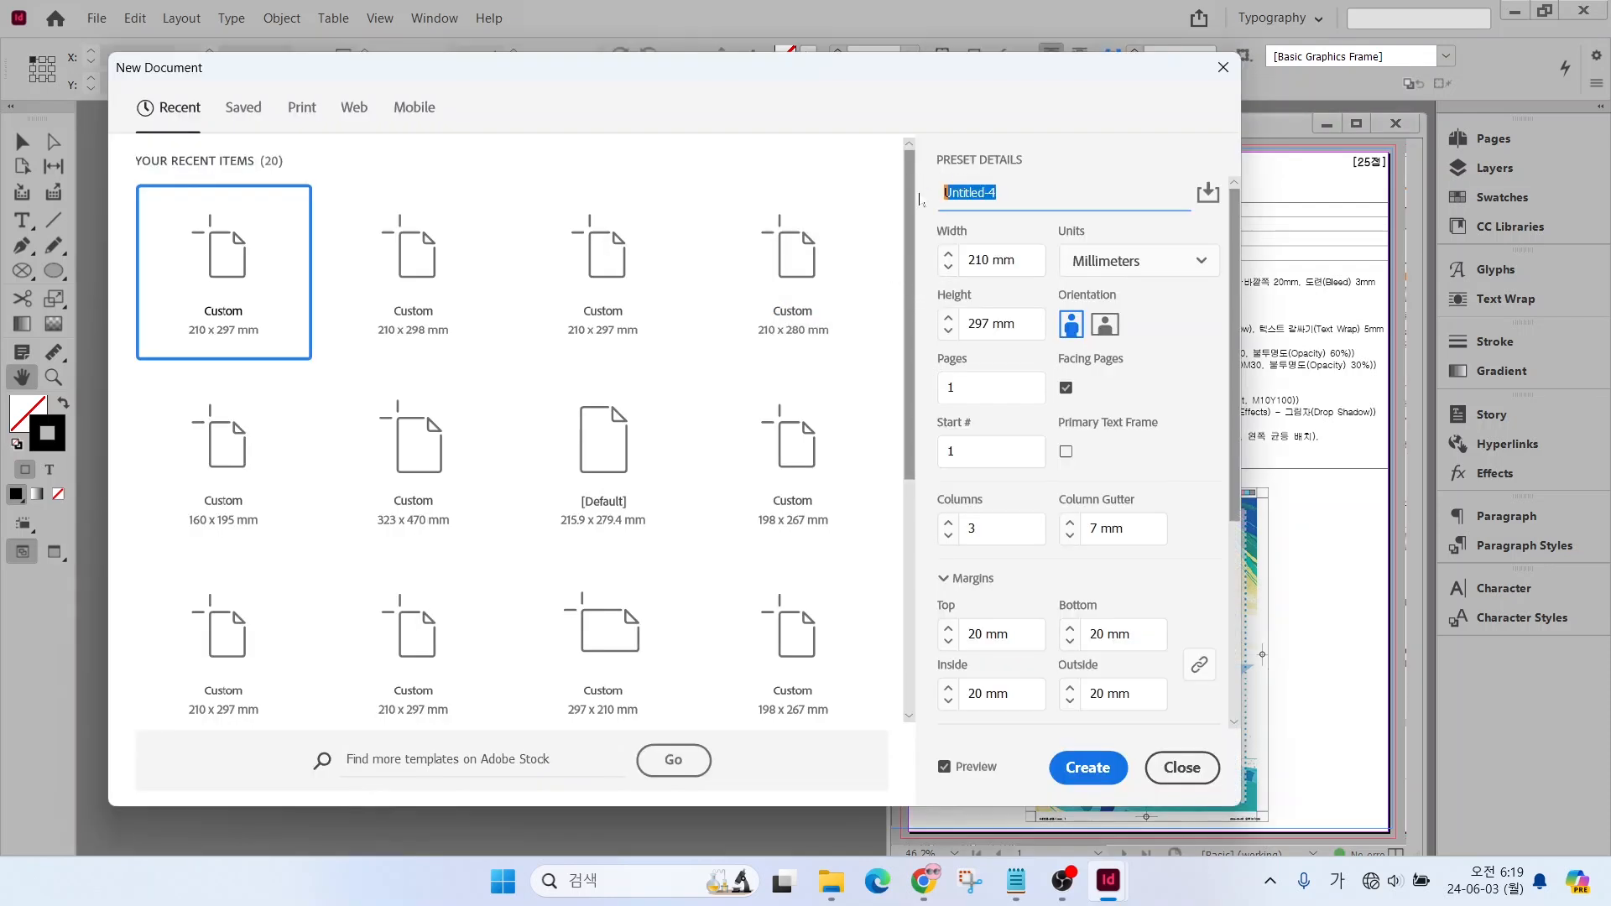
Set the new document's number of columns to 3
left_click(1084, 269)
left_click(983, 326)
key("ctrl+2")
mouse_move(997, 408)
left_mouse_down()
mouse_move(939, 414)
mouse_move(935, 370)
mouse_move(985, 357)
mouse_move(992, 406)
left_mouse_up()
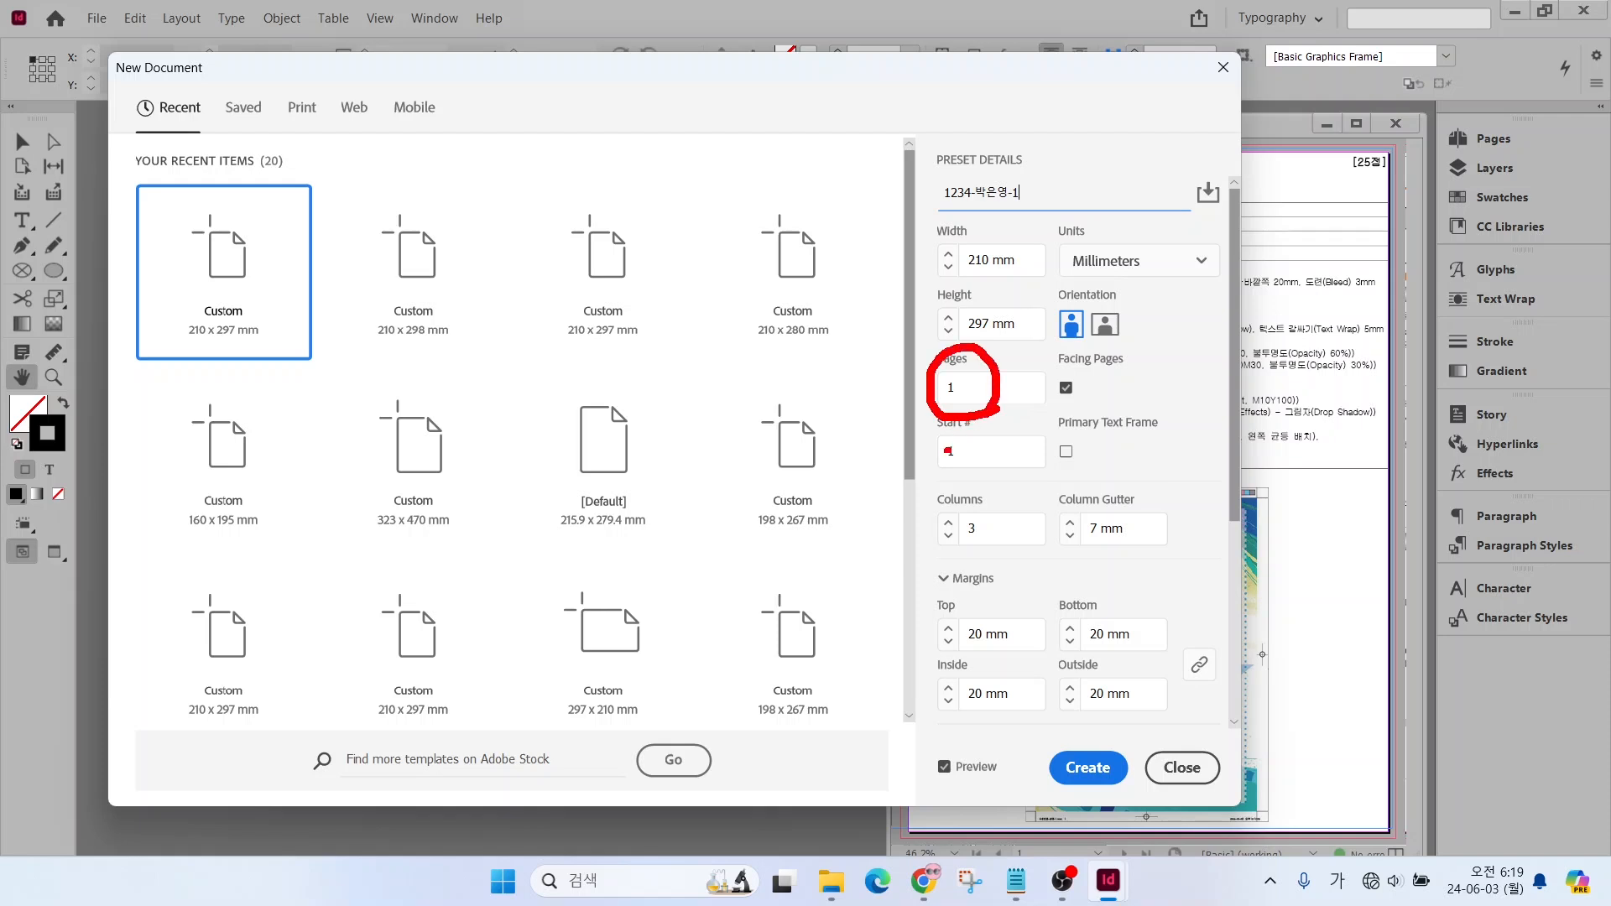
key("Escape")
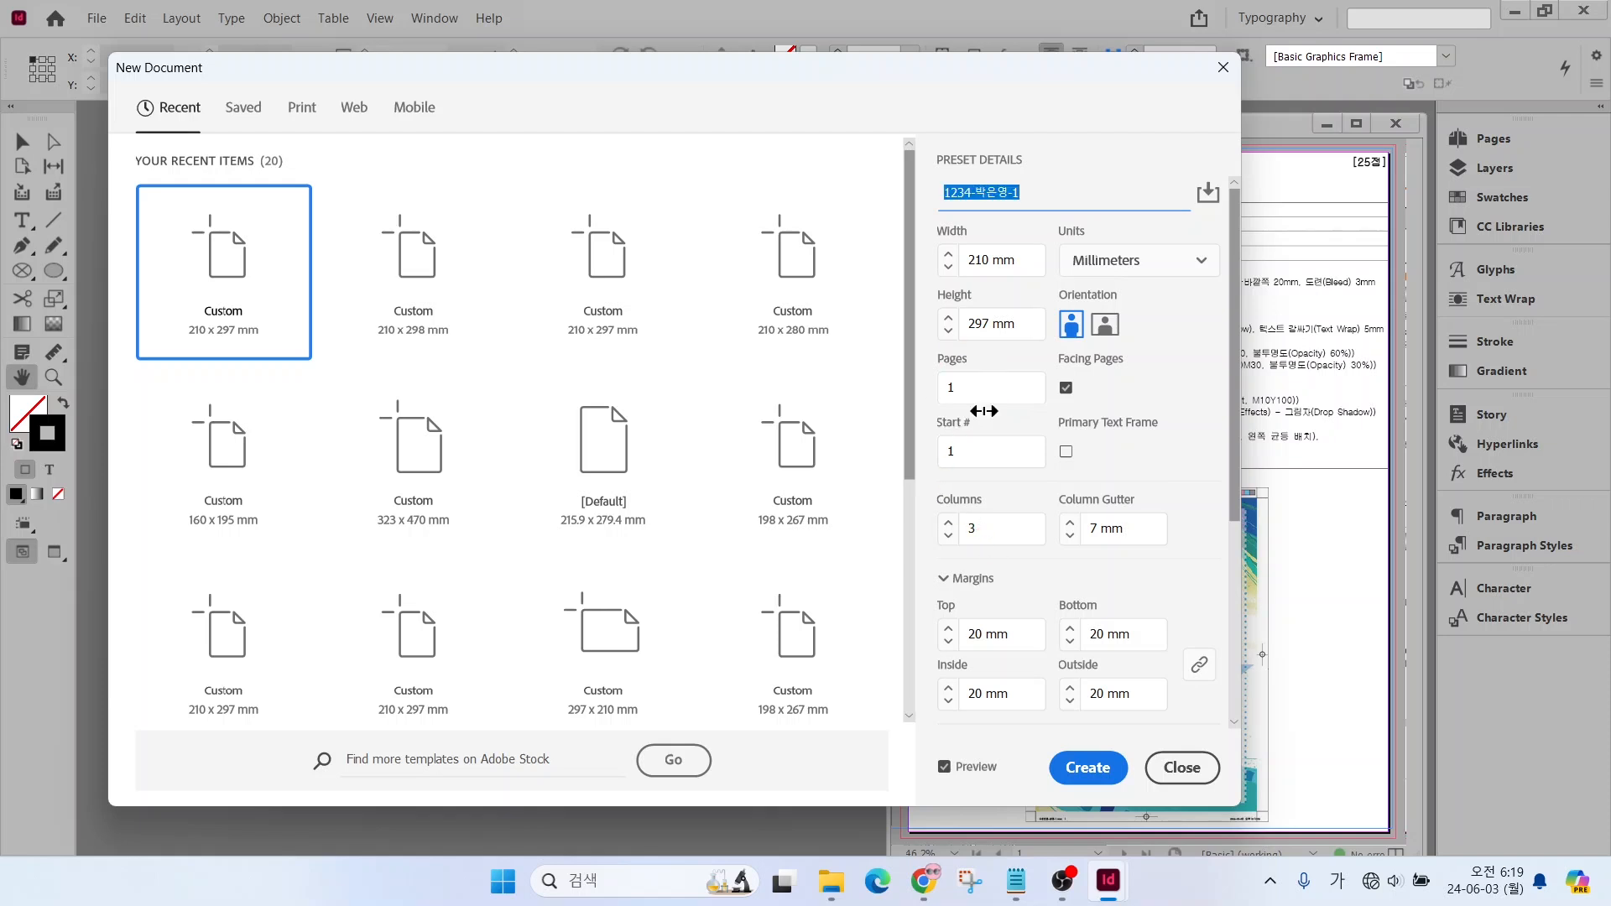
left_click(949, 522)
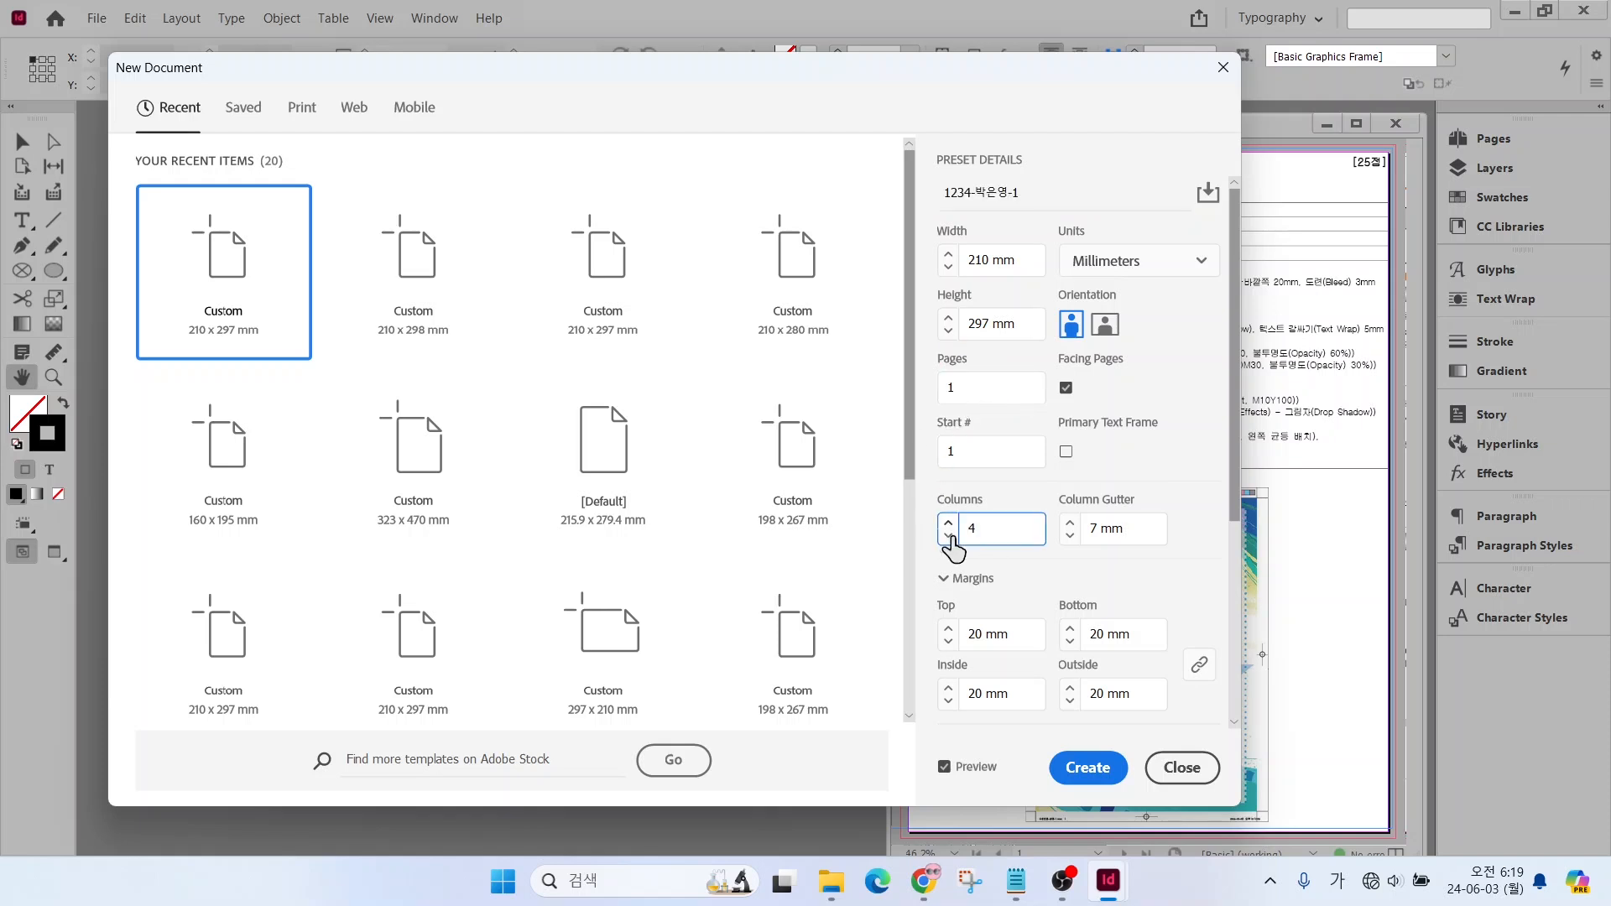
left_click(949, 535)
Link the margin settings and set all four page margins to 20 mm
scroll(1066, 437, "down", 5)
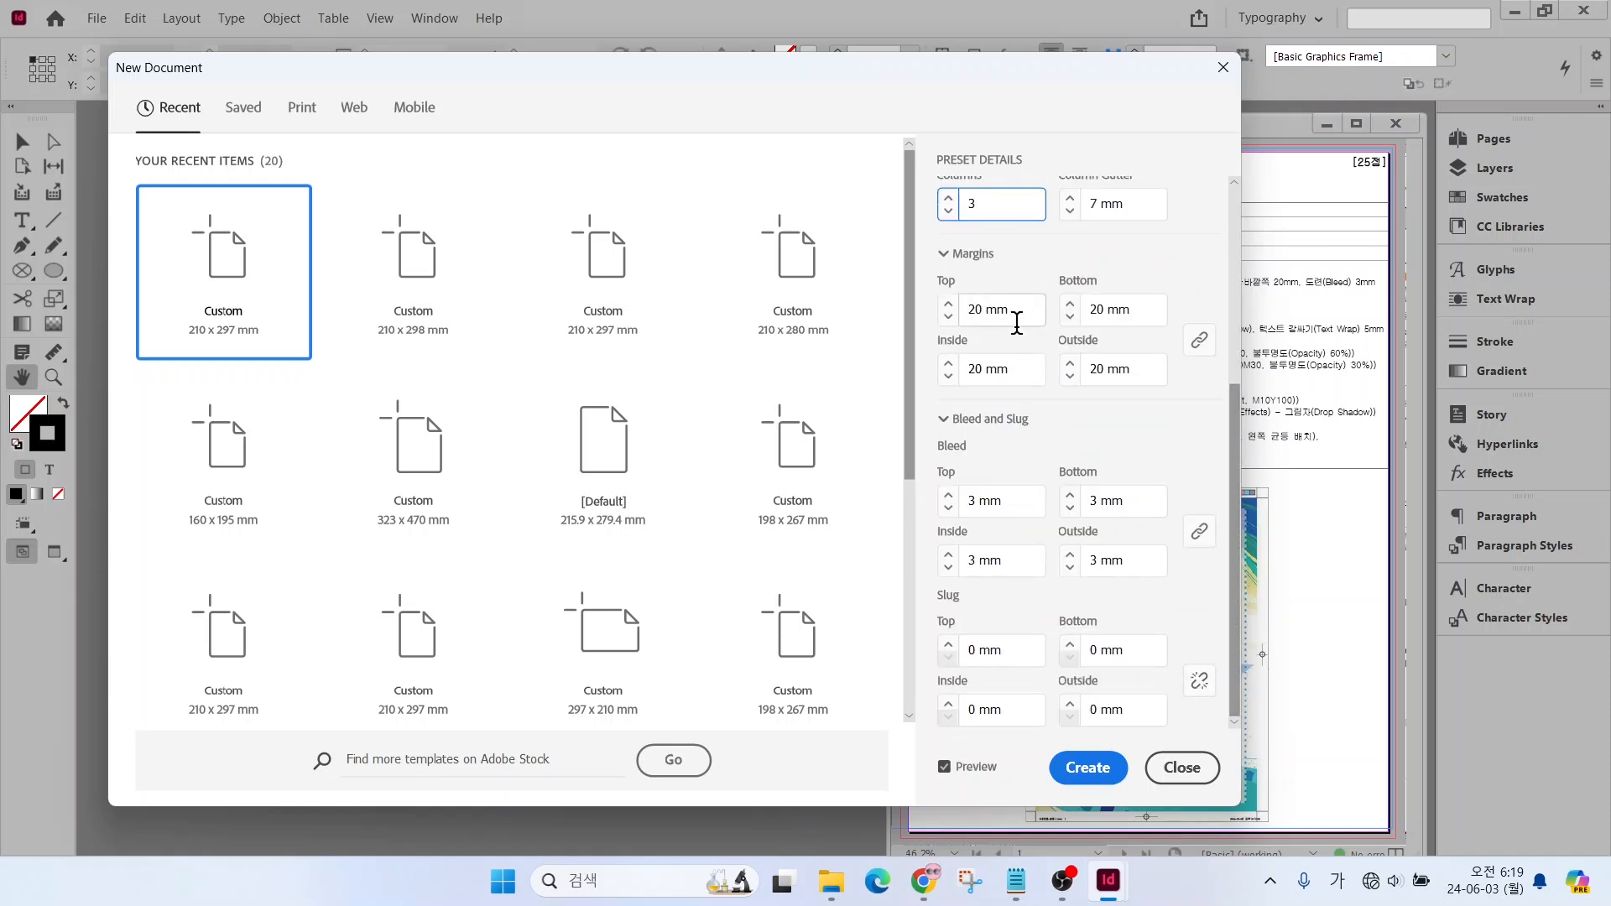
mouse_move(1202, 375)
left_mouse_down()
mouse_move(1171, 353)
mouse_move(1205, 315)
mouse_move(1230, 366)
left_mouse_up()
left_click_drag(976, 300, 1049, 237)
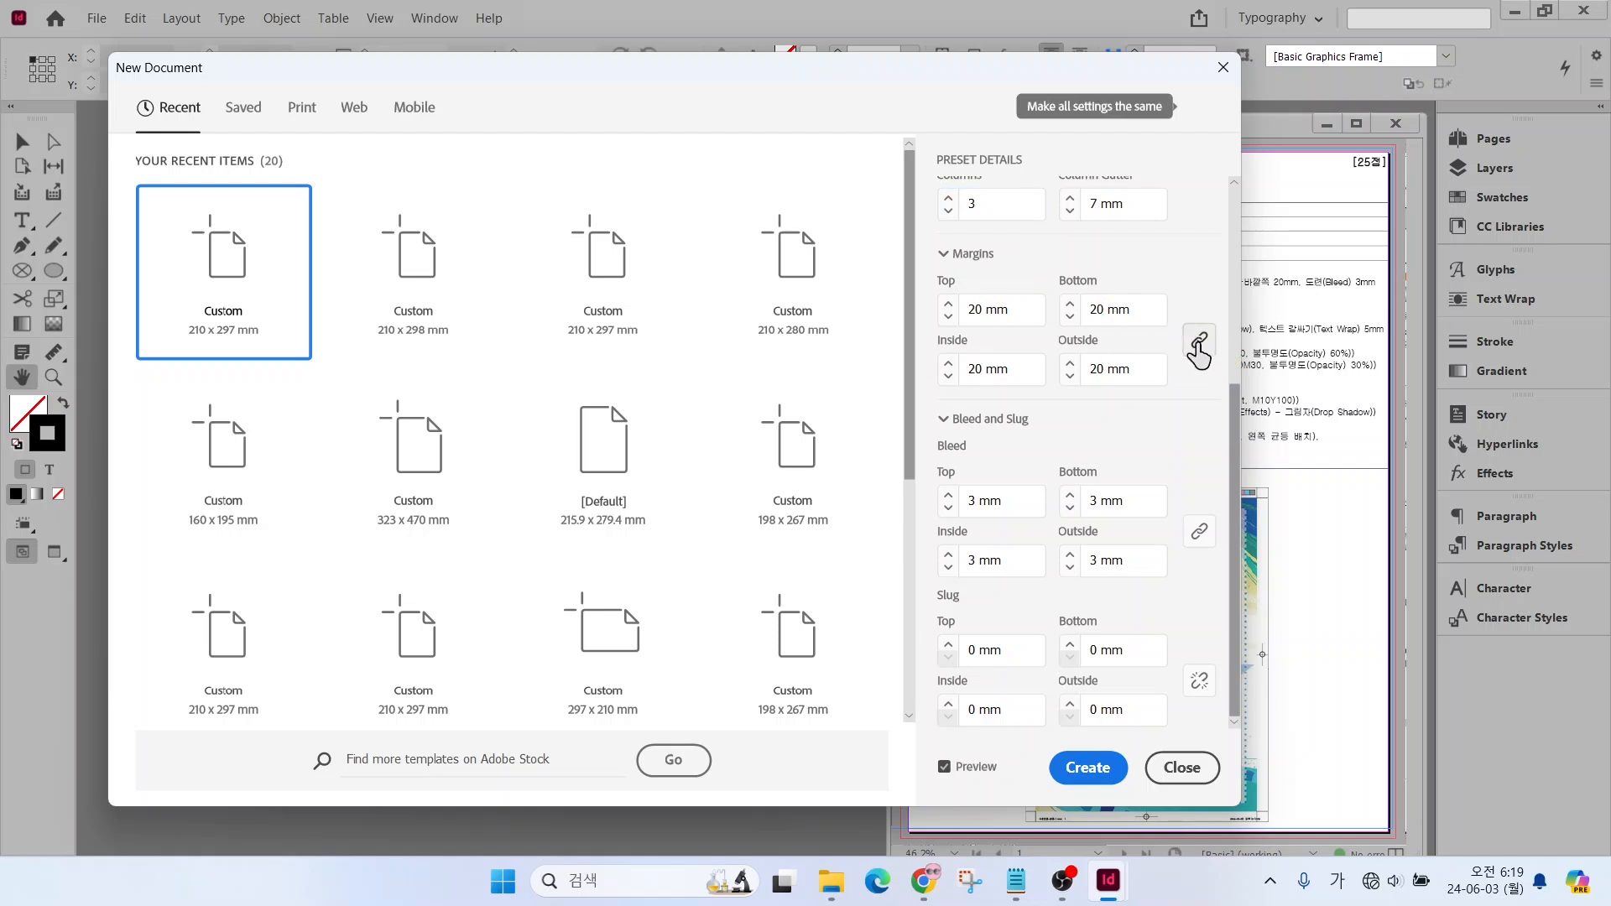
left_click(1198, 349)
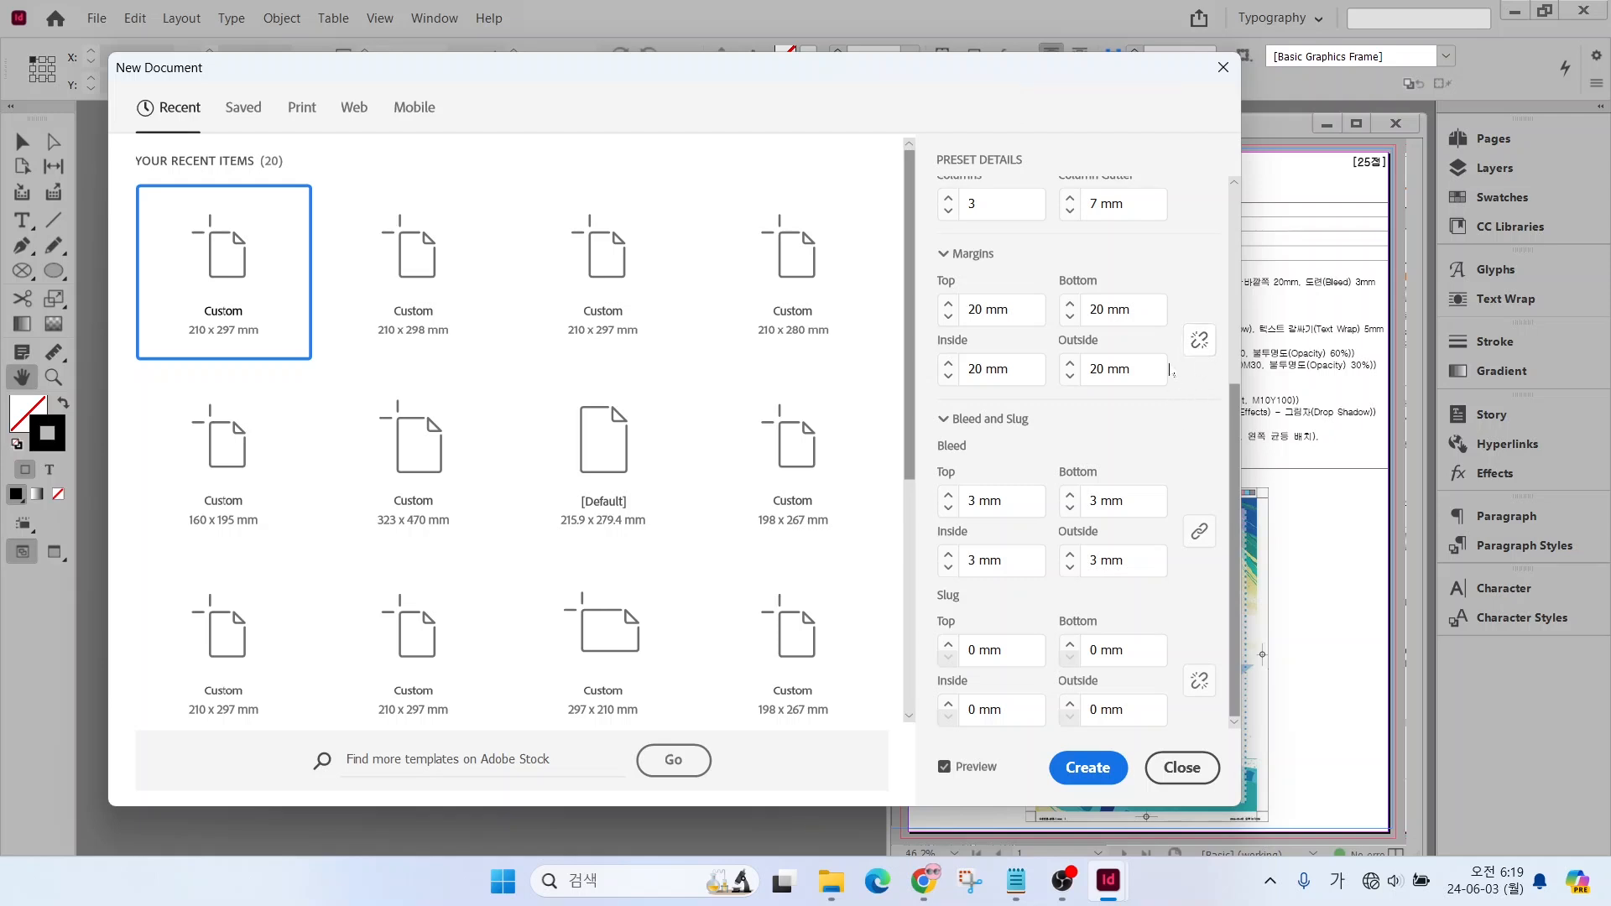
left_click(1200, 341)
left_click(976, 309)
left_click(949, 303)
left_click(943, 318)
Create the document with a 3 mm bleed on all sides
left_click_drag(936, 479, 1196, 588)
key("Escape")
left_click(1088, 768)
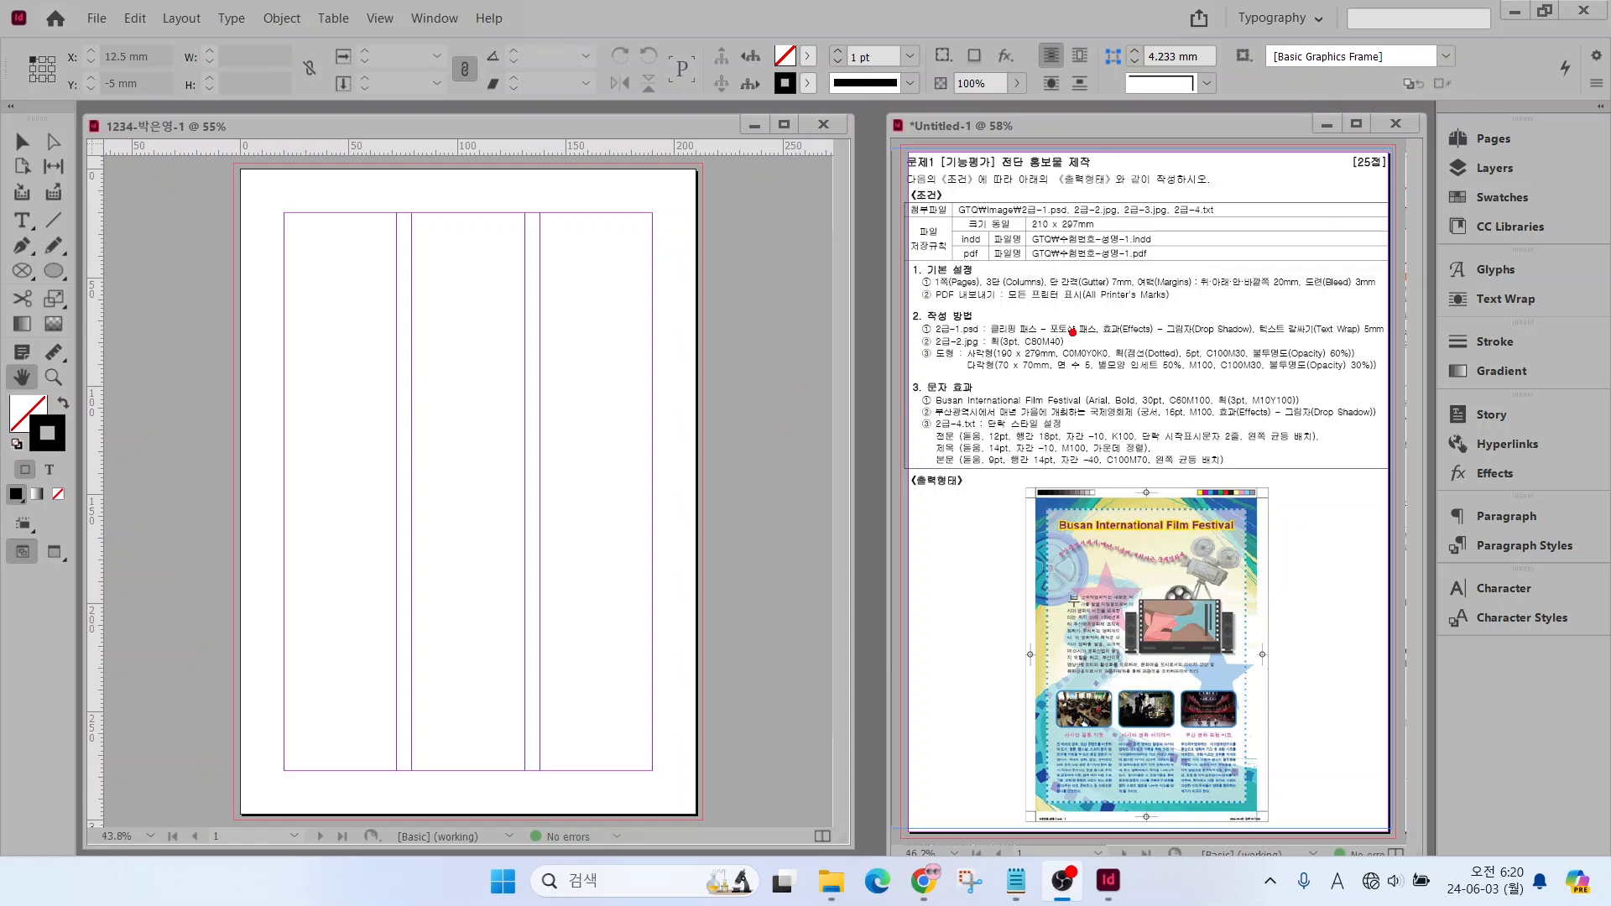
left_click_drag(1049, 338, 1141, 292)
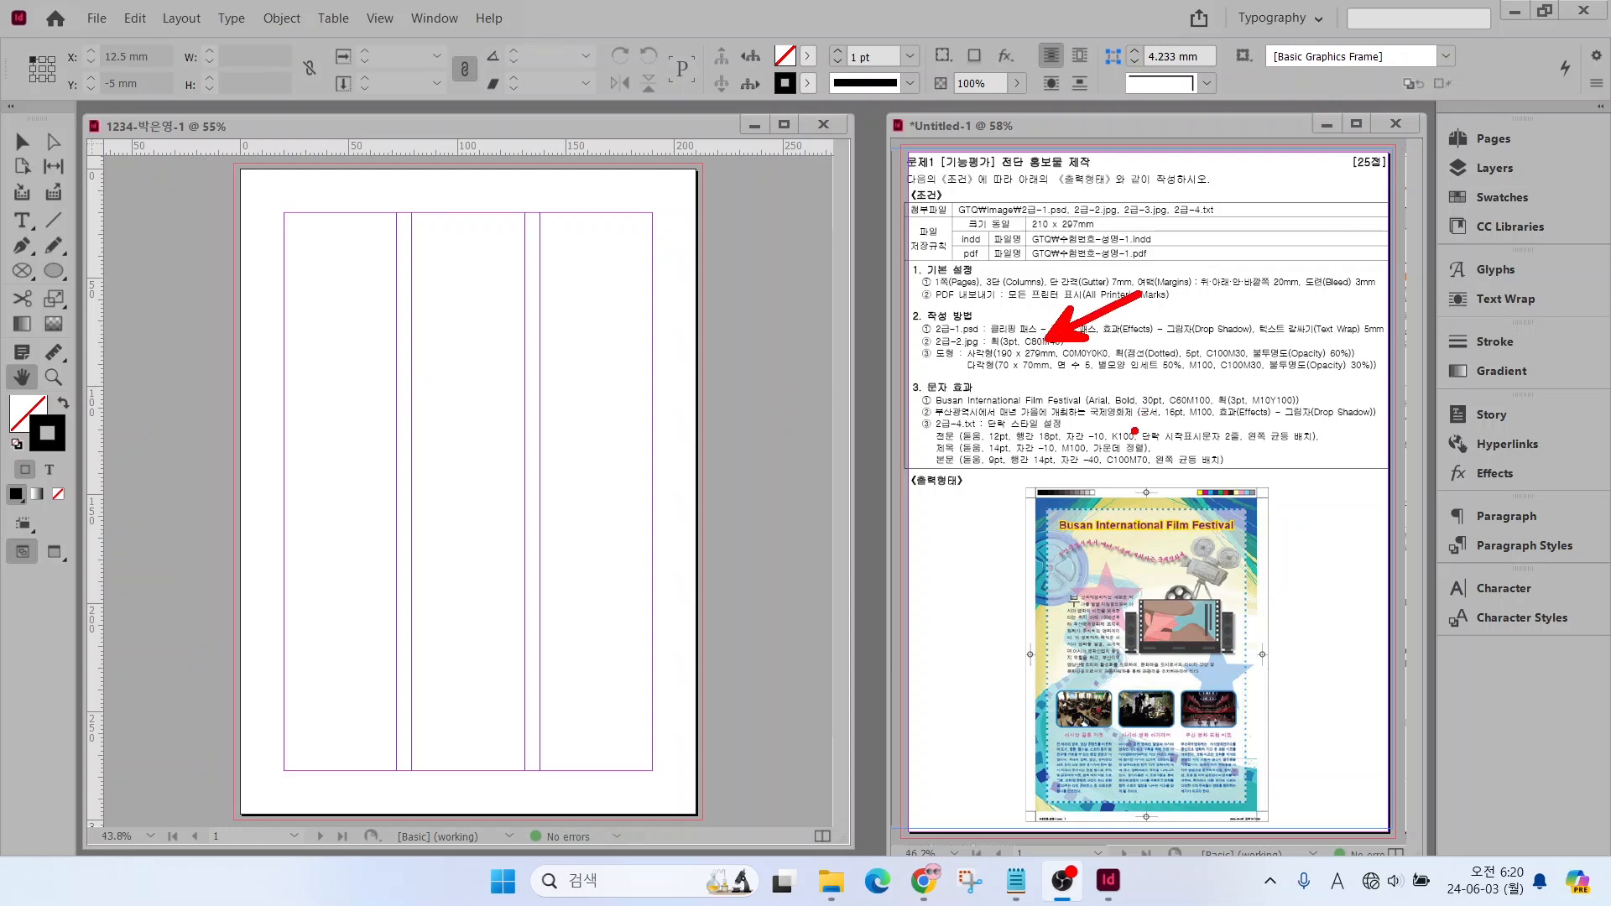
left_click_drag(1119, 455, 1190, 412)
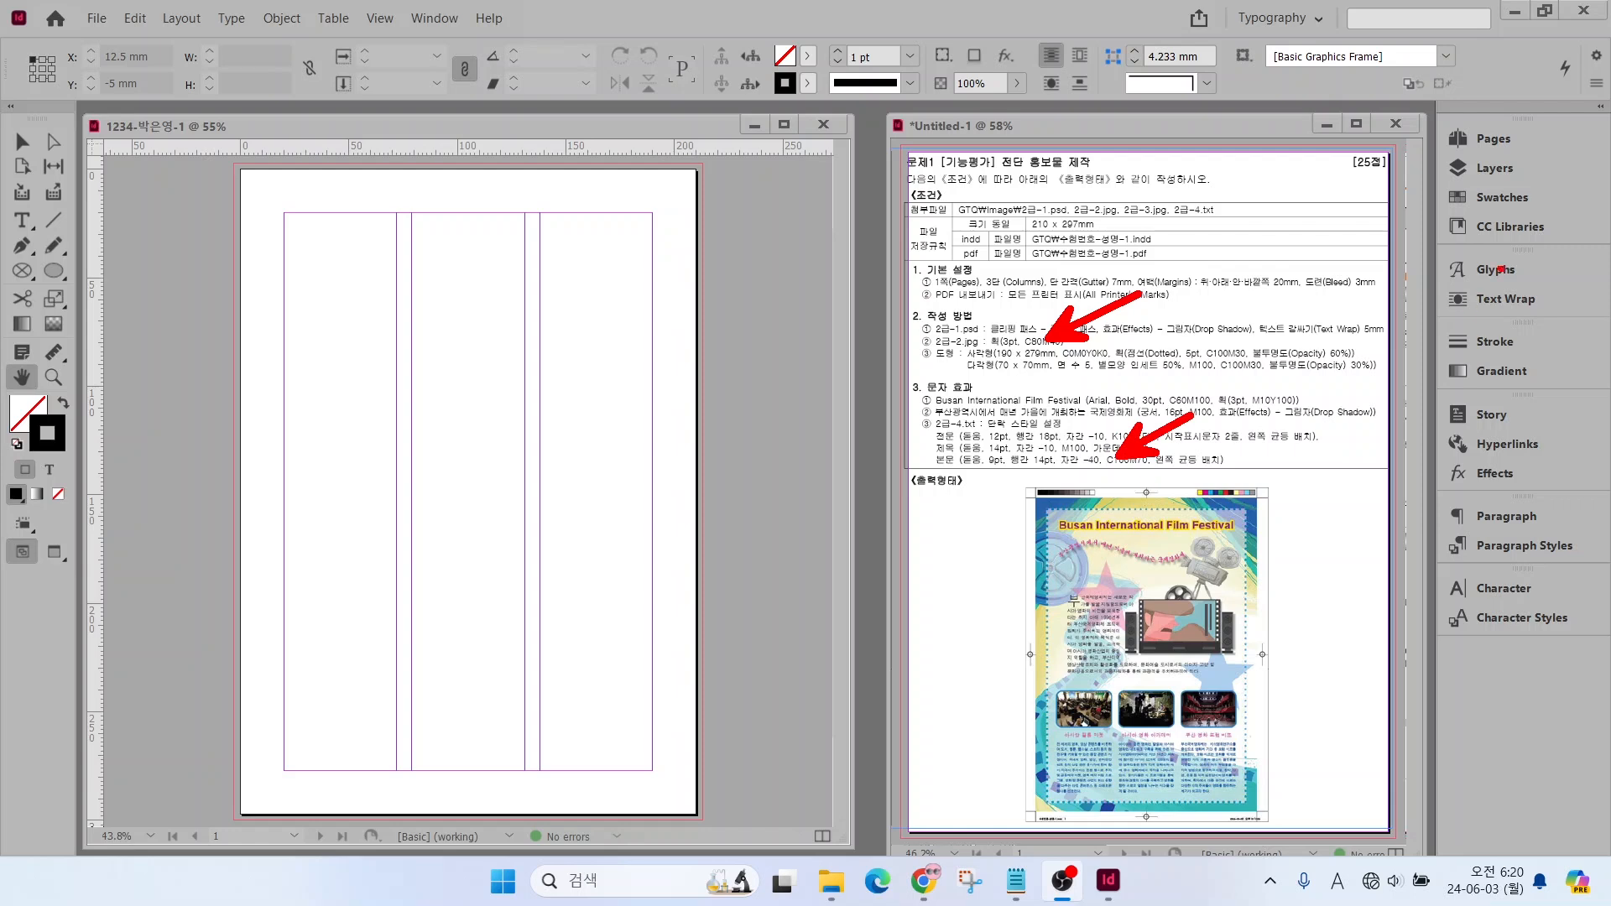
left_click_drag(1434, 182, 1583, 226)
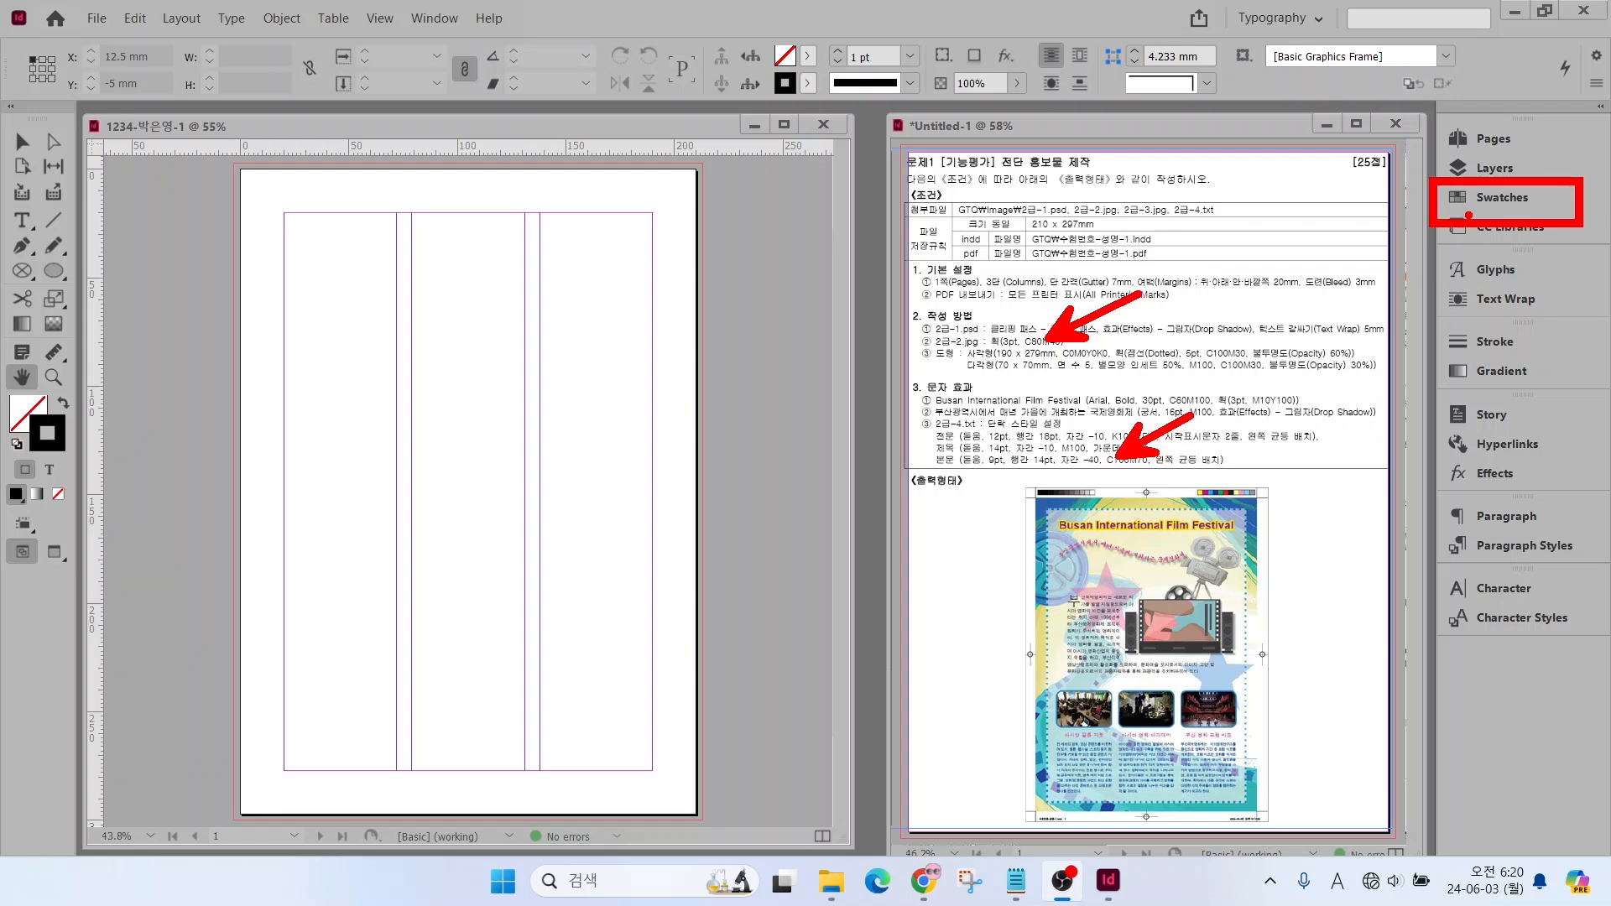
Duplicate the C=100 M=90 Y=10 K=0 swatch and set the copy to cyan 80, magenta 40, yellow 0
key("Escape")
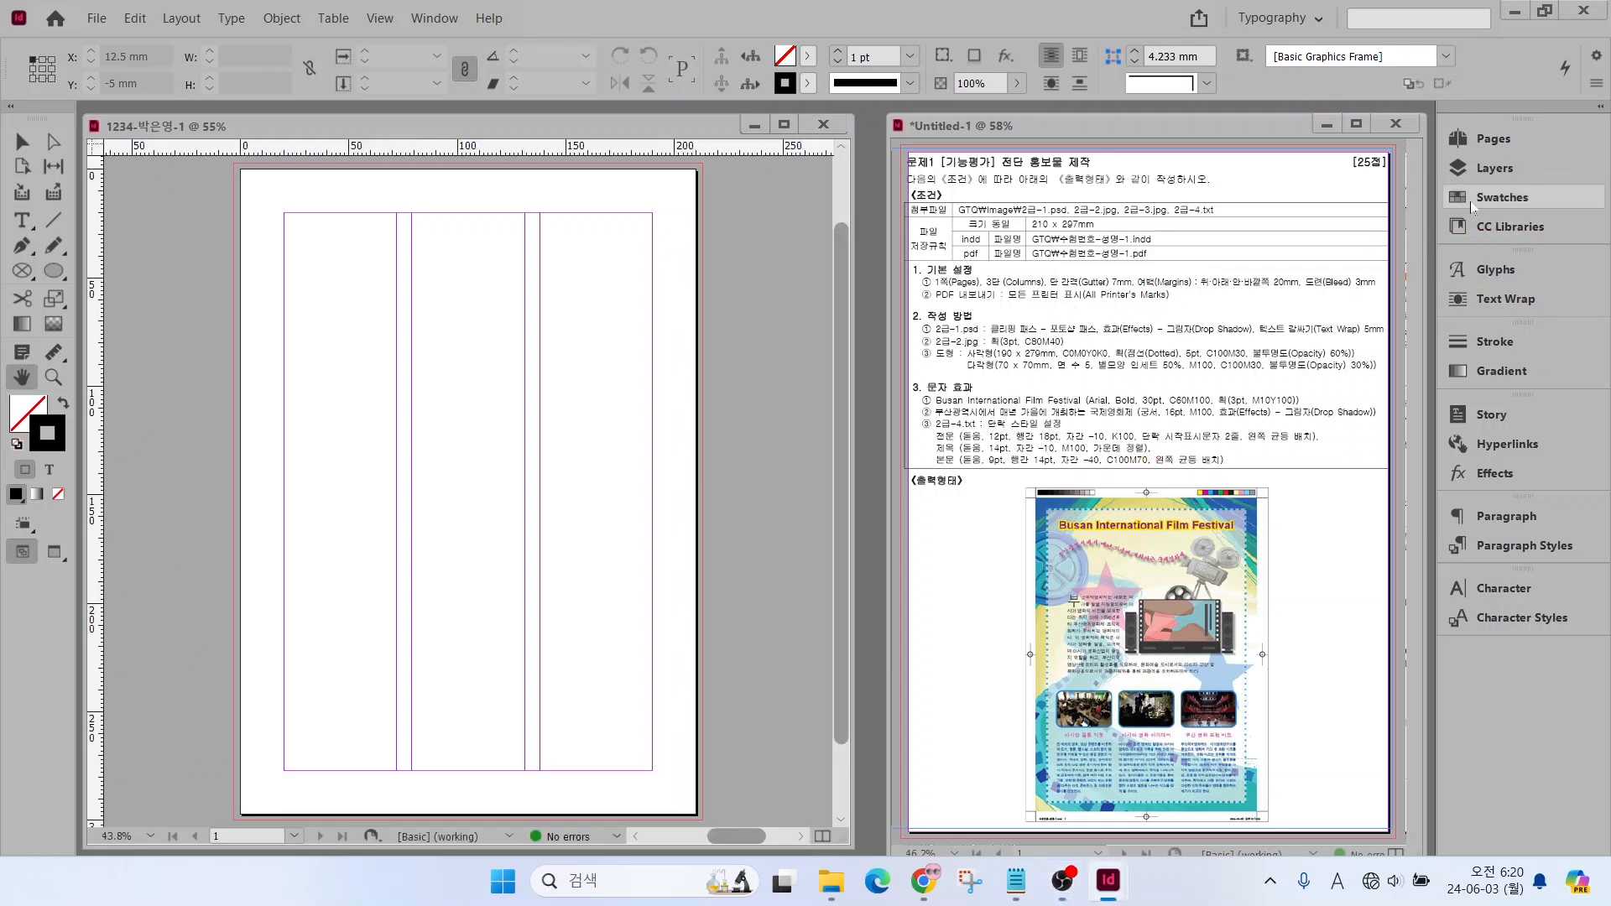
left_click(1472, 206)
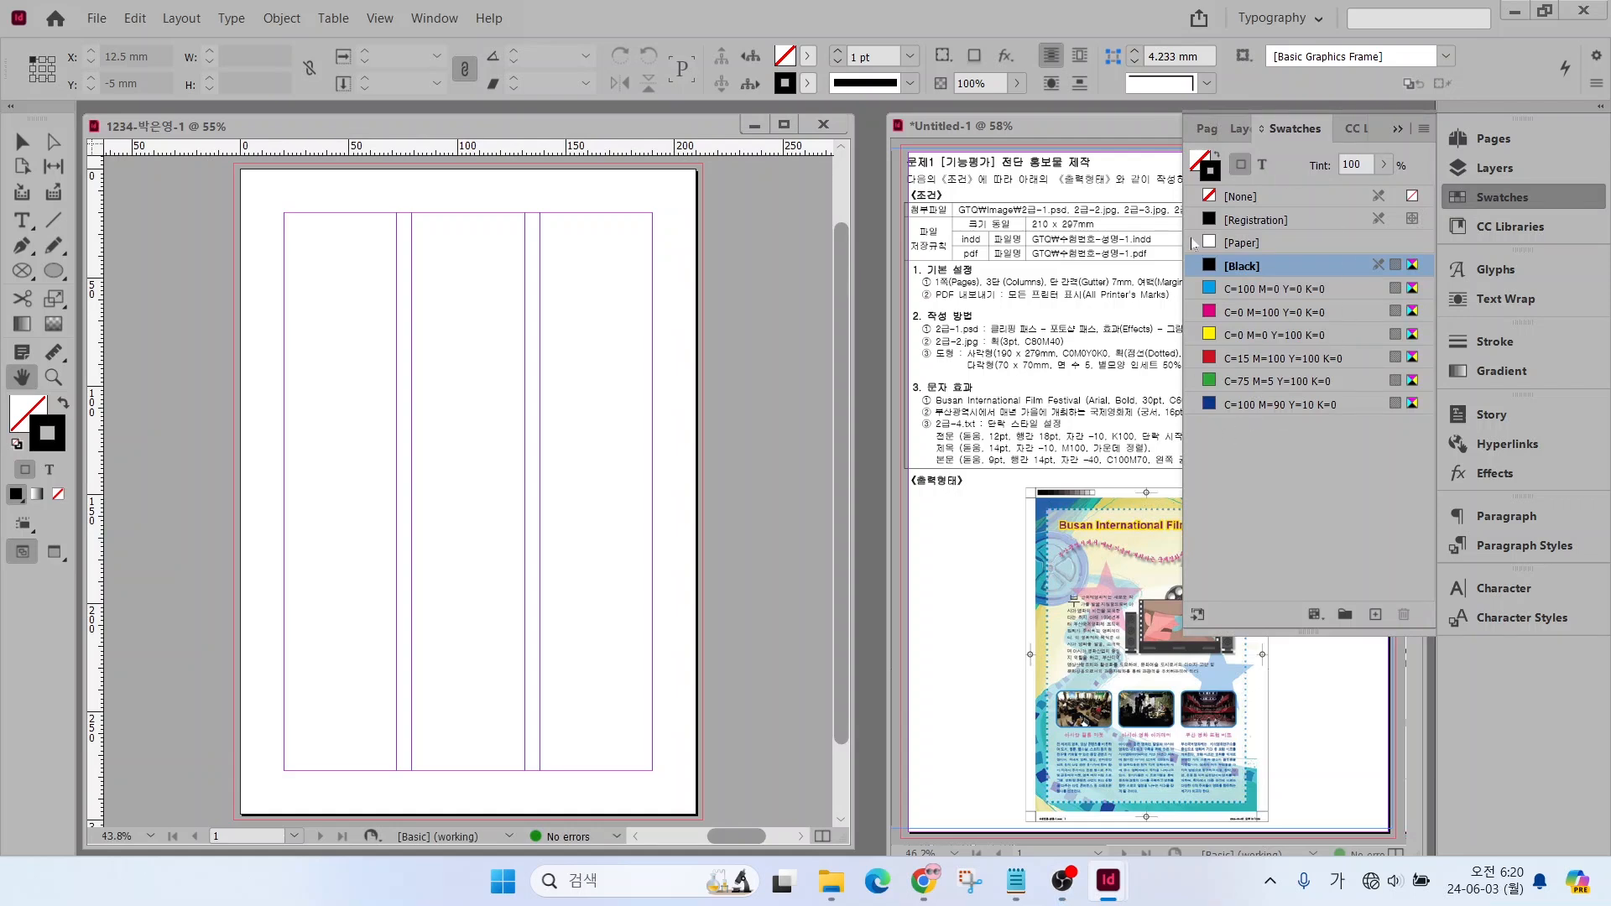
left_click(1273, 406)
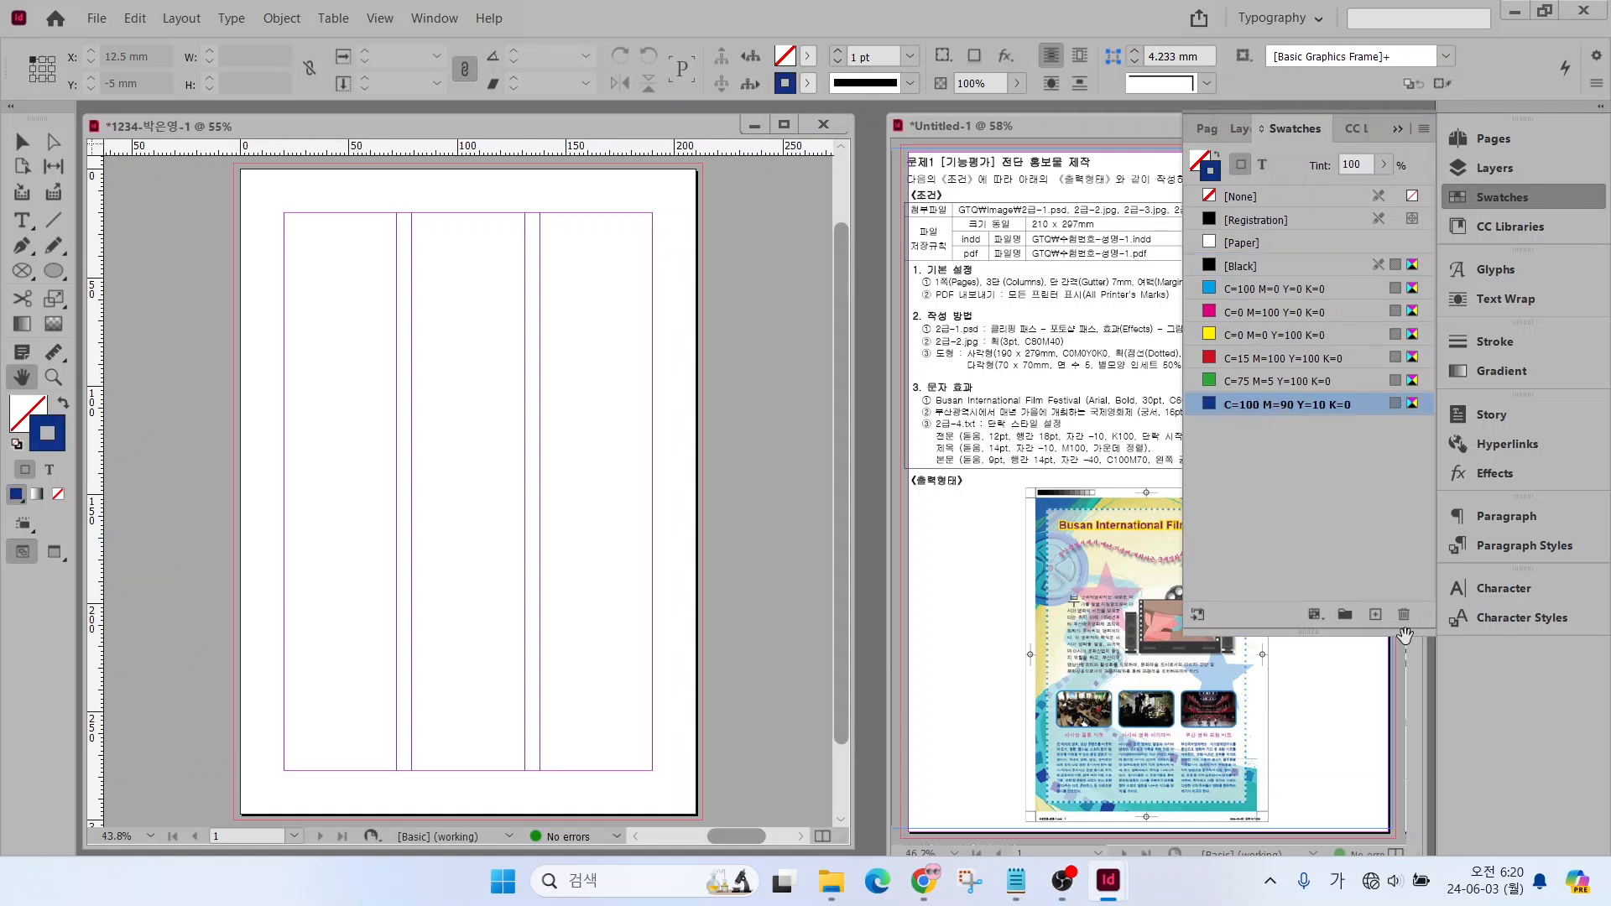
left_click(1376, 615)
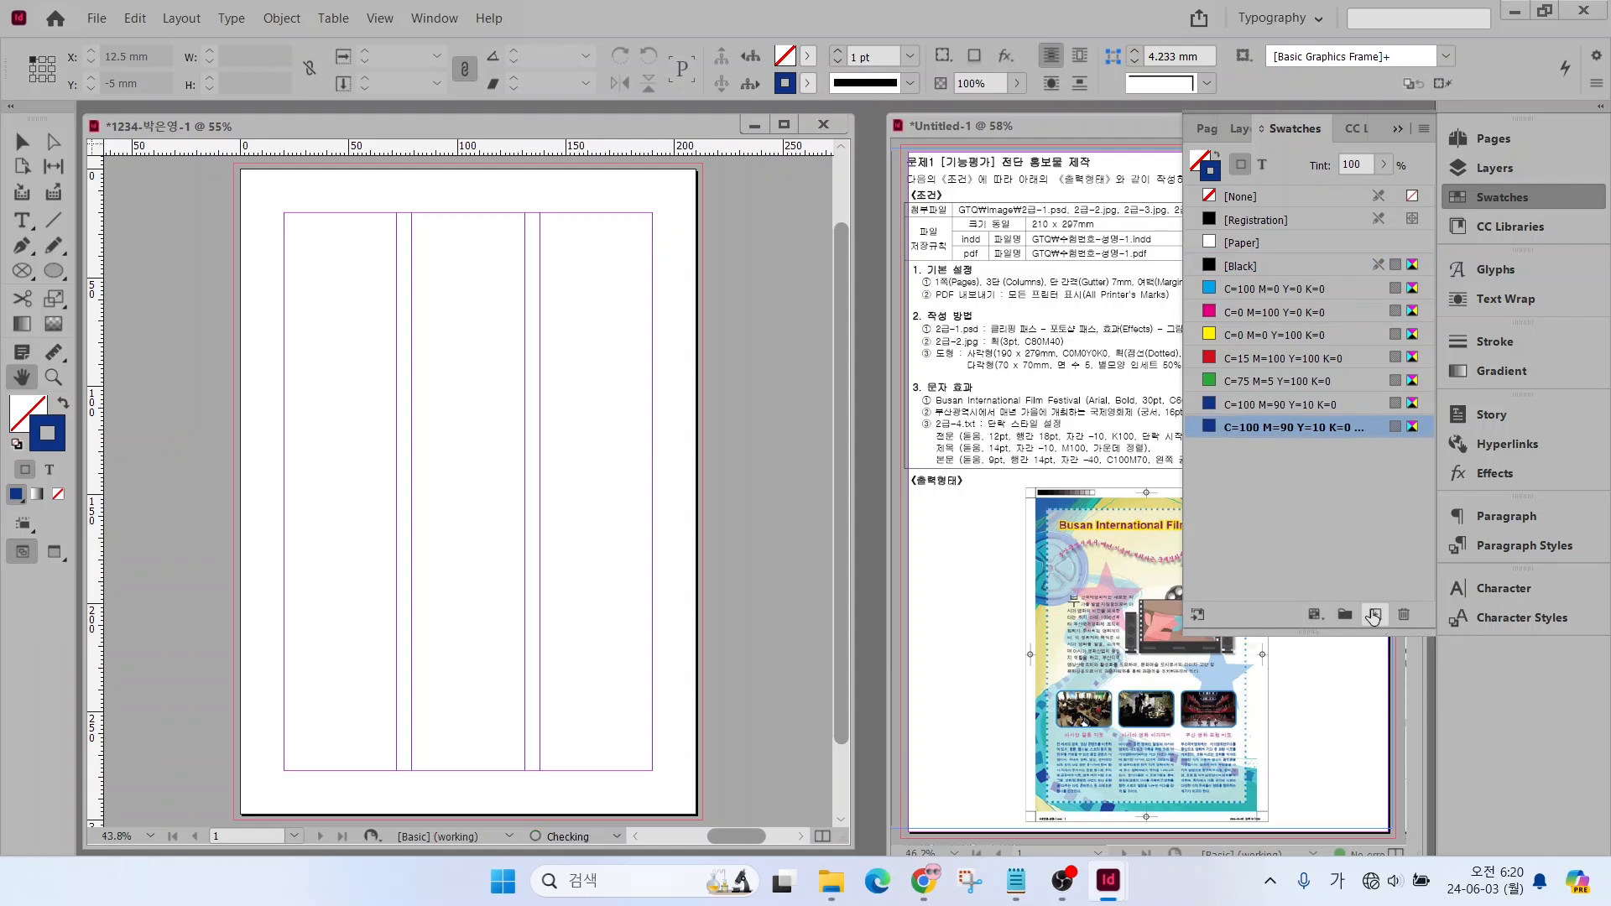
double_click(1320, 431)
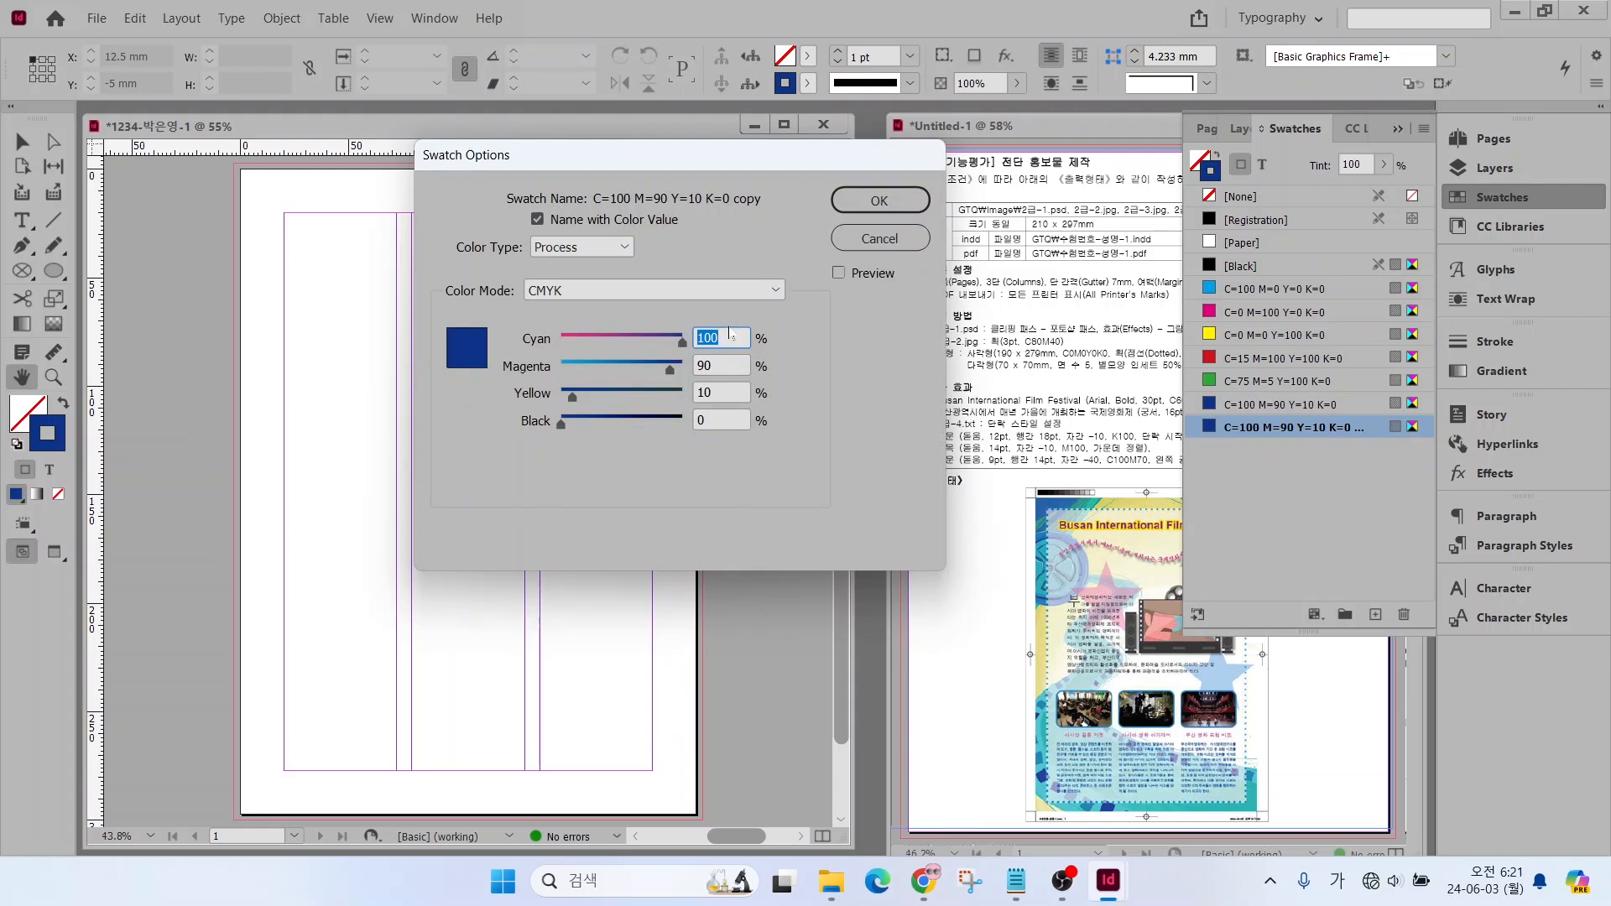
type("80")
key("Tab")
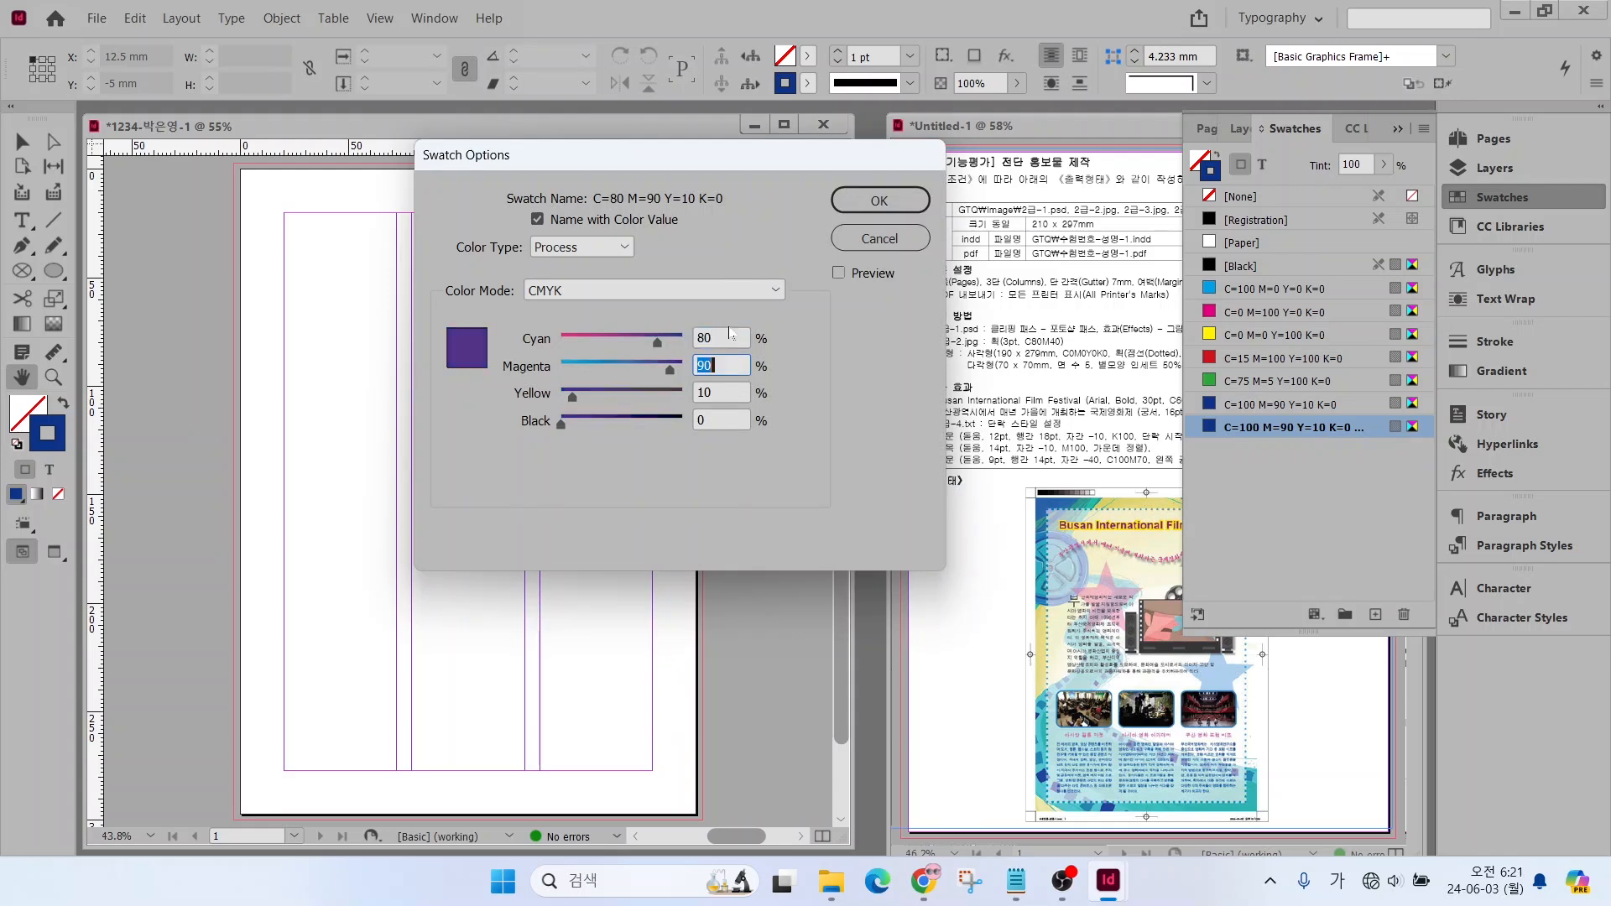
type("40")
key("Tab")
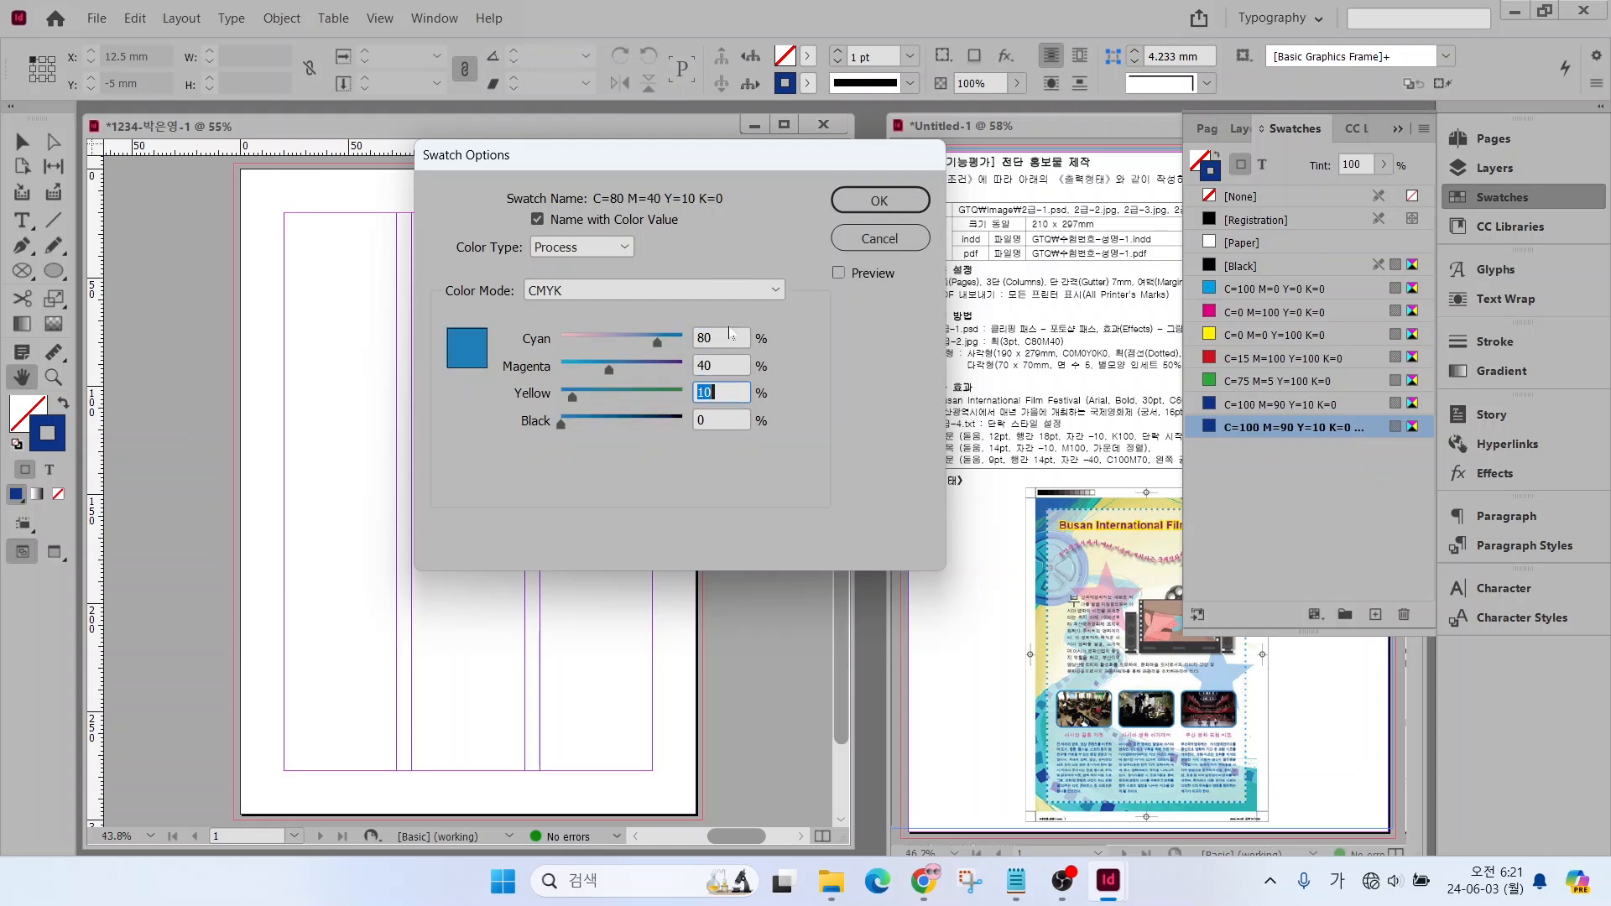
type("0")
key("Return")
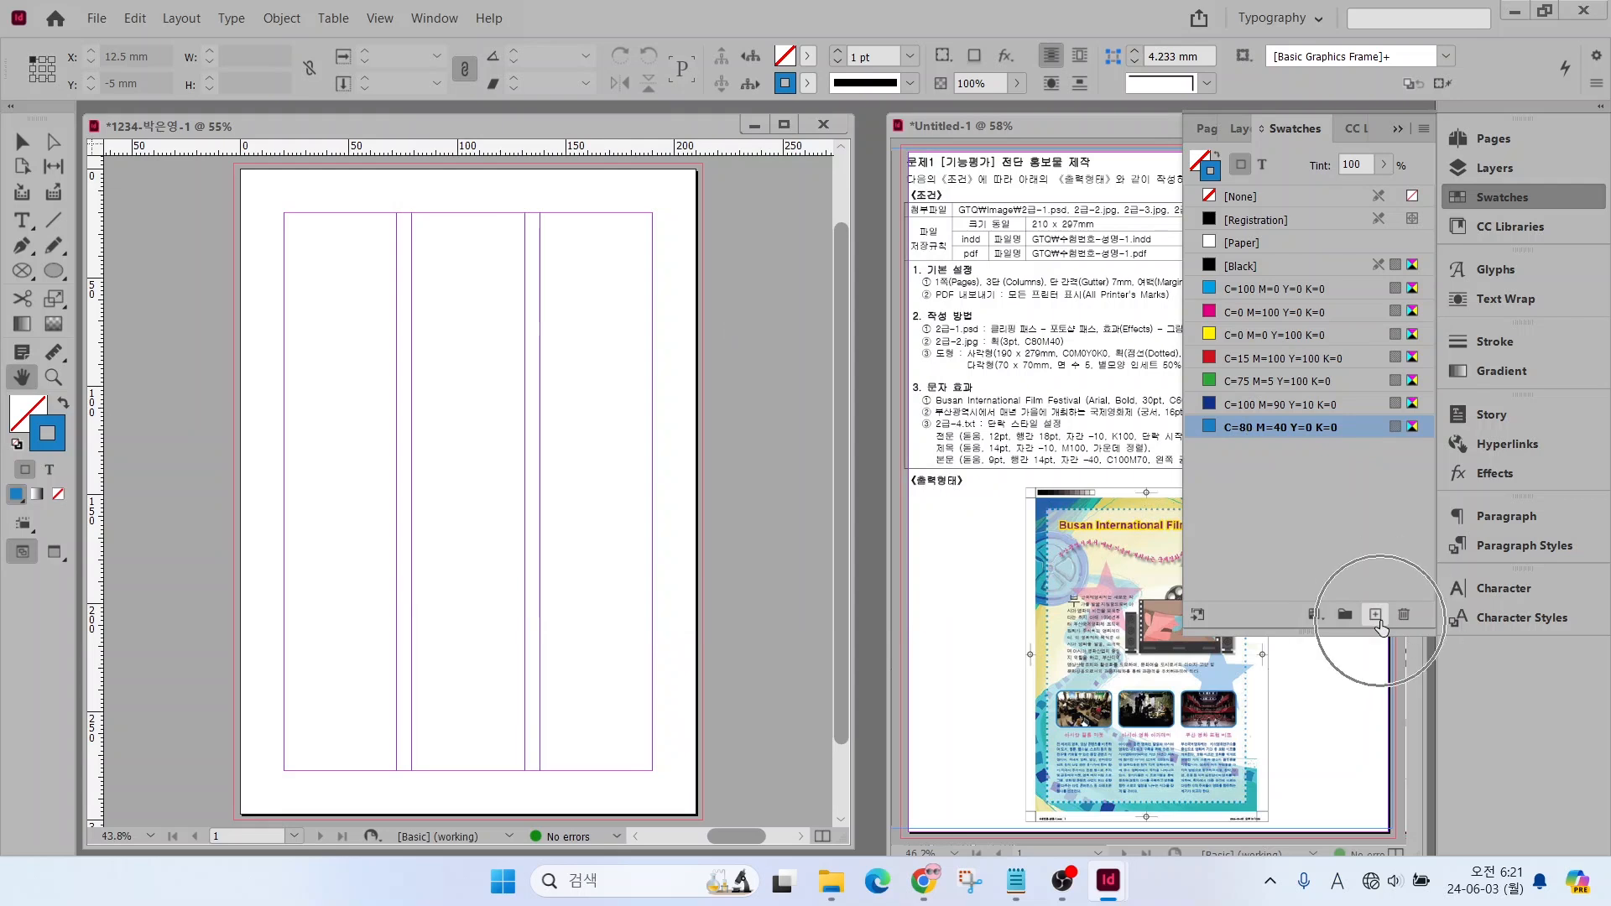
Add a new process swatch with the CMYK values C=0 M=0 Y=0 K=0
left_click(1376, 615)
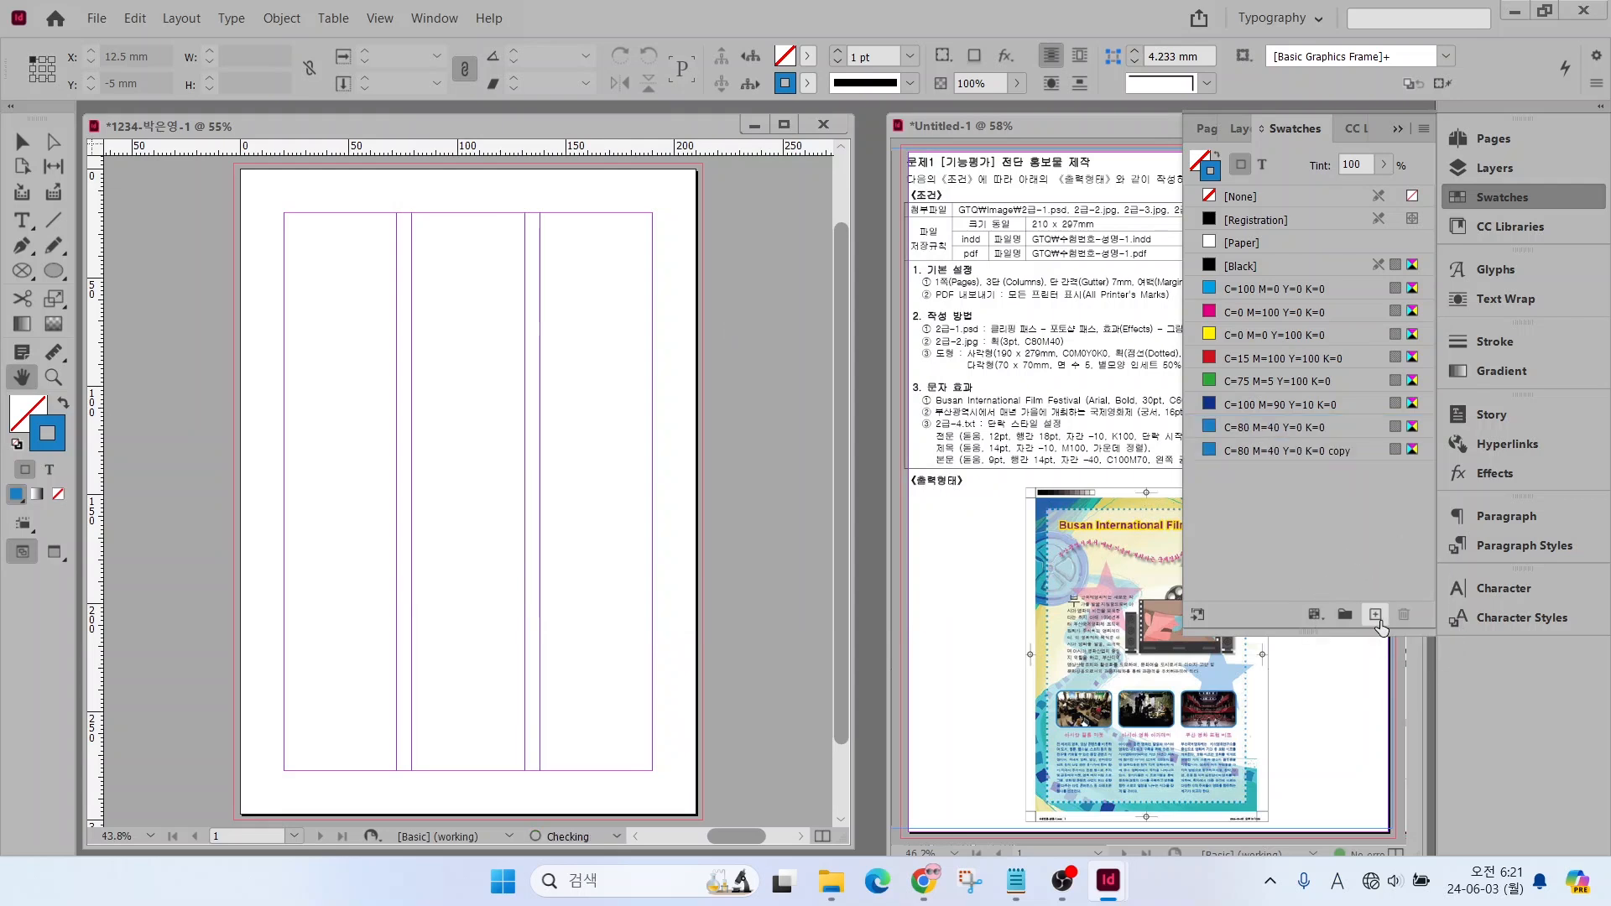
double_click(1290, 454)
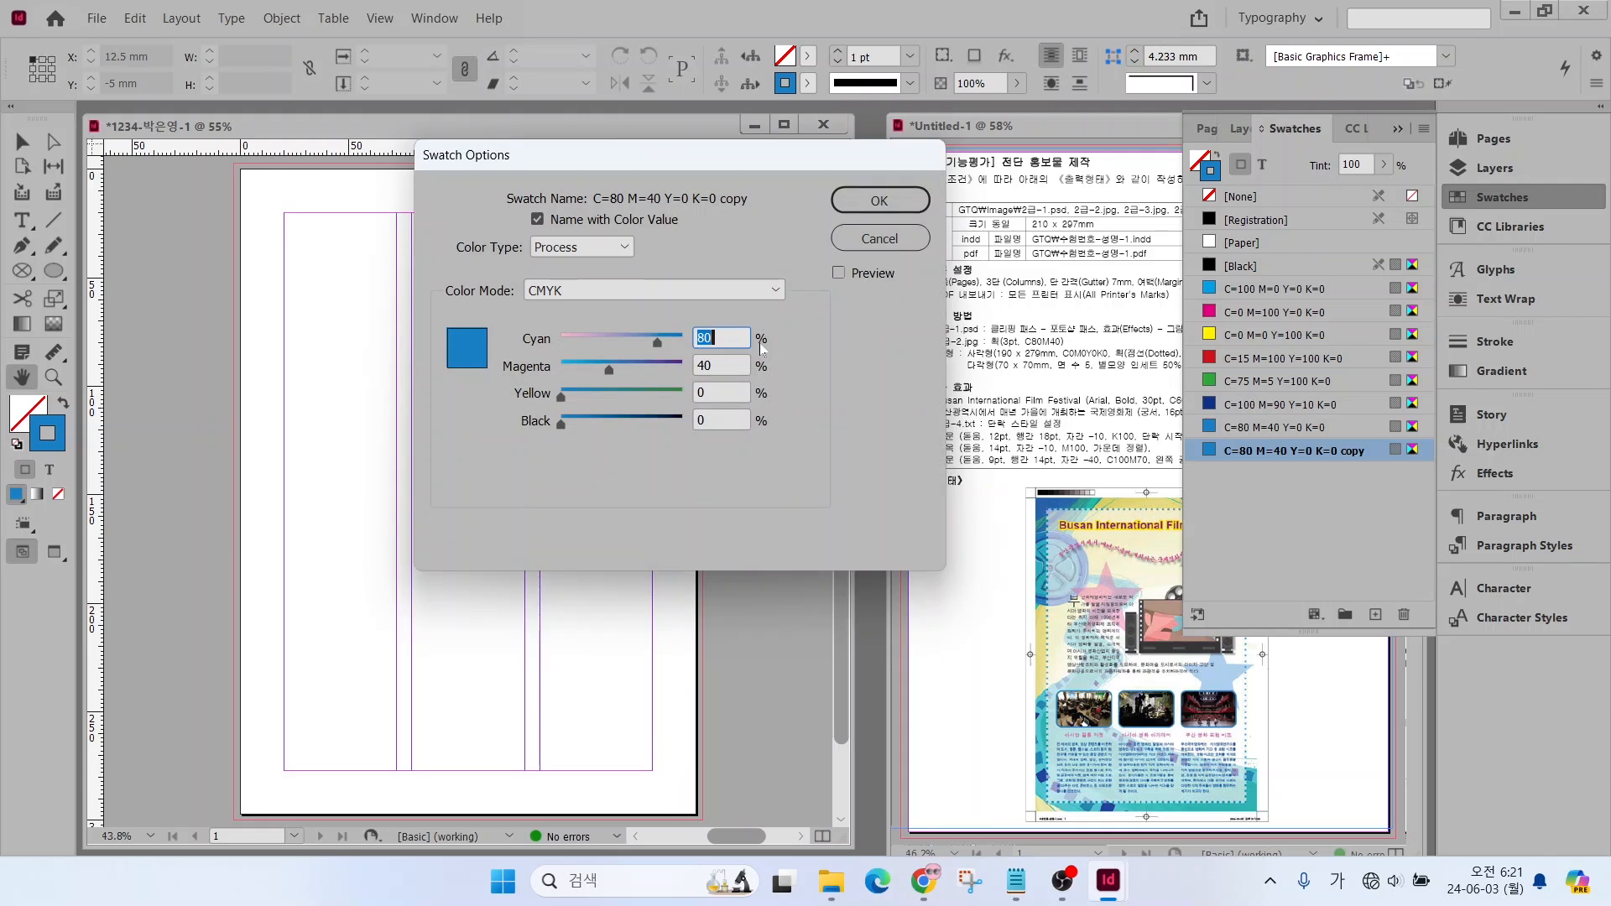
type("0")
key("Tab")
type("0")
key("Tab")
key("Tab")
key("Return")
Add a new process swatch with the CMYK values C=100 M=30 Y=0 K=0
left_click(1376, 615)
double_click(1239, 475)
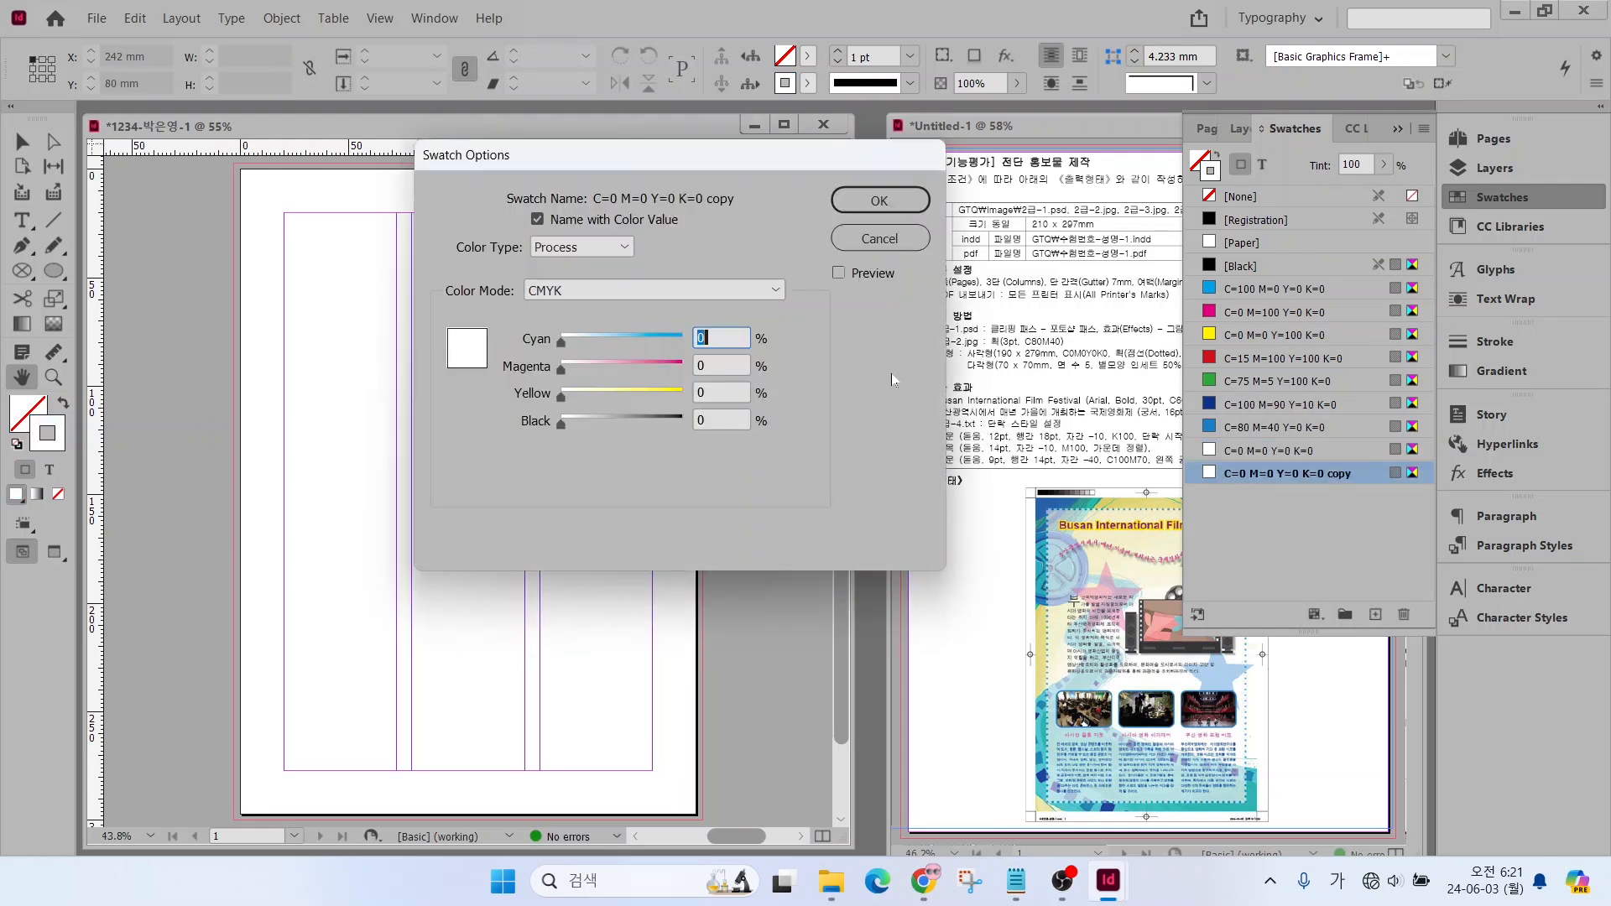
type("100")
key("Tab")
type("30")
key("Return")
Add a new process swatch with the CMYK values C=60 M=100 Y=0 K=0
left_click(1376, 615)
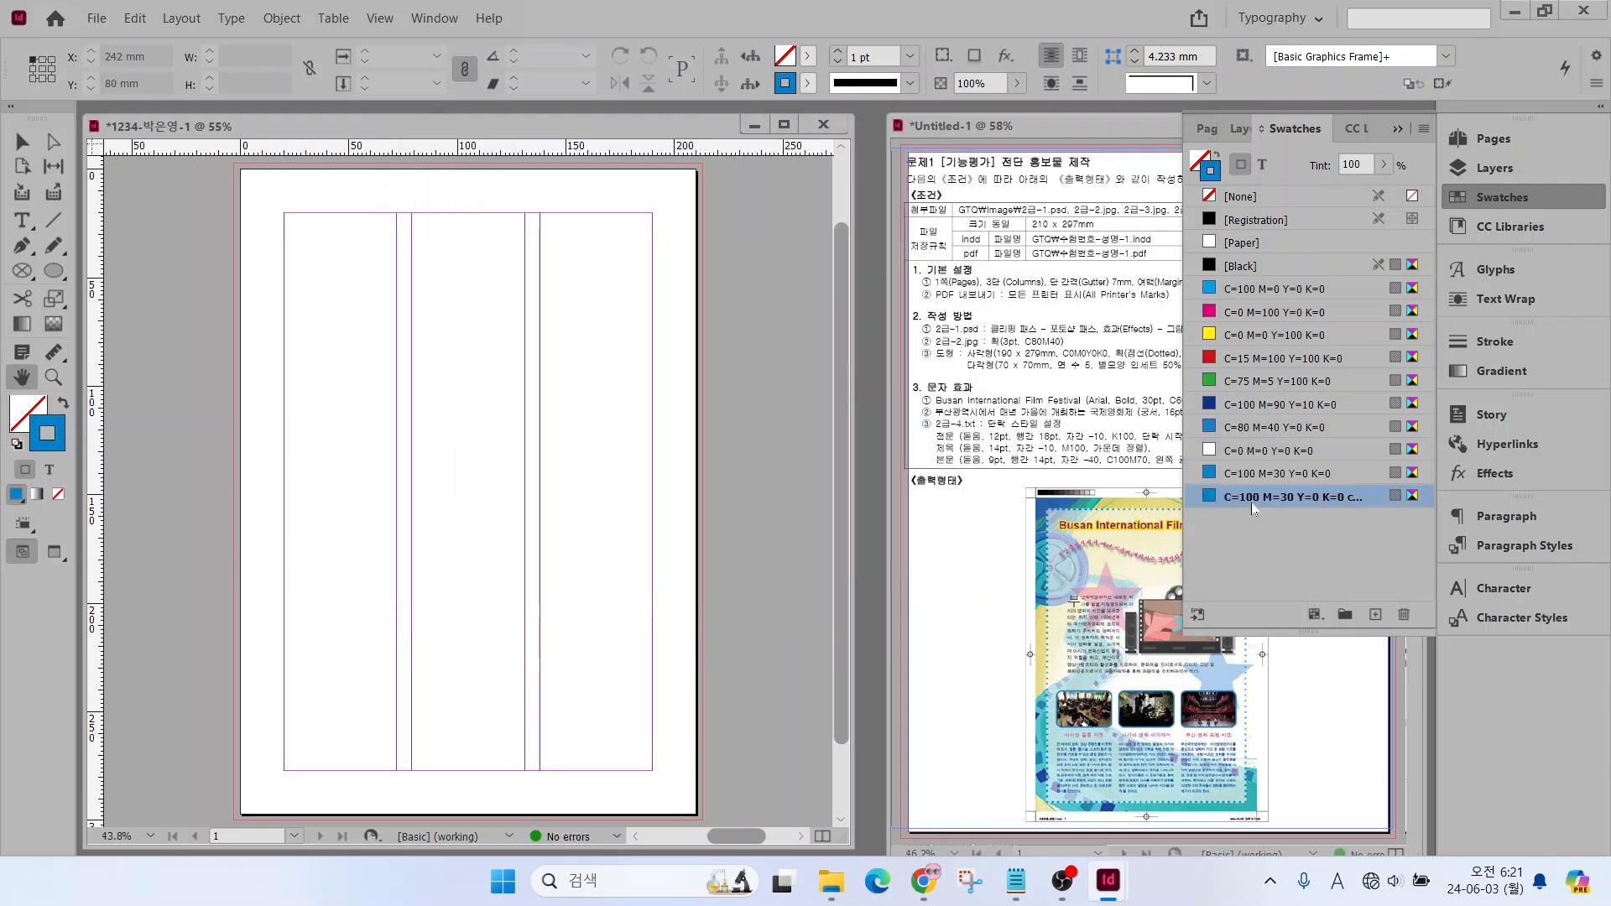
double_click(1259, 497)
type("0")
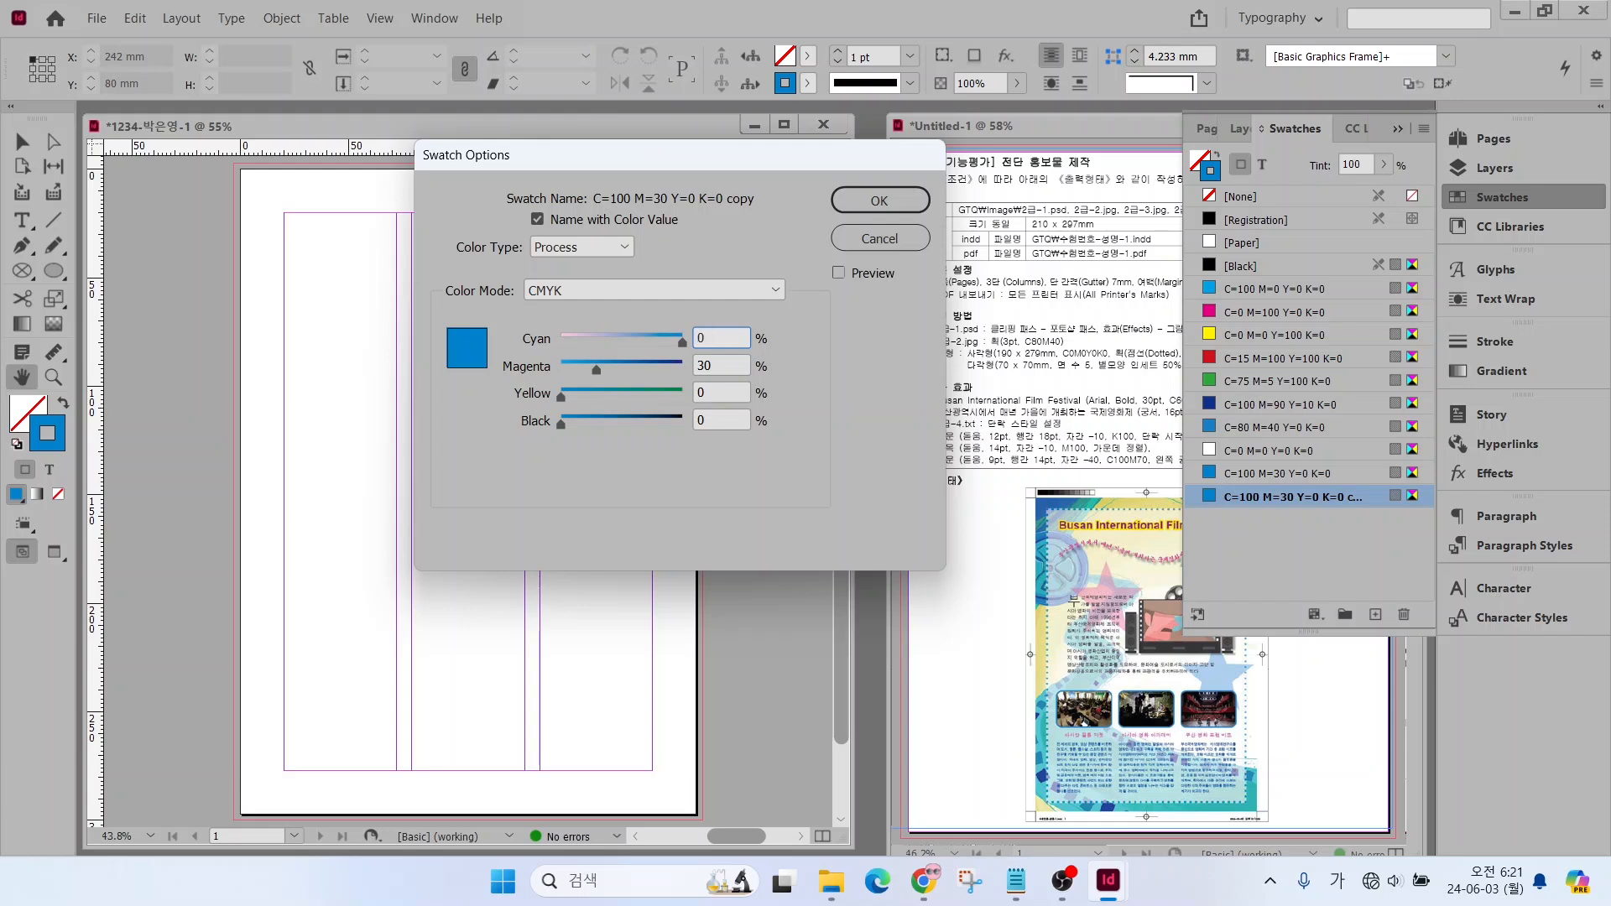
left_click_drag(725, 342, 601, 326)
type("60")
key("Tab")
type("100")
key("Return")
Add a new process swatch with the CMYK values C=0 M=10 Y=100 K=0
left_click(1378, 617)
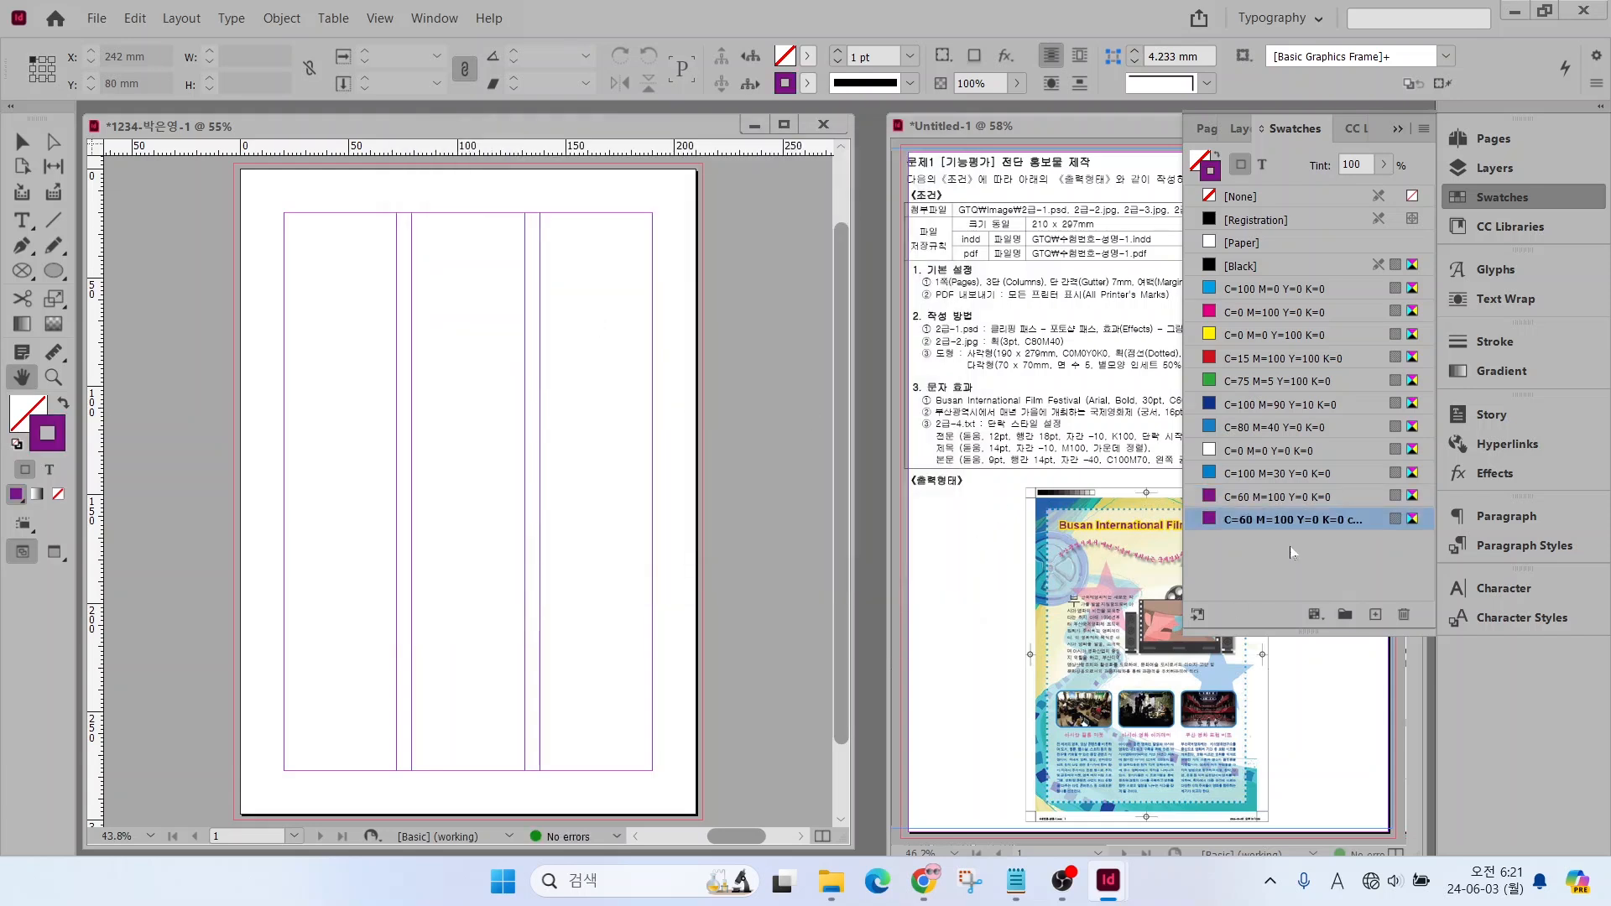
double_click(1277, 521)
type("0")
key("Tab")
type("10")
key("Tab")
type("100")
key("Return")
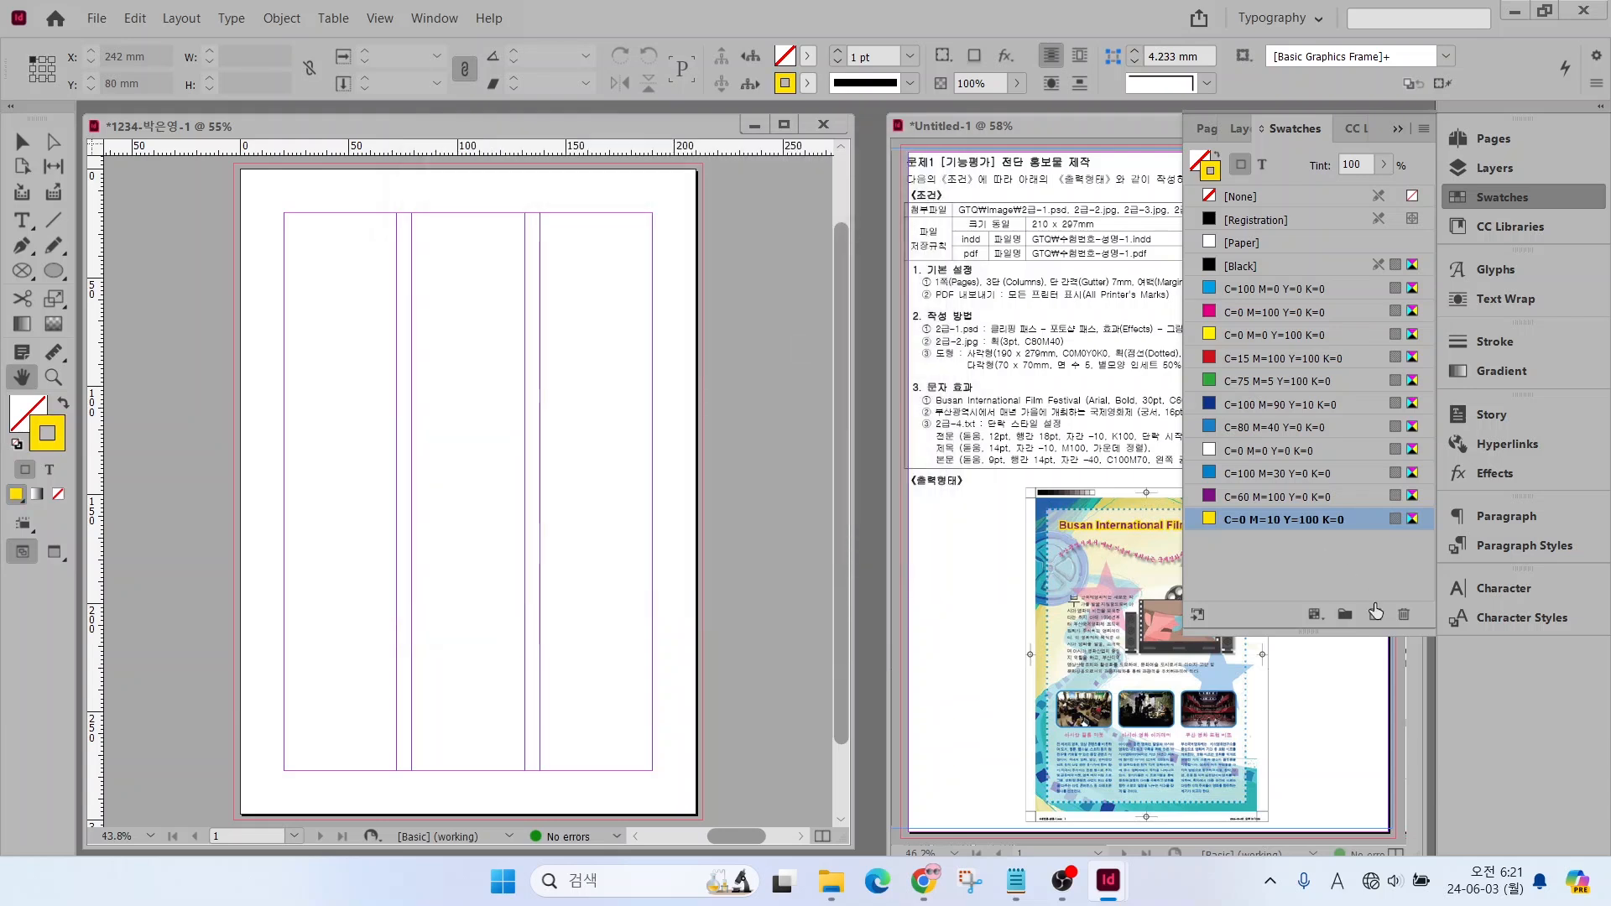
Add a new process swatch with the CMYK values C=0 M=0 Y=0 K=100
left_click(1375, 615)
double_click(1271, 543)
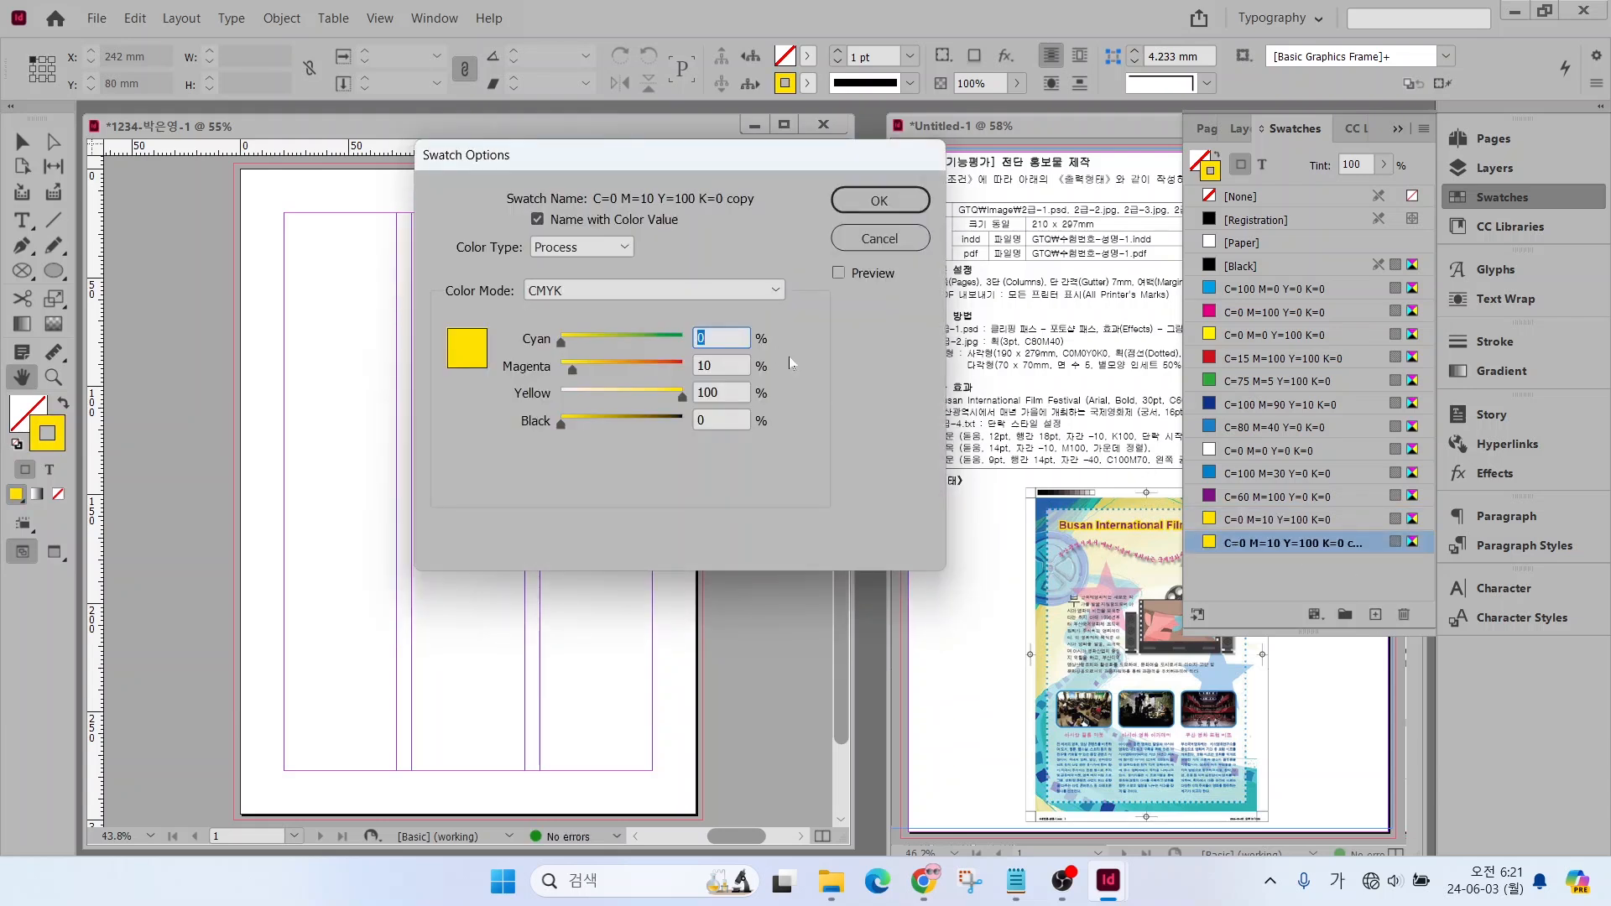
key("Tab")
type("0")
key("Tab")
type("0")
key("Tab")
type("100")
key("Return")
Add a new process swatch with the CMYK values C=100 M=70 Y=0 K=0 and finish working with the swatches
left_click(1375, 615)
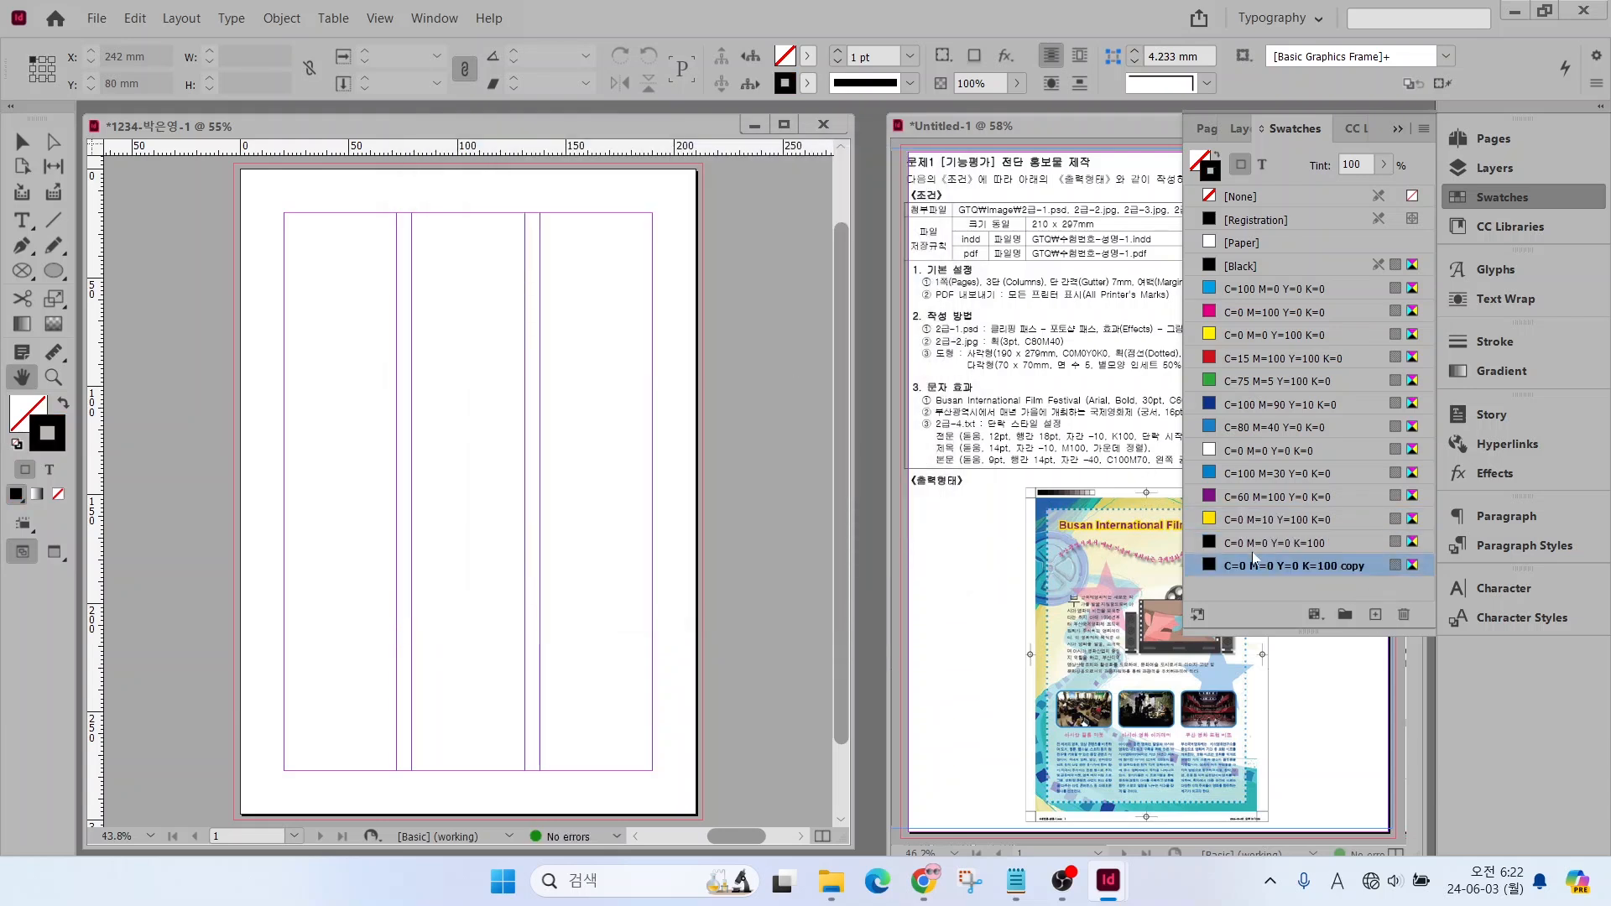
double_click(1272, 566)
type("100")
key("Tab")
type("70")
key("Tab")
key("Tab")
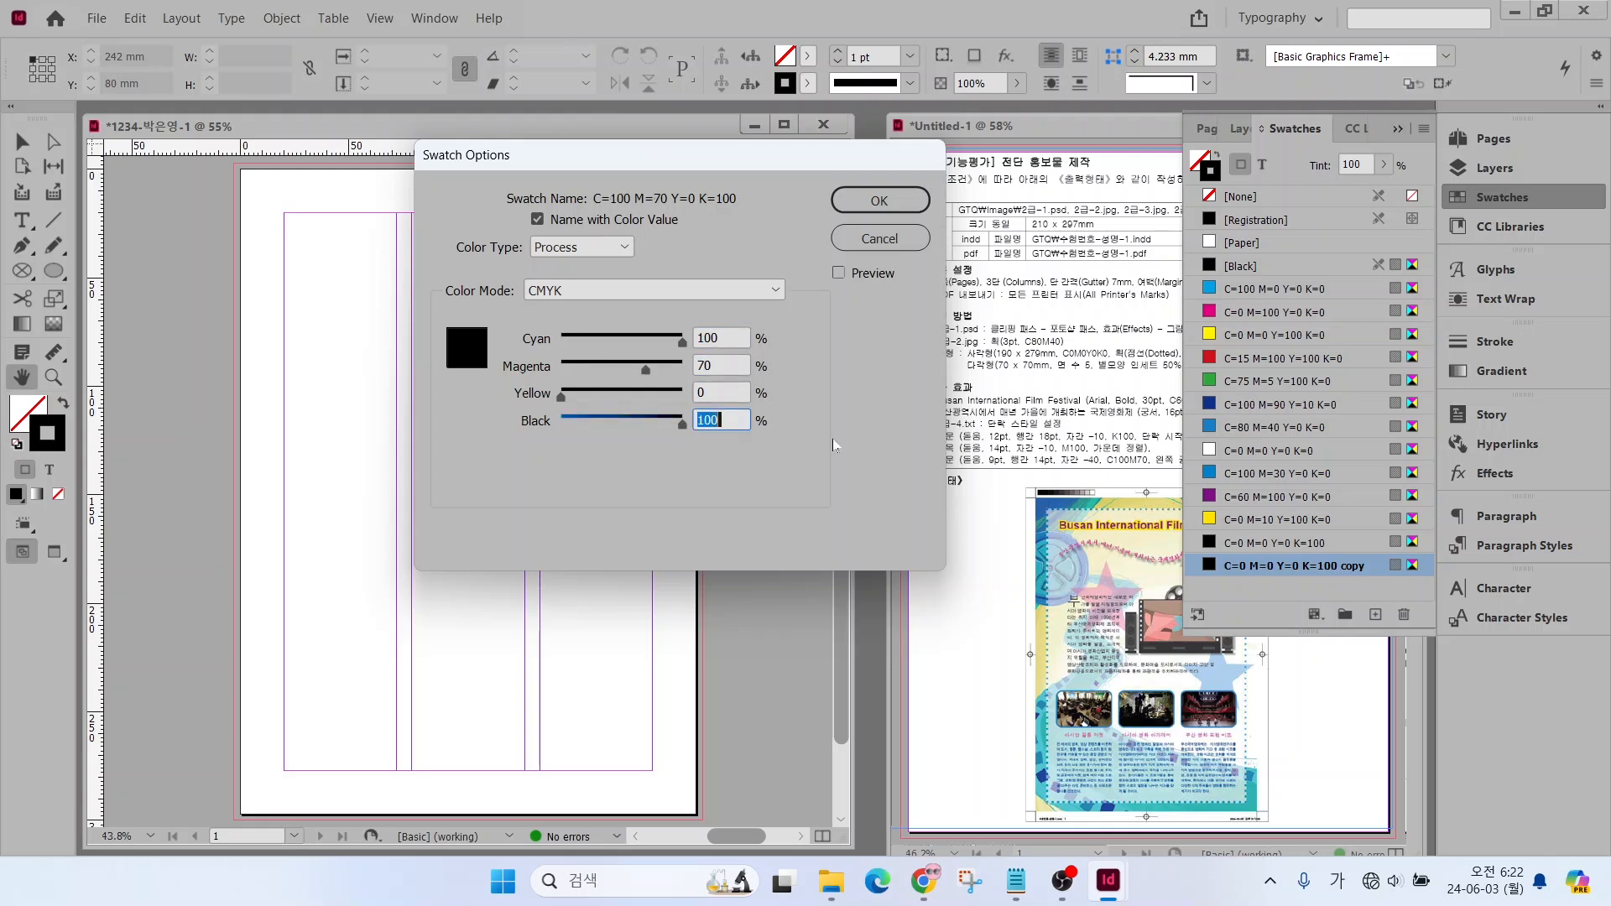
type("0")
key("Return")
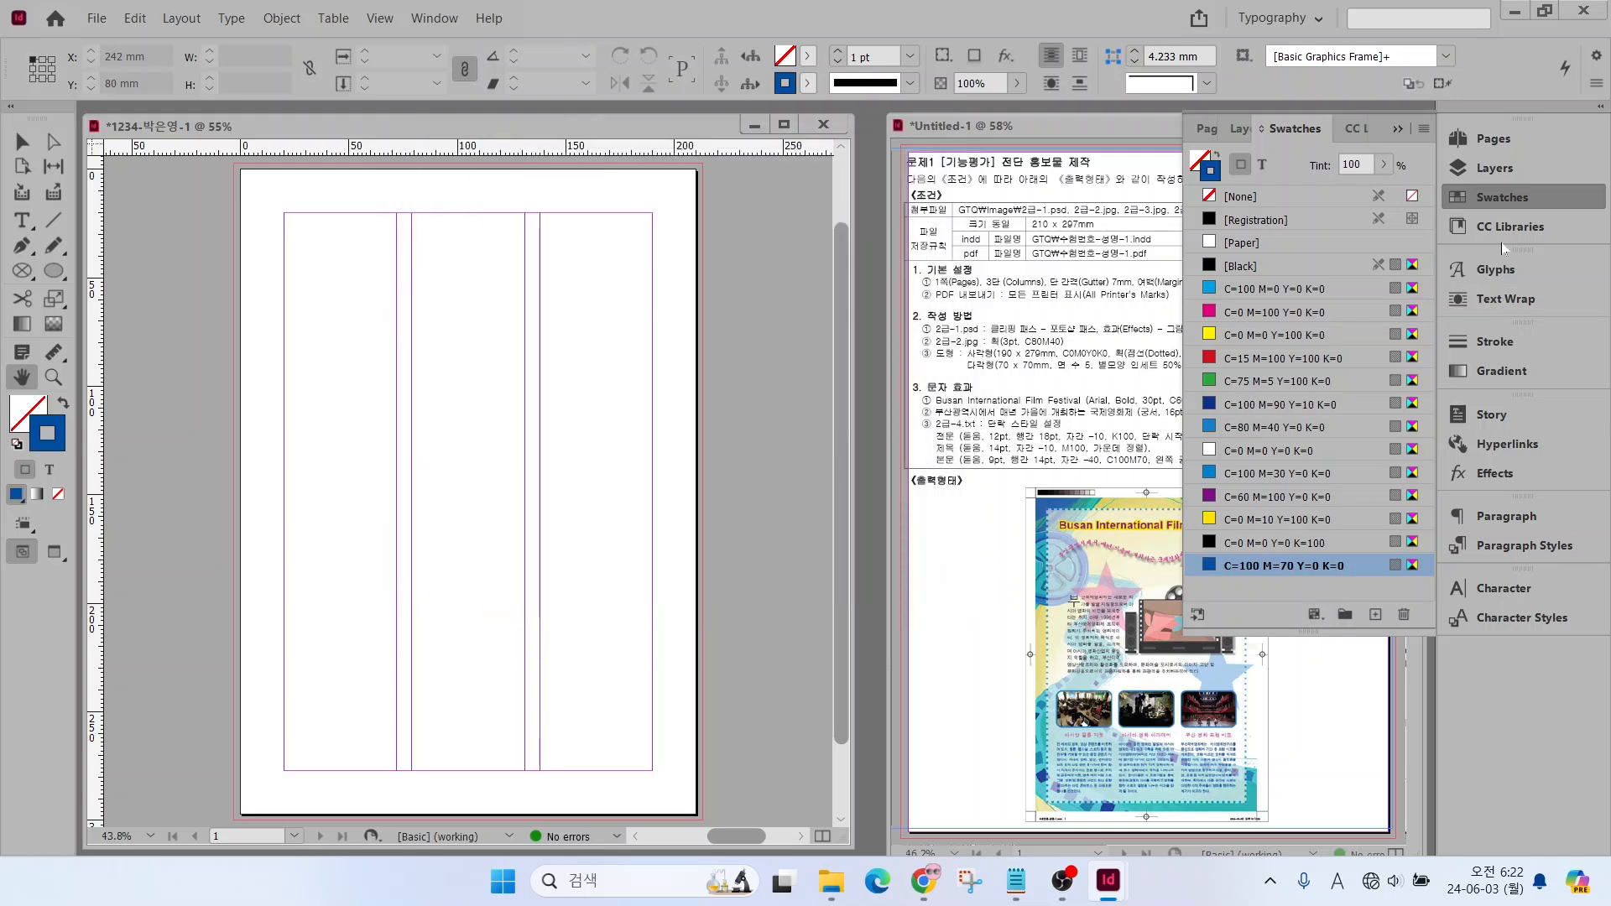
left_click(1498, 199)
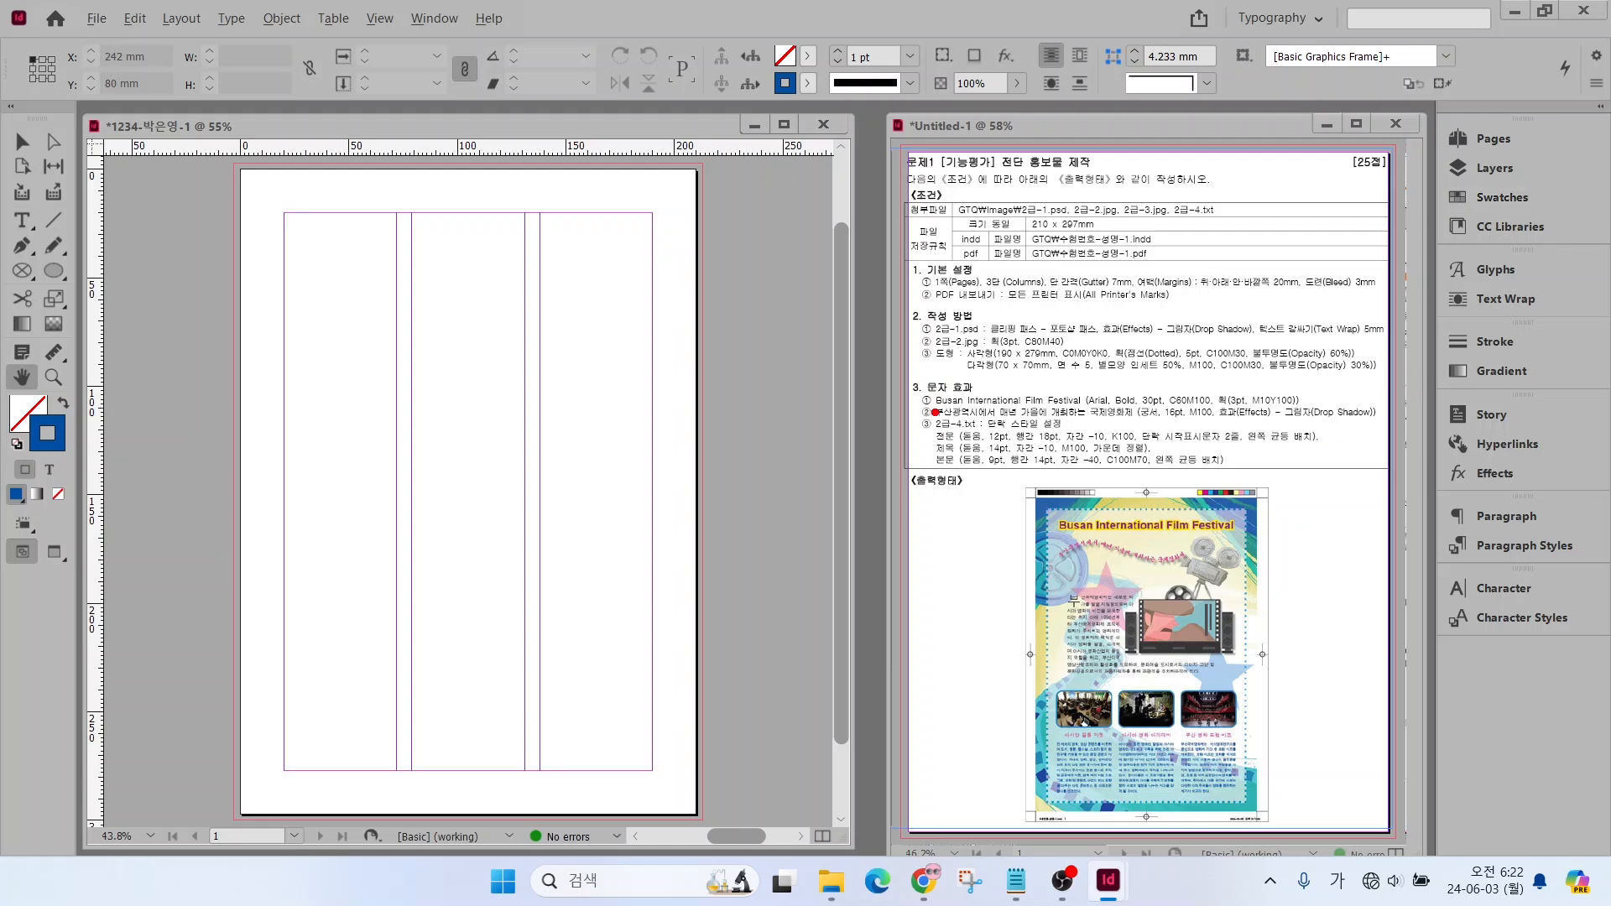
mouse_move(935, 412)
left_mouse_down()
mouse_move(1045, 484)
mouse_move(1154, 485)
left_mouse_up()
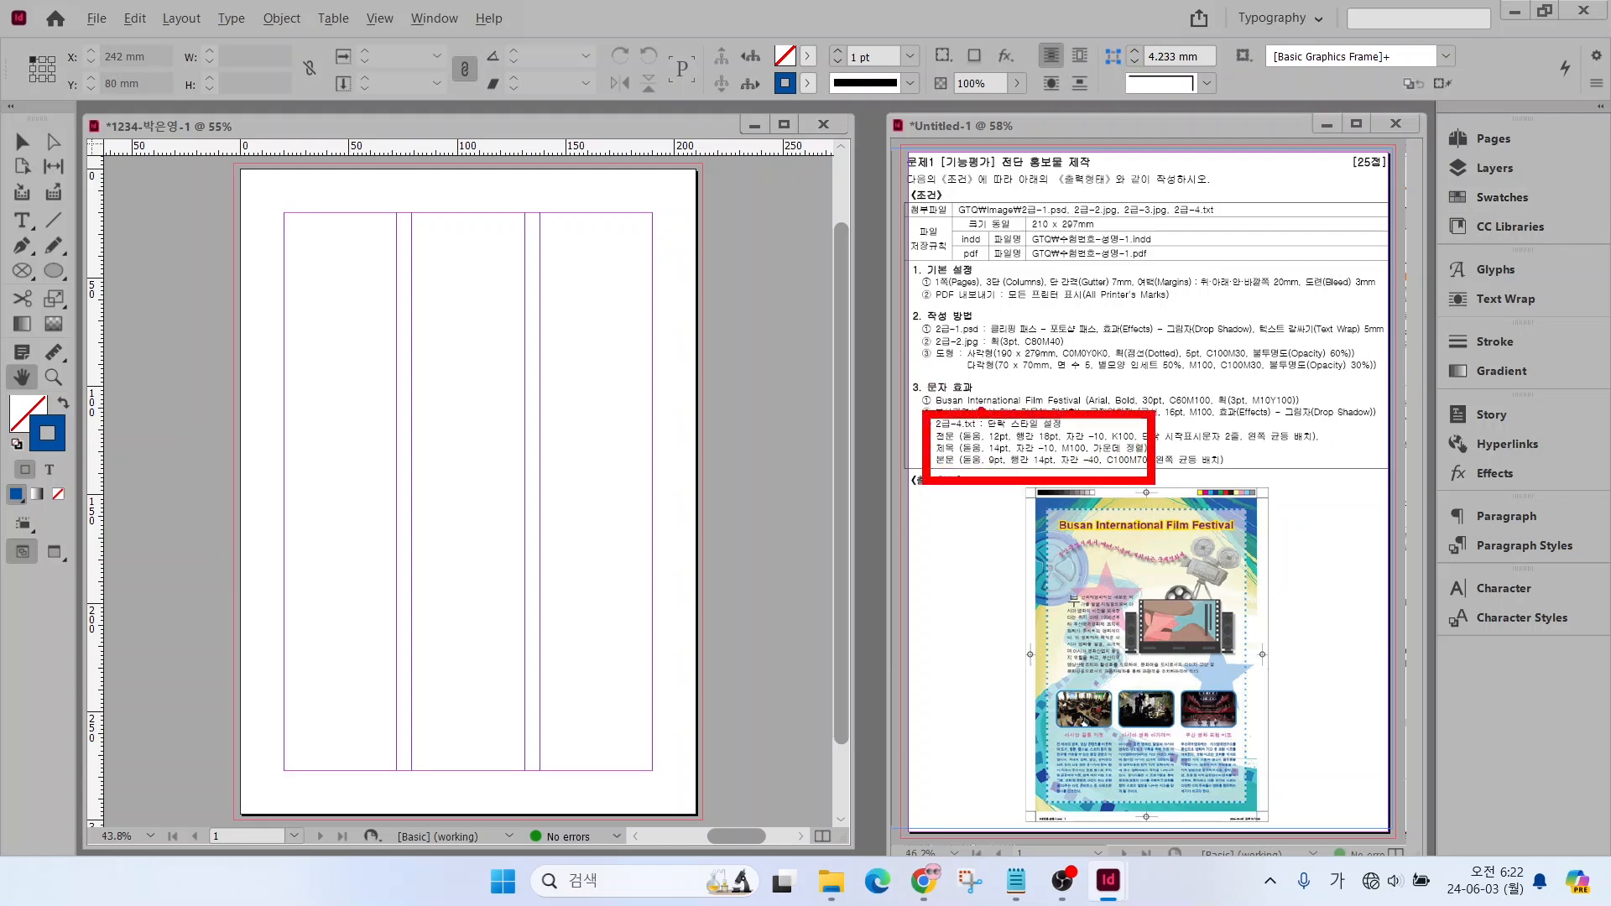
left_click_drag(978, 423, 1064, 362)
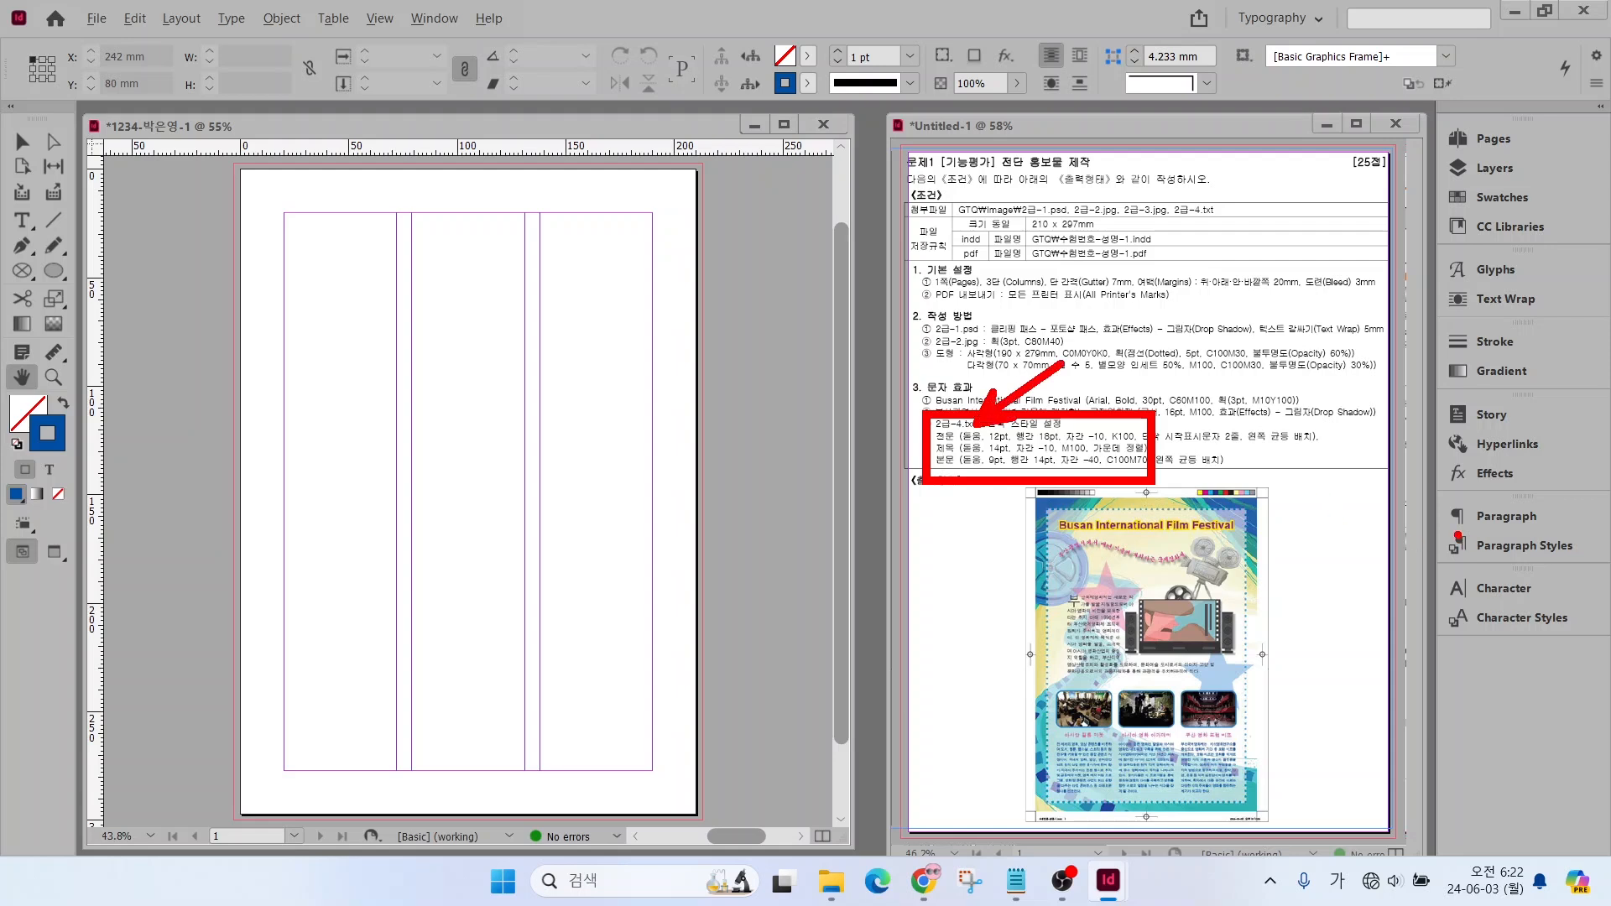
left_click_drag(1453, 532, 1585, 563)
key("Escape")
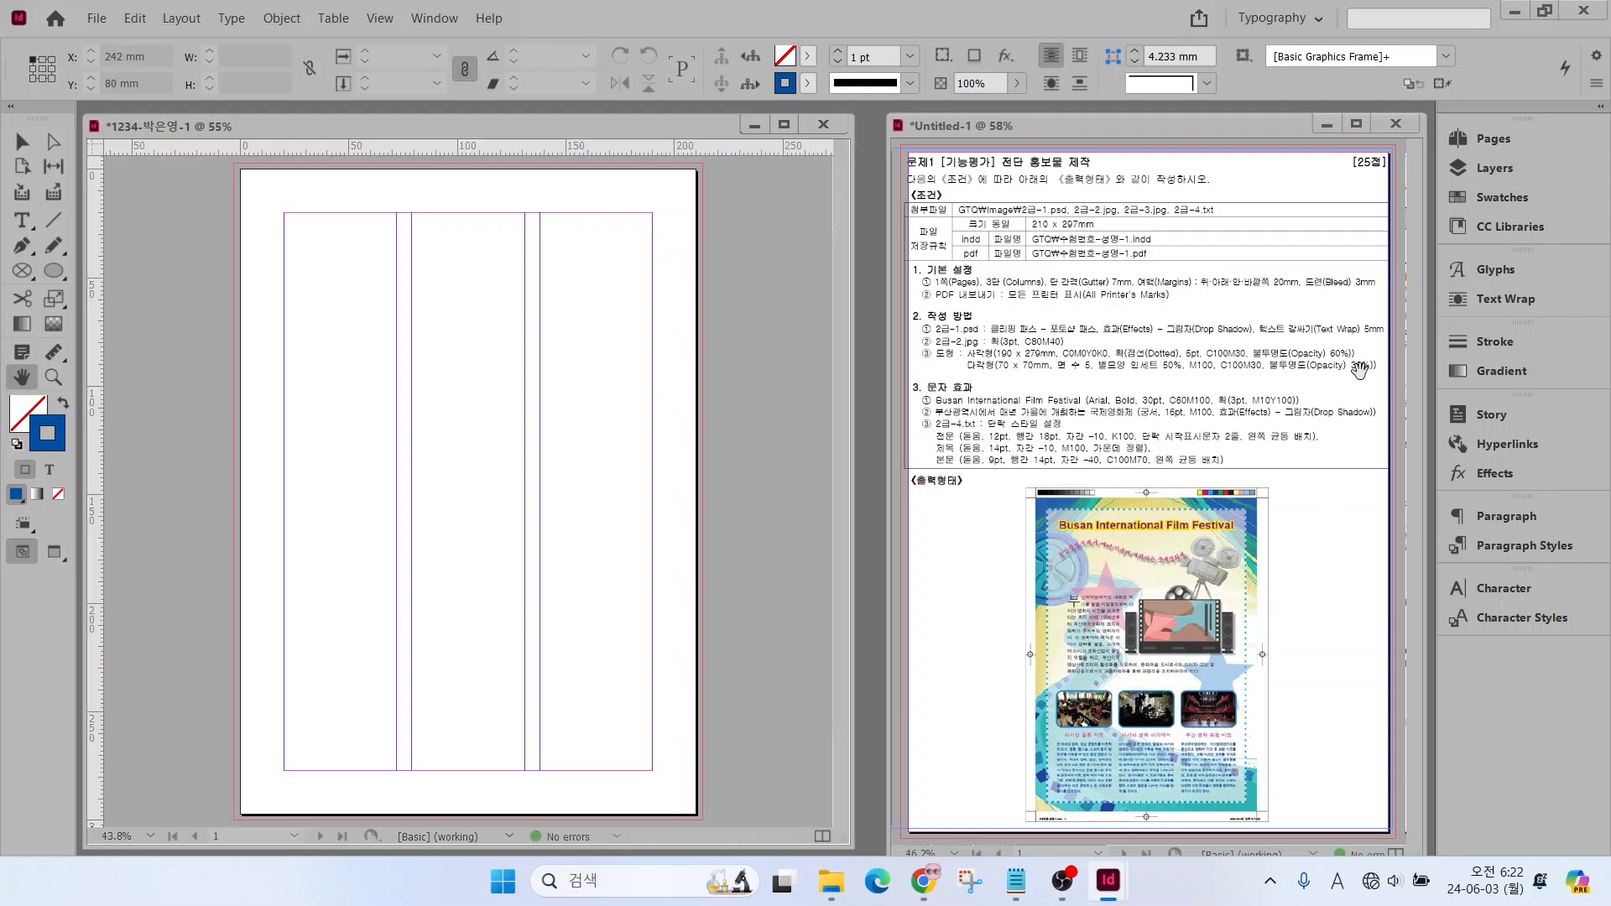
Change the font family of the [Basic Paragraph] style to Dotum
left_click(1521, 546)
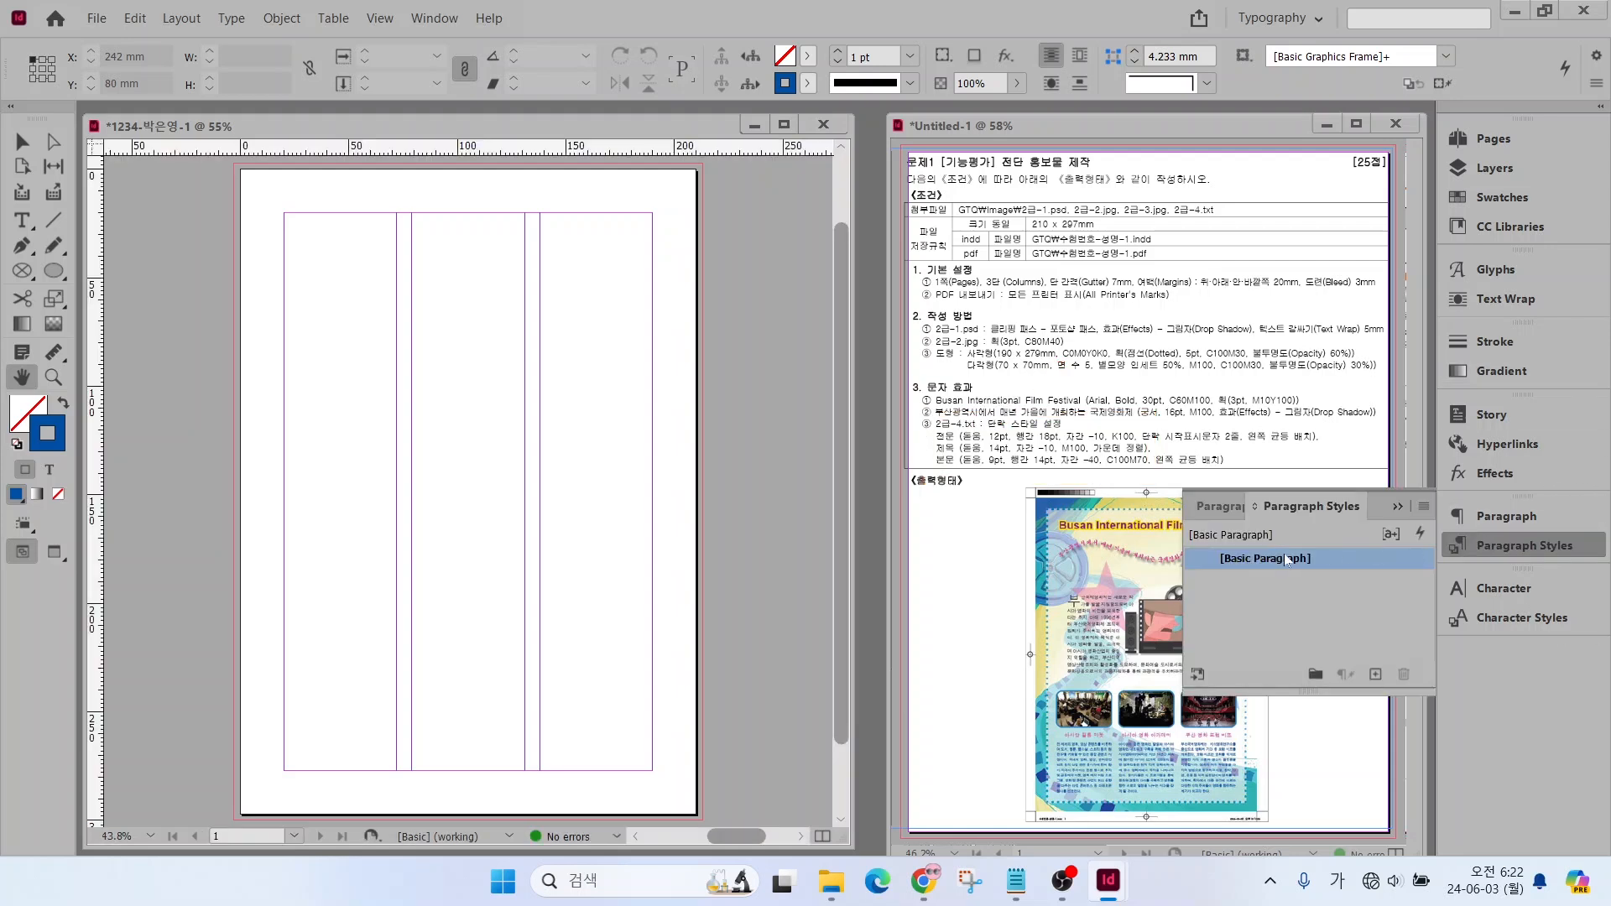
double_click(1336, 559)
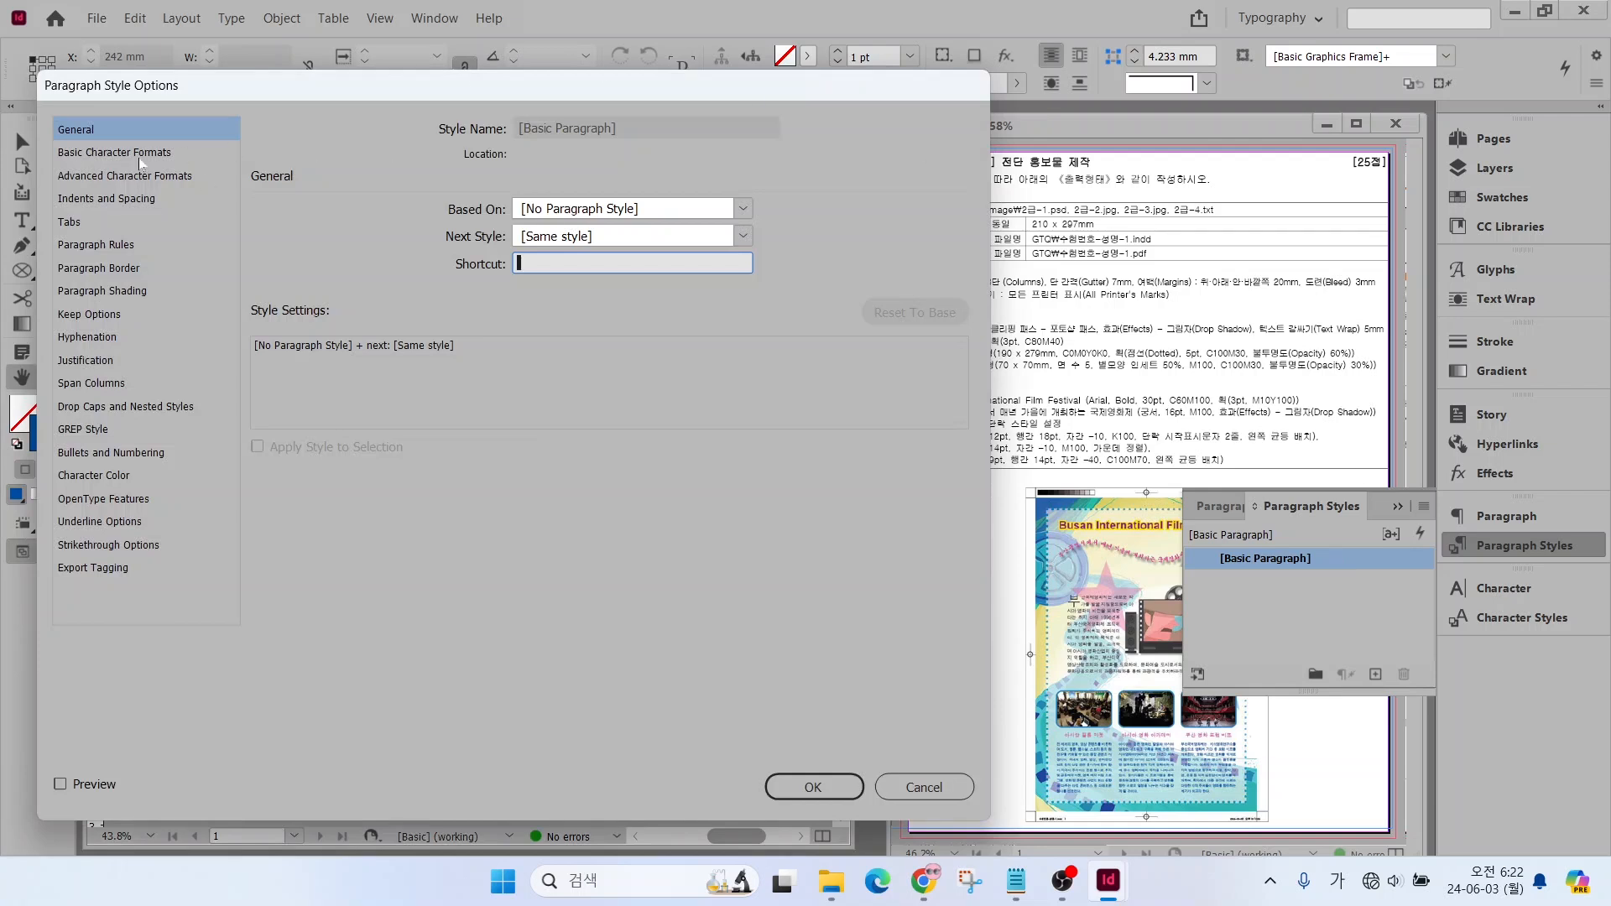
left_click(117, 153)
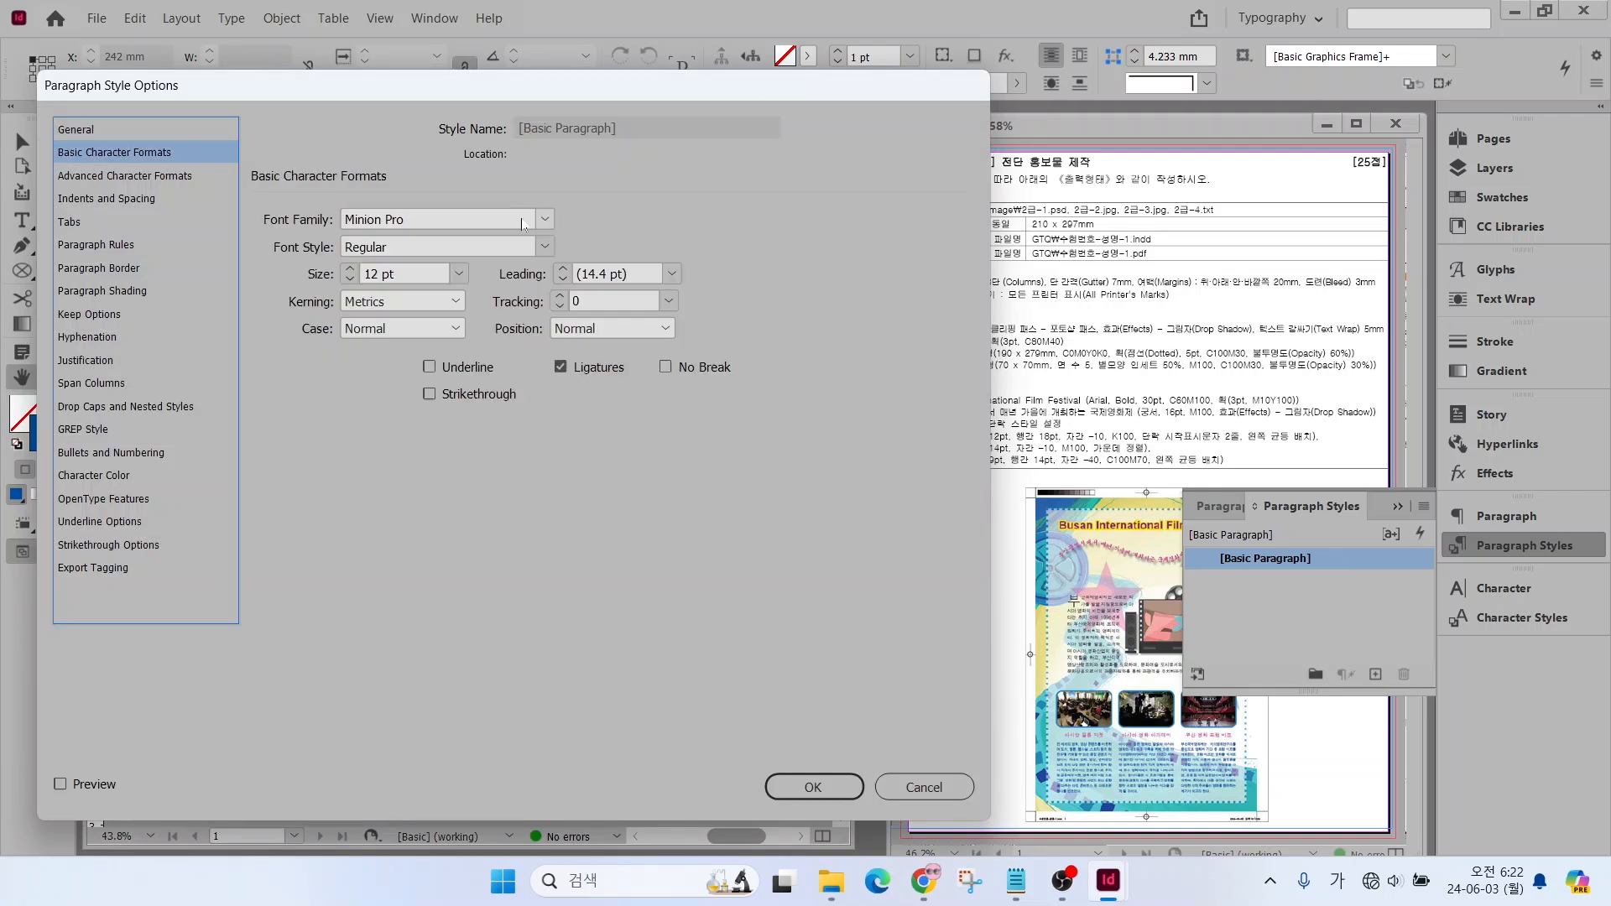
left_click(545, 221)
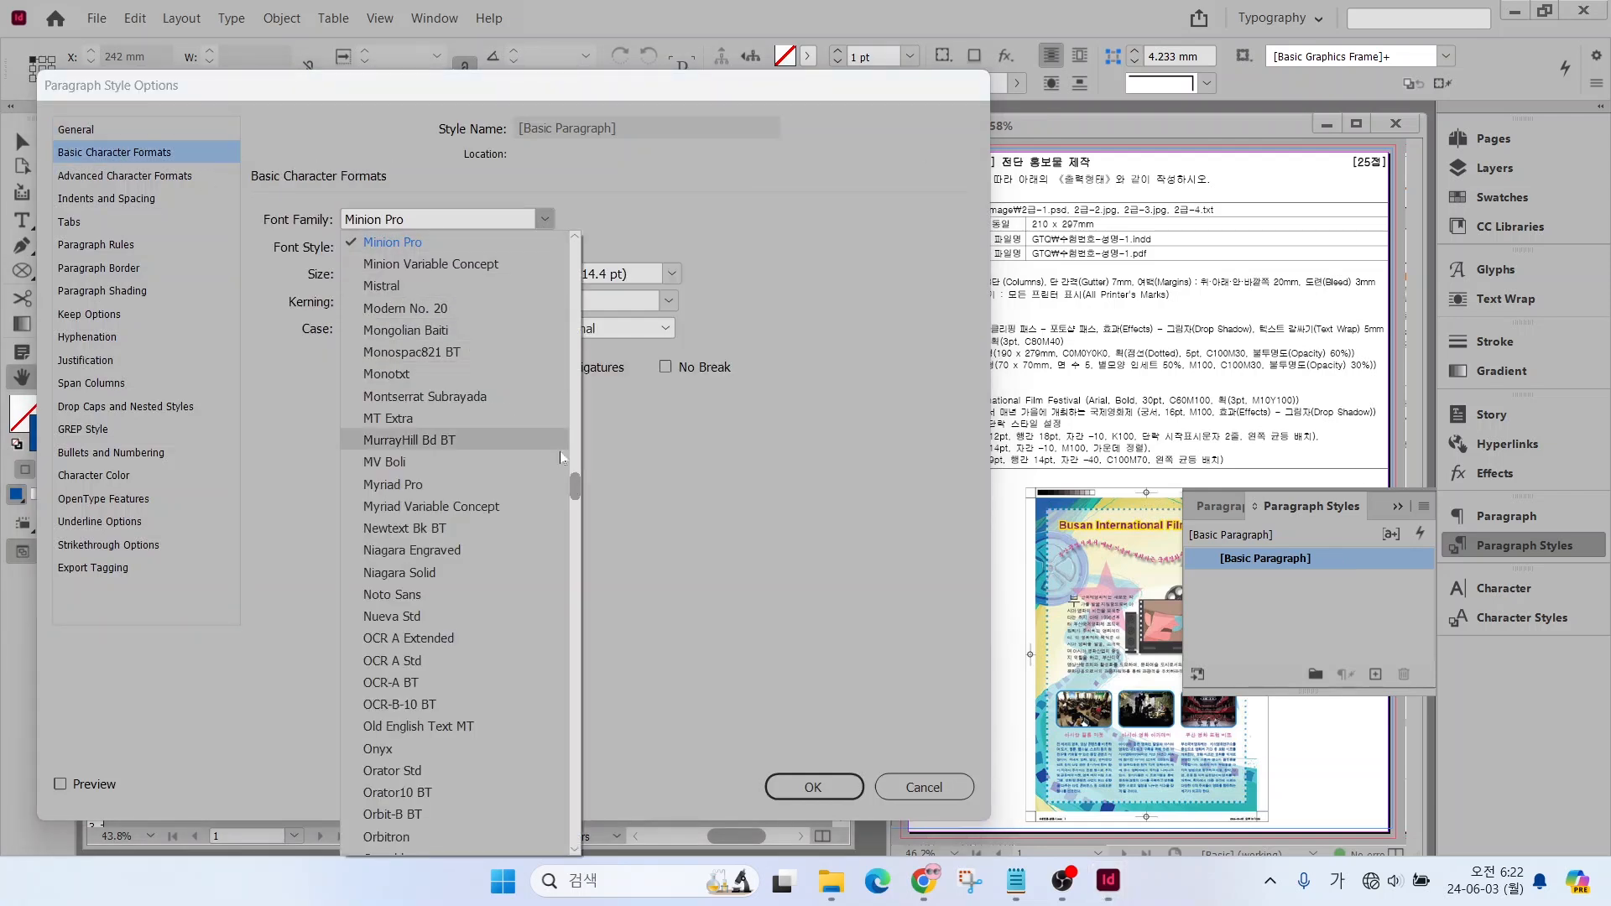
left_click_drag(575, 495, 575, 252)
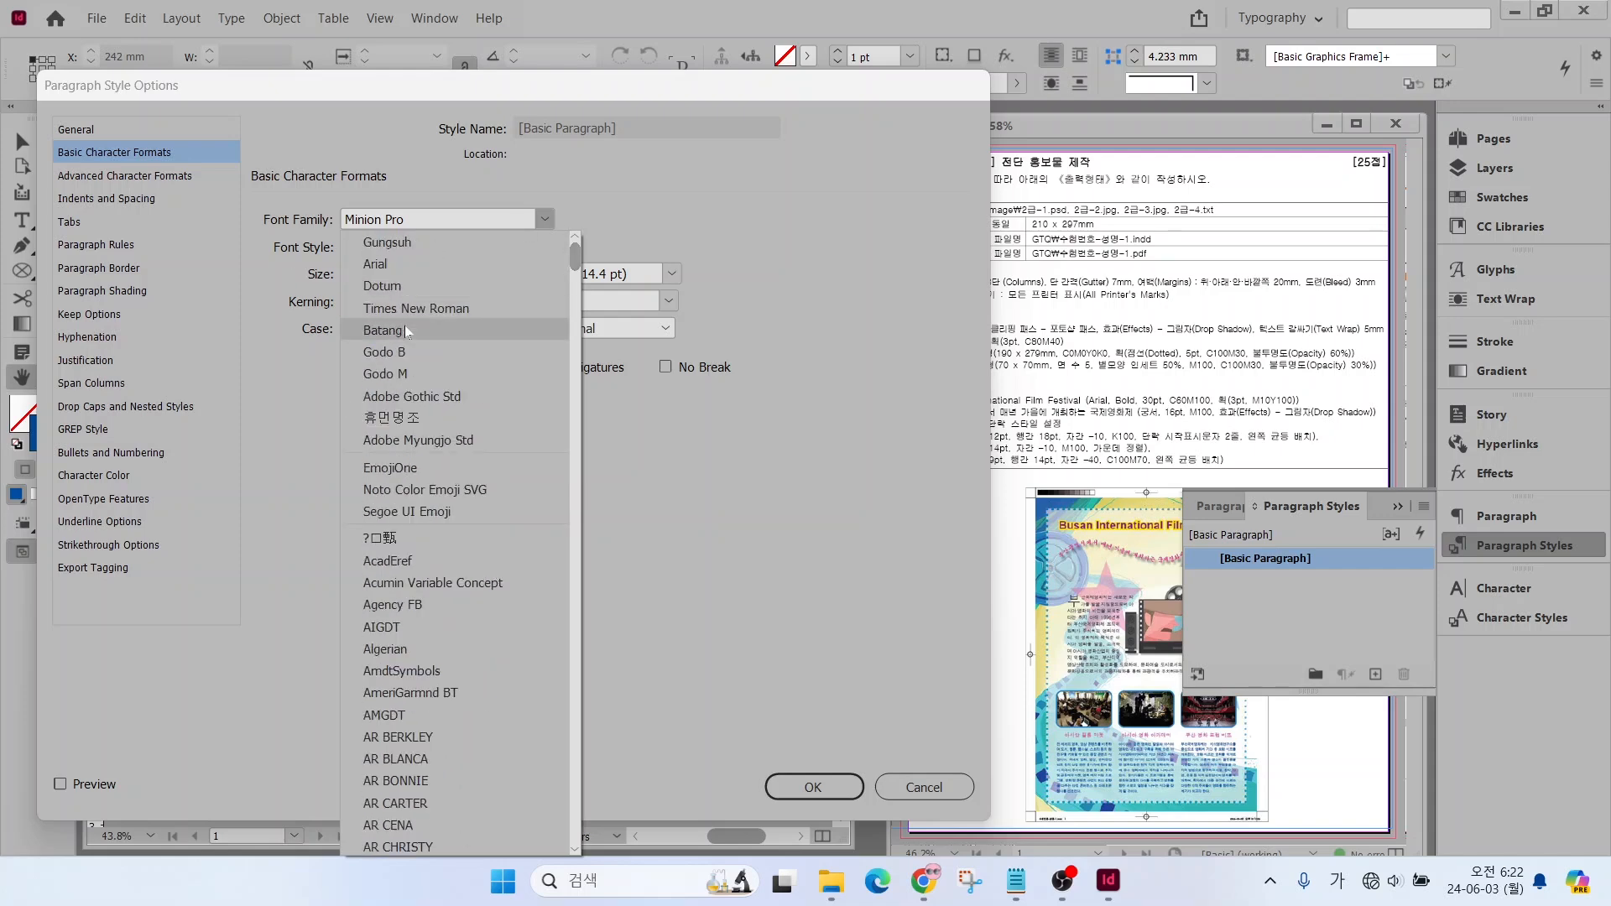
left_click(400, 287)
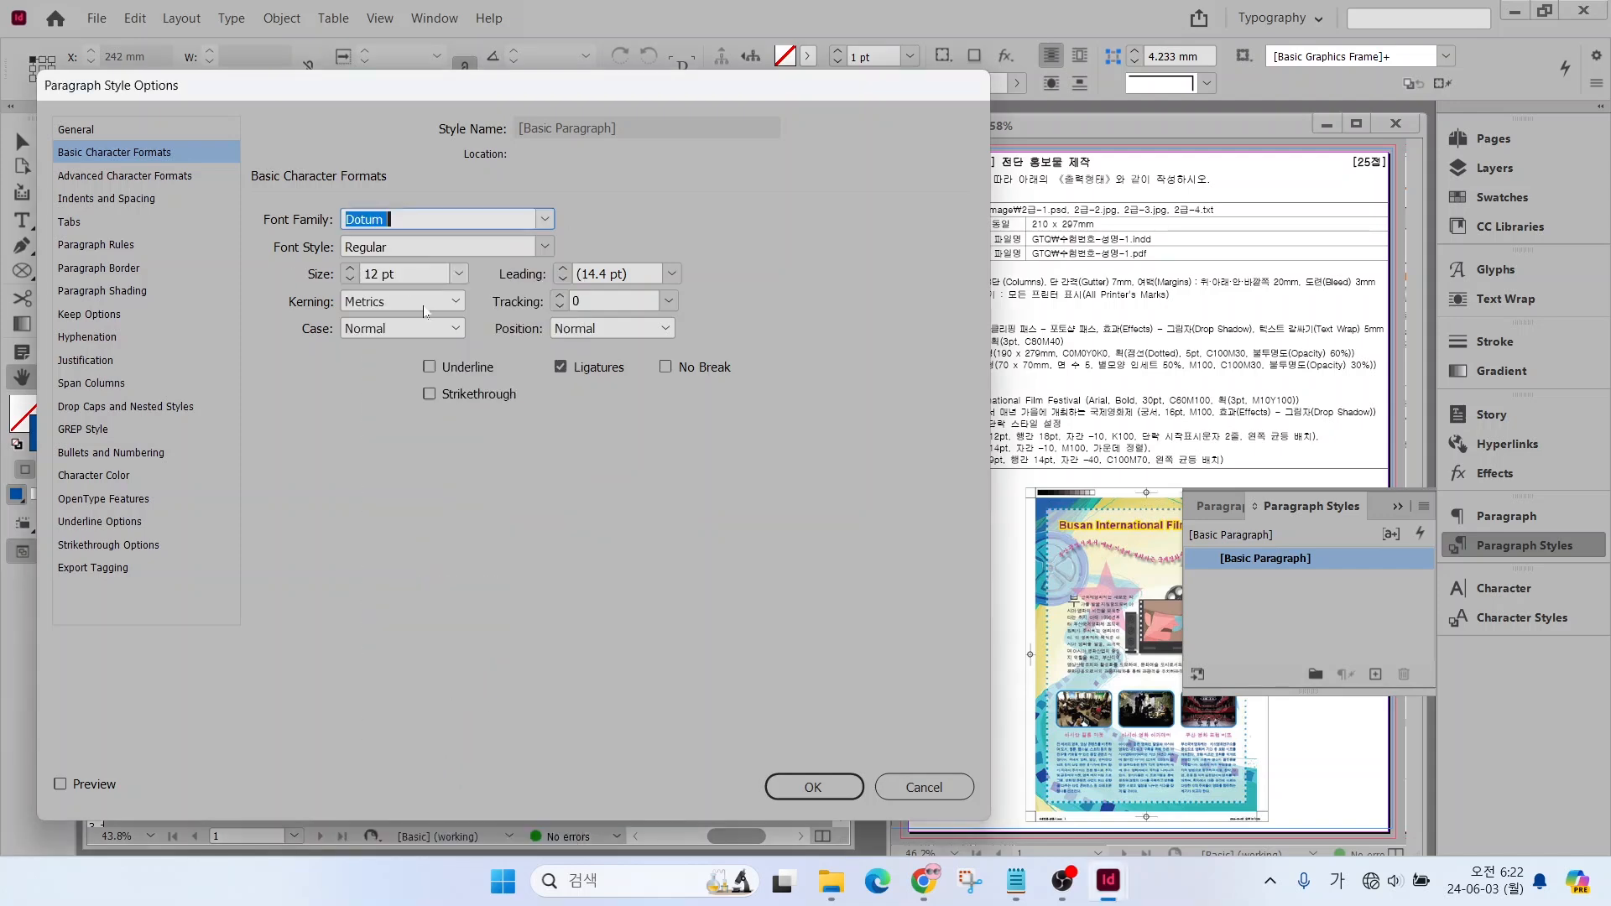
left_click(812, 786)
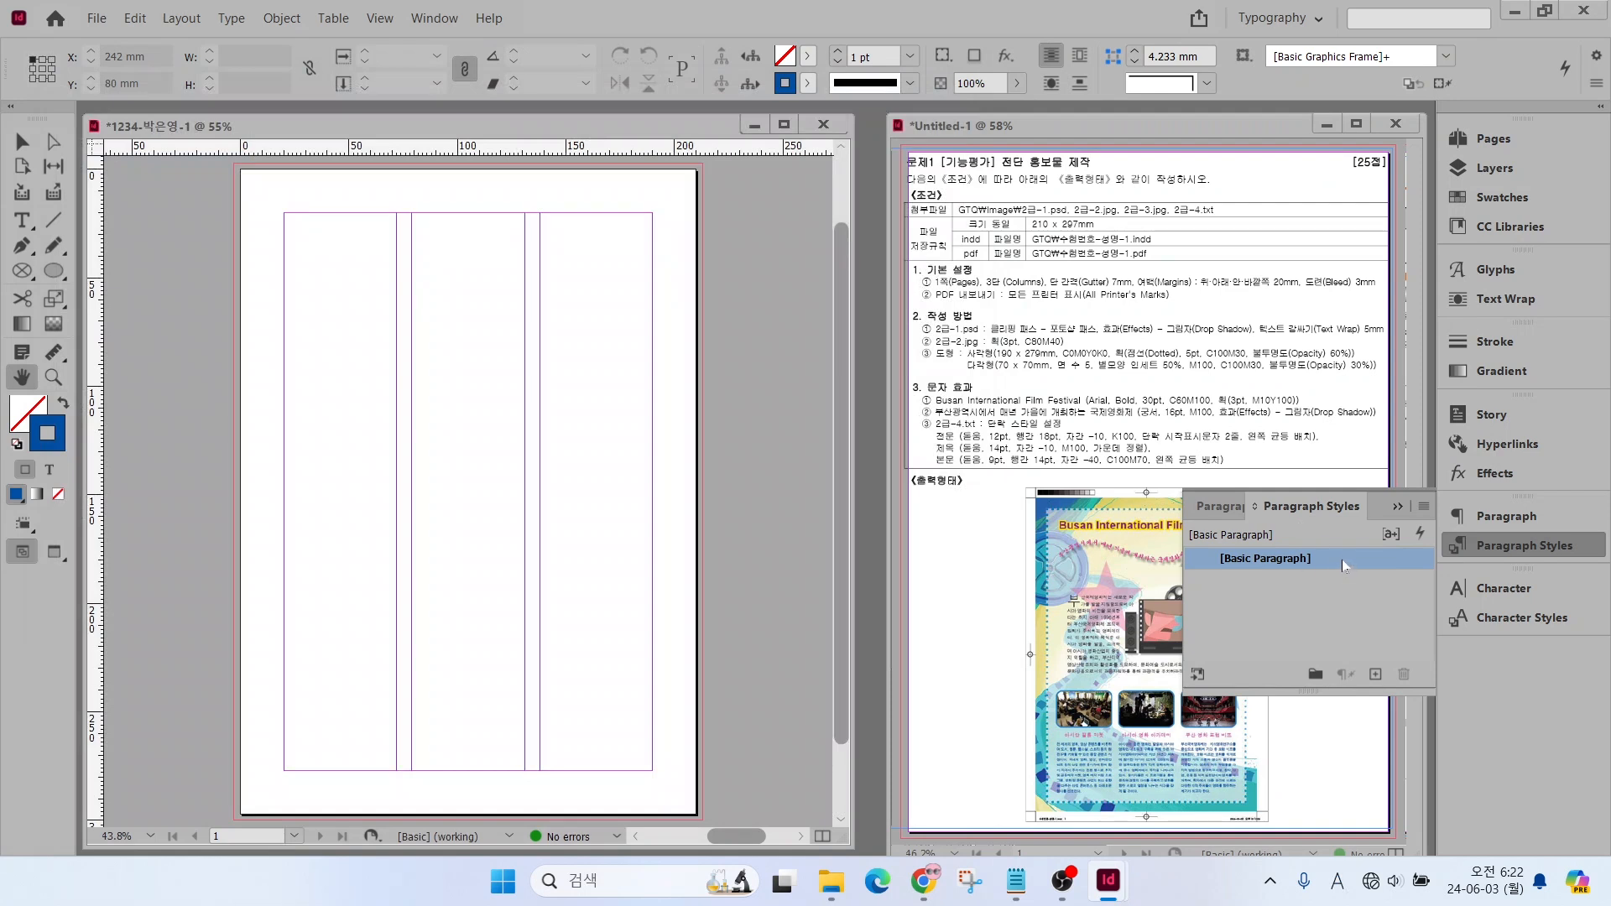
Create a new paragraph style and name it 전문
left_click(1376, 674)
left_click(1324, 583)
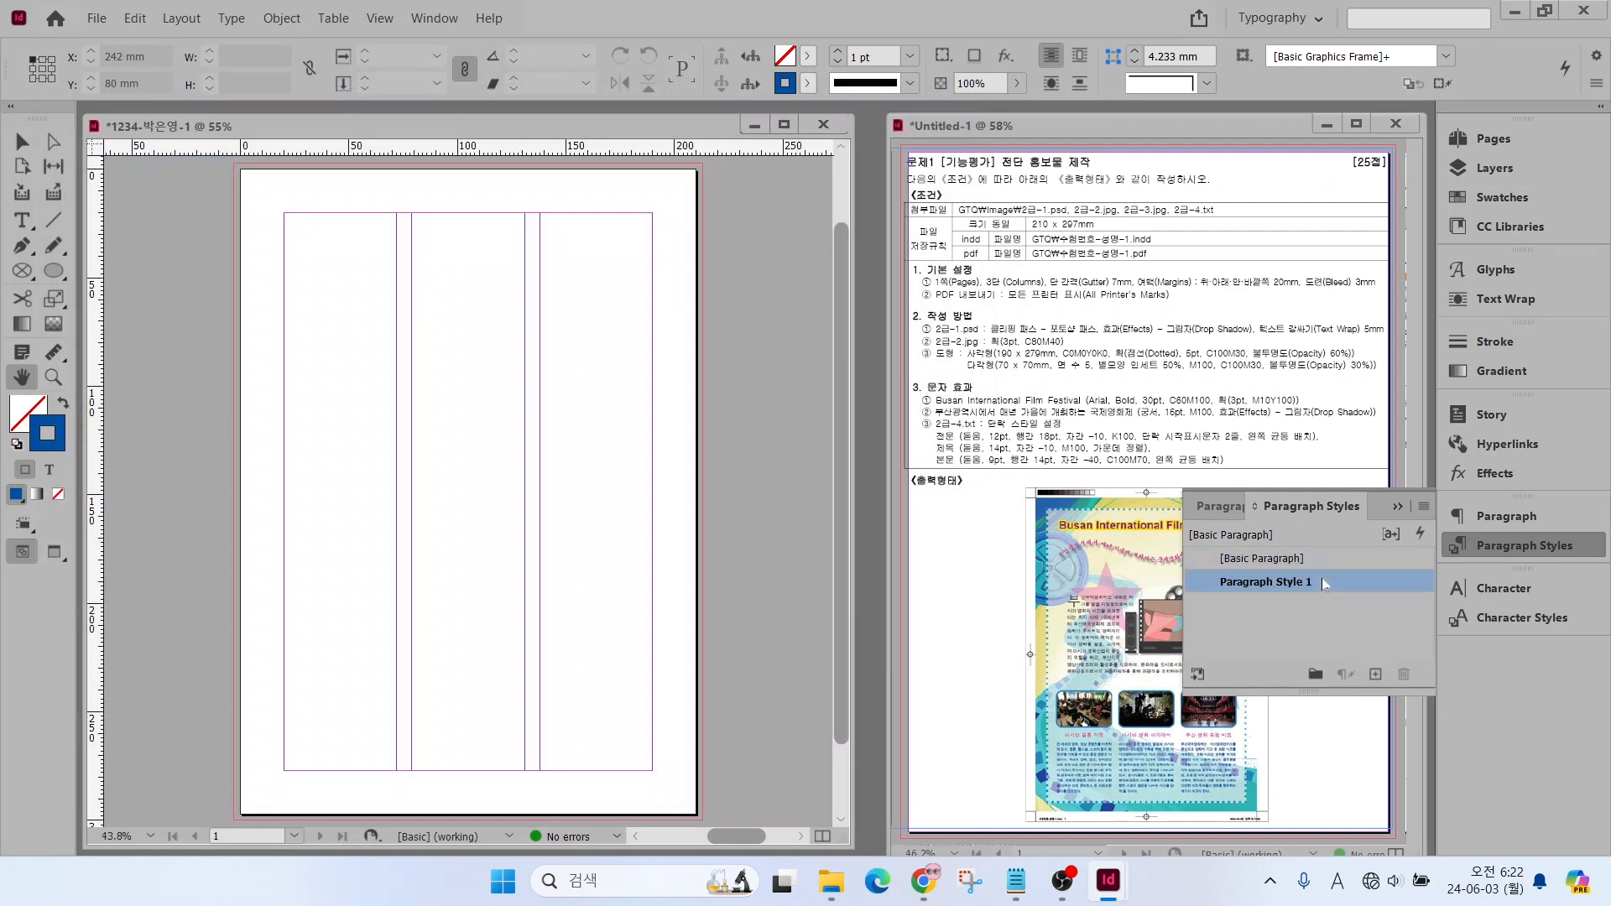
key("ctrl")
left_click(1370, 585)
double_click(1378, 584)
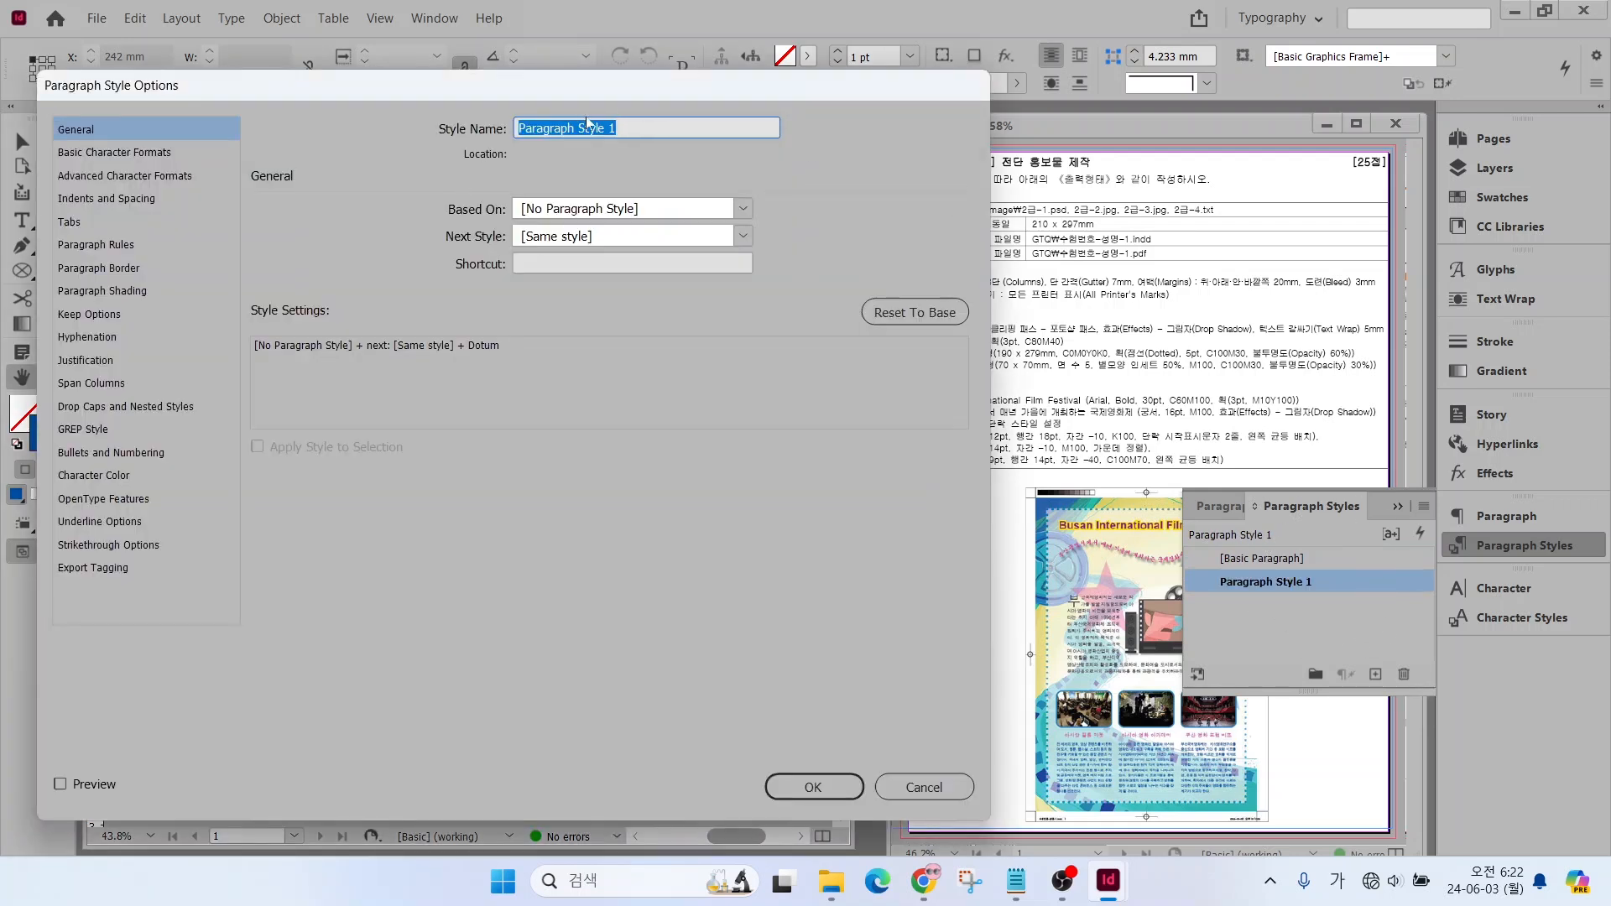
type("전ㅁ")
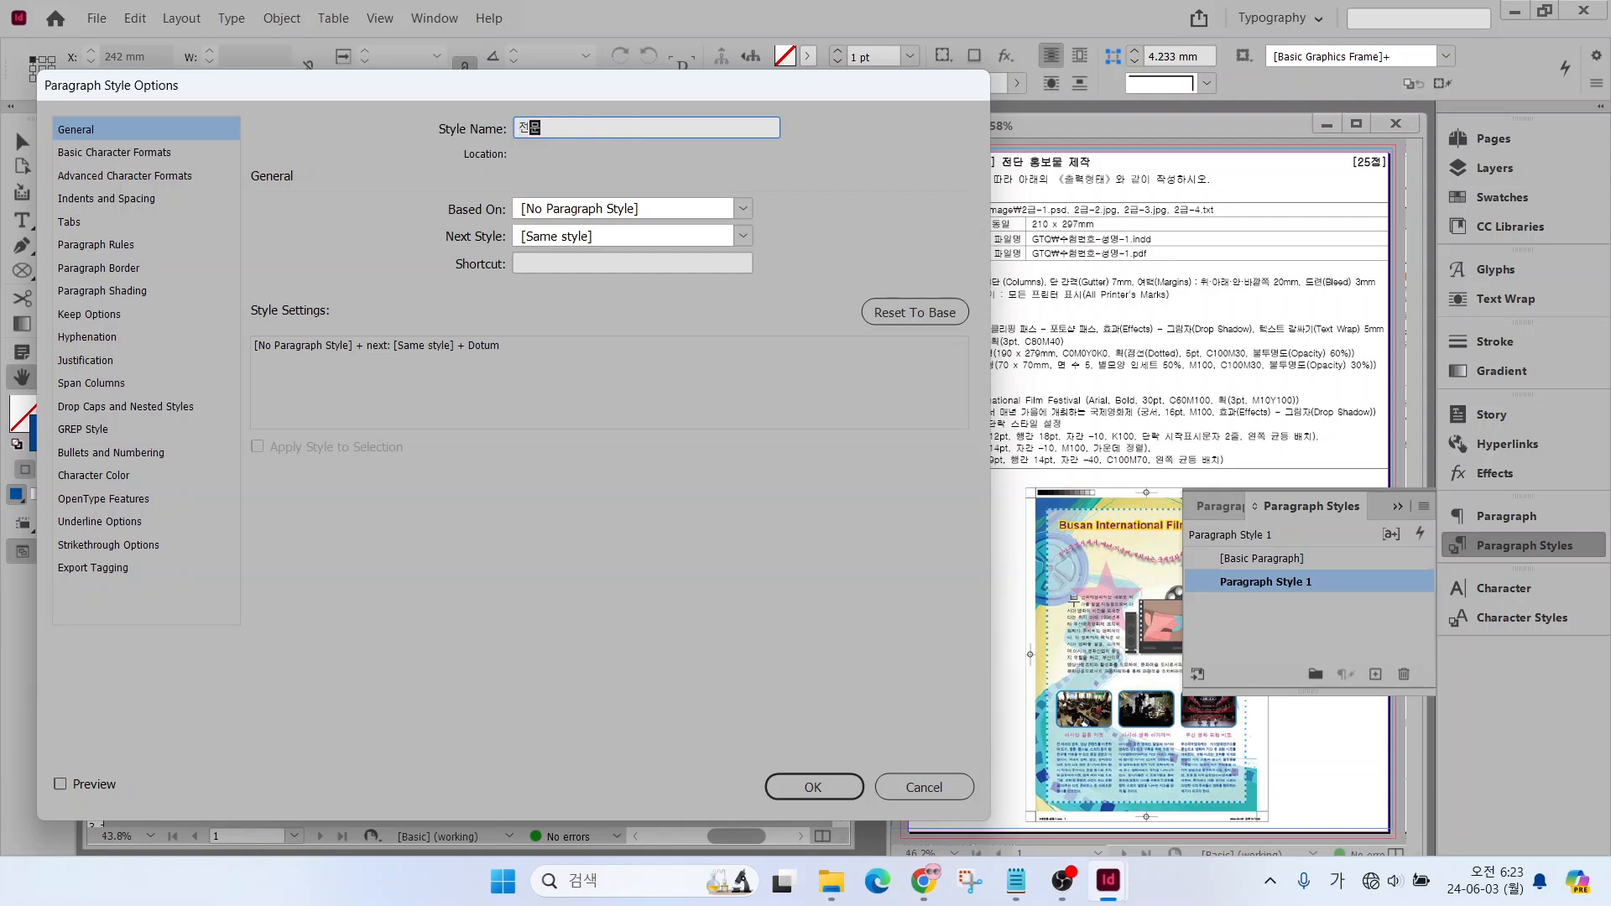
Set the 전문 style's leading to 18 pt and its tracking to -10
left_click(98, 154)
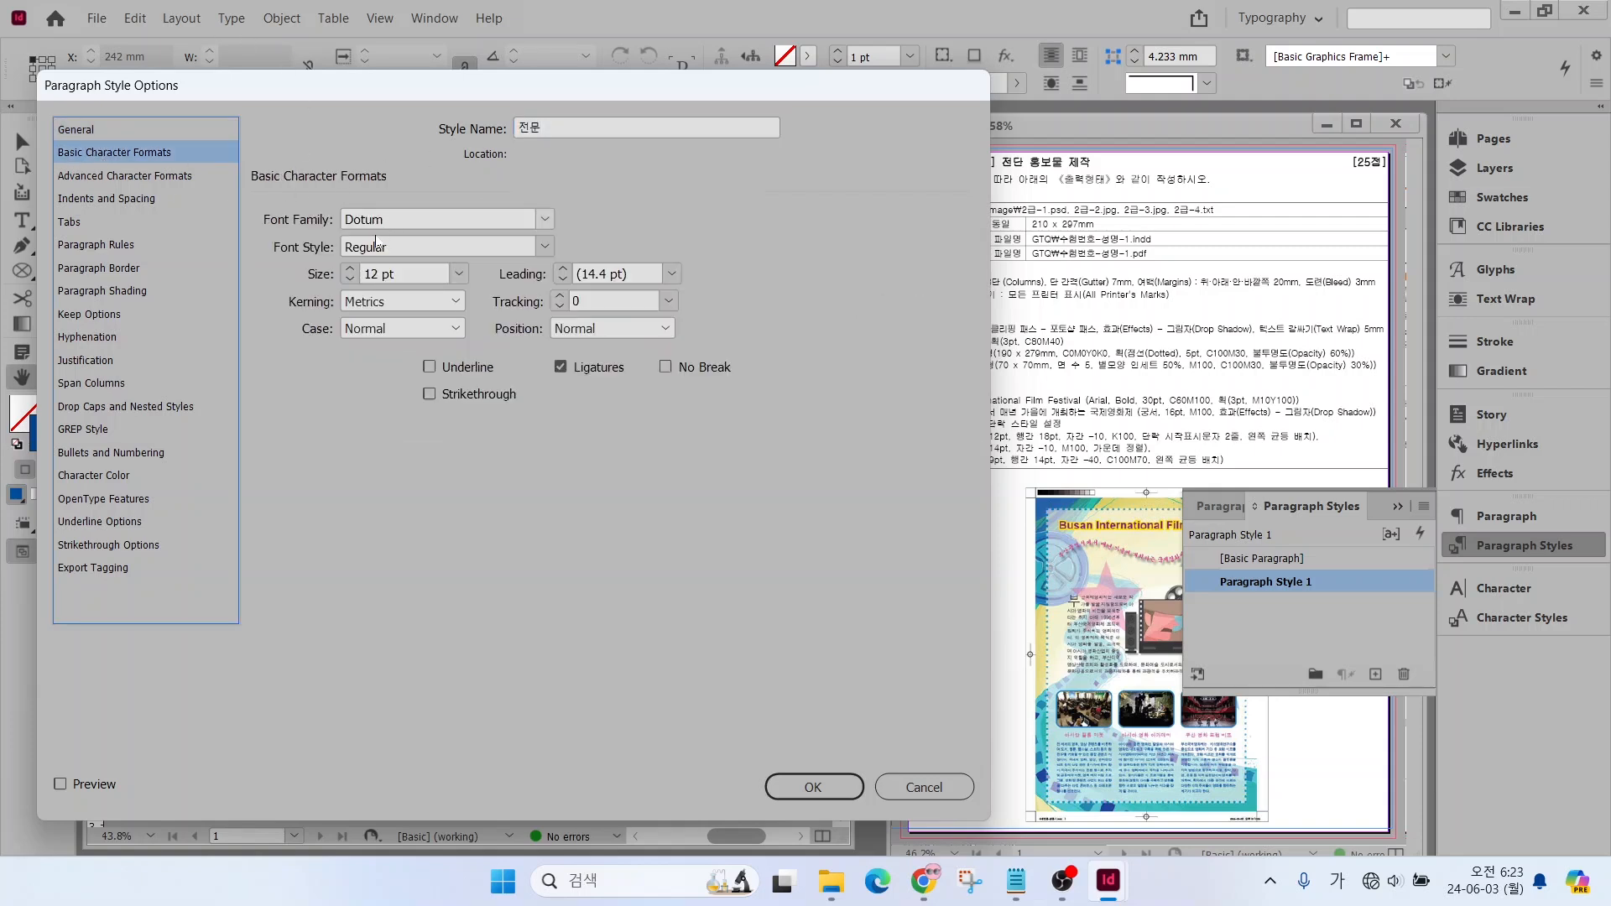
left_click(521, 275)
left_click(562, 271)
left_click(562, 271)
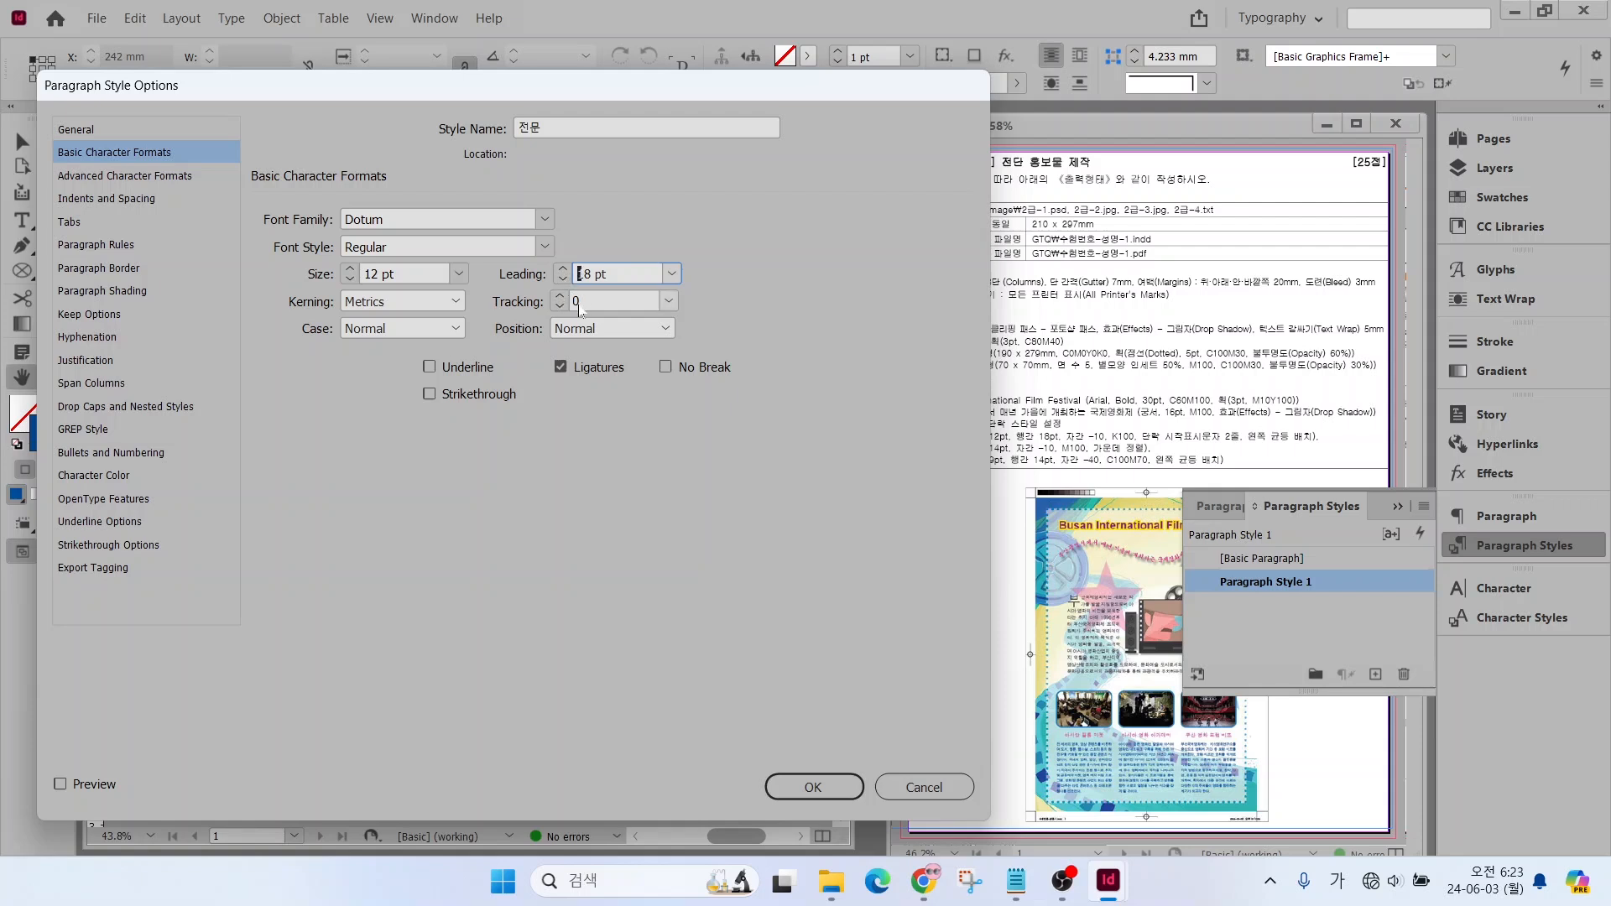
double_click(580, 303)
type("-1")
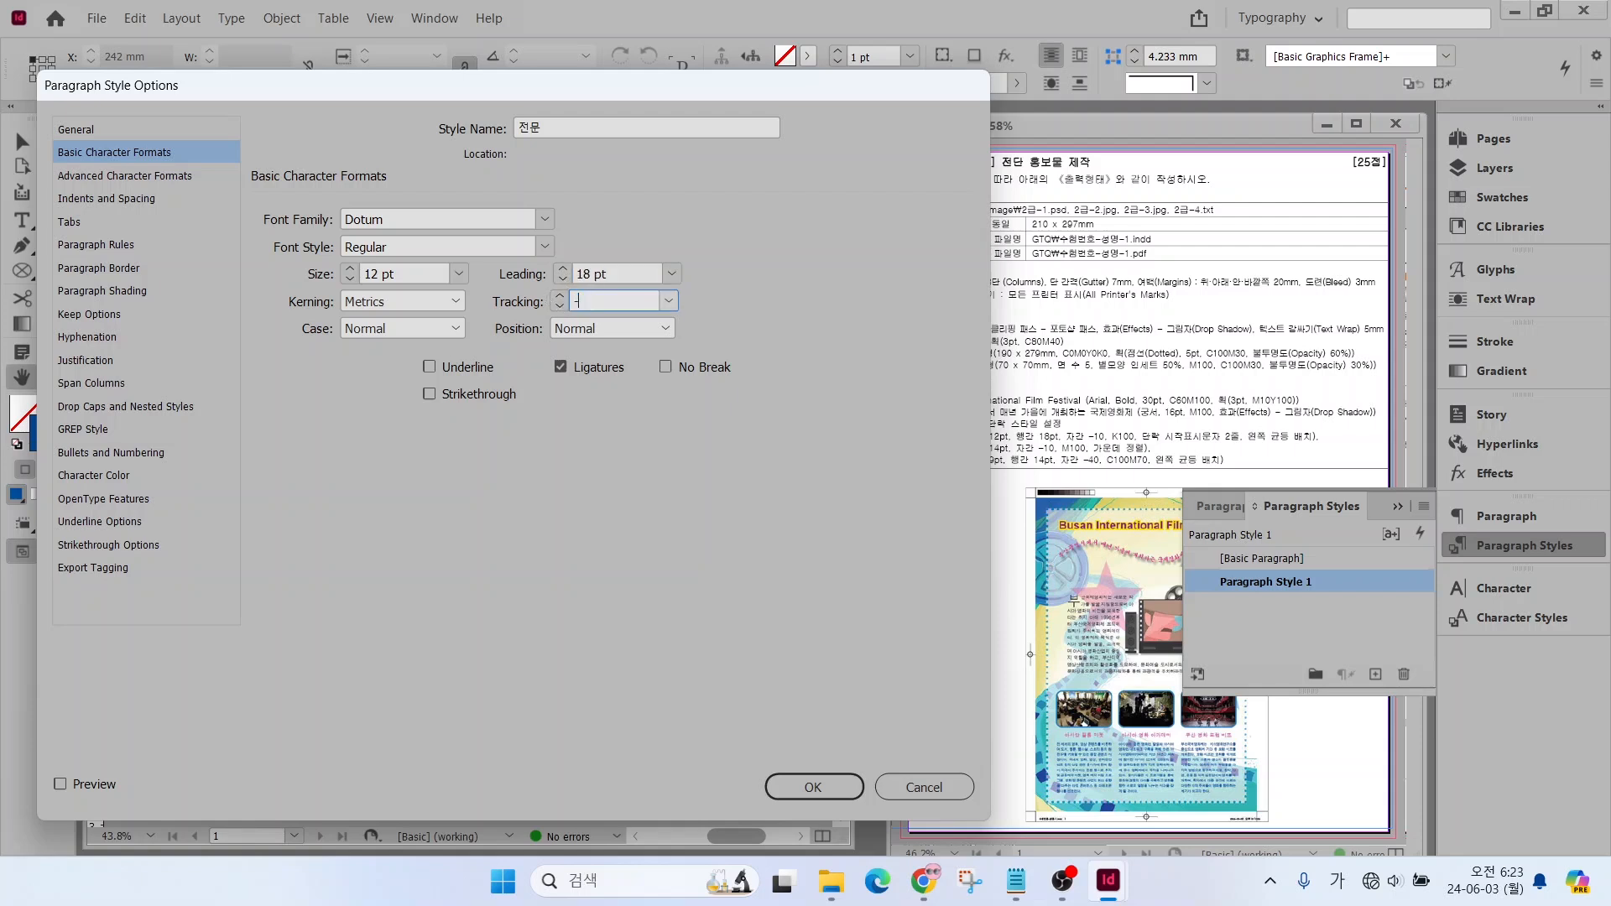
Set the 전문 style's character colour to the C=0 M=0 Y=0 K=100 swatch and open its drop cap settings
left_click(94, 475)
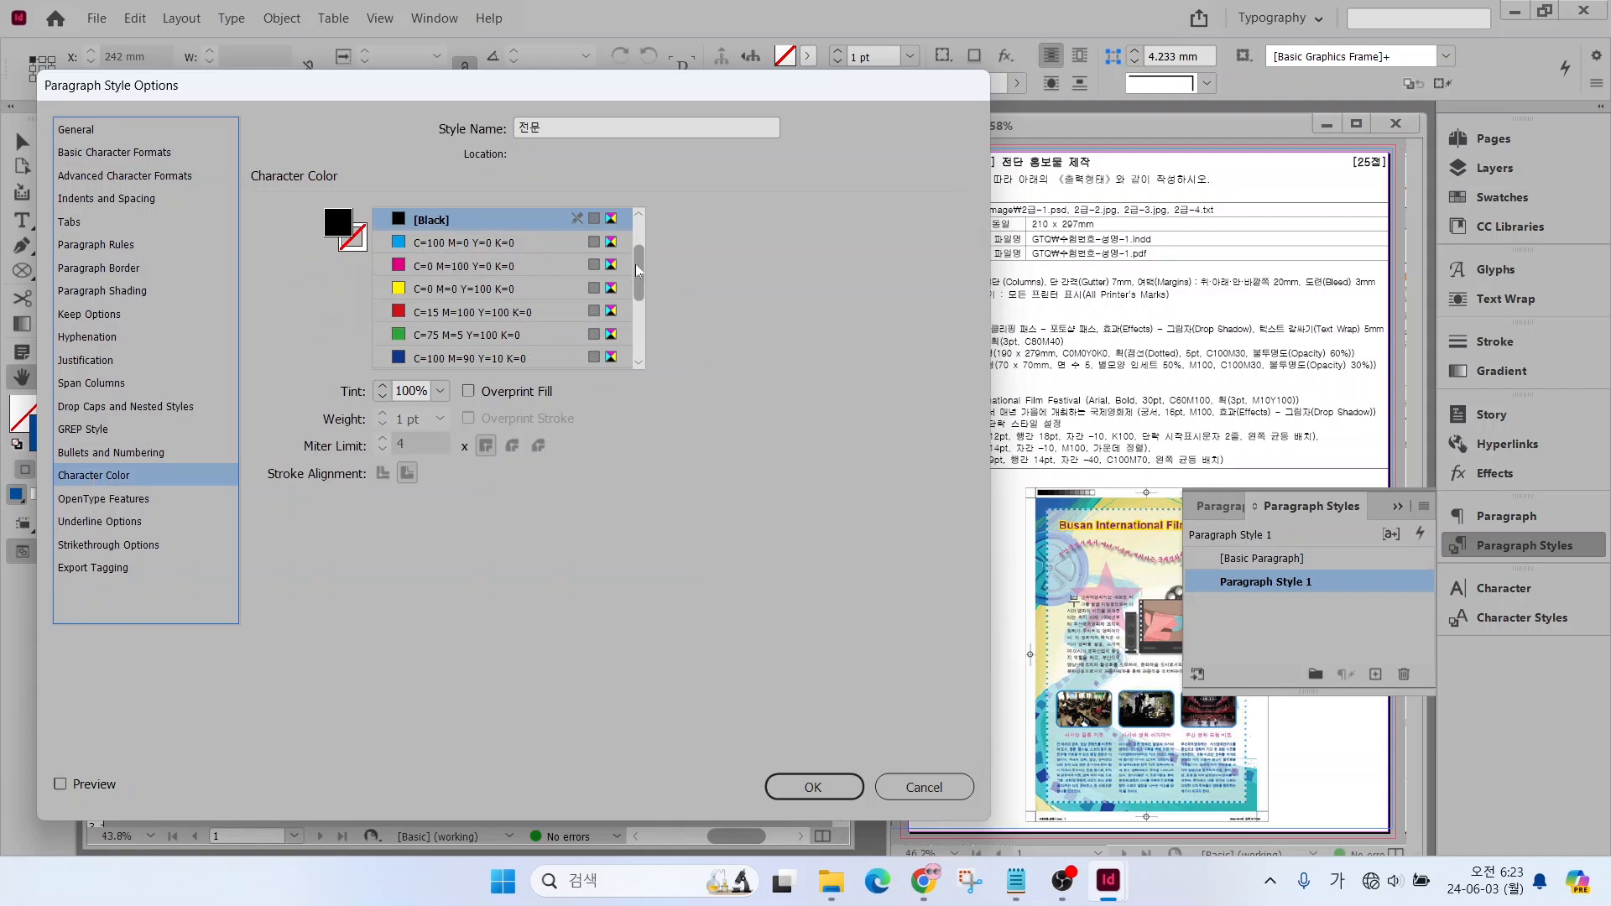
left_click_drag(638, 270, 640, 359)
left_click(446, 335)
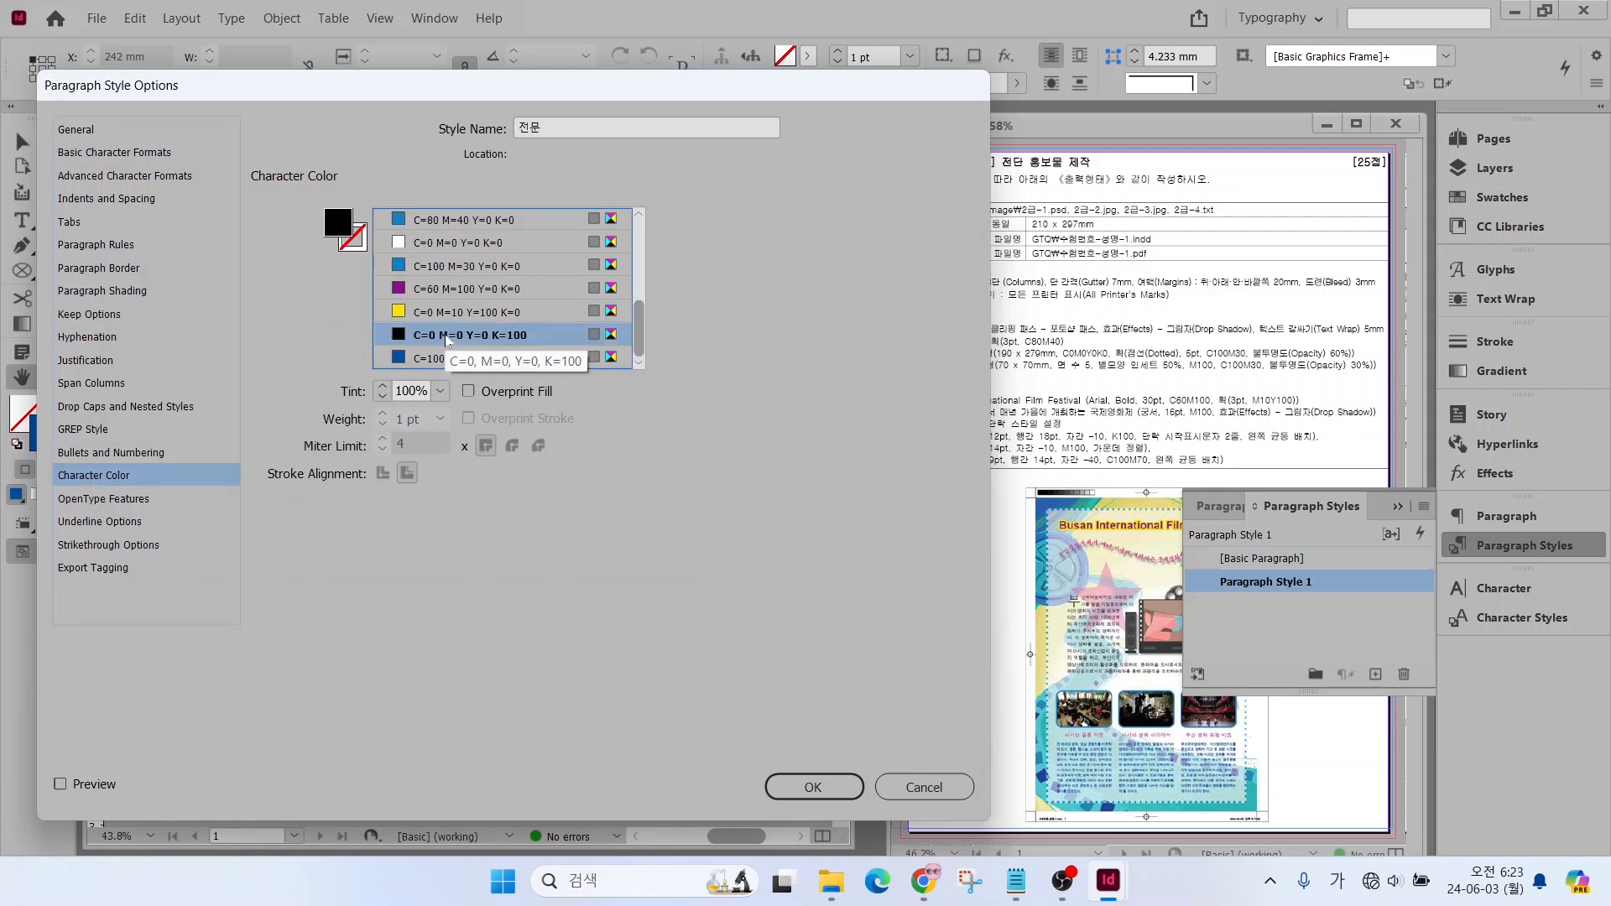
key("alt")
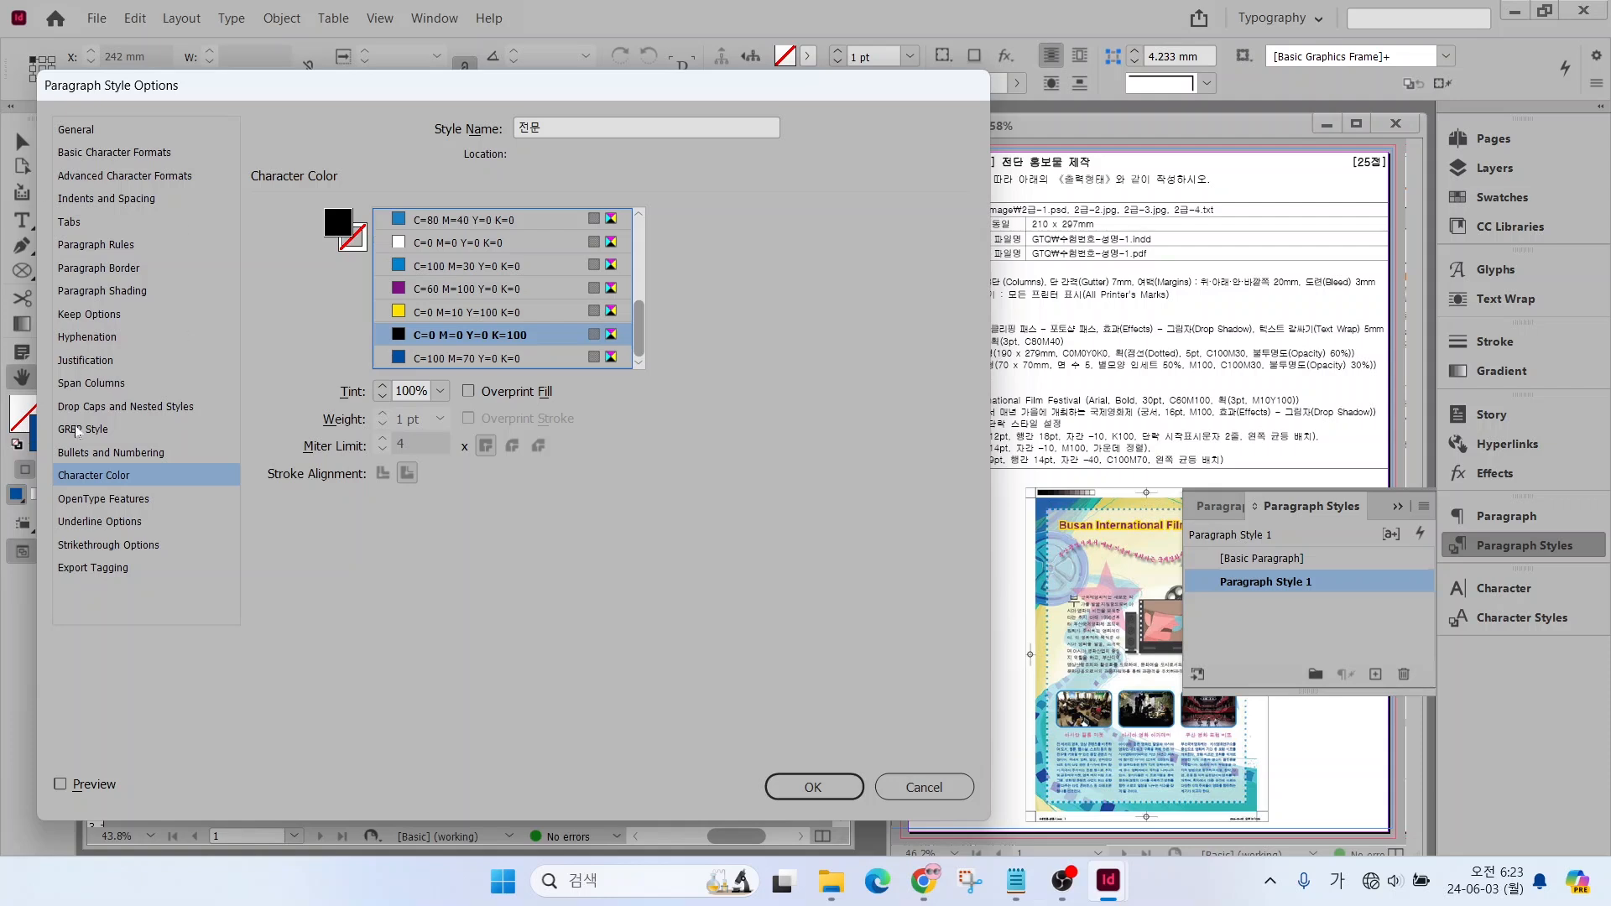
left_click(87, 407)
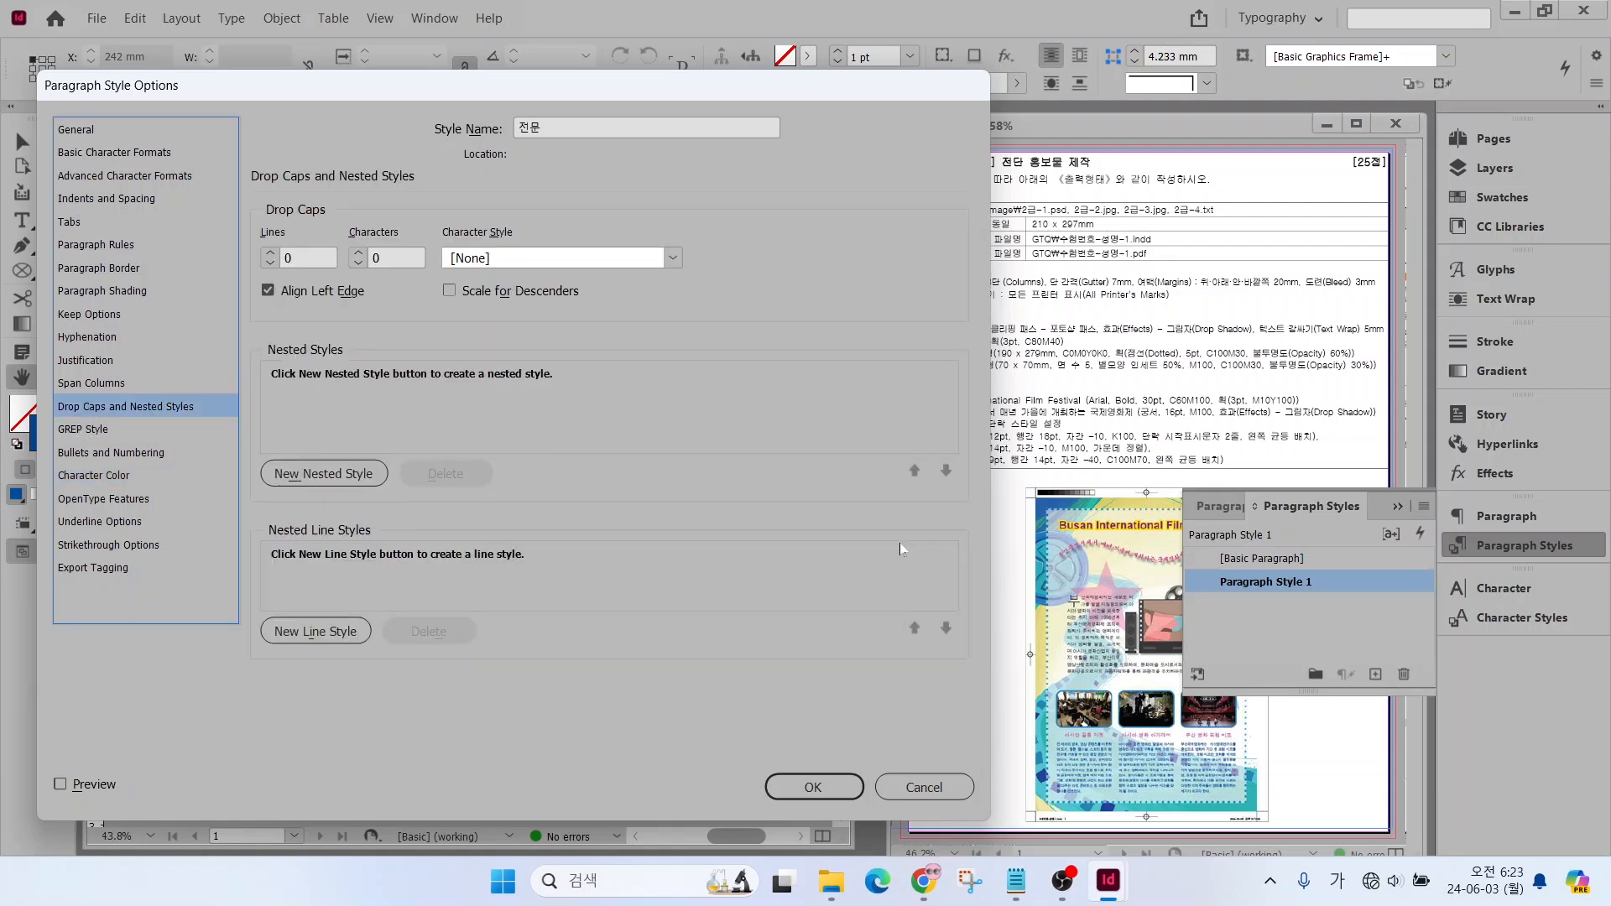
left_click_drag(1053, 578, 1100, 622)
left_click_drag(1013, 533, 1063, 587)
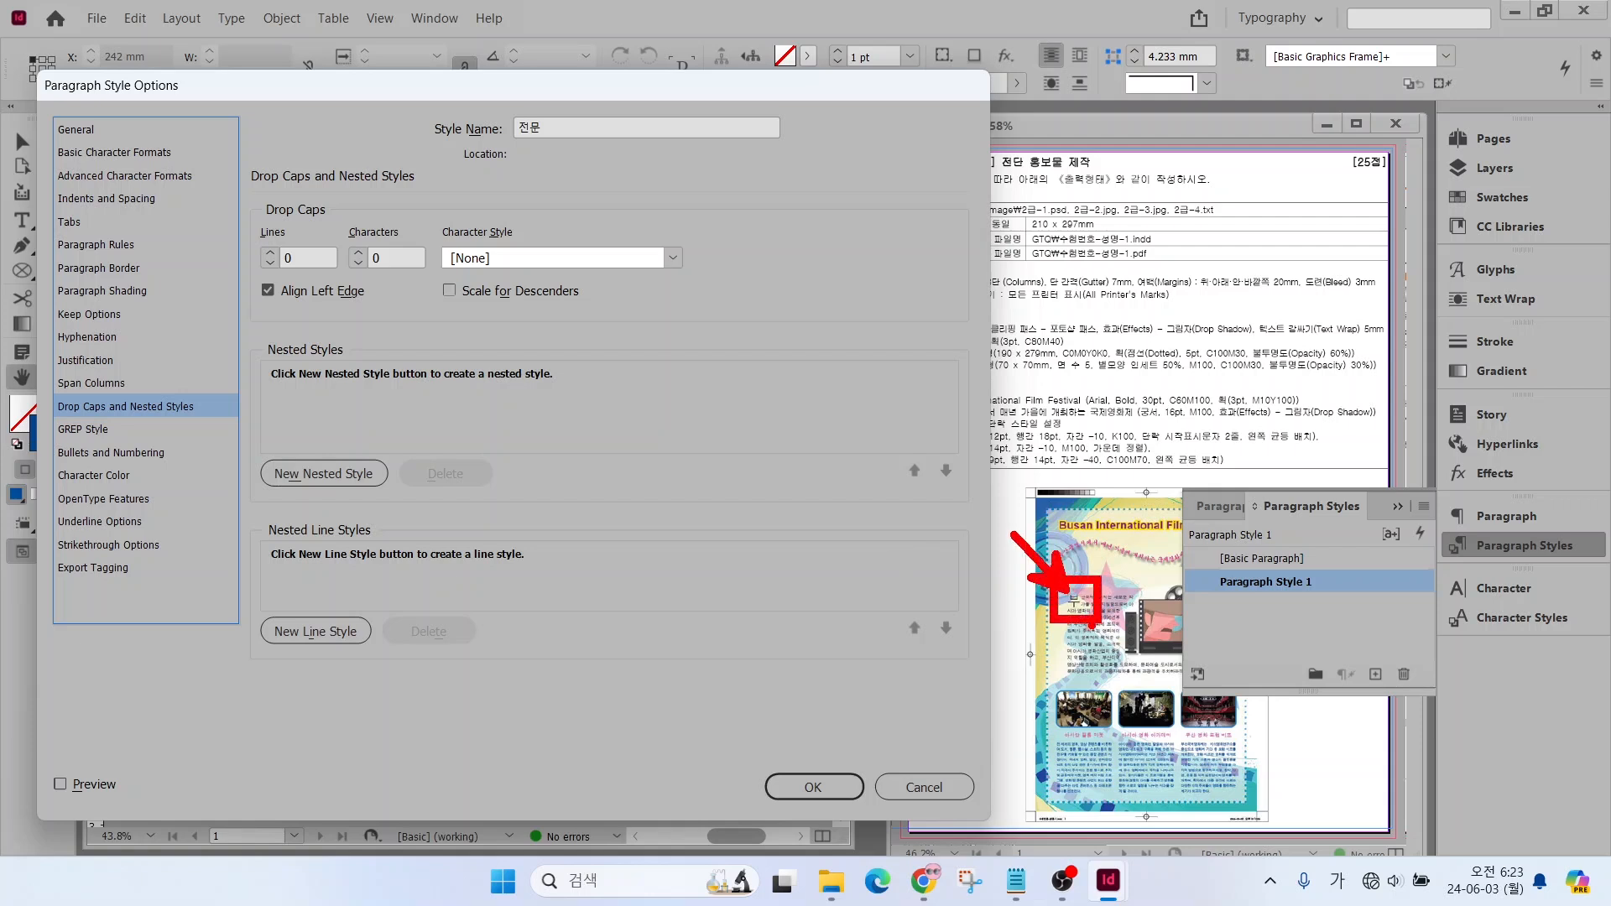
key("Escape")
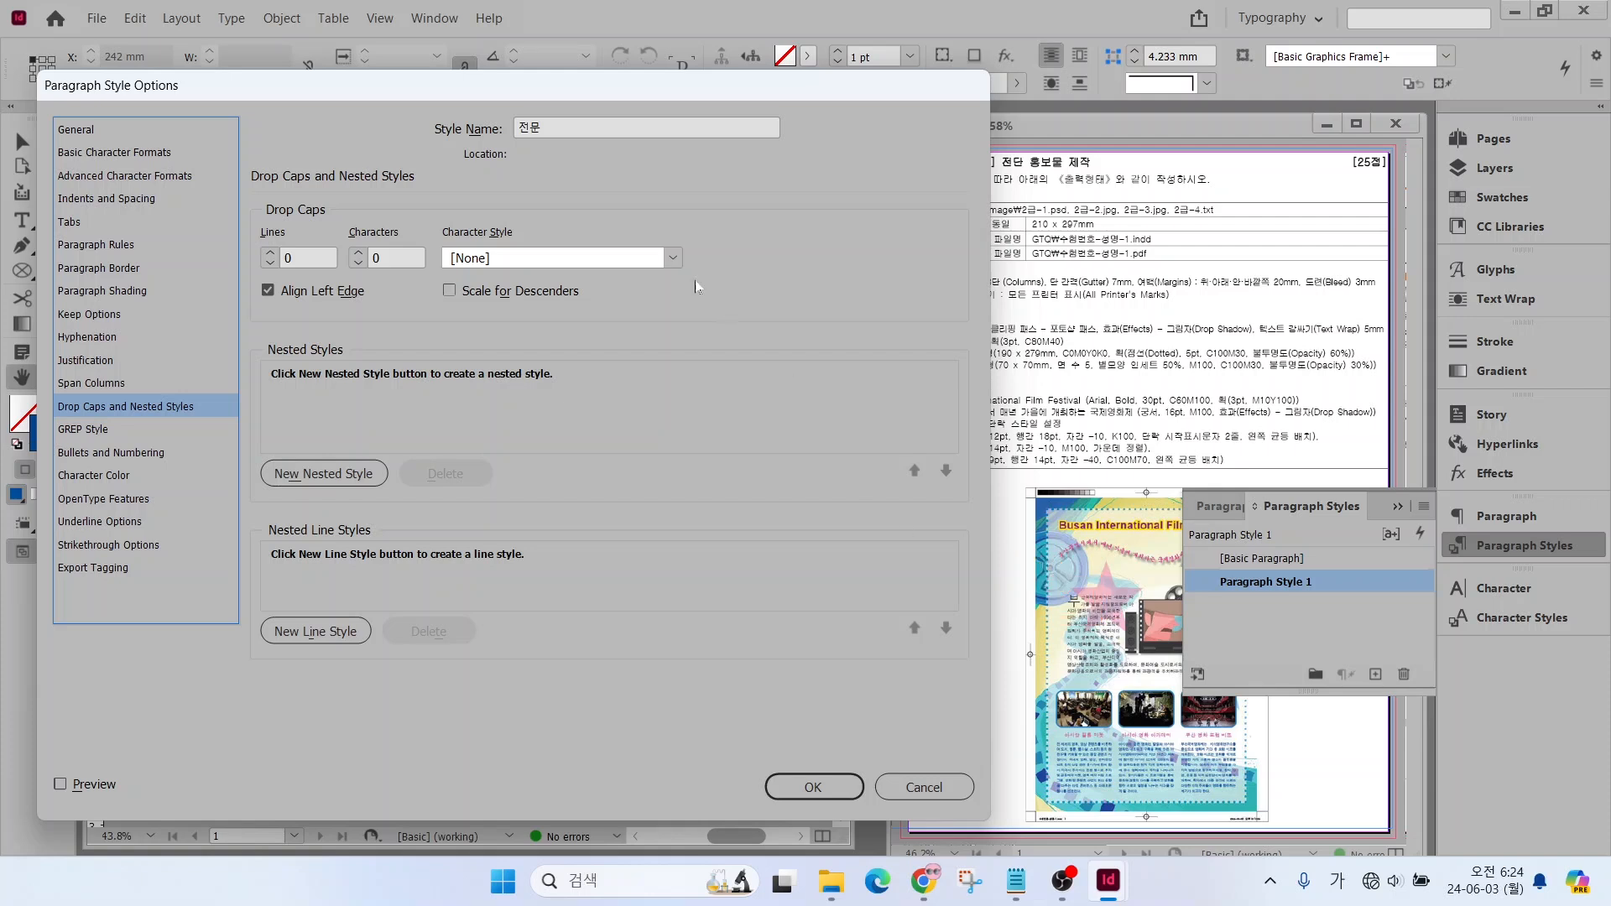
Give the 전문 style a drop cap 2 lines high and set its alignment to Left Justify
left_click(270, 251)
left_click(271, 252)
left_click(85, 199)
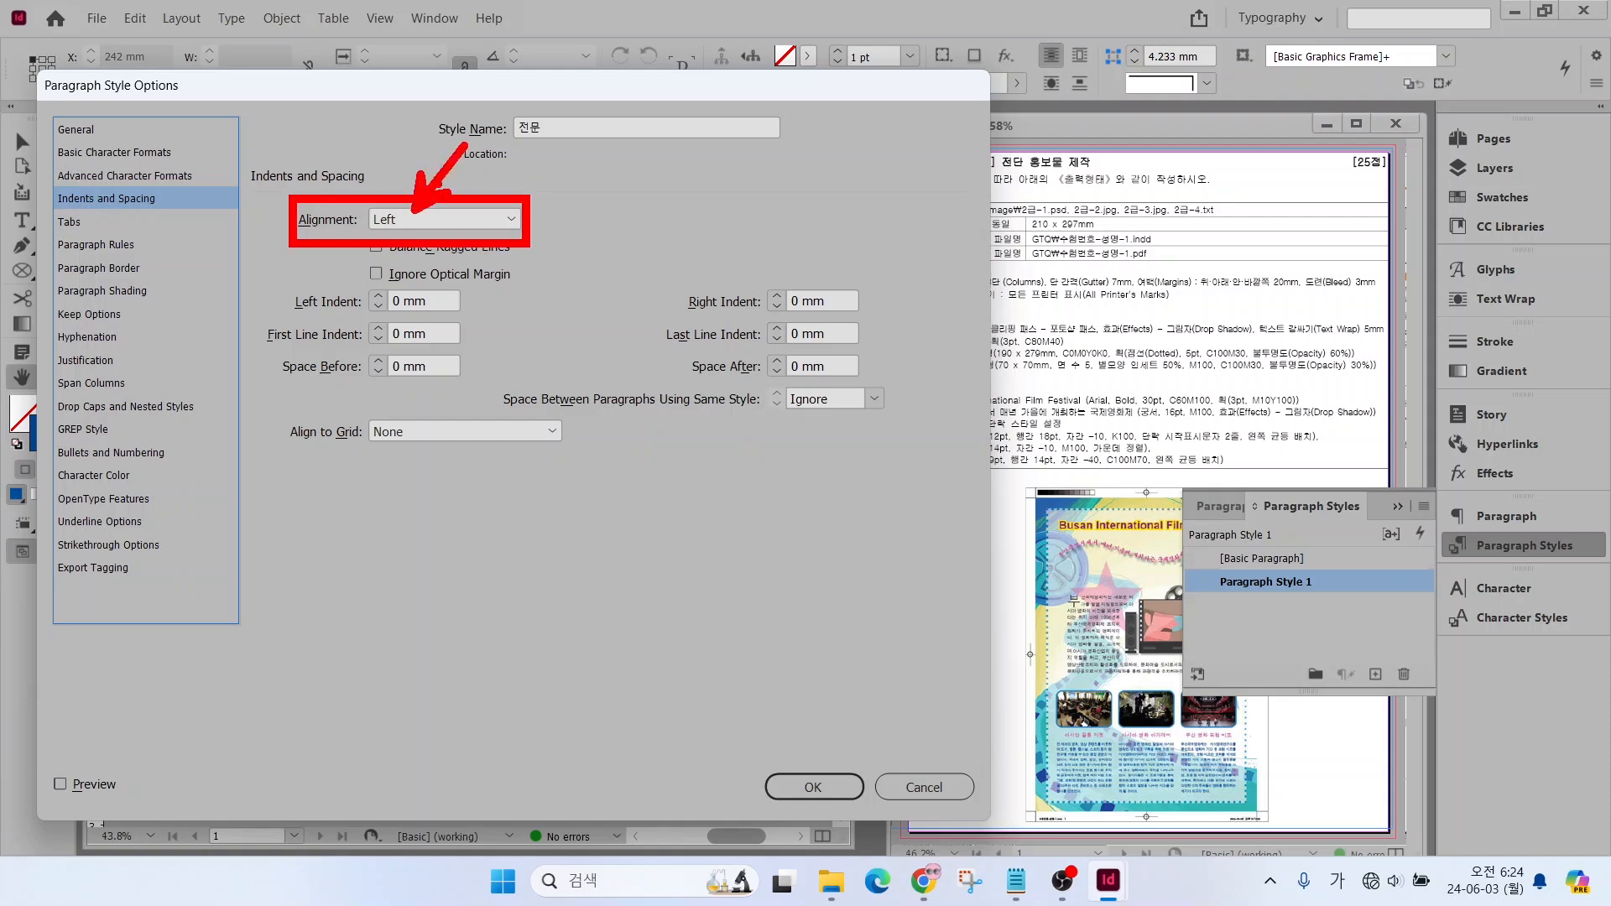
left_click(411, 220)
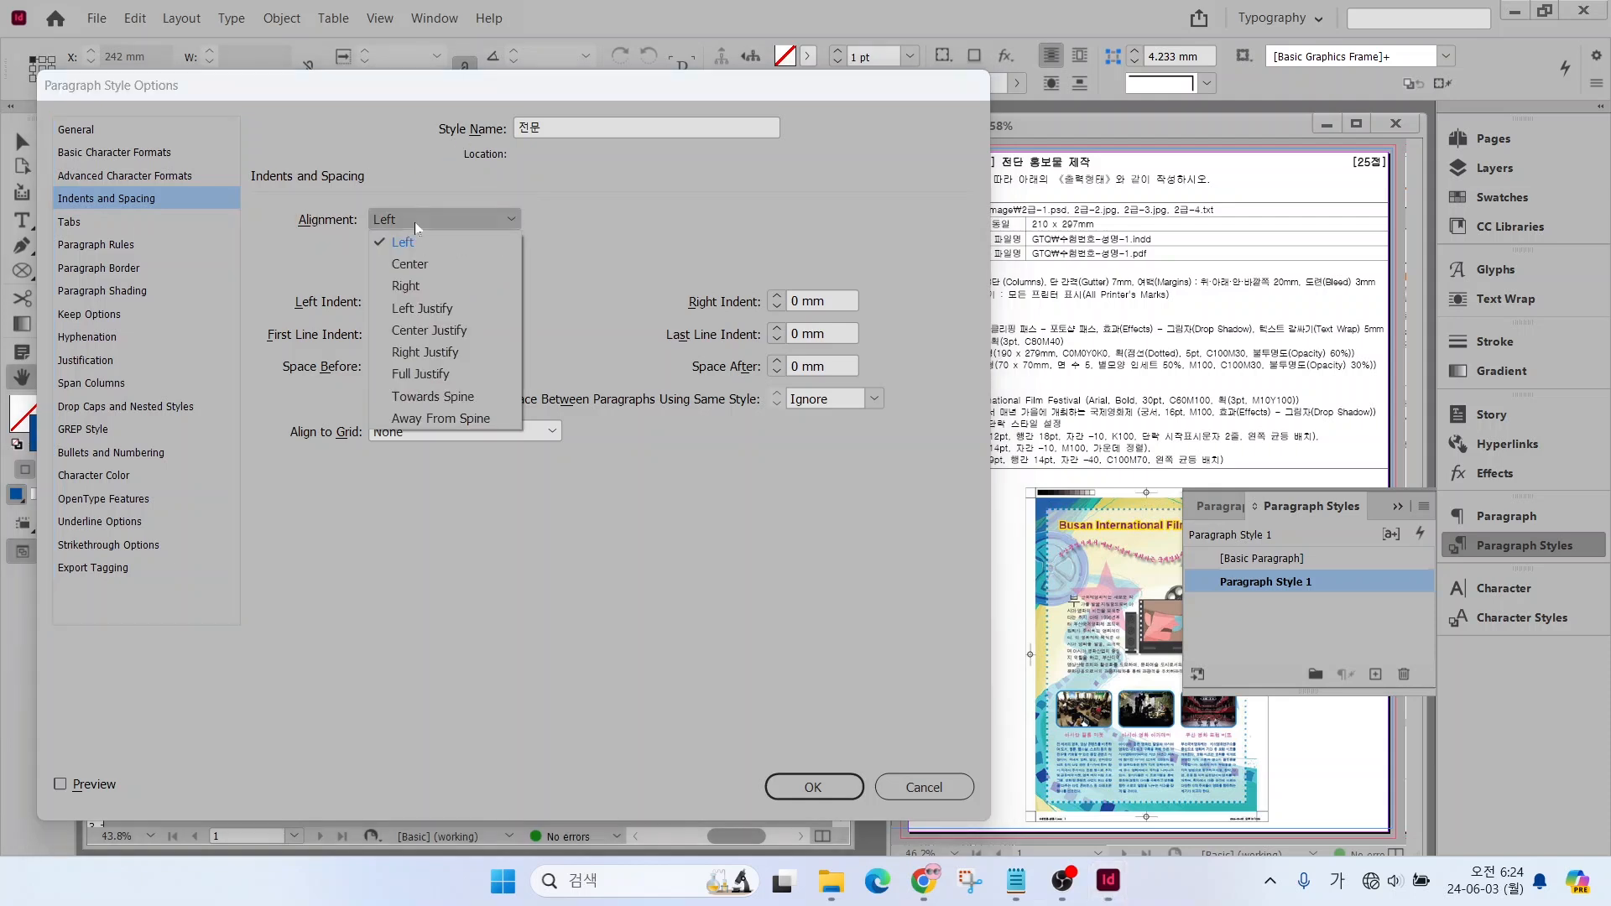
left_click(412, 309)
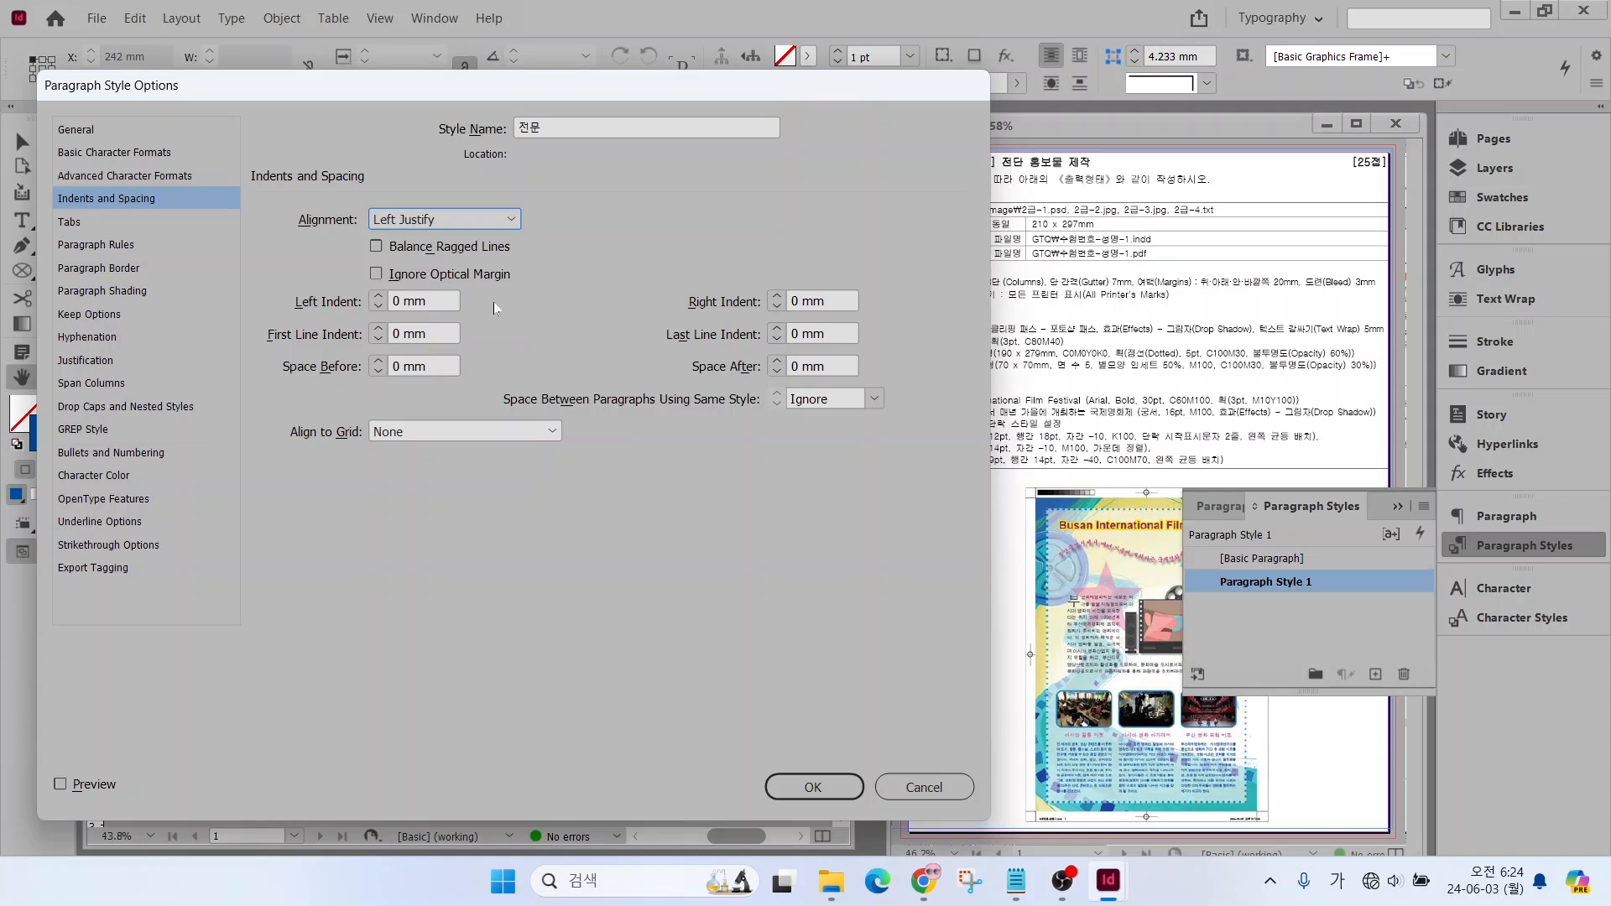
left_click_drag(531, 275, 638, 274)
left_click_drag(530, 249, 529, 449)
left_click_drag(527, 297, 623, 312)
left_click_drag(533, 340, 616, 341)
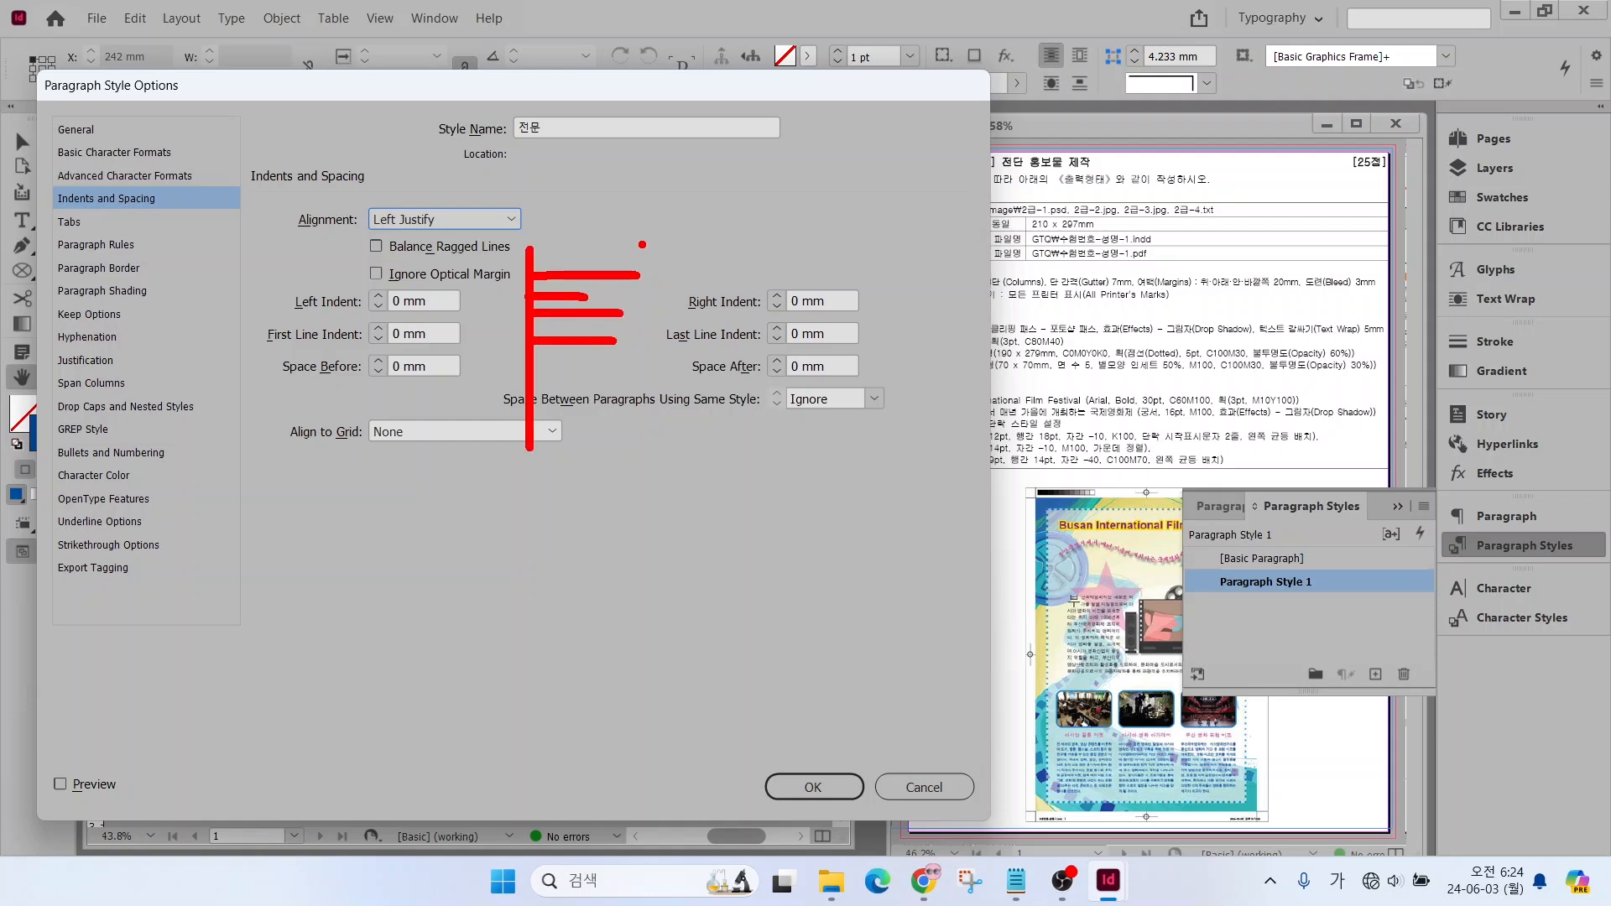
left_click_drag(642, 245, 642, 436)
mouse_move(449, 242)
left_mouse_down()
mouse_move(403, 255)
mouse_move(436, 224)
left_mouse_up()
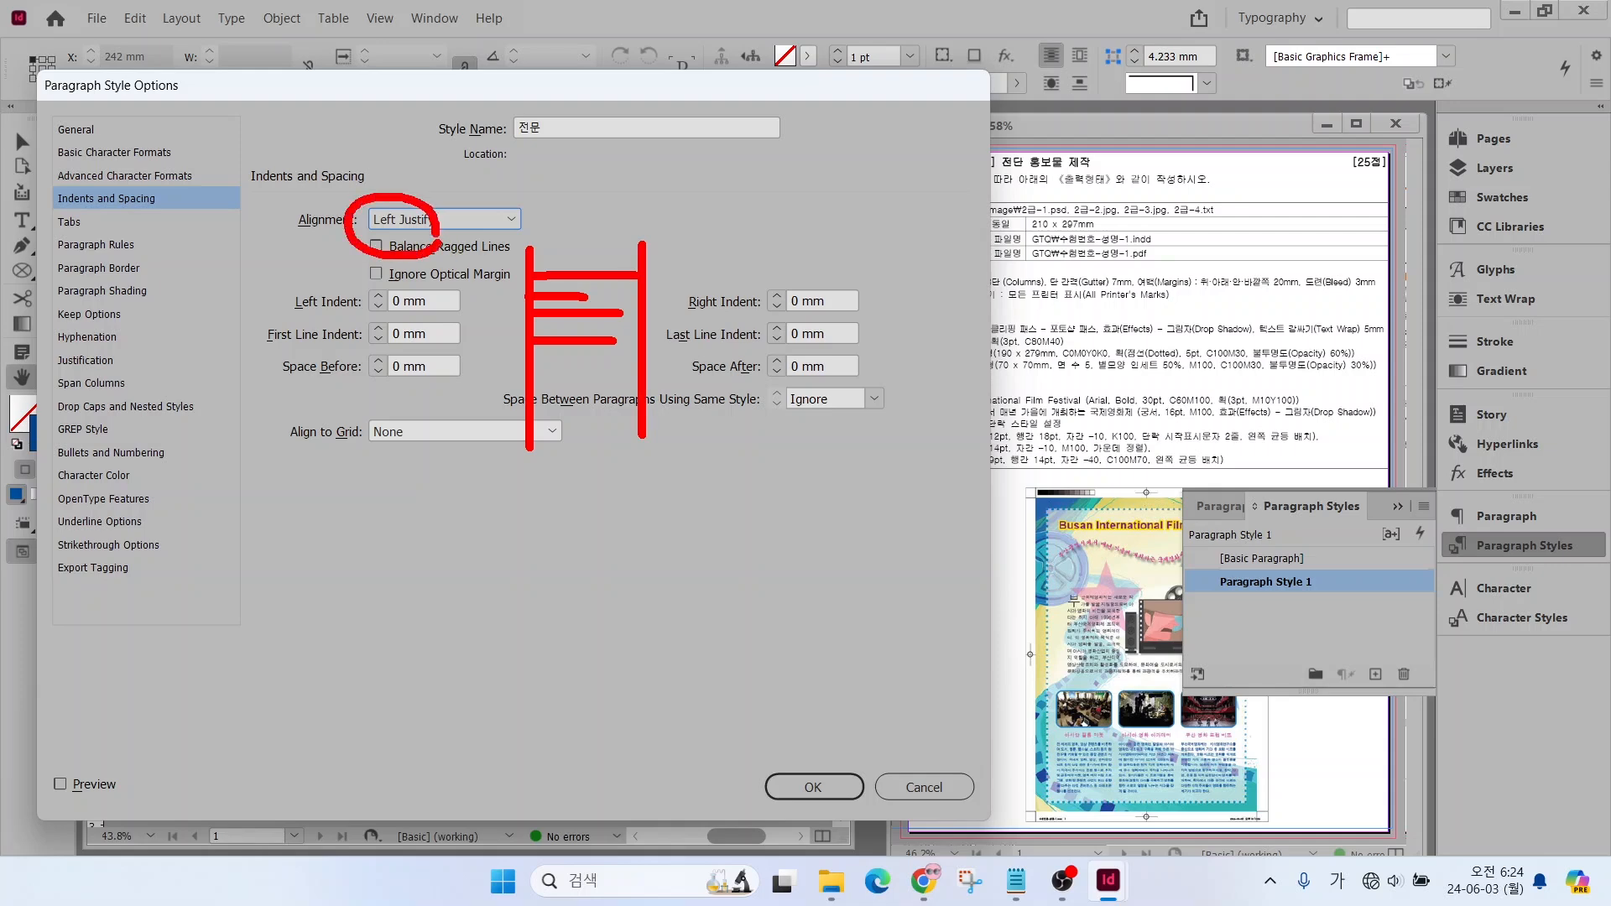
key("Escape")
Save the 전문 style, then create a new paragraph style based on [Basic Paragraph] settings and name it 제목
left_click(813, 787)
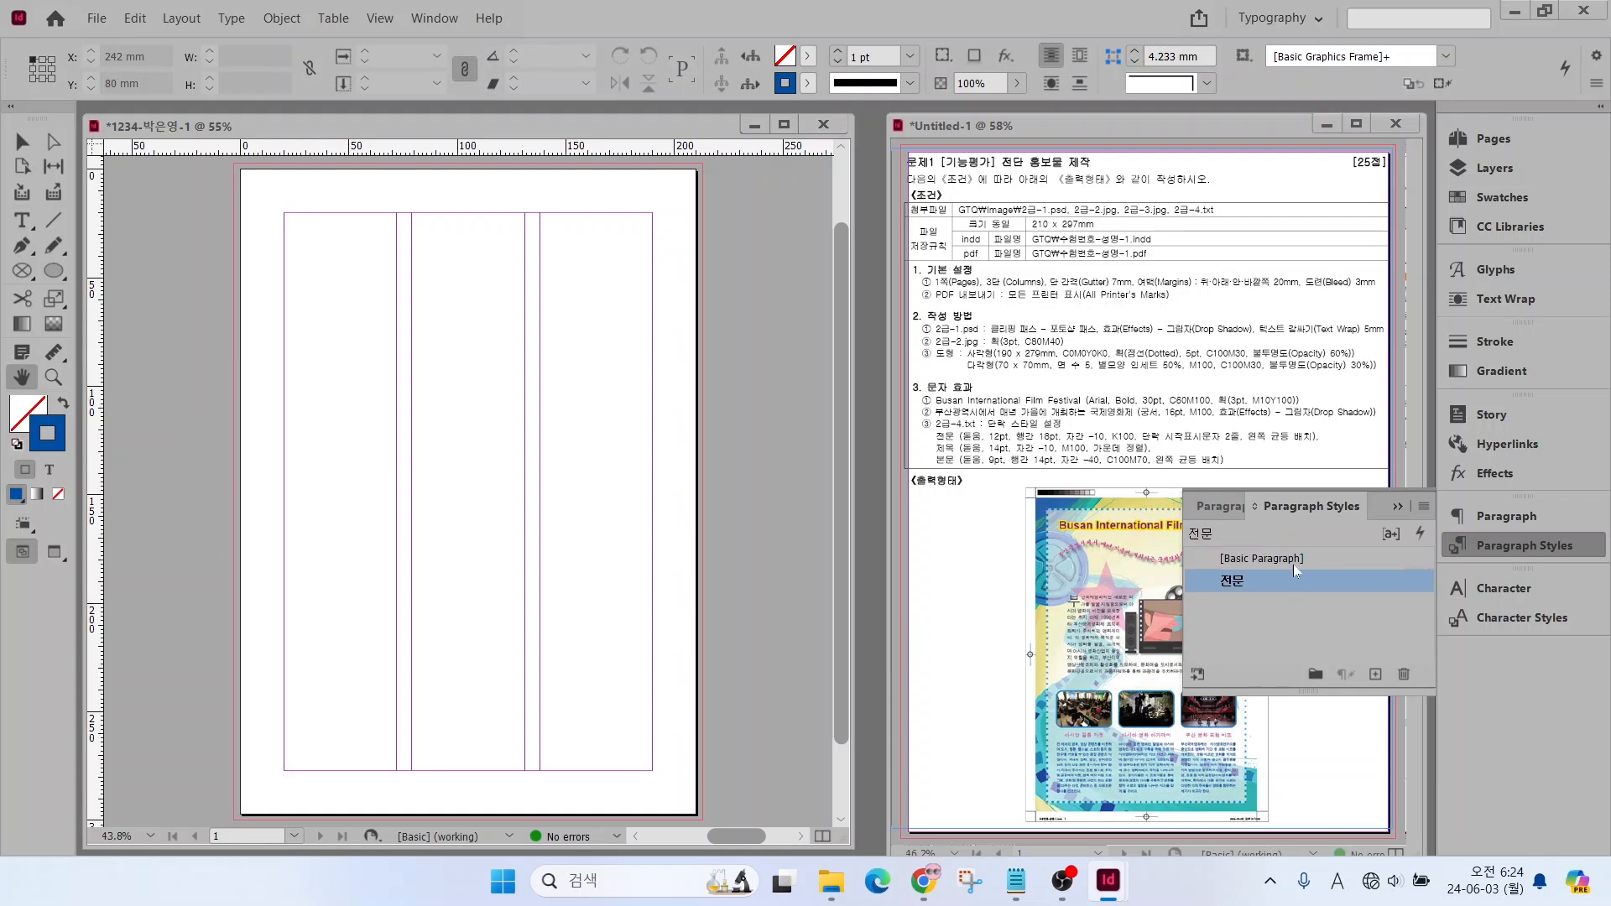
left_click(1294, 560)
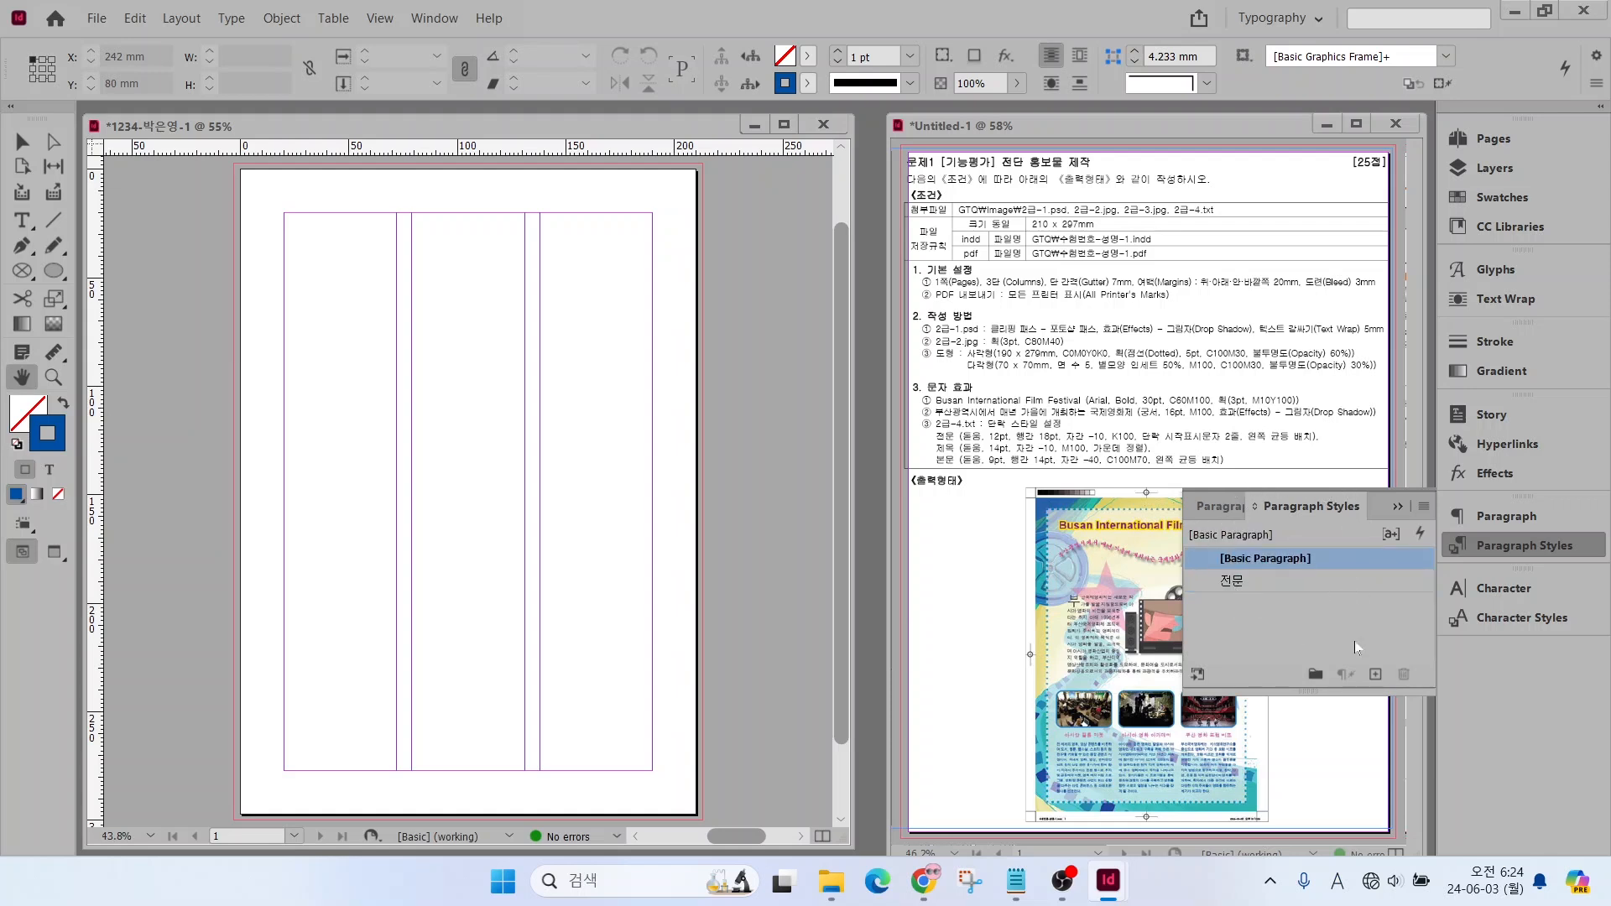
left_click(1375, 674)
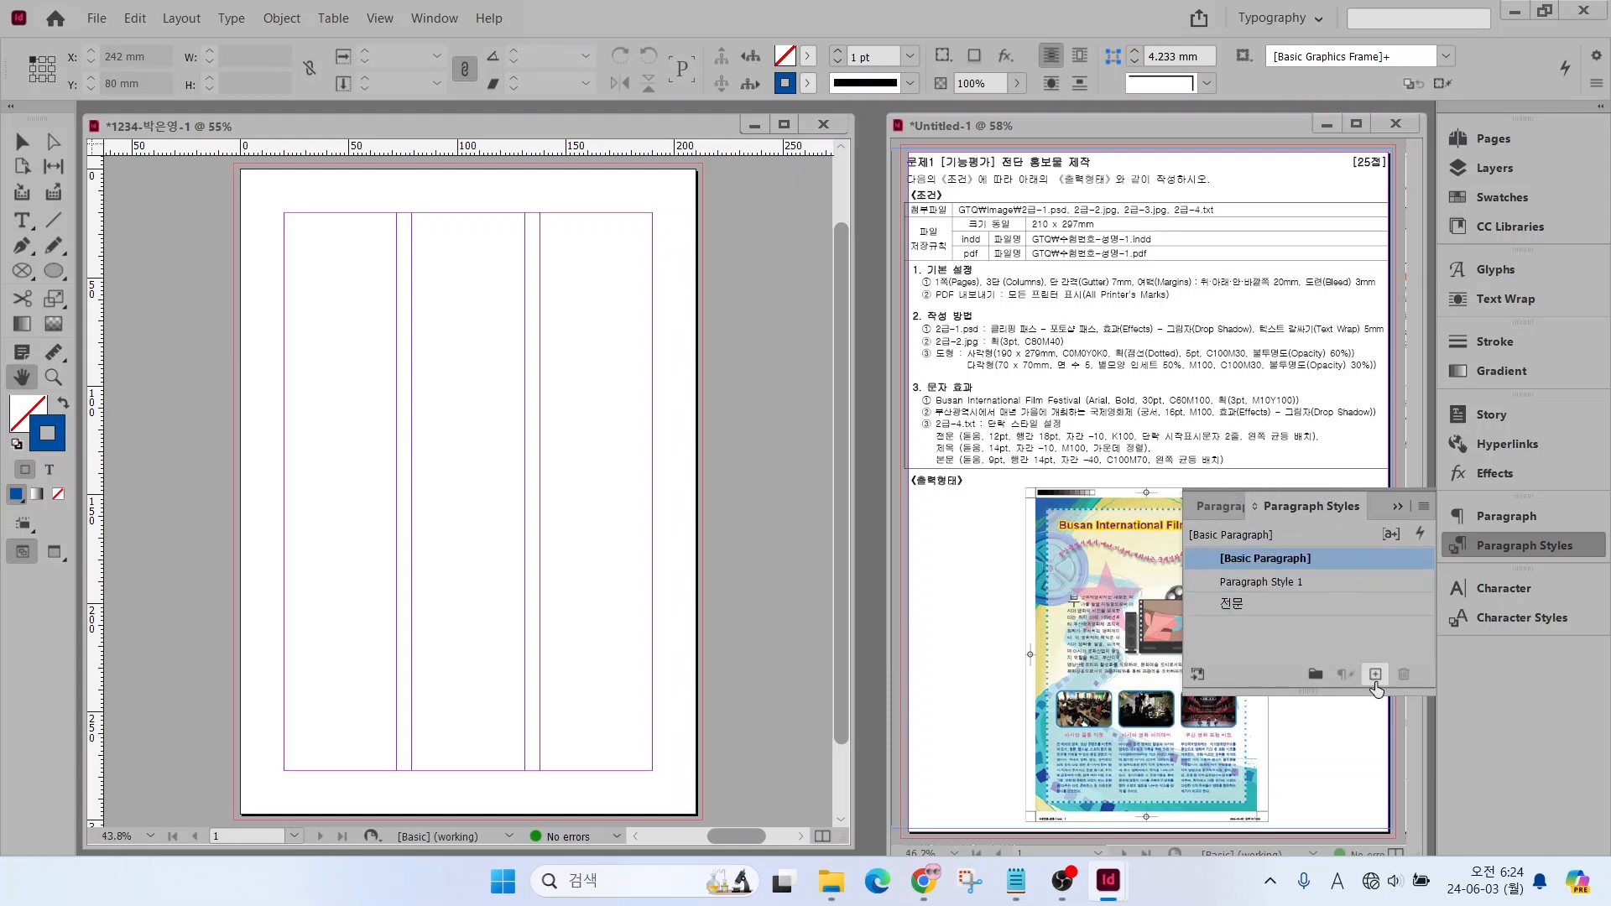
left_click(1315, 588)
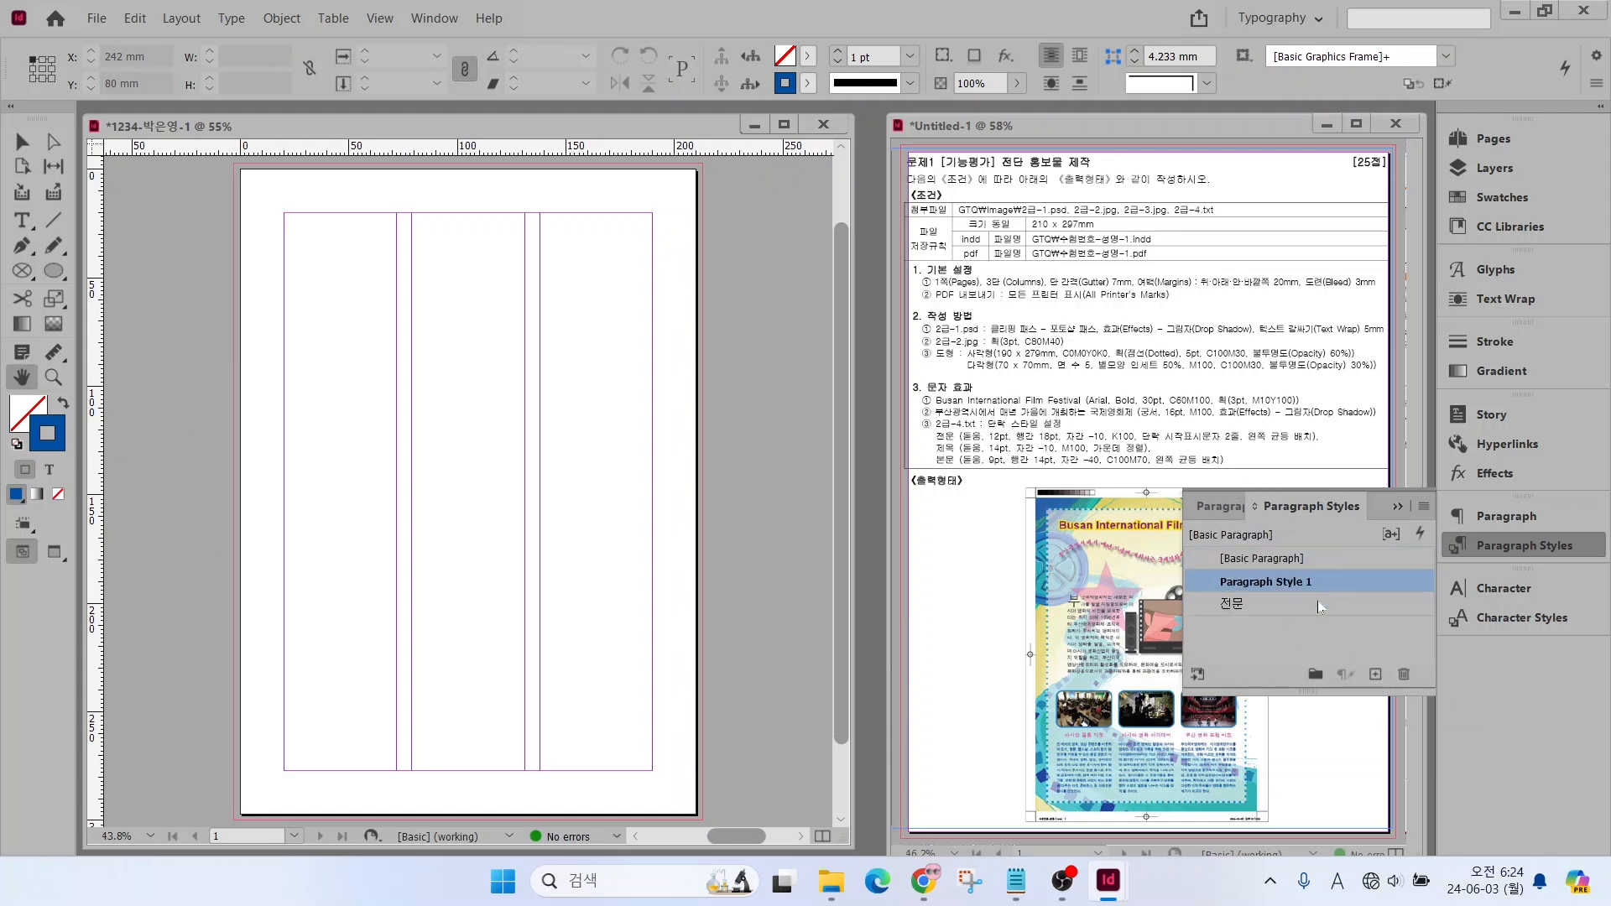
left_click(1372, 588)
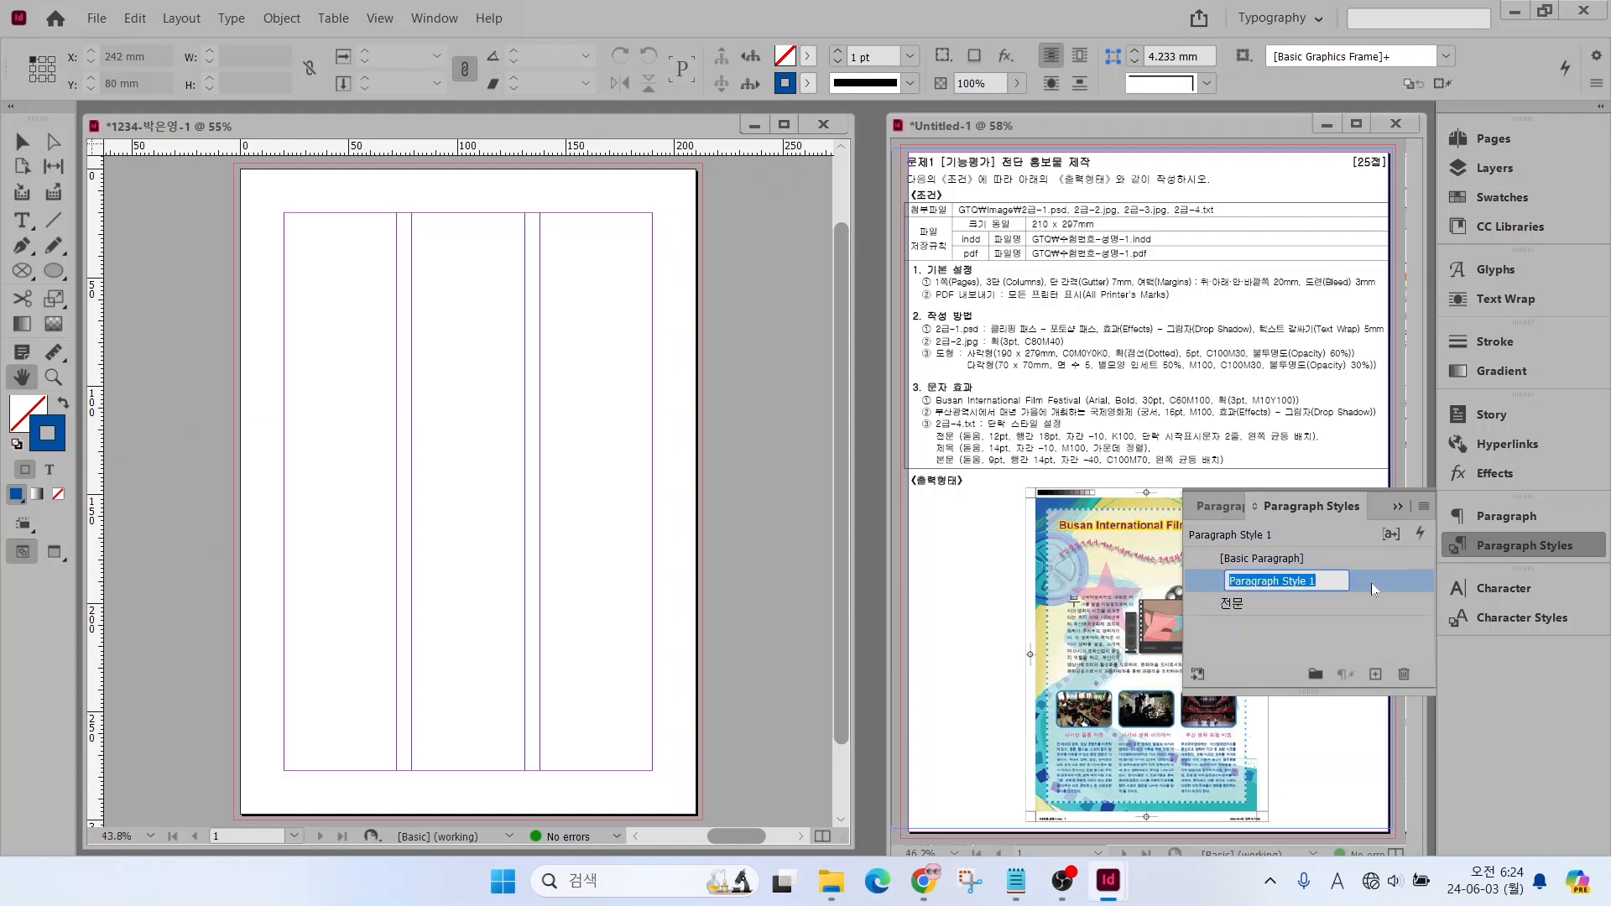
double_click(1374, 589)
type("제목")
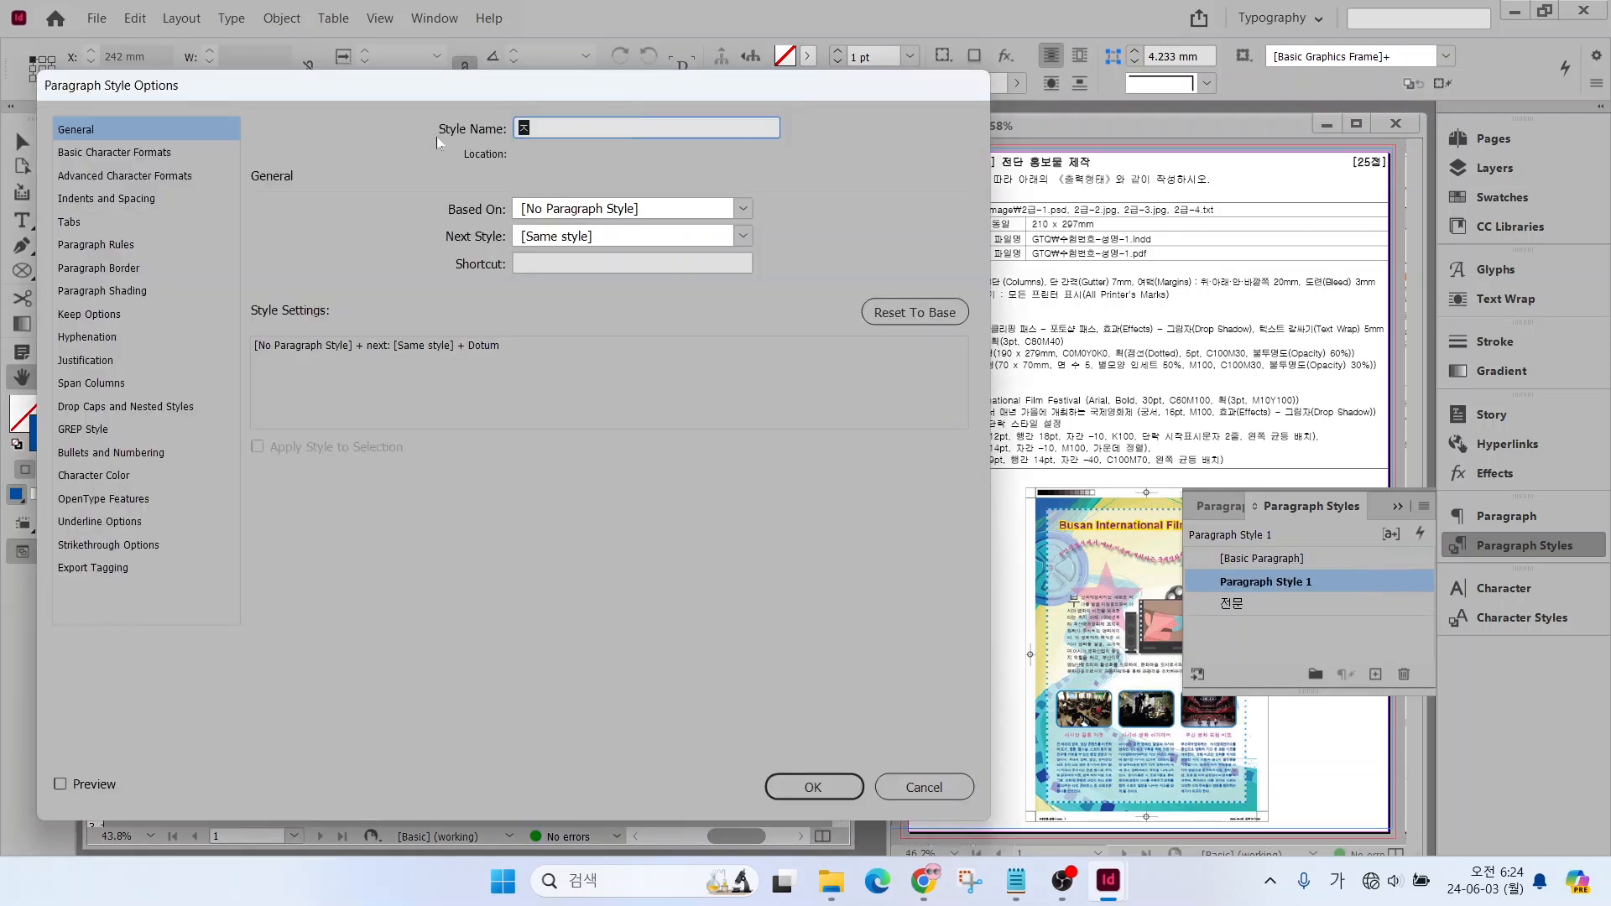
Set the 제목 style's font size to 14 pt and its tracking to -10
left_click(115, 156)
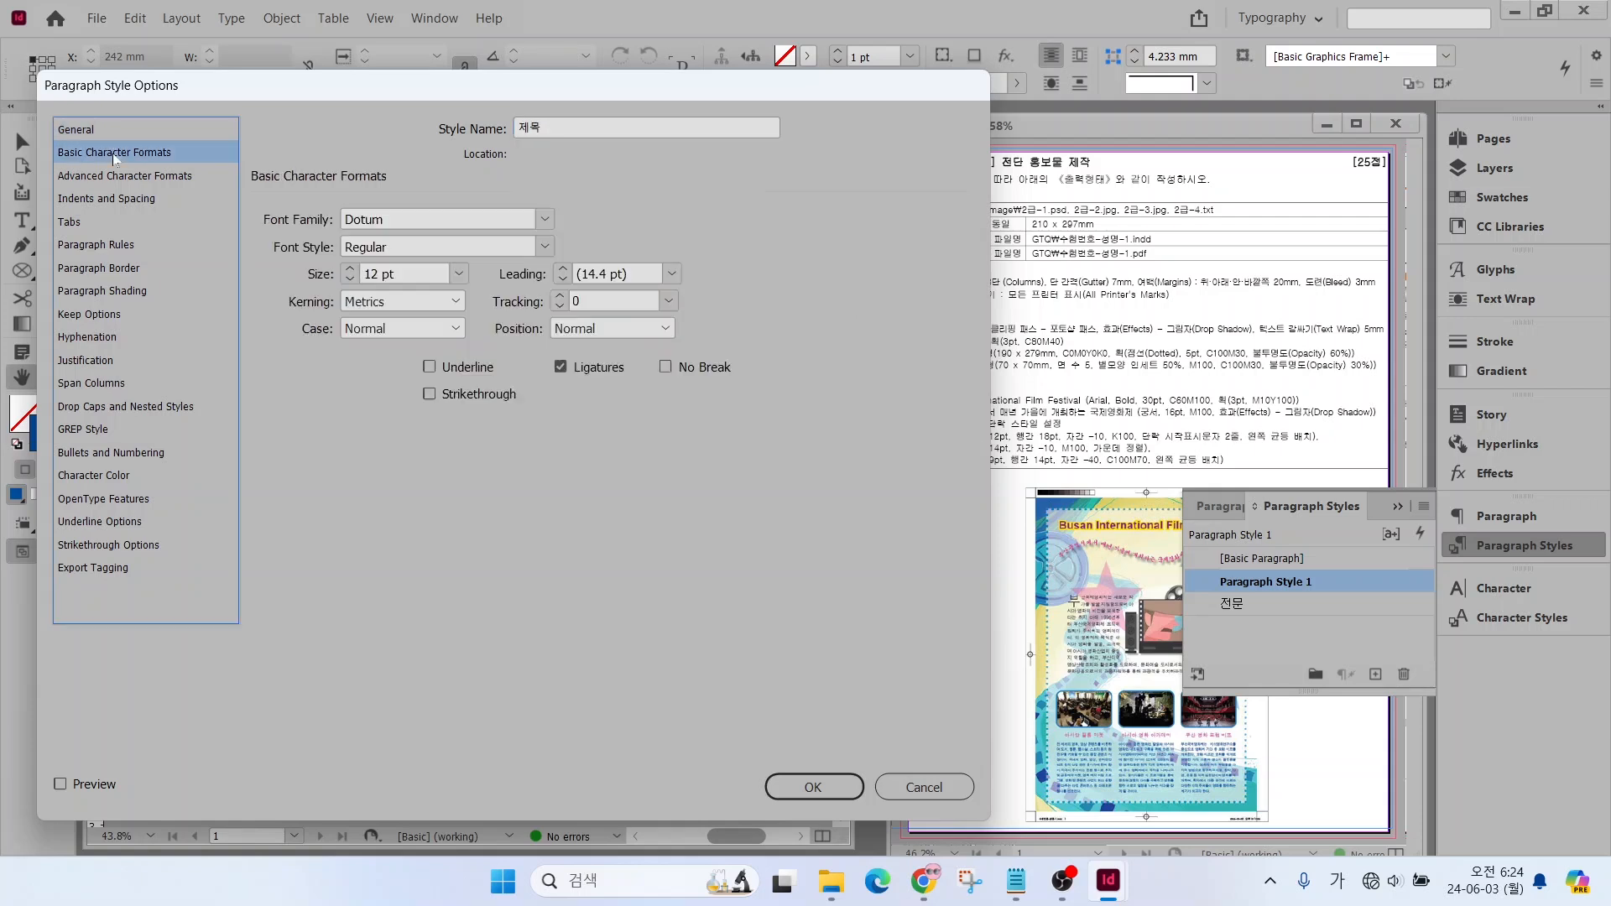
left_click(351, 269)
left_click(350, 268)
double_click(596, 303)
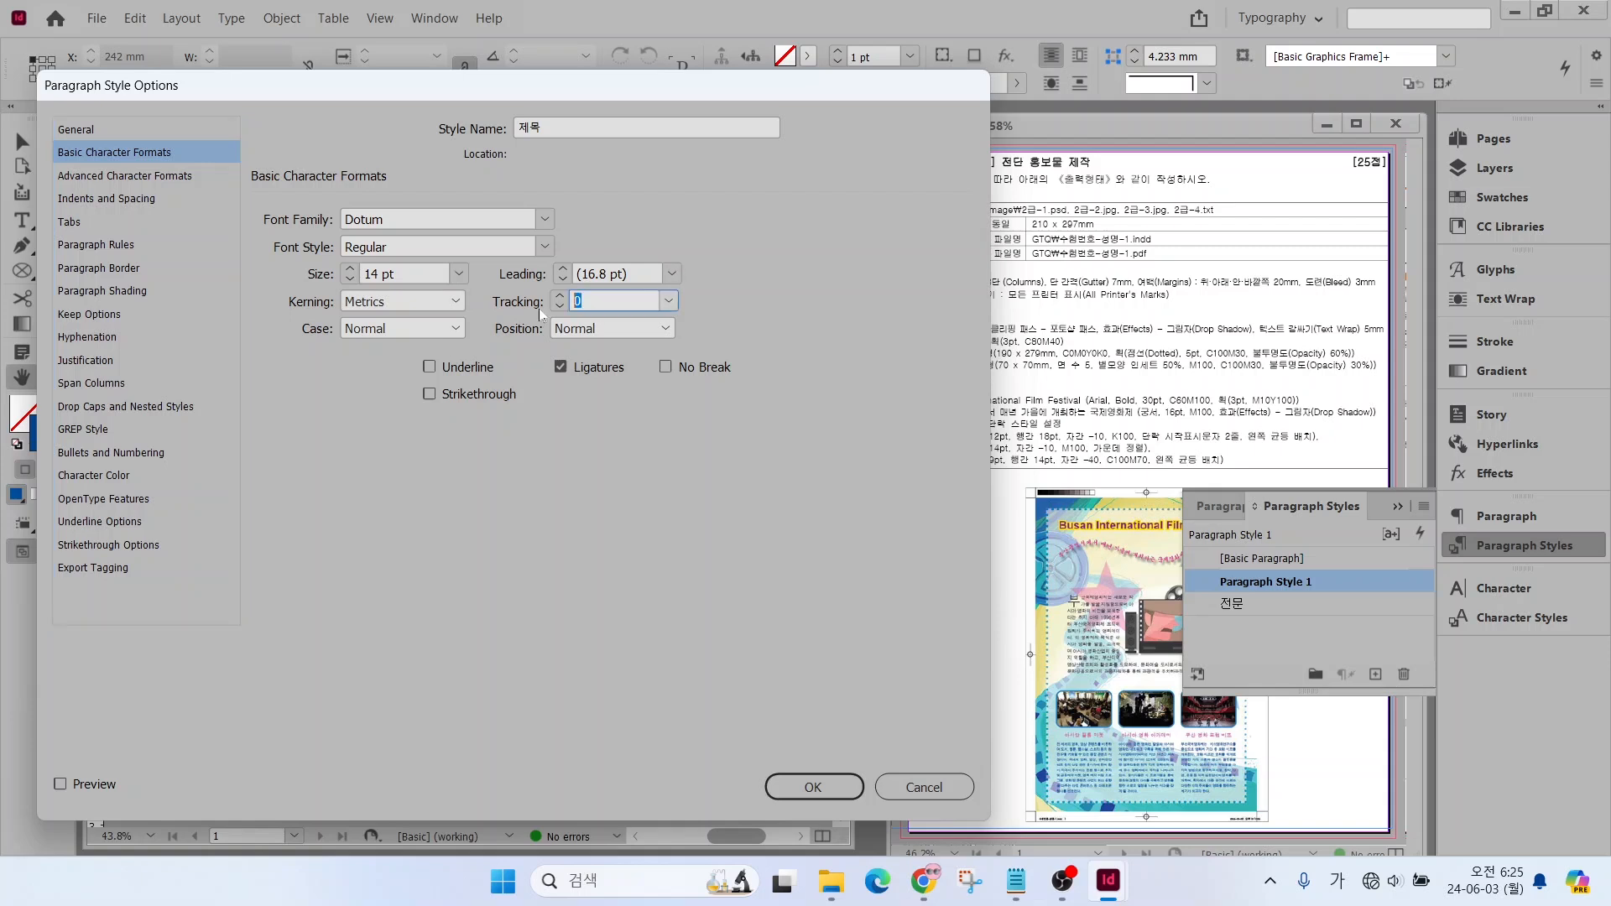
type("-1")
Set the 제목 style's character colour to C=0 M=100 Y=0 K=0 and its alignment to Center, and save the style
left_click(85, 479)
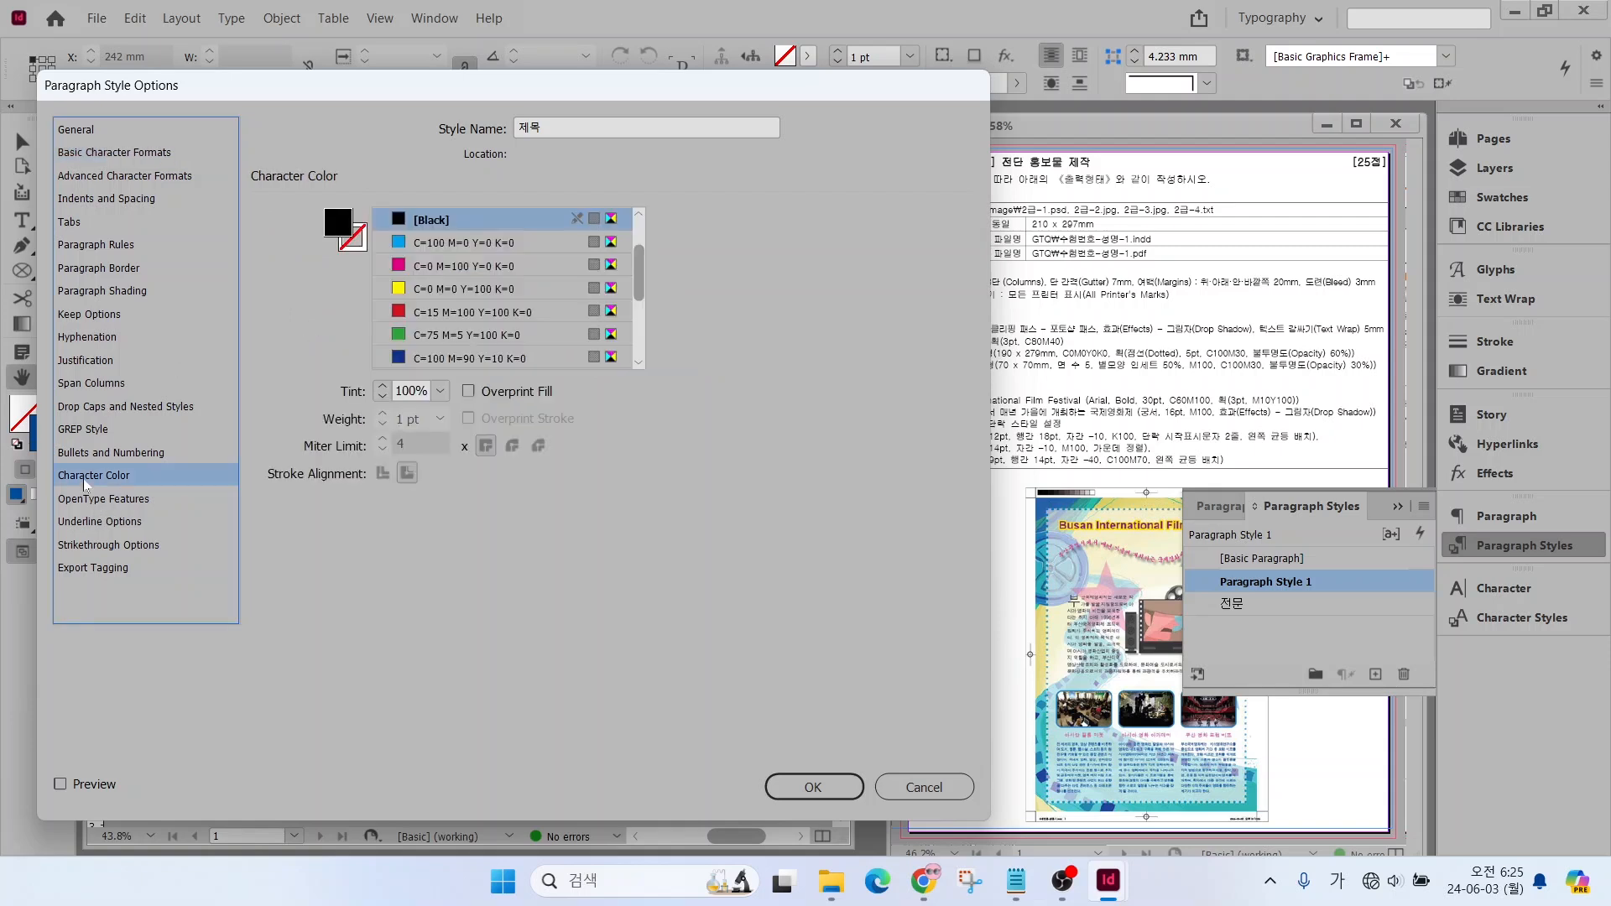
left_click(474, 266)
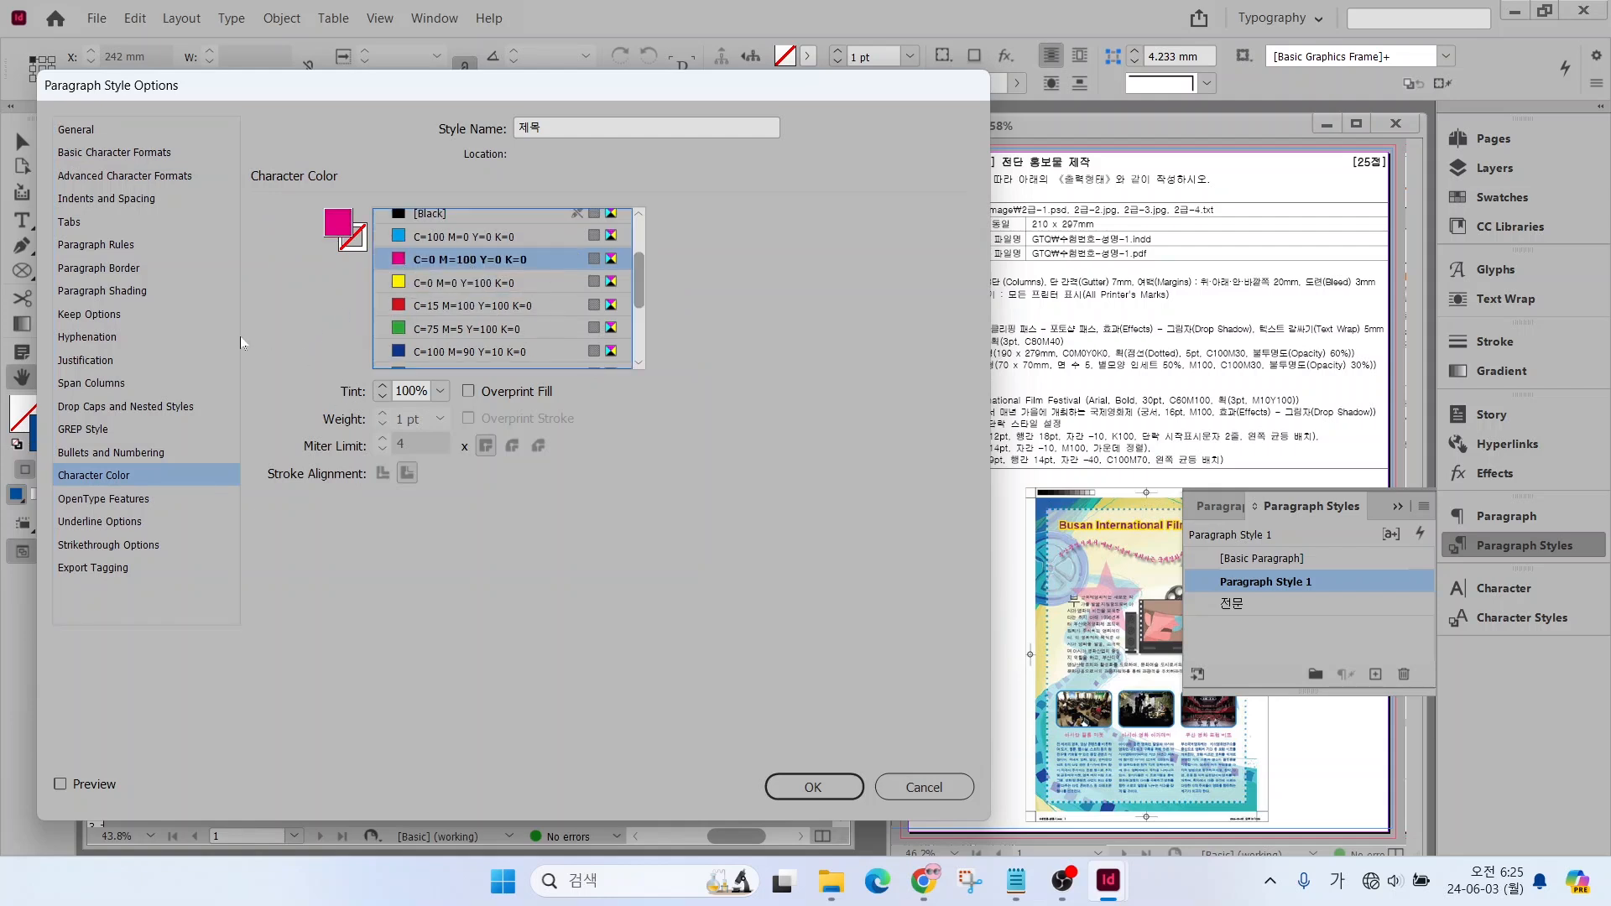
left_click(100, 200)
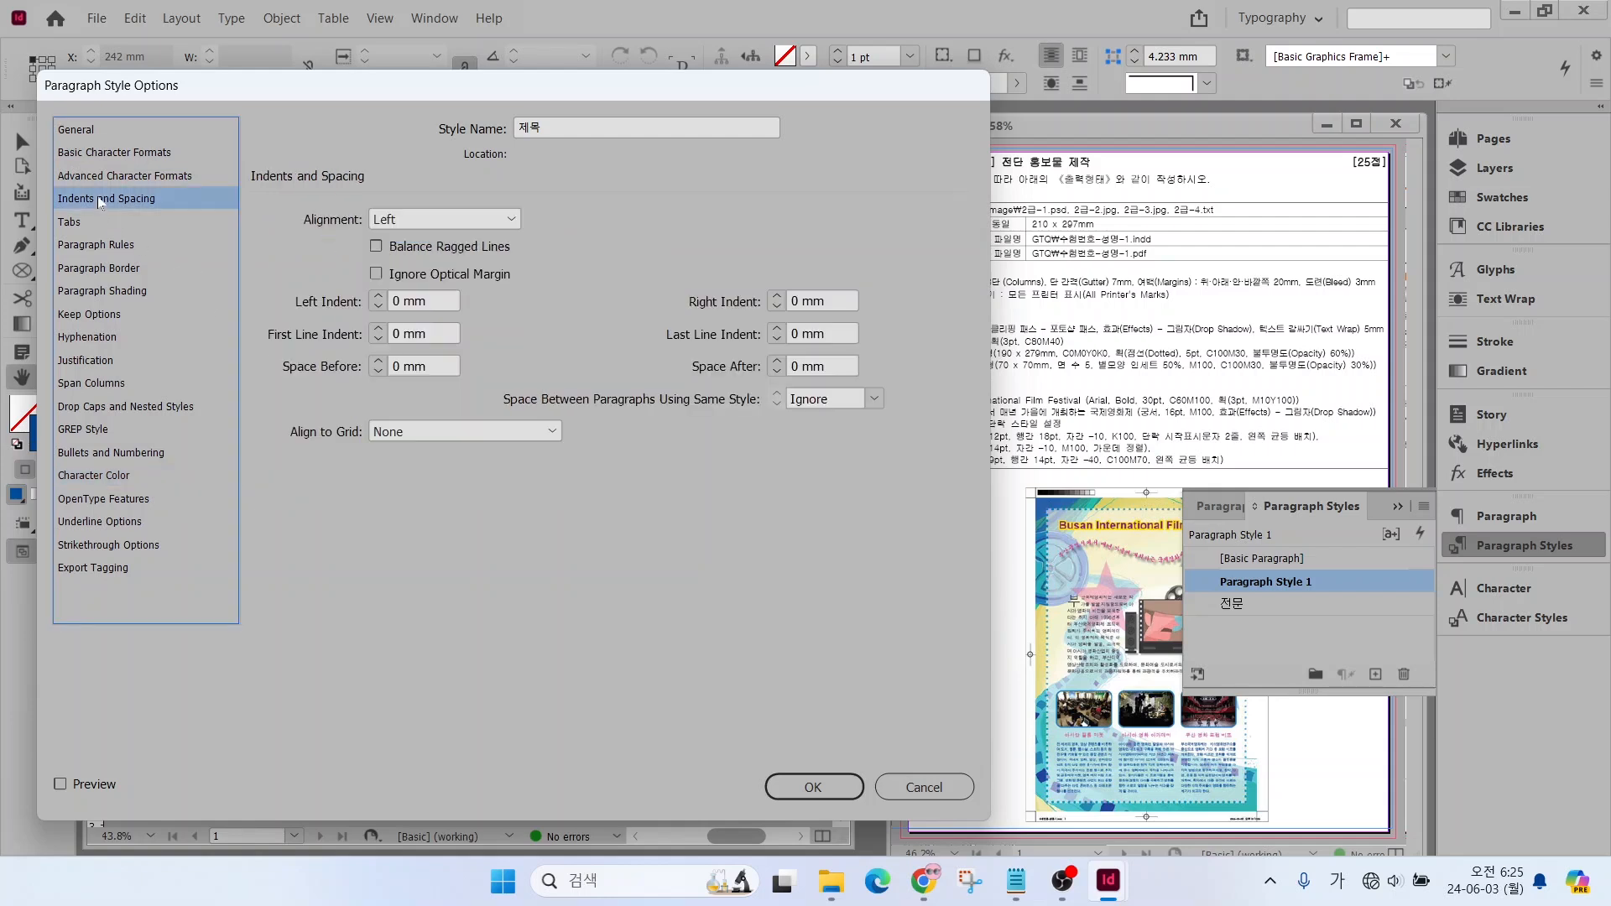
left_click(407, 220)
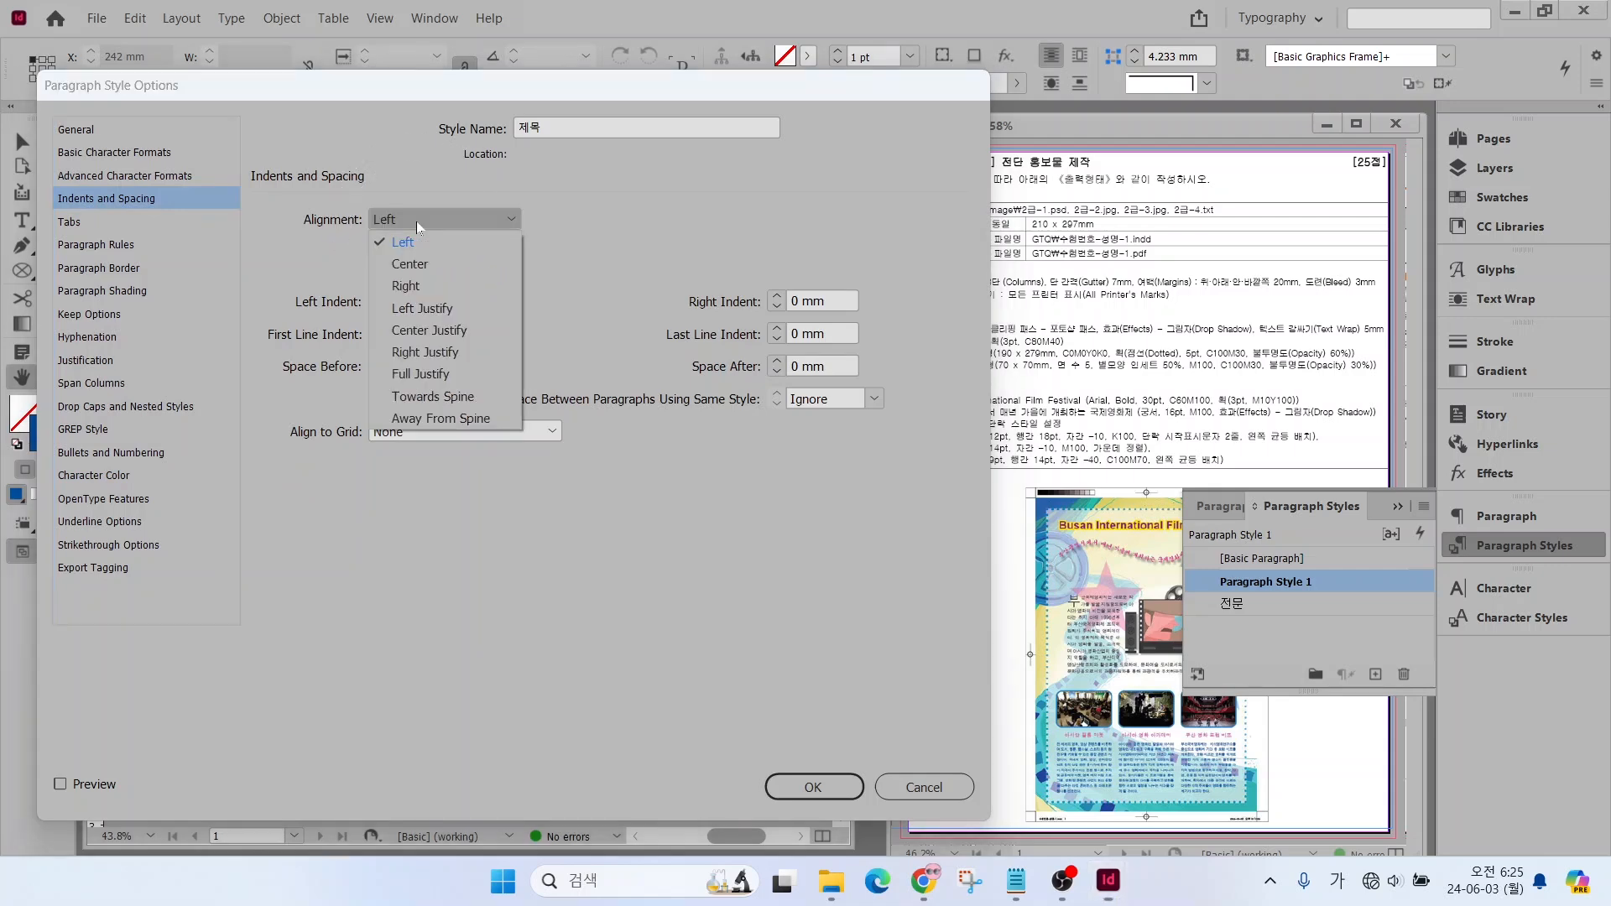
left_click(410, 263)
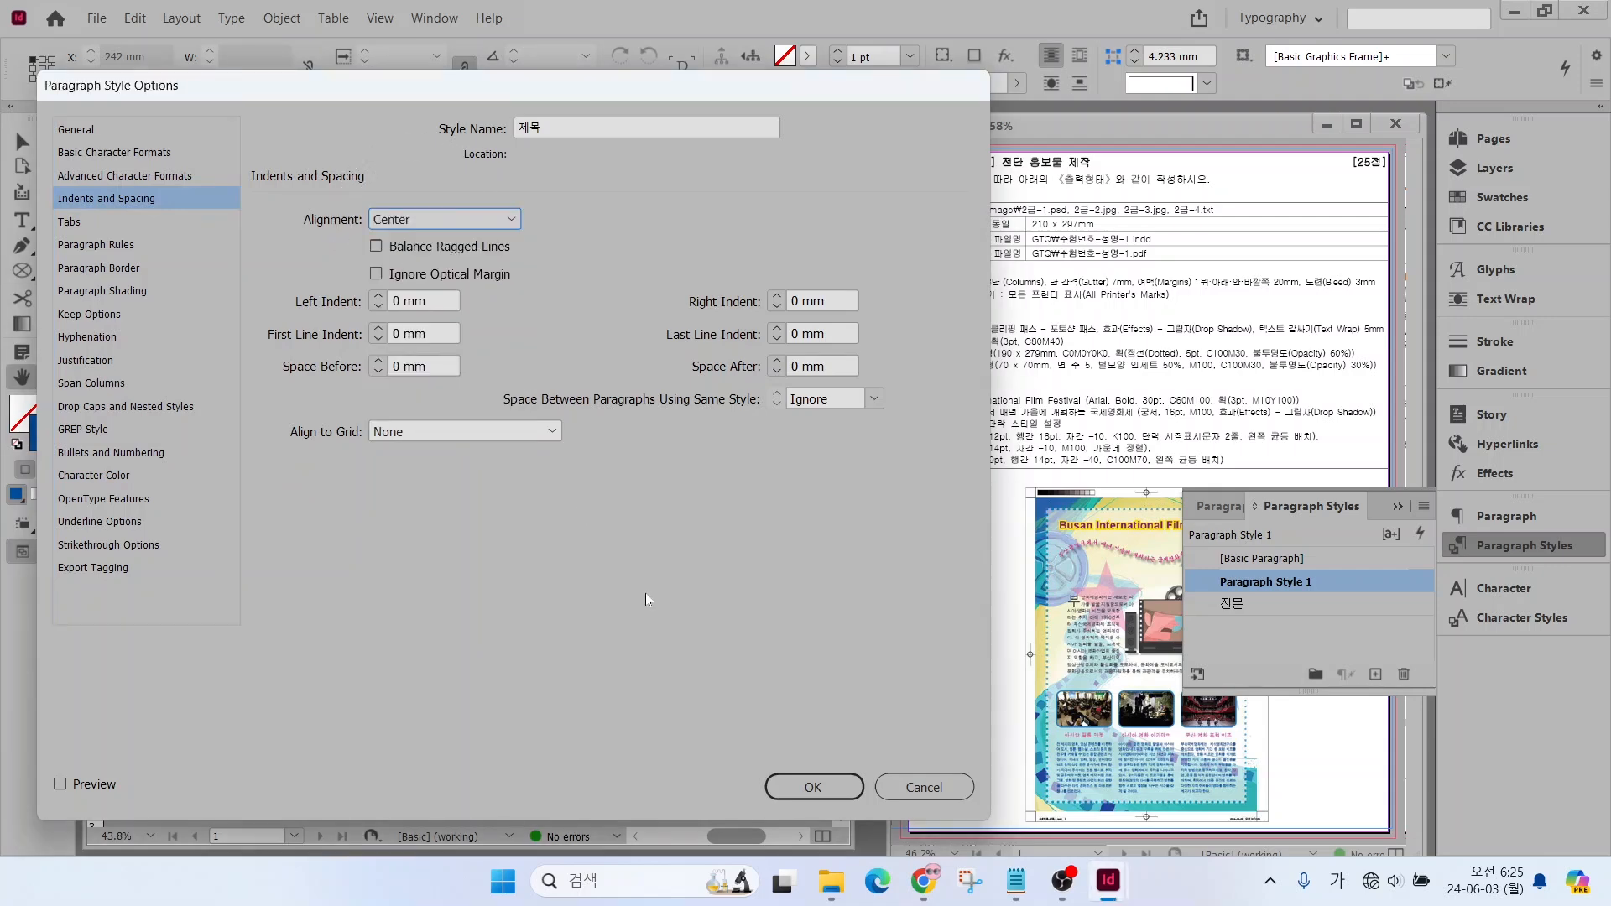
left_click(793, 782)
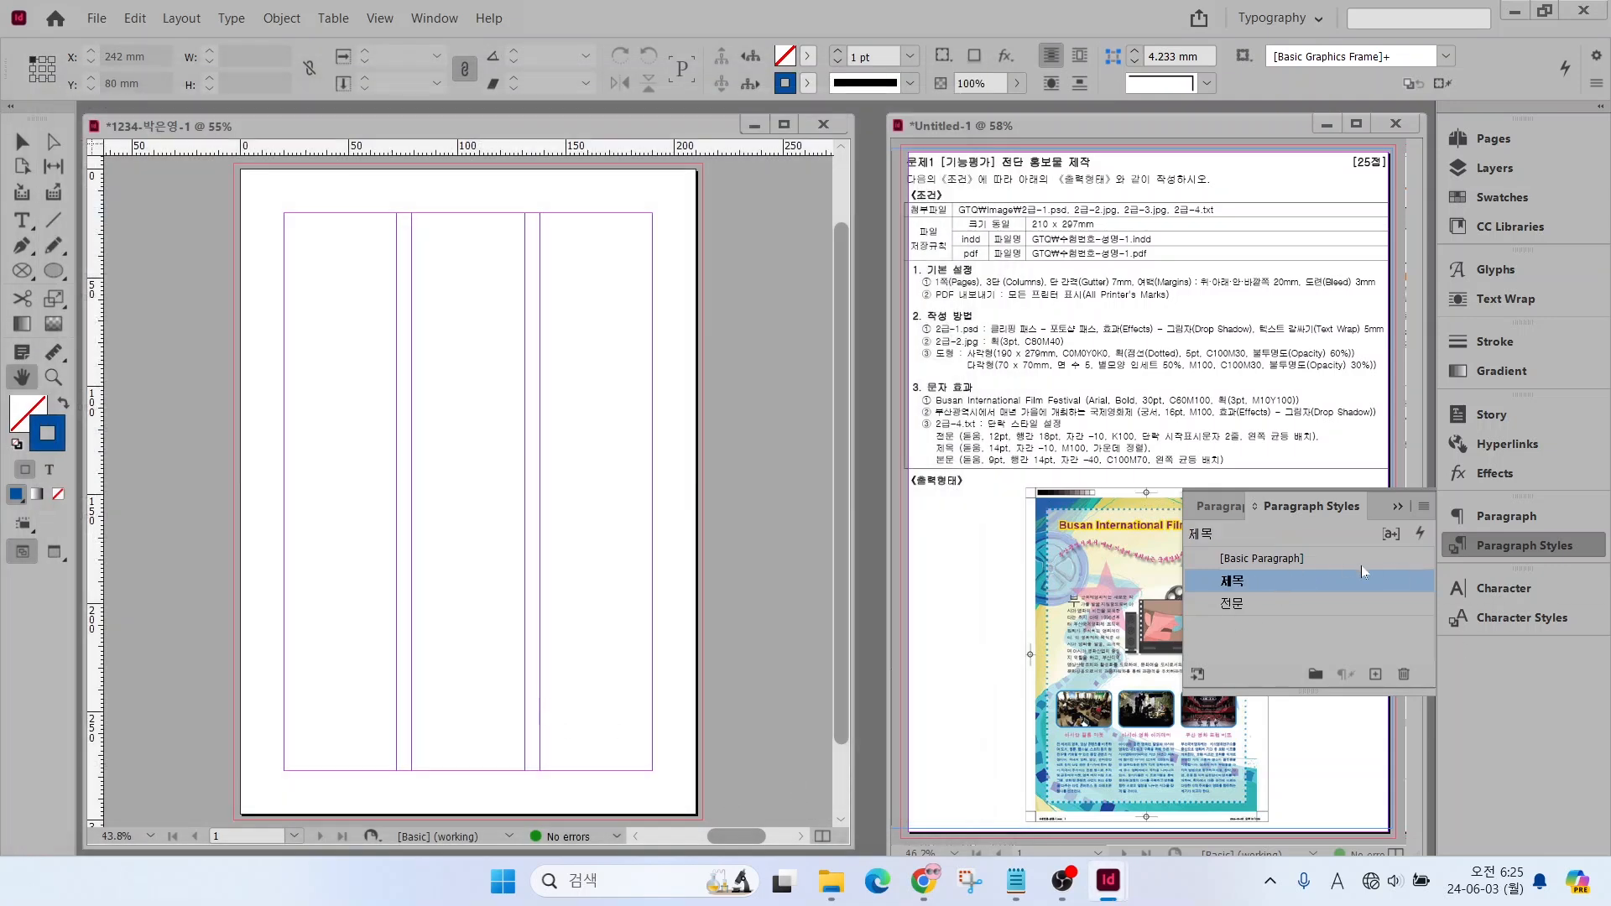
Create another new paragraph style starting from [Basic Paragraph] and name it 본문
left_click(1362, 560)
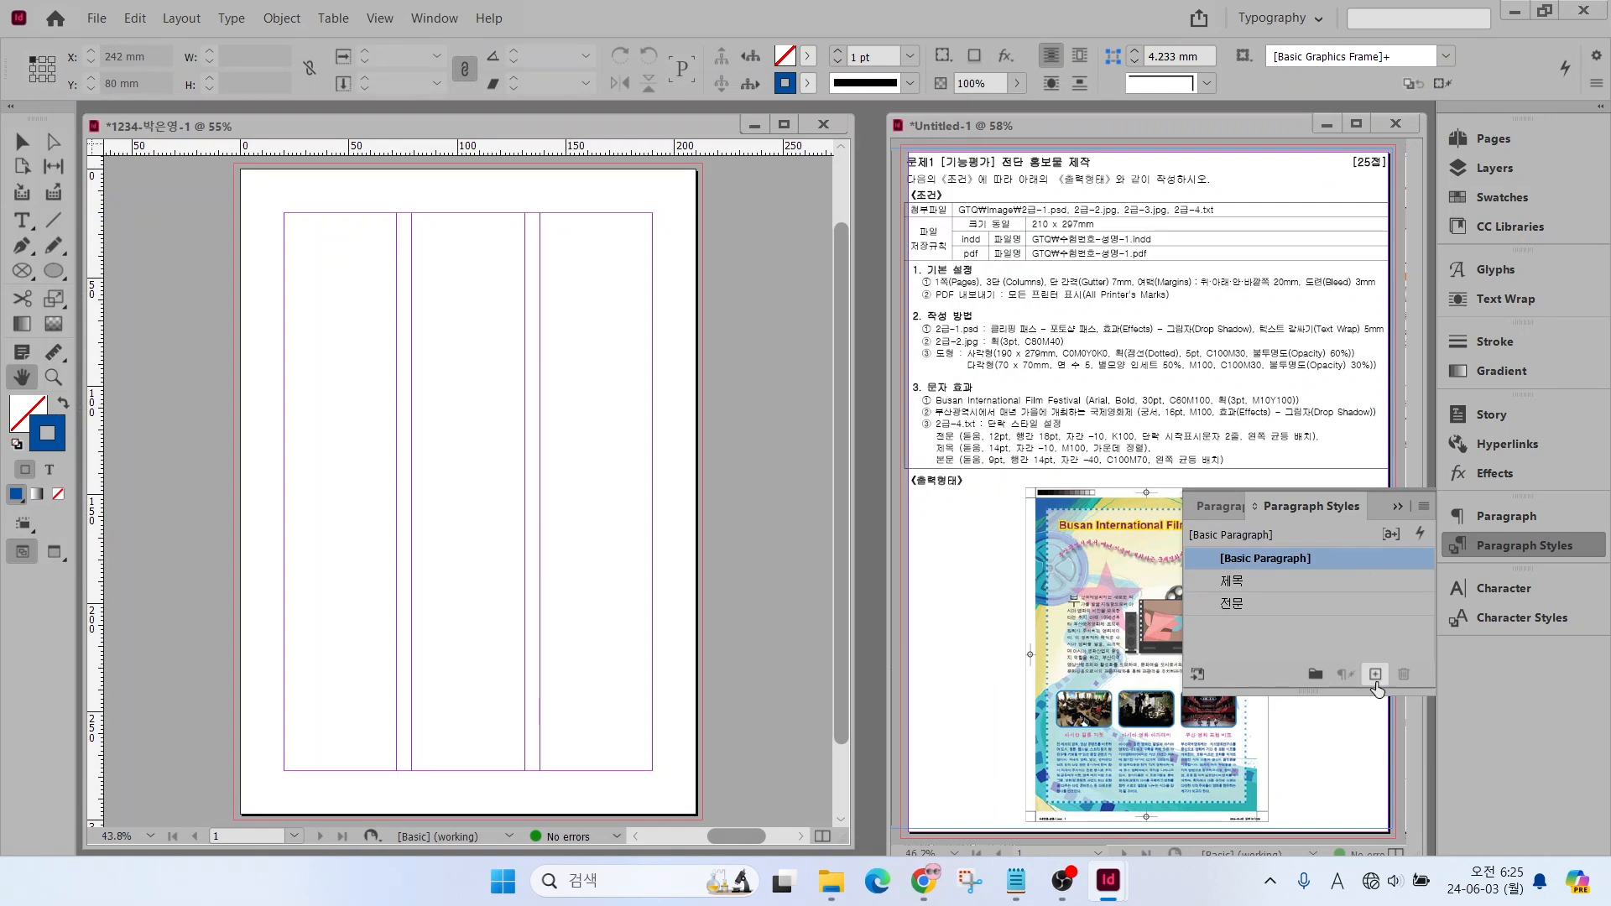
left_click(1375, 679)
left_click(1370, 583)
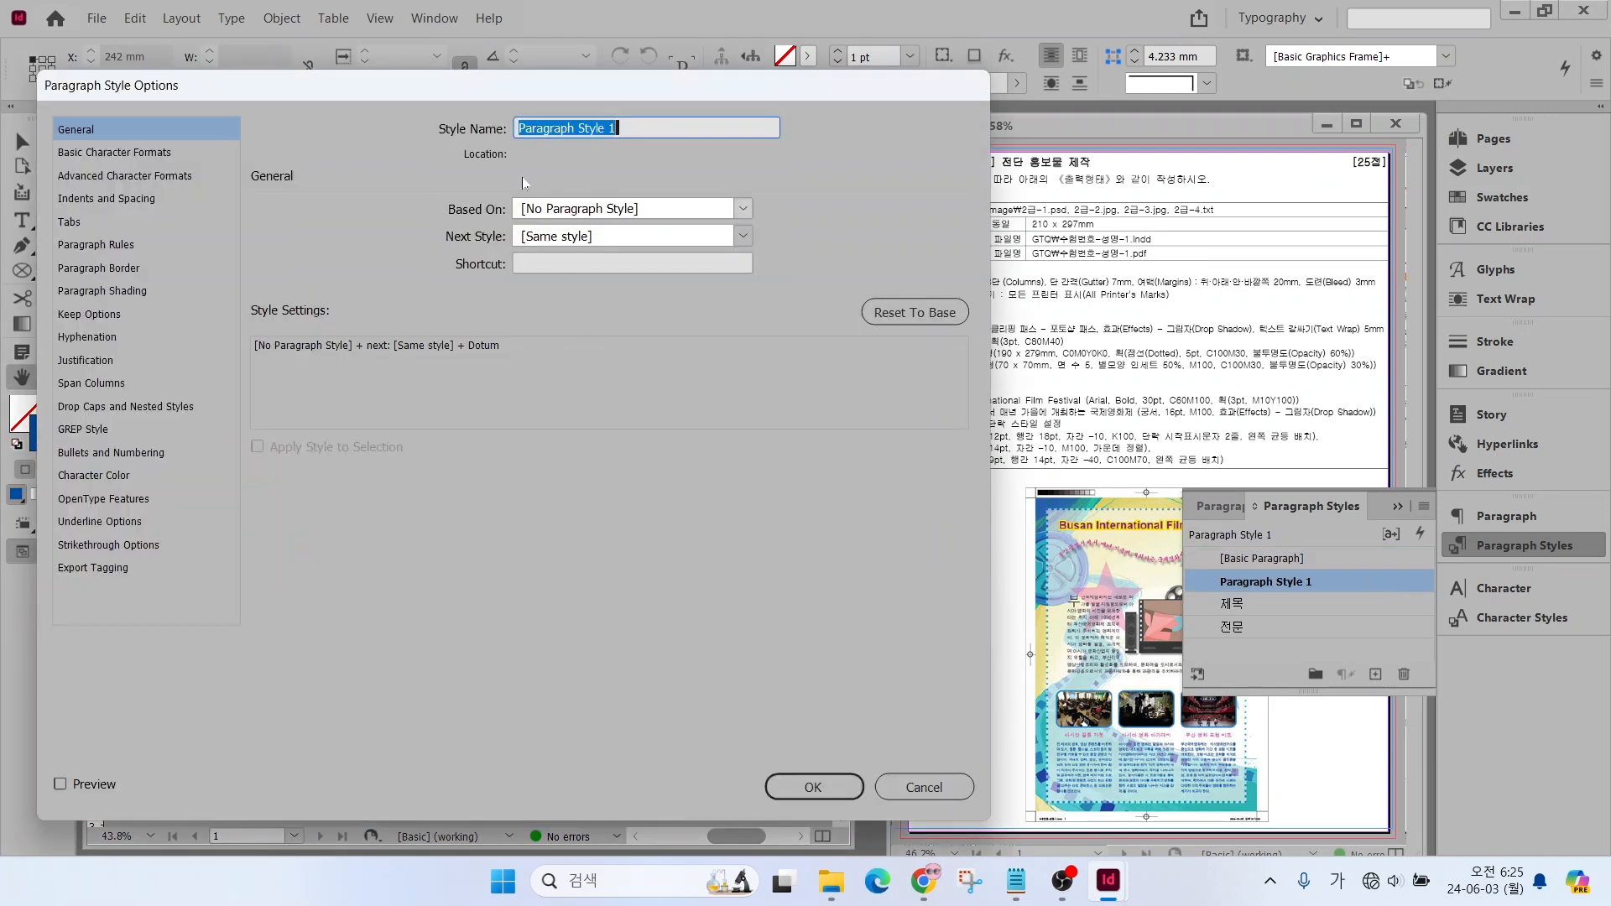
type("본문")
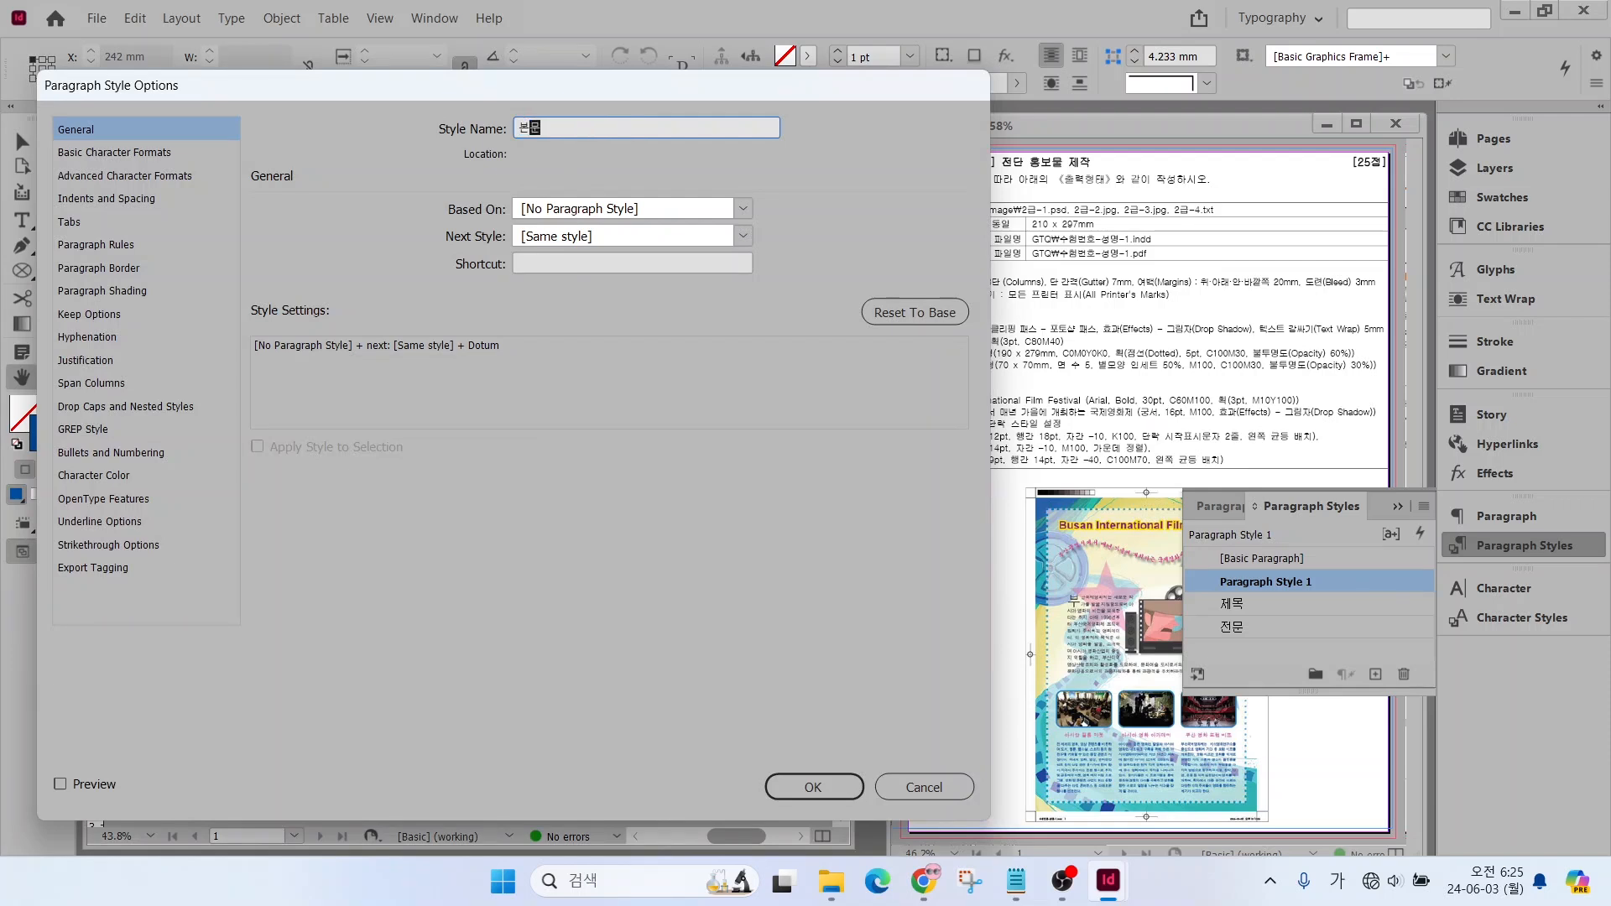
Set the 본문 style's font size to 9 pt, leading to 14 pt and tracking to -40
left_click(135, 155)
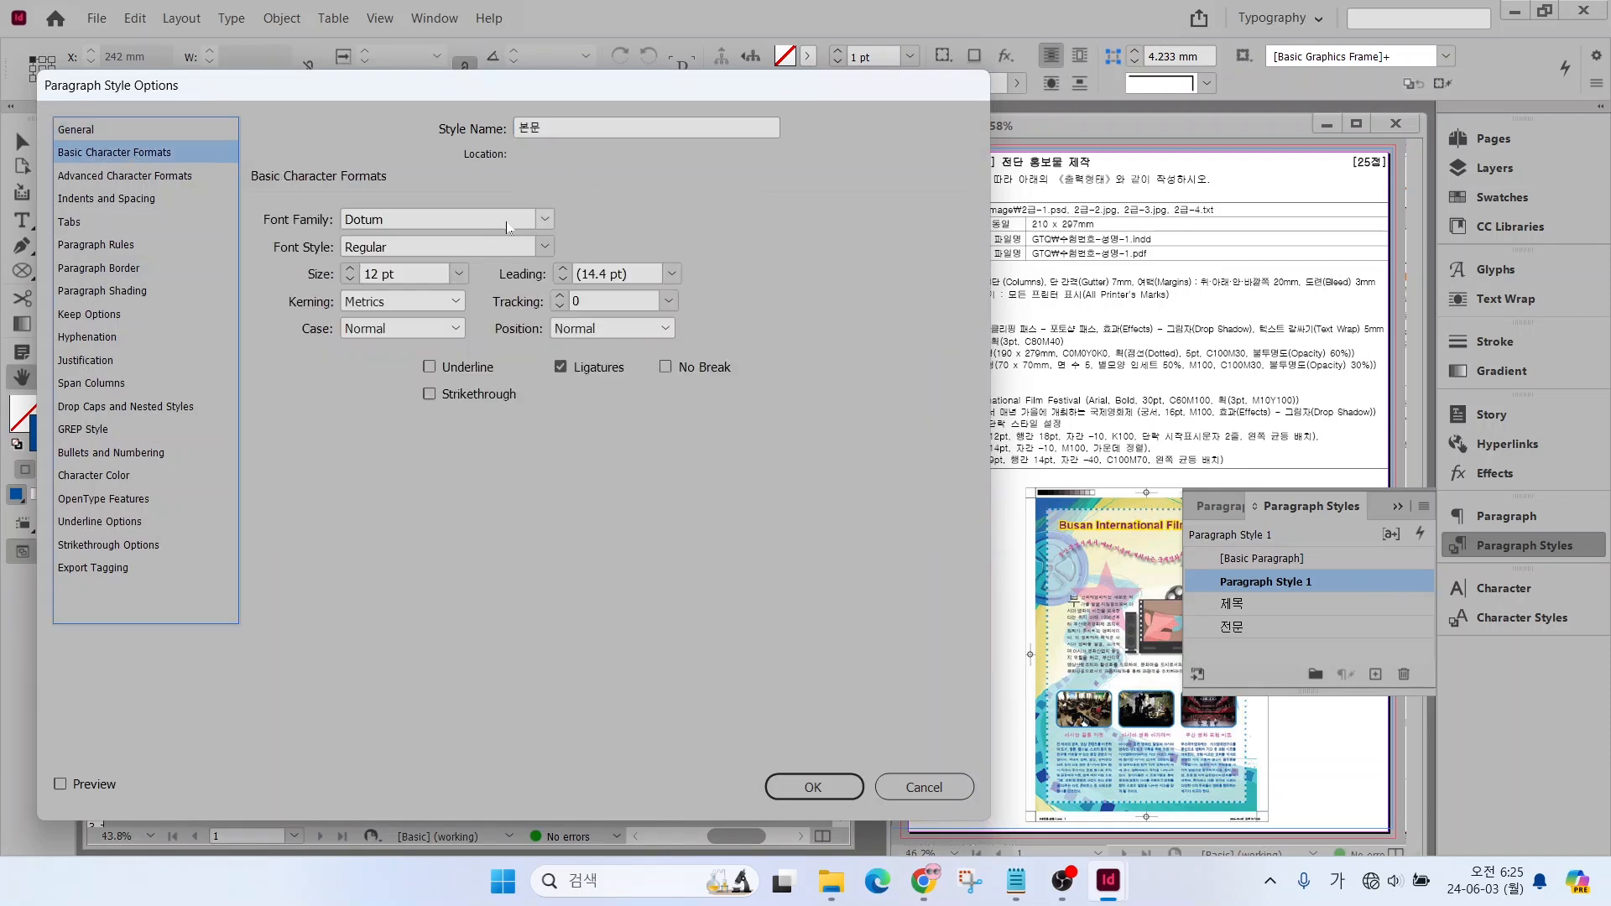
left_click(350, 279)
left_click(350, 278)
left_click(350, 279)
left_click(563, 269)
left_click(564, 269)
left_click(564, 269)
left_click(563, 269)
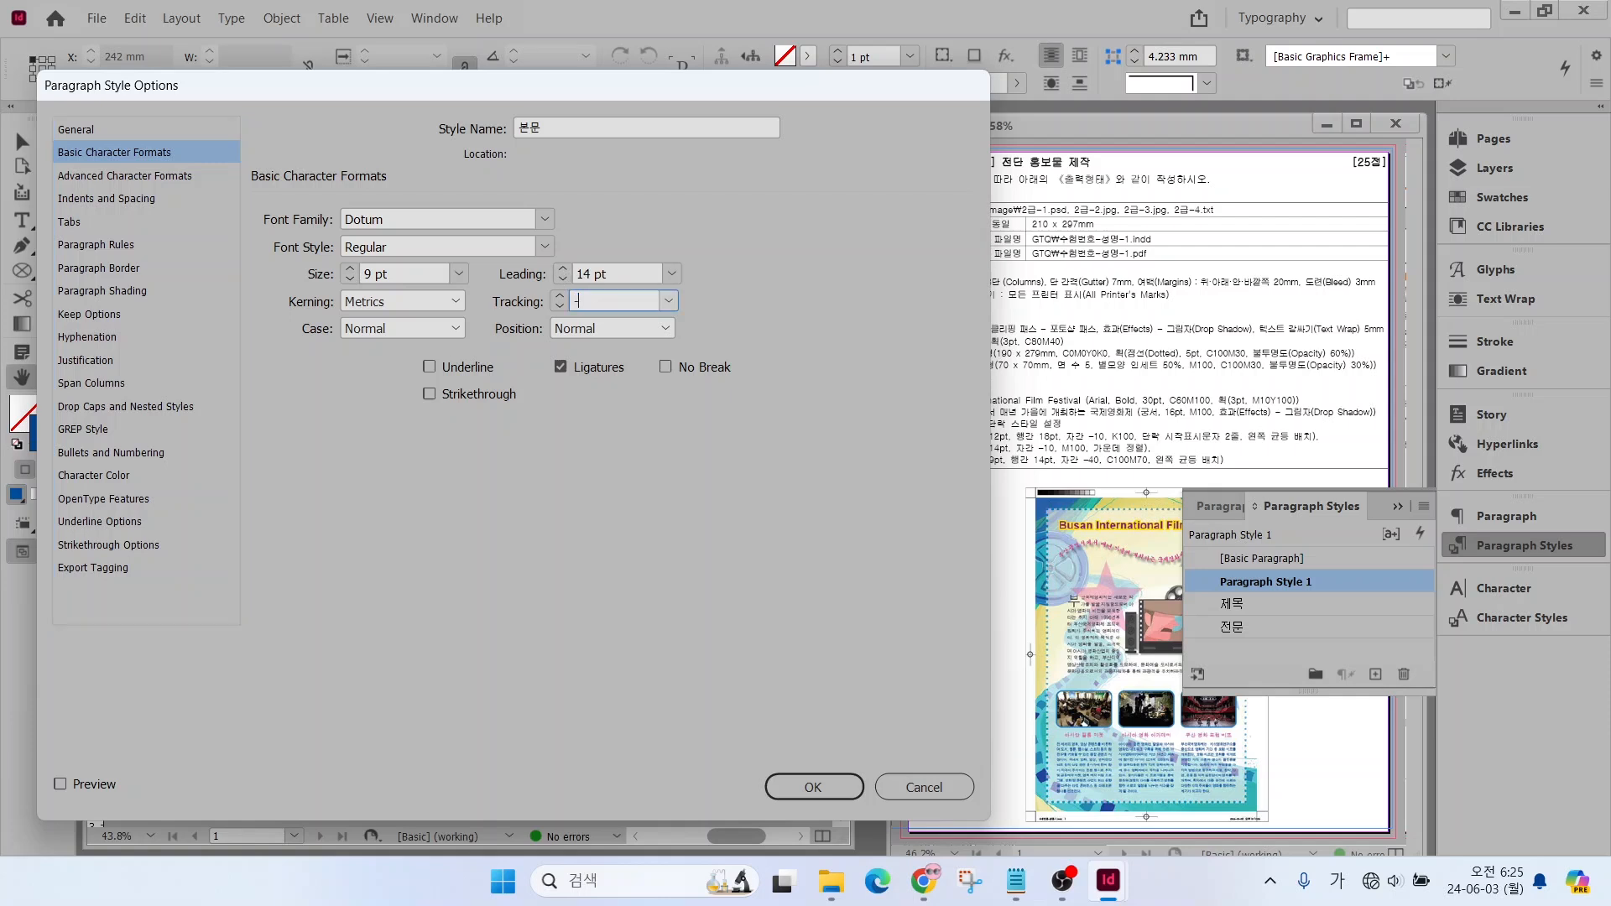
Set the 본문 style's character colour to the C=100 M=70 Y=0 K=0 swatch
left_click(94, 475)
scroll(642, 333, "down", 2)
left_click(493, 349)
mouse_move(642, 332)
left_mouse_down()
mouse_move(642, 355)
mouse_move(640, 333)
left_mouse_up()
left_click(465, 328)
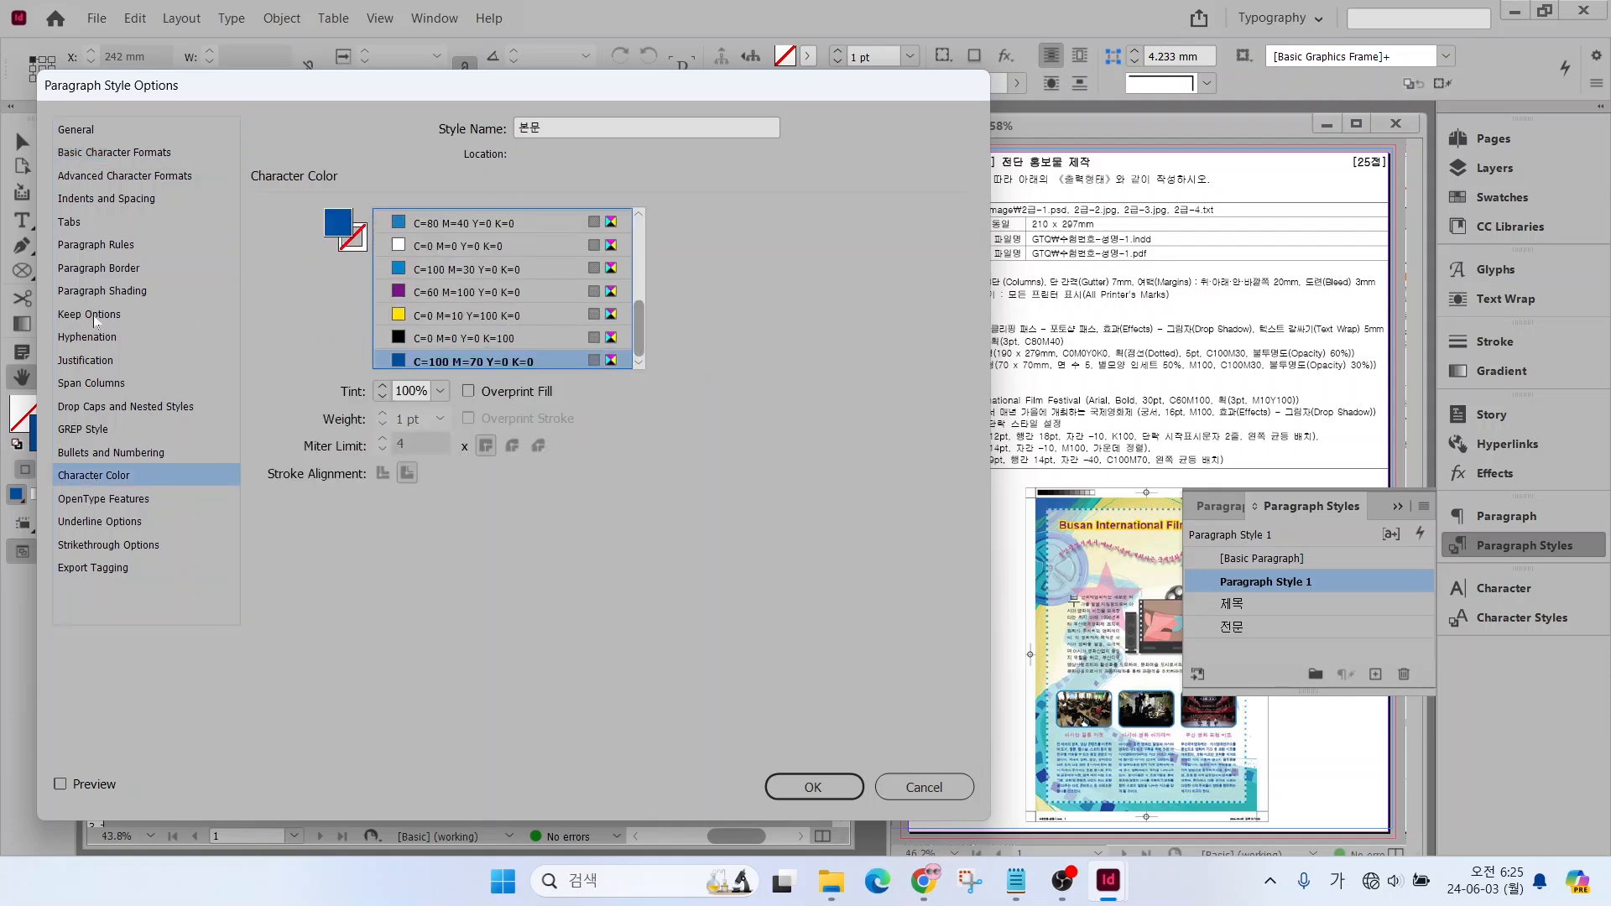
Set the 본문 style's alignment to Left Justify, save the style and make [Basic Paragraph] the active style again
left_click(106, 198)
left_click(466, 217)
left_click(441, 302)
left_click(813, 787)
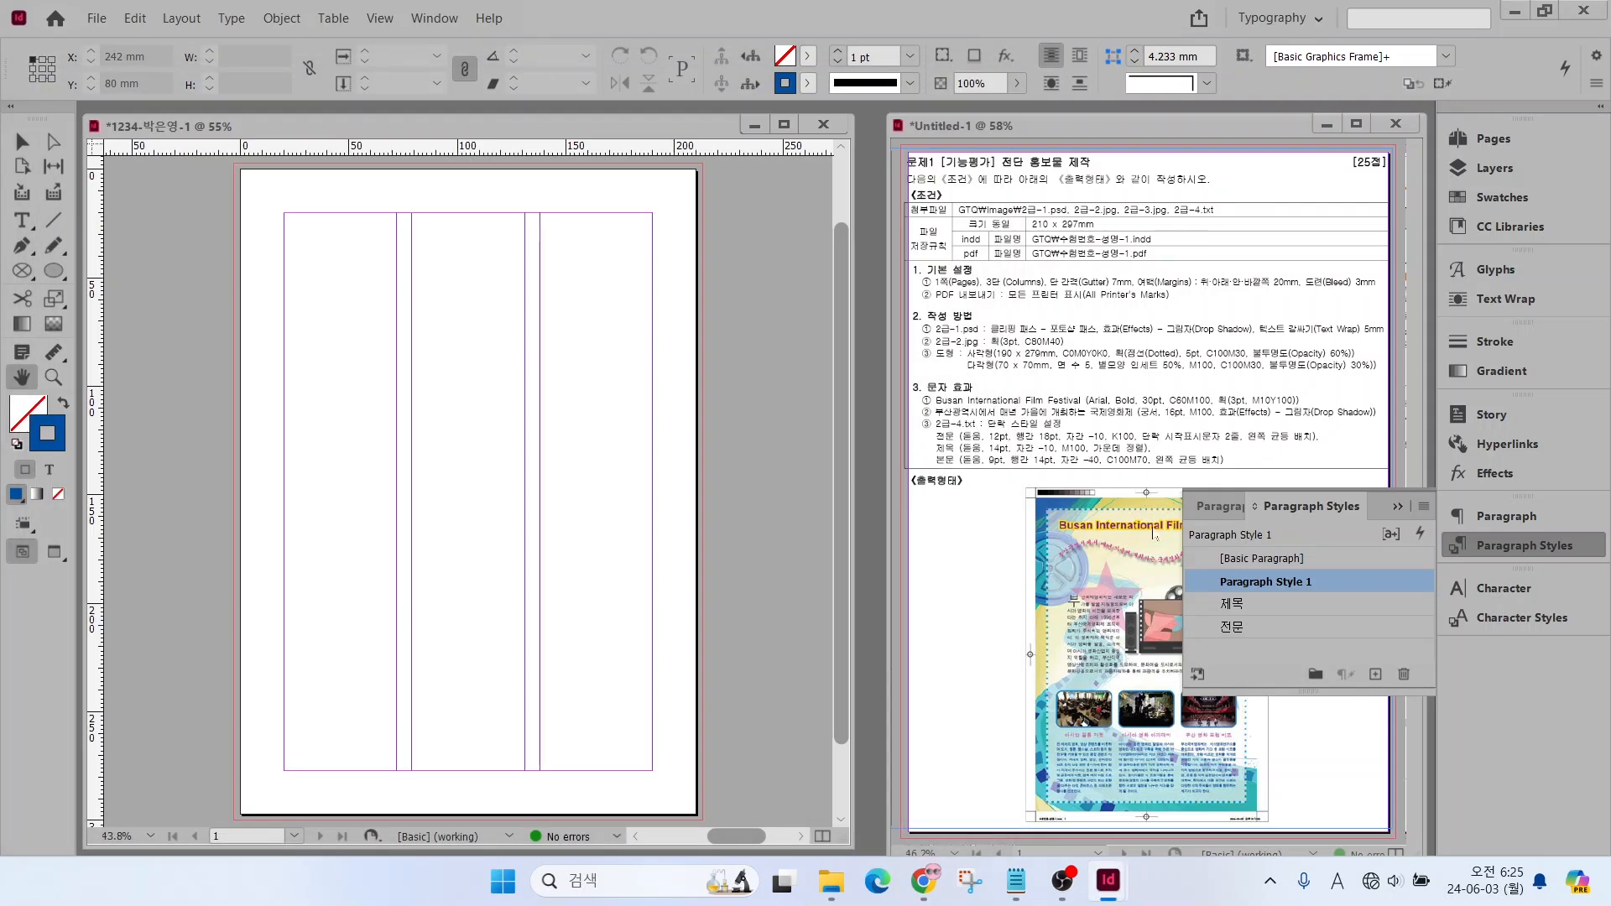
left_click(1267, 558)
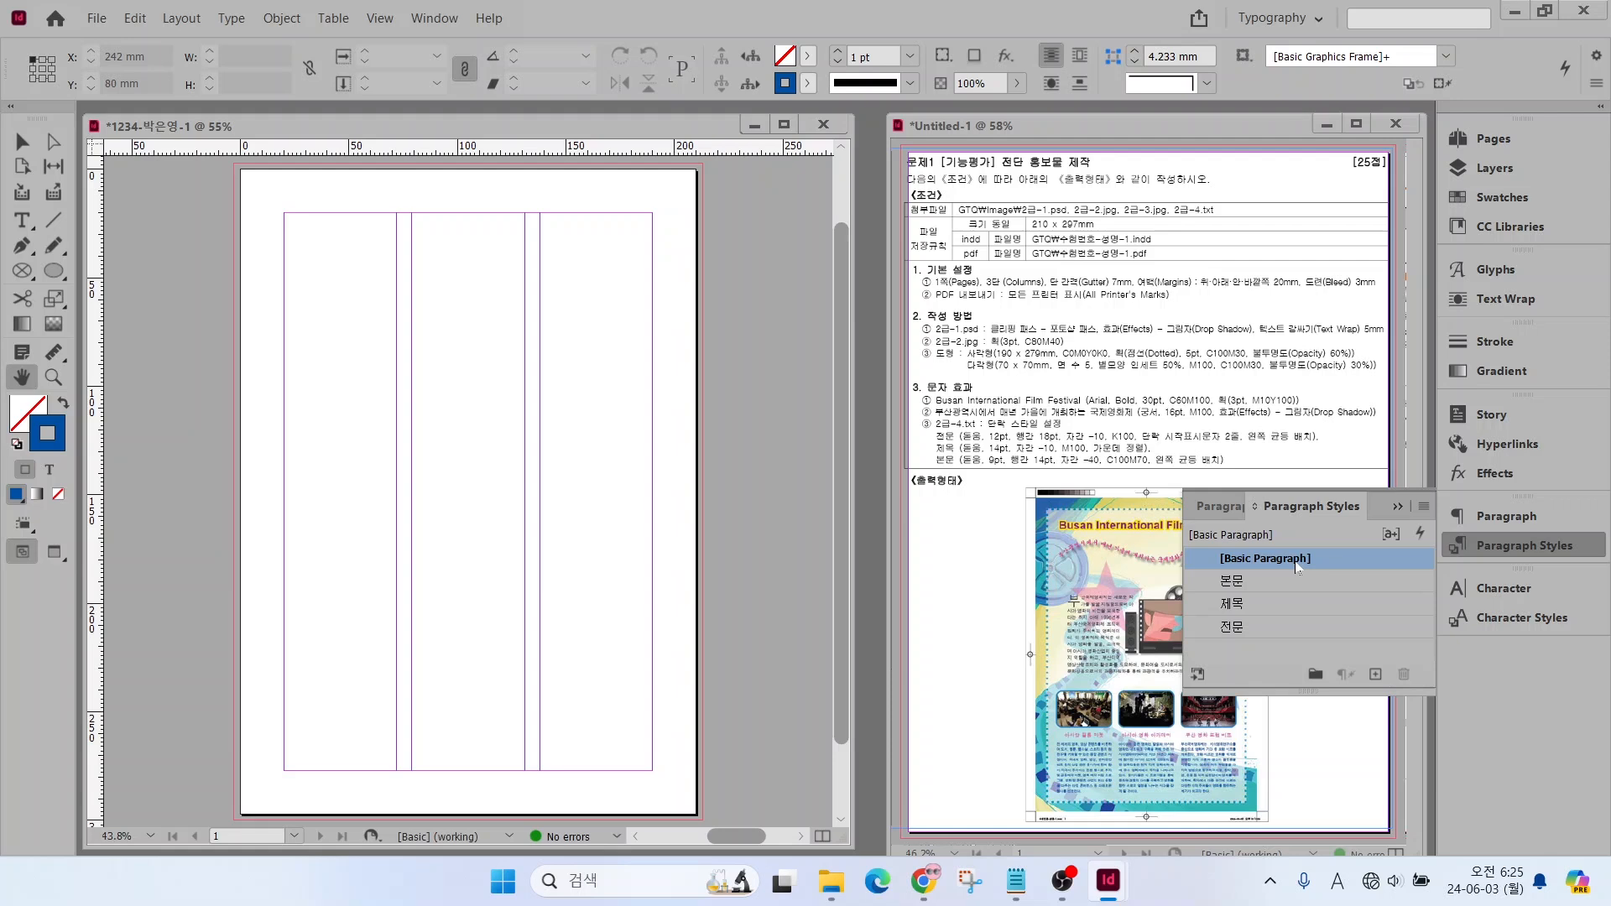
Place 2급-1.psd from the 문서 > GTQ > Image folder at X 100 mm, Y 76.5 mm, about 90 mm wide, ending at the right margin
left_click(1499, 551)
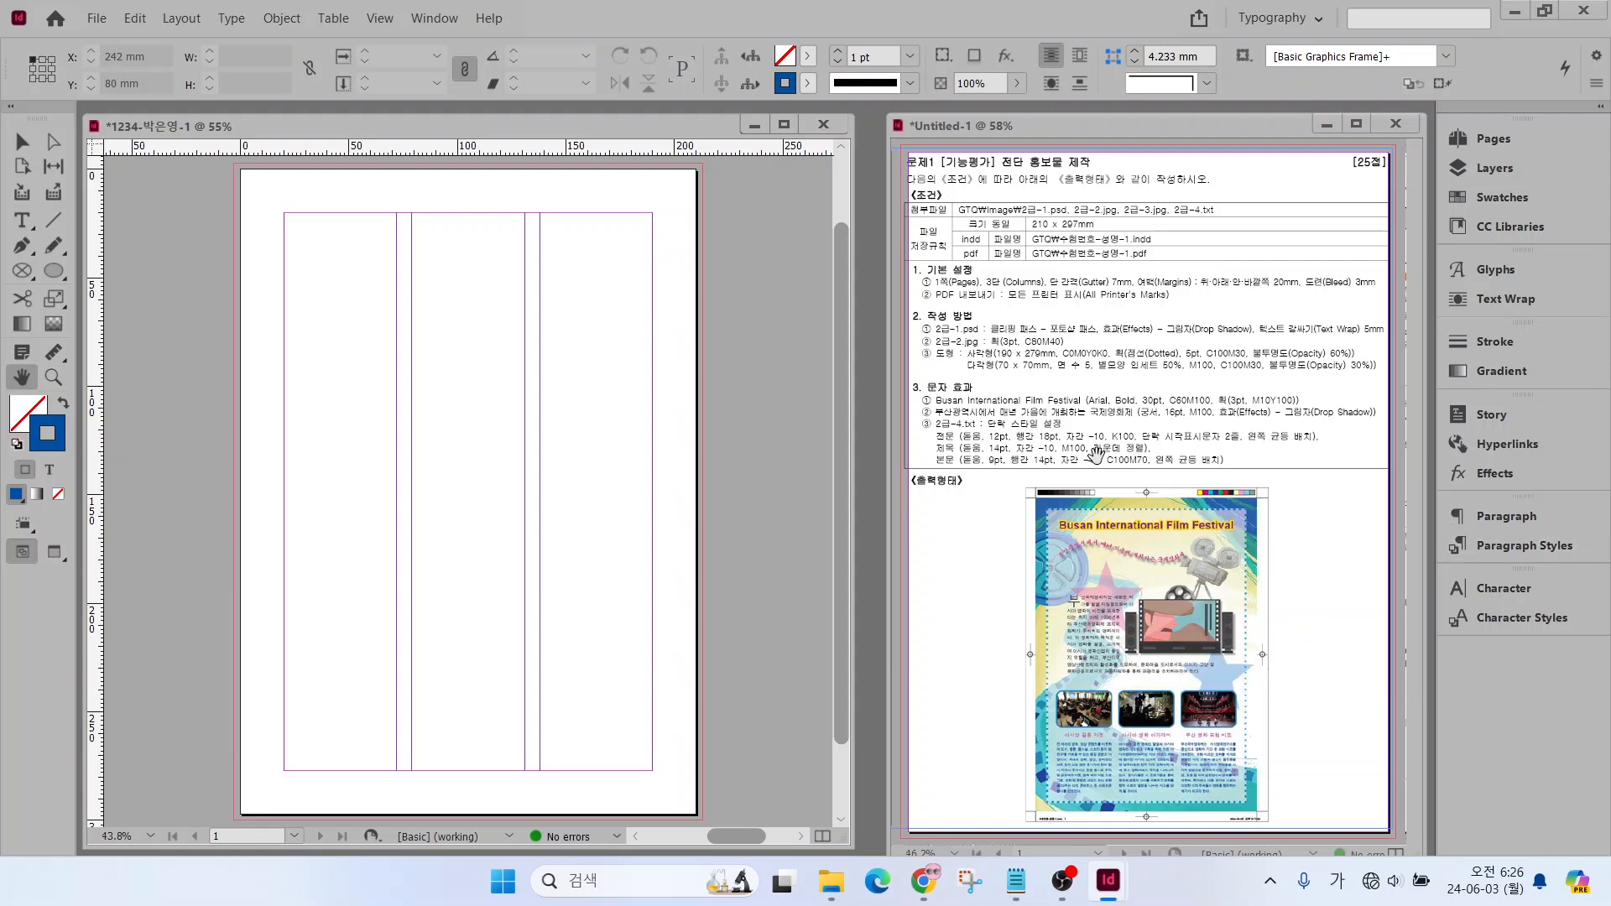
left_click(97, 19)
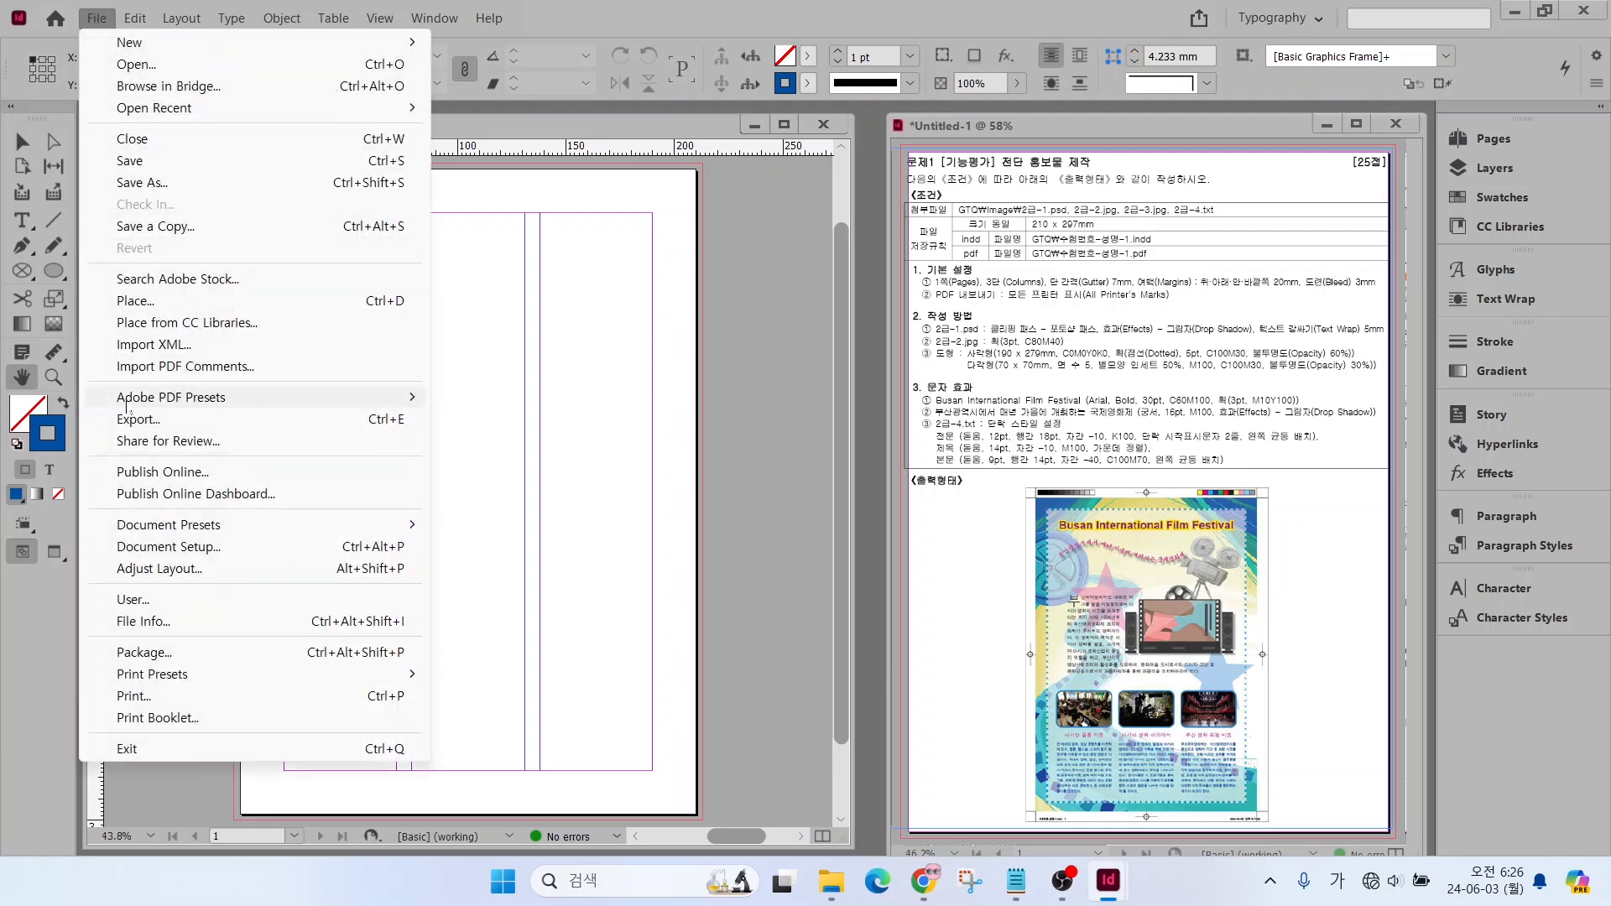
left_click(134, 302)
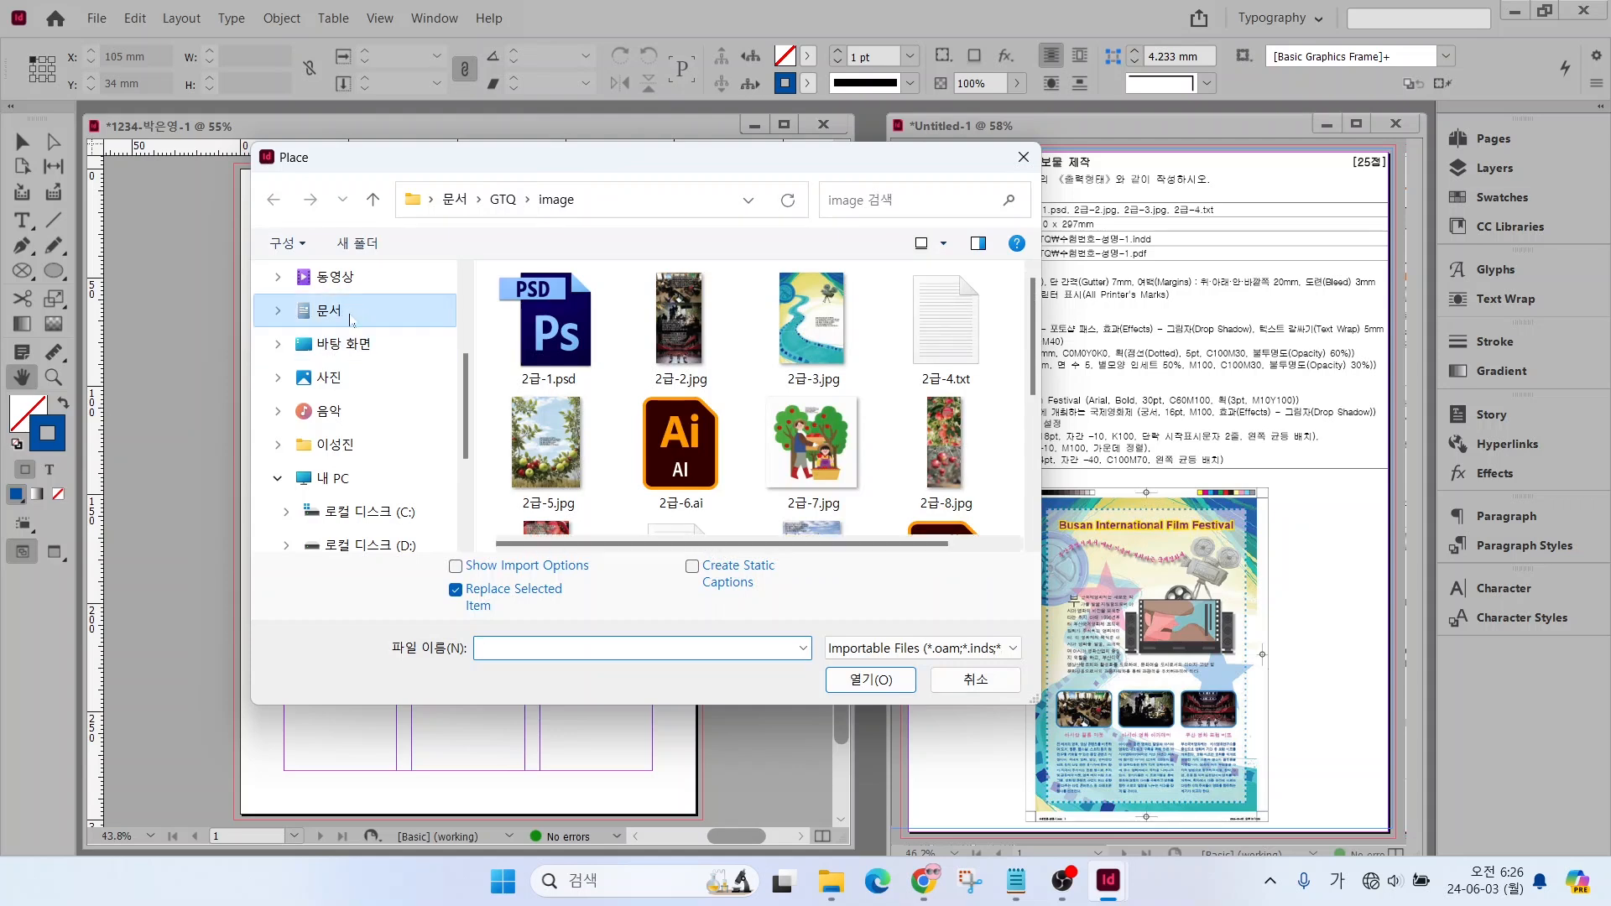
left_click(547, 344)
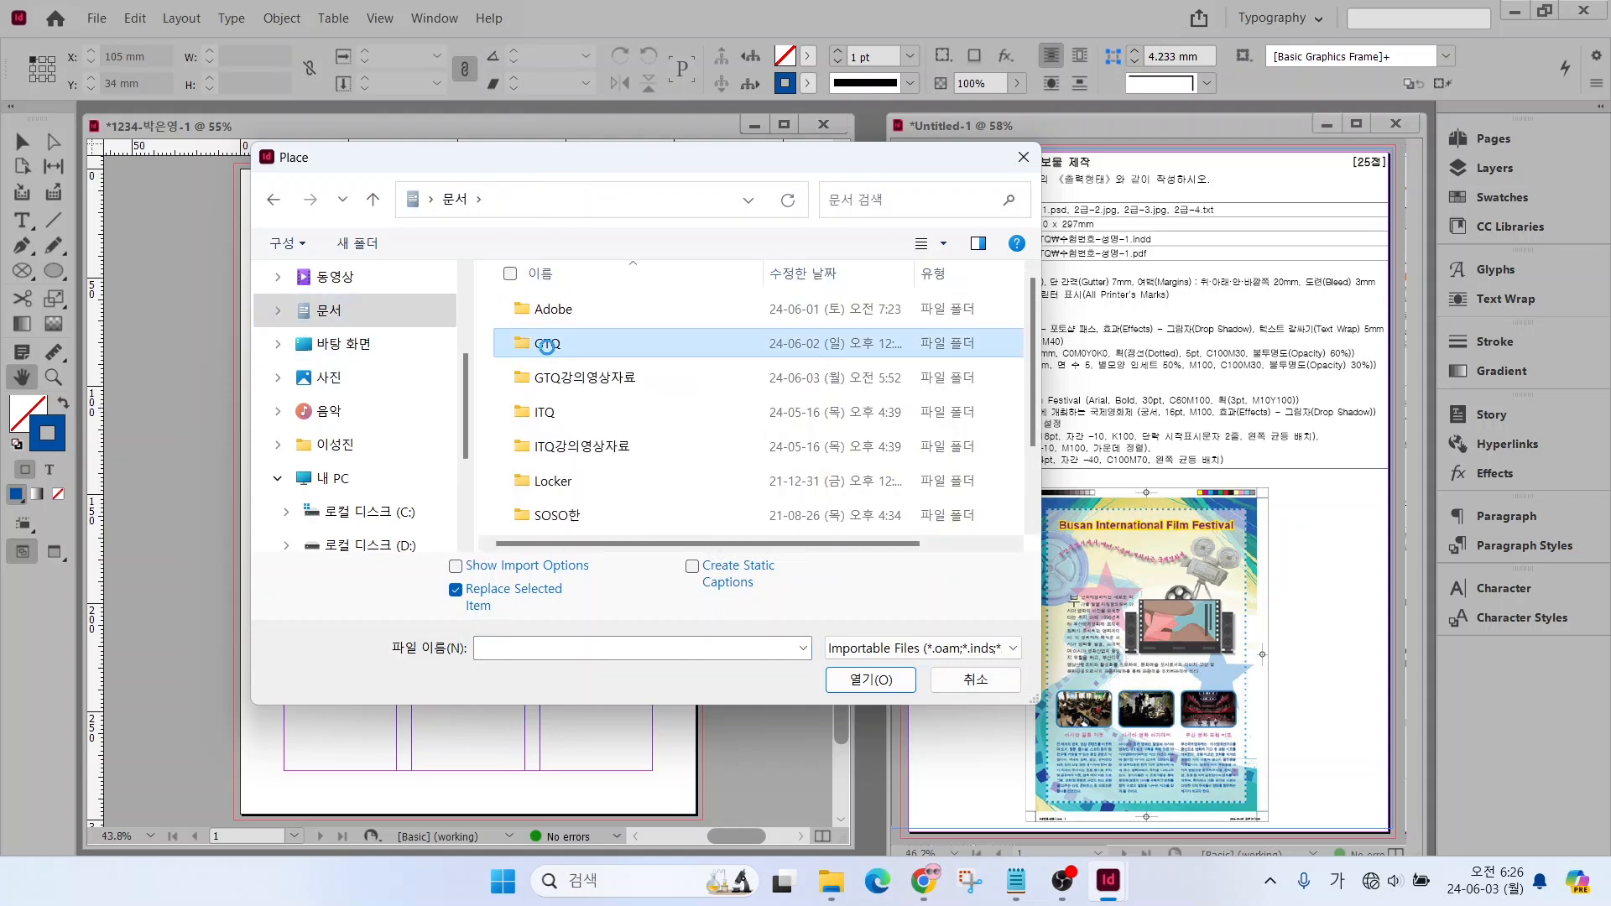
double_click(547, 345)
left_click(547, 309)
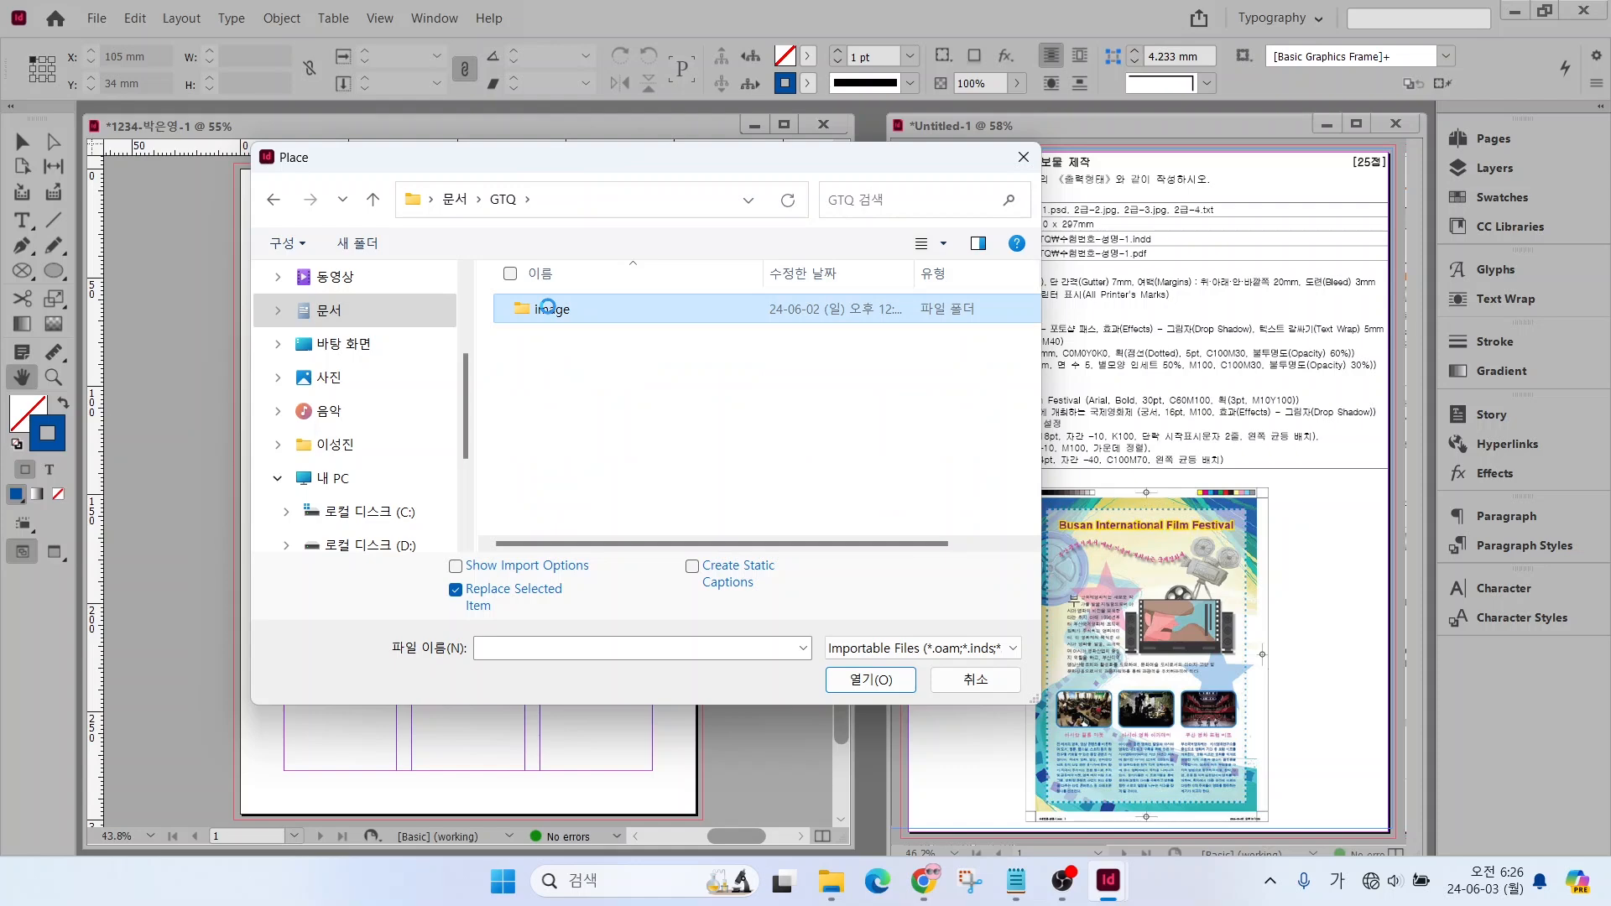
left_click(564, 349)
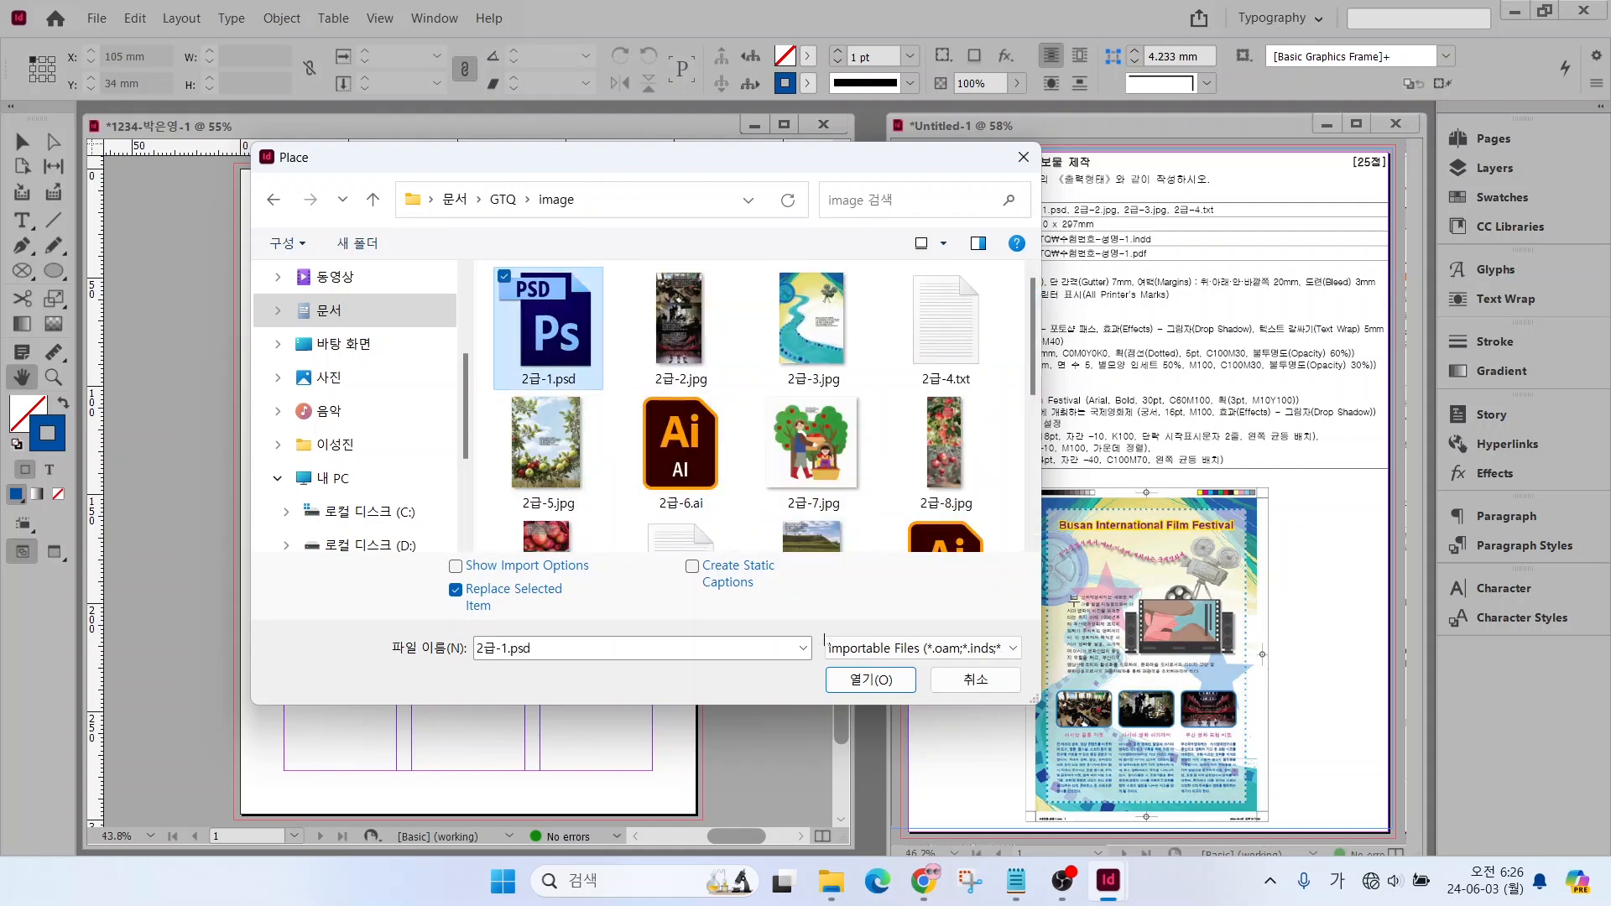
left_click(870, 680)
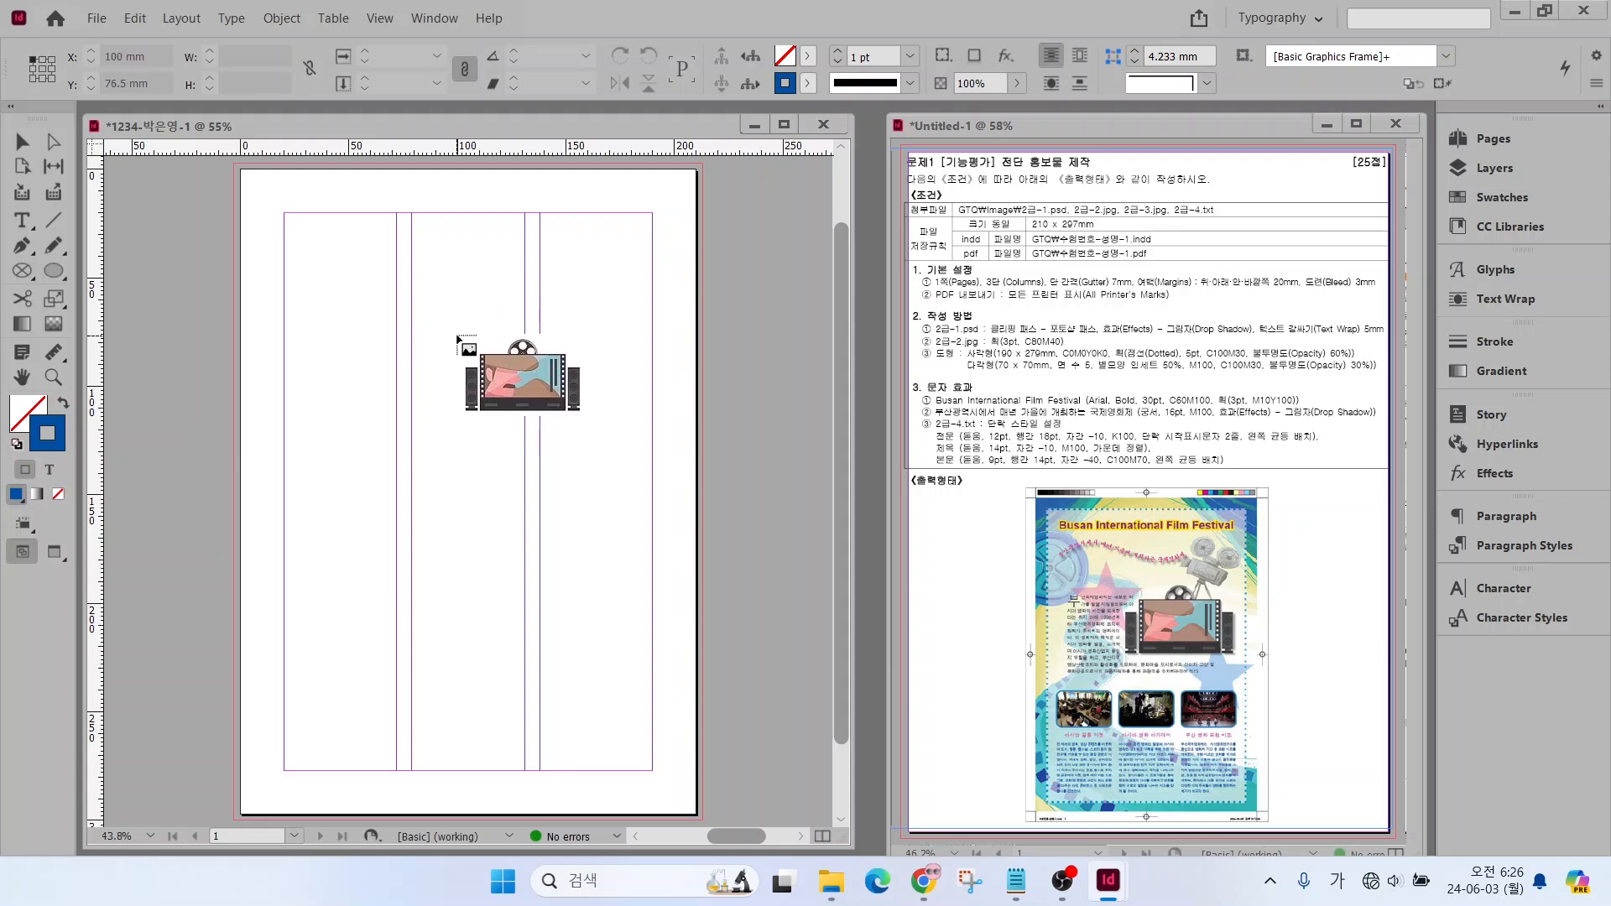
left_click_drag(457, 334, 654, 459)
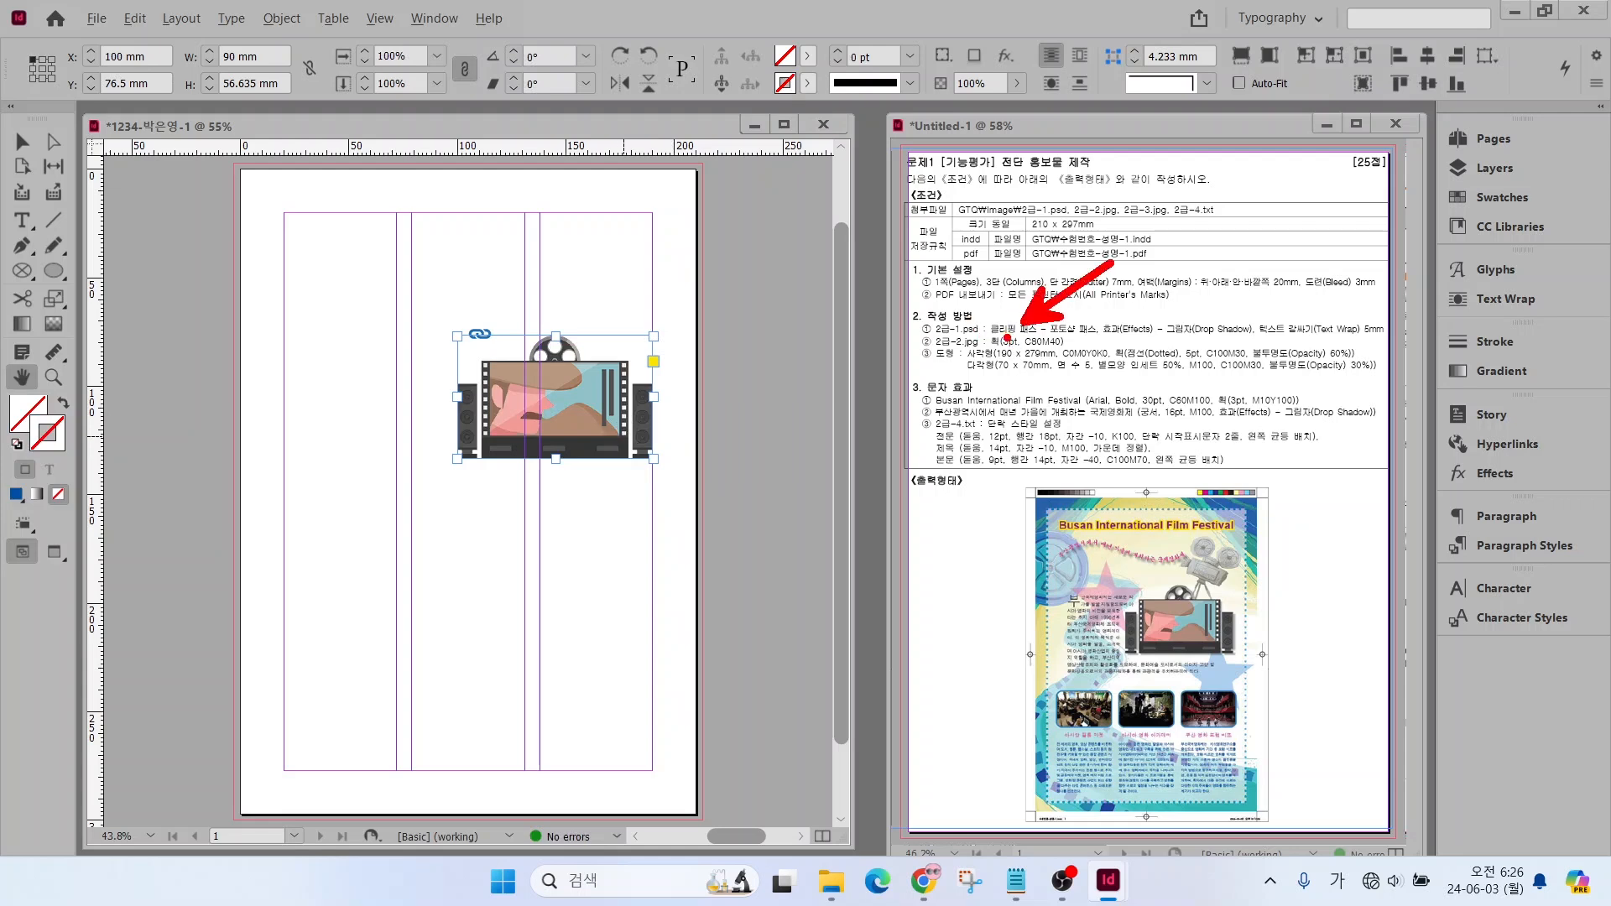
Apply a clipping path to the placed film-screen image using type Photoshop Path and path 패스 1
left_click_drag(1013, 341, 1124, 342)
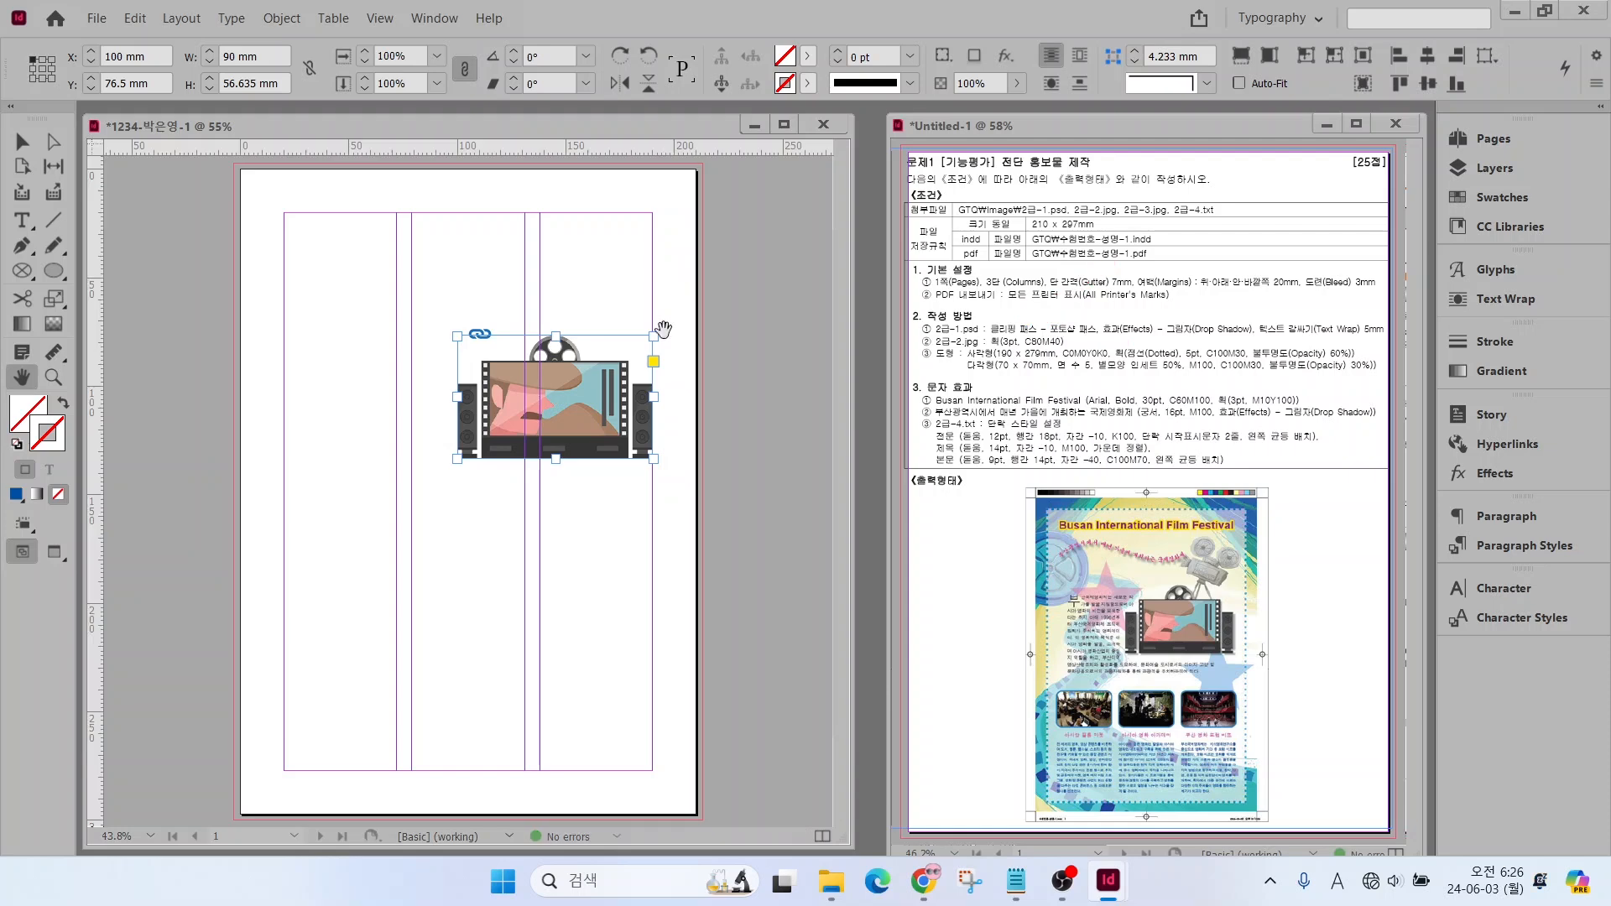
left_click(281, 19)
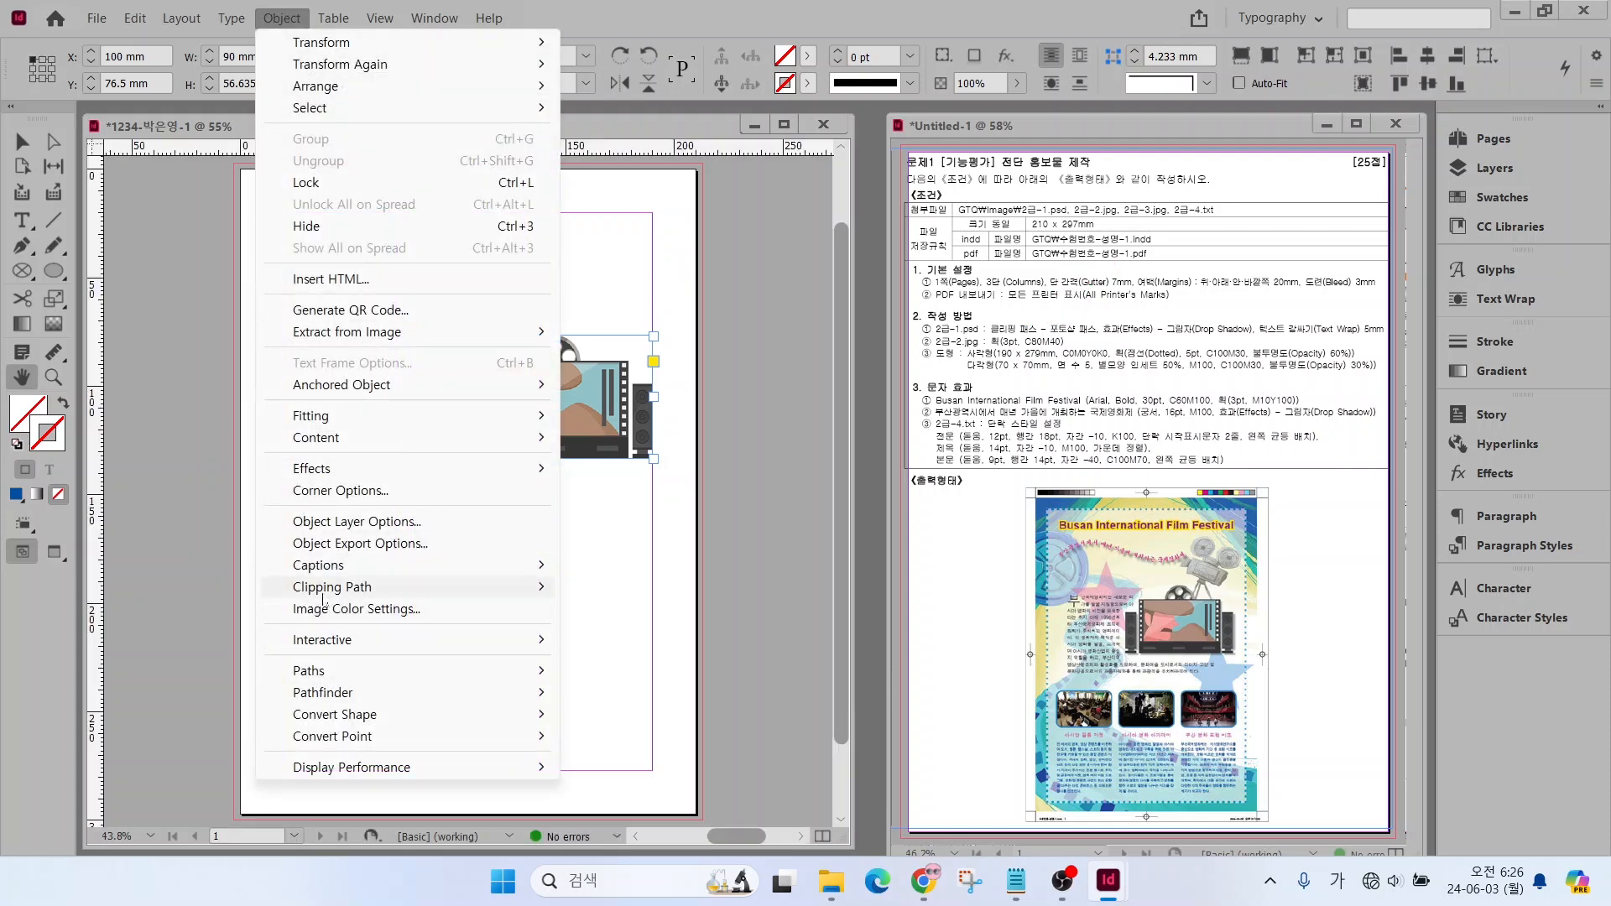
mouse_move(321, 594)
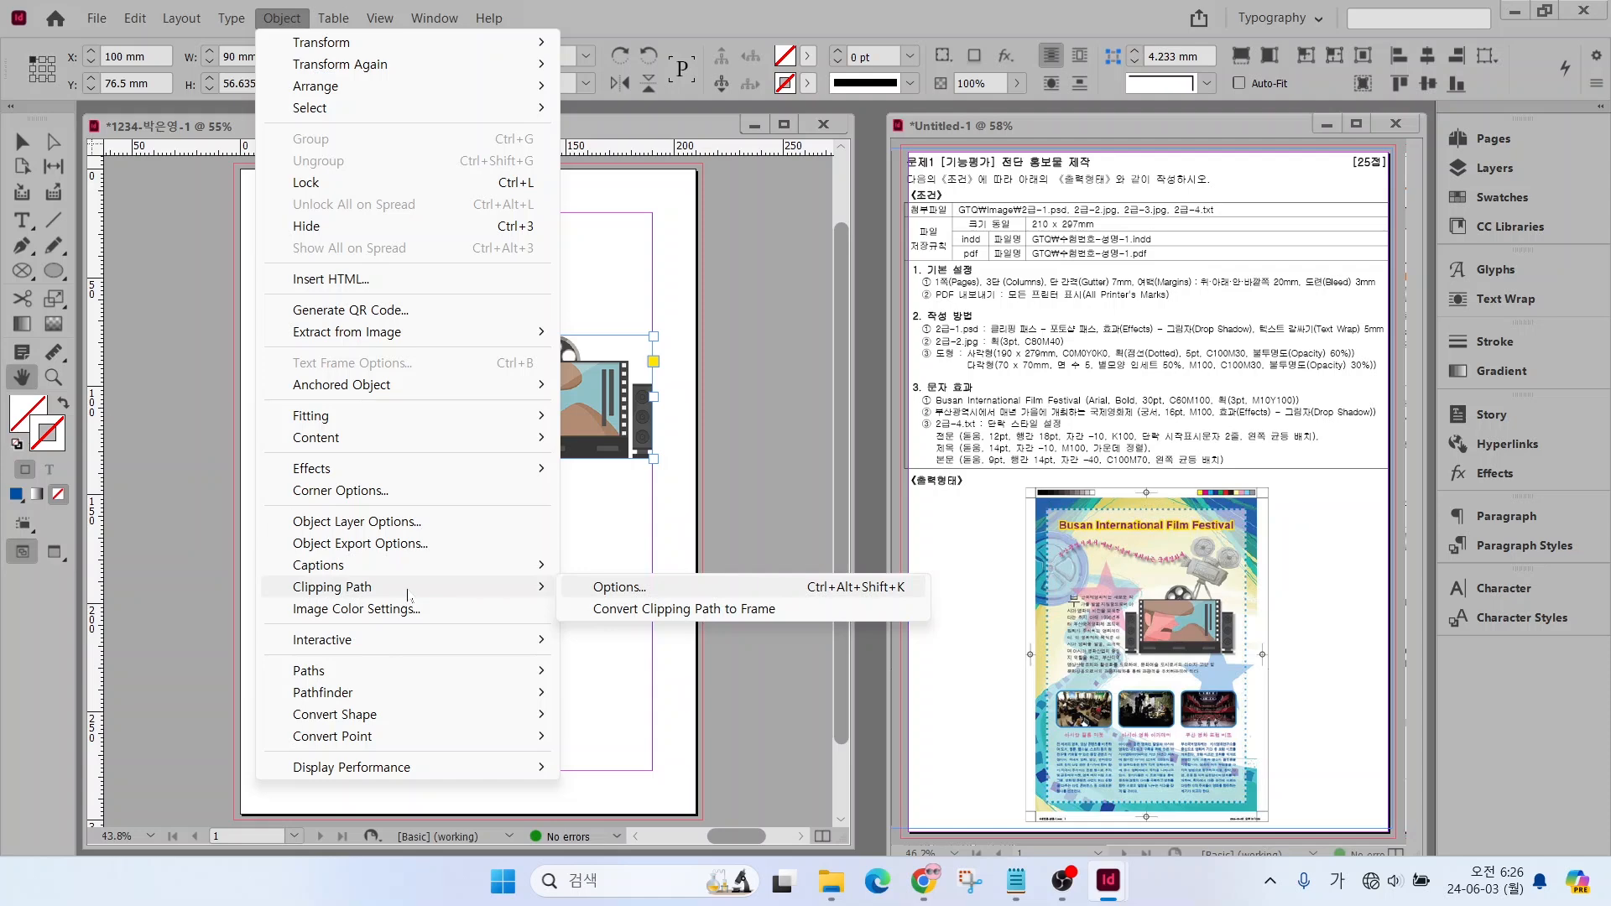
left_click(628, 592)
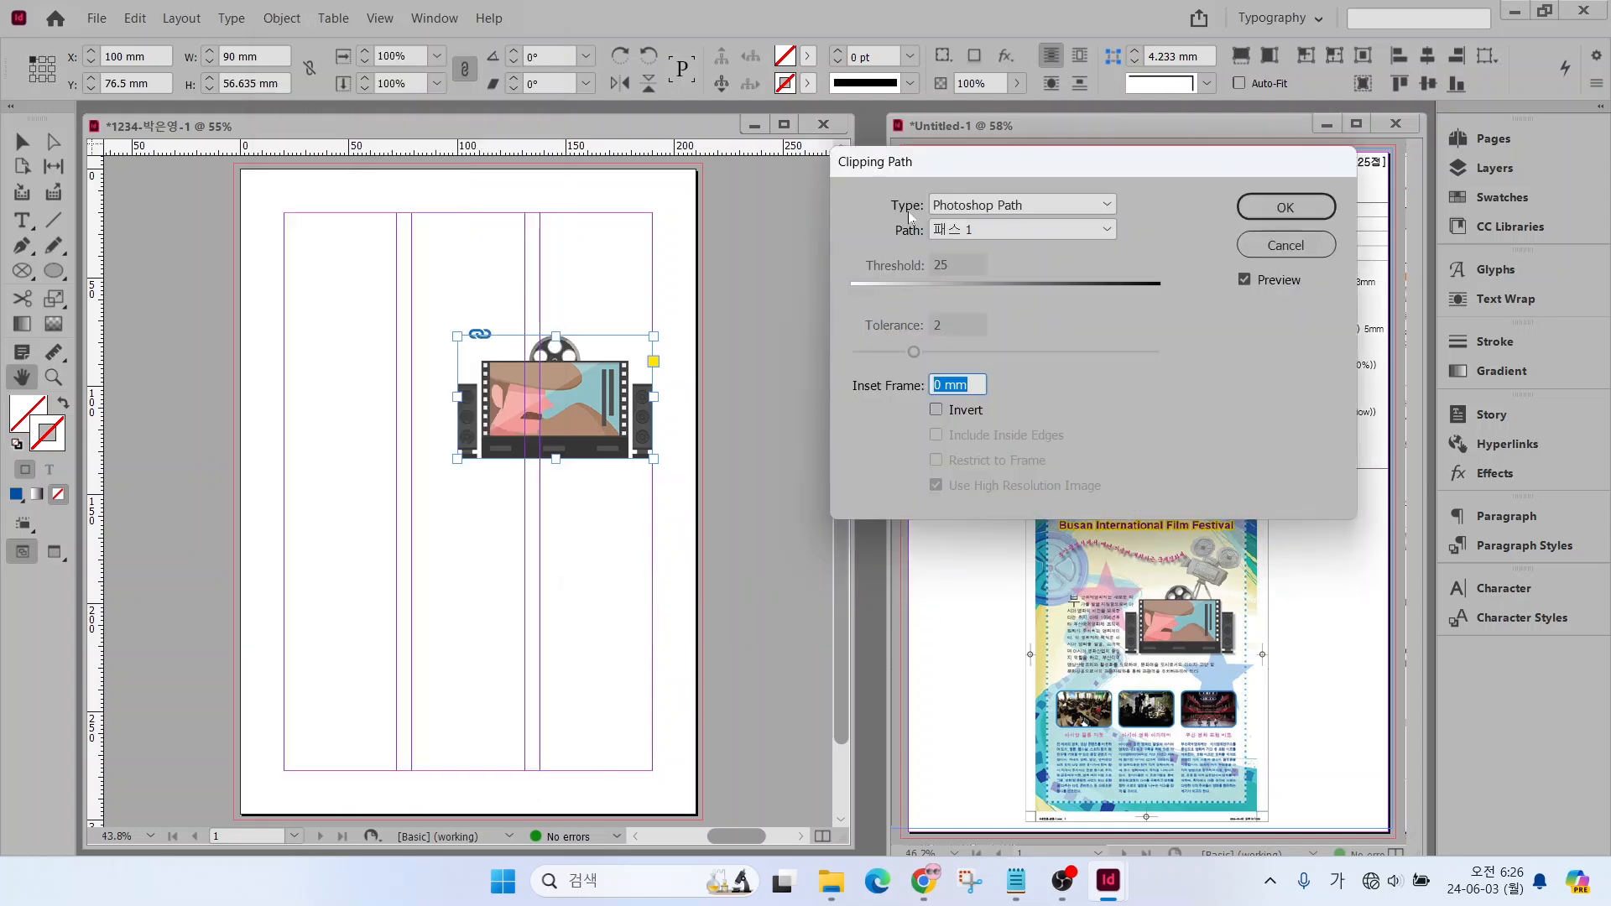
left_click(967, 211)
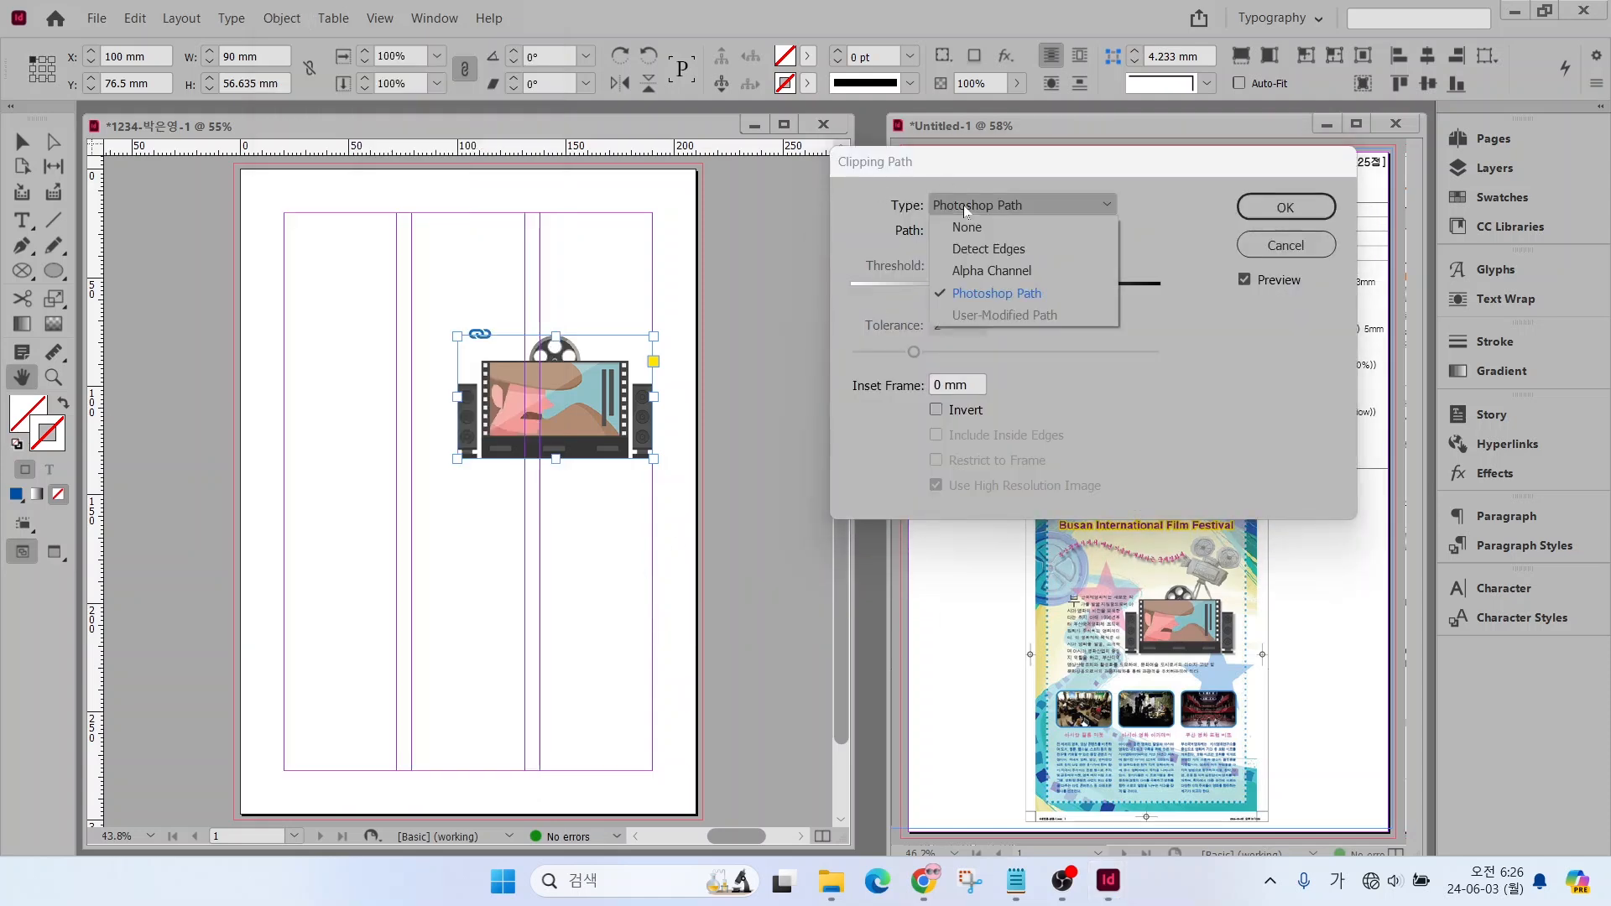
left_click(977, 290)
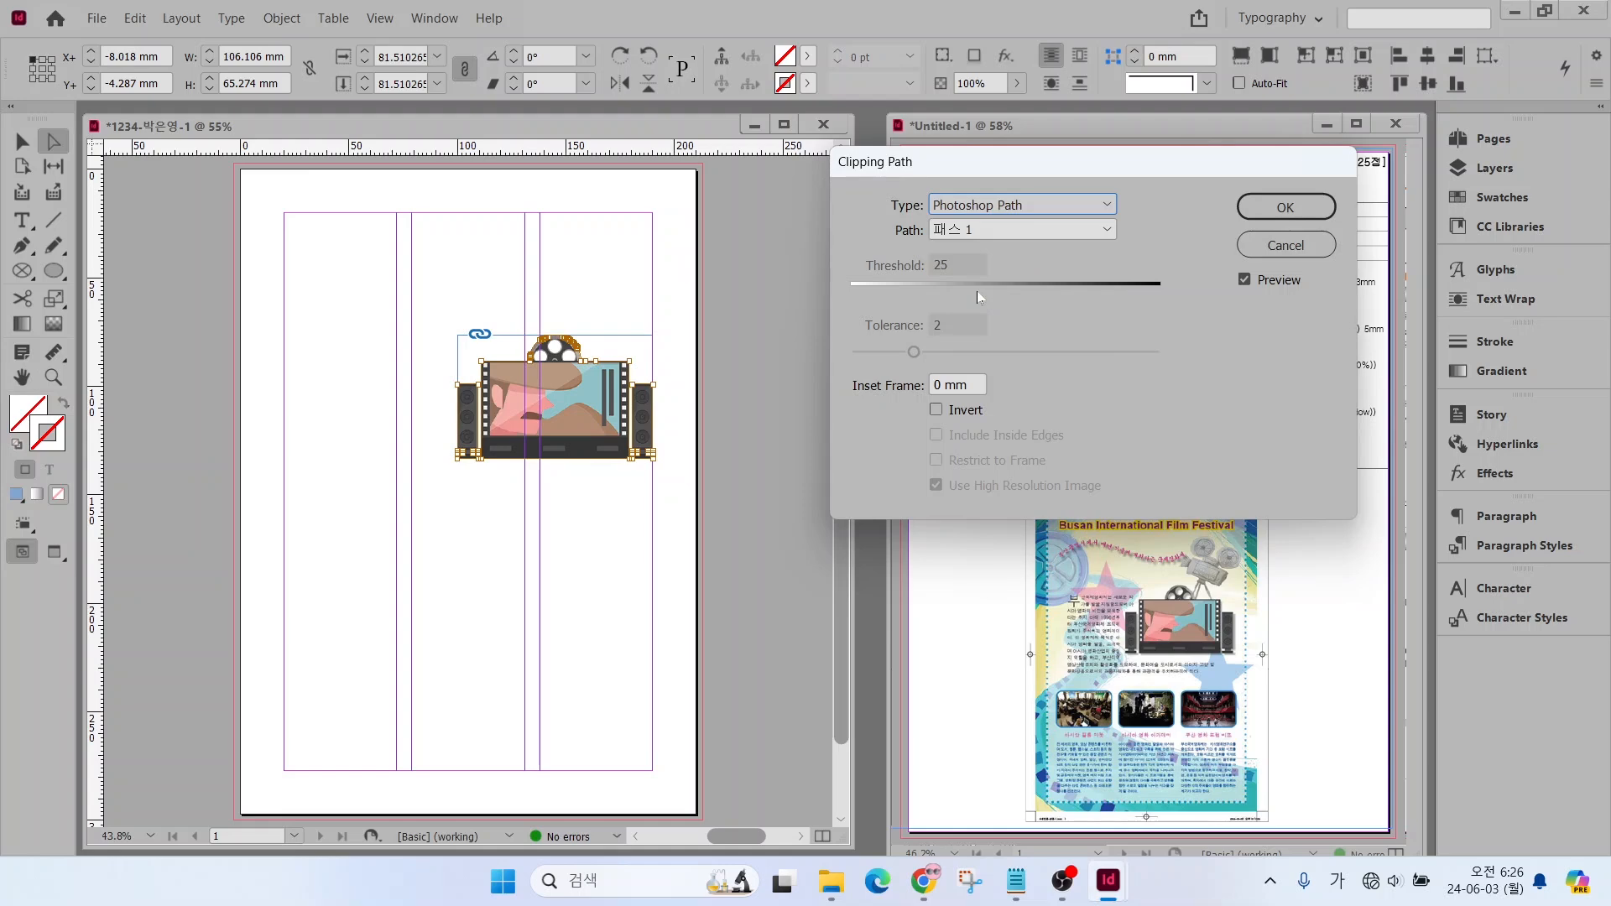
left_click(1269, 217)
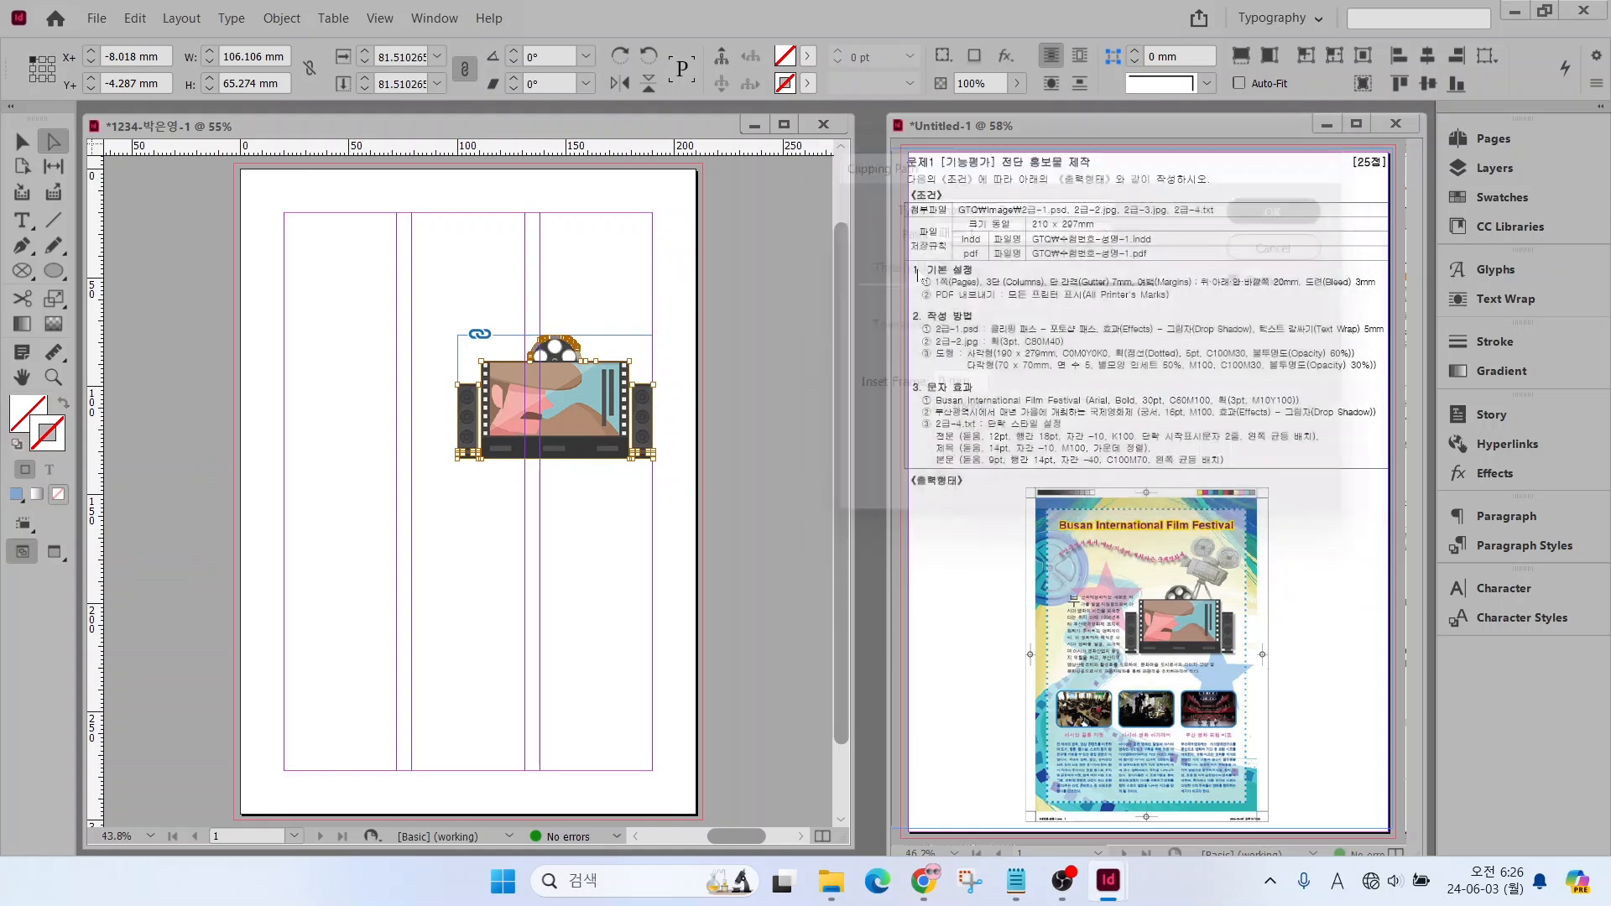
Add a Drop Shadow effect to the clipped film-screen image with the default settings
key("alt+2")
left_click_drag(621, 355, 692, 295)
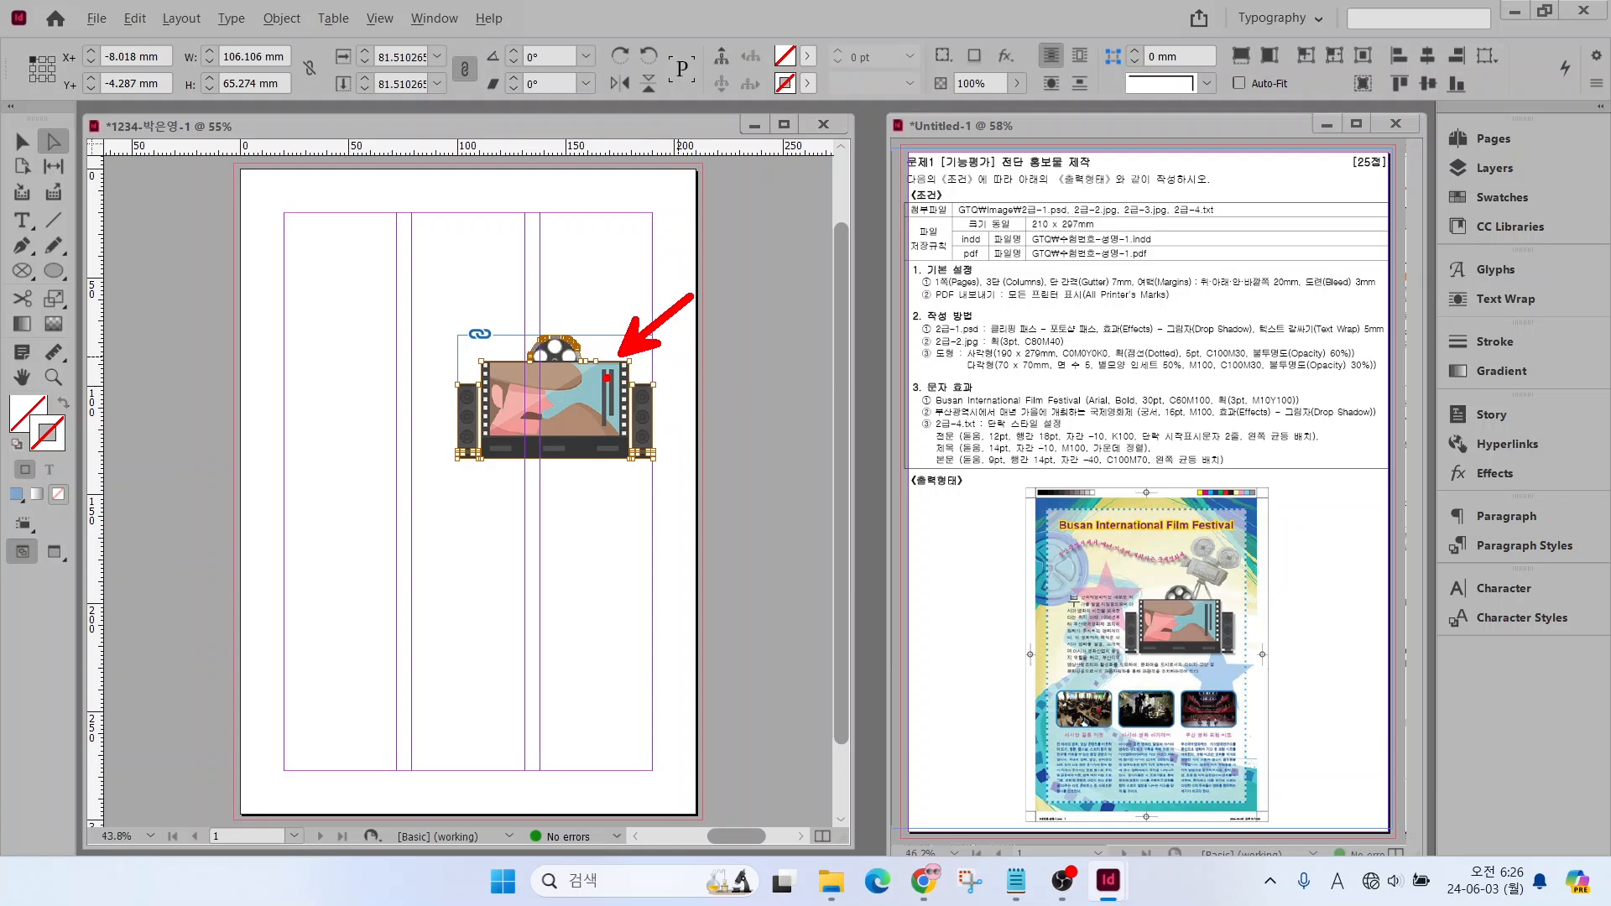
key("Escape")
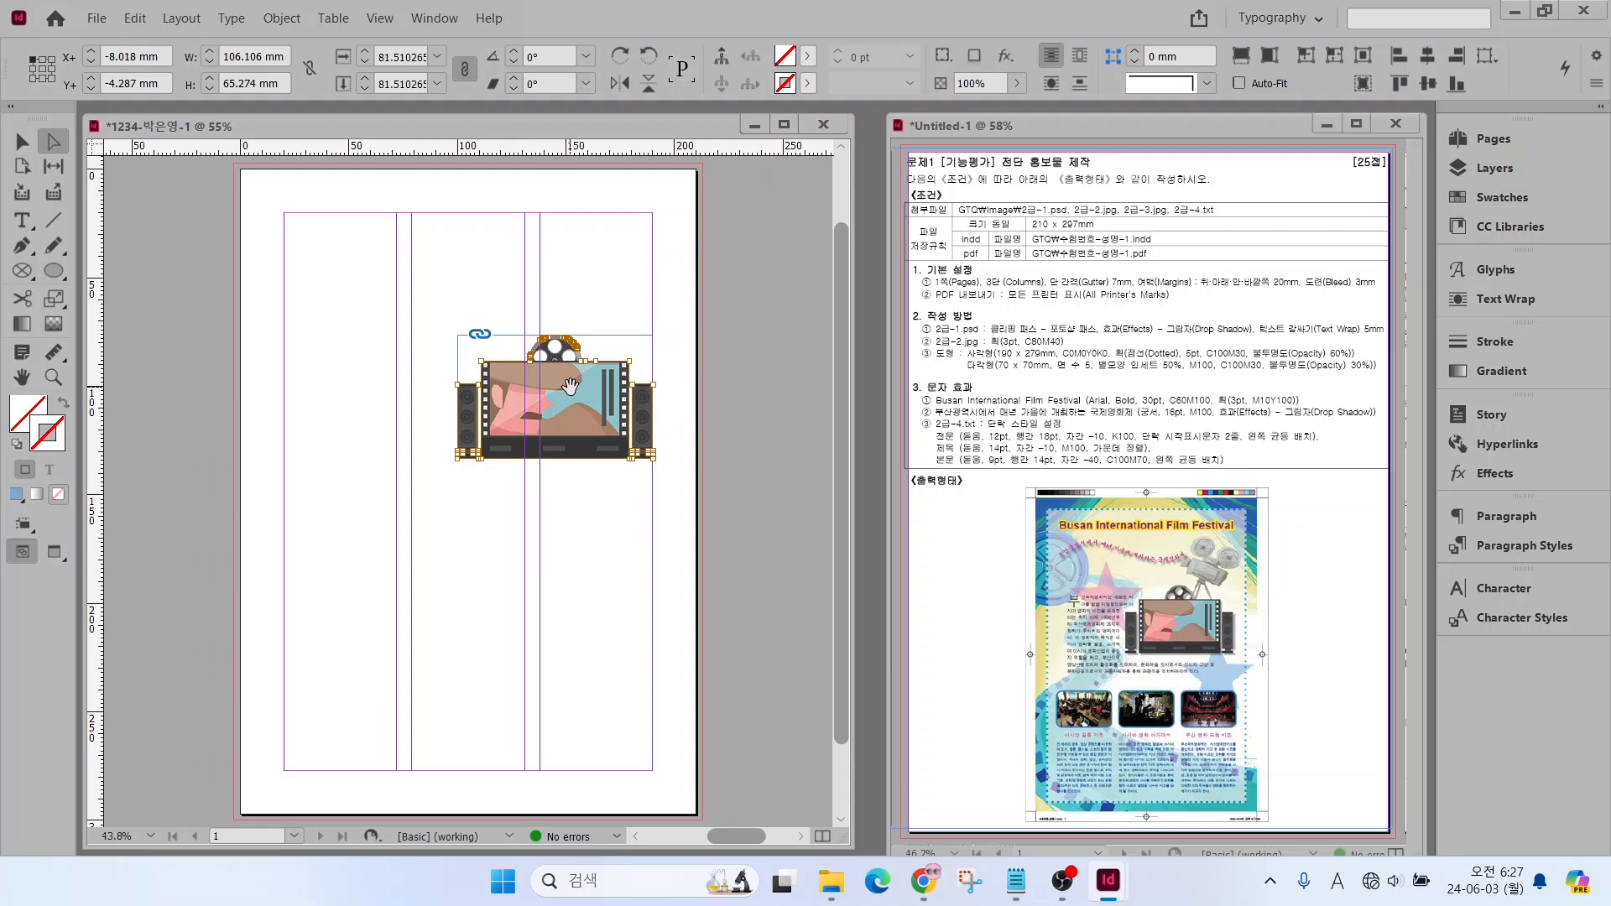
right_click(567, 388)
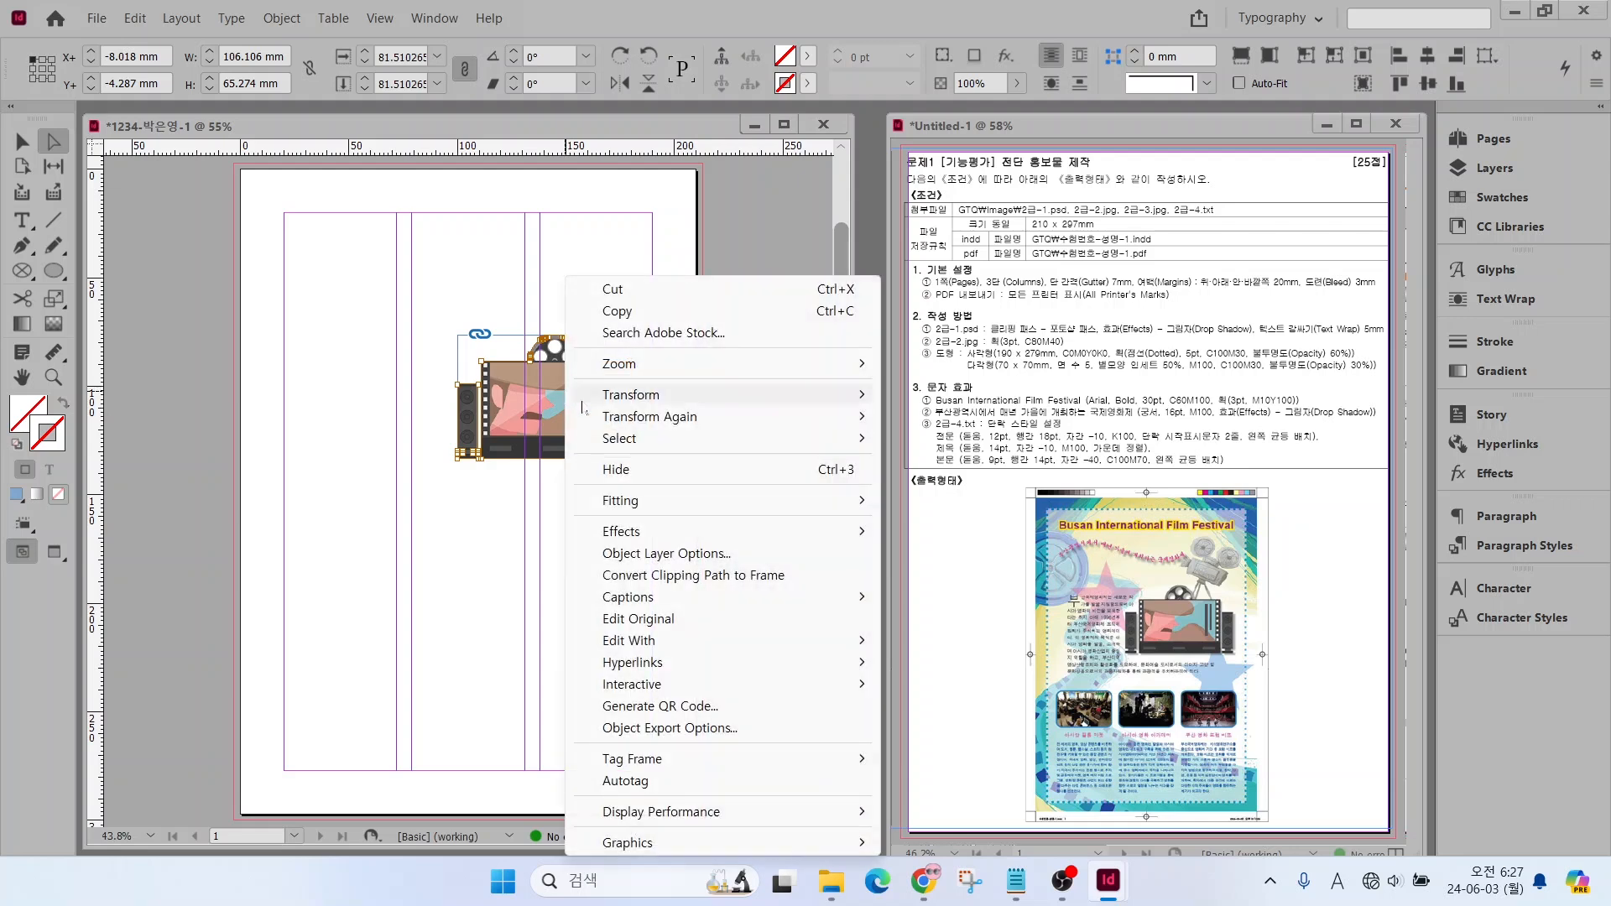
mouse_move(635, 535)
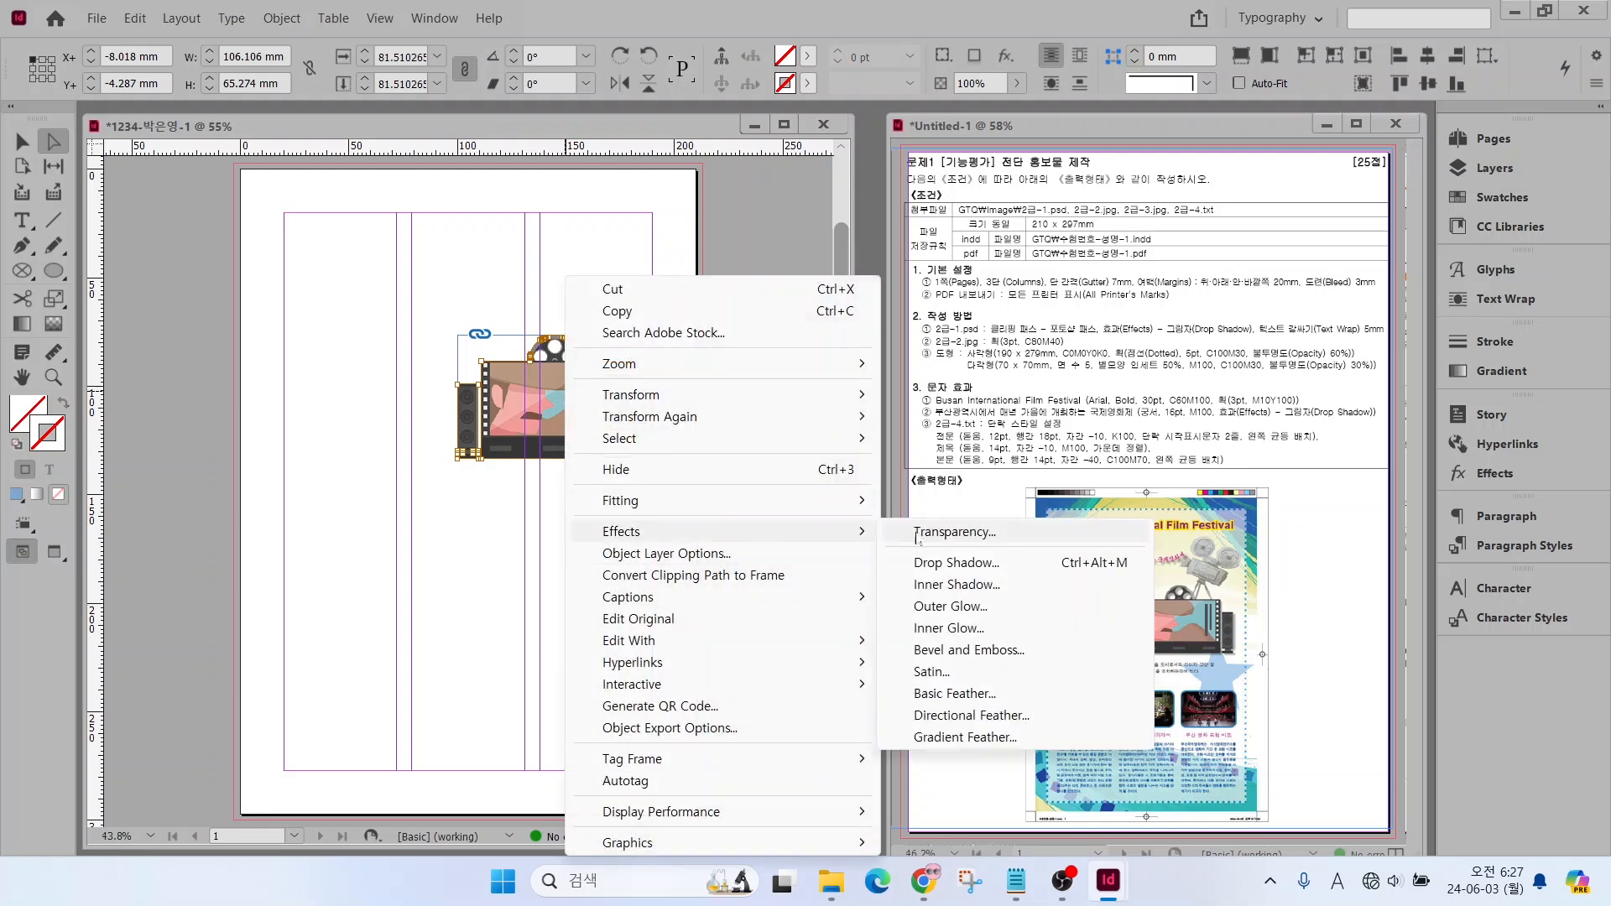
left_click(933, 564)
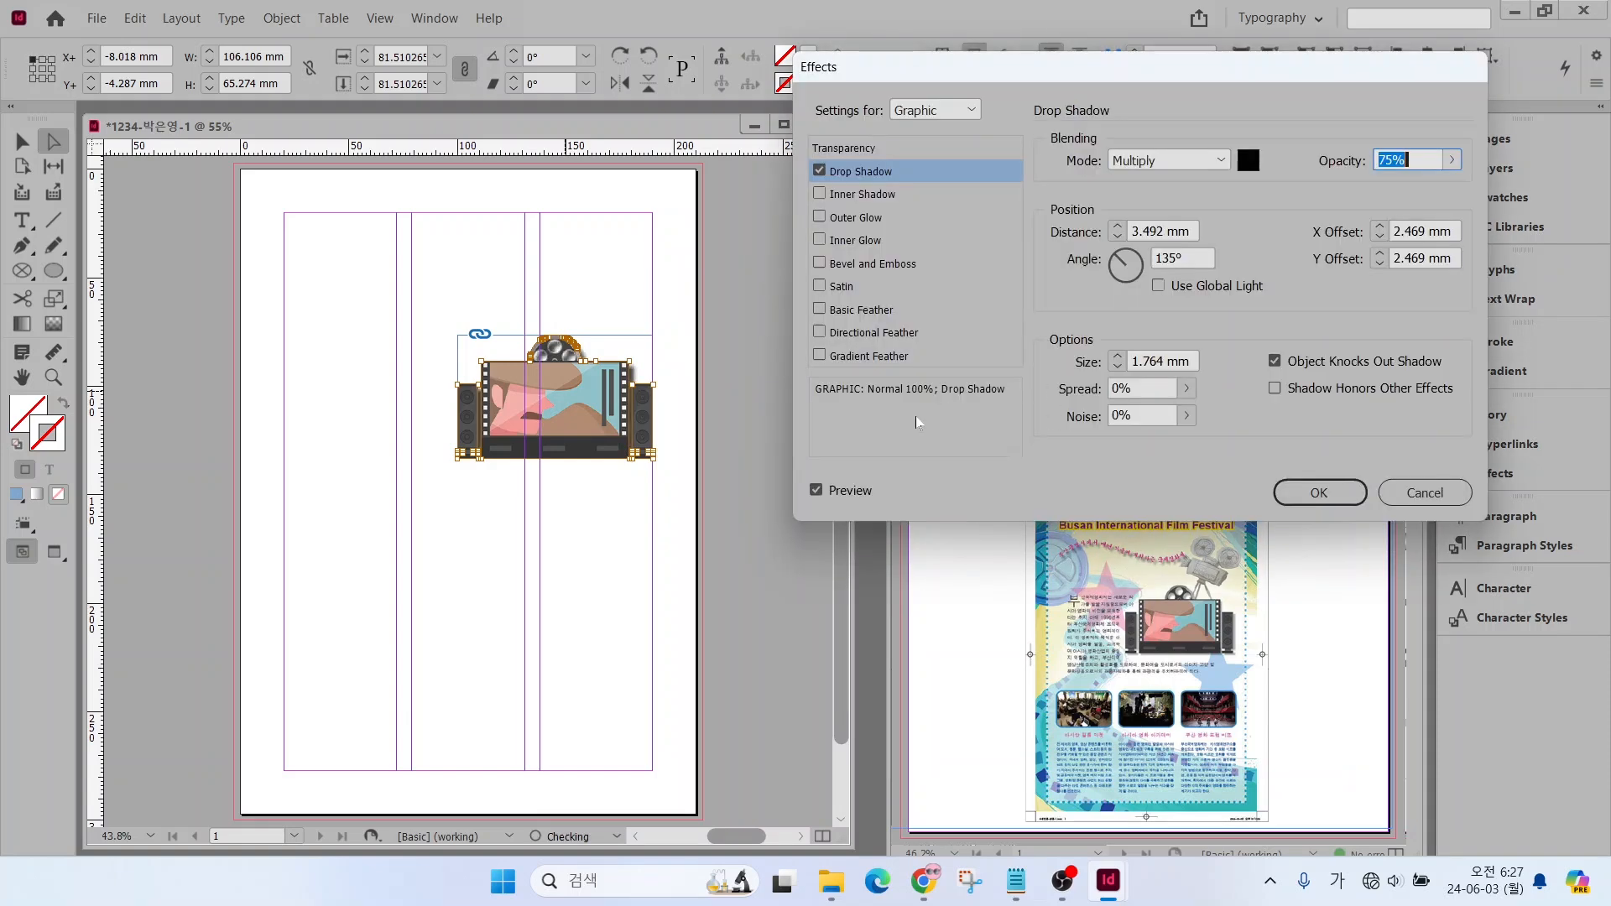
left_click(816, 490)
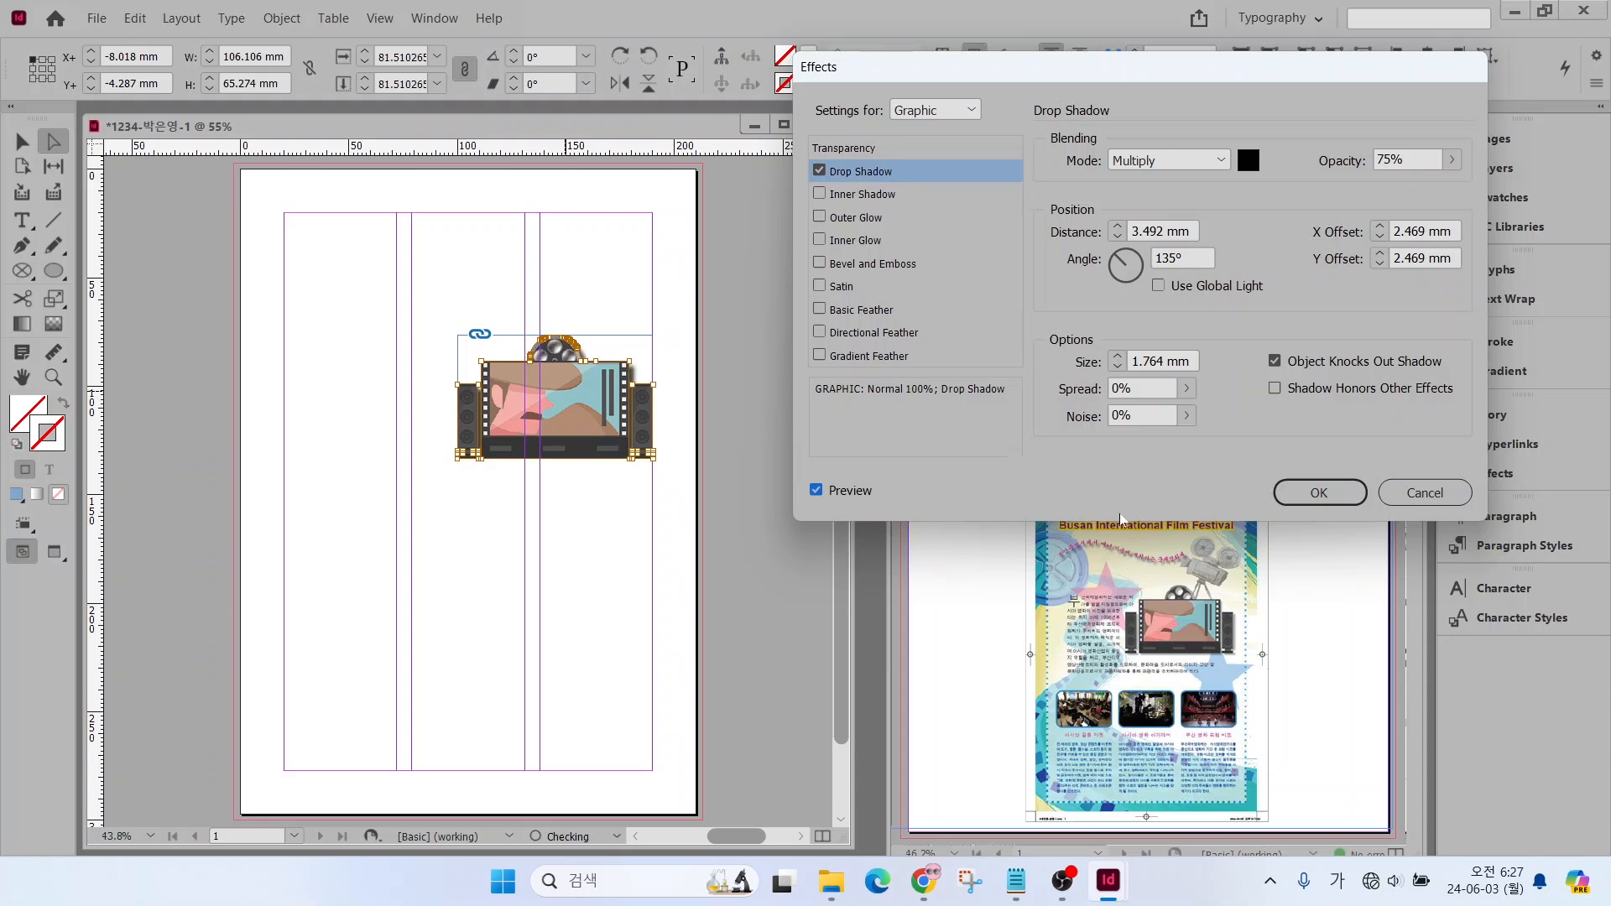
left_click(1319, 492)
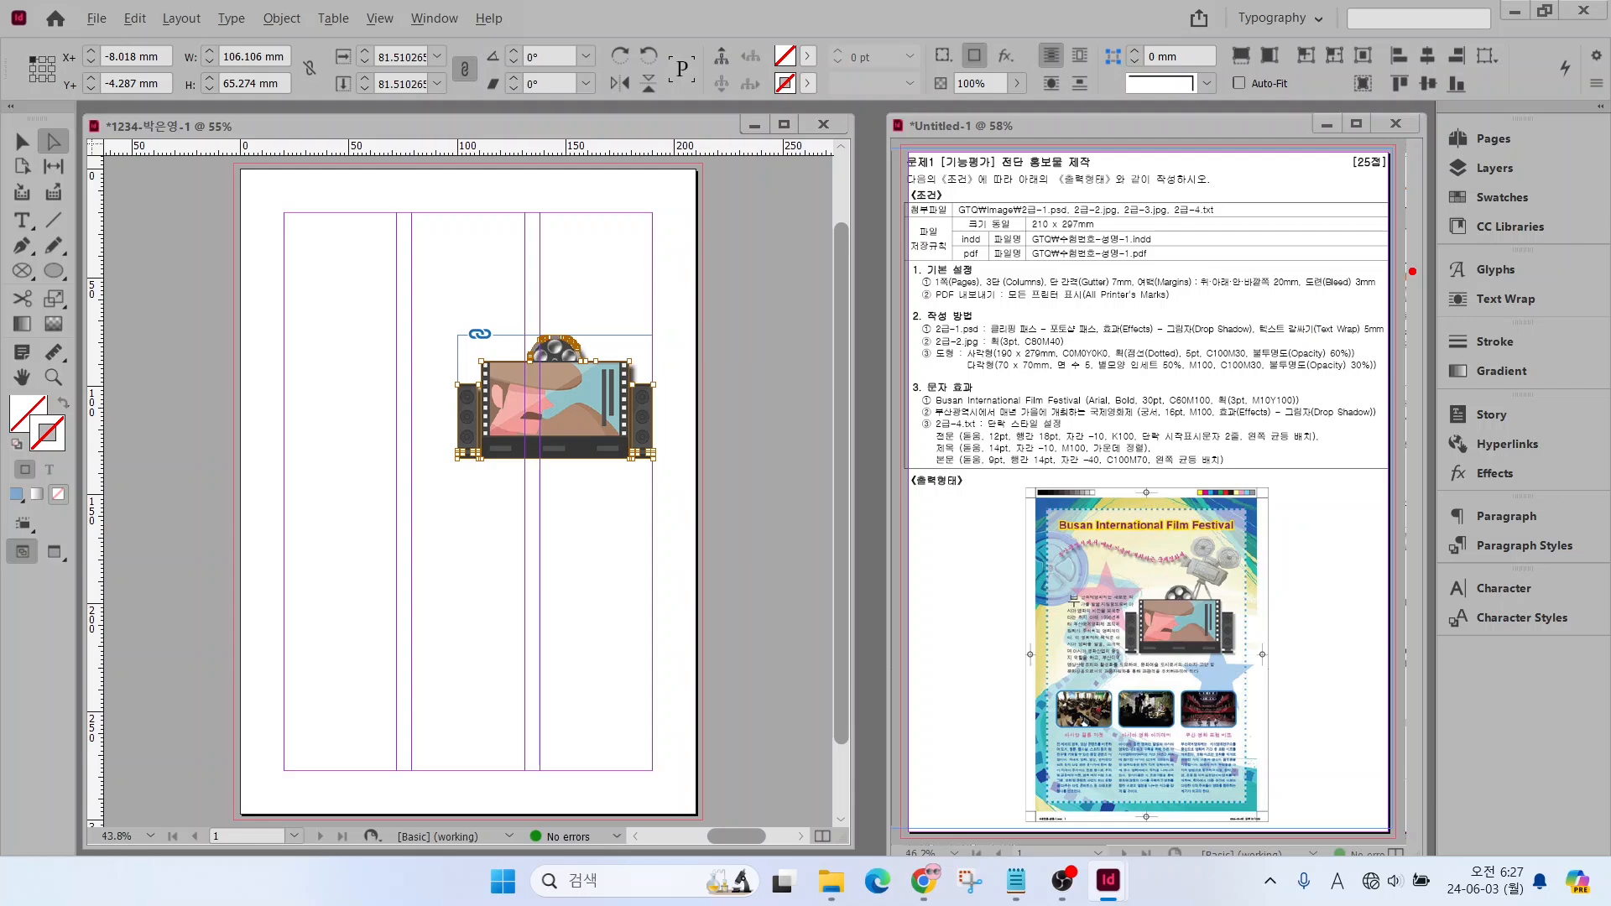
Set the film-screen image's text wrap to follow the object shape with a 5 mm offset
left_click_drag(1412, 271, 1559, 327)
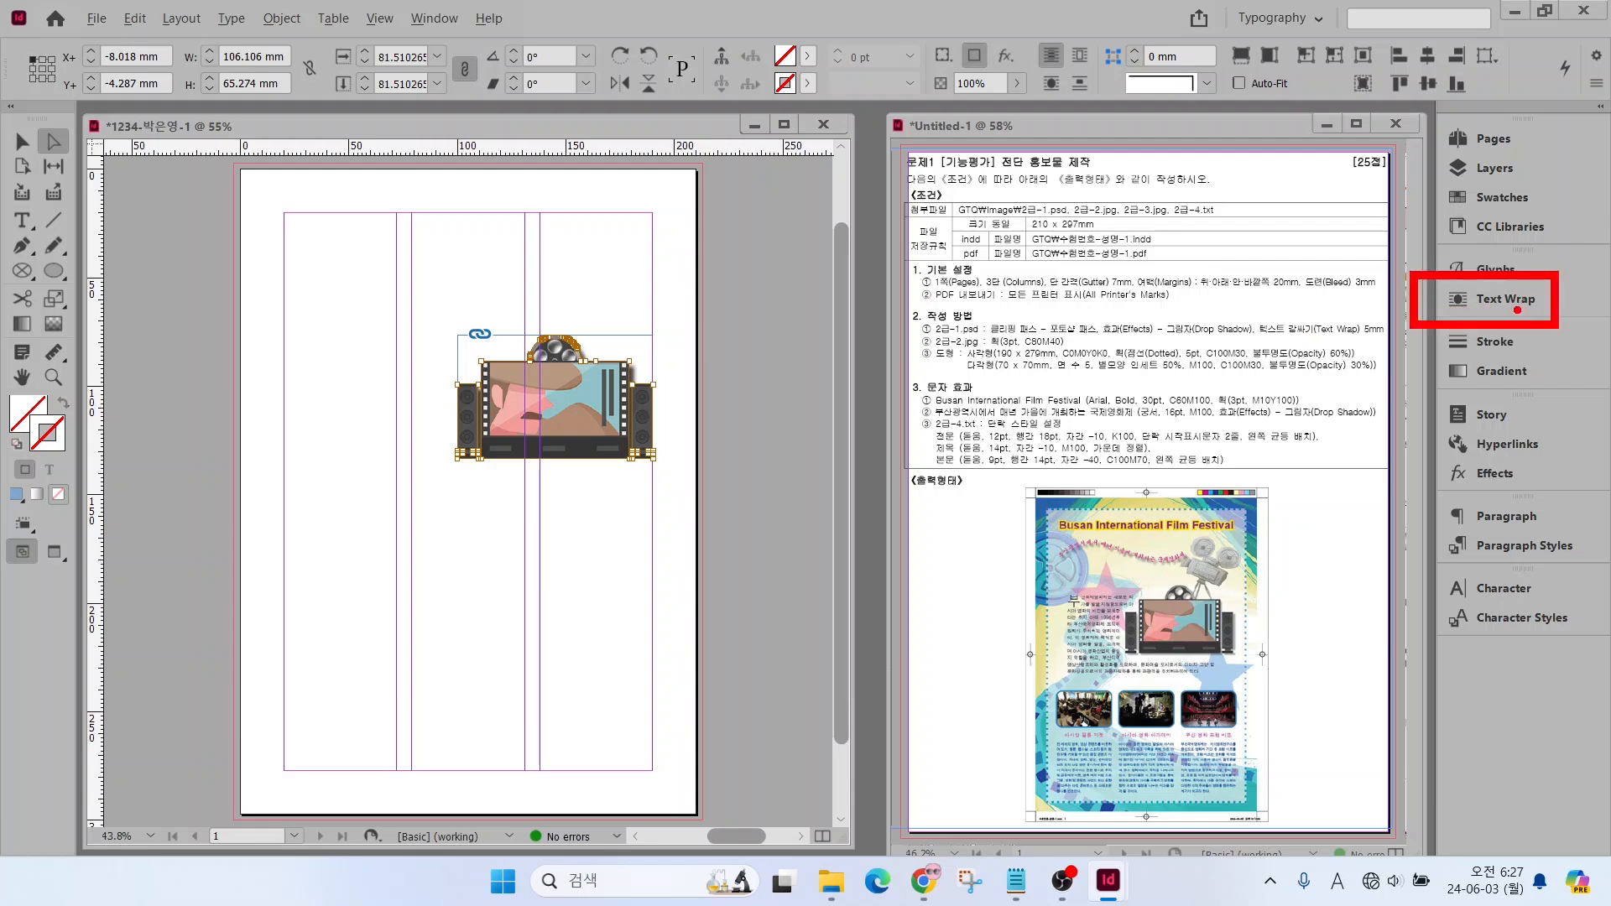
key("Escape")
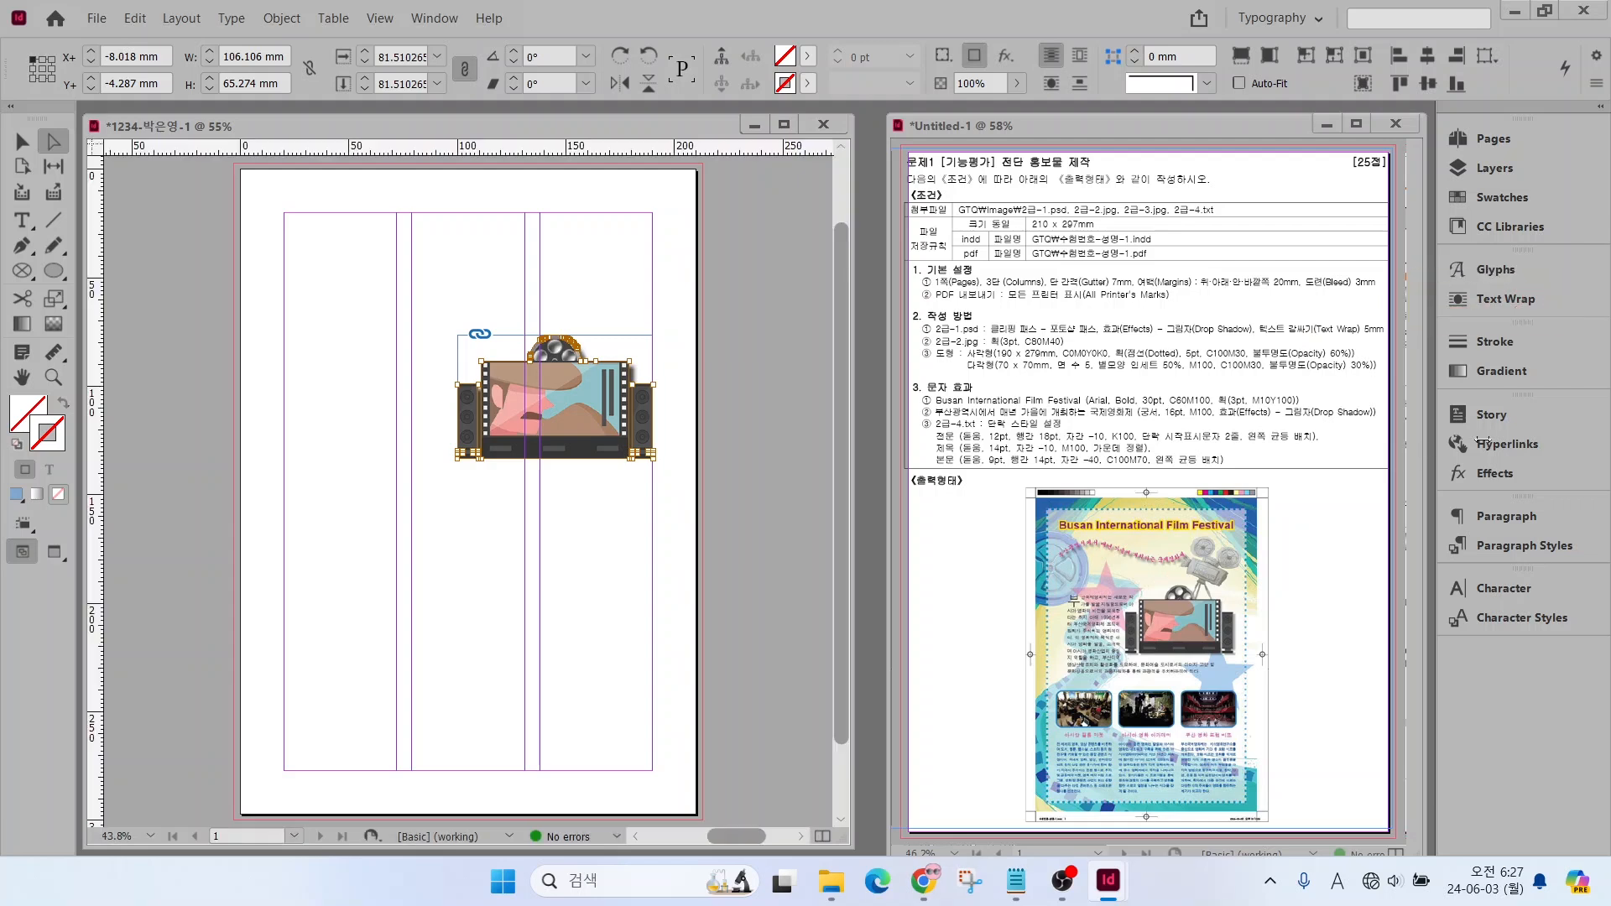
left_click(1488, 300)
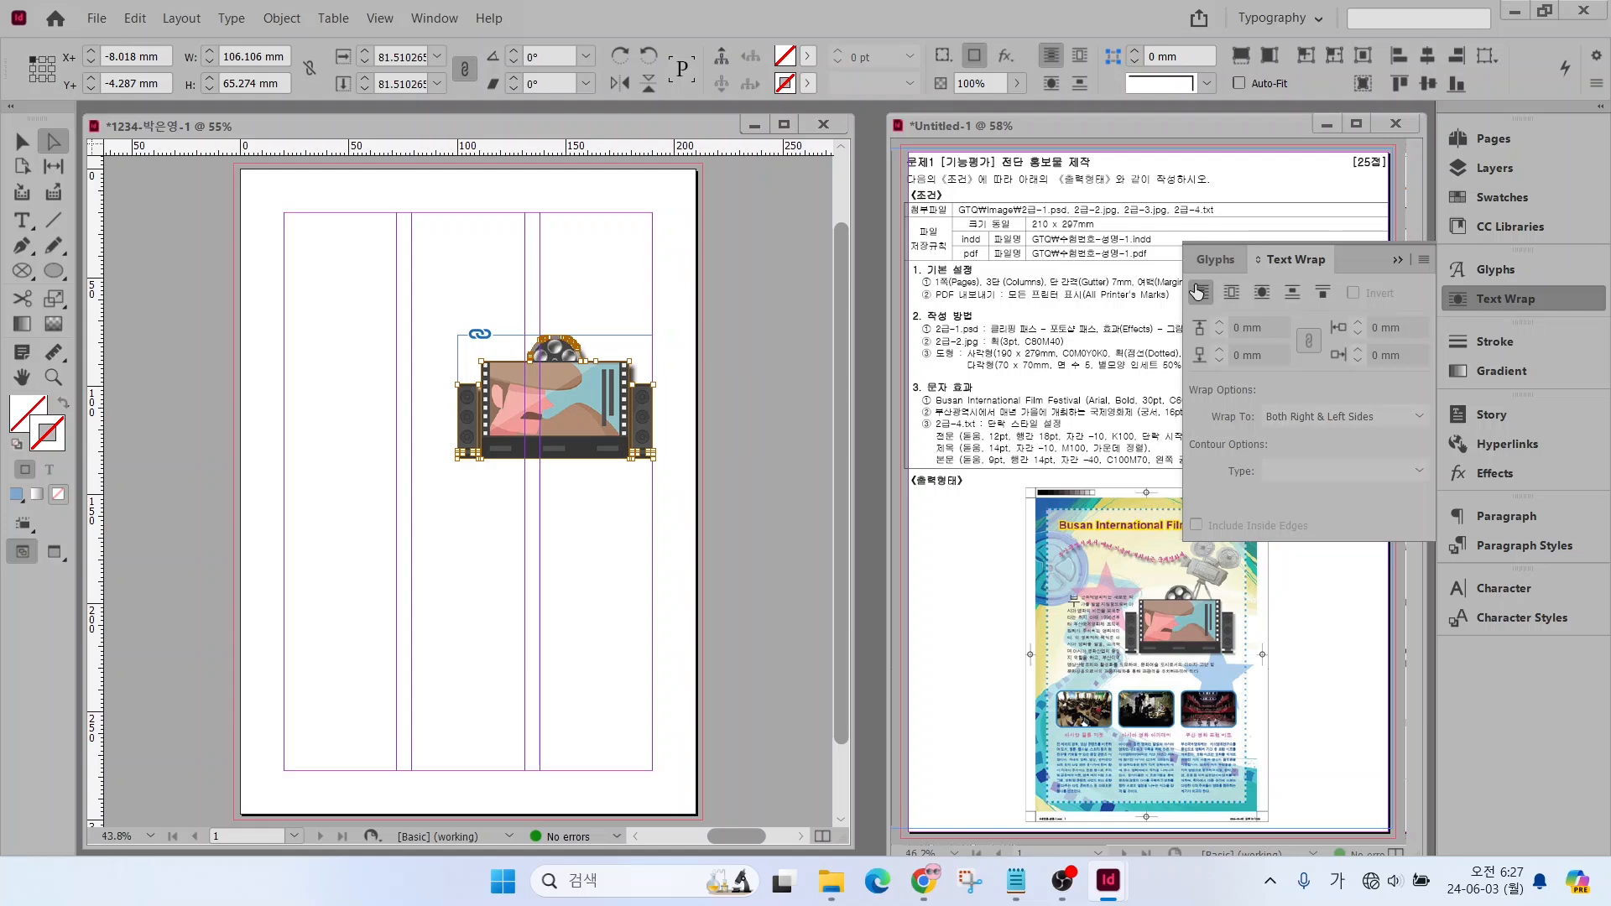
left_click(1262, 293)
left_click(1219, 324)
left_click(1220, 324)
left_click(1220, 324)
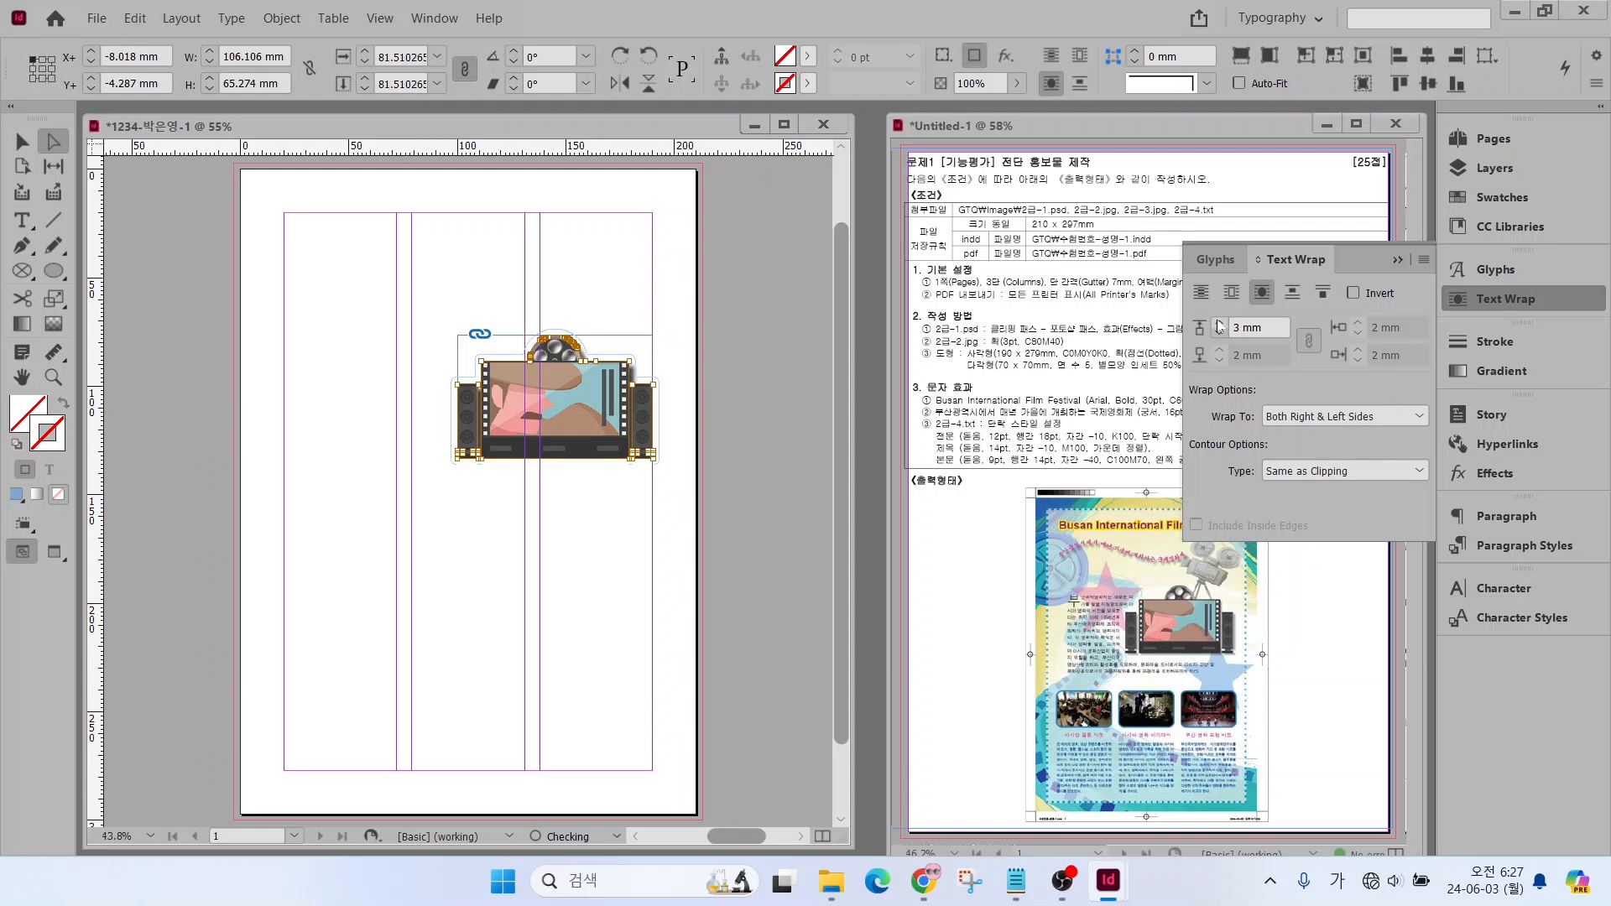
left_click(1220, 324)
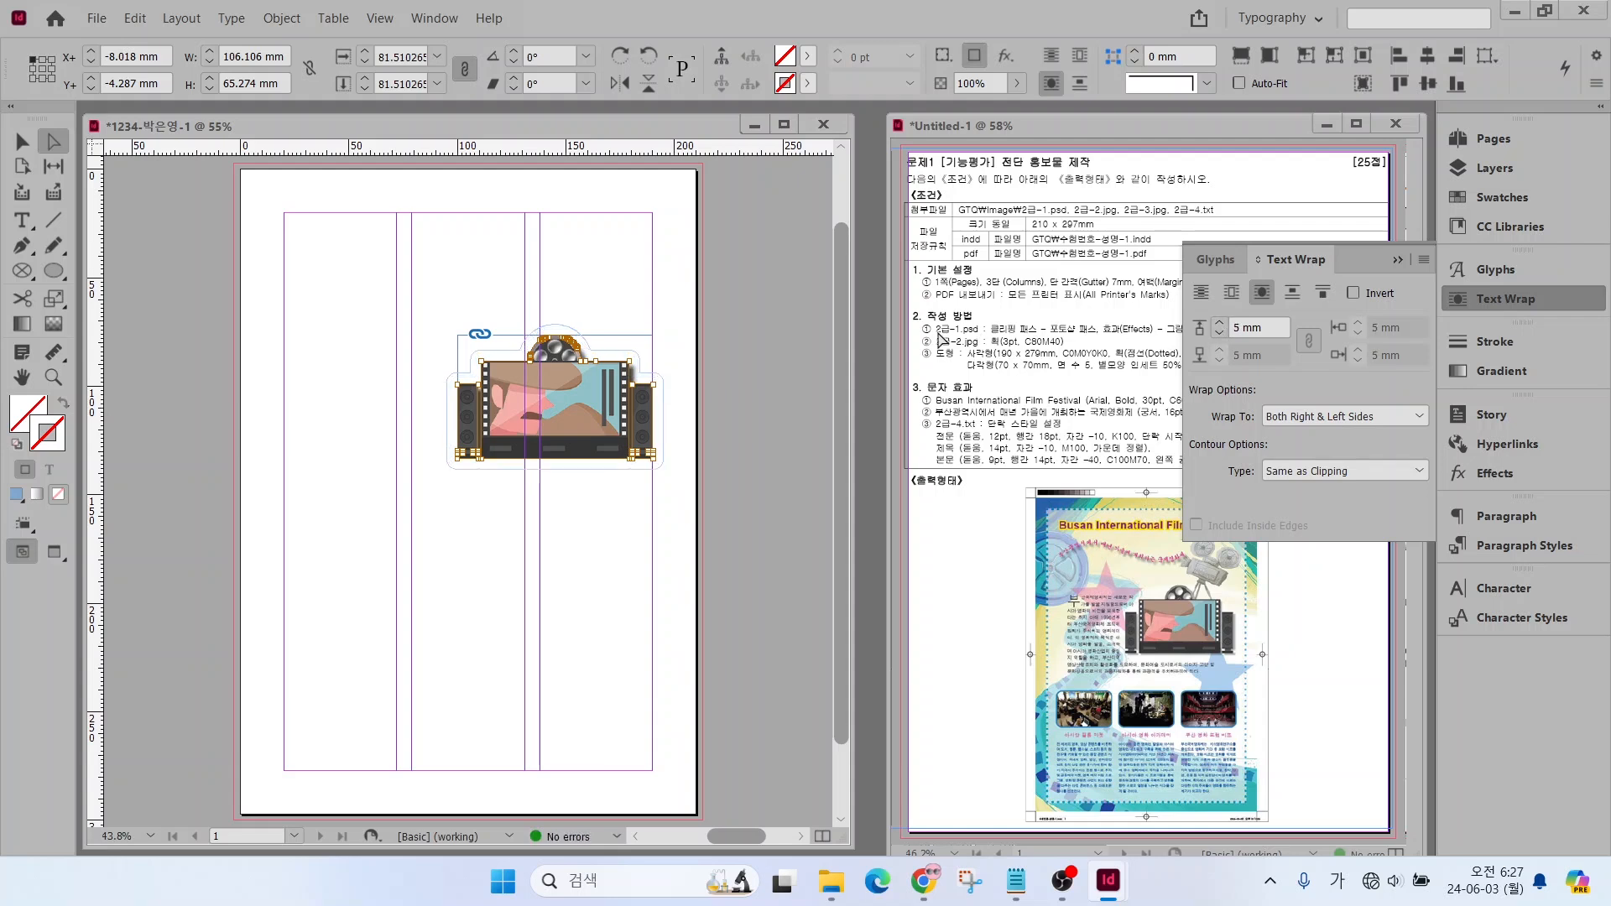
left_click_drag(633, 339, 682, 282)
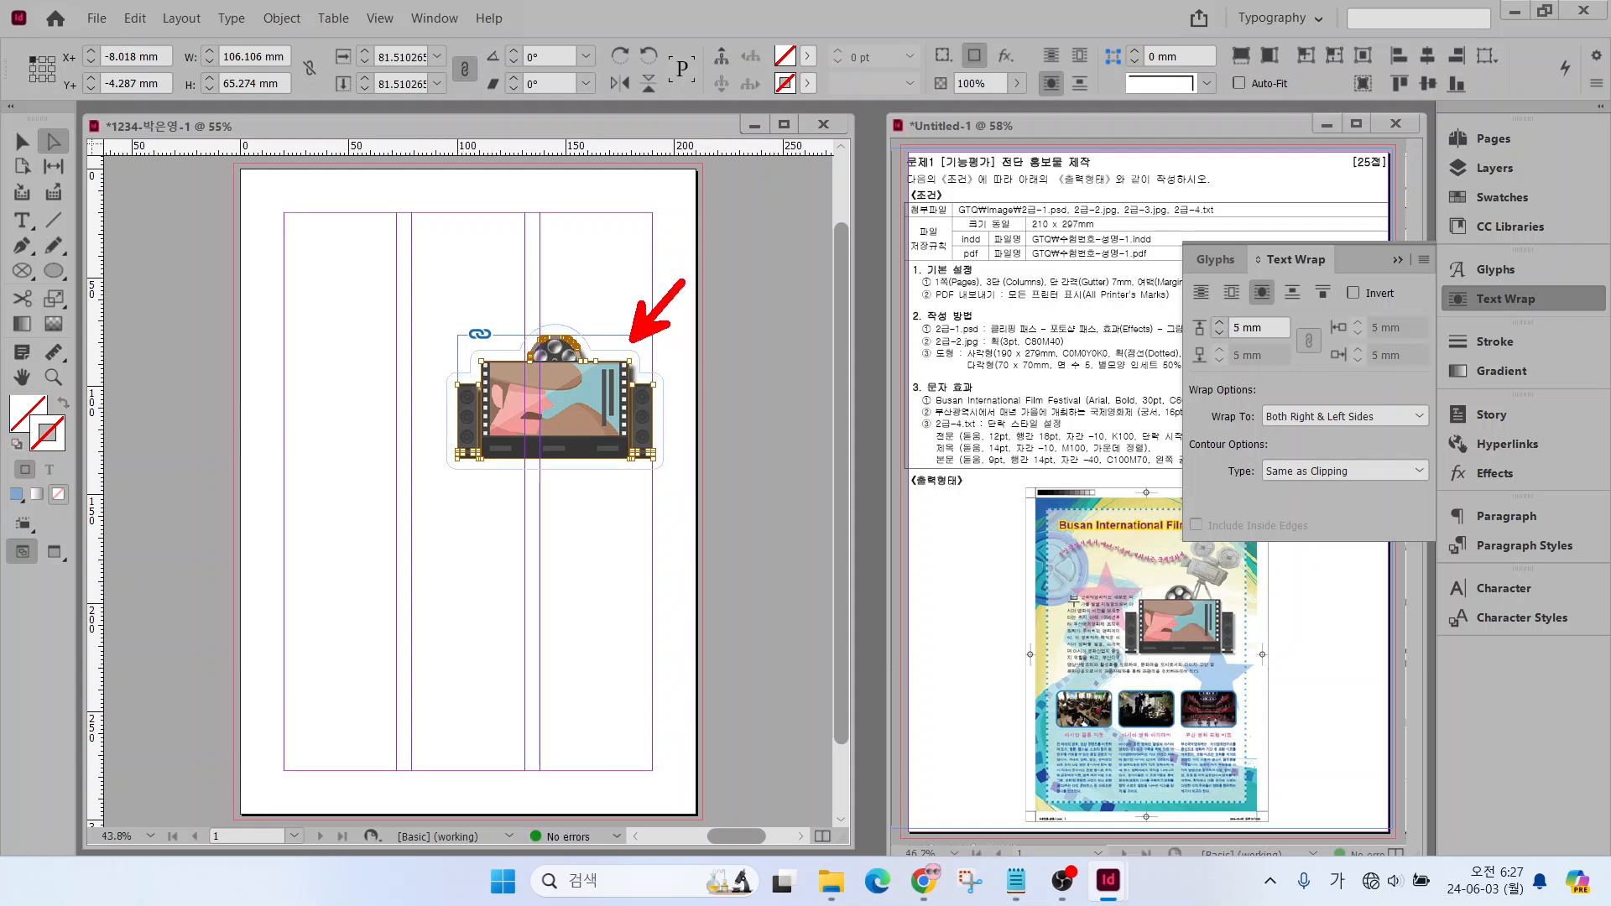
left_click(1503, 299)
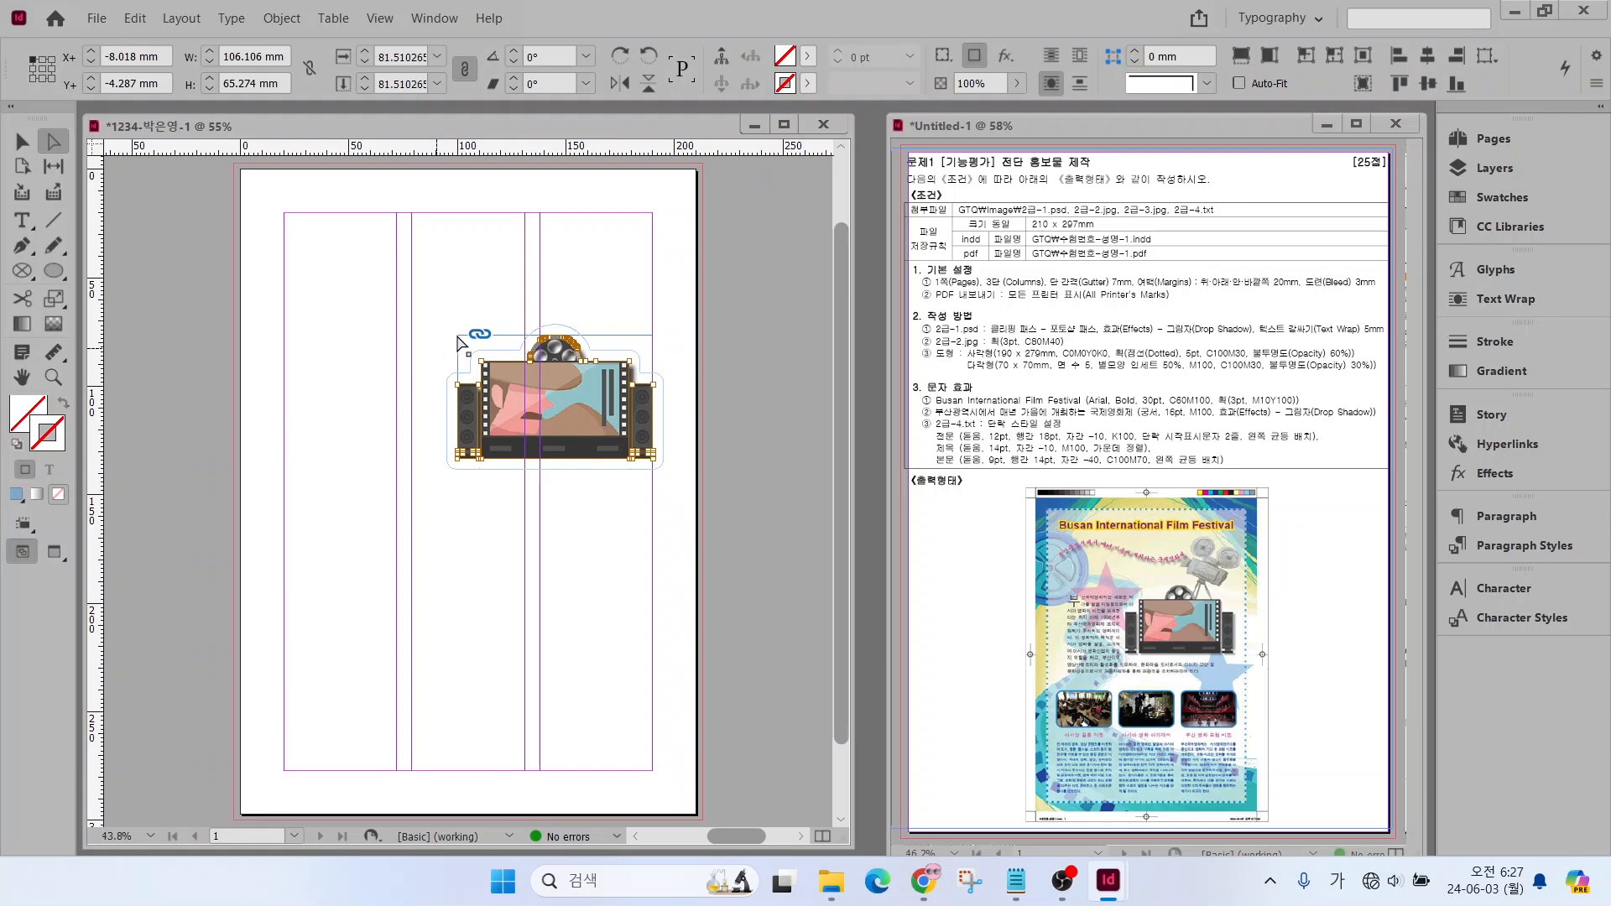
Place 2급-2.jpg from the 문서 > GTQ > Image folder in the first column at X 20 mm, Y 128 mm, about 52 mm wide
left_click(382, 395)
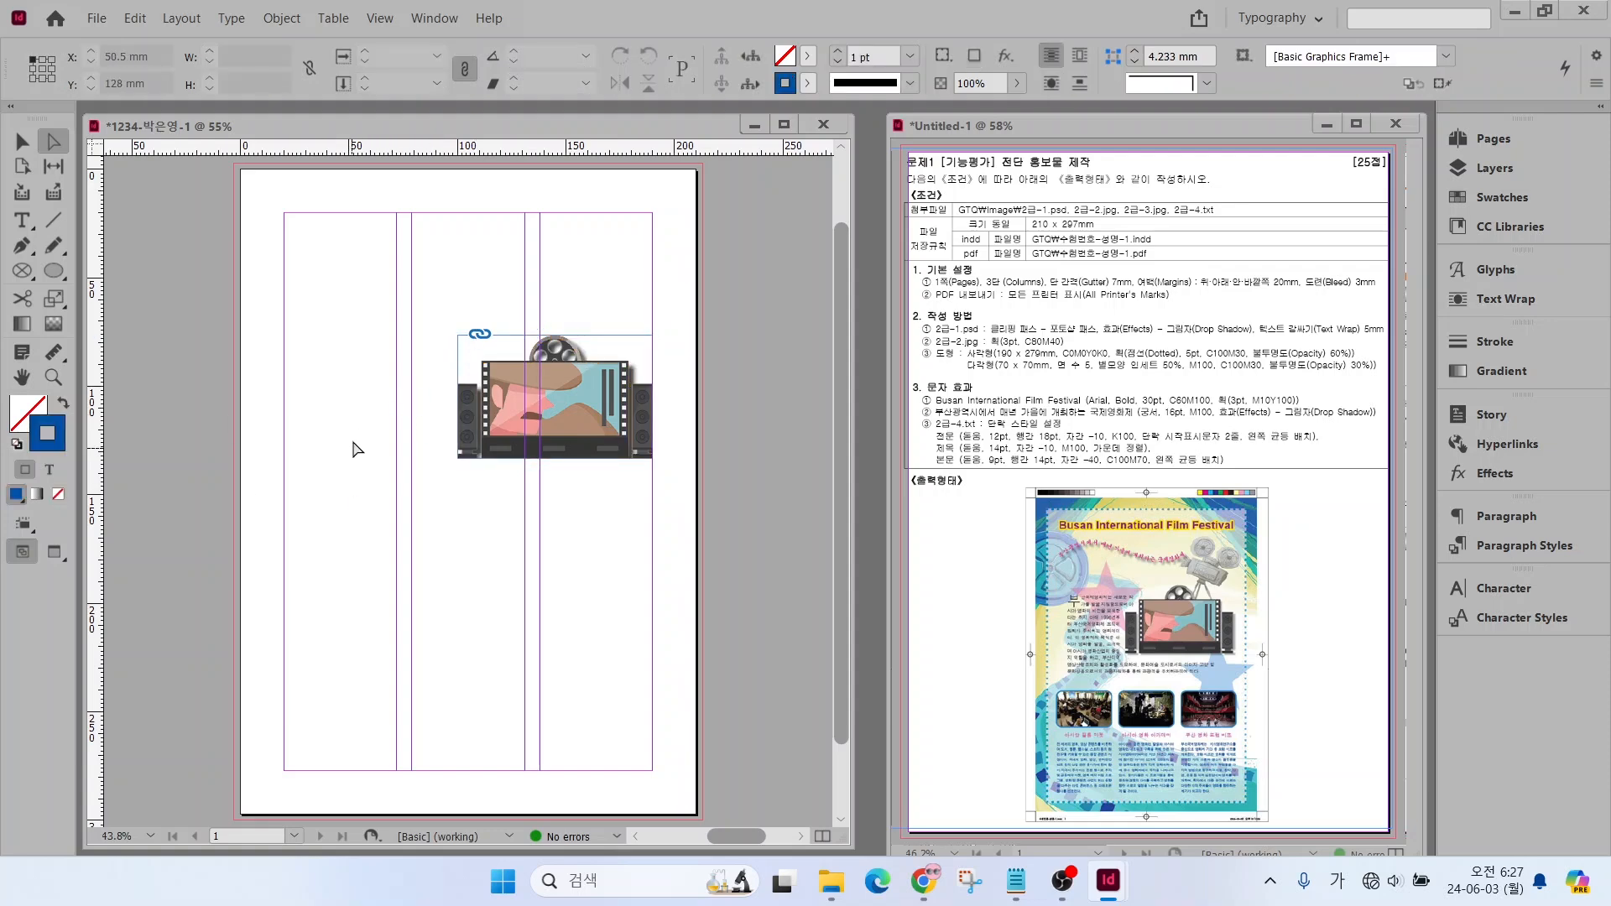
left_click(92, 18)
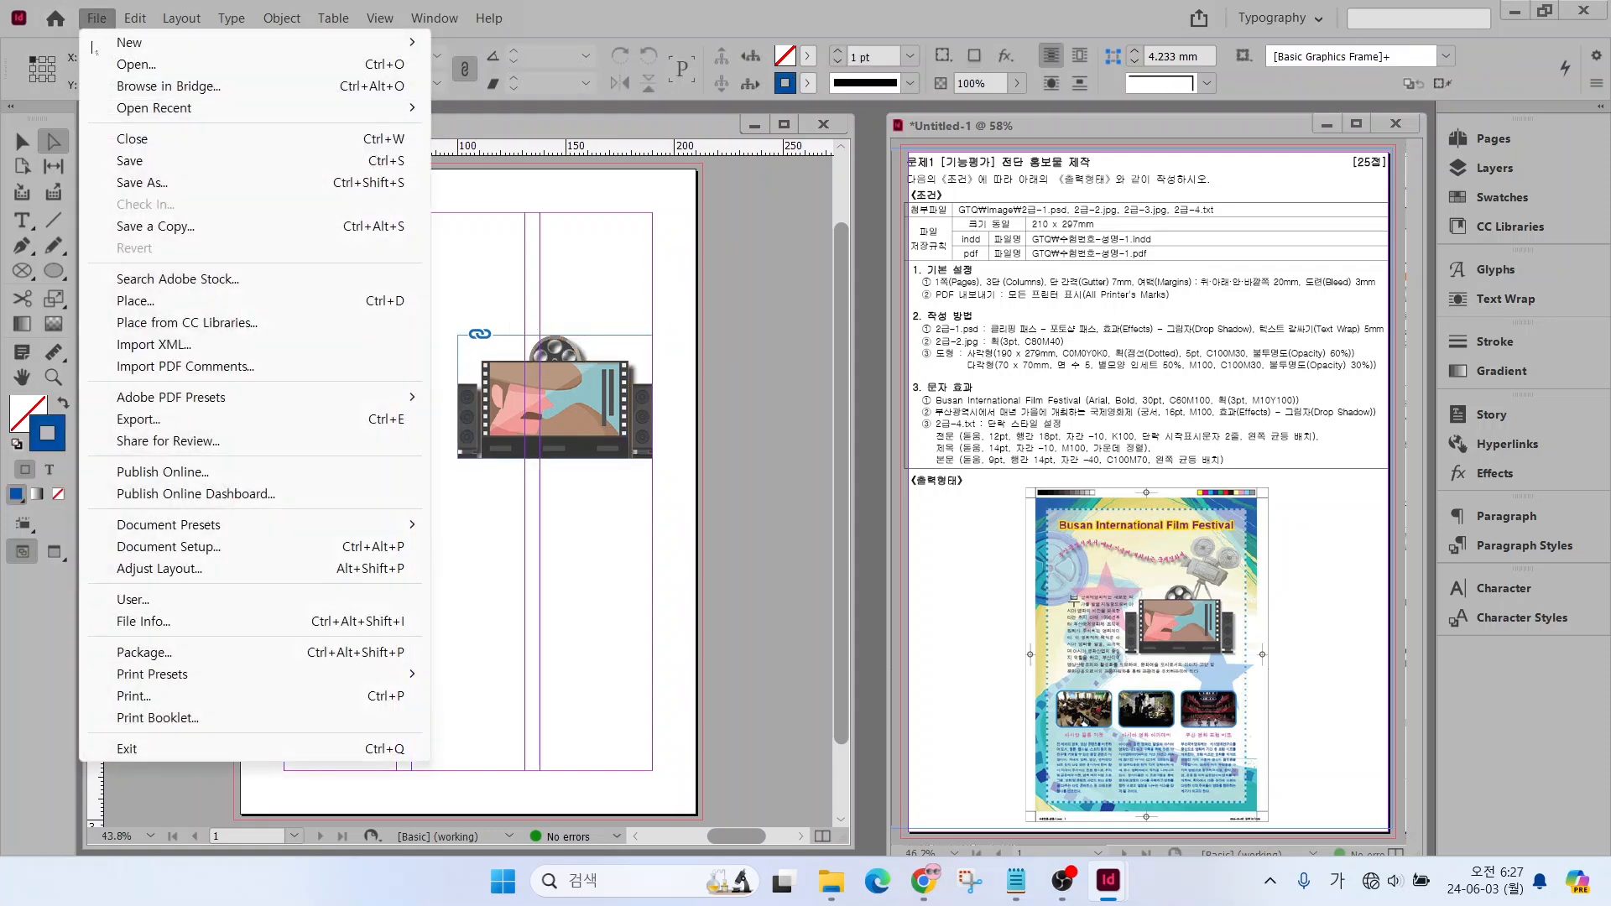
left_click(148, 302)
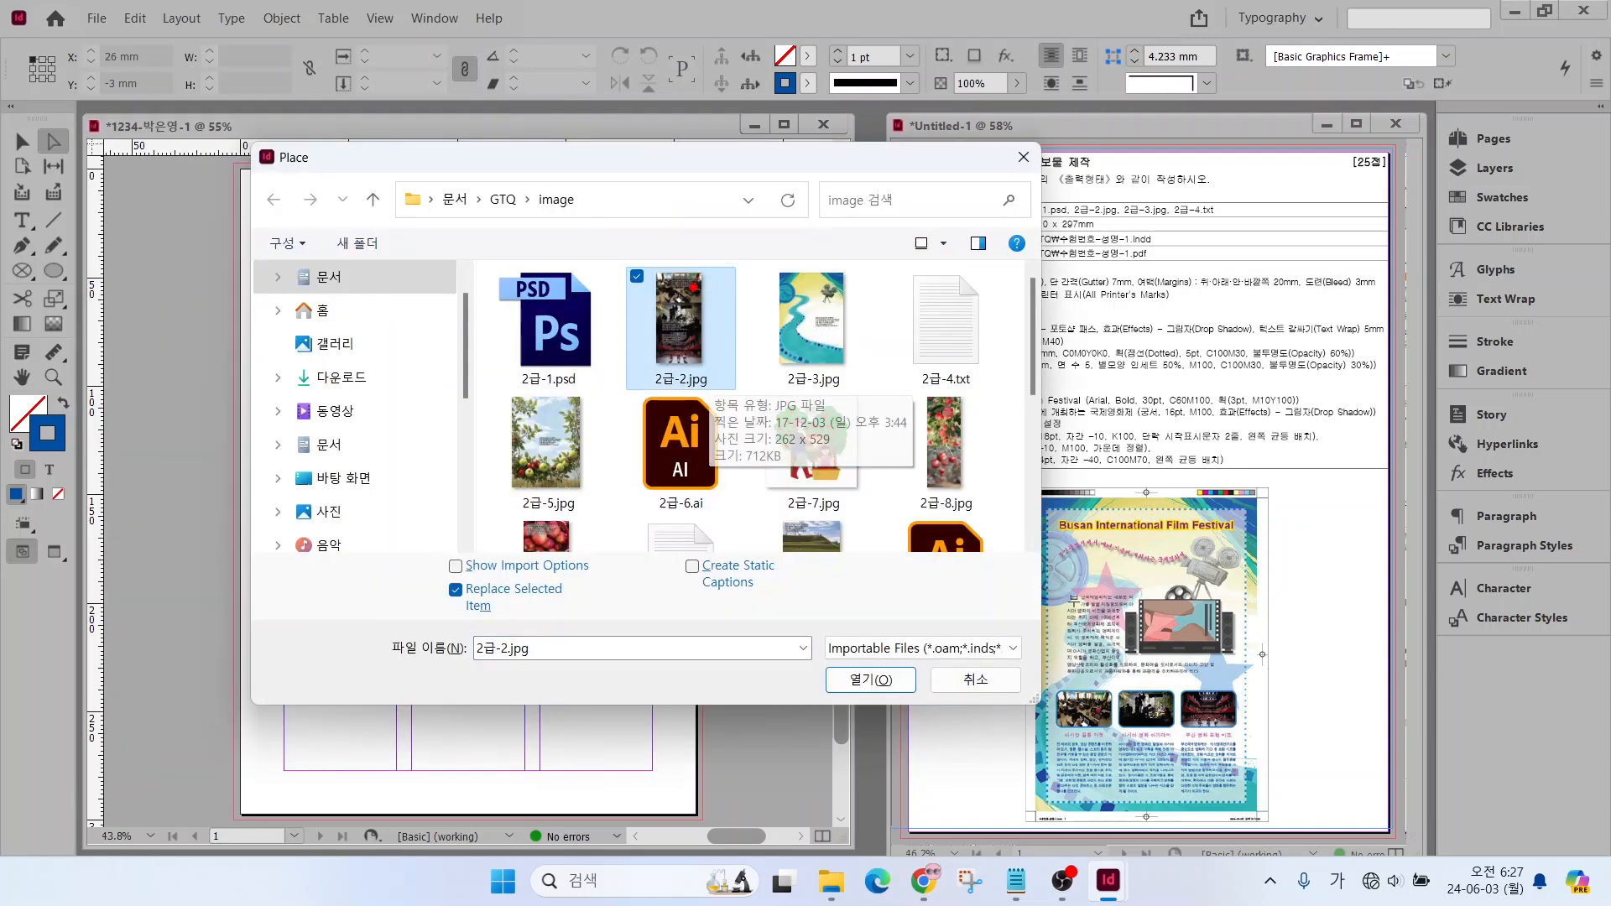
left_click_drag(694, 287, 739, 264)
mouse_move(707, 325)
left_mouse_down()
mouse_move(762, 326)
mouse_move(743, 394)
left_mouse_up()
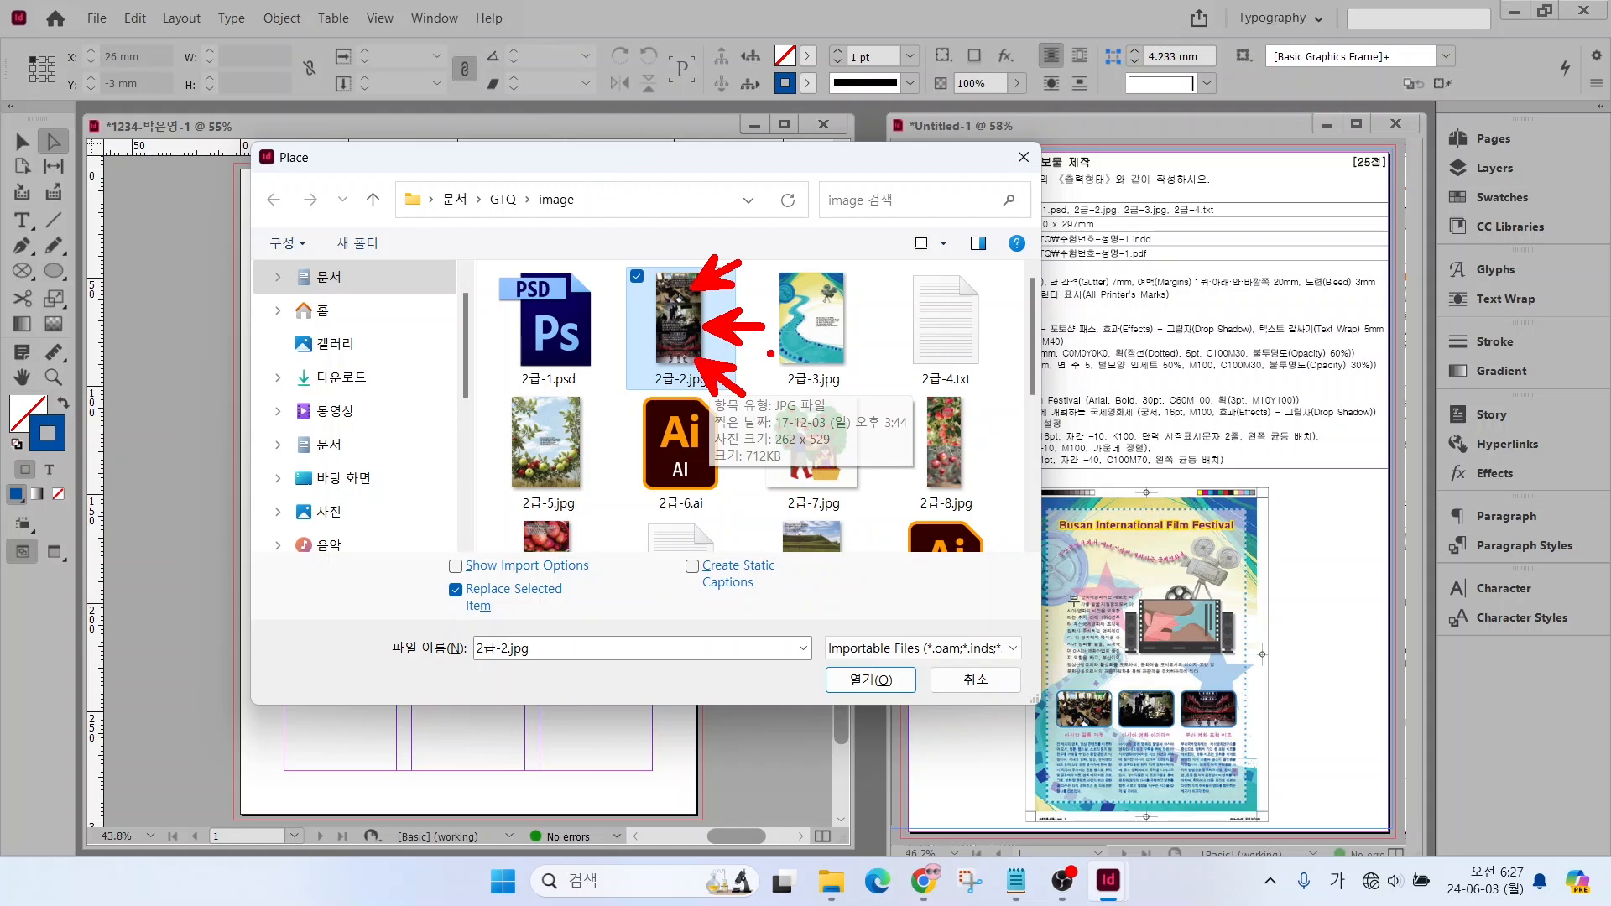
left_click_drag(1071, 733, 1025, 791)
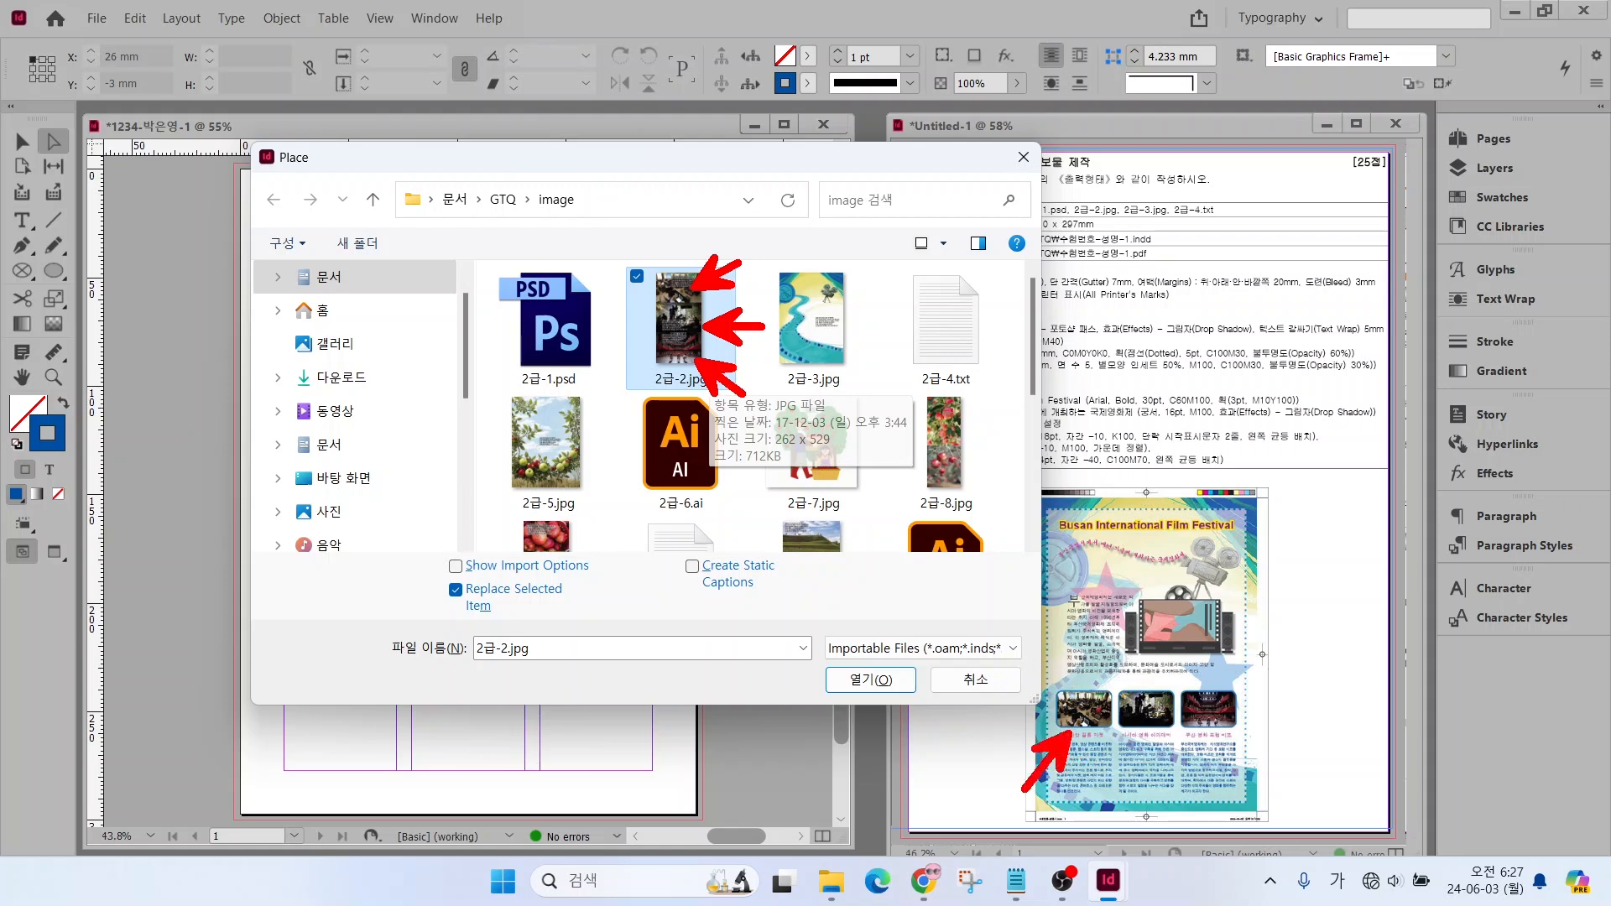
key("Escape")
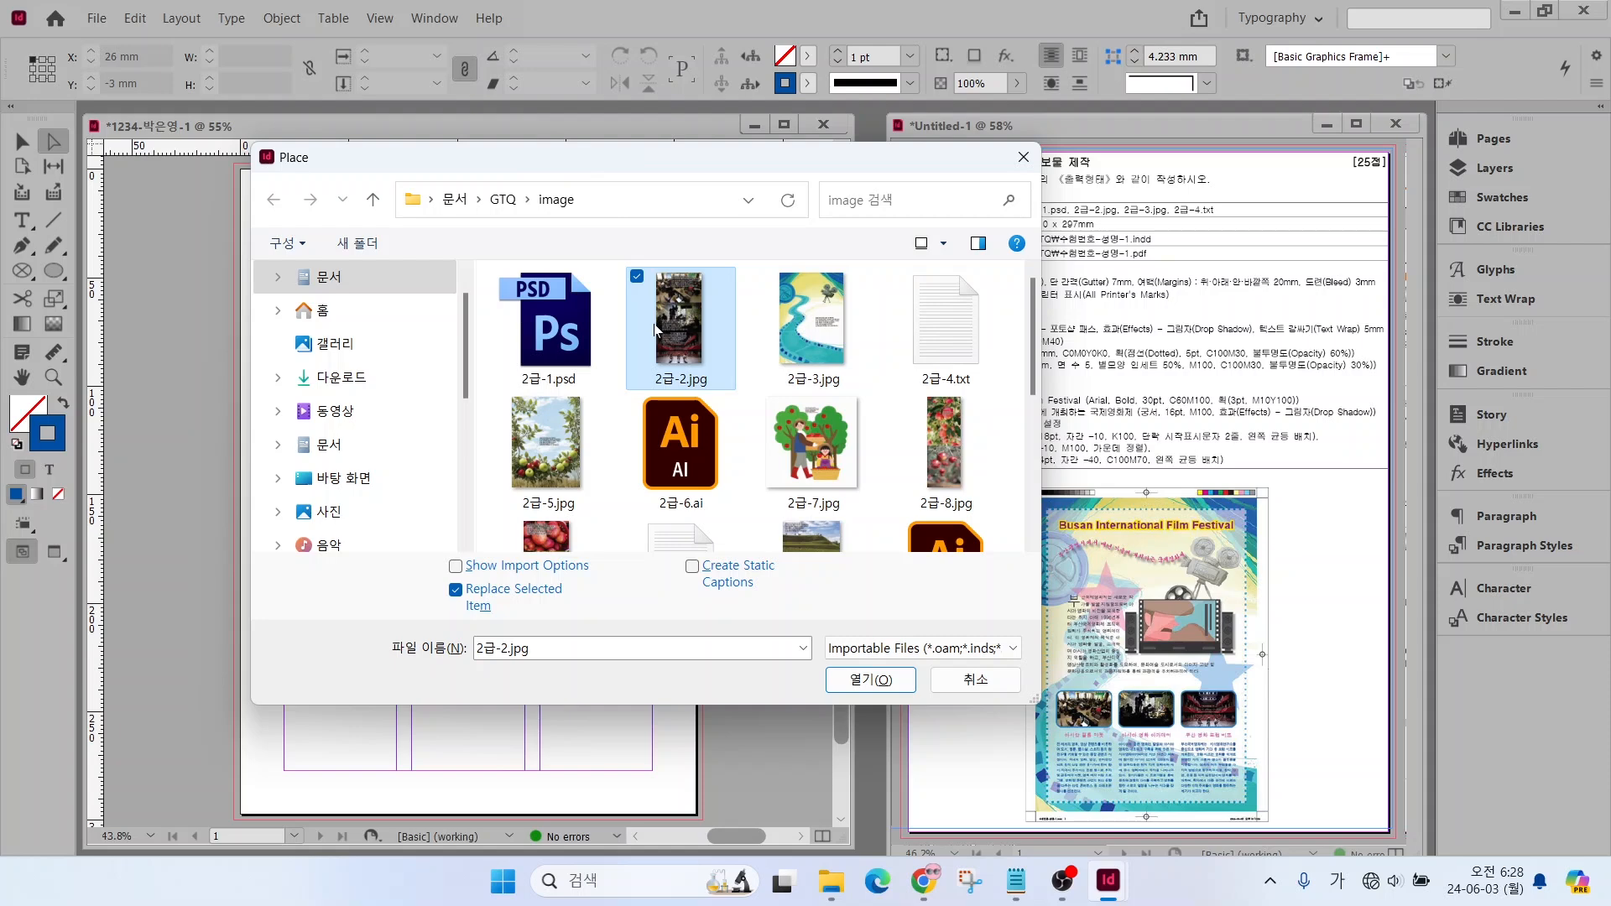
left_click(830, 676)
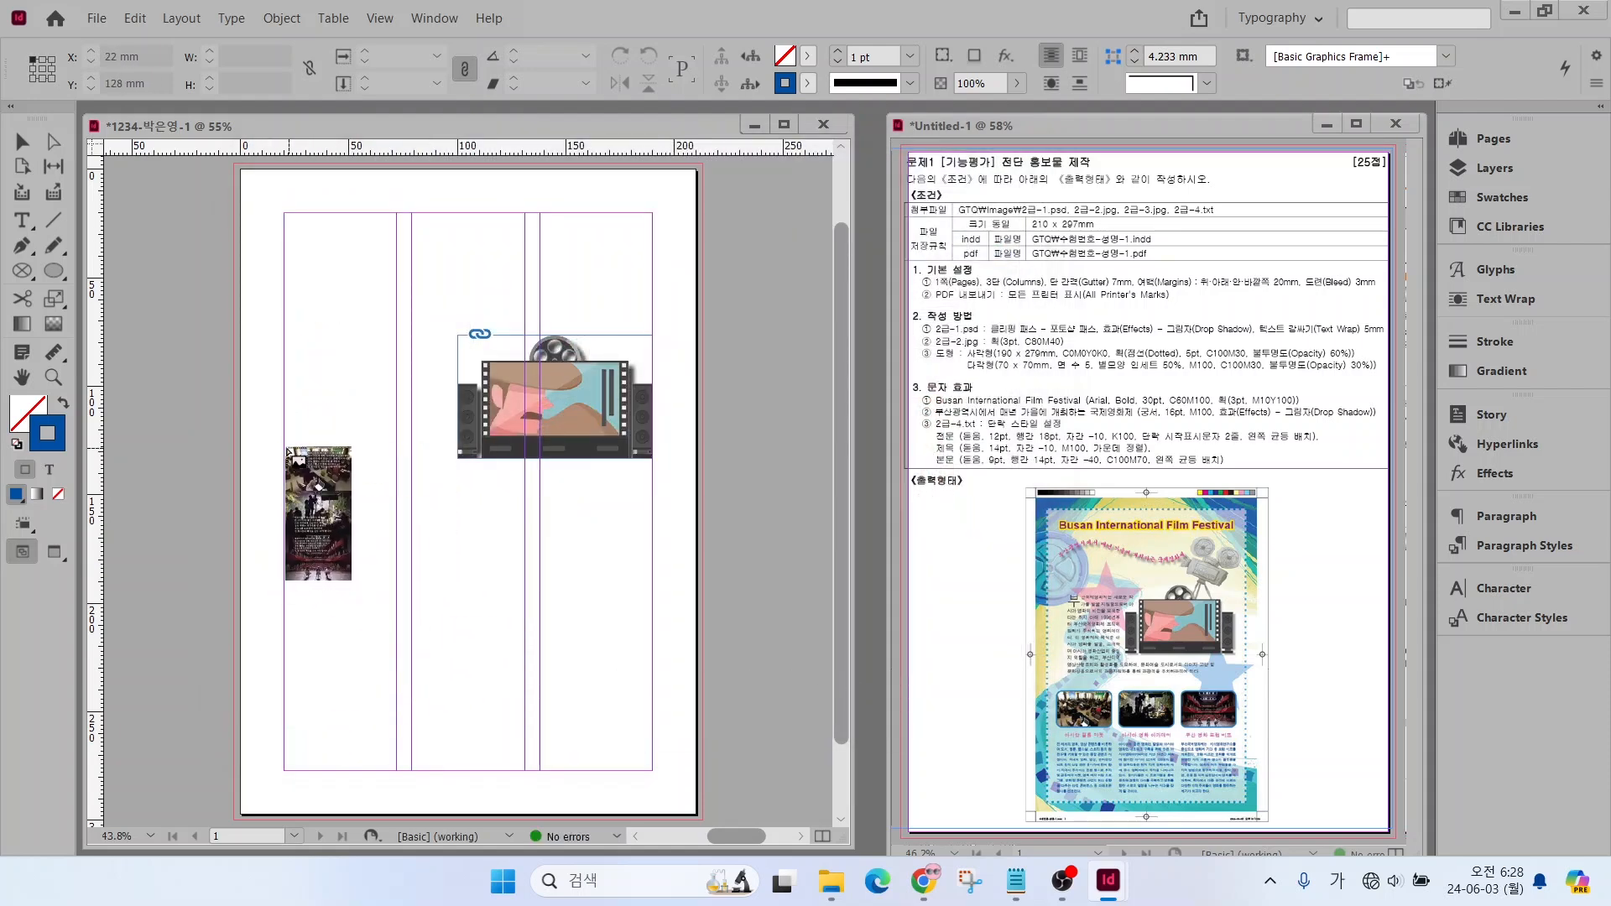
left_click(283, 448)
left_click_drag(283, 449, 385, 680)
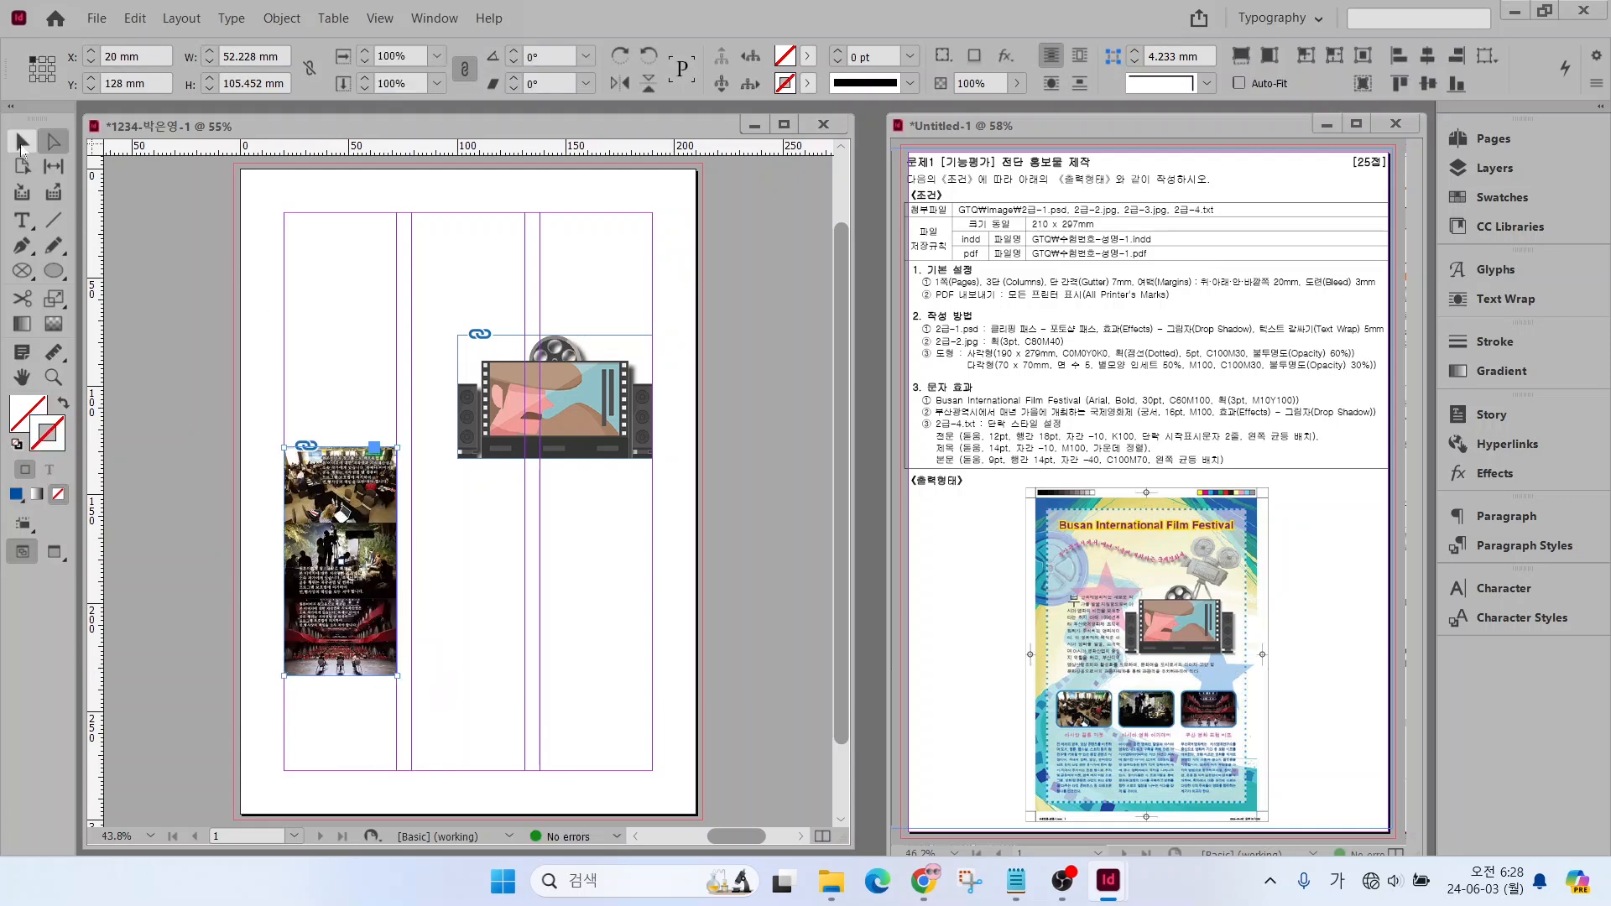
Crop the placed photo strip's frame to its uppermost photo, about 34.5 mm high, and position it at about Y 173.5 mm in the first column
left_click(23, 144)
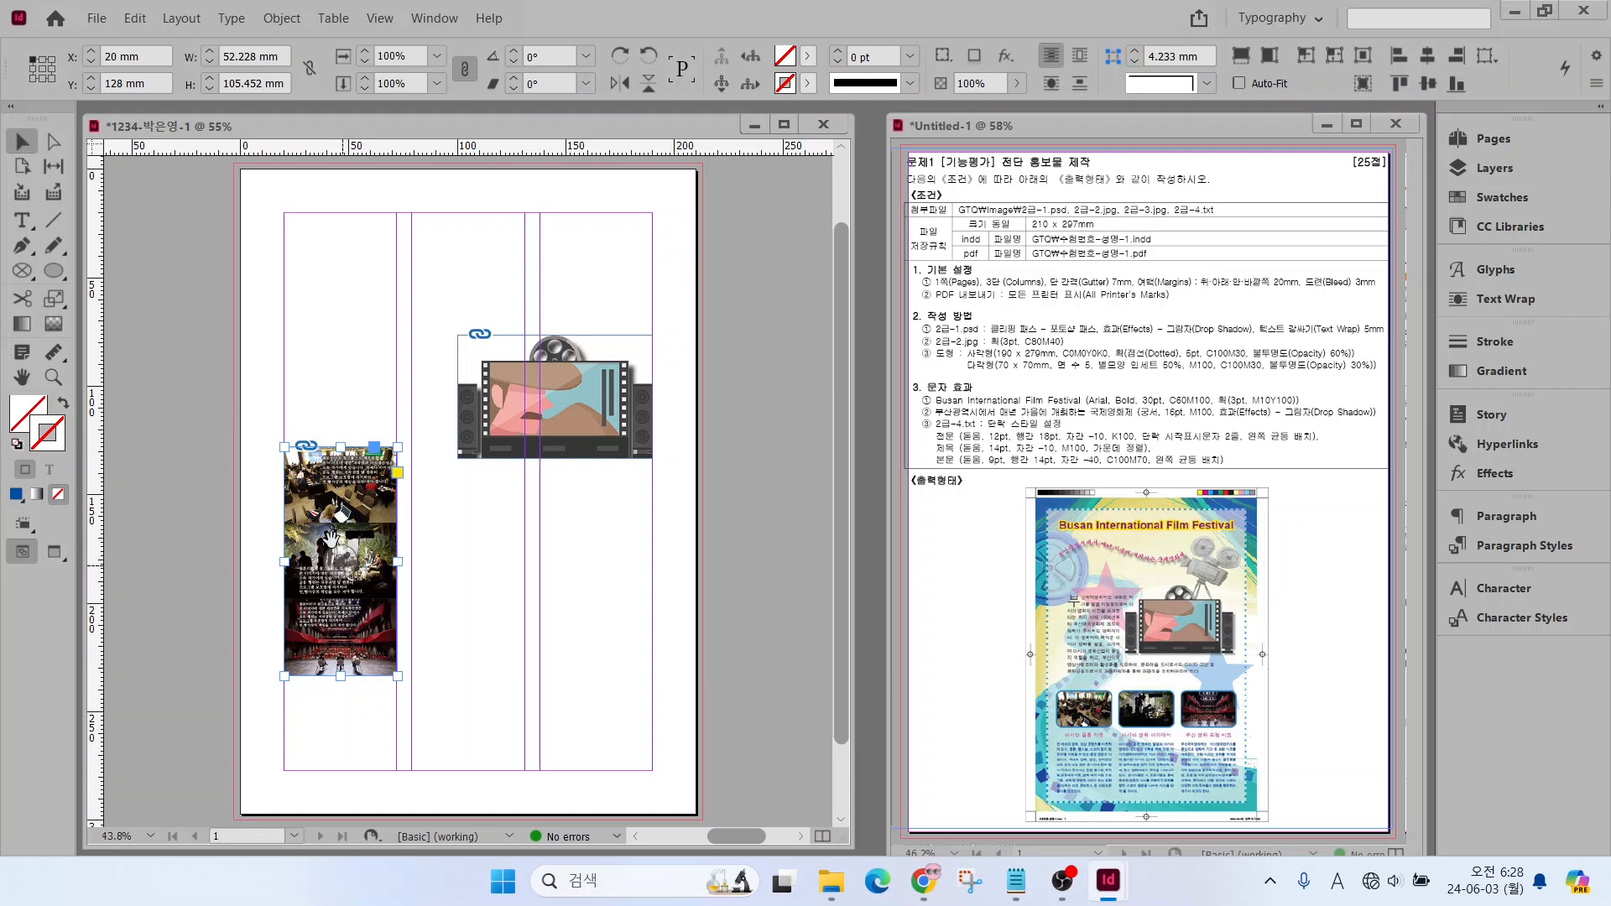
left_click(53, 142)
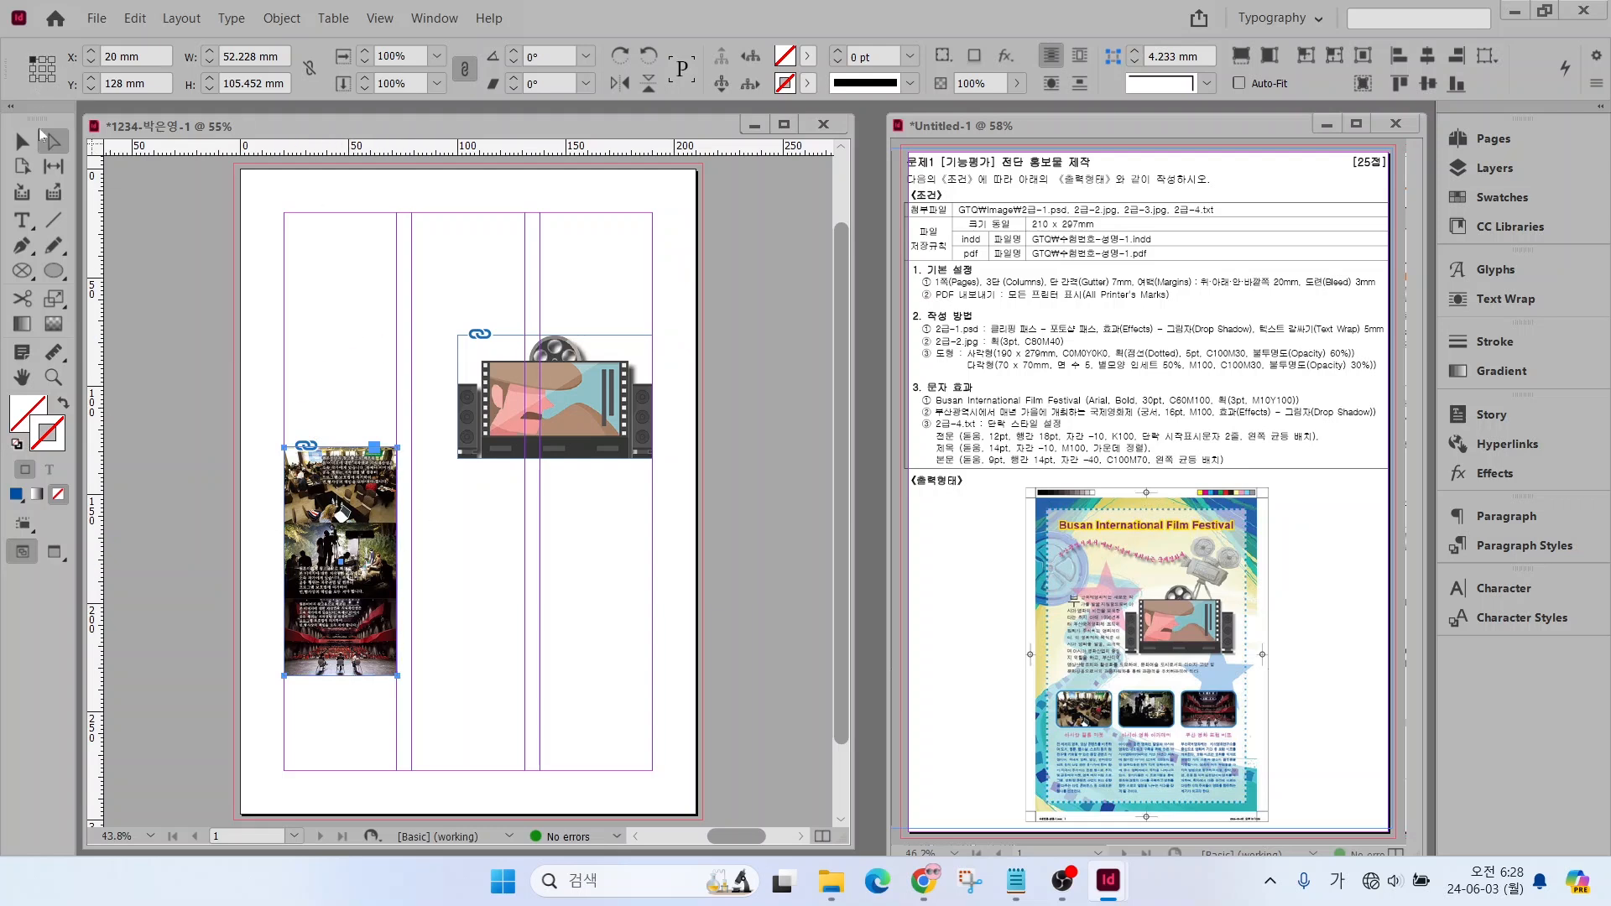
left_click(22, 142)
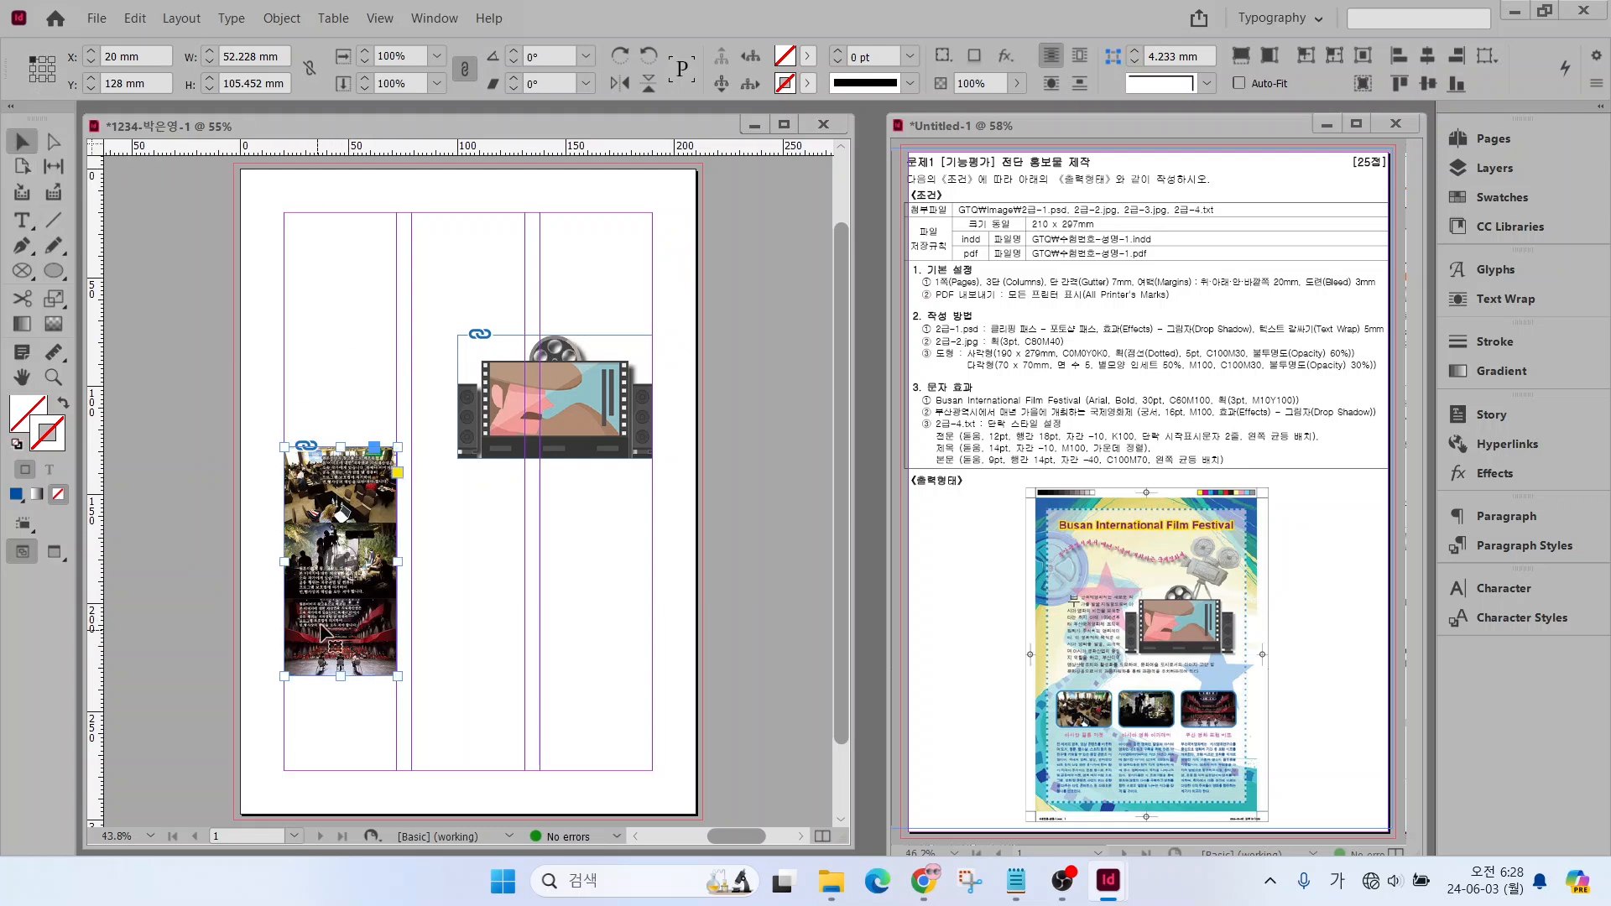
key("ctrl")
left_click_drag(340, 676, 374, 621)
left_click(447, 627)
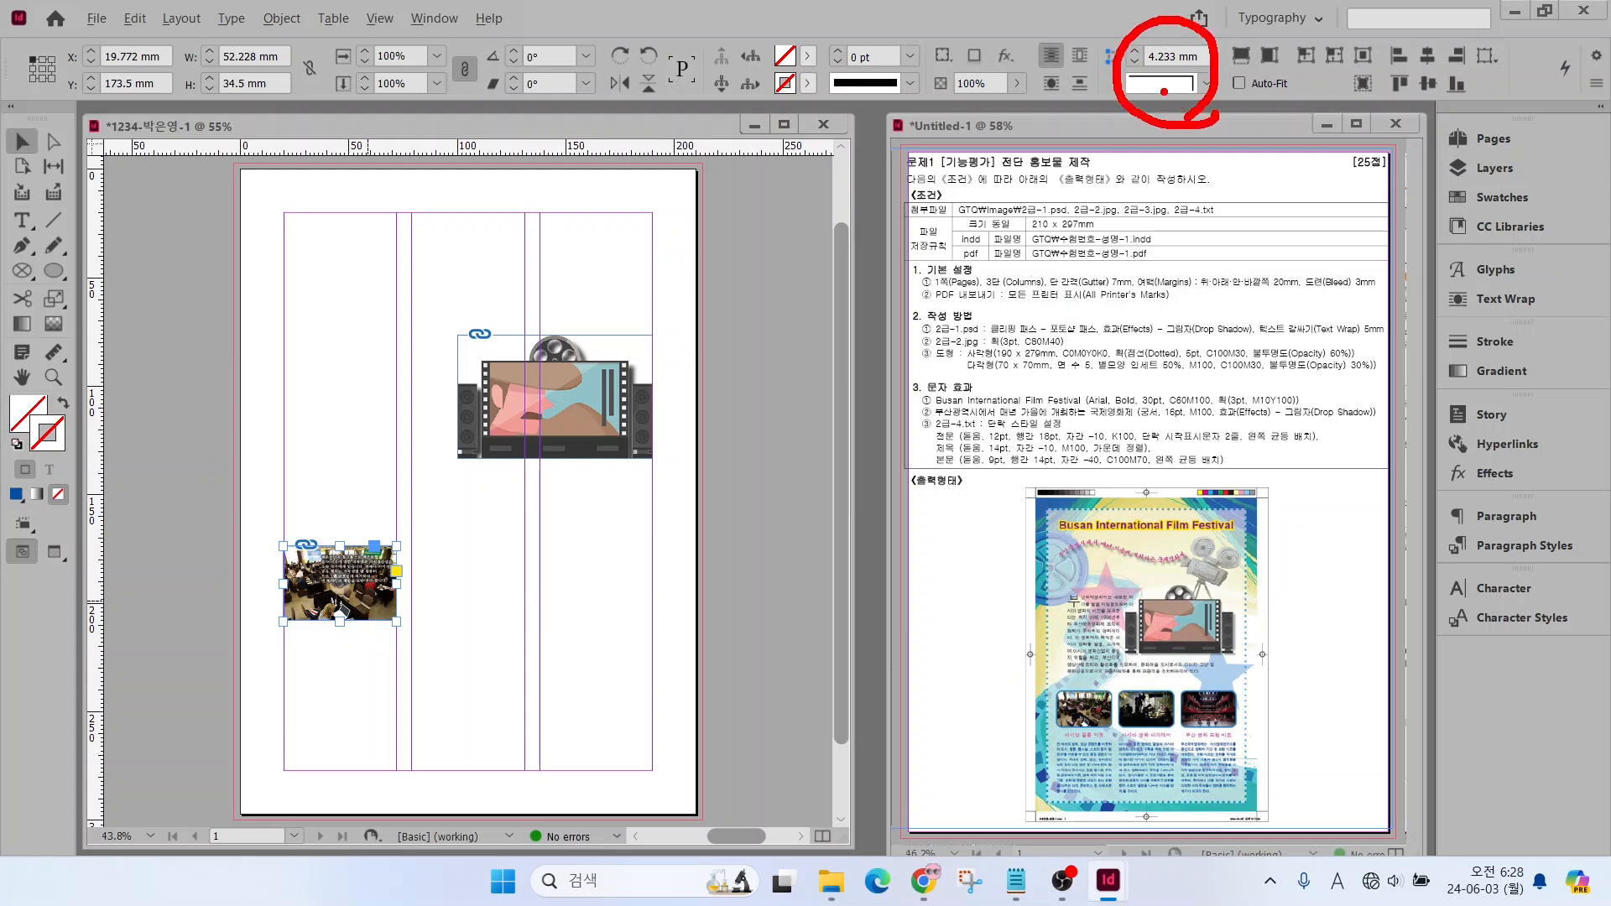
Give the cropped photo's frame Rounded corners with an 8 mm radius
left_click_drag(1142, 80, 1200, 80)
left_click(1200, 83)
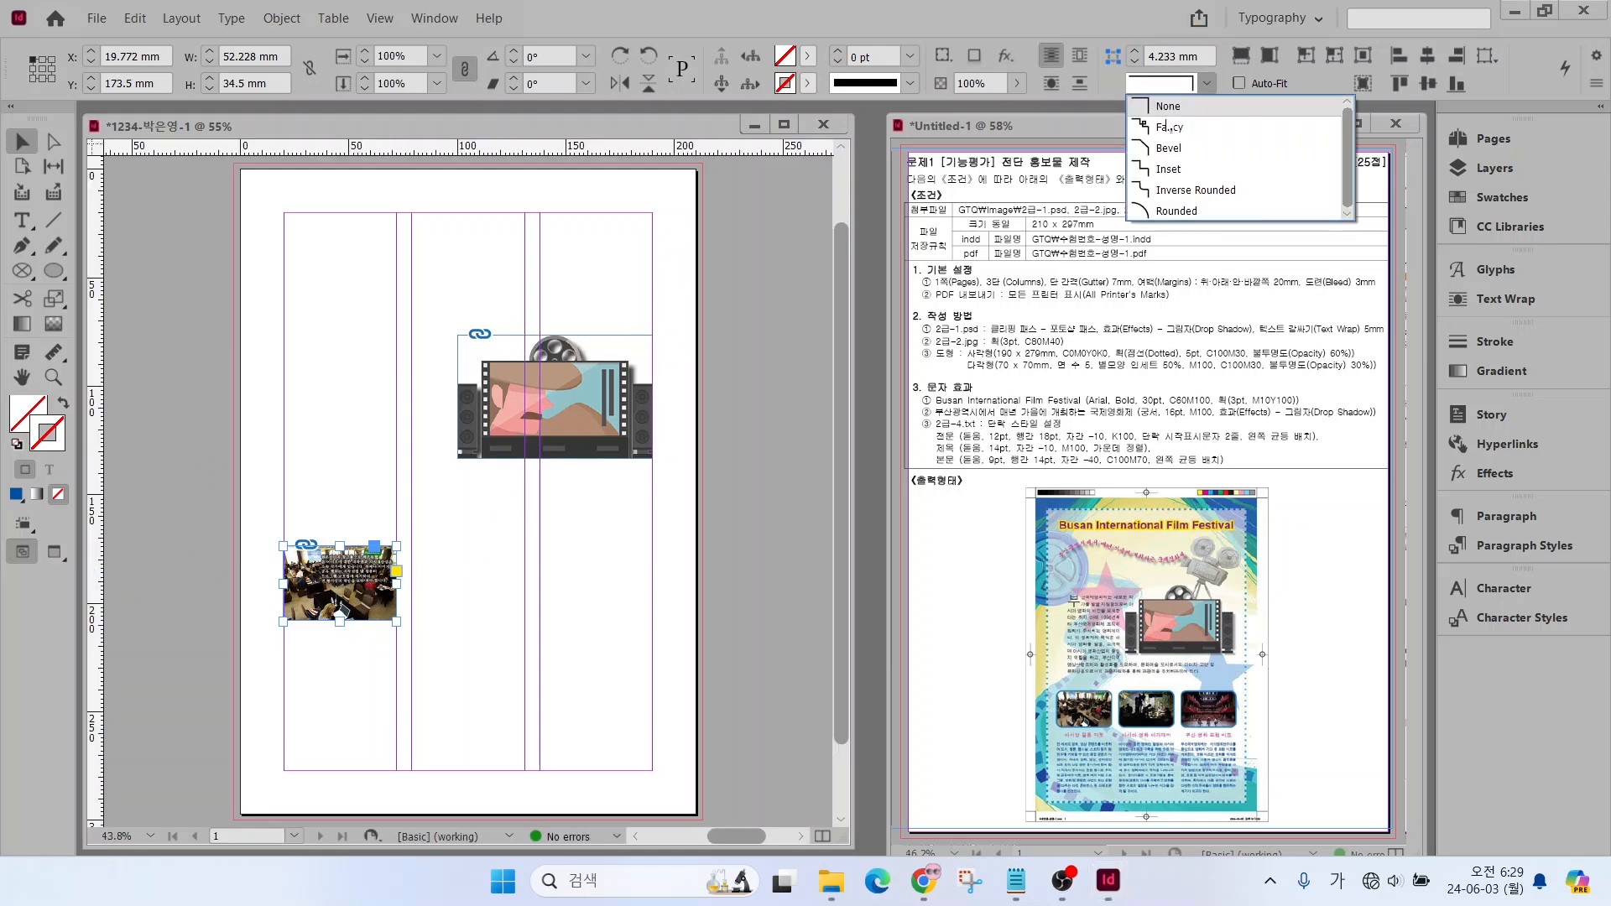
left_click(1176, 211)
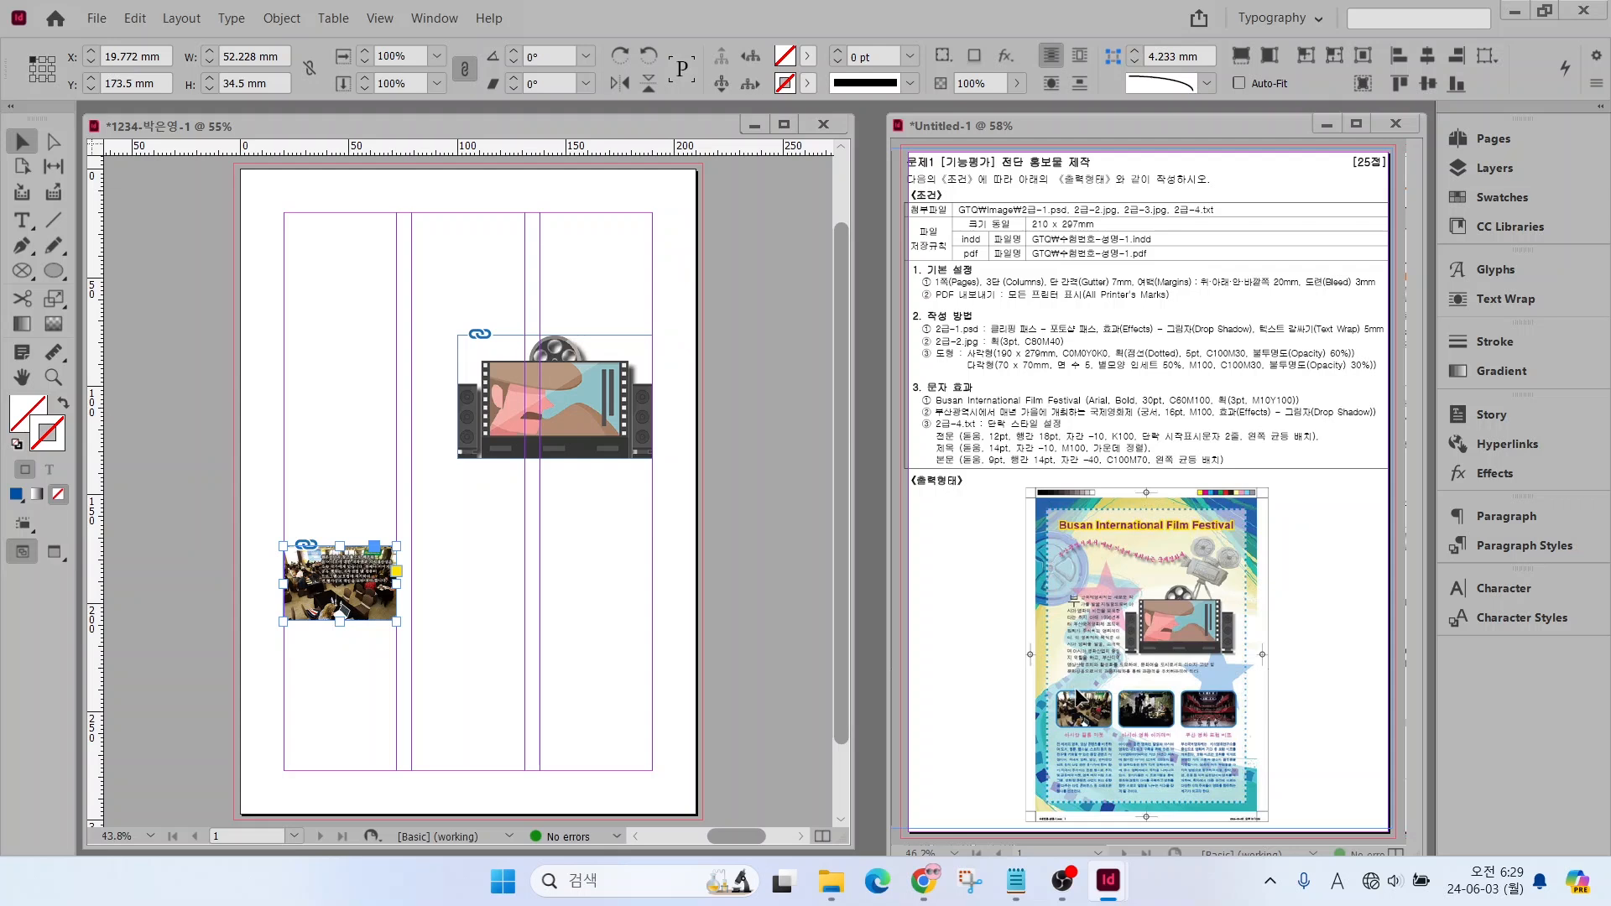
left_click(1134, 51)
left_click(446, 612)
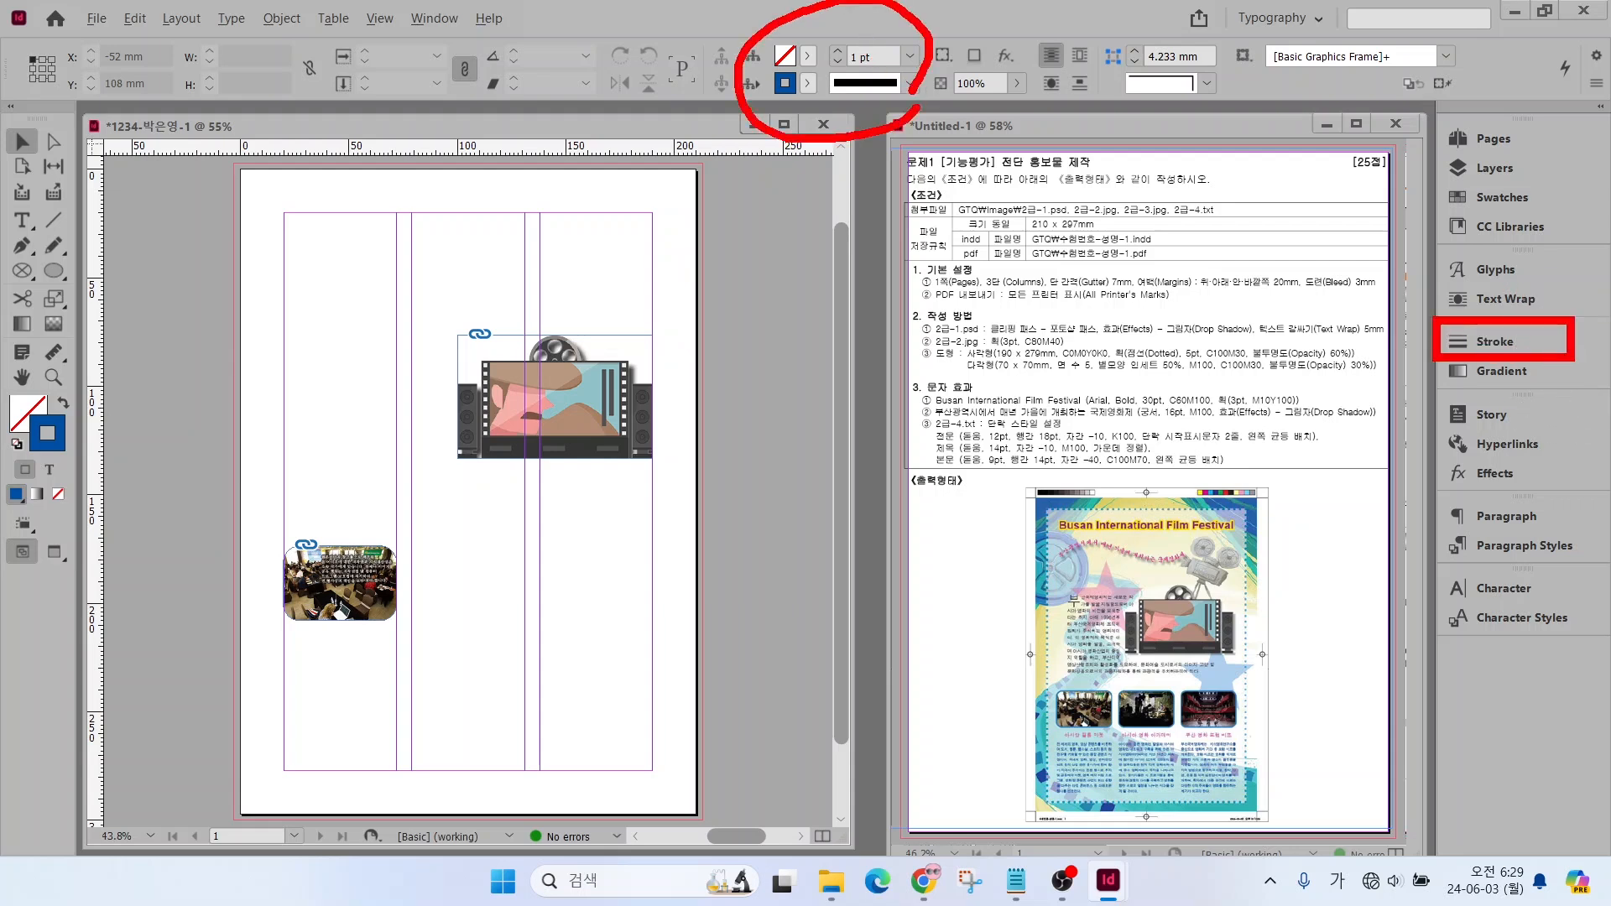
Apply a 3 pt stroke in the C=80 M=40 Y=0 K=0 swatch to the rounded photo frame
left_click(1479, 342)
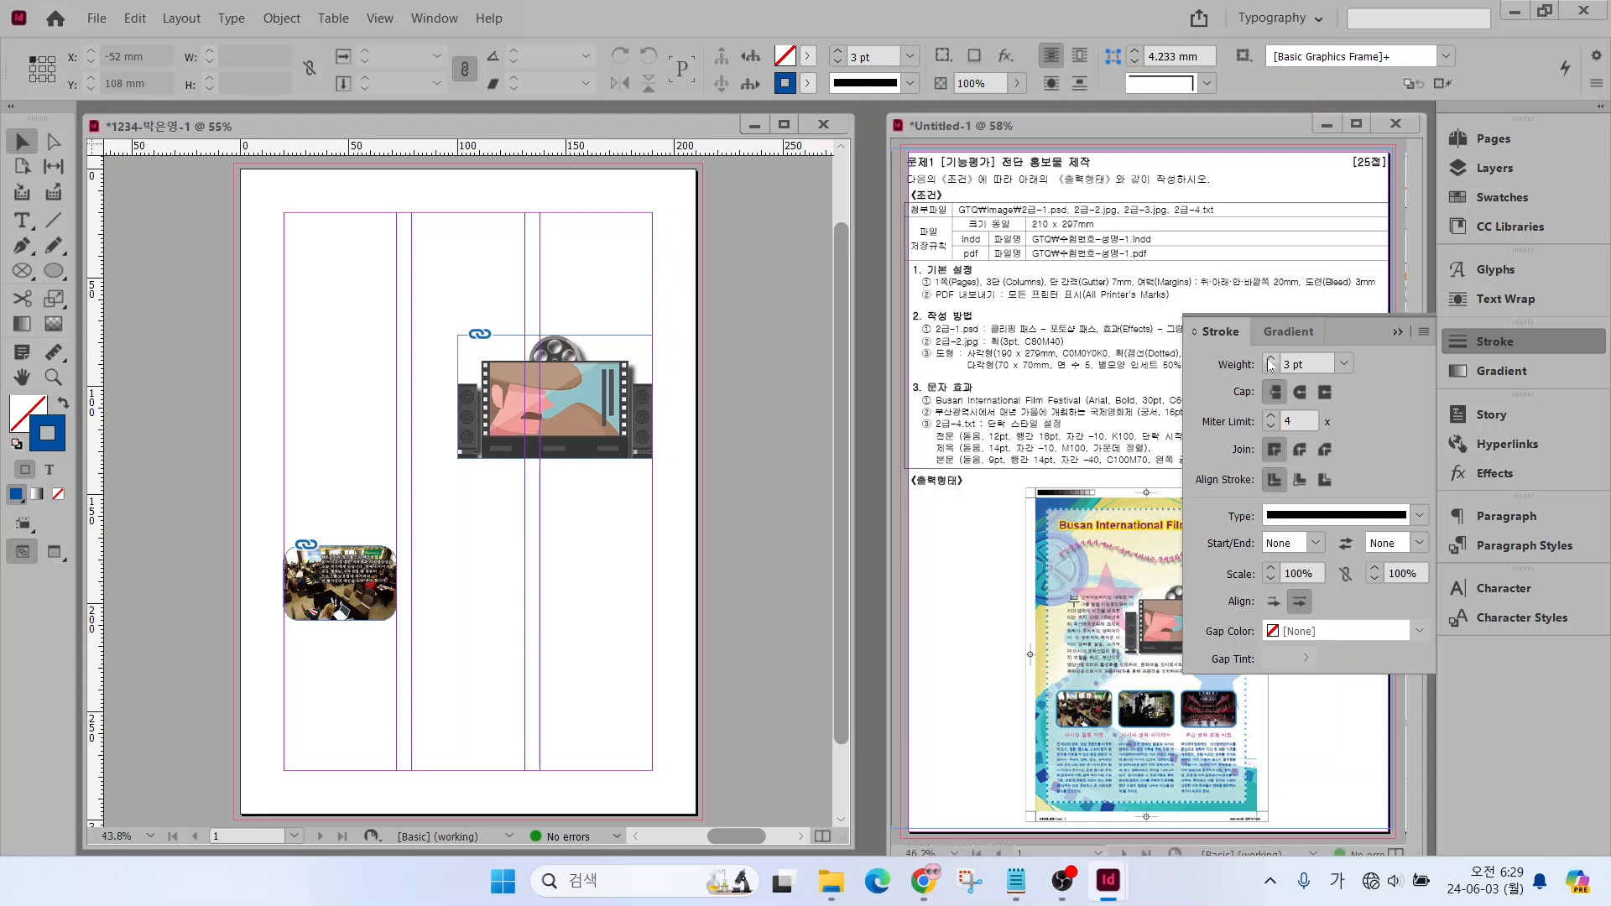
left_click(1470, 193)
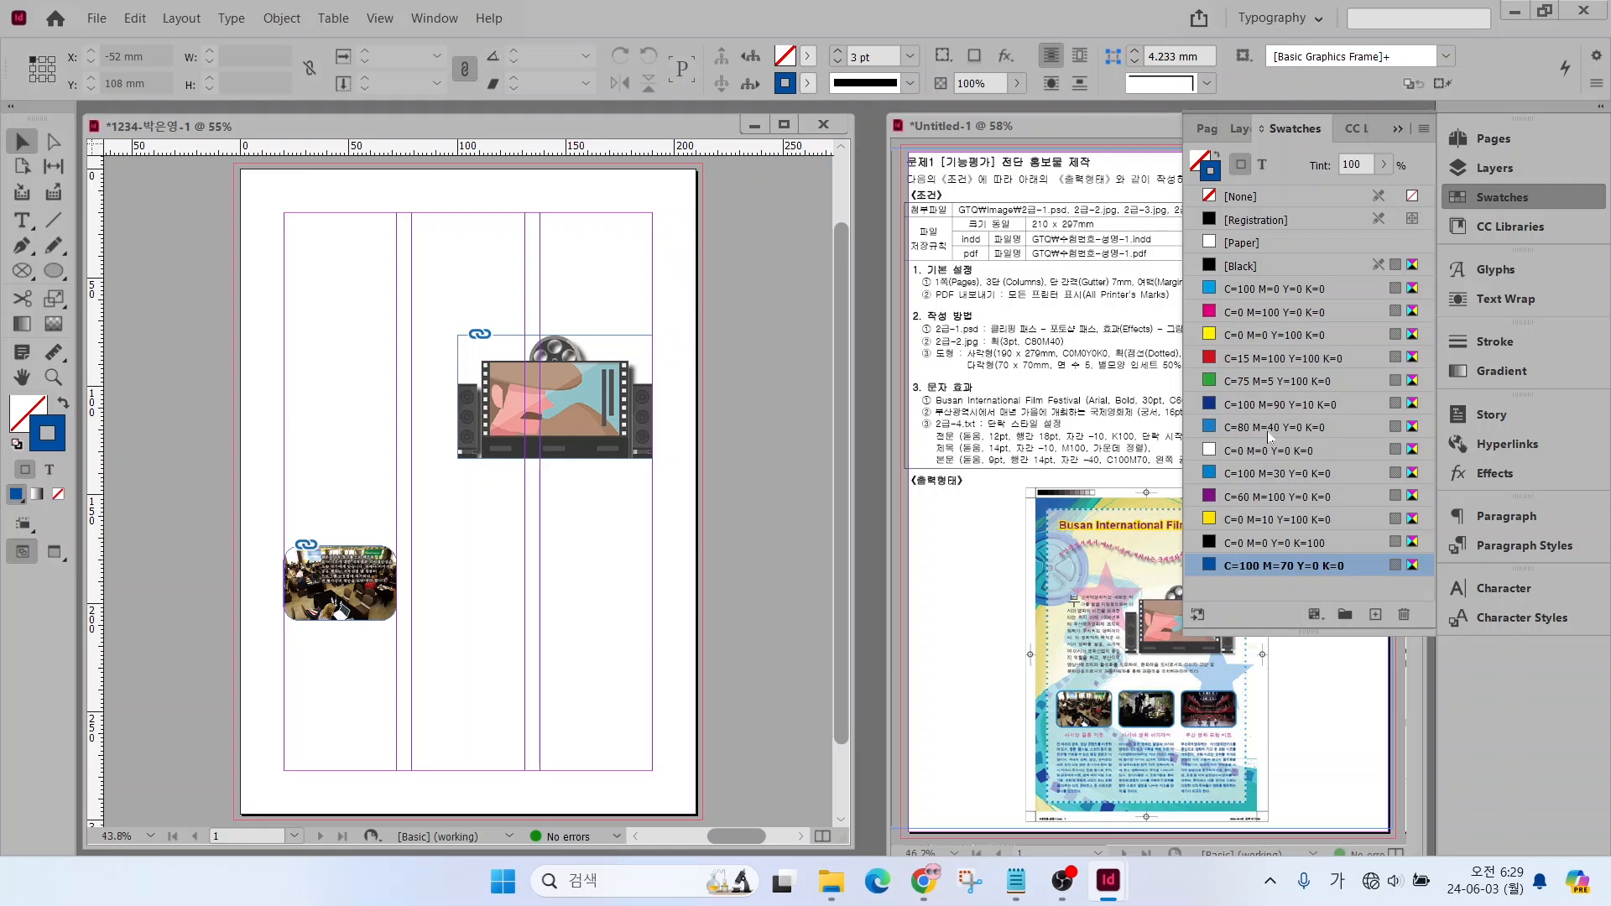
left_click(1269, 430)
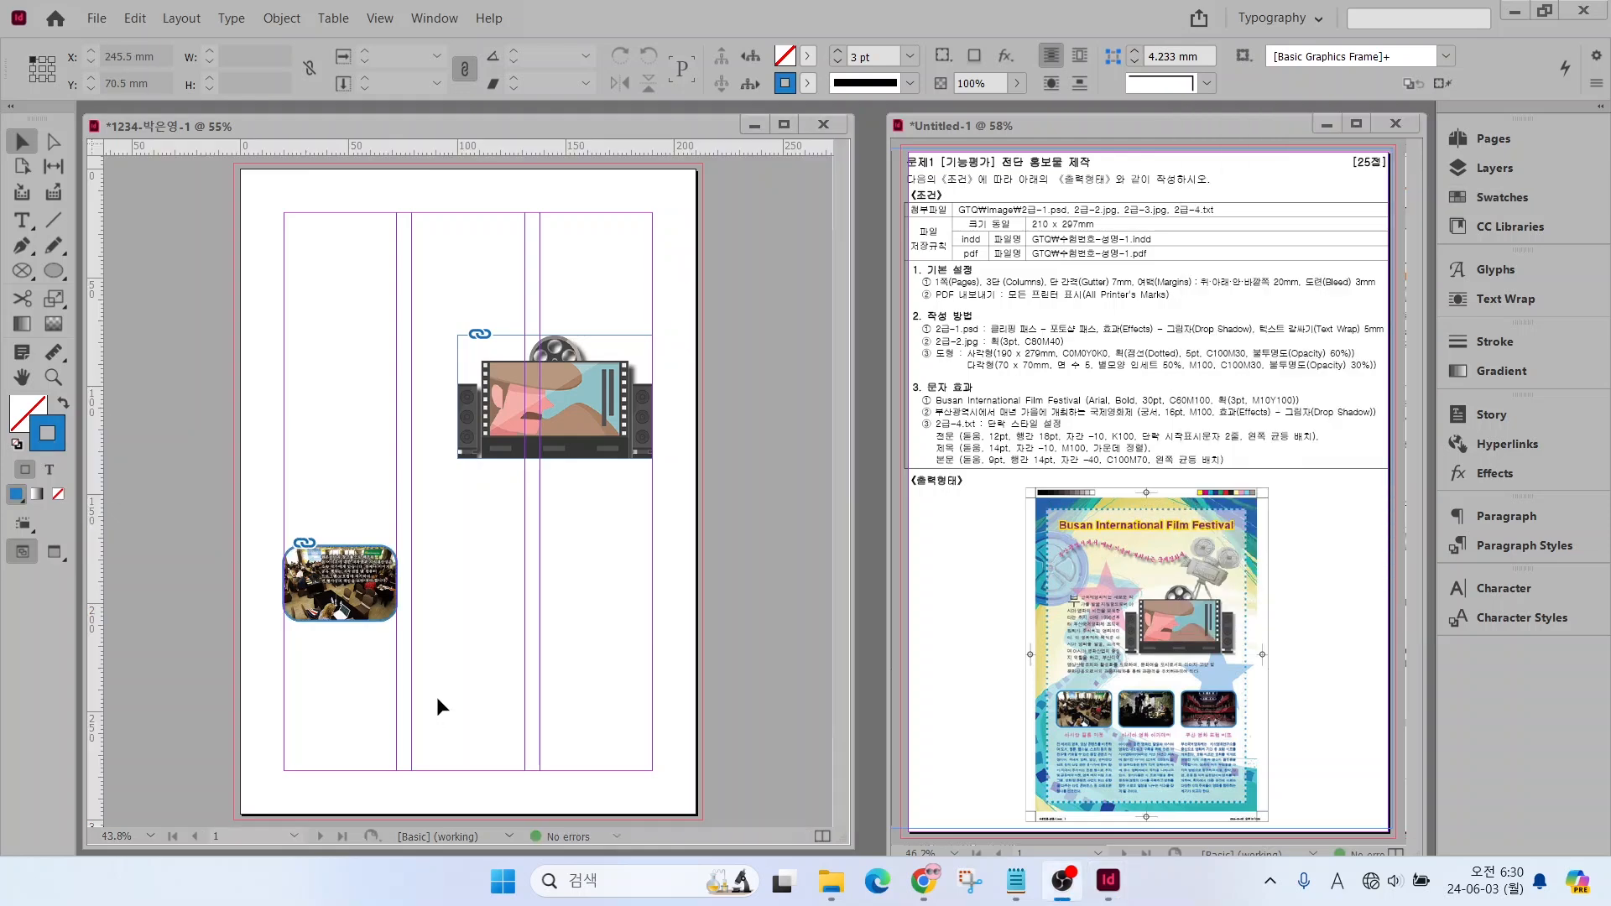
Duplicate the rounded photo frame into the second and third columns, aligned with the original, with the third copy at X 138 mm
scroll(433, 692, "up", 3)
scroll(433, 692, "down", 1)
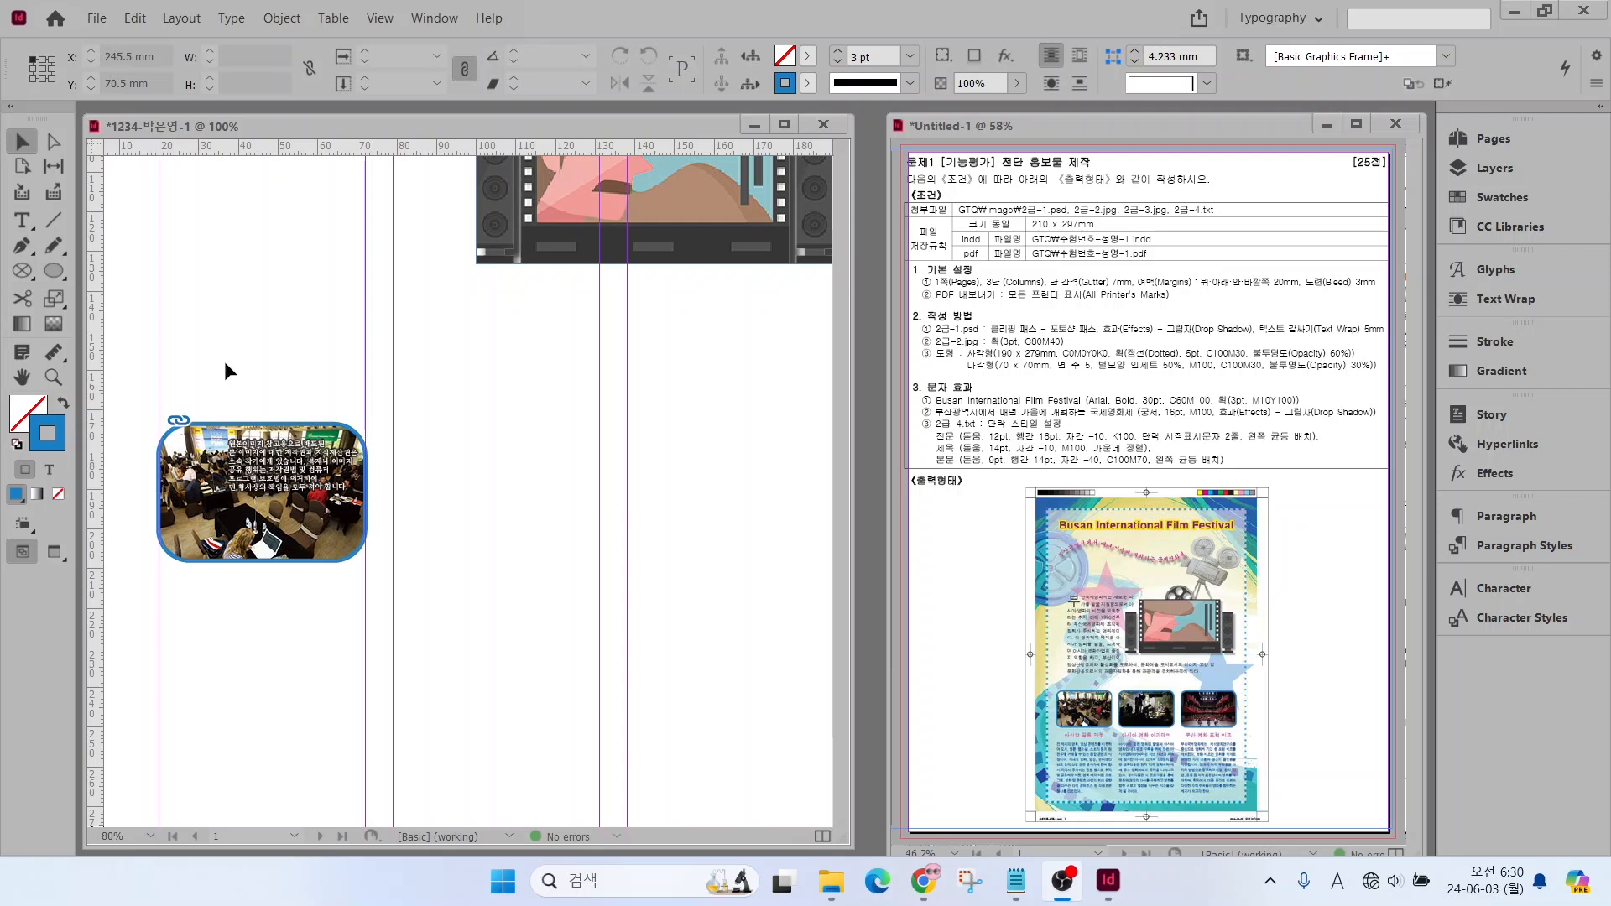
left_click(373, 401)
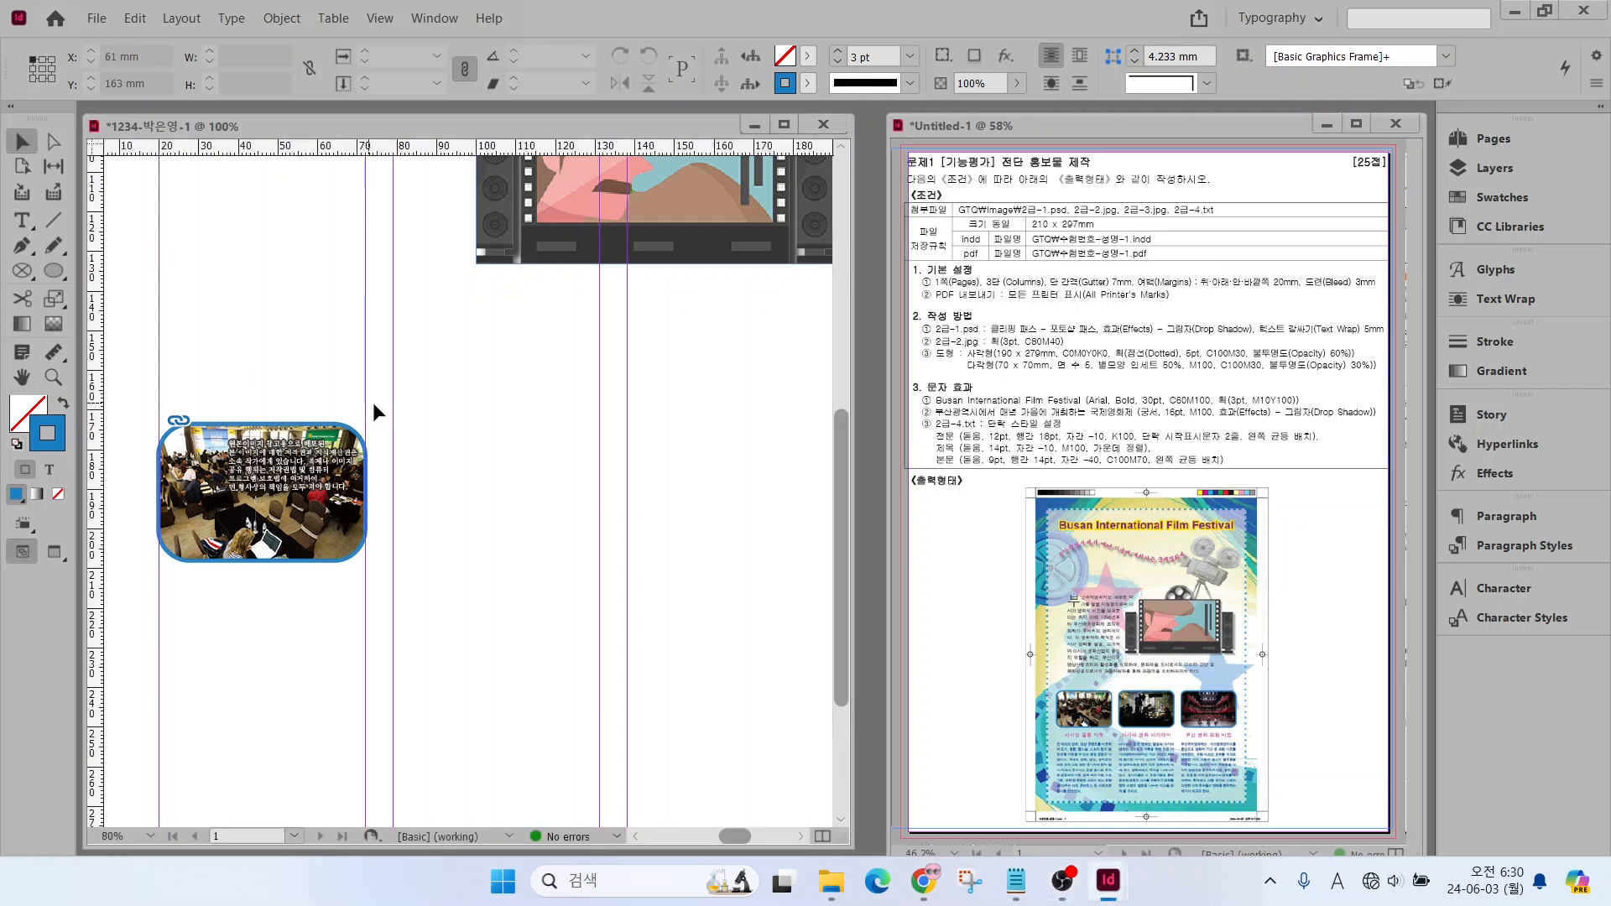
left_click(311, 453)
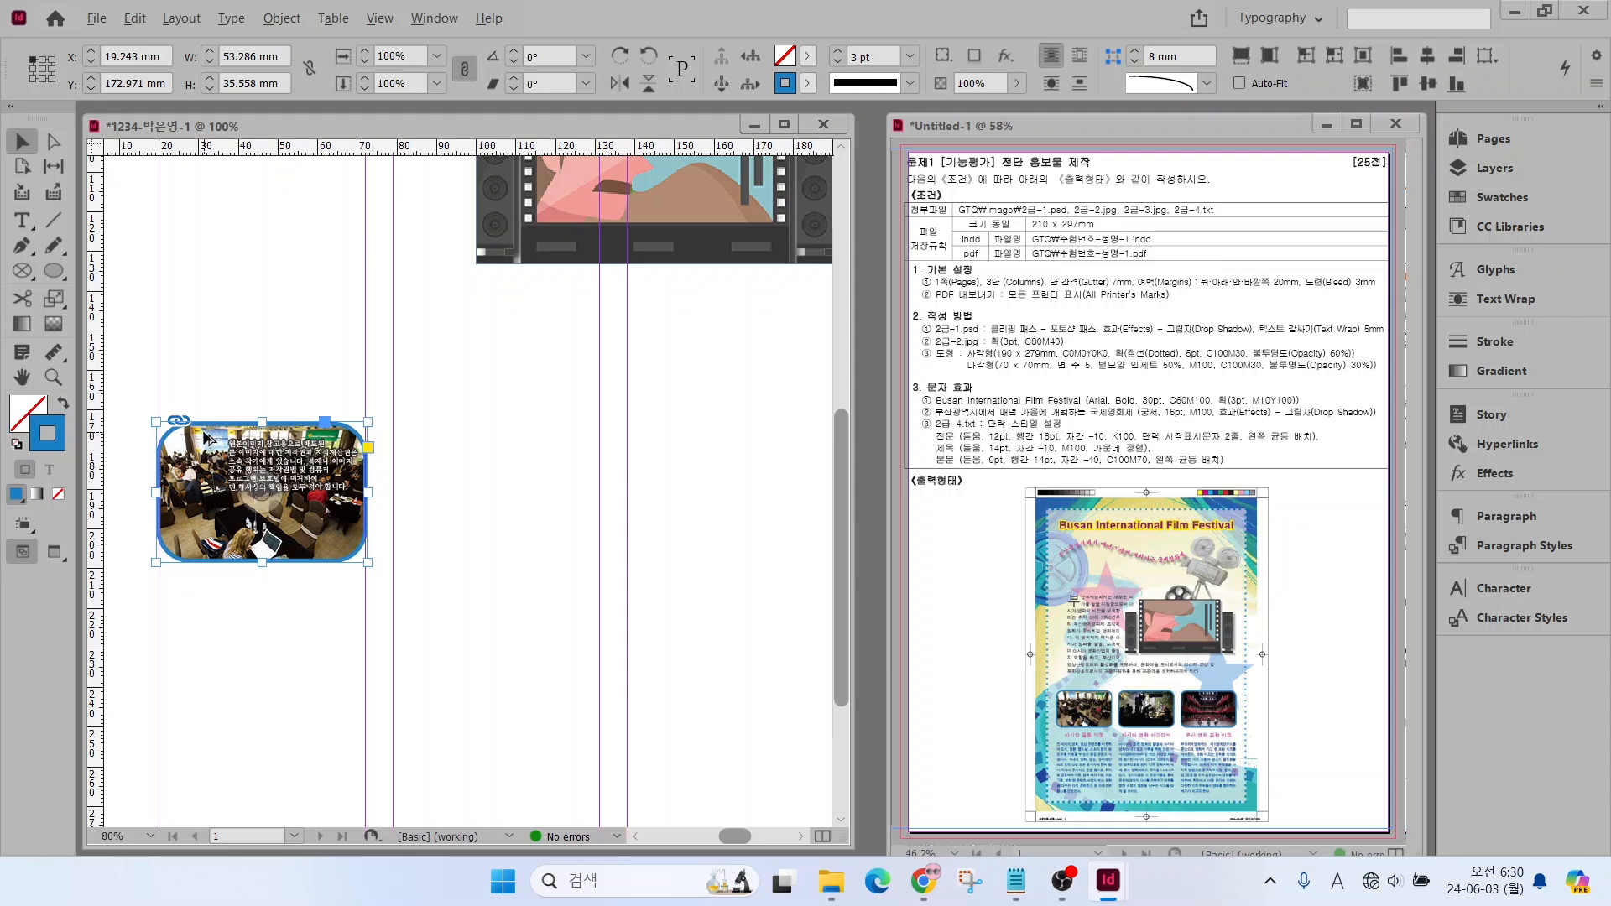
left_click_drag(205, 442, 653, 483)
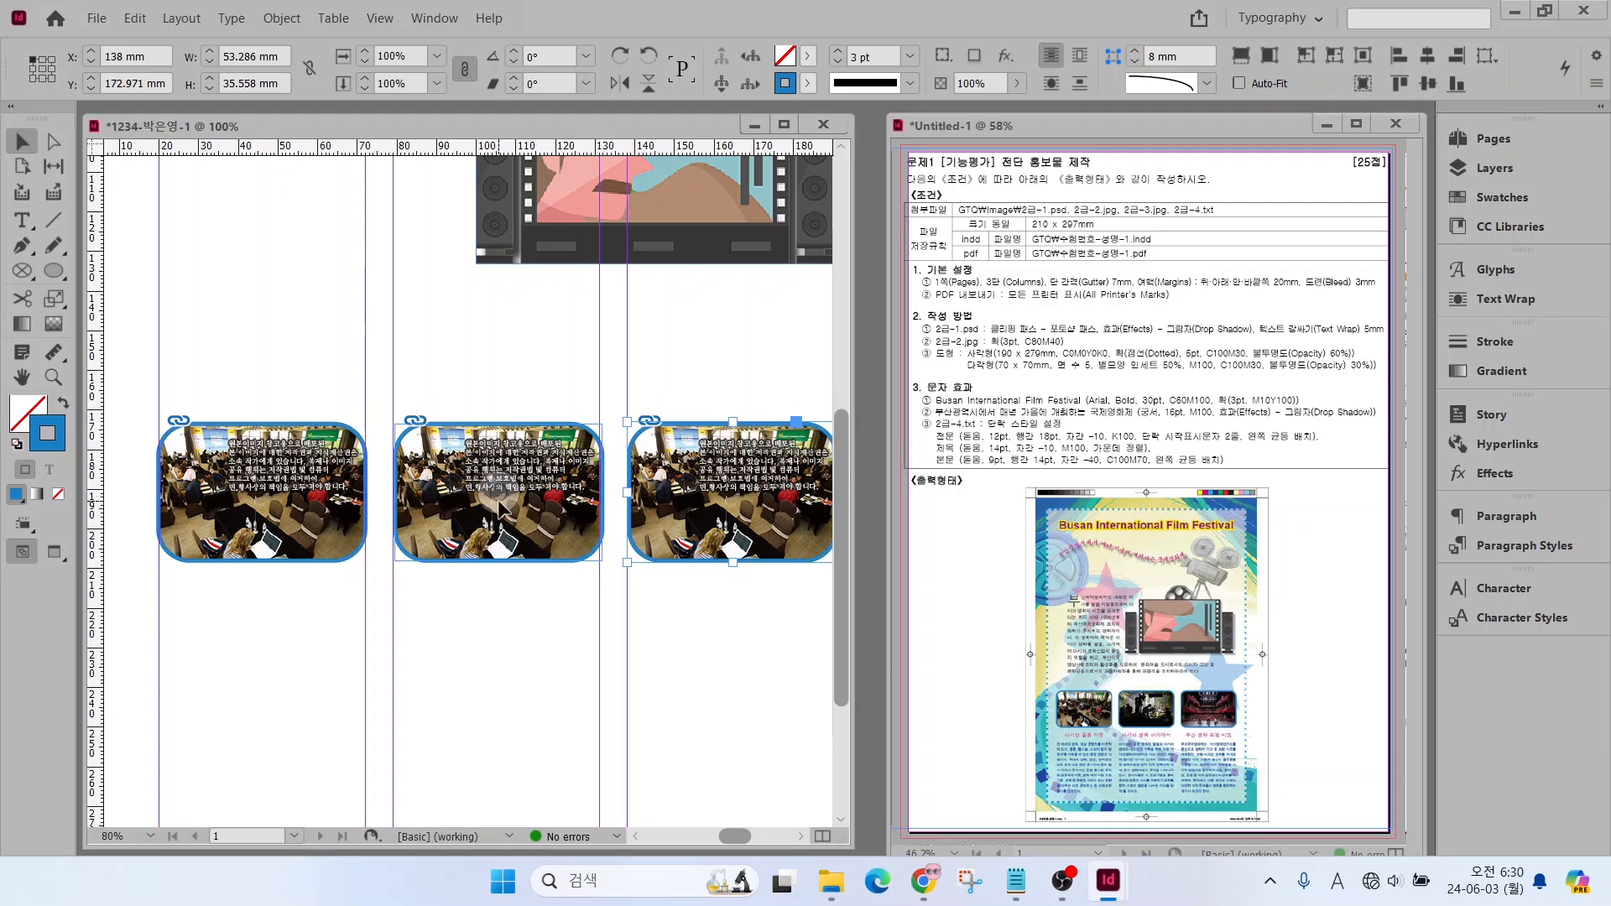
Shift the image inside the two copied frames to show the film-crew photo in the second and the red theatre photo in the third
left_click_drag(500, 509, 501, 375)
left_click(731, 493)
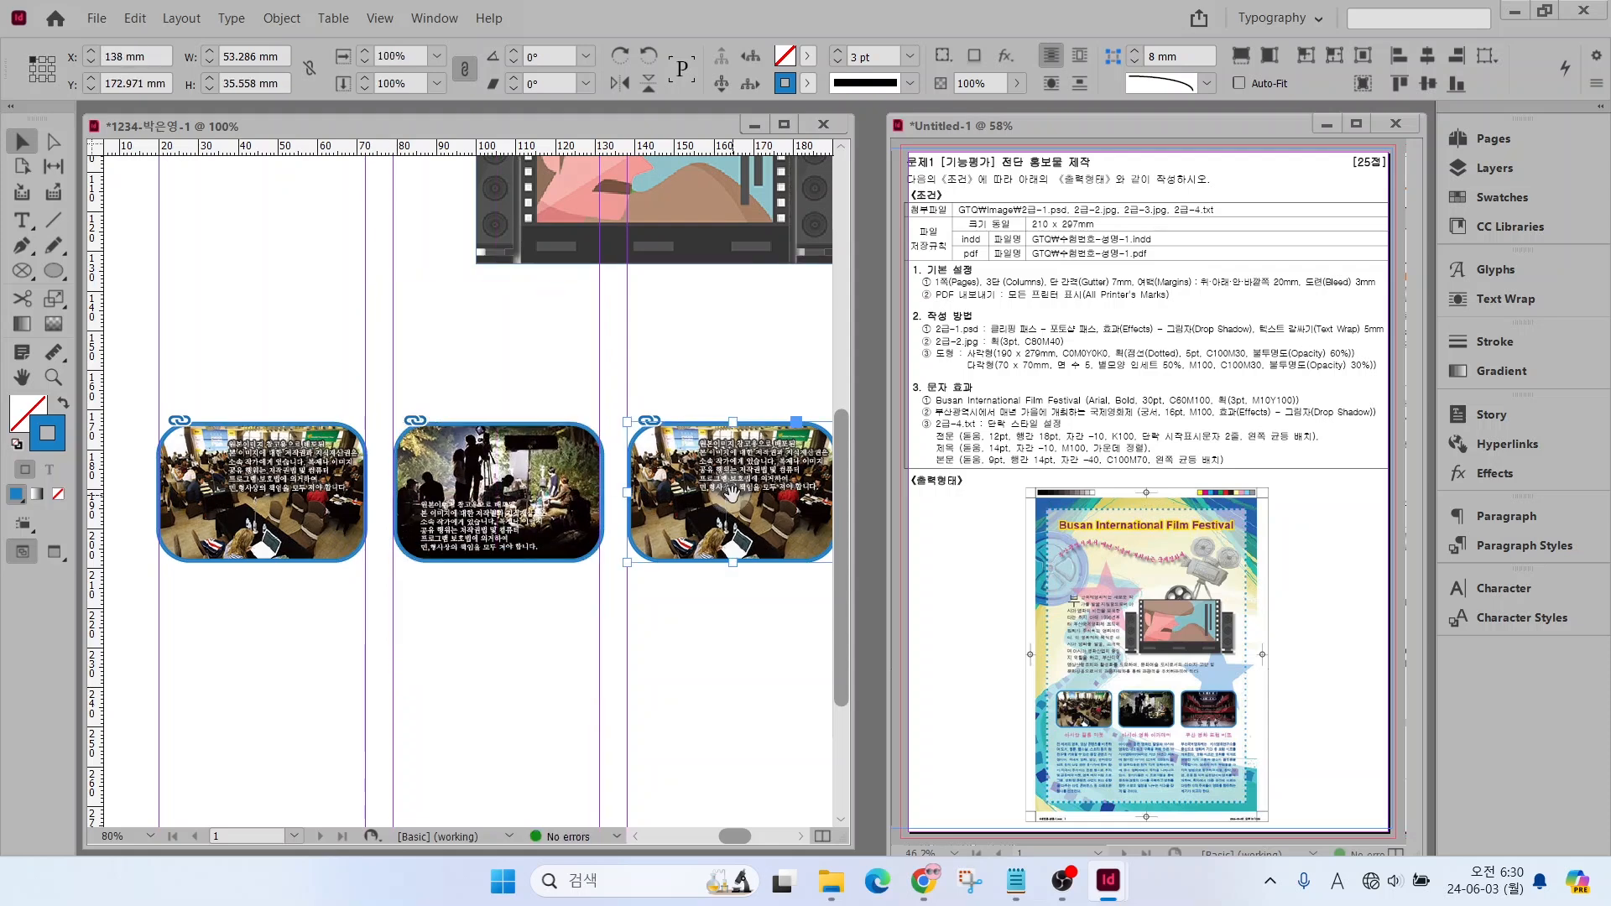
left_click_drag(732, 495, 736, 247)
left_click_drag(730, 496, 729, 468)
key("ctrl+0")
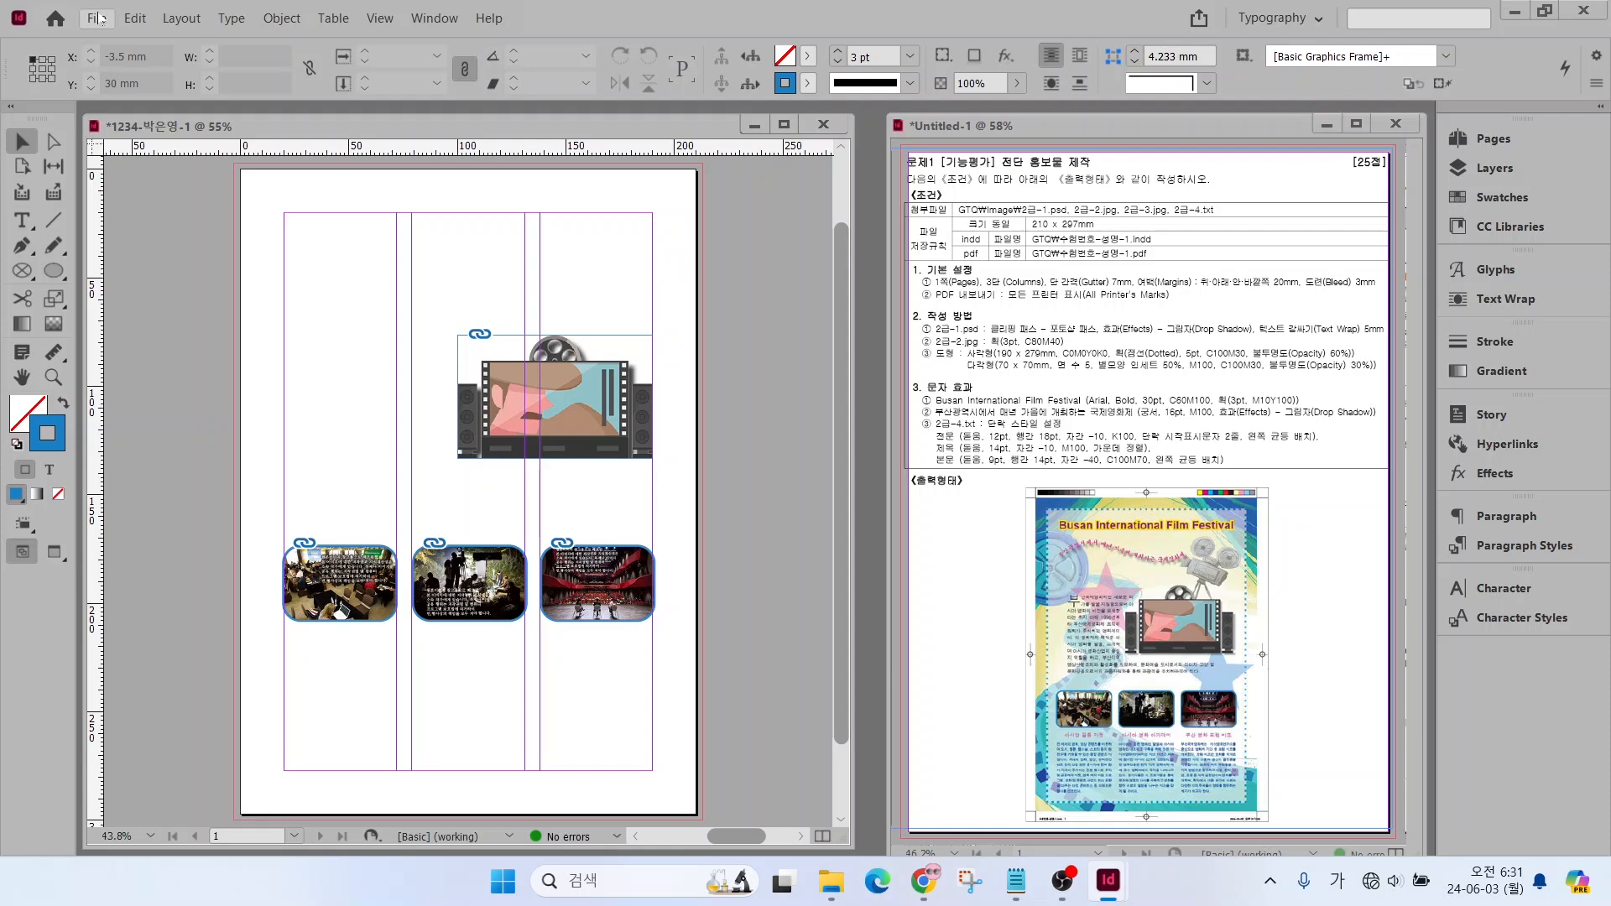
Place 2급-3.jpg as the background from the bleed corner at X -3 mm, Y -3 mm, about 214 mm wide and 306 mm high
left_click(96, 18)
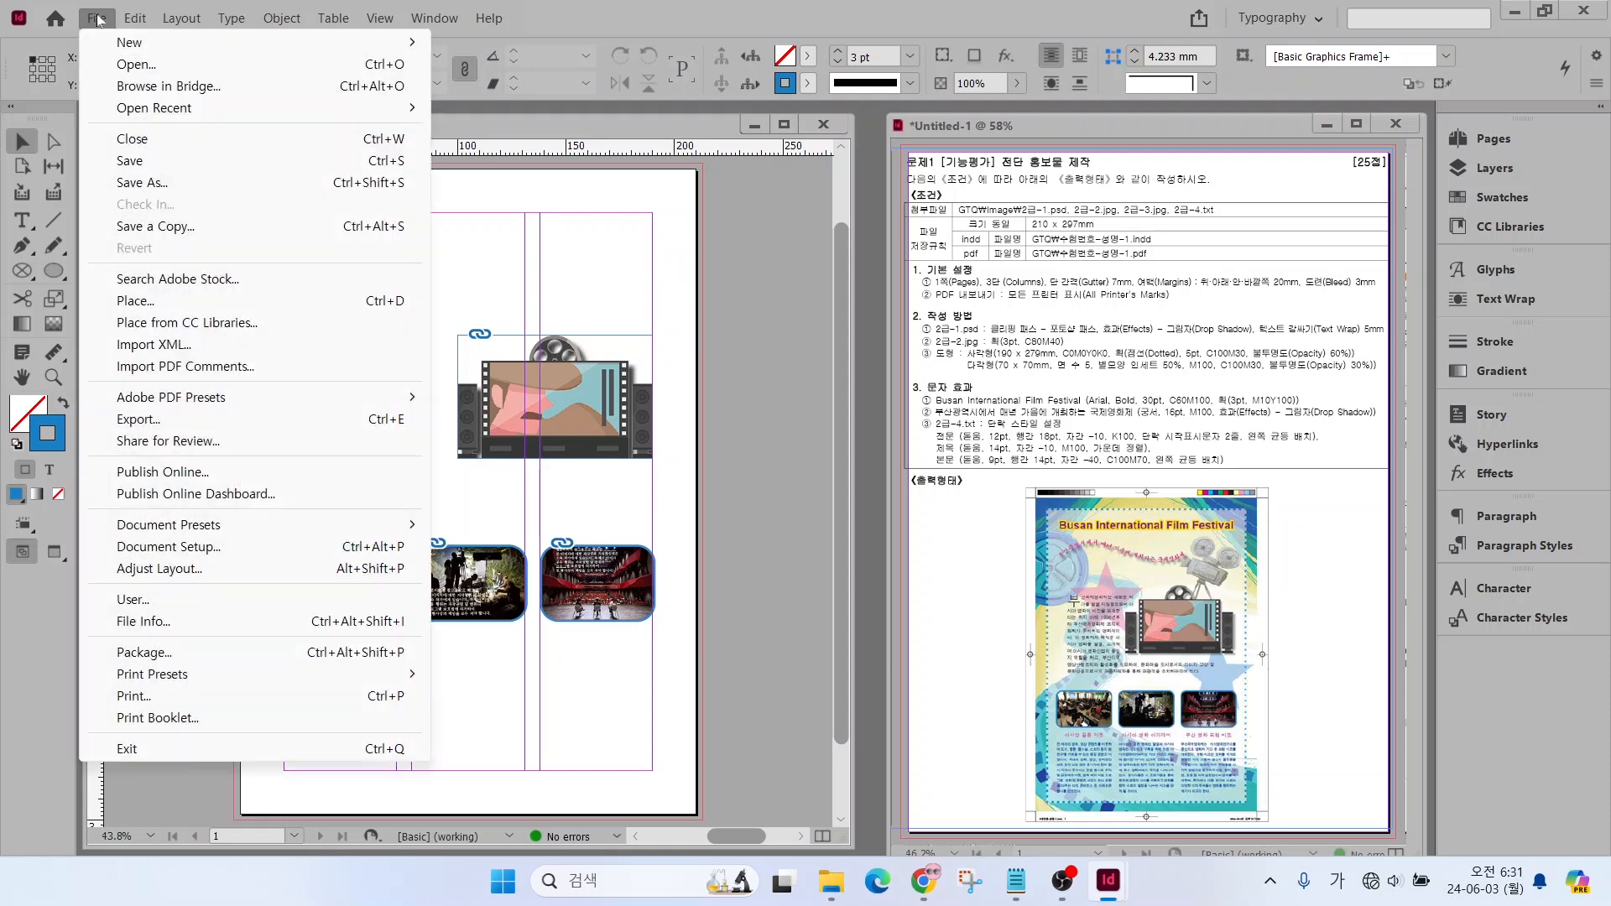
left_click(141, 306)
double_click(817, 324)
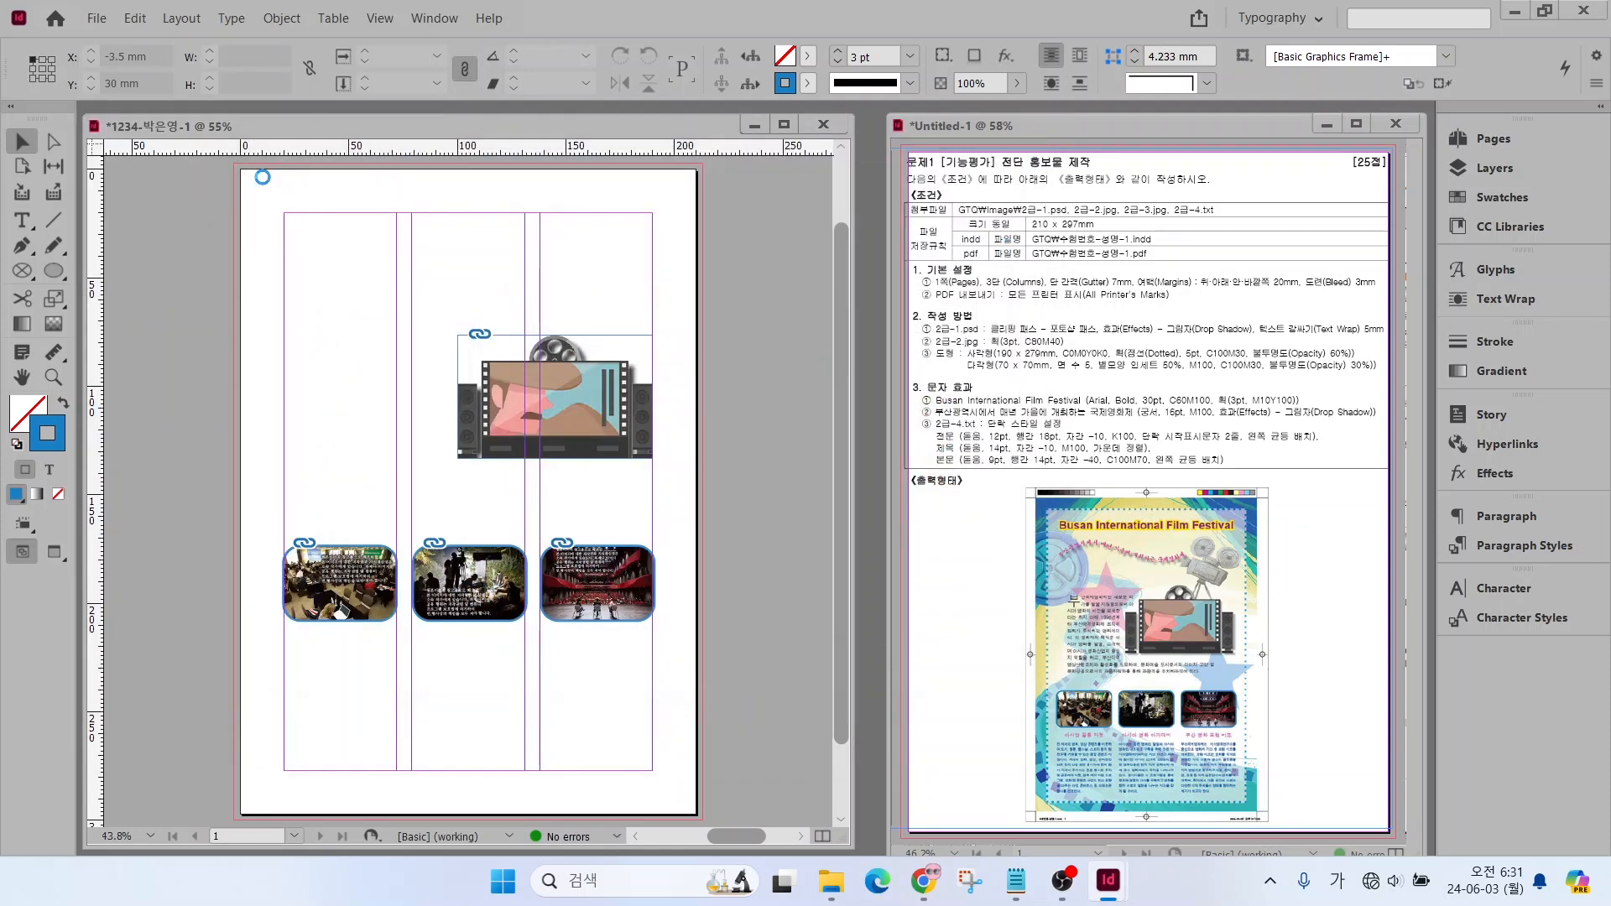
left_click_drag(282, 241, 709, 820)
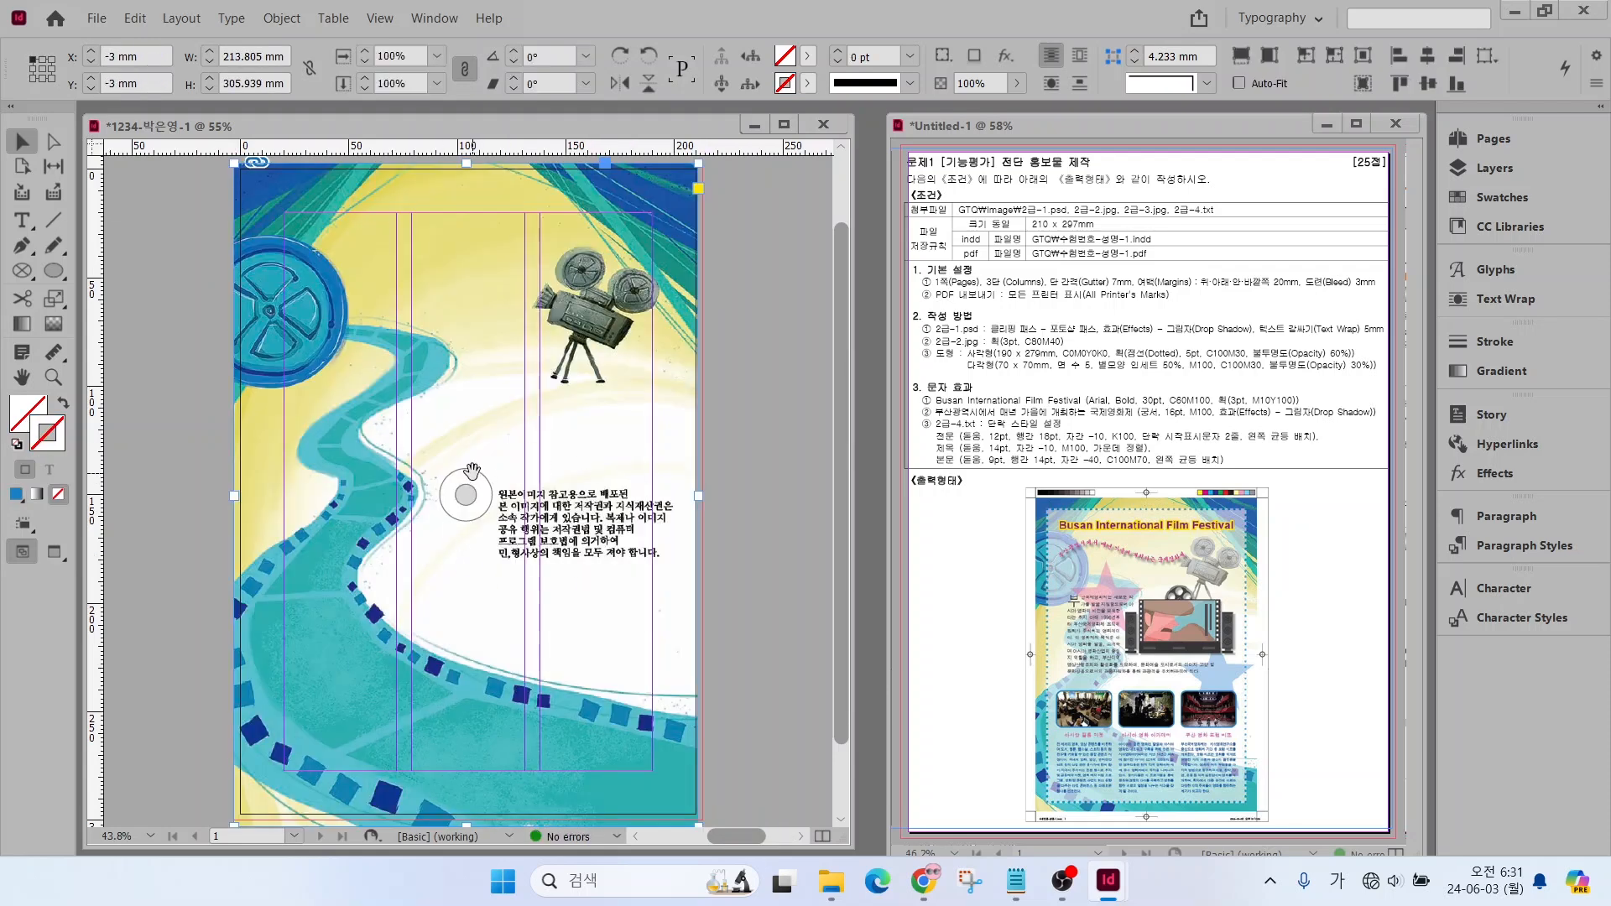
Send the background image to the back and lock it
right_click(331, 387)
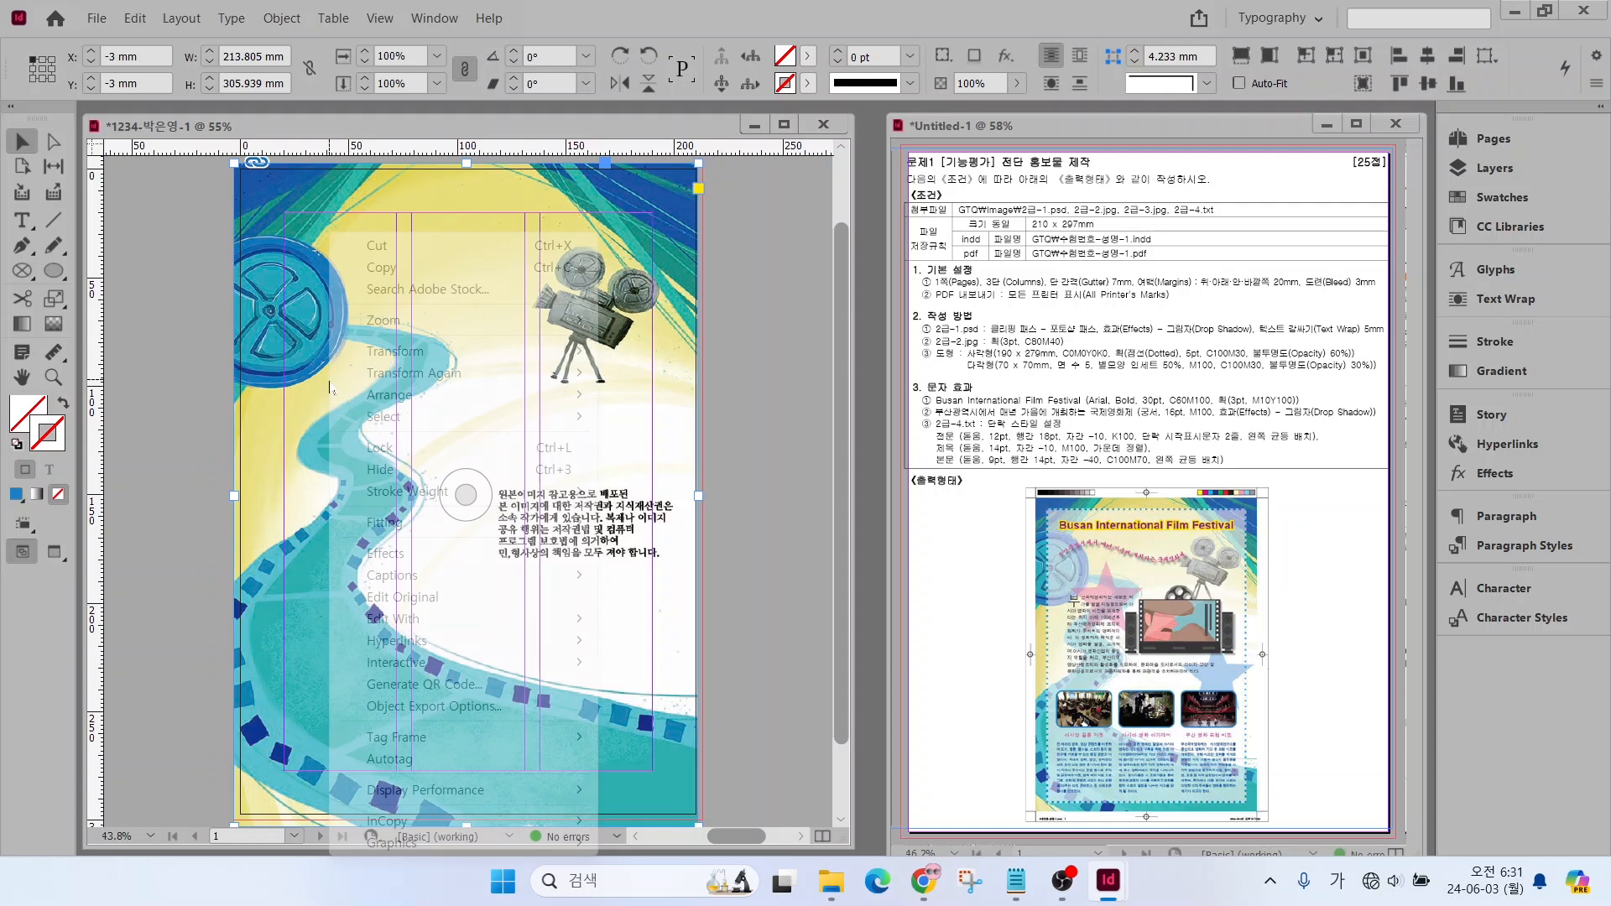
mouse_move(409, 401)
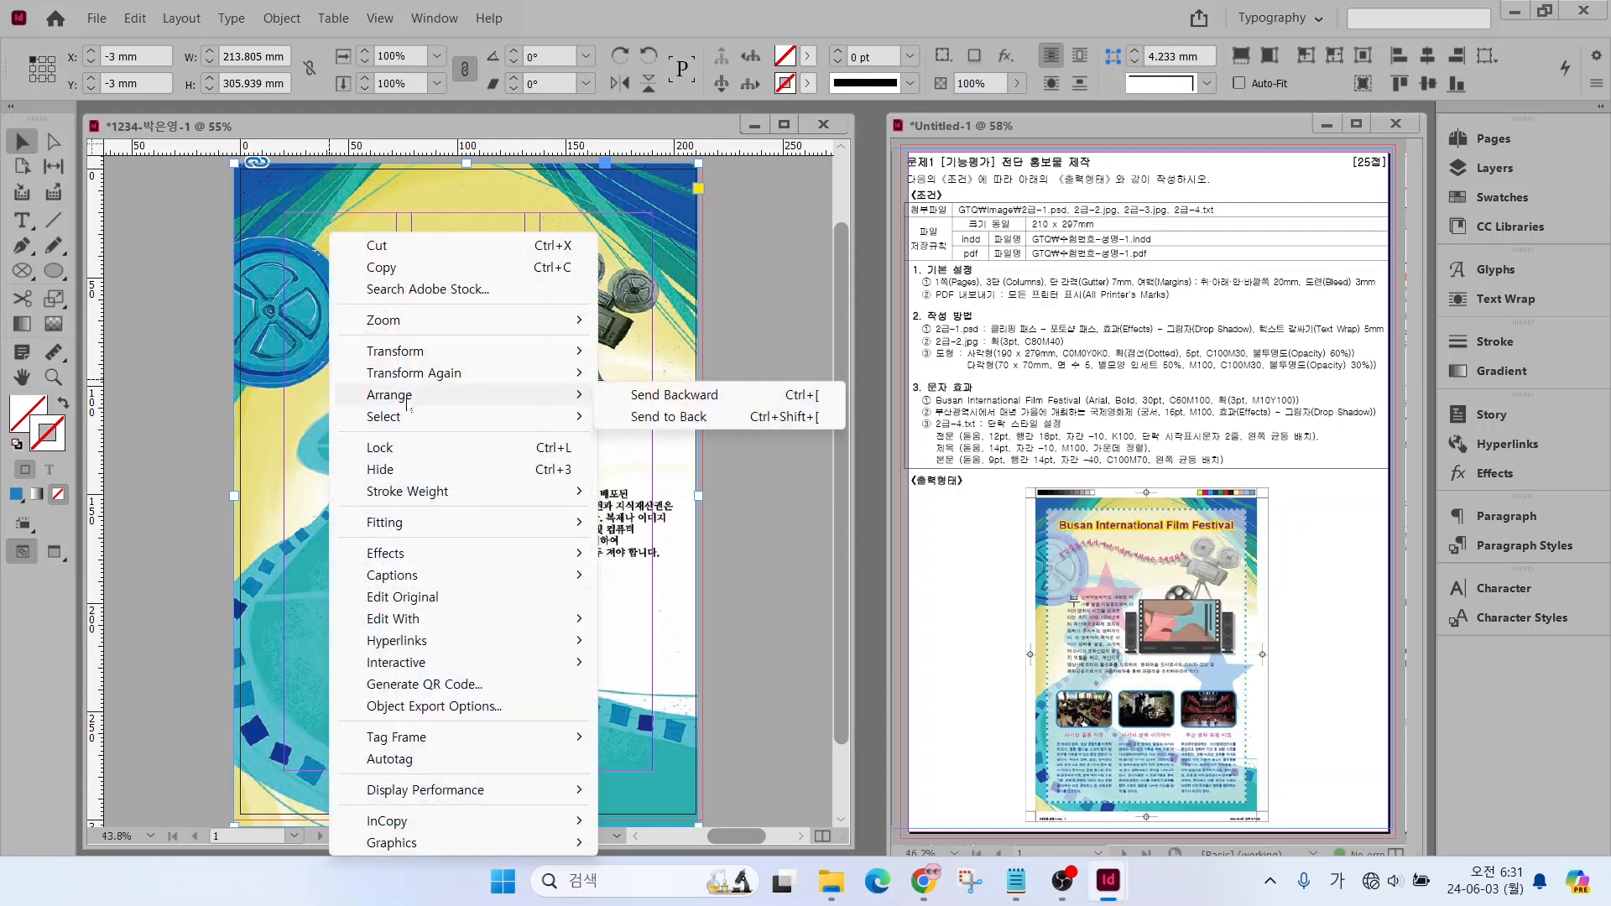
left_click(678, 417)
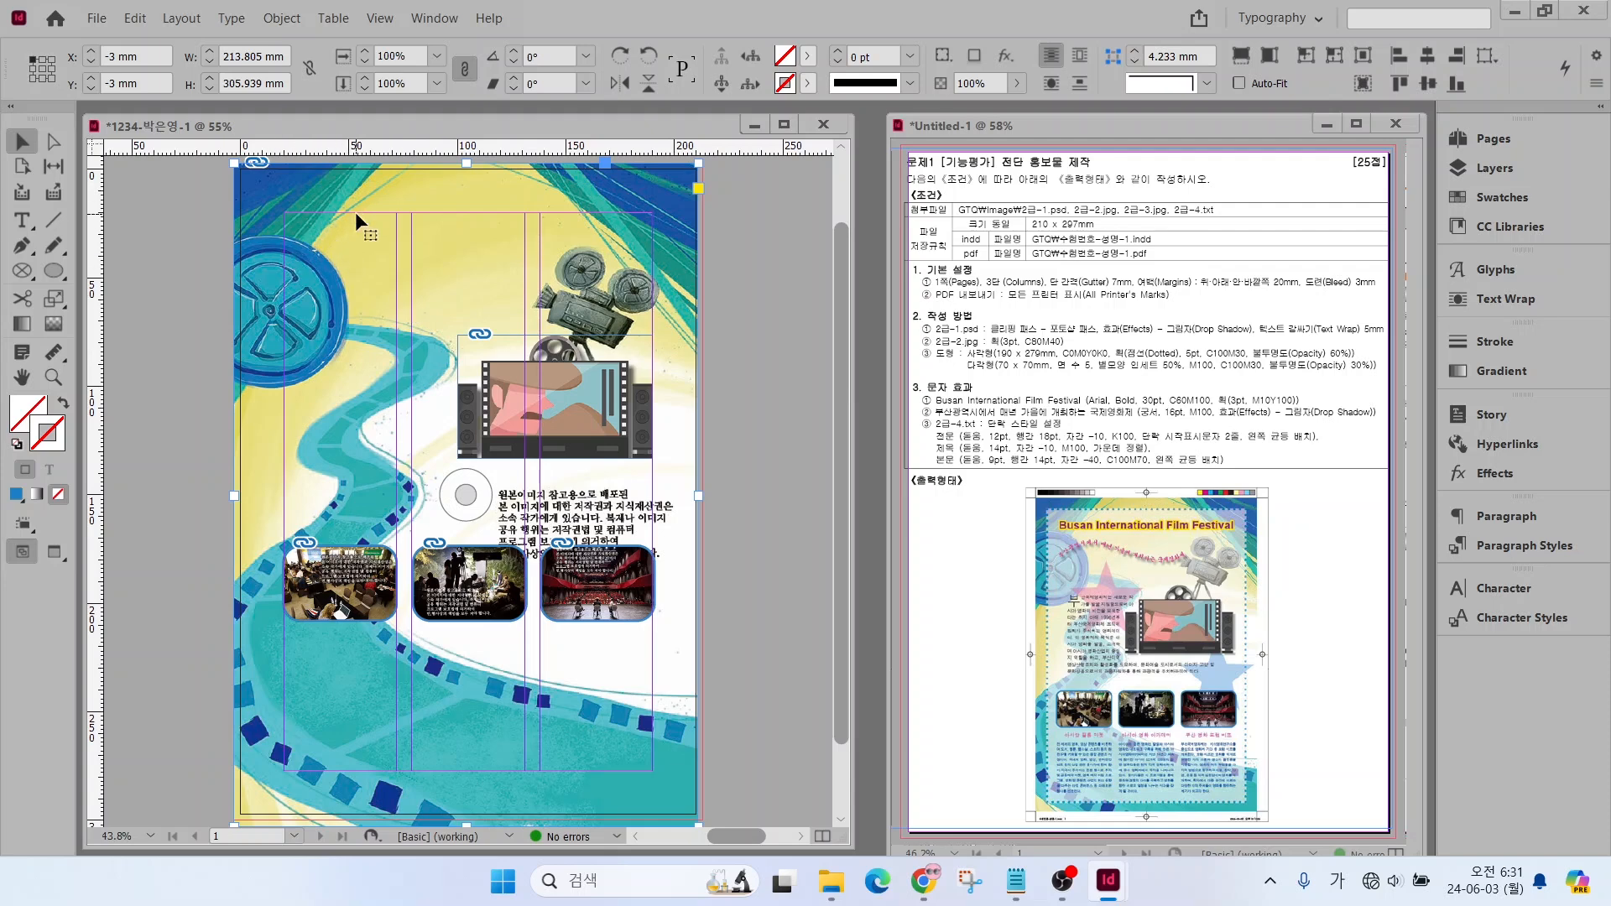
left_click(276, 19)
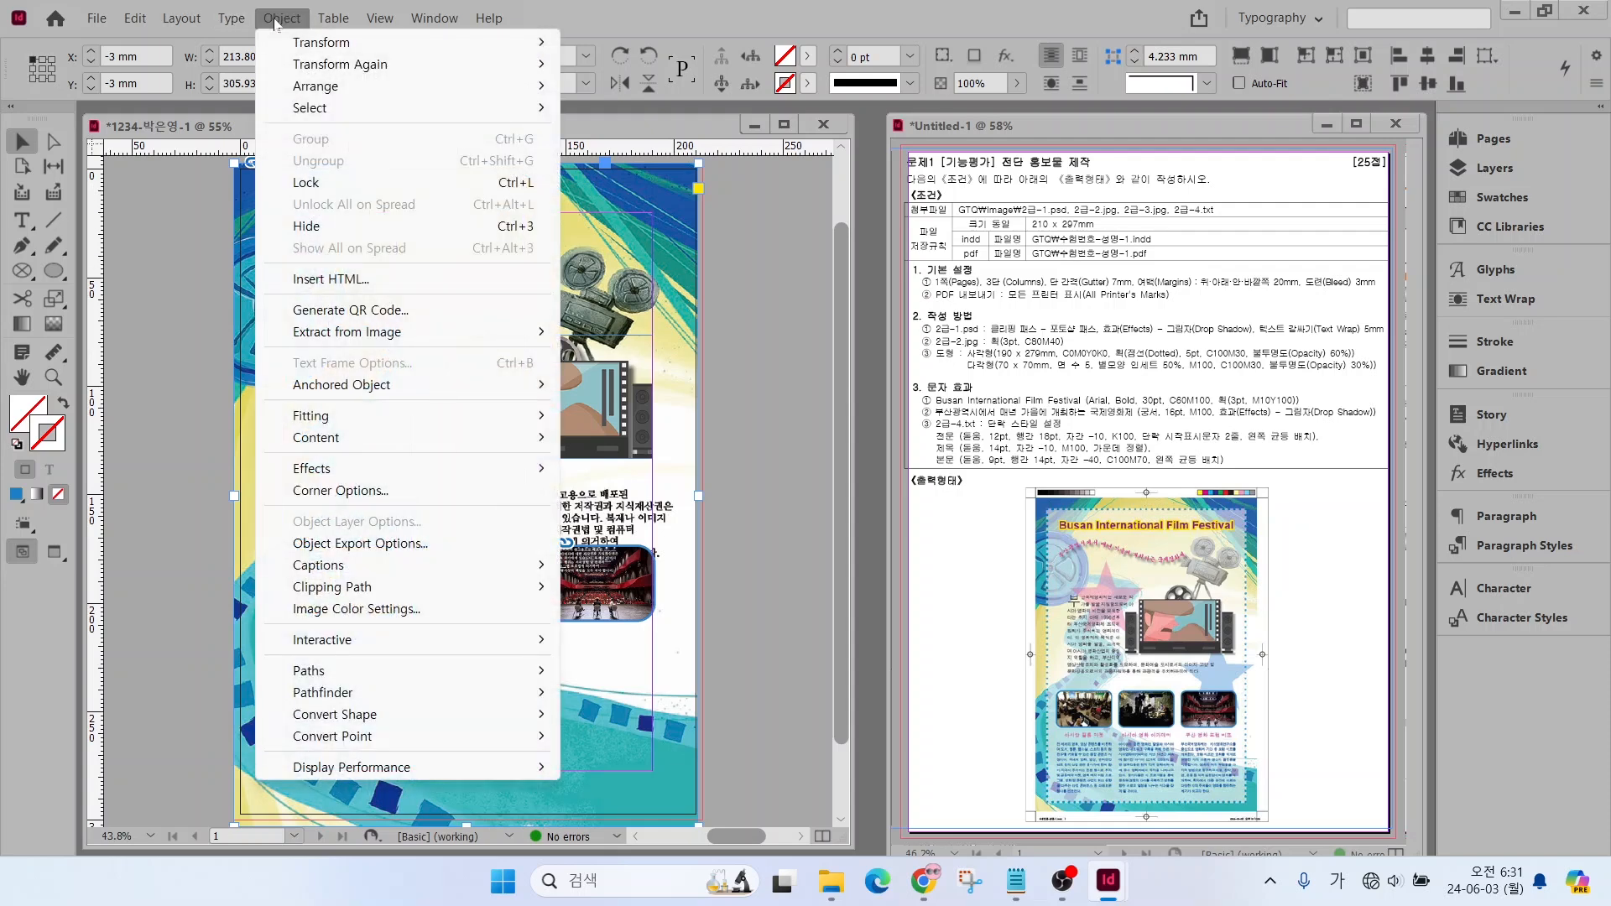
left_click(328, 183)
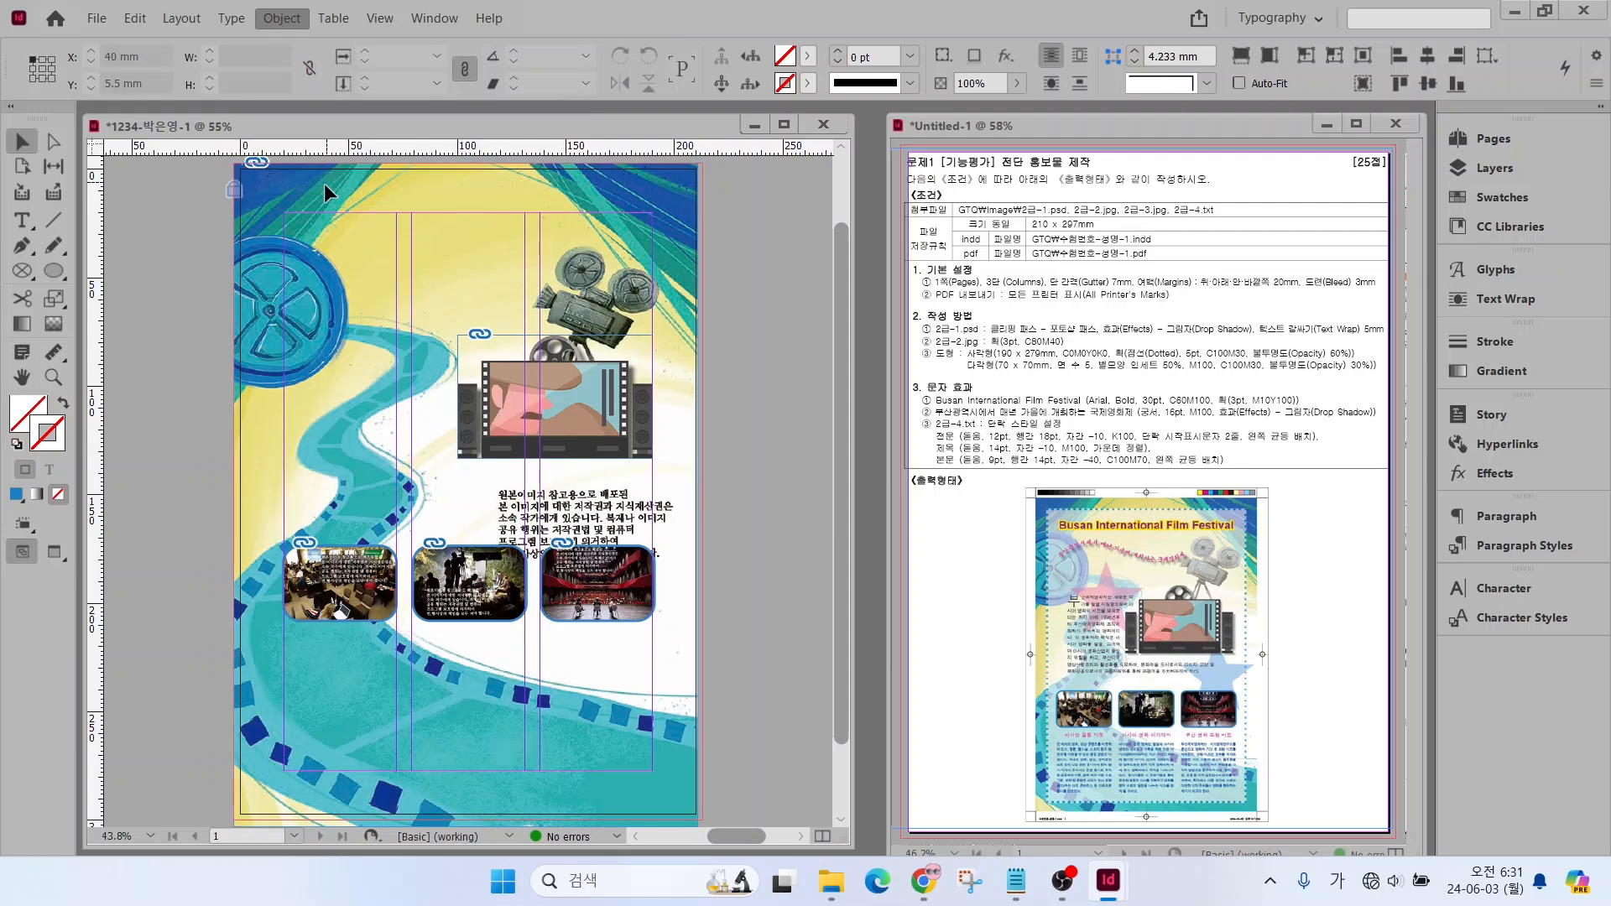
left_click(294, 239)
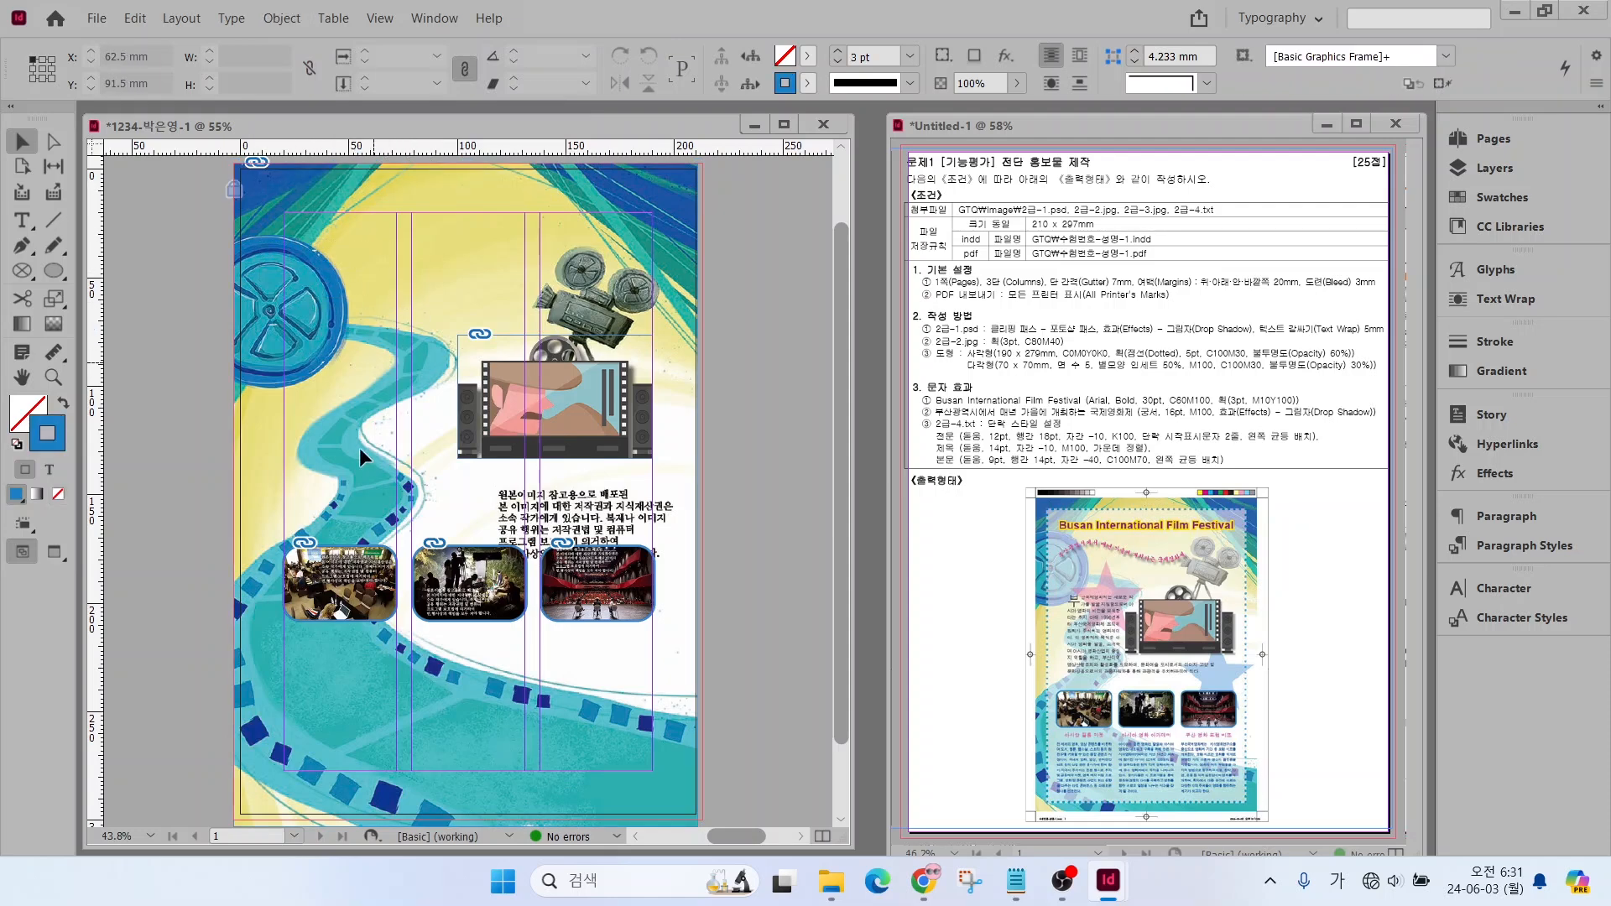
Create a rectangle 190 mm wide and 279 mm high on the flyer page
left_click_drag(442, 336, 539, 386)
left_click_drag(50, 271, 108, 293)
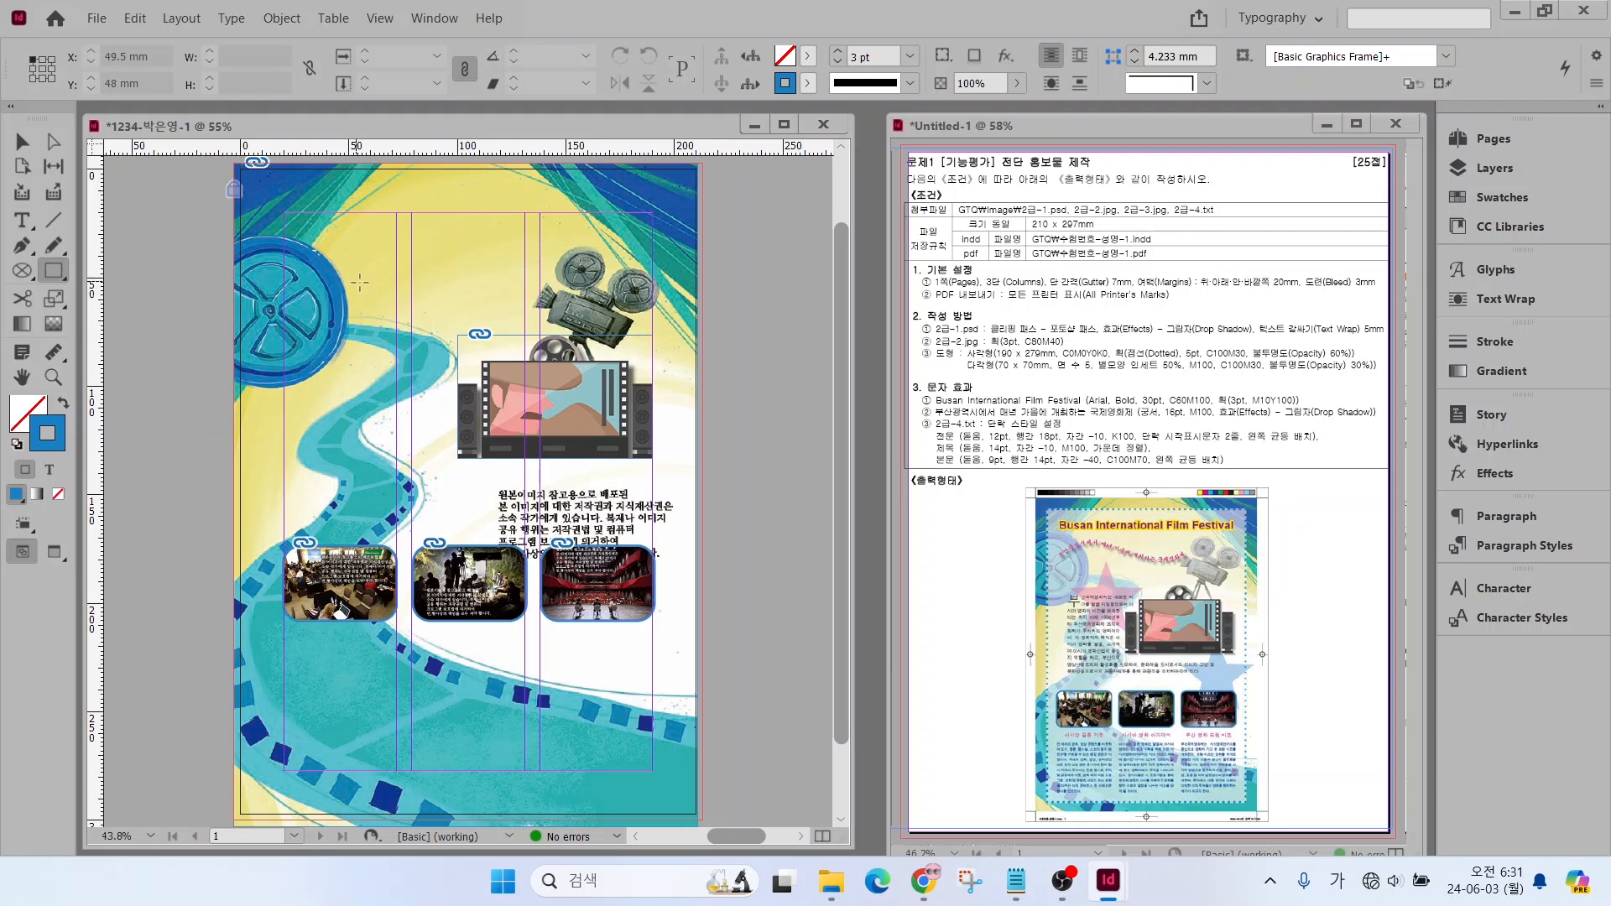
left_click(360, 282)
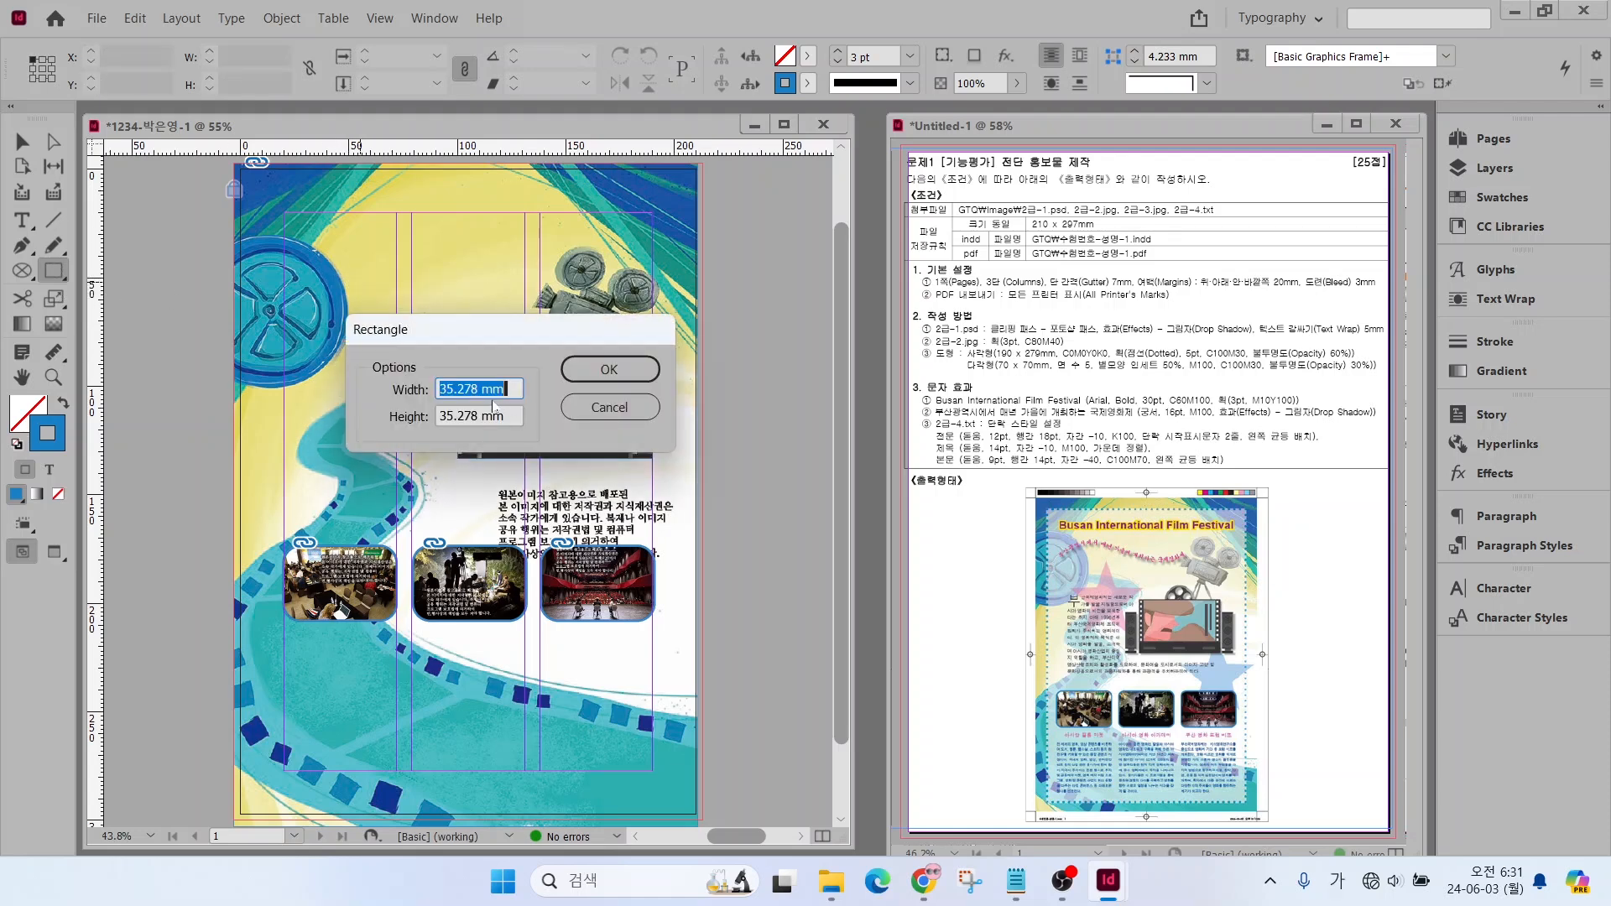
type("190")
key("Tab")
type("2")
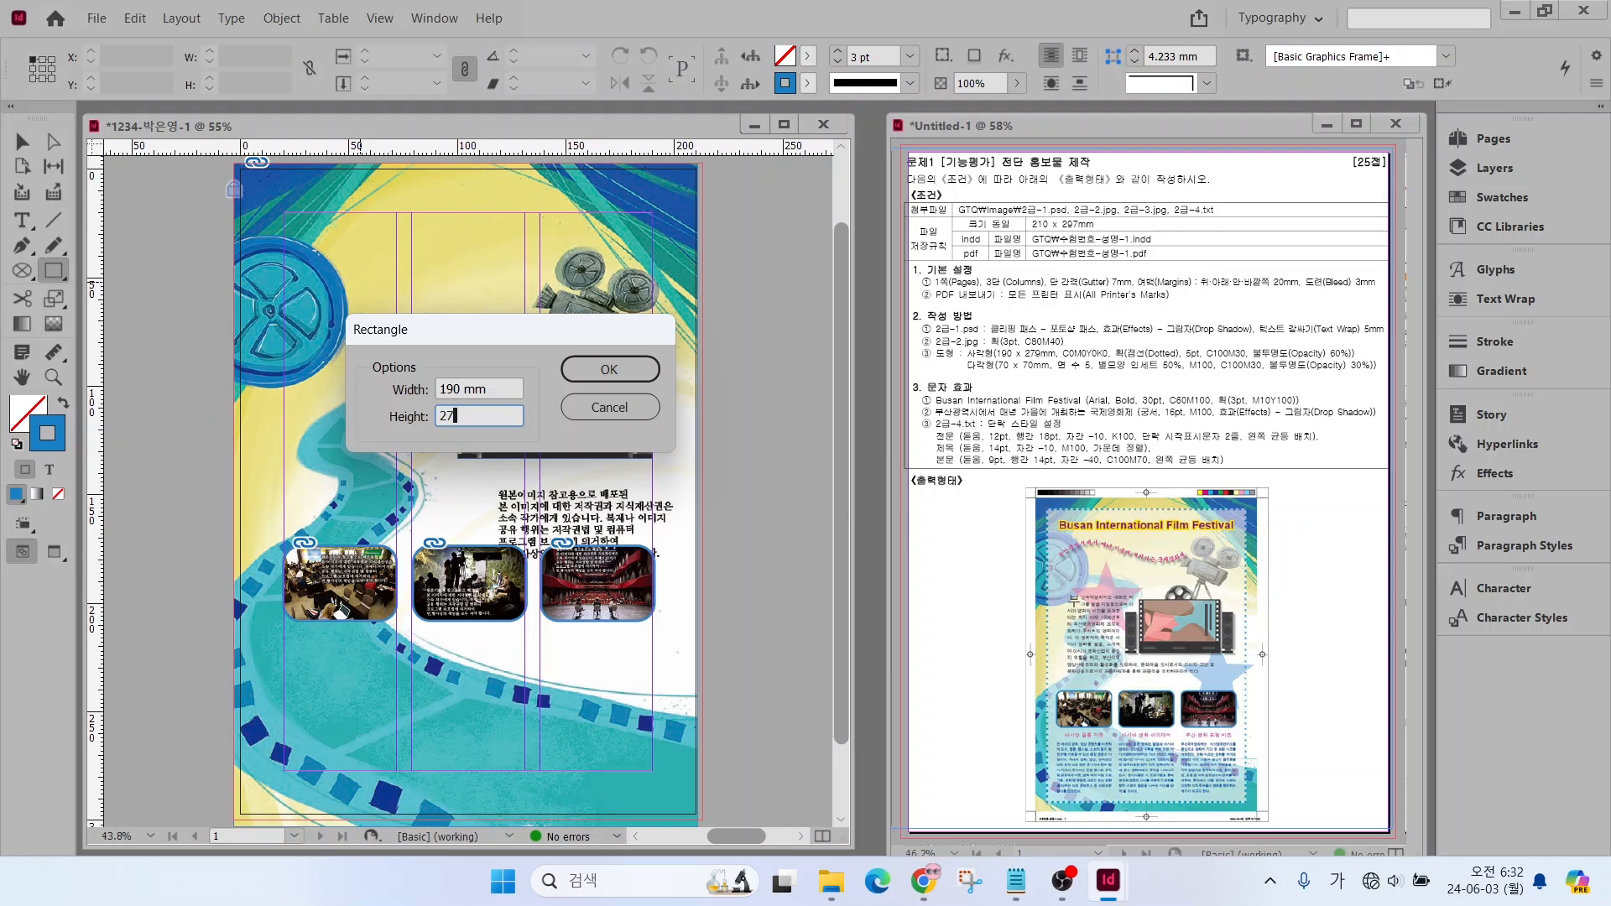
type("79")
key("Return")
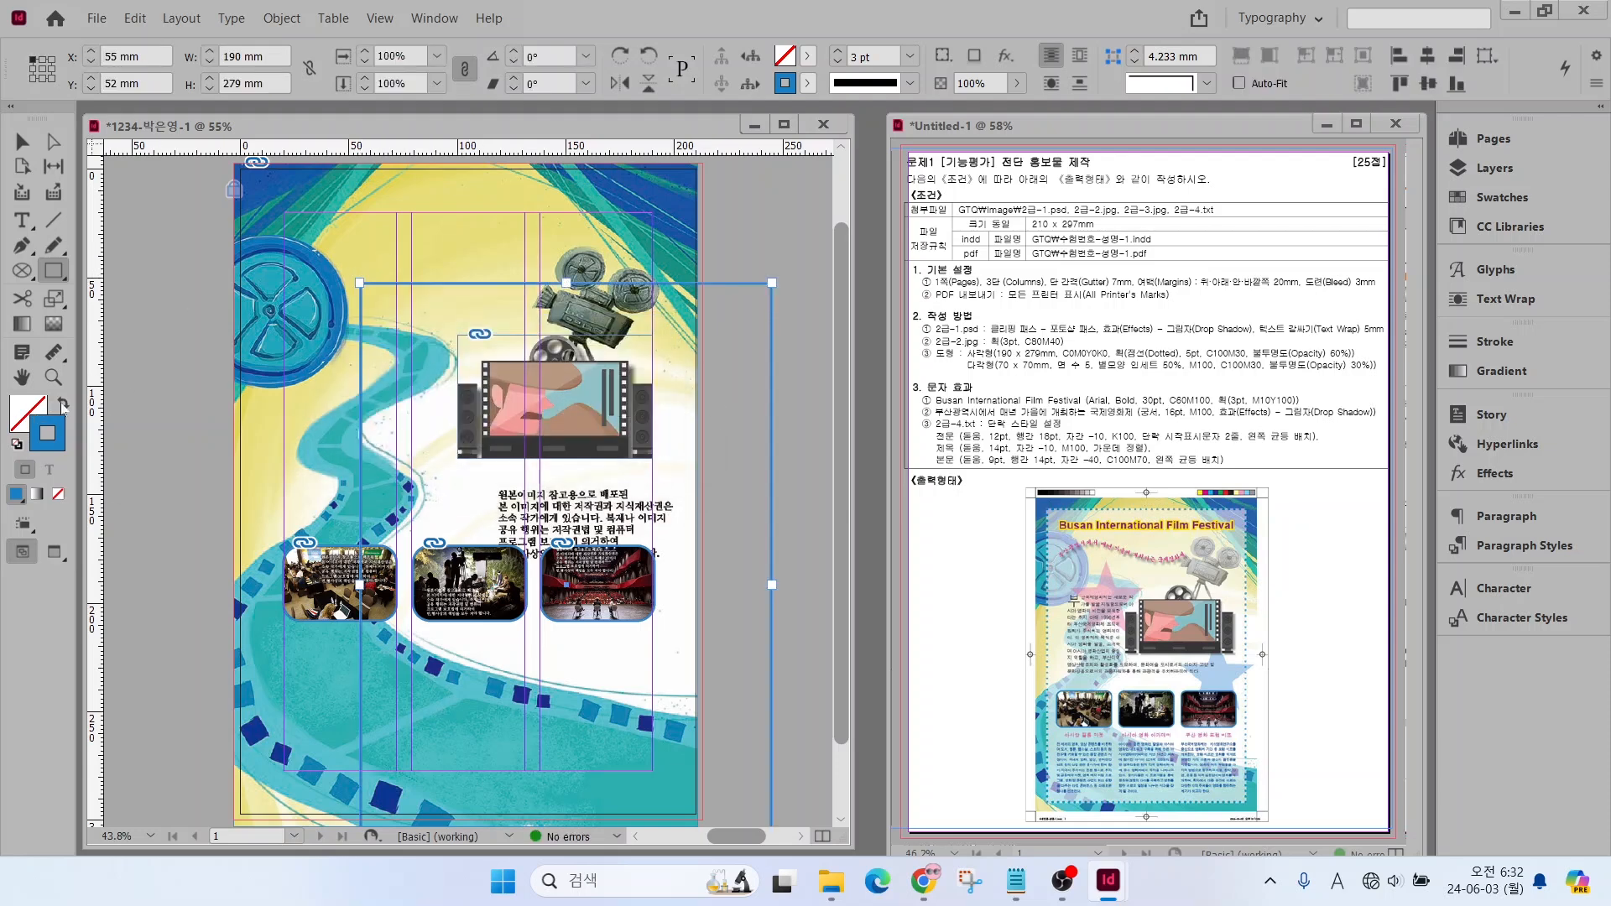
Swap the rectangle's fill and stroke, and set its fill to the C=0 M=0 Y=0 K=0 swatch
left_click(62, 403)
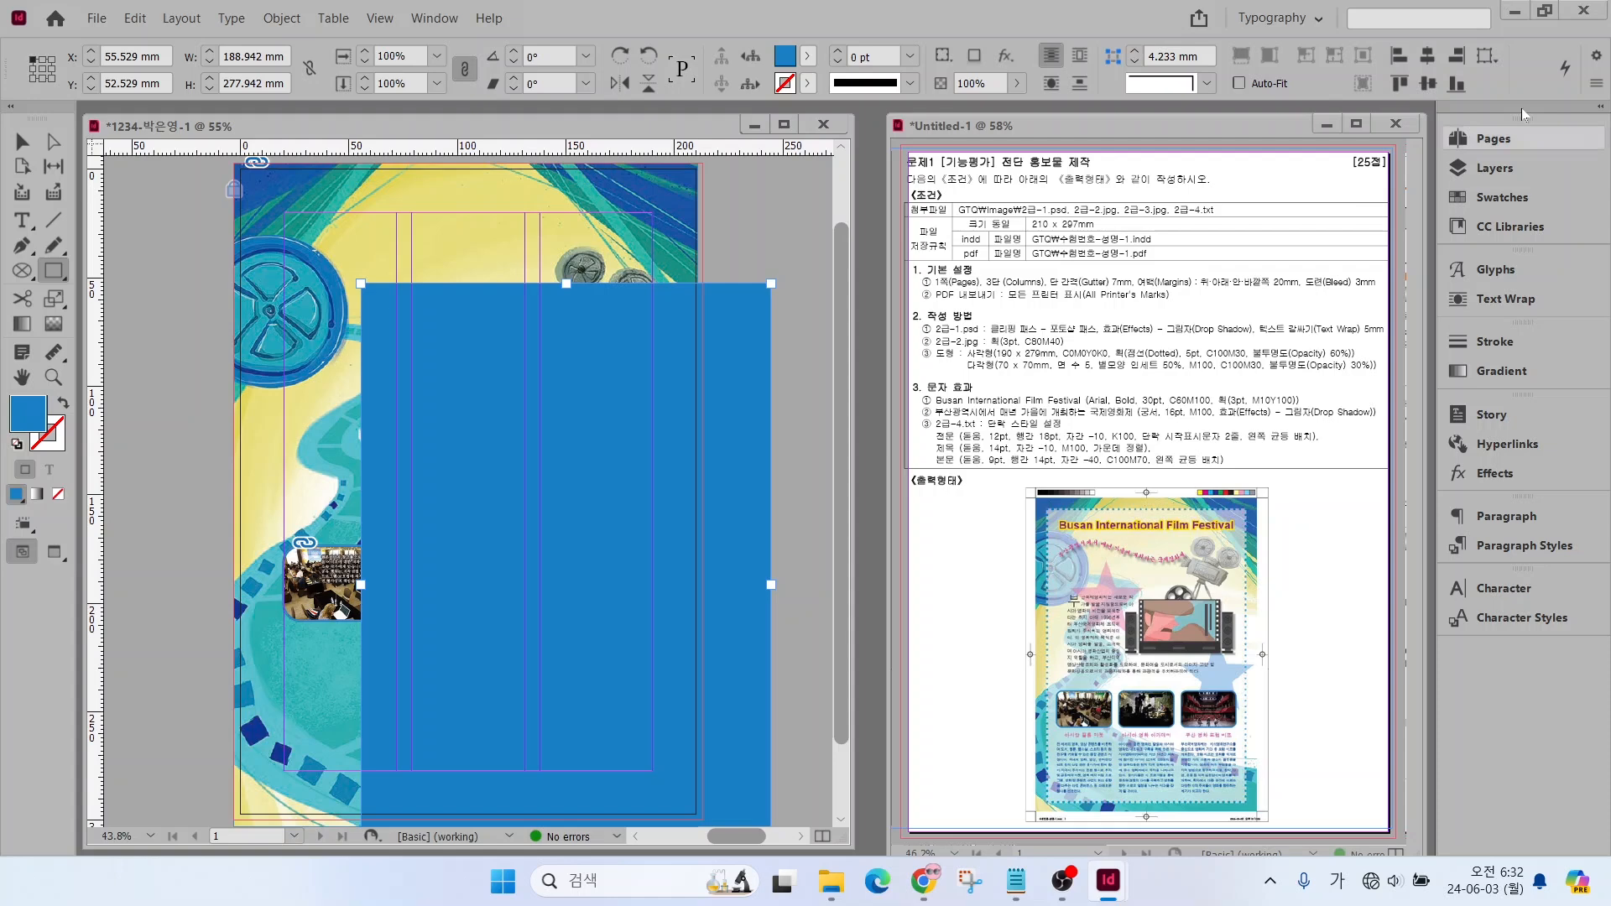
left_click(1484, 200)
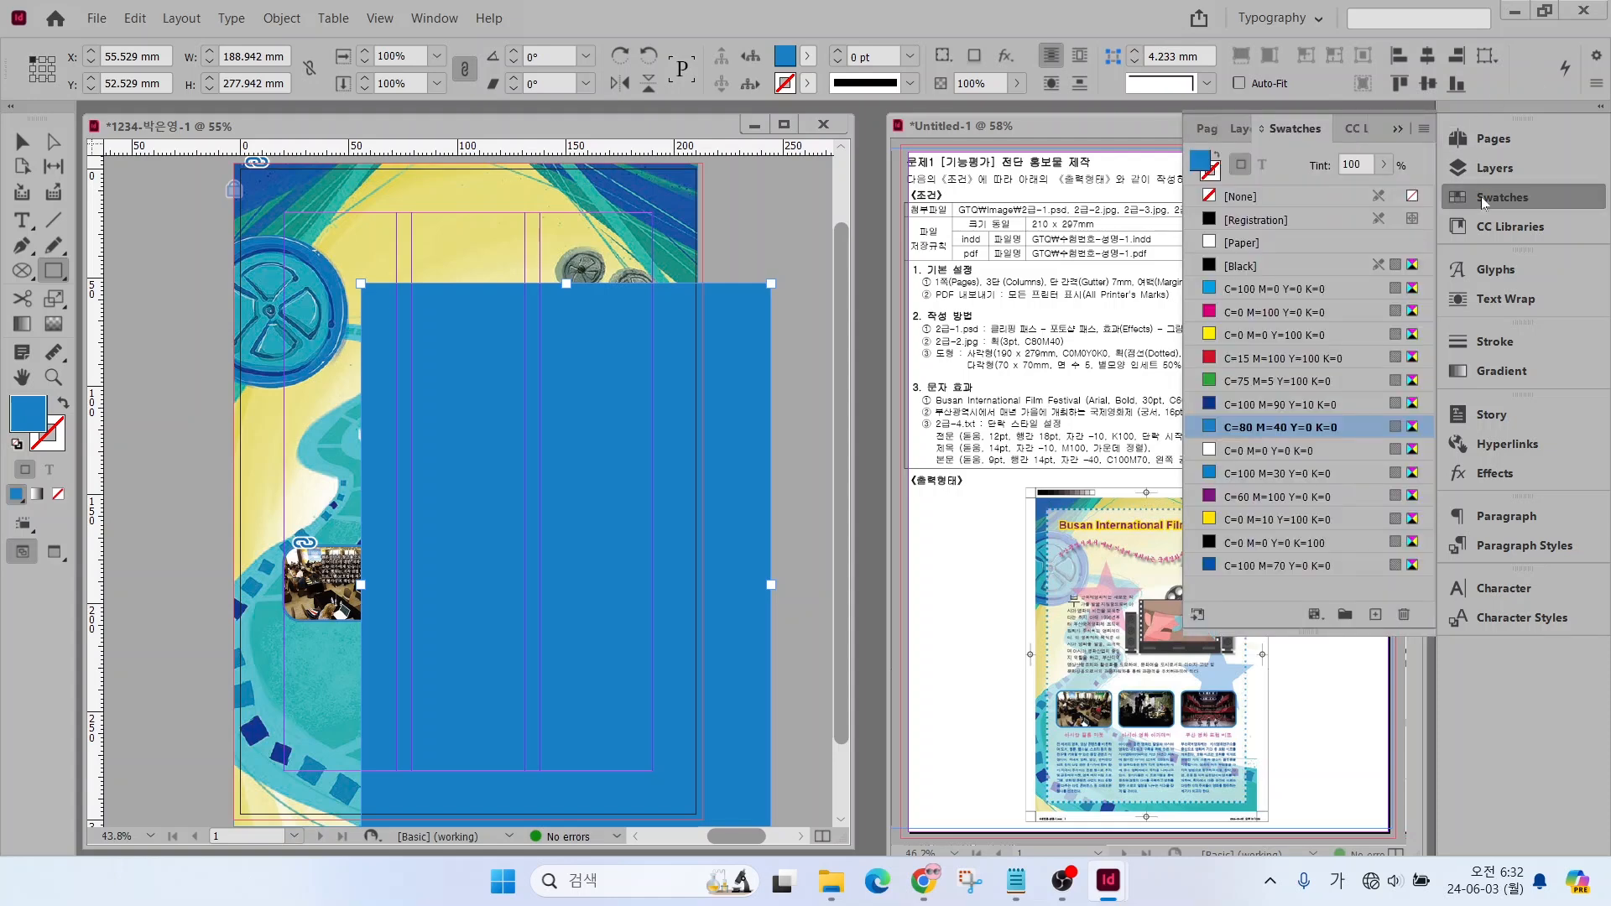
left_click(1276, 451)
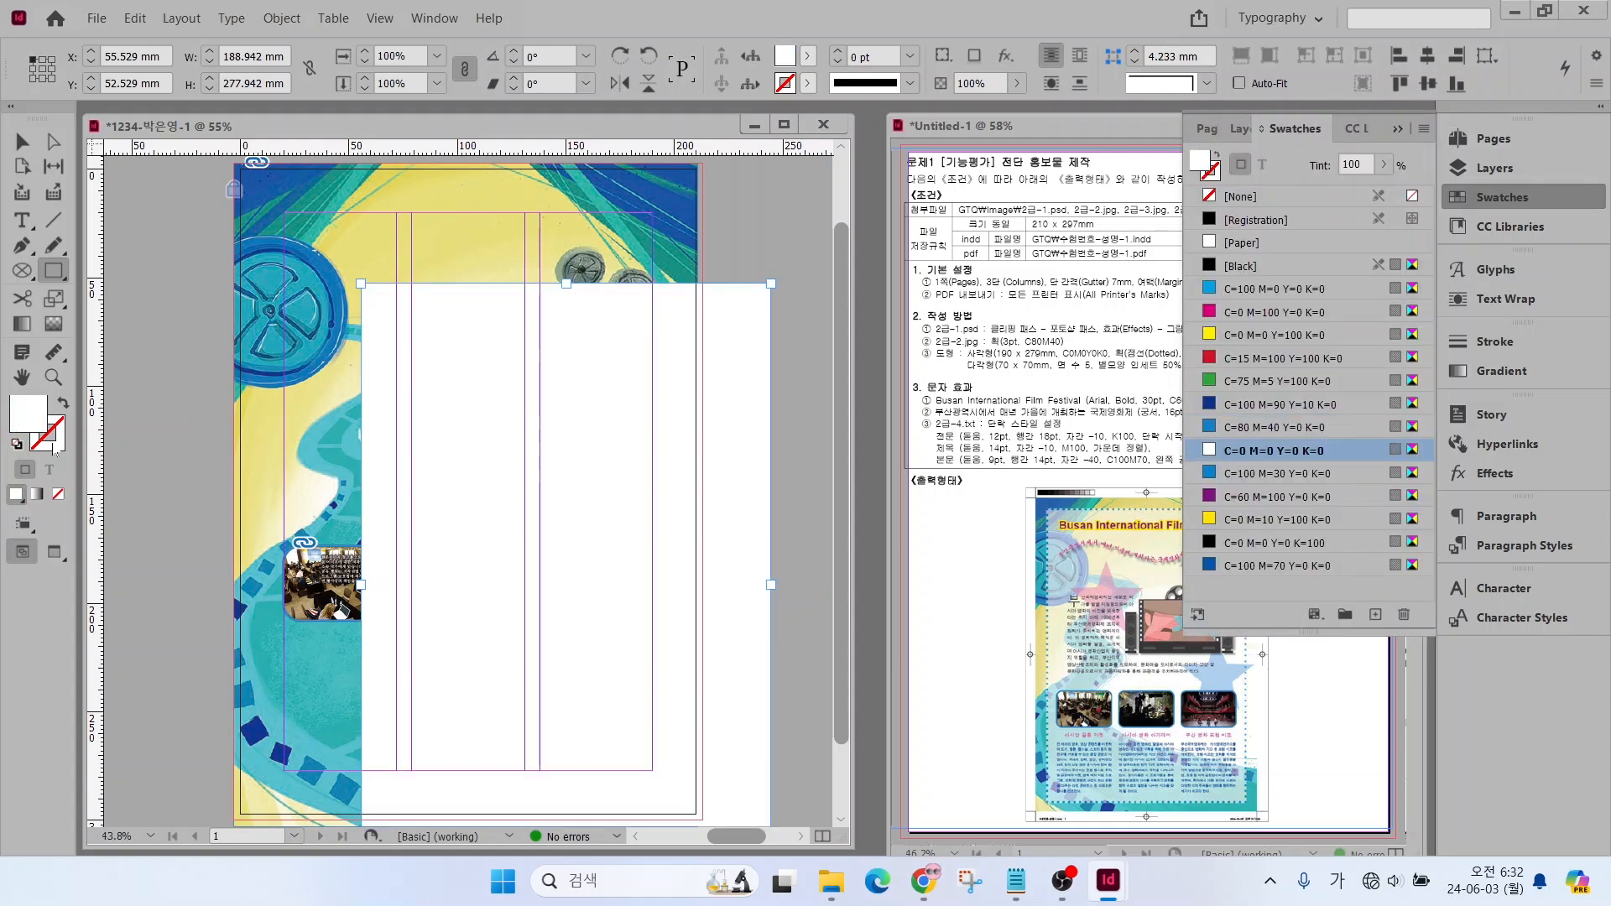
Give the rectangle a 5 pt Dotted stroke in the C=100 M=30 Y=0 K=0 swatch
left_click(52, 444)
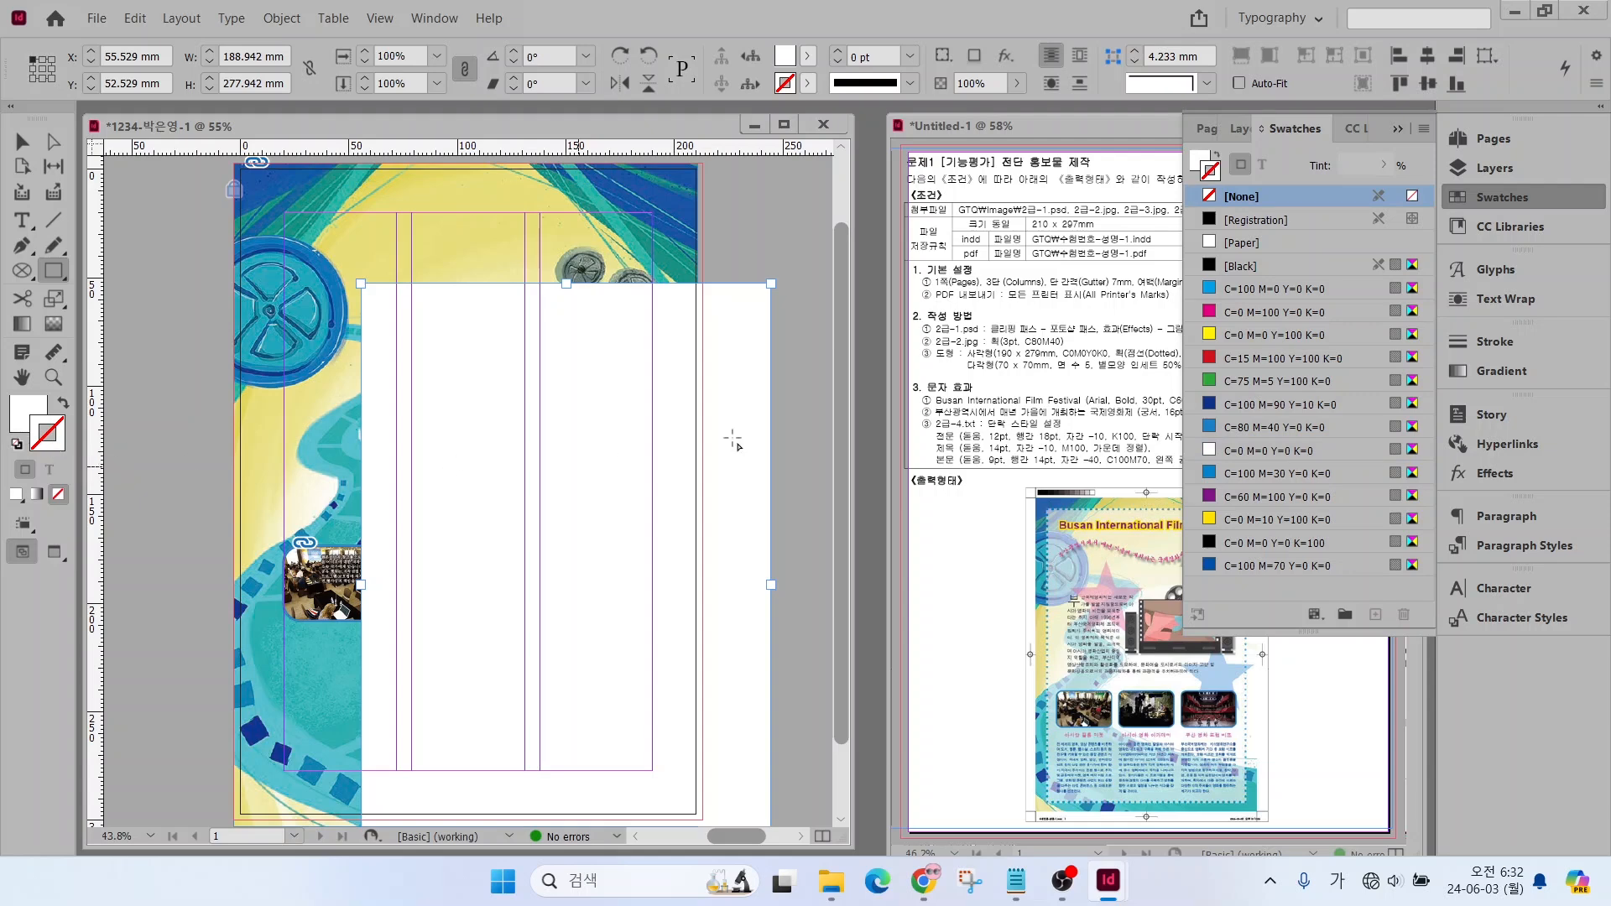
left_click(1496, 342)
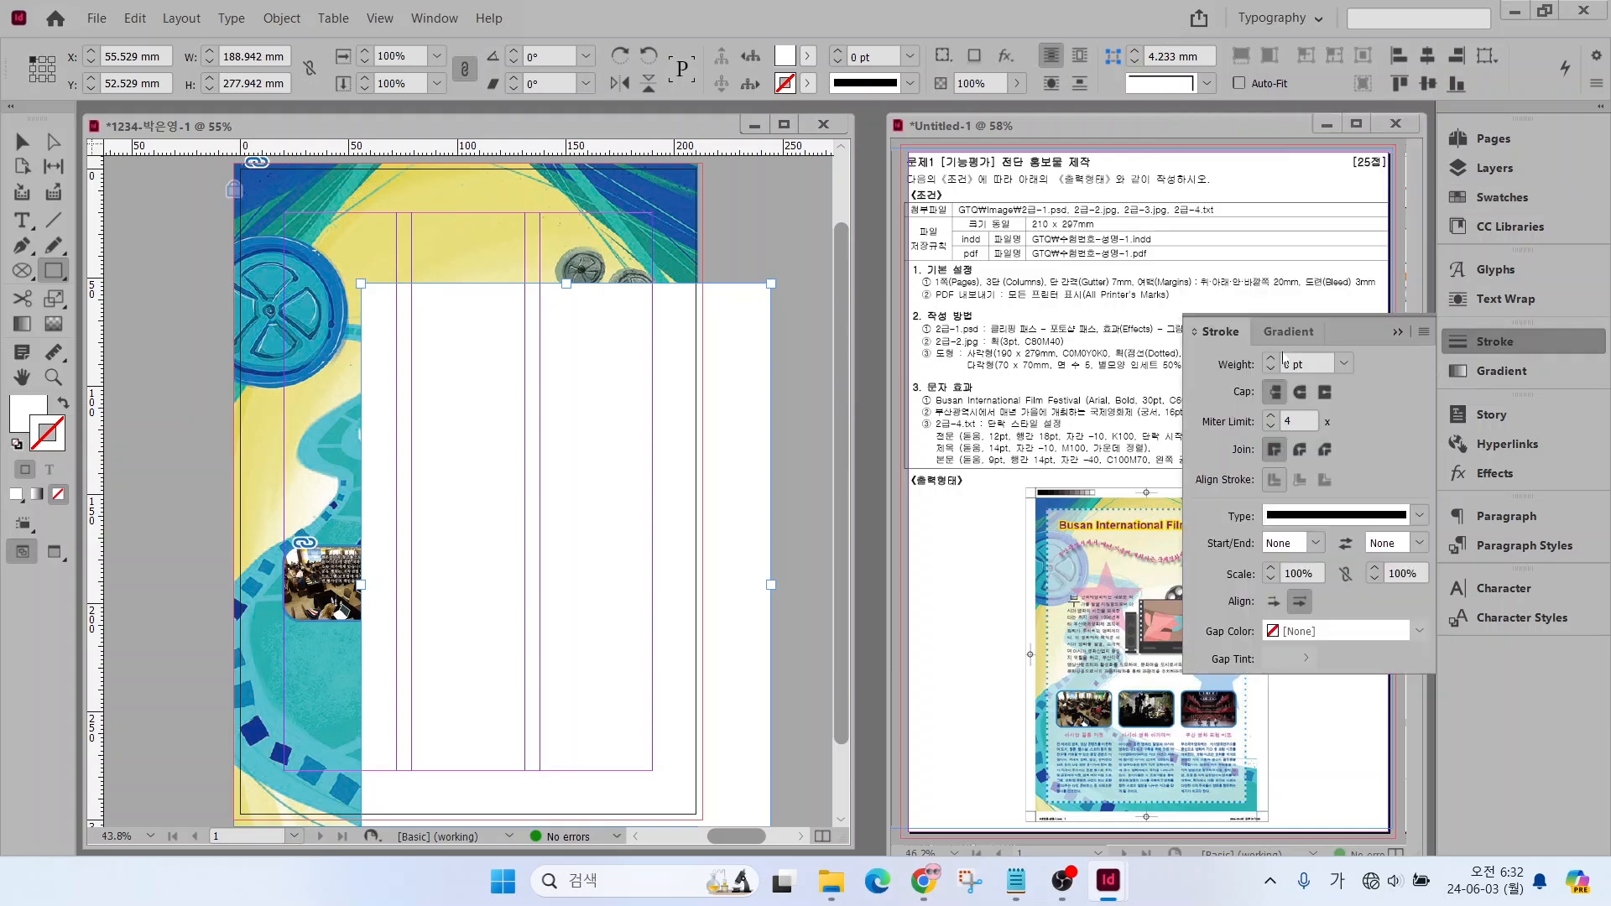
left_click(1270, 359)
left_click(1271, 359)
left_click(1270, 359)
left_click(1271, 360)
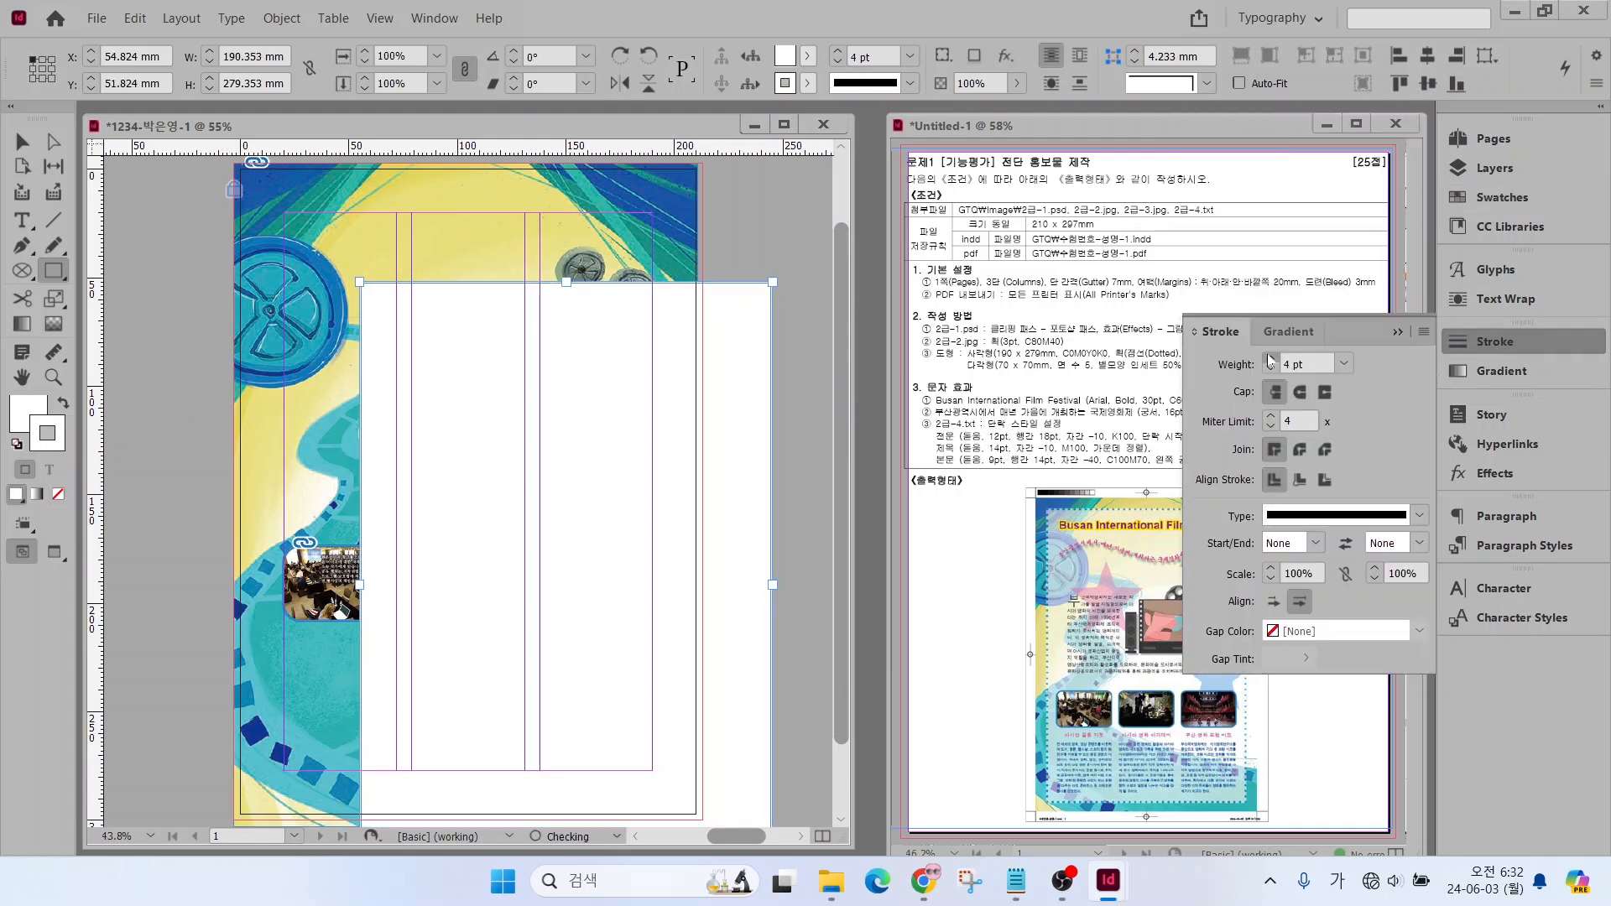
left_click(1270, 359)
left_click(1336, 515)
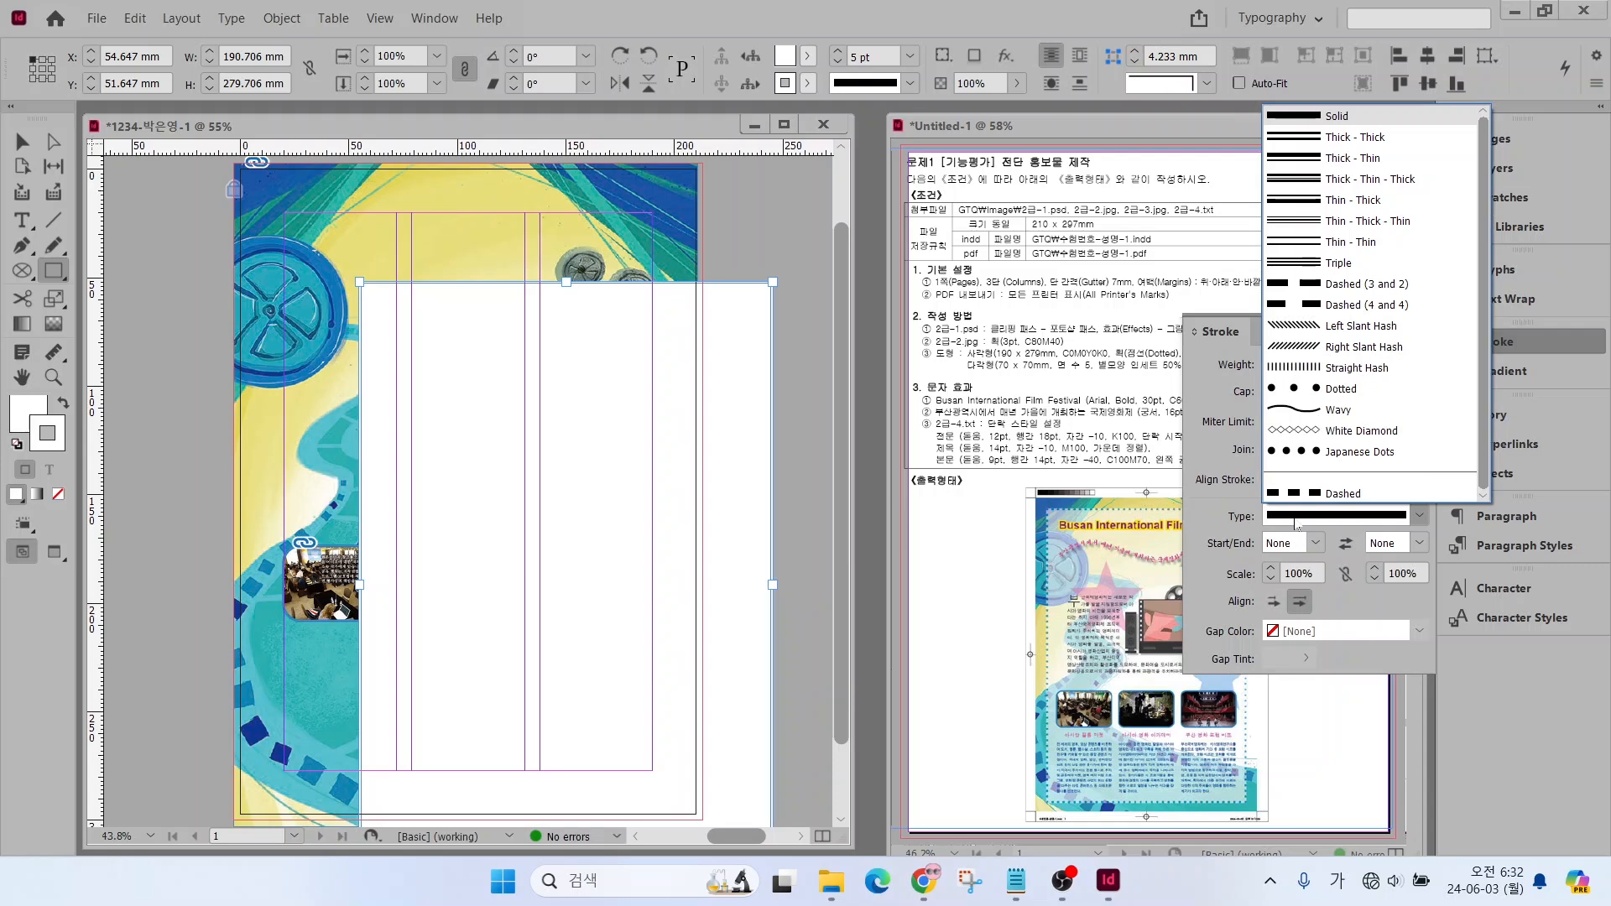
left_click(1327, 391)
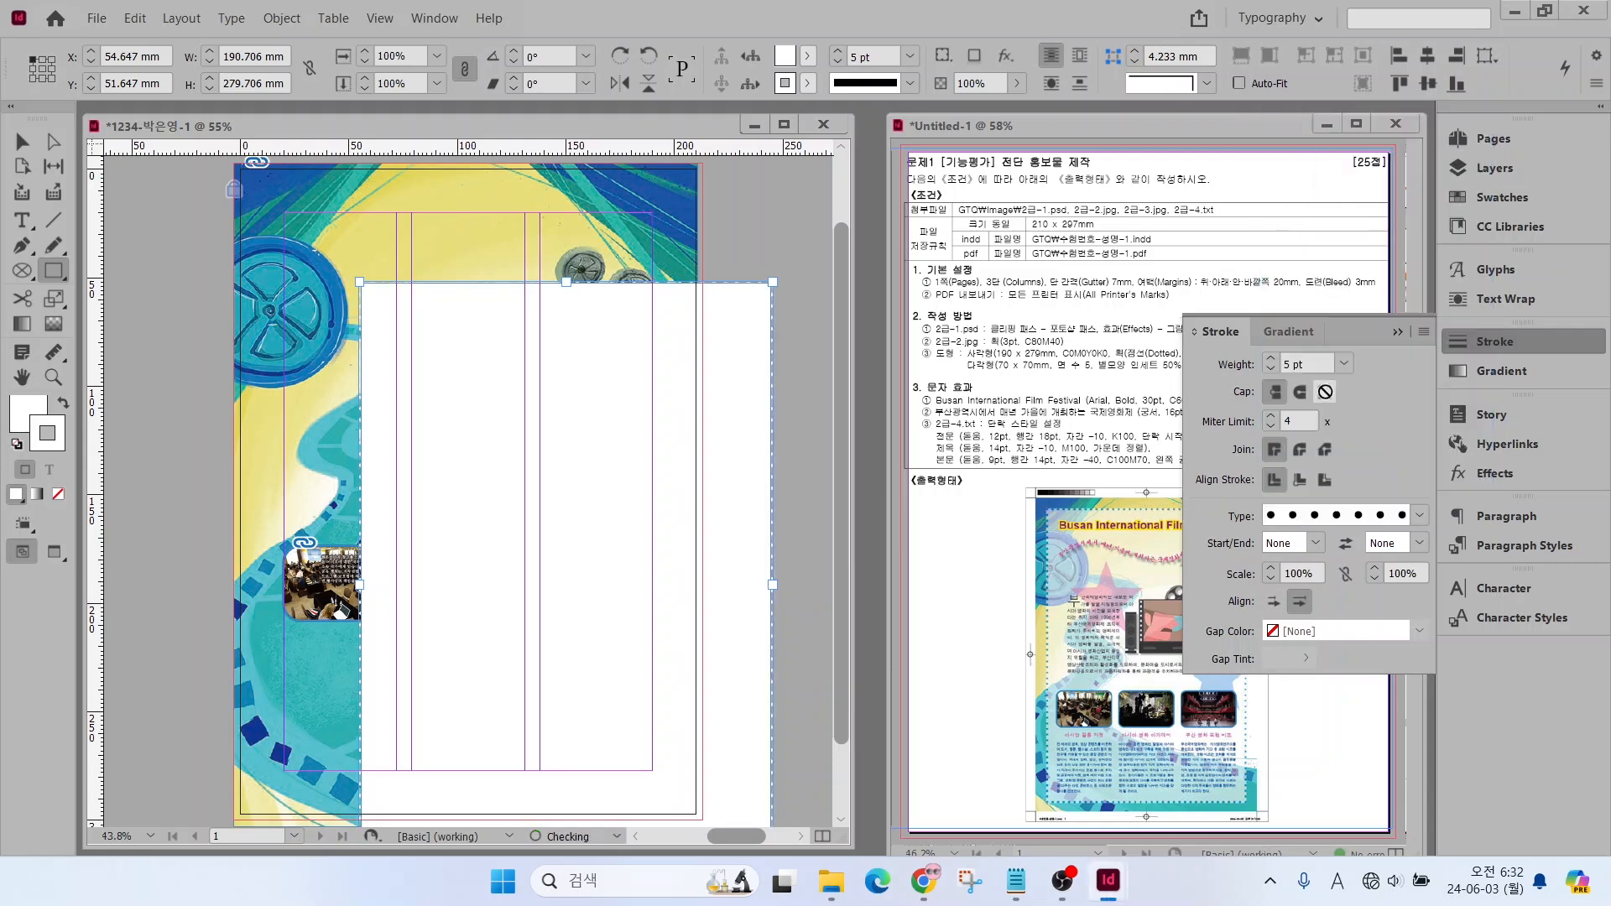
left_click(1489, 334)
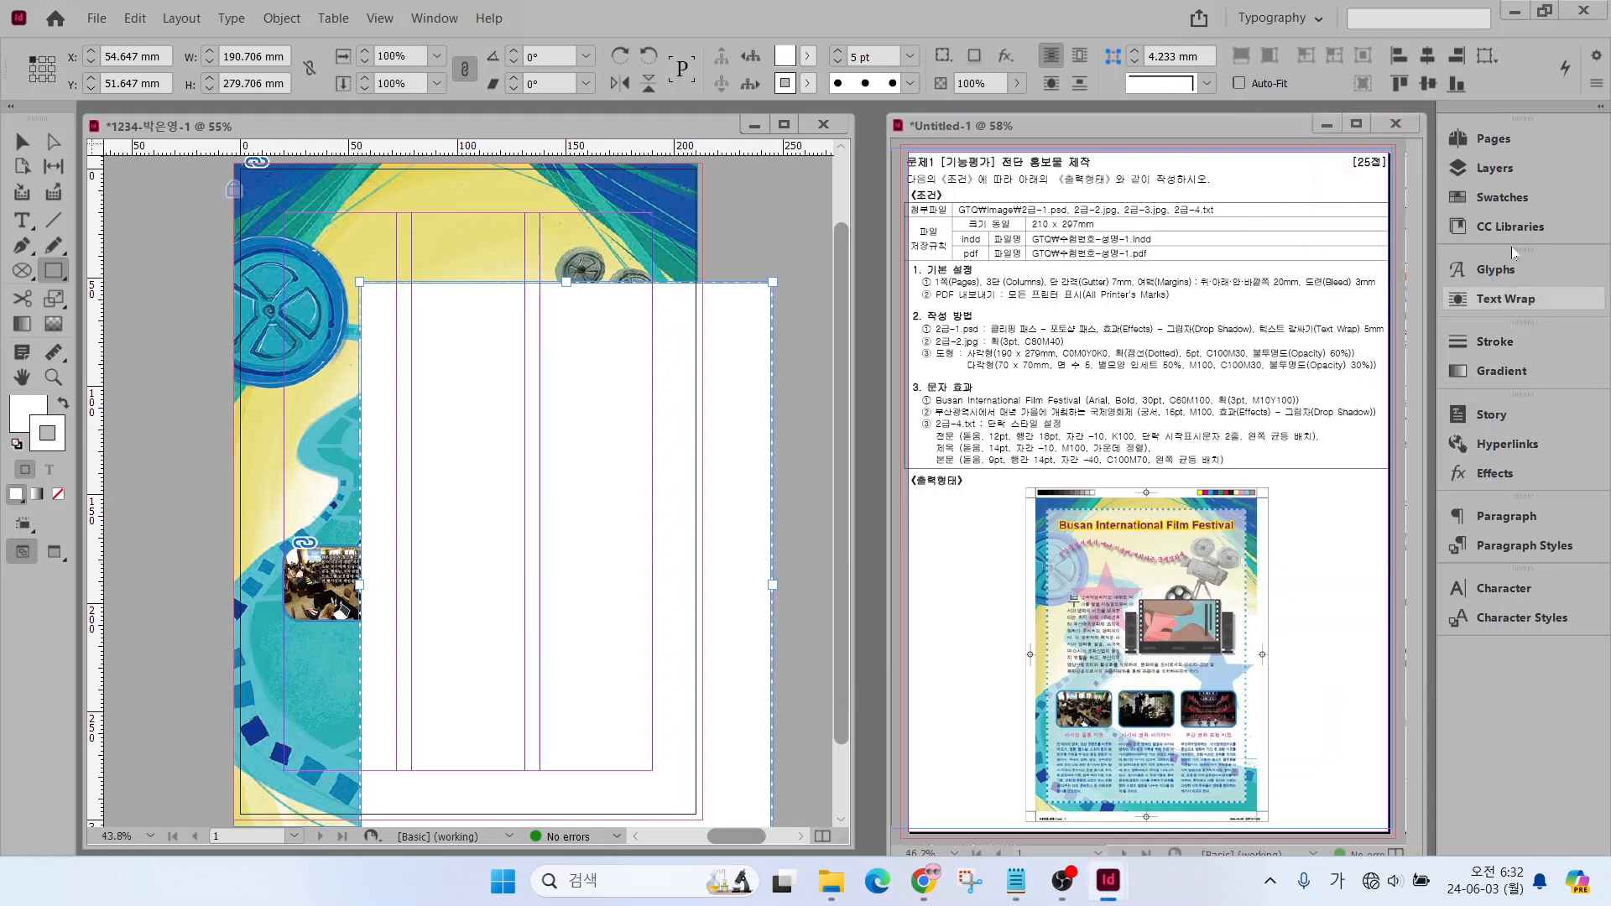
left_click(1483, 194)
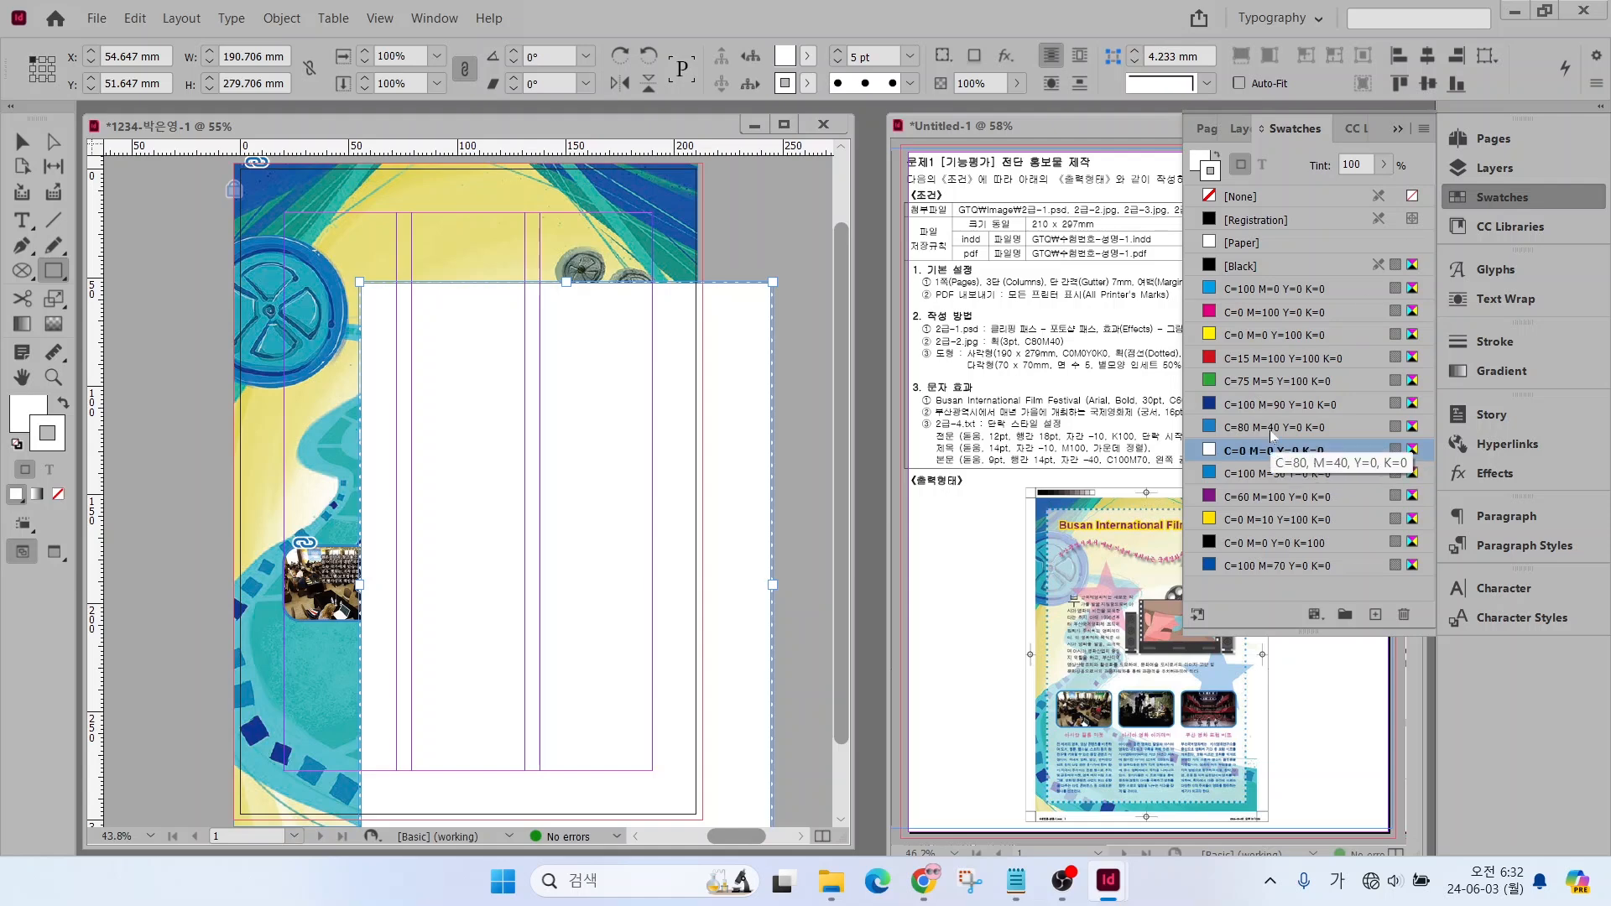
left_click(1275, 473)
Move the rectangle to about X 8.5 mm, Y 8.6 mm on the page and set its opacity to 60%
left_click(22, 141)
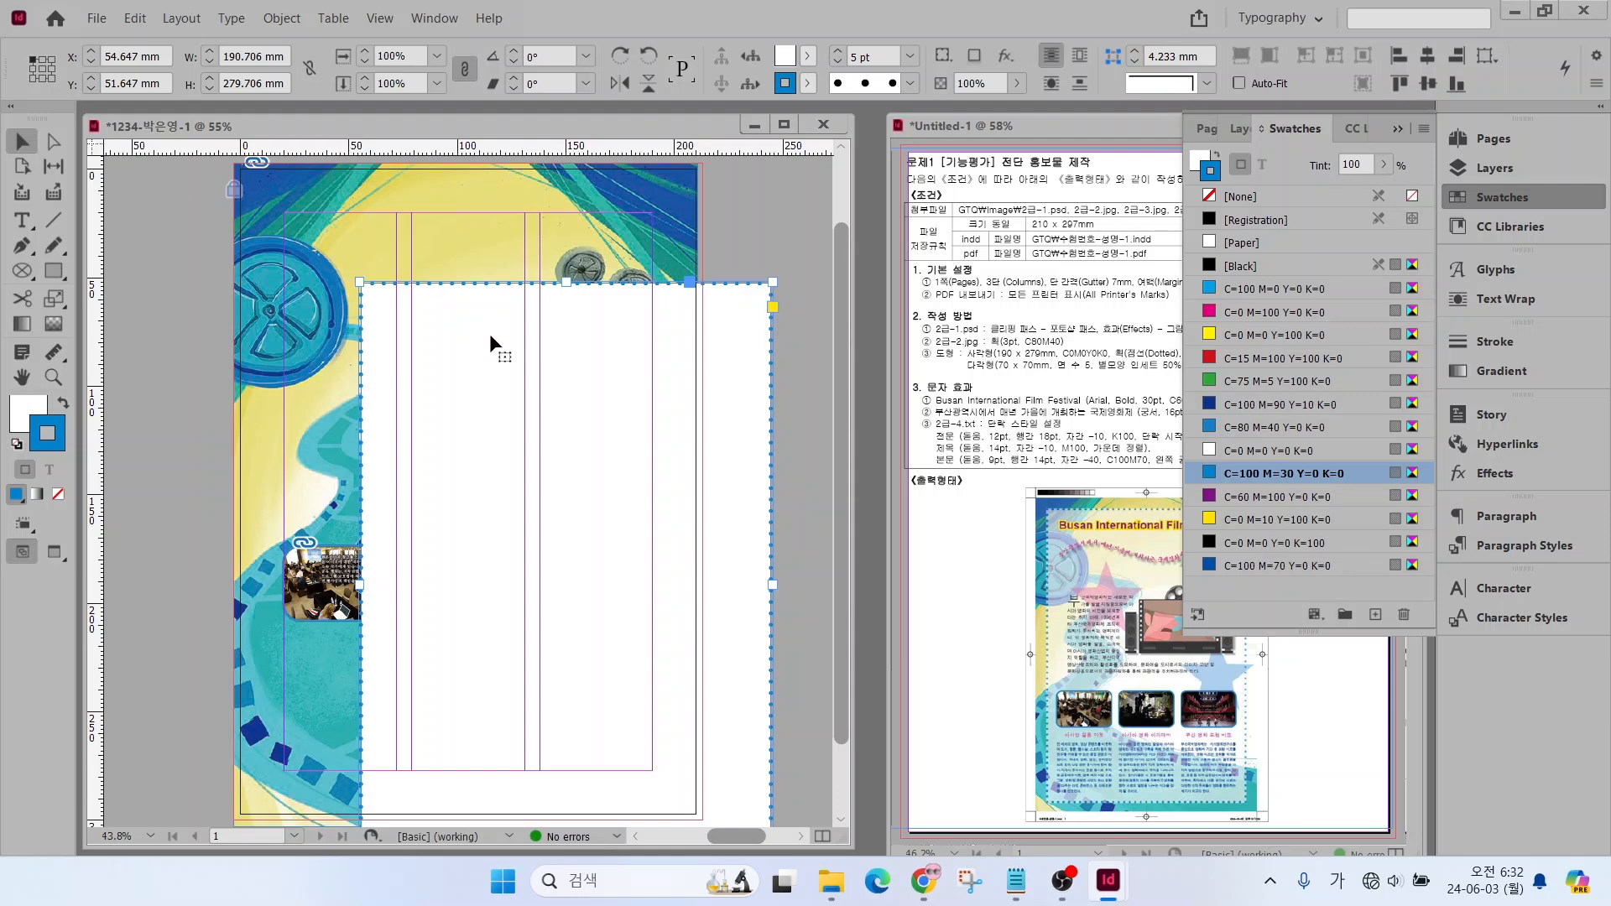
left_click_drag(490, 334, 485, 240)
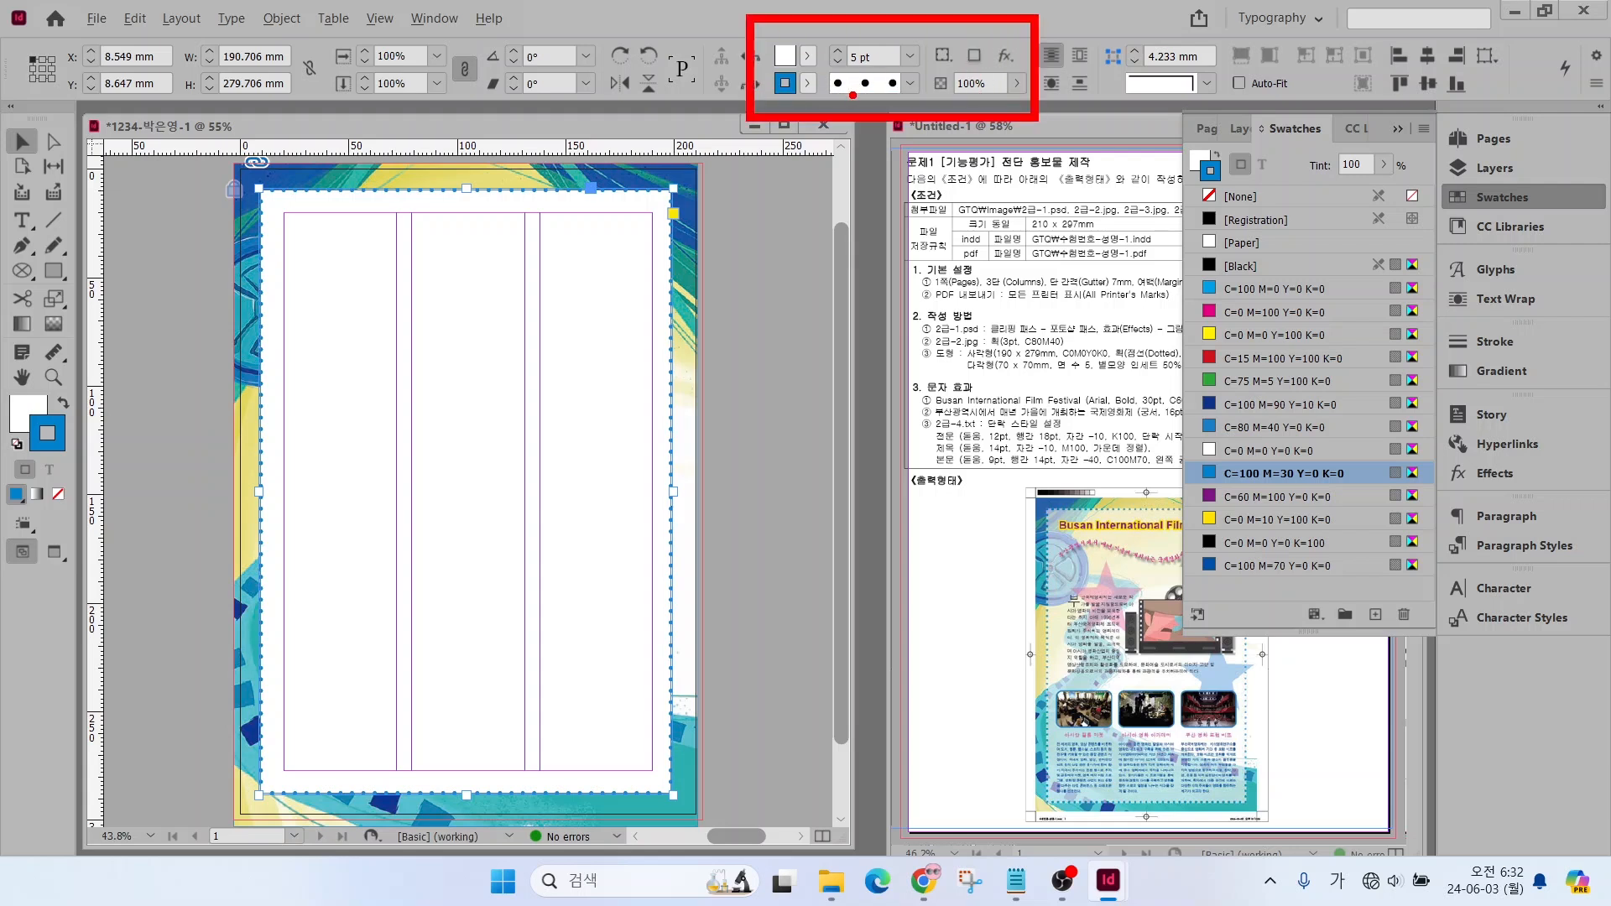
double_click(974, 83)
type("60")
key("Return")
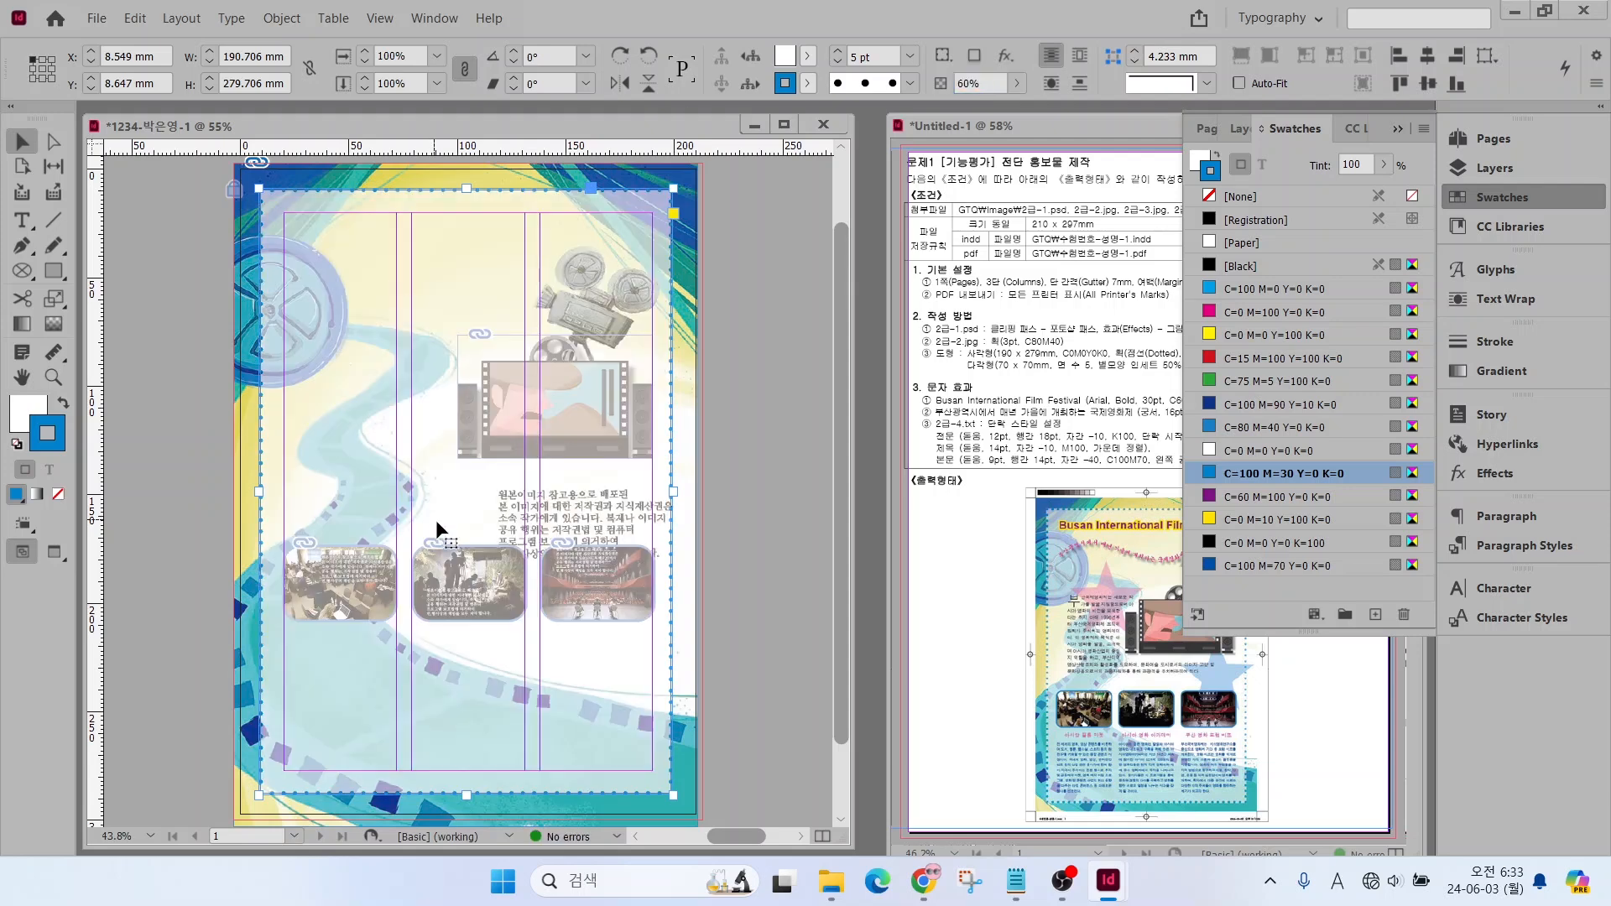
left_click(1477, 199)
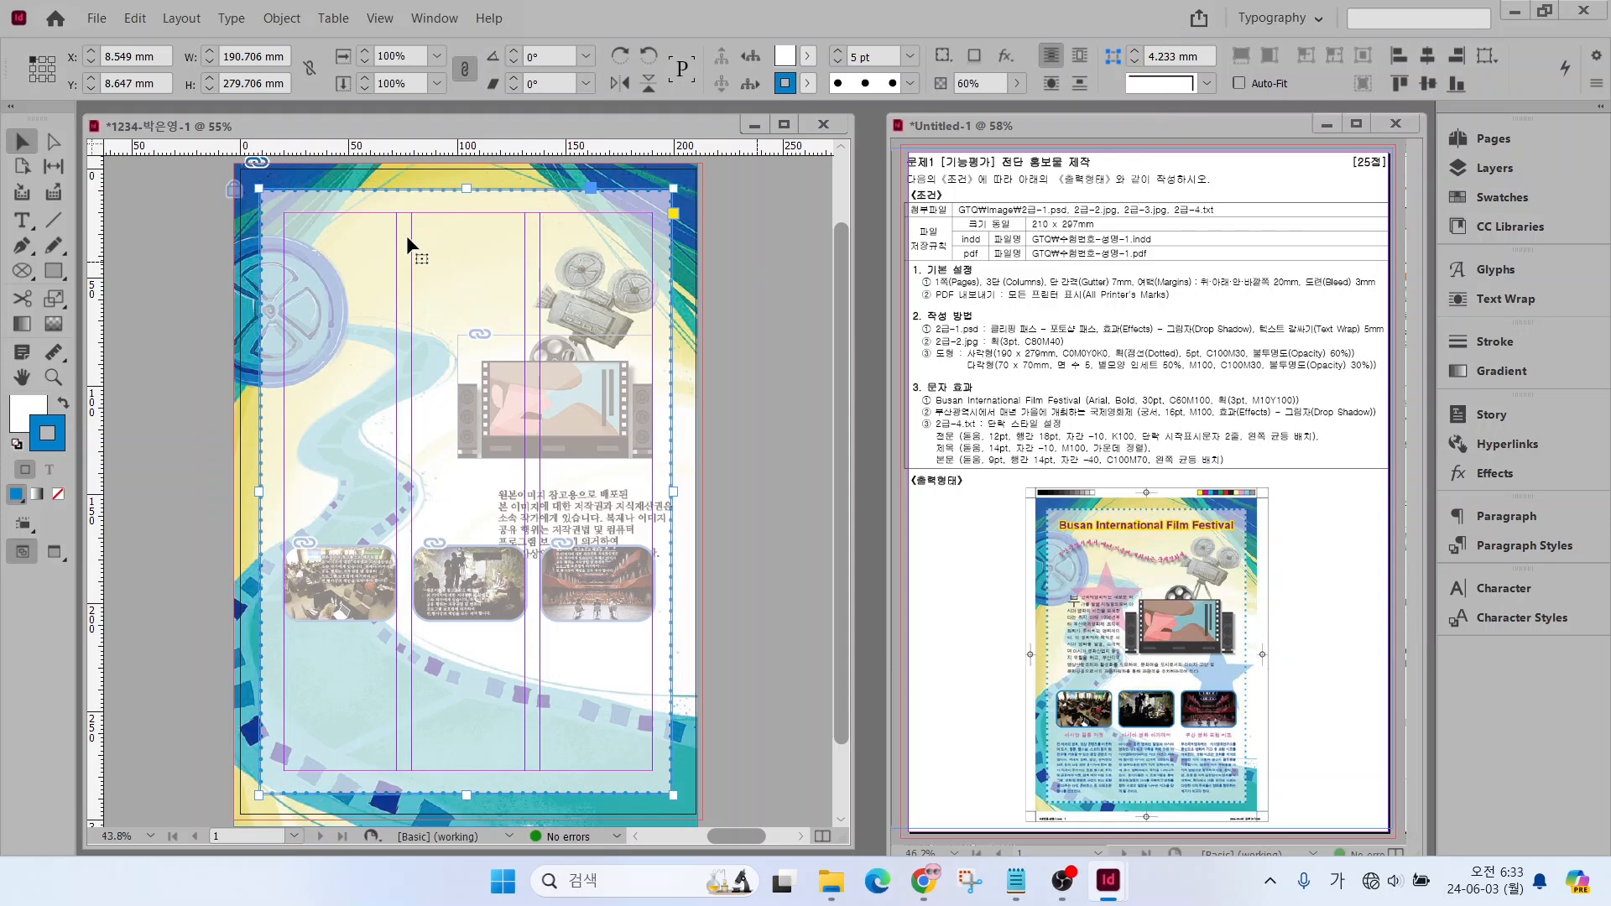
right_click(384, 254)
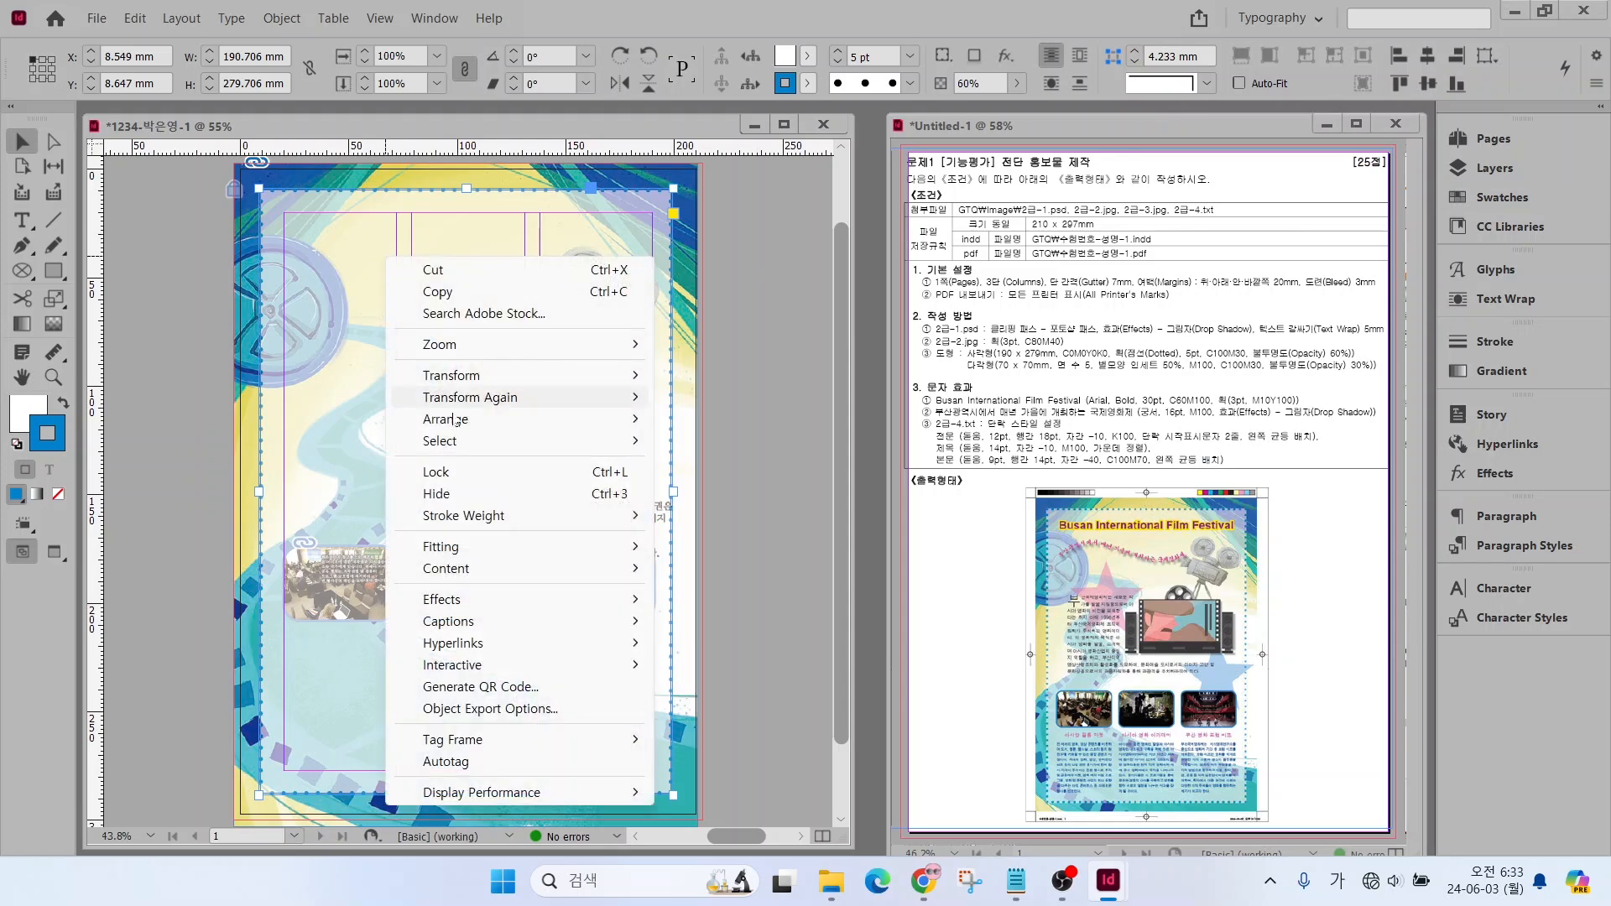
mouse_move(443, 419)
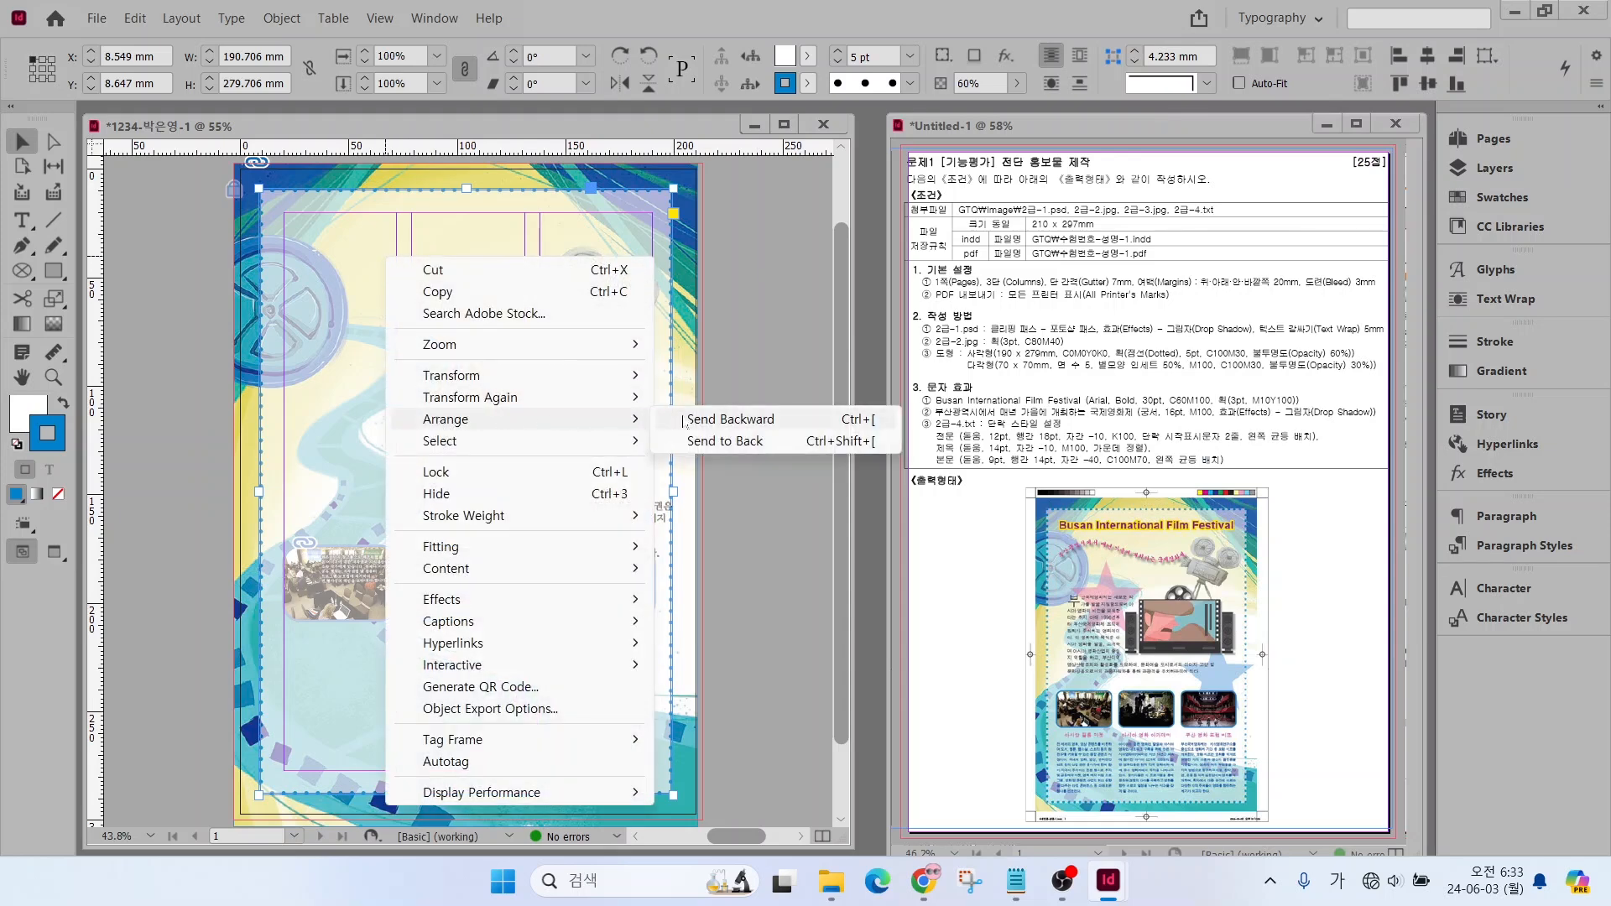
left_click(727, 445)
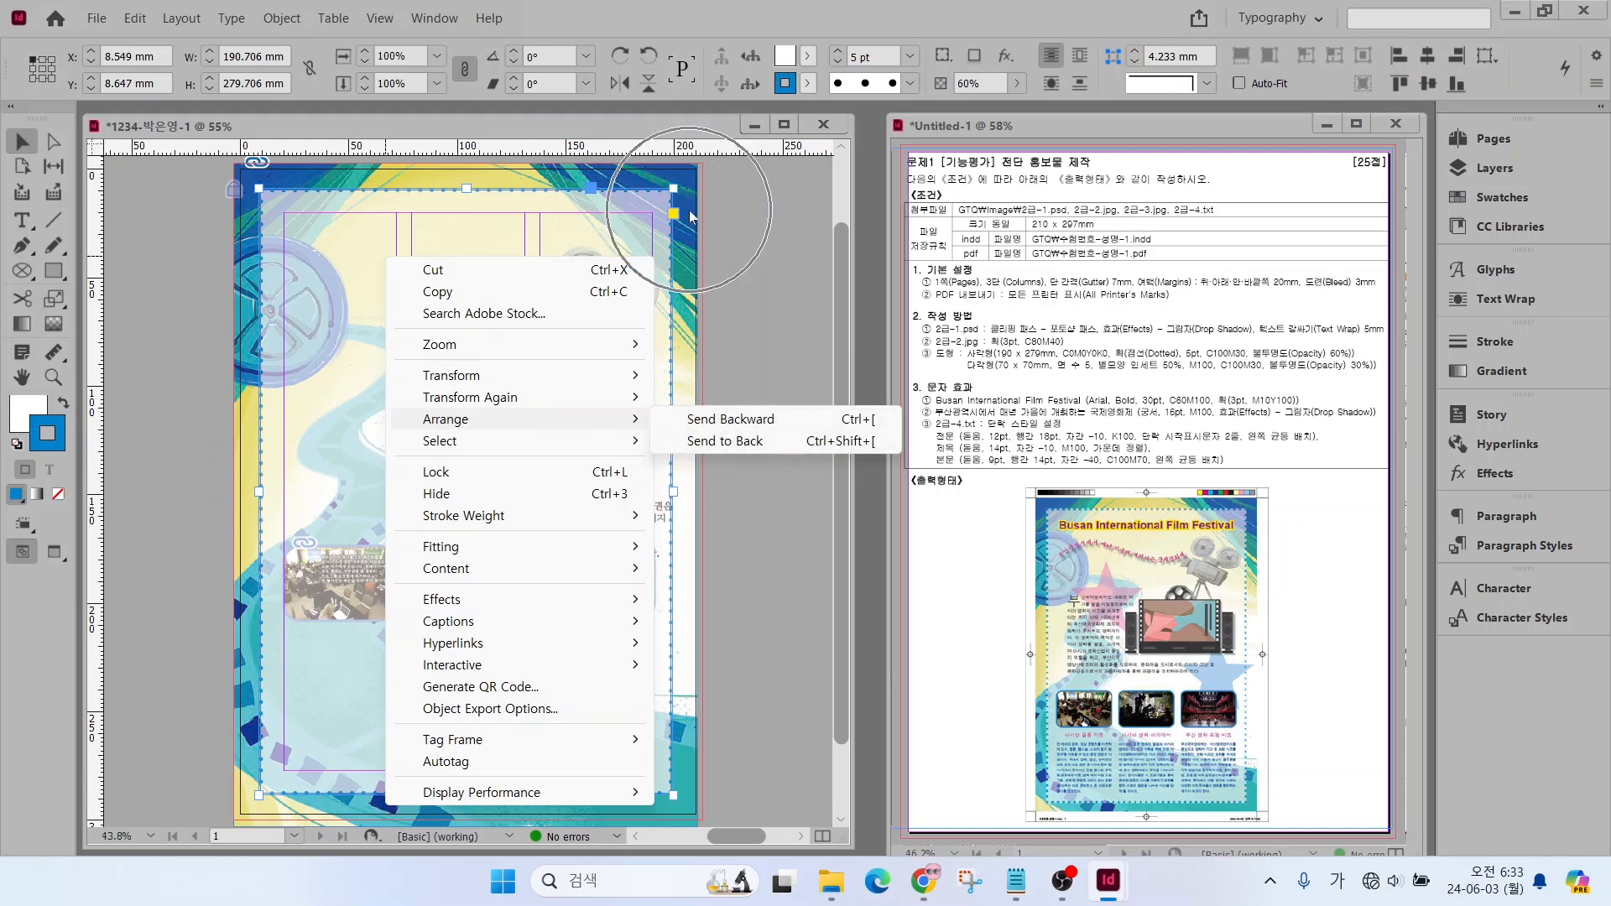
left_click(719, 426)
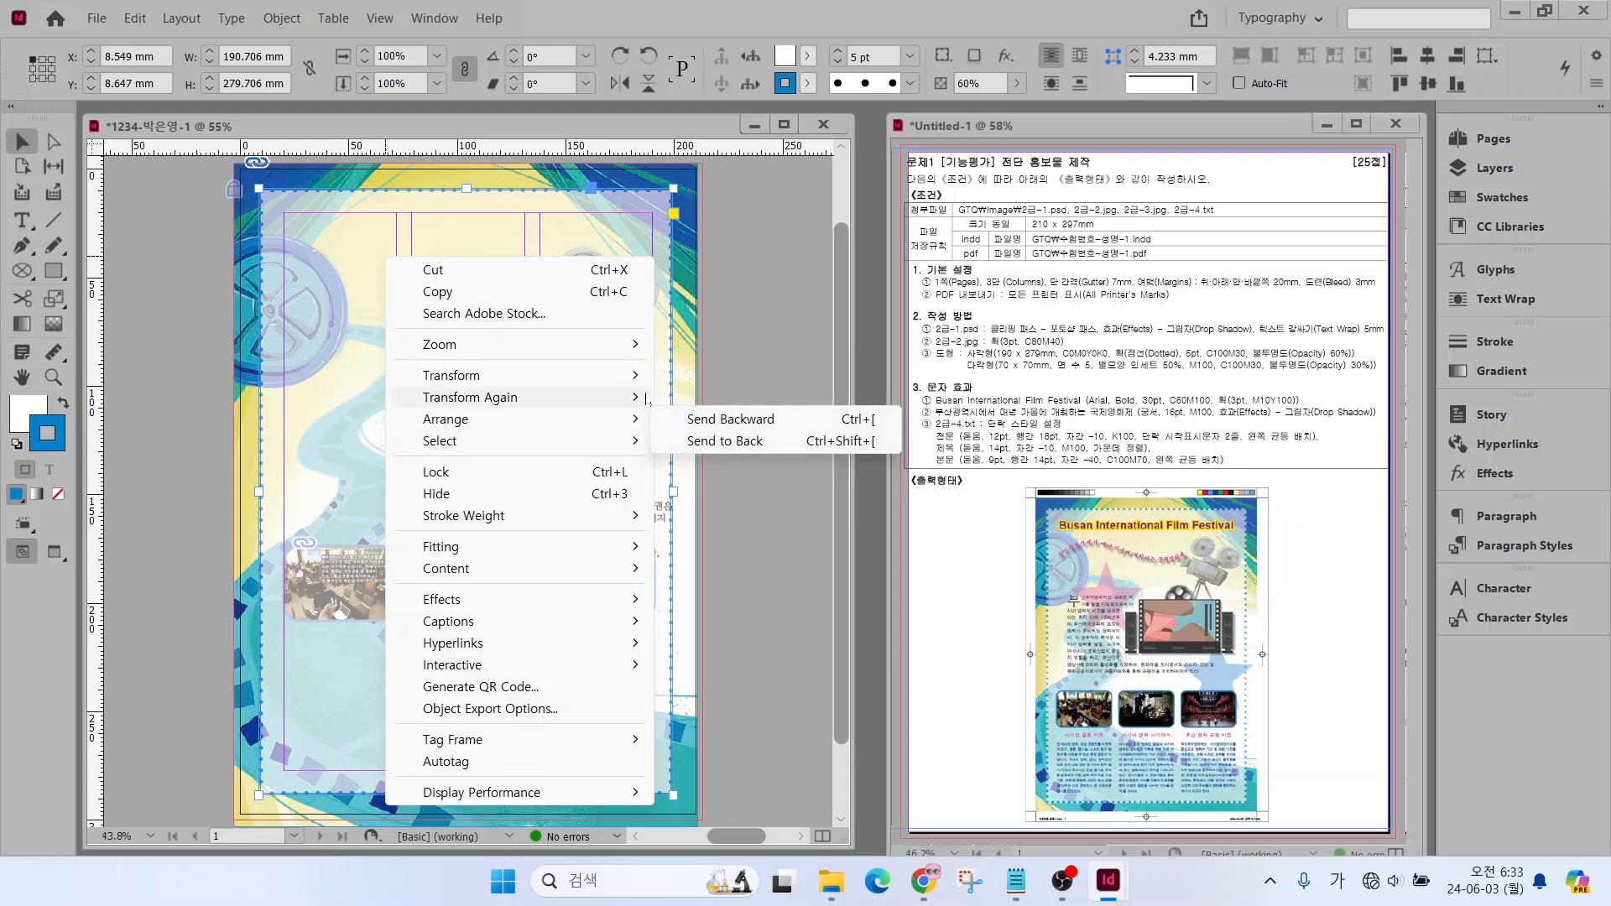
mouse_move(650, 400)
left_click(739, 359)
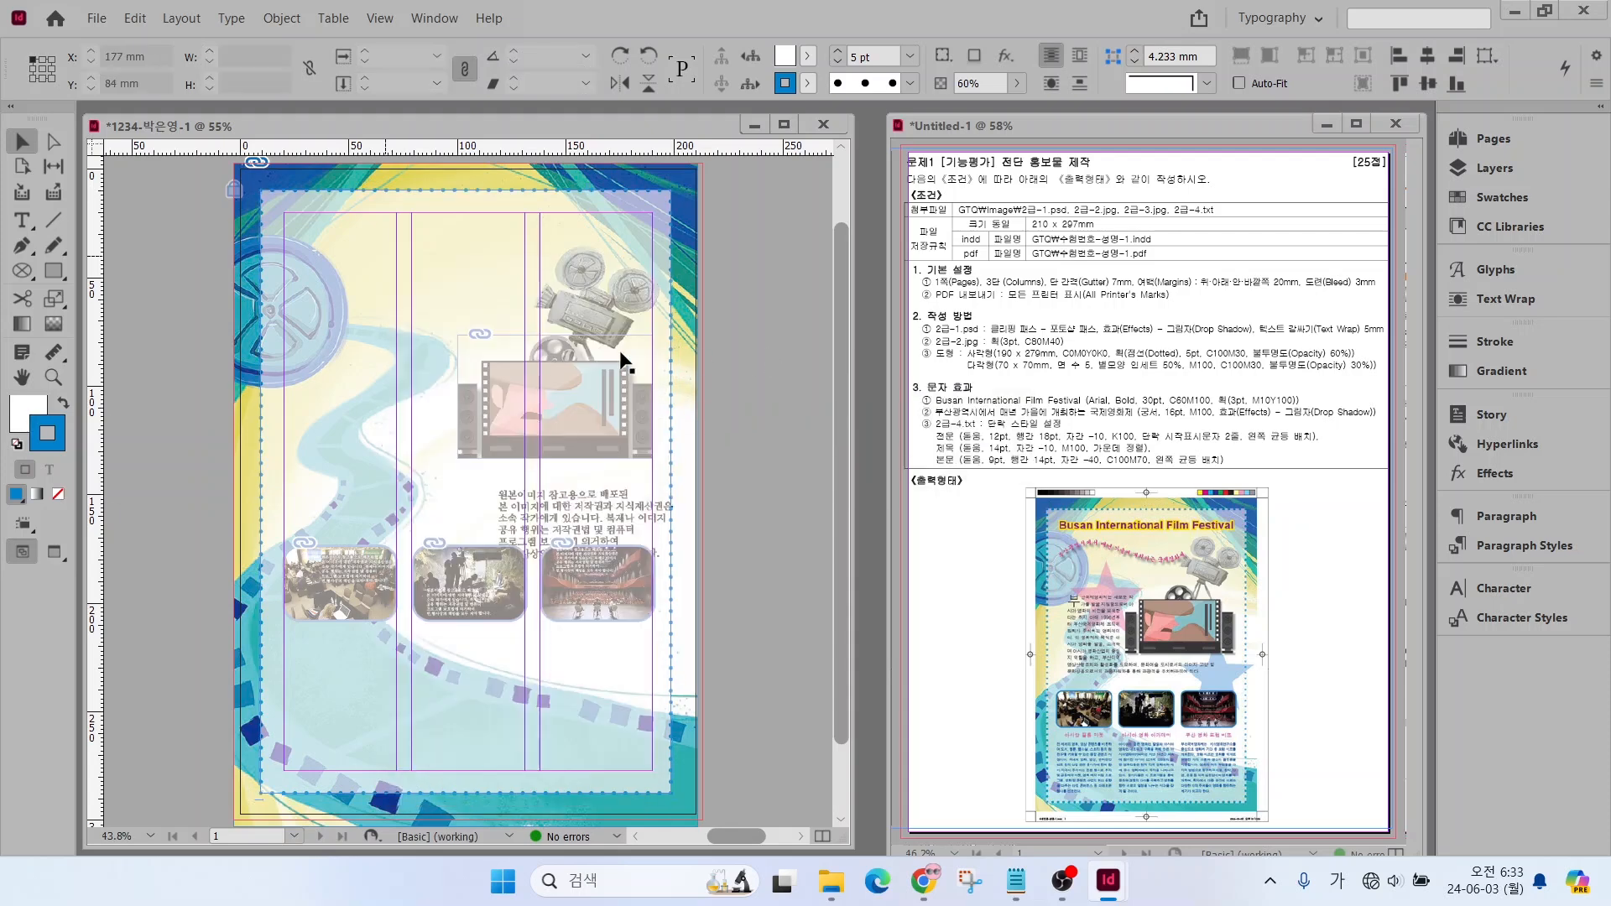
Send the translucent rectangle backward four levels, behind the three photo frames and the film-strip picture
left_click(585, 327)
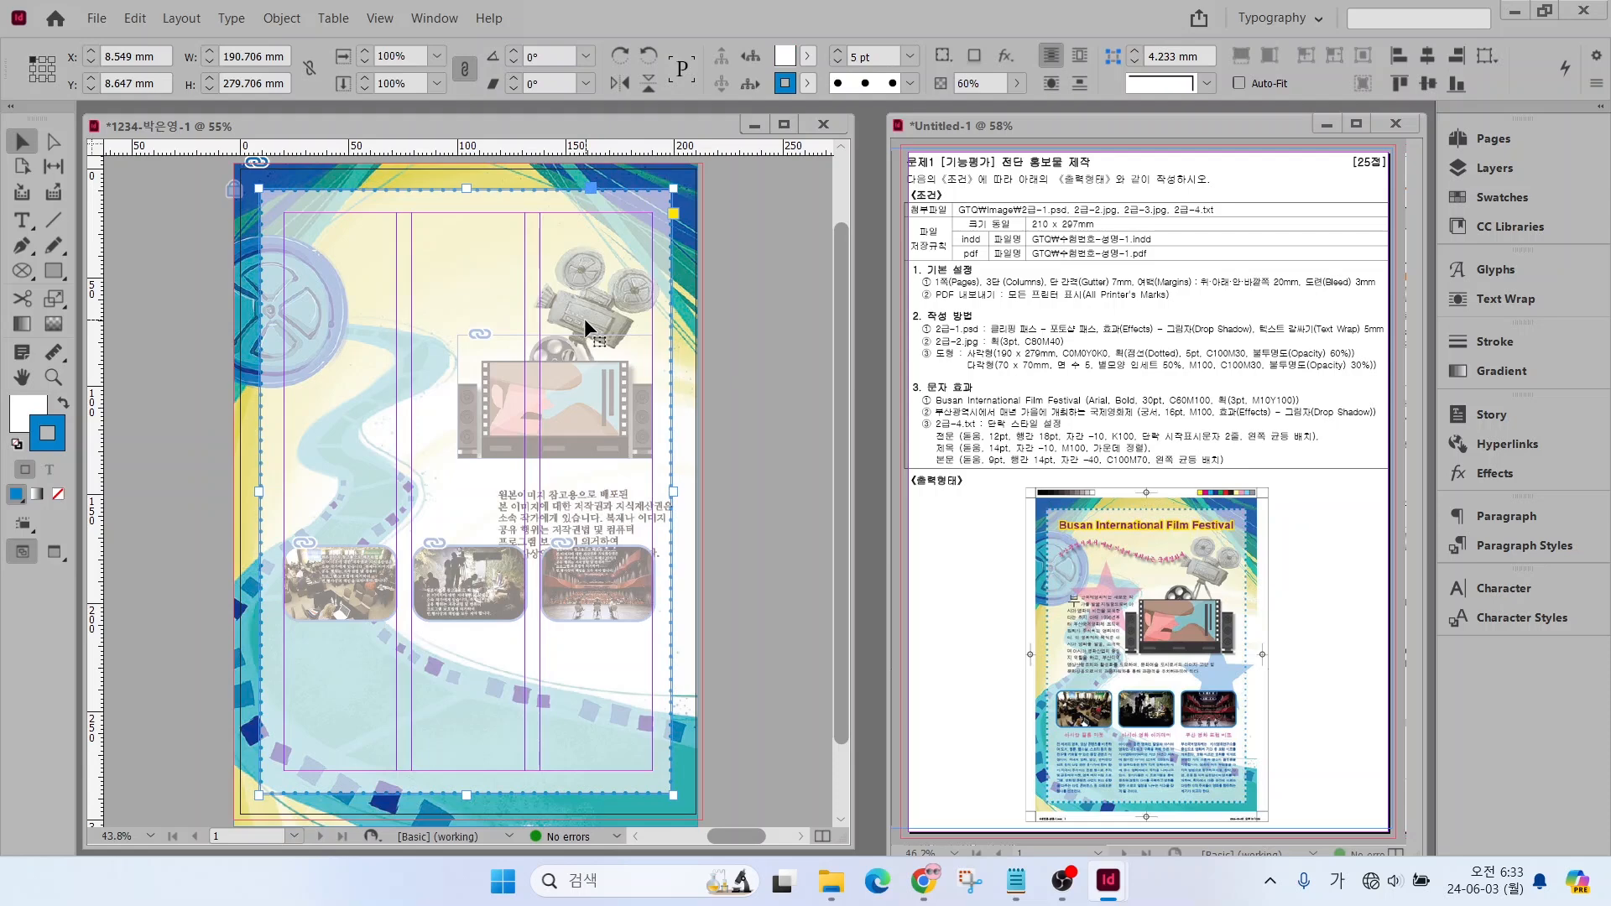
key("ctrl+[")
key("ctrl+[")
key("ctrl+[")
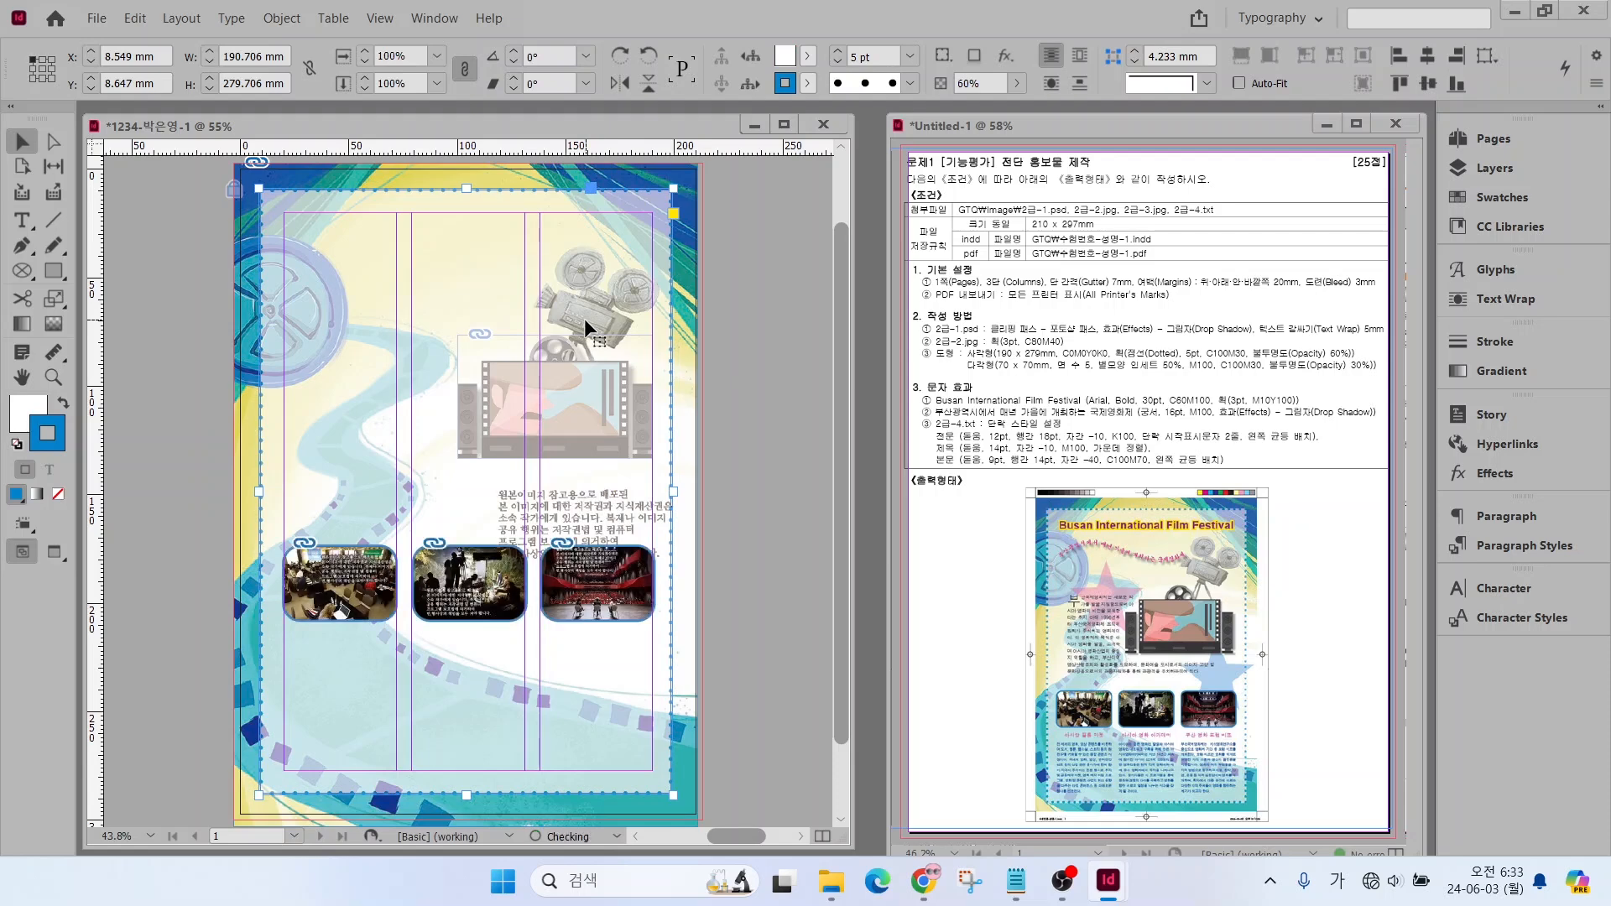
key("ctrl+[")
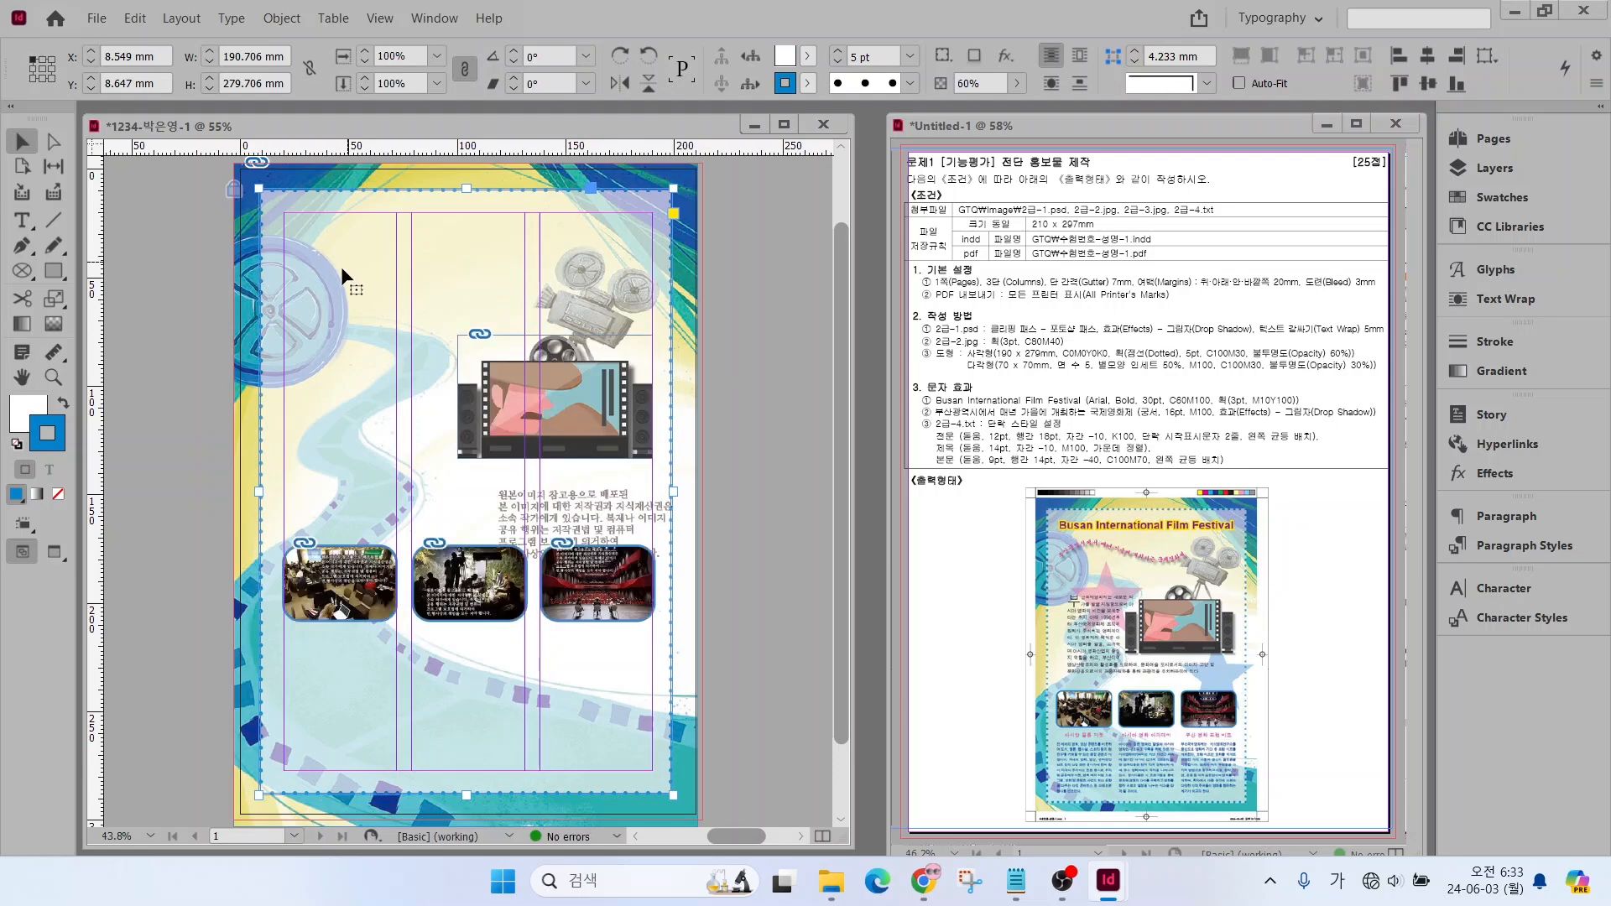
Lock the translucent dotted rectangle in place and deselect it
left_click(146, 270)
left_click(330, 250)
left_click(282, 18)
left_click(306, 180)
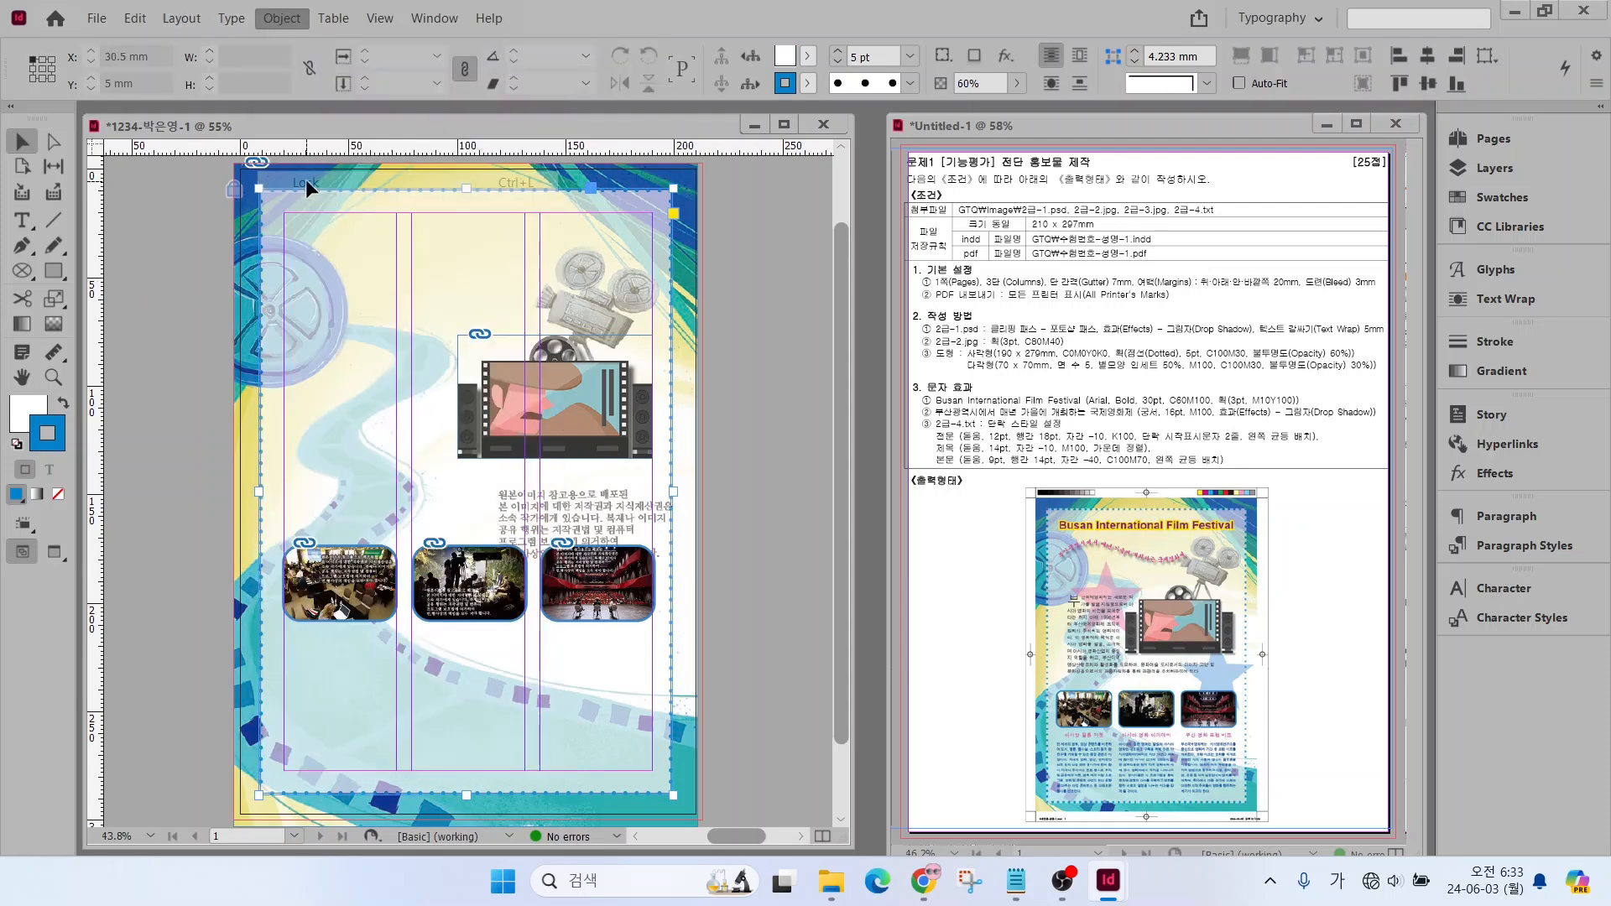
left_click(177, 319)
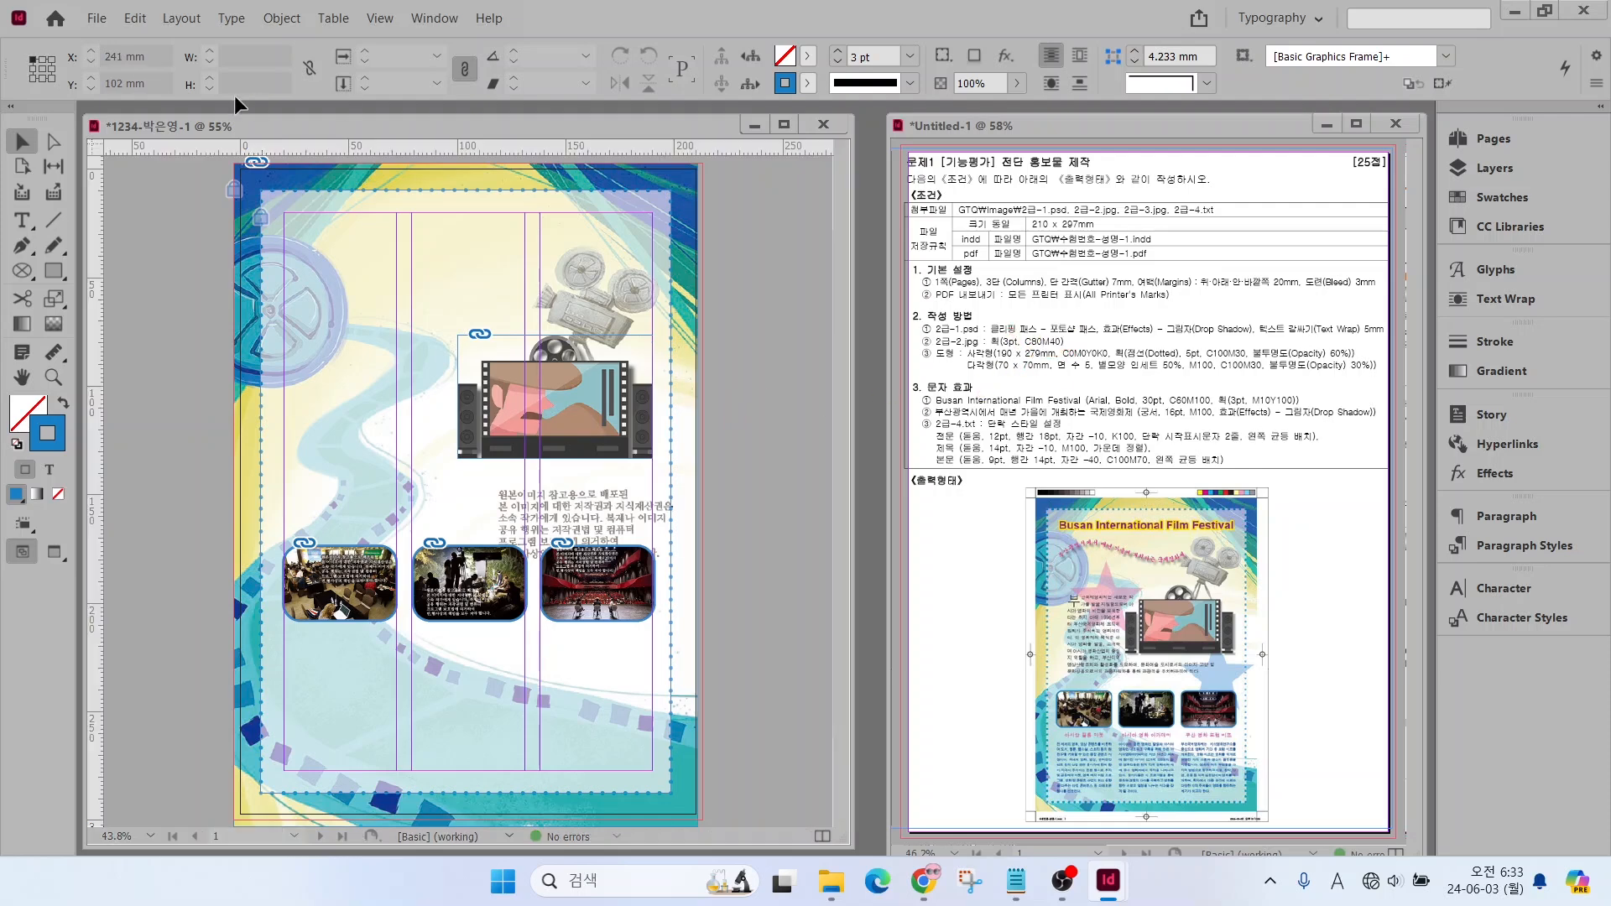
Create a 70 x 70 mm star with the Polygon tool, using 5 sides and a 50% star inset
left_click(54, 271)
left_click_drag(53, 271, 117, 341)
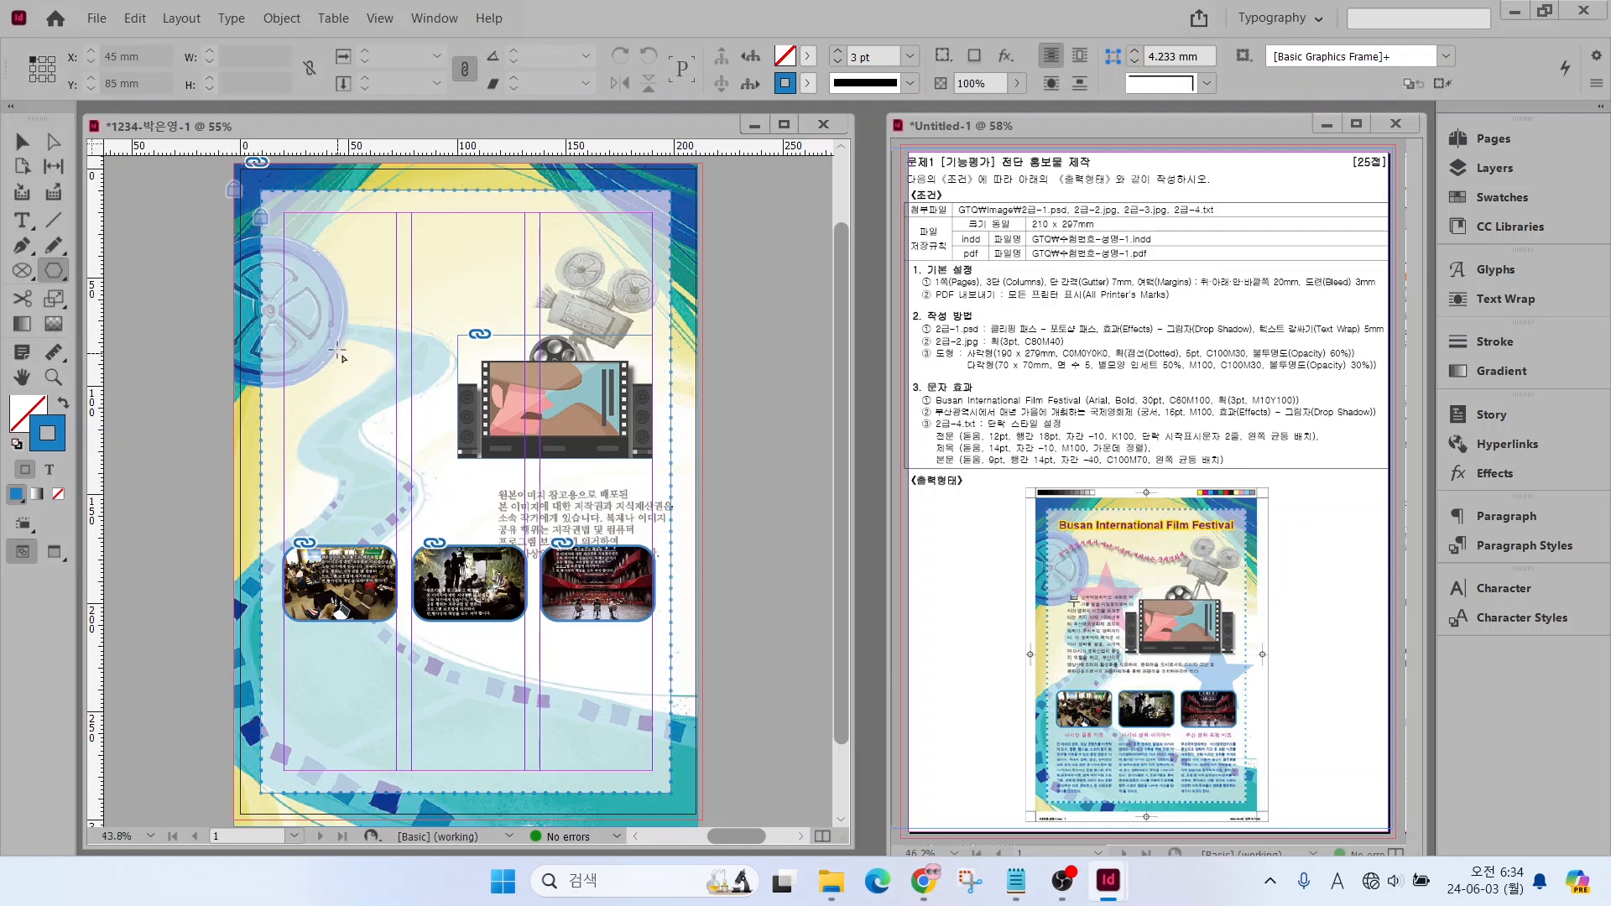
left_click(338, 355)
type("70")
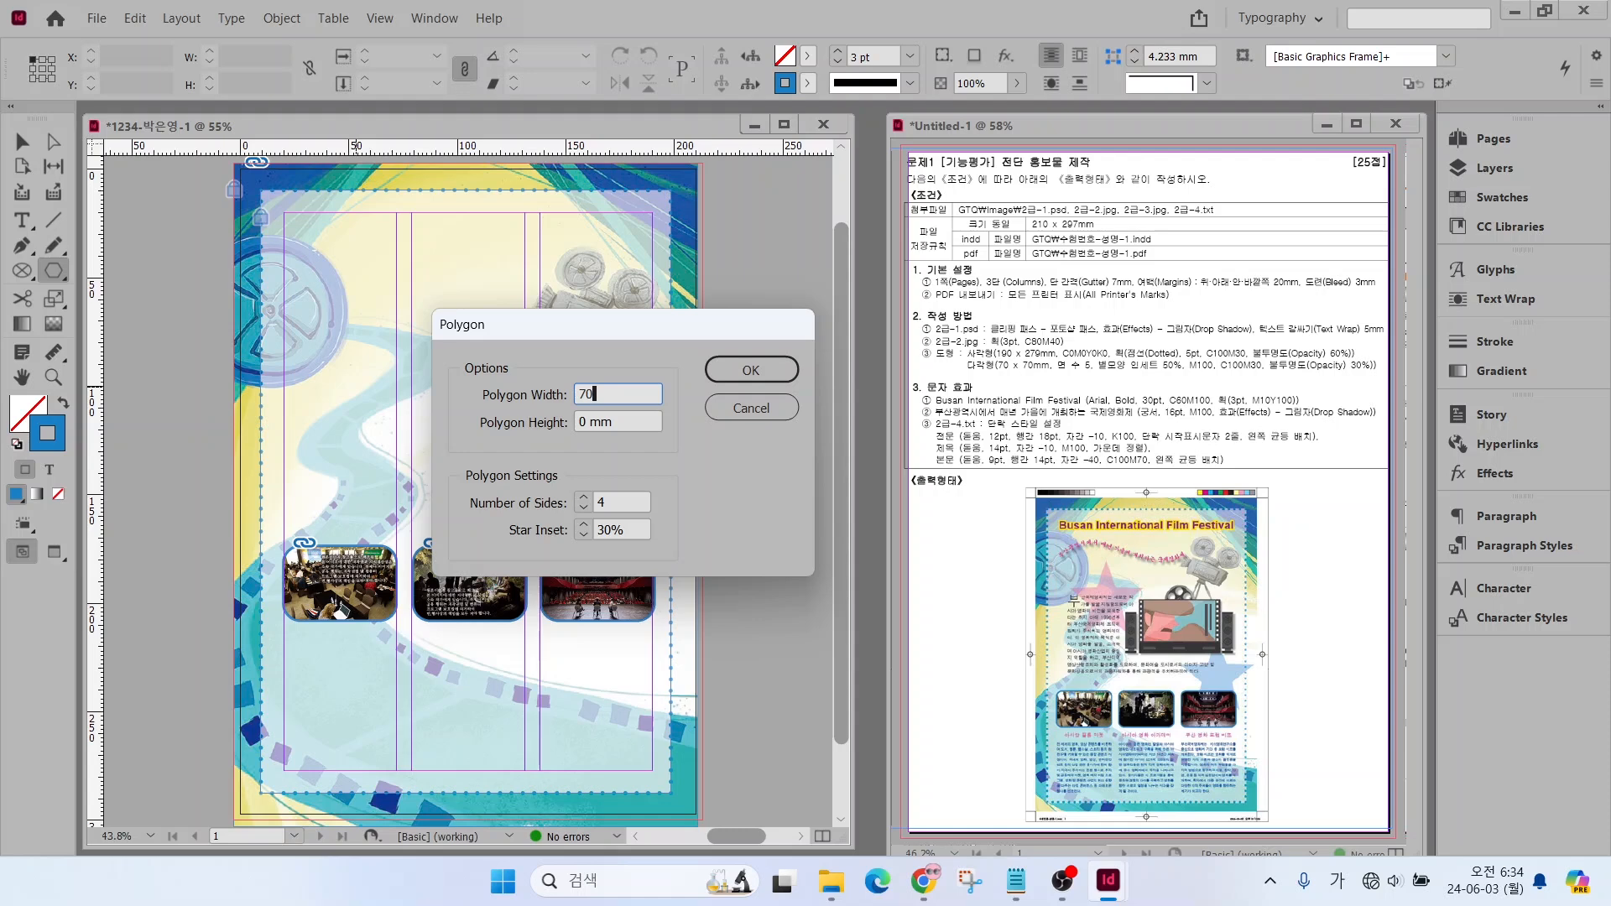
key("Tab")
type("70")
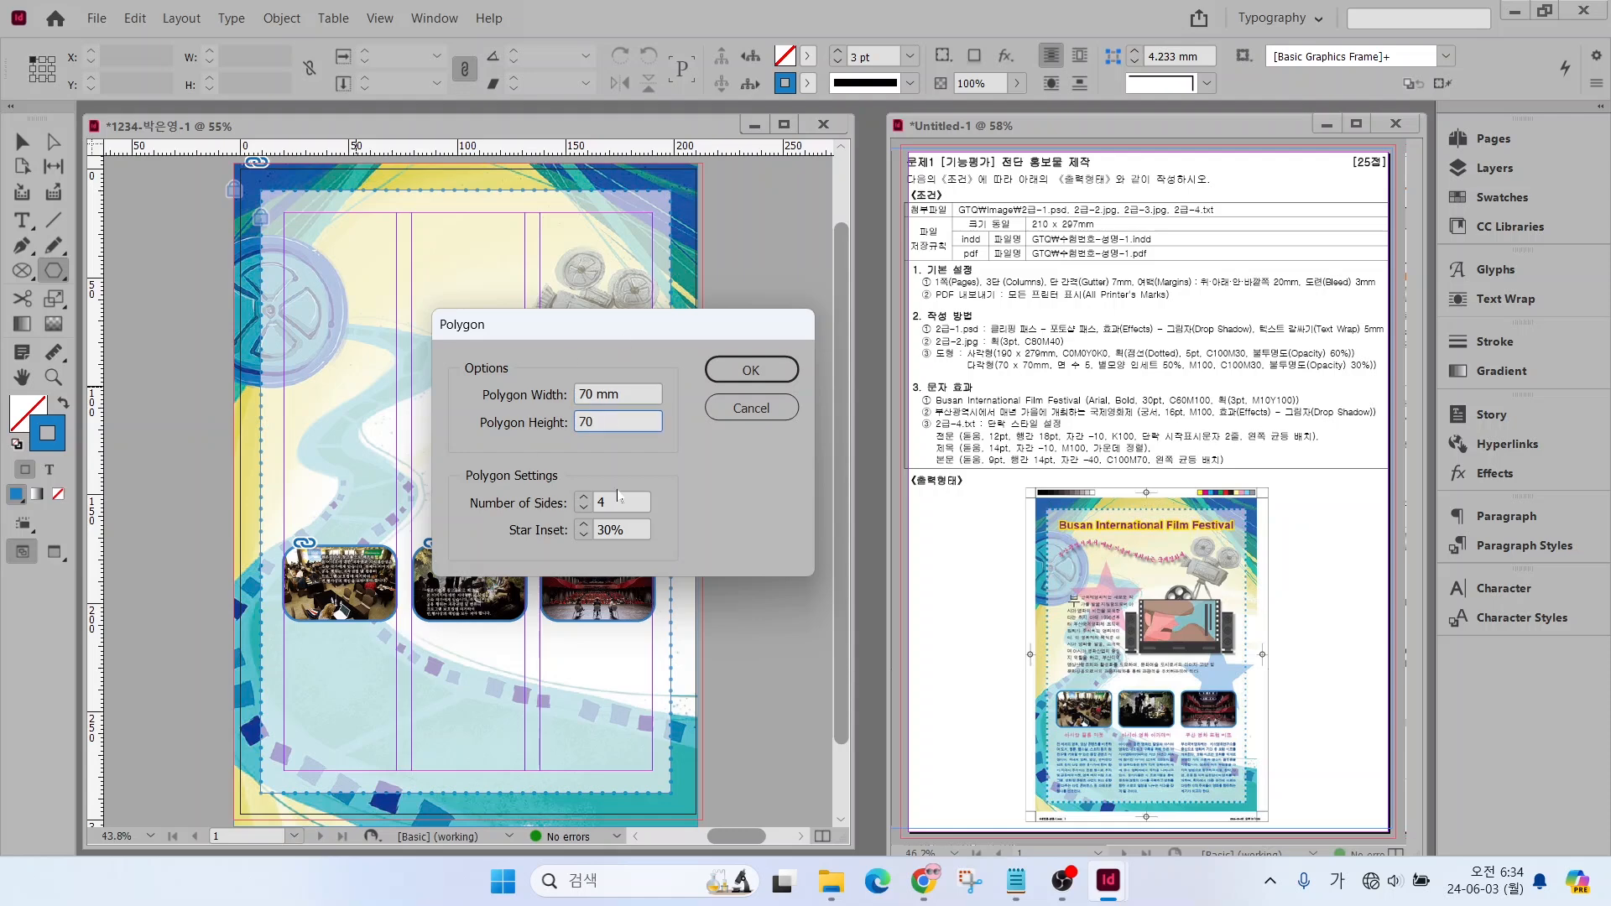
left_click(583, 497)
left_click_drag(631, 530, 532, 537)
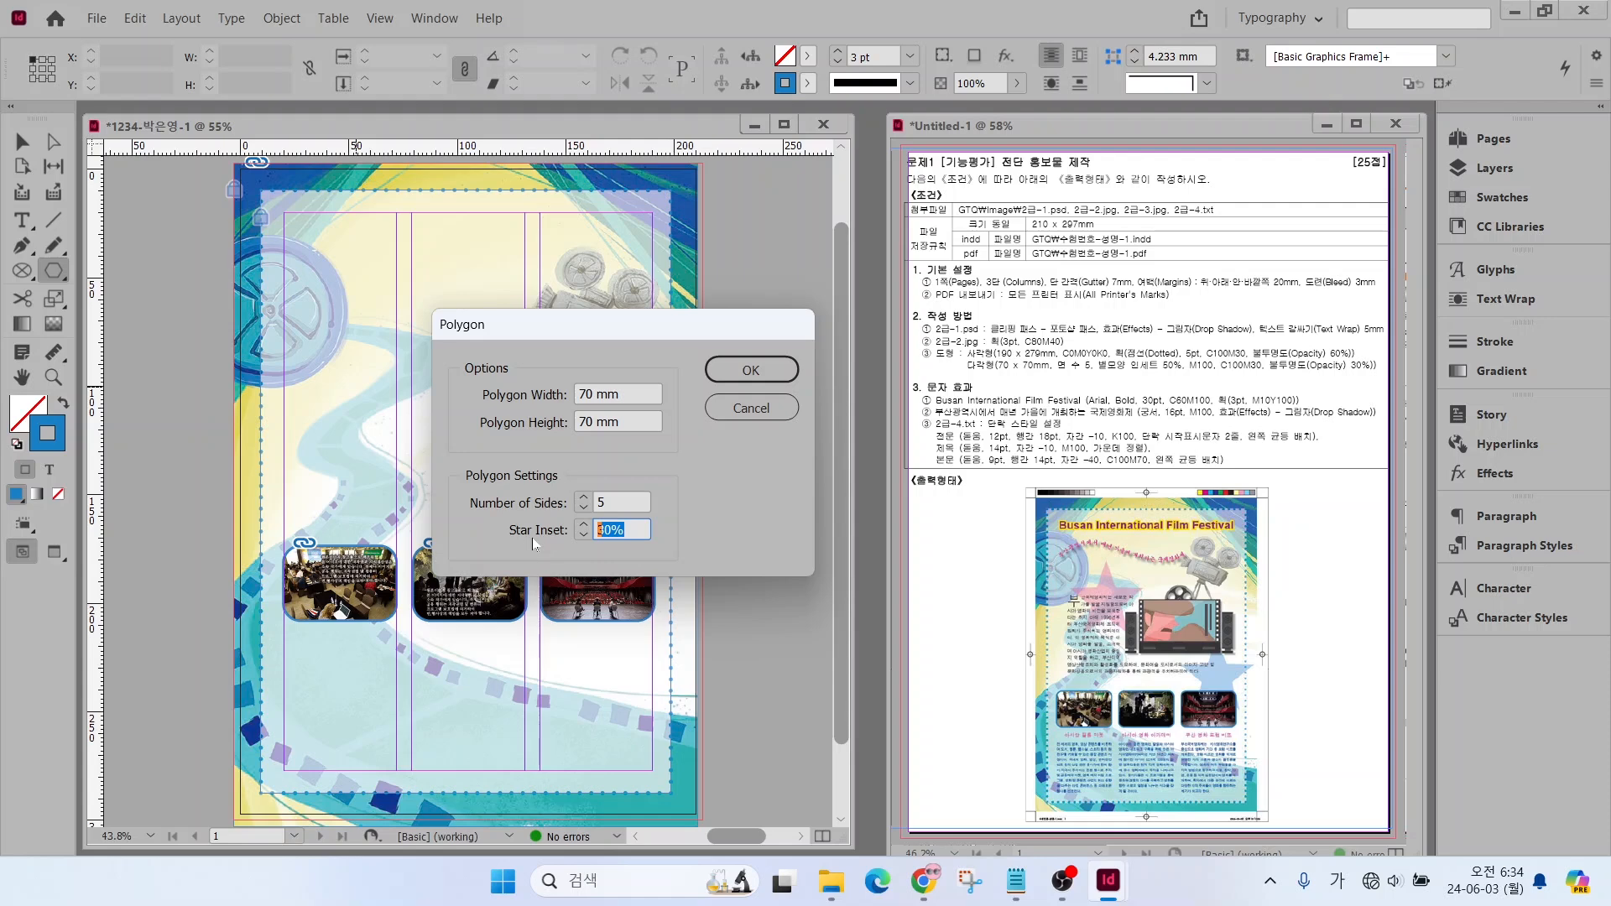
type("50")
key("Return")
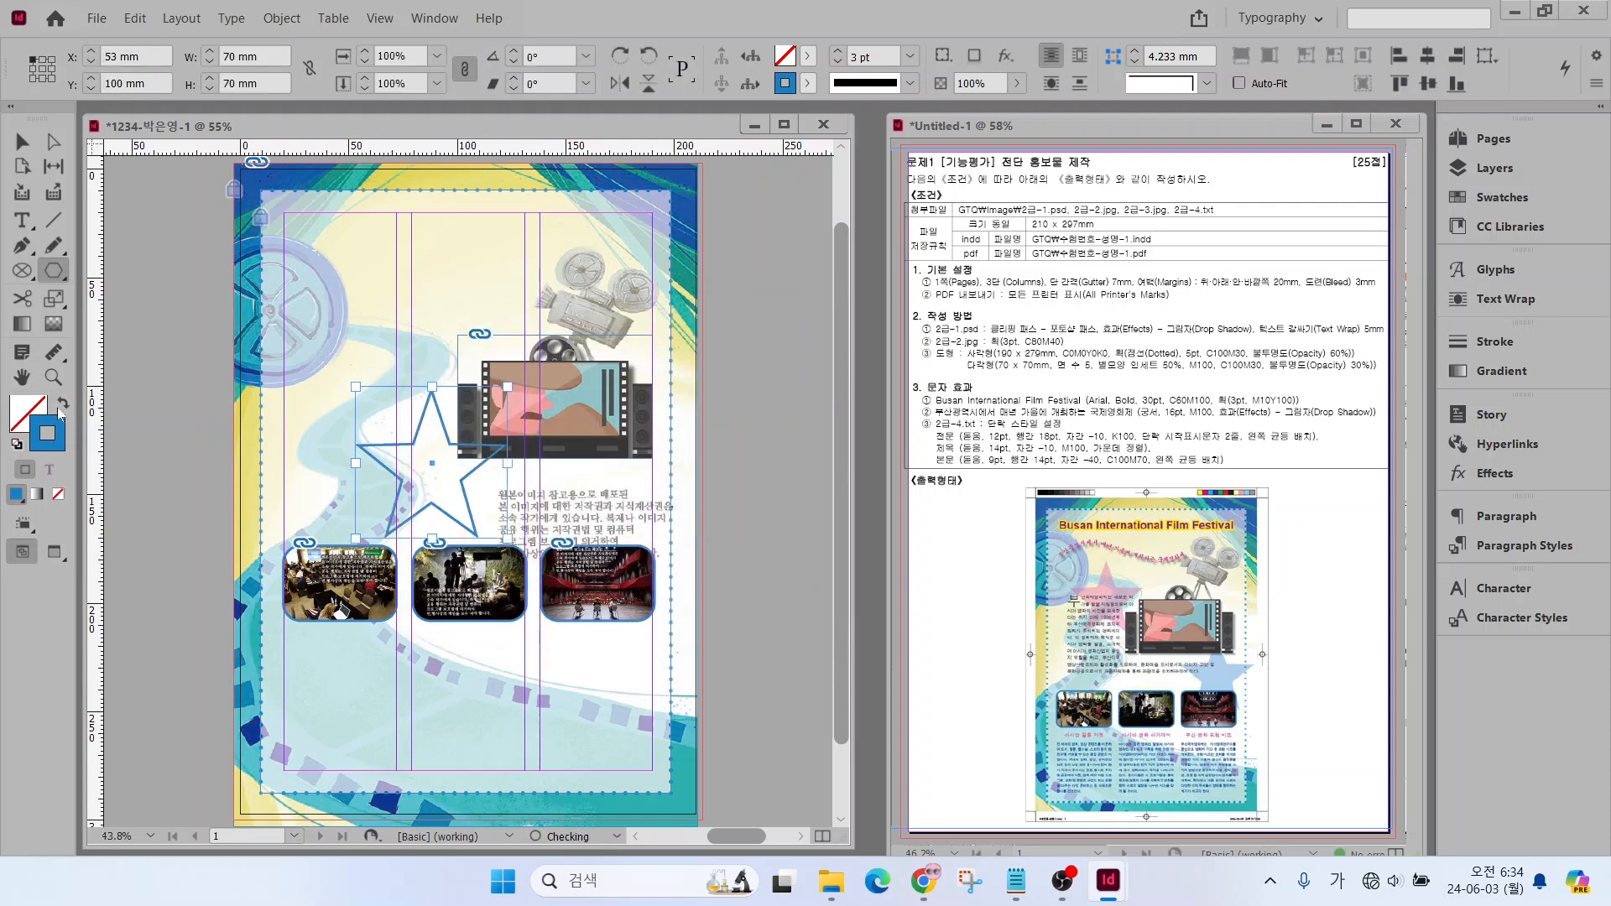
Swap the star's fill and stroke, fill it with C=0 M=100 Y=0 K=0 and set its opacity to 50%
left_click(64, 404)
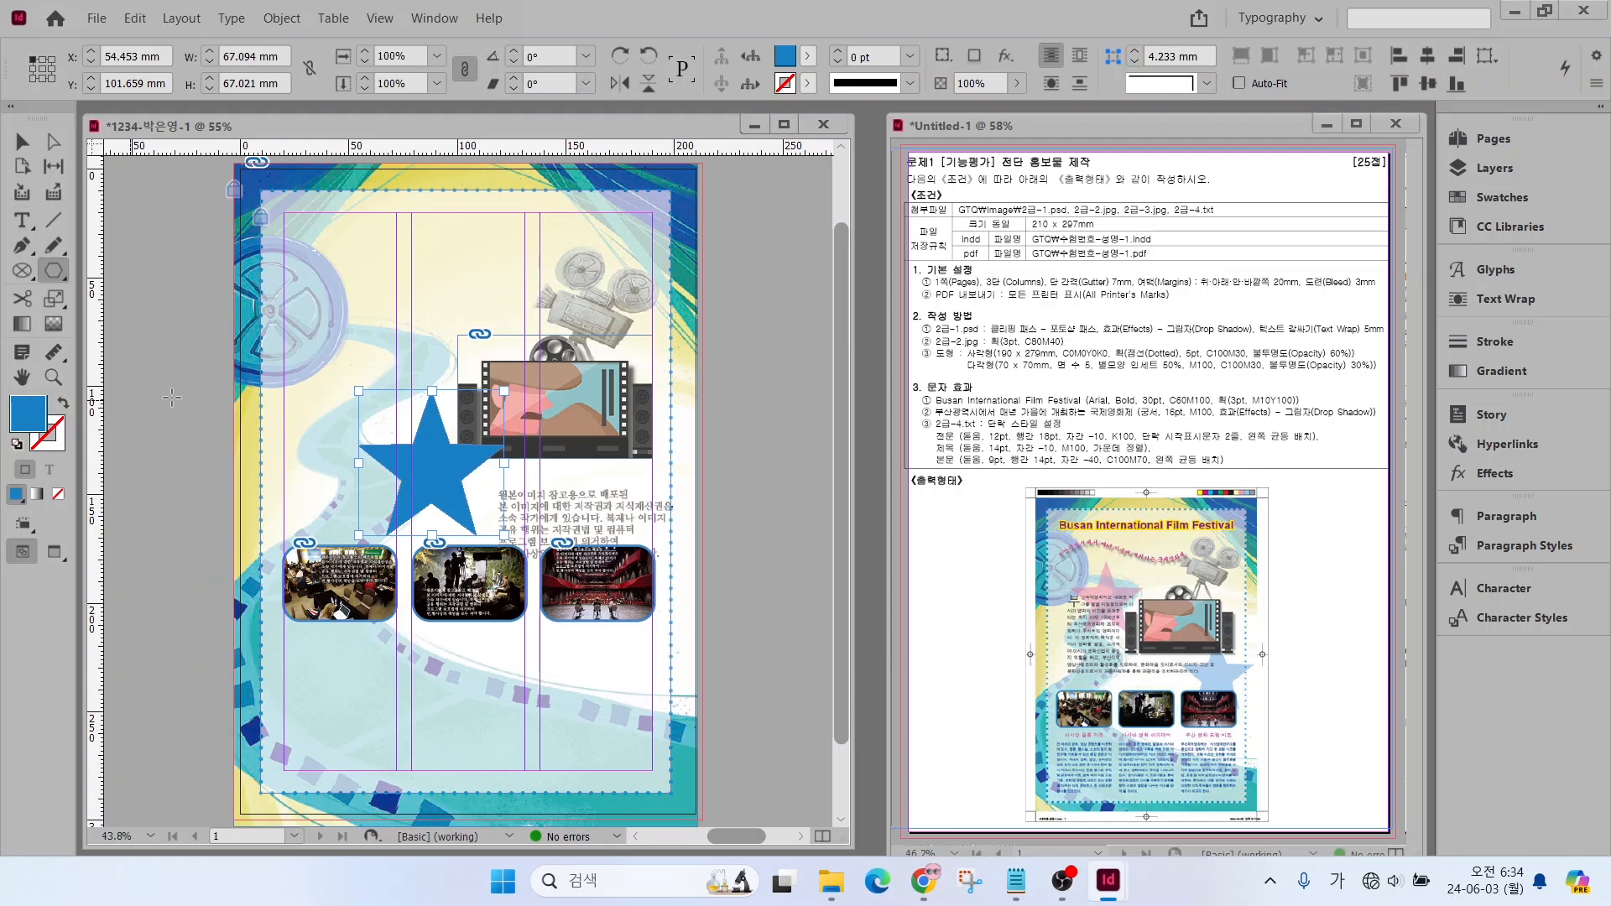
left_click(1492, 199)
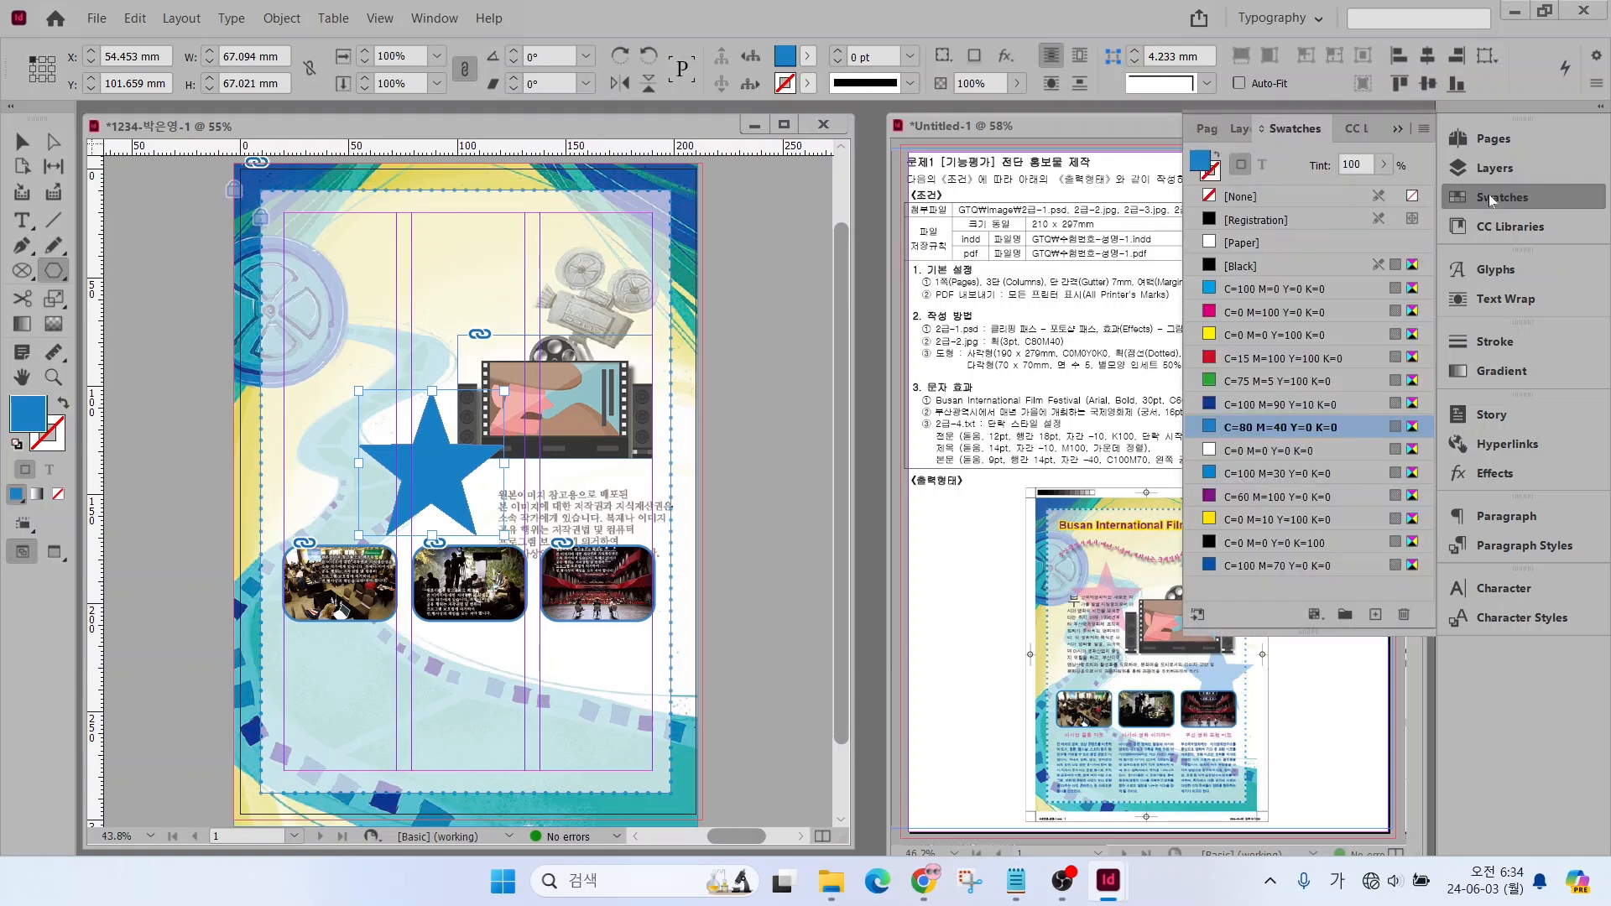
left_click(1215, 310)
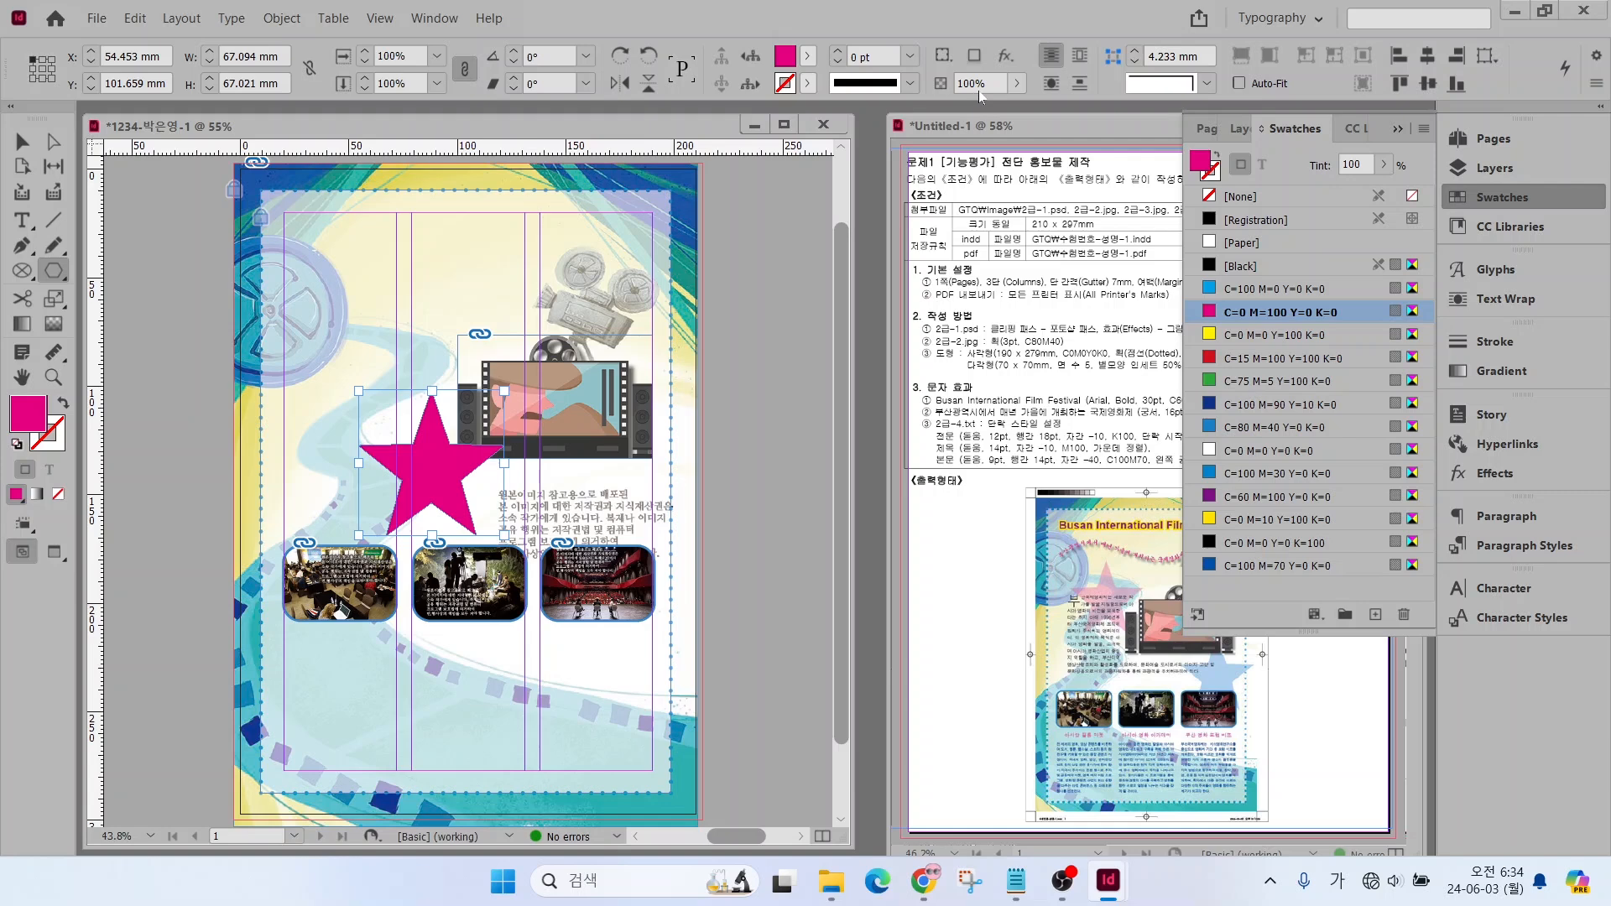
left_click(990, 79)
type("5")
key("Return")
Move the magenta star up beside the film-strip picture, overlapping the first column gutter, and deselect it
left_click(23, 141)
left_click_drag(429, 465, 395, 386)
left_click(211, 404)
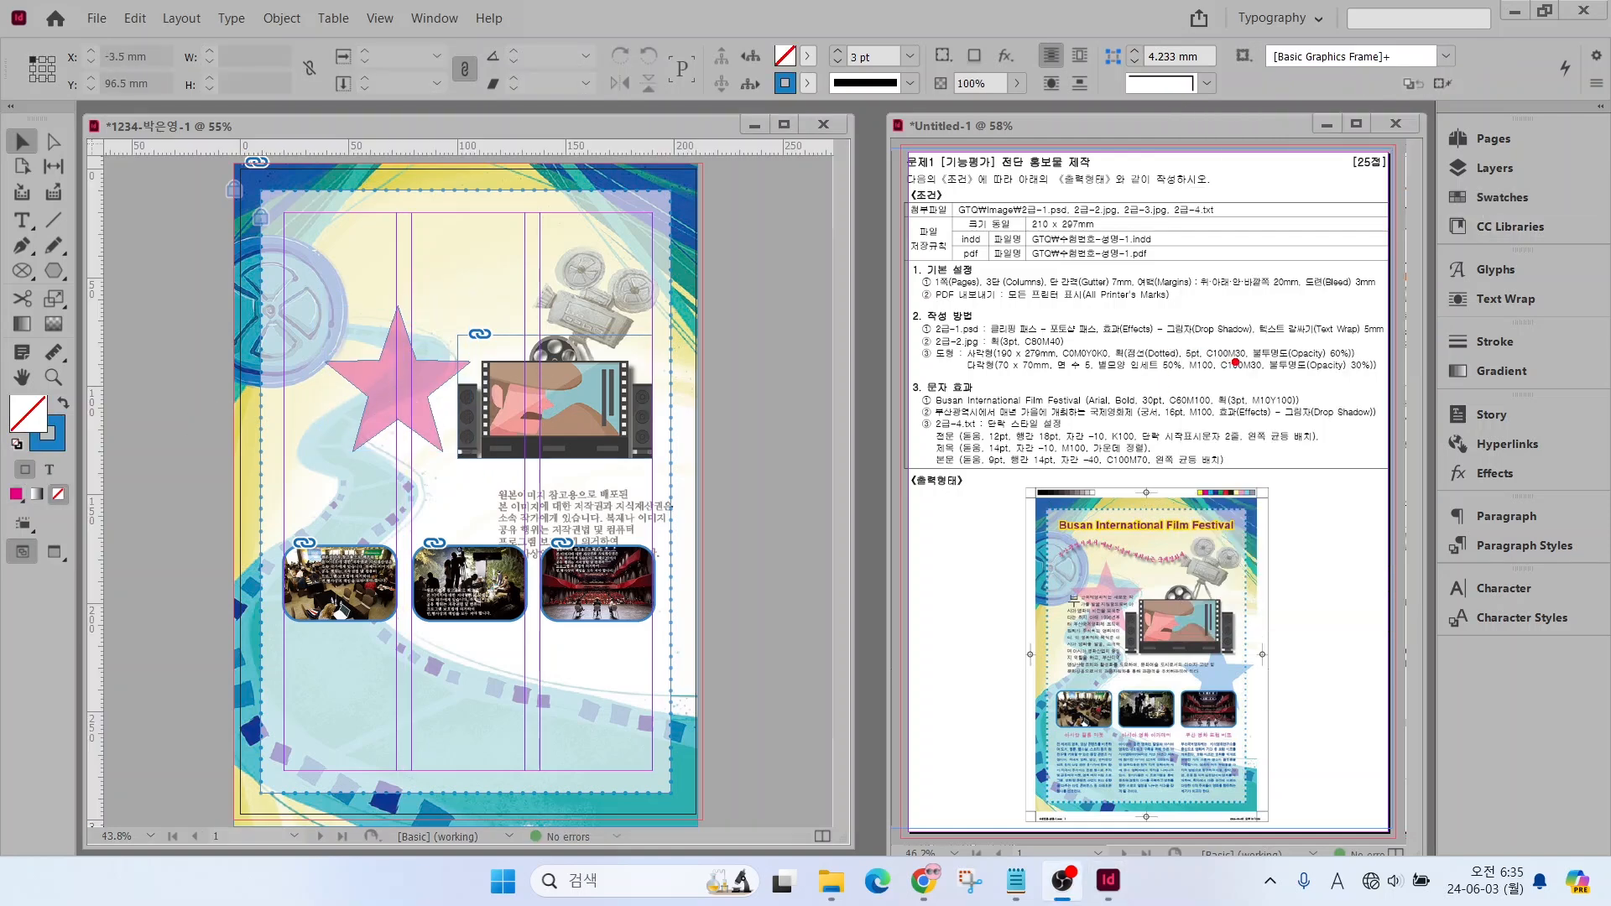
mouse_move(1206, 363)
left_mouse_down()
mouse_move(1183, 290)
mouse_move(1284, 298)
left_mouse_up()
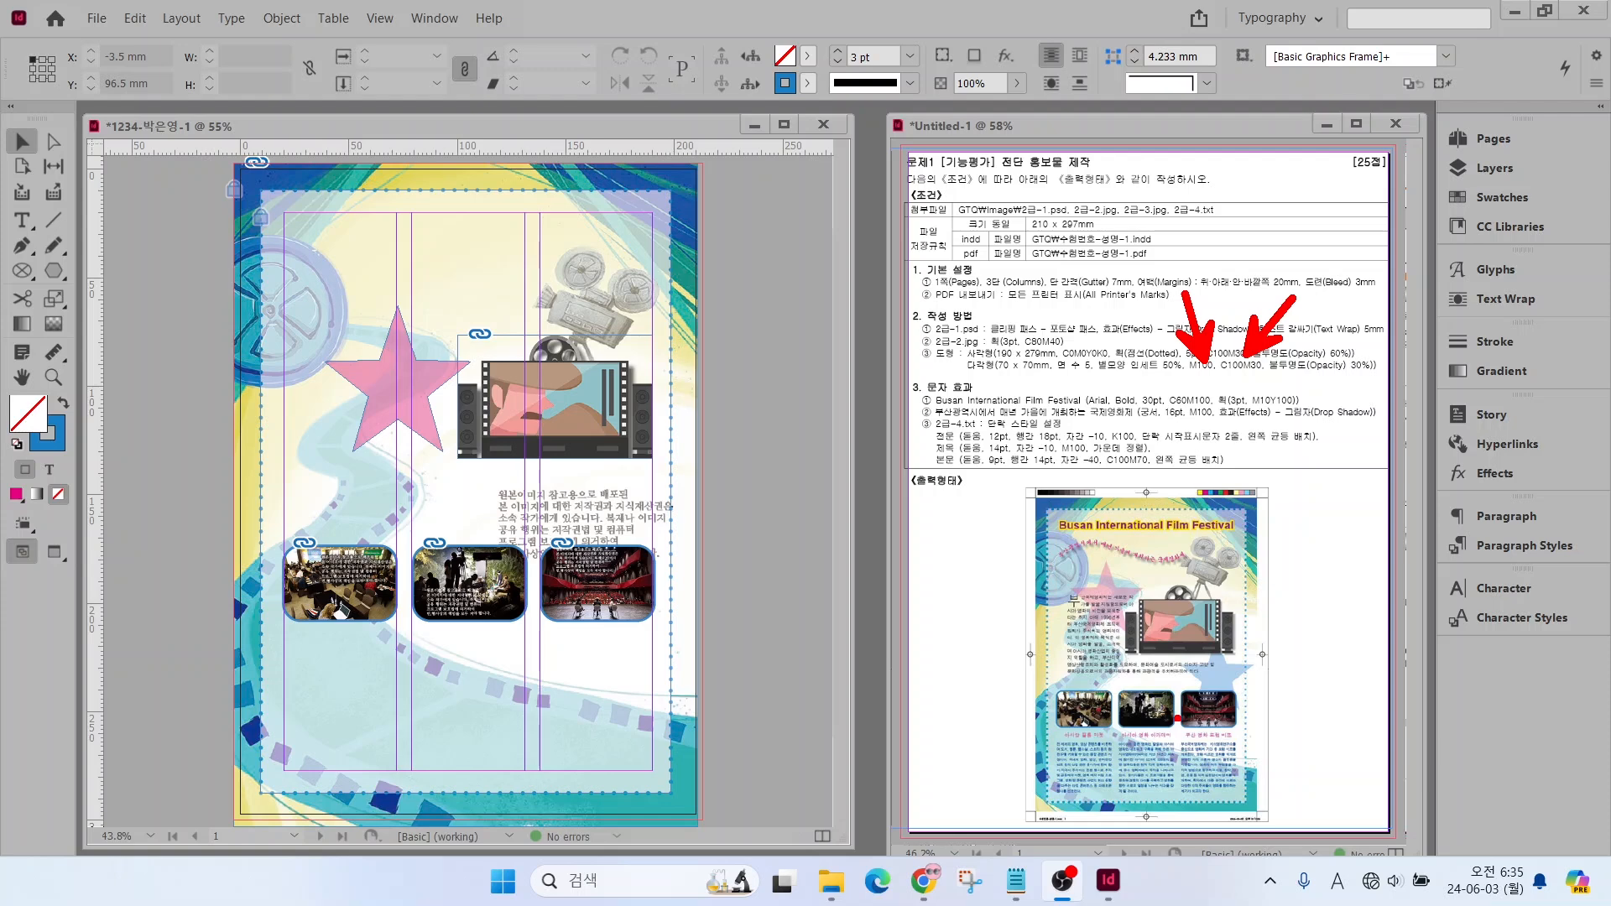
mouse_move(1127, 623)
left_mouse_down()
mouse_move(1081, 565)
mouse_move(1133, 611)
left_mouse_up()
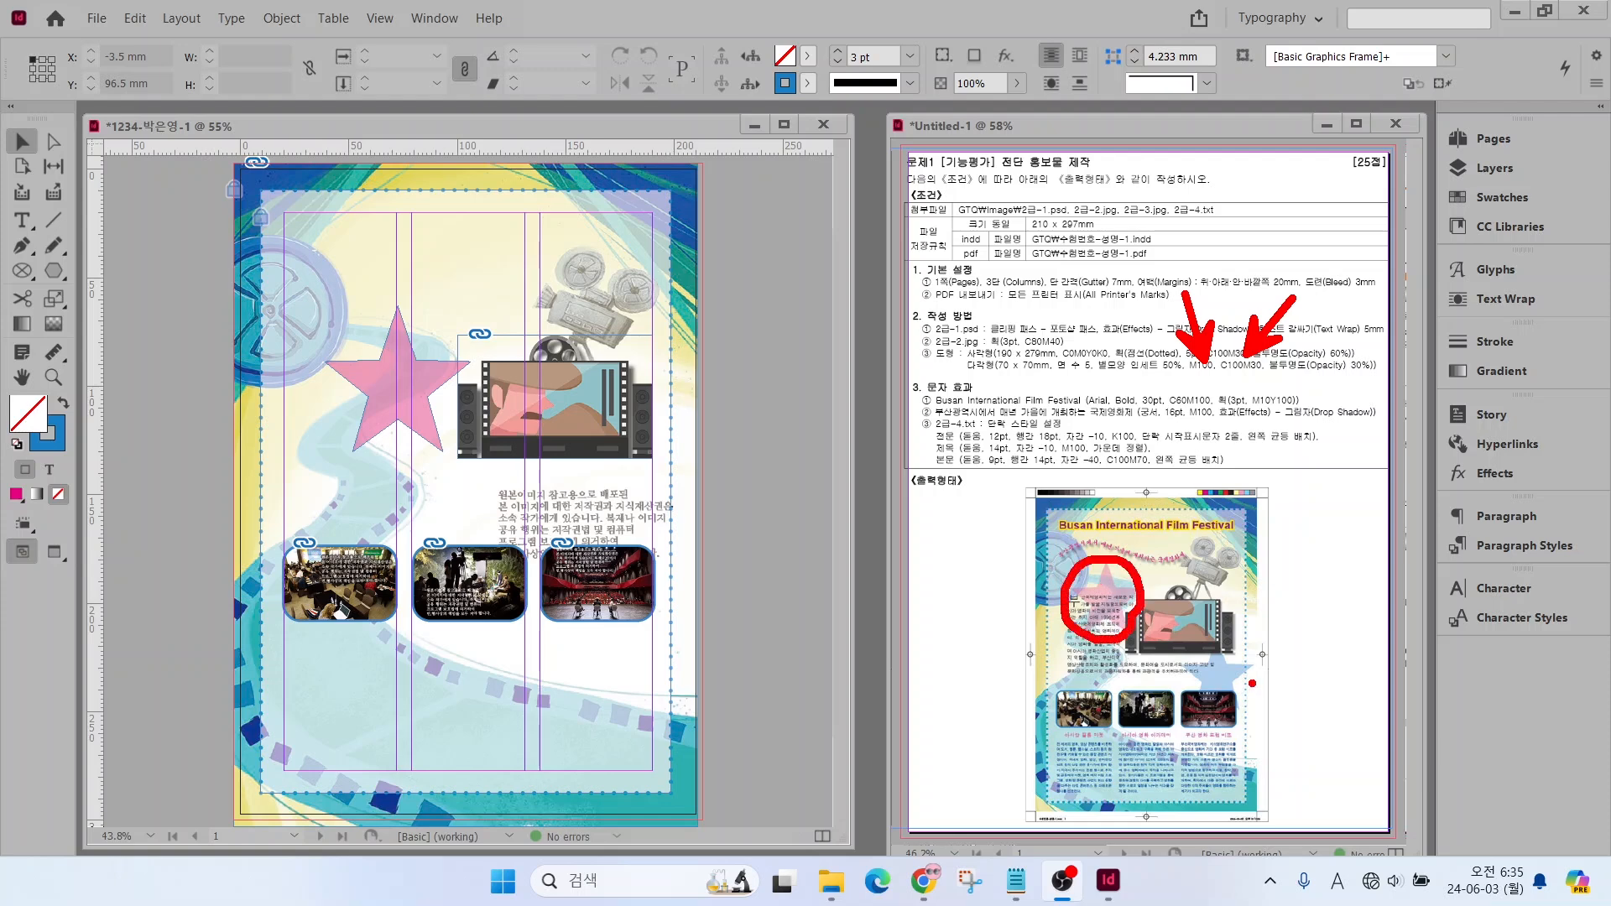
mouse_move(1254, 700)
left_mouse_down()
mouse_move(1244, 660)
mouse_move(1239, 689)
left_mouse_up()
key("Escape")
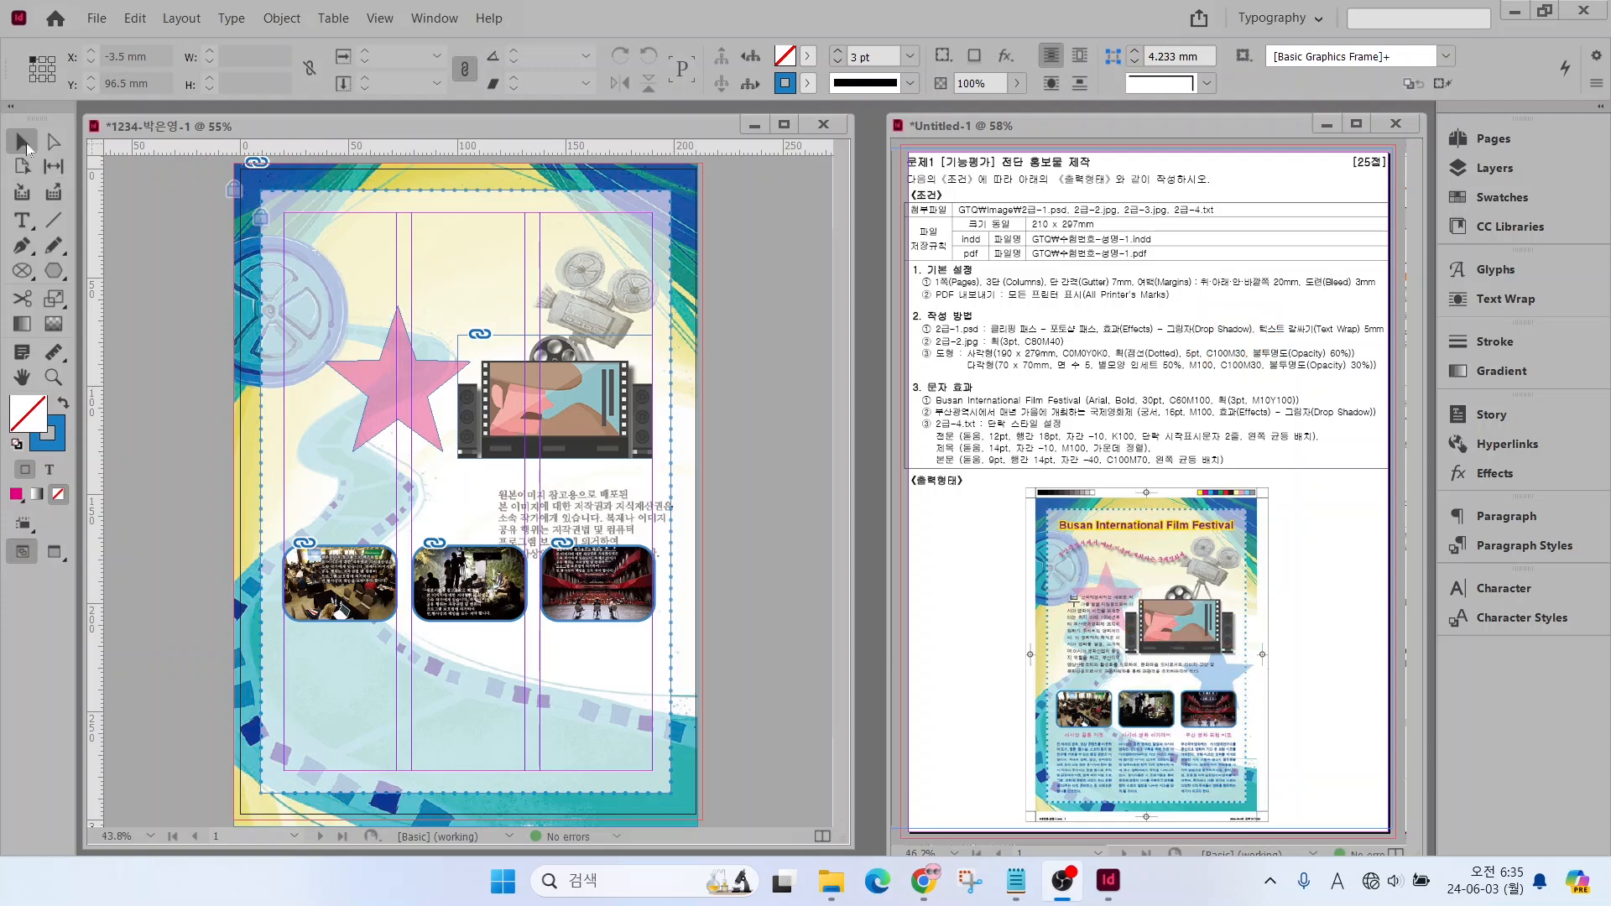
Duplicate the magenta star, placing the copy over the third photo frame at about X 134.5 mm, Y 133.1 mm
left_click(371, 381)
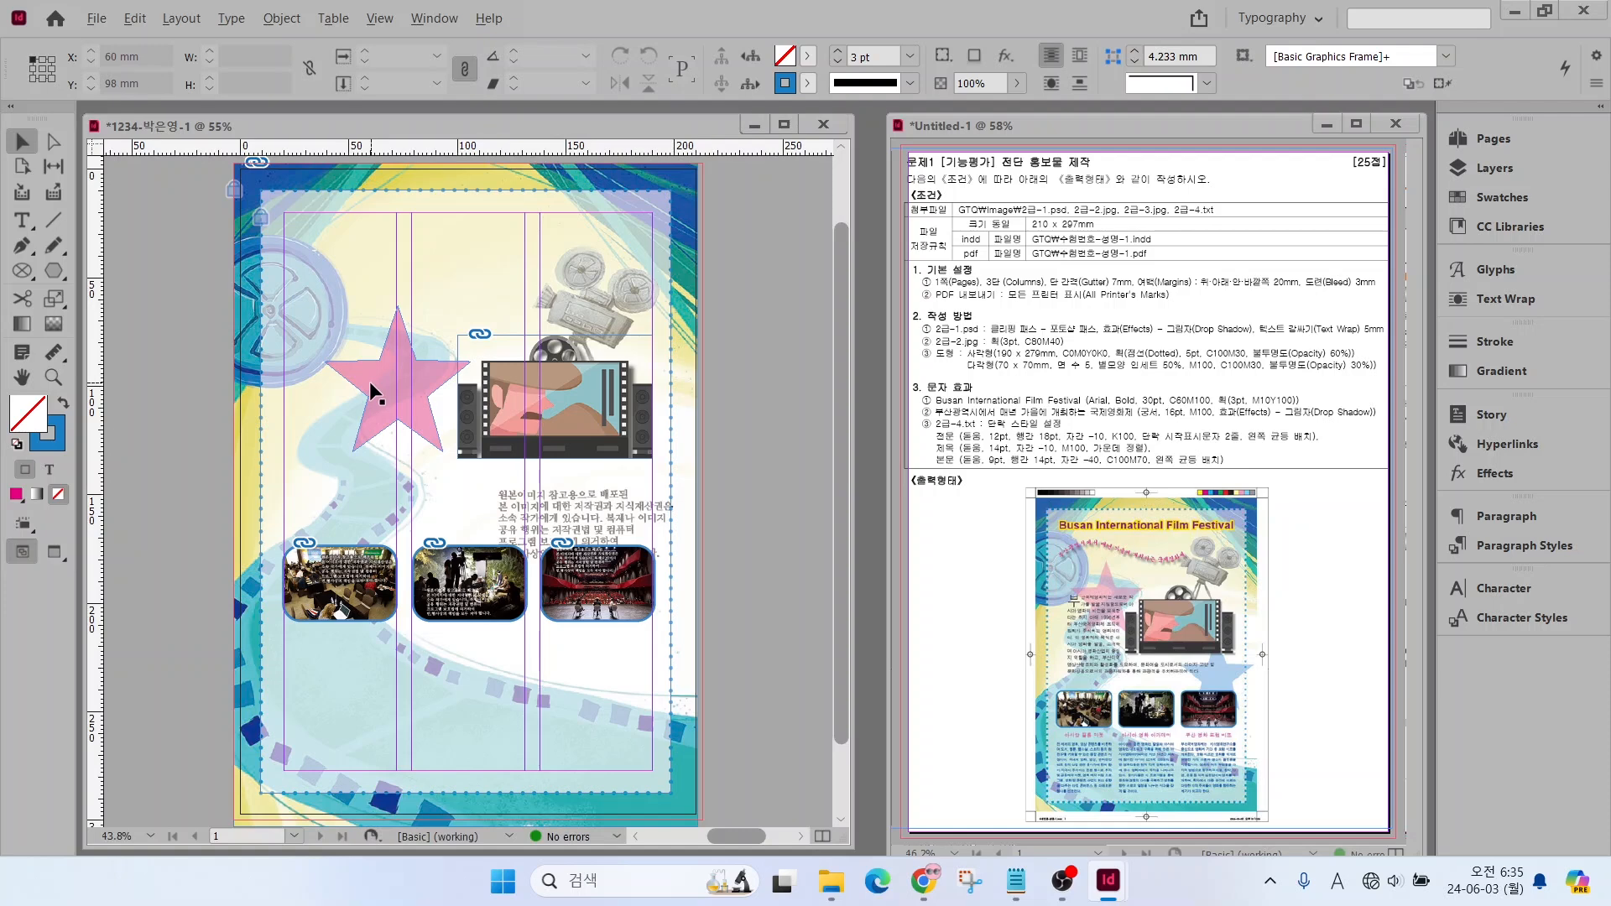
left_click(370, 381)
left_click_drag(369, 381, 583, 530)
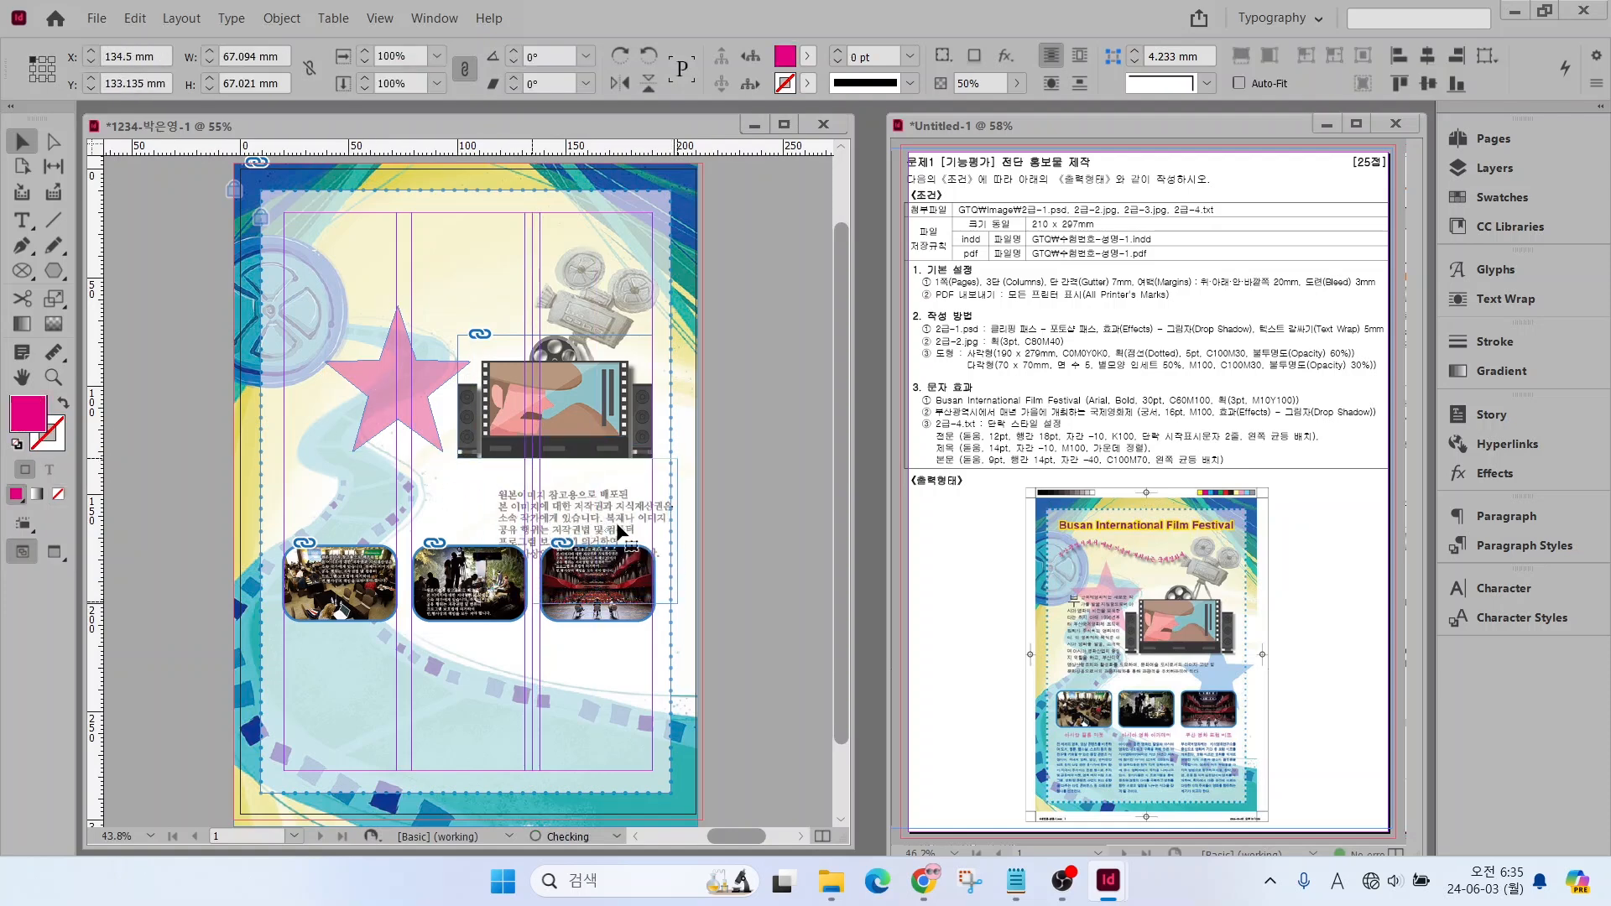
Fill the duplicate star with C=100 M=30 Y=0 K=0 and move it to about X 130.5 mm, Y 116.5 mm
left_click(1495, 197)
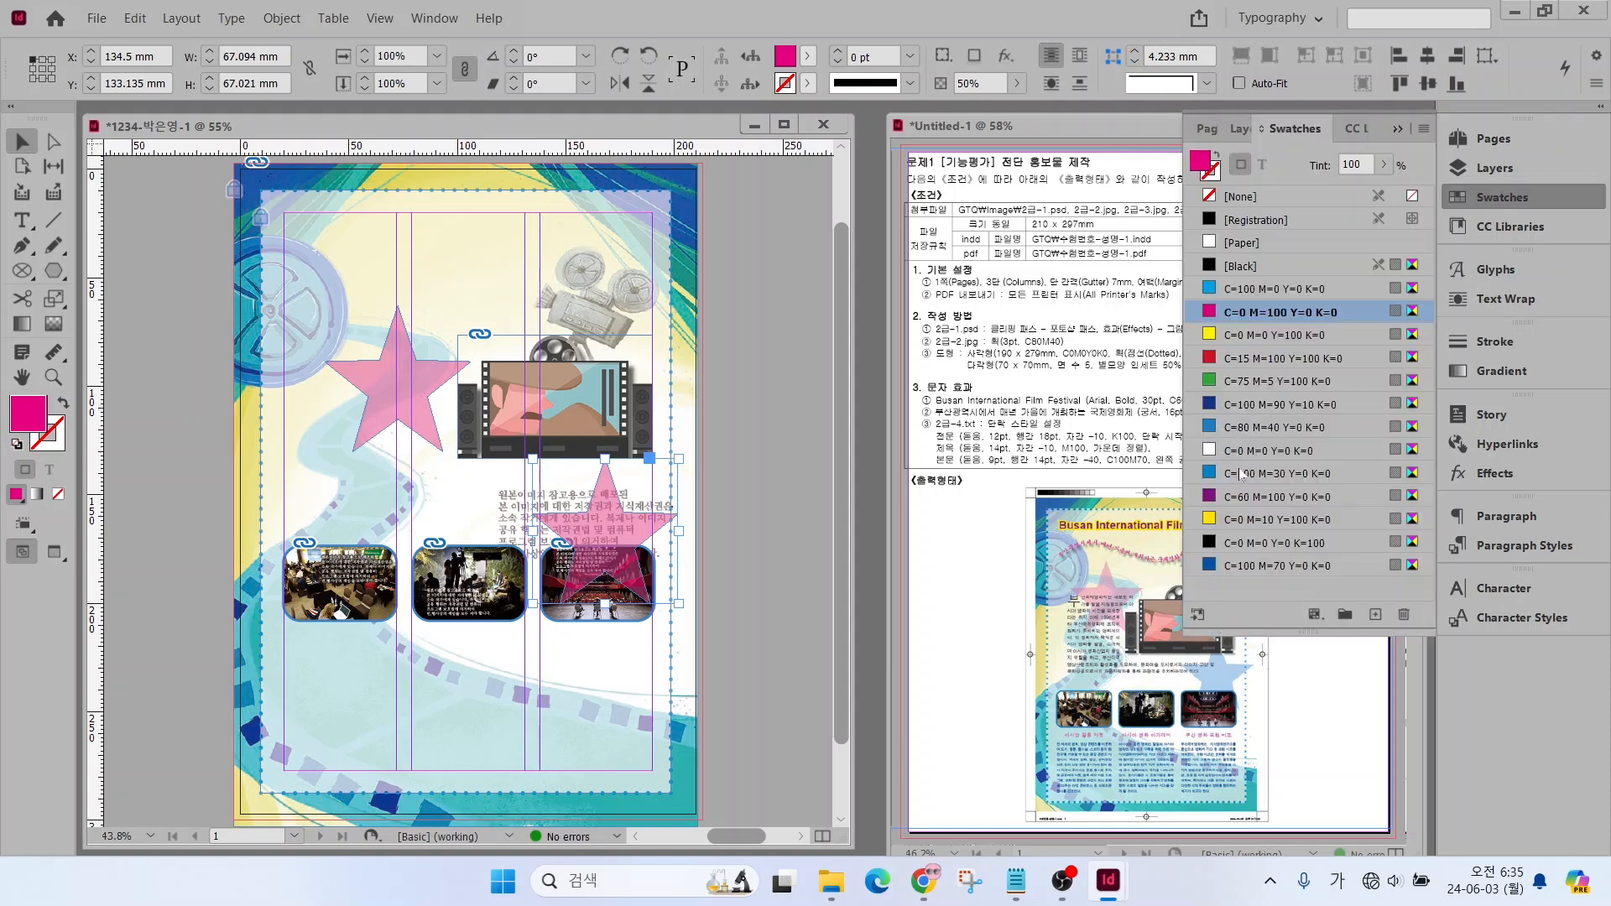
left_click(1241, 474)
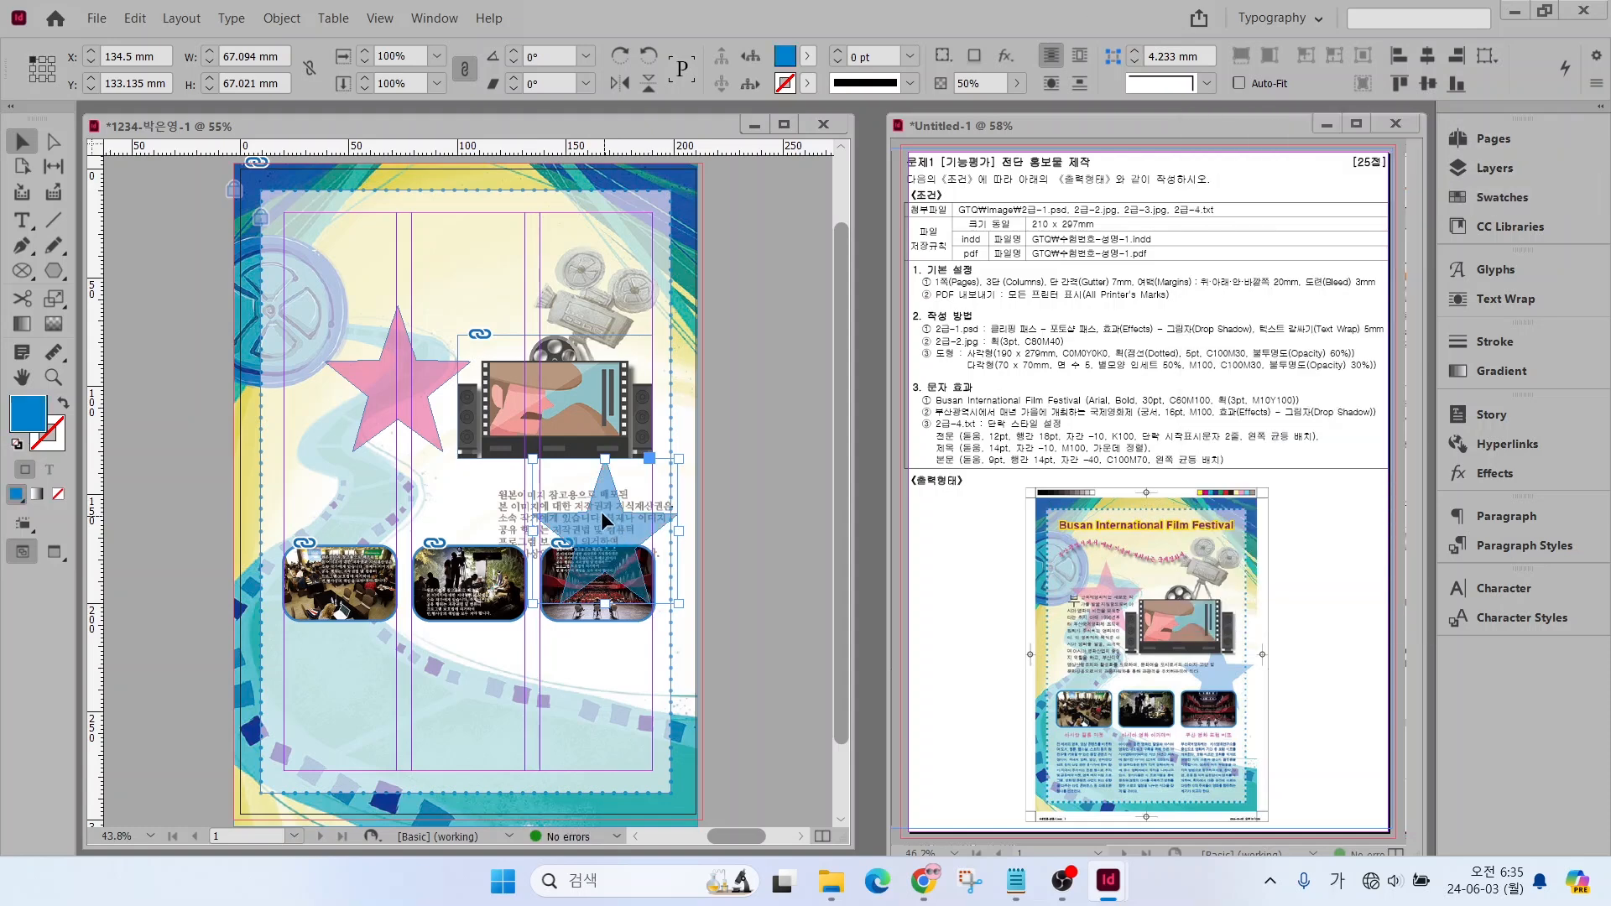
left_click_drag(601, 511, 593, 483)
Send the blue star backward in the stacking order
right_click(588, 485)
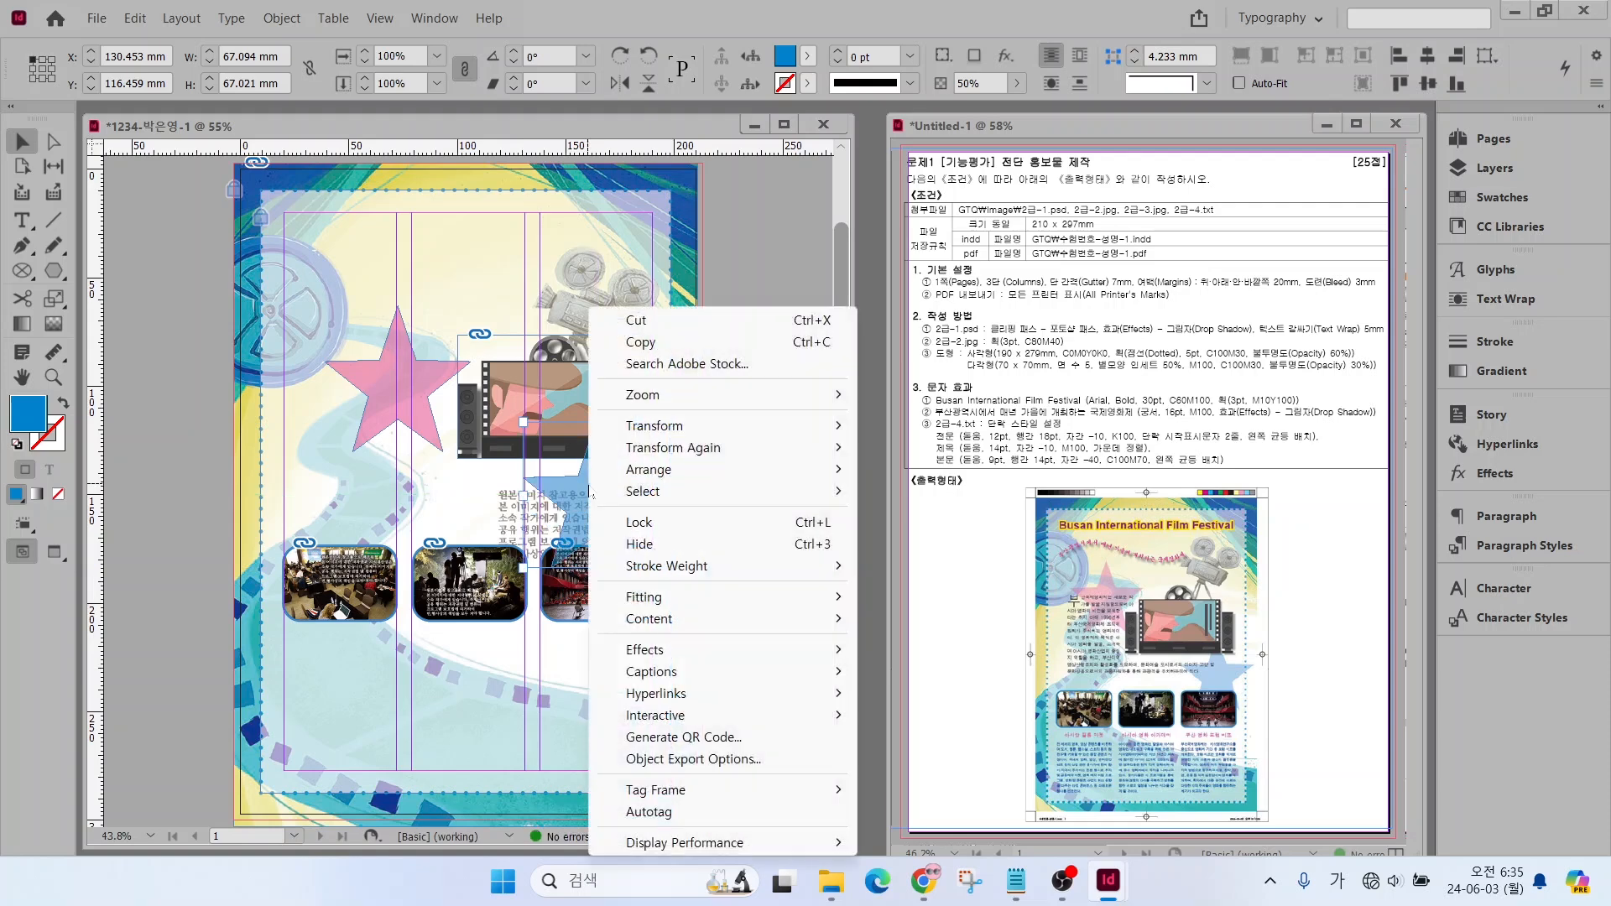
mouse_move(670, 472)
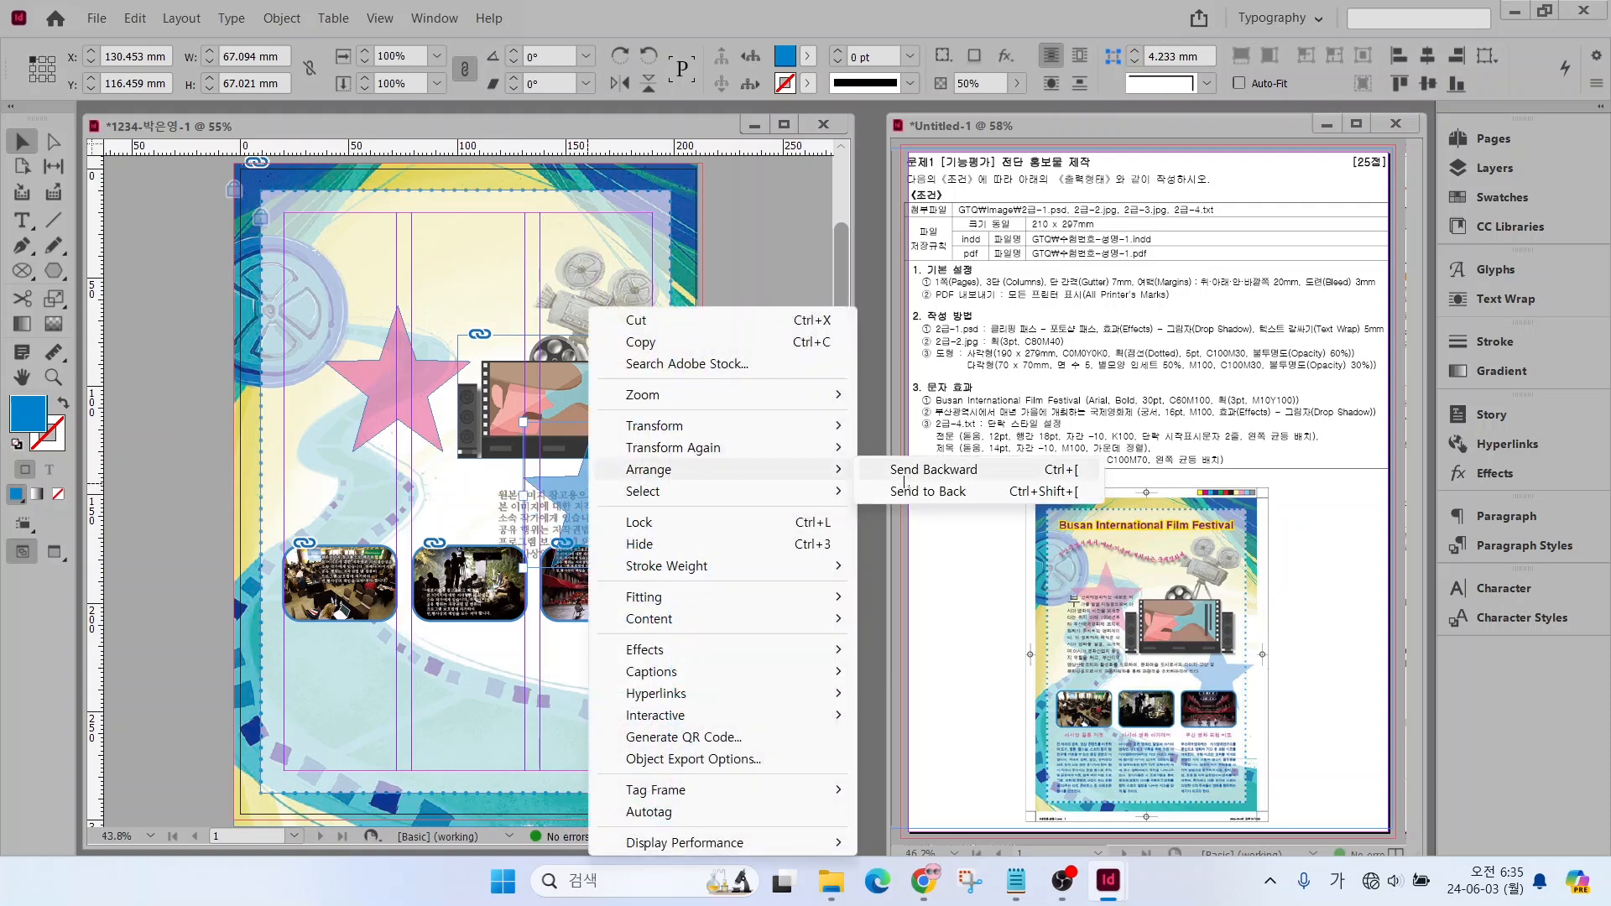
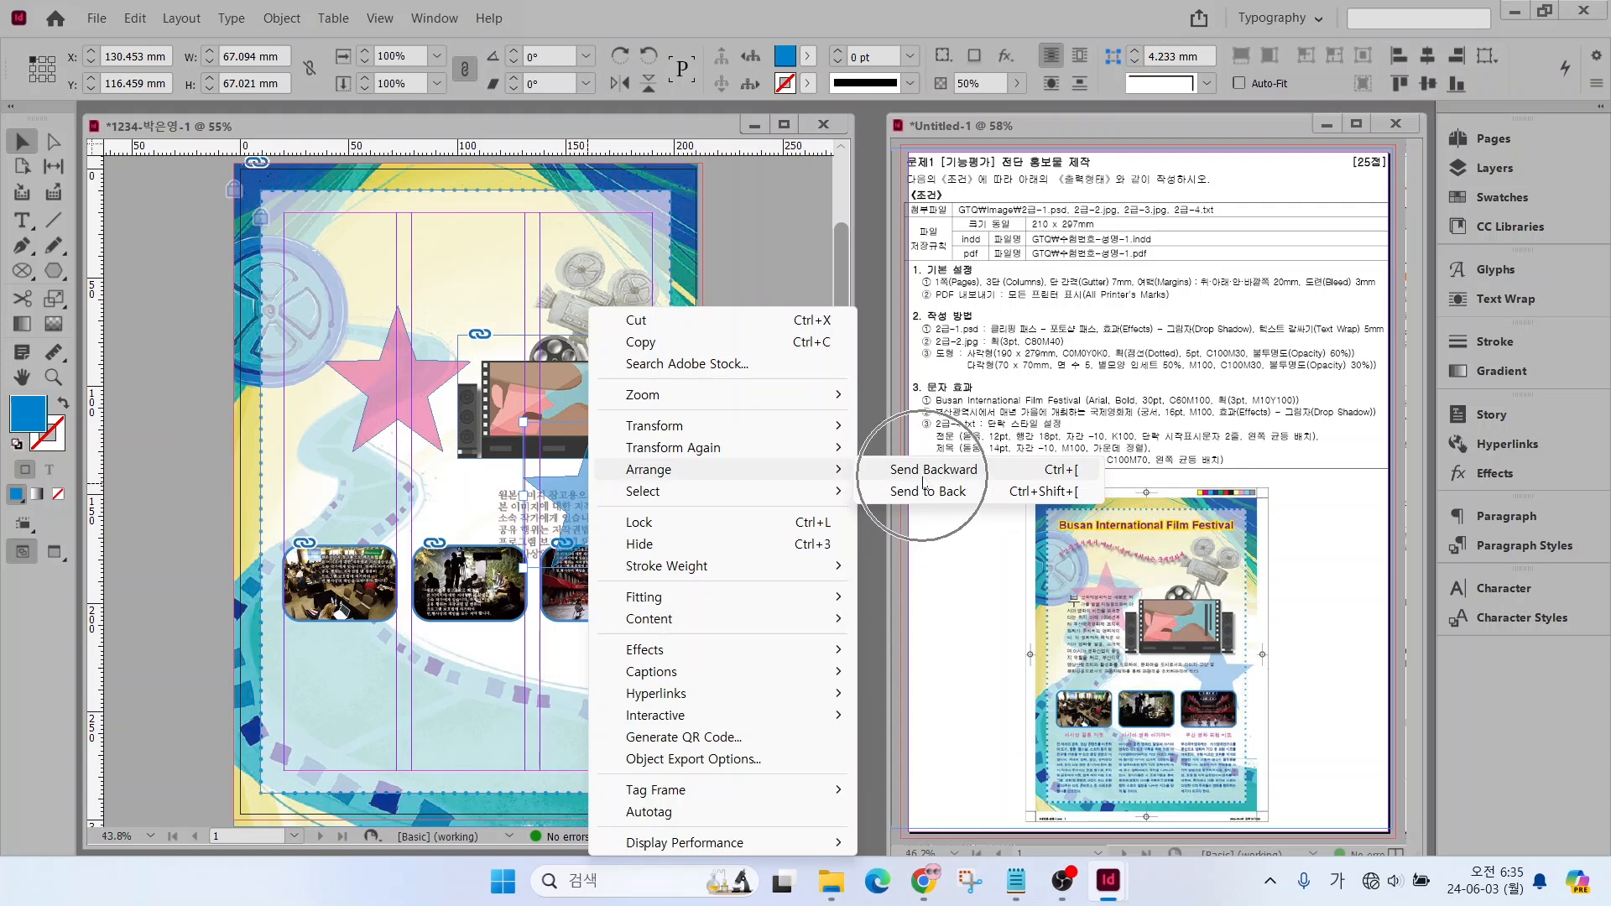
Send the blue star one level backward and nudge the film-strip picture left to X 94 mm, Y 77.365 mm
left_click(1041, 476)
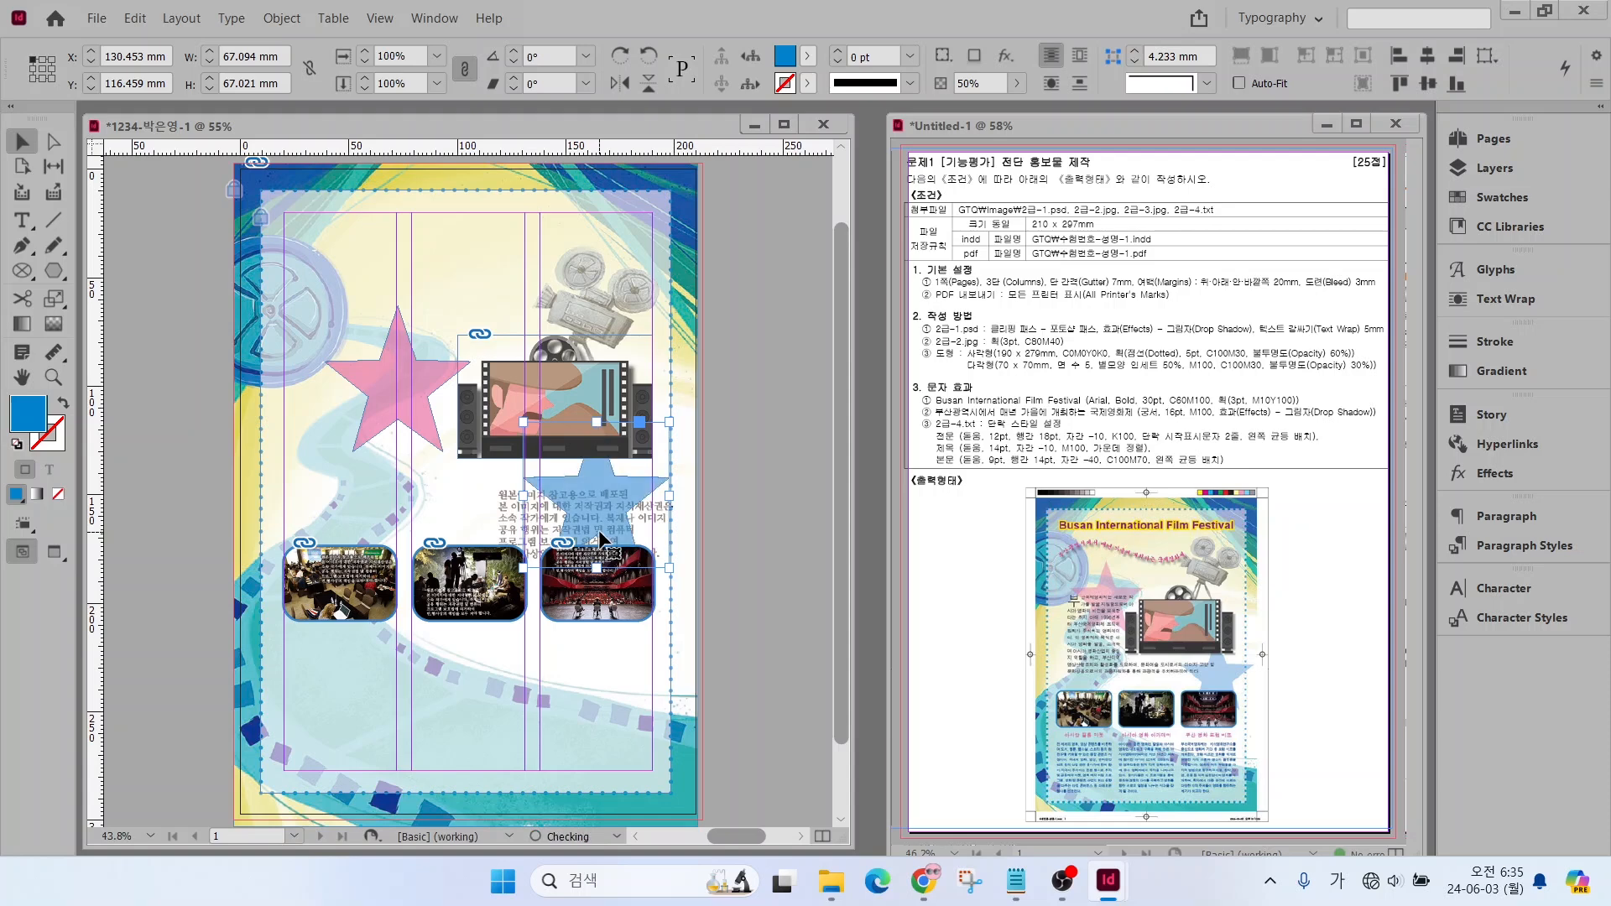
left_click_drag(498, 379, 487, 381)
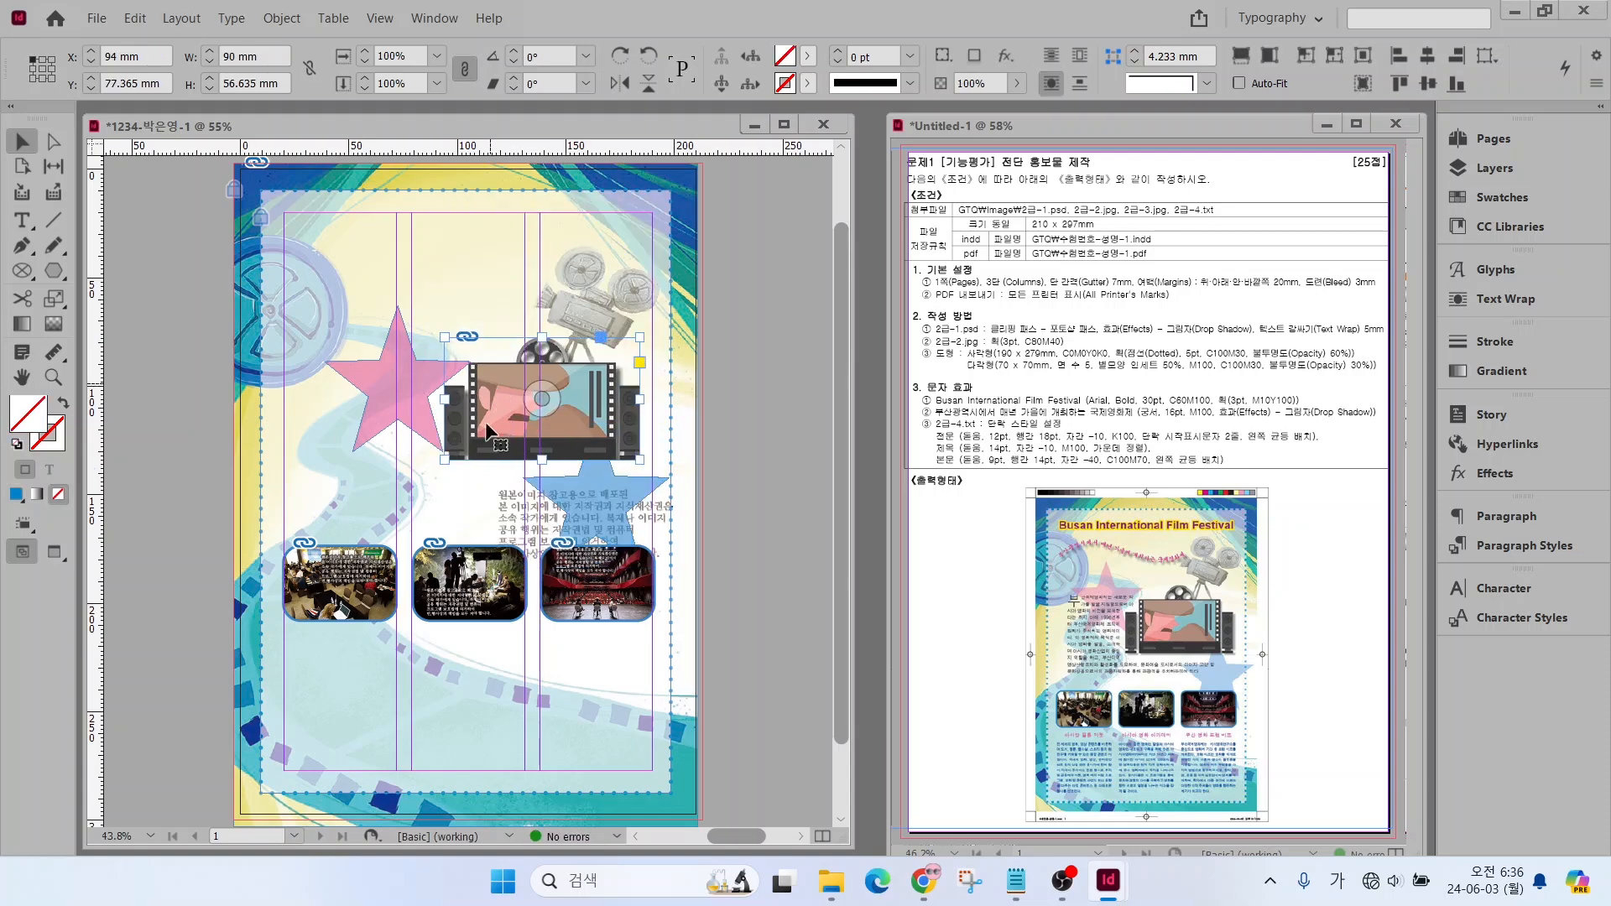
Shift the magenta star and the blue star slightly to the right and clear the selection
left_click_drag(351, 385, 446, 379)
left_click_drag(575, 496, 584, 495)
left_click(316, 463)
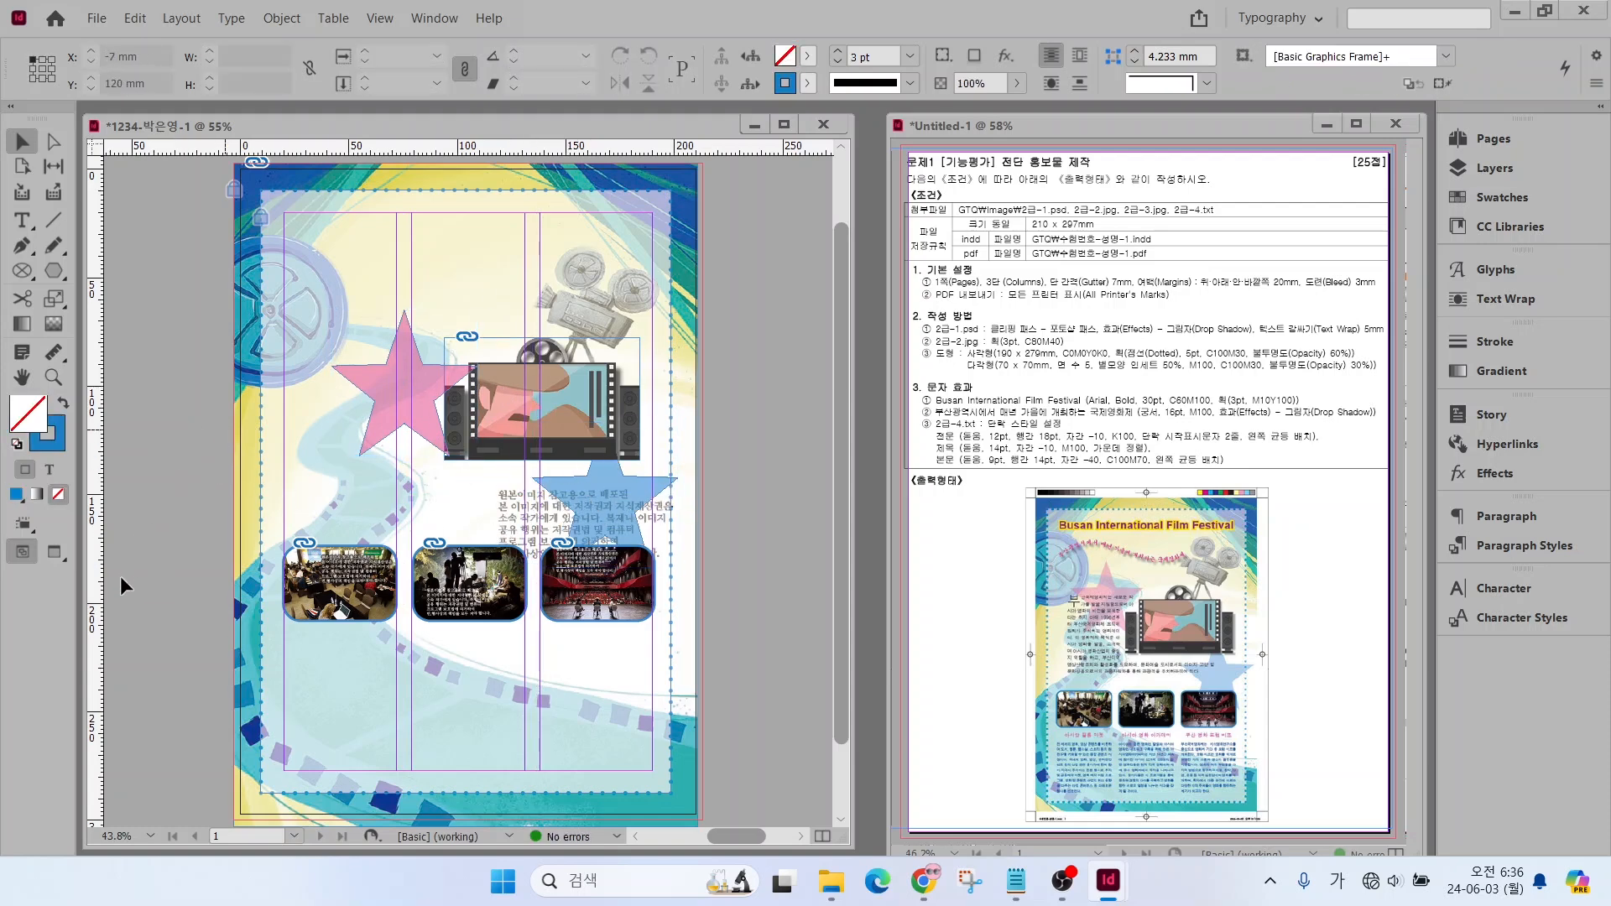
Copy "Busan International Film Festival" from 2급-4.txt in Notepad and paste it into a new text frame, about 179 x 16 mm, along the flyer's top margin
left_click(1014, 883)
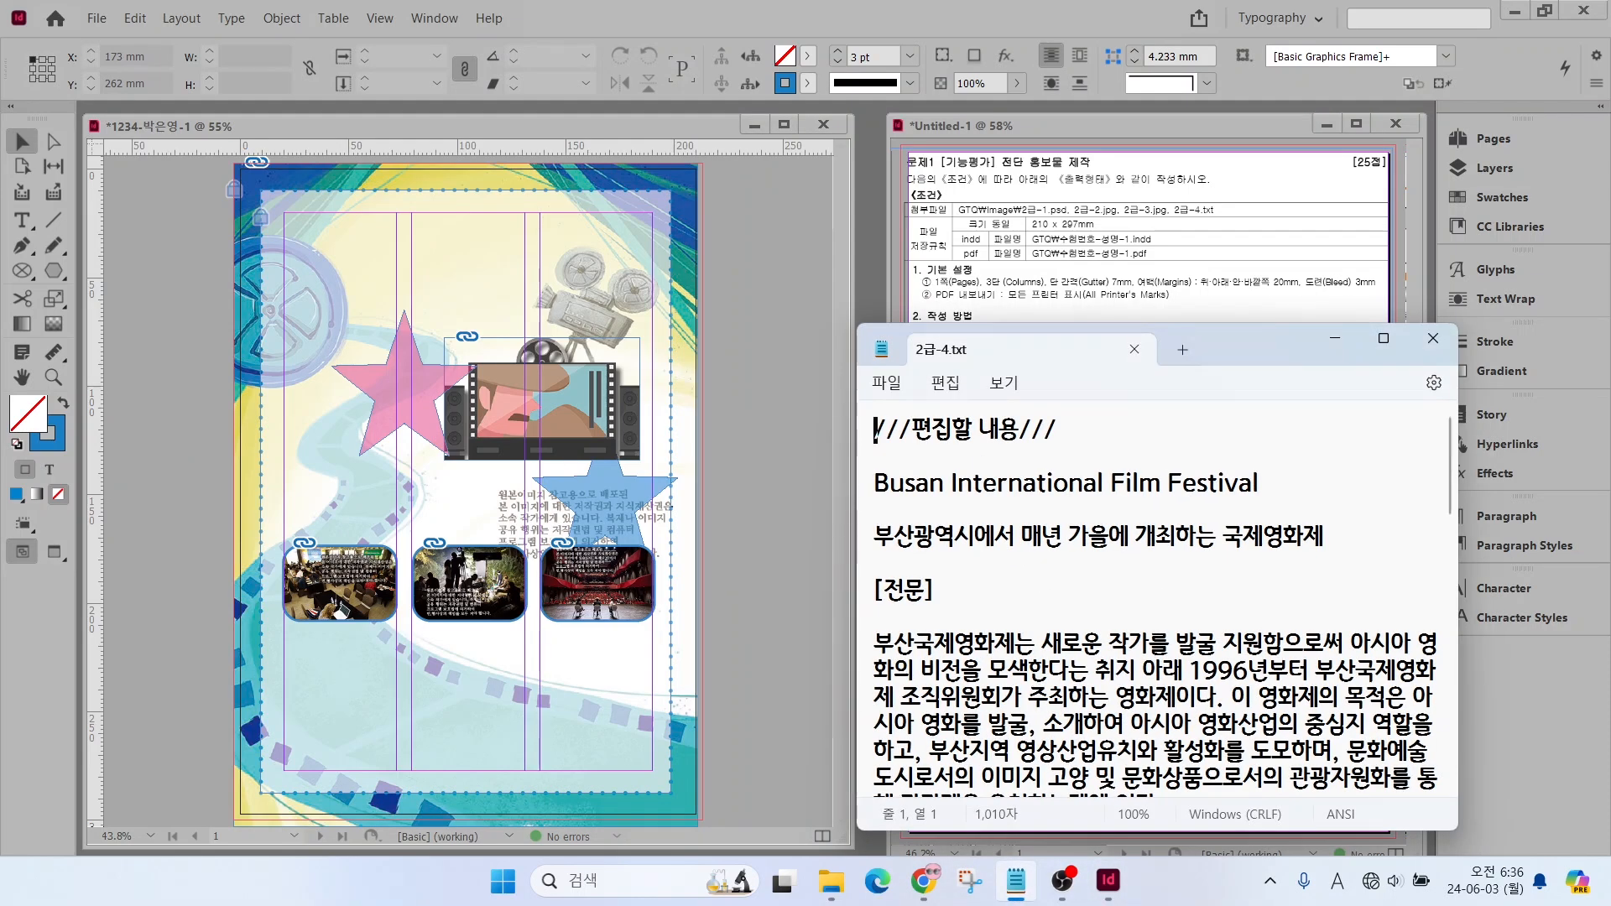
left_click_drag(875, 484, 1269, 492)
key("ctrl+c")
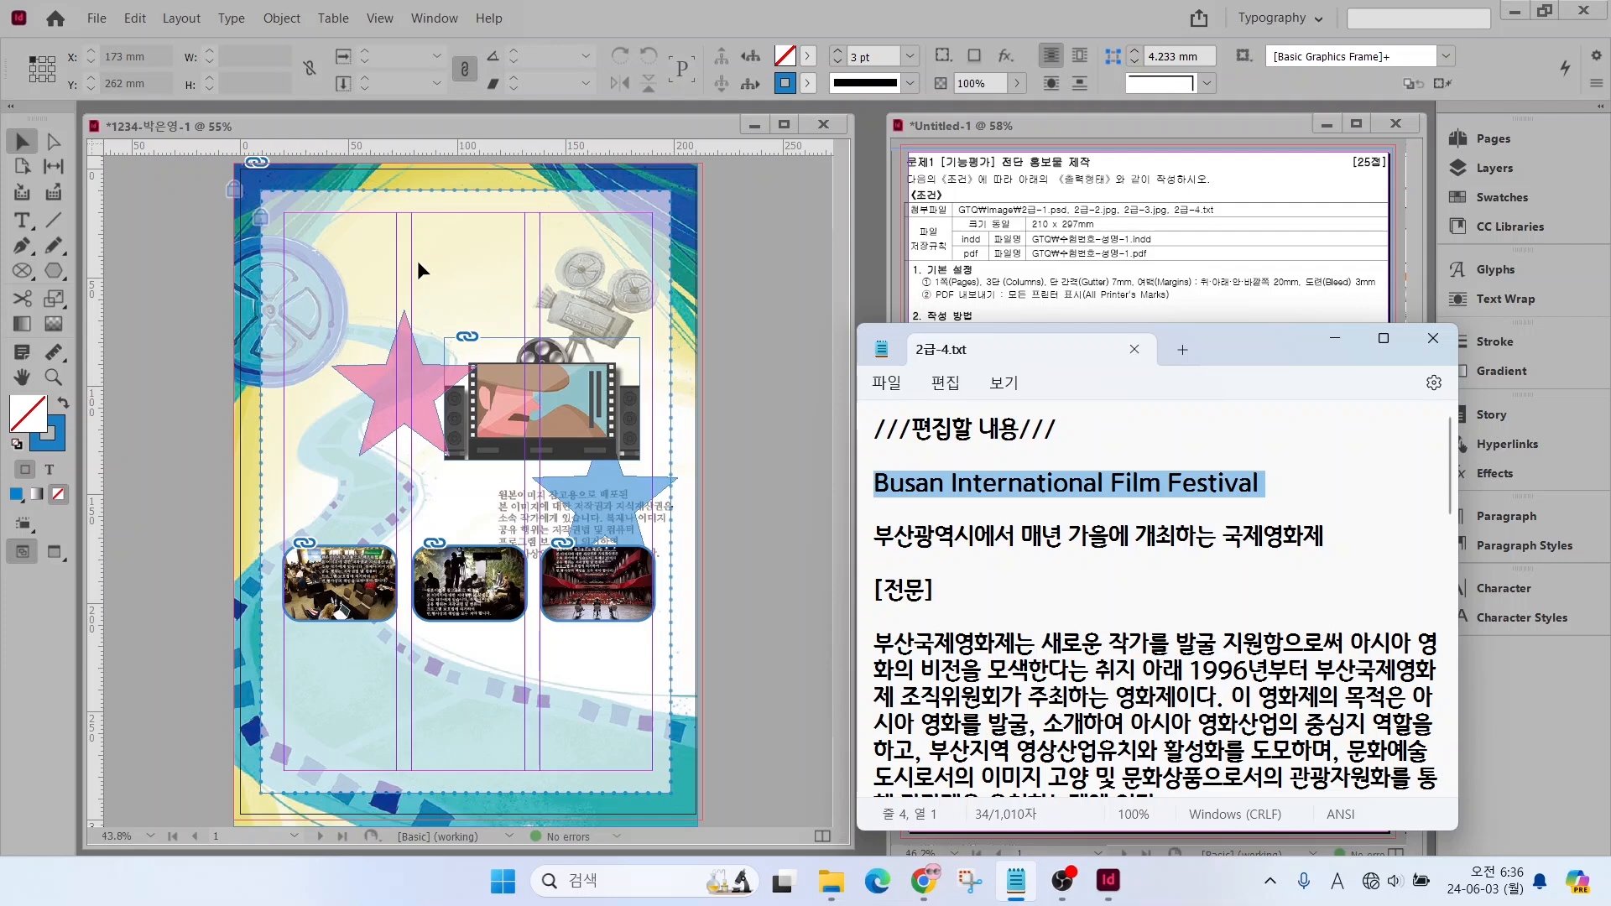
left_click(21, 221)
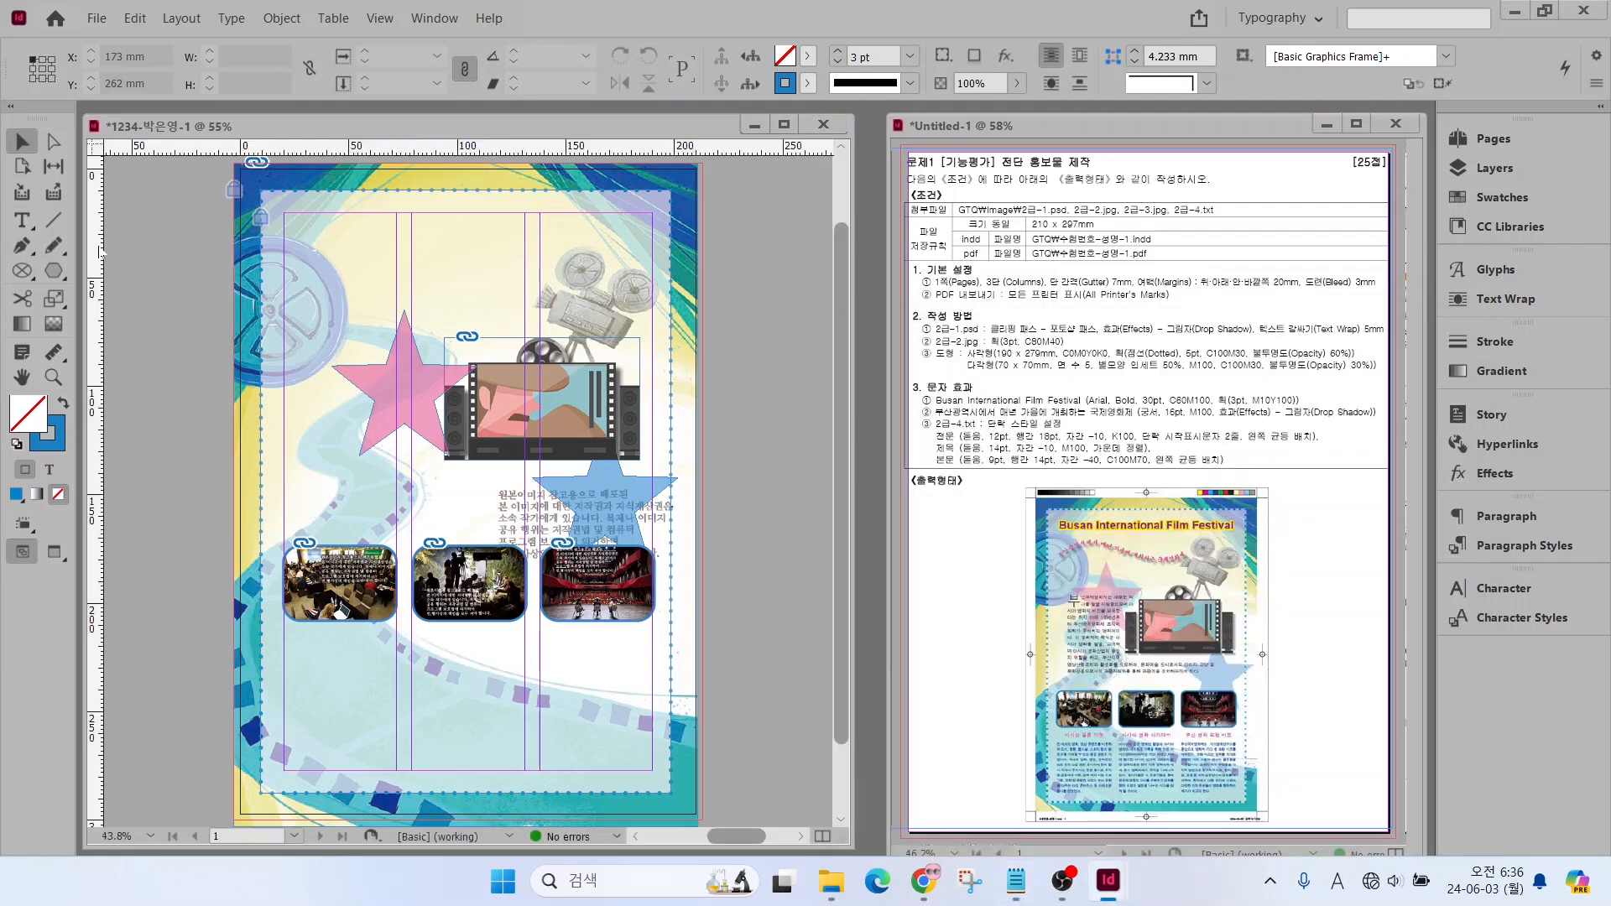
key("Hangul")
left_click(22, 220)
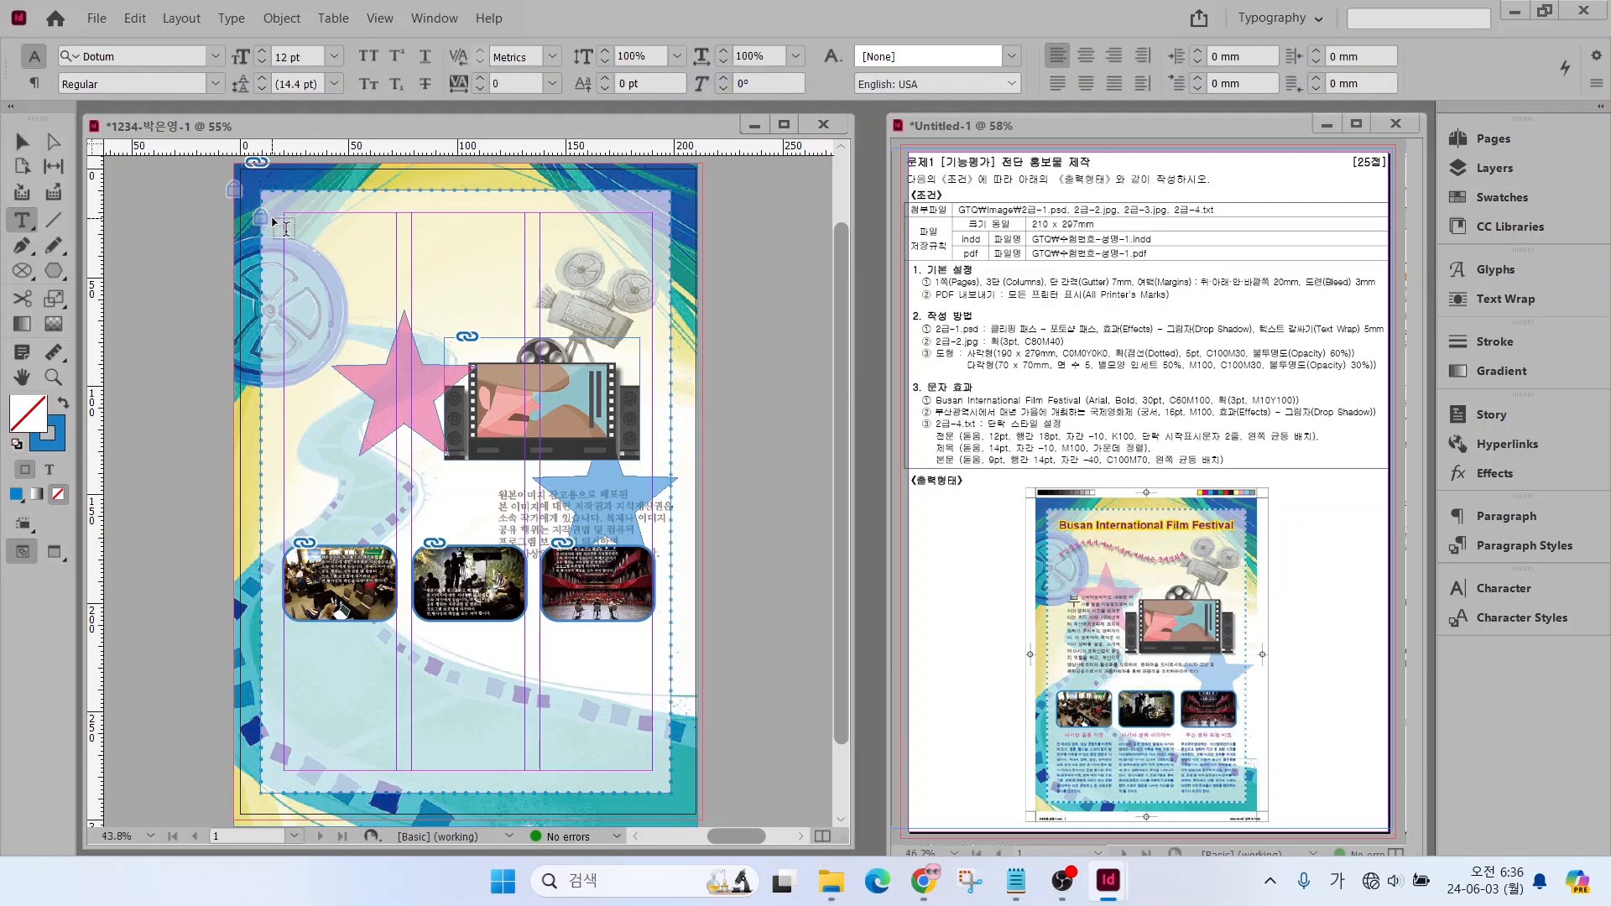
left_click_drag(536, 244, 655, 251)
key("ctrl+v")
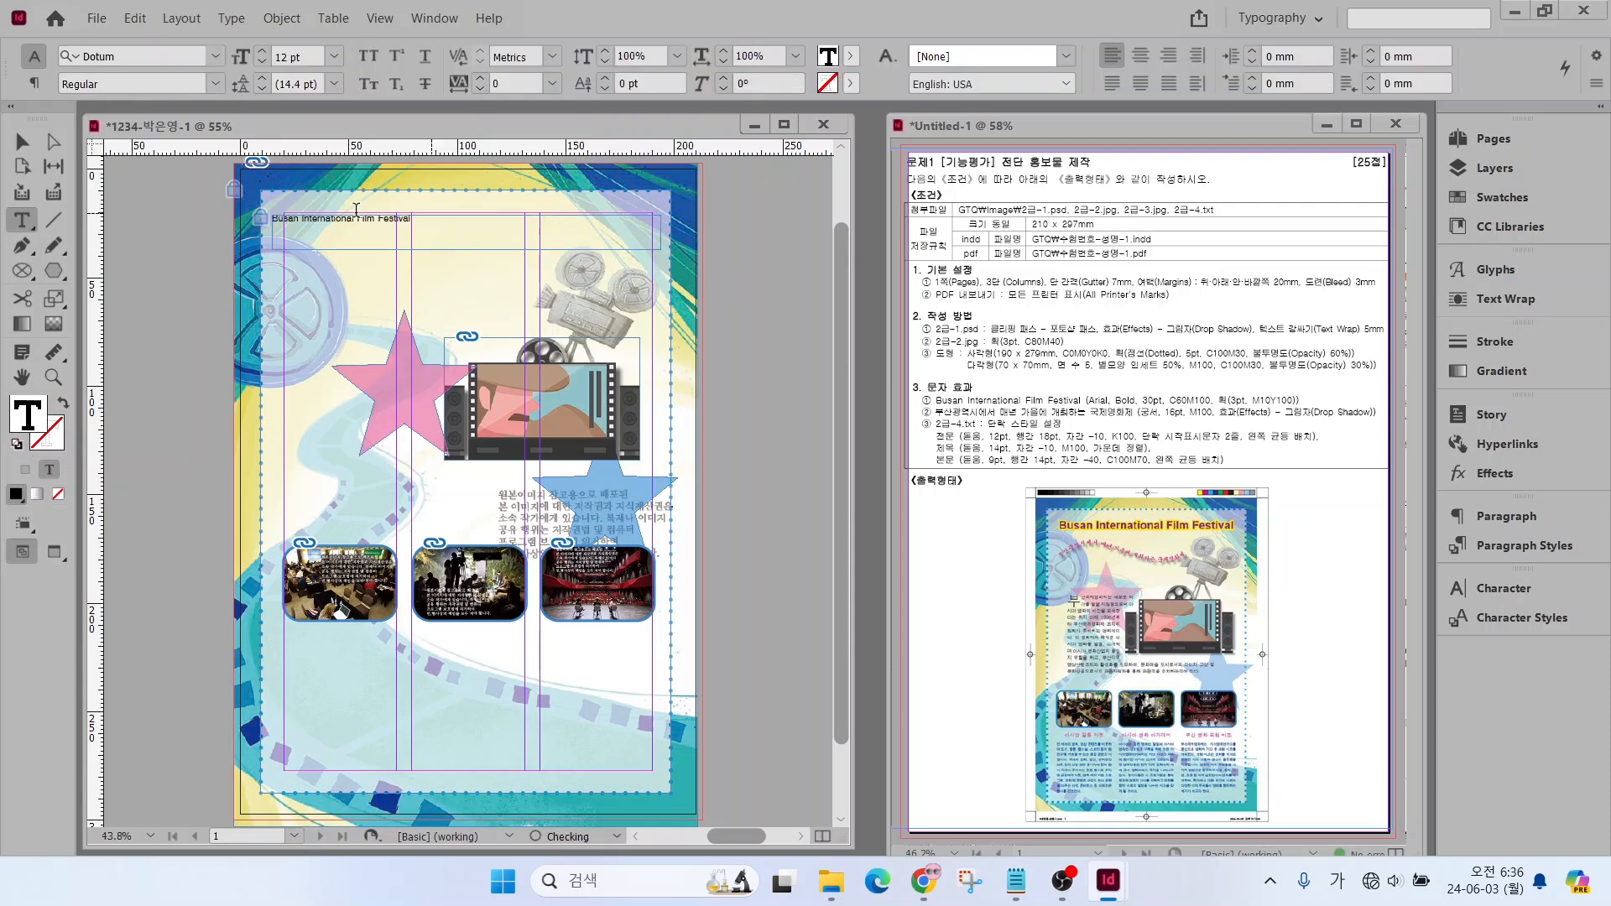
Format the title text in Arial Bold at 30 pt
left_click_drag(424, 218, 224, 217)
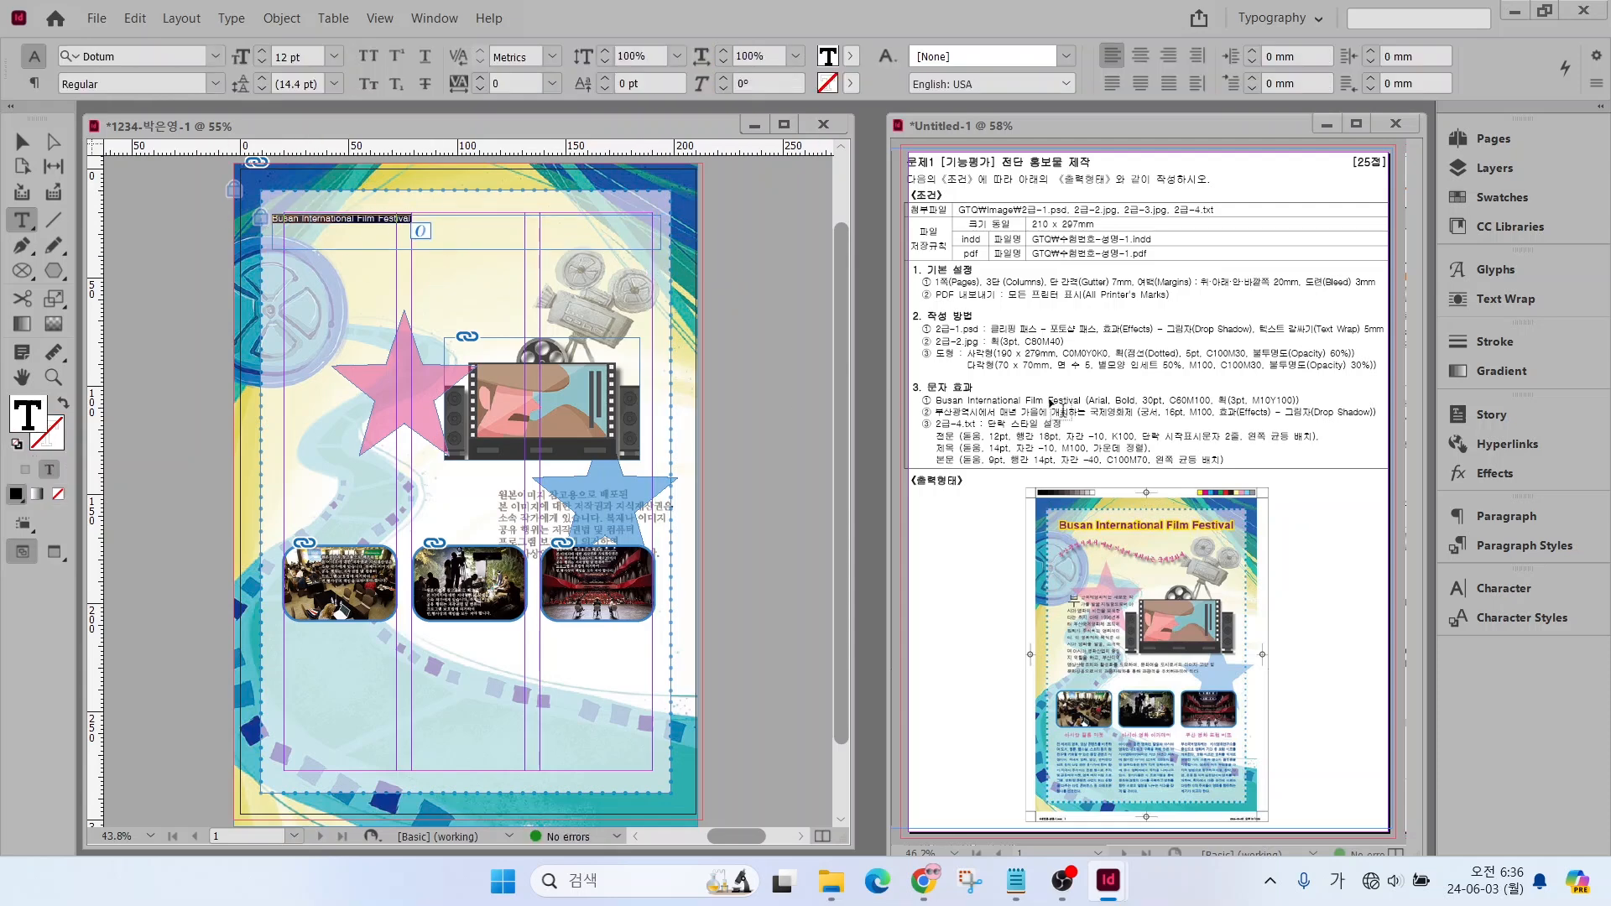
left_click_drag(1101, 389, 1159, 340)
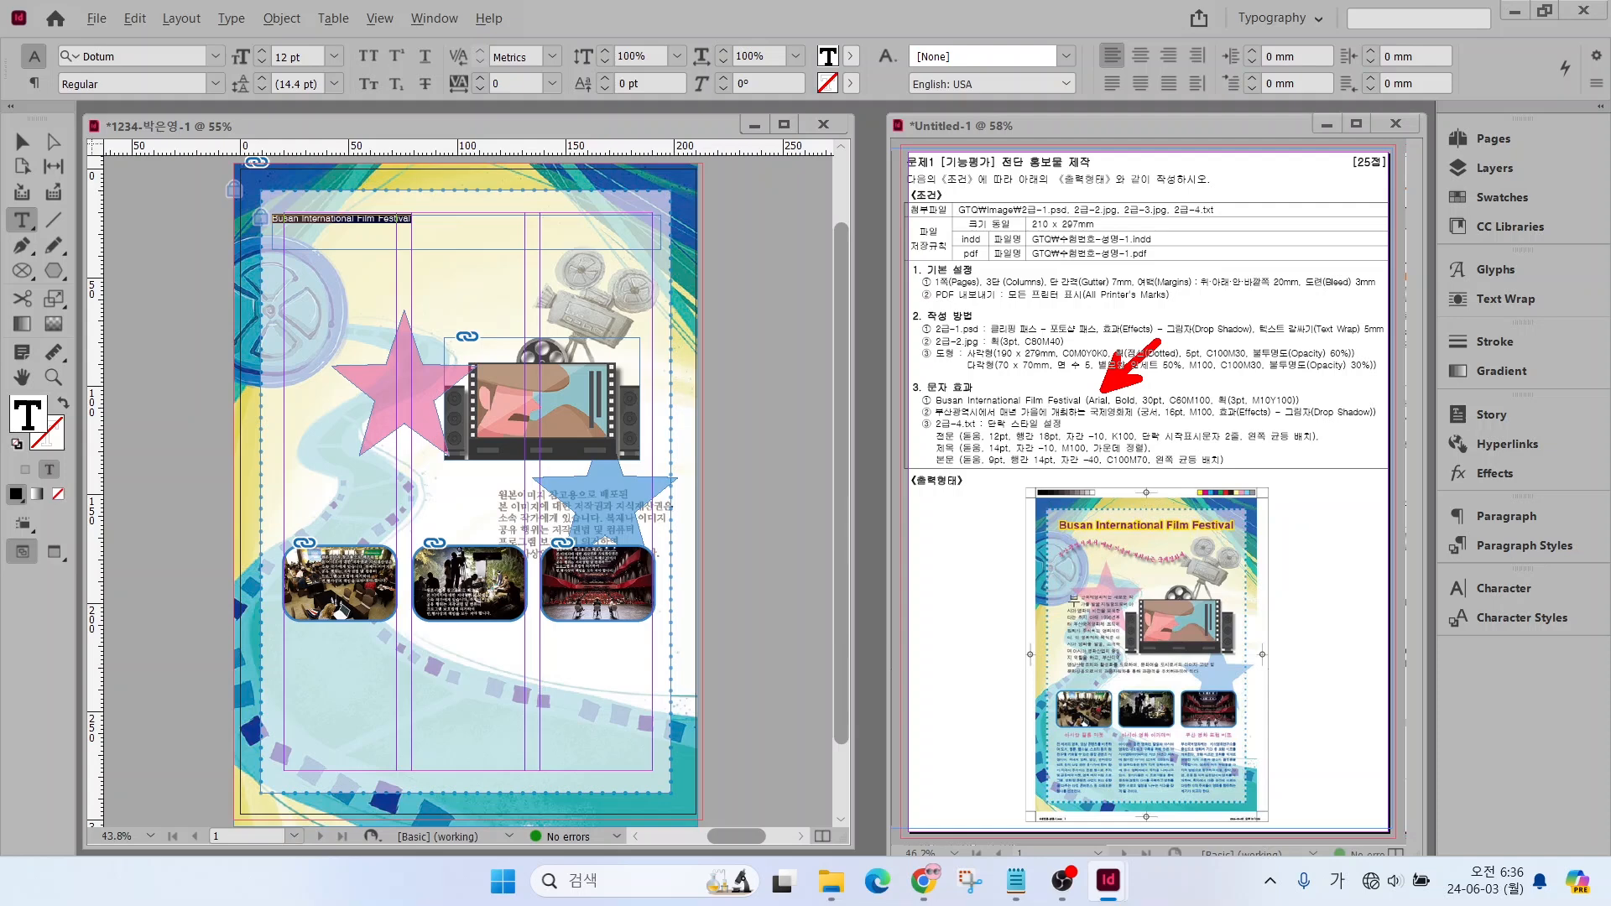
key("Escape")
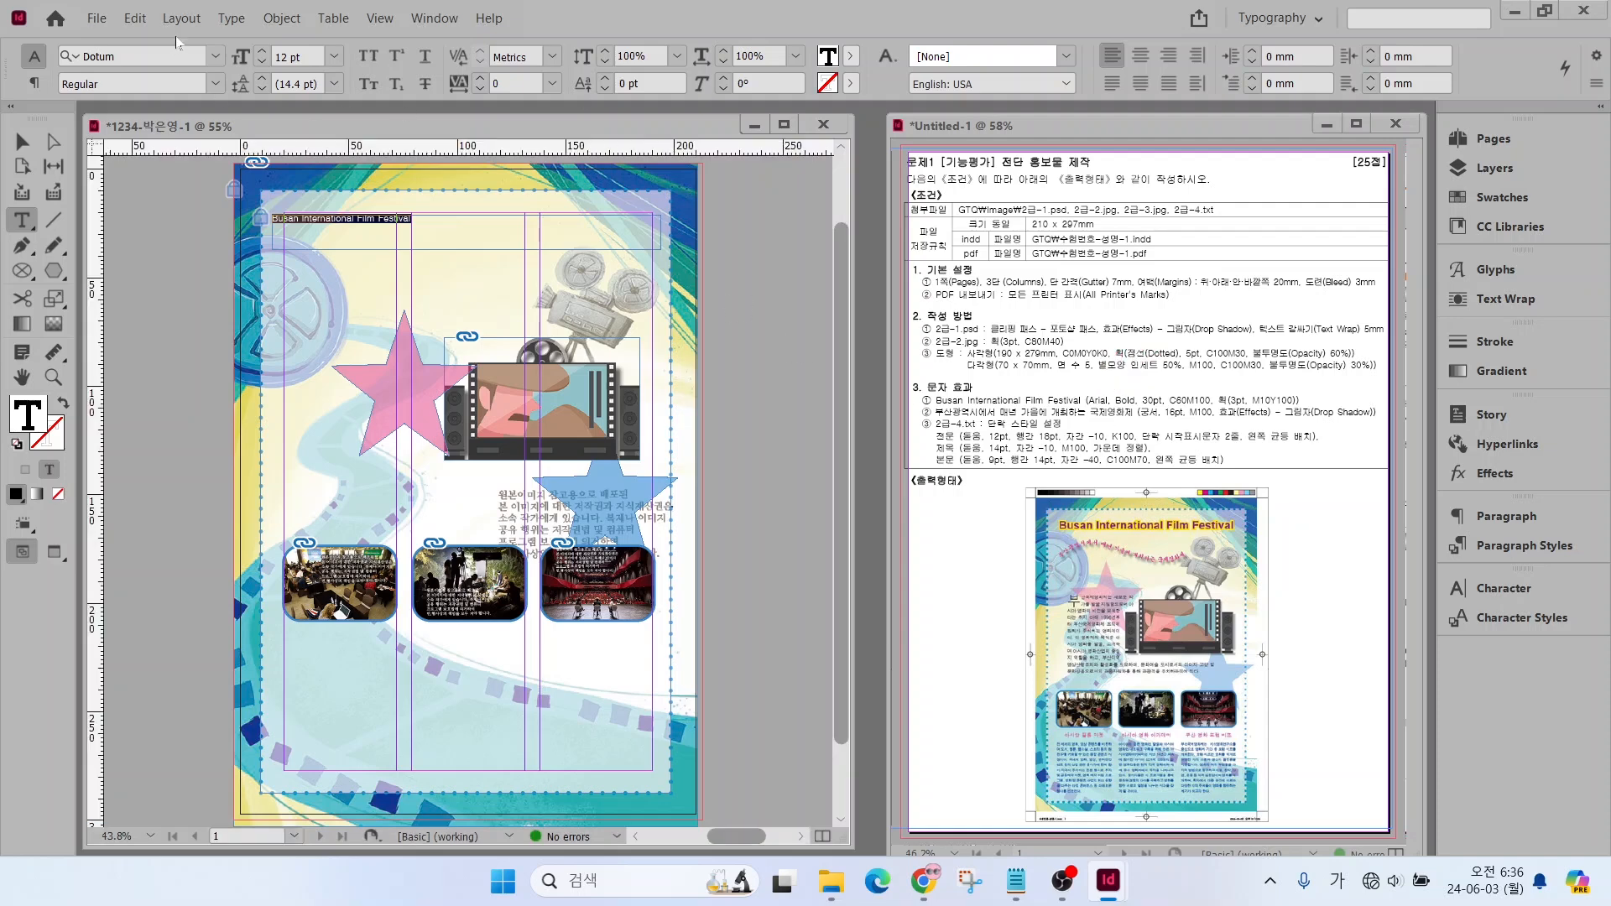
left_click(216, 57)
left_click(134, 217)
left_click(215, 83)
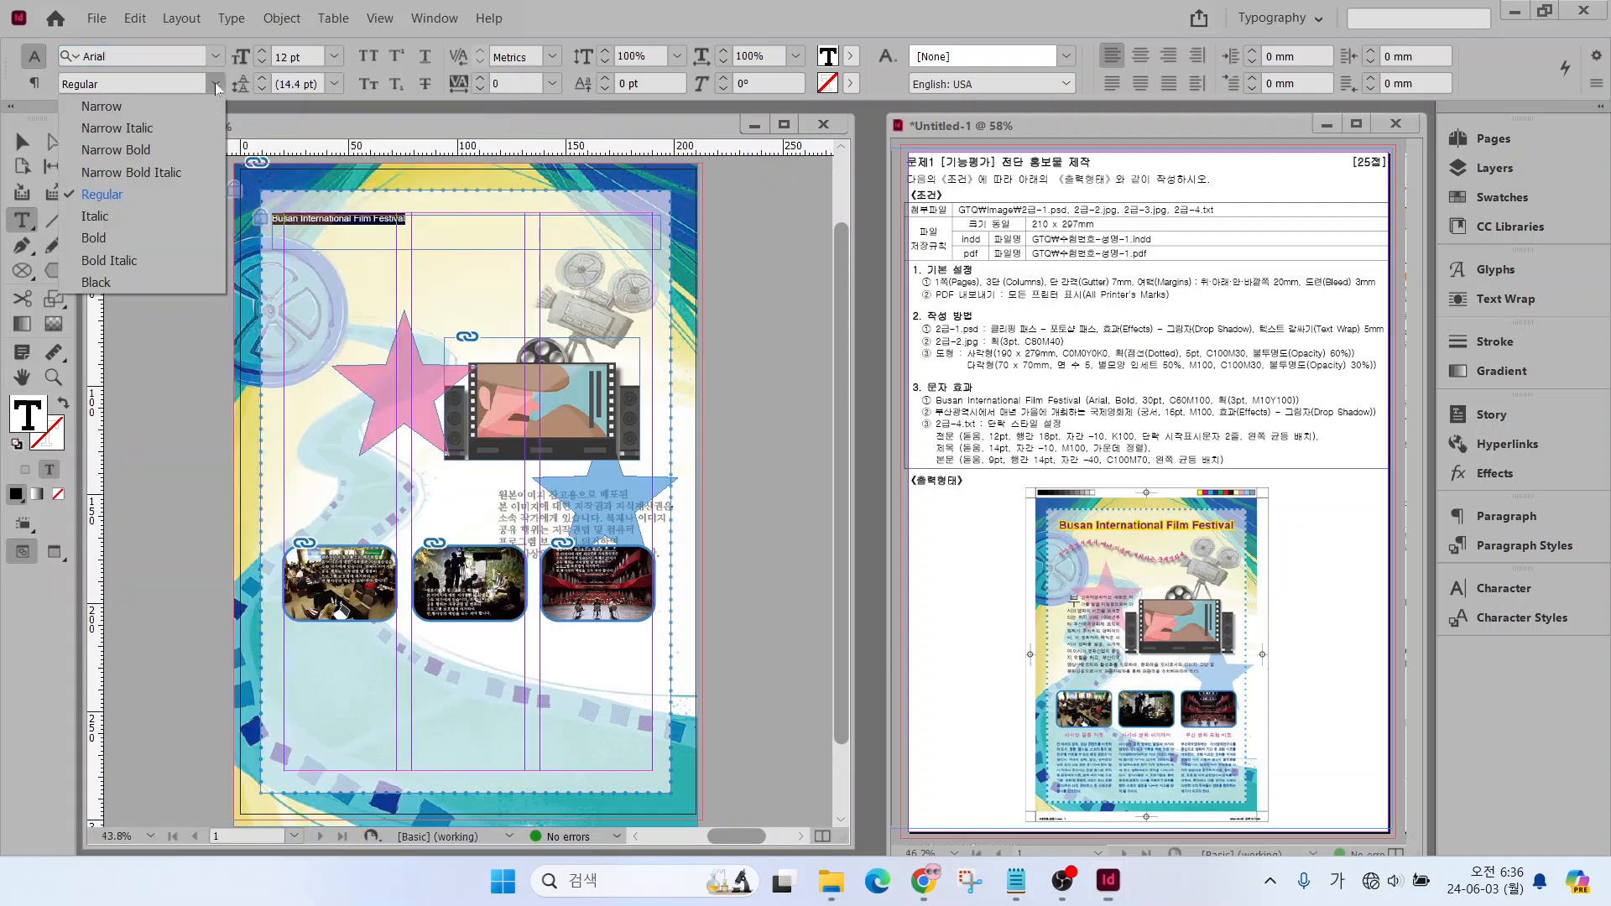
left_click(99, 243)
left_click_drag(307, 57, 244, 62)
type("30")
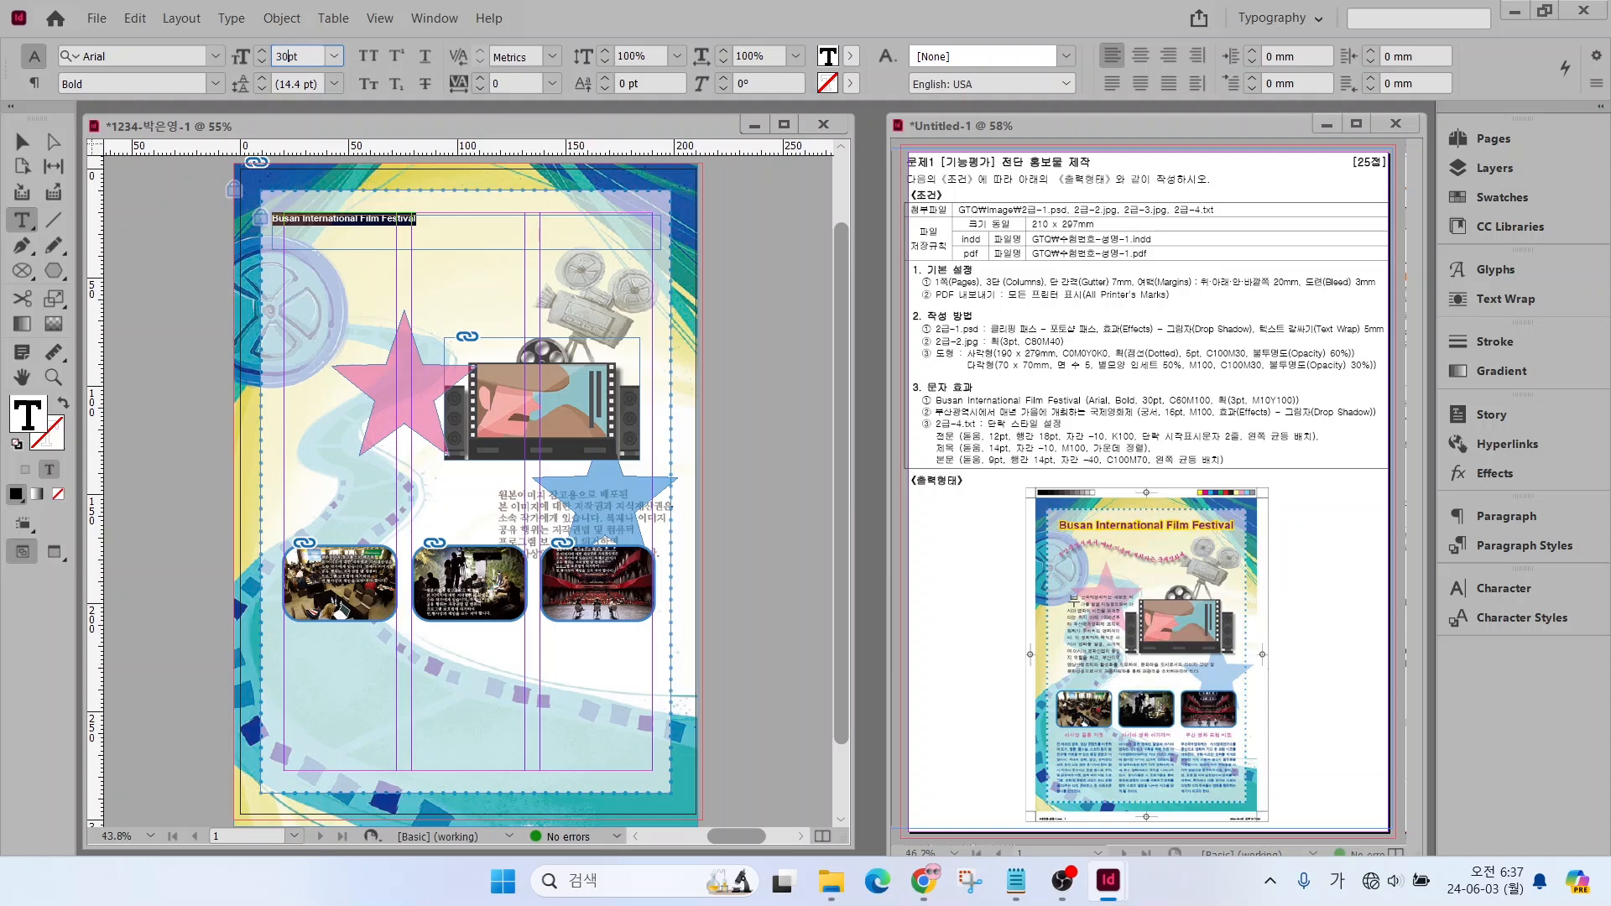
key("Return")
Fill the title text with C=60 M=100 Y=0 K=0 and stroke it with C=0 M=10 Y=100 K=0
left_click(1481, 198)
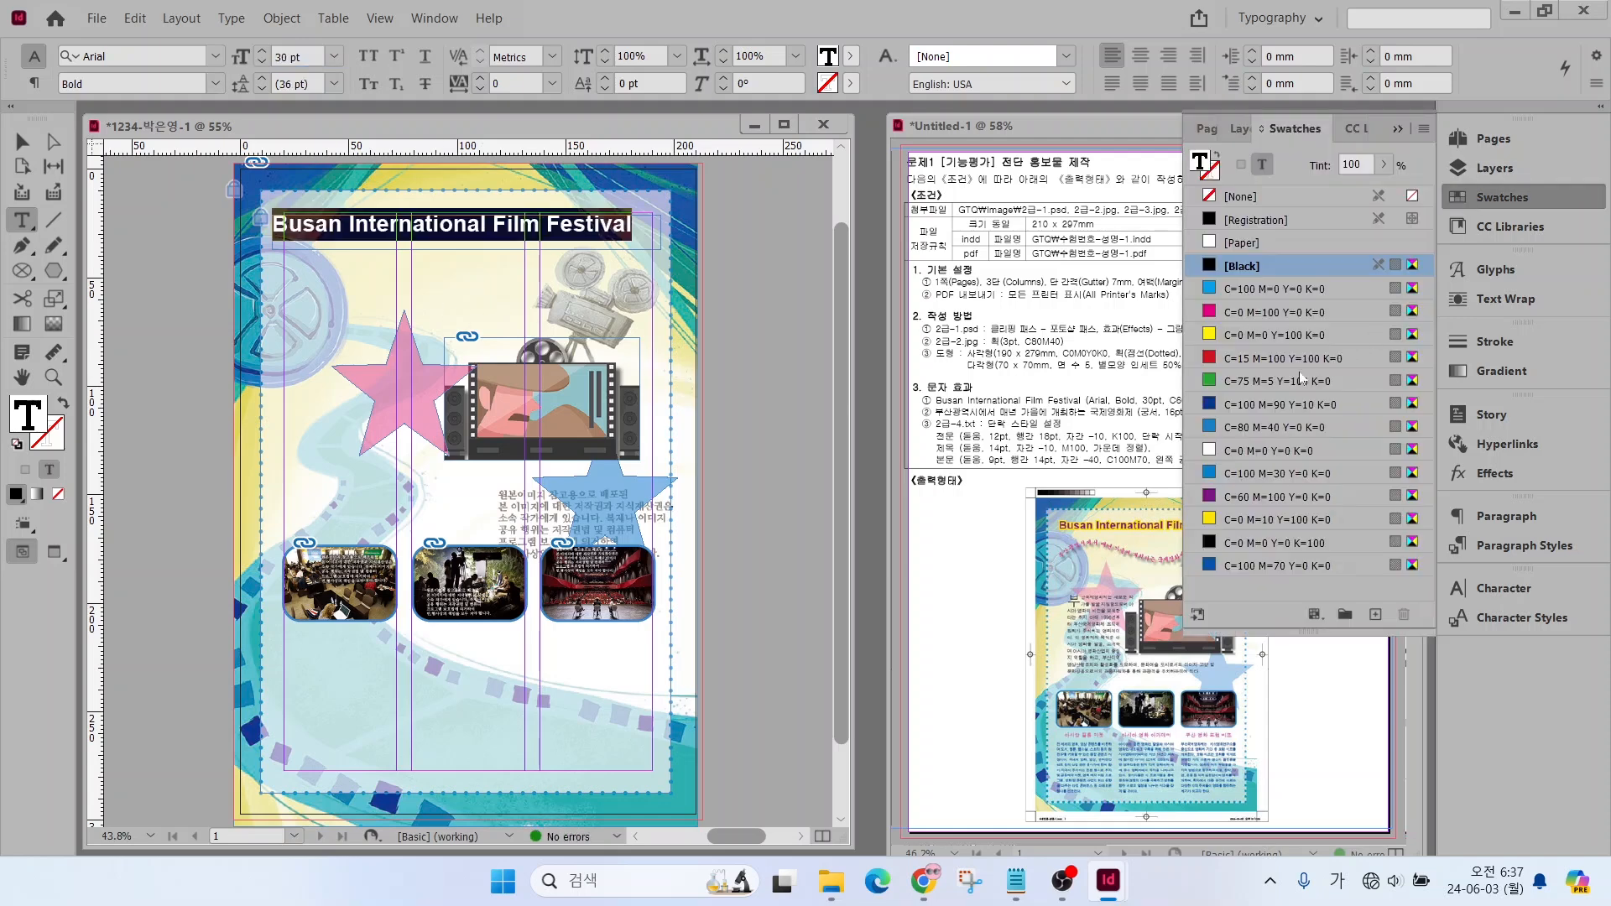
left_click(1268, 498)
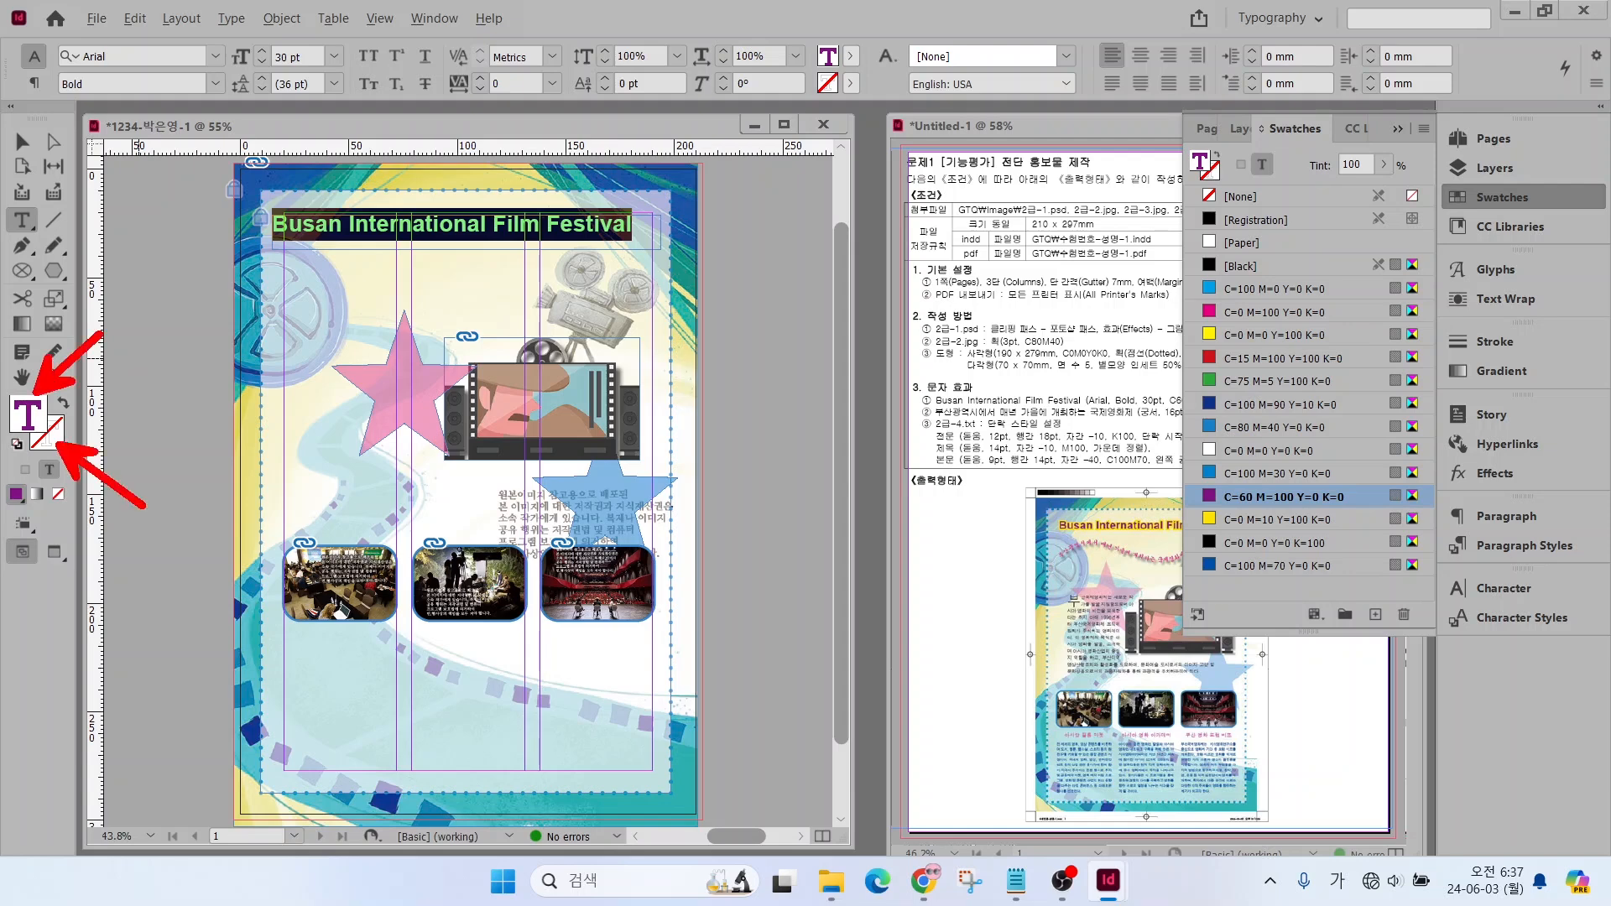
left_click(48, 445)
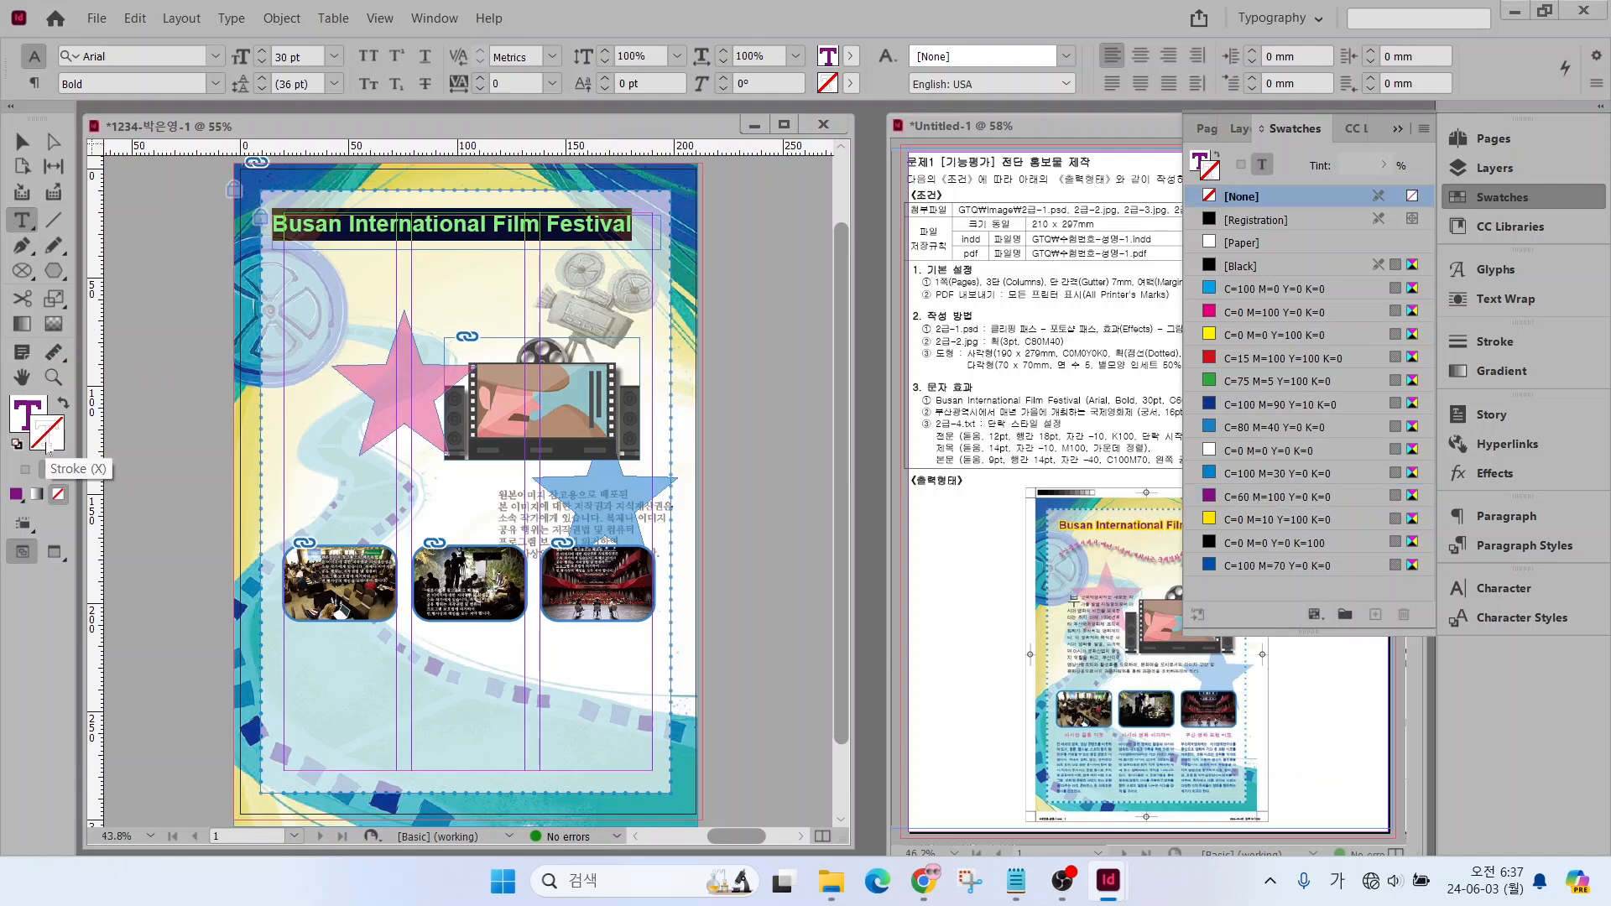
left_click(1246, 520)
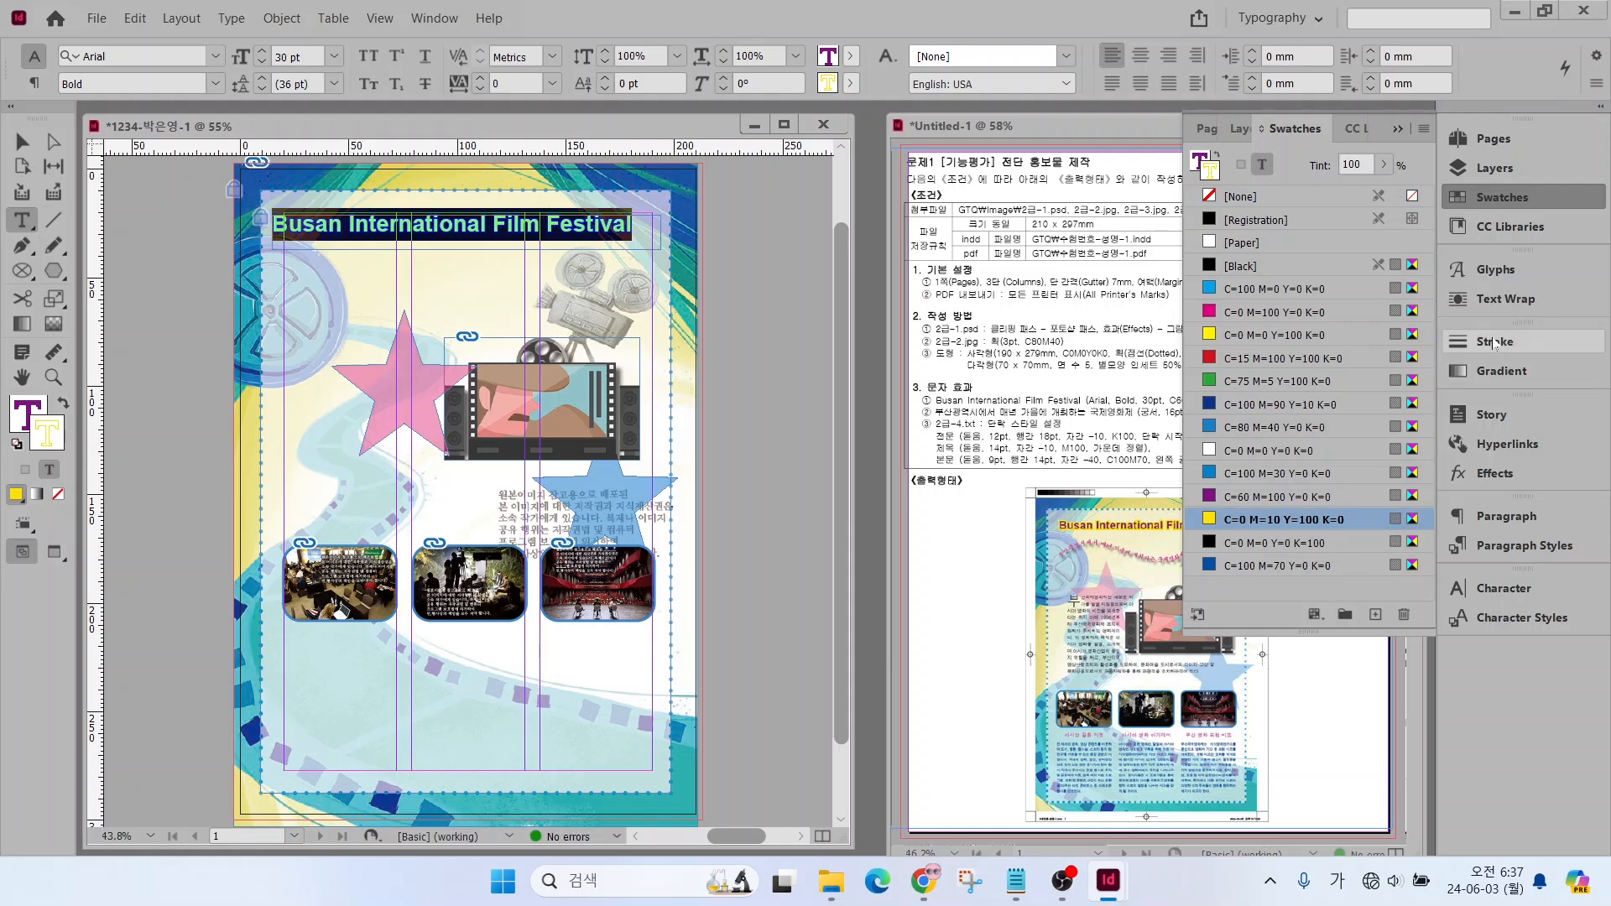
Set the title text's stroke weight to 3 pt
key("ctrl+2")
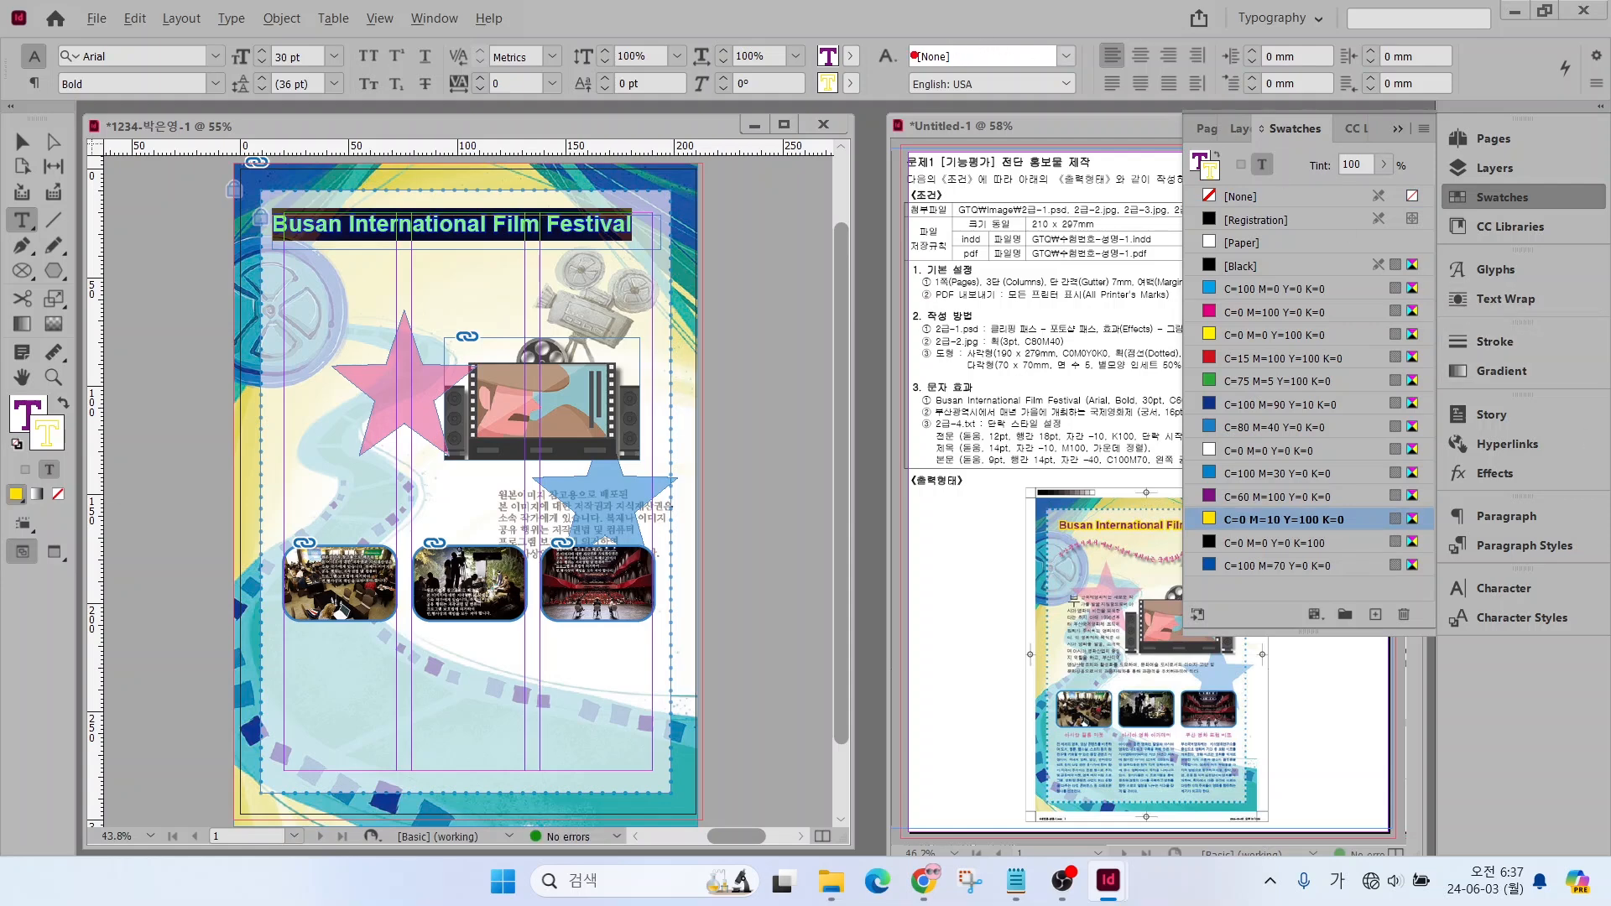
mouse_move(895, 111)
left_mouse_down()
mouse_move(767, 62)
mouse_move(801, 2)
mouse_move(851, 38)
mouse_move(748, 109)
mouse_move(735, 34)
left_mouse_up()
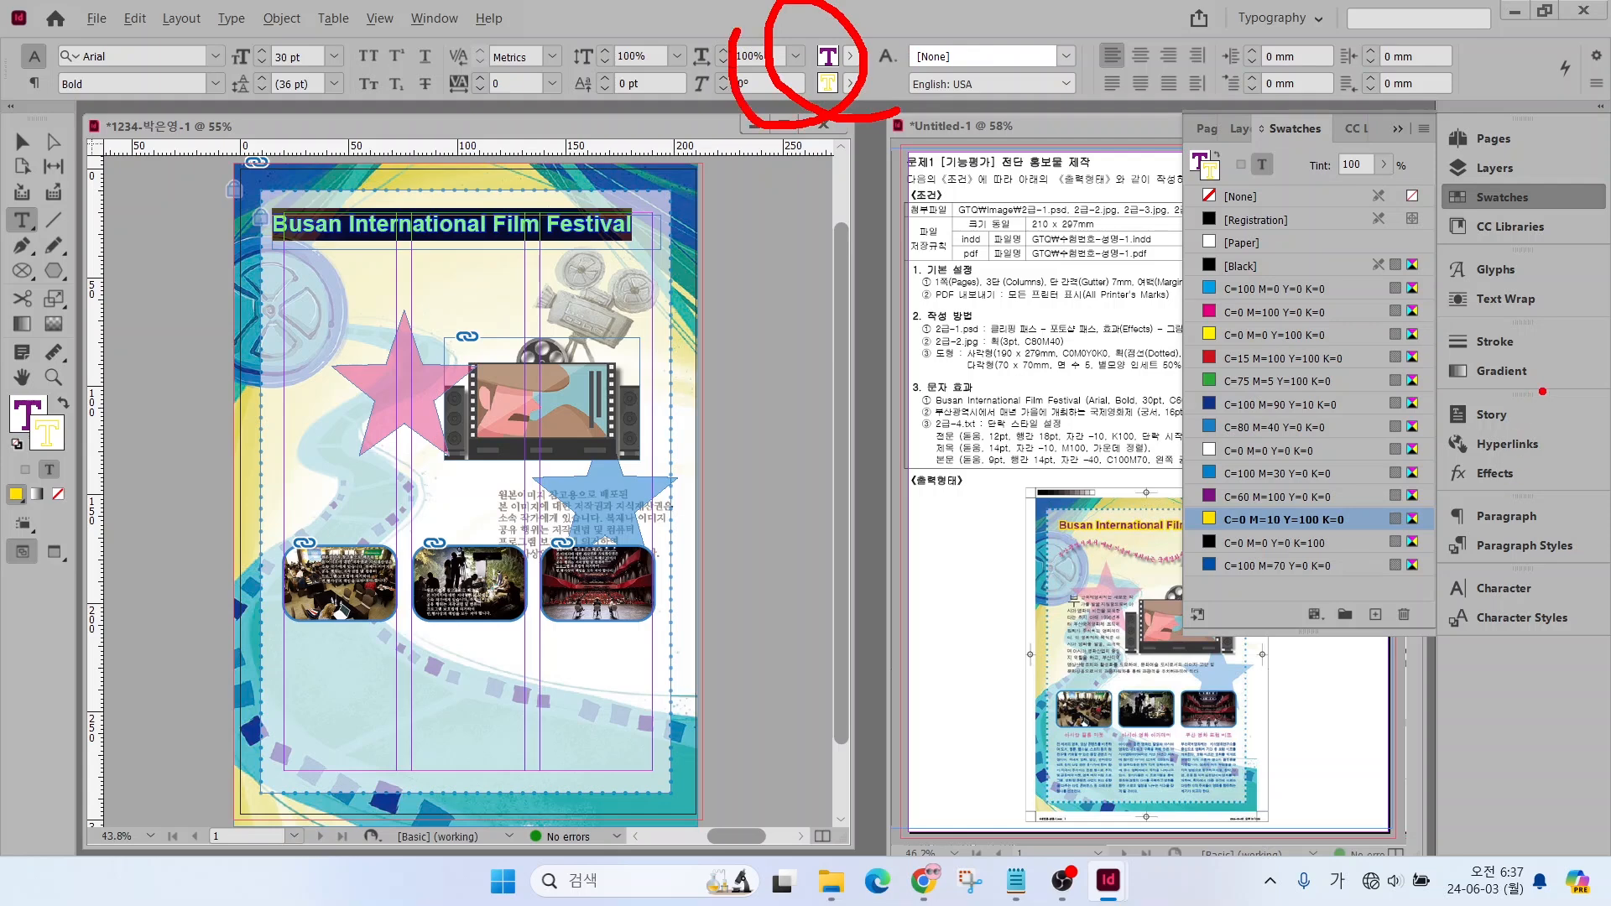
mouse_move(1544, 363)
left_mouse_down()
mouse_move(1418, 312)
mouse_move(1540, 350)
left_mouse_up()
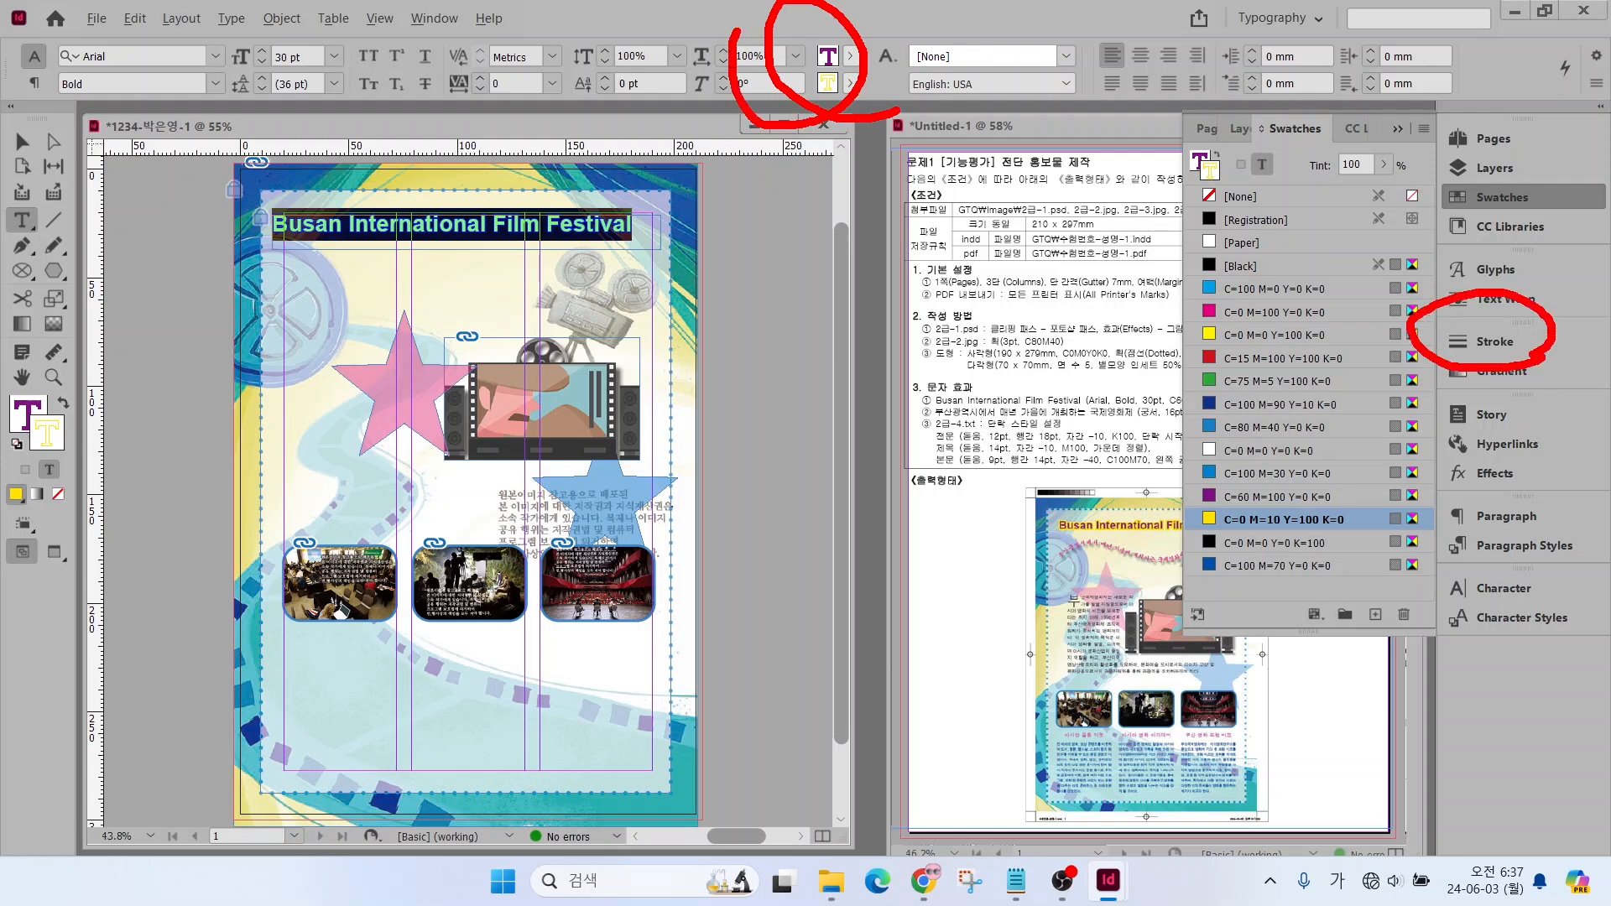
key("Escape")
left_click(1494, 341)
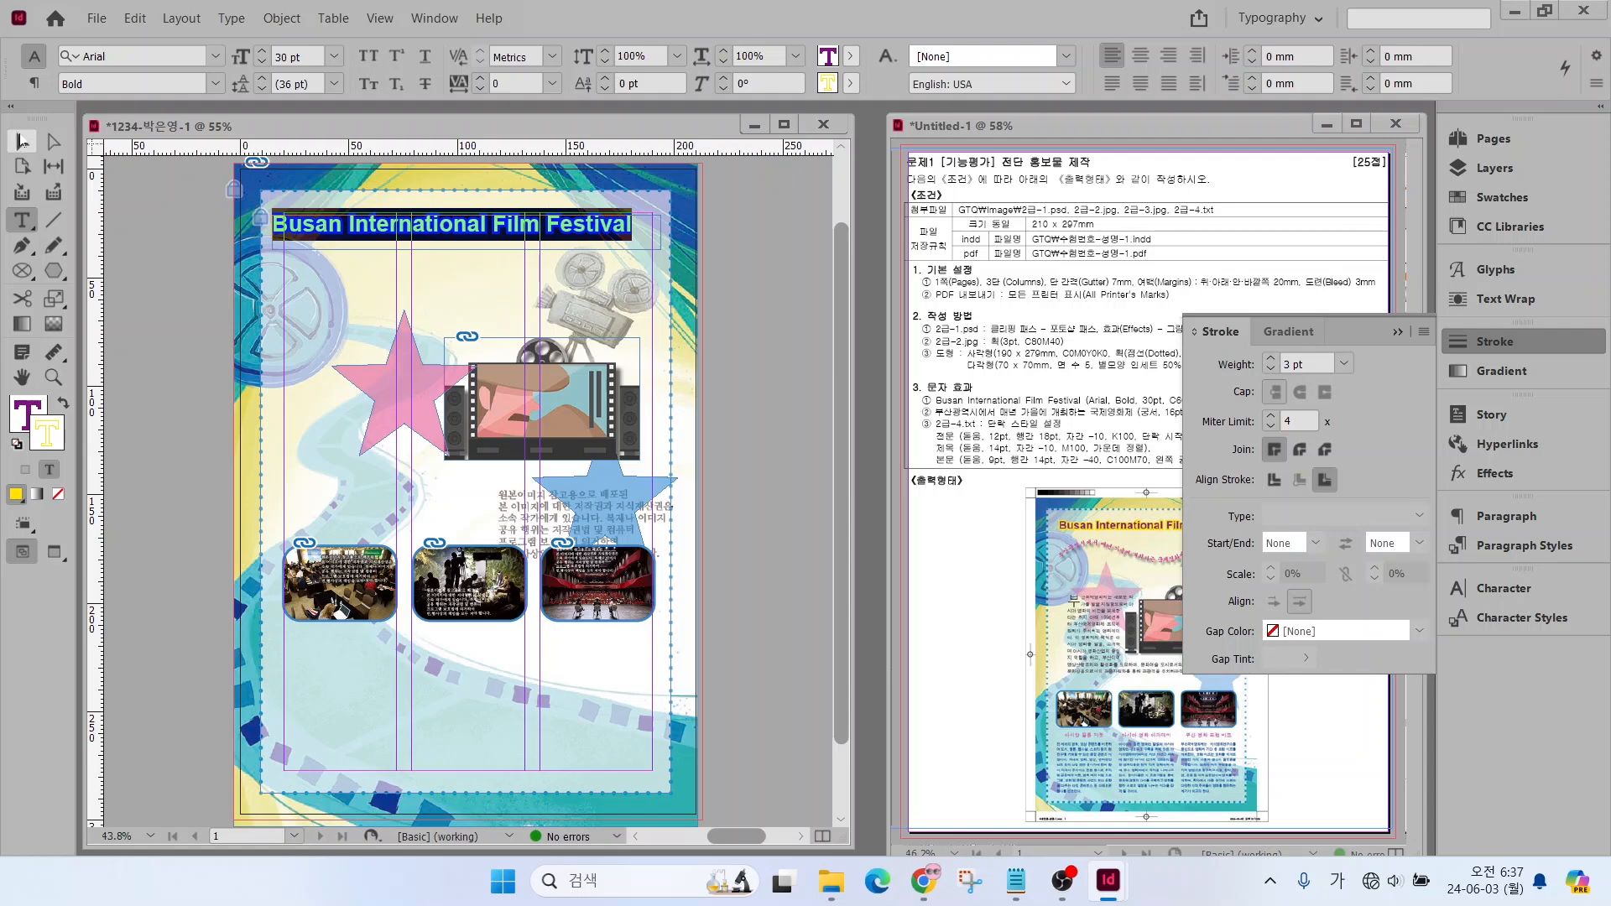
Move the title frame to about X 22.6 mm, Y 22.4 mm and deselect it
left_click(23, 141)
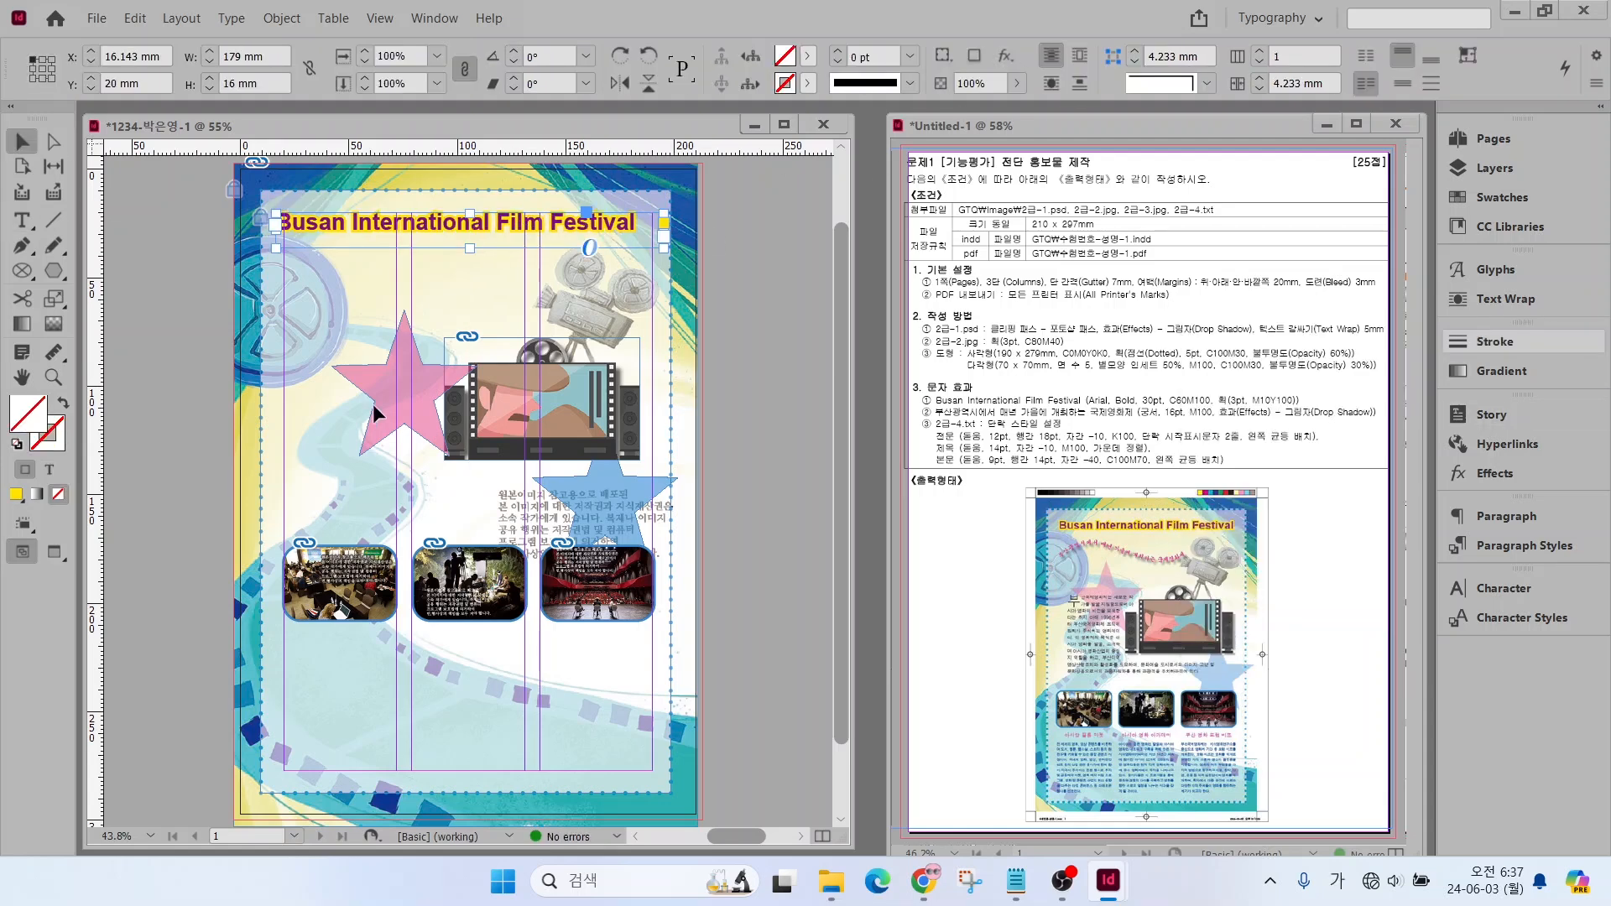
left_click_drag(396, 226, 410, 231)
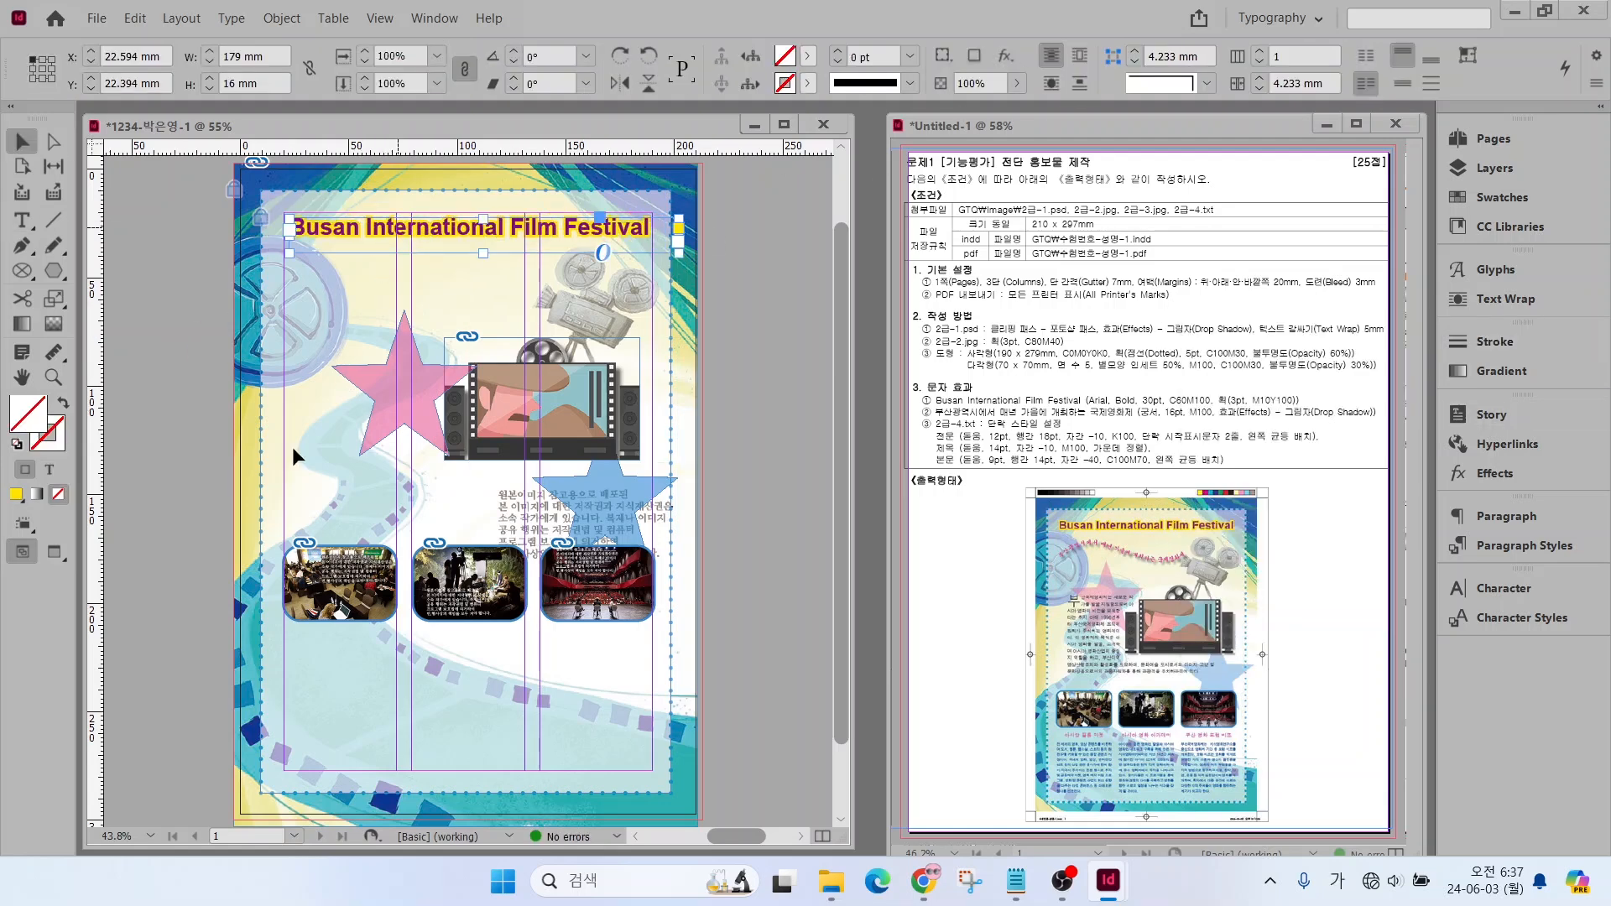
left_click(723, 510)
left_click_drag(1061, 553, 1028, 512)
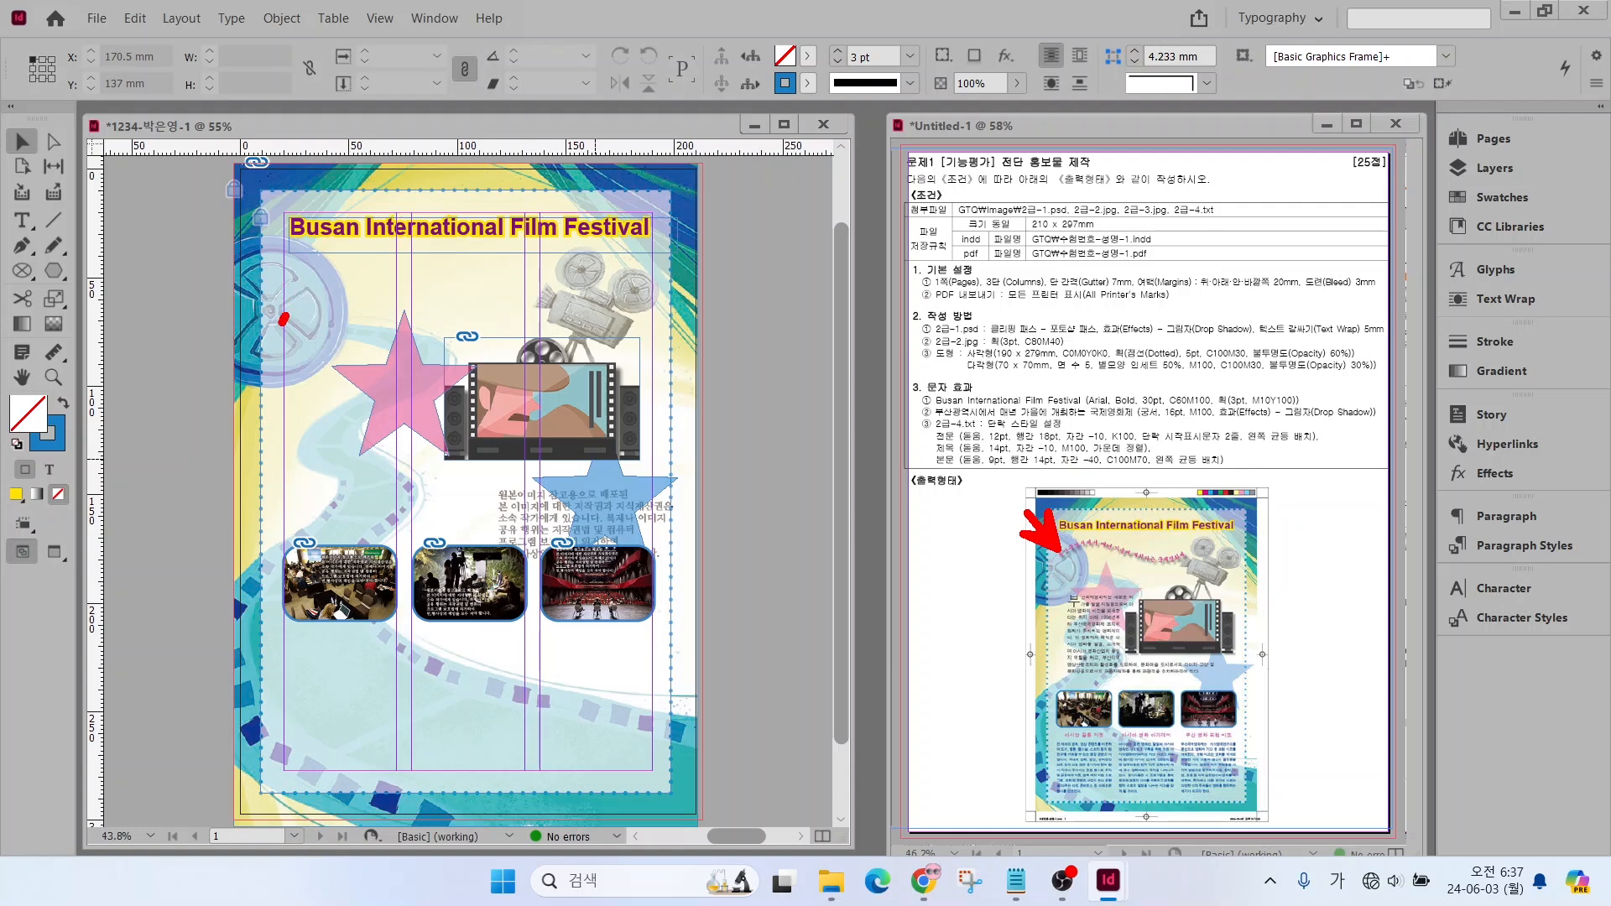
mouse_move(283, 319)
left_mouse_down()
mouse_move(361, 274)
mouse_move(495, 312)
mouse_move(558, 288)
left_mouse_up()
key("ctrl+z")
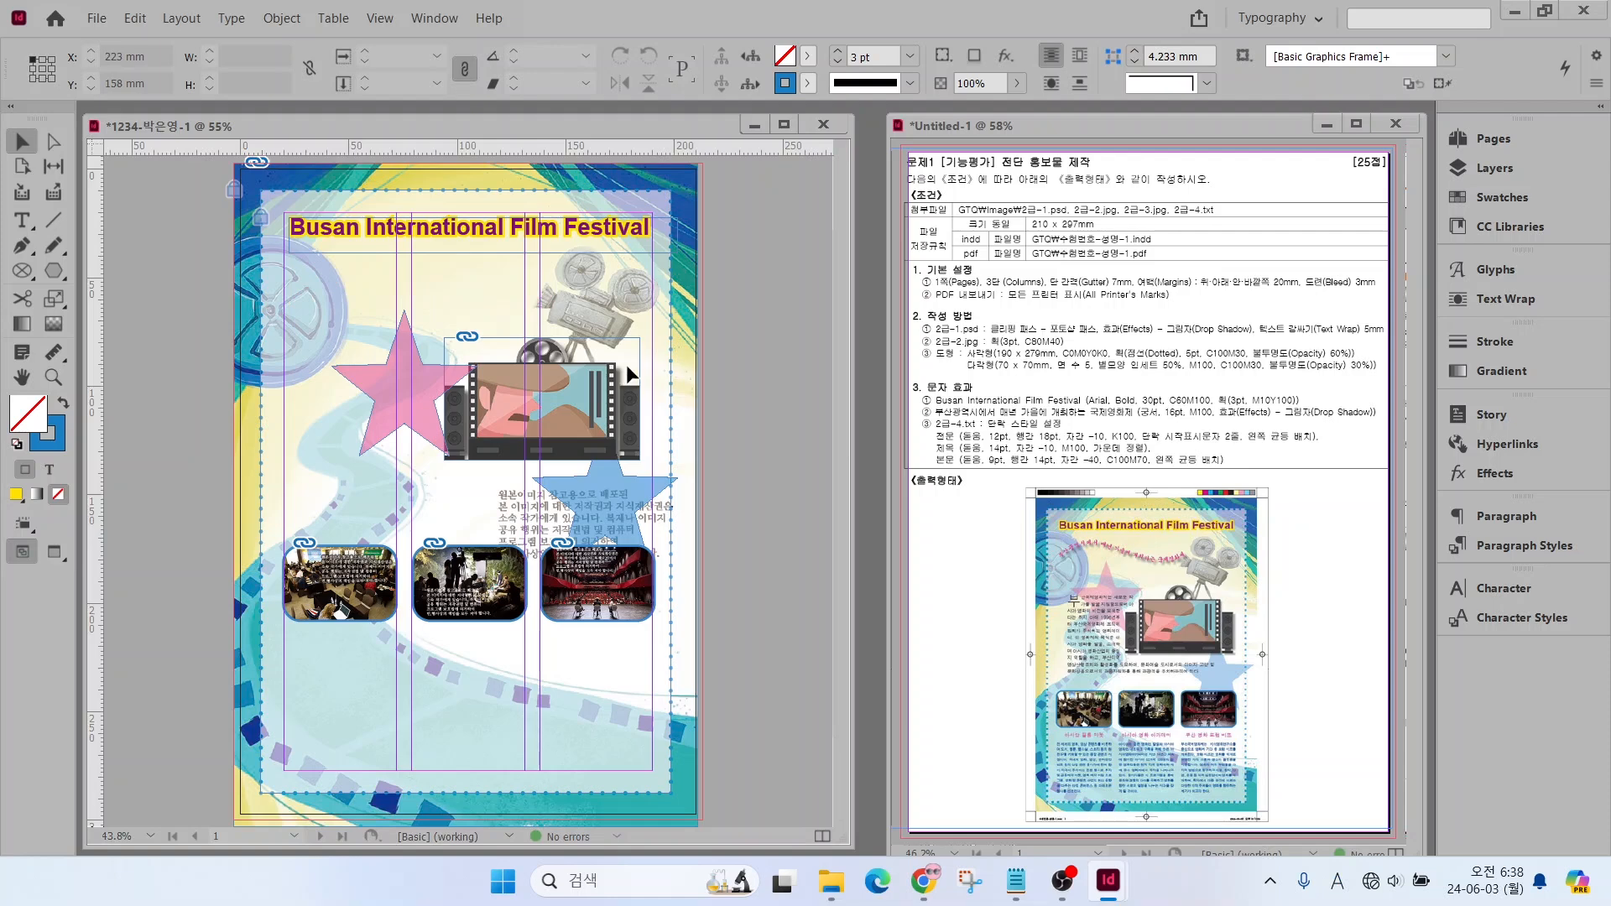
Draw a wavy open path below the title with the Pen tool, from the film reel to the camera, about 130 mm wide and 24 mm high
left_click(23, 221)
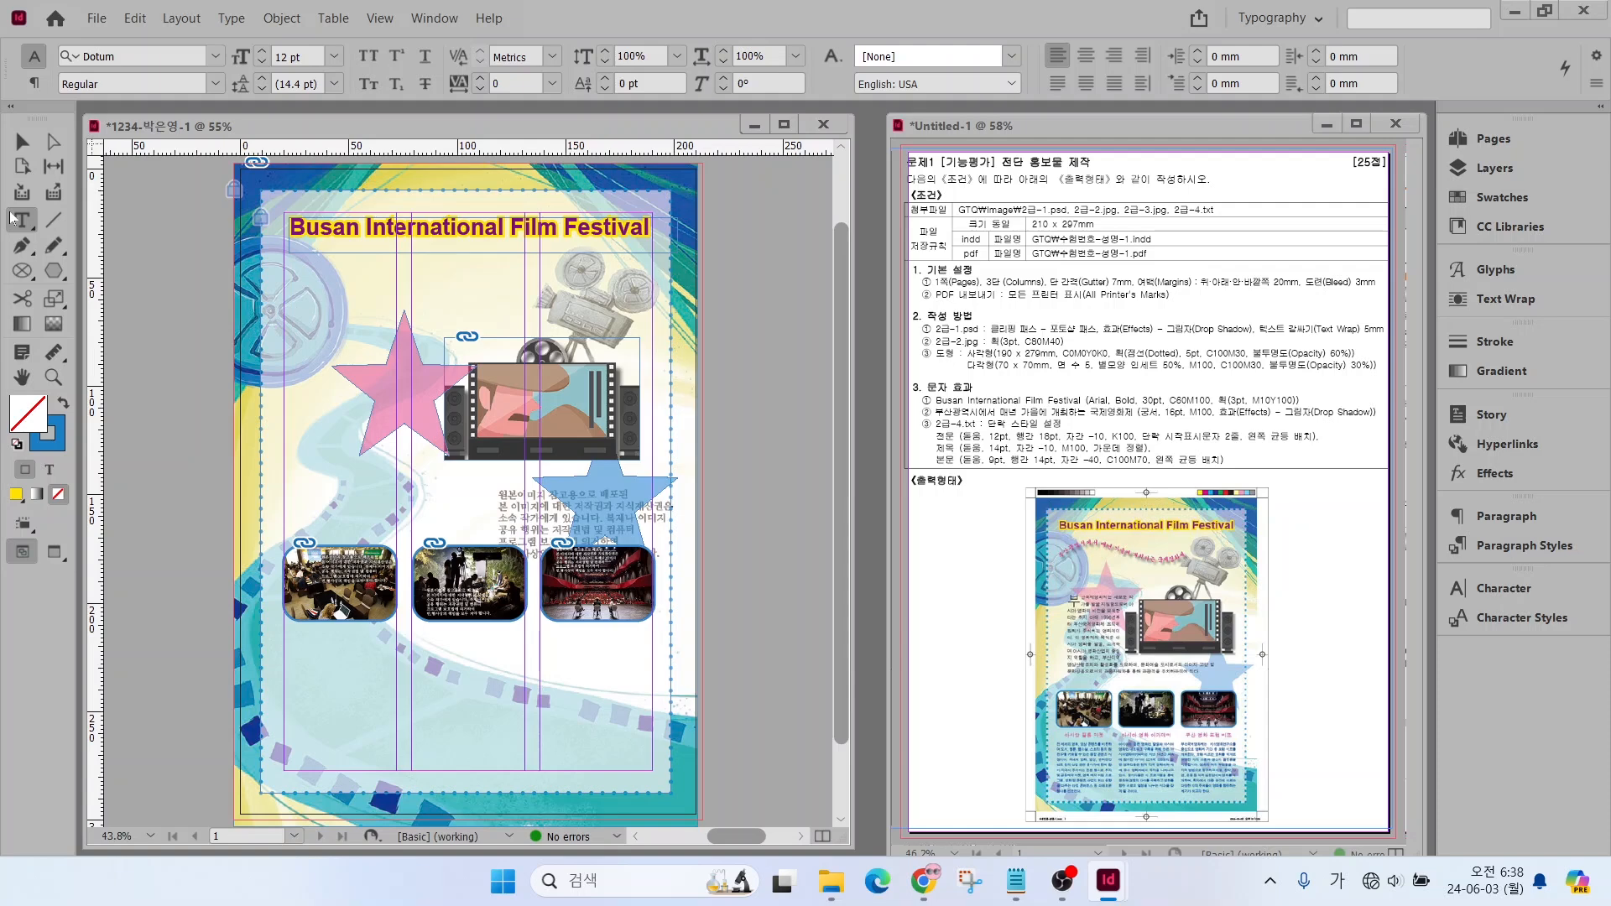
left_click(22, 246)
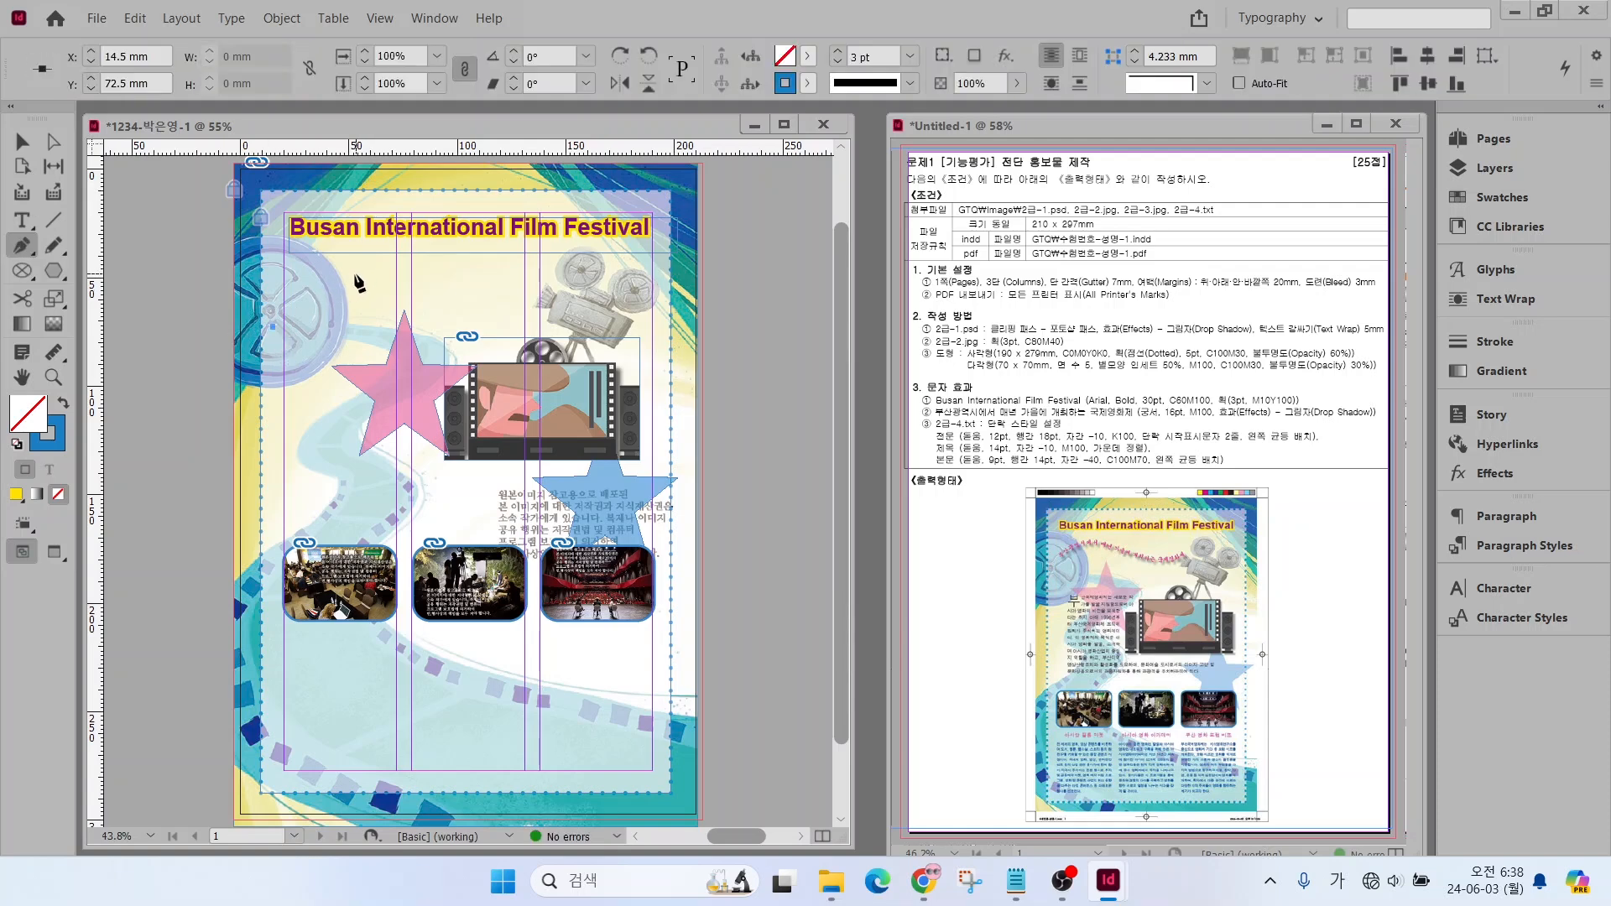
left_click_drag(358, 276, 499, 319)
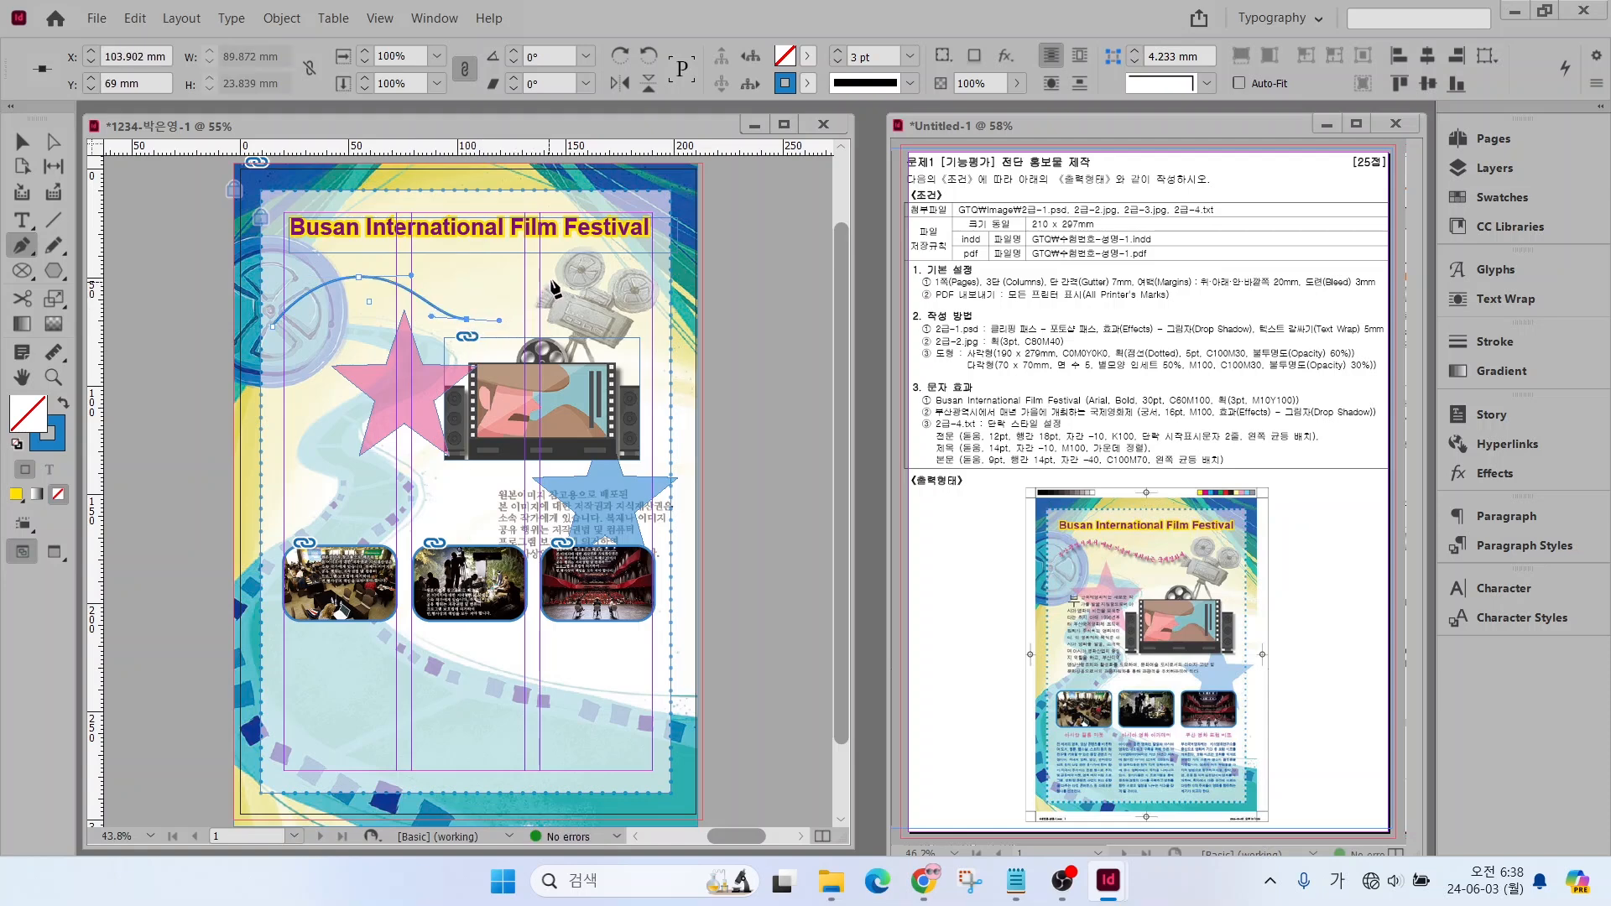
left_click(552, 278)
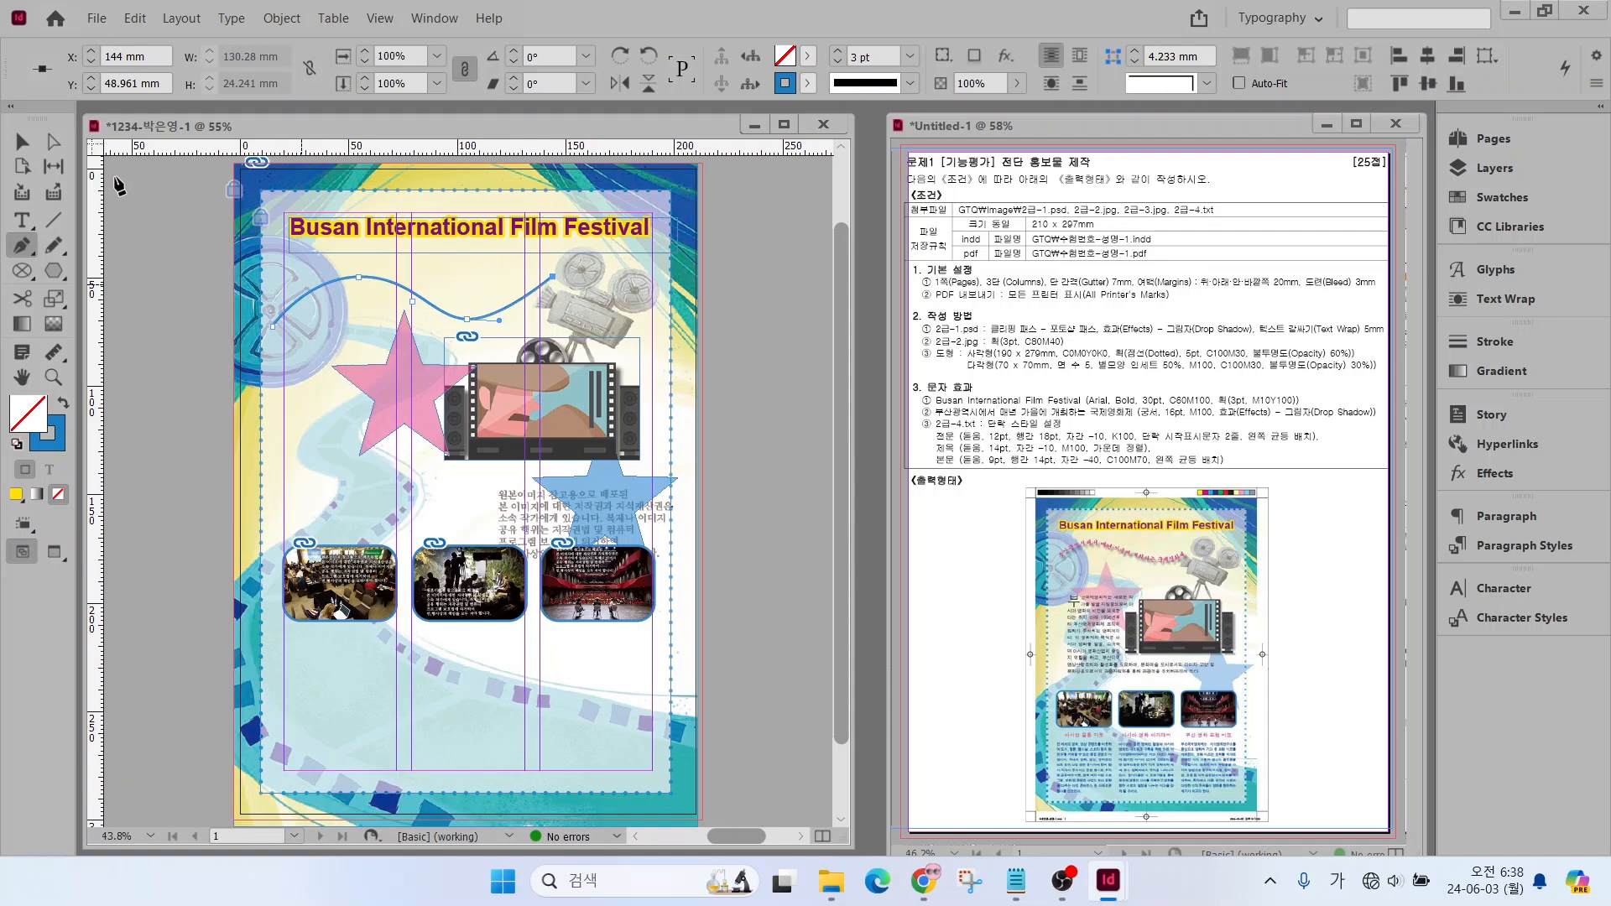
Flatten the wavy path by moving its low point to about X 105.6 mm, Y 60.7 mm and its starting point to about X 17 mm, Y 65 mm
left_click(50, 143)
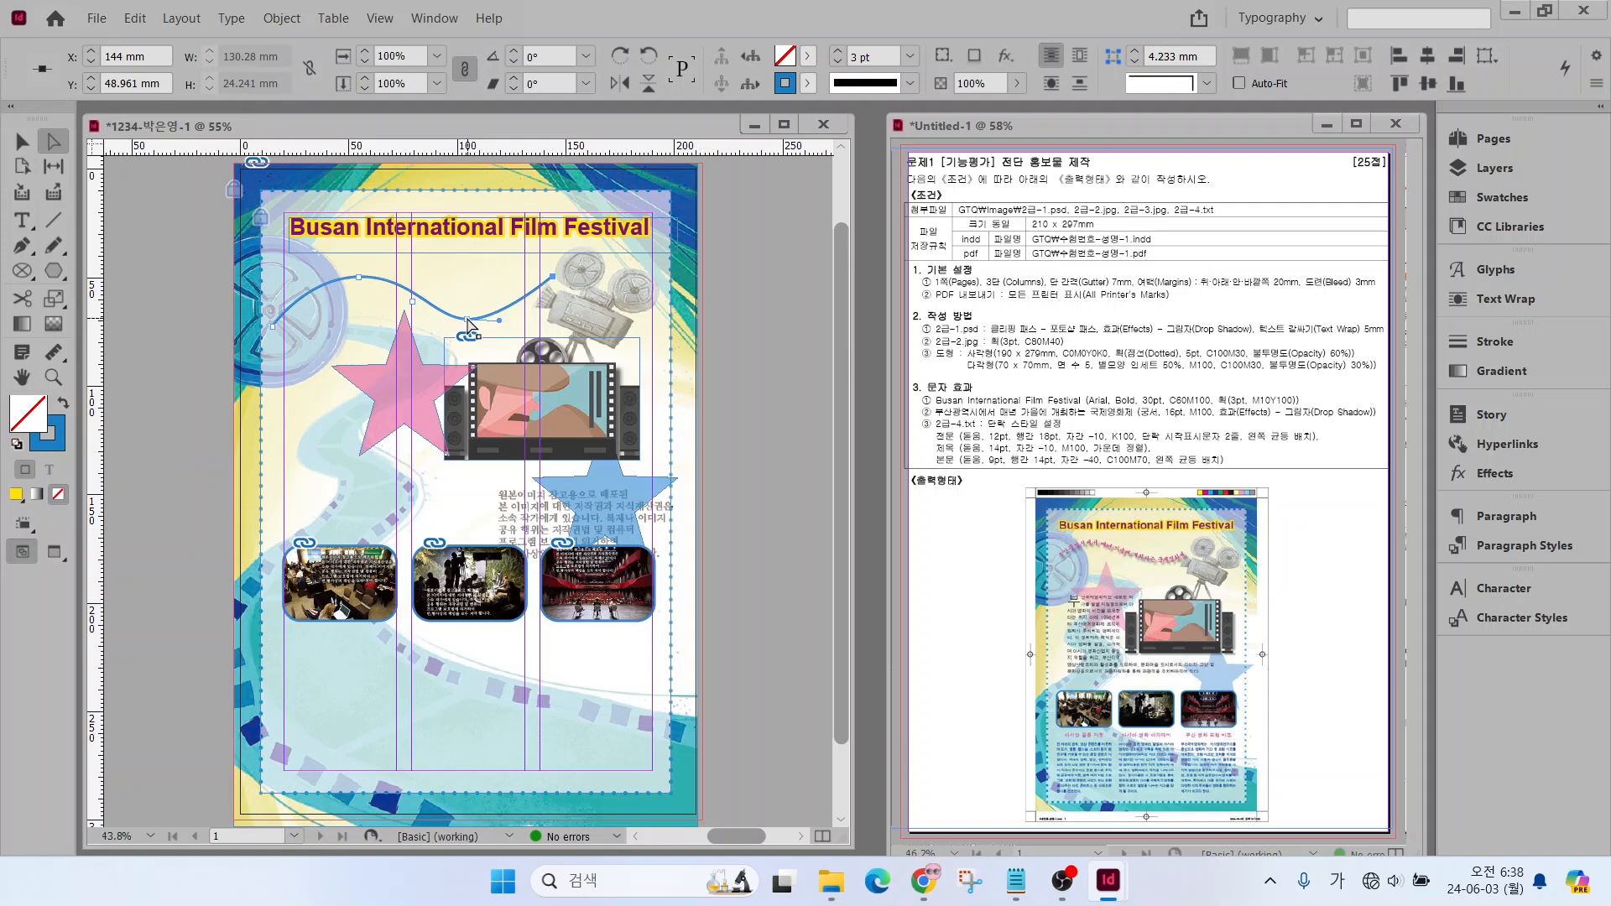
left_click_drag(468, 321, 470, 301)
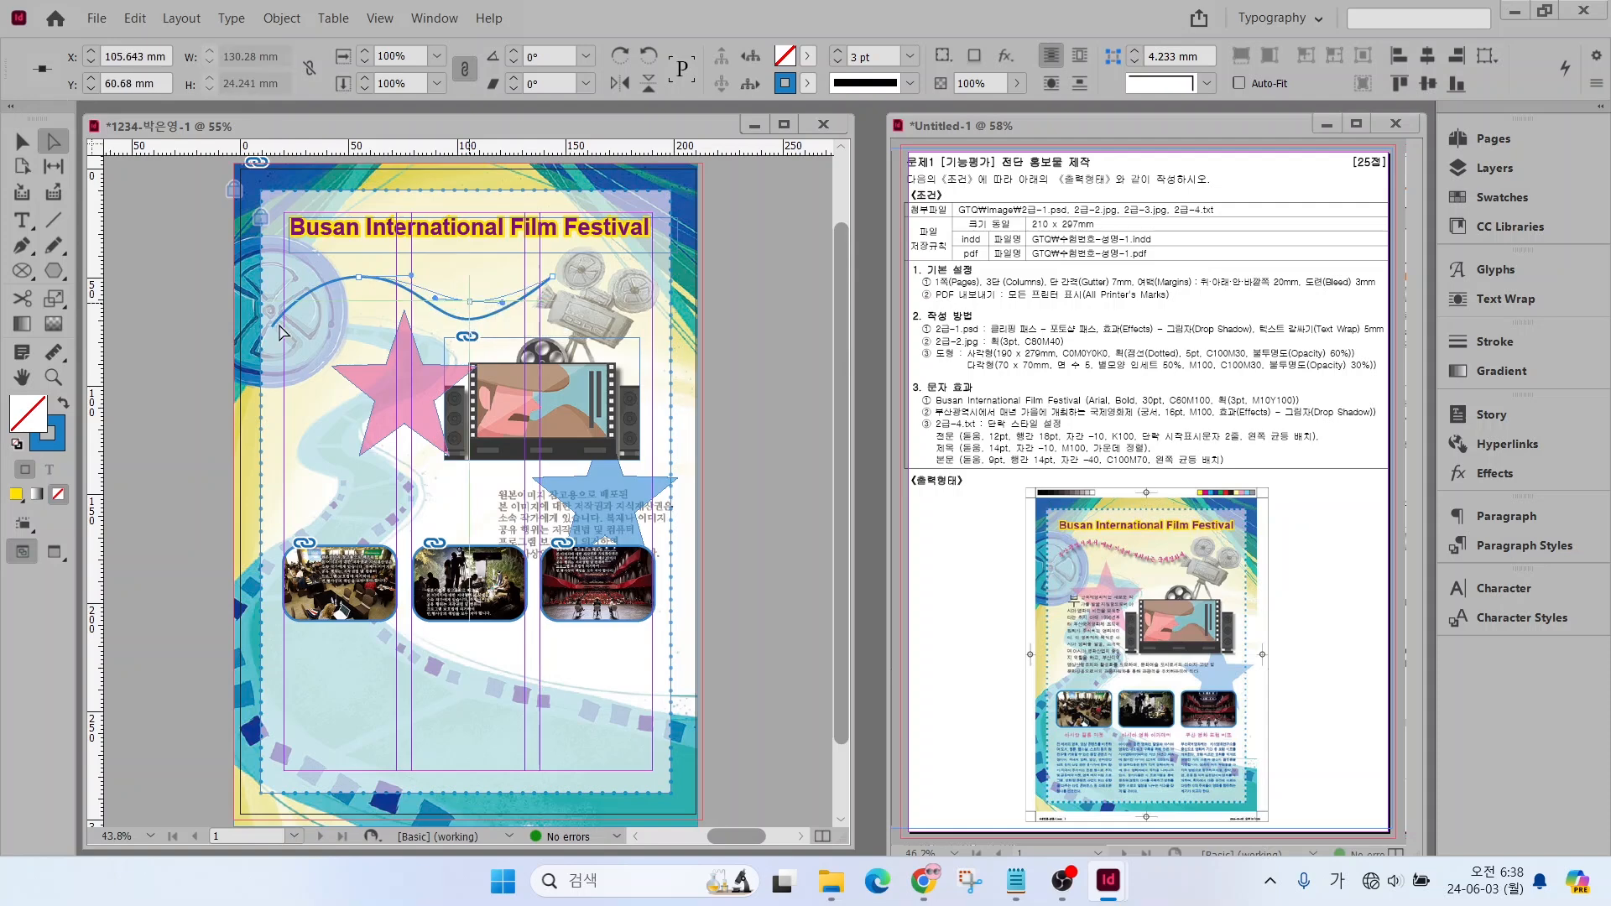
left_click(278, 311)
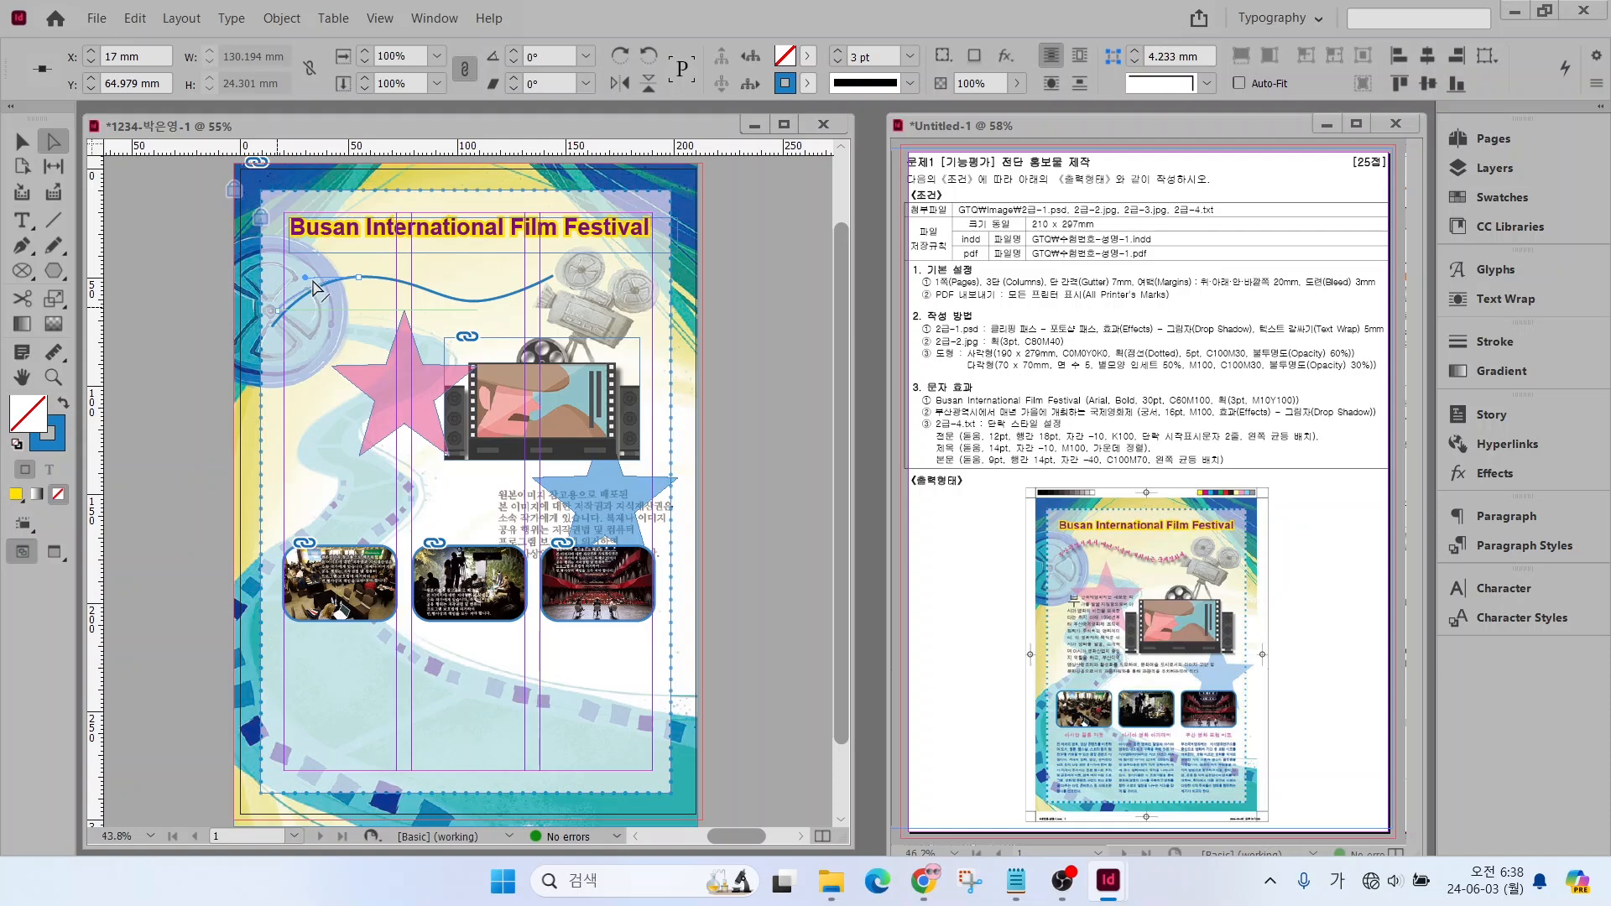
left_click_drag(313, 282, 275, 306)
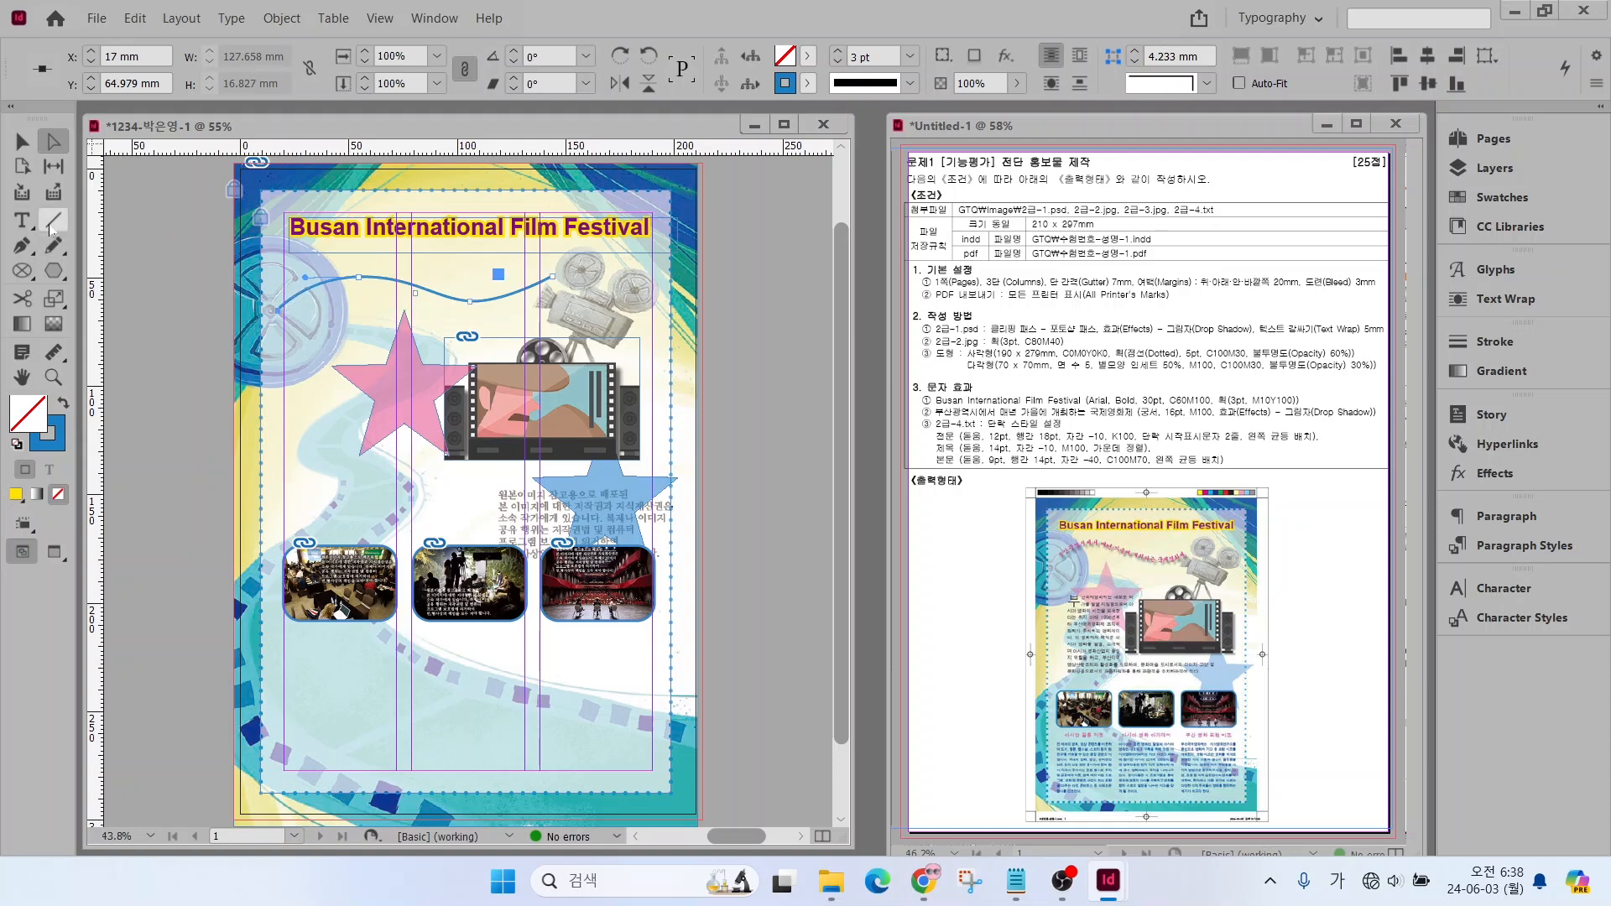
Place the line "부산광역시에서 매년 가을에 개최하는 국제영화제" from 2급-4.txt onto the wavy path with the Type on a Path tool
left_click(22, 222)
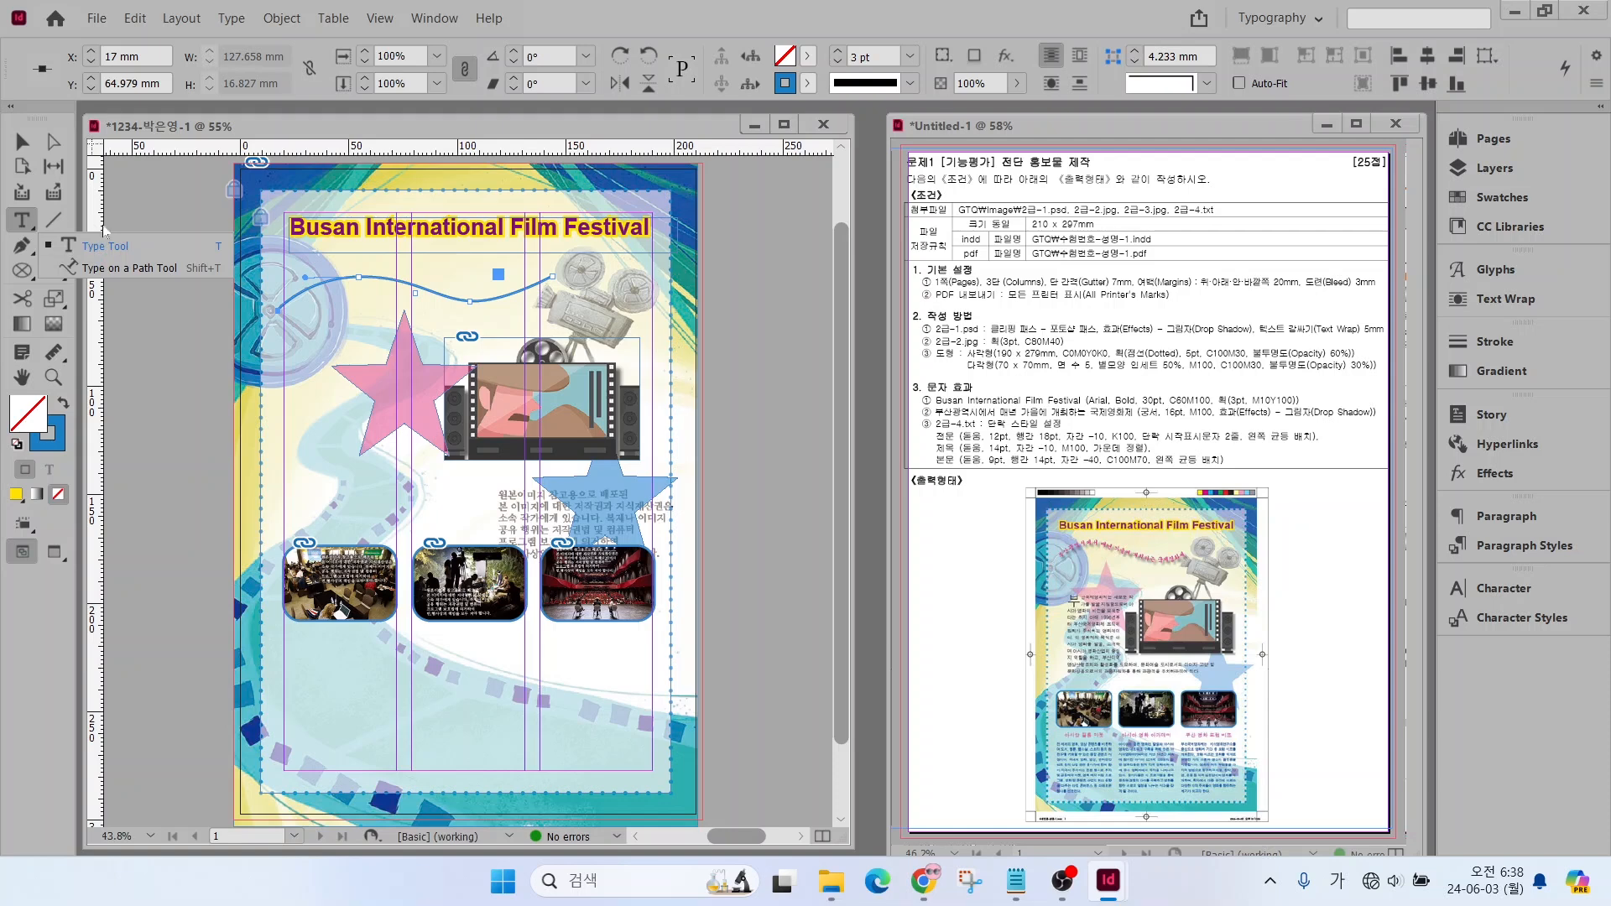
left_click(126, 268)
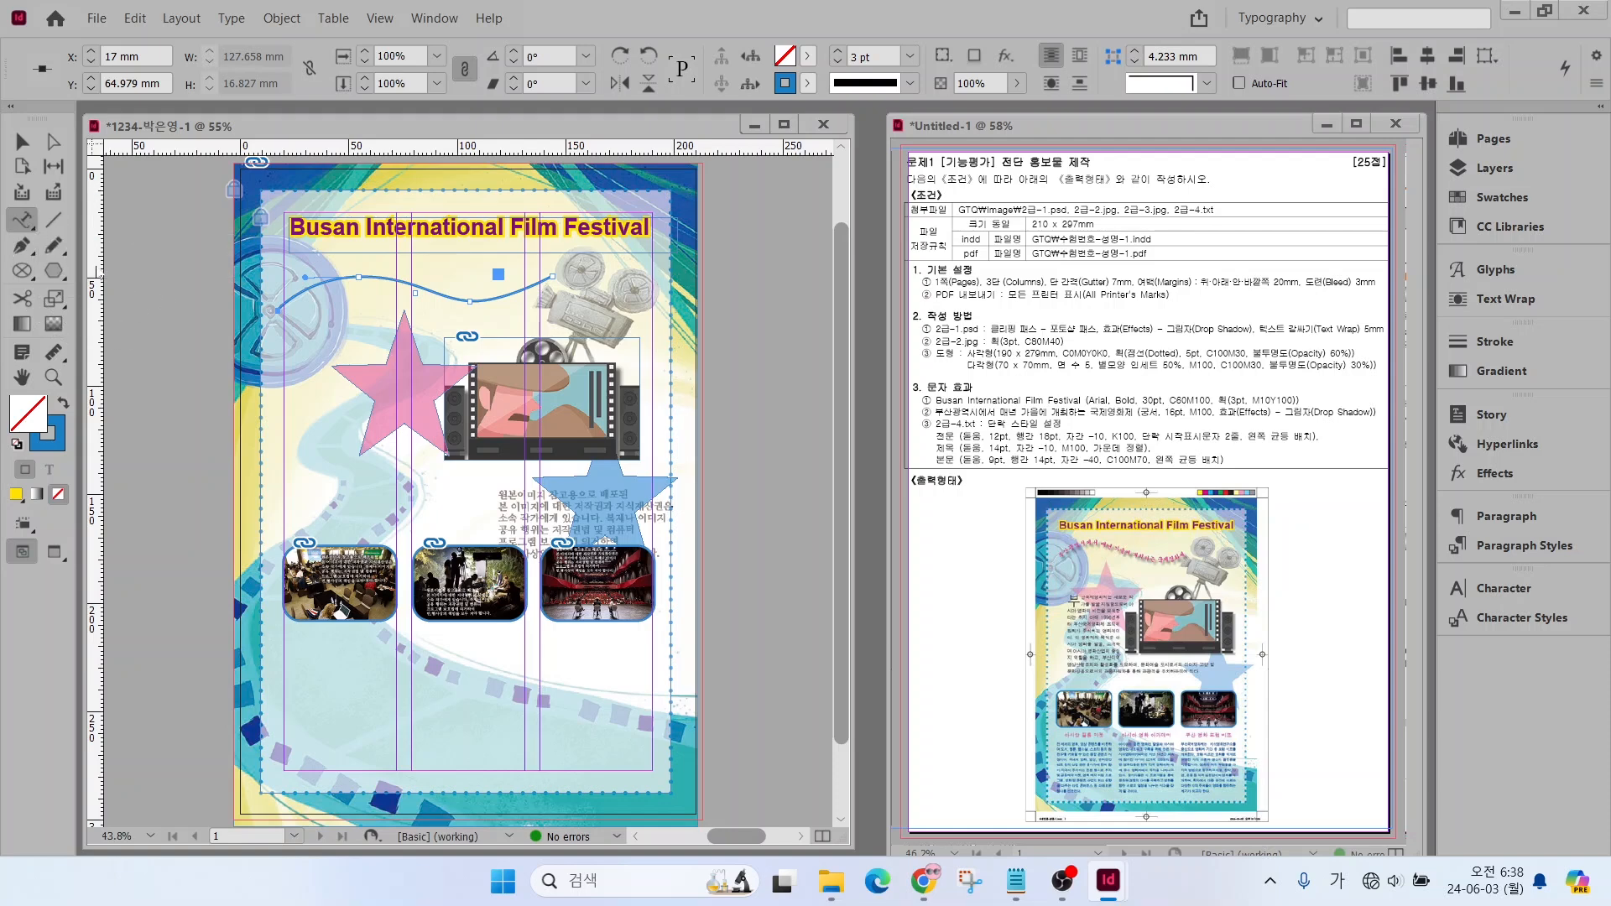
left_click(283, 309)
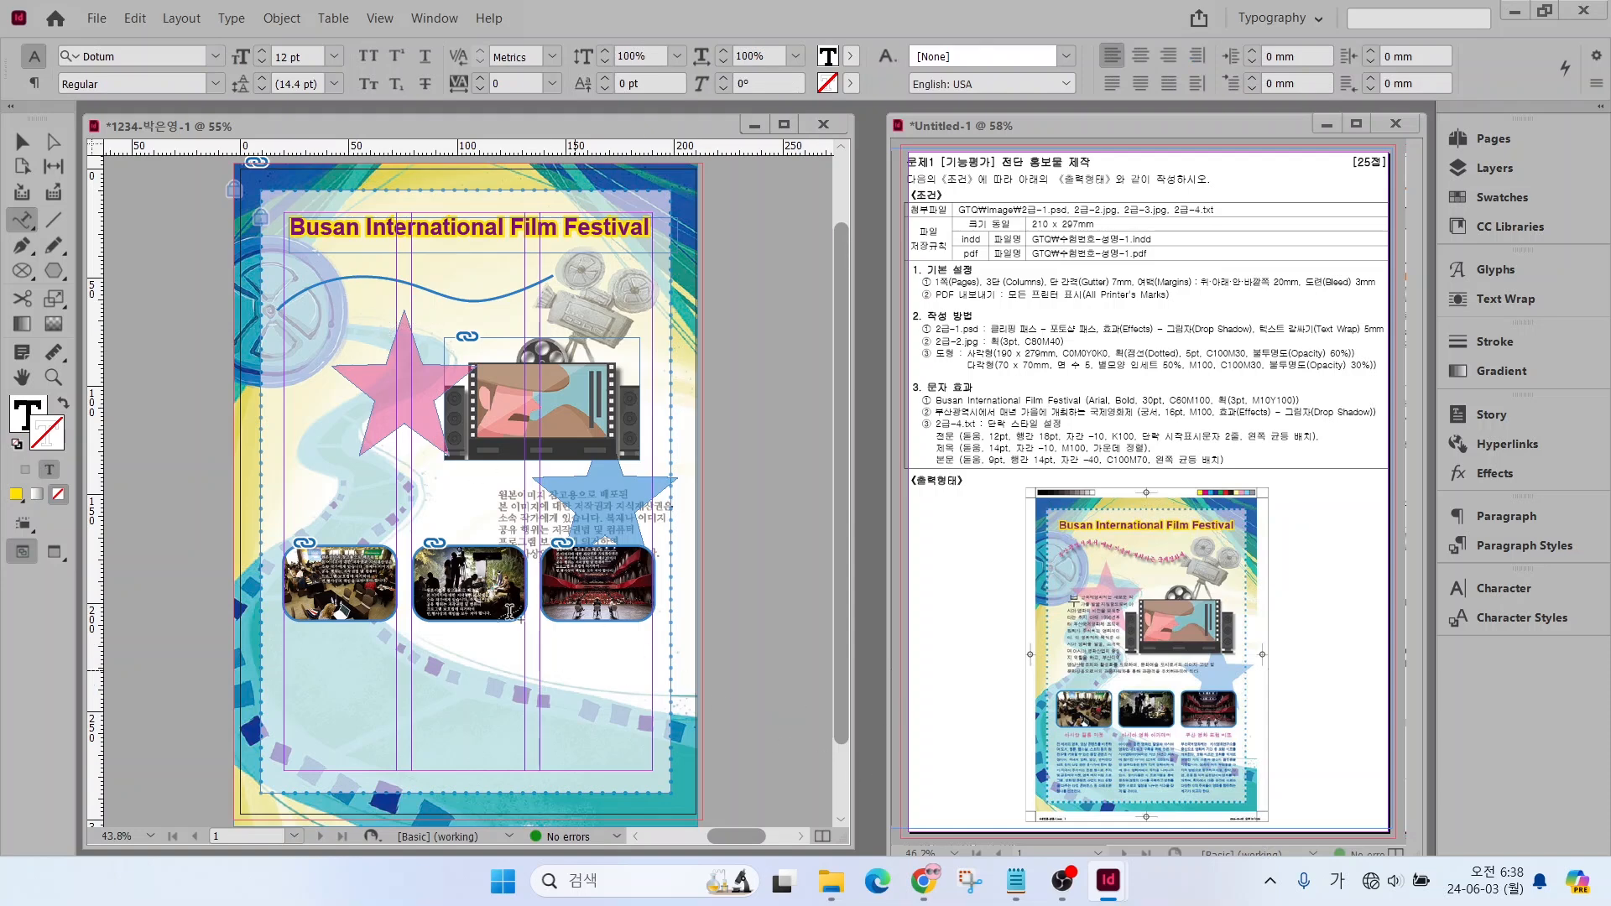
left_click(1015, 881)
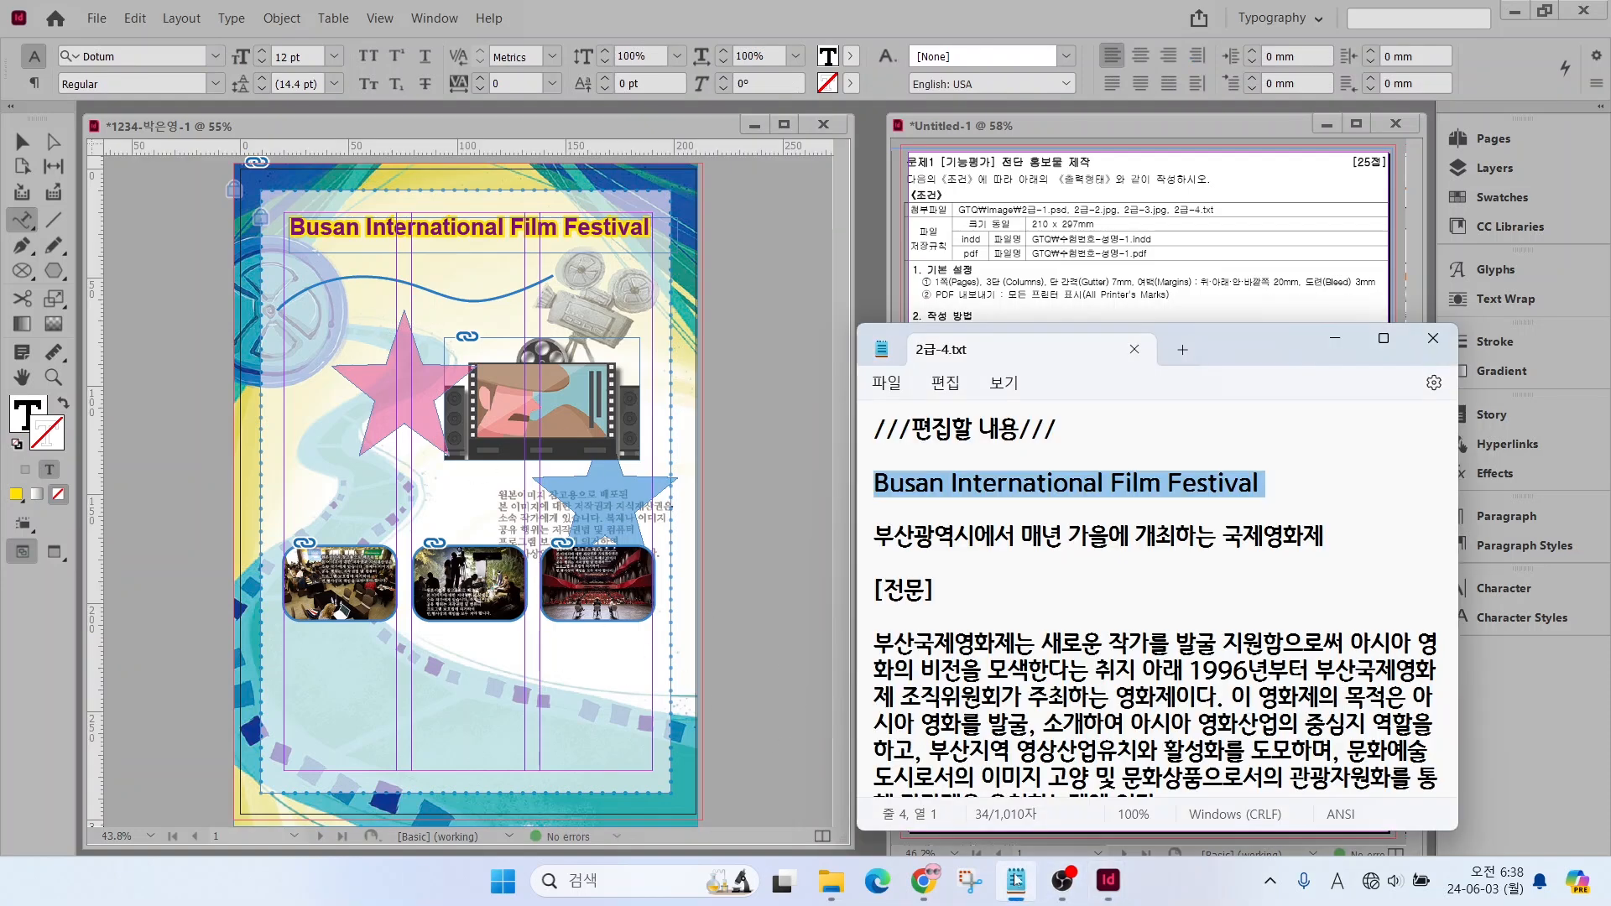
left_click_drag(874, 535, 1354, 551)
key("ctrl+c")
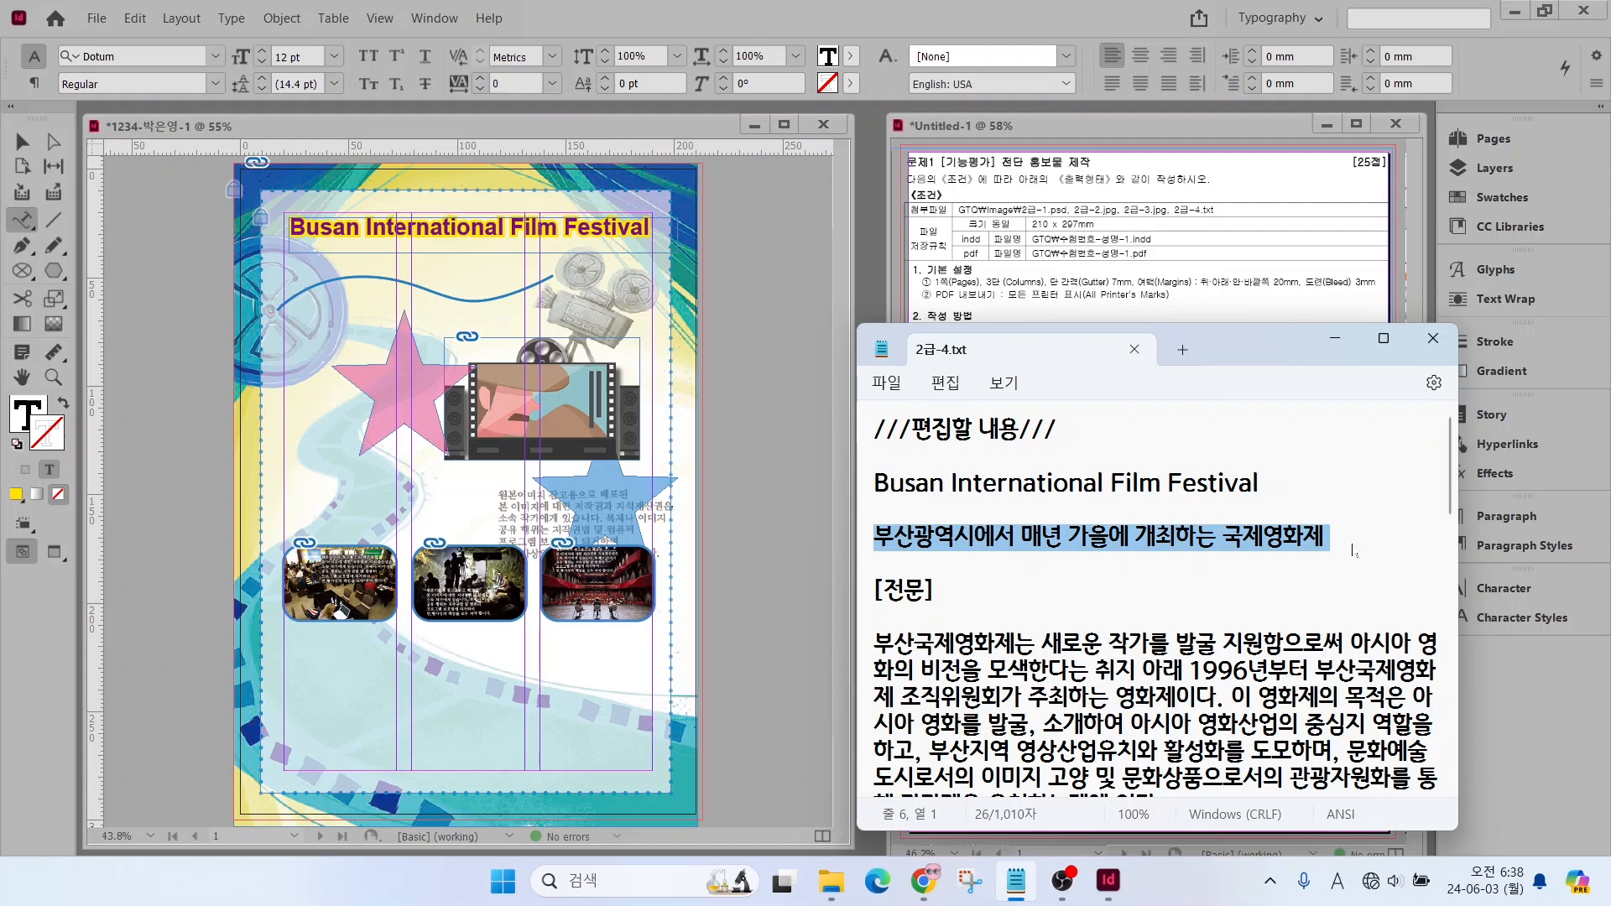
left_click(277, 305)
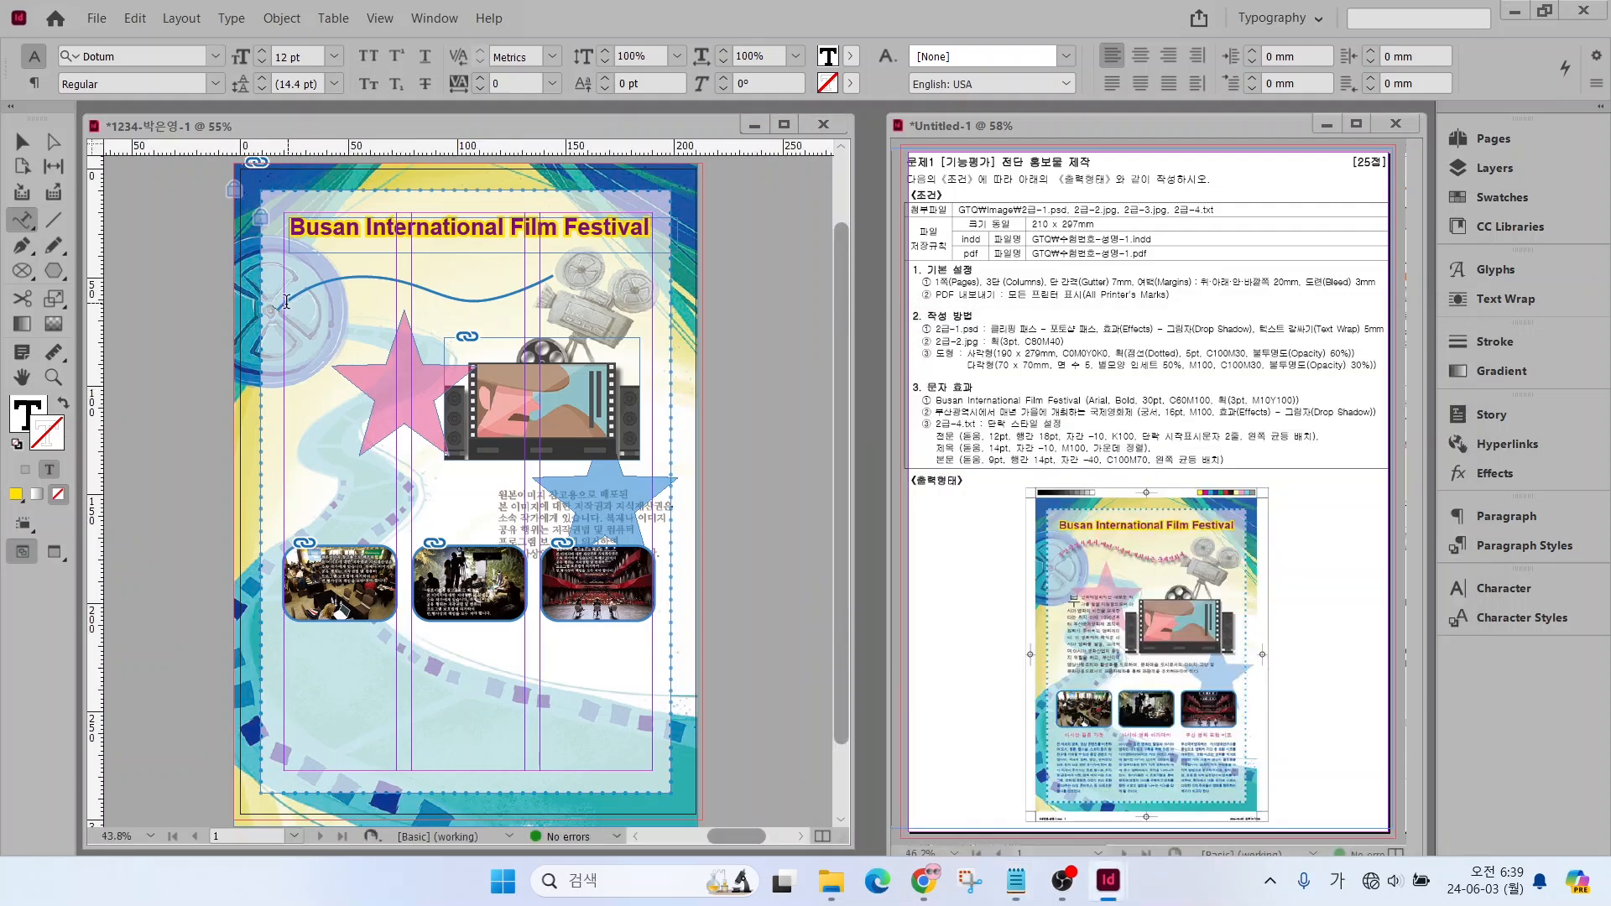
key("ctrl+v")
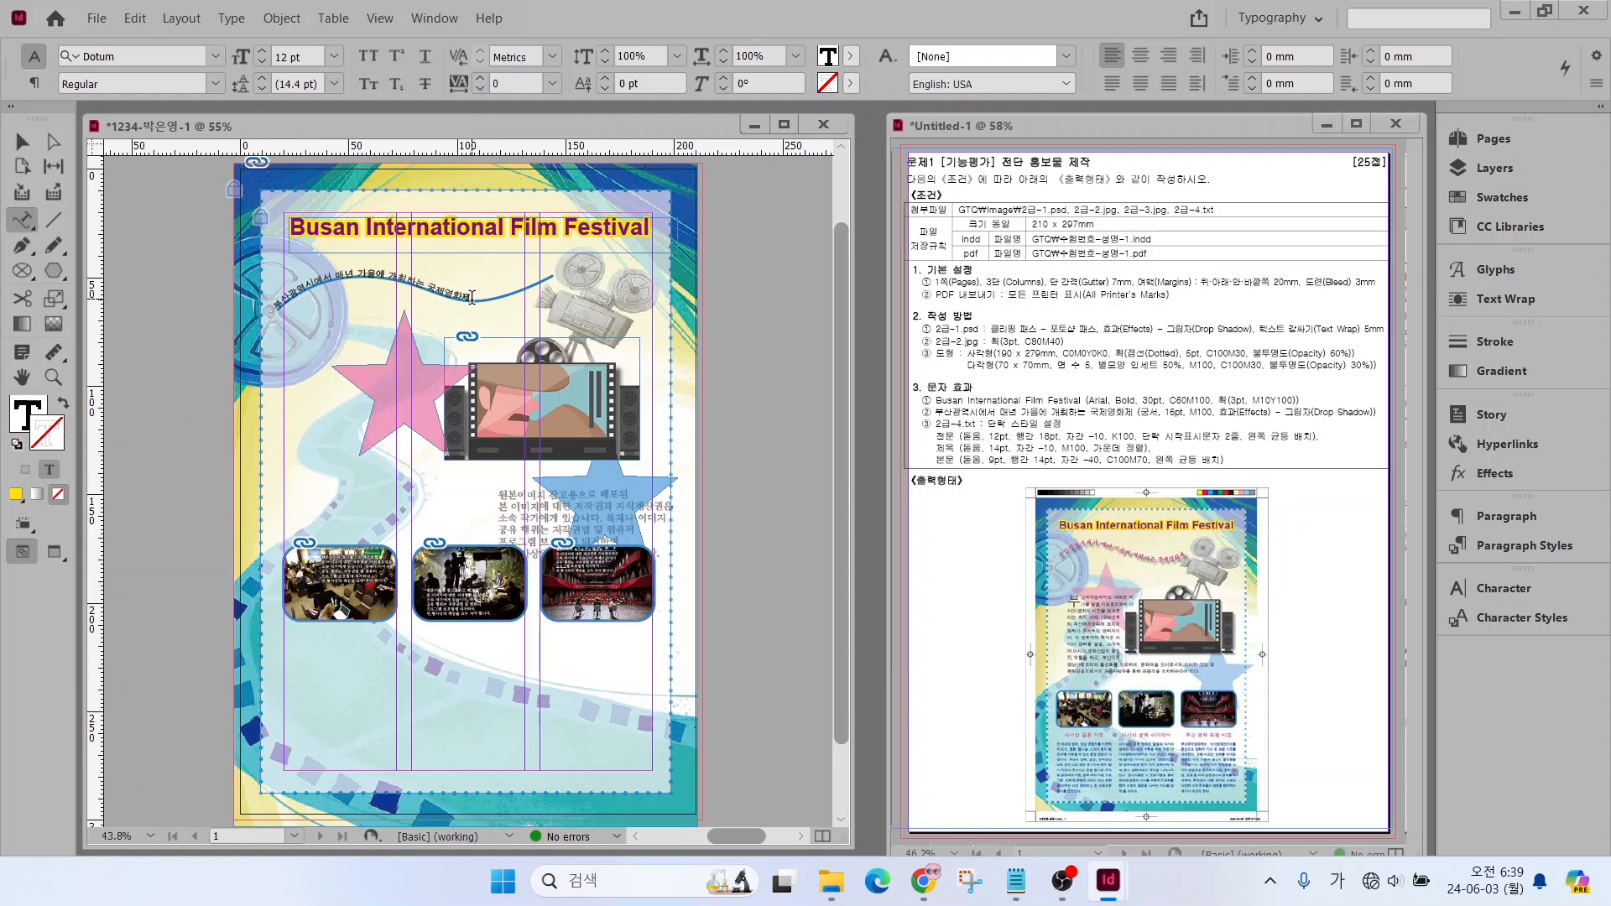
Set the curved subtitle text to the Gungsuh font at 16 pt
left_click_drag(472, 296, 281, 297)
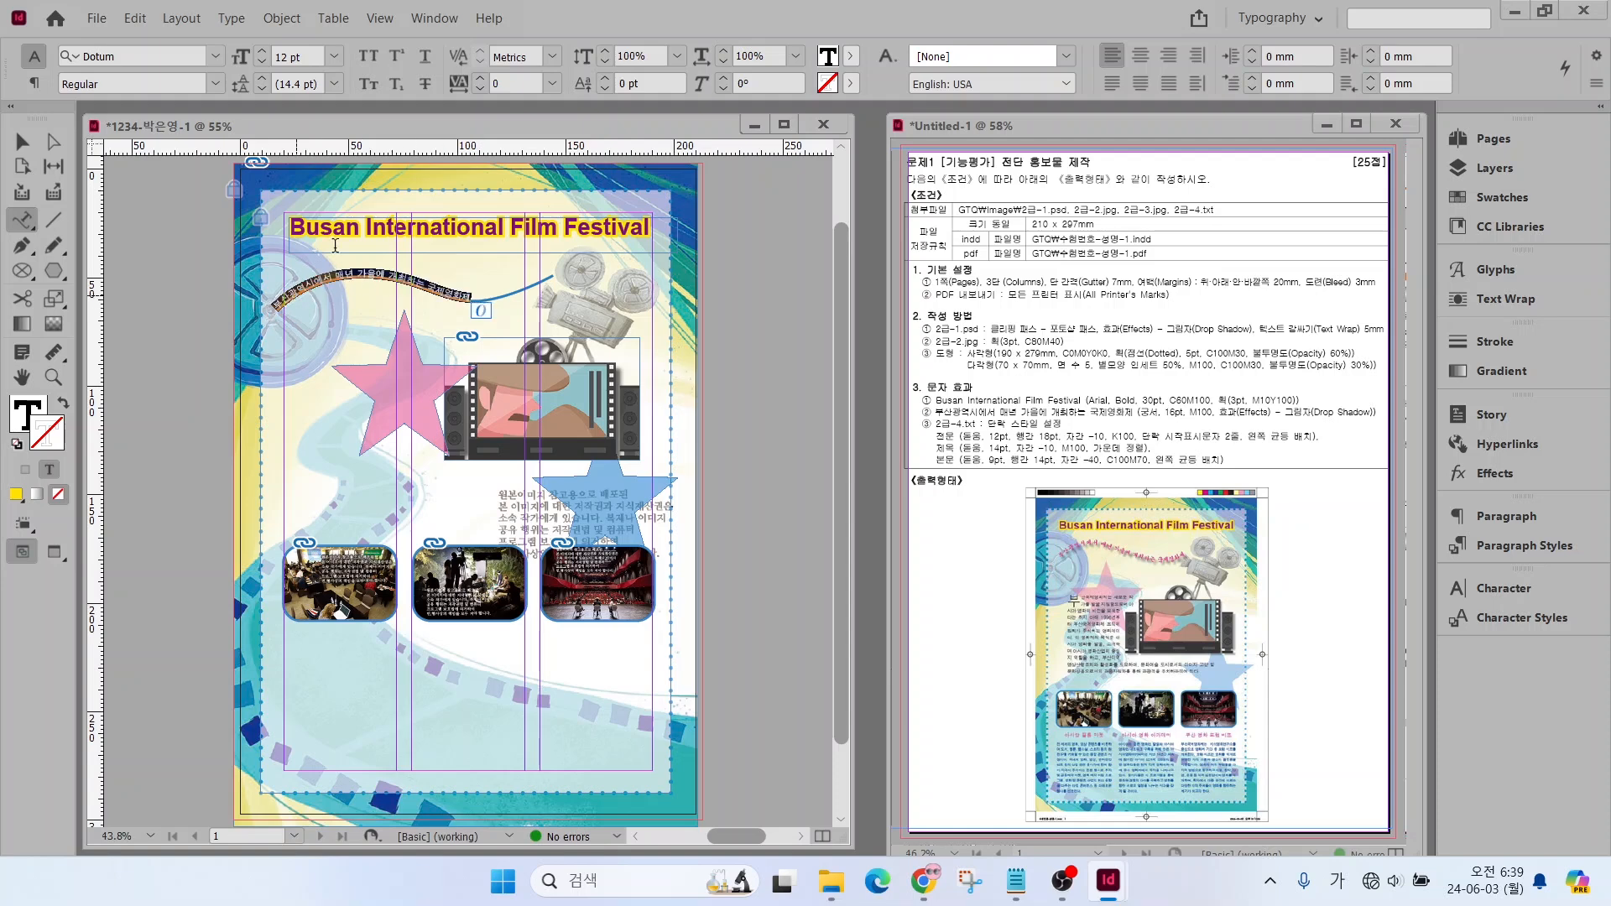
left_click(216, 57)
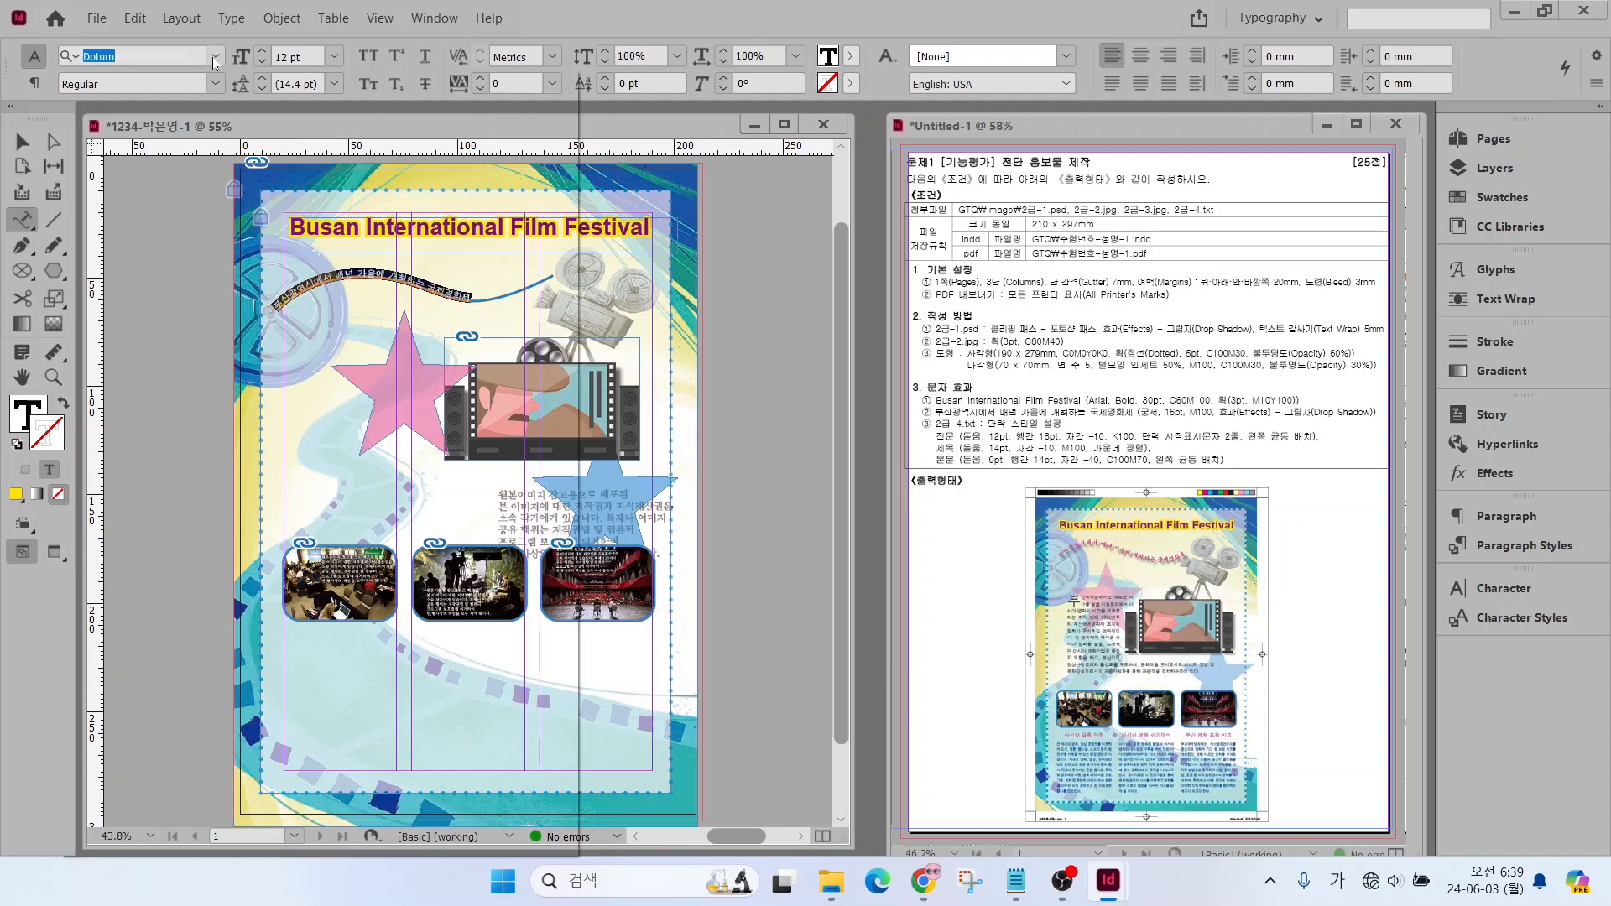
left_click(210, 216)
left_click(262, 52)
left_click(262, 52)
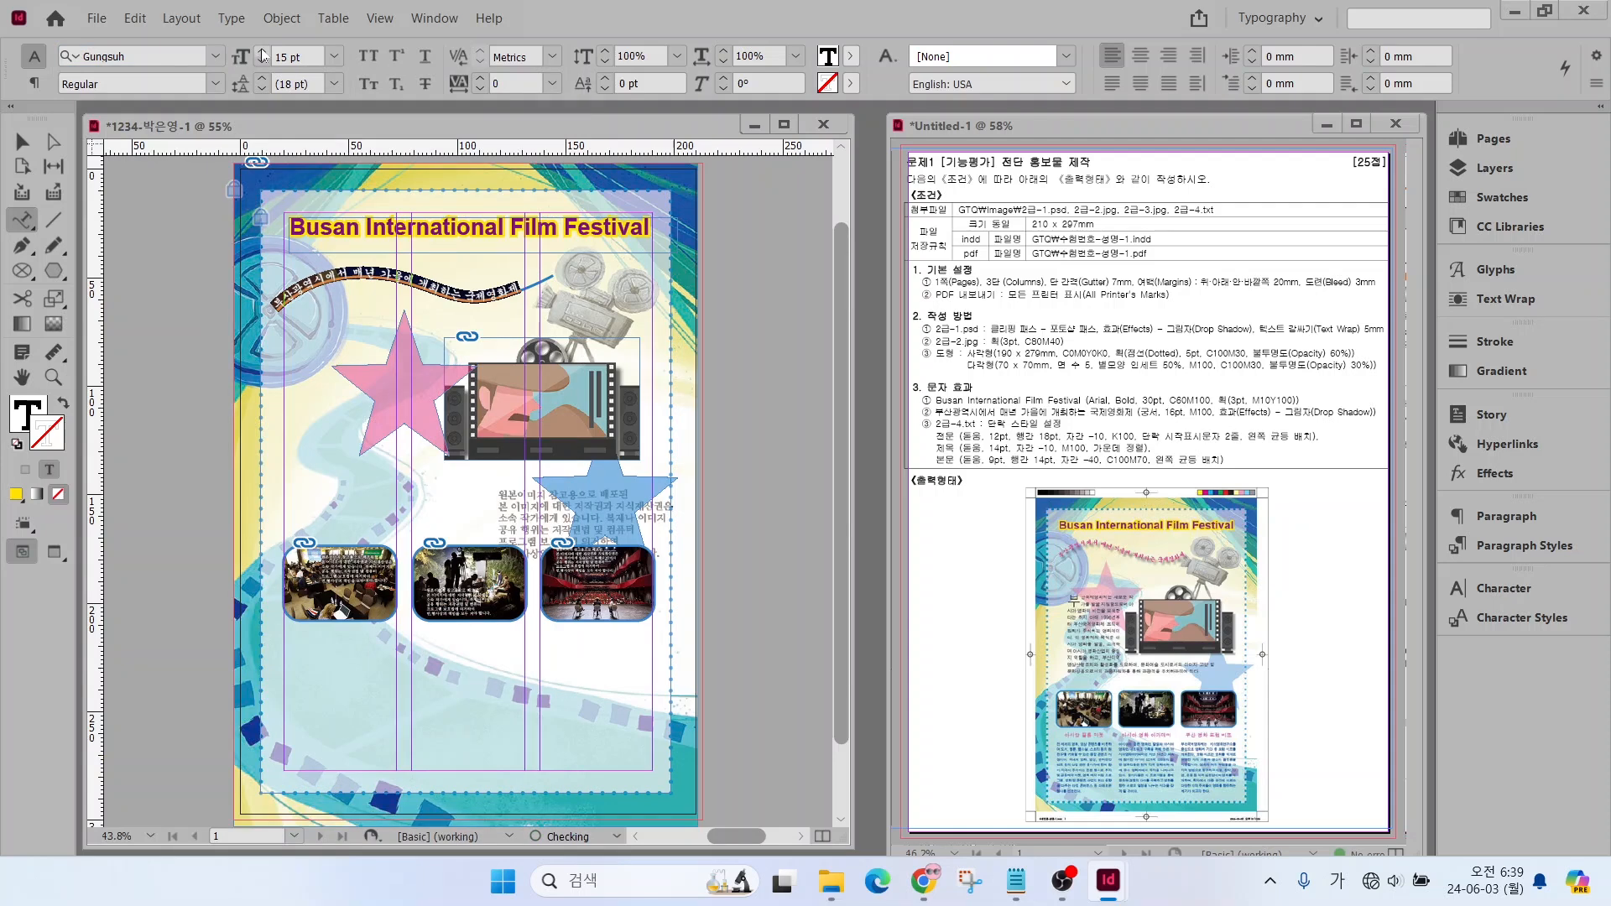
left_click(263, 52)
left_click(262, 53)
Fill the curved subtitle text with the C=0 M=100 Y=0 K=0 swatch and leave text editing
left_click(28, 410)
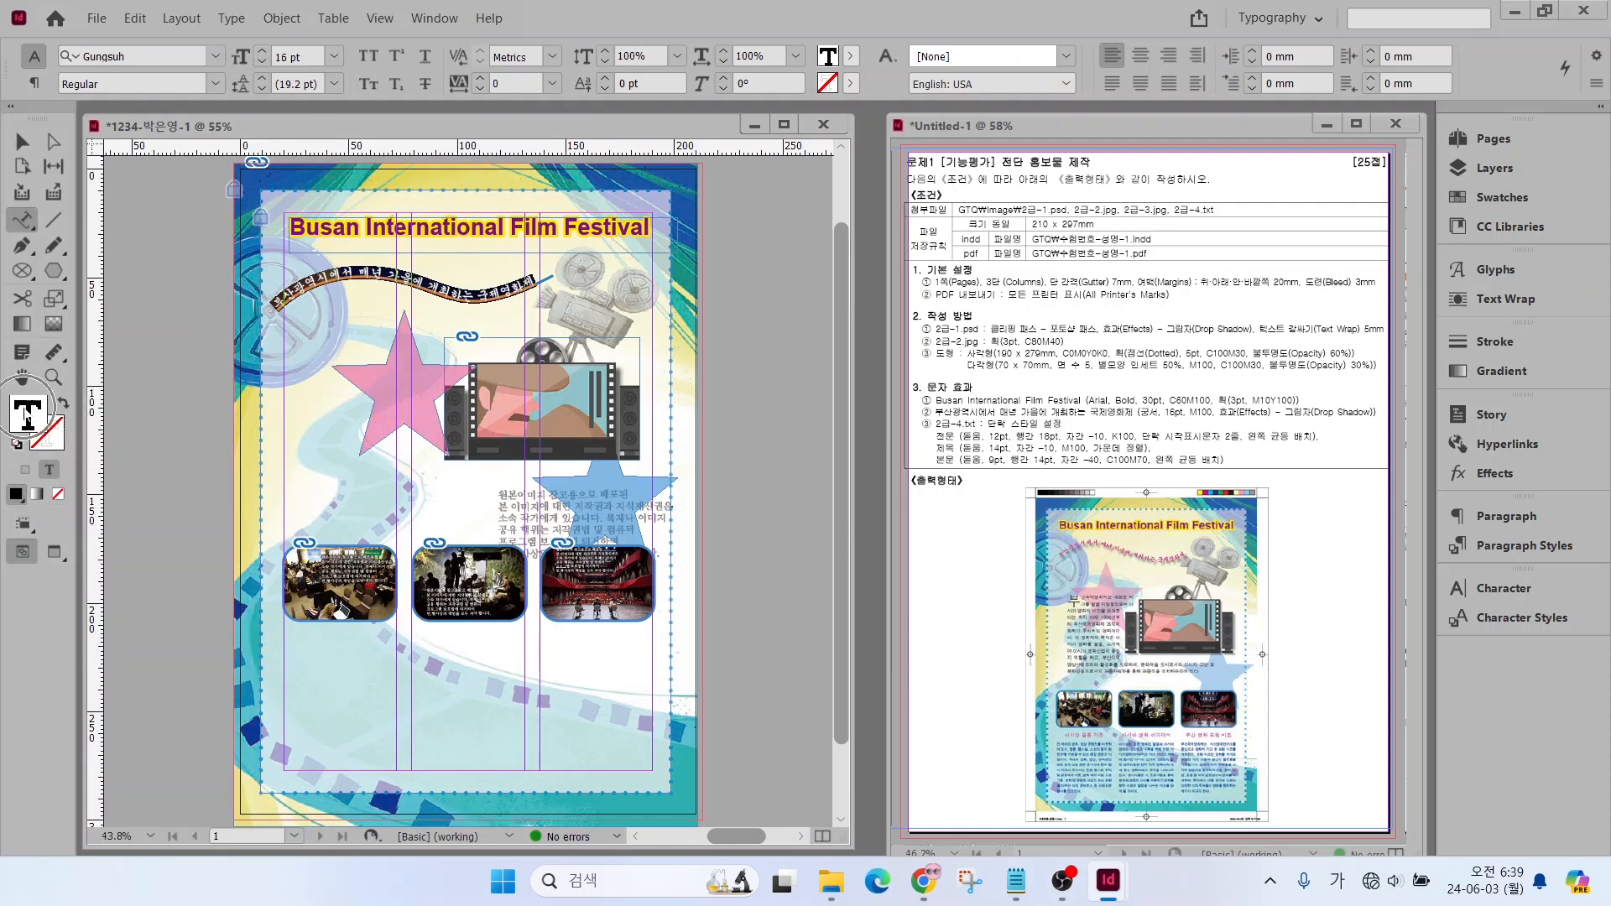
left_click(1501, 198)
left_click(1261, 313)
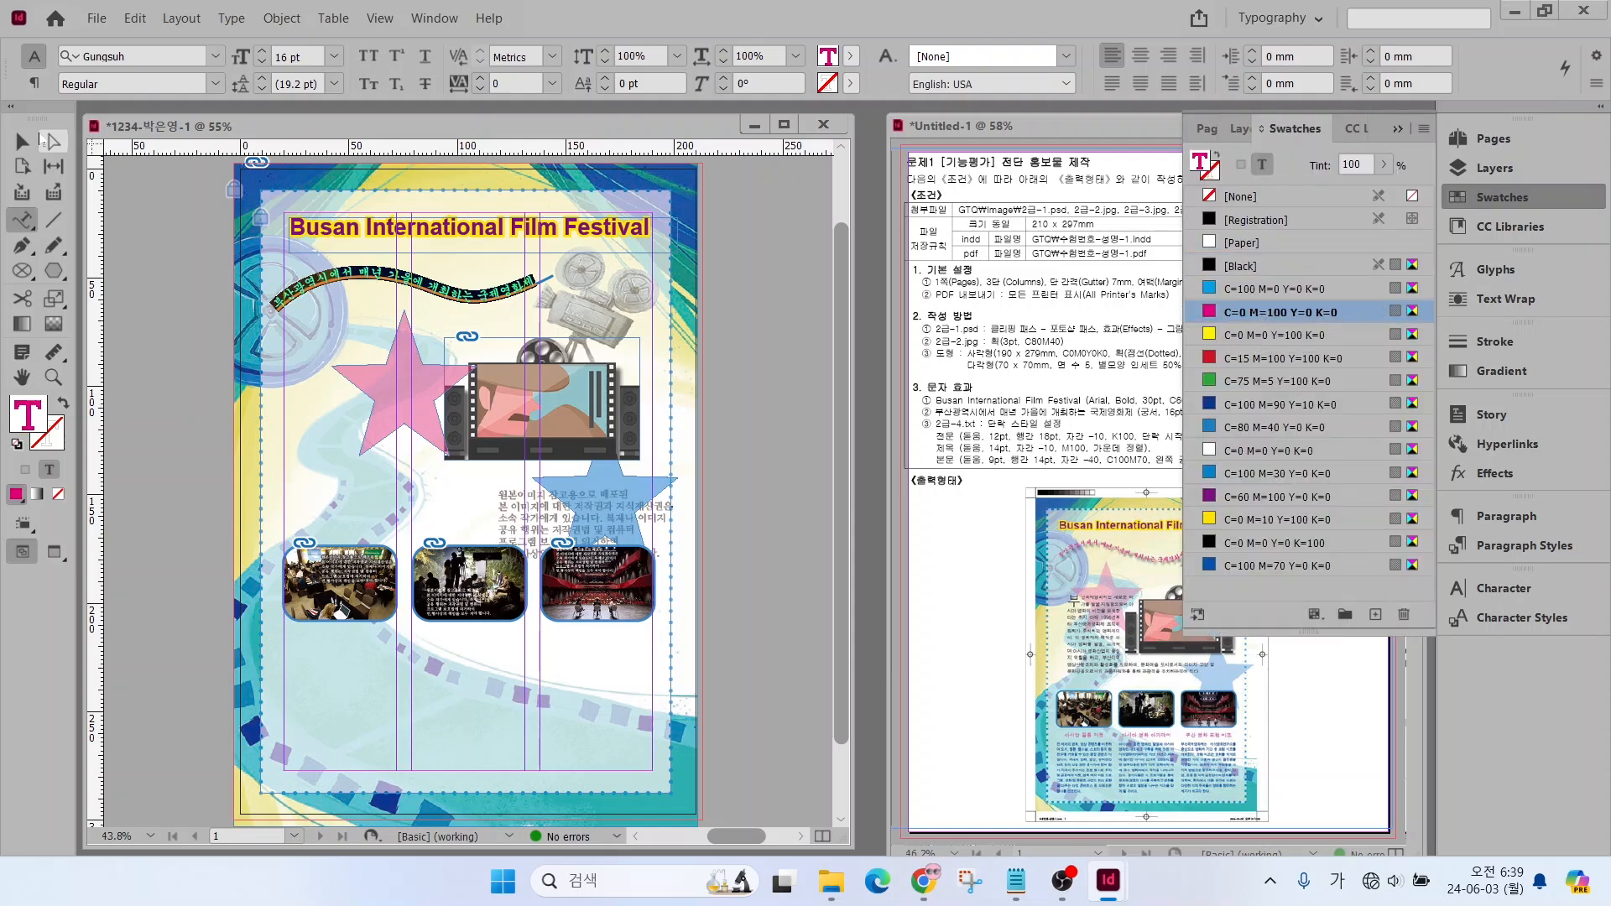
scroll(346, 303, "up", 3)
key("Escape")
Remove the blue stroke from the subtitle's wavy path
left_click(300, 240)
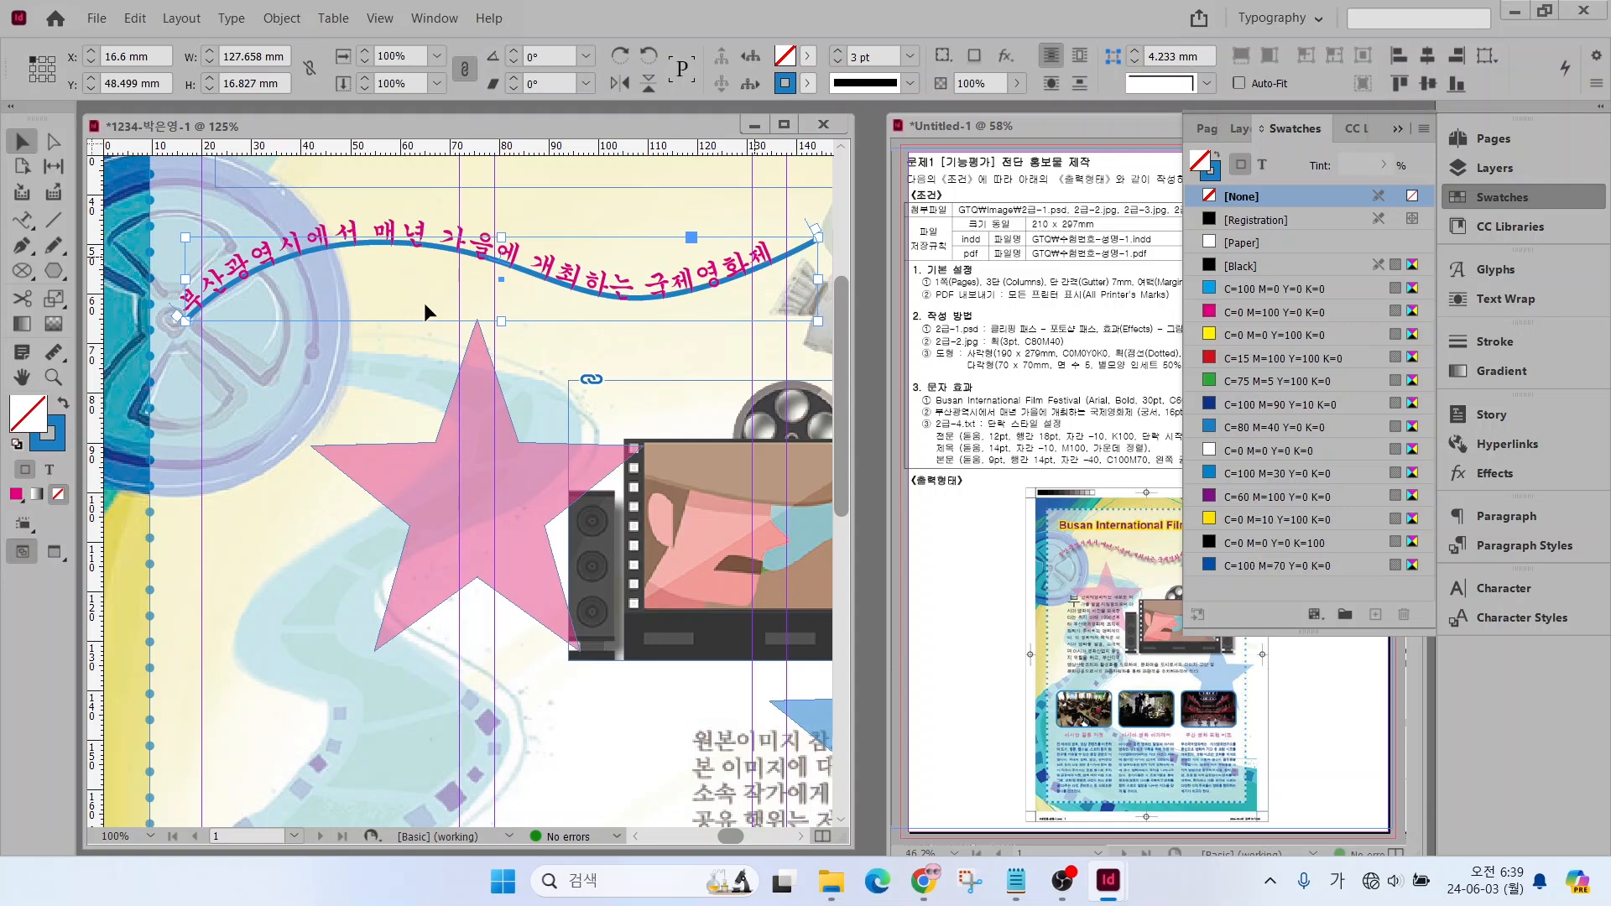
left_click(138, 410)
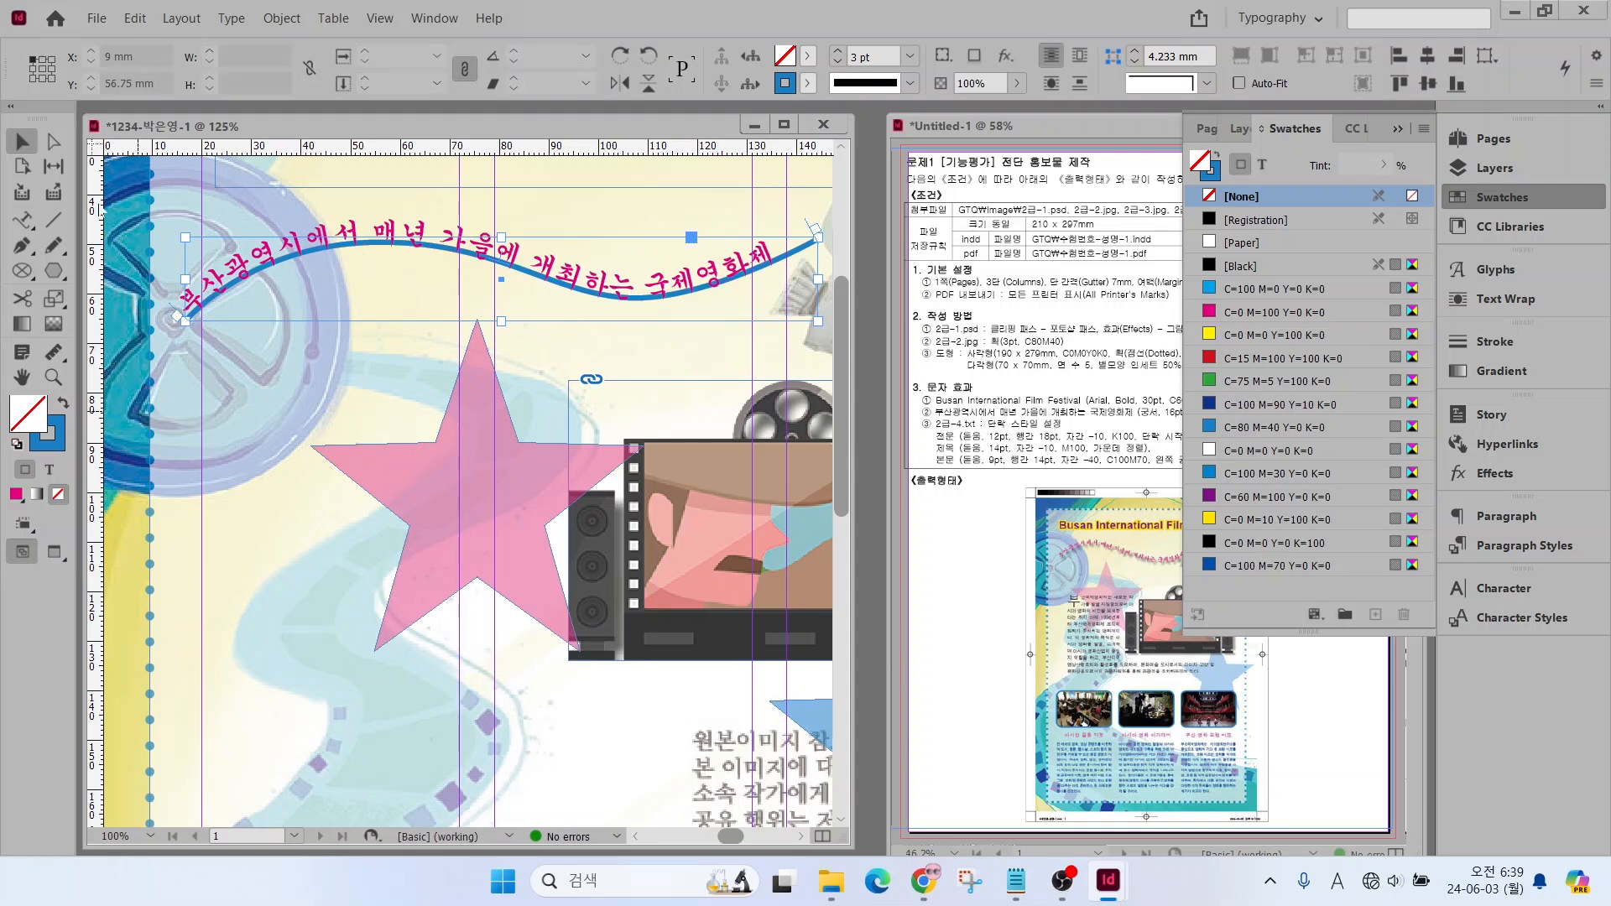
left_click(288, 252)
left_click(51, 448)
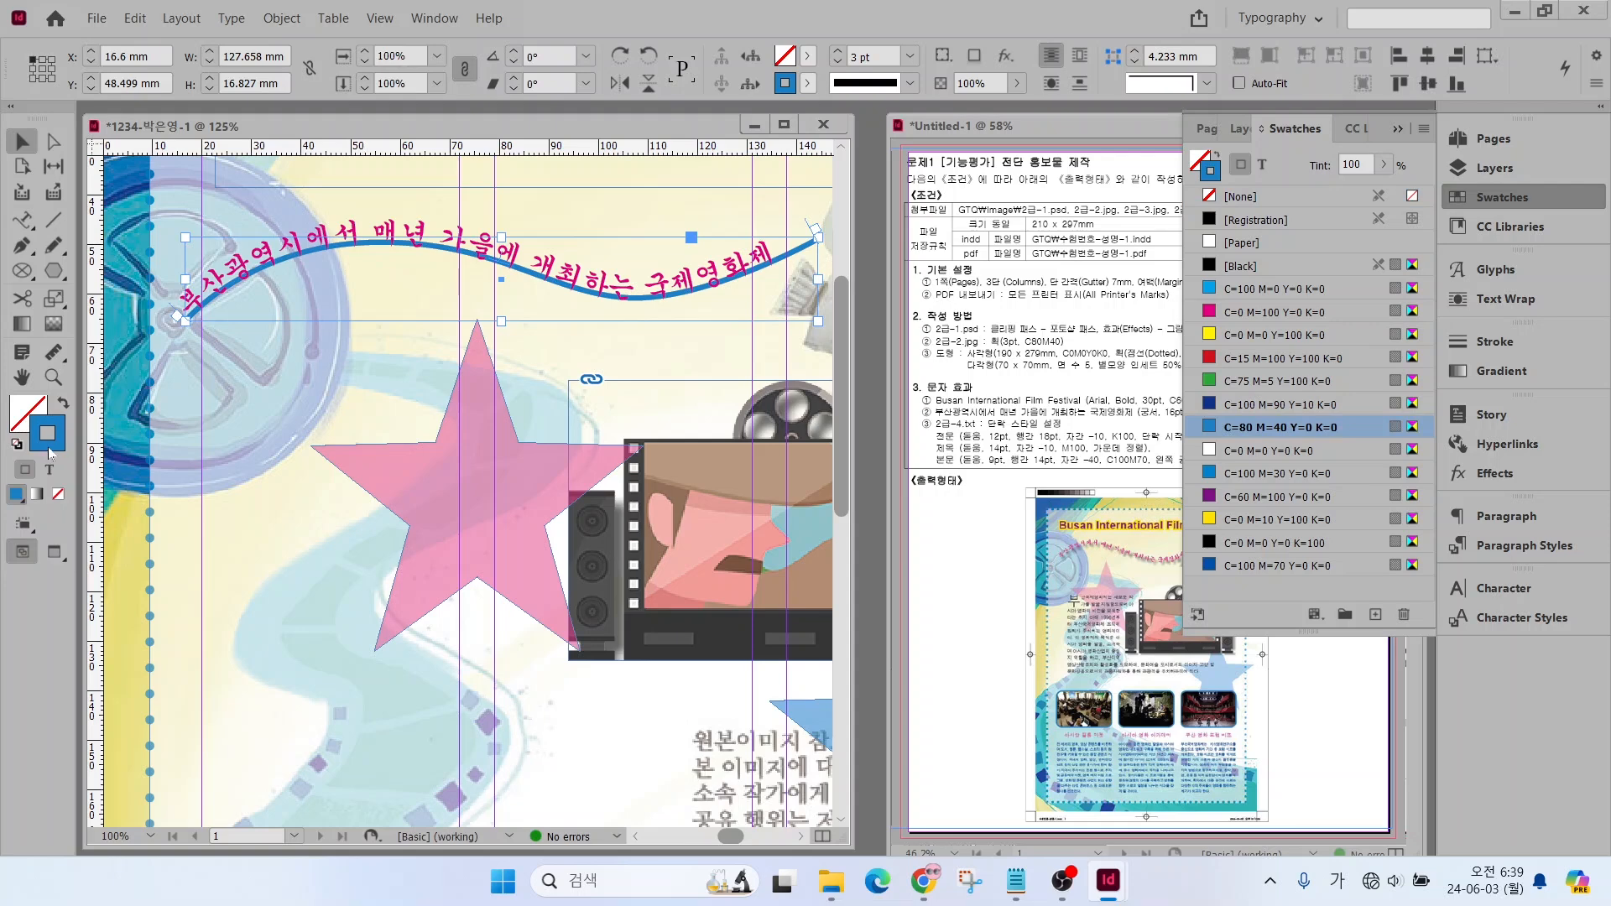
left_click(57, 496)
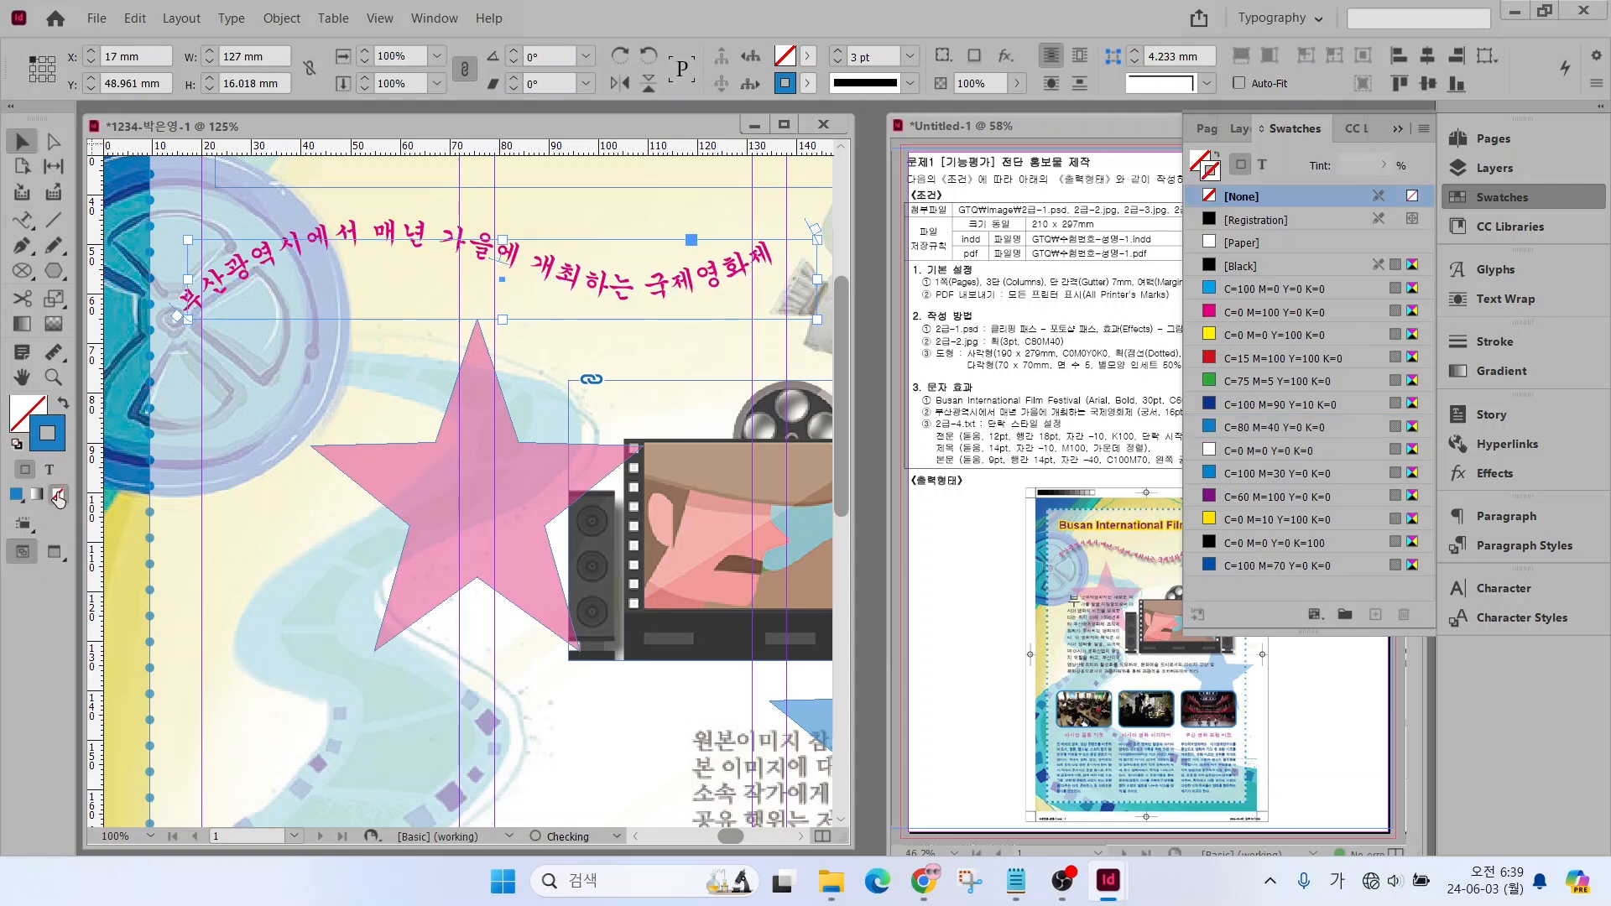
double_click(22, 377)
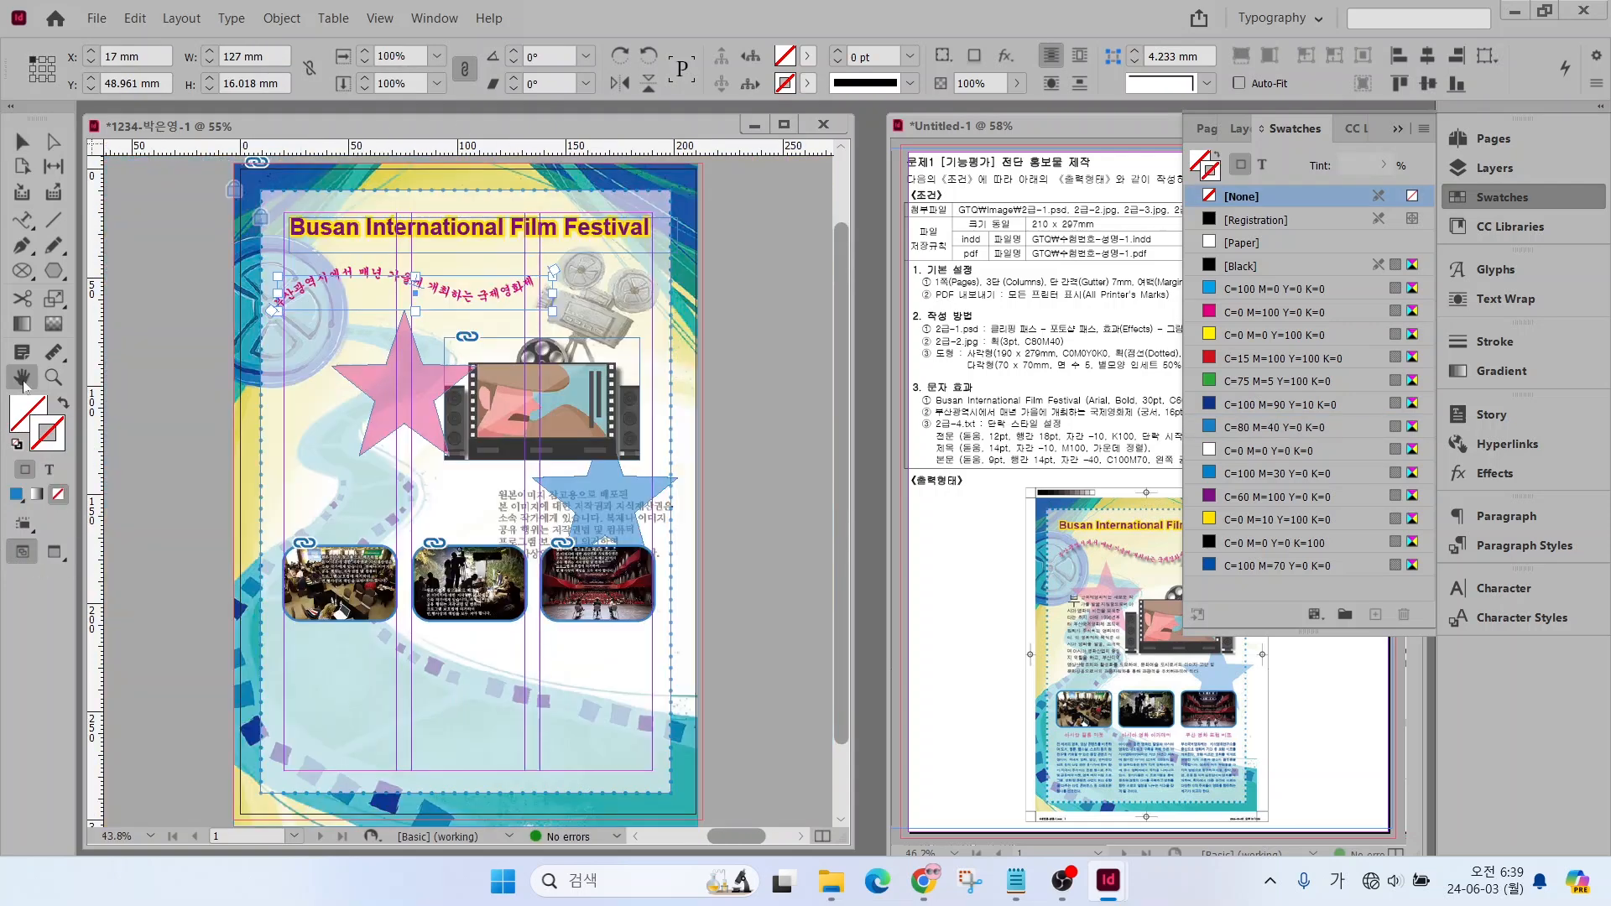
Apply a Drop Shadow effect with the default settings to the curved subtitle and deselect it
left_click(22, 142)
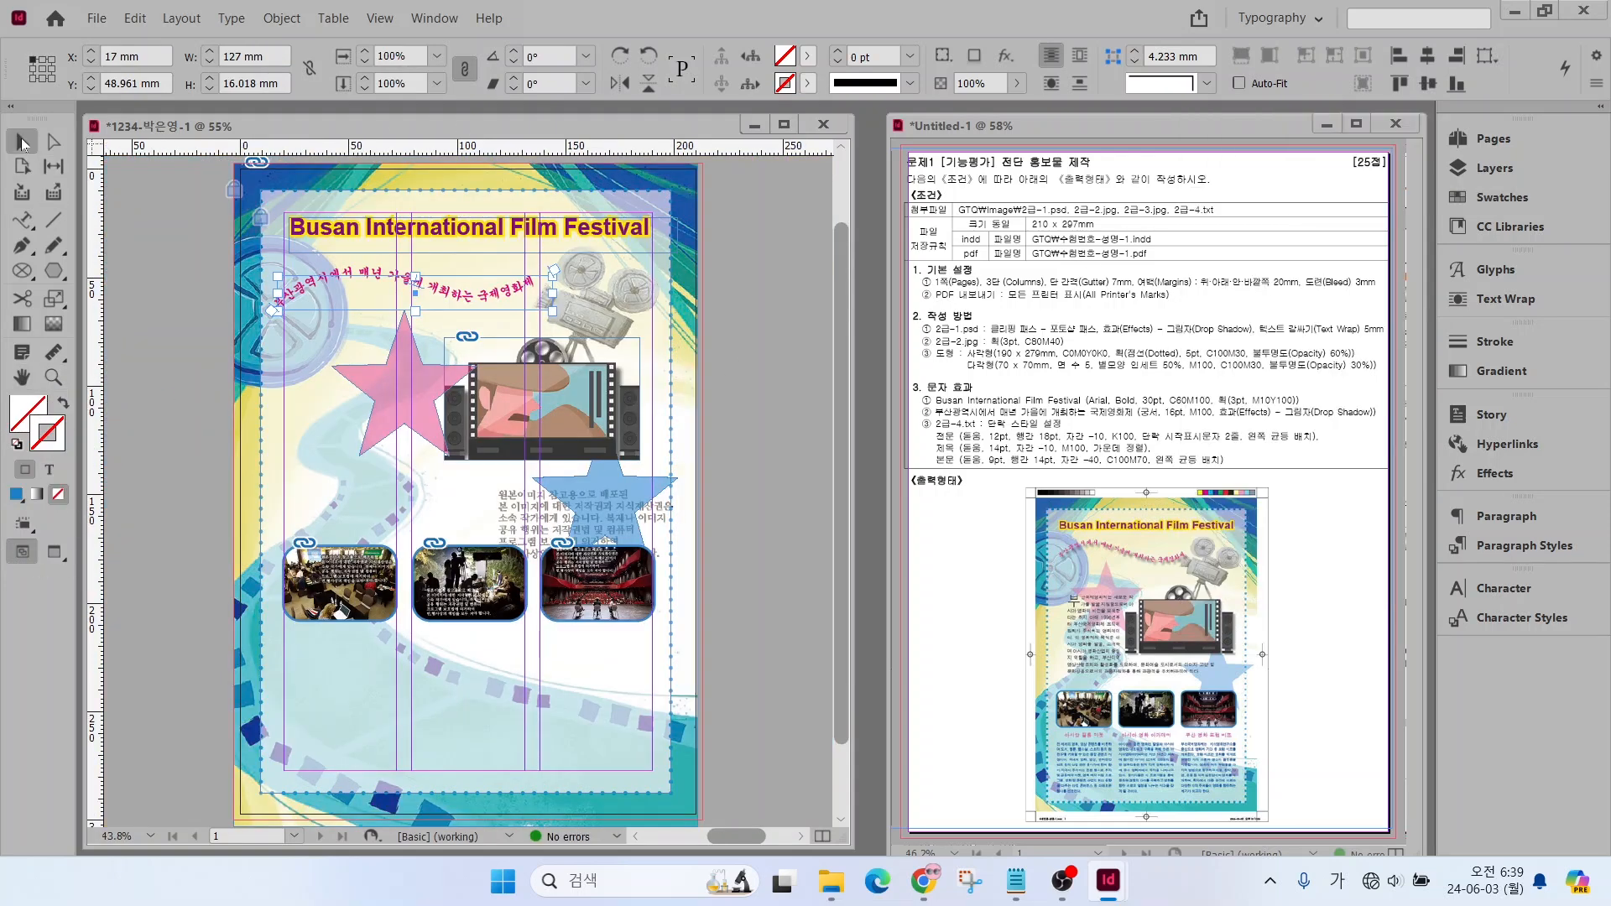
right_click(317, 276)
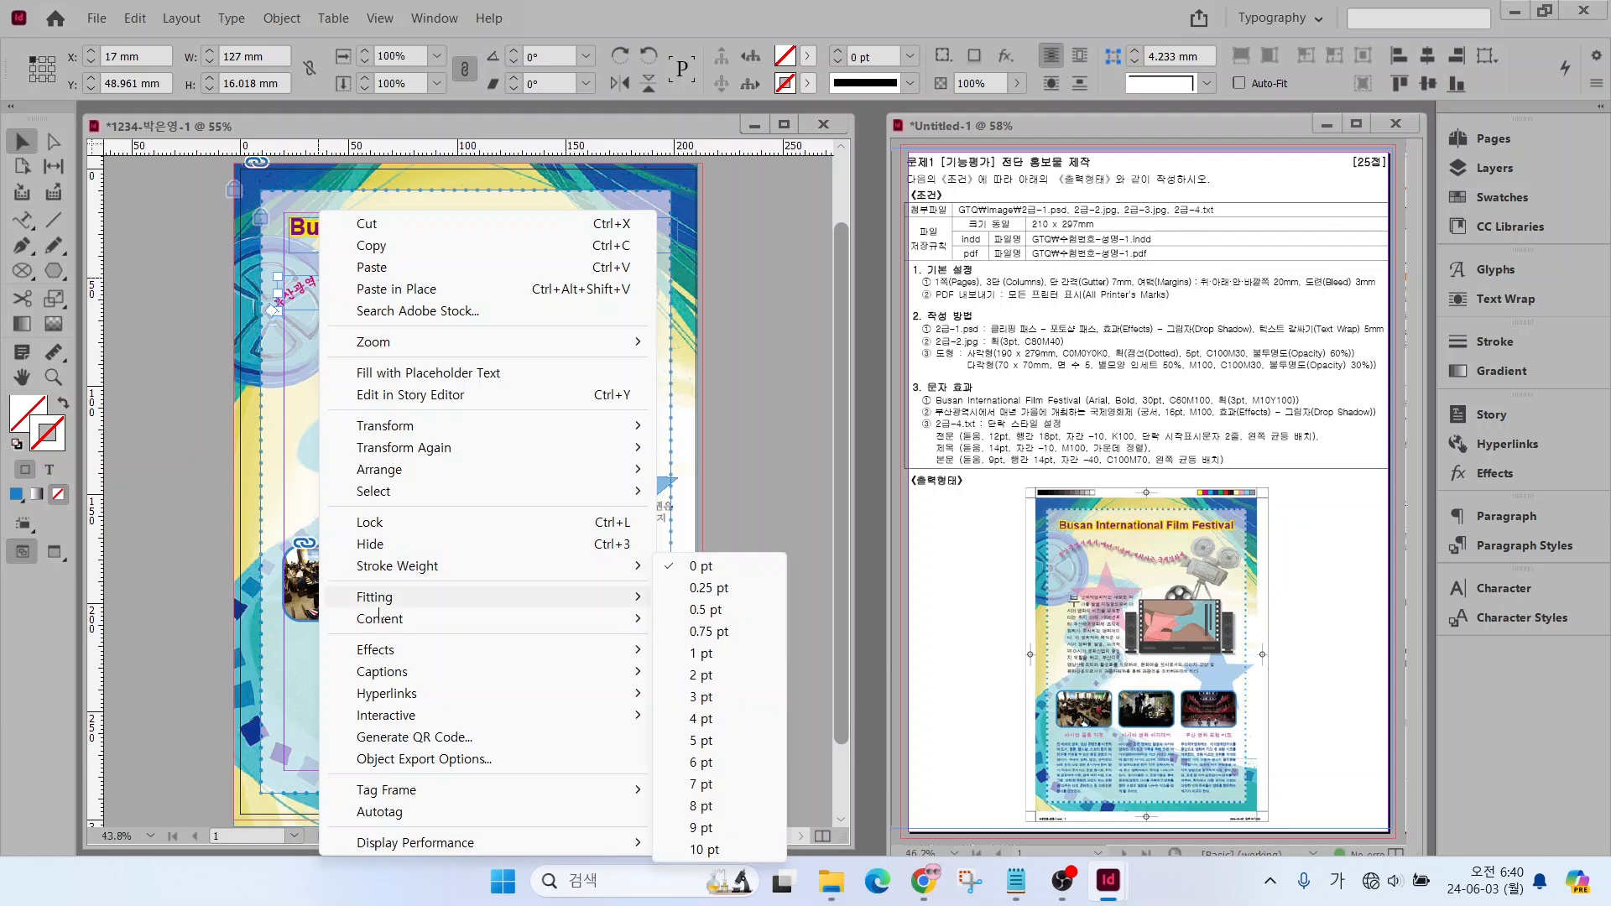
mouse_move(380, 654)
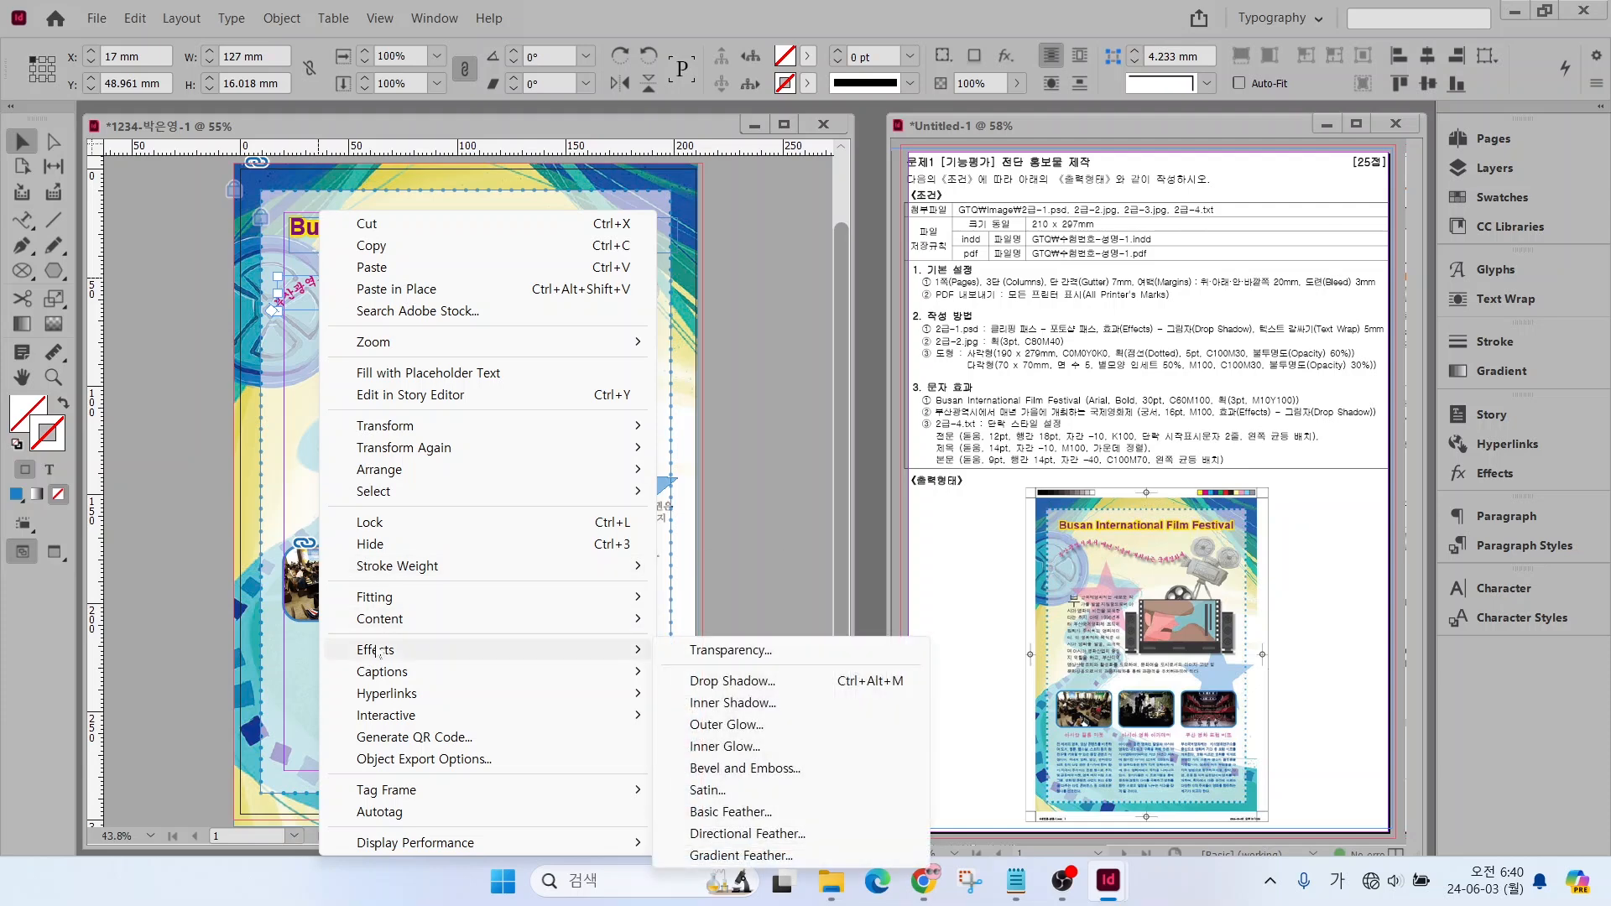
left_click(731, 681)
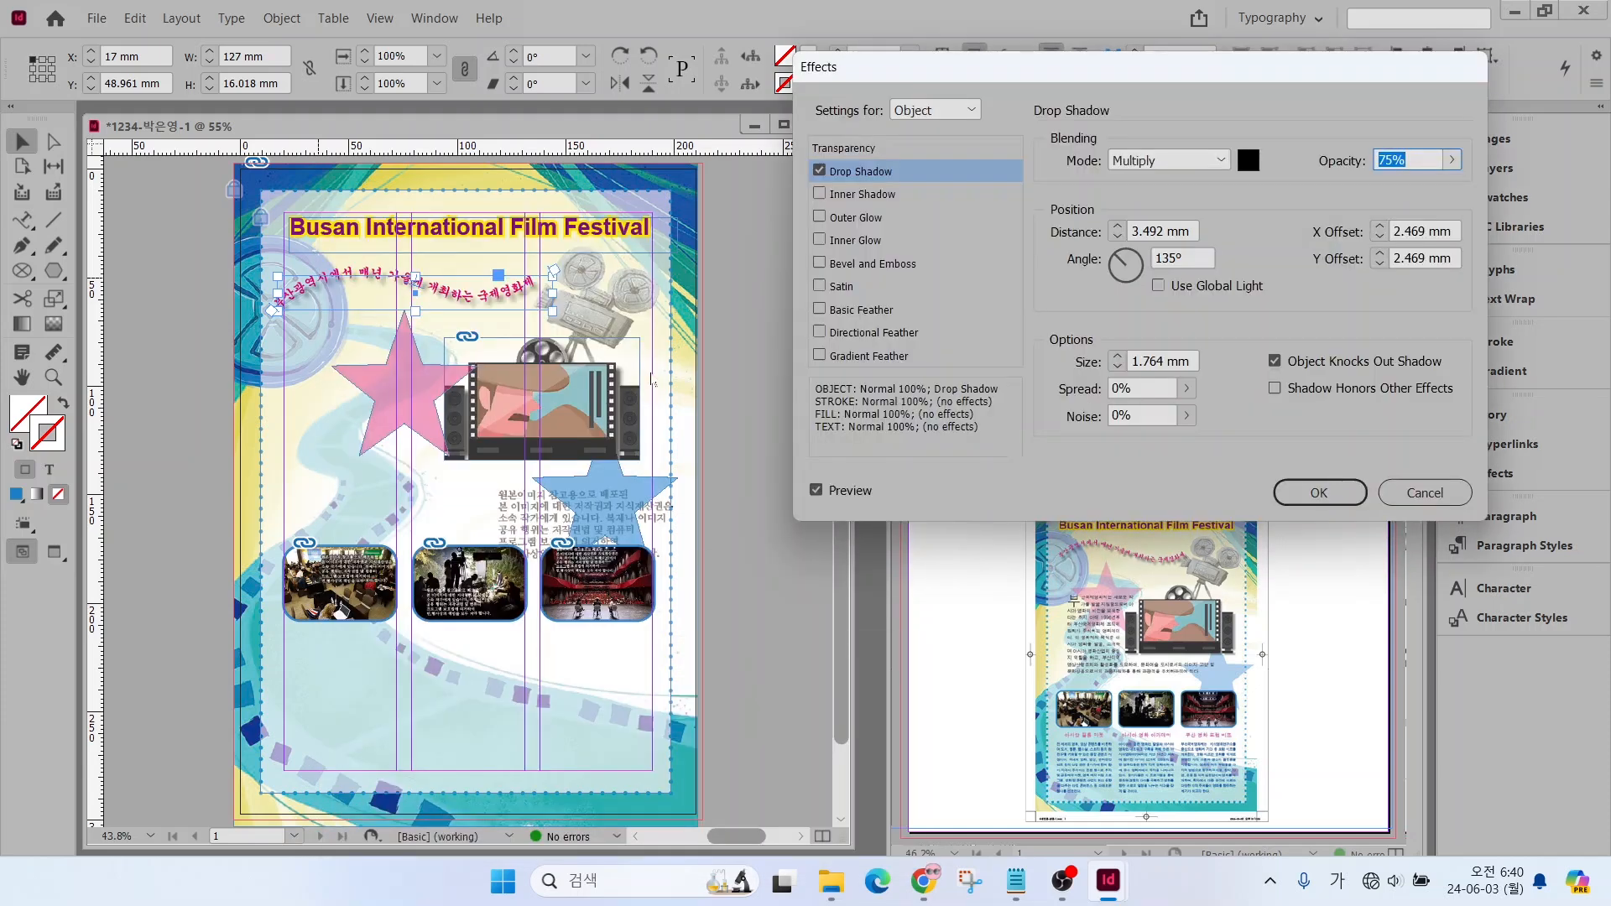
left_click(815, 492)
left_click(815, 492)
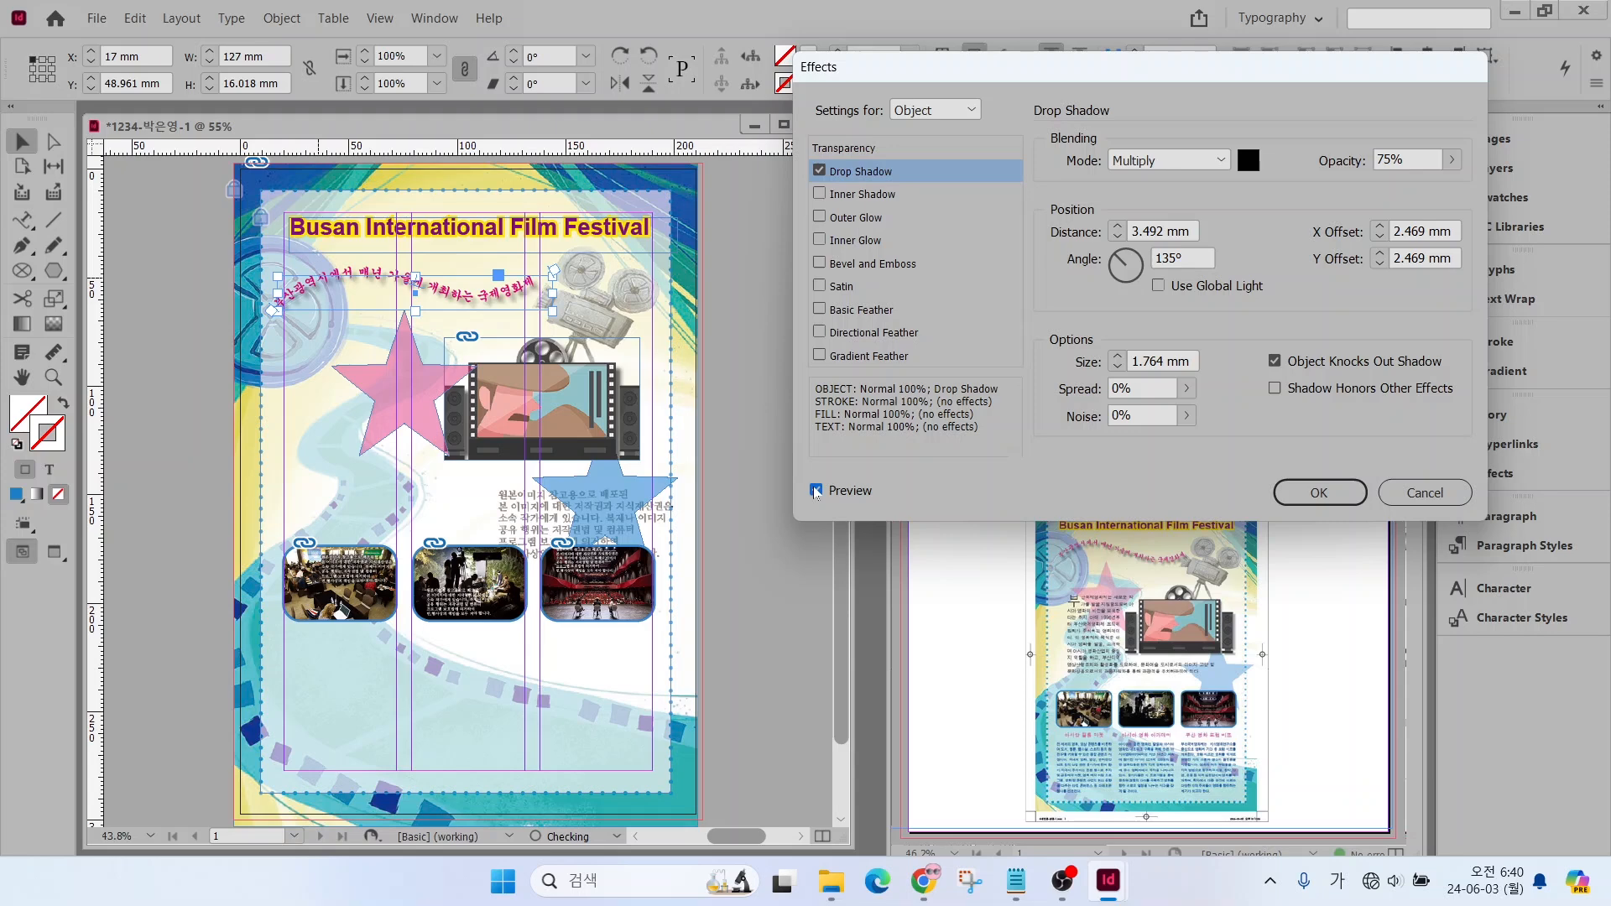
left_click(1284, 493)
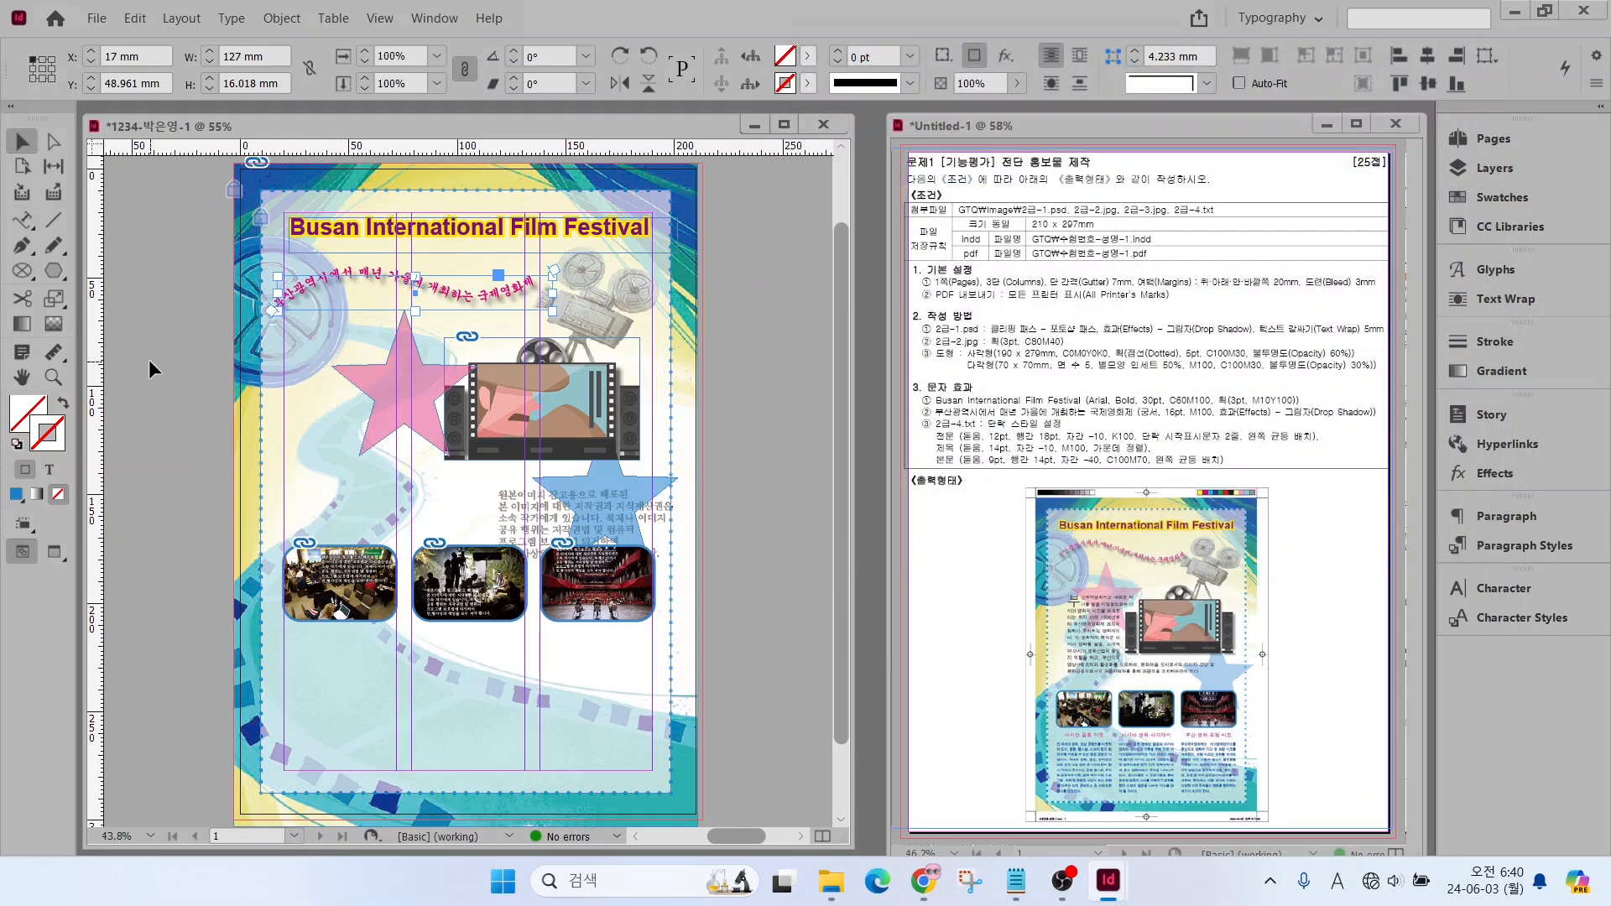
left_click(268, 371)
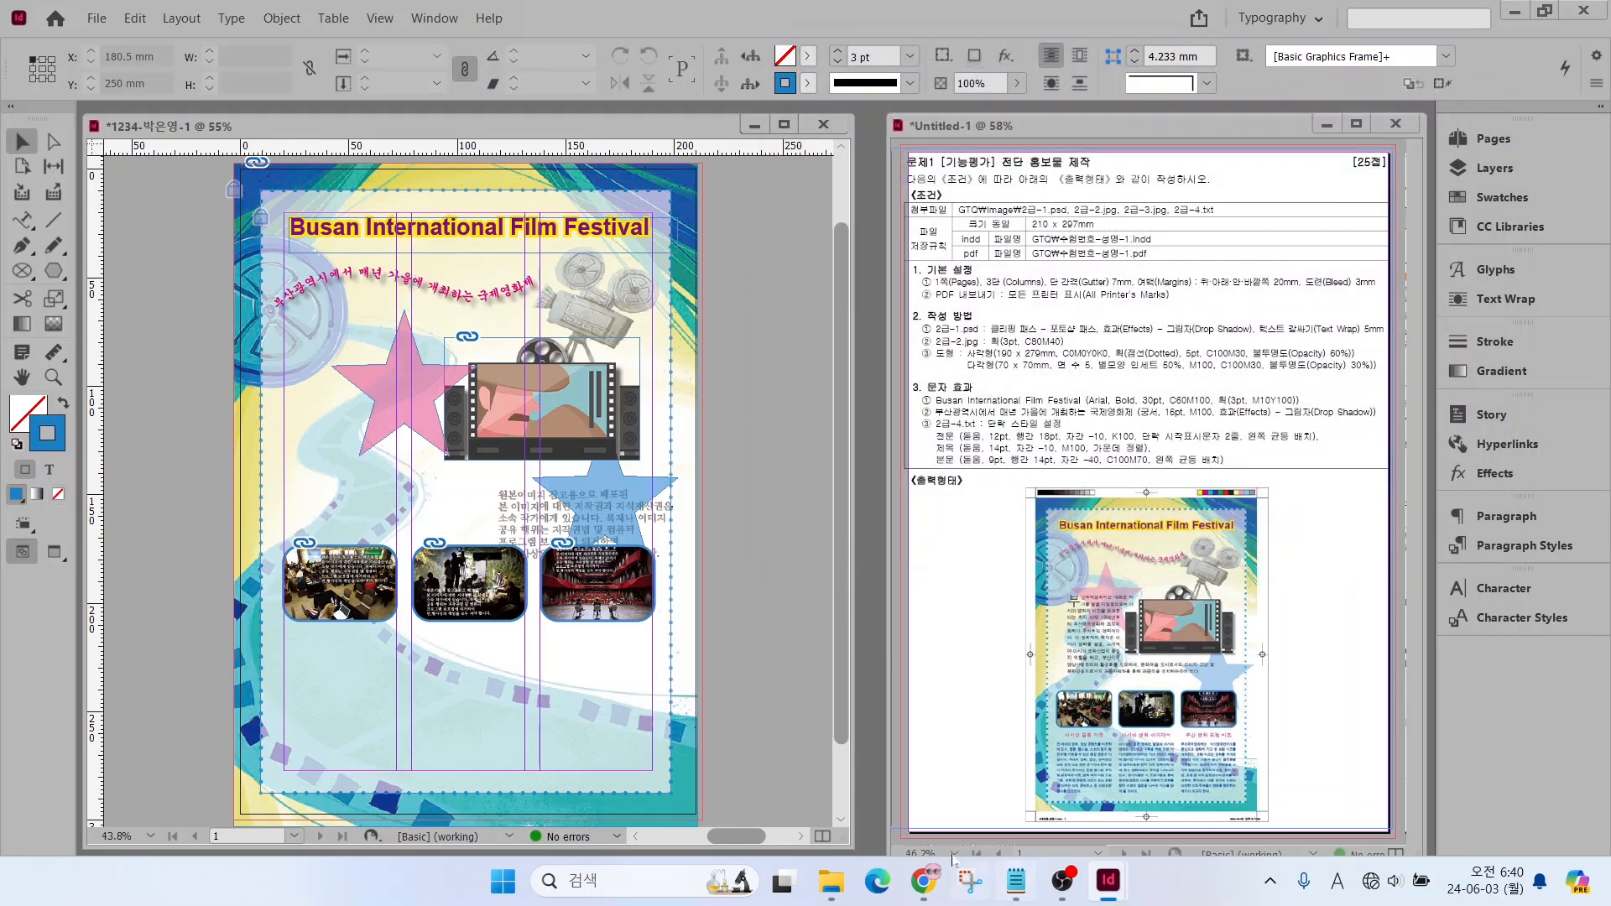
Copy the [전문] paragraph from 2급-4.txt into a new text frame drawn over the pink star, starting at the page's inner margin
left_click(1015, 881)
left_click_drag(875, 646, 1193, 534)
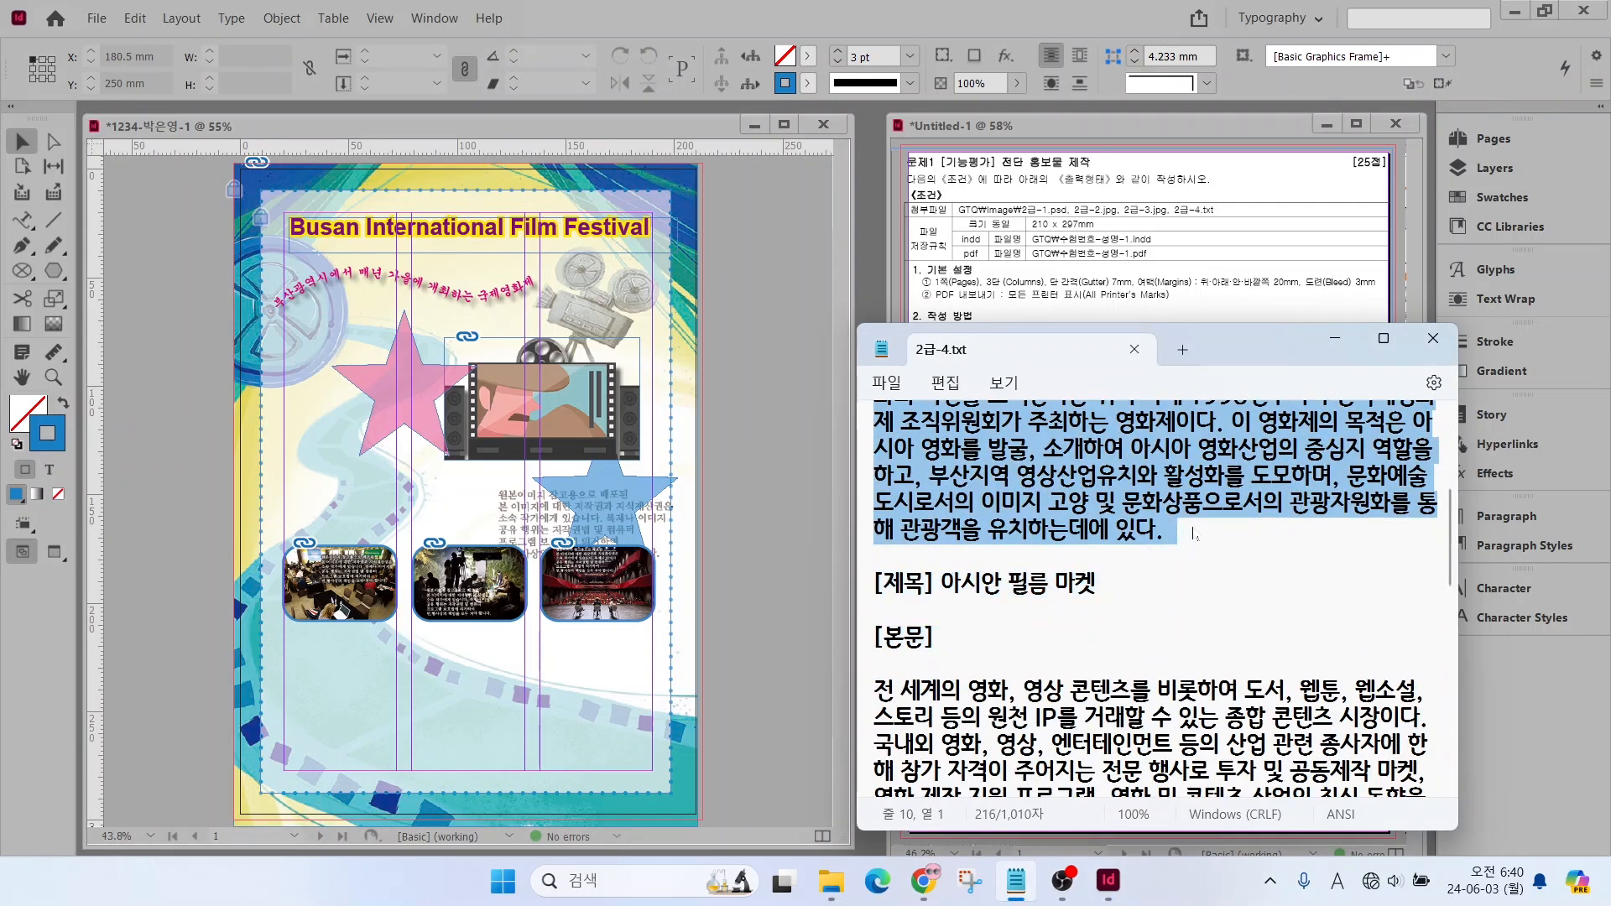
left_click(25, 223)
left_click(26, 223)
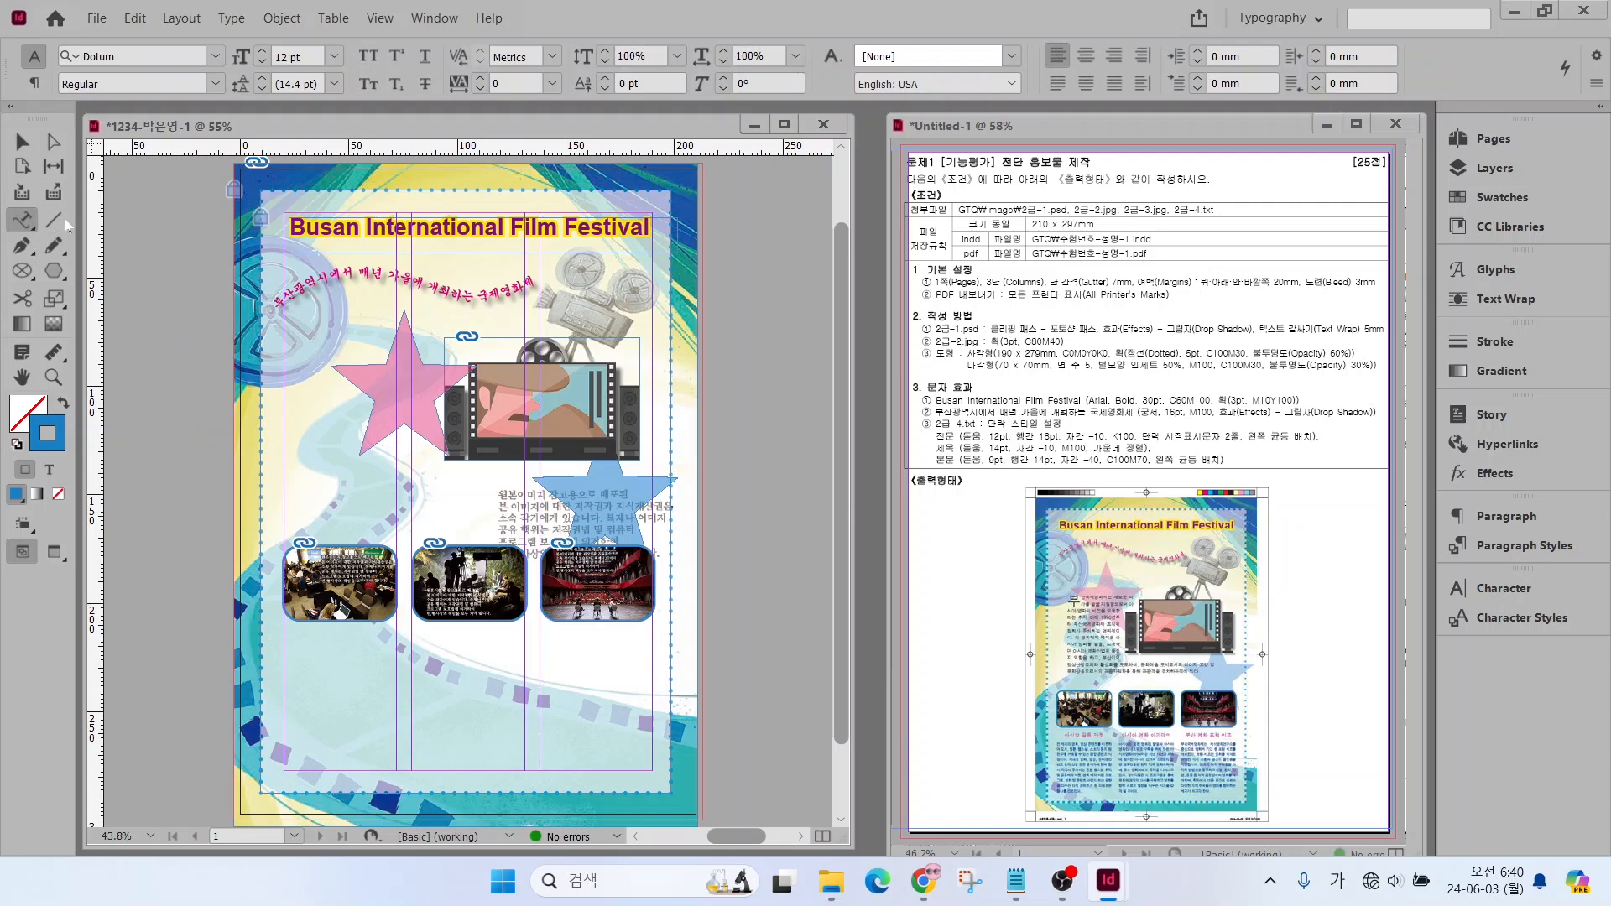
left_click(24, 222)
left_click(62, 246)
left_click(60, 246)
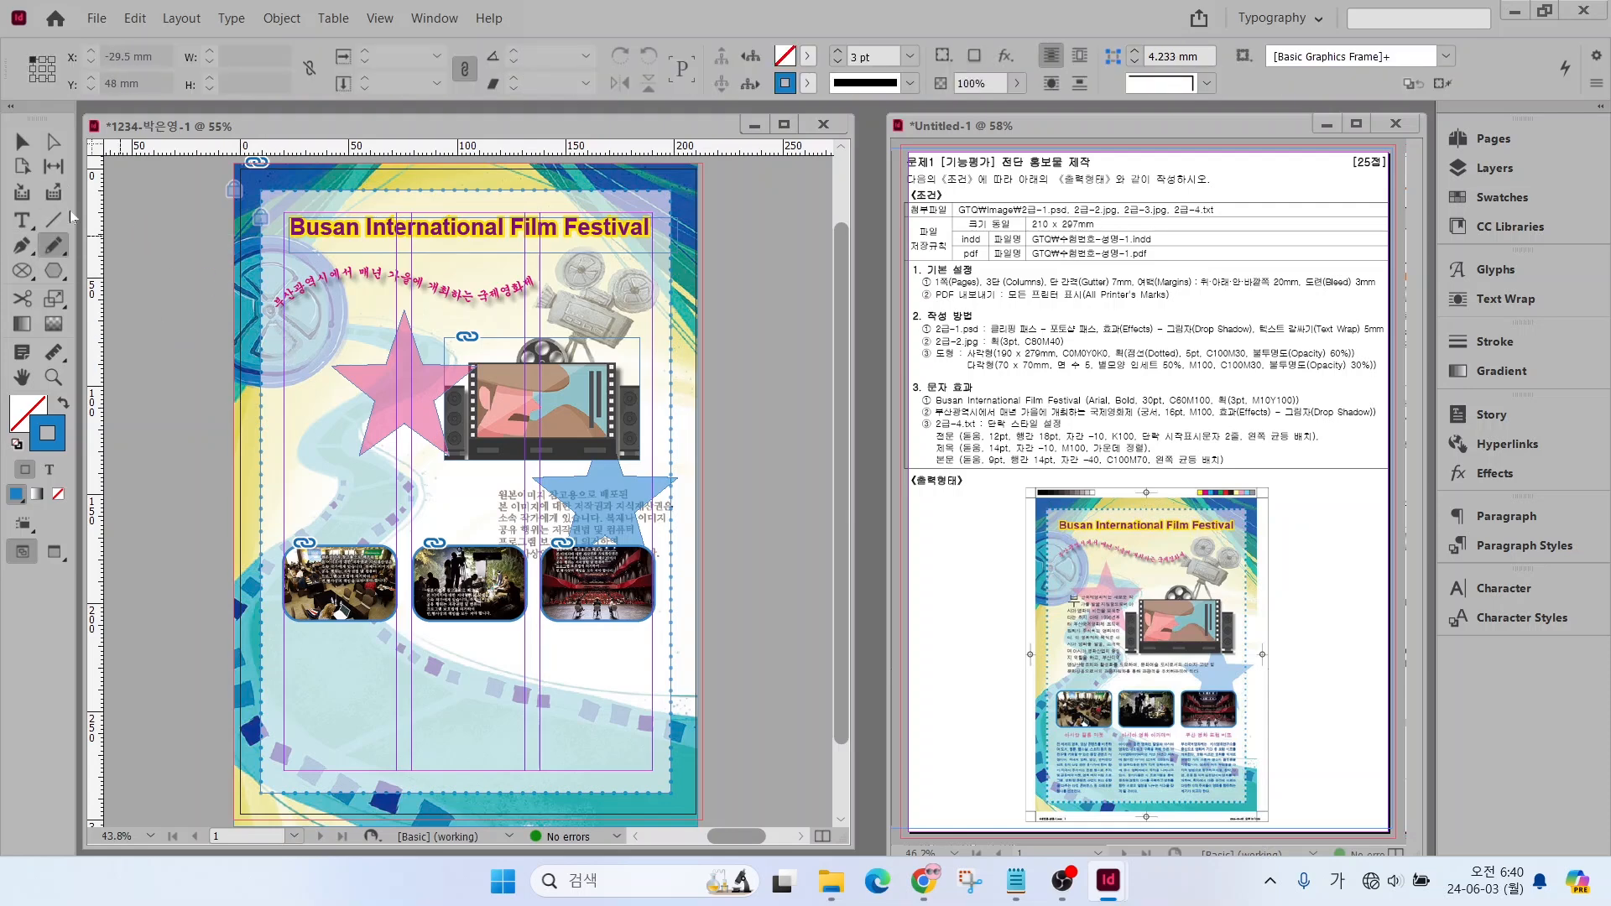
left_click(23, 219)
left_click_drag(288, 334, 506, 497)
key("ctrl+v")
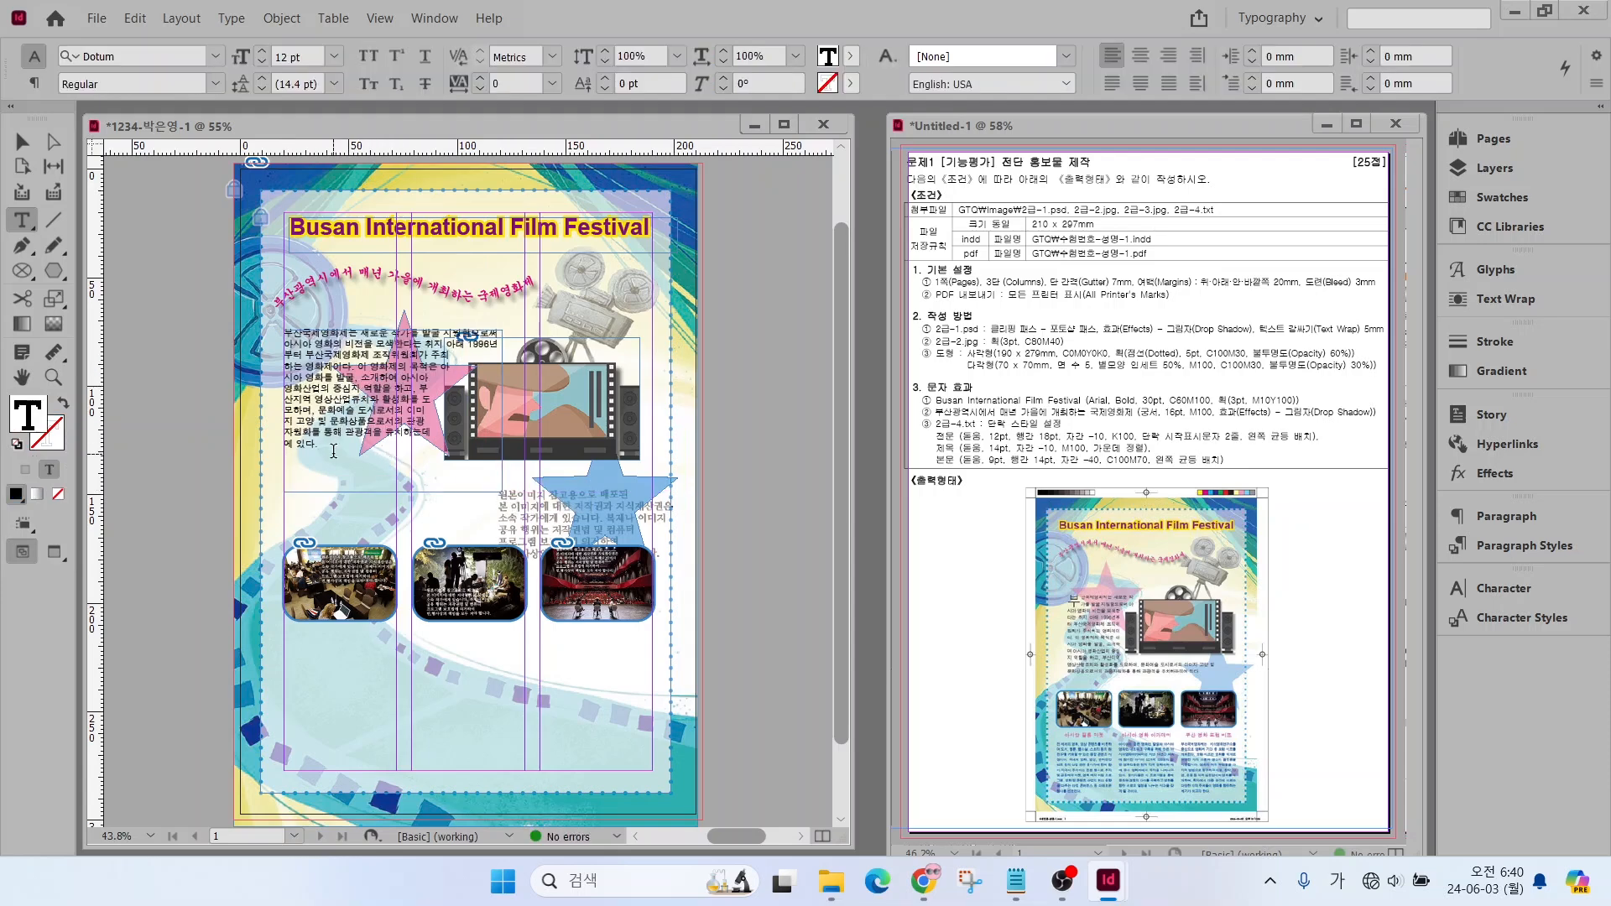
Apply the 전문 paragraph style to the whole pasted intro paragraph and deselect it
left_click_drag(333, 450, 246, 307)
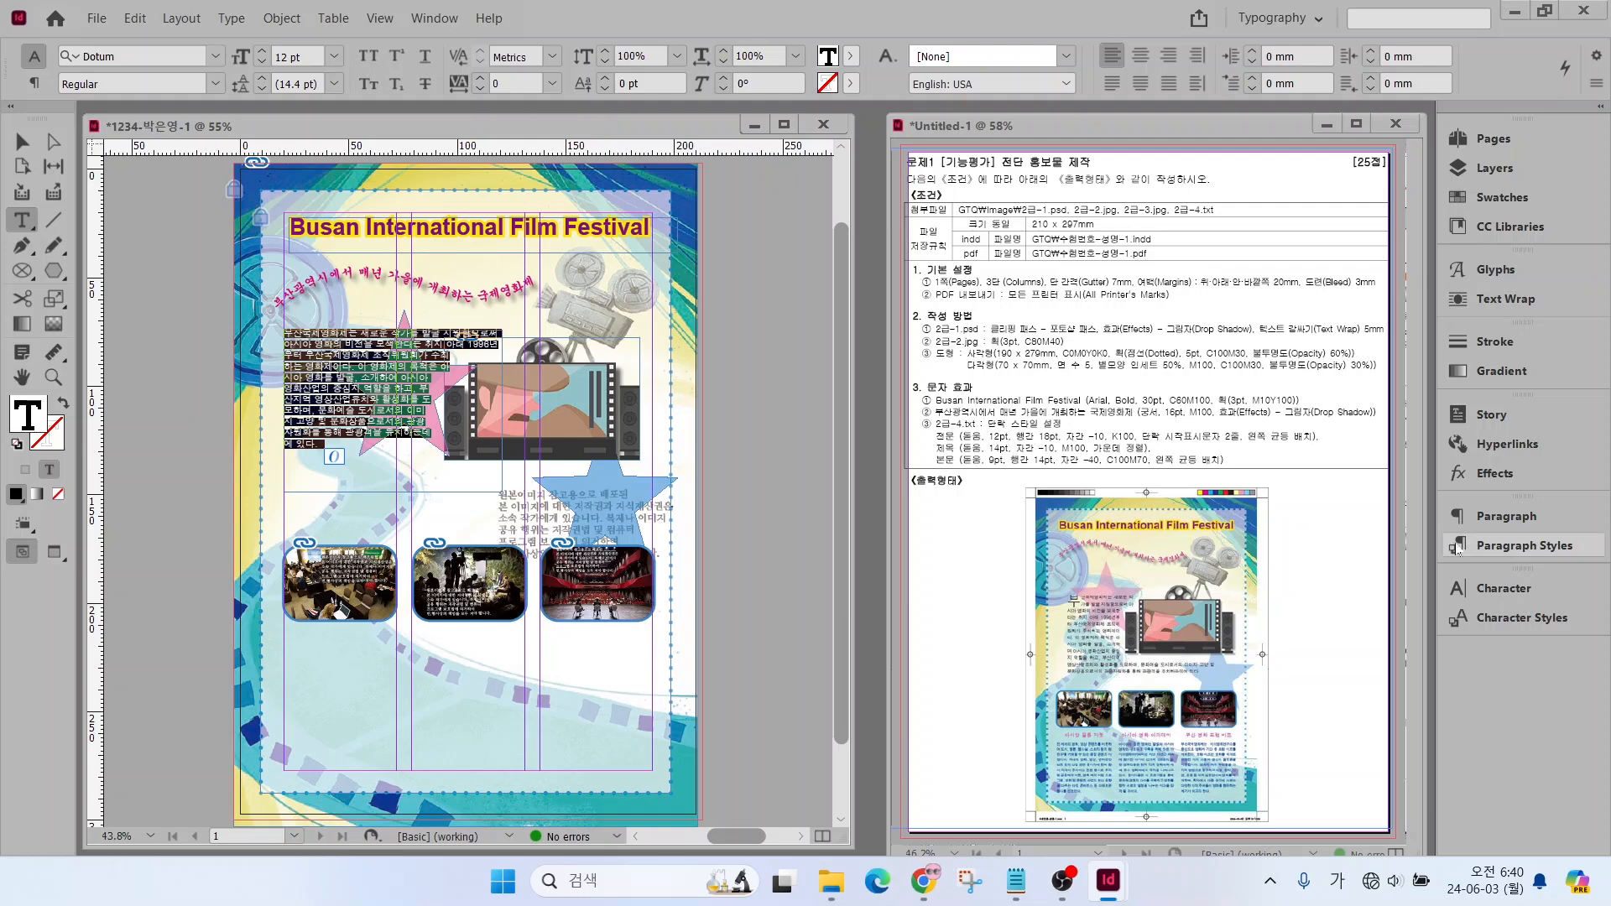
left_click(1487, 543)
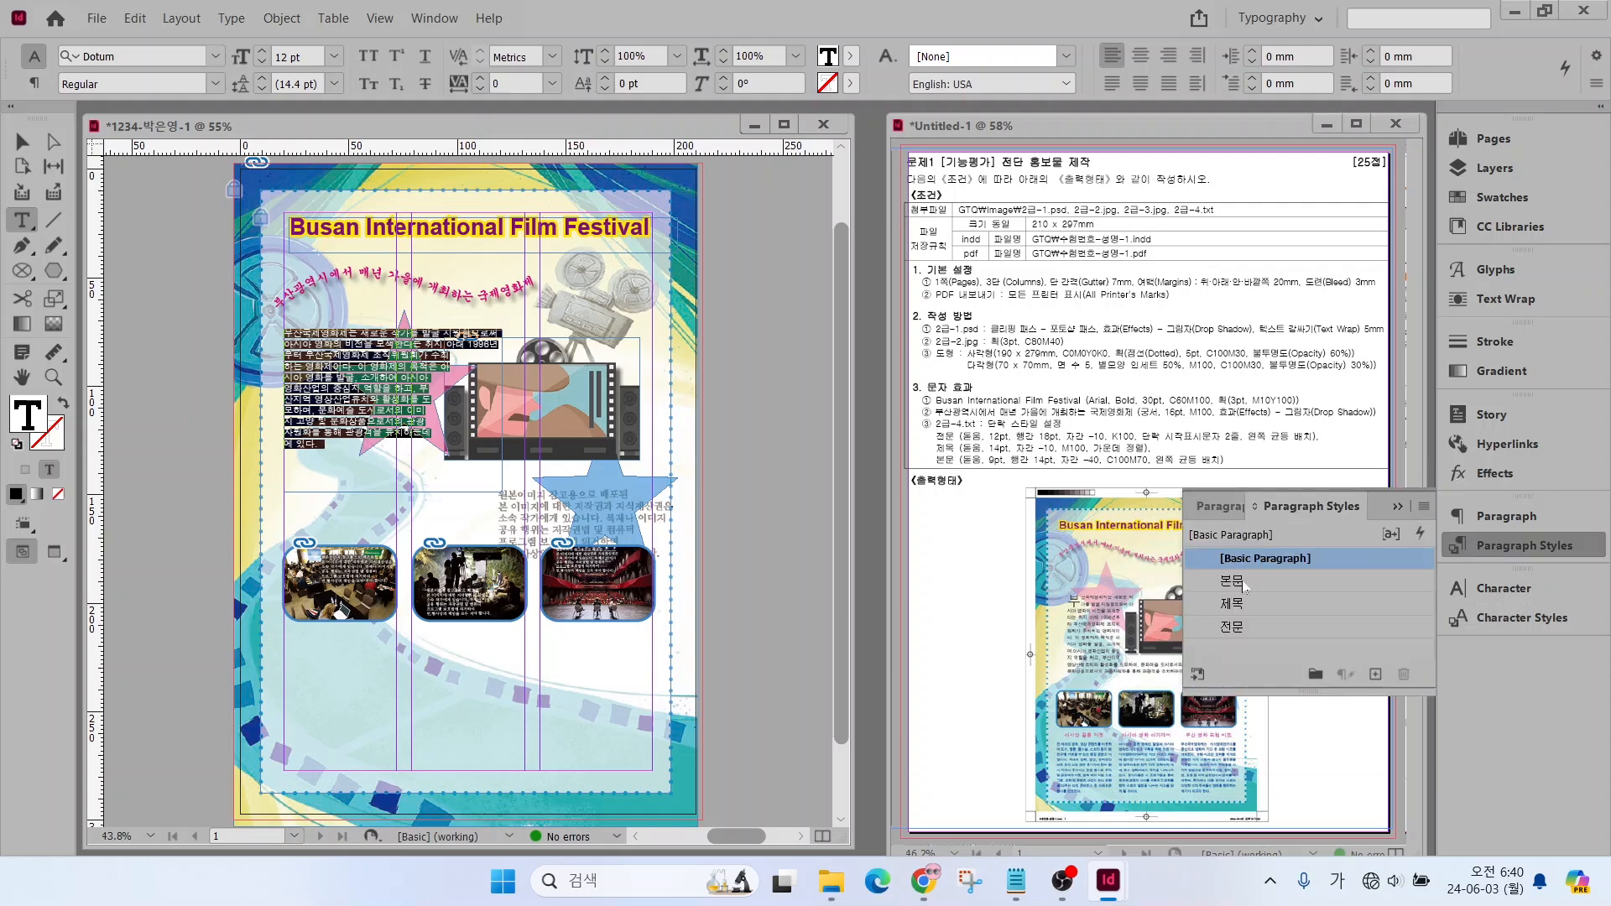
left_click(1242, 628)
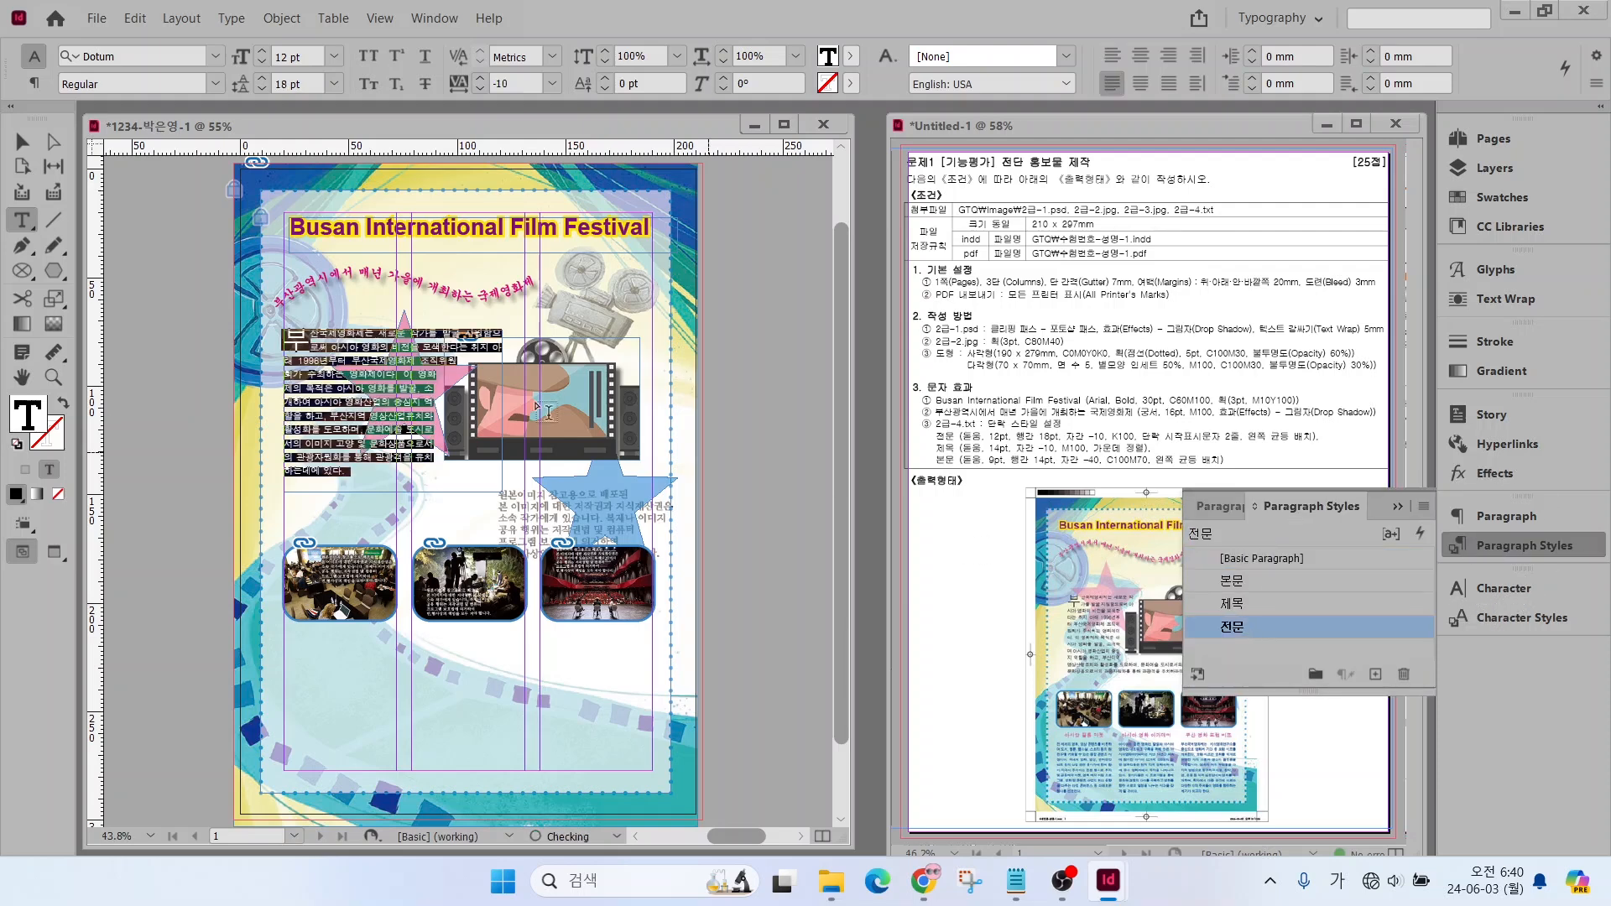
key("Escape")
left_click(335, 521)
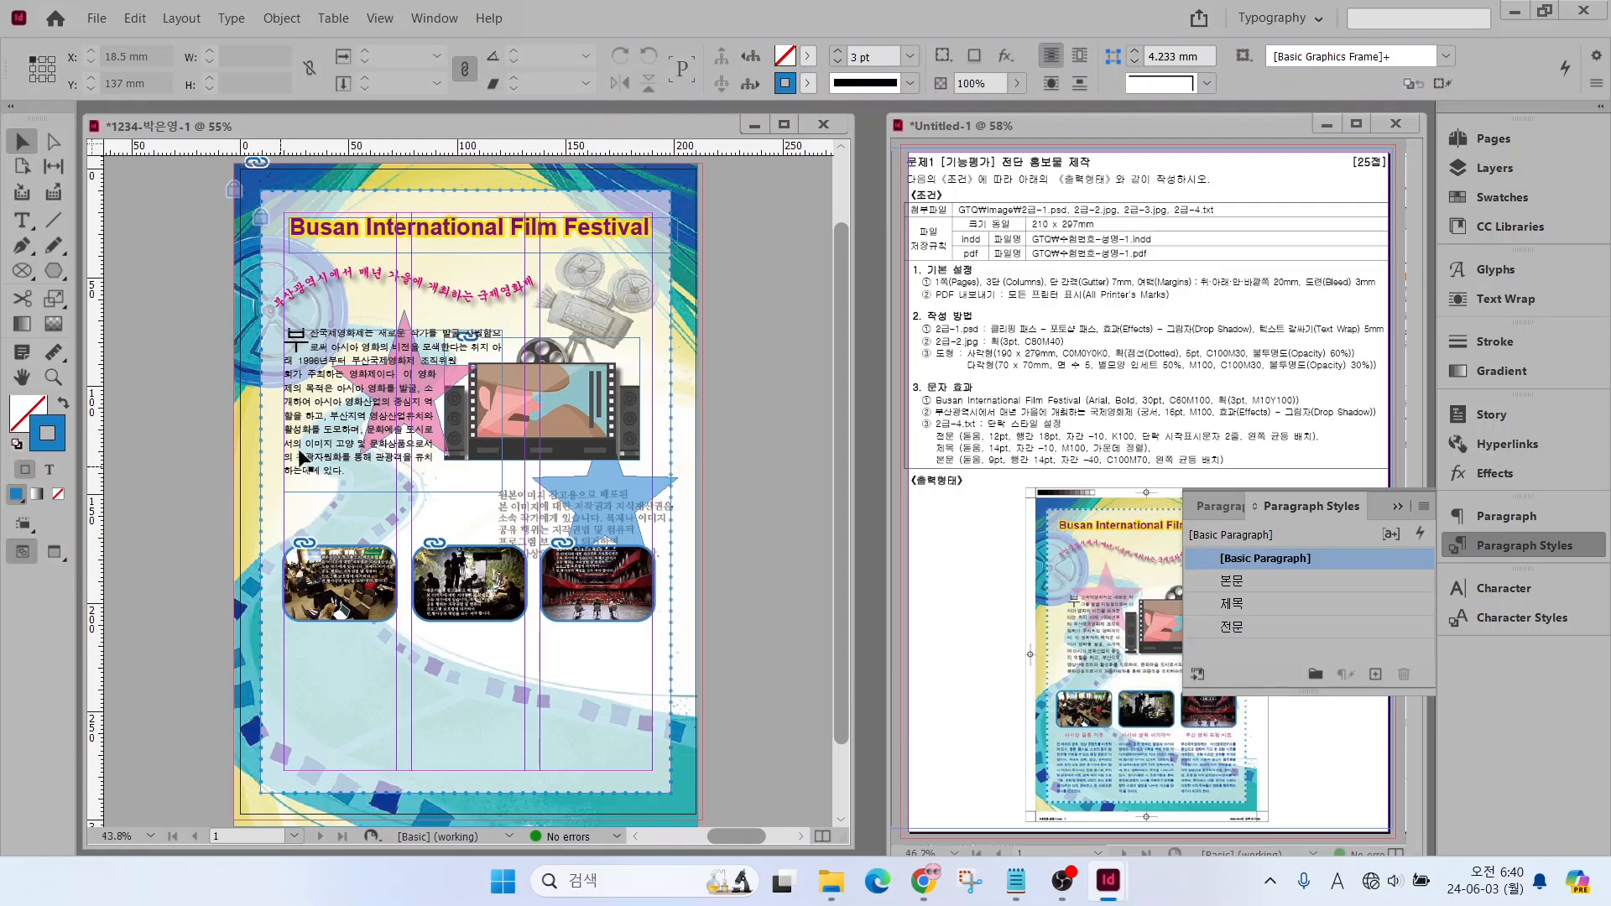
Resize the intro text frame to about 153 × 69 mm, with its upper edge at Y 90 mm below the subtitle
left_click(349, 422)
mouse_move(393, 331)
left_mouse_down()
mouse_move(390, 372)
mouse_move(393, 352)
left_mouse_up()
left_click_drag(394, 493, 392, 516)
left_click_drag(502, 434, 610, 433)
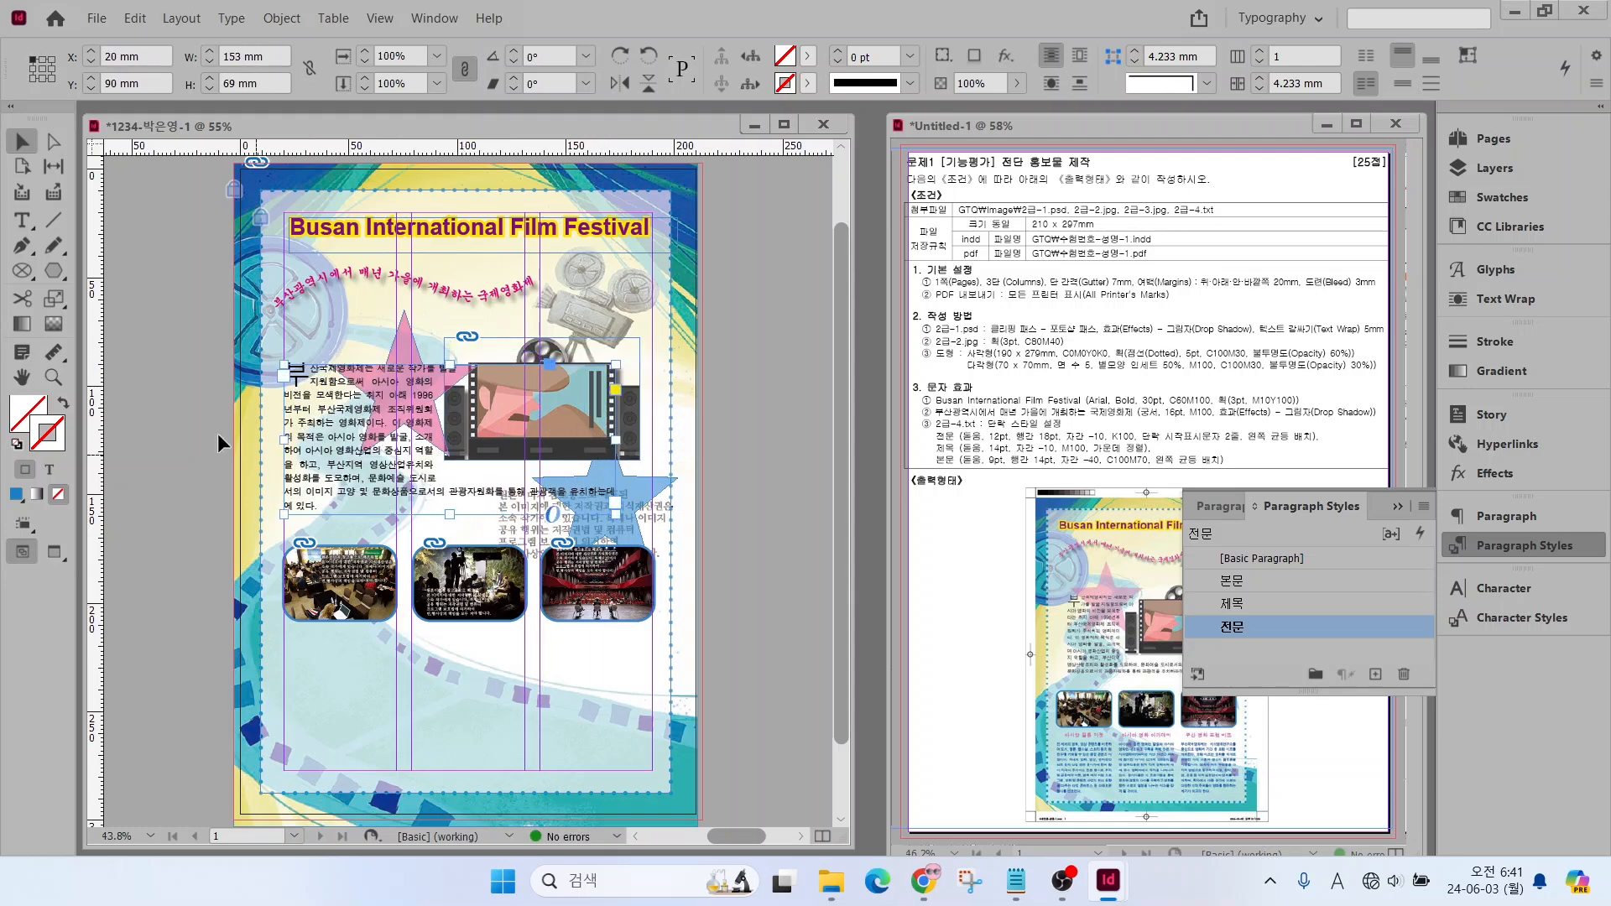
Copy the heading 아시안 필름 마켓 from 2급-4.txt into a new text frame about 52 mm wide, just below the first photo
left_click(384, 625)
scroll(385, 625, "up", 3)
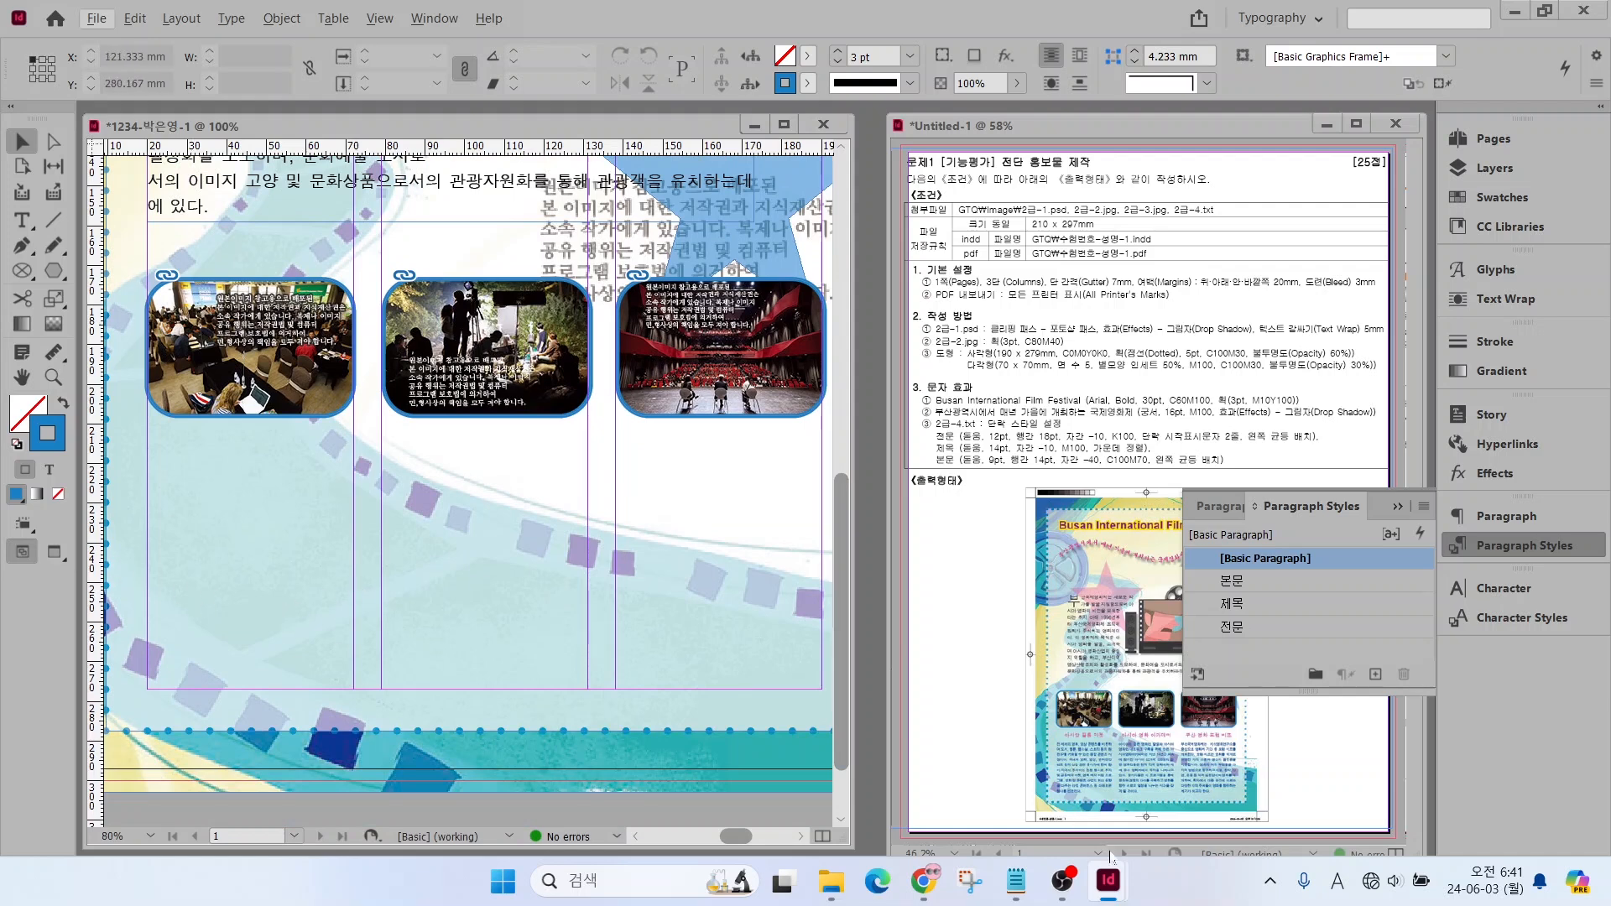
left_click(1016, 880)
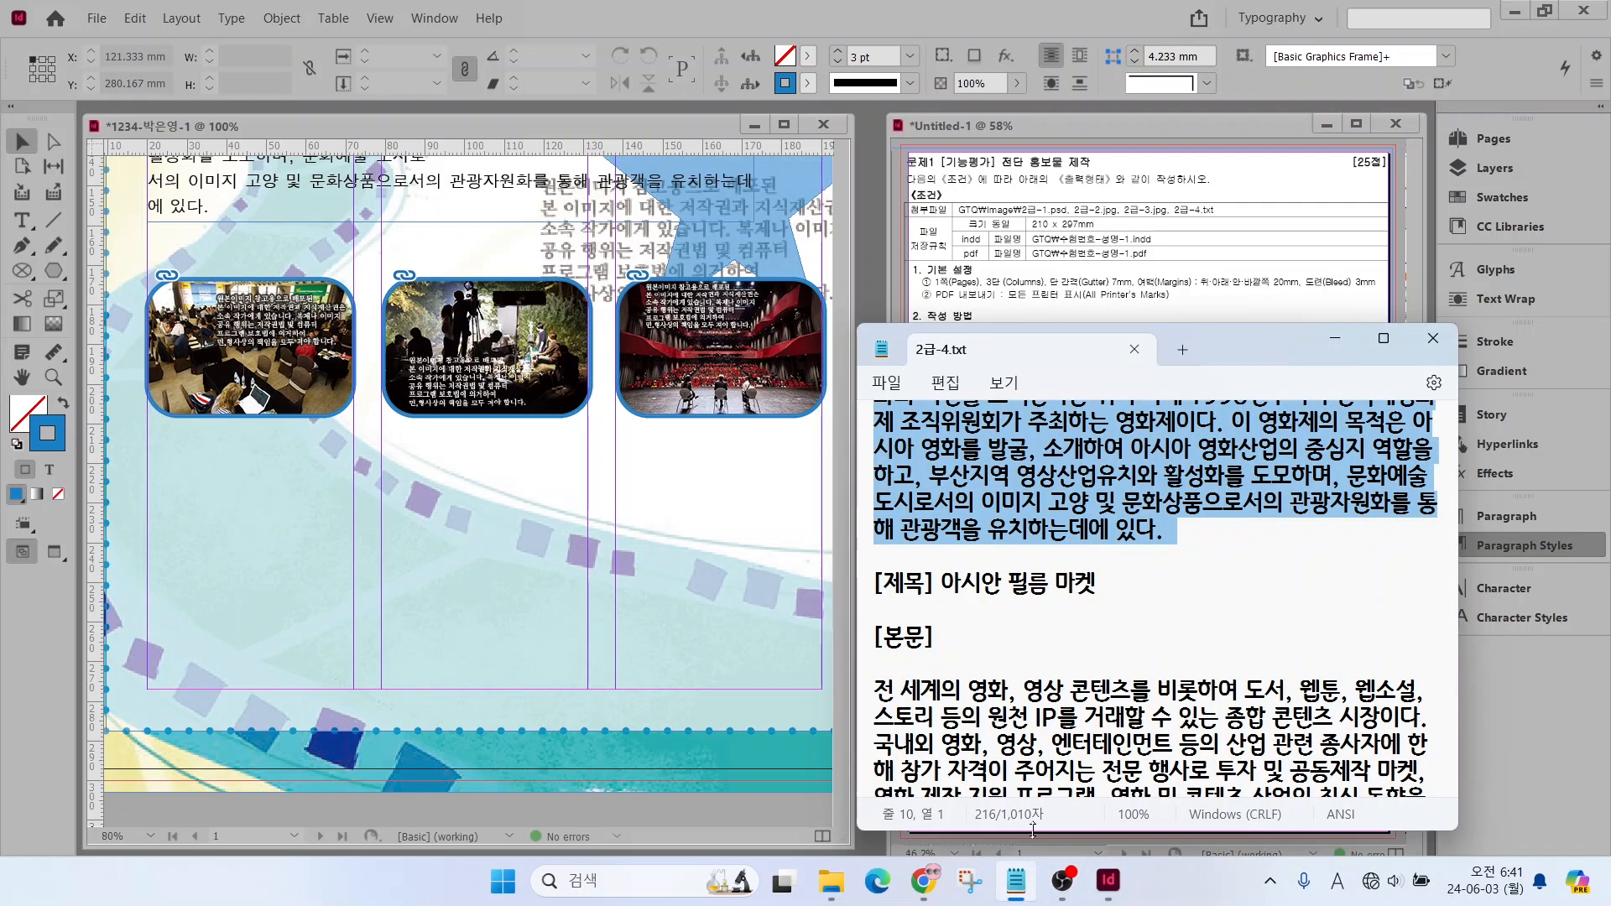
scroll(1164, 599, "down", 1)
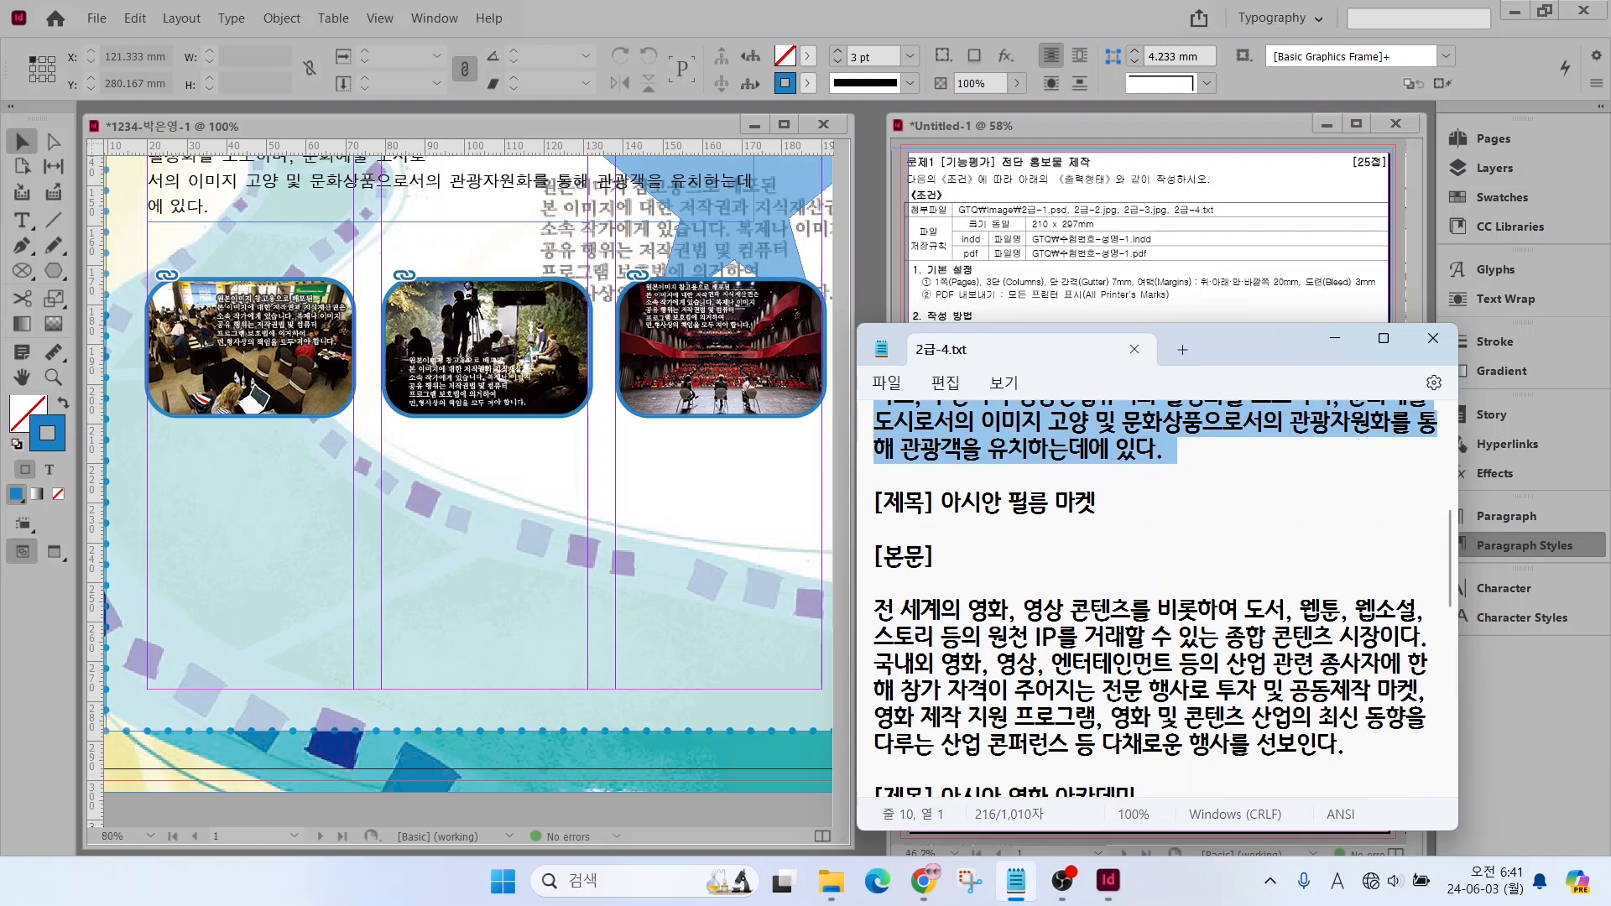
left_click_drag(940, 503, 1091, 521)
key("ctrl+c")
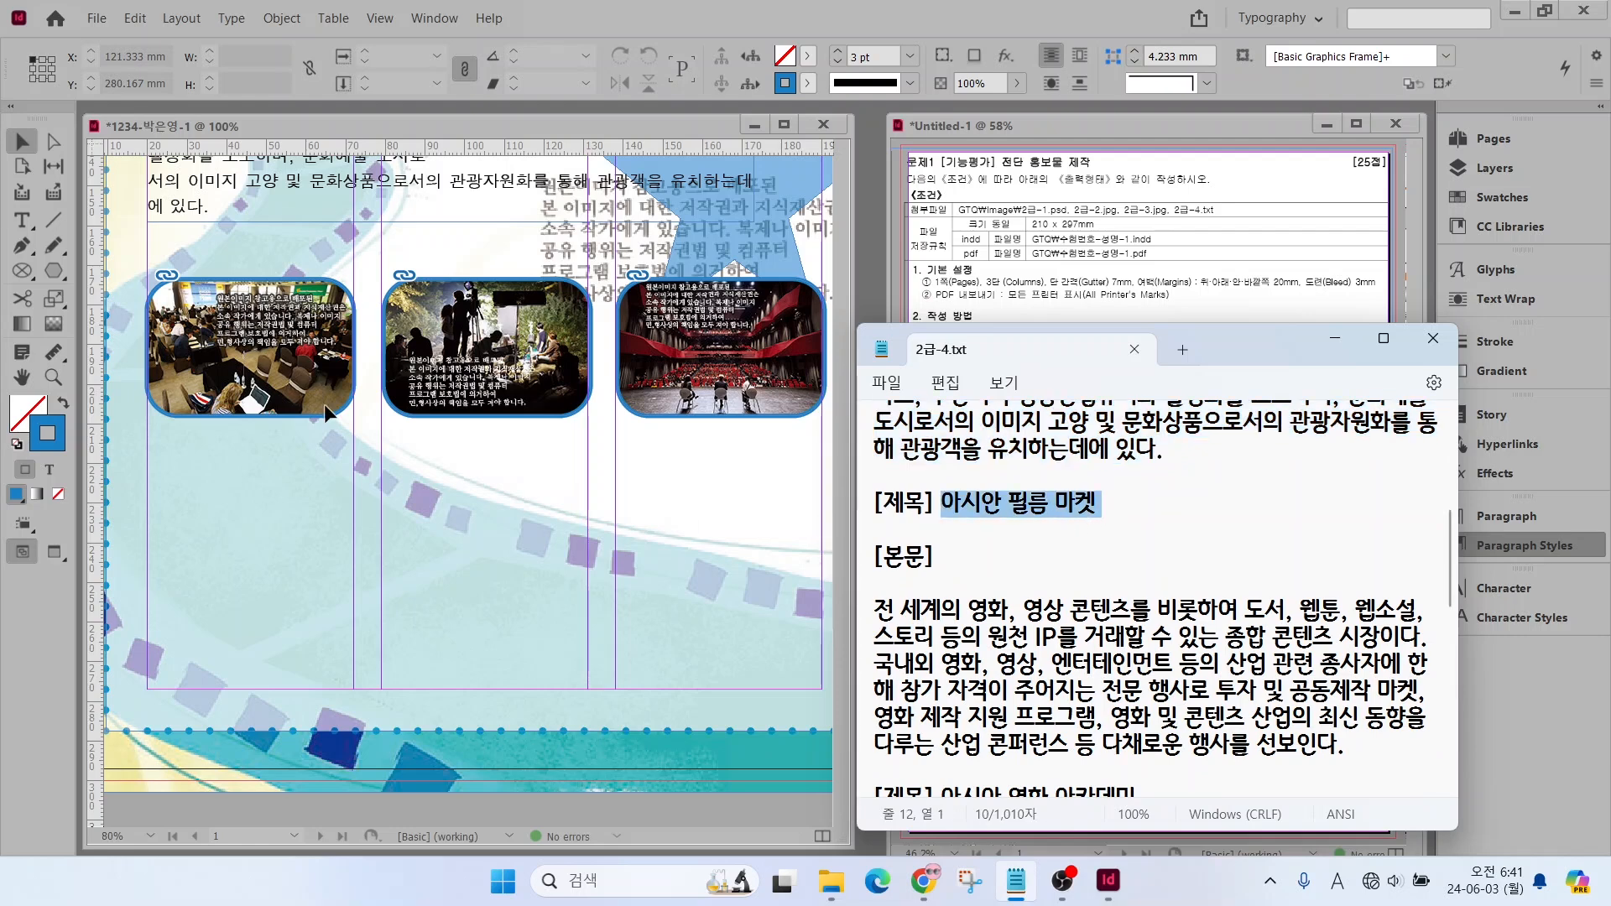
left_click(327, 411)
key("t")
left_click_drag(148, 430, 355, 467)
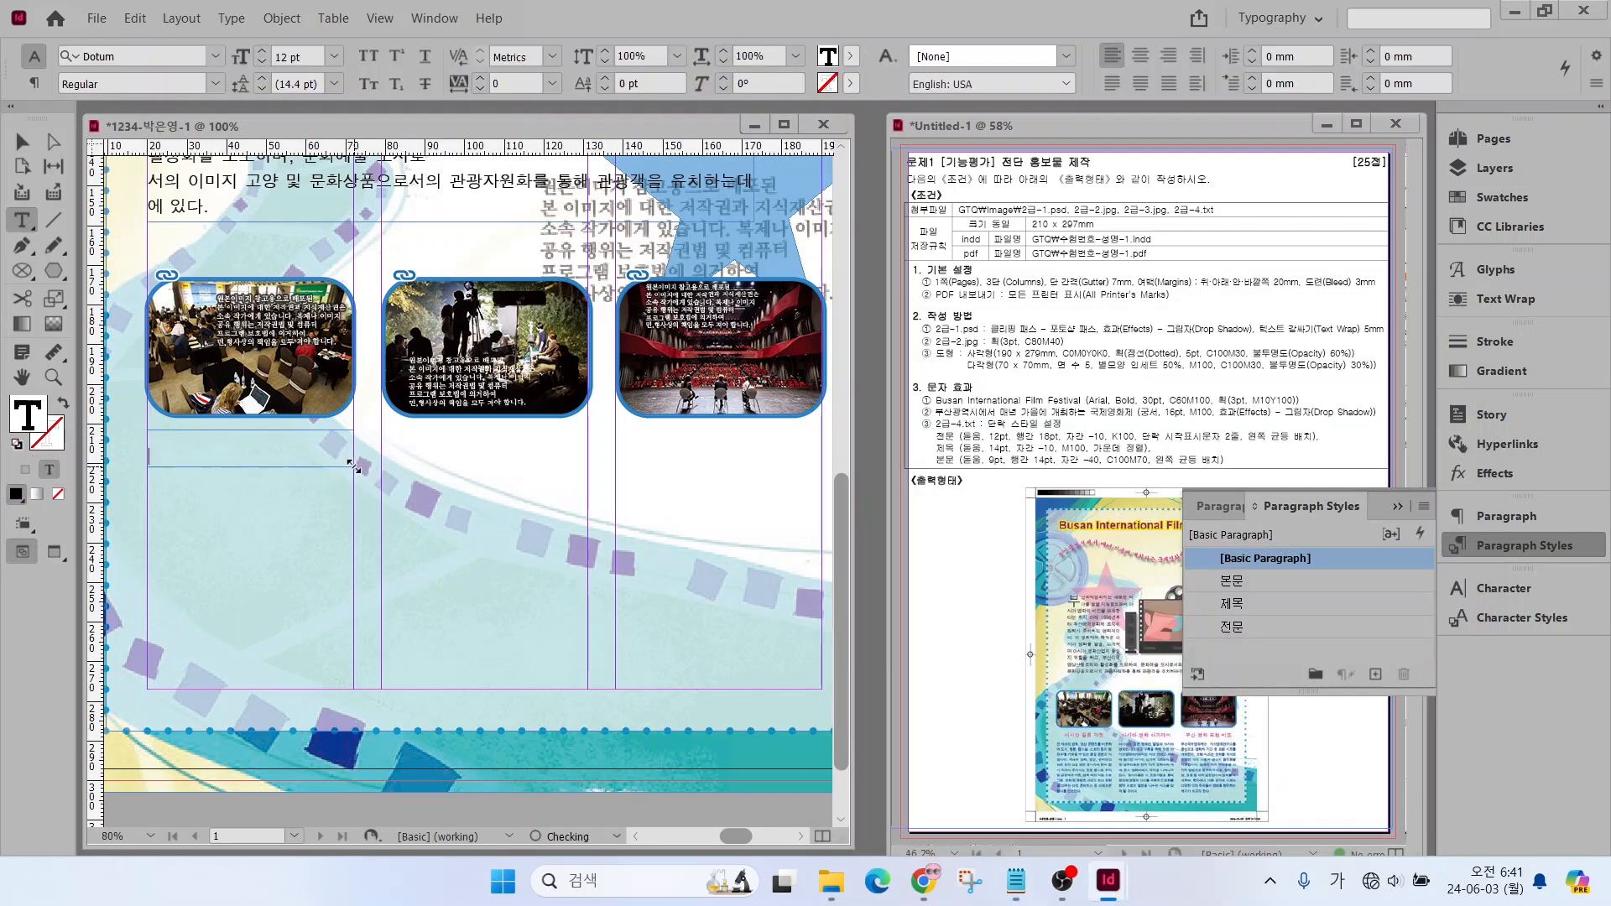
key("ctrl+v")
Apply the 제목 paragraph style to the pasted 아시안 필름 마켓 heading
left_click(1242, 604)
left_click(205, 438)
left_click(1242, 604)
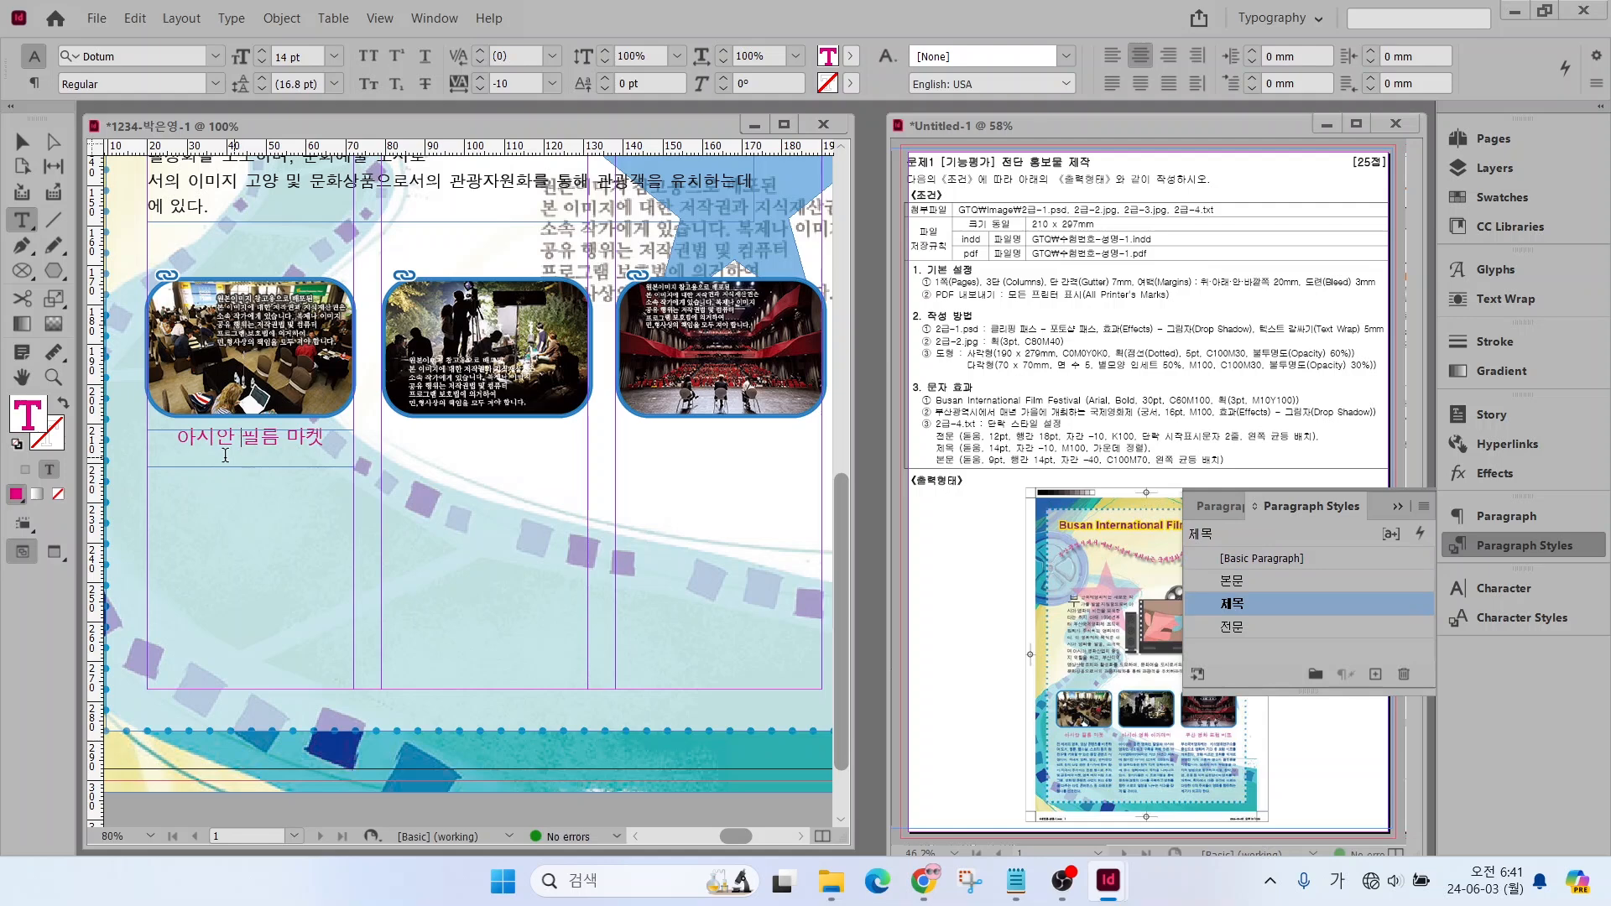
Copy the first [본문] paragraph into a new frame about 53 × 54 mm below the heading and apply the 본문 paragraph style
left_click(1016, 880)
left_click_drag(875, 600, 1124, 733)
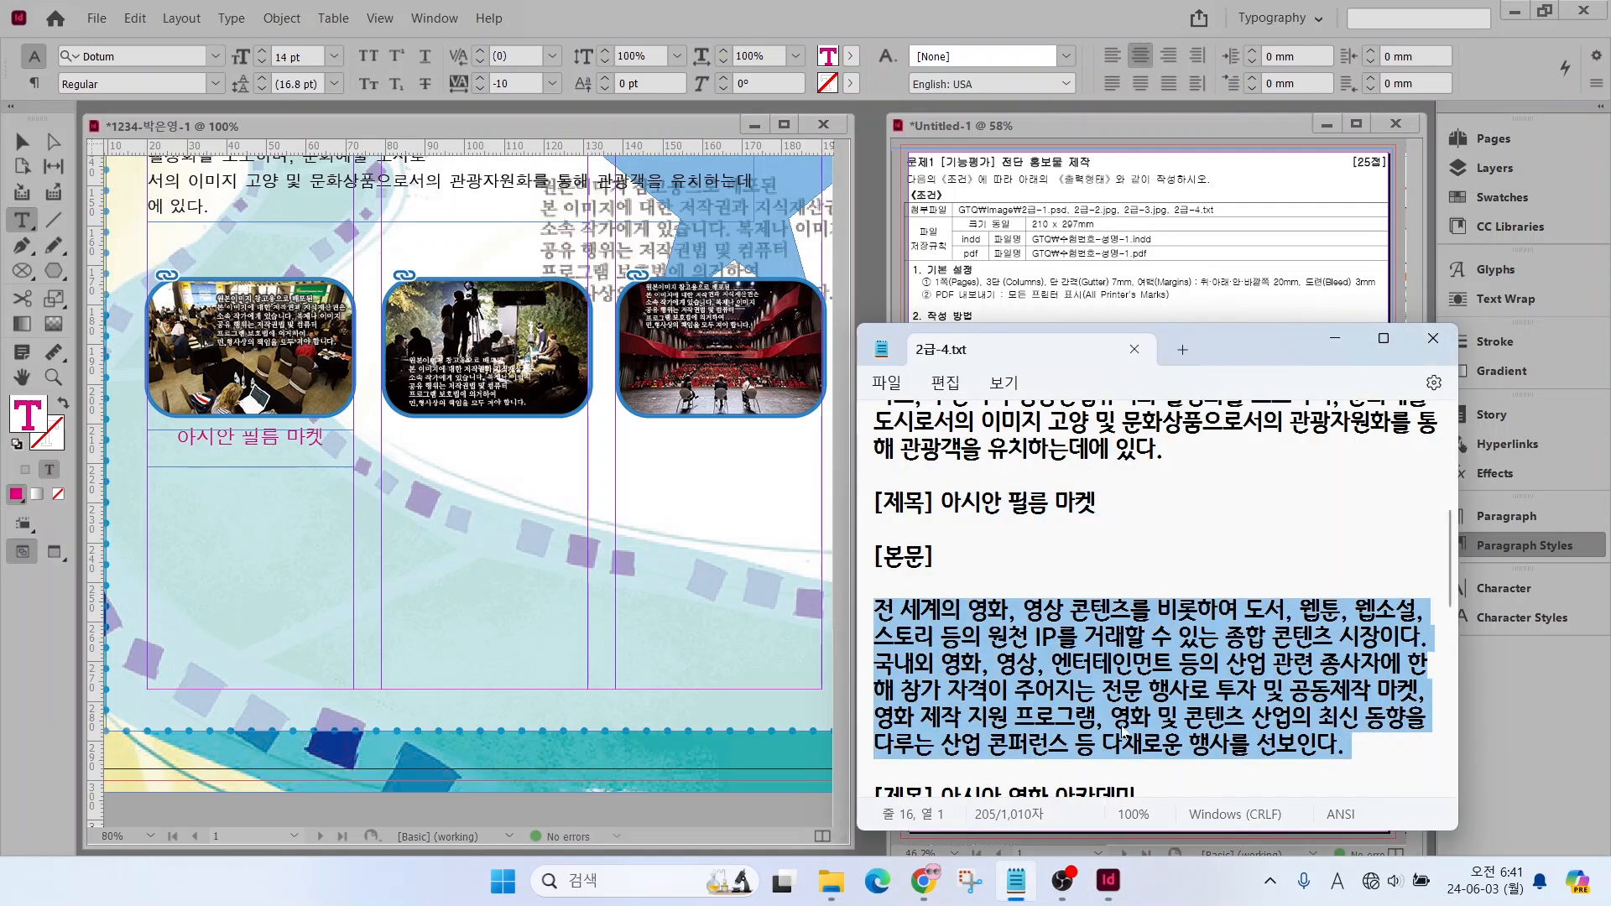
key("ctrl+c")
left_click(1108, 881)
mouse_move(148, 477)
left_mouse_down()
mouse_move(357, 675)
mouse_move(353, 689)
left_mouse_up()
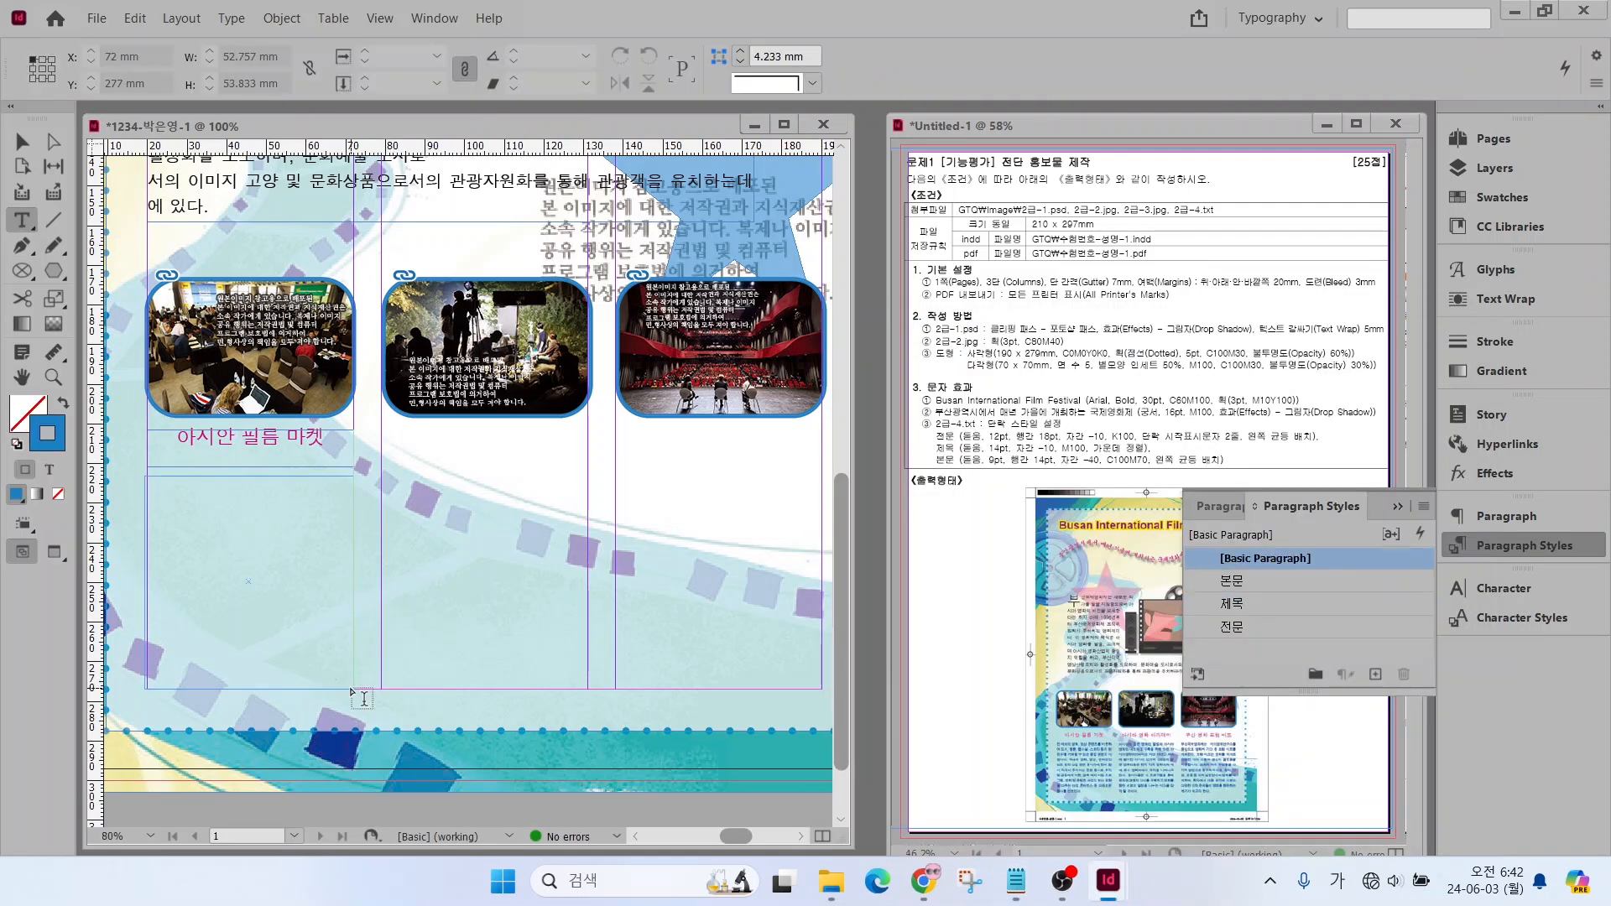
key("ctrl+v")
left_click_drag(237, 503, 275, 666)
left_click(1239, 583)
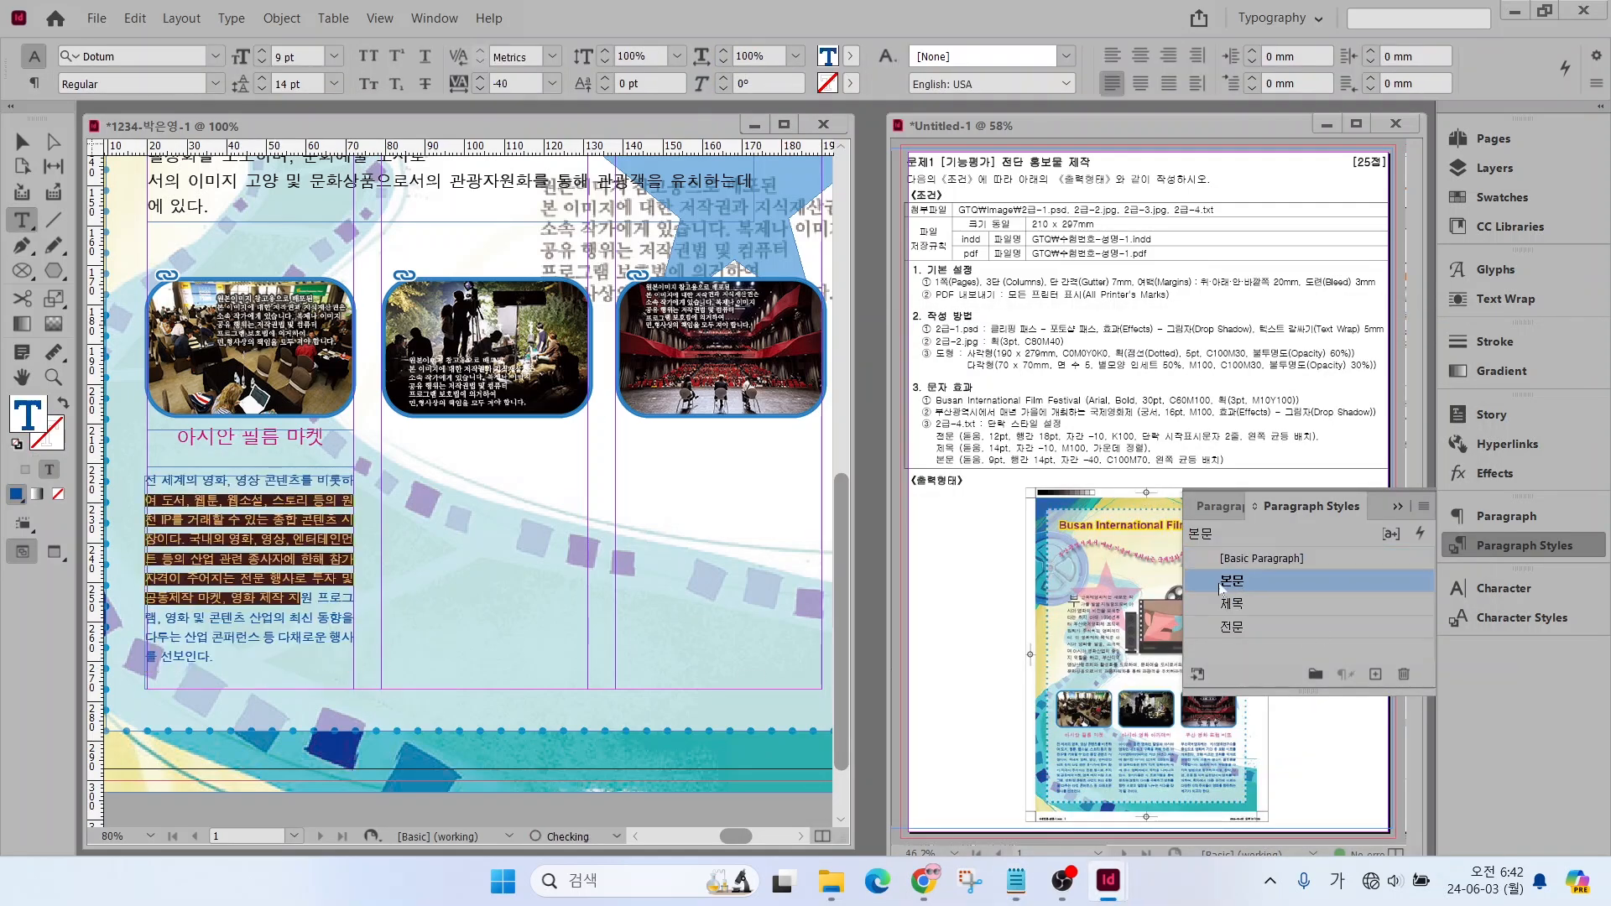
Shorten the first heading's text frame to about 6.7 mm high by raising its lower edge
left_click(25, 142)
left_click(281, 457)
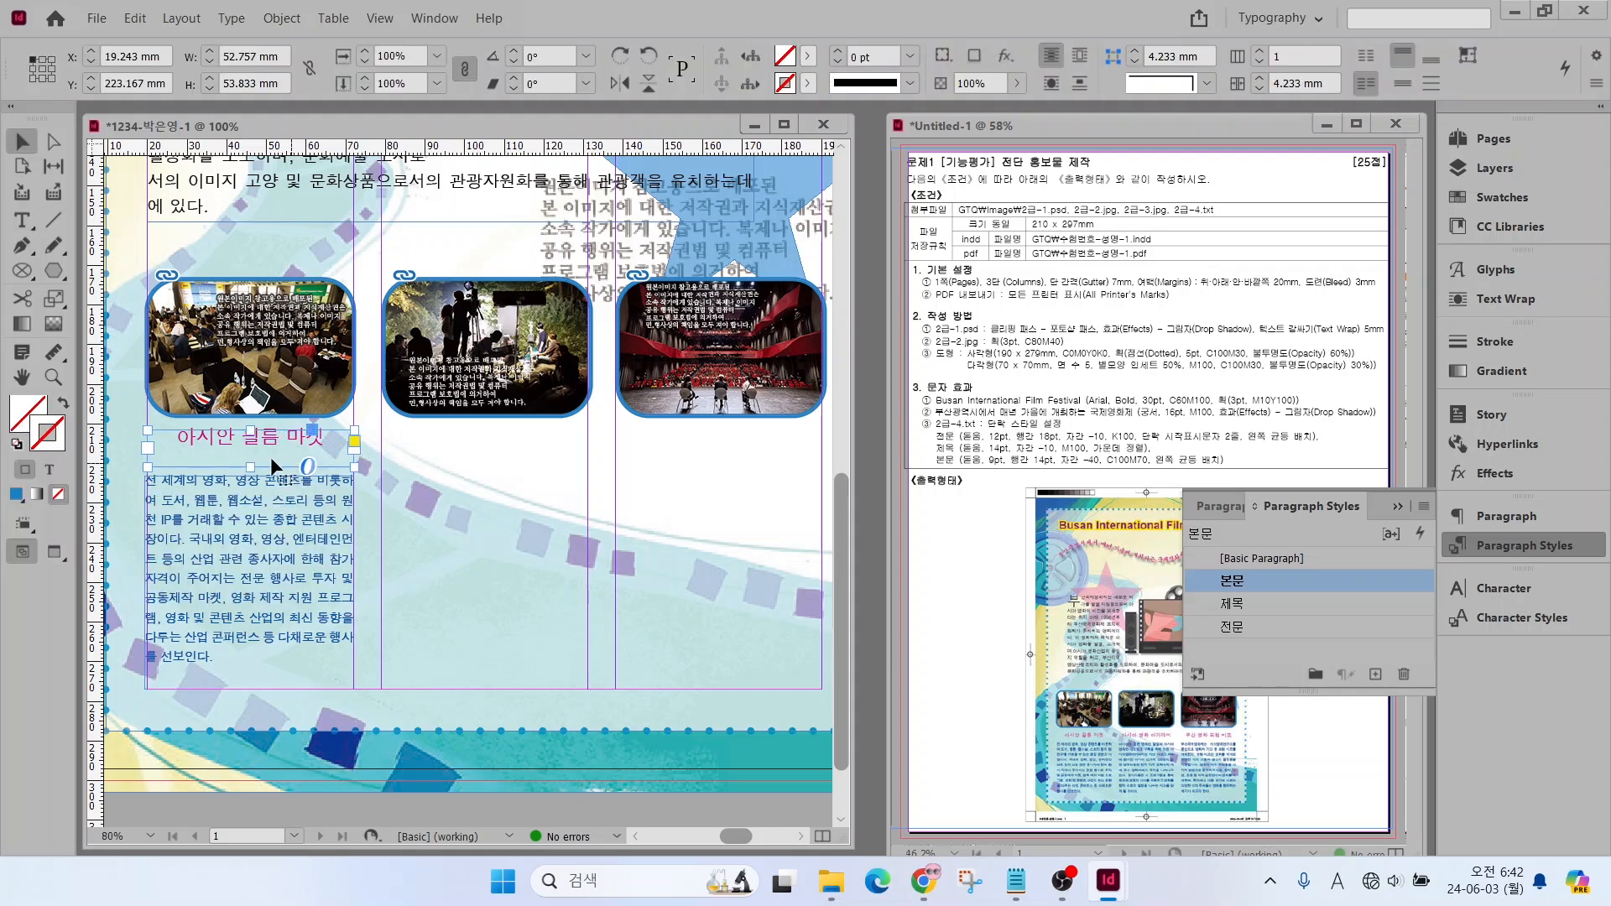
left_click_drag(252, 470, 251, 458)
Duplicate the heading and body frames together into the second and third columns, beneath the other two photos
left_click(279, 497, "shift")
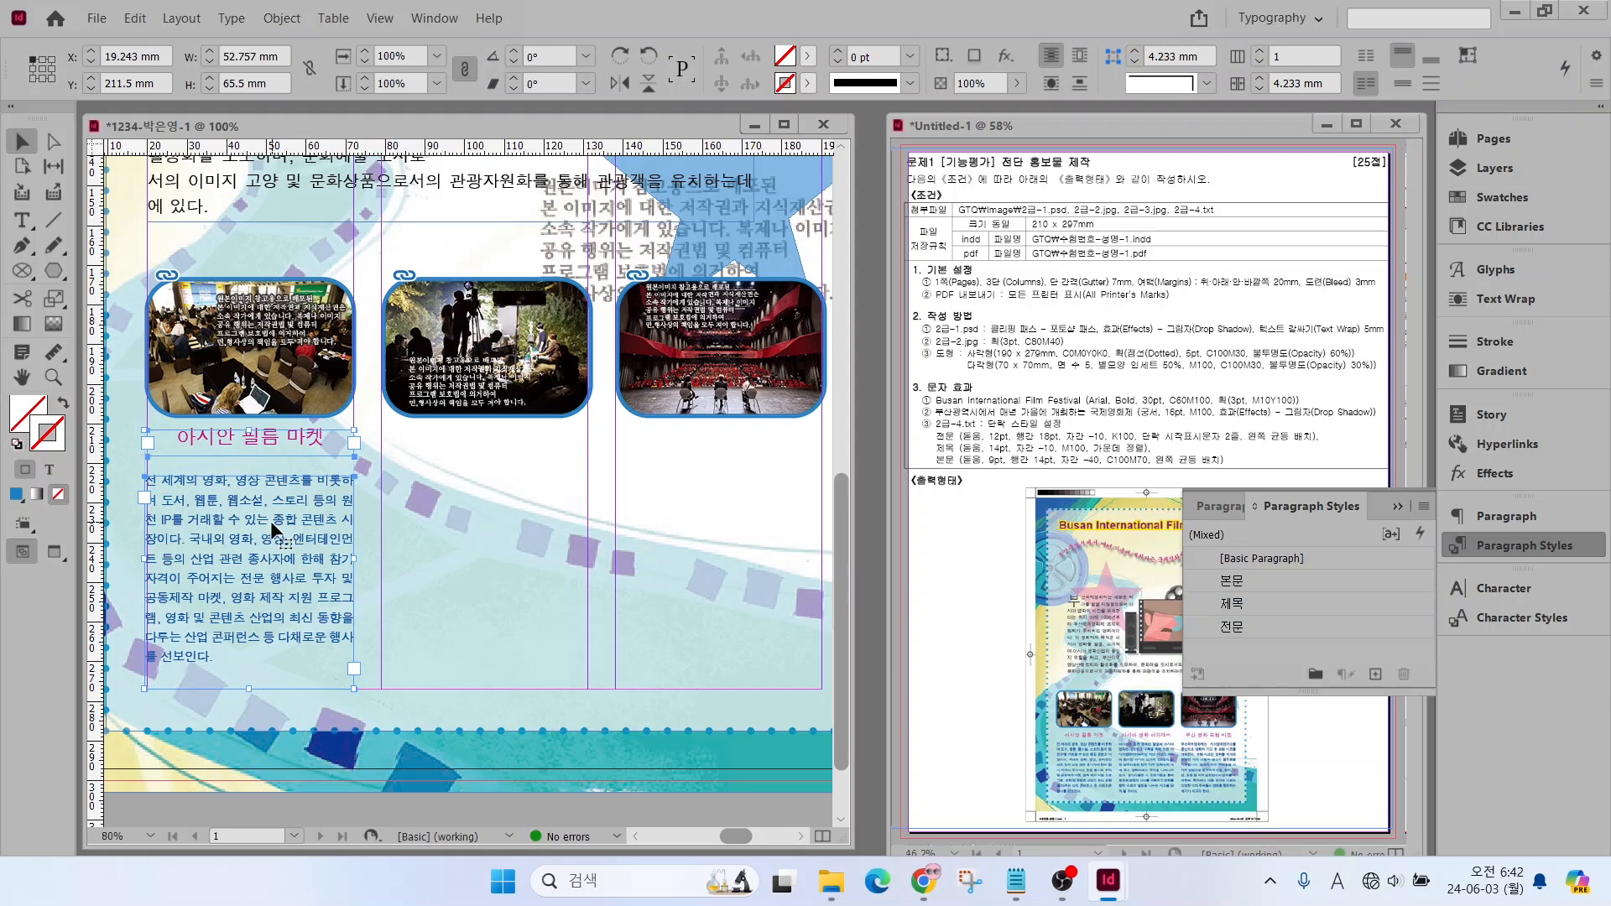
left_click_drag(254, 513, 493, 514)
left_click(493, 515, "shift")
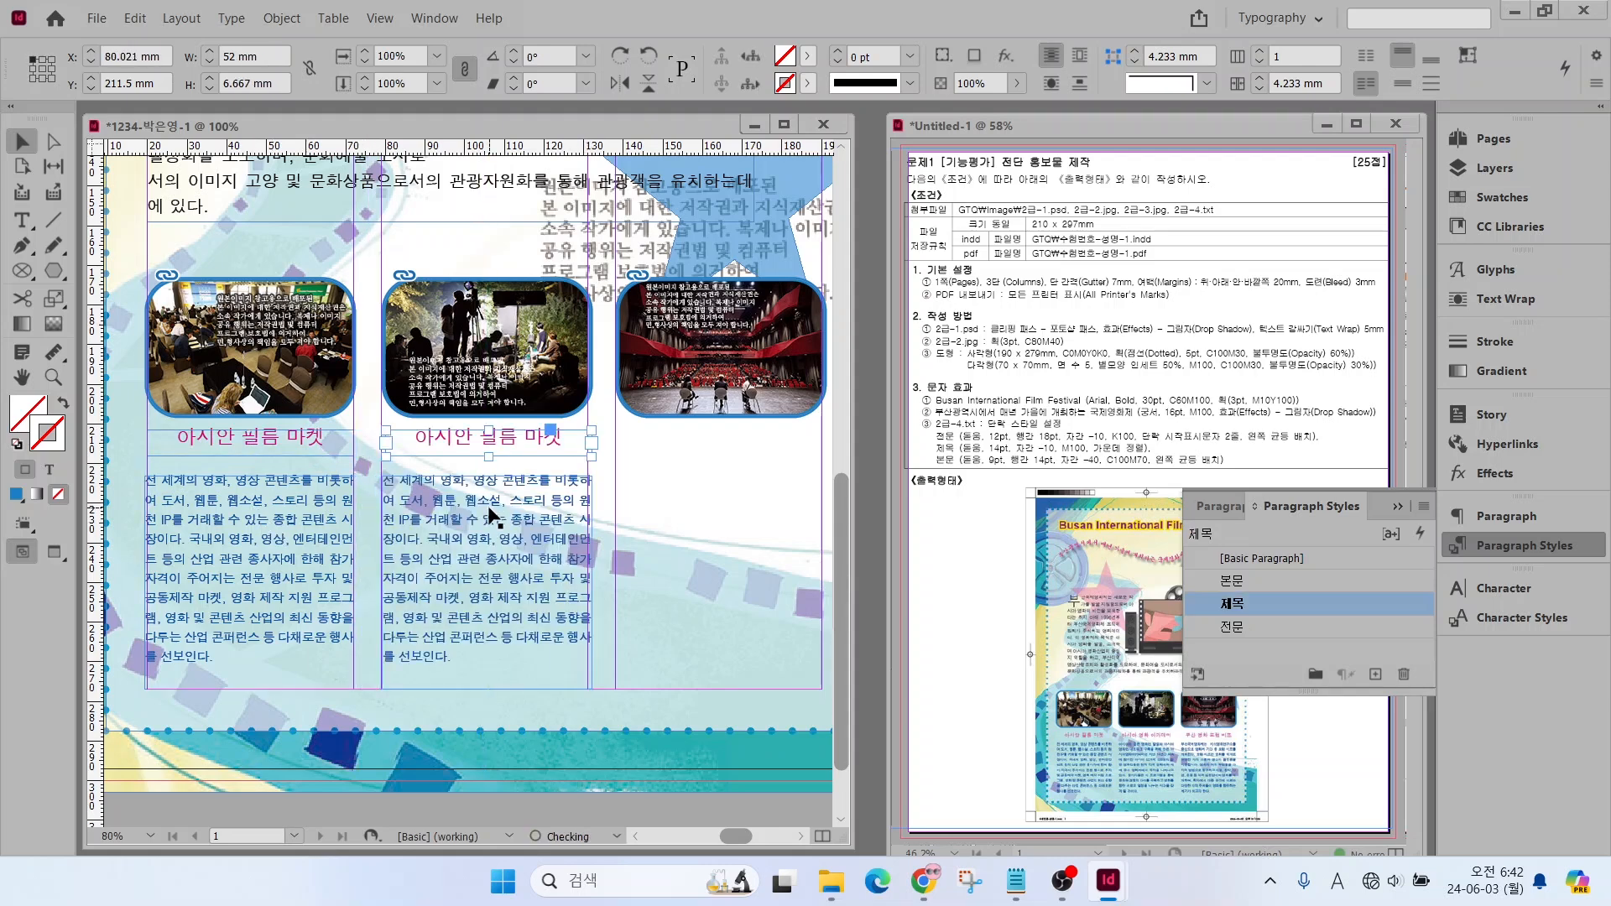
left_click(479, 507, "shift")
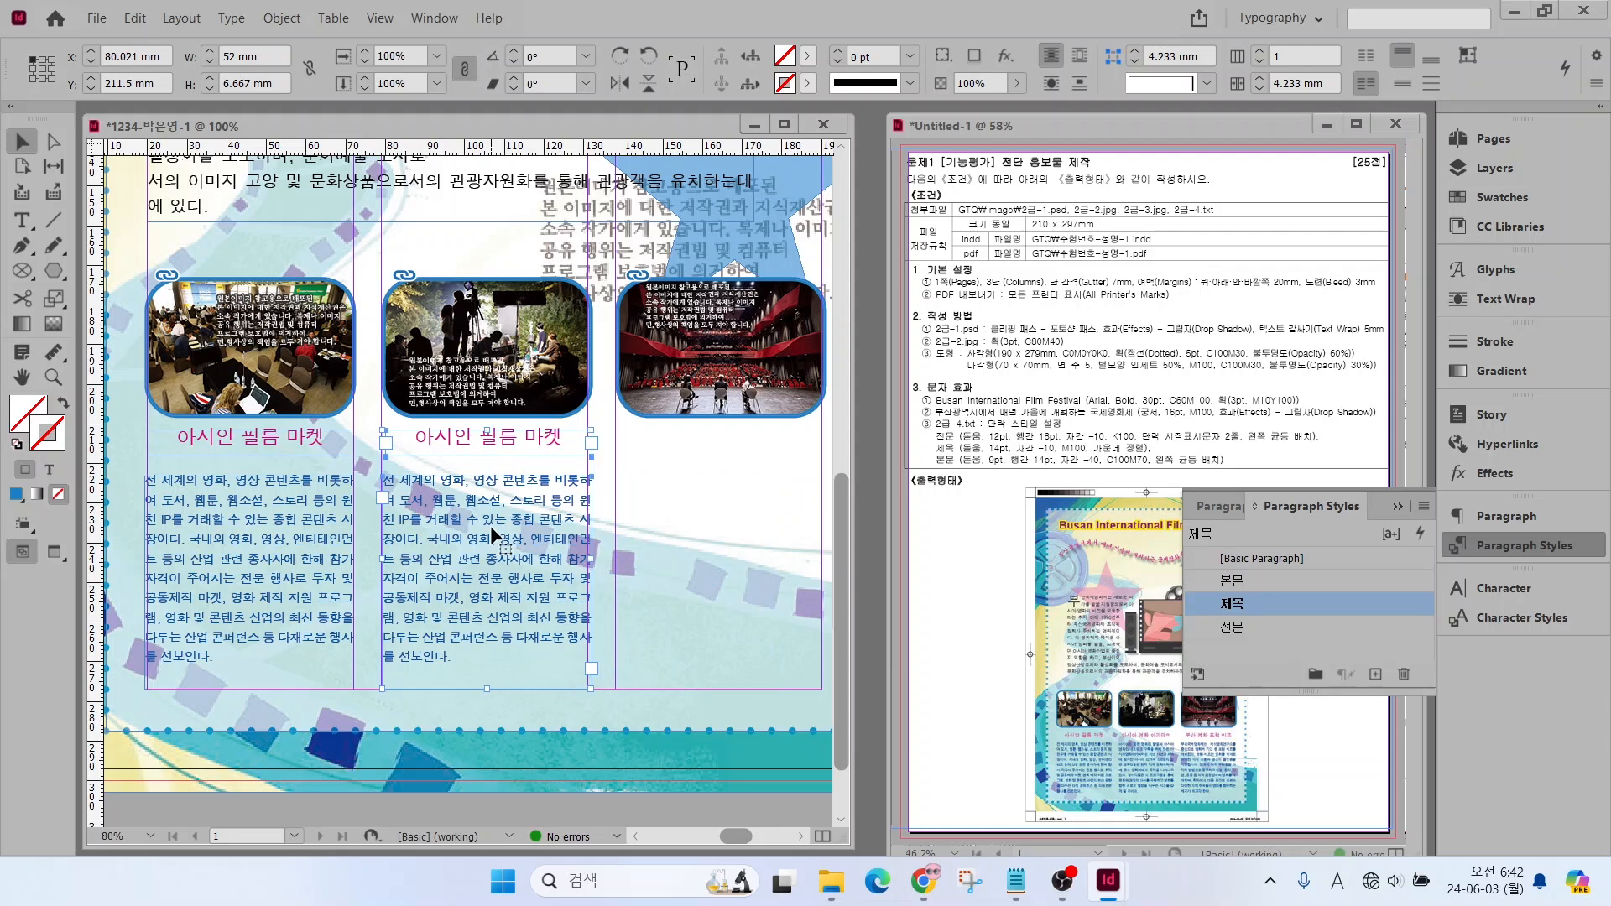
left_click_drag(447, 591, 676, 592)
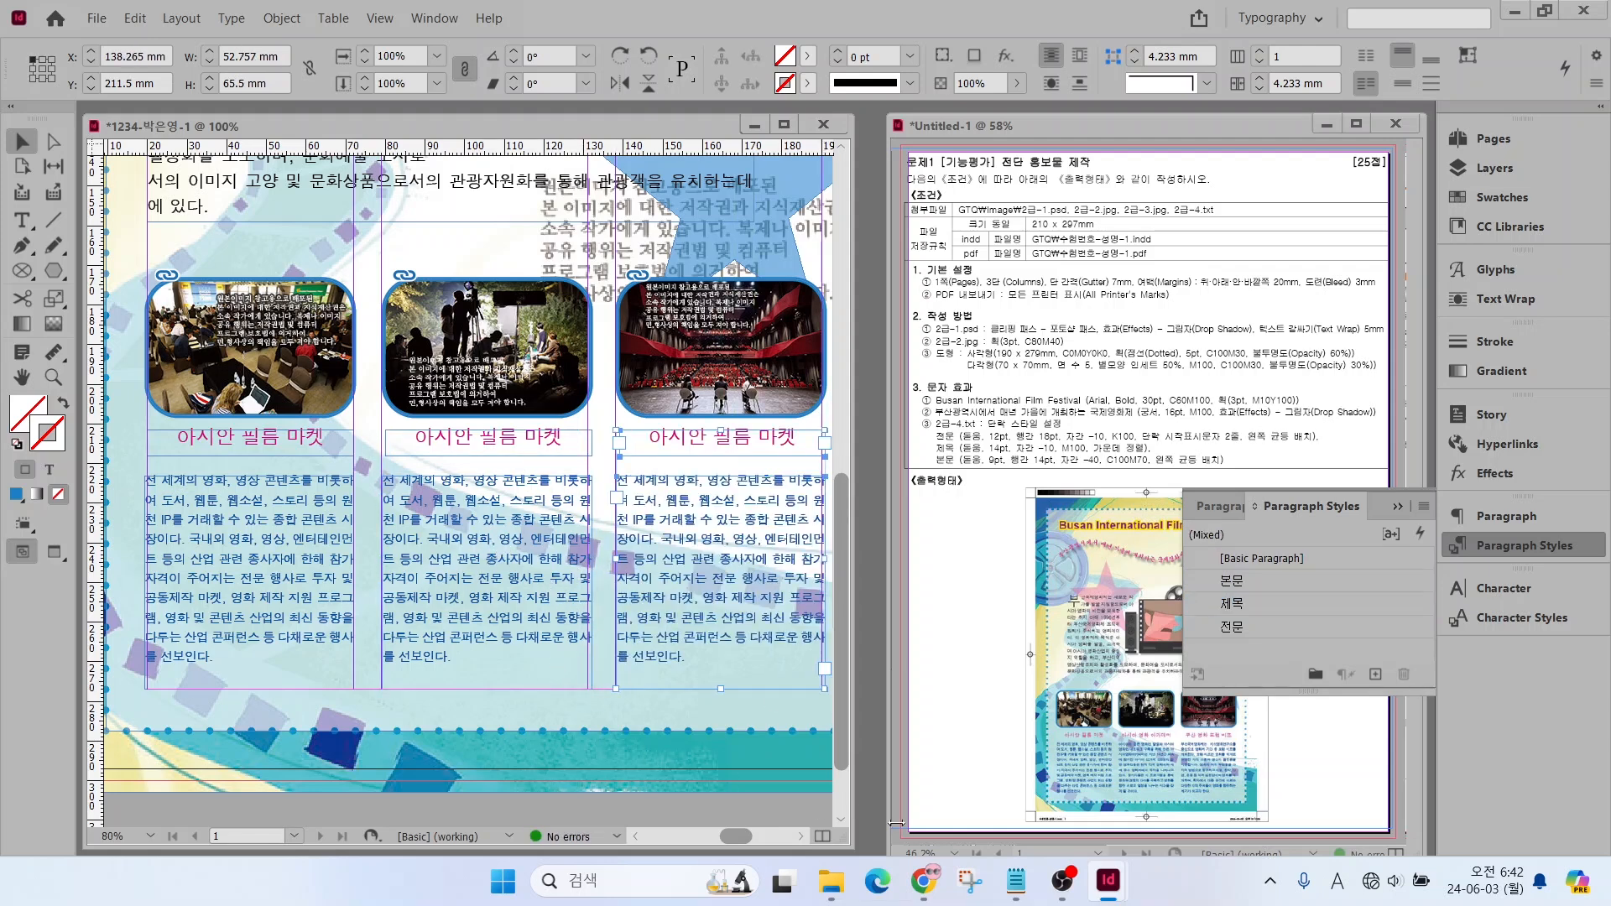
Replace the second column's heading with 아시아 영화 아카데미 copied from 2급-4.txt
left_click(1016, 880)
scroll(1158, 587, "down", 5)
left_click_drag(941, 556, 1133, 563)
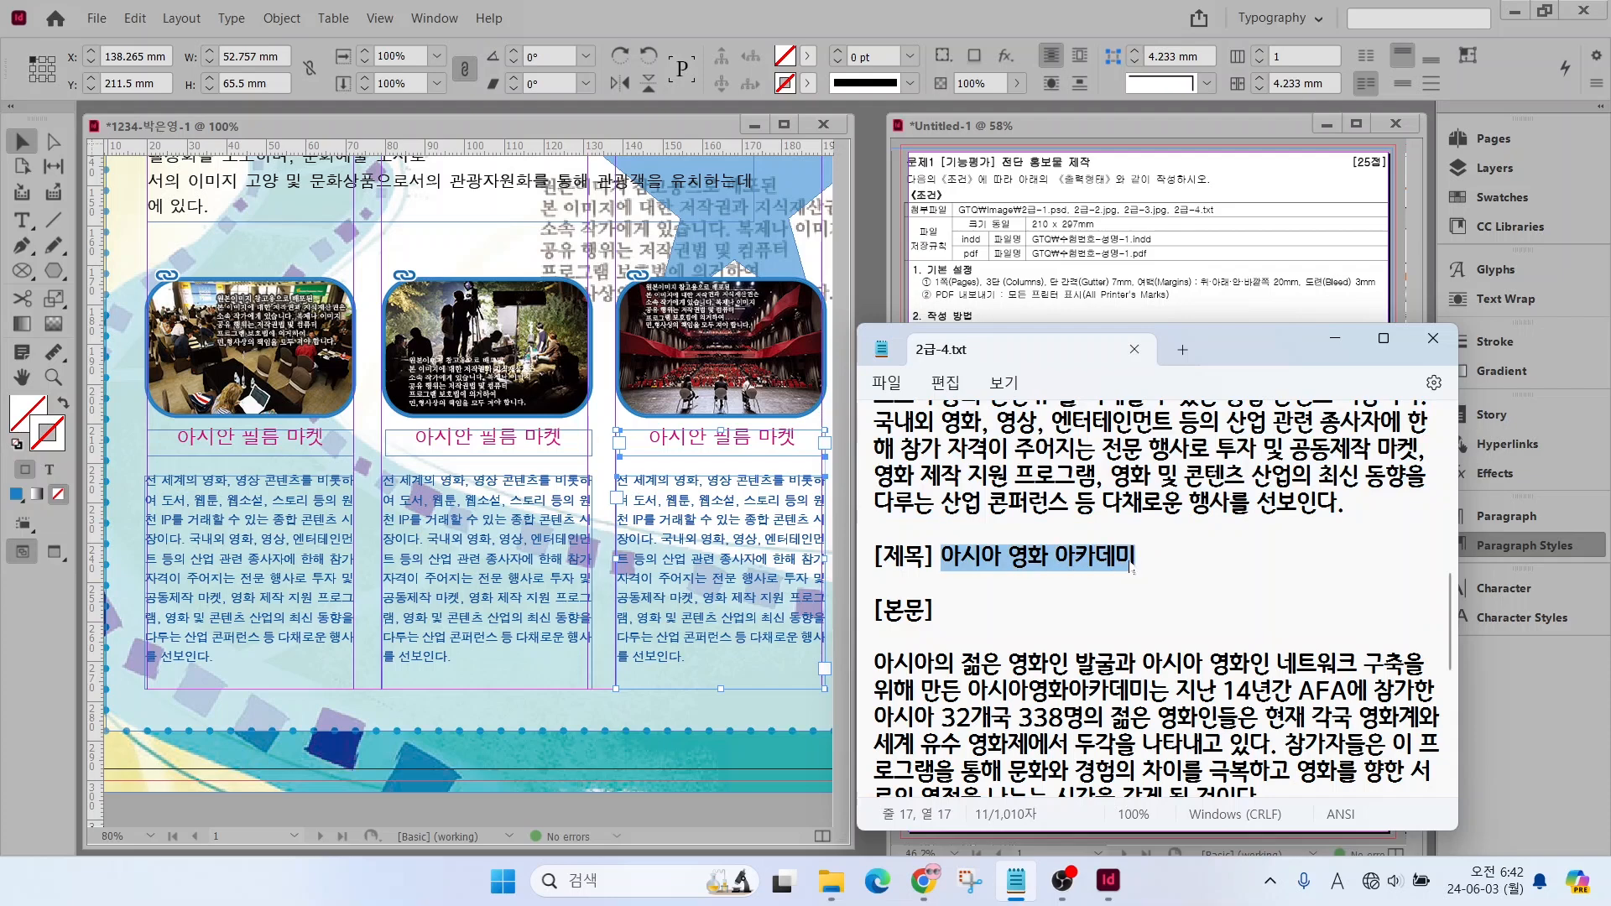
double_click(417, 432)
left_click_drag(417, 437, 572, 440)
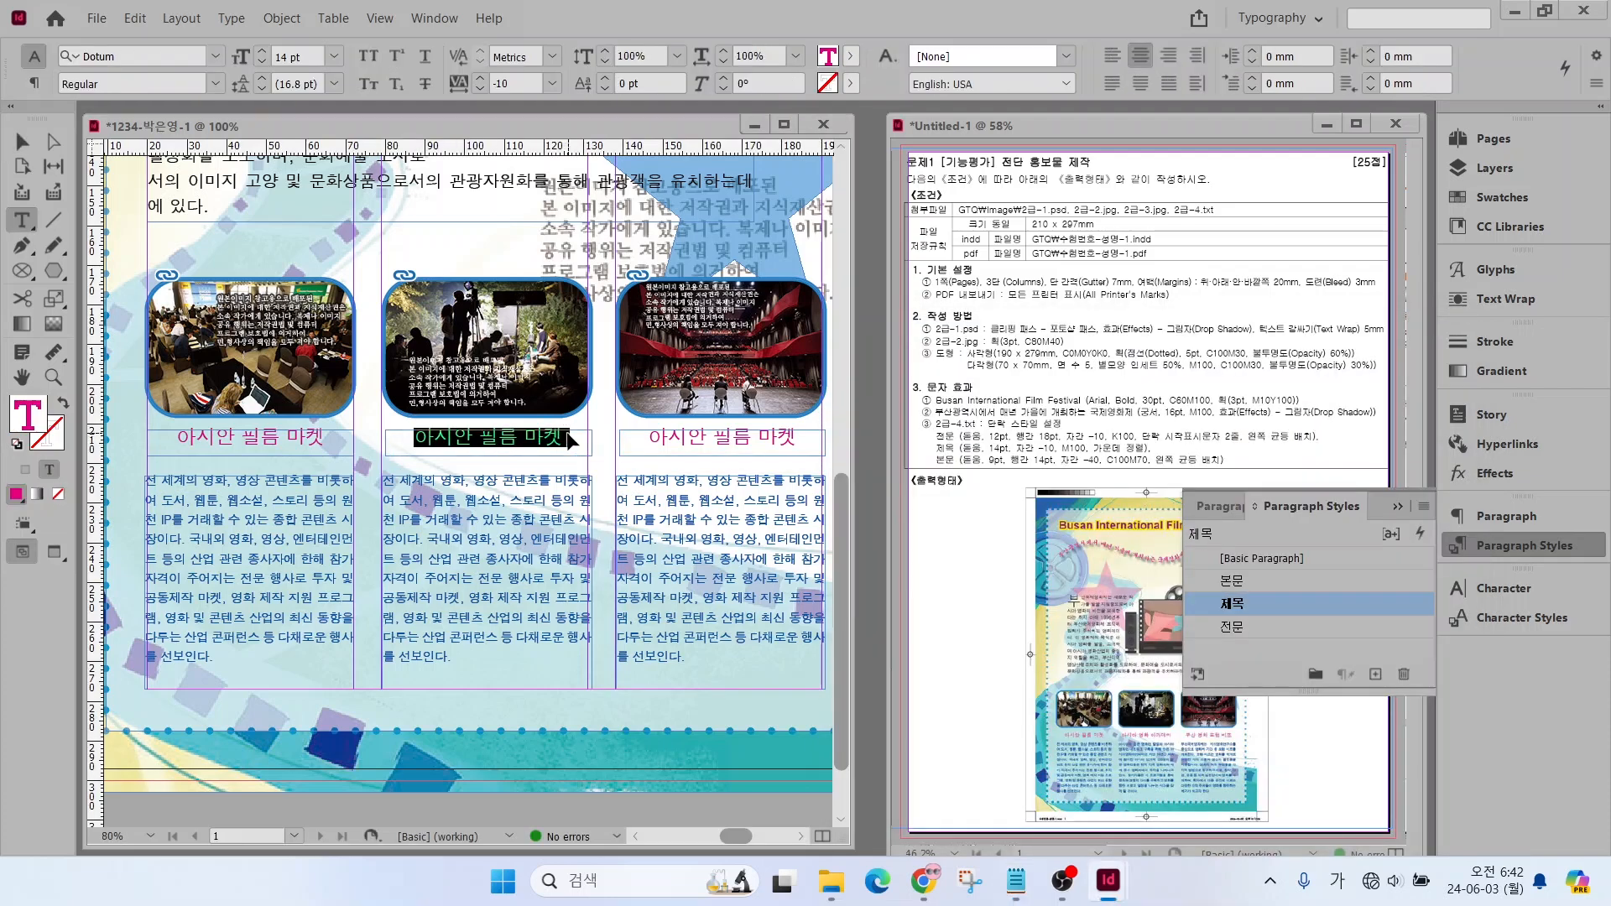
key("ctrl+v")
Replace the second column's body text with the [본문] paragraph about 아시아영화아카데미 from 2급-4.txt
left_click(1016, 880)
left_click_drag(877, 714, 1261, 477)
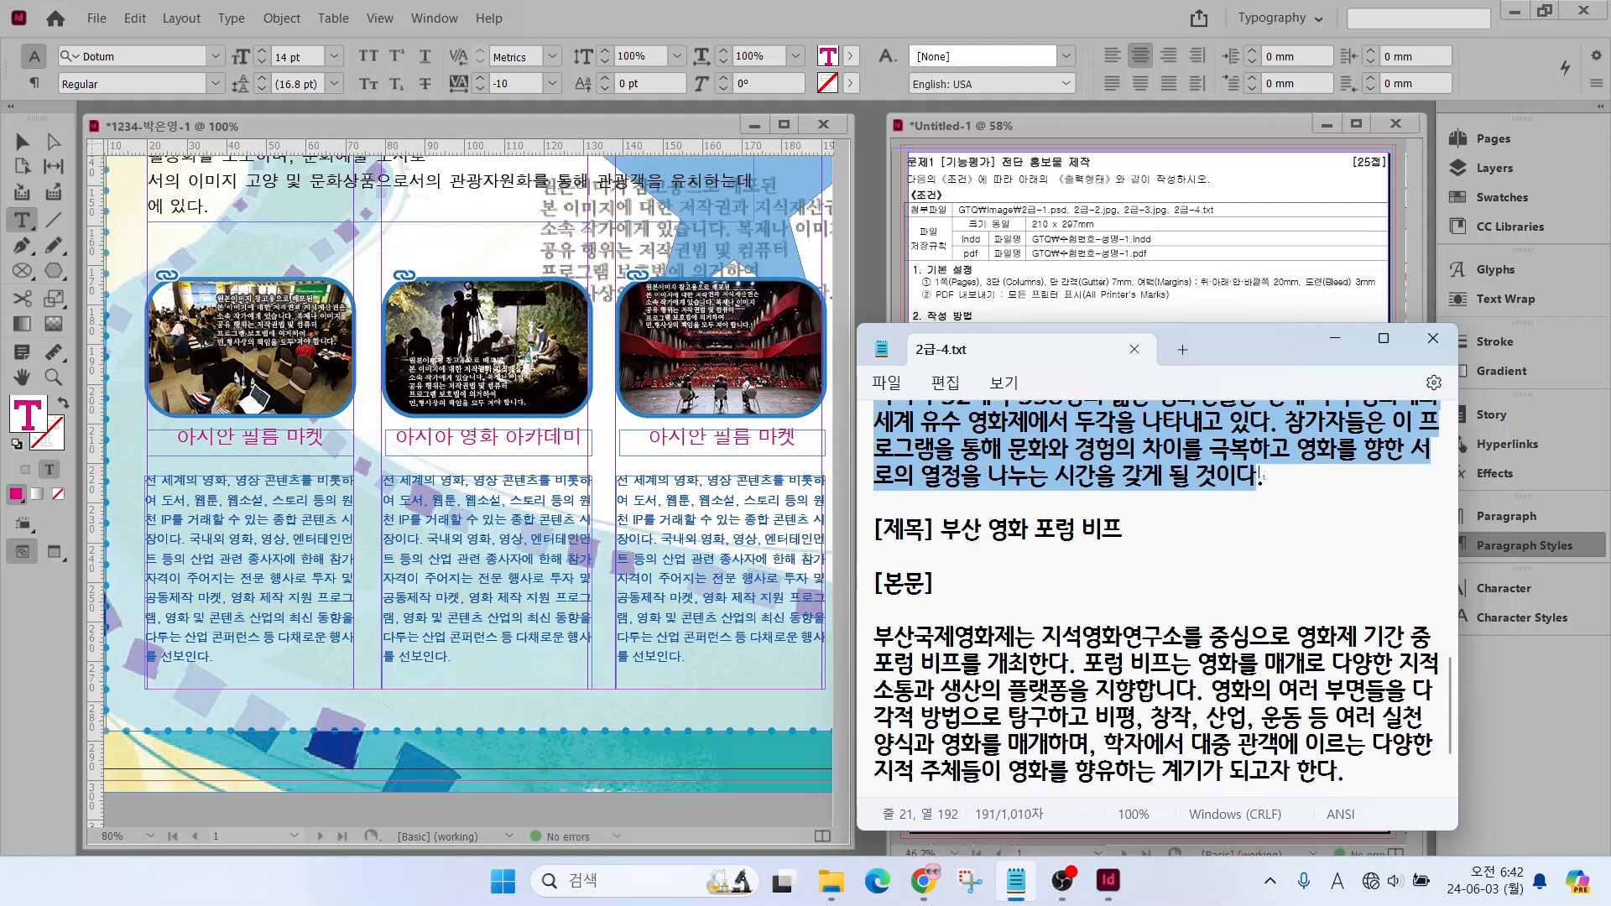
key("ctrl+c")
left_click_drag(384, 480, 453, 659)
key("ctrl+v")
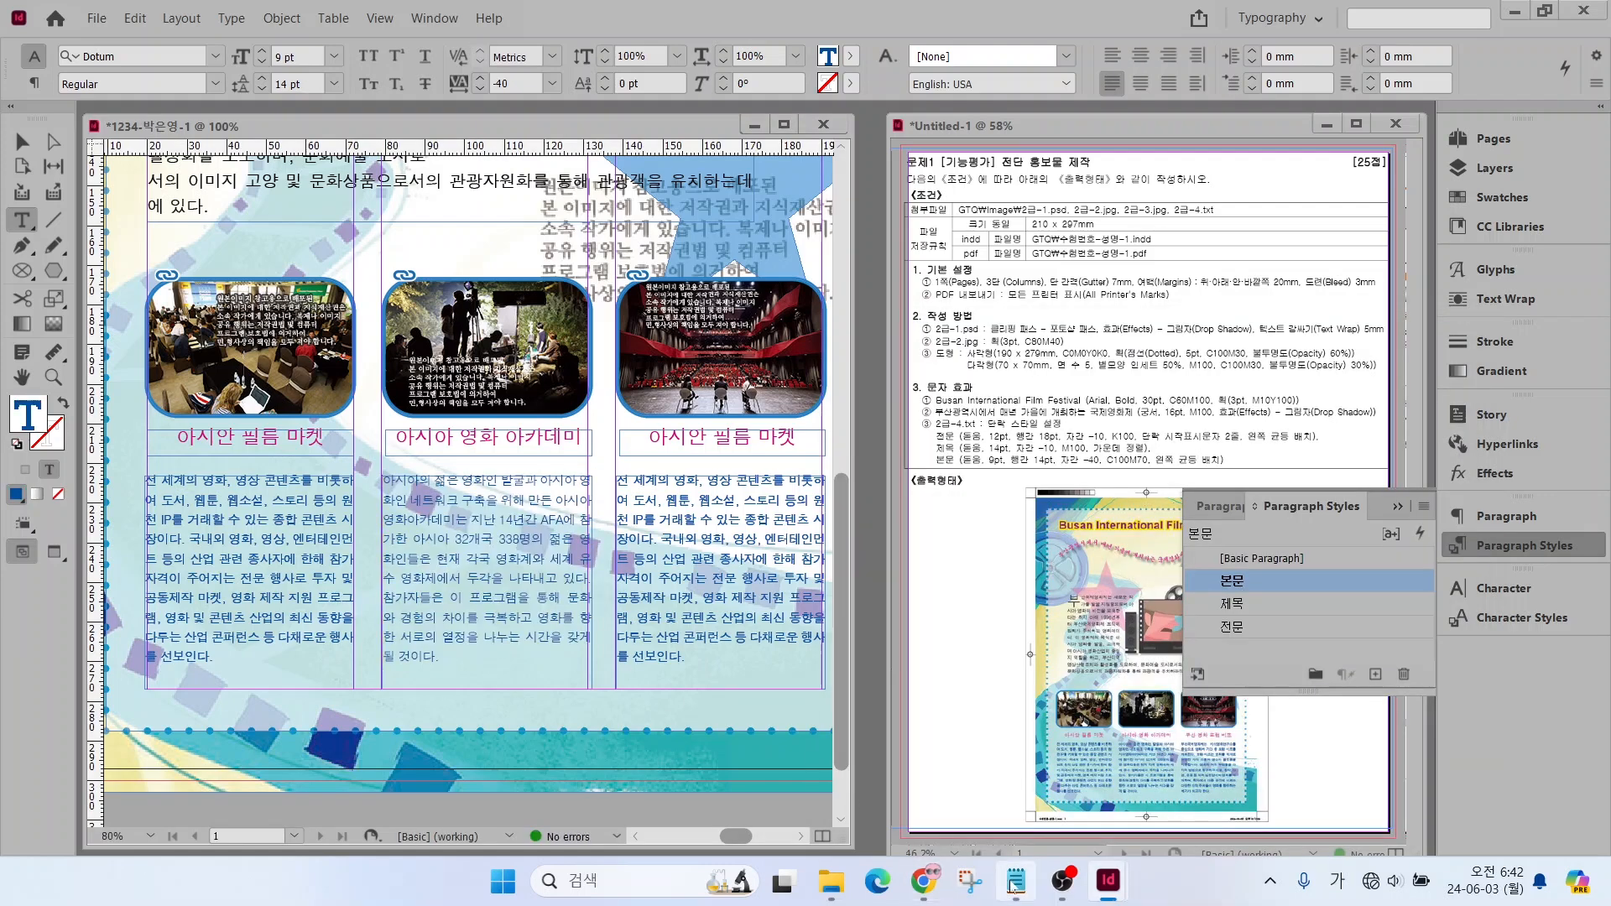
Replace the third column's heading with 부산 영화 포럼 비프 copied from 2급-4.txt
left_click(1016, 880)
left_click_drag(947, 546, 1155, 547)
key("ctrl+c")
left_click_drag(643, 435, 821, 437)
key("ctrl+v")
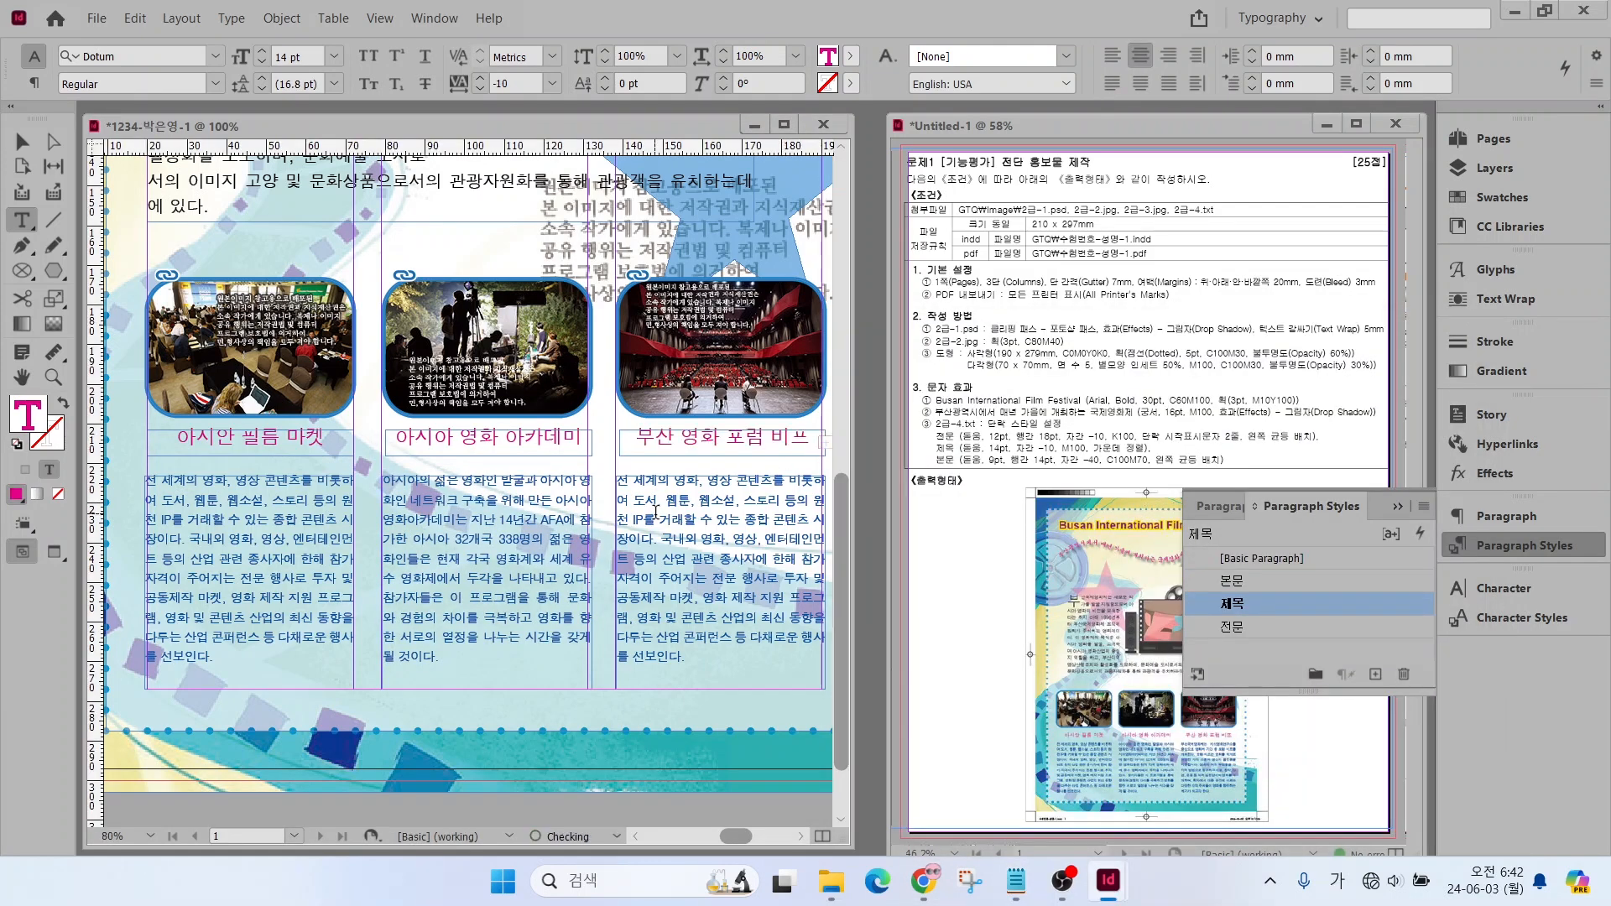
Replace all body text in the third column with the last [본문] paragraph from 2급-4.txt and deselect the frame
left_click(1015, 879)
left_click_drag(875, 556, 1286, 701)
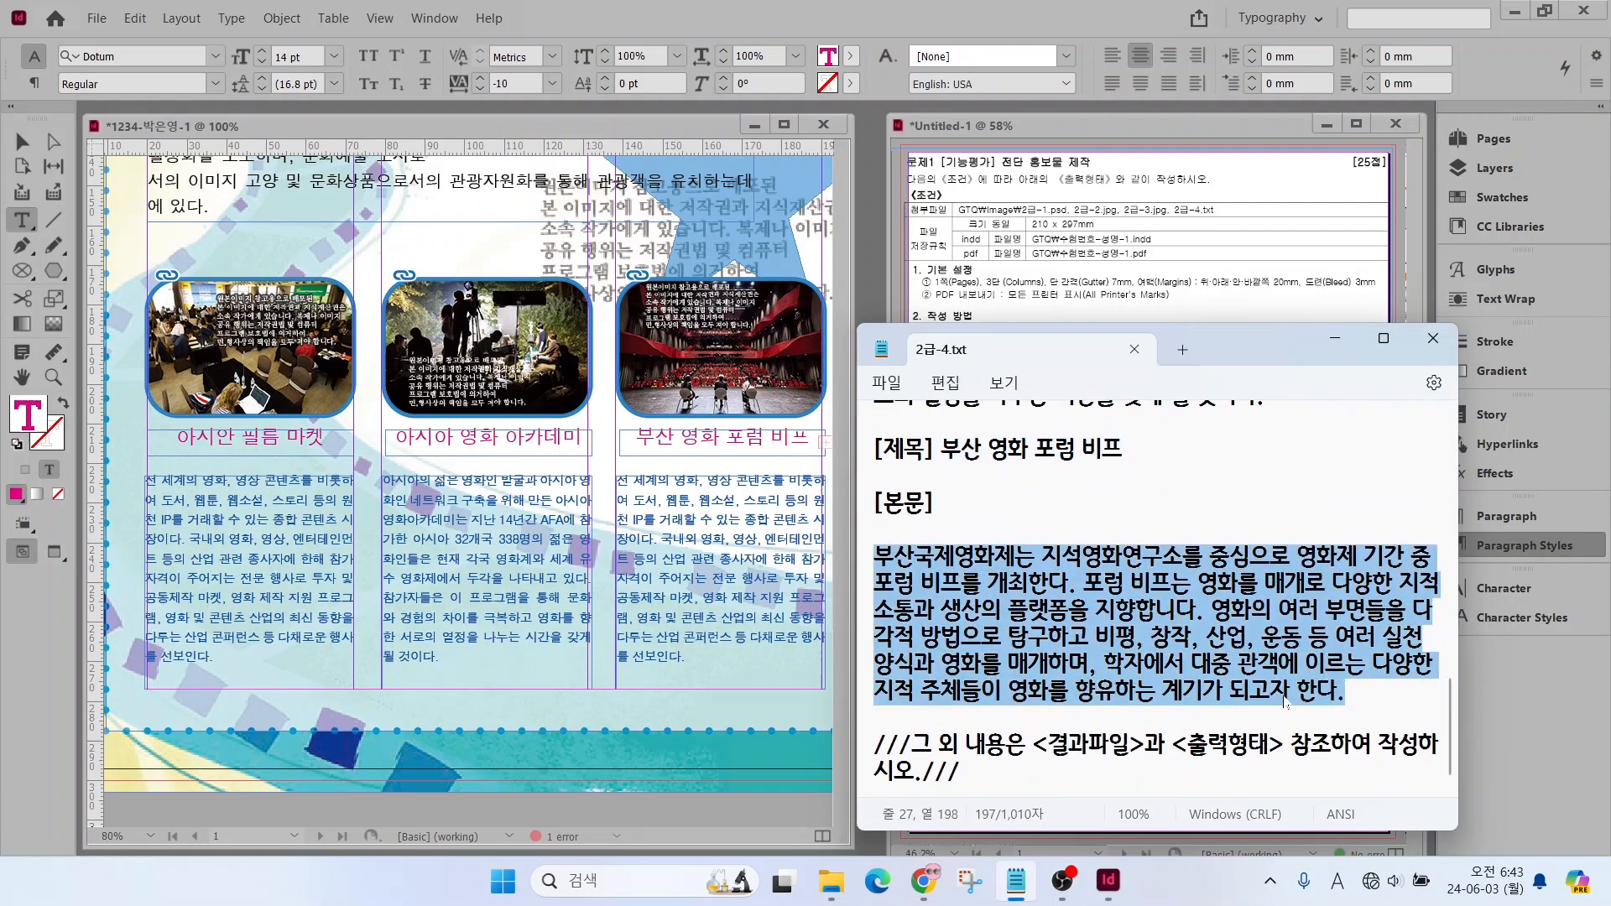
left_click(635, 514)
key("ctrl+a")
key("ctrl+v")
left_click(23, 141)
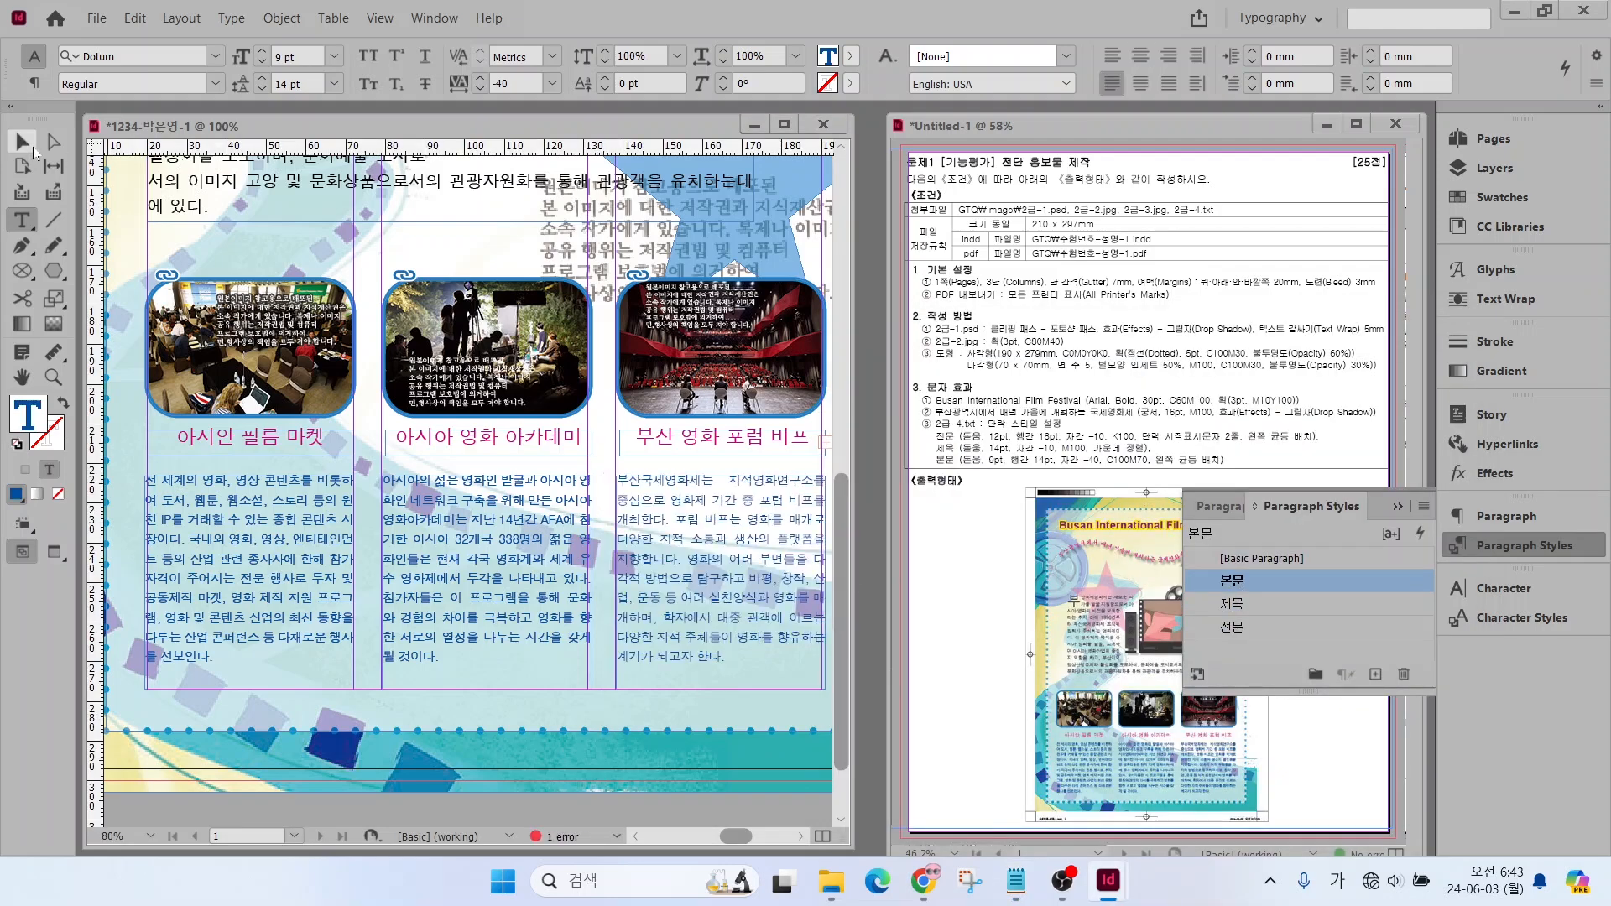
left_click(506, 762)
Collapse the paragraph styles list and show the whole flyer page in Preview mode
double_click(22, 377)
left_click(1491, 550)
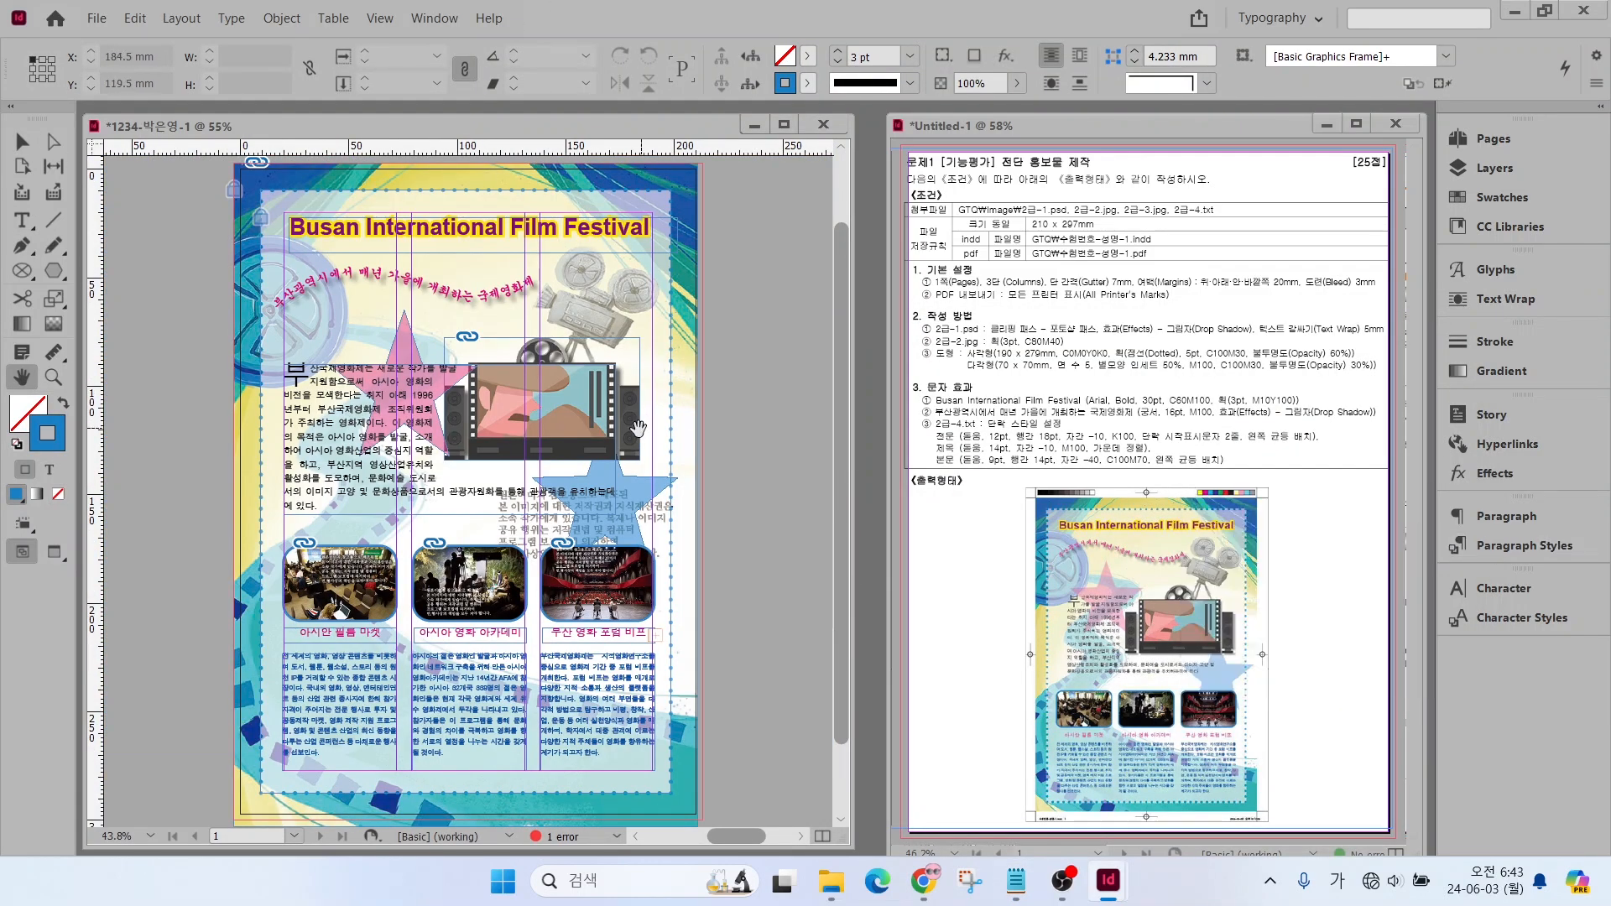
left_click(56, 552)
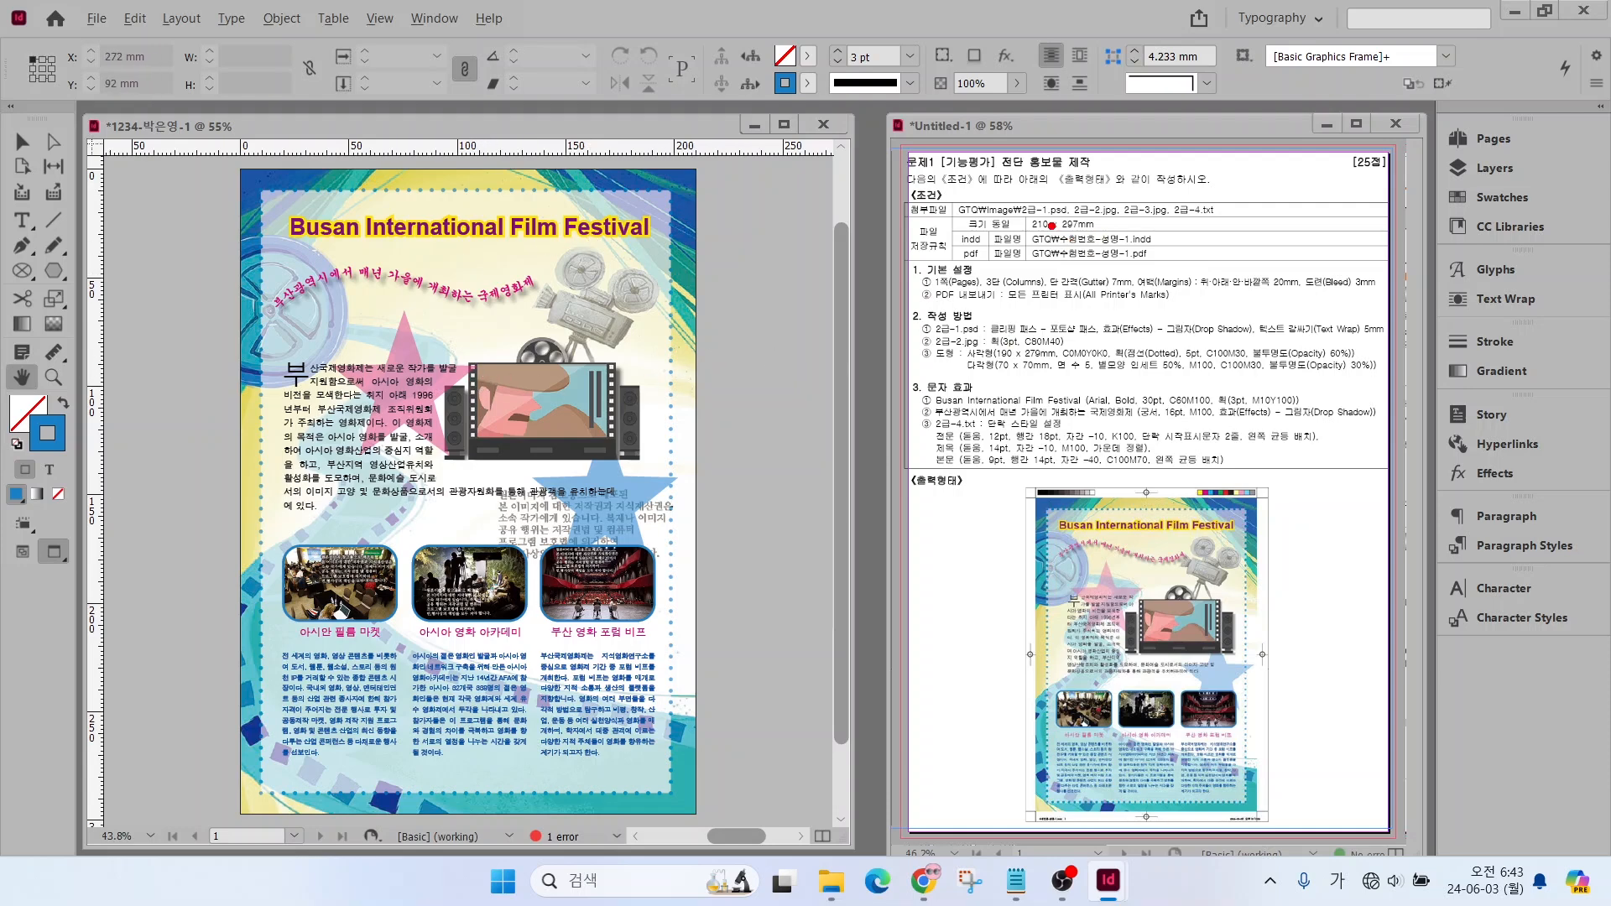
left_click_drag(967, 229, 924, 169)
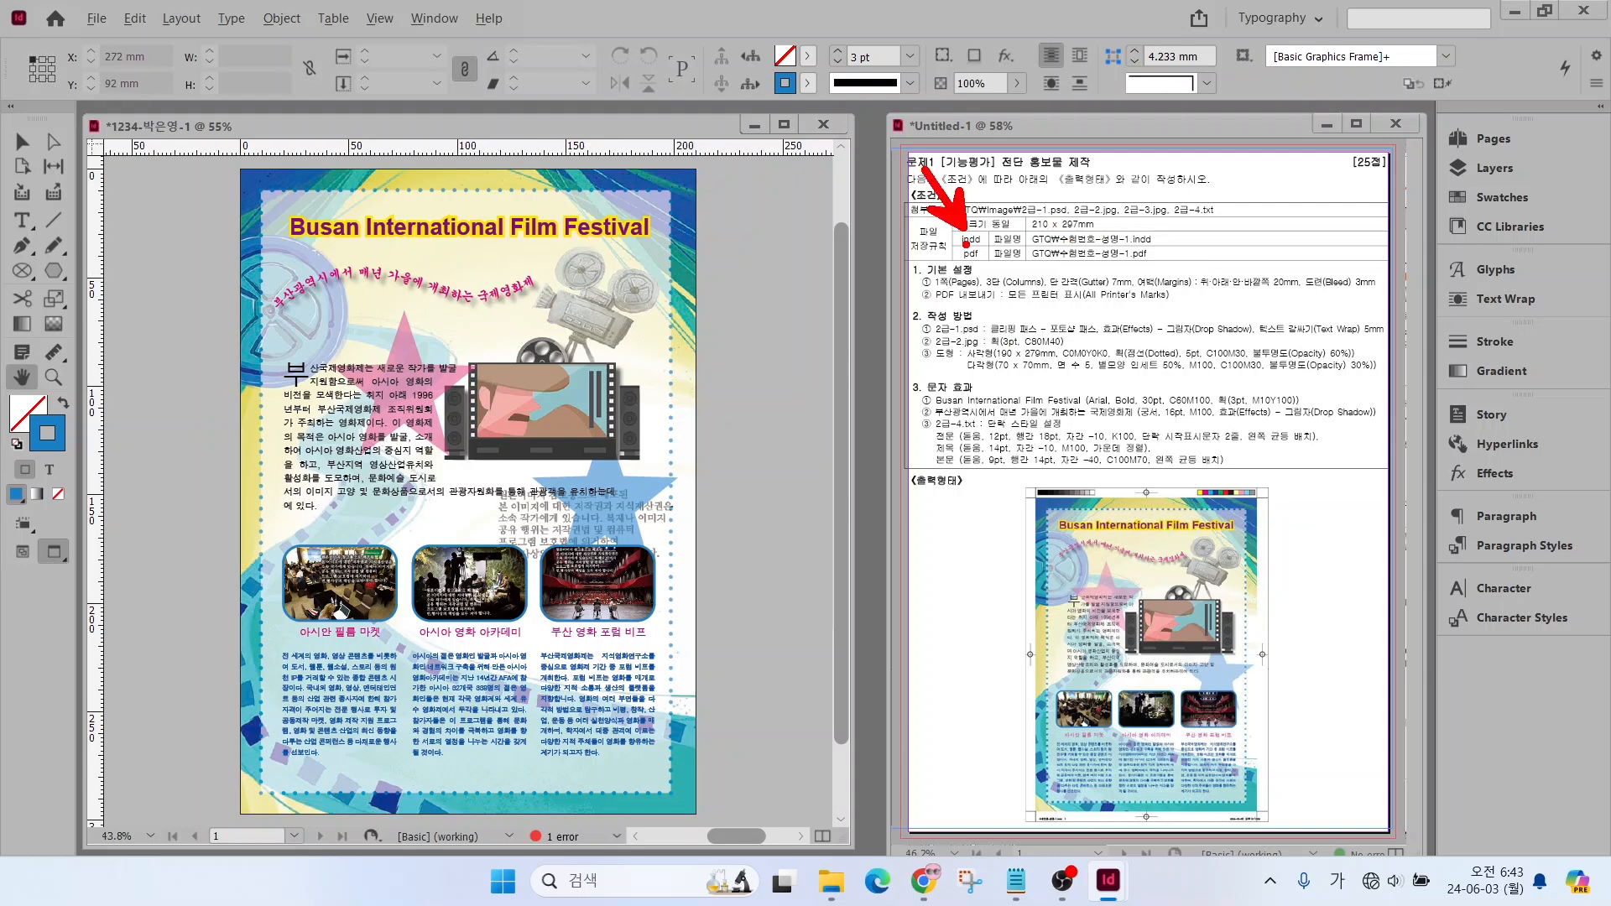
mouse_move(967, 269)
left_mouse_down()
mouse_move(917, 336)
mouse_move(940, 287)
left_mouse_up()
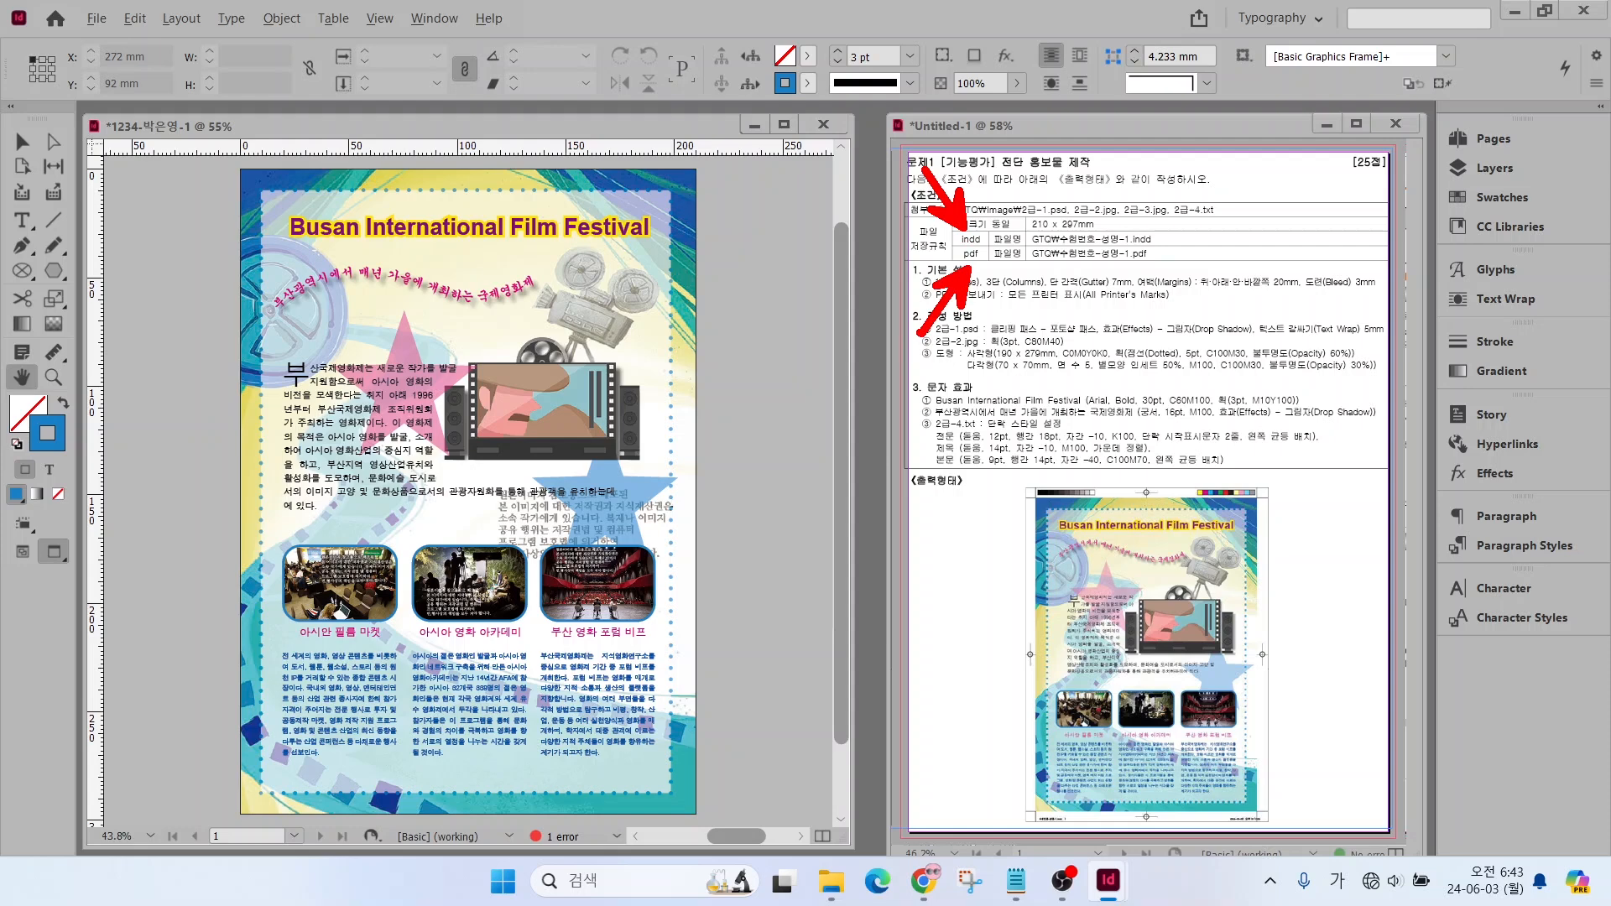
Save the flyer in the GTQ folder as an InDesign 2022 document, keeping the suggested exam-number-and-name file name
left_click(94, 25)
left_click(118, 159)
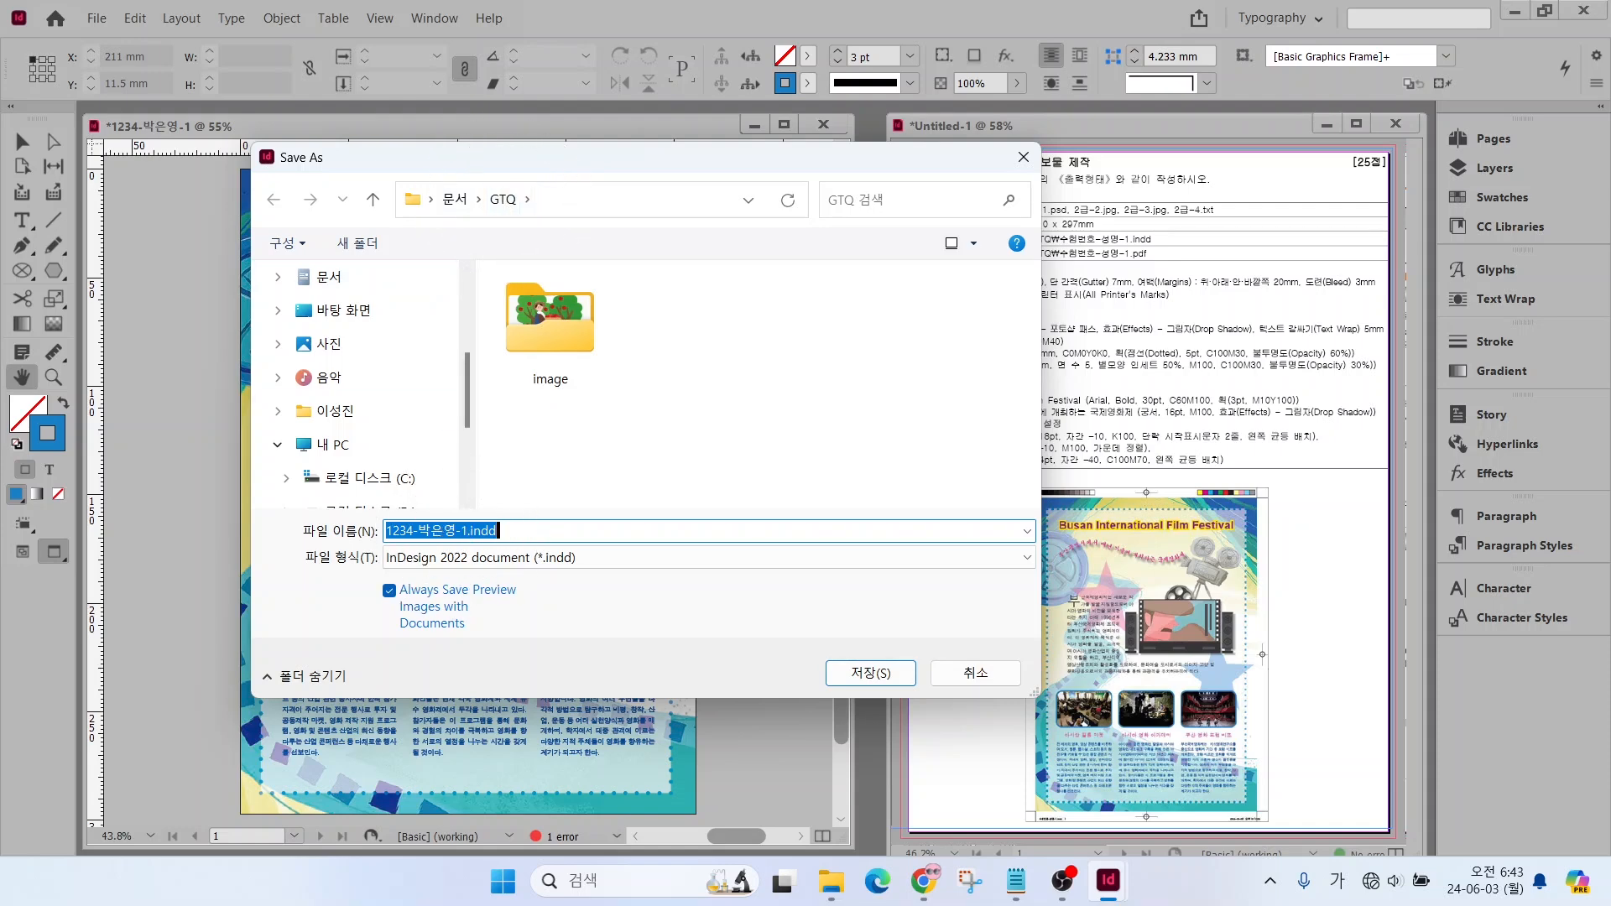
left_click(860, 681)
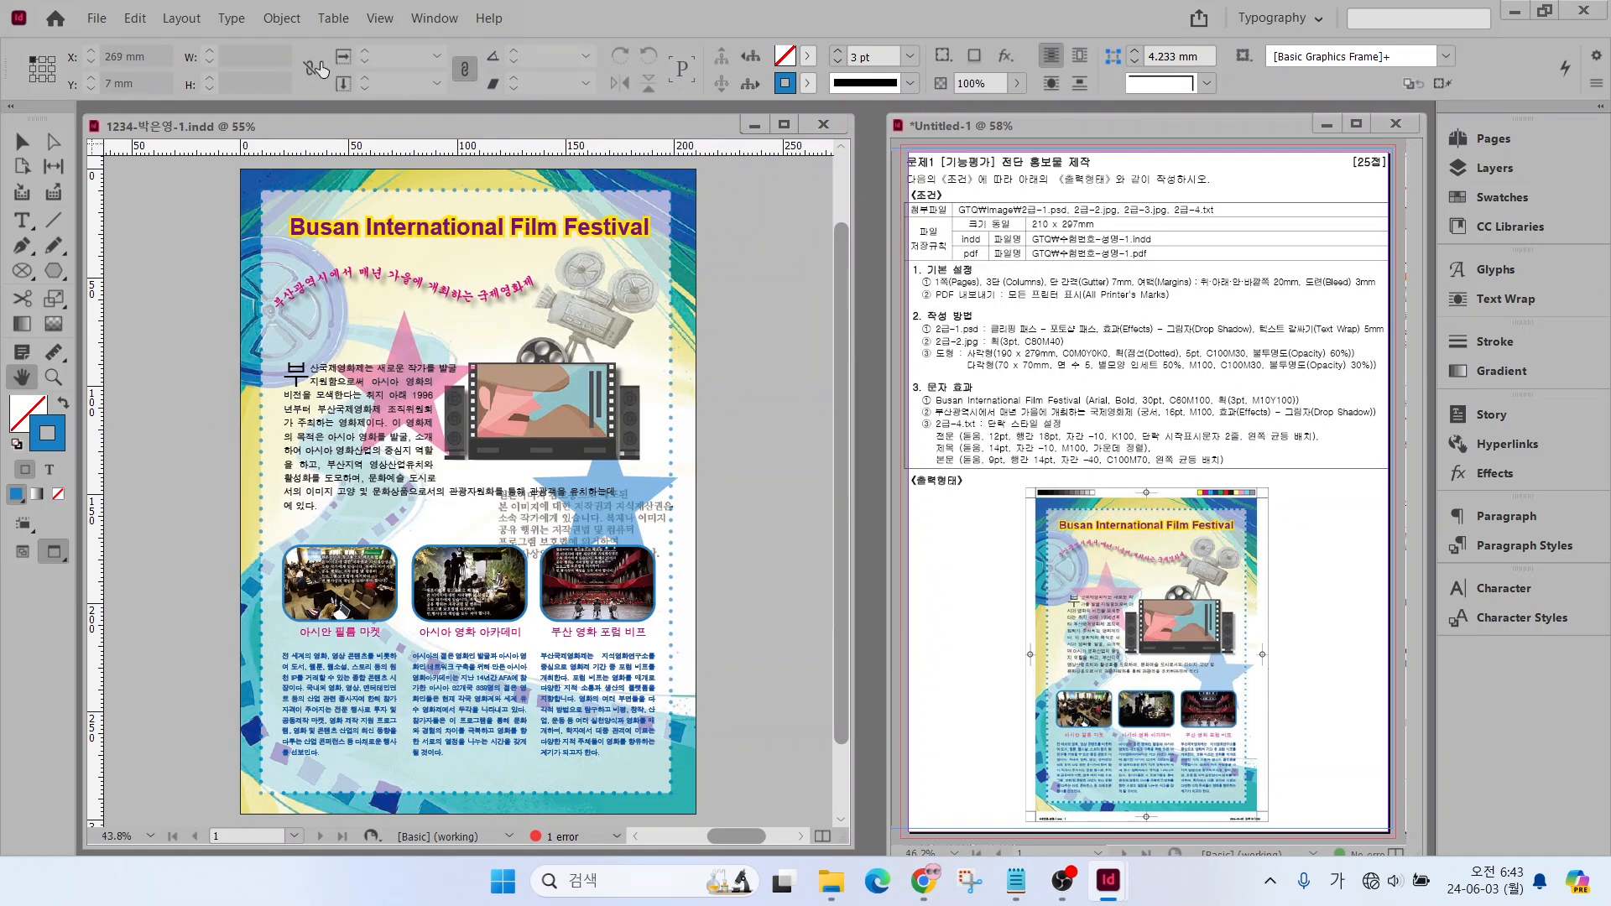
Start exporting the flyer to the GTQ folder in Adobe PDF (Print) format under the document's own file name
left_click(96, 17)
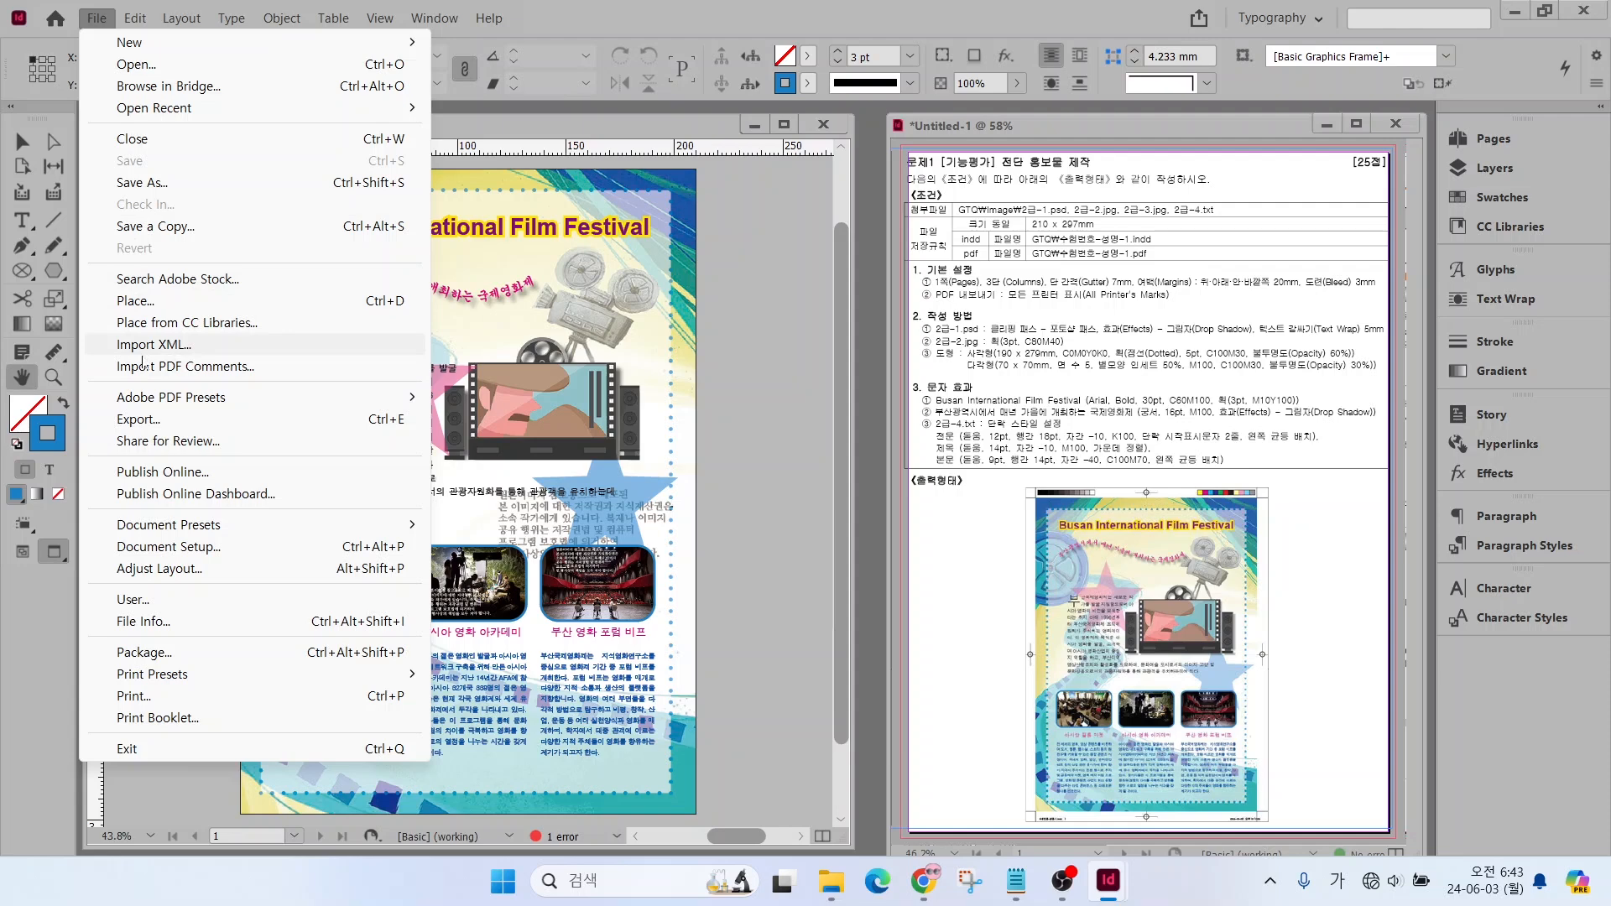
left_click(140, 424)
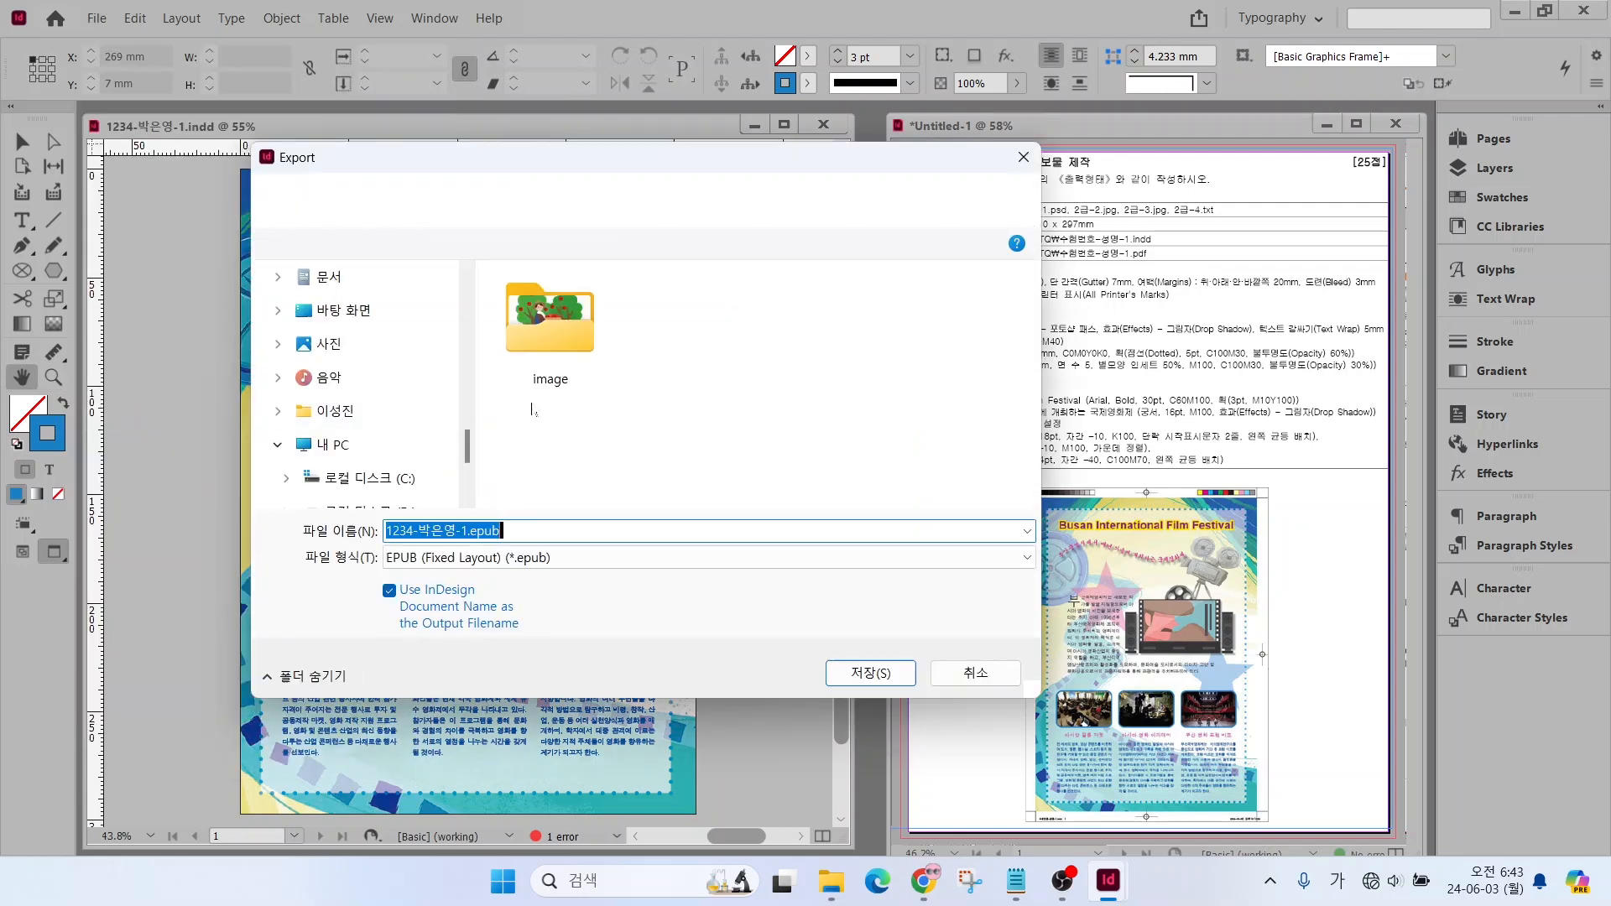
left_click(491, 565)
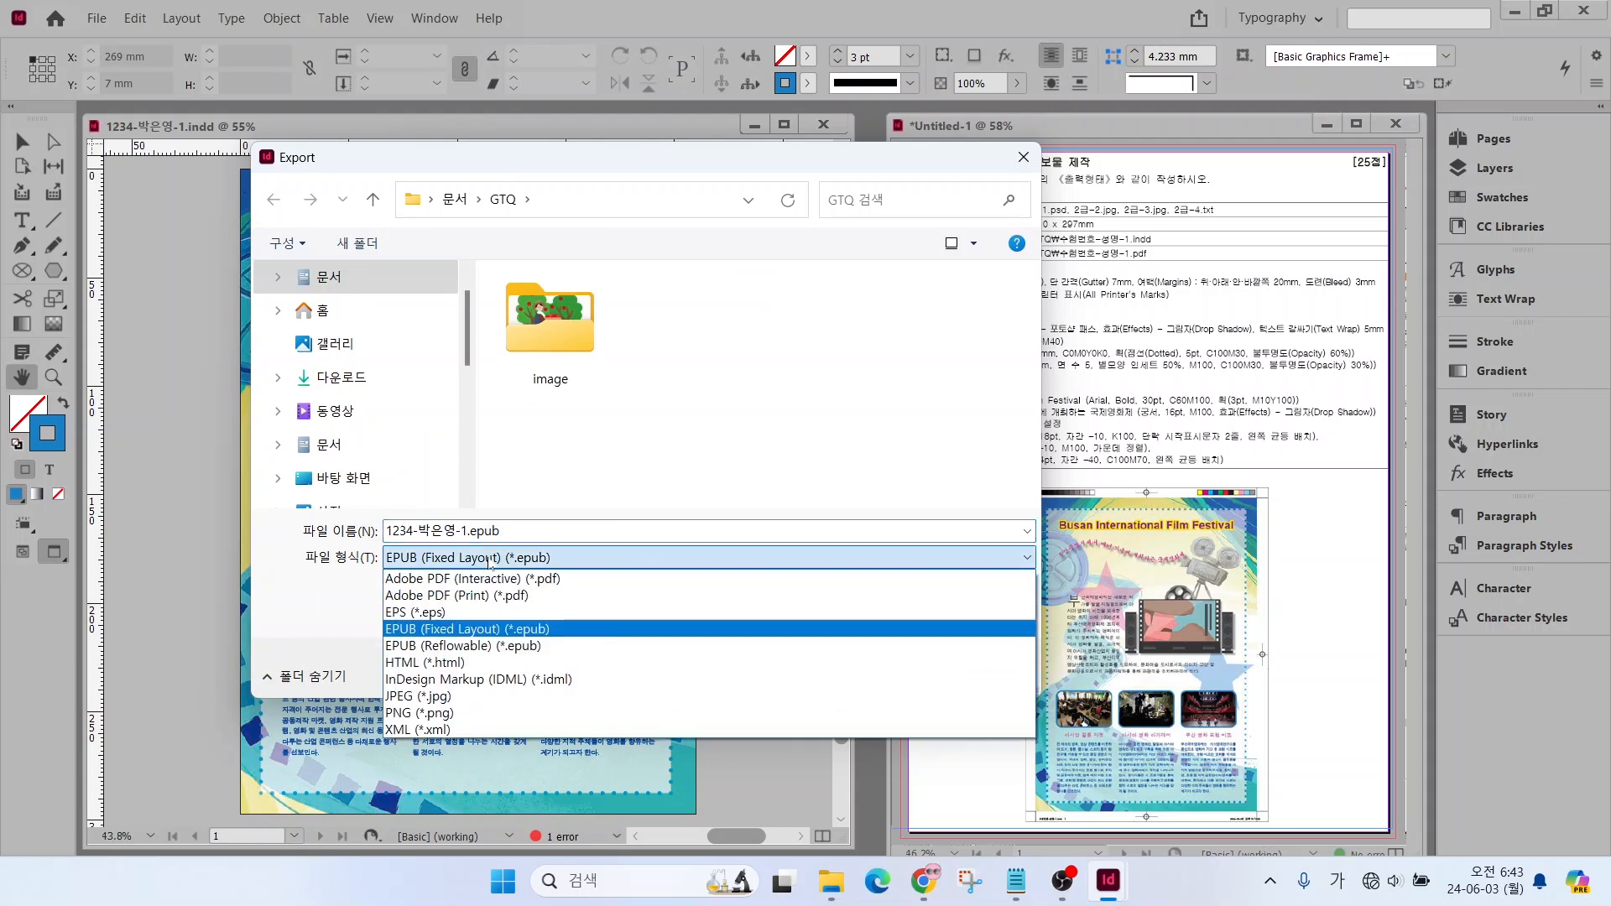
left_click(439, 598)
left_click(853, 673)
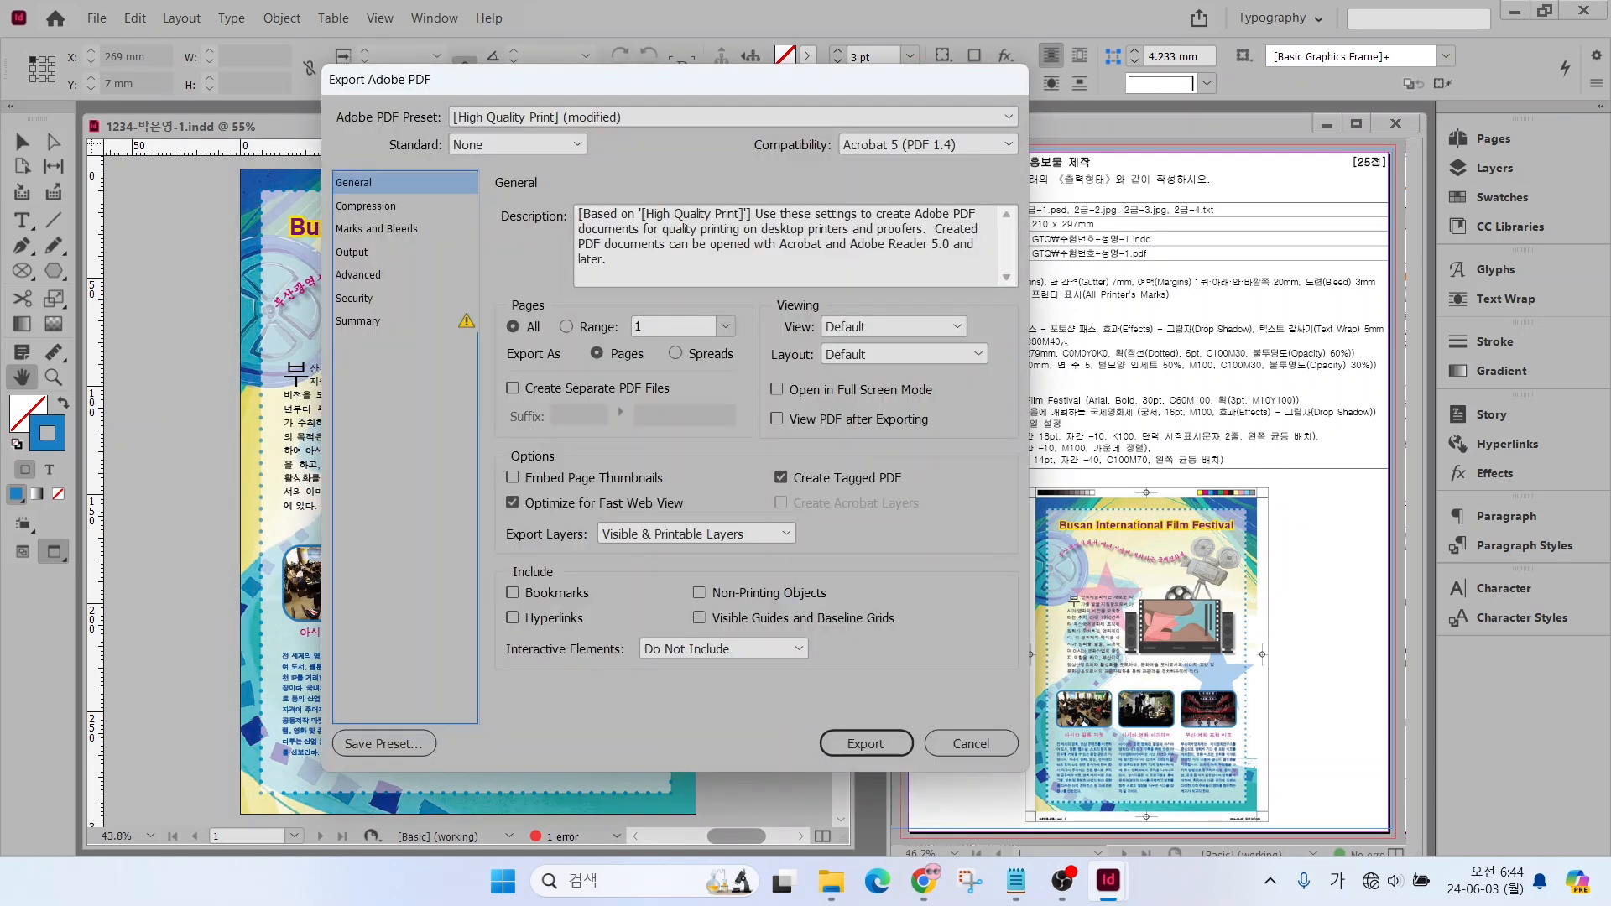
Export the PDF with All Printer's Marks included, accepting the export despite overset text
key("alt")
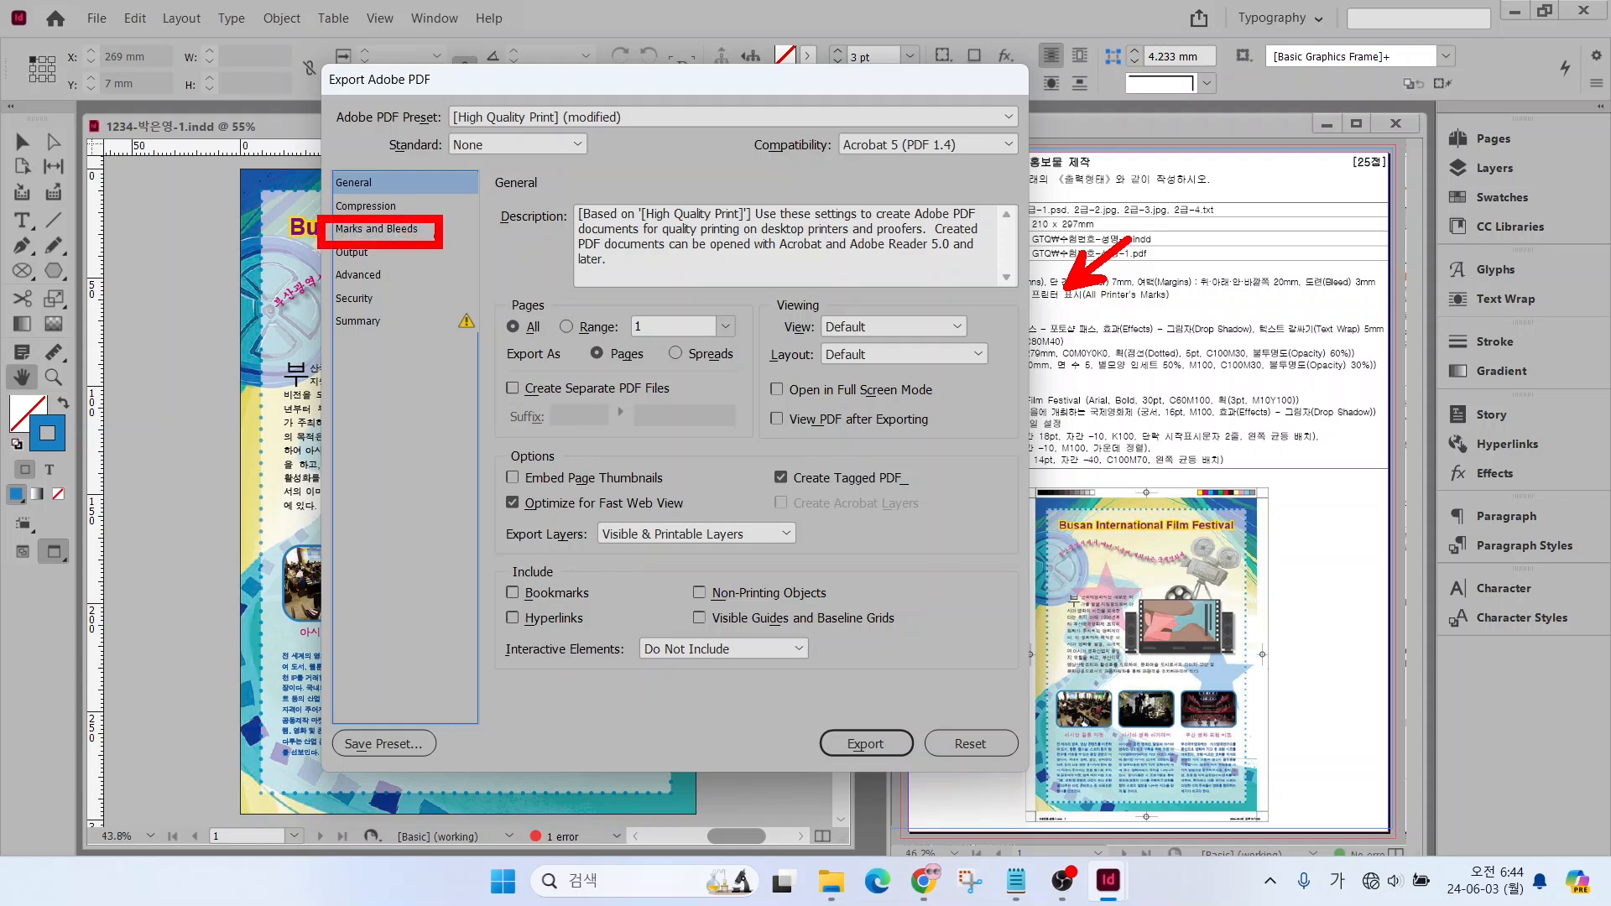
left_click(381, 230)
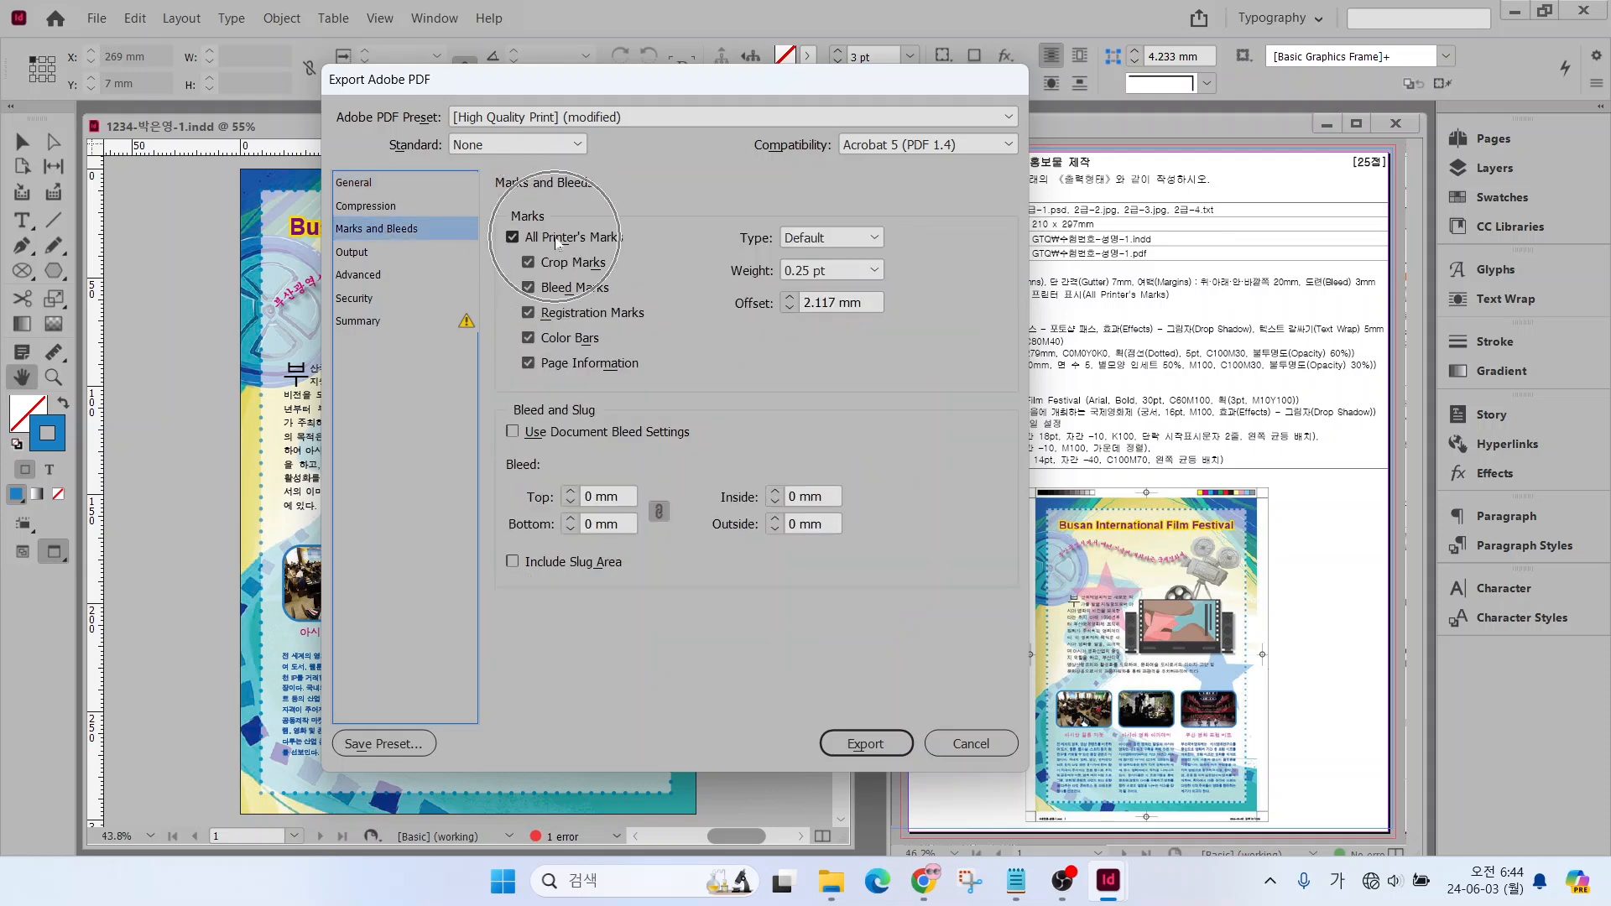
left_click(857, 745)
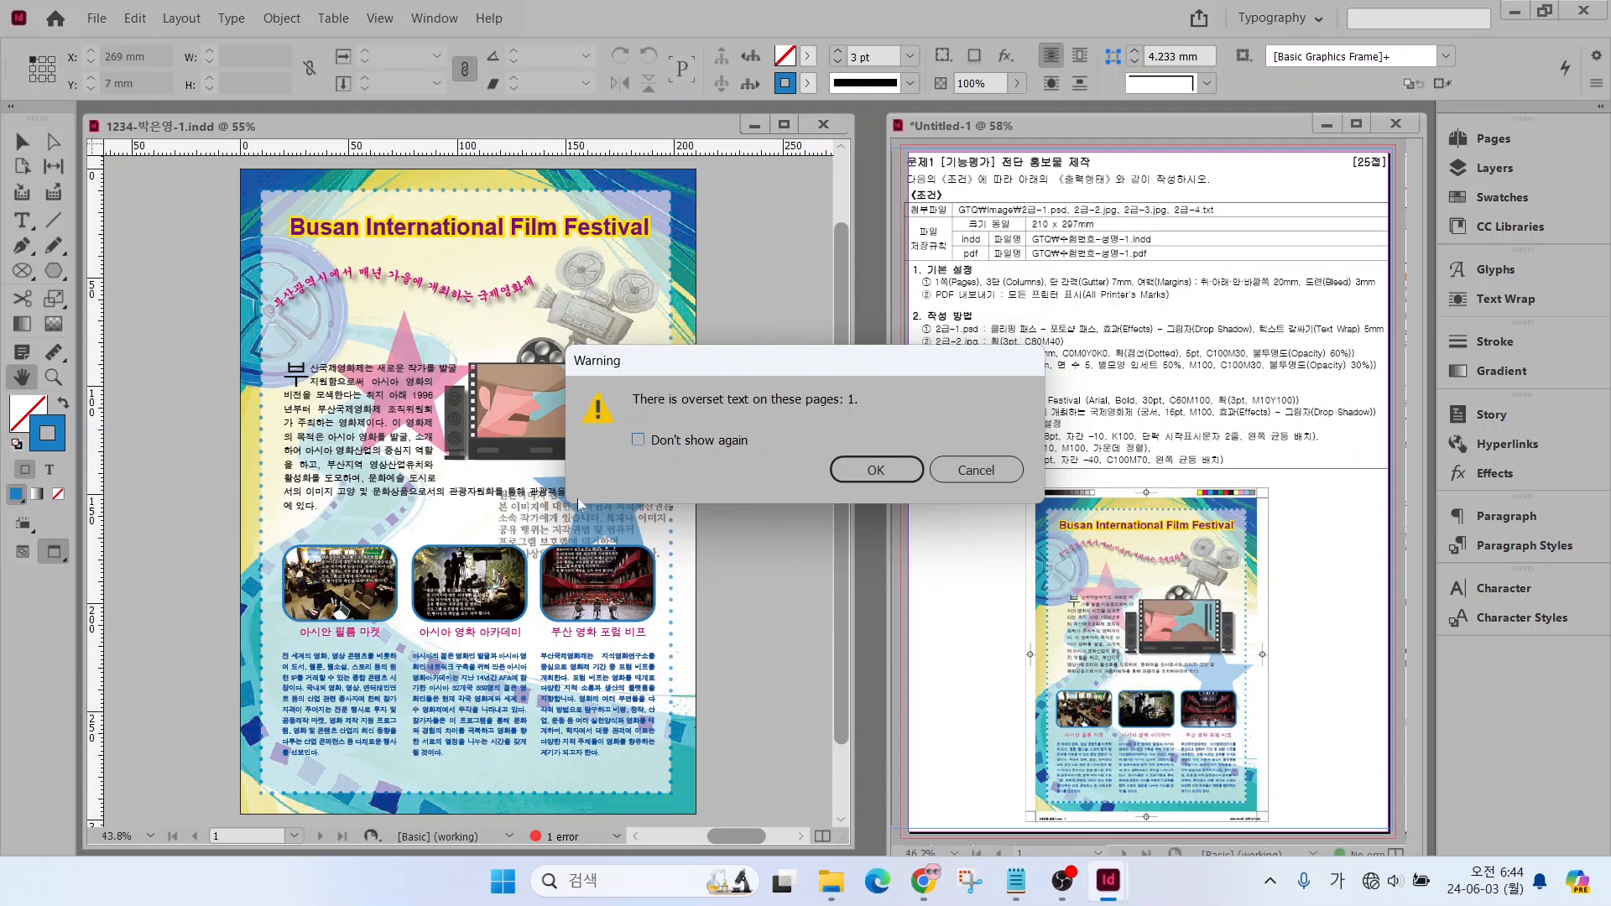
left_click(873, 470)
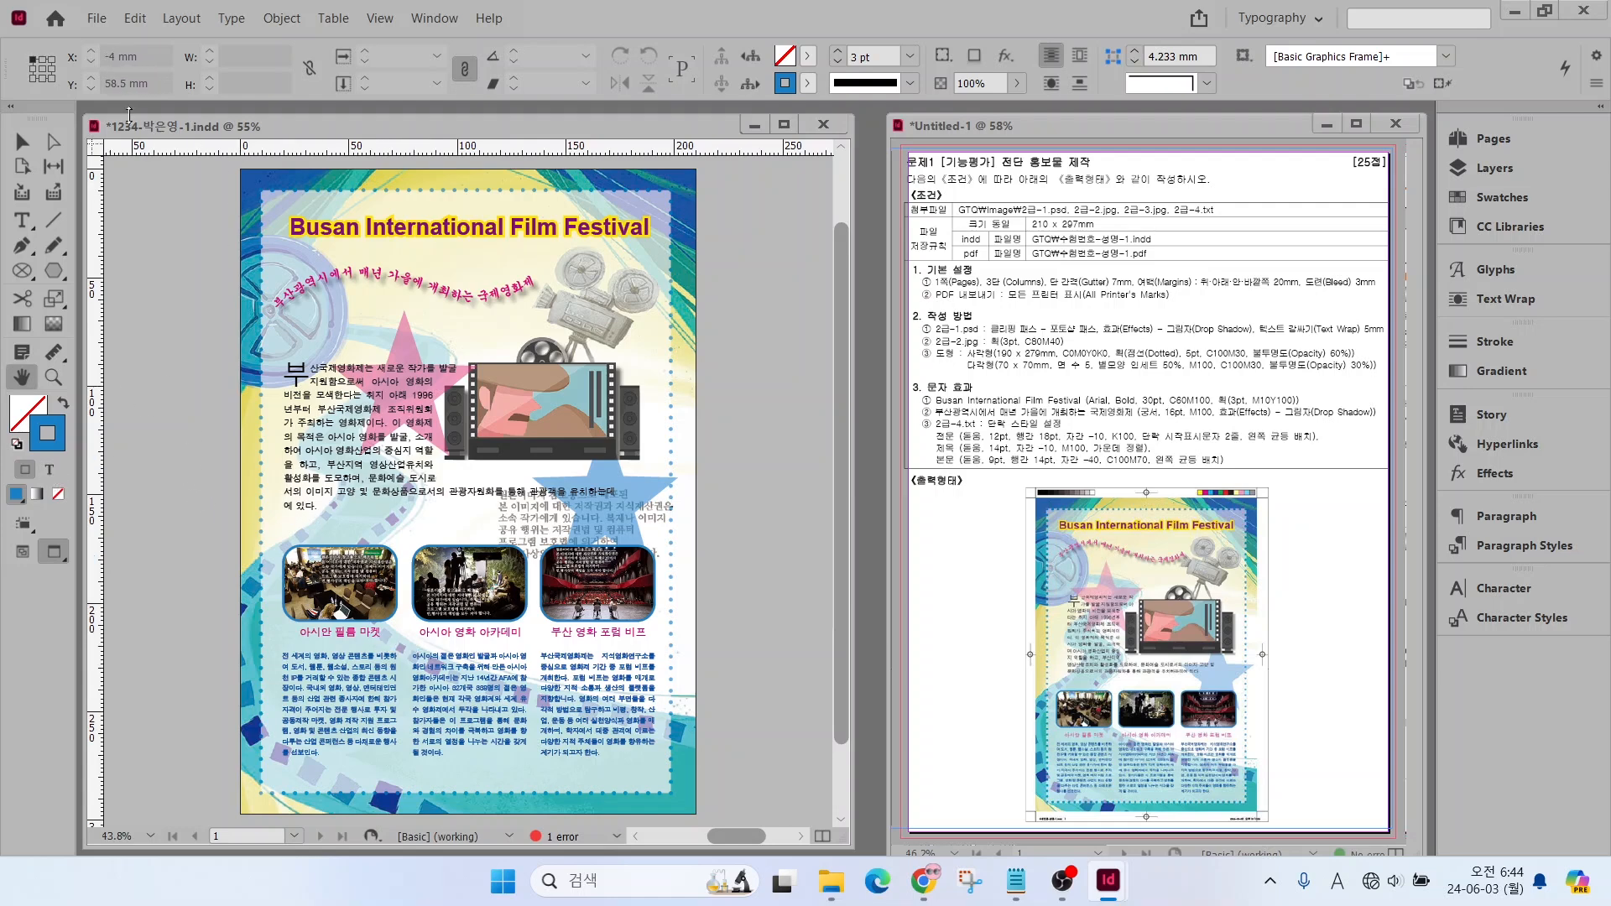
left_click(98, 23)
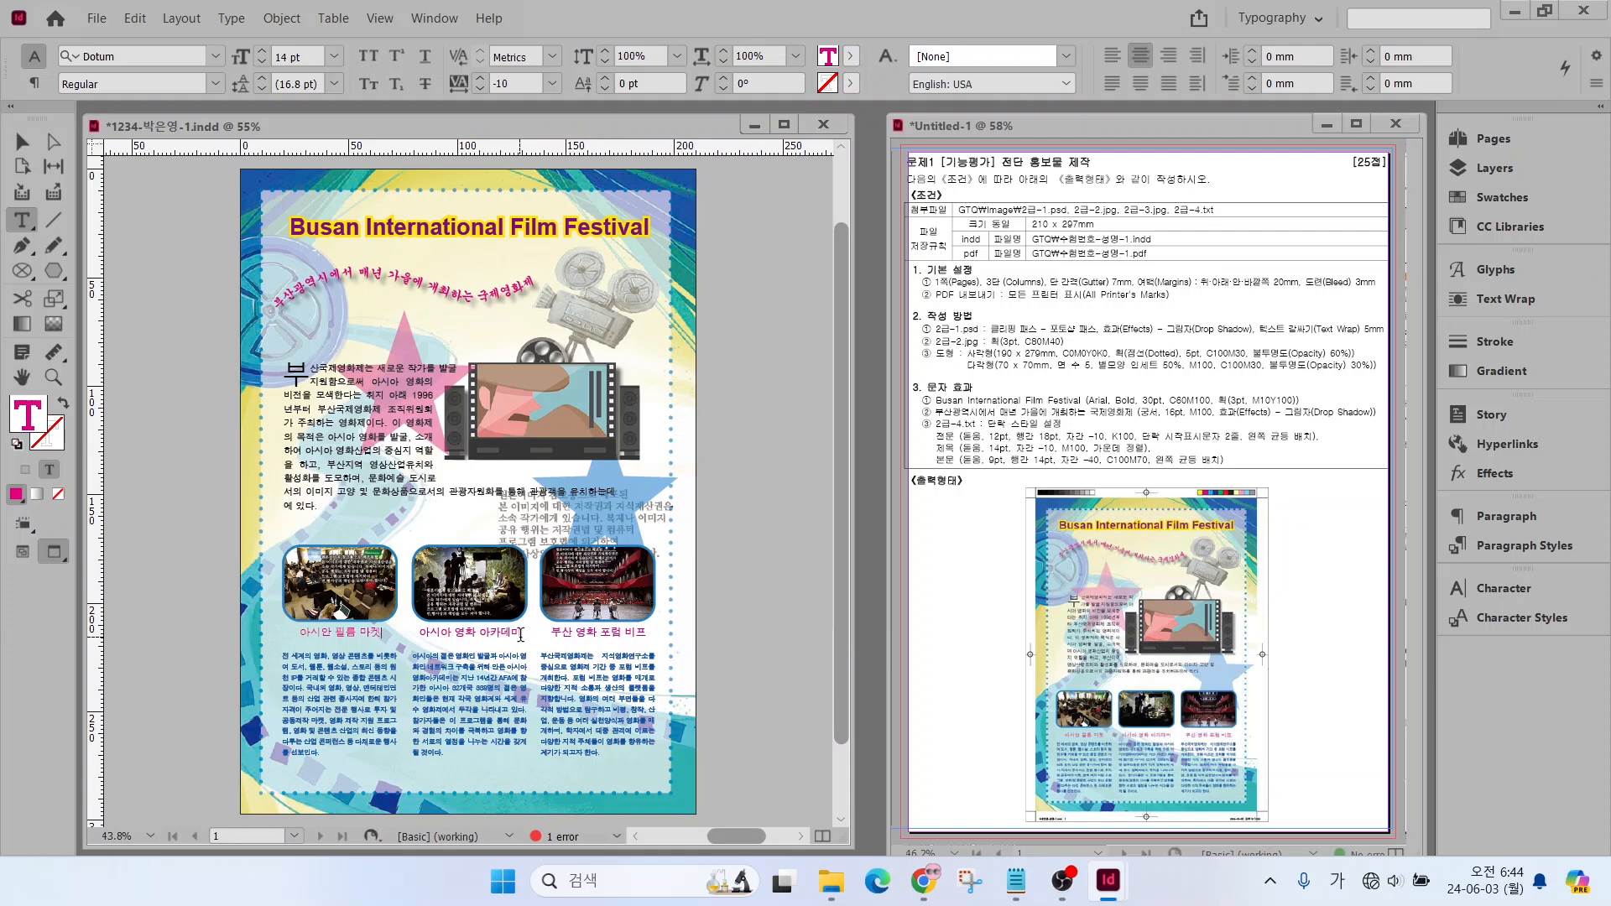
Save the flyer and export it again to the GTQ folder as Adobe PDF (Print), replacing the existing PDF
left_click(521, 634)
left_click(645, 633)
left_click(96, 20)
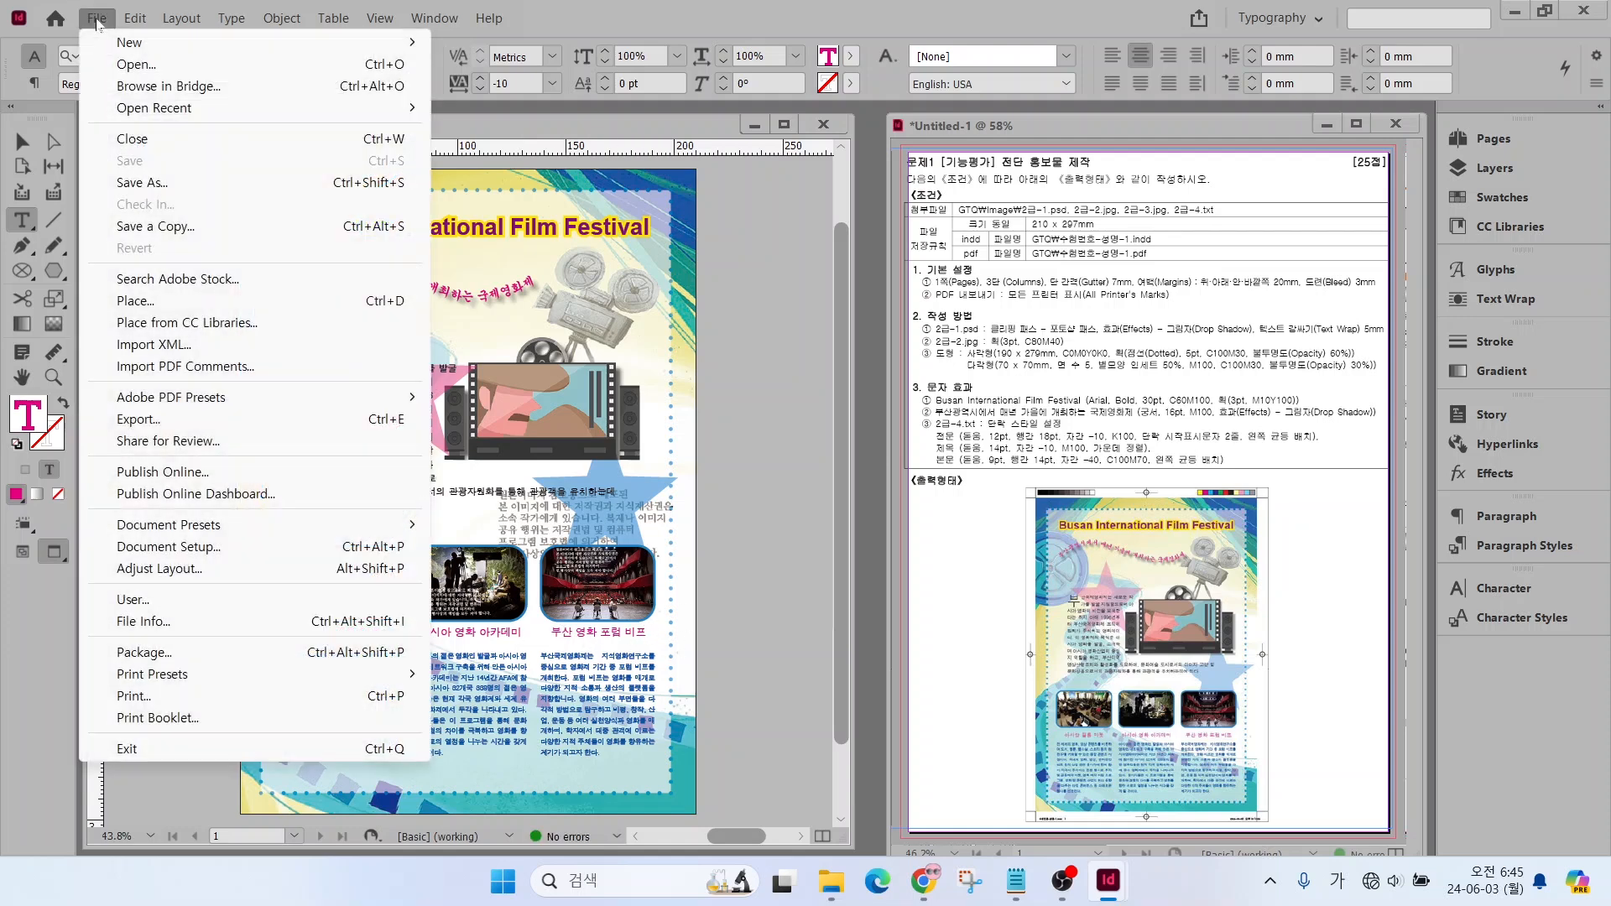
left_click(156, 420)
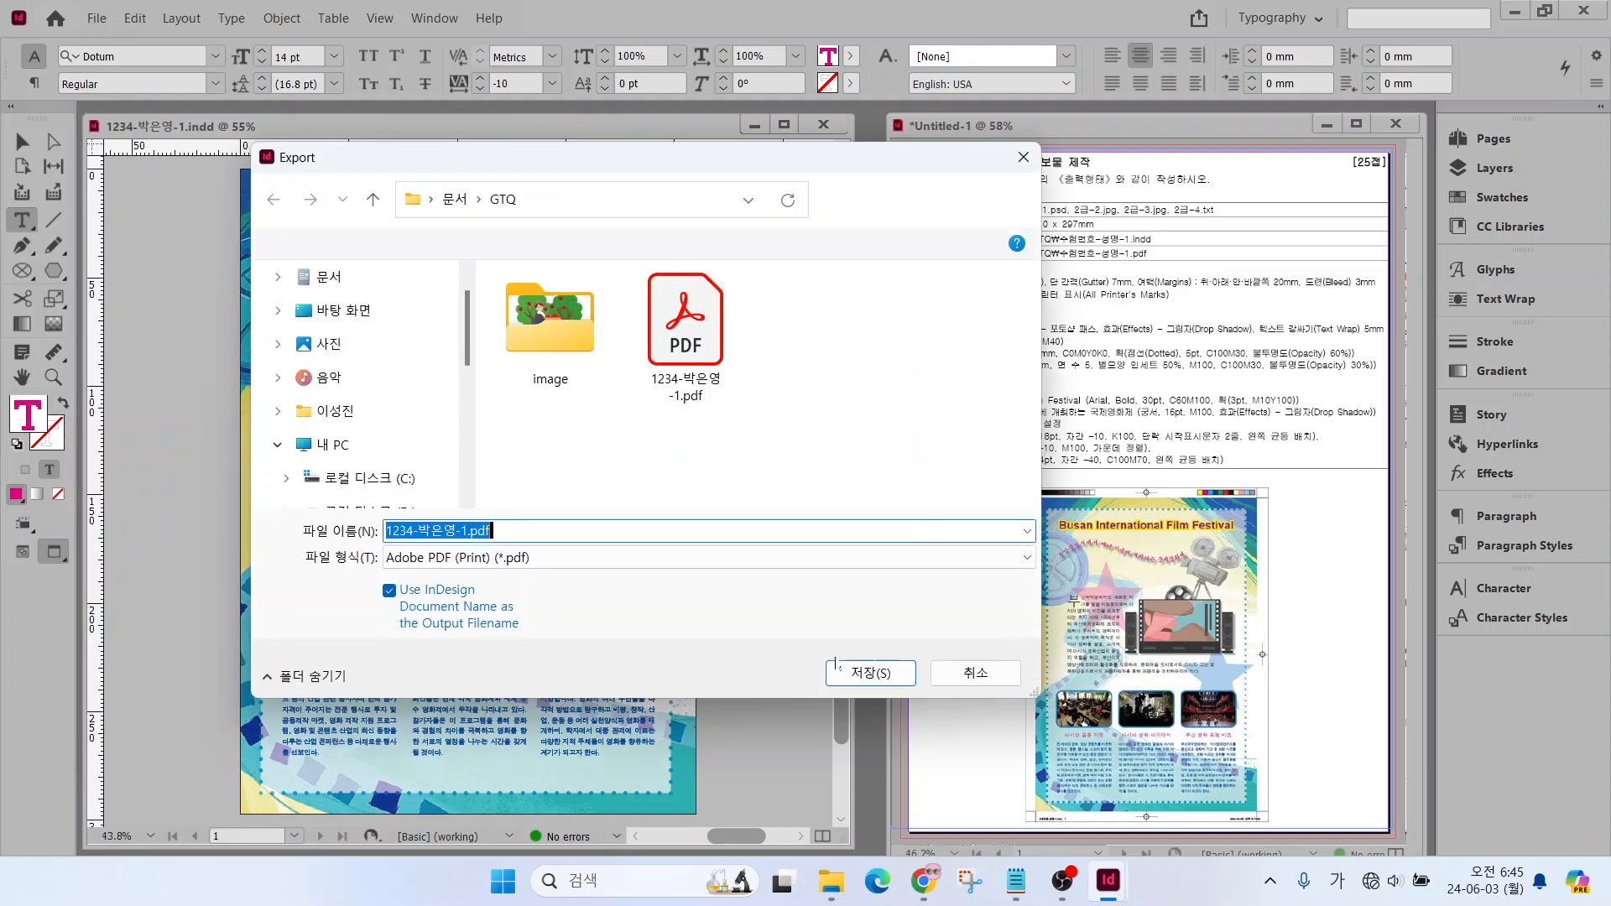
left_click(865, 673)
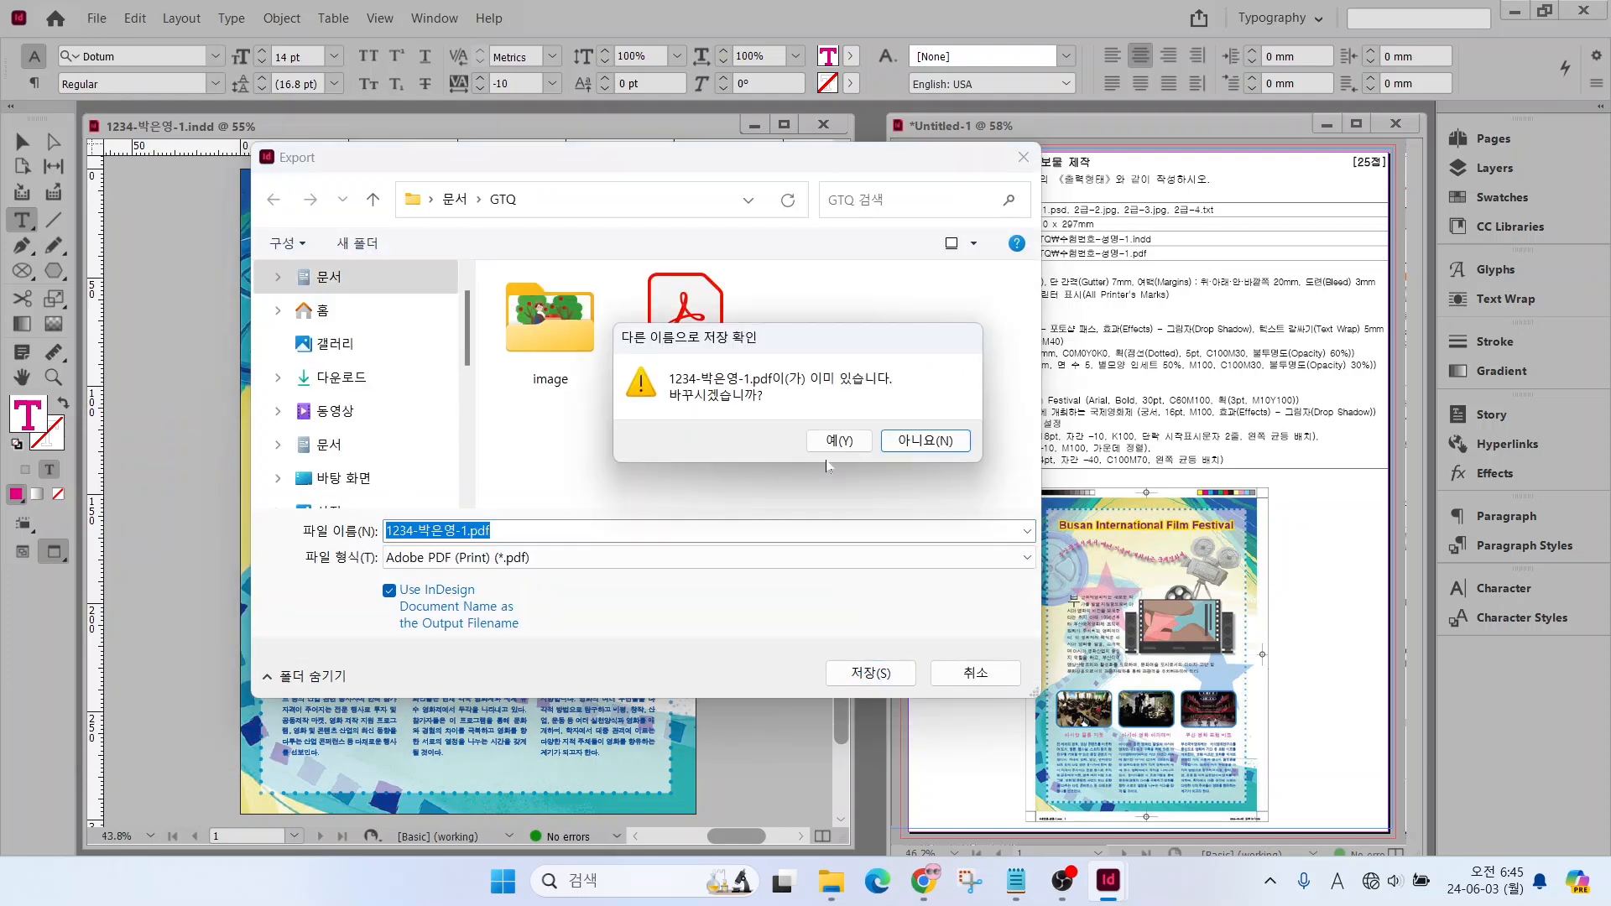
left_click(837, 442)
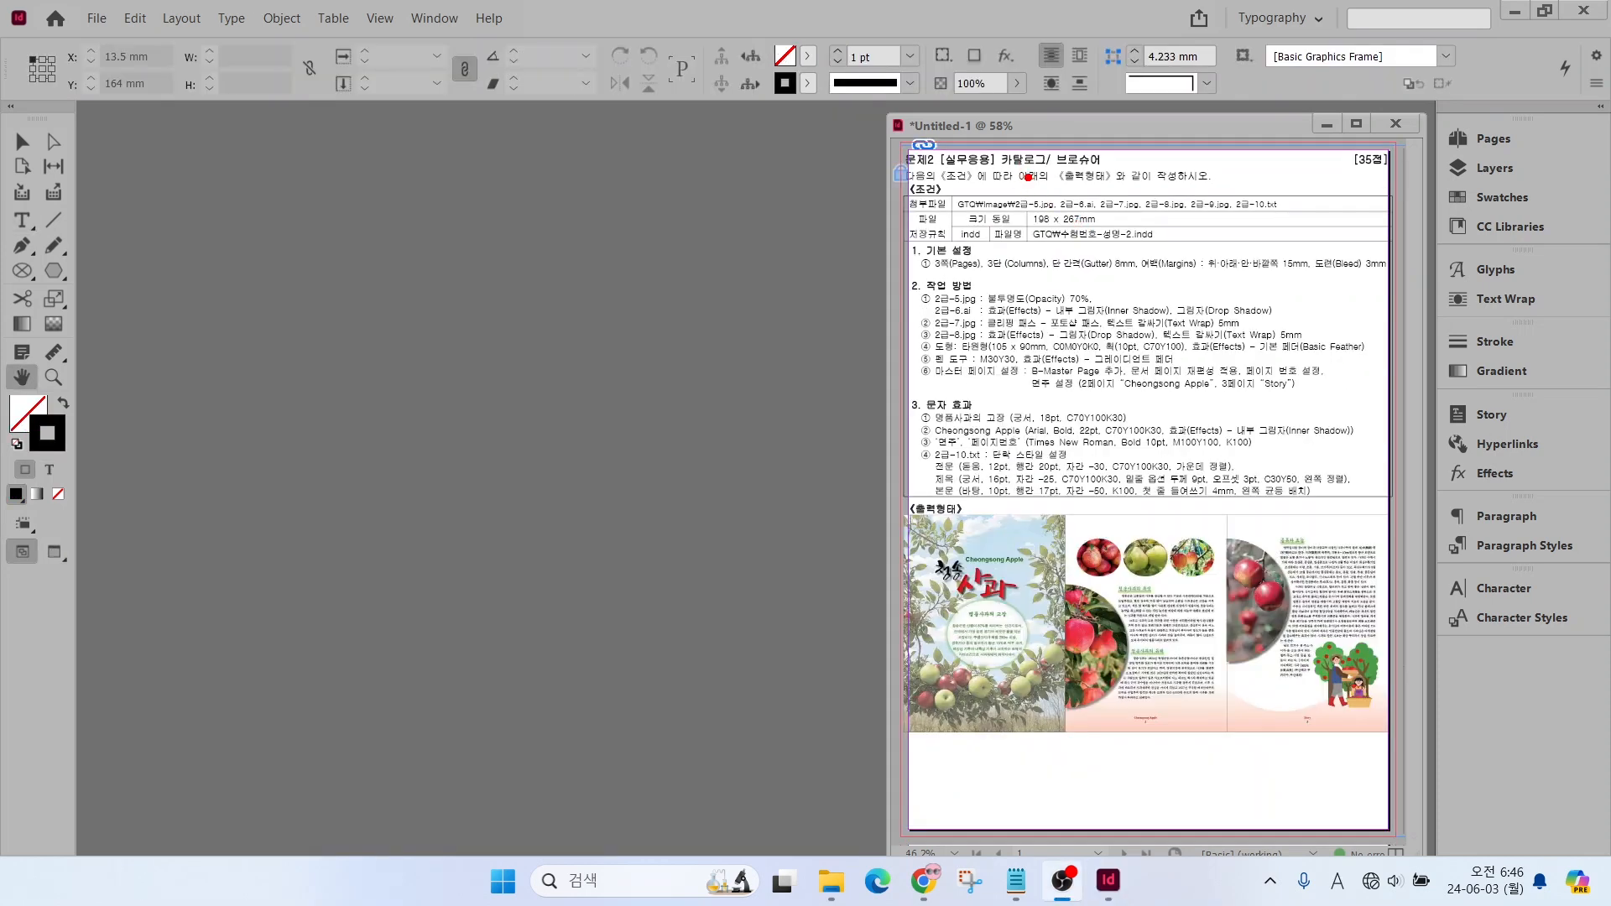
left_click_drag(1007, 195, 1199, 250)
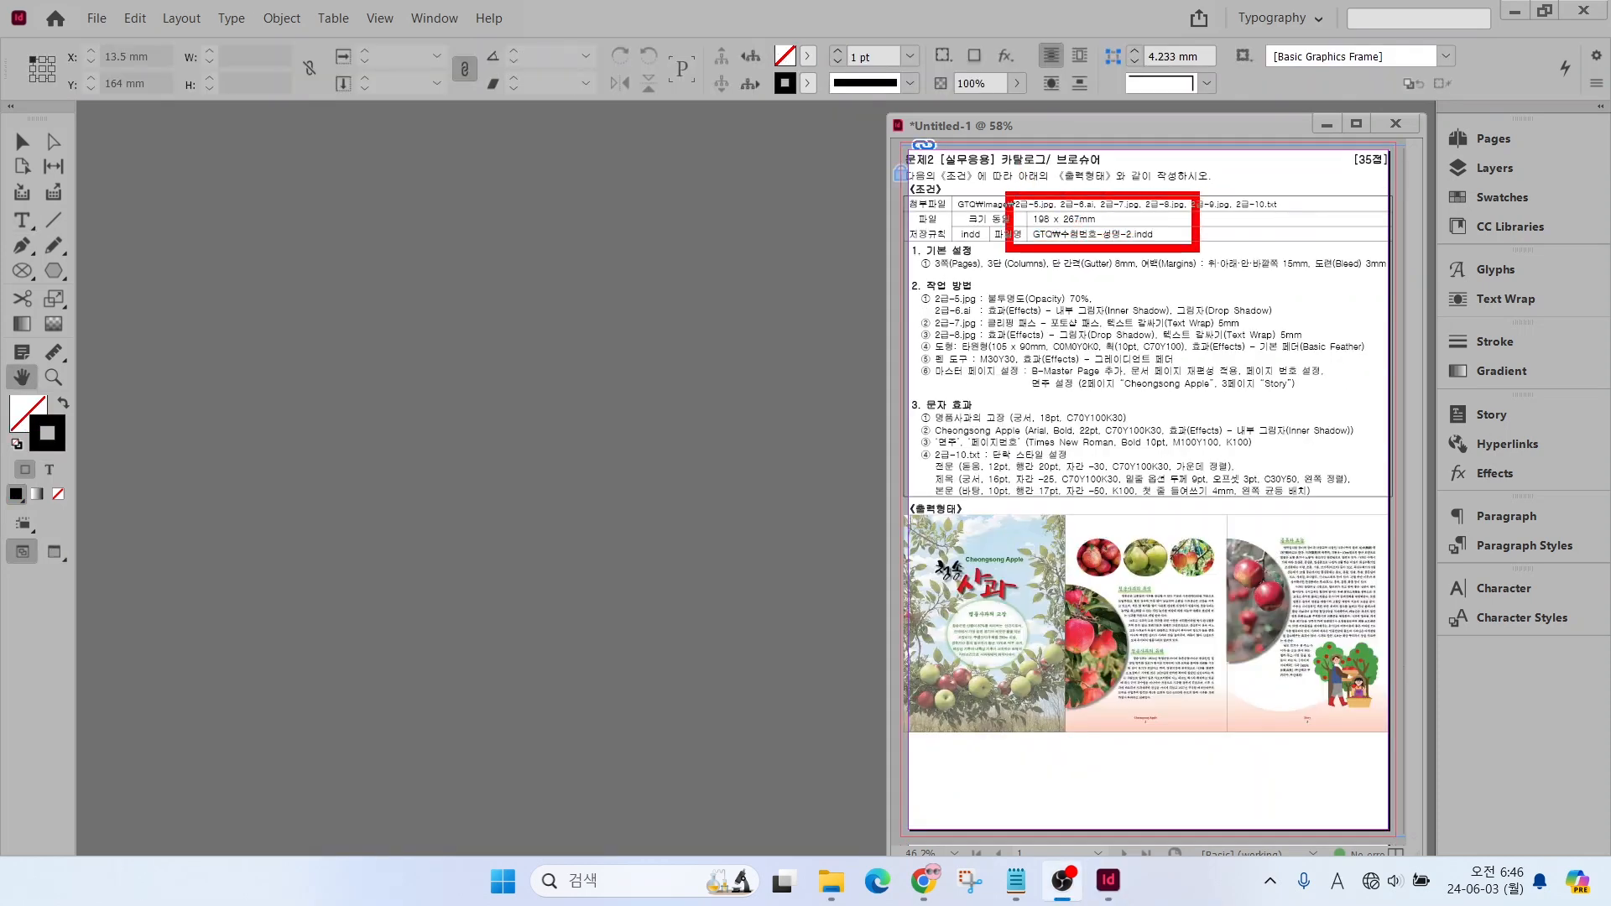
key("Escape")
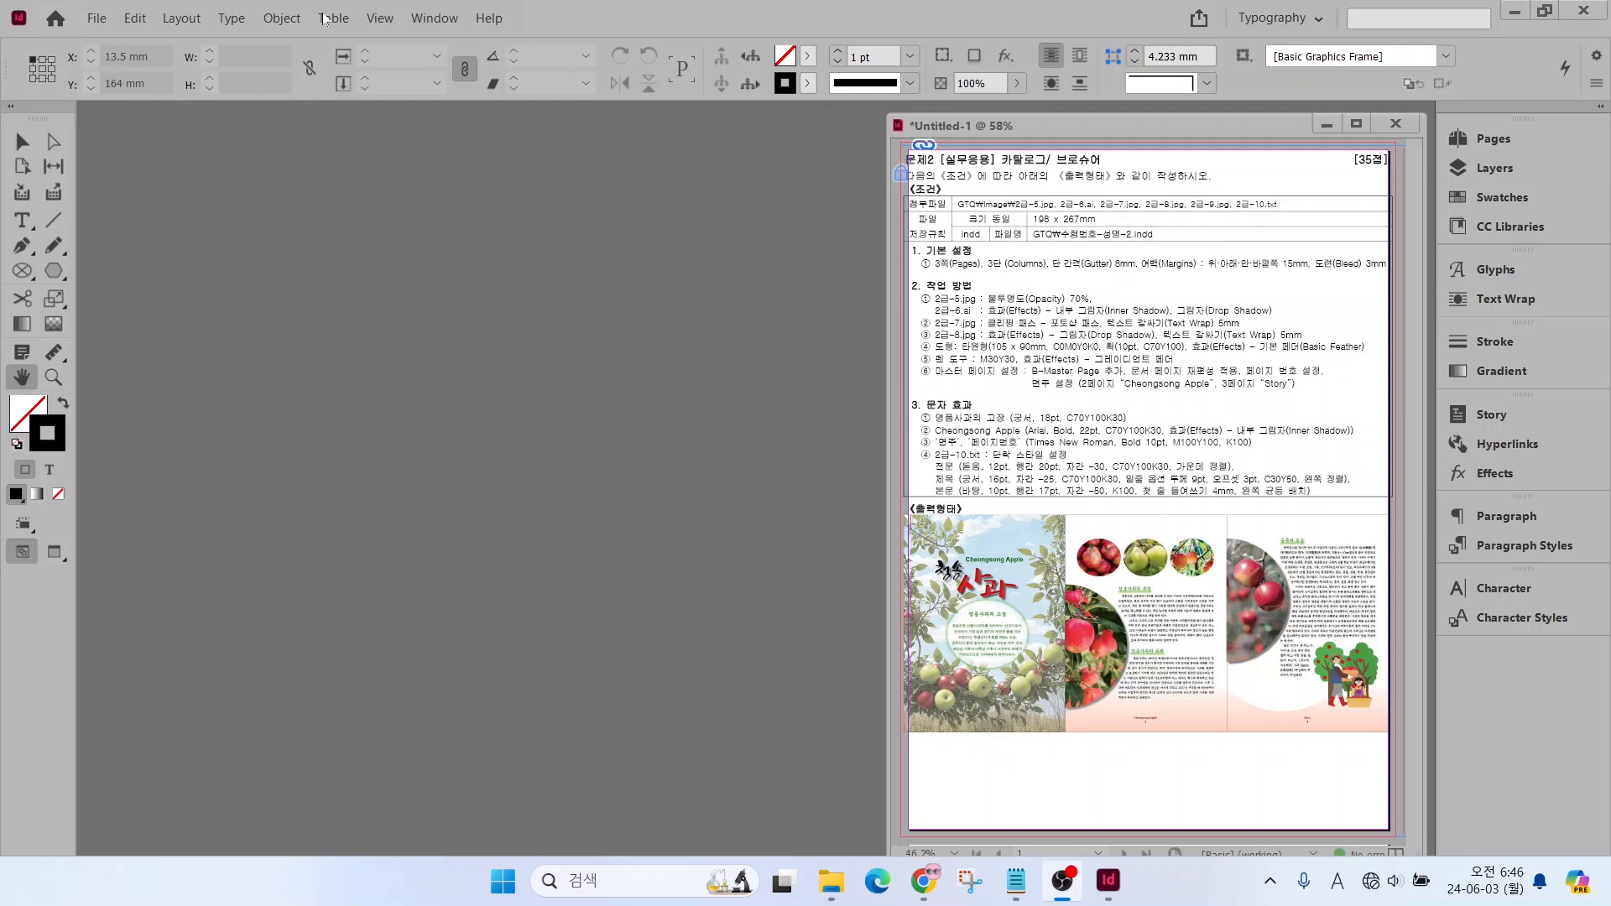
Start a new document for the second exam task and name it with the exam number, the examinee's name and the suffix -2
left_click(96, 23)
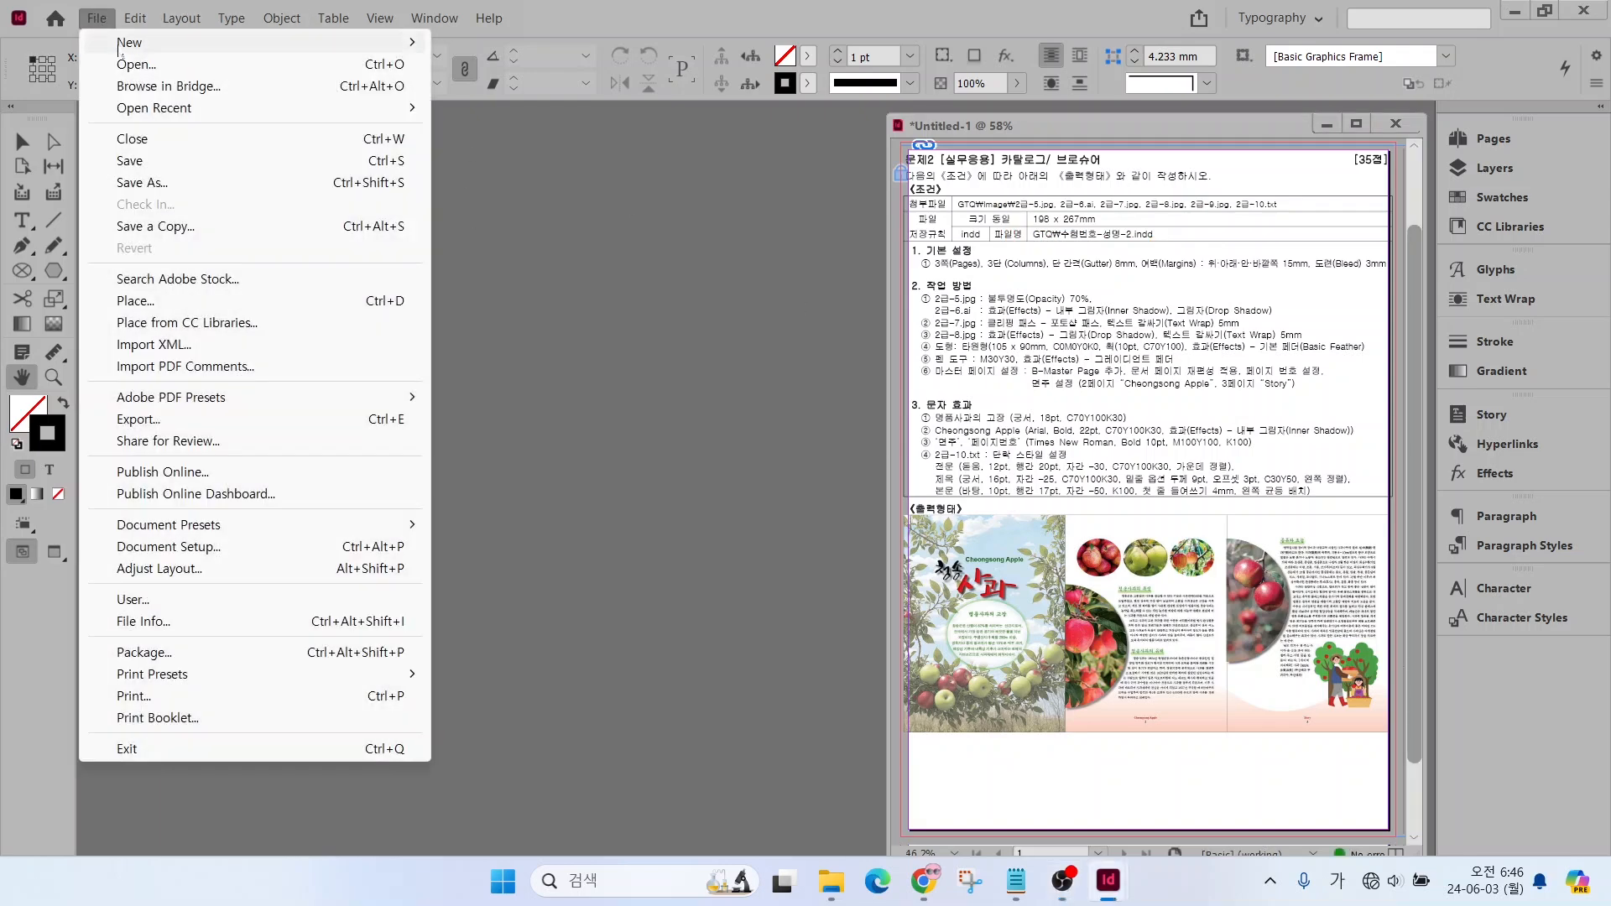
mouse_move(134, 43)
left_click(482, 43)
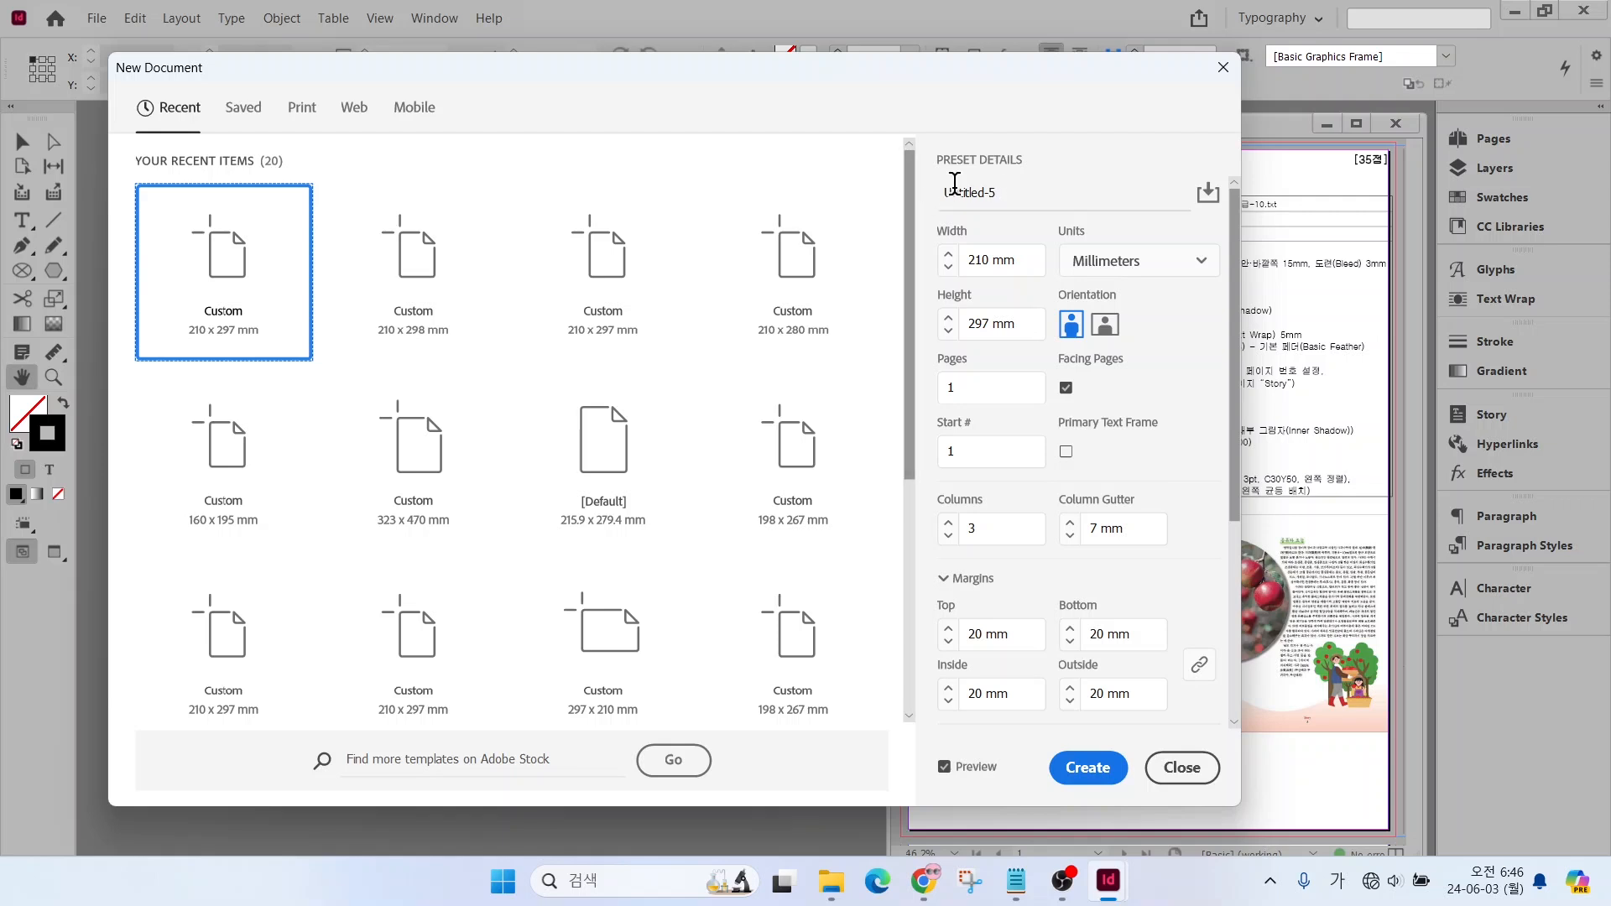
triple_click(961, 193)
type("12")
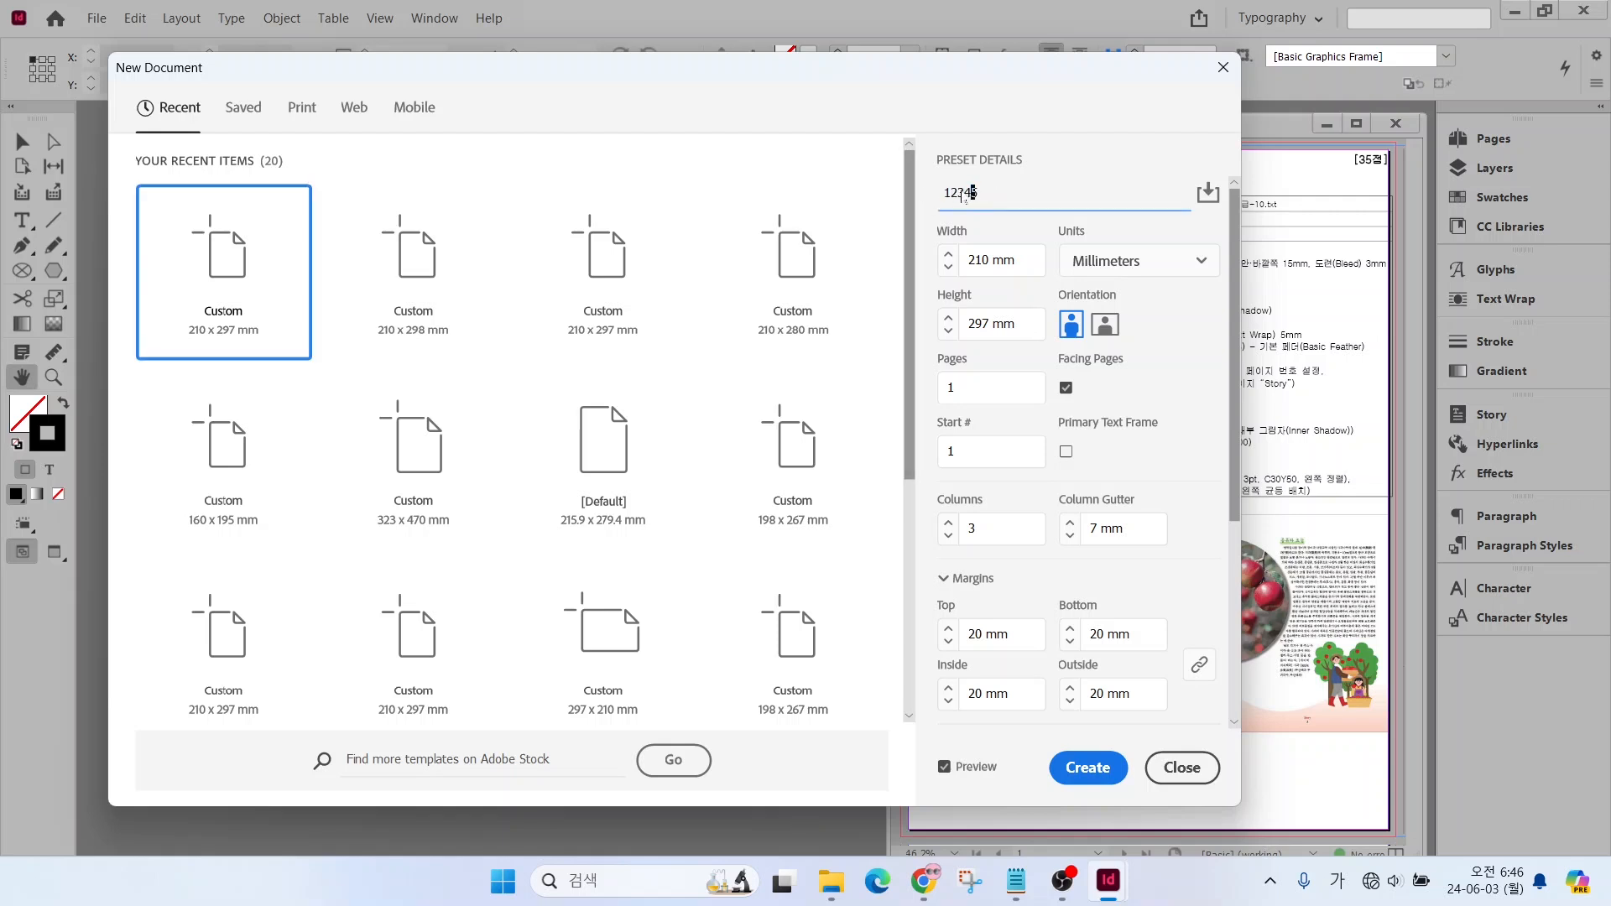
Set the new document's page size to 198 mm wide and 267 mm high
double_click(976, 260)
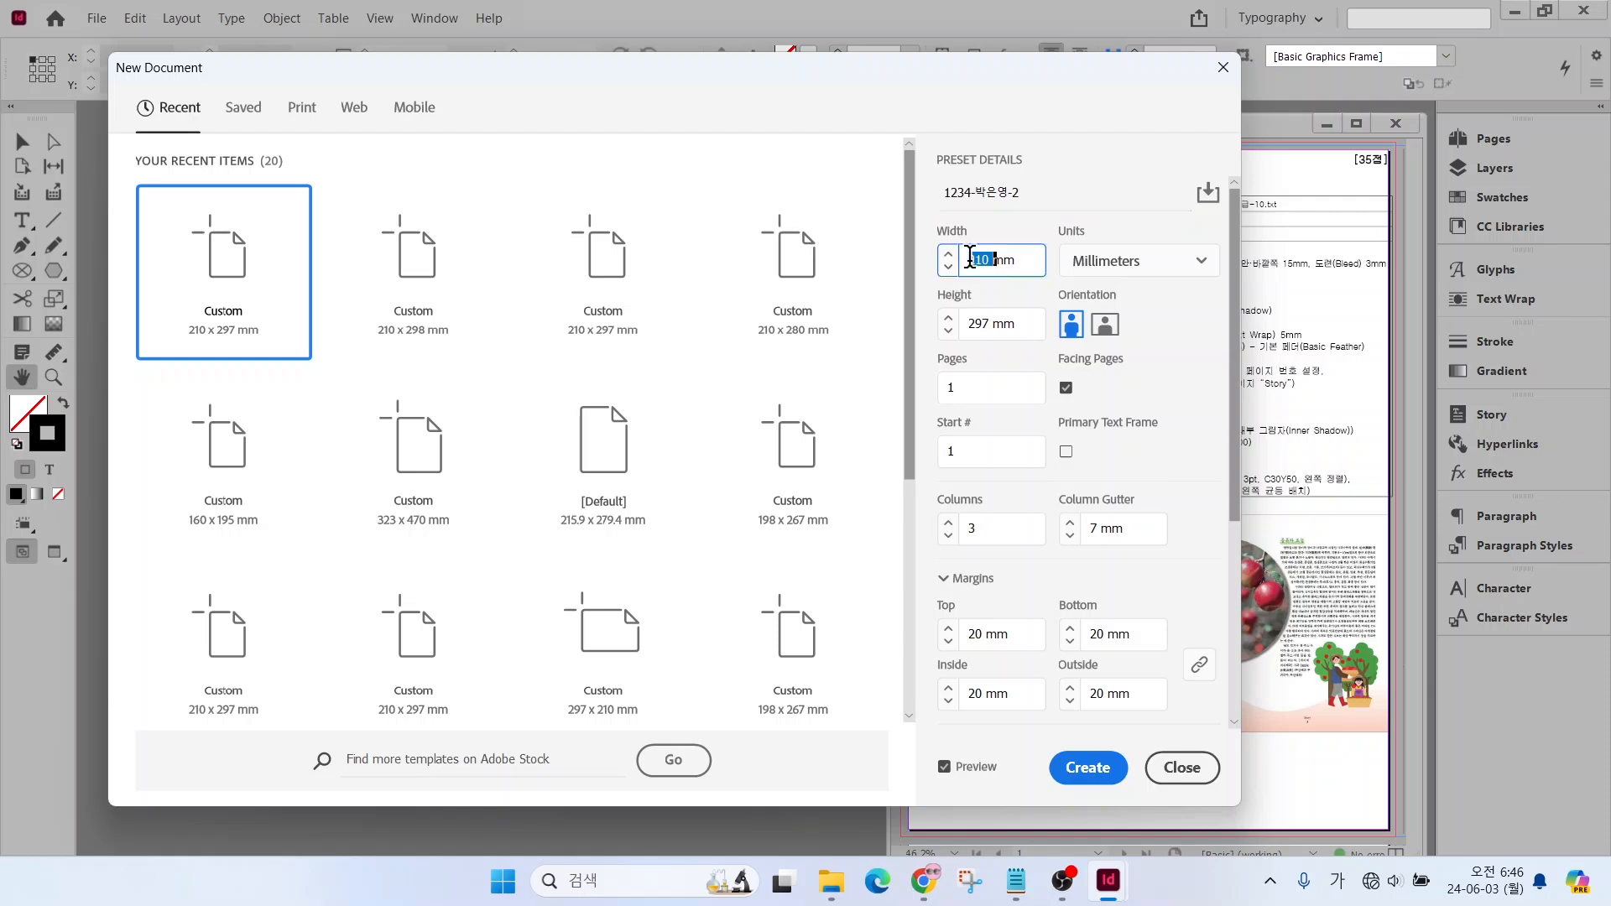
type("198")
key("Tab")
key("Tab")
type("267")
key("Tab")
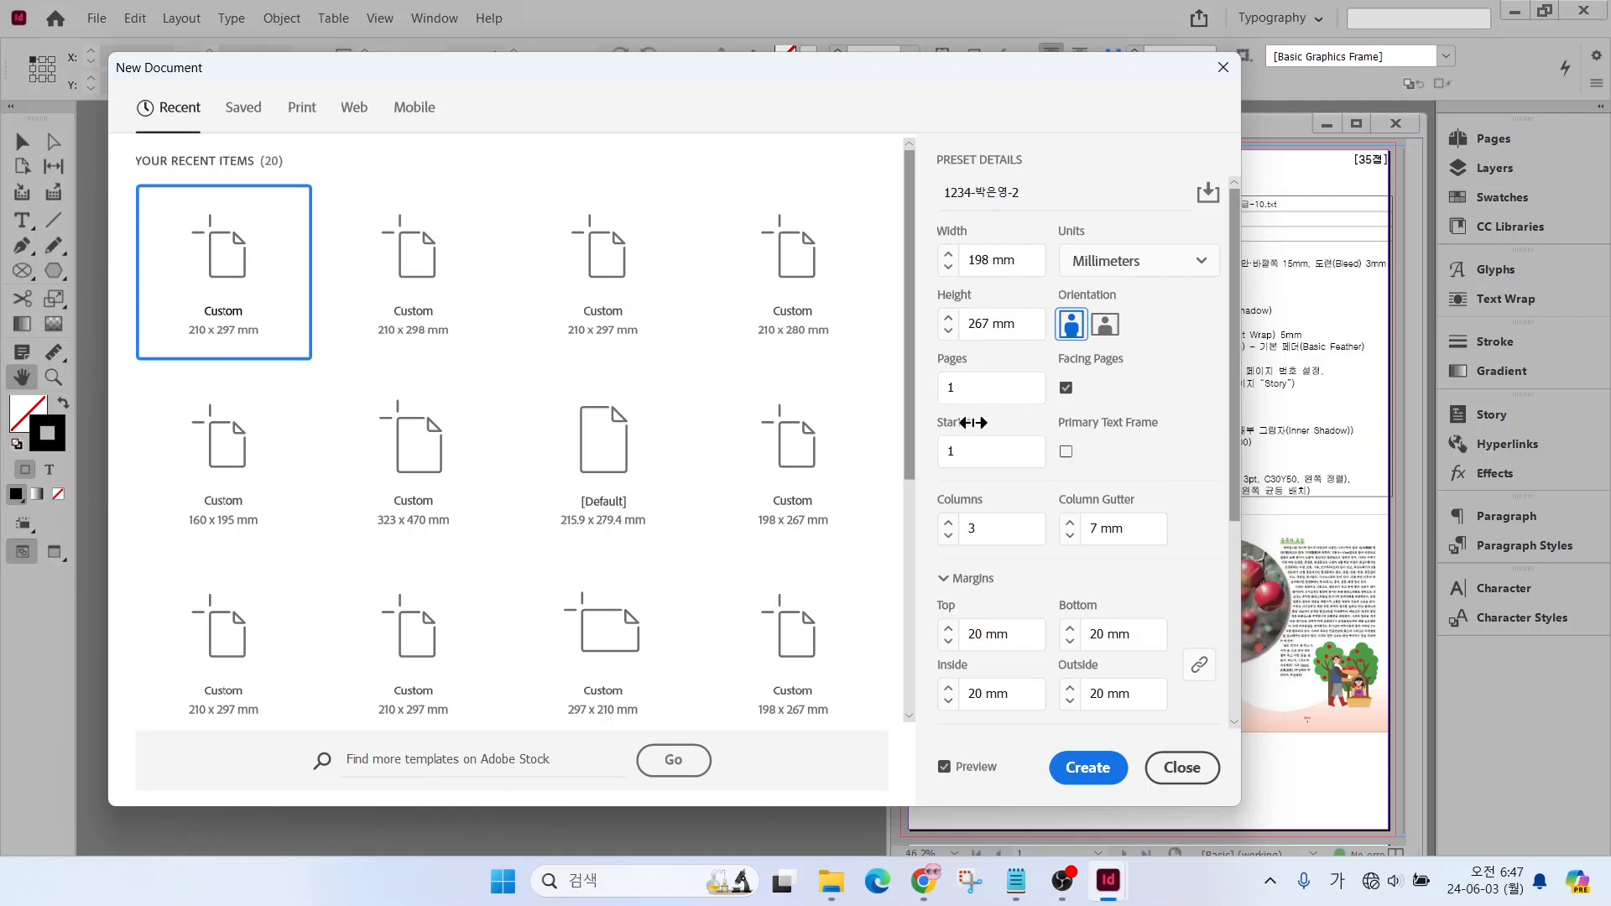
Give the new document 3 pages, an 8 mm column gutter and 15 mm margins on all sides
double_click(955, 389)
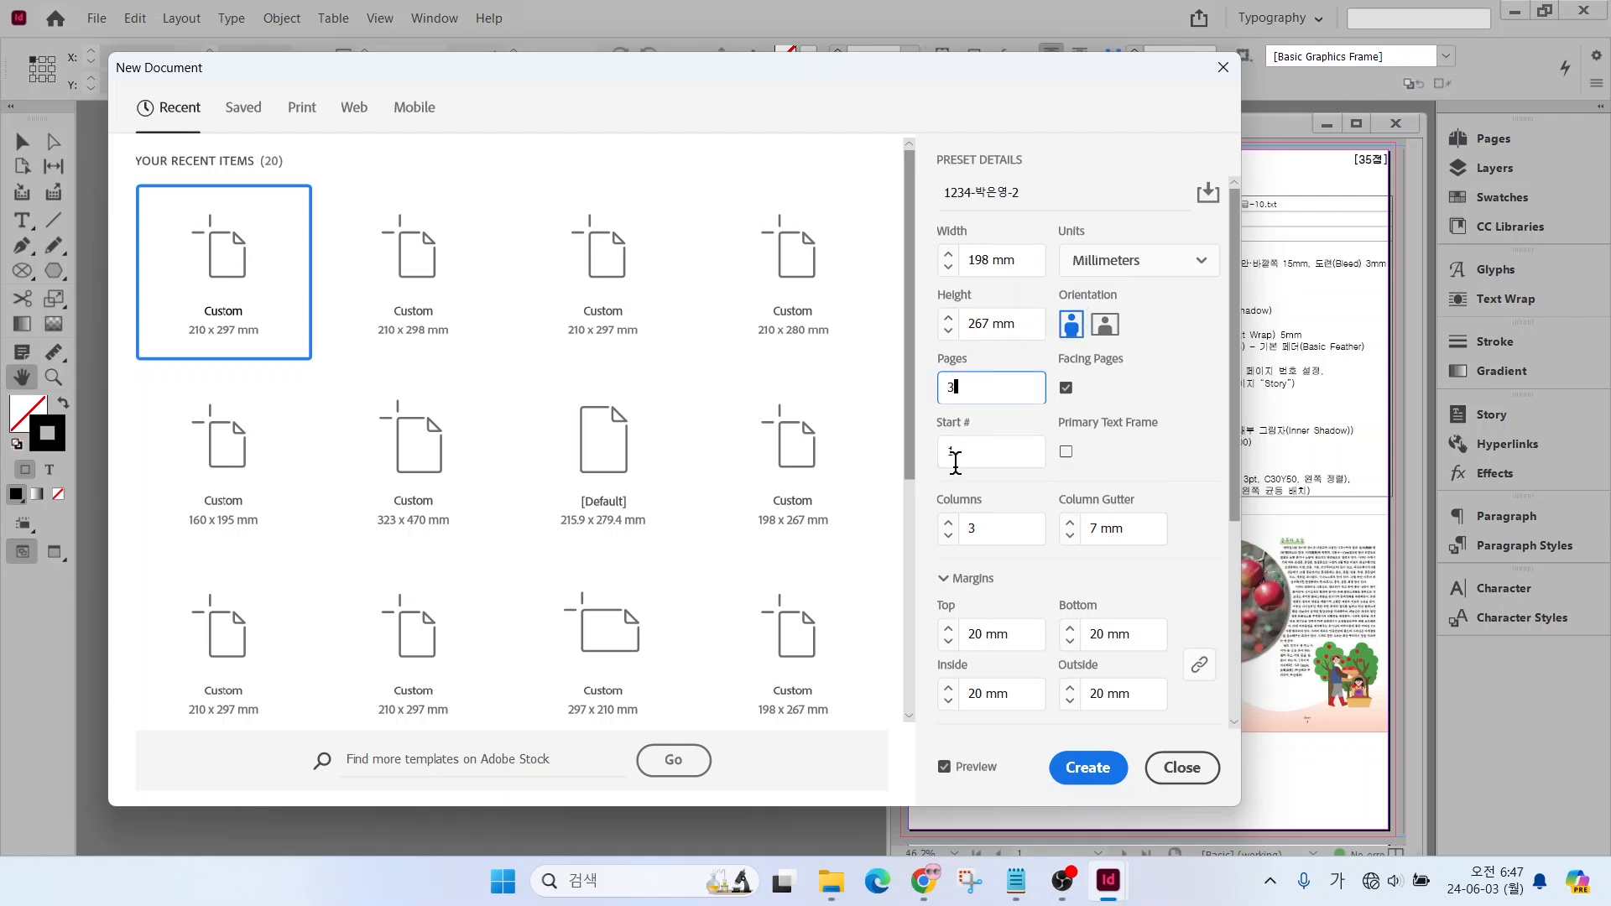
left_click(1070, 524)
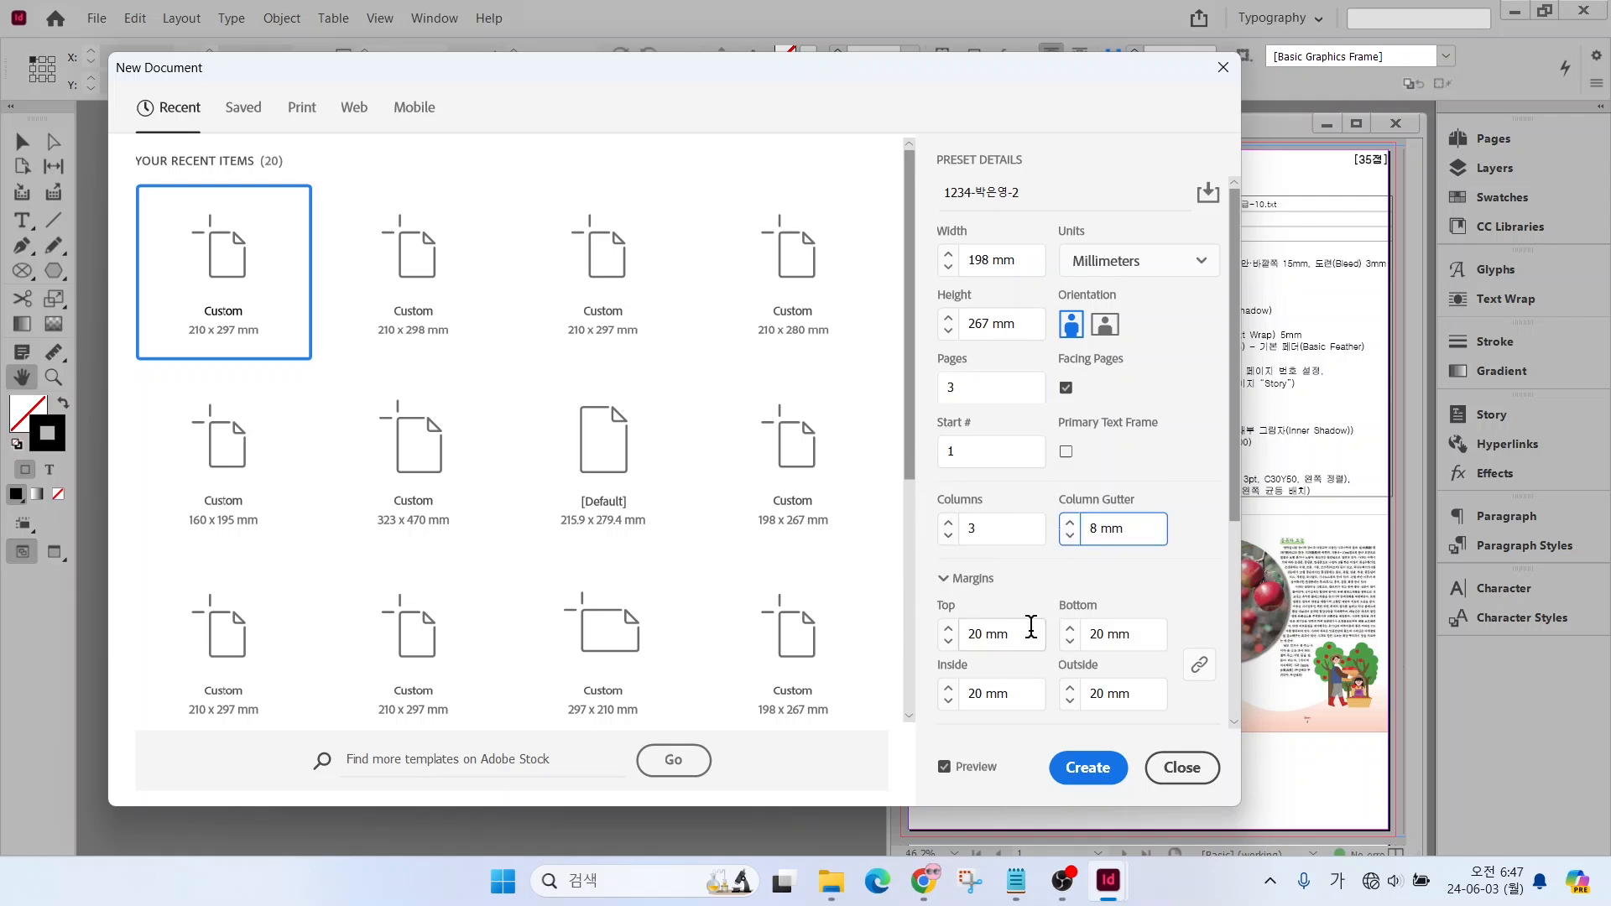
double_click(974, 635)
type("15")
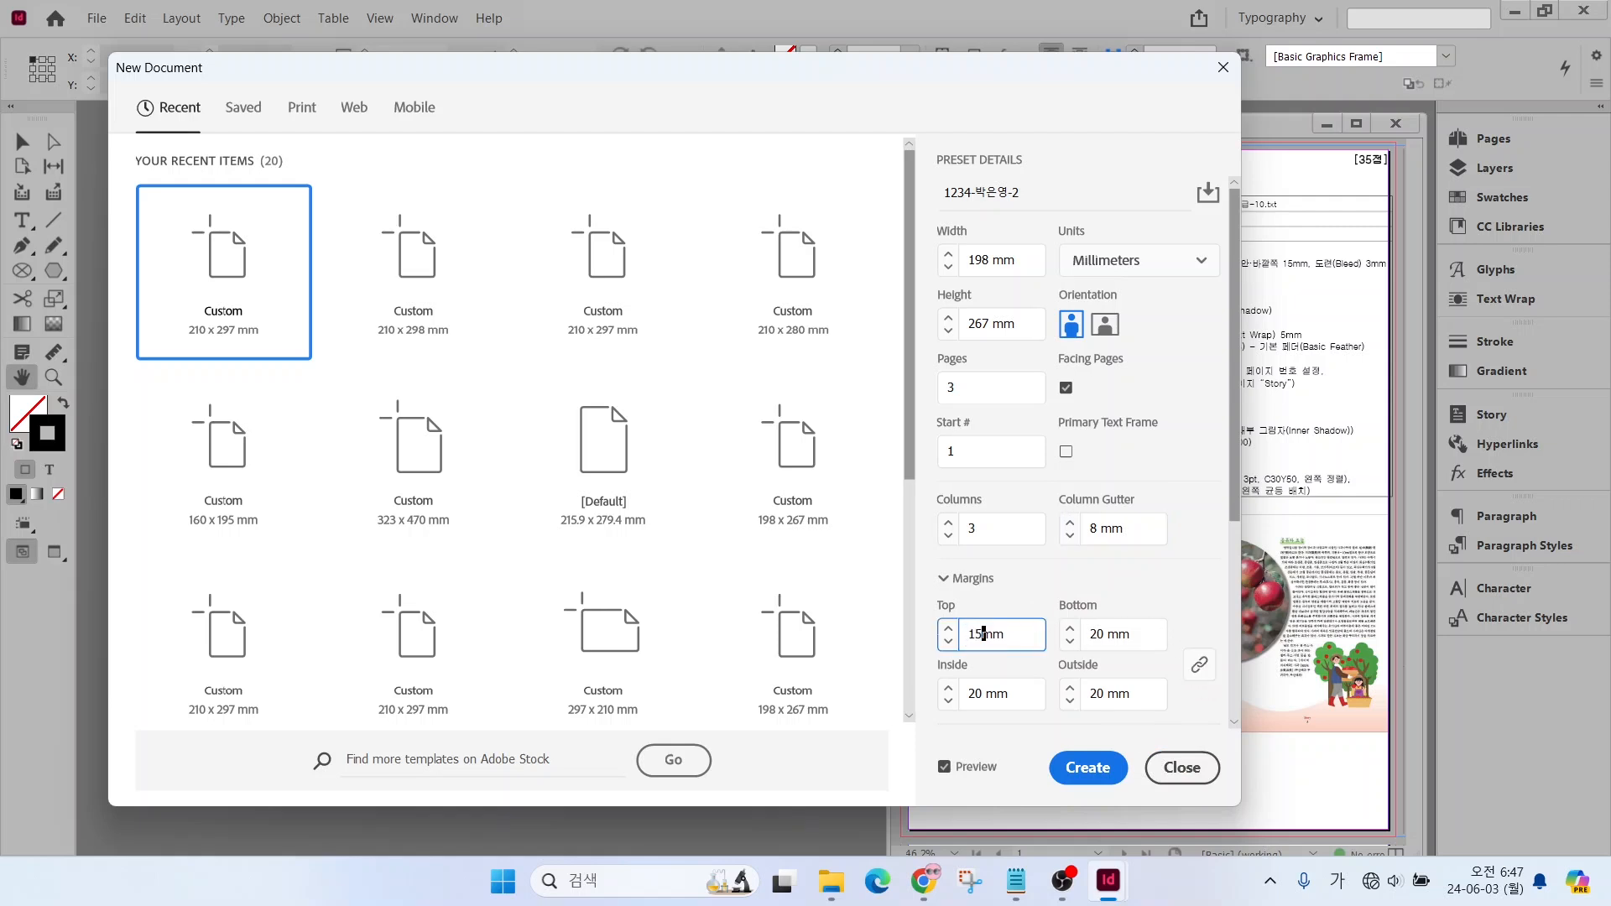
key("Tab")
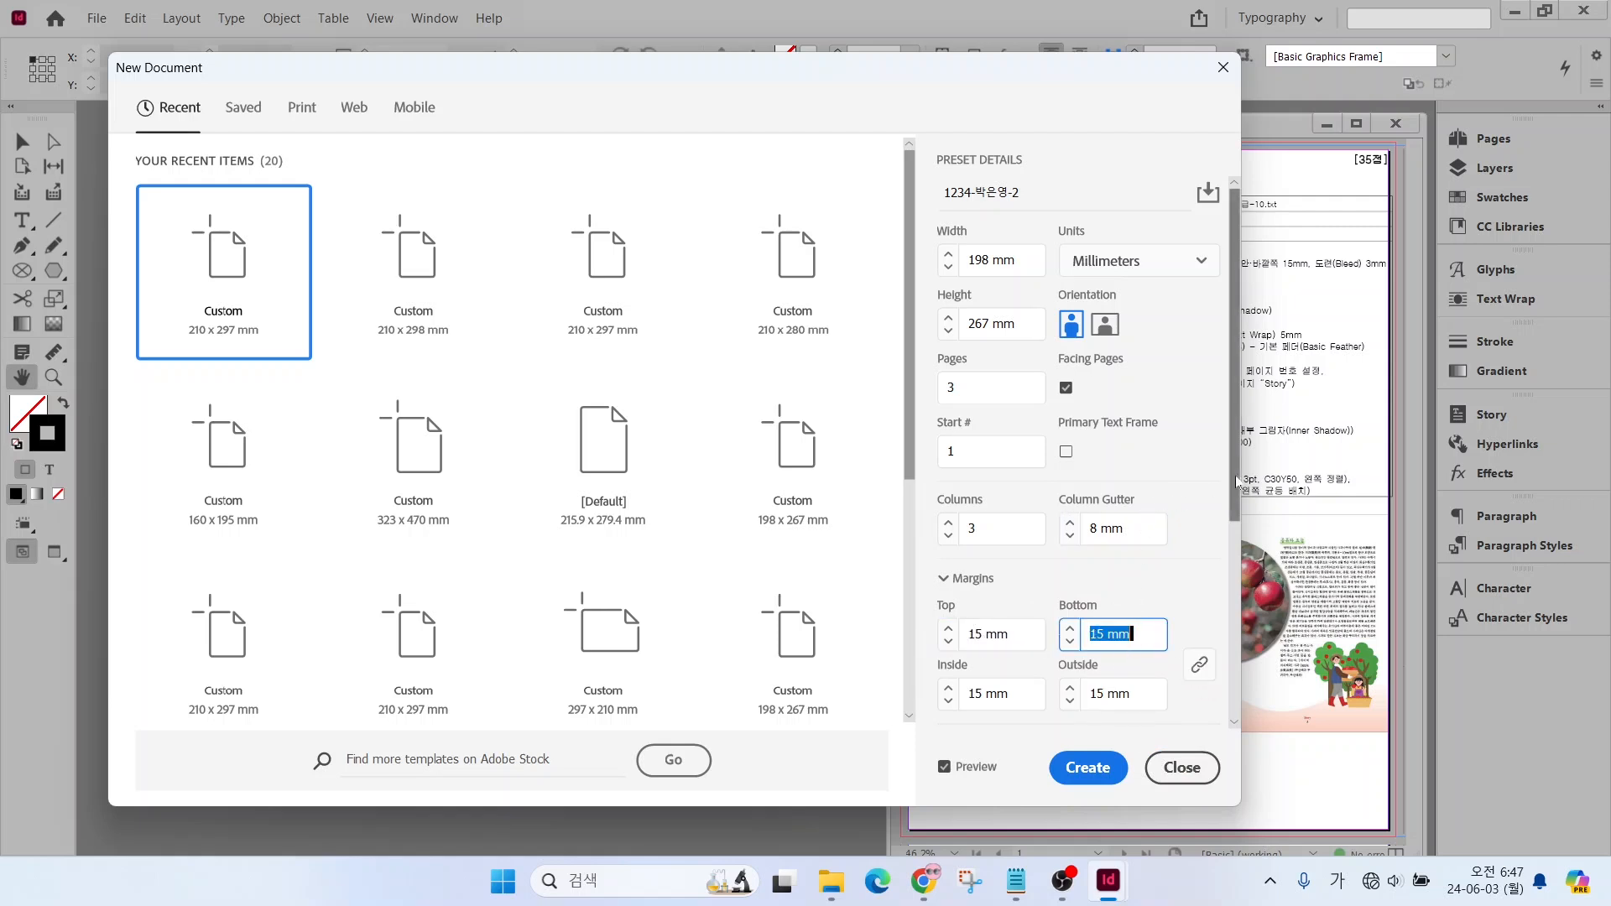
Check the margin and bleed settings and create the brochure document
scroll(1237, 483, "down", 5)
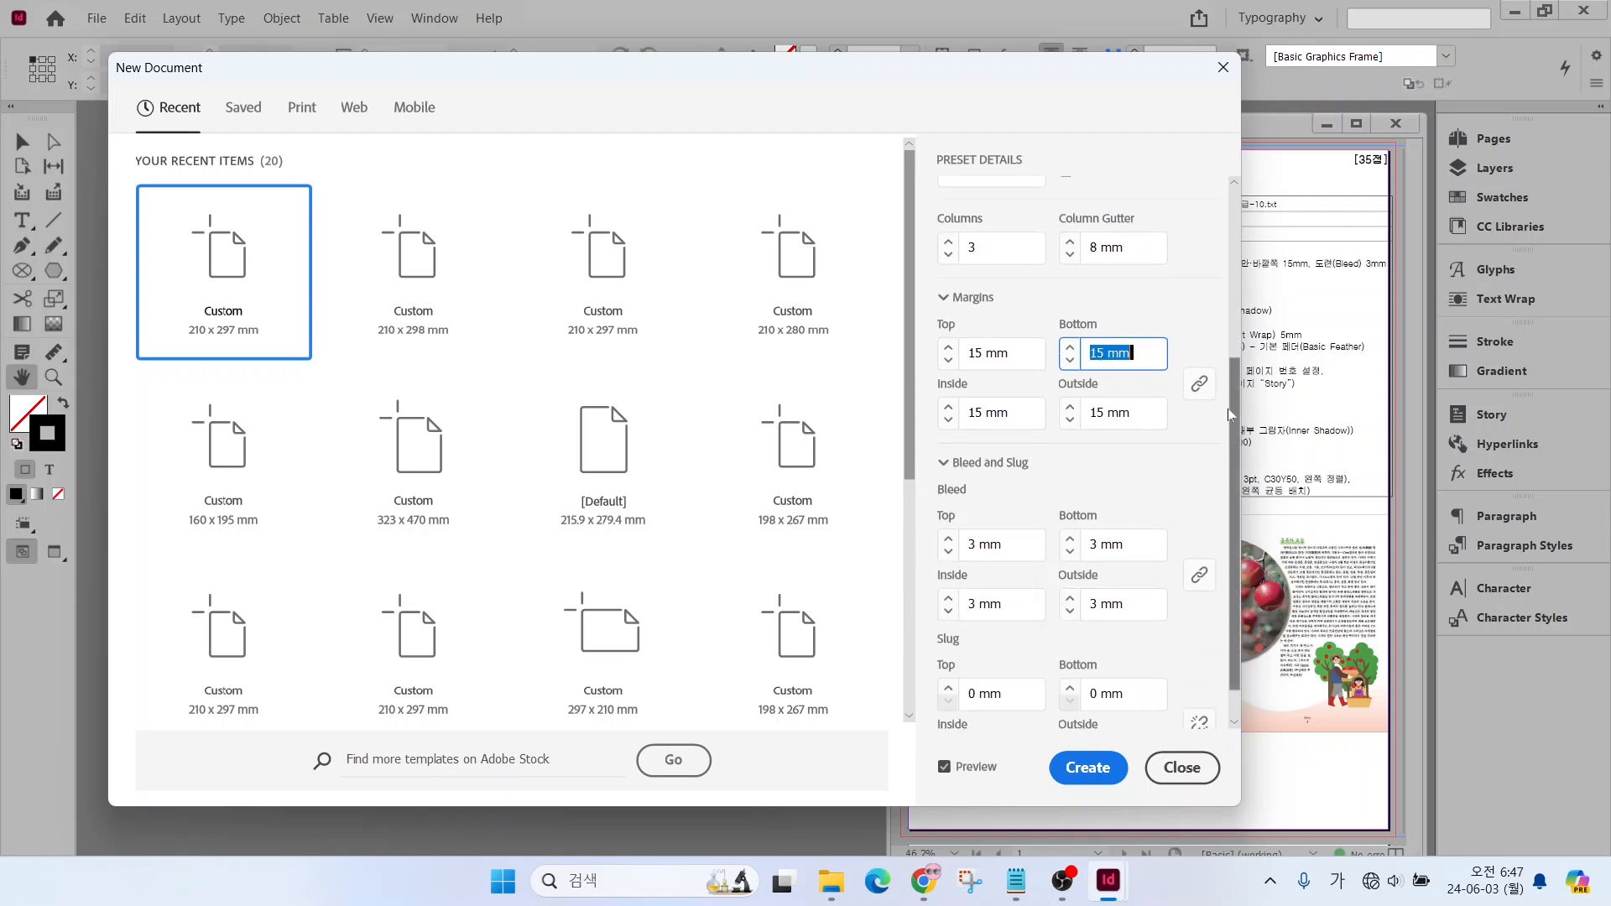
scroll(1229, 415, "up", 5)
scroll(1223, 516, "down", 5)
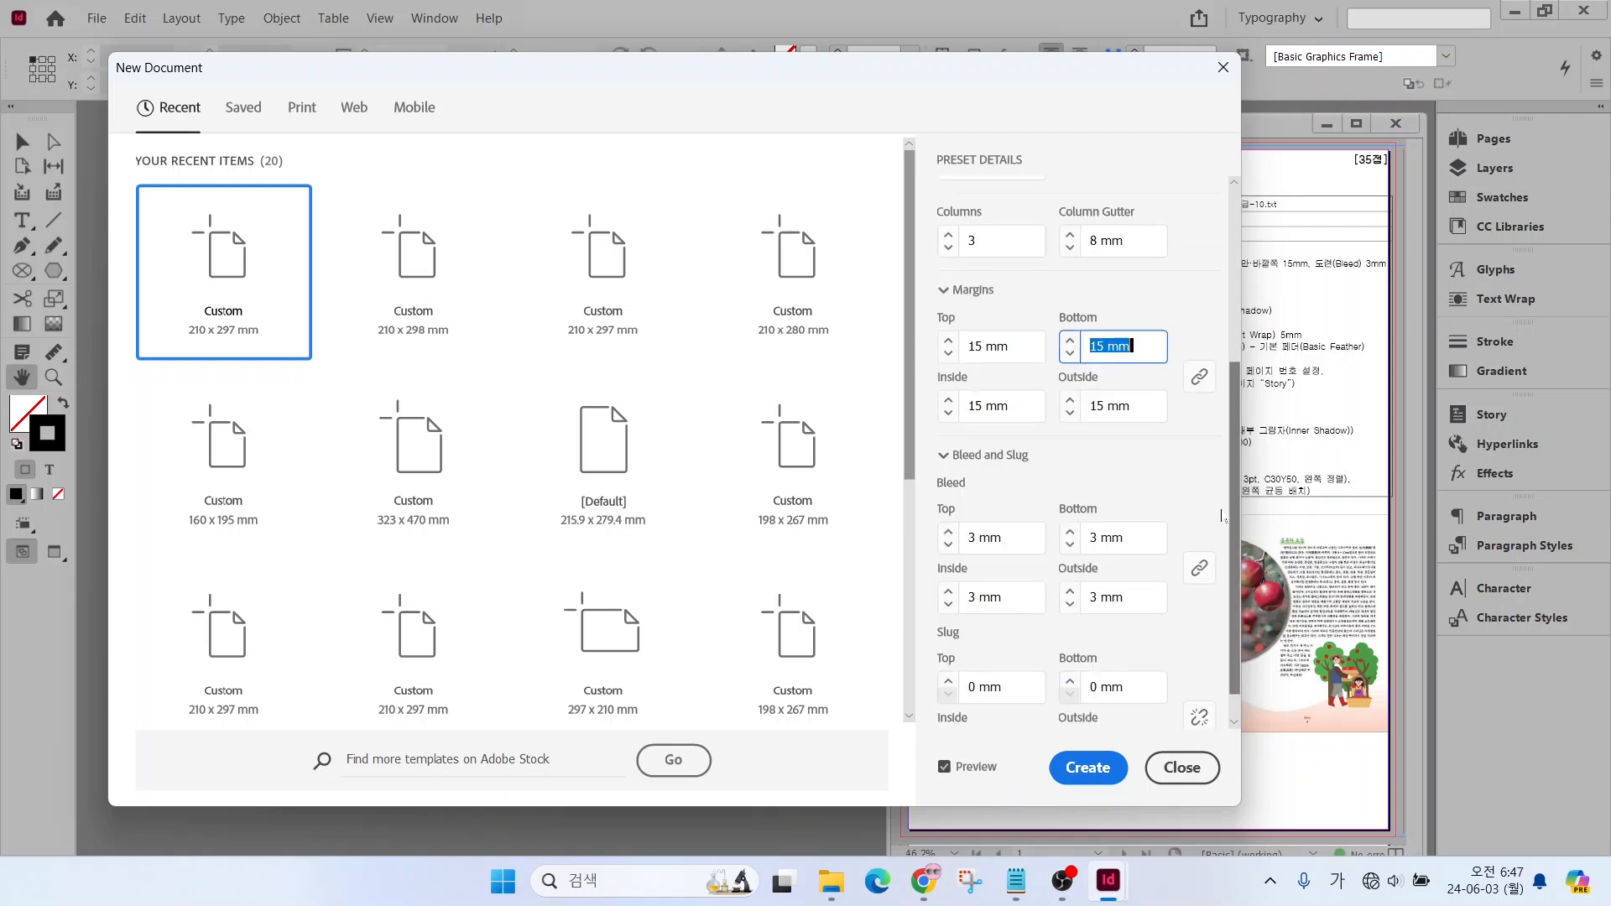
scroll(1223, 515, "down", 1)
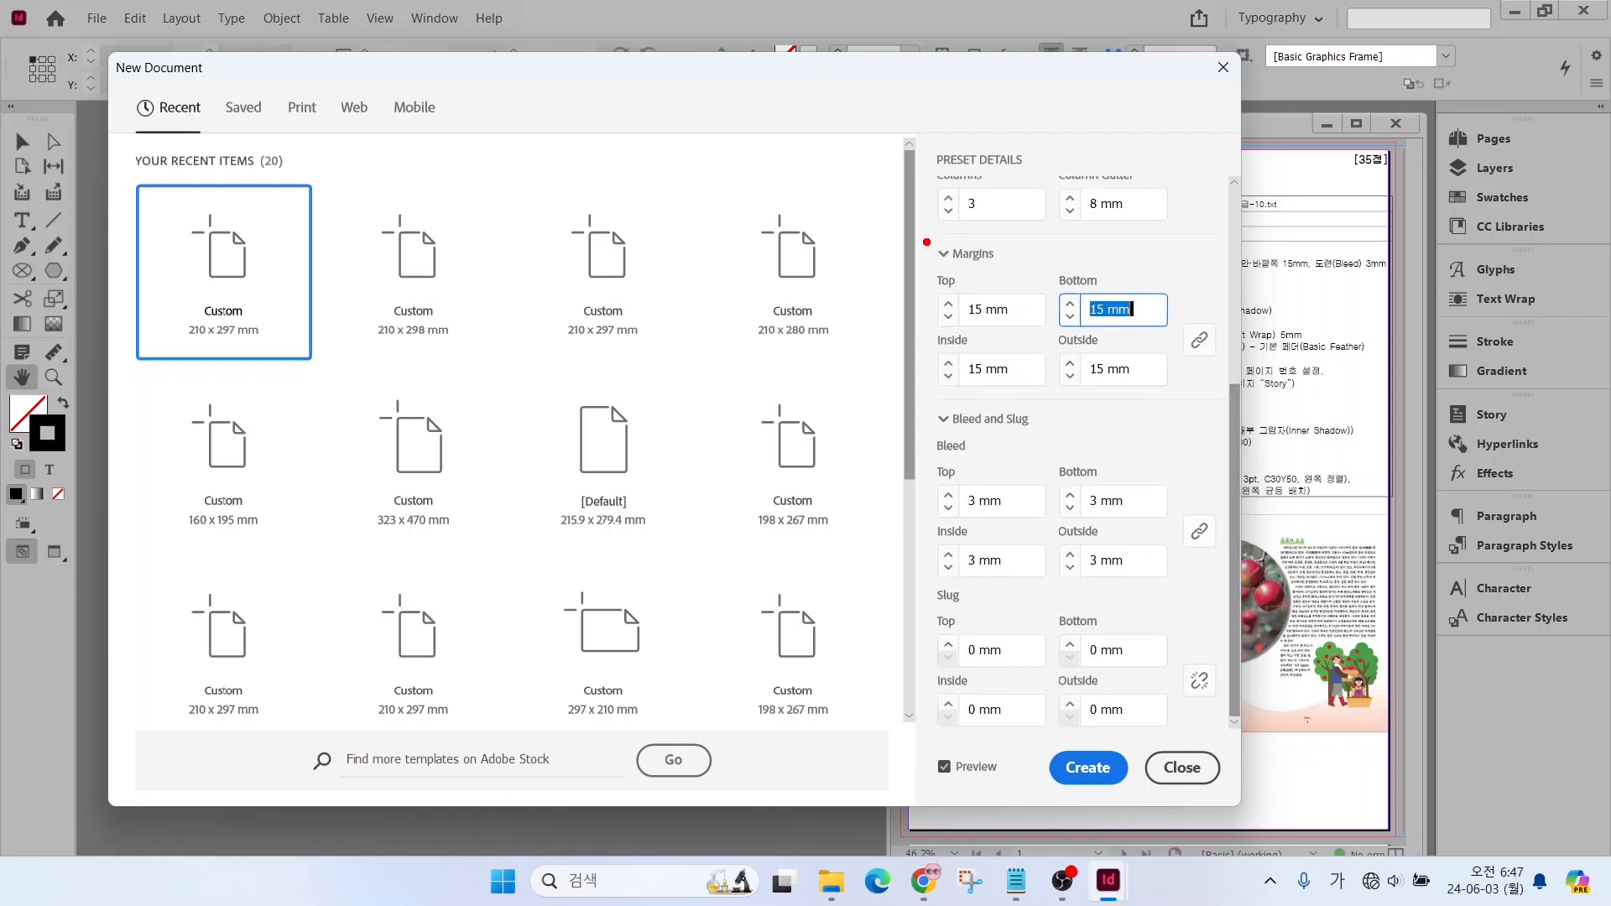
left_click_drag(918, 226, 1031, 280)
left_click_drag(913, 398, 1071, 442)
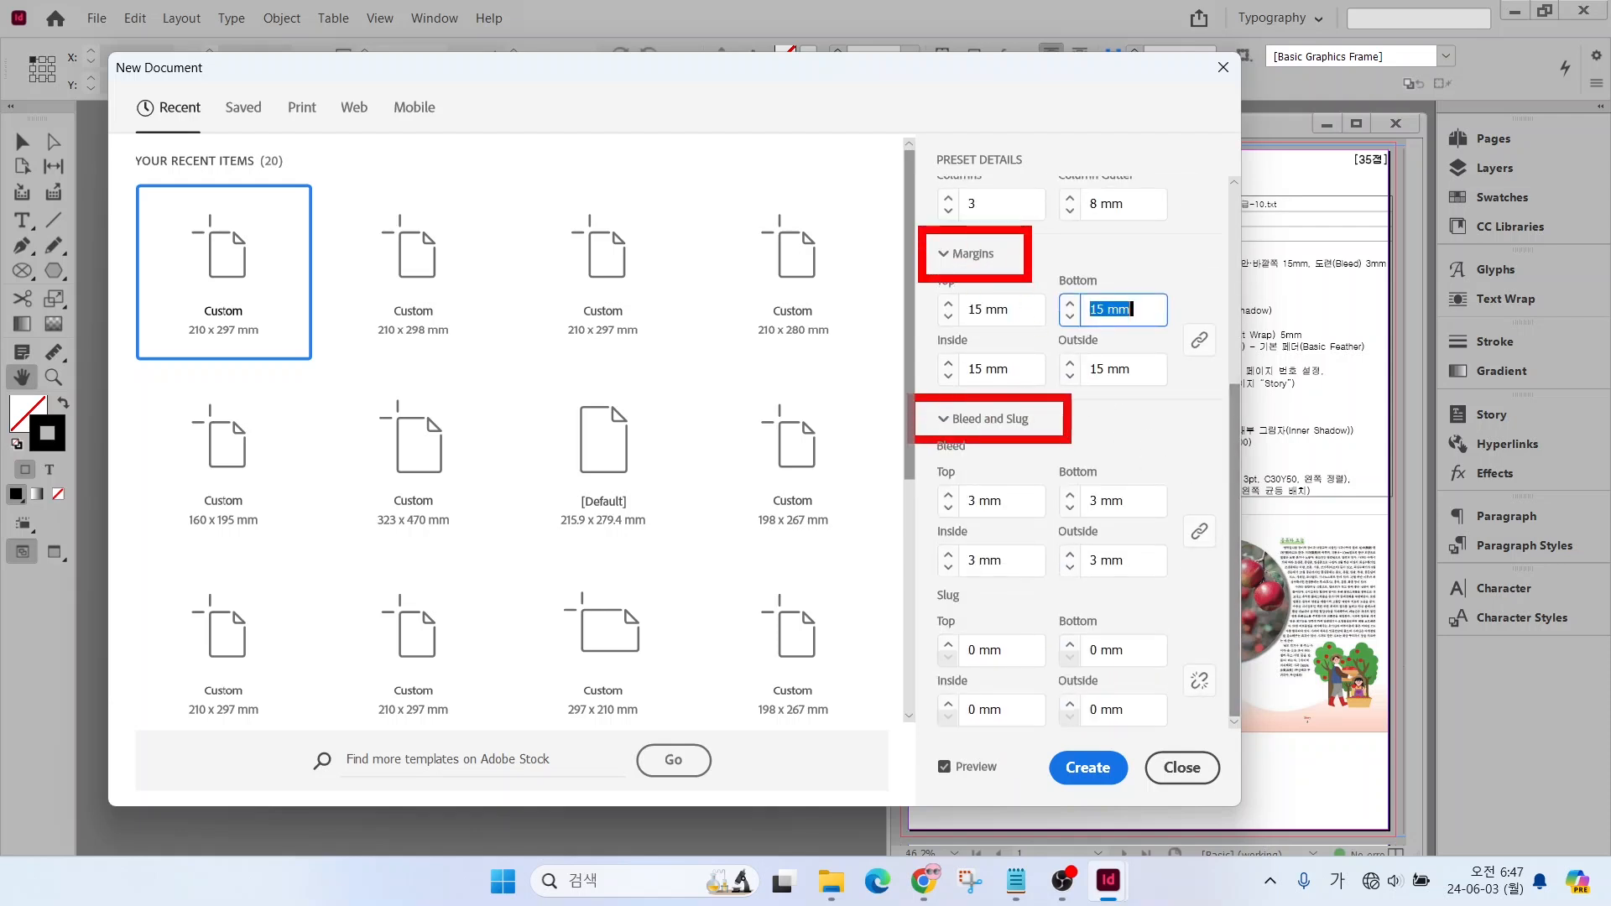
left_click_drag(932, 412, 956, 405)
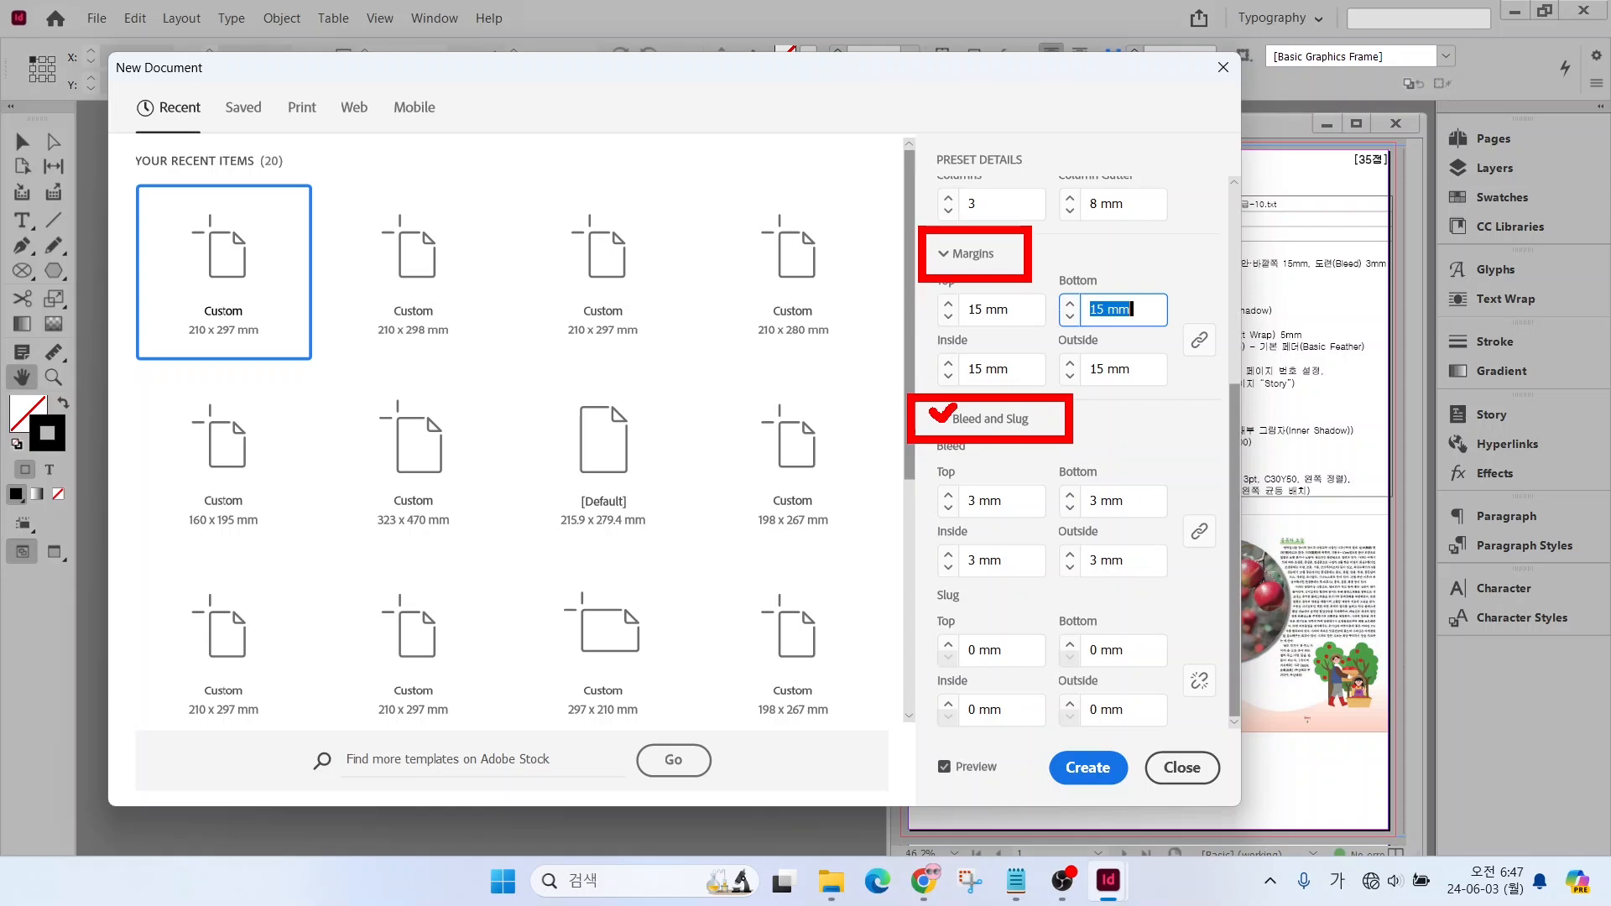
key("Escape")
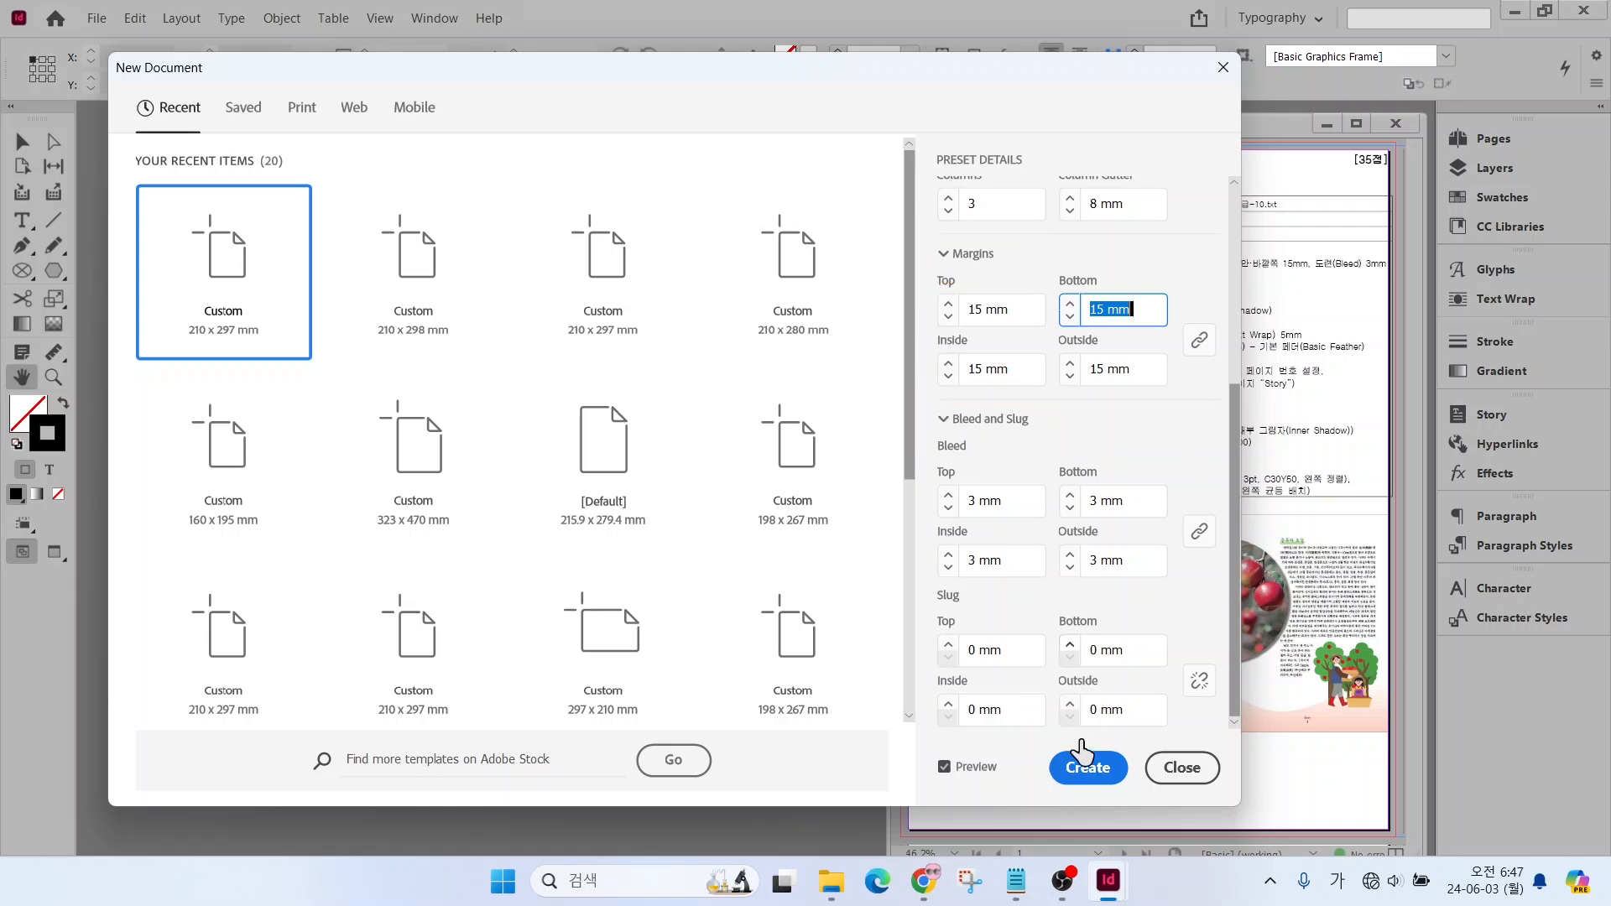
left_click(1088, 767)
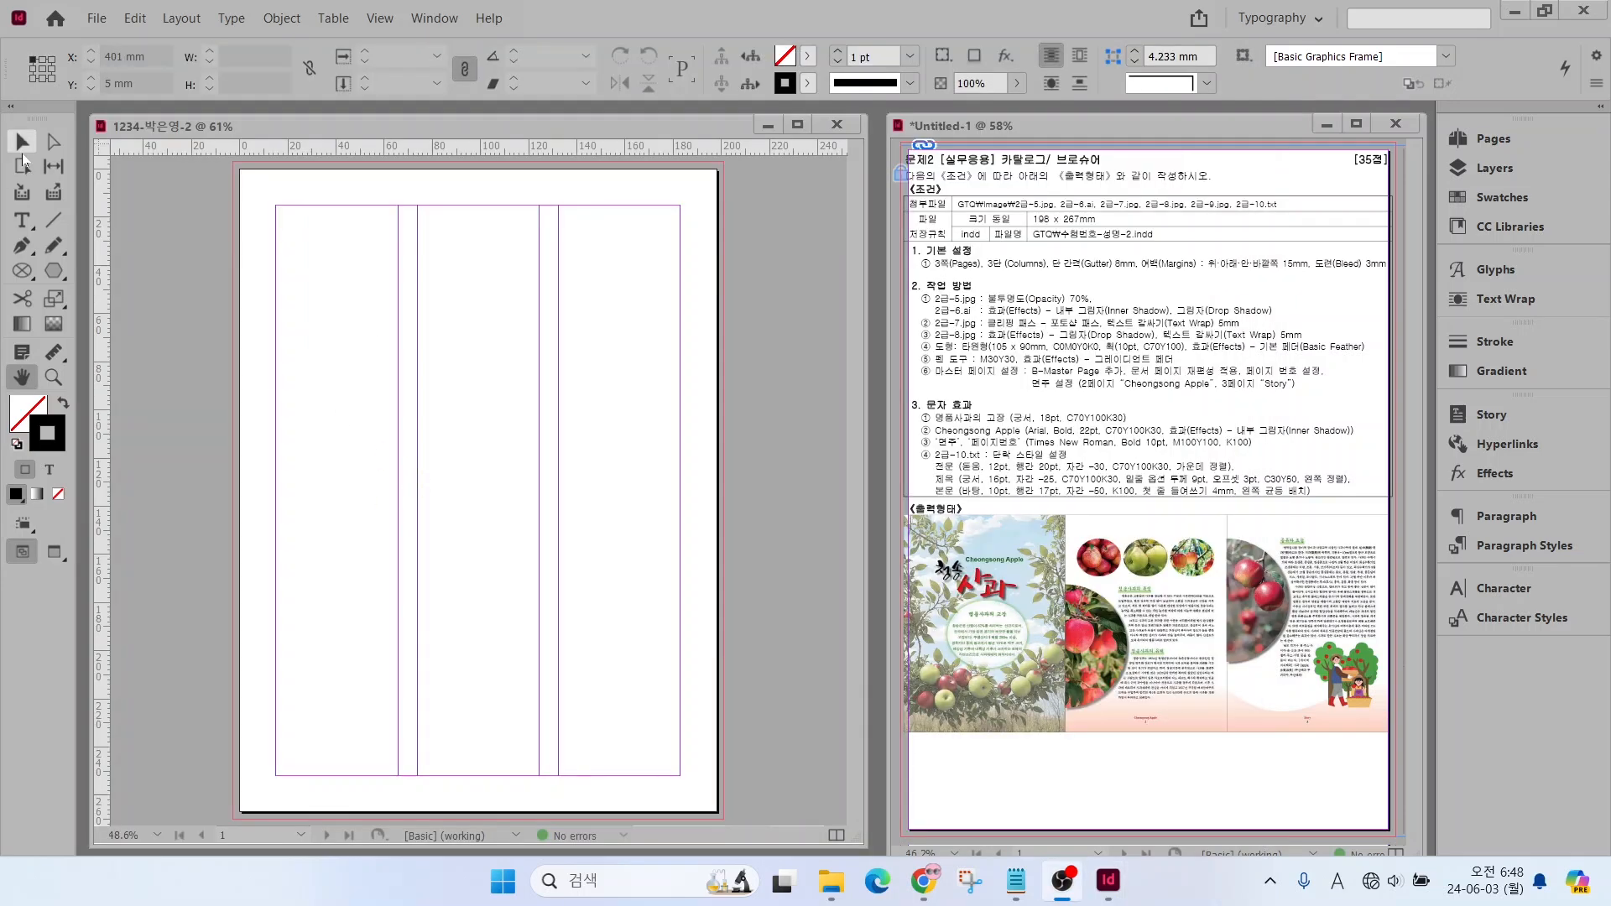
Turn off document page shuffling and move pages 2 and 3 beside page 1 to form a single three-page spread
left_click(23, 151)
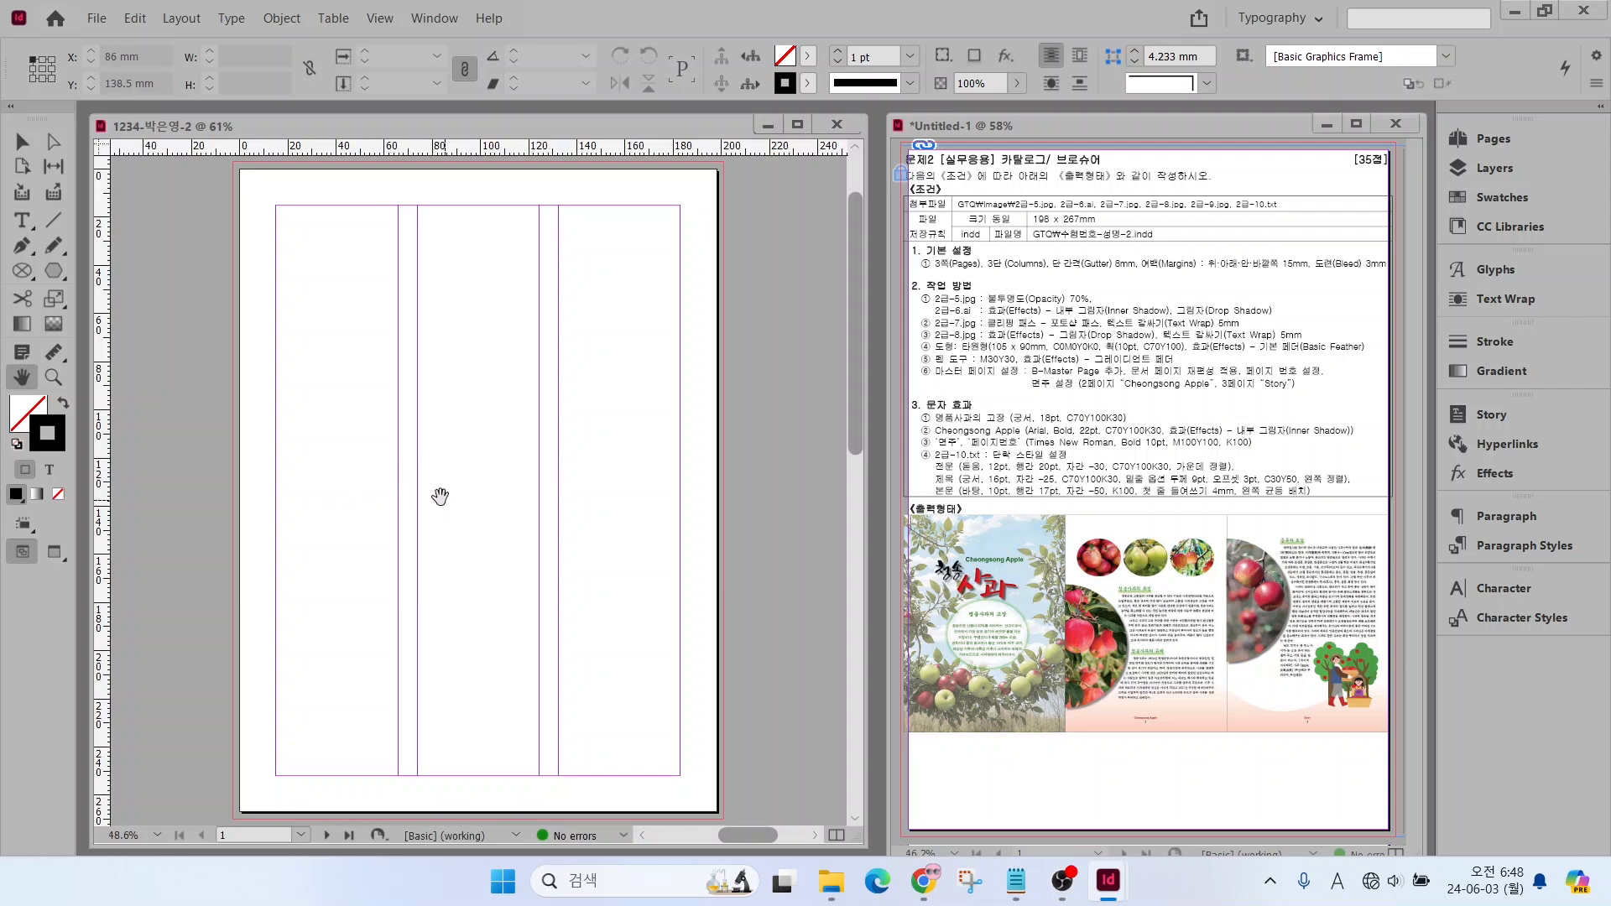
scroll(449, 500, "down", 4)
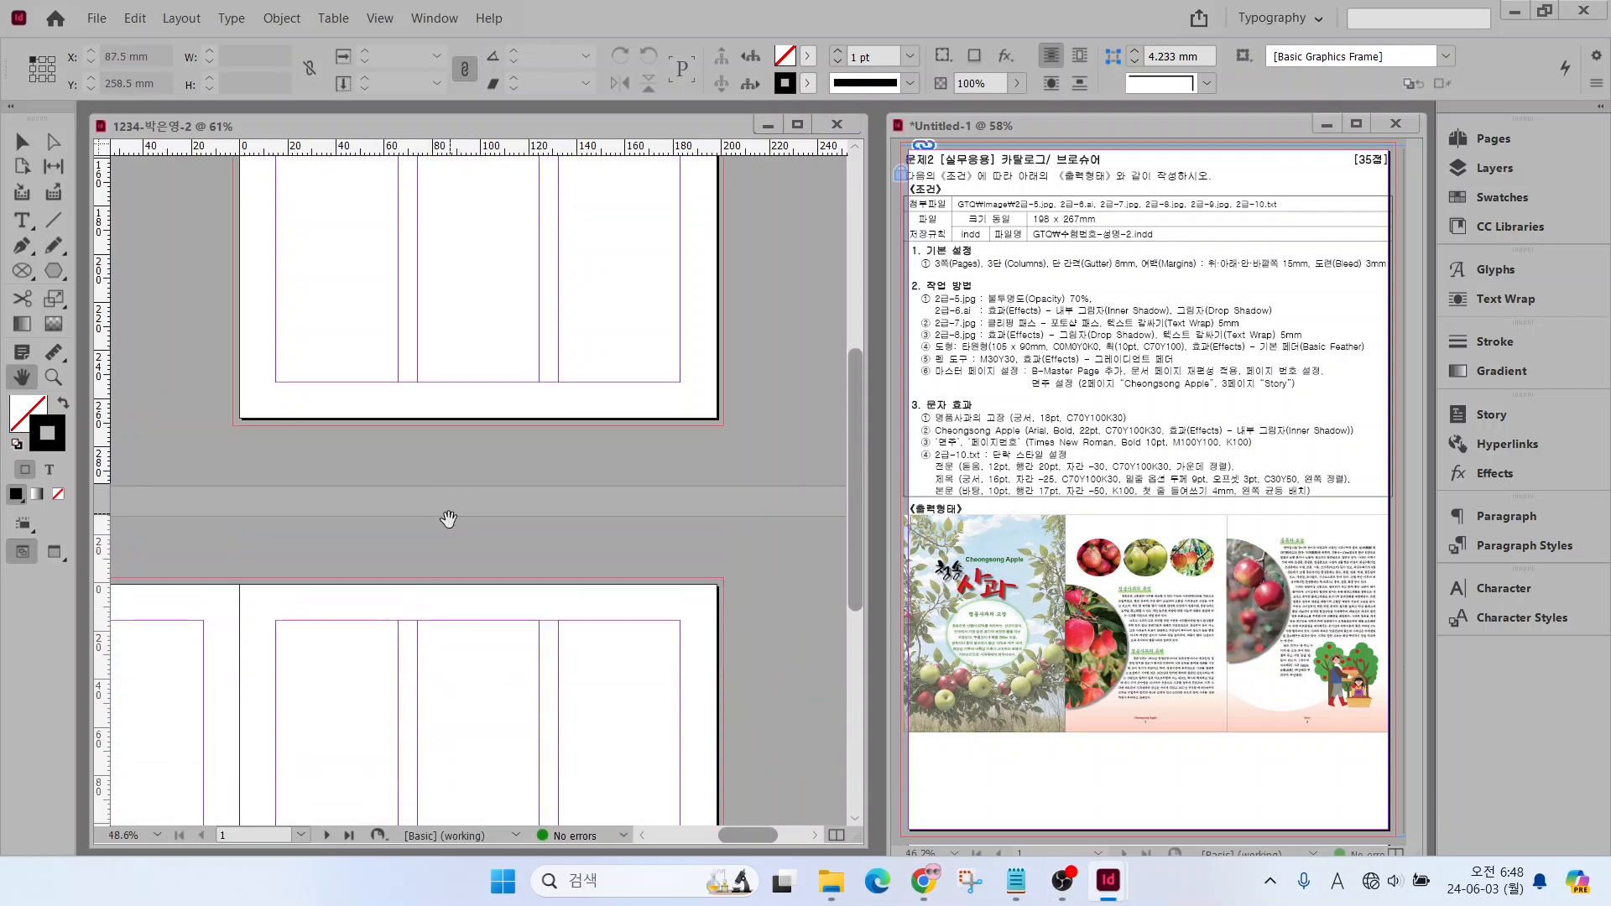
scroll(447, 527, "down", 10)
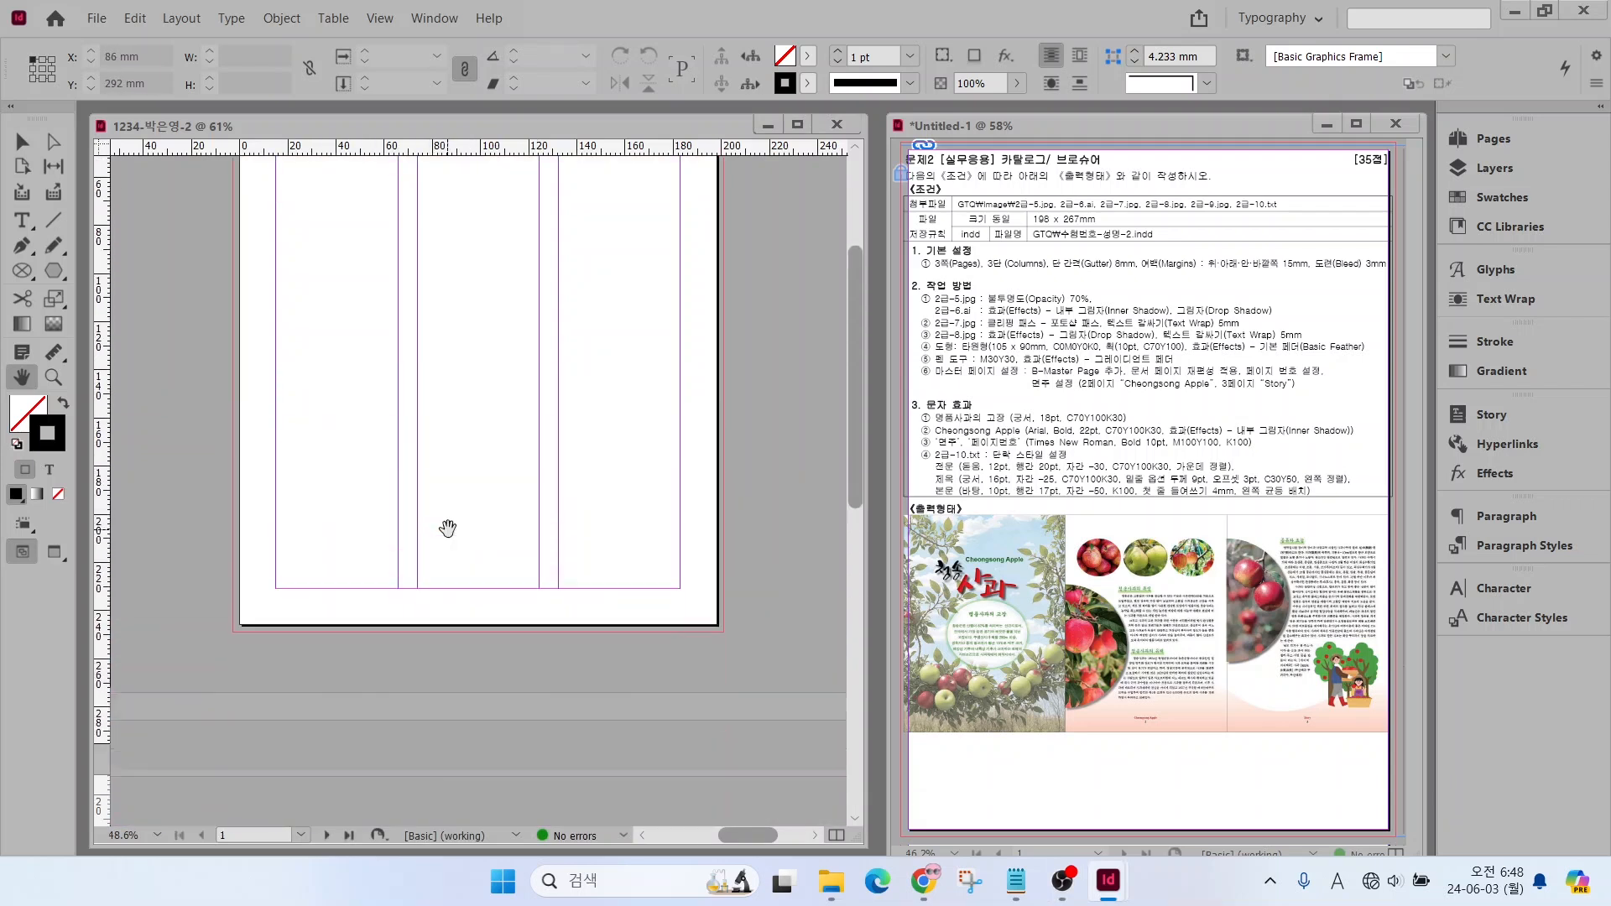
scroll(448, 527, "up", 20)
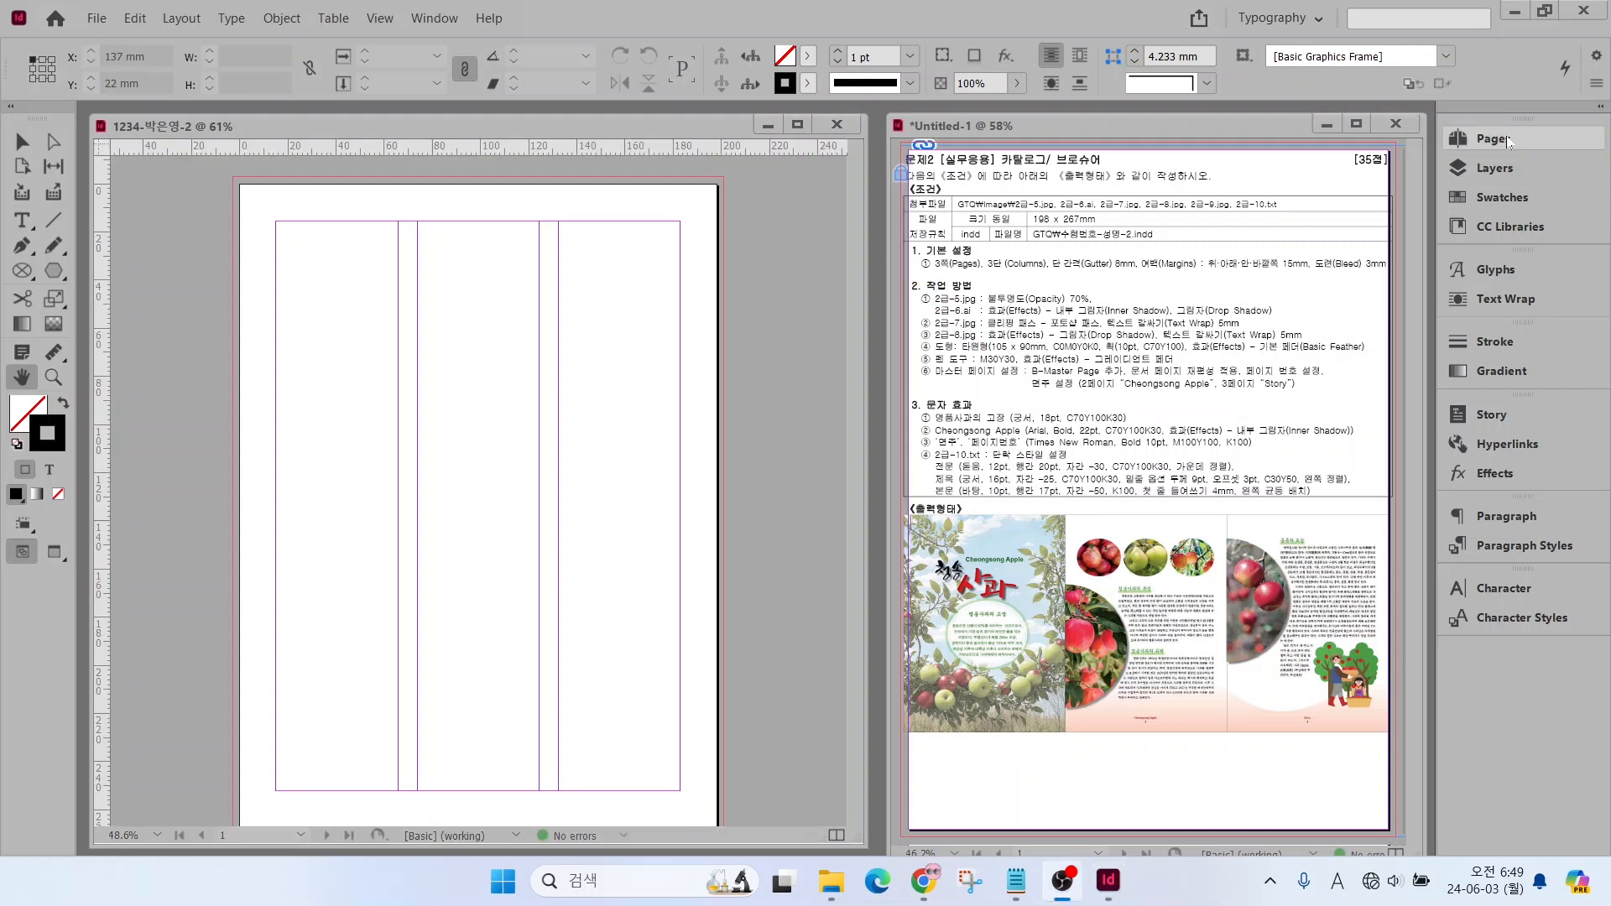
left_click(1540, 142)
left_click(1540, 141)
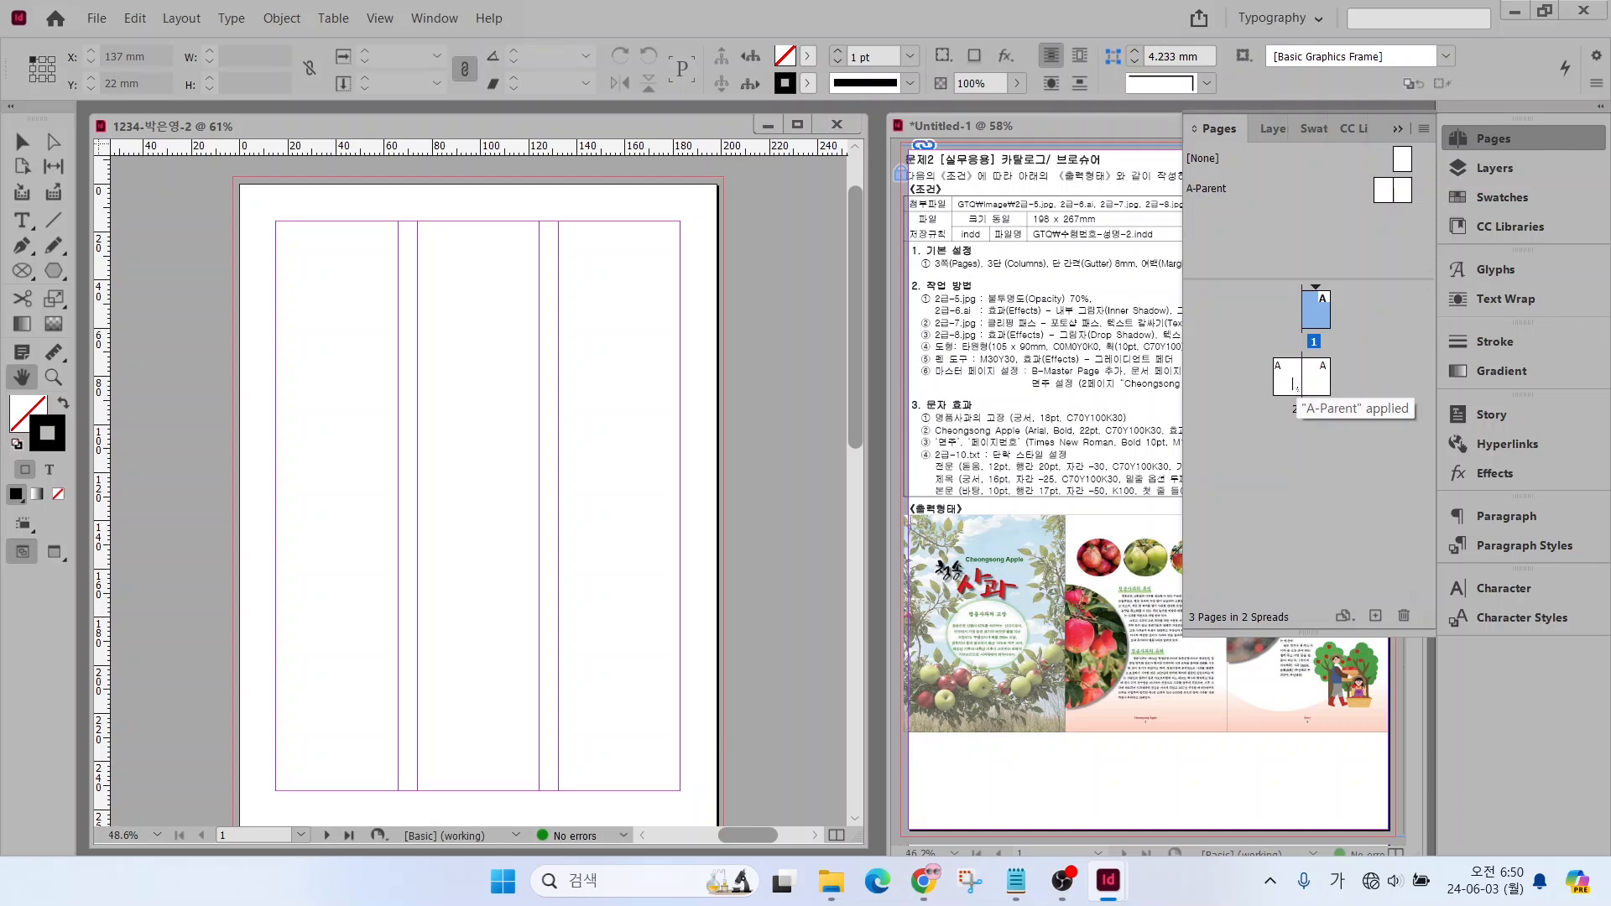
left_click(1293, 385)
right_click(1293, 386)
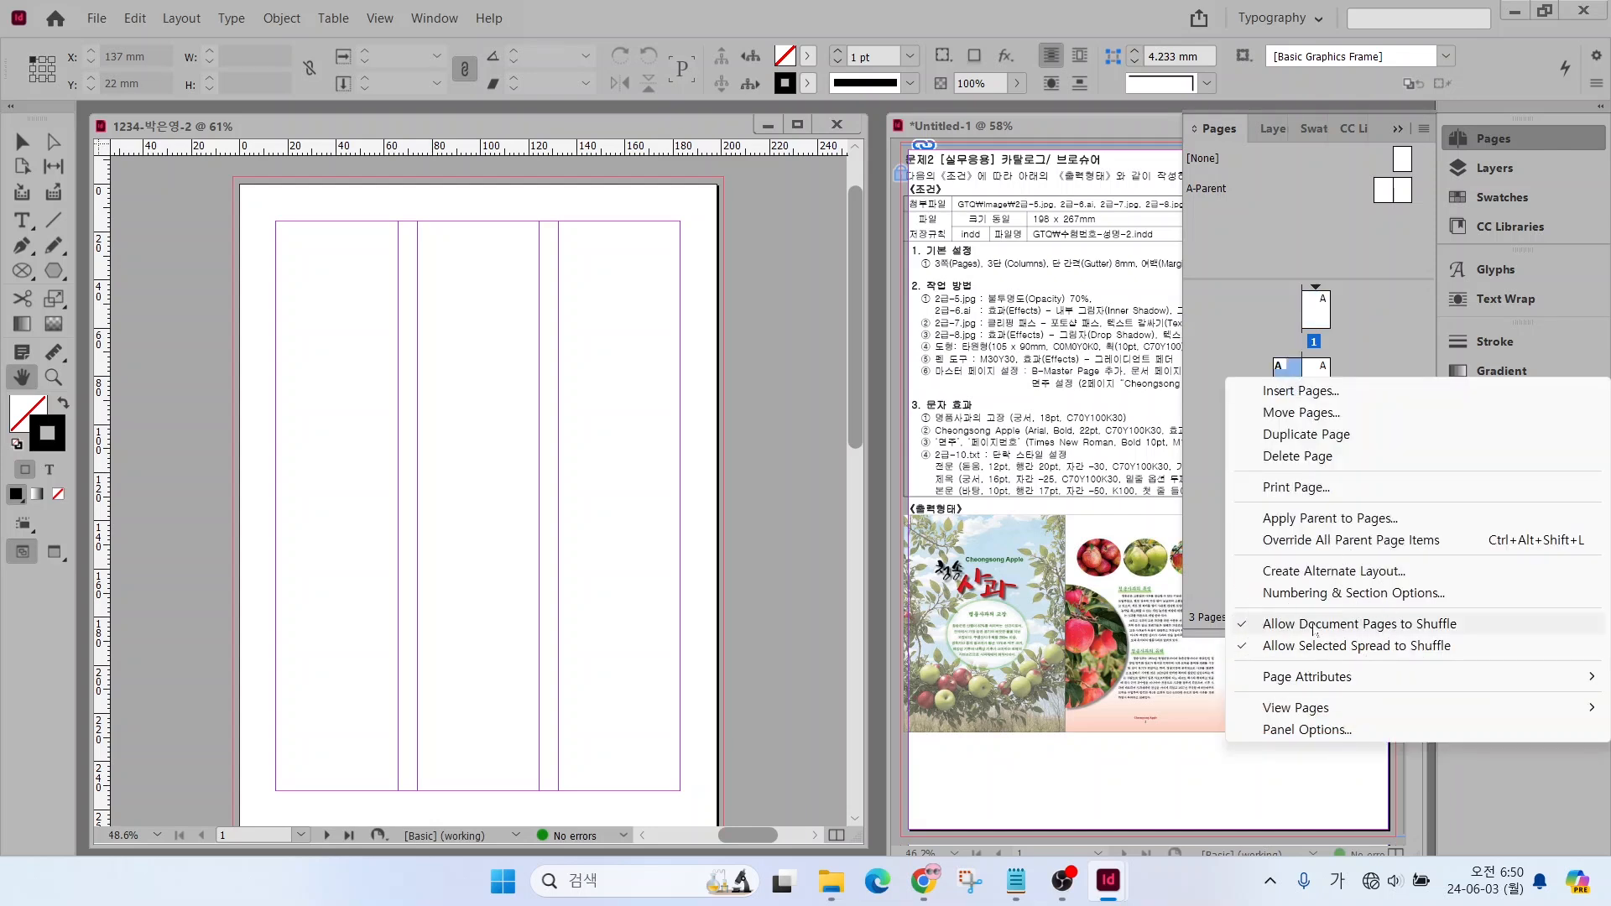
left_click(1315, 625)
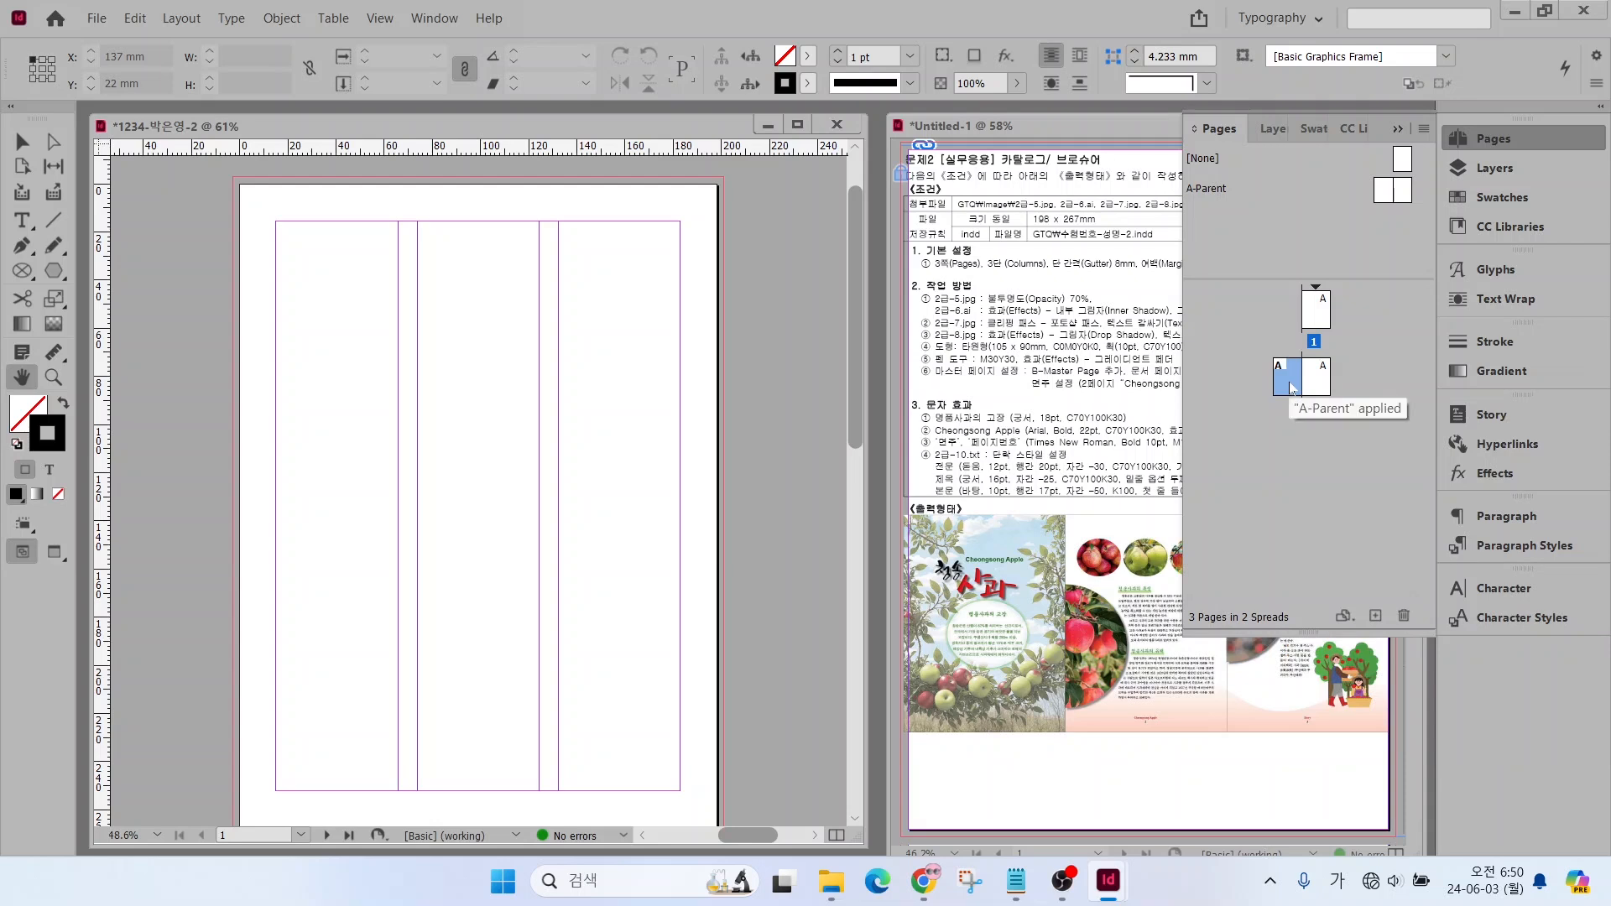
left_click_drag(1293, 387, 1357, 334)
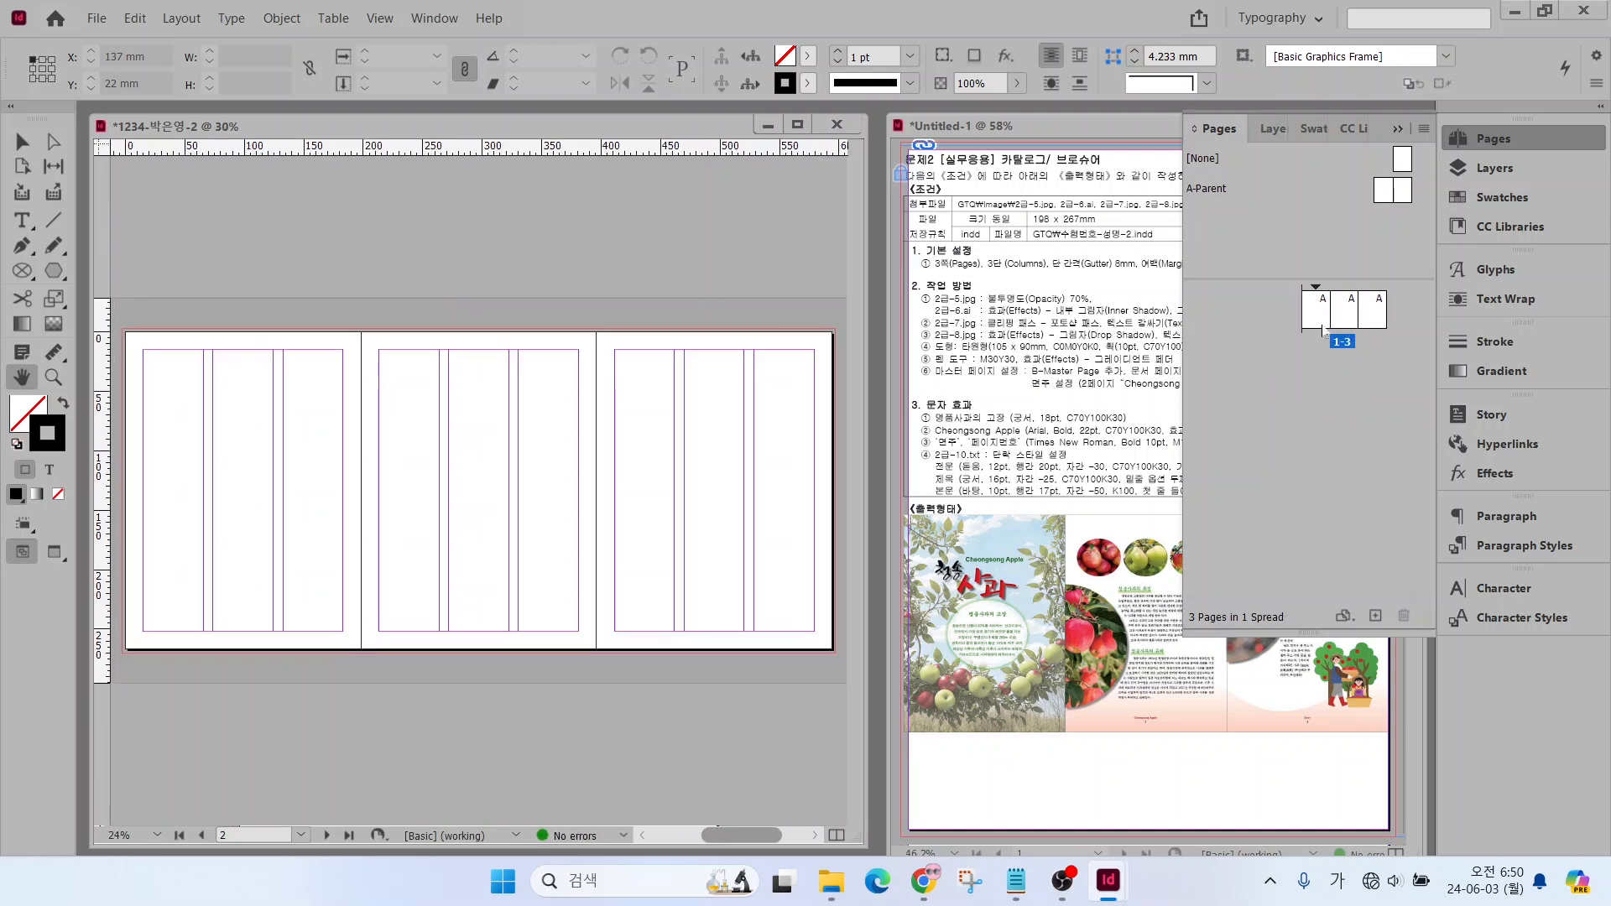
left_click(1494, 141)
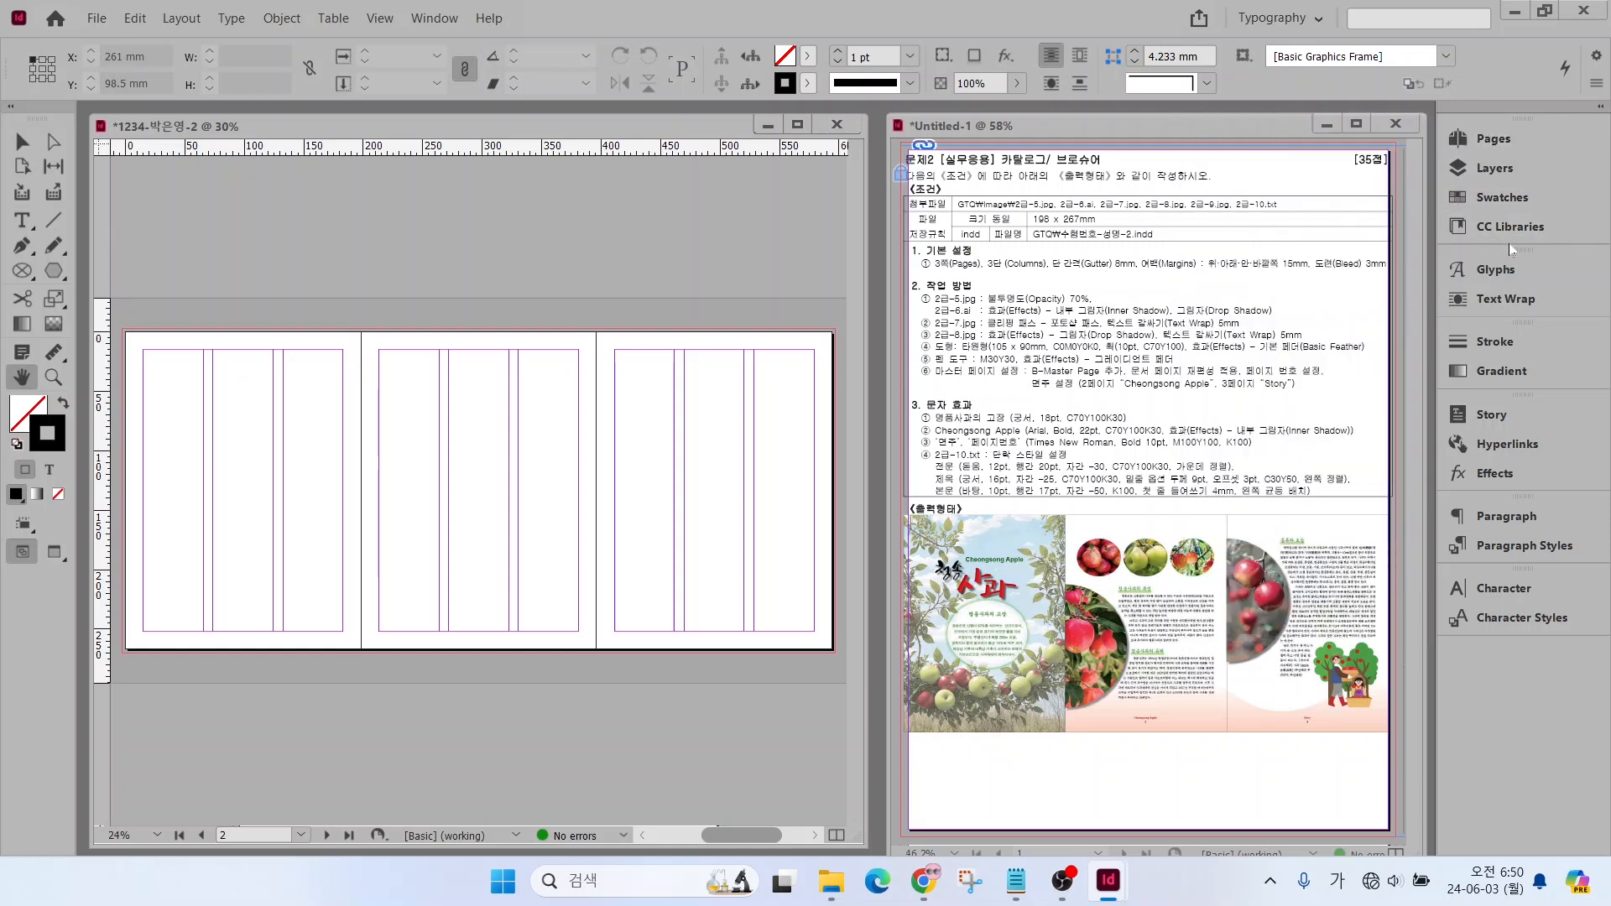
Add a new CMYK process swatch with the values C=0 M=0 Y=0 K=0
left_click(1498, 200)
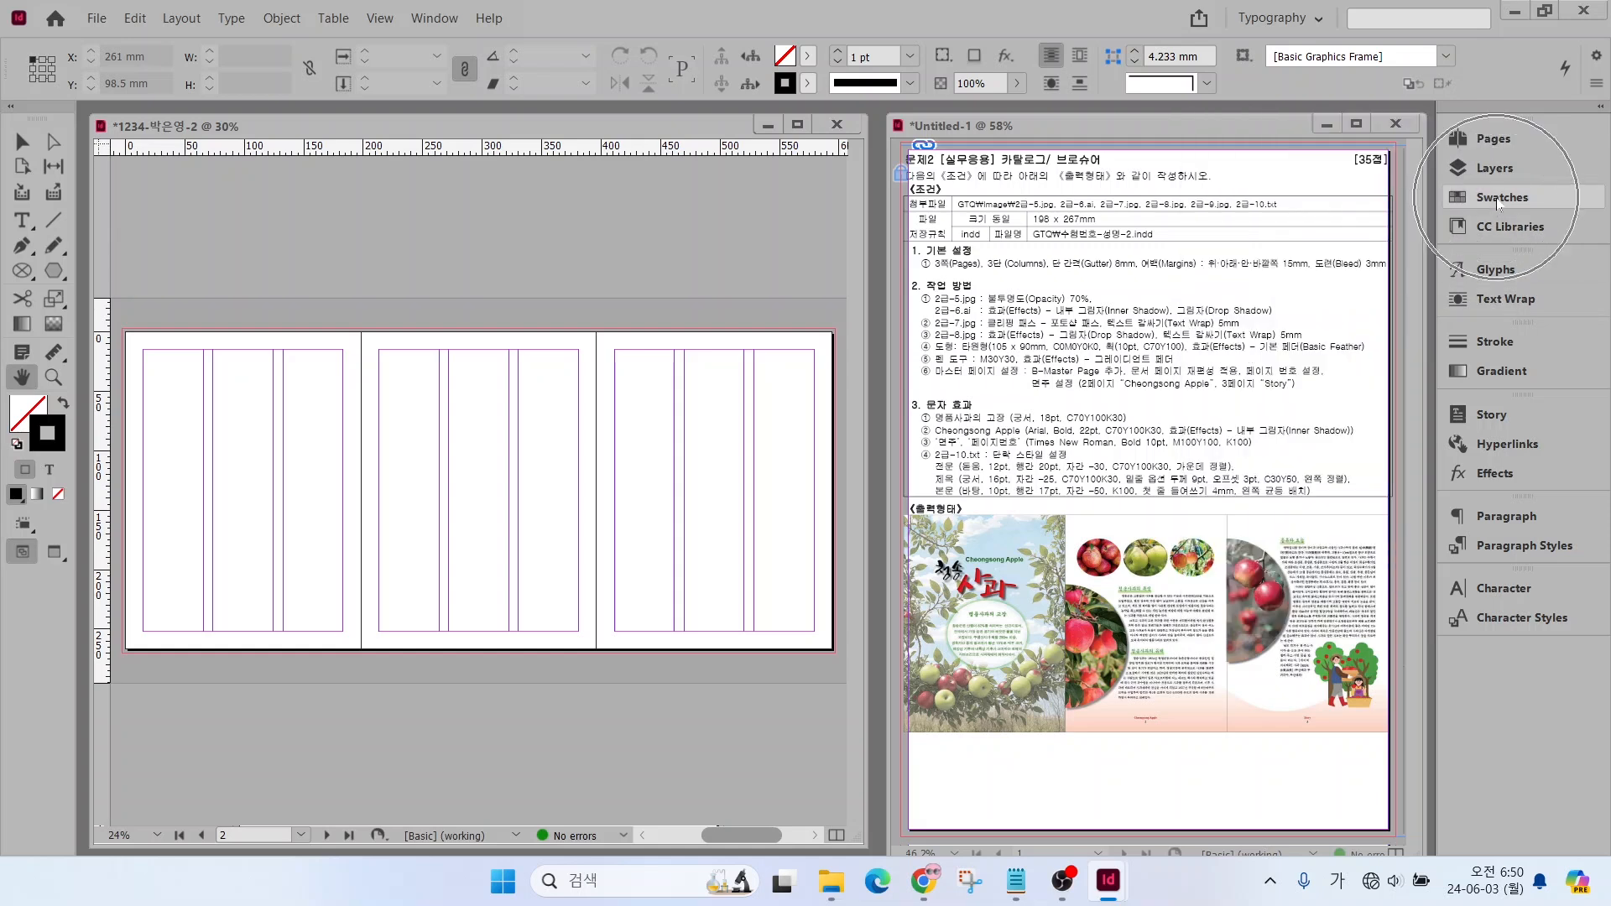
left_click(1268, 407)
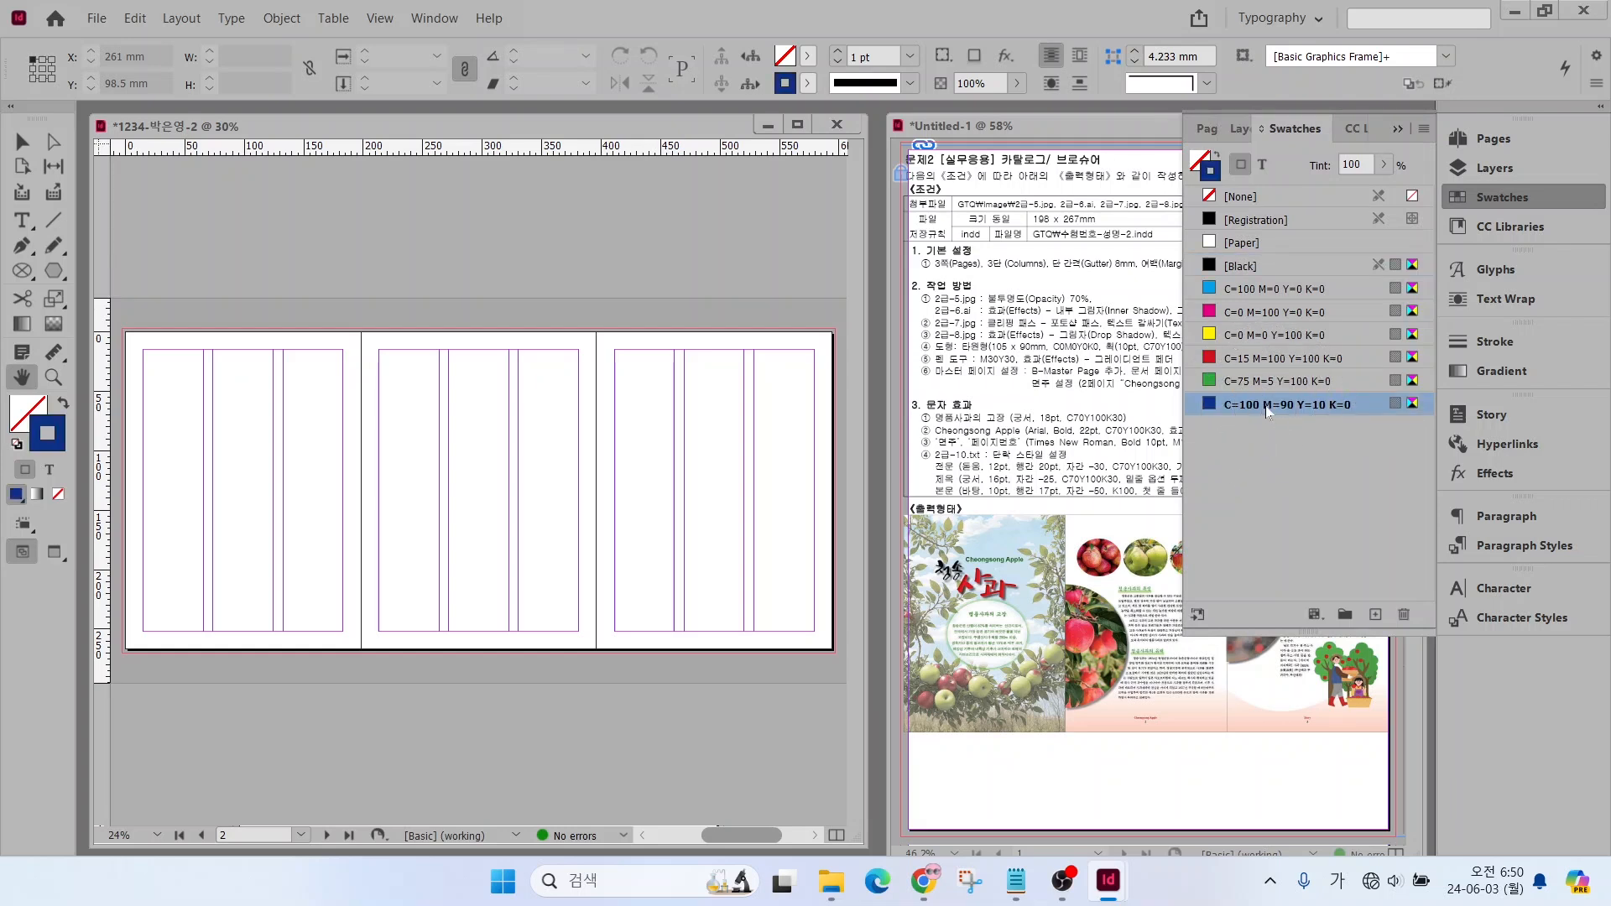
left_click(1375, 615)
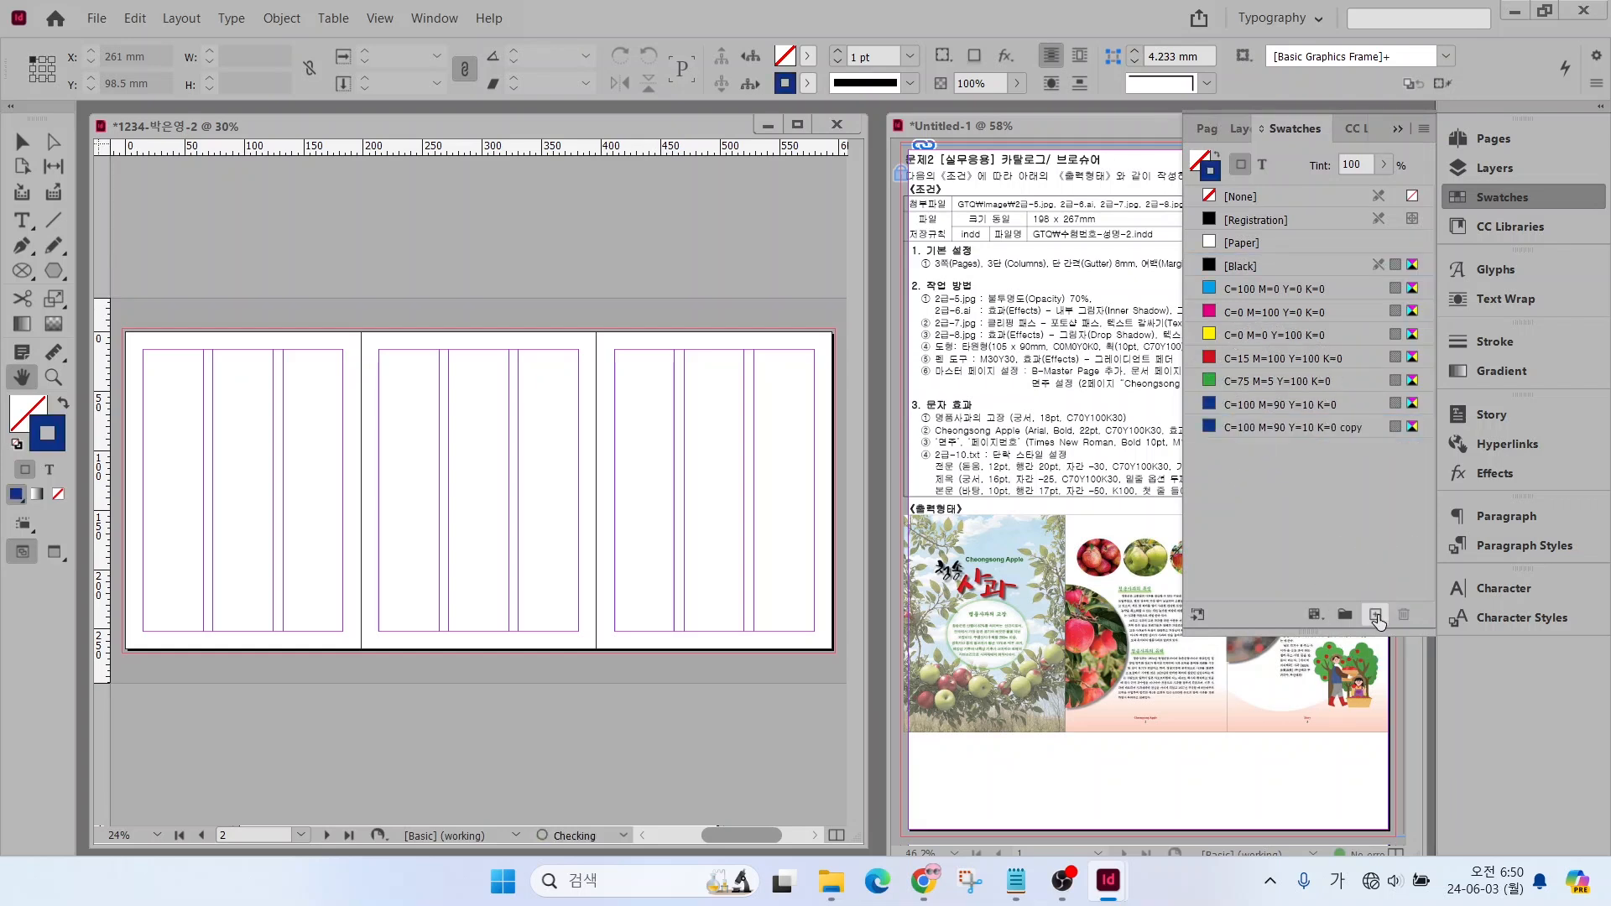
double_click(1282, 429)
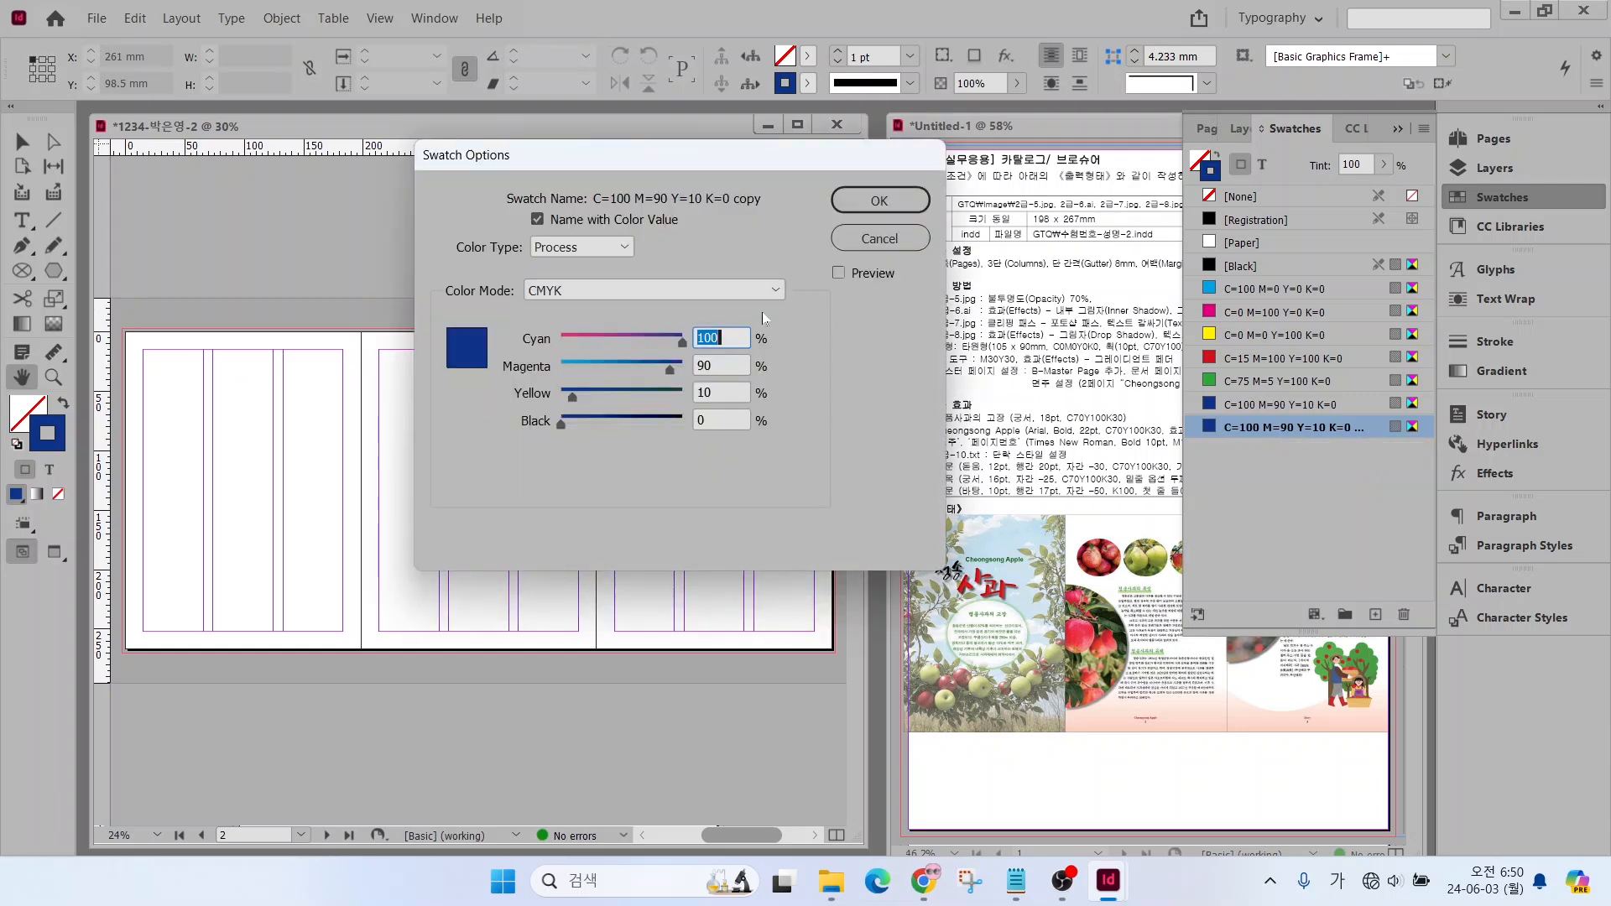
type("0")
key("Tab")
type("0")
key("Tab")
Add a new CMYK swatch with the values C=0 M=30 Y=30 K=0
type("0")
key("Tab")
key("Return")
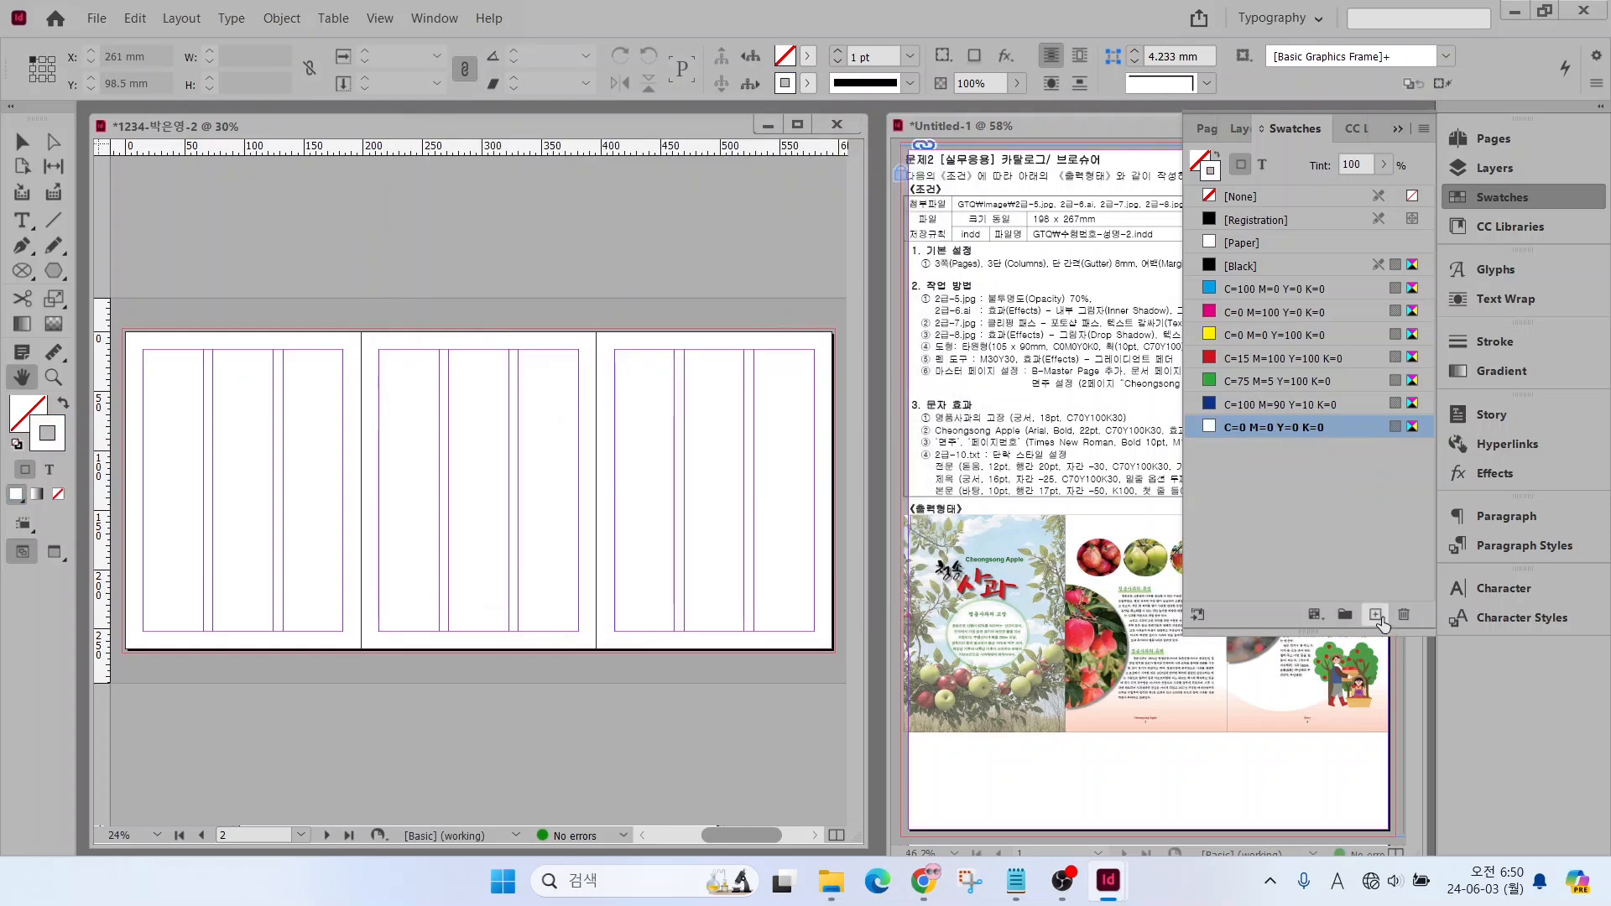
left_click(1375, 615)
double_click(1259, 453)
type("0")
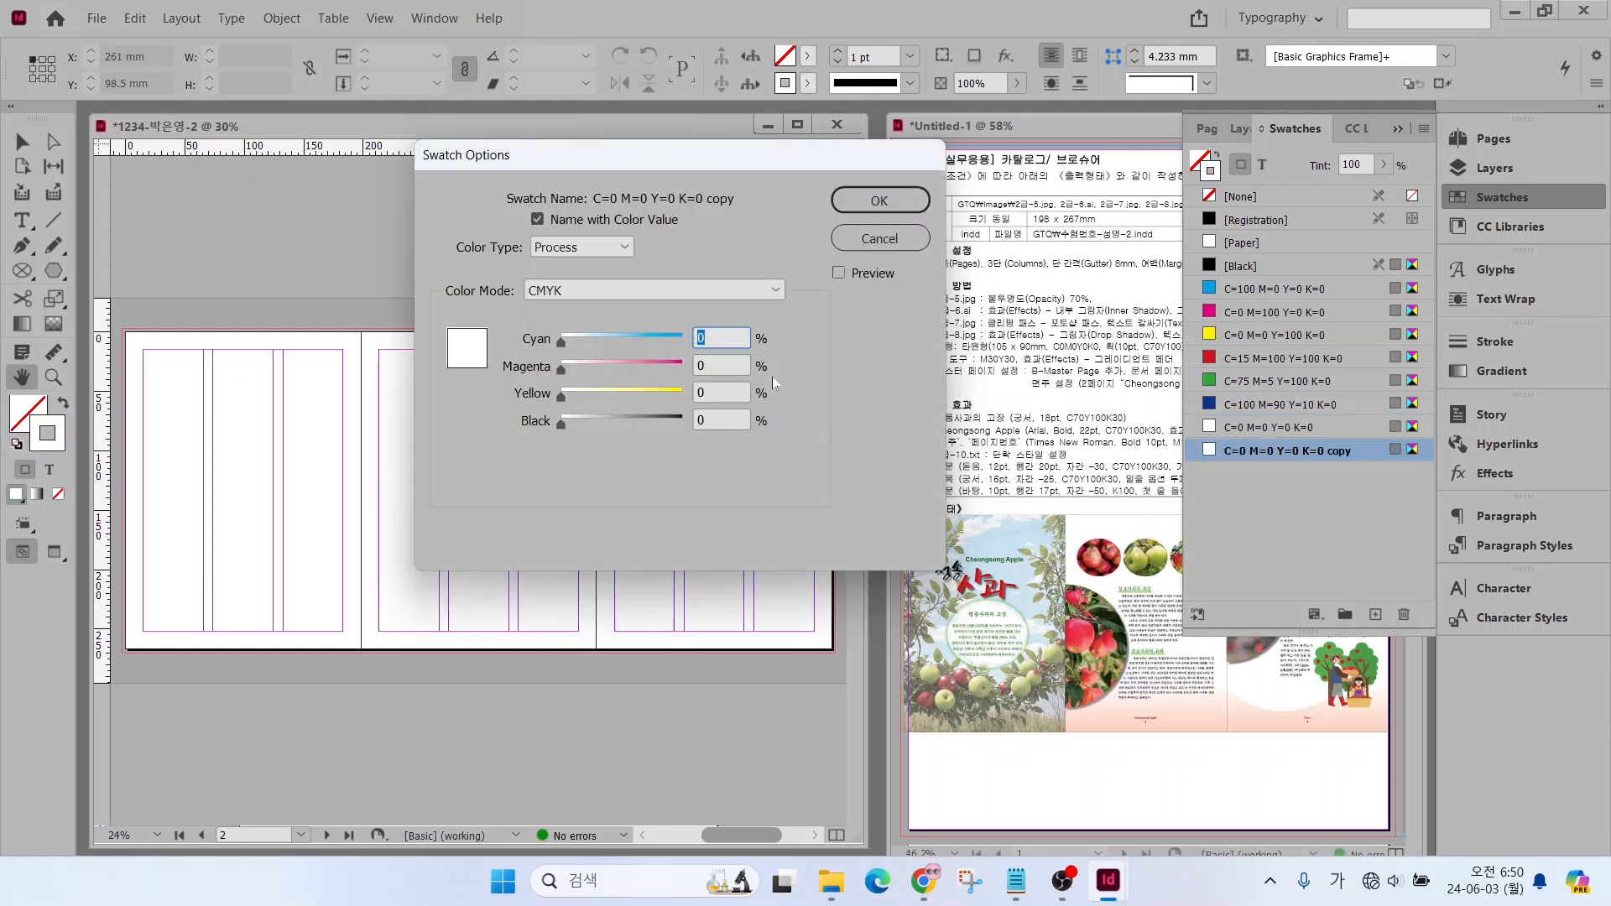
key("Tab")
type("30")
key("Tab")
type("30")
key("Return")
Add a new CMYK swatch with the values C=70 M=0 Y=100 K=30
left_click(1375, 615)
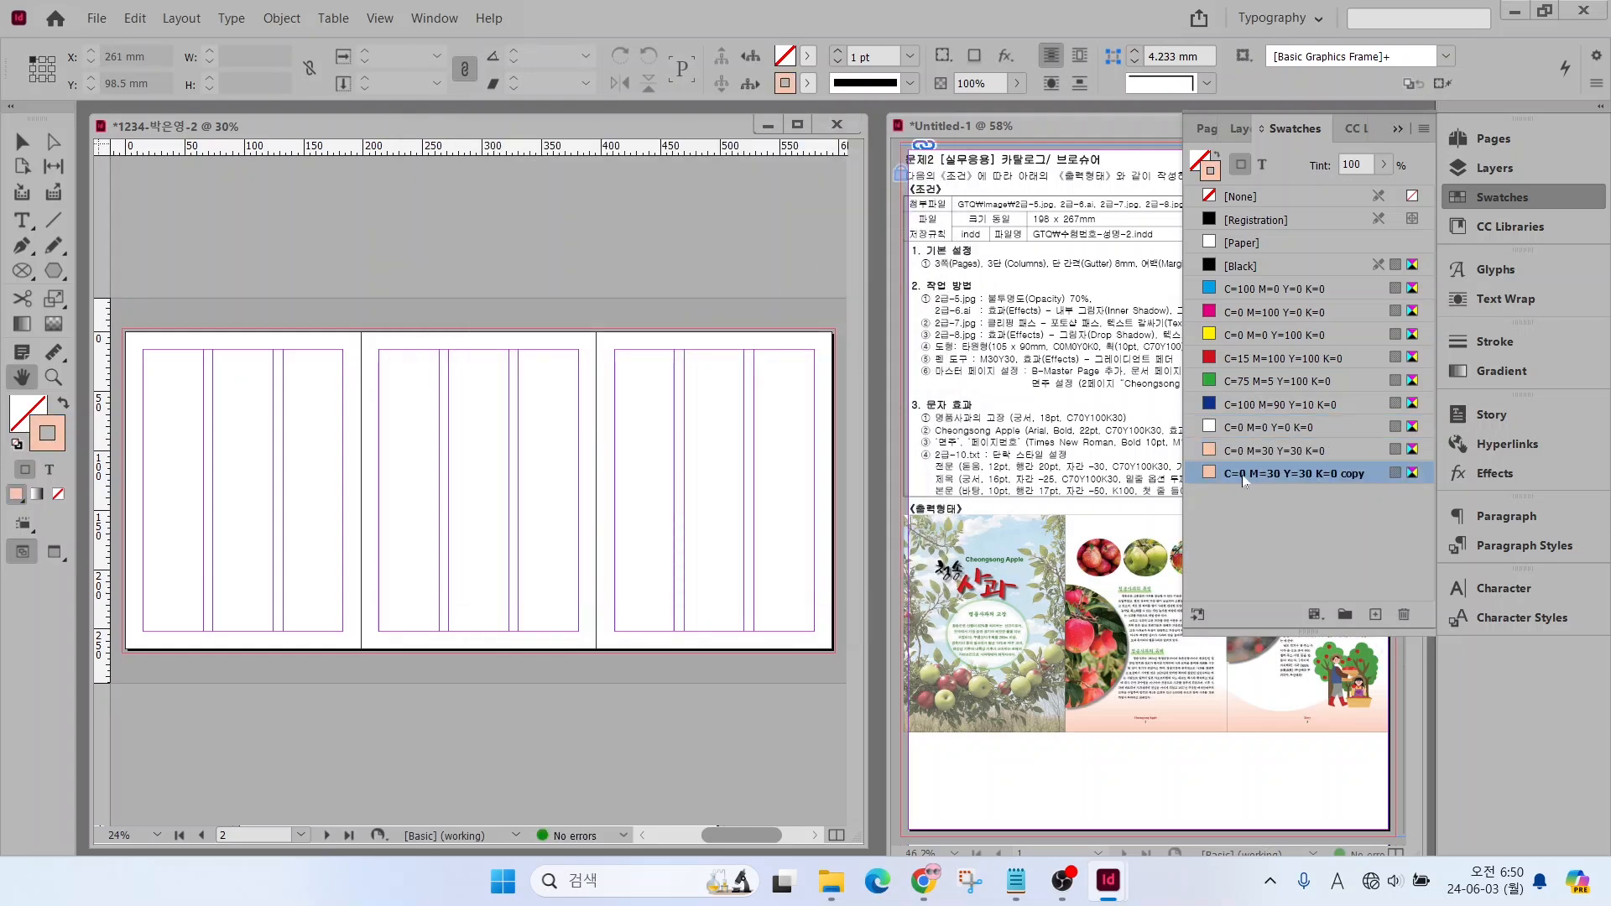
double_click(1283, 473)
type("70")
key("Tab")
Add a new CMYK swatch with the values C=0 M=100 Y=100 K=0
type("0")
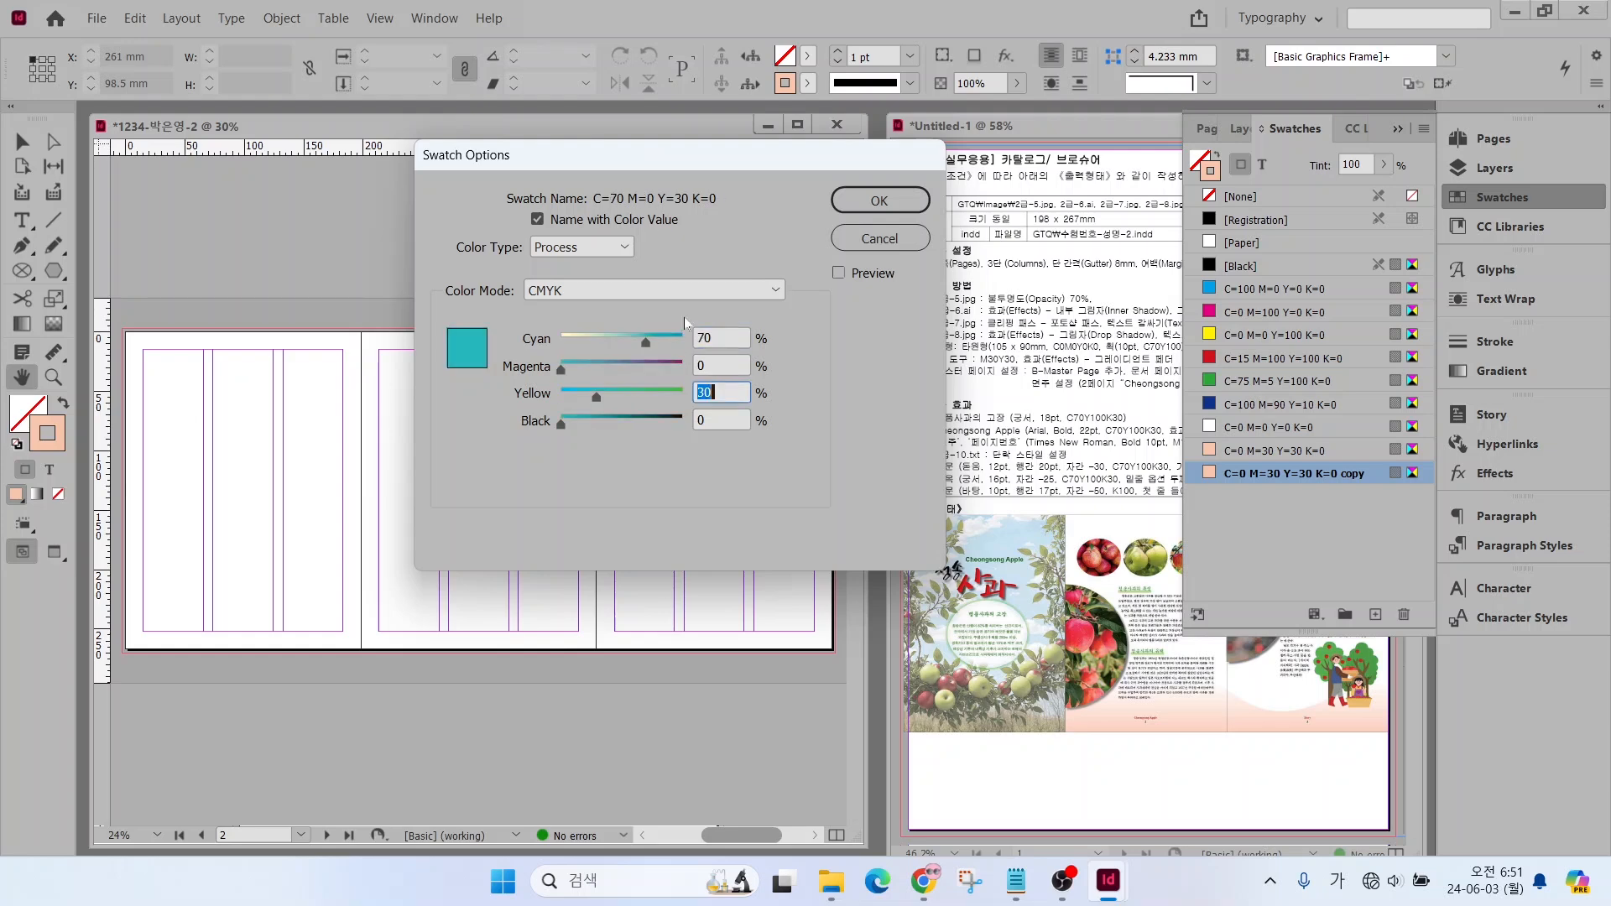
key("Tab")
type("100\t30")
key("Return")
left_click(1375, 615)
double_click(1235, 501)
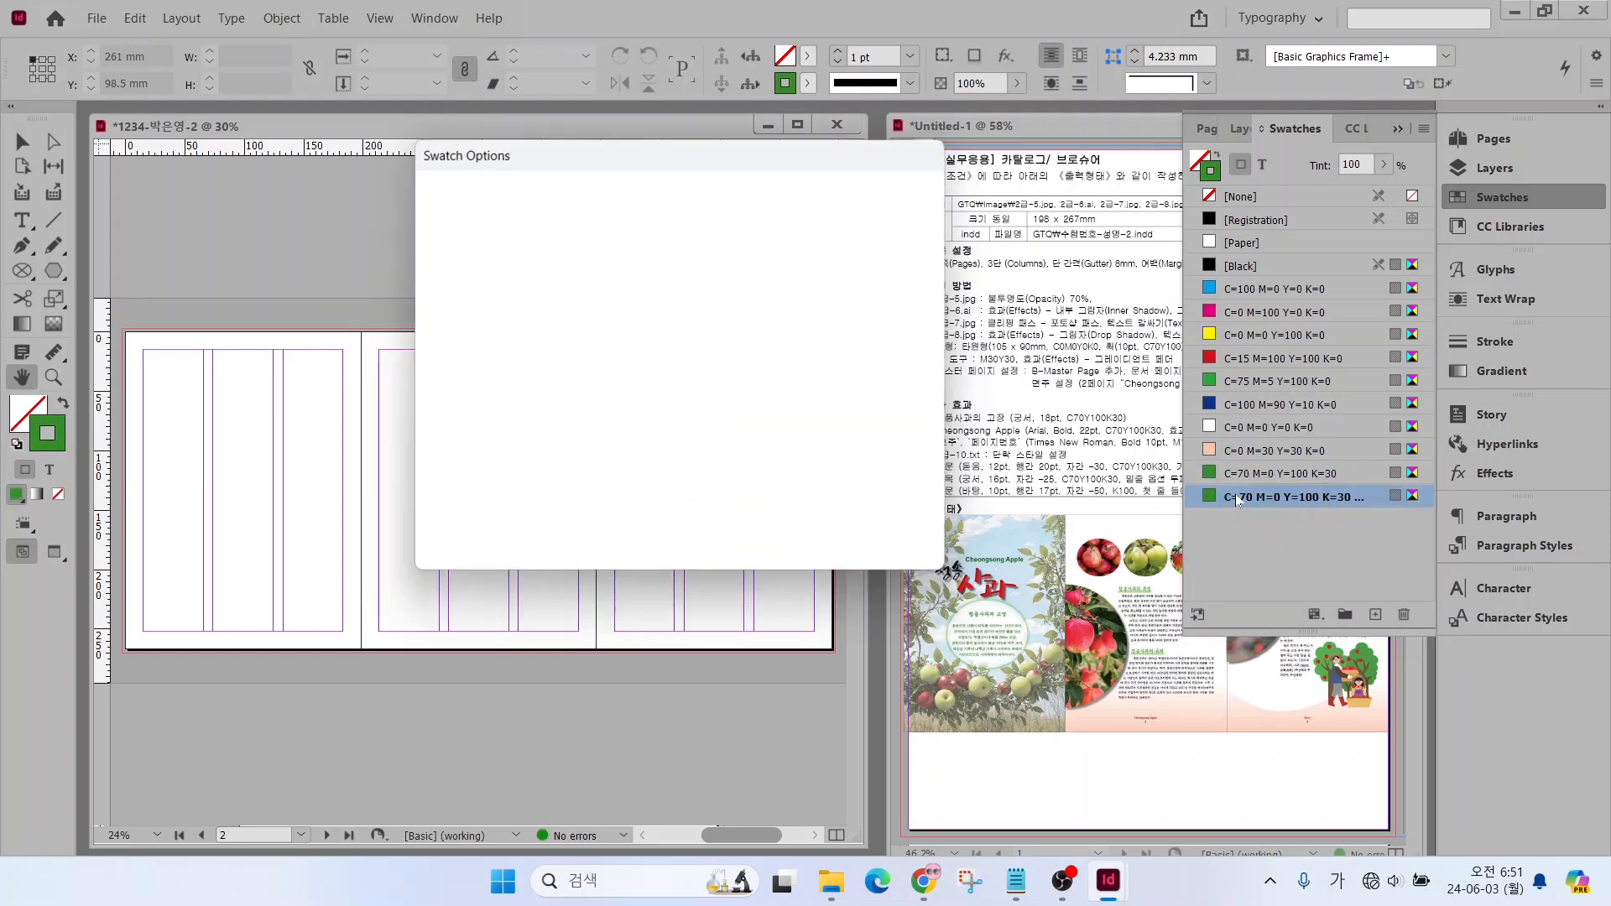
type("0")
key("Tab")
type("100")
key("Tab")
type("100")
key("Tab")
Add a new CMYK swatch with the values C=0 M=0 Y=0 K=100
type("0")
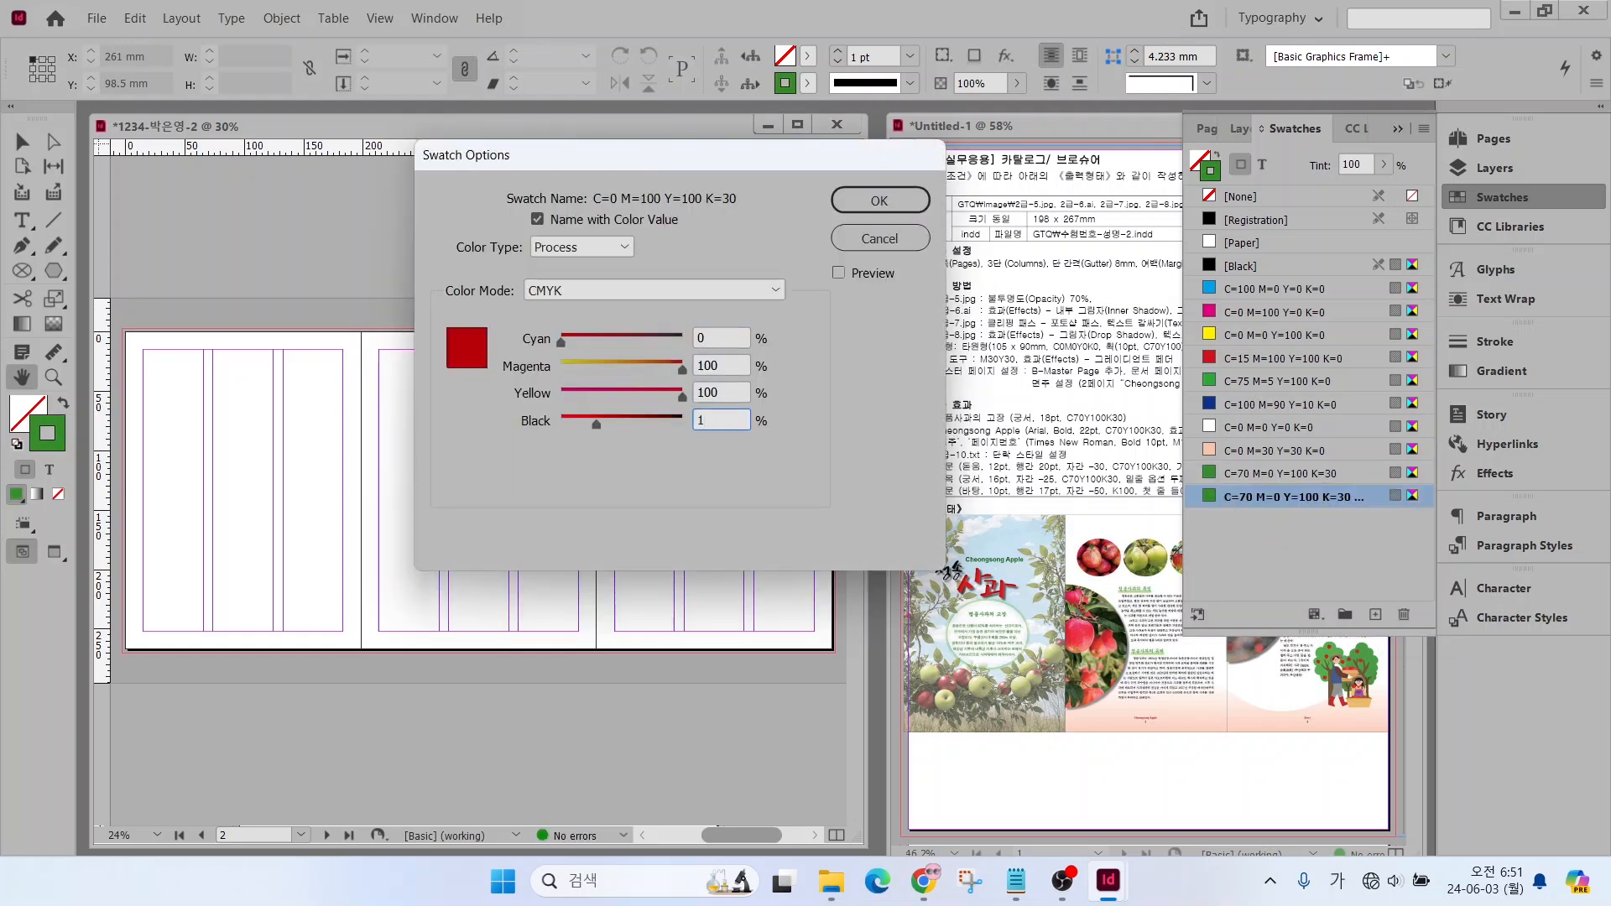
key("Return")
left_click(1376, 615)
double_click(1235, 520)
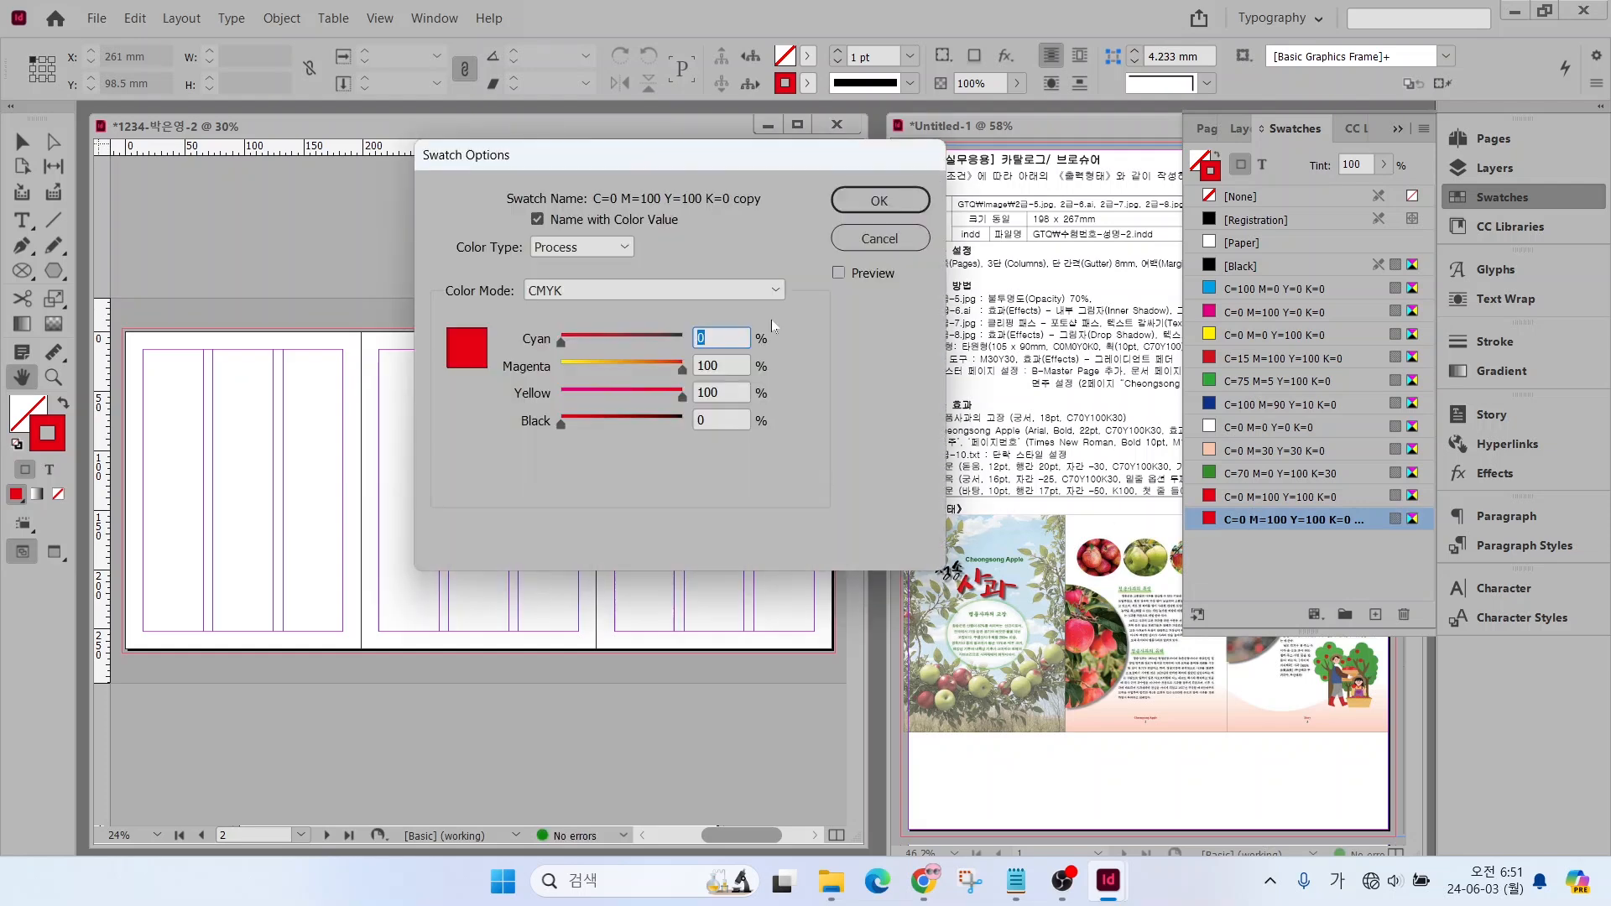
key("Tab")
type("0")
key("Tab")
type("0")
key("Tab")
type("100")
key("Return")
Add a new CMYK swatch with the values C=30 M=0 Y=50 K=0
left_click(1376, 615)
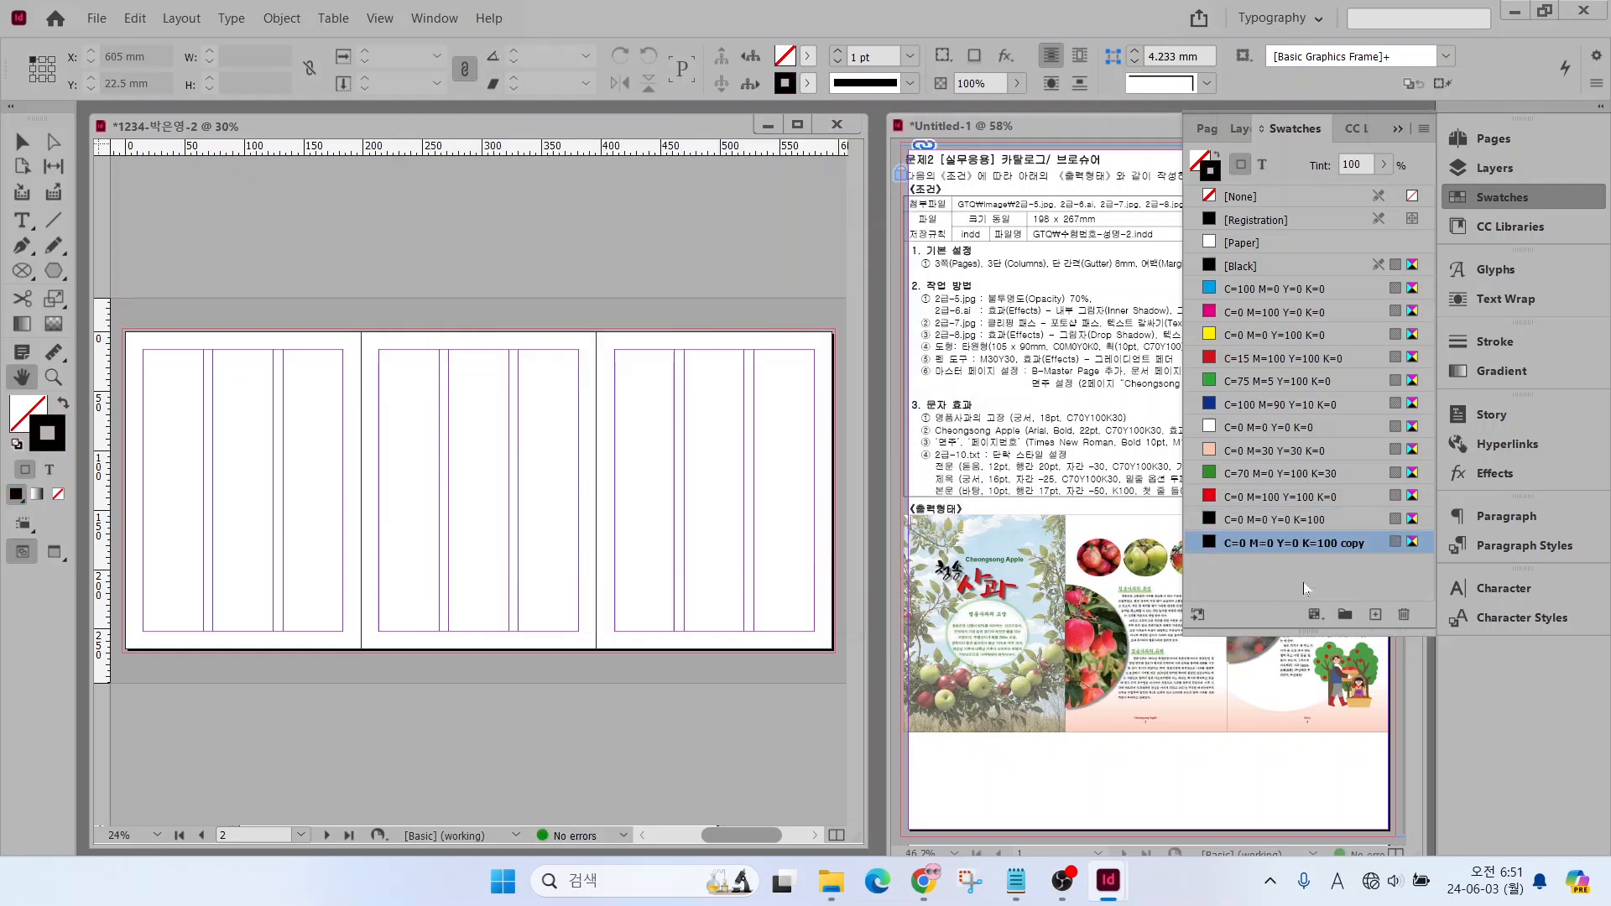
double_click(1273, 548)
type("30")
key("Tab")
key("Tab")
type("50")
key("Tab")
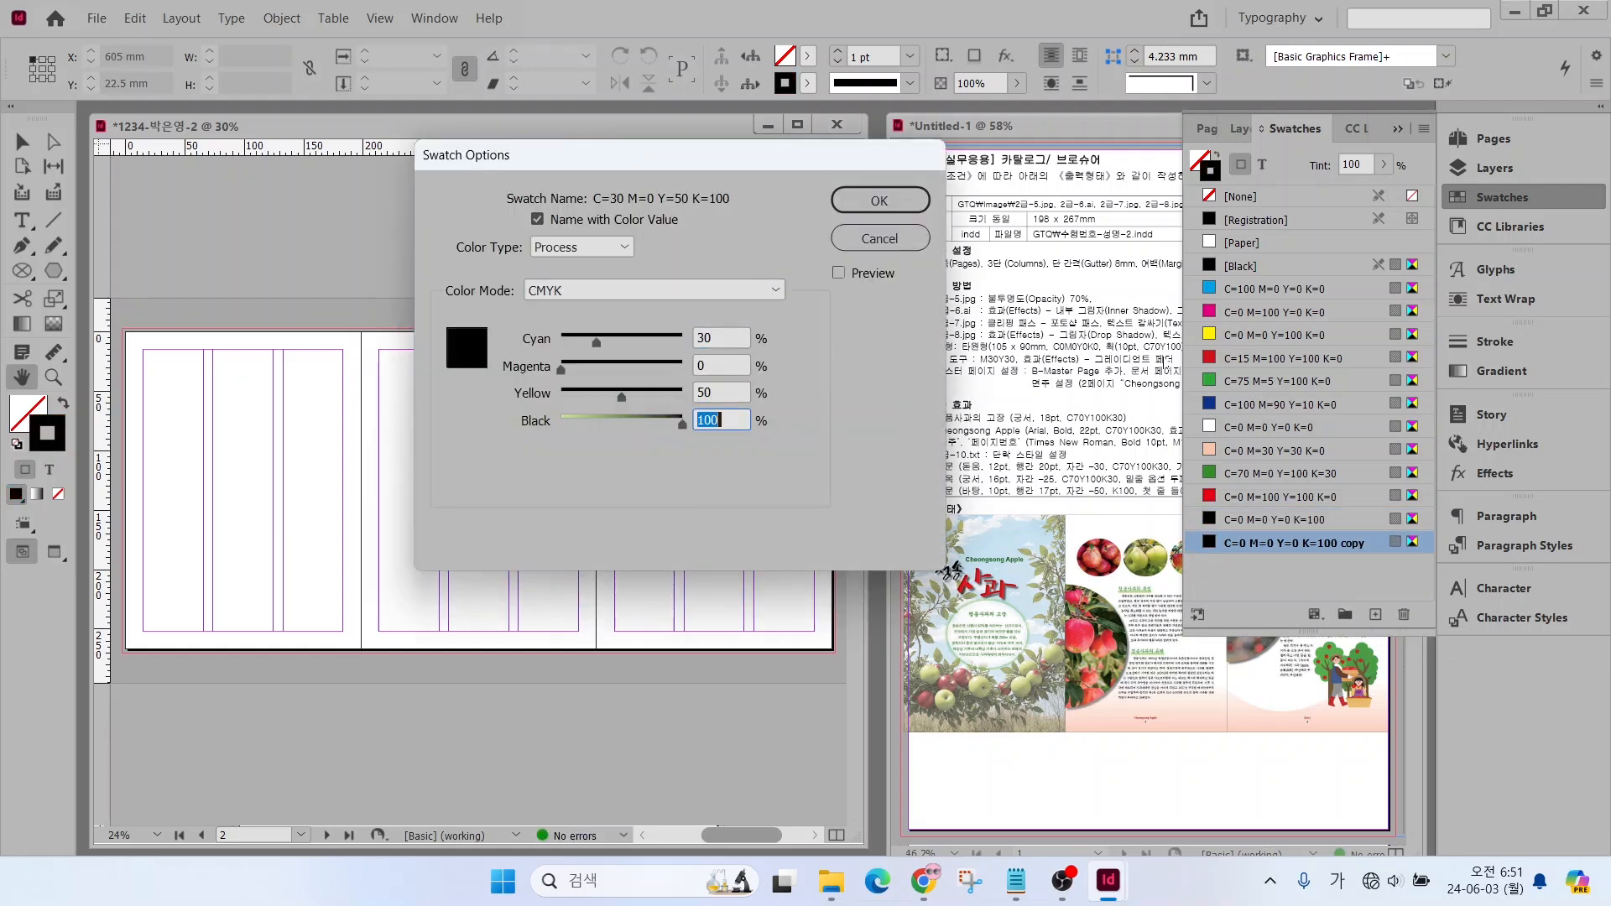
type("0")
key("Return")
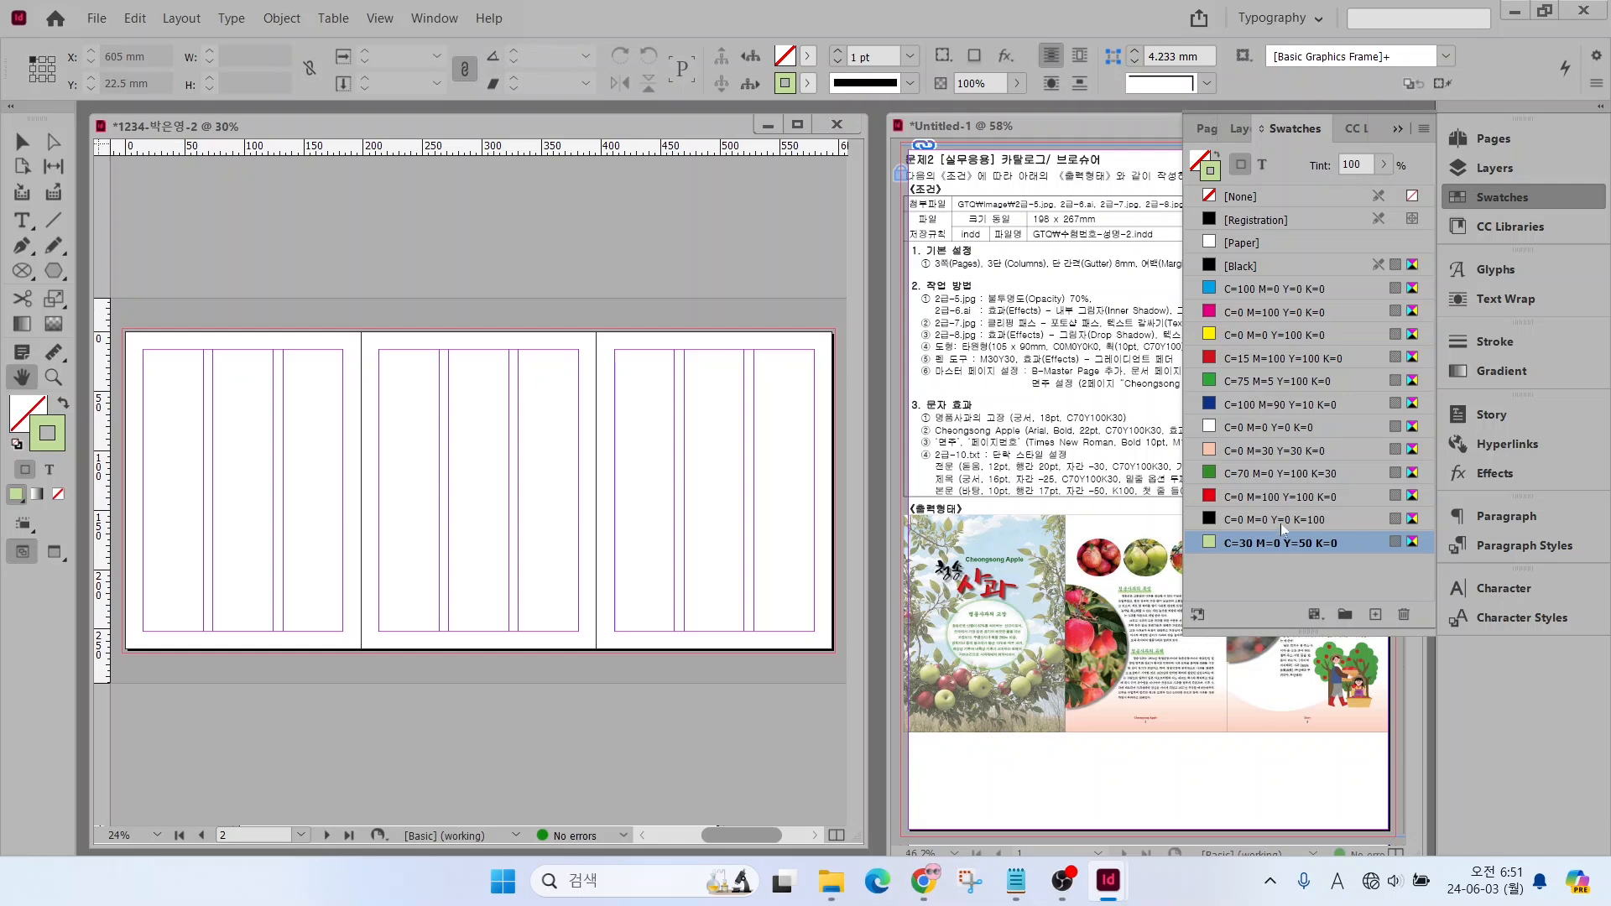
left_click(1494, 197)
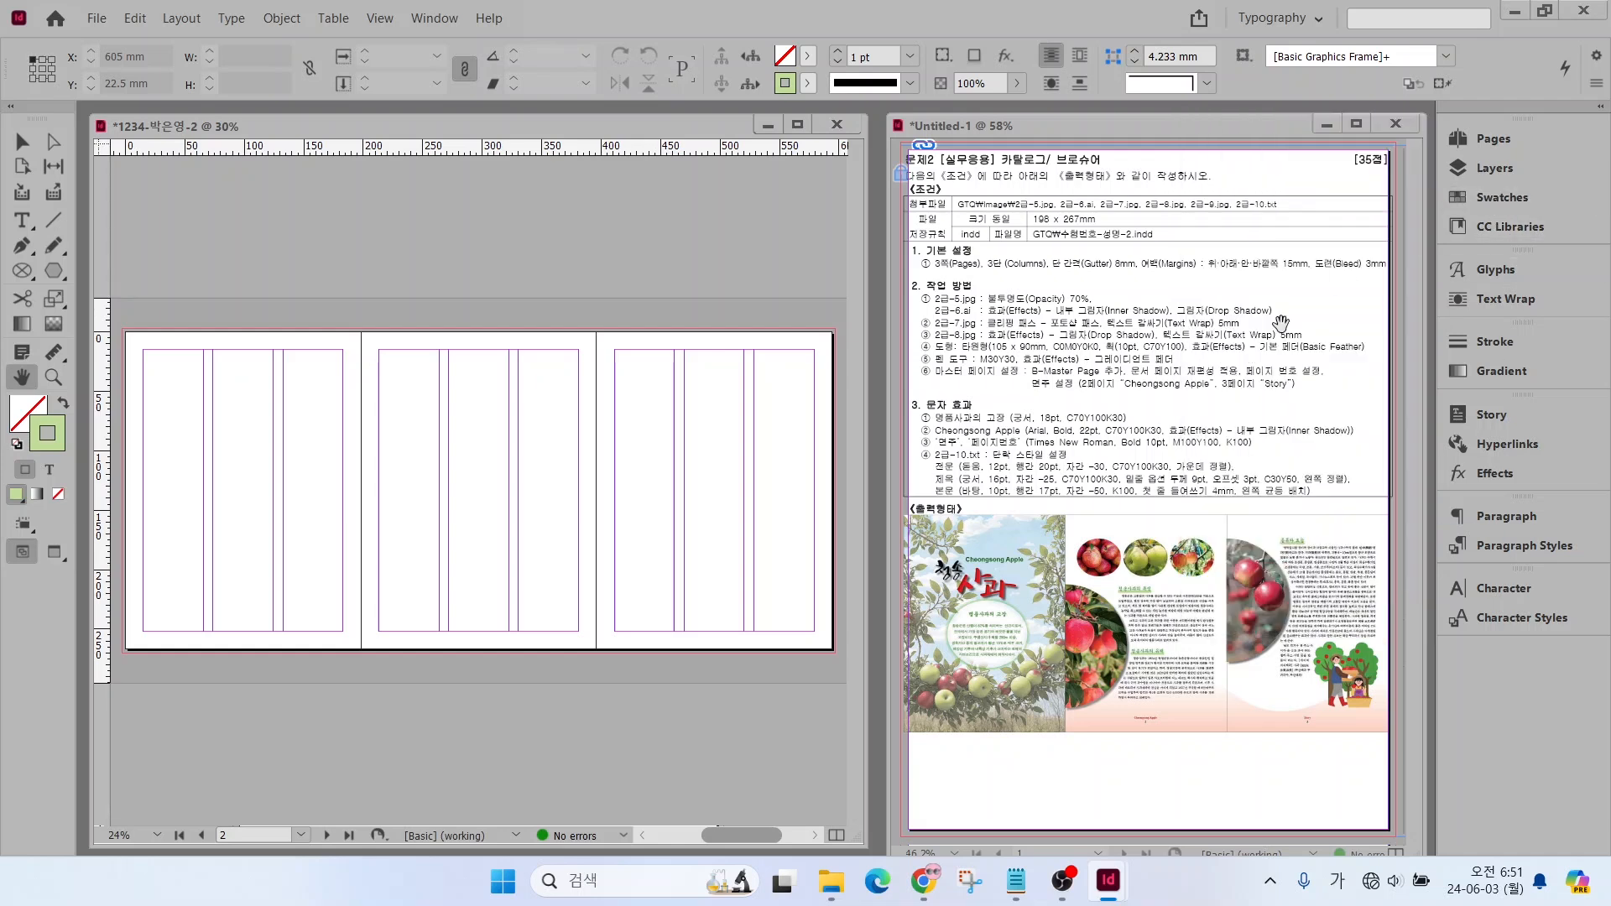
Change the font family of the [Basic Paragraph] style to Dotum
left_click_drag(932, 445, 1105, 520)
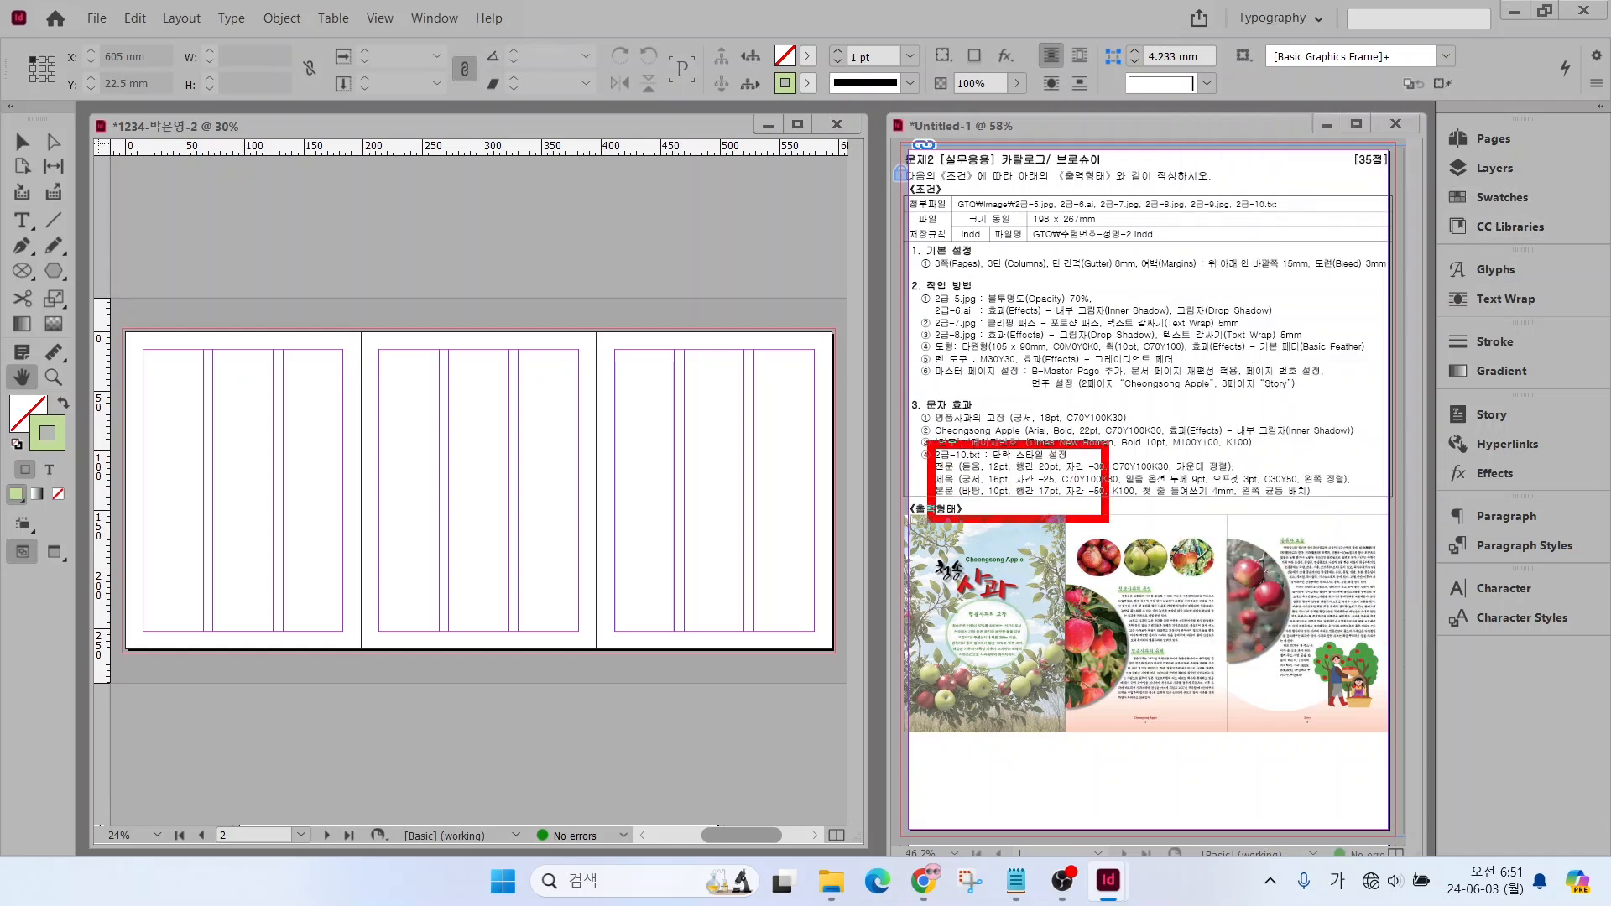
left_click(1504, 545)
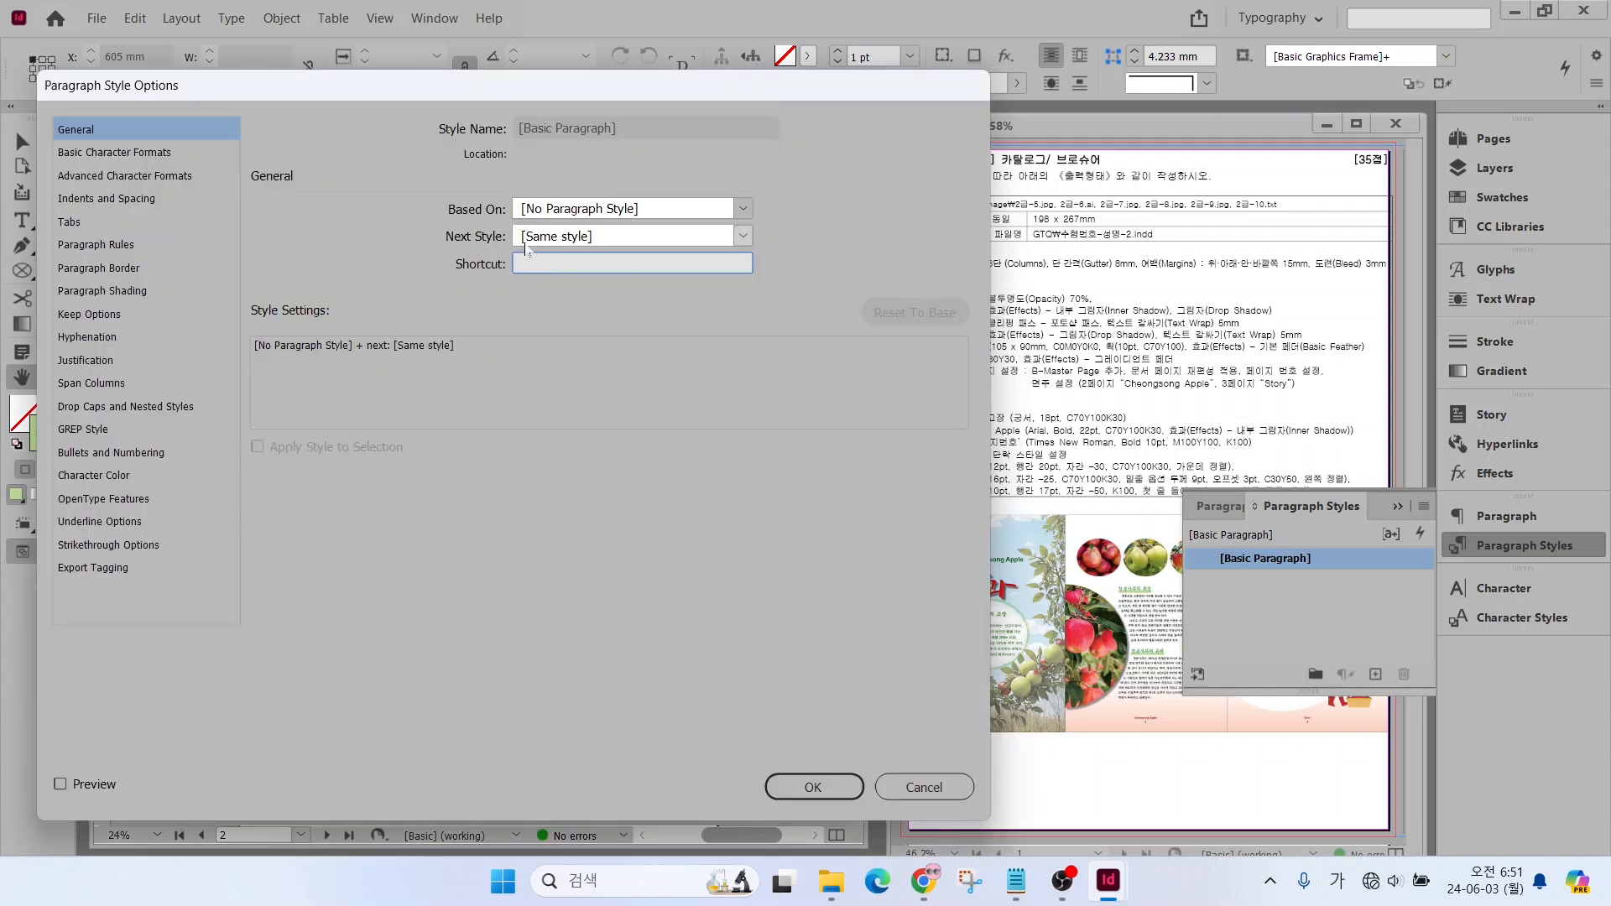
left_click(117, 152)
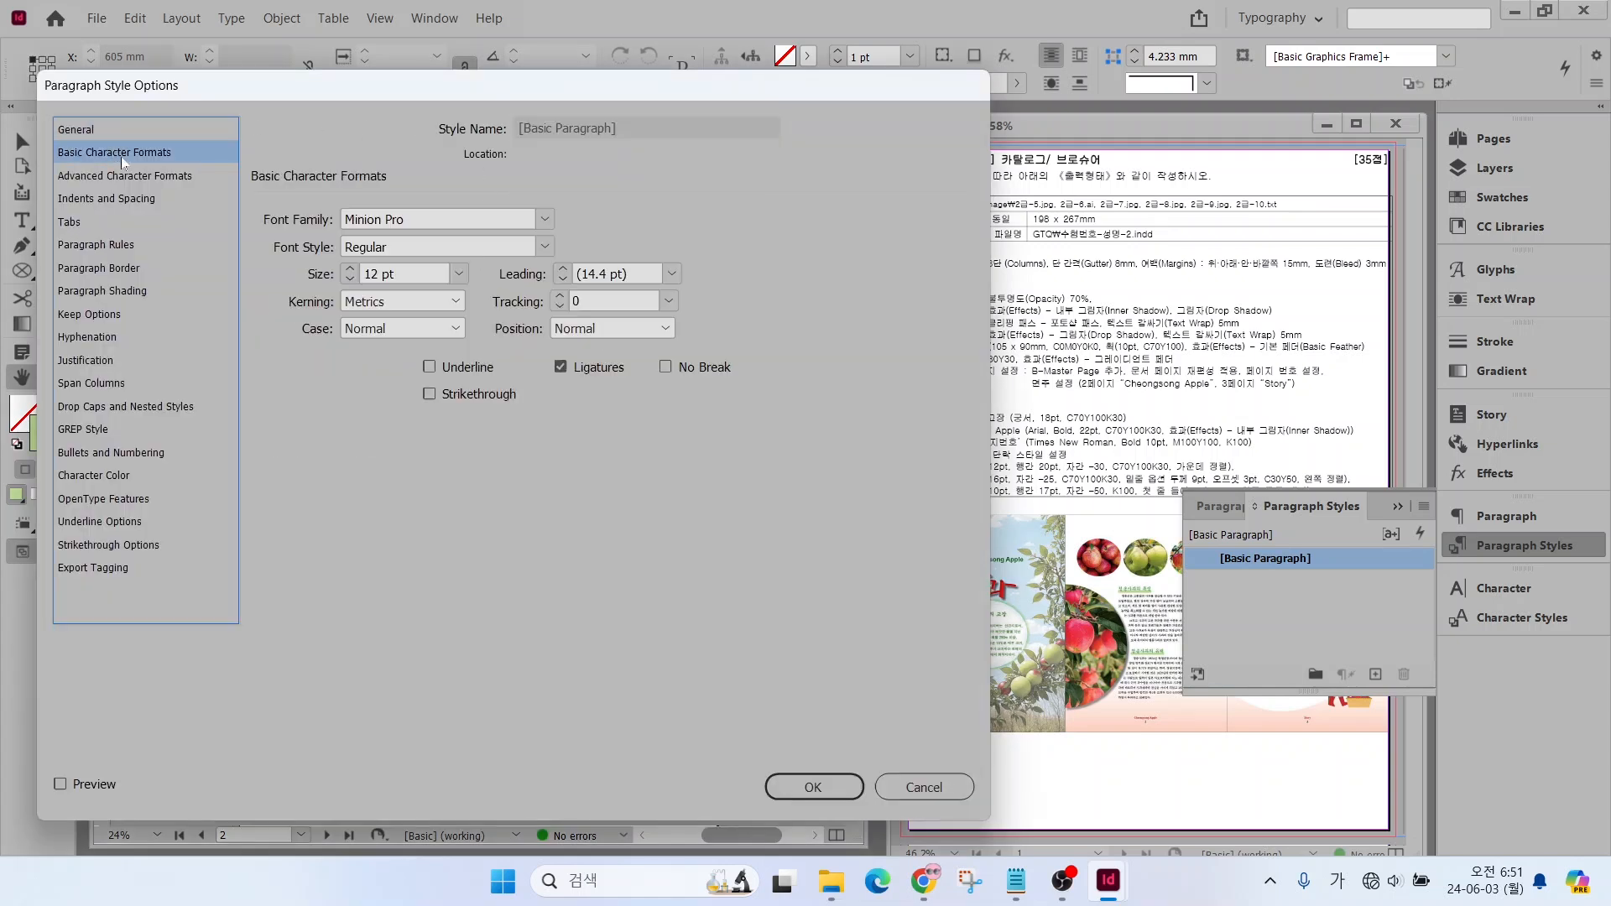
left_click(552, 221)
scroll(578, 362, "up", 10)
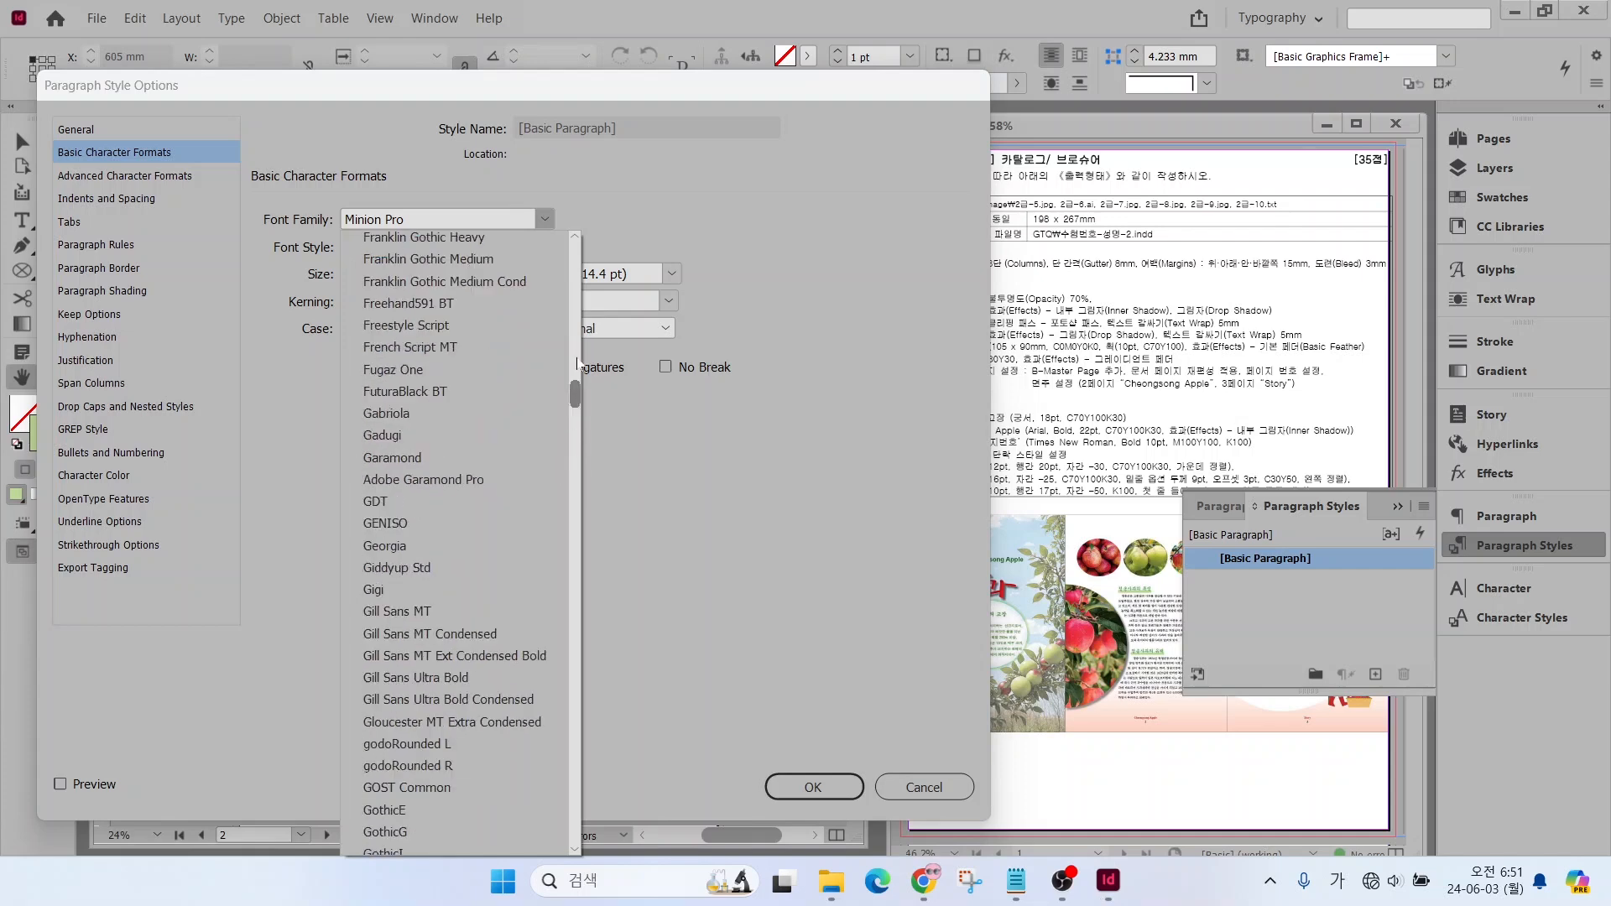
scroll(577, 362, "up", 10)
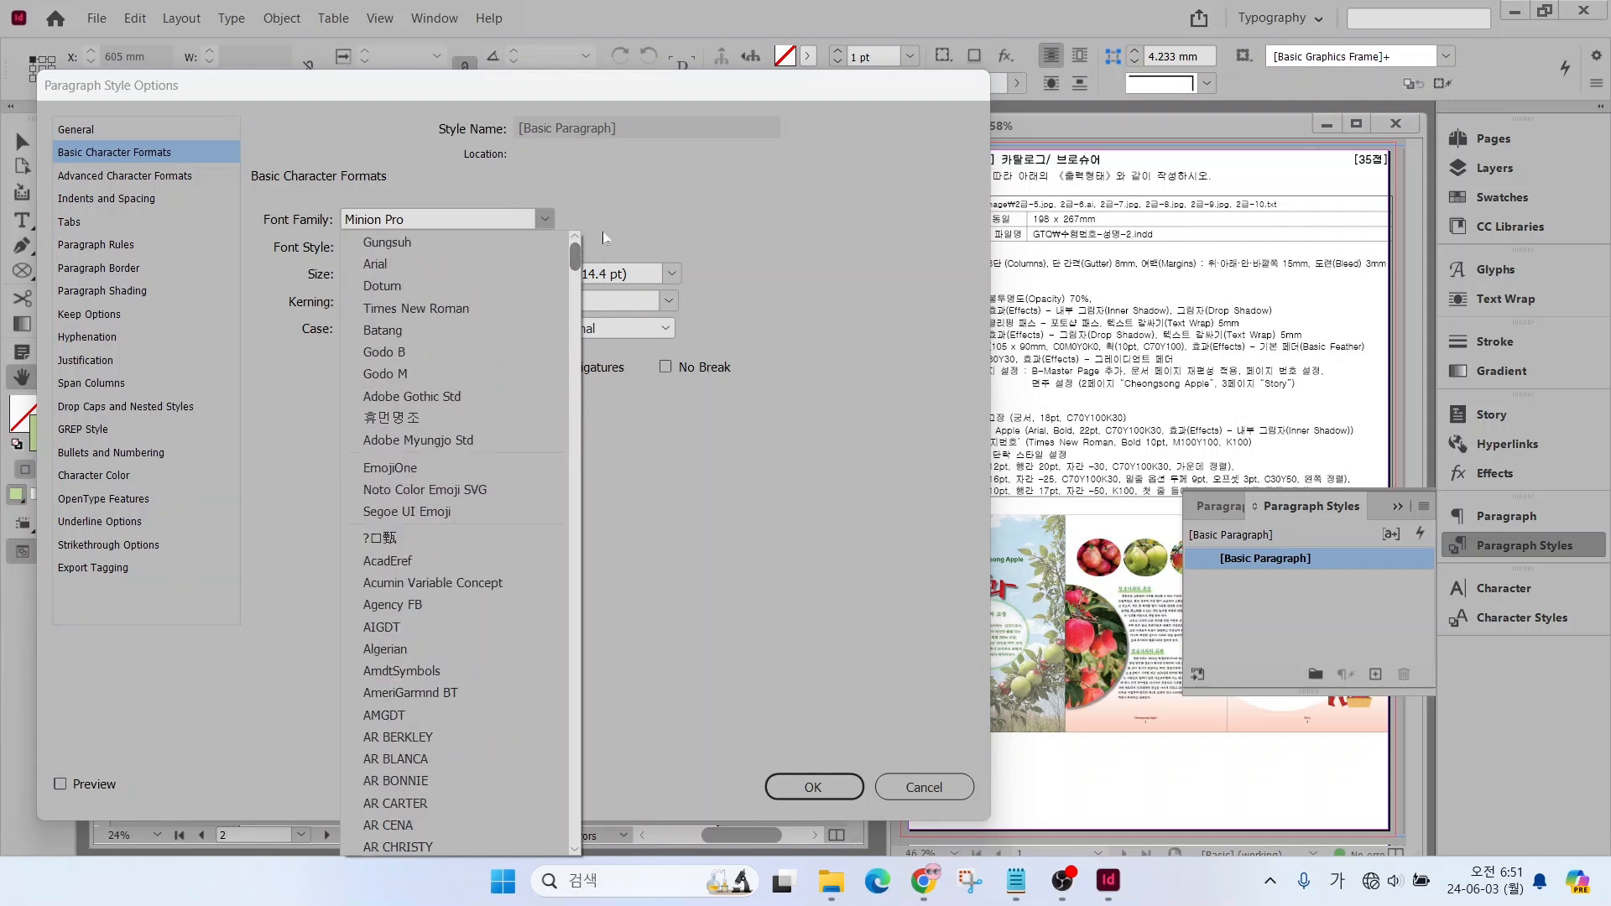
left_click(399, 284)
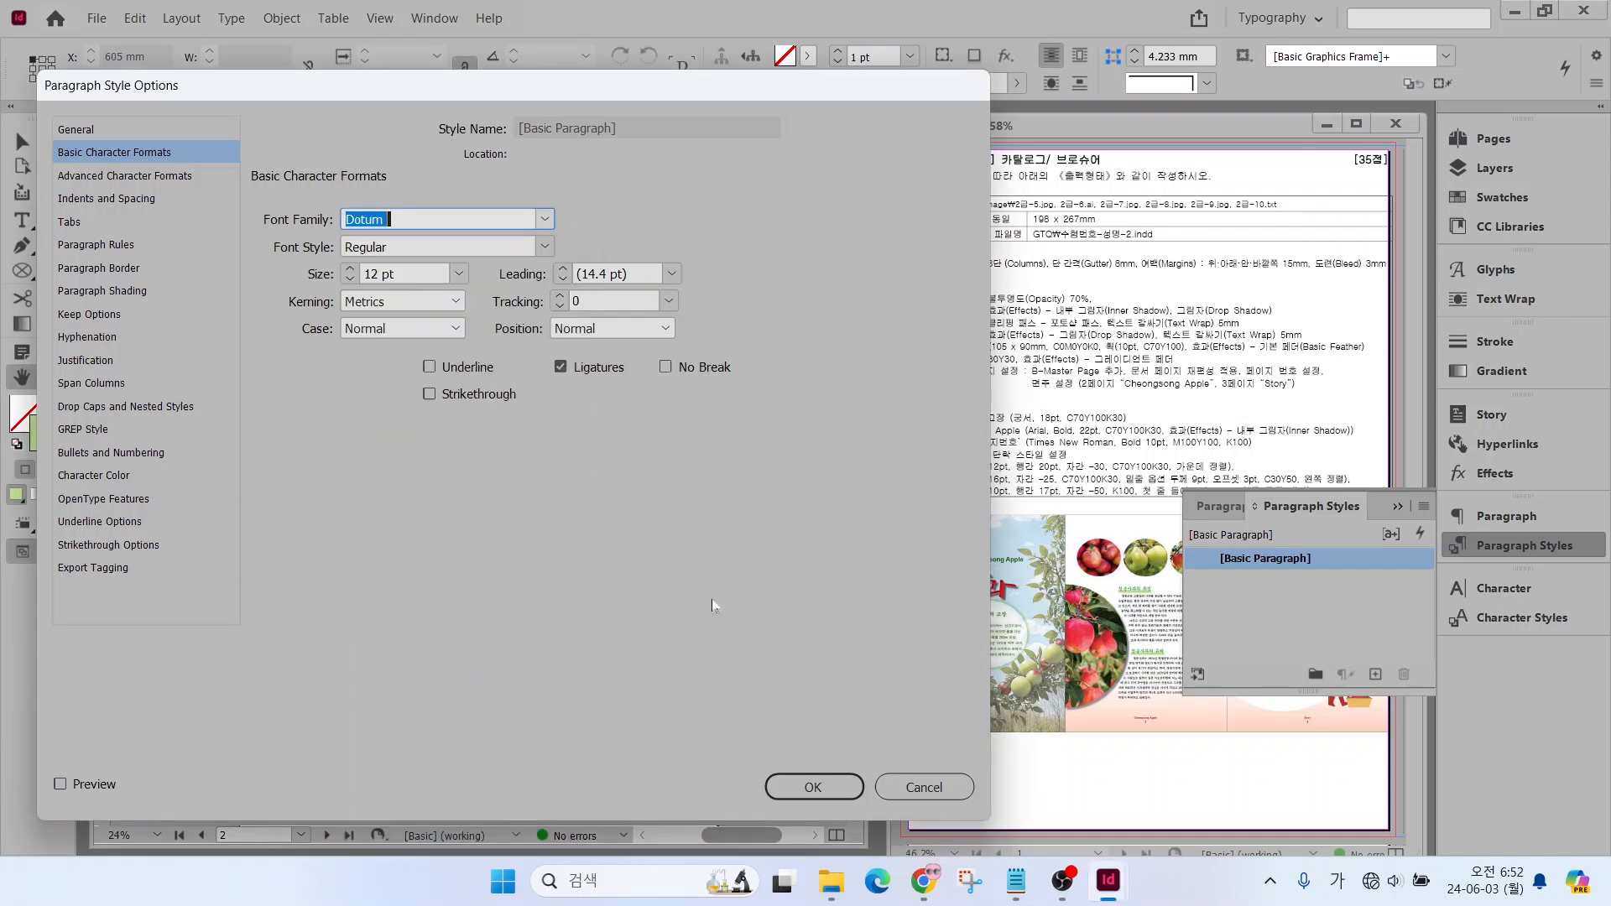
left_click(794, 787)
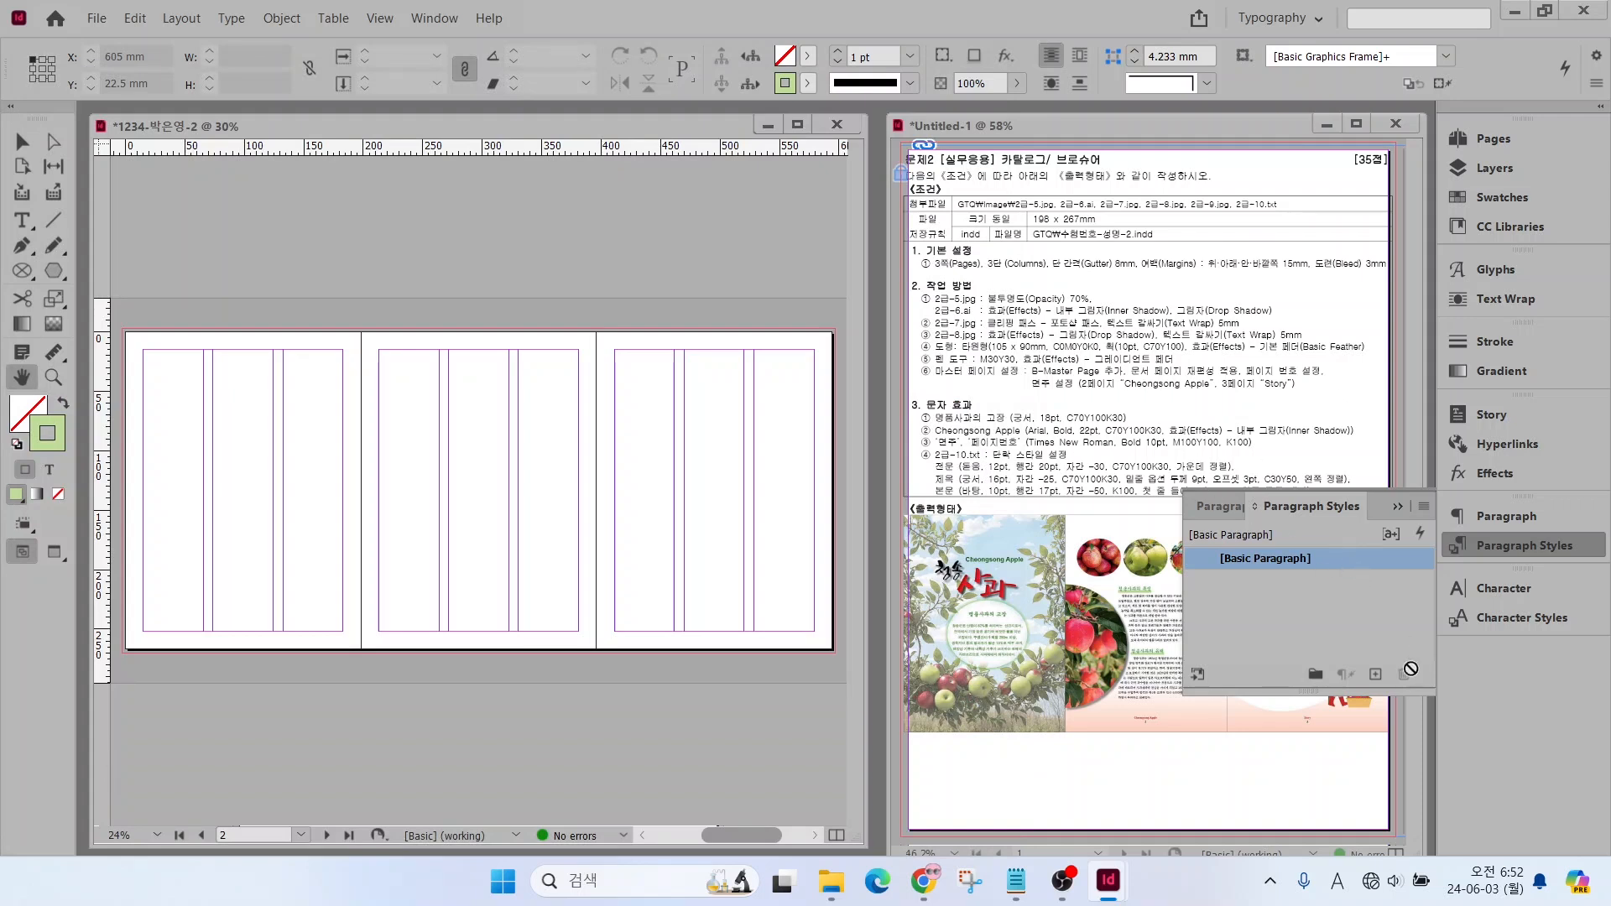
Create a new paragraph style from [Basic Paragraph] and name it 전문
left_click(1375, 674)
left_click(1330, 580)
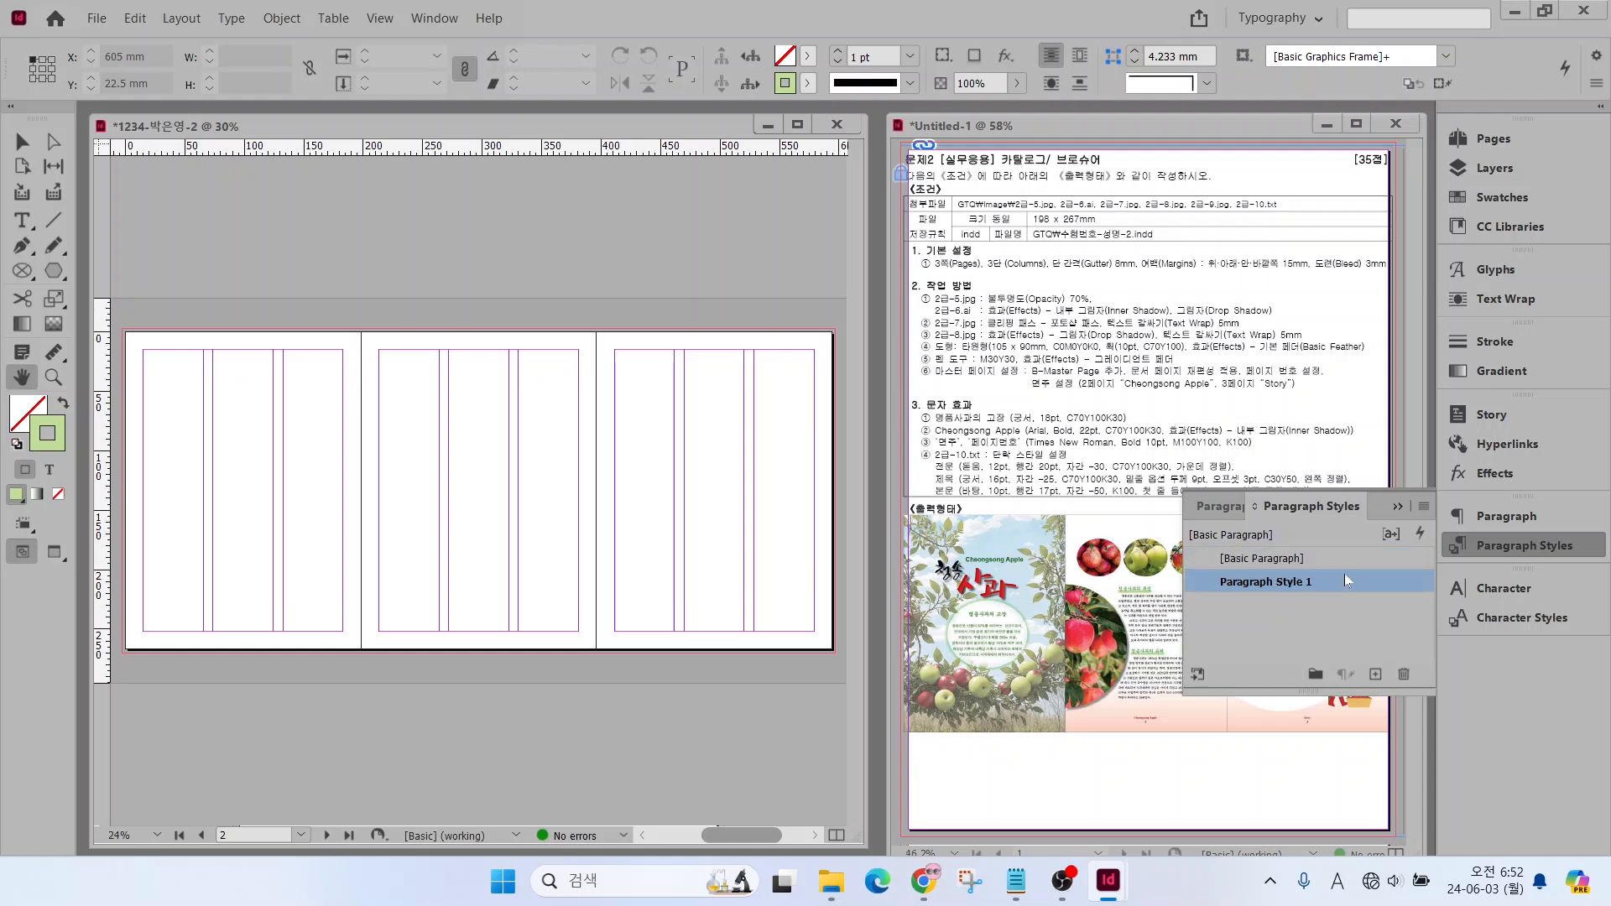
double_click(1345, 579)
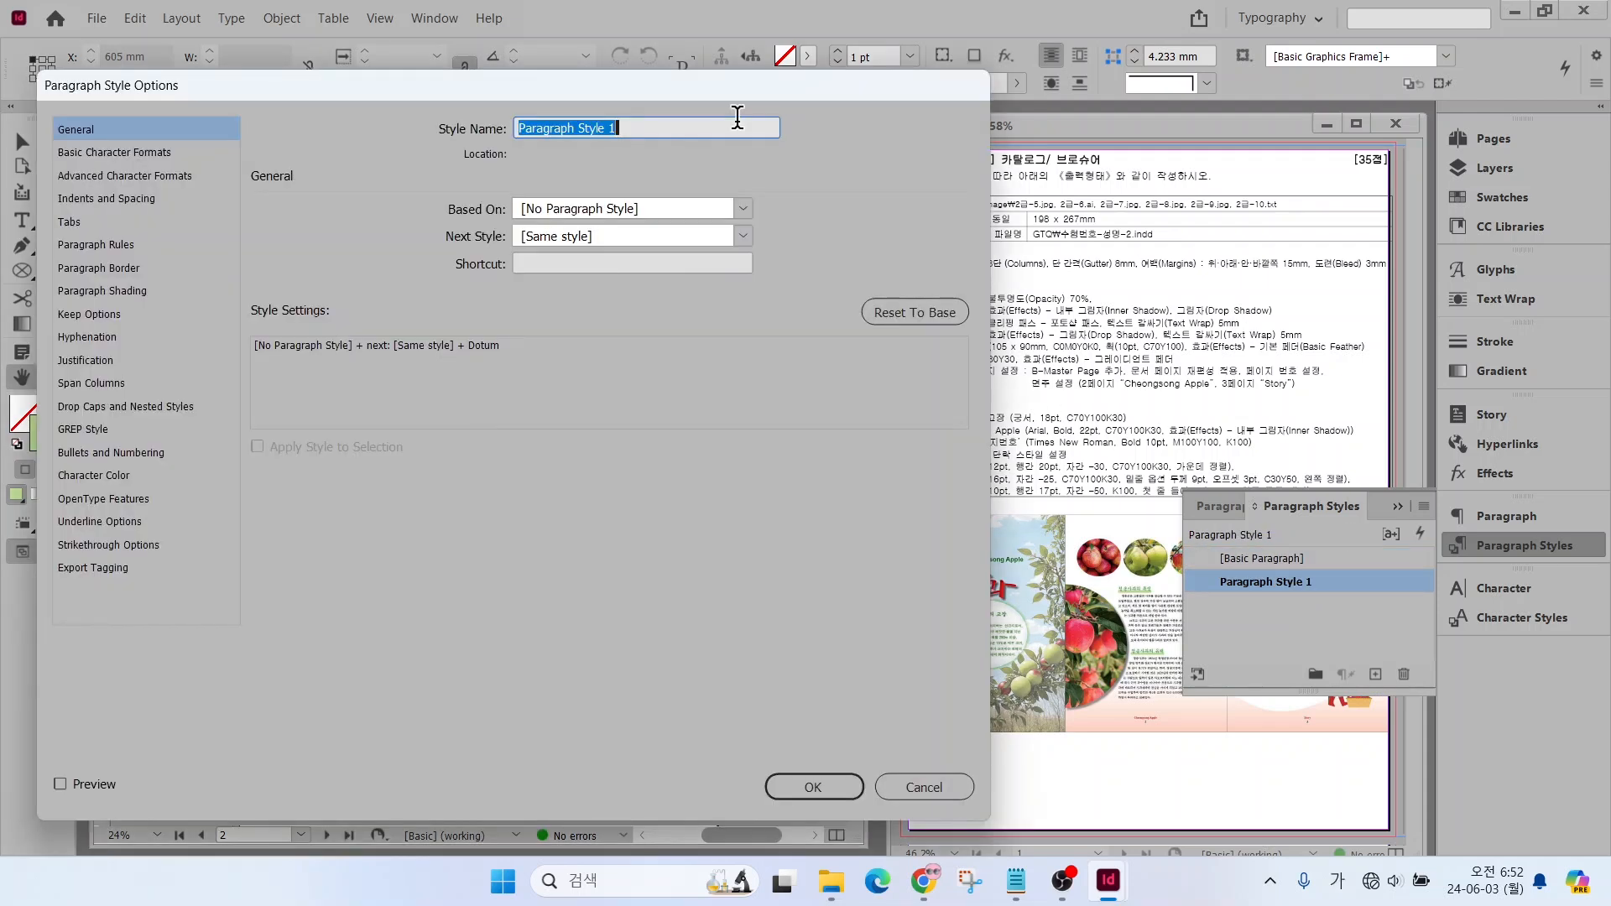
type("ㅈ")
type("문")
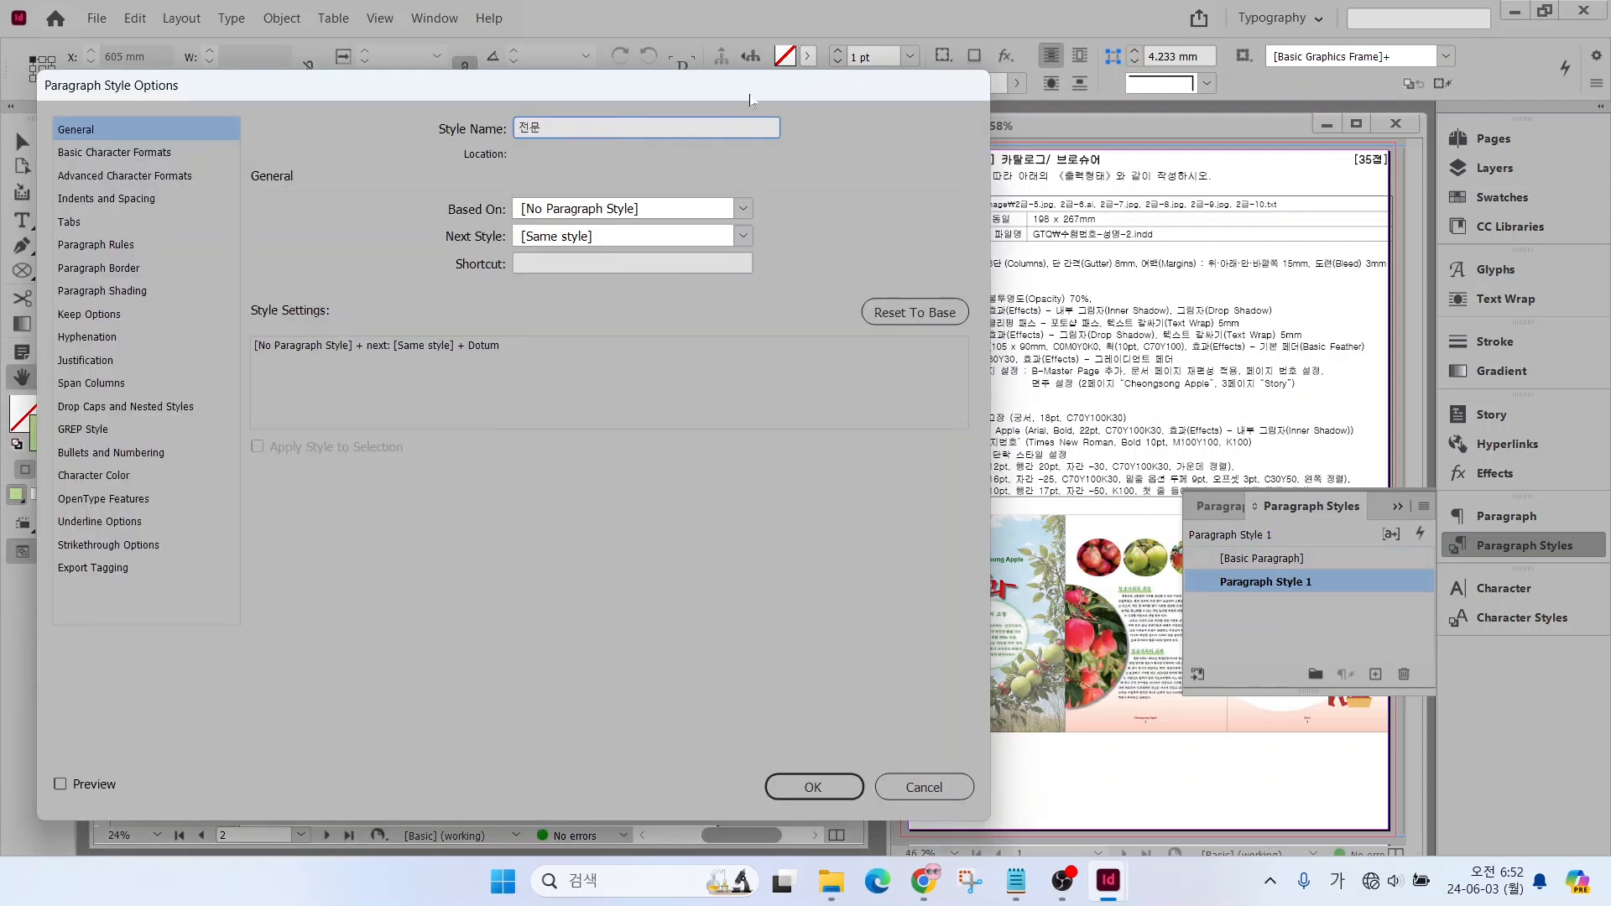
Set the 전문 style's leading to 20 pt and its tracking to -30
left_click(94, 153)
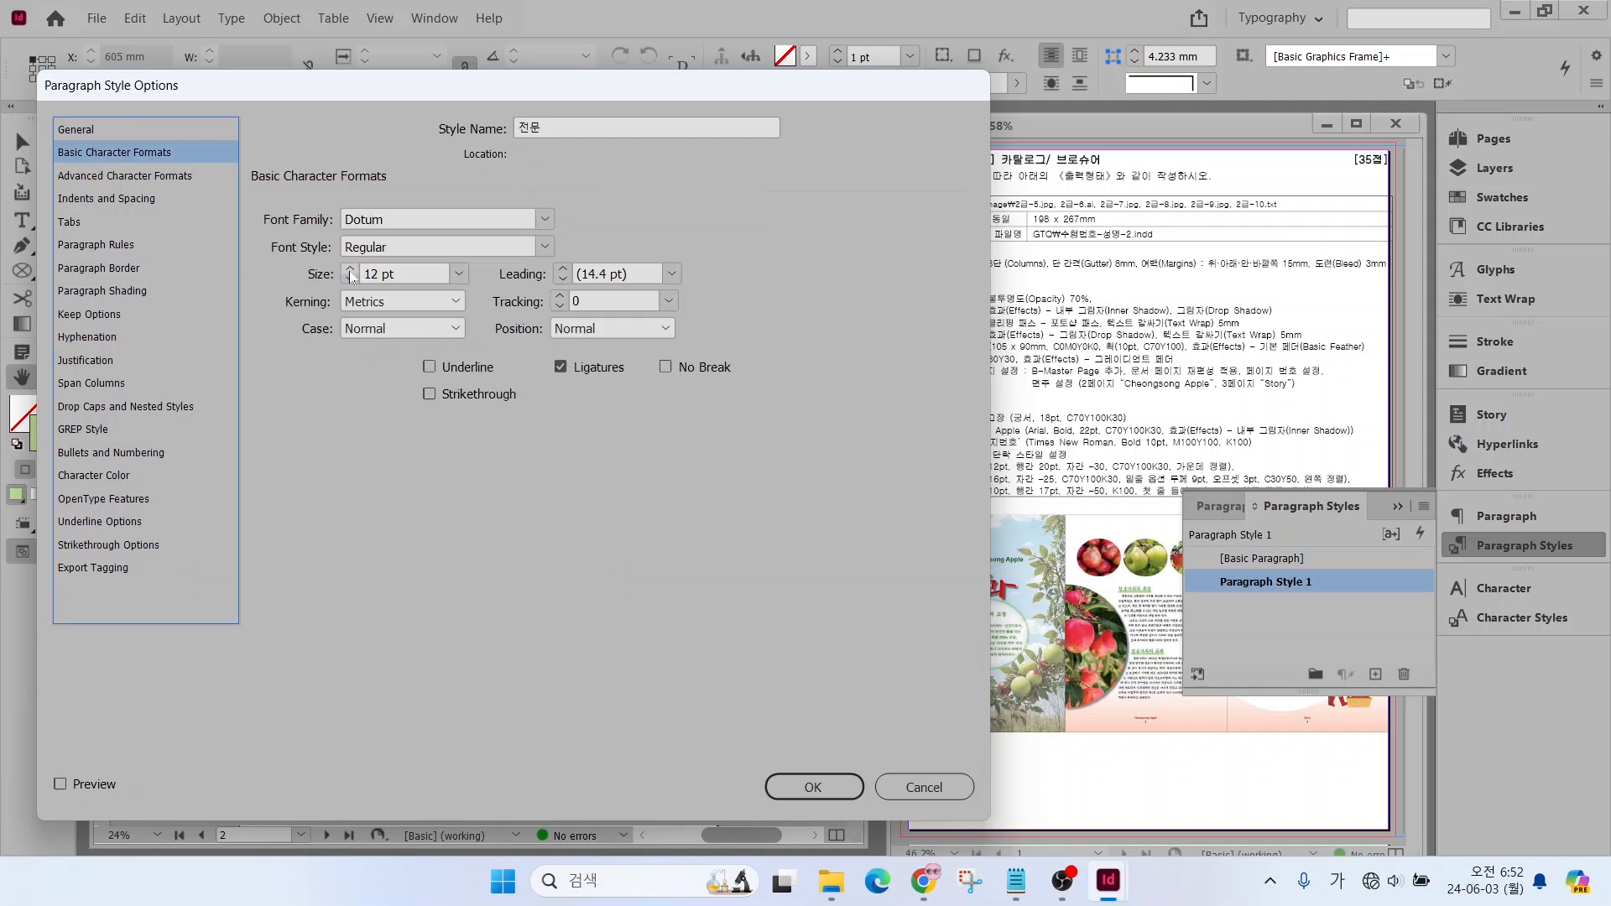
left_click(563, 269)
left_click(562, 270)
left_click(562, 269)
left_click(562, 269)
double_click(588, 300)
type("-30")
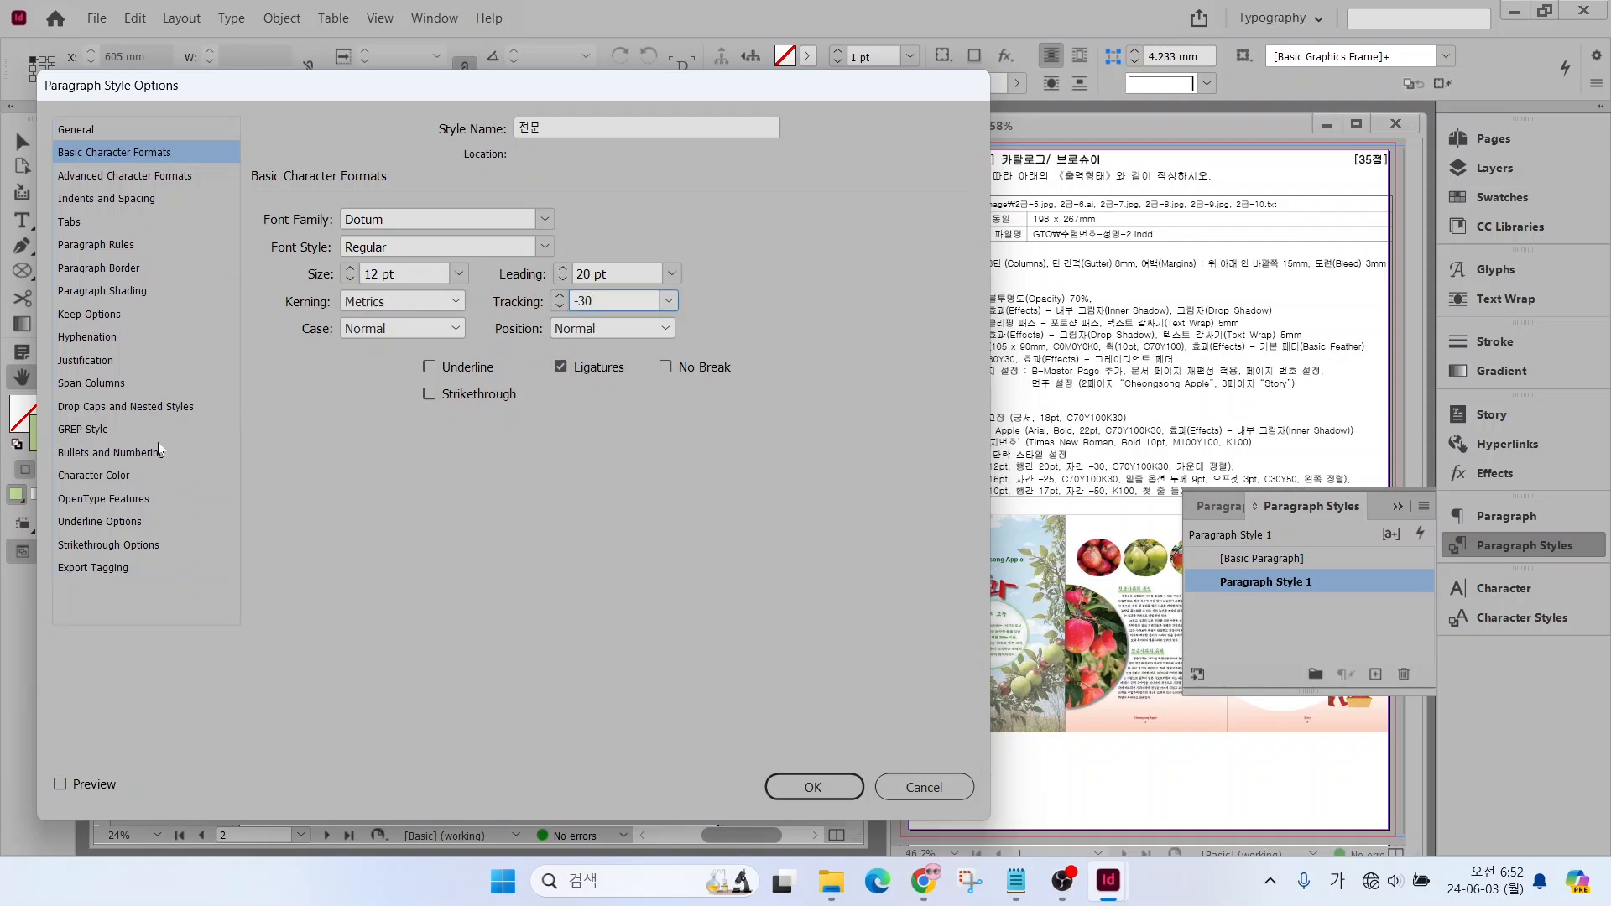
Give the 전문 style the character color C=70 M=0 Y=100 K=30 and Center alignment, and save the style
left_click(94, 475)
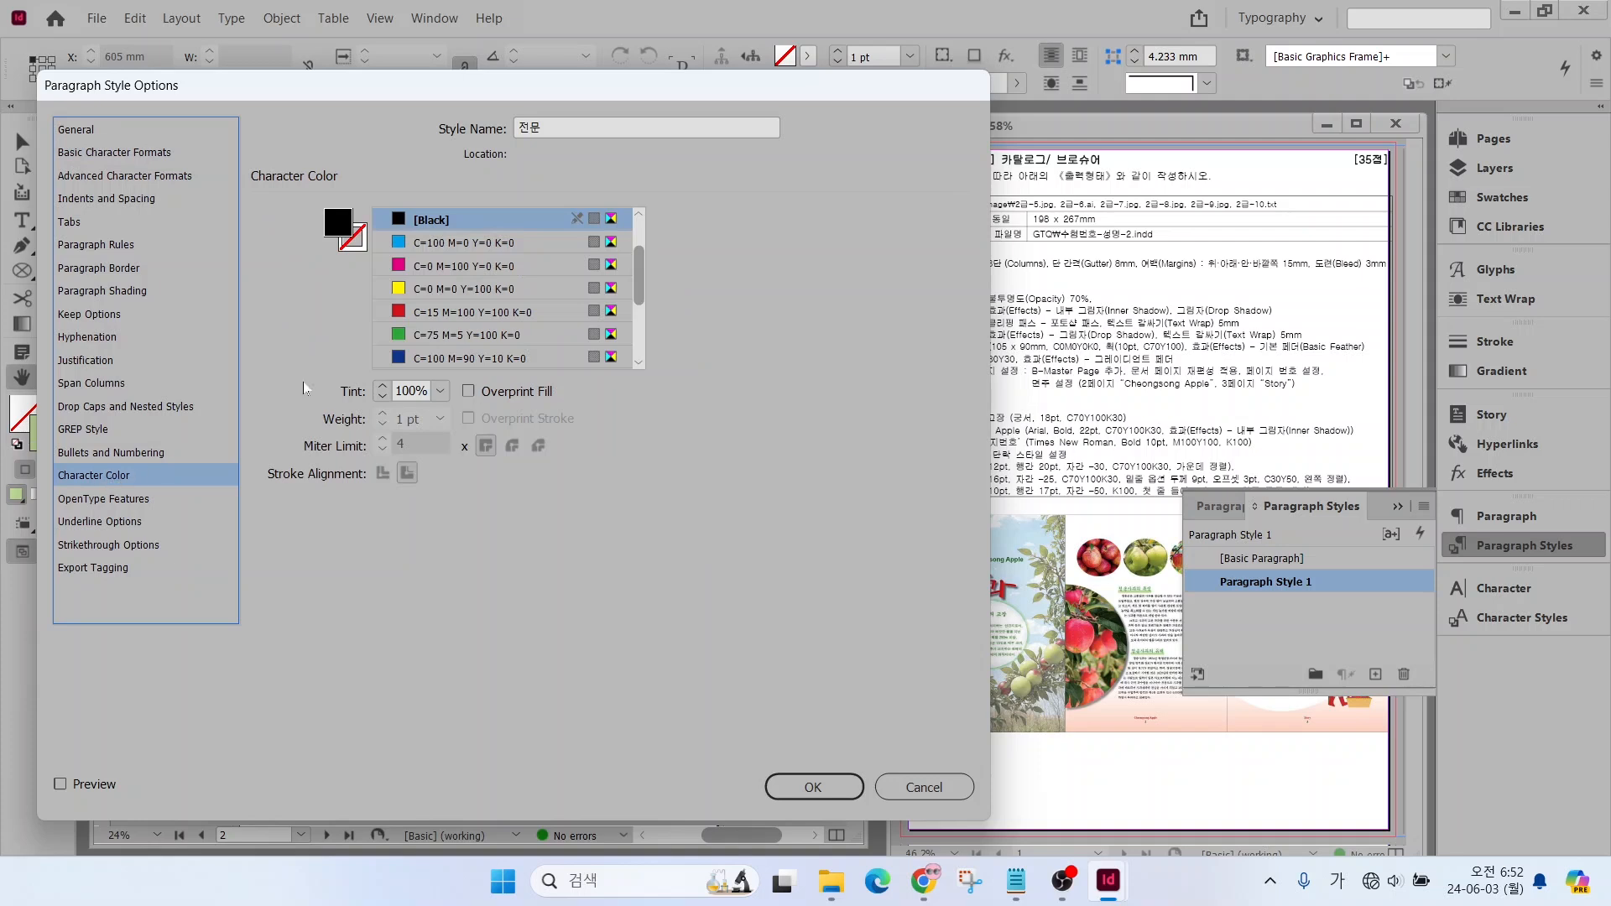
left_click_drag(635, 268, 635, 336)
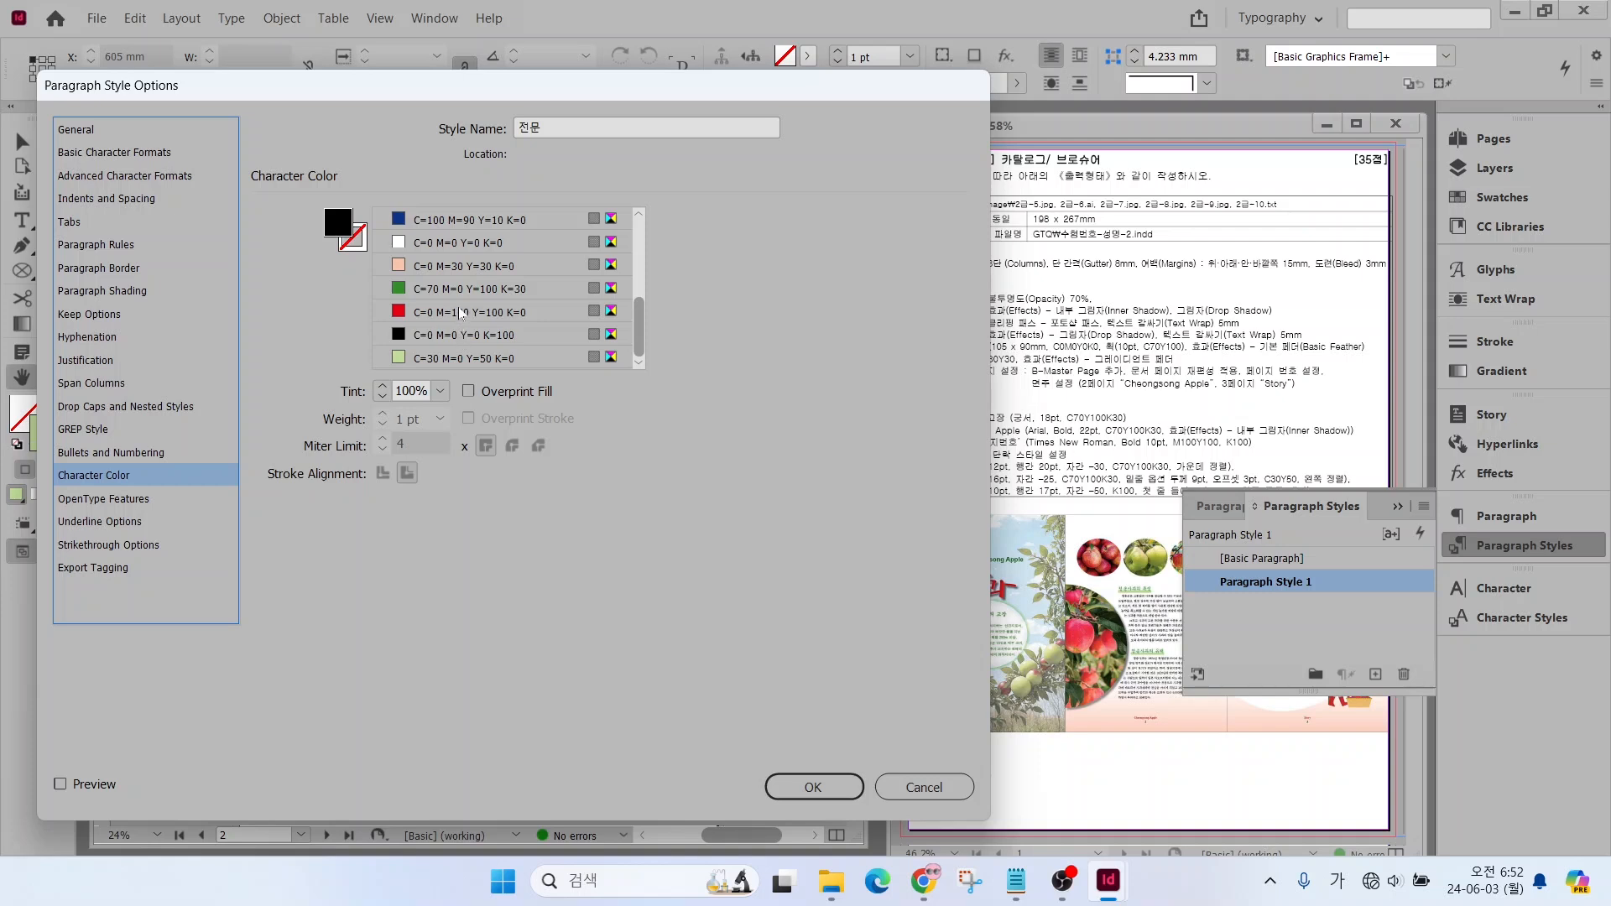
left_click(495, 292)
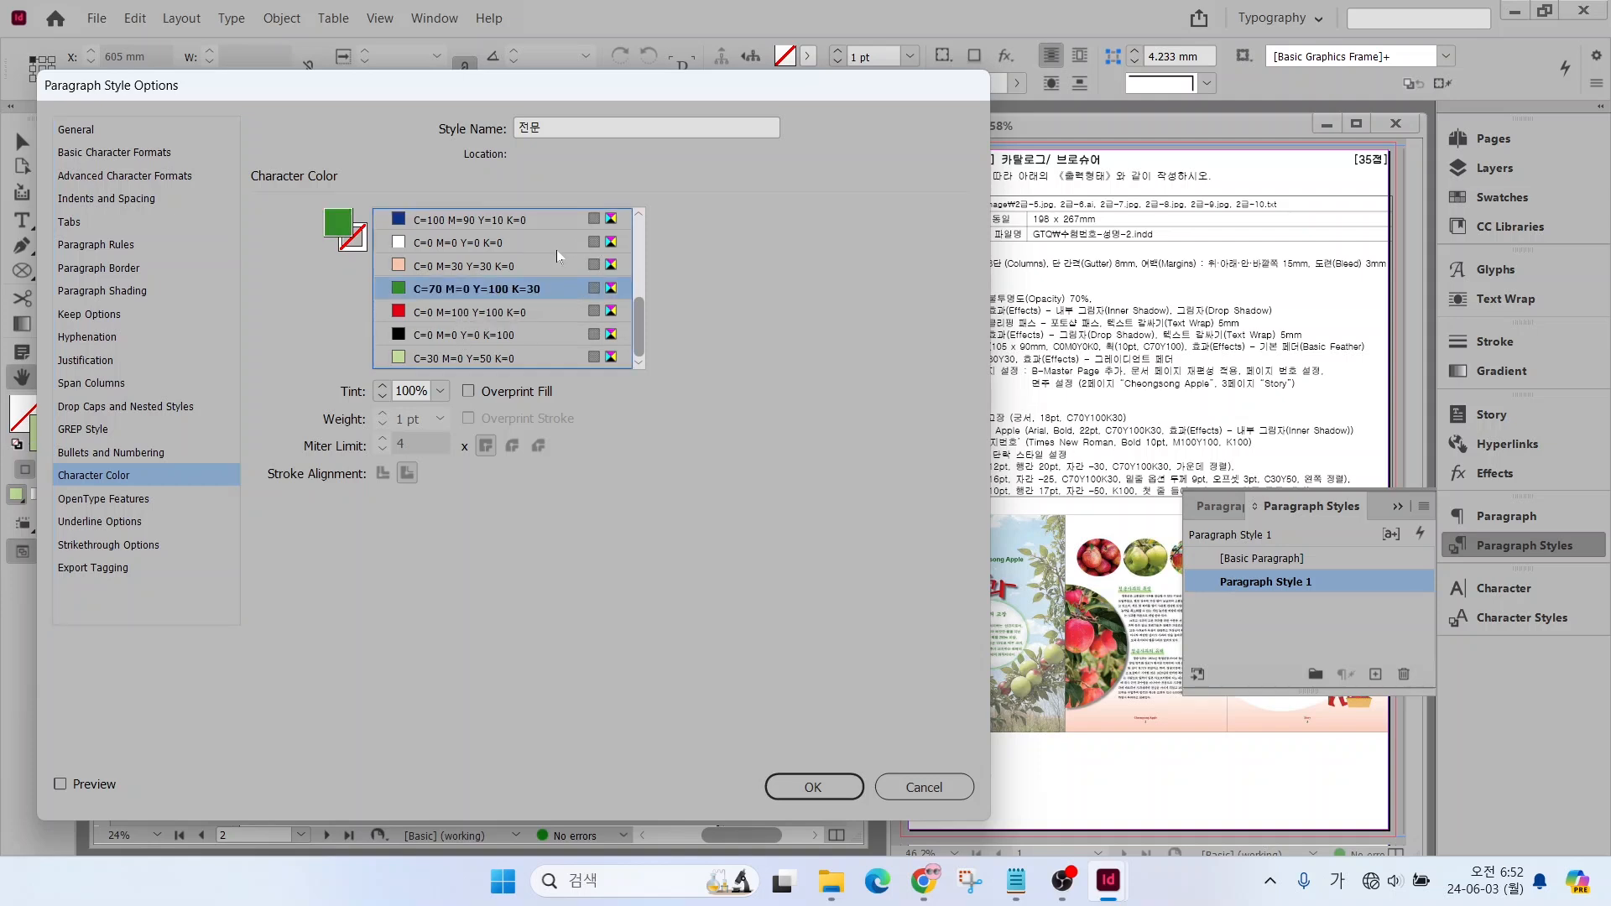
left_click(94, 201)
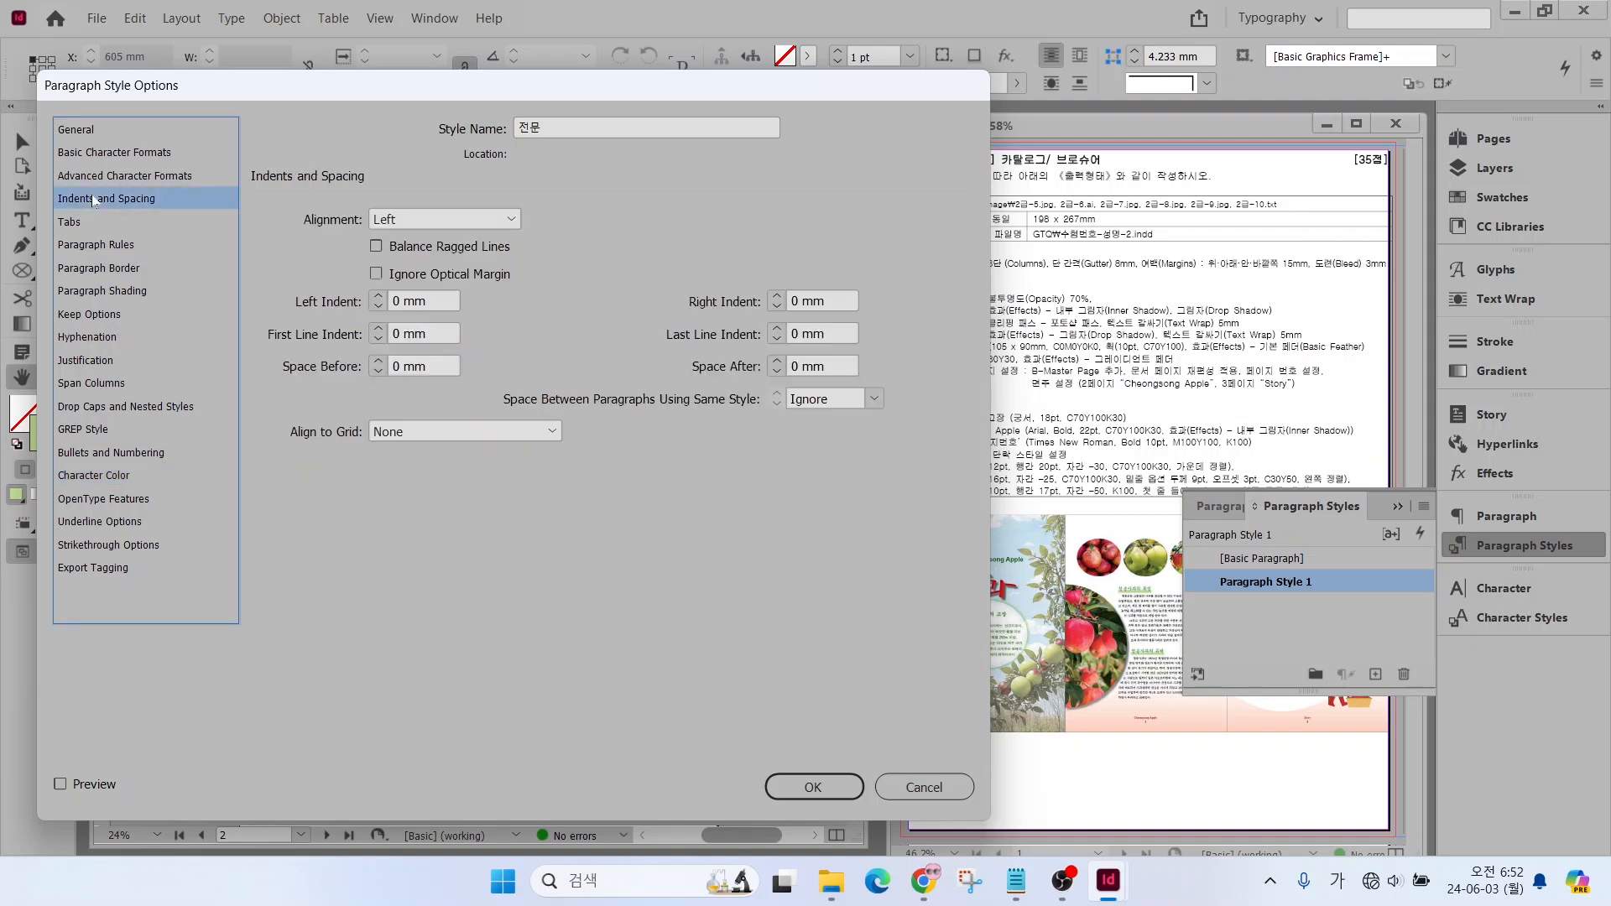
left_click(417, 220)
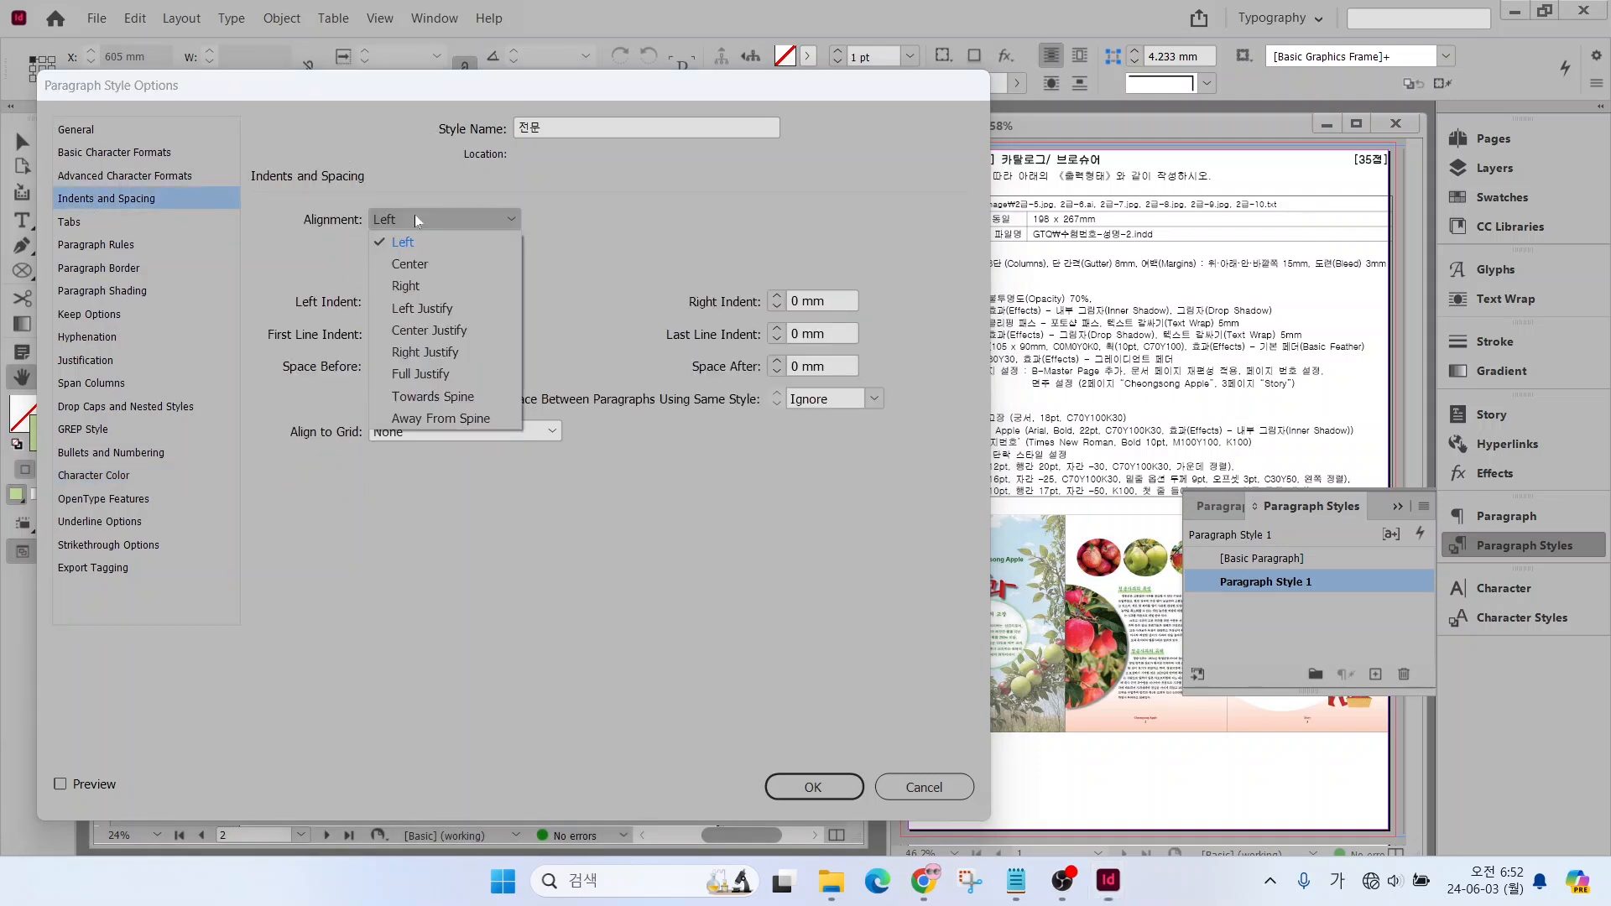
left_click(408, 264)
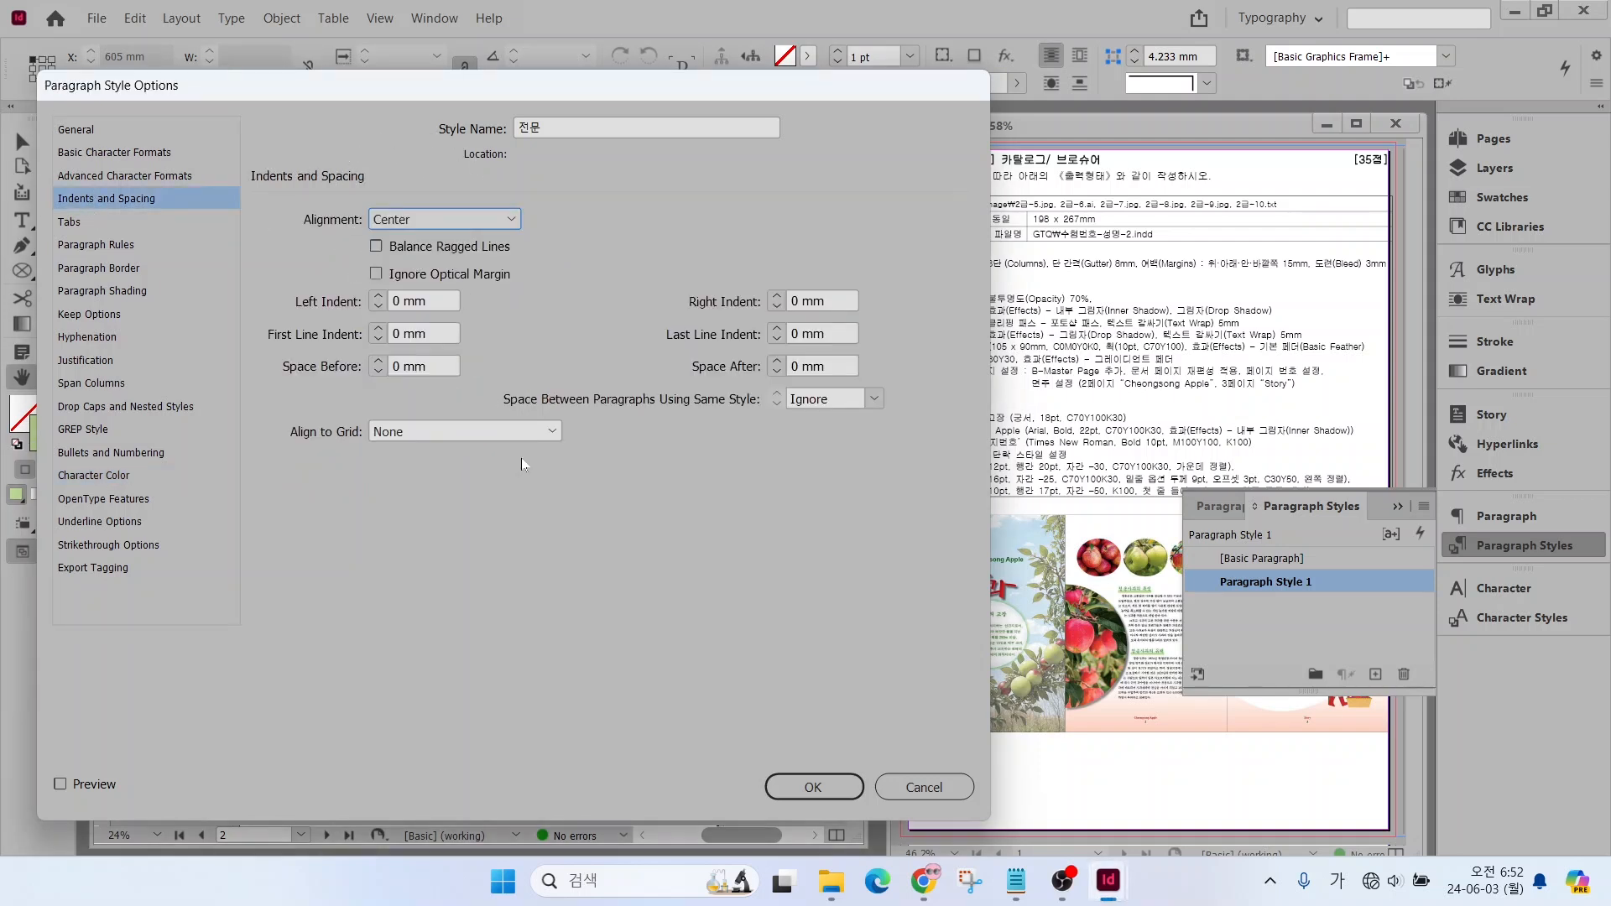
left_click(812, 786)
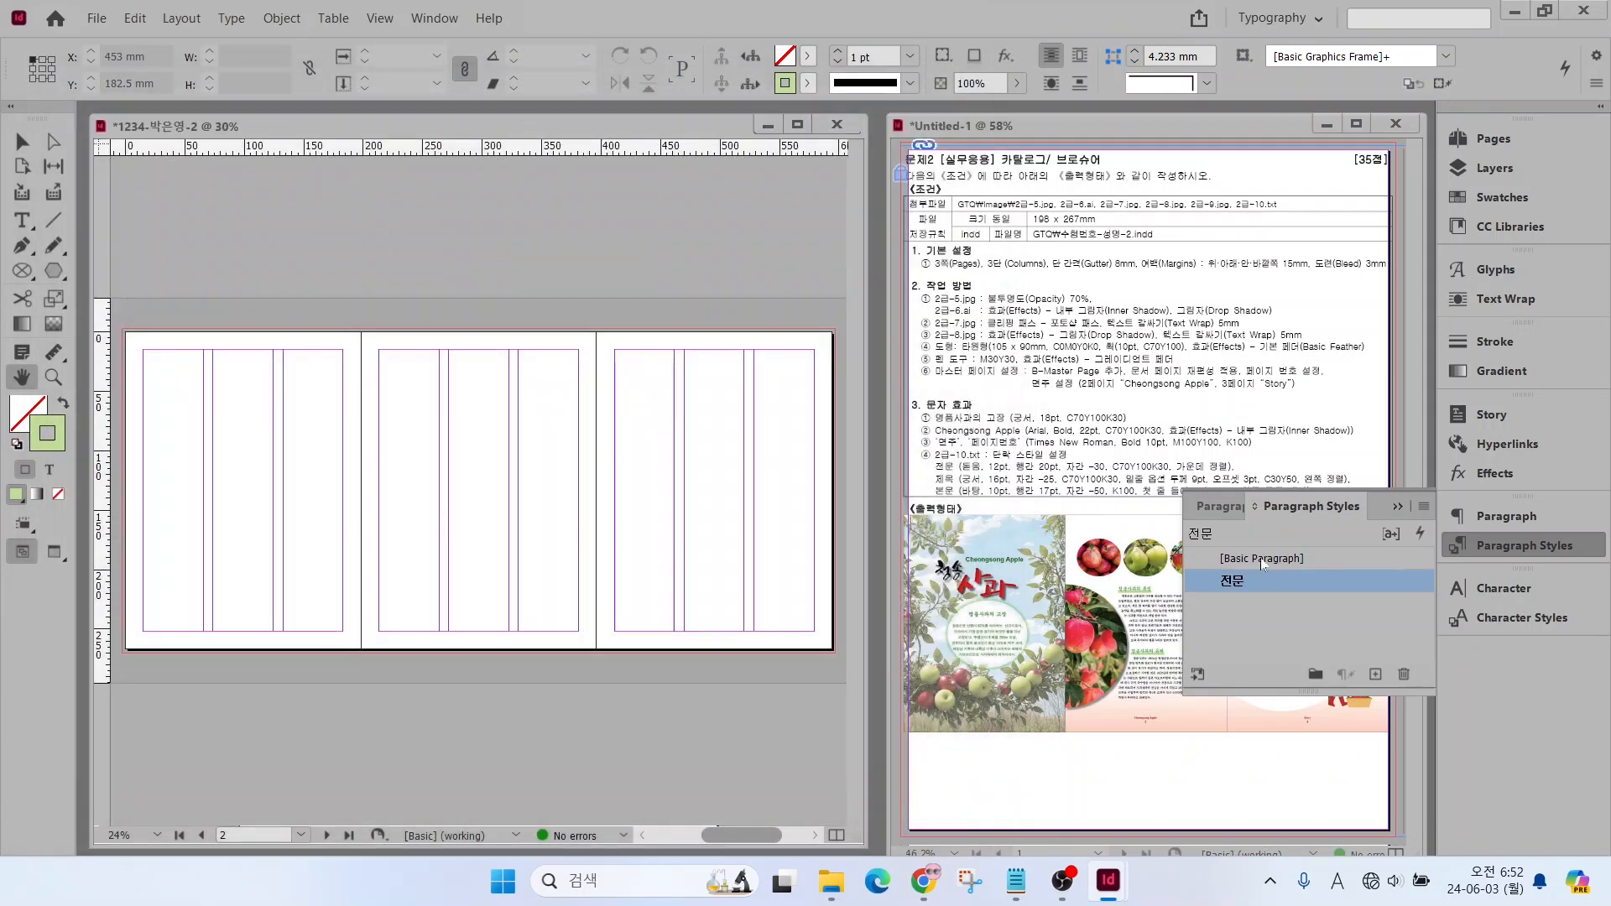
Create a new paragraph style from [Basic Paragraph] and name it 제목
left_click(1261, 557)
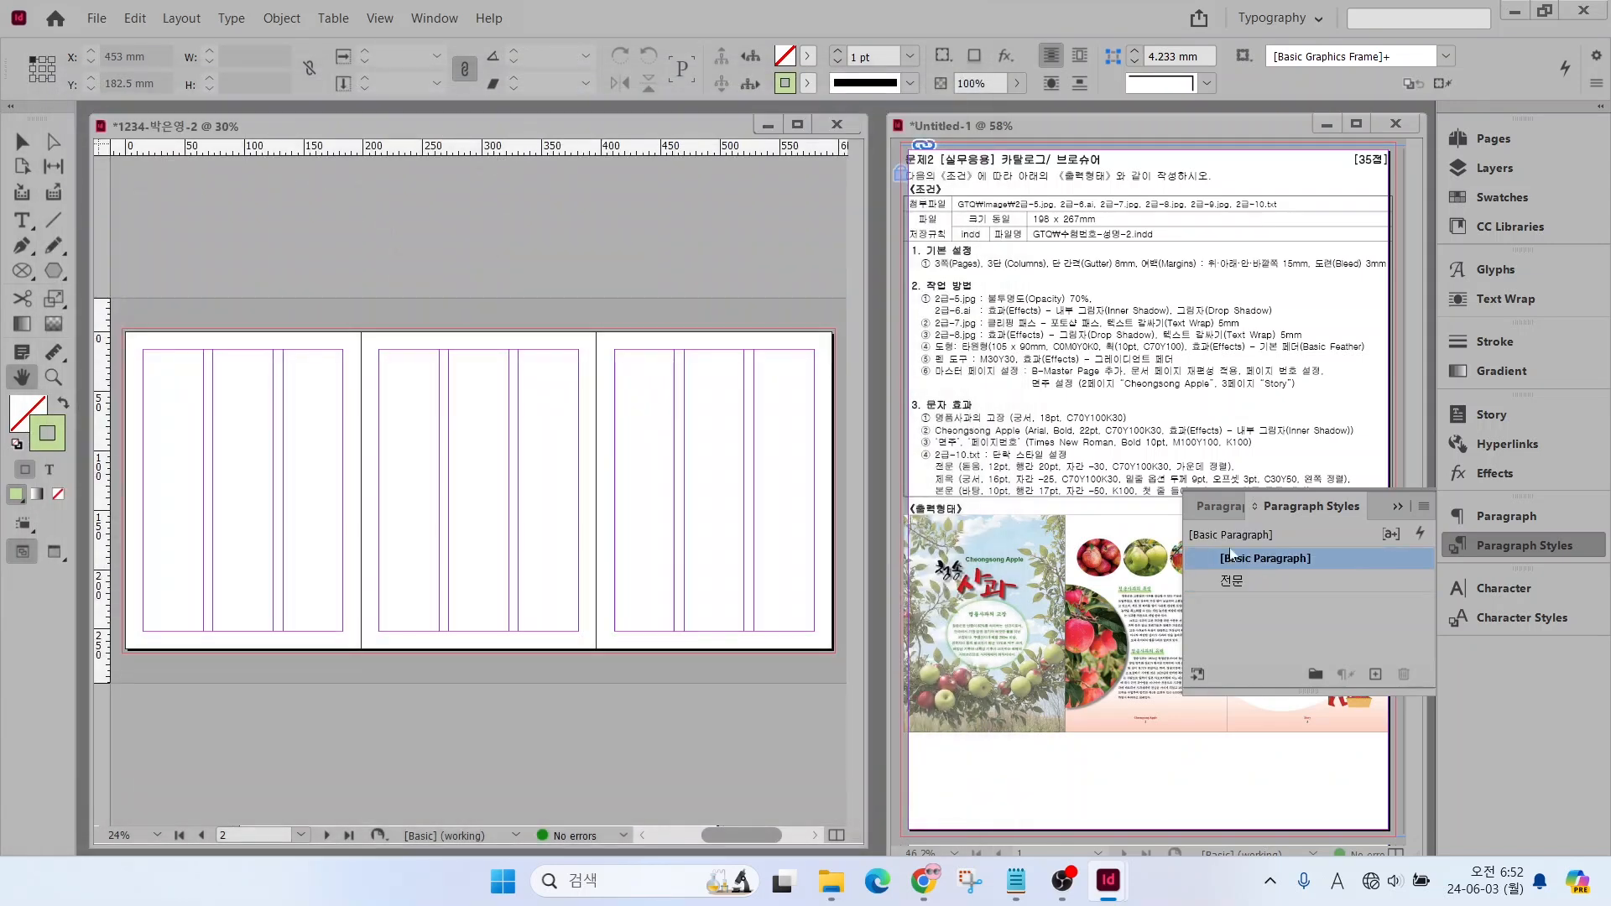
left_click(1376, 674)
left_click(1342, 580)
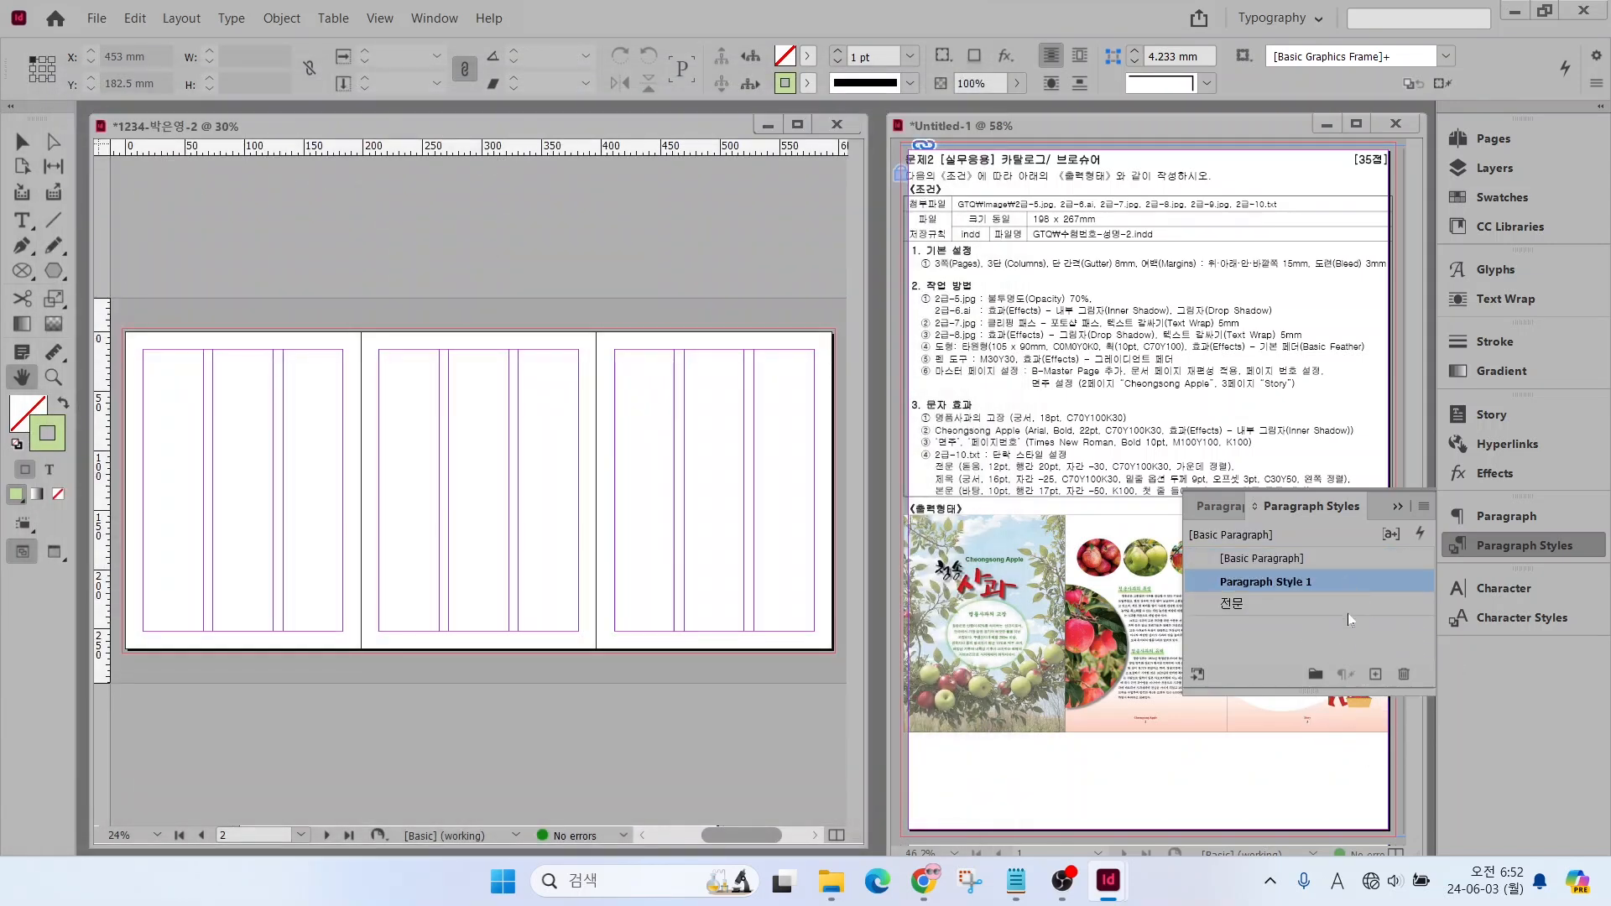
left_click(1381, 580)
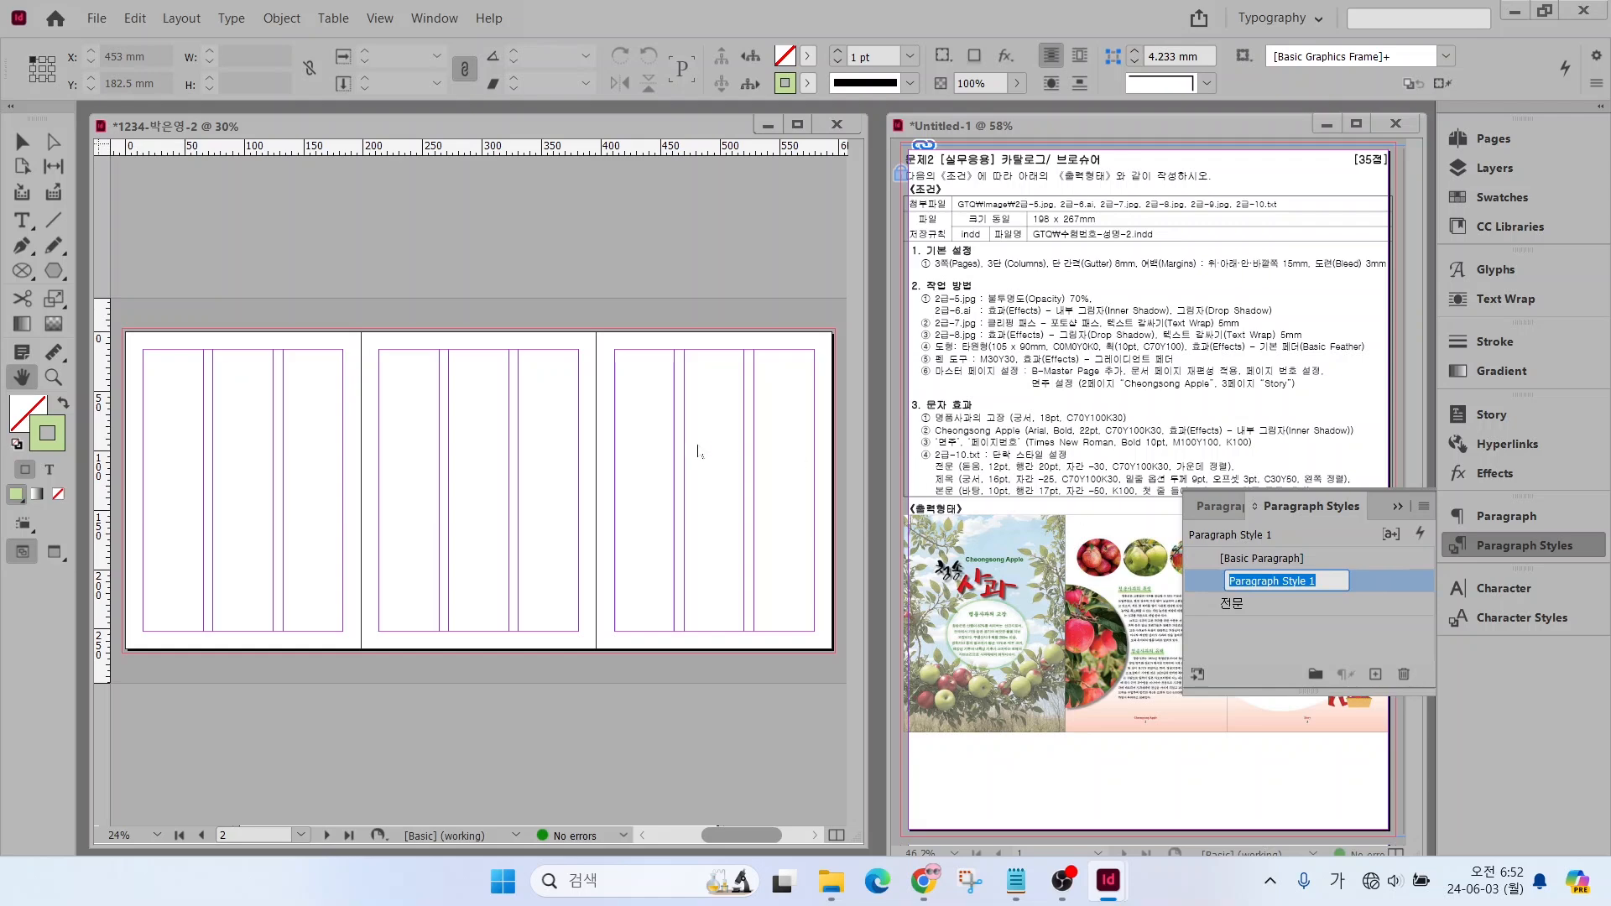
key("BackSpace")
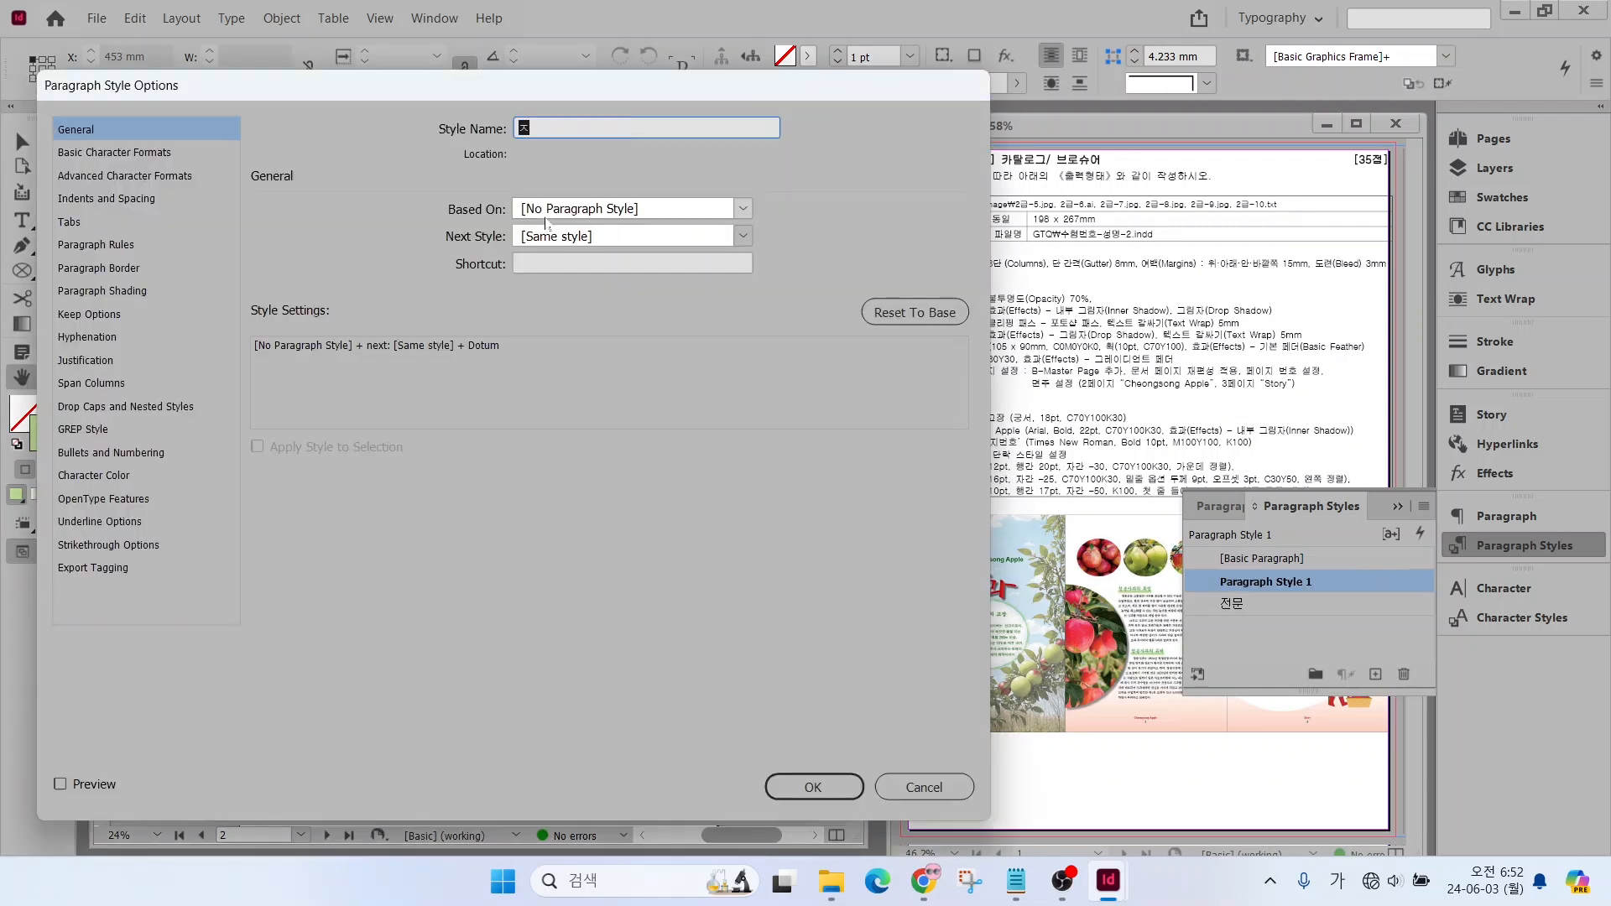
type("ㅈ")
type("제목")
Set the 제목 style's font family to Gungsuh, size to 16 pt and tracking to -25
left_click(110, 153)
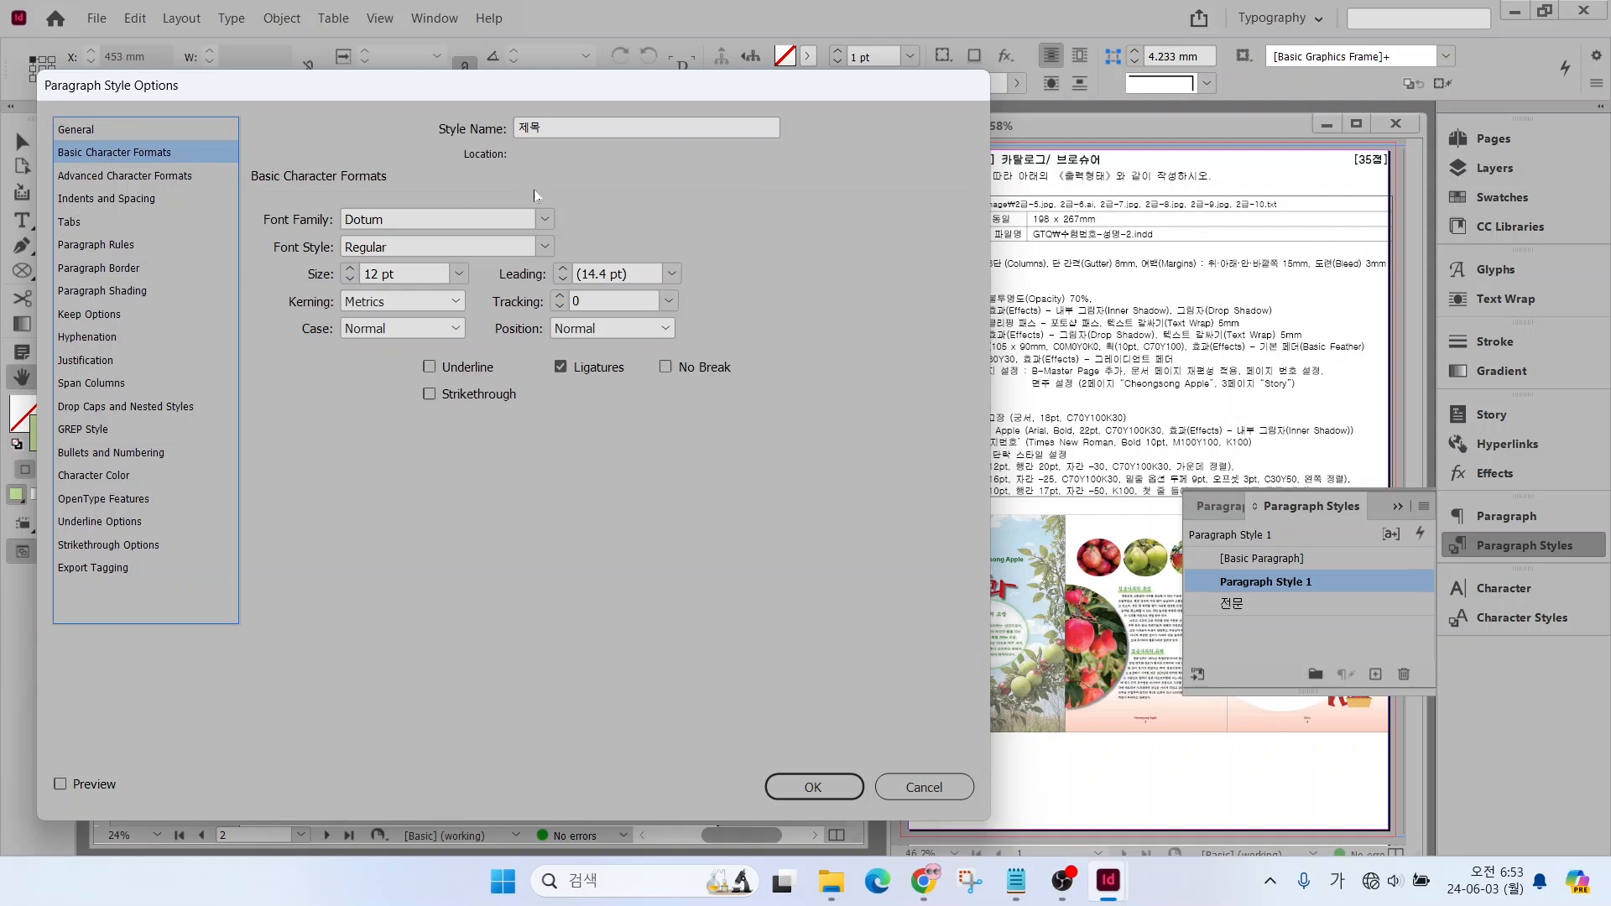
left_click(546, 220)
scroll(454, 269, "up", 1)
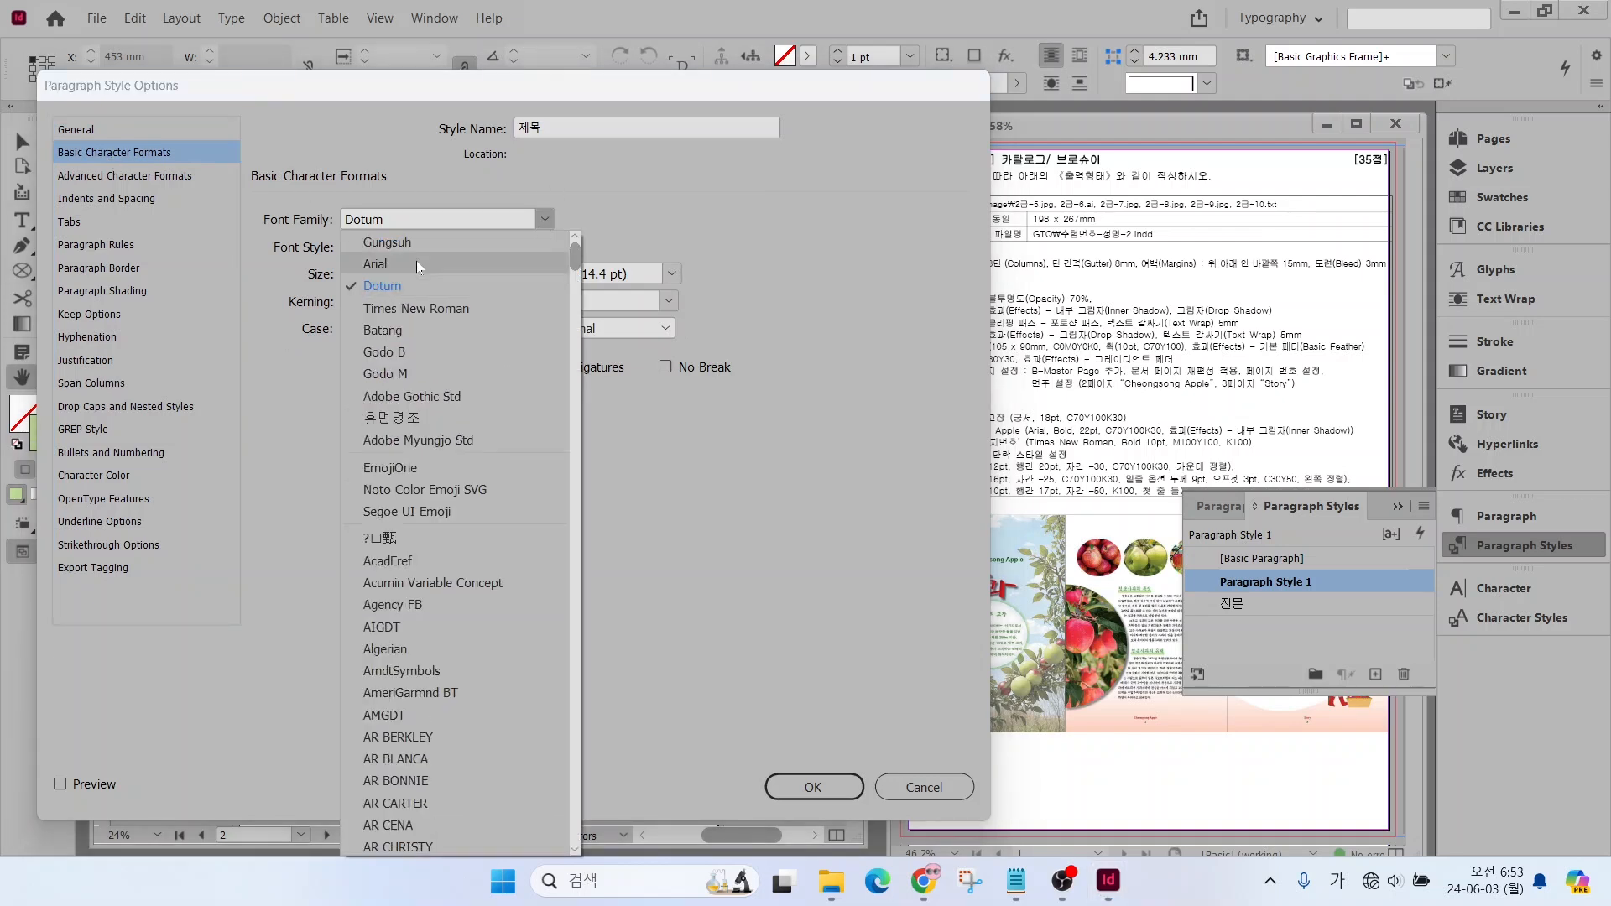
left_click(394, 241)
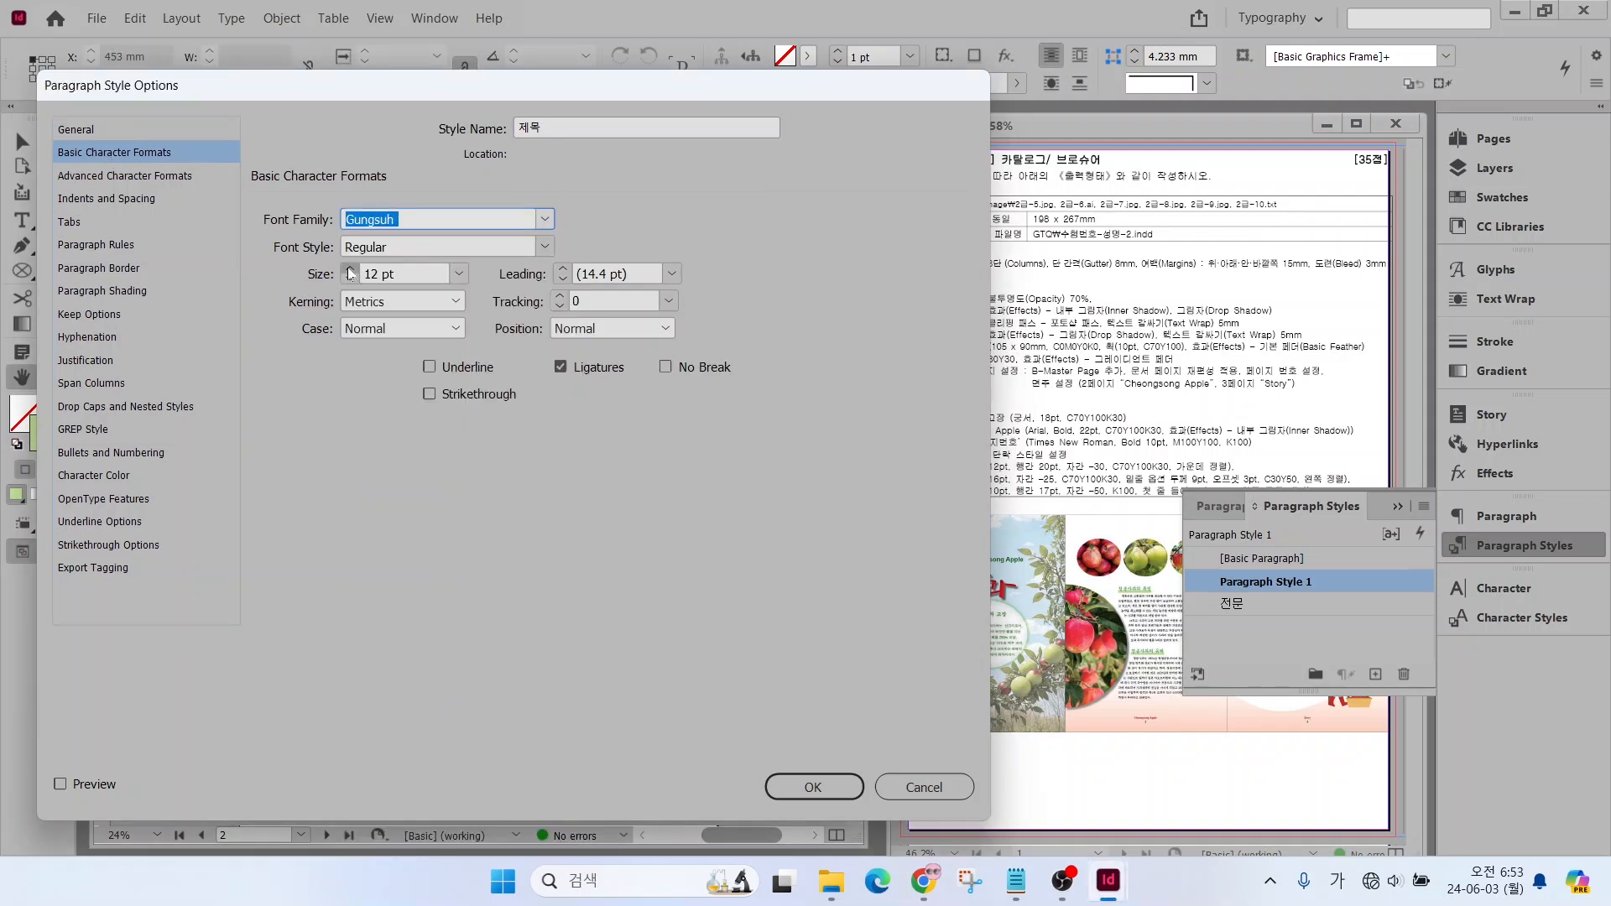
left_click(351, 269)
left_click(351, 270)
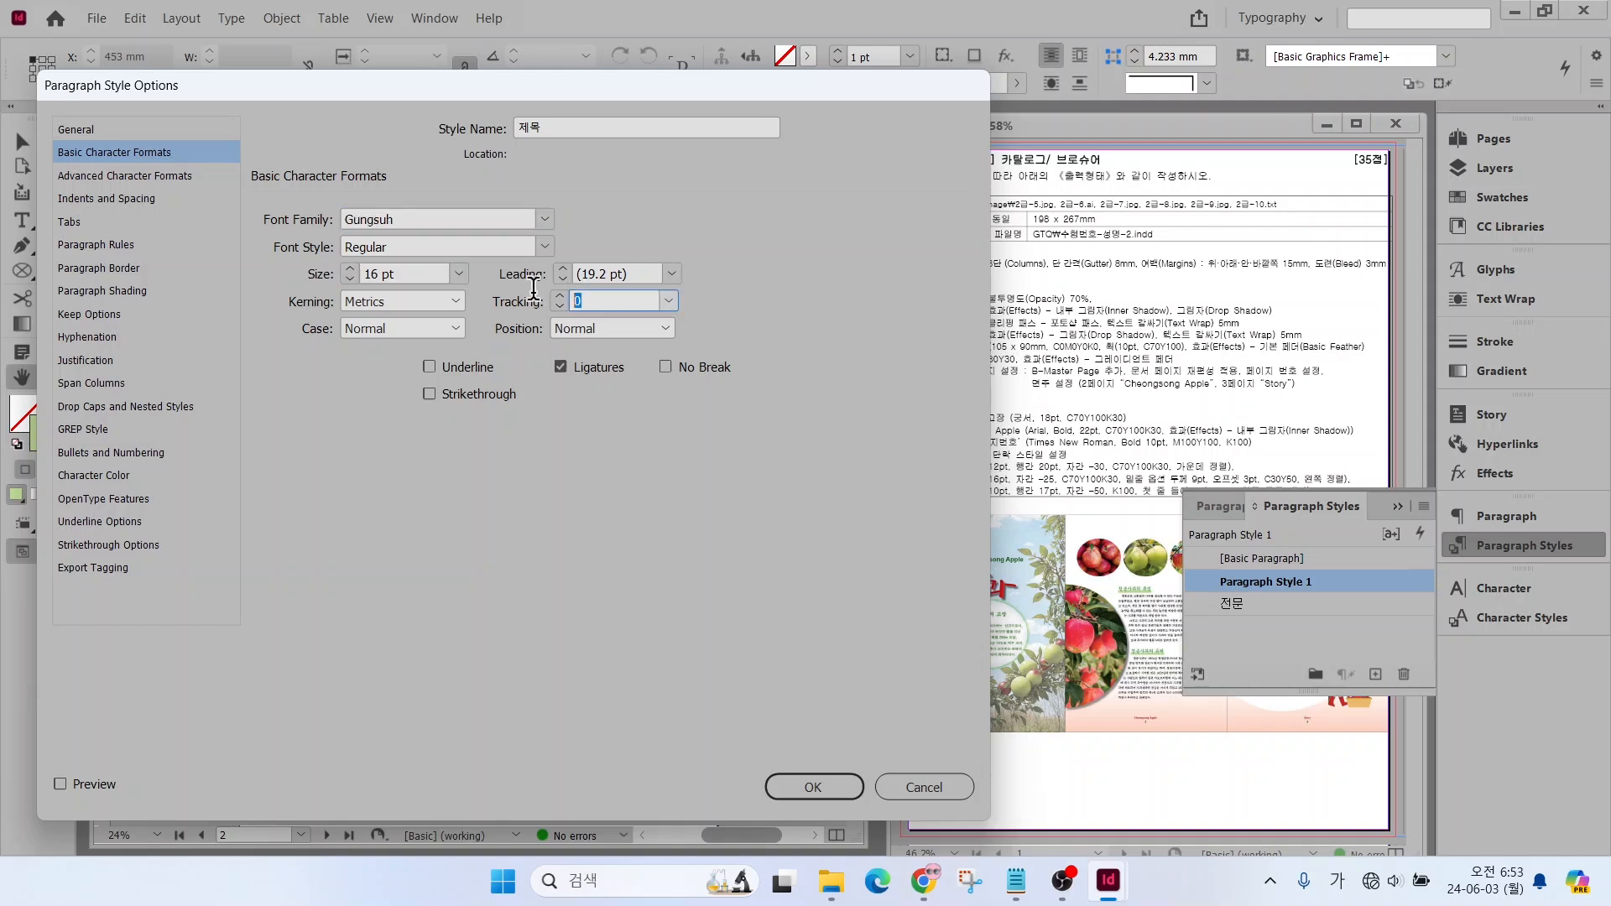
left_click(669, 301)
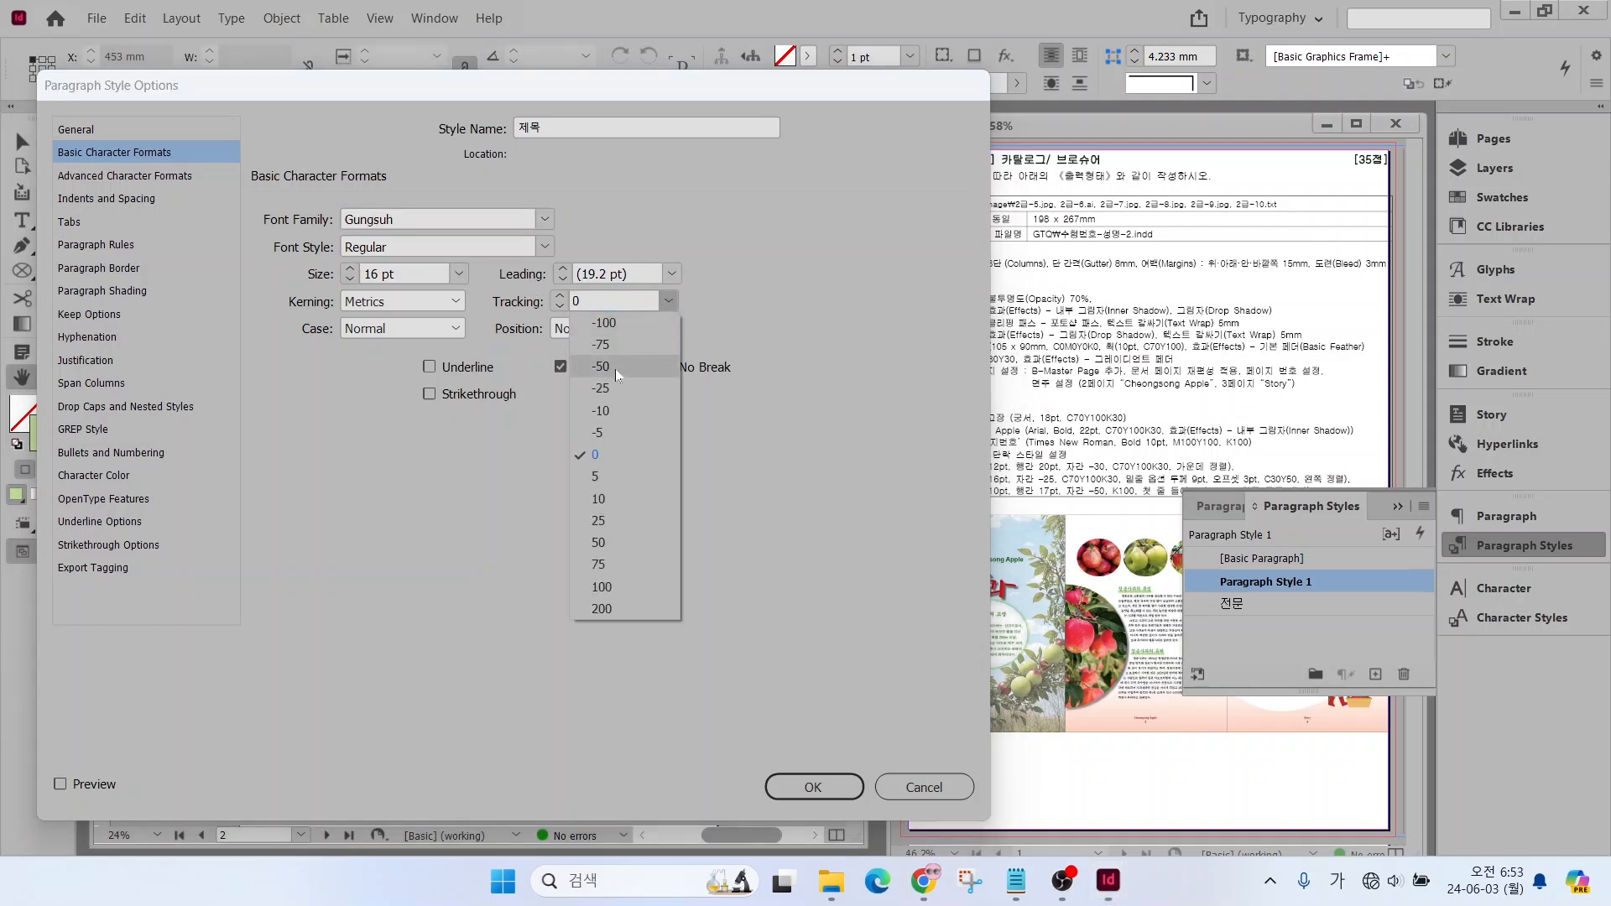
left_click(601, 387)
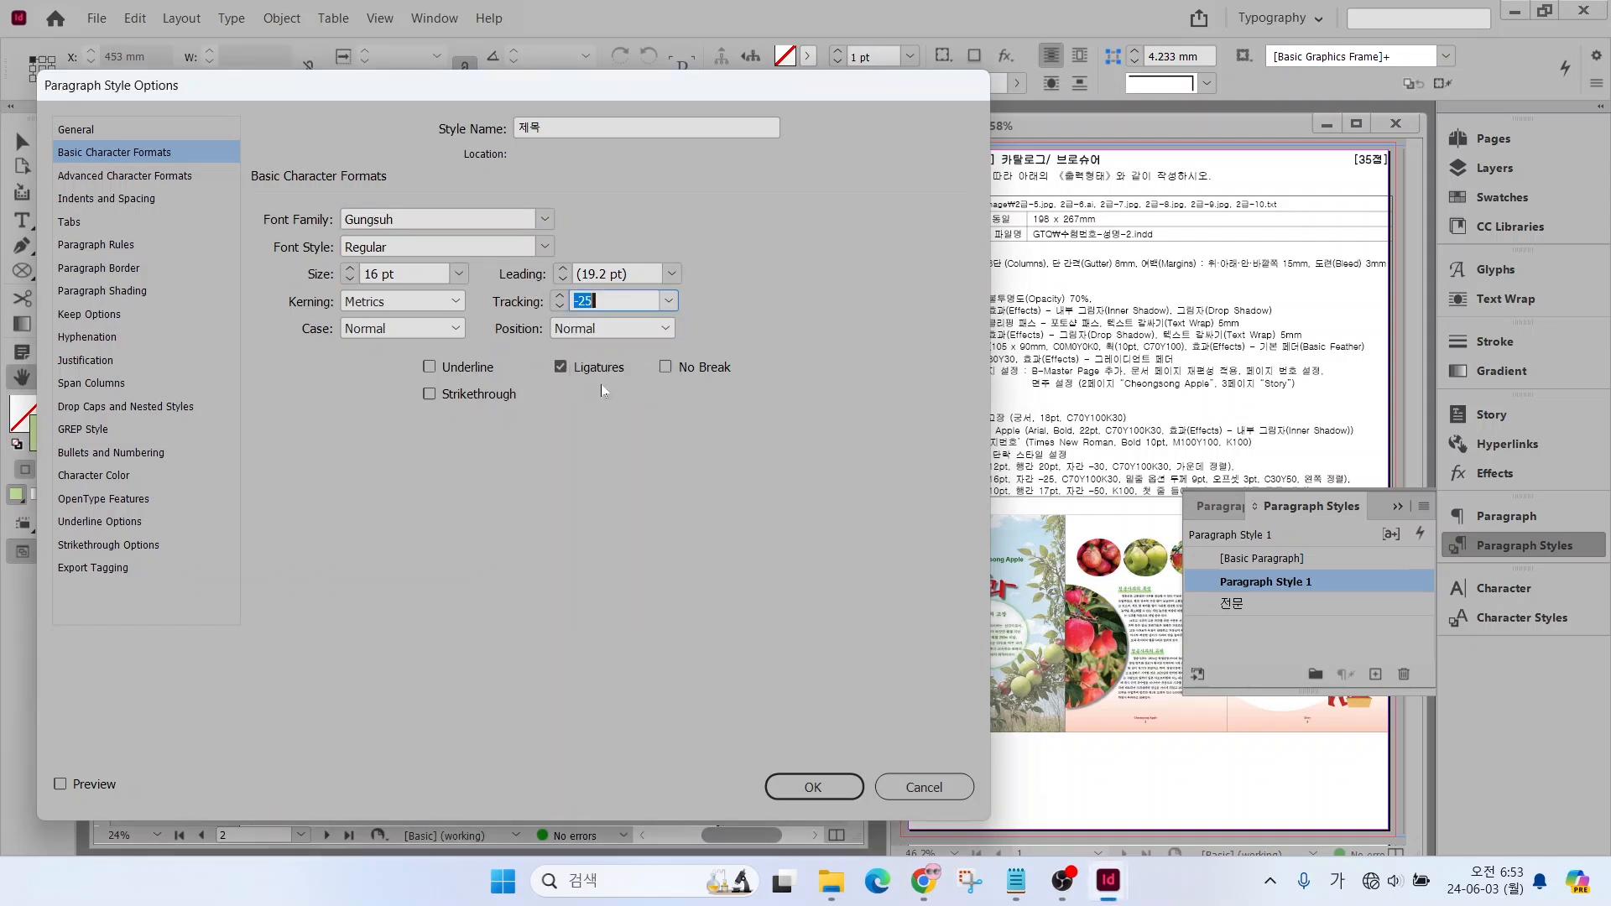
Give the 제목 style the character color C=70 M=0 Y=100 K=30
left_click(133, 474)
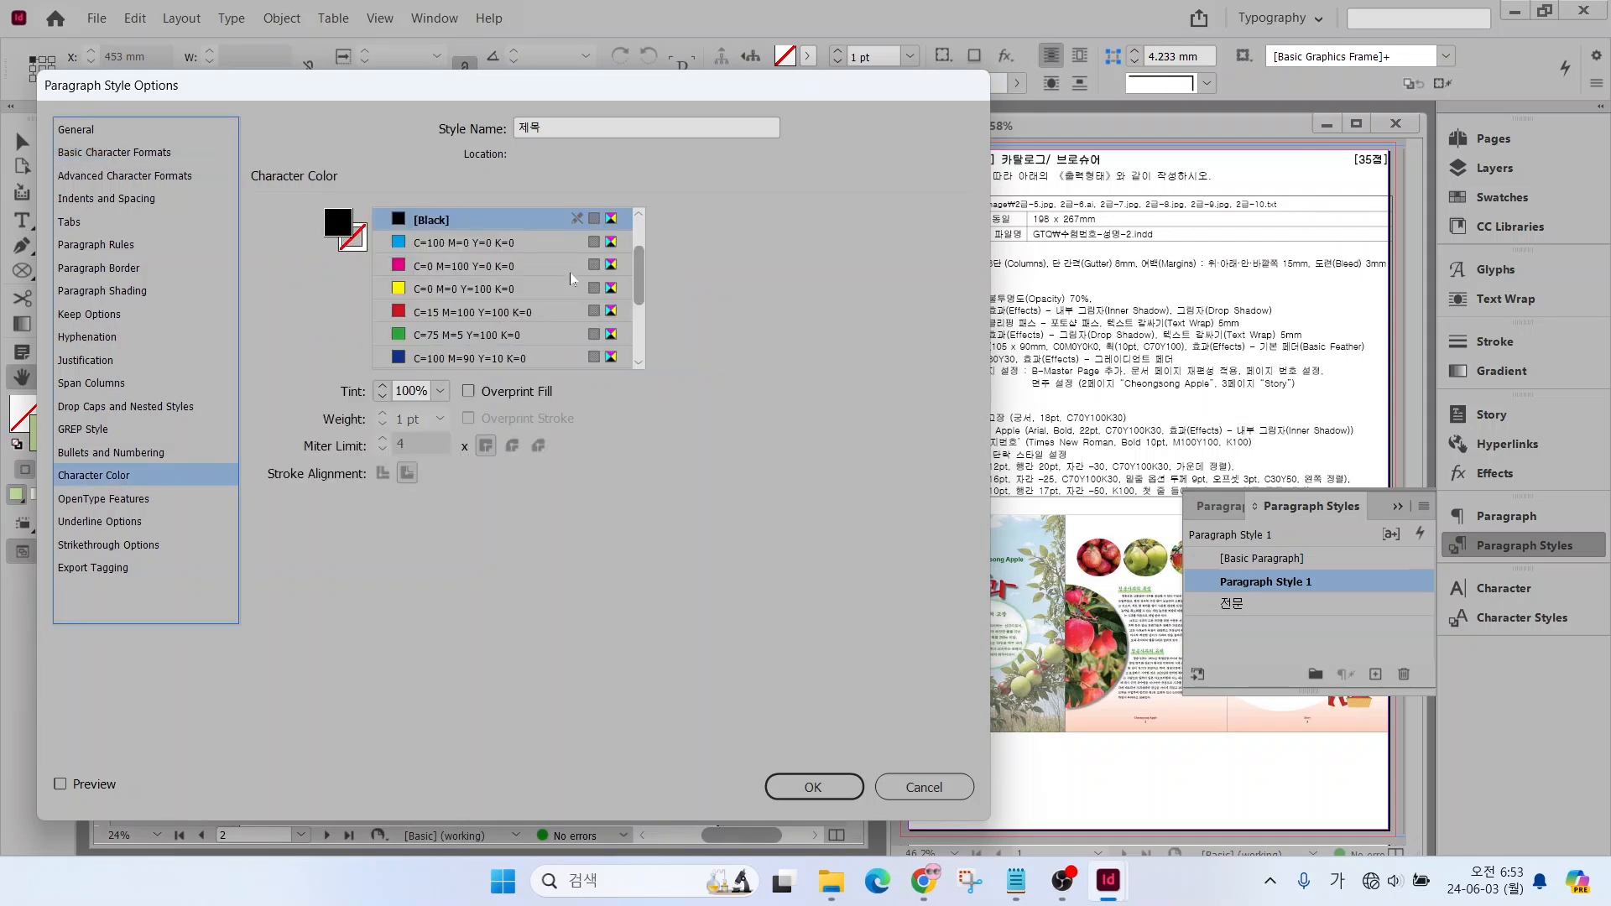
scroll(470, 289, "down", 2)
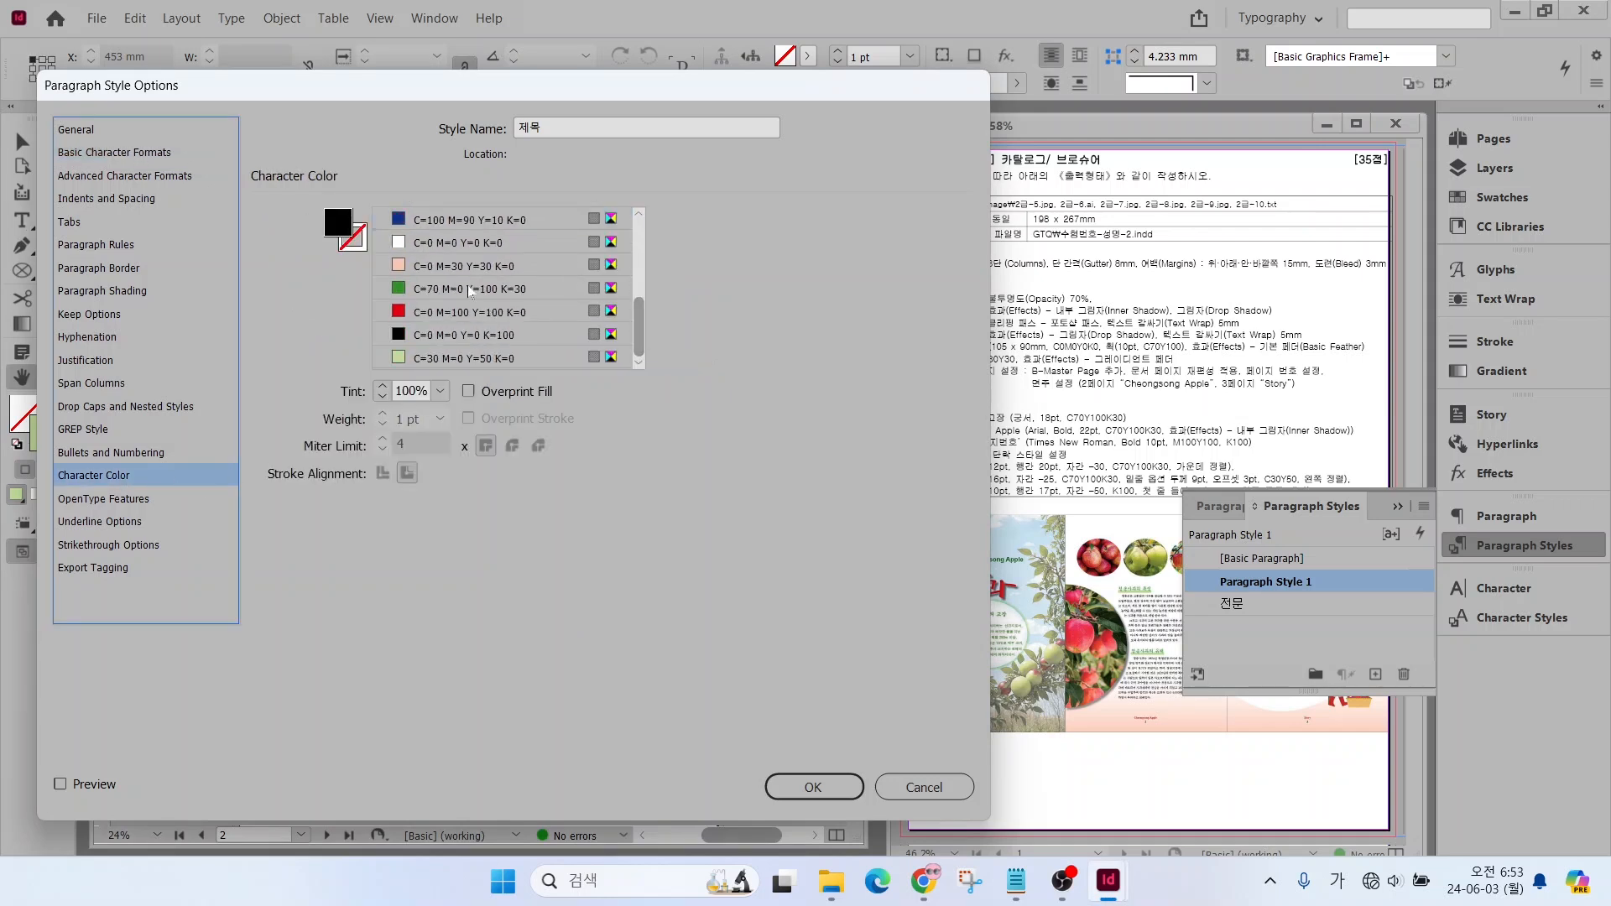
left_click(457, 289)
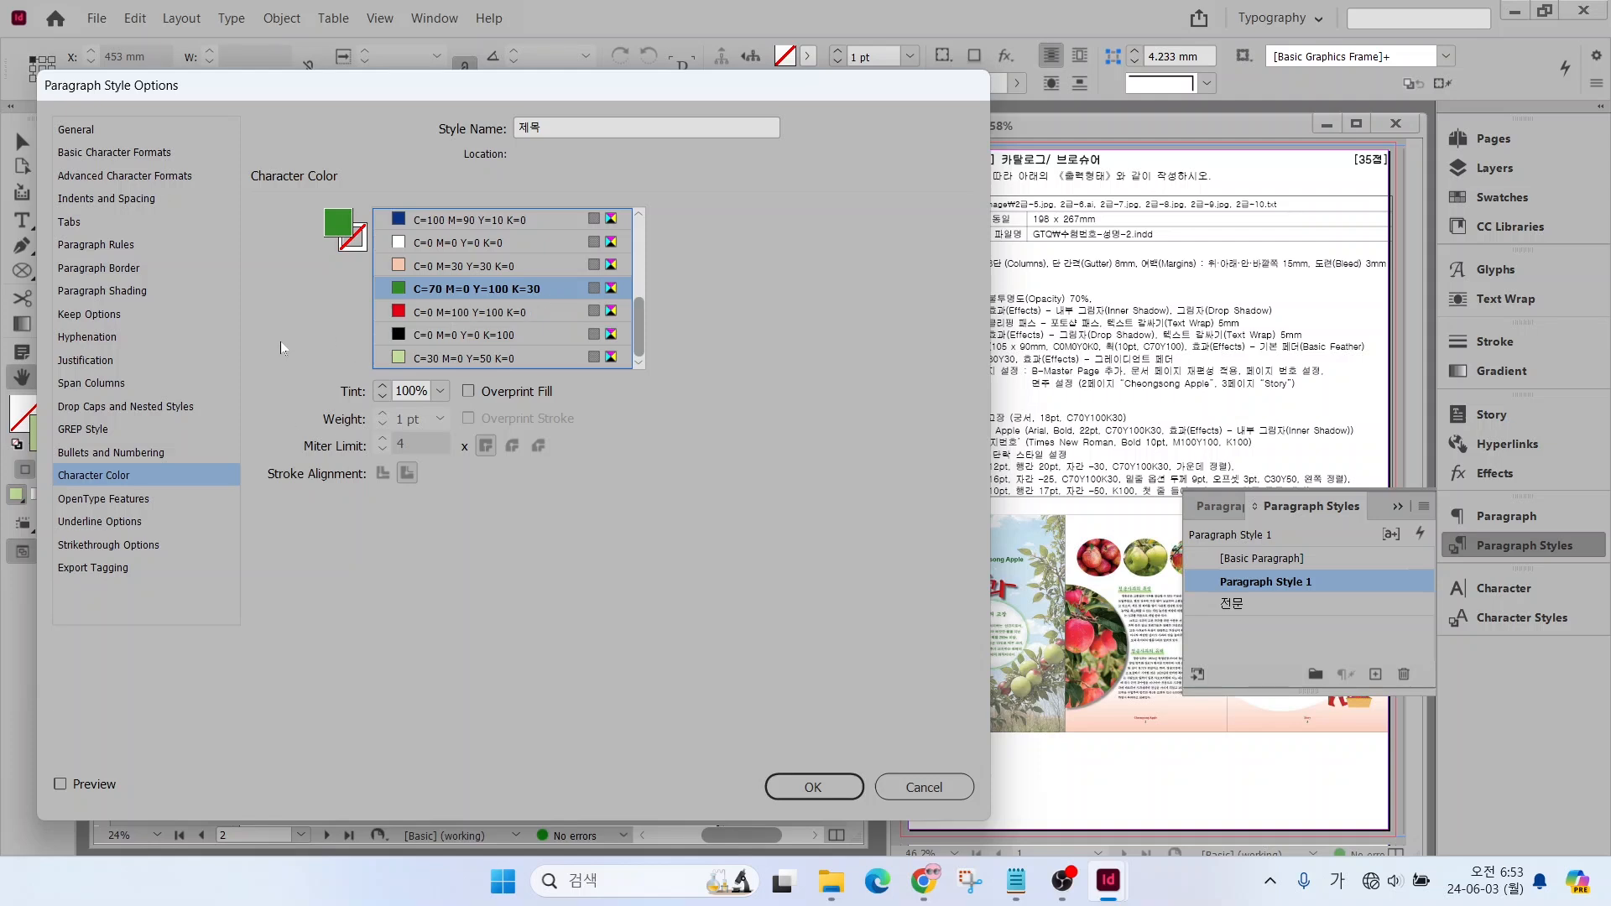
Turn on a Rule Below for the 제목 style with 9 pt weight, 3 mm offset and color C=30 M=0 Y=50 K=0
left_click(78, 242)
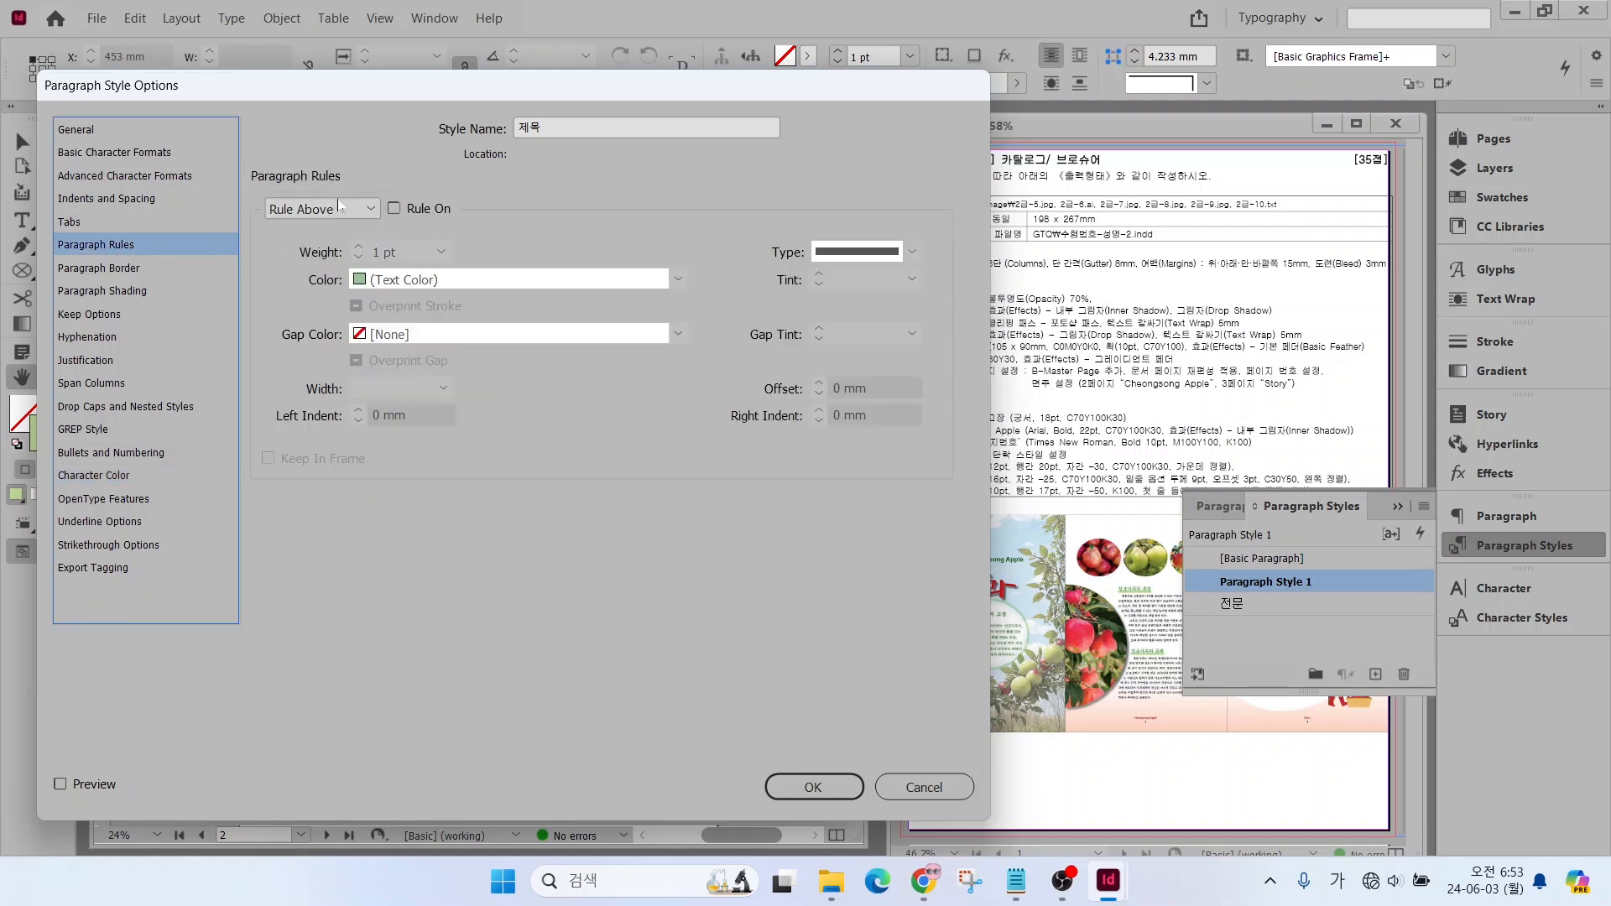
left_click(371, 215)
left_click(361, 235)
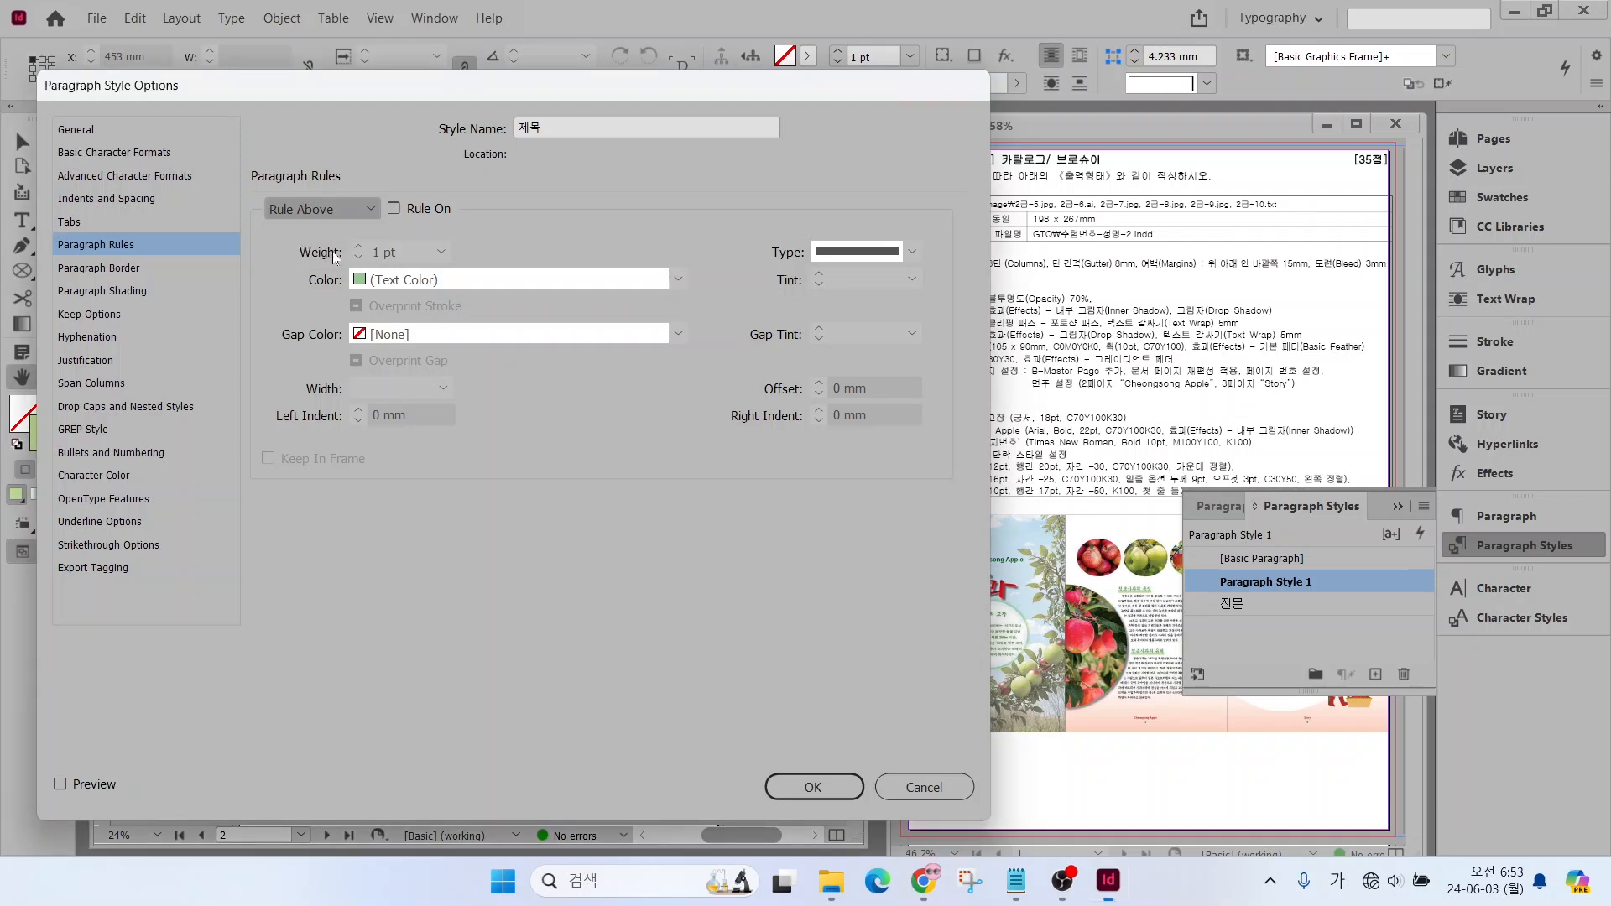
left_click(394, 209)
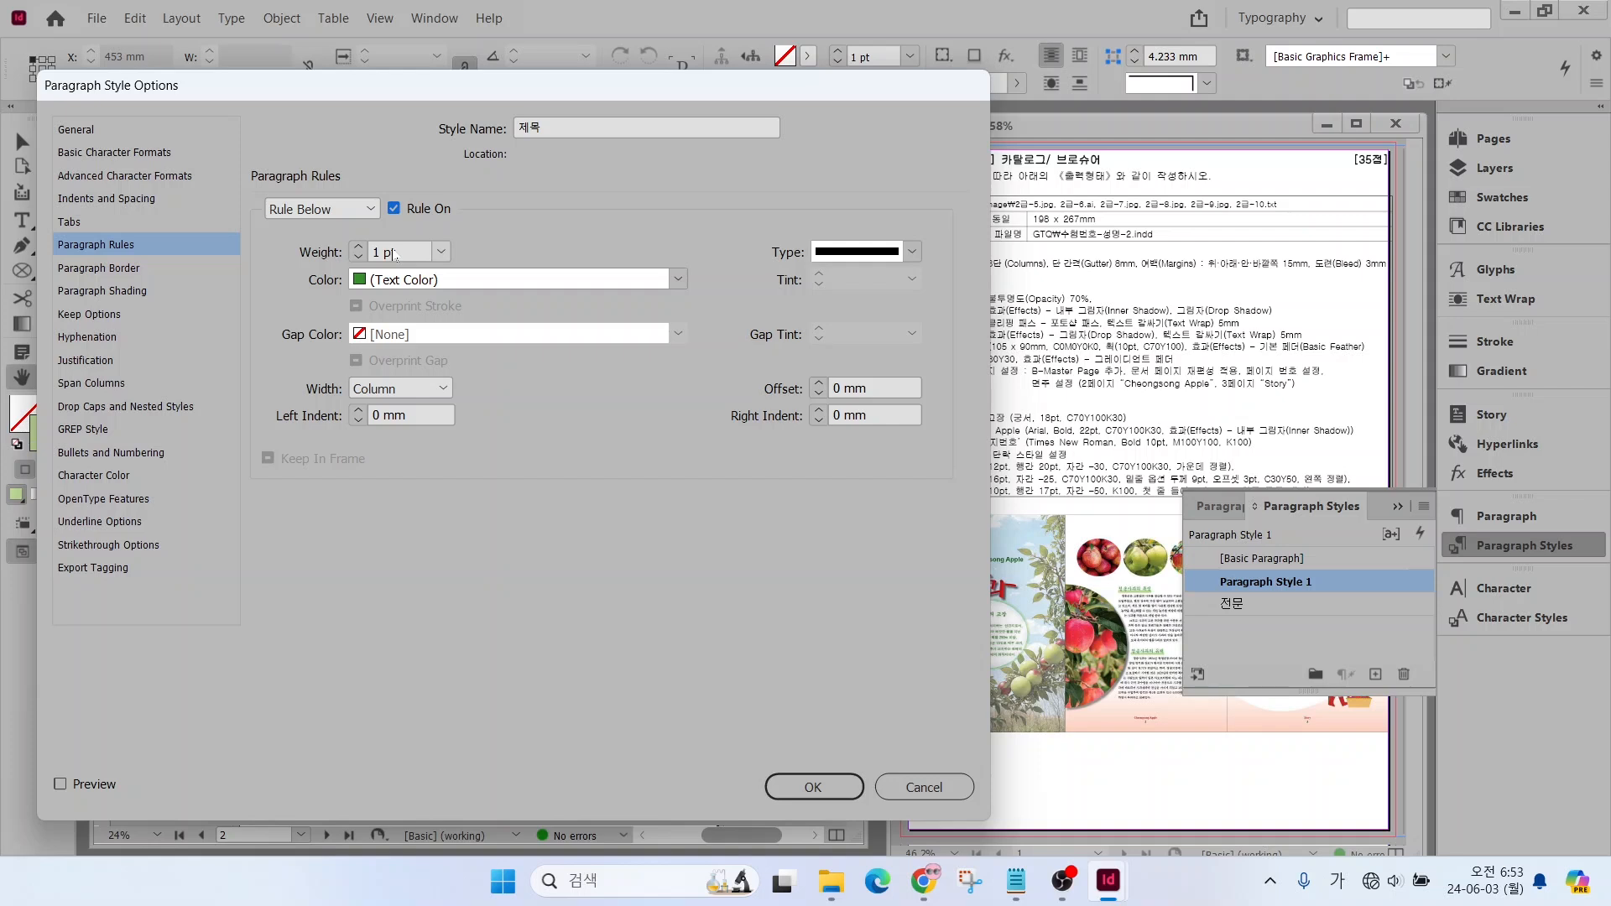
left_click(441, 252)
left_click(407, 550)
left_click(819, 384)
left_click(819, 384)
left_click(819, 384)
left_click(425, 283)
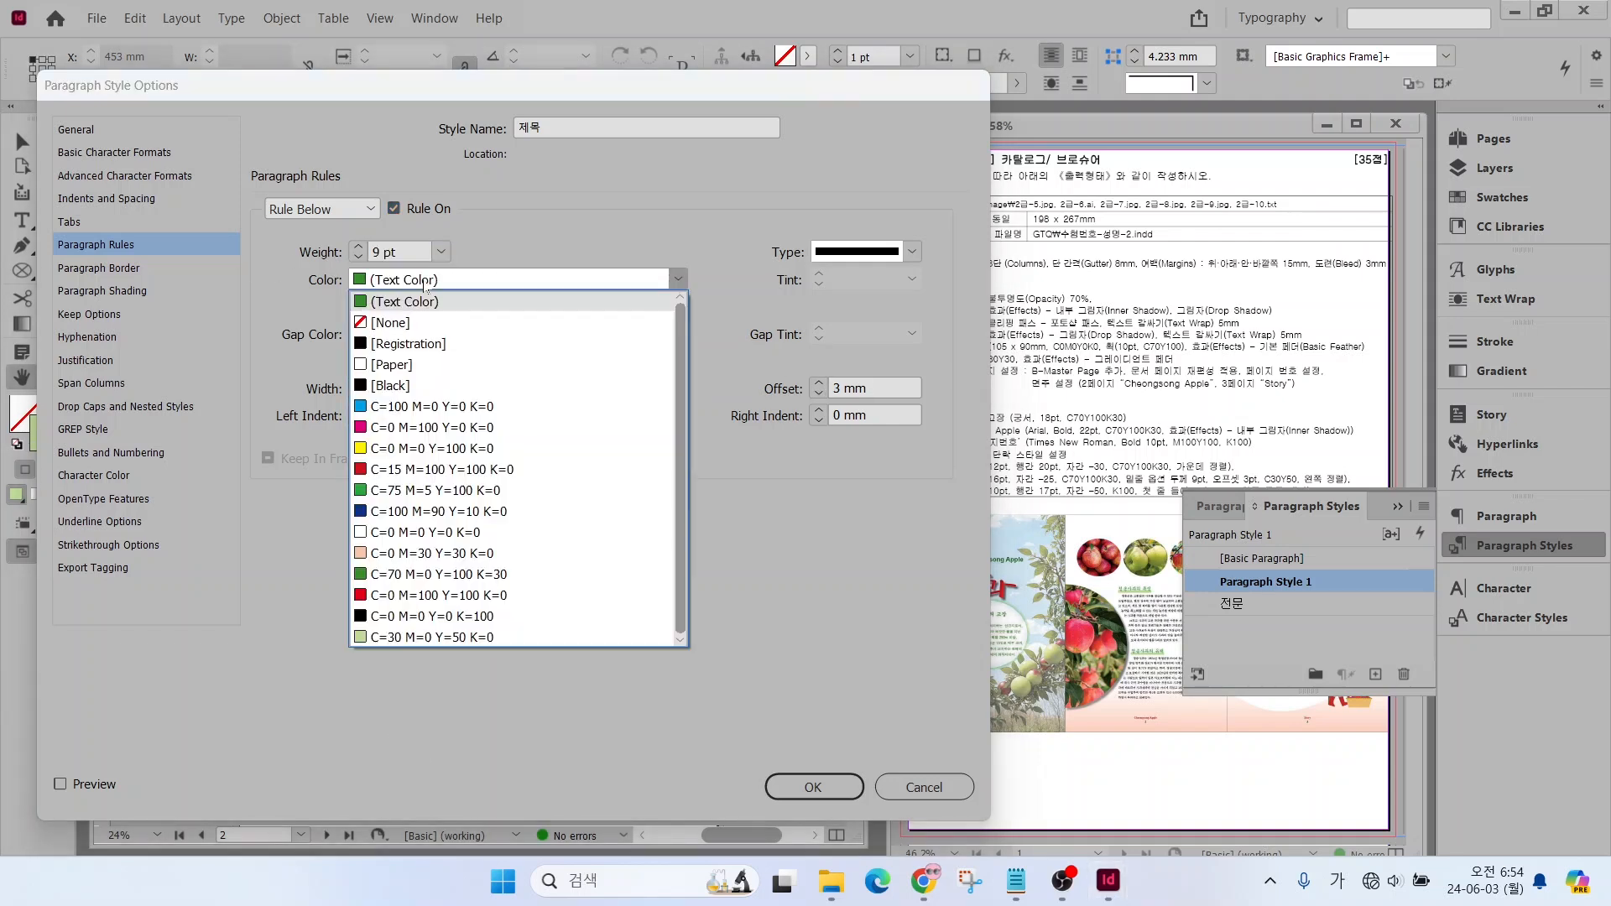
left_click(432, 638)
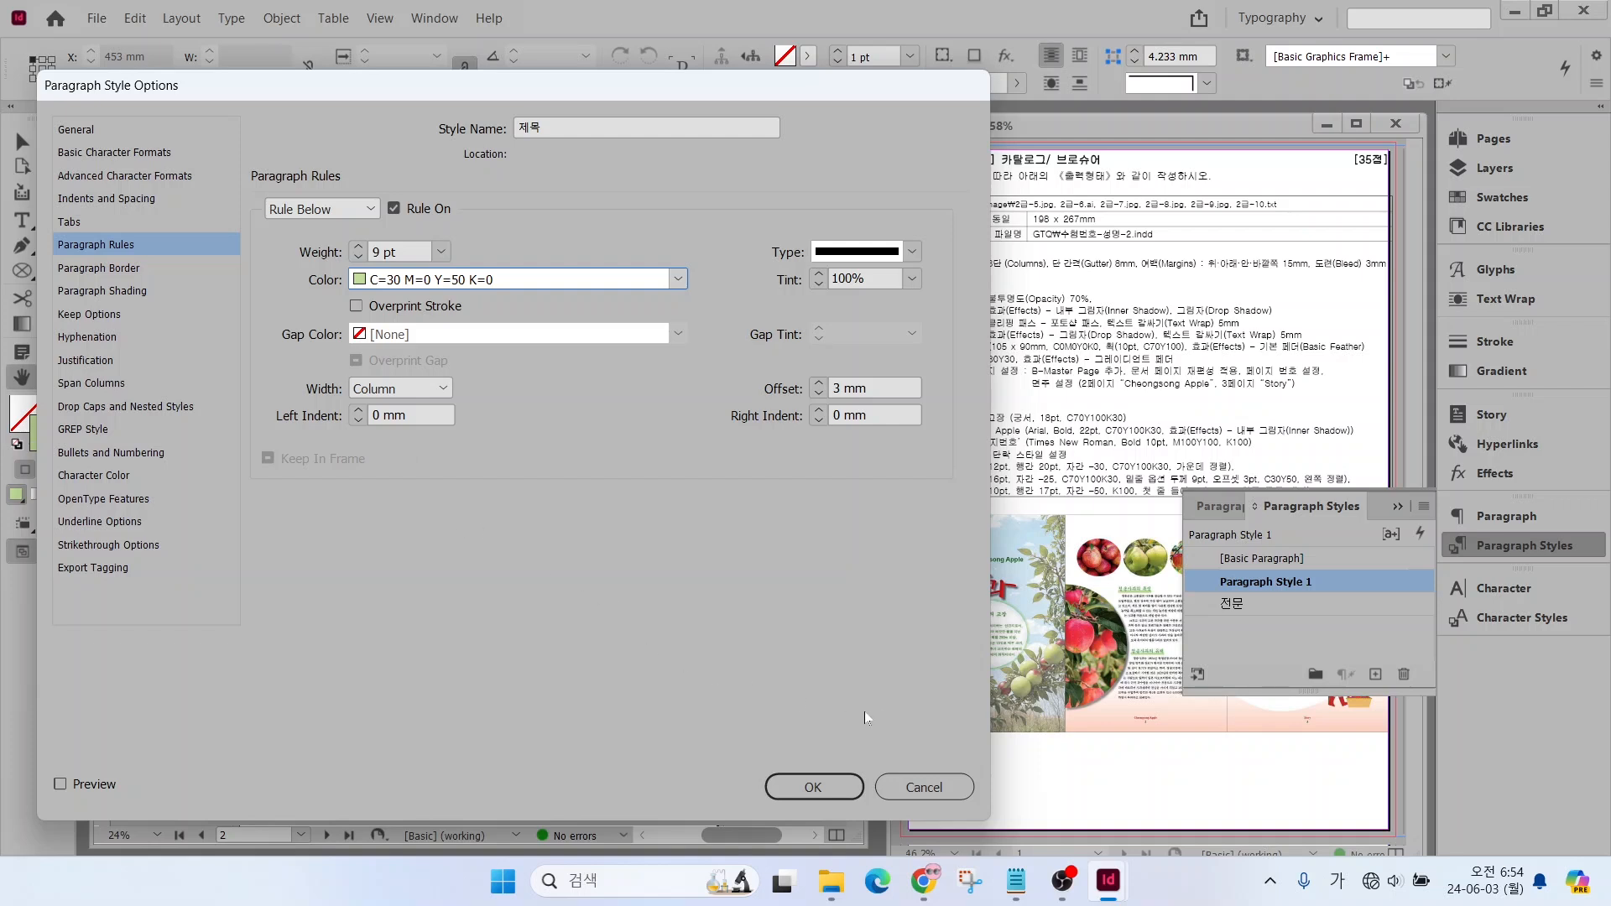
Set the 제목 style's rule width to Text, check its alignment, and save the style
key("alt")
left_click(390, 391)
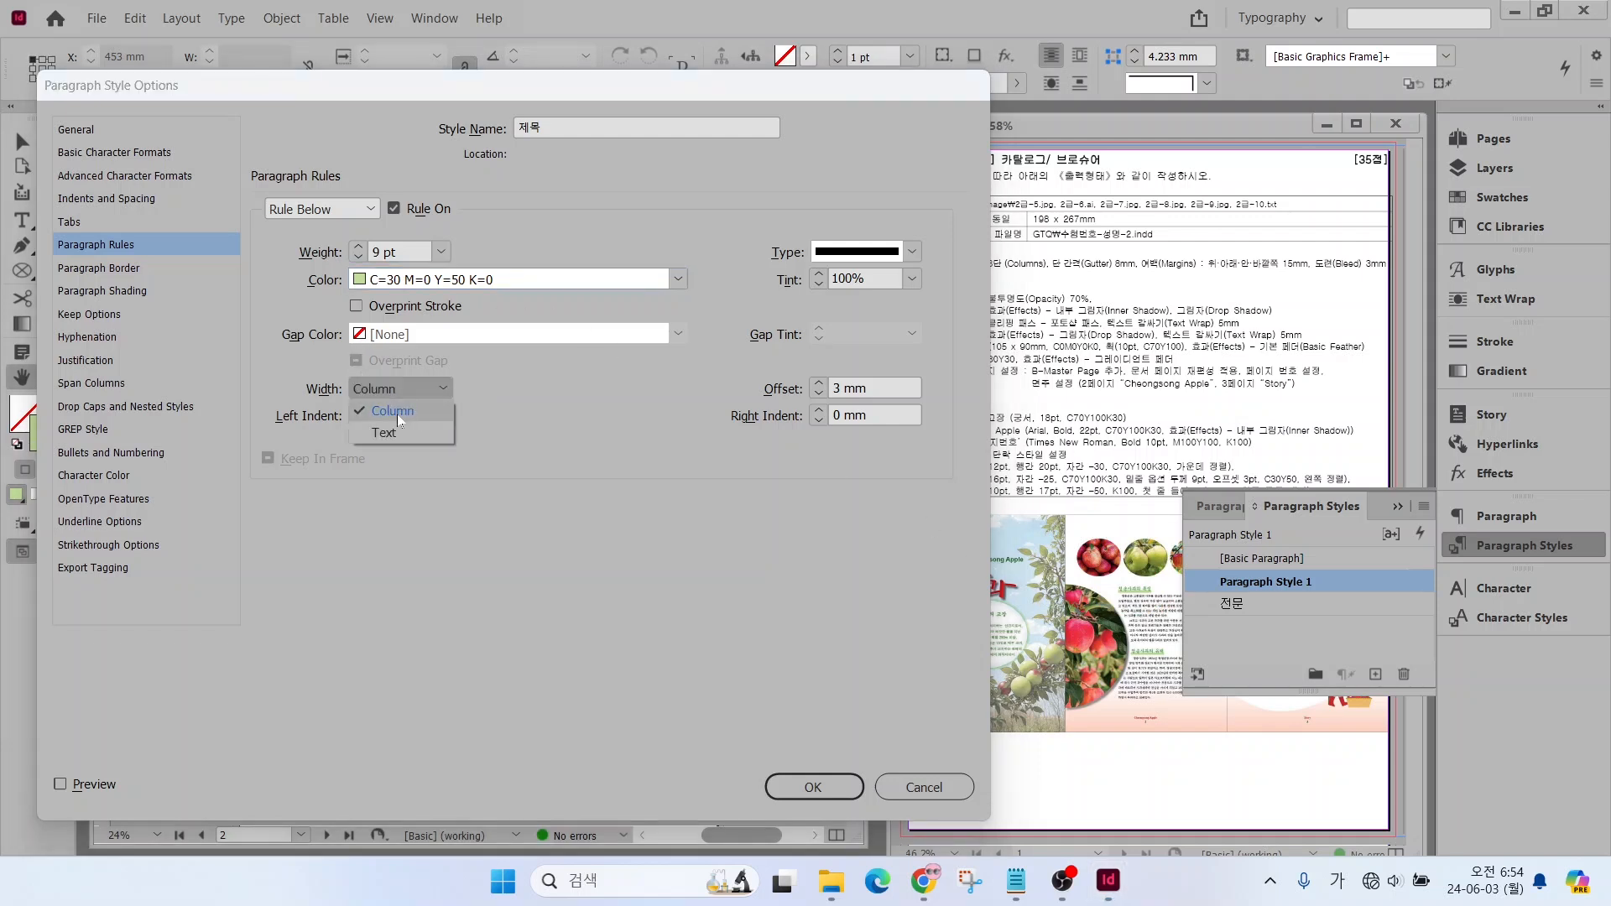
left_click(393, 433)
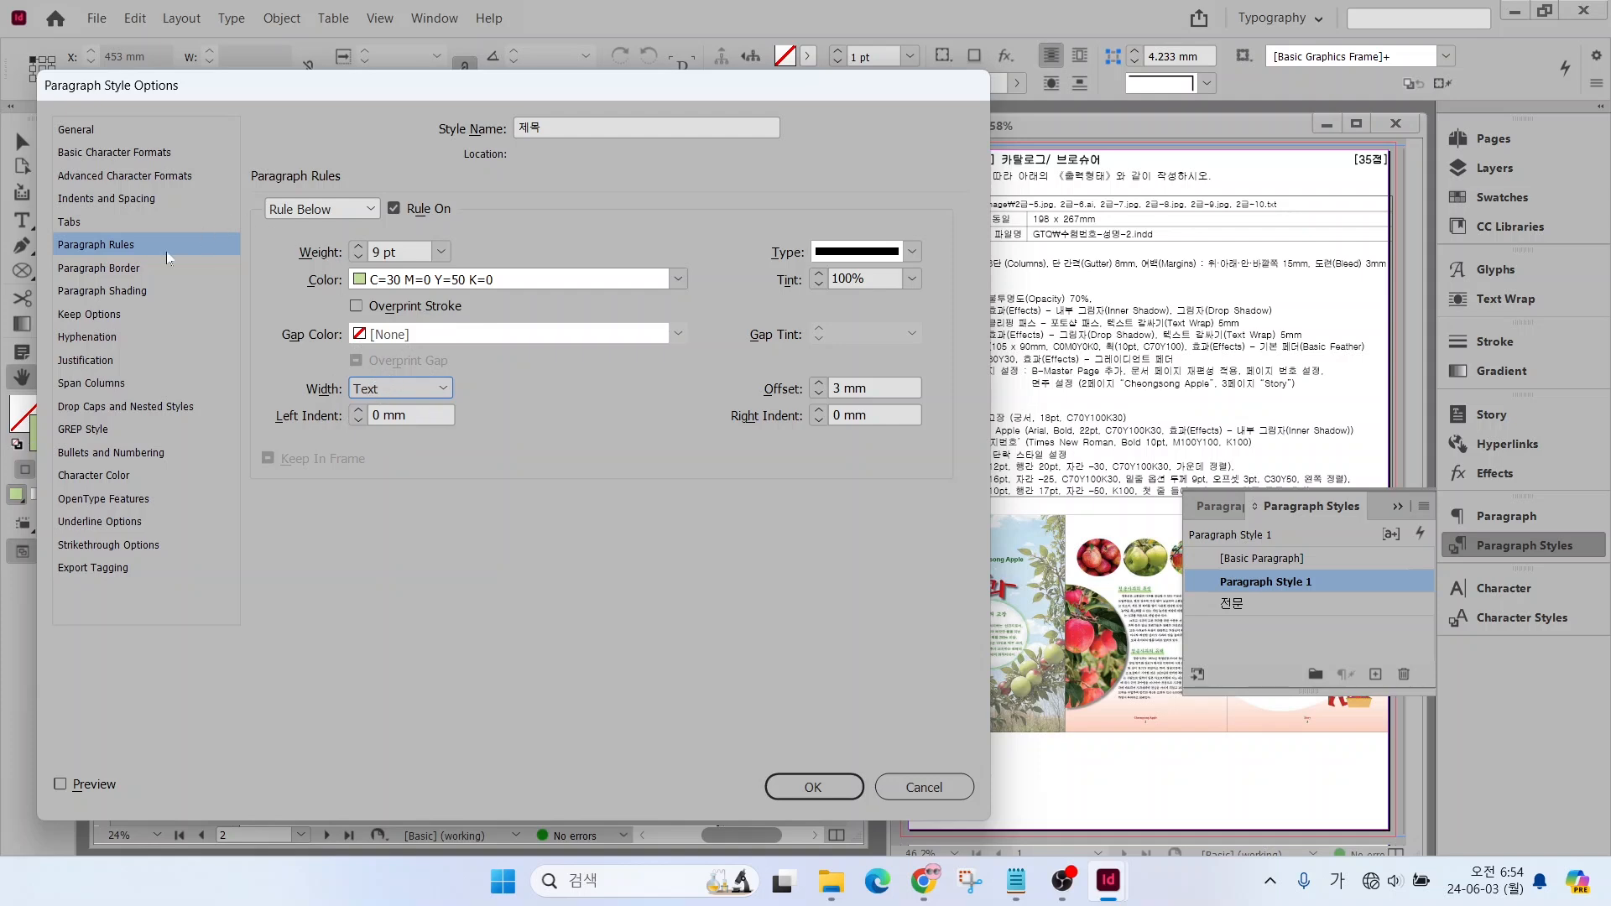
left_click(92, 201)
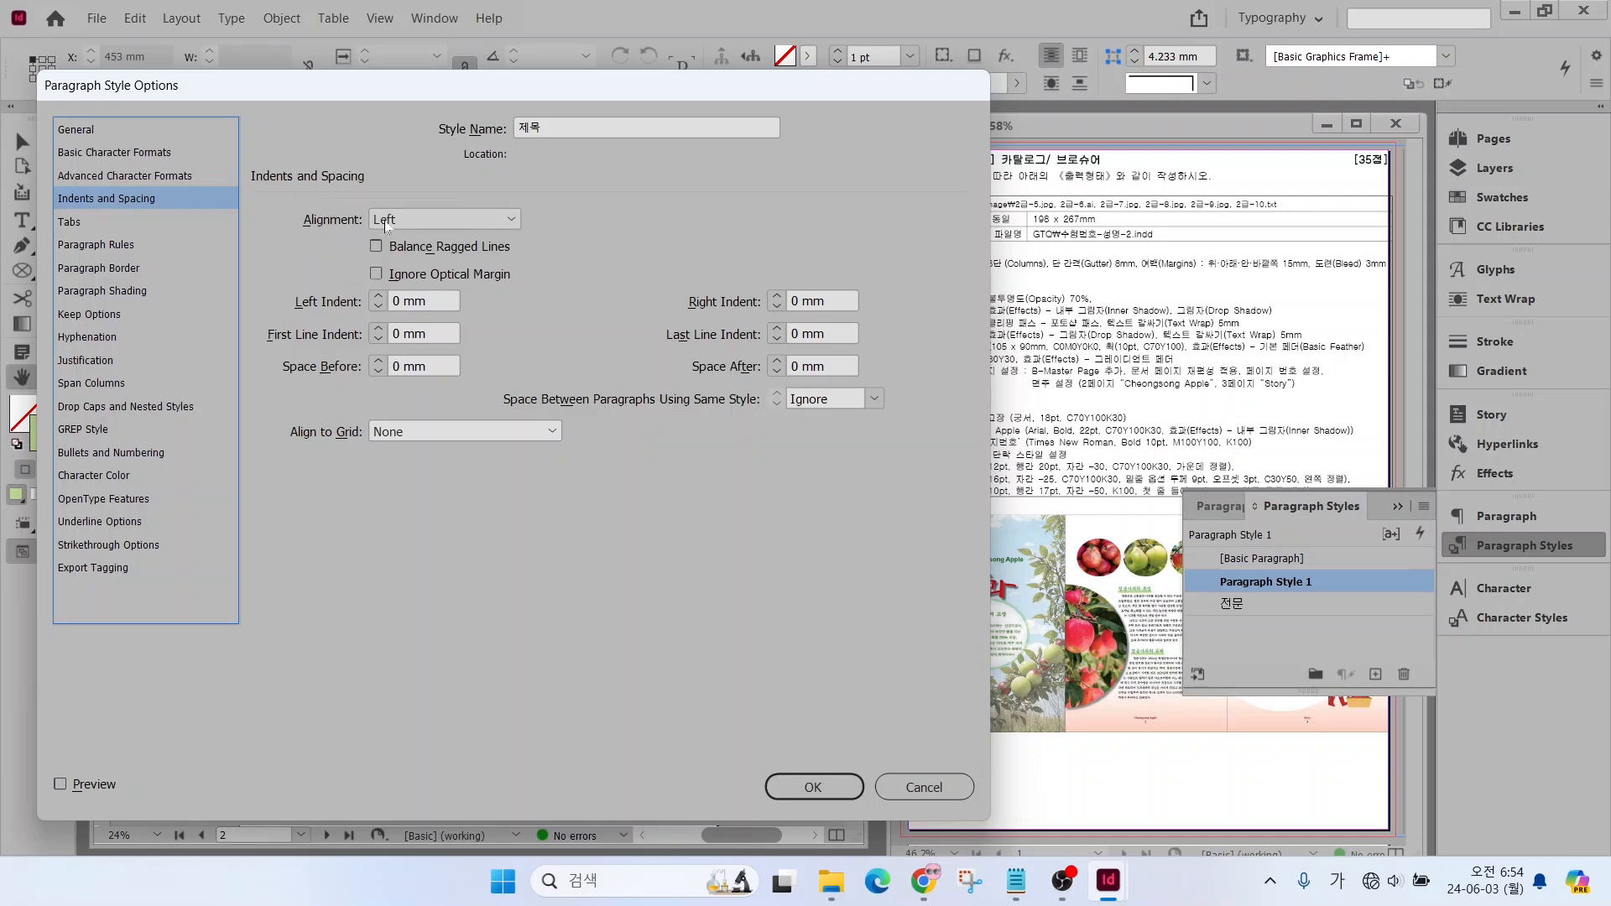
left_click(810, 786)
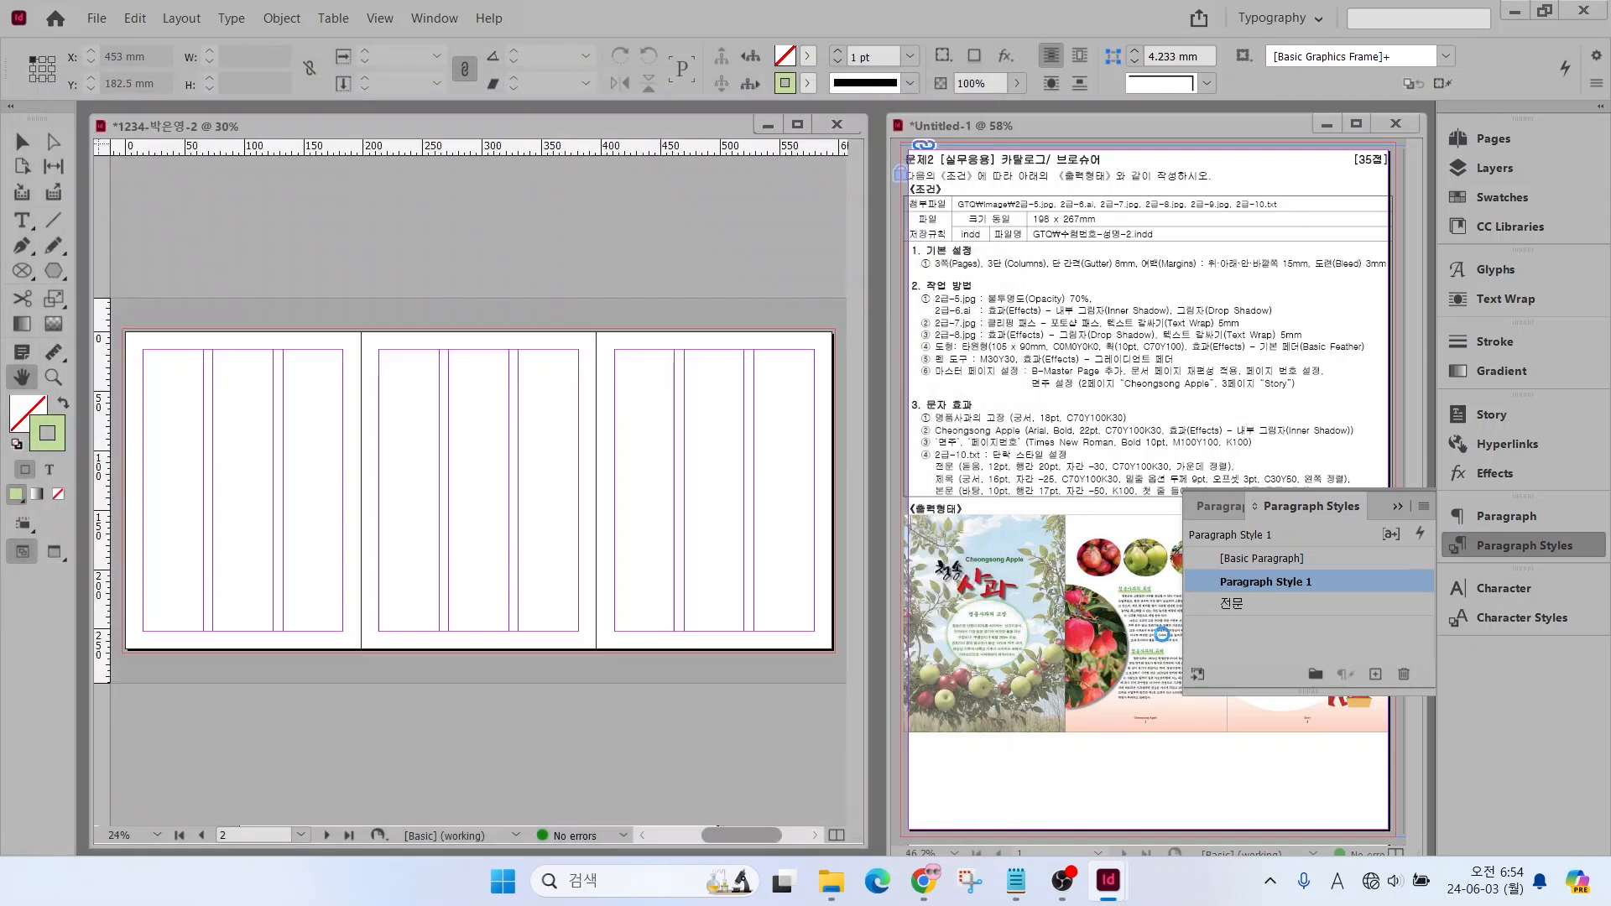
Create another paragraph style from [Basic Paragraph] and name it 본문
left_click(1334, 557)
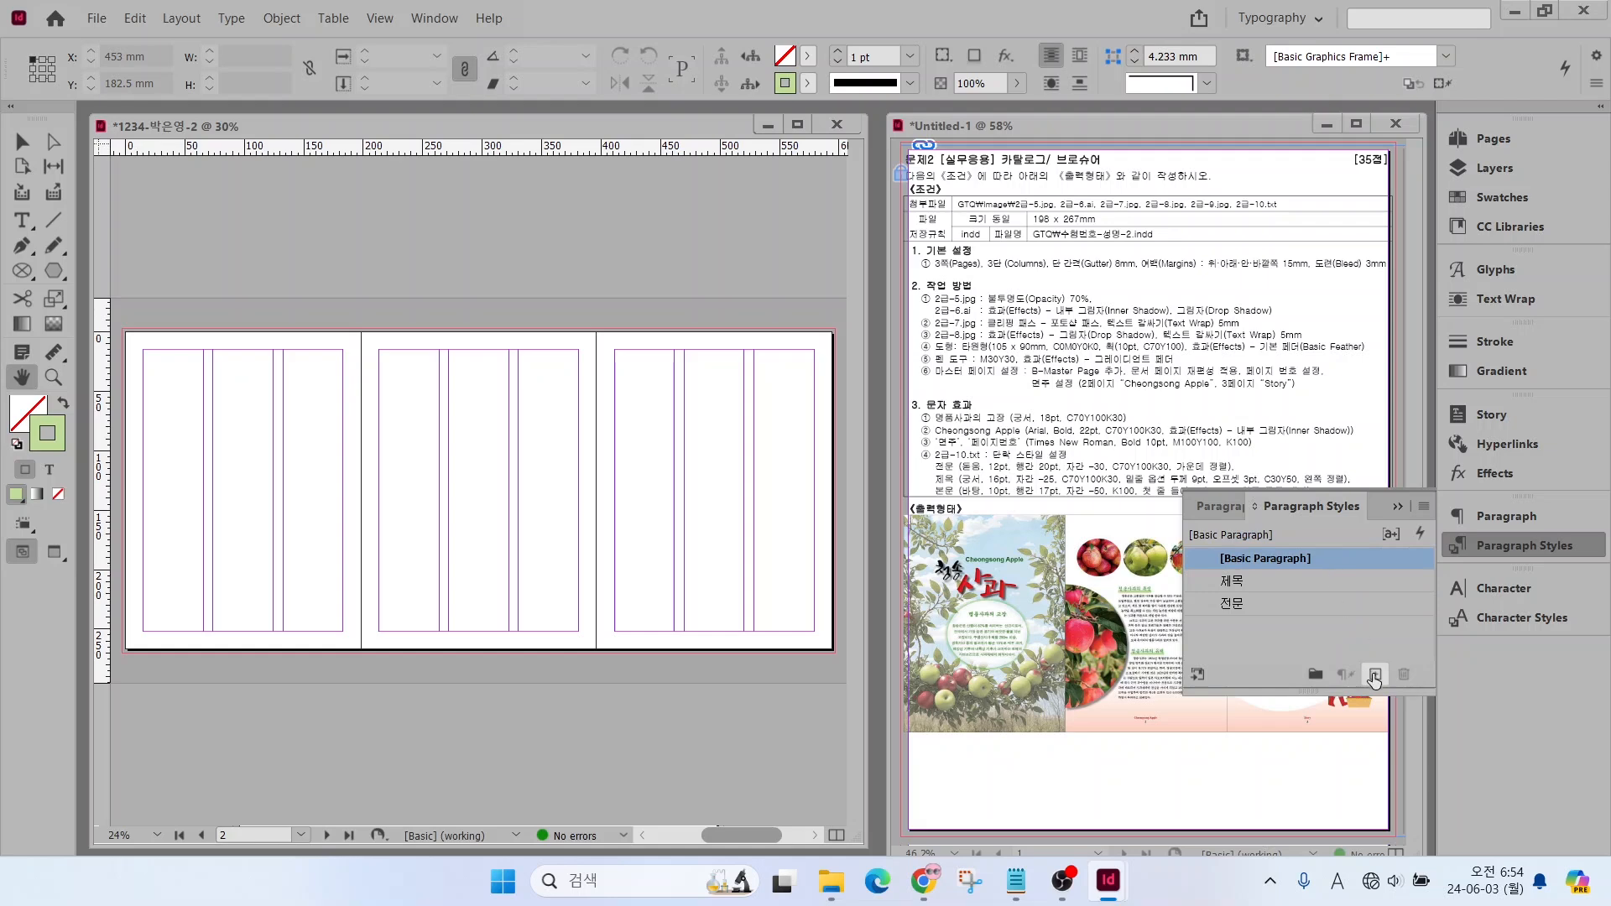
left_click(1374, 677)
left_click(1358, 581)
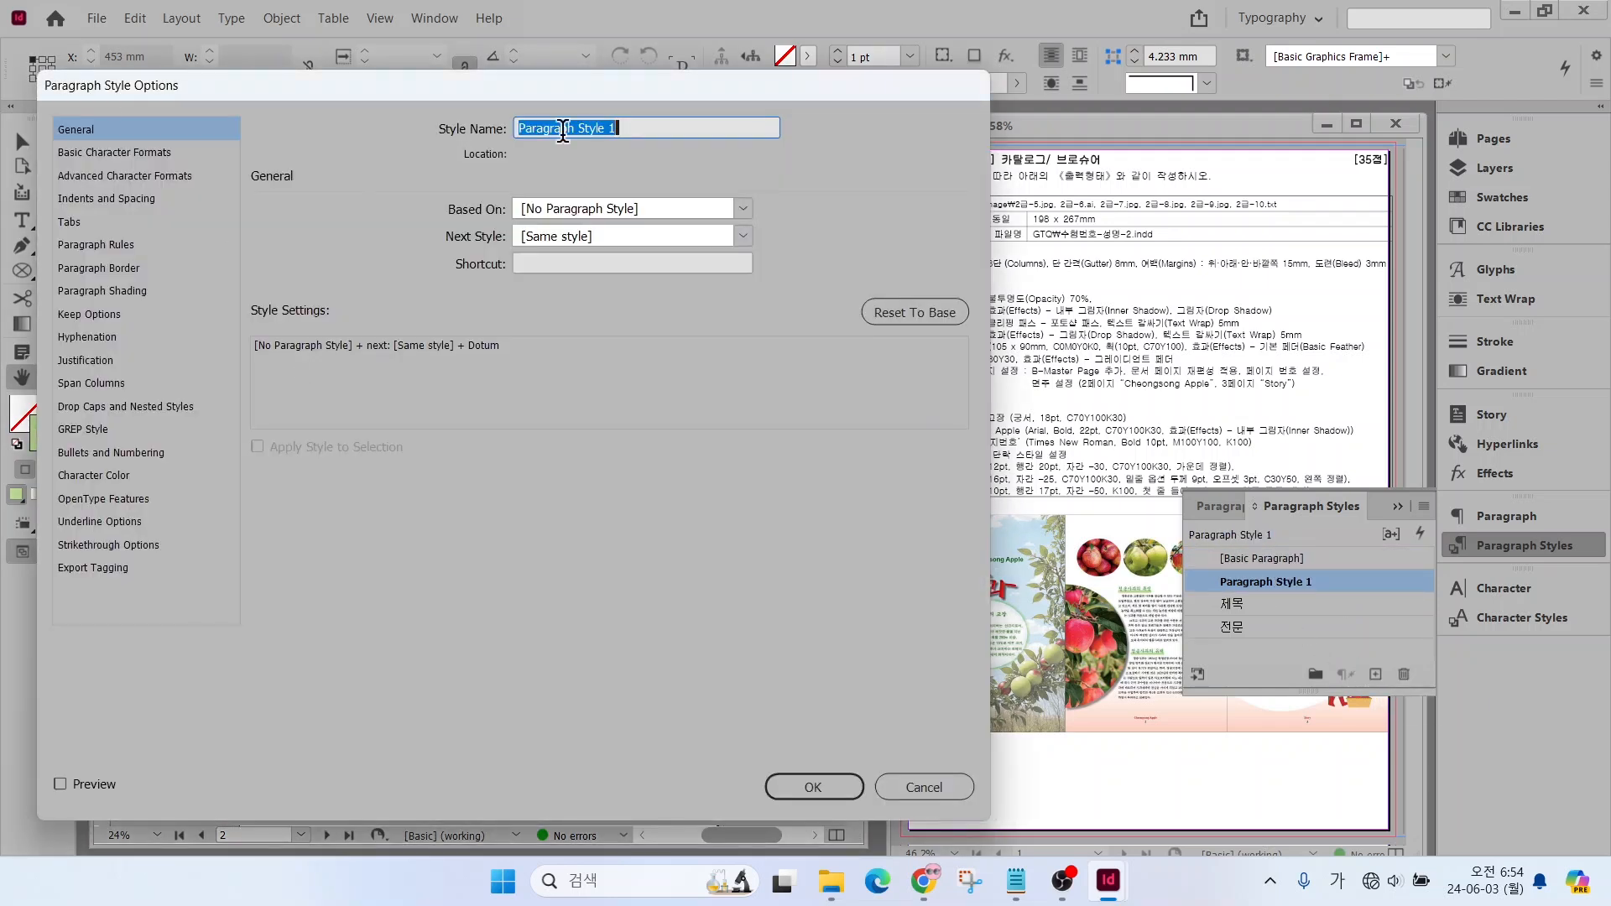
type("본문")
Format the 본문 style as Batang, 10 pt, leading 17 pt, tracking -50, with character color C=0 M=0 Y=0 K=100
left_click(115, 152)
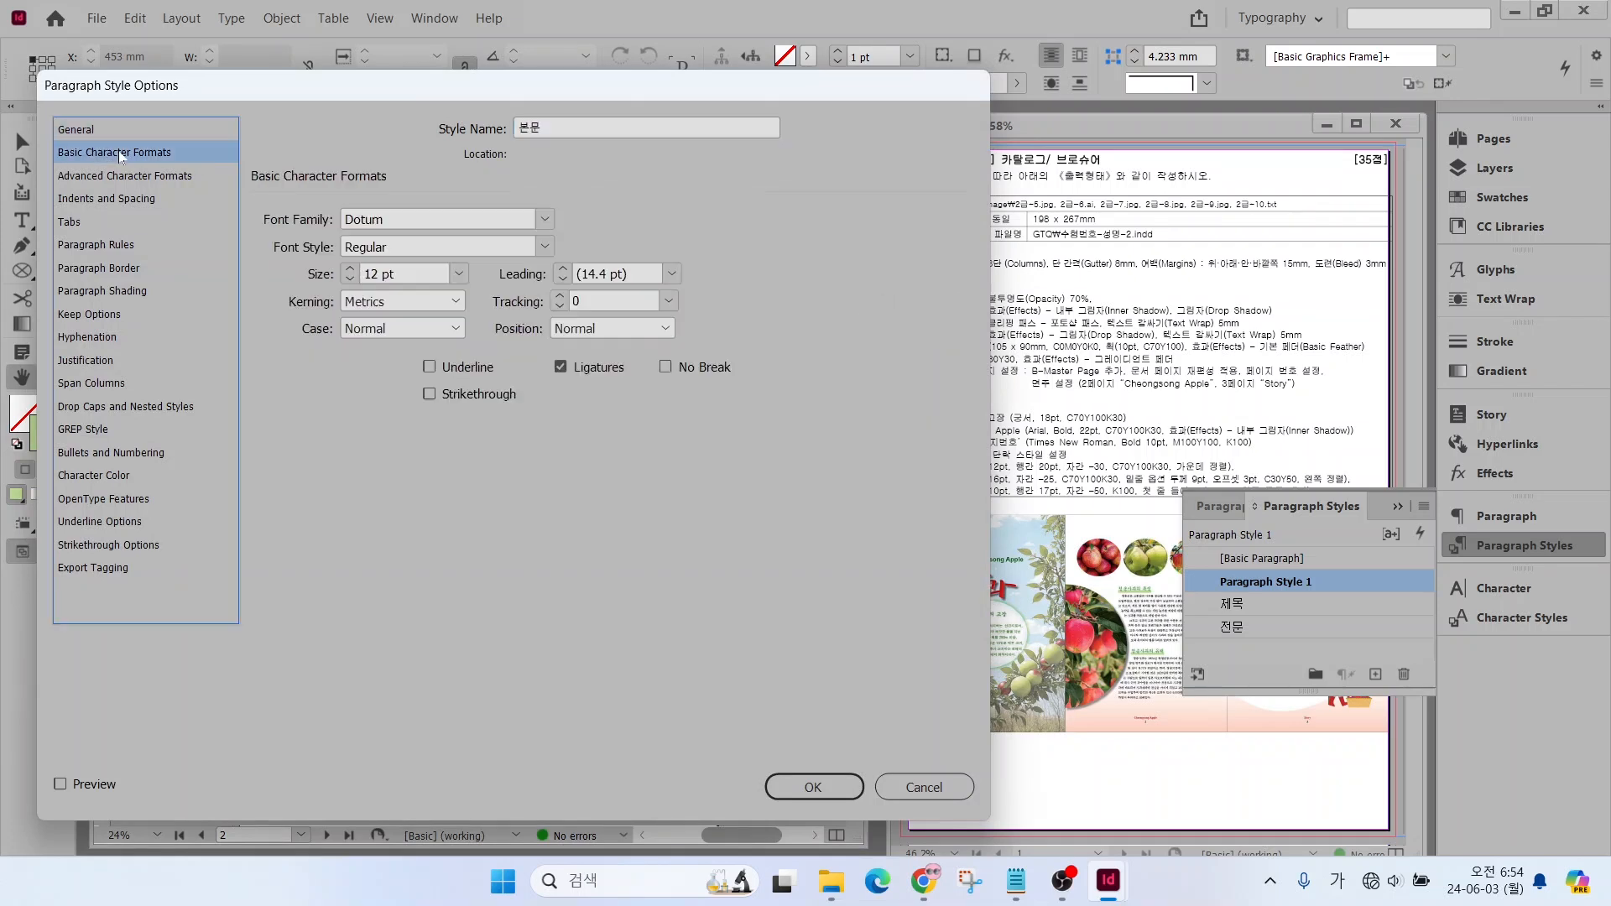
left_click(544, 219)
left_click(386, 443)
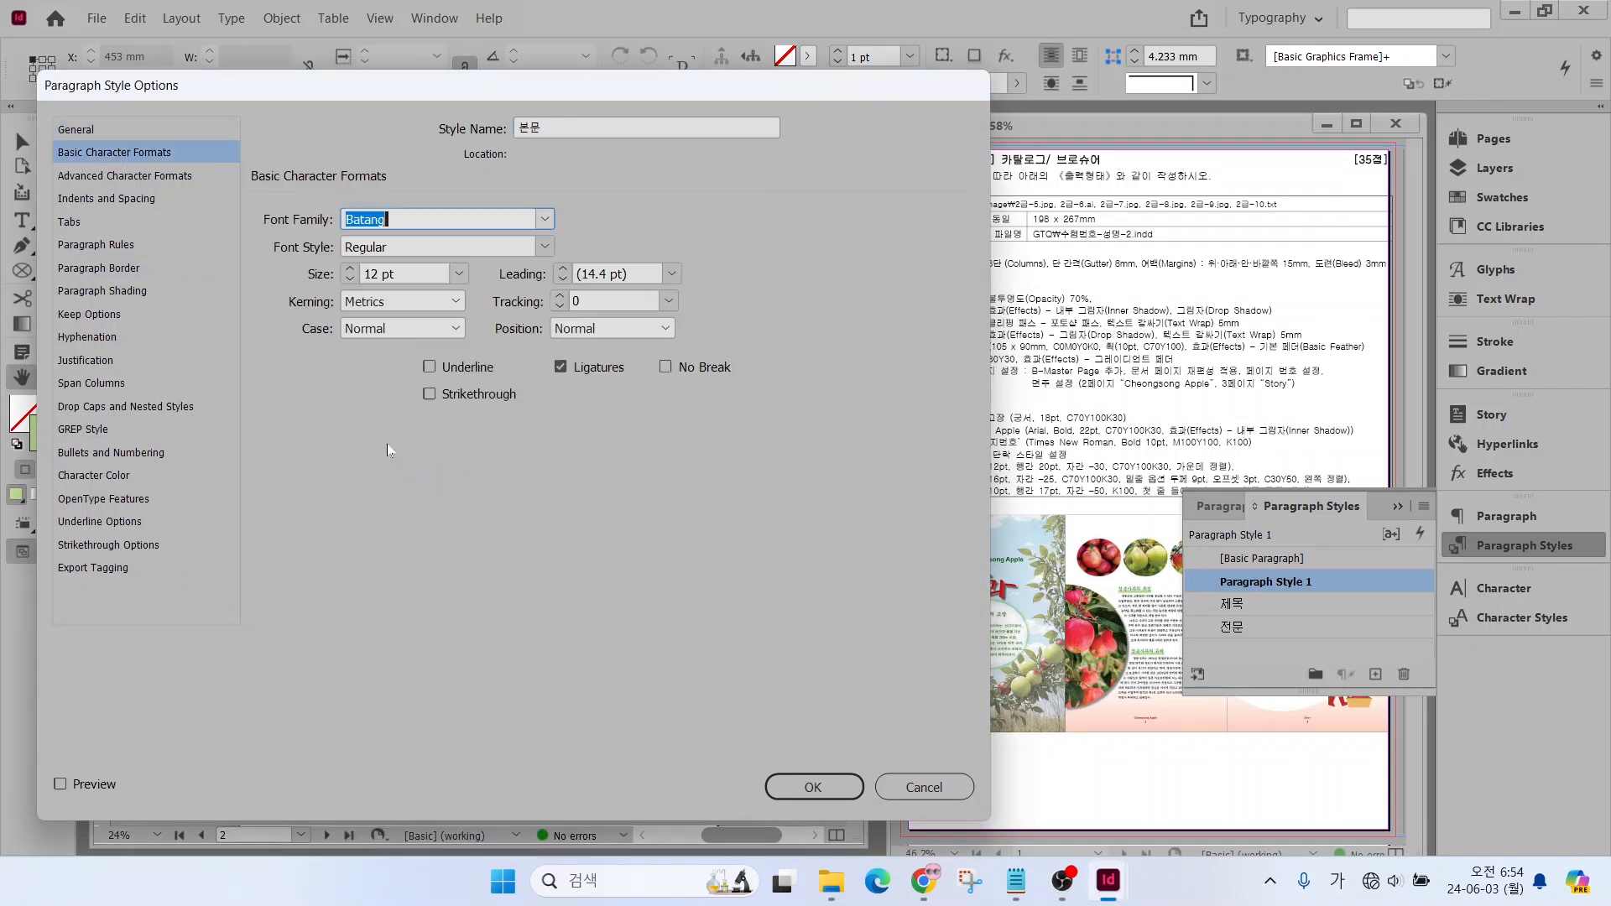
left_click(349, 280)
left_click(349, 280)
left_click(563, 271)
left_click(669, 300)
left_click(613, 368)
left_click(93, 475)
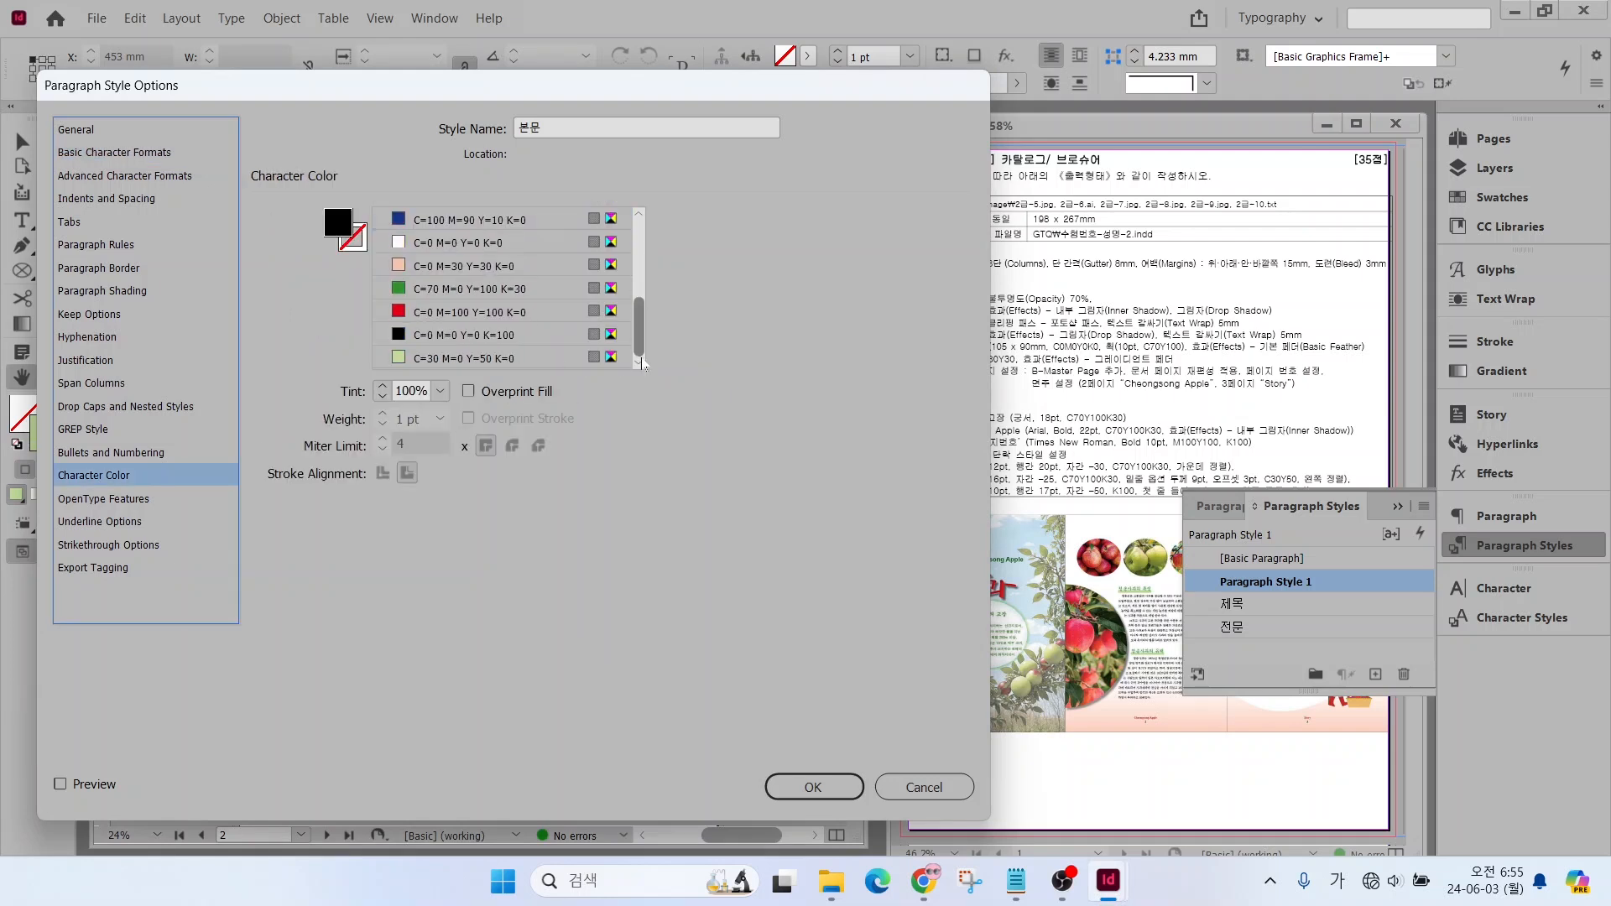
left_click(471, 333)
Give the 본문 style a 4 mm first line indent and Left Justify alignment, save it, and reselect [Basic Paragraph]
left_click(84, 199)
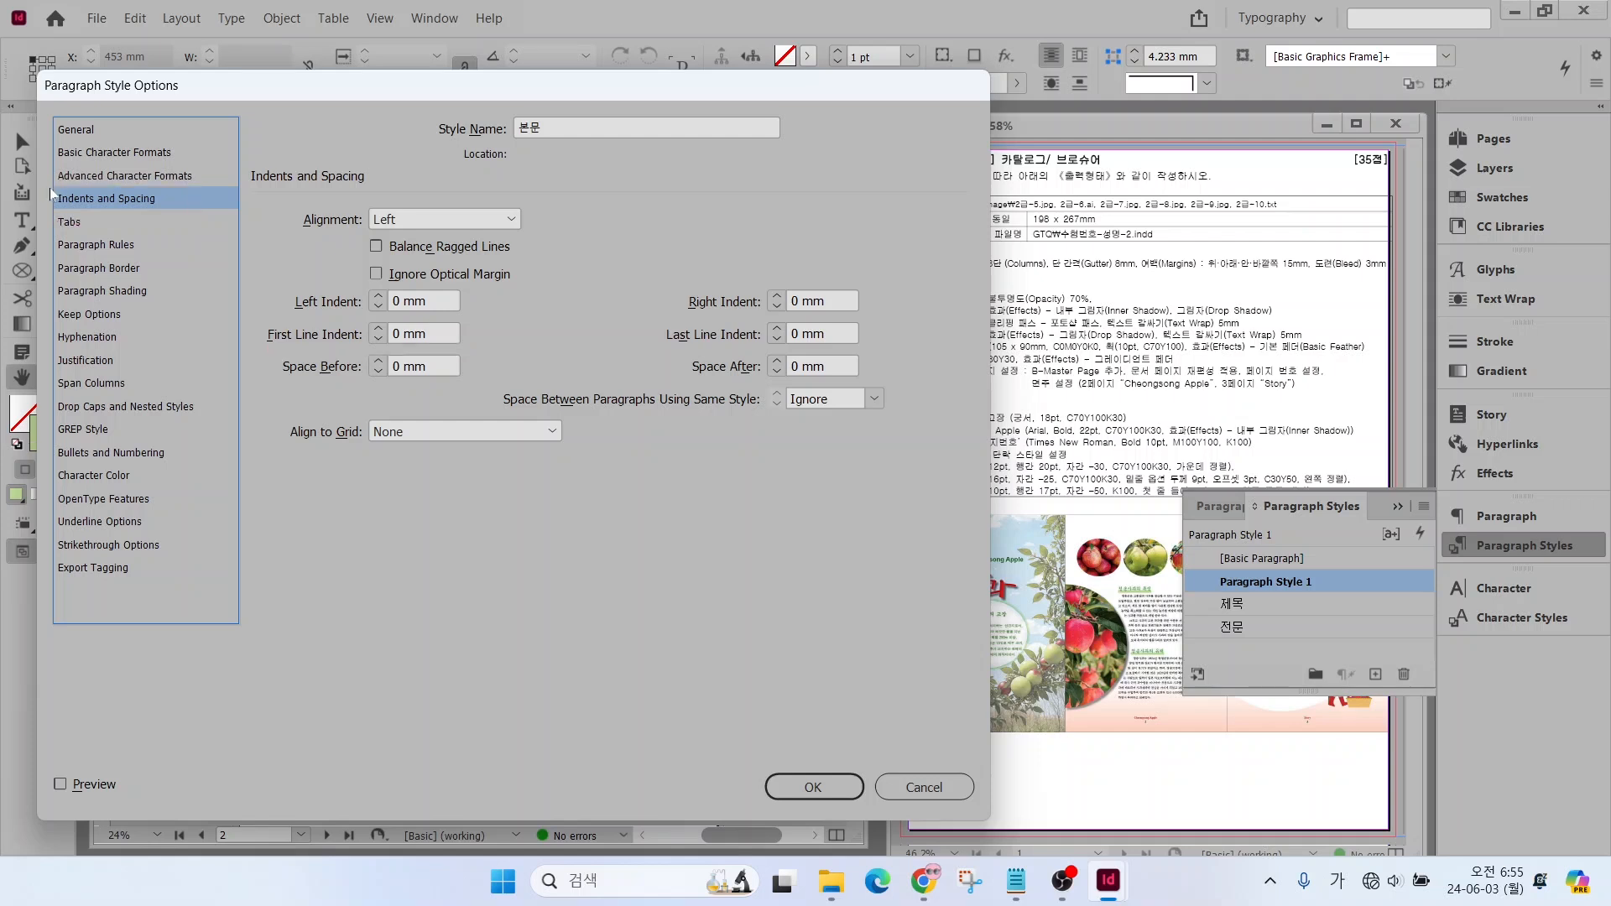
left_click(378, 330)
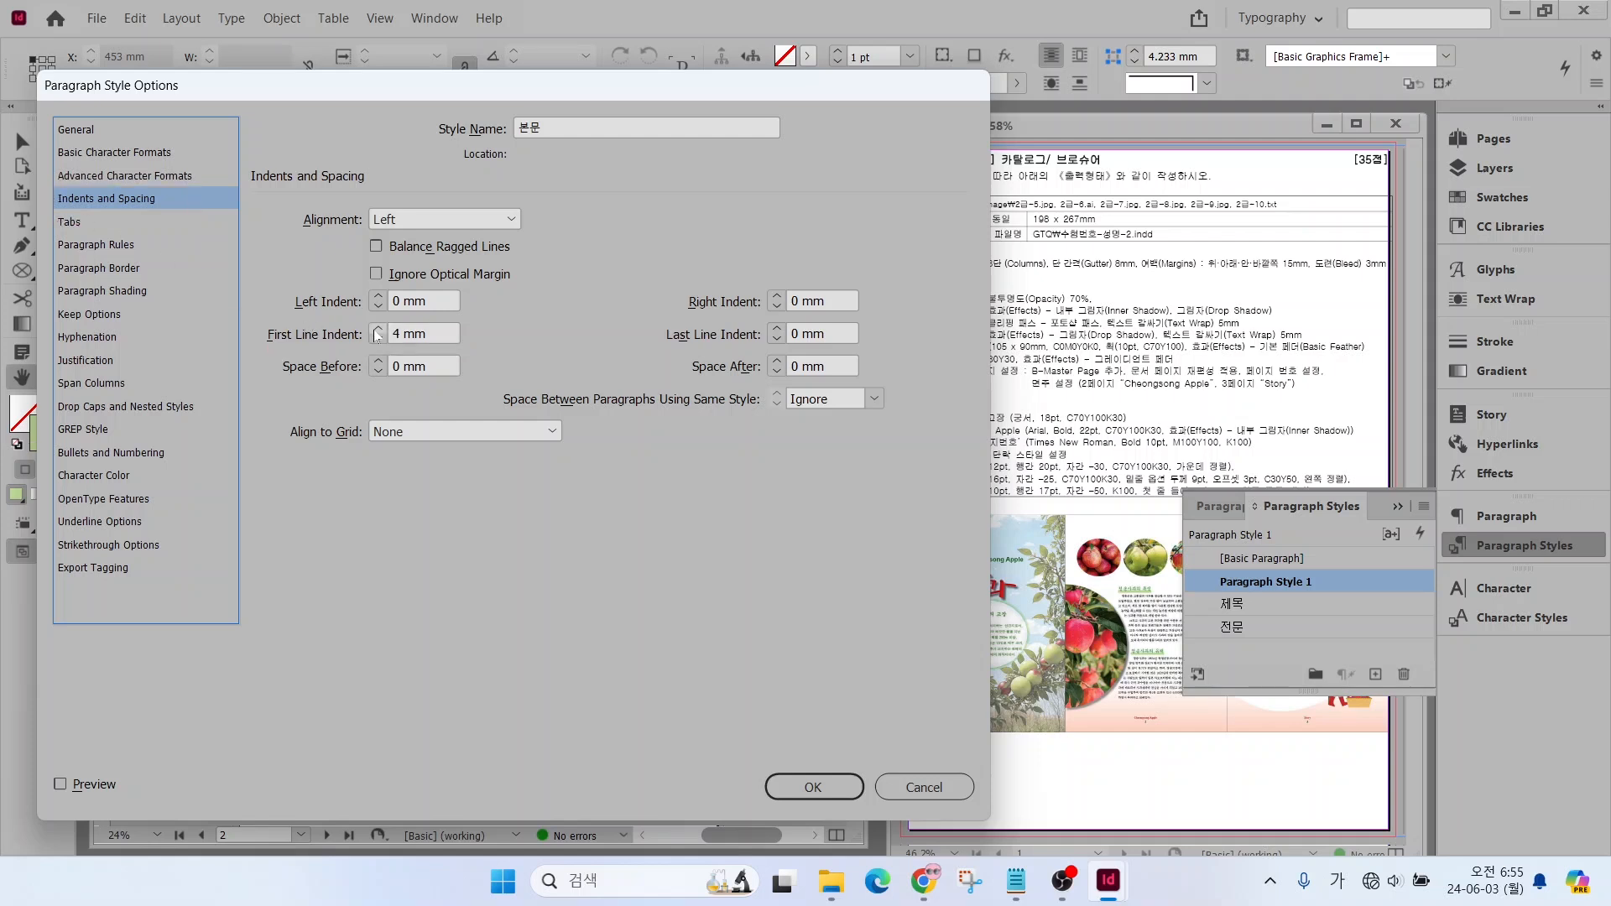
left_click(436, 220)
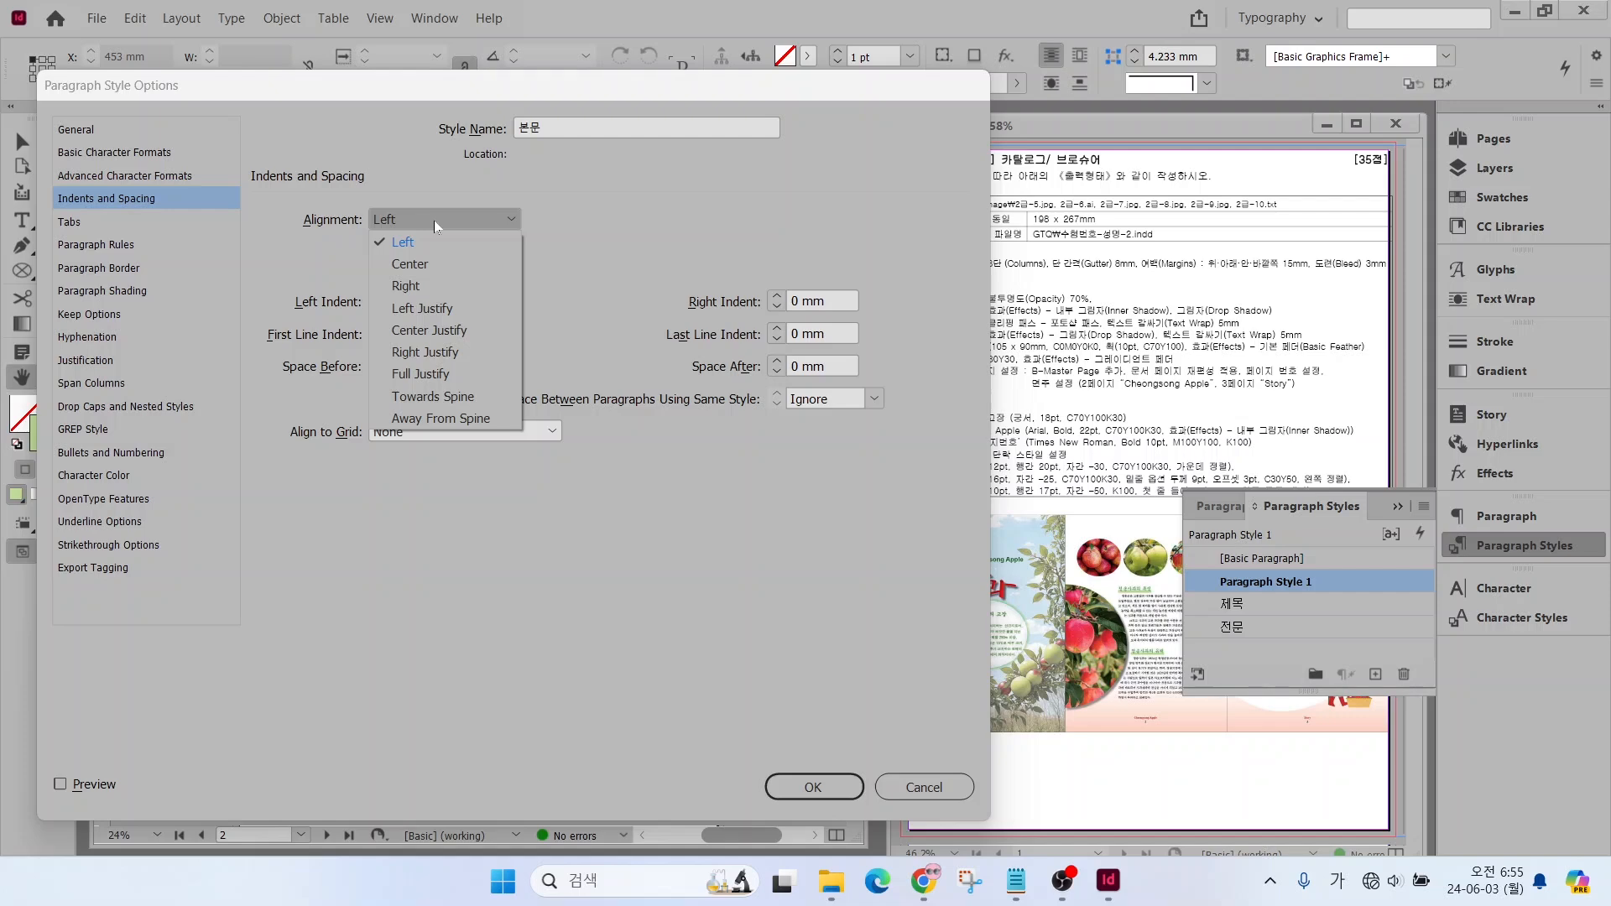
left_click(436, 309)
left_click(810, 786)
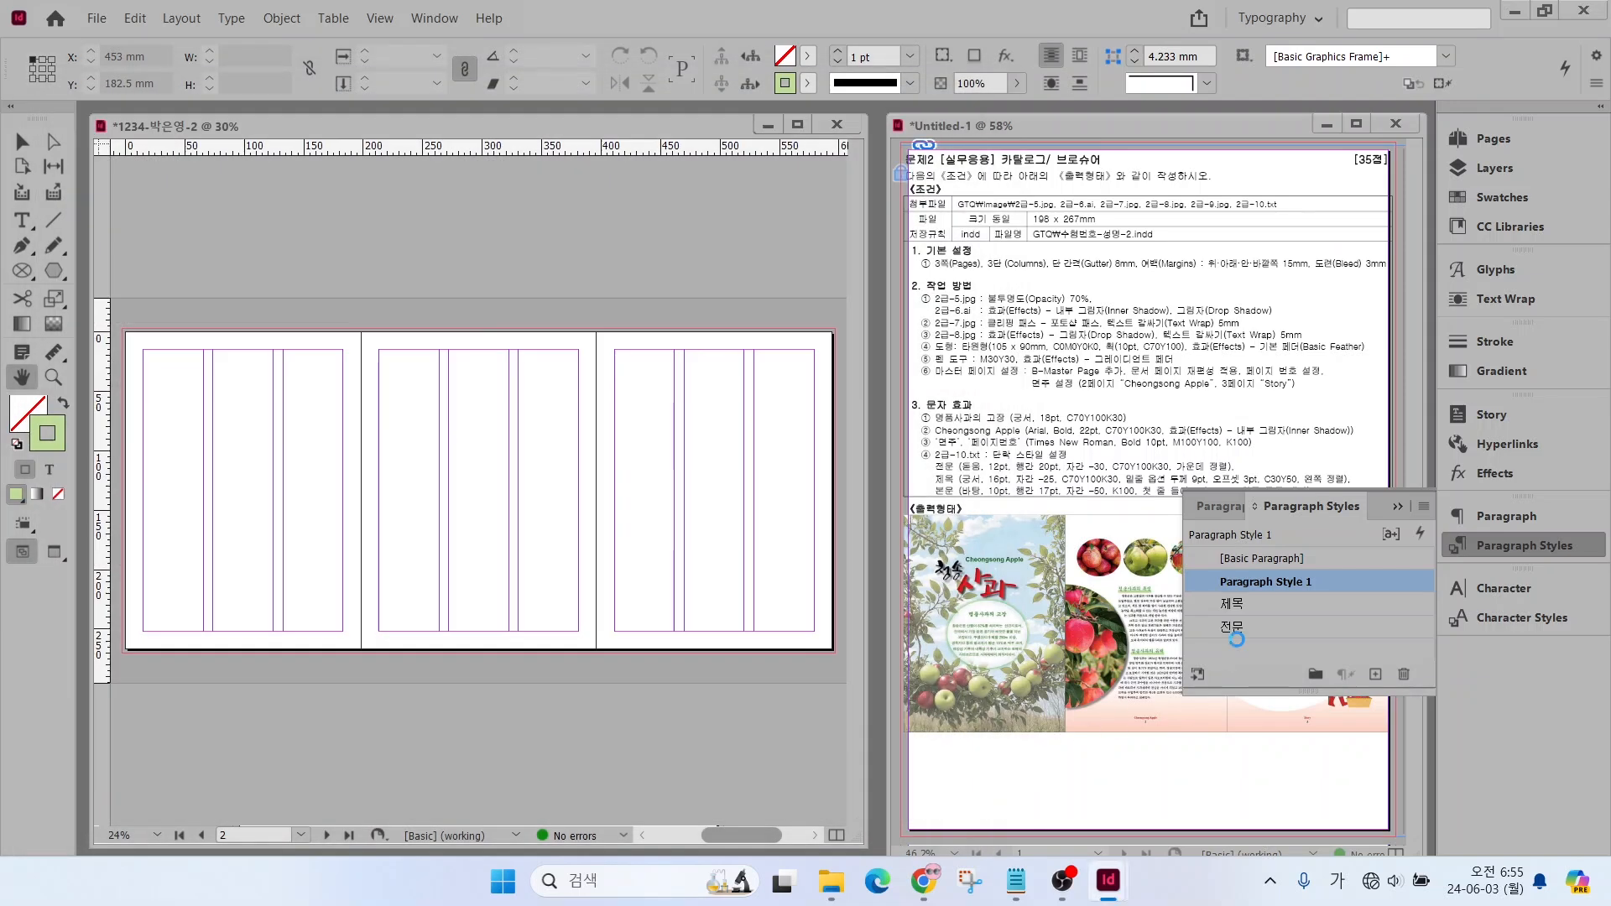
left_click(1321, 557)
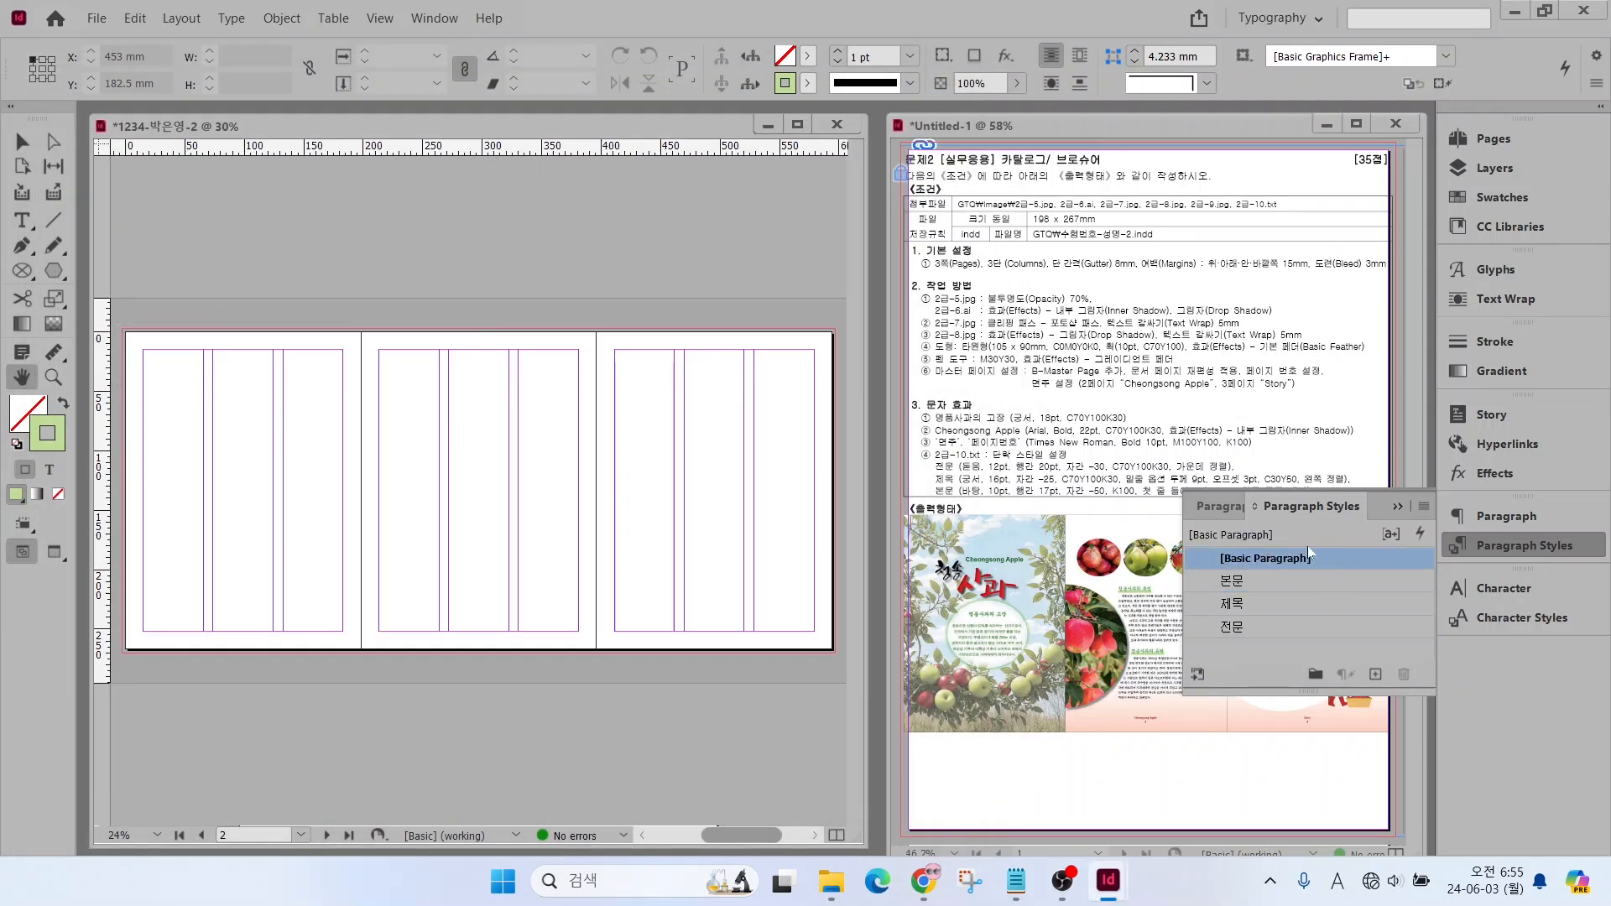
left_click(1512, 544)
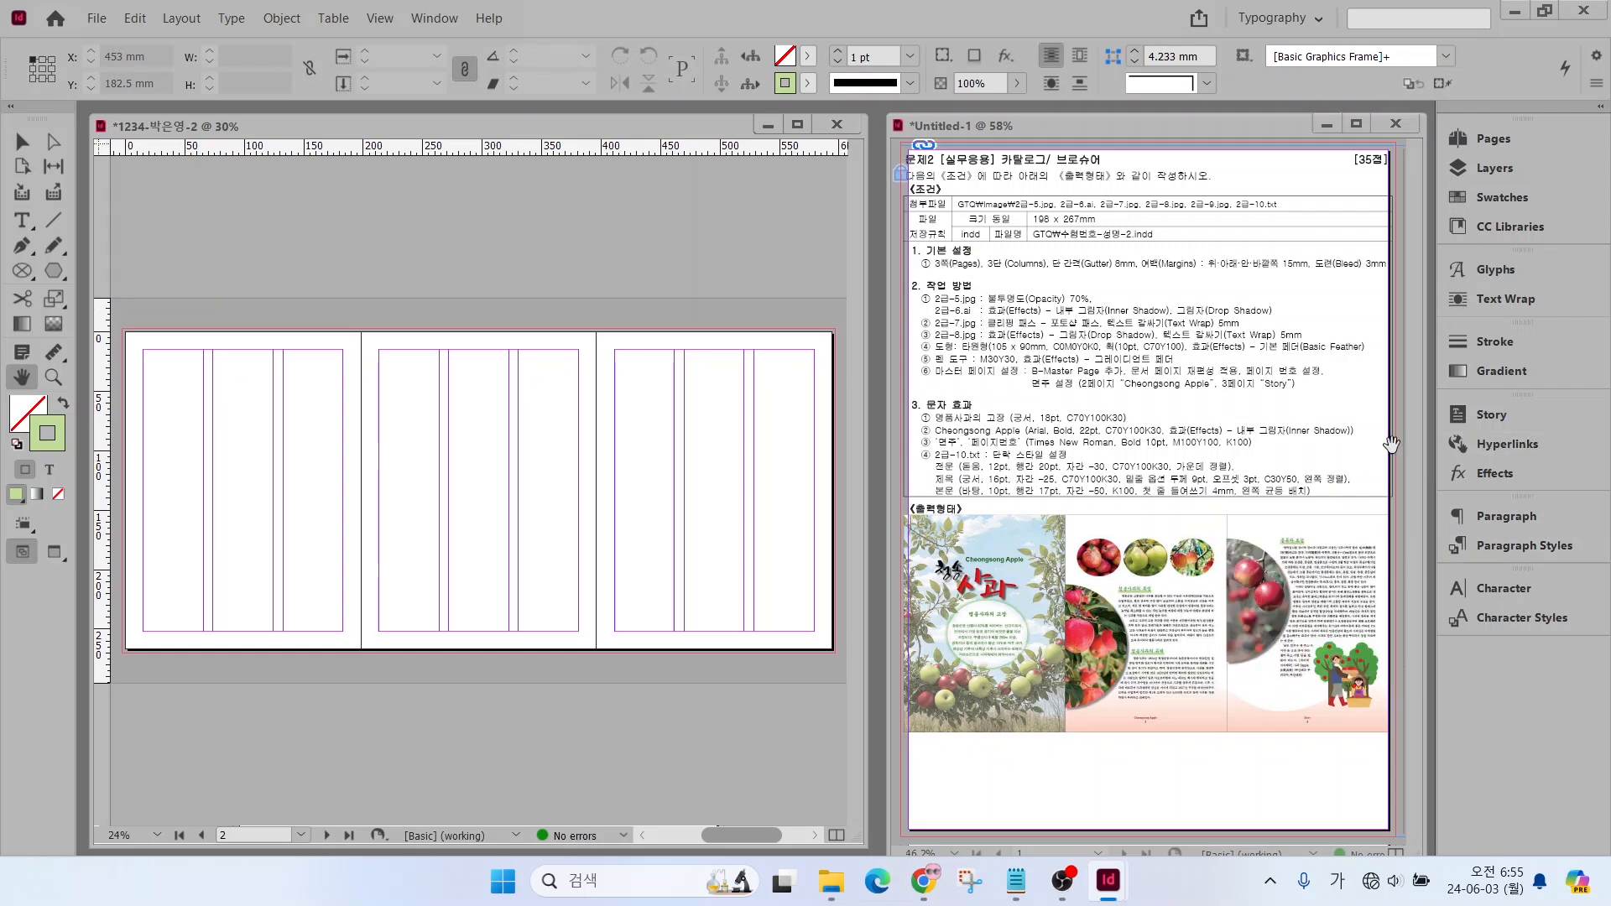
Display the overview of the brochure's document pages and parent pages
left_click(1489, 139)
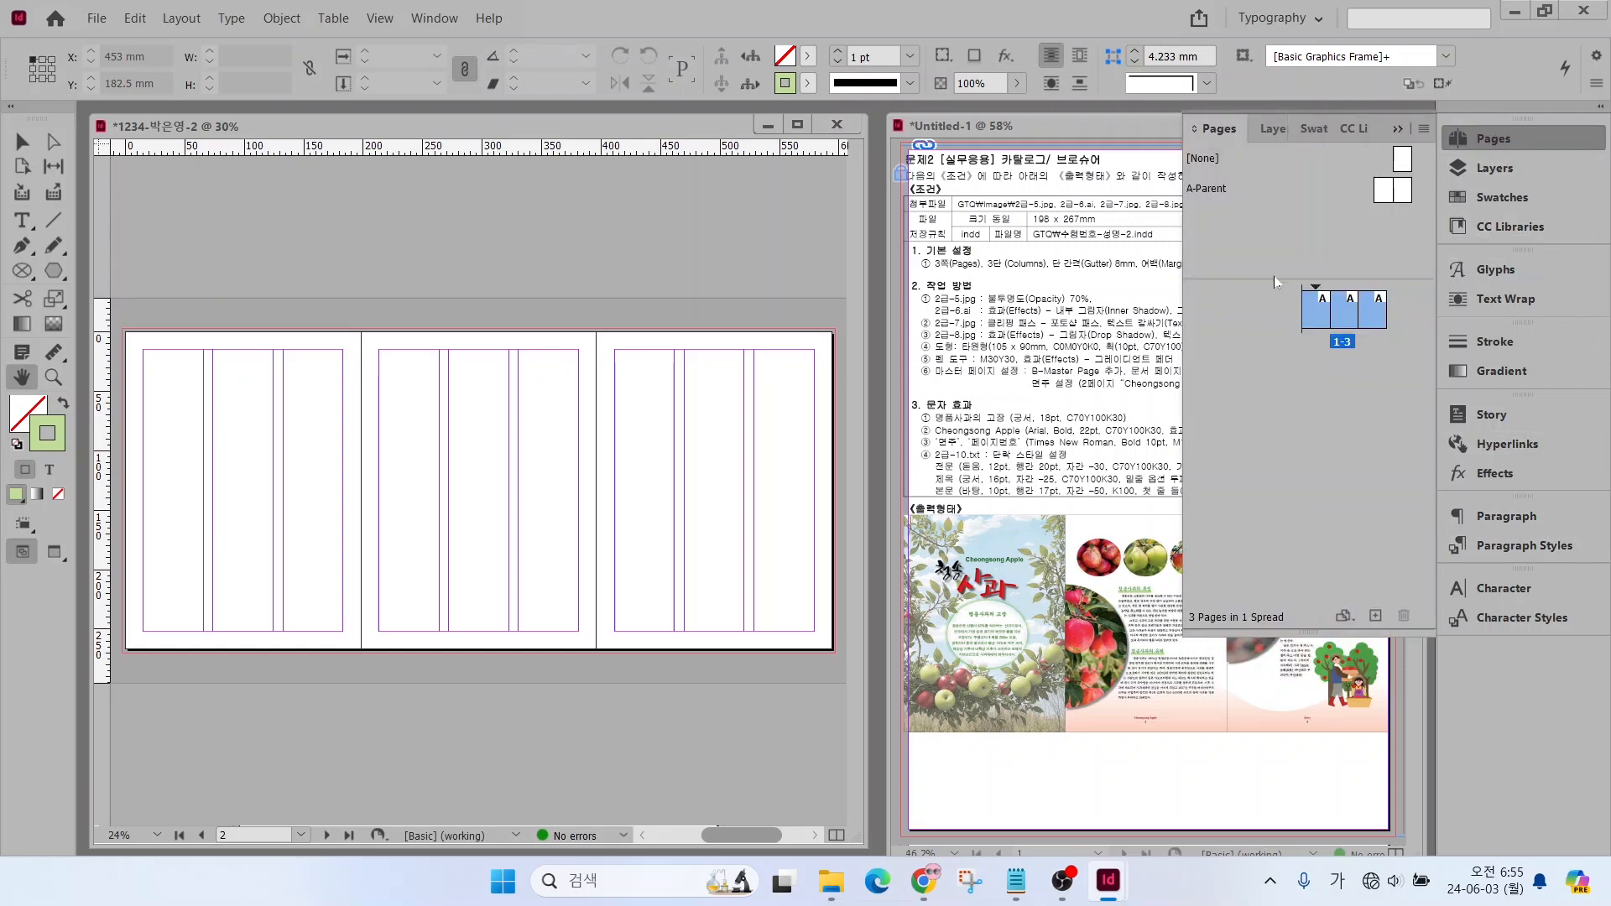
key("alt+2")
left_click_drag(1056, 361, 1022, 271)
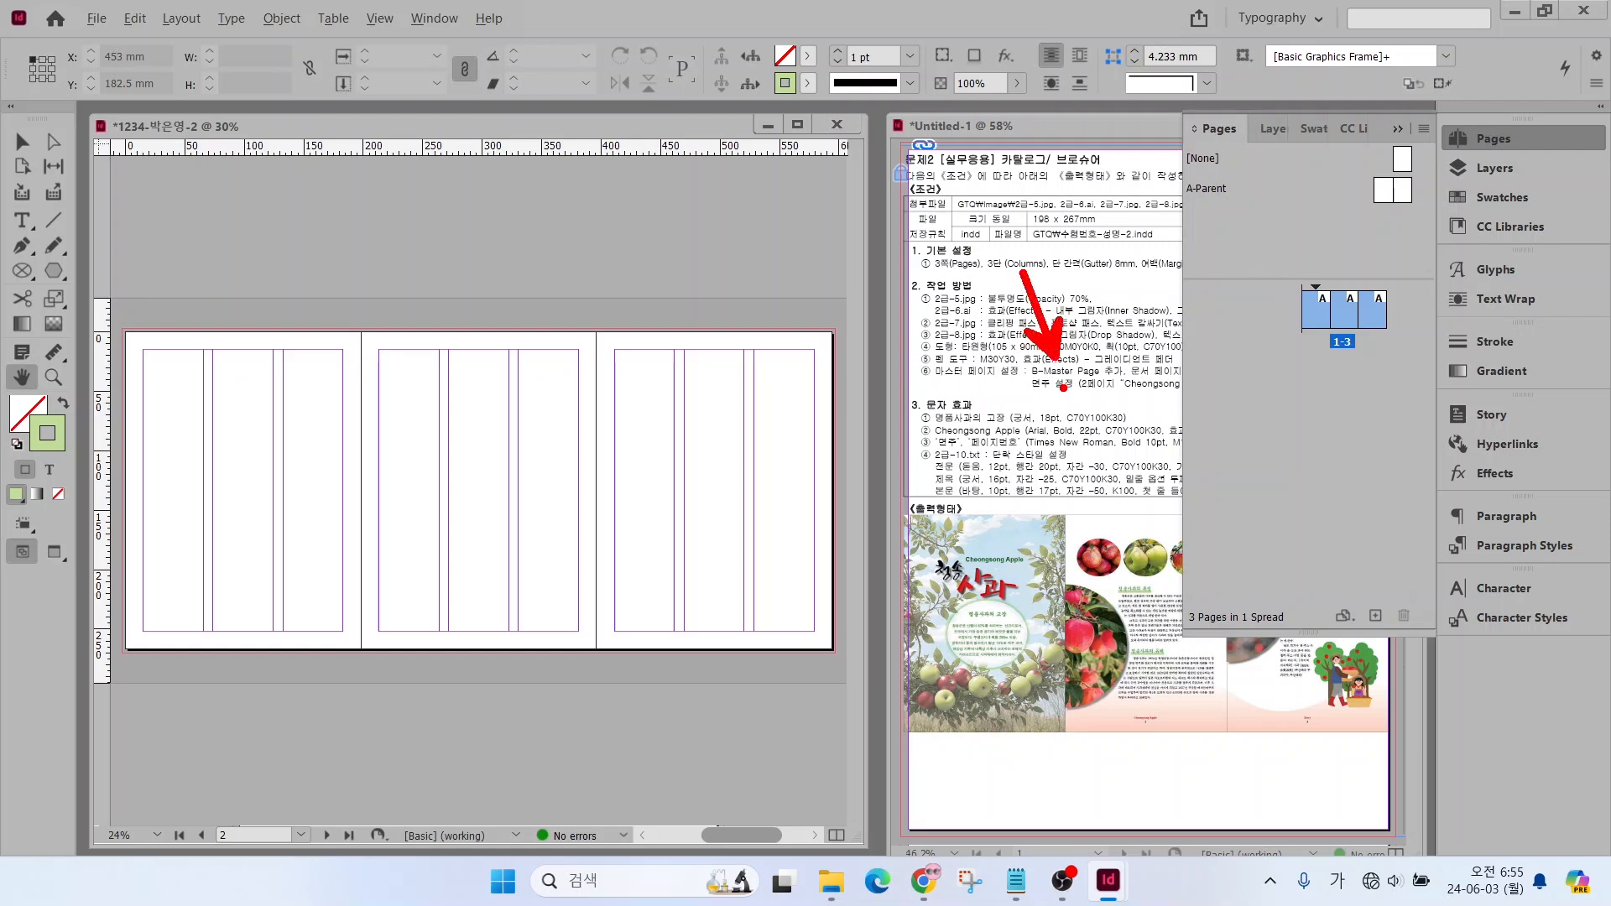
left_click_drag(1172, 171, 1256, 215)
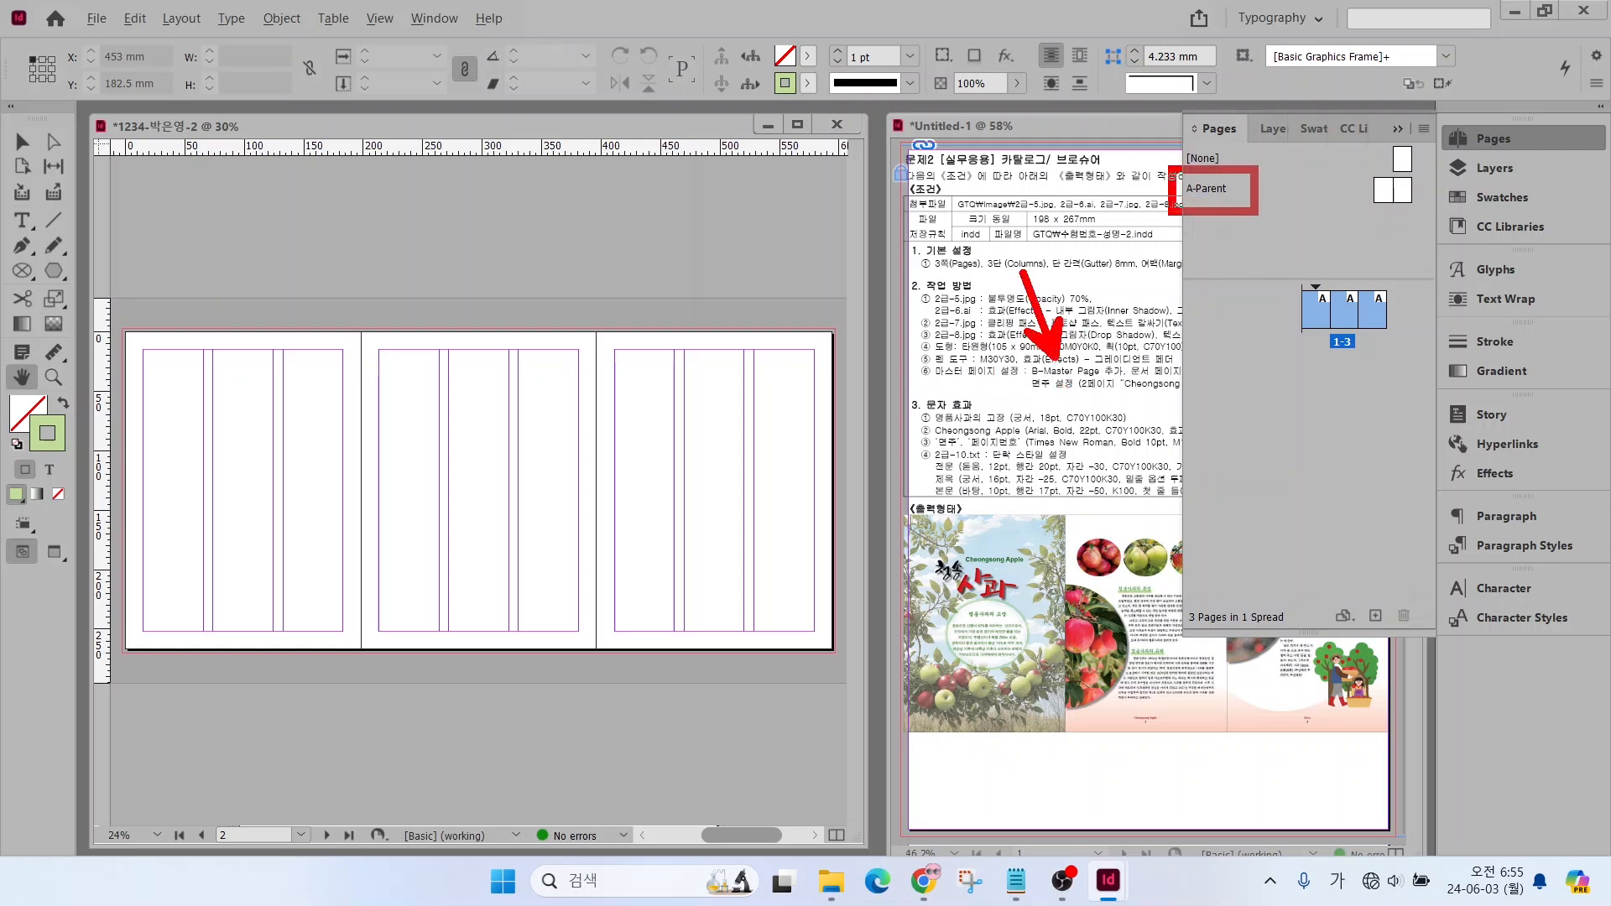
key("Escape")
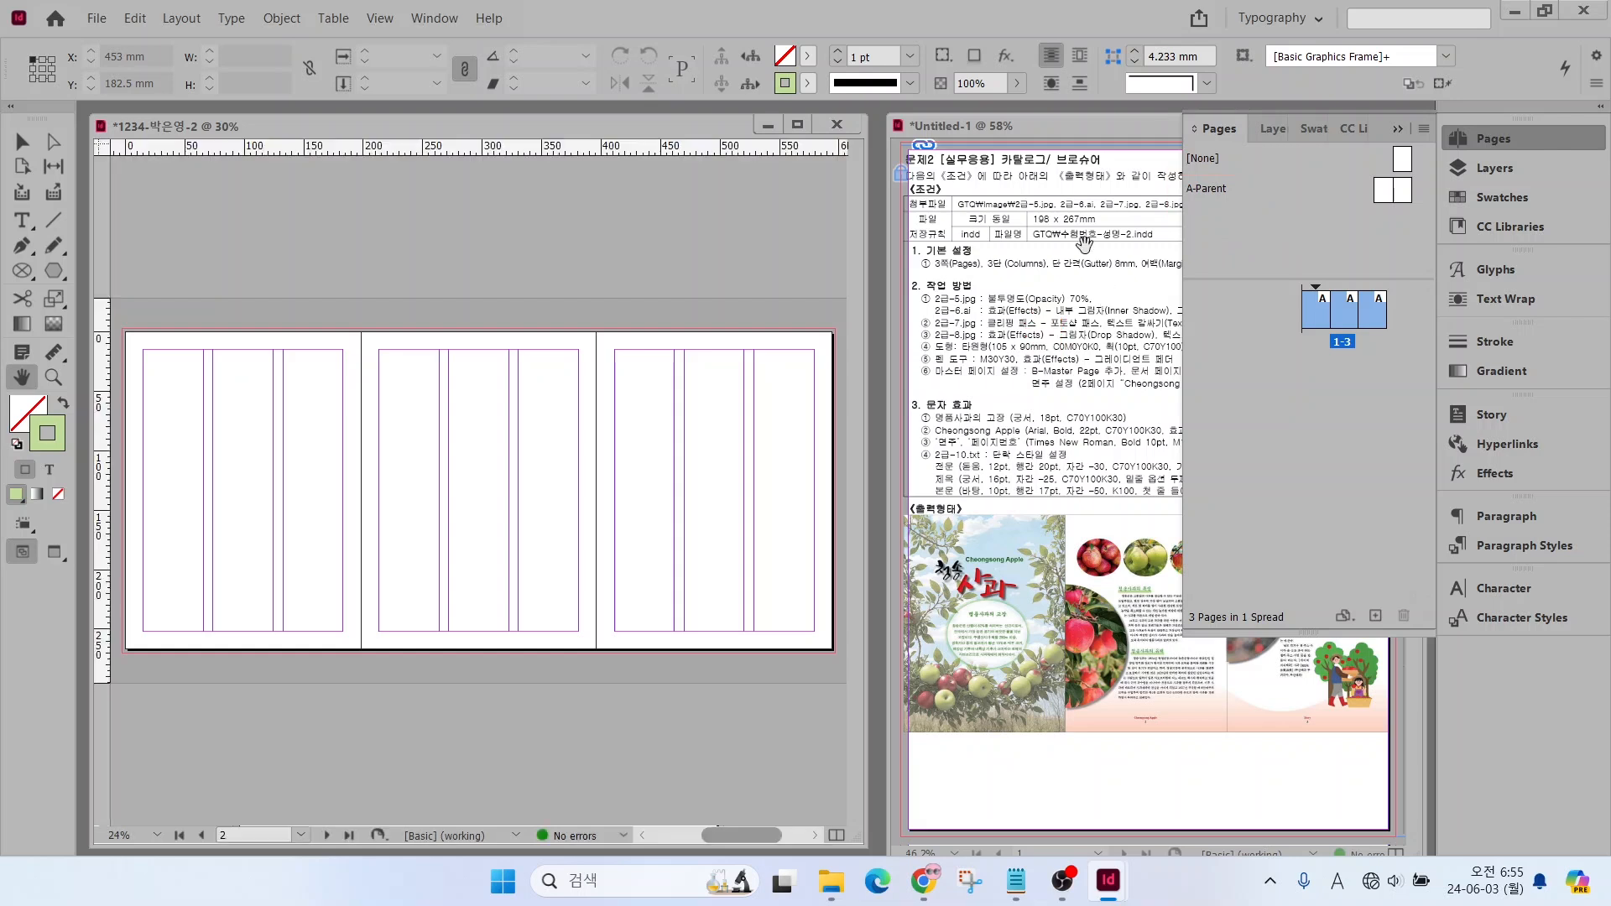
Add a new parent spread with prefix B and 3 pages to the brochure document
left_click(1207, 189)
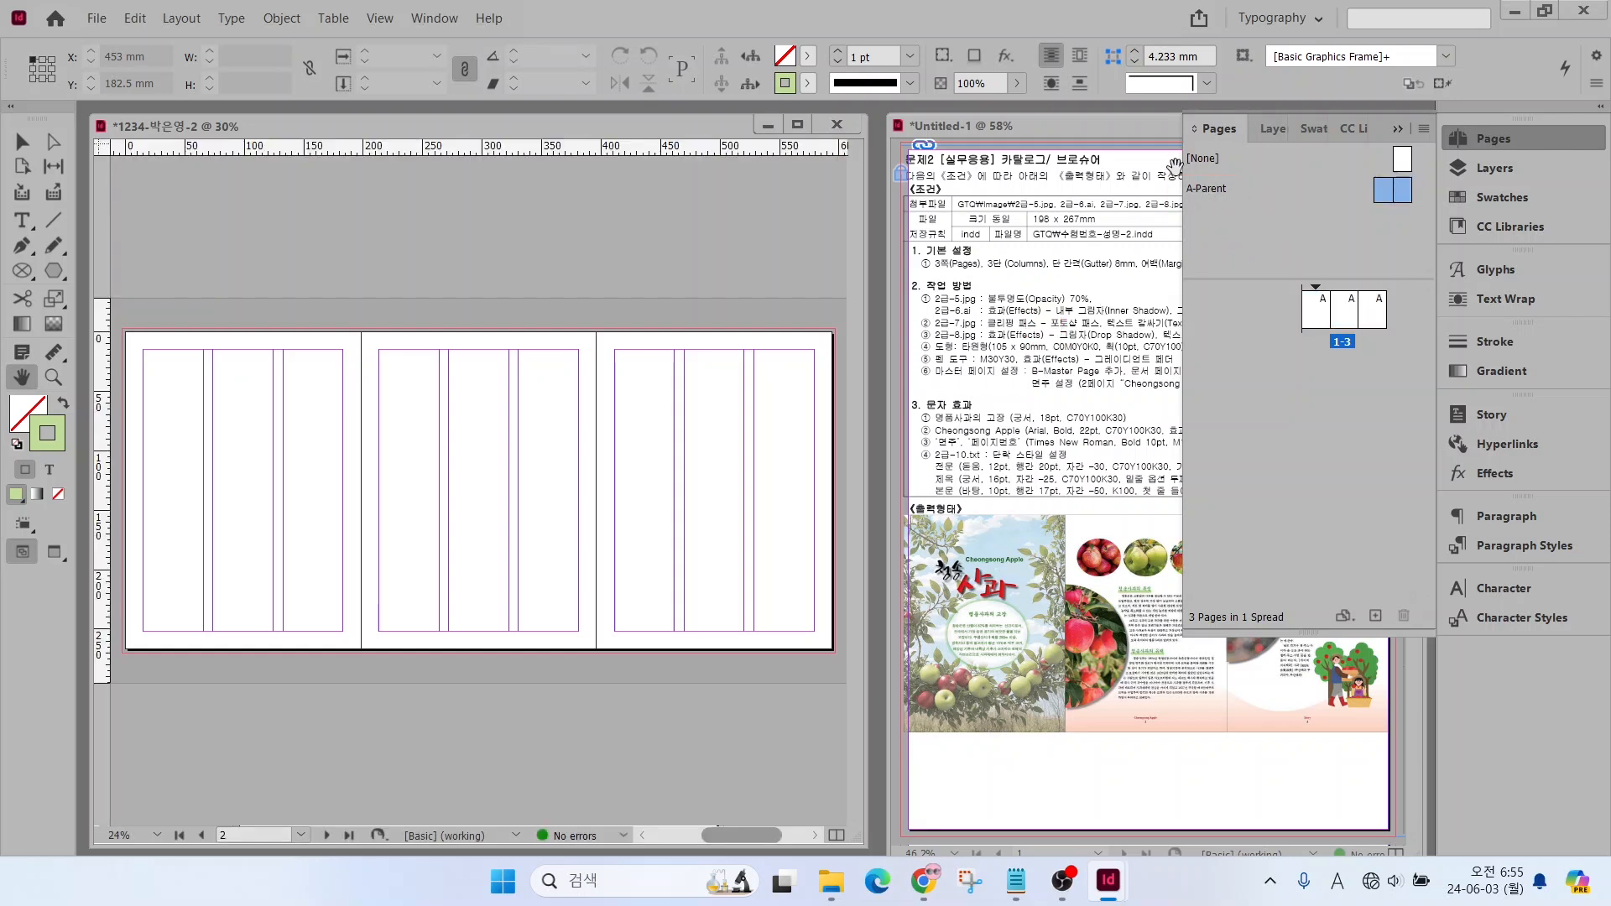
right_click(1214, 193)
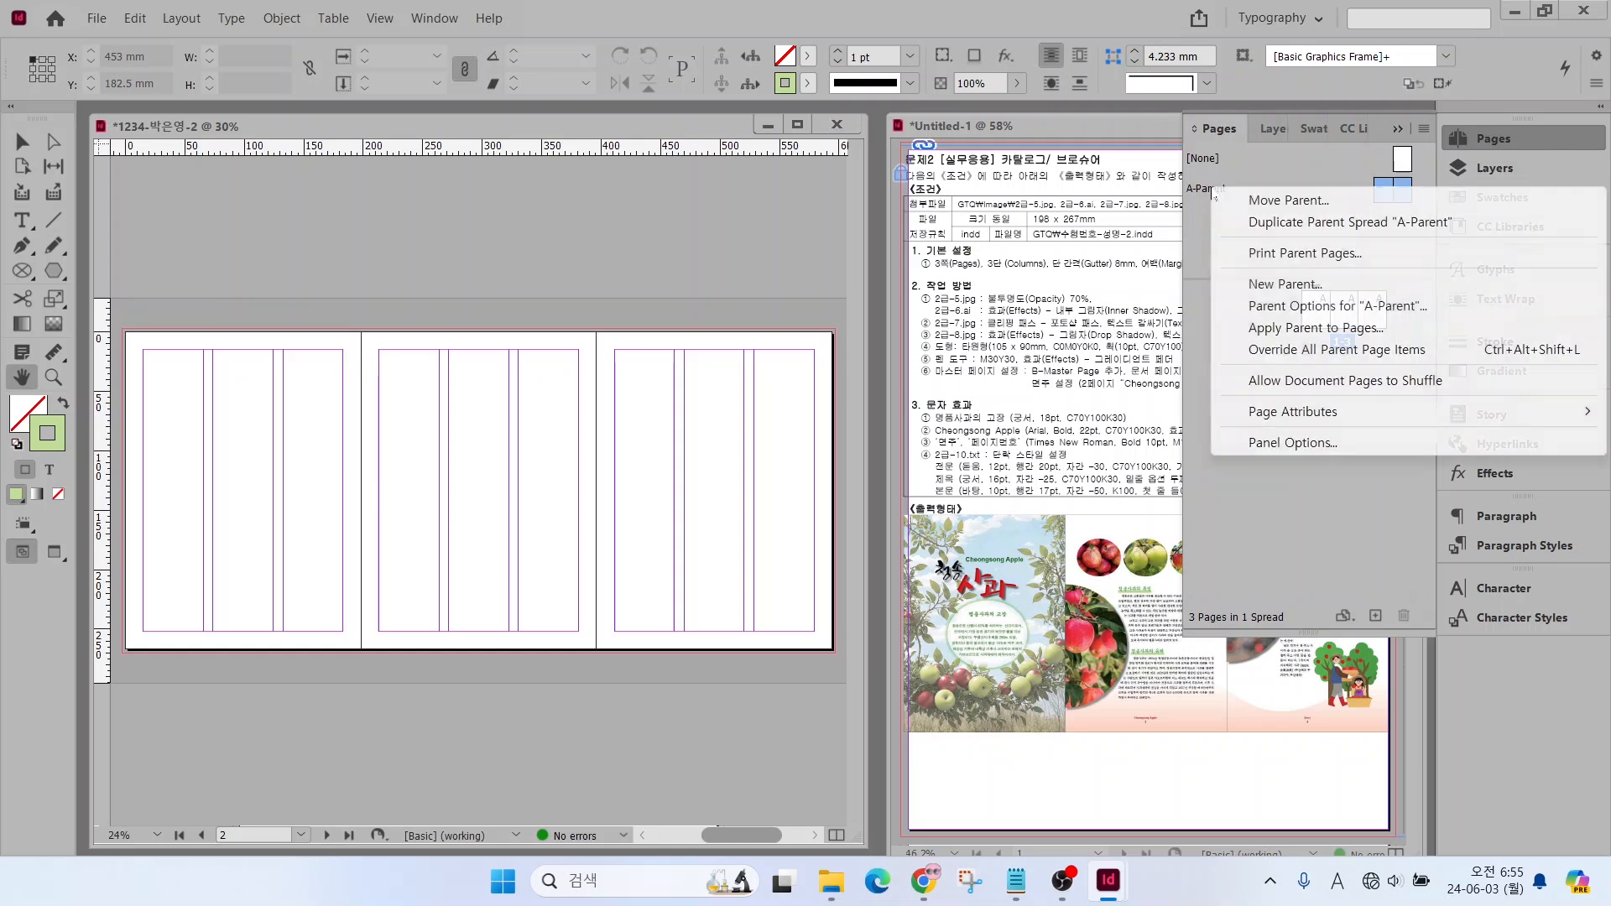
left_click(1286, 288)
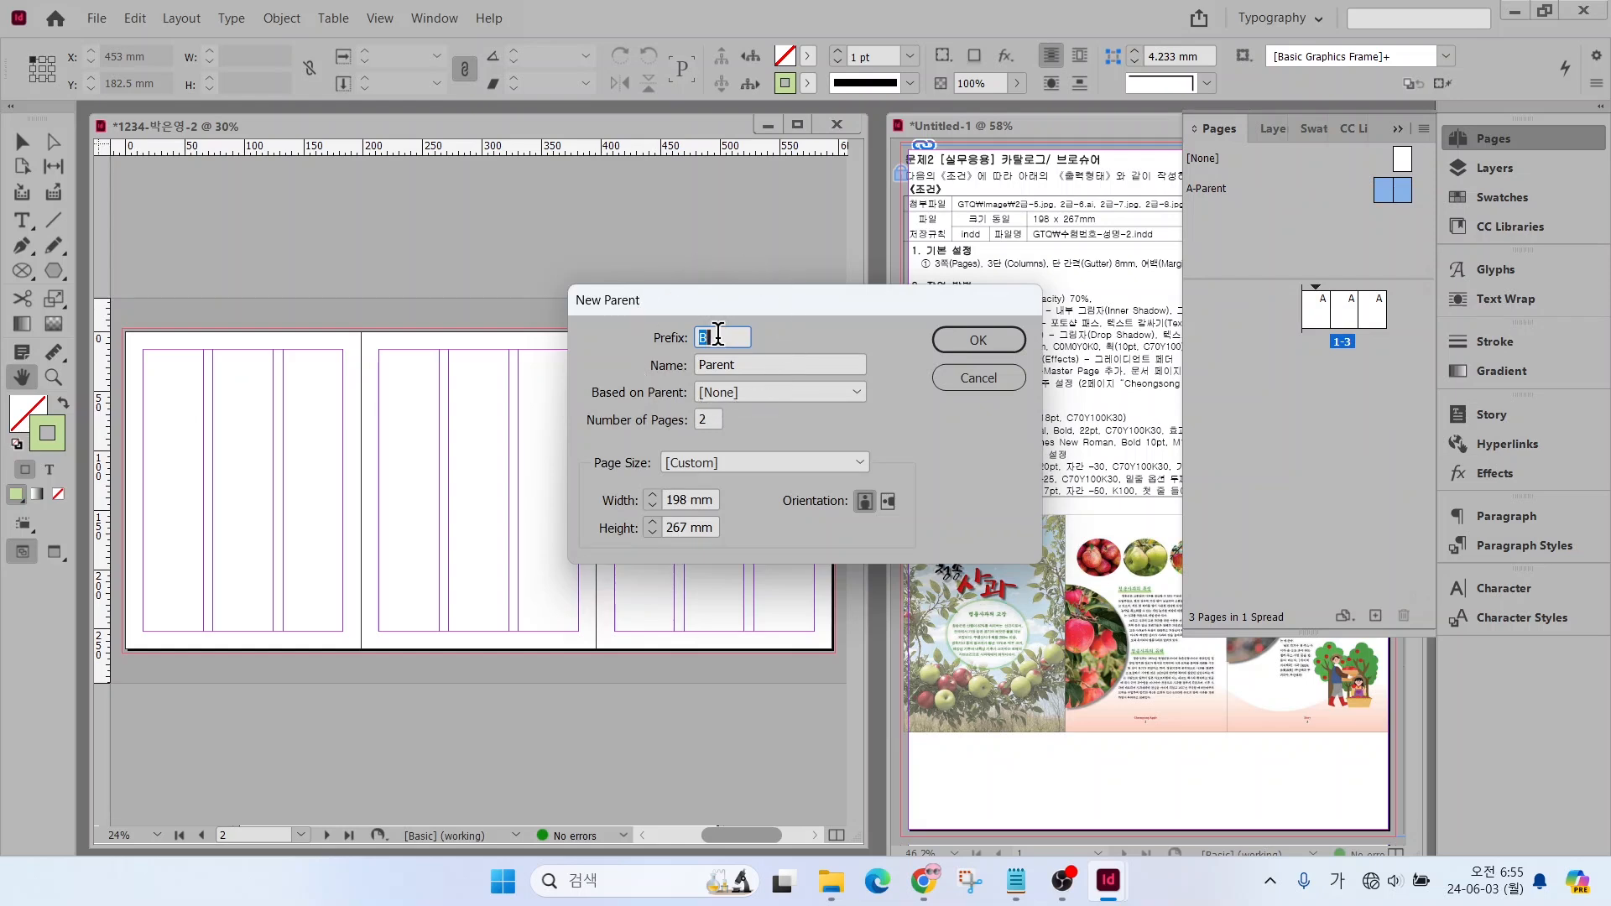
double_click(706, 419)
type("3")
left_click(979, 340)
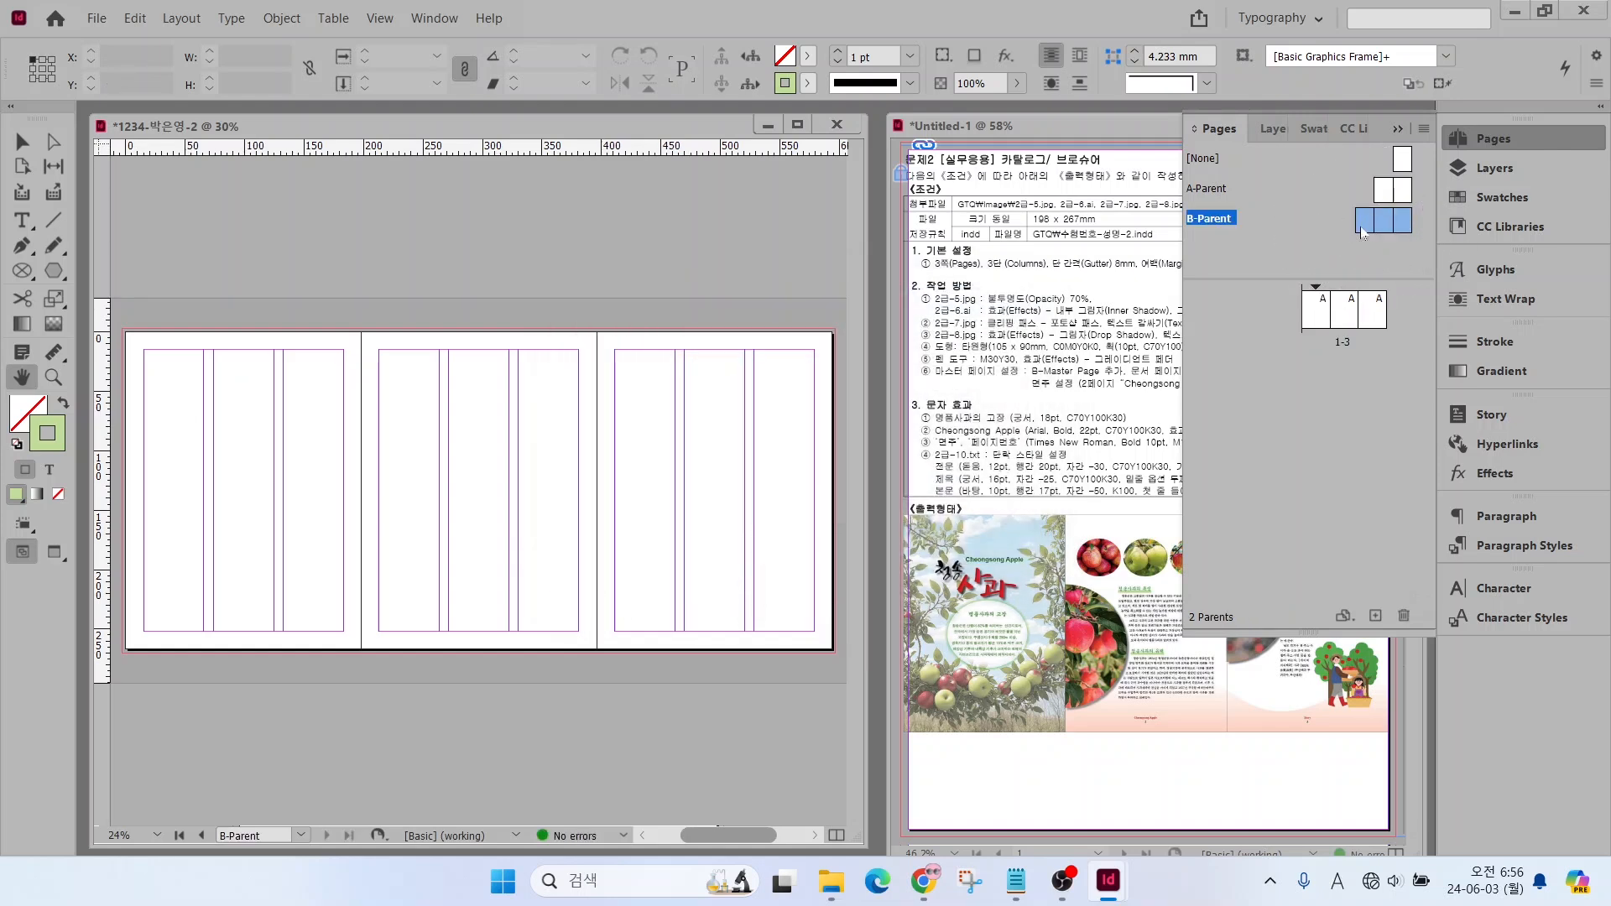
Apply B-Parent to all pages of the brochure
left_click(1316, 317)
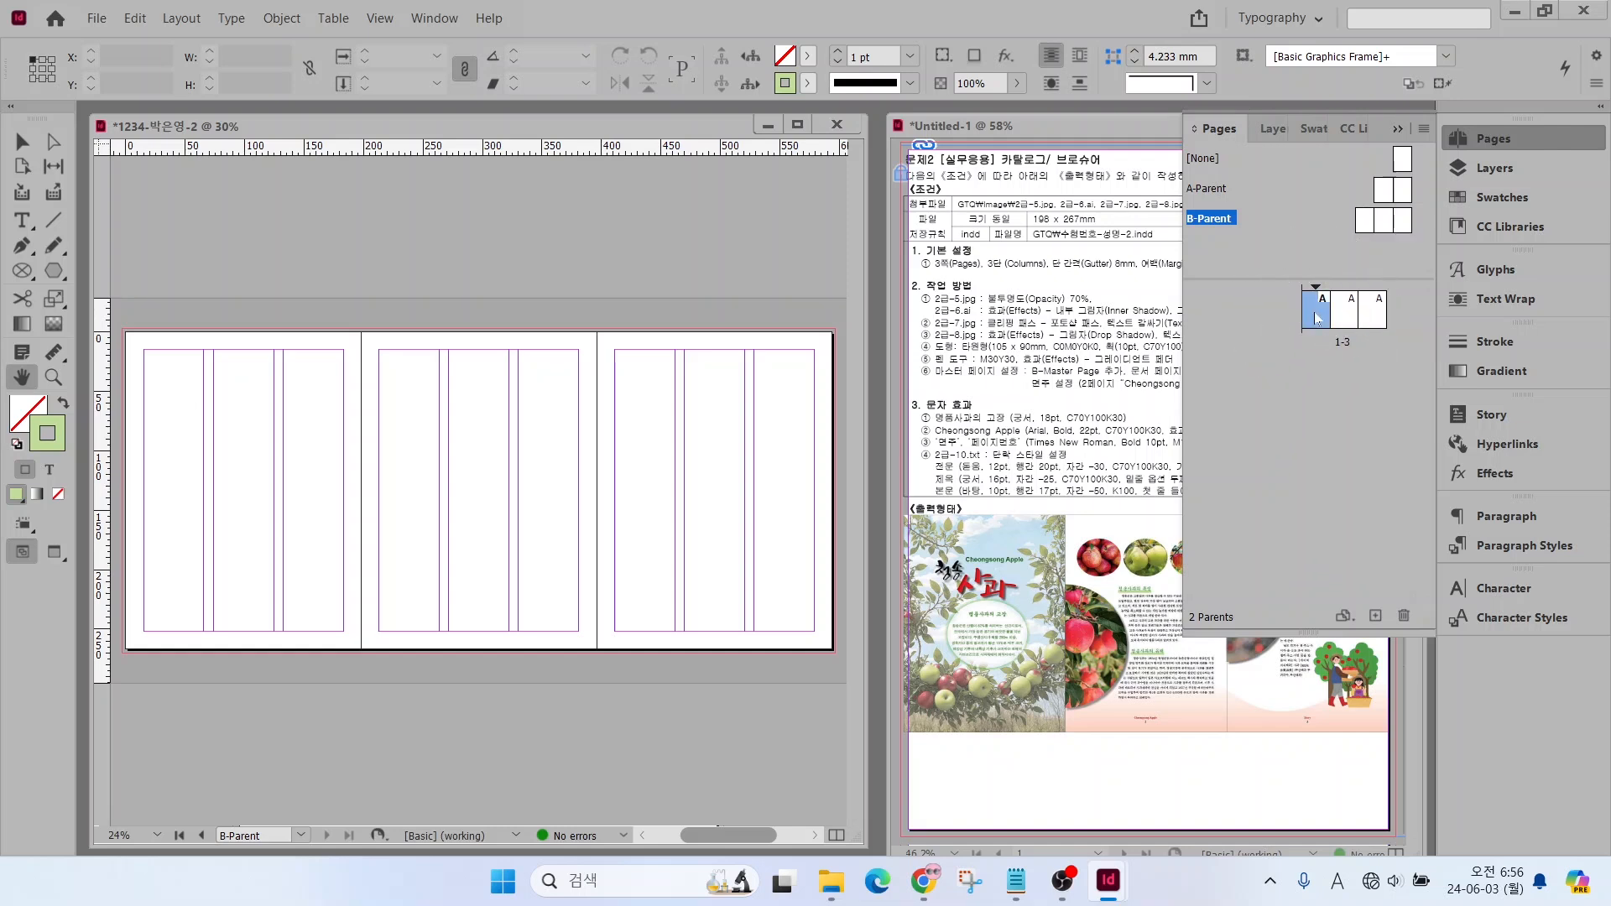
right_click(1316, 317)
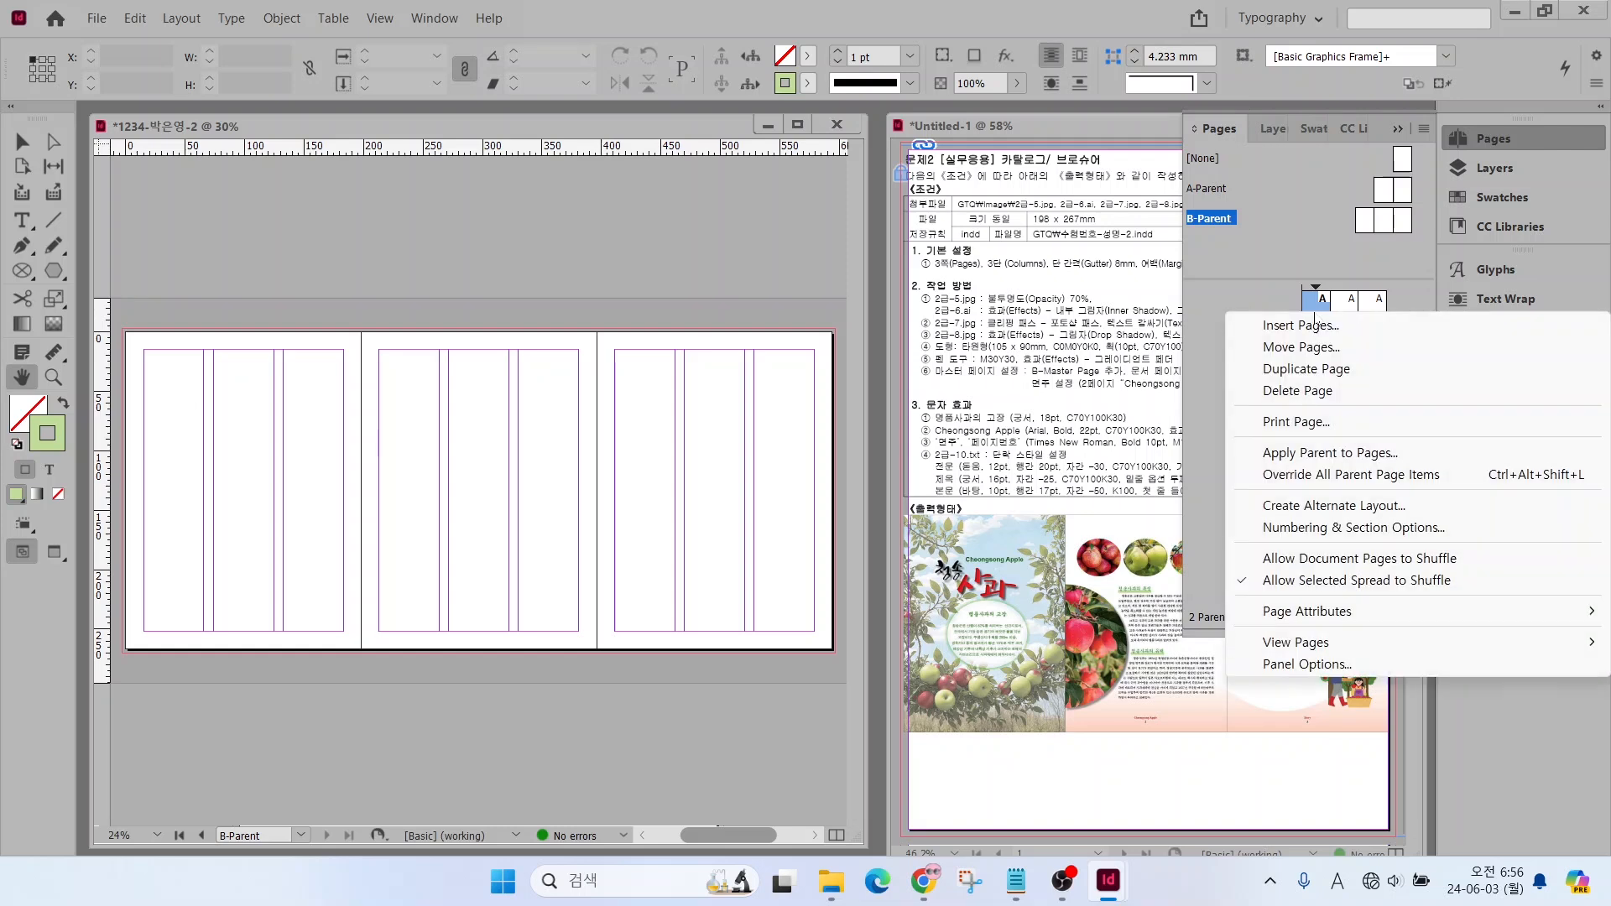
left_click(1311, 454)
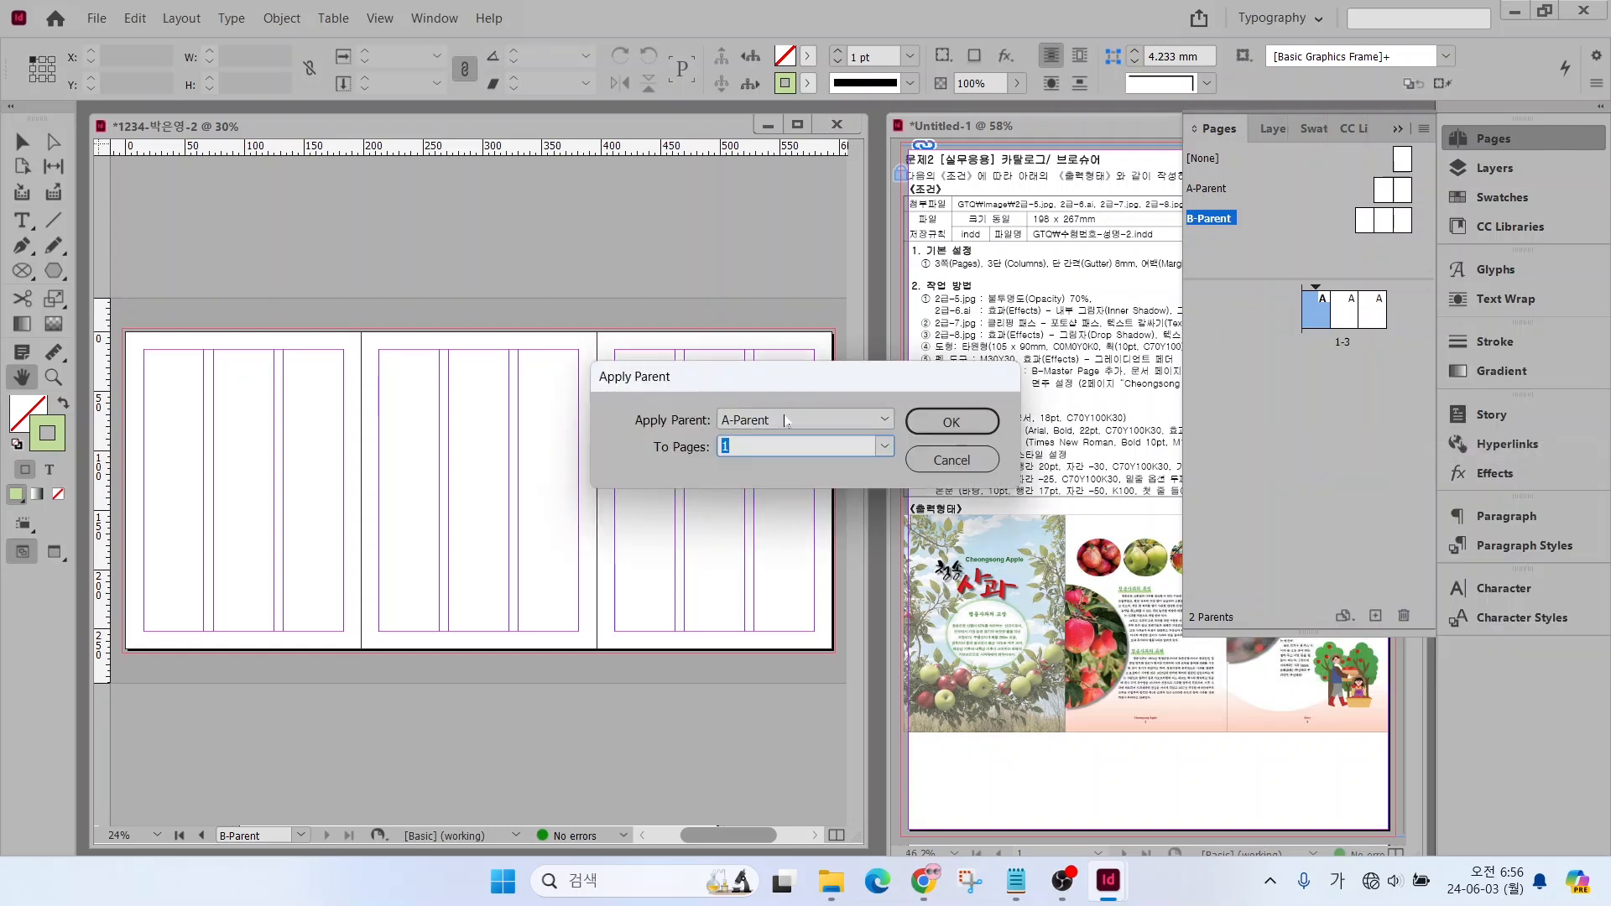
left_click(785, 420)
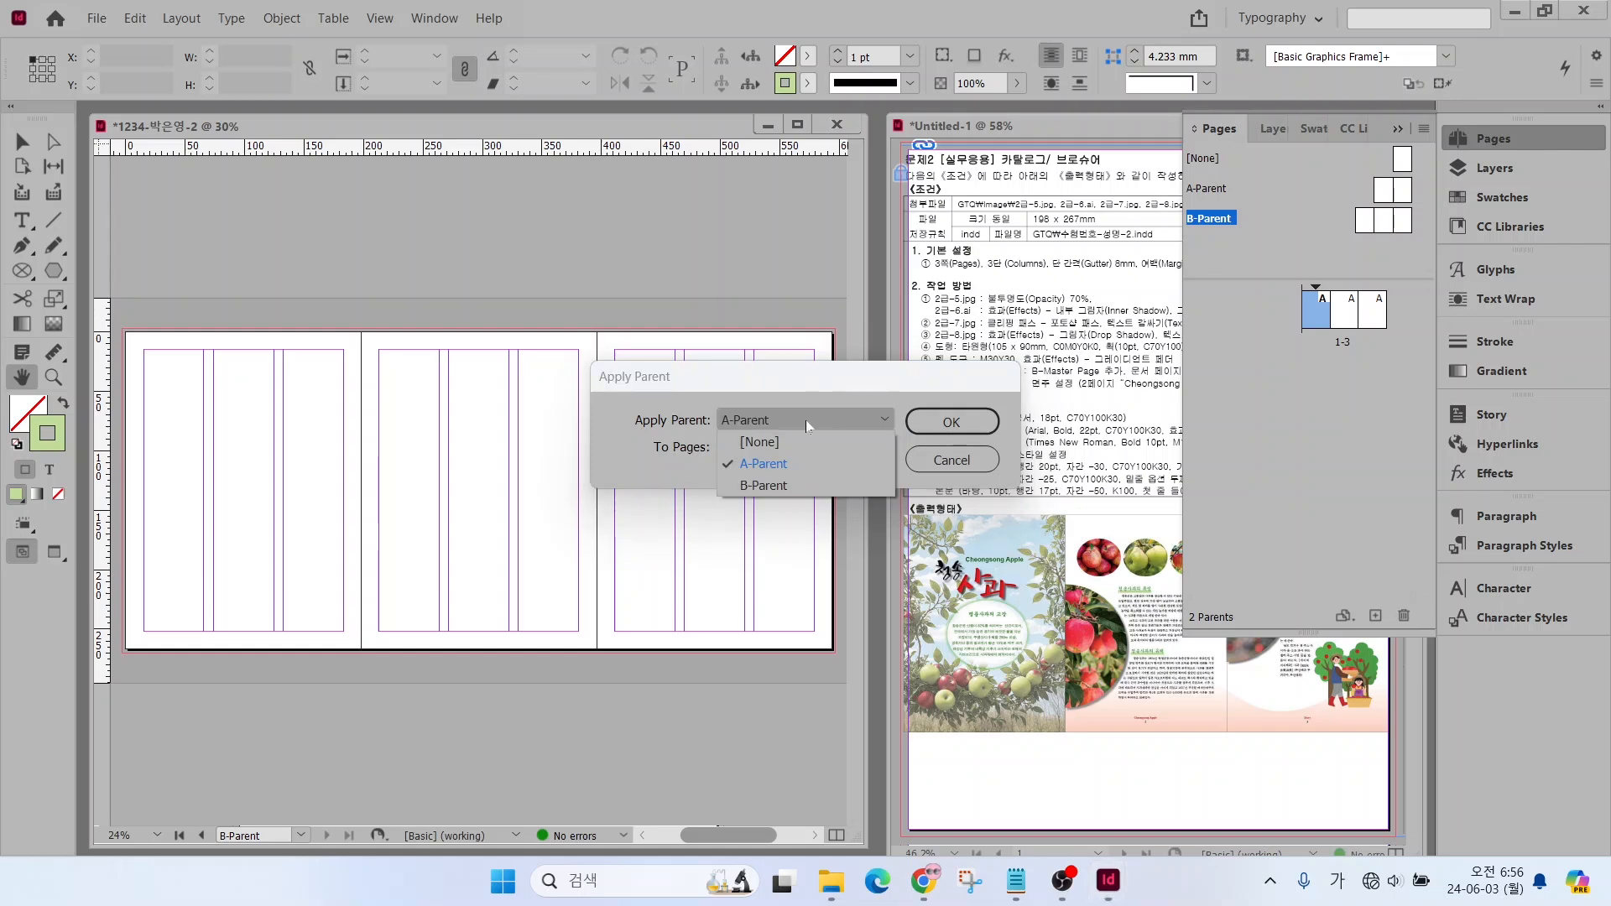
left_click(762, 479)
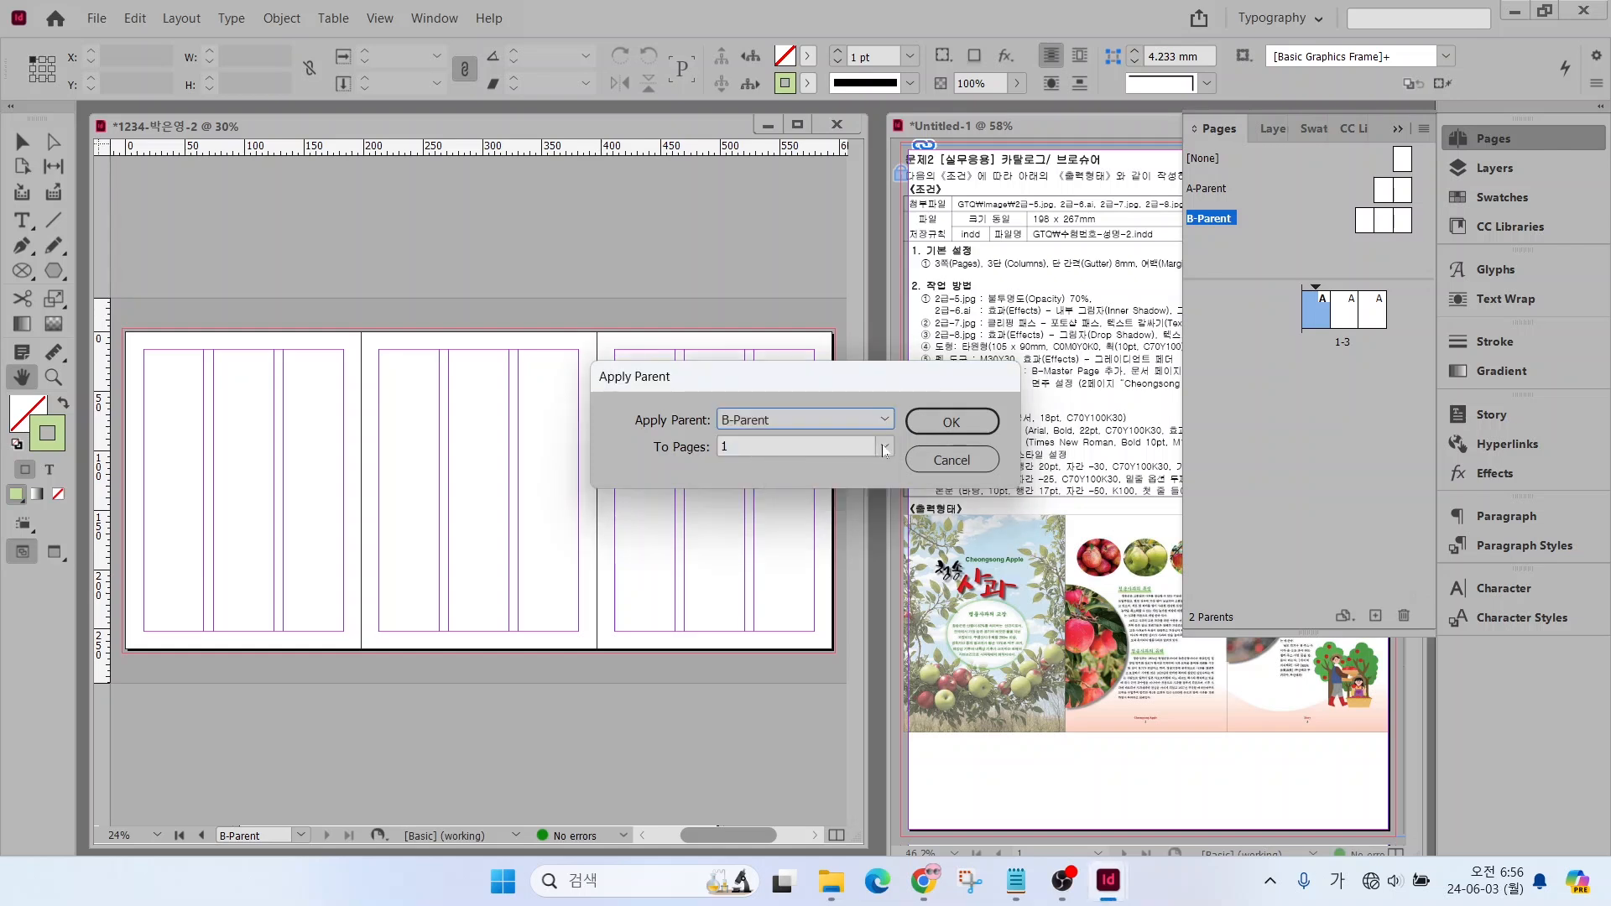
left_click(886, 449)
left_click(766, 470)
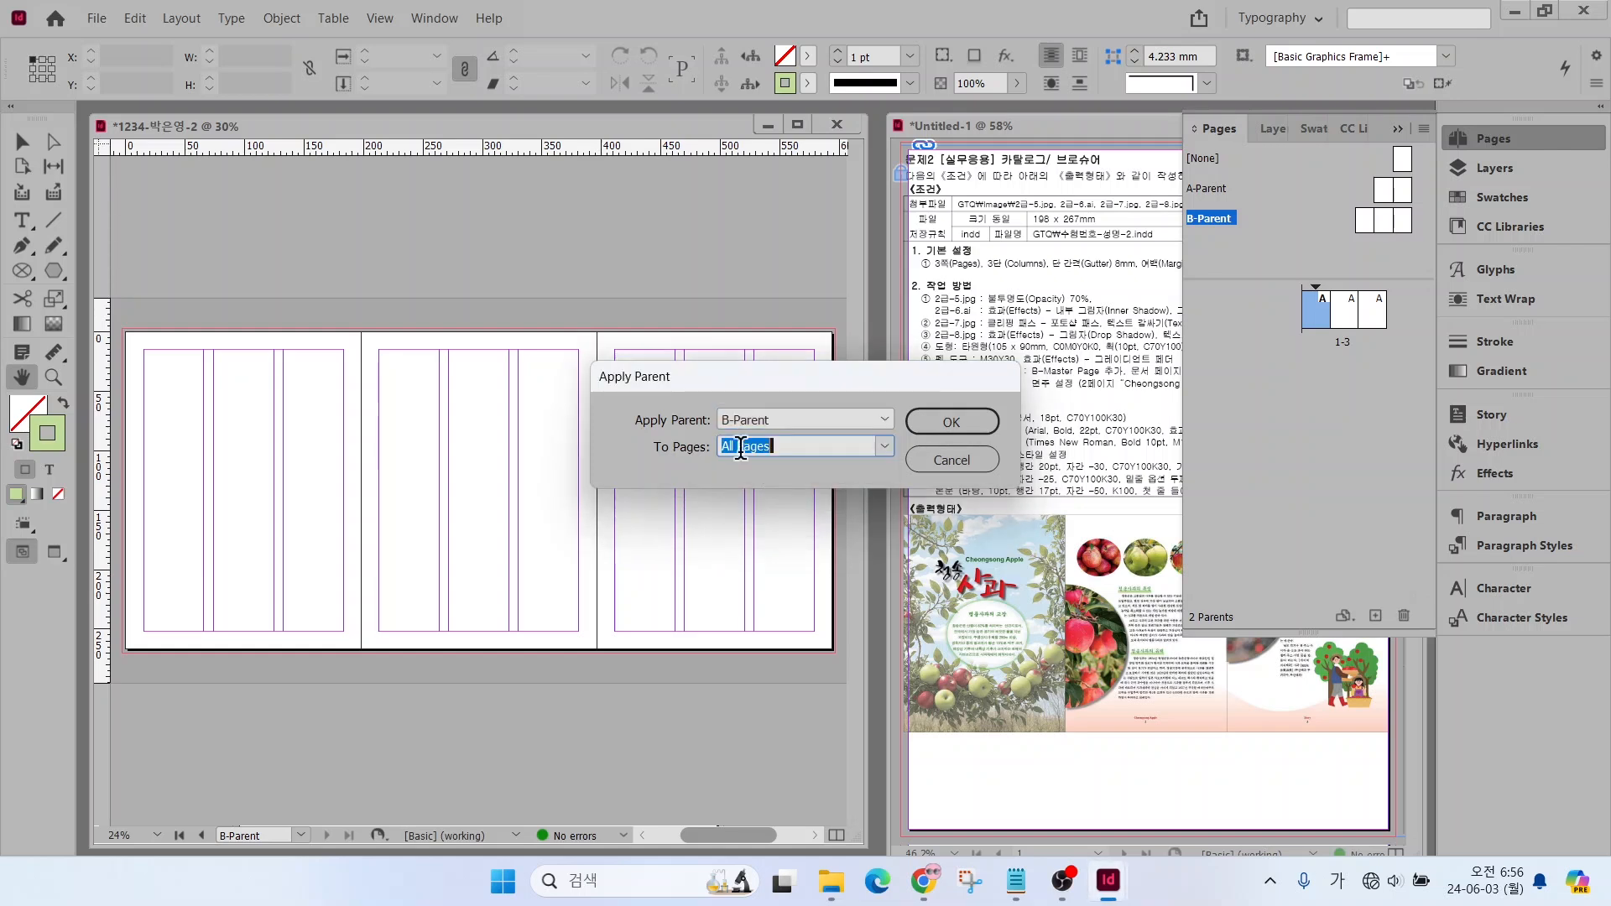
left_click(955, 422)
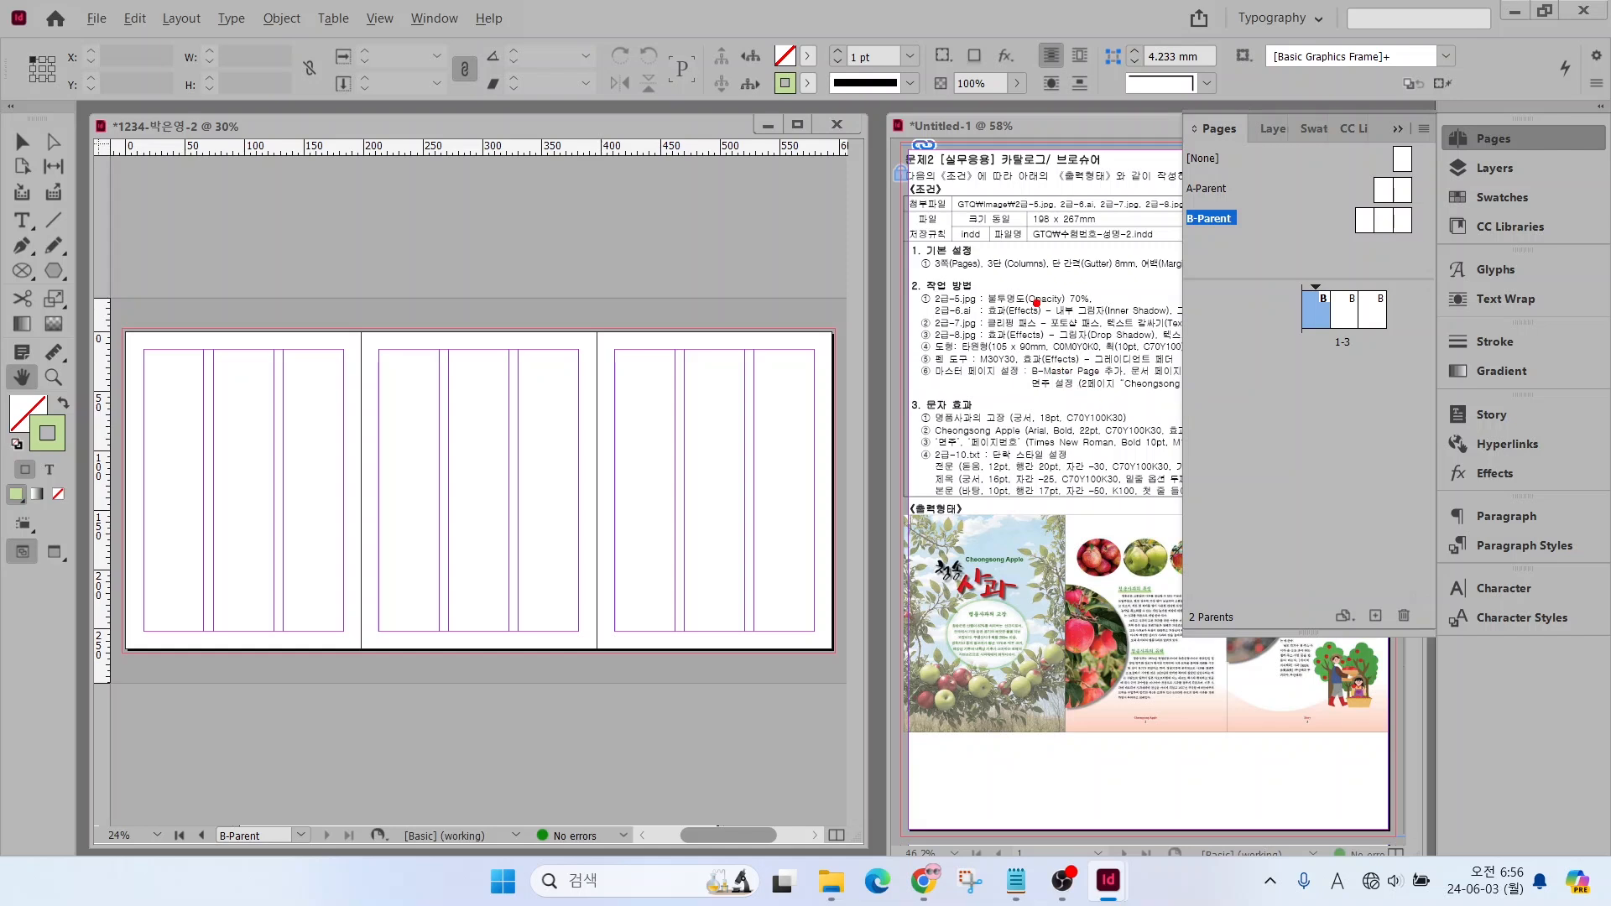
Select all three pages of the B-Parent spread in the page overview
key("Escape")
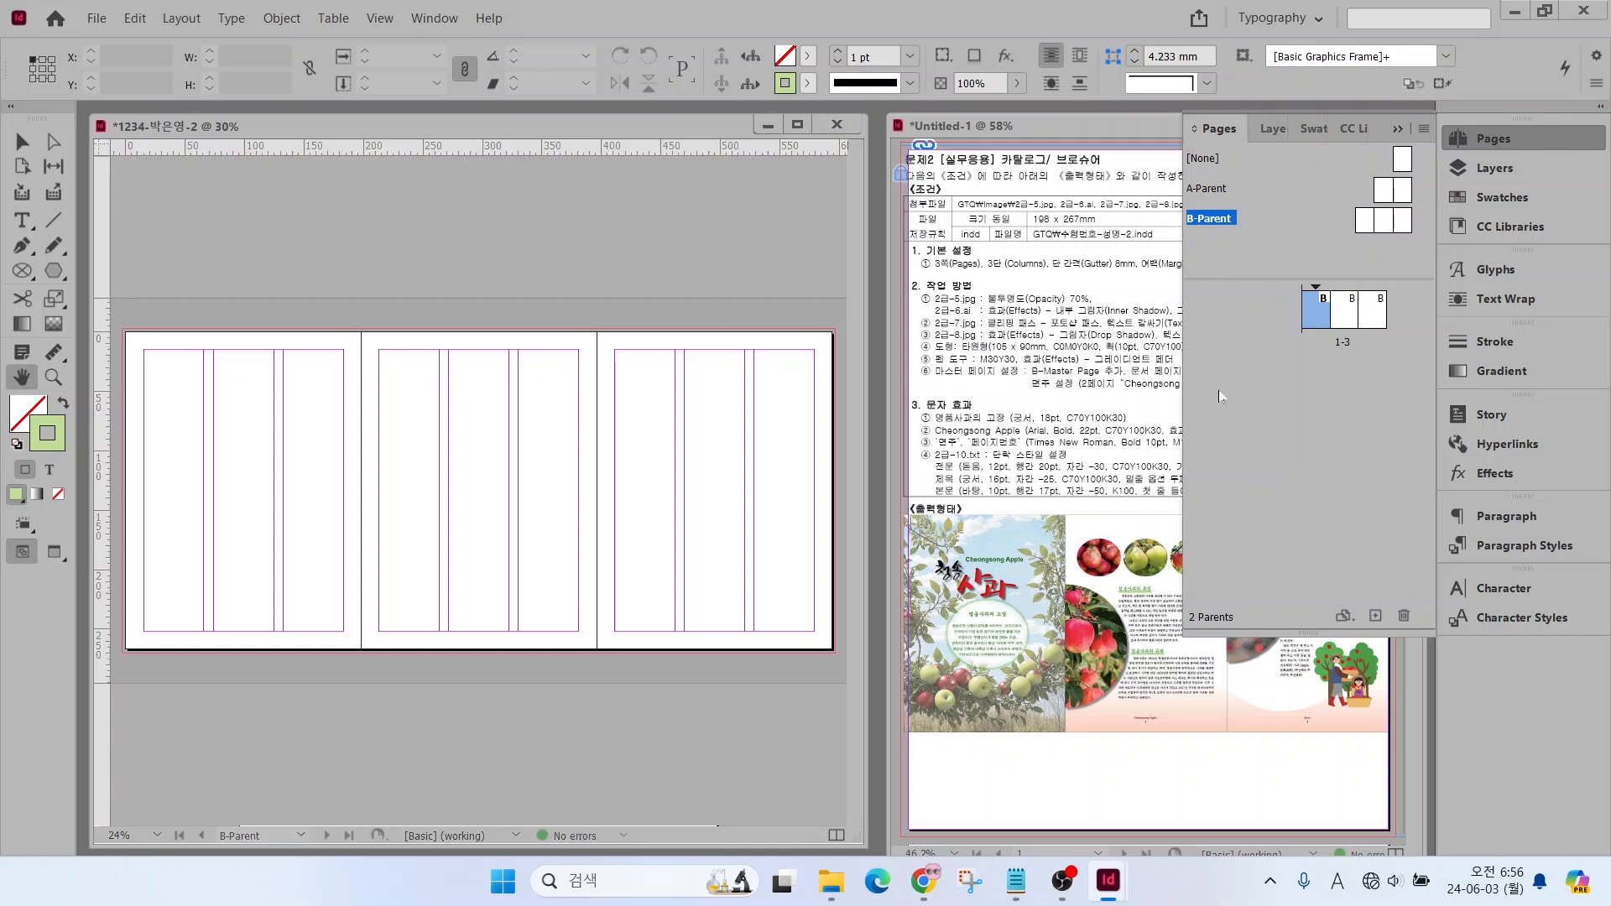
left_click(1261, 217)
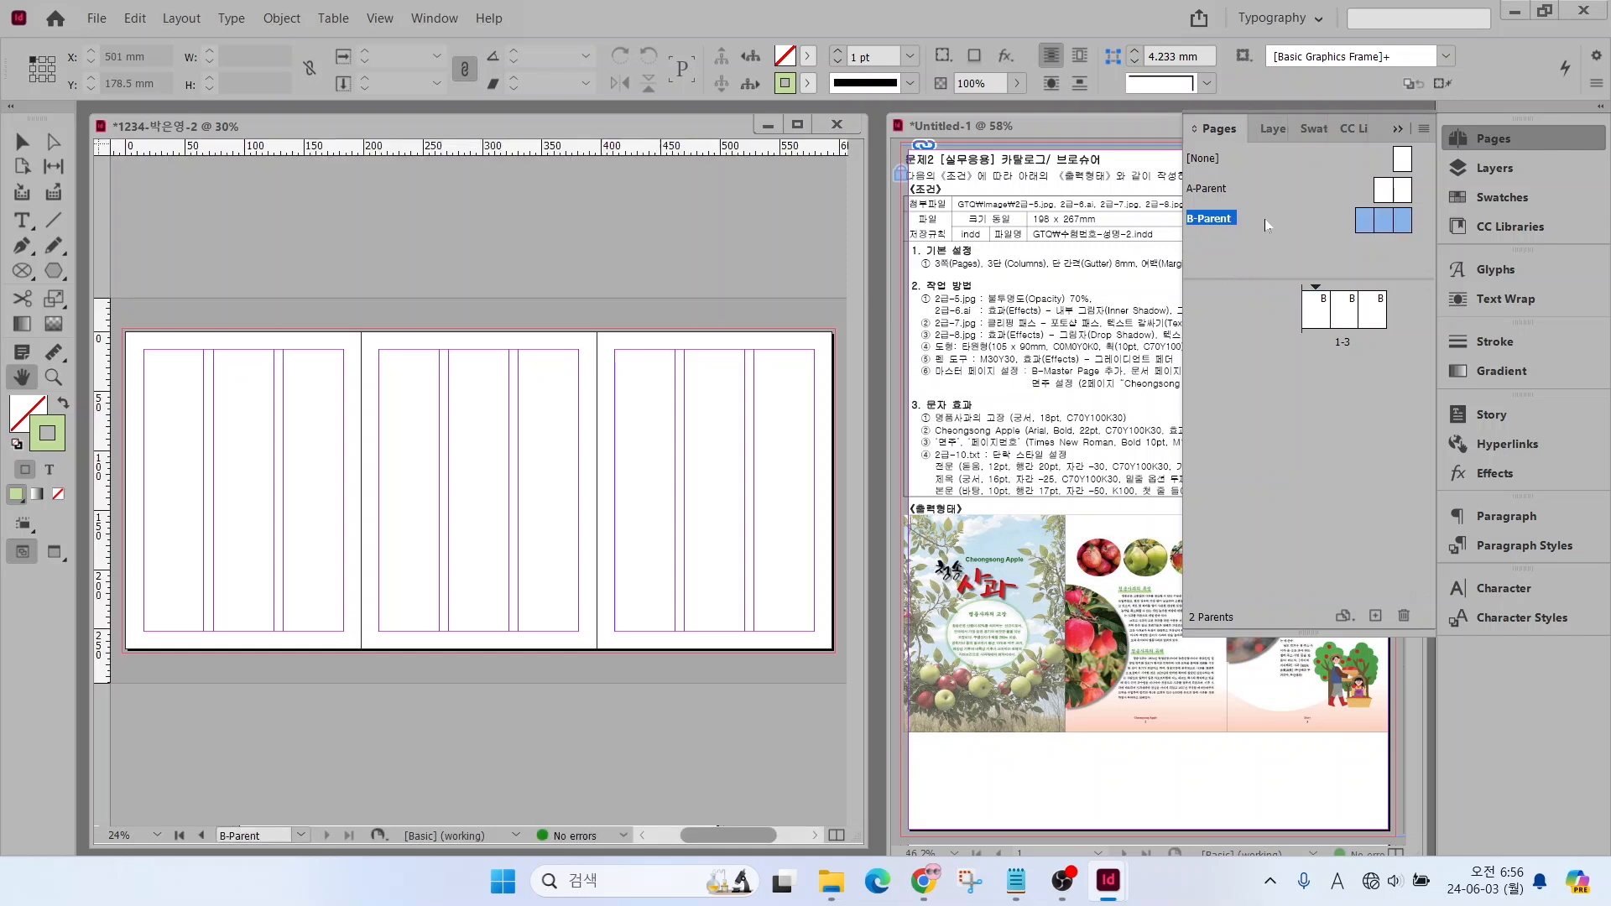
key("ctrl")
mouse_move(1417, 236)
left_mouse_down()
mouse_move(1316, 210)
mouse_move(1418, 195)
mouse_move(1397, 254)
left_mouse_up()
key("Escape")
left_click_drag(1001, 718, 933, 777)
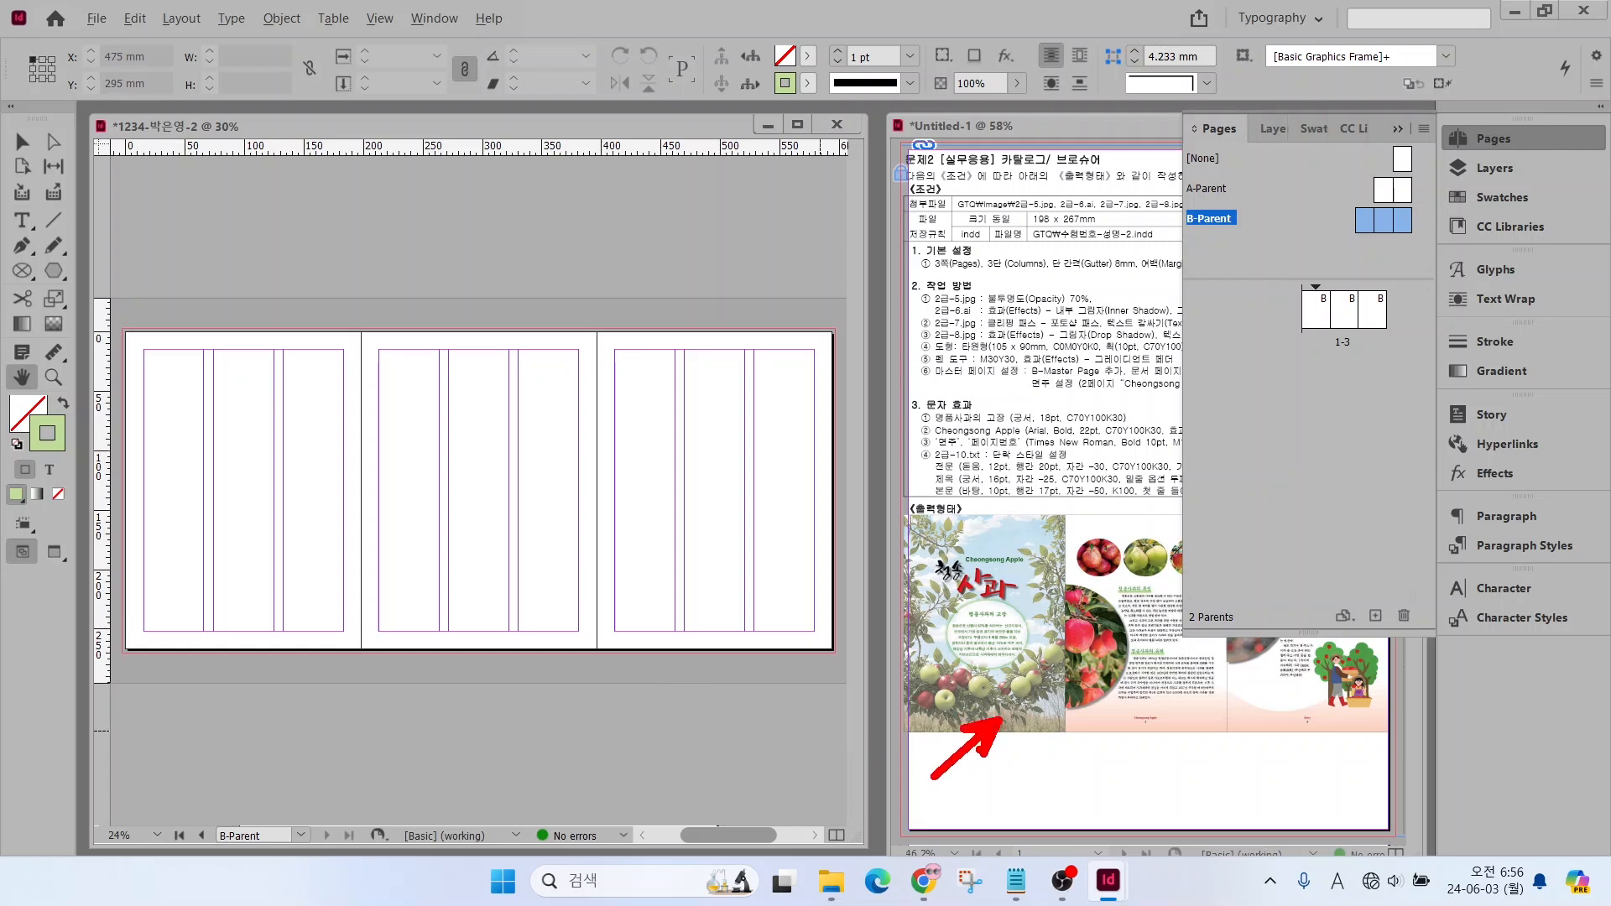
left_click_drag(1141, 733, 1088, 775)
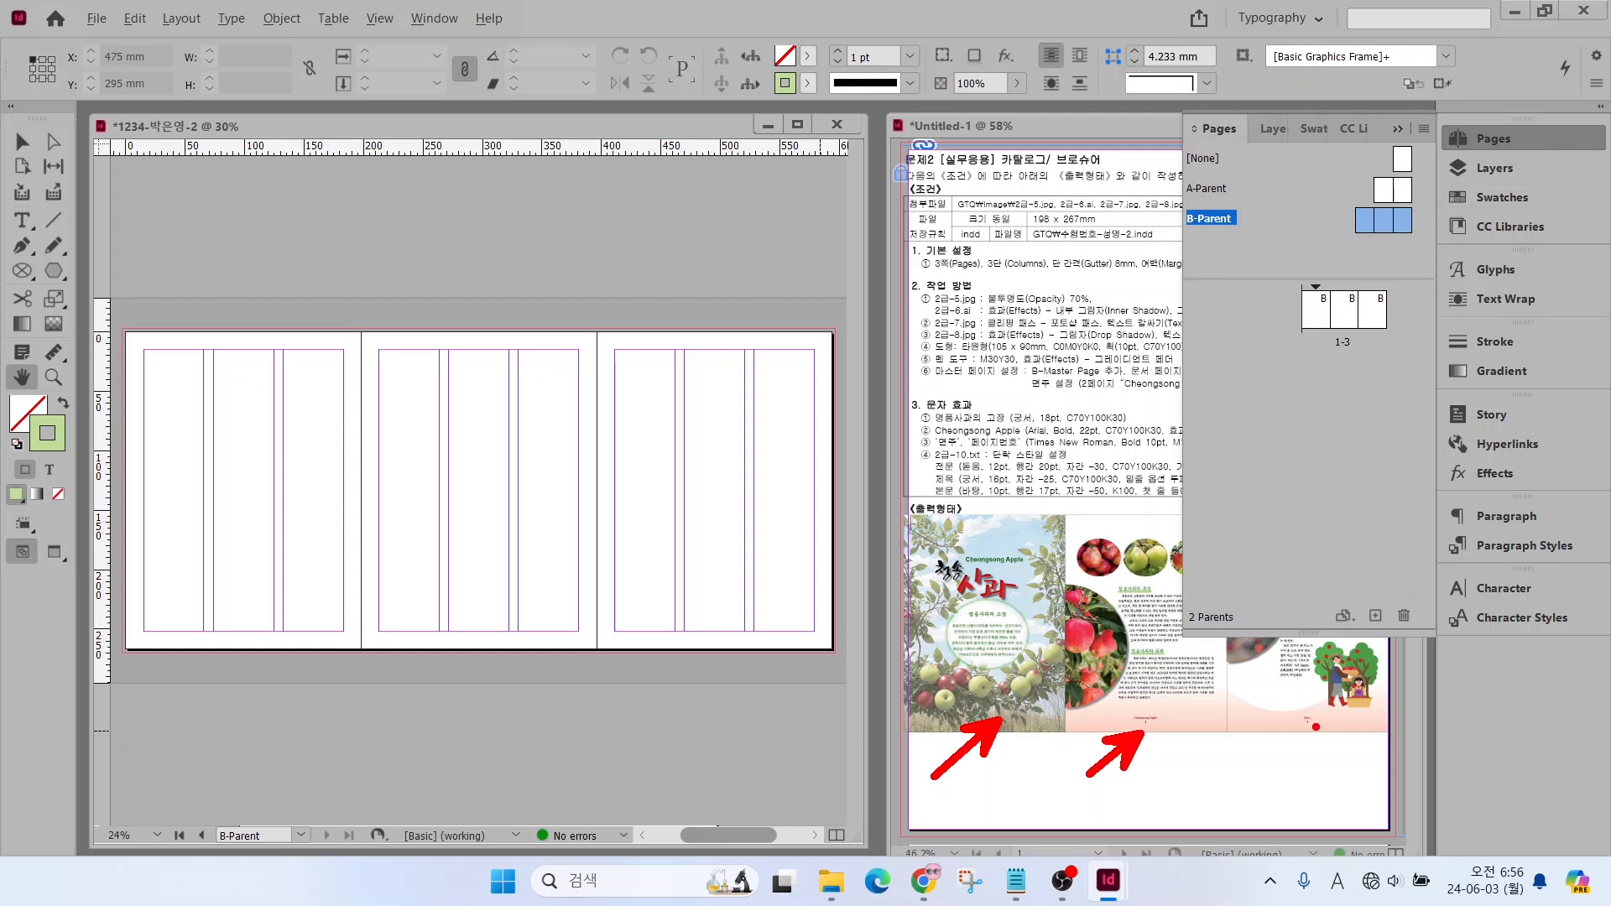
left_click_drag(1316, 726, 1257, 789)
key("Escape")
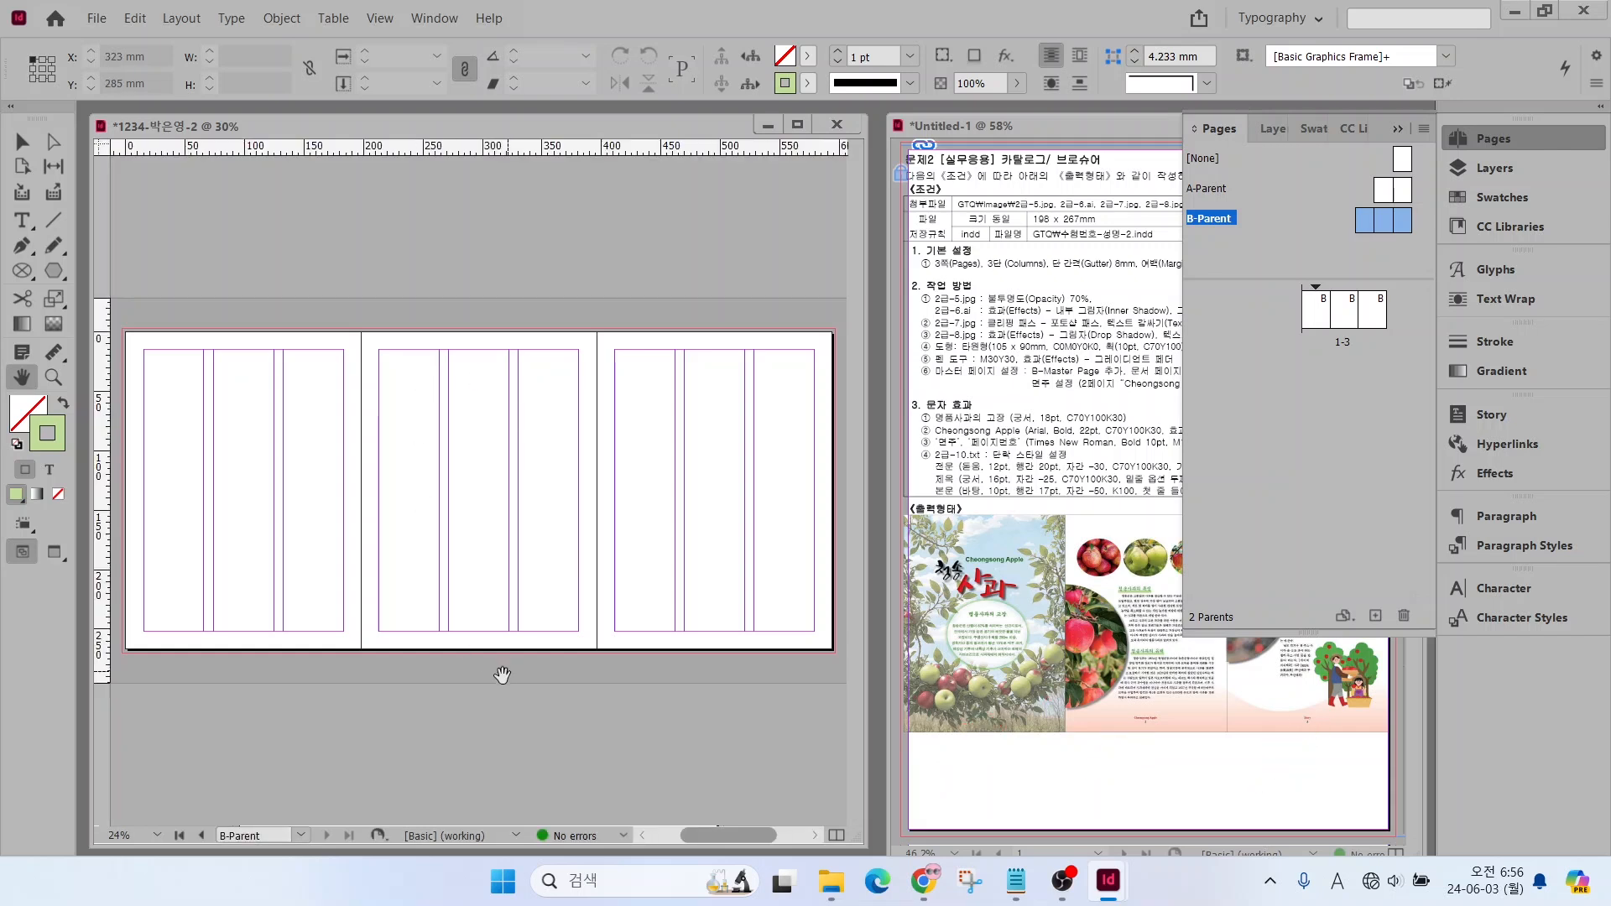
Insert a current page number marker in a text frame about 8 × 7.5 mm below the middle parent page's bottom margin
scroll(466, 665, "up", 2)
scroll(629, 662, "down", 3)
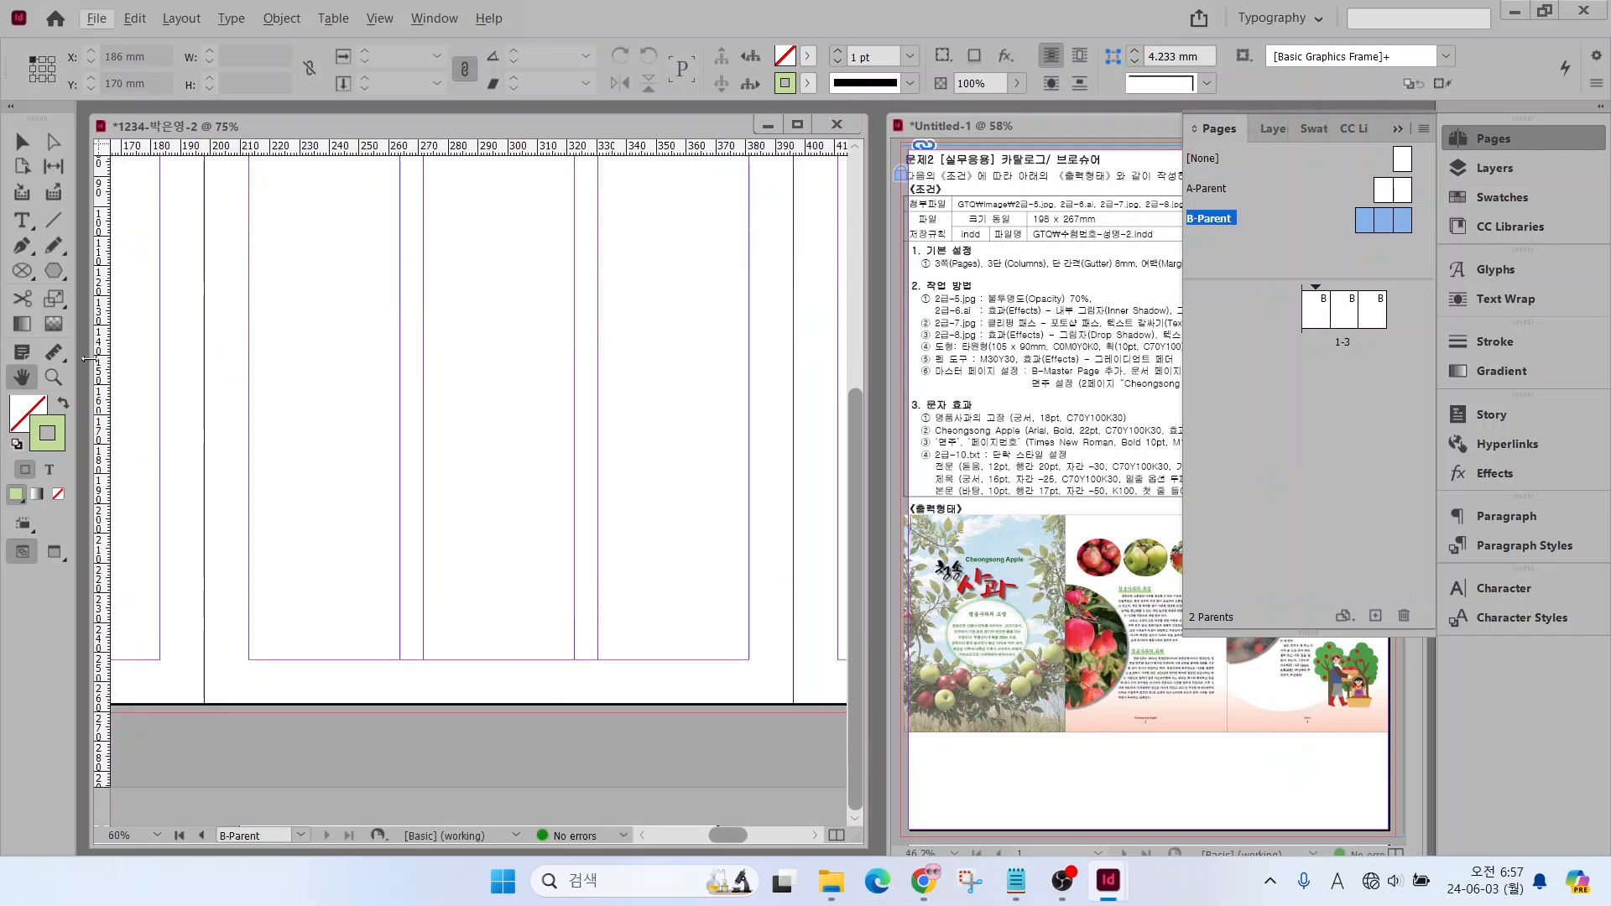
left_click(22, 225)
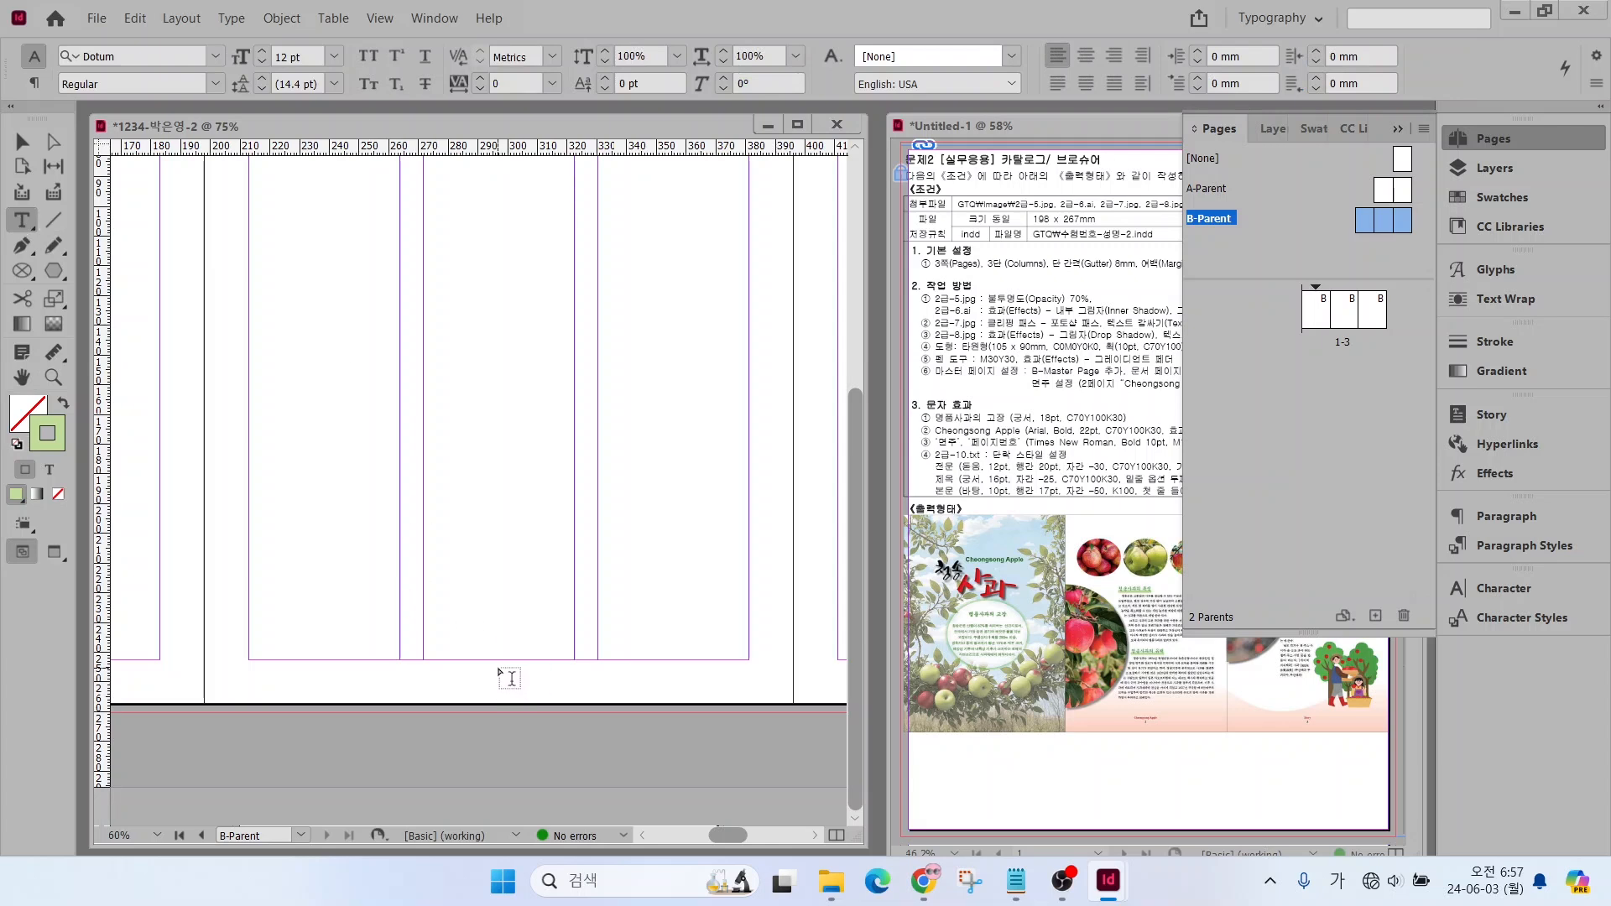
left_click_drag(501, 669, 524, 691)
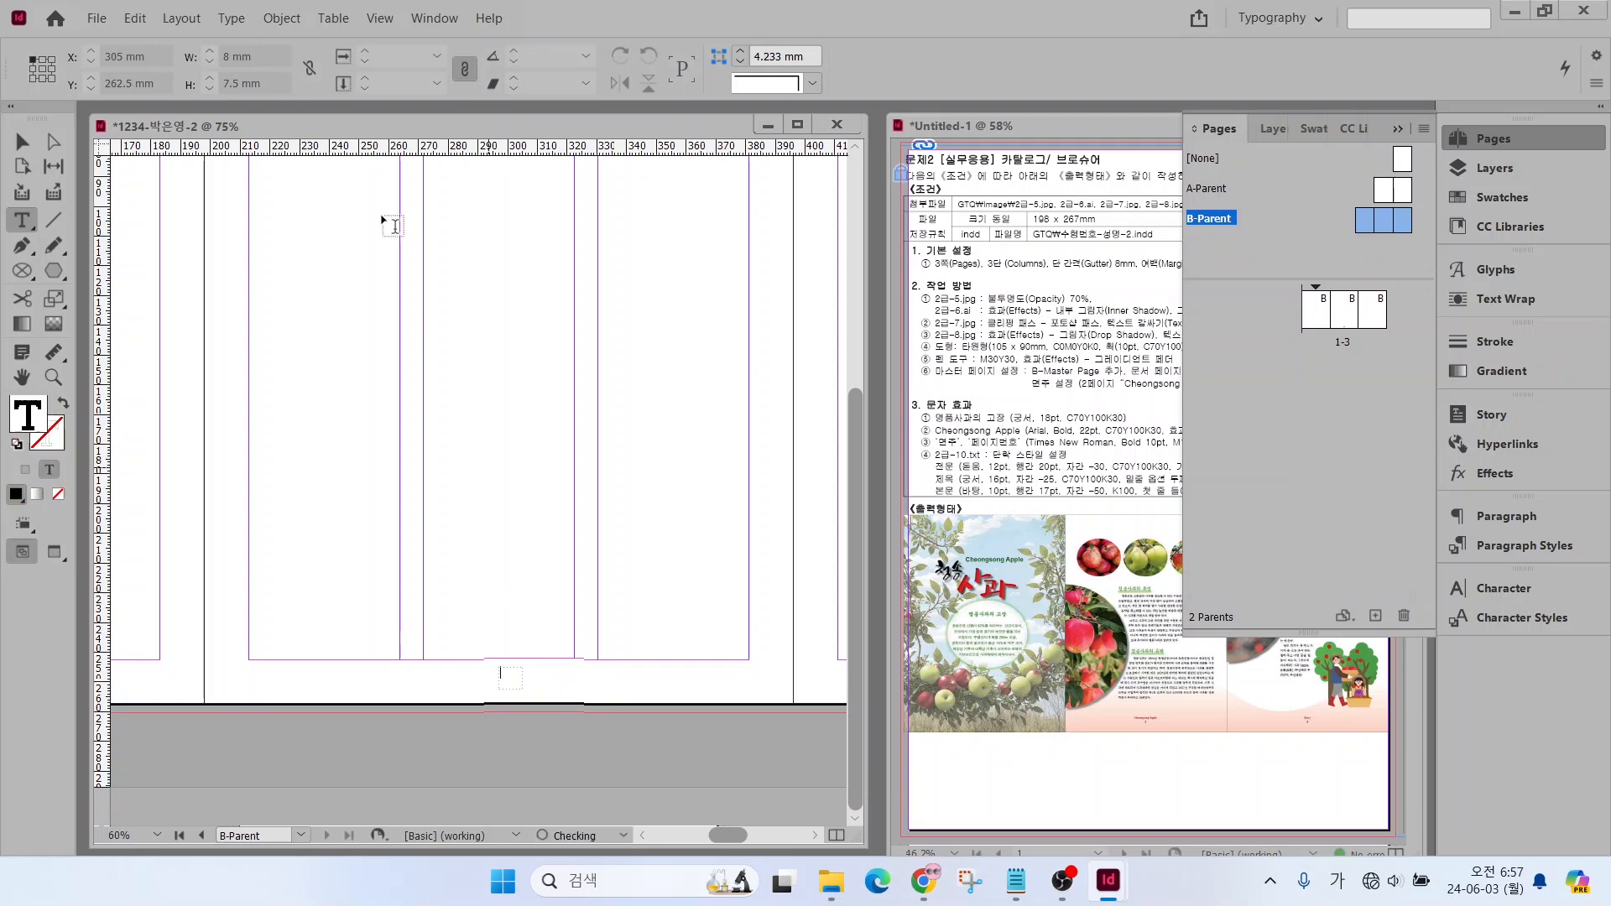
left_click(240, 22)
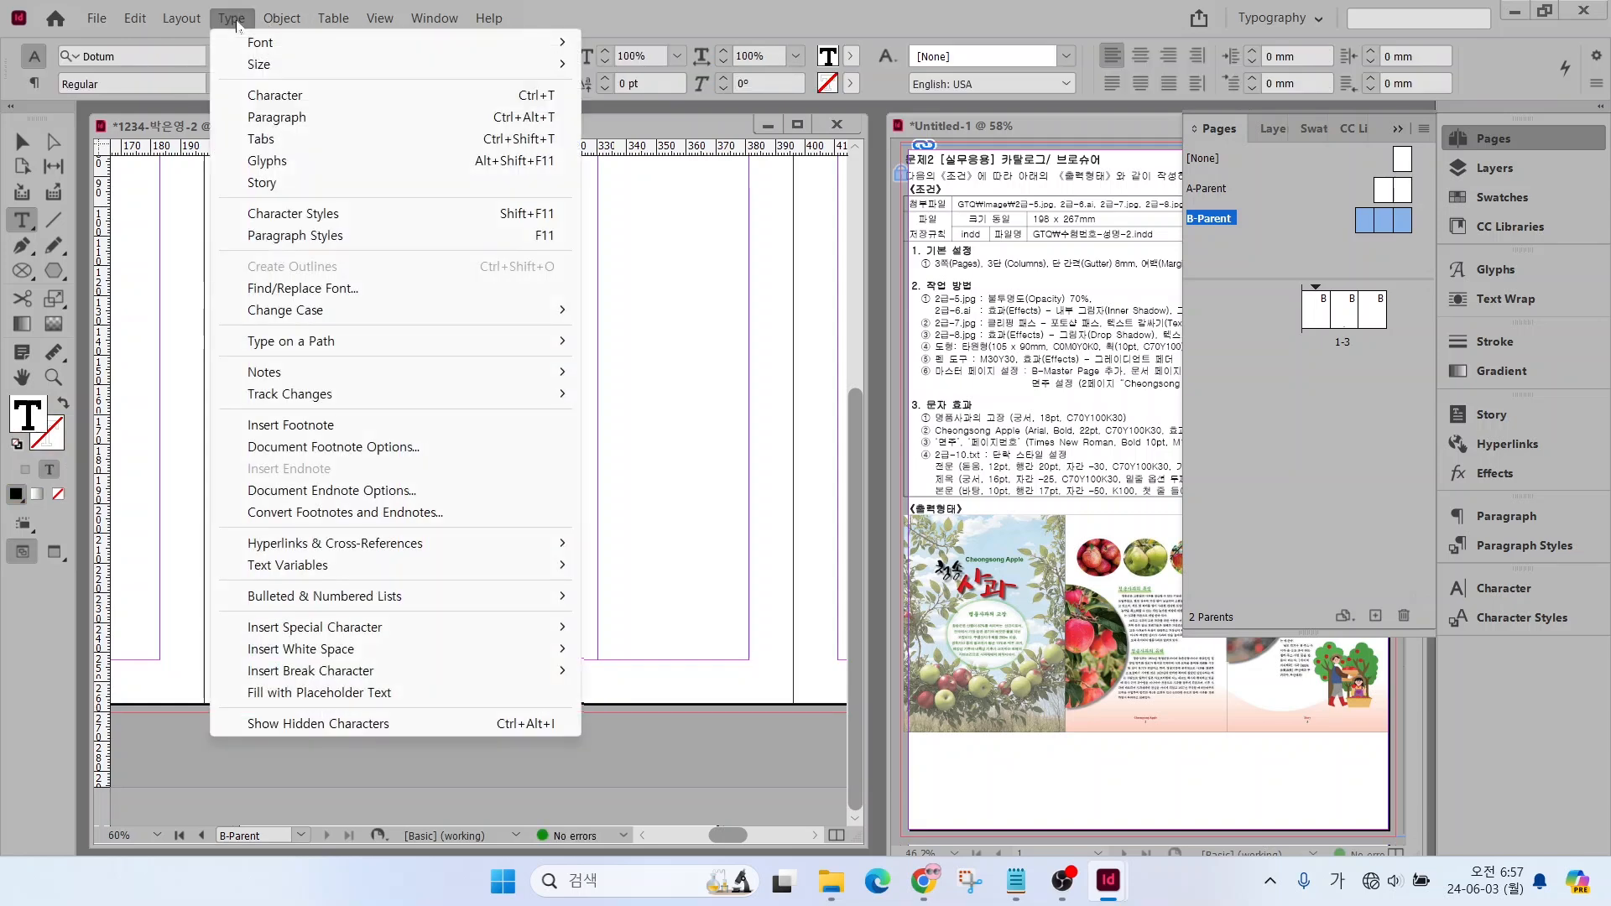
mouse_move(306, 630)
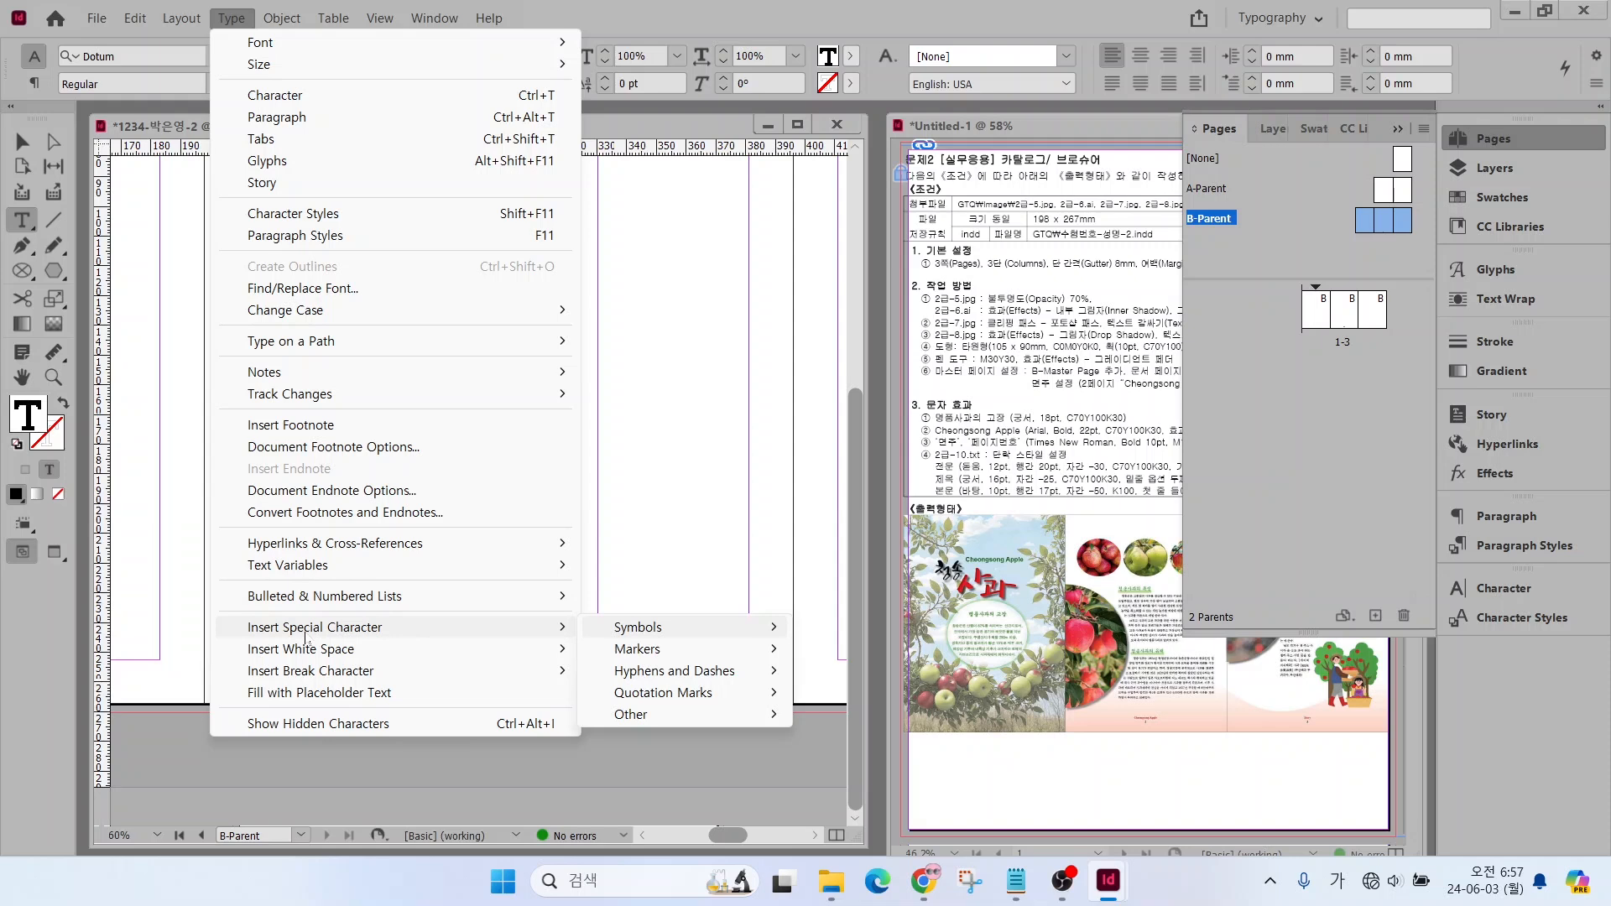
mouse_move(642, 655)
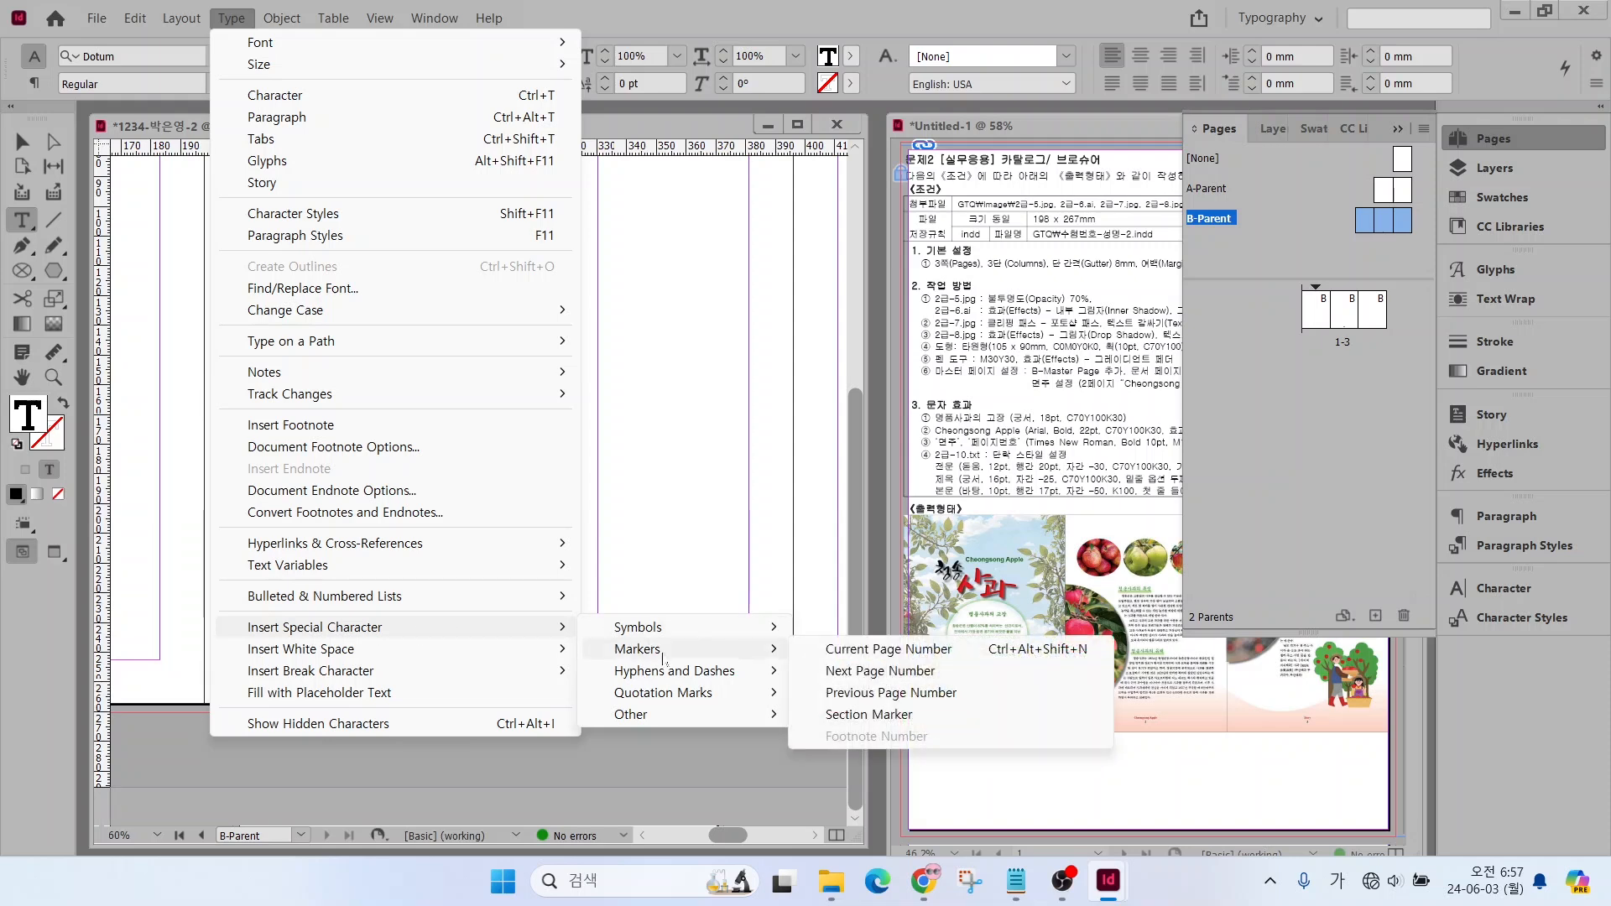
left_click(863, 658)
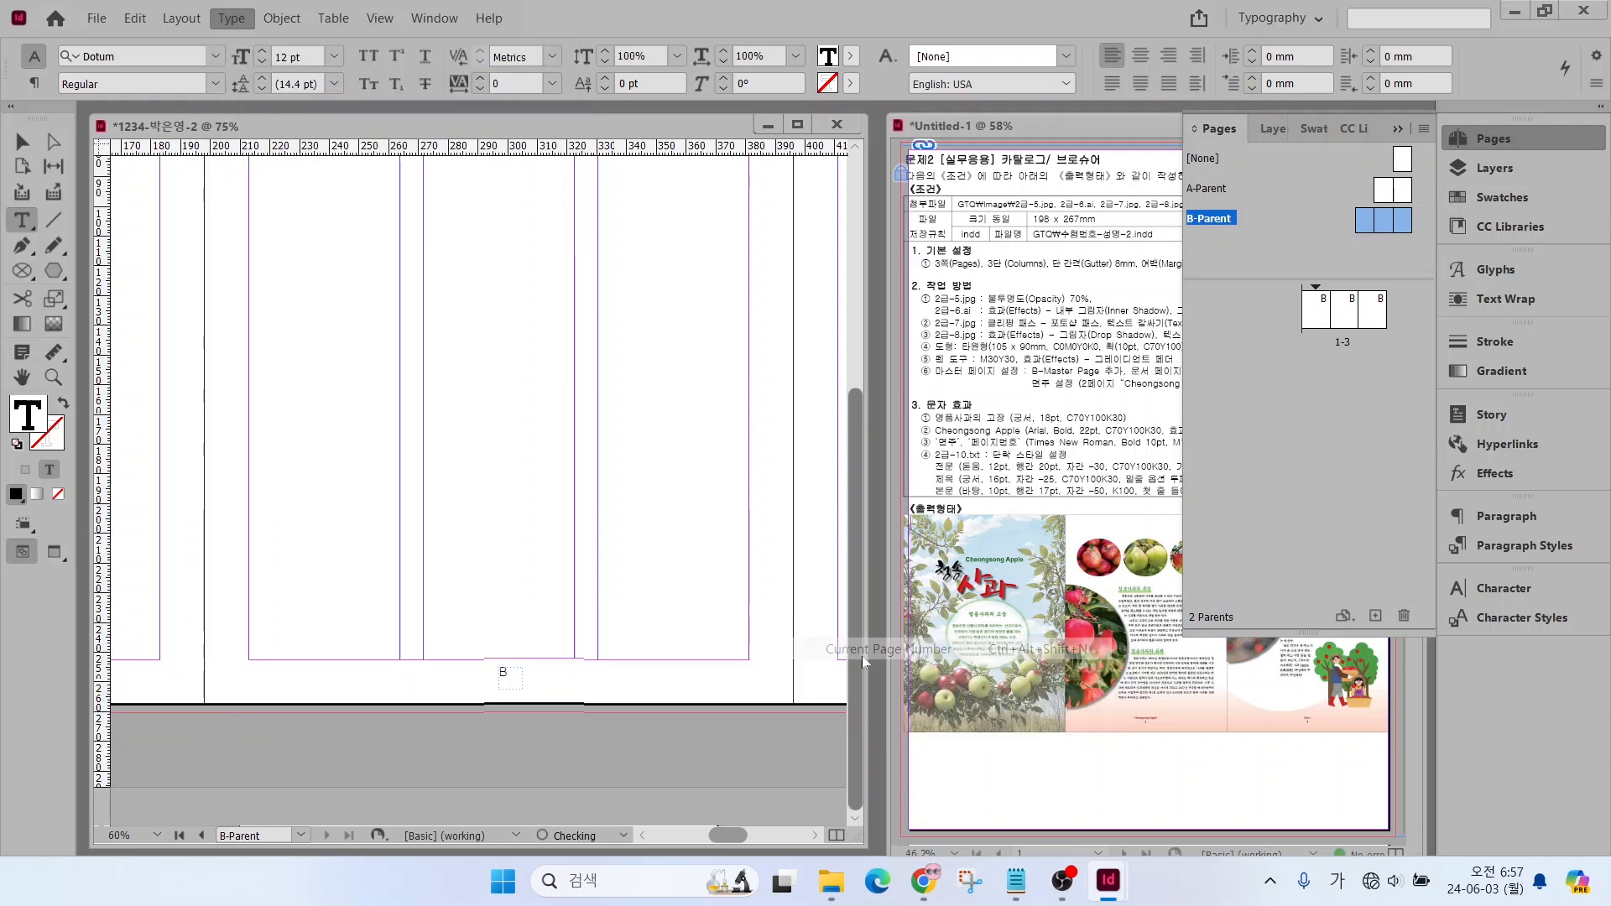
Format the page number marker in Times New Roman Bold, 10 pt, with the C=0 M=0 Y=0 K=100 swatch
left_click(510, 684)
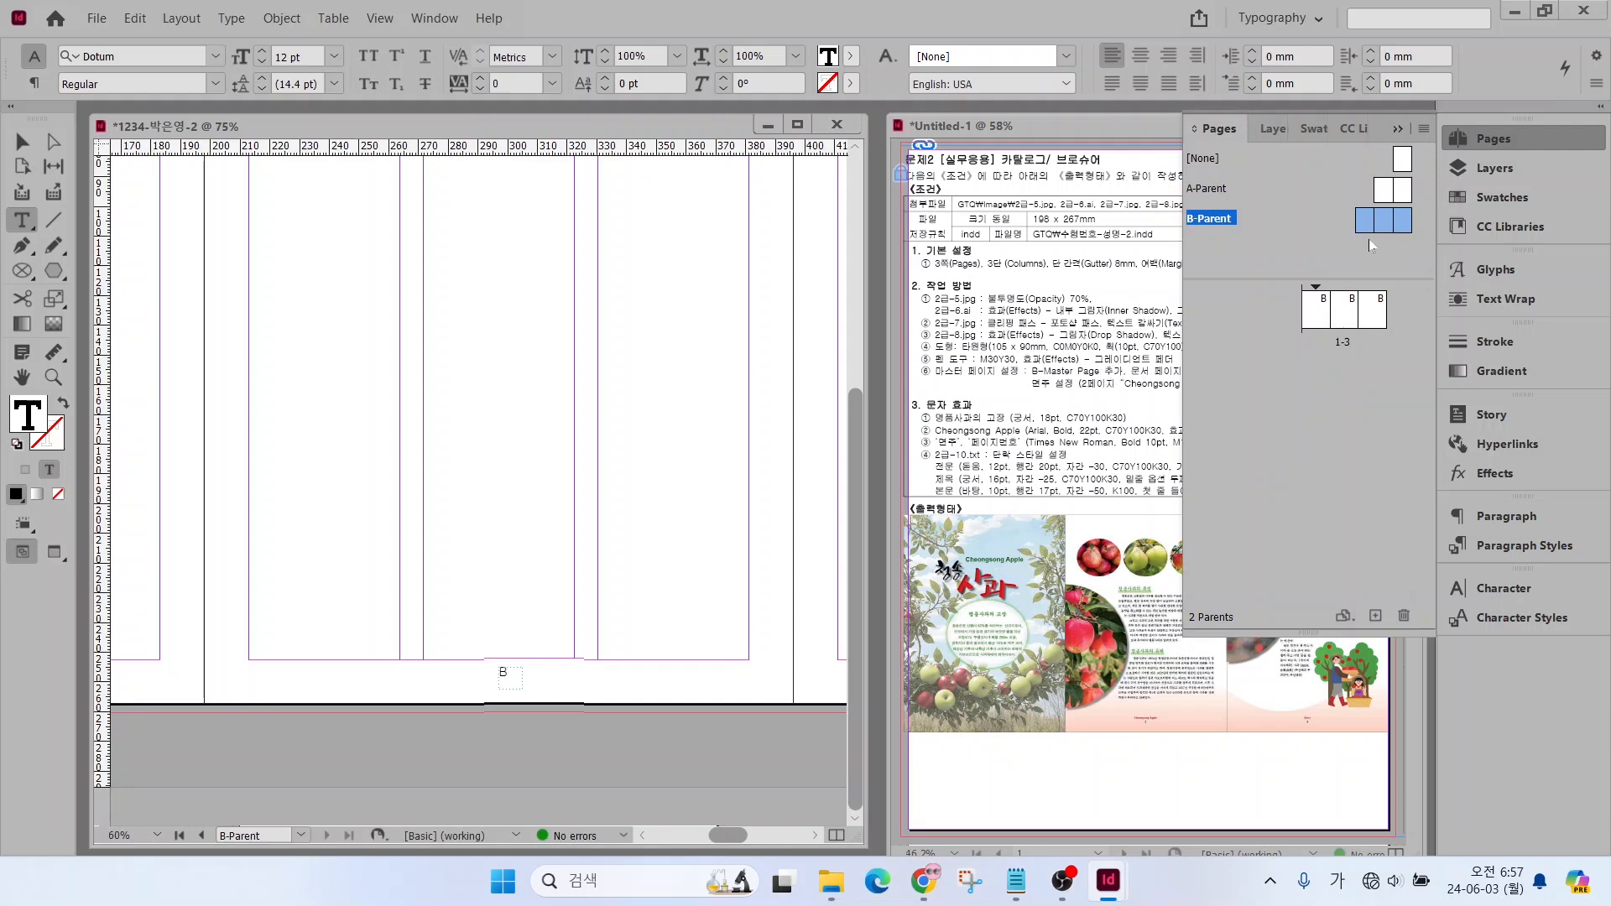
key("ctrl+a")
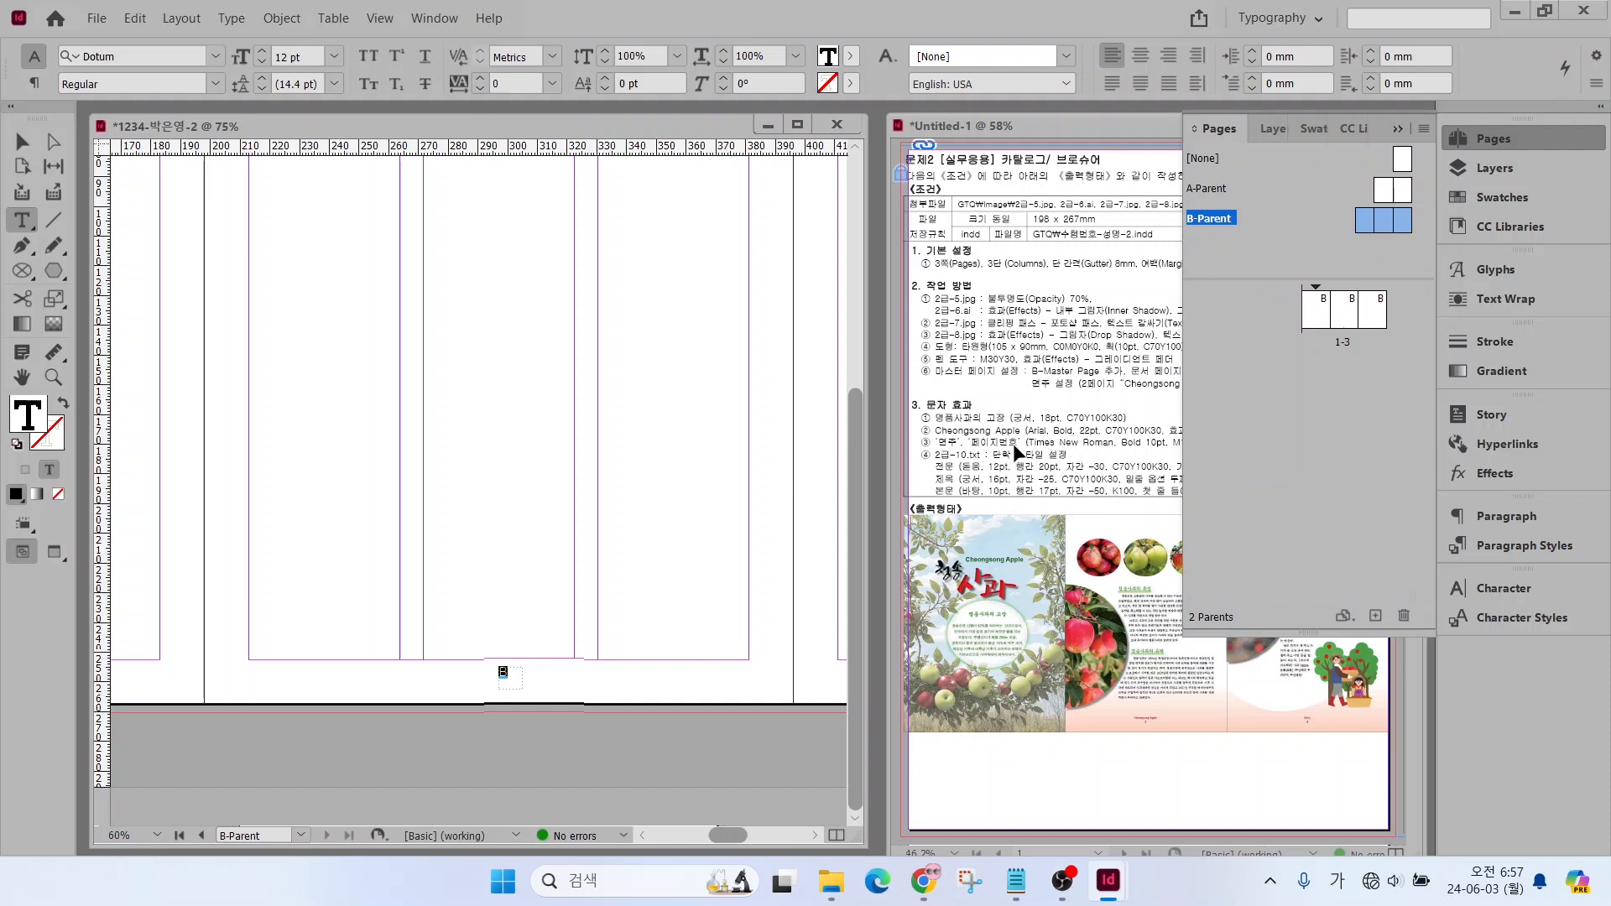
left_click(210, 57)
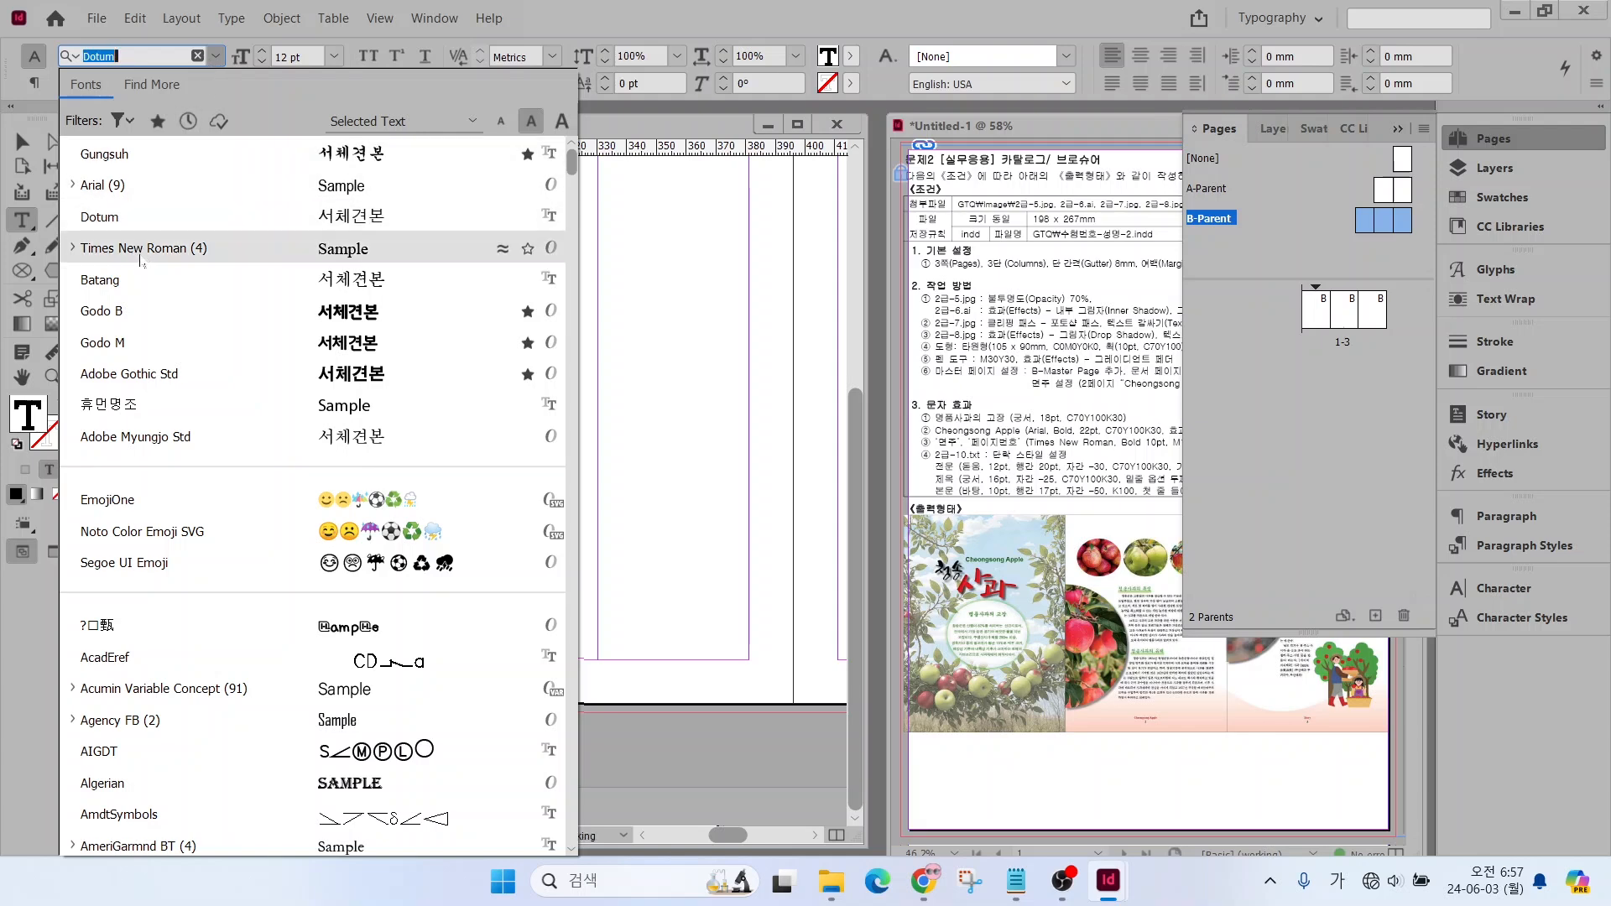
left_click(143, 248)
left_click(215, 84)
left_click(176, 152)
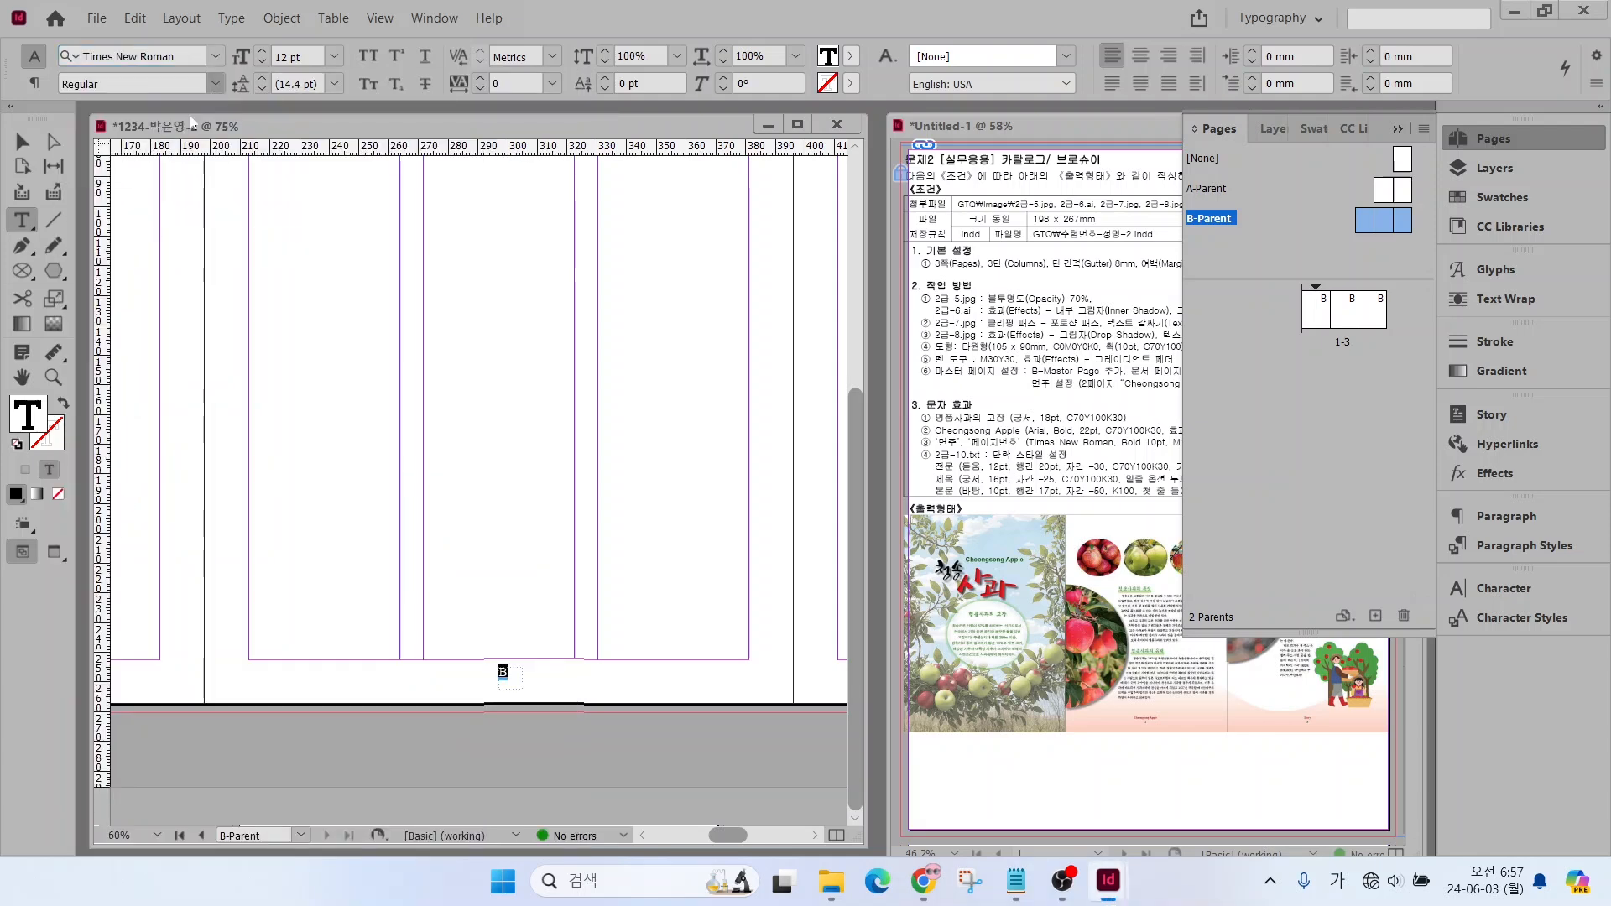
double_click(262, 61)
left_click(1483, 199)
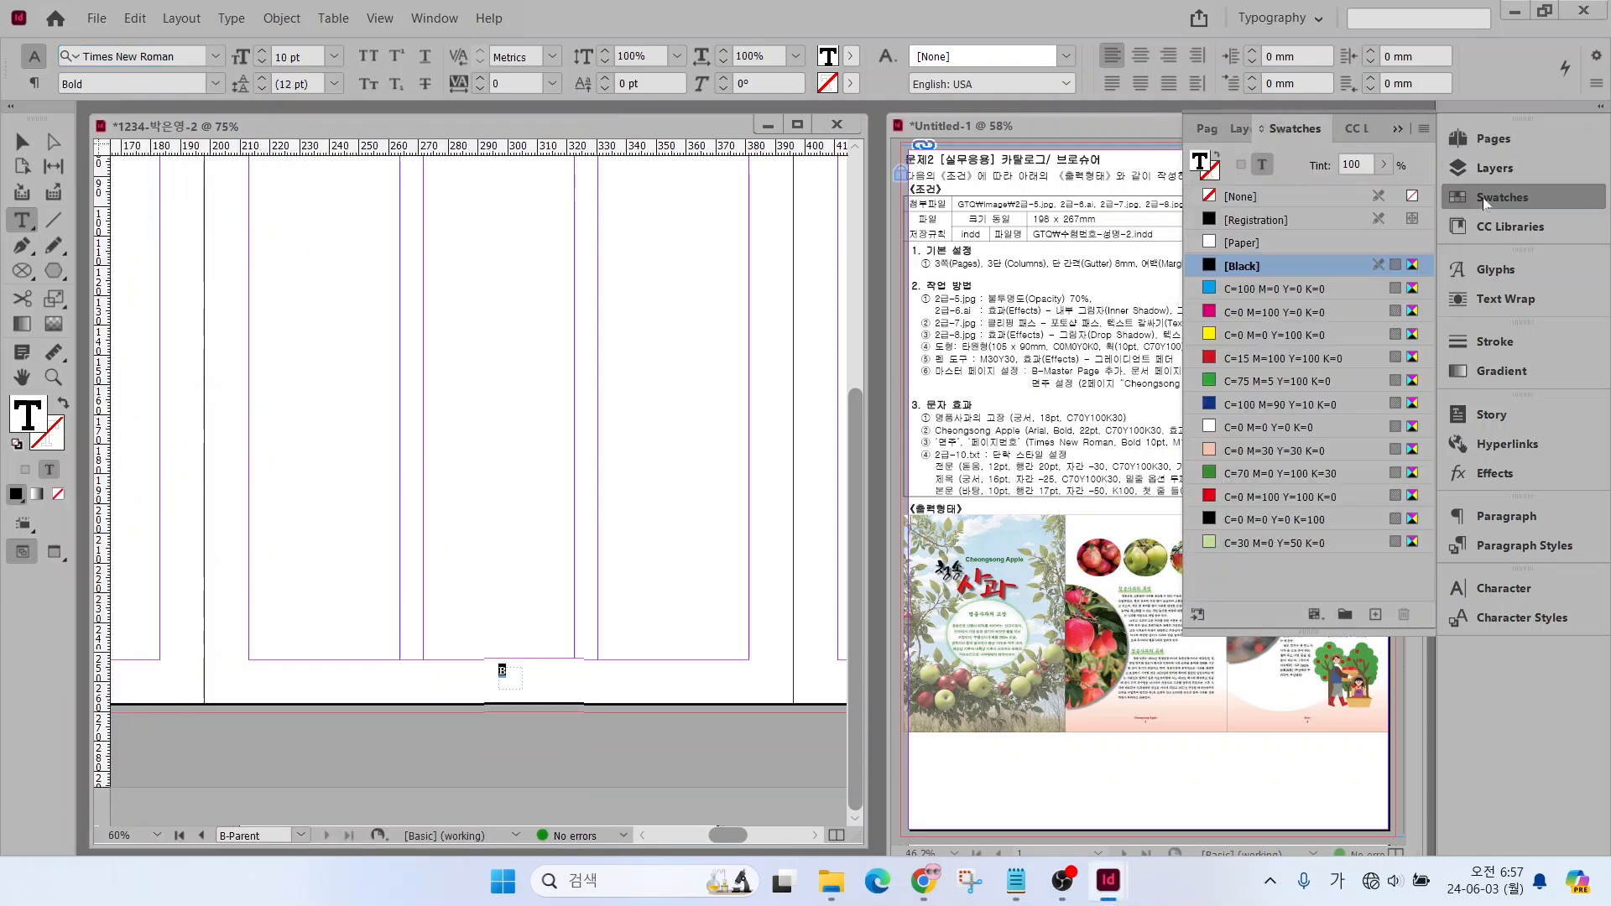
left_click(1288, 520)
left_click(23, 142)
left_click(564, 730)
Enlarge the page number's text frame slightly, mainly in width, by moving its lower-right corner outward
scroll(564, 722, "up", 2)
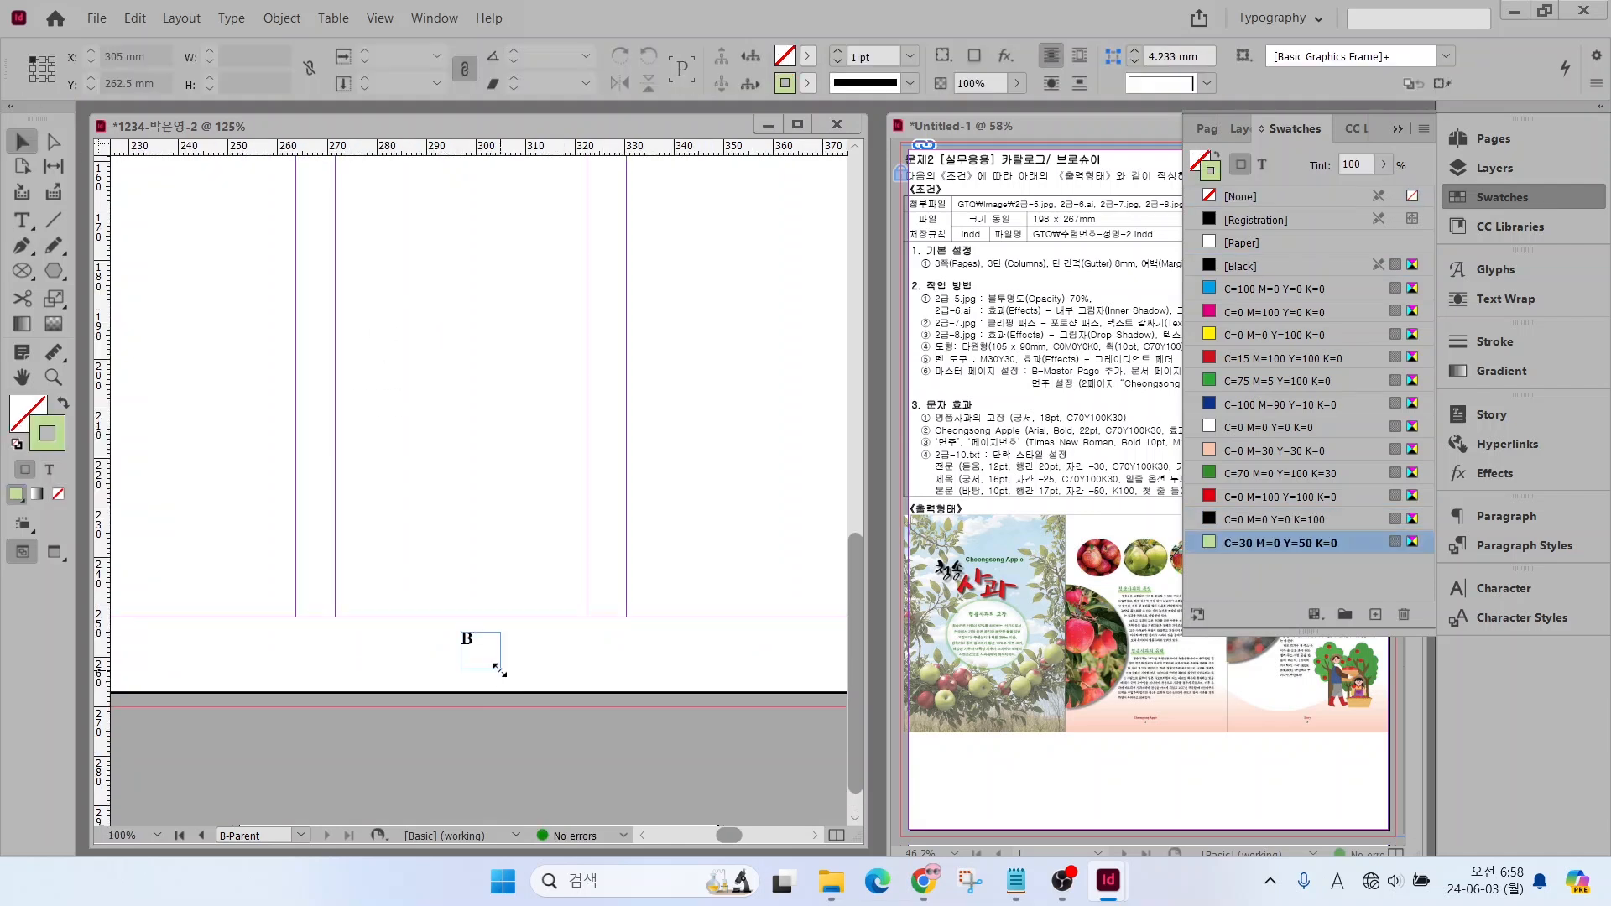
left_click(495, 667)
left_click_drag(500, 669, 531, 676)
left_click(469, 674)
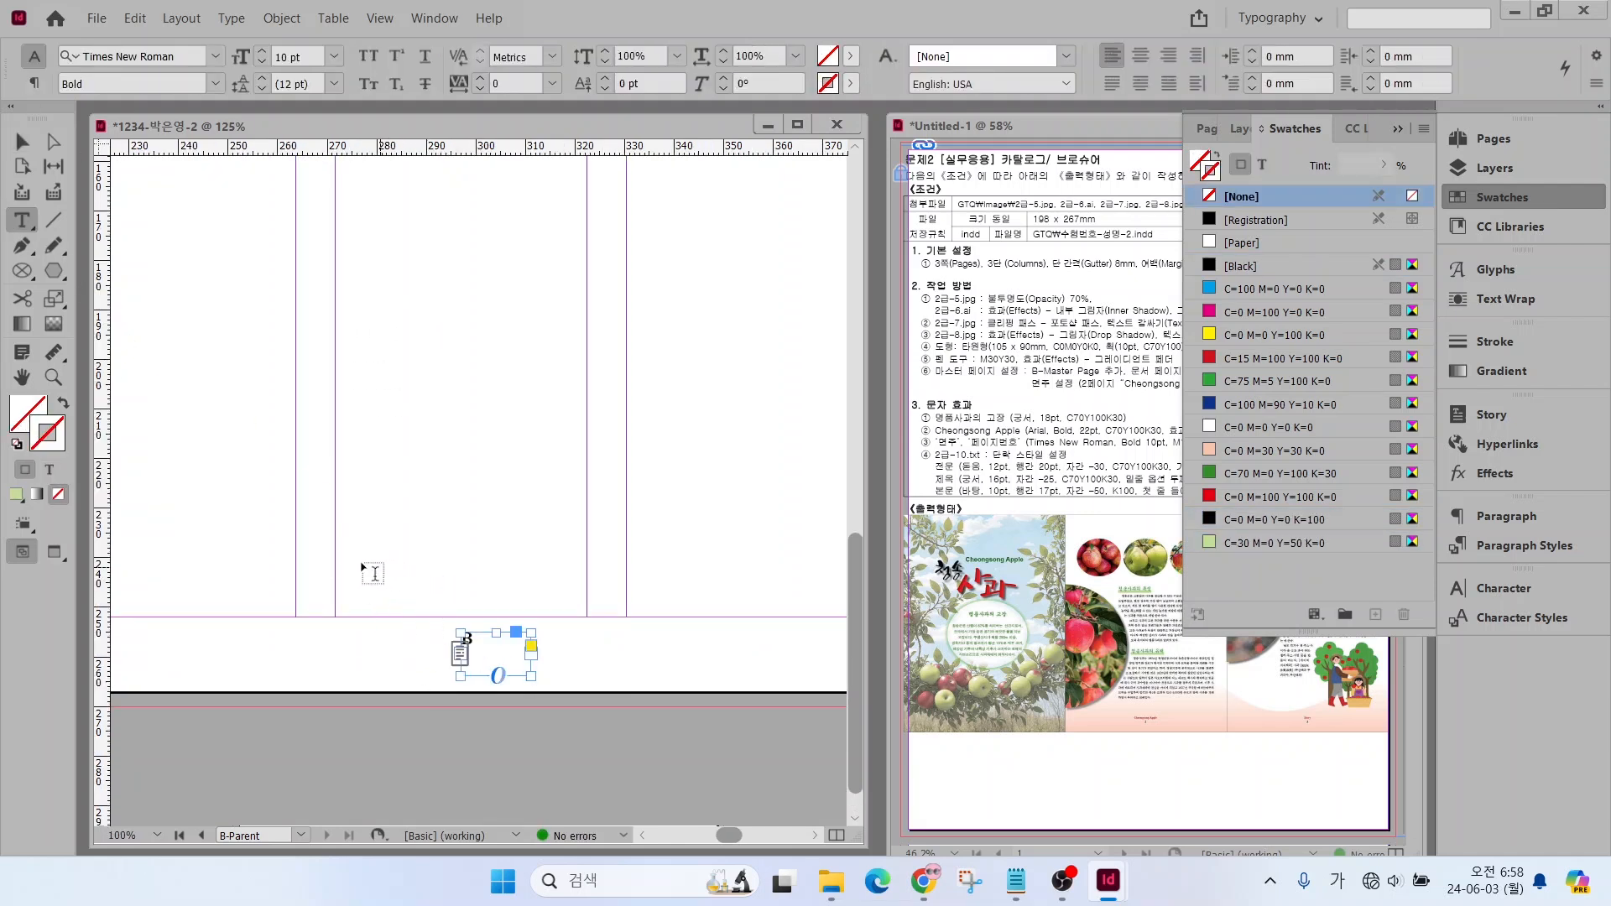
Add a text frame about 51 mm wide across the centre column above the page number, reading "Cheongsong Apple"
left_click_drag(337, 561, 590, 608)
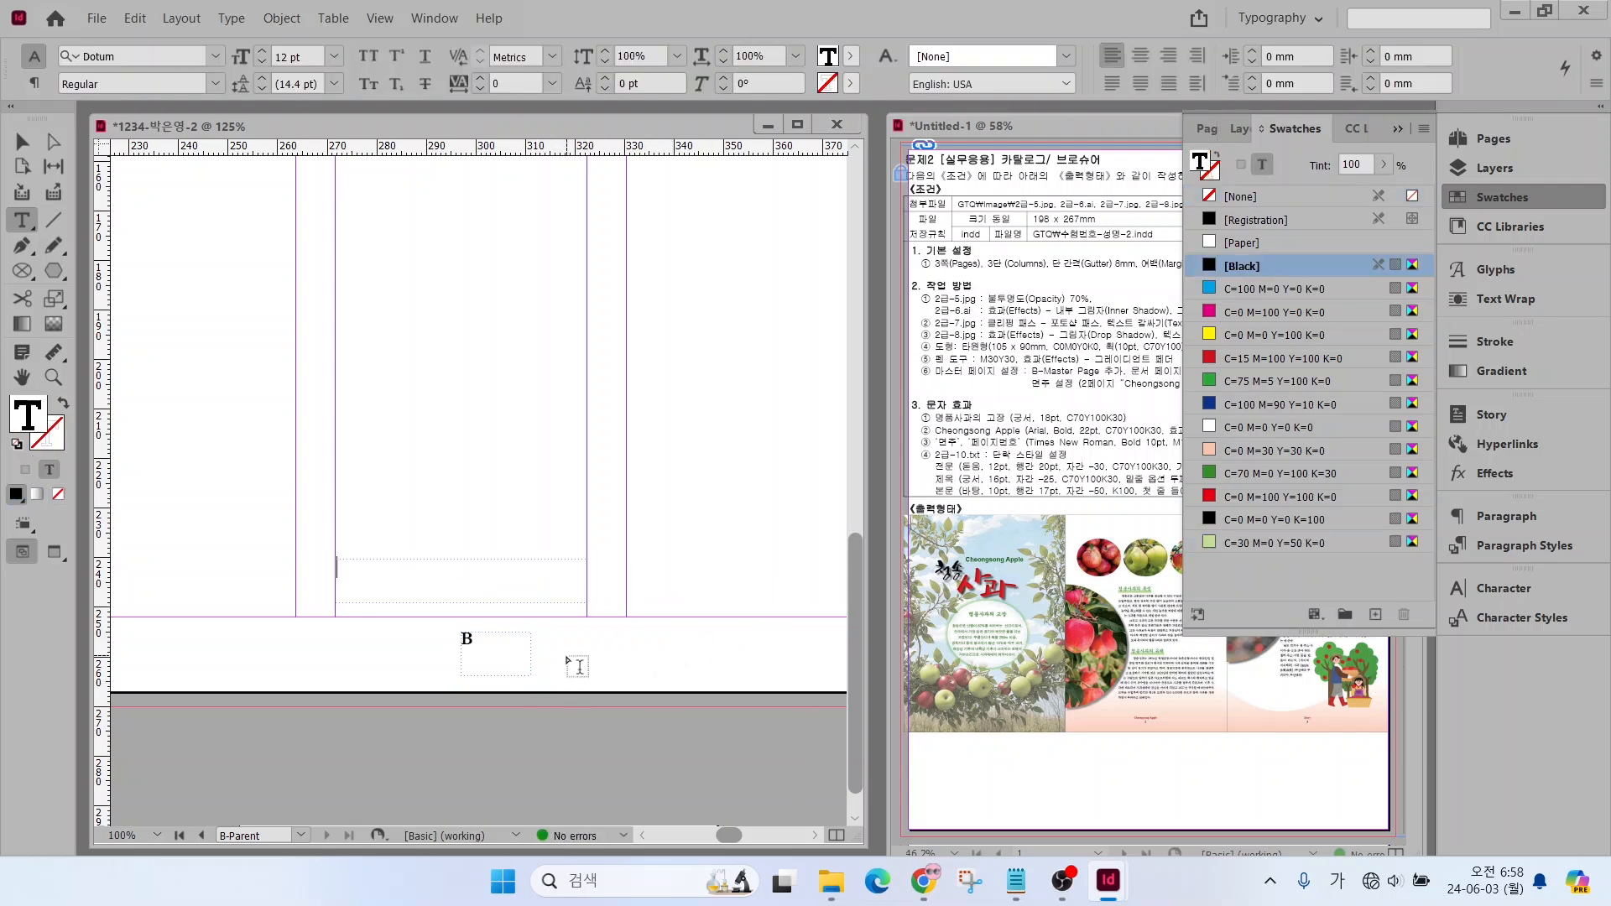
type("Cheon")
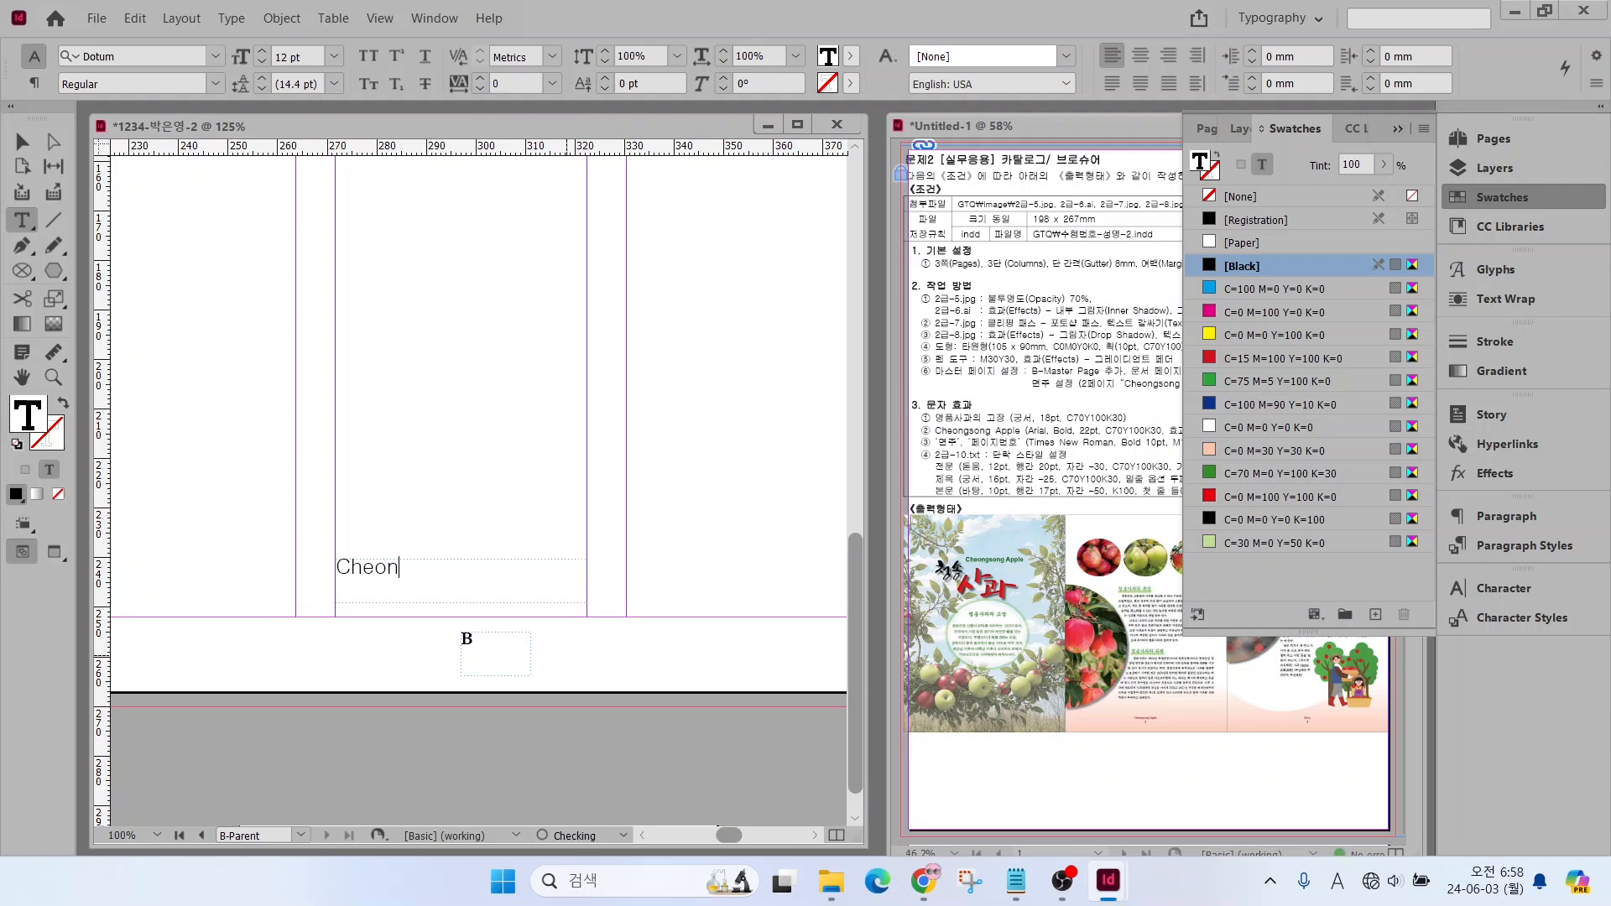
type("gsong Apple")
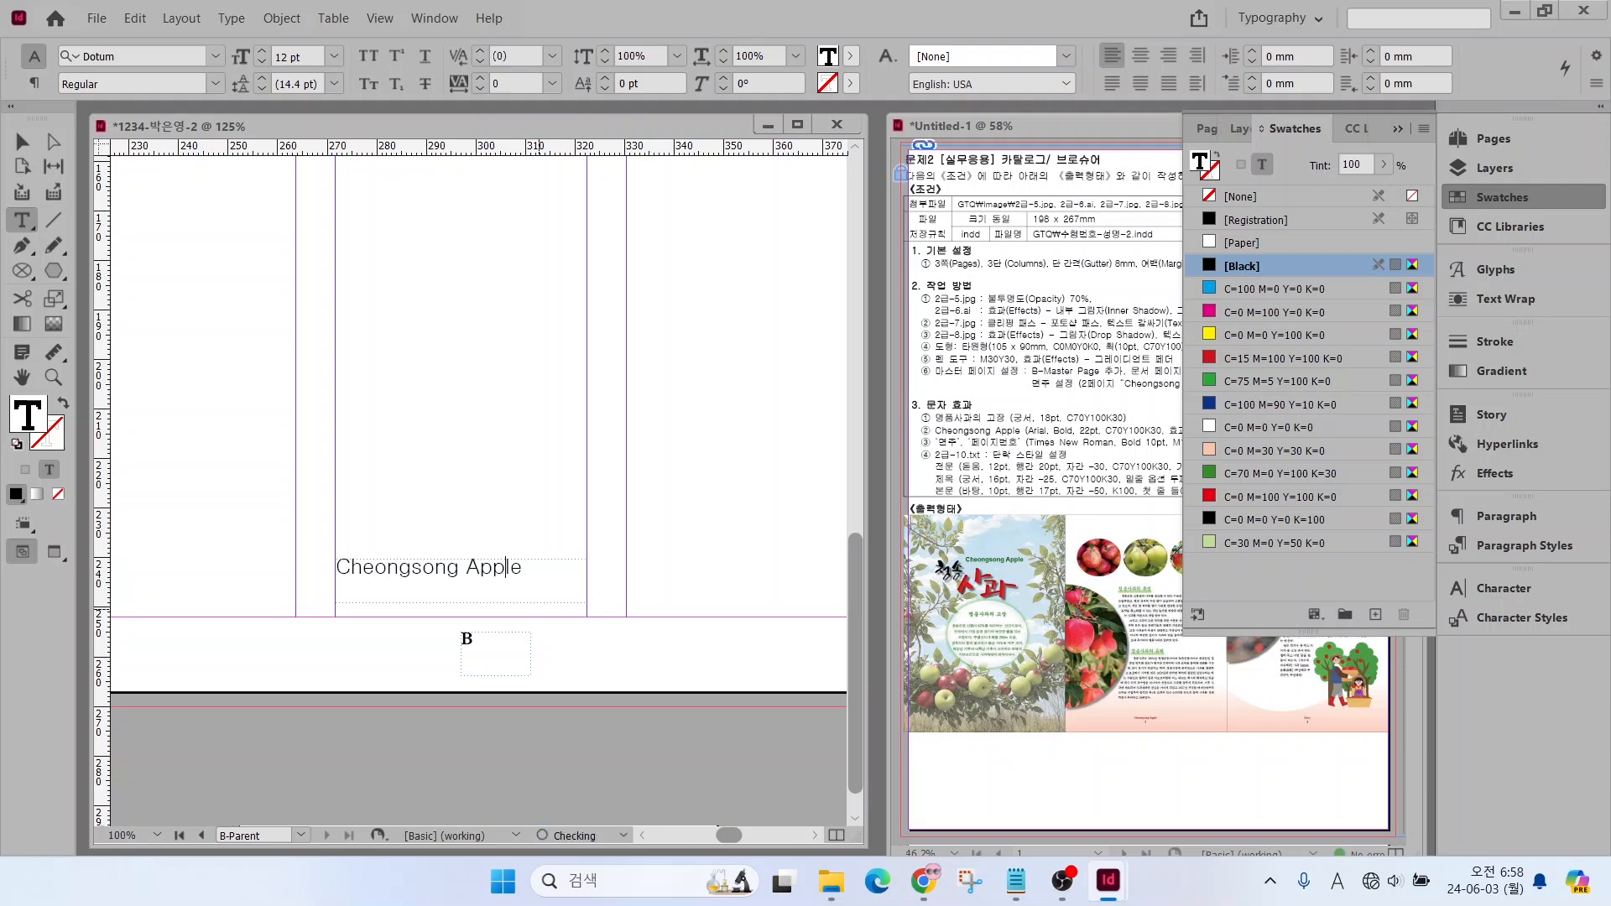
Format "Cheongsong Apple" in Arial Bold, 10 pt, with the C=0 M=100 Y=100 K=0 swatch and centred alignment
left_click_drag(544, 565, 284, 543)
left_click(215, 56)
left_click(126, 218)
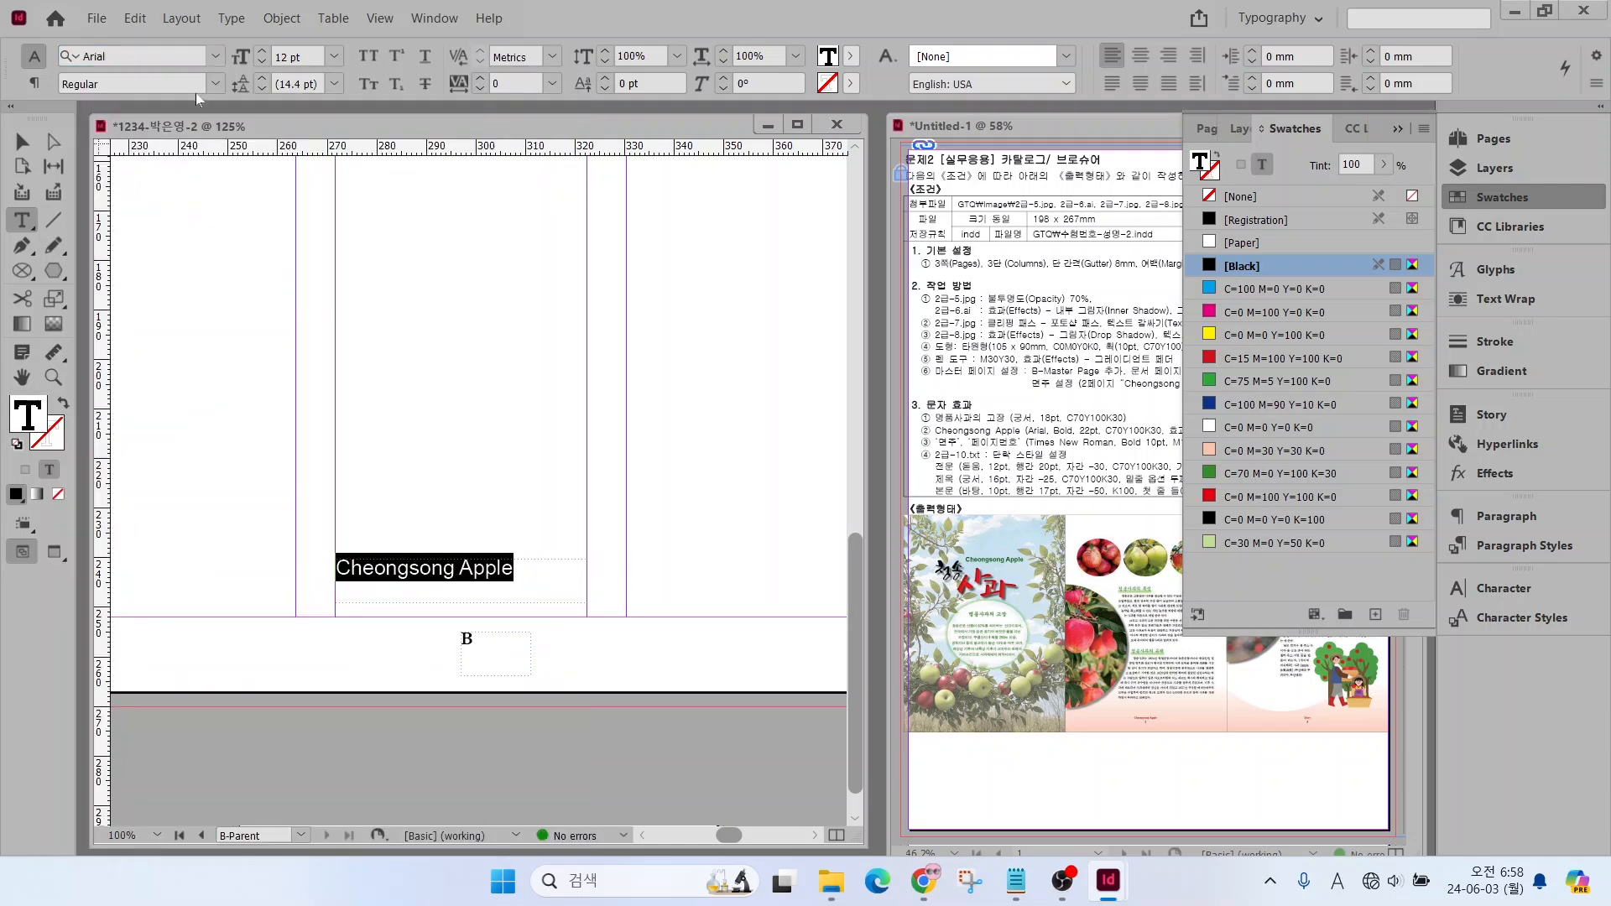
left_click(216, 84)
left_click(128, 237)
double_click(262, 63)
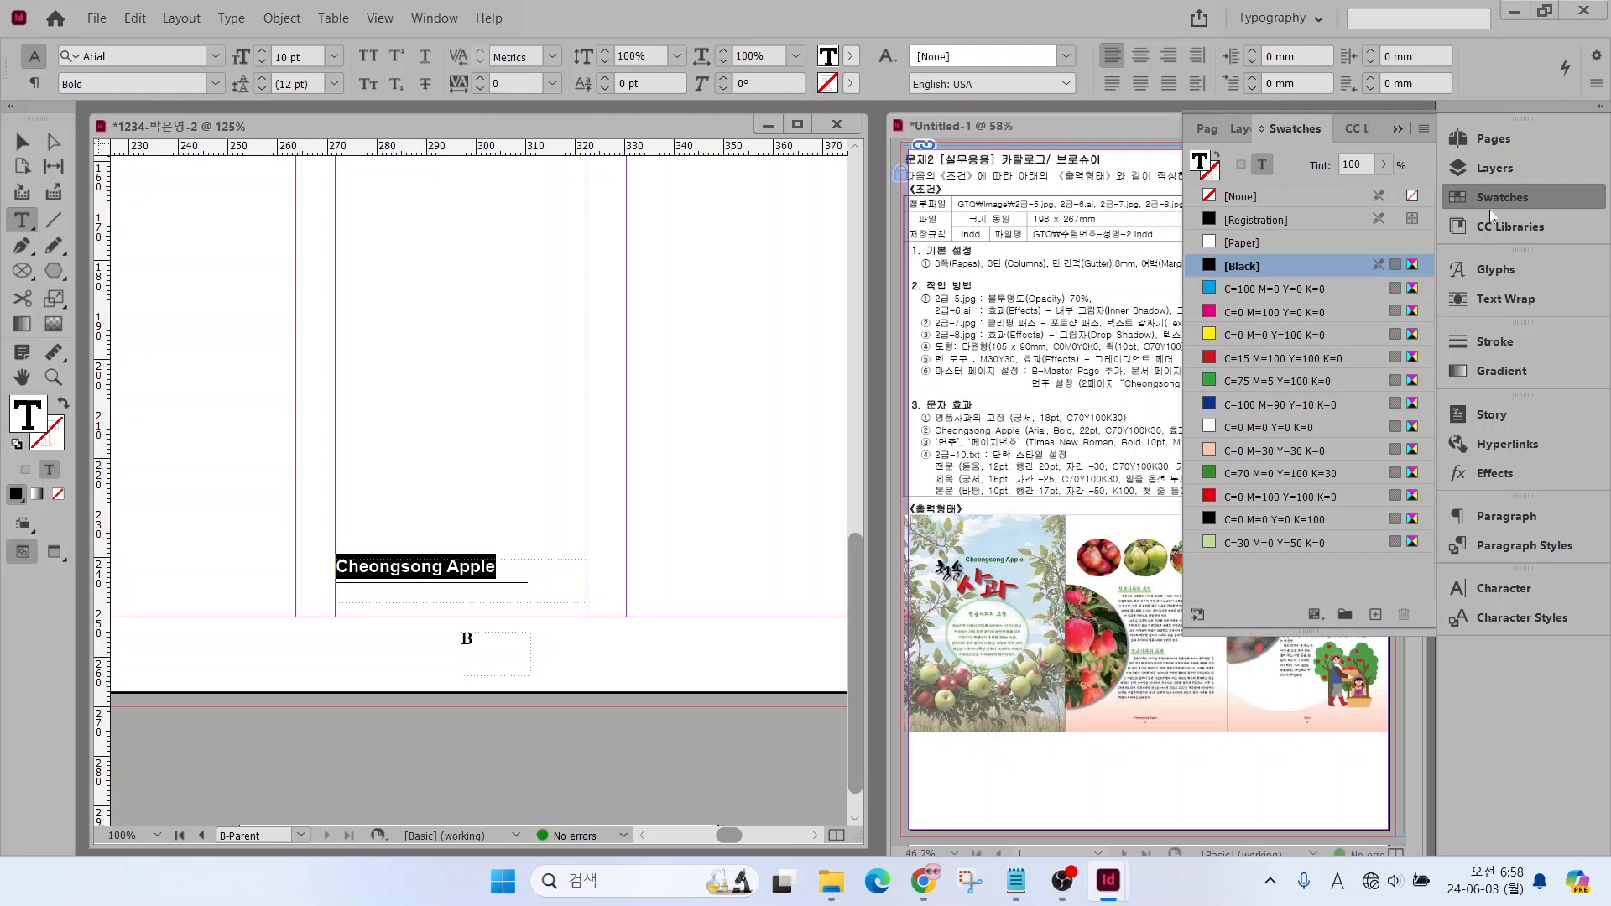
left_click(1286, 497)
left_click(1140, 55)
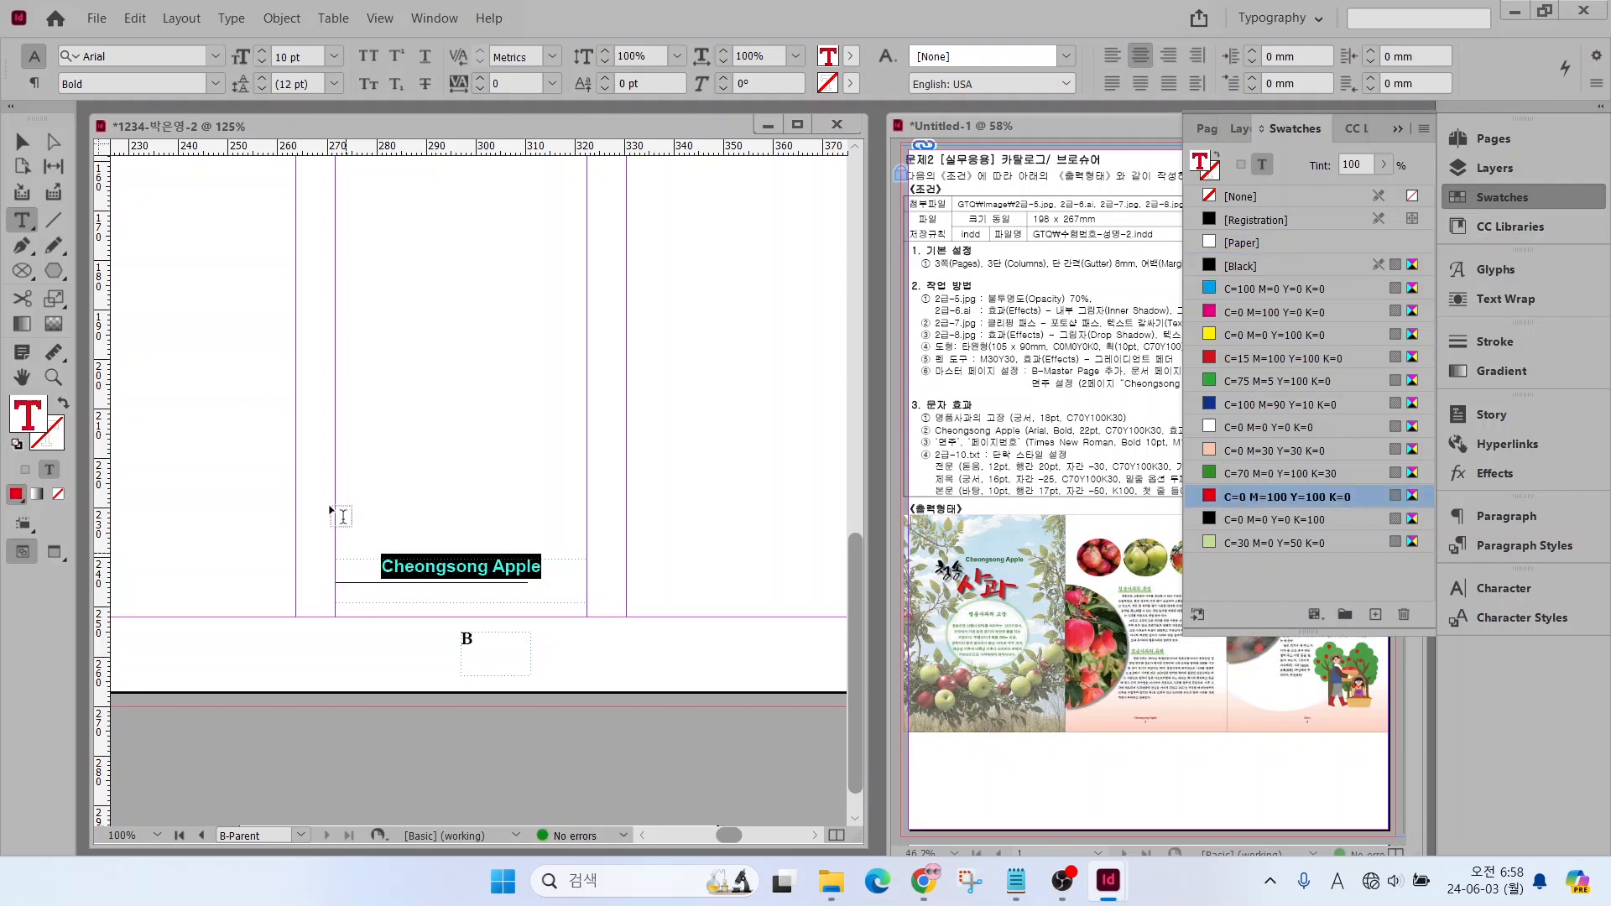
Lower the "Cheongsong Apple" frame to the bottom margin, and centre the page number in its frame directly beneath the title
key("Escape")
left_click_drag(499, 568, 504, 587)
double_click(484, 645)
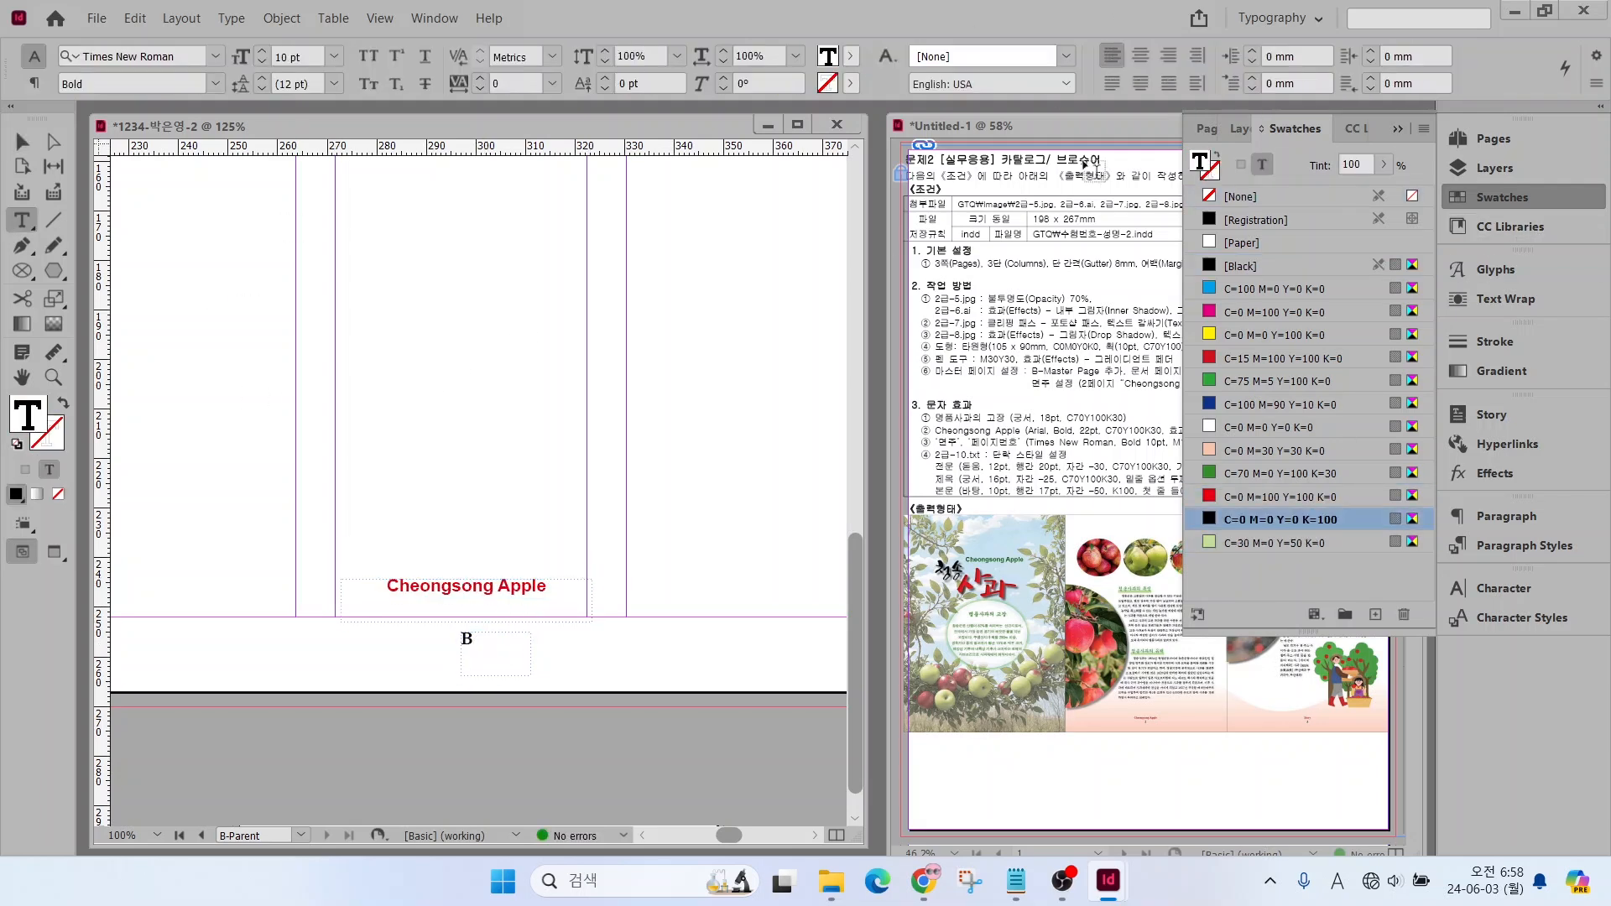
left_click(1141, 56)
left_click(22, 142)
left_click(534, 659)
left_click_drag(502, 663, 512, 623)
left_click(543, 652)
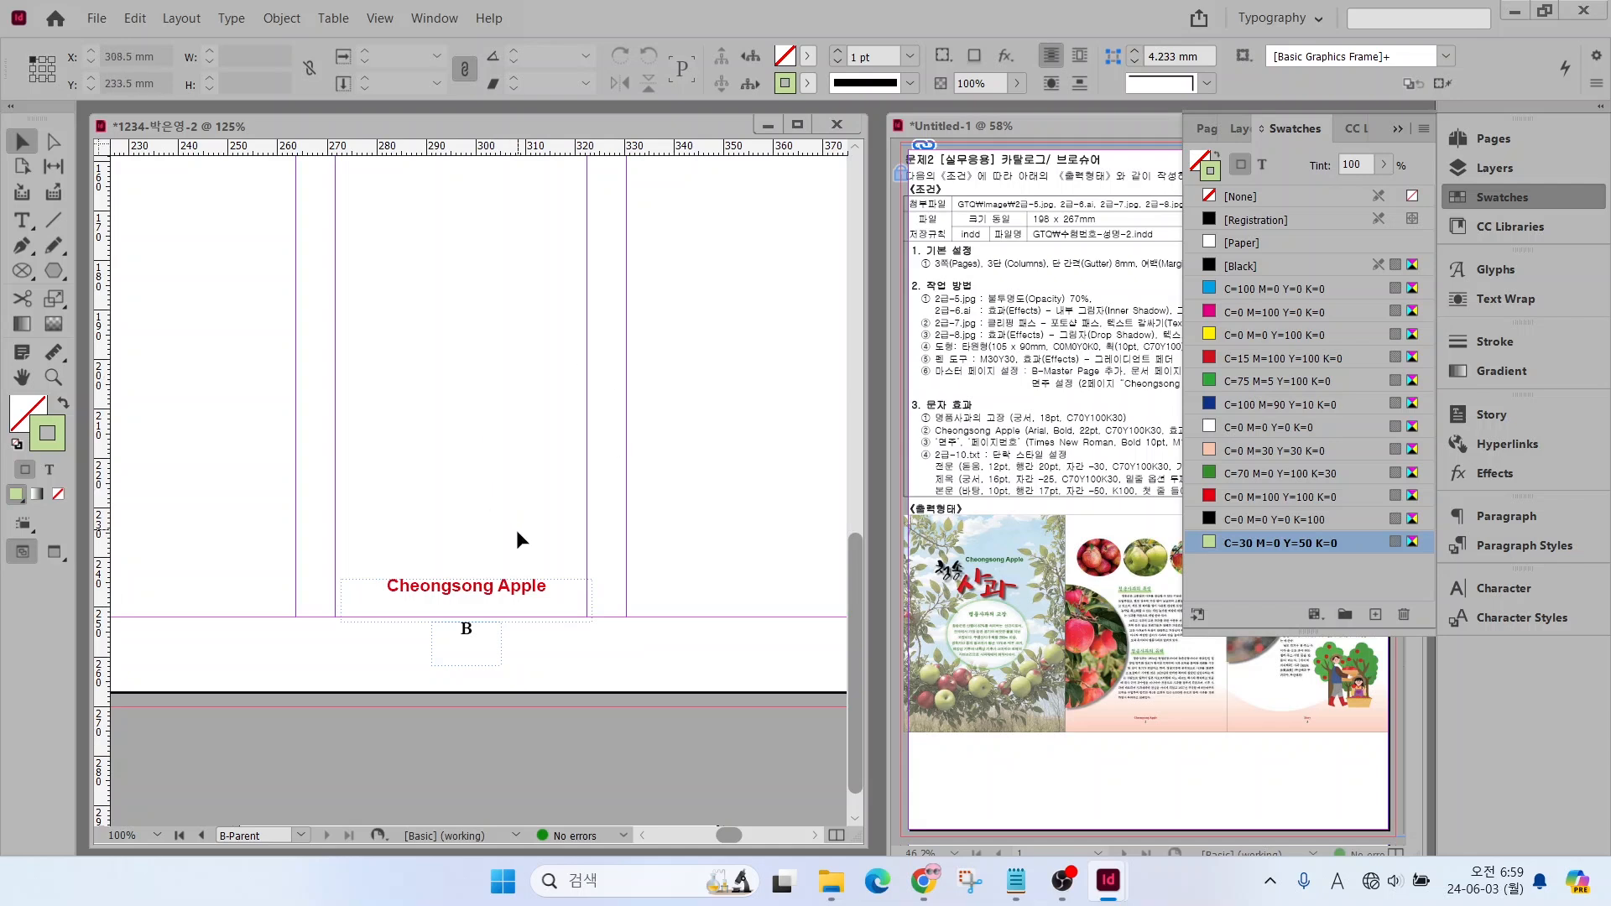
Copy the title and page number frames to the third parent page, centred at the bottom of its middle column
scroll(506, 532, "down", 4)
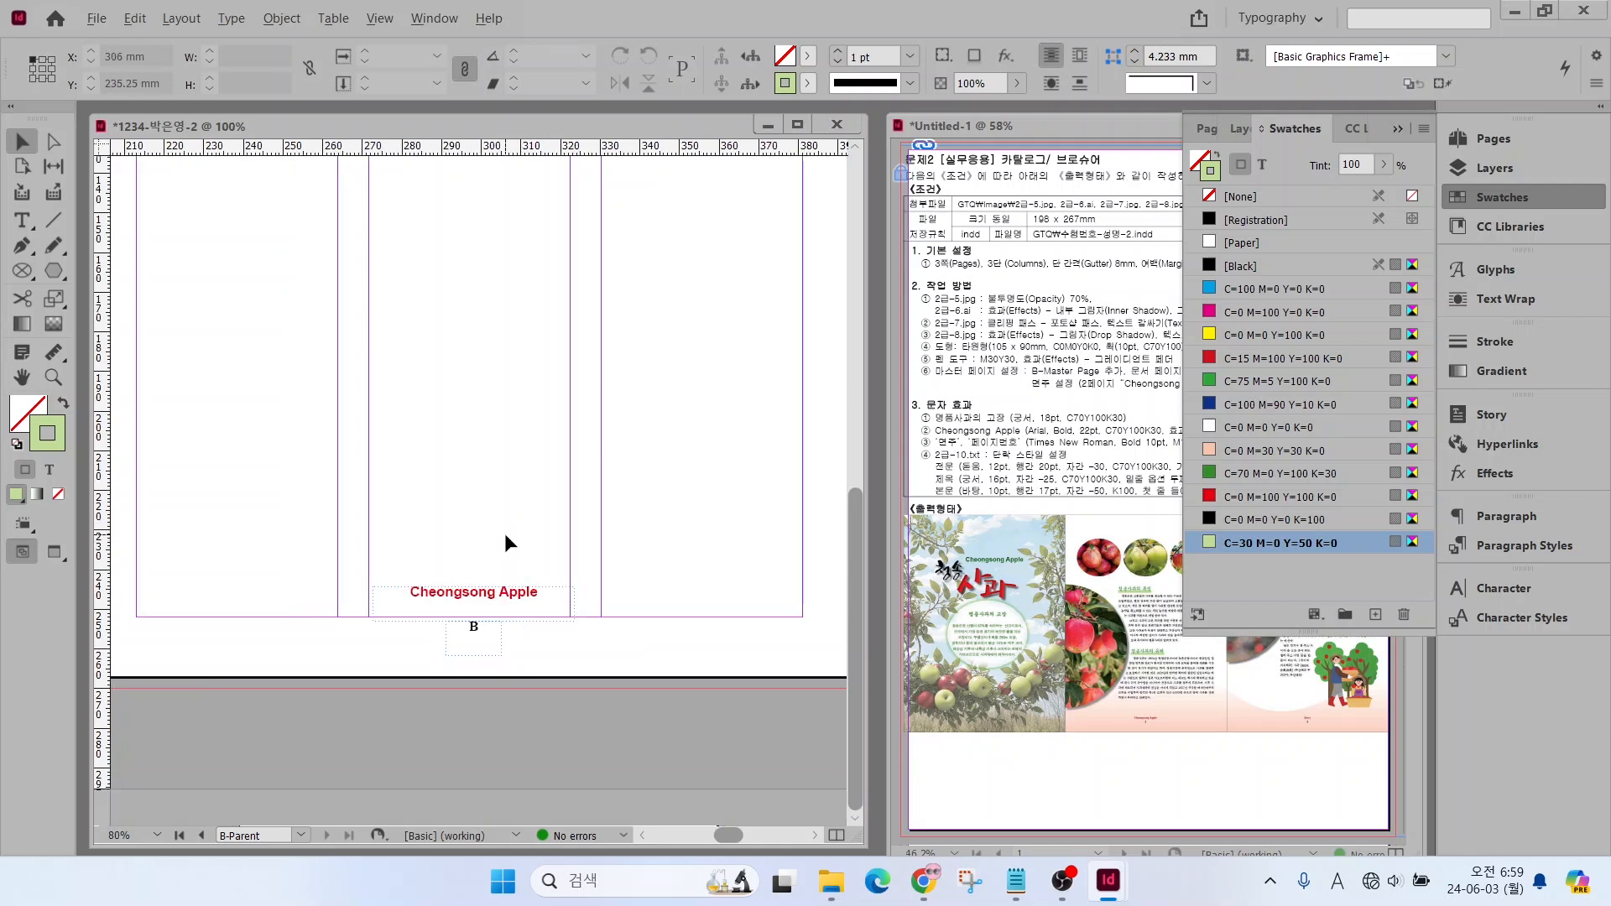
left_click_drag(383, 604, 815, 698)
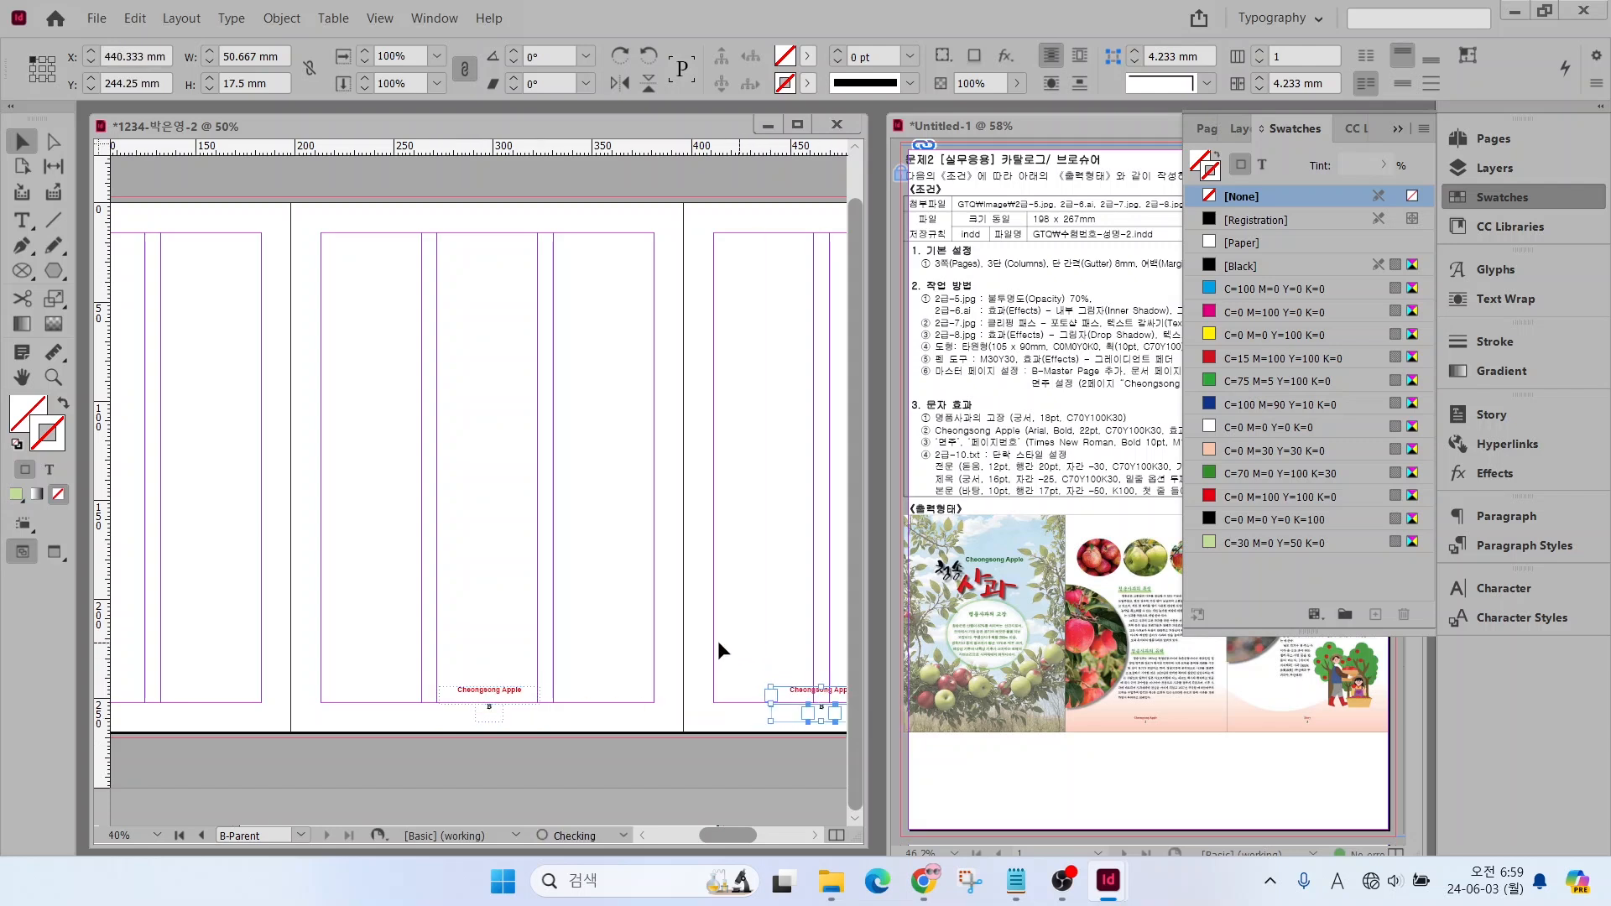
left_click_drag(725, 838, 748, 839)
left_click_drag(544, 699, 604, 699)
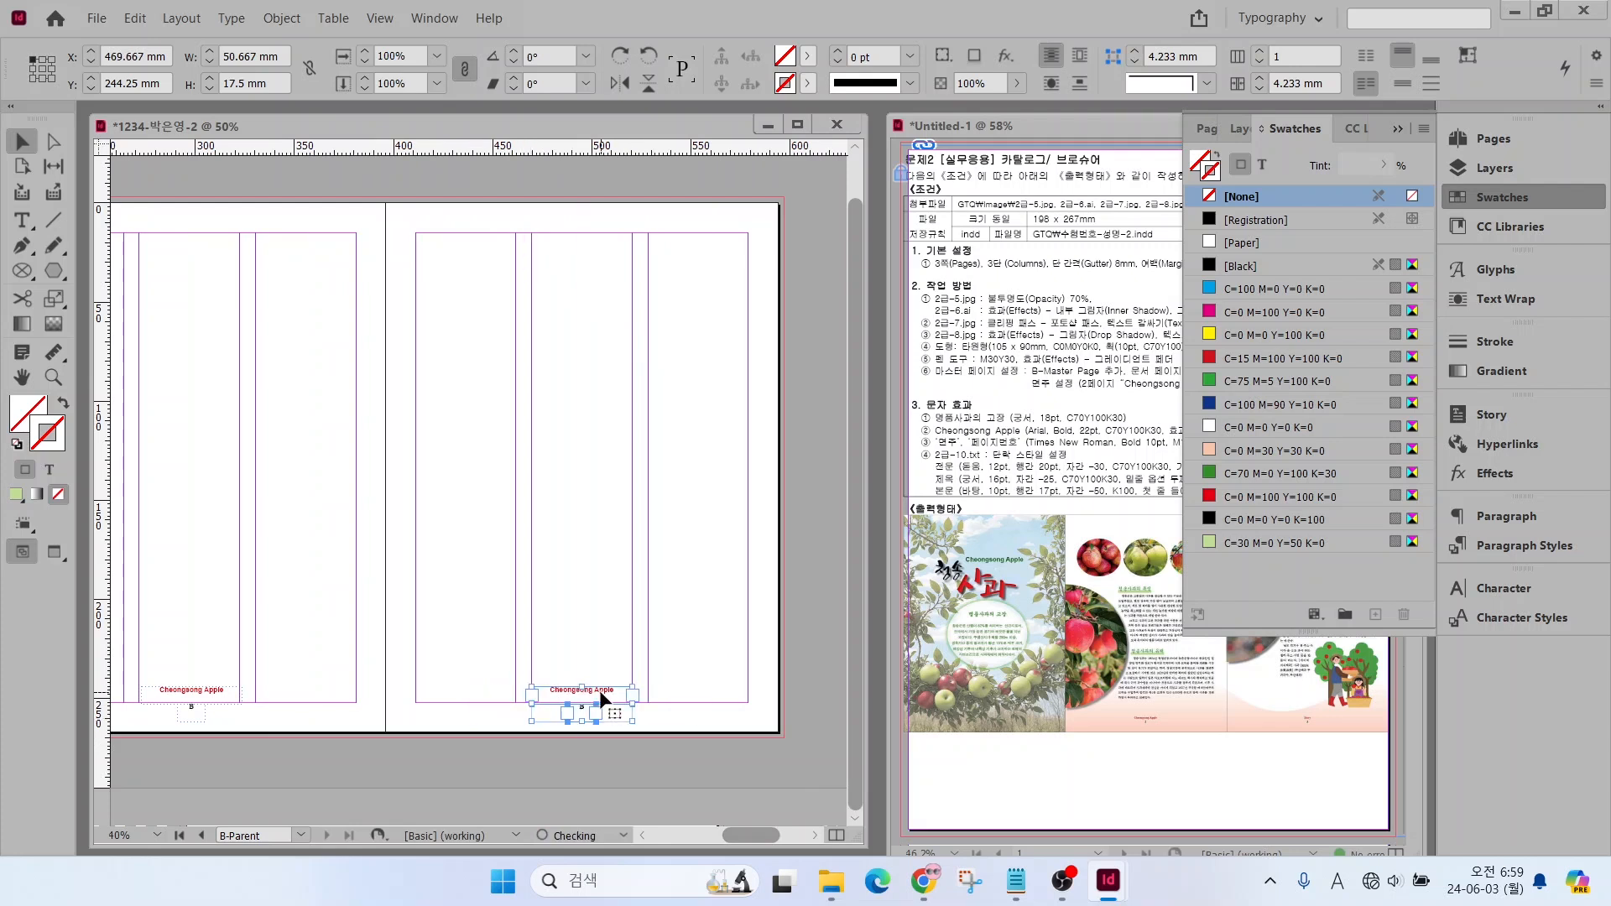
left_click(449, 694)
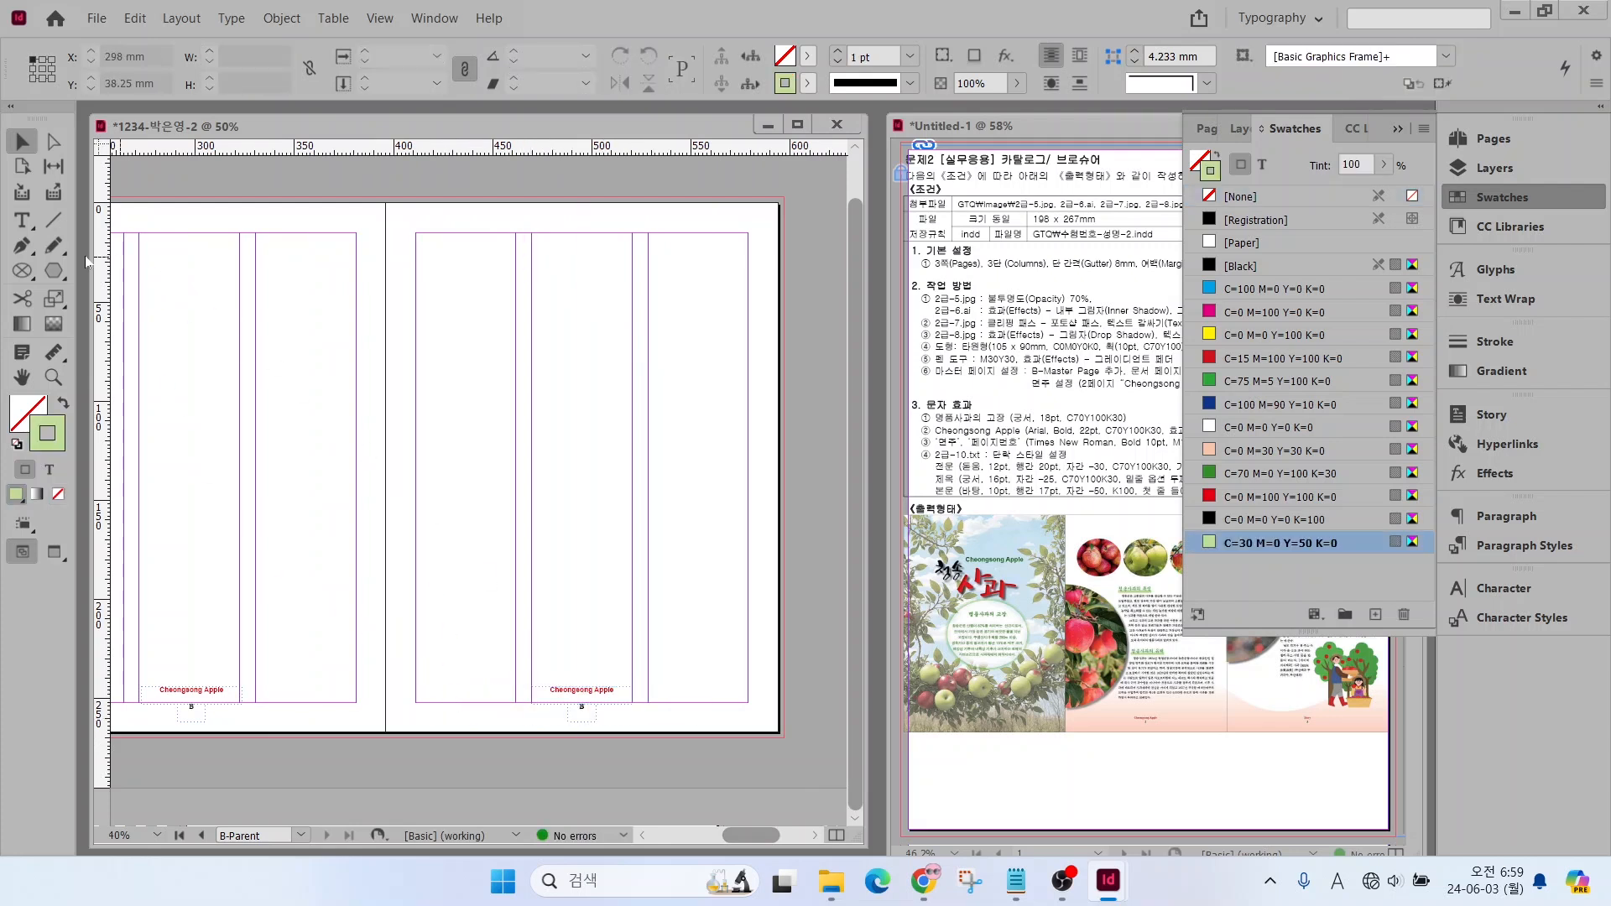
Replace the copied title on the third parent page with "Story" and collapse the swatch list
left_click(21, 220)
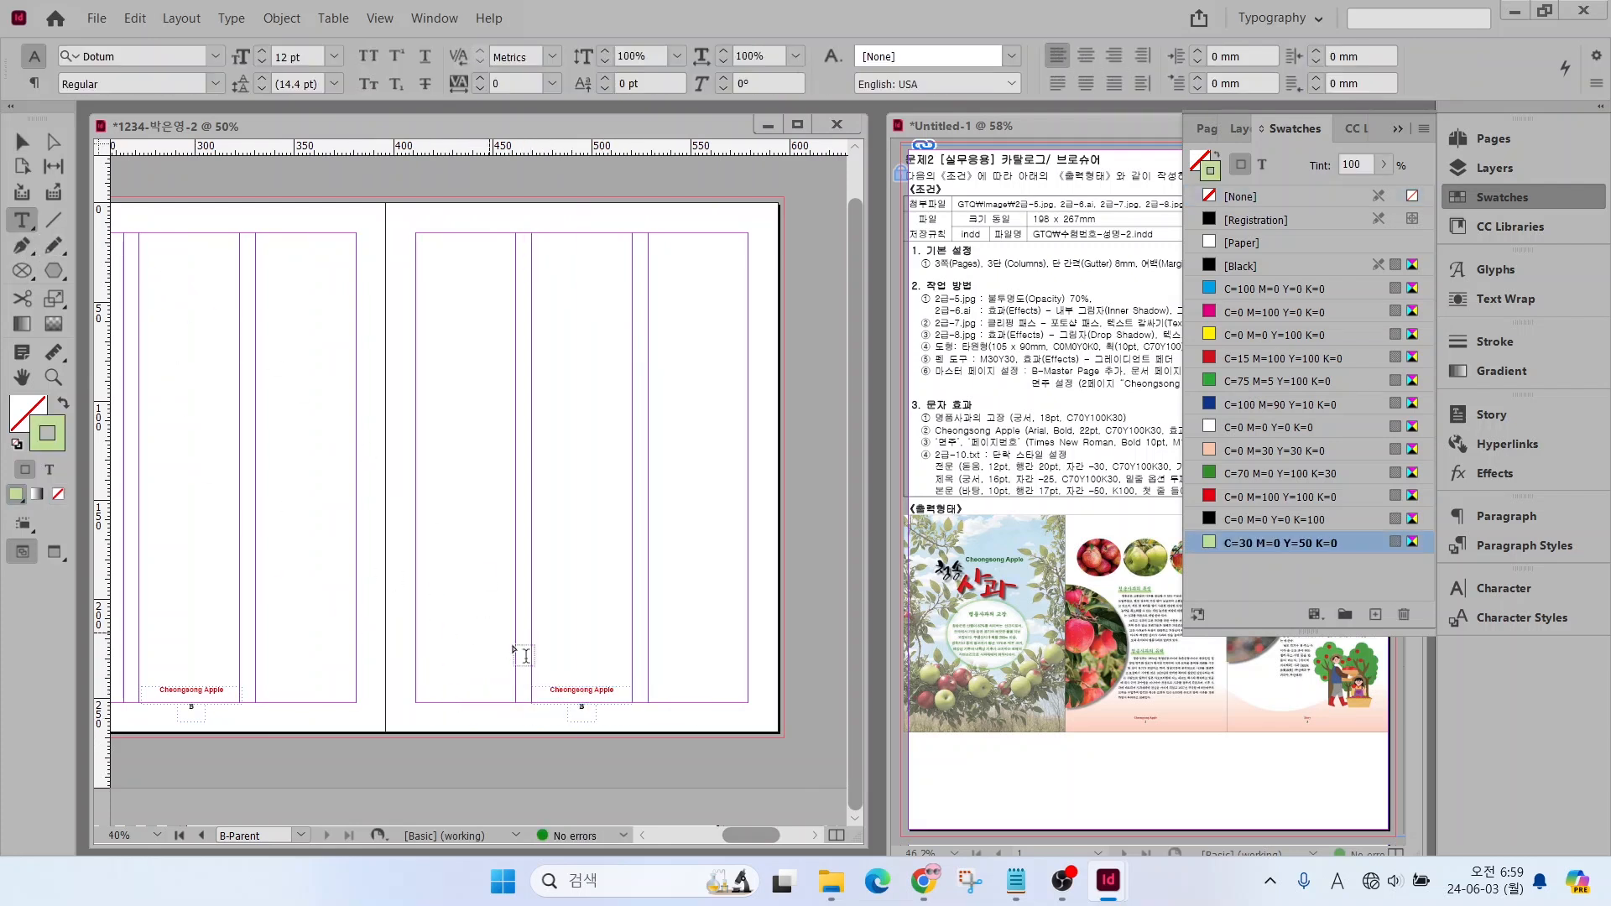
left_click(615, 690)
key("ctrl+a")
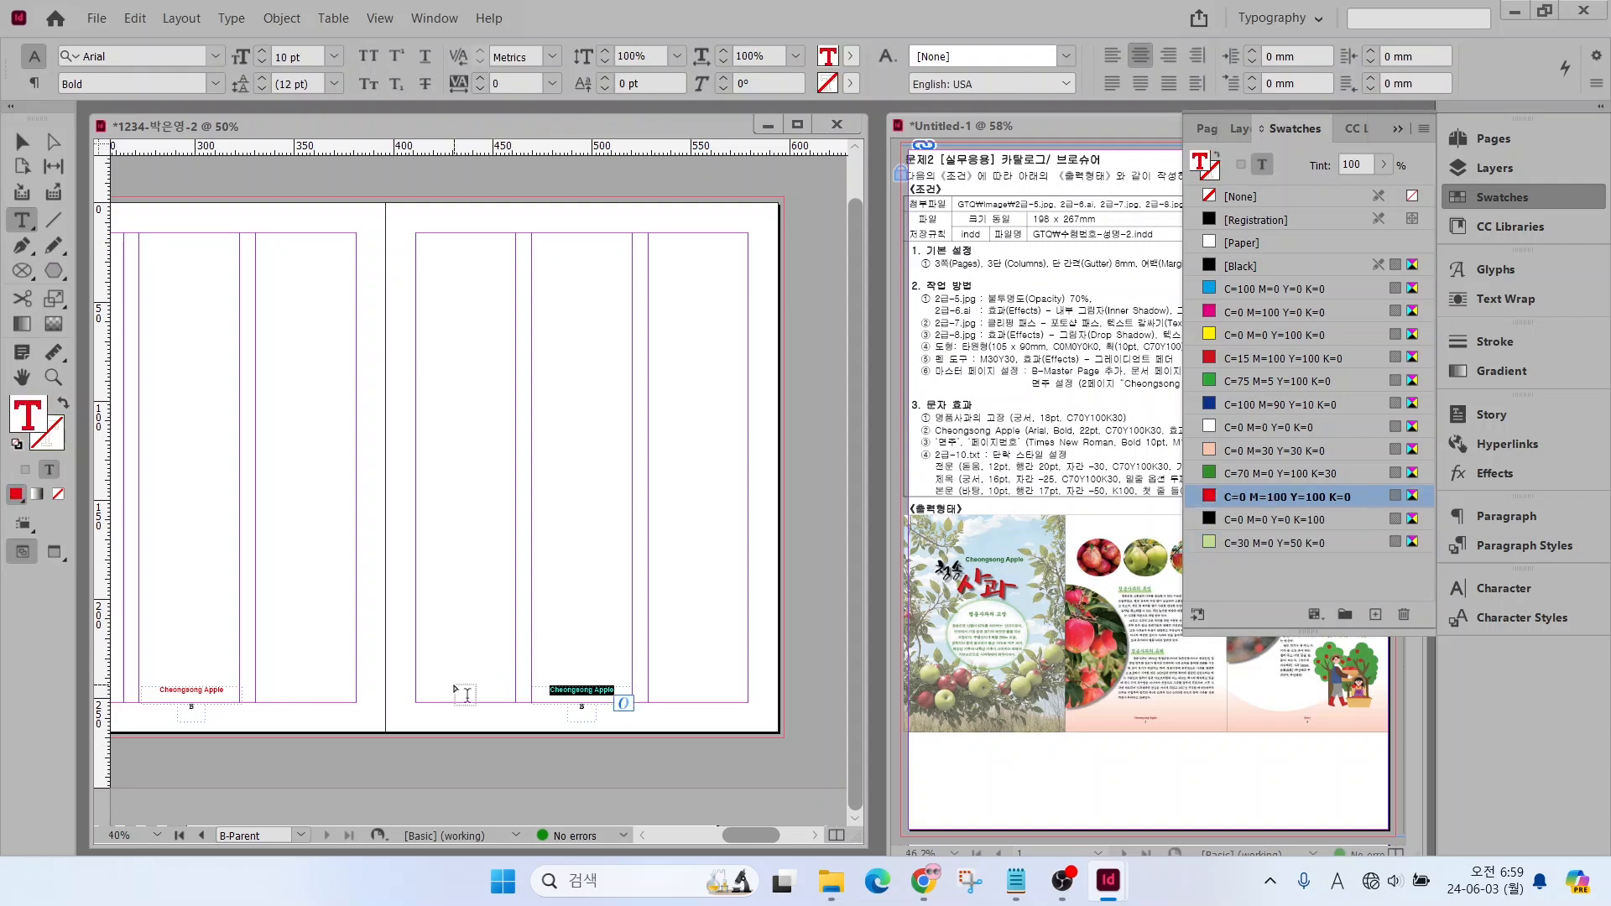
type("Story")
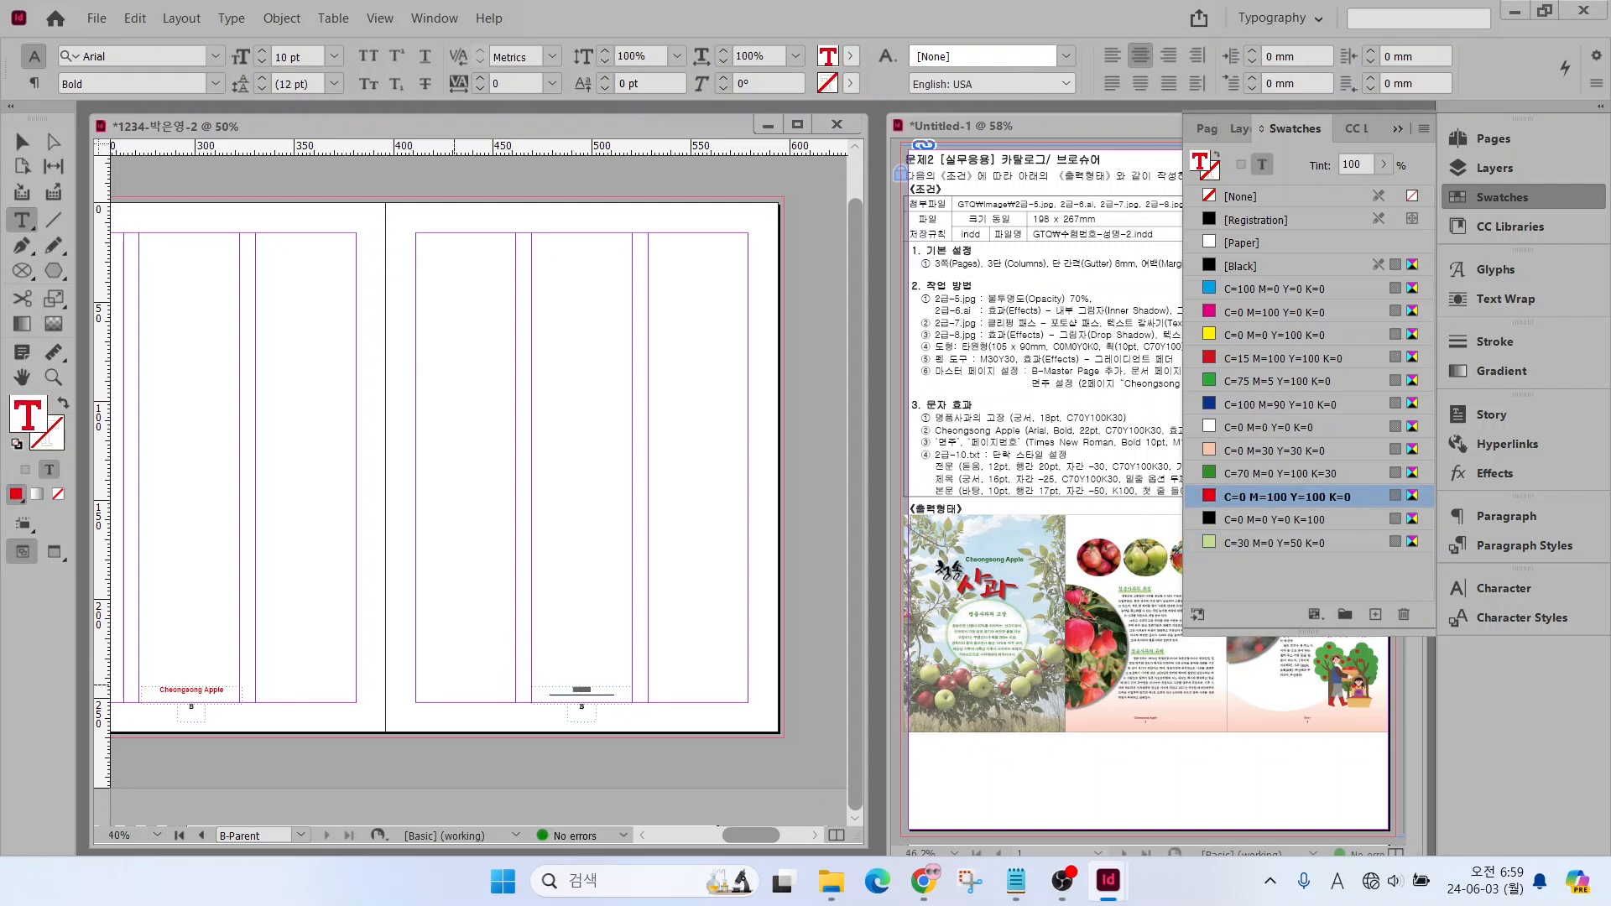
left_click(21, 134)
left_click(1504, 194)
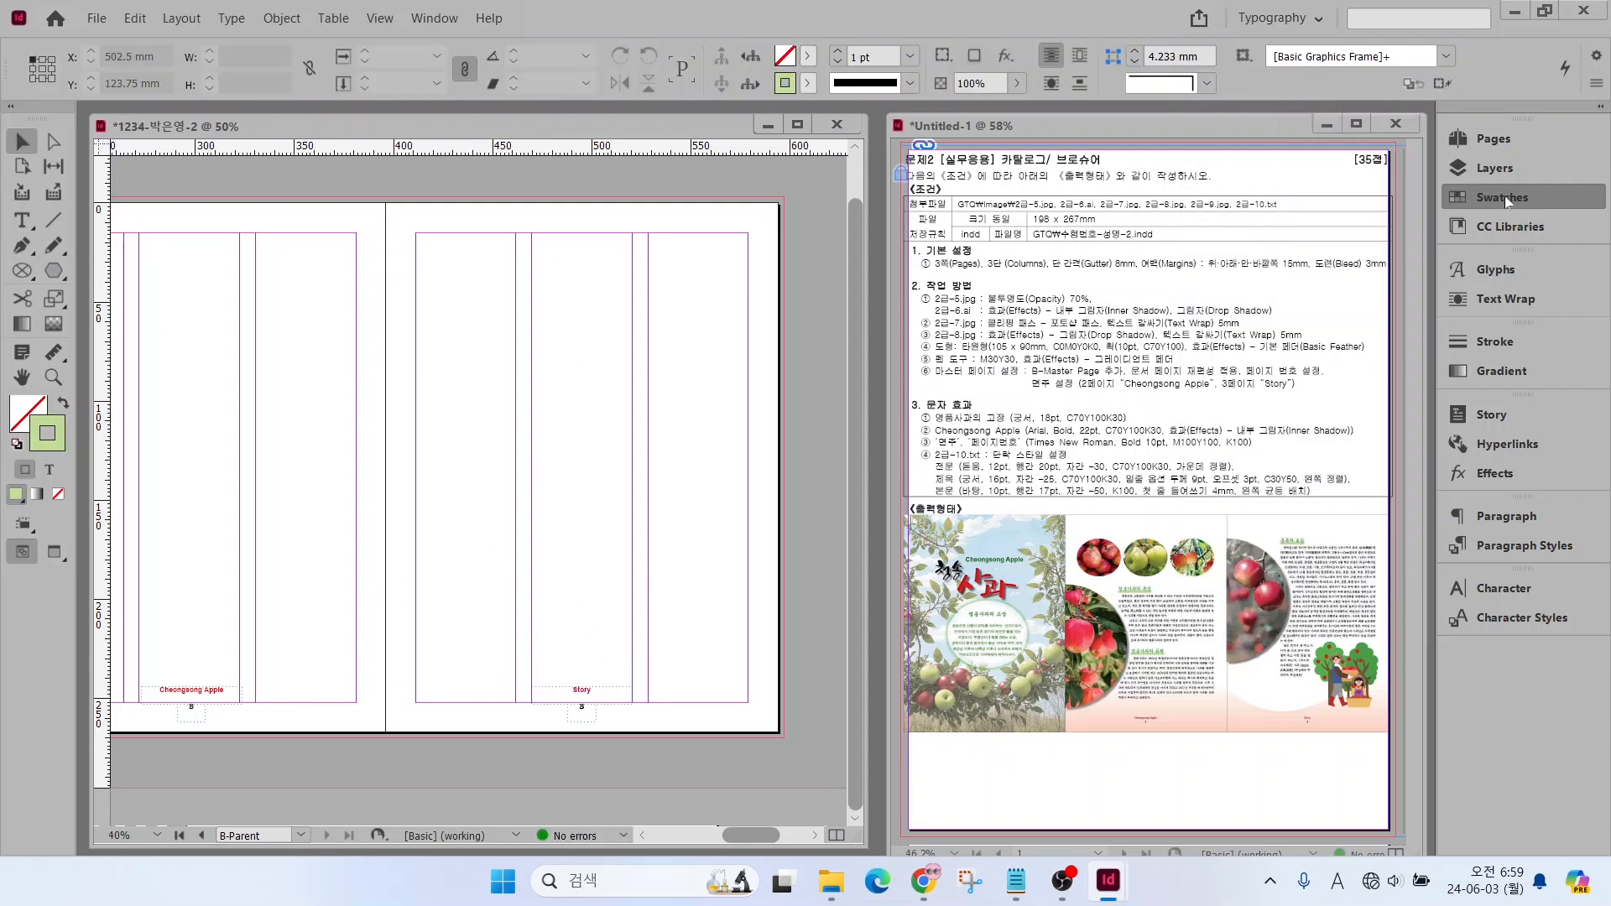
key("ctrl+2")
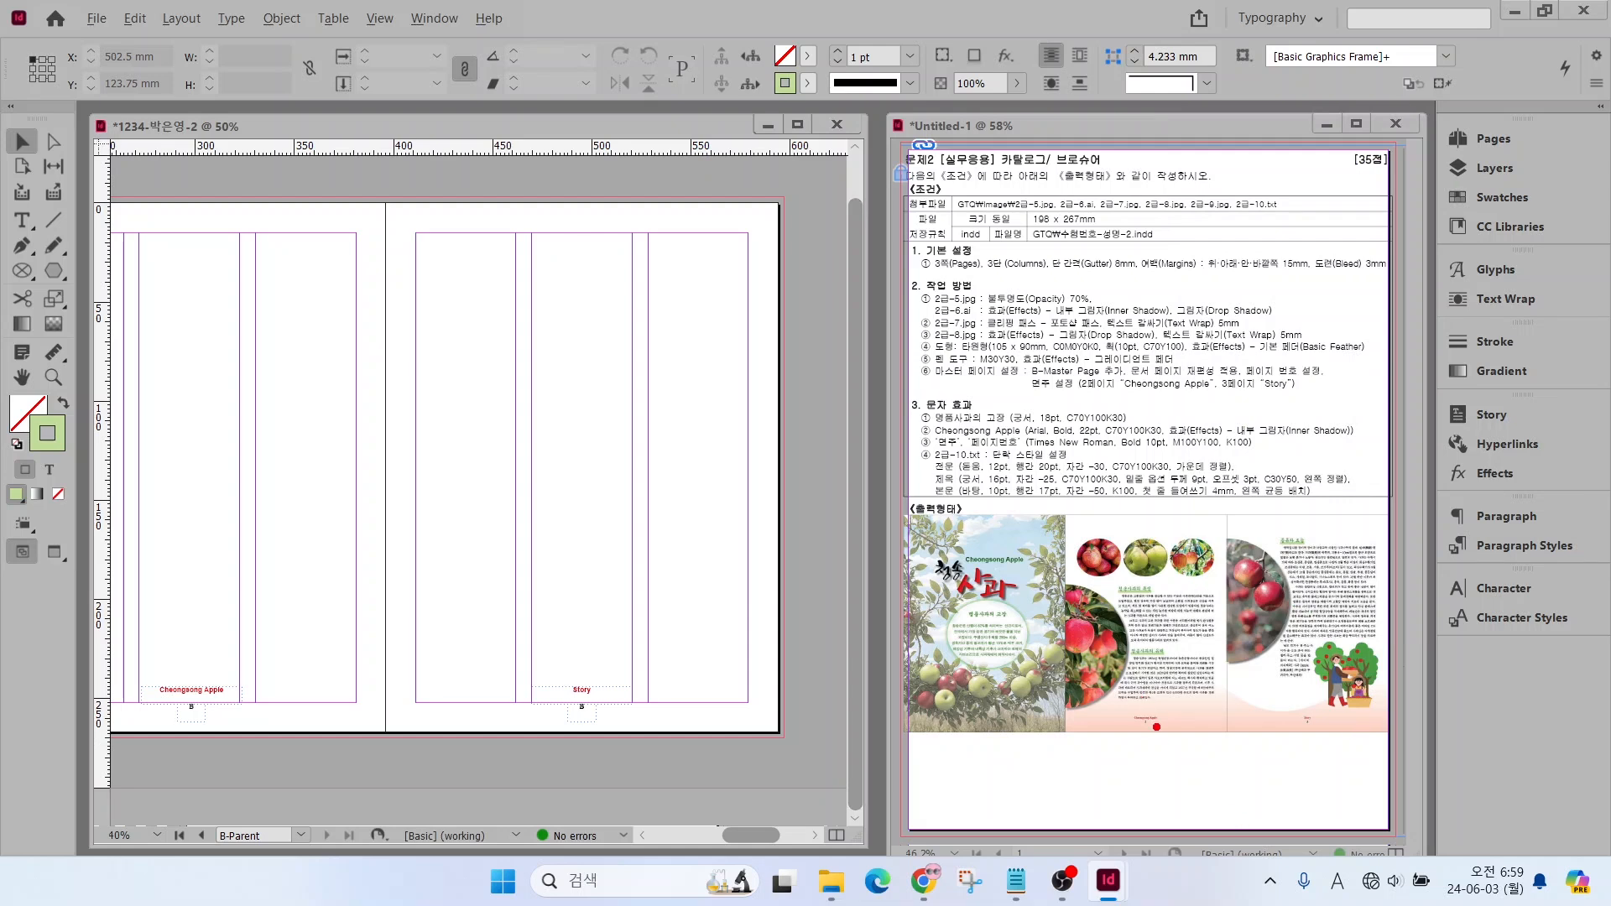
left_click_drag(1114, 722, 1050, 778)
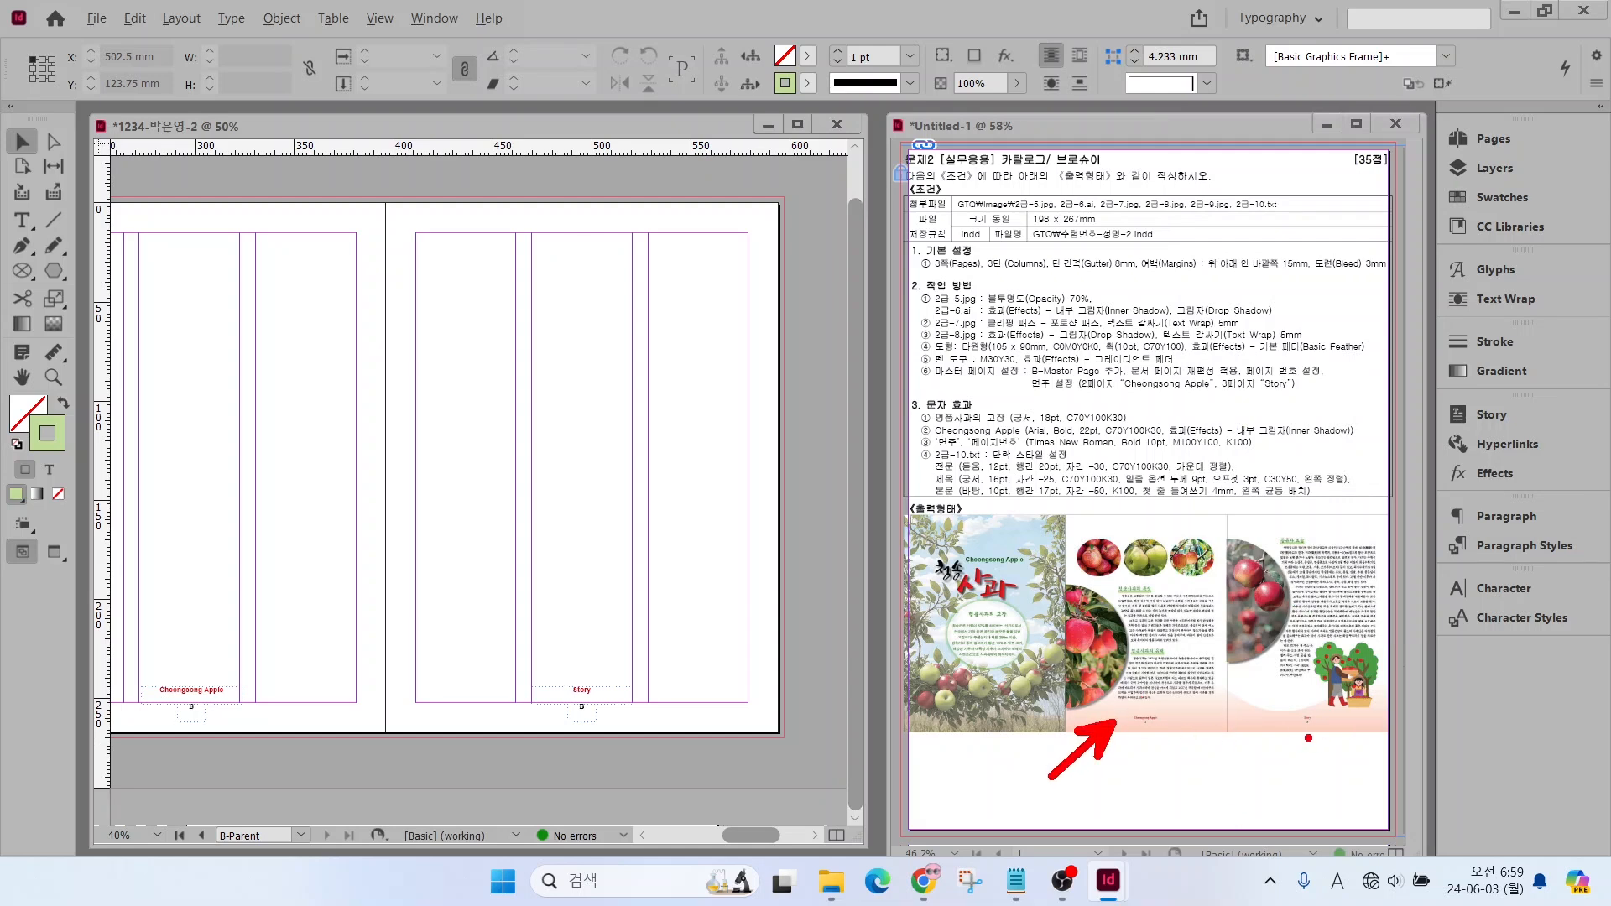
key("Escape")
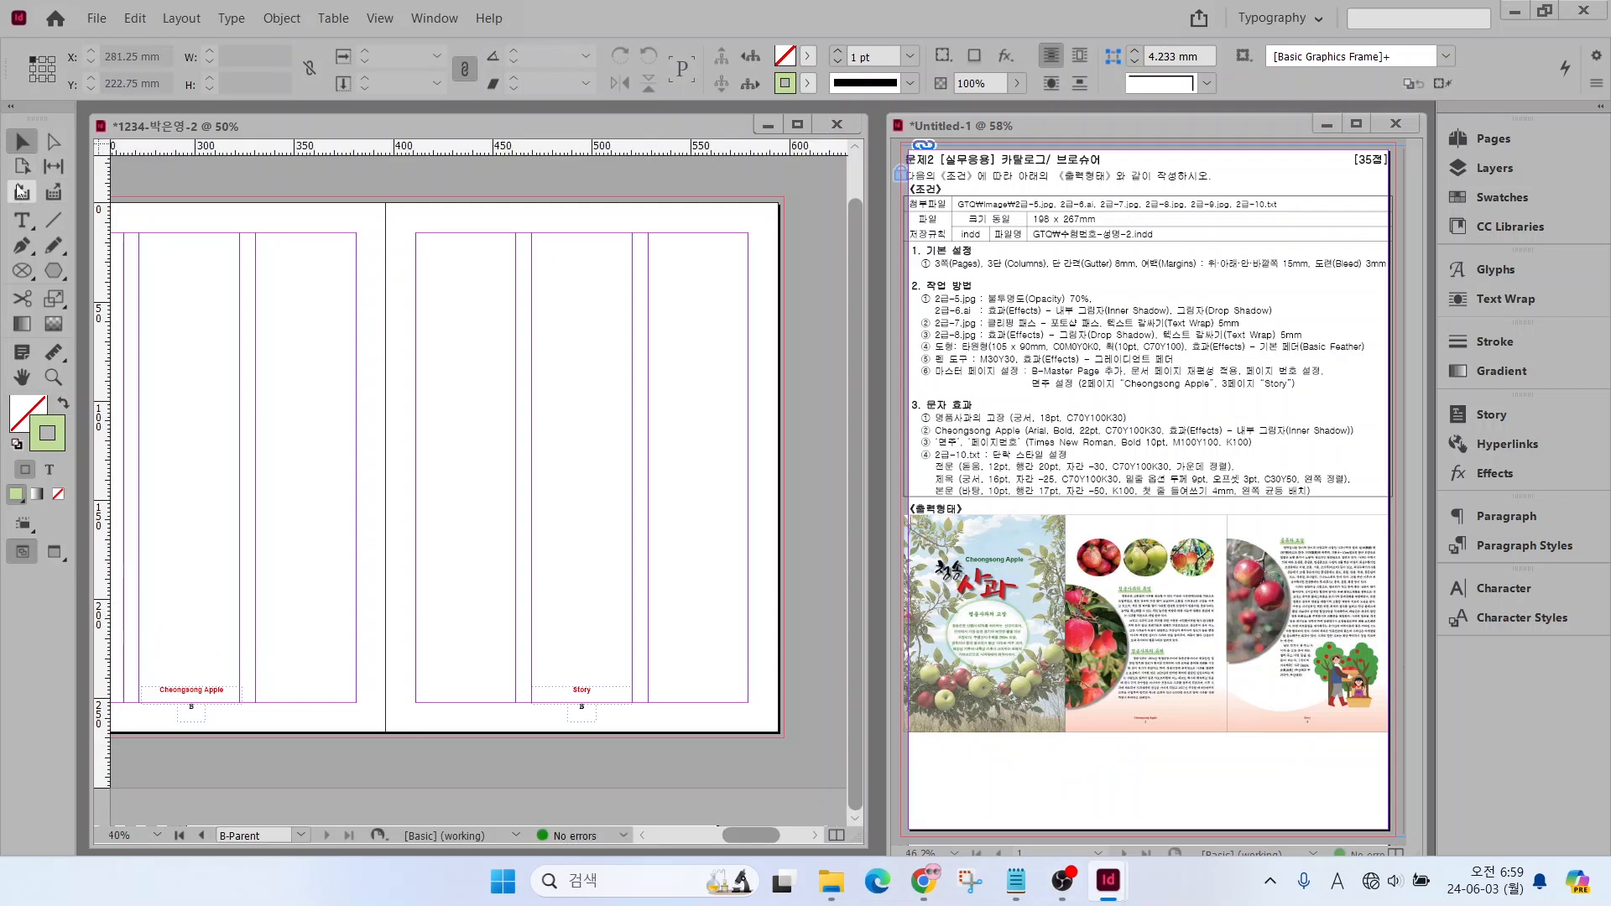
Select the footer titles and page number frames on both B parent pages and add a second layer above Layer 1
left_click_drag(148, 637, 659, 752)
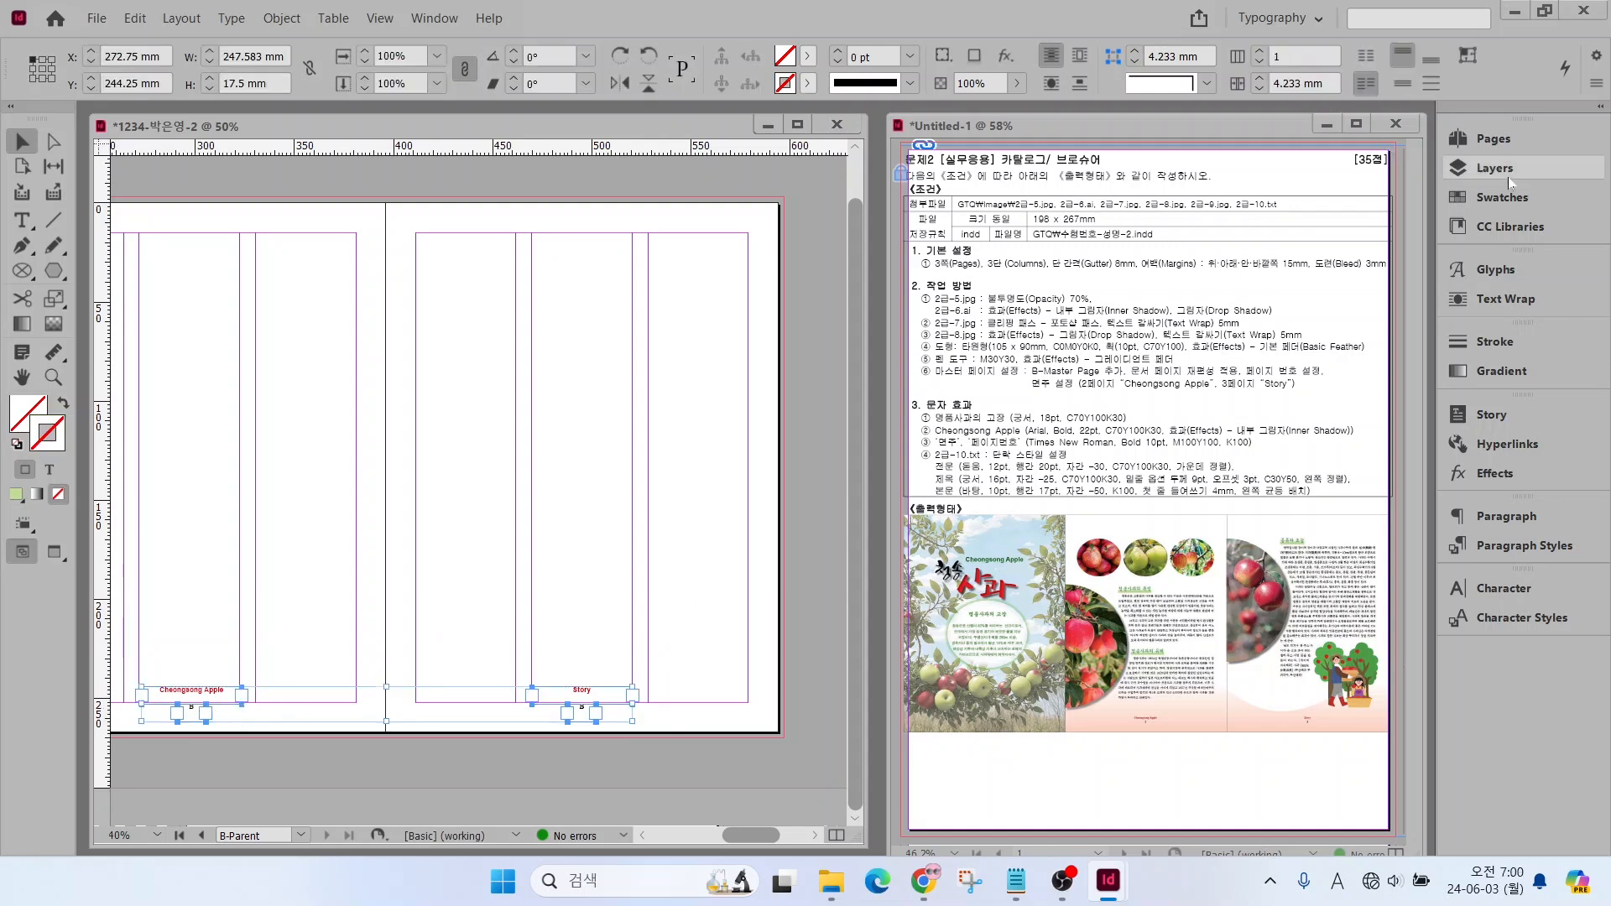
left_click(1487, 168)
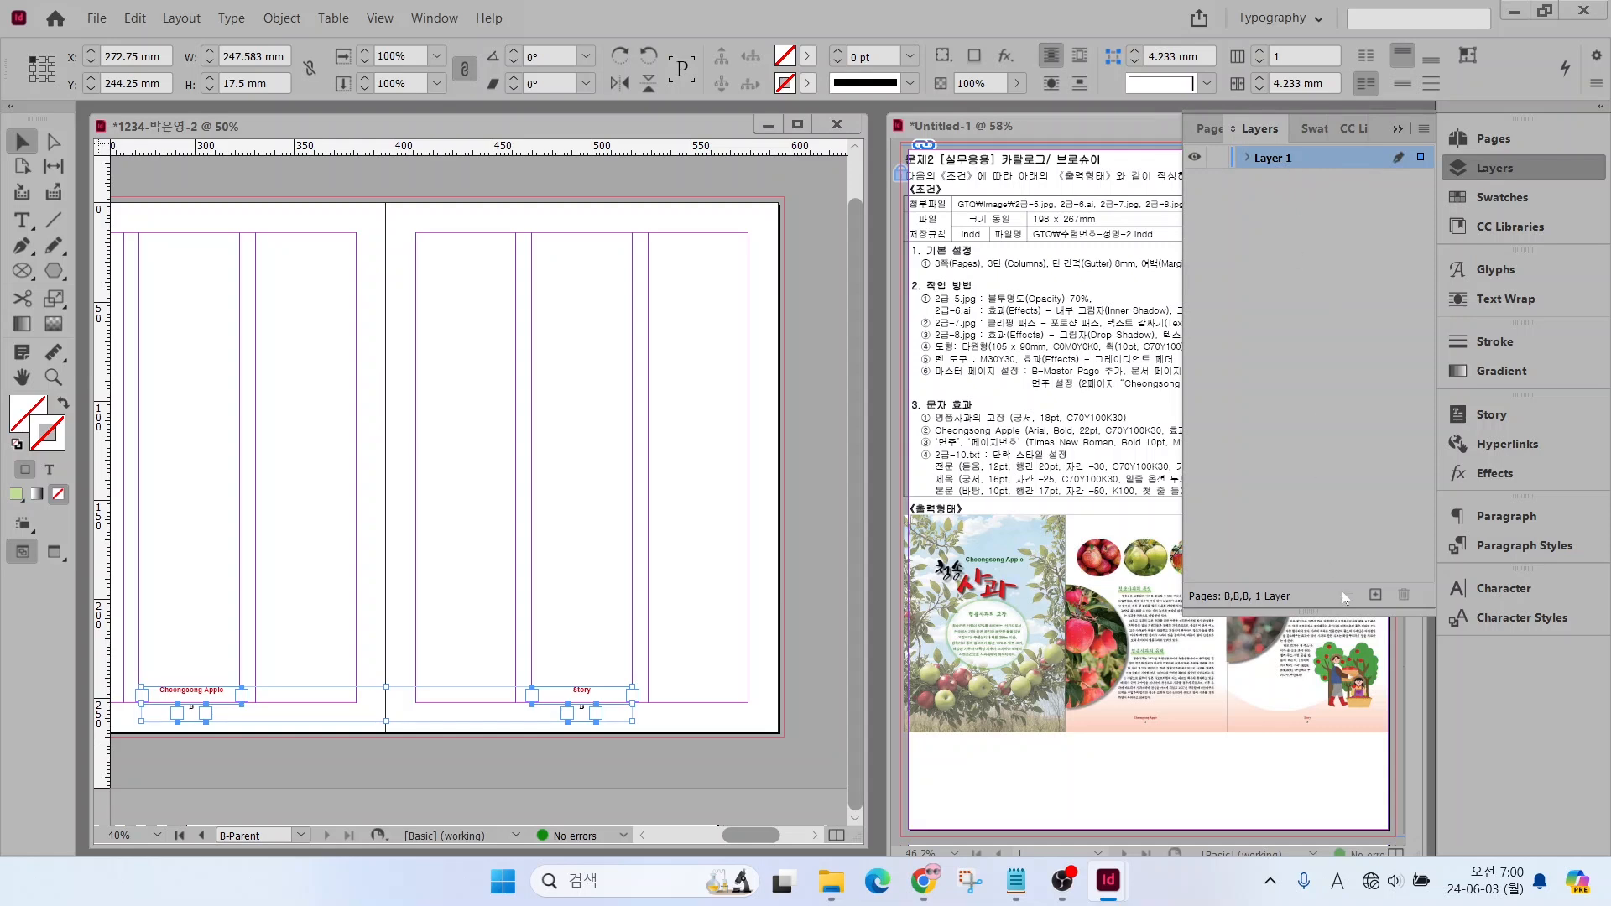
left_click(1375, 594)
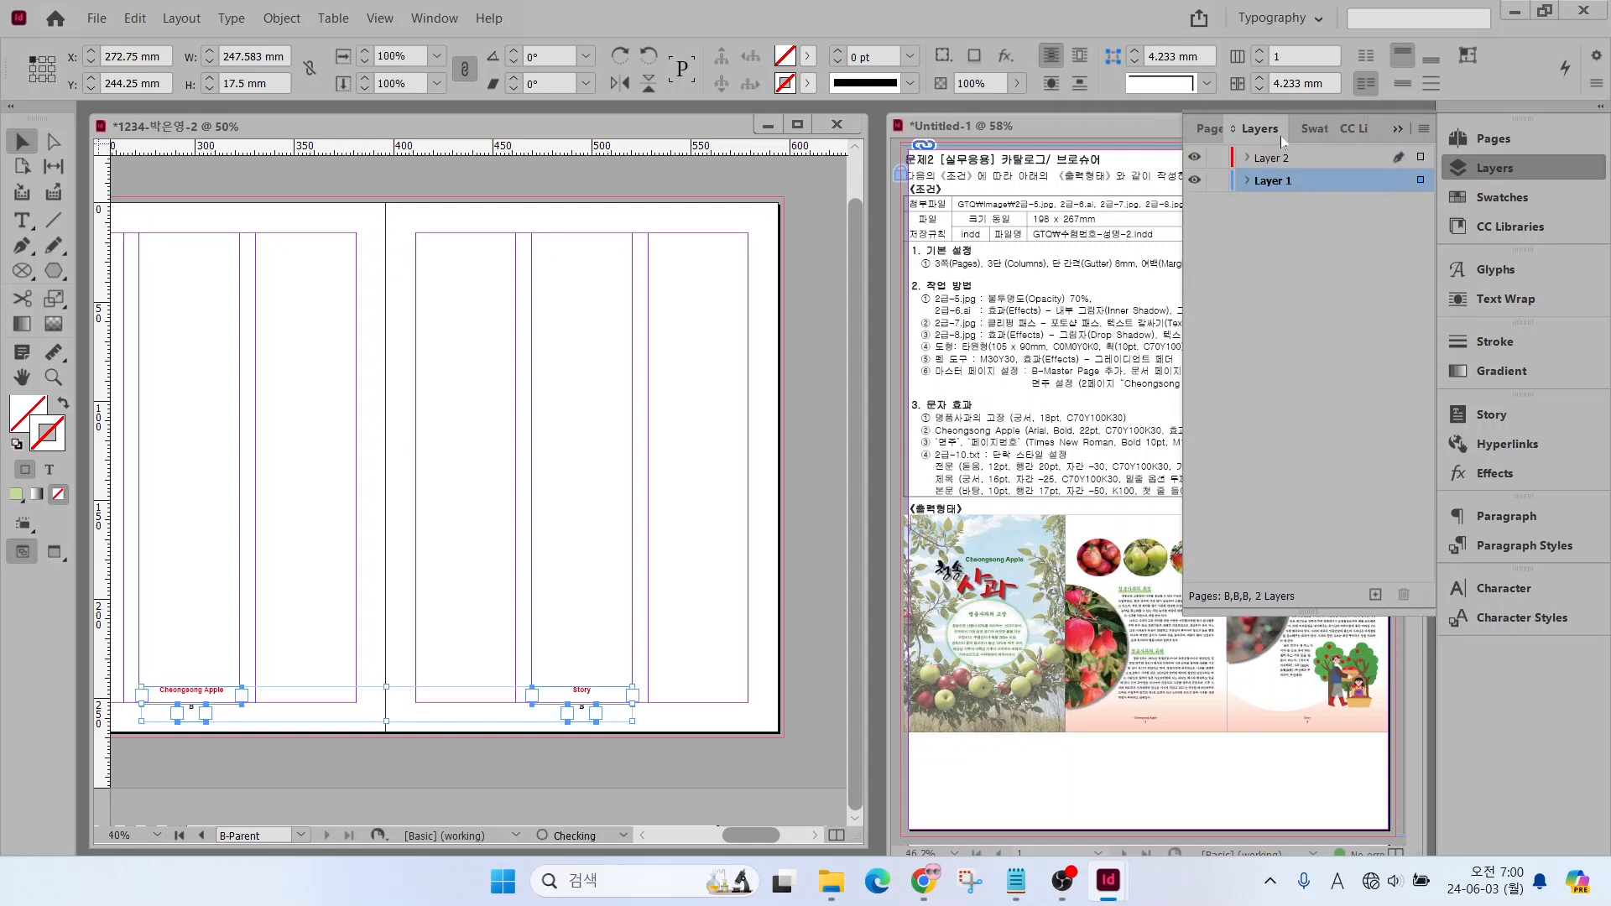
left_click(1307, 158)
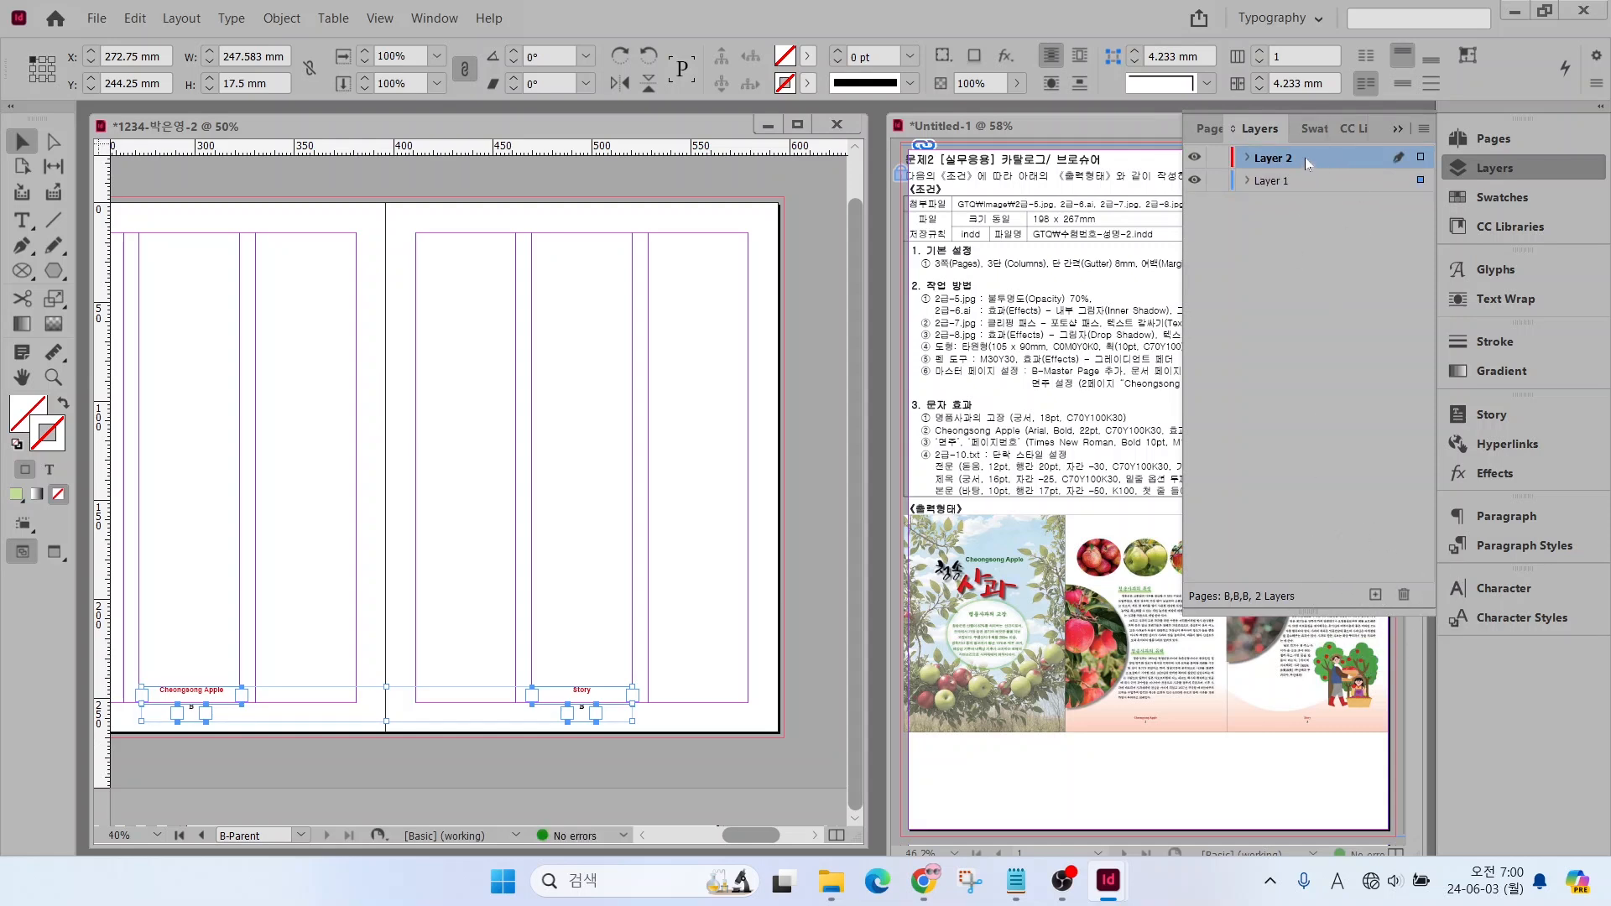
left_click(1290, 182)
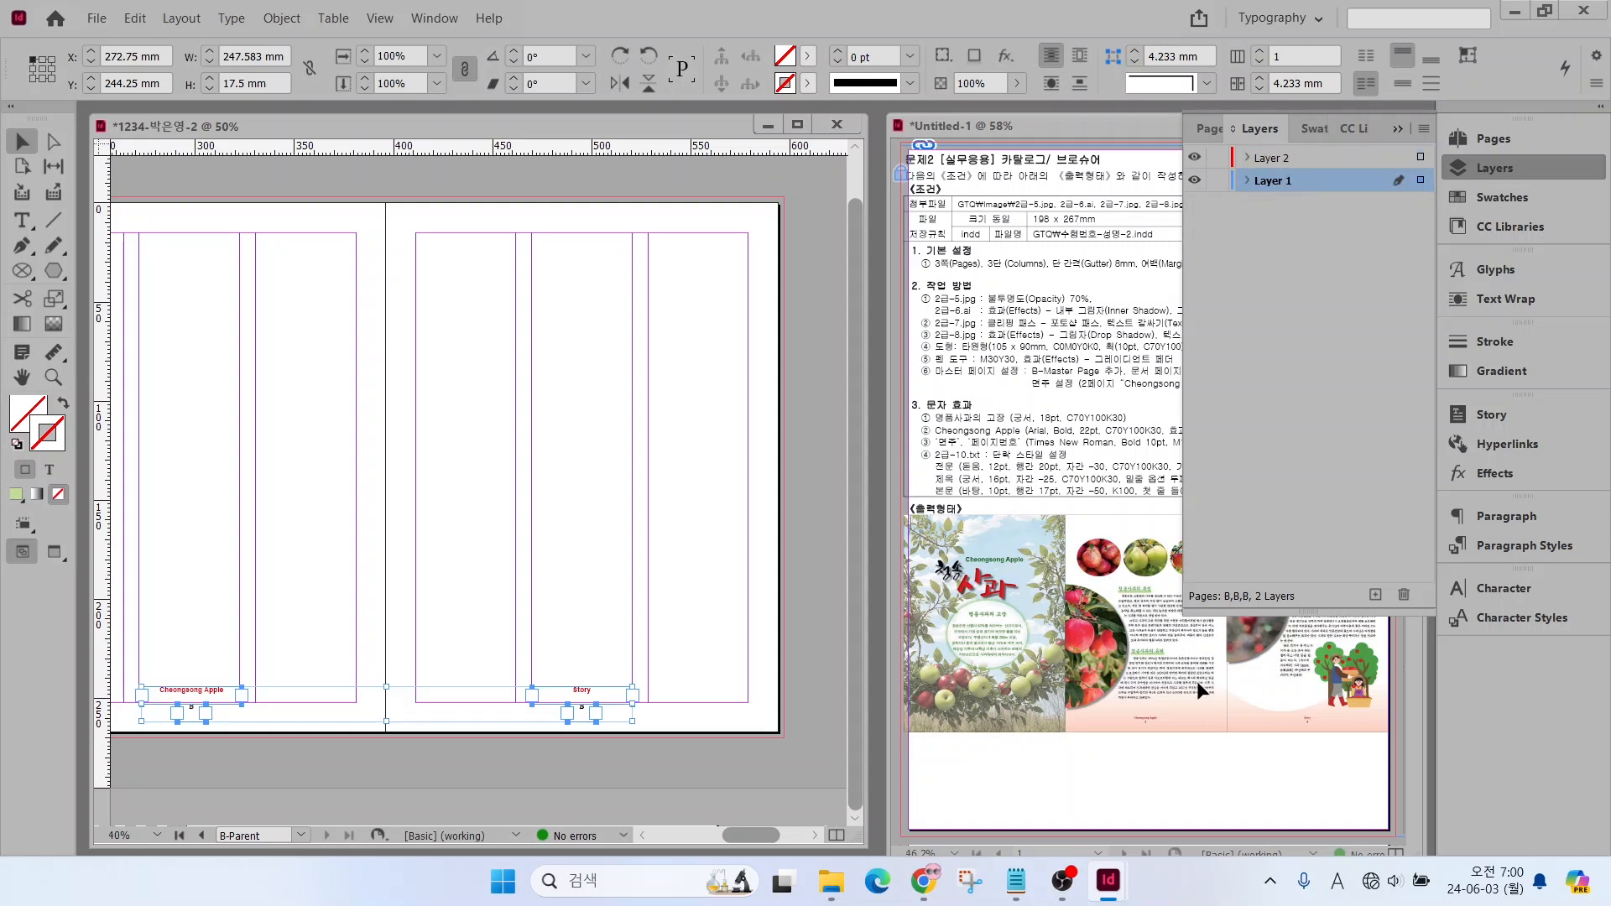
Move the four footer frames onto Layer 2, back in place at the bottom of the middle columns, and make Layer 1 active again
left_click(1317, 156)
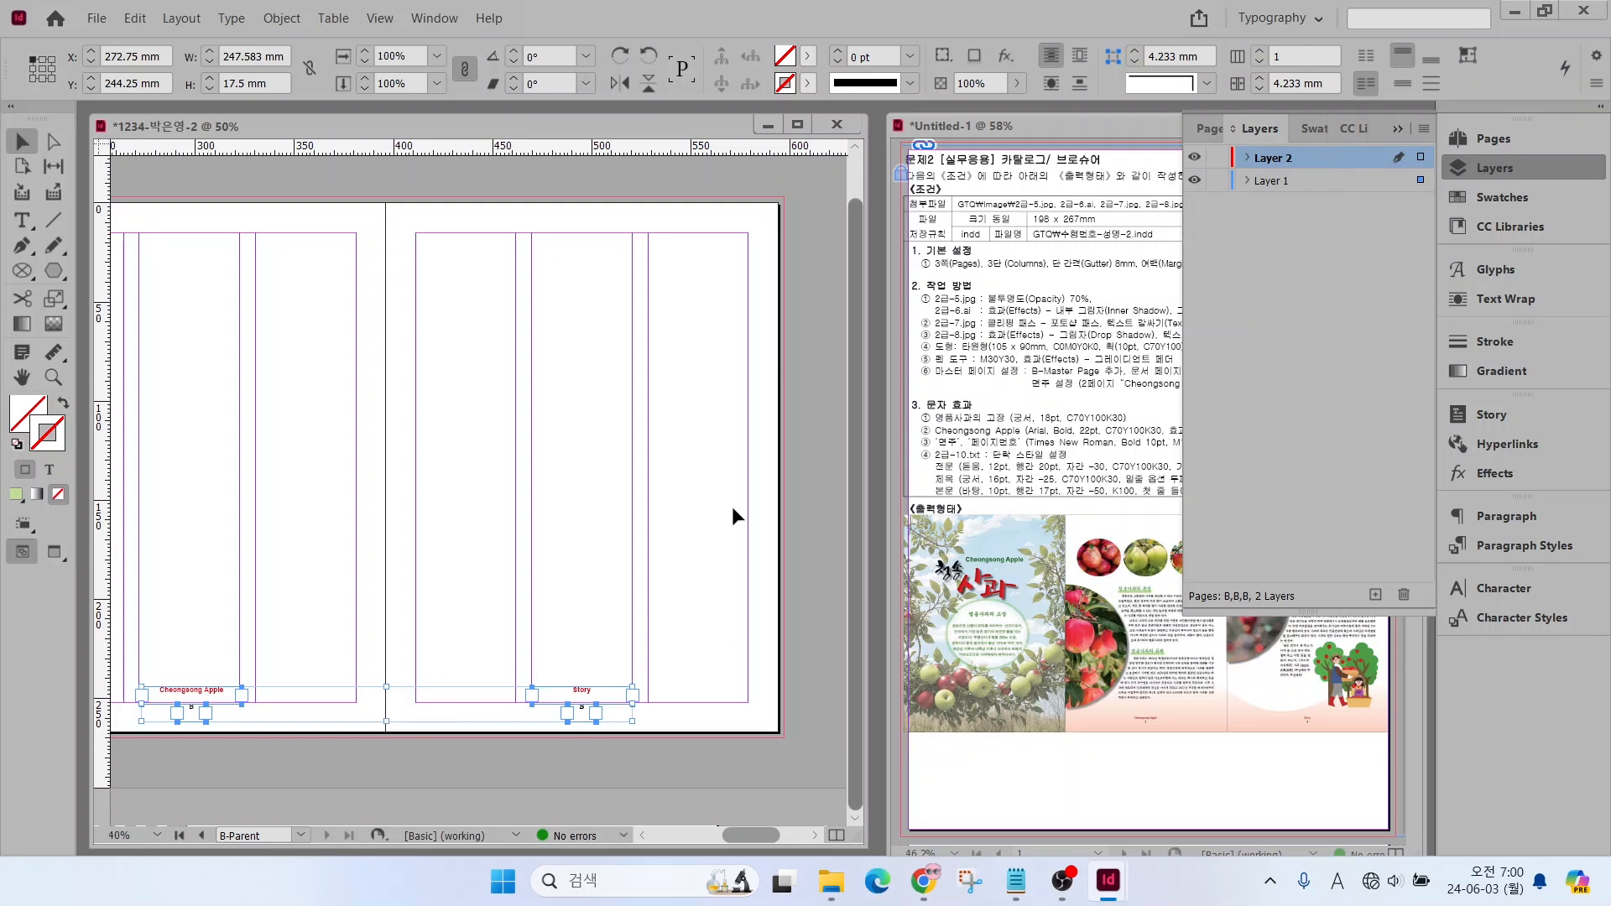
left_click(414, 739)
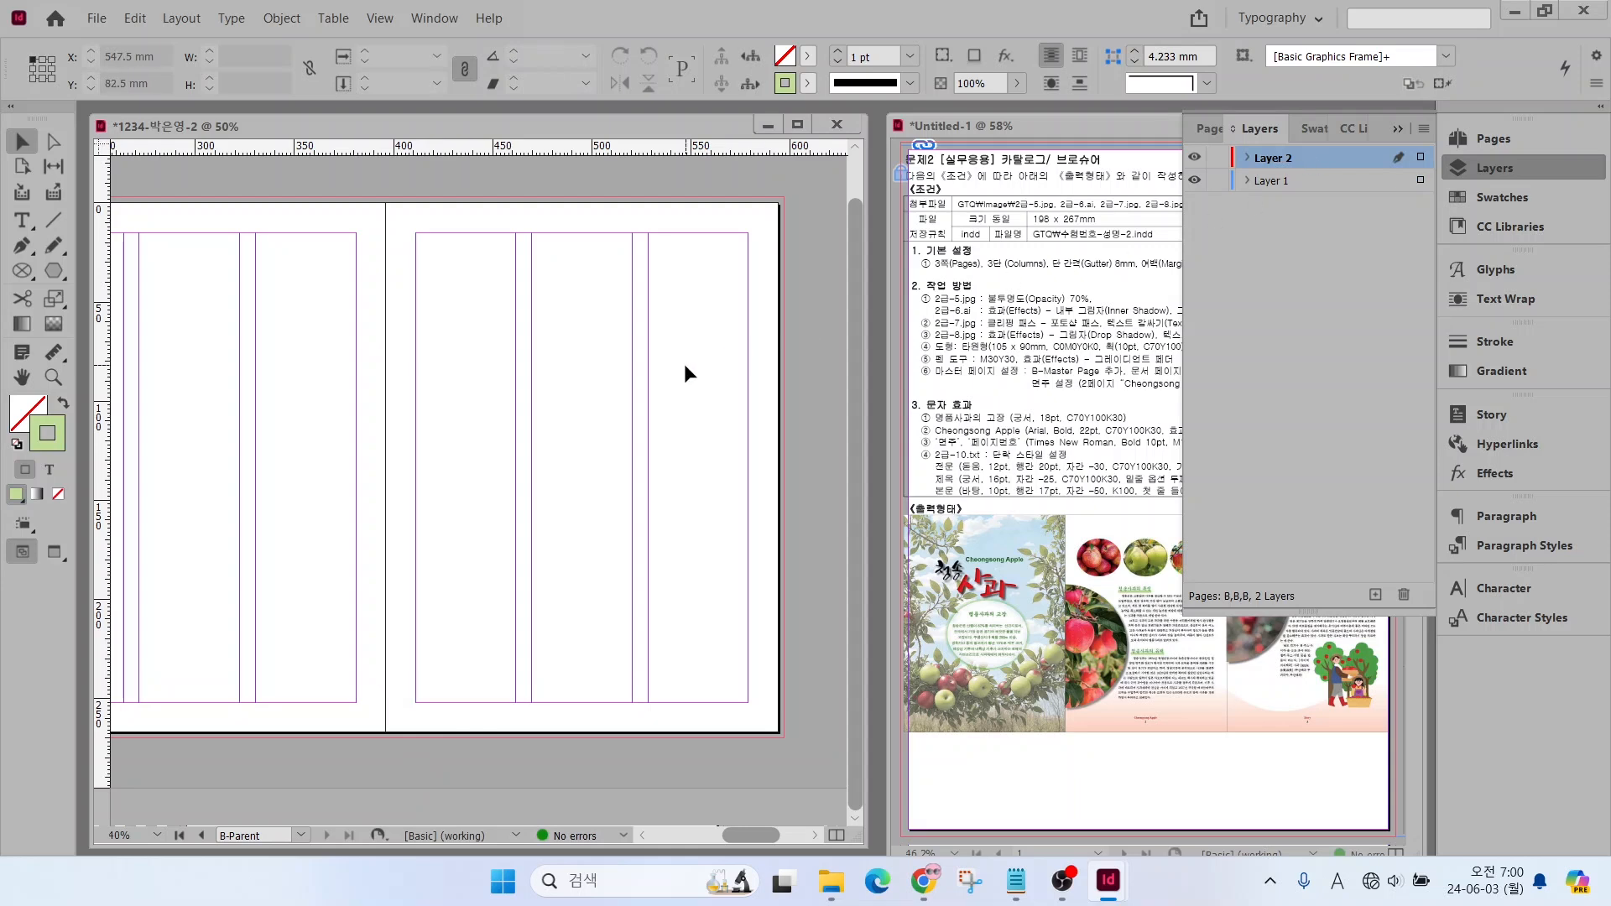
key("ctrl+v")
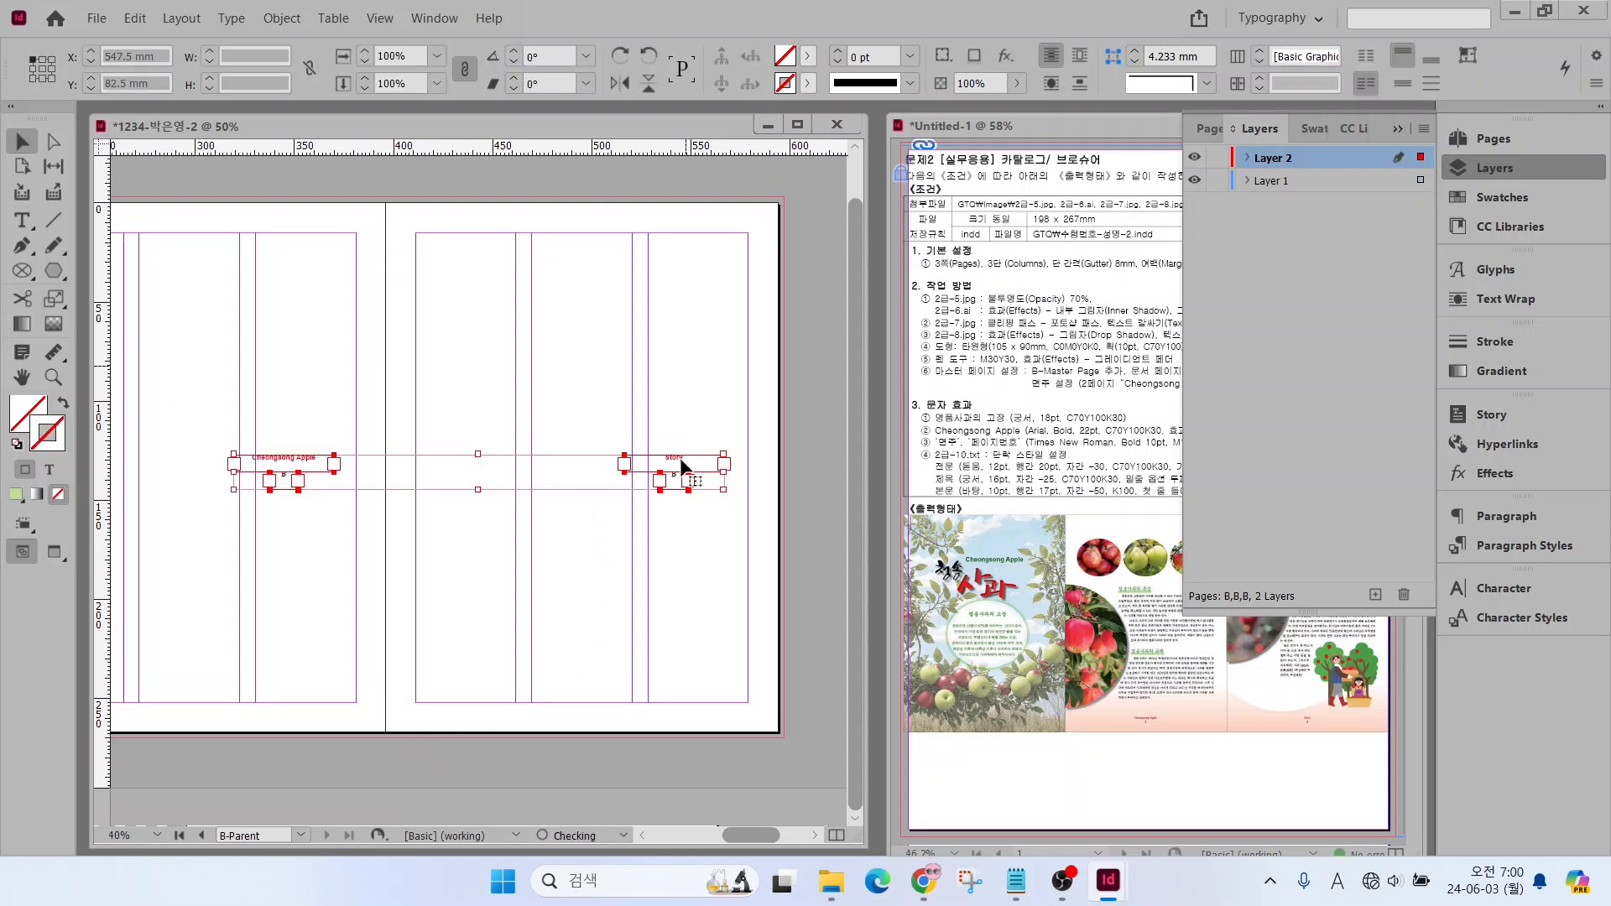
left_click_drag(672, 467, 585, 696)
left_click(437, 659)
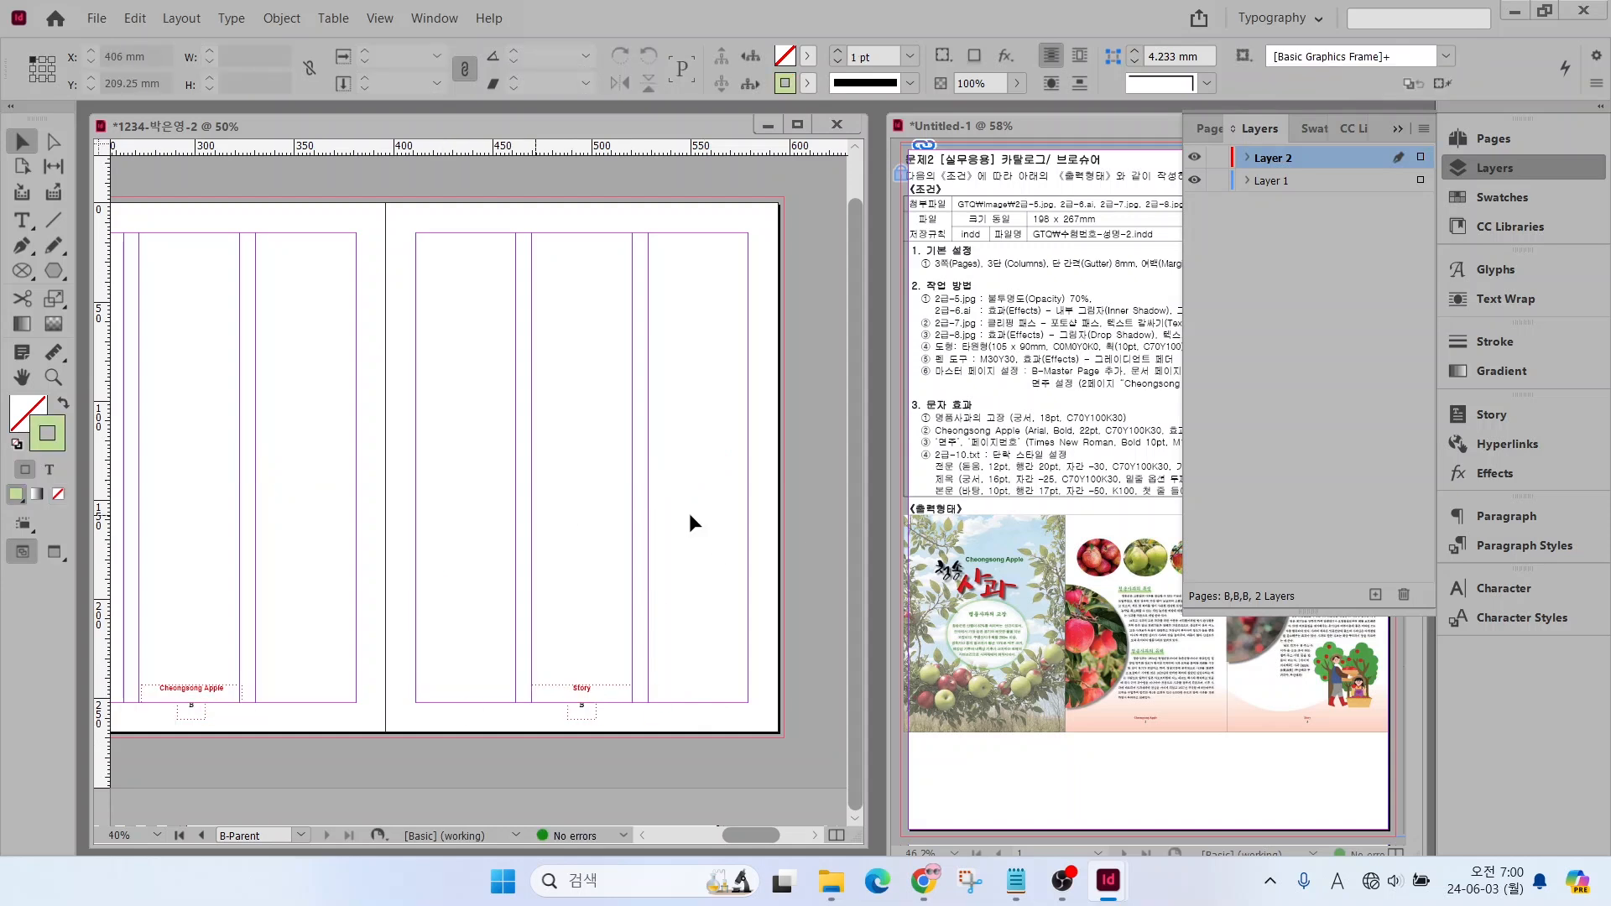
left_click(1269, 182)
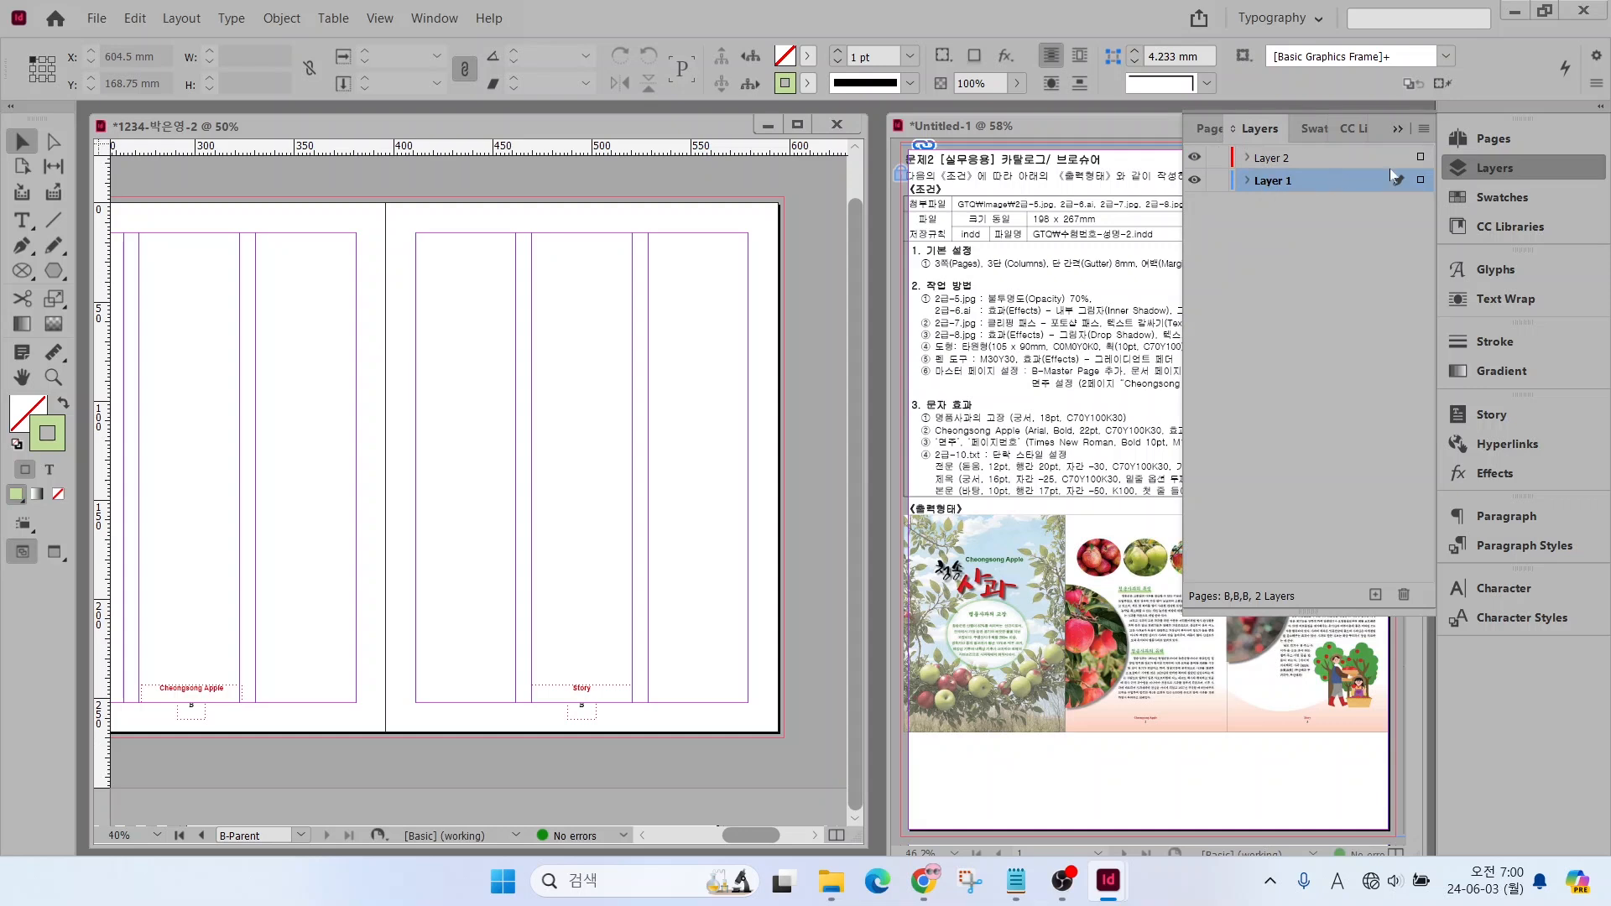
left_click(1499, 166)
Go to document page 1, examine the footer title and page number on page 2, and fit the whole three-page spread in view
left_click(1494, 138)
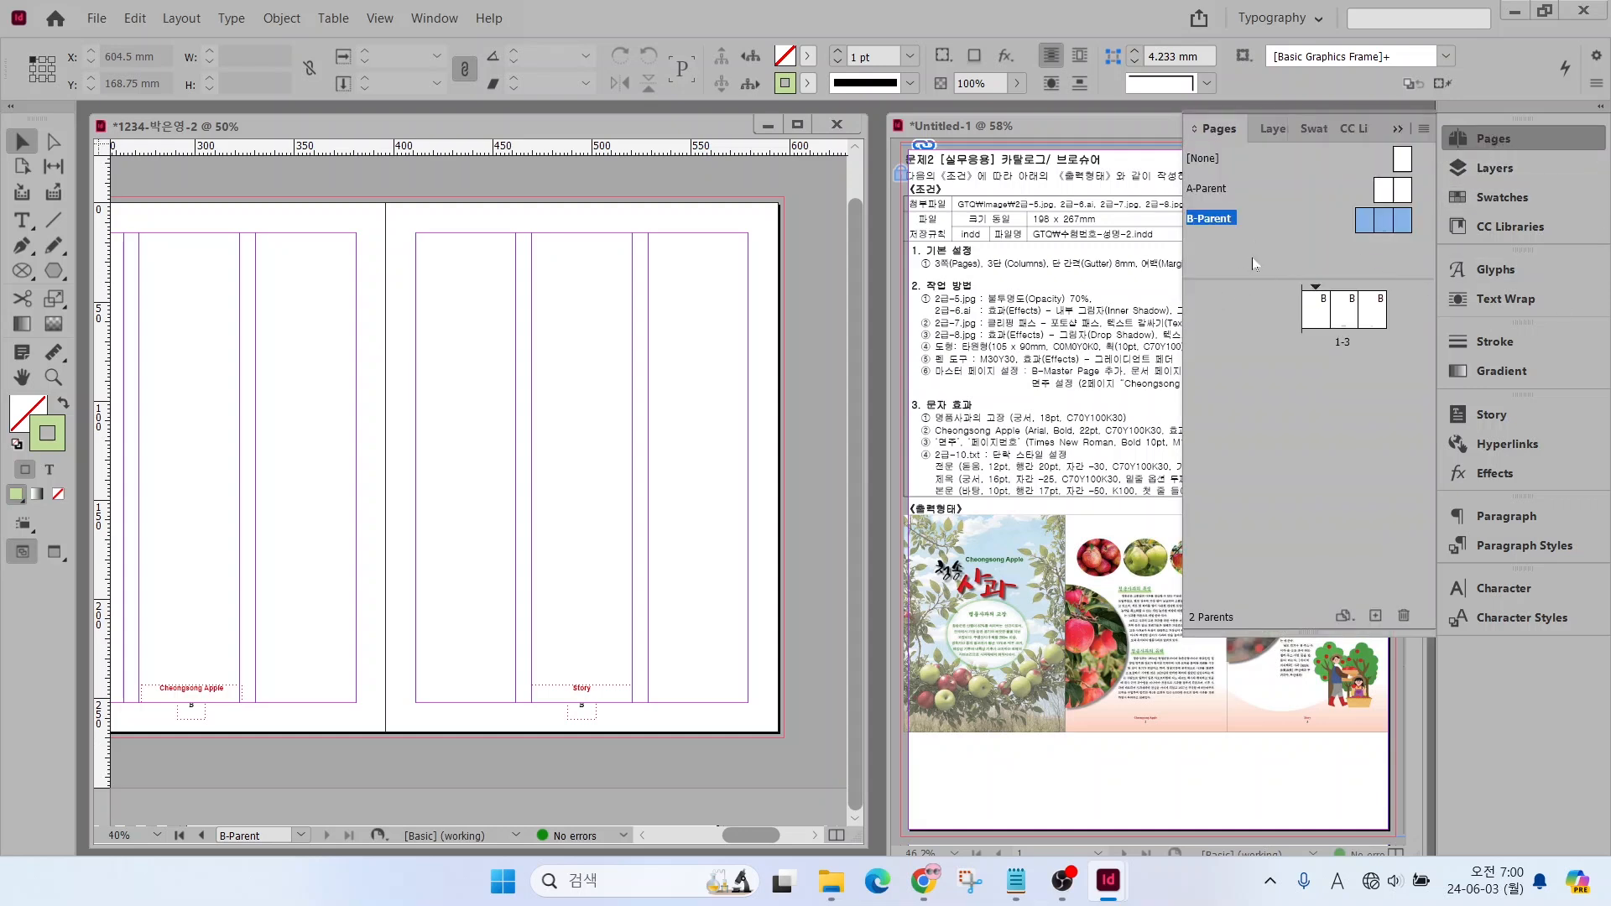
left_click(1325, 316)
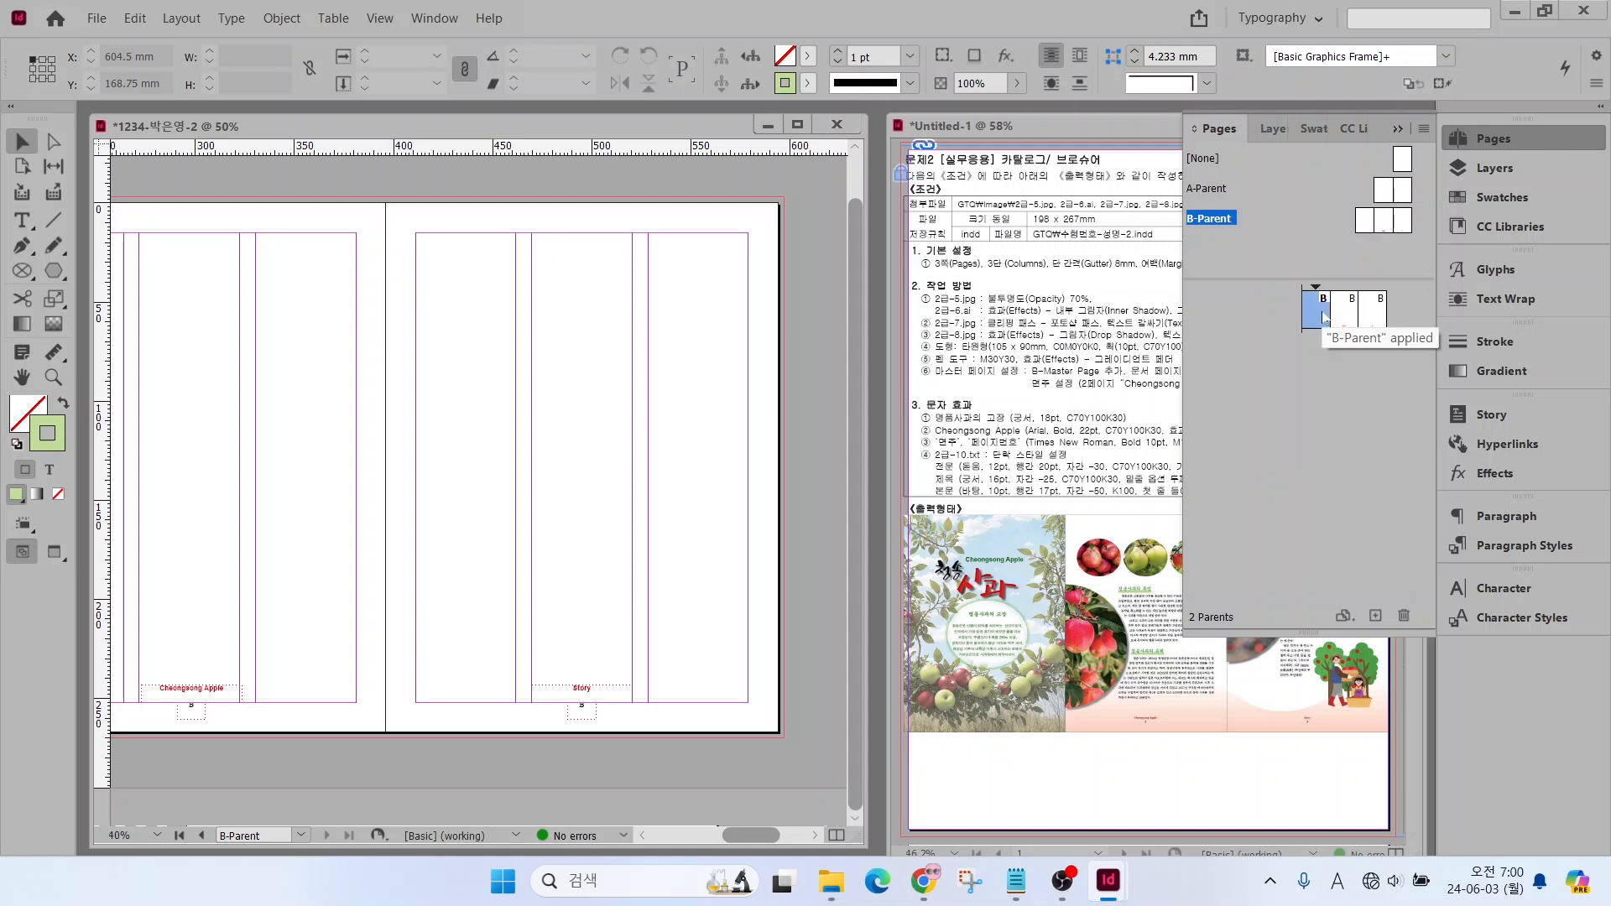
double_click(1324, 316)
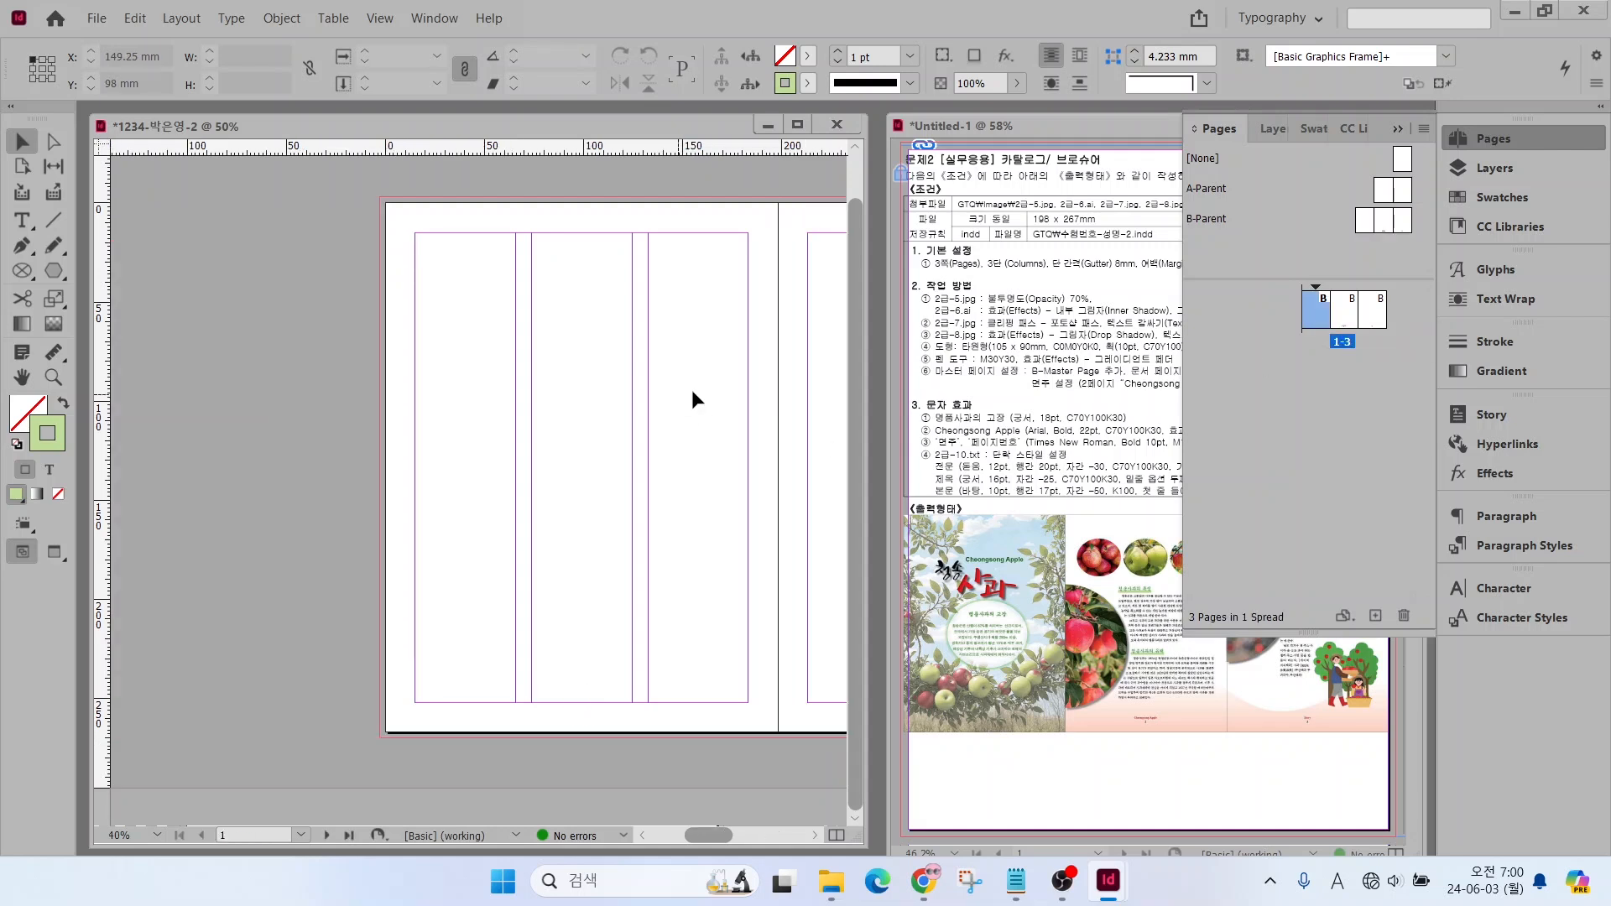
scroll(718, 835, "right", 5)
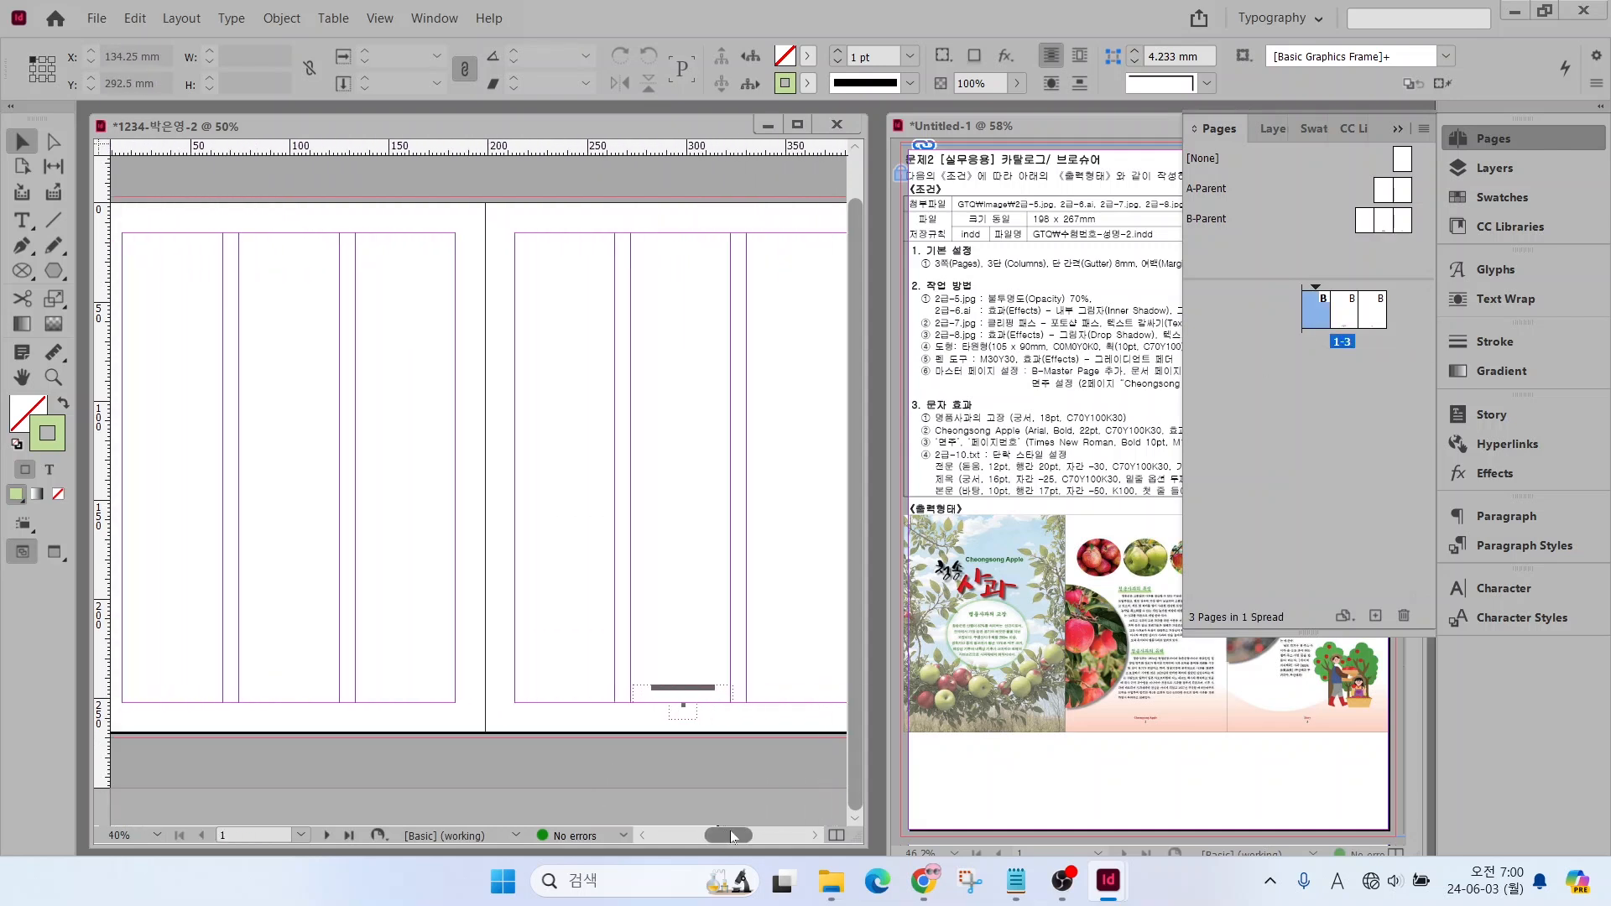
scroll(721, 727, "up", 2)
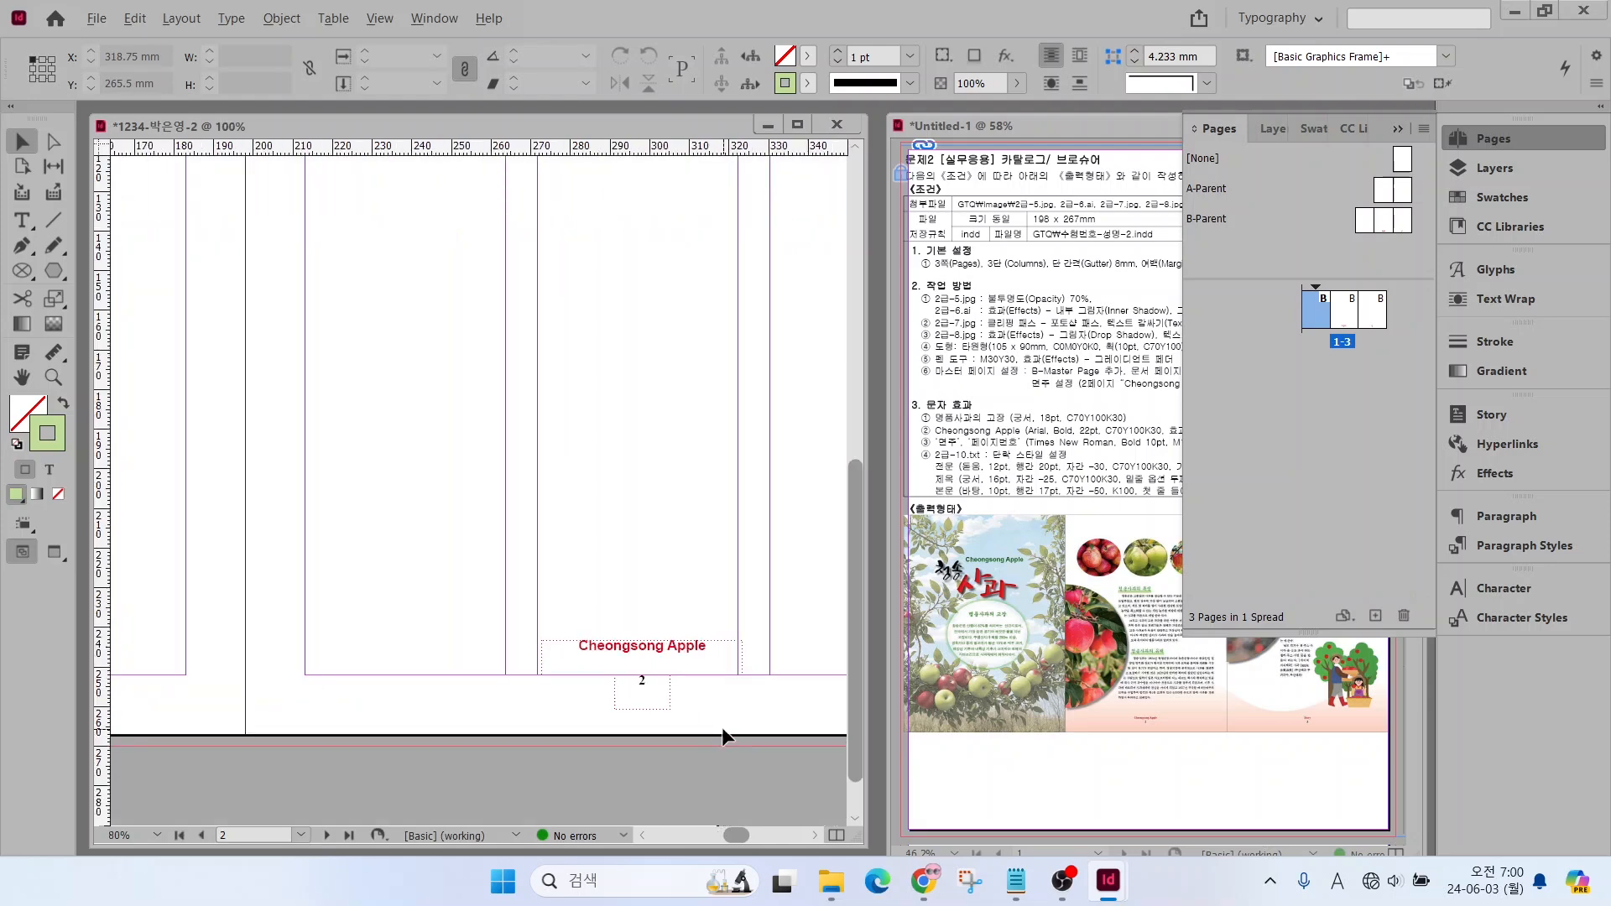
left_click(651, 687)
mouse_move(732, 836)
left_mouse_down()
mouse_move(766, 835)
mouse_move(734, 834)
left_mouse_up()
double_click(22, 378)
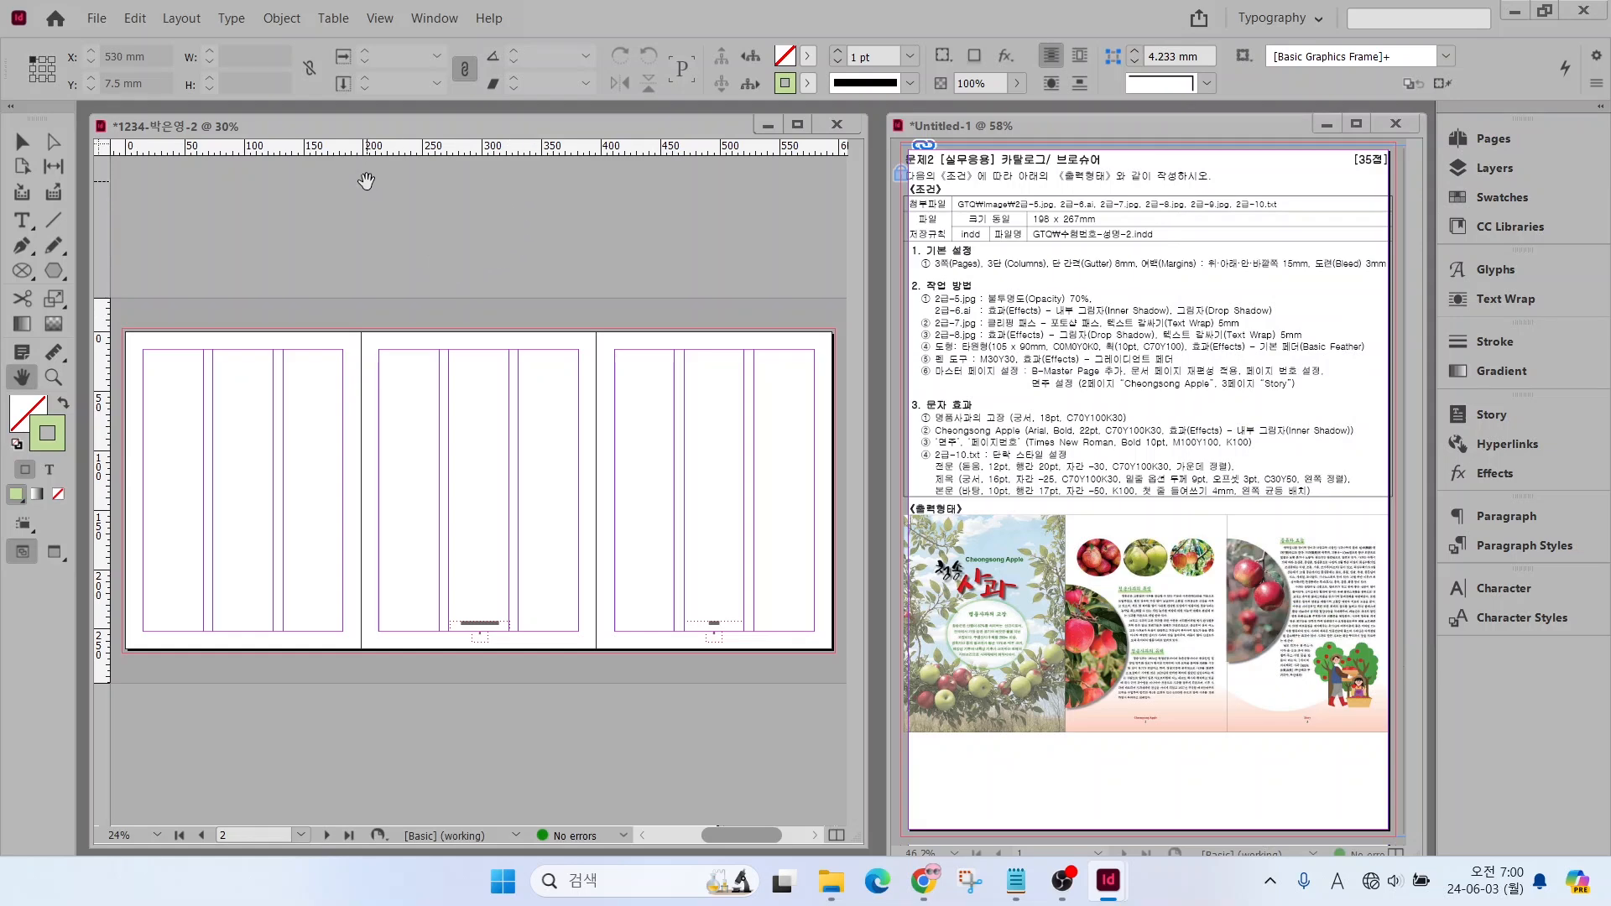
Place 2급-5.jpg without import options over the whole first page from X 0, Y 0, and fit its frame to 198 mm wide
left_click(97, 19)
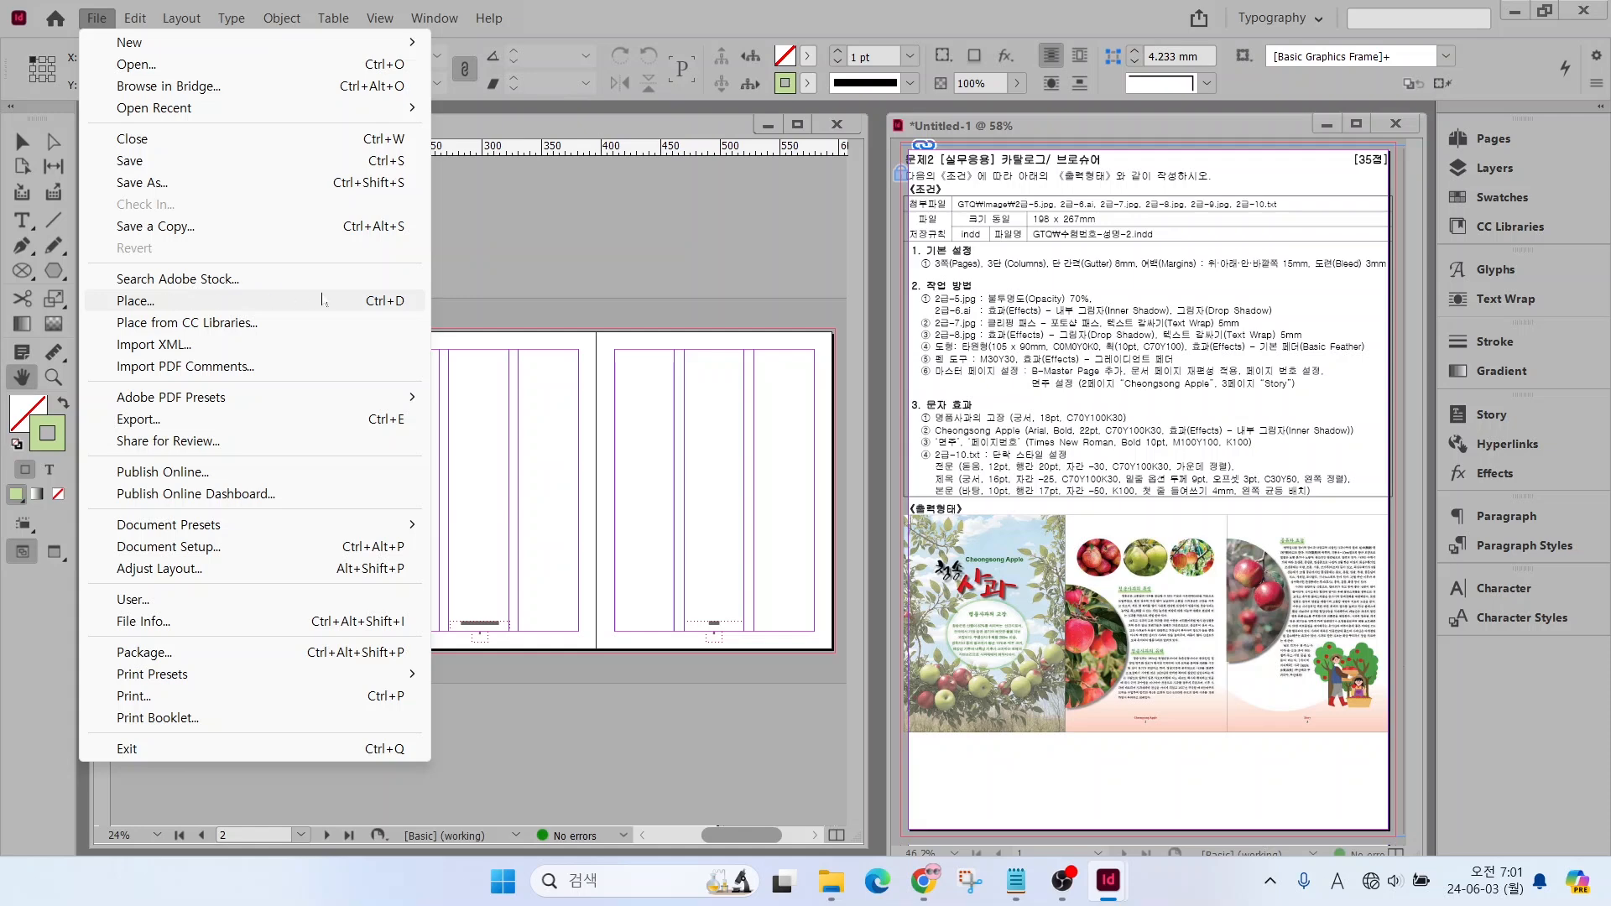
left_click(376, 304)
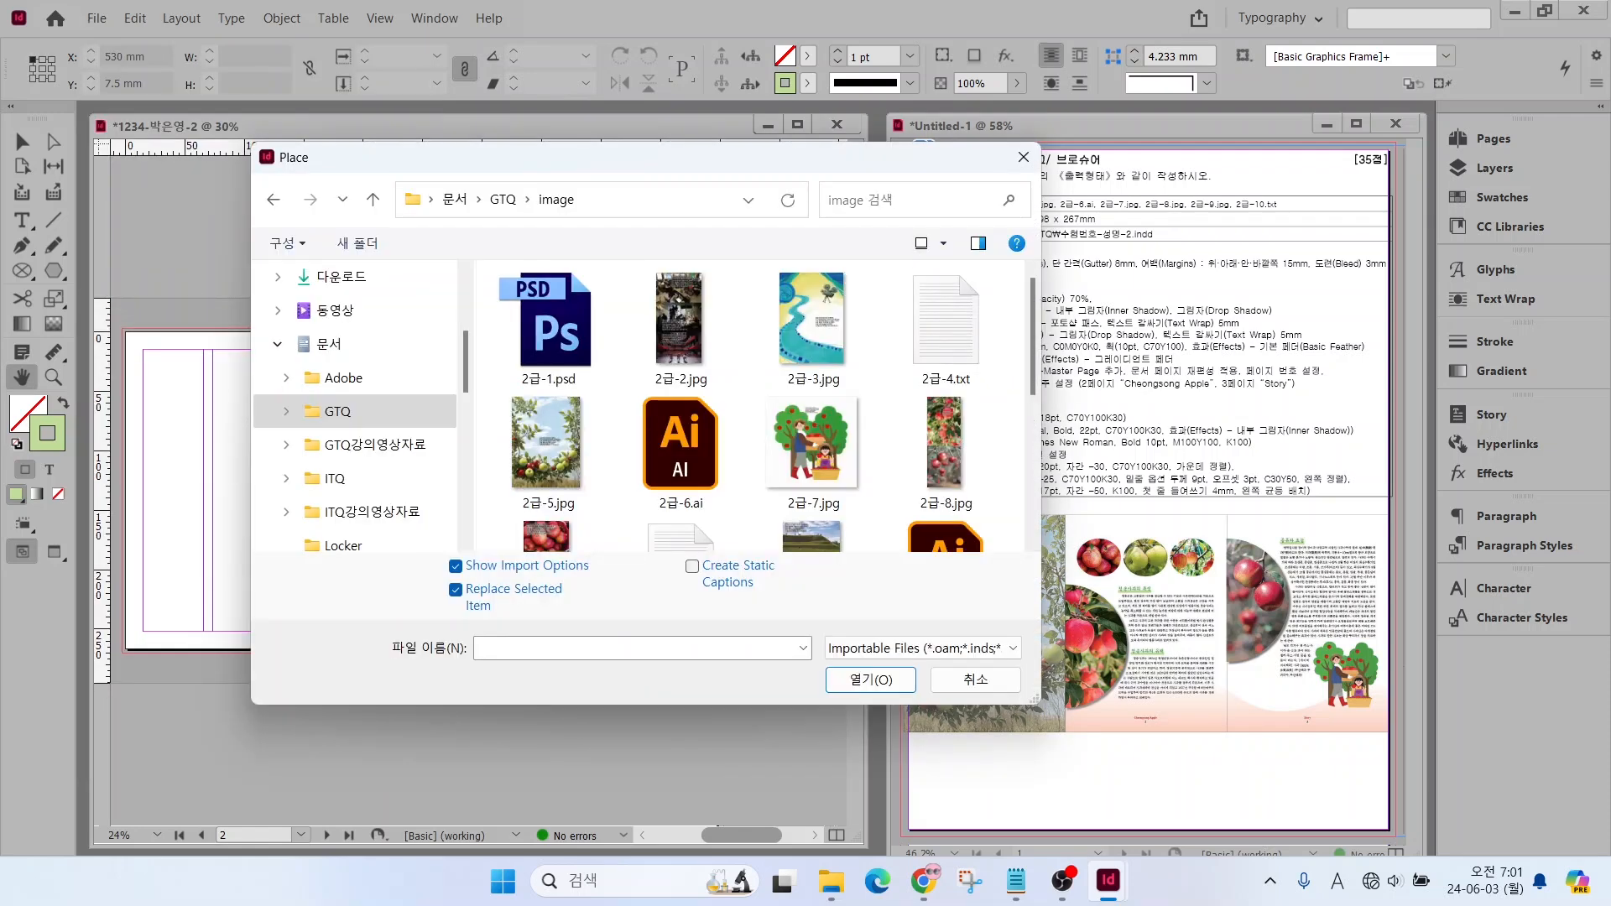
left_click(546, 445)
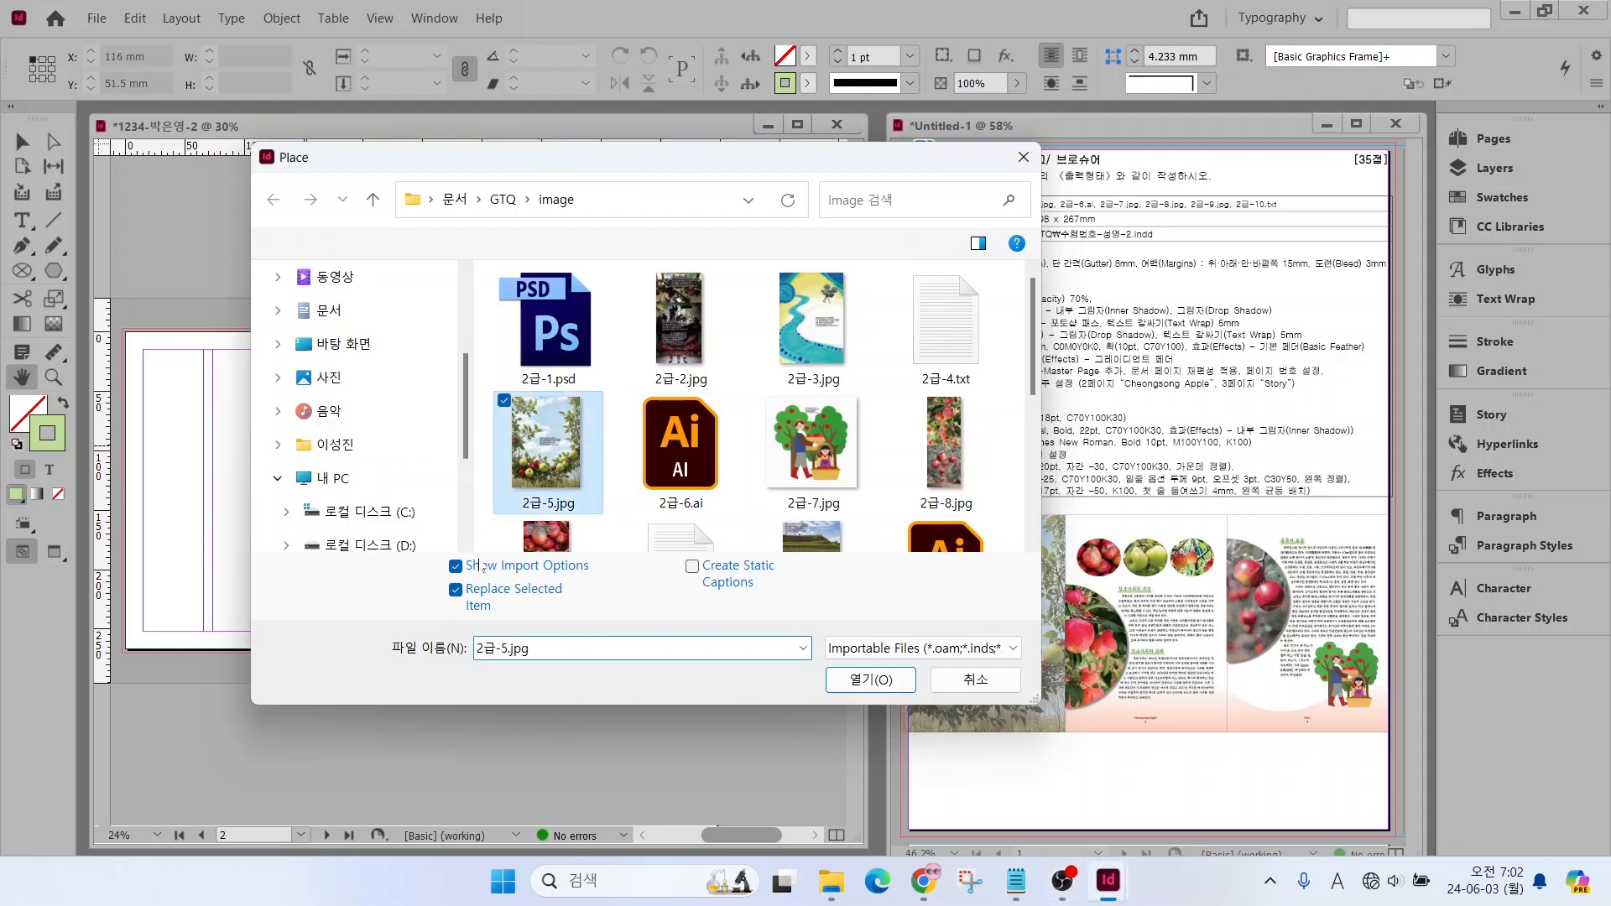
left_click(455, 566)
left_click(871, 680)
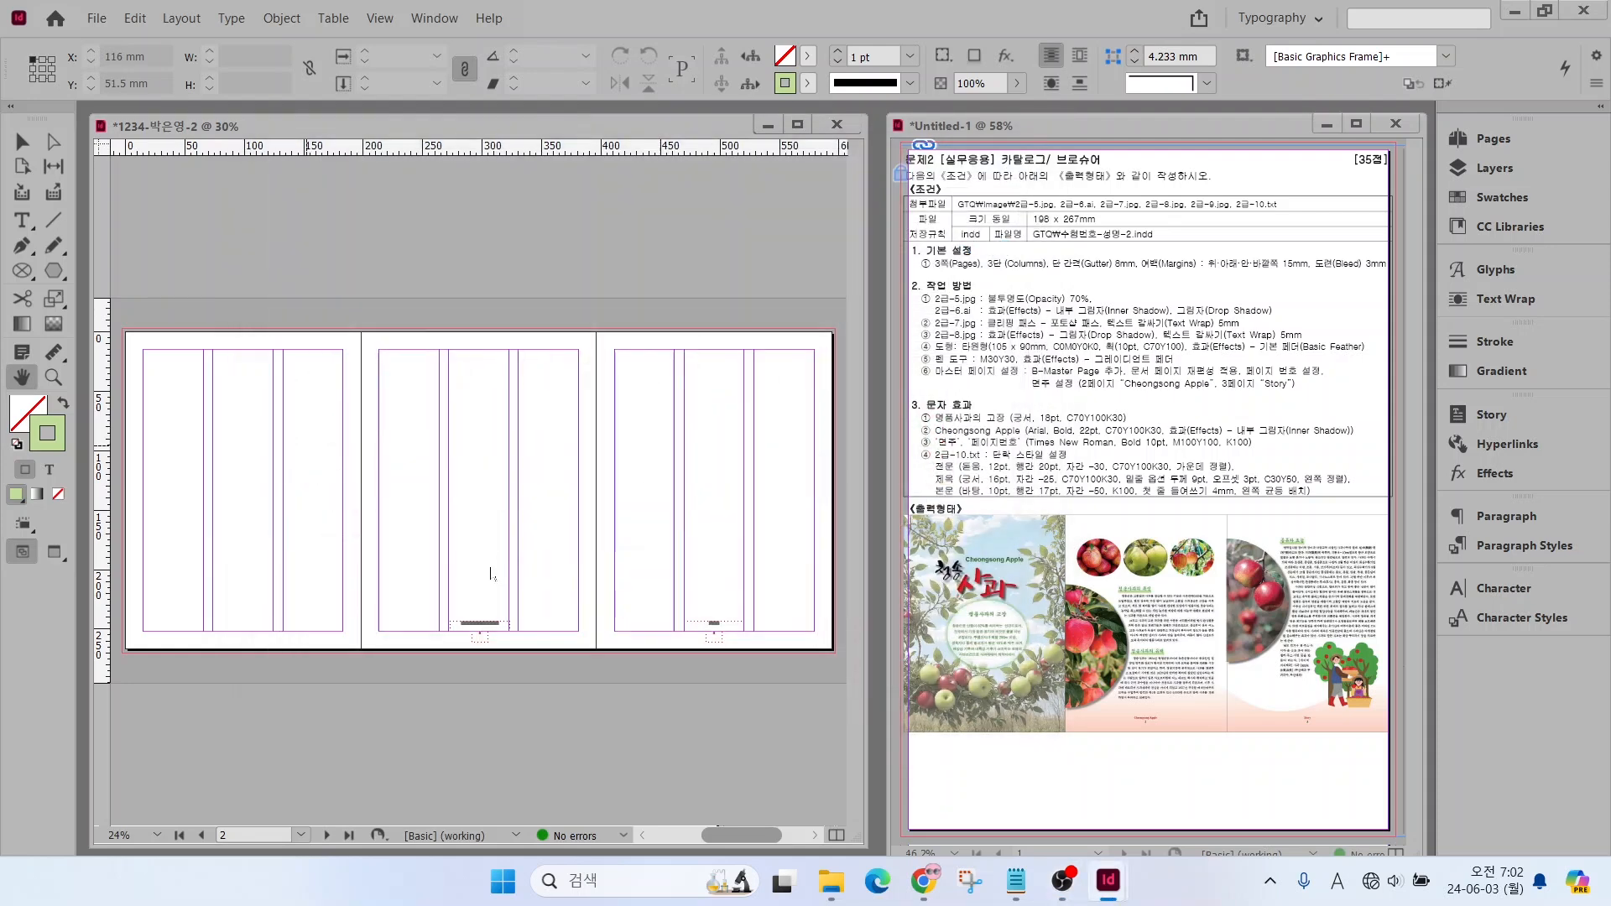
left_click(128, 335)
left_click_drag(129, 334, 369, 658)
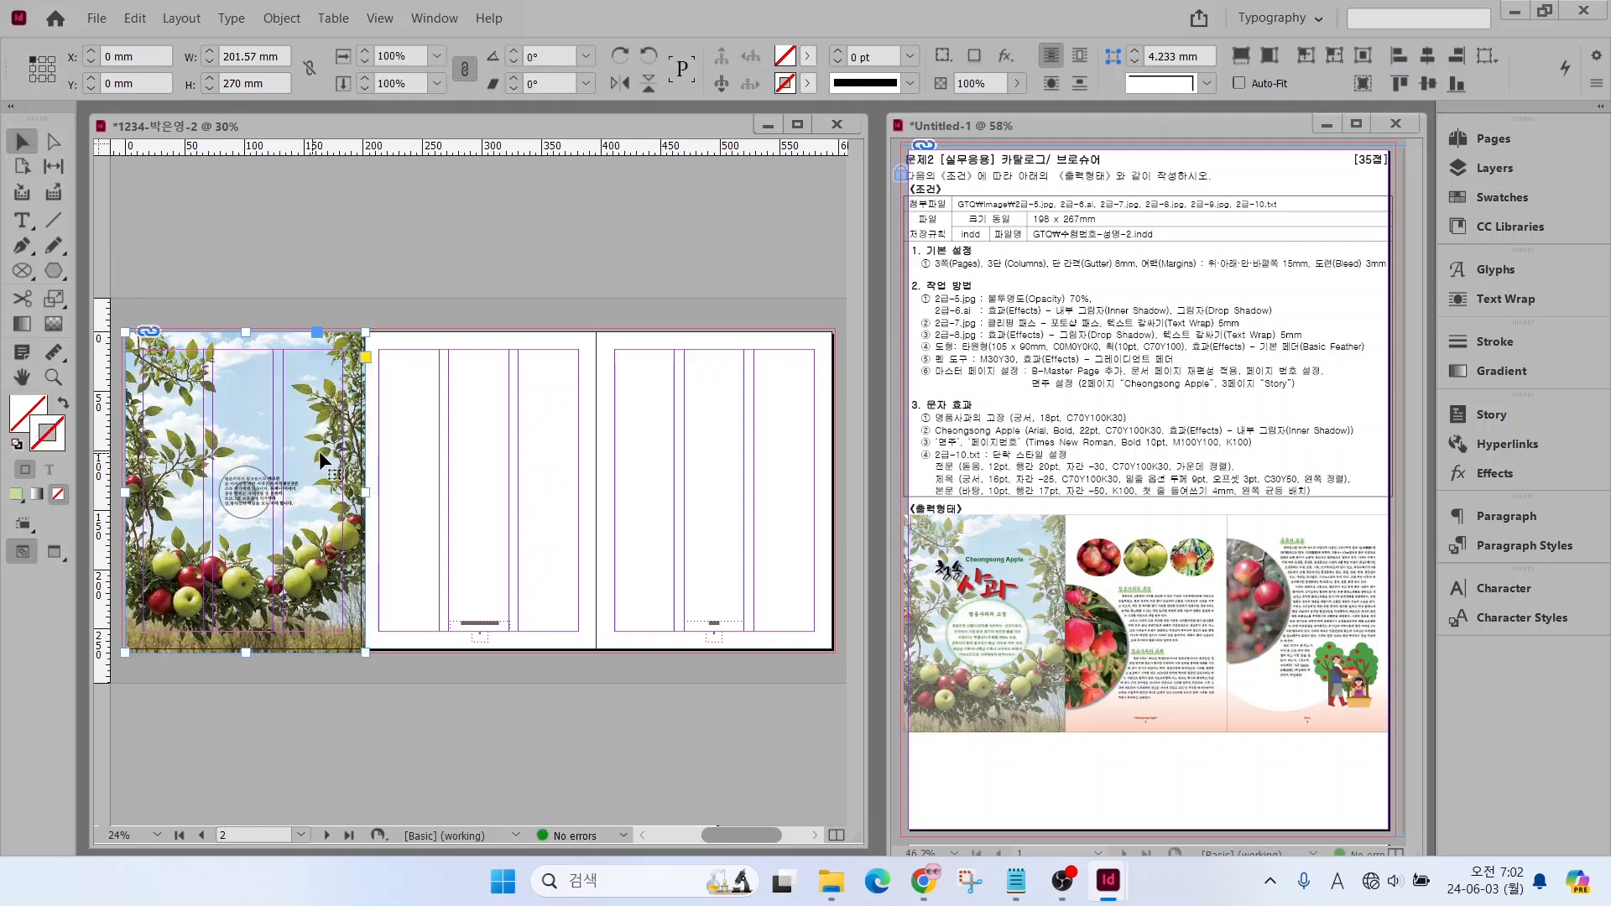
left_click_drag(322, 460, 318, 461)
left_click(244, 280)
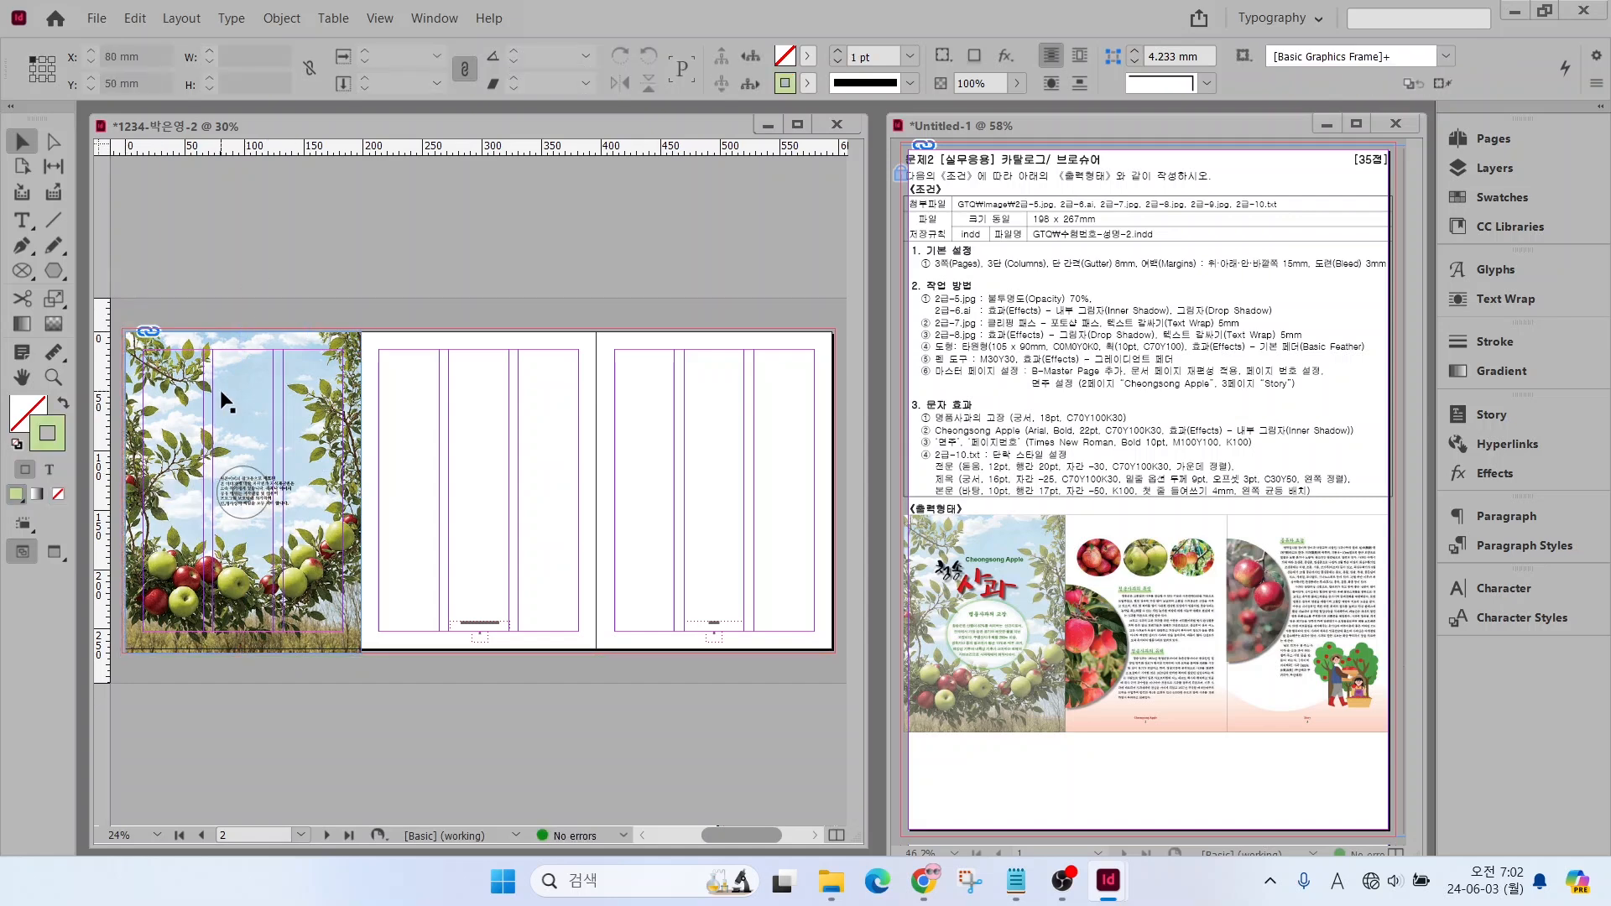
left_click_drag(1016, 285, 1078, 228)
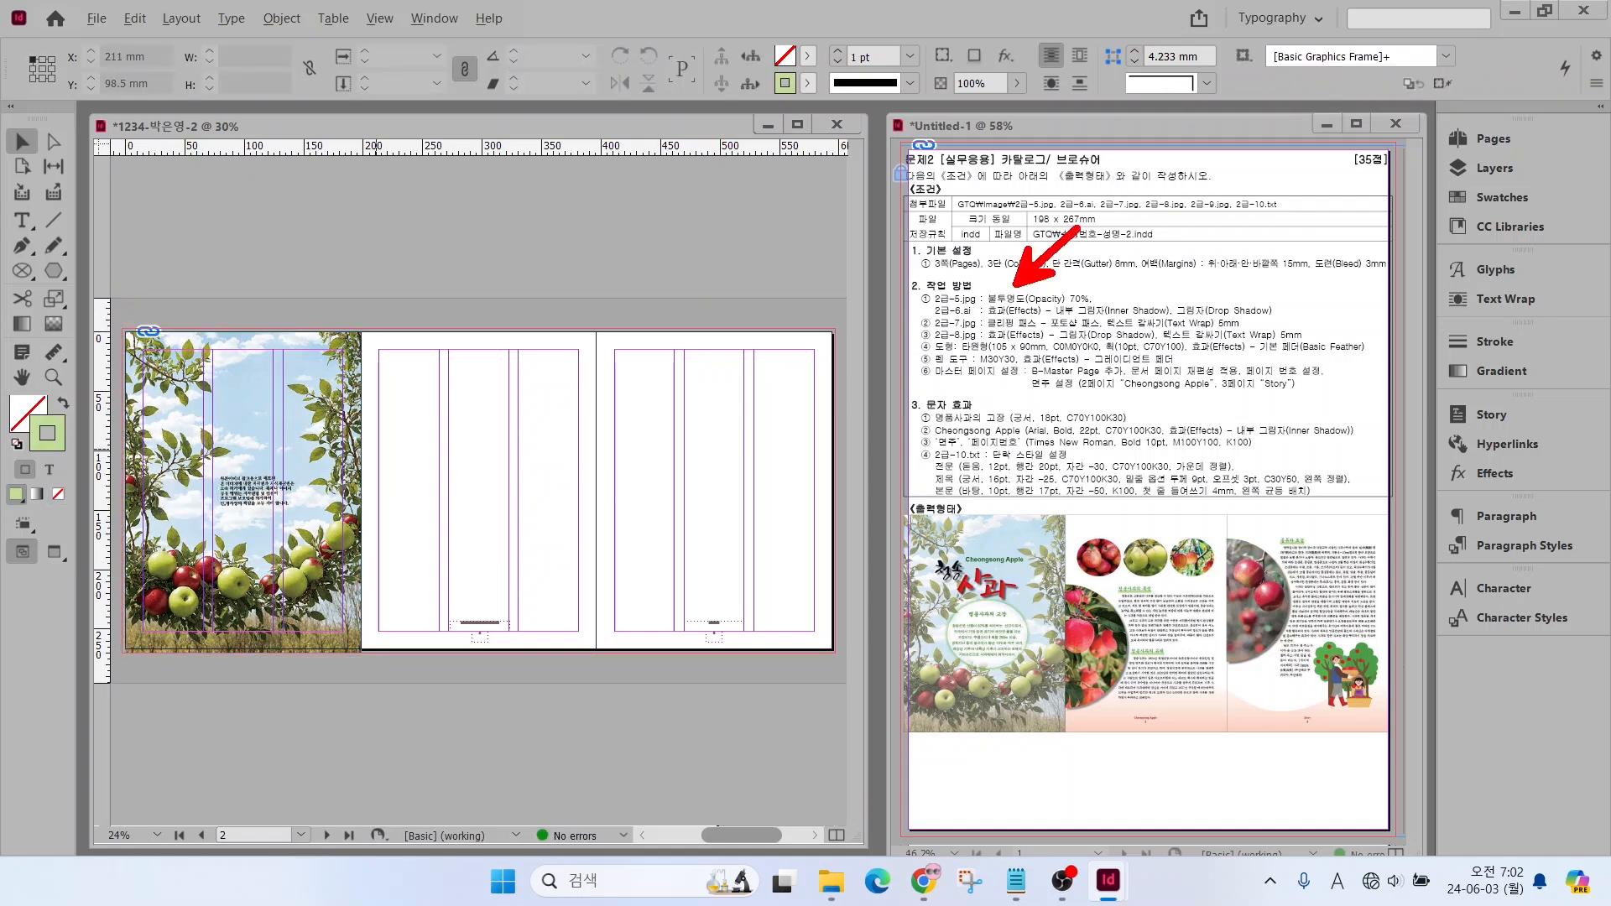
mouse_move(998, 93)
left_mouse_down()
mouse_move(918, 100)
mouse_move(947, 52)
mouse_move(1004, 54)
mouse_move(1000, 94)
mouse_move(1039, 151)
left_mouse_up()
key("Escape")
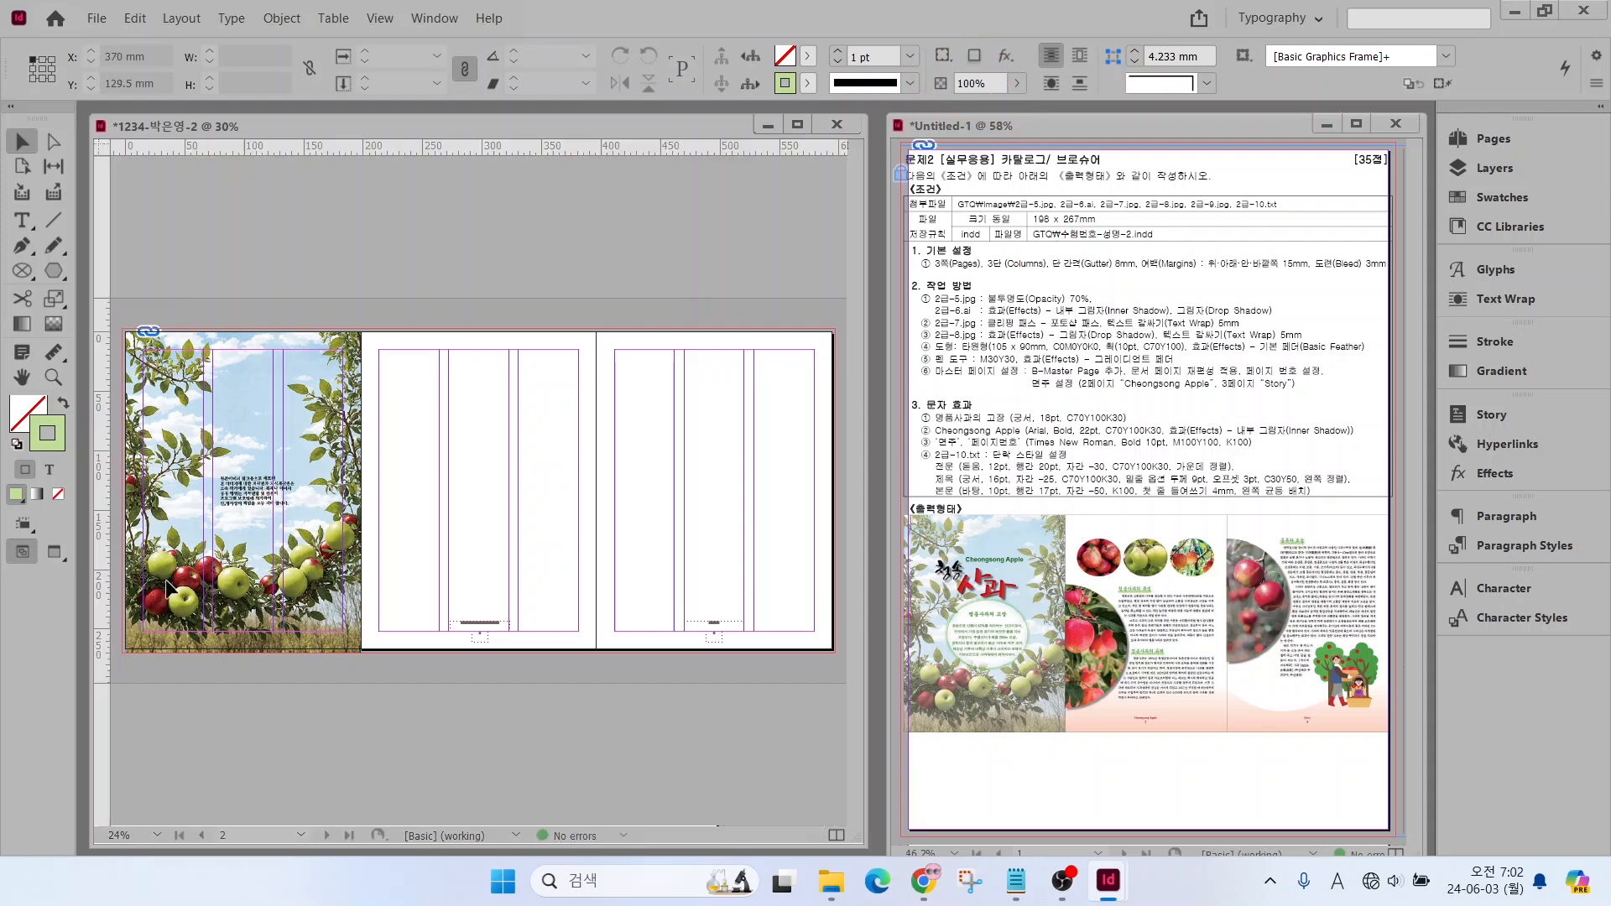
Set the opacity of the first page's background image to 70% and lock the image
left_click(320, 381)
type("0")
key("Return")
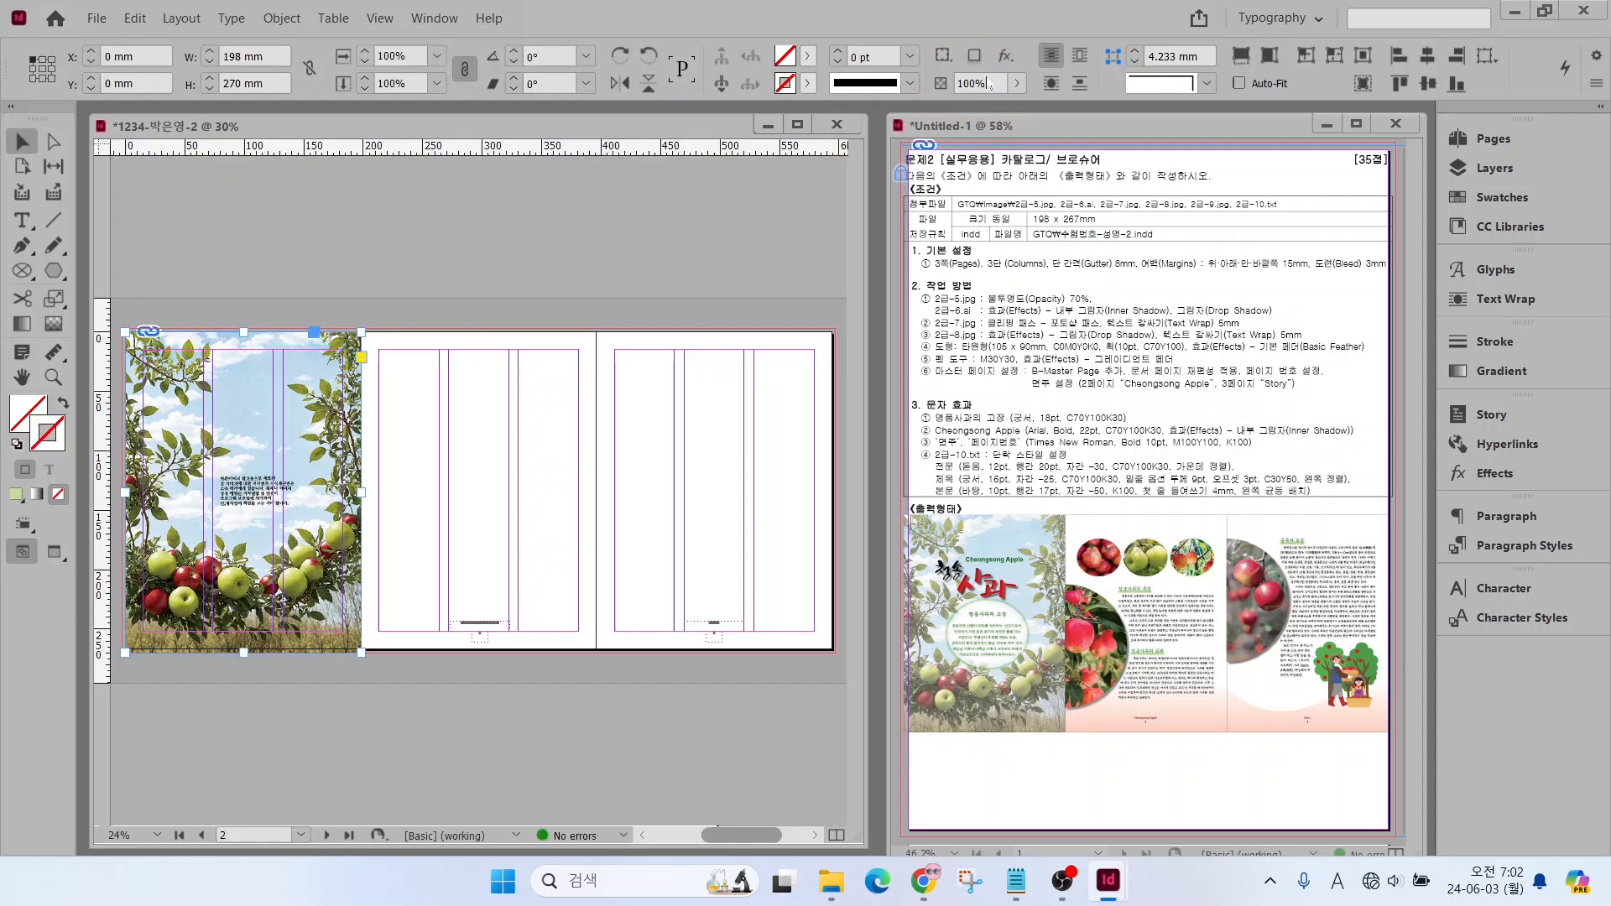
double_click(994, 87)
type("70")
key("Return")
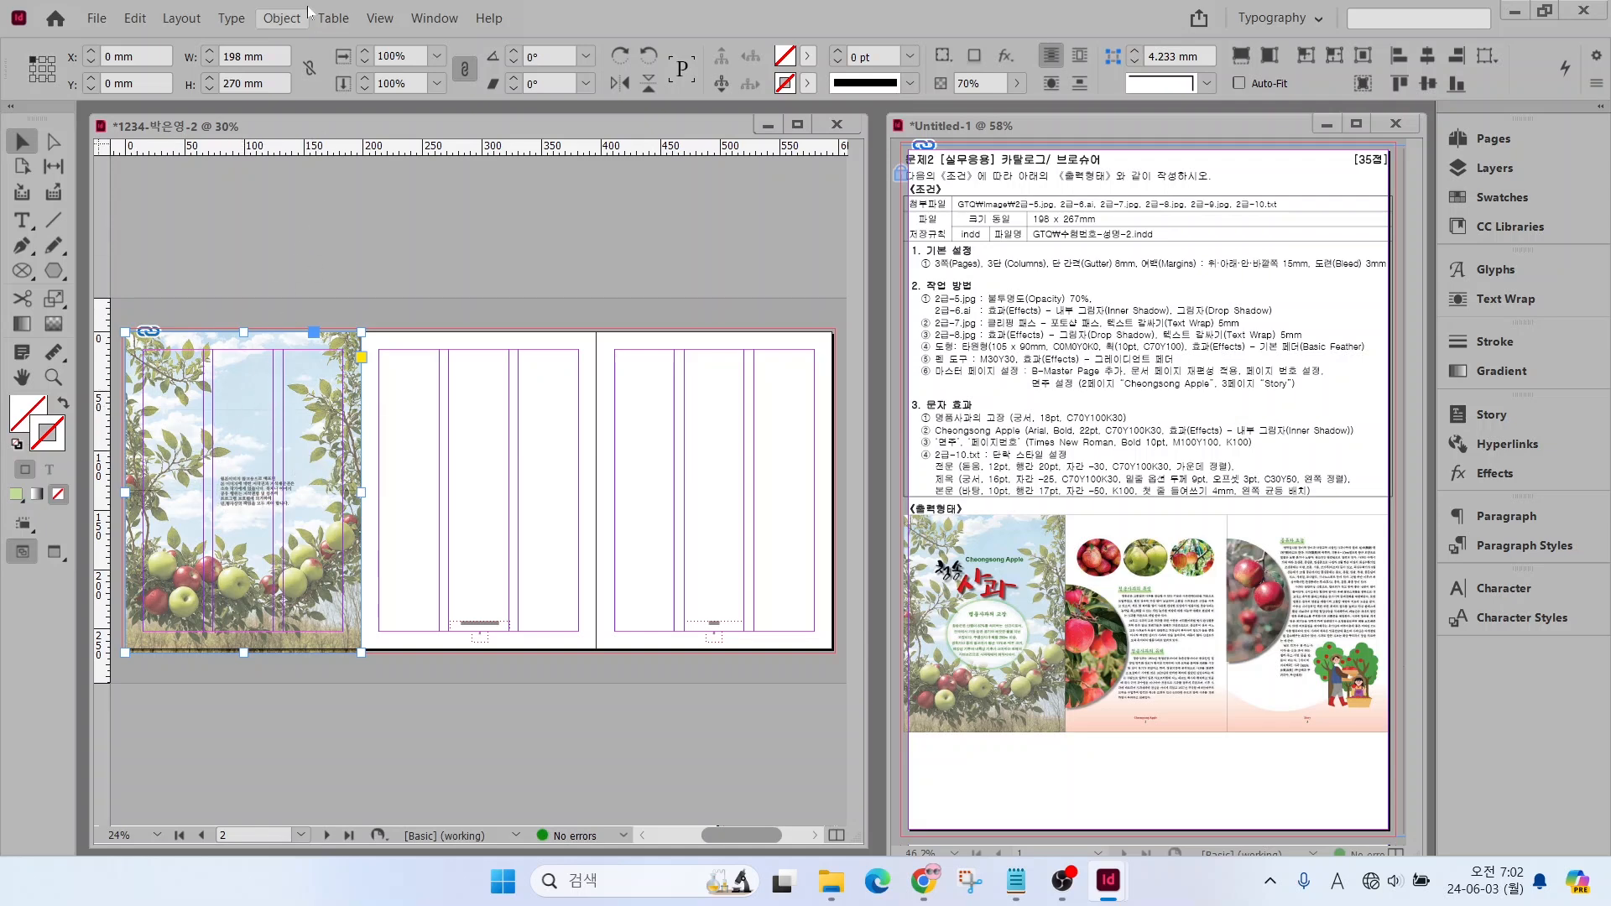
left_click(267, 19)
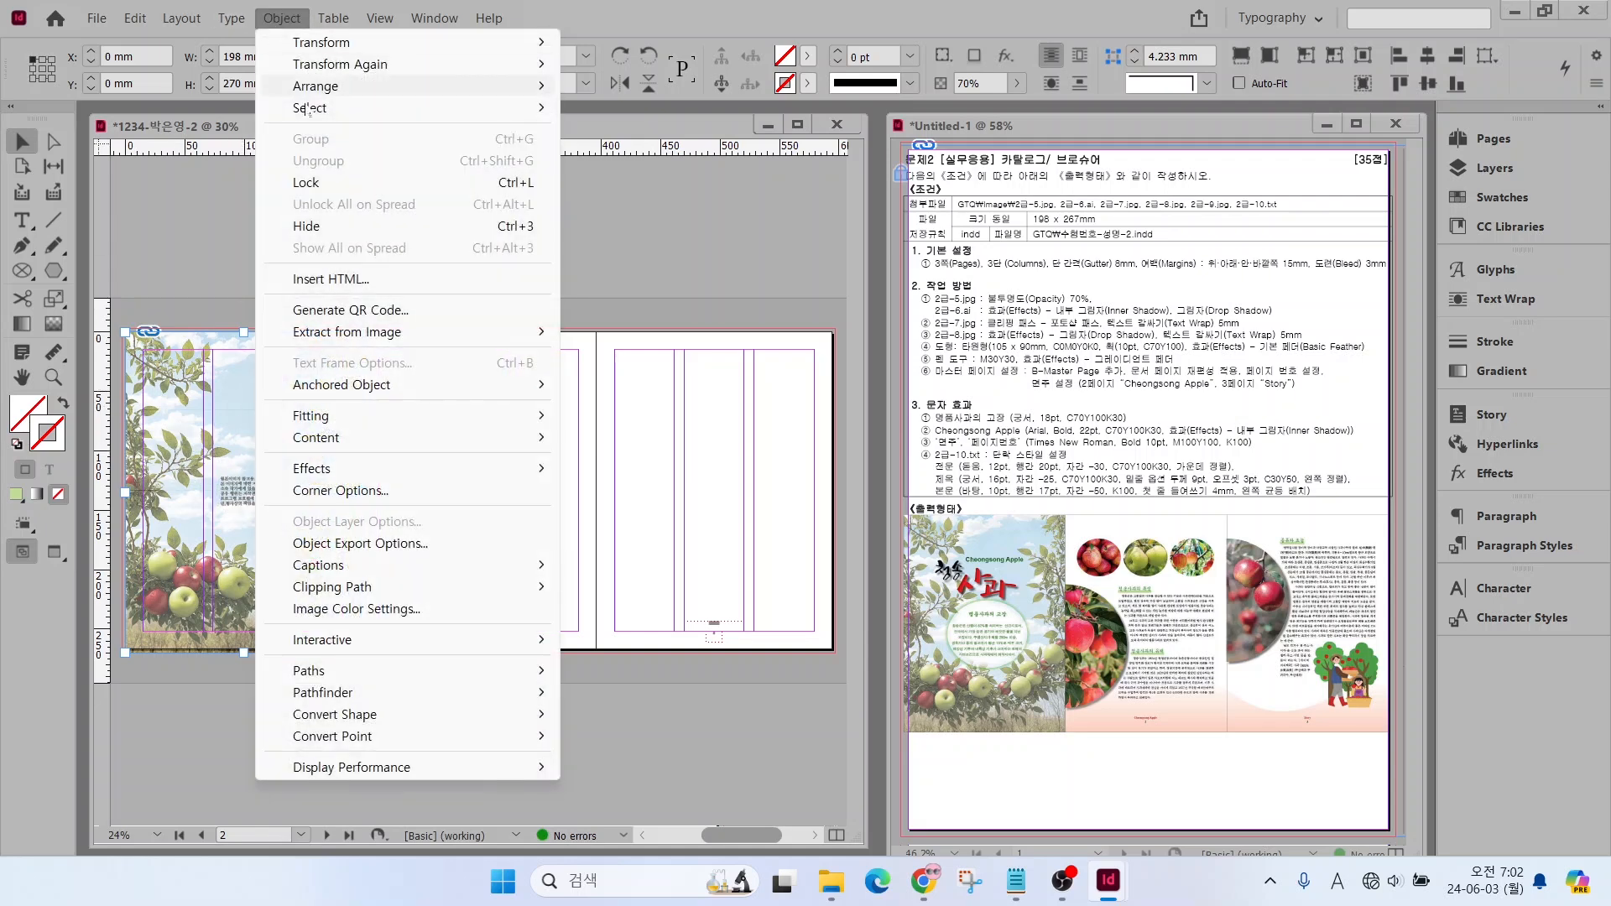
left_click(308, 183)
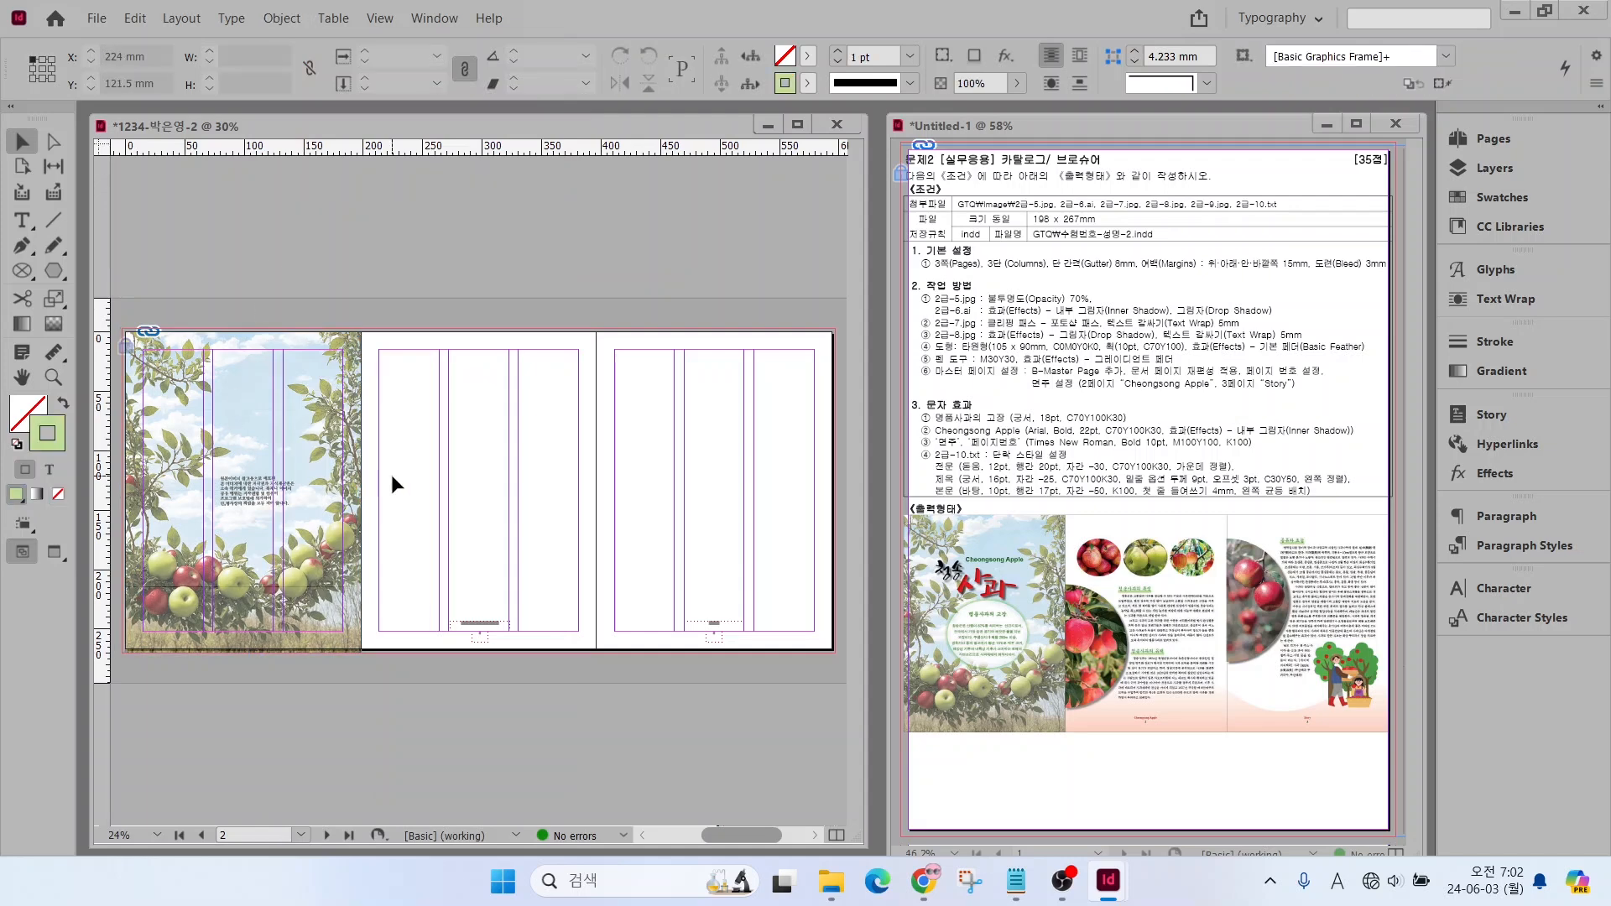
Place the title artwork 2급-6.ai on the upper part of the first page, about 121 mm wide and 57 mm high
key("ctrl+d")
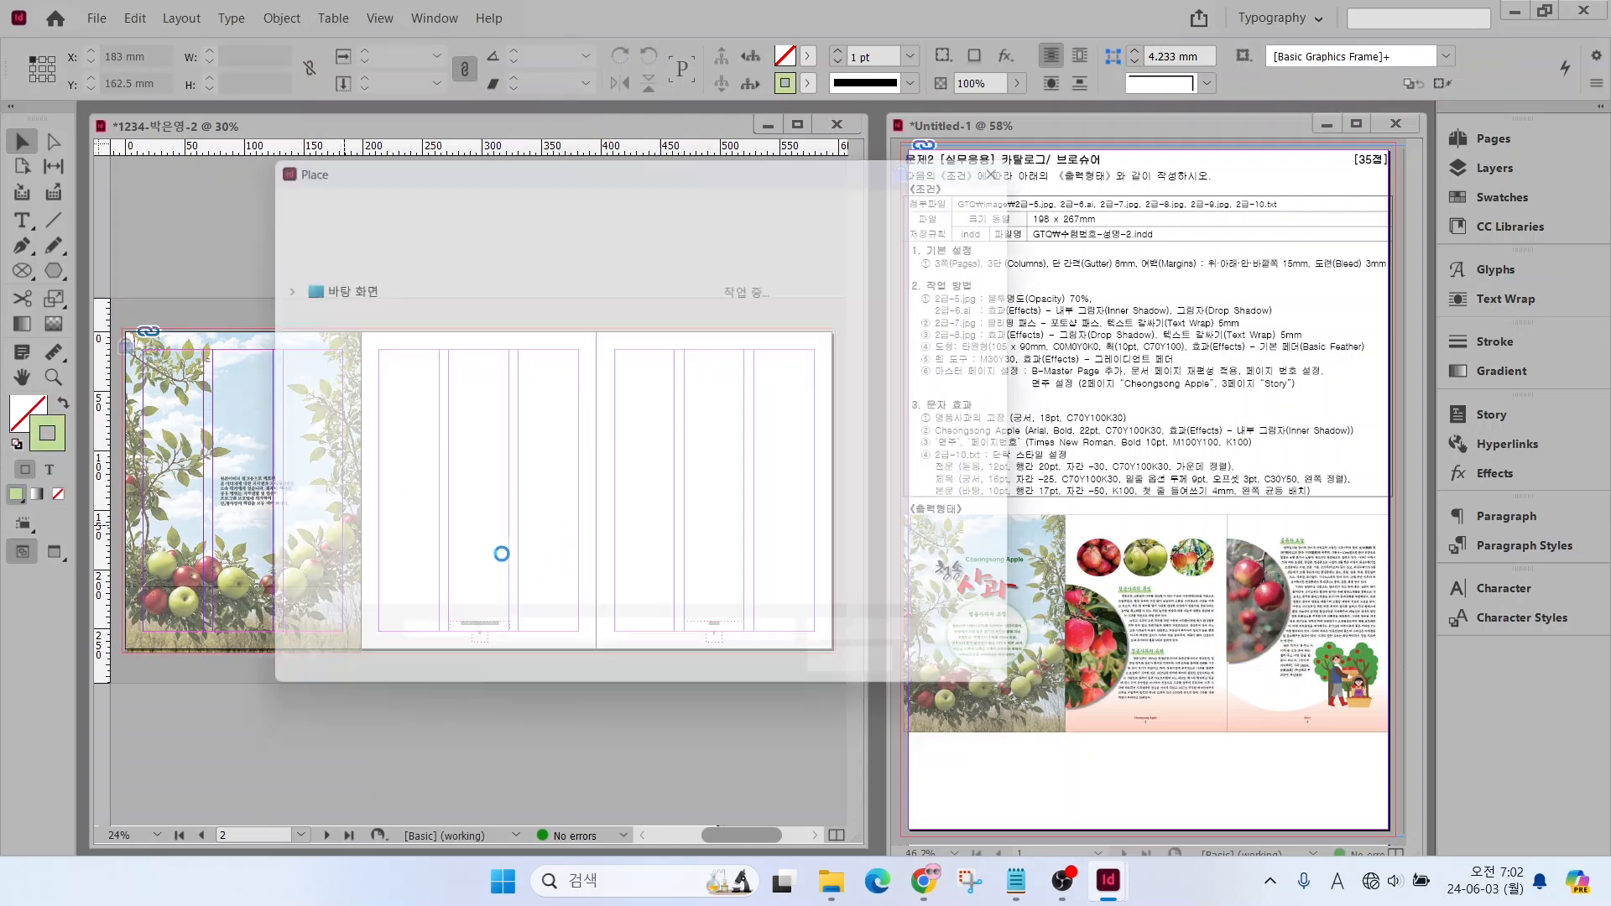
left_click(680, 449)
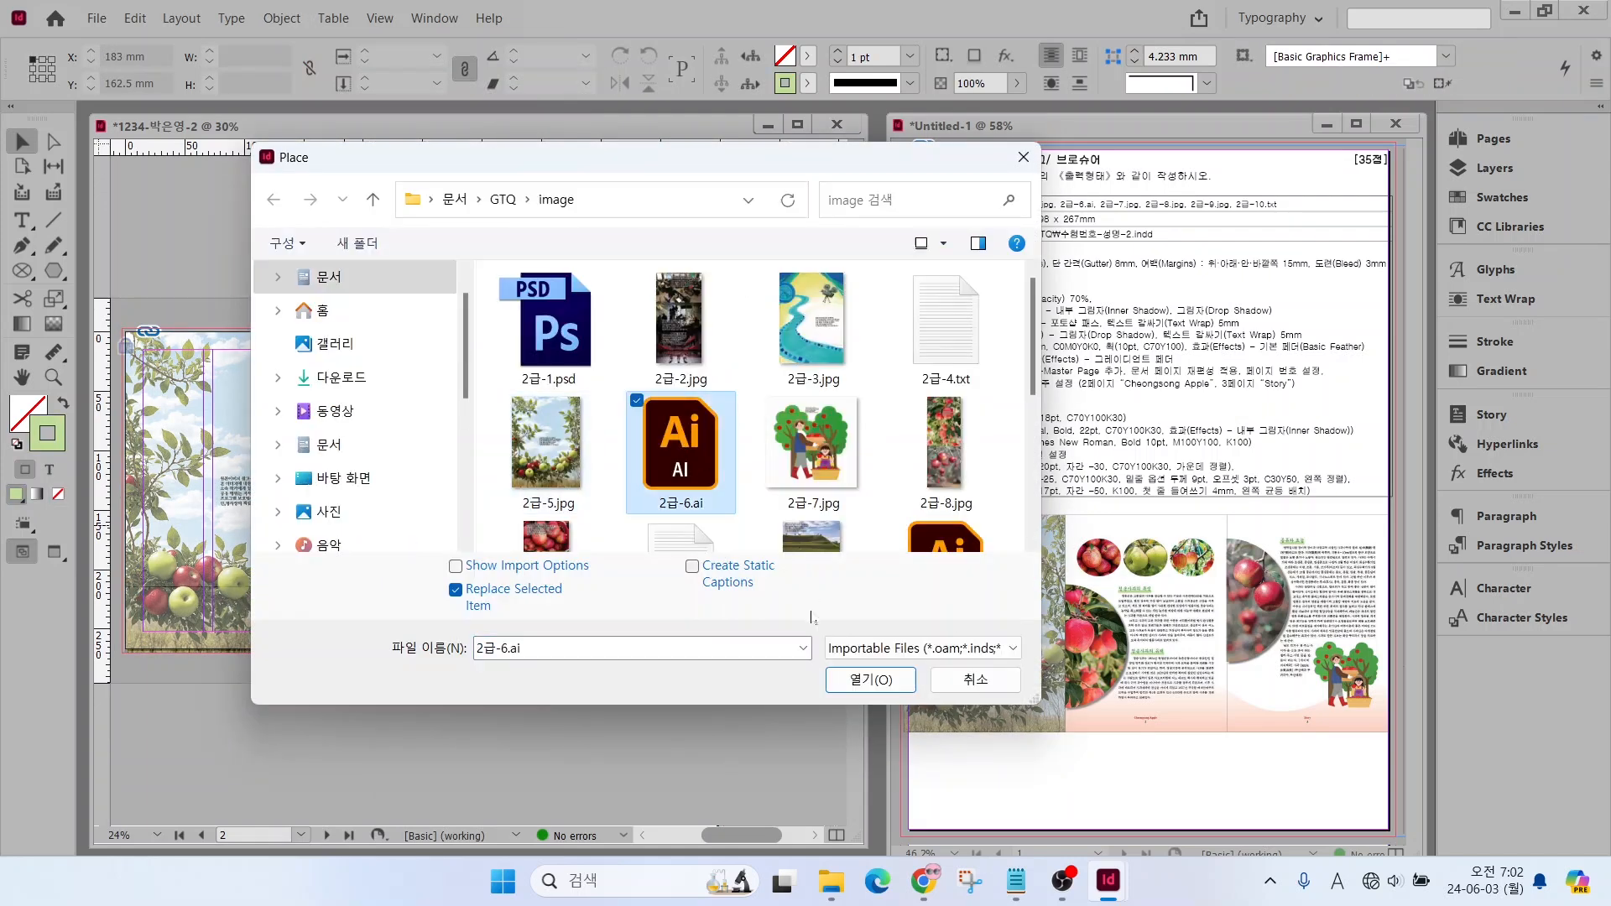
double_click(679, 449)
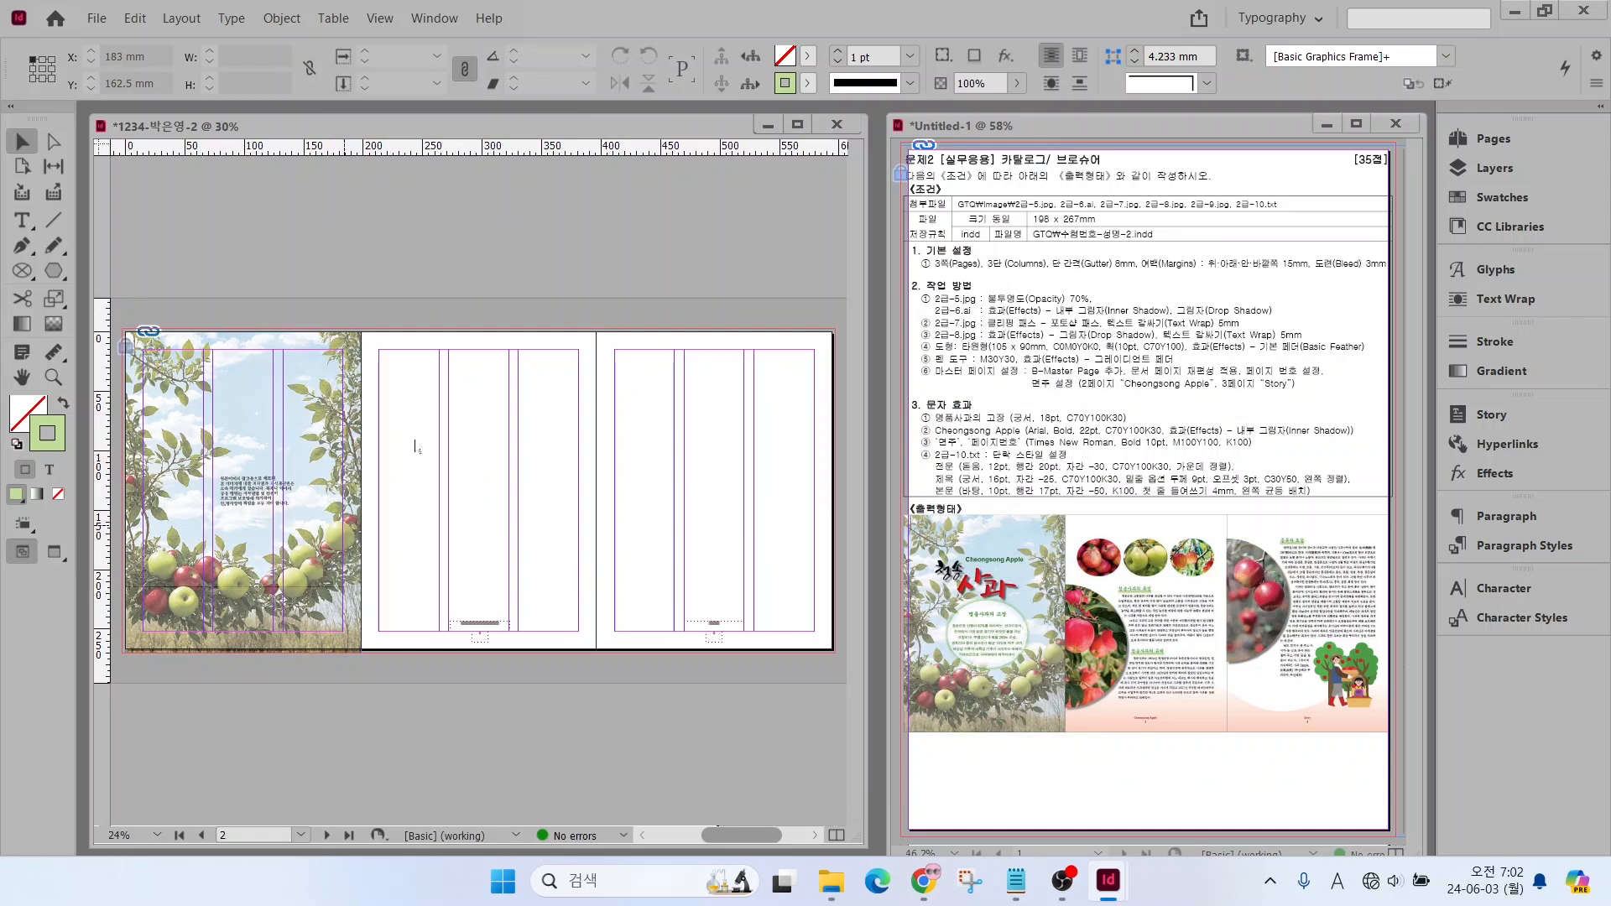
left_click_drag(174, 392, 306, 458)
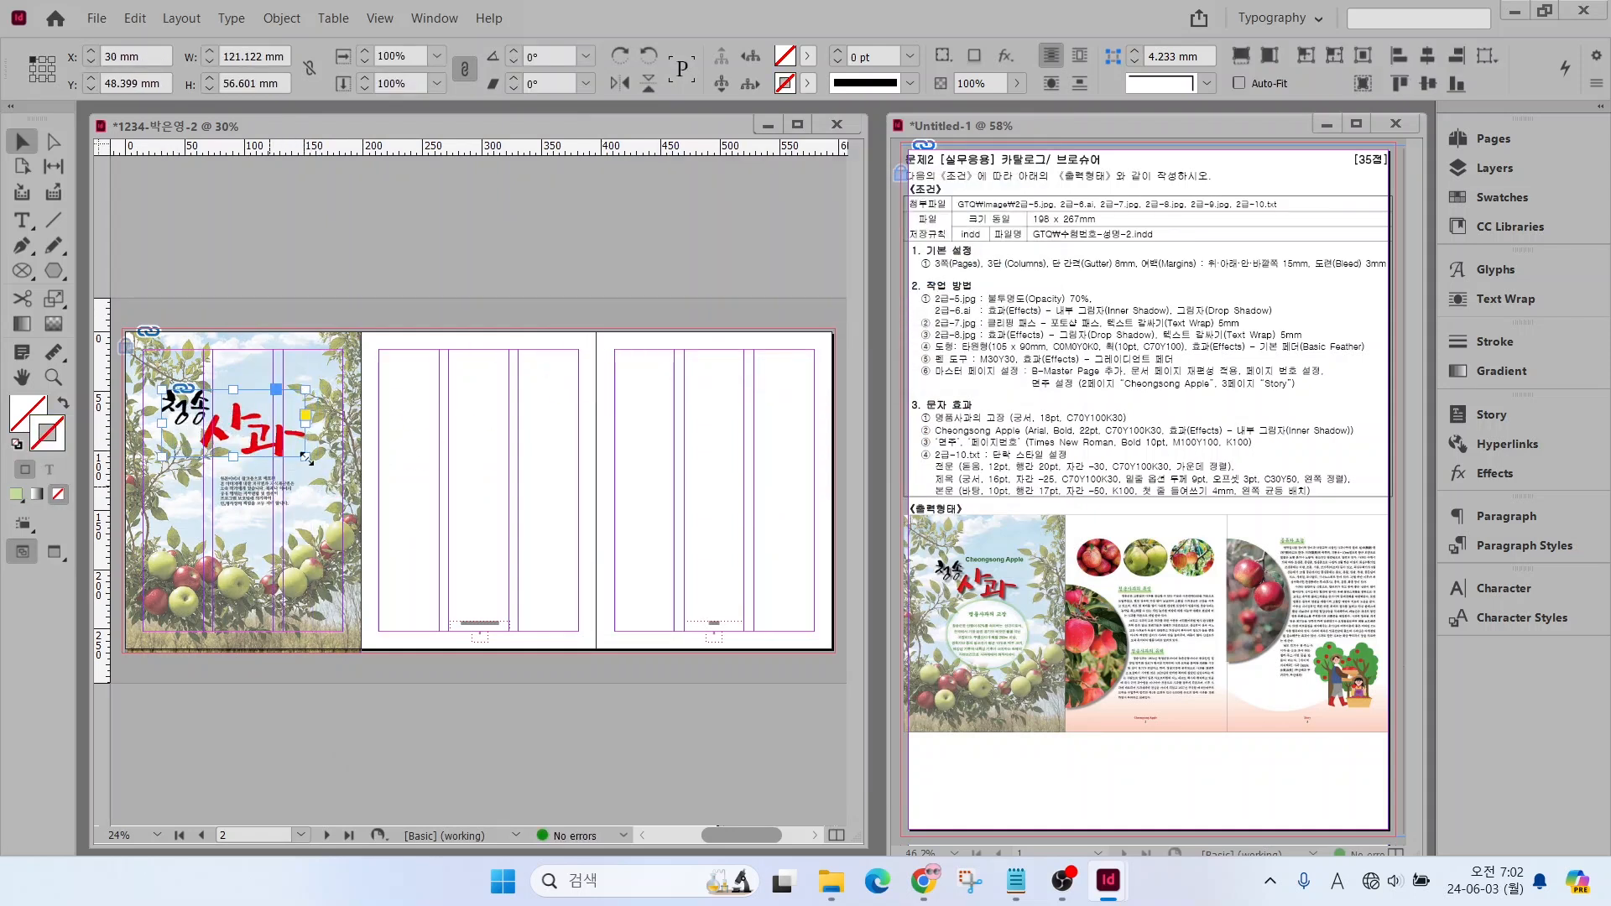
Place the illustration 2급-7.jpg in the lower right of the third page, about 77 mm wide and 78 mm high
left_click(466, 509)
key("ctrl+d")
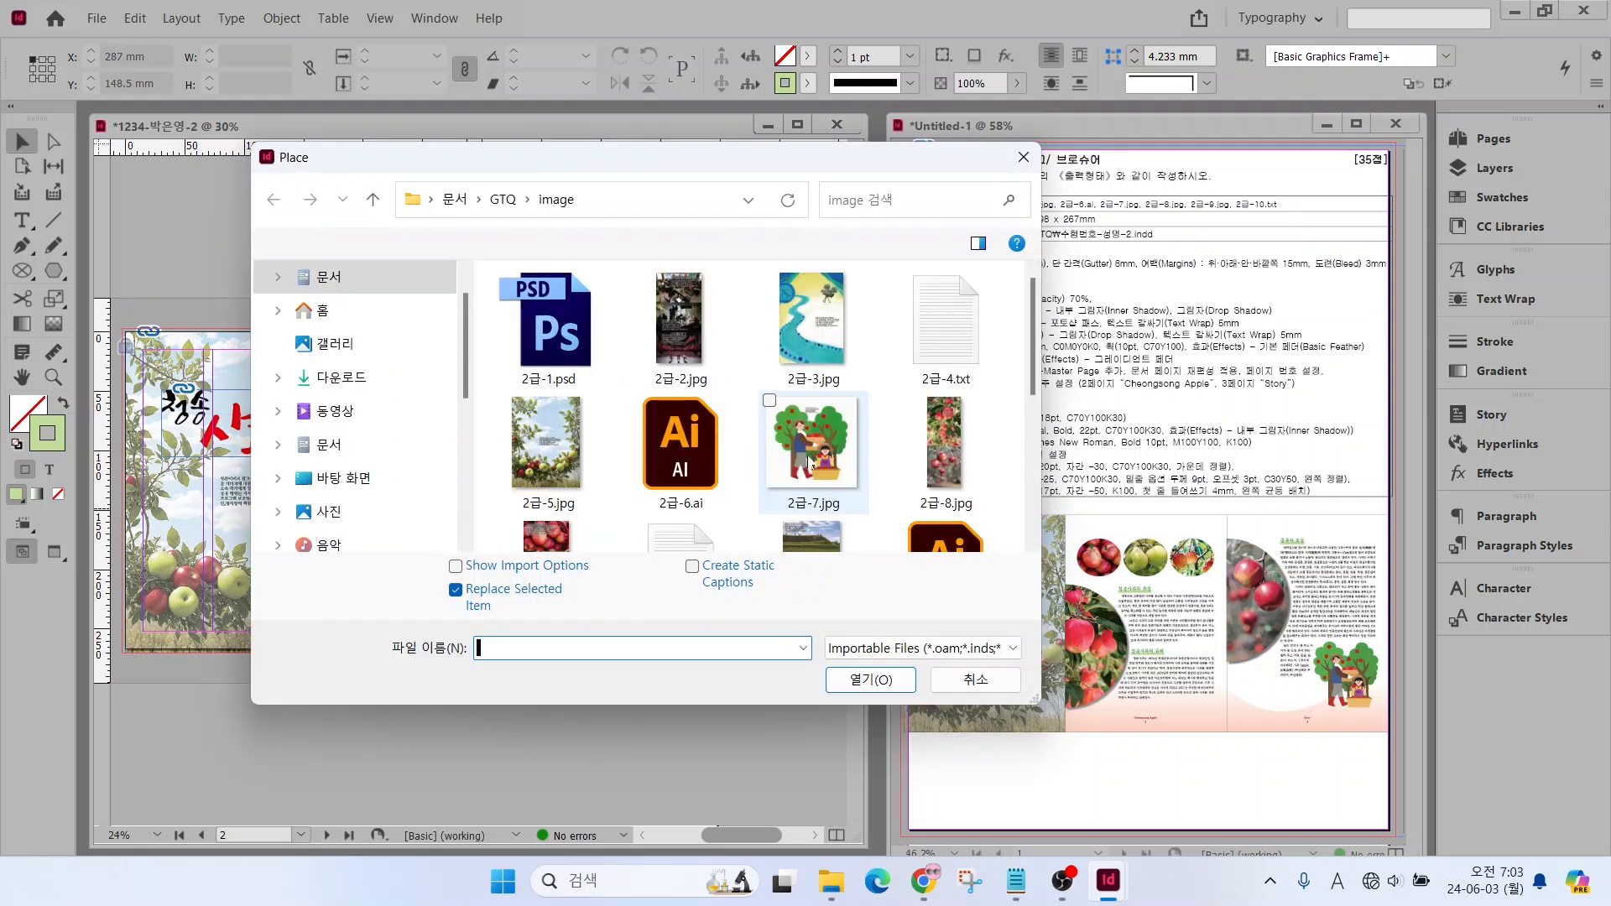
double_click(811, 450)
left_click_drag(722, 522, 819, 615)
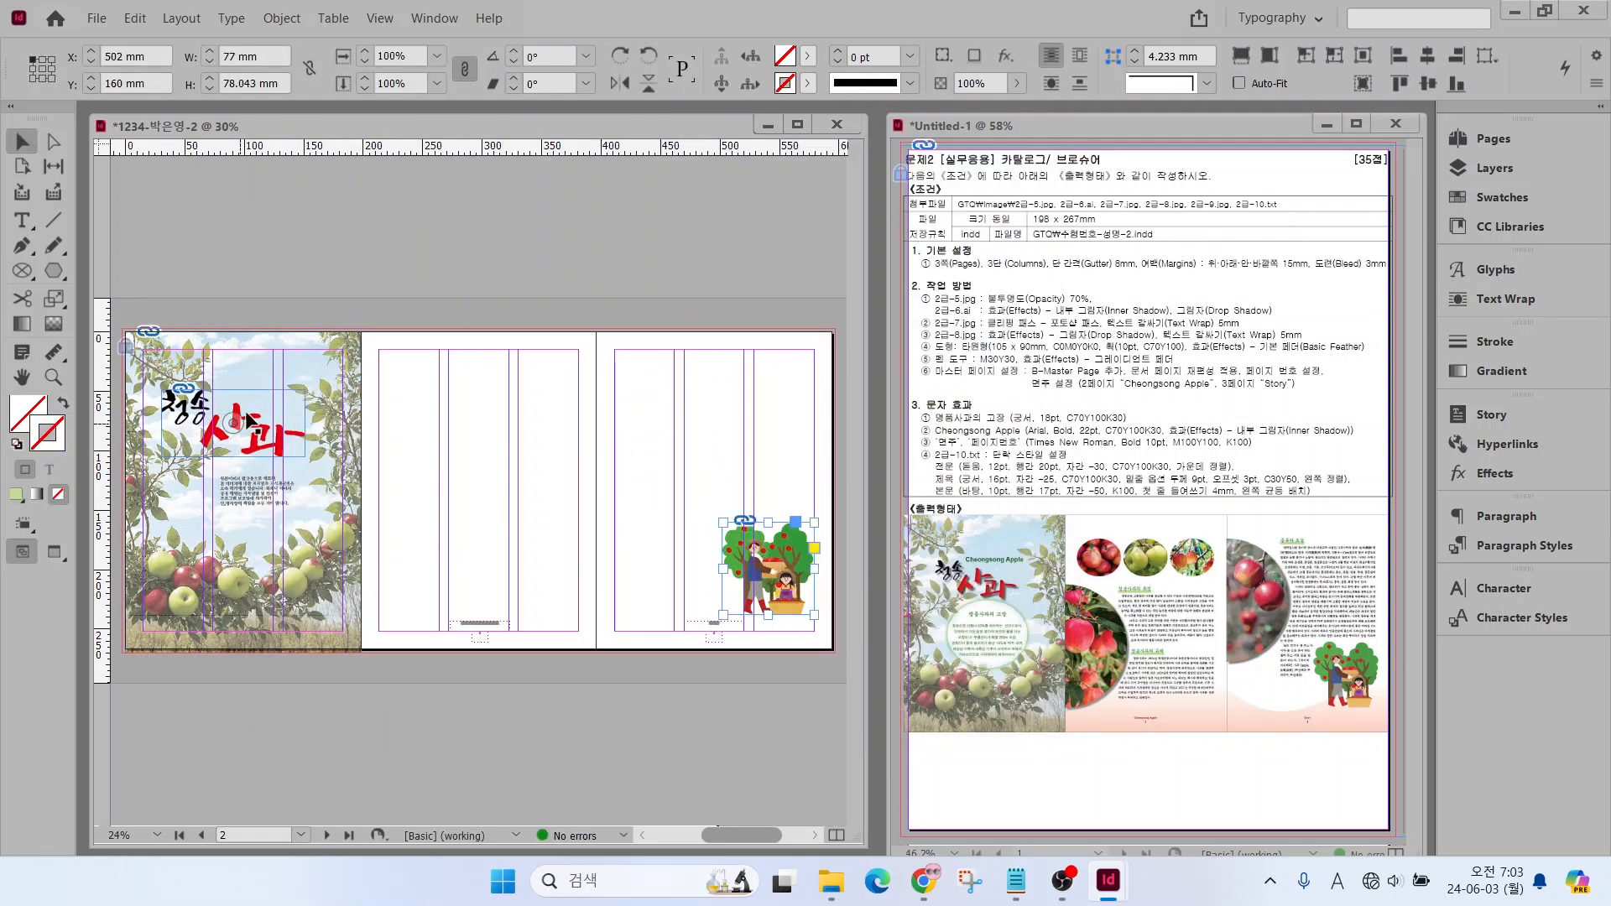
Apply Inner Shadow and Drop Shadow effects to the title artwork on the first page with their default settings
left_click(254, 422)
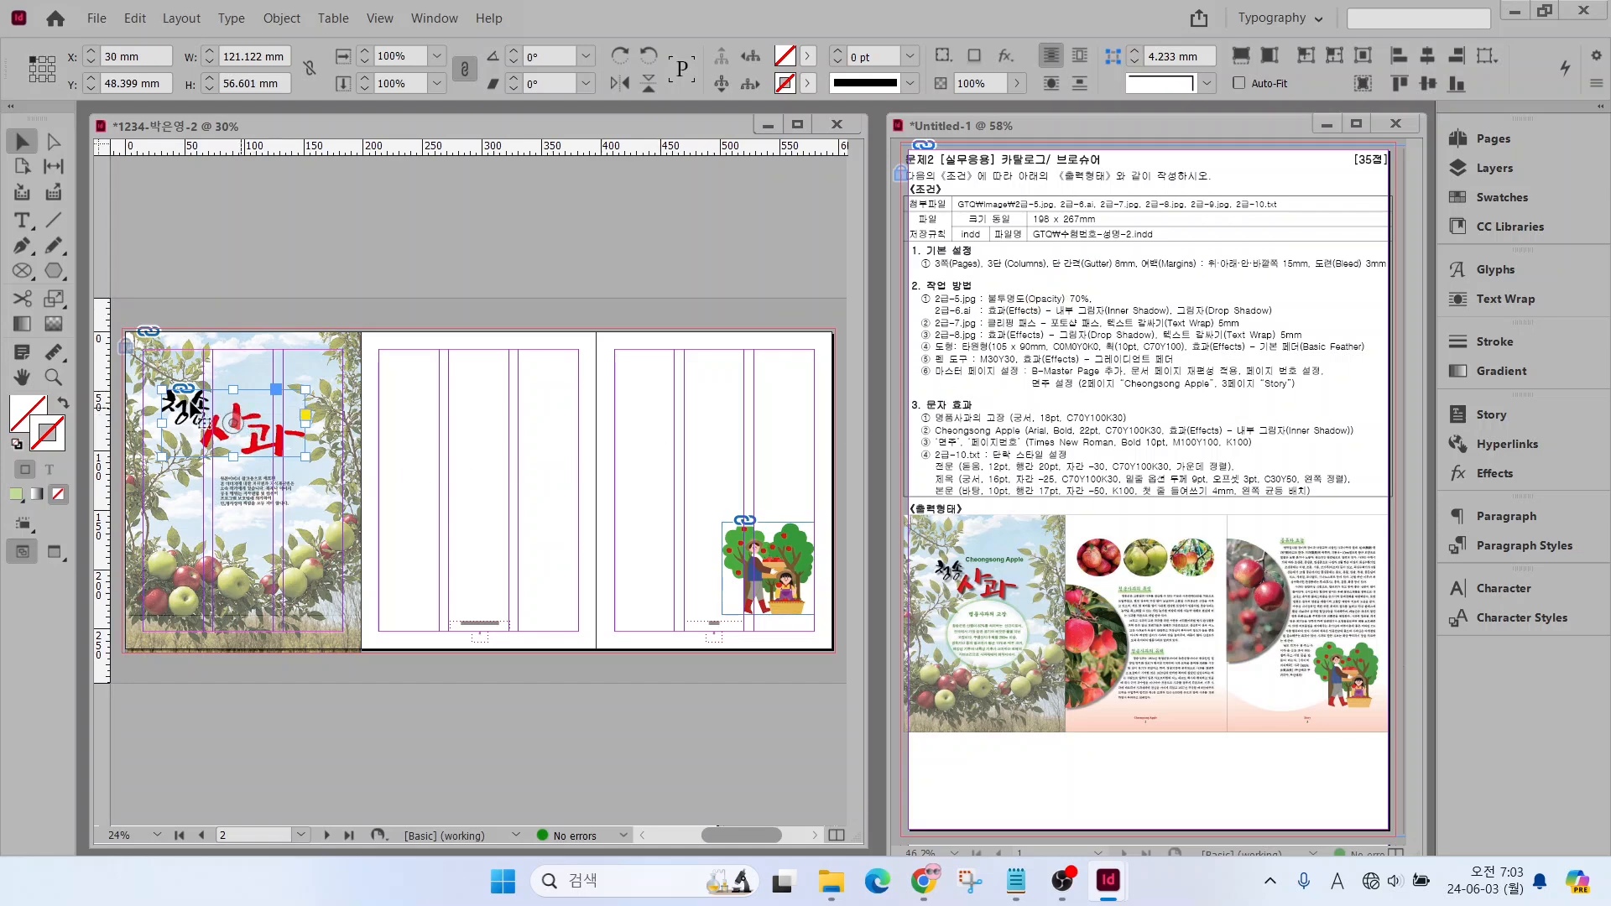
right_click(202, 422)
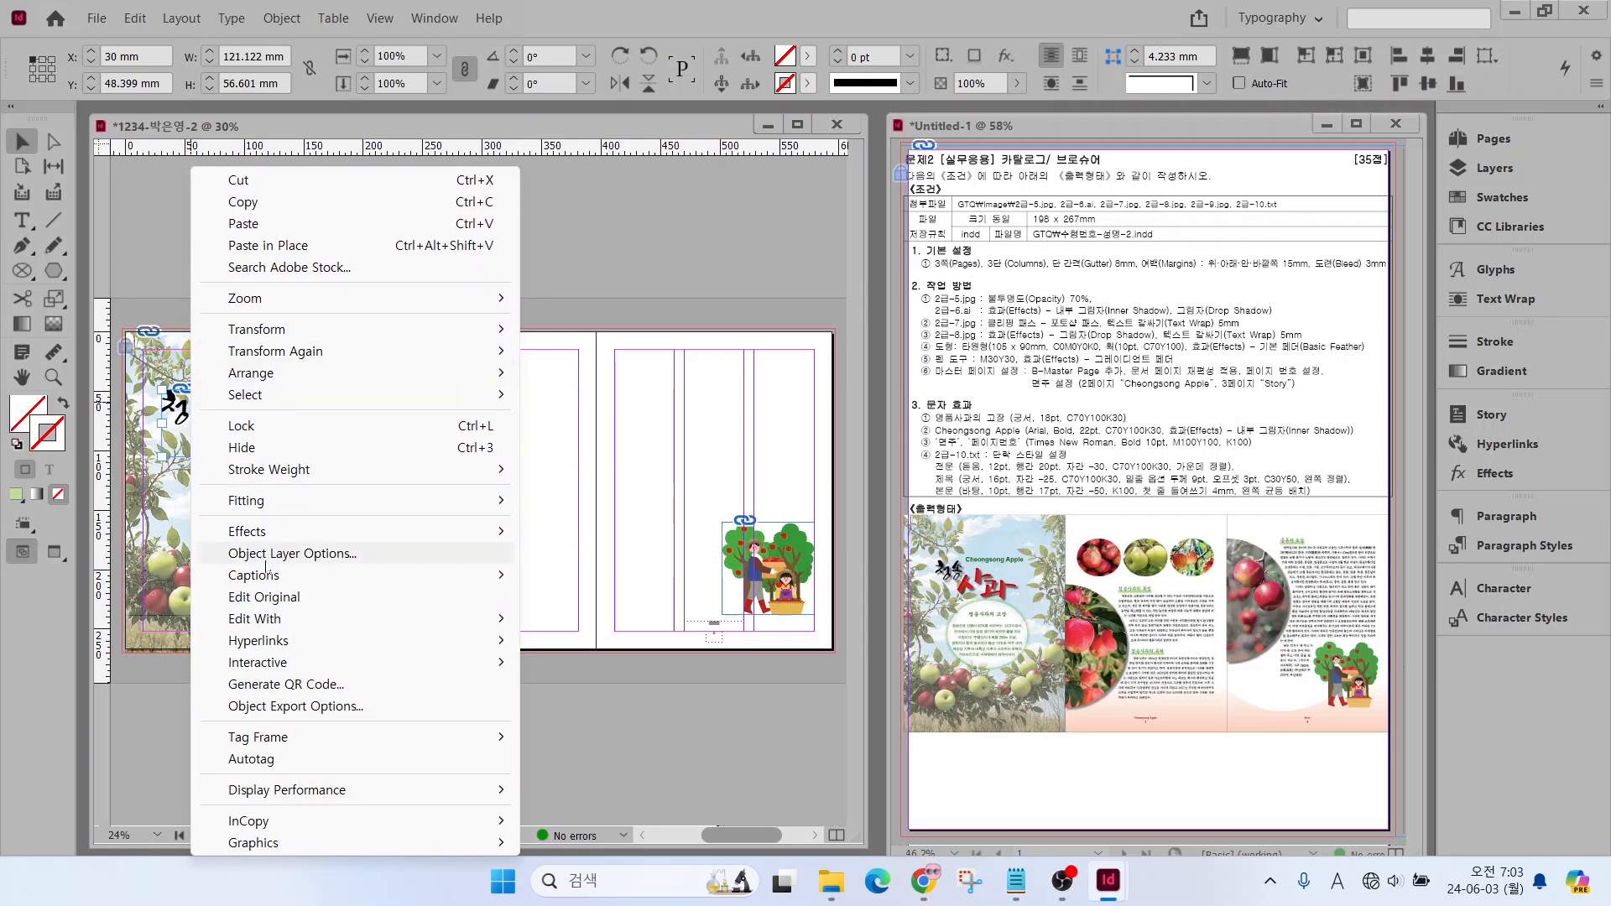
mouse_move(256, 541)
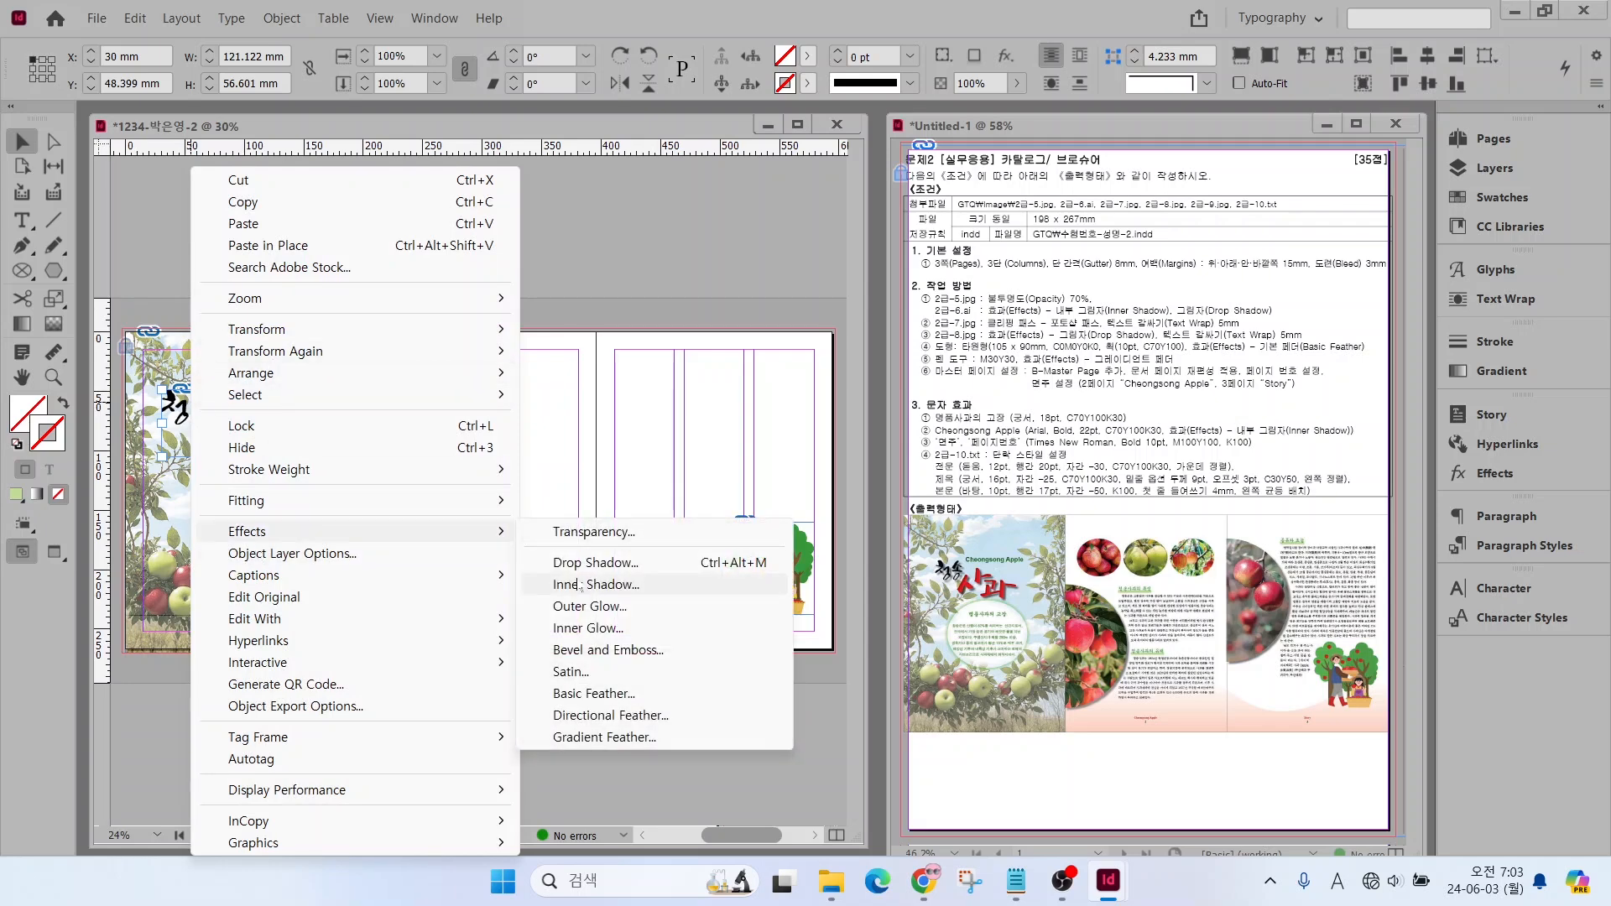
left_click(570, 587)
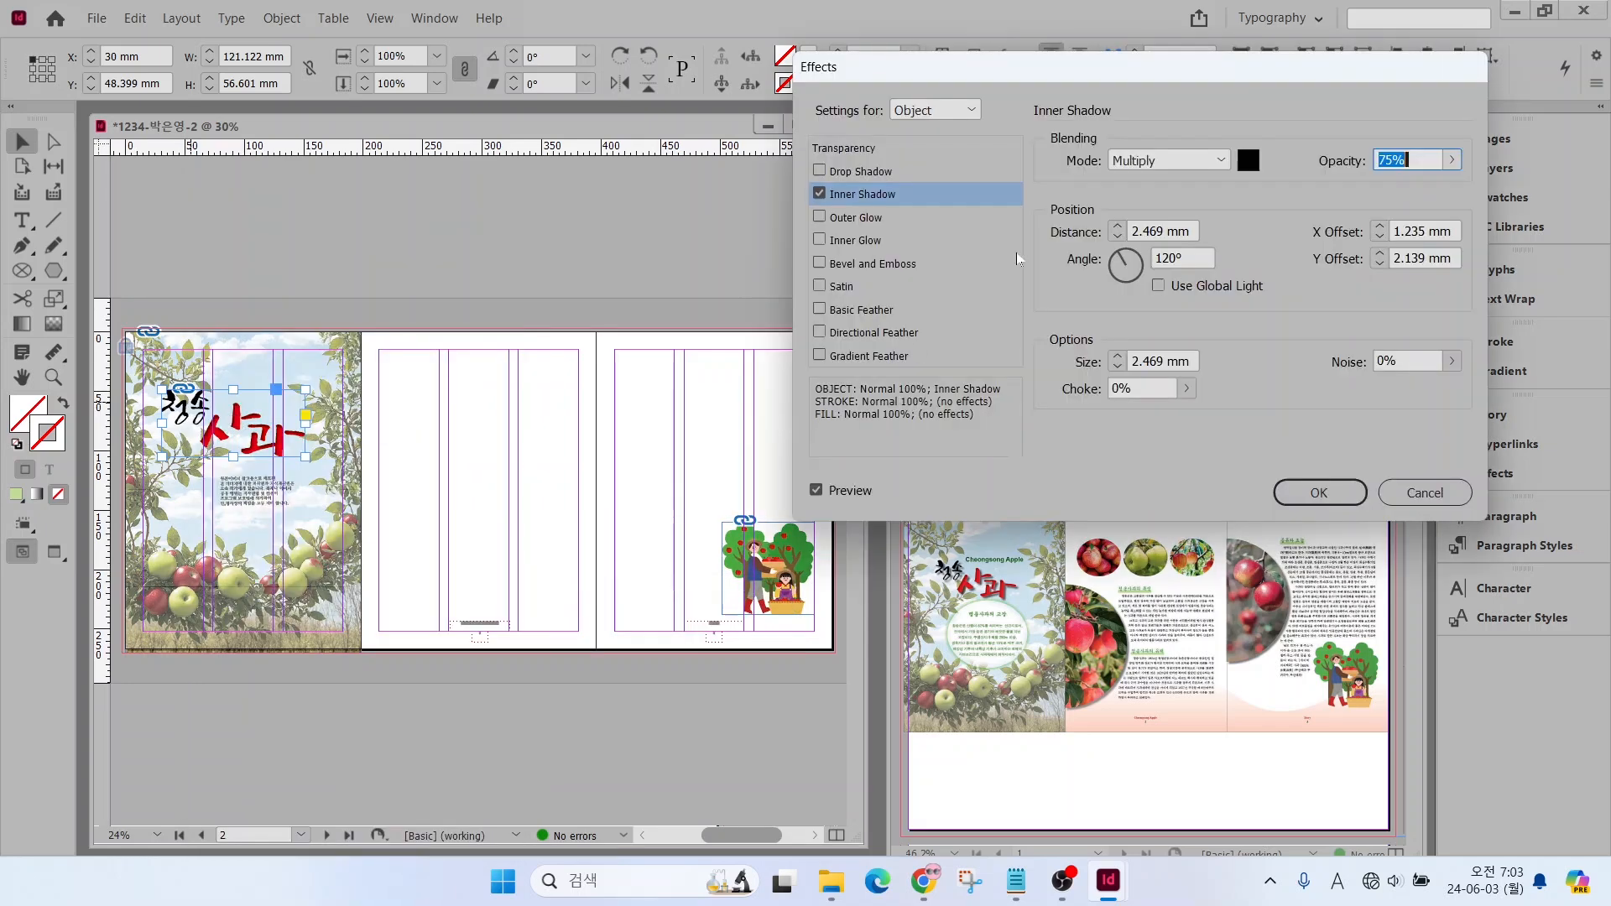
left_click(844, 173)
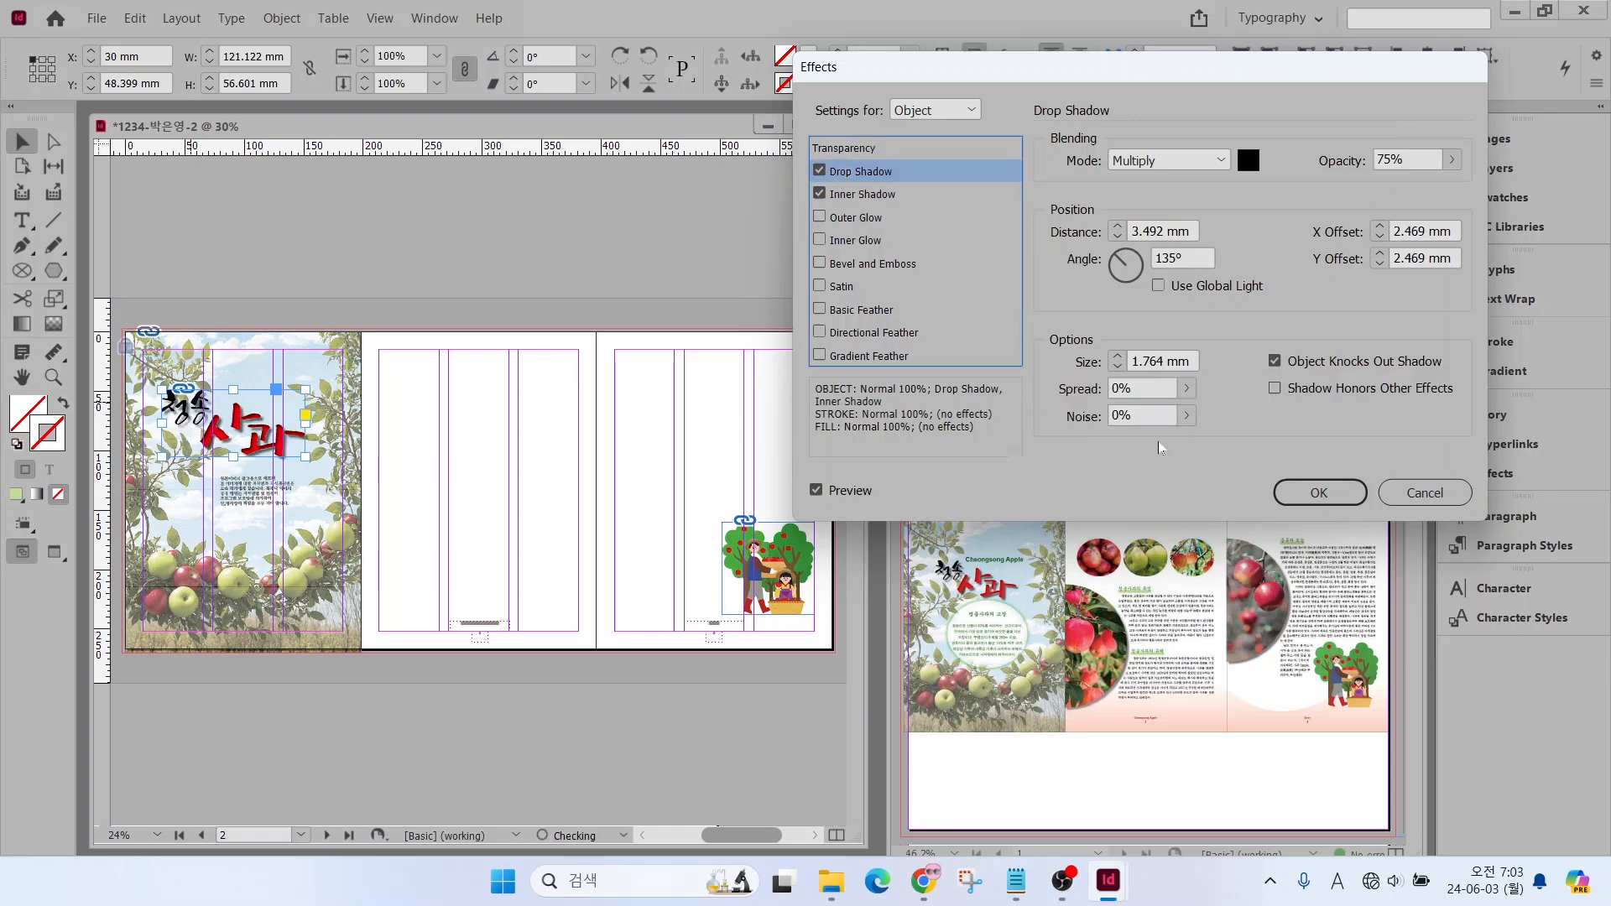
left_click(819, 491)
left_click(819, 491)
left_click(818, 491)
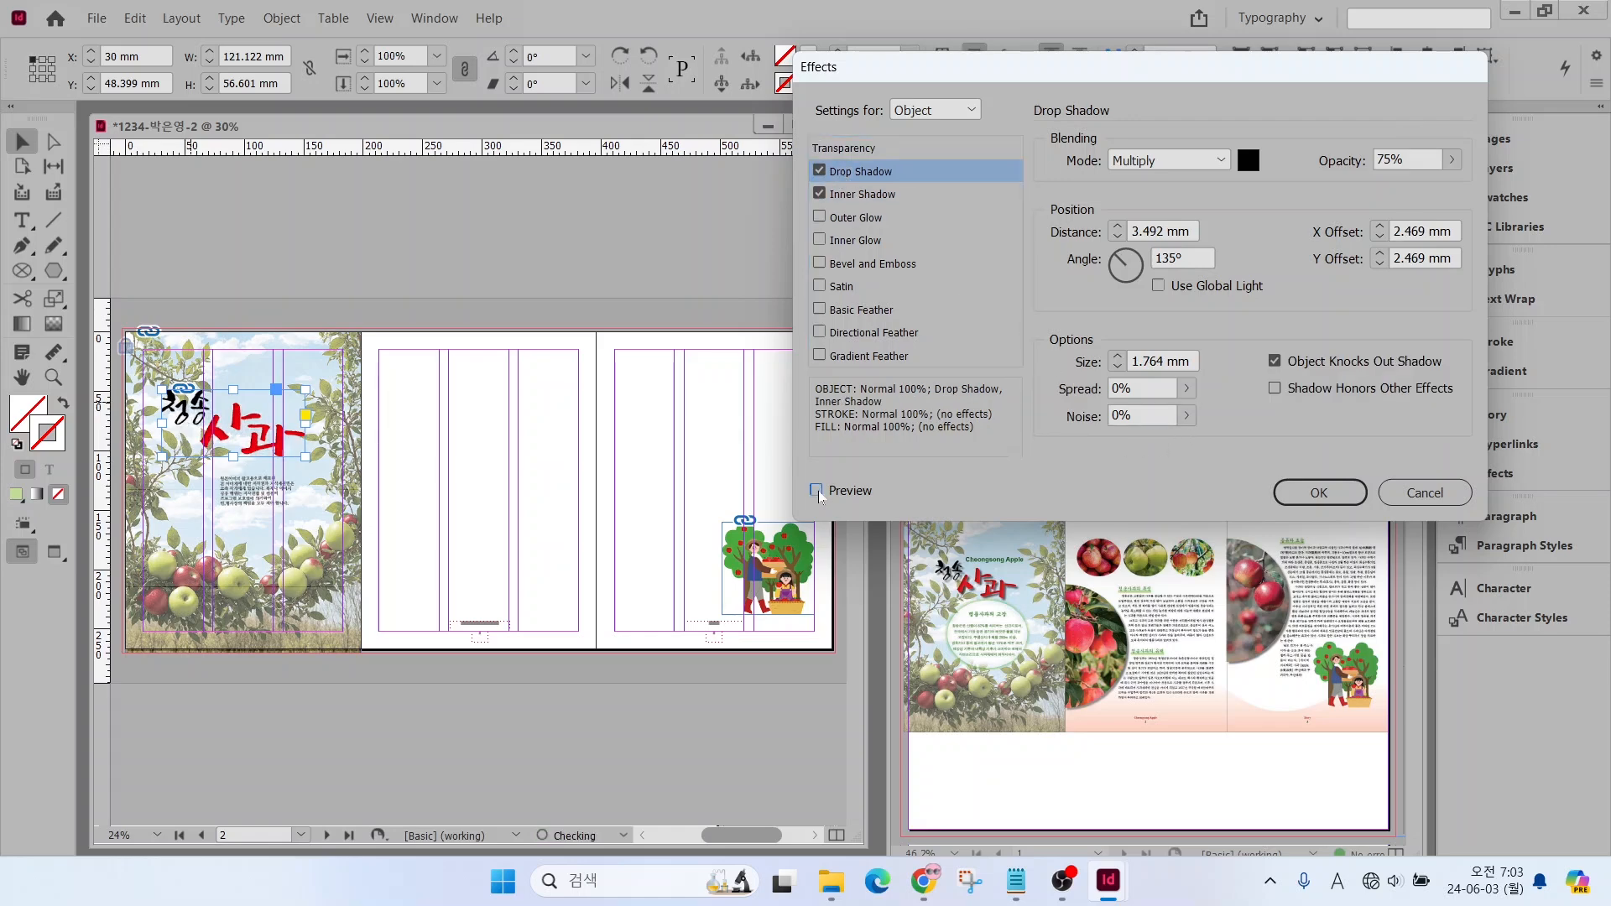
left_click(818, 491)
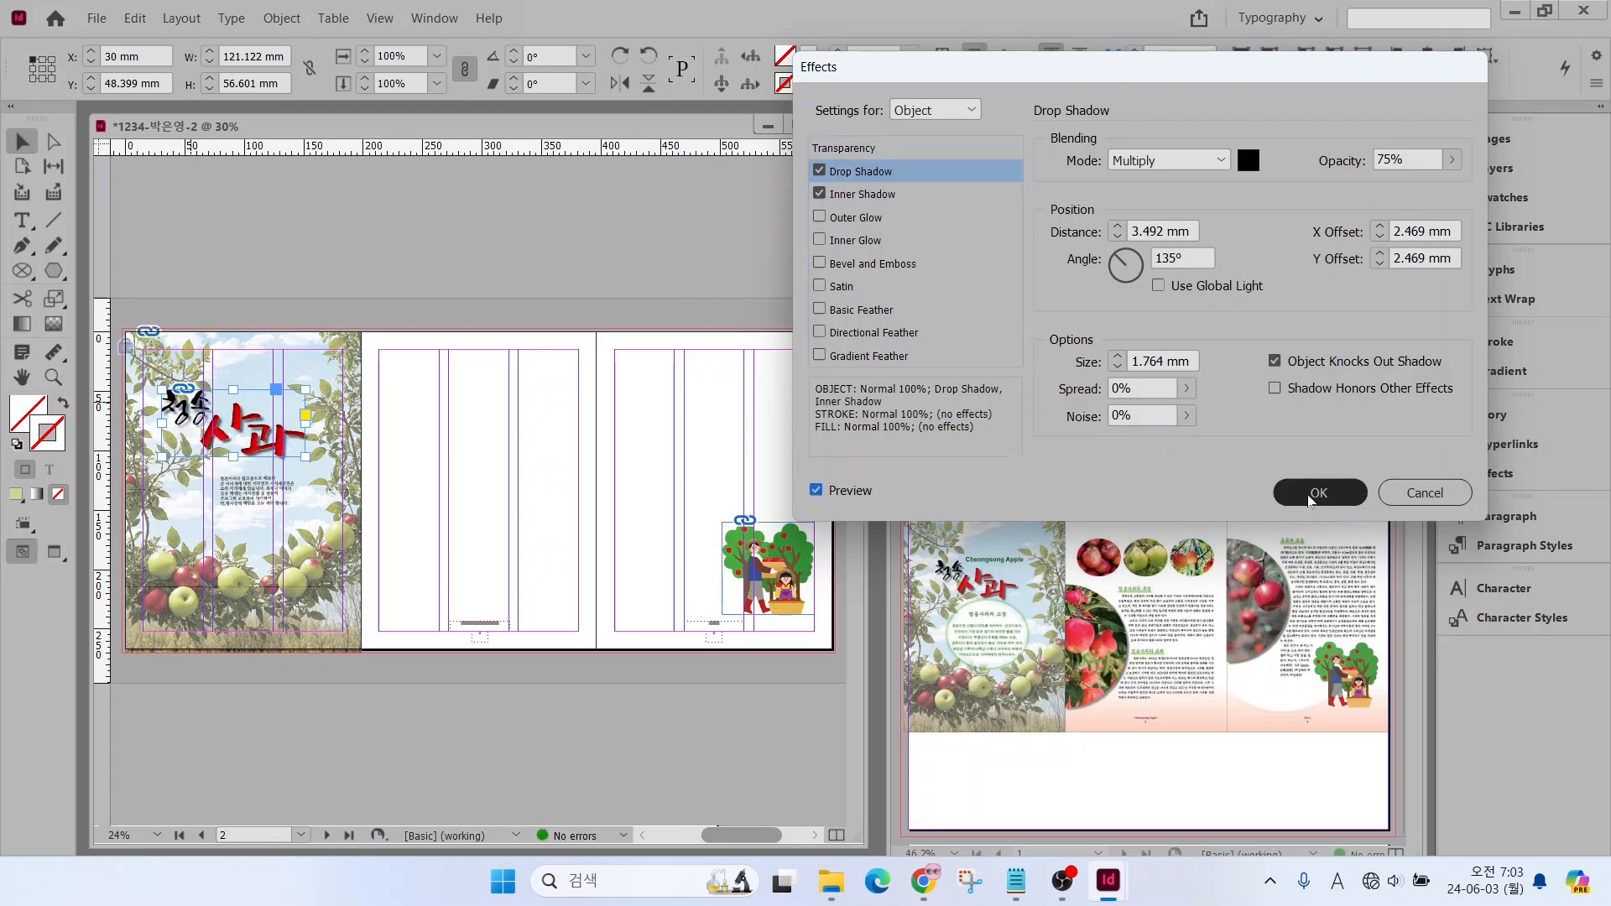
left_click(1311, 496)
Apply a Photoshop Path clipping path using 패스 1 to the apple tree illustration on the third page
left_click(797, 569)
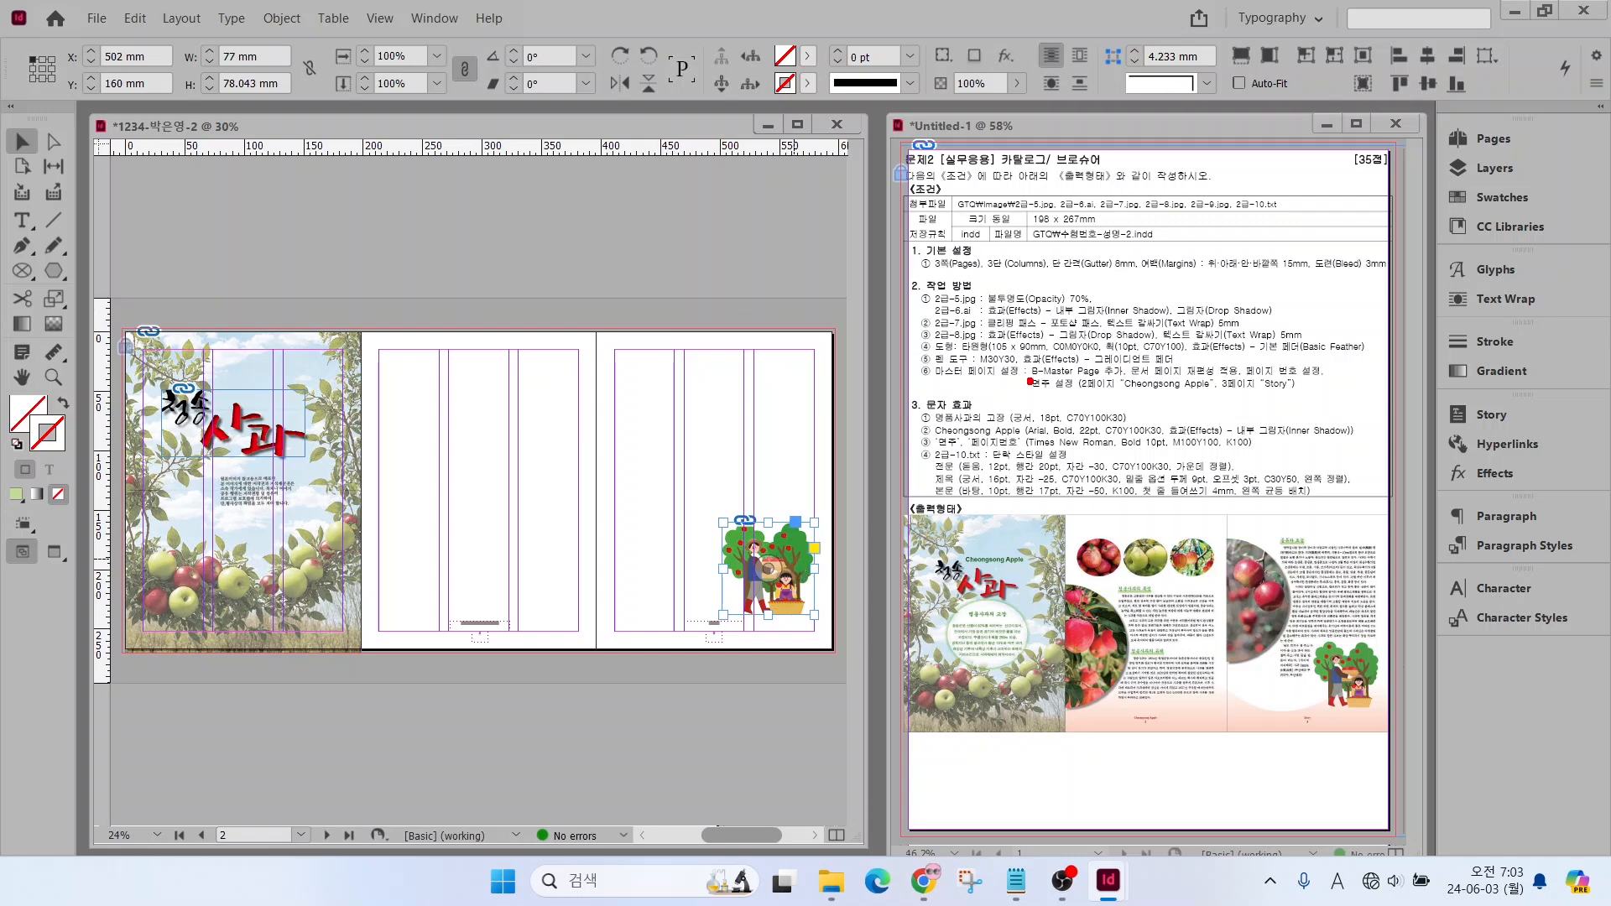
left_click_drag(1013, 322, 1054, 282)
key("Escape")
left_click(282, 17)
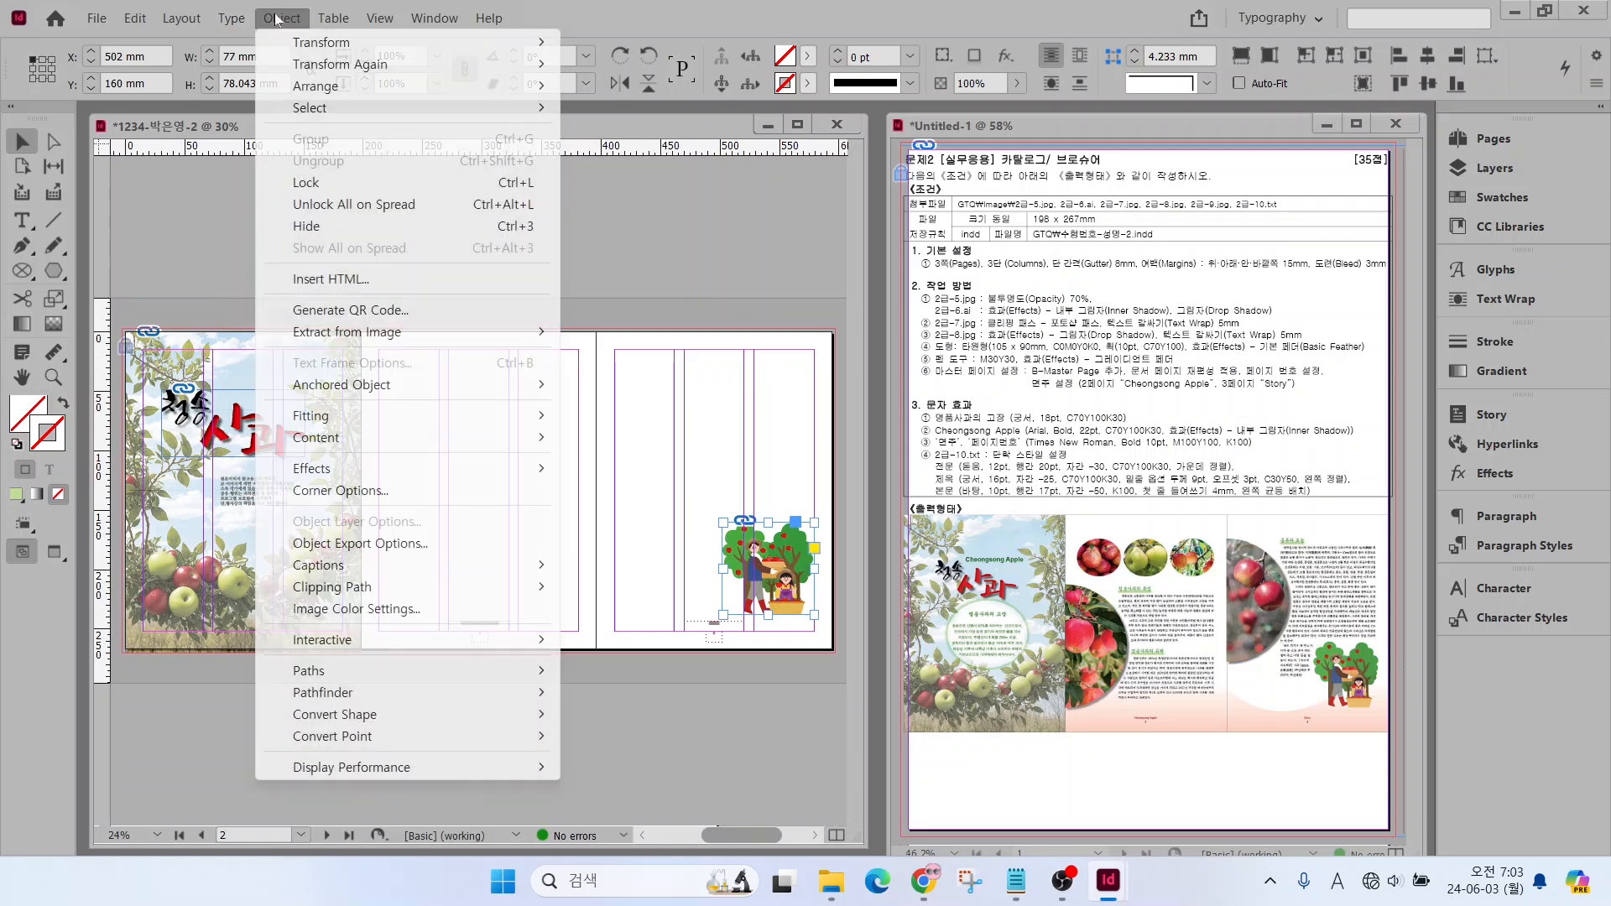
mouse_move(332, 589)
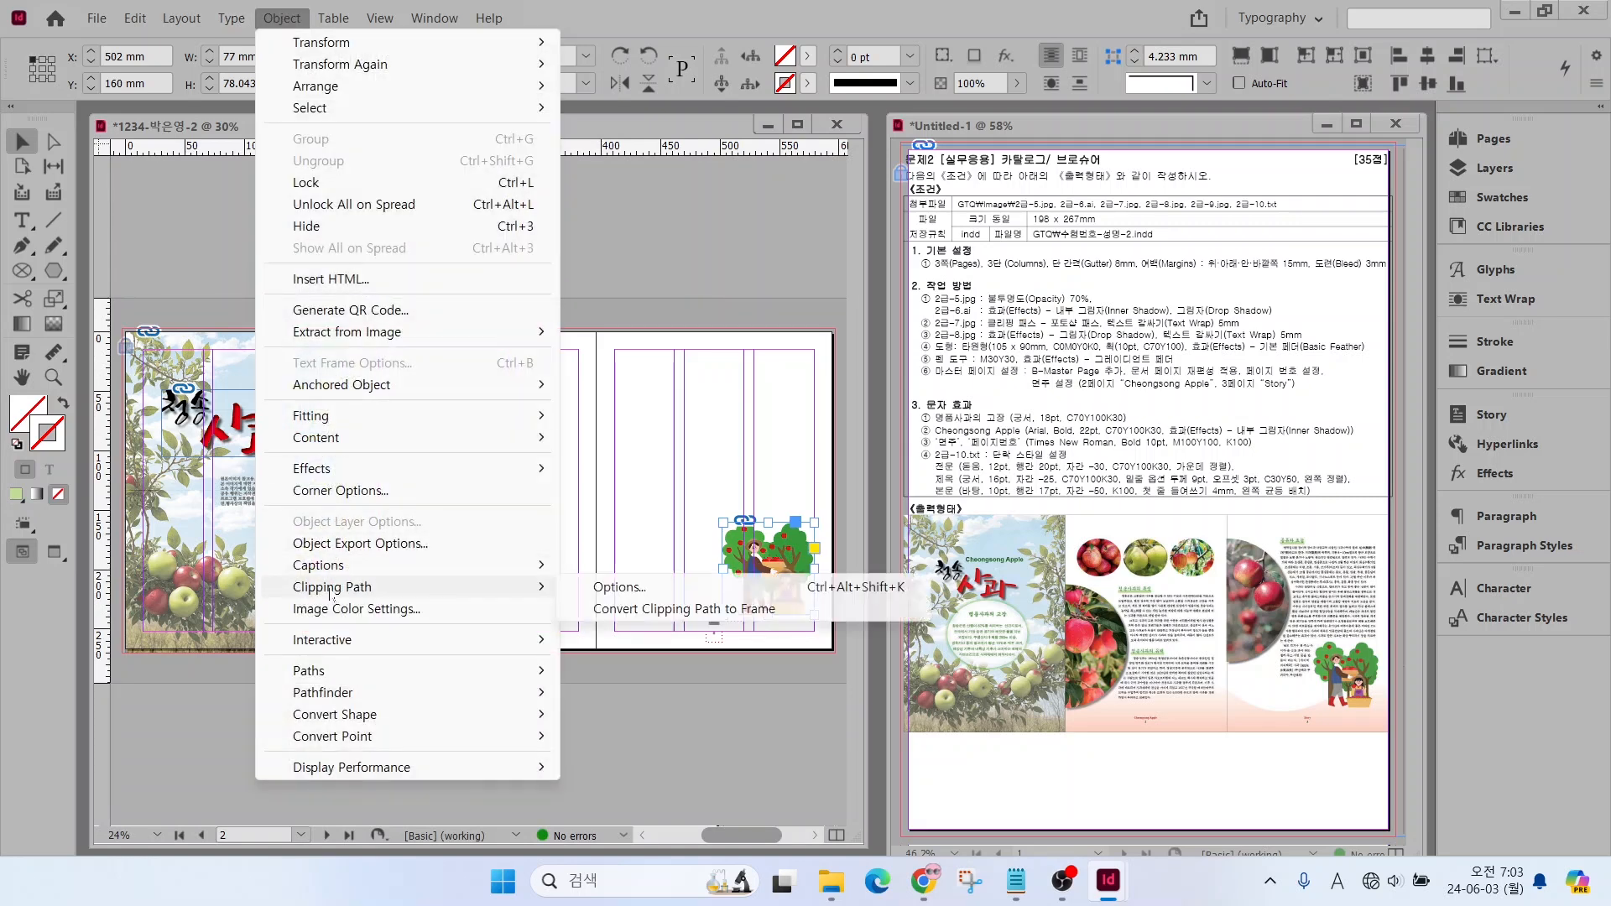
left_click(592, 590)
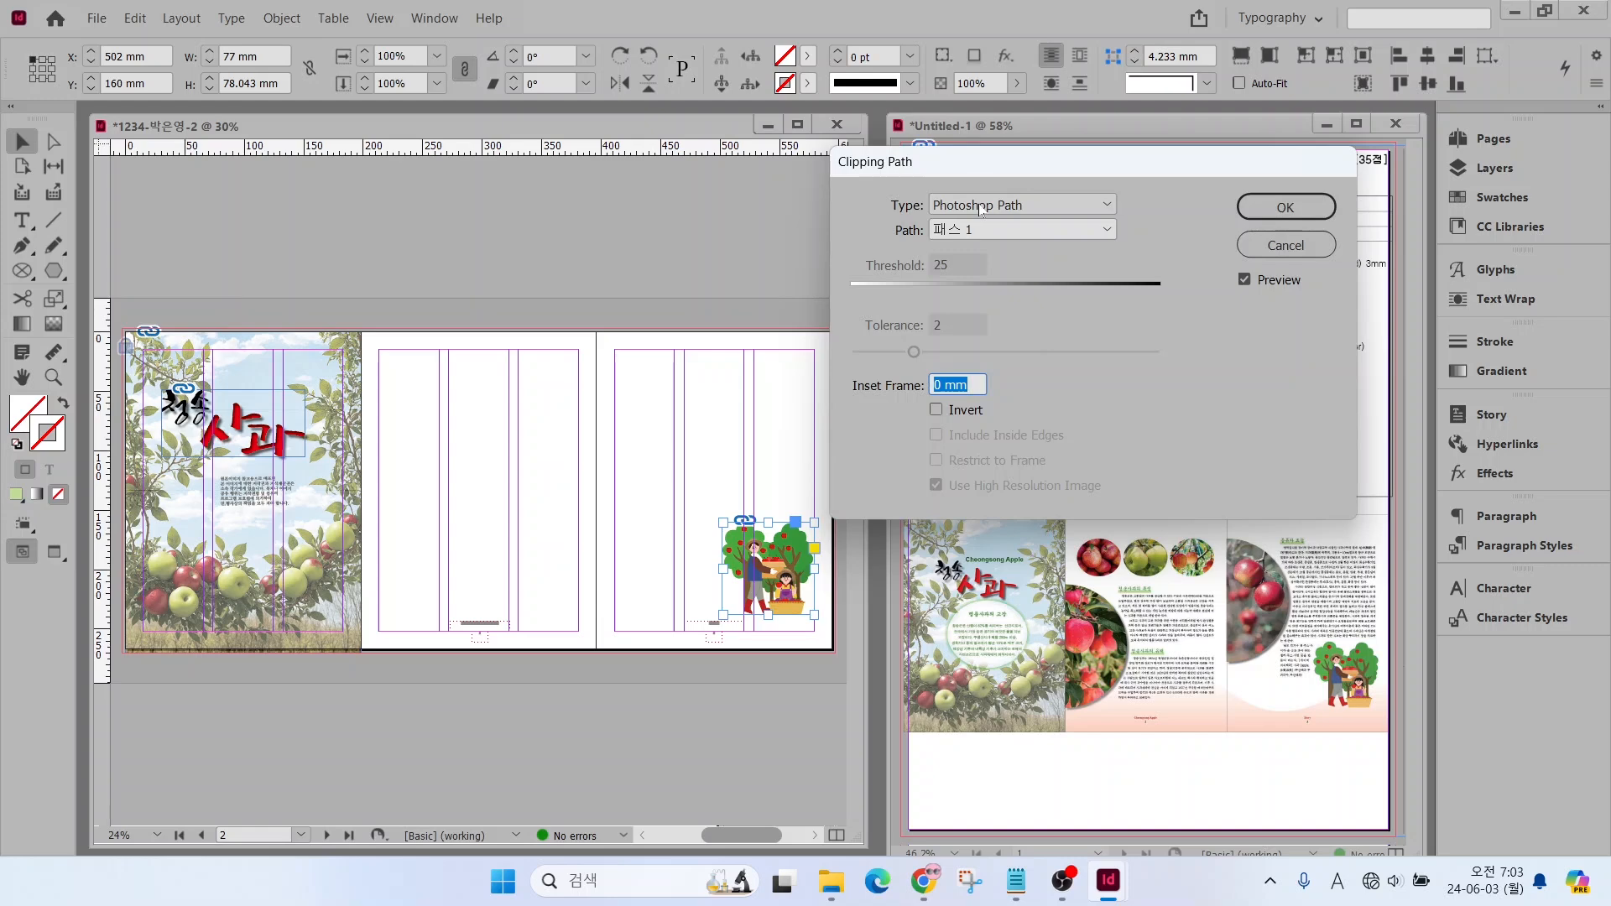
left_click(1285, 207)
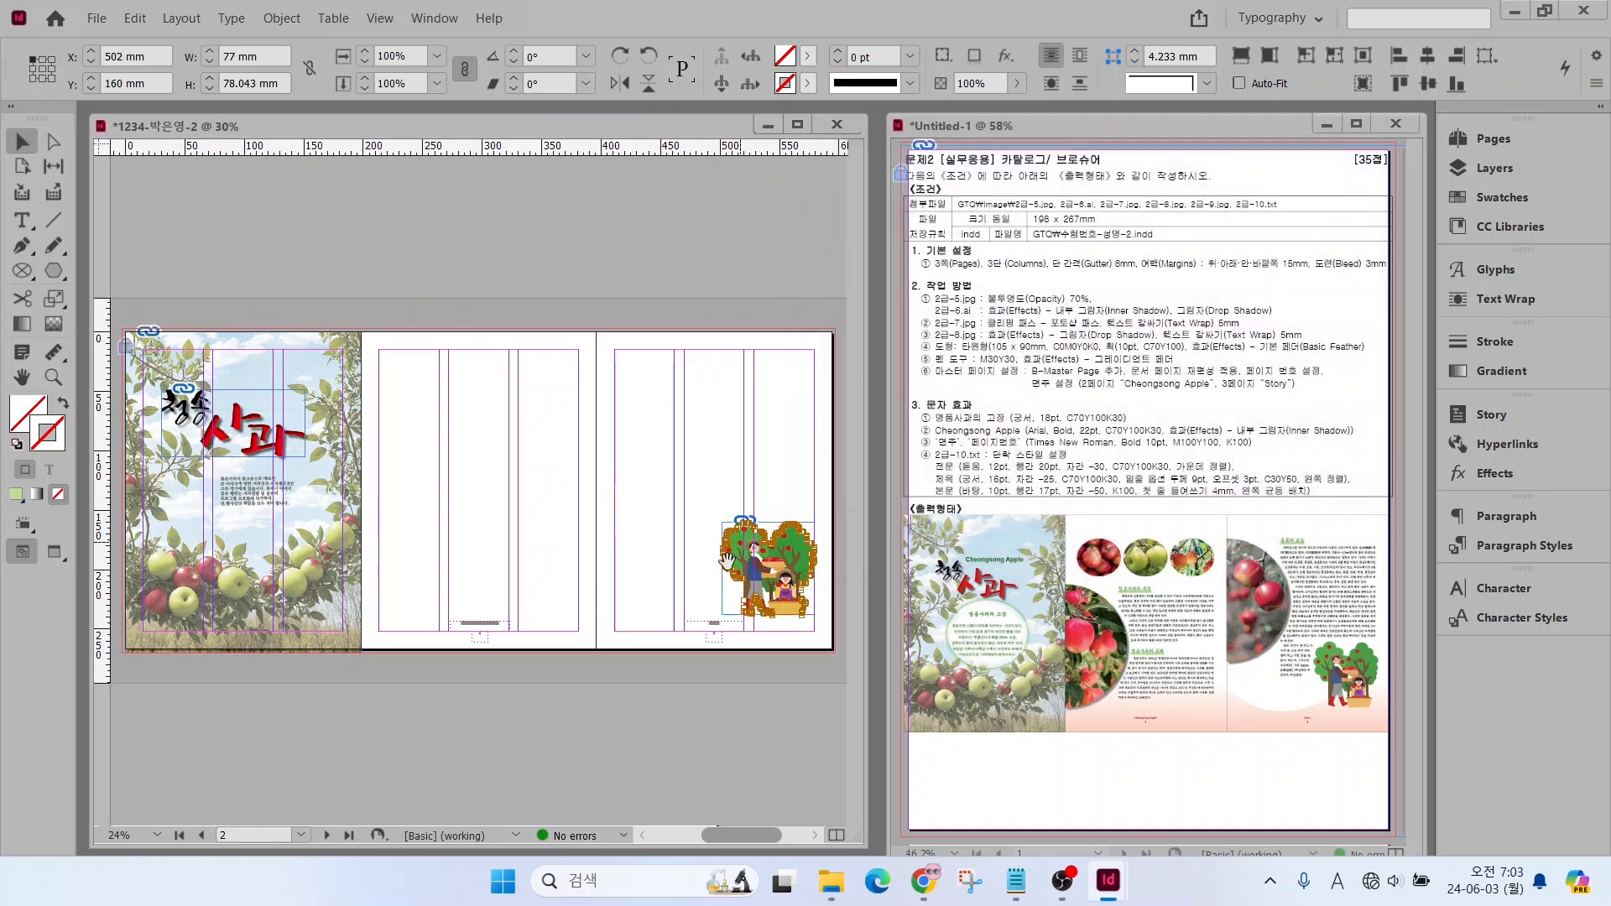
Wrap text around the apple tree illustration's object shape with the Same as Clipping contour, increase the wrap offset, and deselect everything
left_click(727, 561)
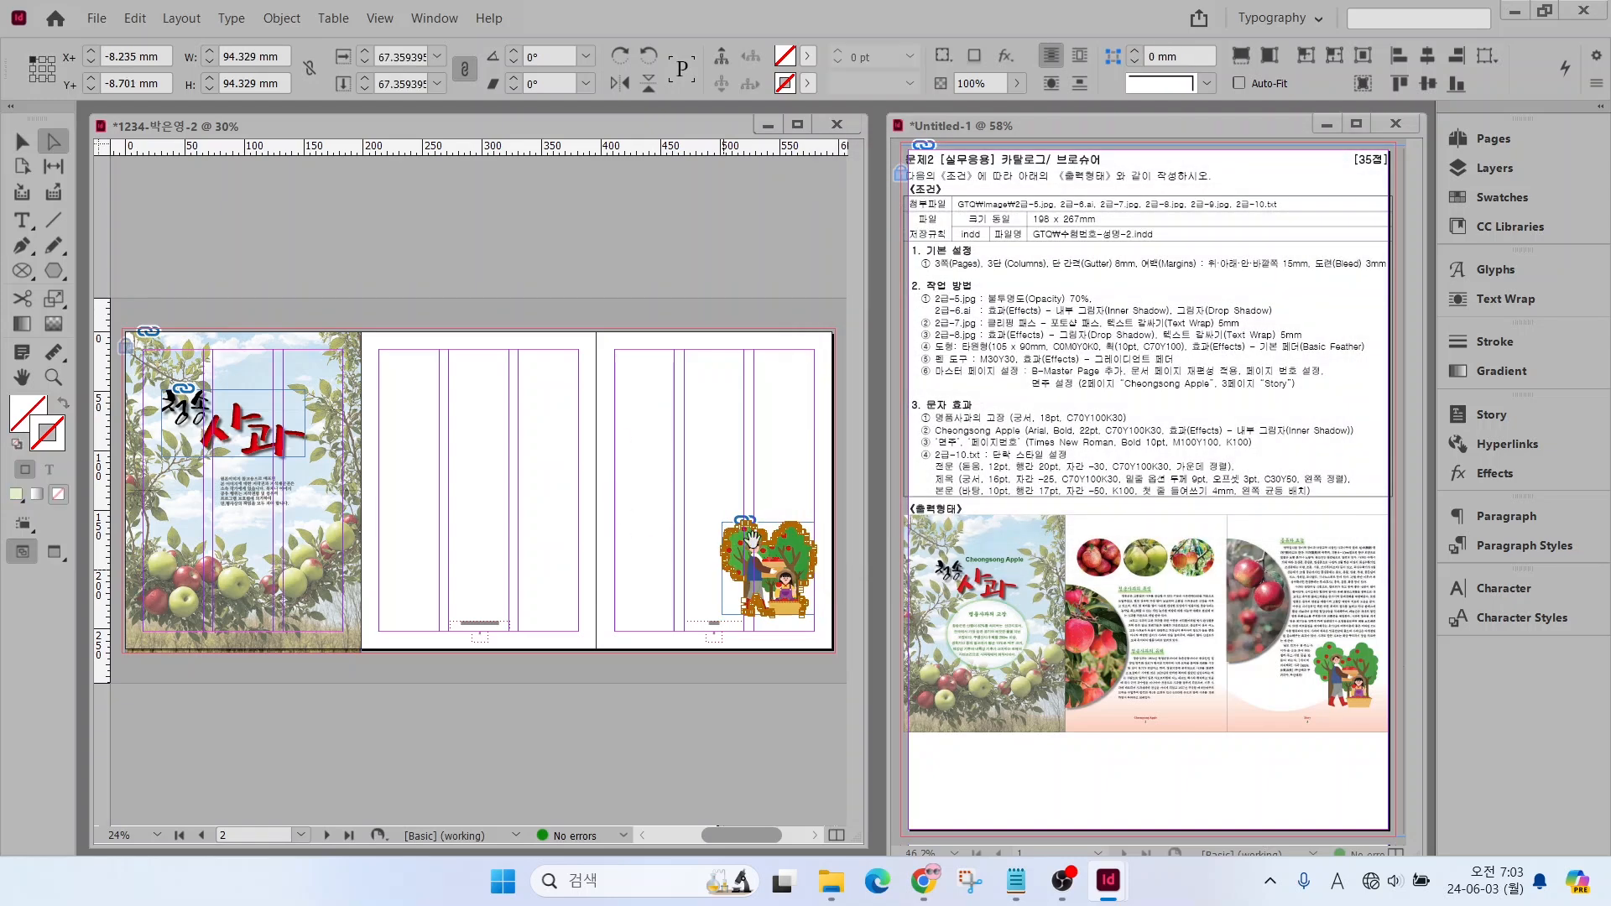
left_click(1477, 299)
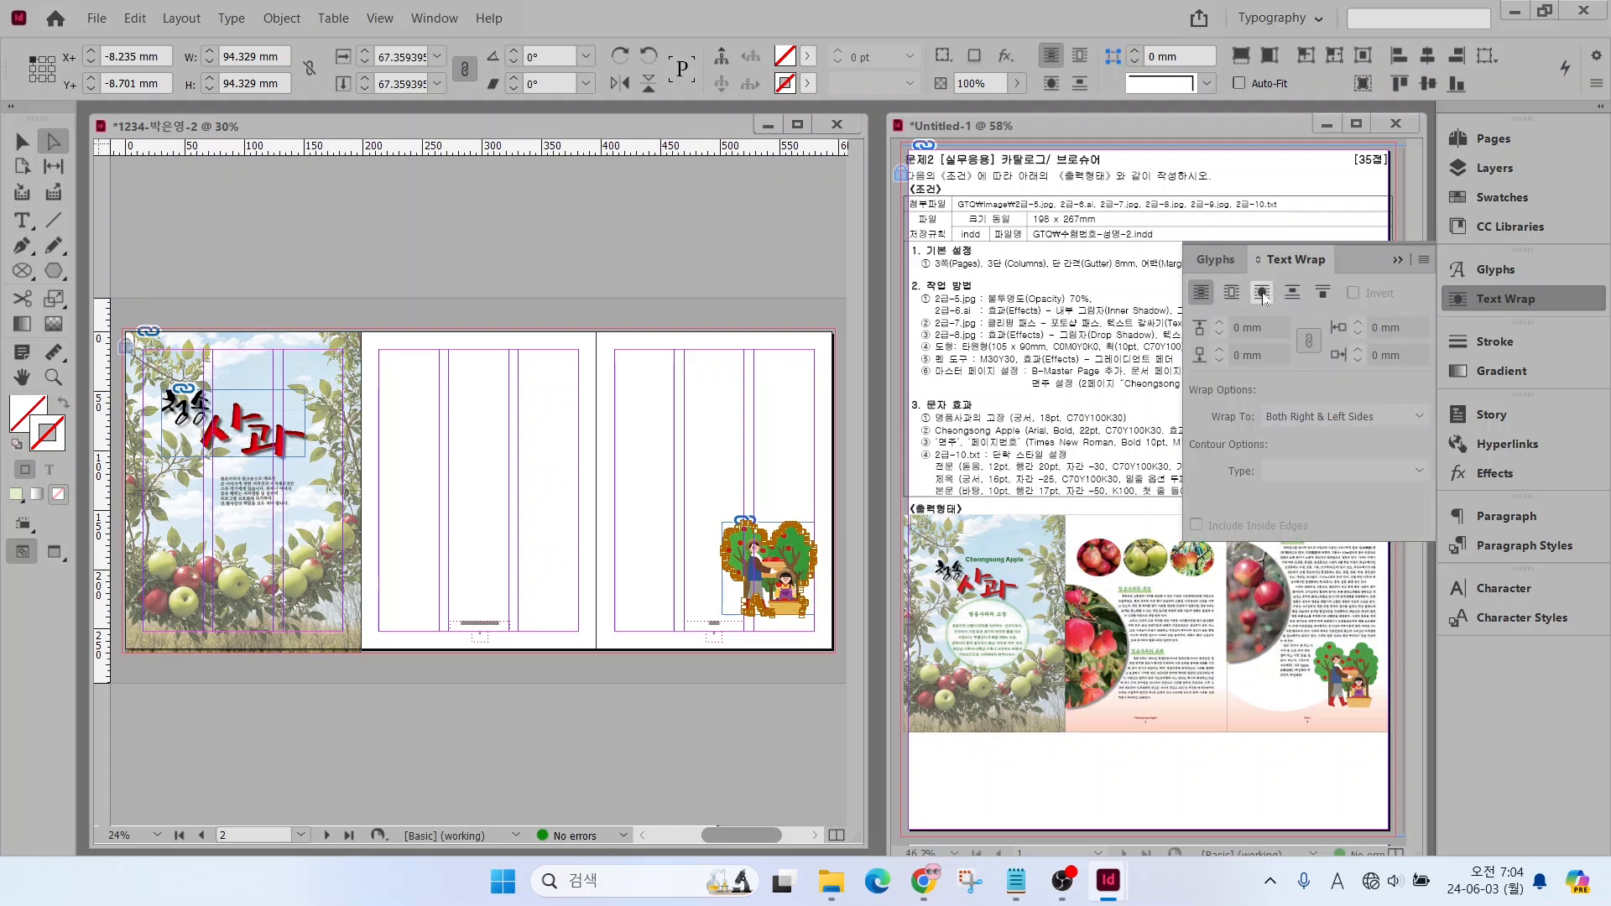
left_click(1263, 294)
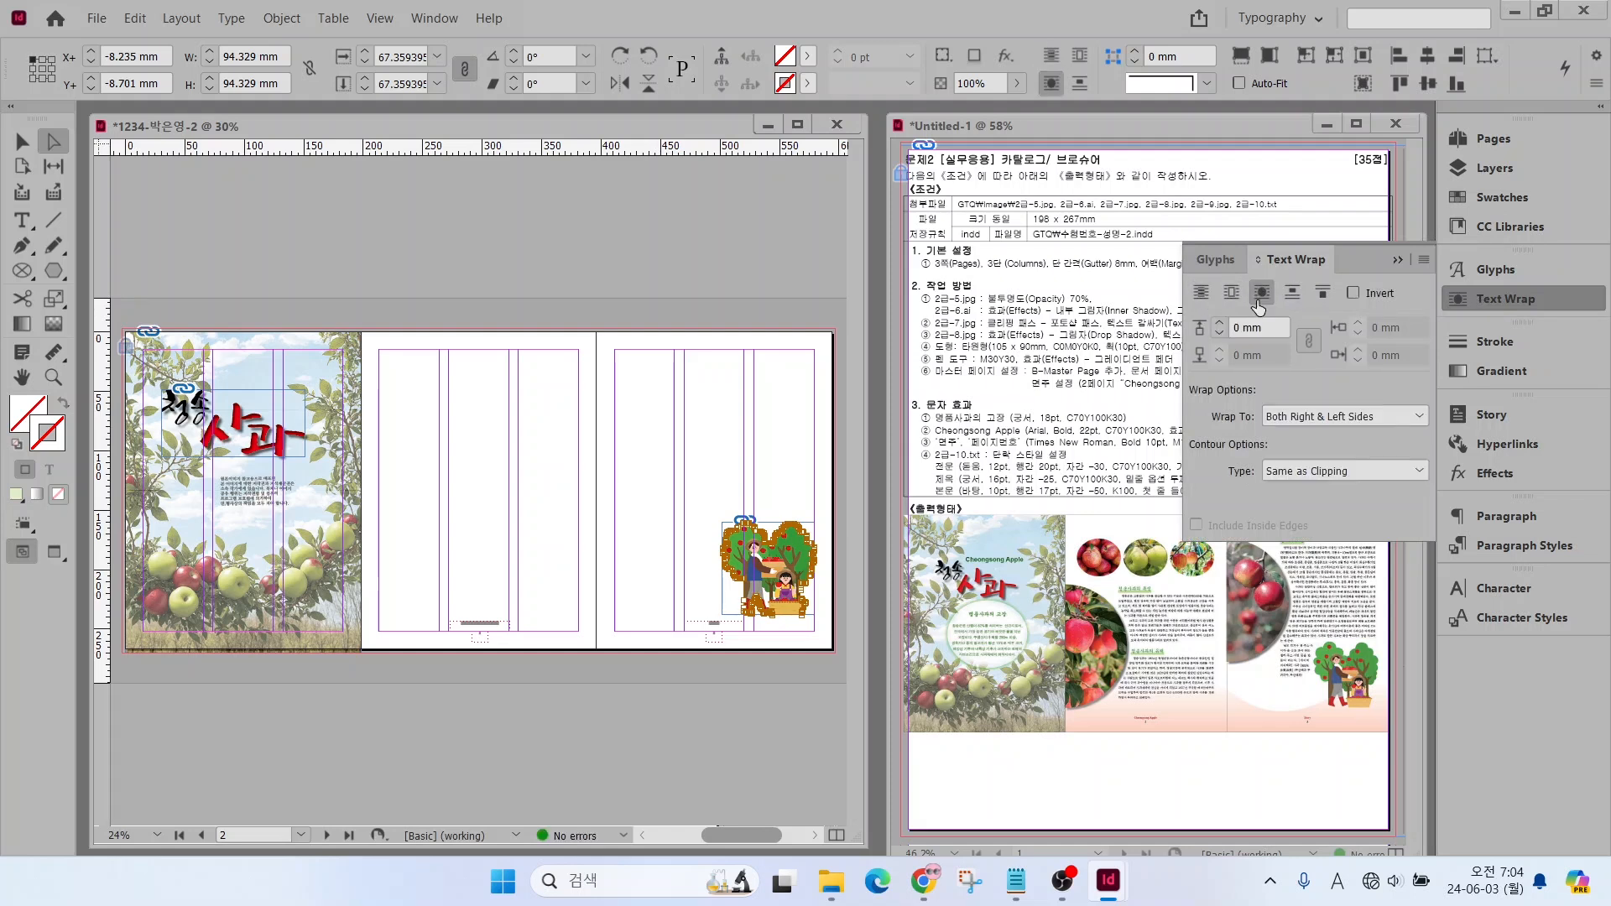
left_click(1220, 323)
left_click(1220, 325)
left_click(1220, 325)
left_click_drag(726, 599, 682, 657)
key("Escape")
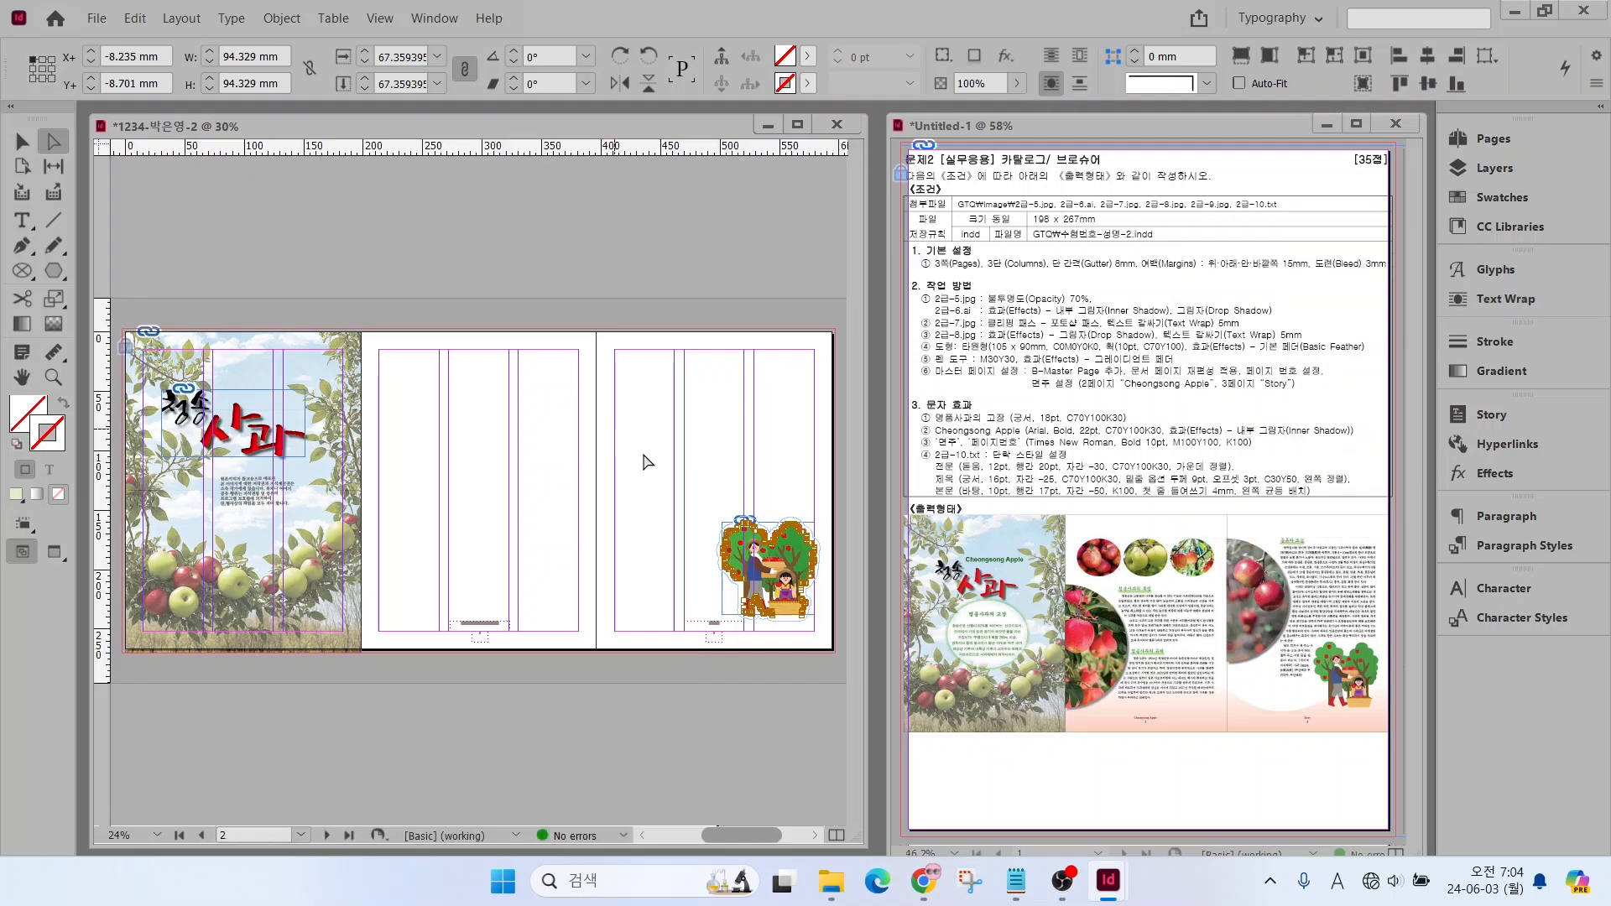
key("ctrl+shift+a")
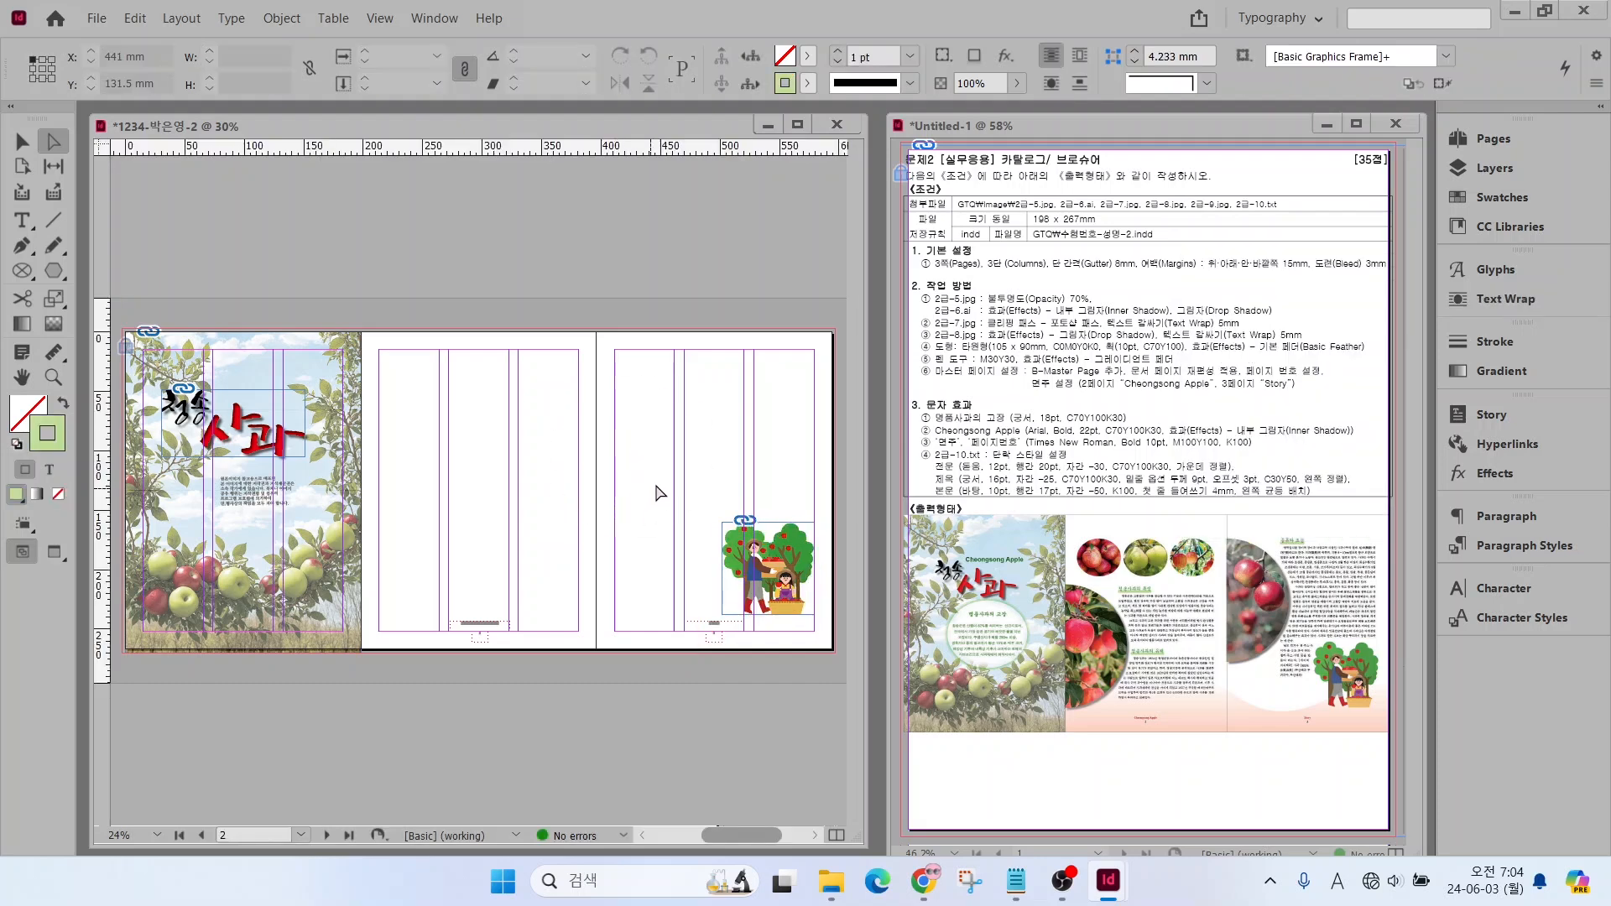
key("ctrl+d")
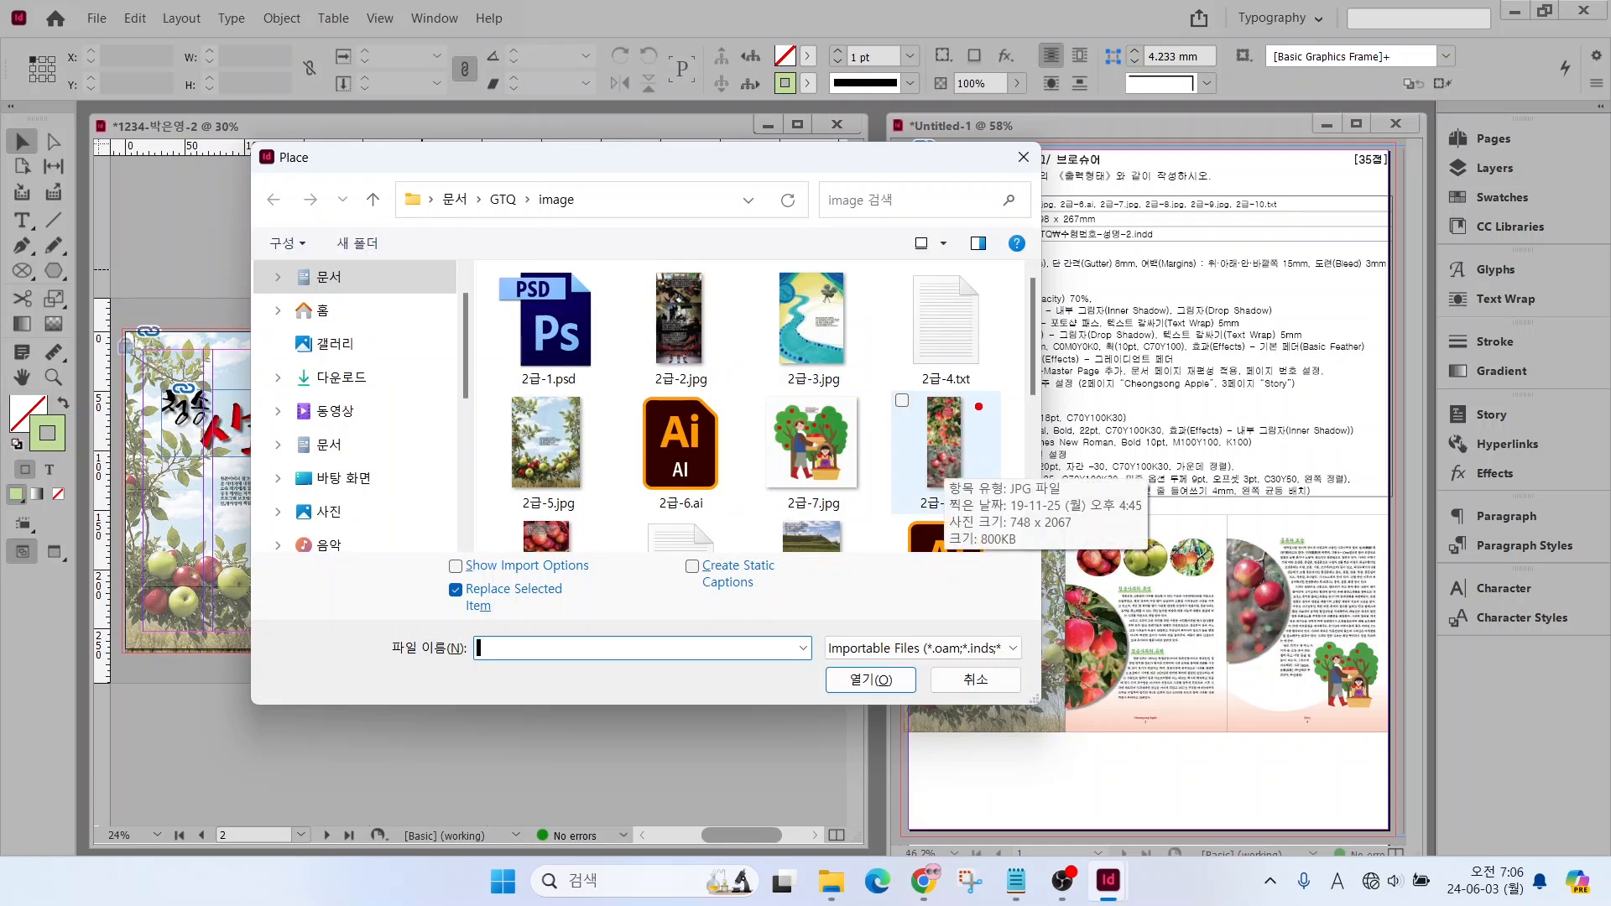
left_click_drag(961, 429, 1020, 380)
left_click_drag(960, 476, 1028, 507)
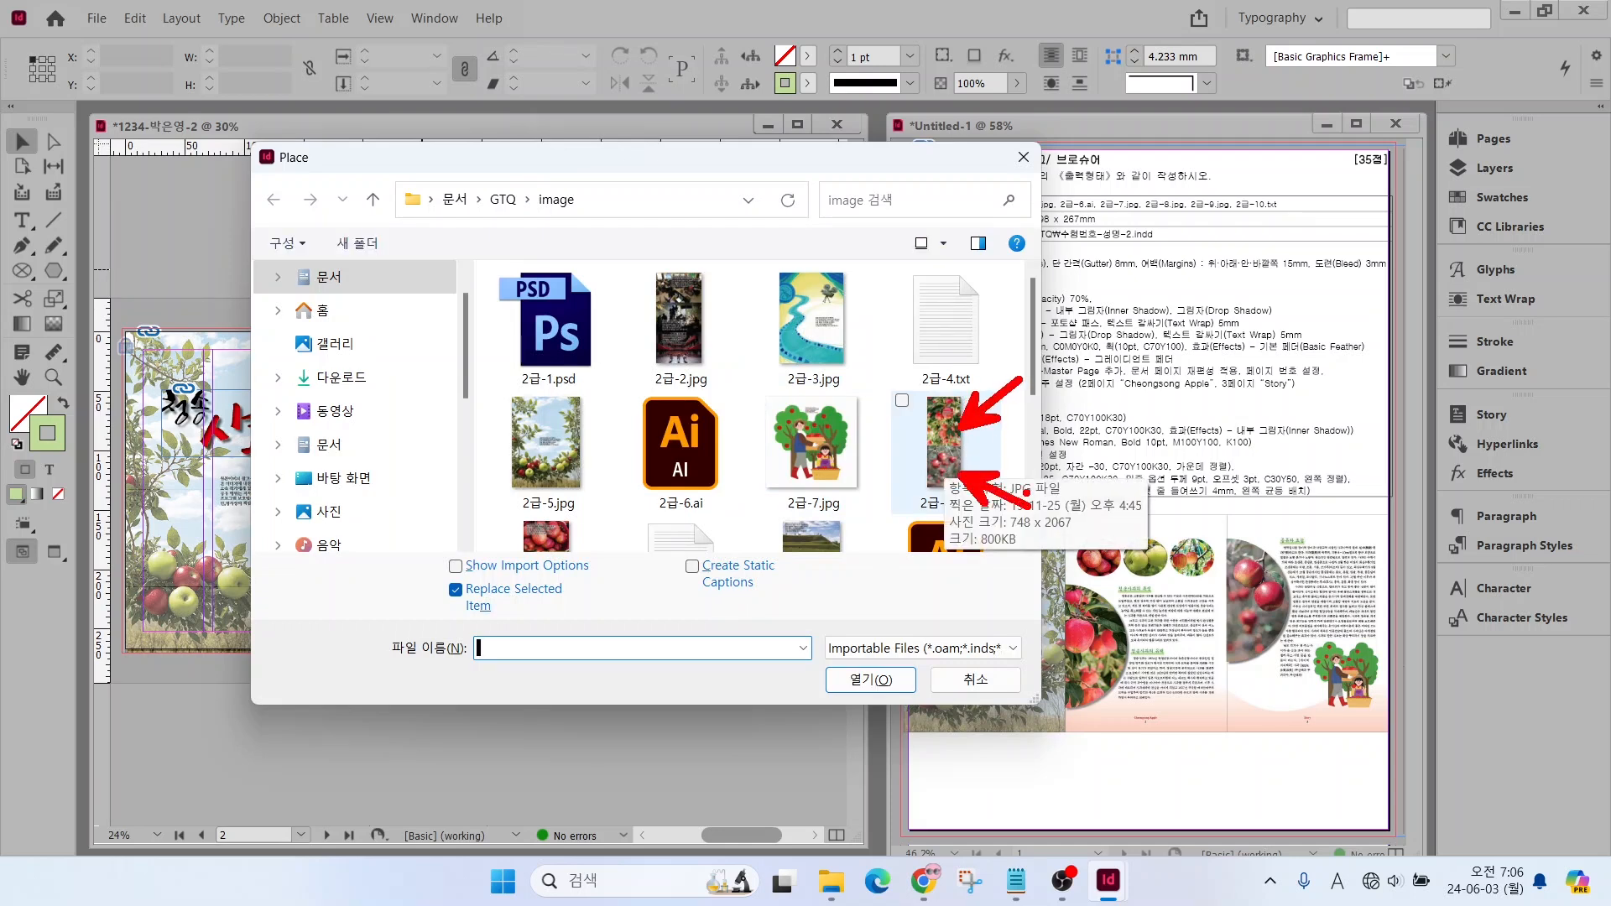
left_click_drag(1263, 550, 1307, 509)
left_click_drag(1100, 657, 1168, 722)
key("Escape")
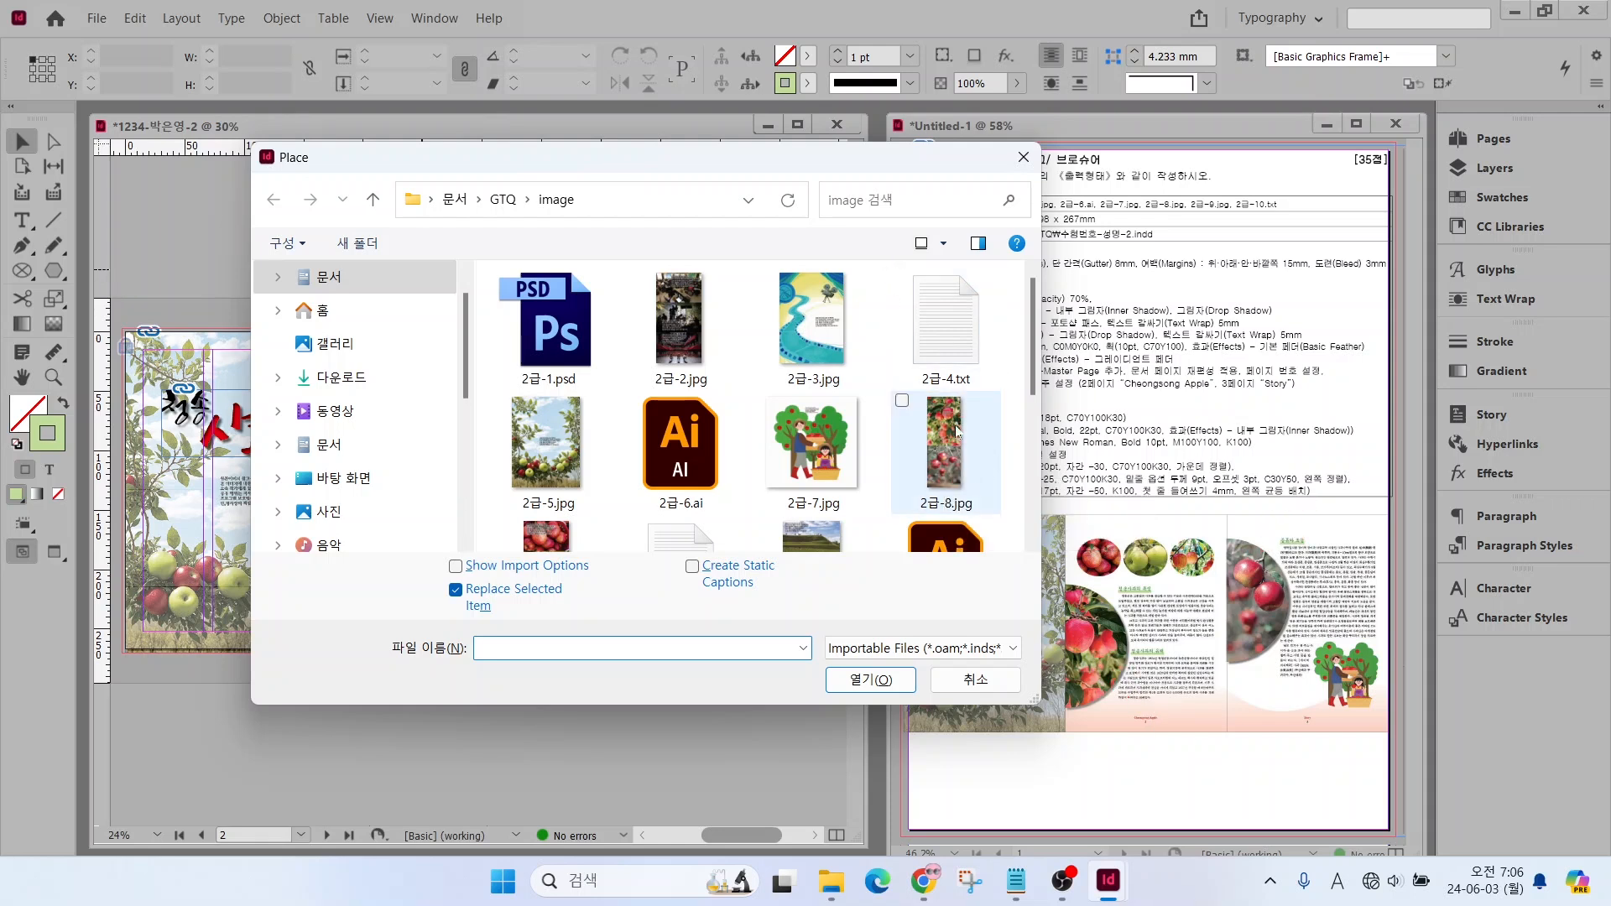
scroll(663, 495, "down", 1)
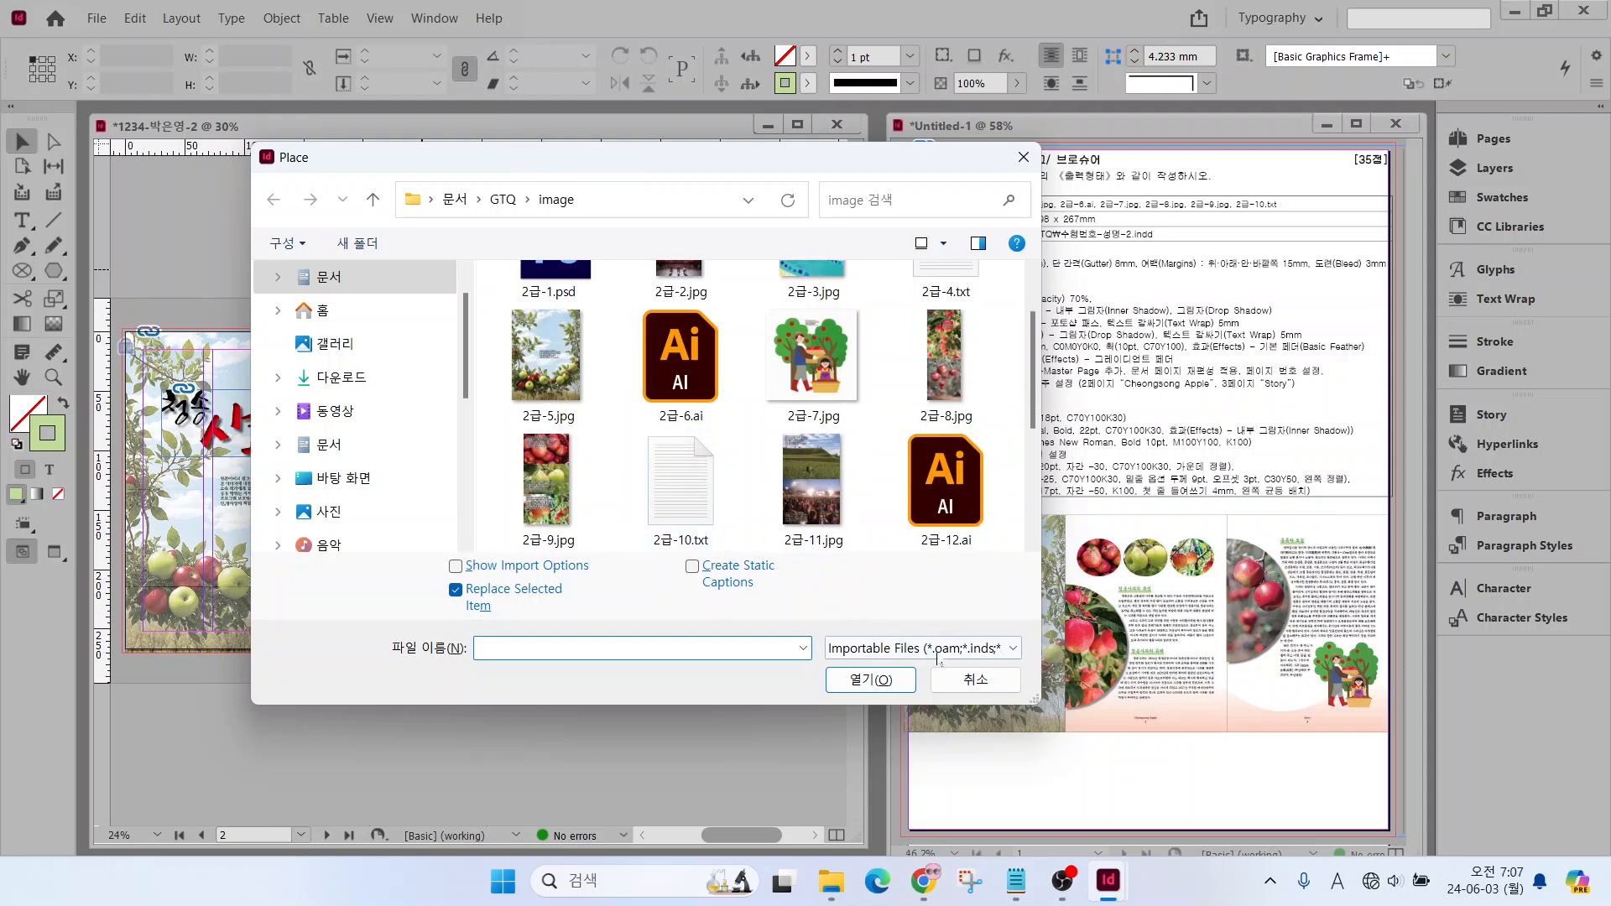
left_click(975, 678)
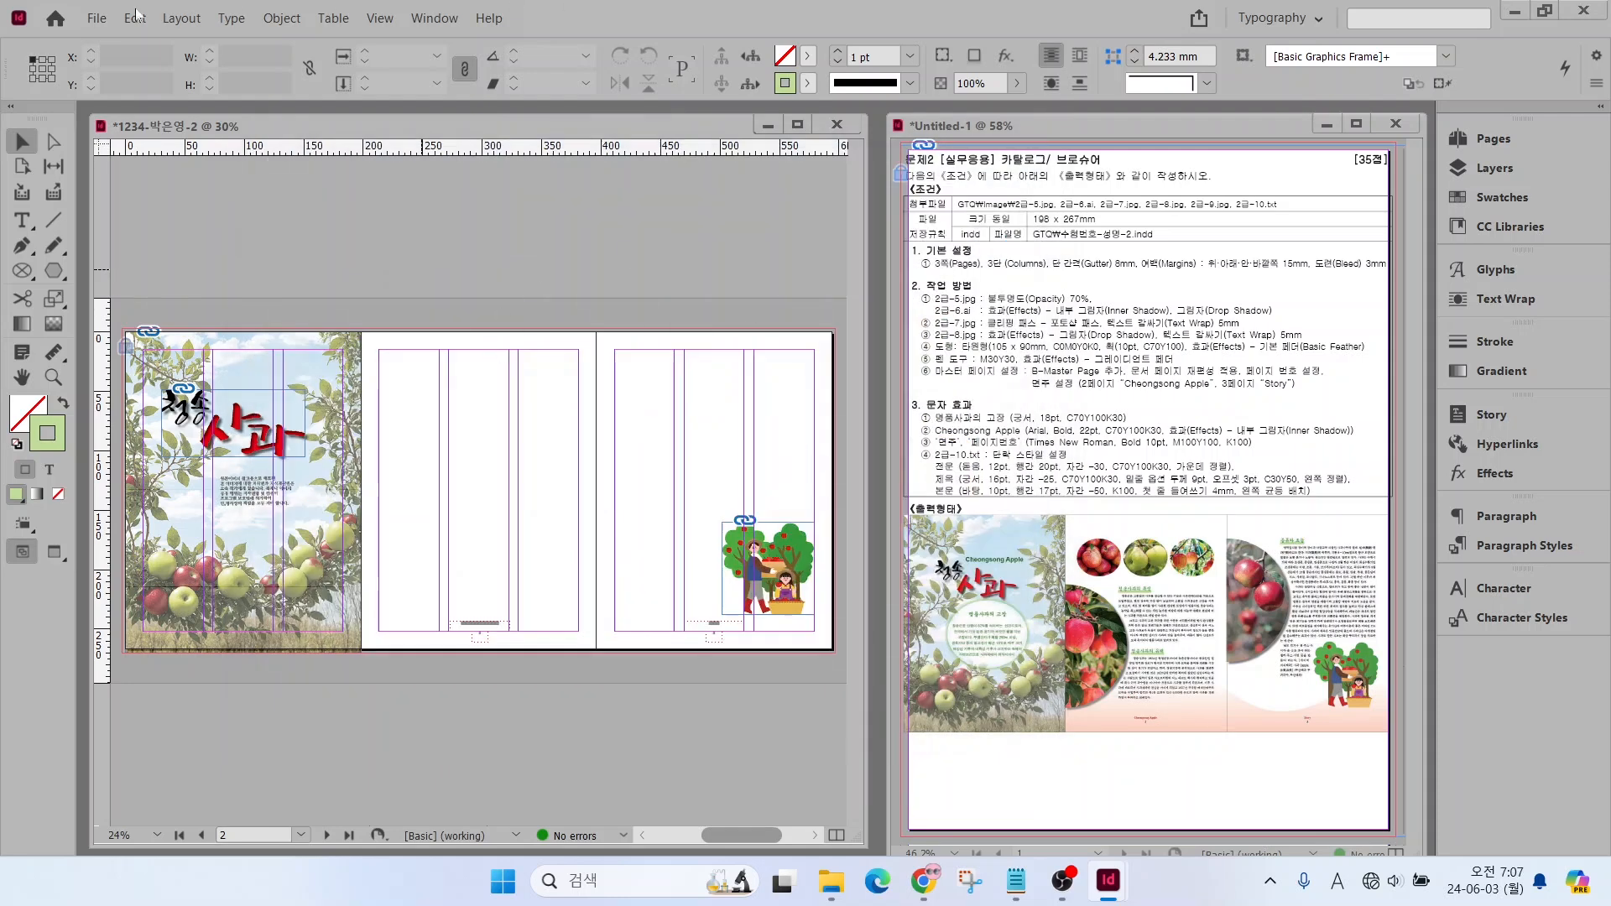
Draw a circular frame about 162 mm in diameter centred on the boundary between the second and third pages
left_click(21, 272)
right_click(19, 273)
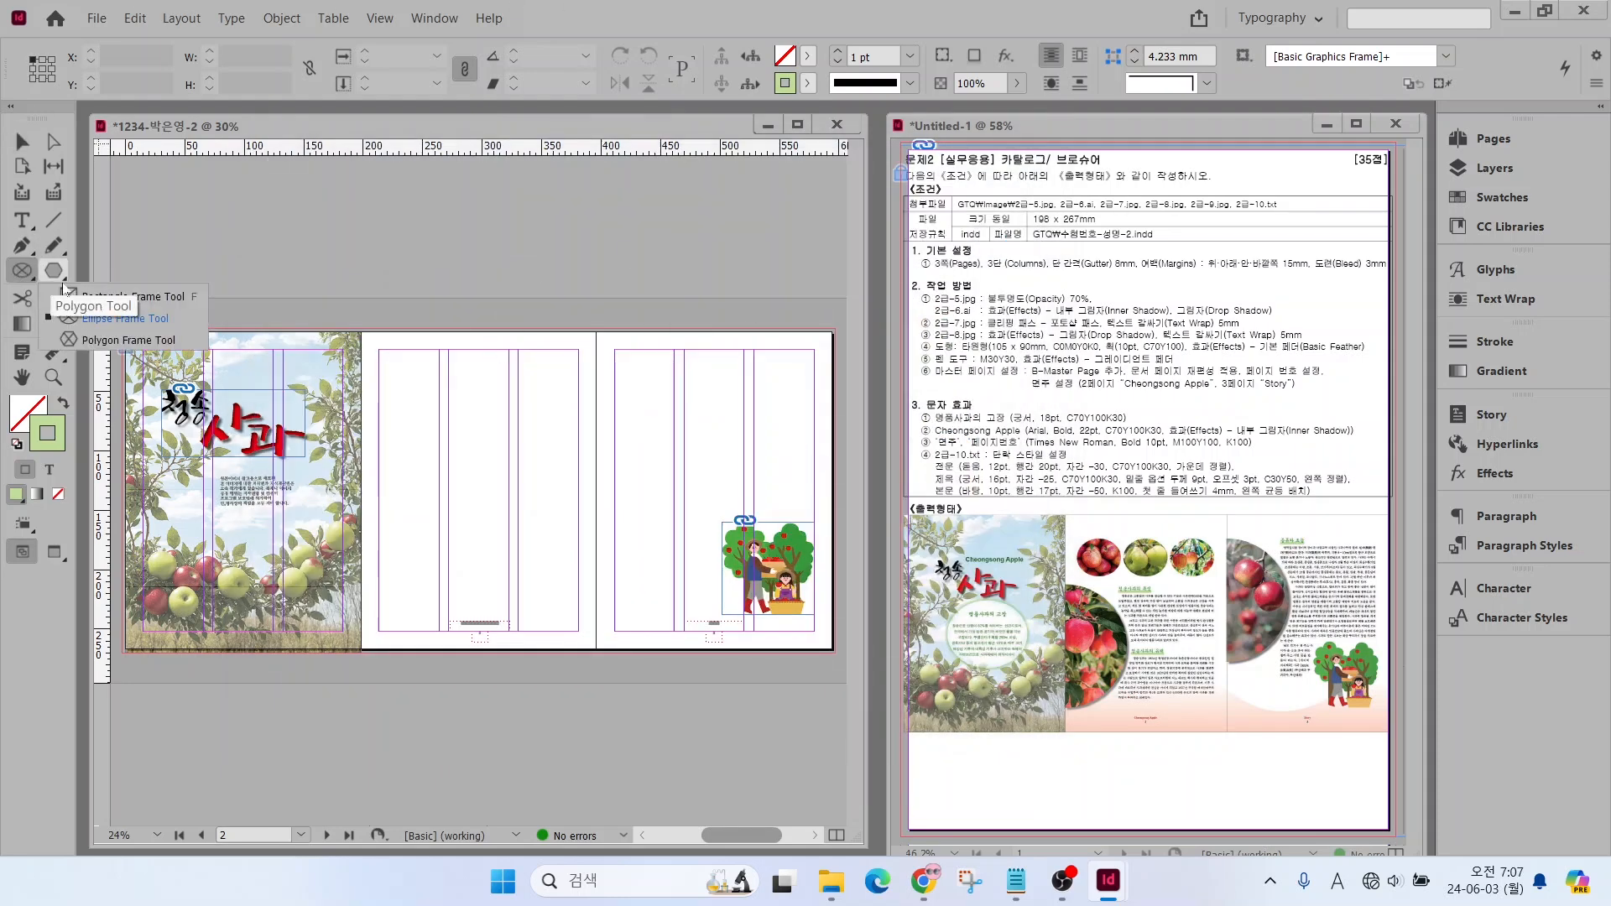
left_click(87, 318)
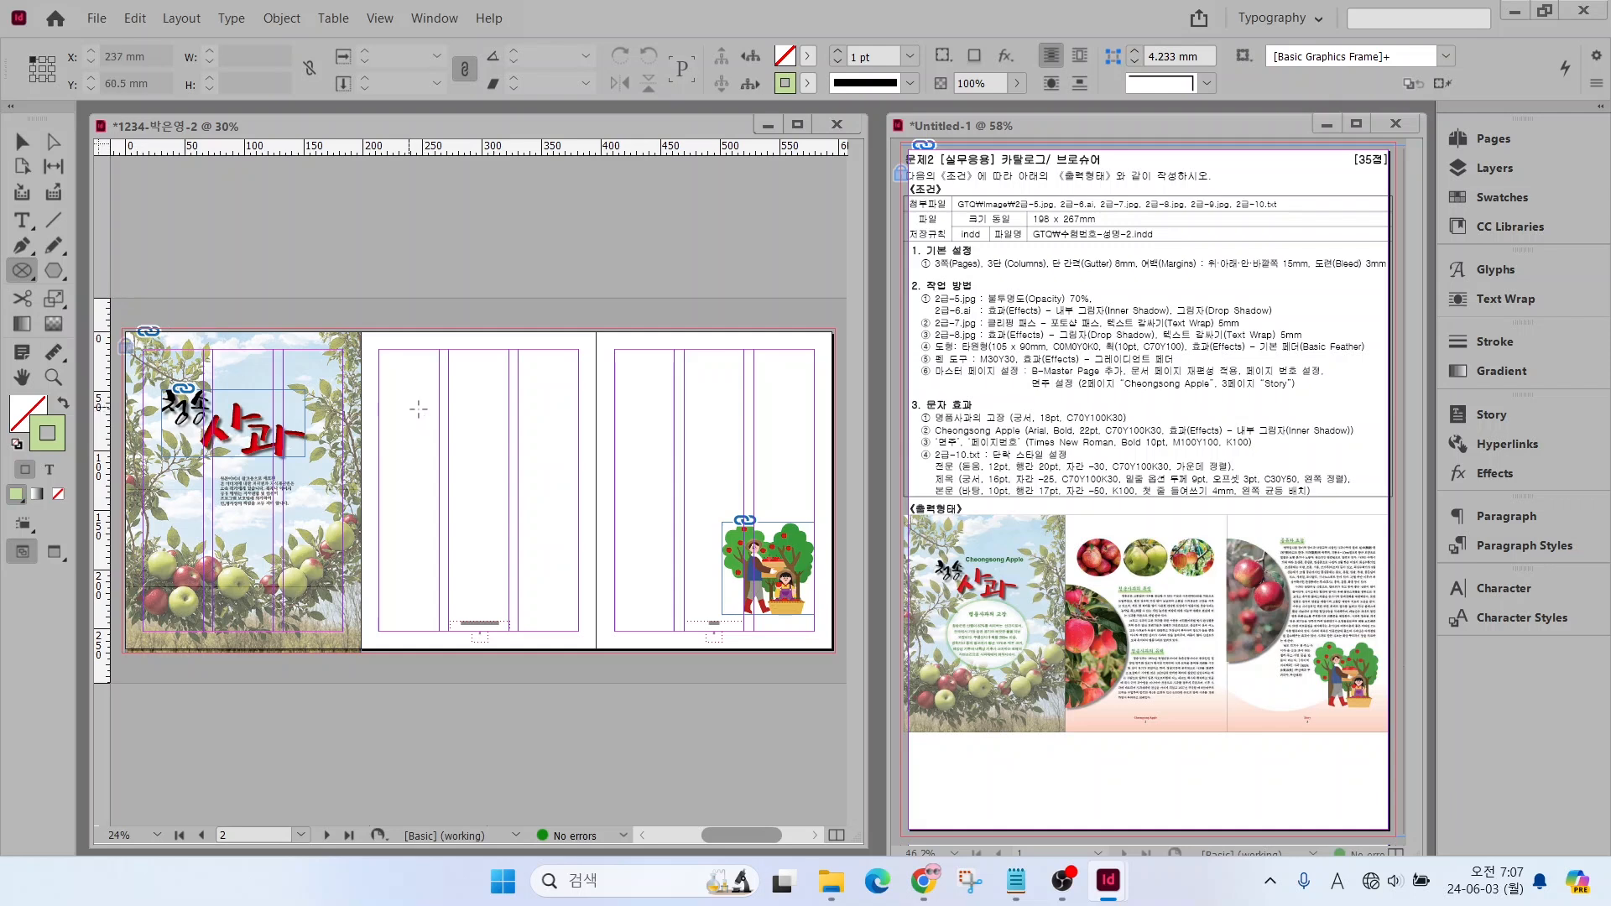
left_click_drag(499, 384, 692, 576)
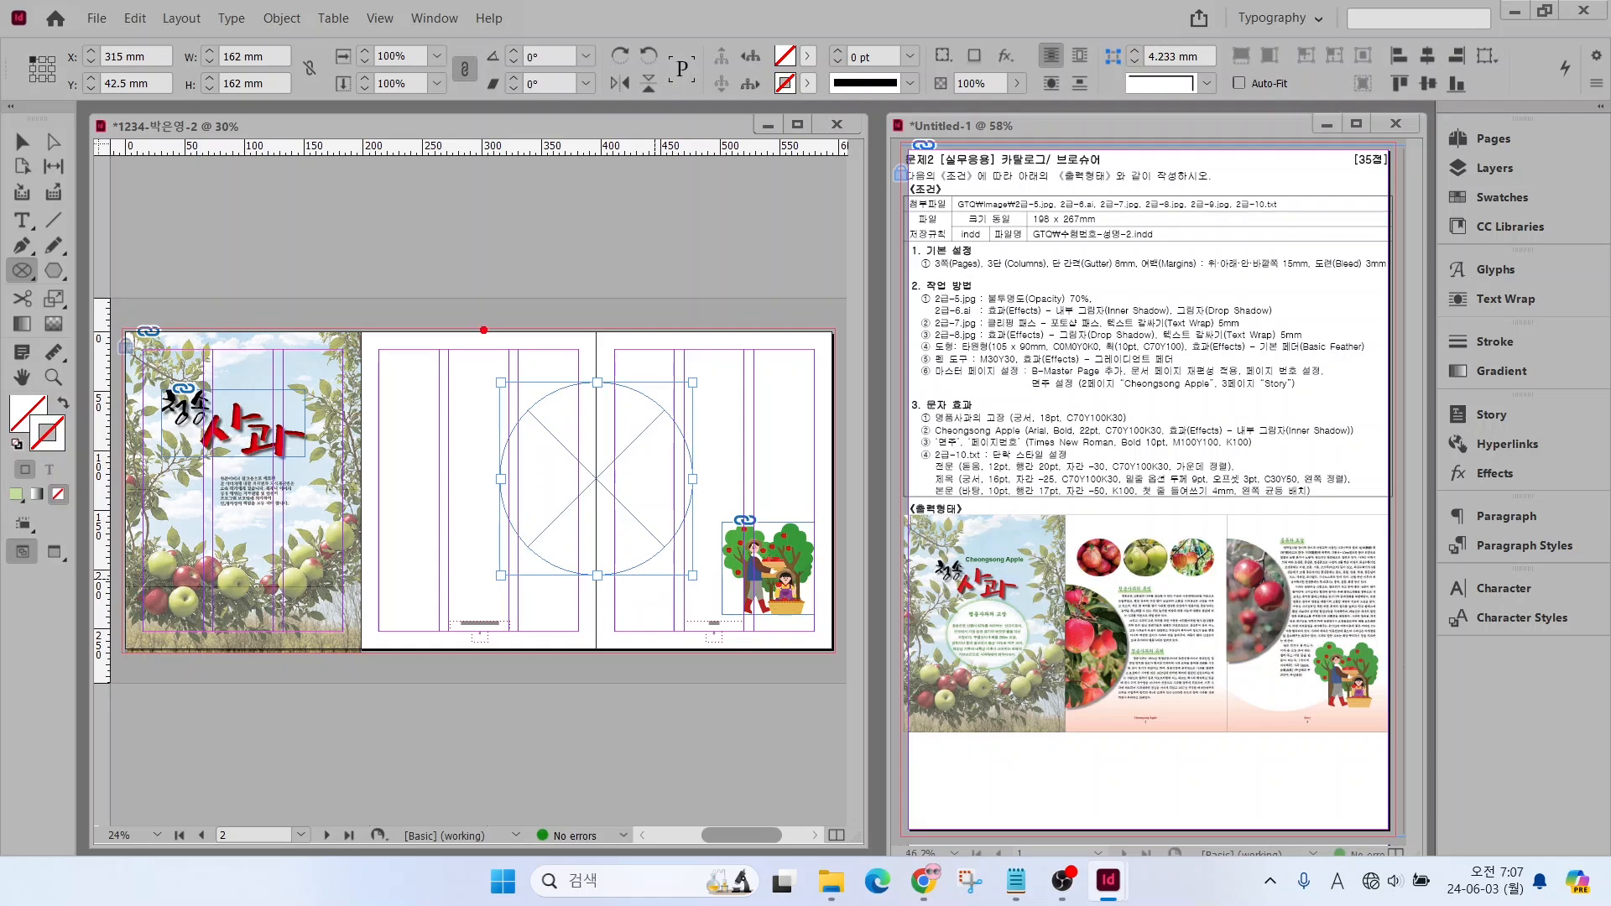
mouse_move(464, 333)
left_mouse_down()
mouse_move(537, 448)
mouse_move(599, 623)
left_mouse_up()
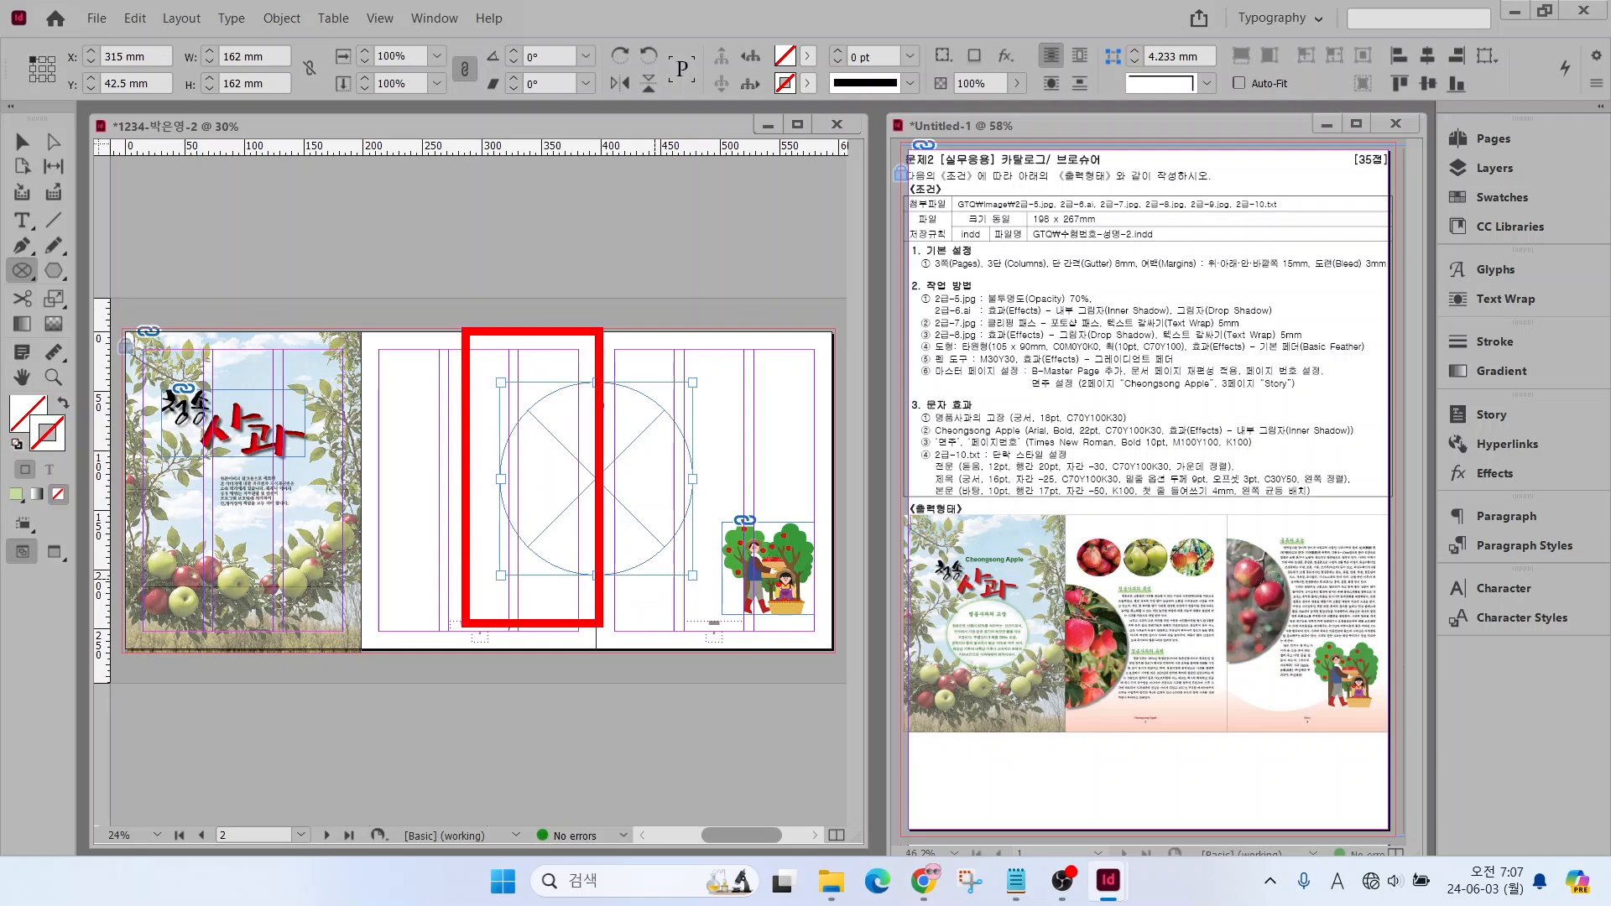
key("Escape")
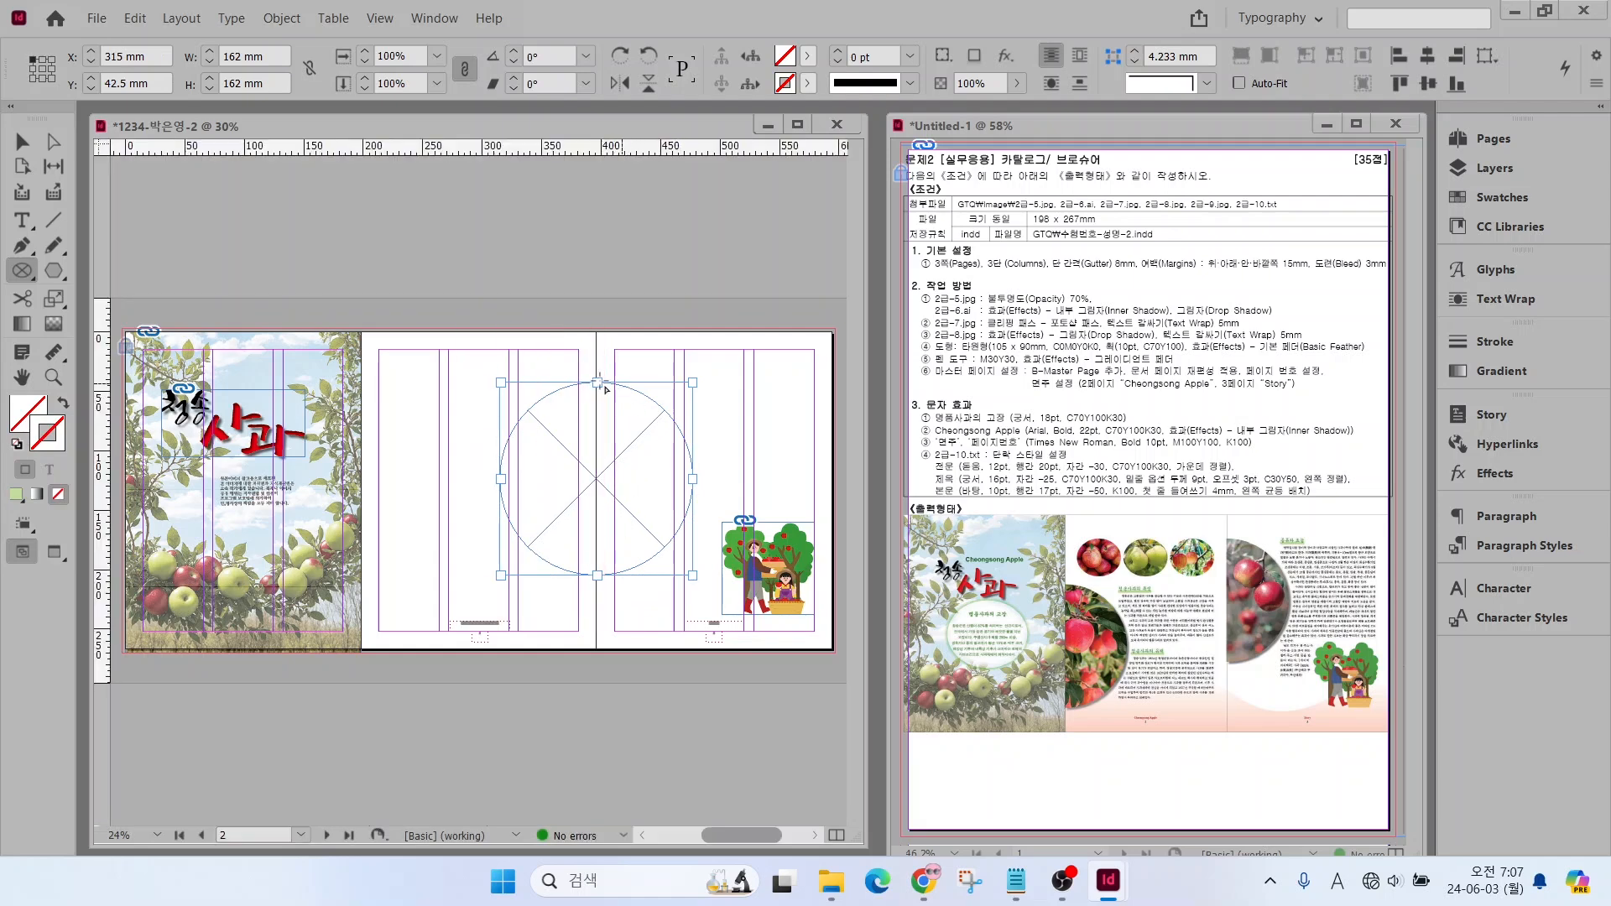
Draw a rectangular frame about 146 mm wide and 228 mm high over the circle's left half, ending at the second page's right edge
right_click(23, 272)
left_click(126, 296)
left_click_drag(422, 351, 598, 622)
key("slash")
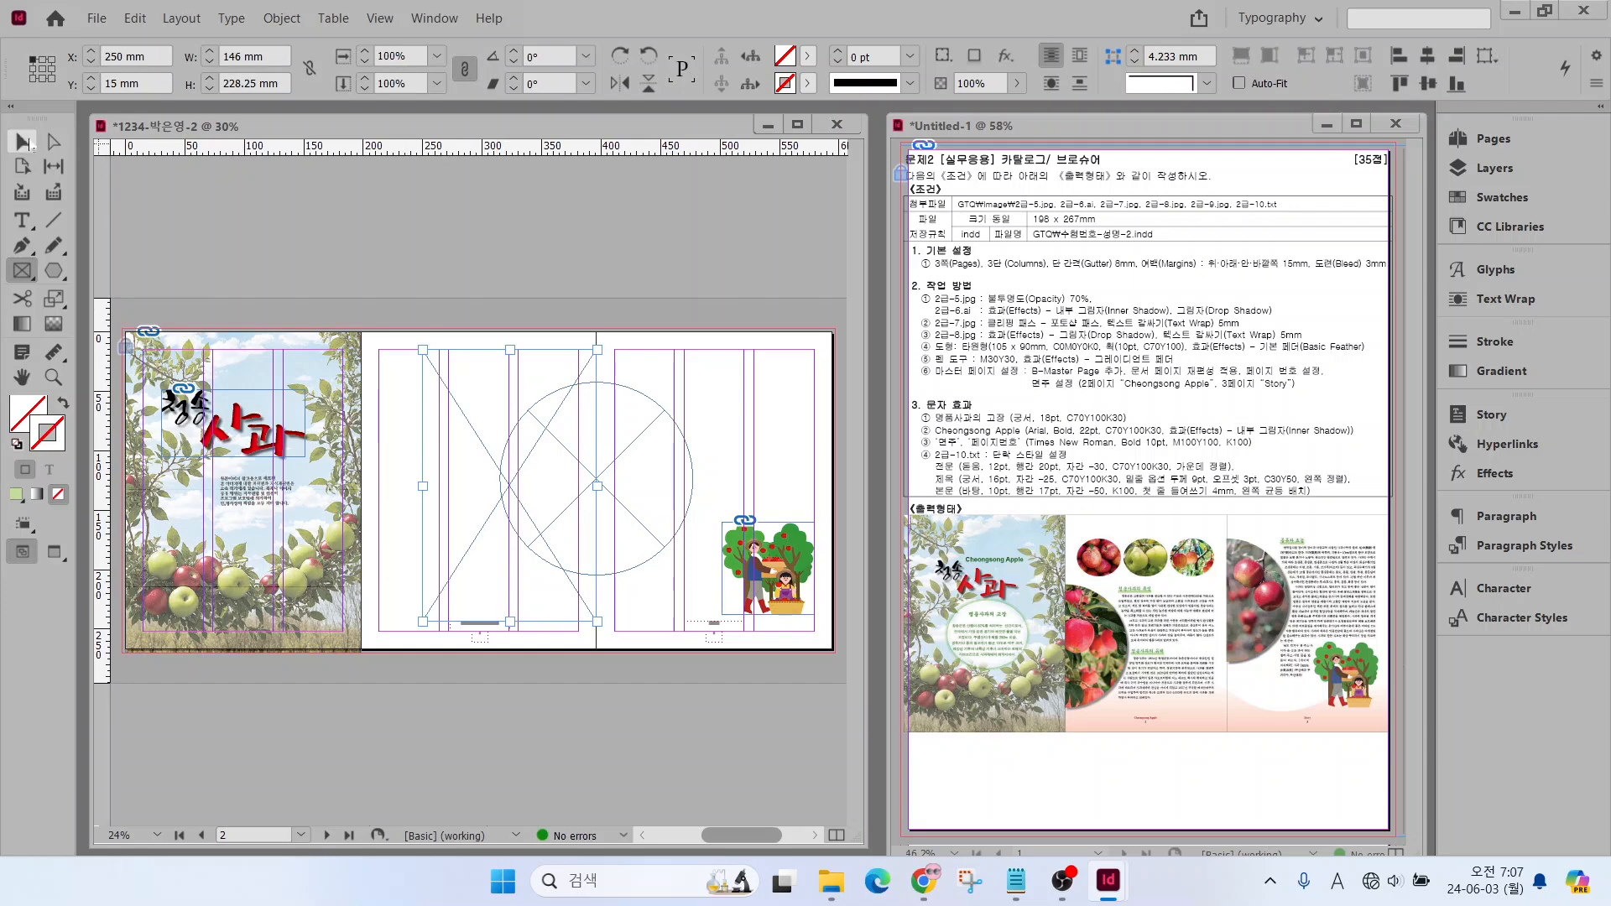
Subtract the rectangular frame from the circular frame with Pathfinder, keeping a half-circle frame at the third page's left edge
key("v")
left_click_drag(552, 329, 638, 440)
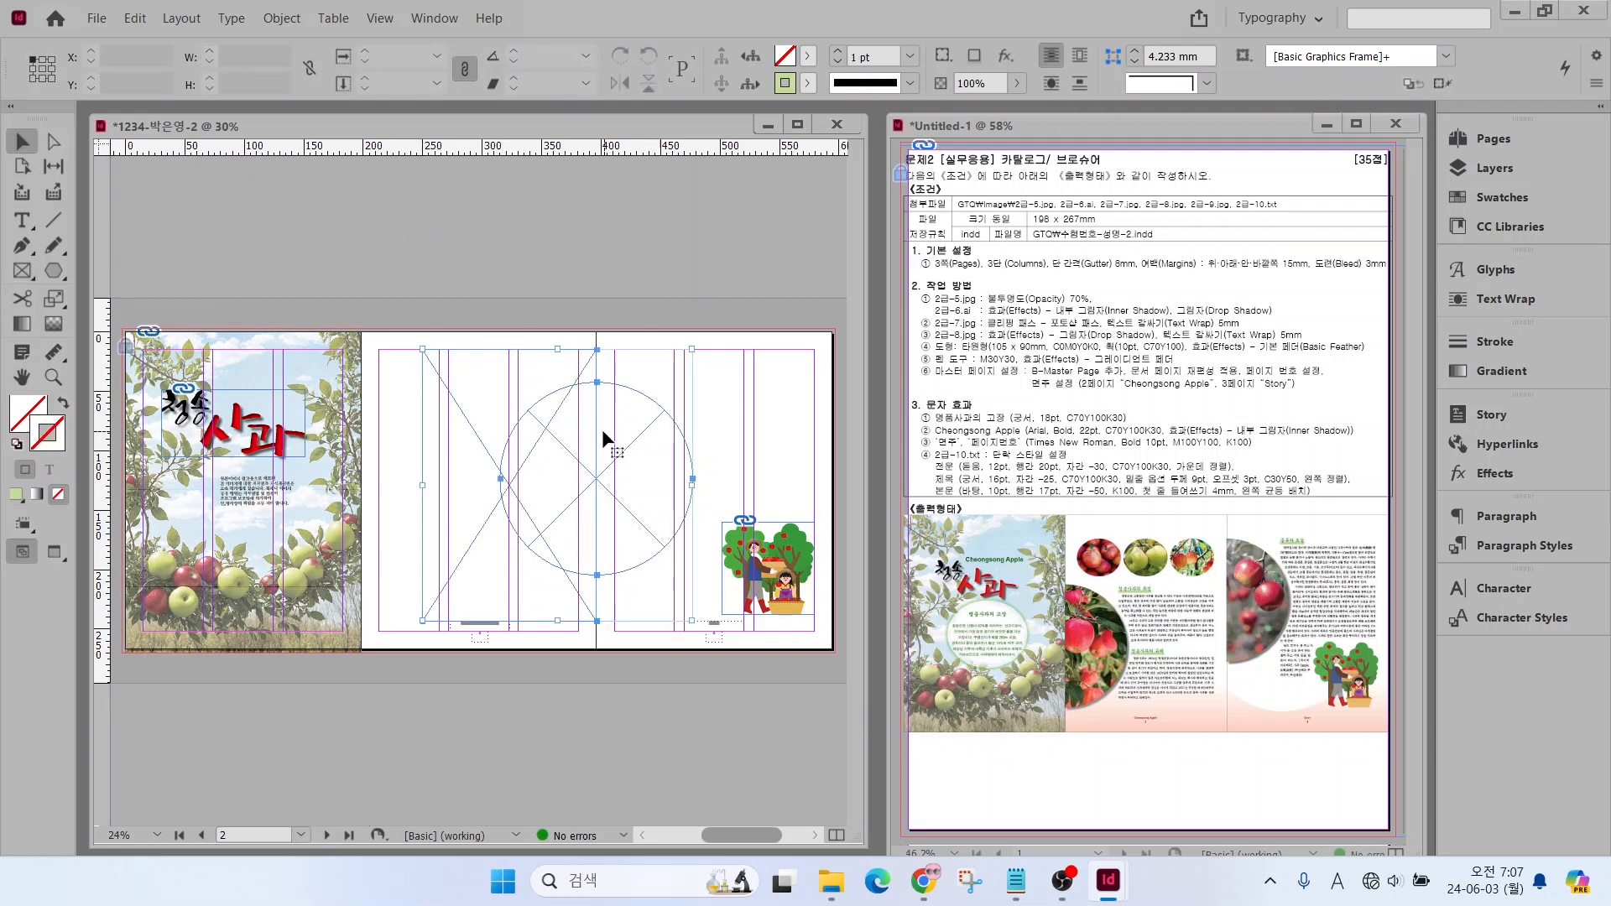
left_click(743, 161)
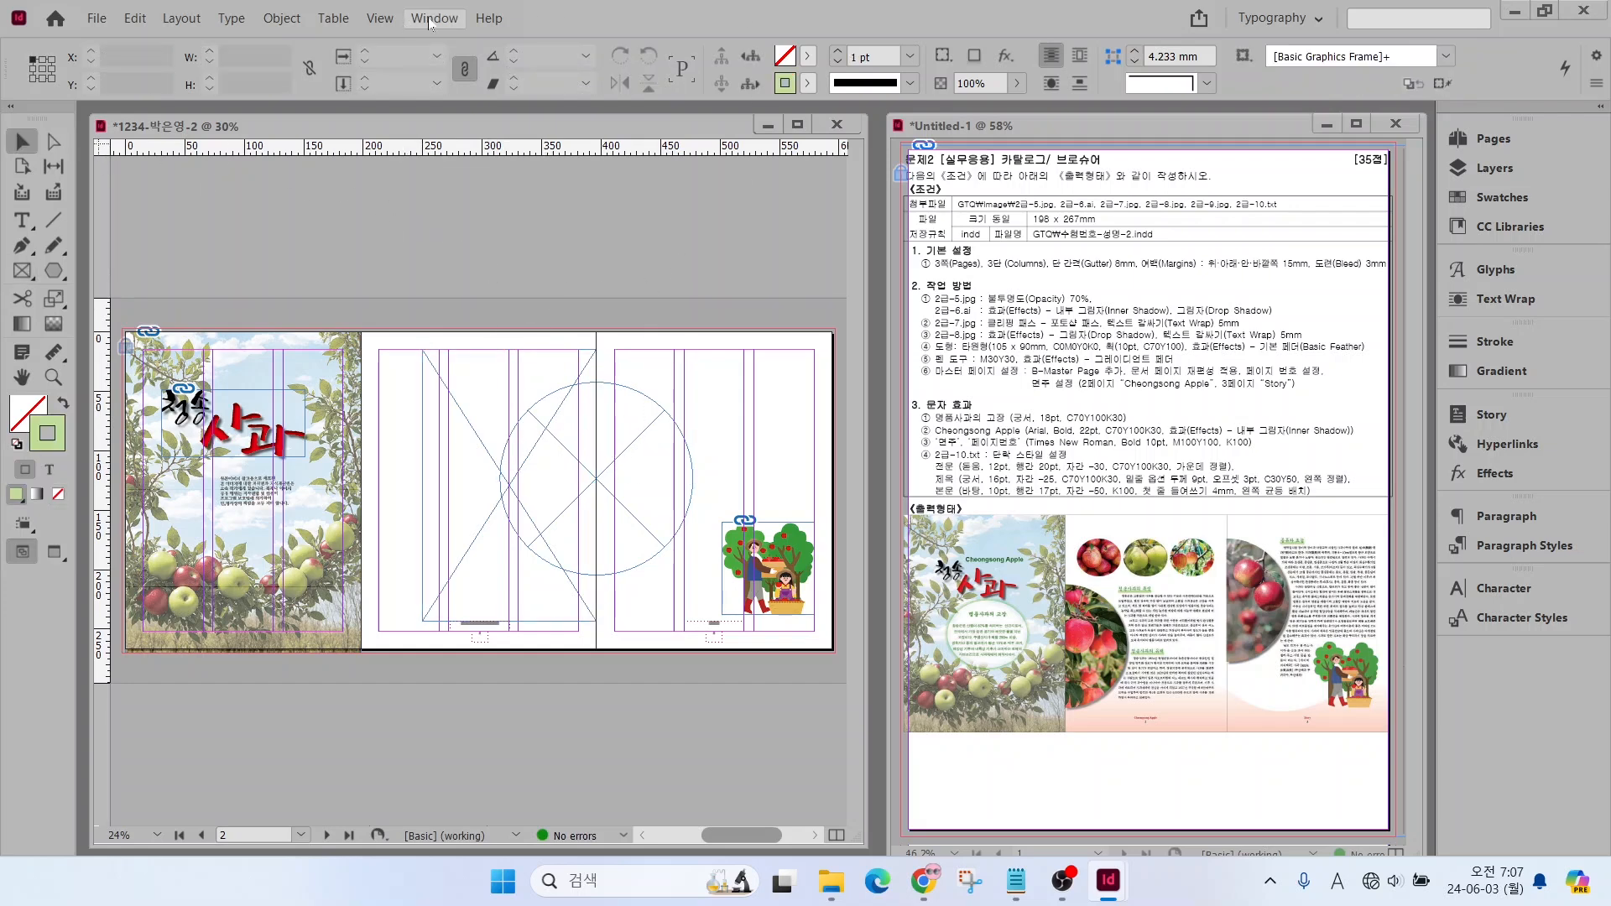
left_click(429, 21)
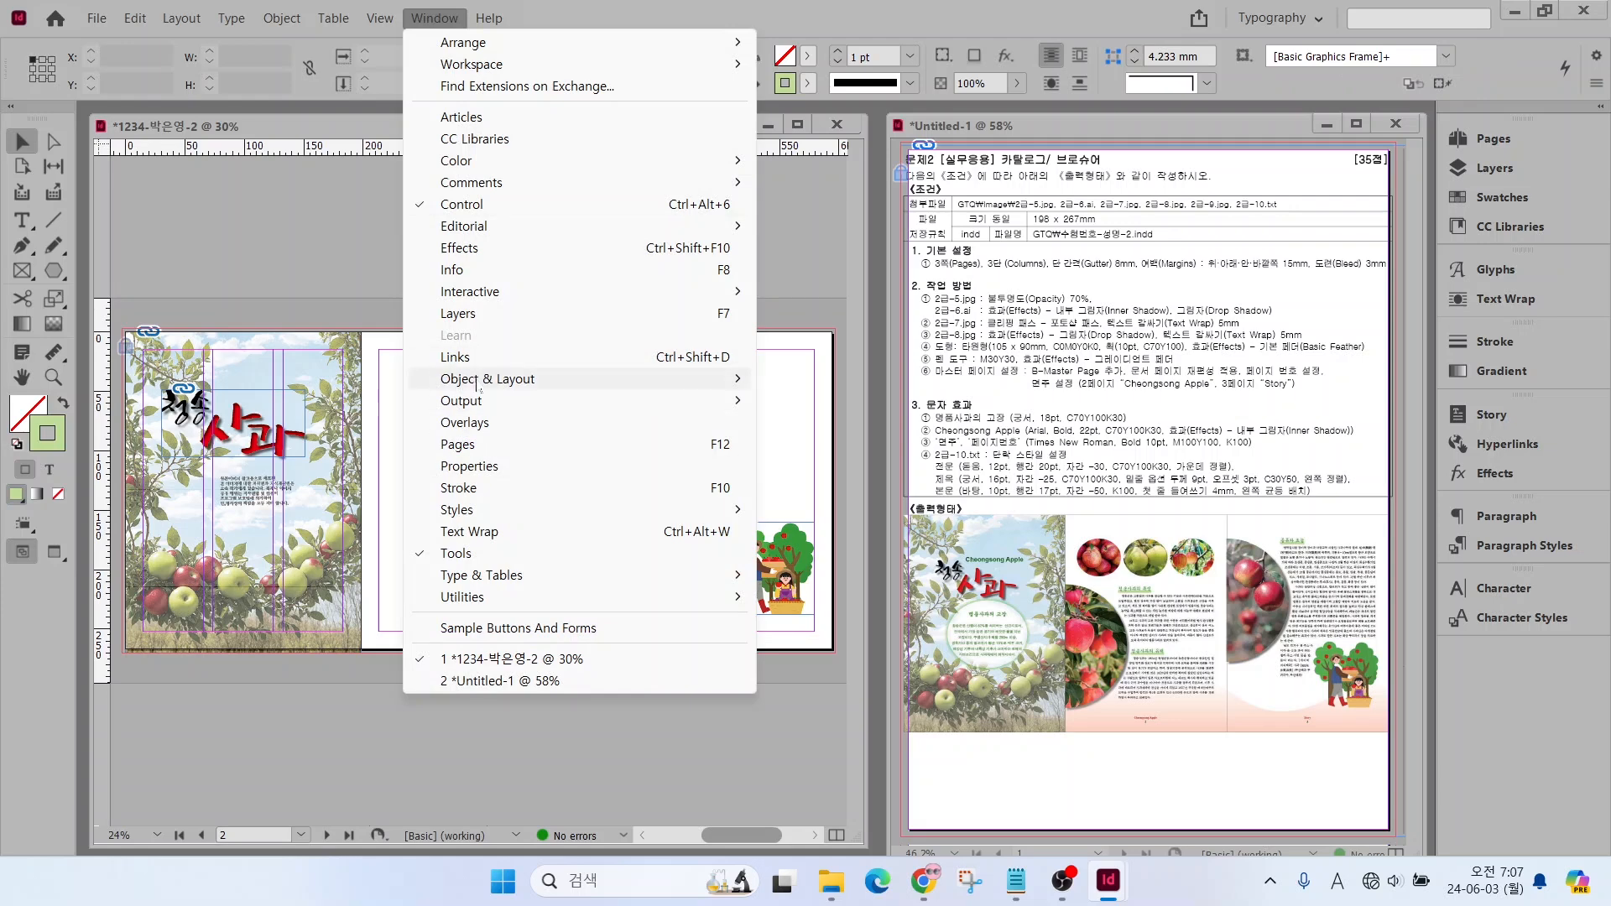
mouse_move(479, 386)
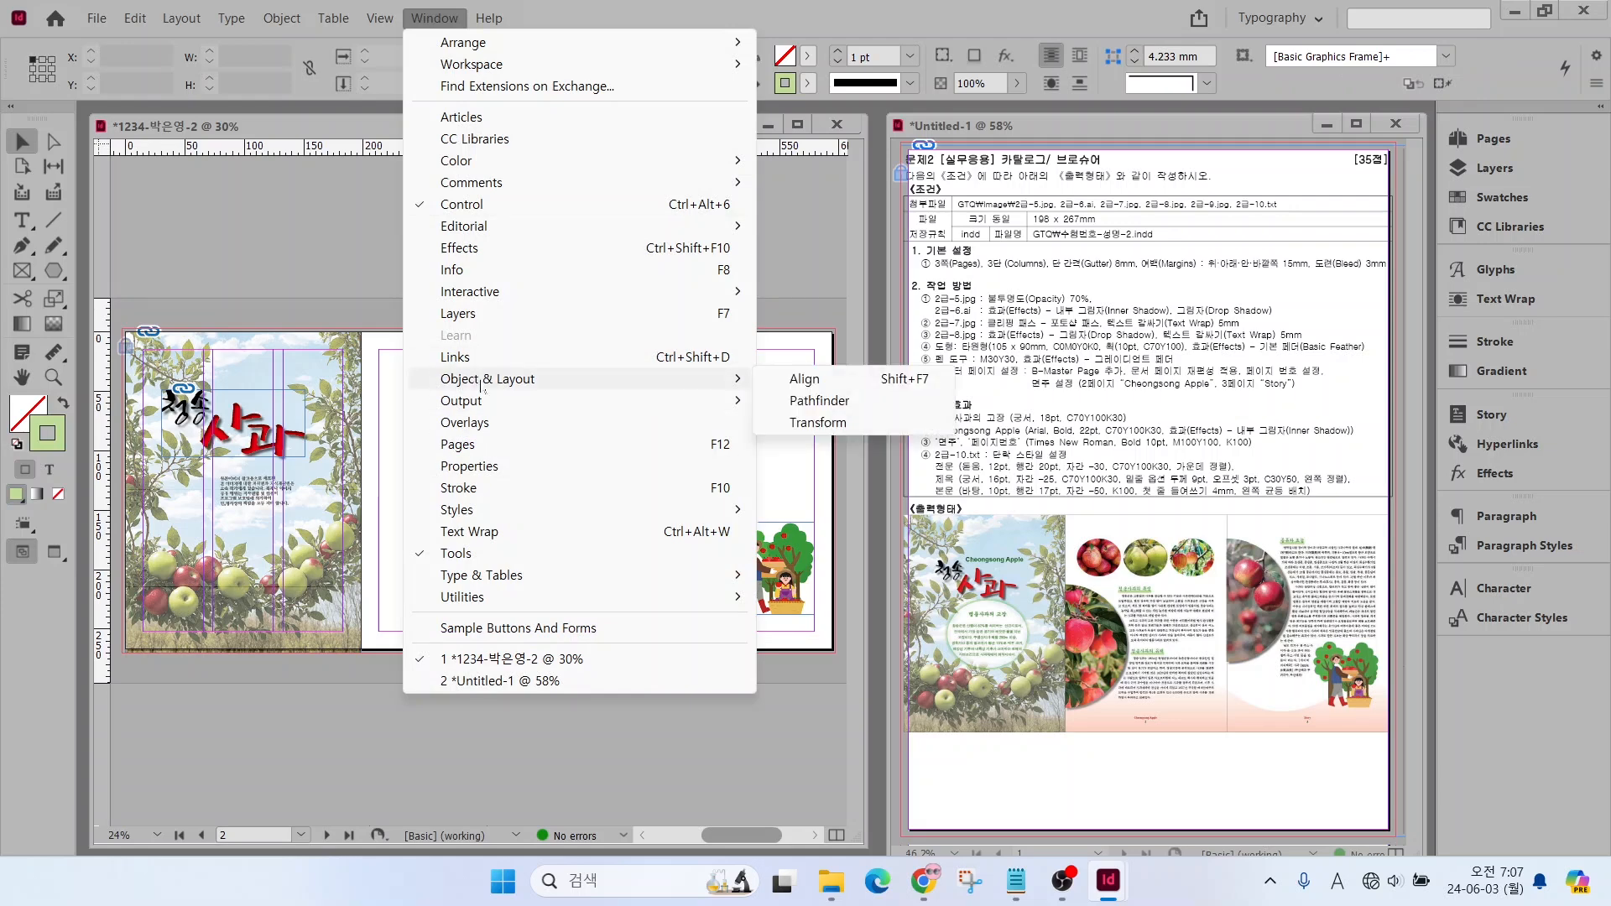
left_click(815, 403)
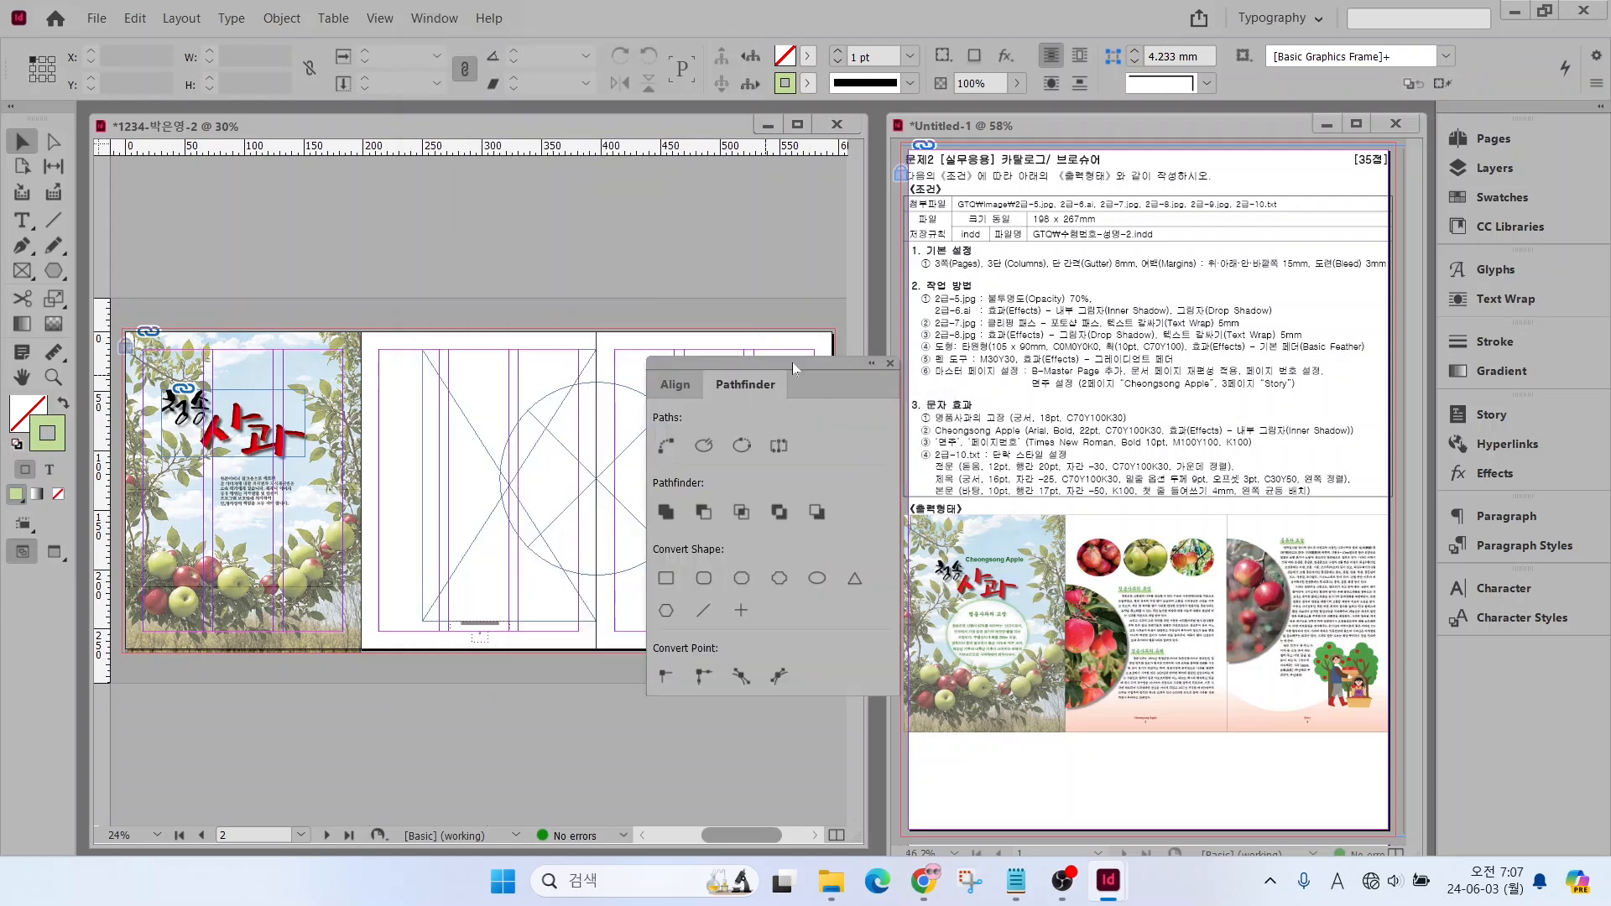
left_click_drag(803, 366, 873, 132)
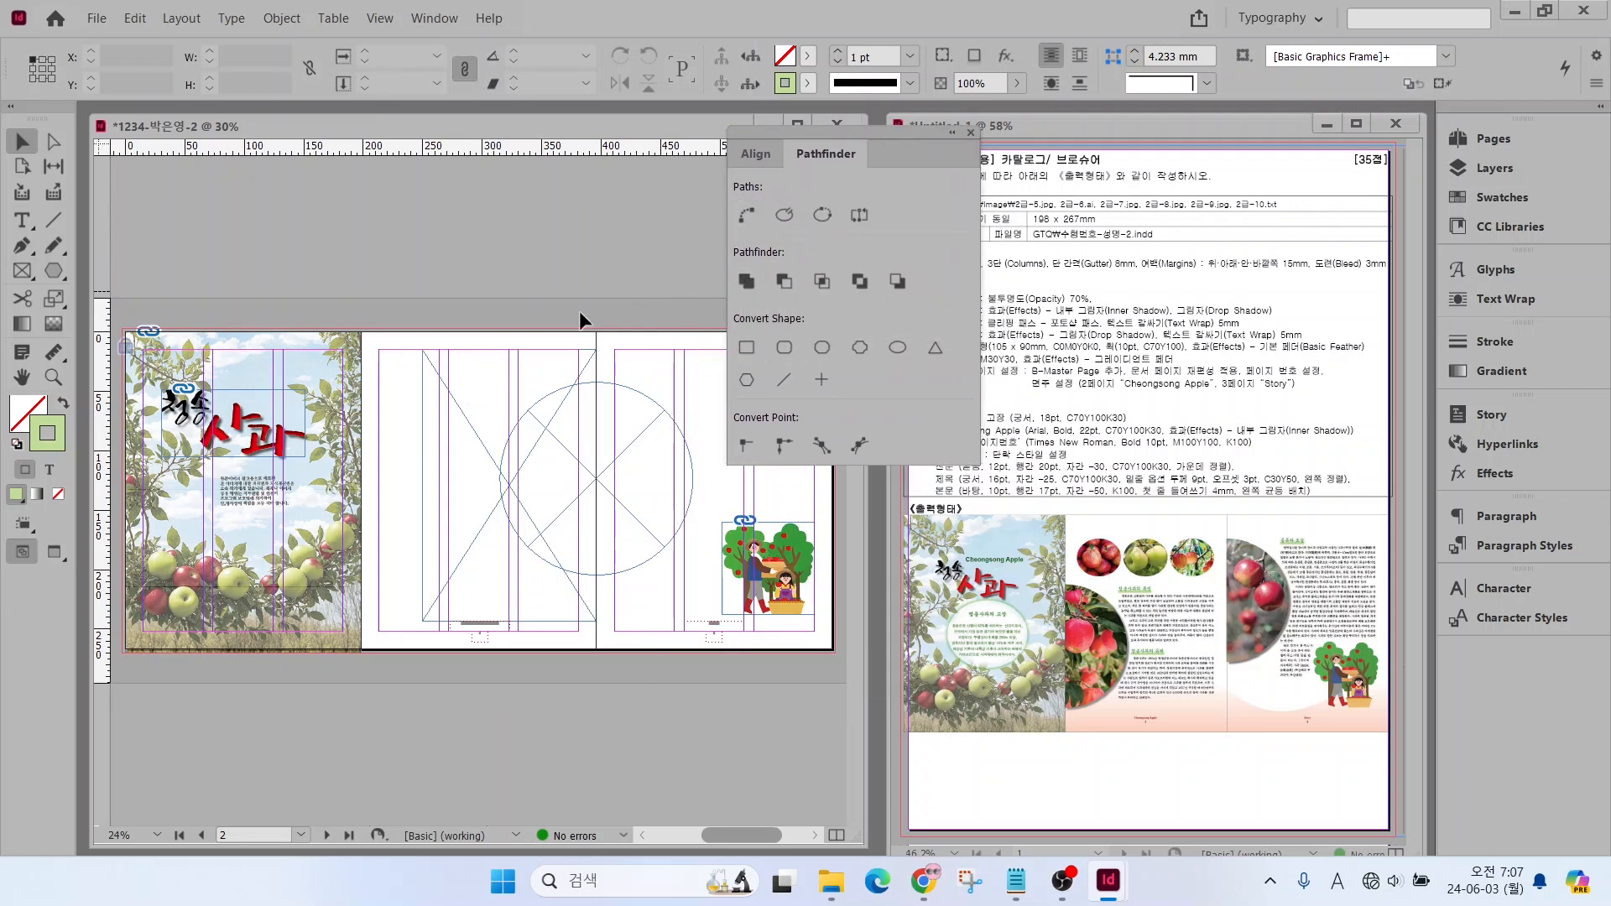
left_click_drag(619, 414, 658, 351)
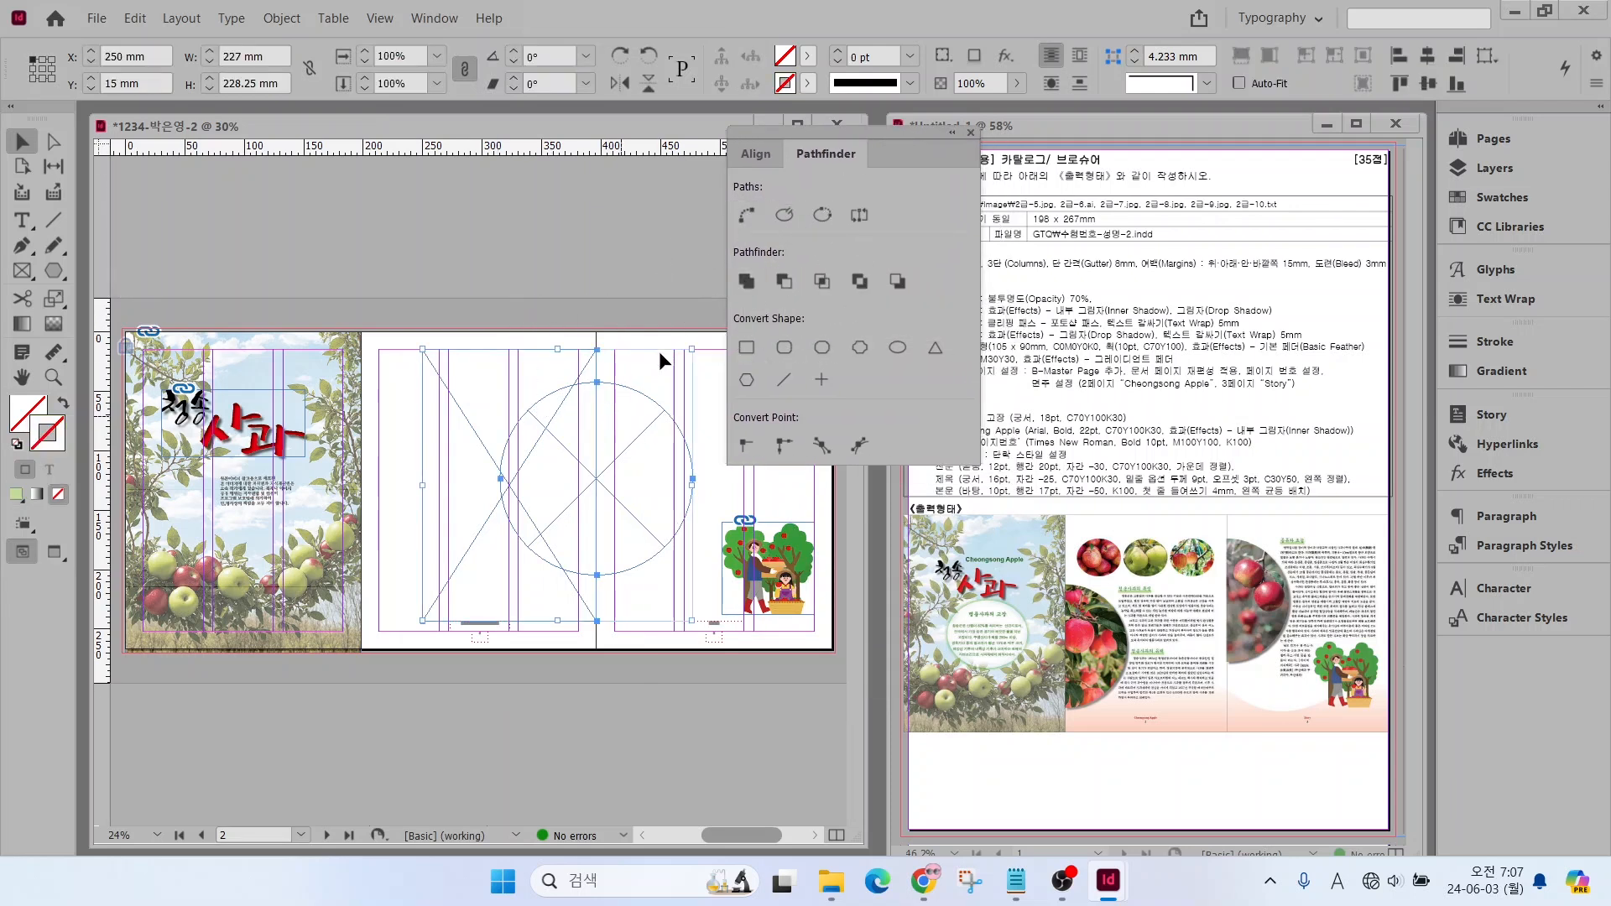
left_click(782, 283)
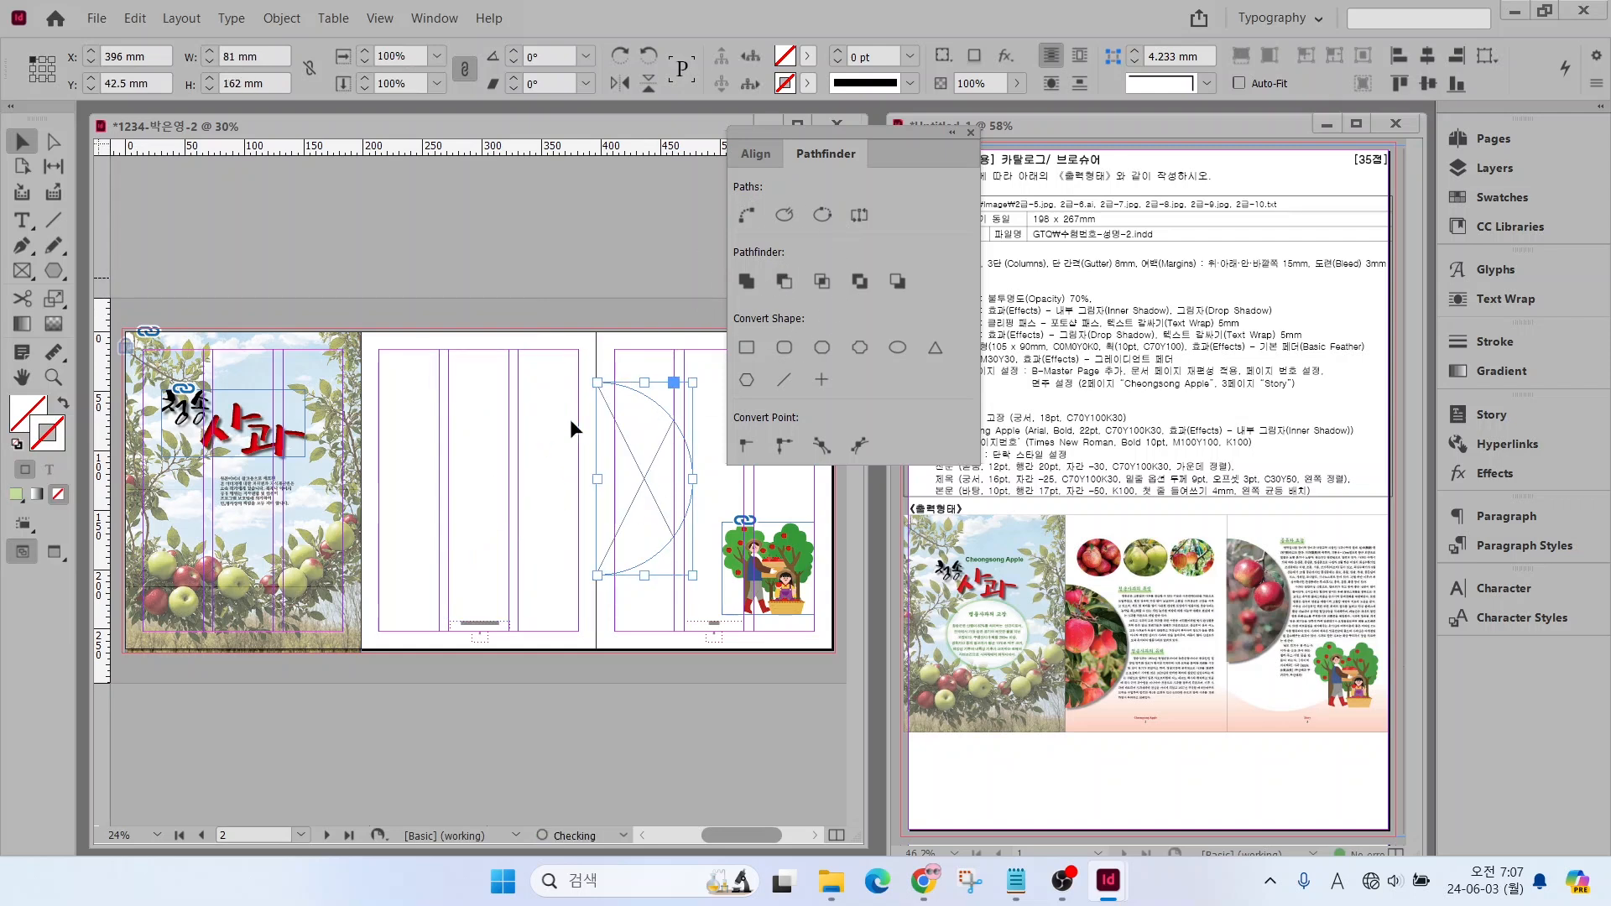
left_click(970, 133)
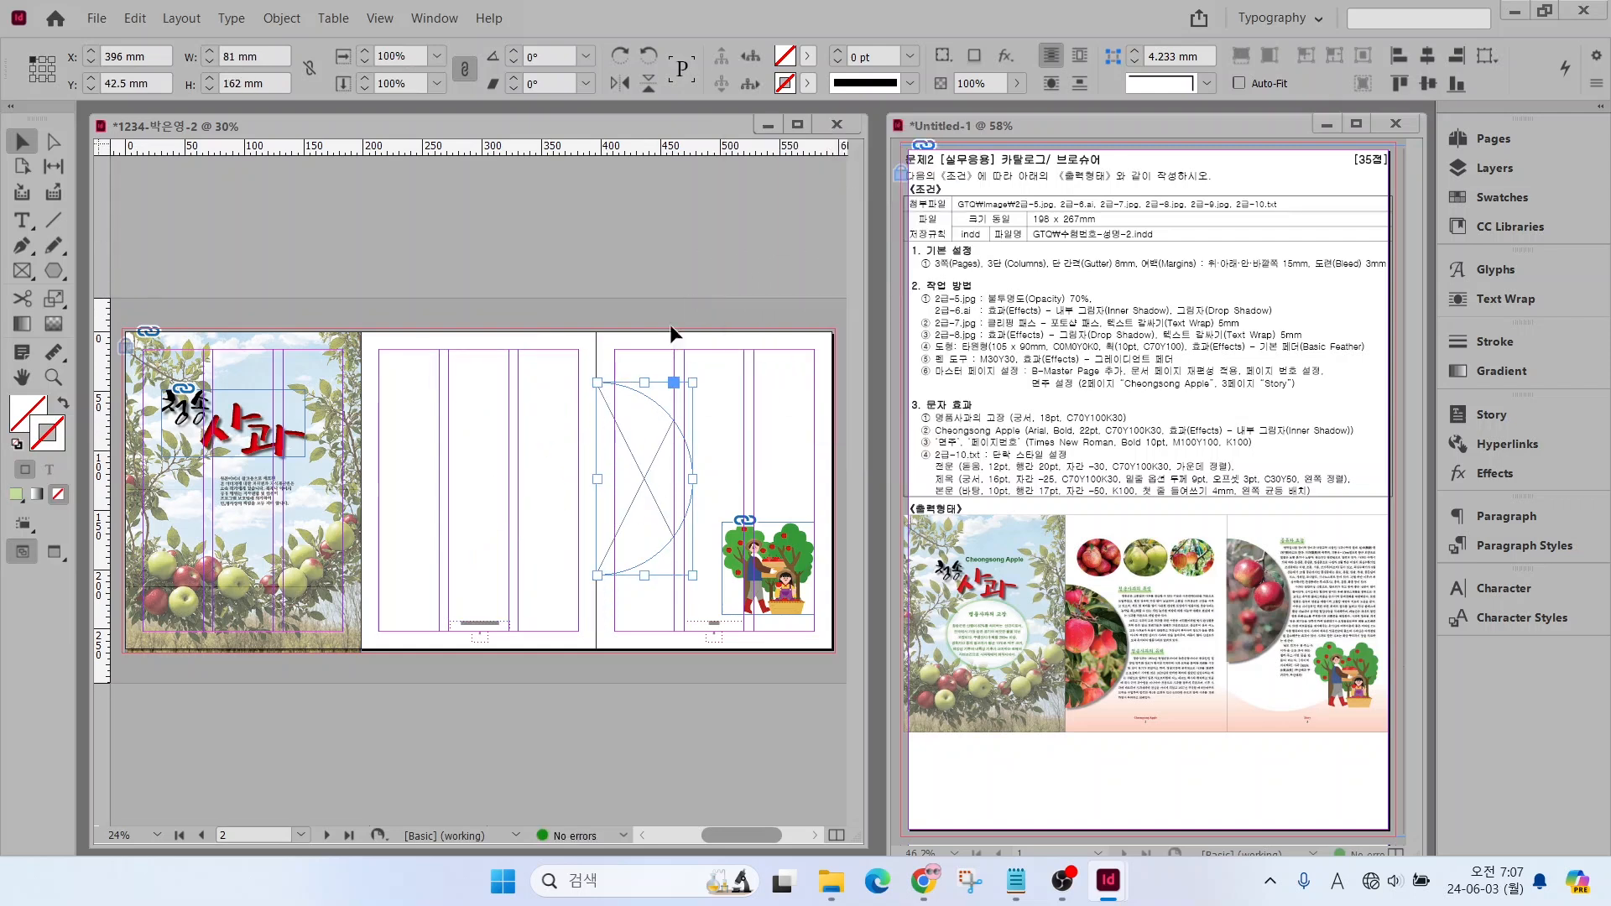
Move the half-circle frame to the lower left edge of the second page and scale it to about 75 × 150 mm
left_click_drag(616, 475, 418, 516)
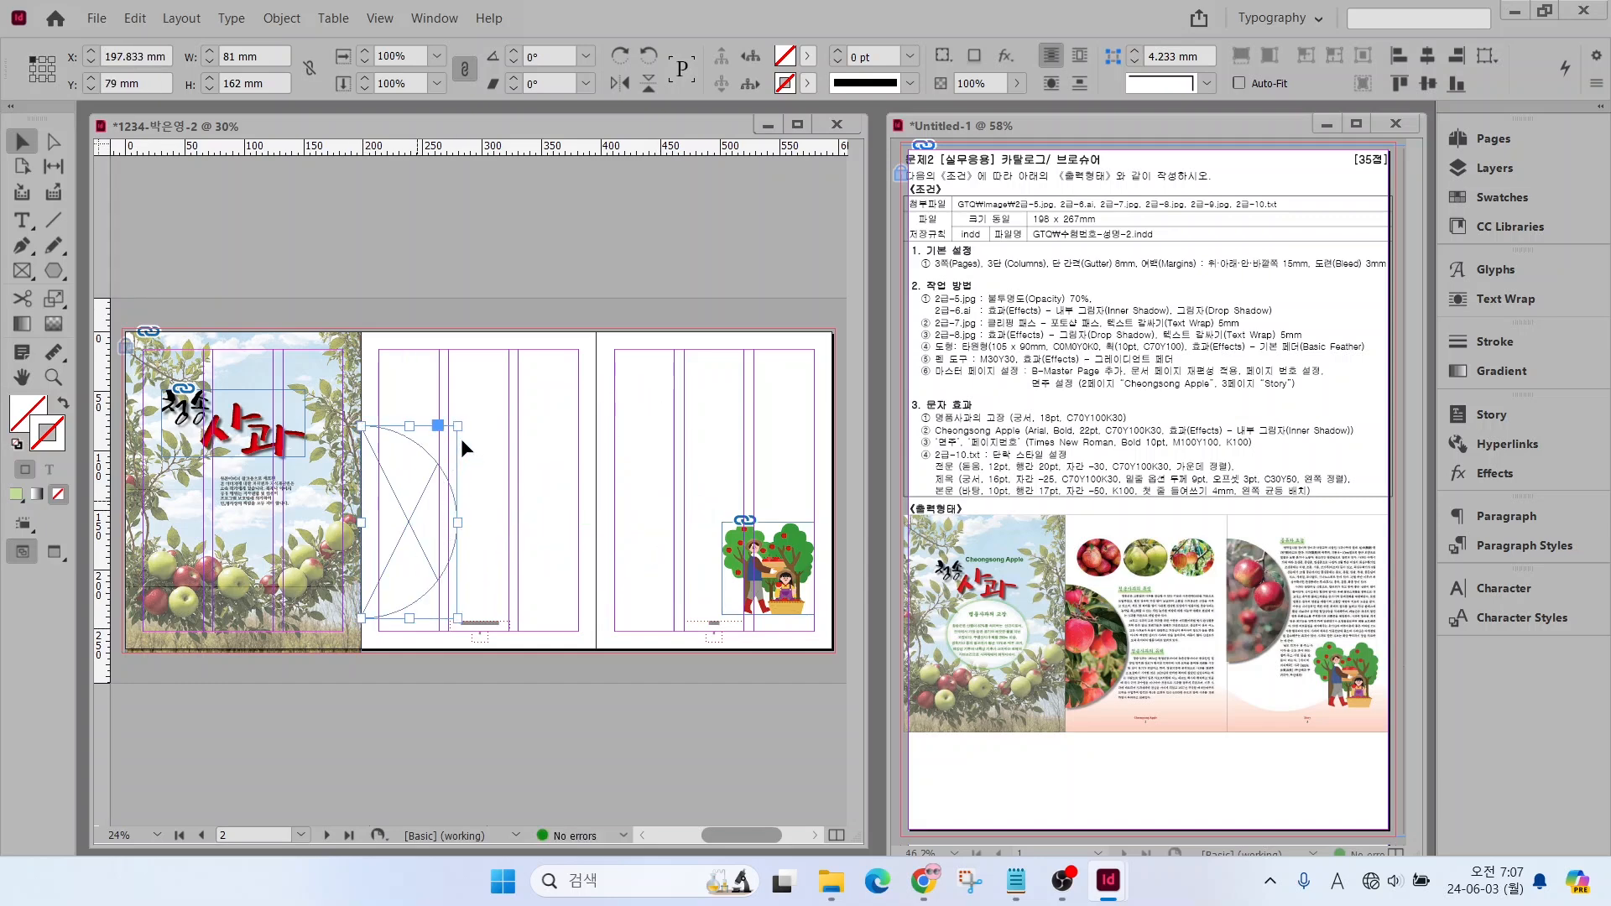
left_click_drag(458, 427, 446, 491)
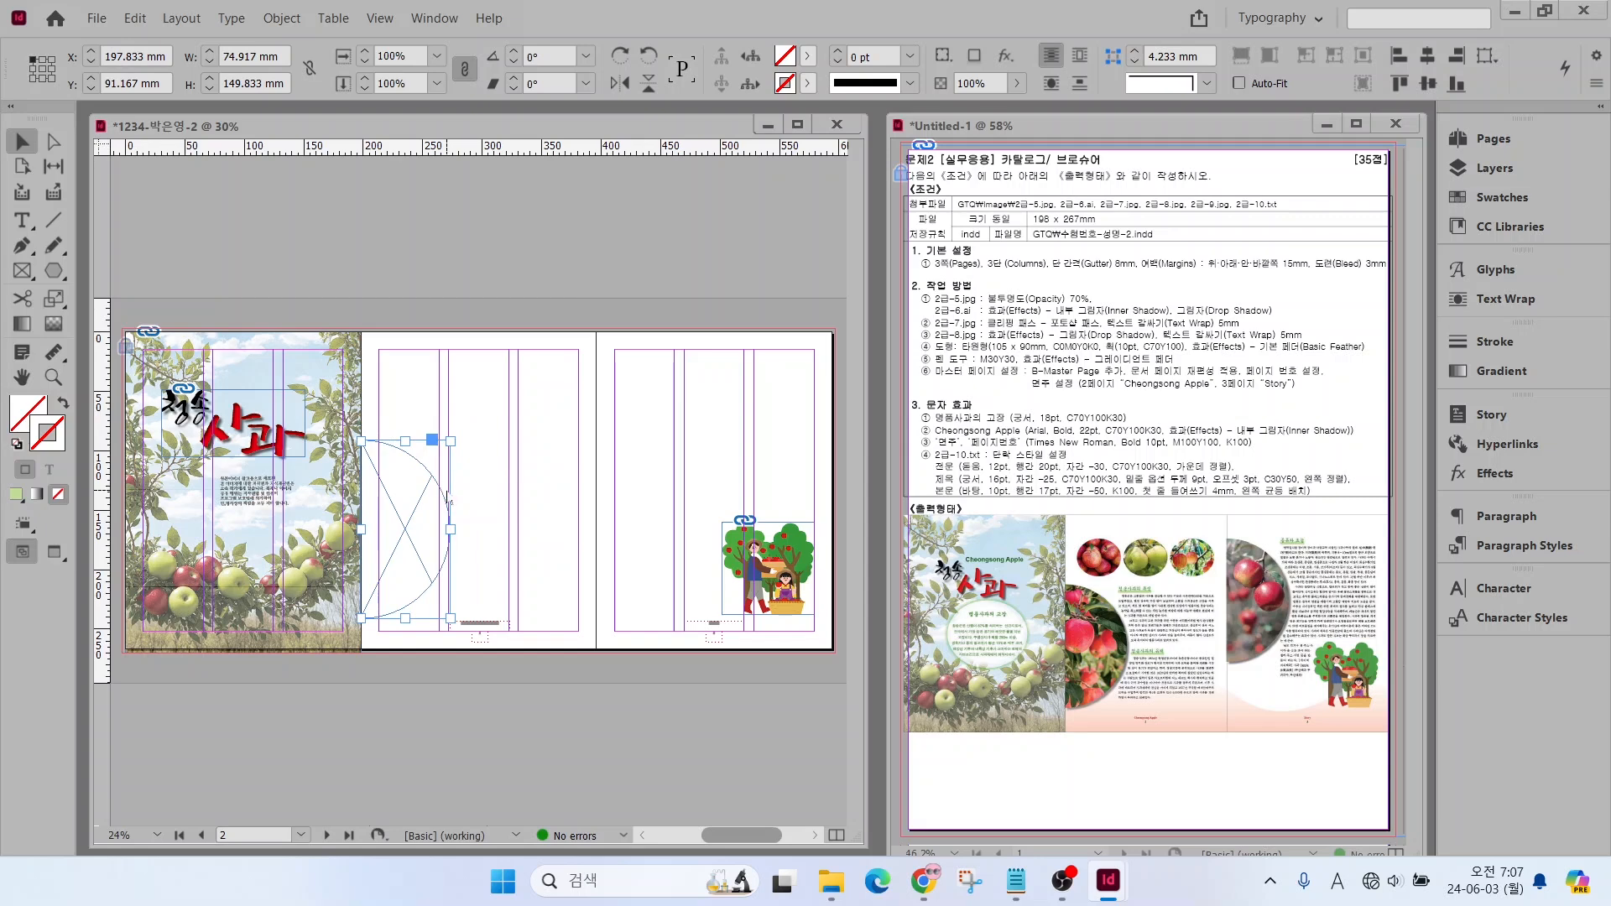
Place 2급-8.jpg in the half-circle frame and shift the photo down inside it
key("ctrl+d")
left_click(945, 458)
left_click(872, 679)
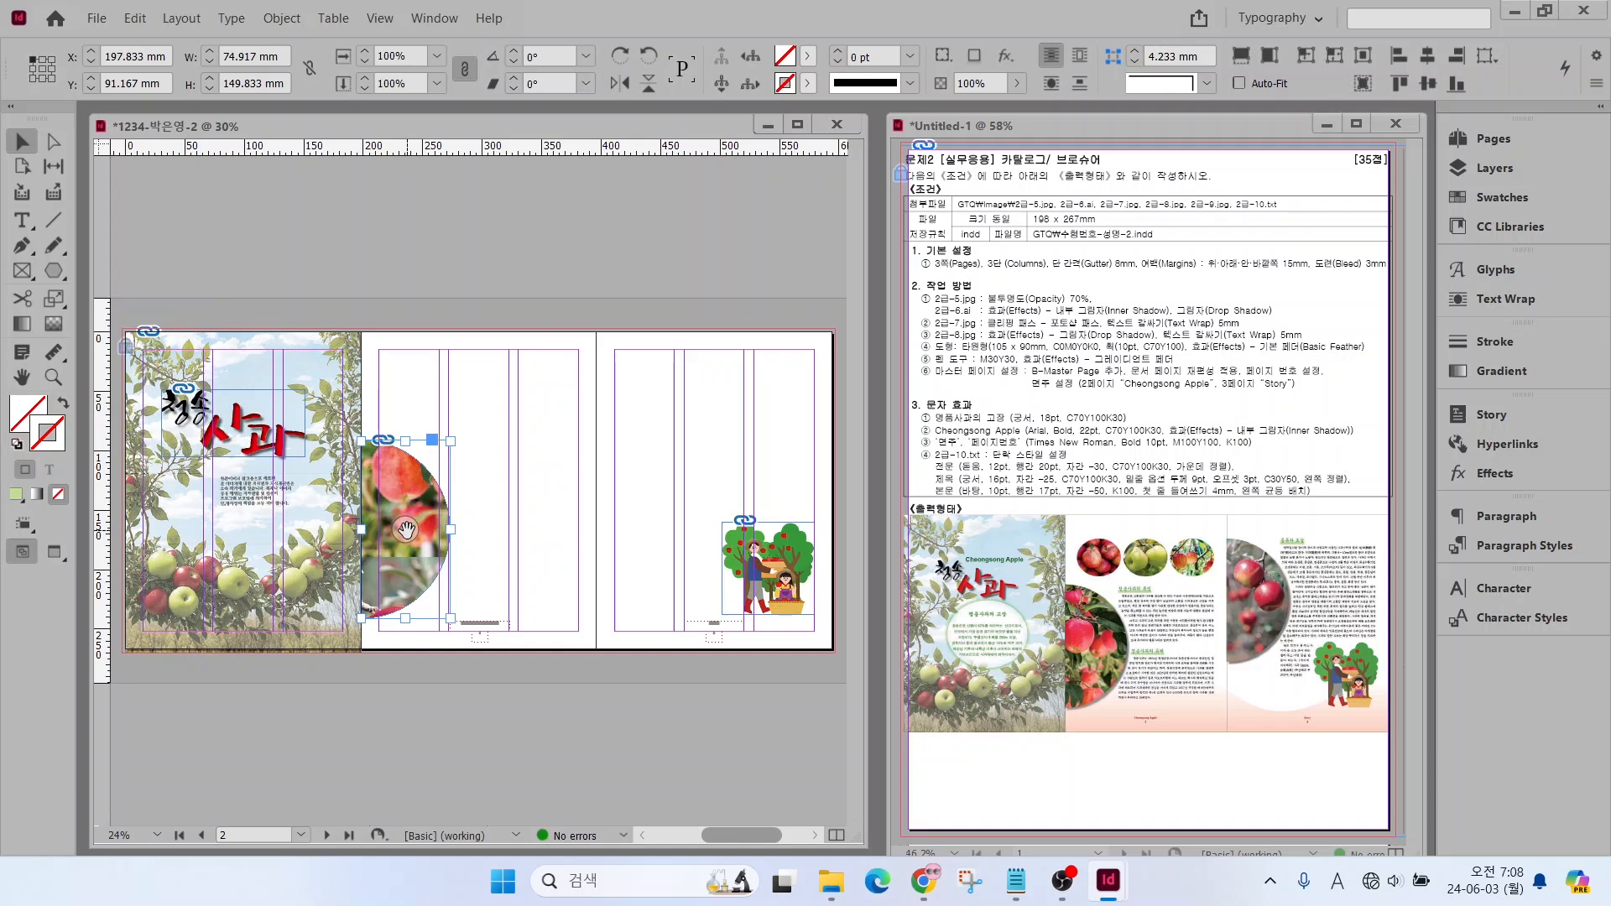
left_click_drag(405, 529, 402, 711)
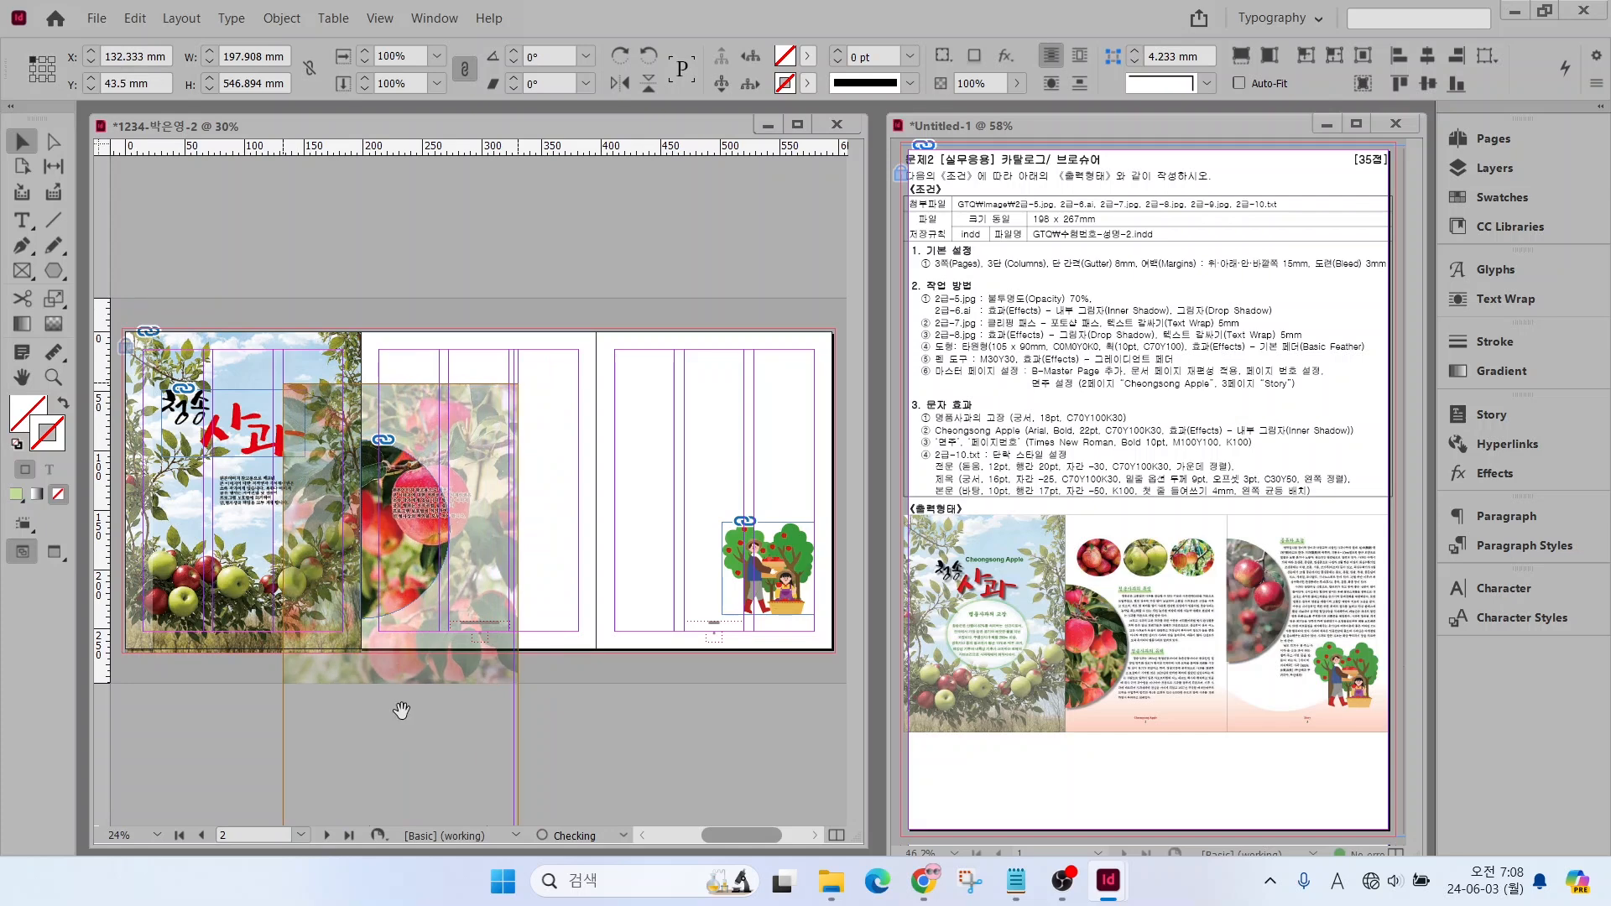
key("Escape")
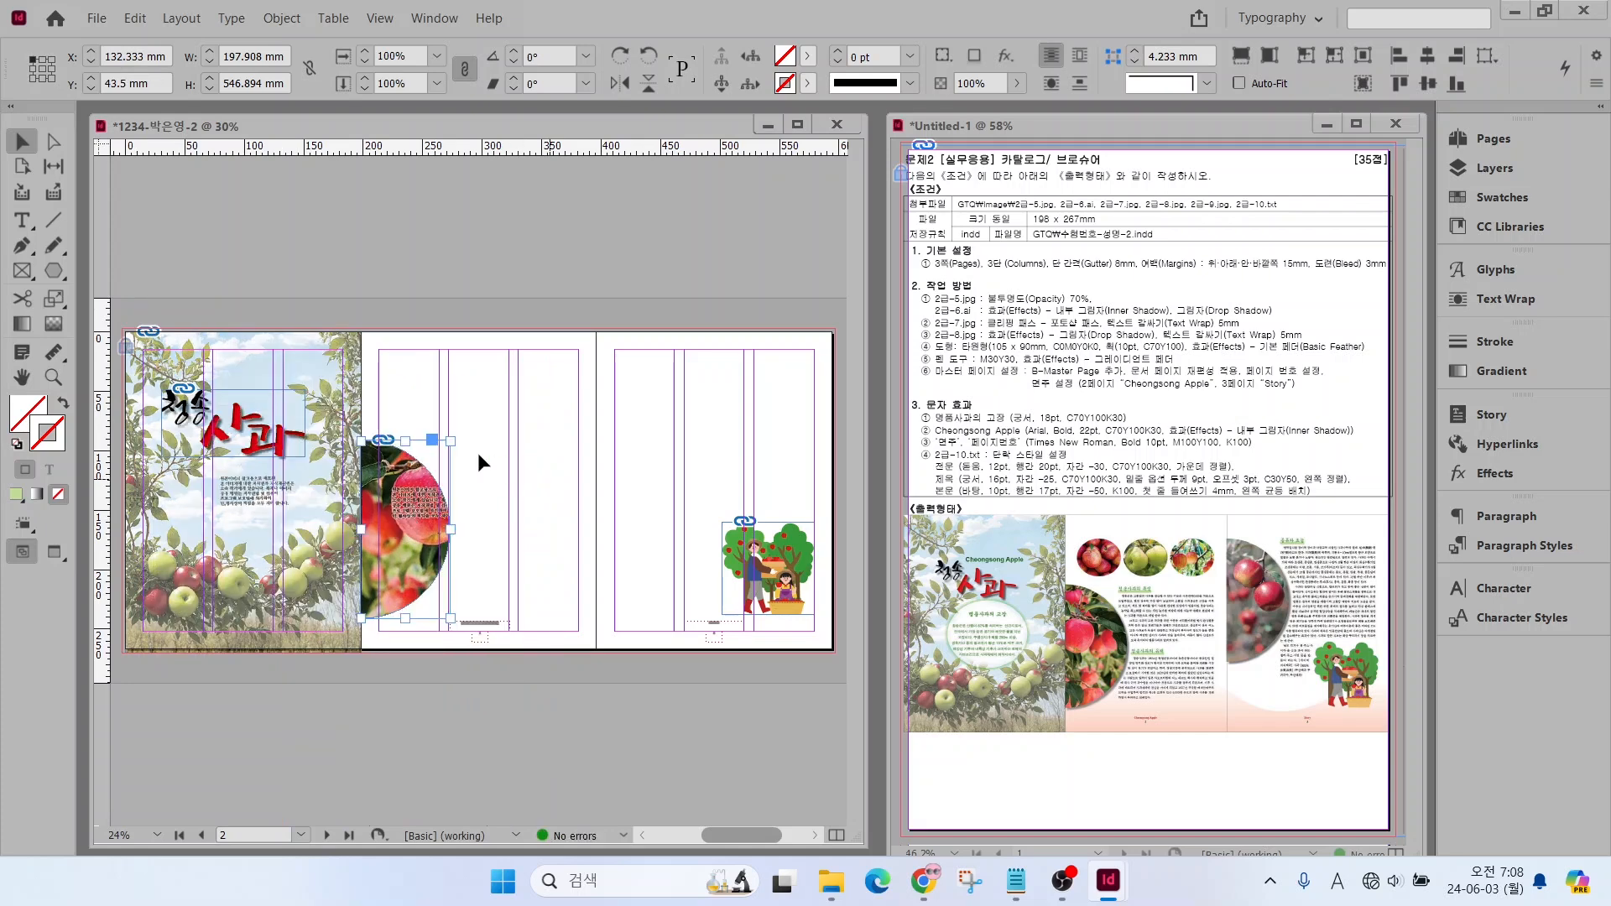
Scale the apple photo inside the half-circle frame down to about 72% and reposition it to fill the frame
left_click(53, 142)
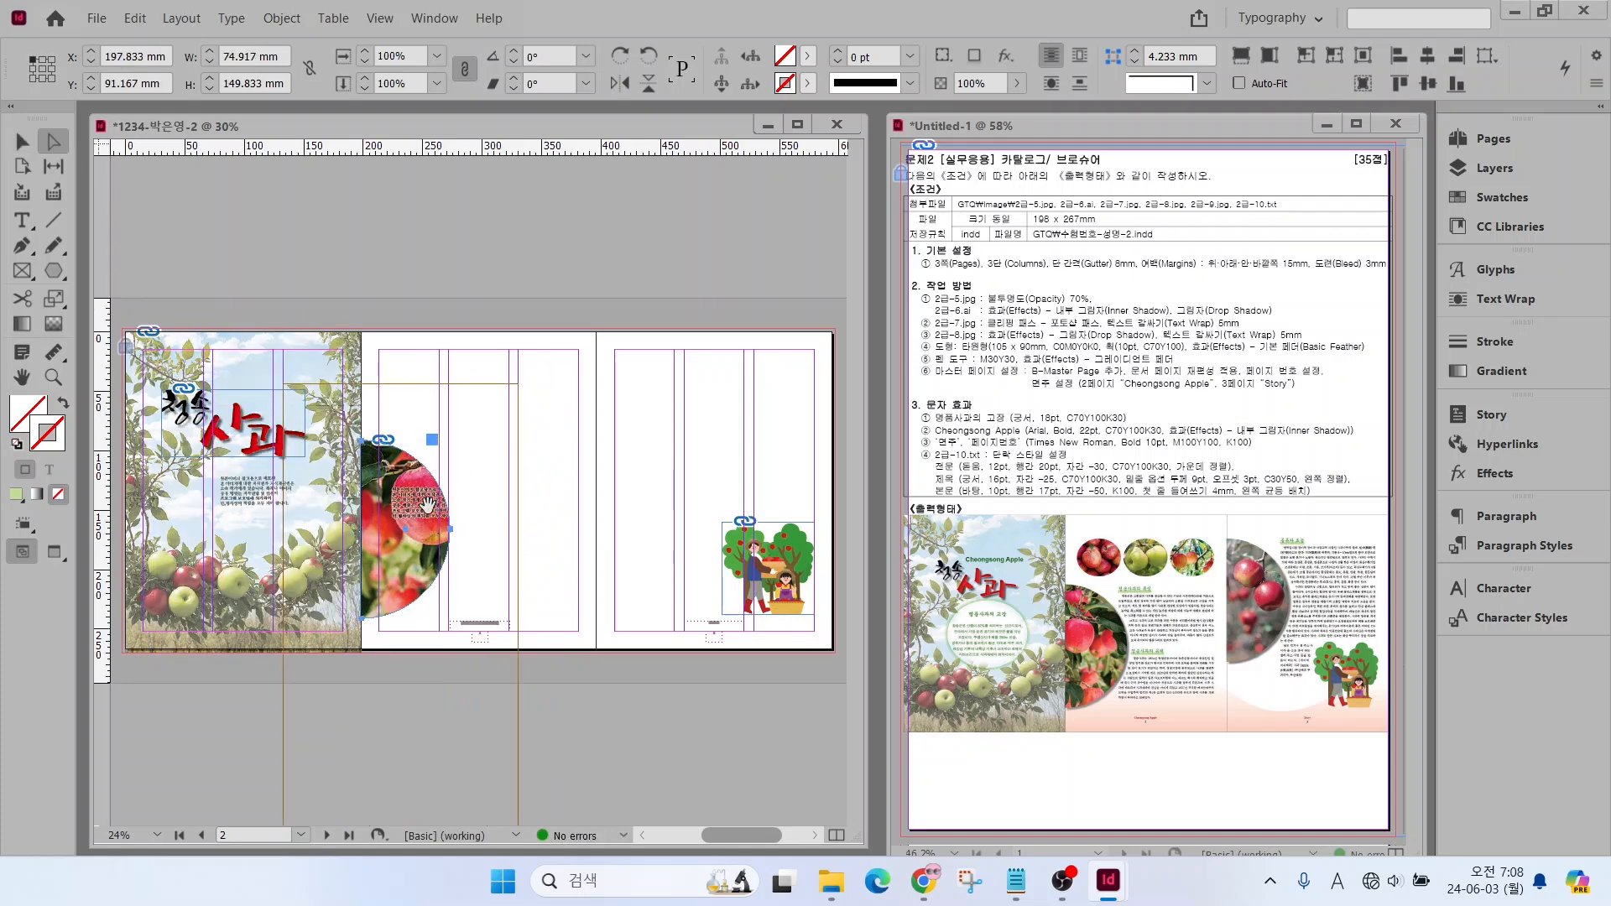
left_click(398, 485)
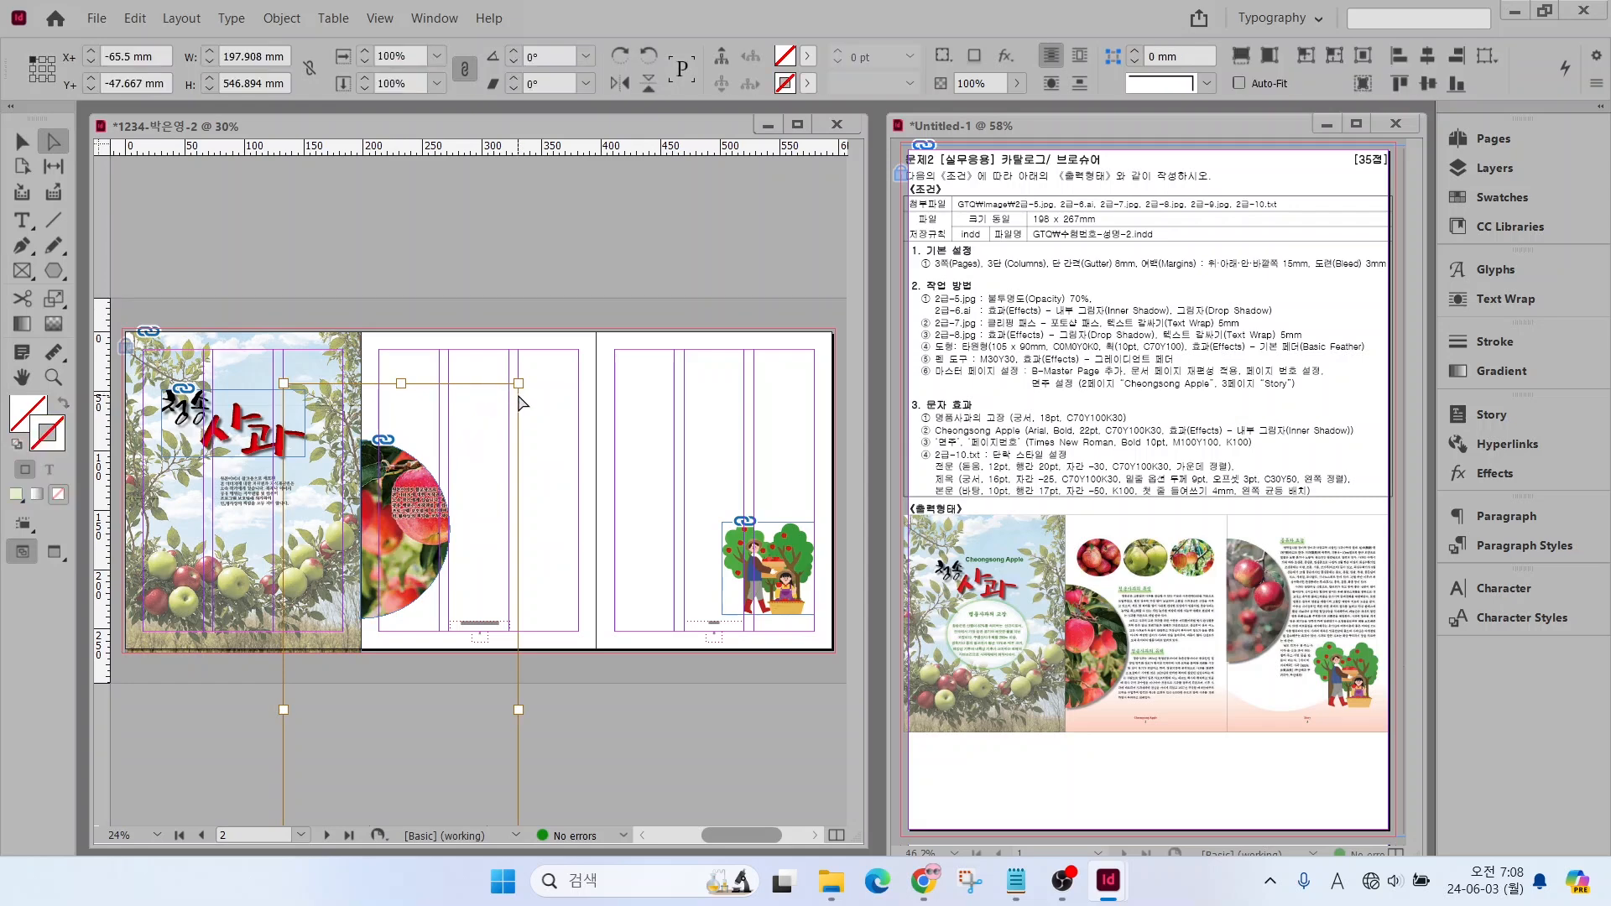
left_click_drag(518, 383, 454, 504)
left_click_drag(404, 561, 405, 503)
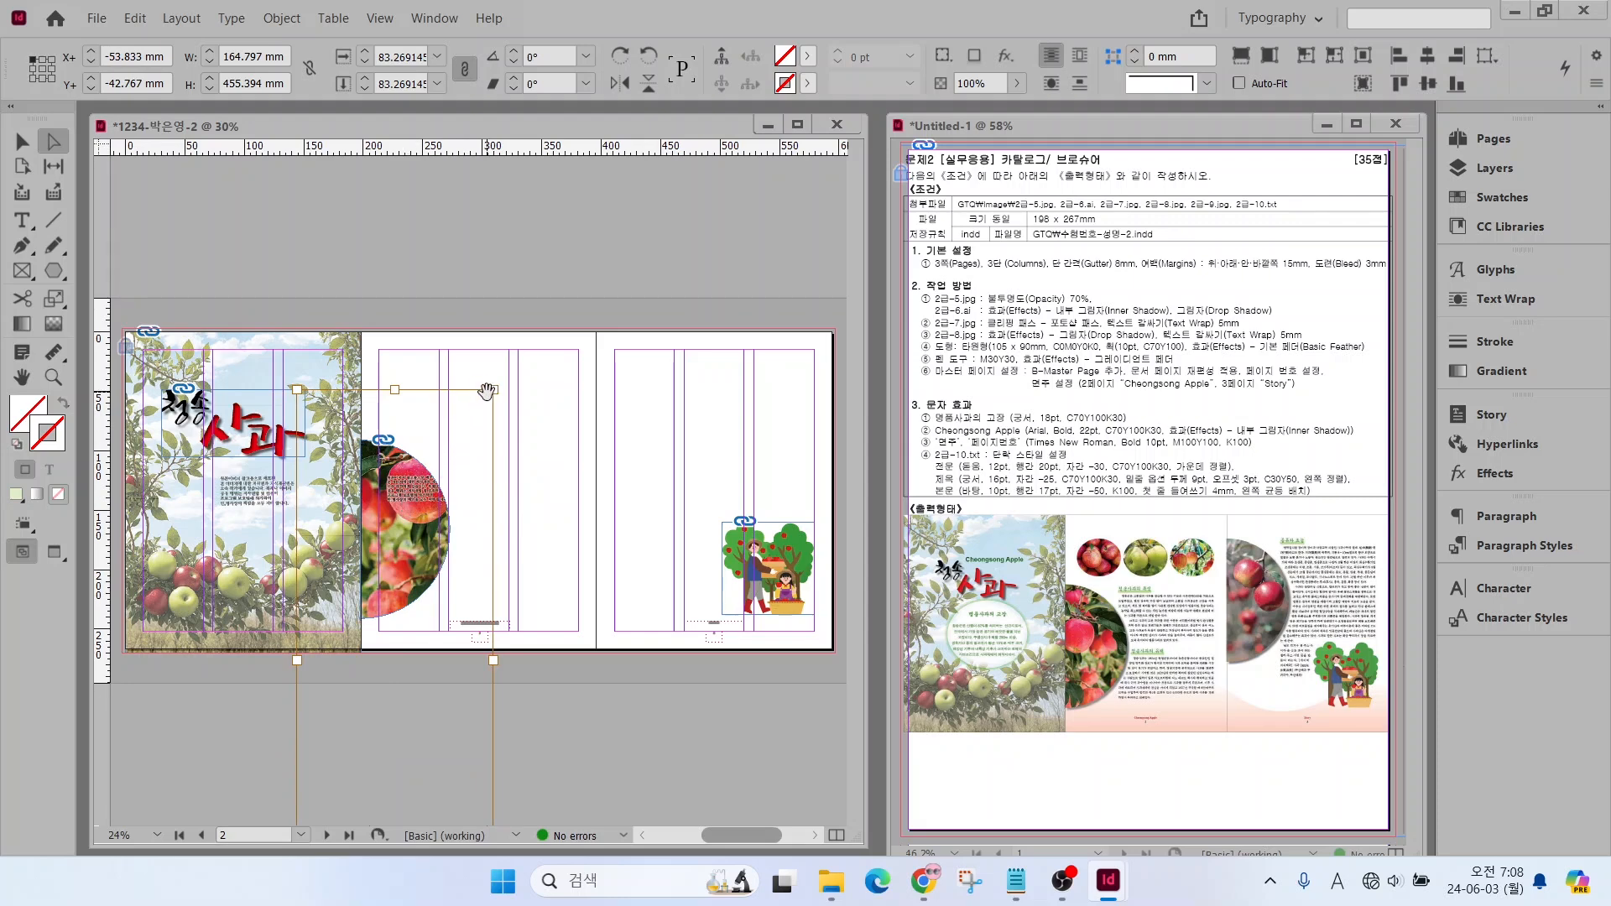
left_click_drag(487, 391, 465, 465)
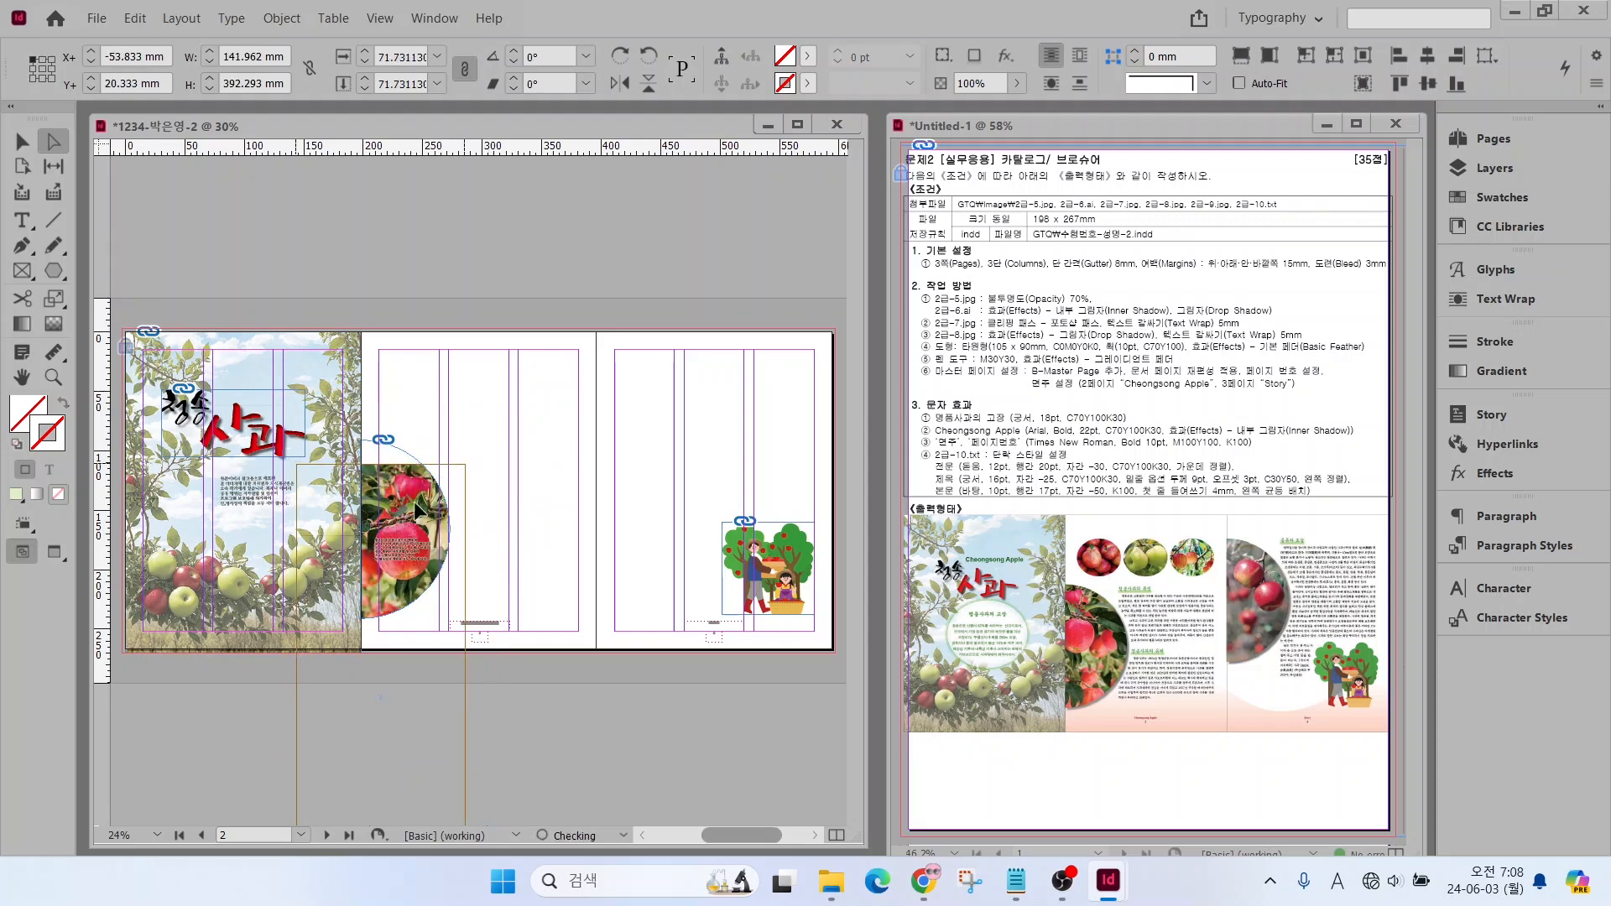
left_click_drag(409, 529, 431, 485)
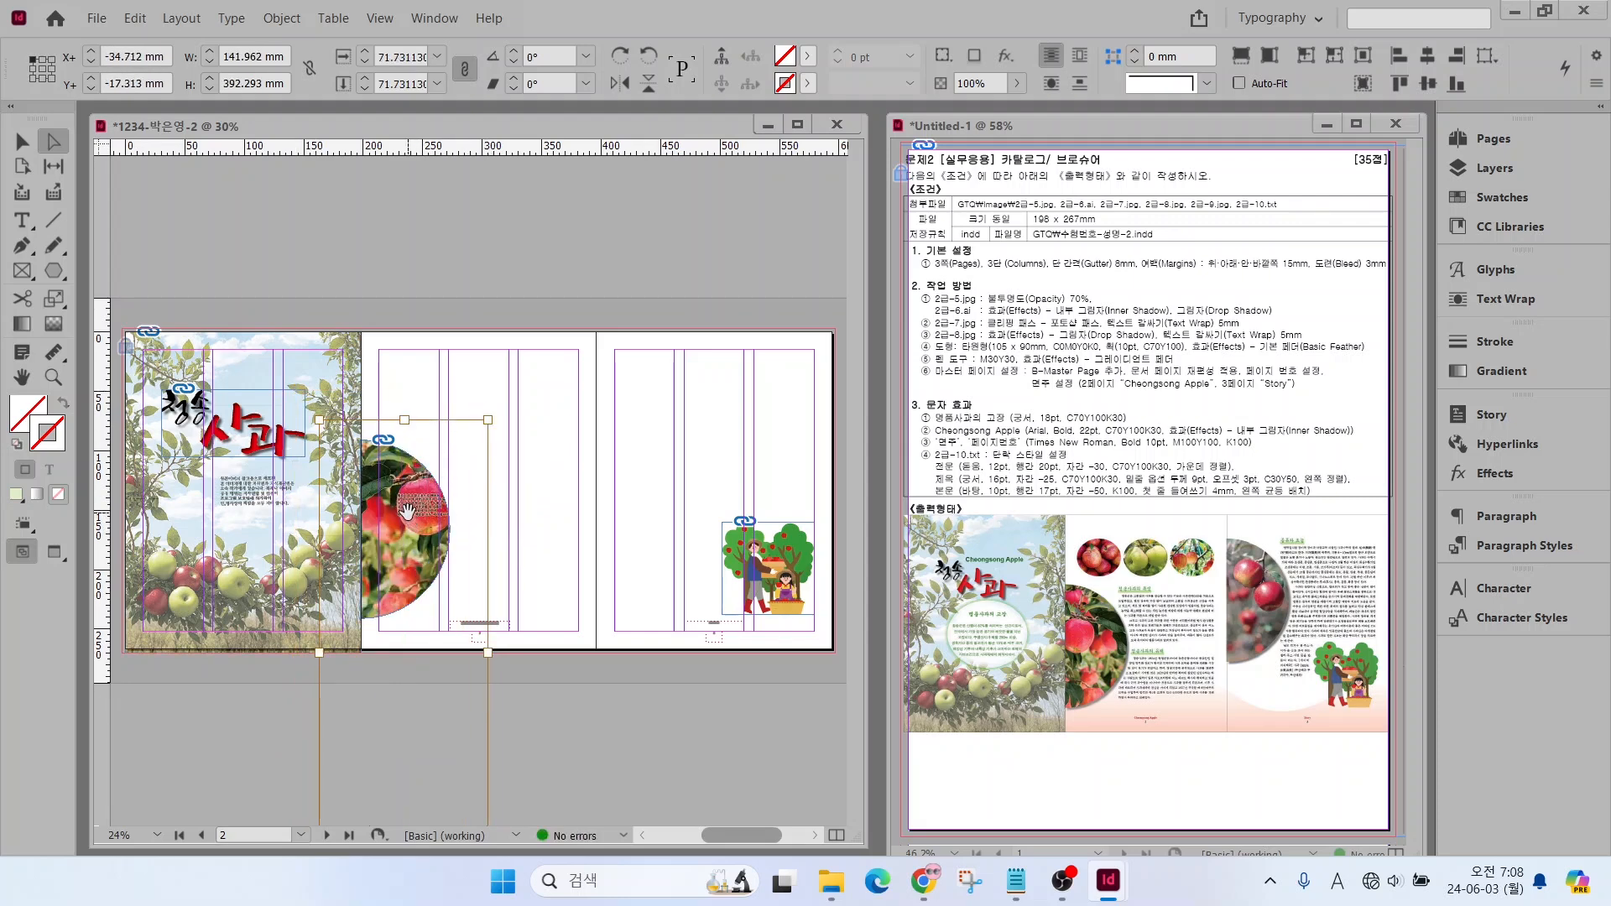
Flip the apple photo horizontally, move it back inside the half-circle frame, and deselect it
right_click(410, 520)
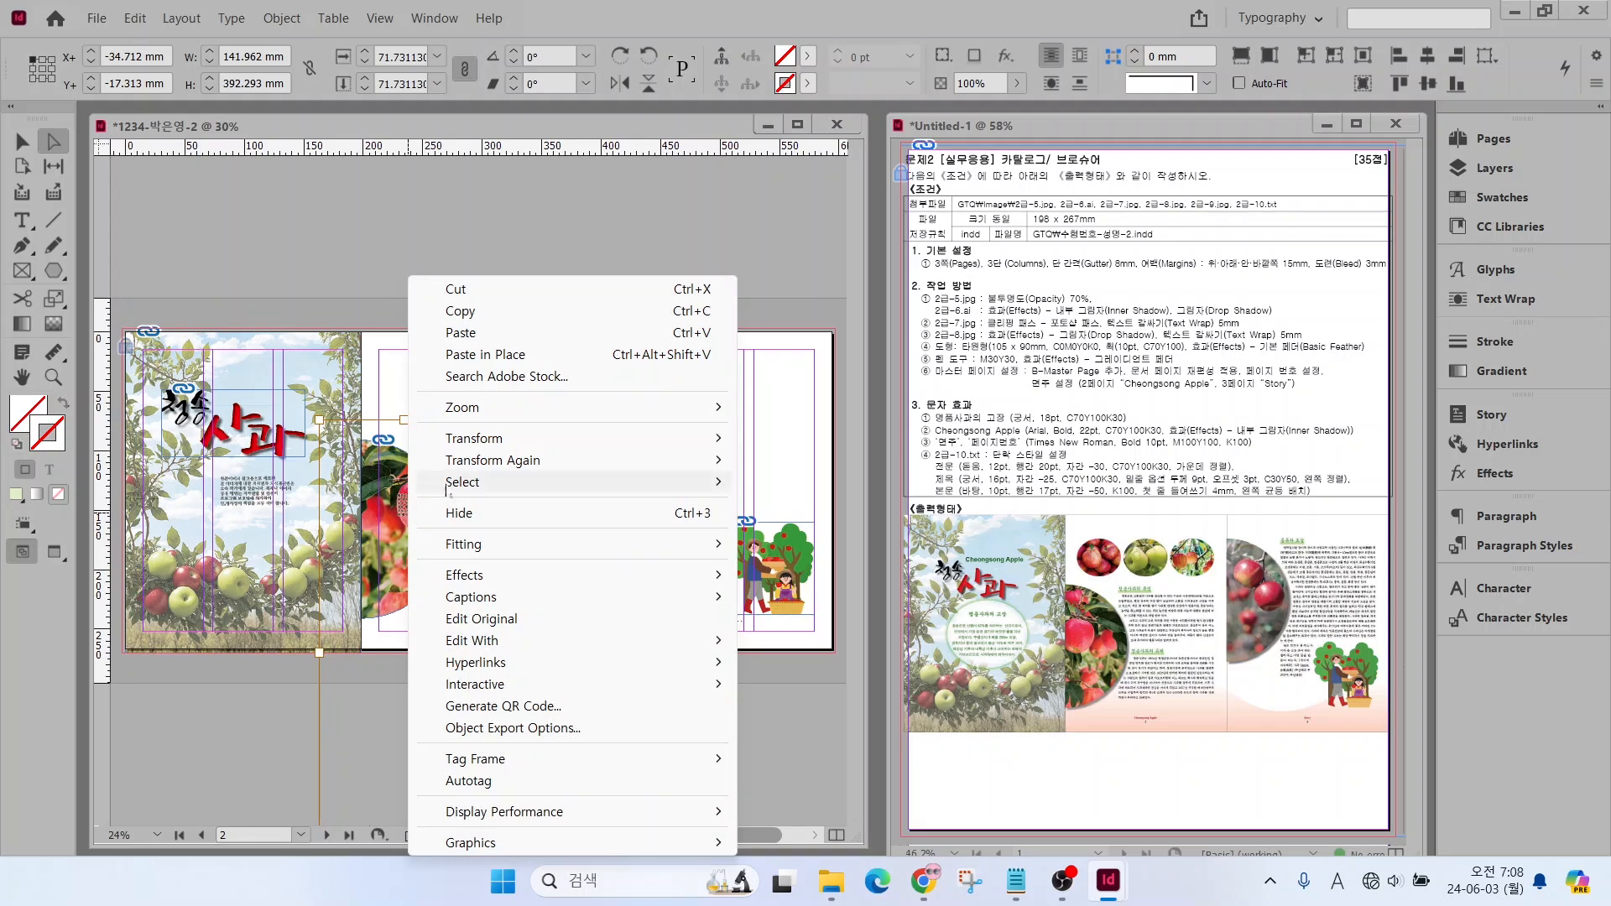
mouse_move(474, 447)
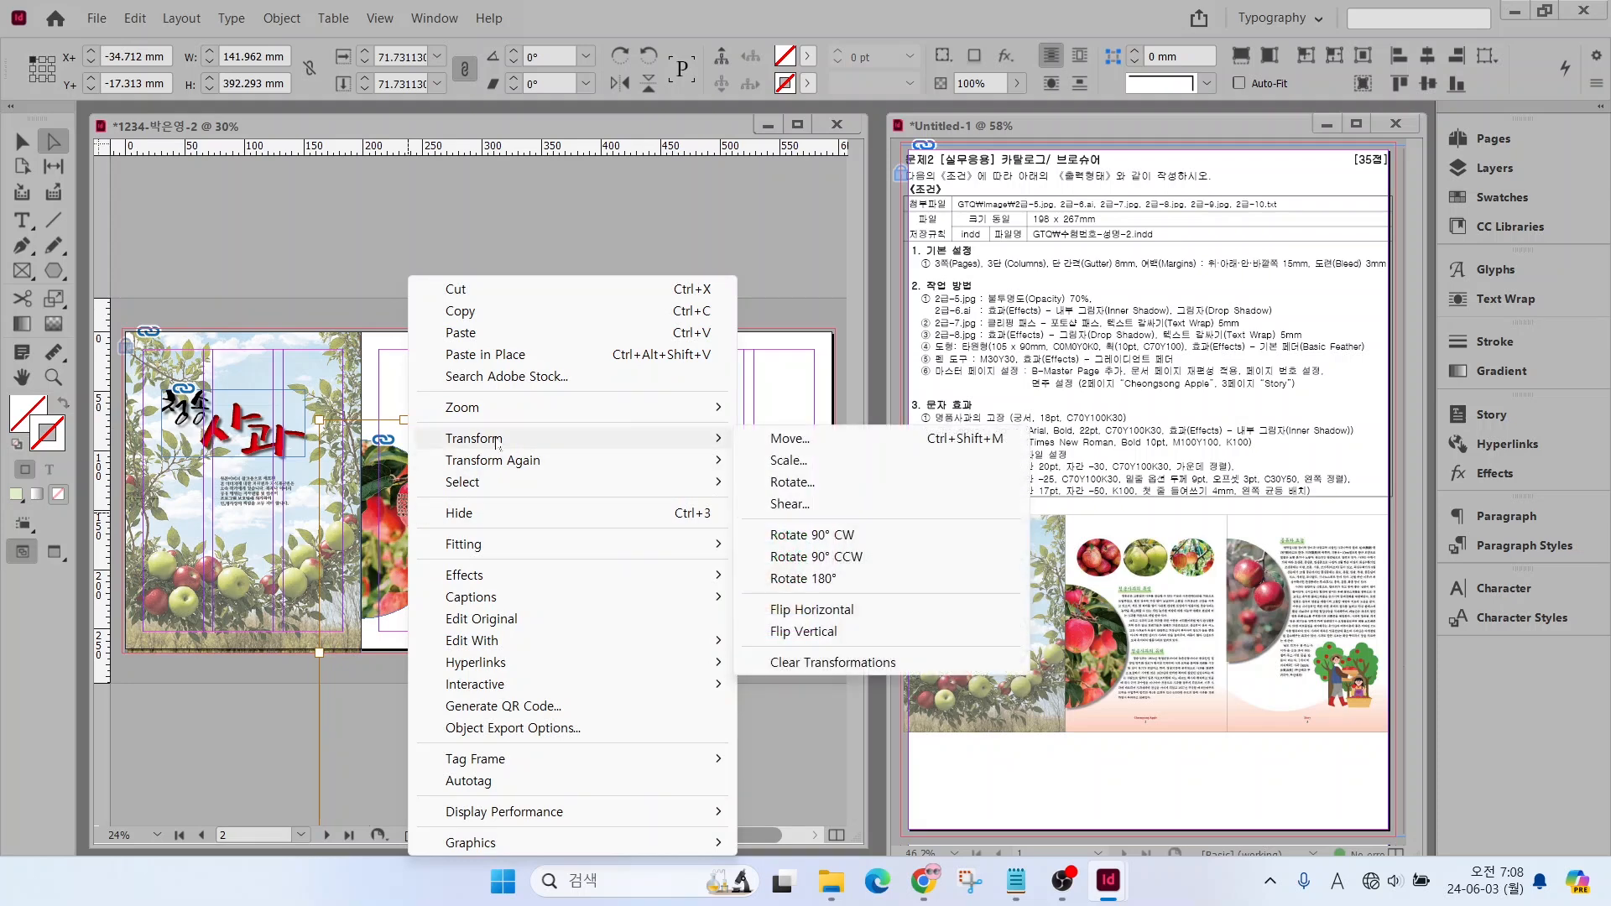
left_click(813, 613)
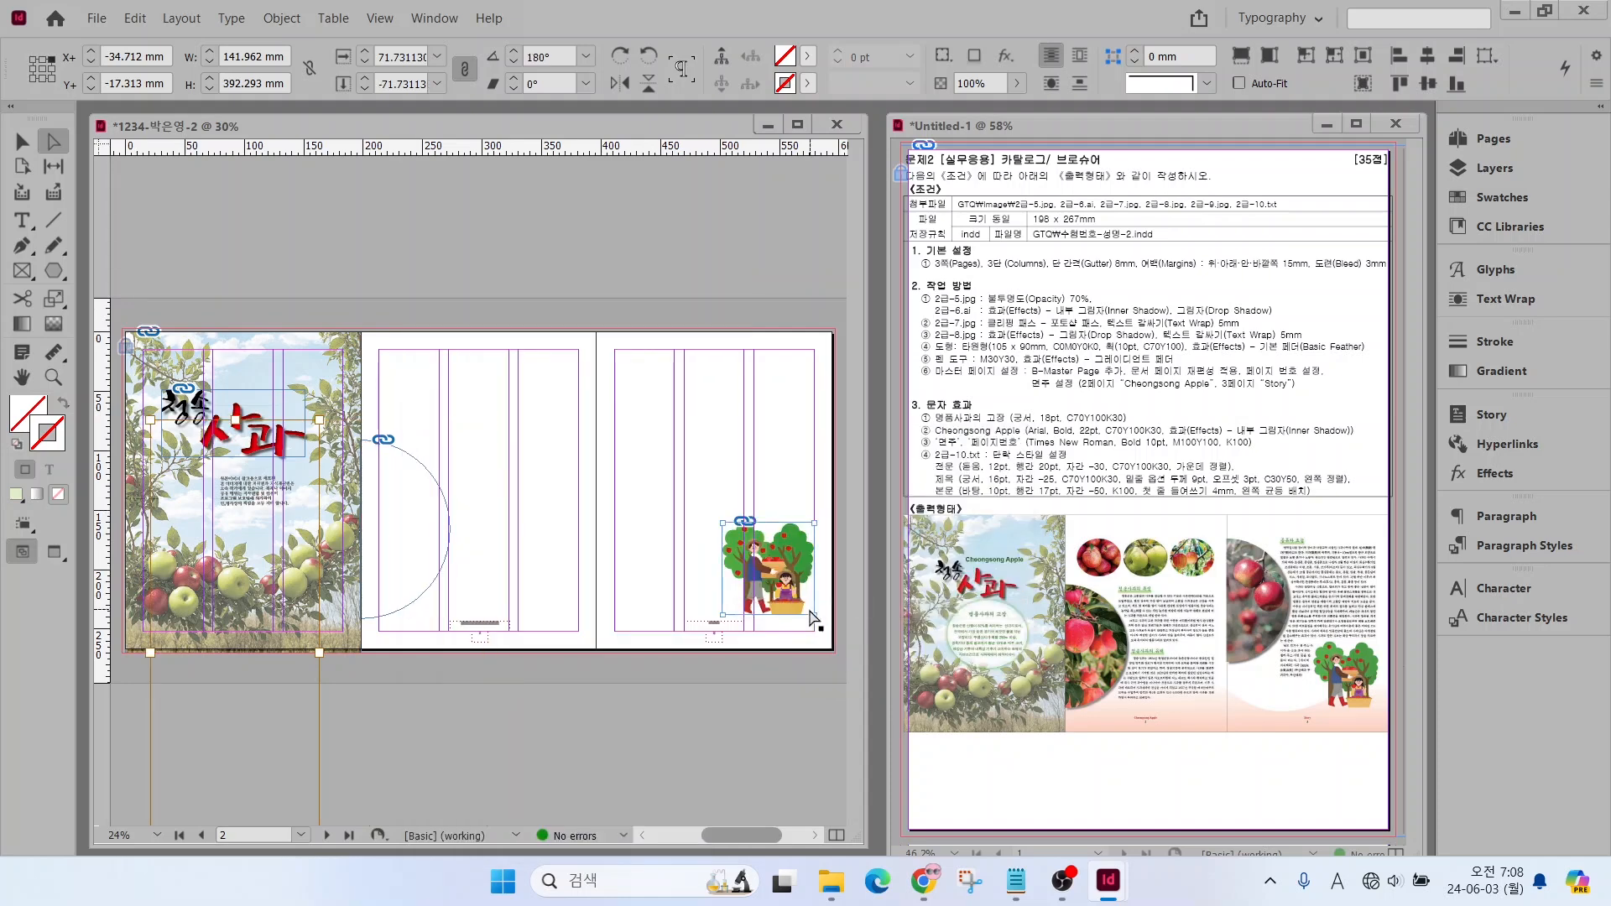
left_click_drag(270, 606, 437, 632)
left_click(475, 507)
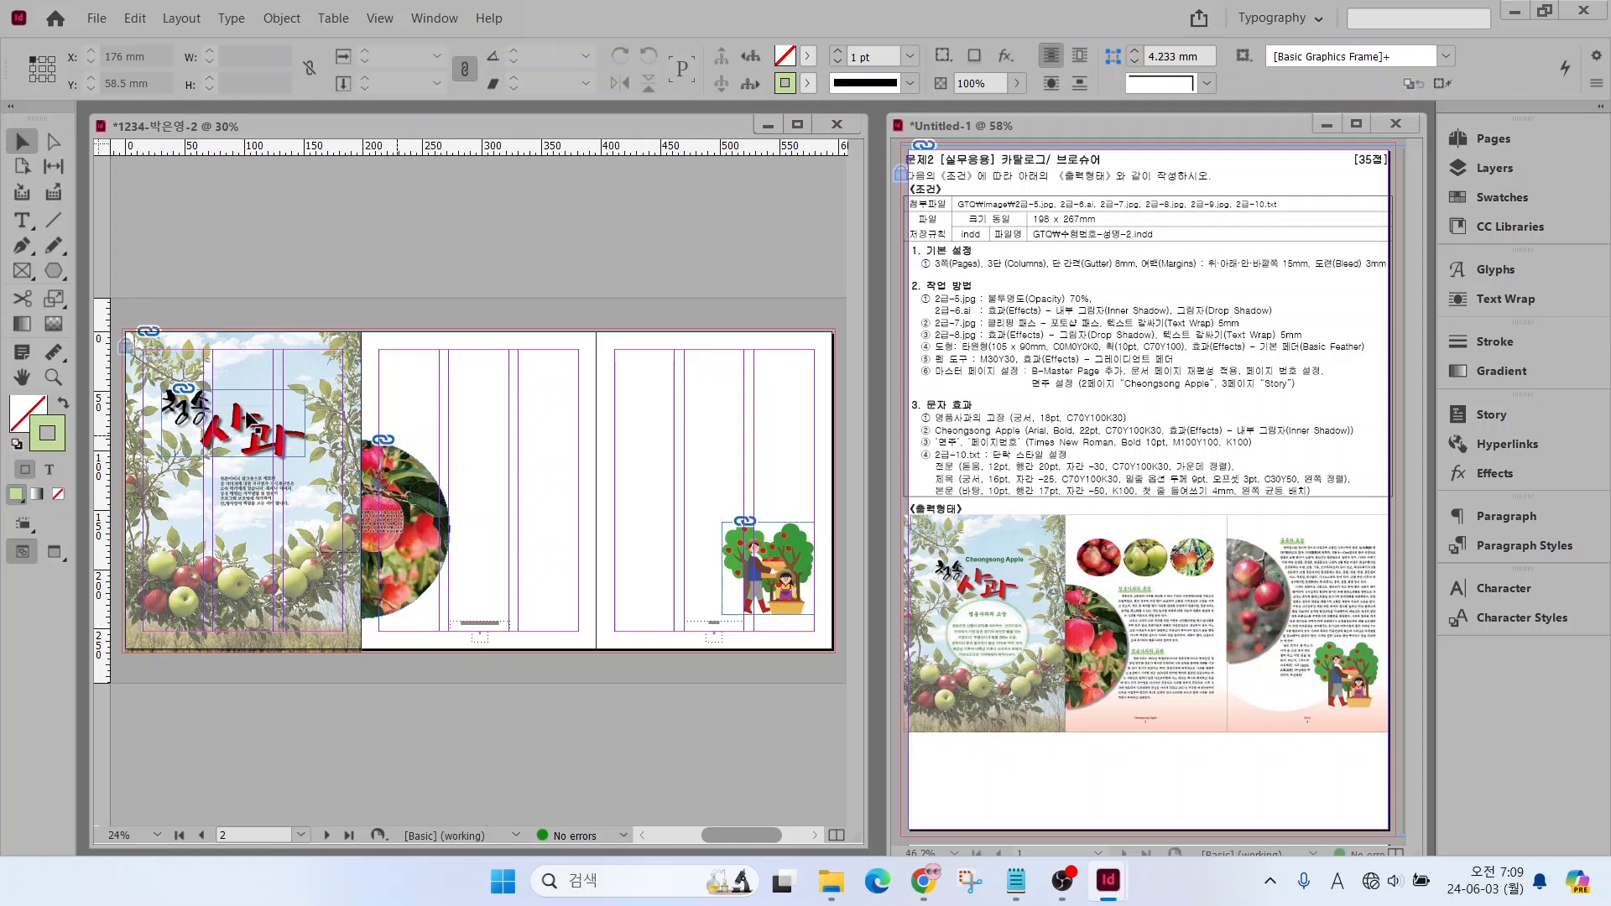
Apply a Drop Shadow effect with the default settings to the half-circle photo frame on the second page
right_click(386, 480)
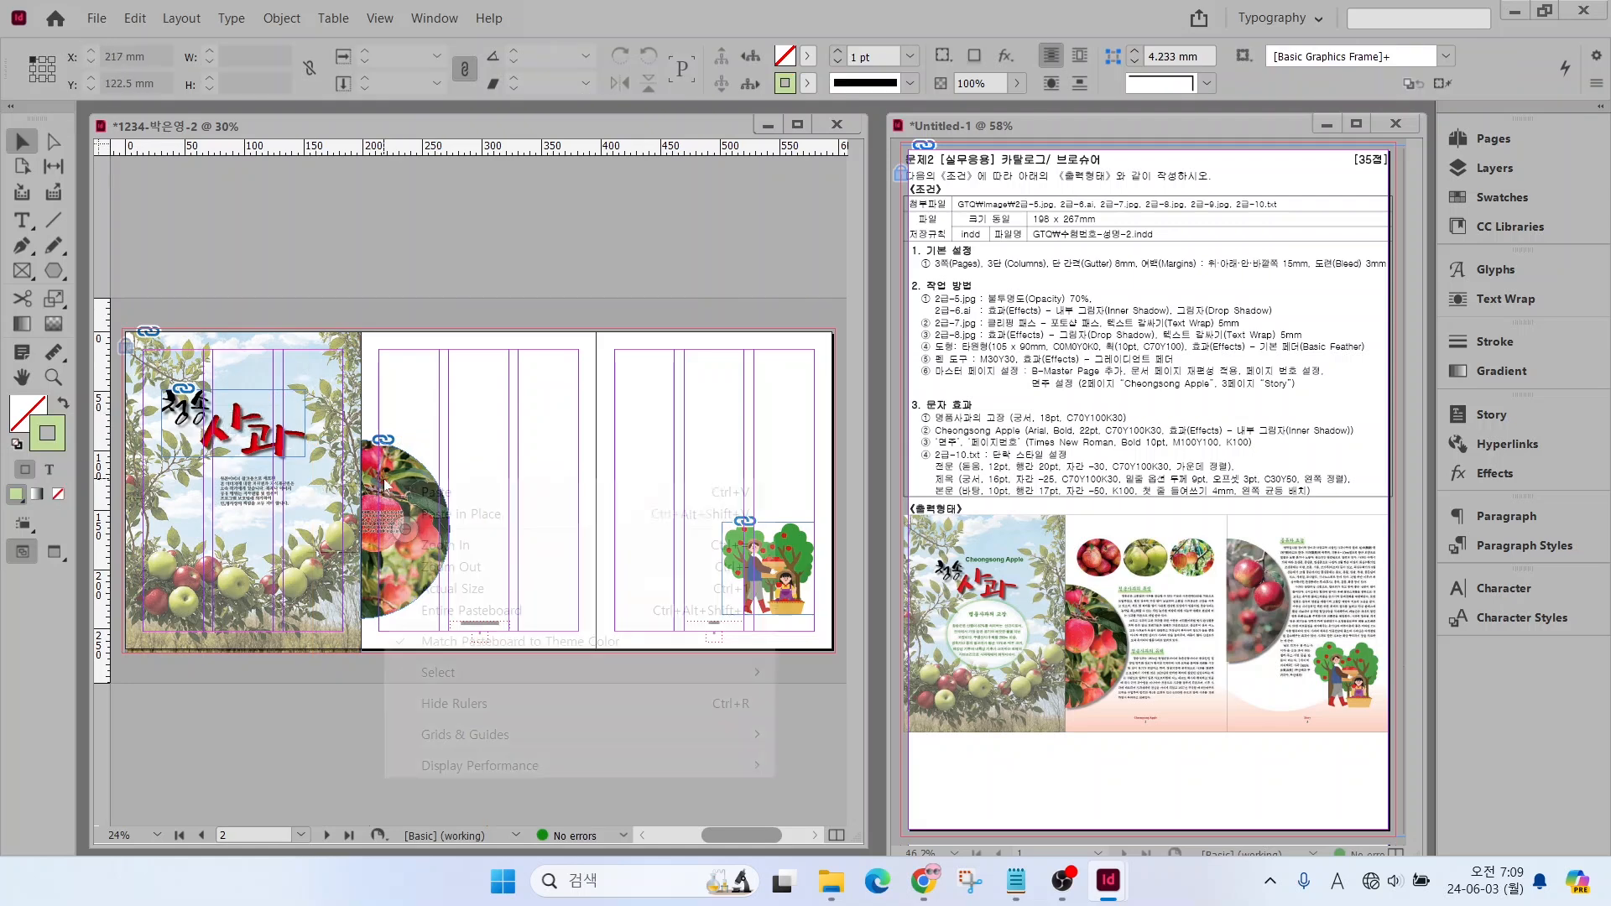
left_click(359, 380)
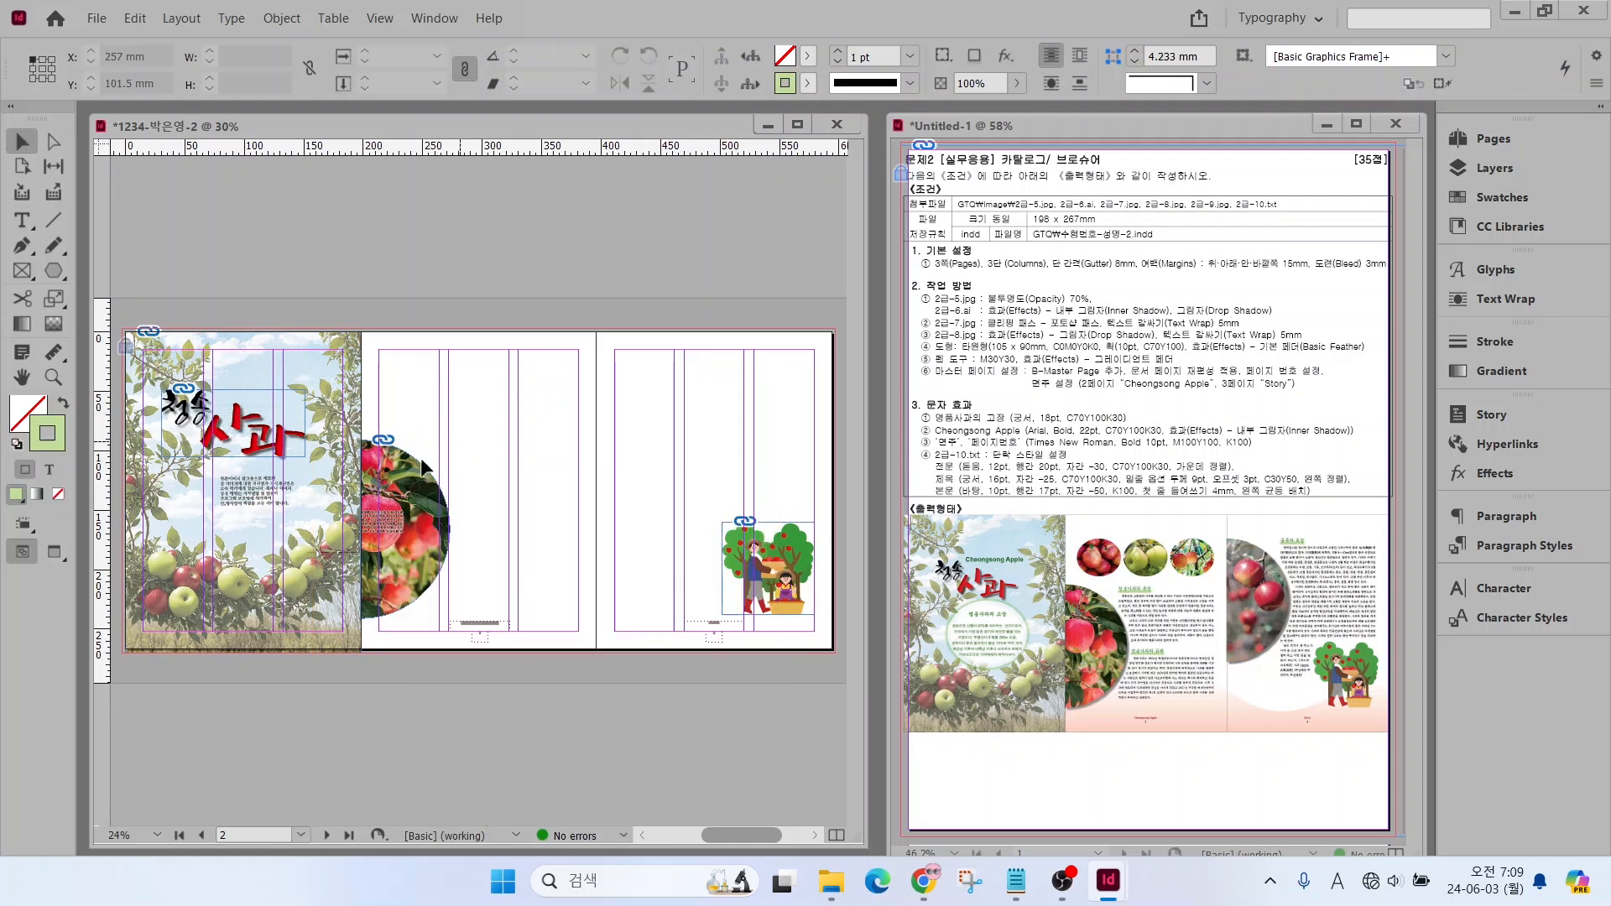
left_click(405, 480)
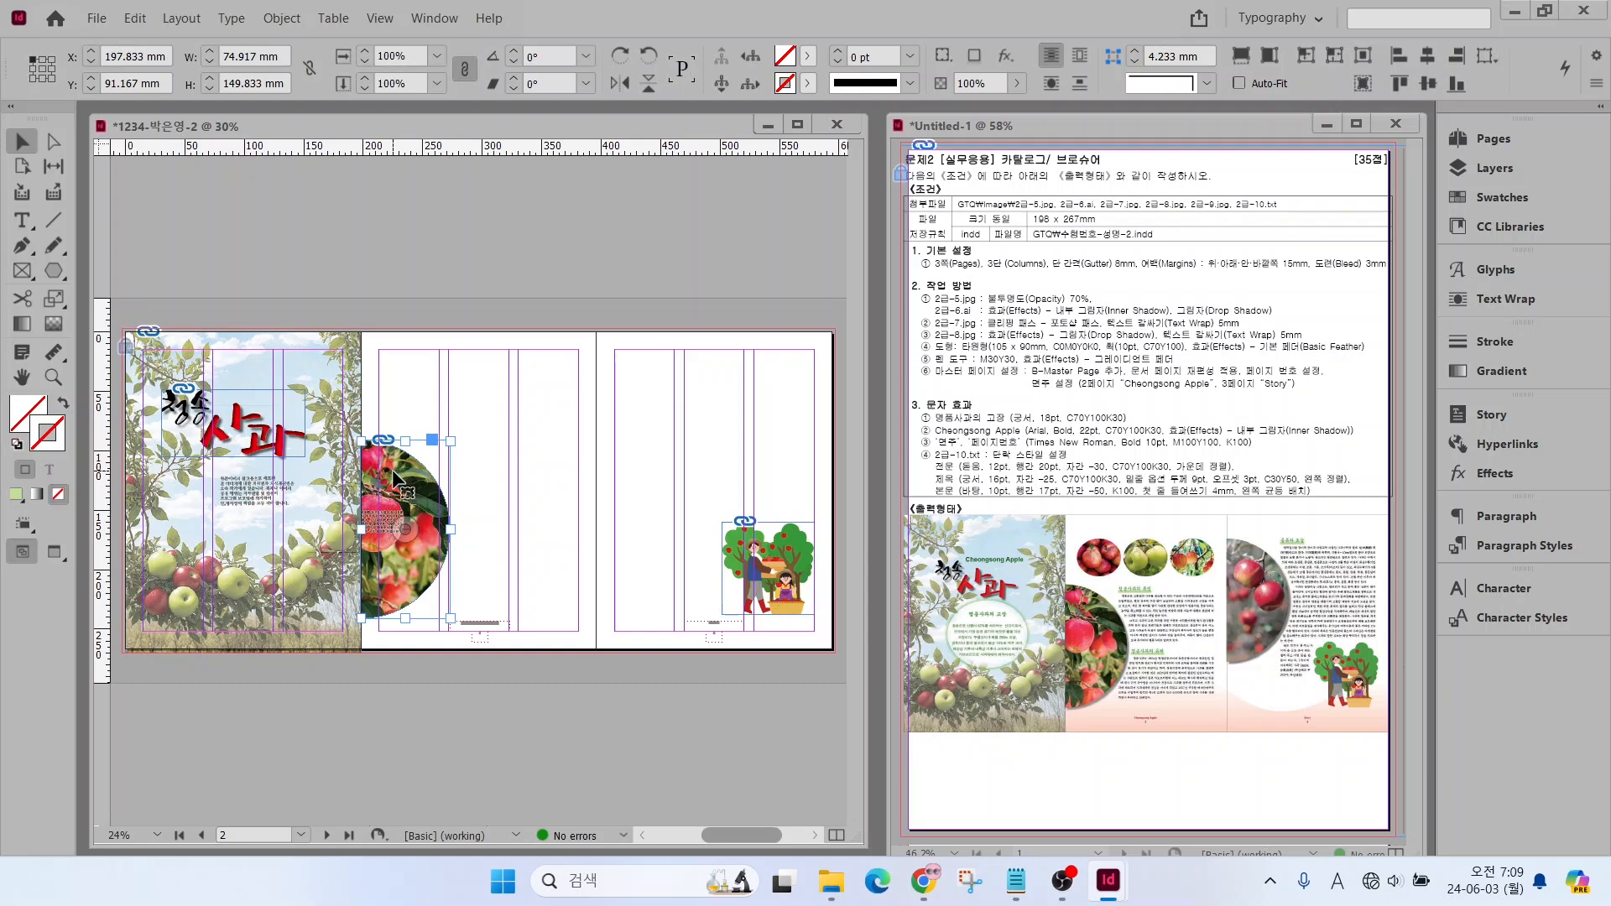
right_click(398, 480)
mouse_move(453, 651)
left_click(789, 680)
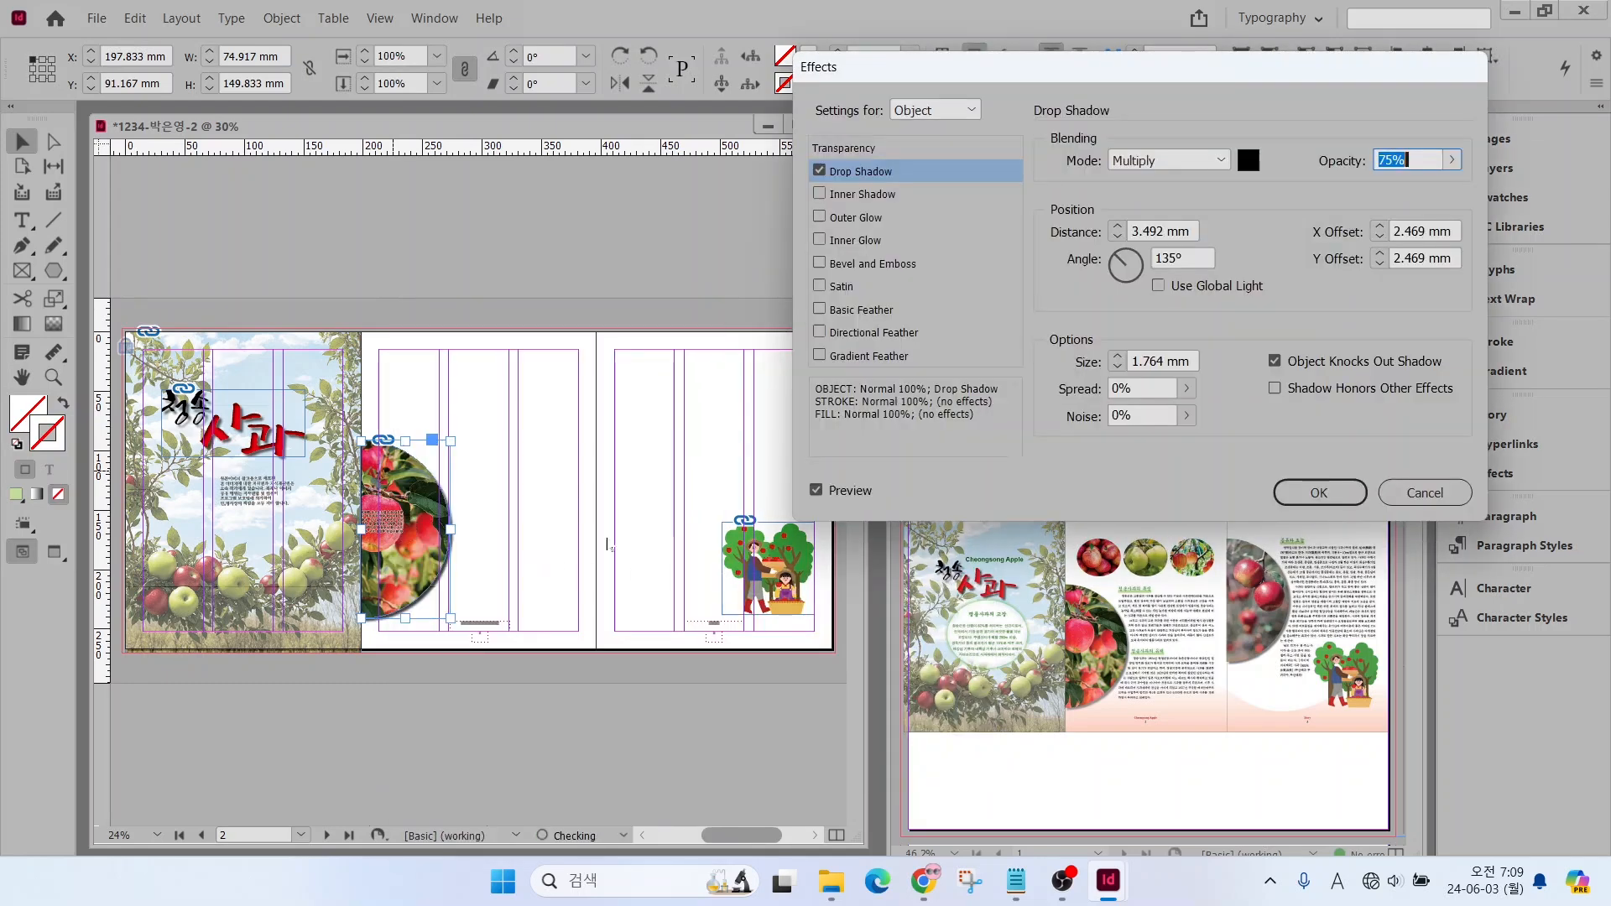
left_click(1319, 492)
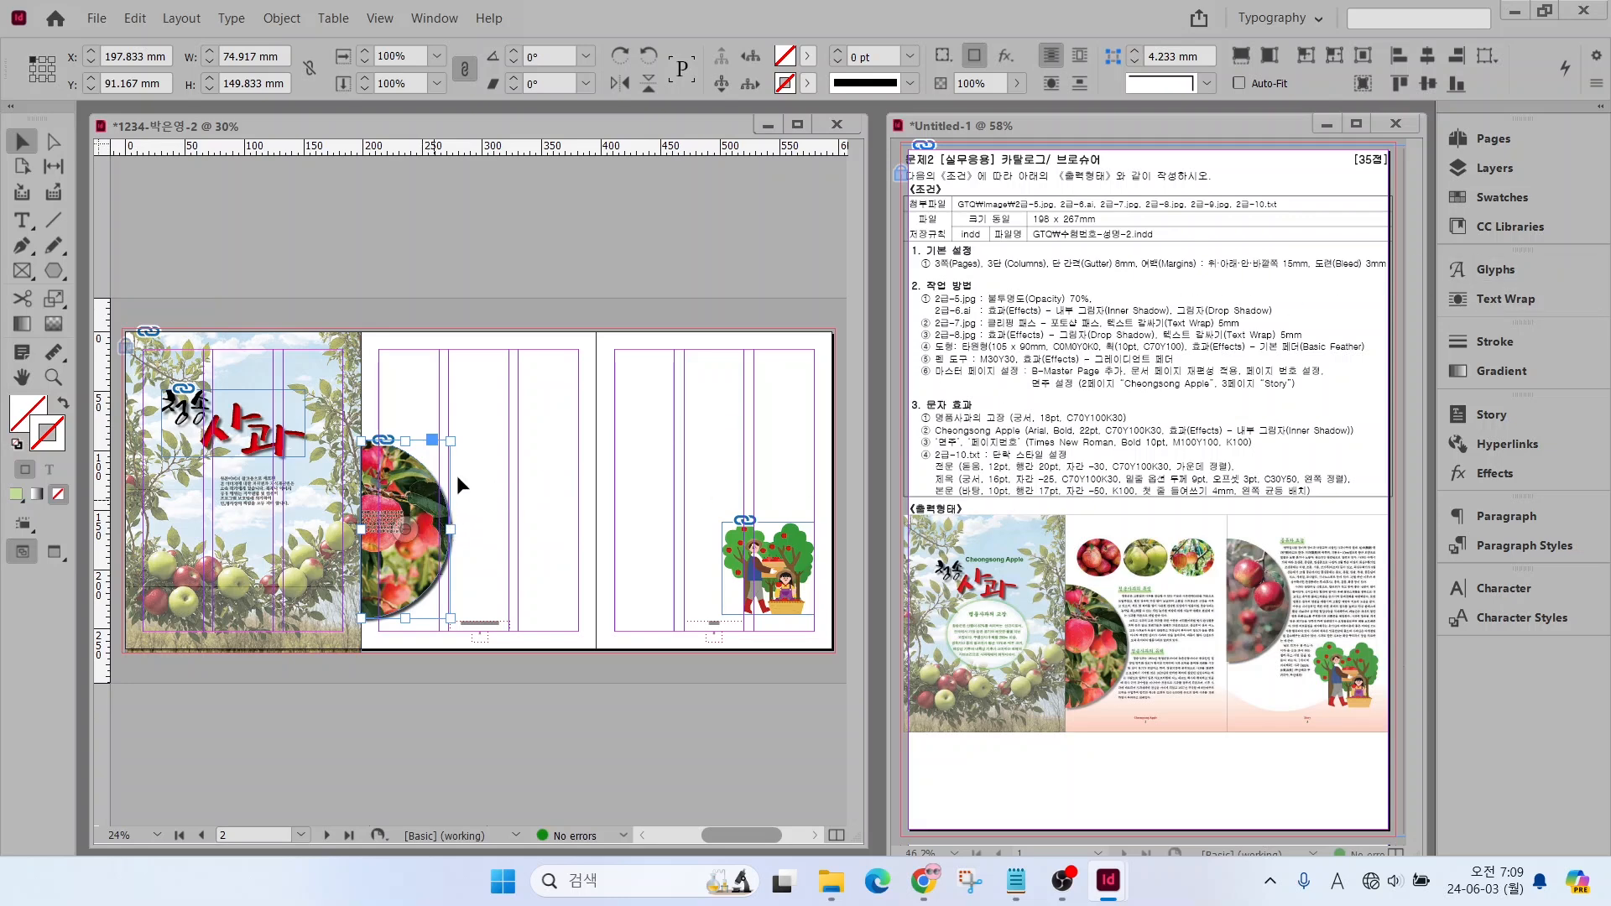
Wrap text around the half-circle frame's object shape and increase the wrap offset
left_click(1482, 300)
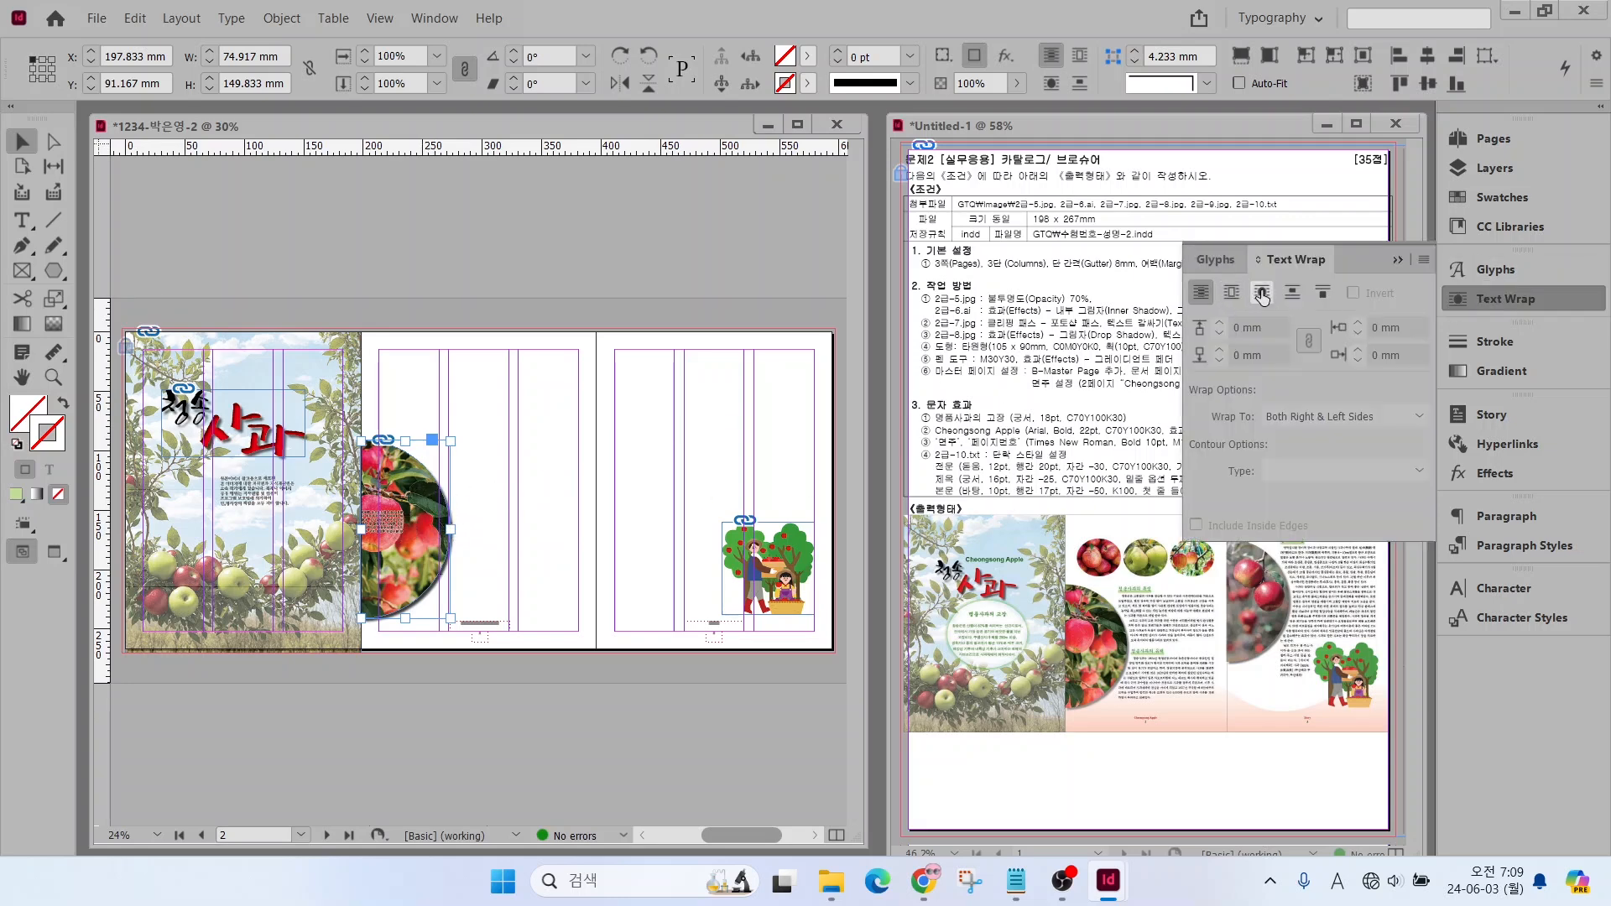
left_click(1262, 294)
left_click(1219, 323)
left_click(1220, 323)
left_click(1219, 323)
left_click(1219, 323)
left_click(1219, 323)
left_click(1472, 300)
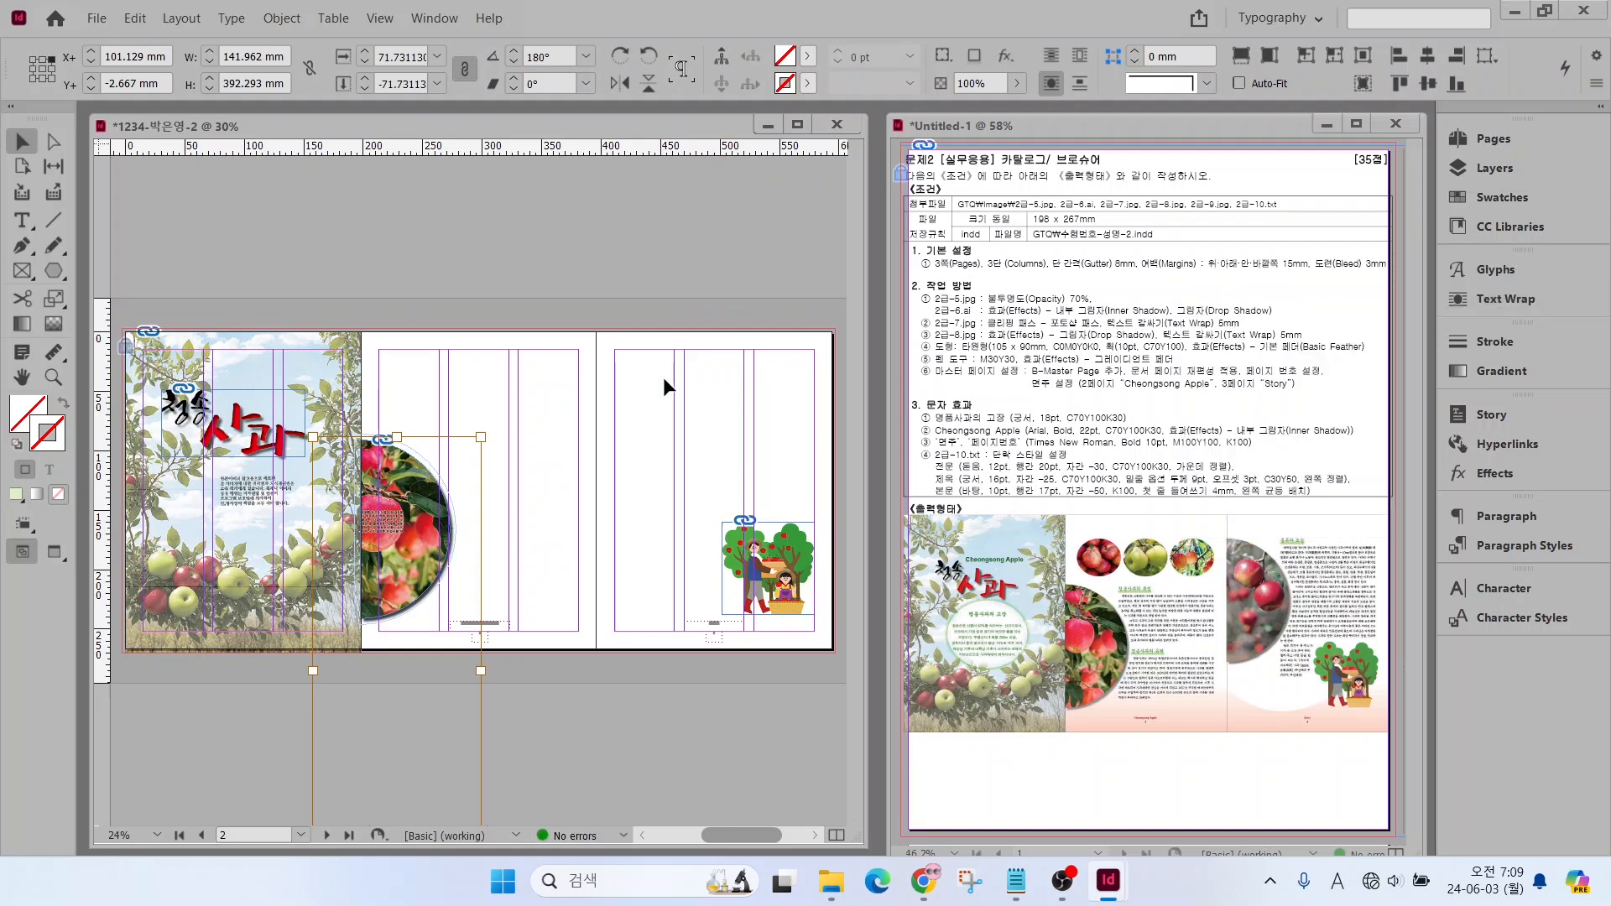
Copy the half-circle photo frame to the third page's upper left edge and shift its photo to show the hanging red apples
left_click(664, 386)
left_click_drag(403, 485, 638, 388)
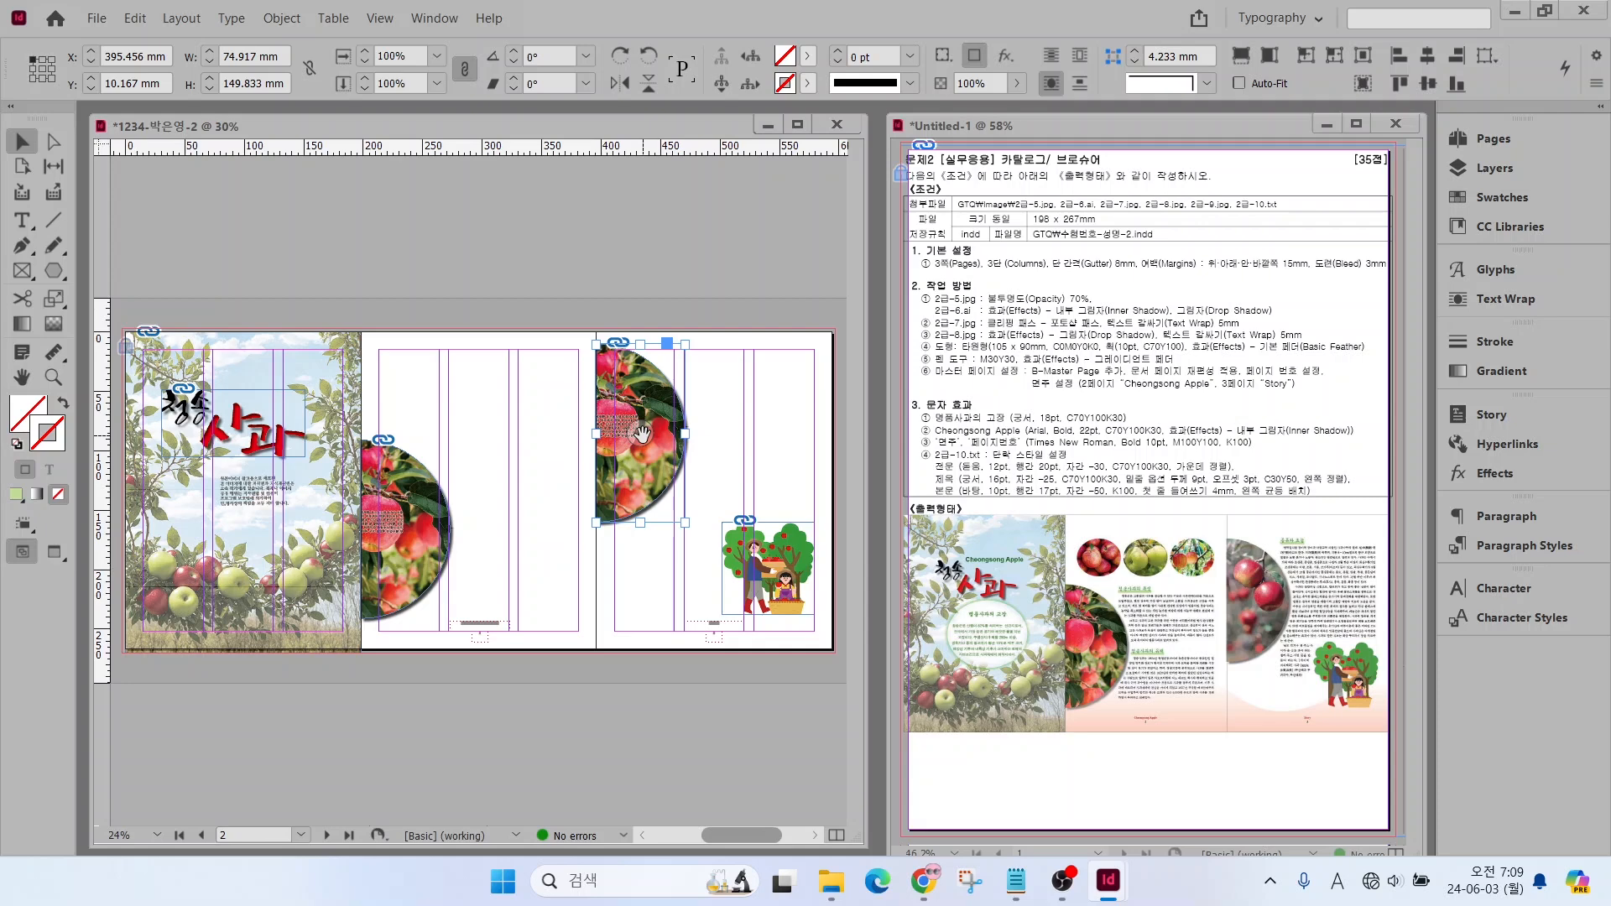
left_click_drag(644, 443, 632, 385)
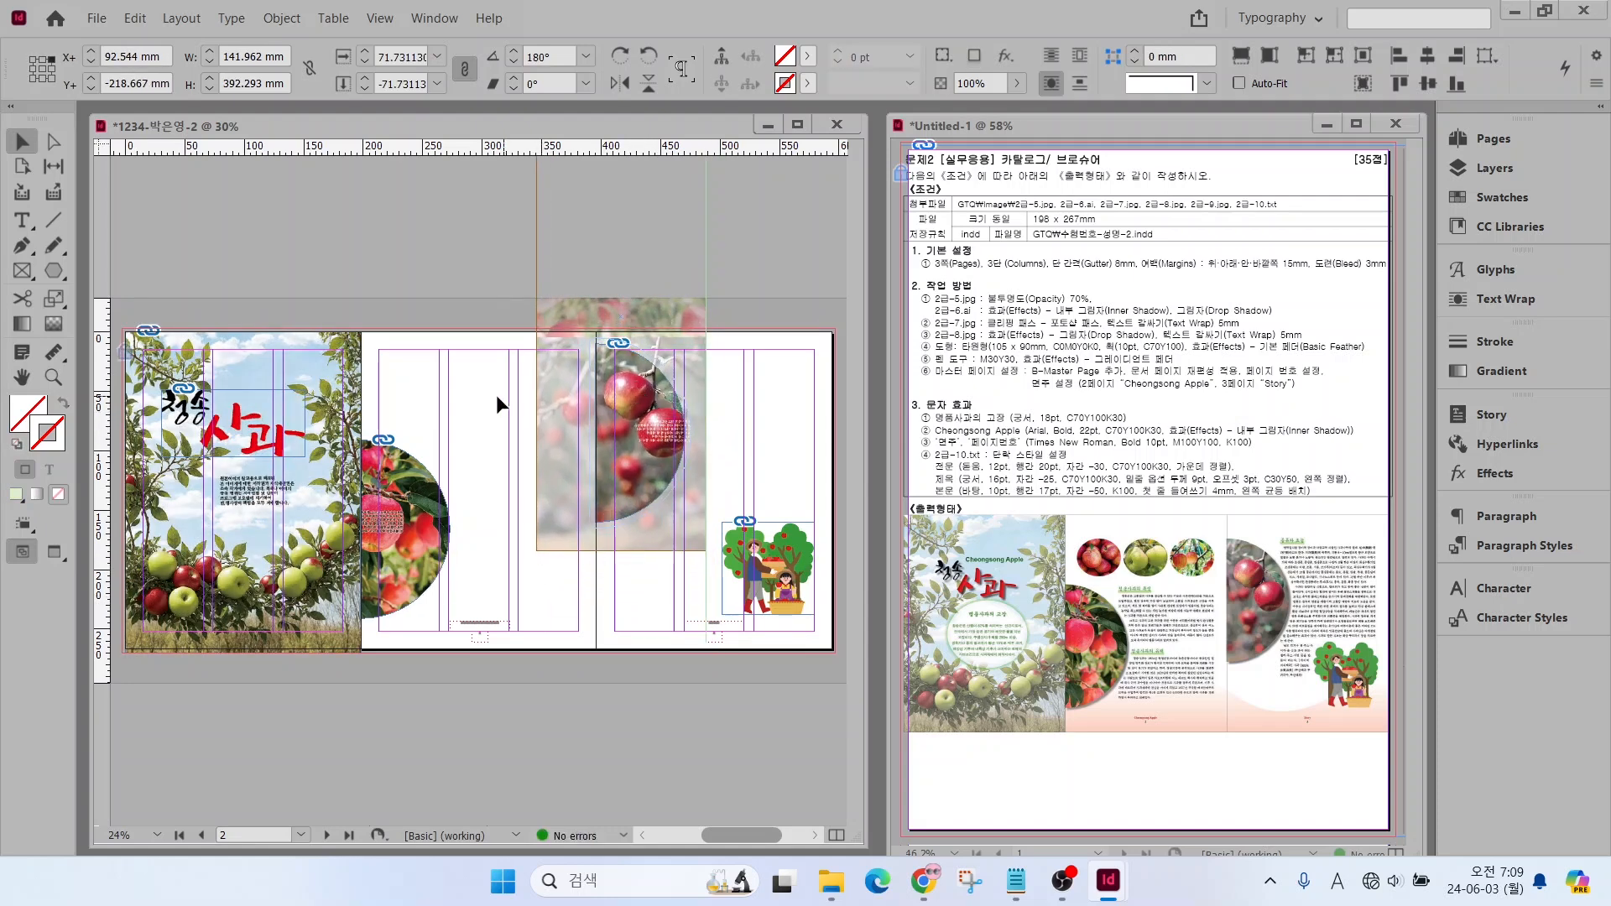
left_click(497, 395)
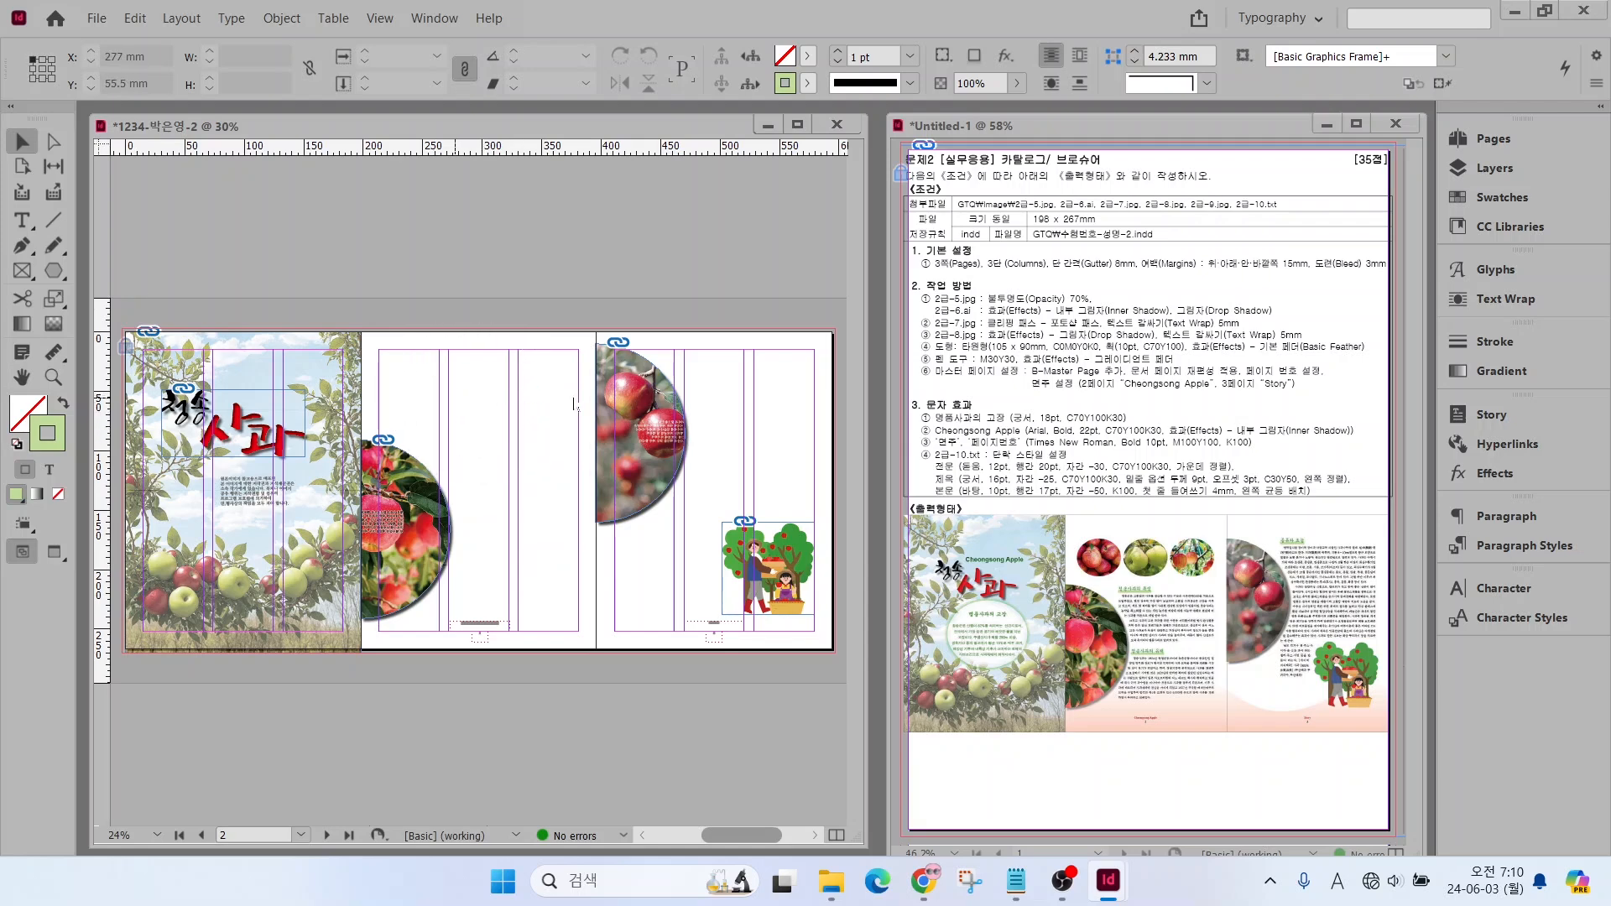
key("ctrl+d")
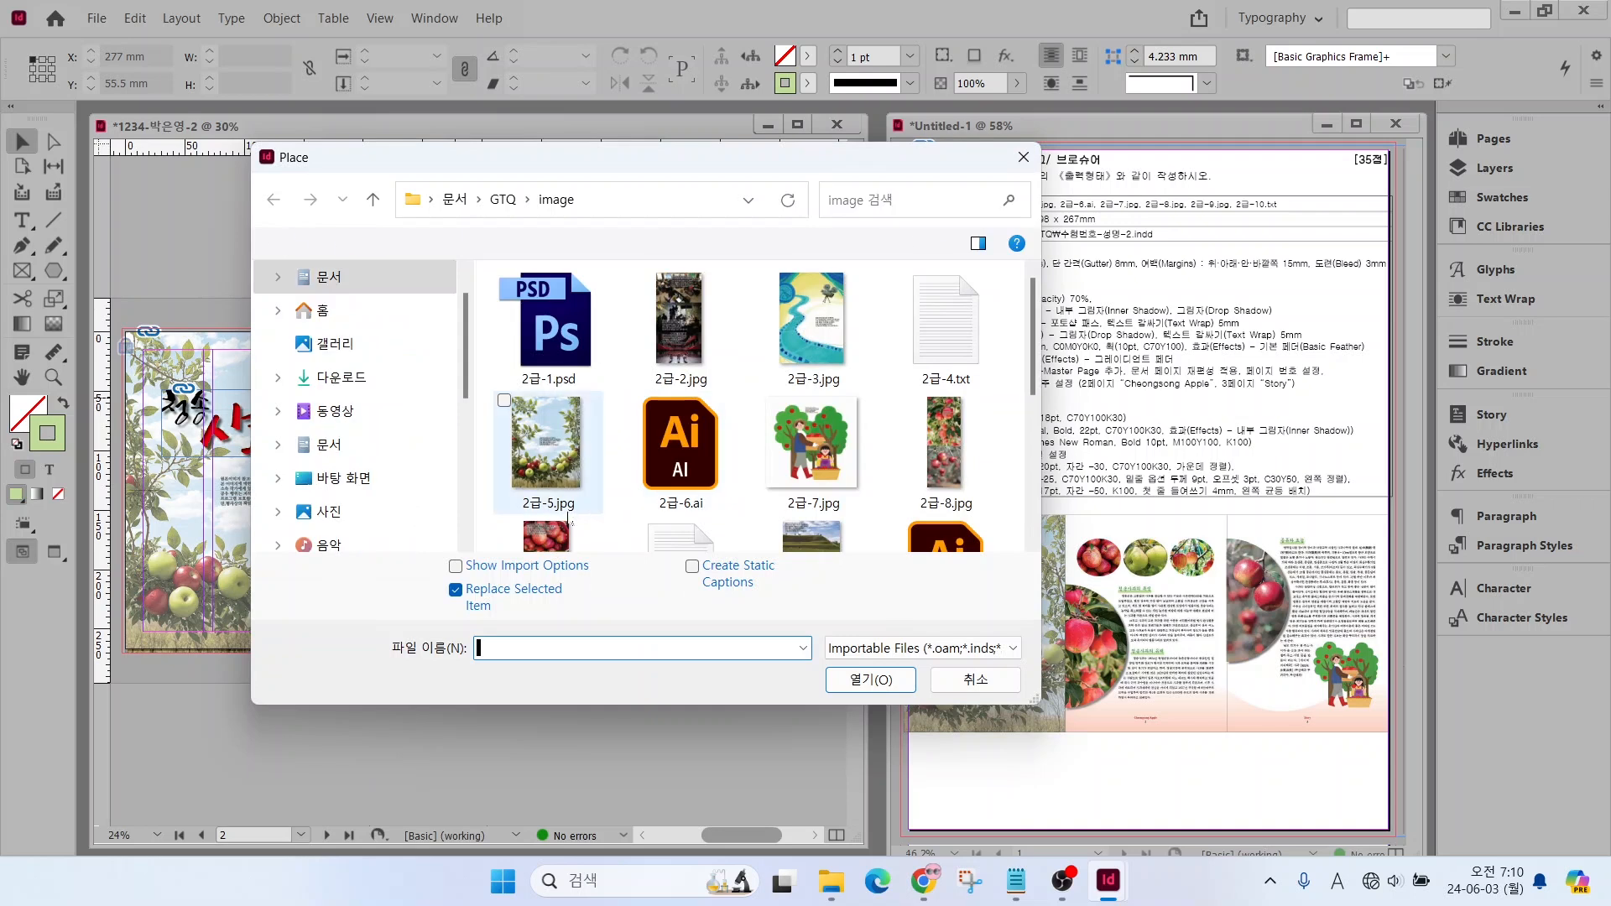
scroll(570, 522, "down", 1)
left_click(556, 482)
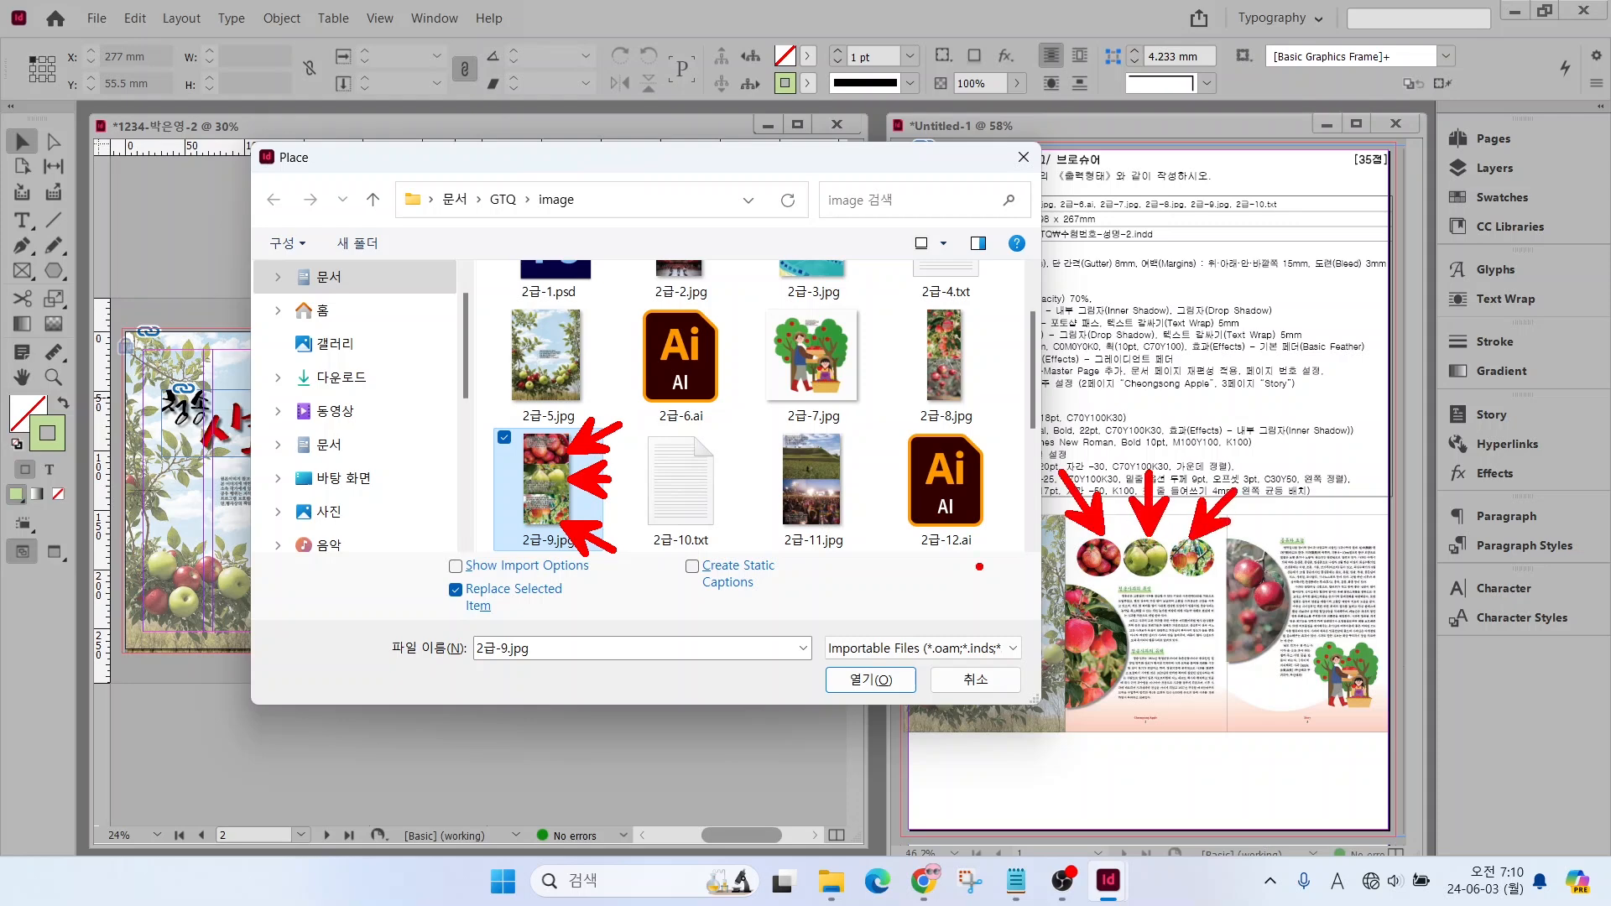
left_click(968, 678)
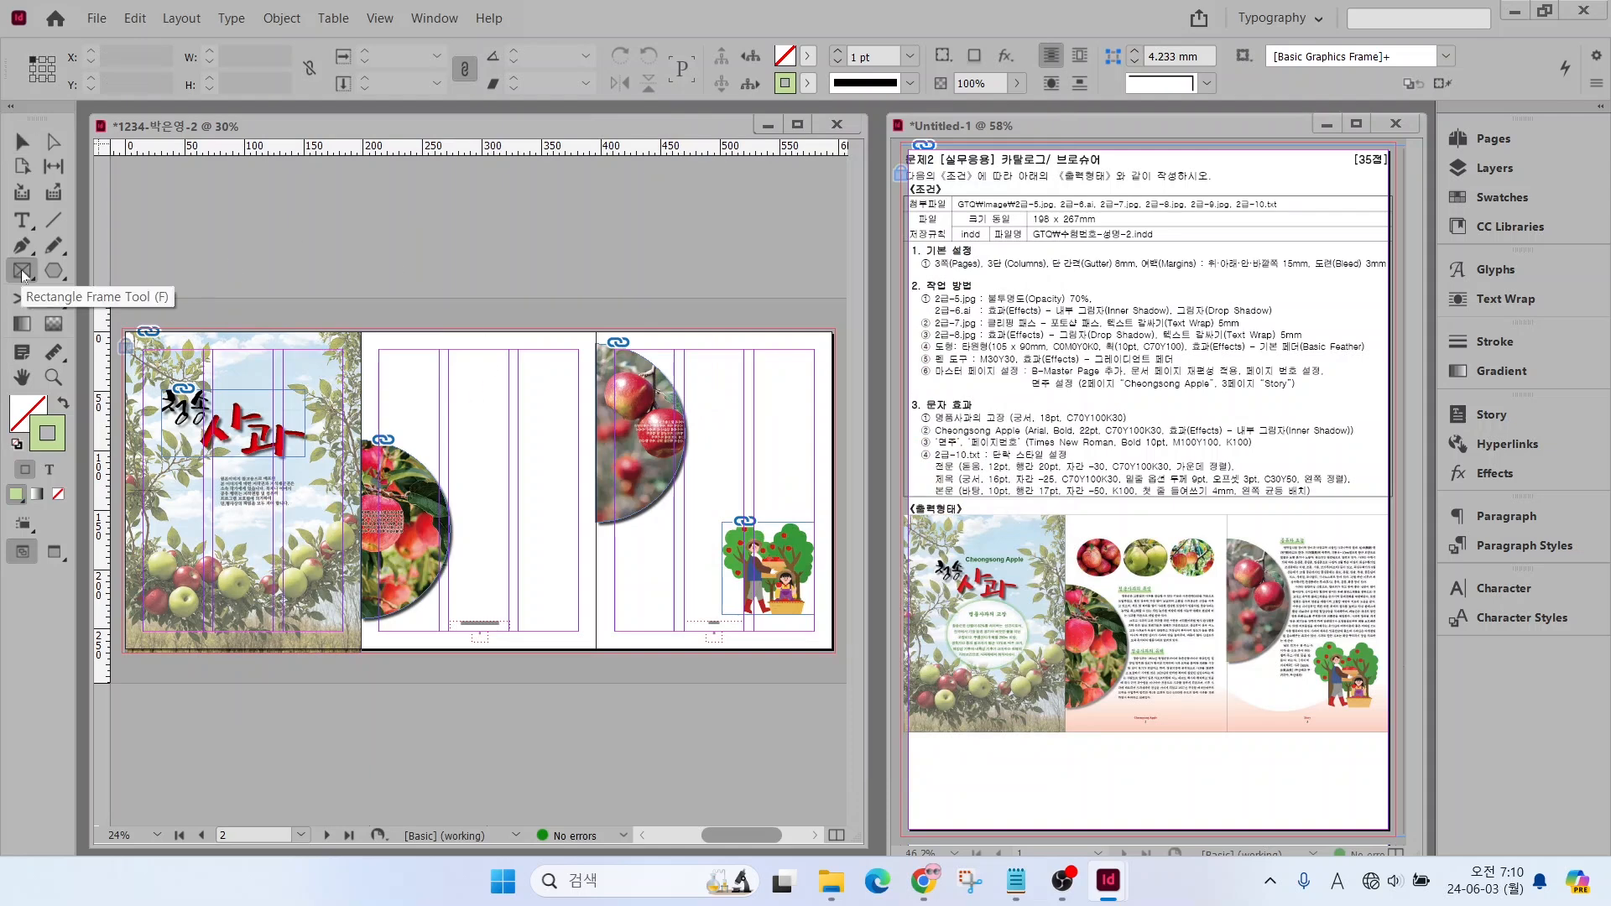
Draw a circular frame about 50 mm wide at the second page's upper left margin corner and place 2급-9.jpg in it
left_click_drag(22, 270, 101, 313)
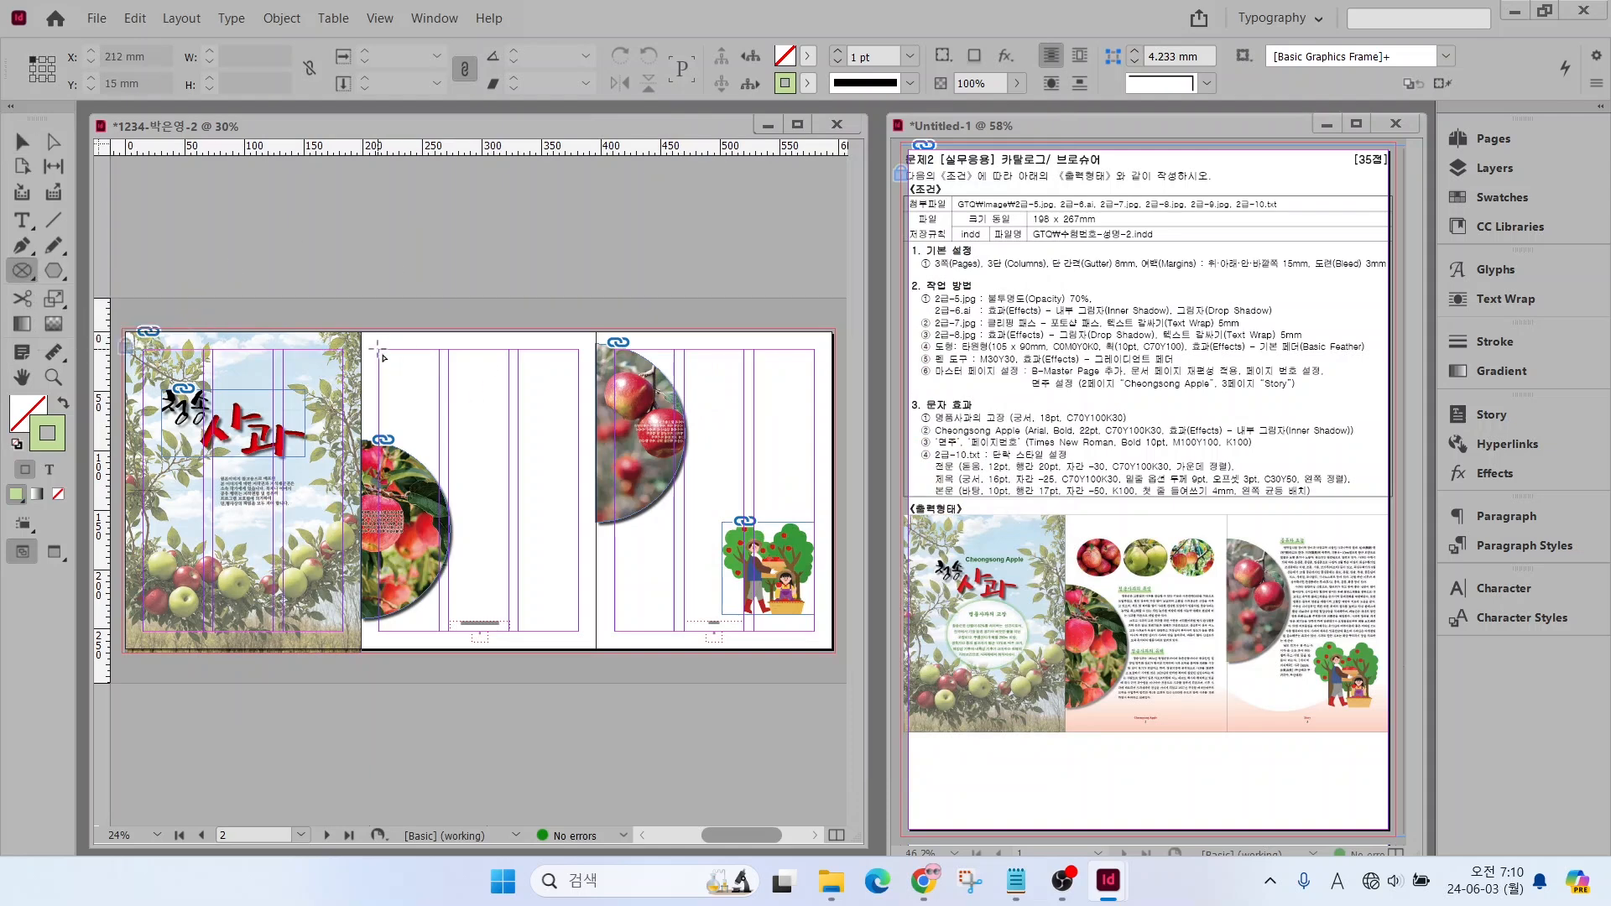
left_click_drag(376, 348, 438, 410)
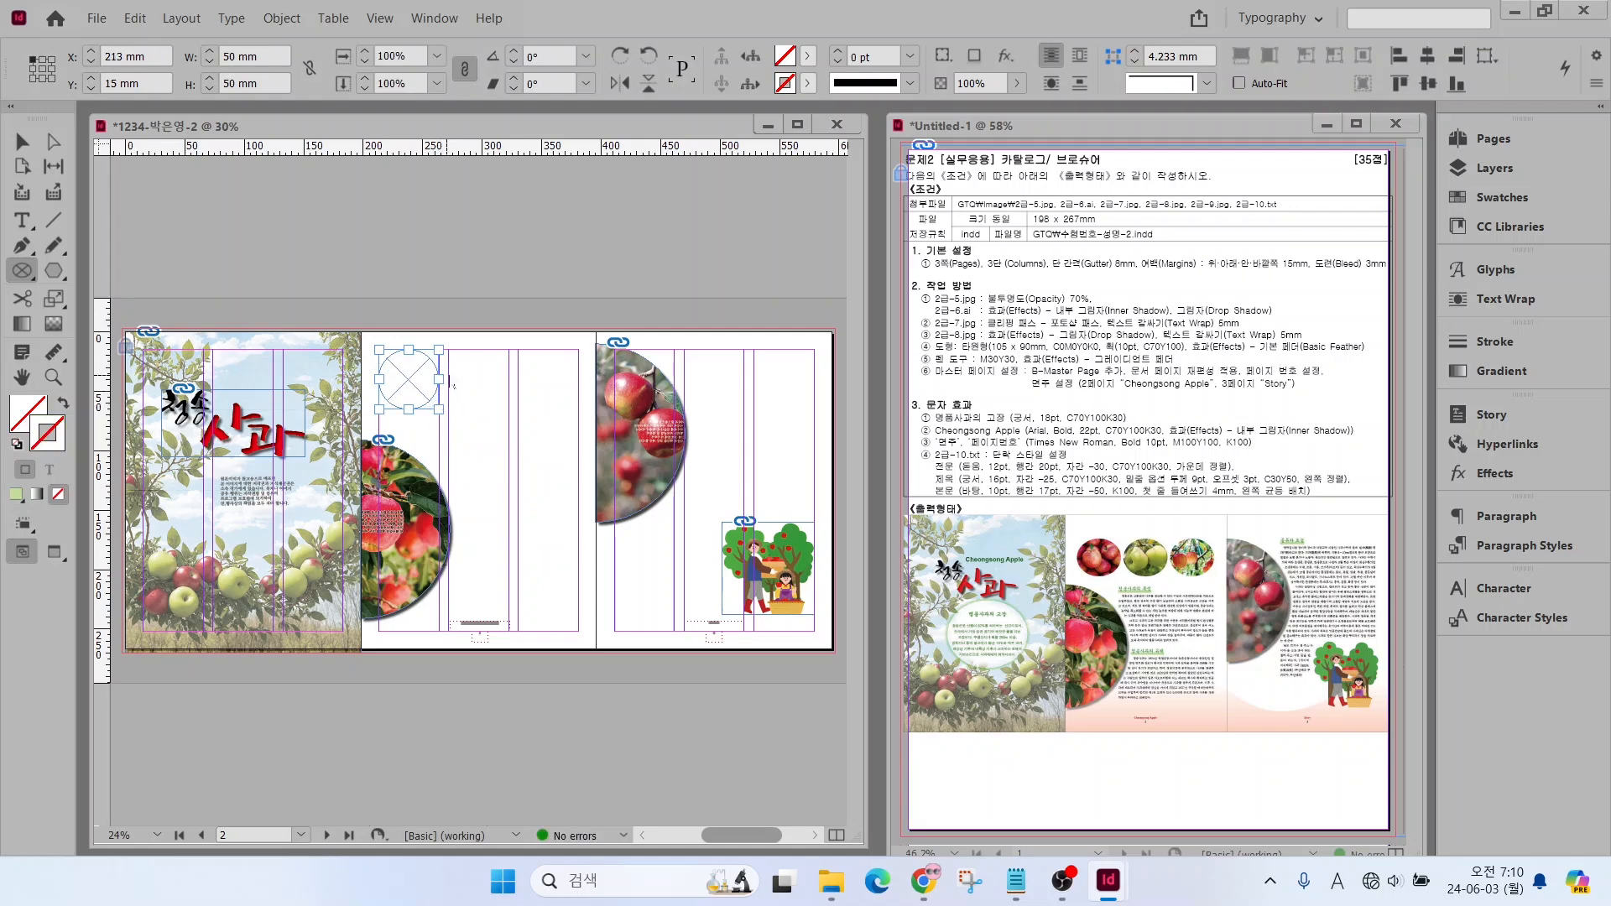
key("ctrl+d")
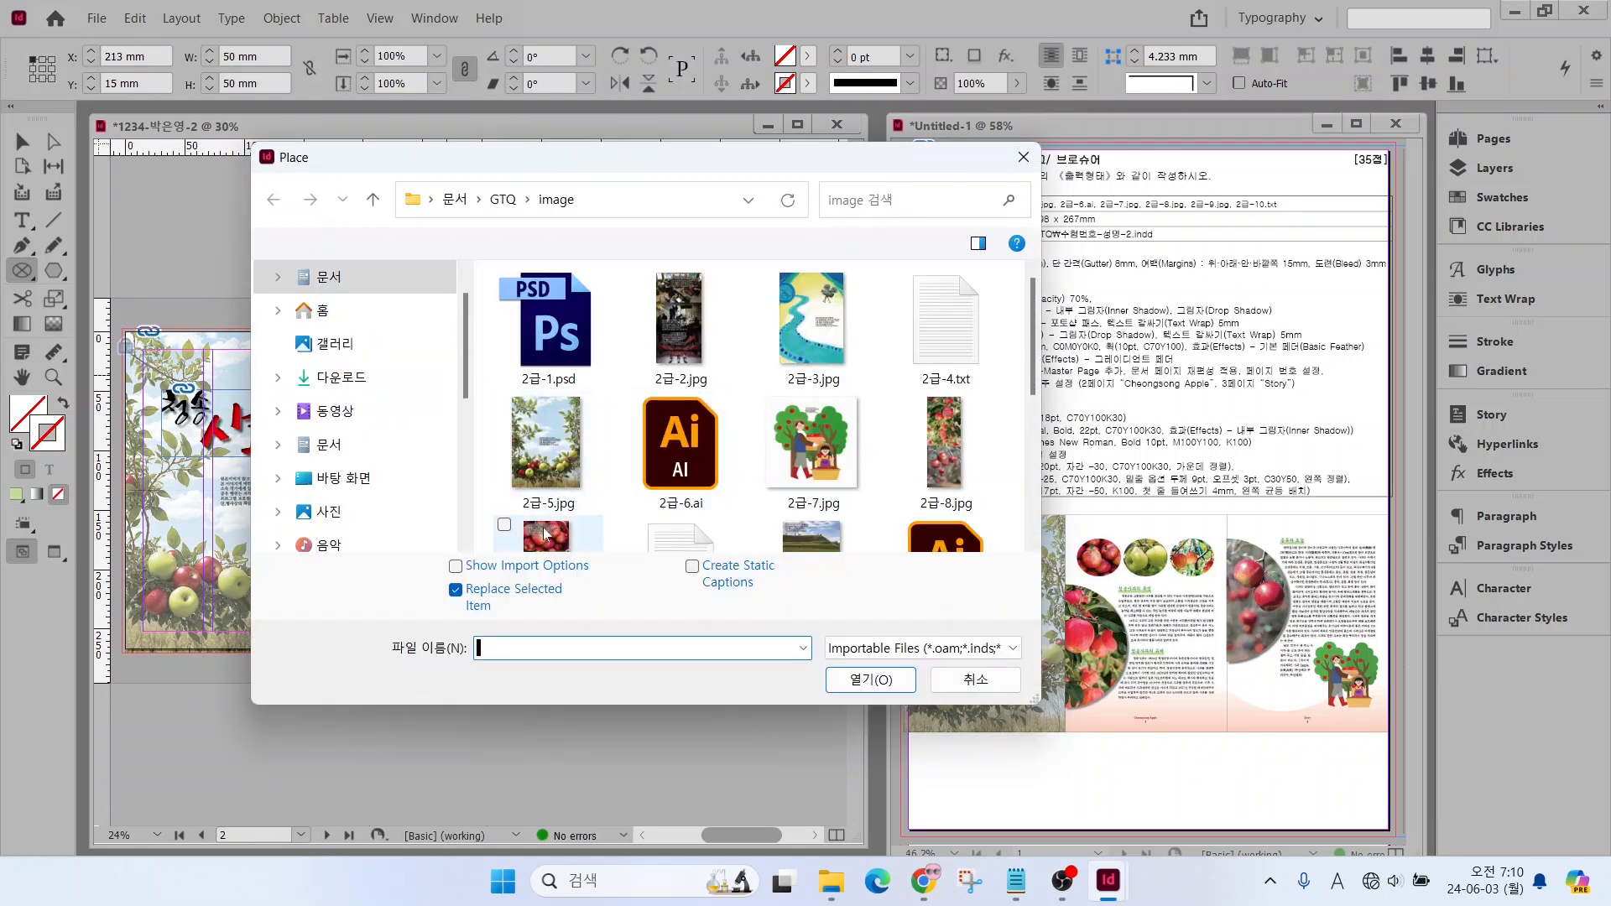
double_click(546, 535)
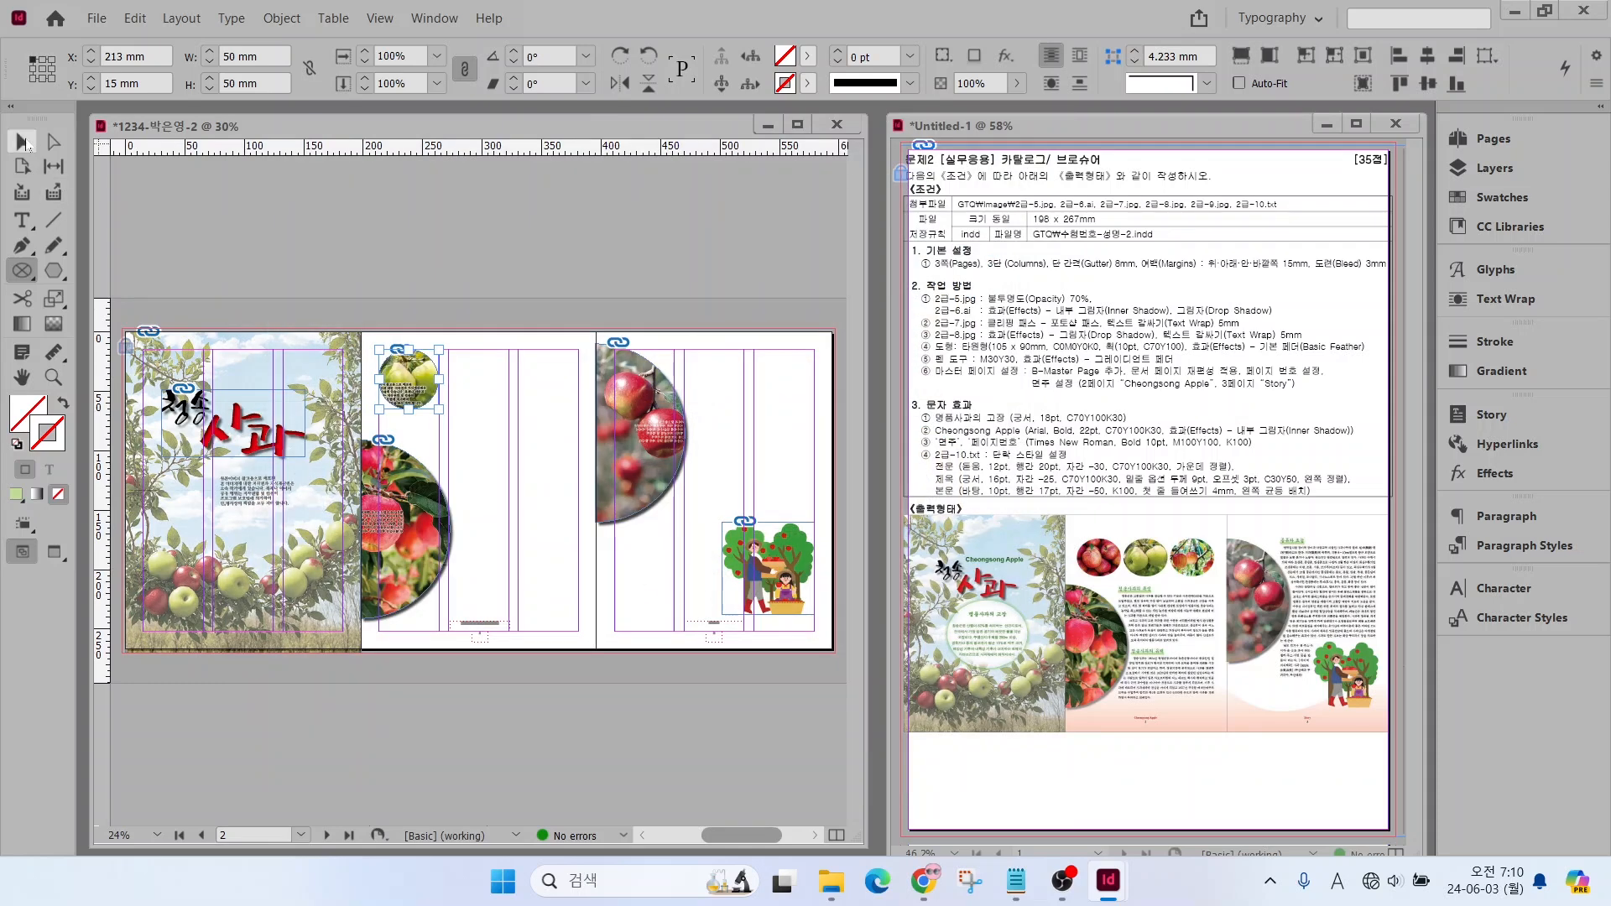
Shift the photo inside the circular frame until red apples fill the whole circle, and deselect it
left_click(24, 142)
left_click(403, 378)
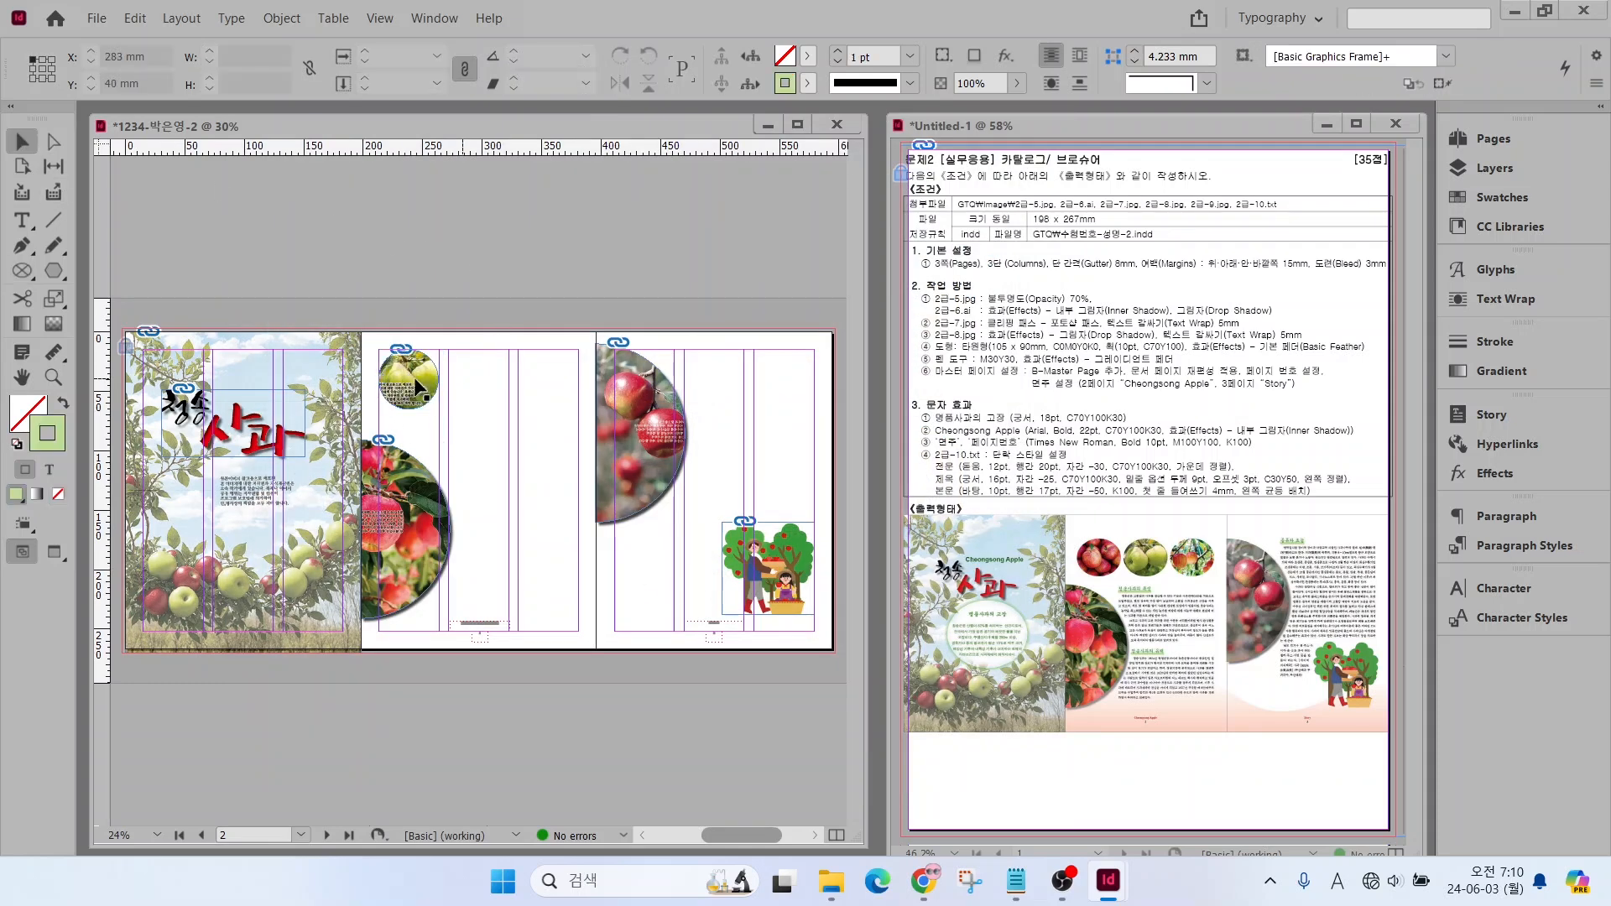
left_click(409, 380)
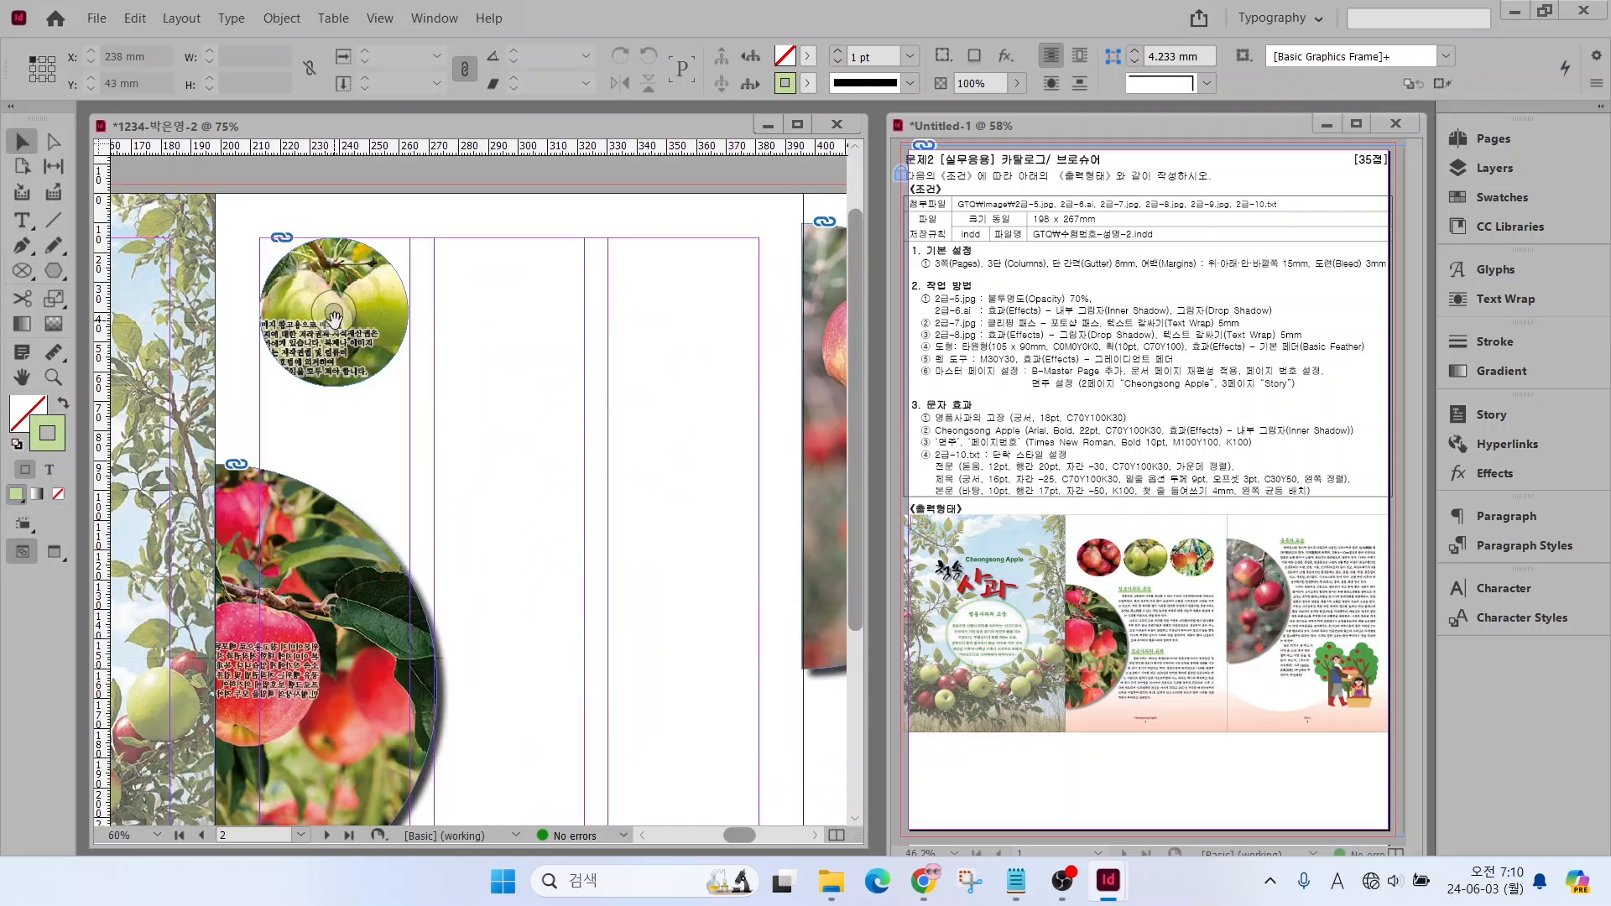
left_click_drag(334, 327, 334, 450)
left_click(405, 369)
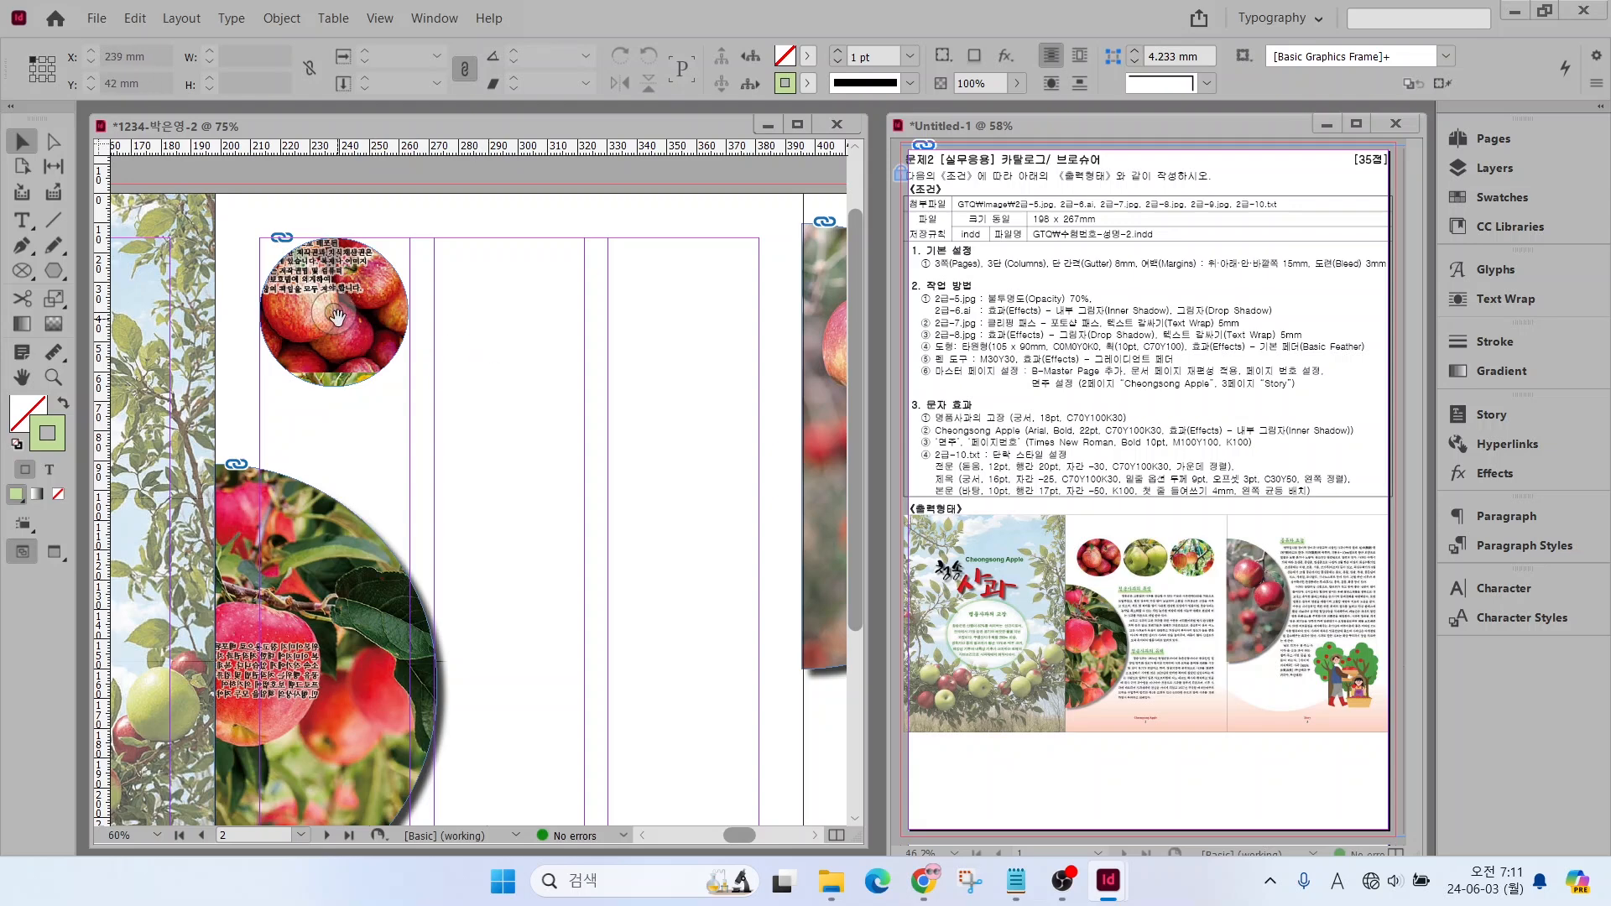
left_click_drag(335, 315, 331, 306)
left_click(131, 182)
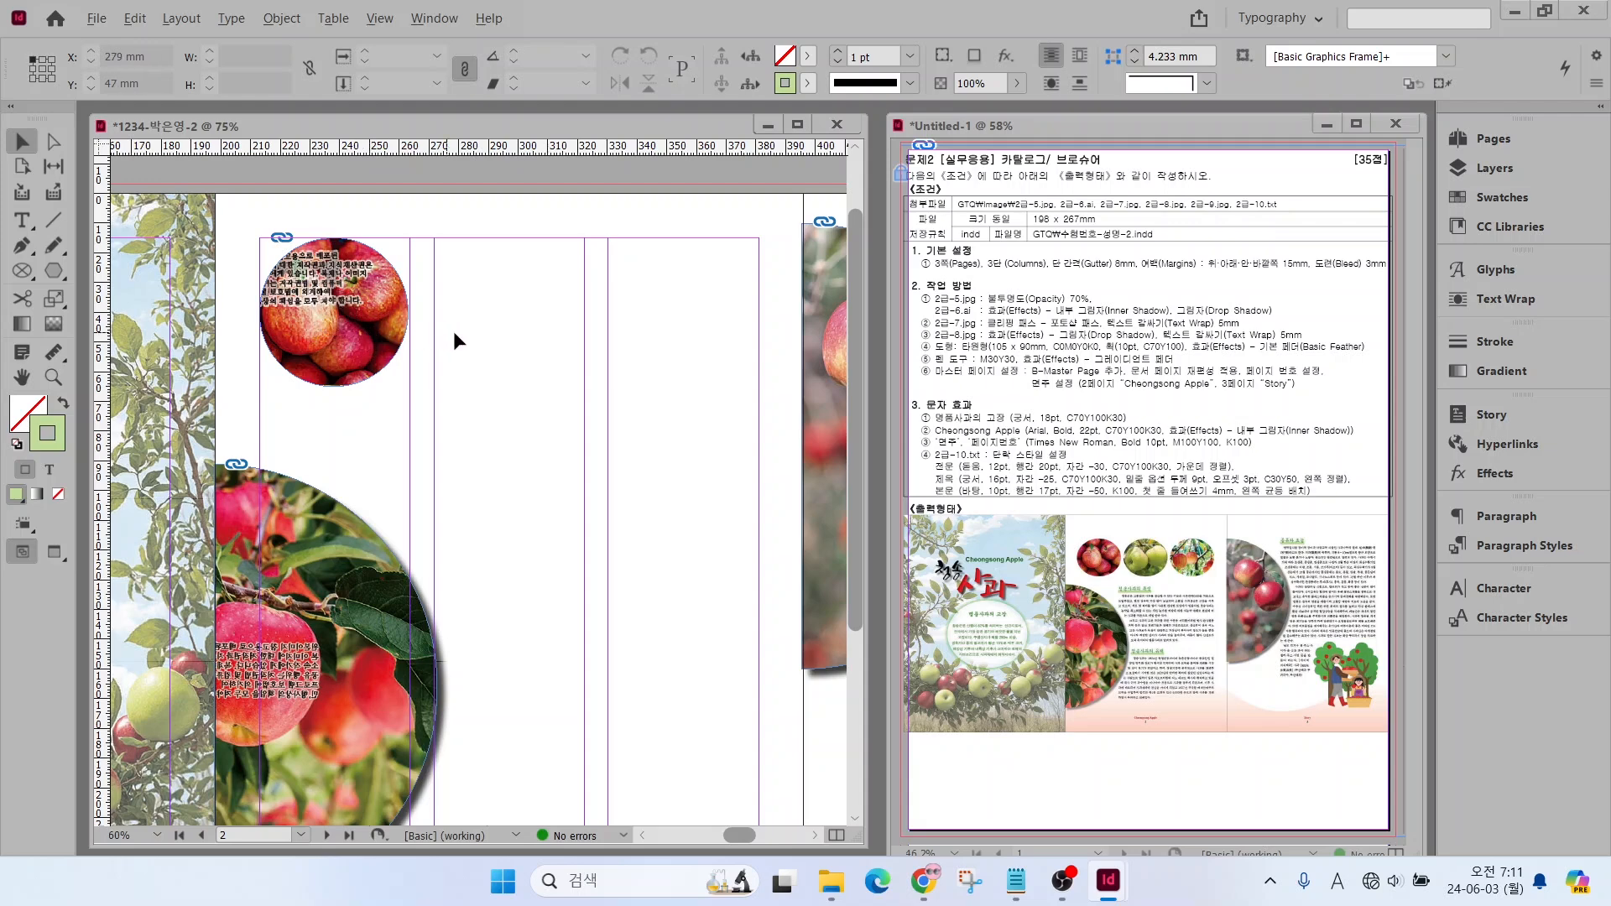
Copy the circular frame into the second page's middle and right columns, and shift the middle photo to show the green apples
left_click_drag(370, 347, 539, 344)
left_click_drag(539, 344, 713, 345)
left_click_drag(516, 315, 527, 244)
left_click(571, 381)
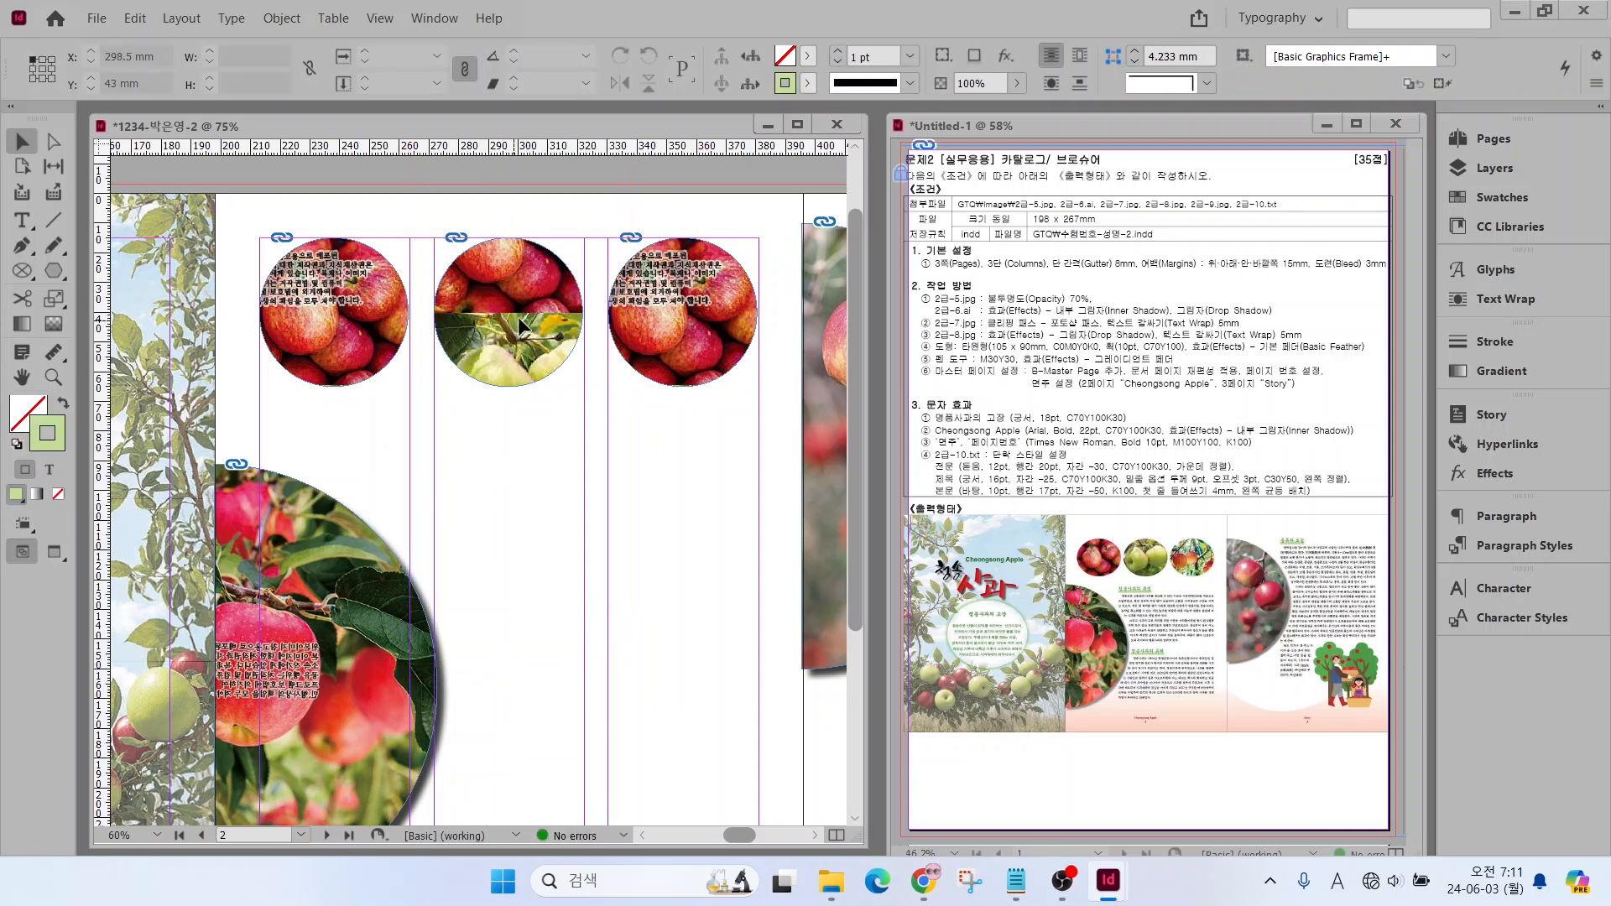
left_click_drag(517, 315, 500, 241)
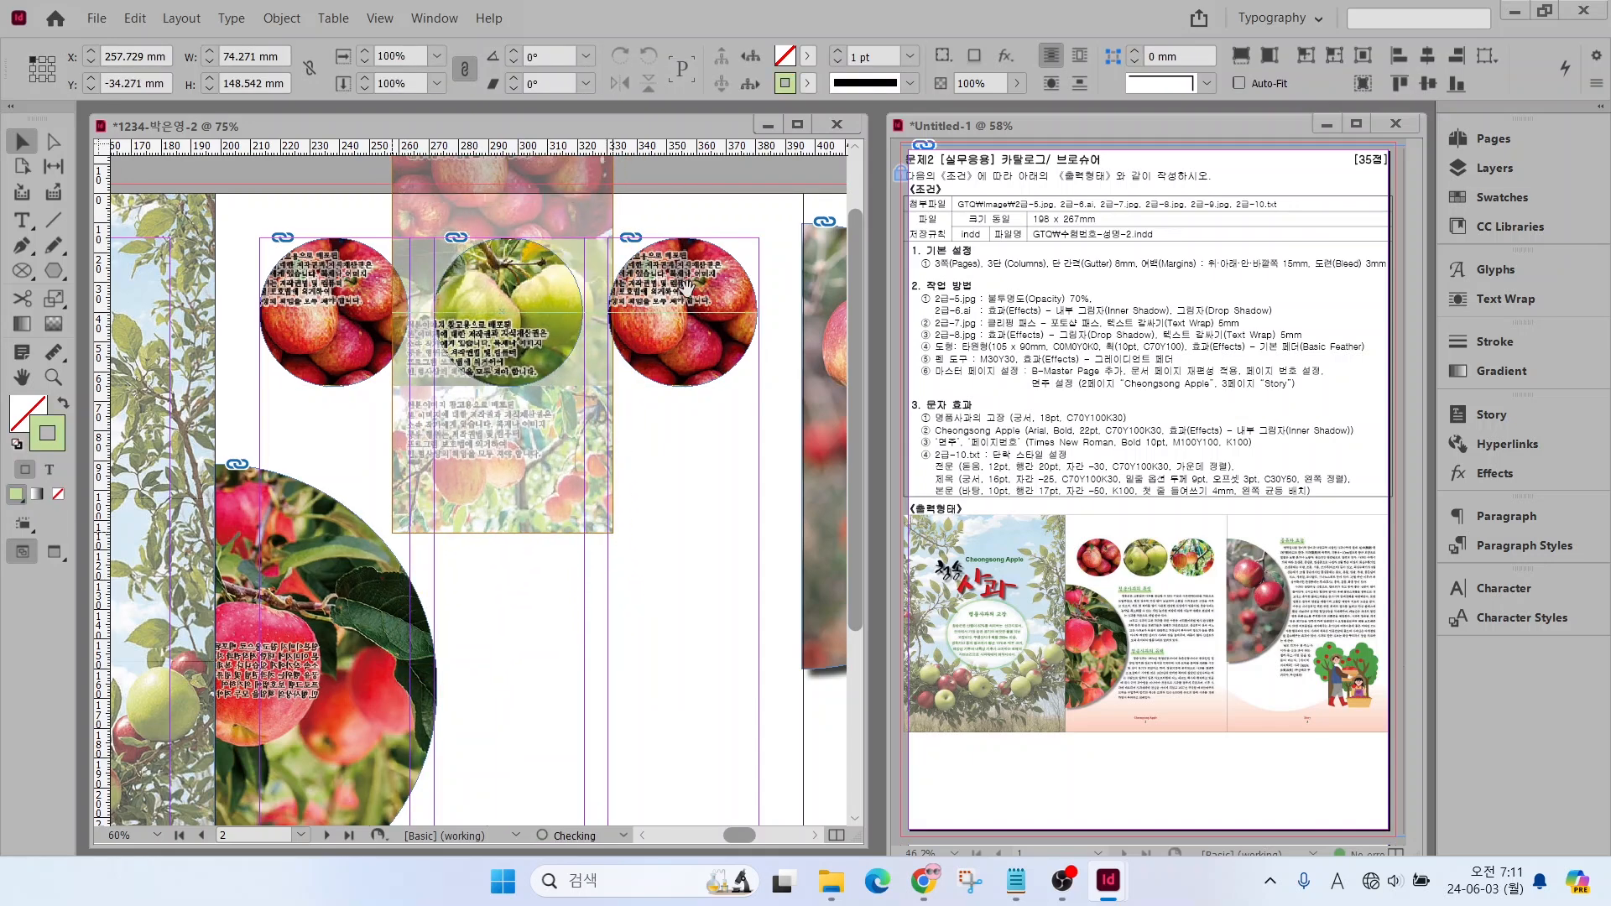
Shift the photo in the right column's circular frame to show the apples hanging on the tree
left_click_drag(689, 241, 688, 216)
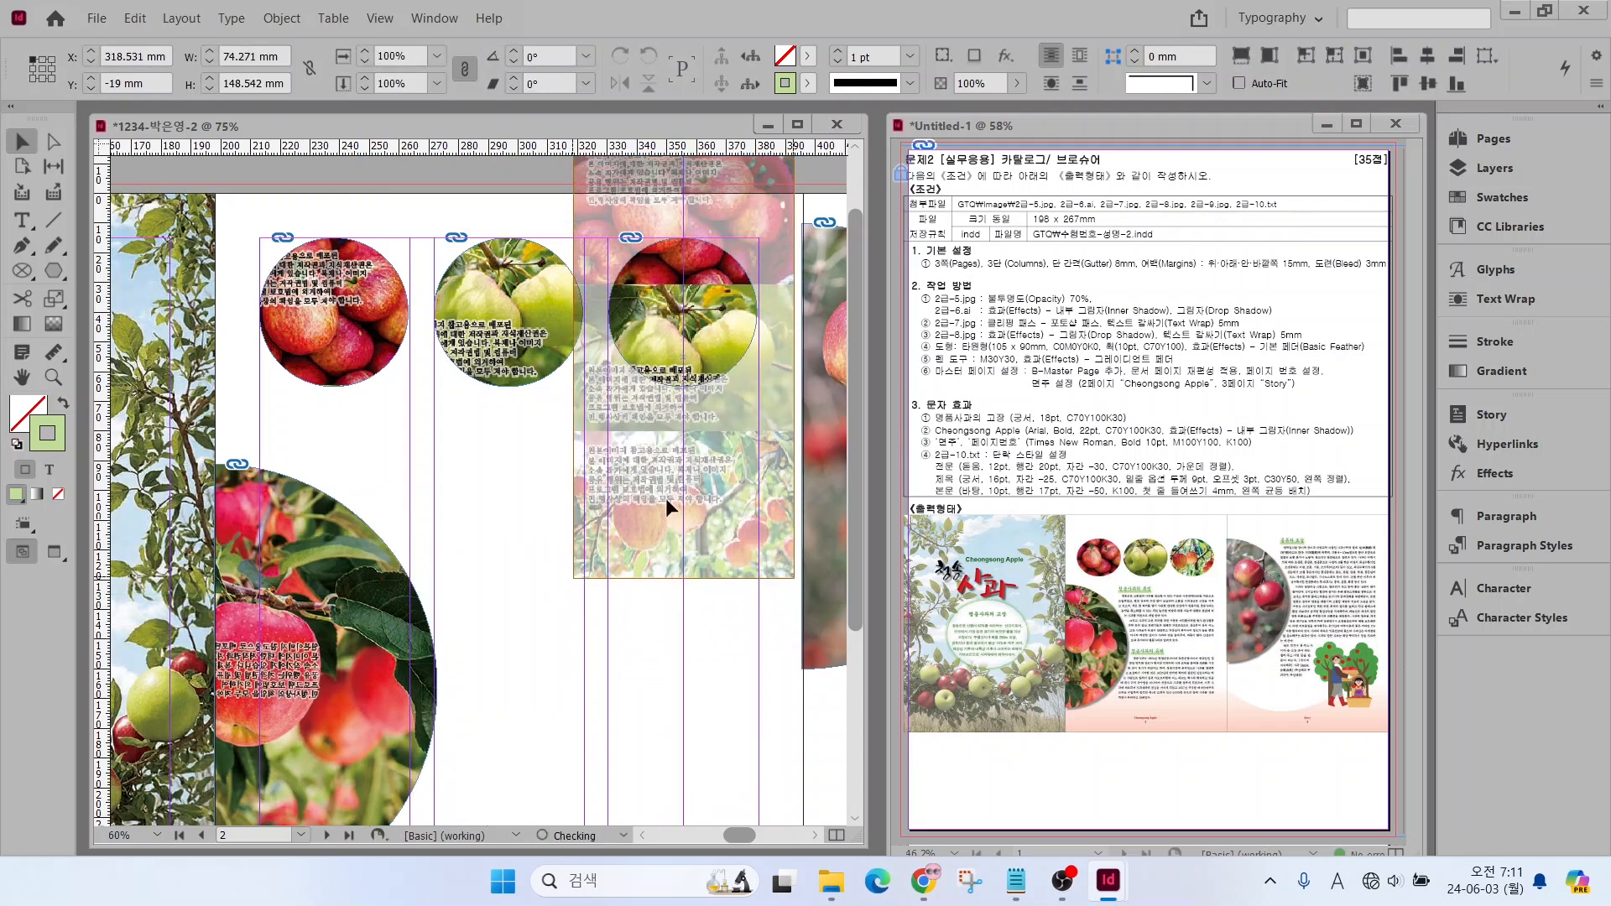
left_click_drag(687, 326, 685, 211)
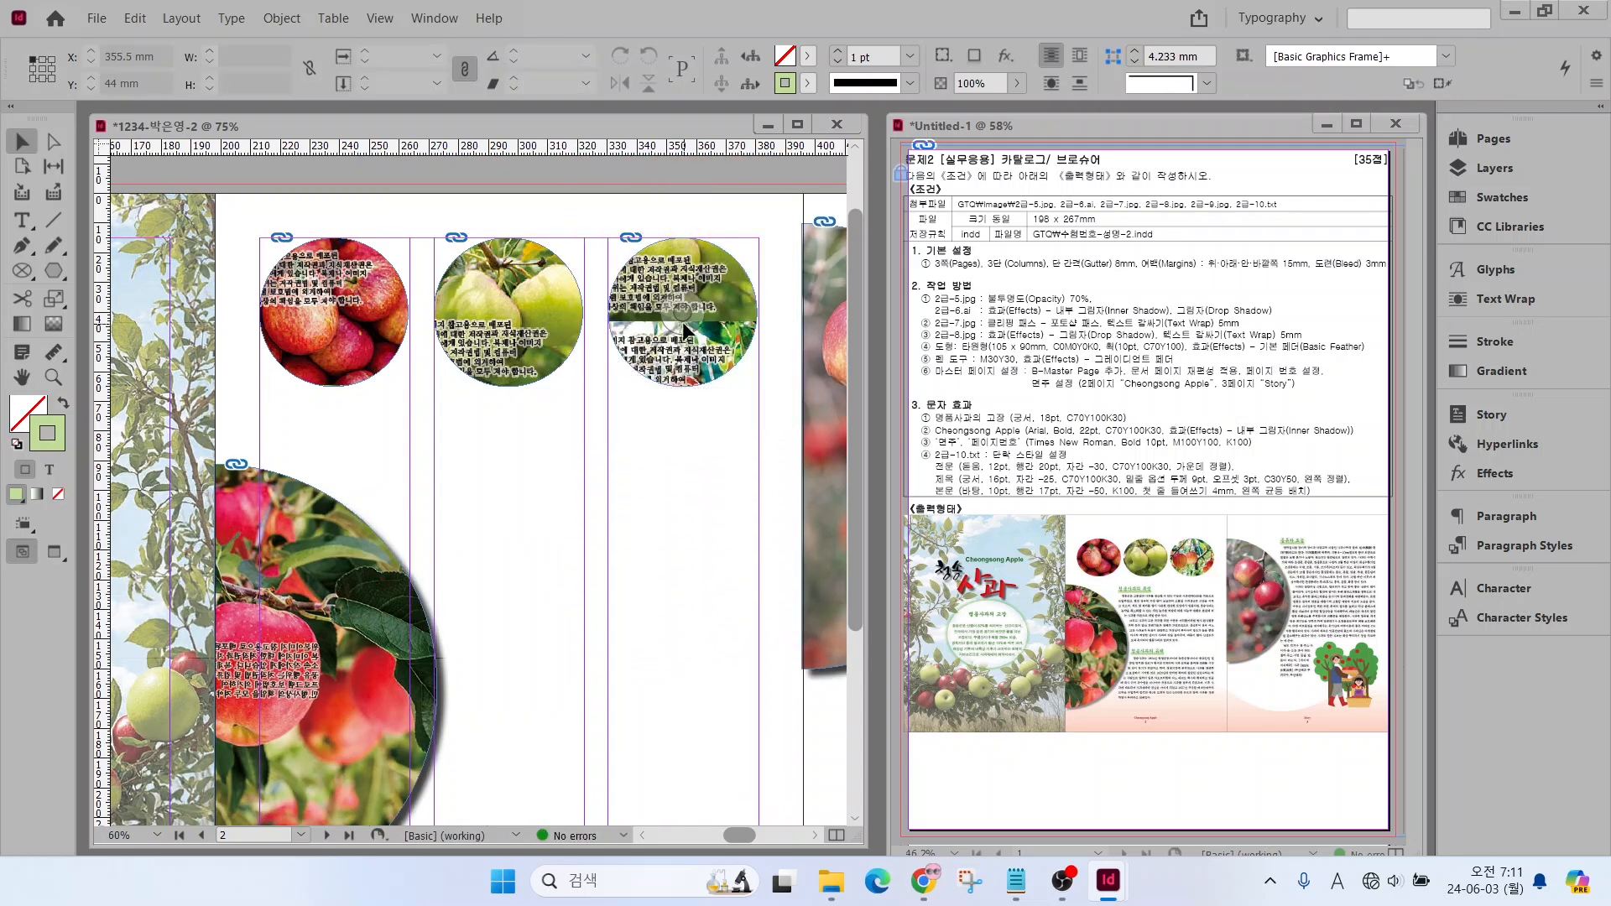
left_click_drag(681, 322, 575, 440)
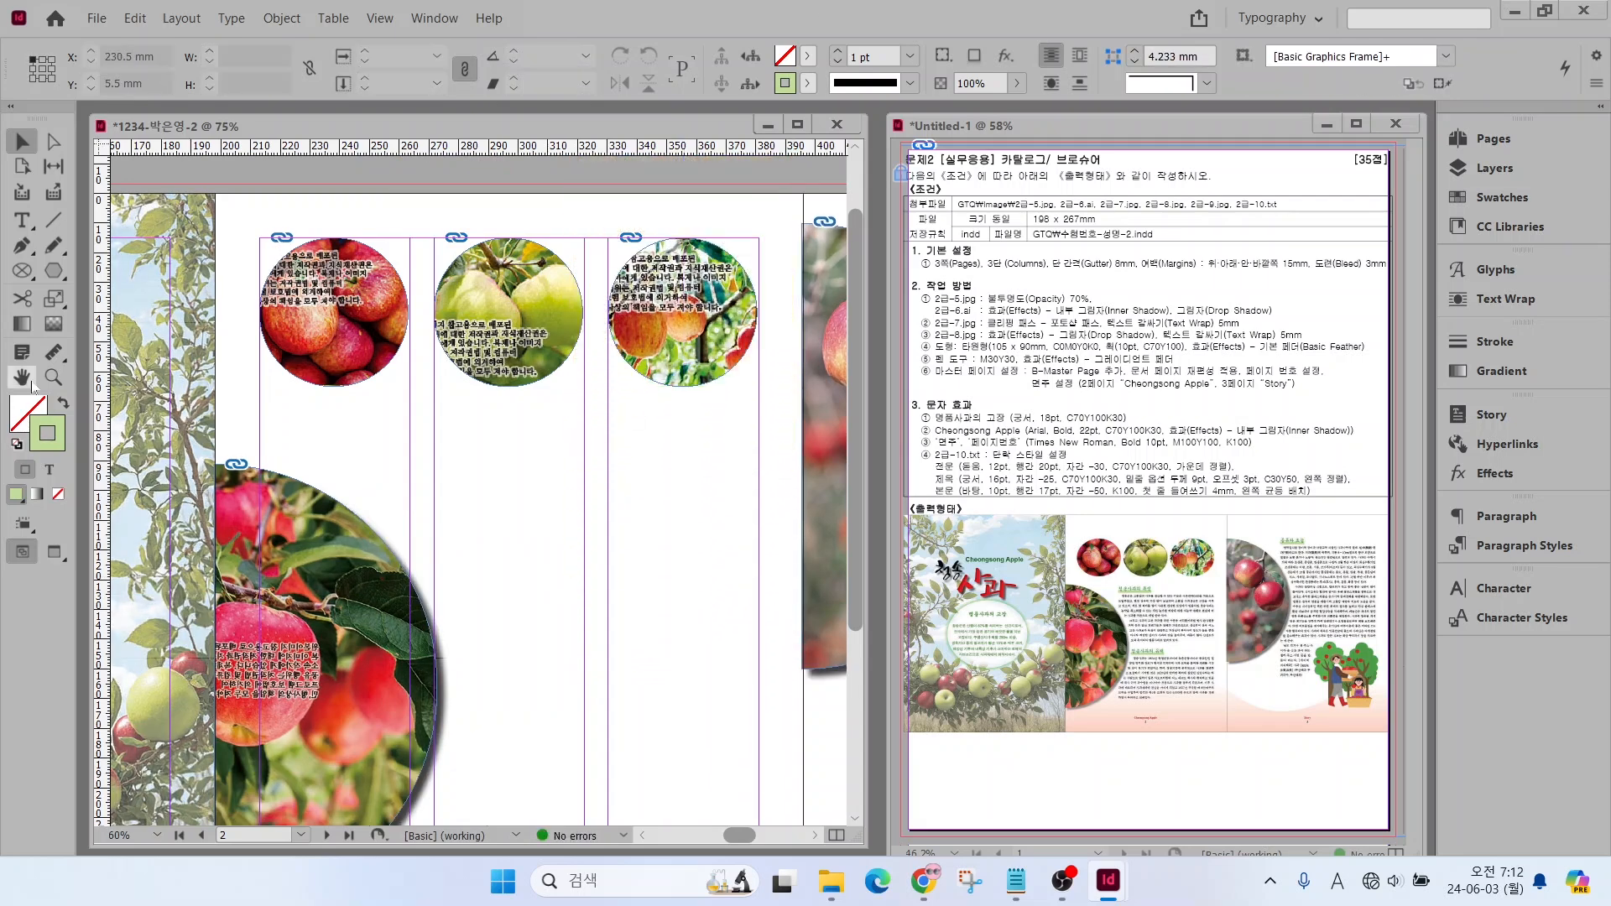
Draw a 105 × 90 mm ellipse on the second page
double_click(24, 379)
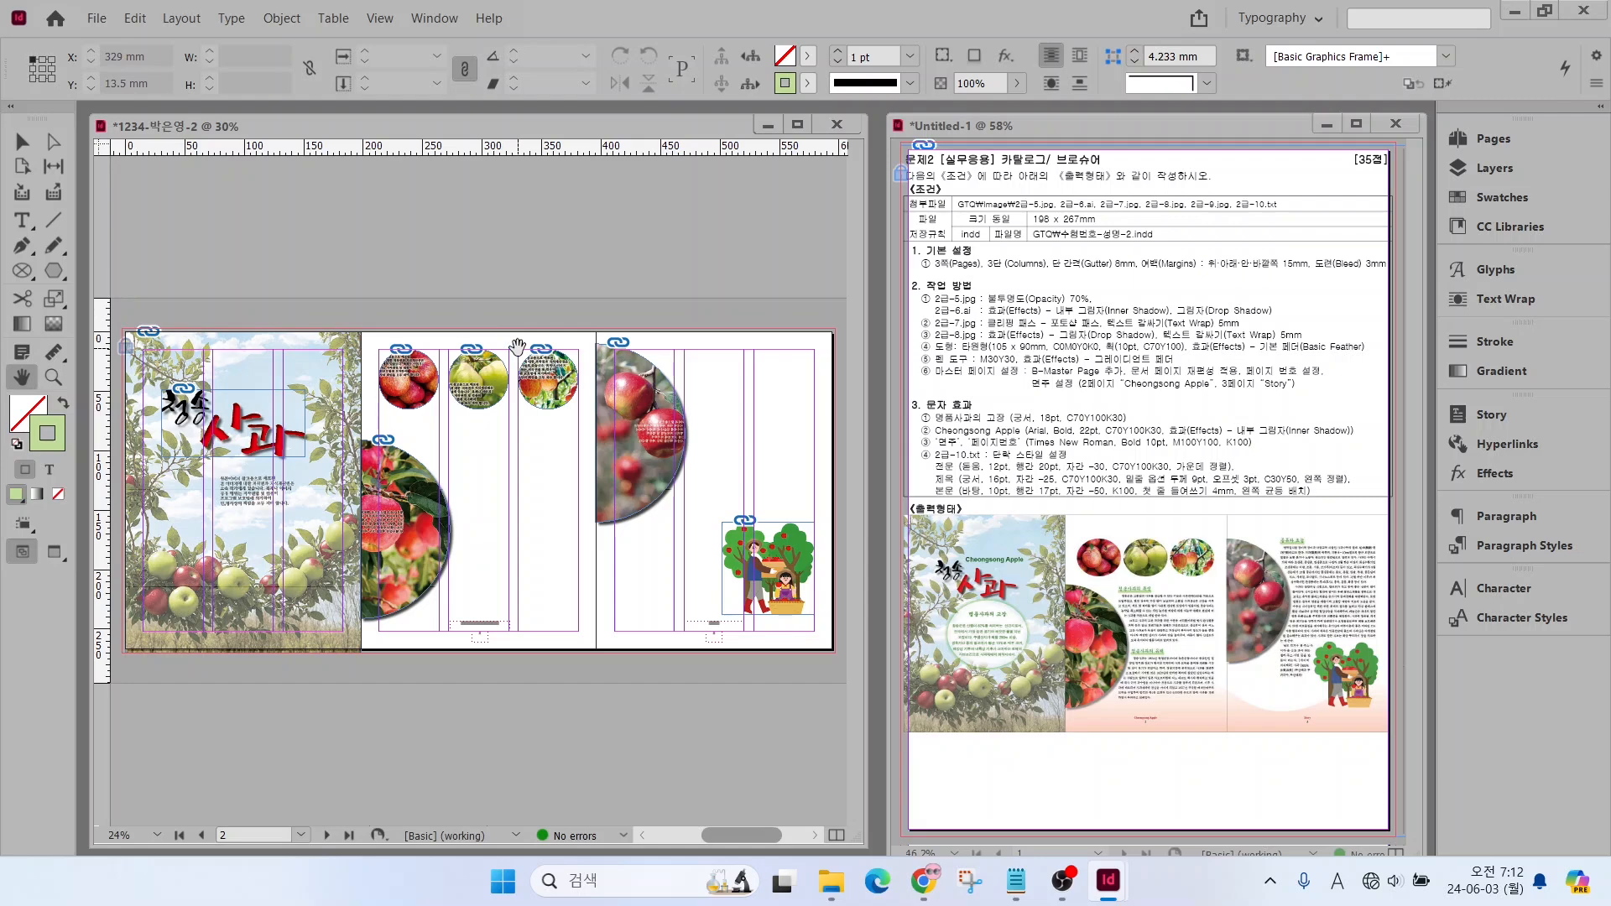
left_click(51, 273)
left_click_drag(51, 273, 126, 312)
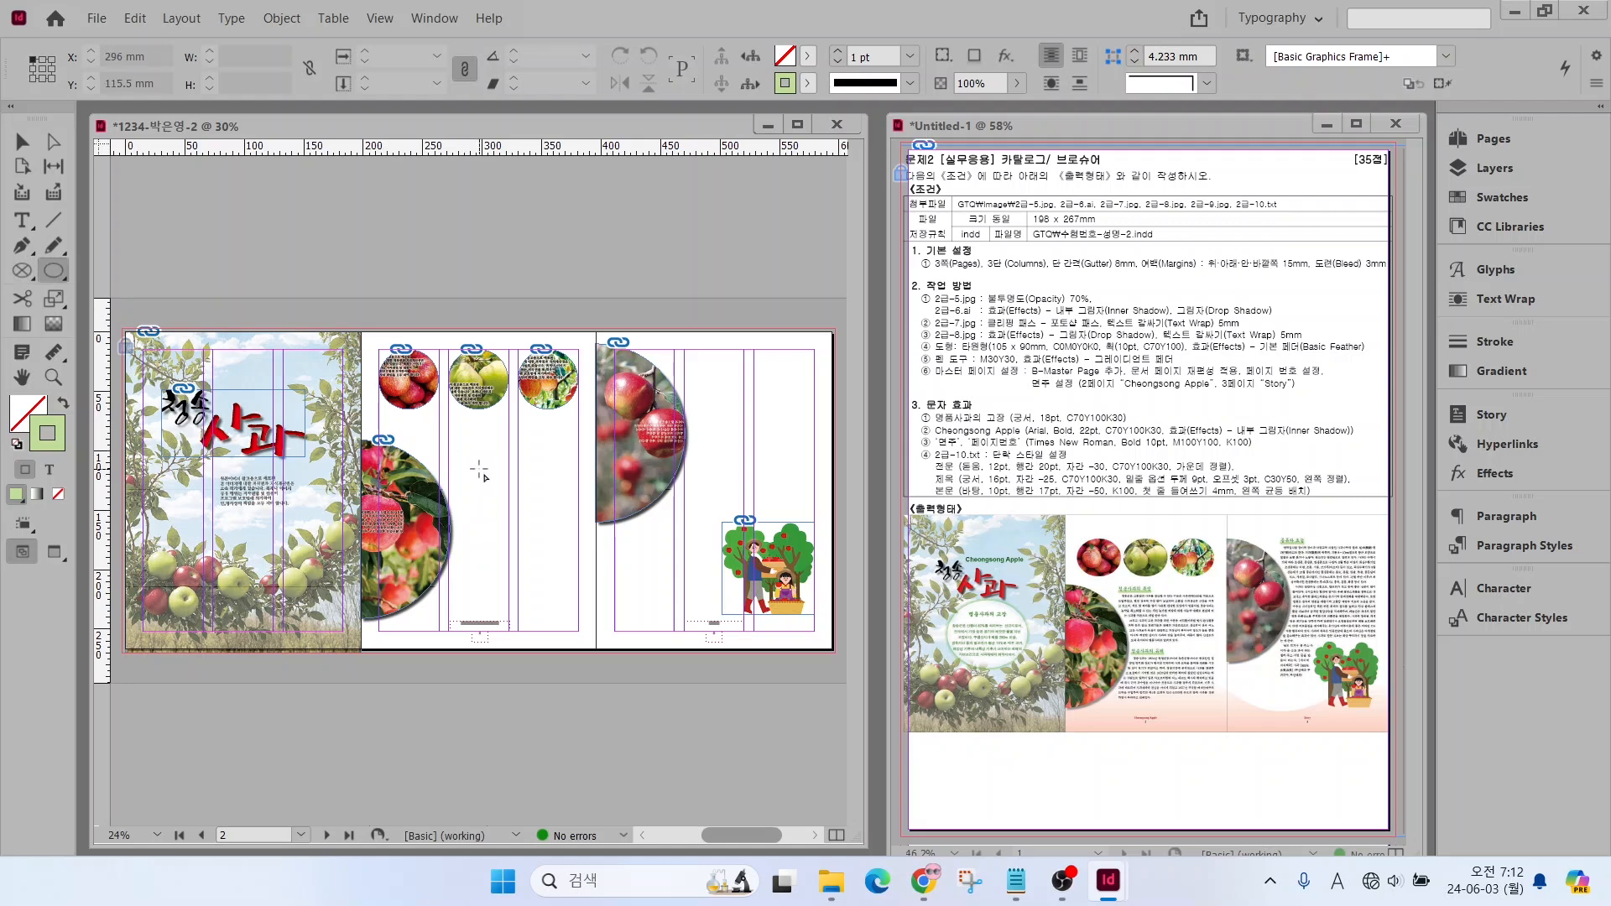
left_click(520, 474)
type("105")
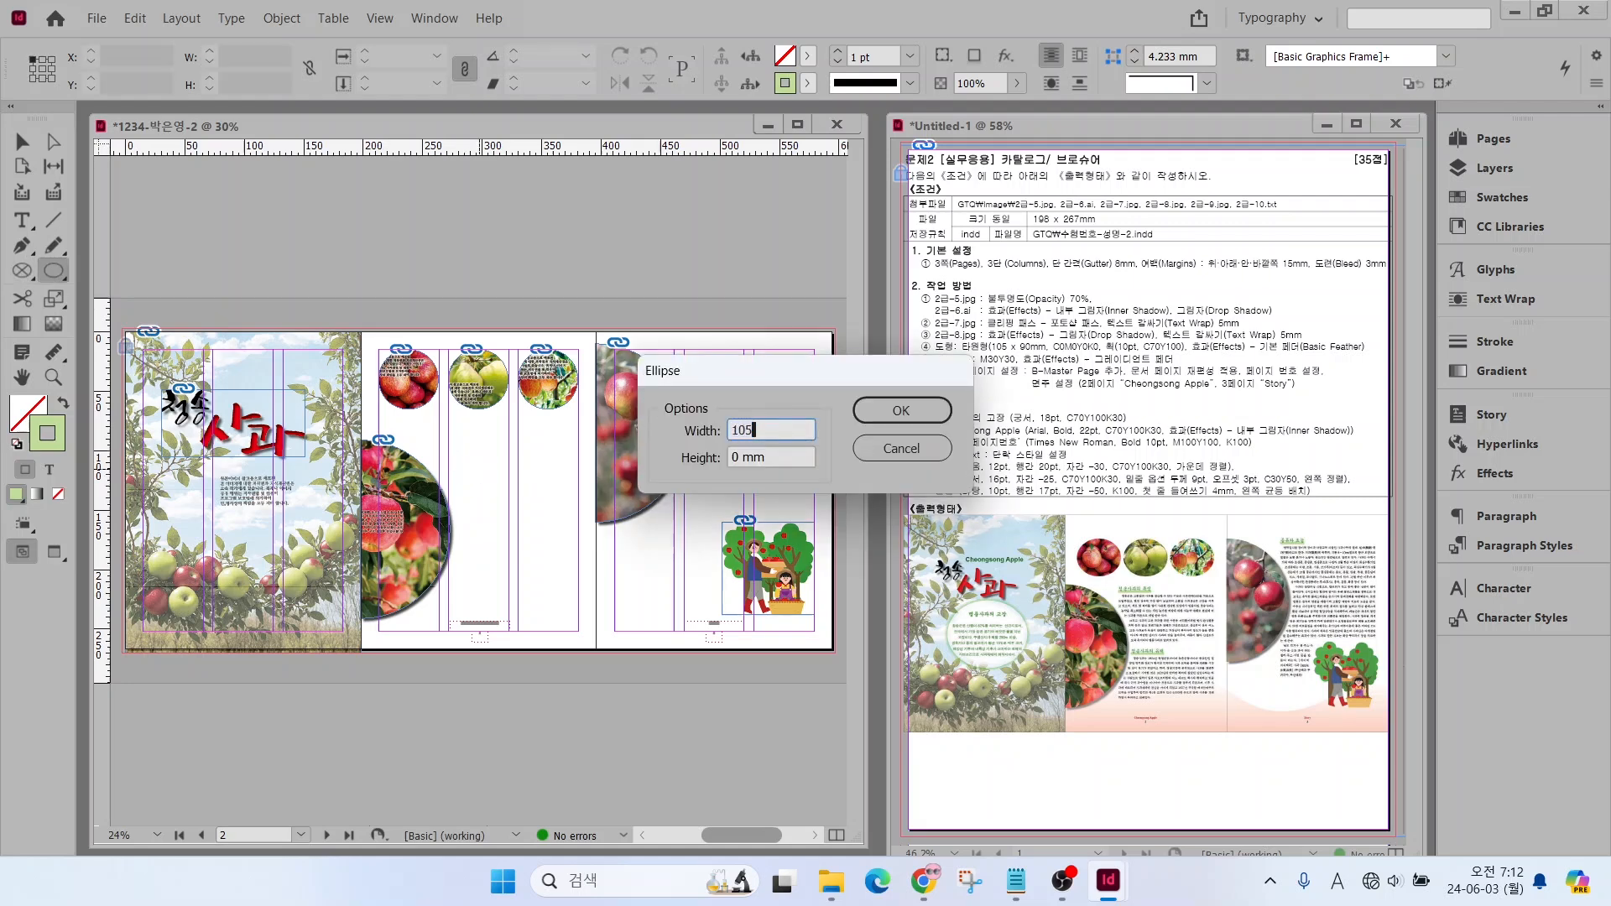
key("Tab")
type("90")
key("Return")
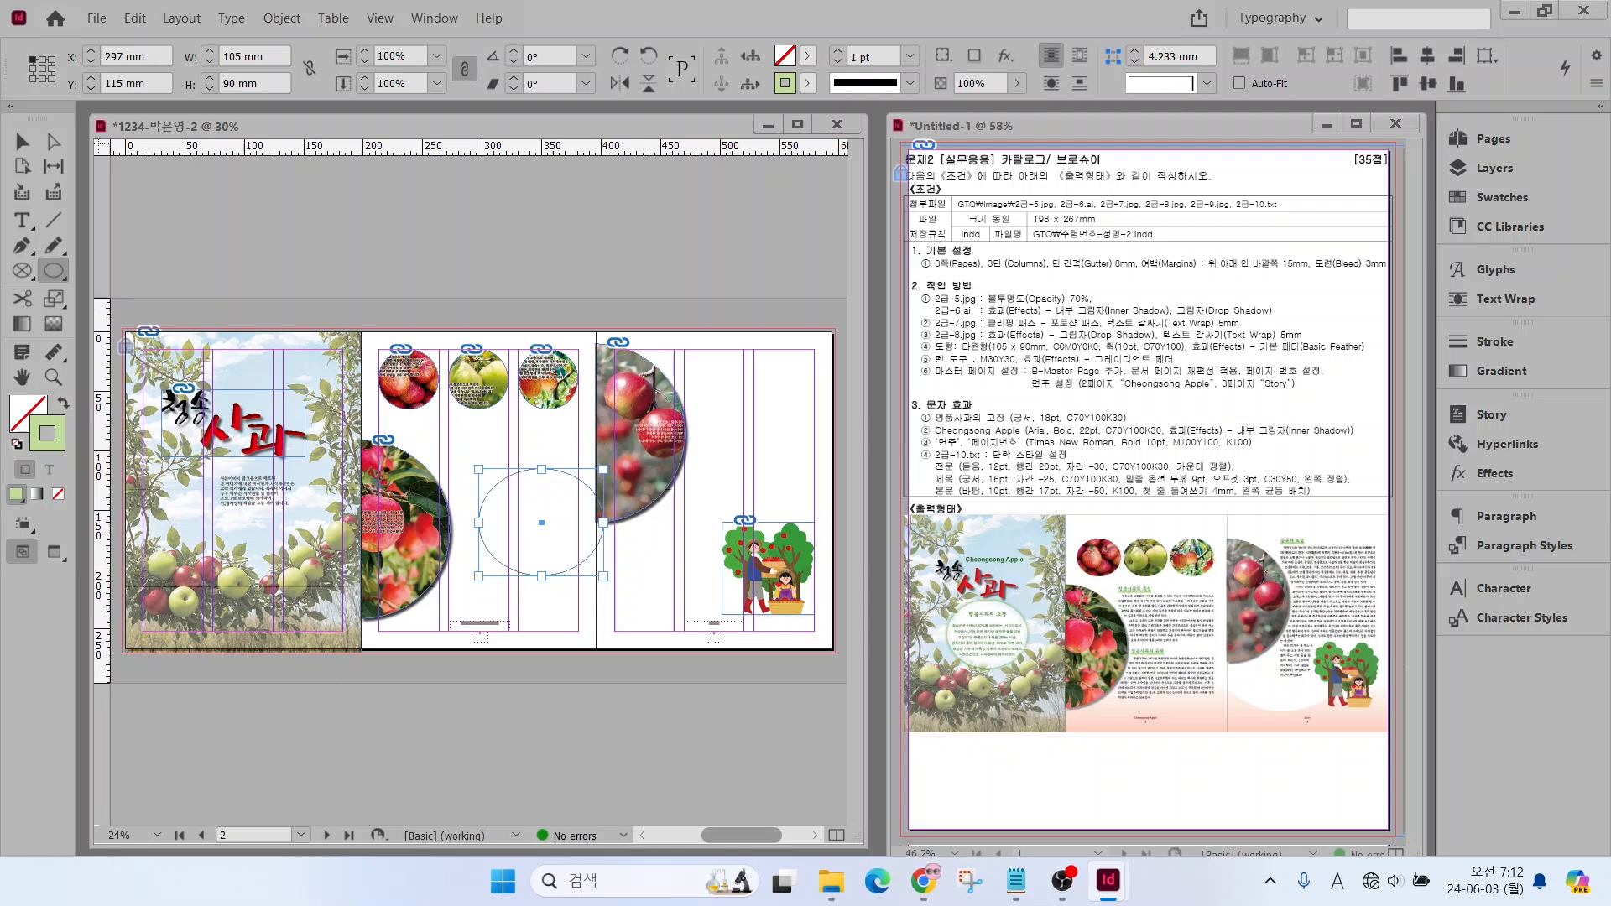
Fill the ellipse with C=0 M=0 Y=0 K=0 and colour its stroke C=70 M=0 Y=100 K=30
left_click(31, 414)
left_click(1500, 199)
left_click(1254, 427)
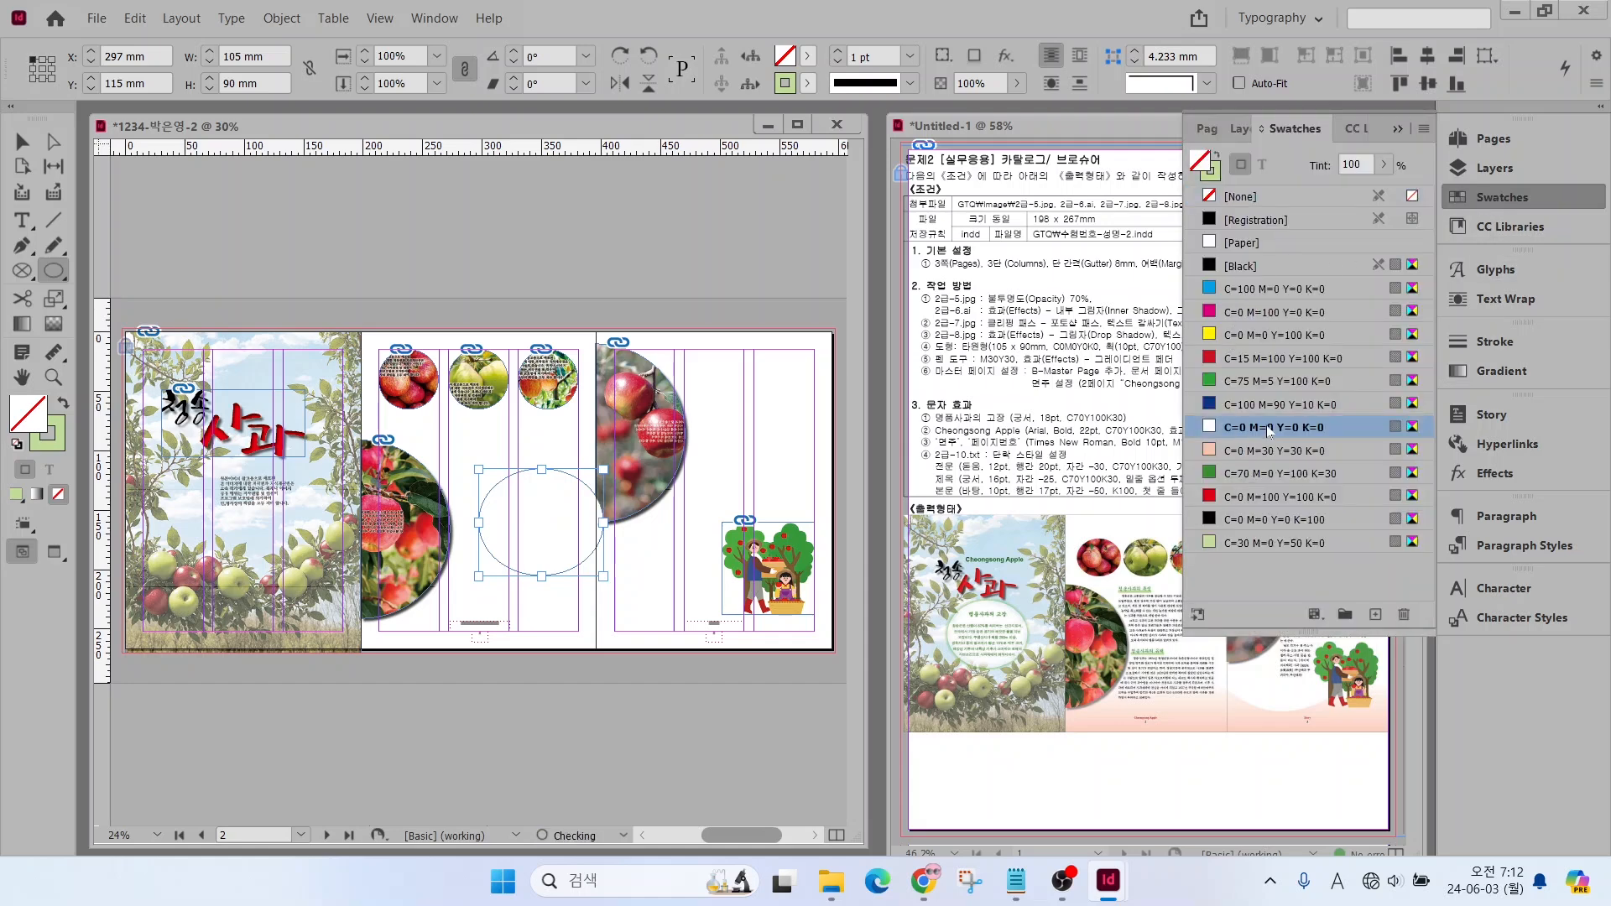
left_click(50, 443)
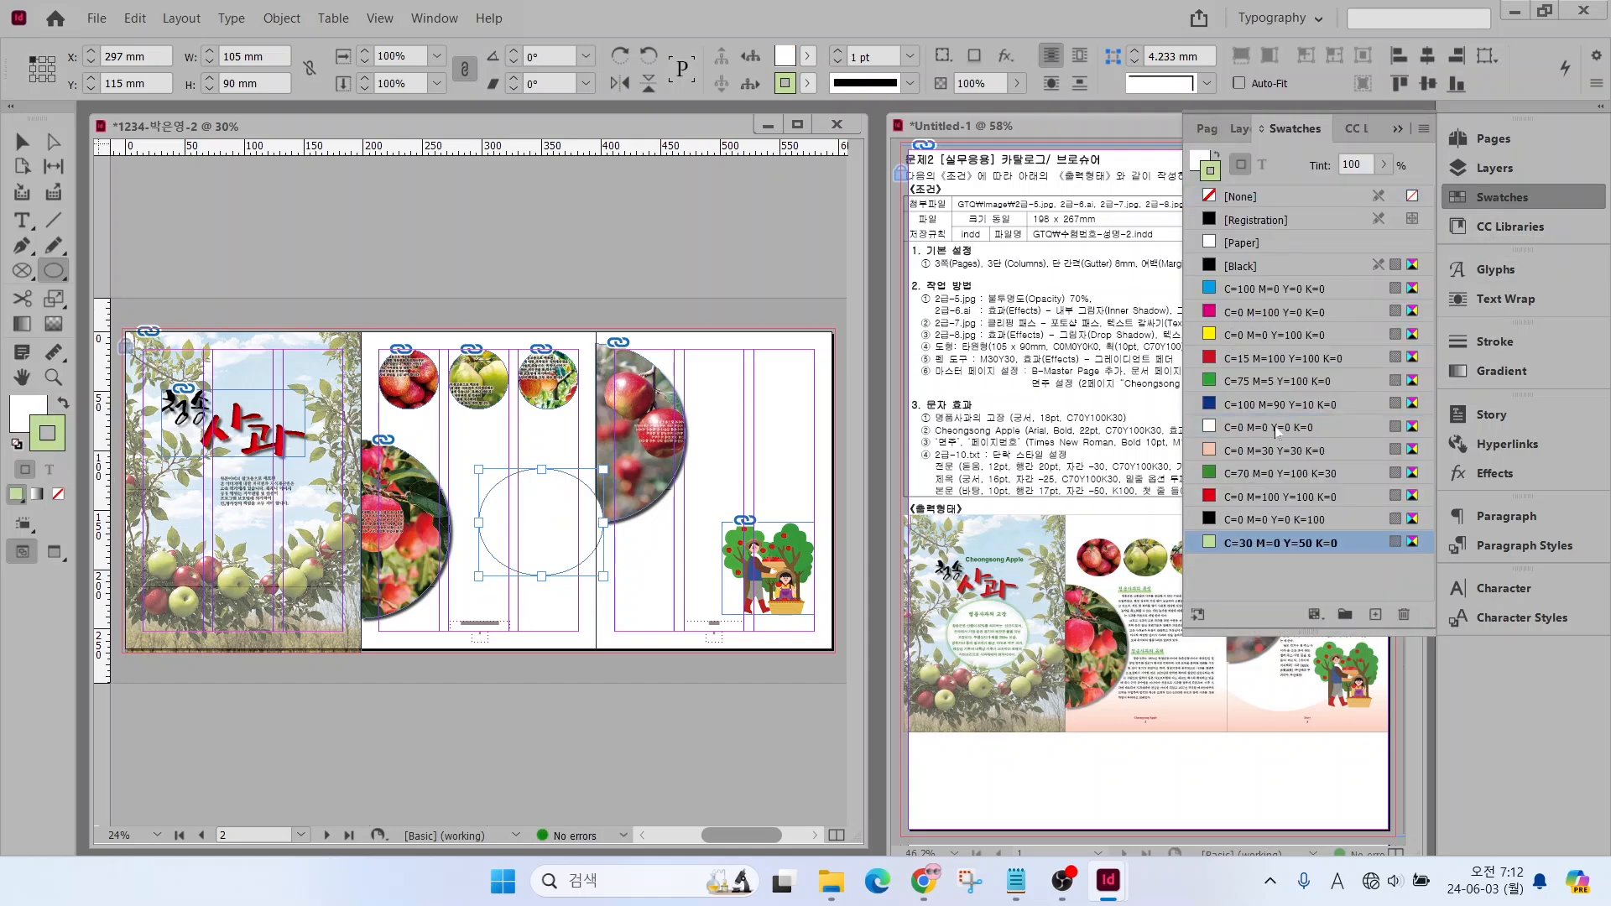
left_click(1265, 474)
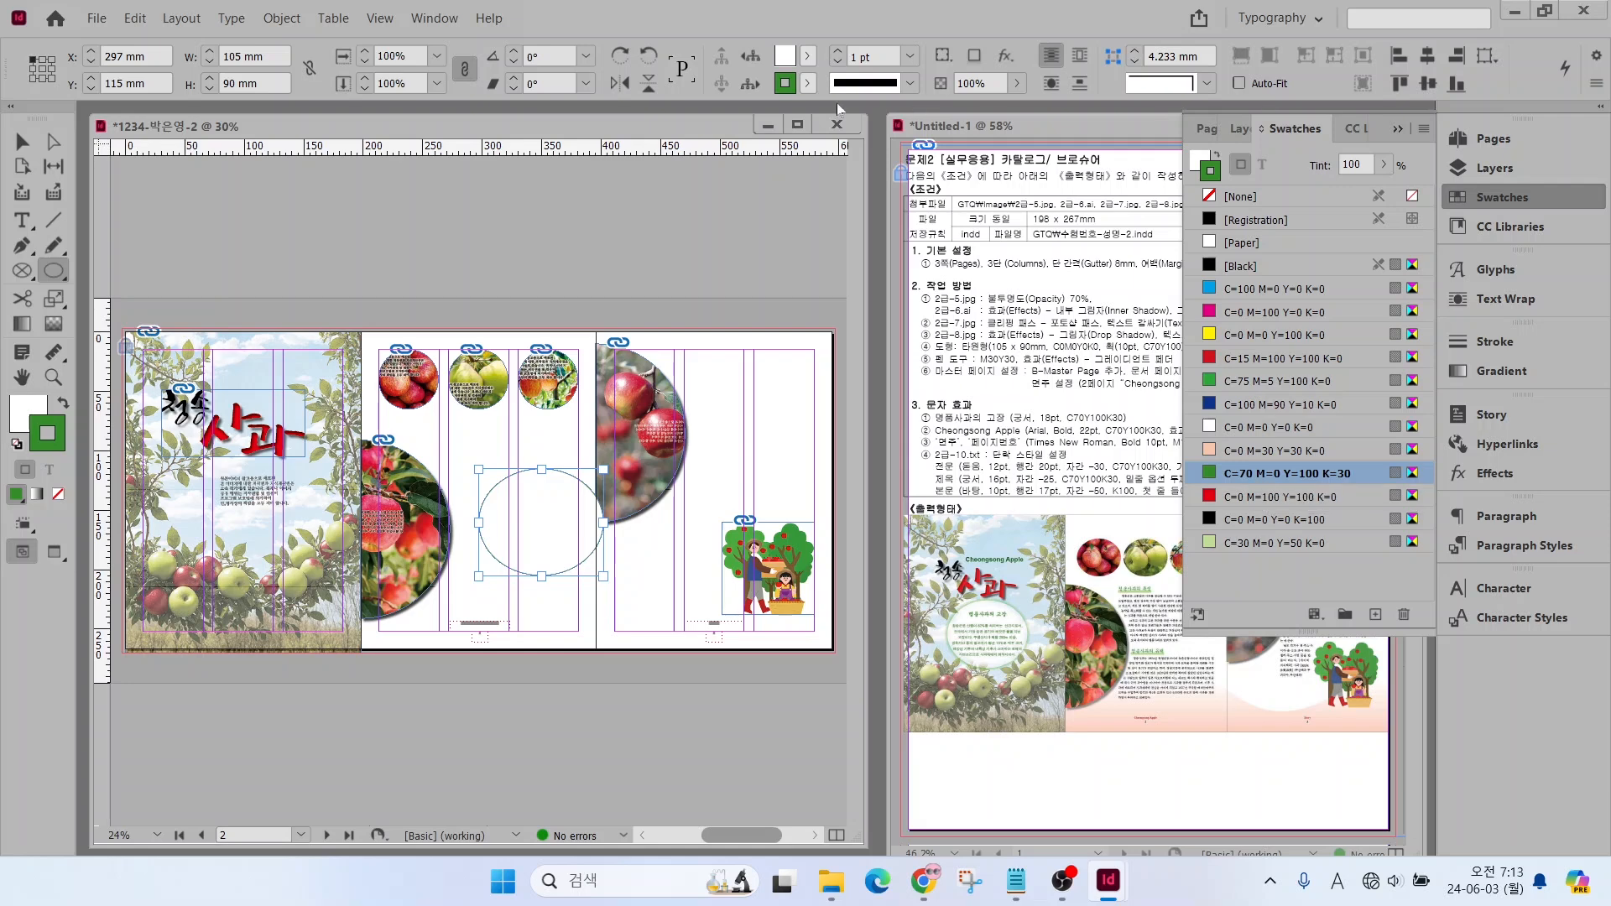
Set the ellipse's stroke weight to 10 pt and move it below the calligraphy title on the first page
left_click(862, 58)
left_click(905, 58)
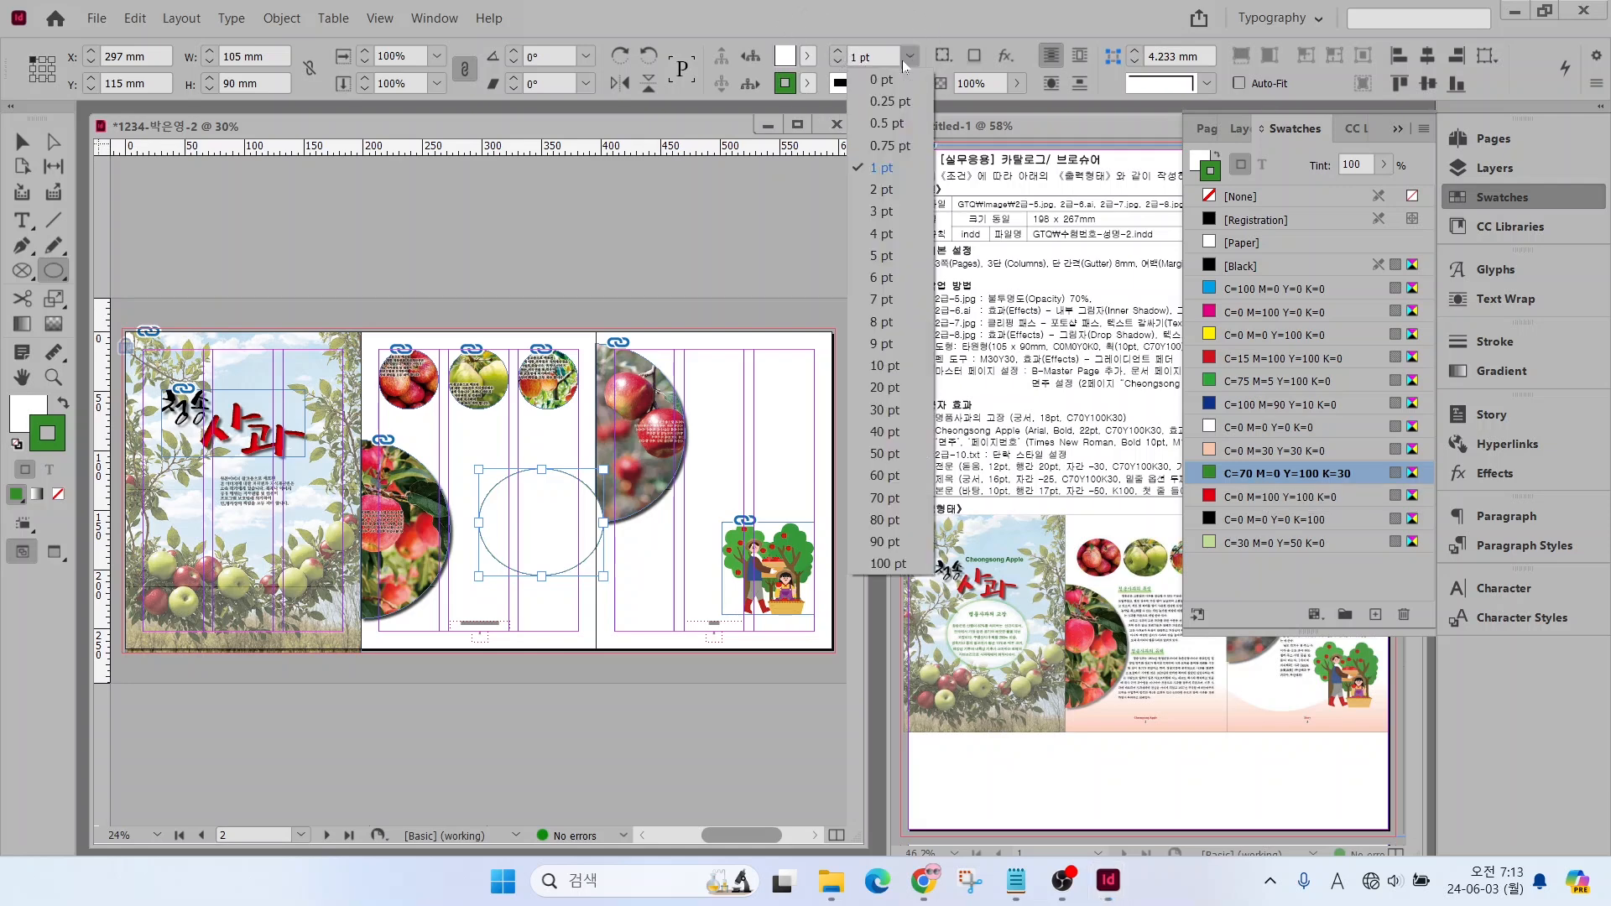
left_click(887, 366)
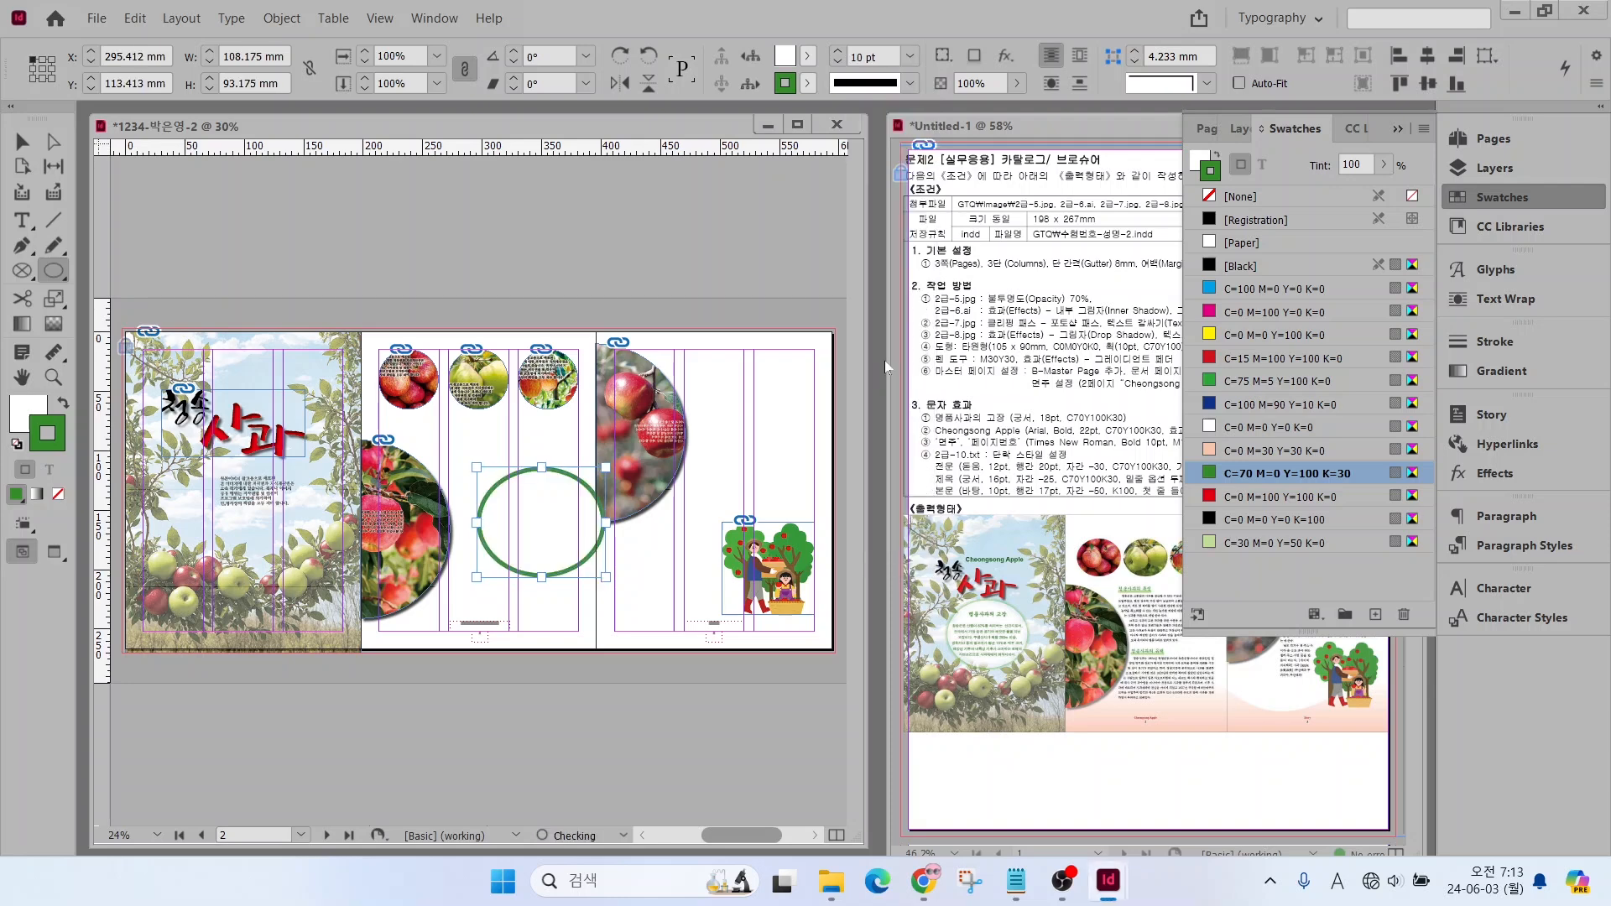
key("x")
left_click(1240, 427)
left_click_drag(526, 505, 229, 495)
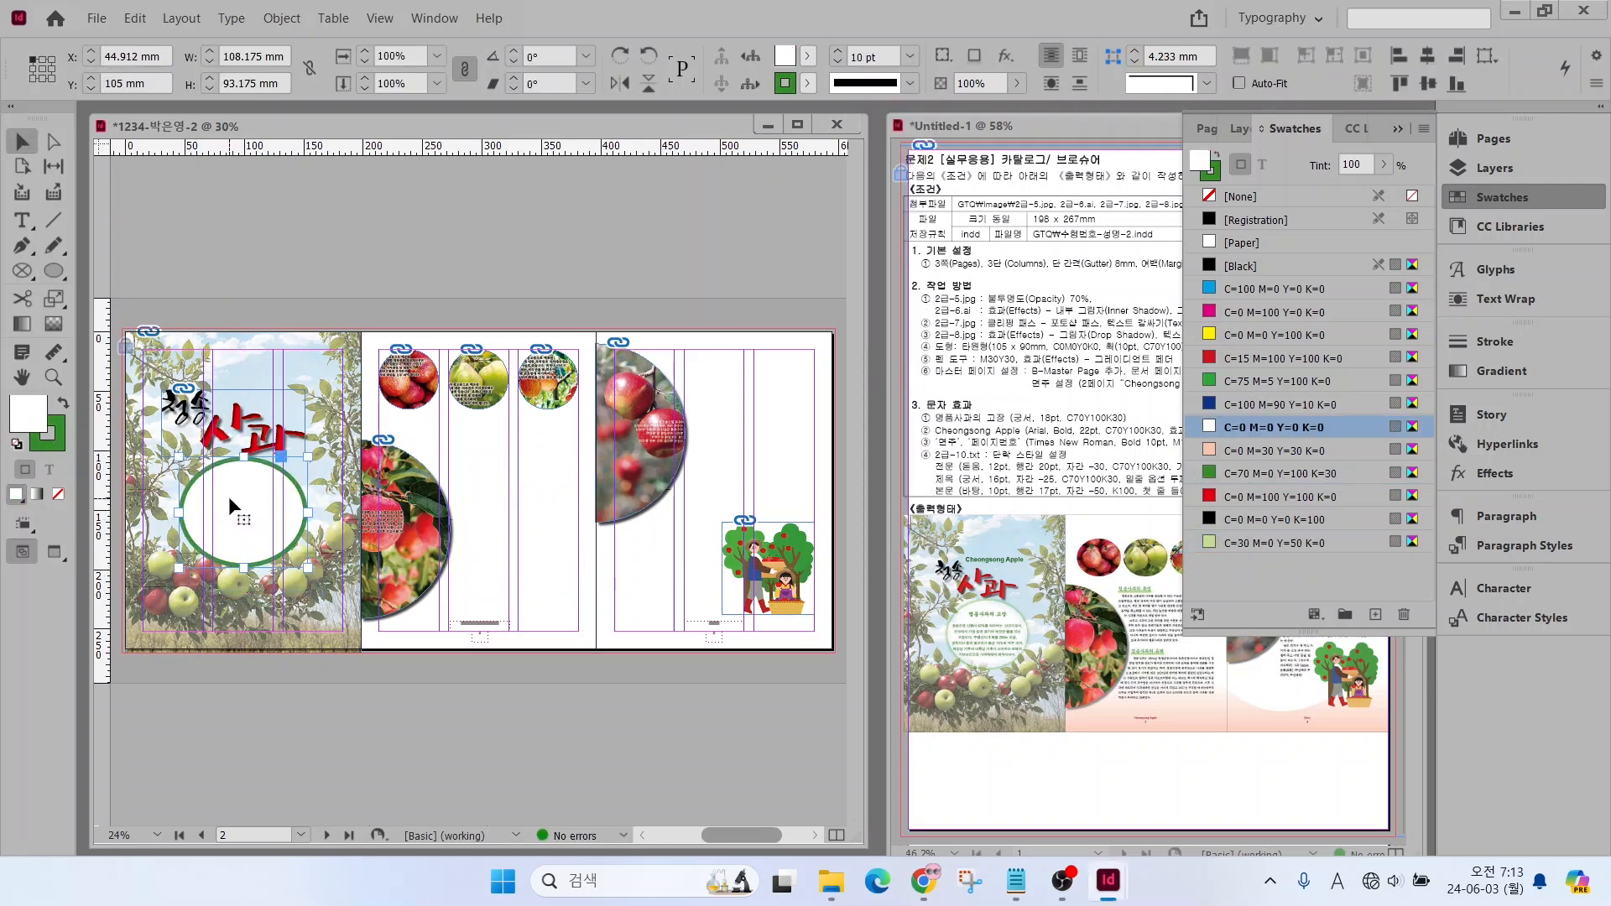
Apply a Basic Feather effect with a 9 mm feather width to the ellipse and deselect it
right_click(235, 496)
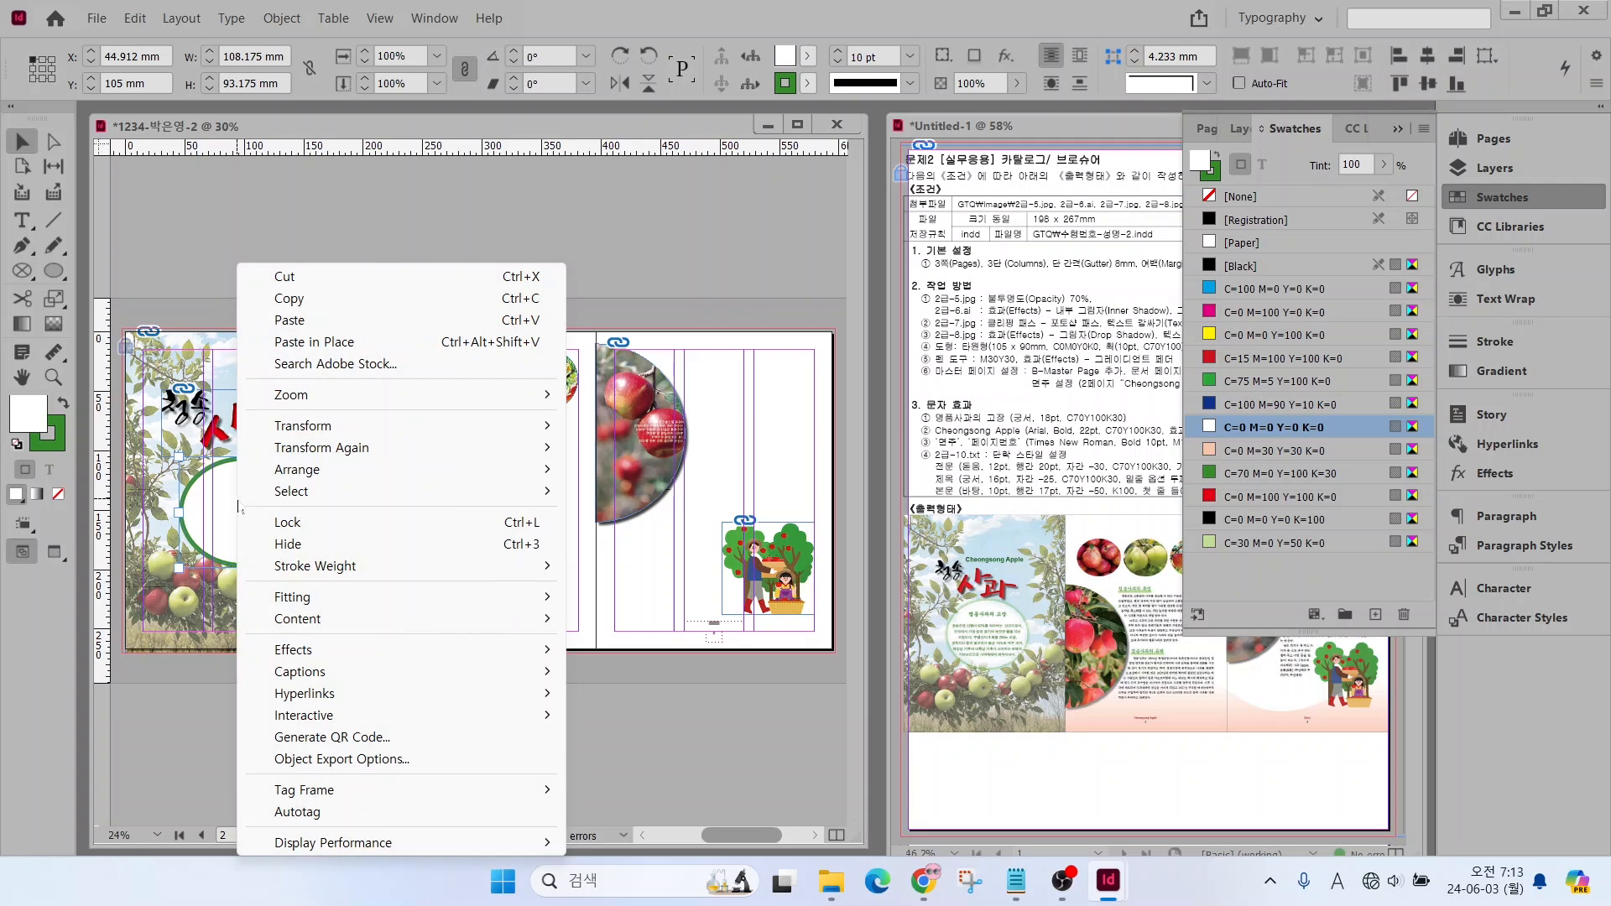
mouse_move(397, 651)
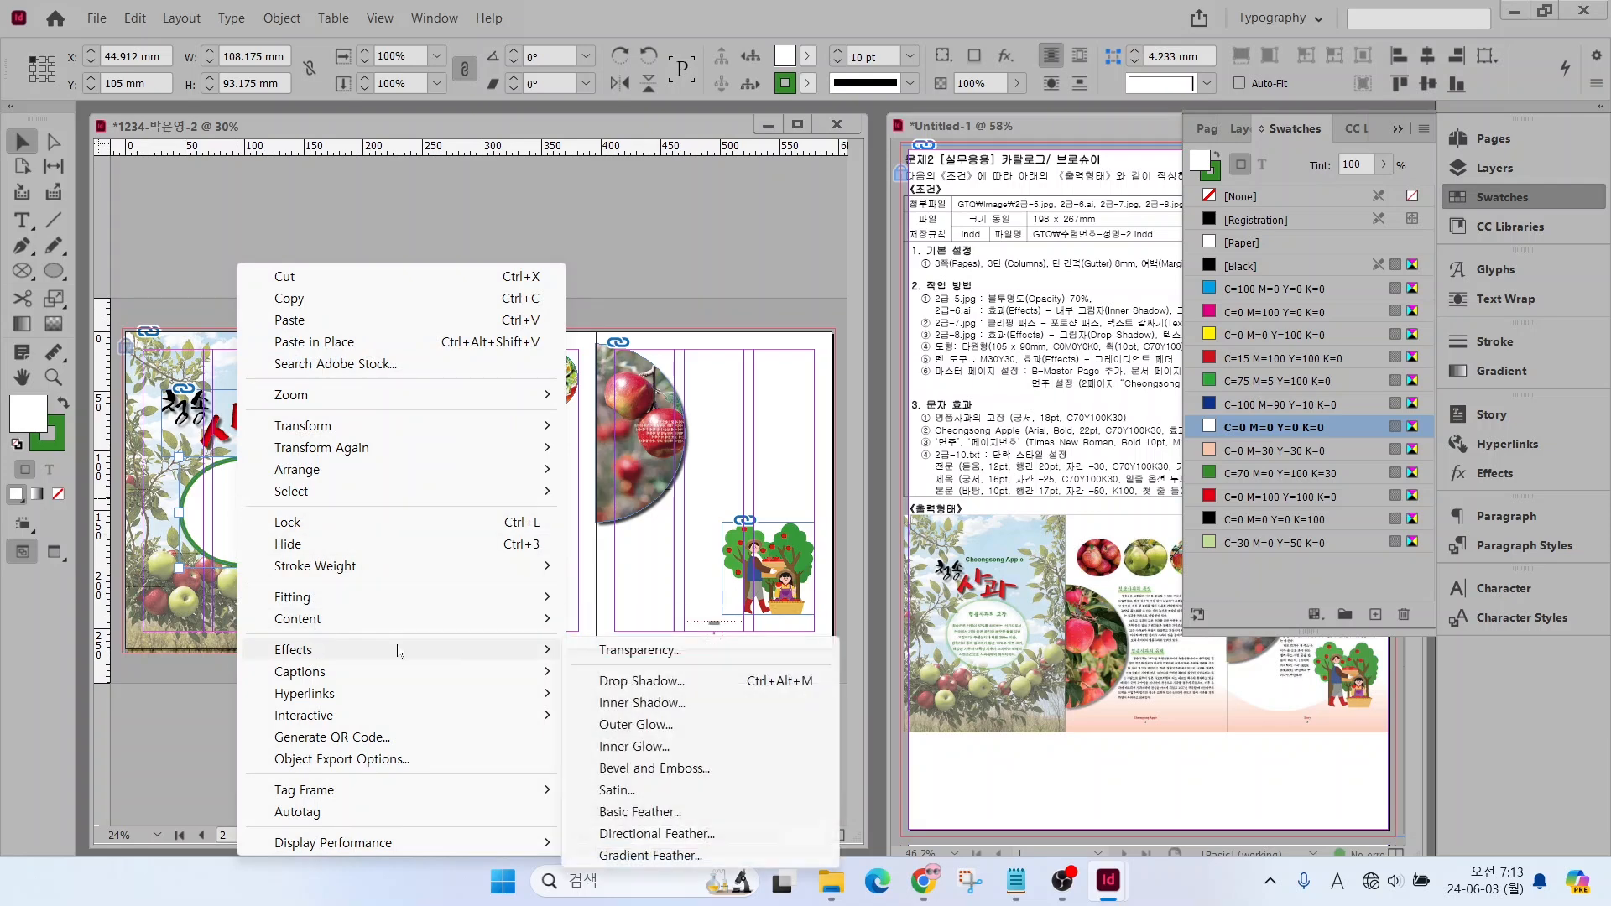
left_click(641, 818)
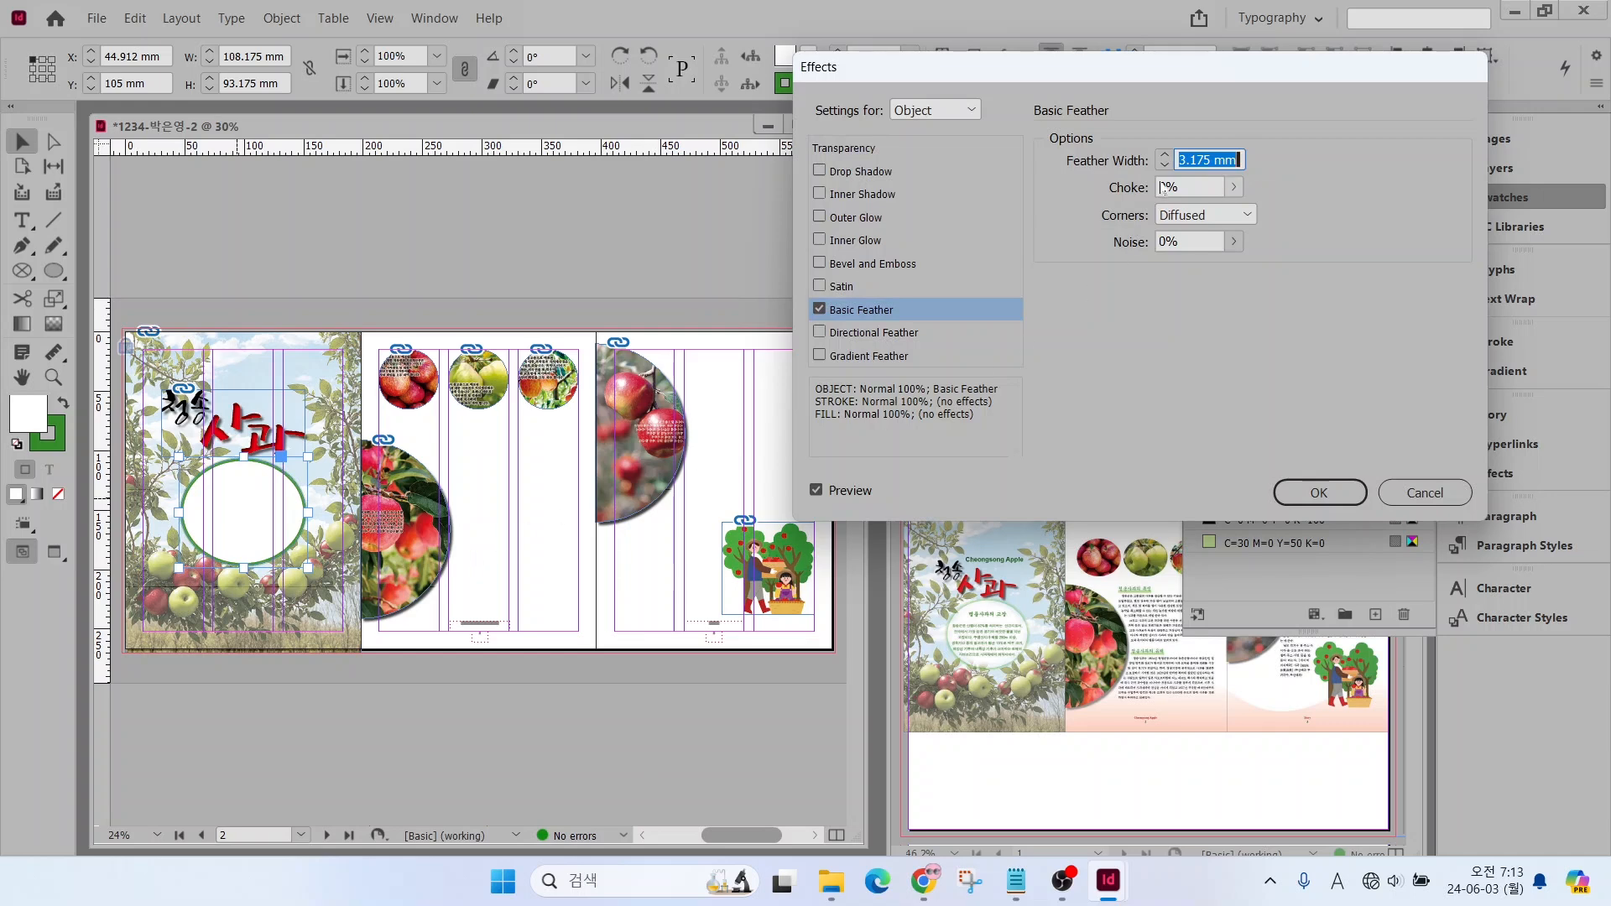
left_click(819, 497)
left_click(819, 497)
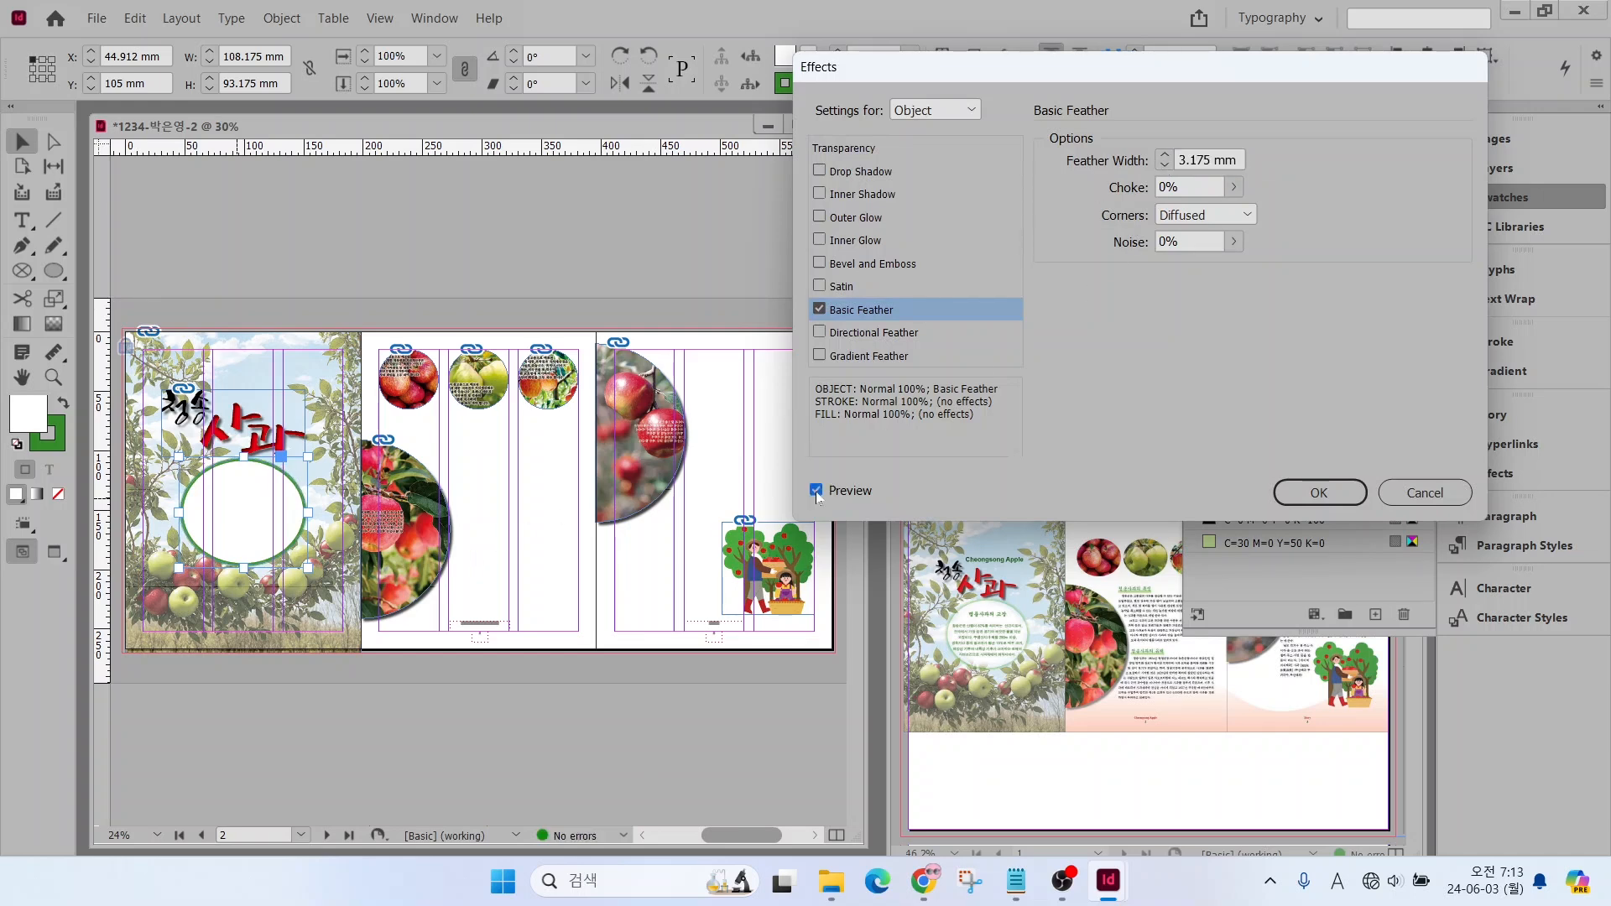
double_click(1188, 161)
type("9")
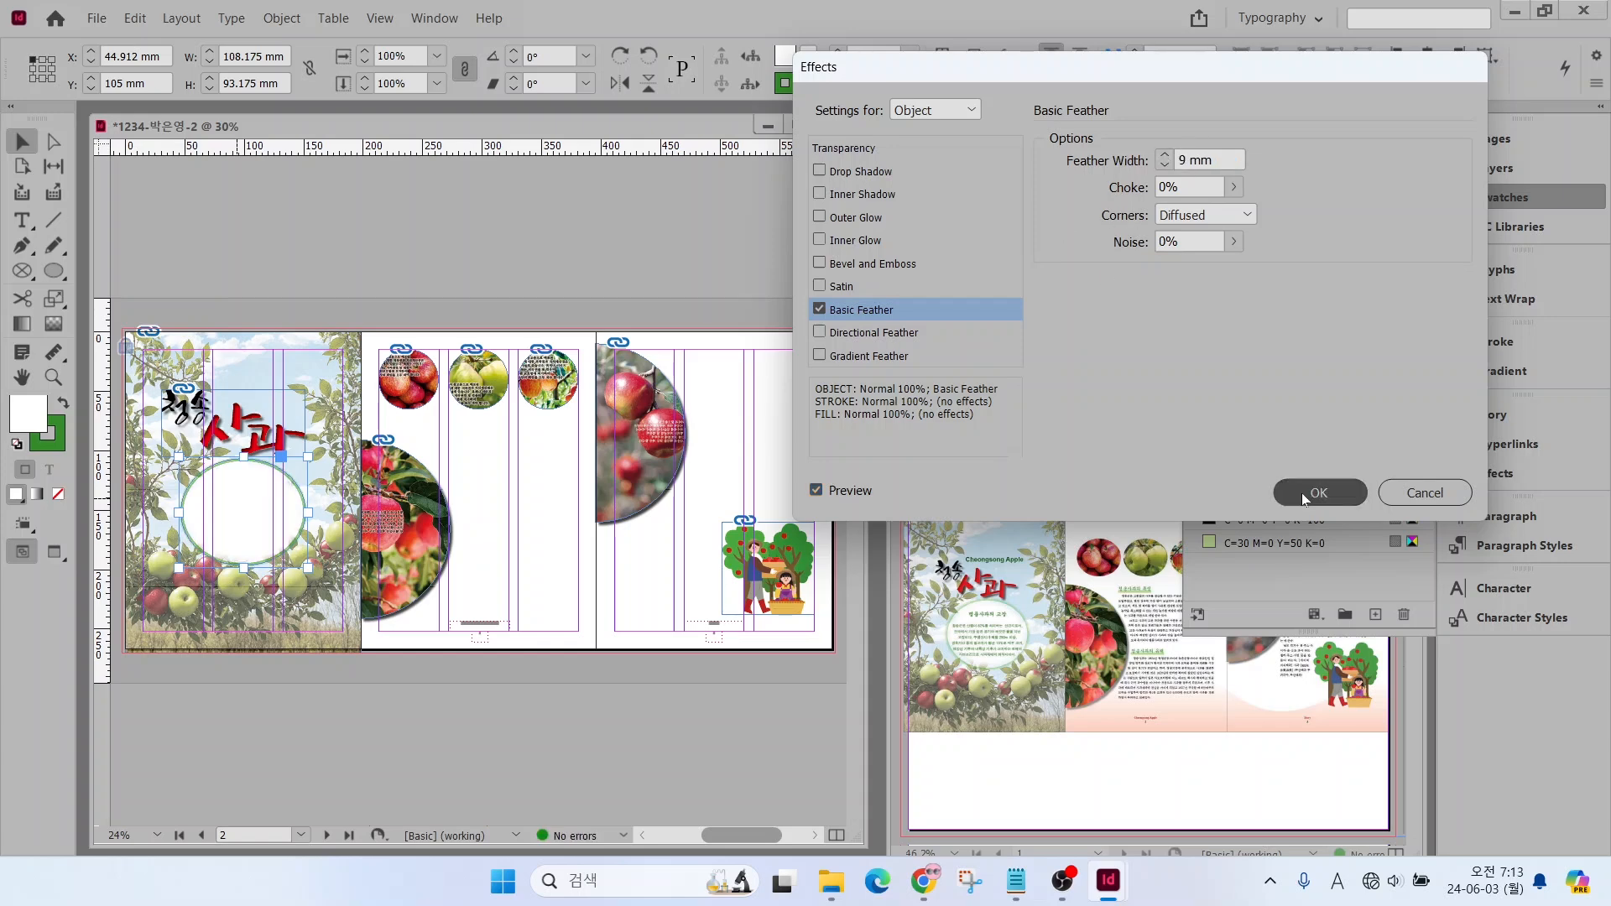
left_click(1302, 492)
left_click(490, 532)
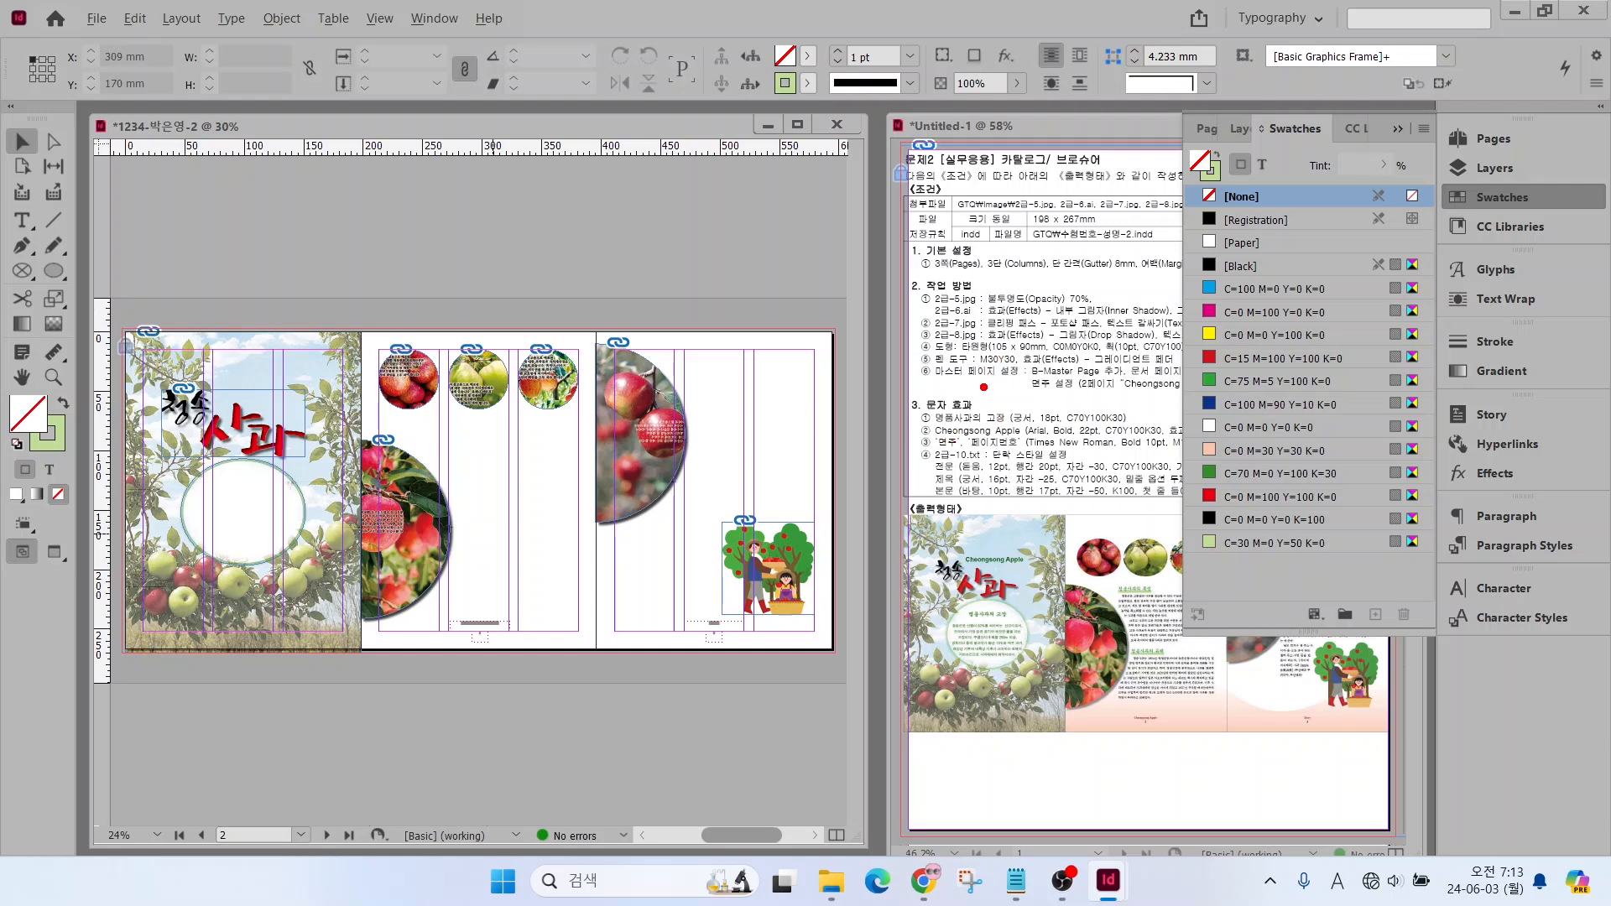
left_click_drag(995, 367, 929, 439)
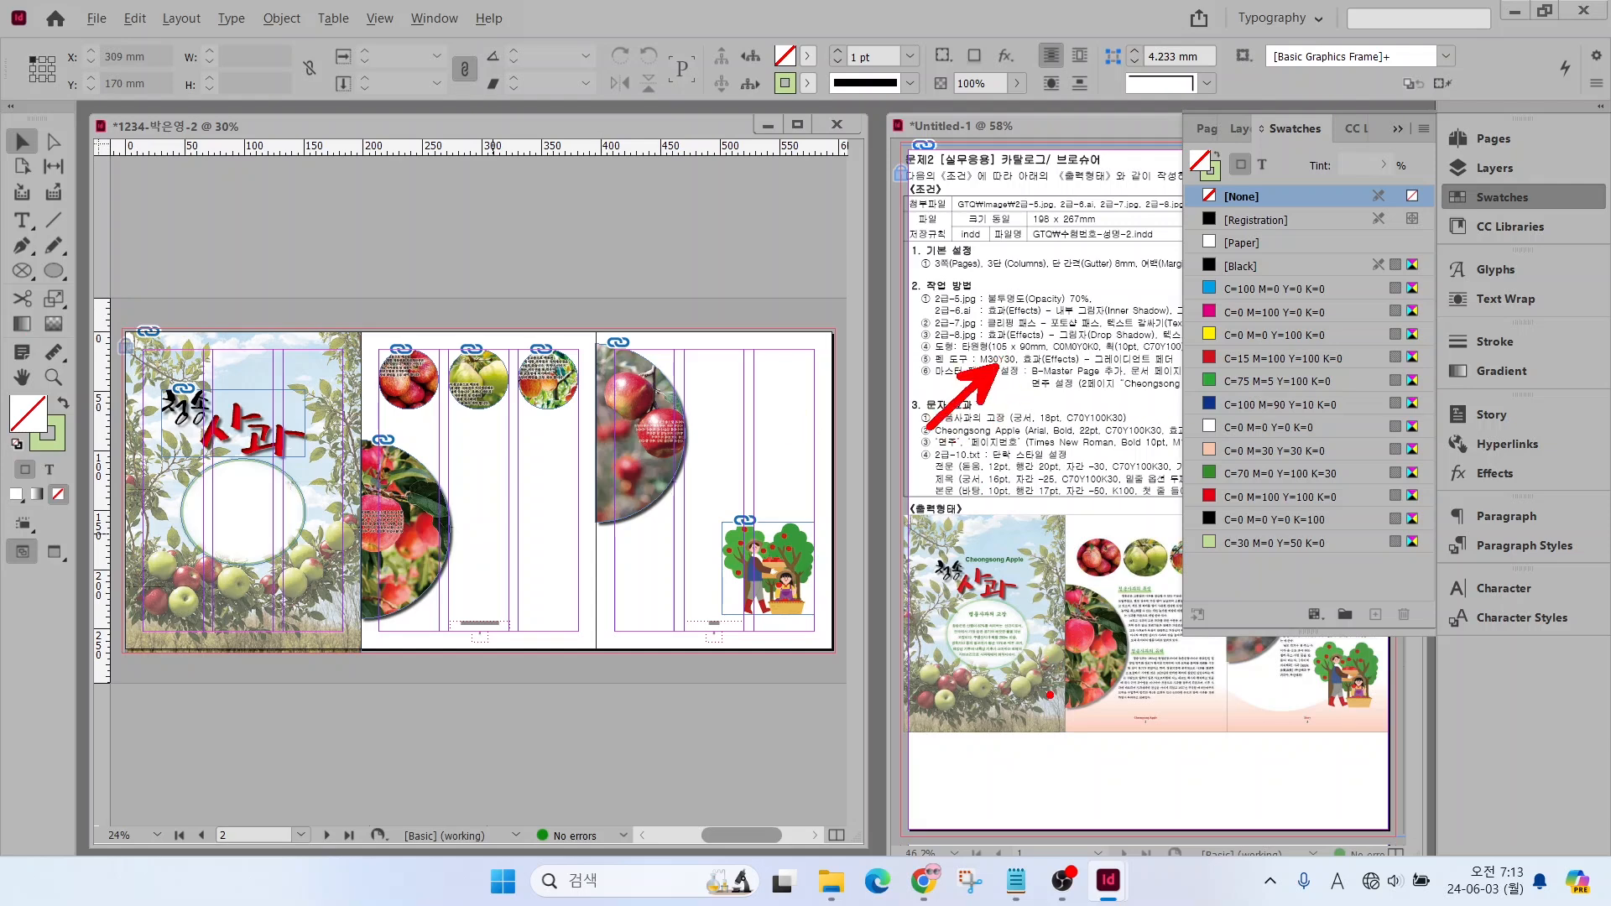
mouse_move(1091, 672)
left_mouse_down()
mouse_move(1130, 662)
mouse_move(1232, 699)
mouse_move(1309, 700)
mouse_move(1369, 669)
mouse_move(1366, 741)
left_mouse_up()
left_click_drag(1351, 733, 1351, 734)
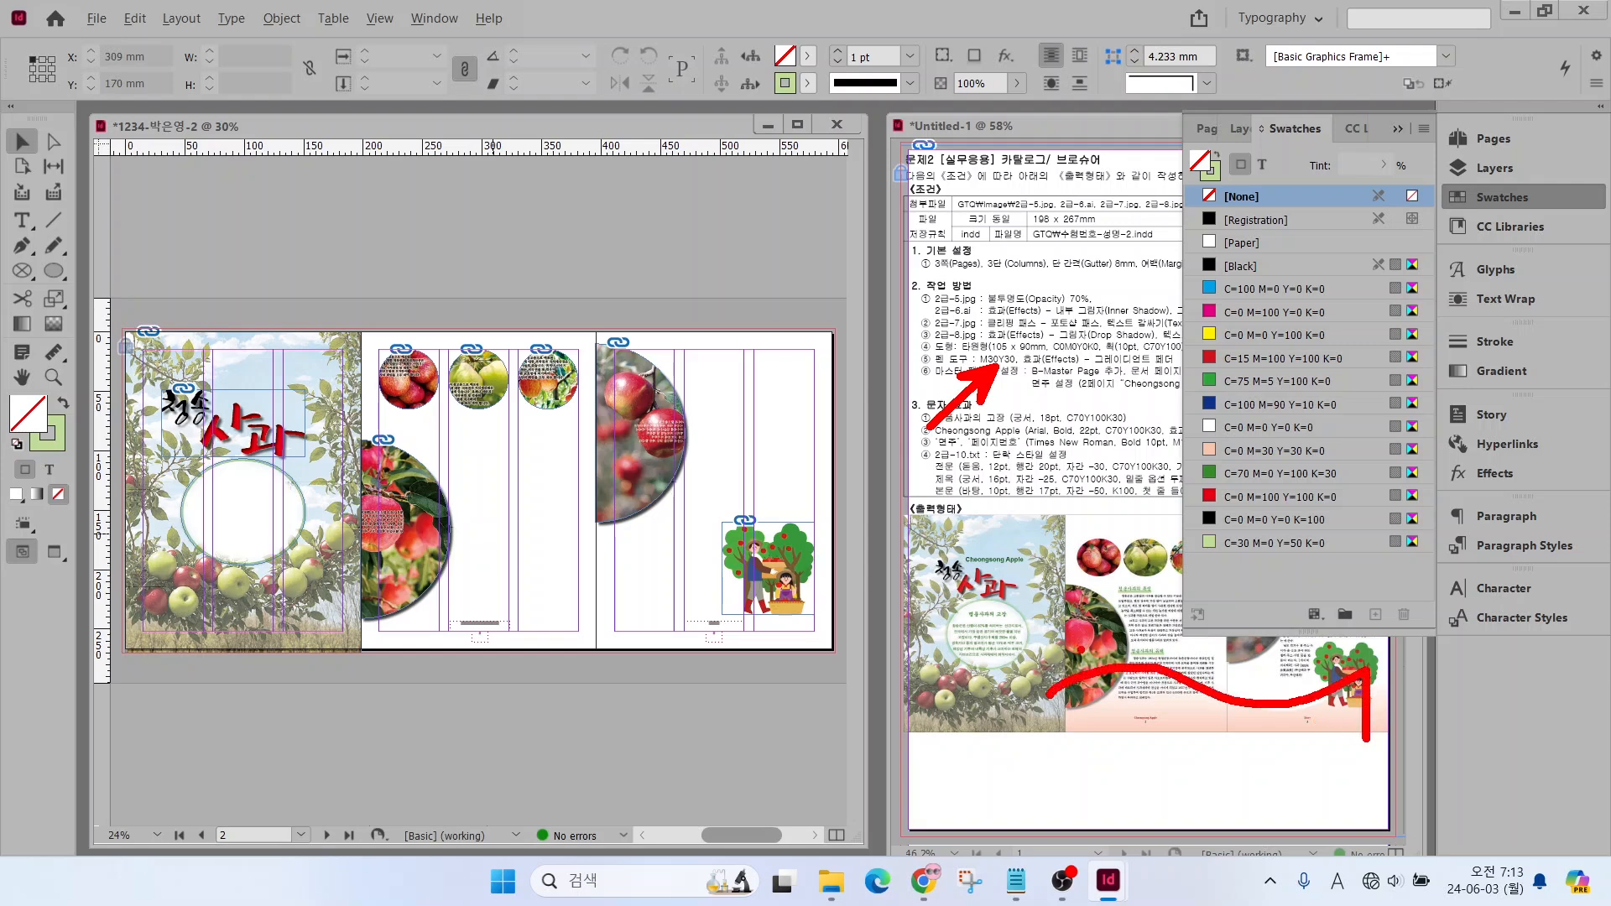
Draw a closed wave-topped shape with the Pen tool across the lower part of the second and third pages, about 396 × 107 mm
key("Escape")
left_click(22, 246)
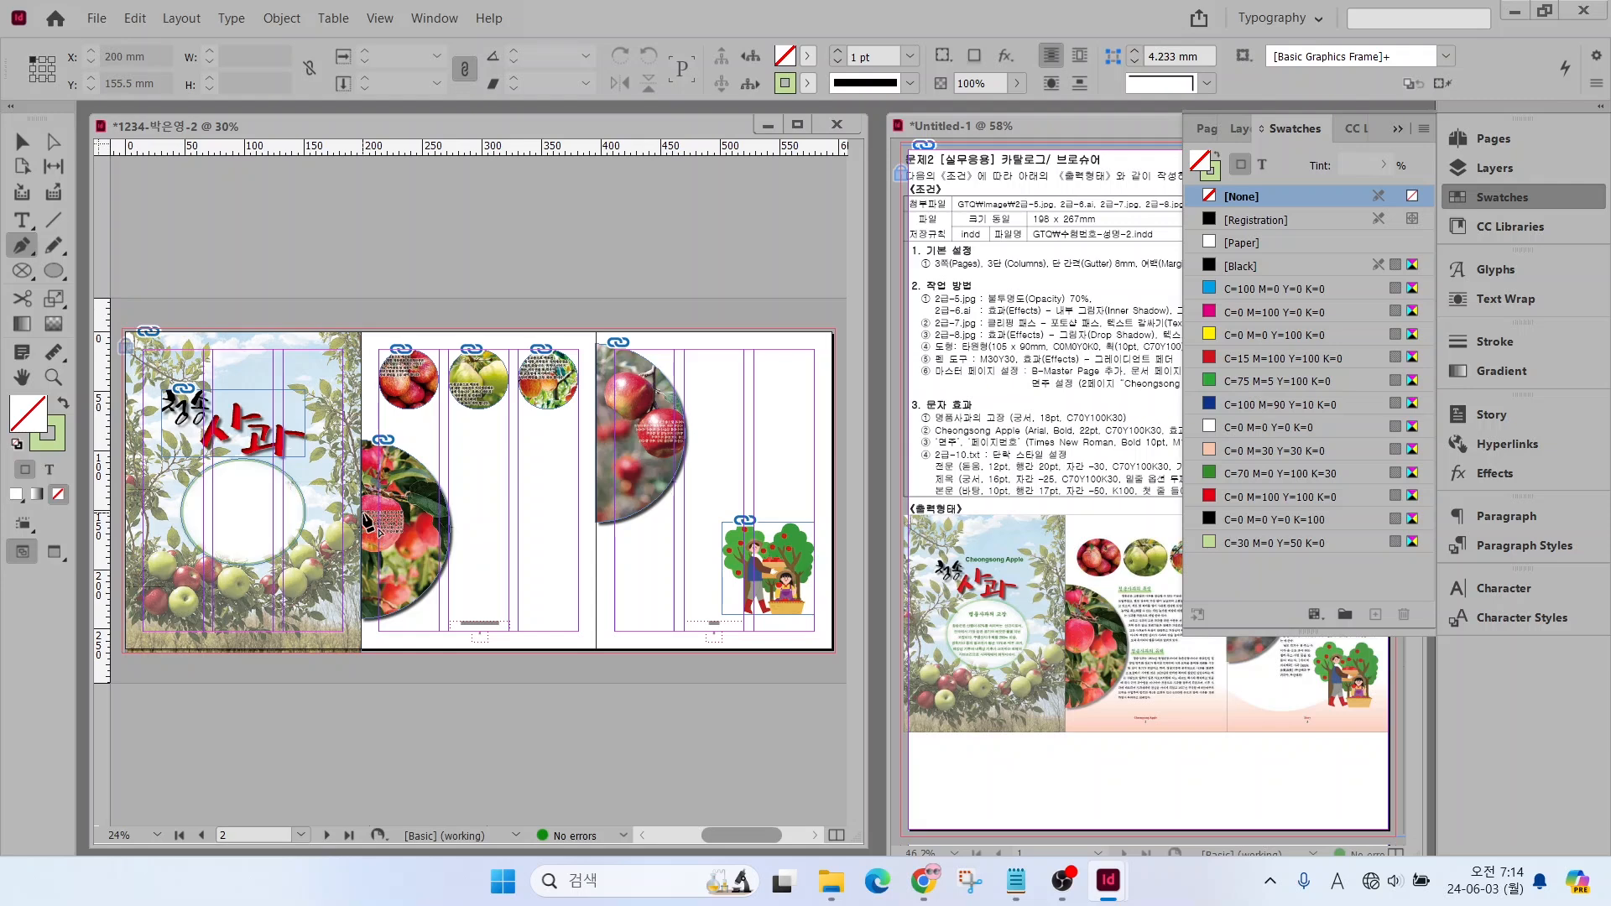
left_click(508, 523)
left_click_drag(509, 523, 518, 522)
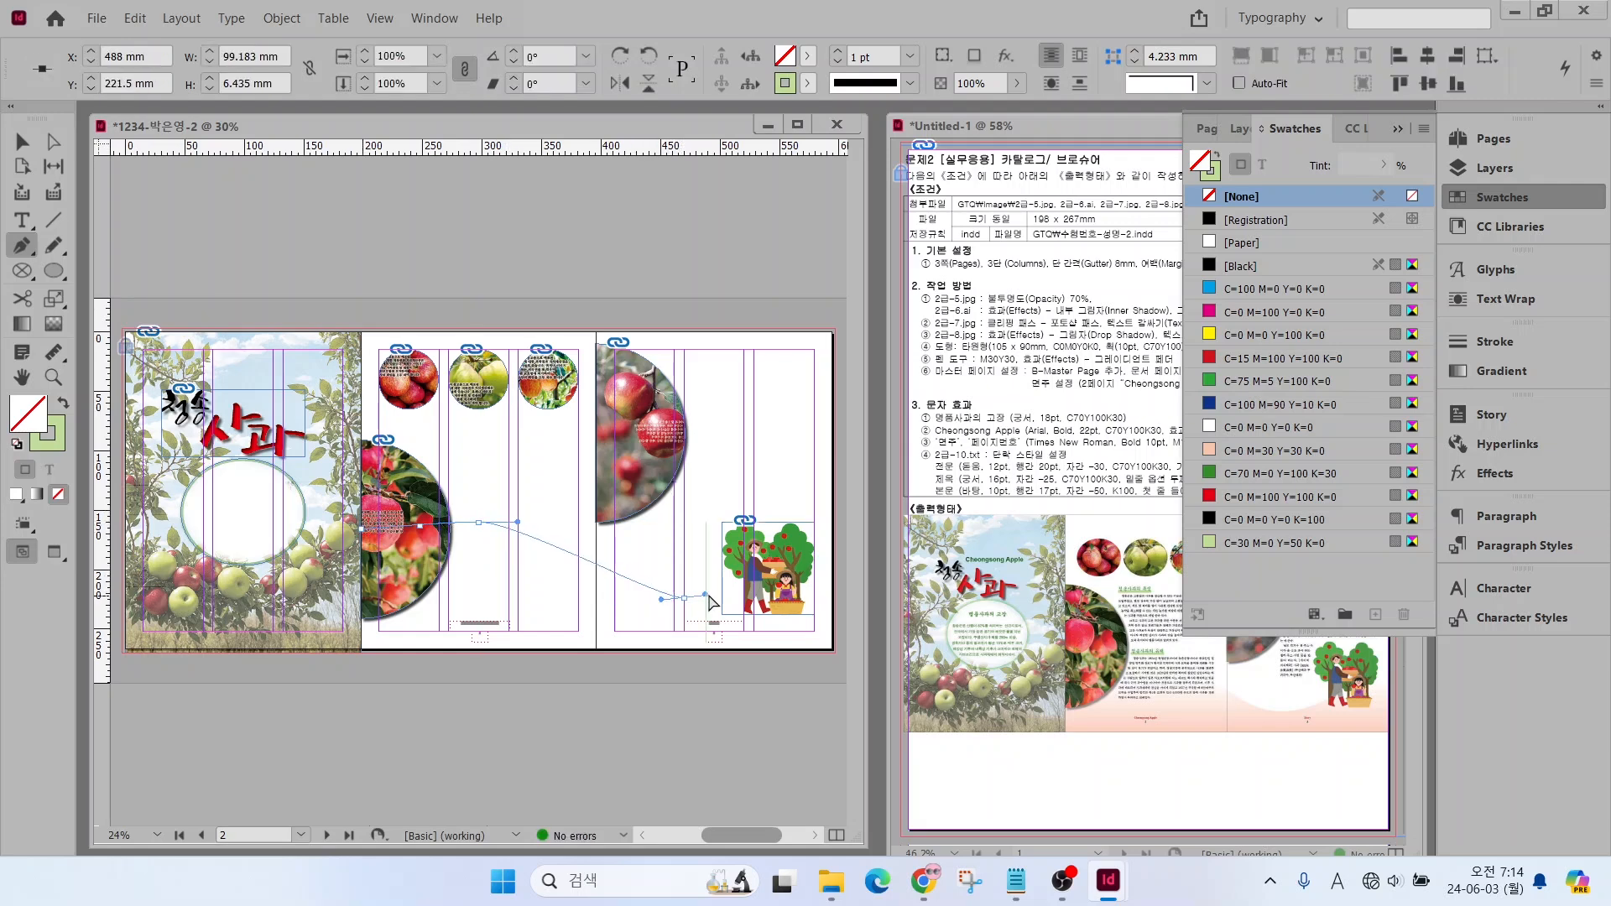
left_click_drag(685, 598, 731, 598)
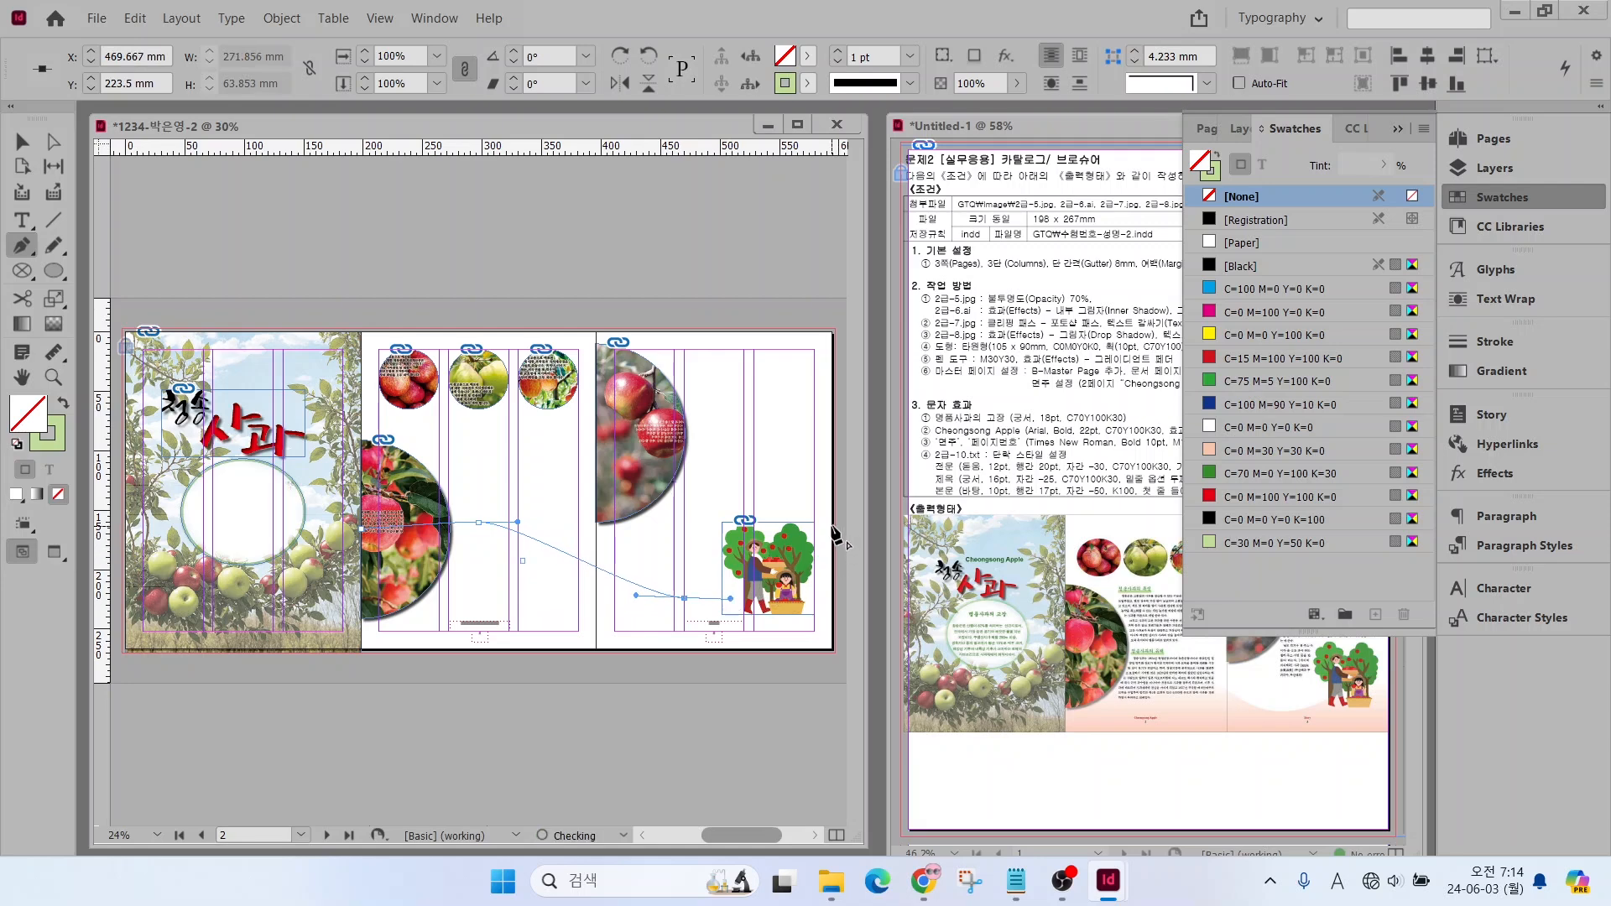
left_click_drag(831, 529, 832, 583)
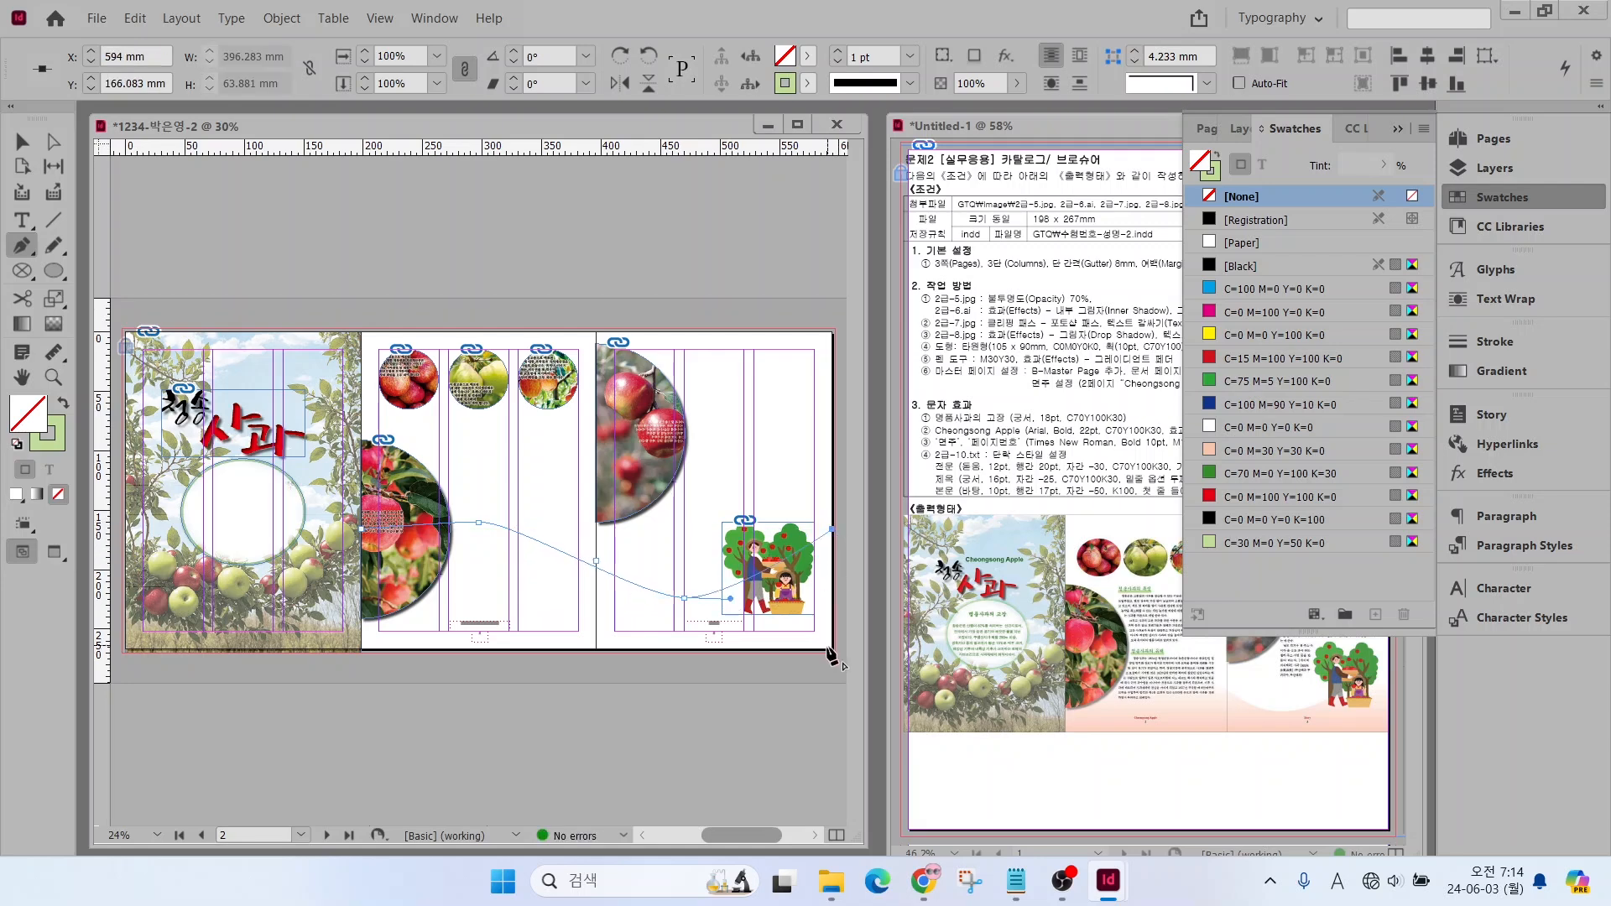
left_click(832, 649)
left_click(362, 649)
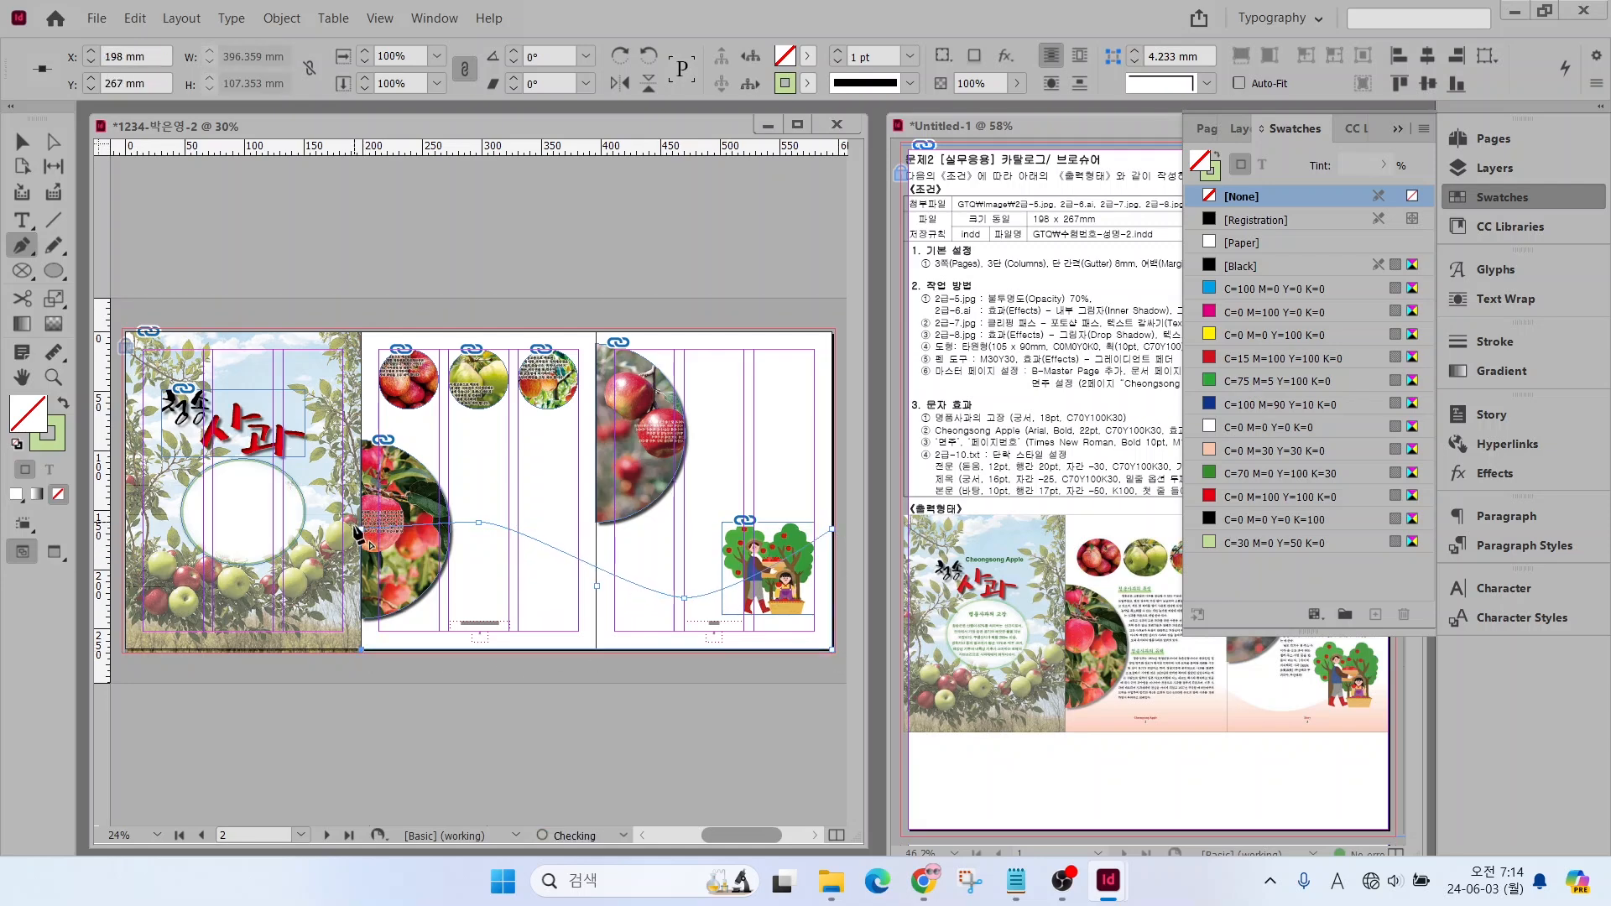
left_click(362, 529)
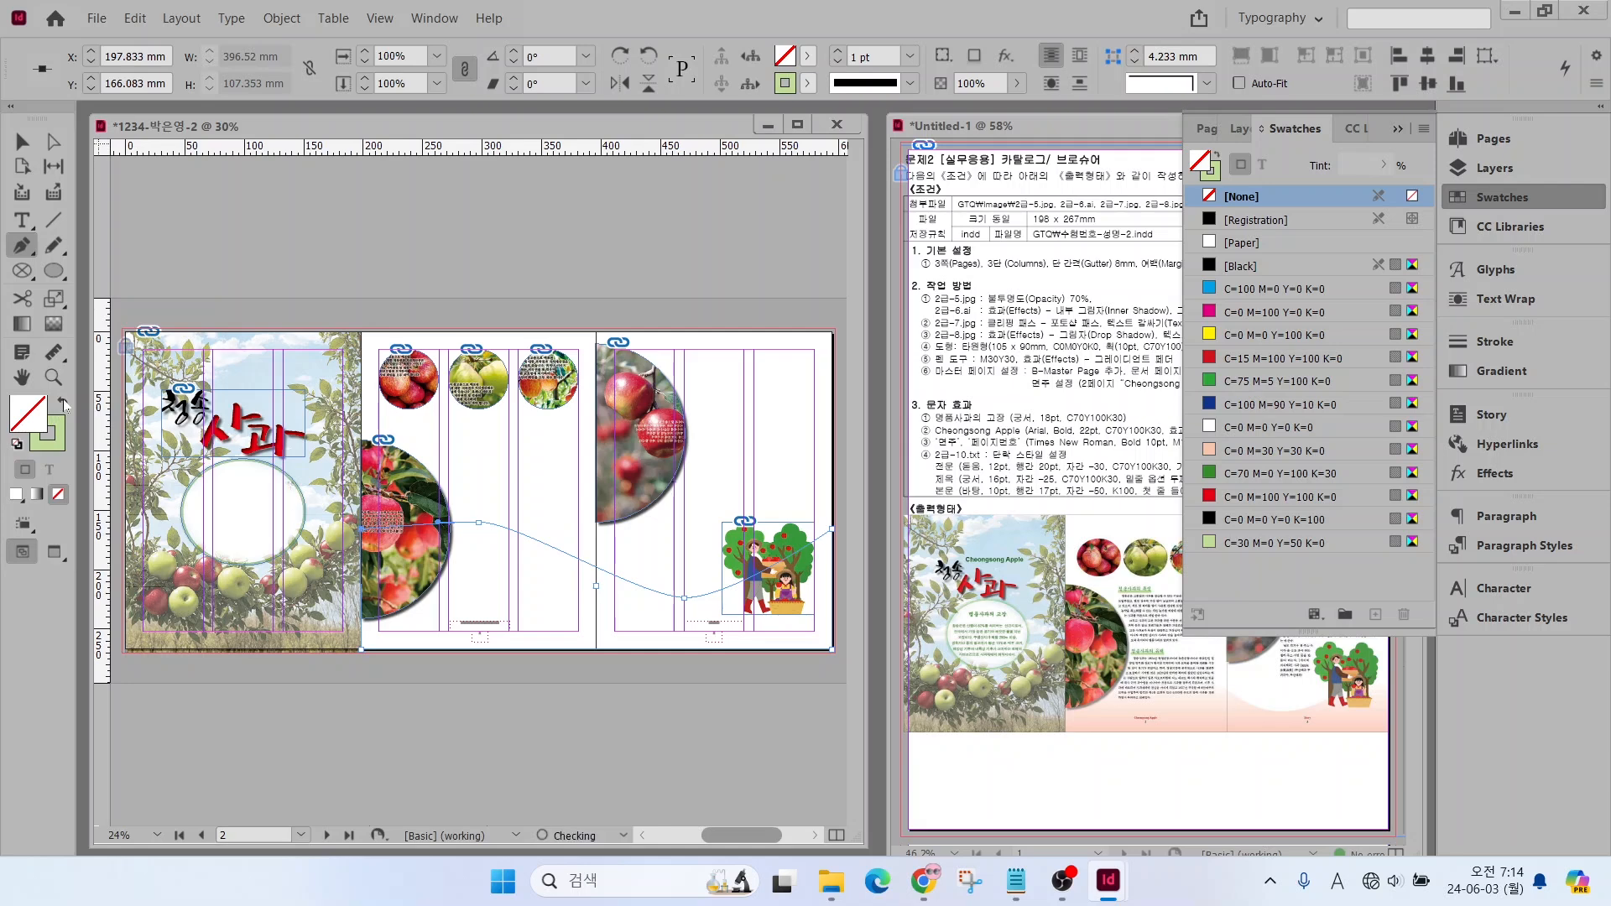
Fill the wave shape with C=0 M=30 Y=30 K=0, without a stroke, and apply a linear Gradient Feather at 93°
key("shift+x")
left_click(1267, 451)
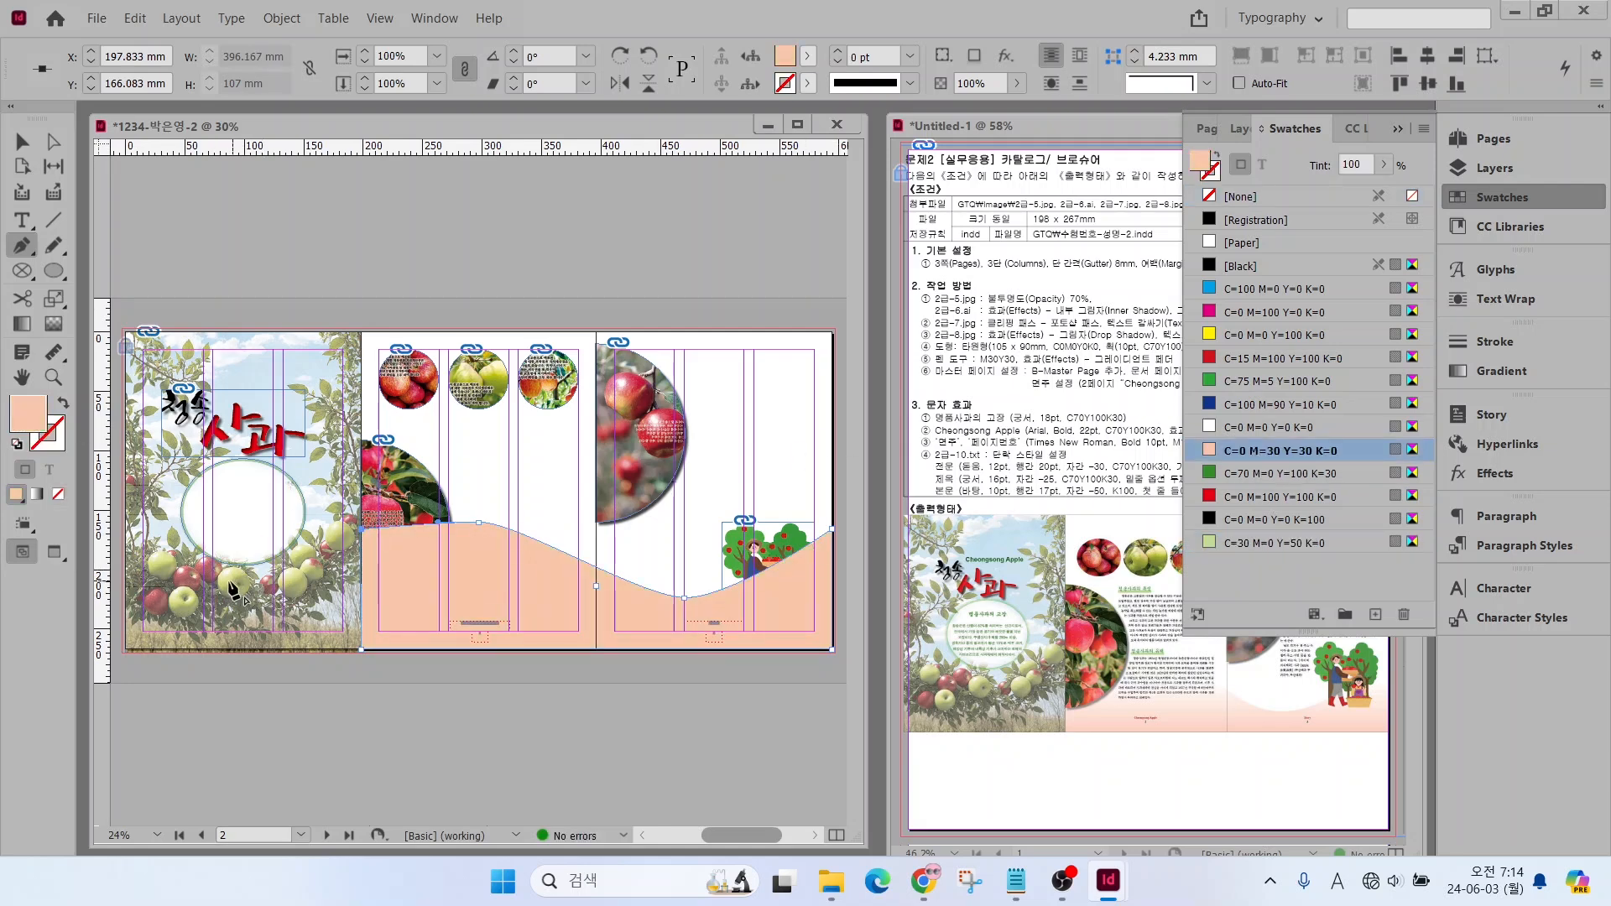
right_click(431, 579)
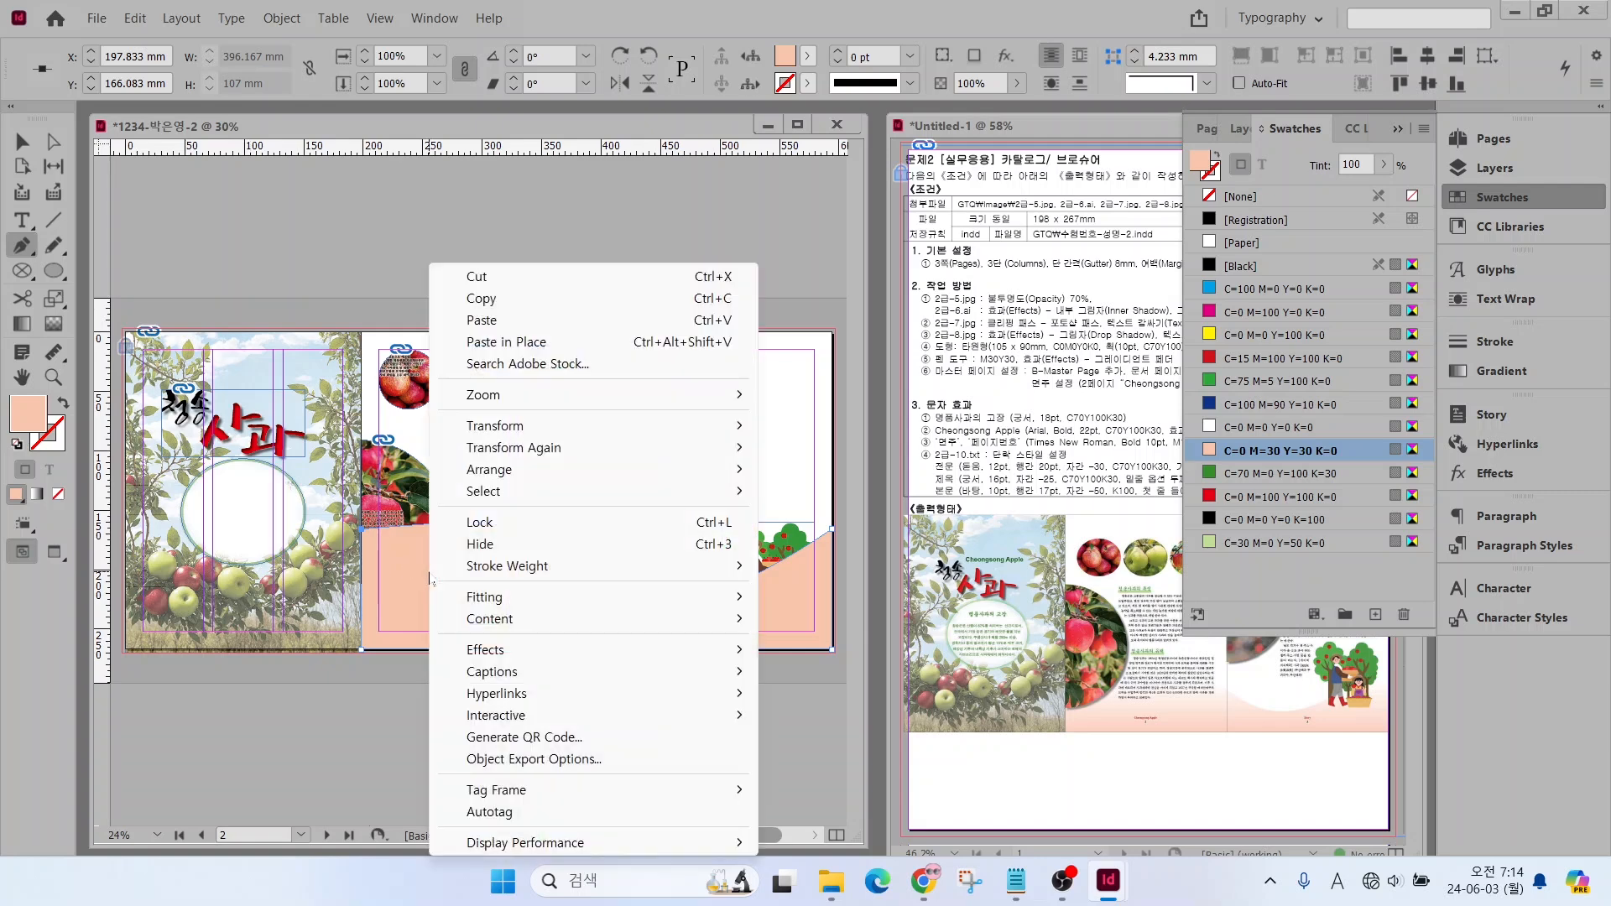
mouse_move(515, 651)
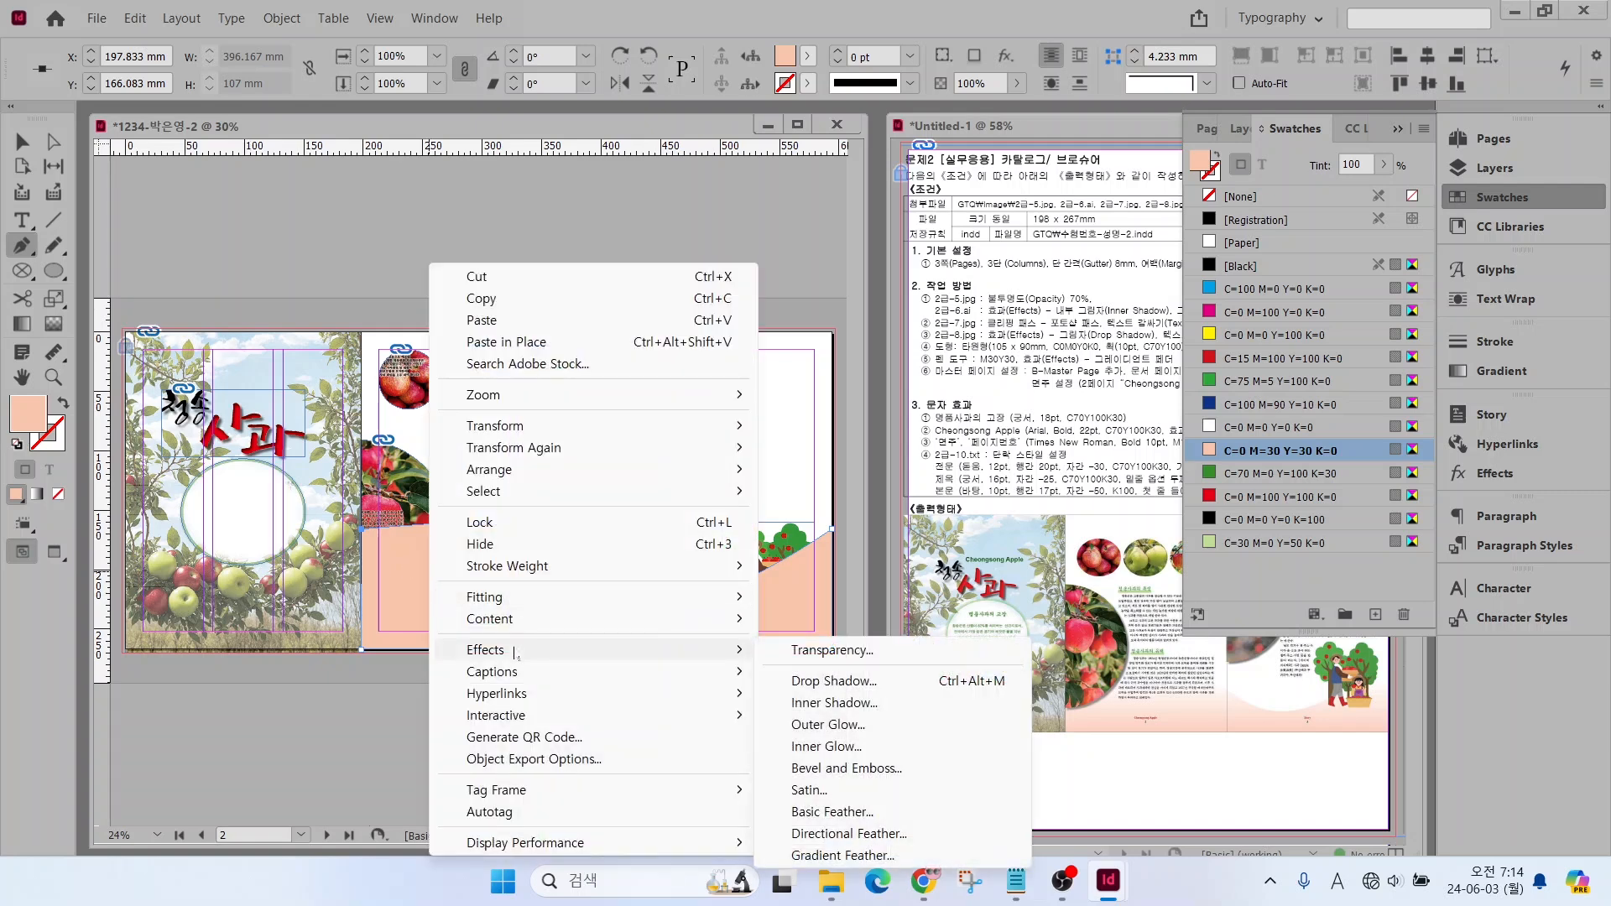
left_click(843, 855)
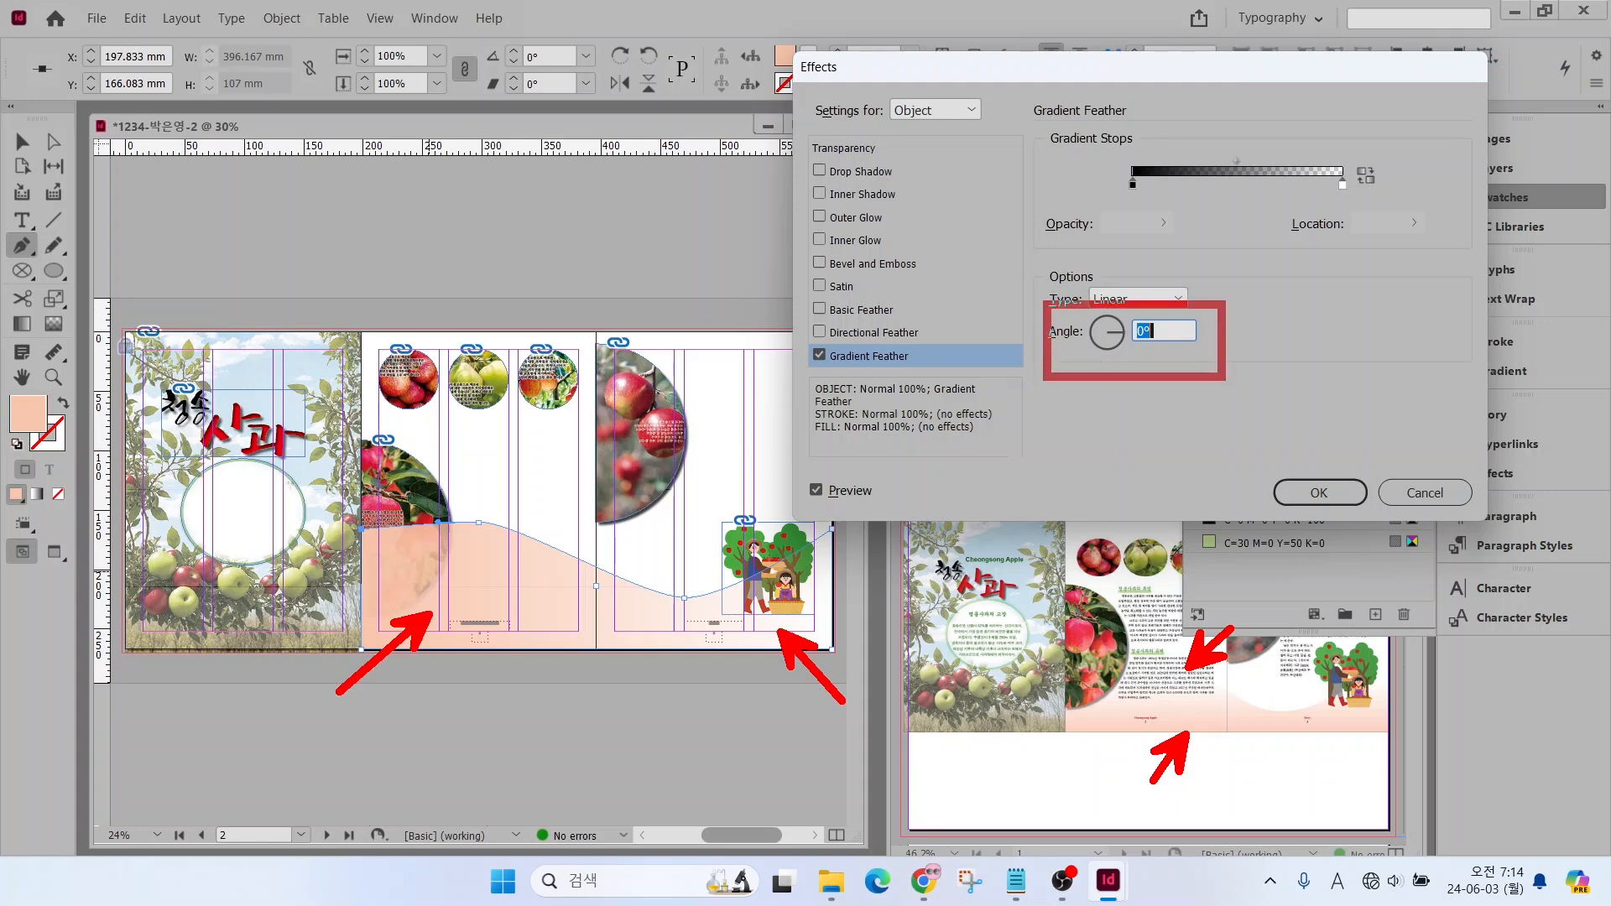
left_click(1106, 323)
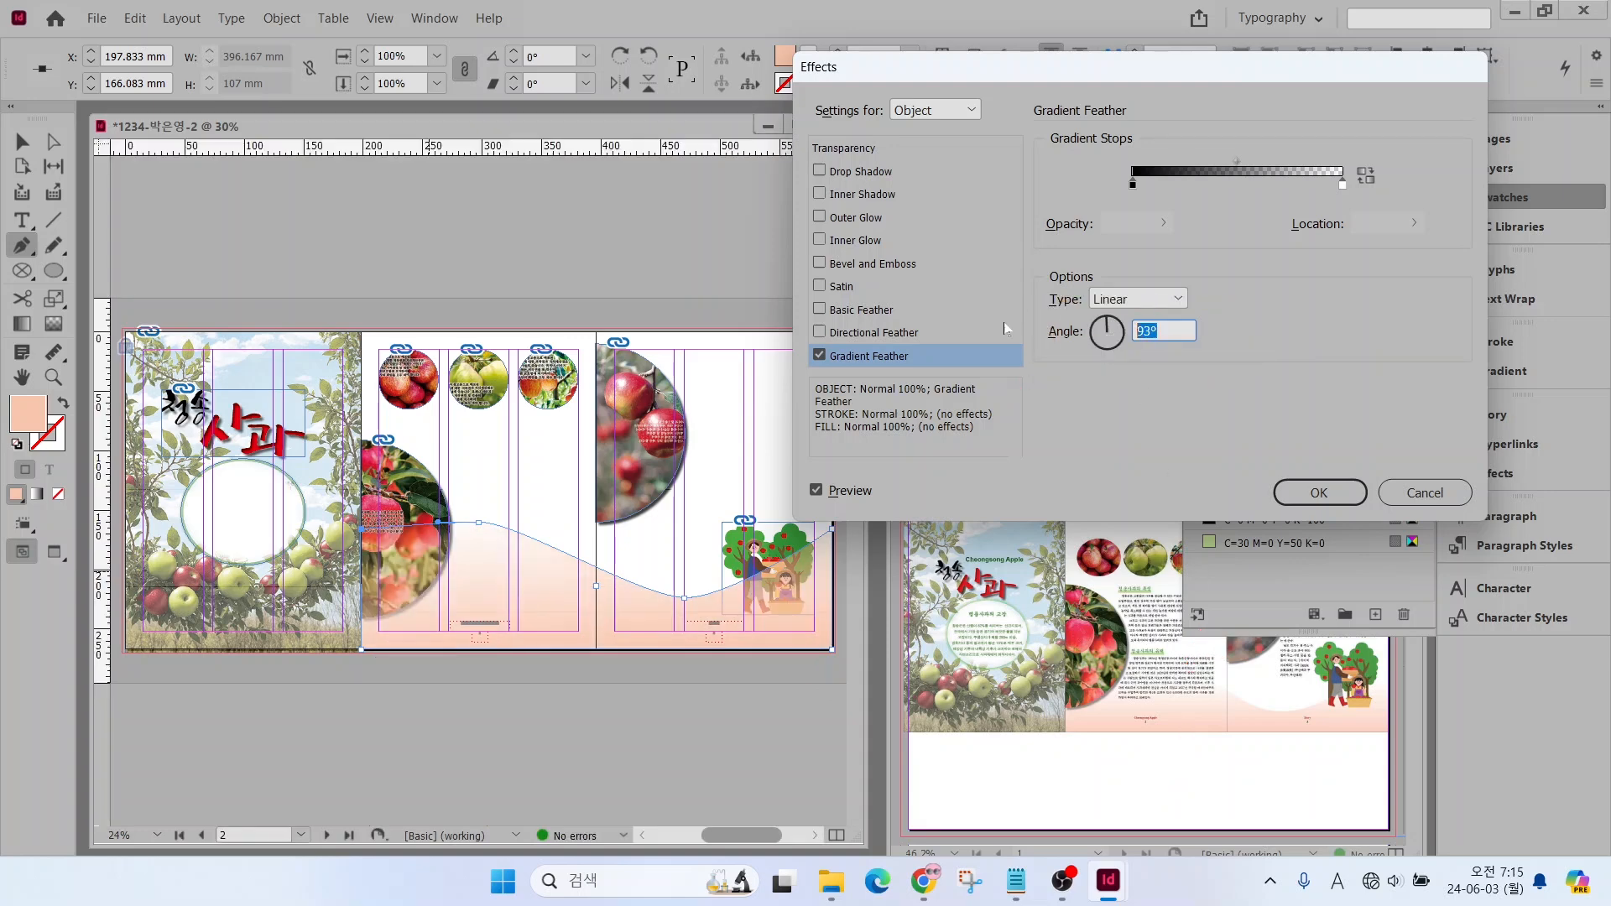
key("Return")
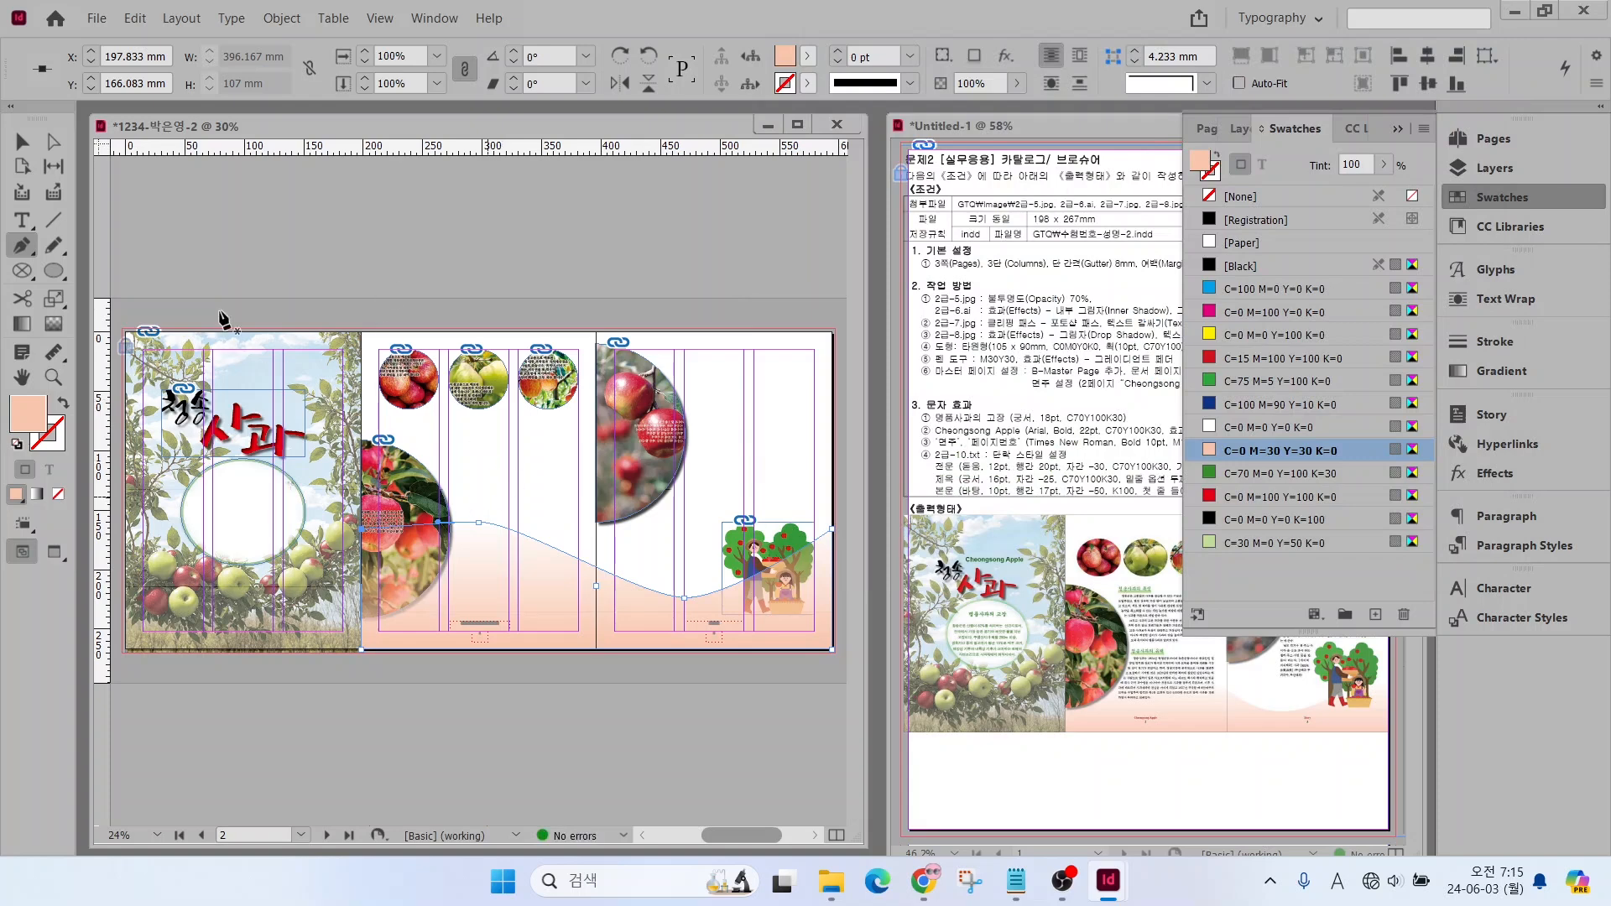
Send the wave shape to the back, behind the photos and illustration, and deselect it
right_click(498, 576)
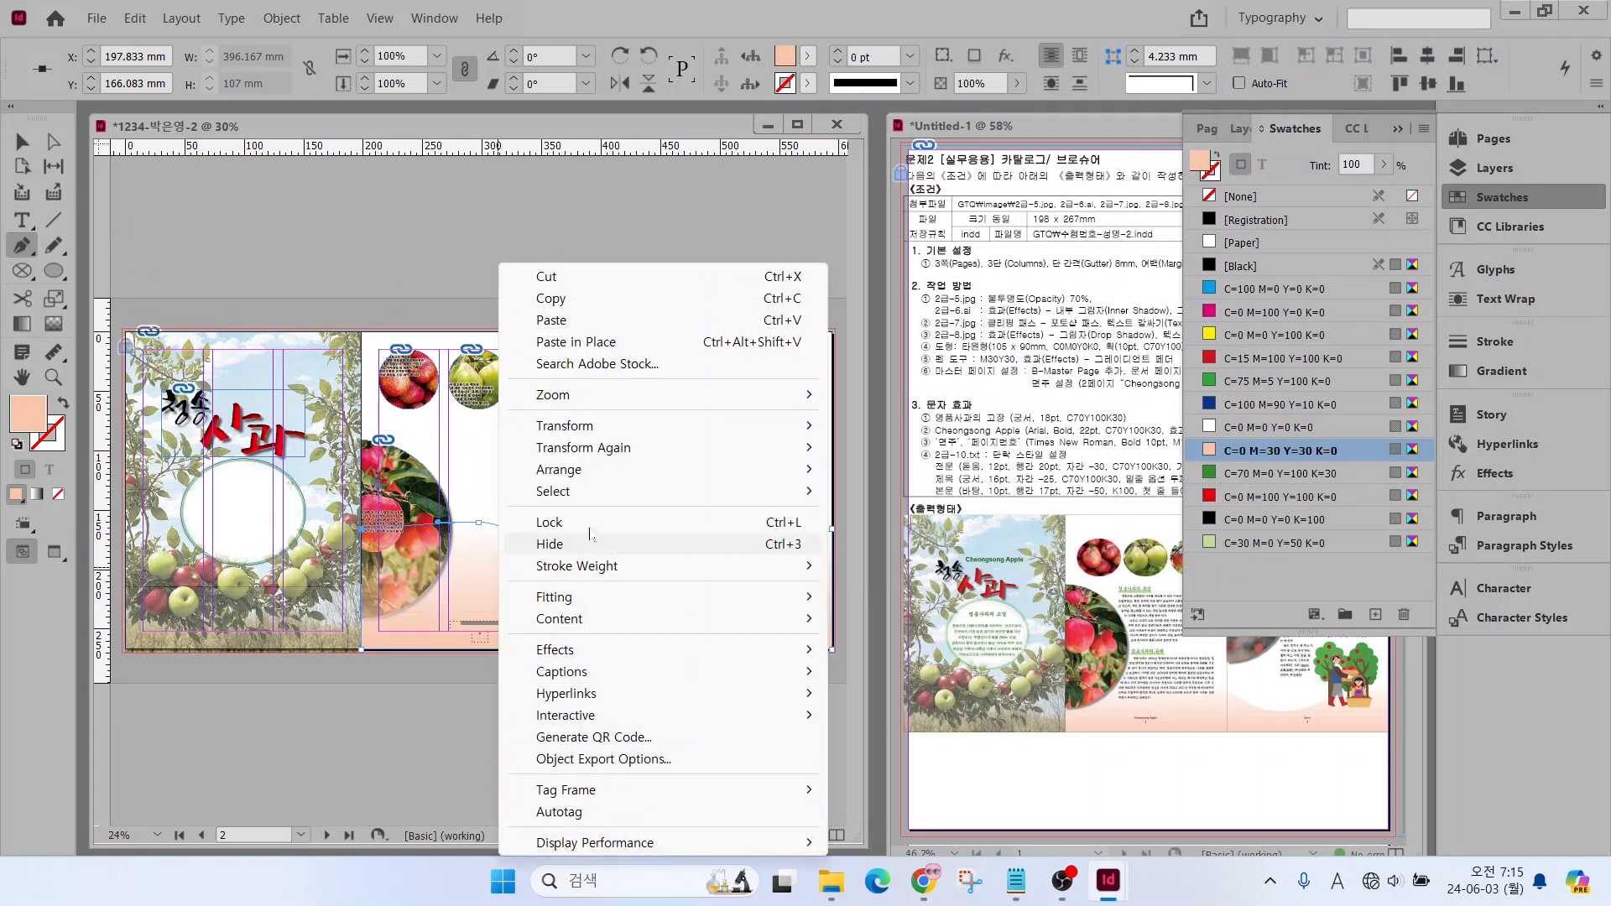
mouse_move(573, 476)
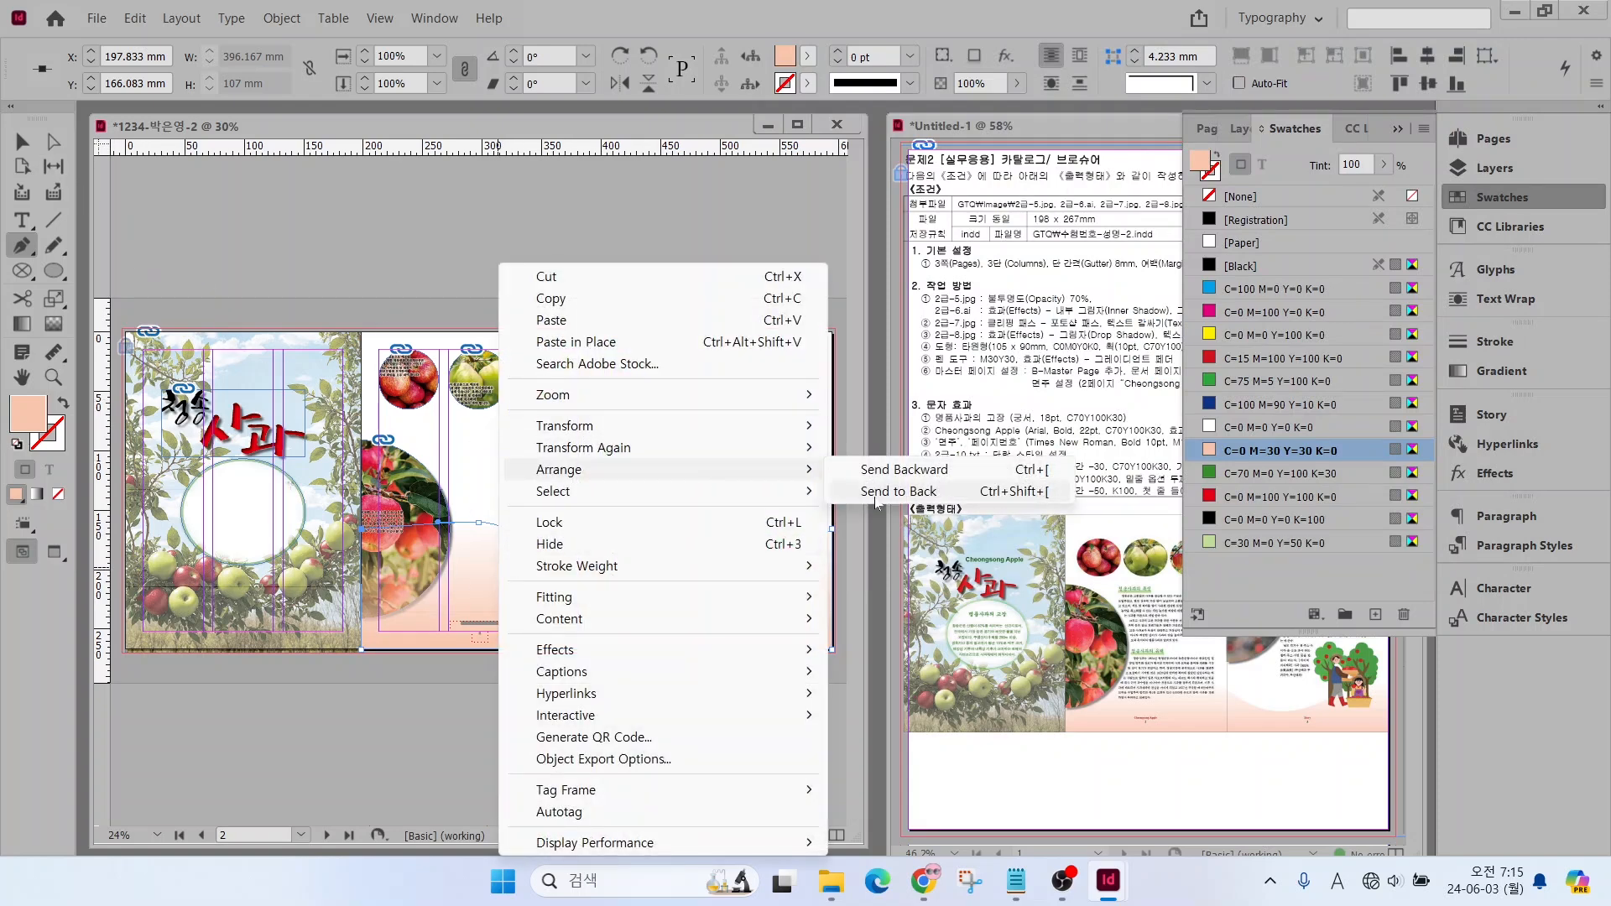
left_click(891, 492)
left_click(23, 141)
left_click(491, 486)
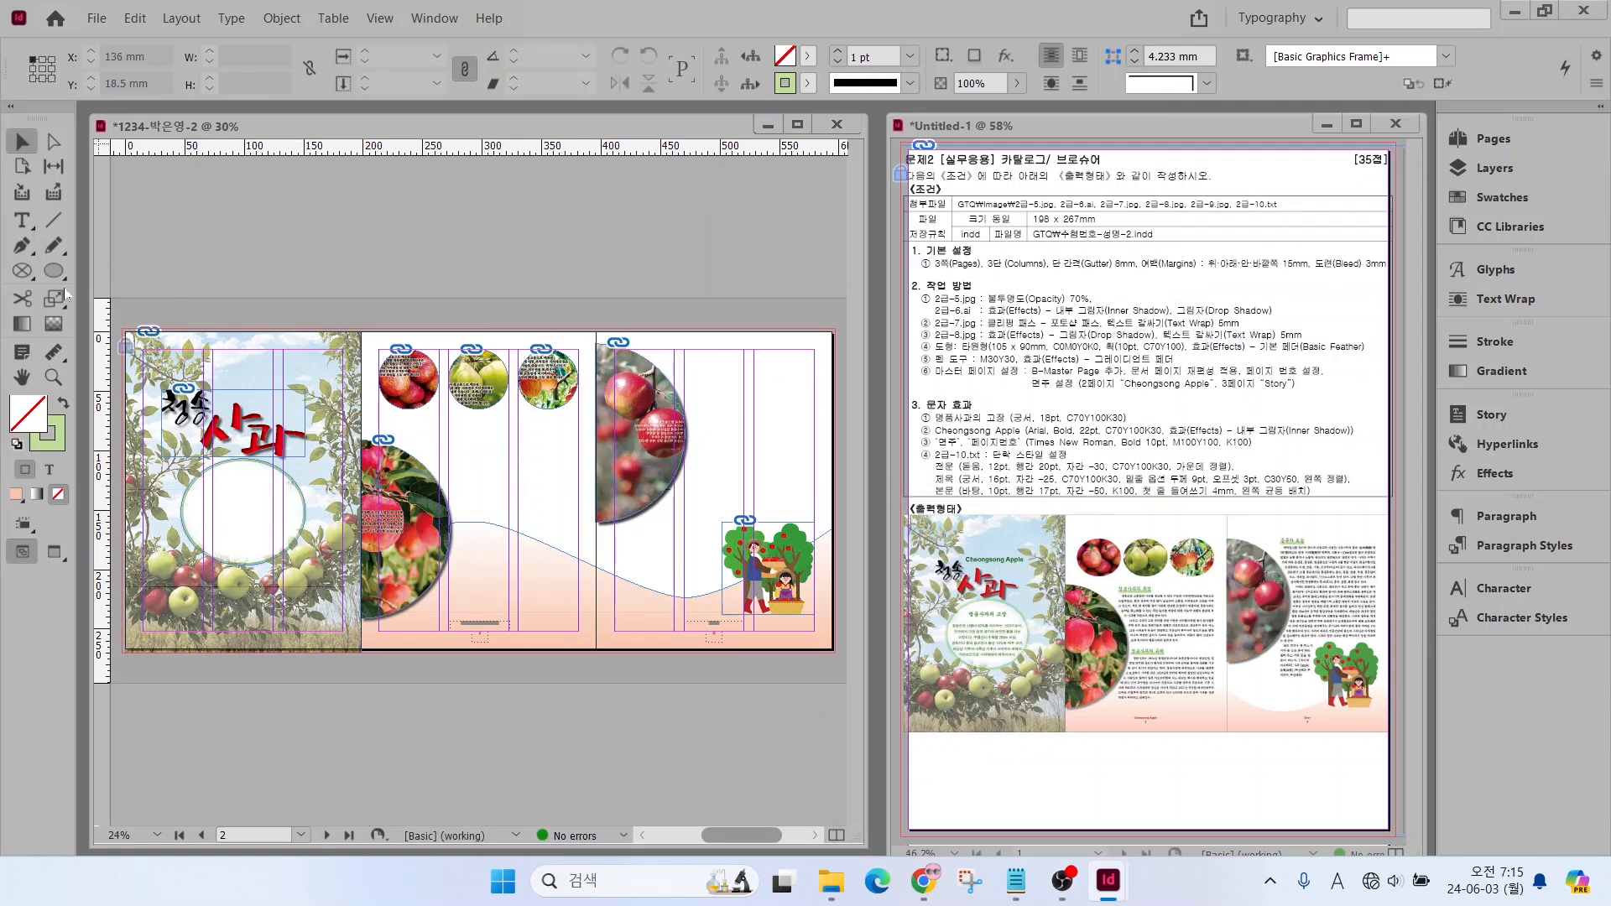
Copy the standalone "Cheongsong Apple" line from 2급-10.txt into a new text frame about 76 × 15.5 mm above the first page's calligraphy title
left_click(1016, 879)
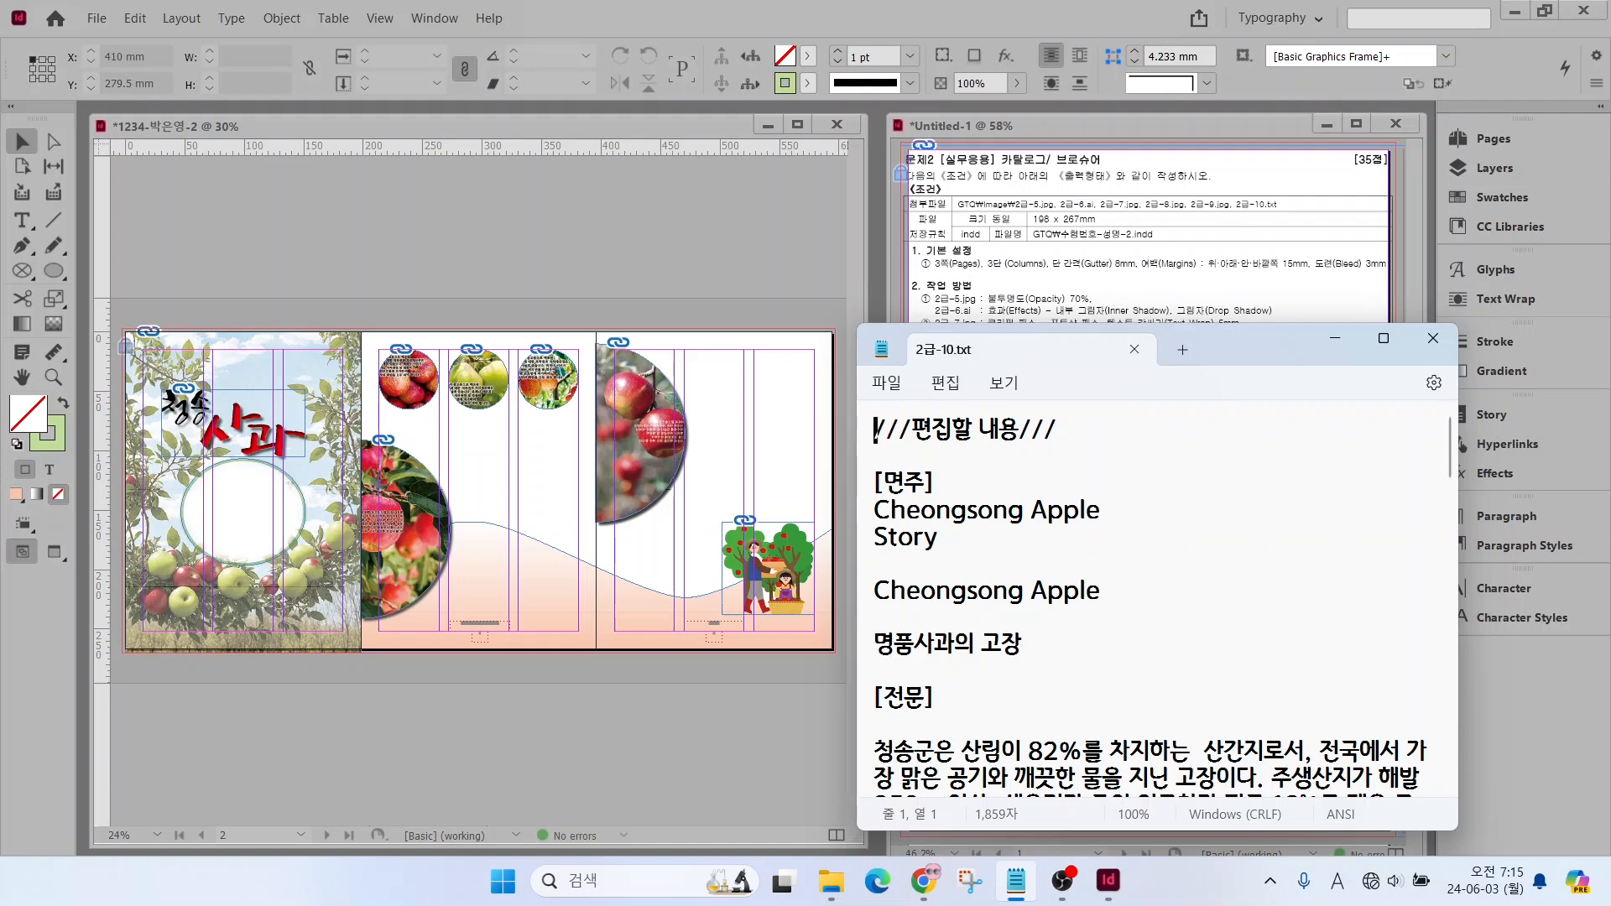
left_click_drag(876, 590, 1125, 590)
key("ctrl+c")
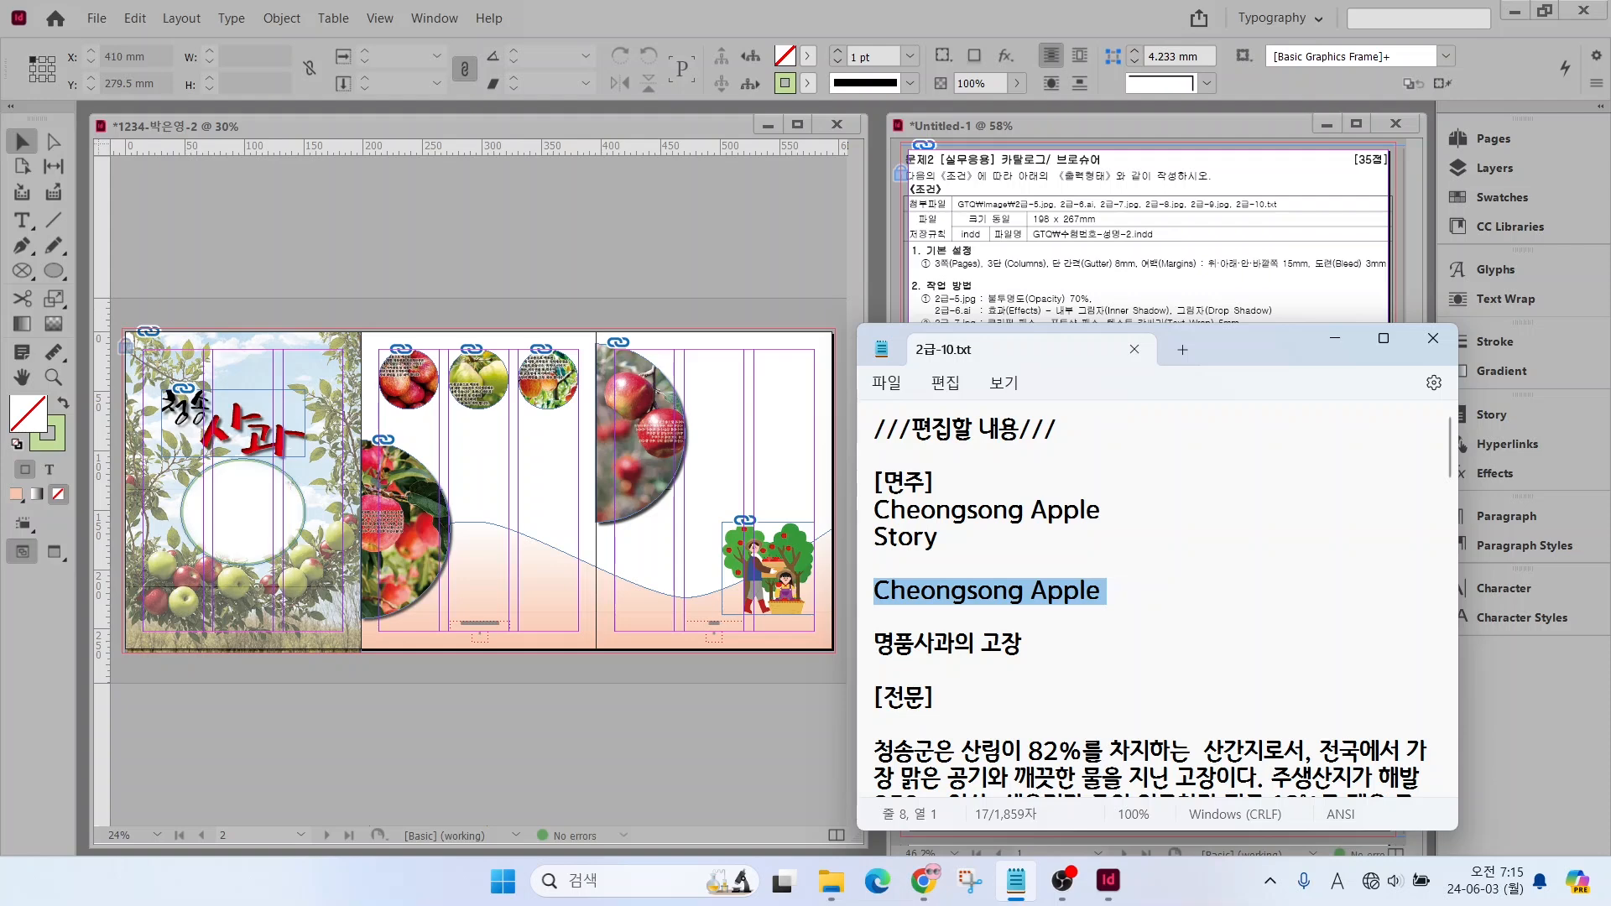
left_click(22, 221)
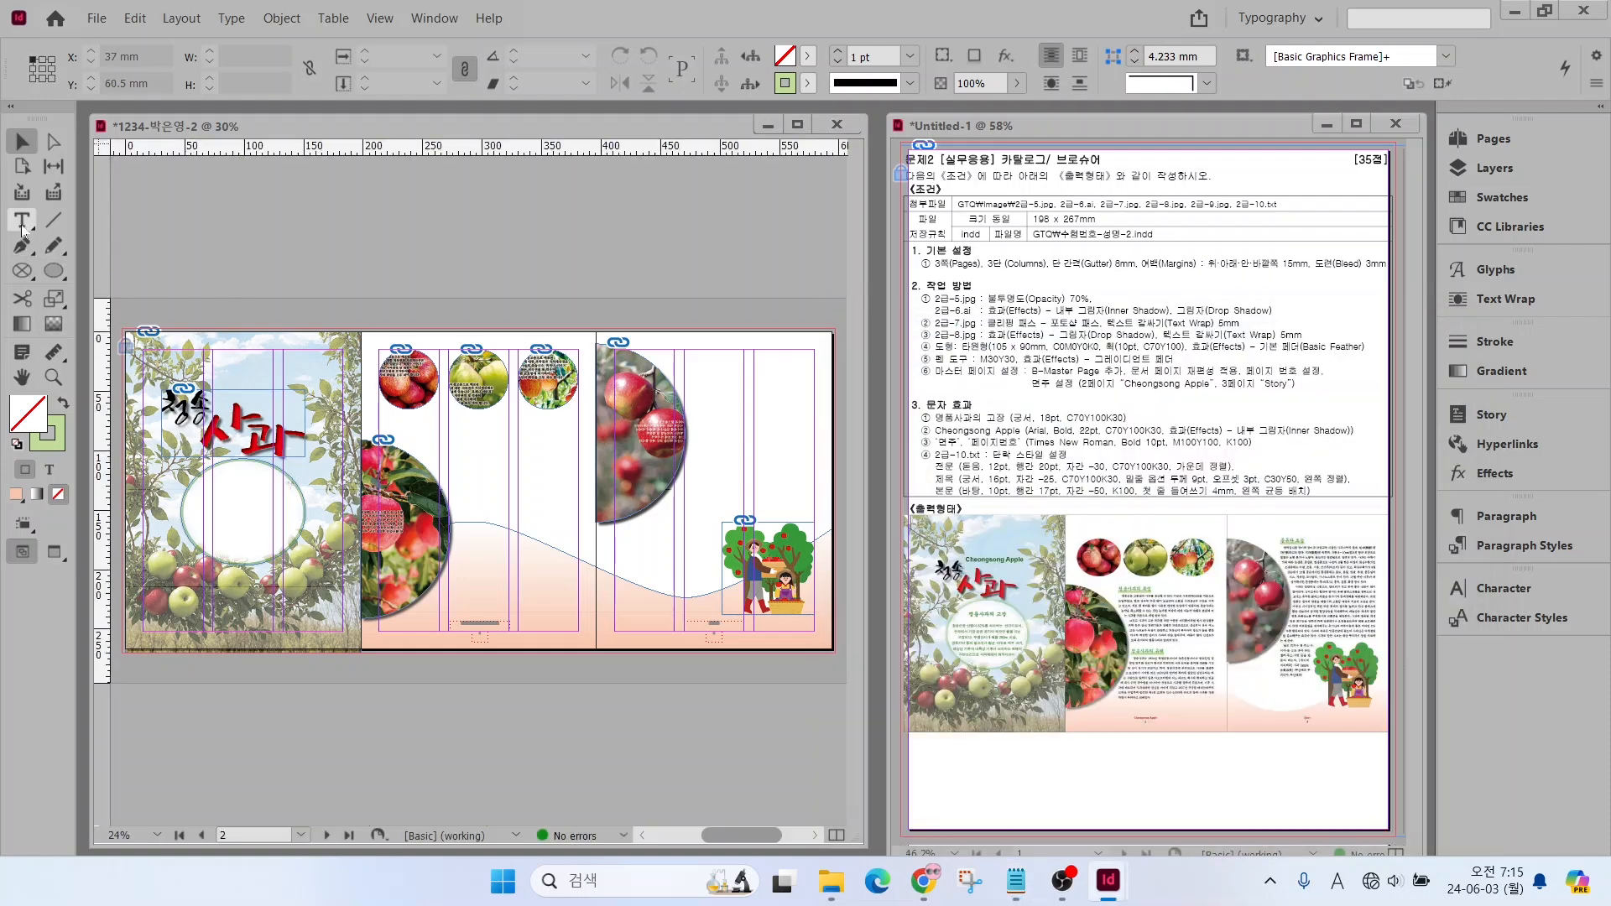
left_click(22, 220)
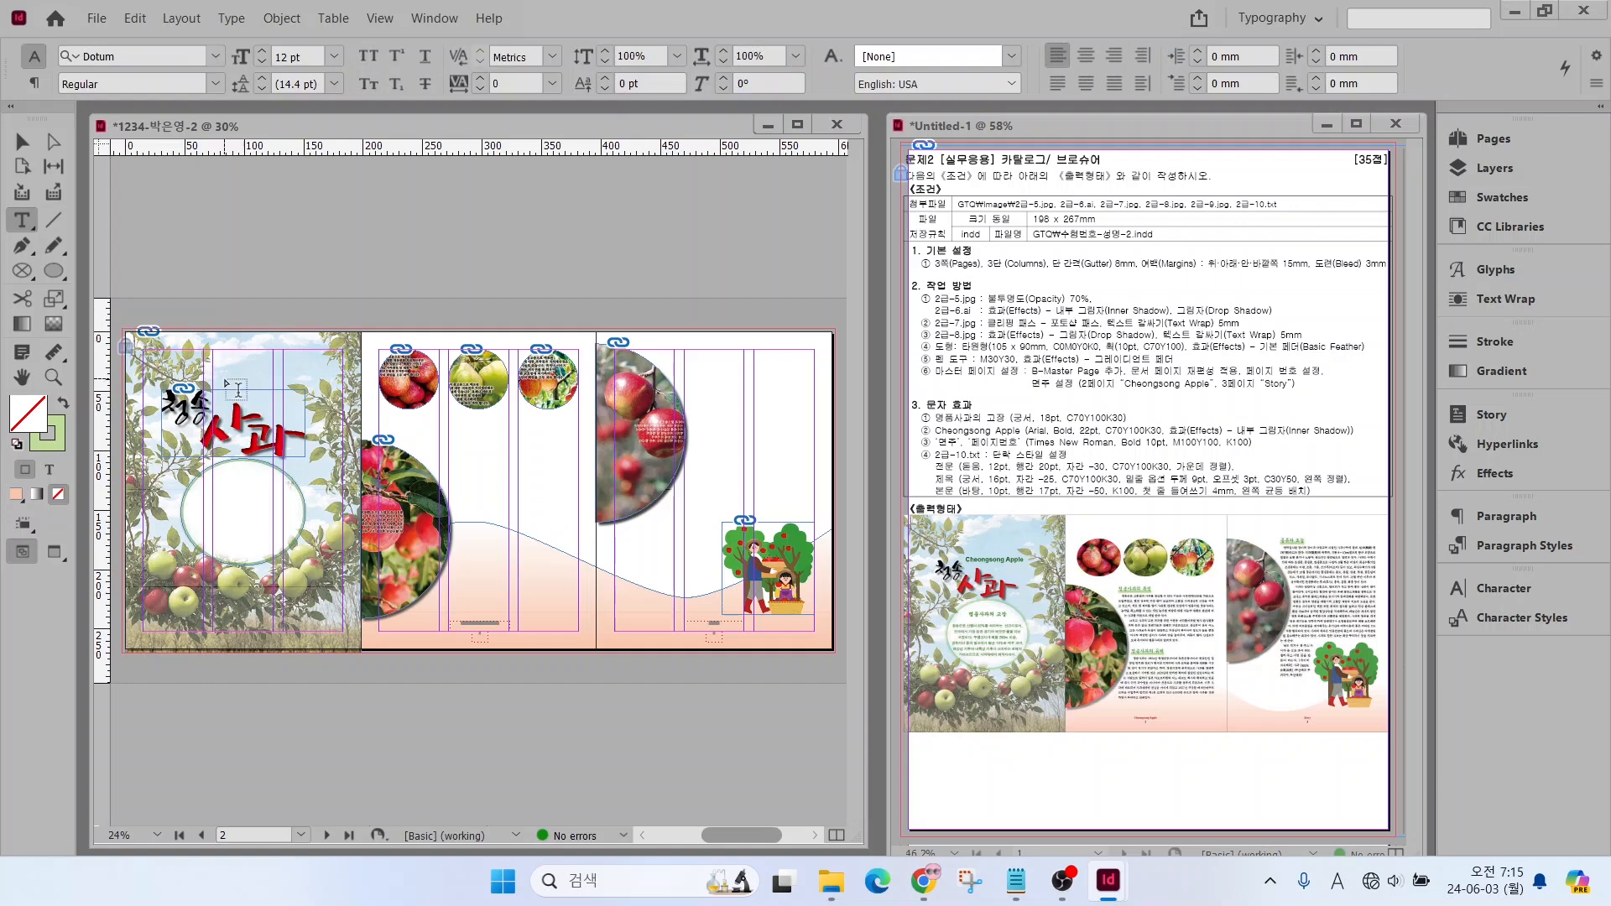
left_click_drag(224, 382, 311, 399)
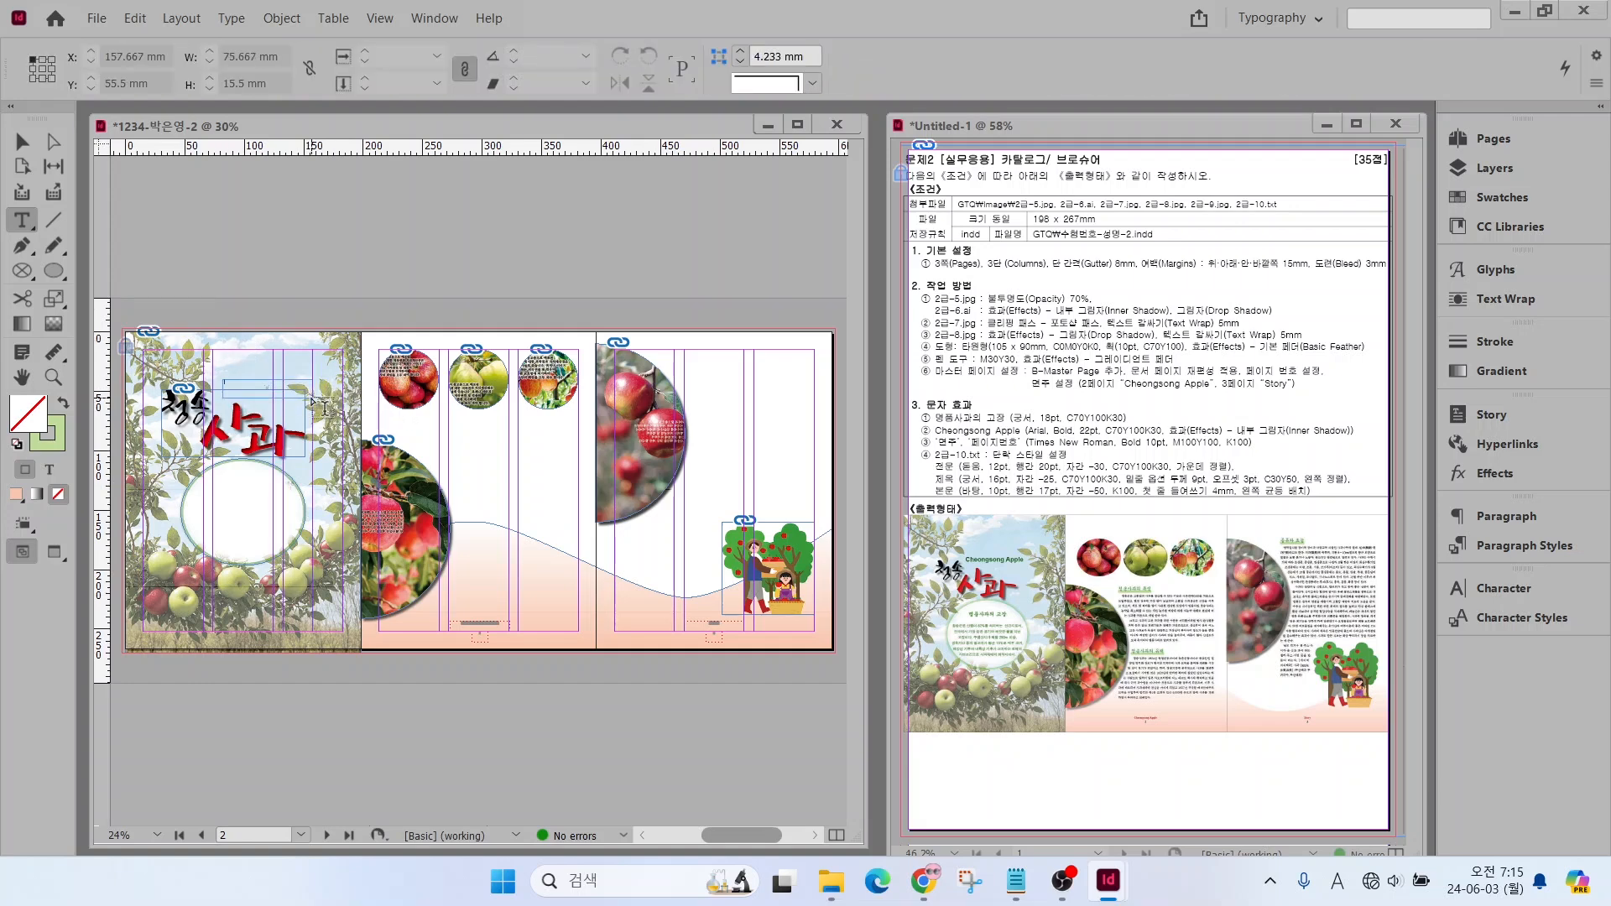
key("ctrl+v")
Format the "Cheongsong Apple" text in Arial Bold at 22 pt
scroll(223, 393, "up", 3)
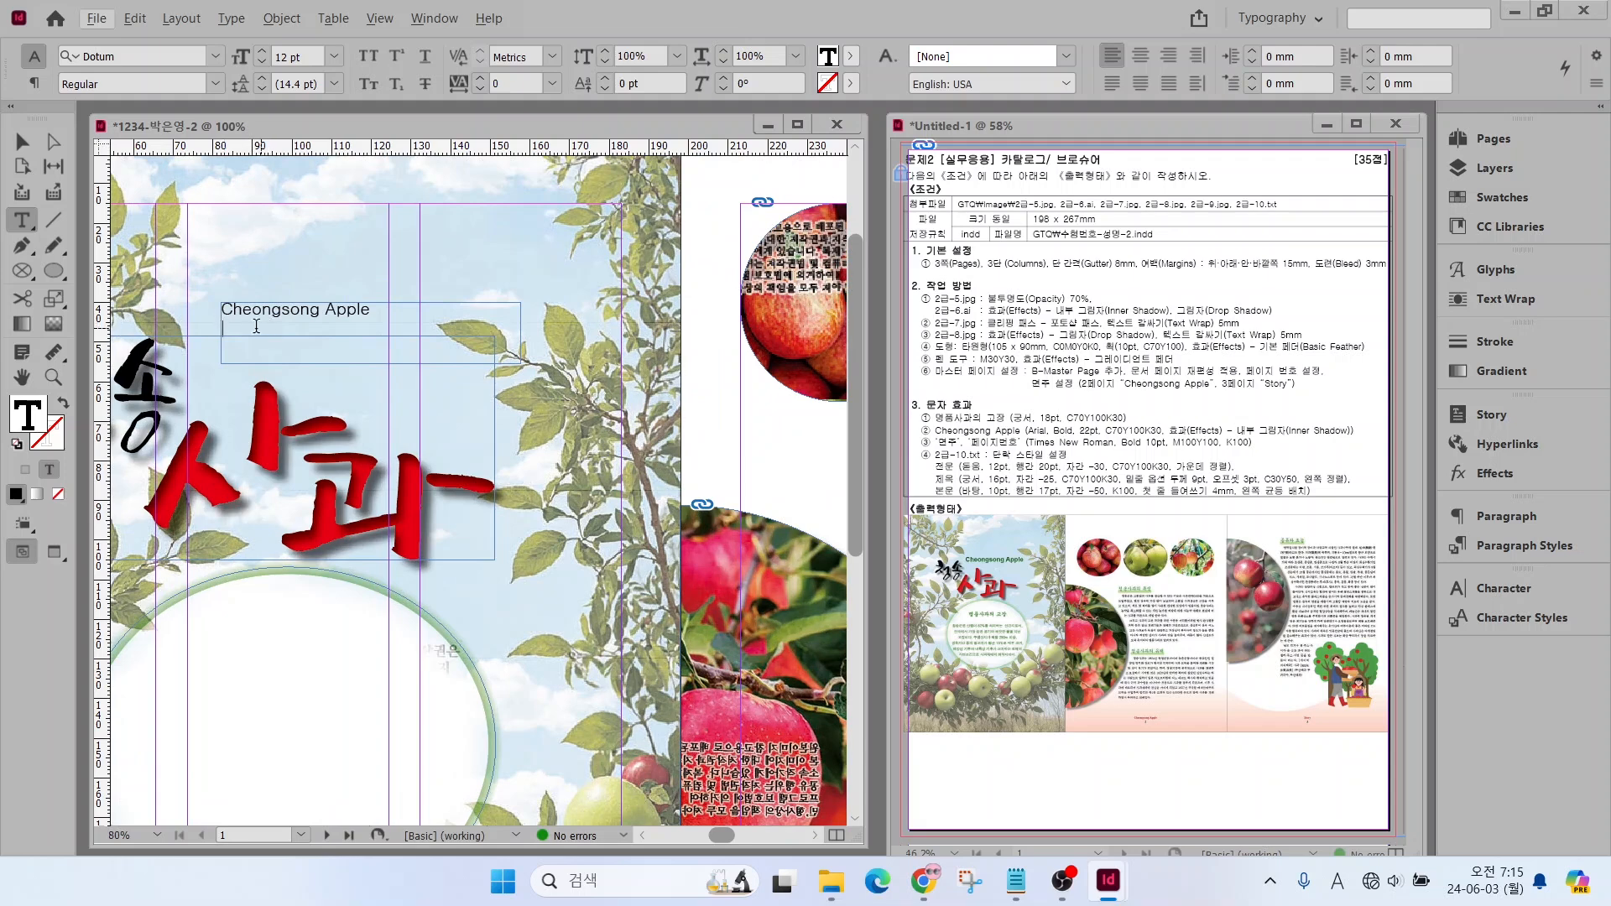
left_click(225, 330)
left_click_drag(373, 312, 193, 307)
left_click(215, 56)
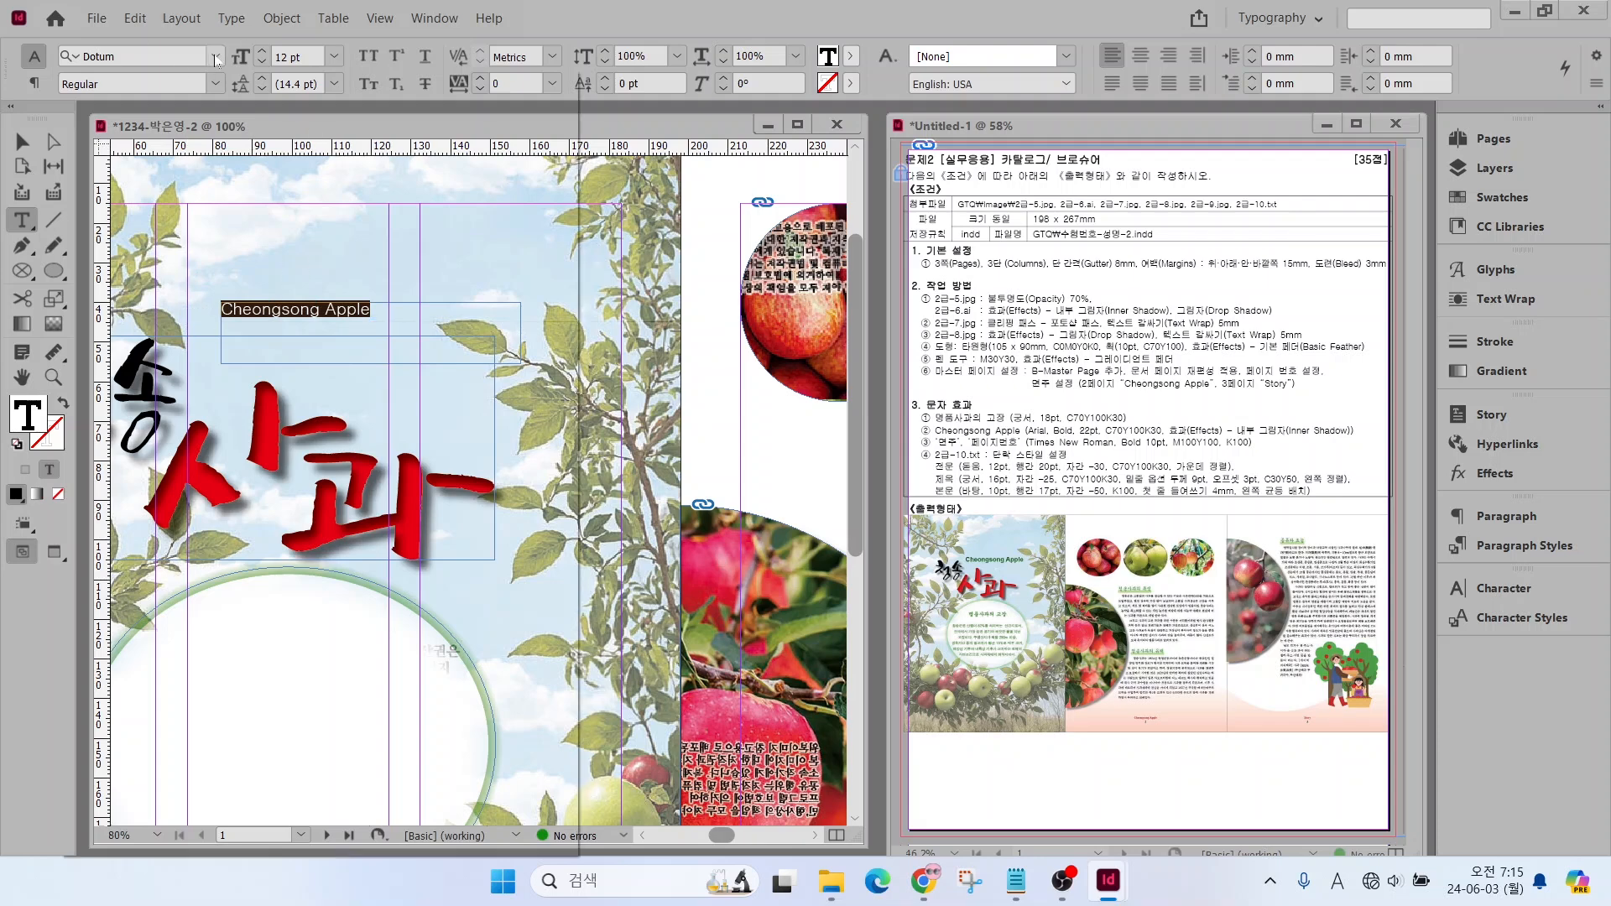
left_click(110, 165)
left_click(216, 83)
left_click(100, 181)
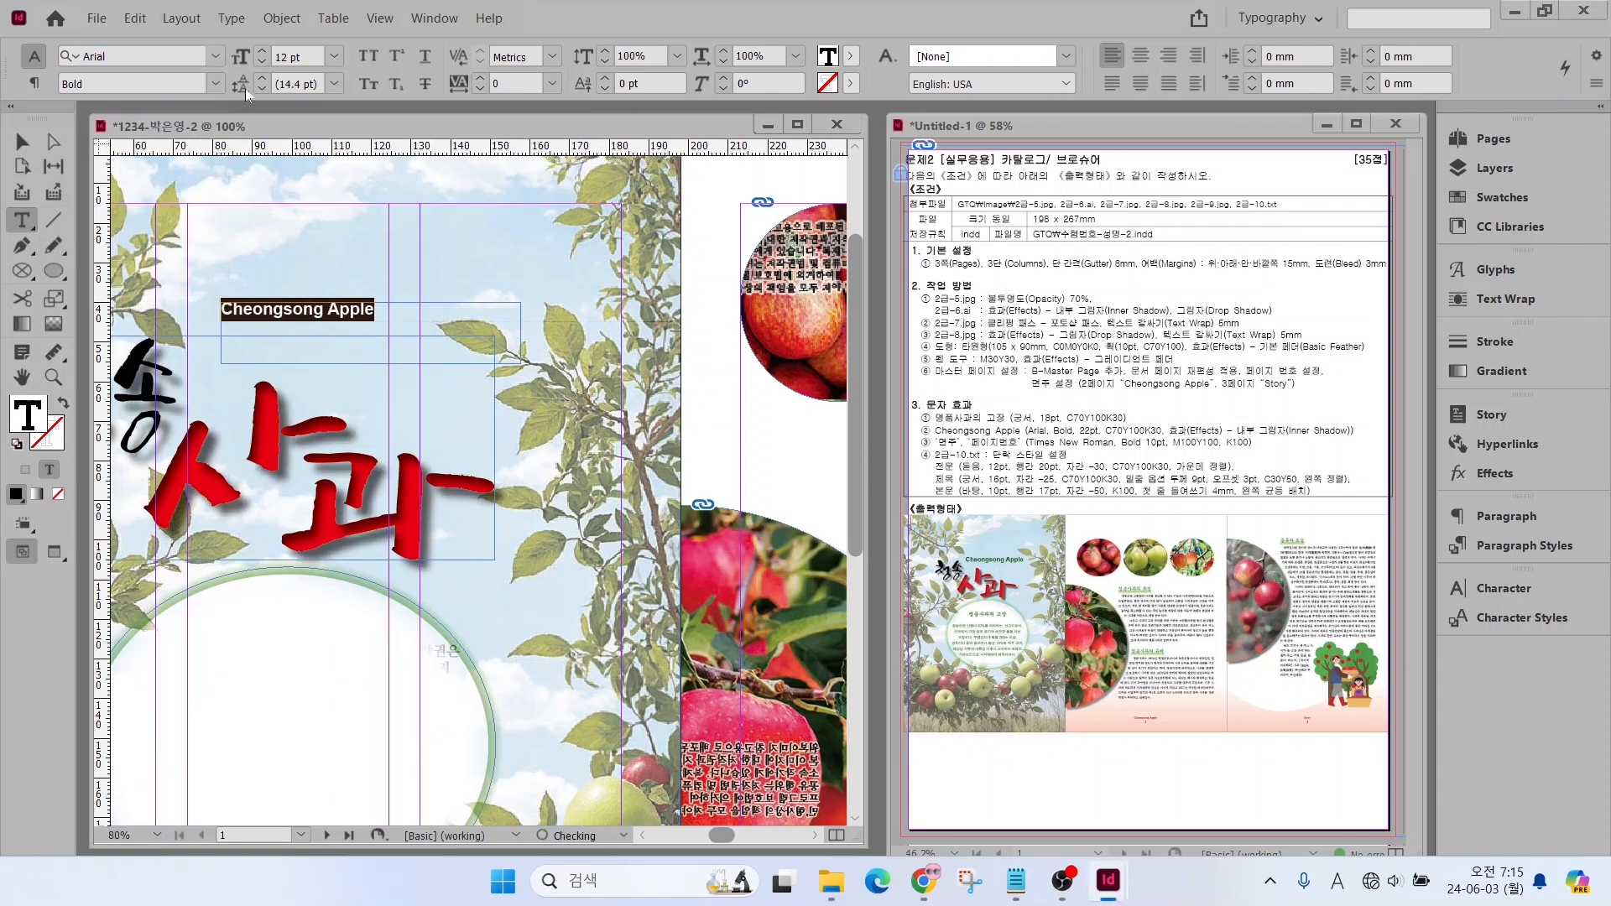
type("22")
key("Return")
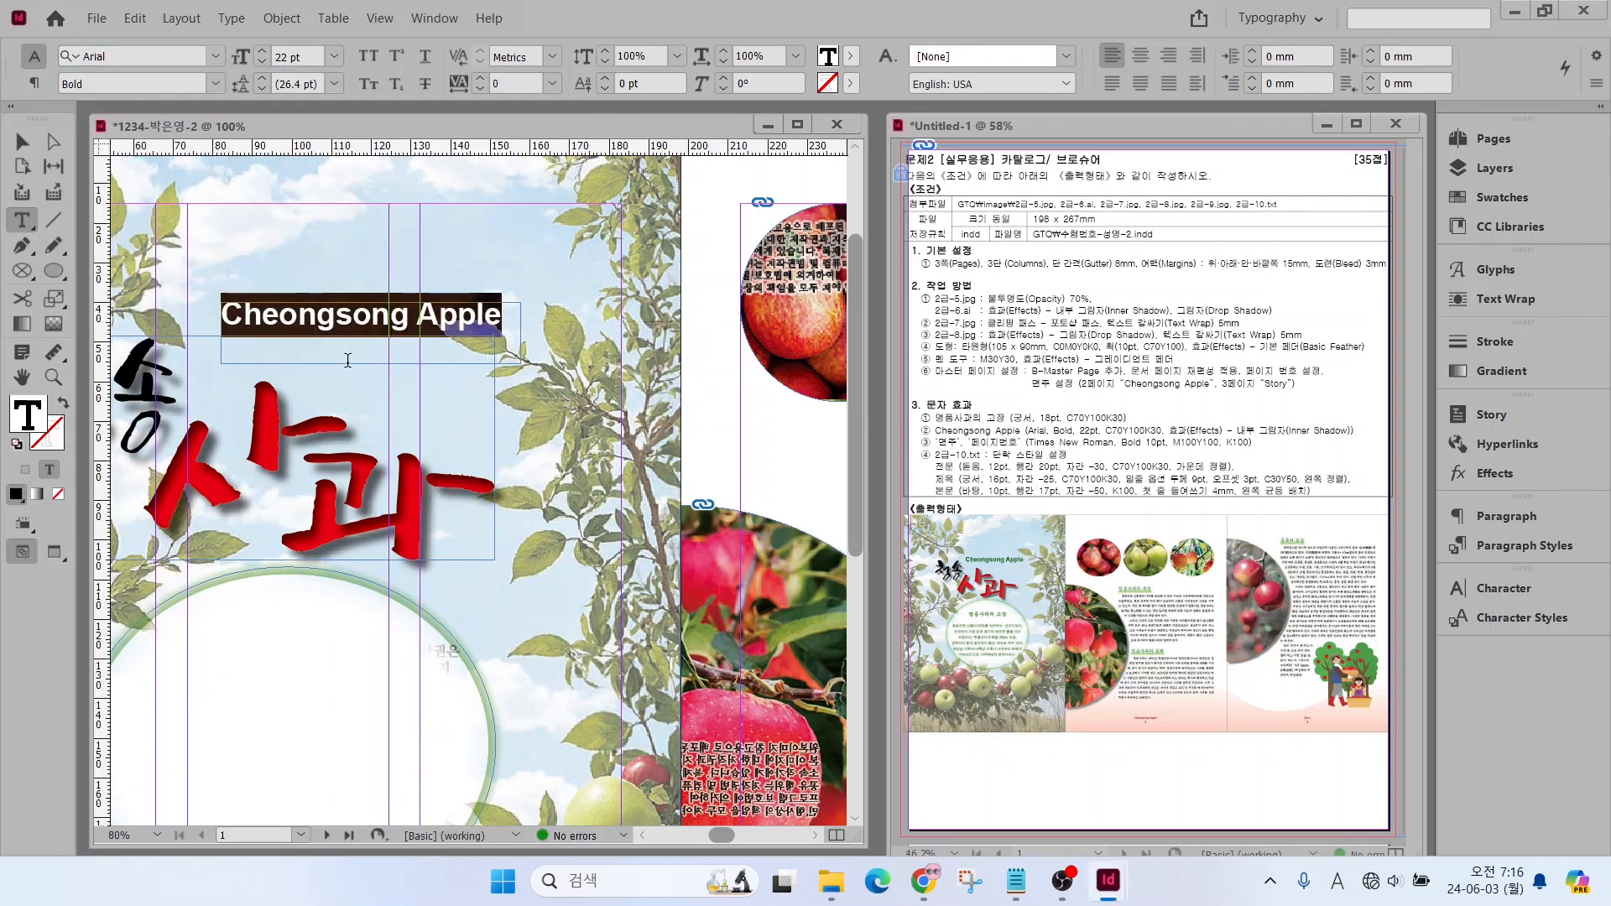
Colour the "Cheongsong Apple" text C=70 M=0 Y=100 K=30 and move its frame closer to the calligraphy title
left_click(1498, 197)
left_click(1284, 473)
key("Escape")
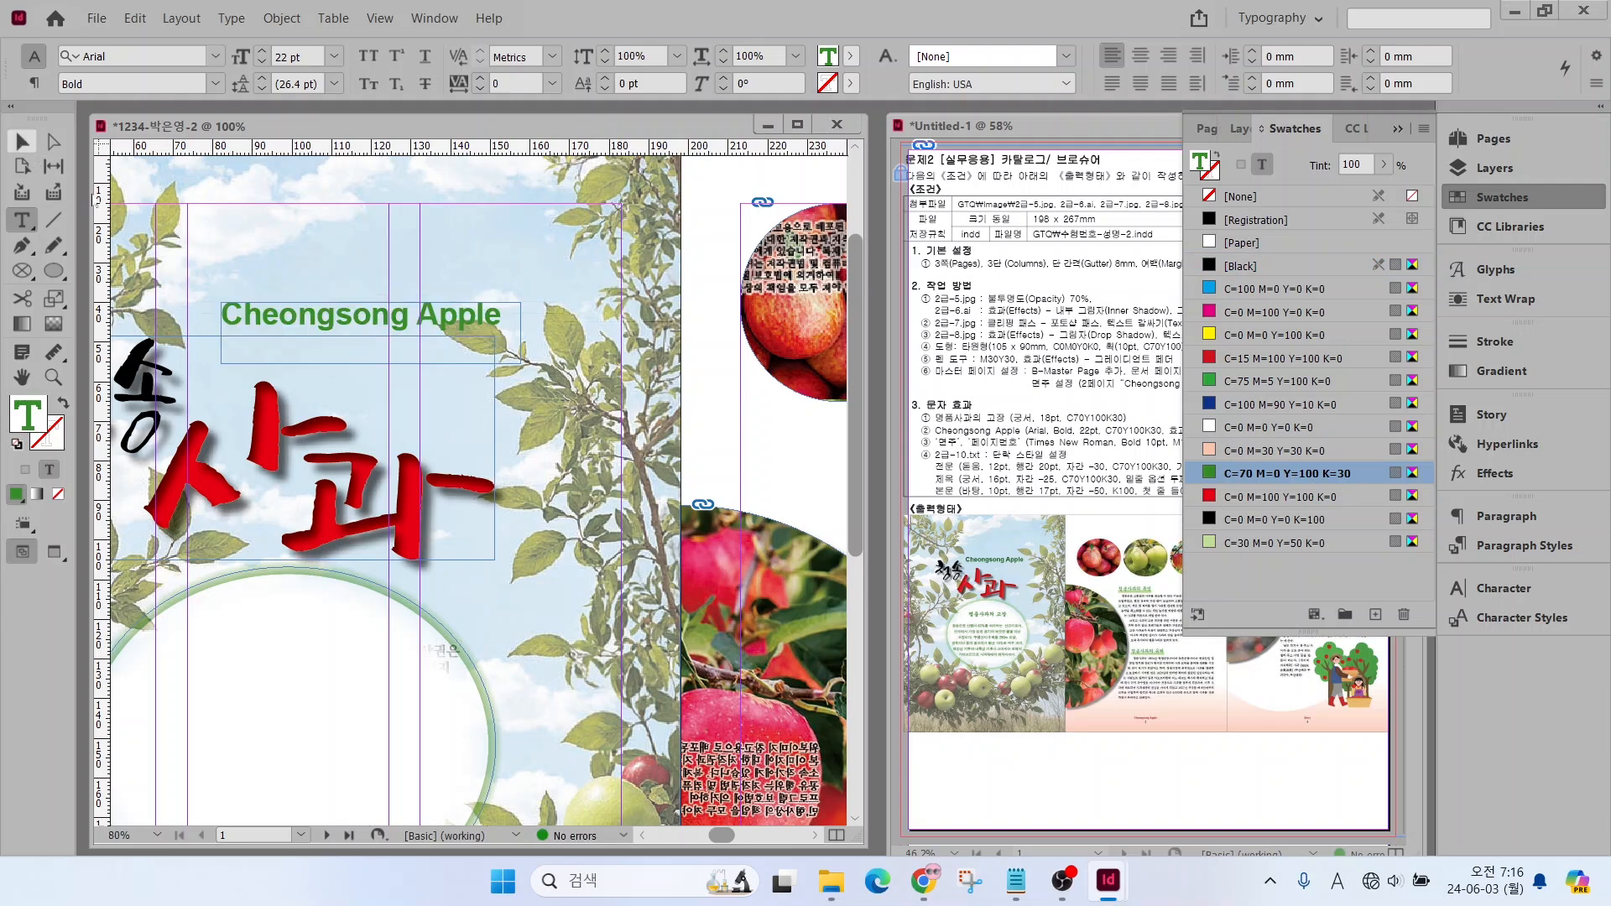
left_click_drag(278, 306, 267, 329)
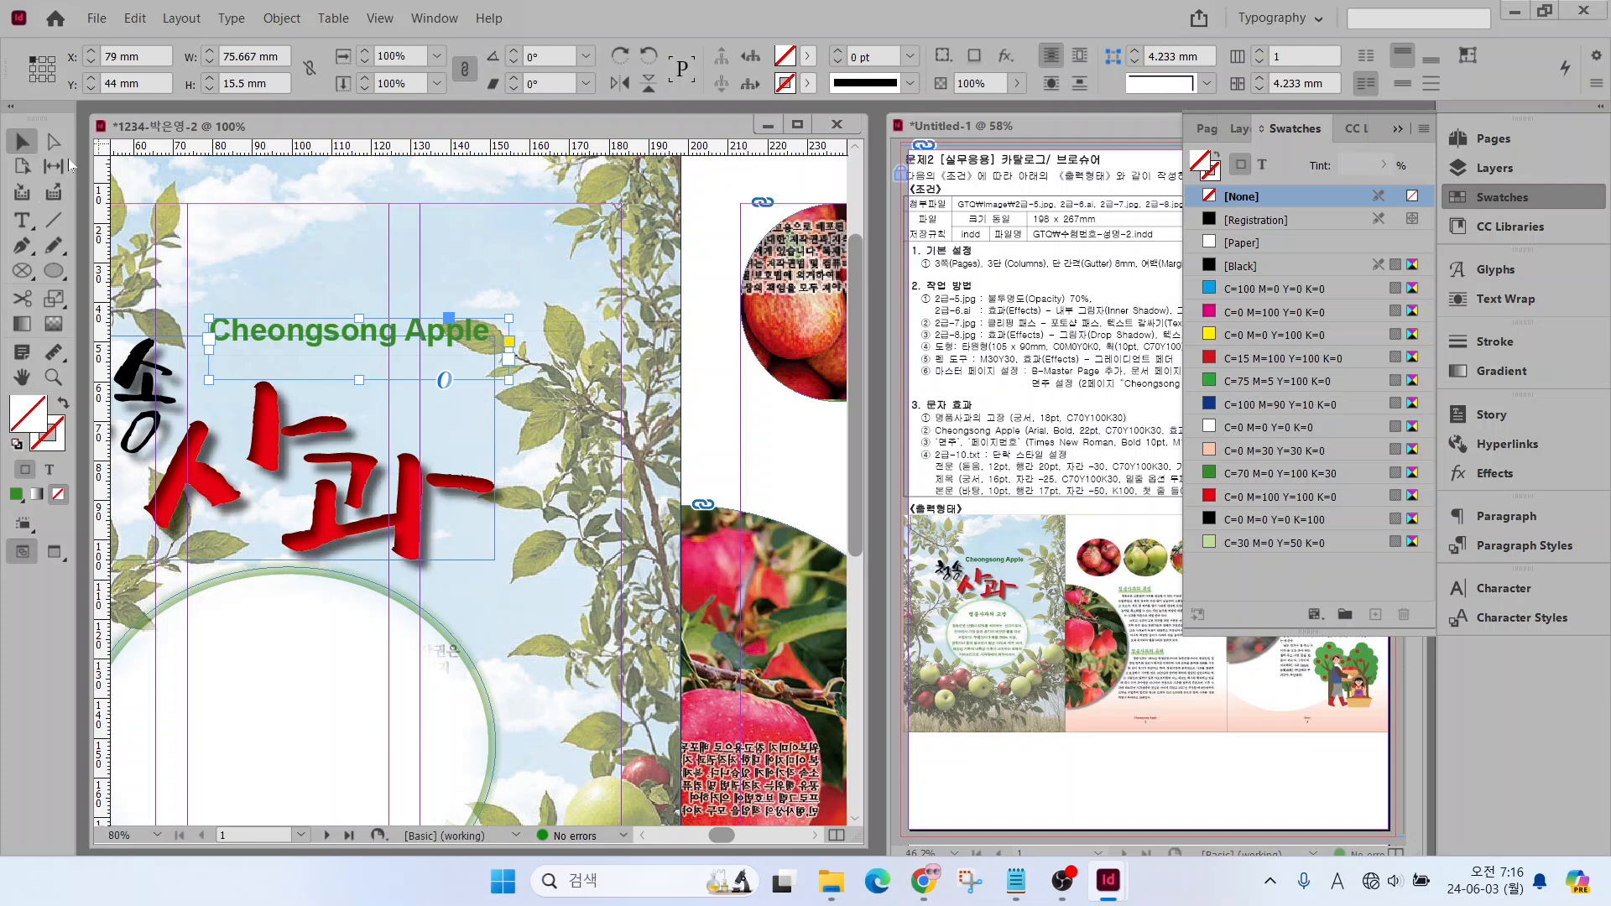
mouse_move(273, 353)
left_mouse_down()
mouse_move(293, 318)
mouse_move(279, 329)
left_mouse_up()
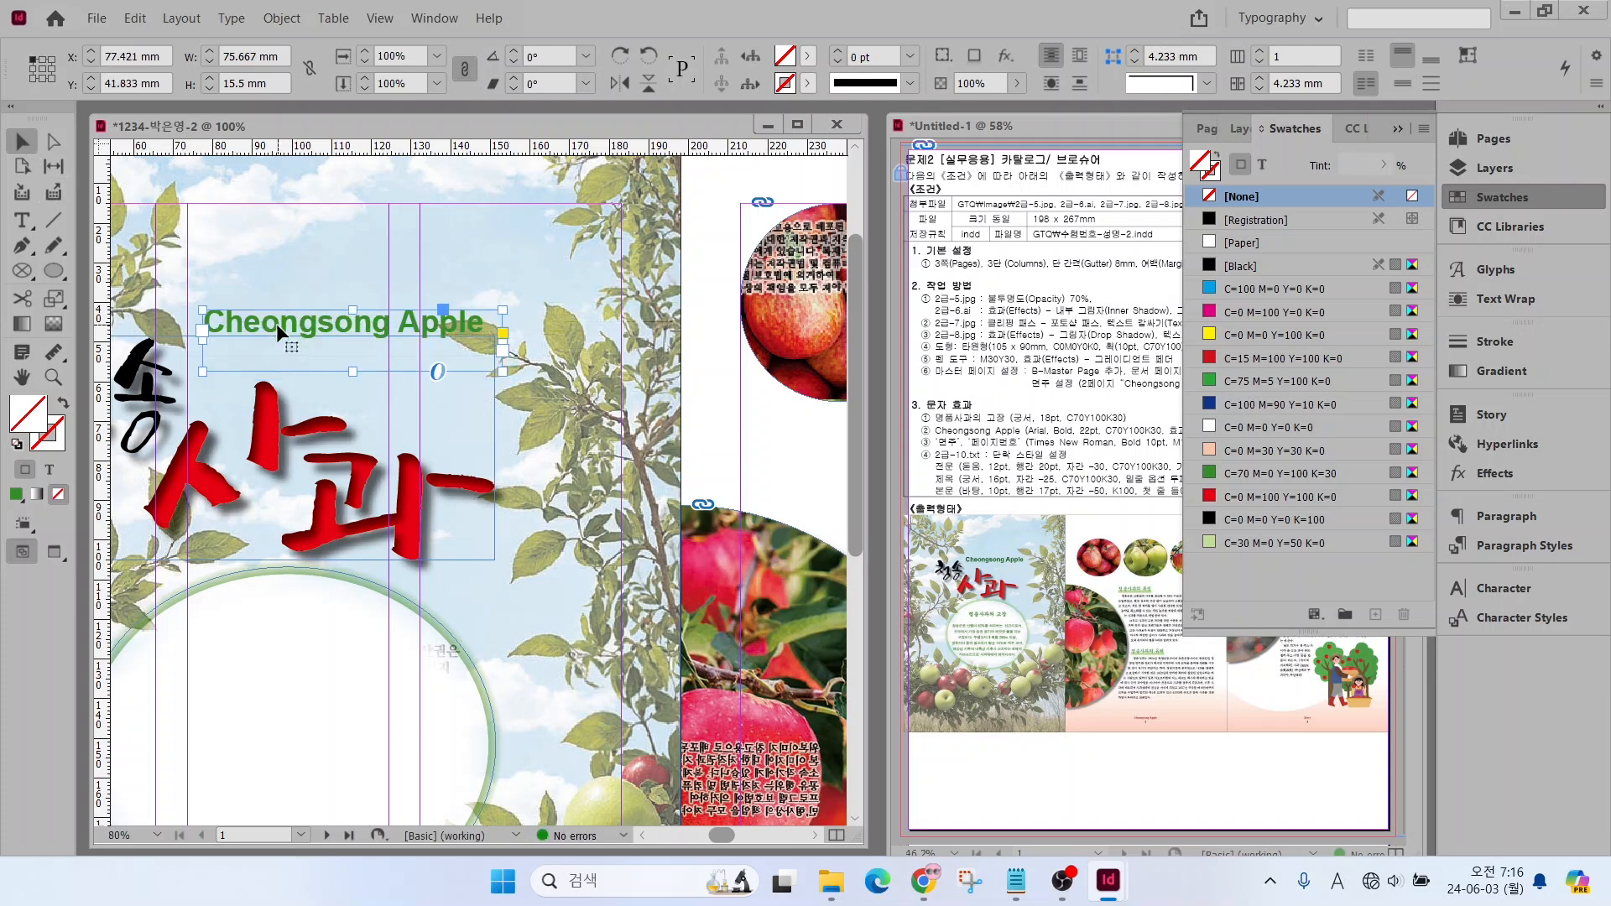
Apply an Inner Shadow effect with the default settings to the "Cheongsong Apple" text frame, comparing it with and without preview
right_click(279, 330)
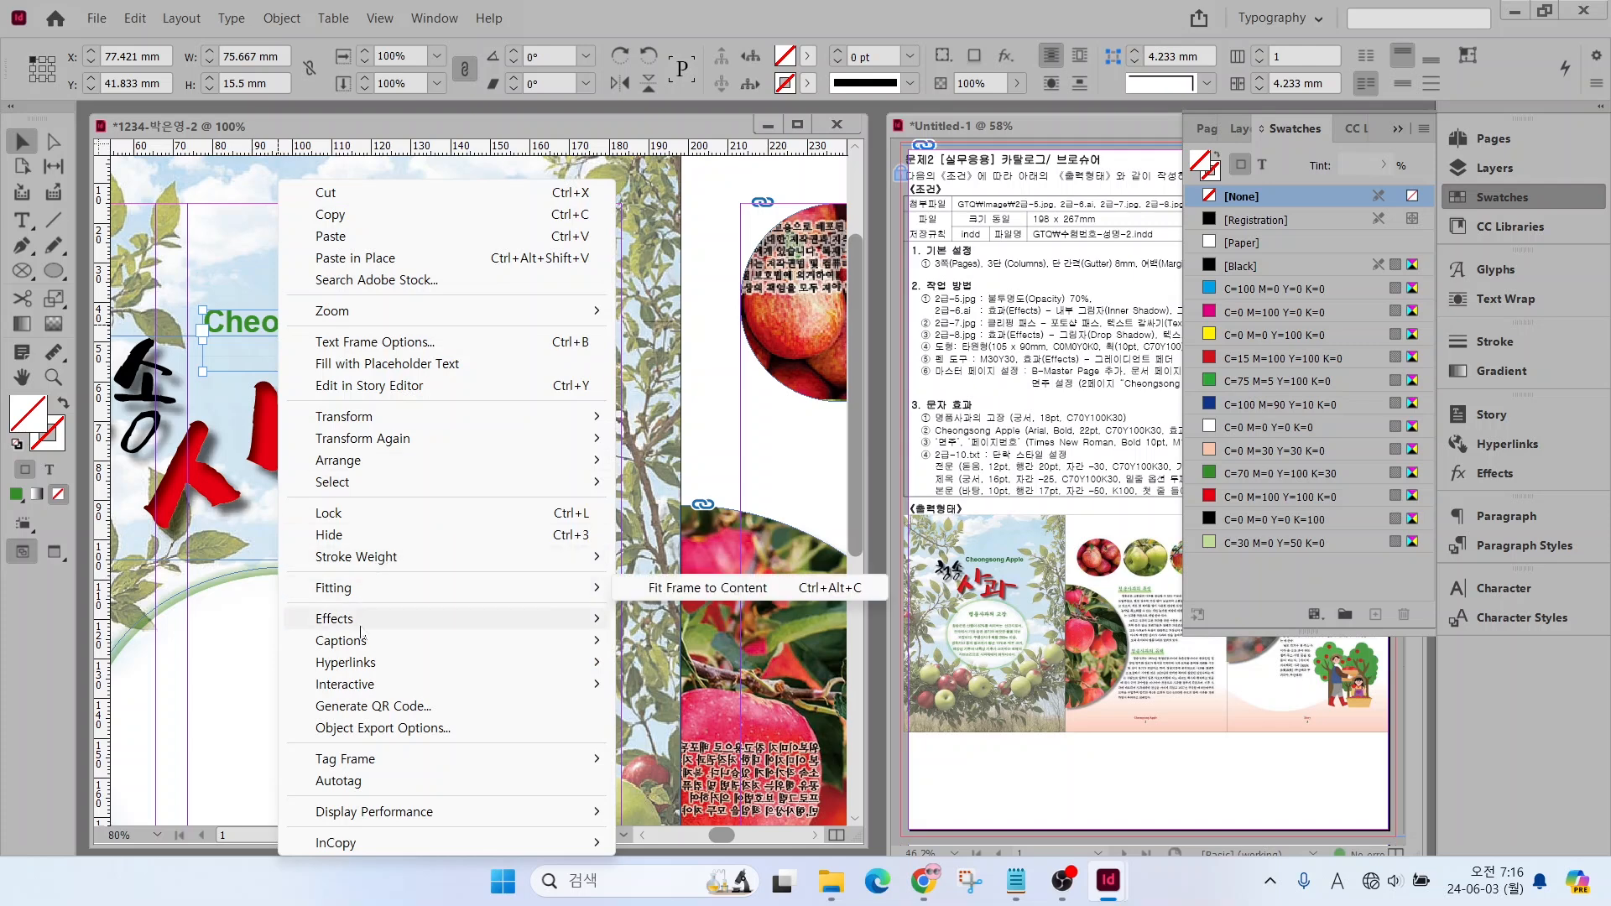
mouse_move(361, 631)
left_click(692, 672)
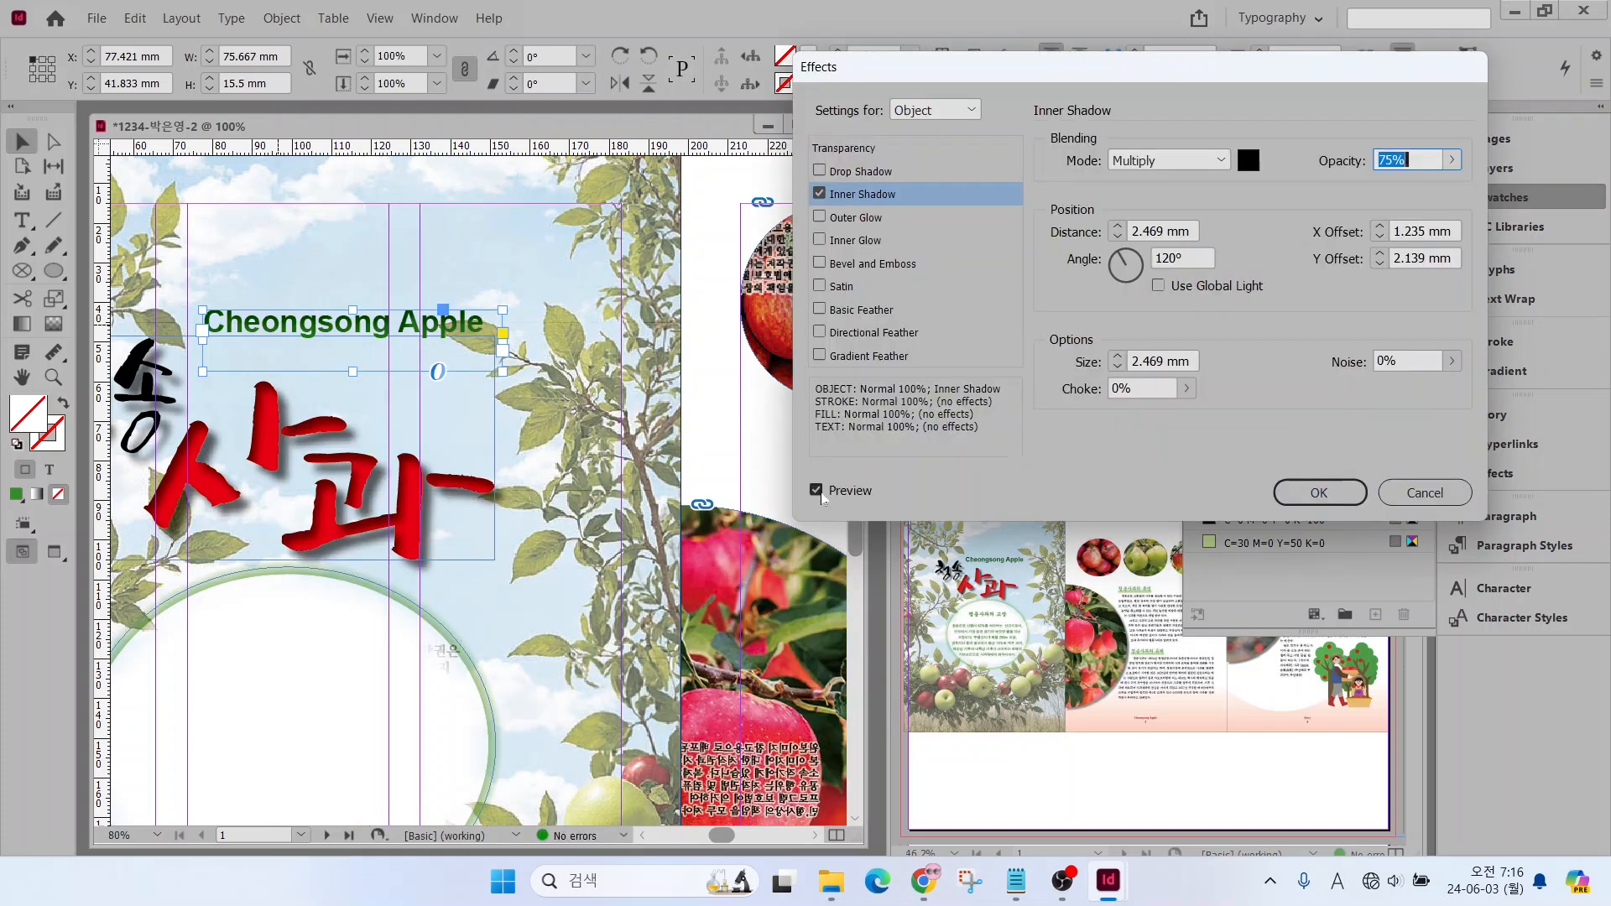
left_click(817, 491)
left_click(818, 491)
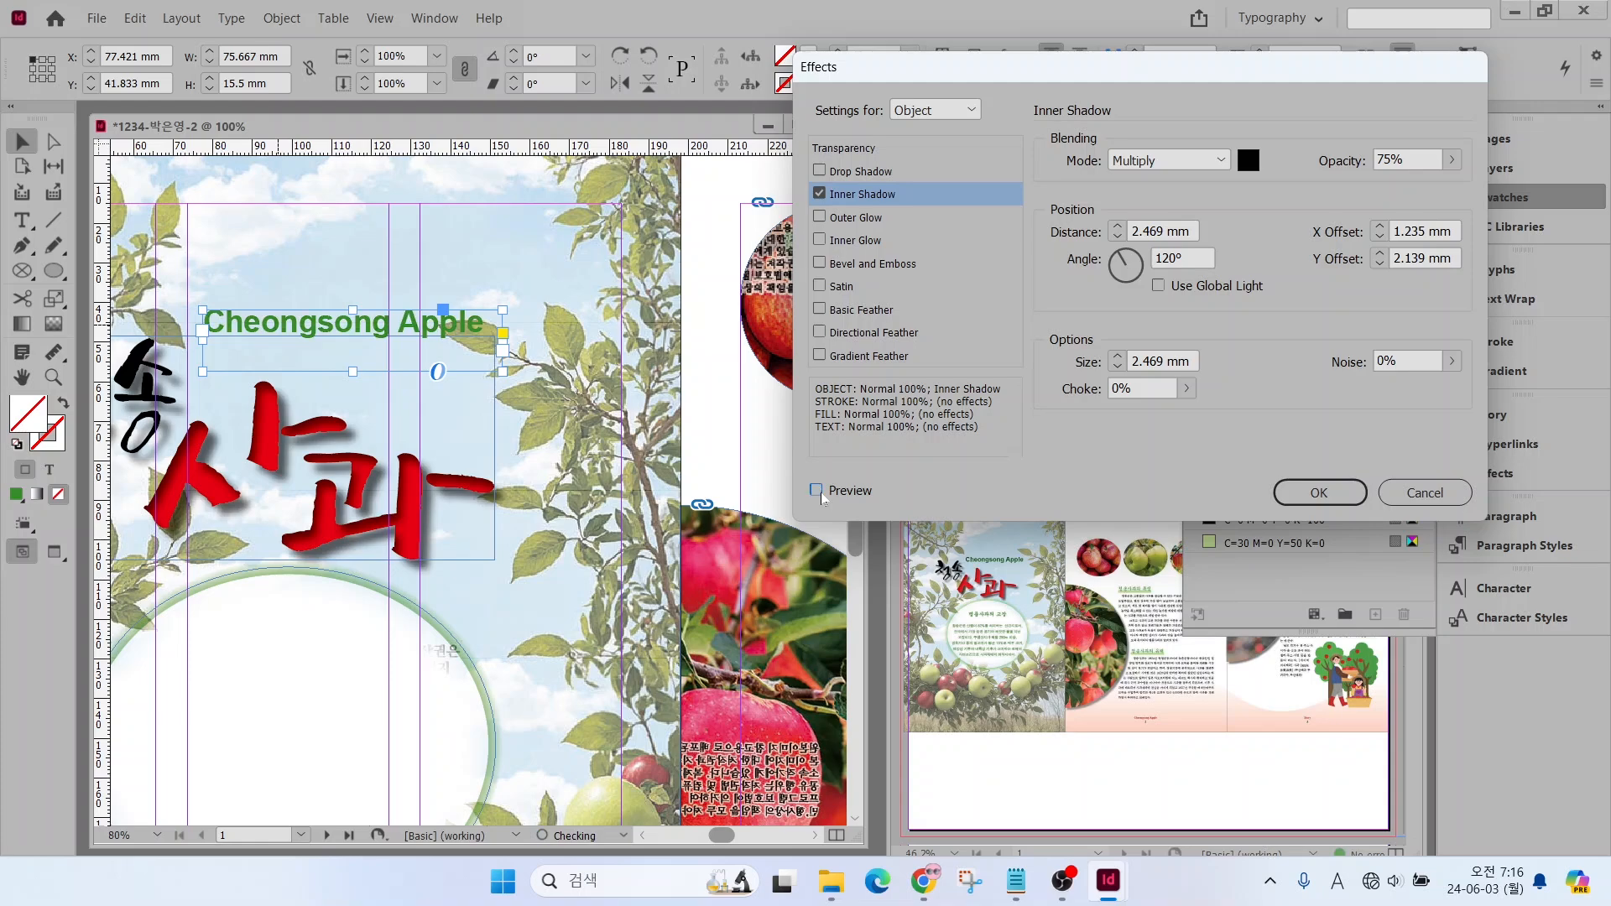
left_click(817, 491)
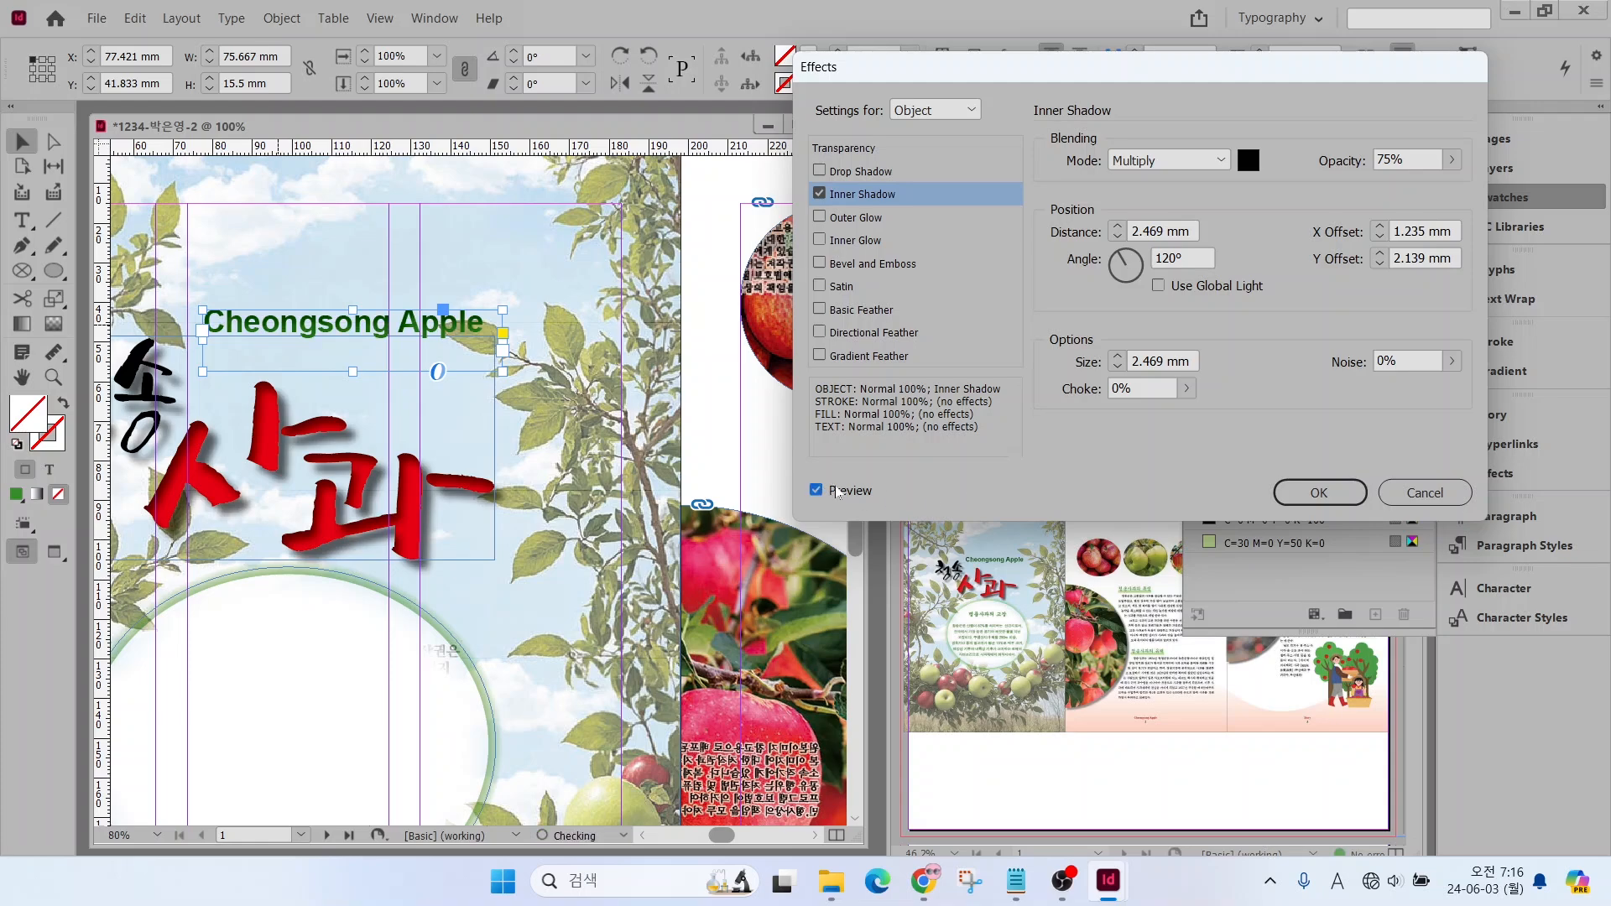
left_click(1319, 493)
left_click(1487, 197)
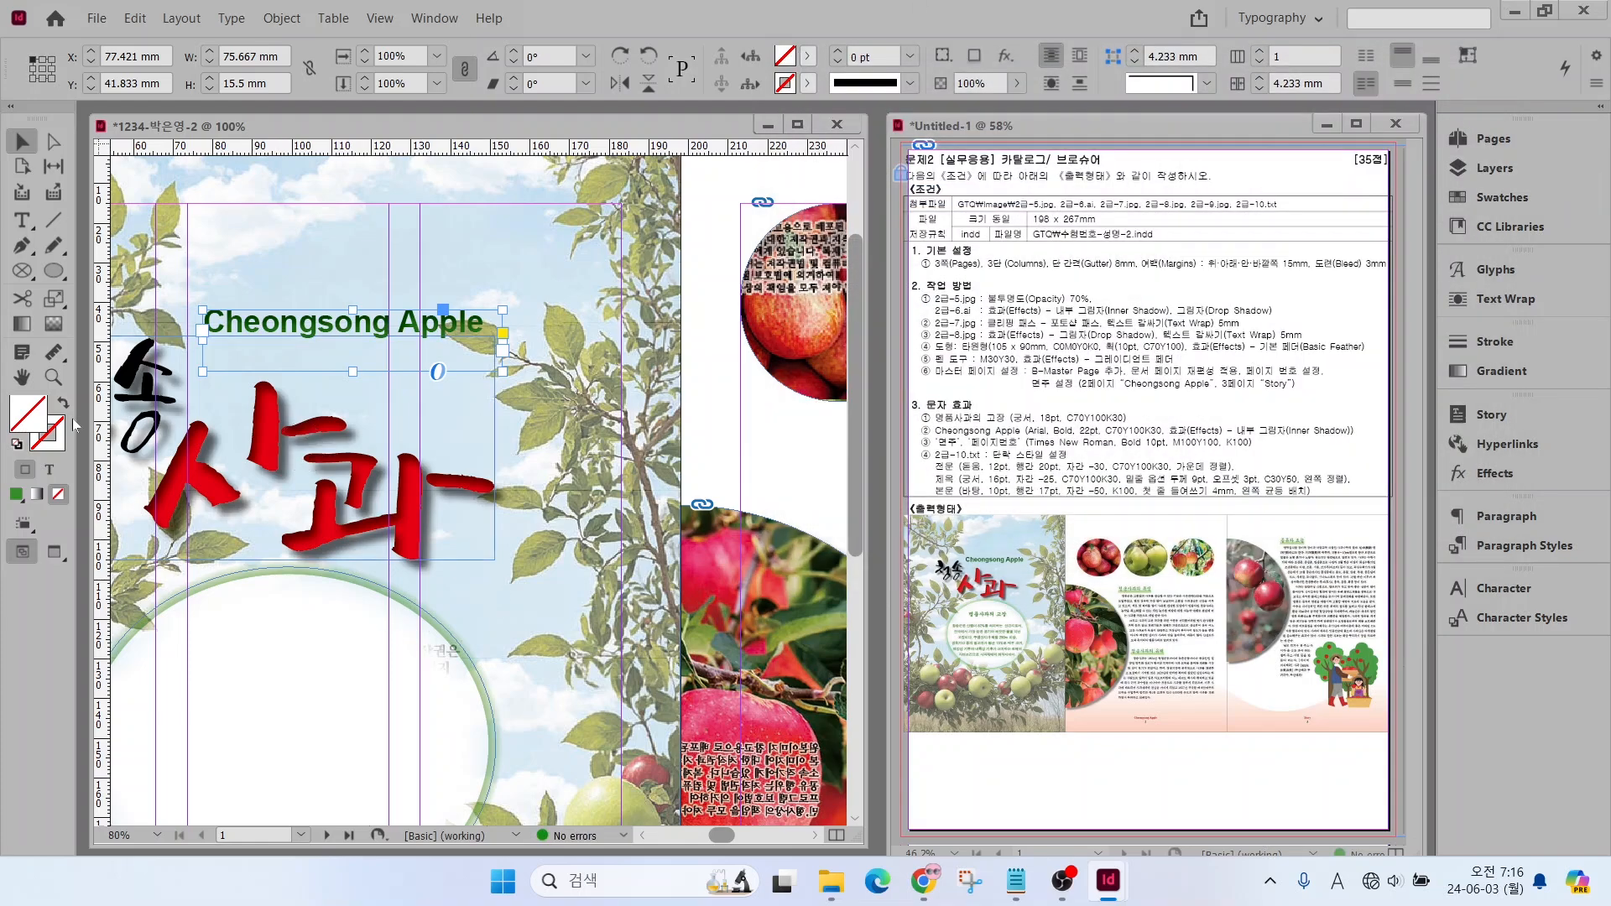
Copy the line "명품사과의 고장" from 2급-10.txt into a new text frame about 65 × 15.5 mm near the top of the first page's white ellipse
key("space")
left_click_drag(267, 647, 428, 381)
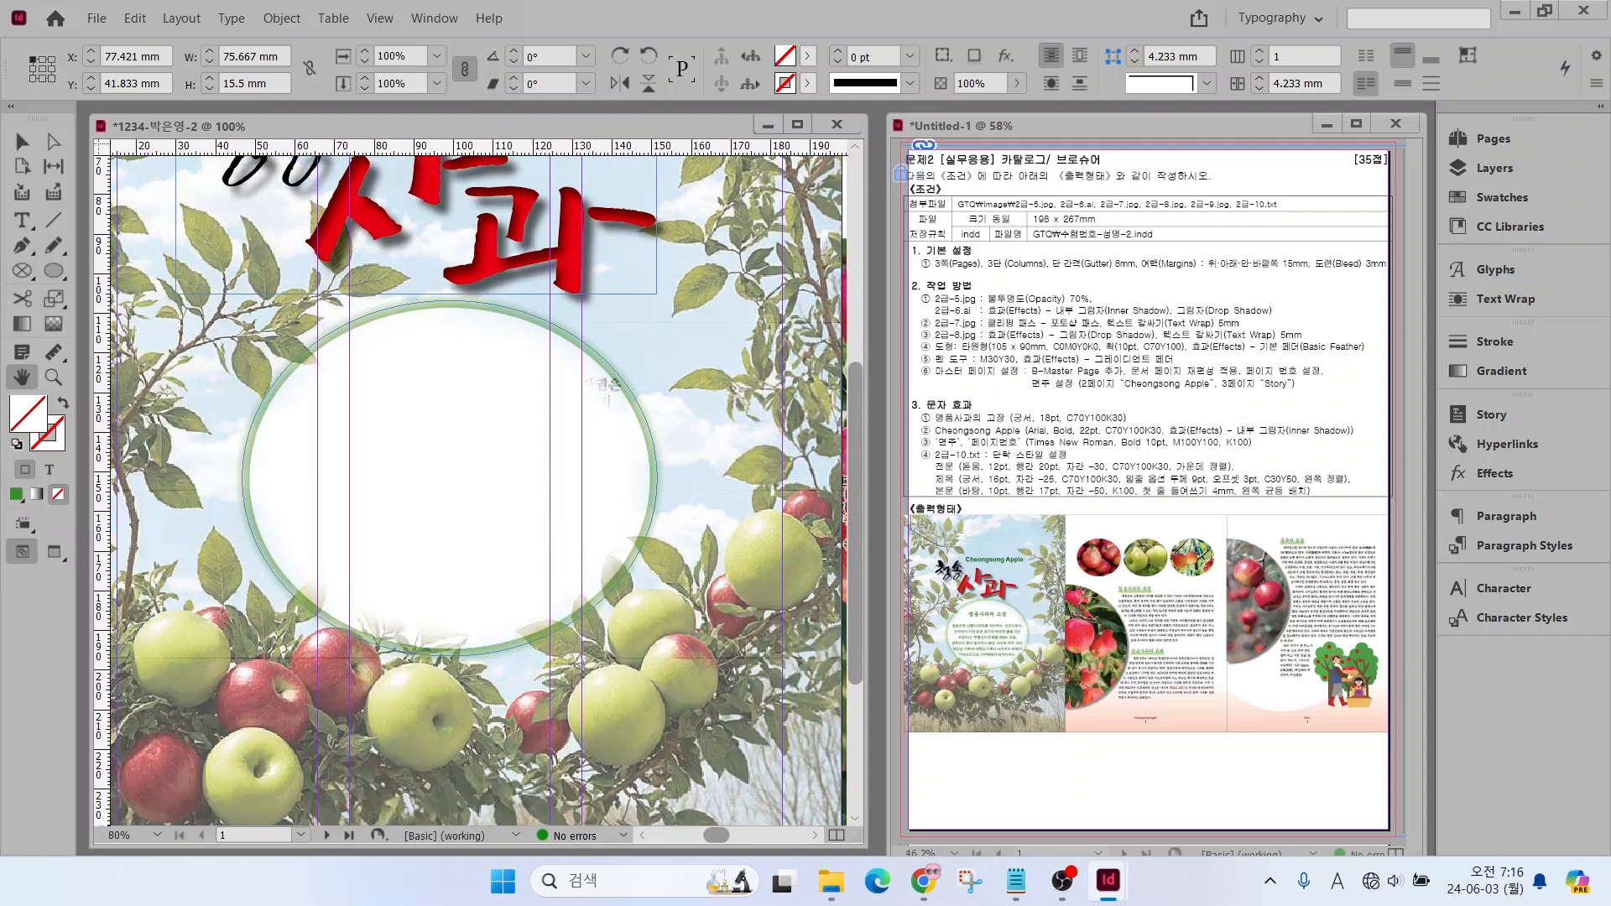
left_click(1016, 880)
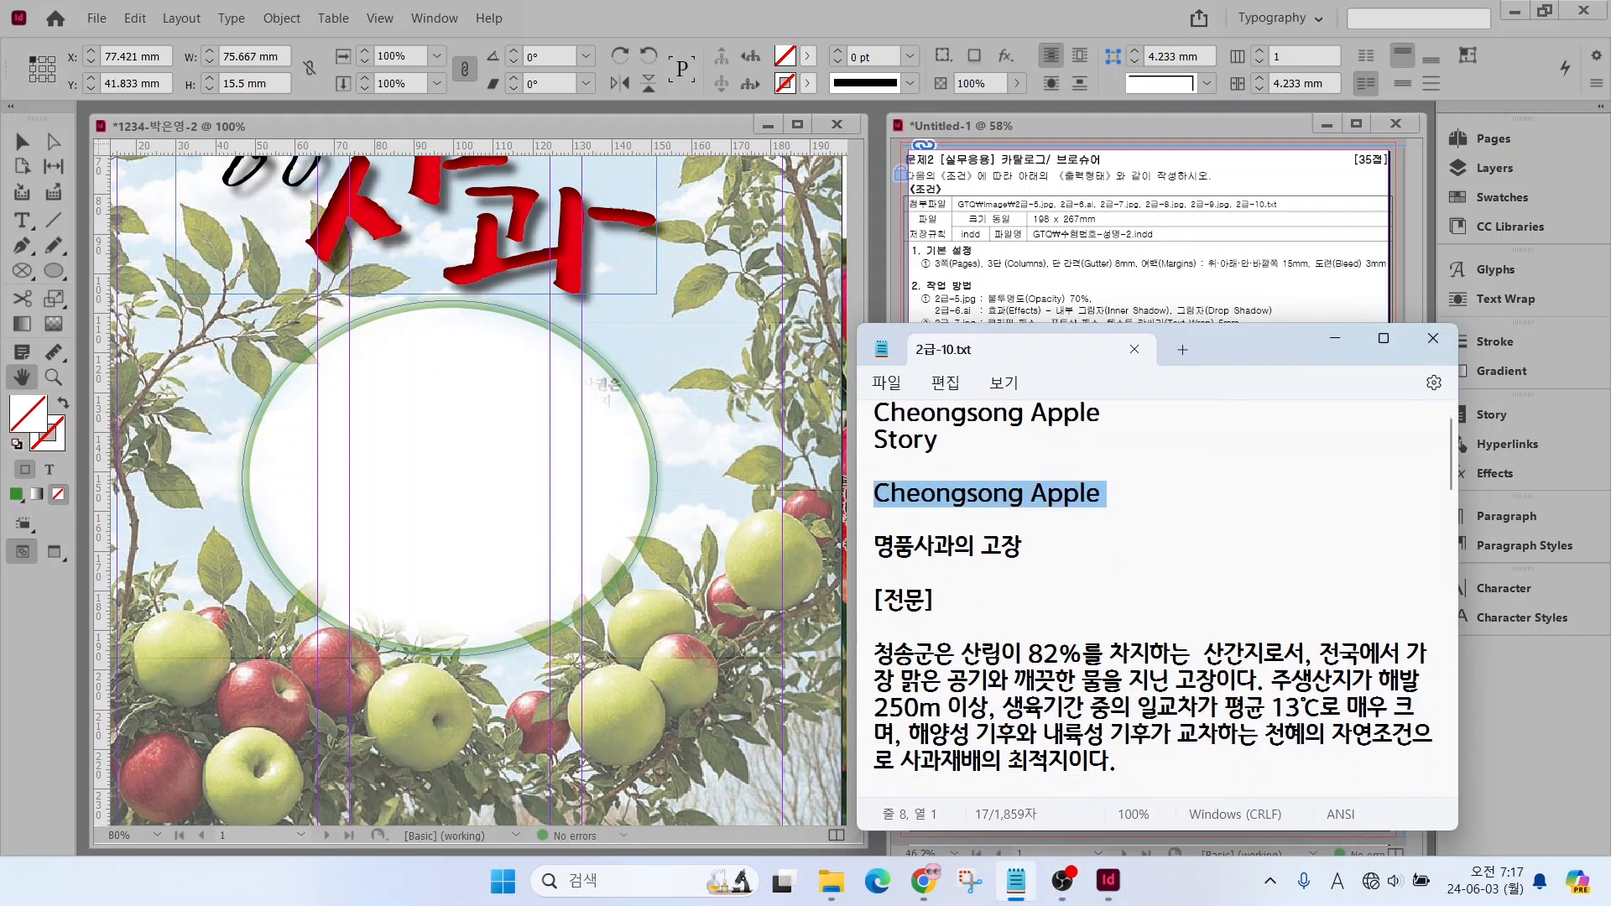
scroll(1158, 588, "down", 1)
left_click_drag(875, 467, 1052, 480)
key("ctrl+c")
left_click(22, 220)
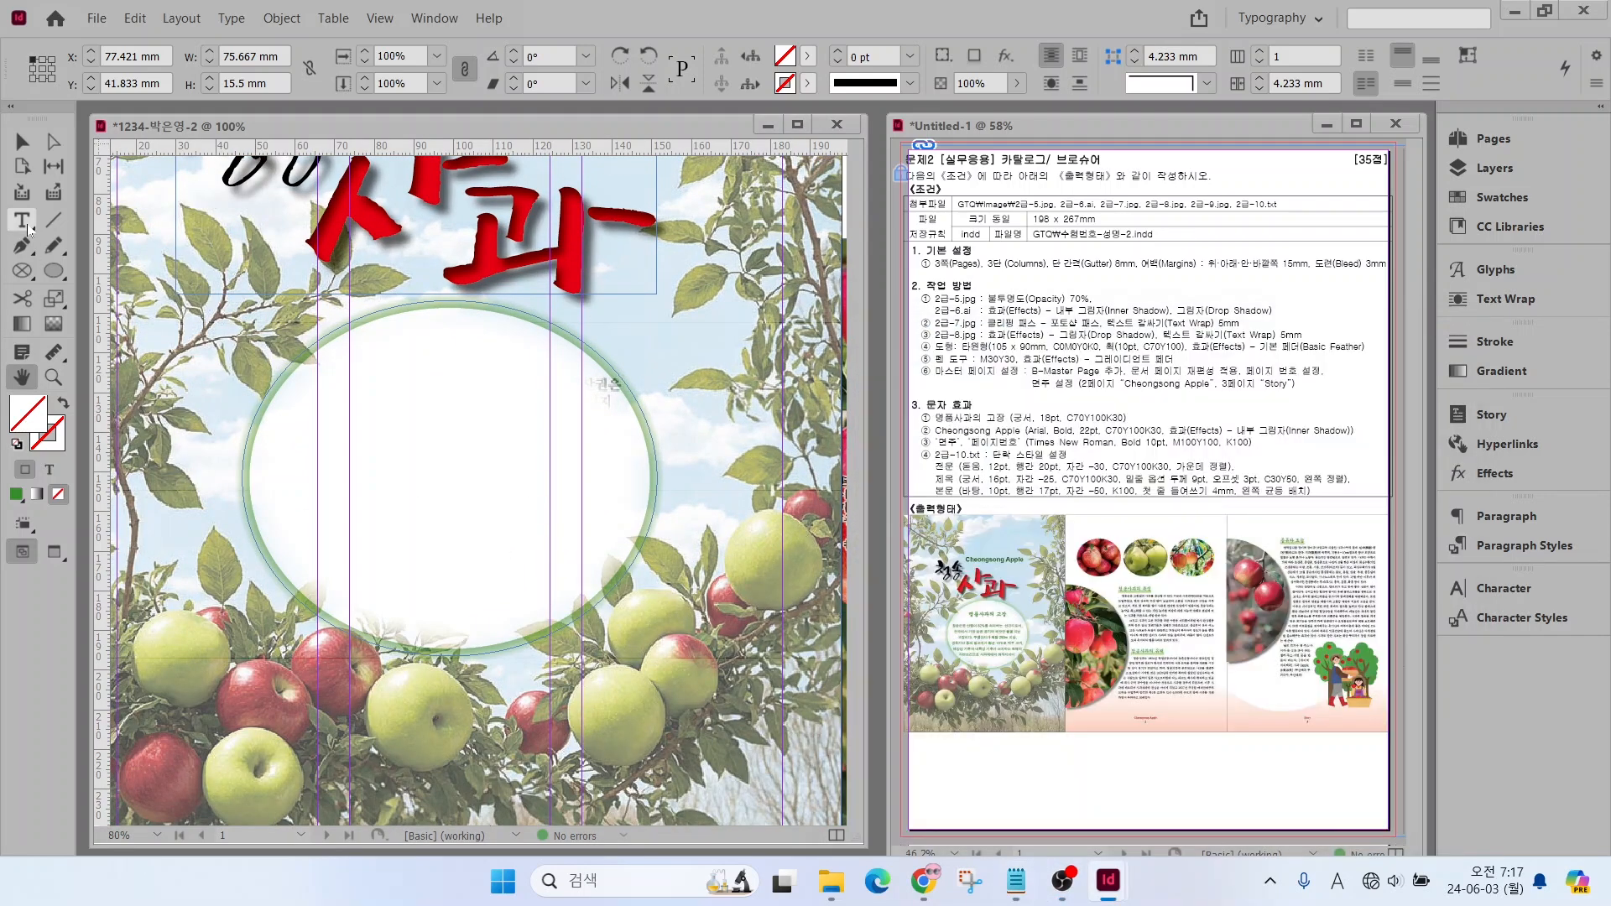
left_click_drag(322, 327, 581, 388)
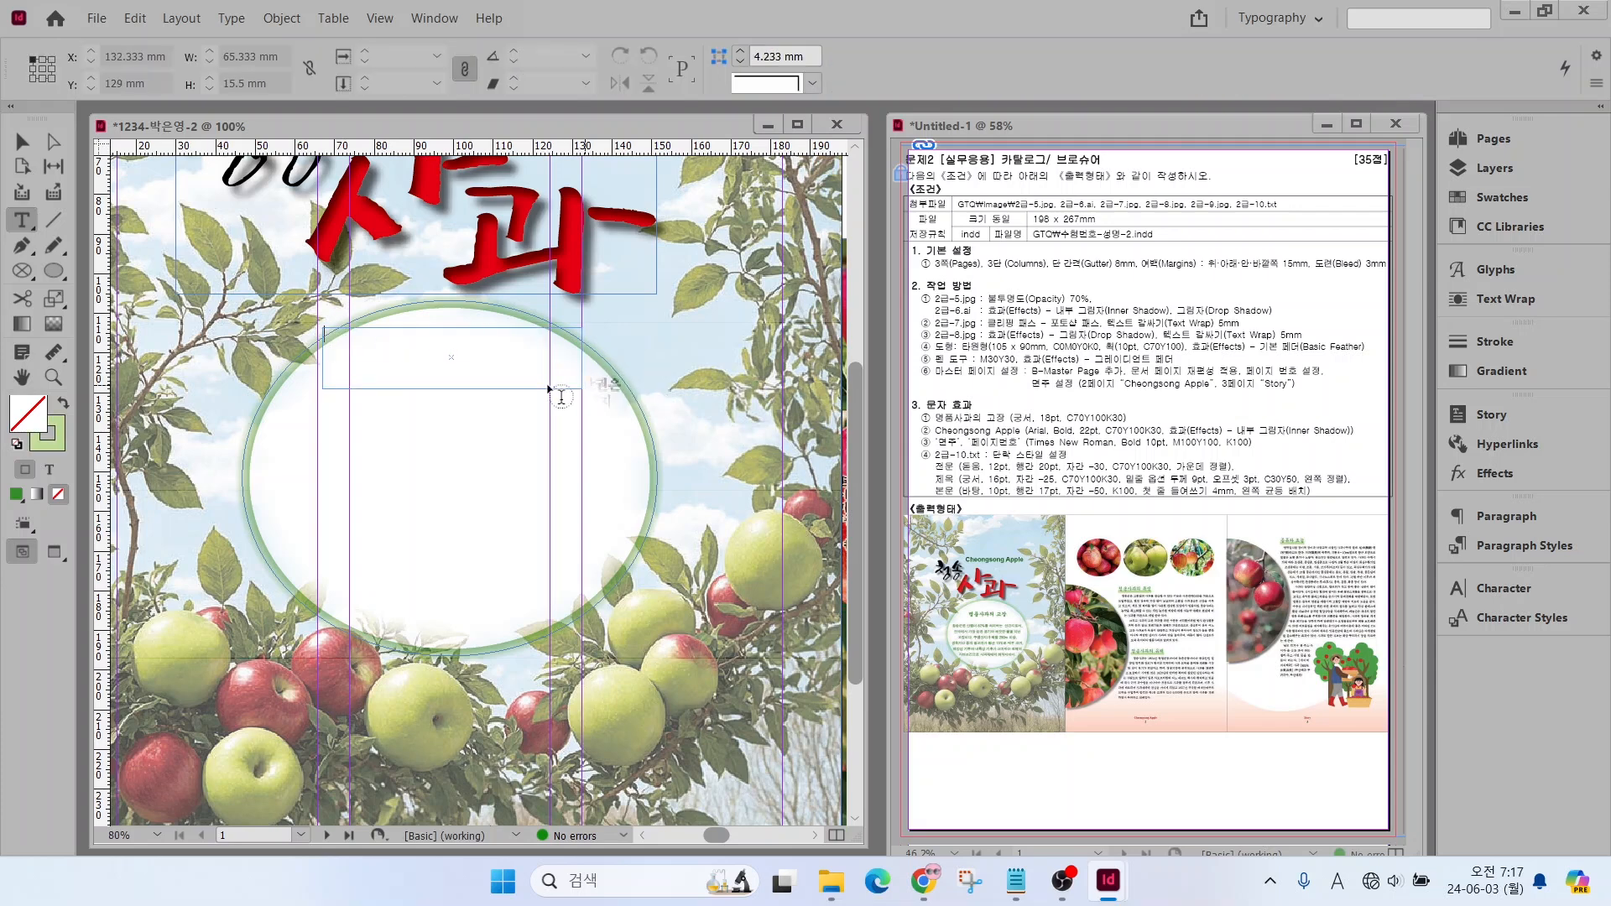
key("ctrl+v")
Format the "명품사과의 고장" text in Gungsuh at 18 pt
left_click_drag(451, 334, 290, 336)
left_click(216, 57)
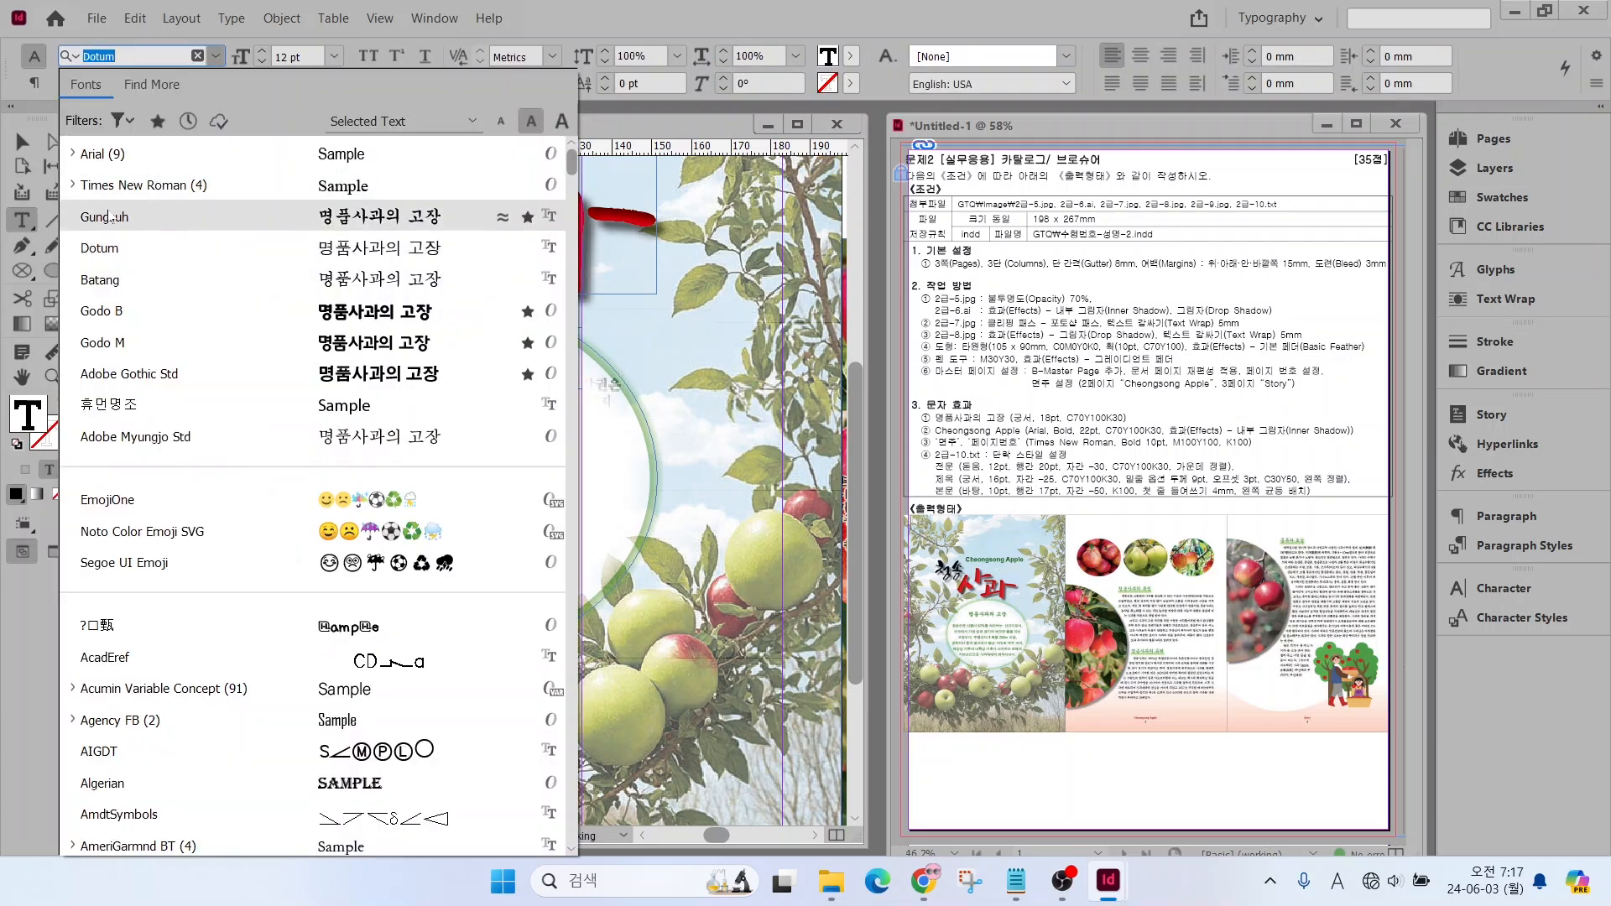
left_click(126, 216)
left_click(262, 51)
left_click(262, 51)
left_click(262, 51)
left_click(262, 51)
left_click(262, 51)
left_click(262, 51)
Colour the "명품사과의 고장" text C=70 M=0 Y=100 K=30, centre it and move its frame slightly down inside the ellipse
left_click(1468, 194)
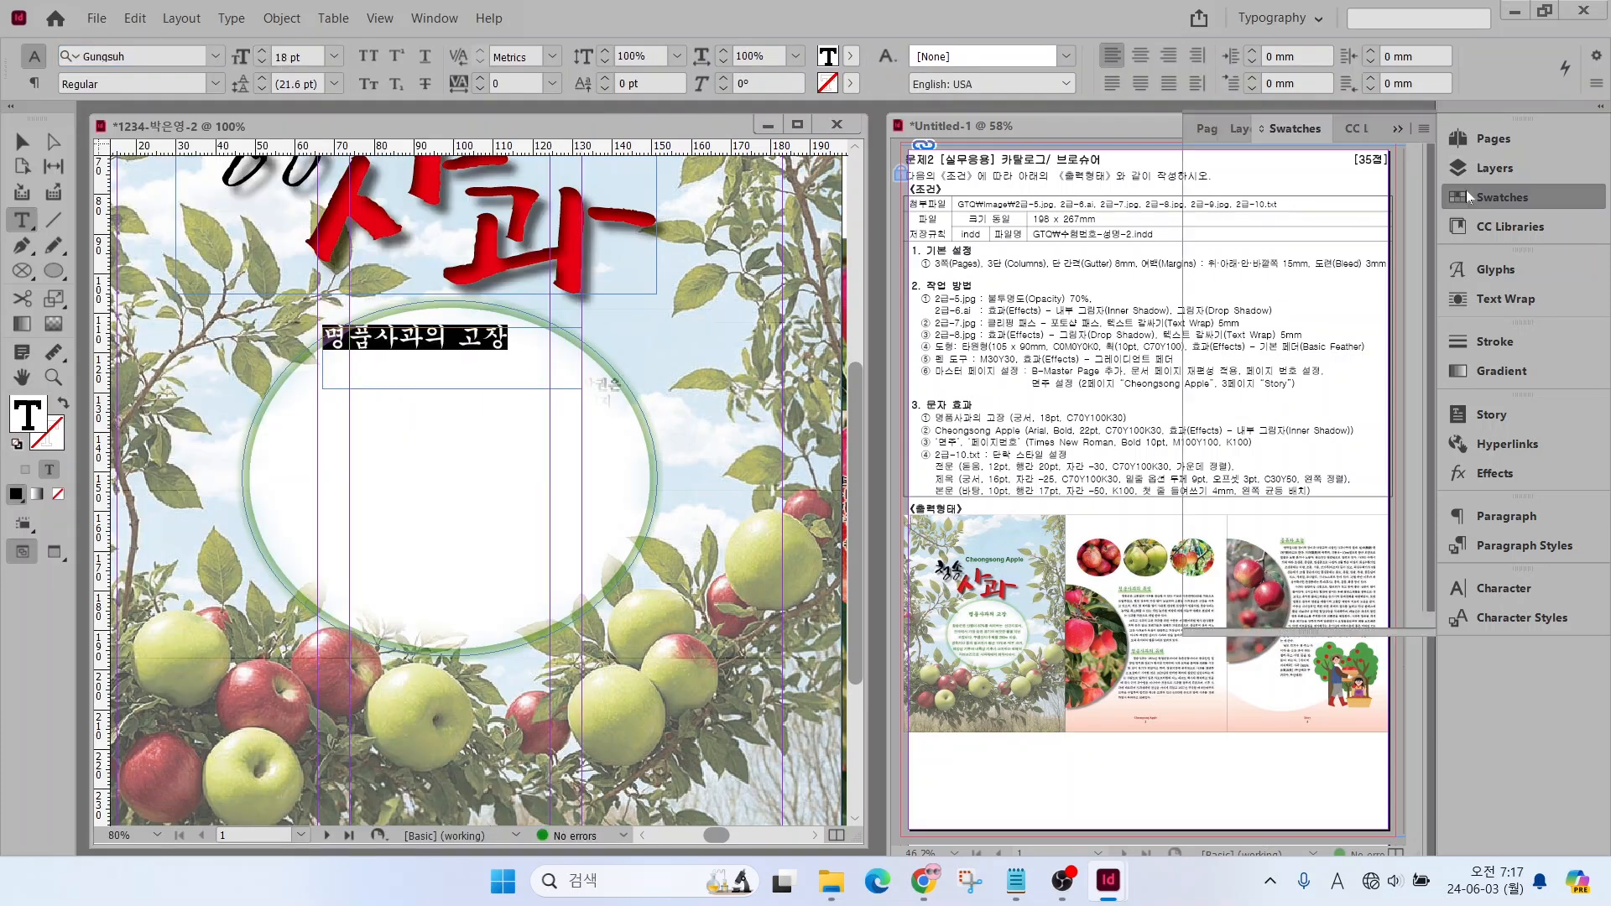
left_click(1275, 474)
key("ctrl+shift+c")
key("Escape")
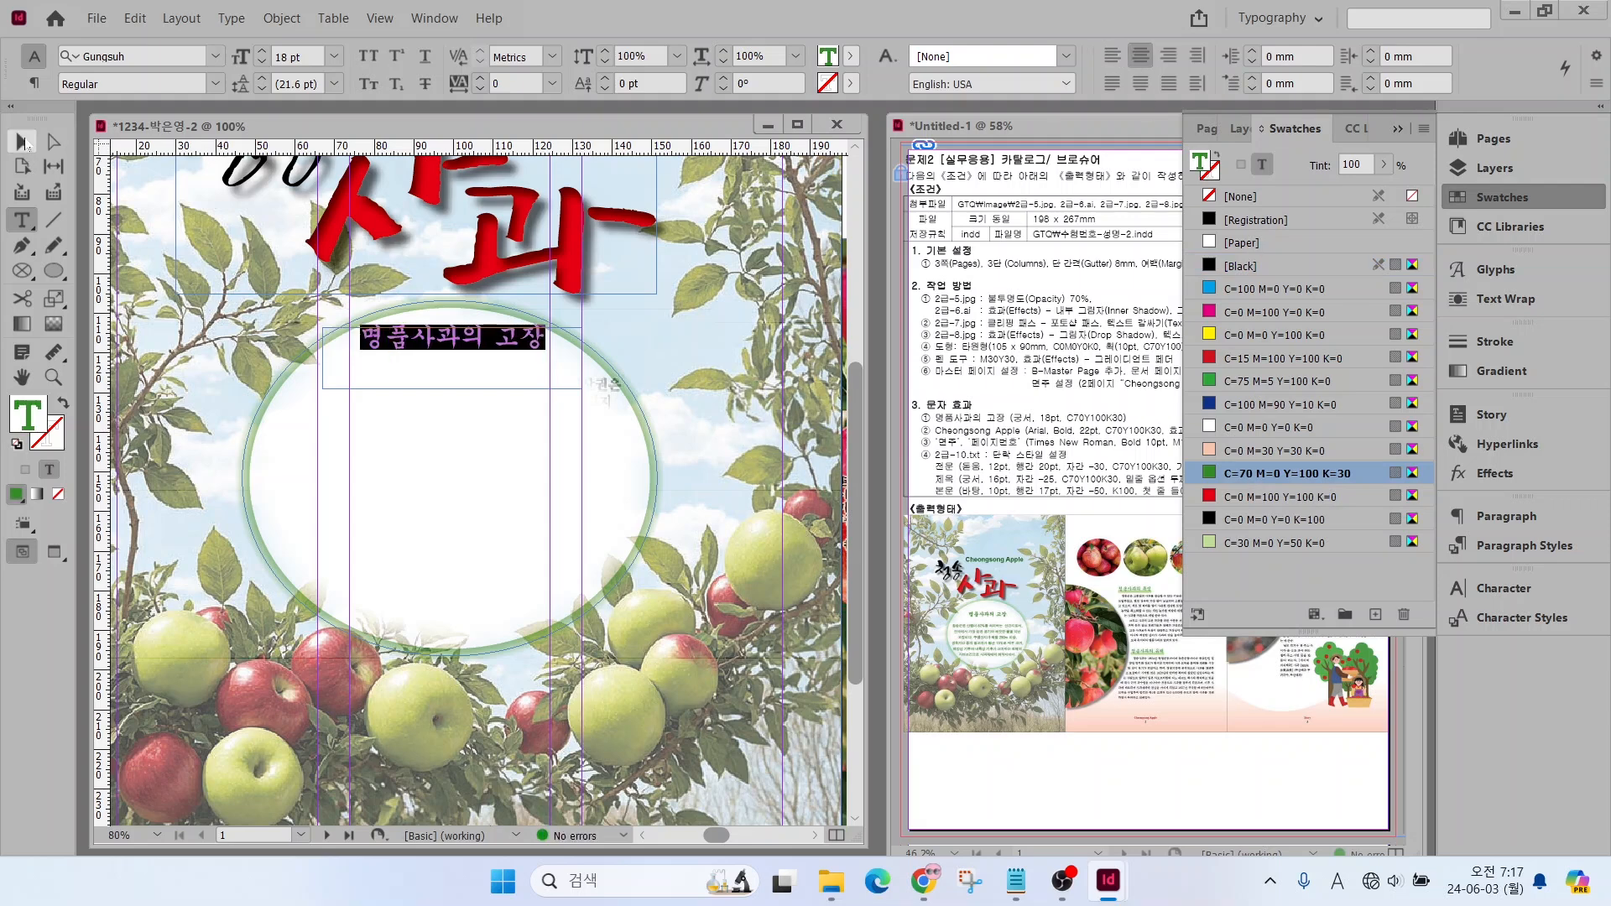
left_click_drag(427, 333, 428, 352)
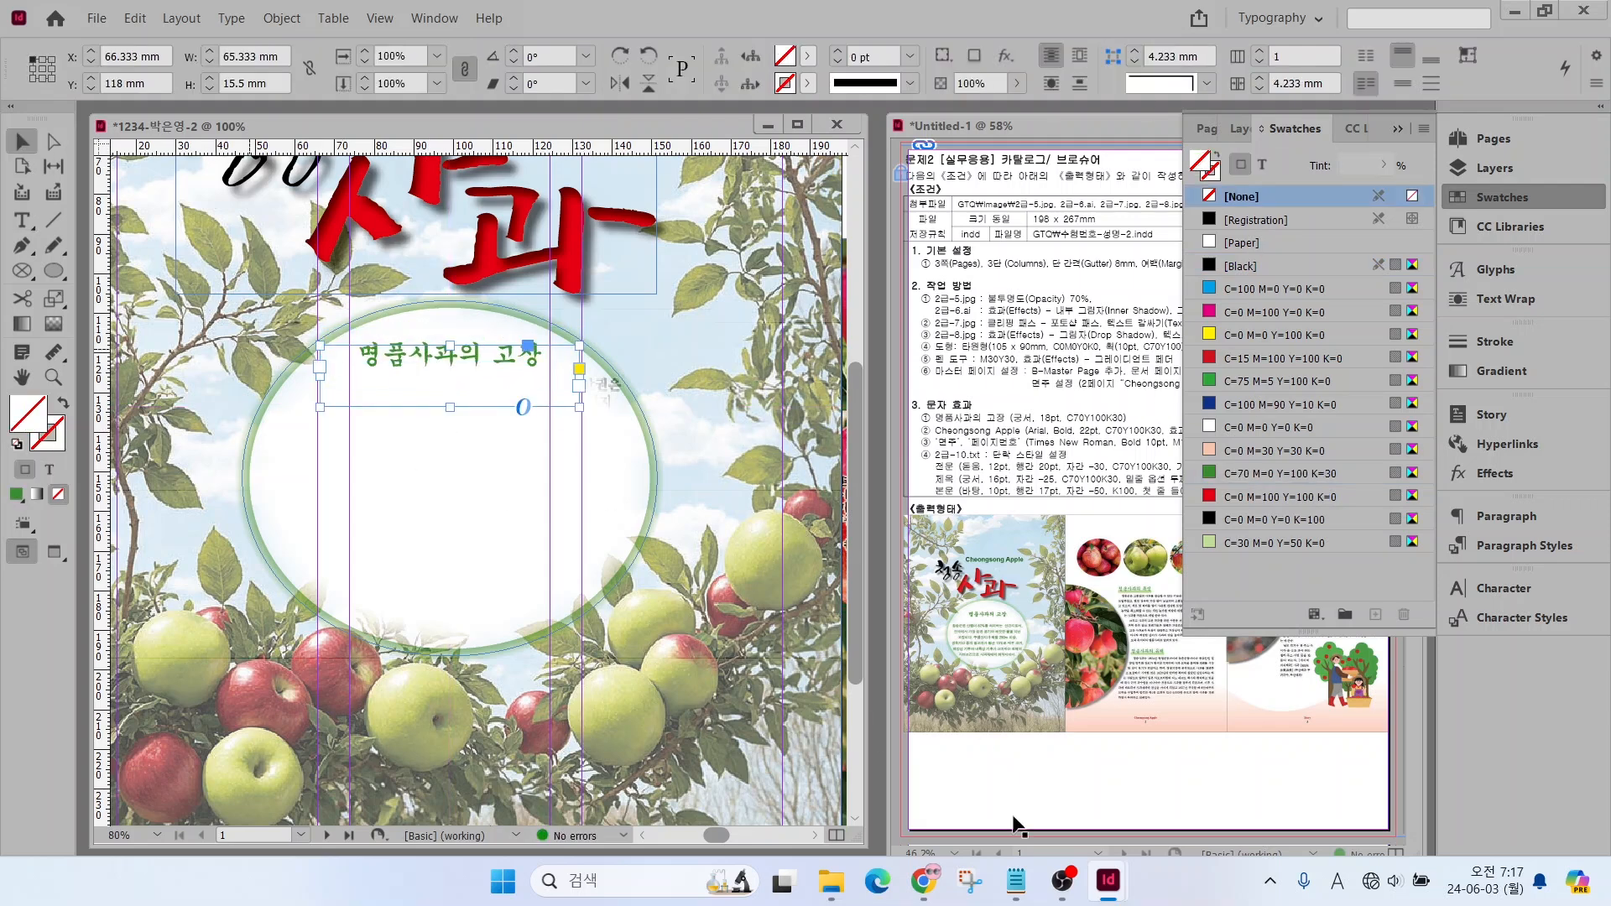
key("ctrl+shift+a")
Copy the [전문] introductory paragraph from 2급-10.txt into a new text frame across the ellipse, below "명품사과의 고장"
left_click(1016, 881)
left_click_drag(875, 574, 1124, 687)
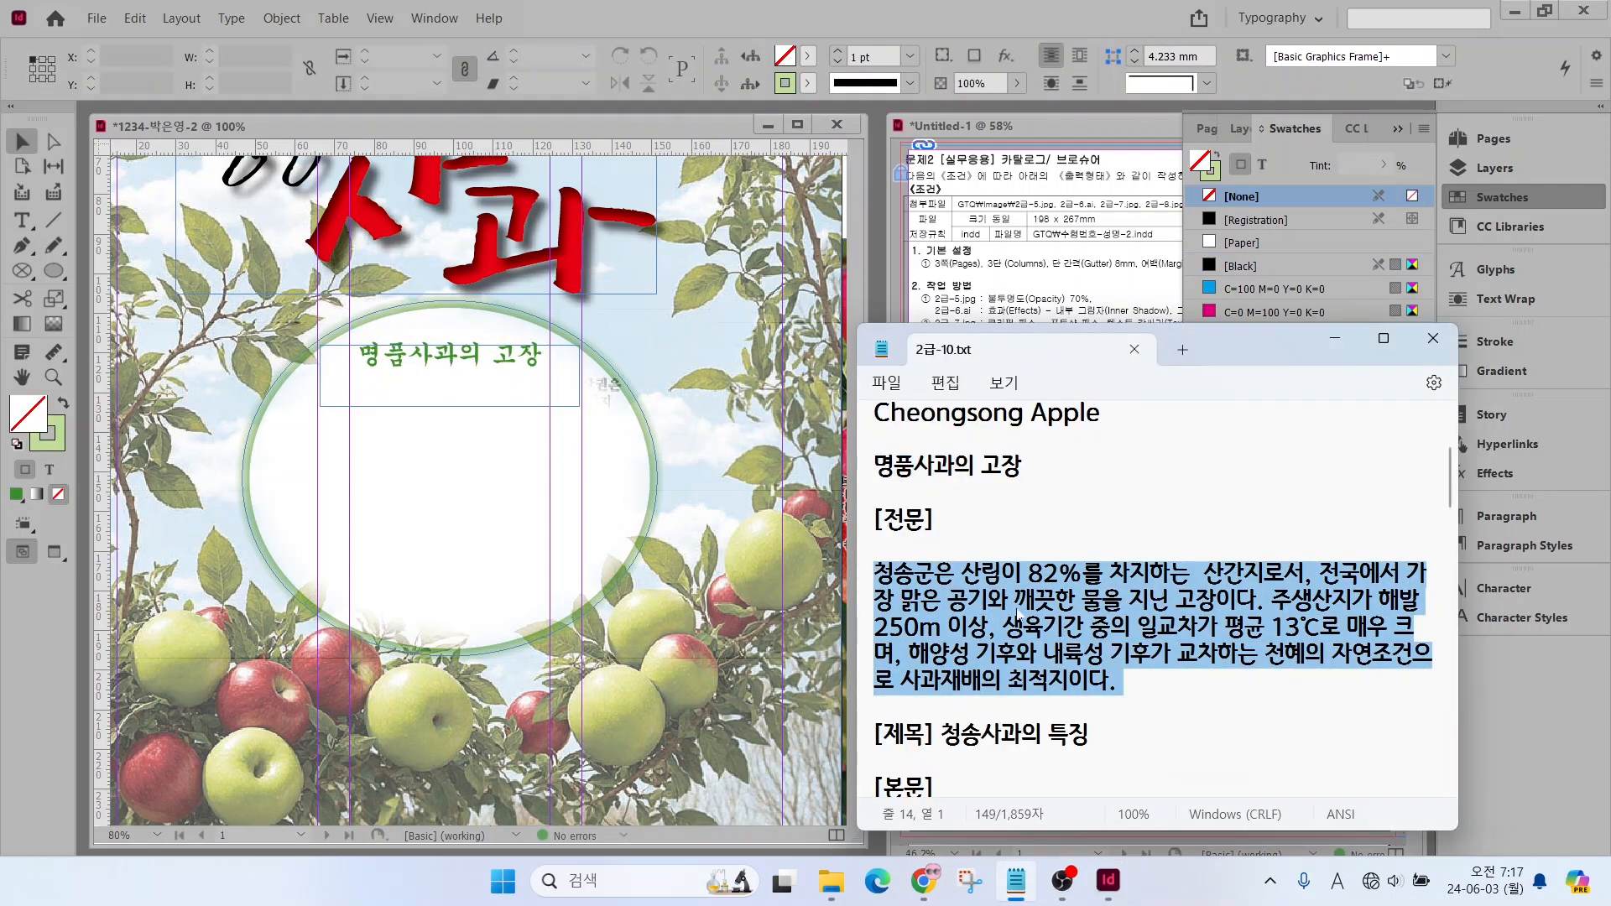
left_click(23, 221)
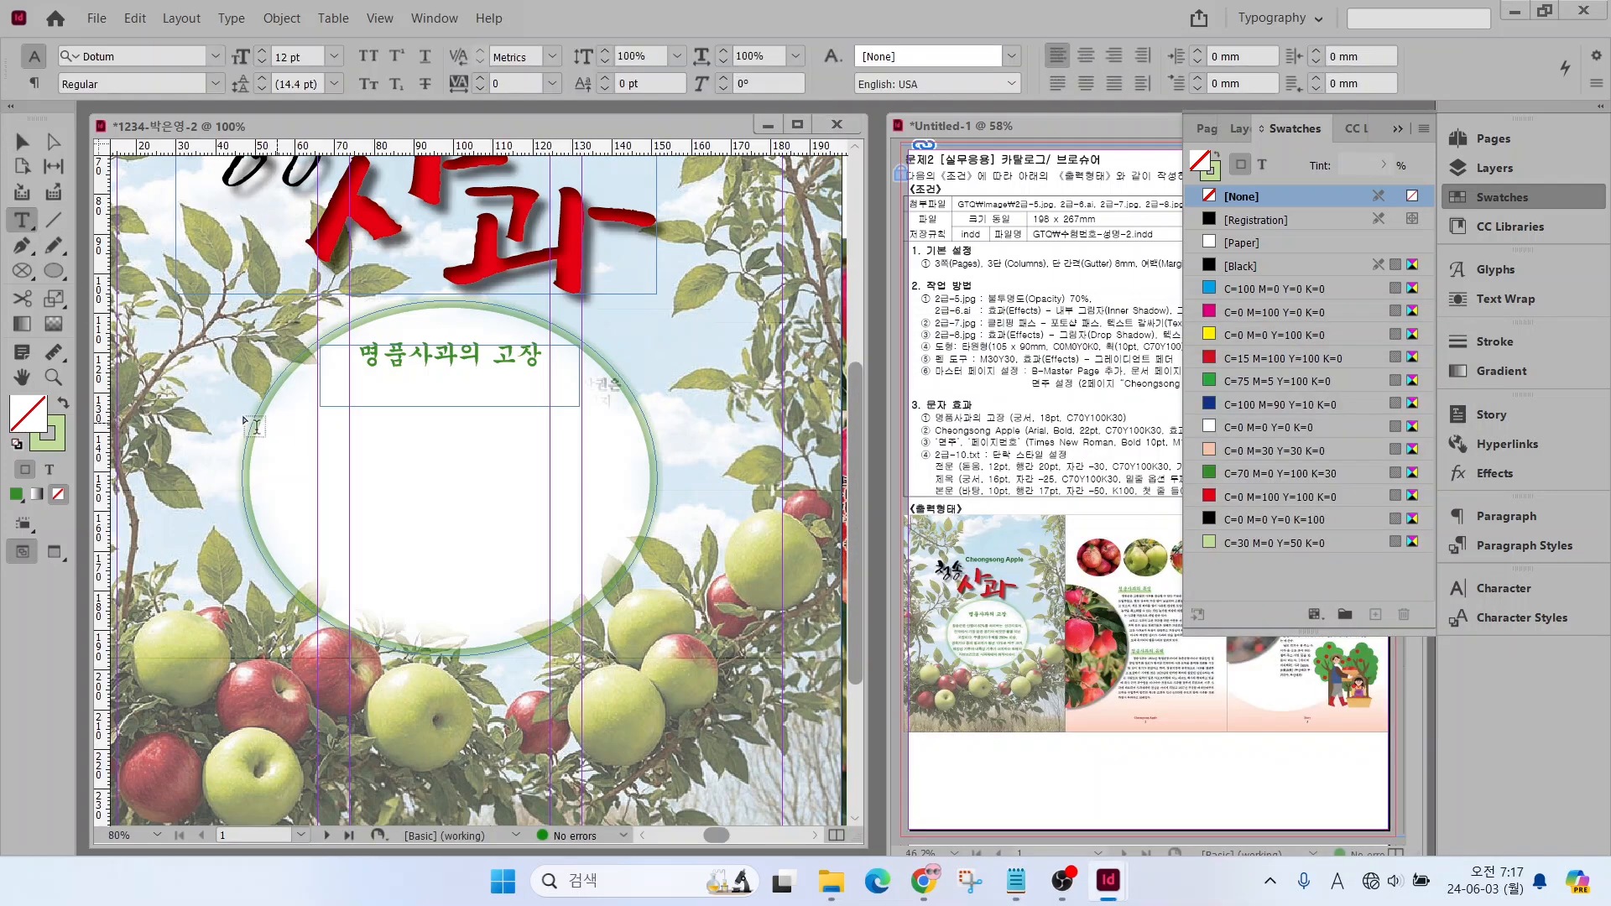
left_click_drag(220, 412, 677, 638)
key("ctrl+v")
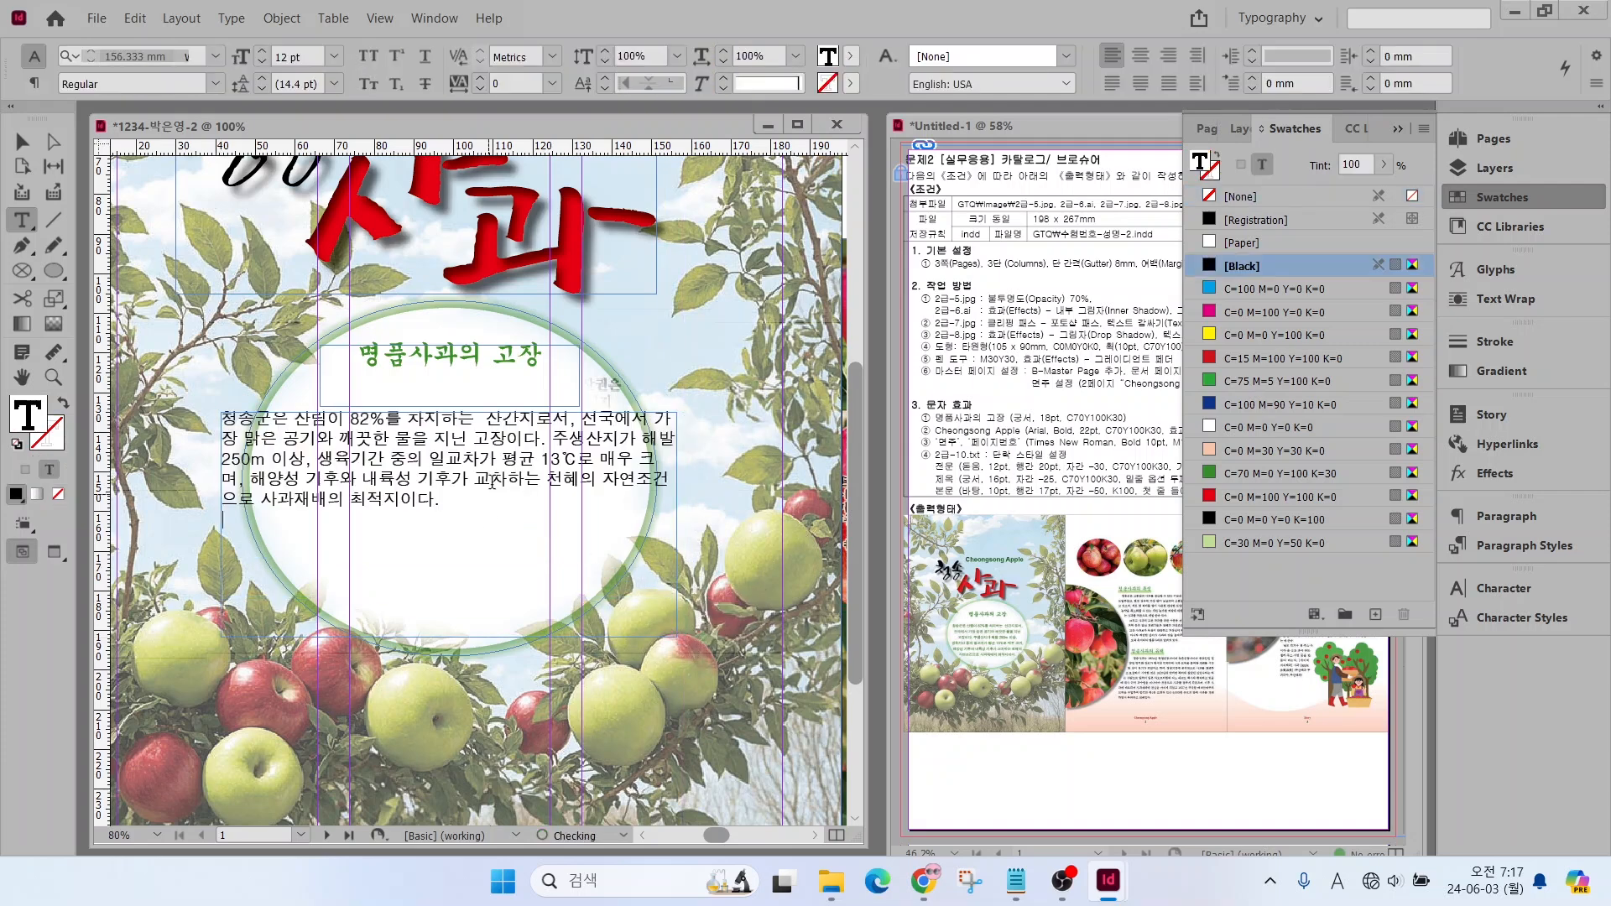
Apply the 전문 paragraph style to the whole introductory paragraph in the ellipse
key("ctrl+a")
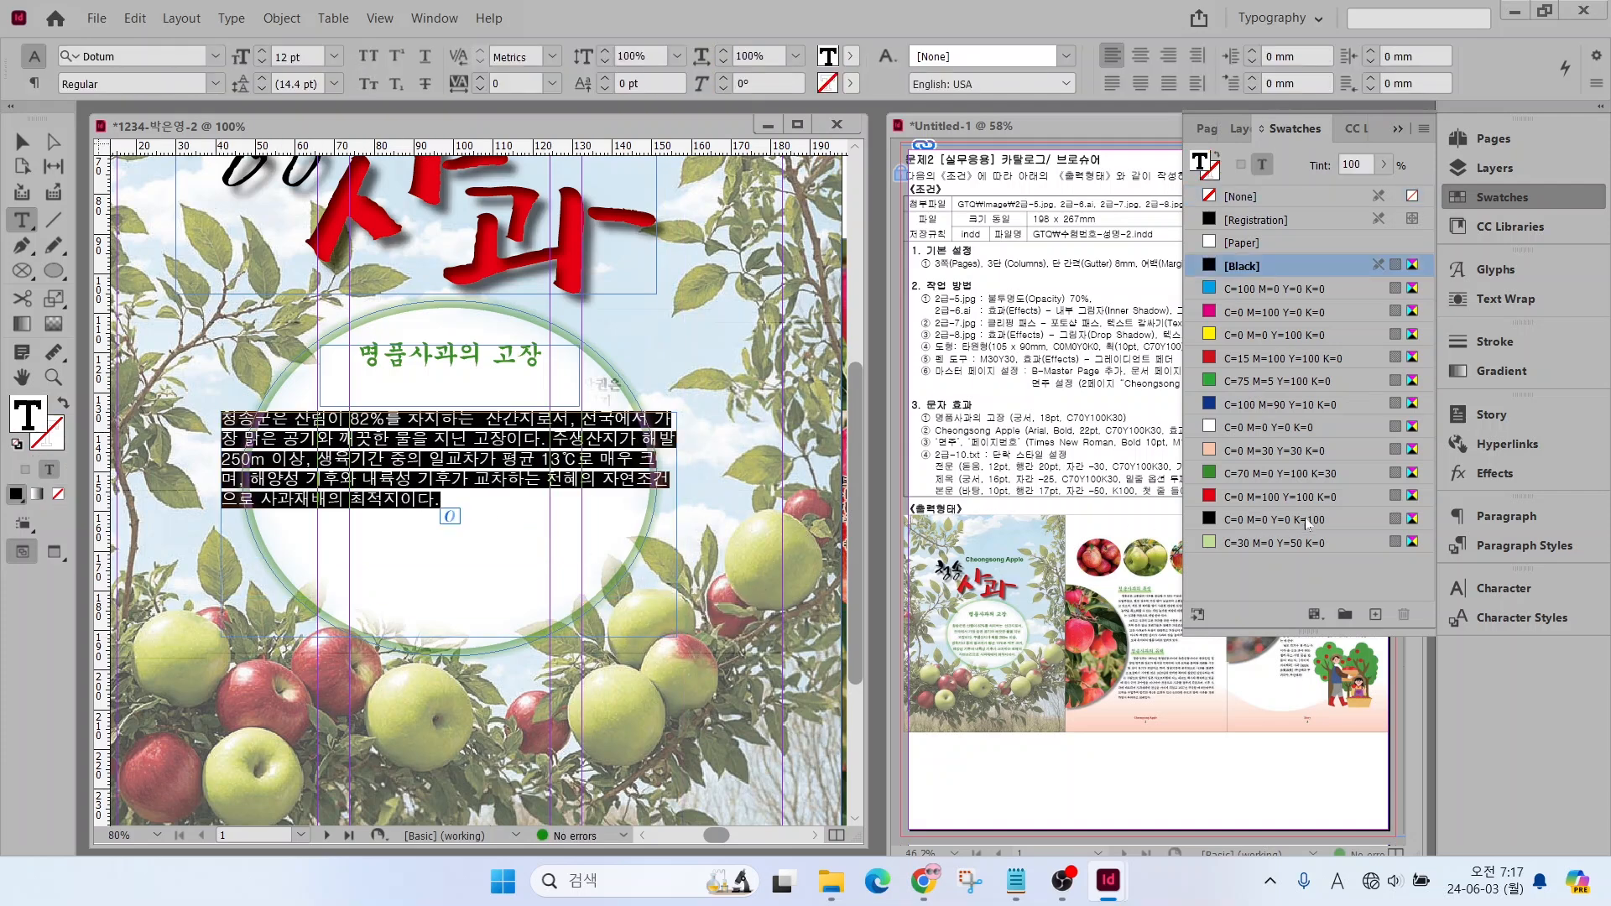
left_click(1495, 550)
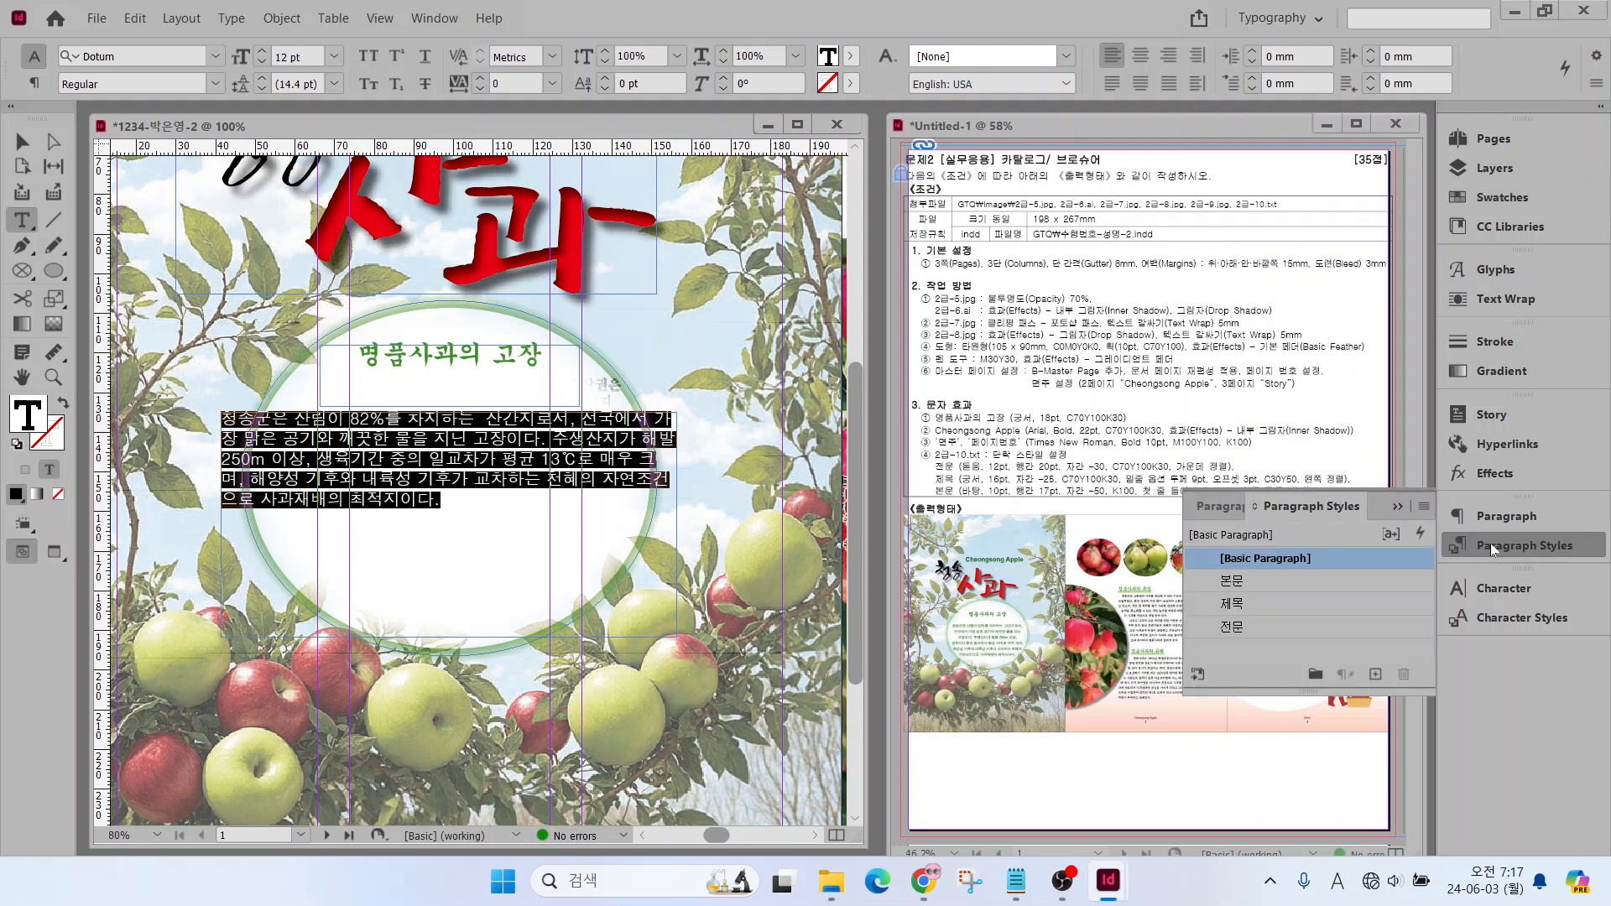
left_click(1245, 628)
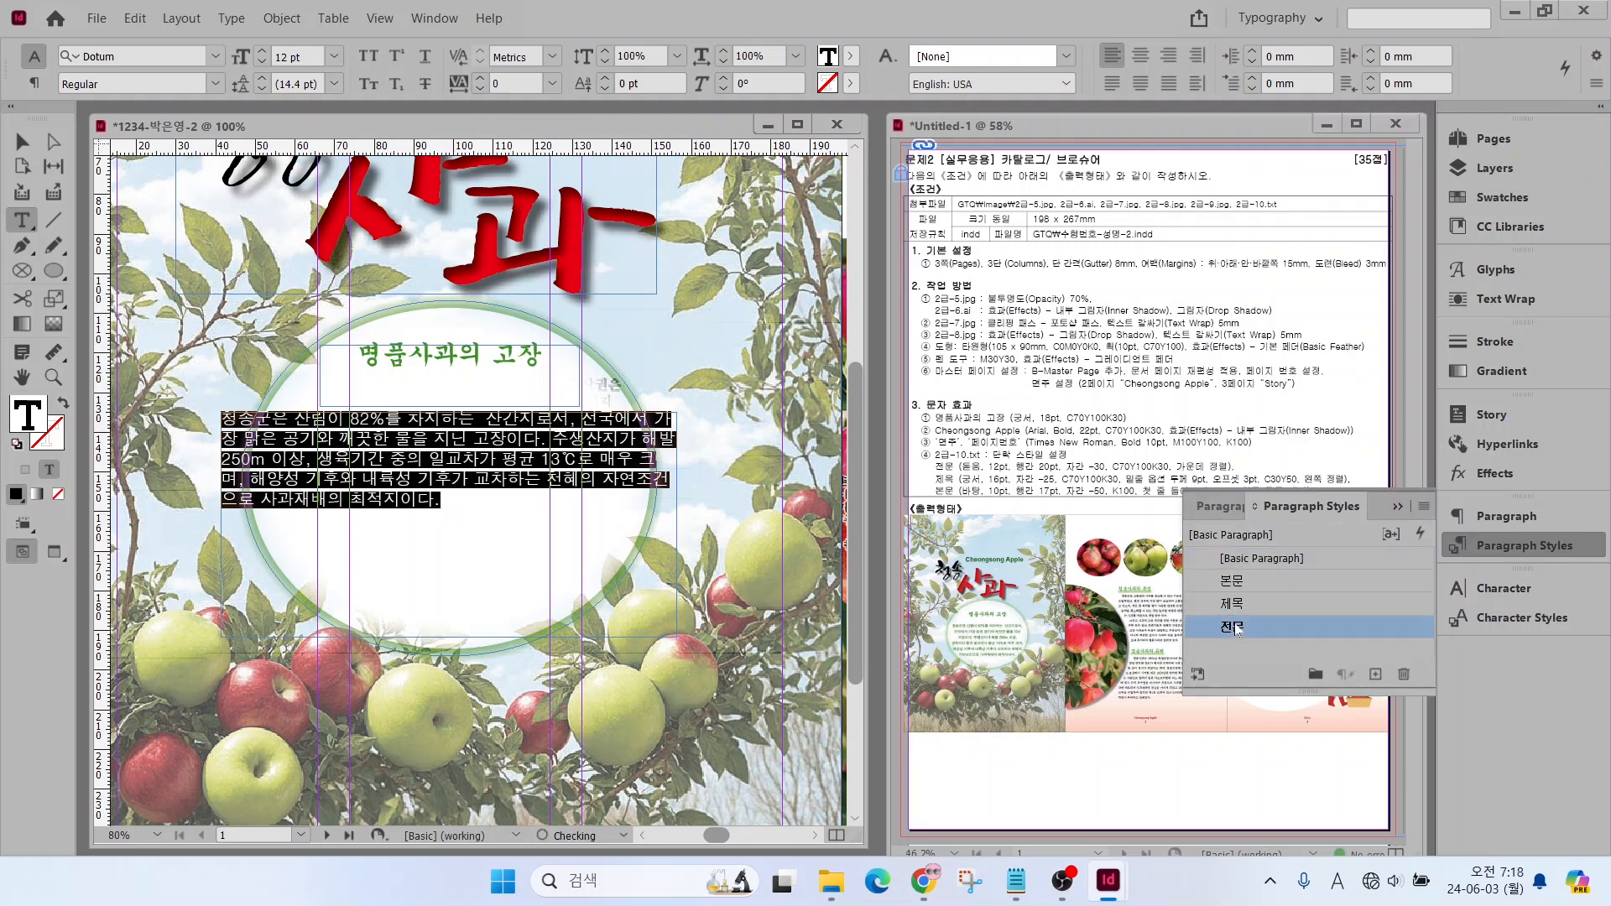
Resize the introductory text frame to about 91 × 49 mm so that it fits inside the ellipse
left_click(25, 144)
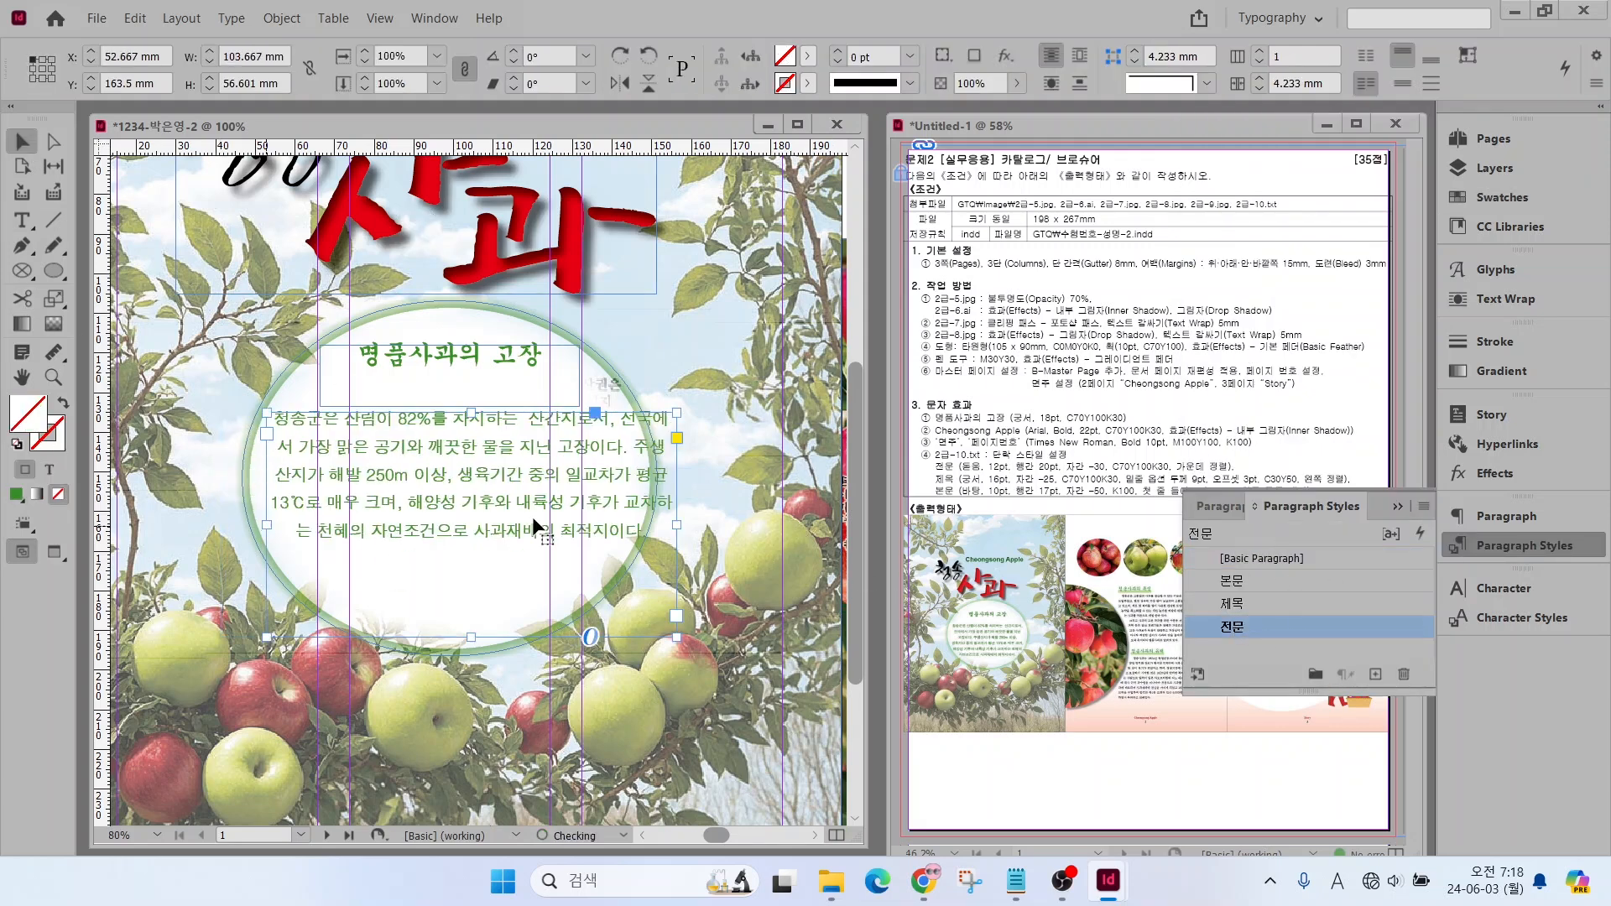
left_click_drag(677, 637, 628, 620)
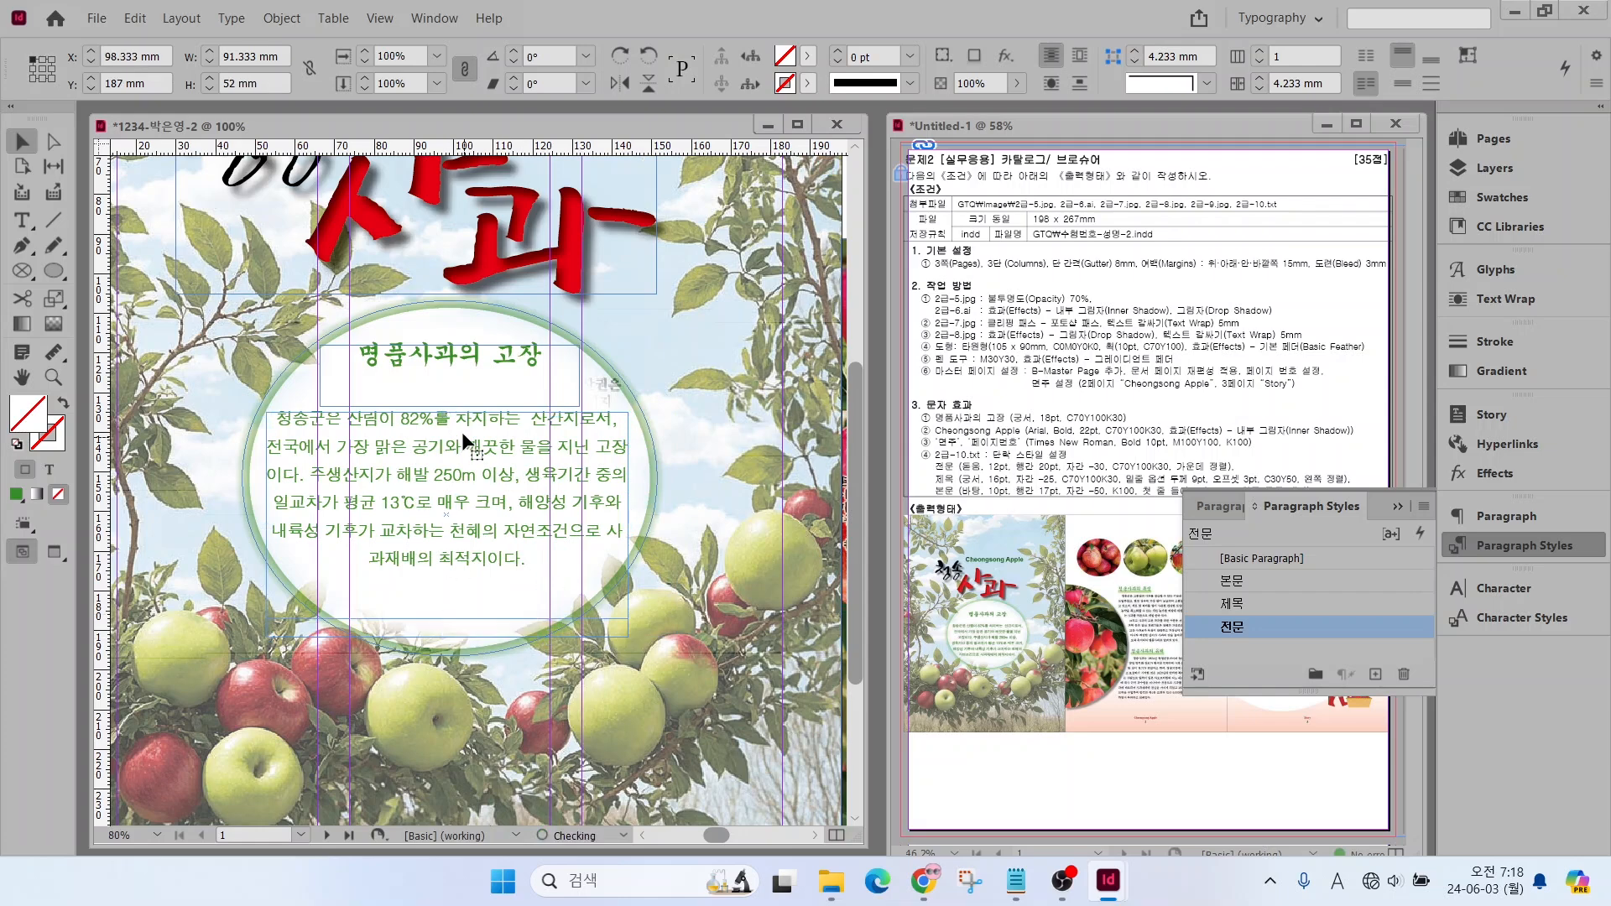
left_click_drag(448, 412, 448, 426)
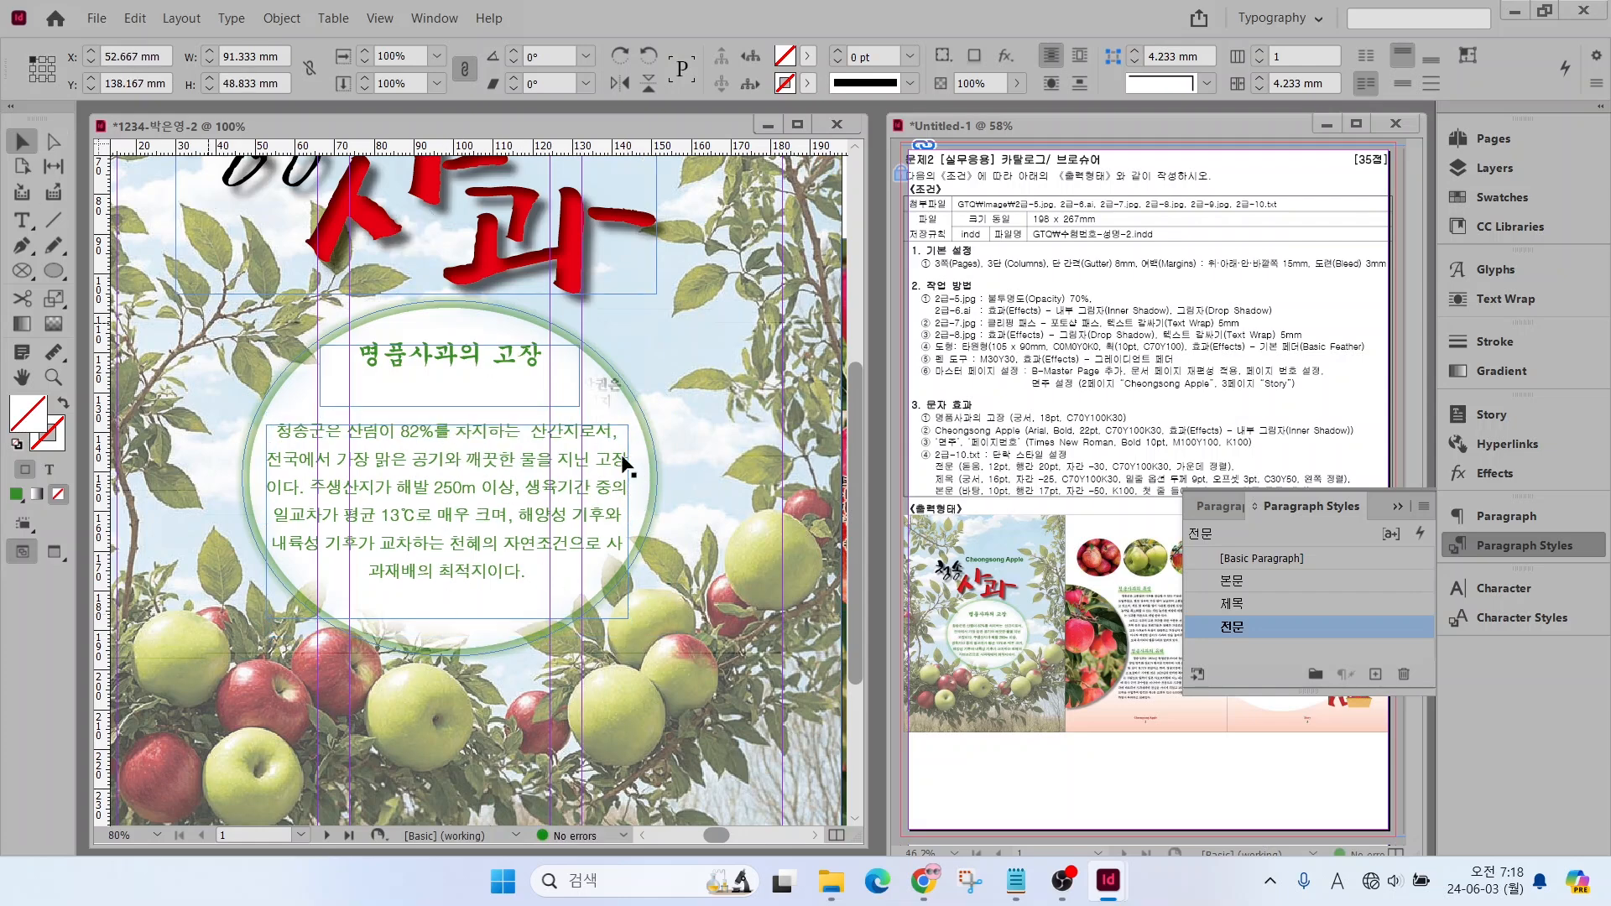
left_click(684, 470)
Copy the headings and body text from "청송사과의 특징" to the end of the article in 2급-10.txt into a new page 2 text frame about 138 × 157 mm
double_click(24, 379)
scroll(564, 522, "up", 2)
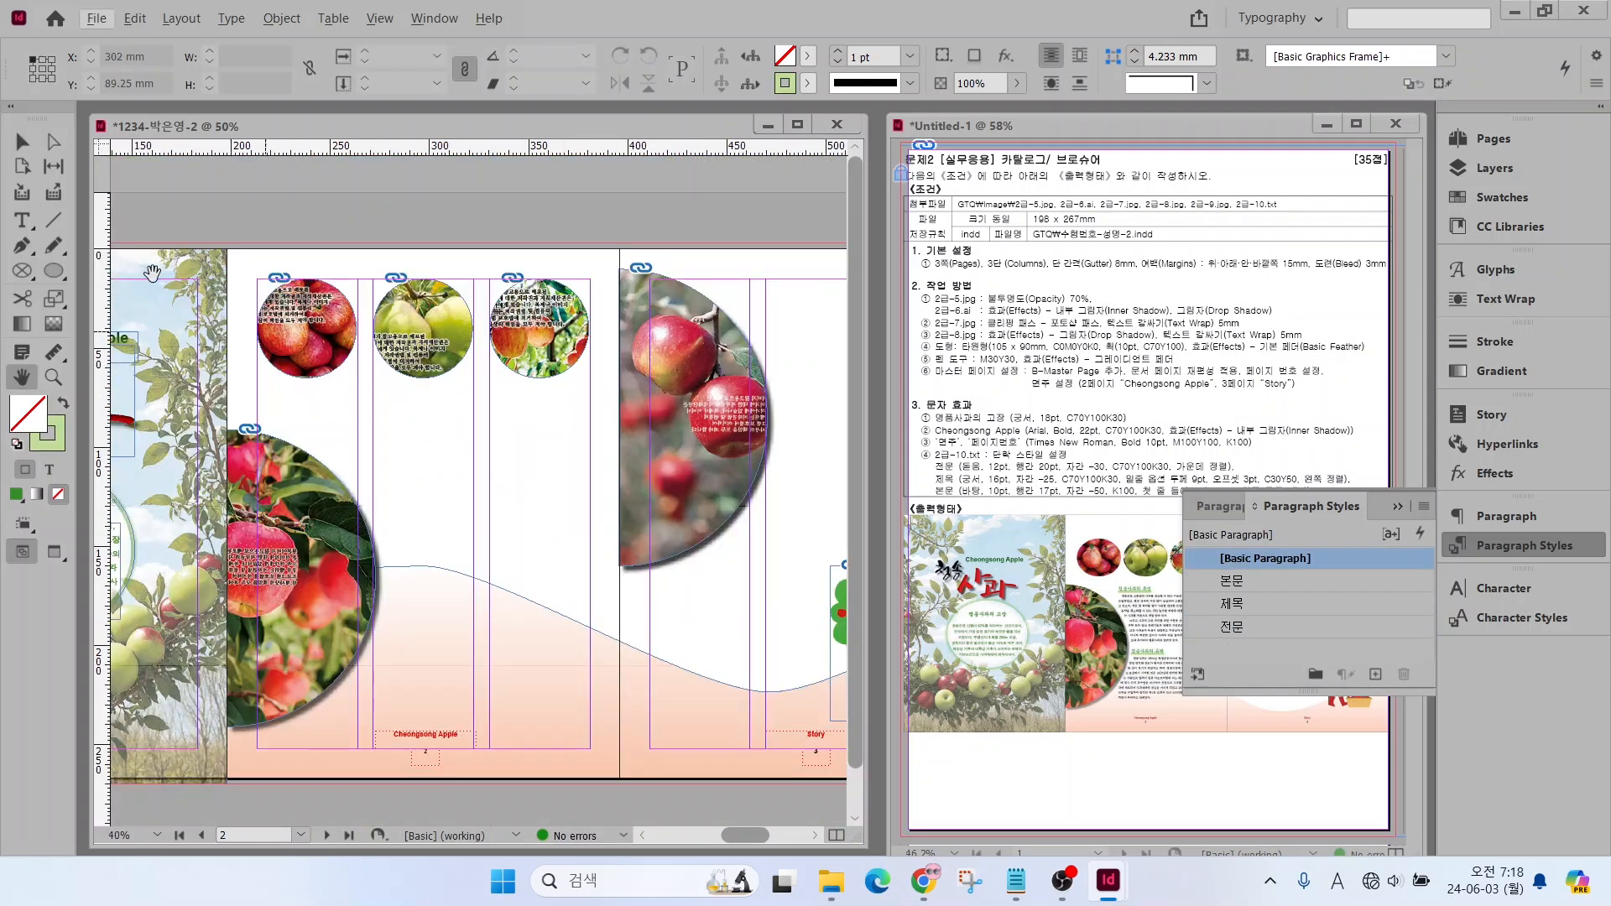
left_click(1017, 880)
scroll(947, 587, "down", 2)
scroll(1167, 690, "down", 16)
left_click_drag(943, 577, 1245, 675)
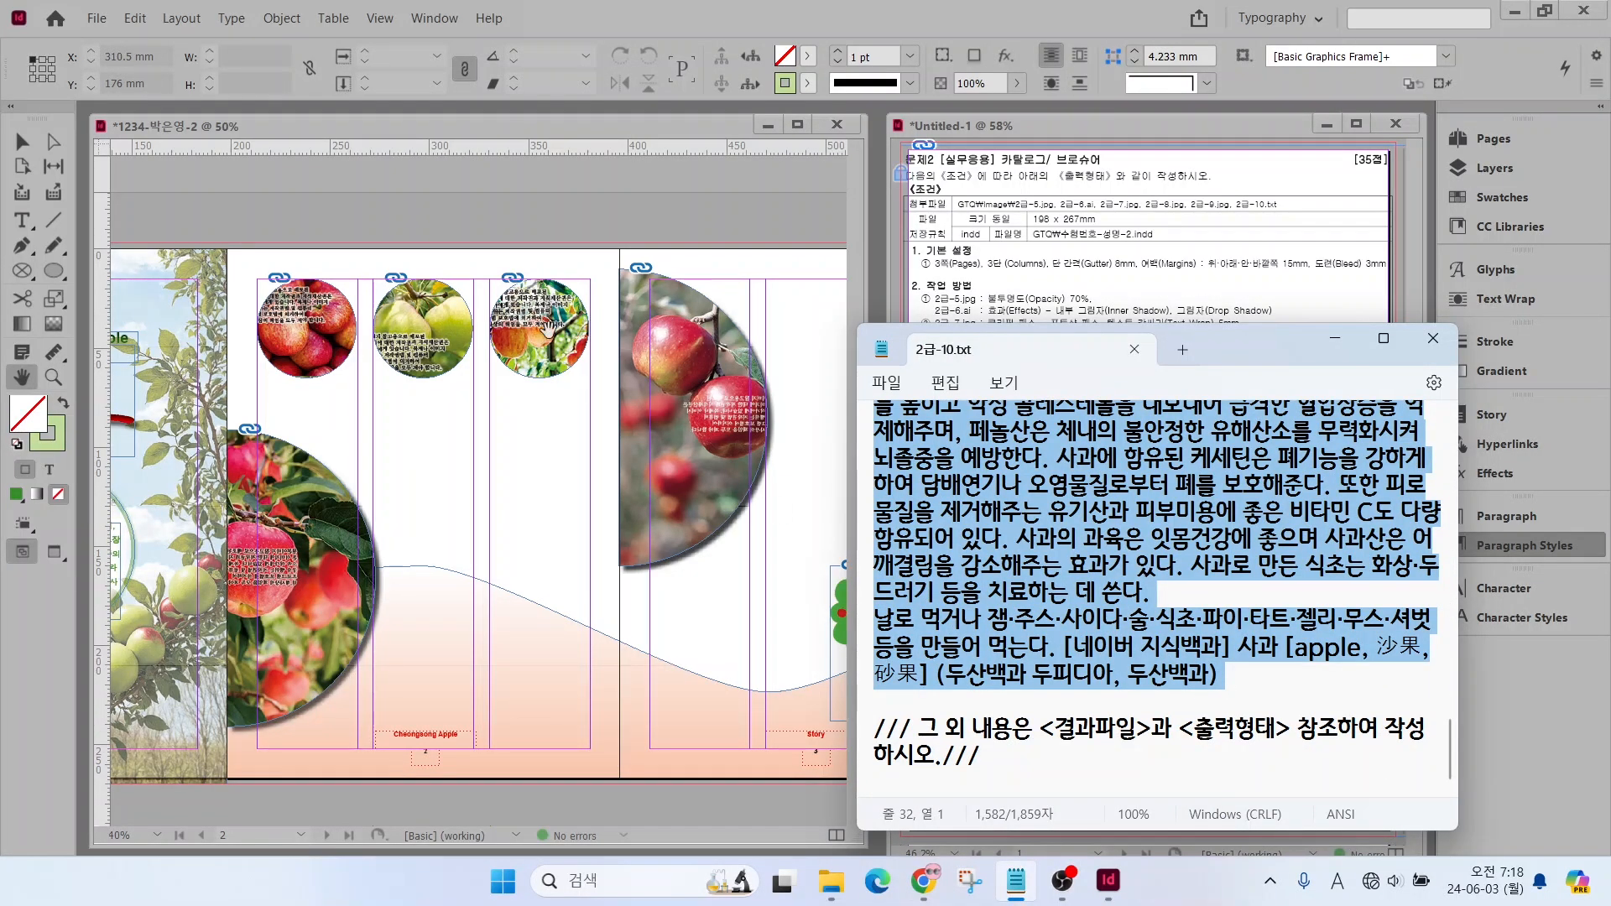
left_click(24, 224)
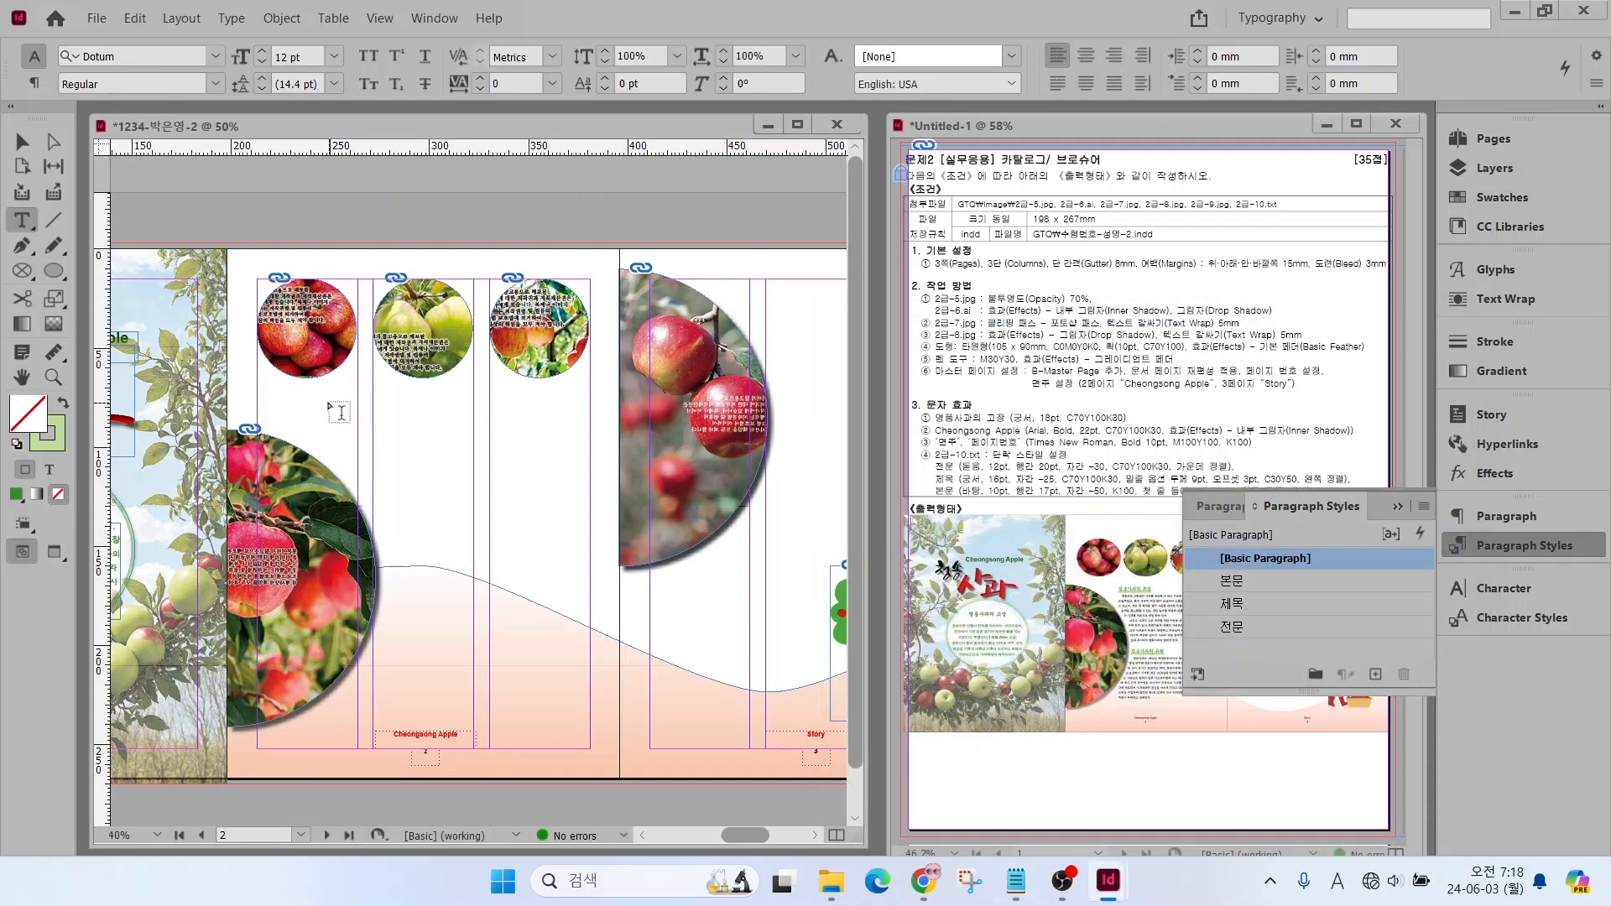
left_click_drag(317, 402, 591, 713)
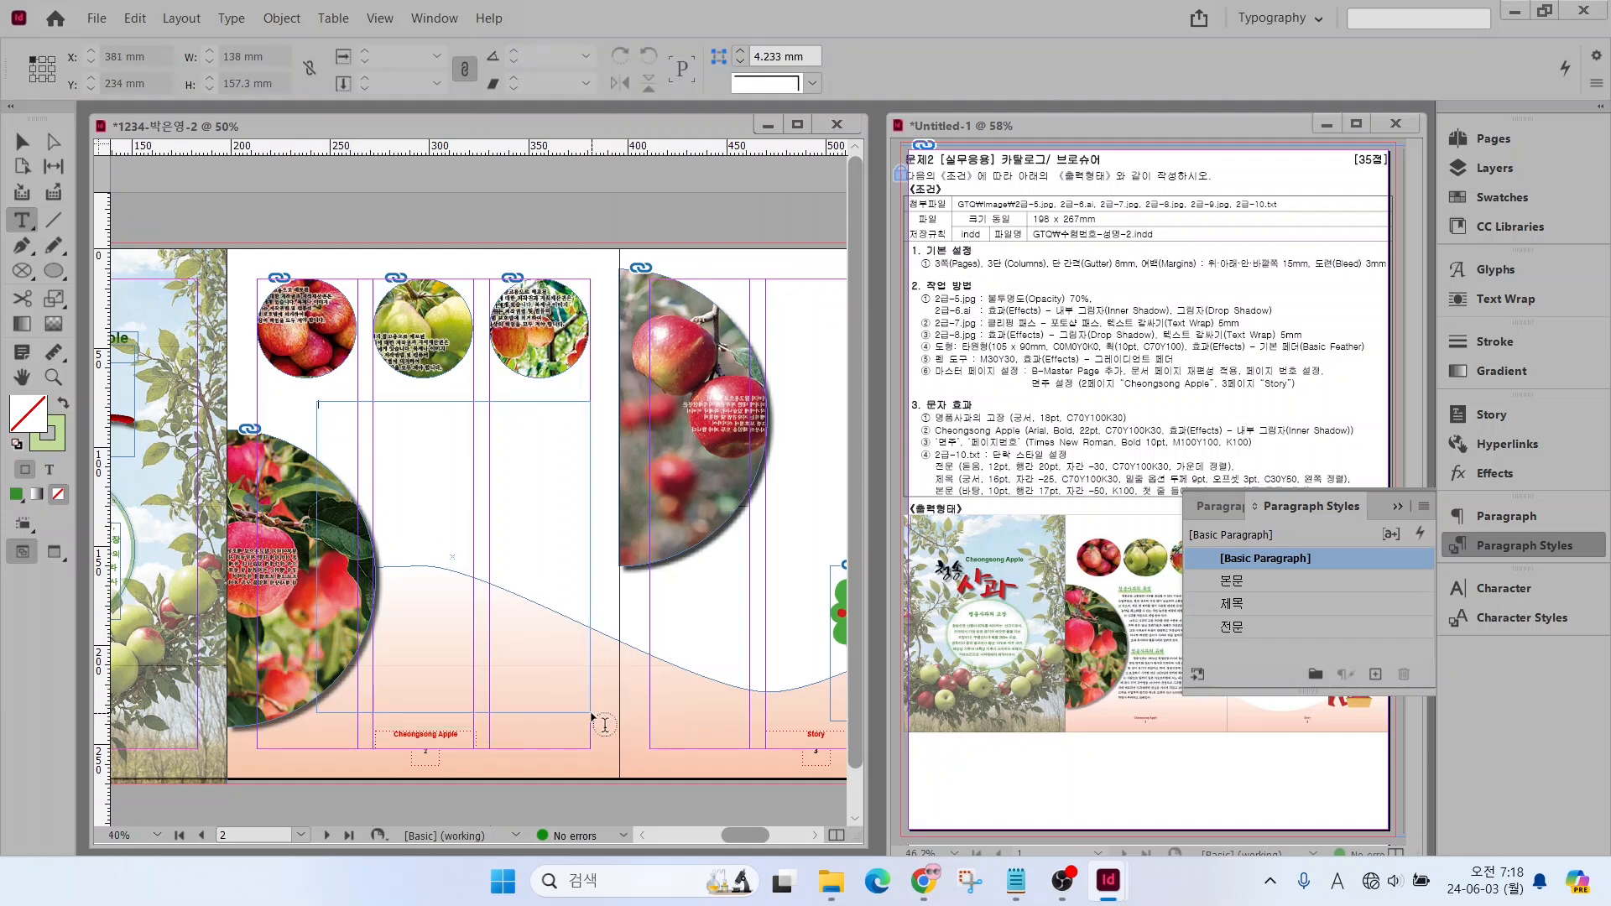
key("ctrl+v")
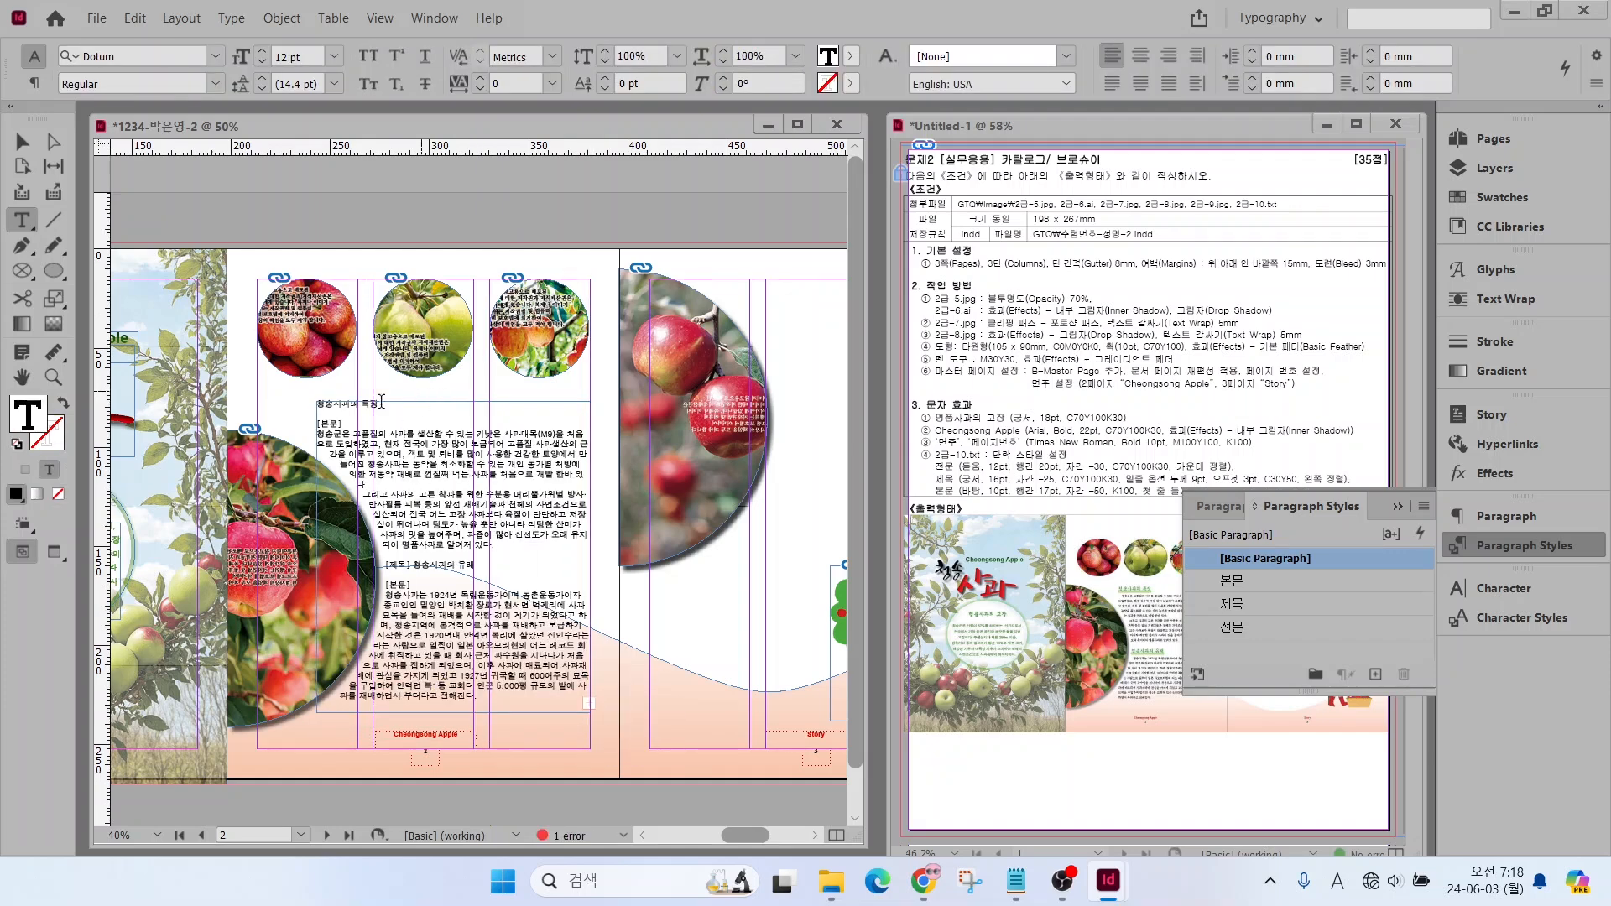
Apply the 제목 paragraph style to the heading "청송사과의 특징" and the 본문 style to the body paragraphs below it
left_click_drag(377, 401, 284, 400)
left_click(1233, 604)
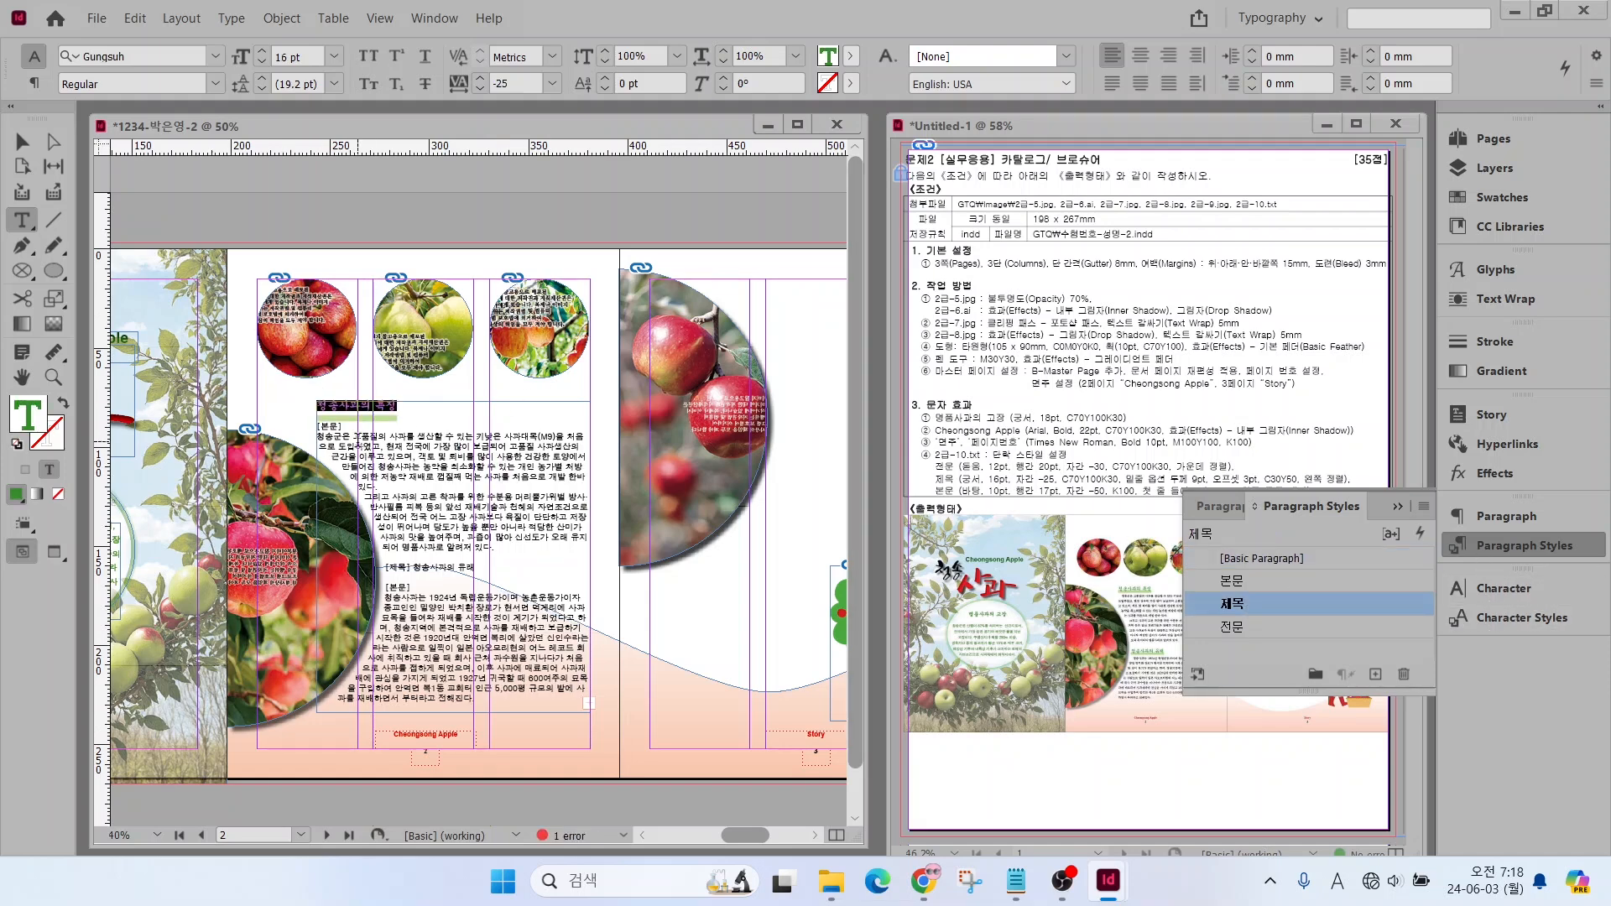
left_click_drag(360, 441, 428, 544)
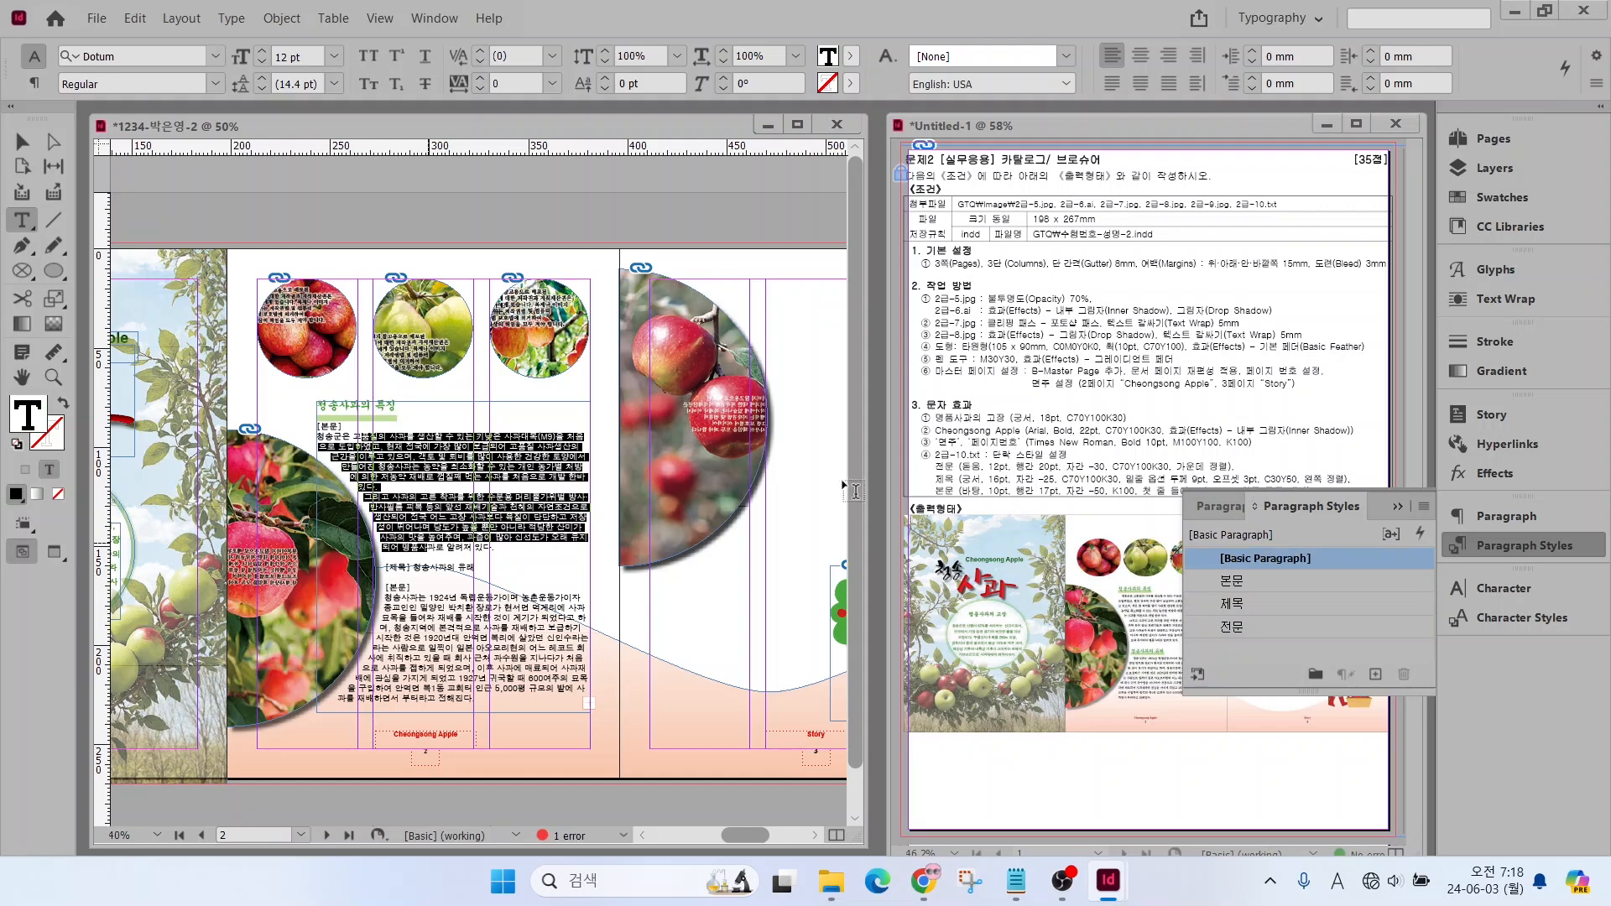
left_click(1239, 584)
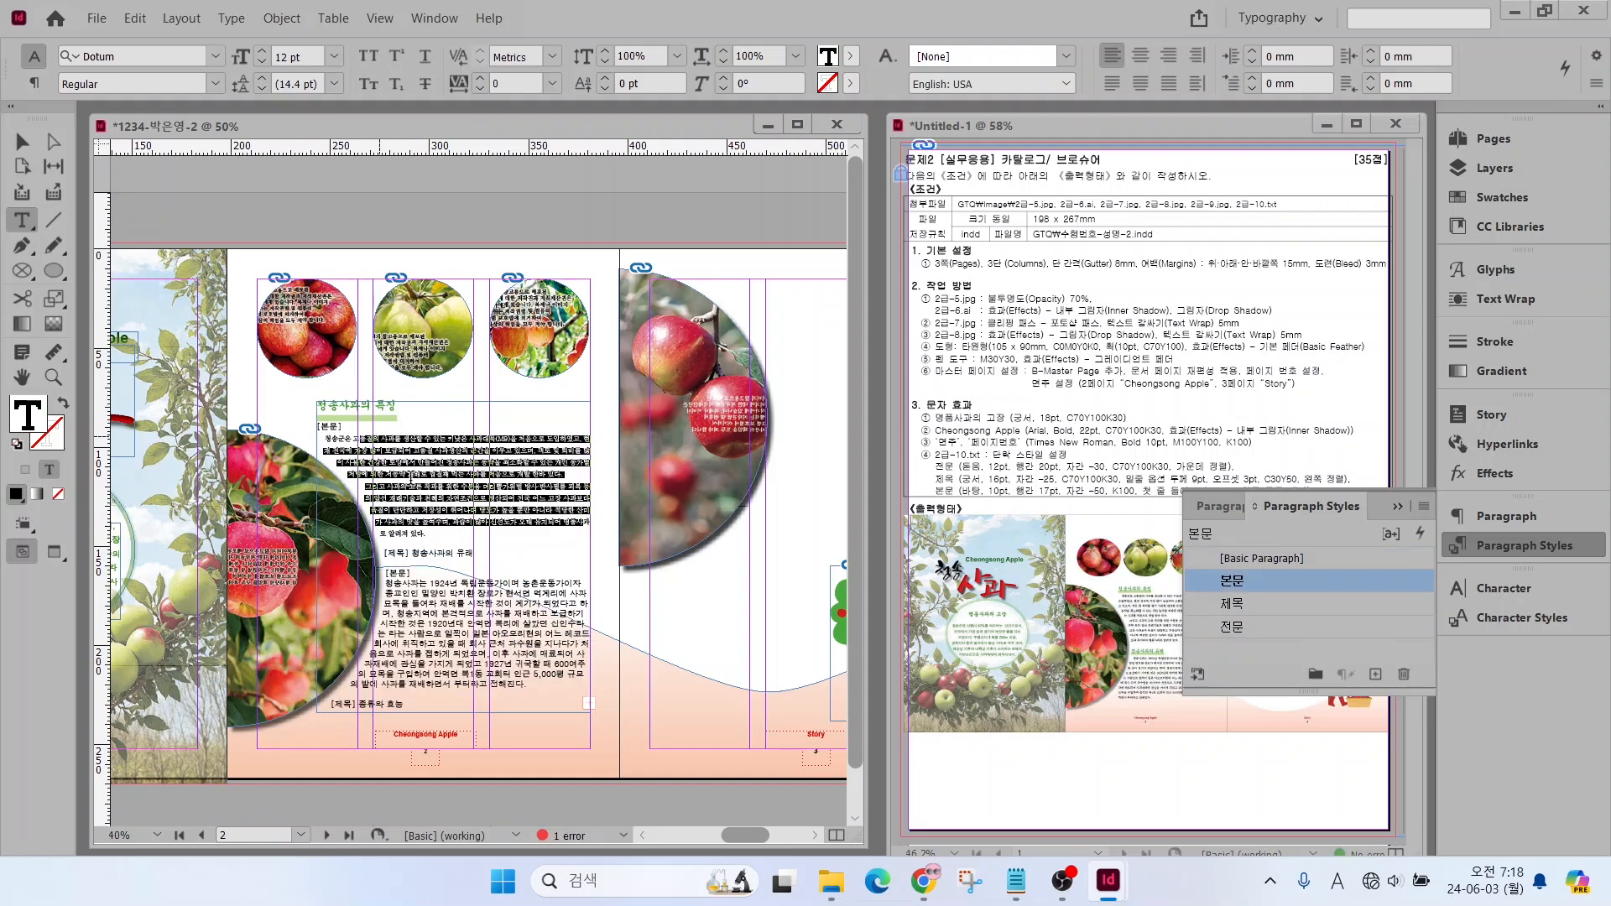
Delete the "[본문]" label under the heading "청송사과의 특징"
scroll(419, 475, "up", 1)
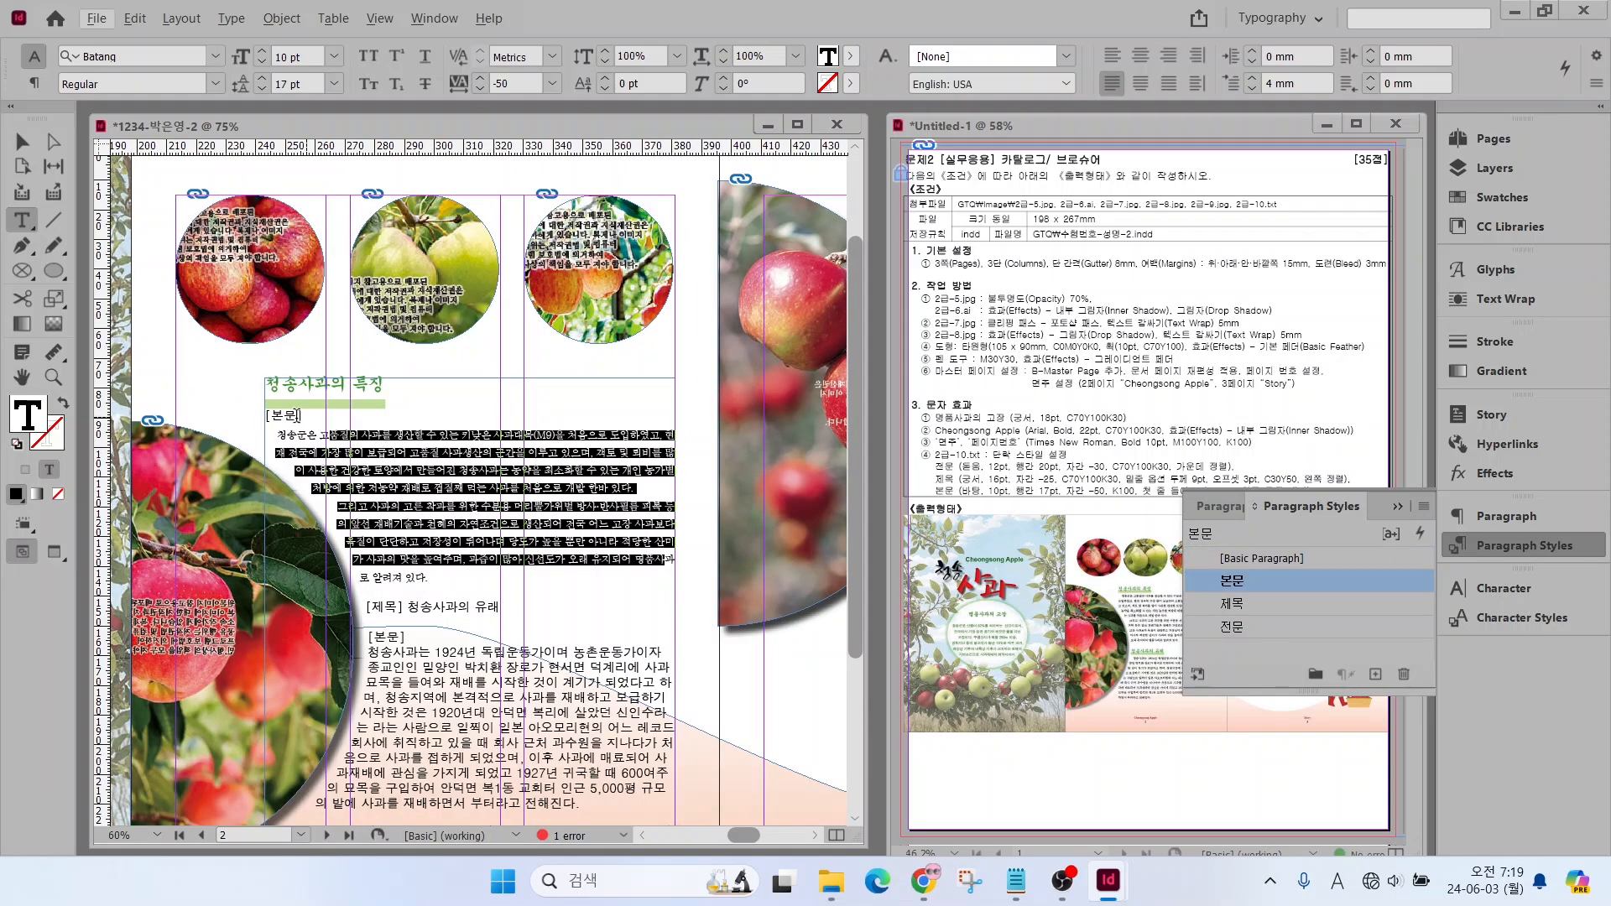
left_click_drag(301, 415, 257, 419)
scroll(248, 439, "up", 1)
key("Delete")
scroll(453, 632, "down", 1)
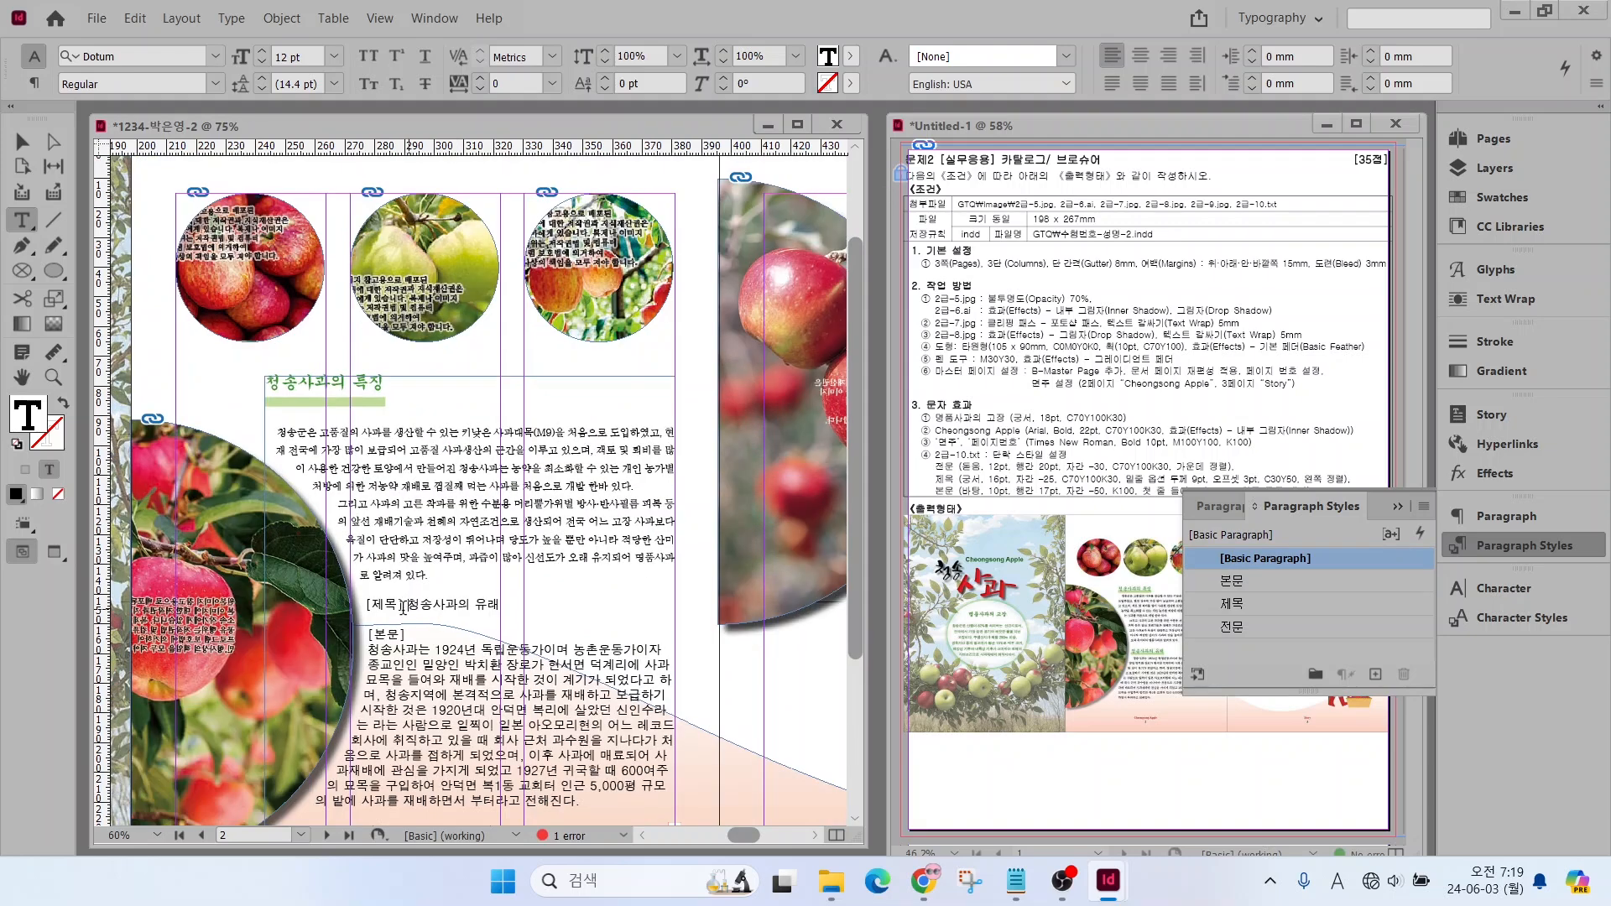
Remove the "[제목]" label before "청송사과의 유래" and apply the 제목 paragraph style to that heading
left_click_drag(404, 607, 370, 640)
key("Delete")
left_click(1231, 603)
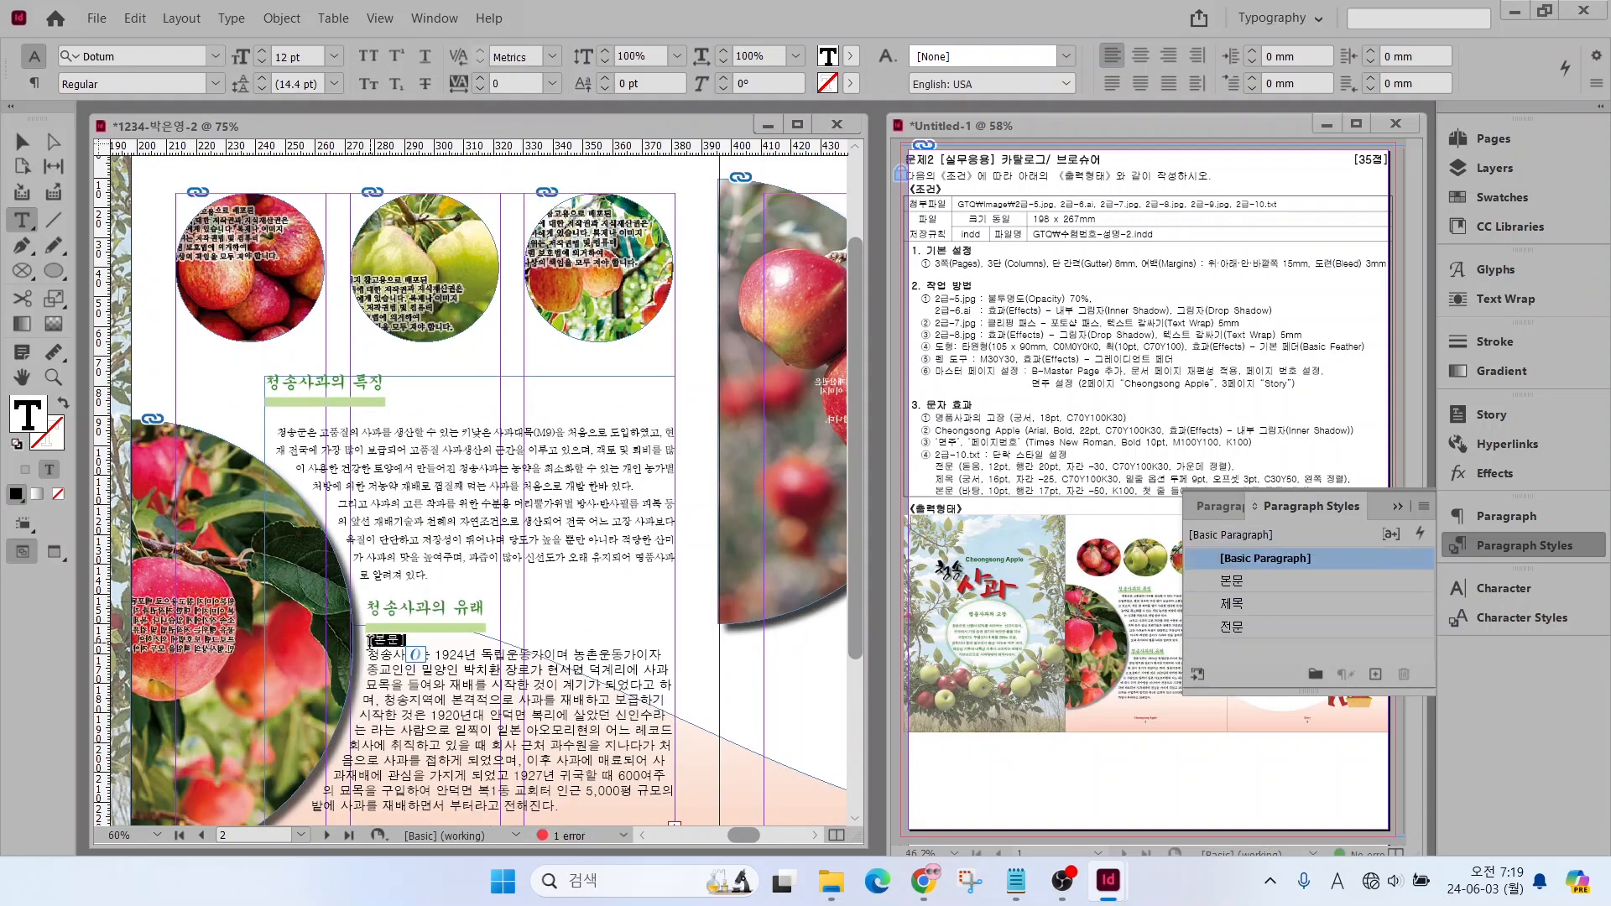
Delete the "[본문]" label under "청송사과의 유래" and apply the 본문 paragraph style to the body text below it
key("Delete")
left_click_drag(464, 670, 577, 775)
left_click(1231, 580)
scroll(667, 705, "down", 2)
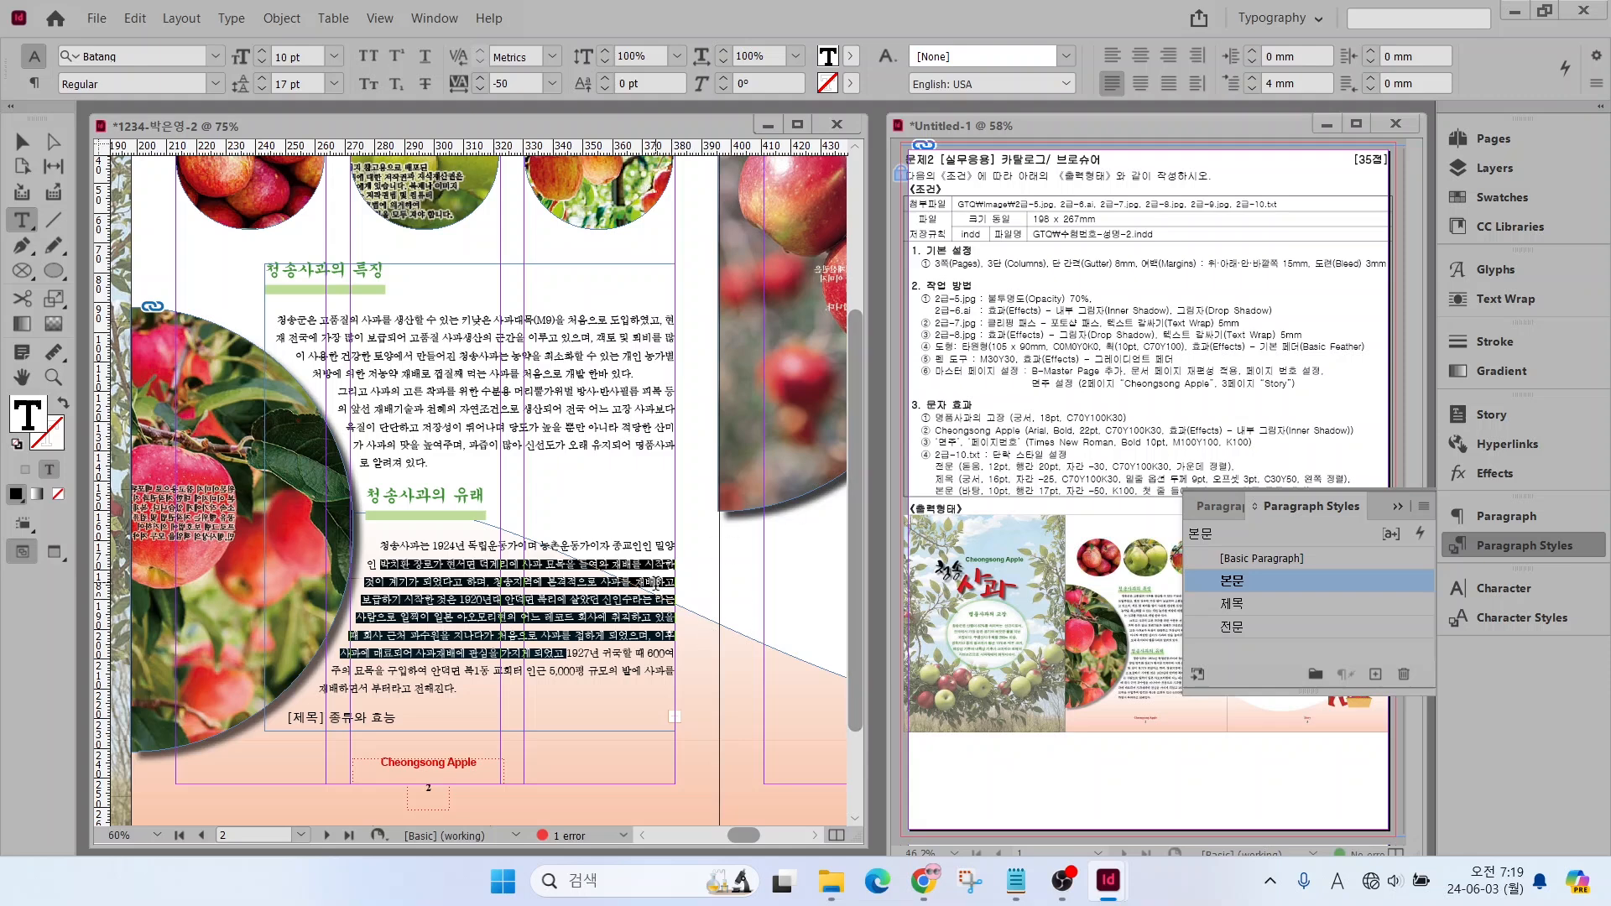
mouse_move(688, 712)
left_mouse_down()
mouse_move(789, 758)
mouse_move(676, 749)
mouse_move(658, 712)
left_mouse_up()
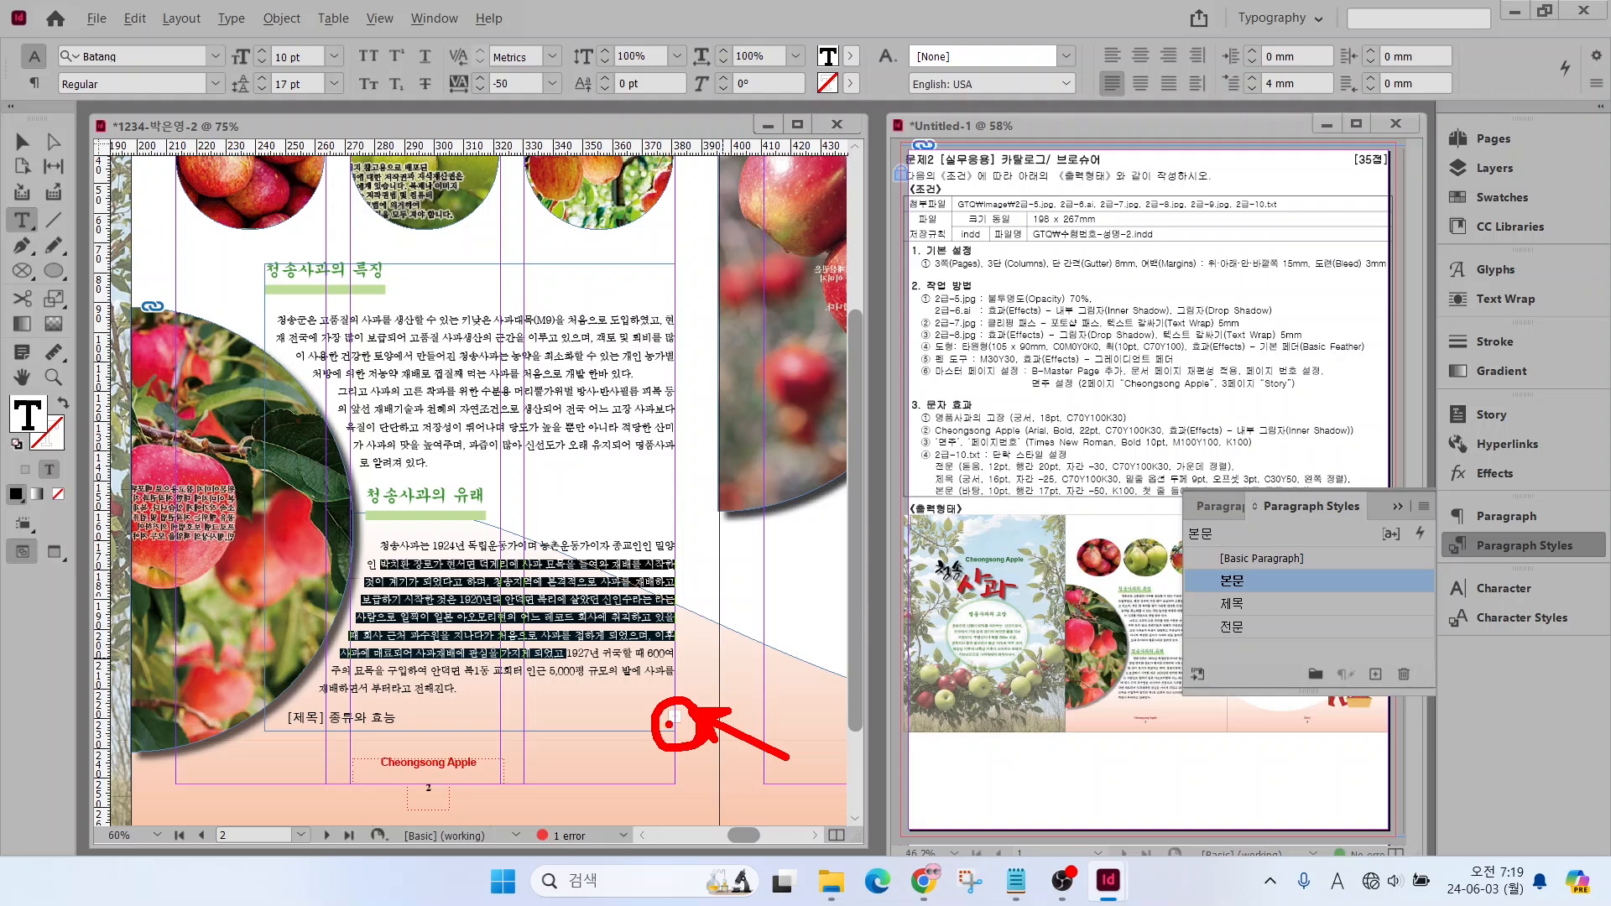
key("Escape")
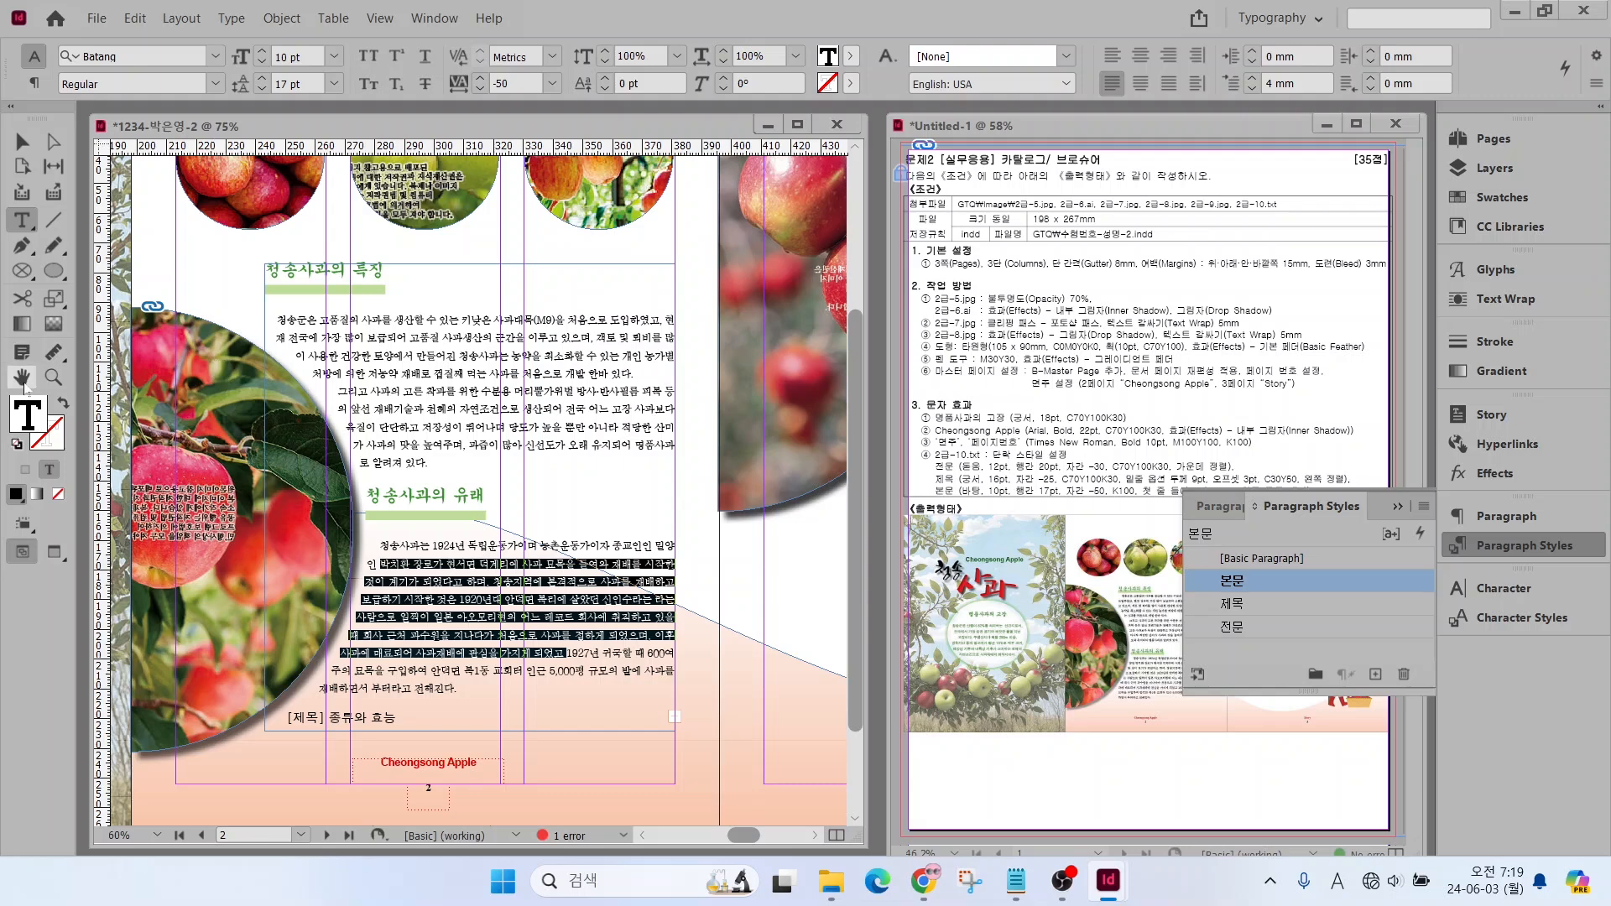
Draw an empty text frame about 109 × 208.5 mm on the third page, from beside the half-round apple photo to the outer margin
double_click(23, 376)
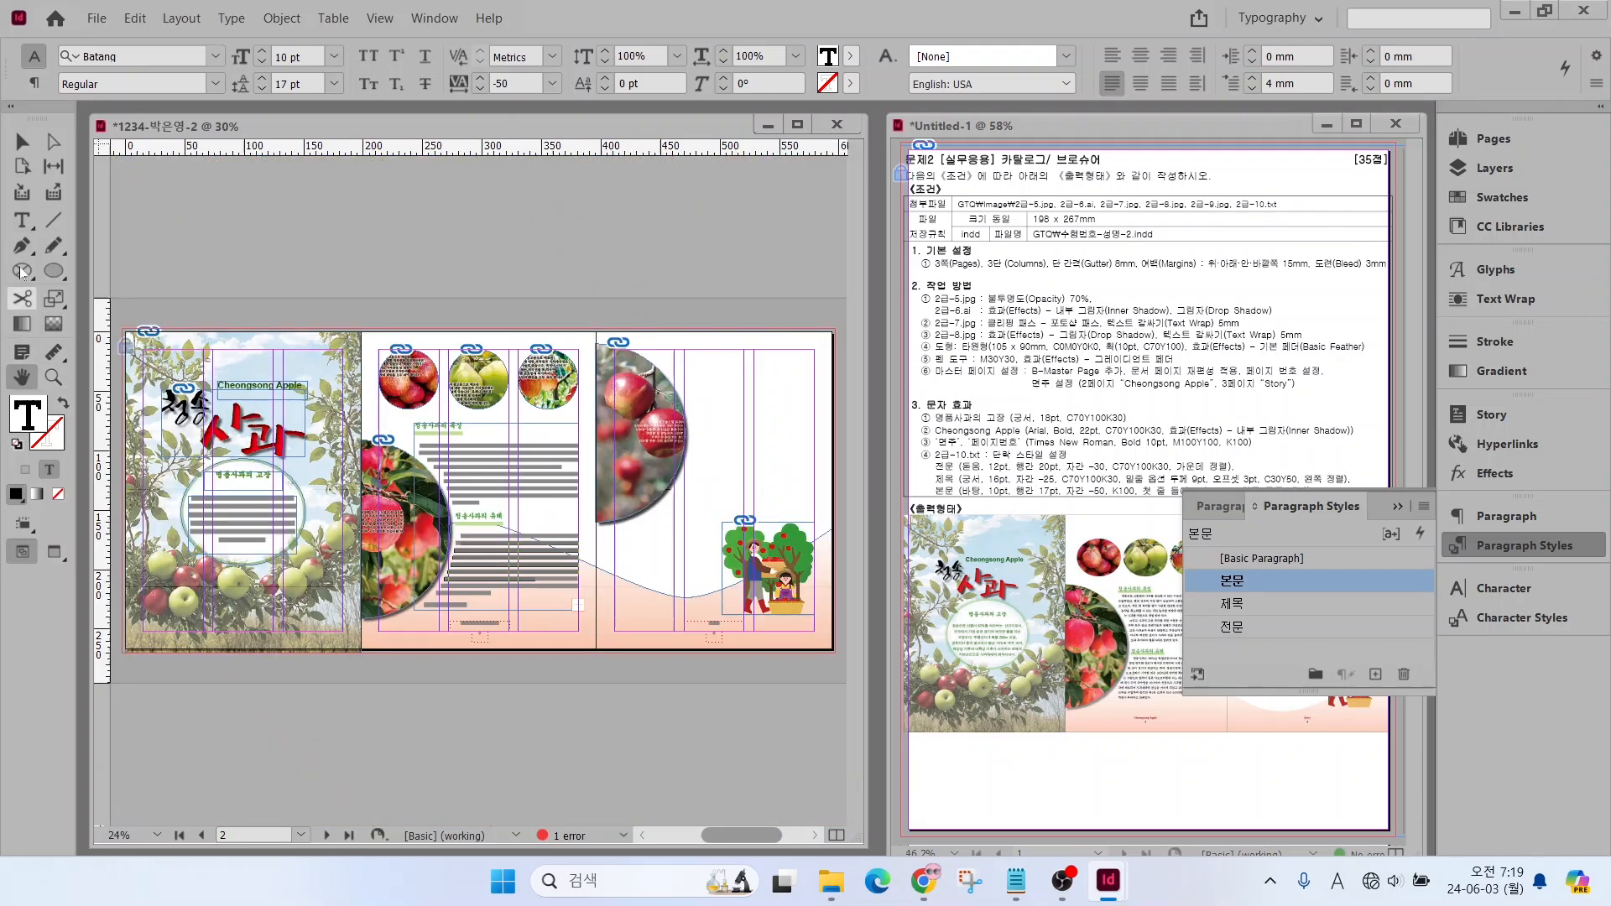
left_click(23, 220)
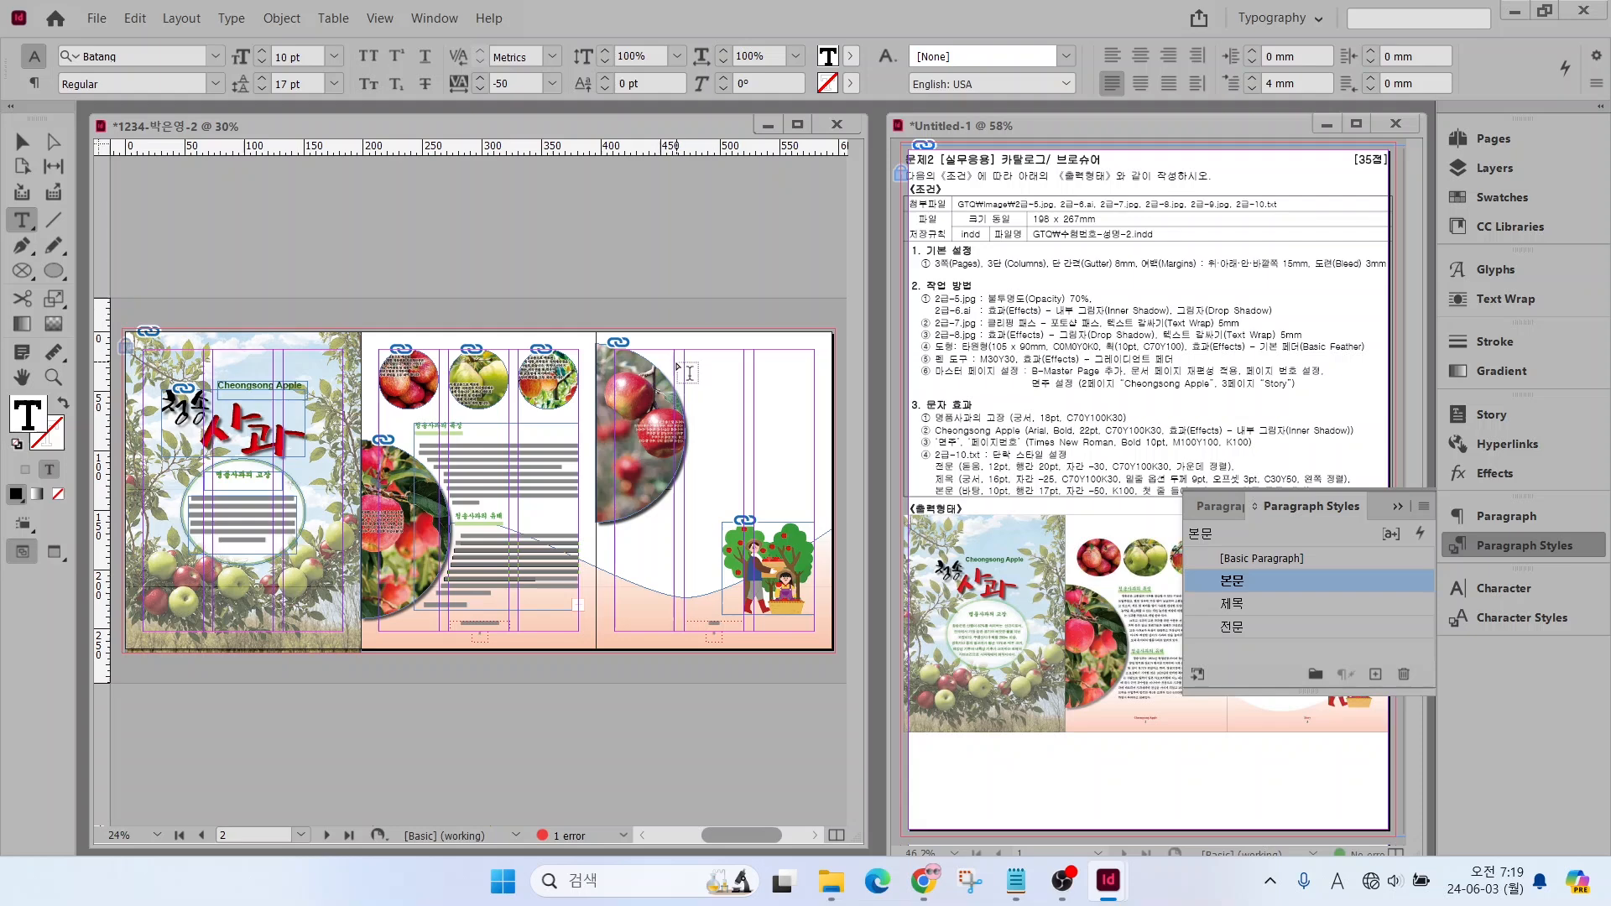
left_click_drag(684, 353, 816, 619)
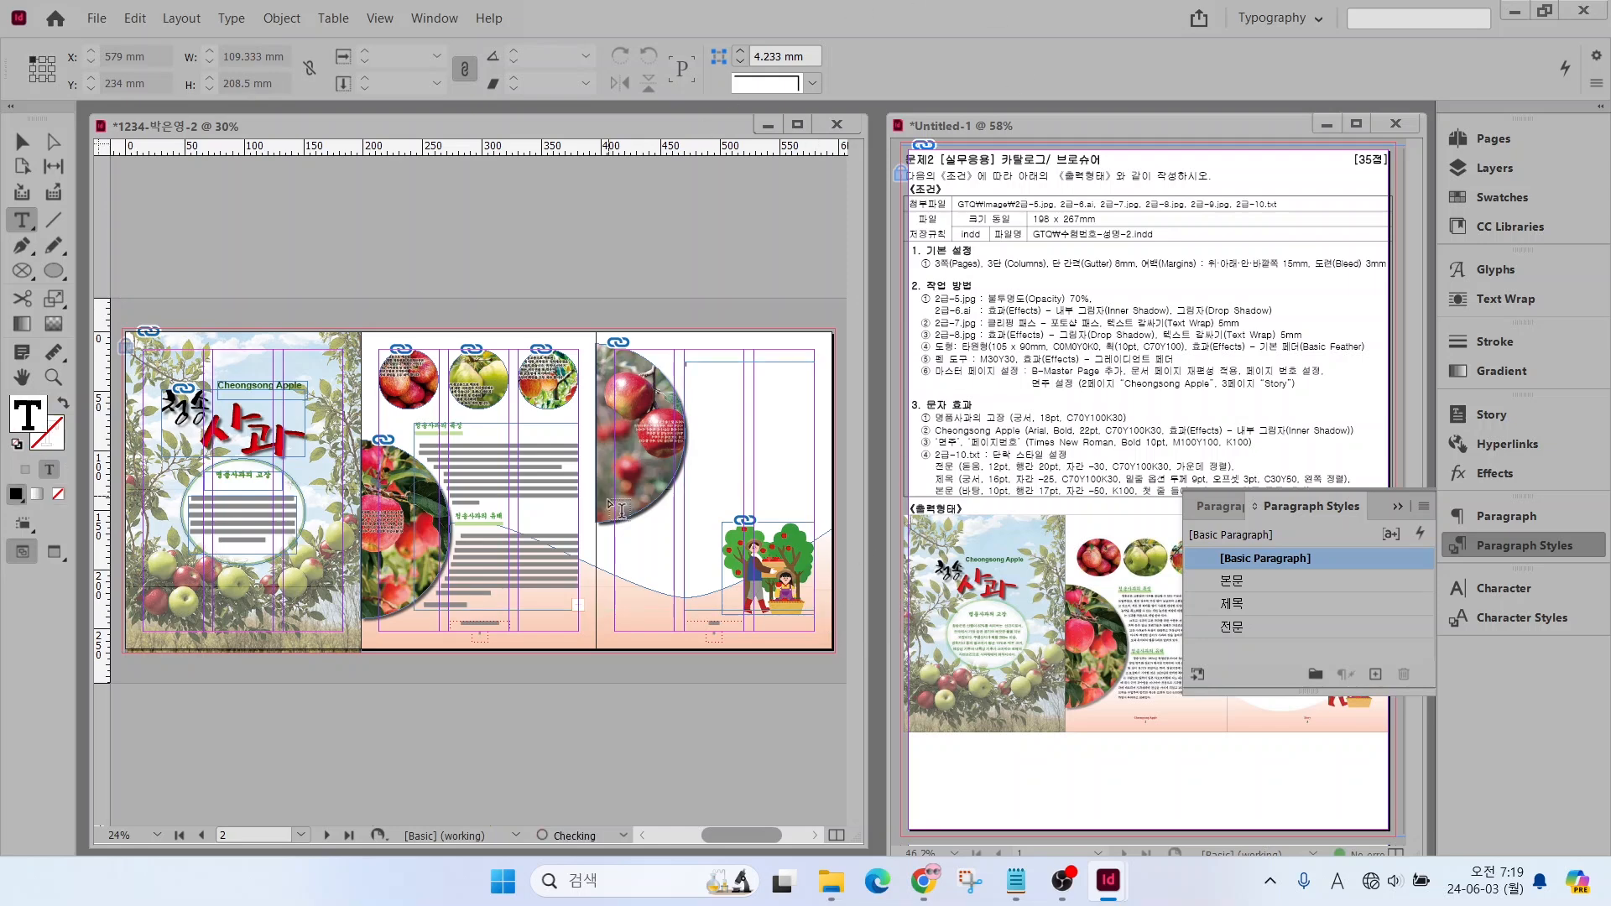
left_click(22, 141)
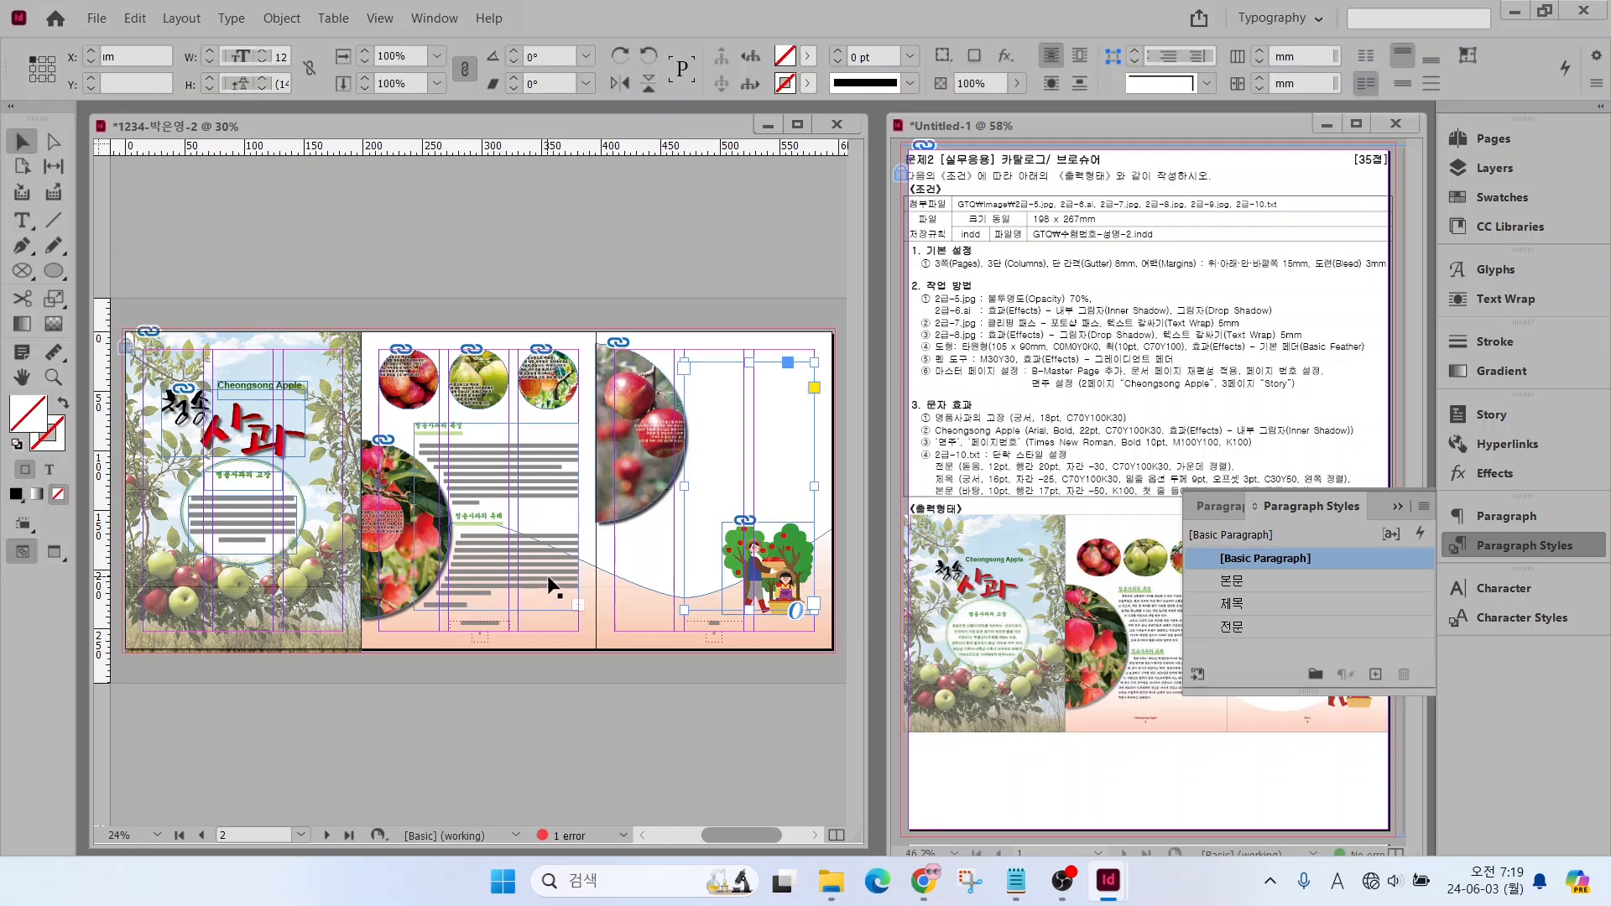
Thread the overset text from the second-page text frame into the empty frame on the third page
mouse_move(581, 591)
left_mouse_down()
mouse_move(569, 629)
mouse_move(587, 592)
left_mouse_up()
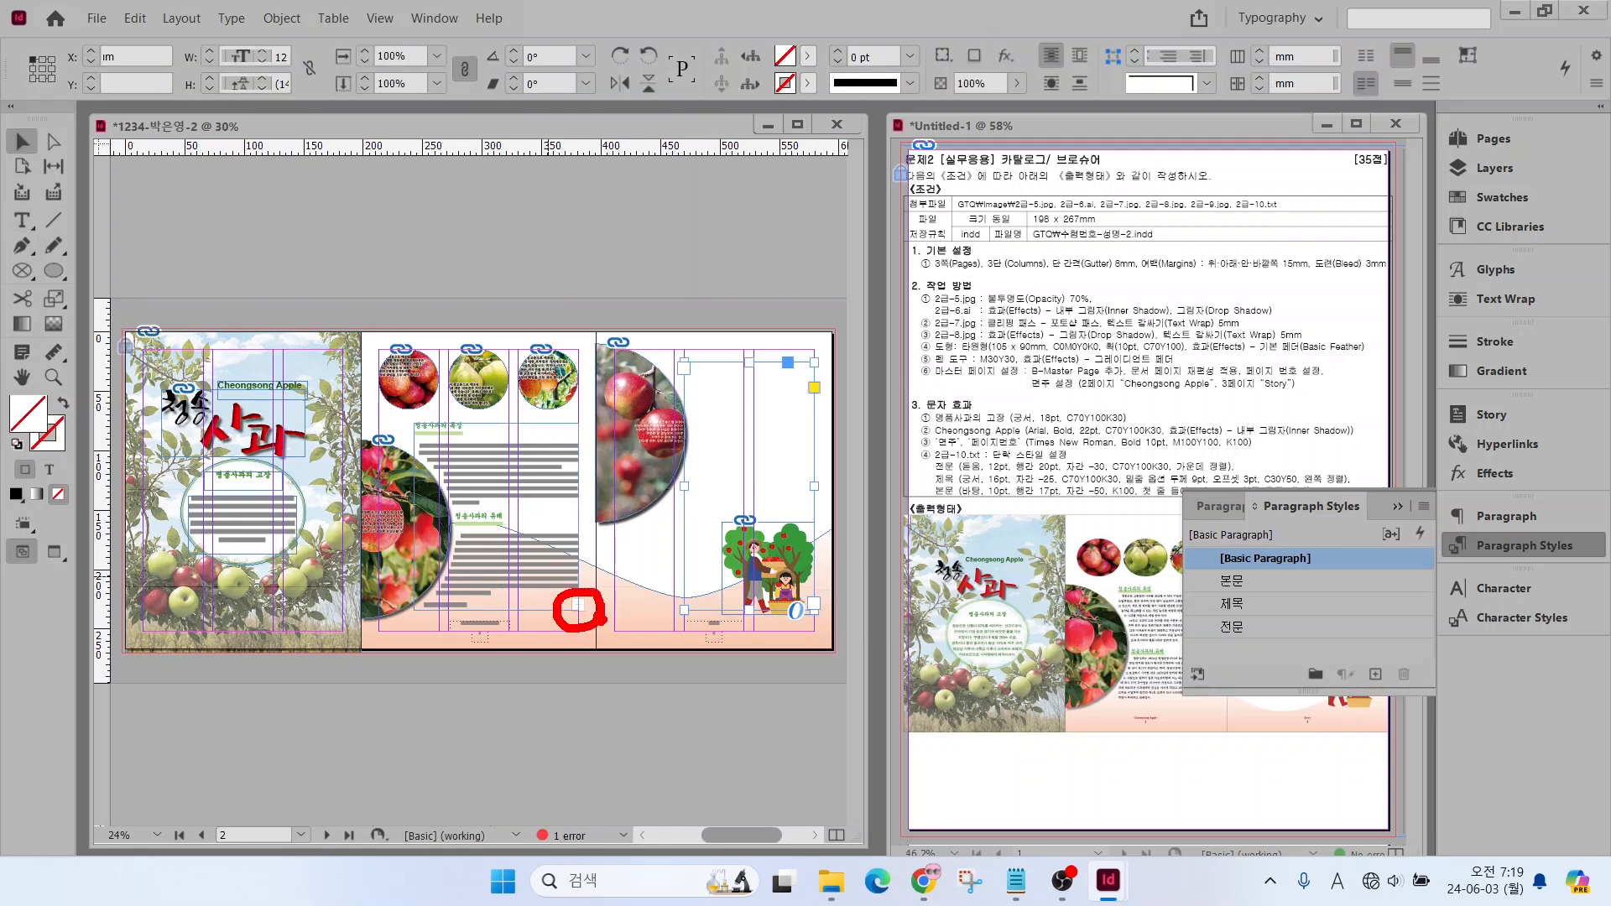
left_click(578, 606)
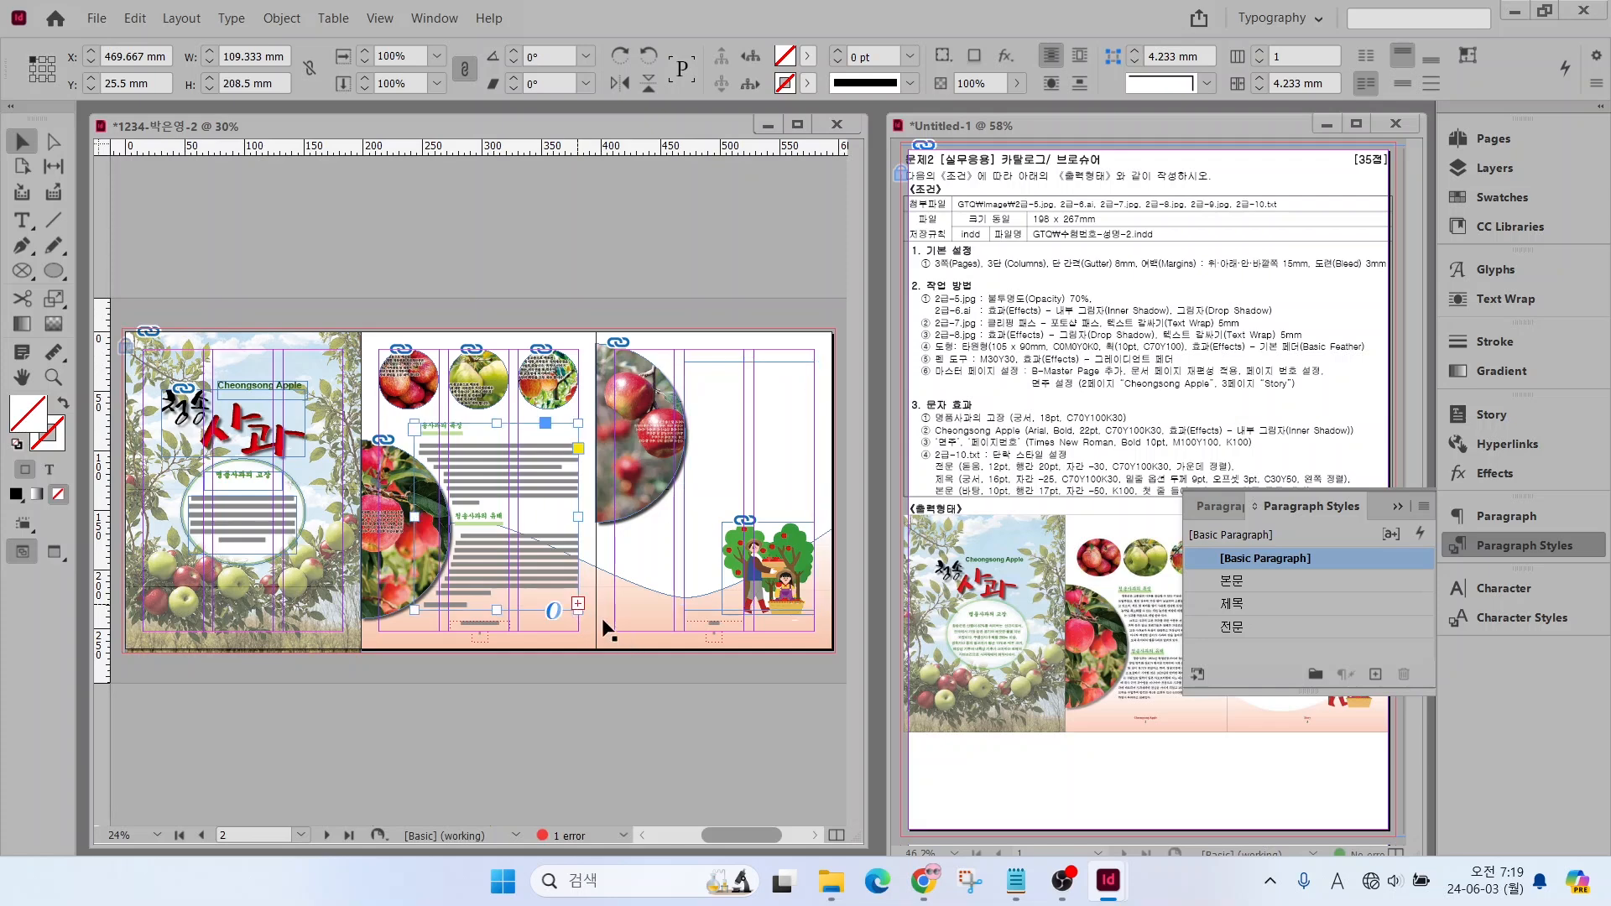
left_click(578, 606)
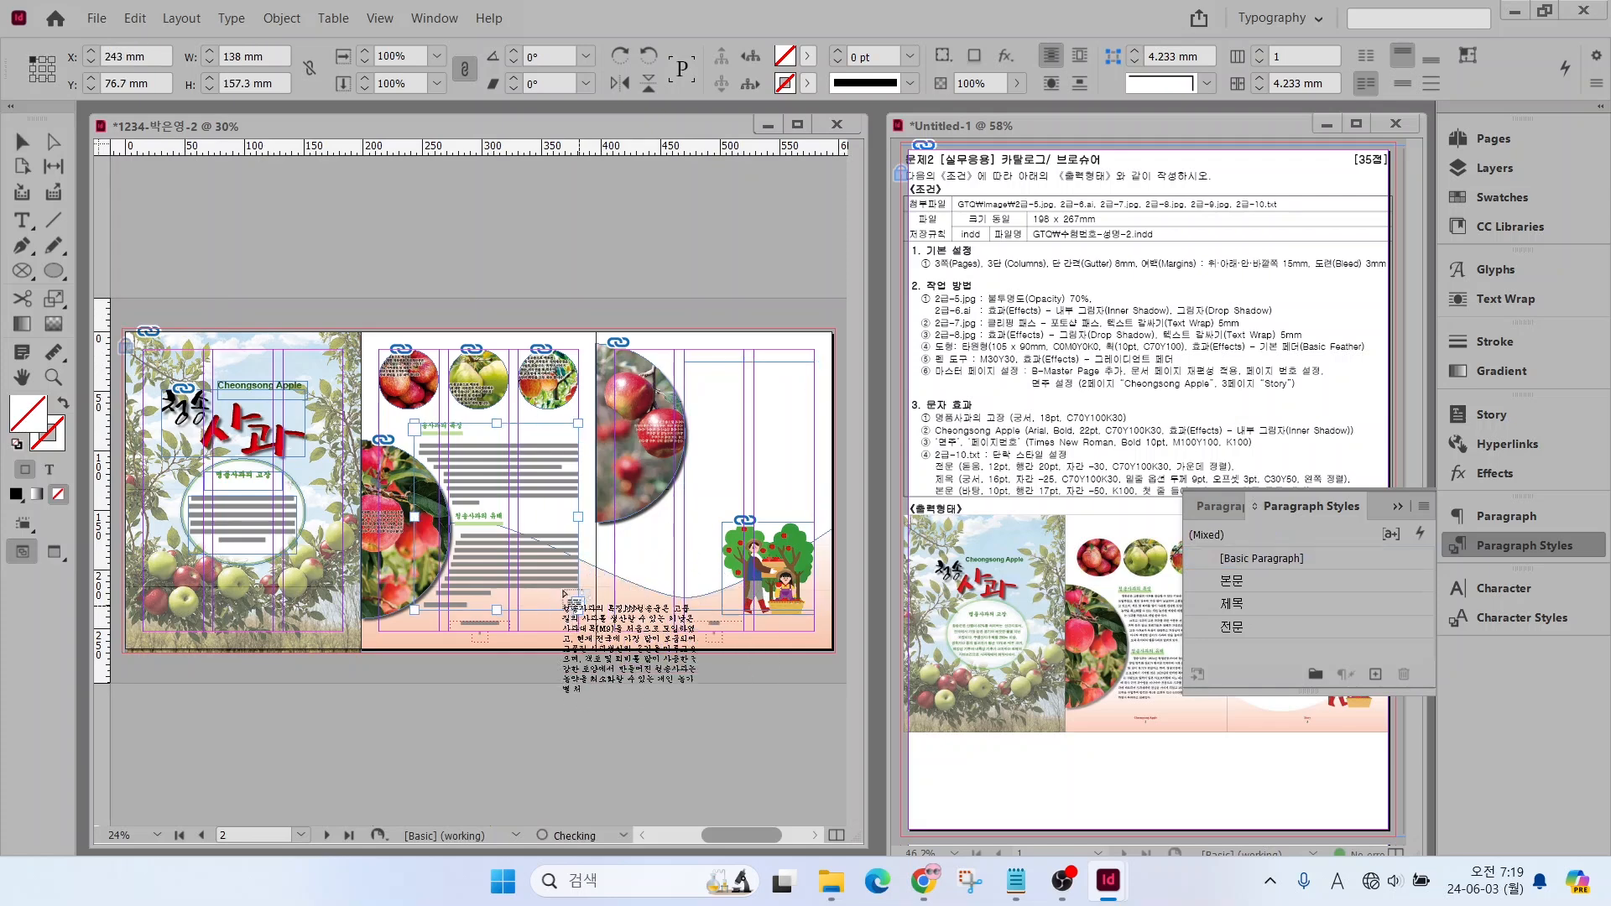
left_click(687, 405)
left_click_drag(686, 403, 720, 370)
left_click(717, 368)
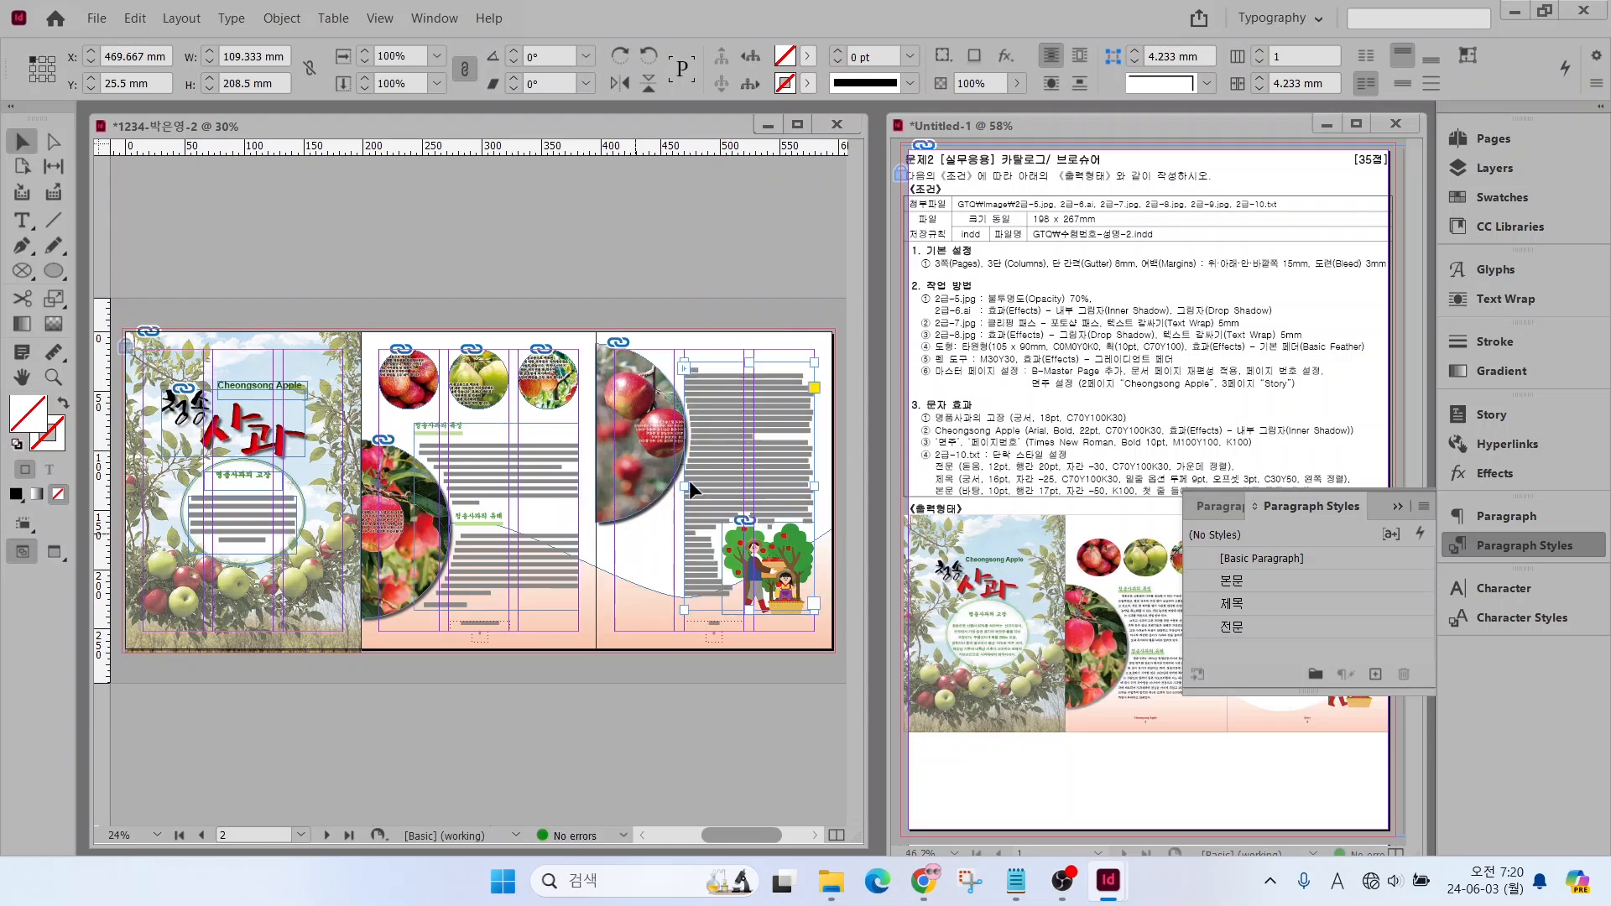
Lower the top edge of the second-page text frame to Y 83 mm, reducing its height to 151 mm
scroll(566, 497, "up", 2)
left_click(22, 221)
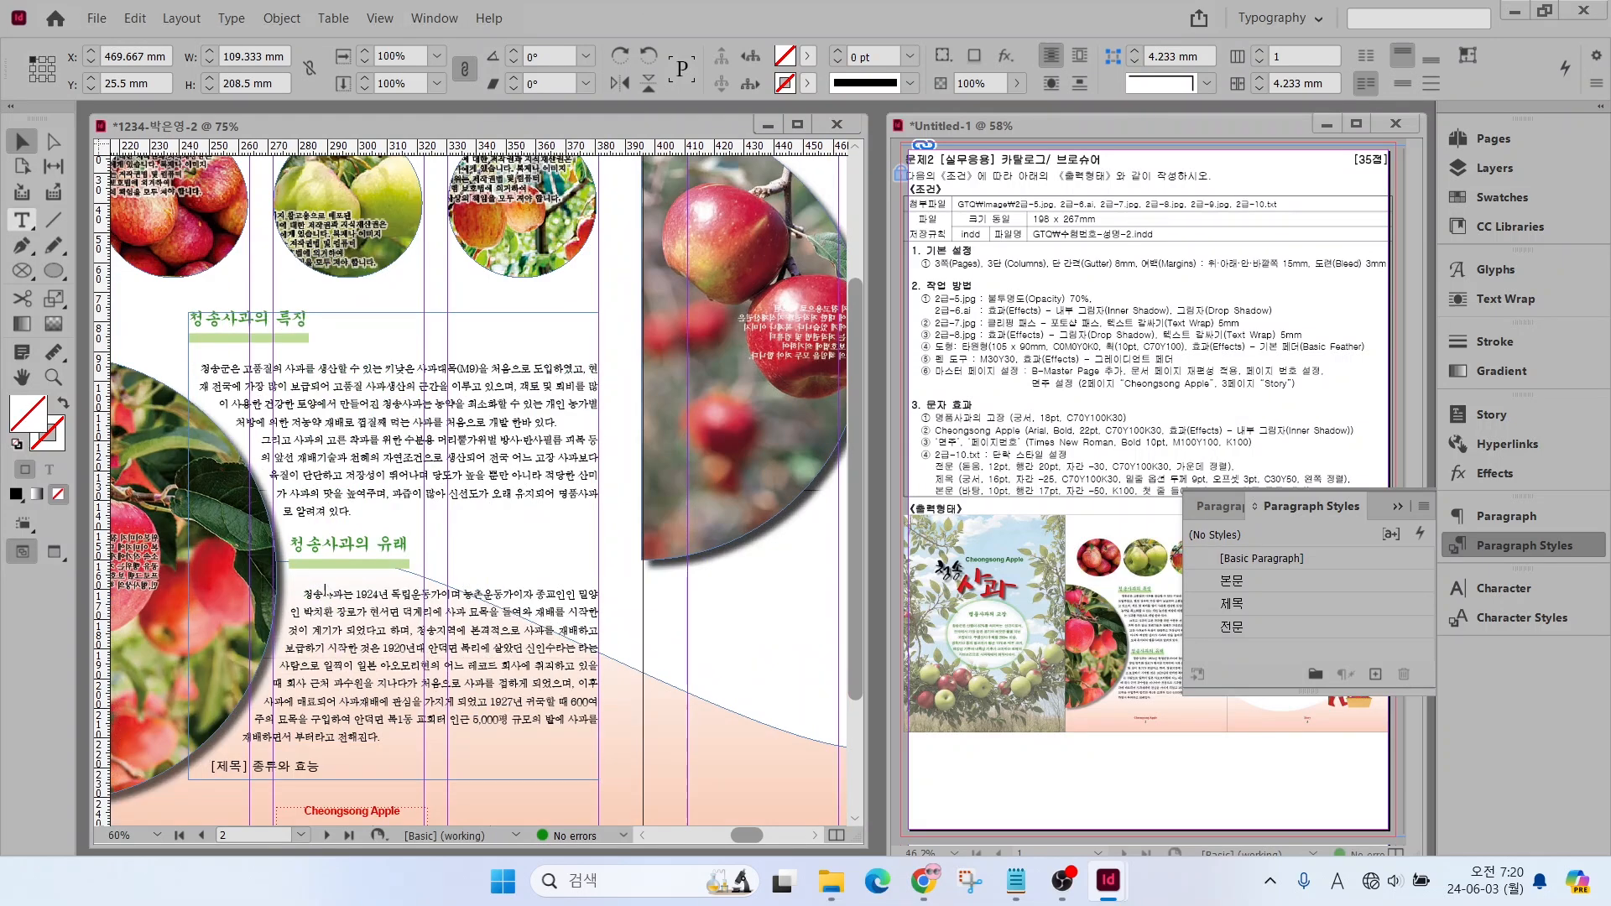
left_click(389, 741)
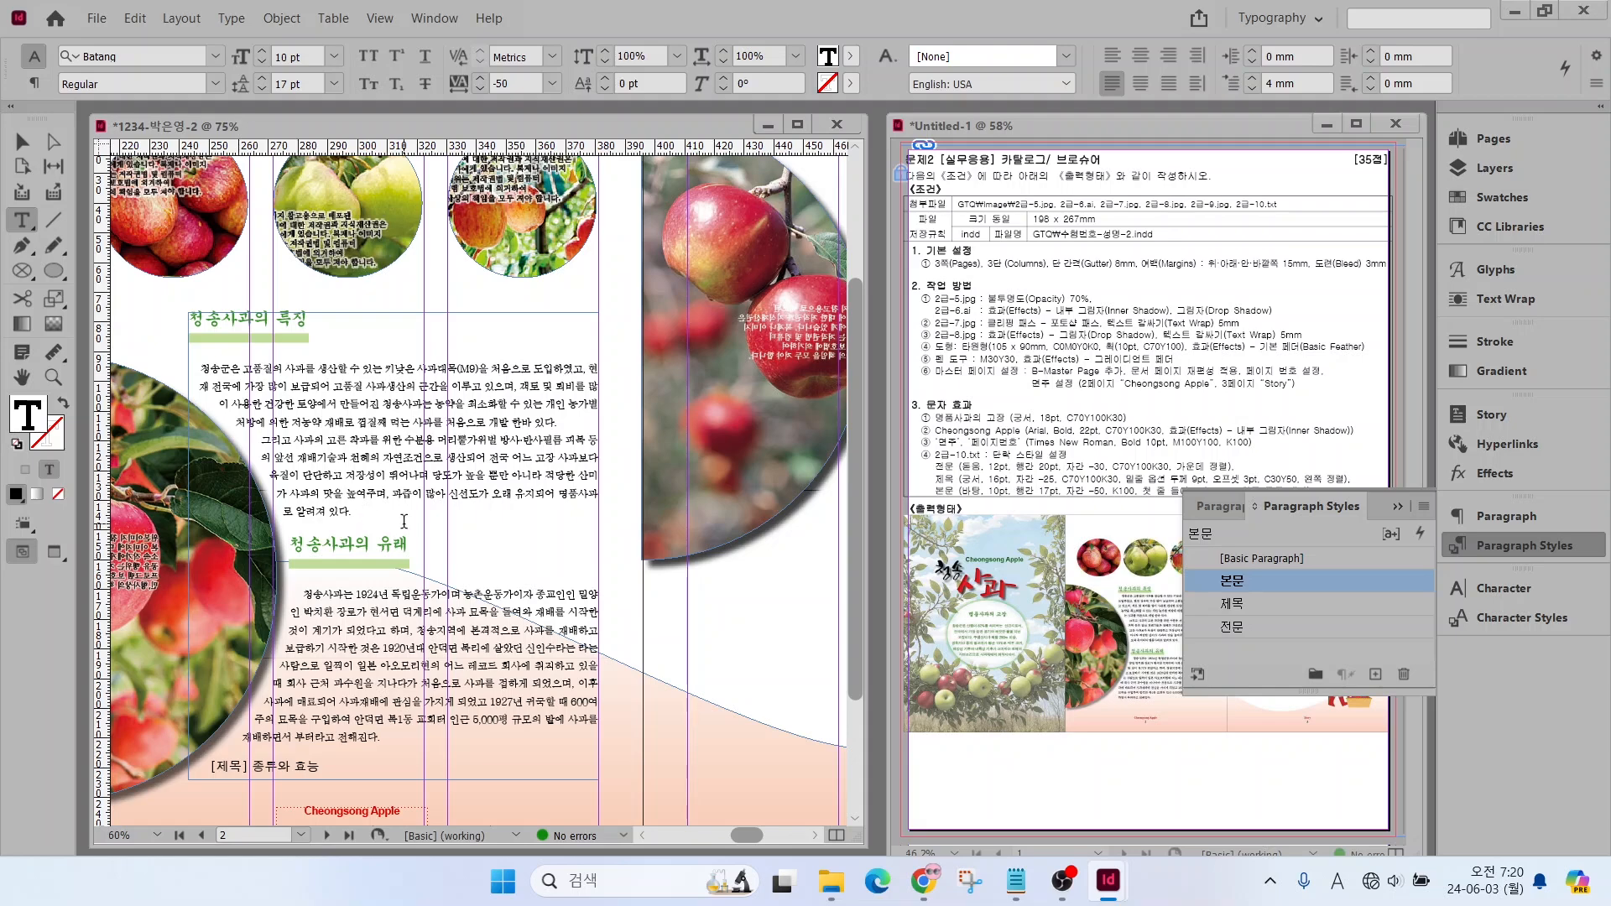
left_click(23, 141)
left_click_drag(394, 313, 393, 330)
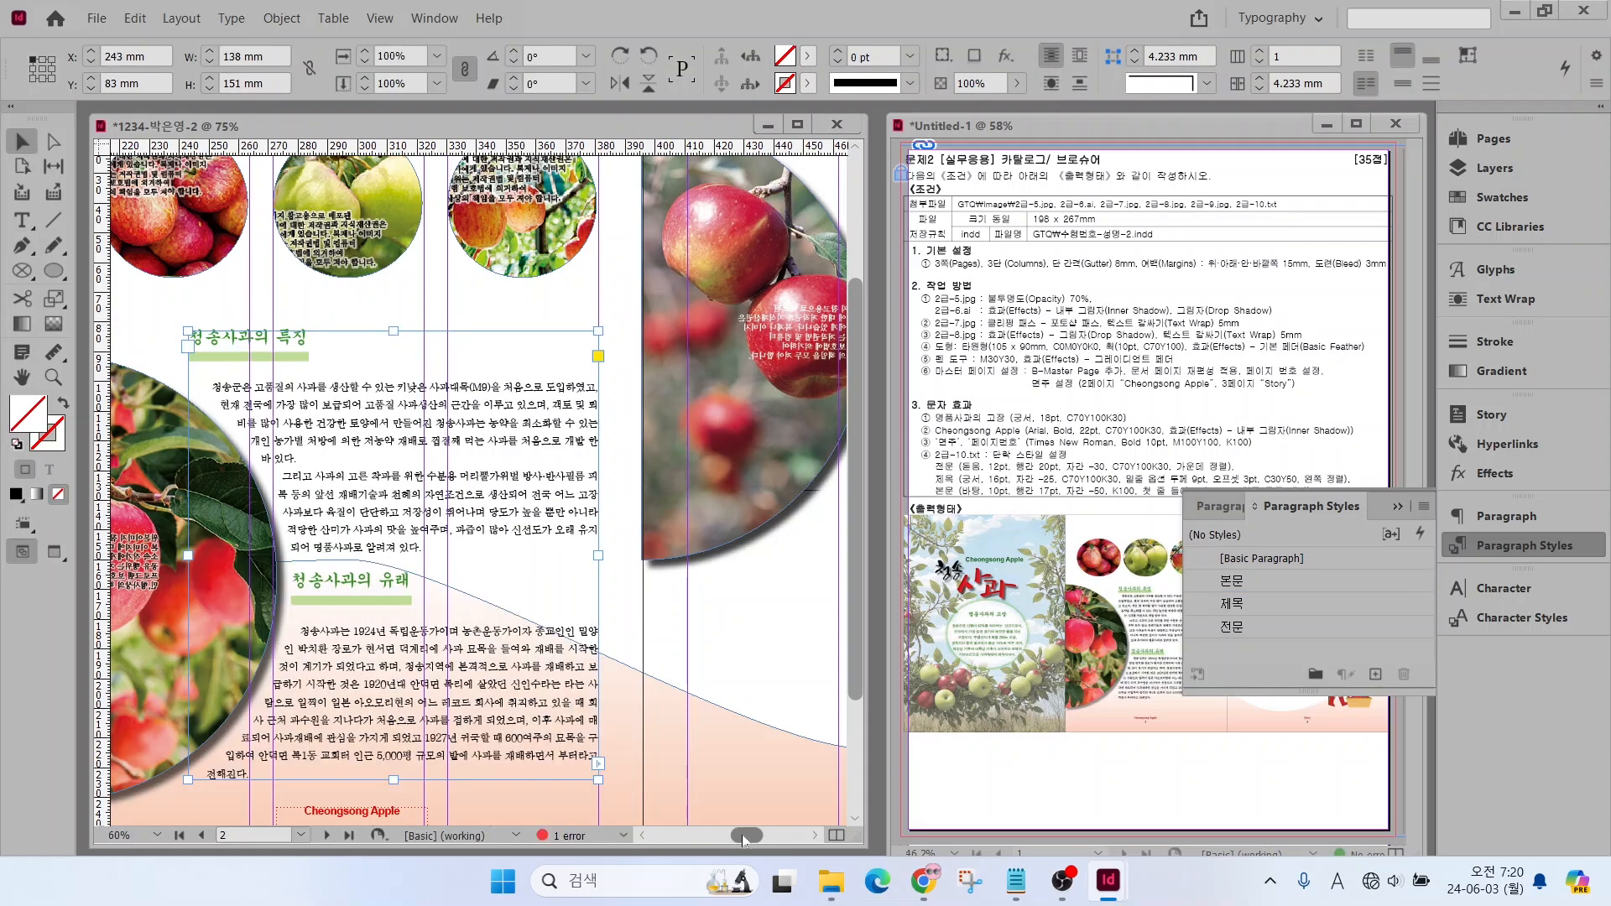
Remove the "[제목]" label before "종류와 효능" on the third page and apply the 제목 paragraph style to that heading
left_click_drag(742, 840, 762, 840)
left_click(22, 221)
left_click(486, 186)
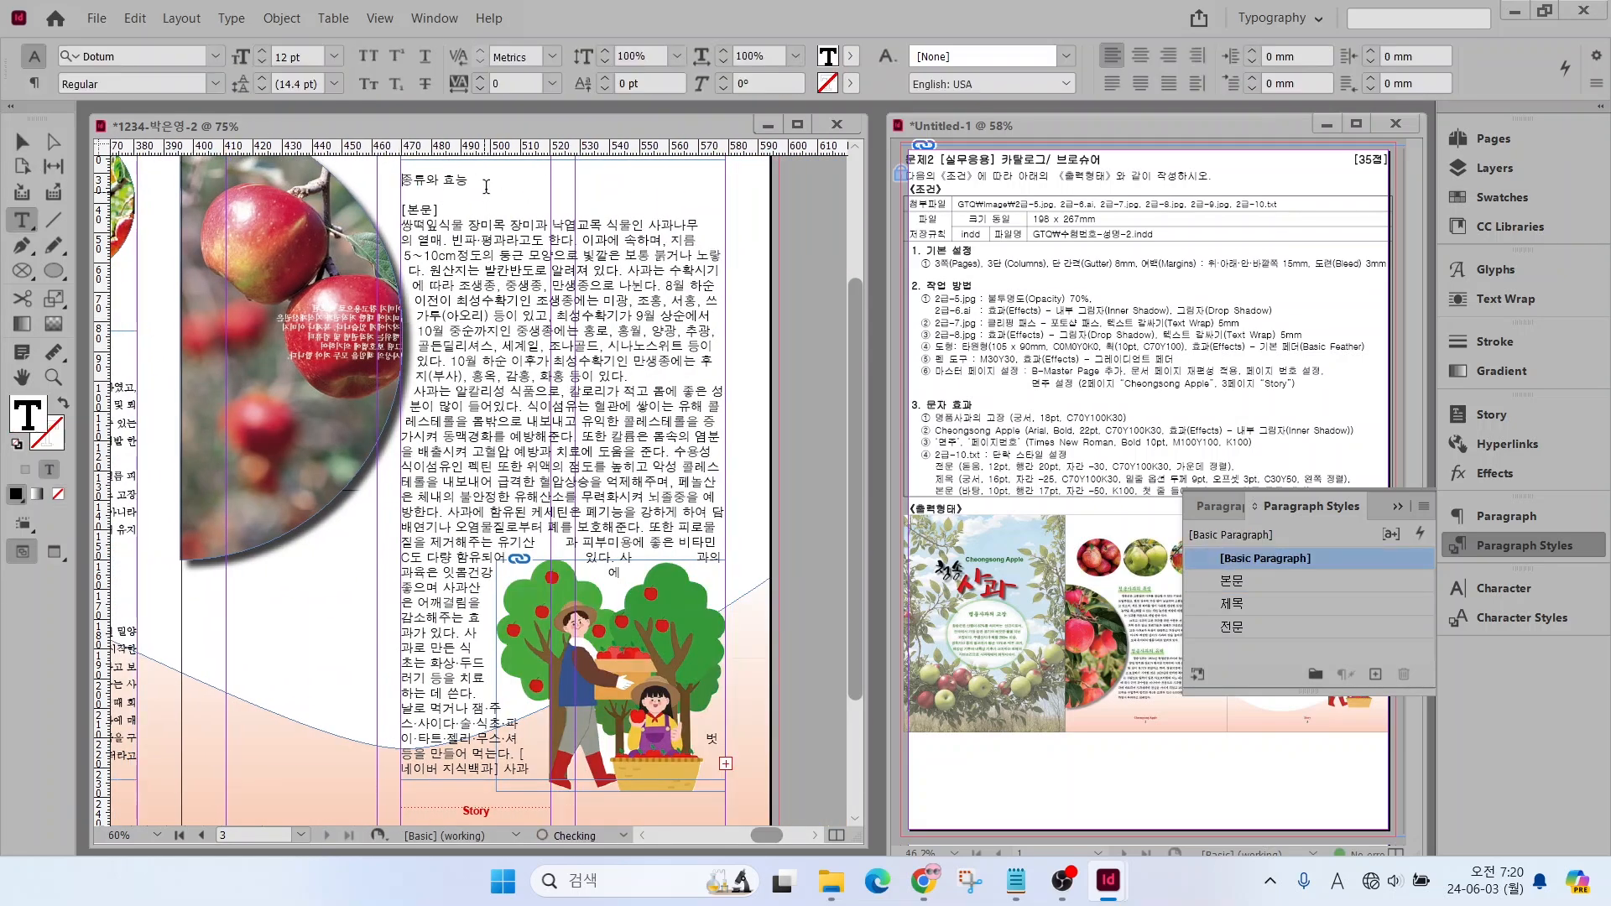
left_click(1241, 605)
Delete the "[본문]" label under "종류와 효능" and apply the 본문 paragraph style to the body text below it
left_click_drag(440, 215, 442, 730)
key("Delete")
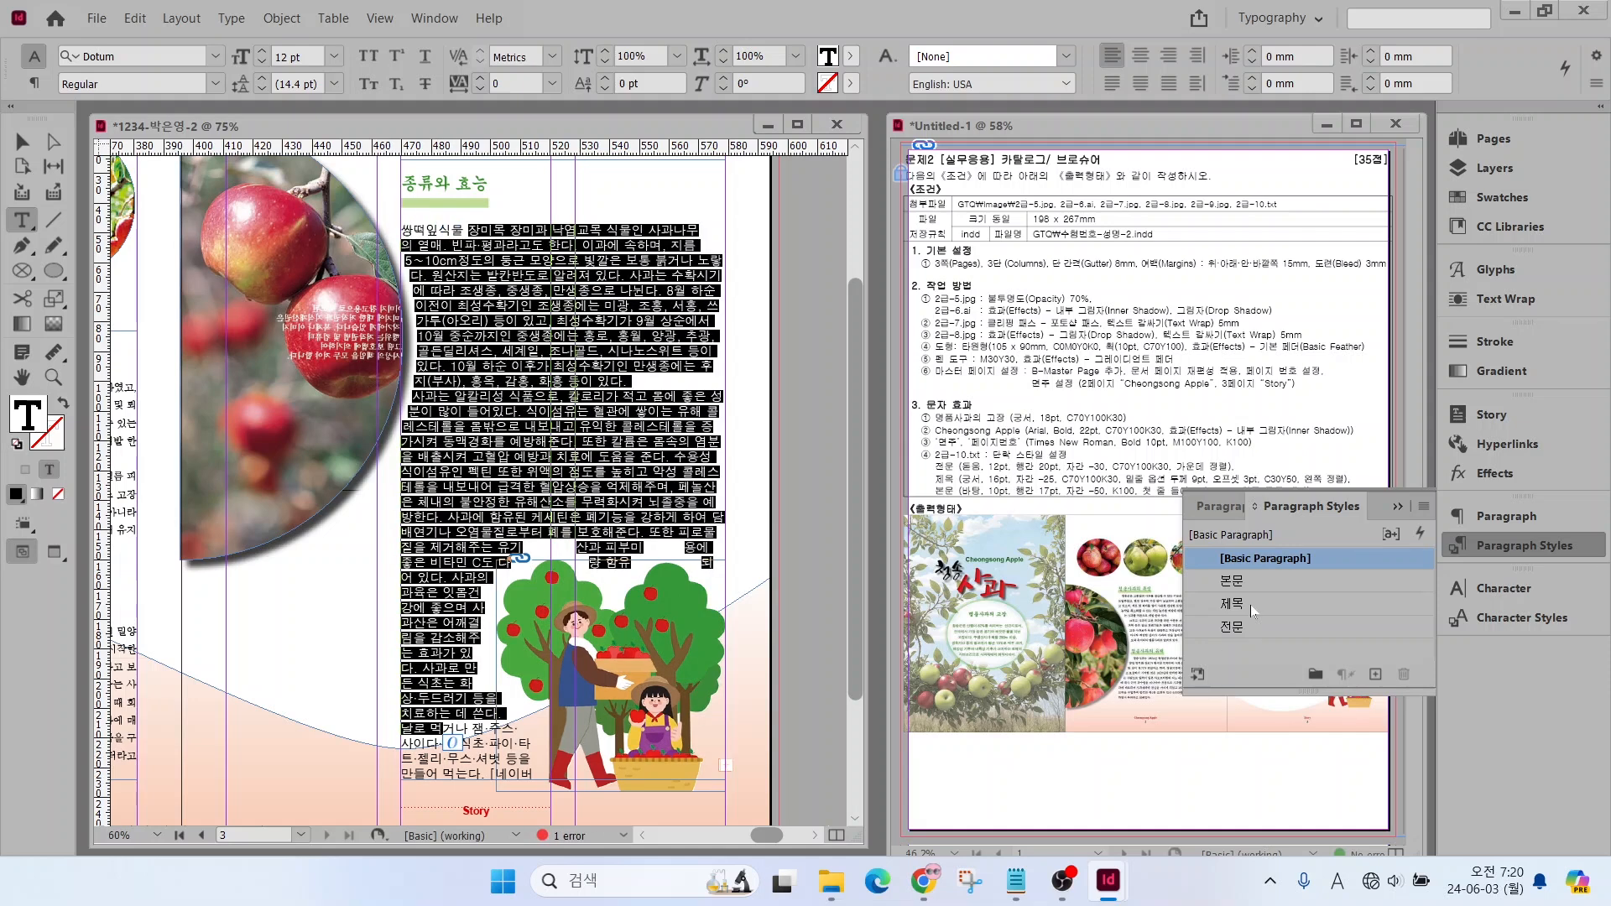
left_click(1232, 581)
left_click(519, 730)
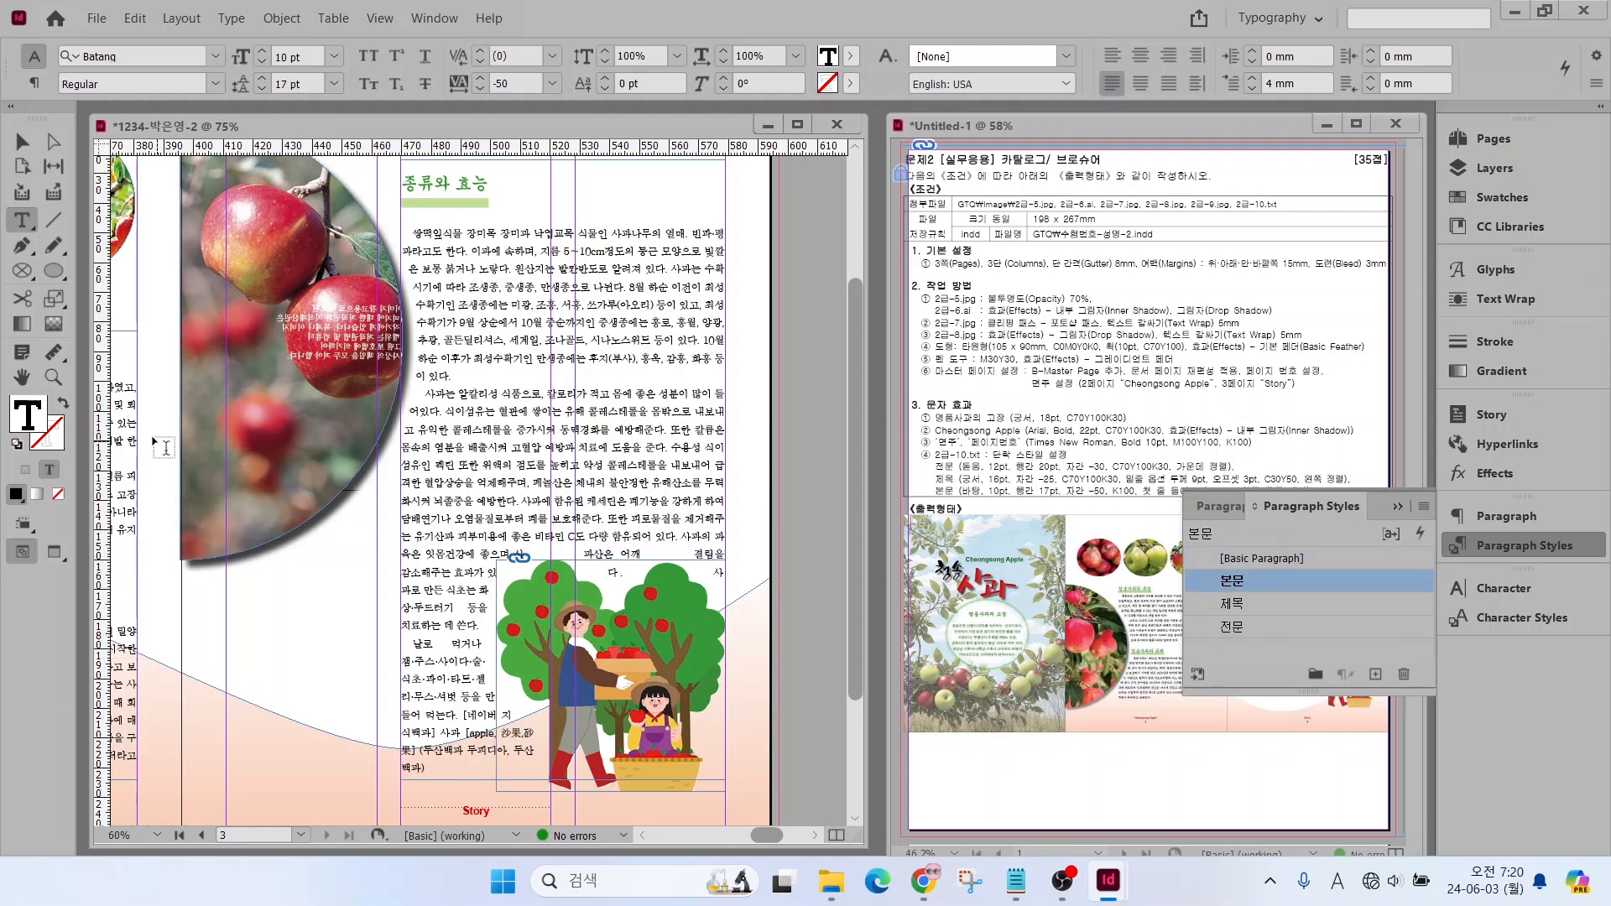
Display the whole spread in Preview mode and widen the third-page text frame slightly toward the half-round apple photo
double_click(22, 377)
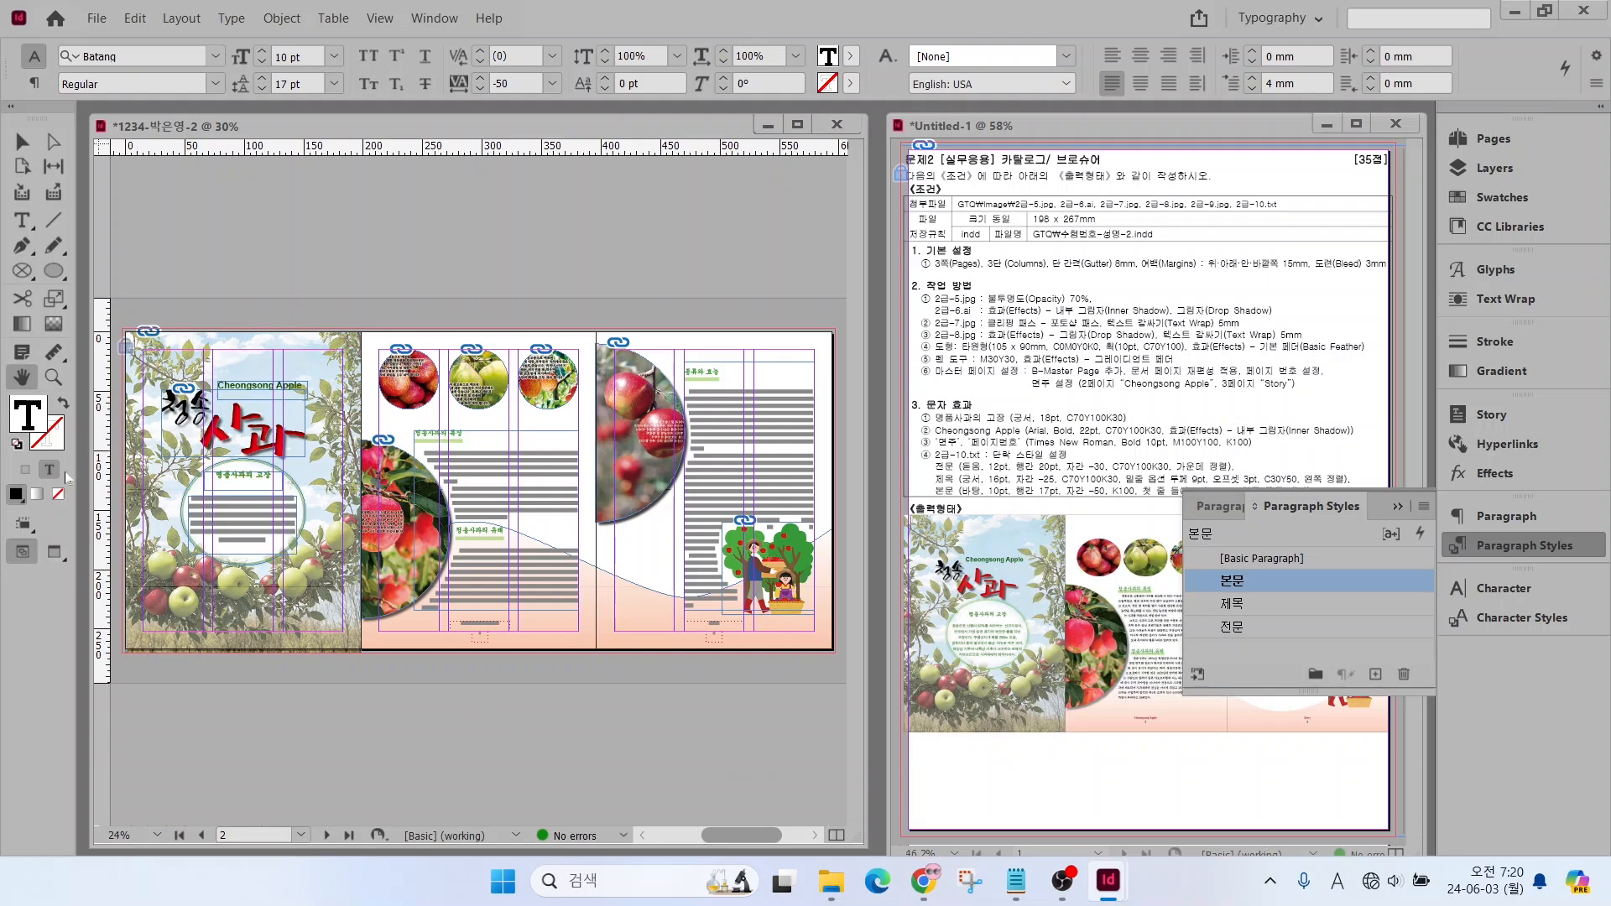
left_click(53, 551)
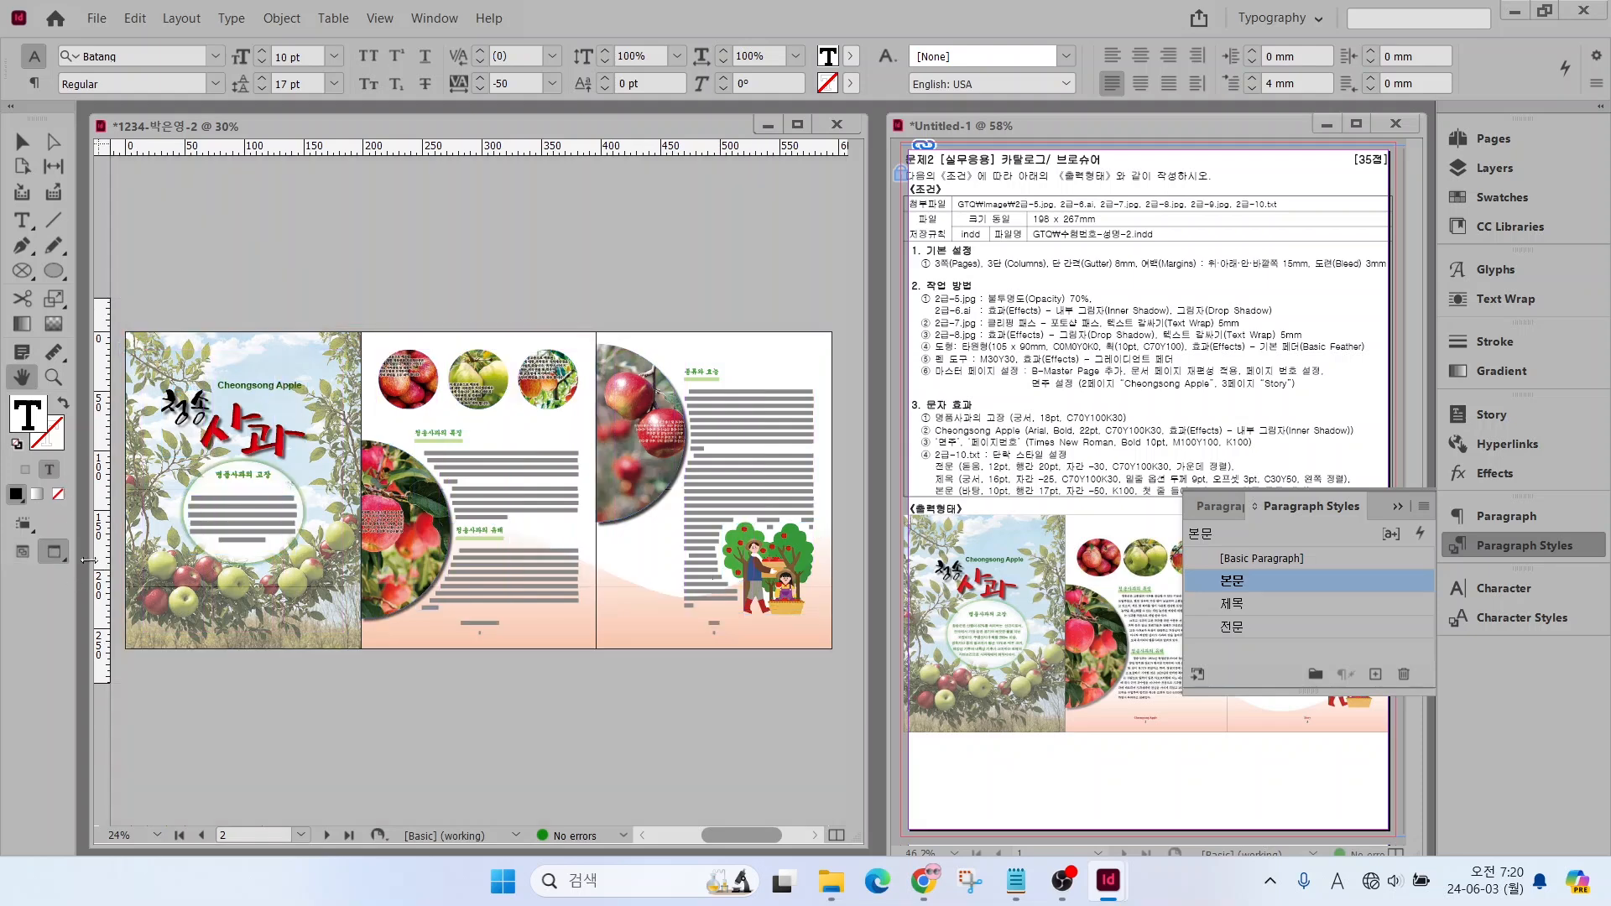
left_click(1540, 547)
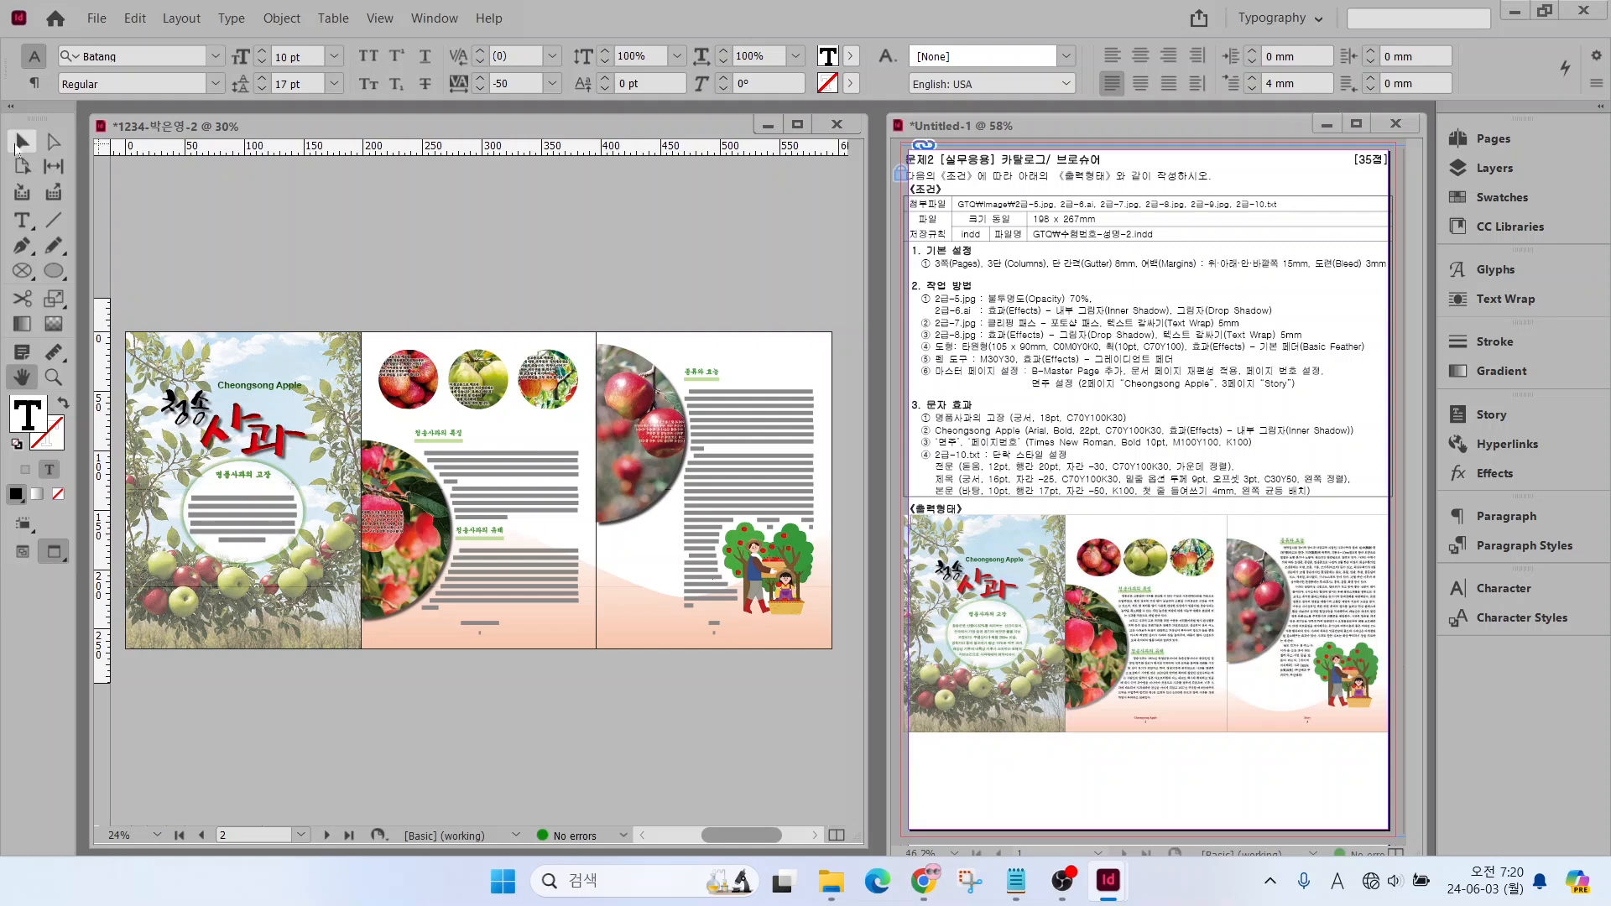
mouse_move(683, 486)
left_mouse_down()
mouse_move(663, 486)
mouse_move(679, 486)
left_mouse_up()
left_click(642, 575)
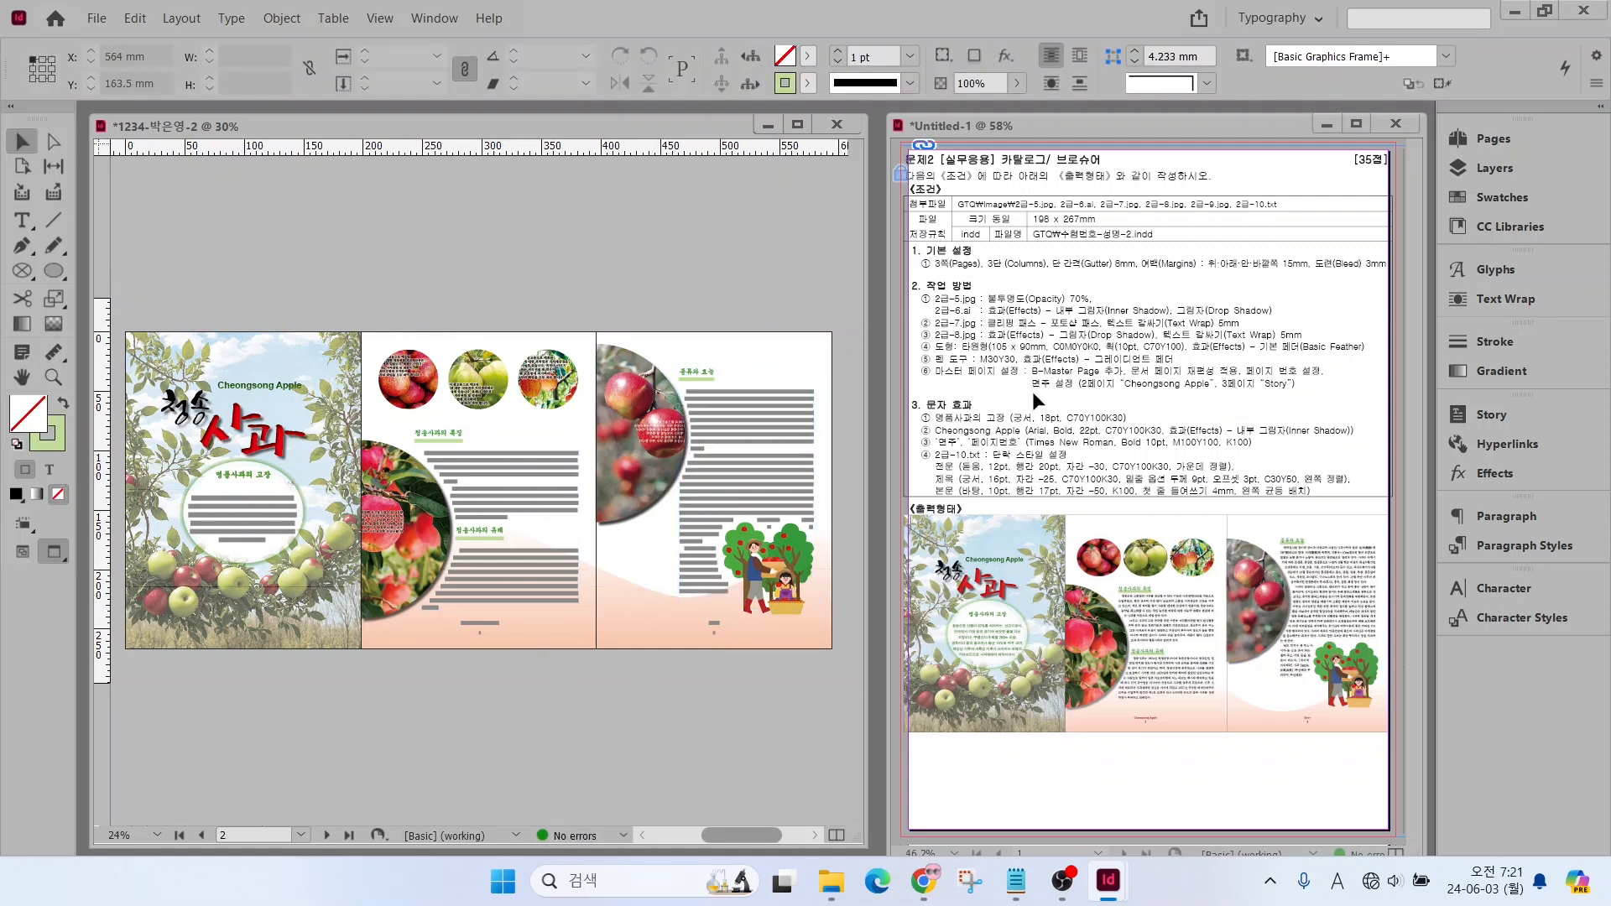
Save the brochure as an InDesign document in the GTQ folder, named with the candidate number, name and suffix "-2"
key("alt+2")
left_click_drag(1066, 220, 1150, 162)
key("Escape")
left_click(94, 18)
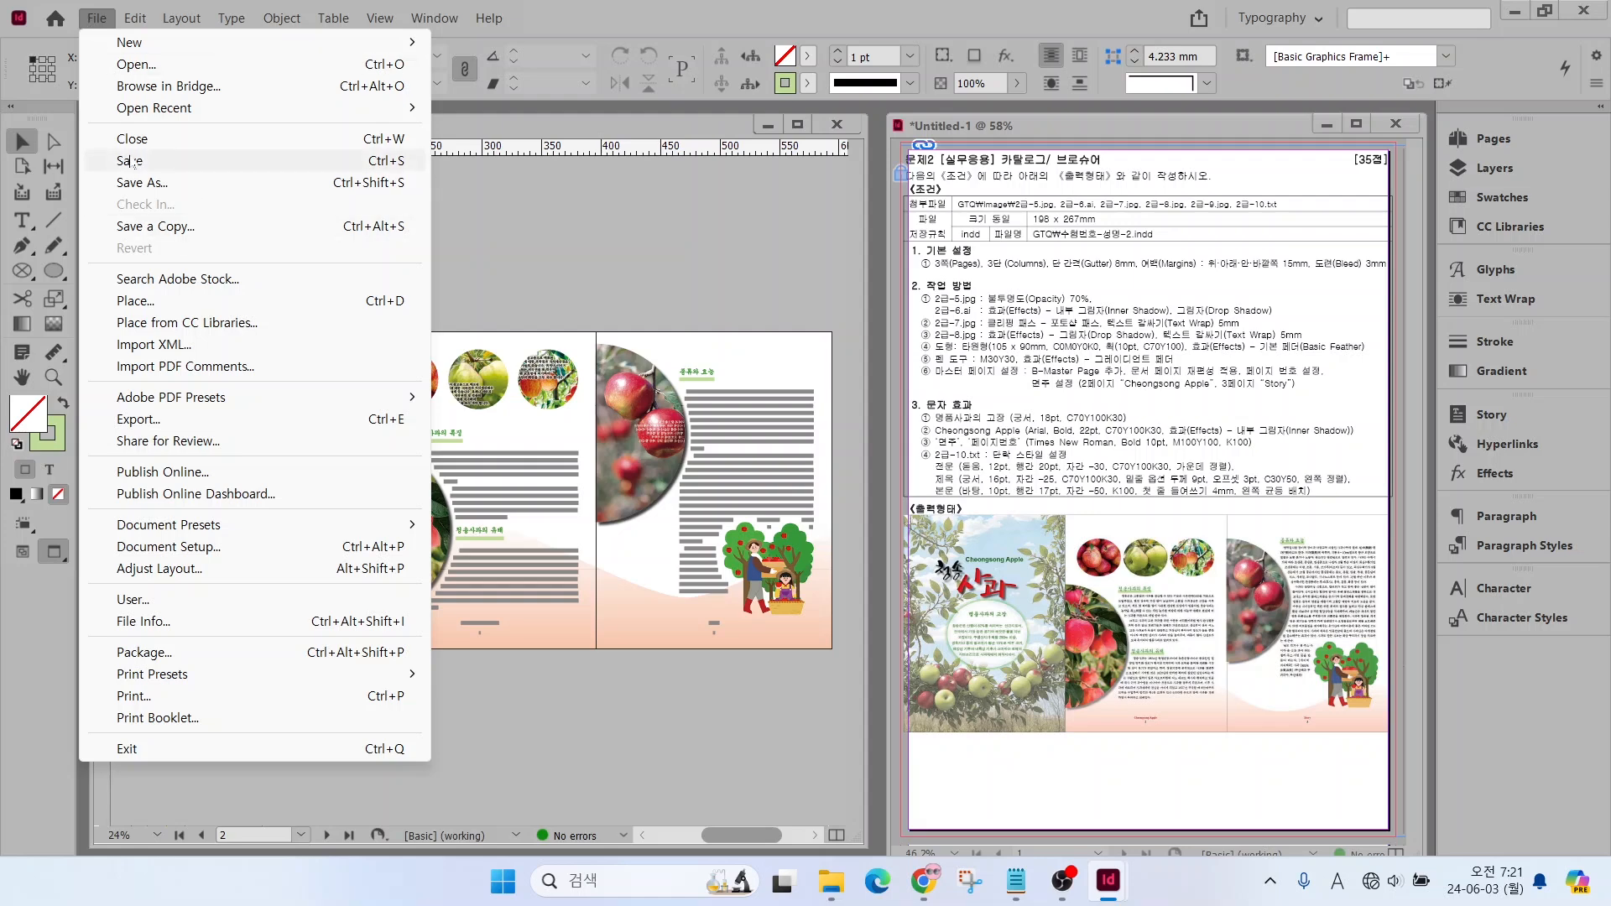
left_click(134, 160)
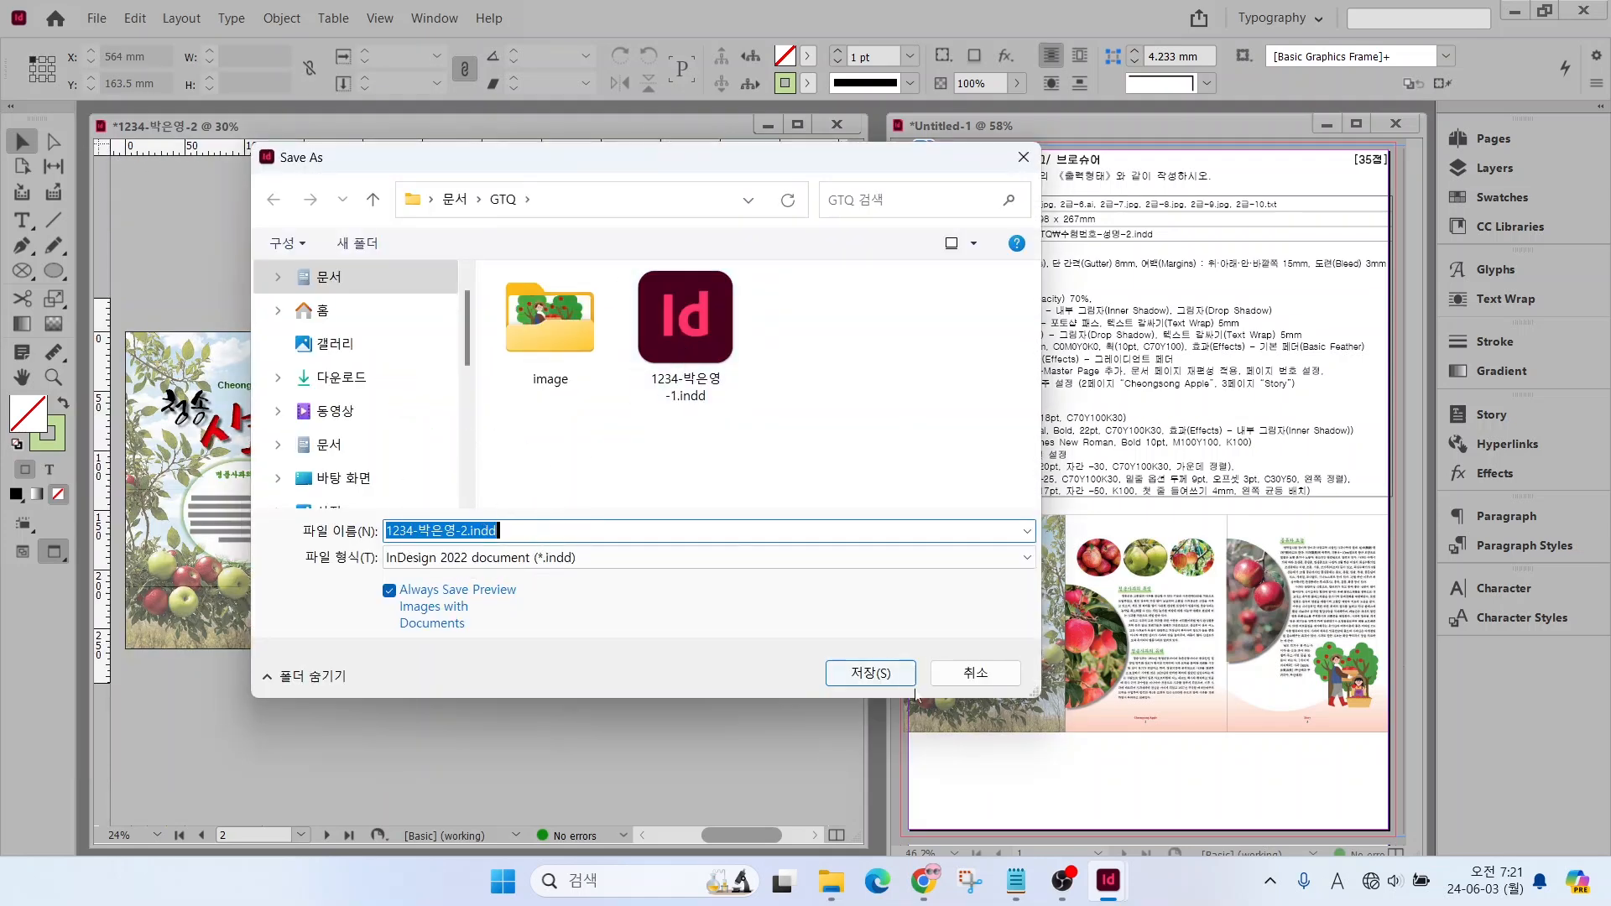
left_click(873, 674)
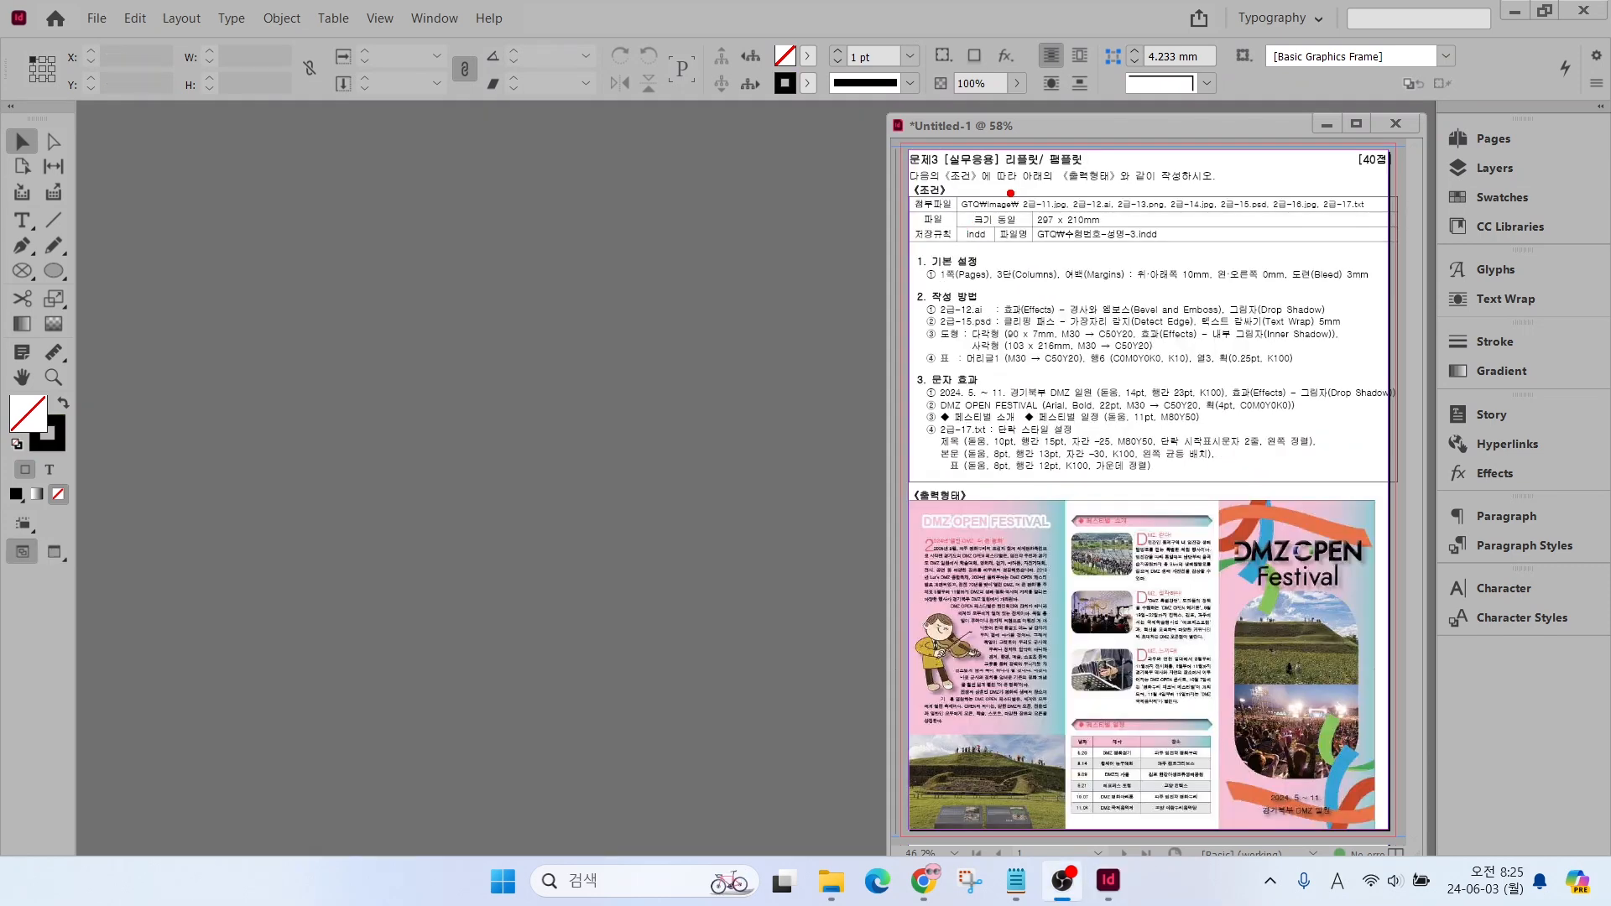
Start a new document for the third brief, named with the candidate number, name and suffix "-3"
left_click_drag(1012, 186, 1125, 248)
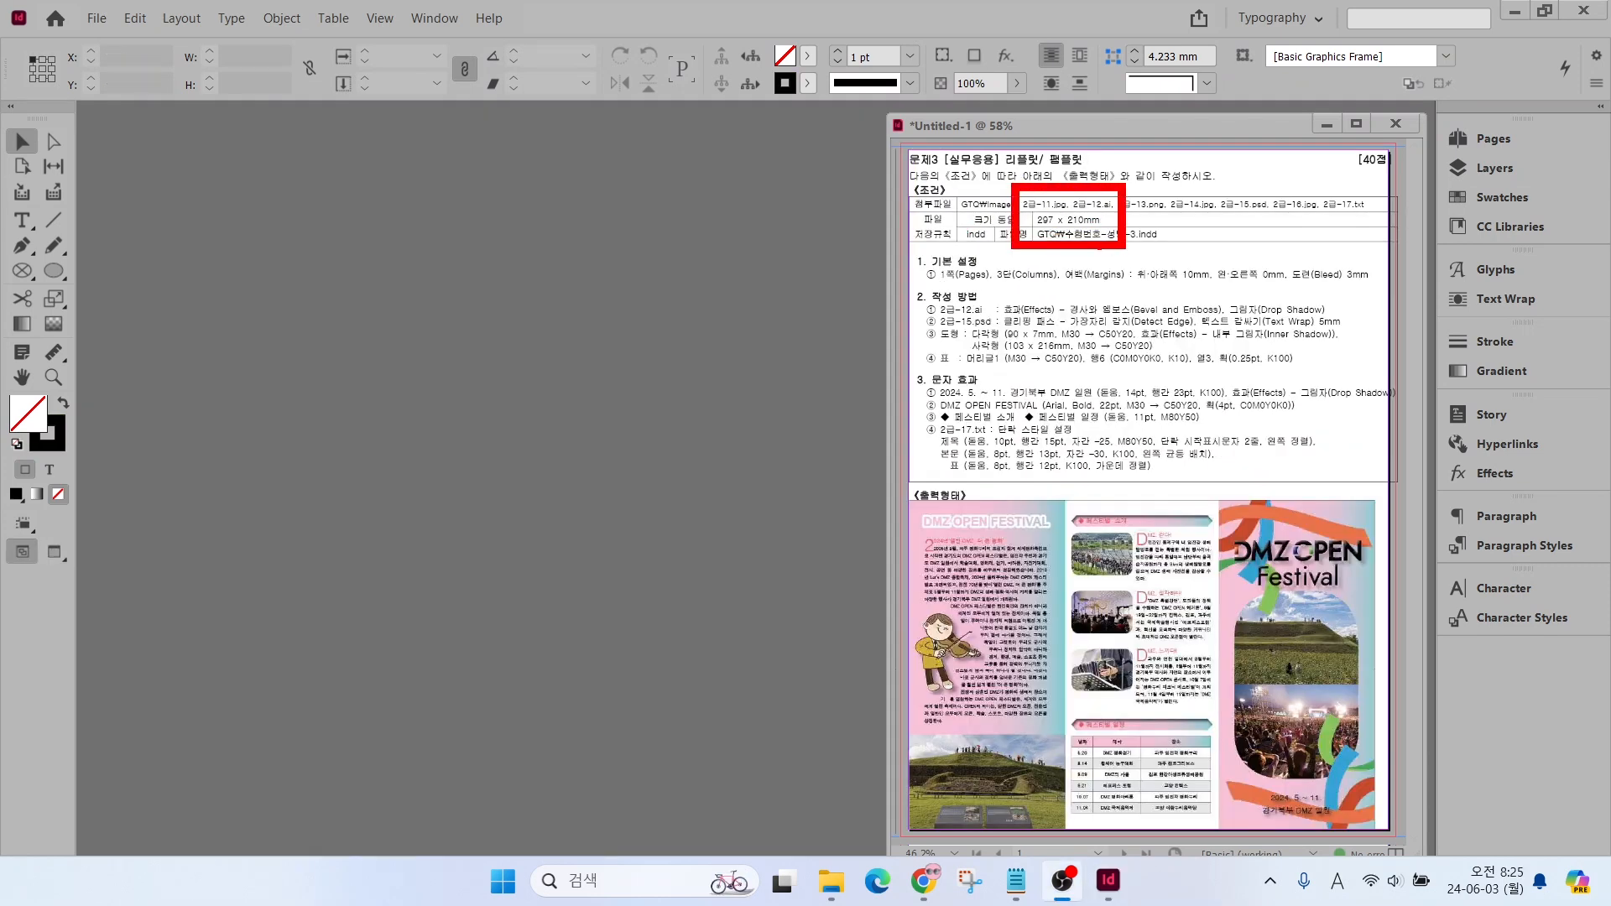
key("Escape")
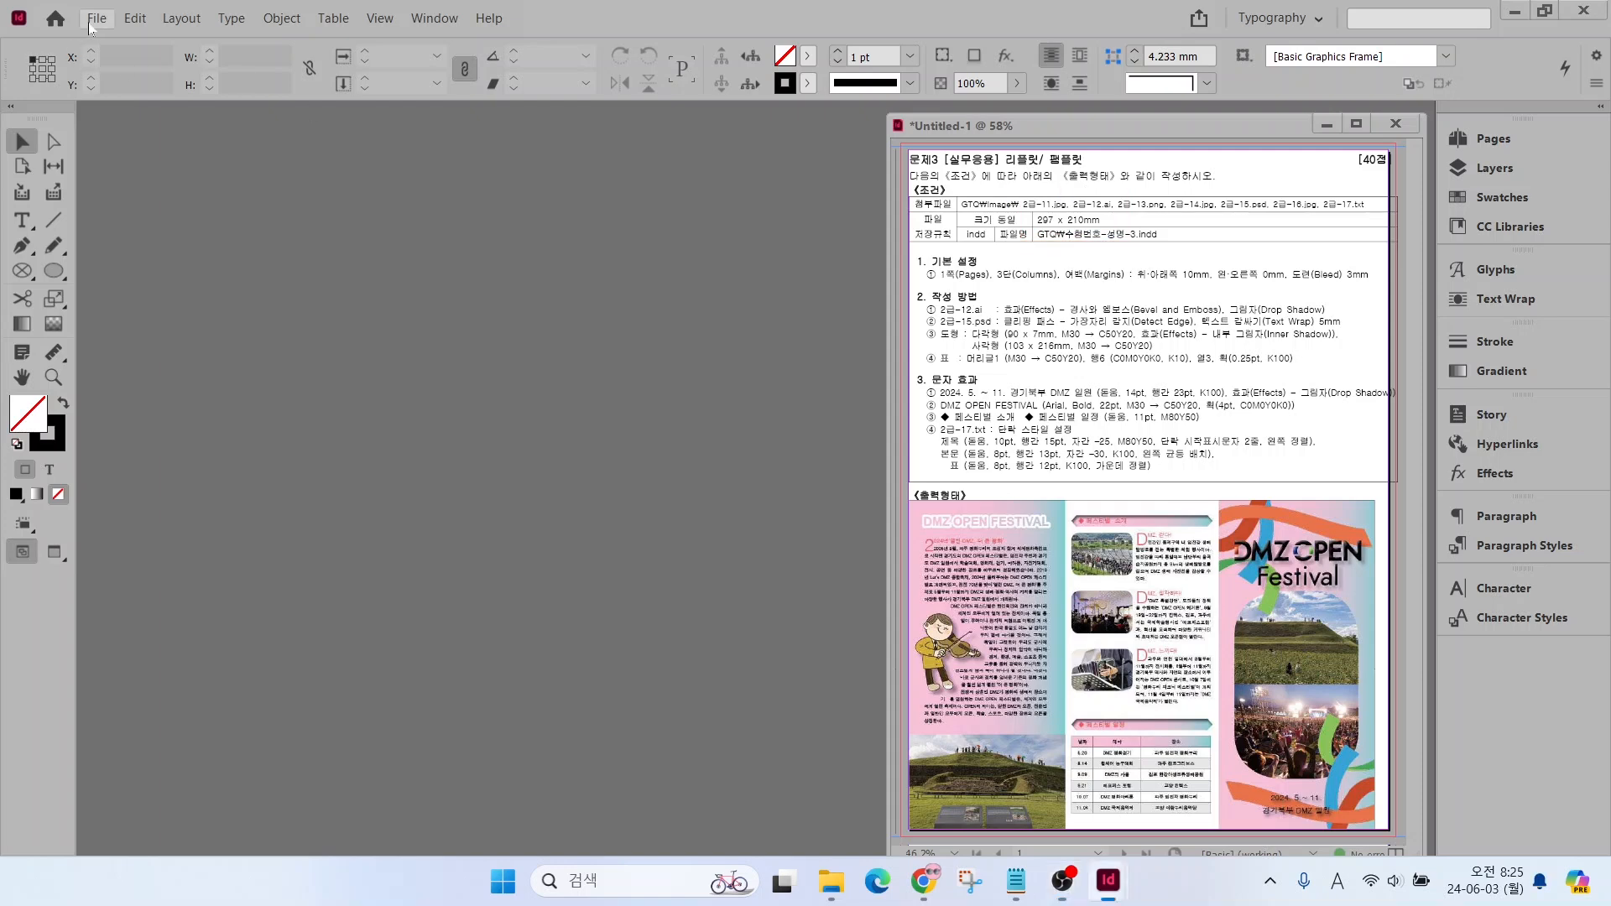
left_click(94, 19)
mouse_move(118, 49)
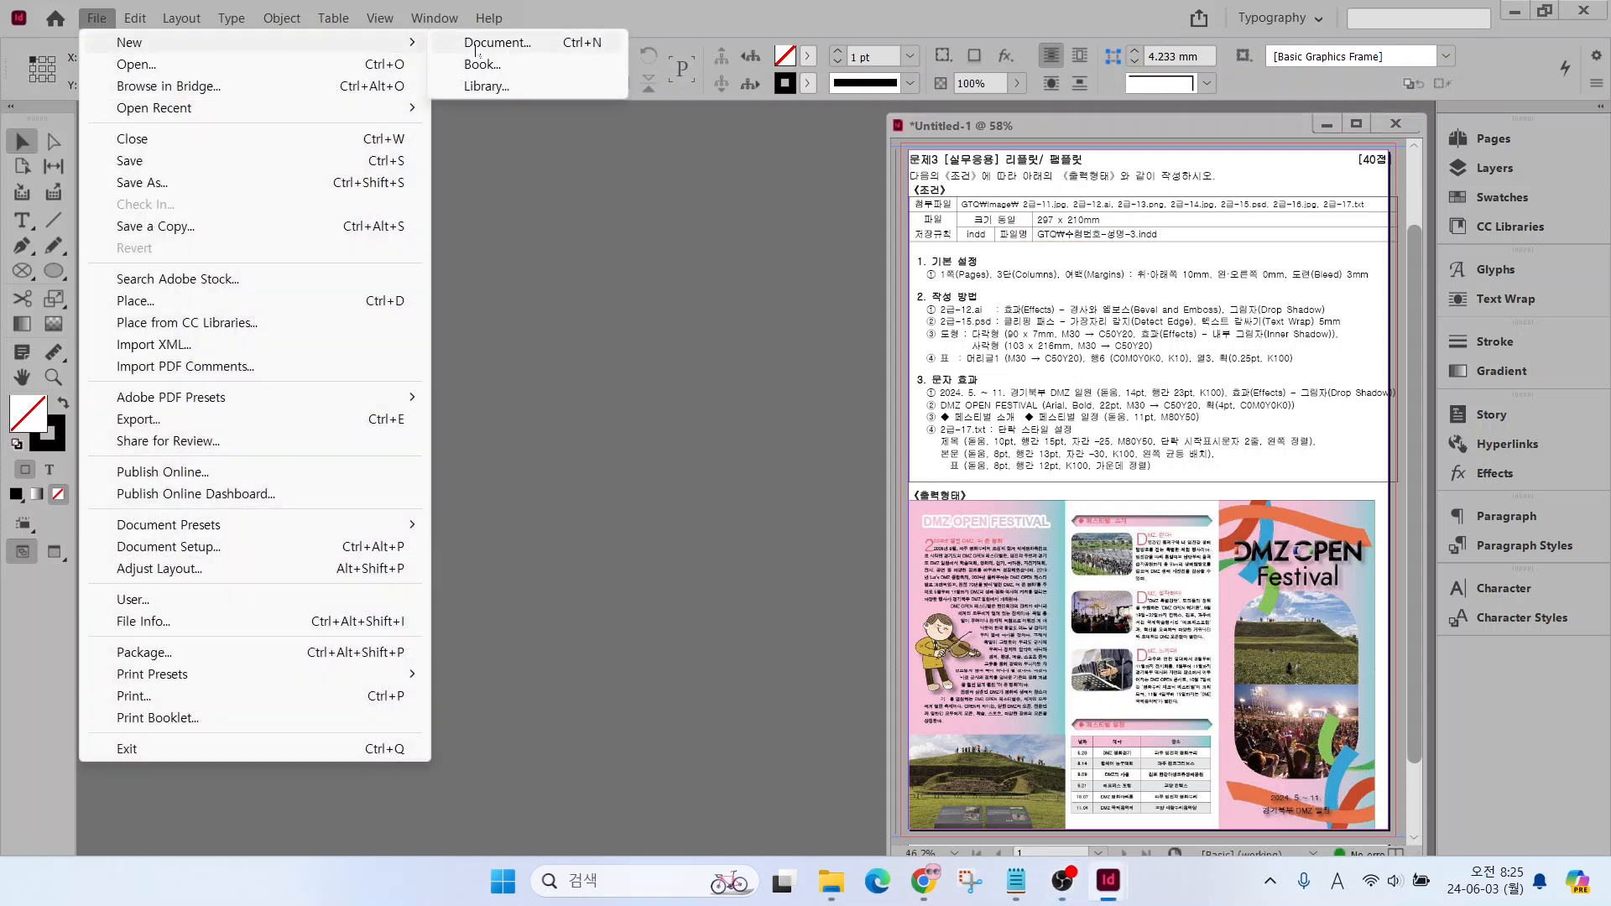
left_click(475, 44)
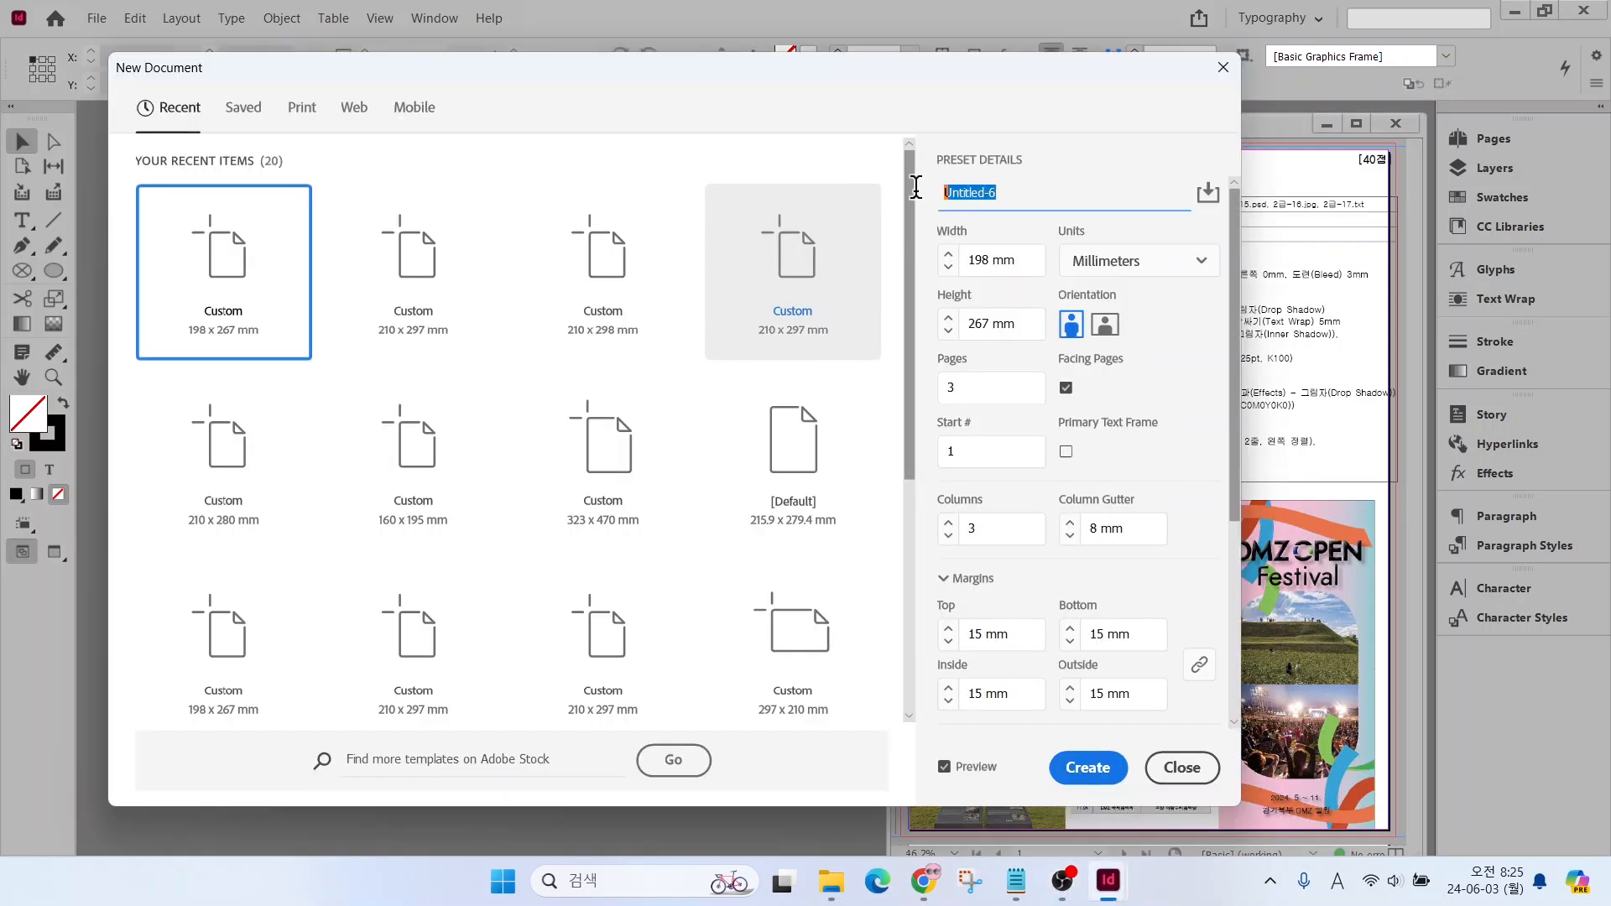
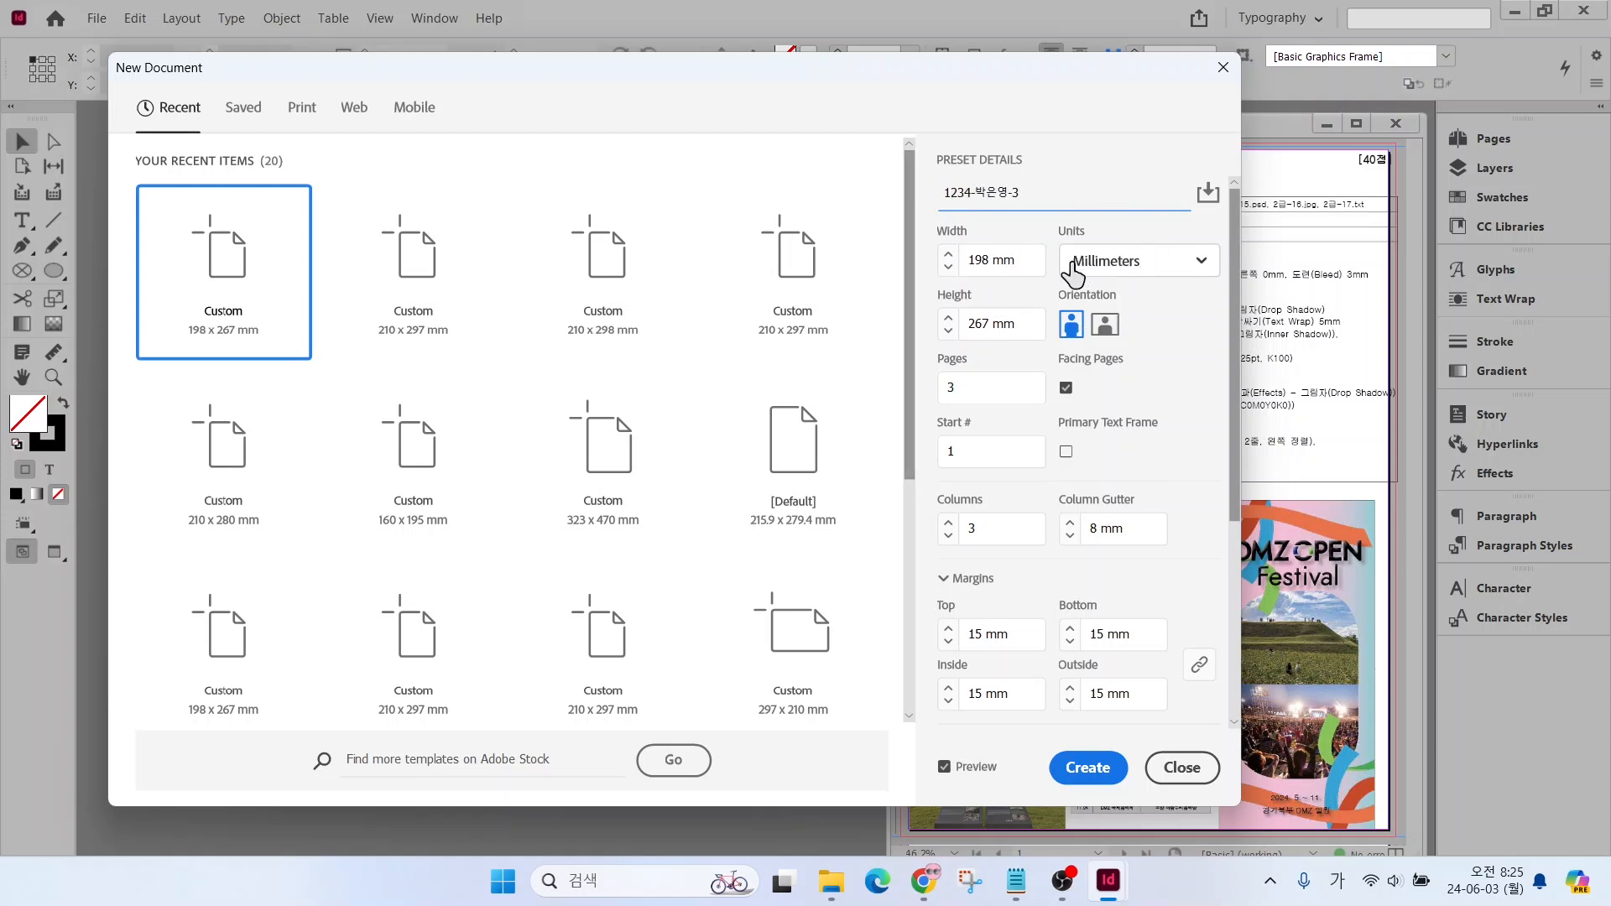
Set the new document's page size to 297 mm wide and 210 mm high
left_click(1018, 261)
left_click_drag(1018, 261, 946, 265)
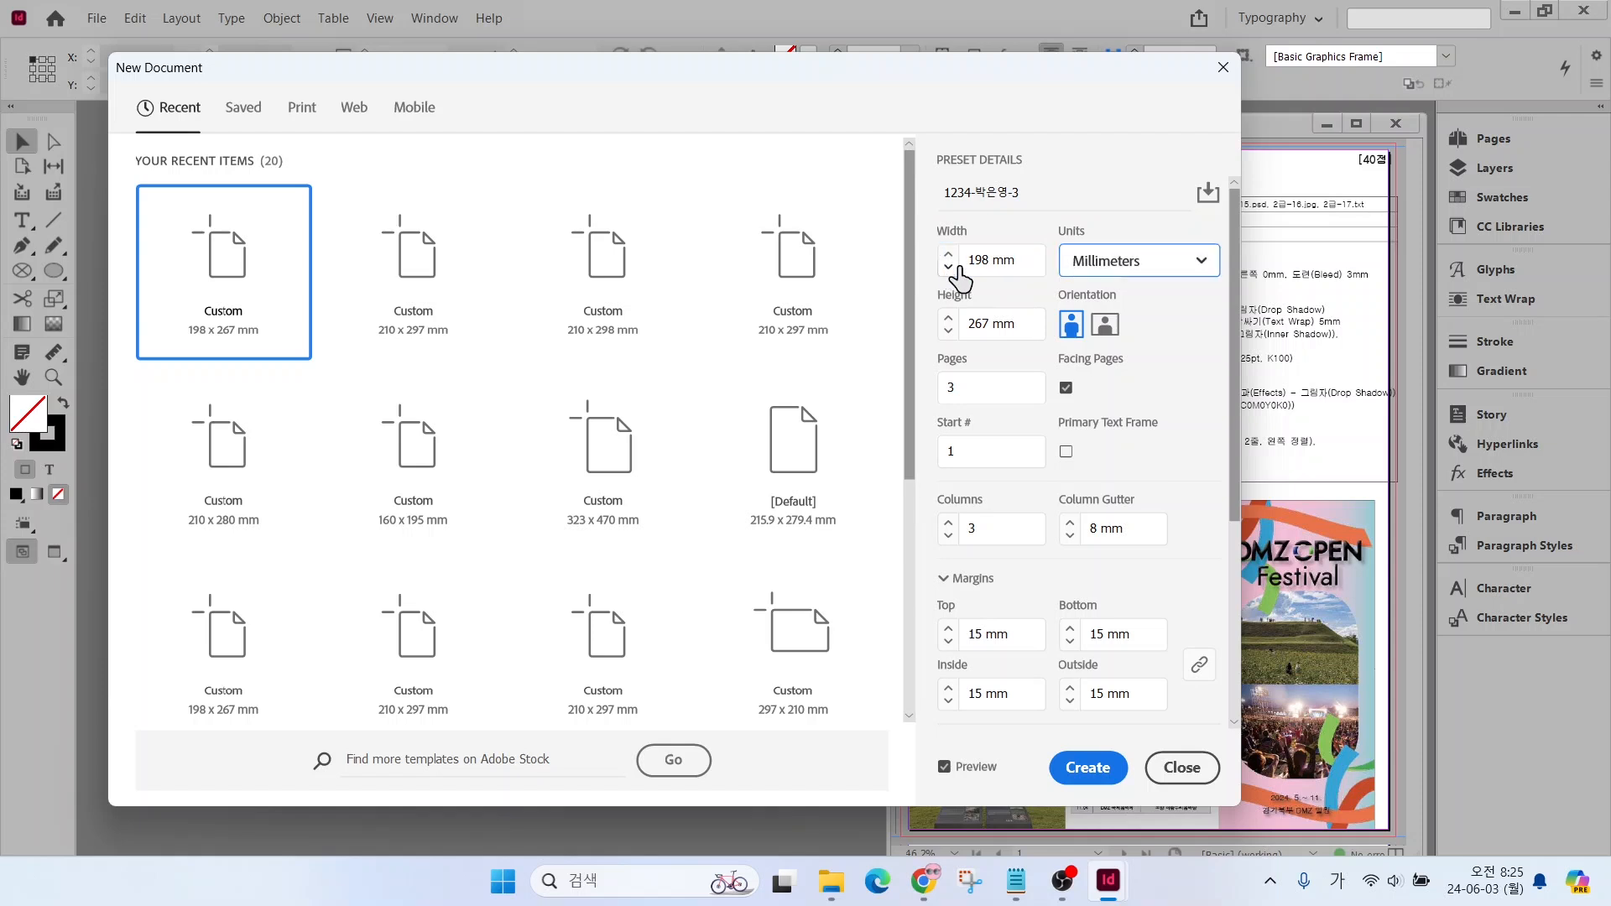
double_click(975, 261)
type("297")
key("Tab")
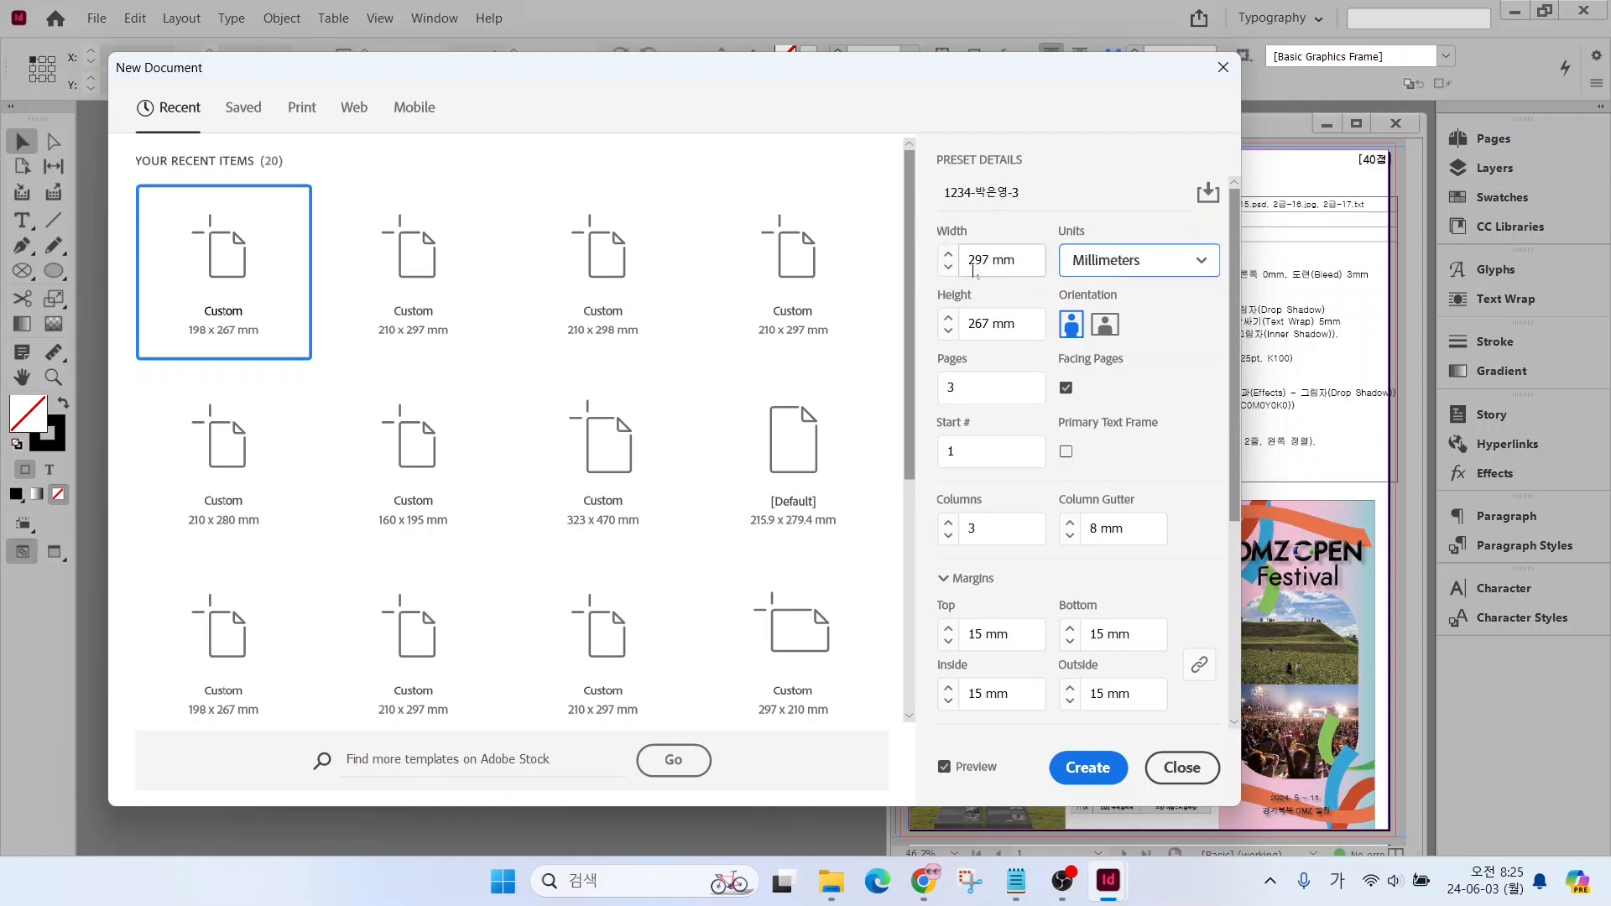
key("Tab")
type("21")
key("Tab")
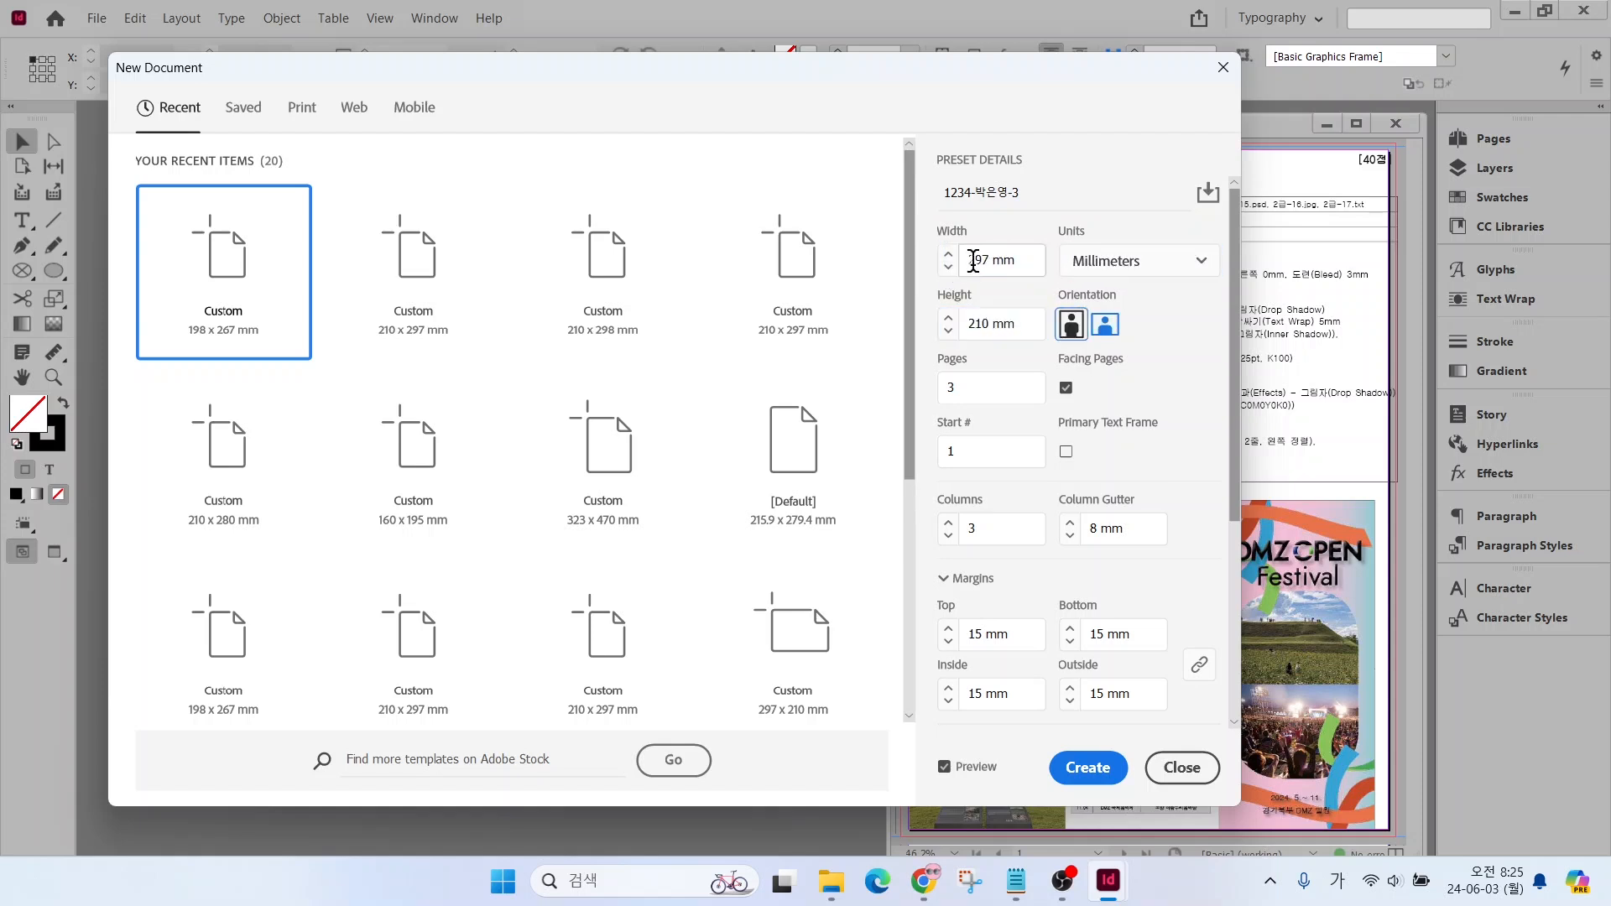
Set the document to 1 page without facing pages and the column gutter to 0 mm
key("Tab")
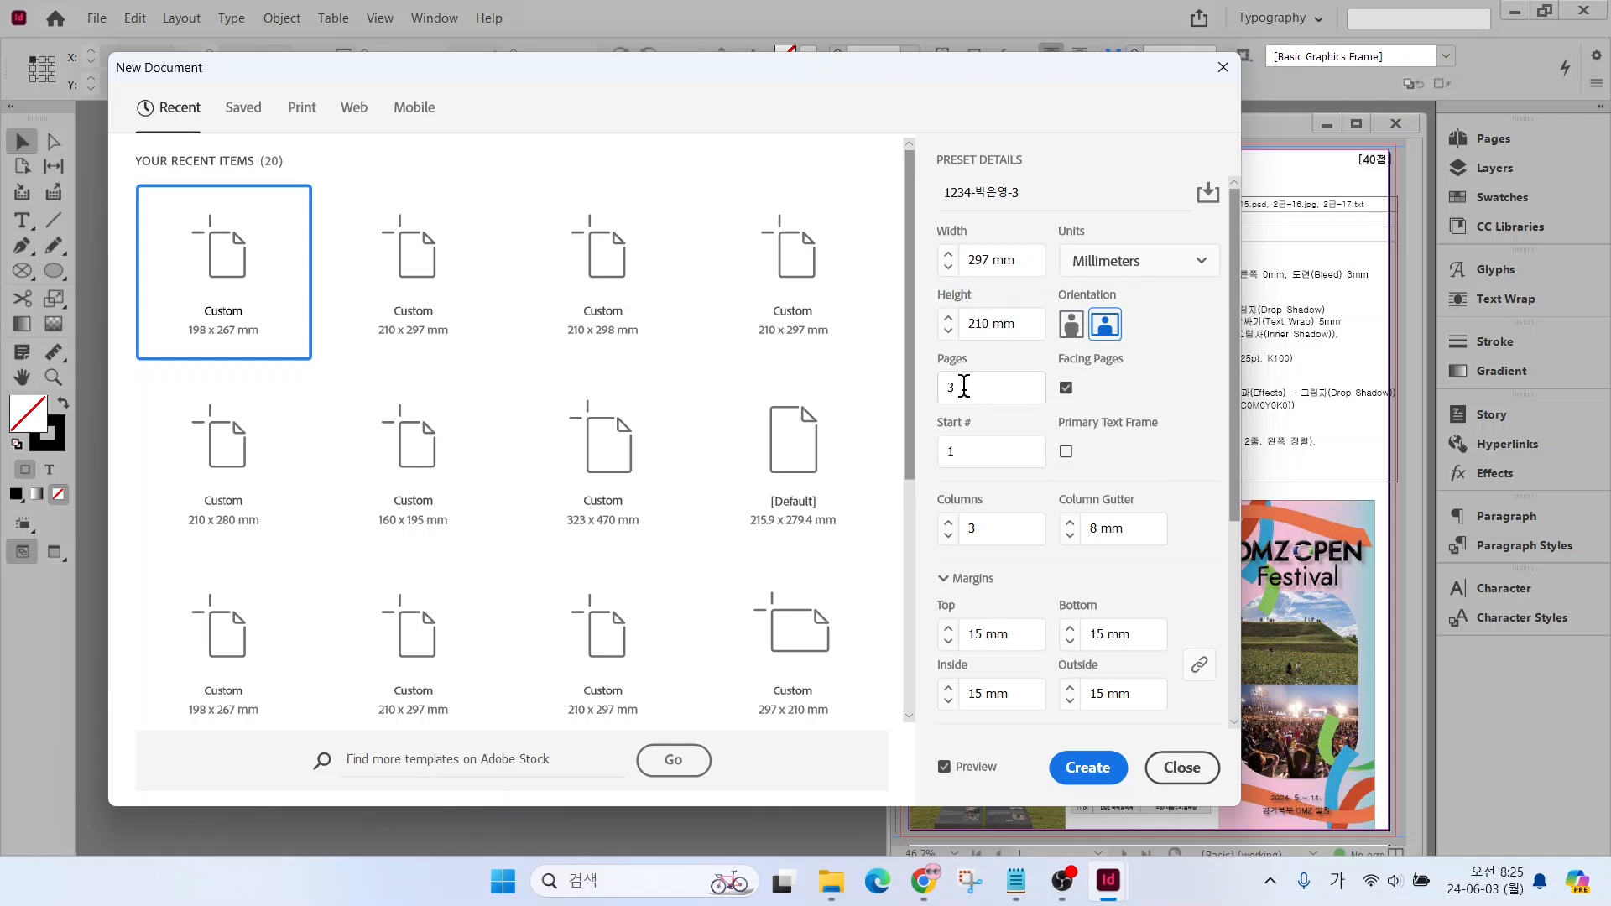
key("Tab")
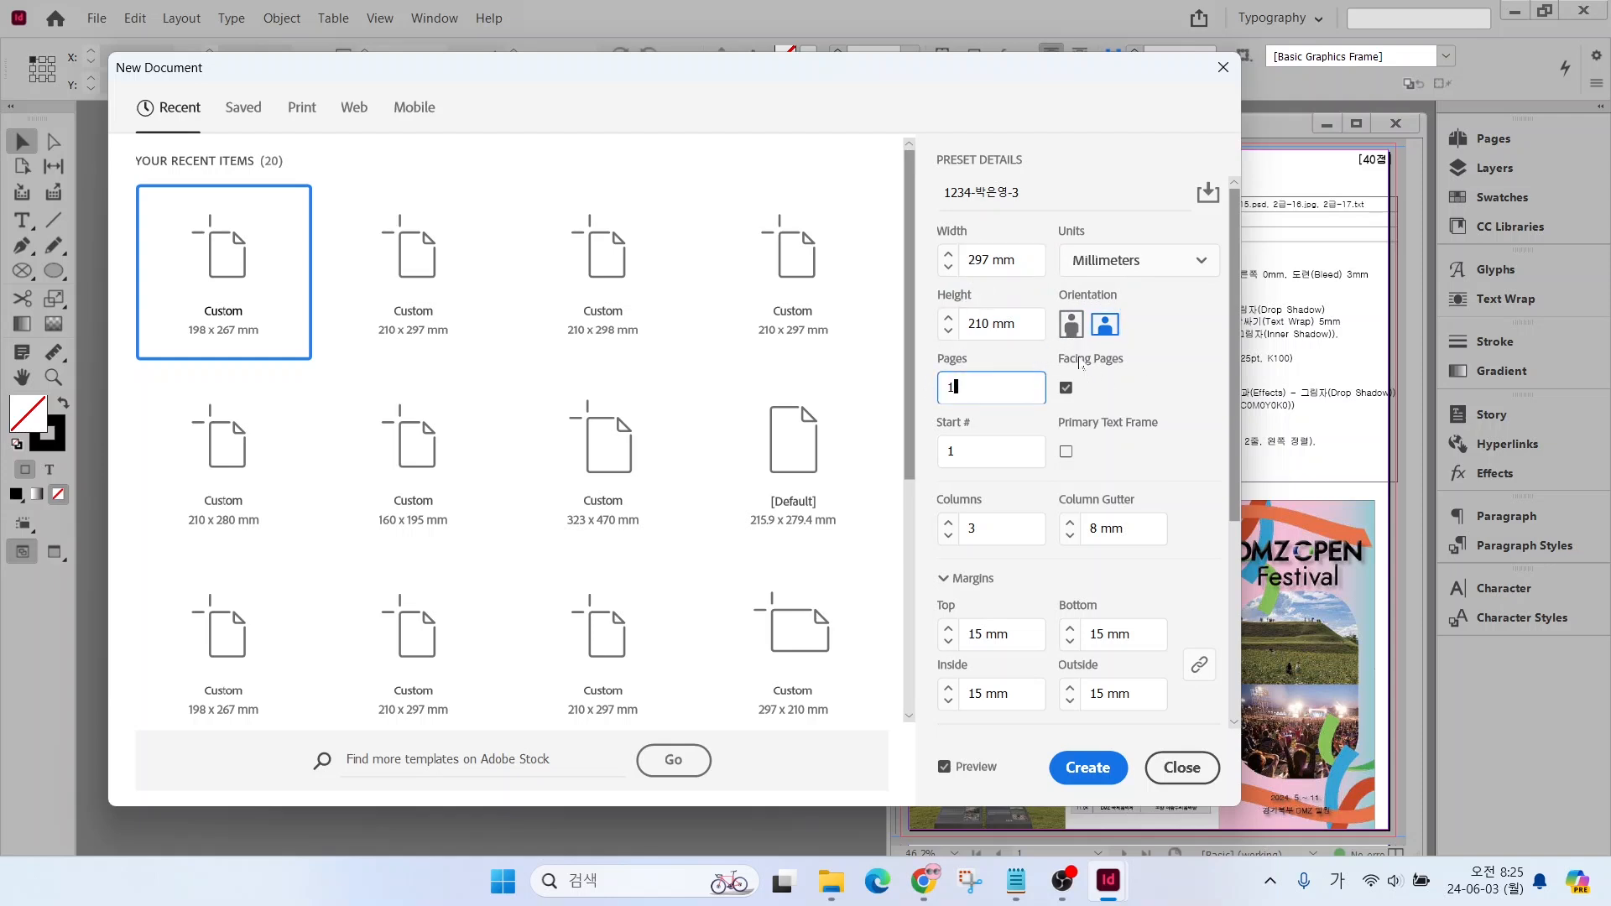
left_click(1069, 390)
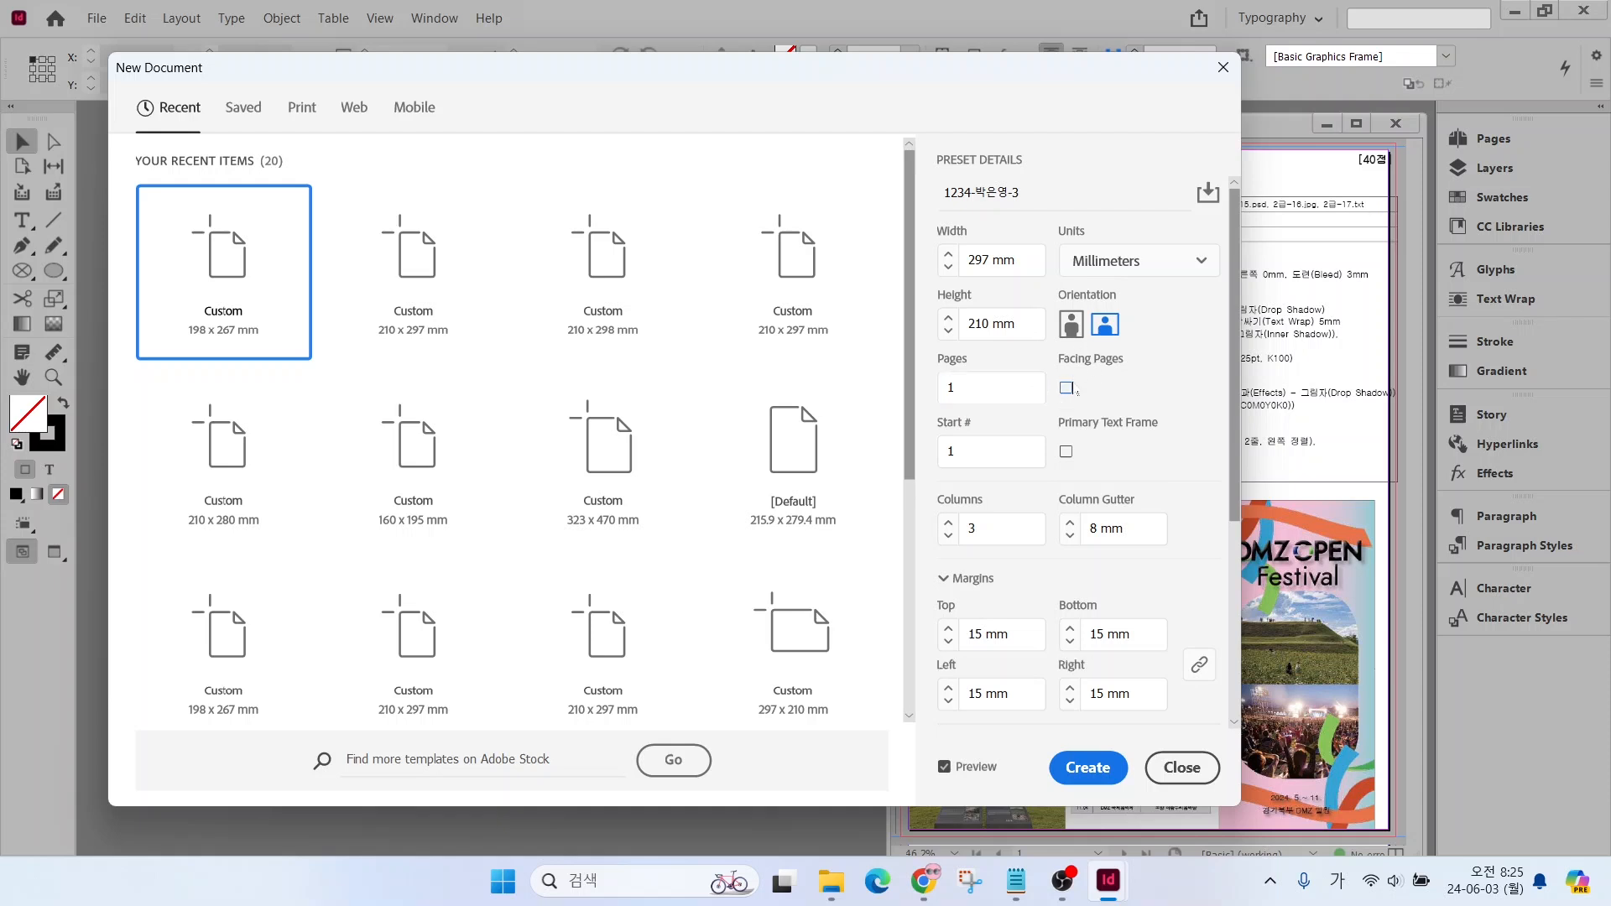
left_click(976, 534)
left_click(1091, 529)
double_click(1089, 529)
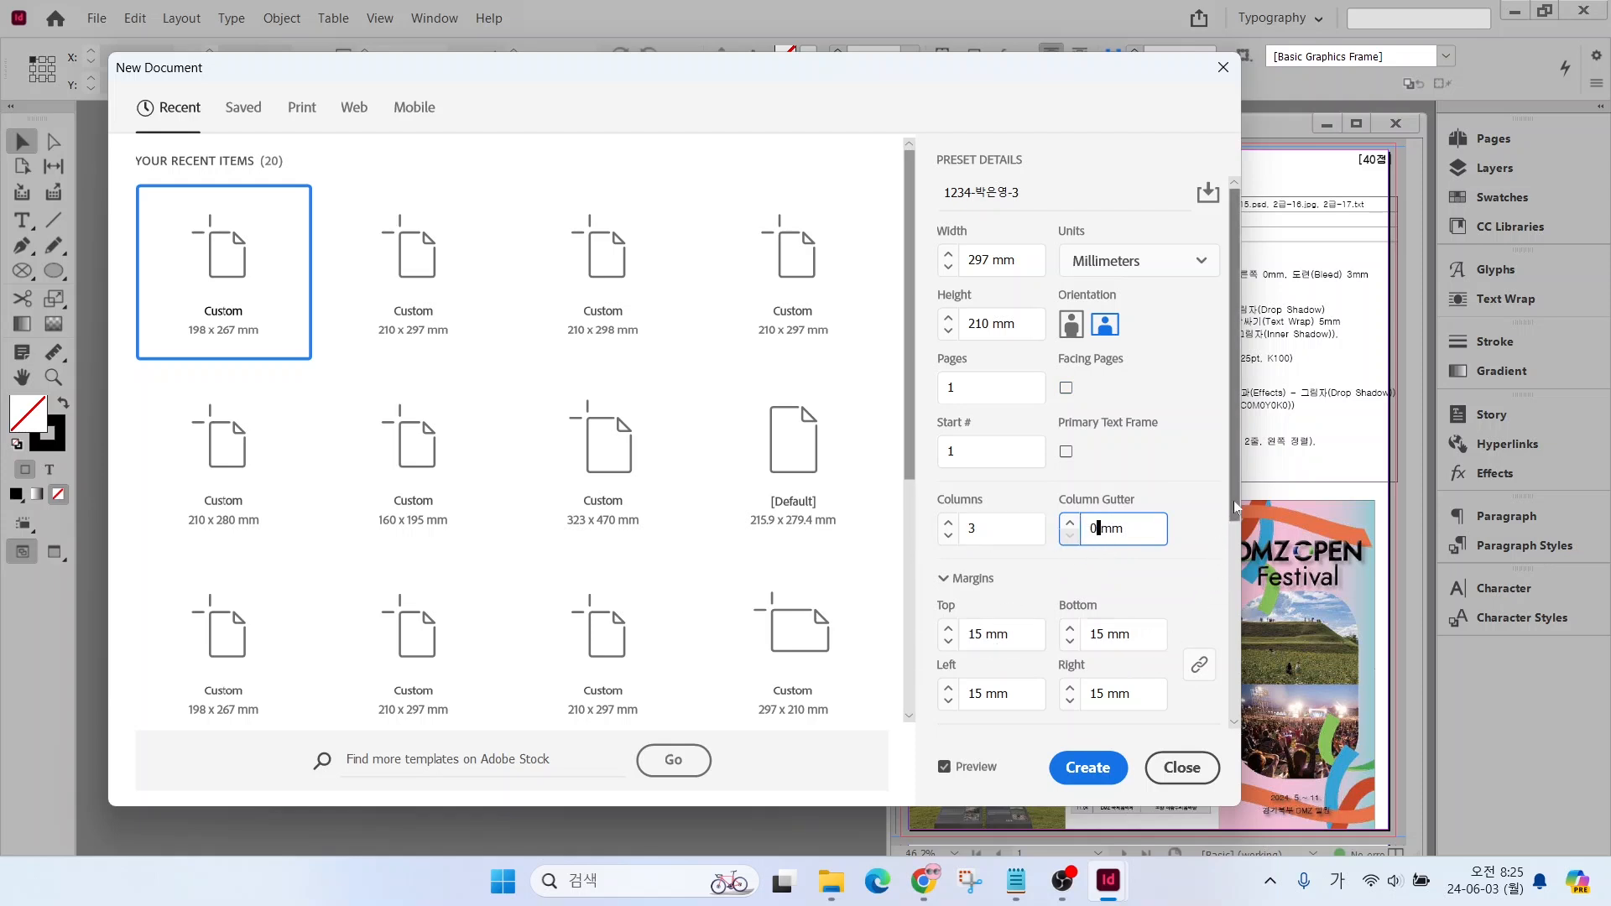
Unlink the margins and set the top and bottom to 10 mm and the left and right to 0 mm
scroll(1232, 711, "down", 5)
left_click_drag(1232, 709, 1232, 717)
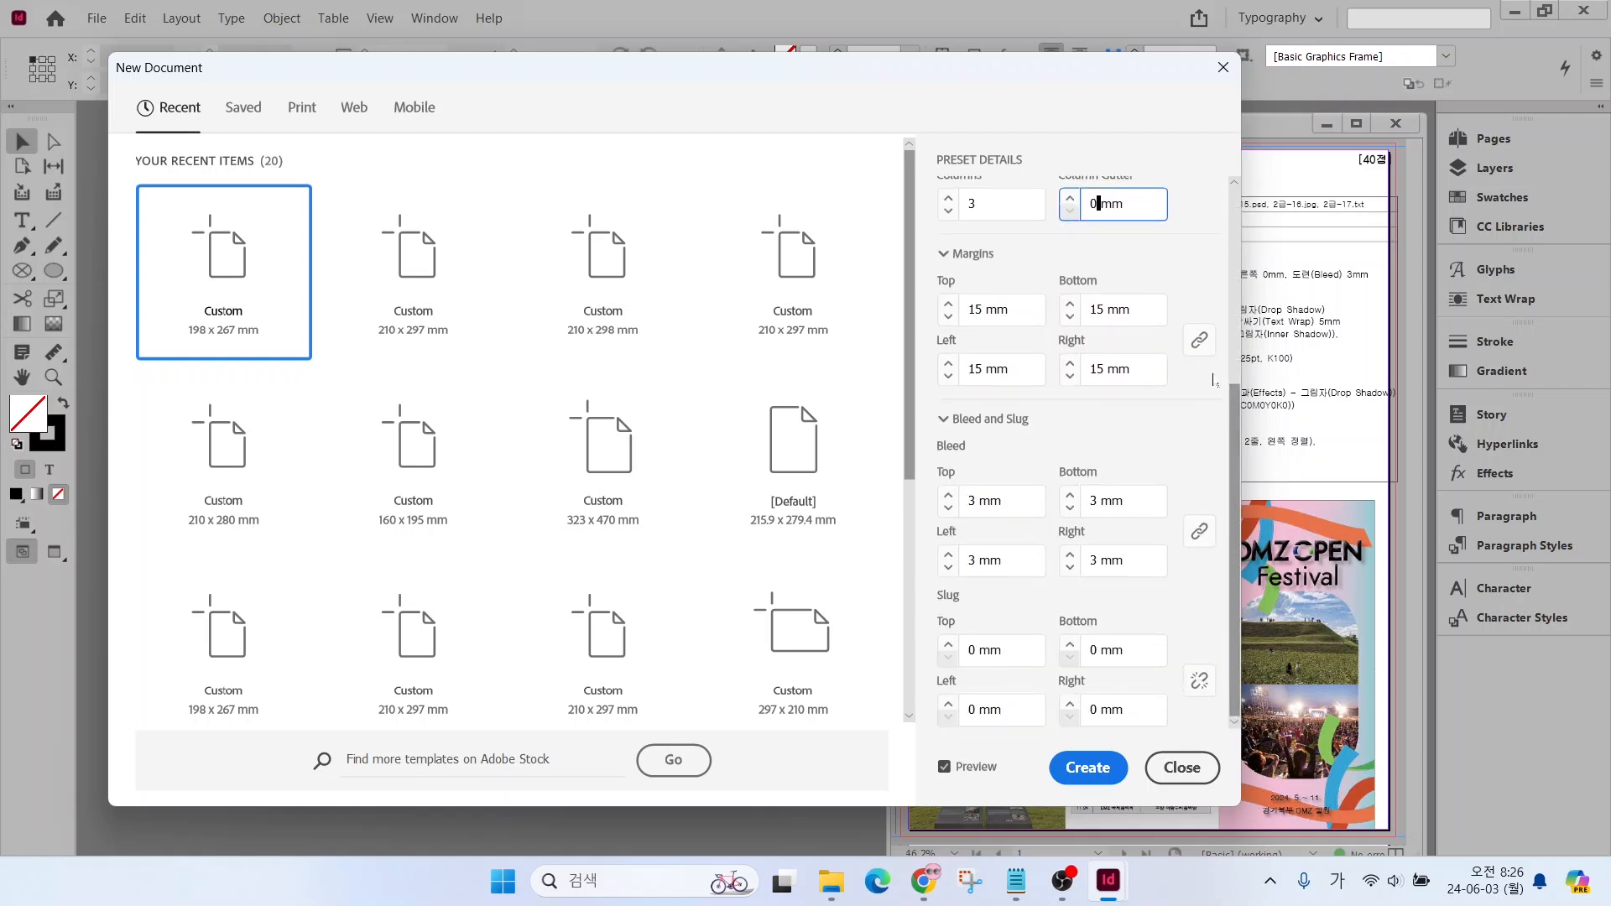
left_click(1197, 342)
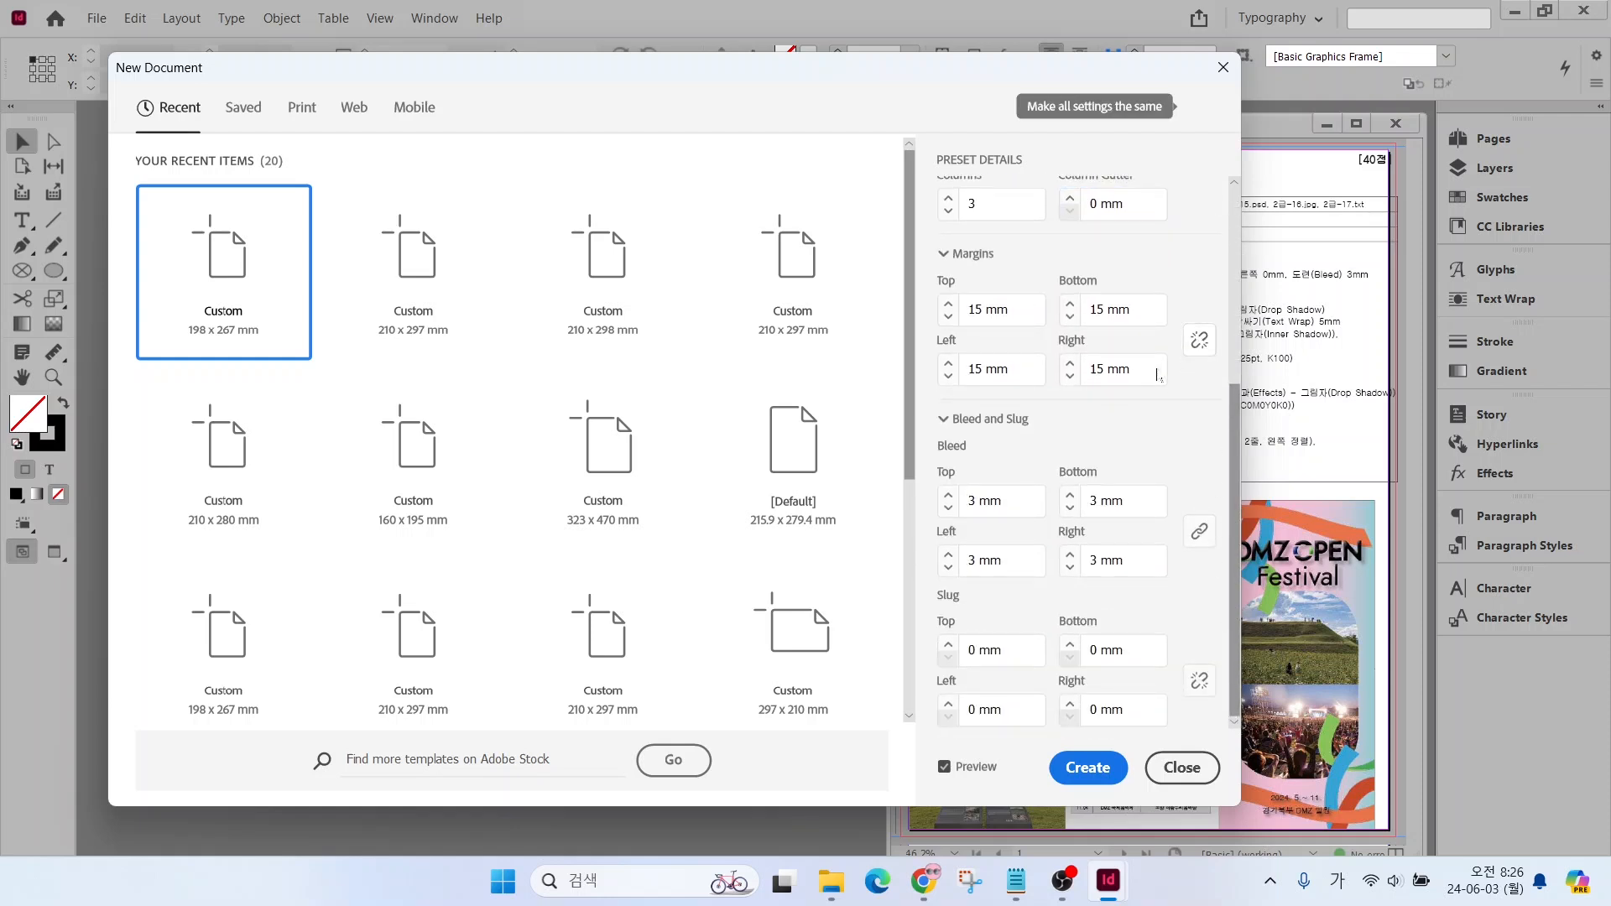
left_click(977, 309)
type("0")
key("Tab")
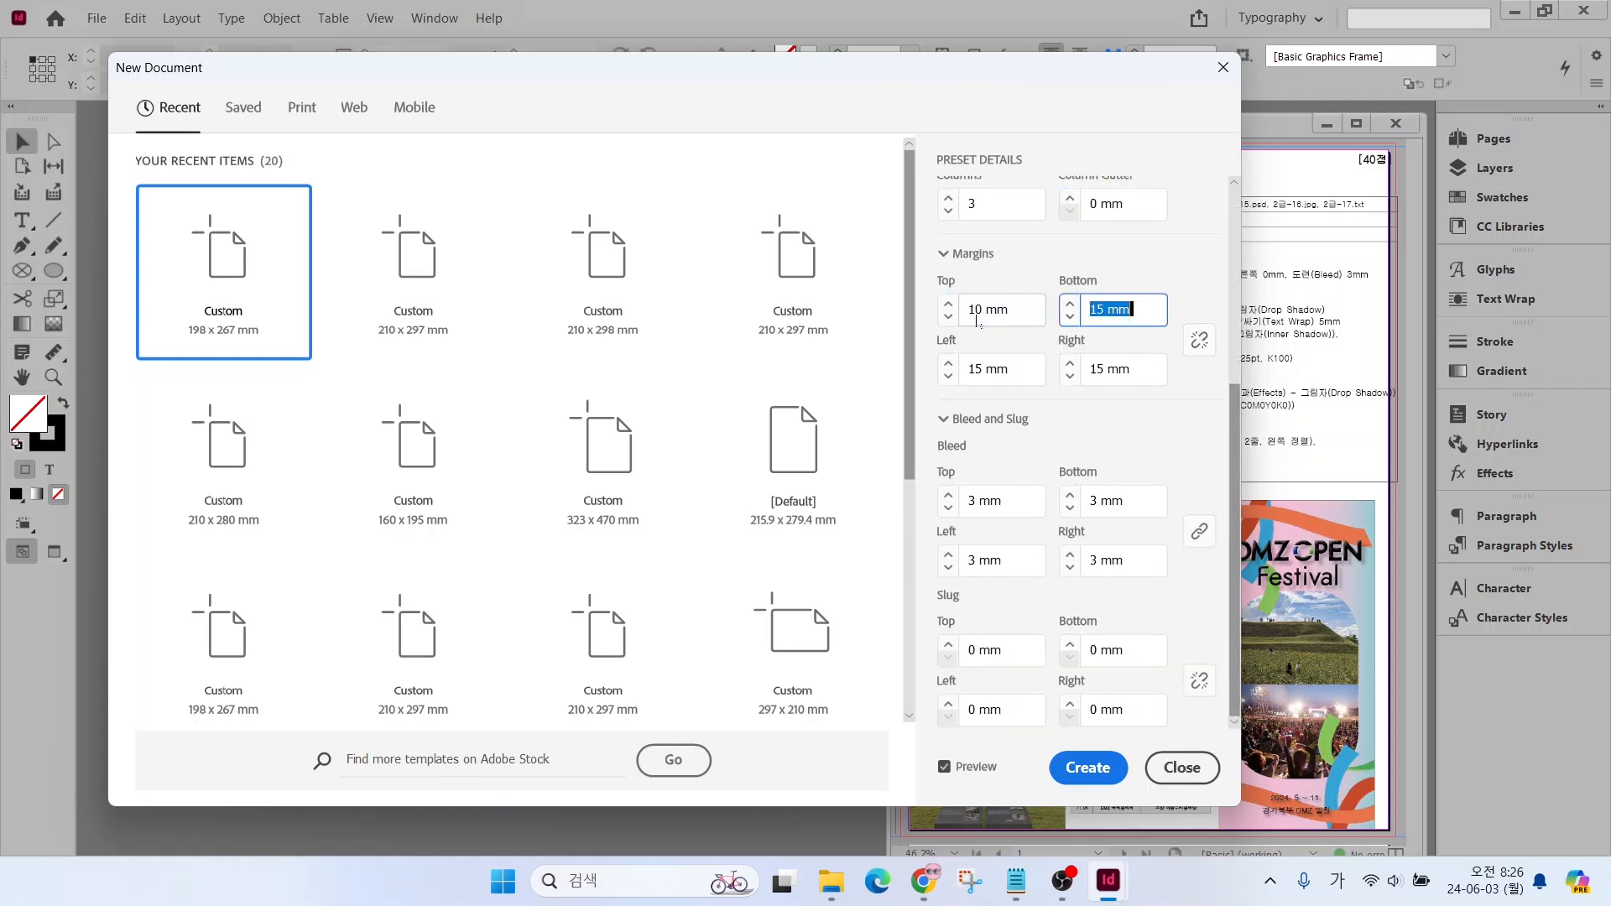
type("10")
key("Tab")
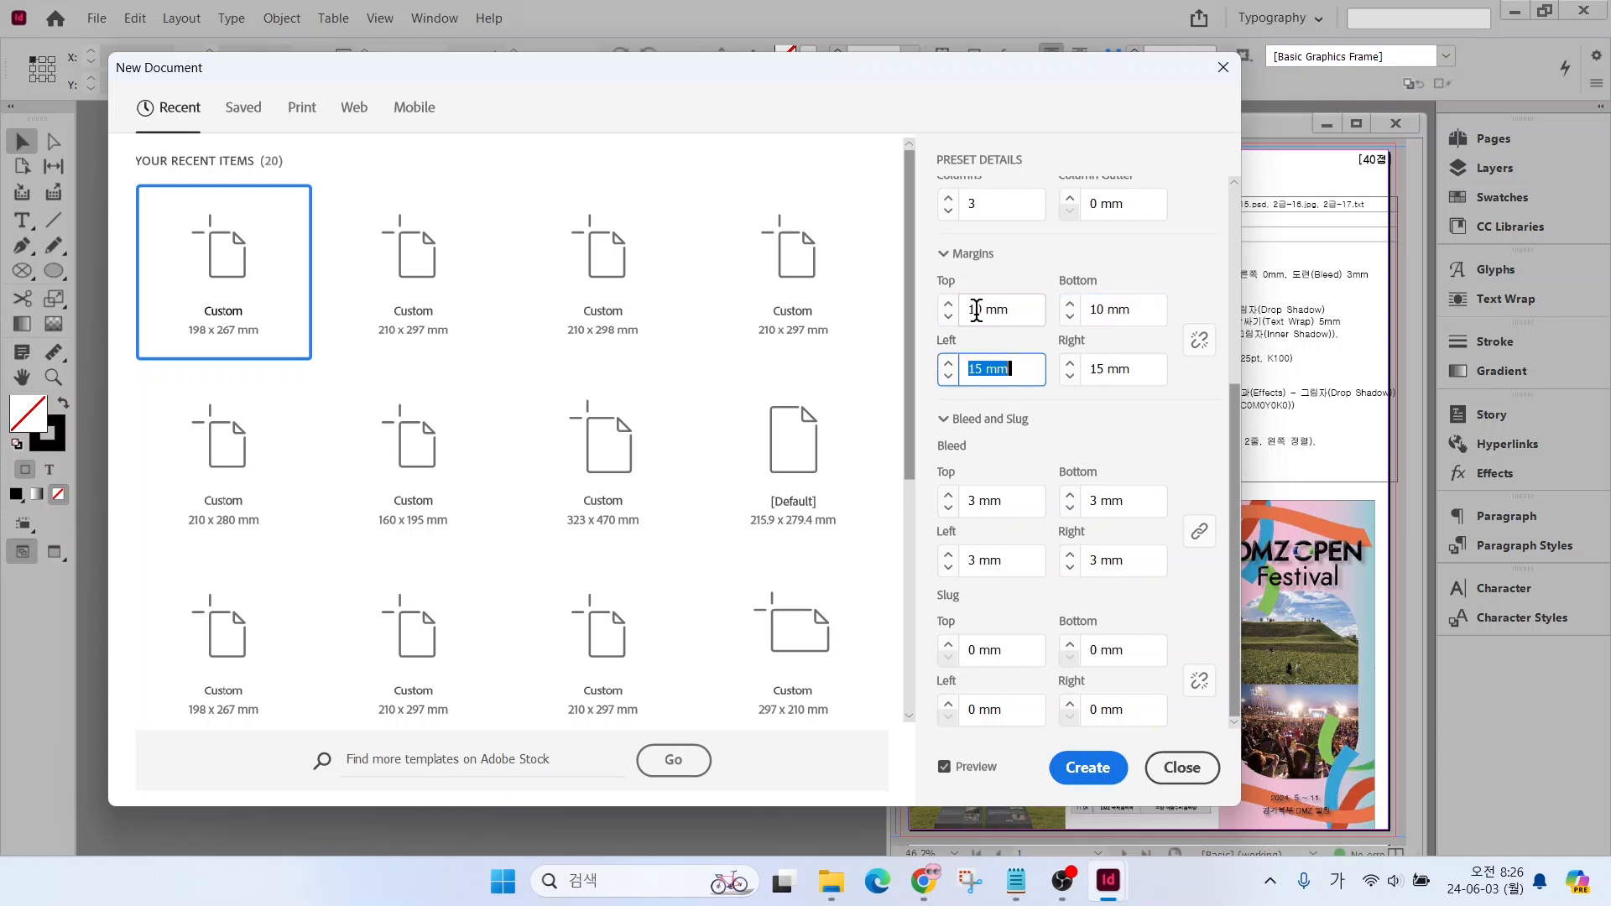
type("0")
key("Tab")
type("0")
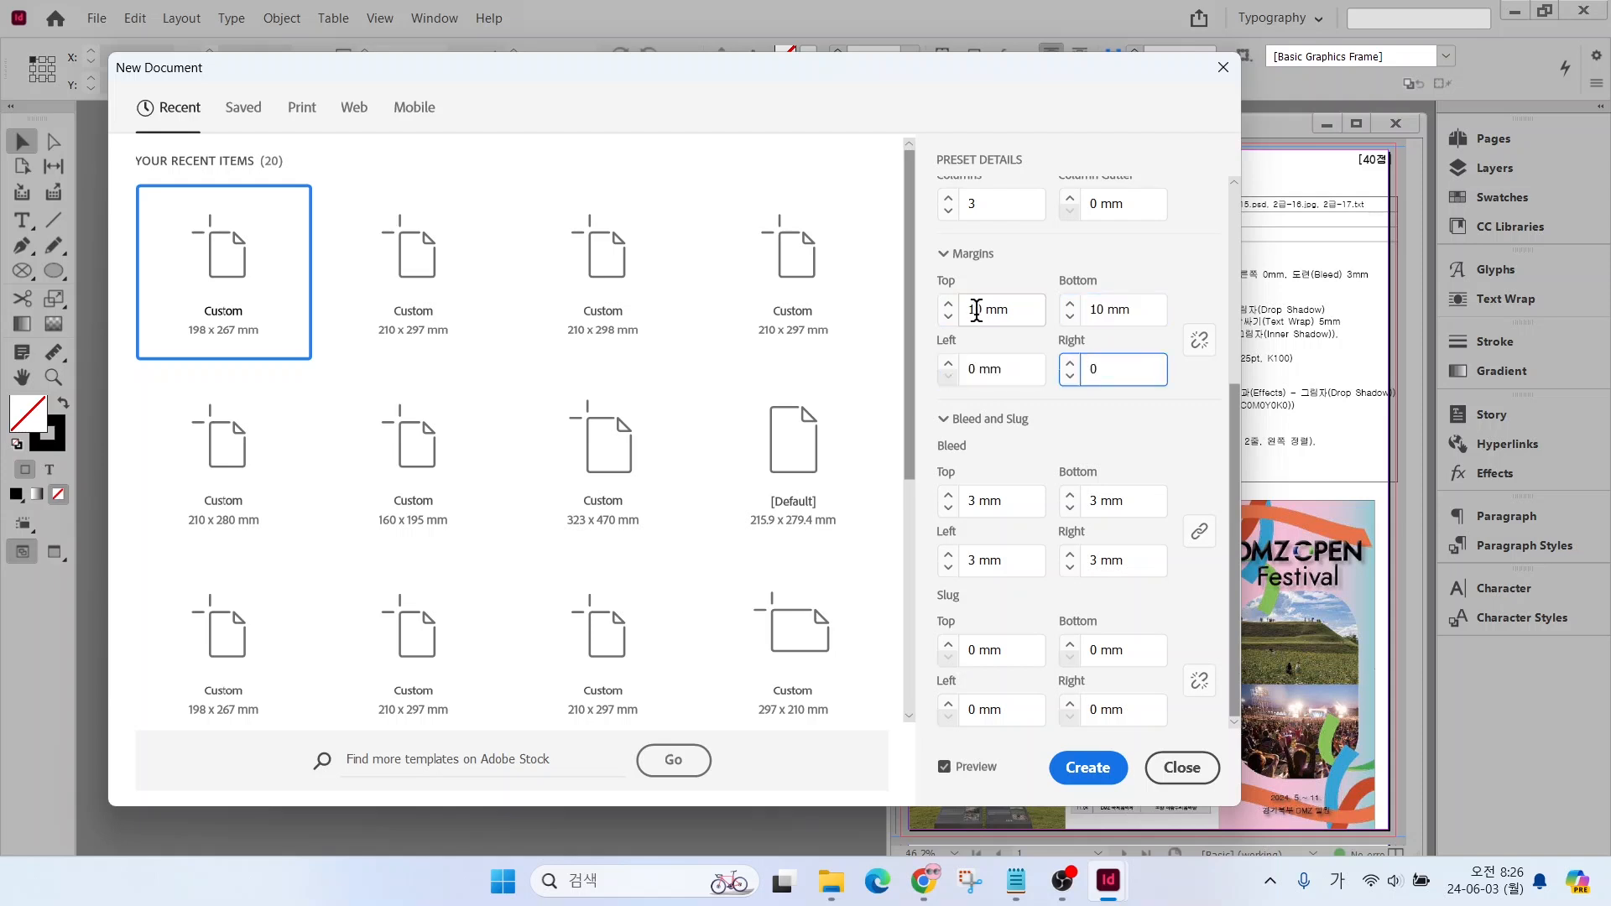
key("Tab")
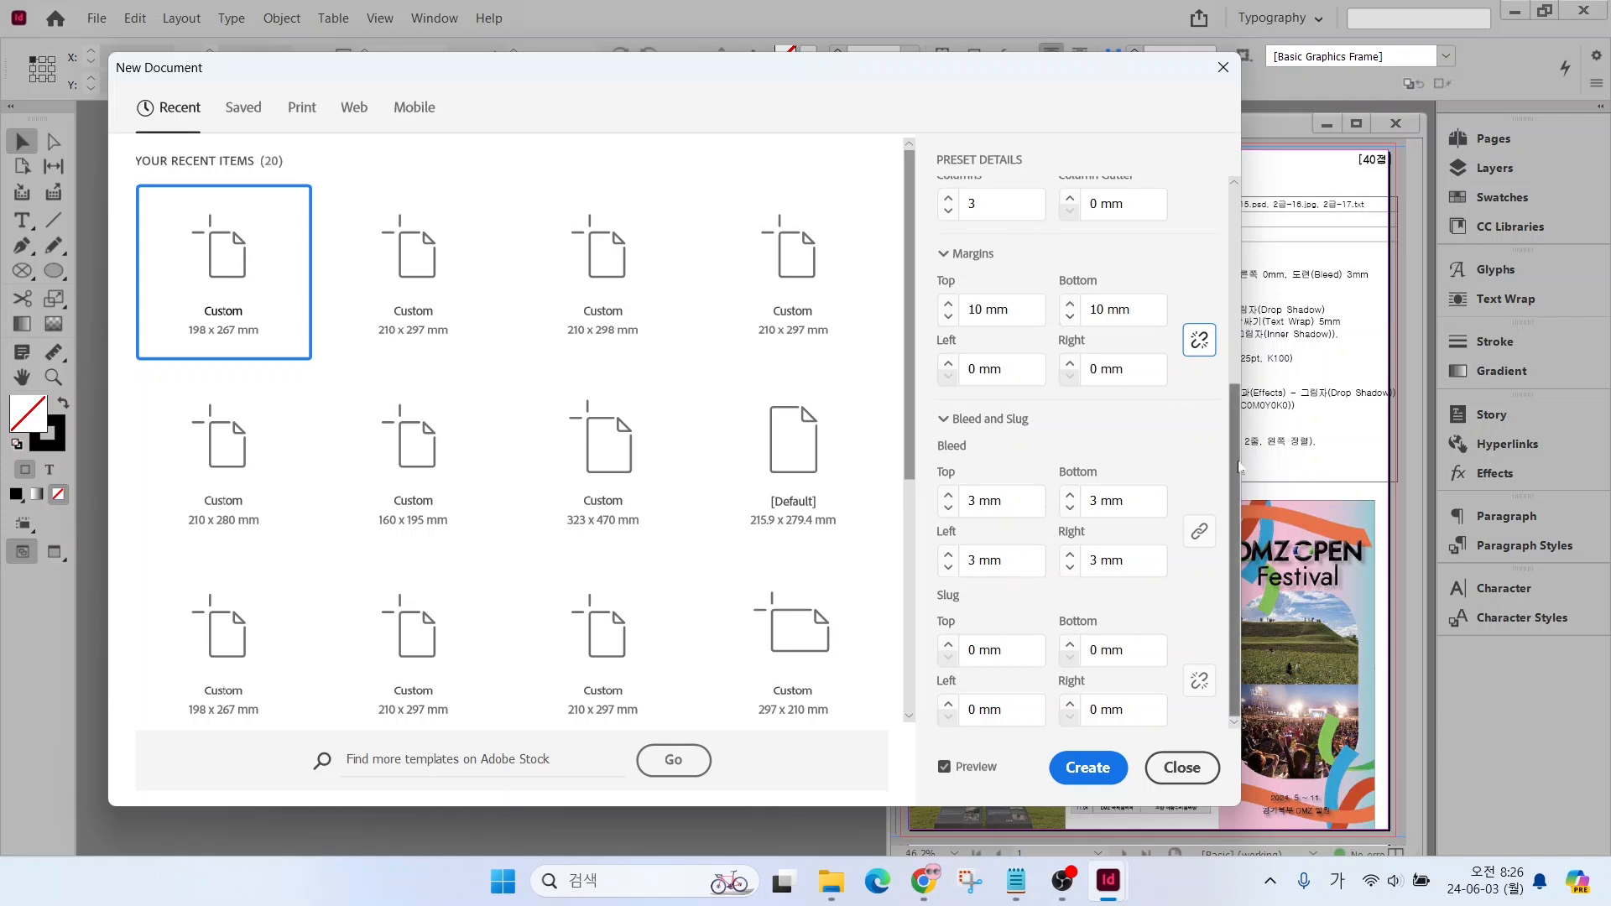
Create the new leaflet document from the configured page settings
scroll(1239, 461, "up", 7)
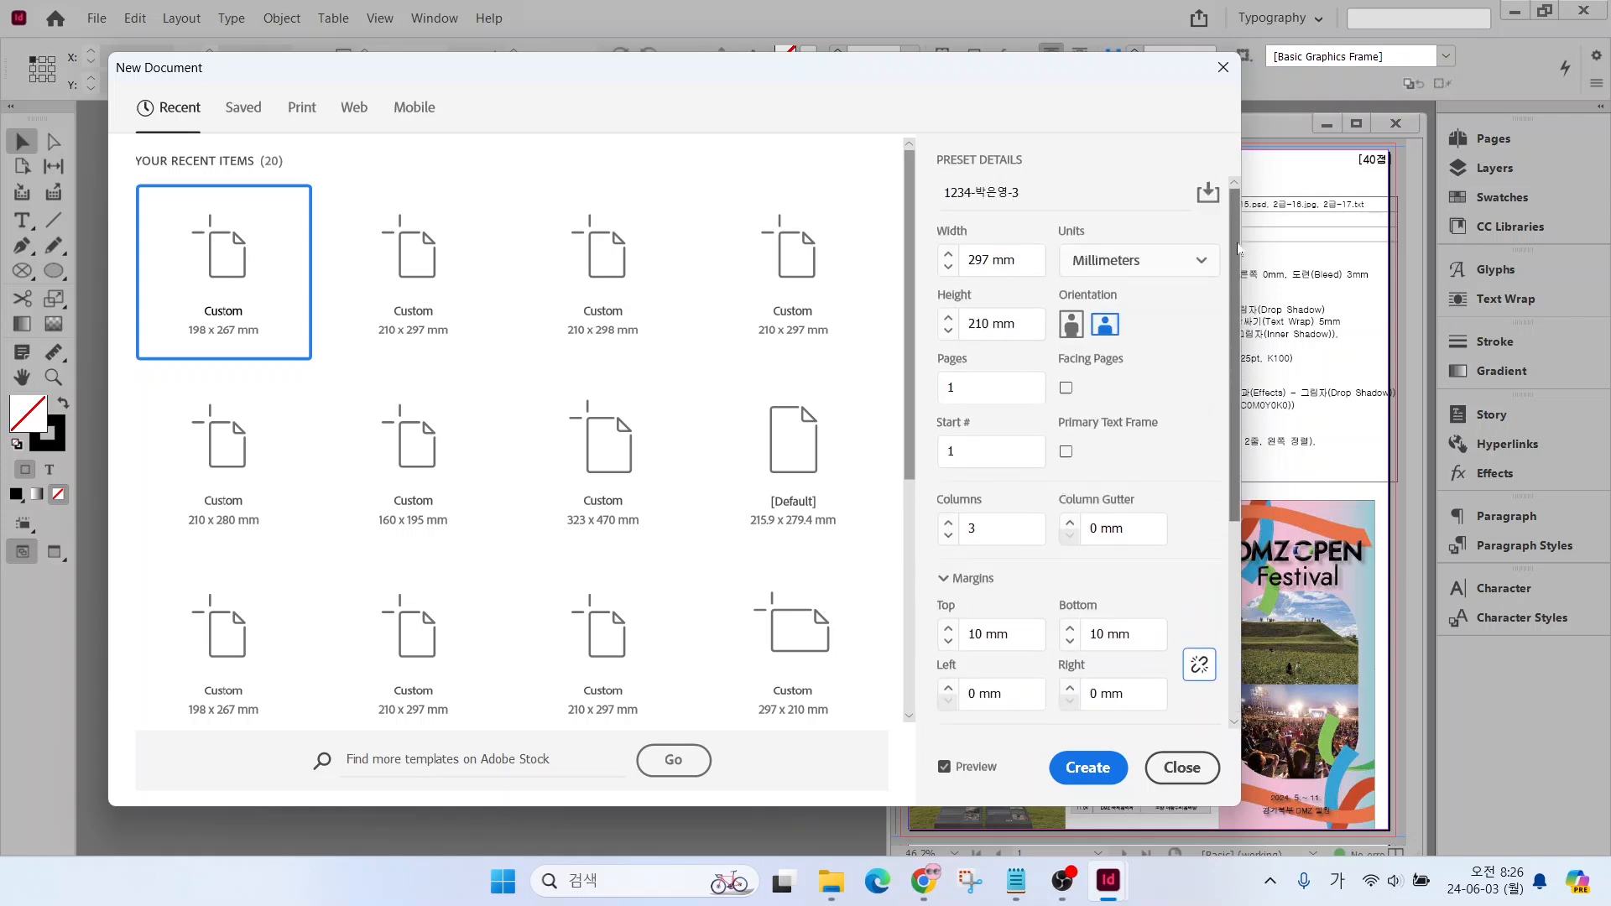
left_click(1088, 767)
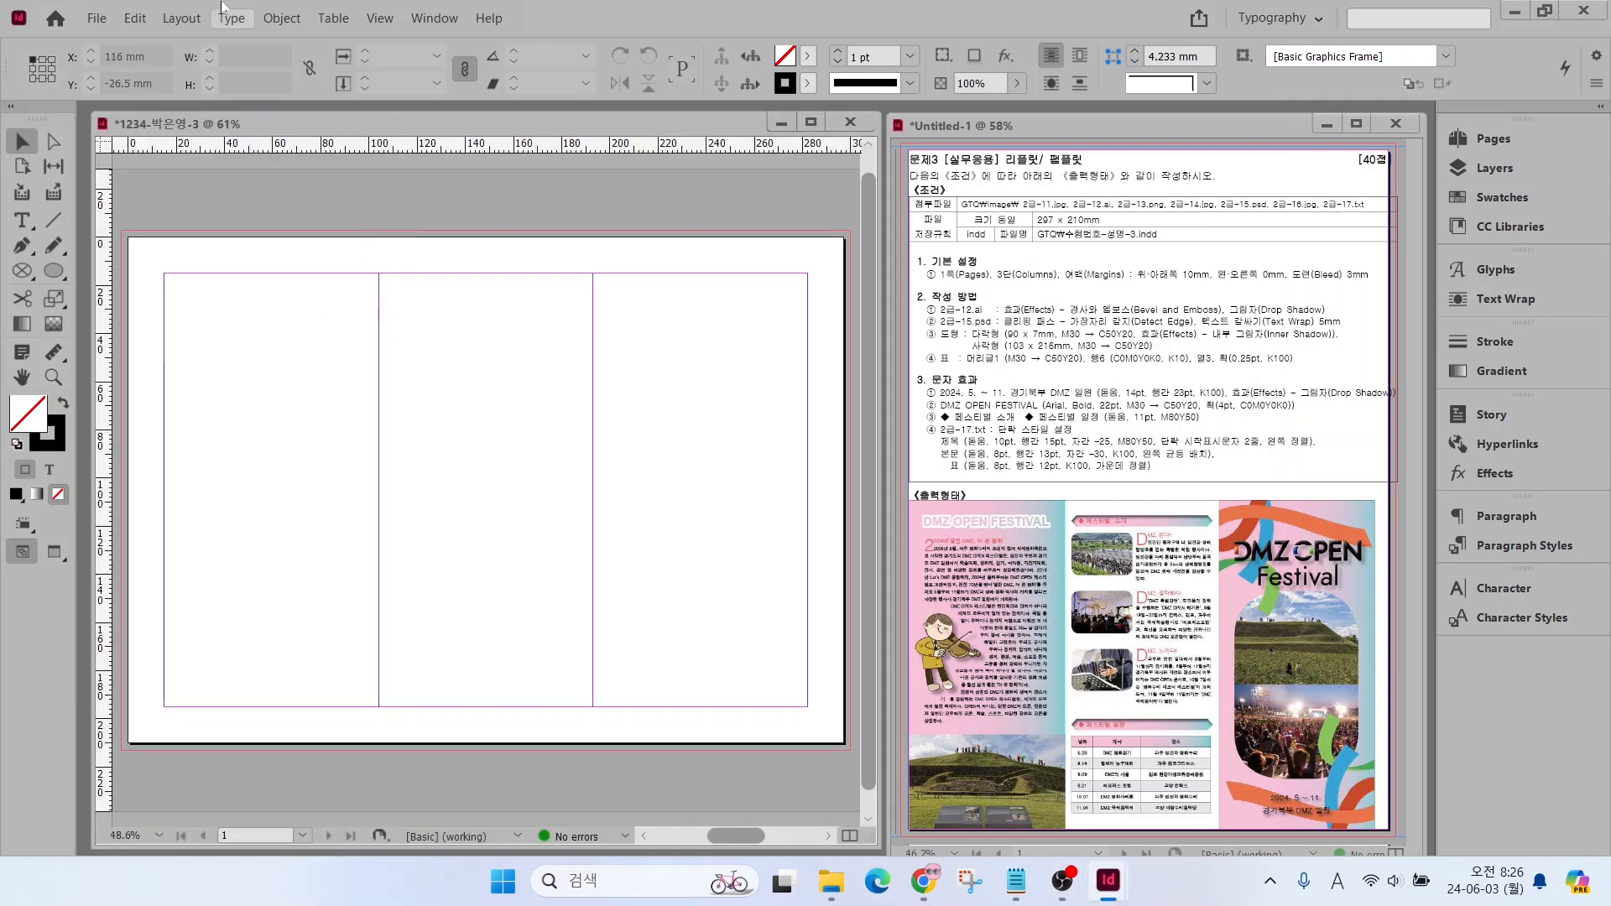
Set the new document's top and bottom page margins to 10 mm with the margins unlinked
left_click(179, 19)
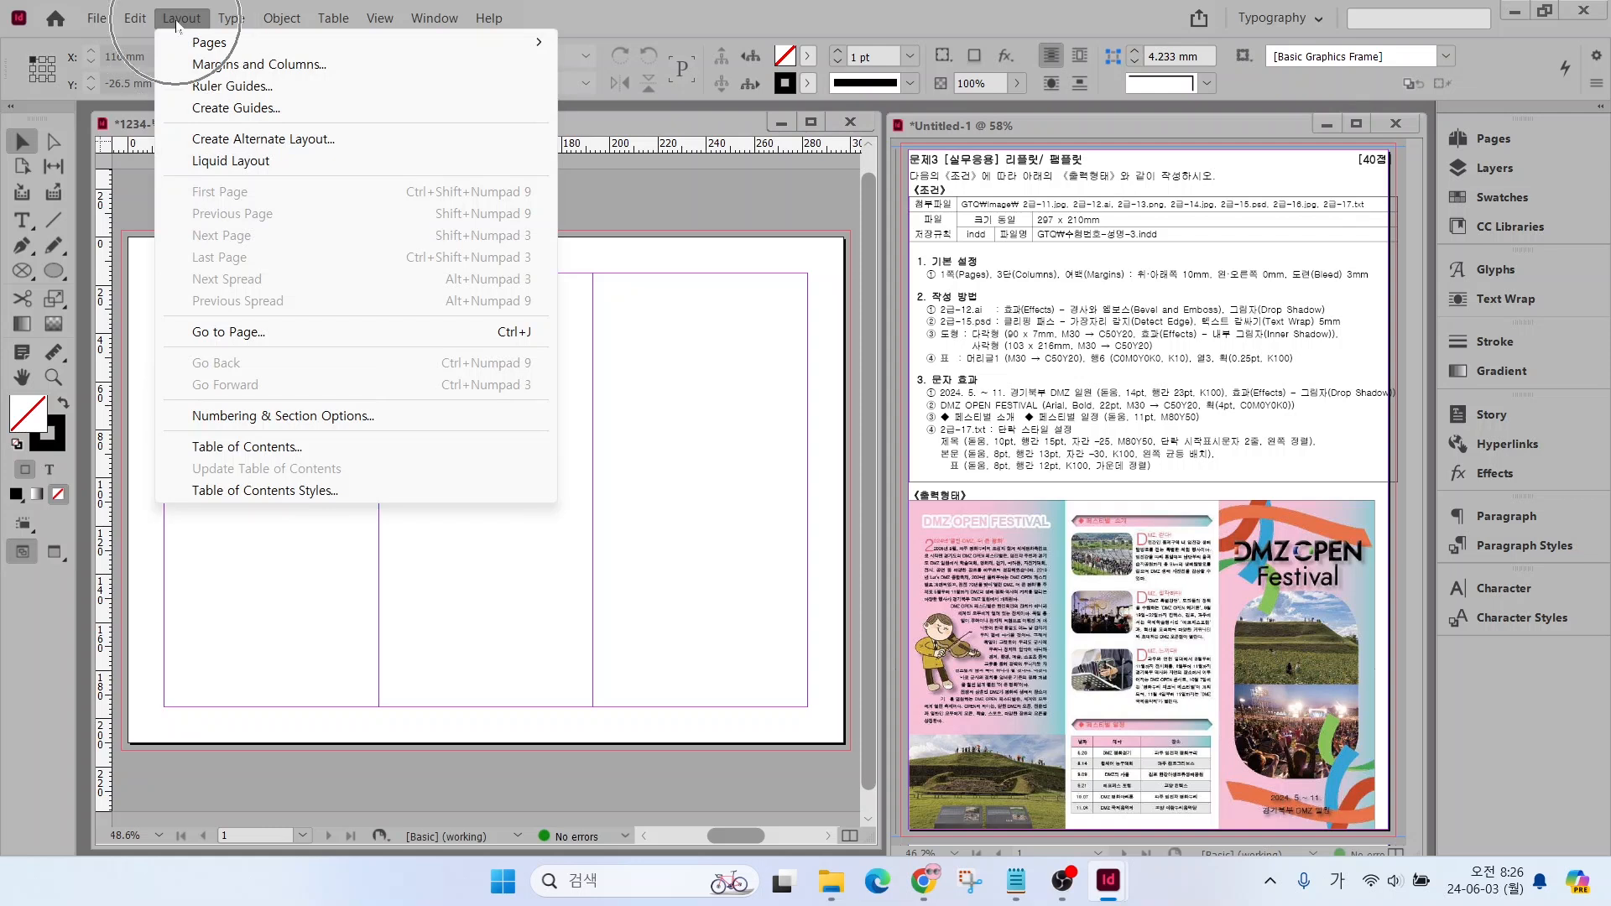
left_click(214, 67)
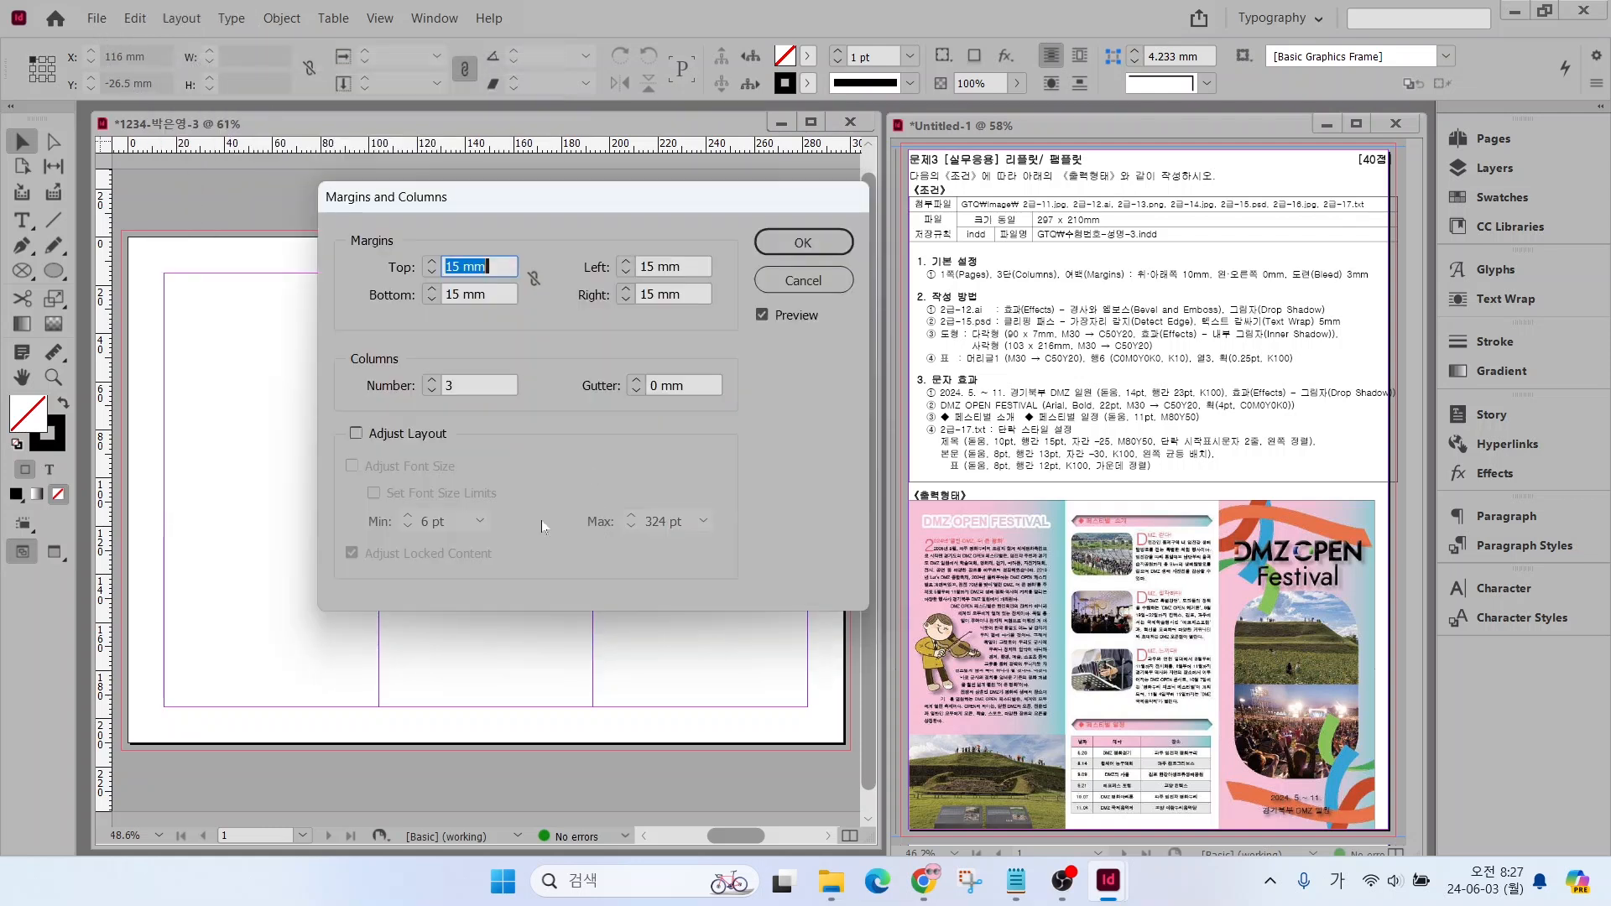
left_click(533, 278)
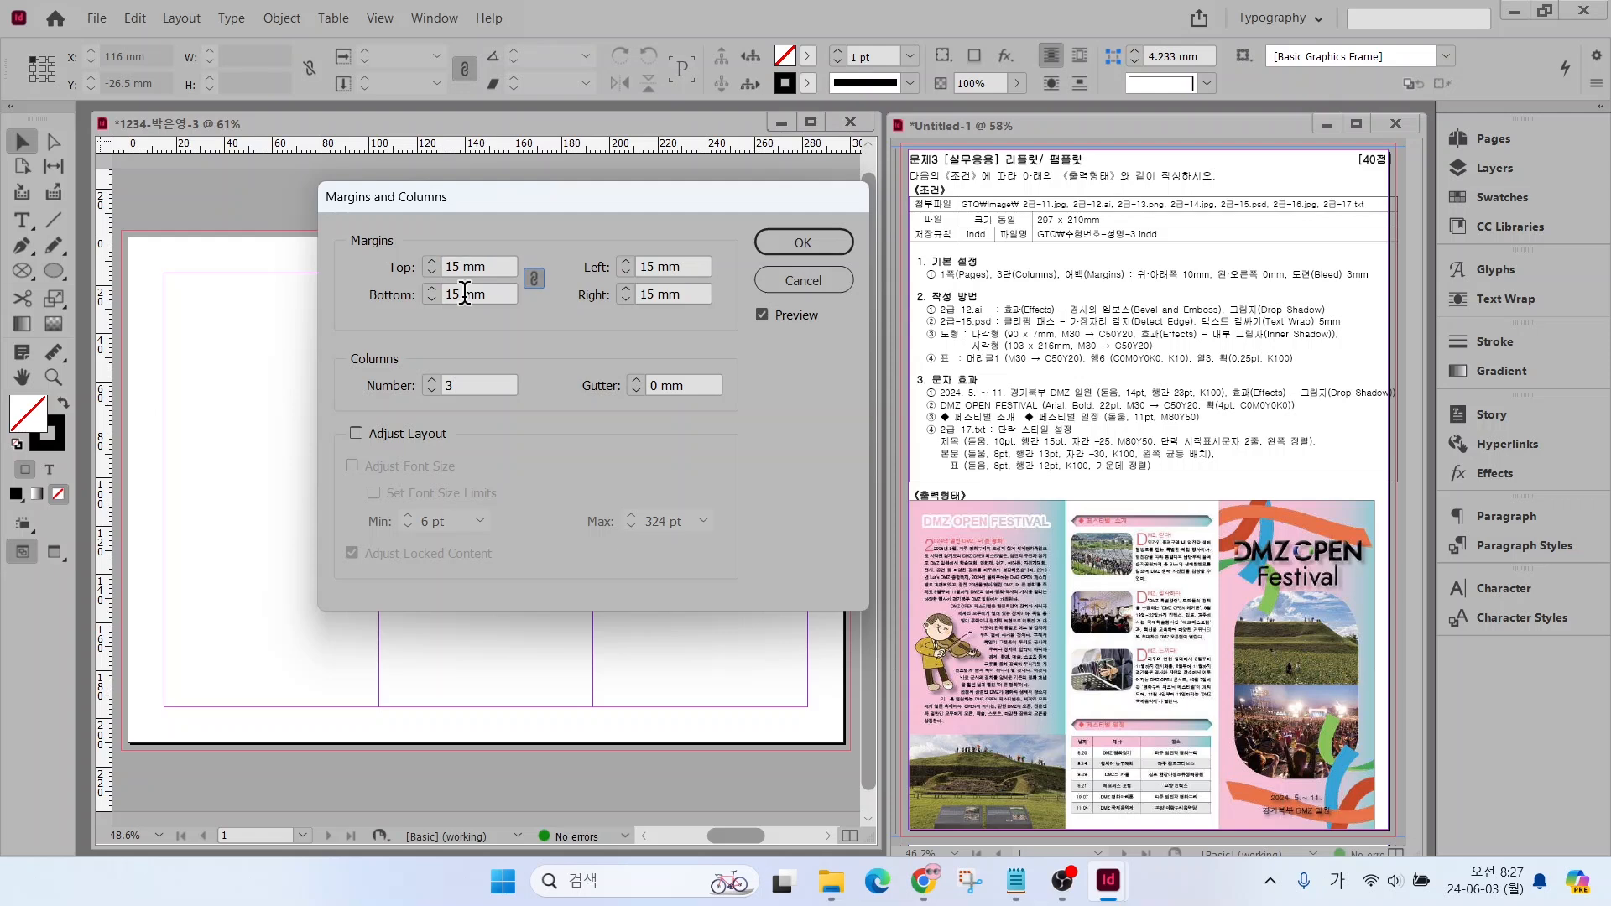
left_click(534, 279)
left_click_drag(445, 266, 461, 266)
type("10")
key("Tab")
type("10")
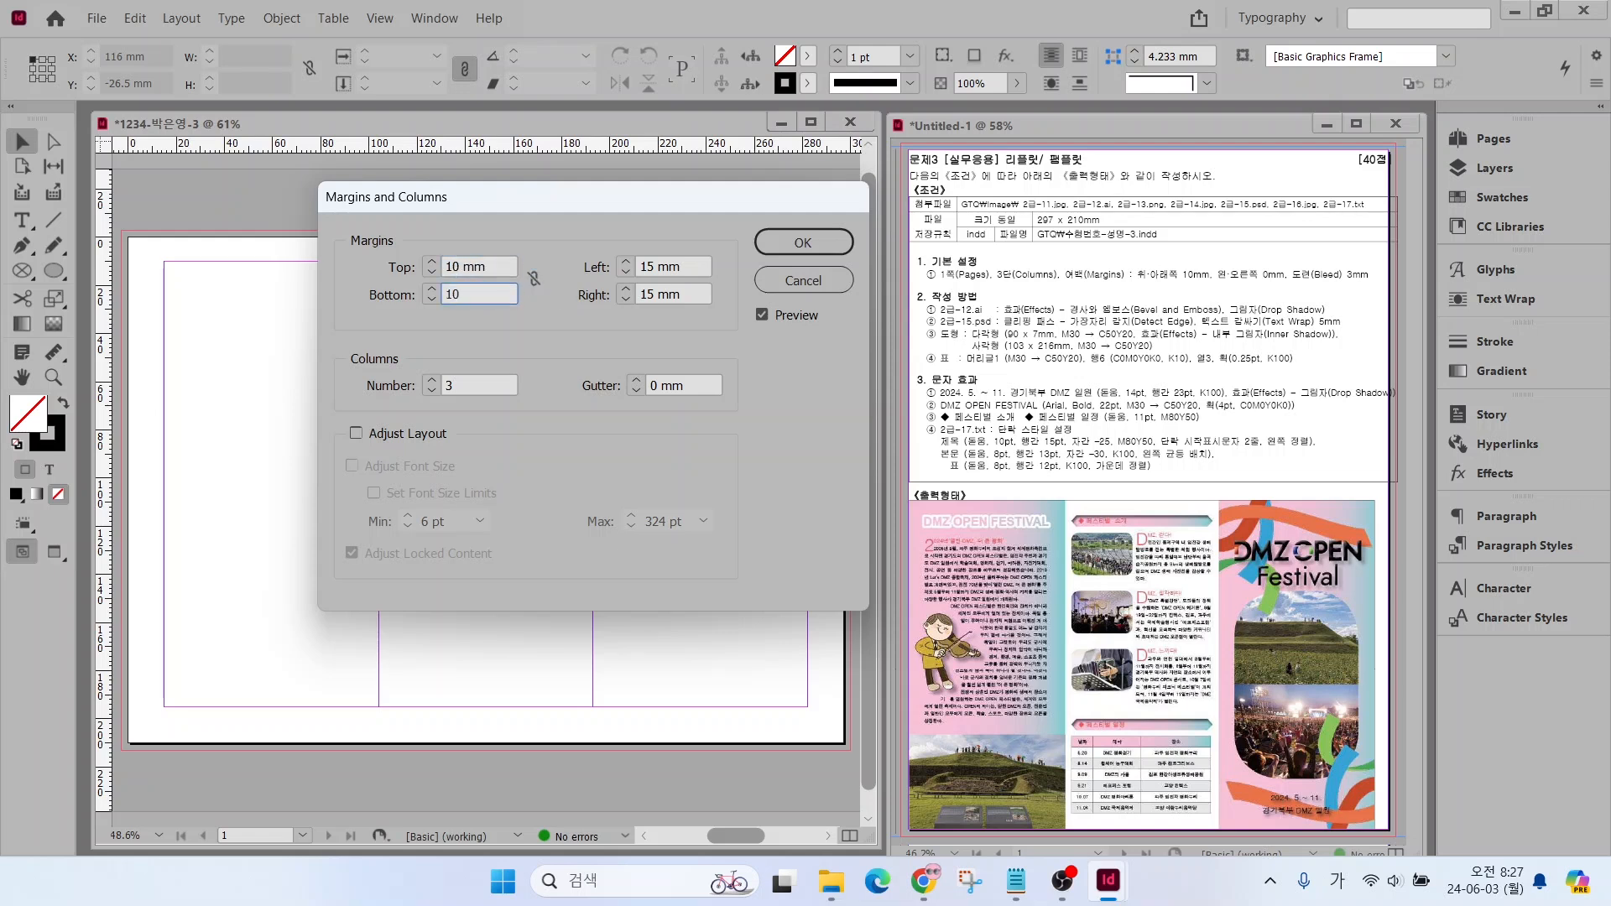
Set the left and right page margins to 0 mm and apply the margin settings
key("Tab")
key("Tab")
type("0")
key("Tab")
type("0")
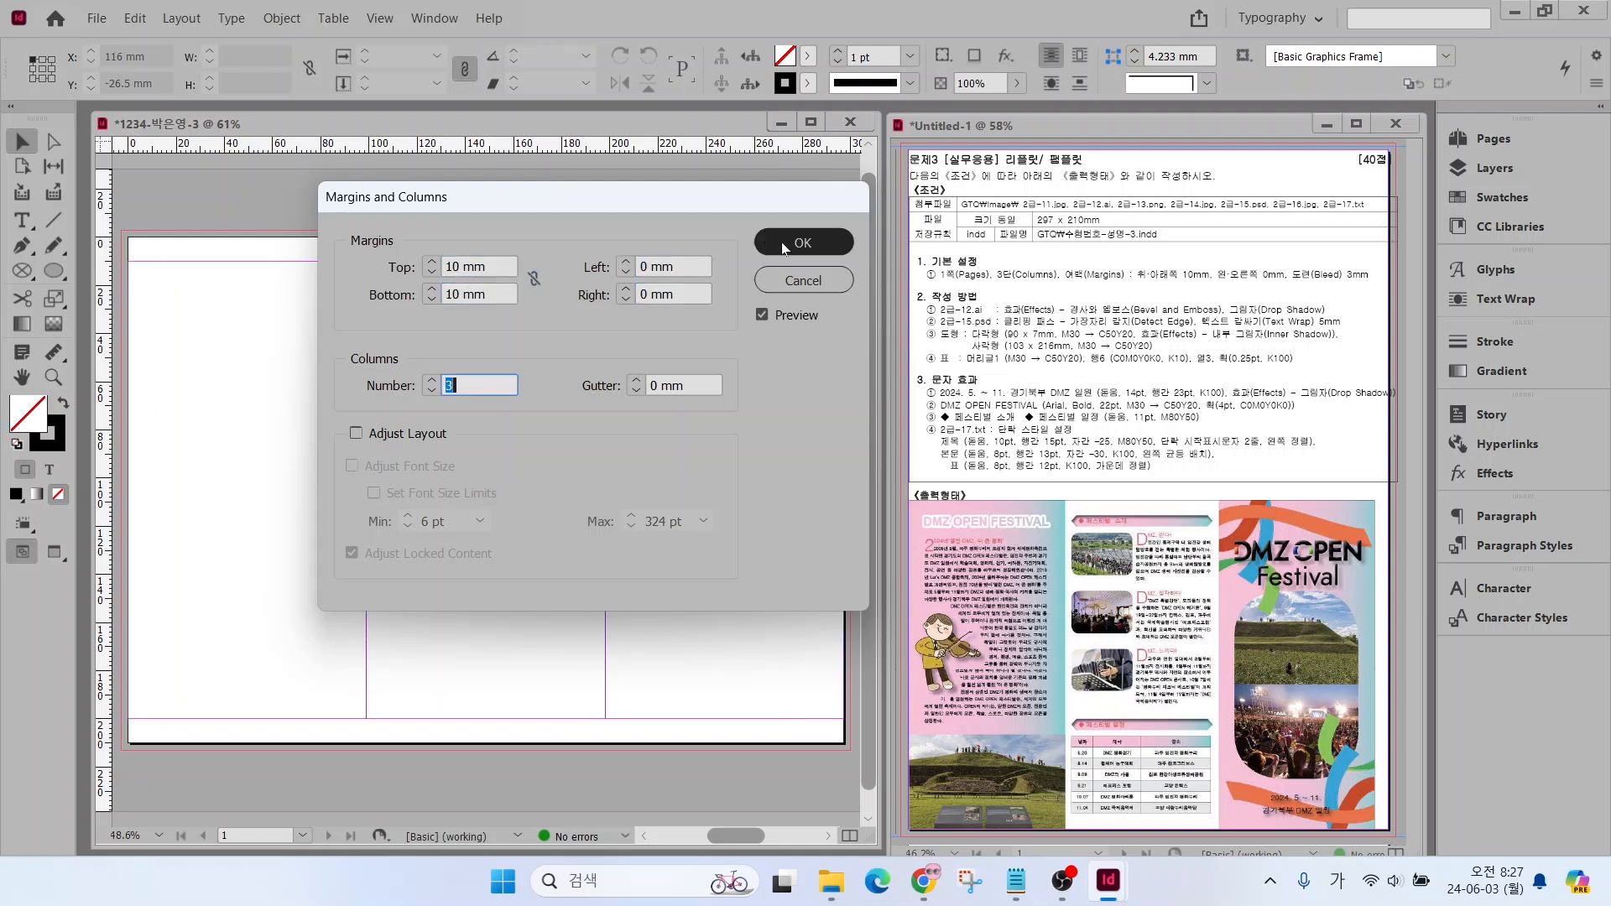
left_click(803, 243)
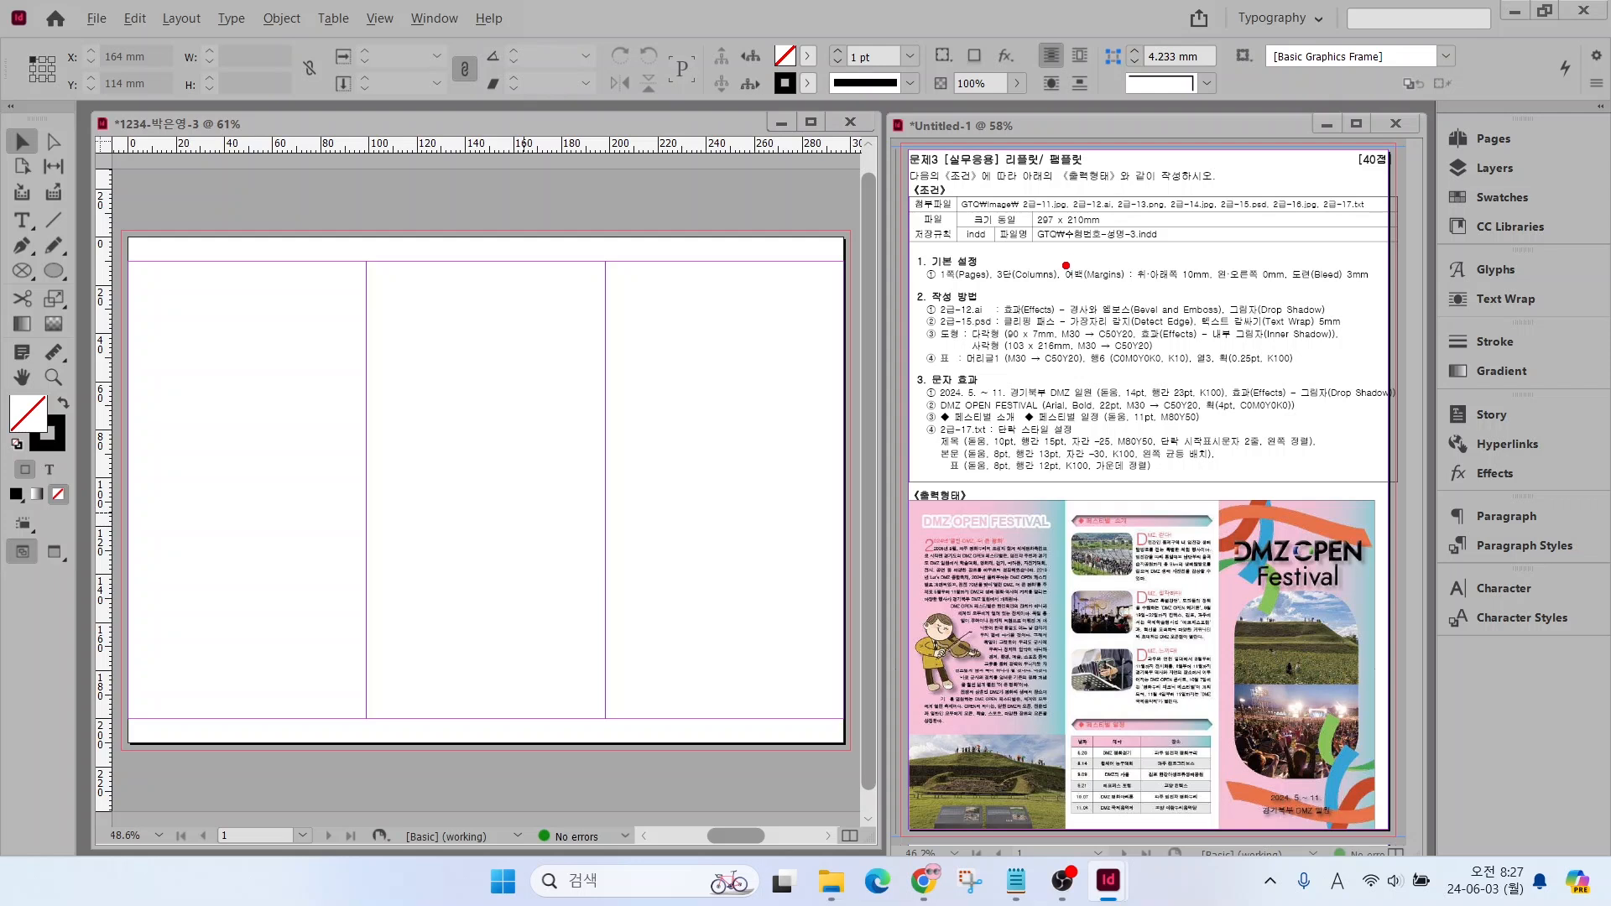
Add a new swatch based on the existing C=100 M=90 Y=10 K=0 colour
left_click_drag(1408, 178, 1563, 219)
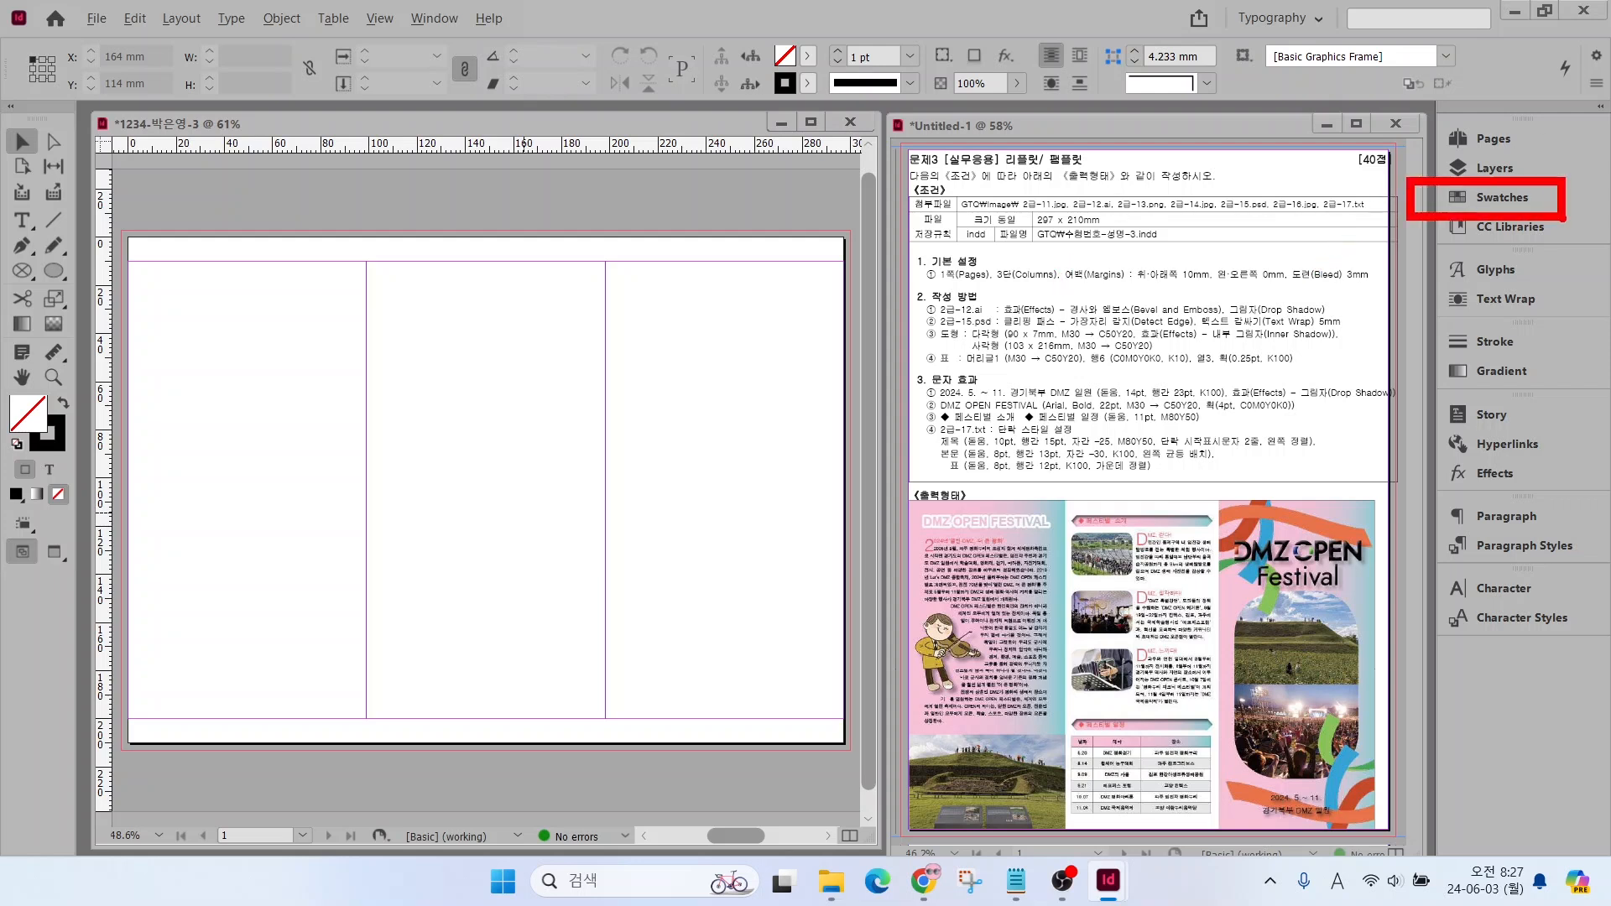
left_click(1486, 198)
left_click(1266, 404)
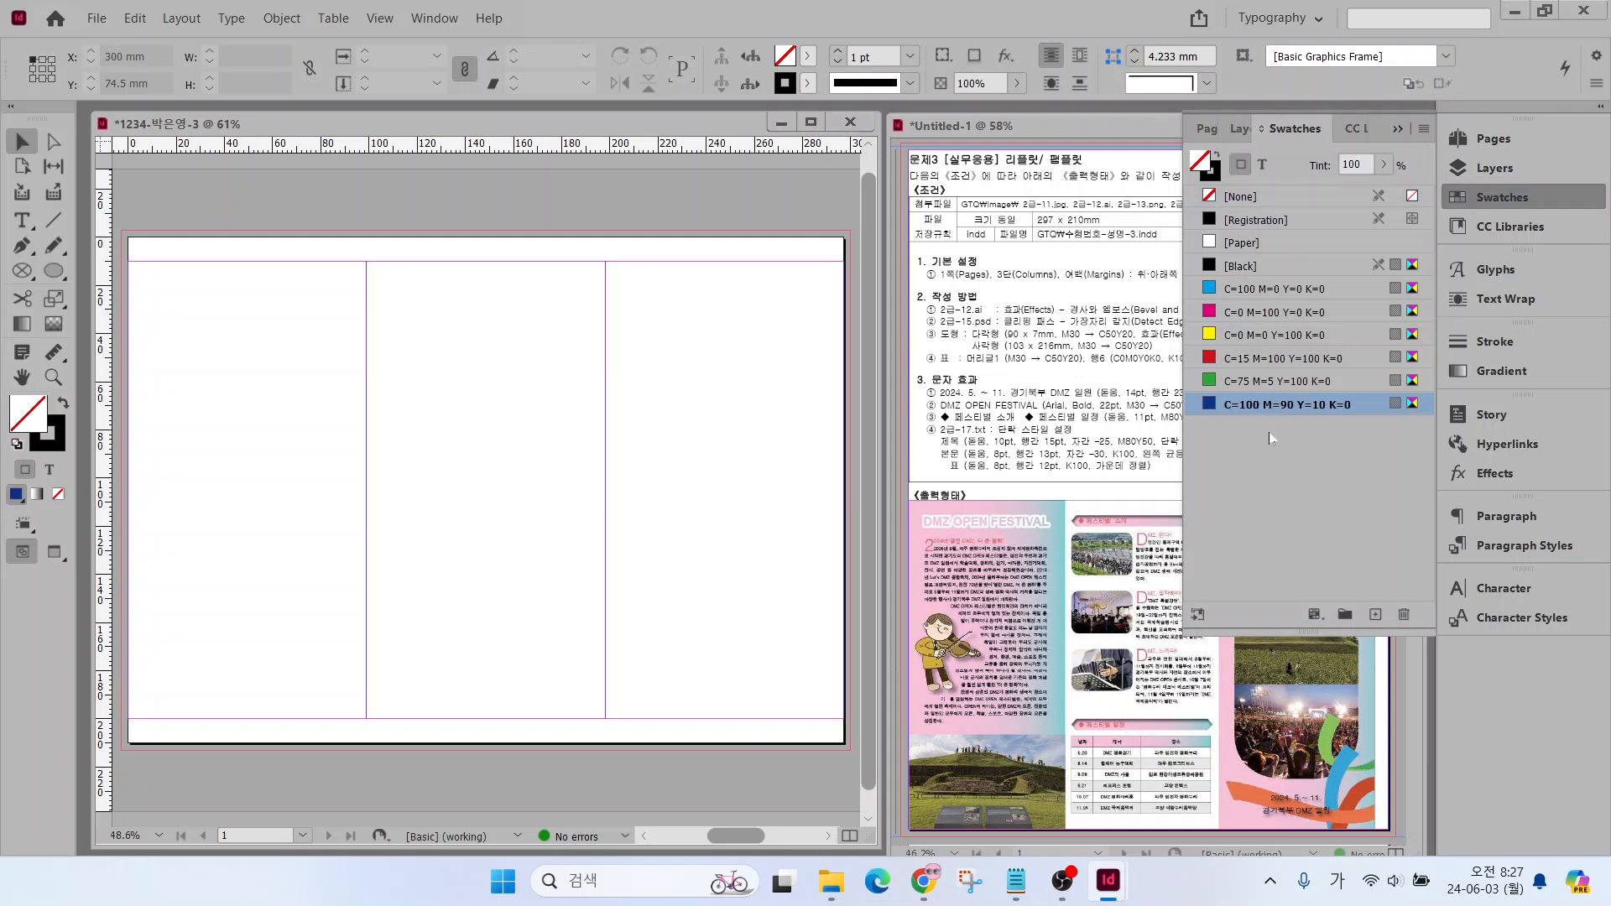
left_click(1376, 613)
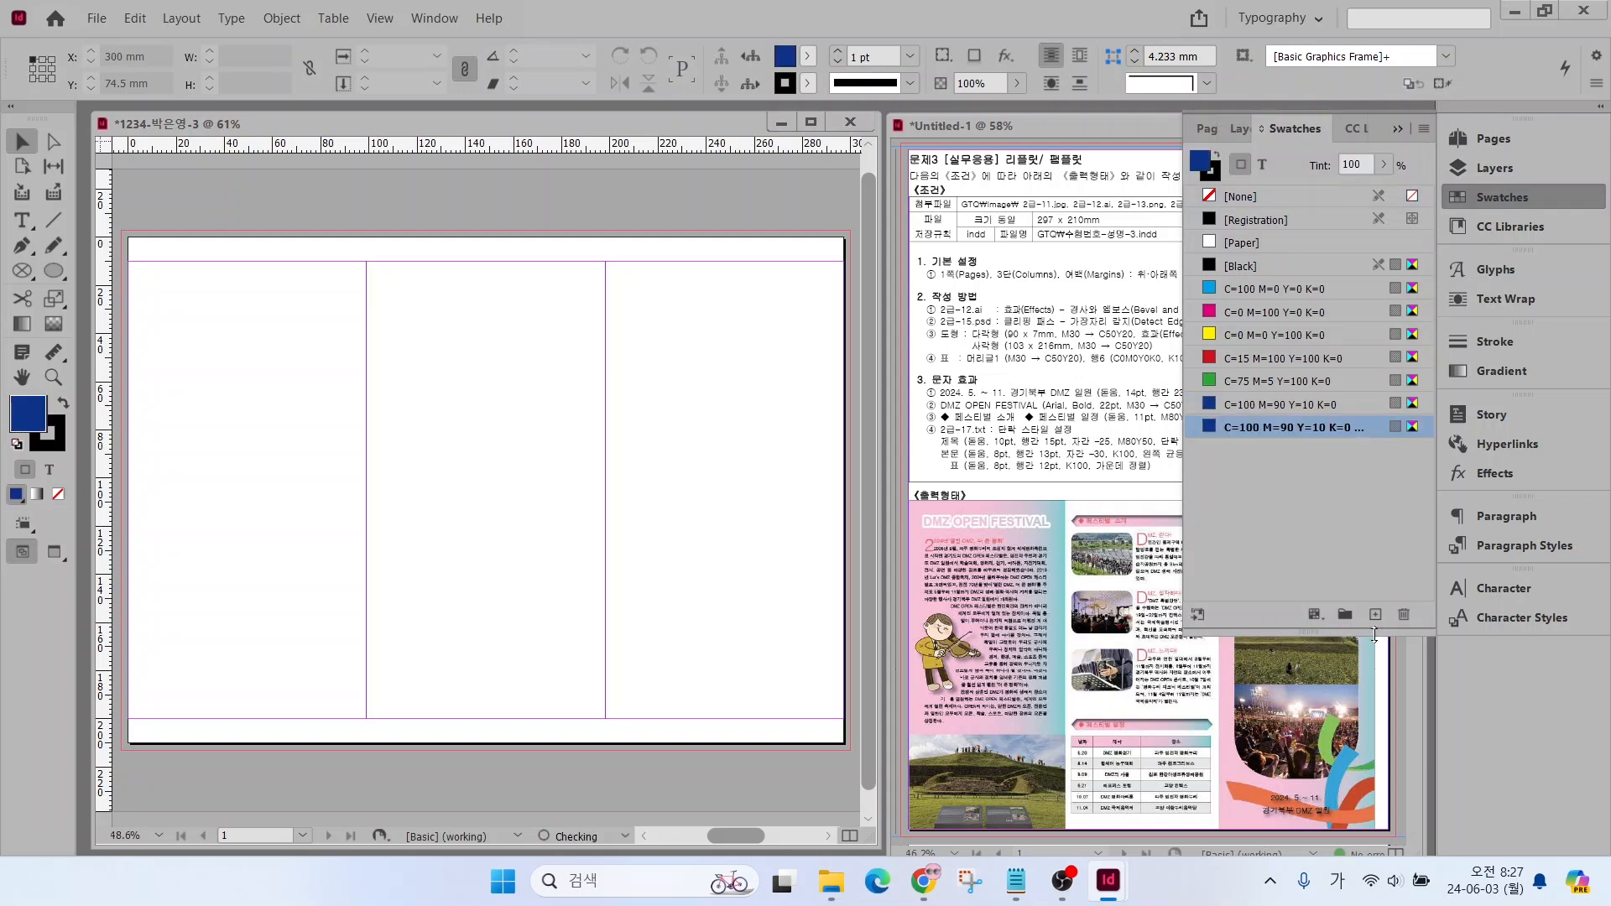
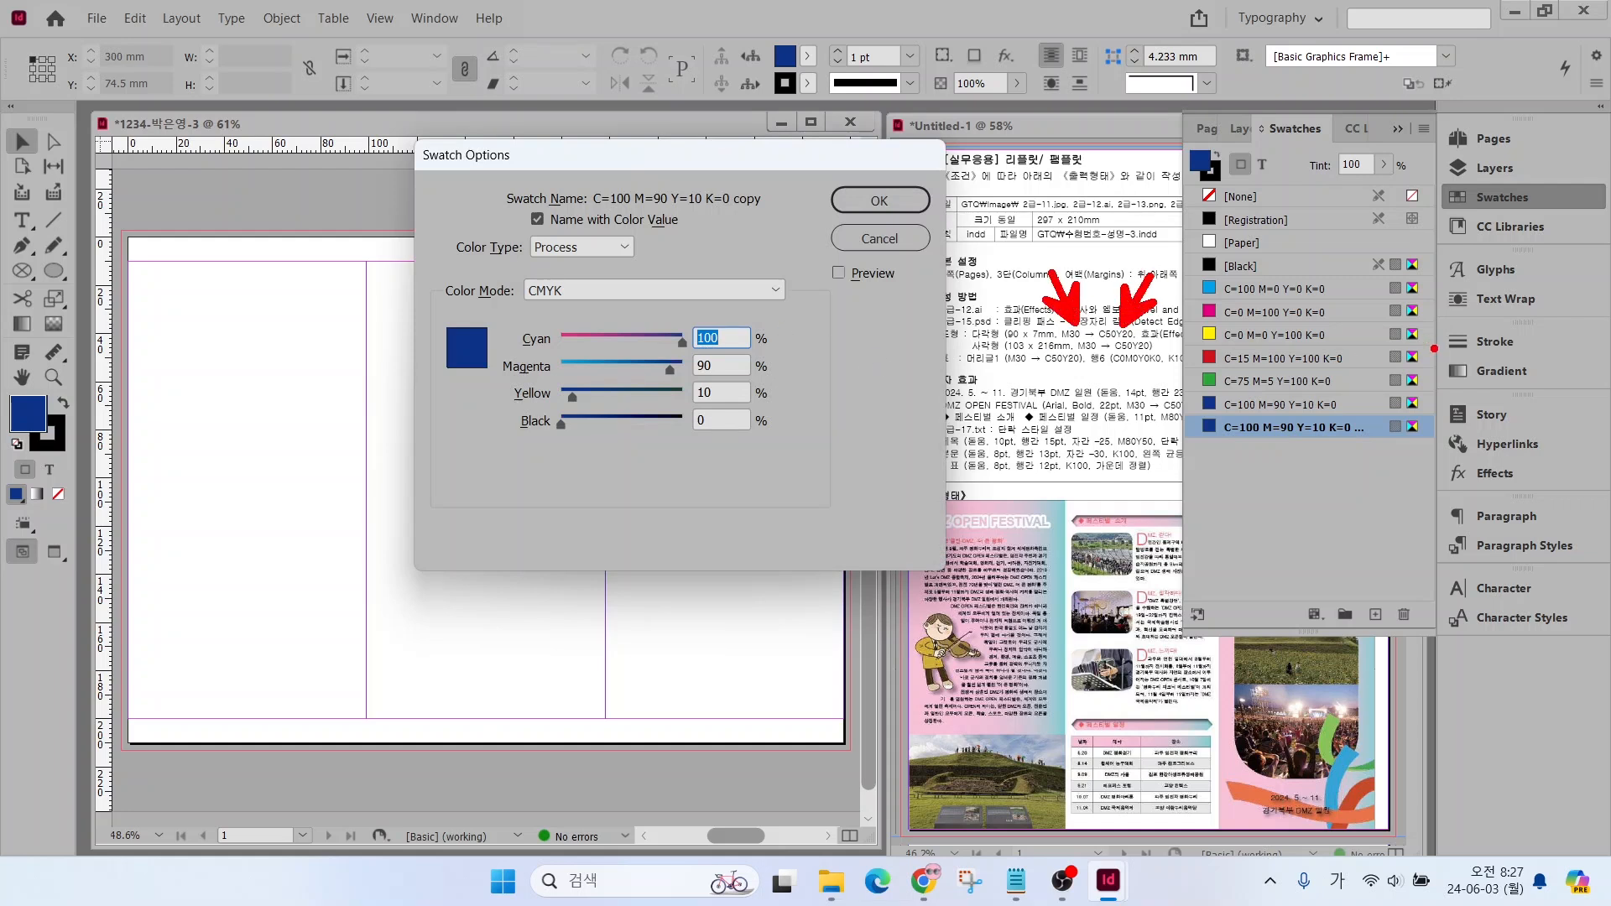
Set the new swatch copy to C=0 M=0 Y=0 K=0 and apply it
left_click_drag(1434, 348, 1541, 392)
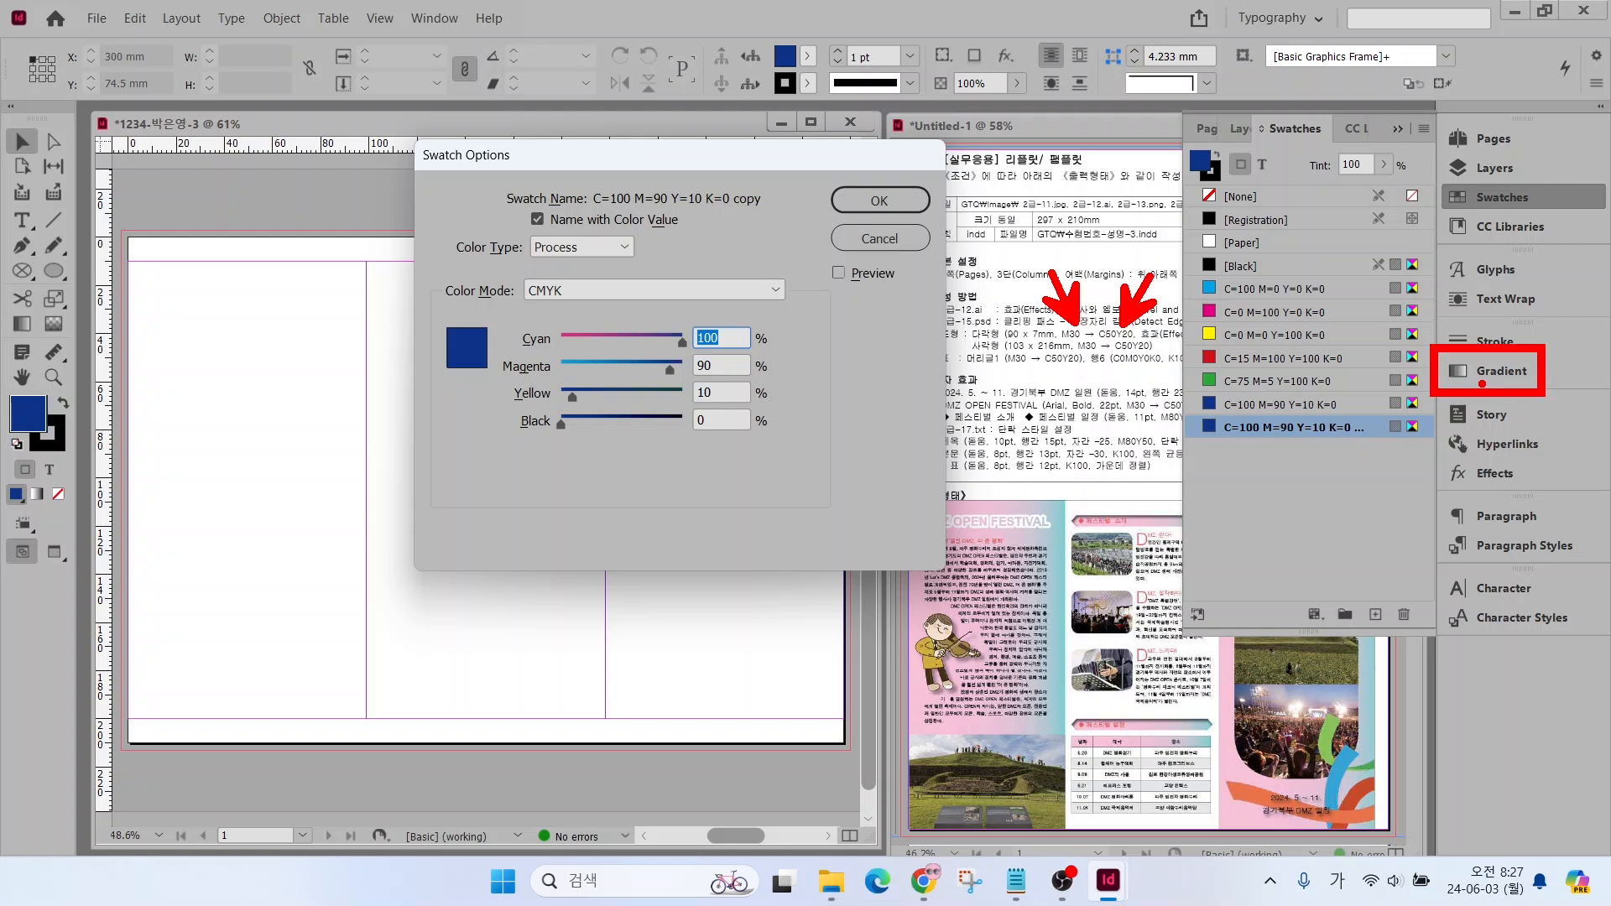
key("Escape")
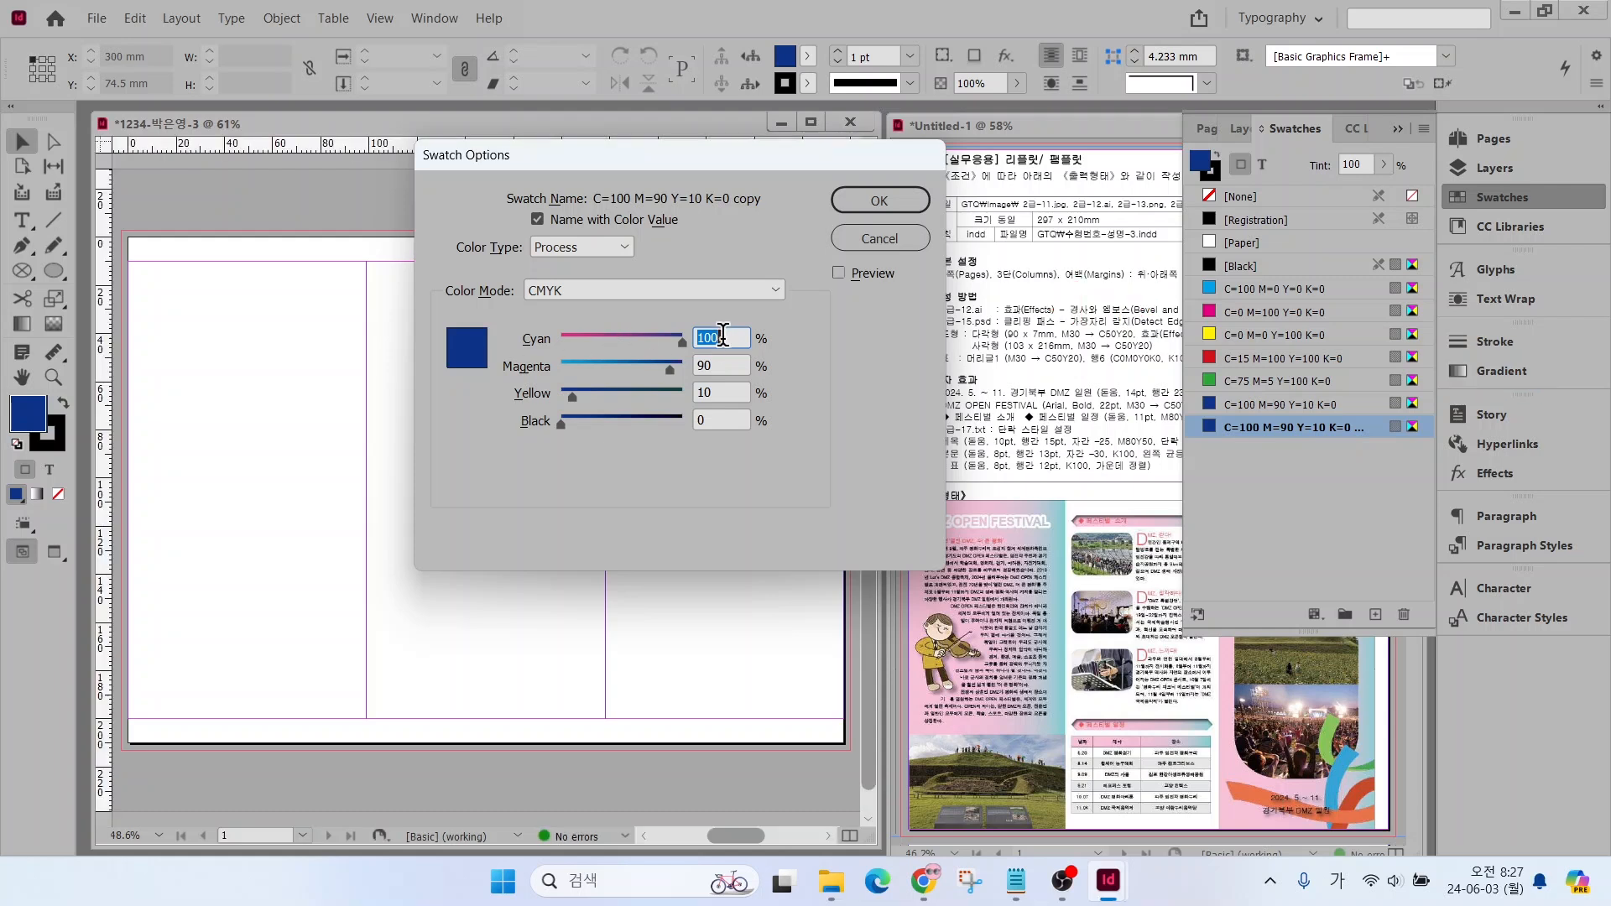
type("0")
key("Tab")
type("0")
key("Tab")
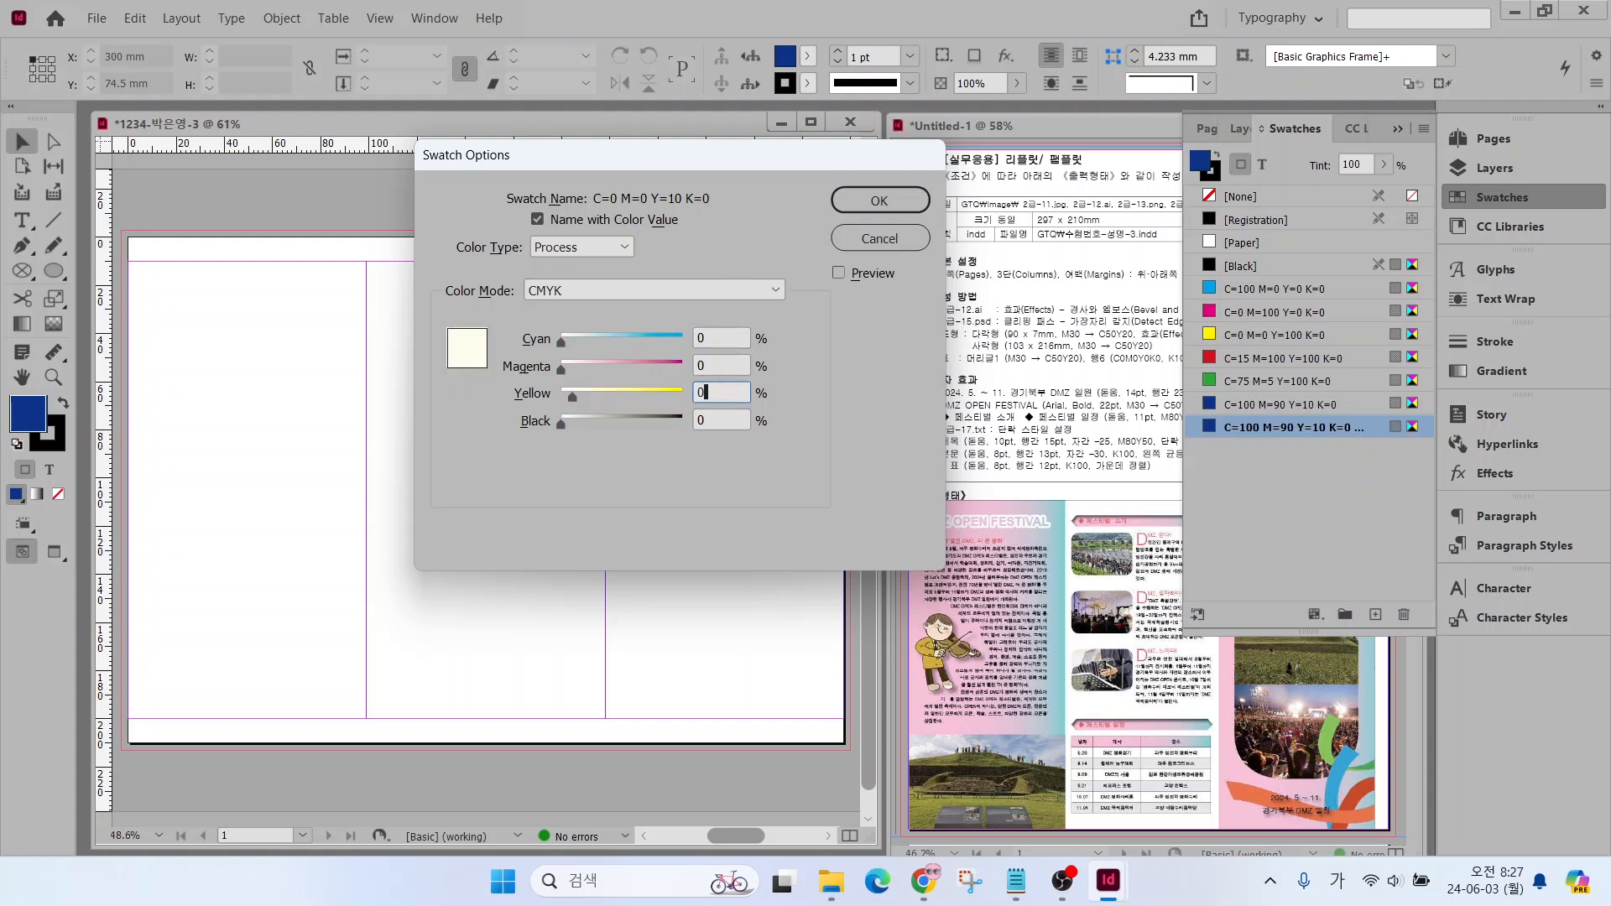
type("0")
key("Tab")
key("Return")
Set the copy of the white swatch to C=0 M=0 Y=0 K=100
double_click(1241, 456)
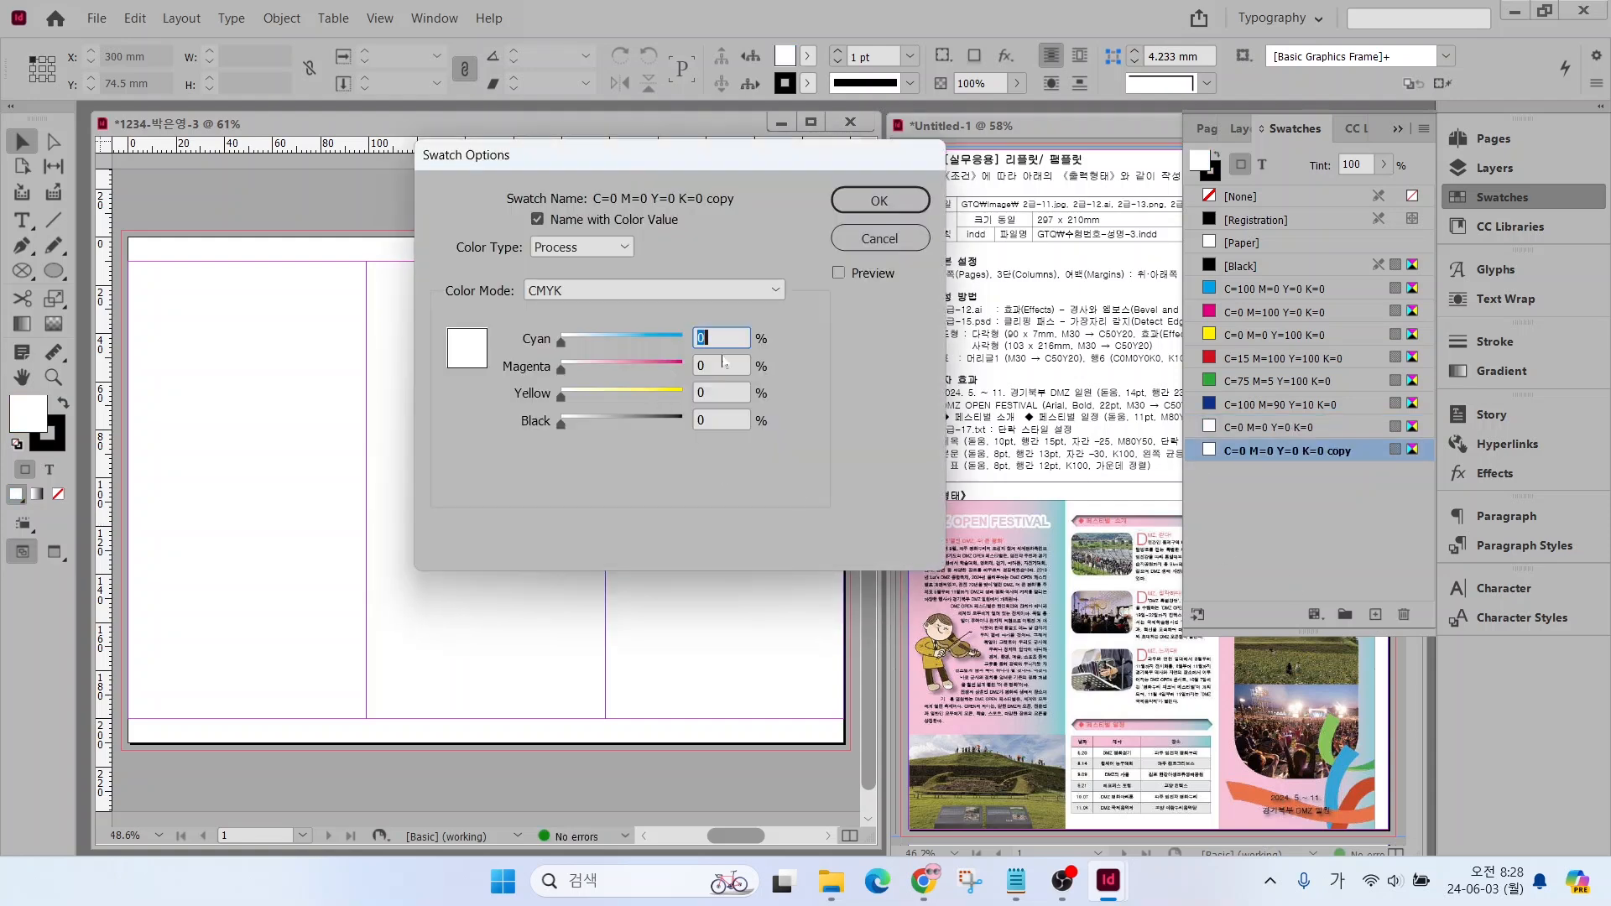
key("Tab")
key("Tab")
key("Tab")
type("100")
key("Return")
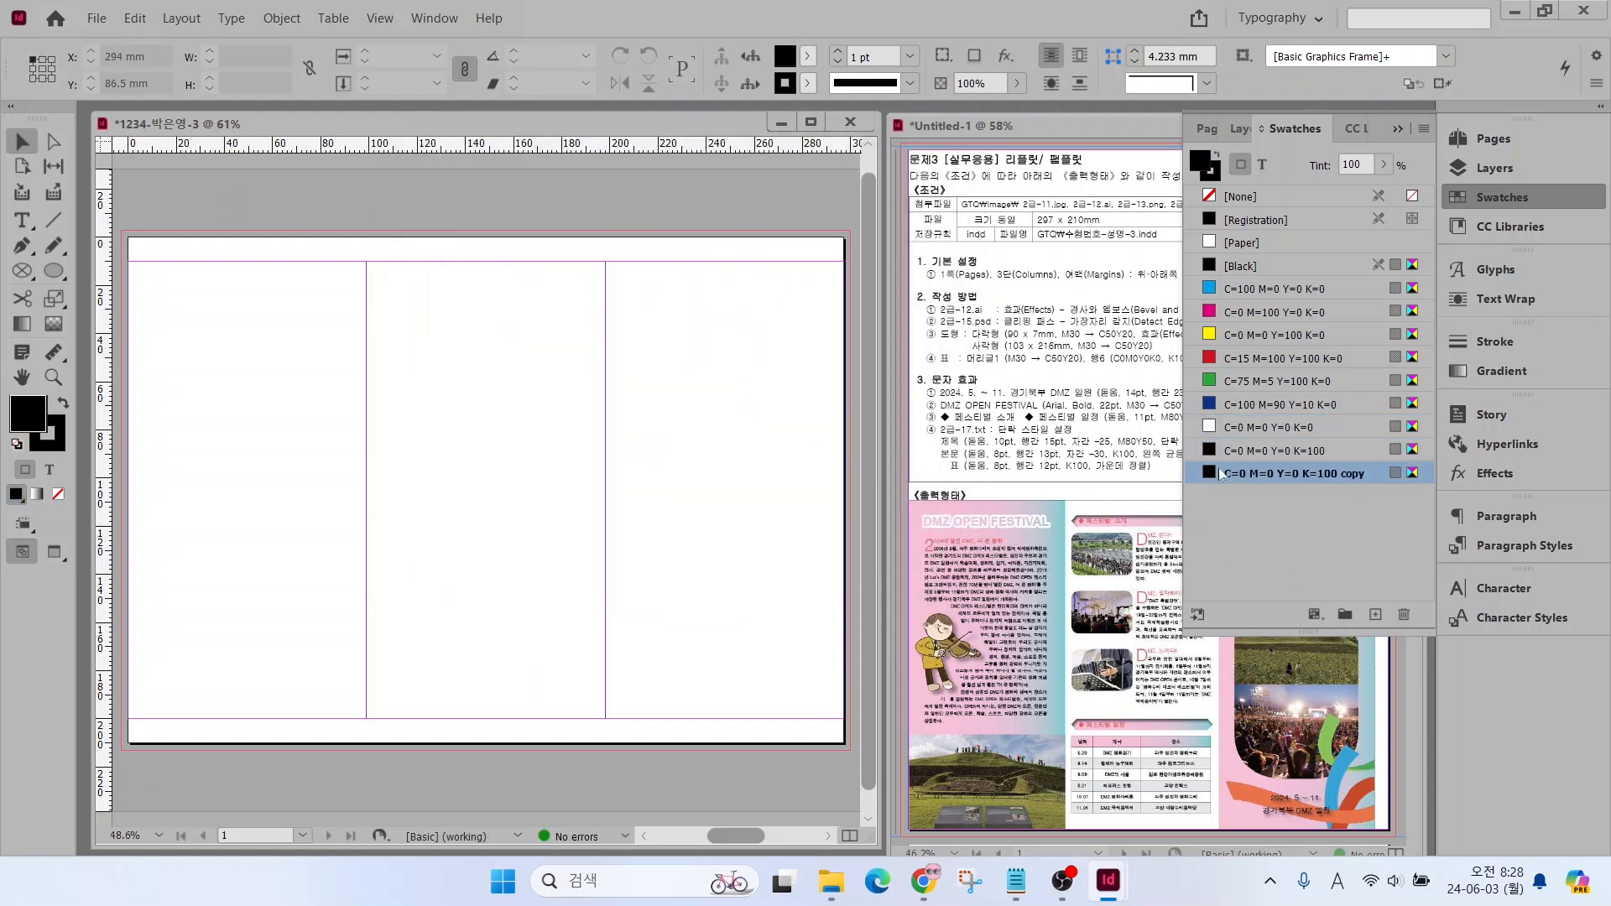
Set the copy of the K=100 swatch to C=0 M=80 Y=50 K=0 and delete the surplus copy made from it
double_click(1258, 473)
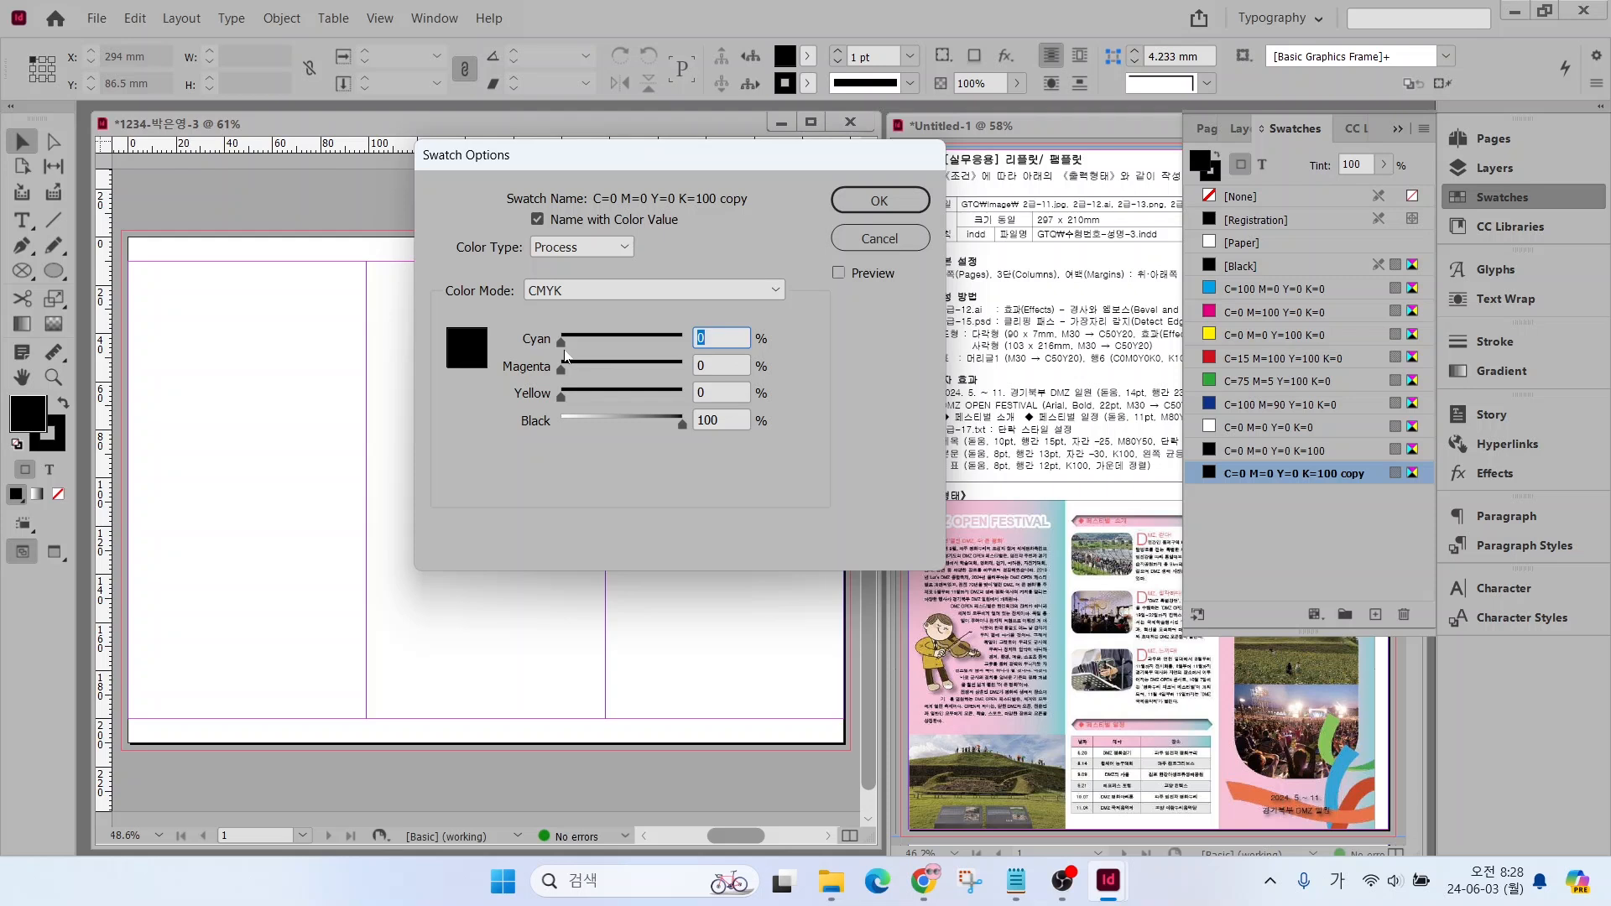
key("Tab")
type("80")
key("Tab")
type("50")
key("Tab")
type("0")
key("Return")
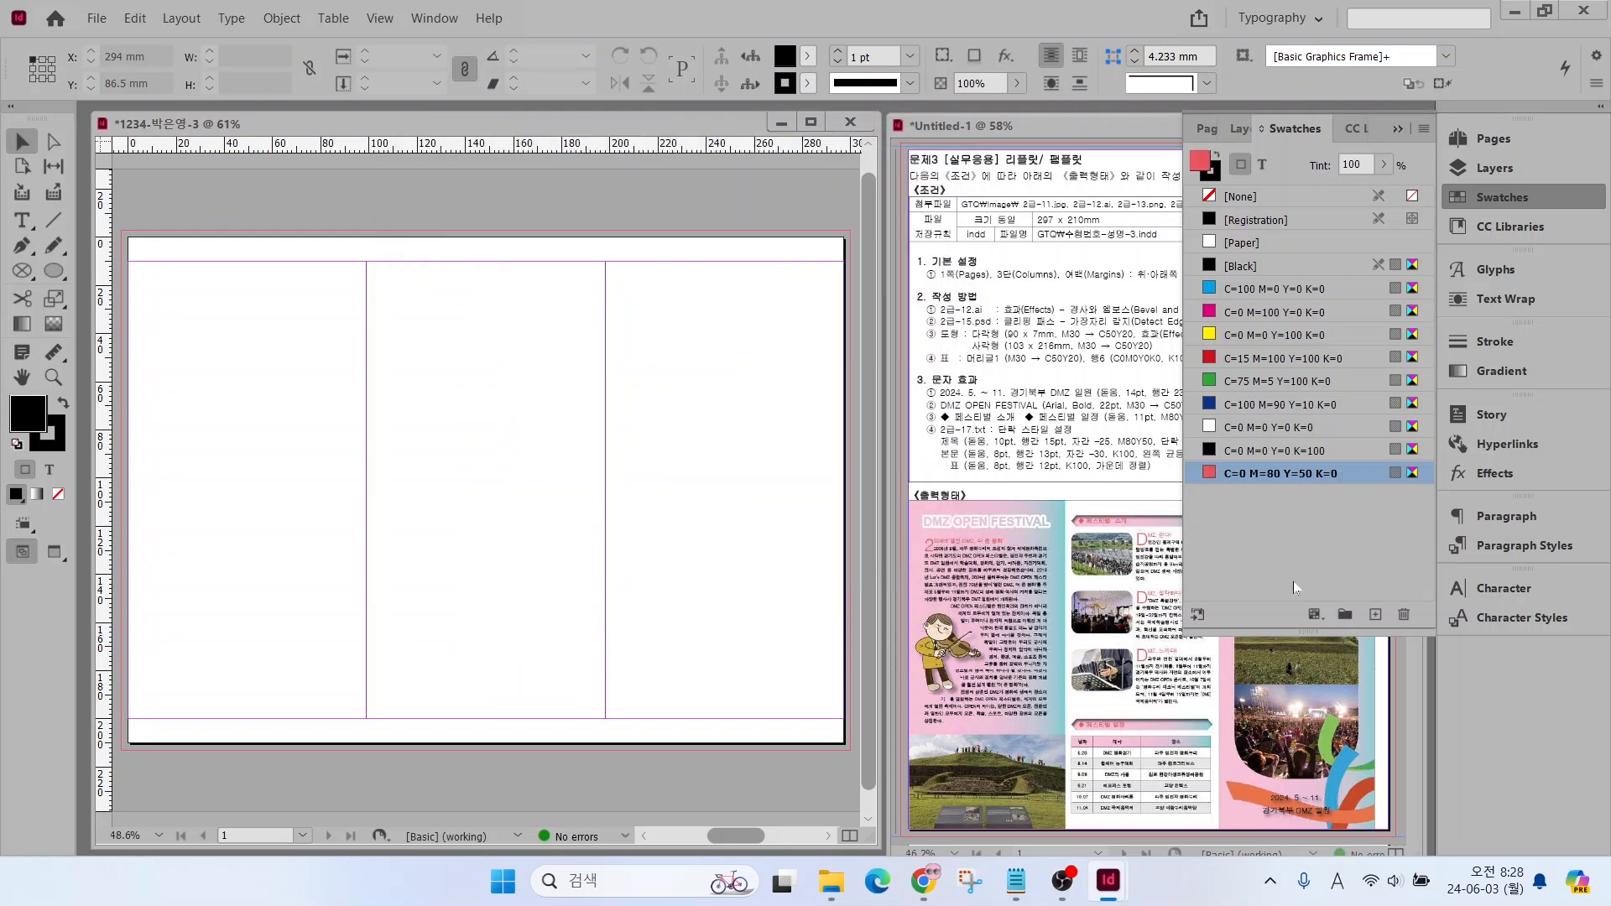
left_click(1364, 606)
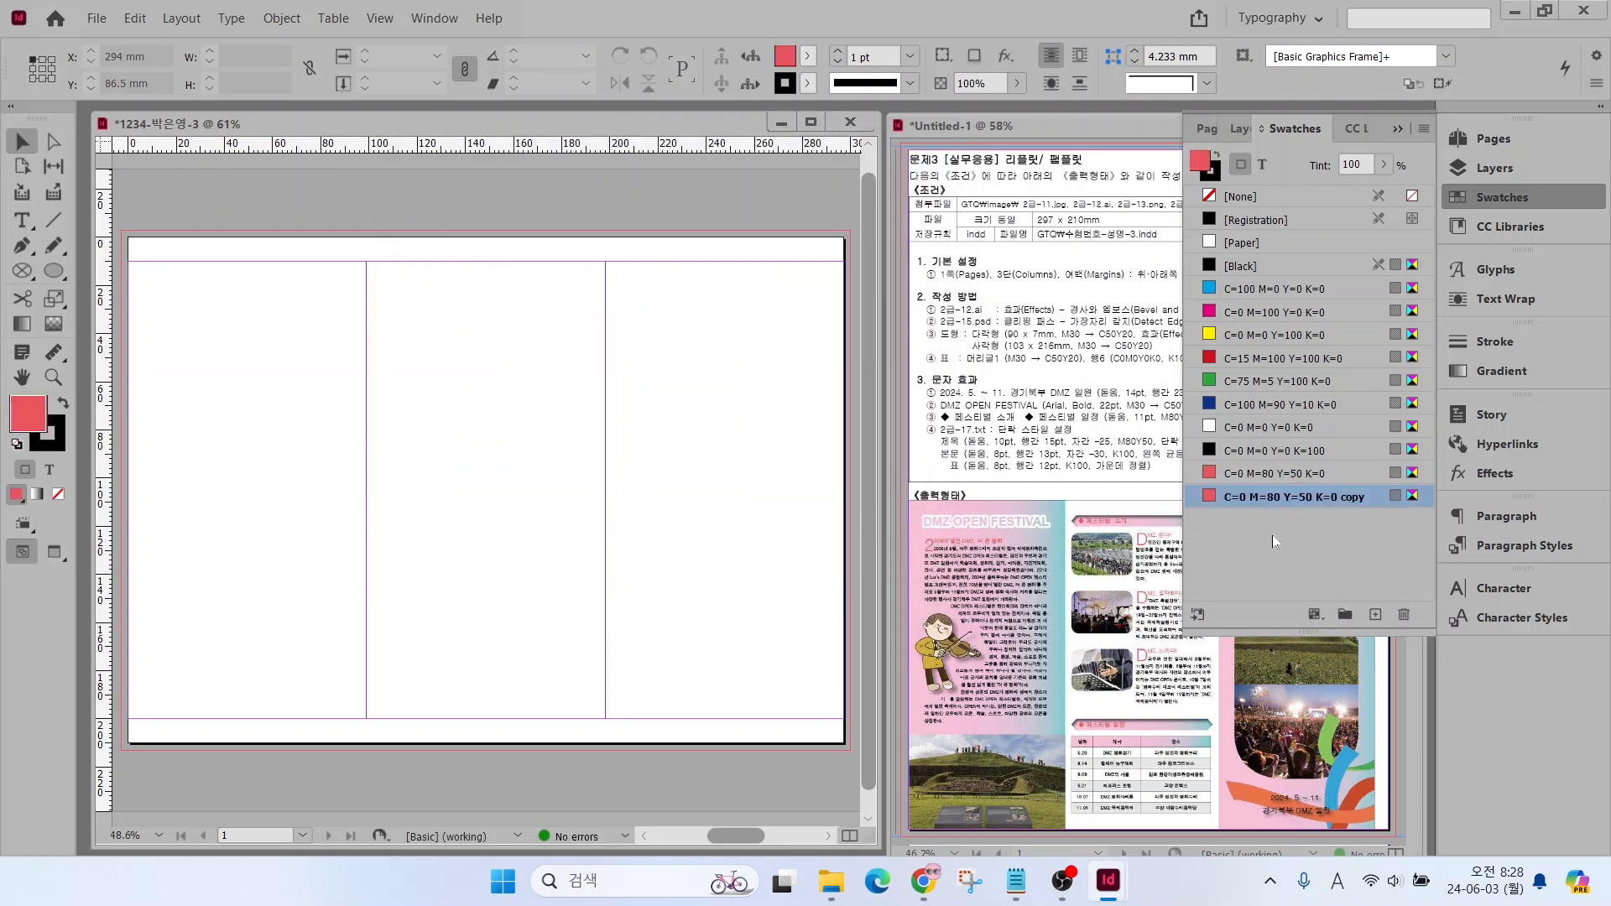
left_click(1403, 617)
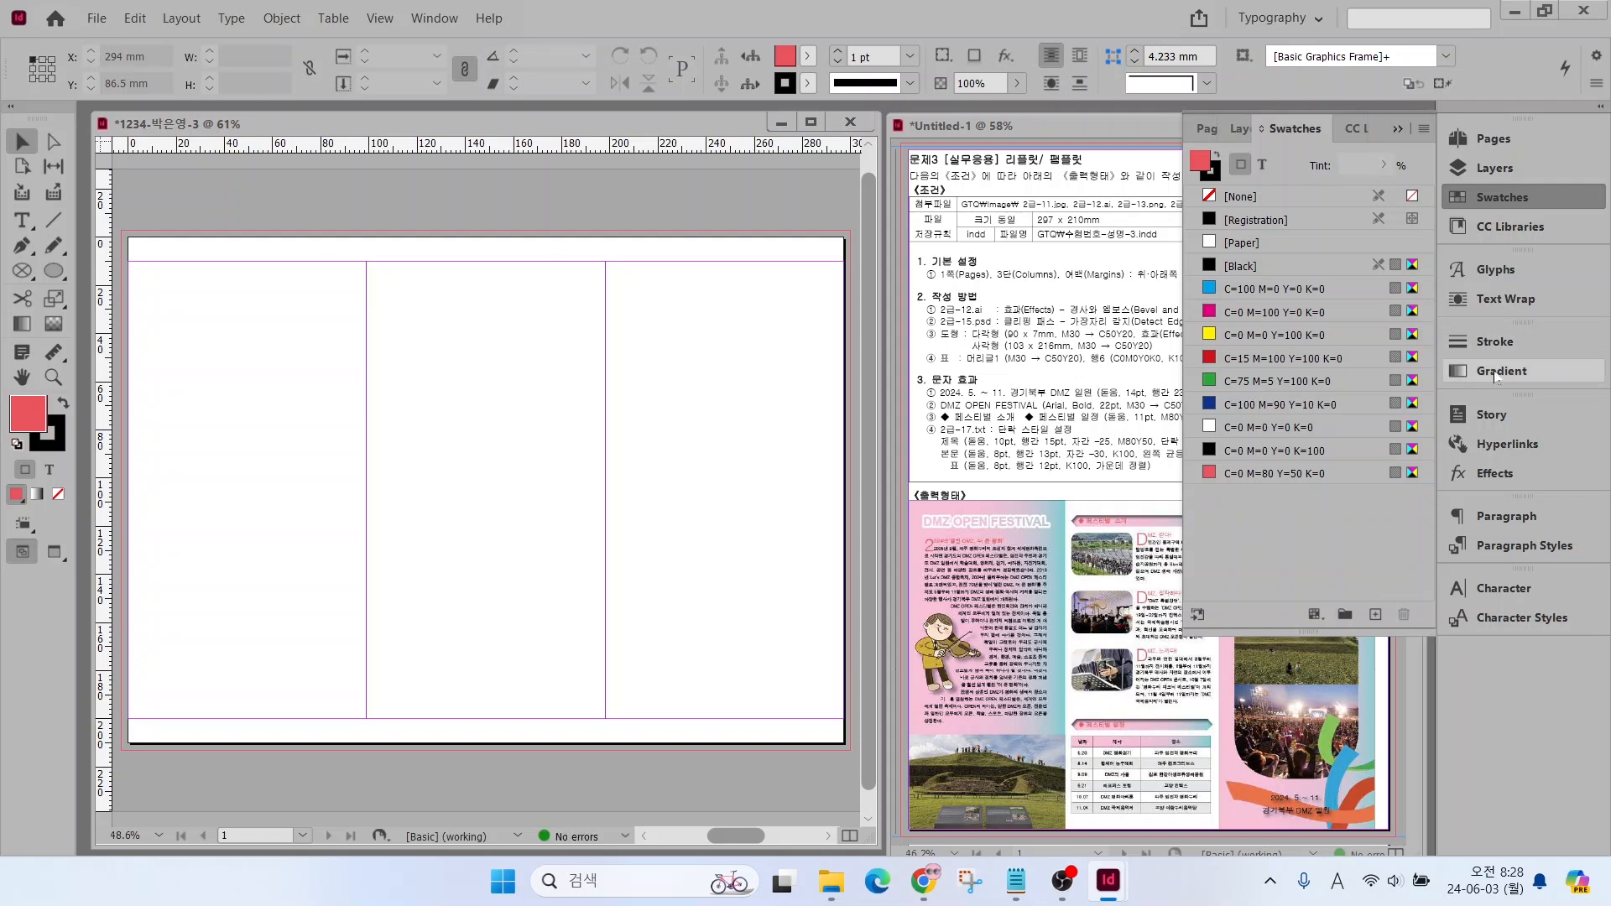
Create a default white-to-black linear gradient and add it to the swatches
left_click(1496, 373)
left_click(1203, 376)
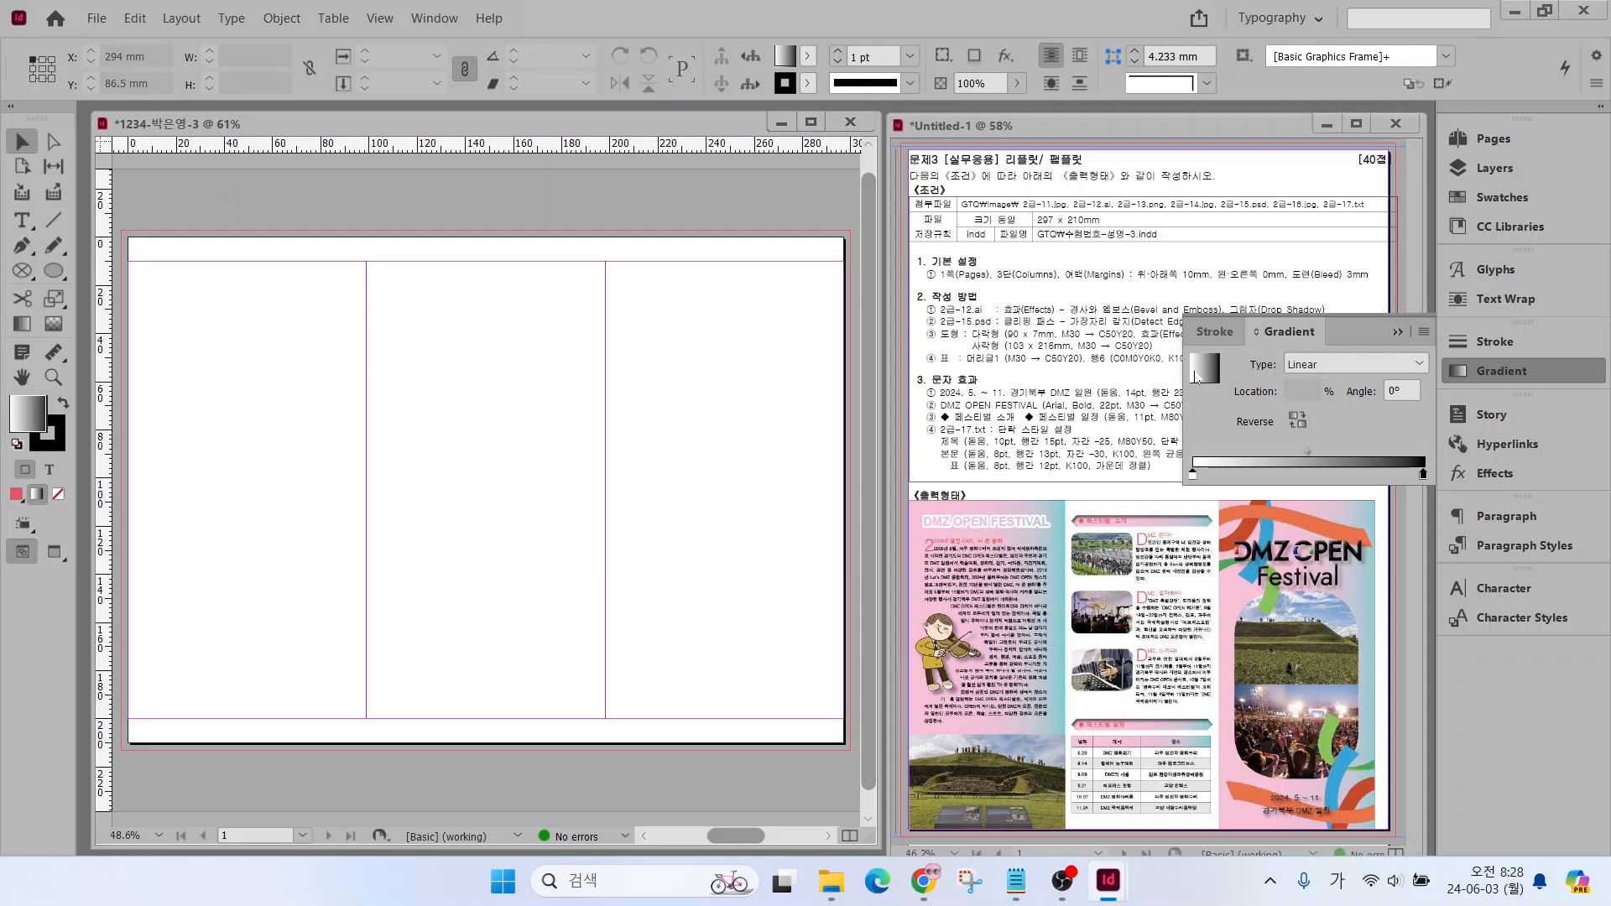
right_click(1204, 375)
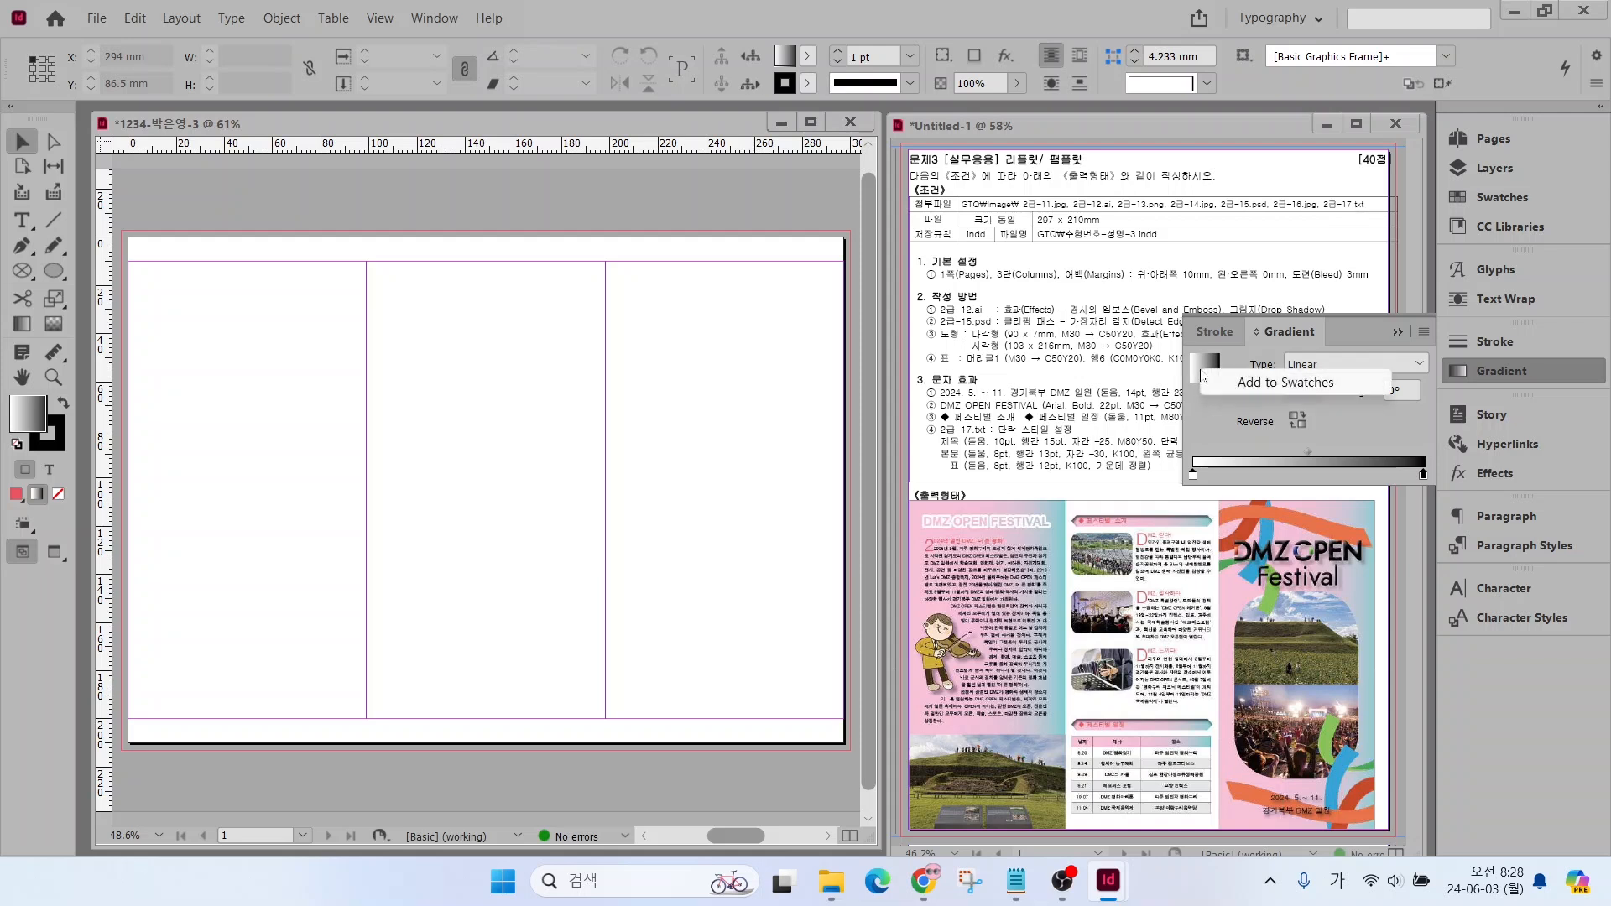
left_click(1269, 384)
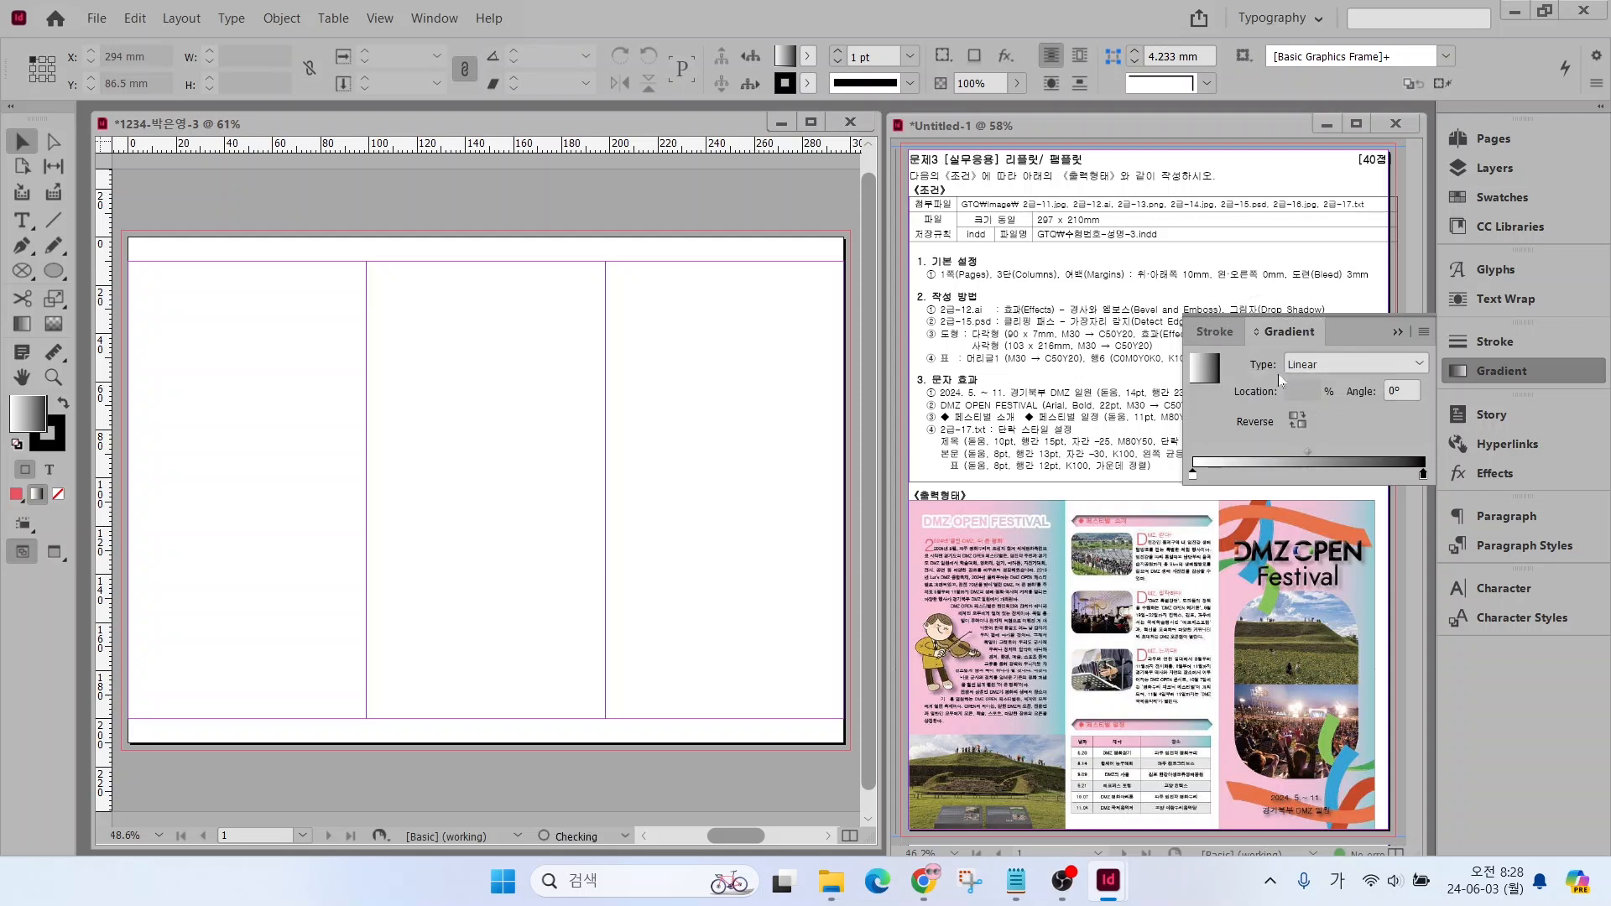
Open the new gradient swatch's options and set its starting stop to 30% magenta in CMYK
left_click(1478, 197)
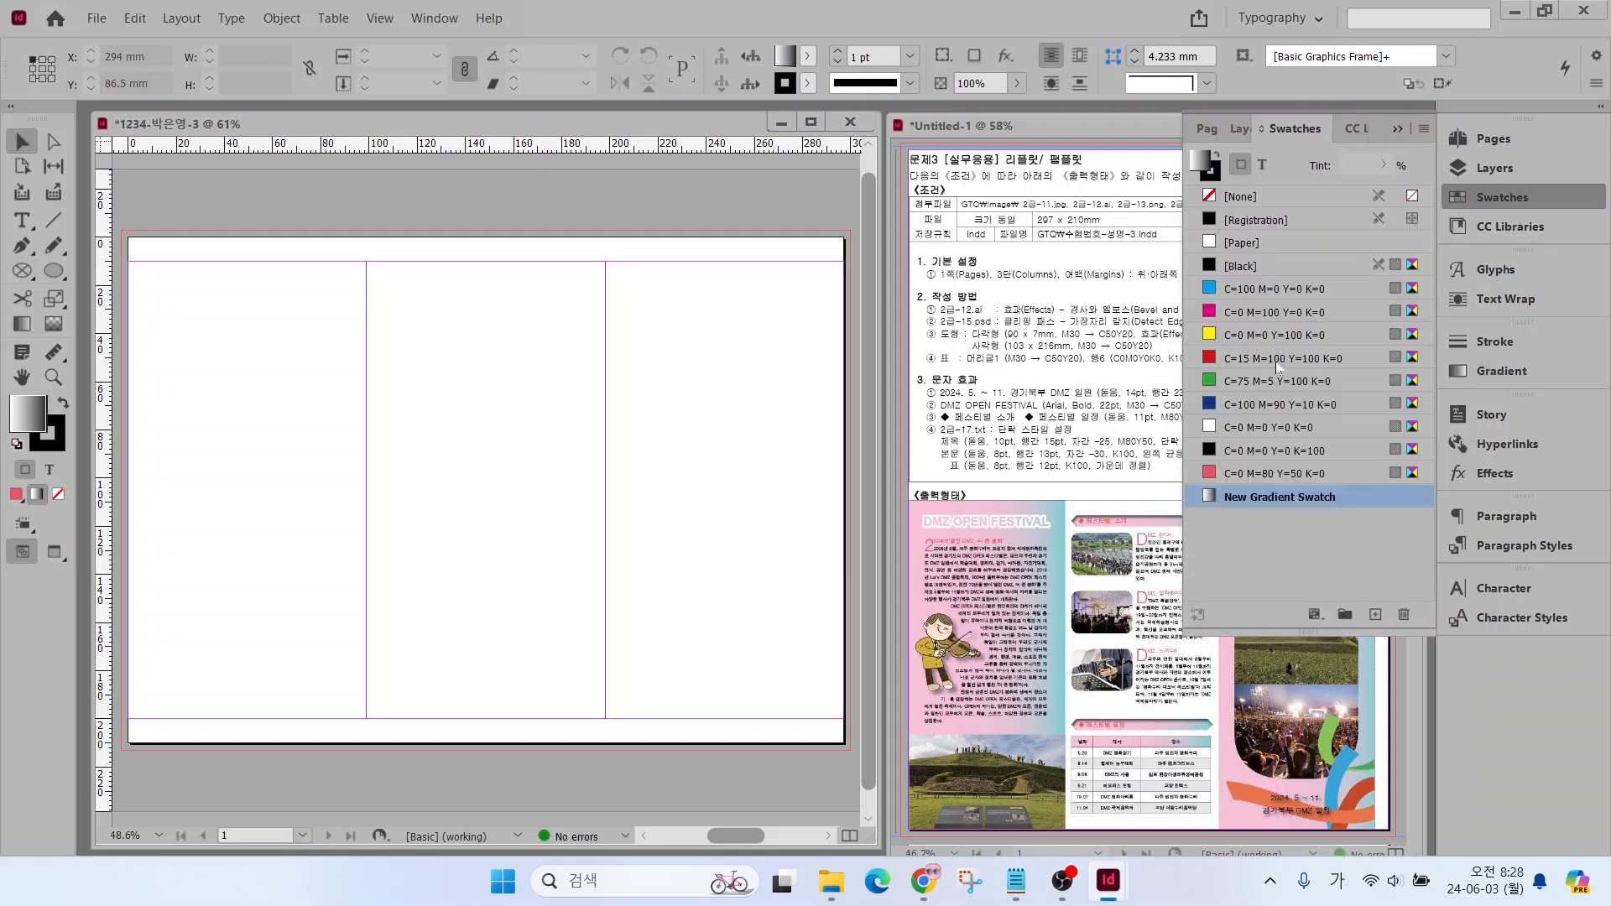
left_click(1261, 499)
key("Return")
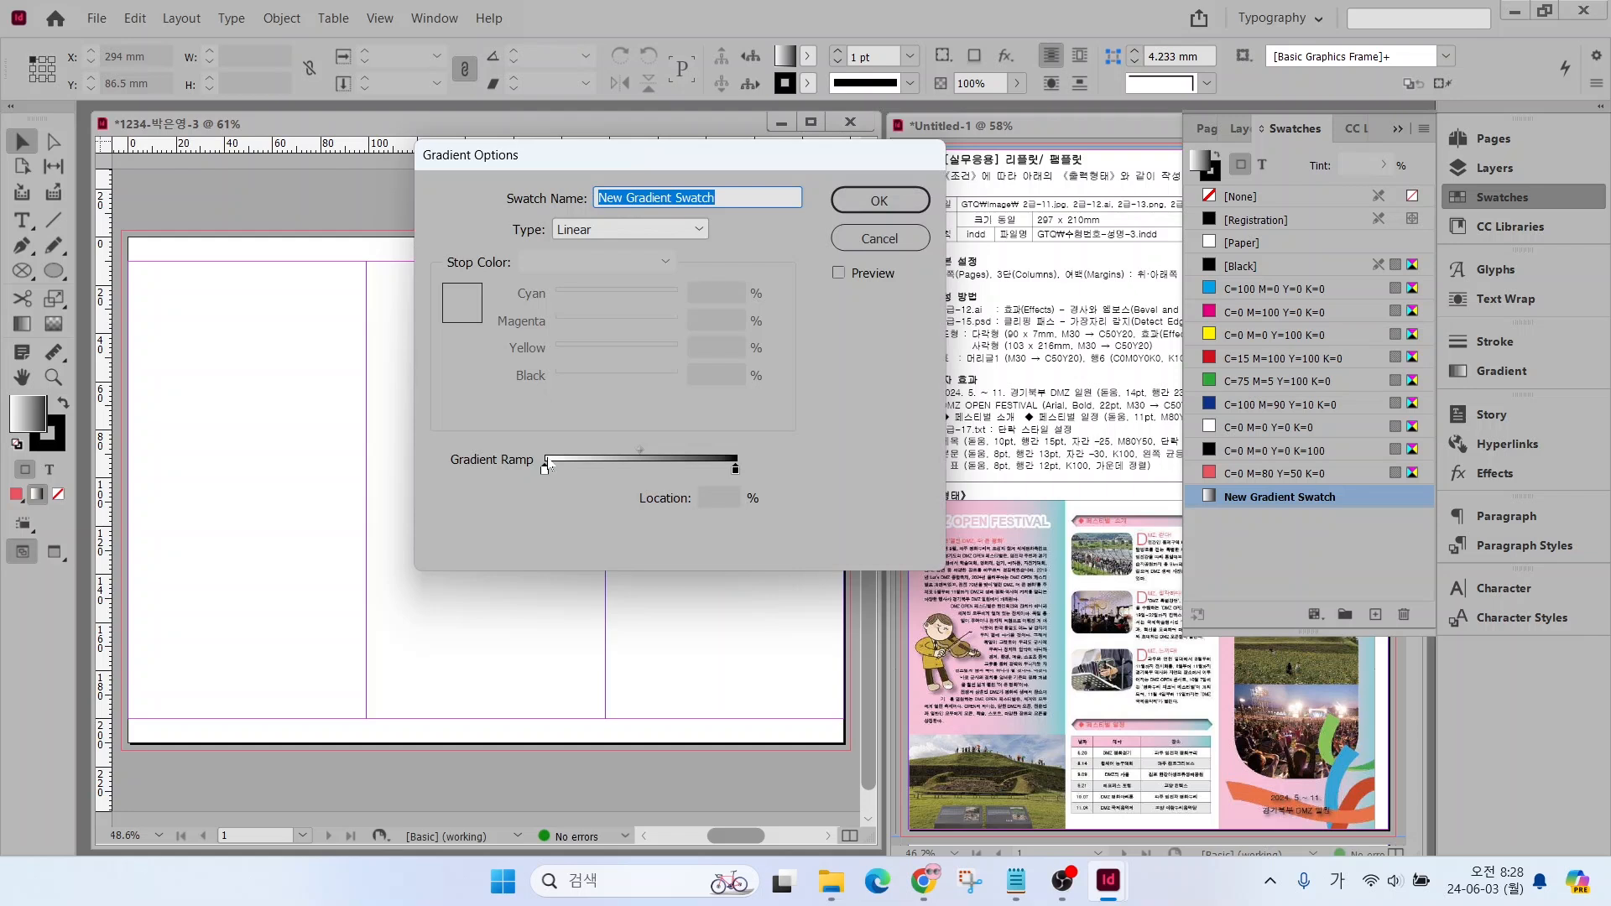
mouse_move(559, 465)
left_mouse_down()
mouse_move(526, 489)
mouse_move(546, 454)
mouse_move(579, 487)
left_mouse_up()
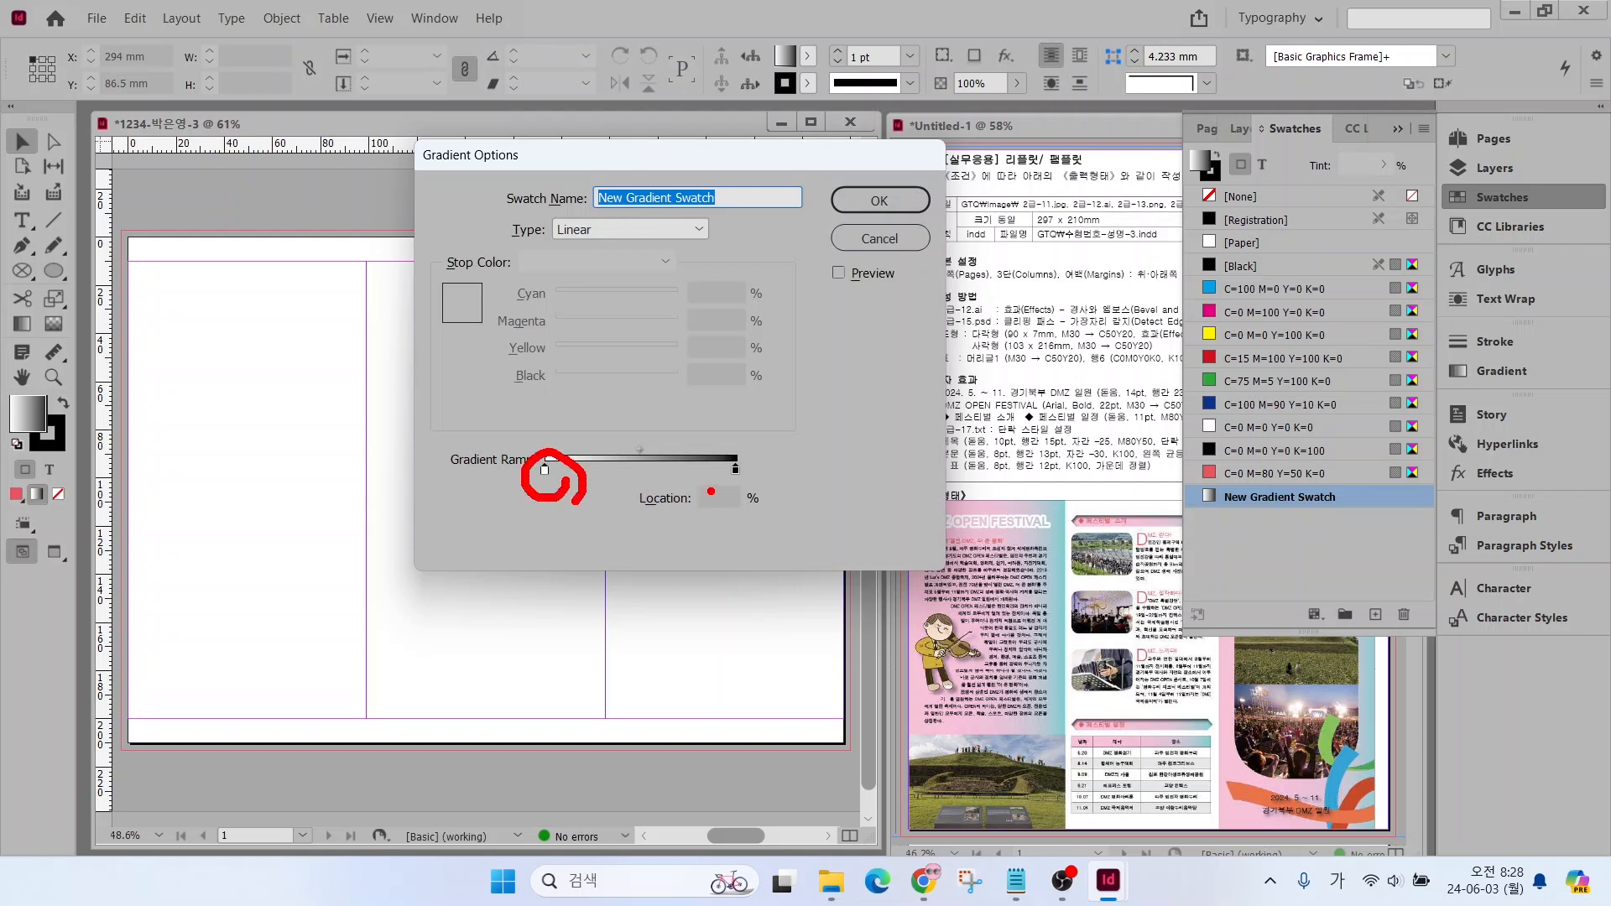
mouse_move(757, 485)
left_mouse_down()
mouse_move(698, 469)
mouse_move(758, 444)
mouse_move(750, 498)
left_mouse_up()
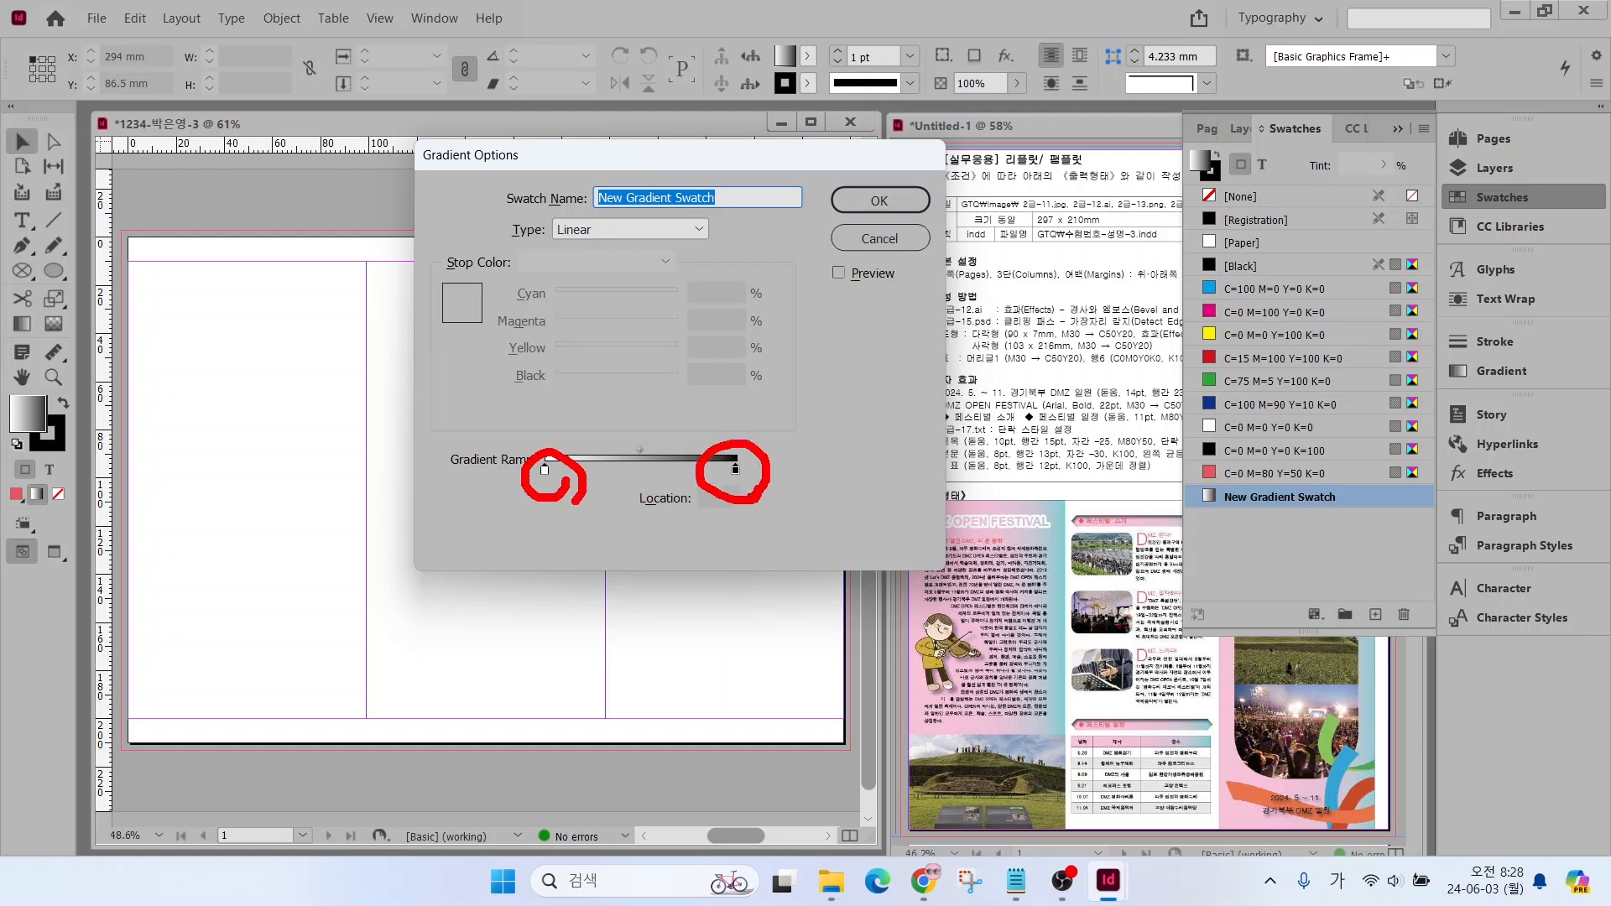
left_click(546, 469)
left_click(719, 291)
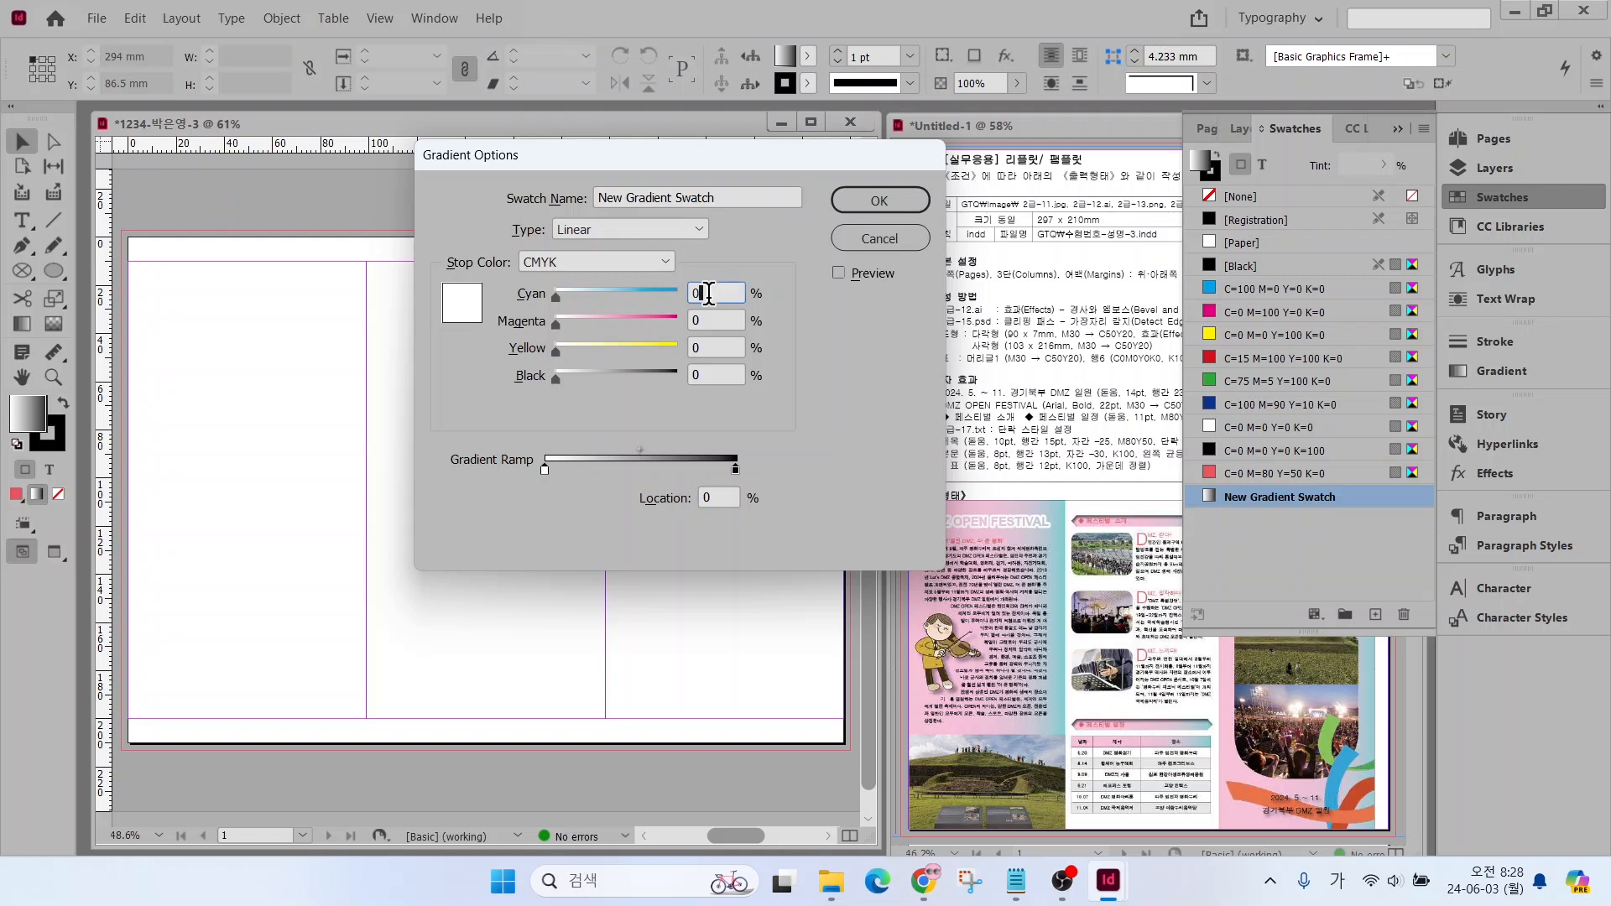
key("Tab")
type("30")
Switch the gradient's end stop to CMYK, set it to C=50 M=0 Y=20 K=0 and apply the gradient settings
left_click(735, 469)
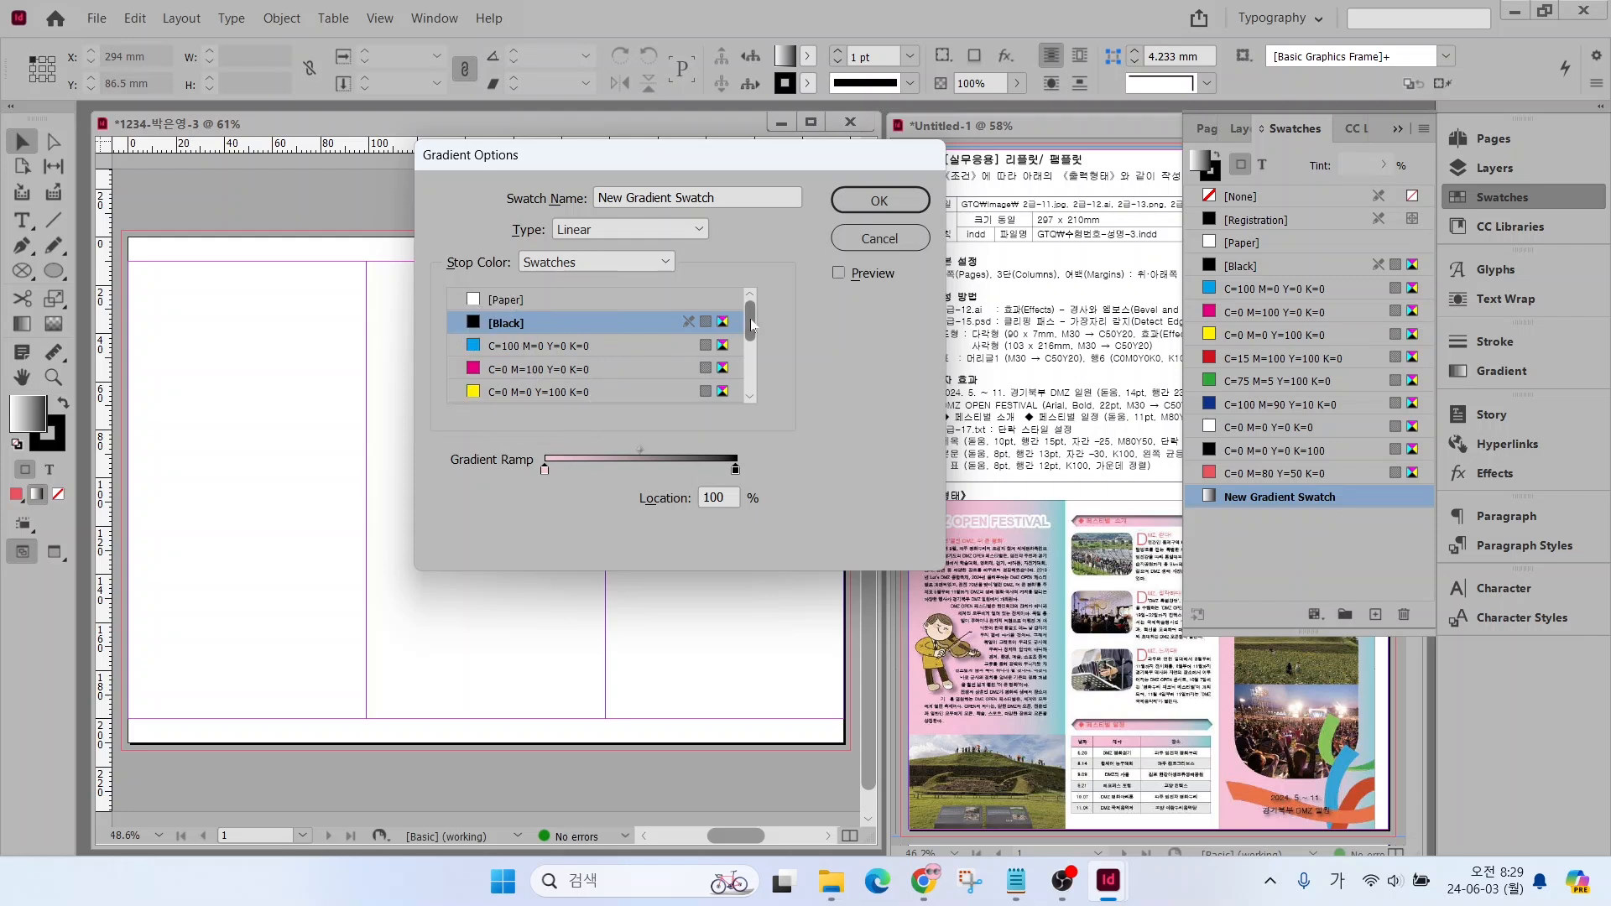
mouse_move(751, 322)
left_mouse_down()
mouse_move(752, 400)
mouse_move(751, 319)
left_mouse_up()
left_click(564, 264)
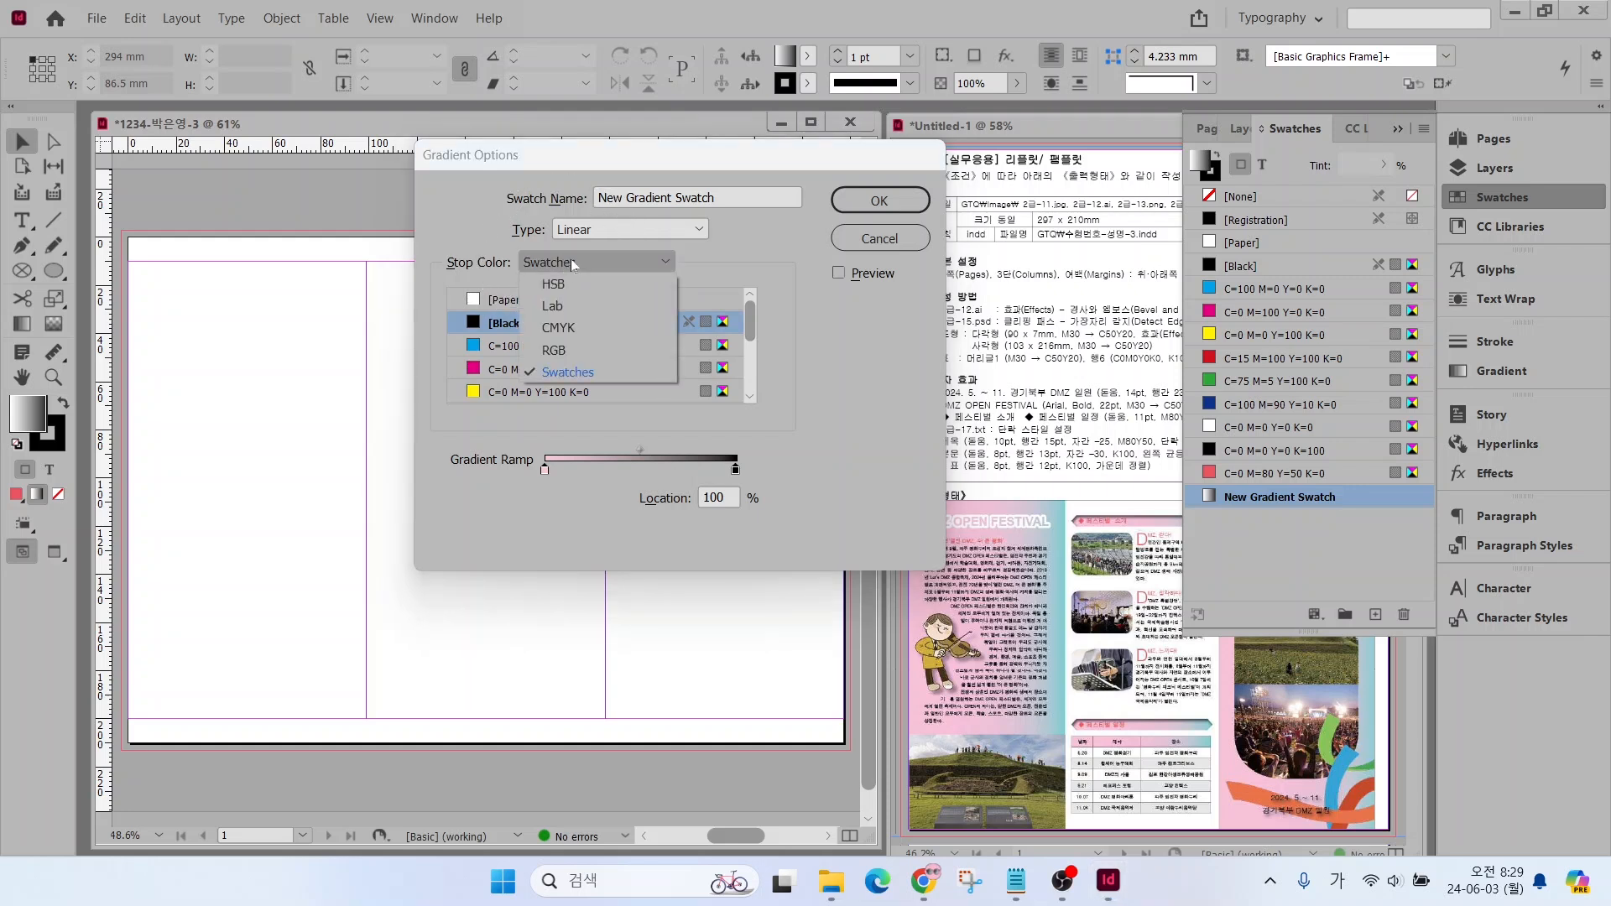
left_click(560, 330)
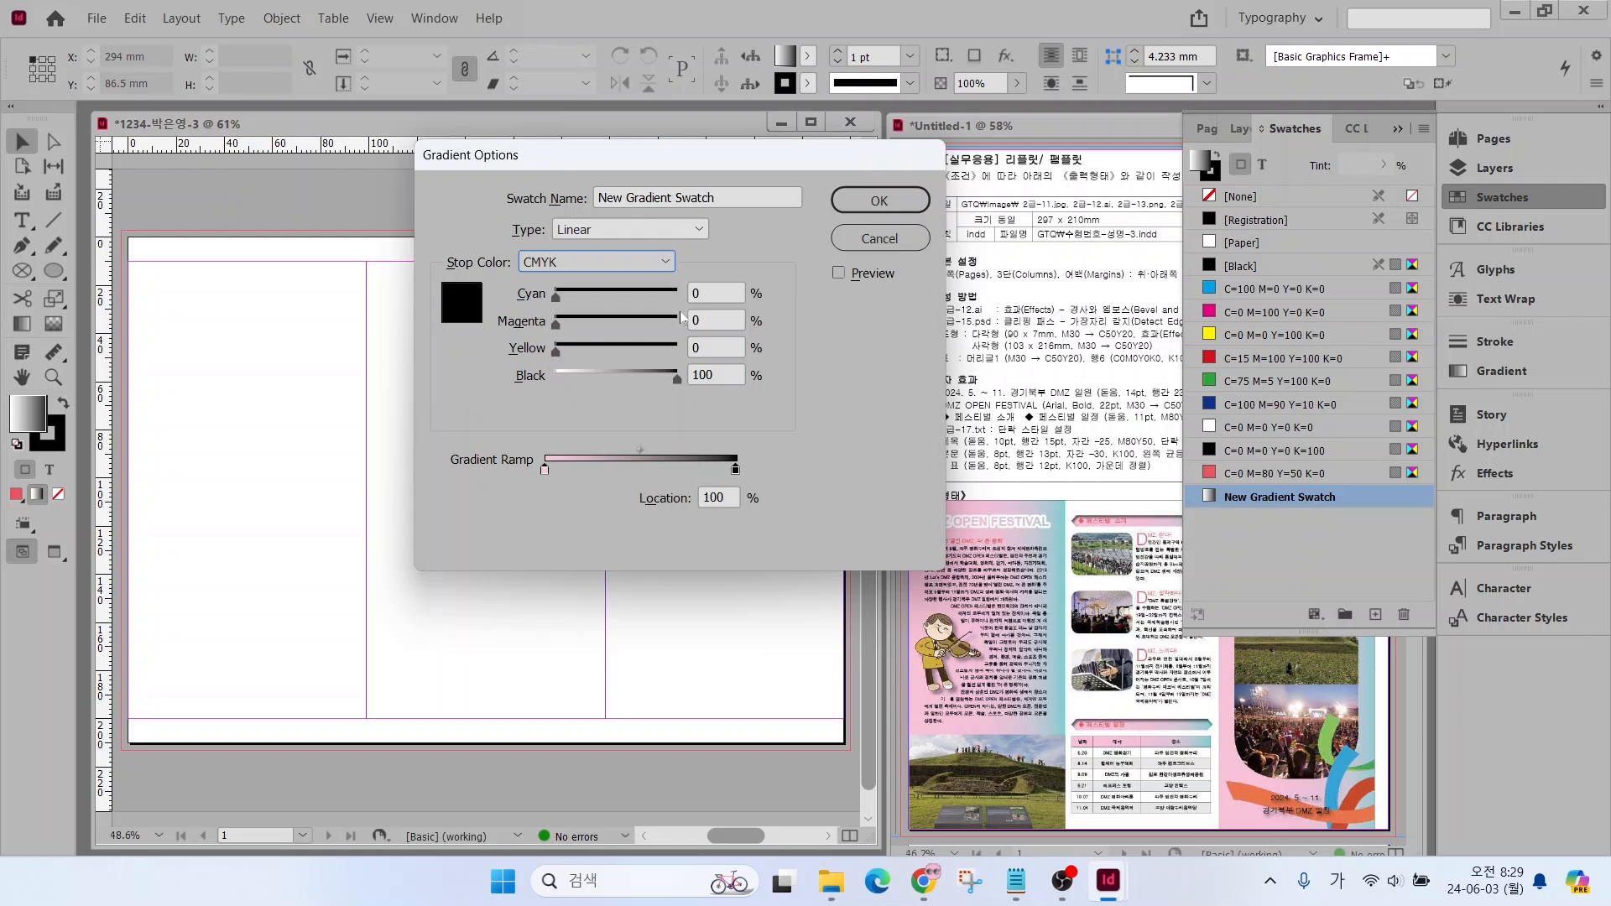
left_click(705, 294)
type("50")
key("Tab")
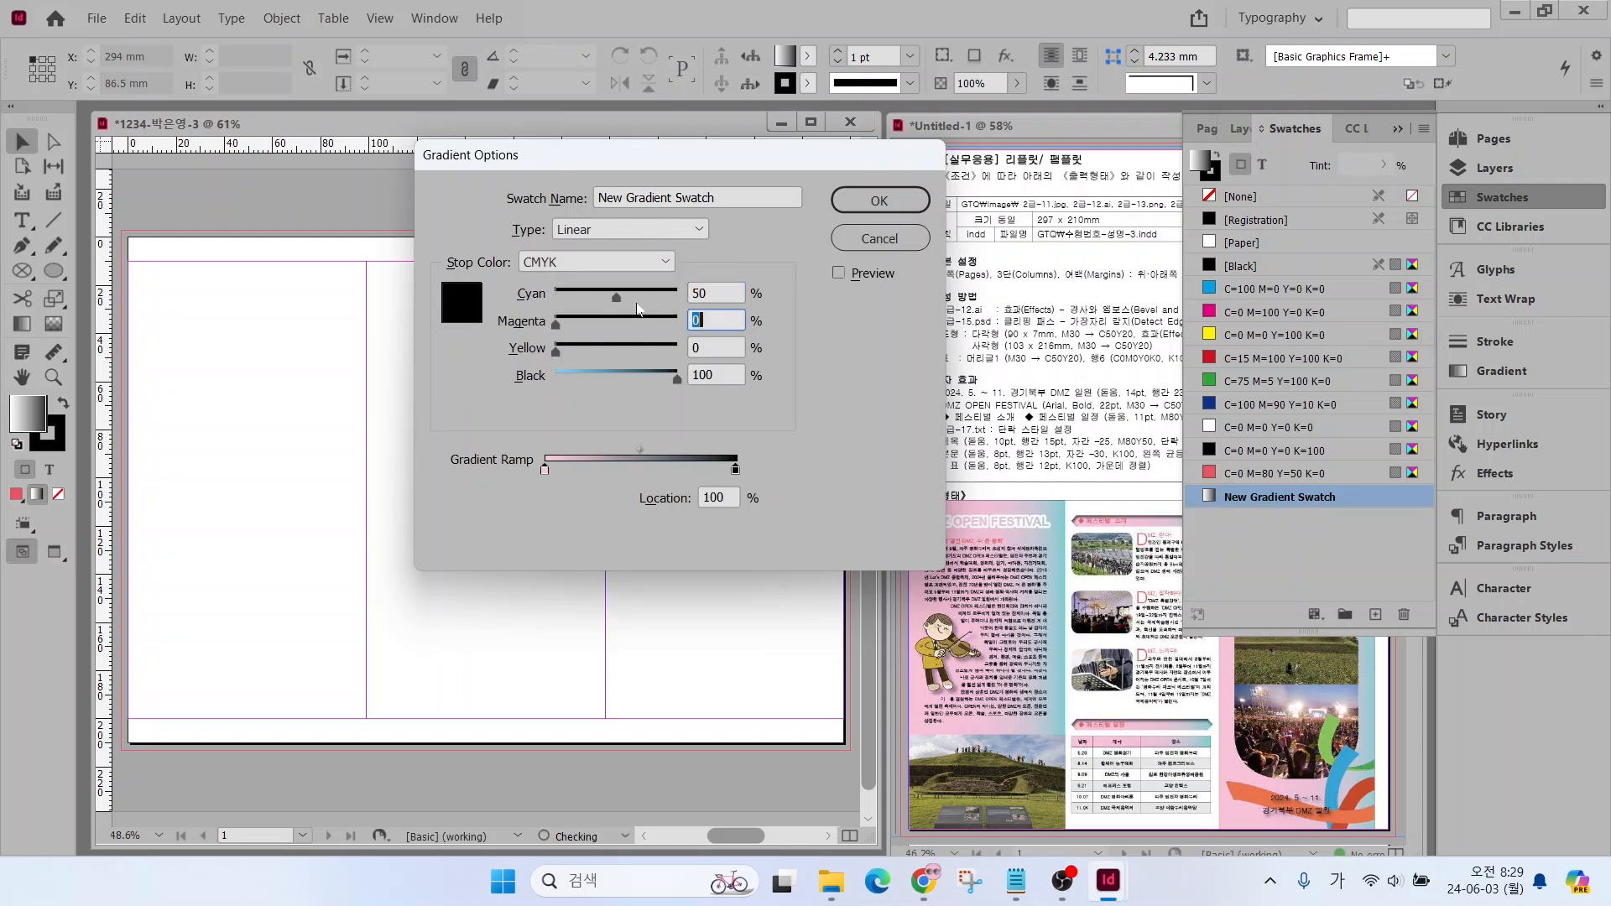
key("Tab")
type("20")
key("Tab")
type("0")
key("Tab")
key("Return")
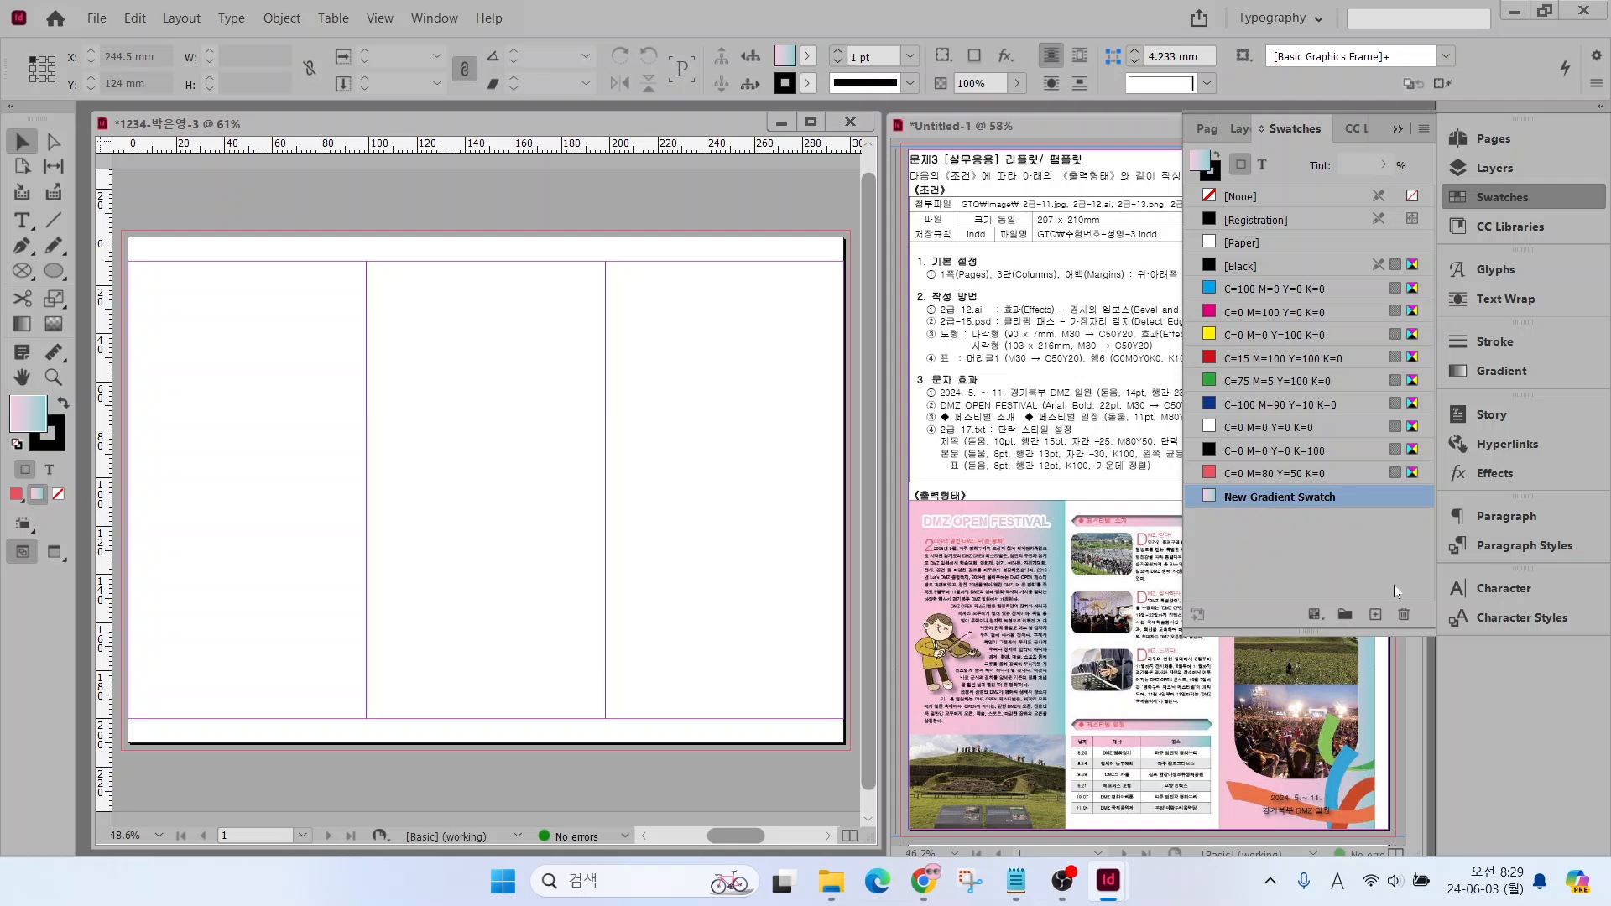
Add the finished pink-to-turquoise gradient to the swatches once more and collapse the gradient settings
left_click(1500, 371)
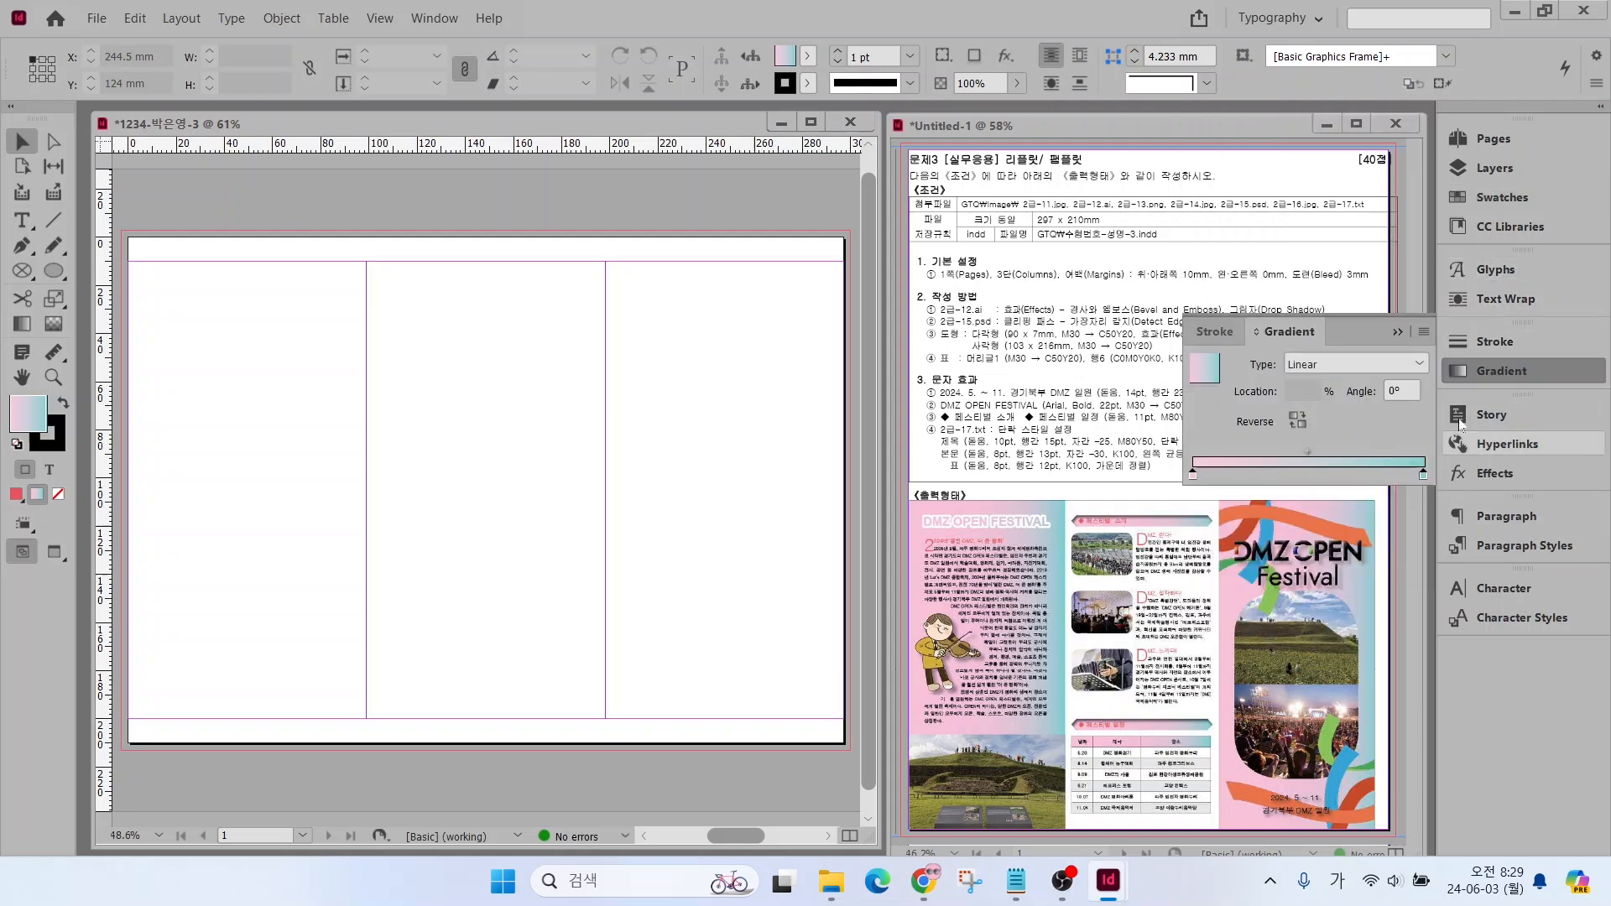
right_click(1204, 376)
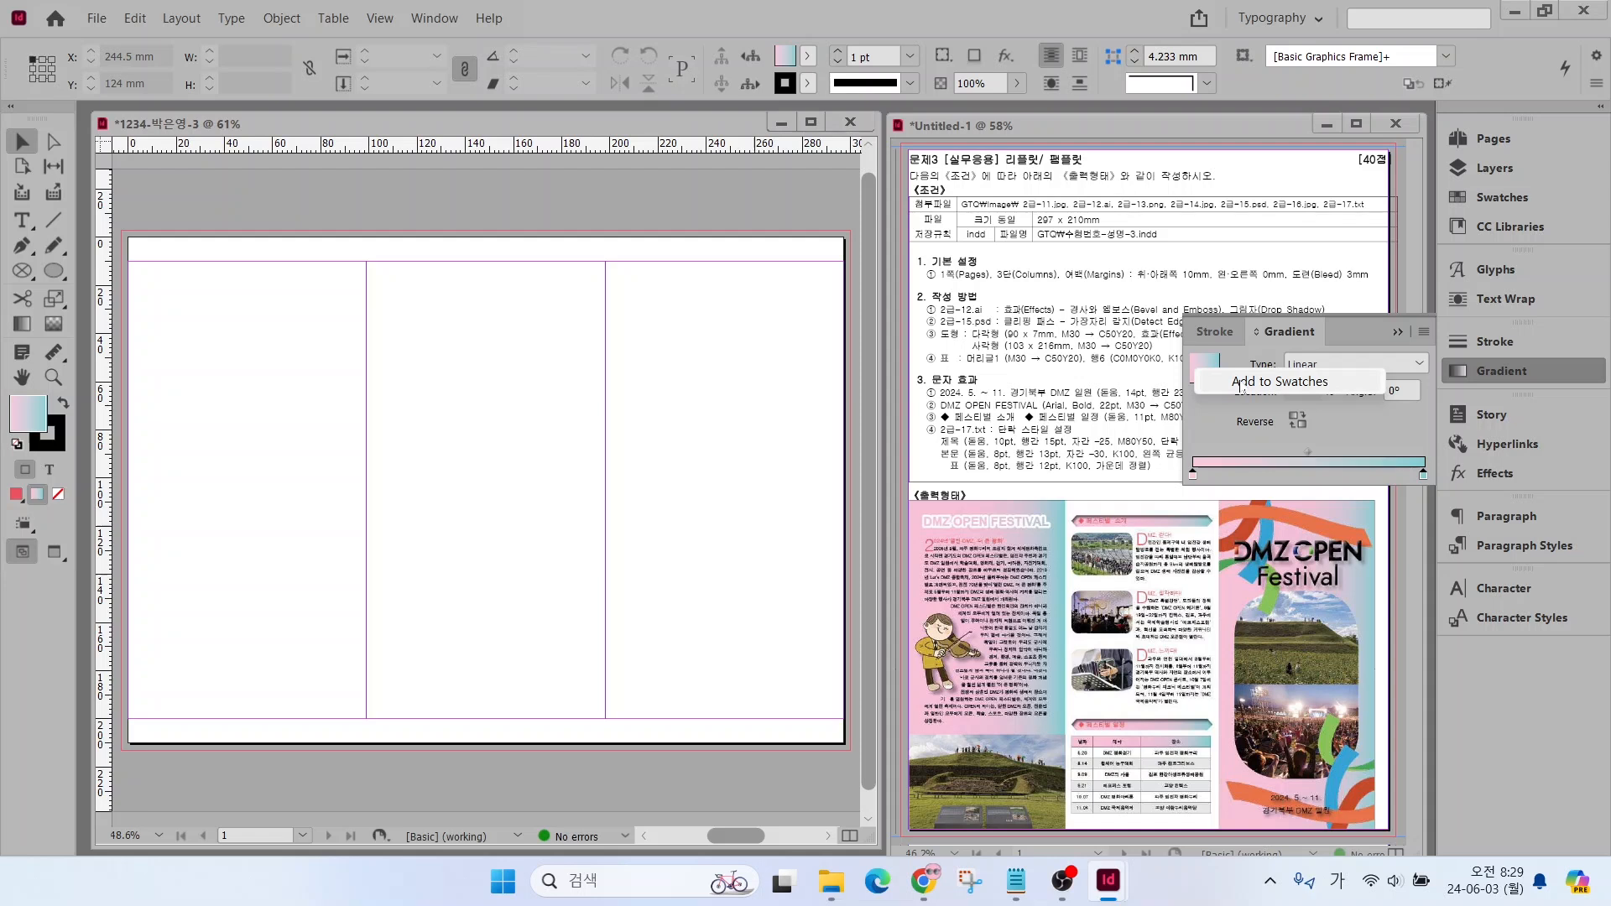
left_click(1241, 383)
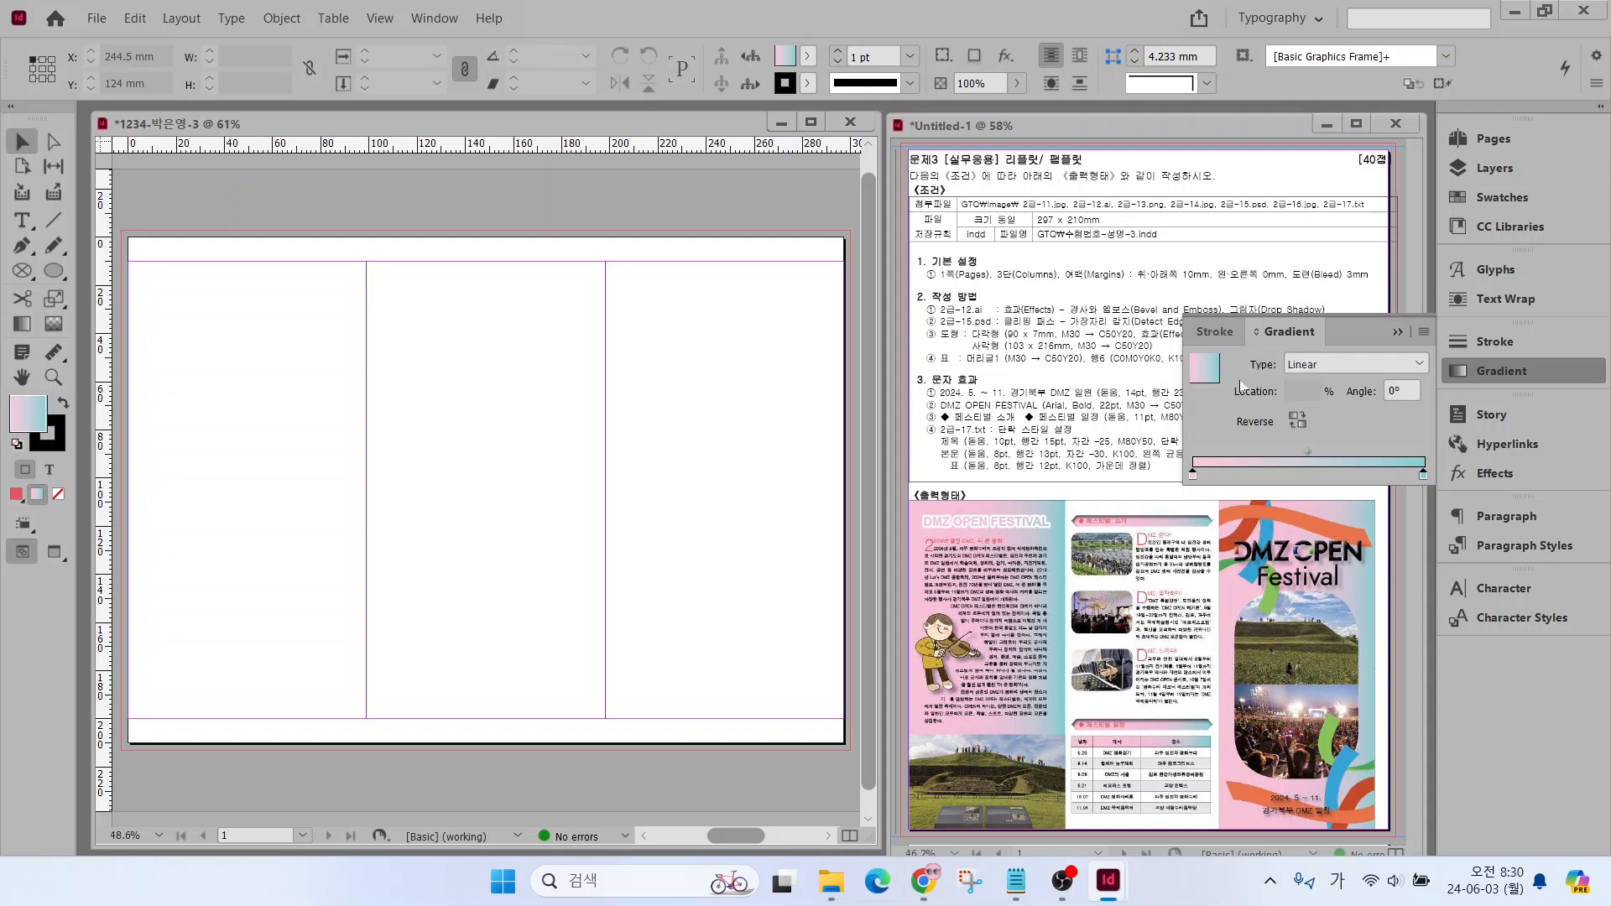
left_click(1498, 344)
left_click(1521, 335)
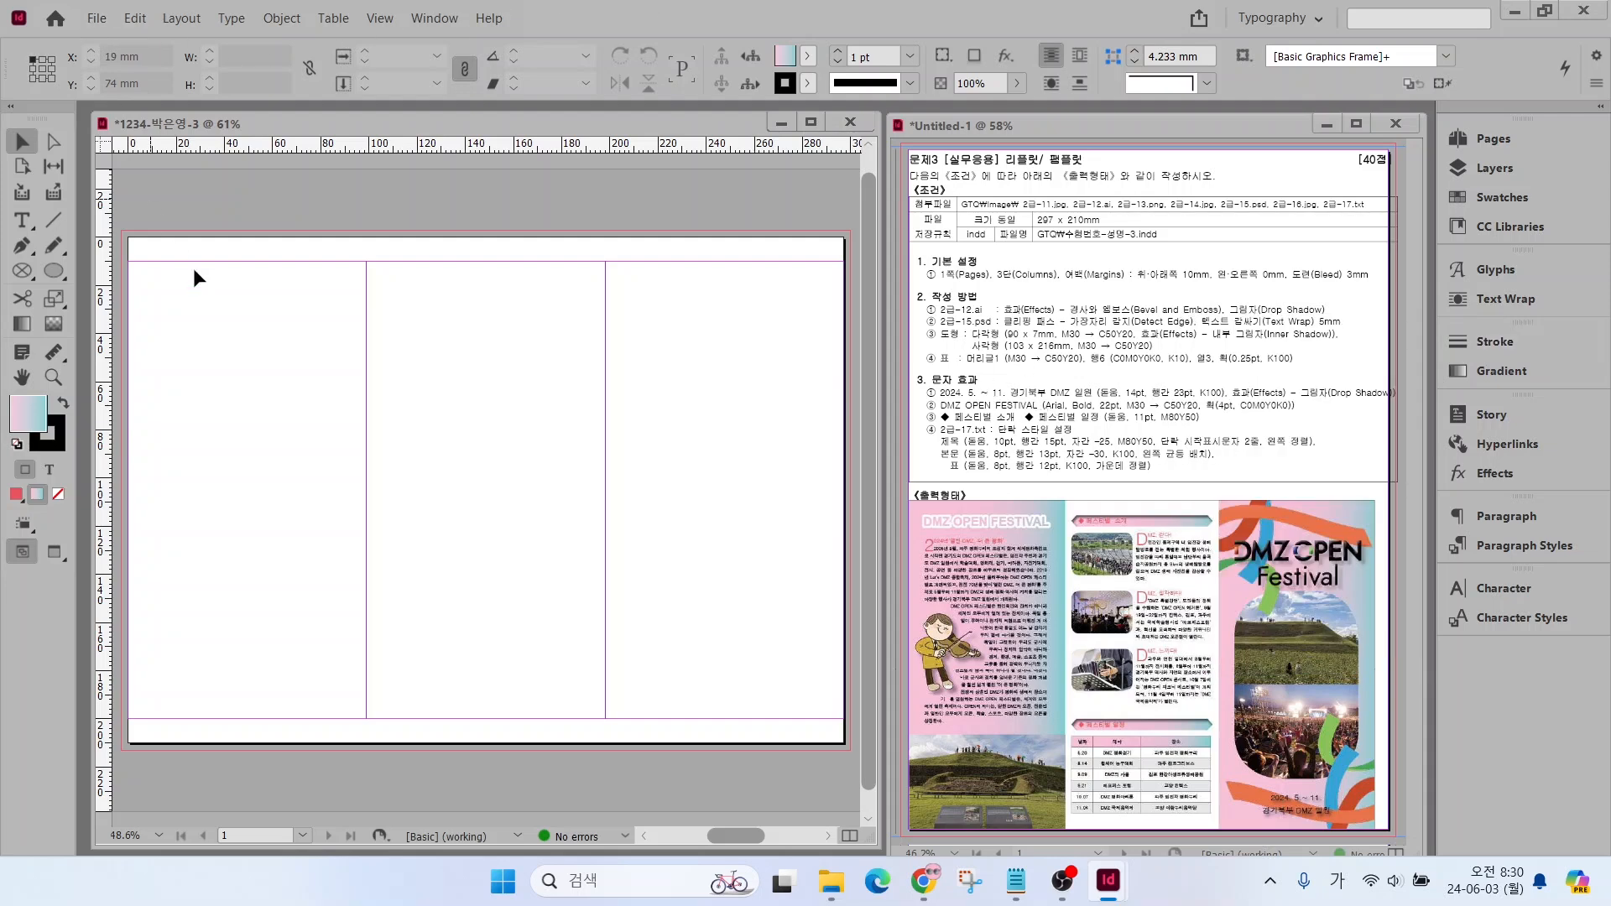
Place 2급-11.jpg in the page's third column at about 85 × 134 mm
key("ctrl+d")
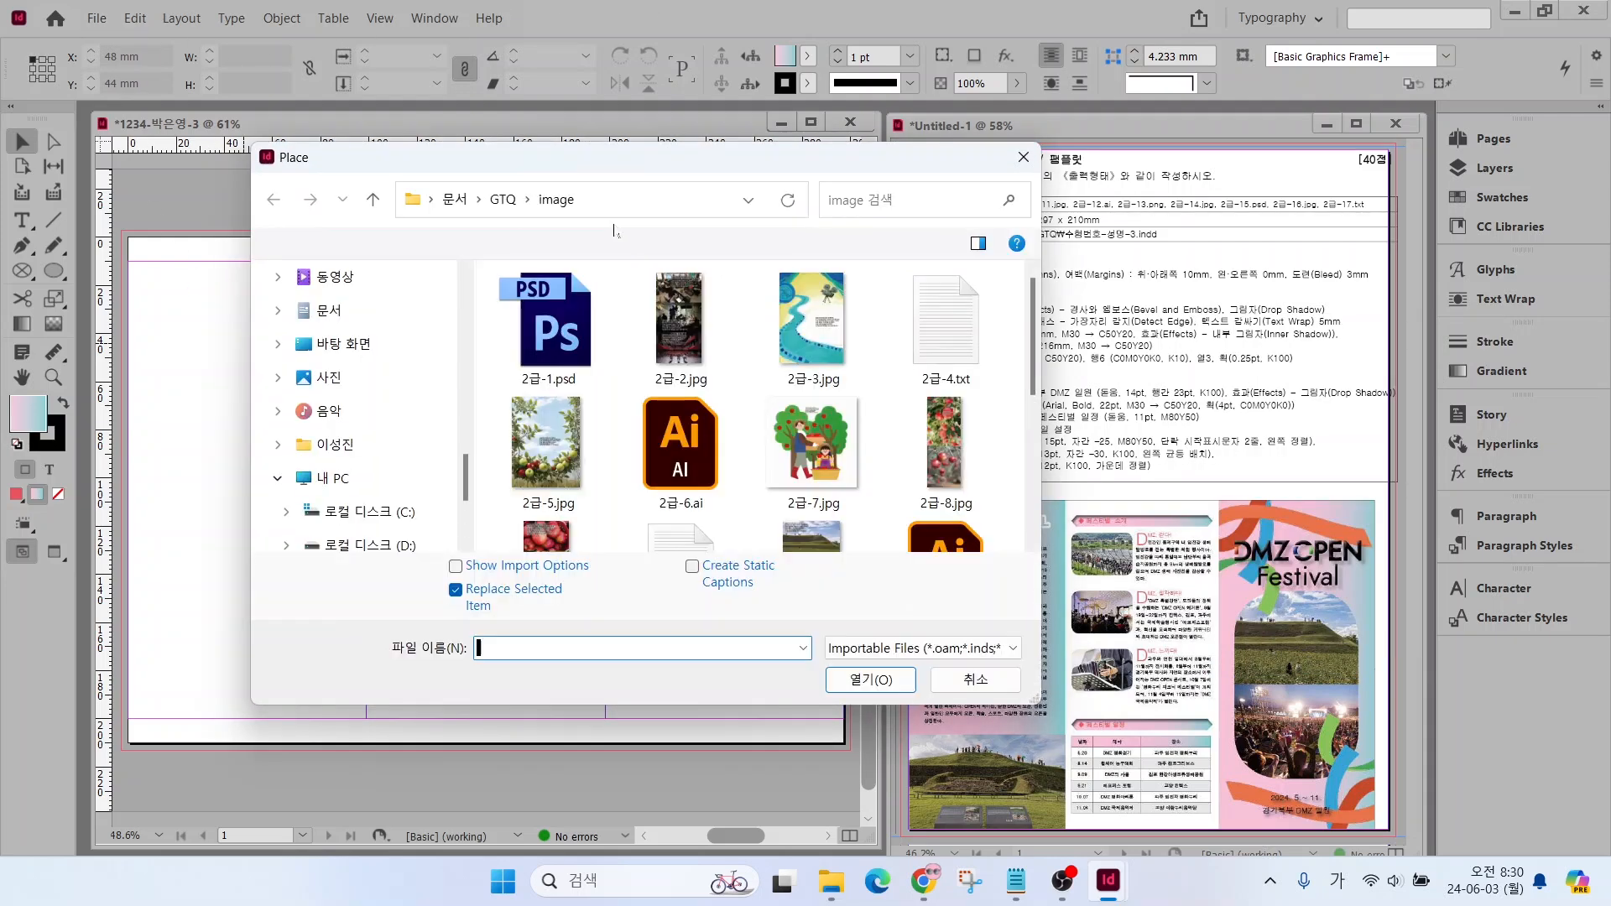
scroll(819, 455, "down", 2)
left_click(814, 474)
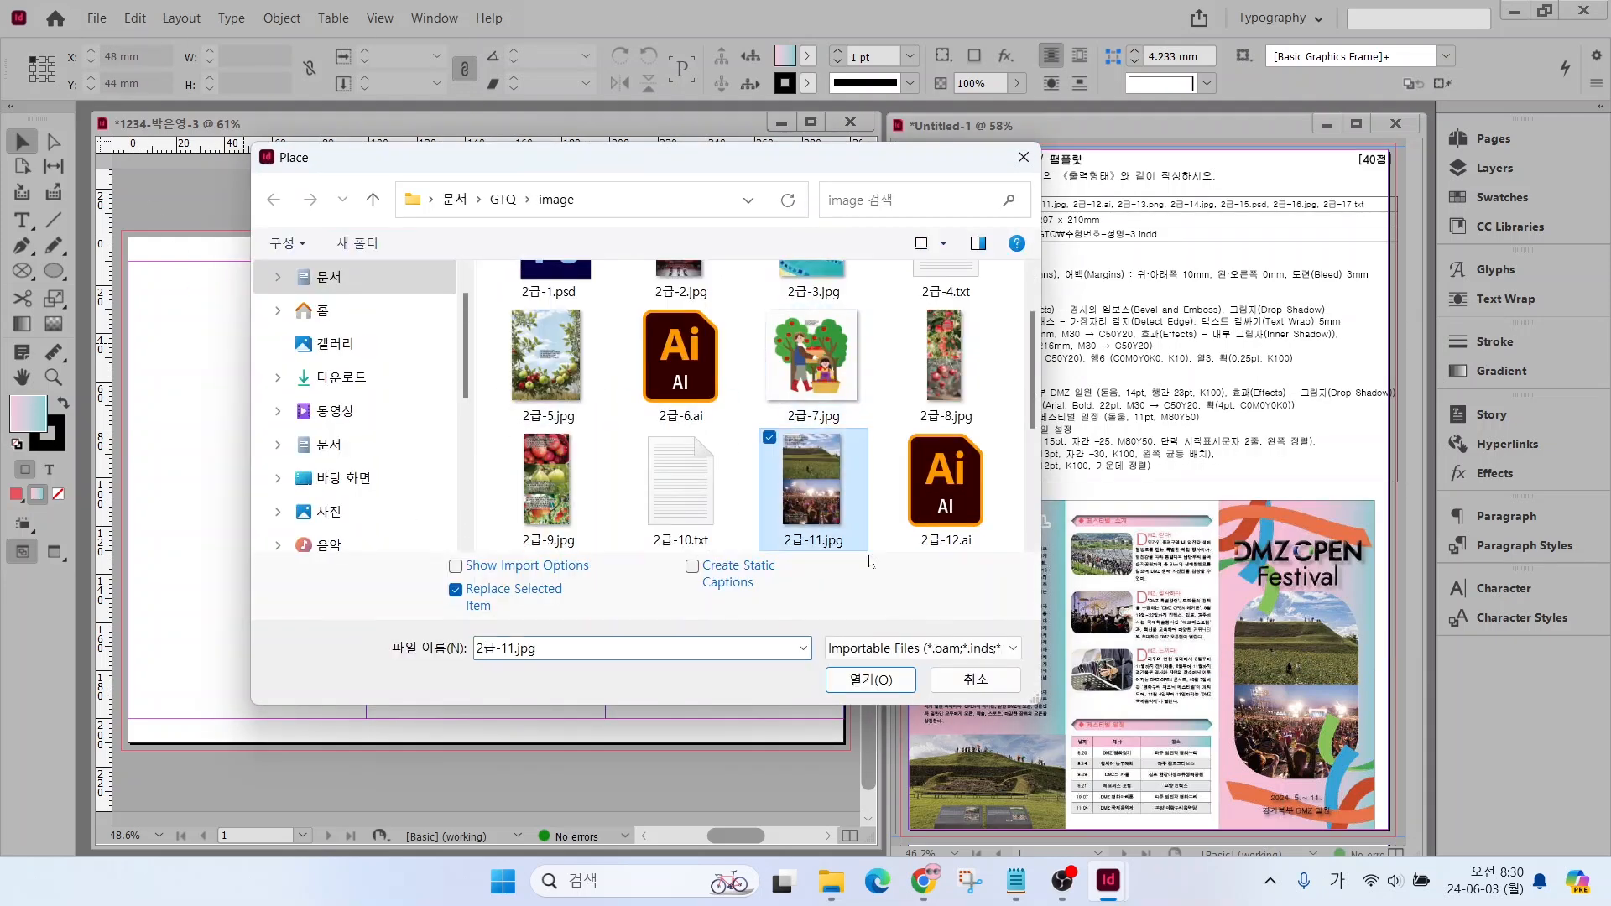
left_click(864, 681)
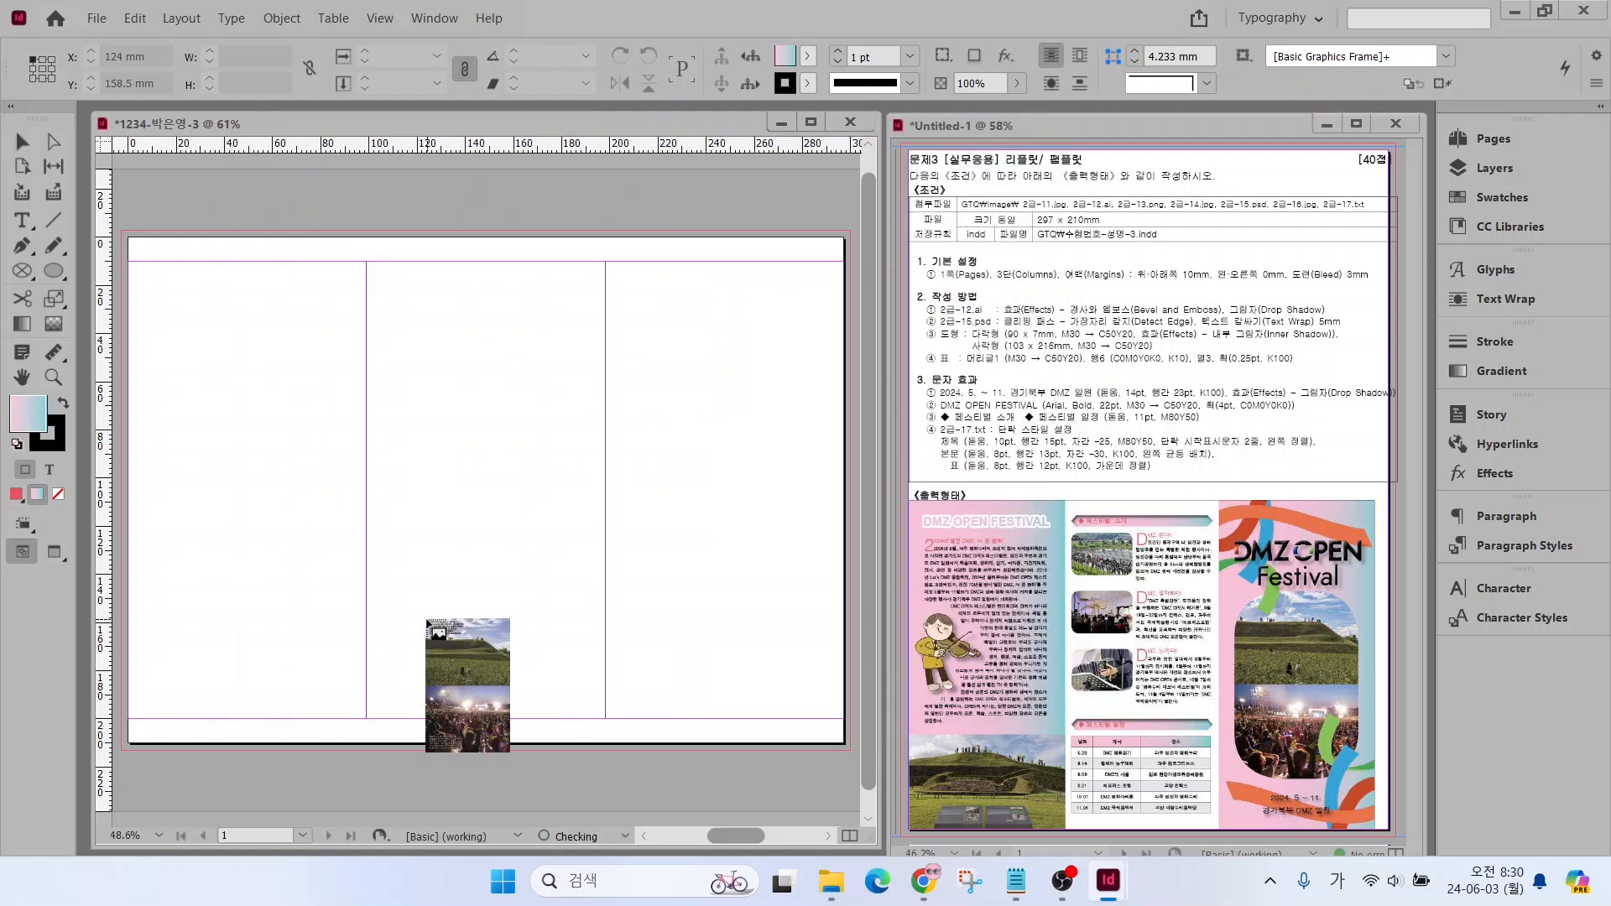
left_click_drag(622, 356, 826, 675)
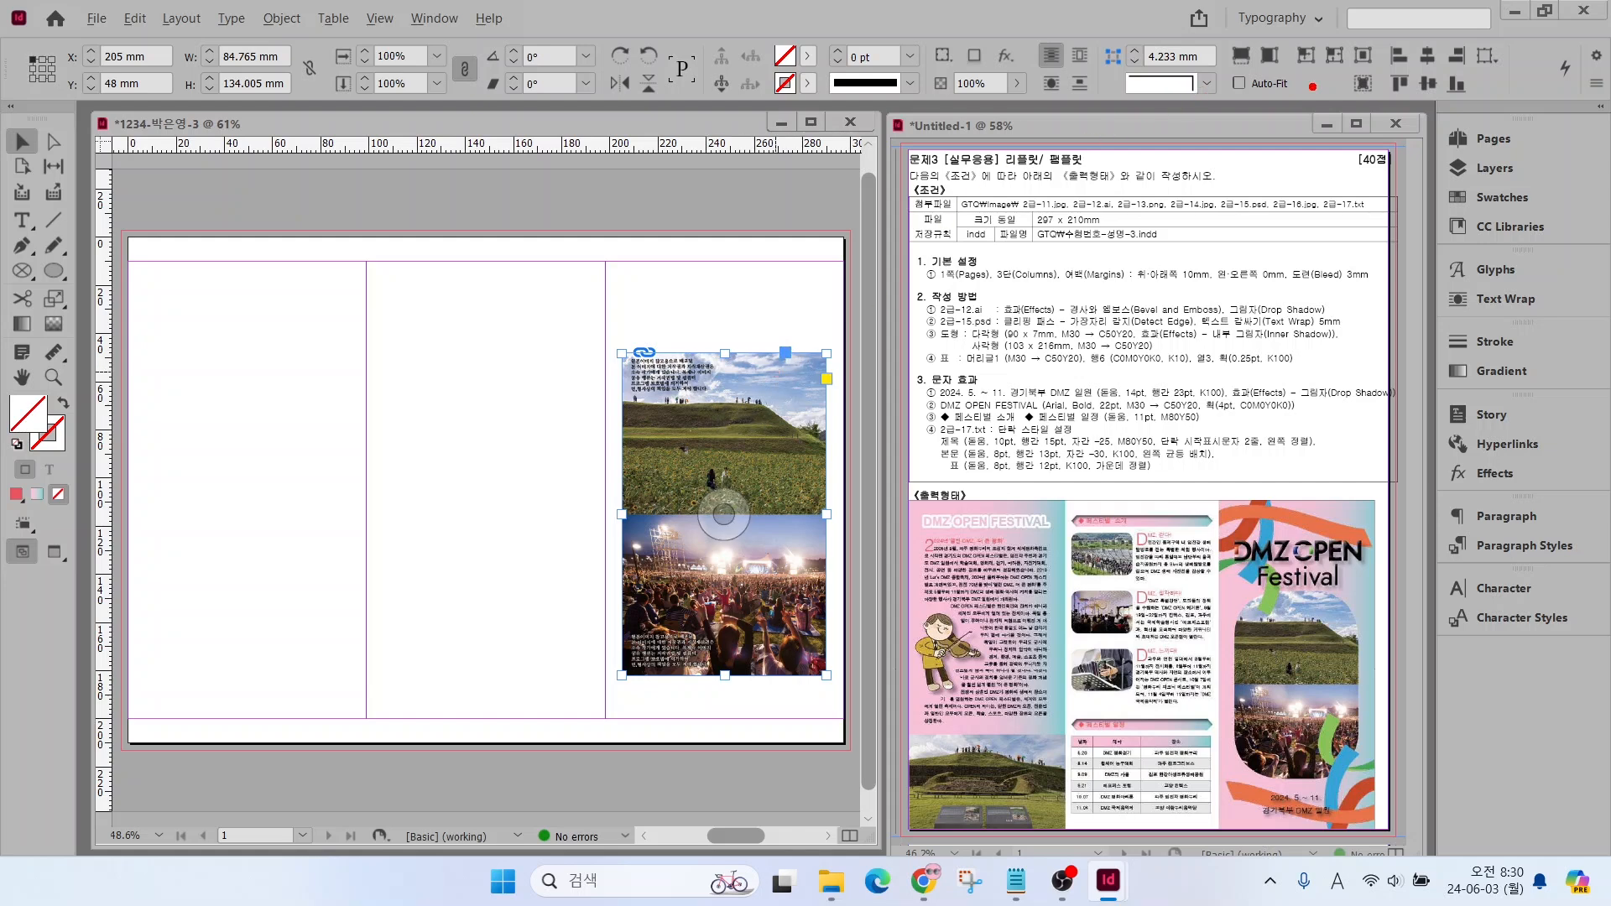
Turn on Auto-Fit for the placed photo and scale its frame down around the centre to about 75 × 117 mm
mouse_move(1312, 104)
left_mouse_down()
mouse_move(1271, 106)
mouse_move(1209, 84)
mouse_move(1274, 67)
mouse_move(1299, 95)
left_mouse_up()
key("Escape")
left_click(1240, 83)
left_click_drag(824, 350, 802, 395)
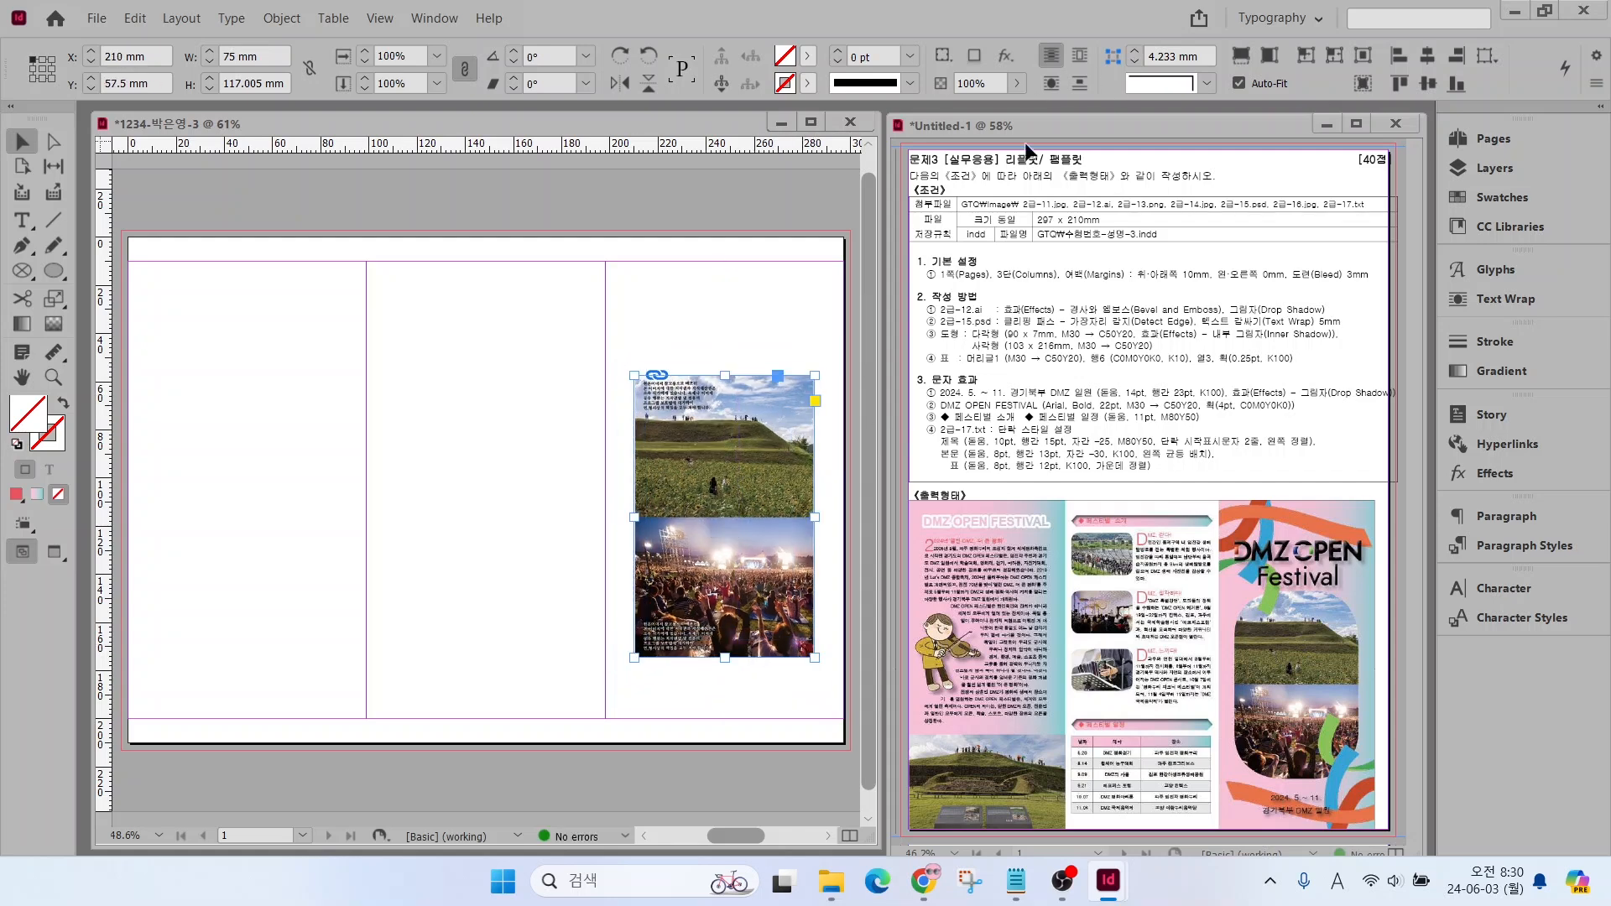
Apply rounded corners to the photo frame and increase the corner radius to about 26 mm
left_click(1206, 83)
left_click(1176, 211)
left_click(1136, 51)
left_click(1135, 51)
left_click(1135, 51)
left_click(1135, 51)
left_click(1135, 51)
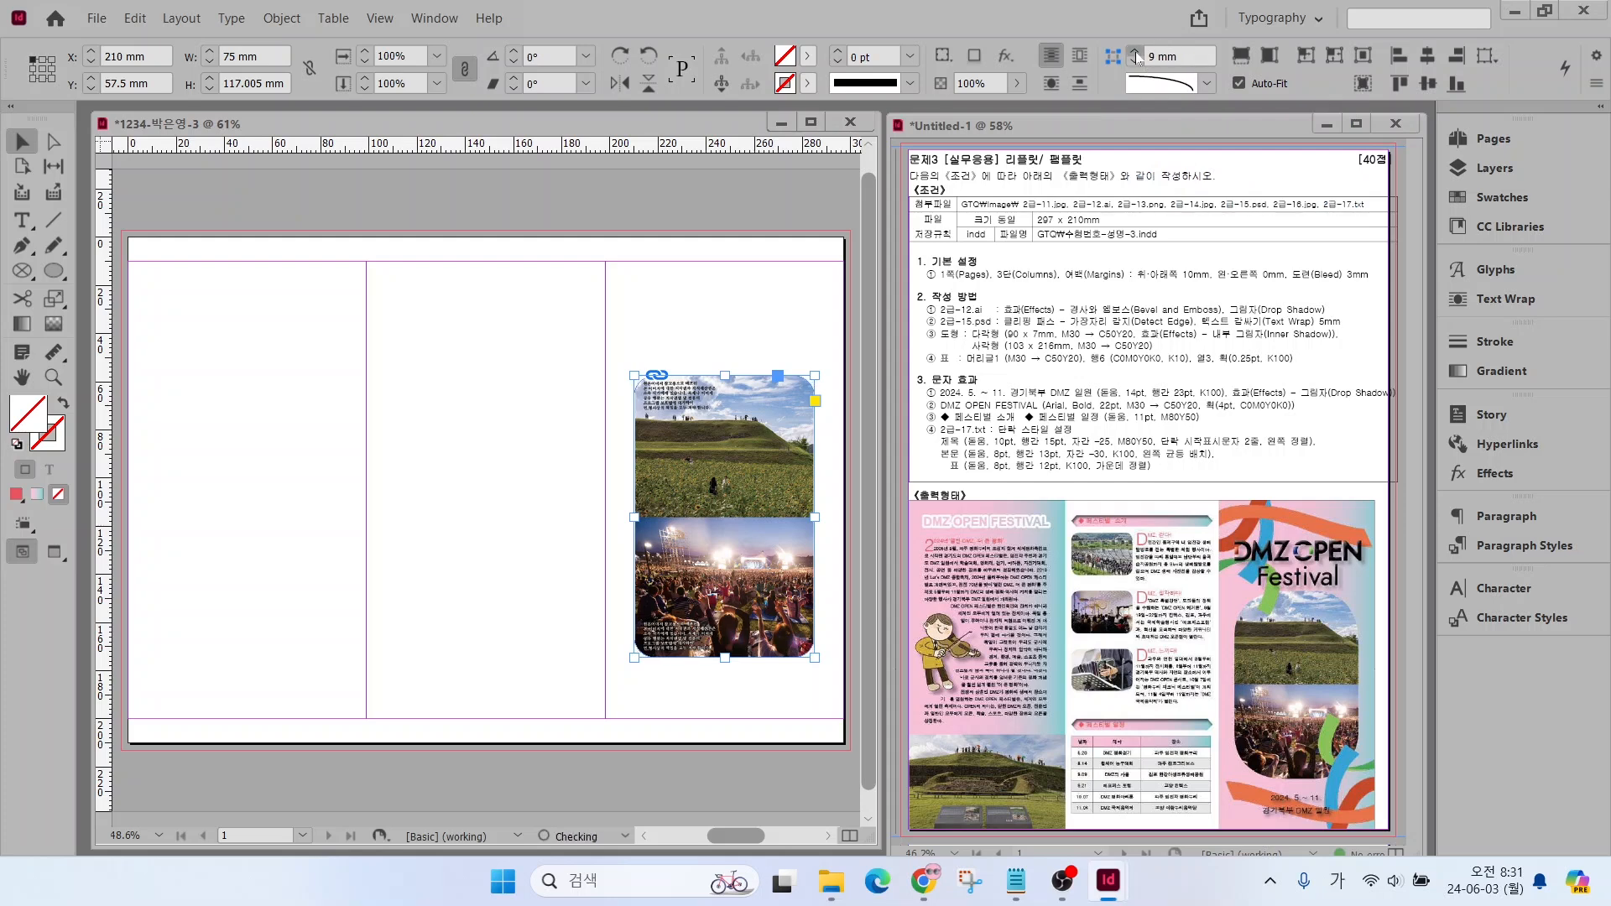
left_click(1135, 51)
left_click(1135, 51)
left_click(1136, 51)
left_click(1135, 51)
left_click(1136, 51)
left_click(1135, 52)
left_click(1135, 53)
left_click(1136, 53)
left_click(1136, 53)
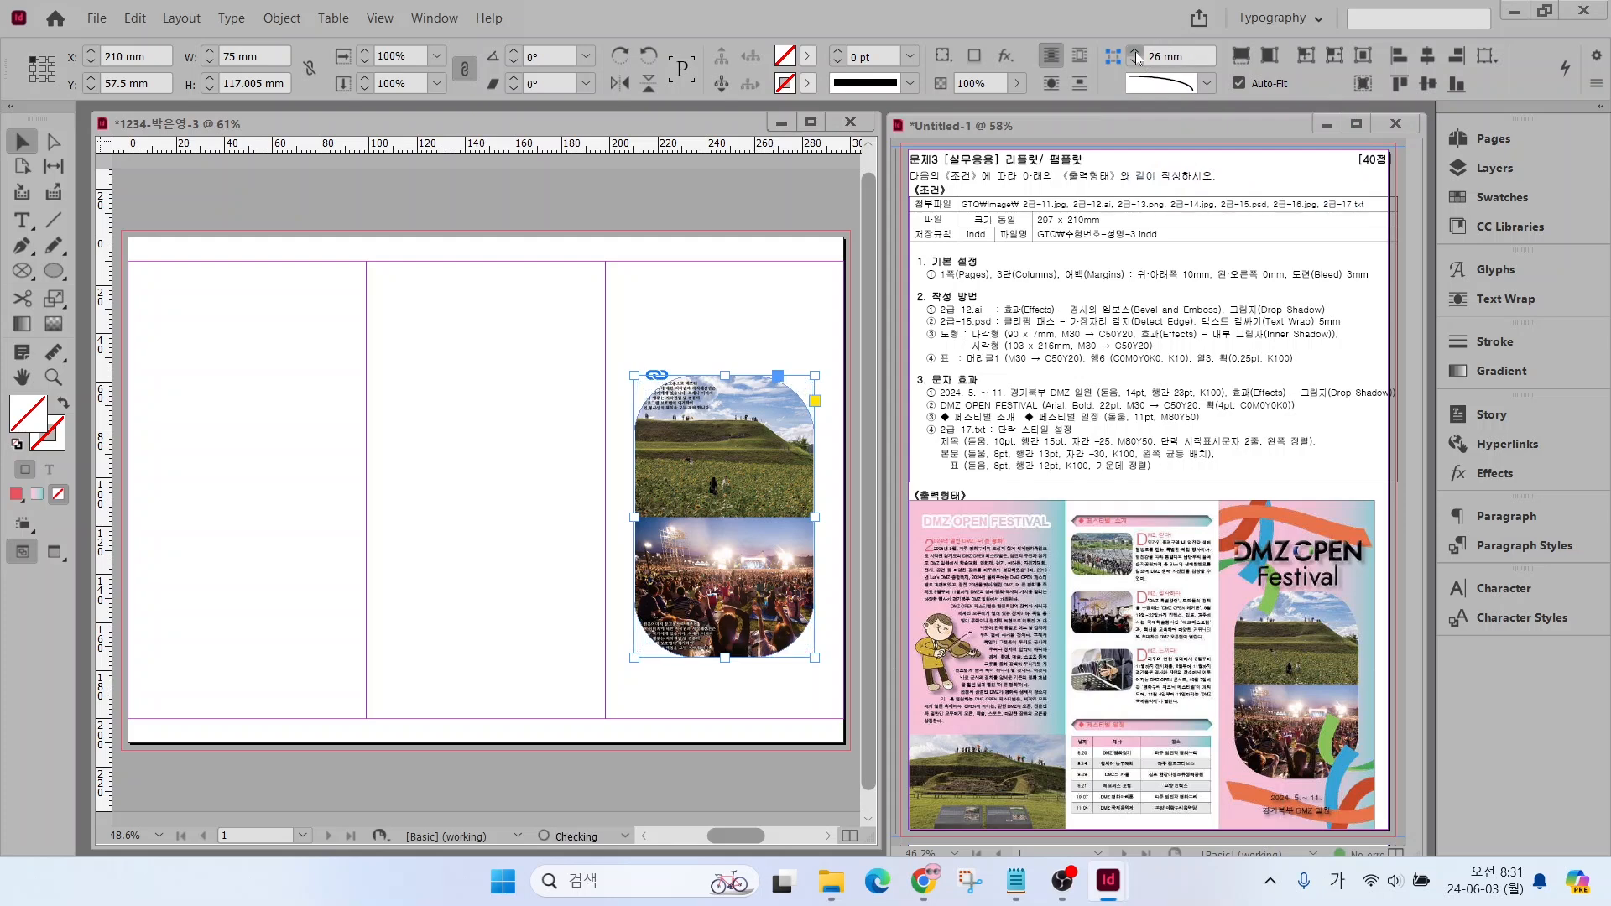
left_click(1136, 53)
left_click(1136, 53)
Deselect the photo and place 2급-12.ai directly above it at the same width, about 75 × 27 mm
left_click(535, 524)
key("ctrl+d")
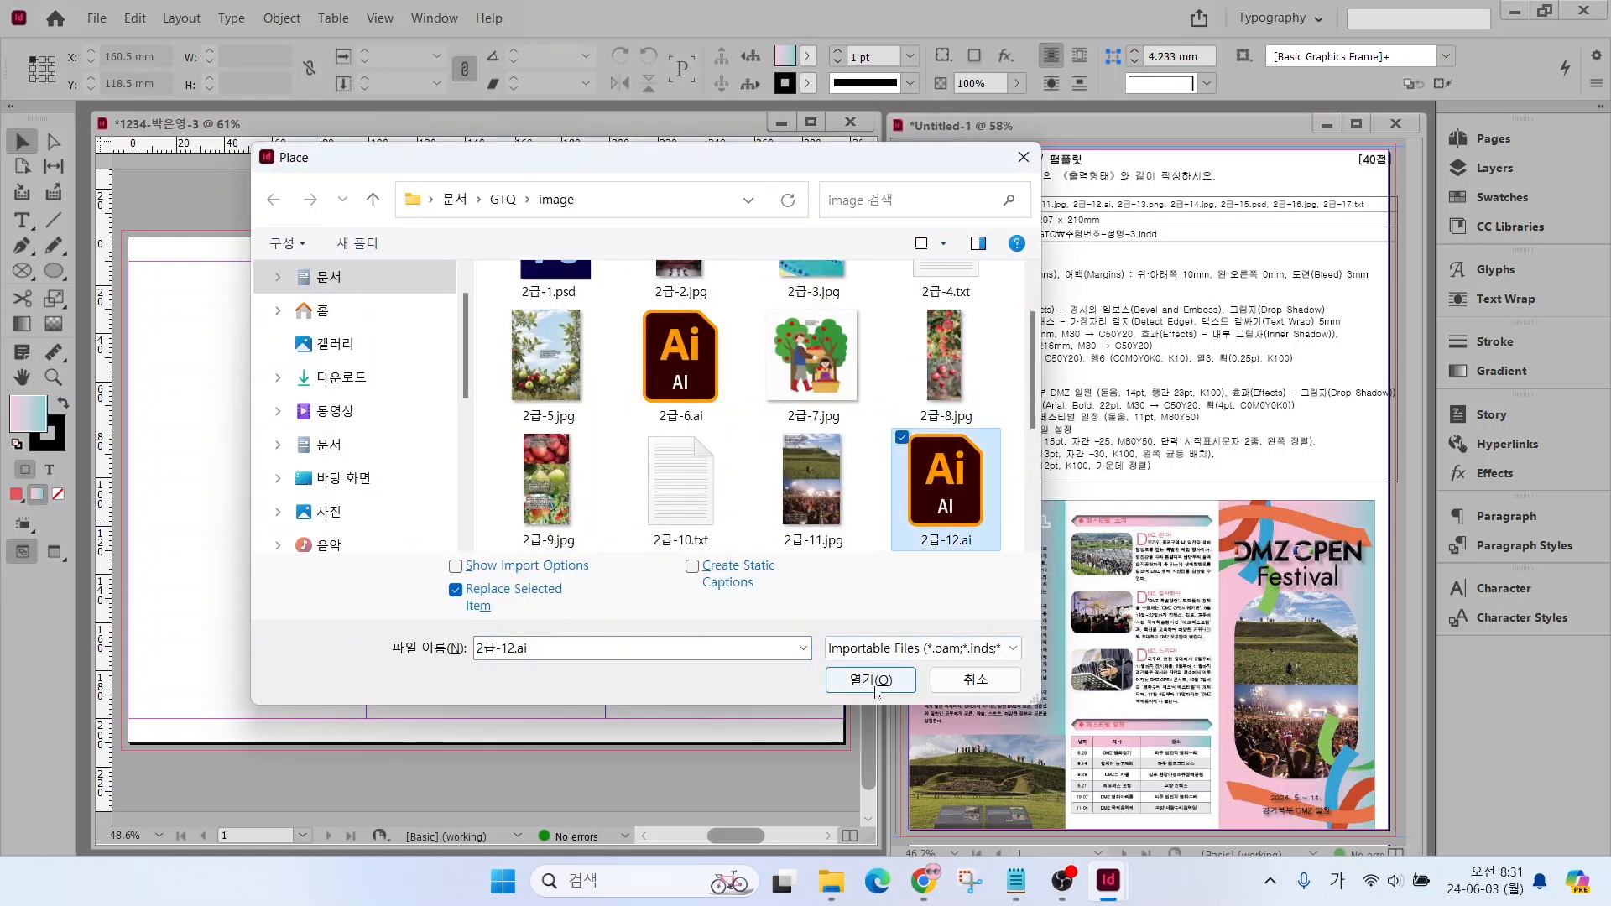
left_click(877, 693)
left_click_drag(634, 297, 816, 363)
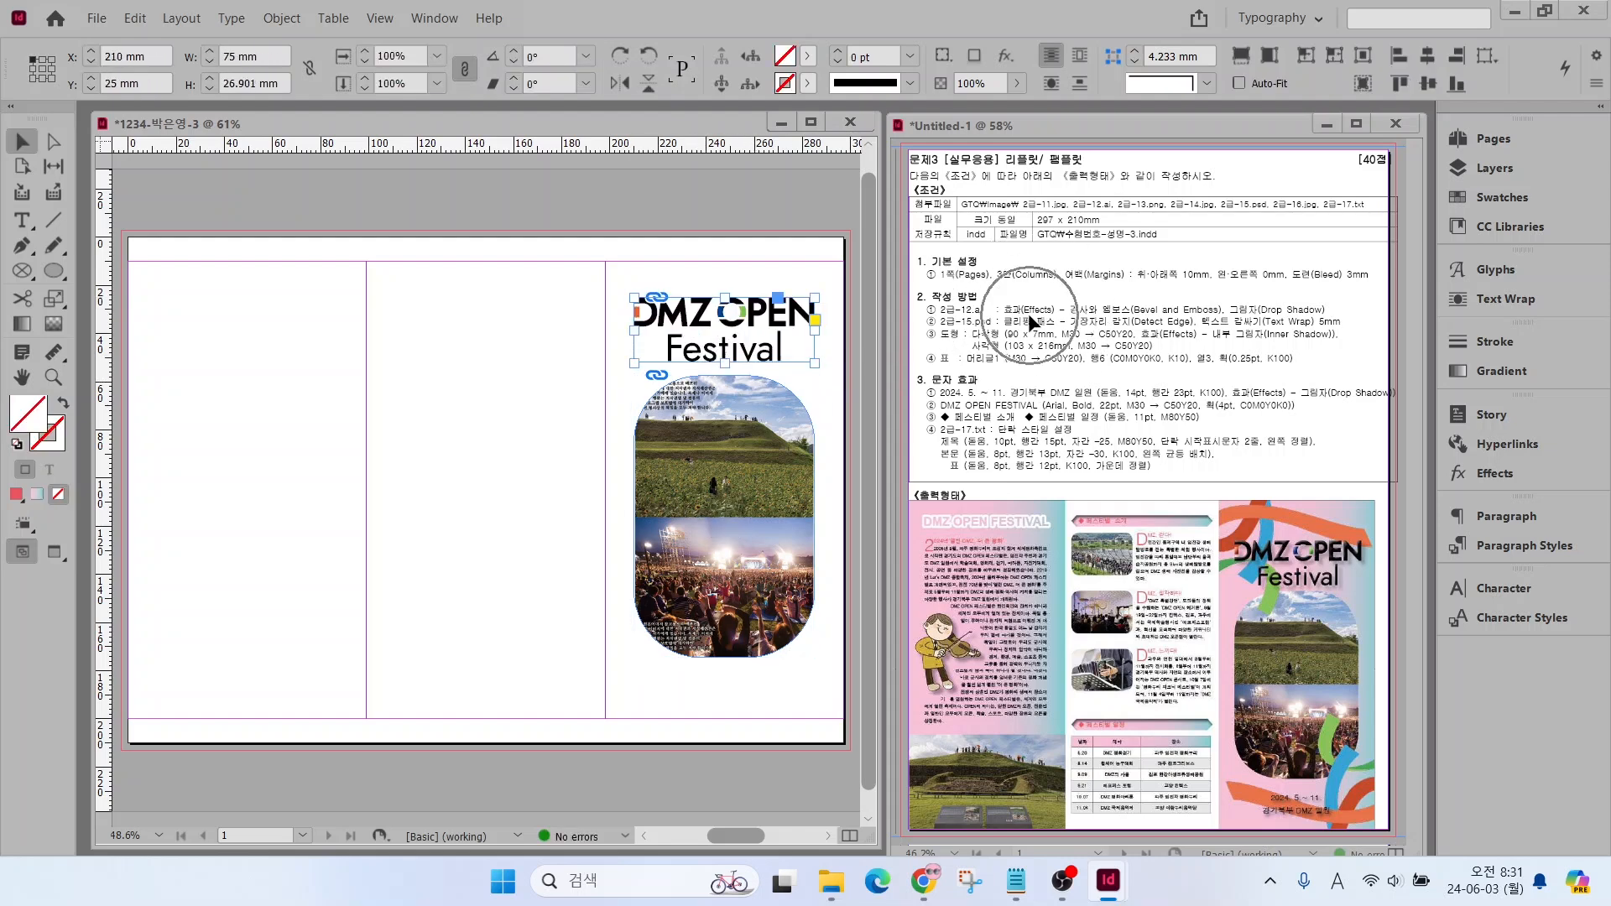
Apply the Bevel and Emboss and Drop Shadow effects with default settings to the DMZ OPEN Festival title artwork, leaving it deselected
right_click(690, 328)
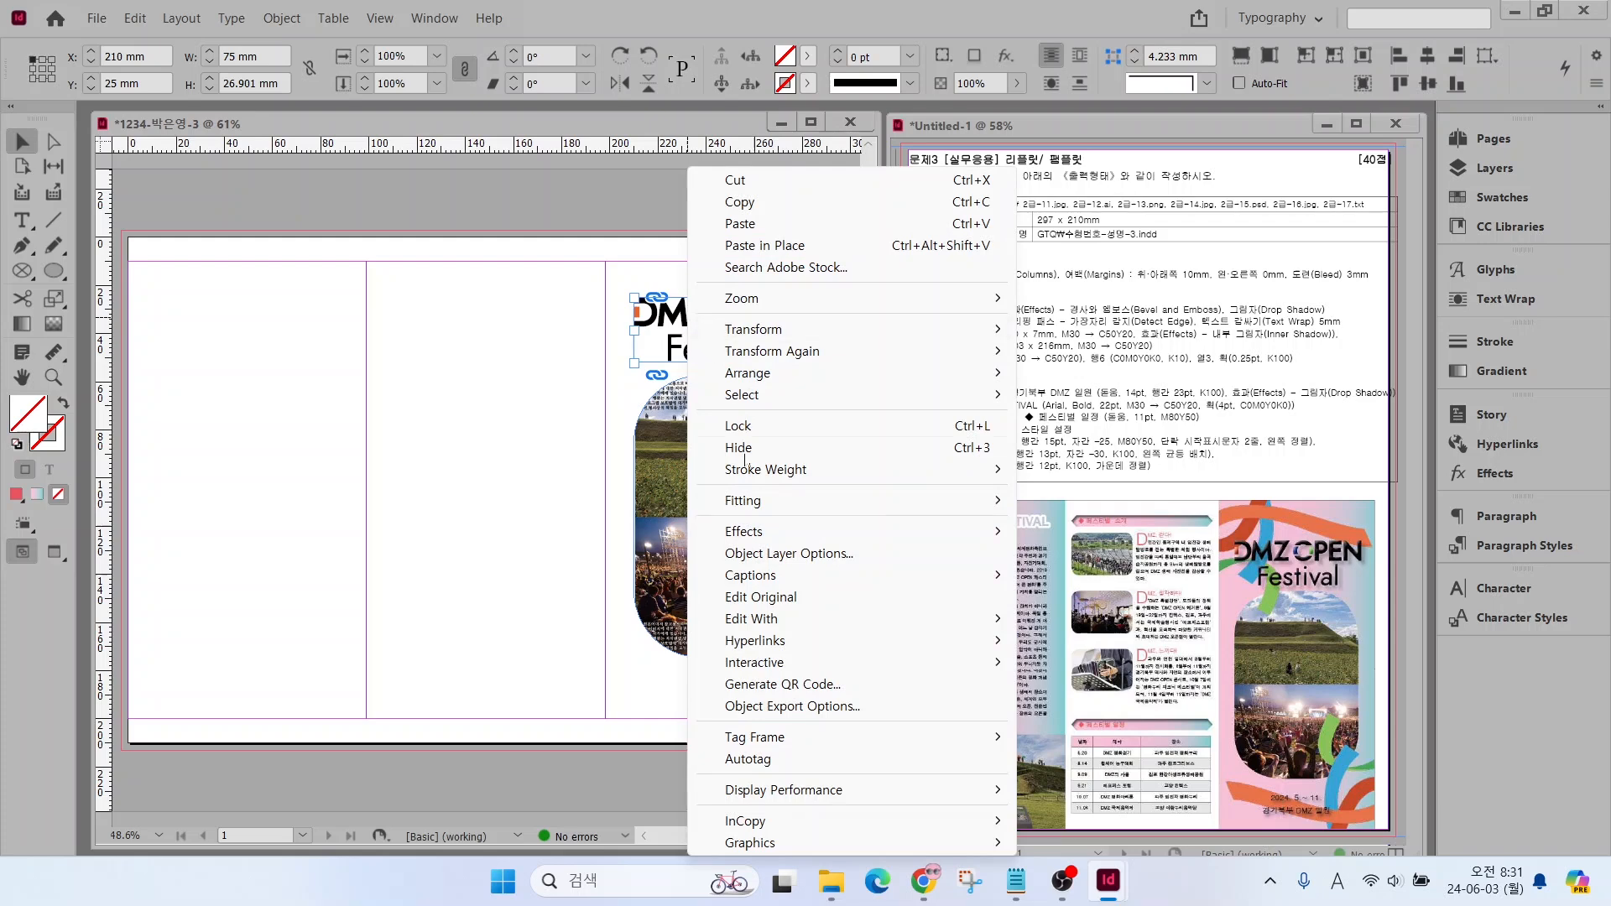
mouse_move(751, 535)
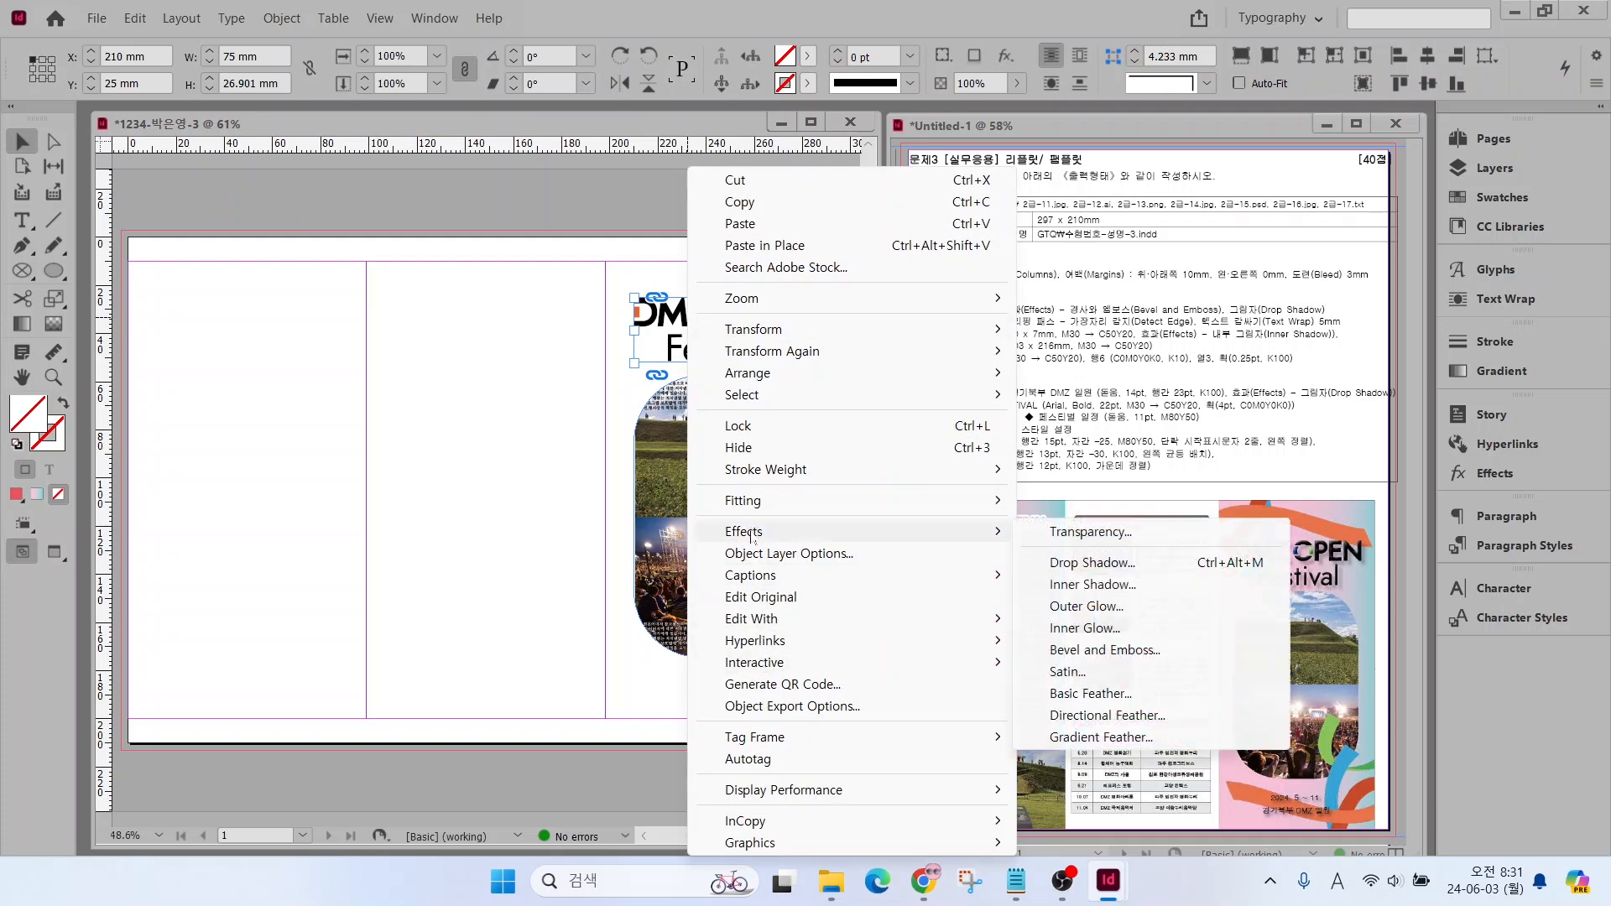
left_click(1085, 628)
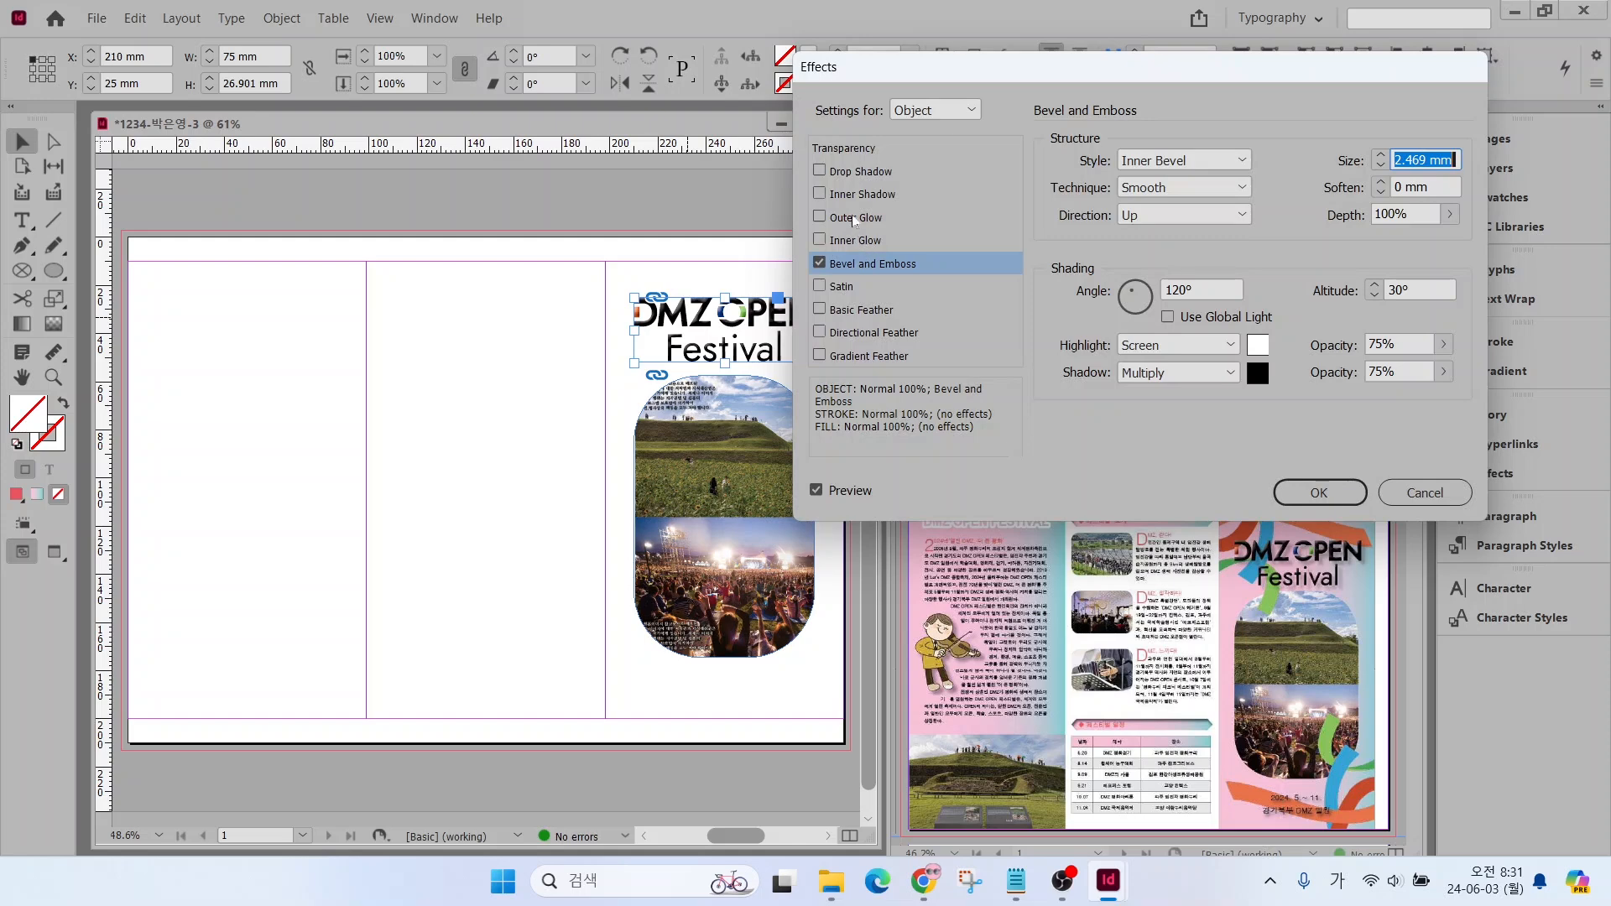
left_click(854, 172)
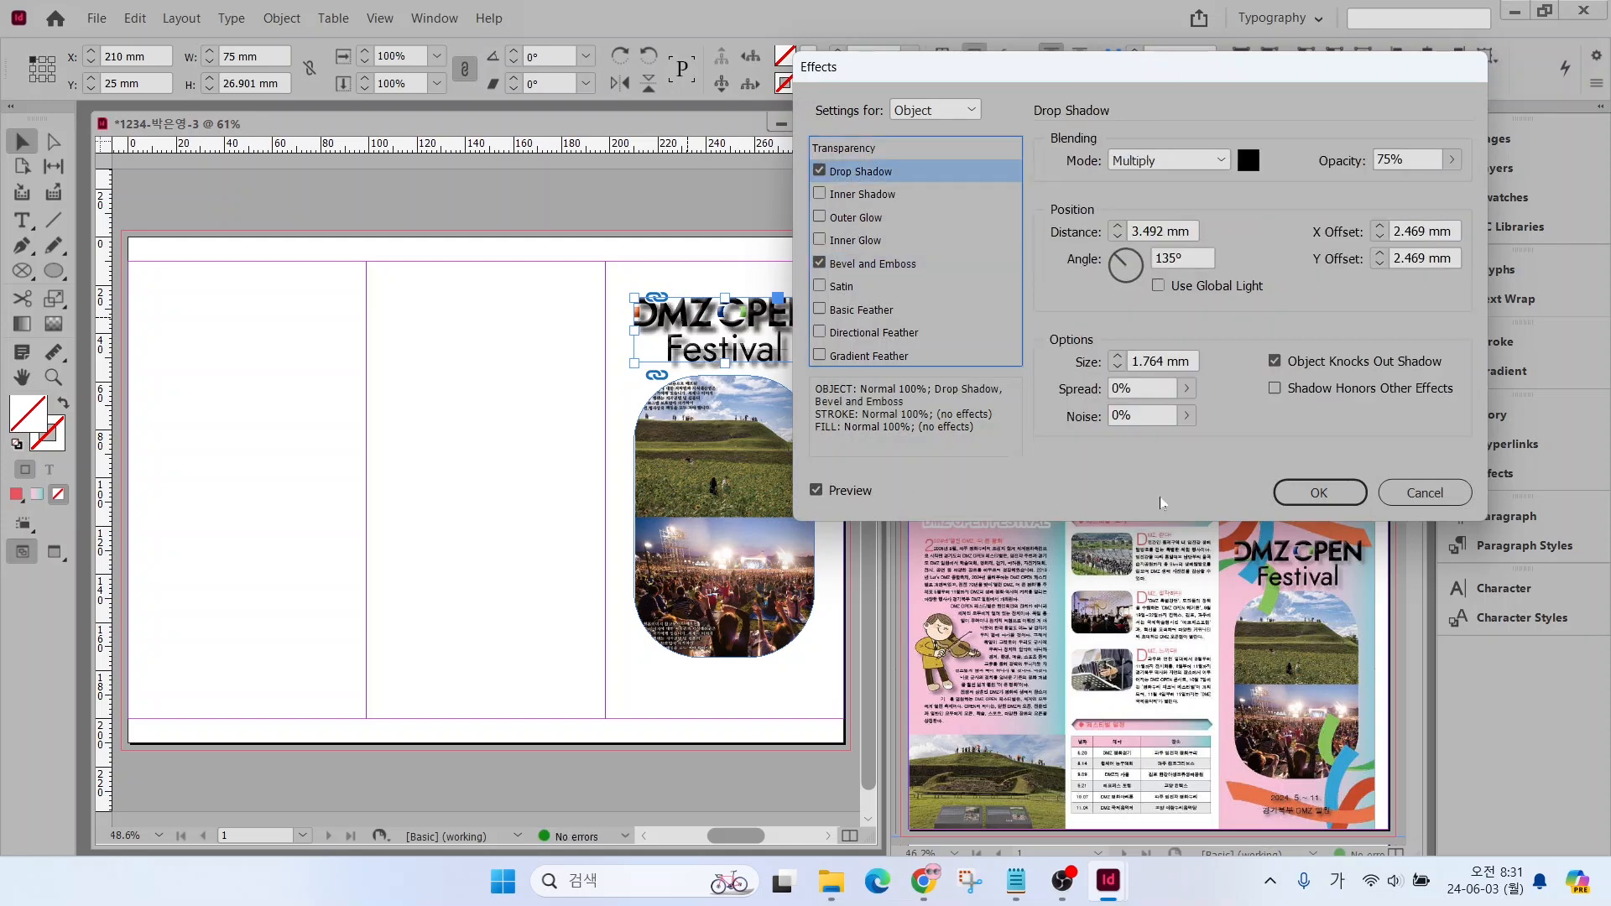
left_click(1314, 493)
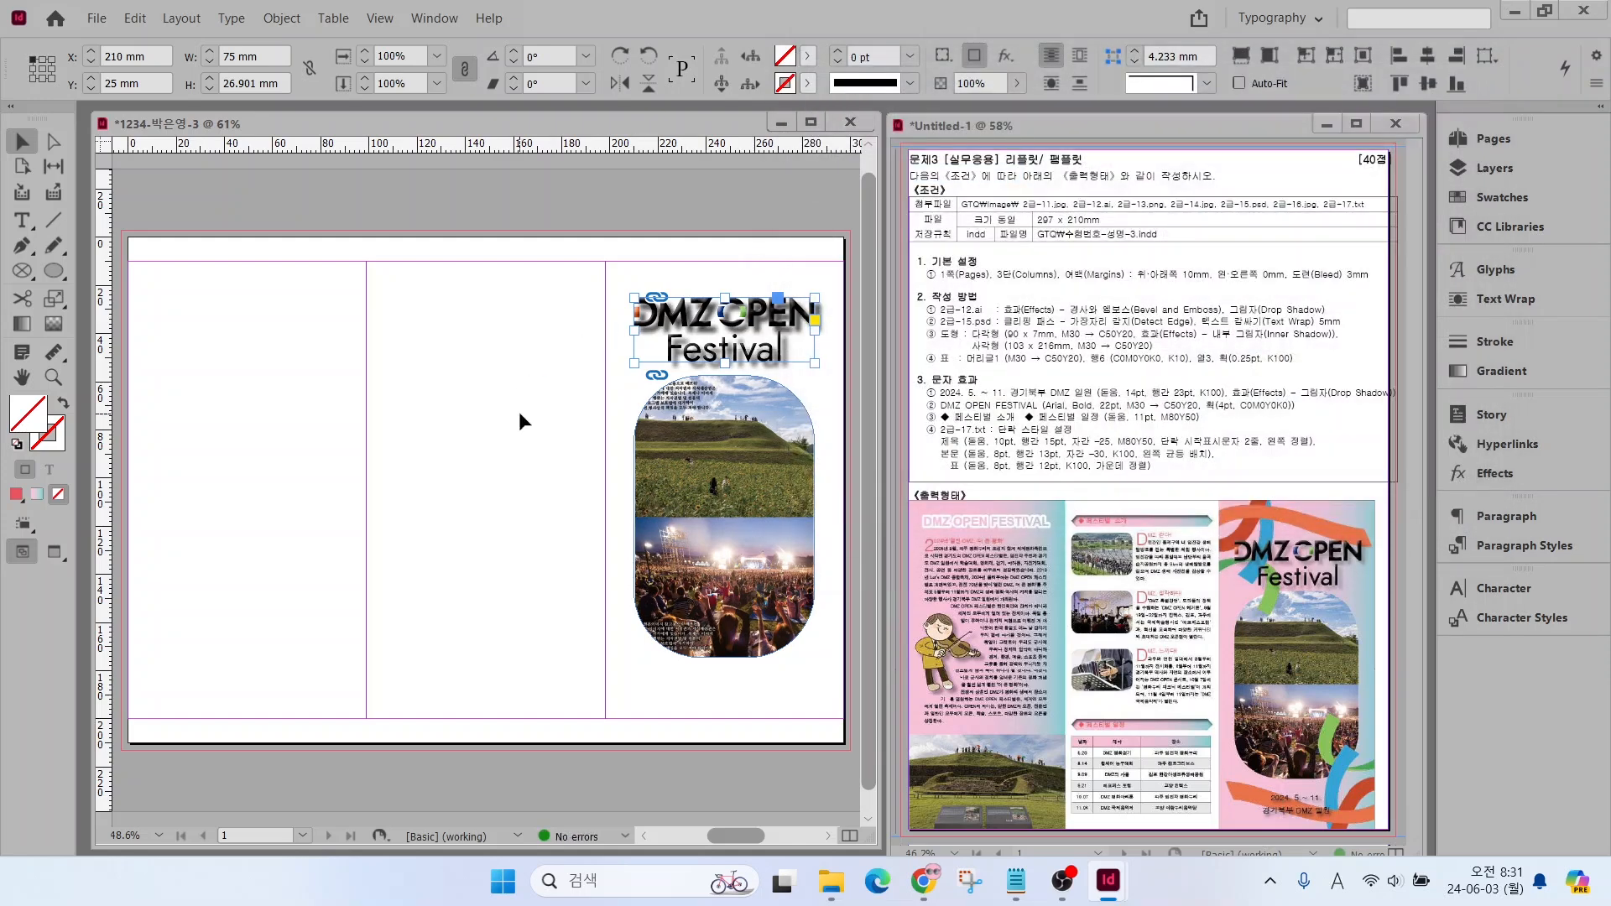
left_click(510, 402)
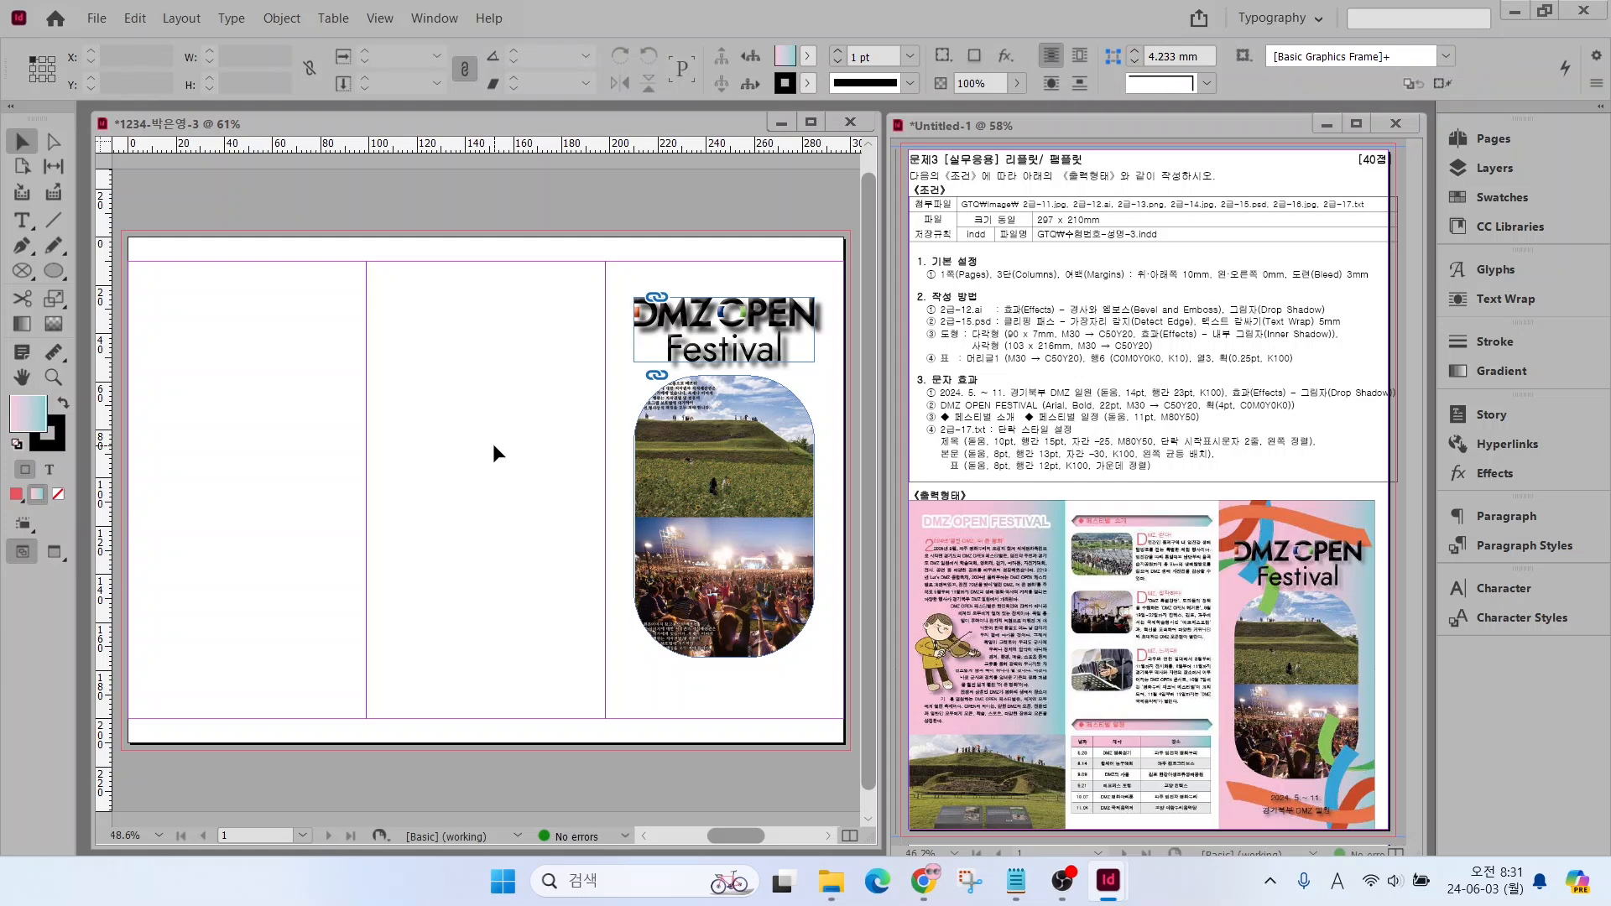
Place 2급-13.png across the top of the third column at about 99 × 78 mm and send it one level backward behind the title
key("Hangul")
scroll(715, 351, "down", 3)
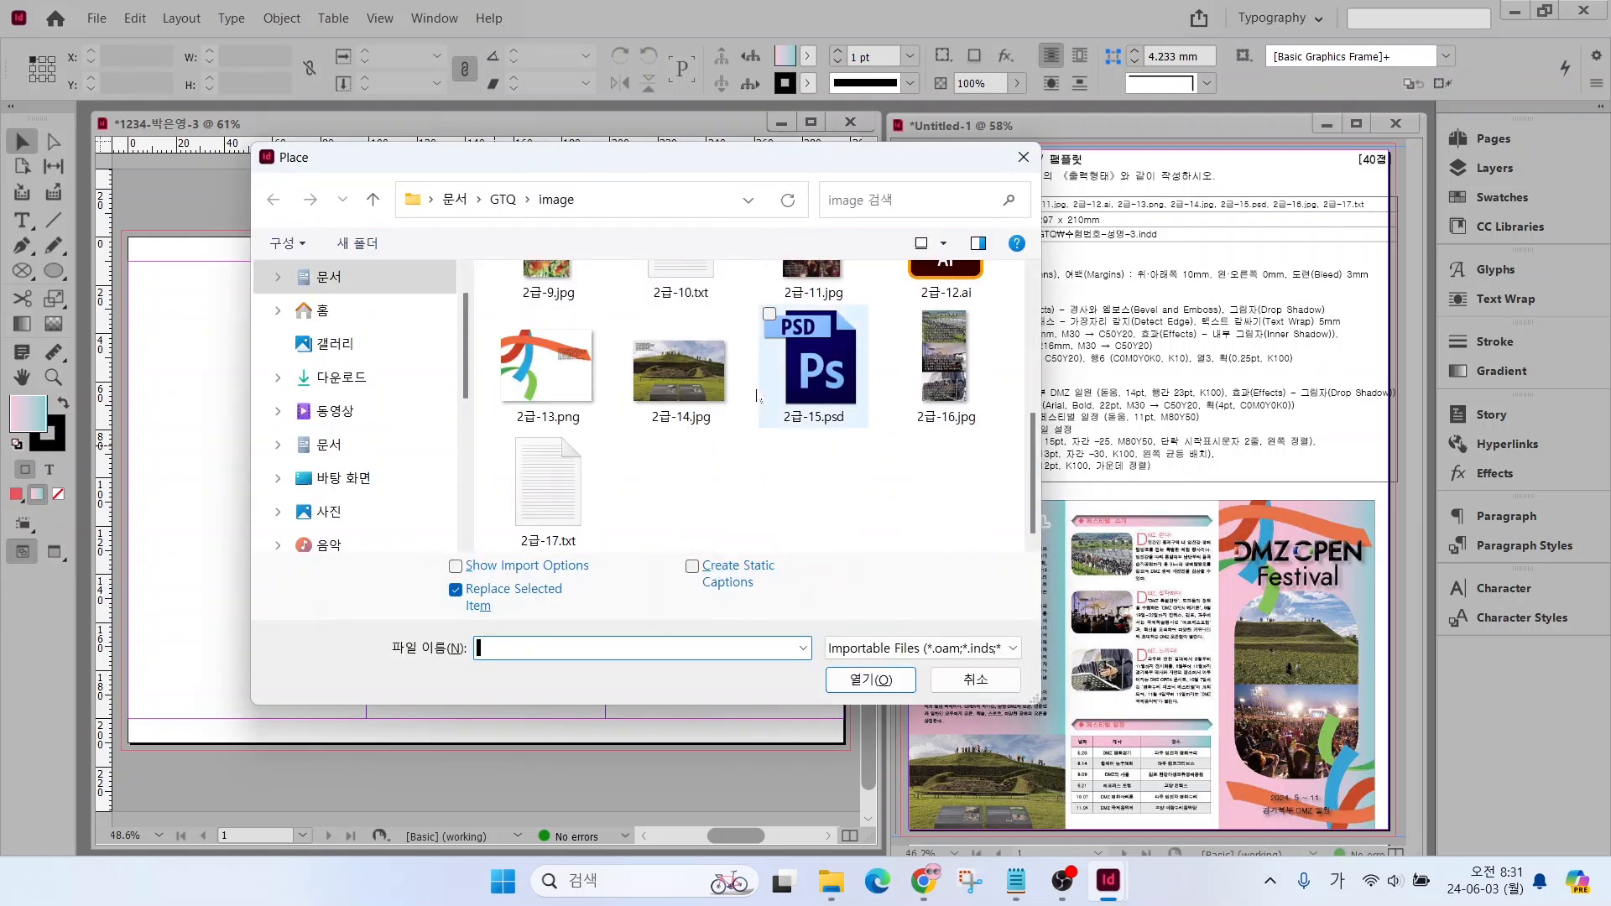
double_click(547, 361)
left_click_drag(606, 238, 843, 425)
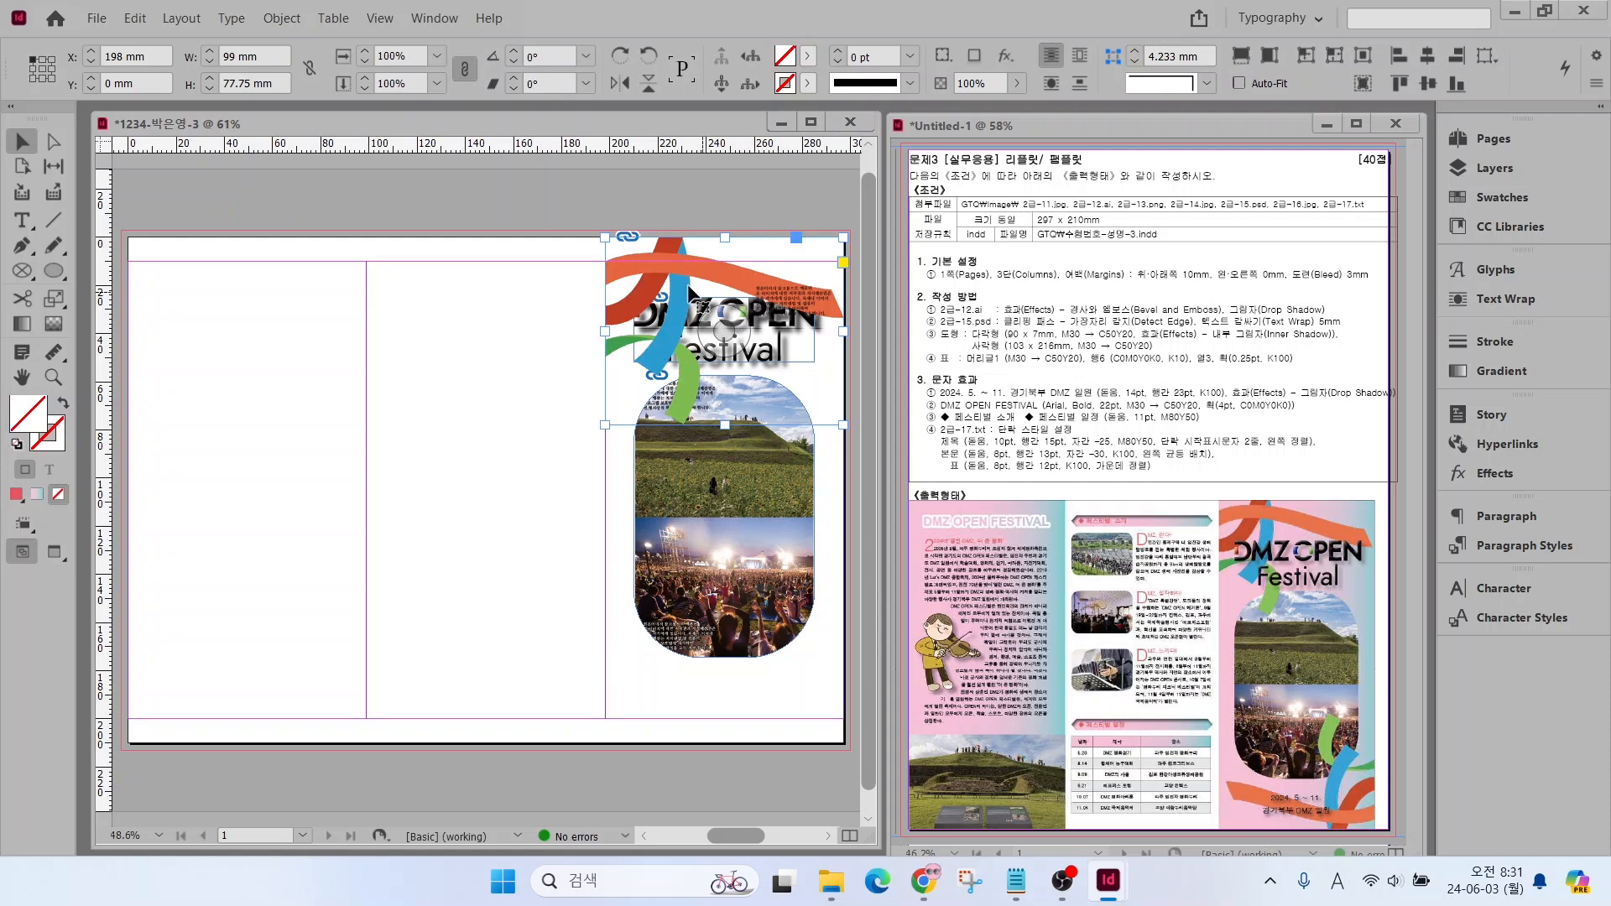
right_click(743, 292)
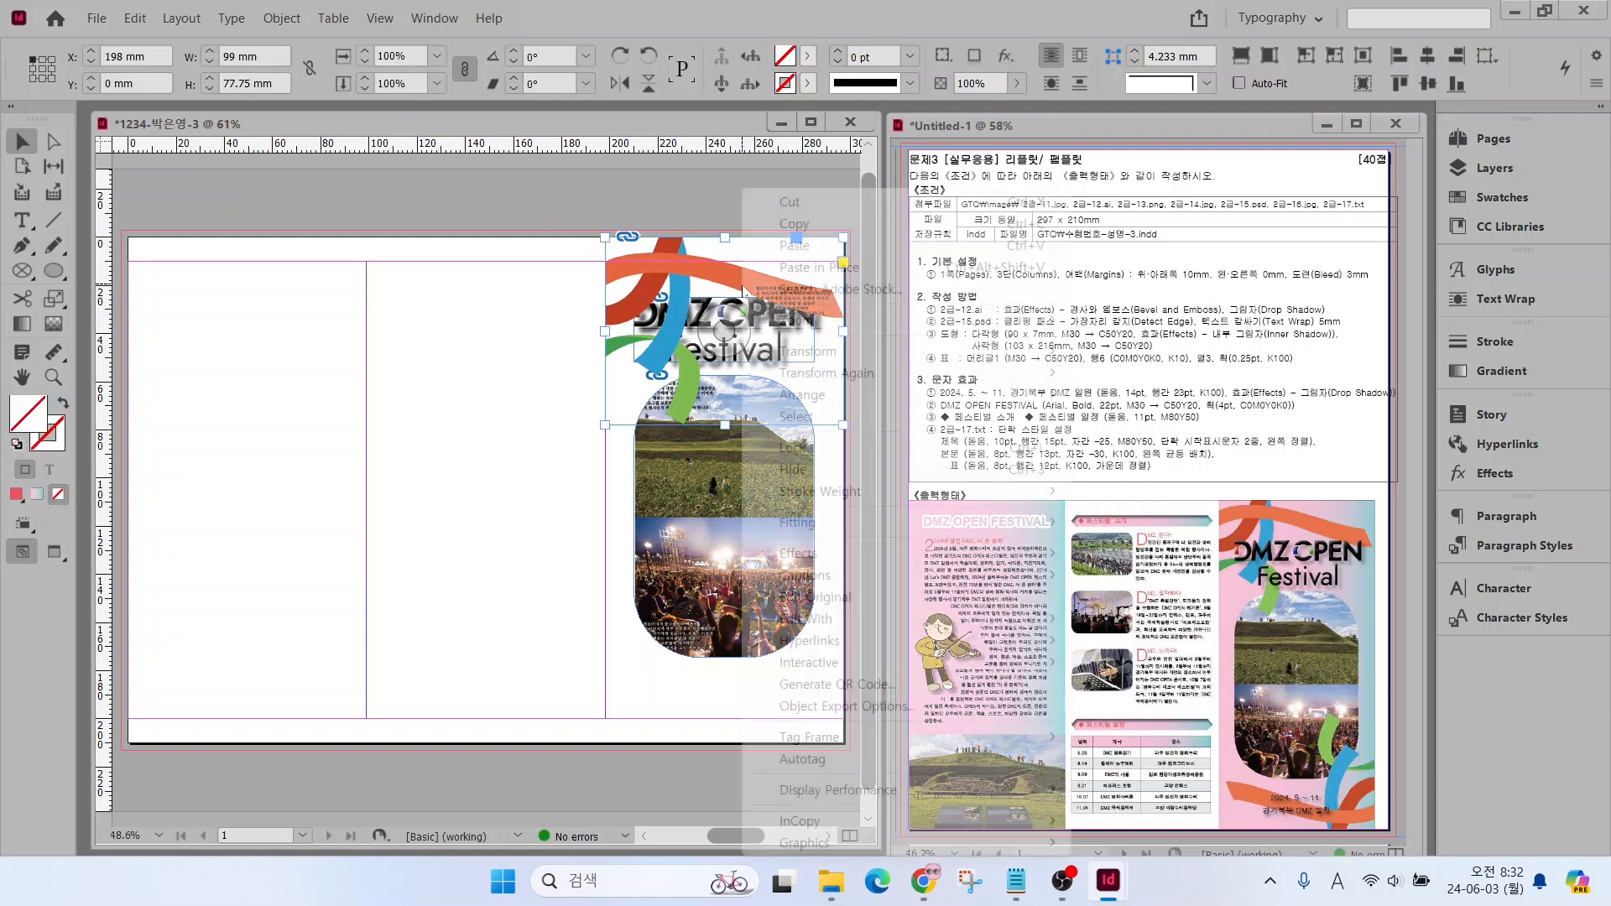
mouse_move(918, 399)
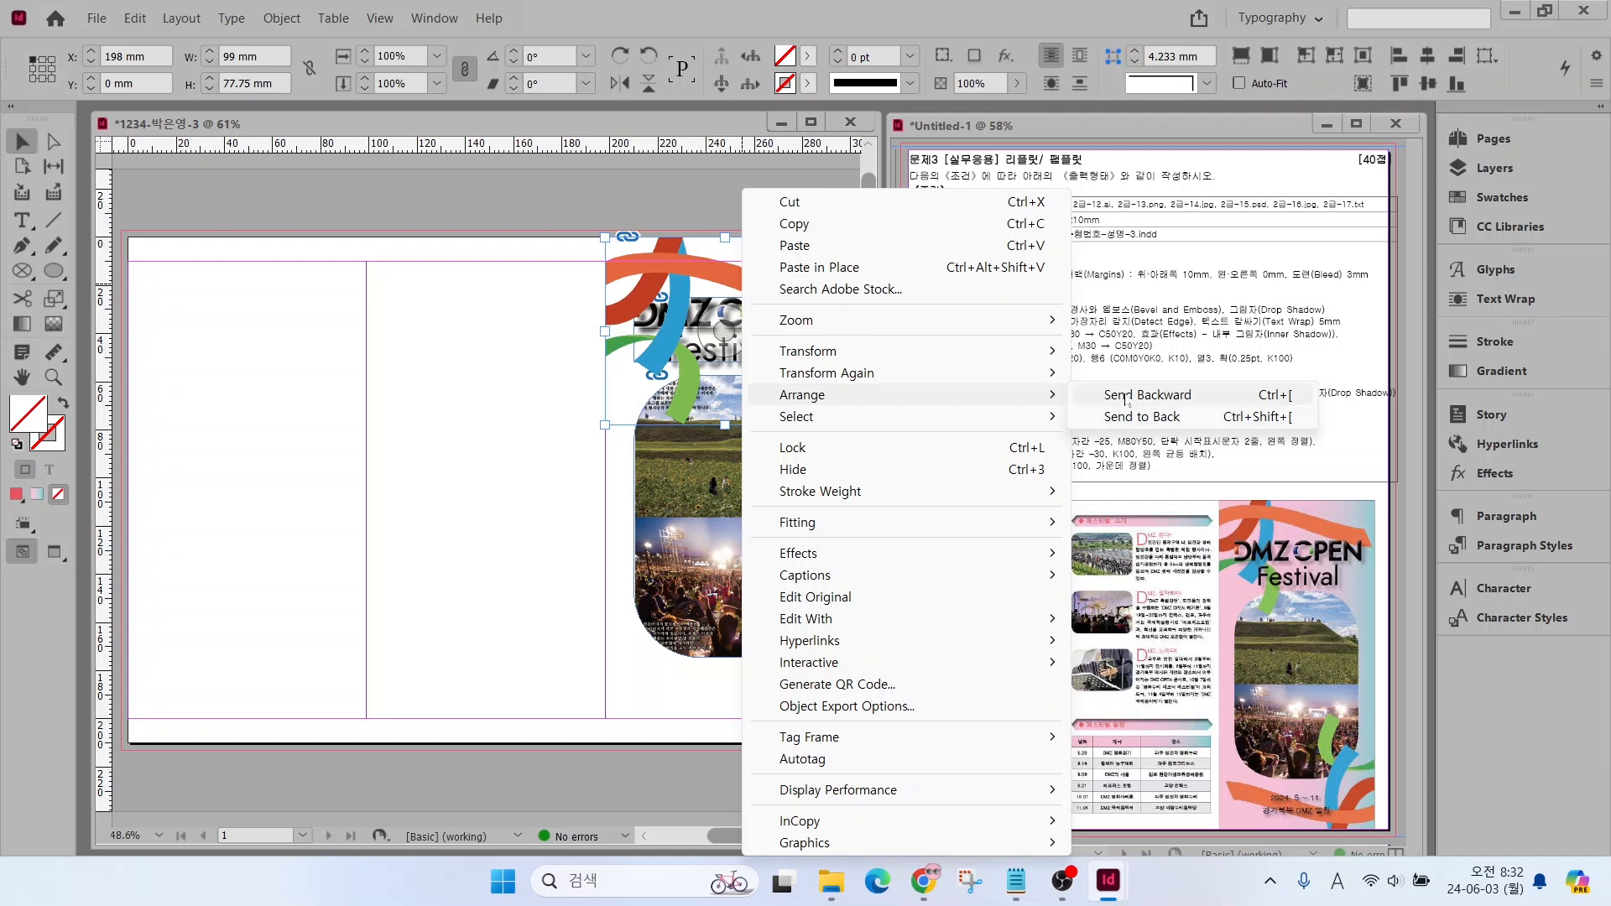
left_click(1258, 401)
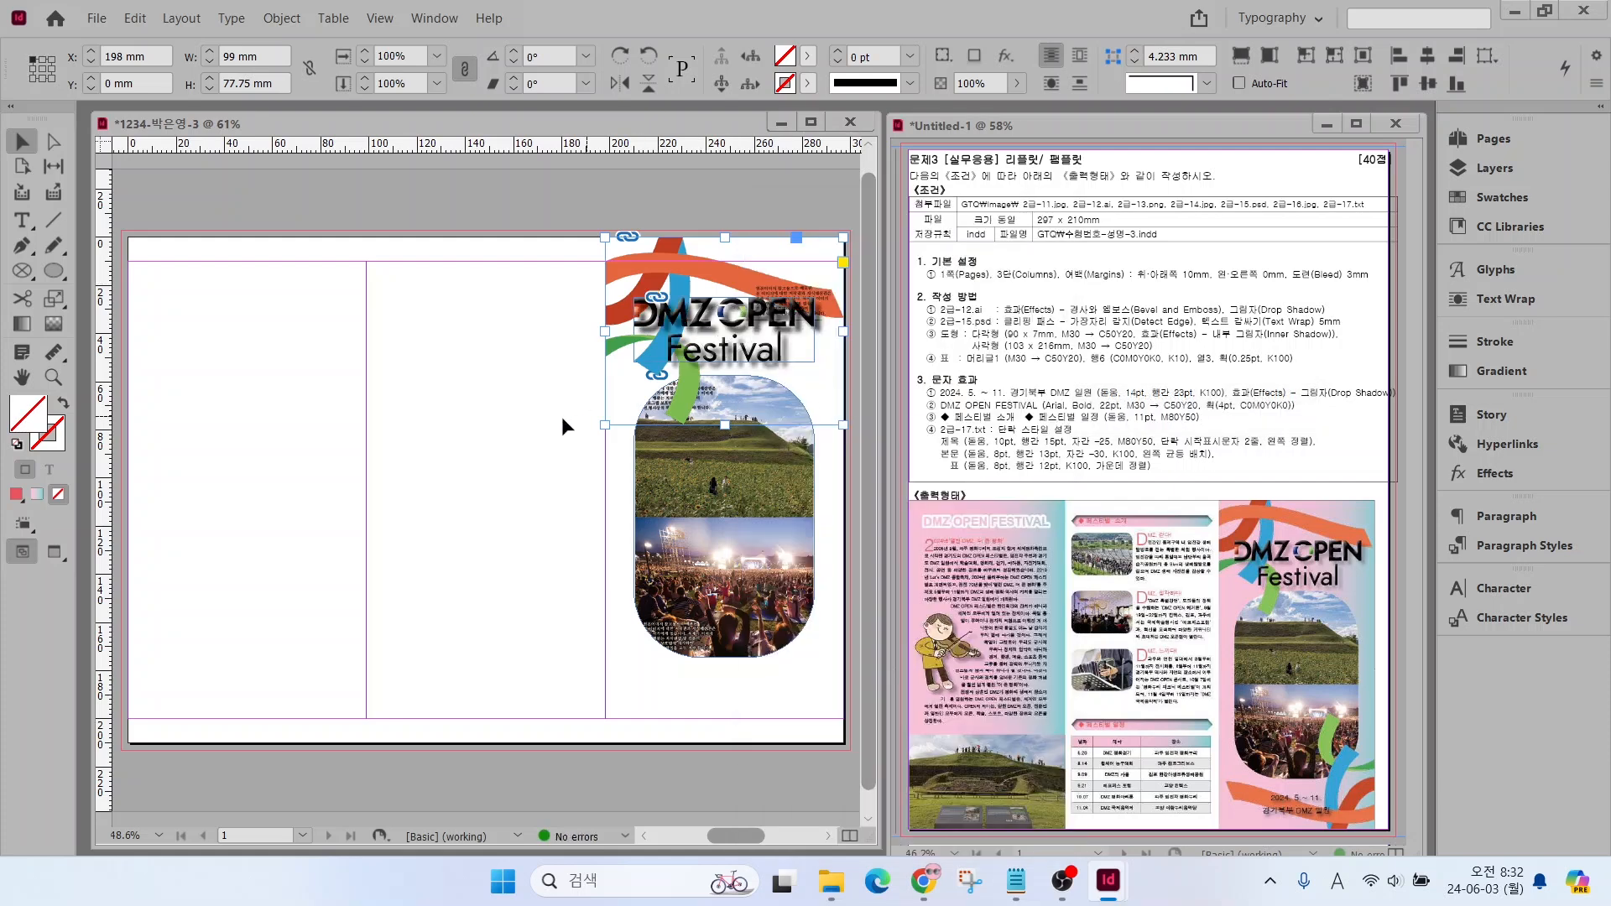
left_click(508, 409)
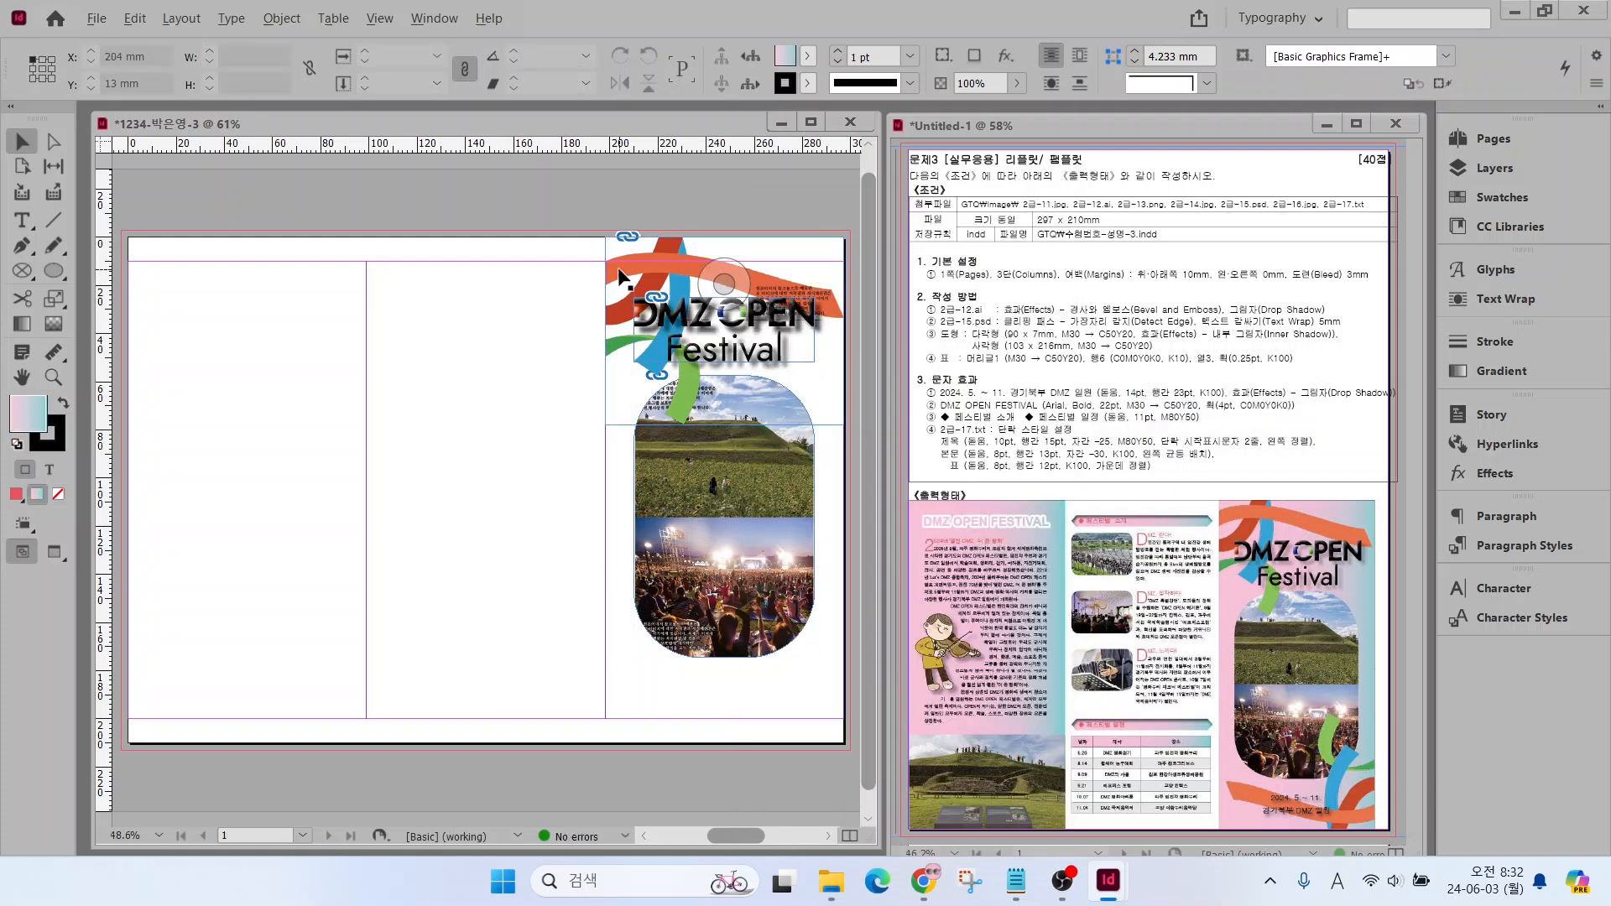
Duplicate the ribbon image, rotate the copy 180° into the third column's bottom end, and shrink it slightly with Auto-Fit on
left_click_drag(621, 277, 342, 435)
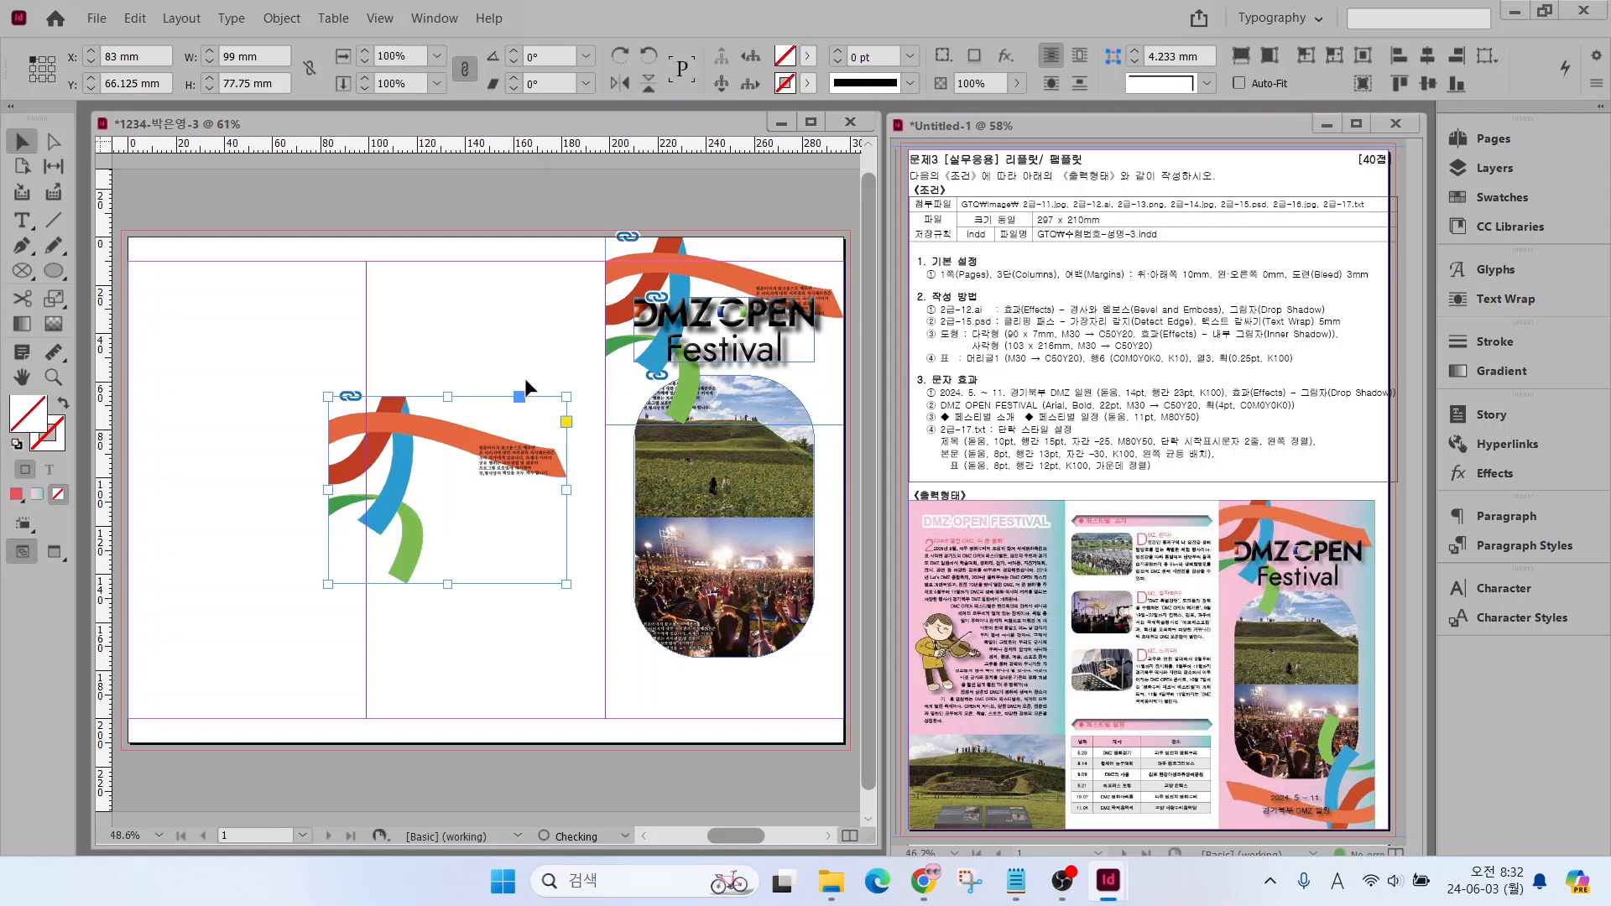
left_click_drag(570, 384, 693, 682)
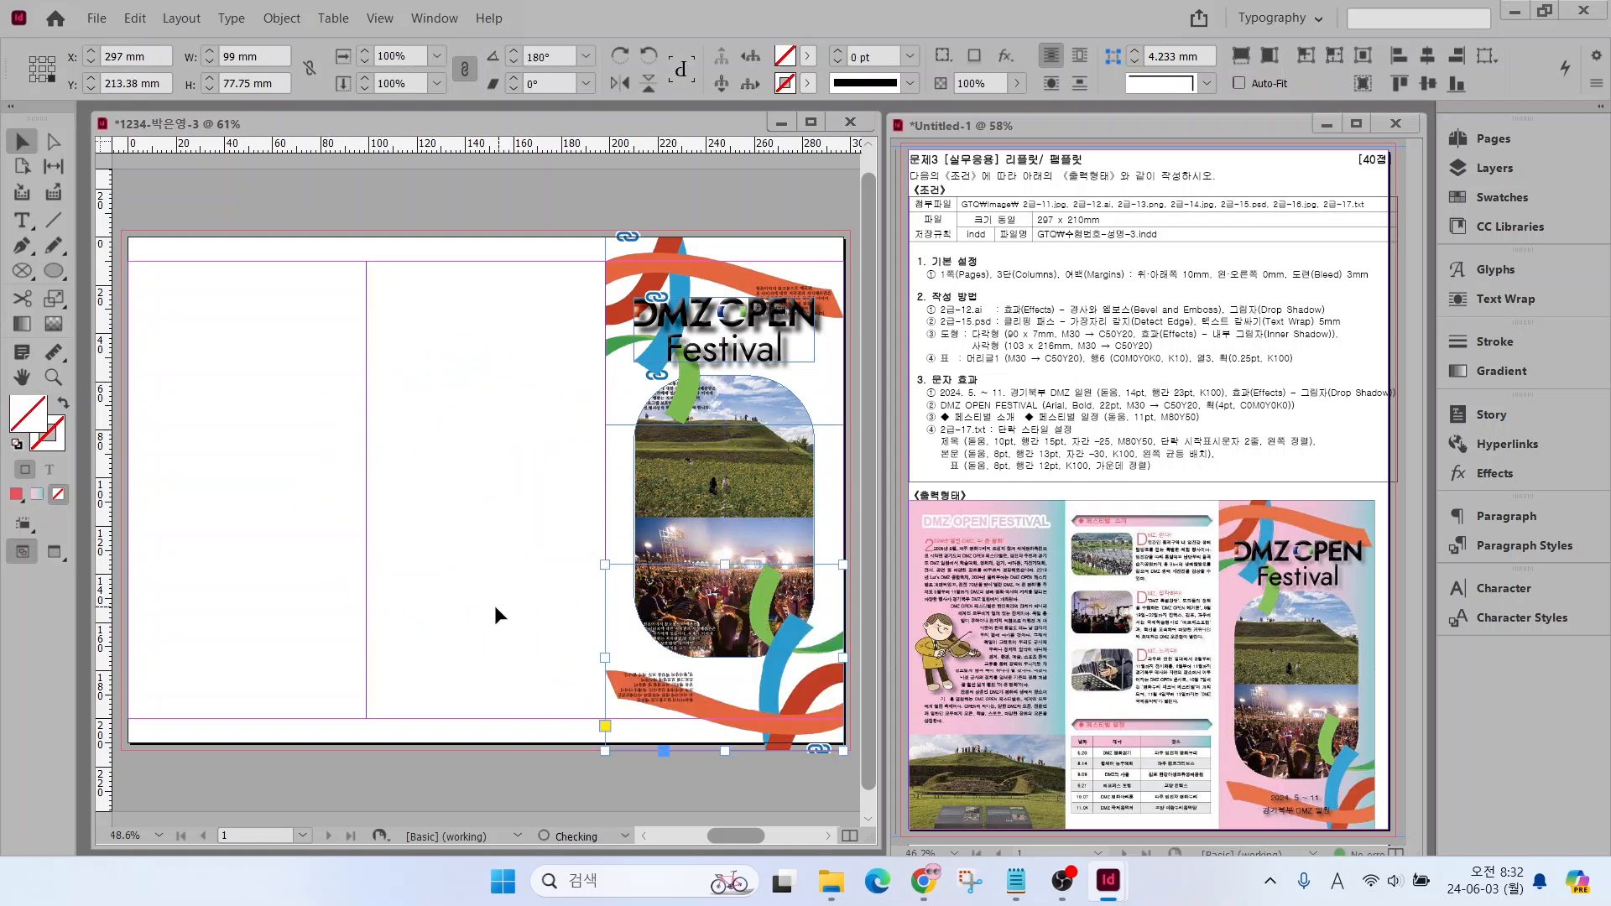
left_click(399, 495)
left_click(636, 679)
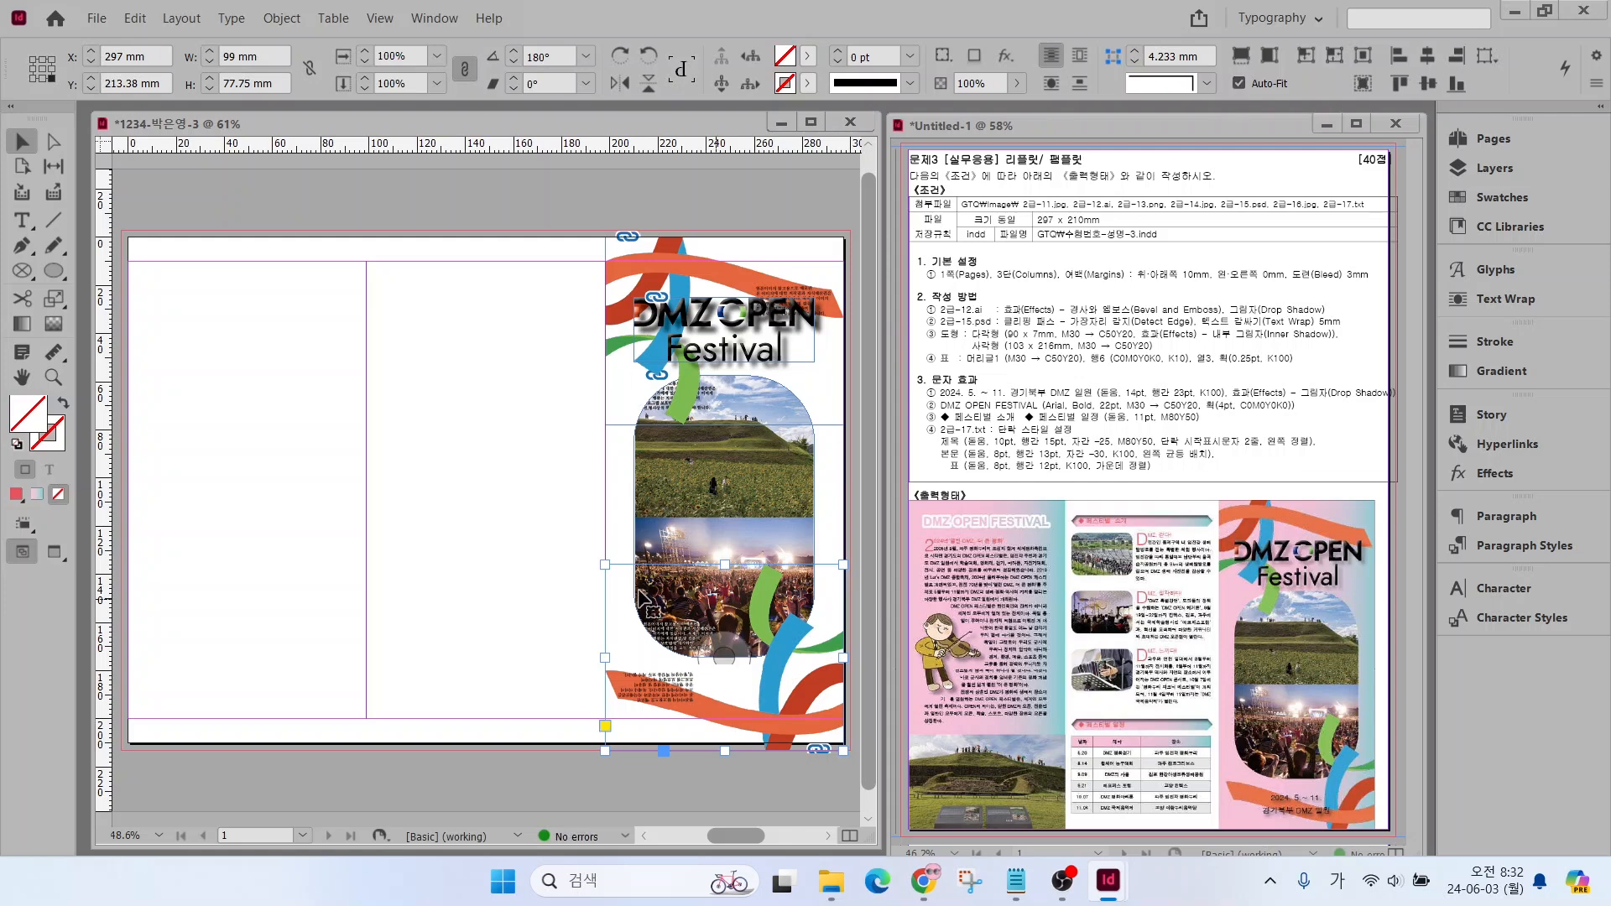
left_click_drag(608, 568, 621, 582)
left_click(458, 625)
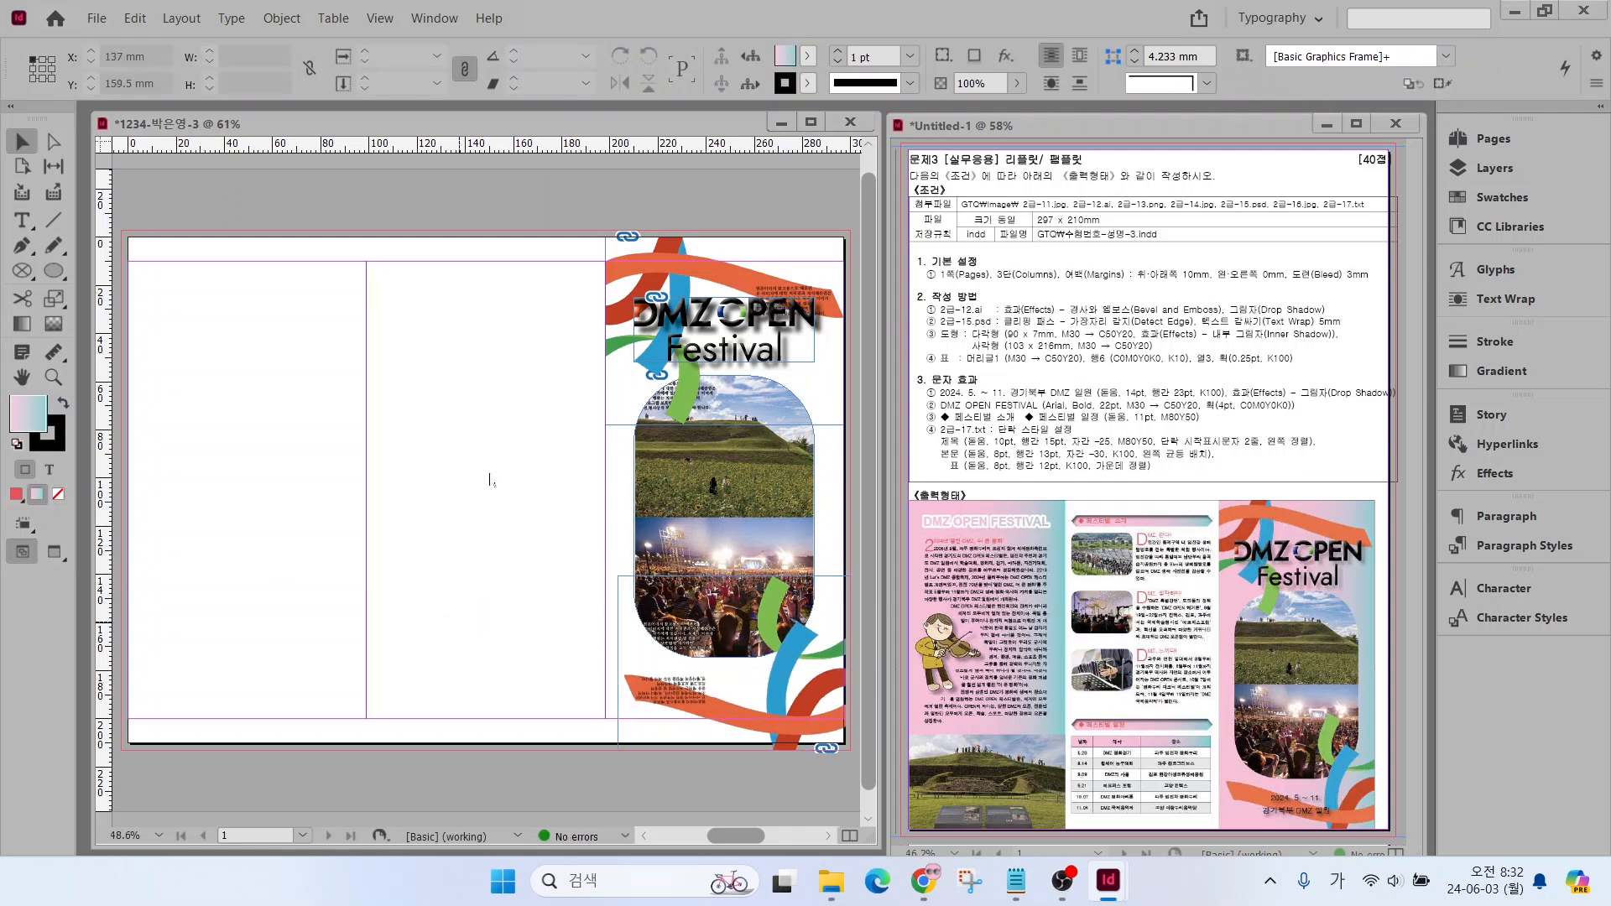
Place 2급-14.jpg across the lower part of the first column, extending from the left bleed edge to the column's right edge
key("ctrl+d")
scroll(684, 411, "down", 5)
left_click(684, 386)
left_click(870, 676)
left_click_drag(124, 497, 326, 710)
left_click(431, 531)
Place 2급-15.psd in the first column just above the hill photo at about 52 × 58 mm, aligned to the page's left edge
key("ctrl+d")
scroll(789, 474, "down", 5)
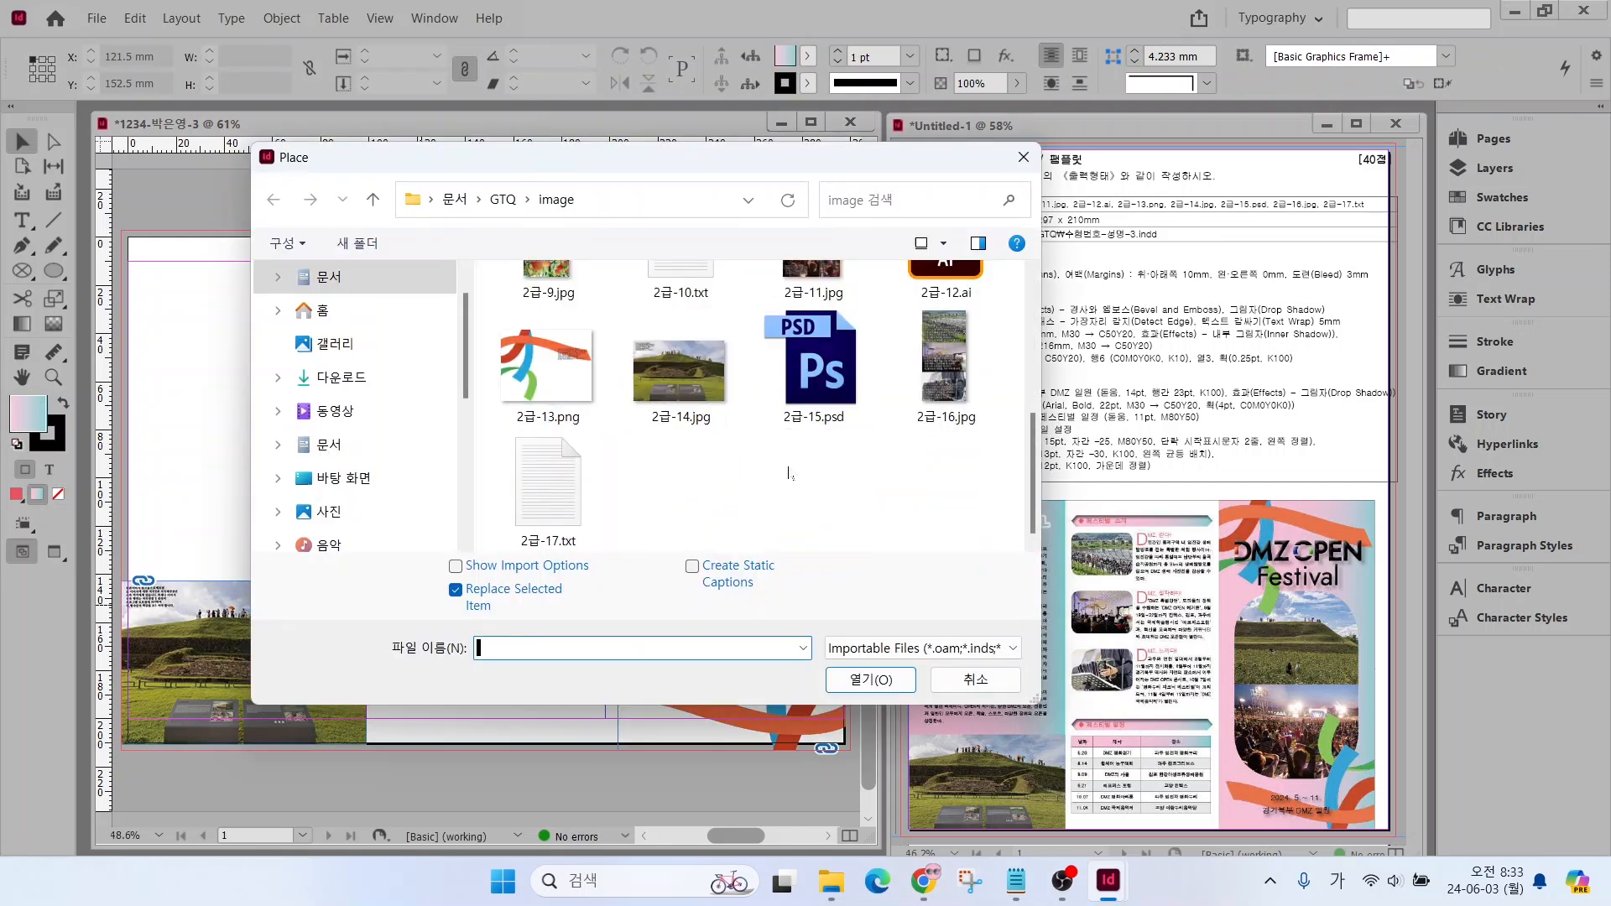
left_click(813, 361)
left_click(870, 679)
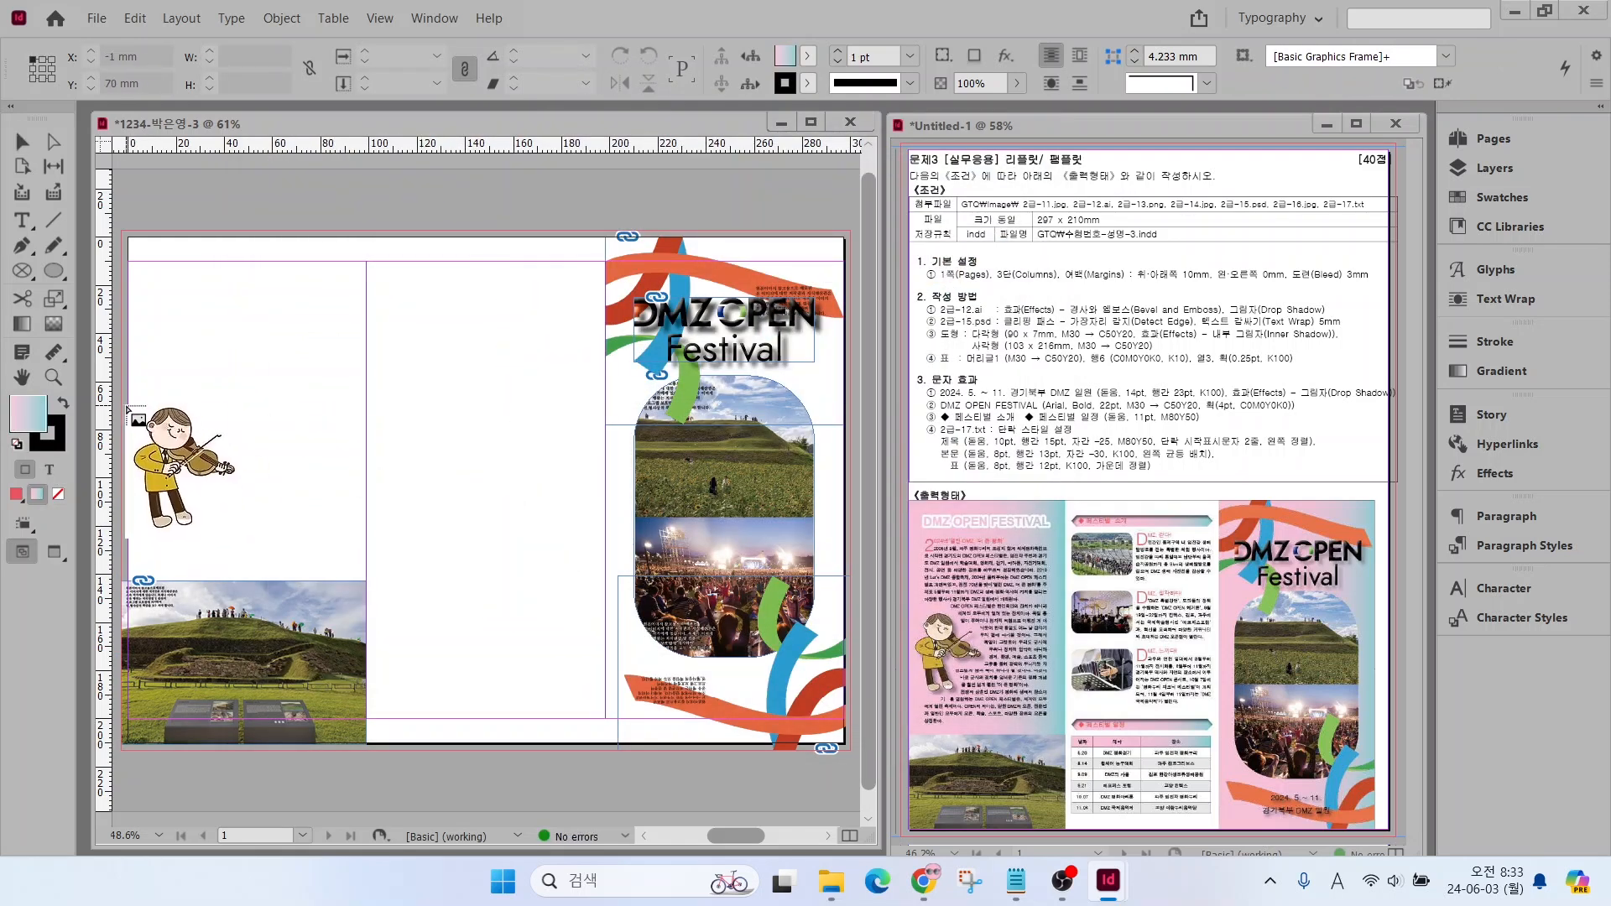
left_click_drag(128, 409, 270, 542)
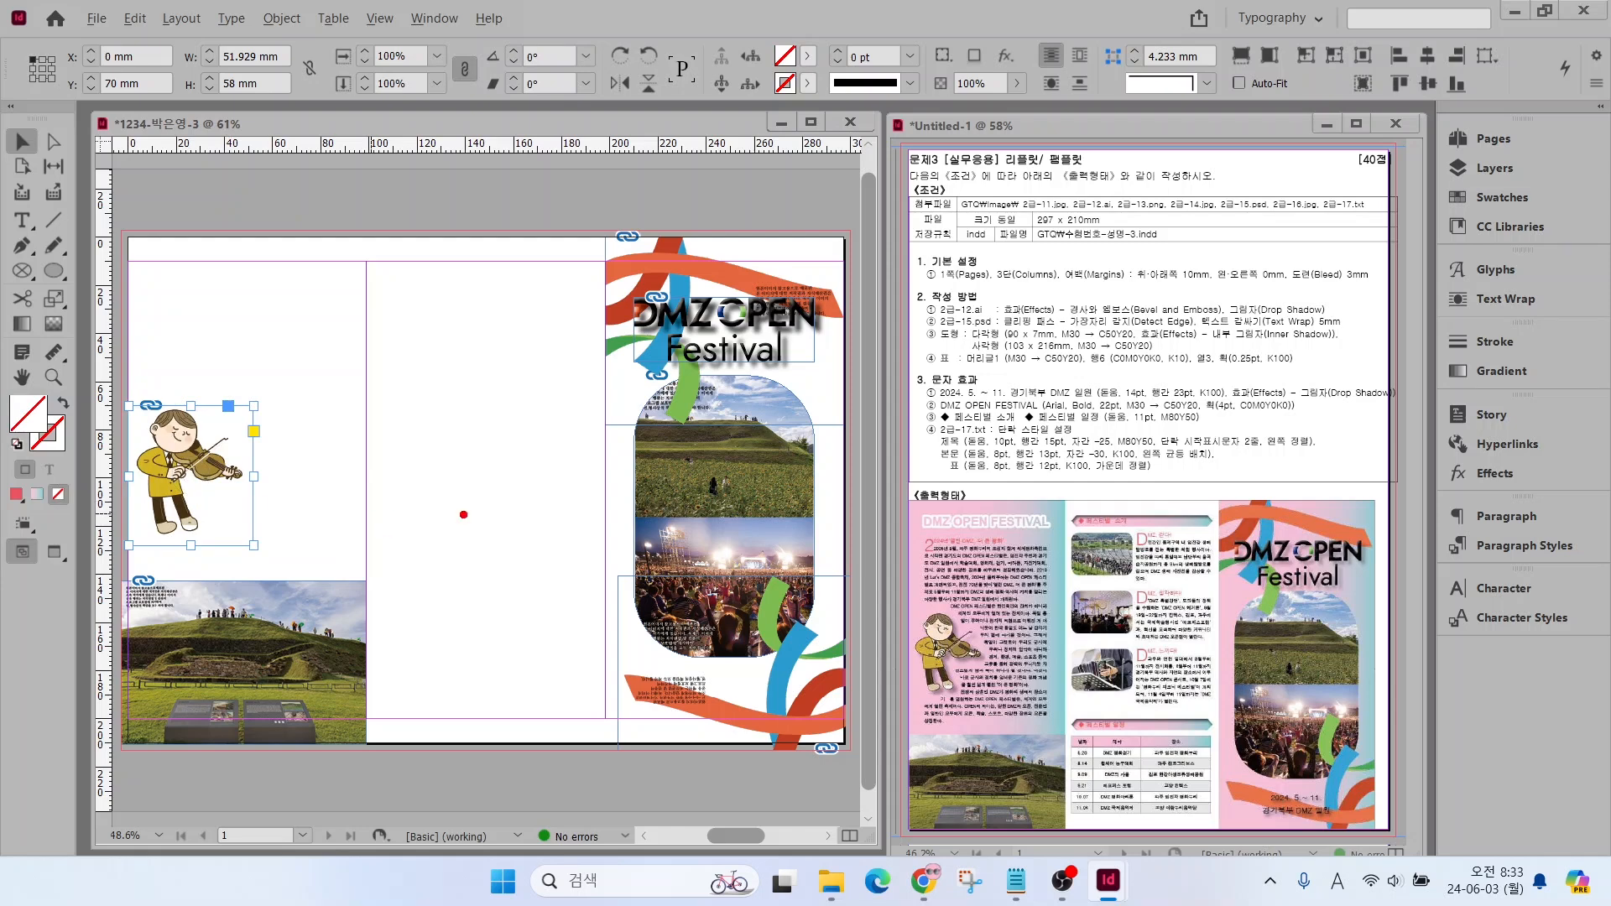
left_click_drag(1000, 307, 1060, 264)
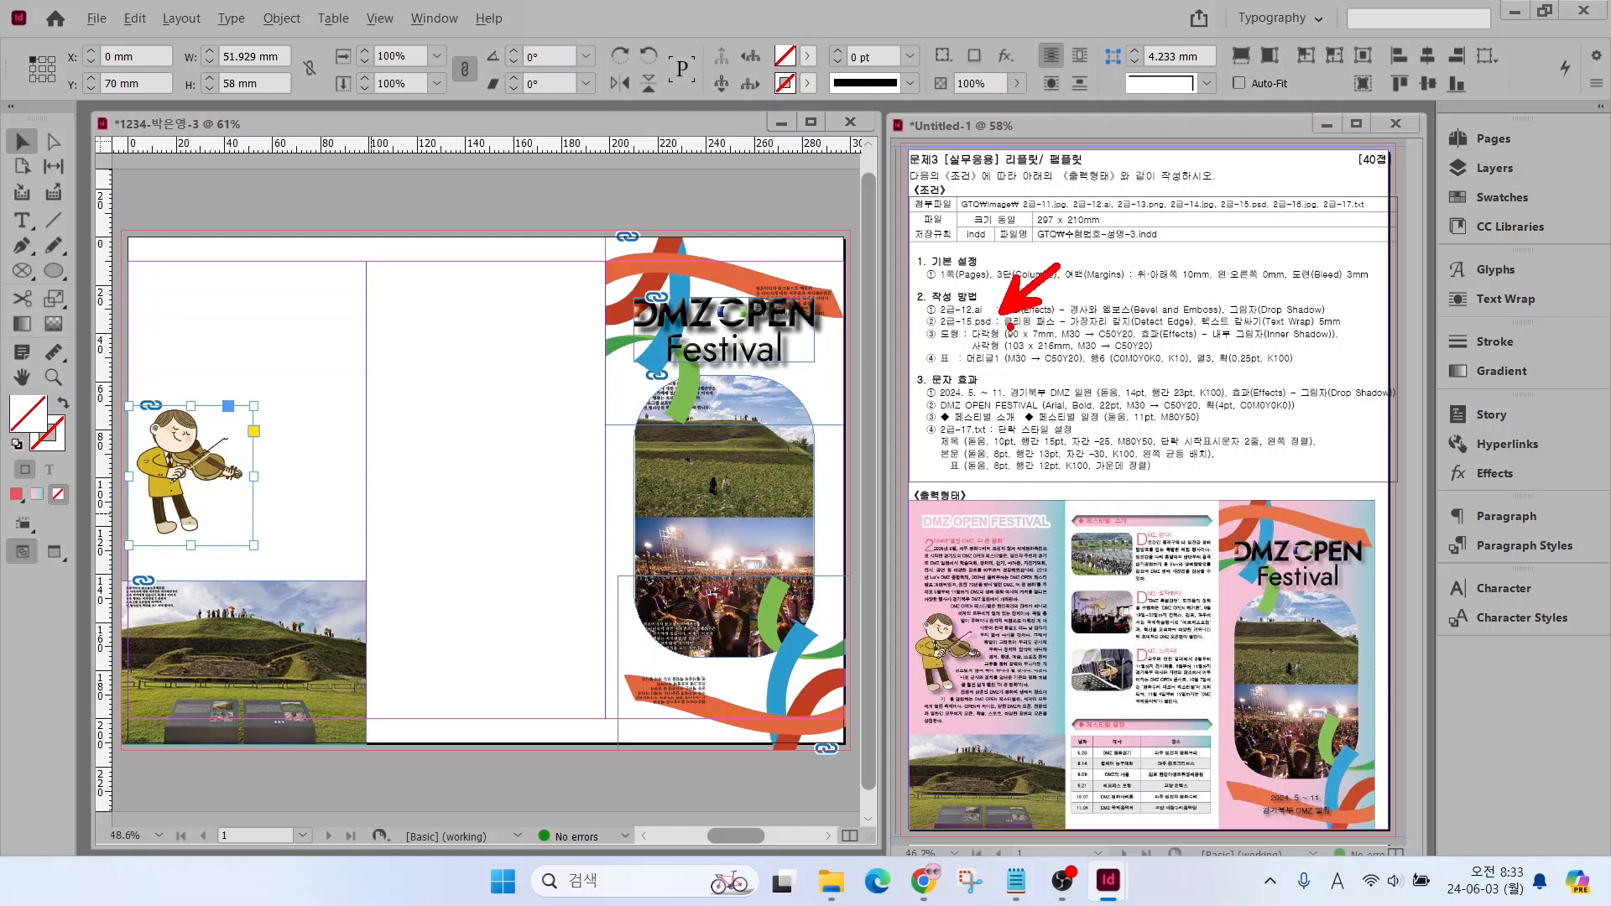
left_click_drag(1011, 327, 1311, 333)
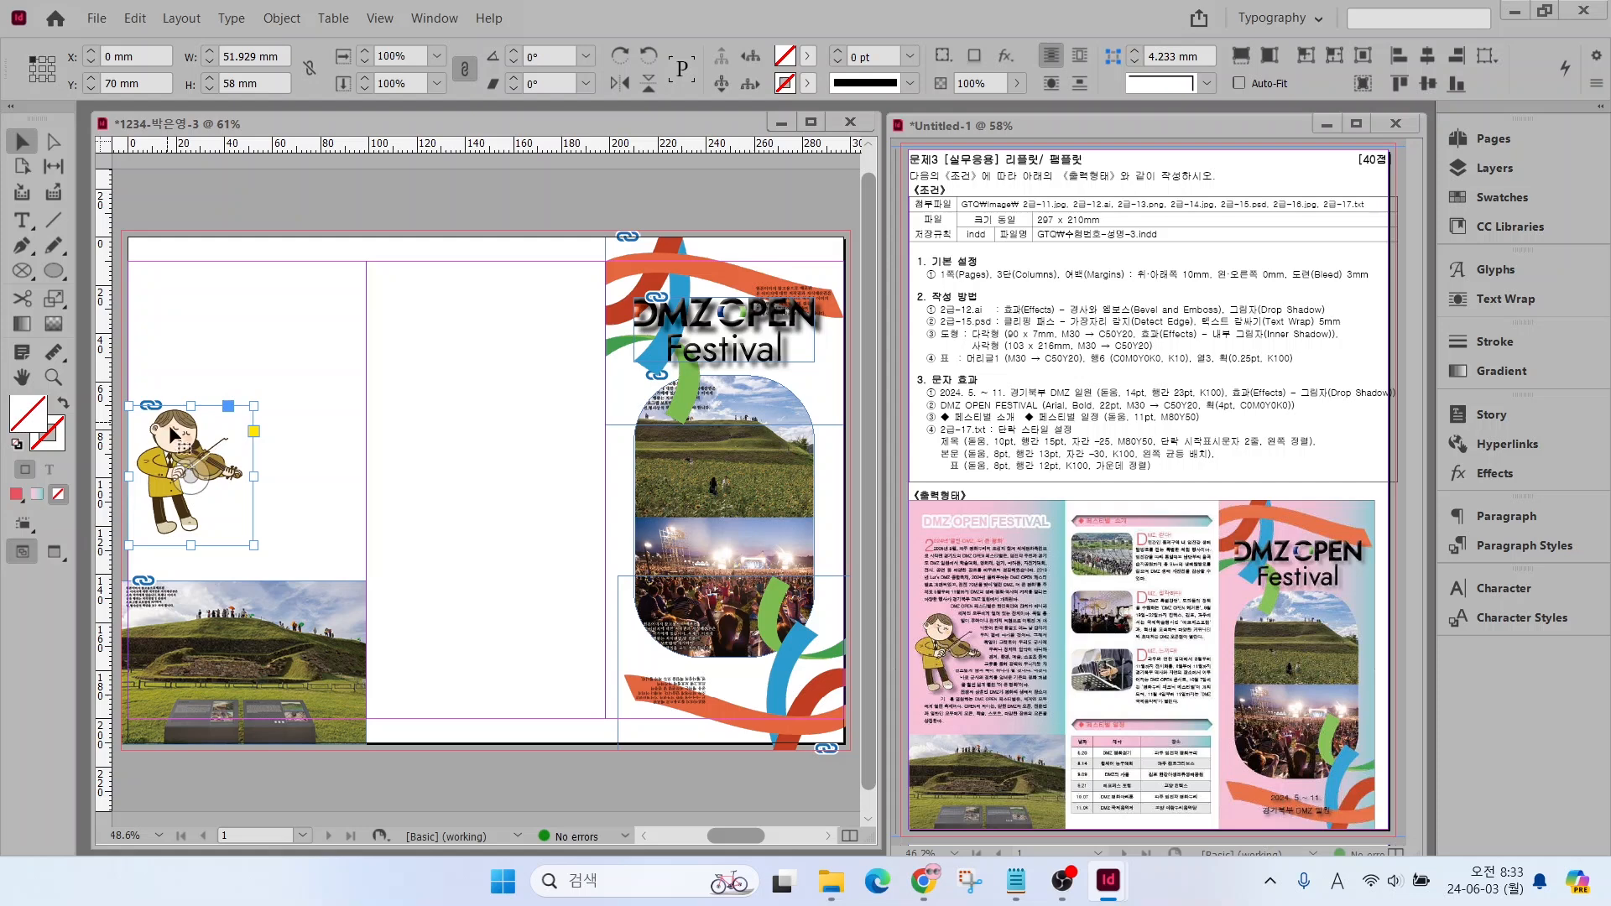
Apply a Detect Edges clipping path to the violin player image with threshold 25 and tolerance 2
left_click(282, 18)
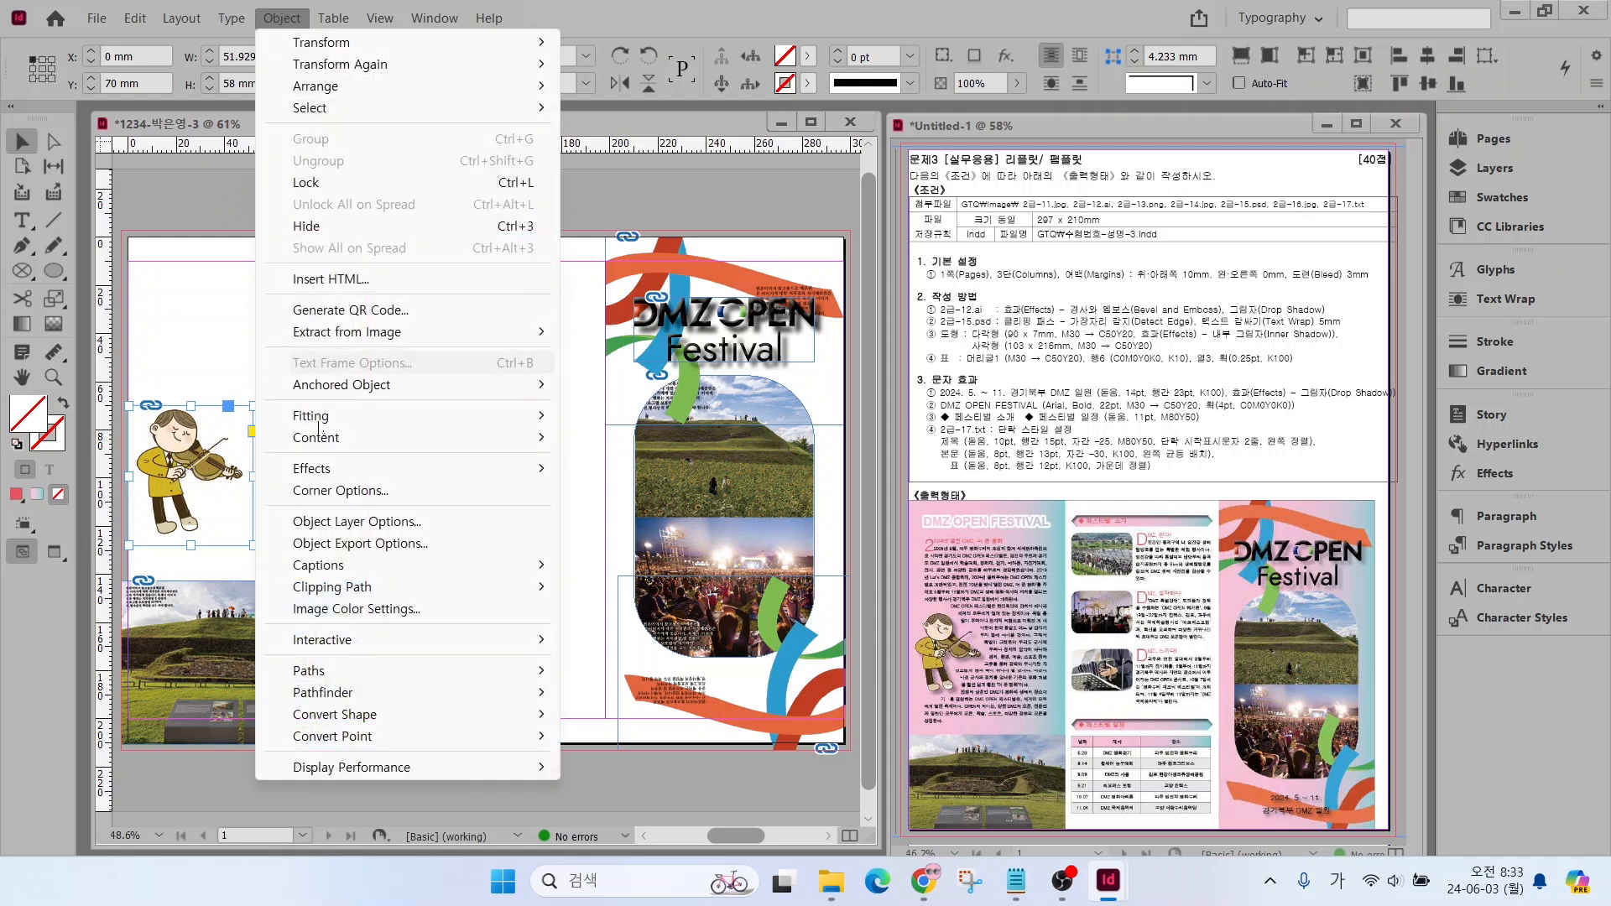
mouse_move(332, 587)
left_click(609, 586)
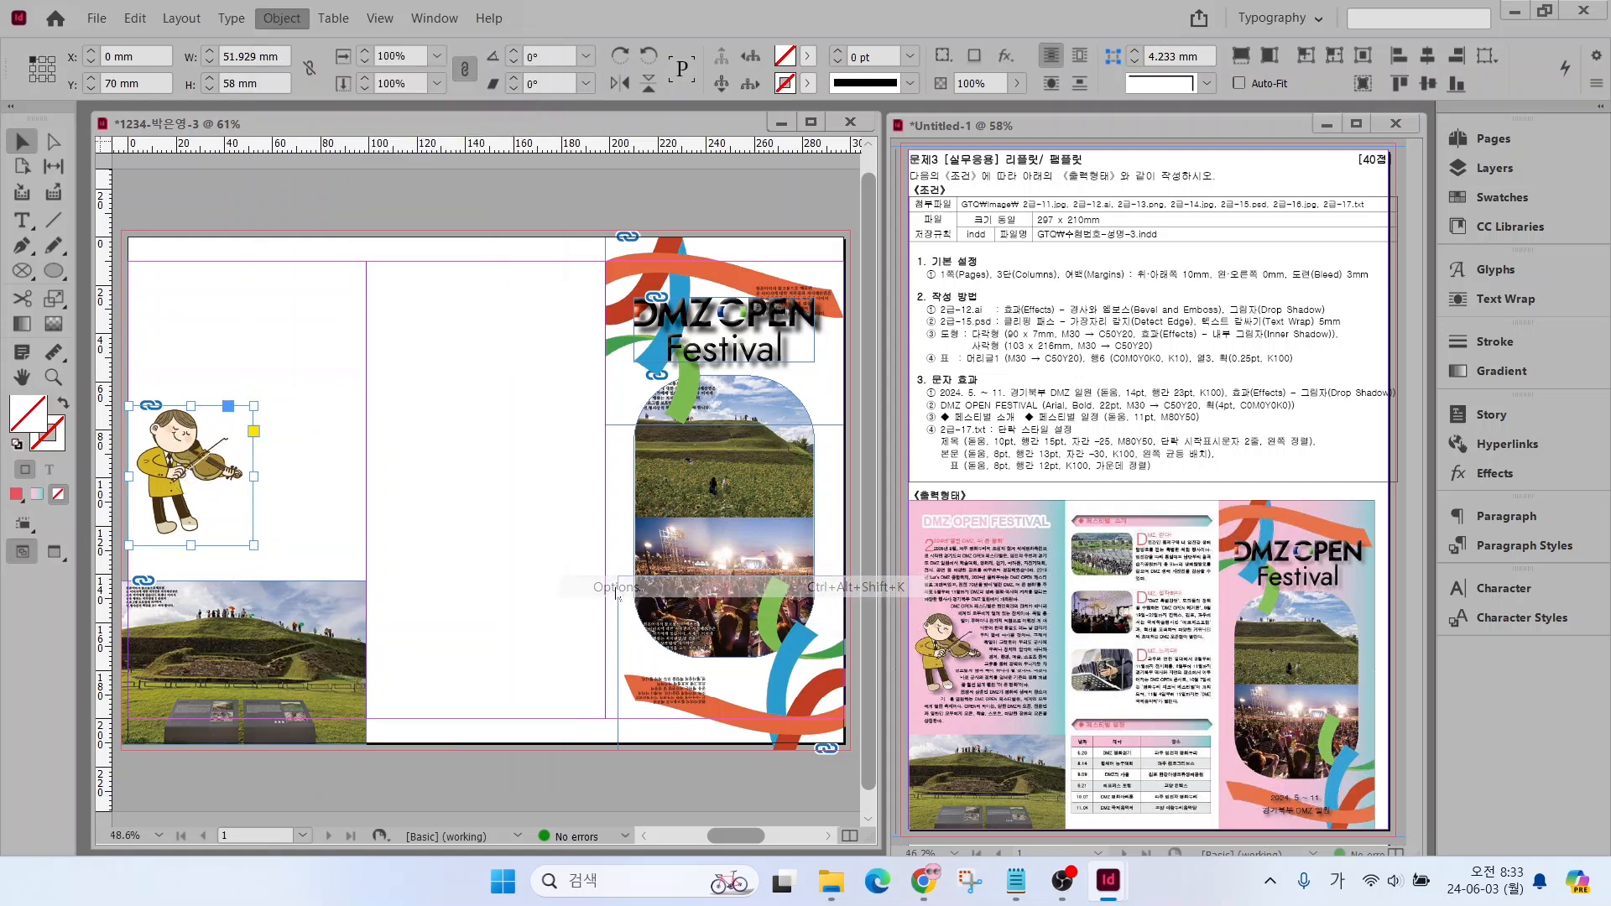
left_click(1005, 204)
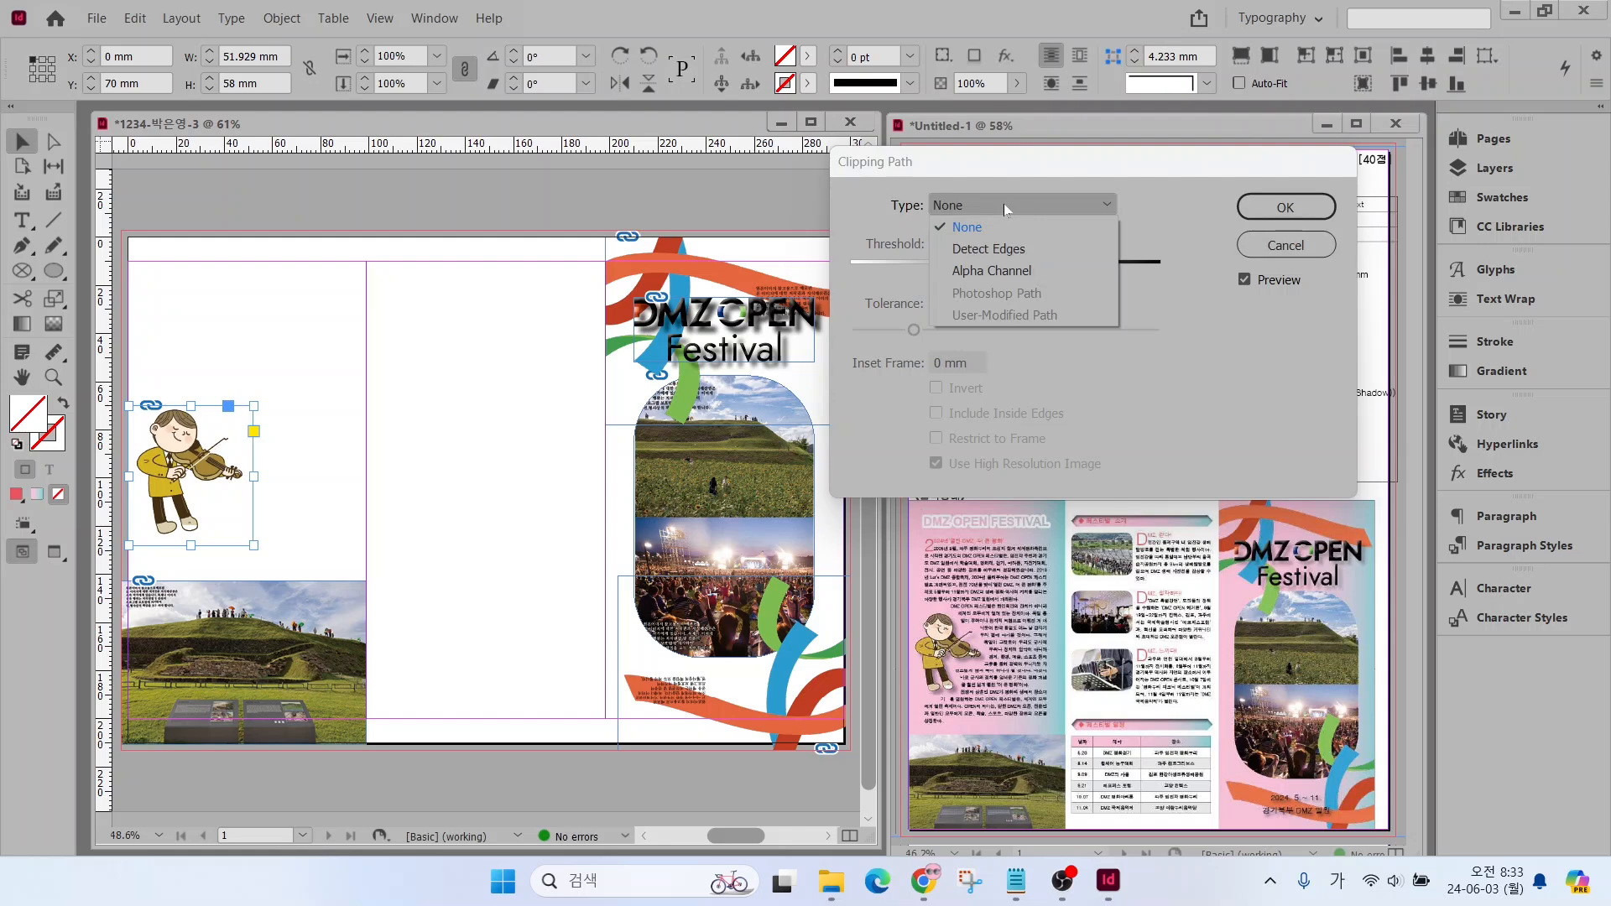
left_click(970, 250)
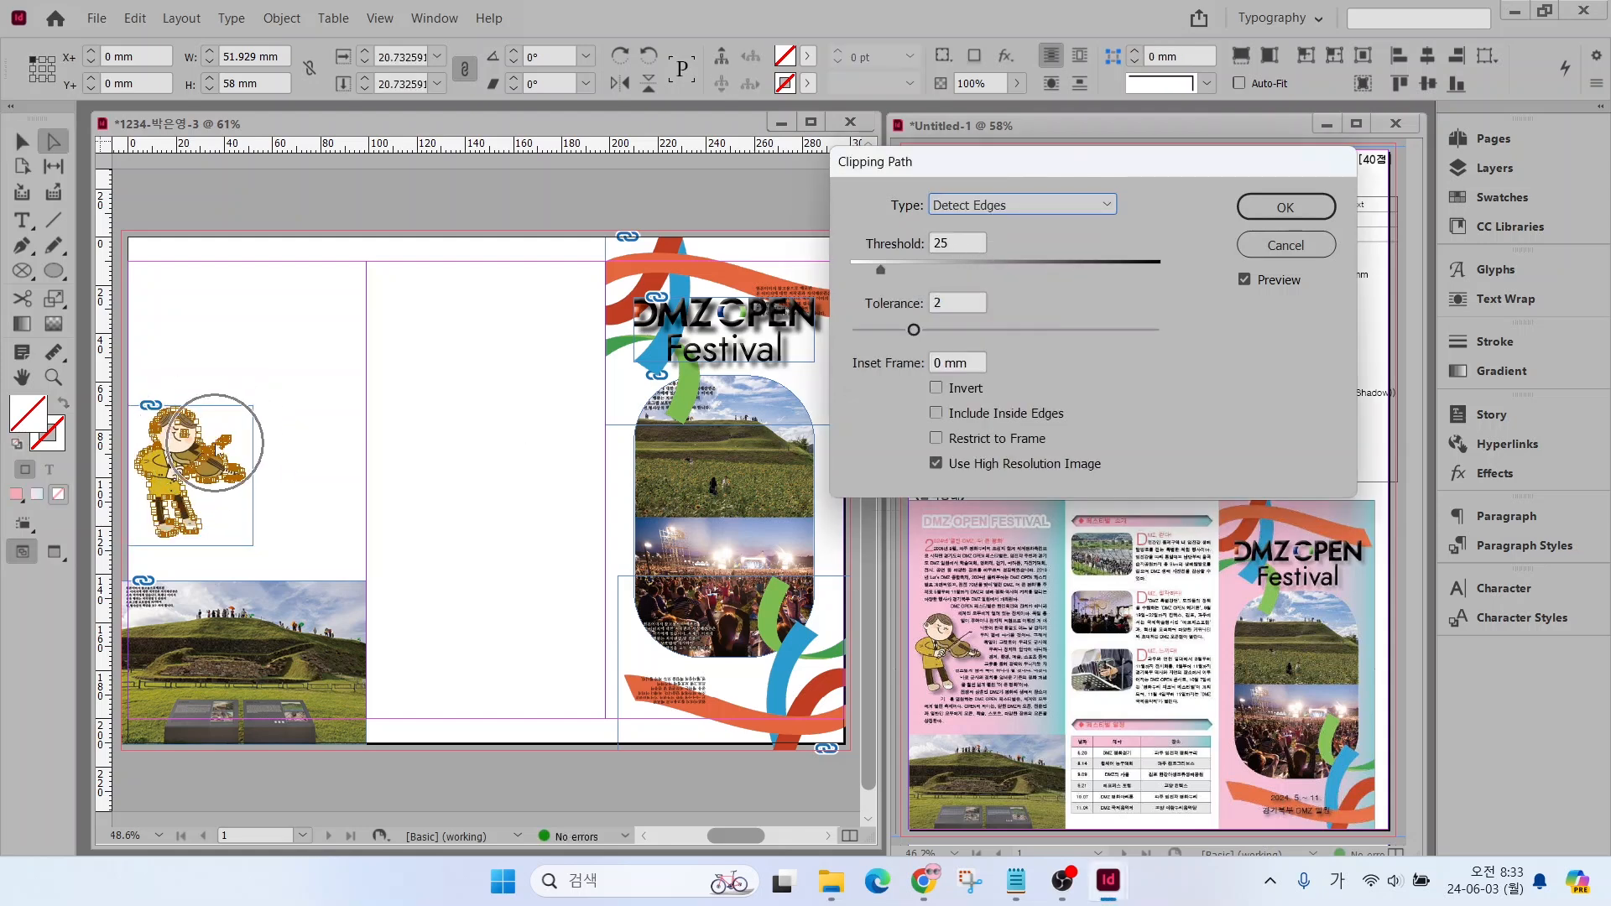
left_click(1290, 208)
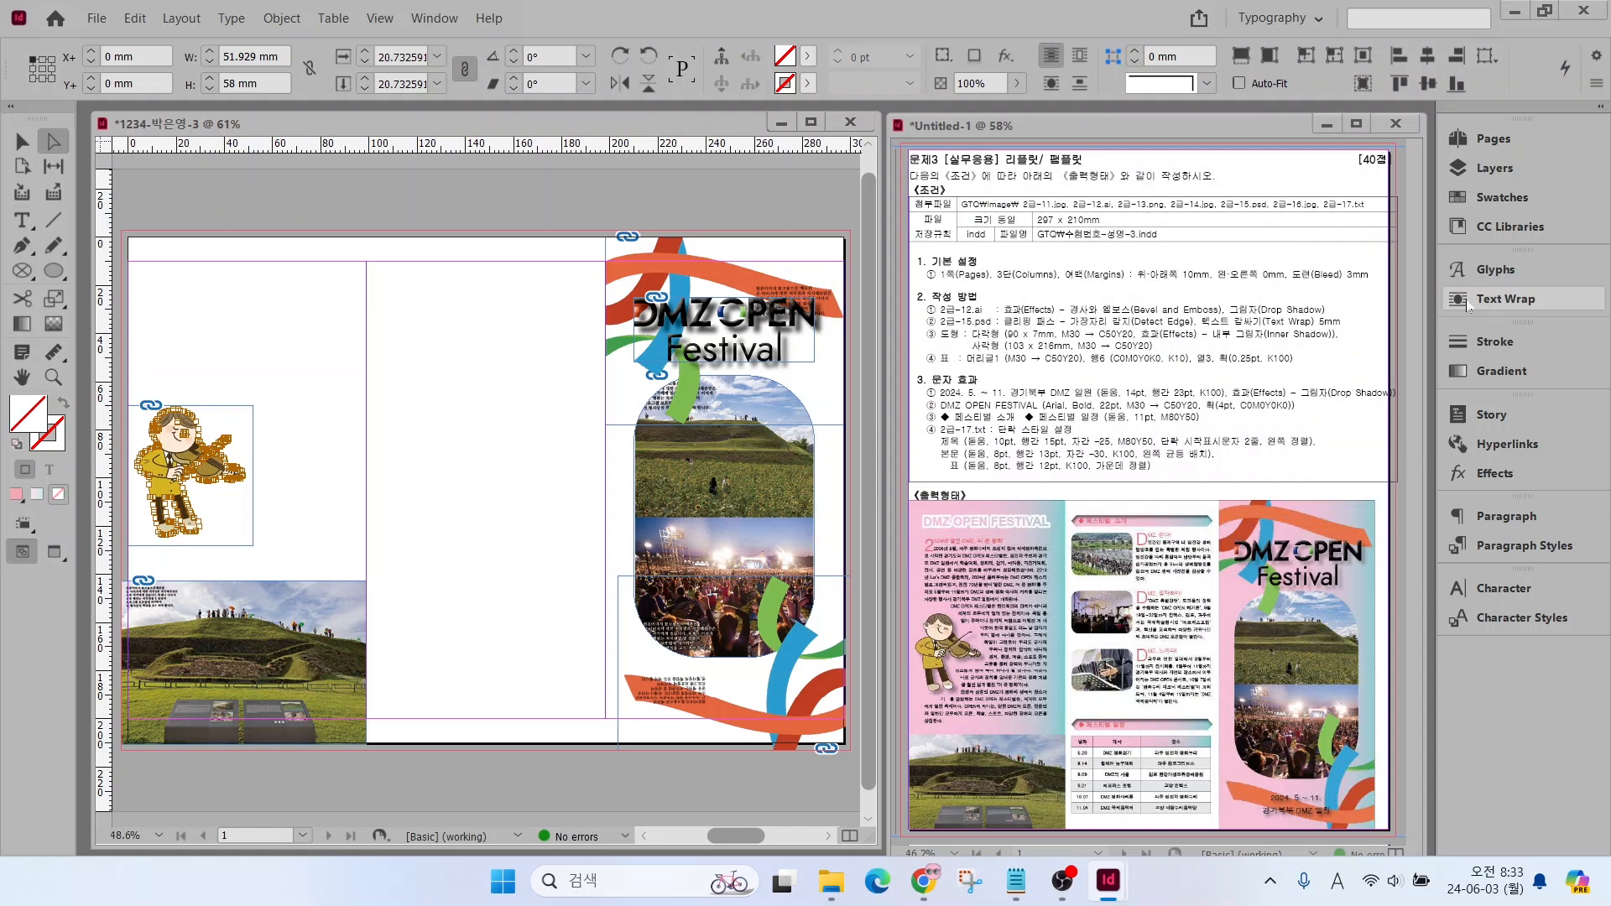
Wrap text around the violin player's object shape with the brief's 5 mm offset, using the clipping path as contour, and deselect the image
left_click(1497, 298)
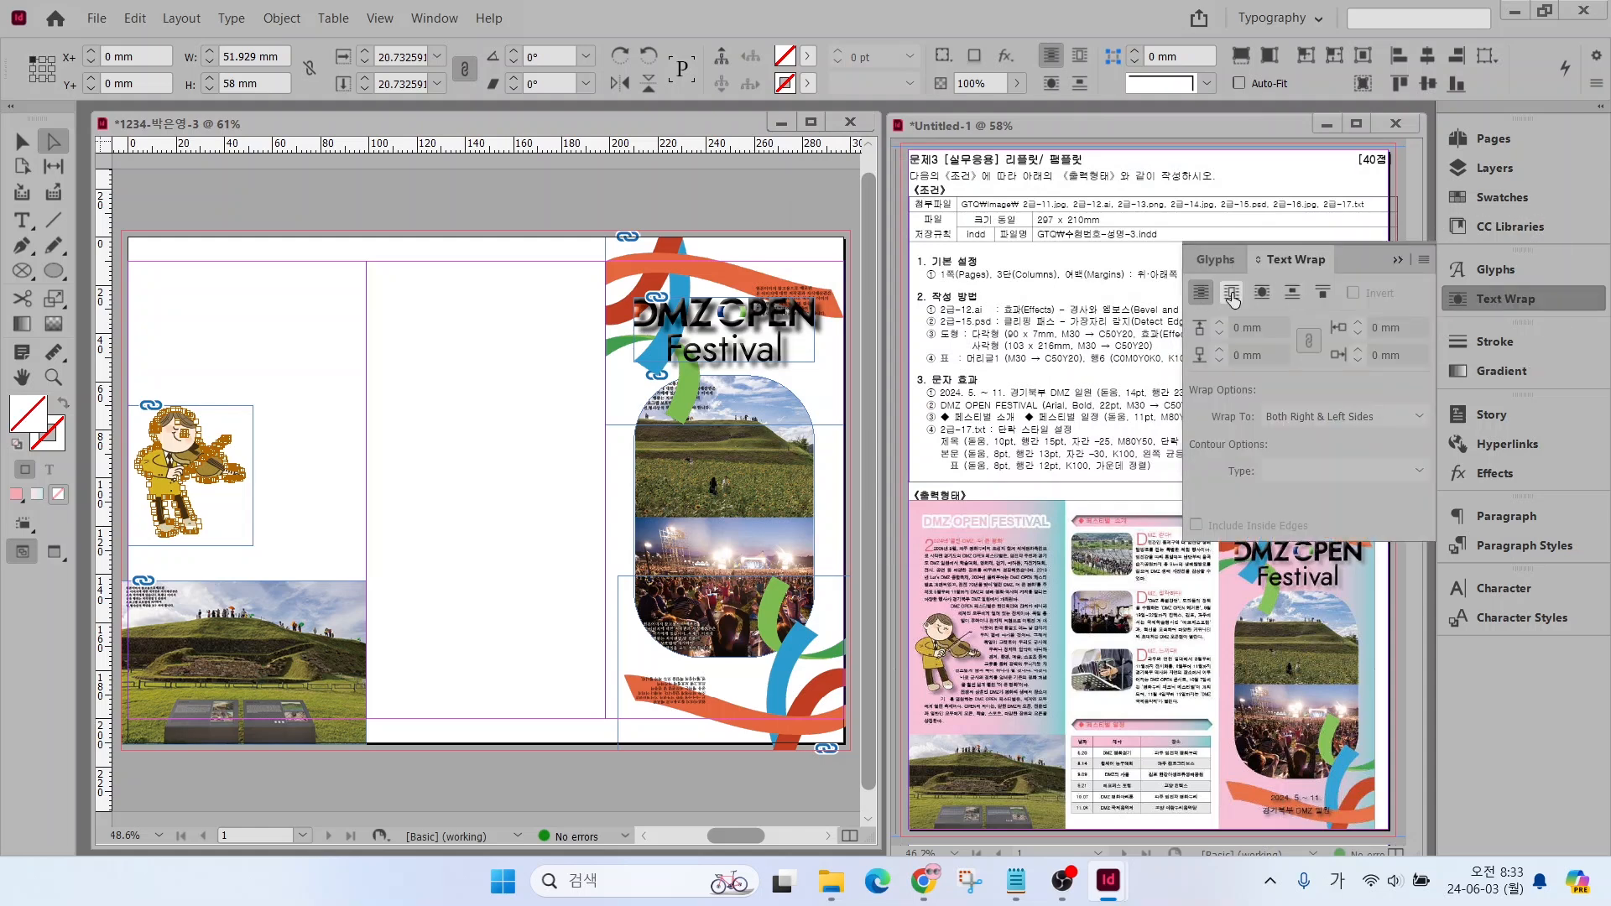
left_click(1260, 292)
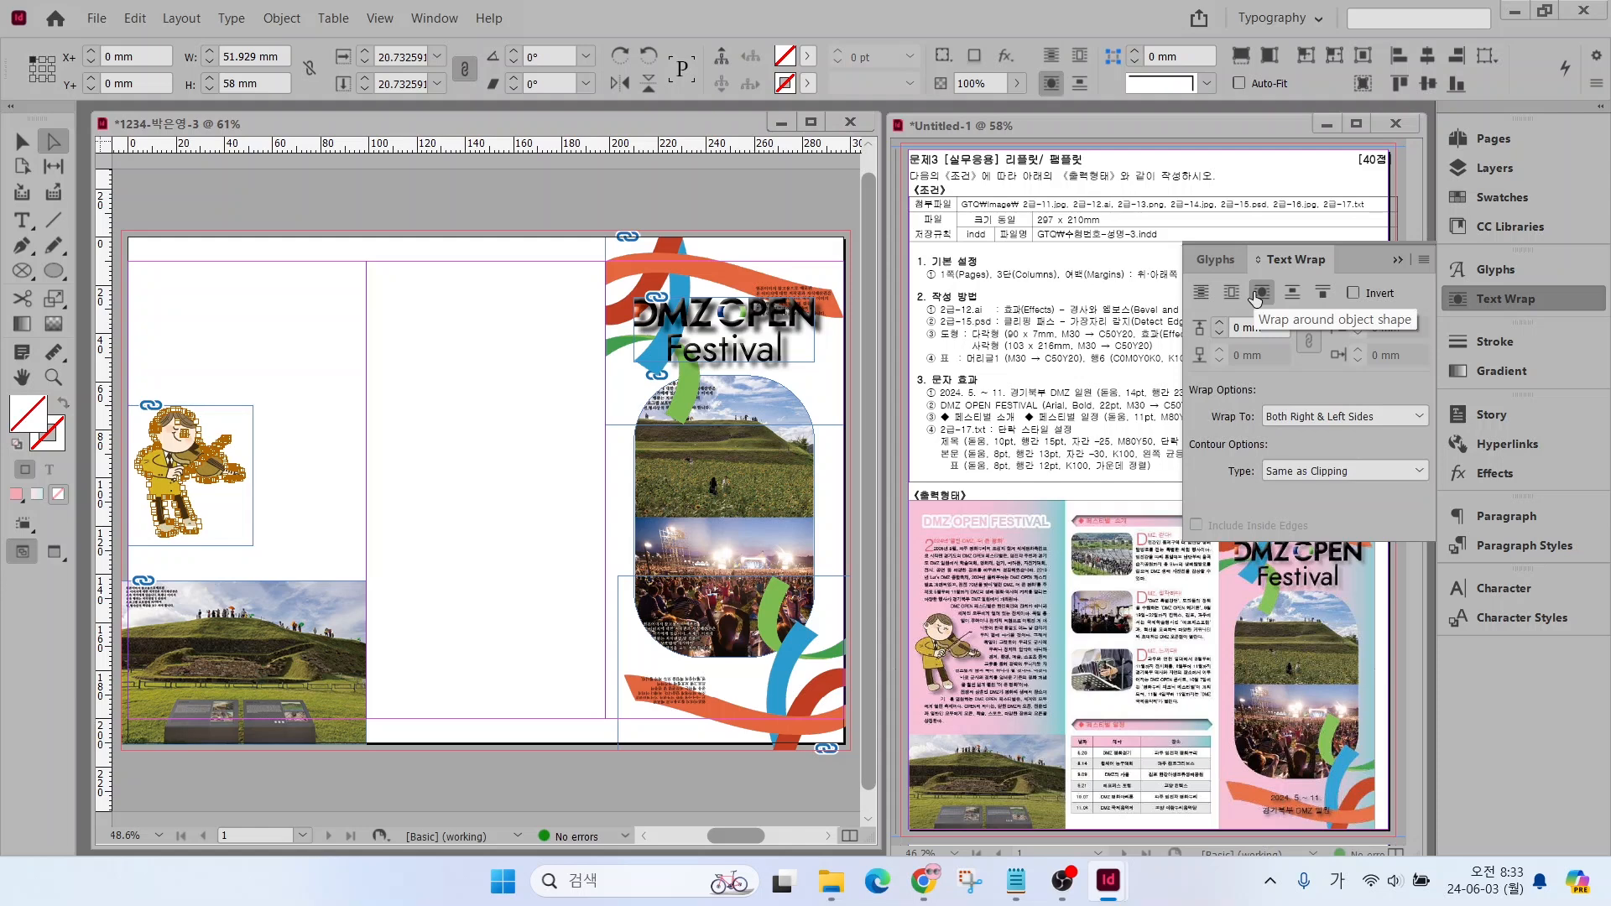
left_click(1222, 325)
left_click(1222, 325)
left_click(1223, 325)
left_click(1223, 324)
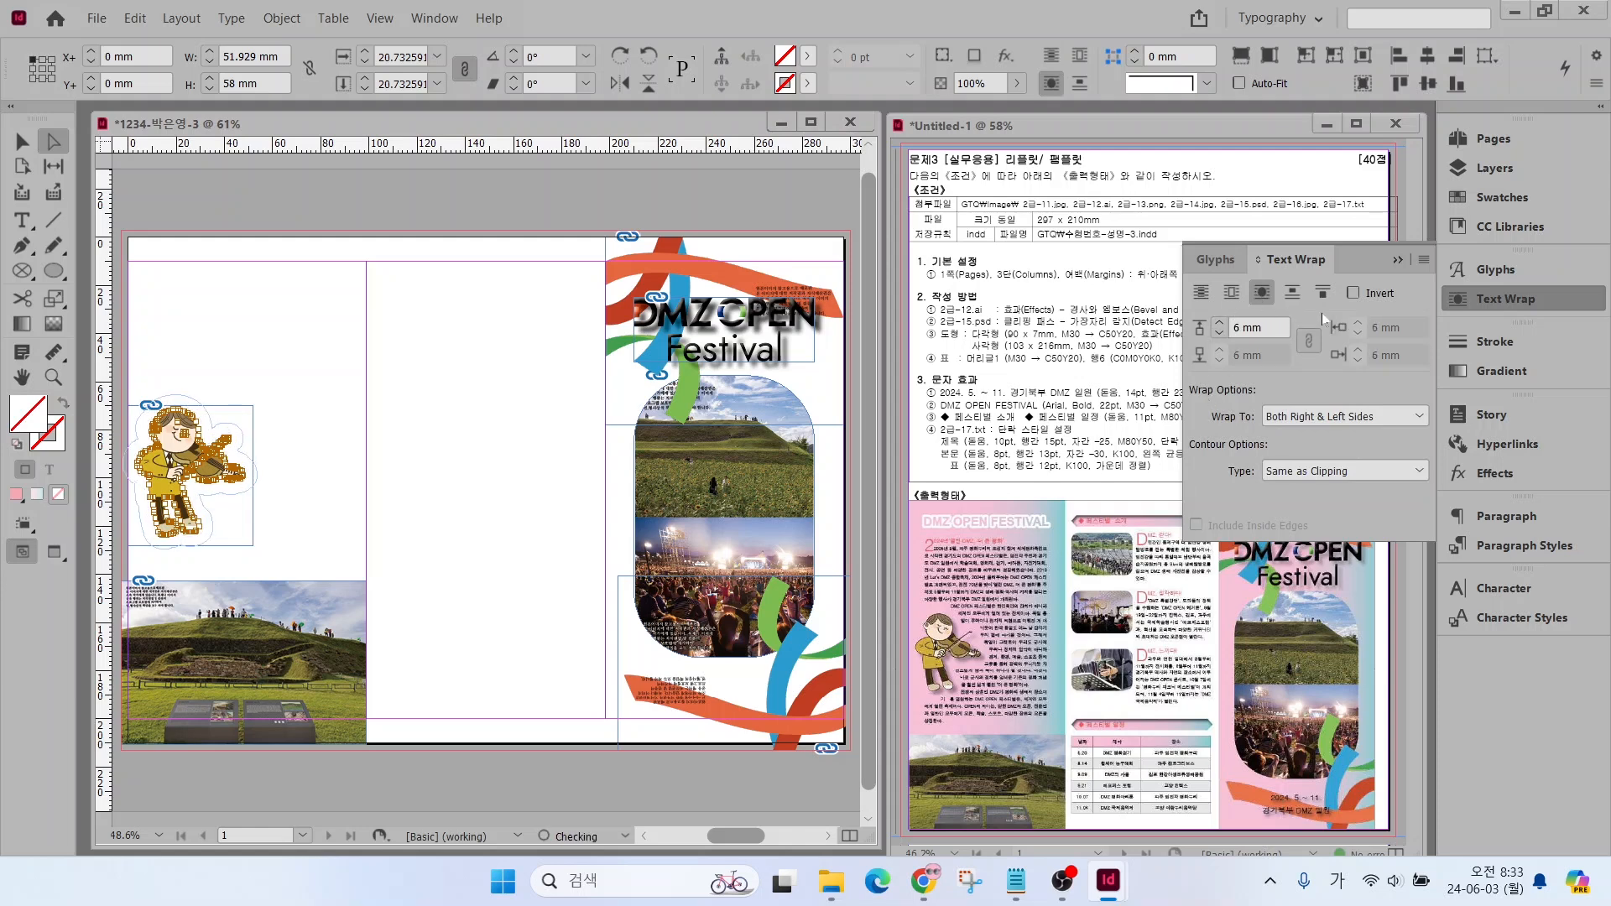
left_click(1217, 334)
left_click(1460, 299)
left_click(480, 359)
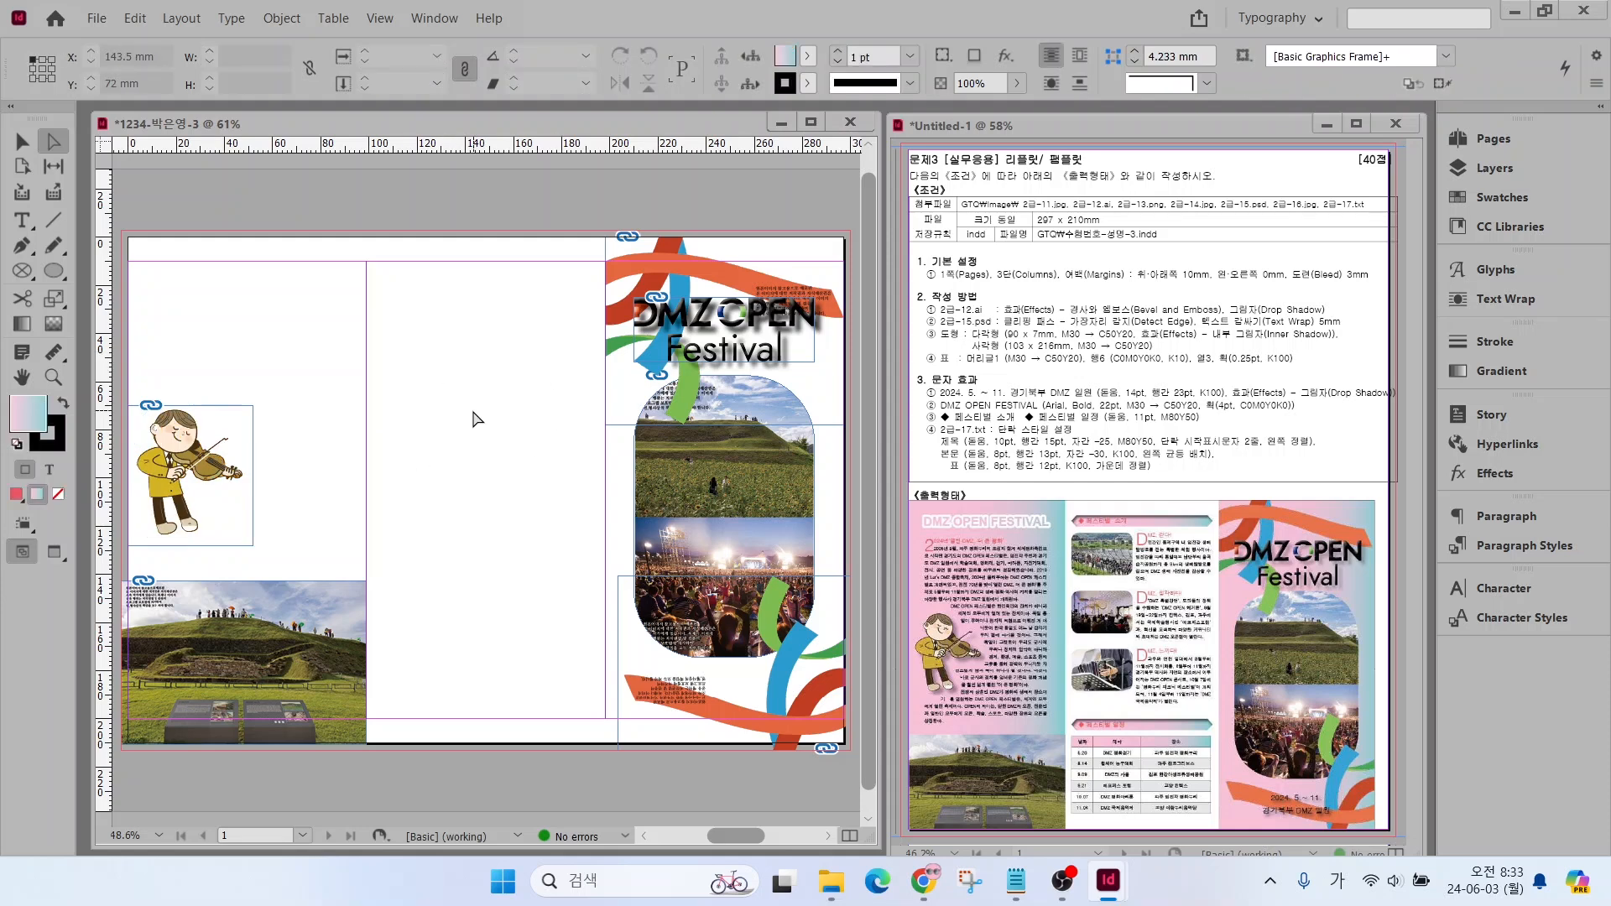
Place 2급-16.jpg against the left edge of the second column, starting 25 mm down the page, at about 42 × 86 mm
key("ctrl+d")
left_click(949, 395)
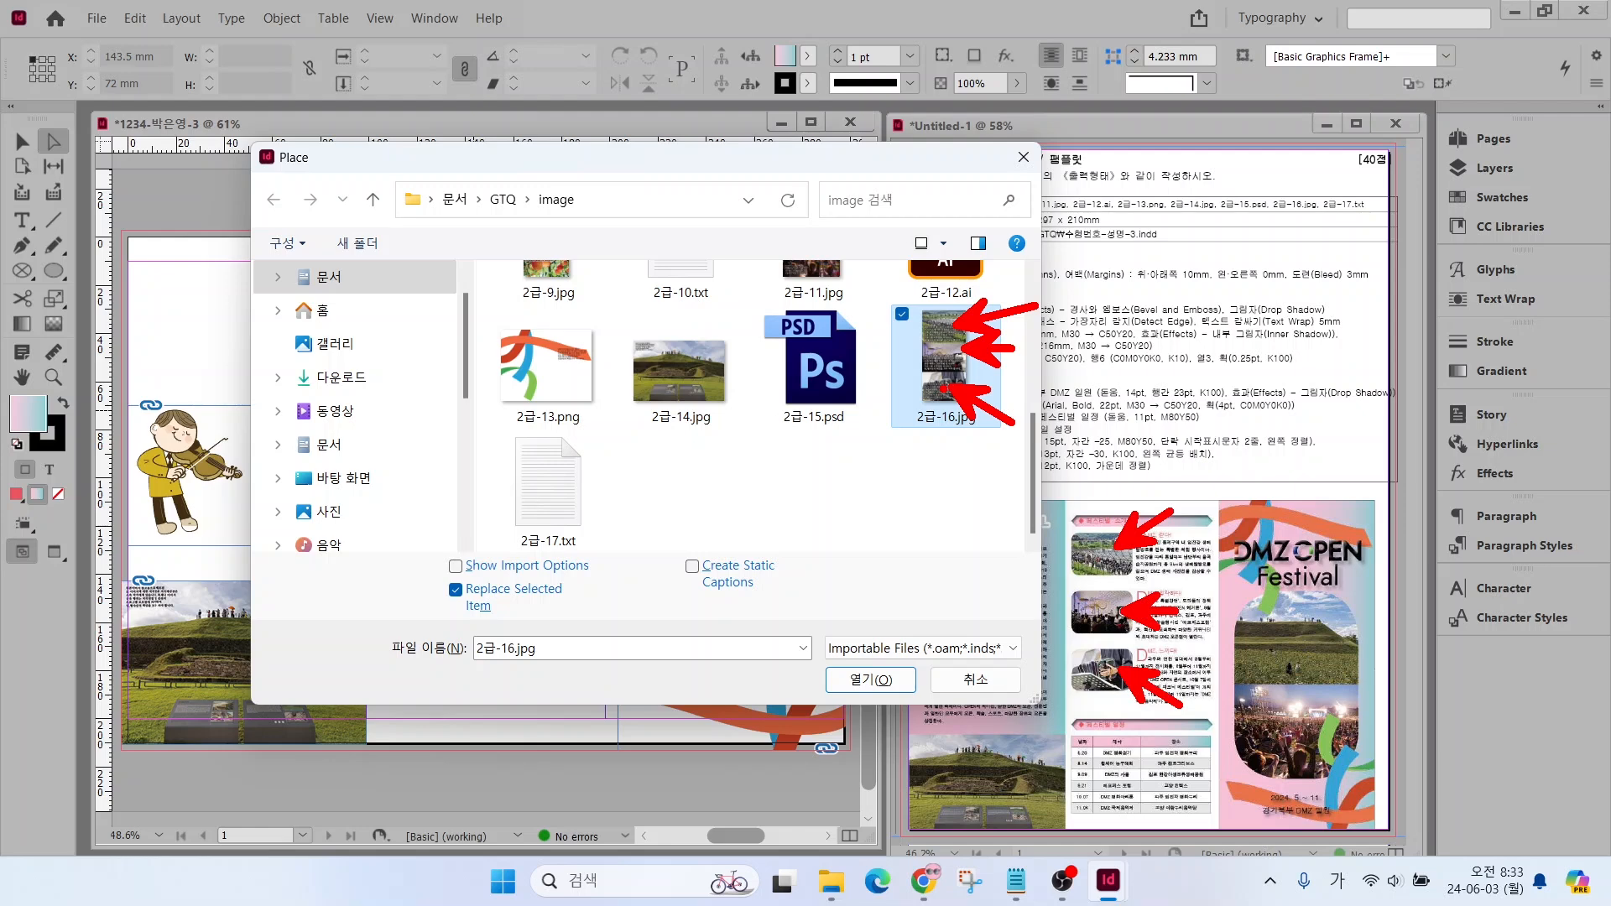
left_click(871, 679)
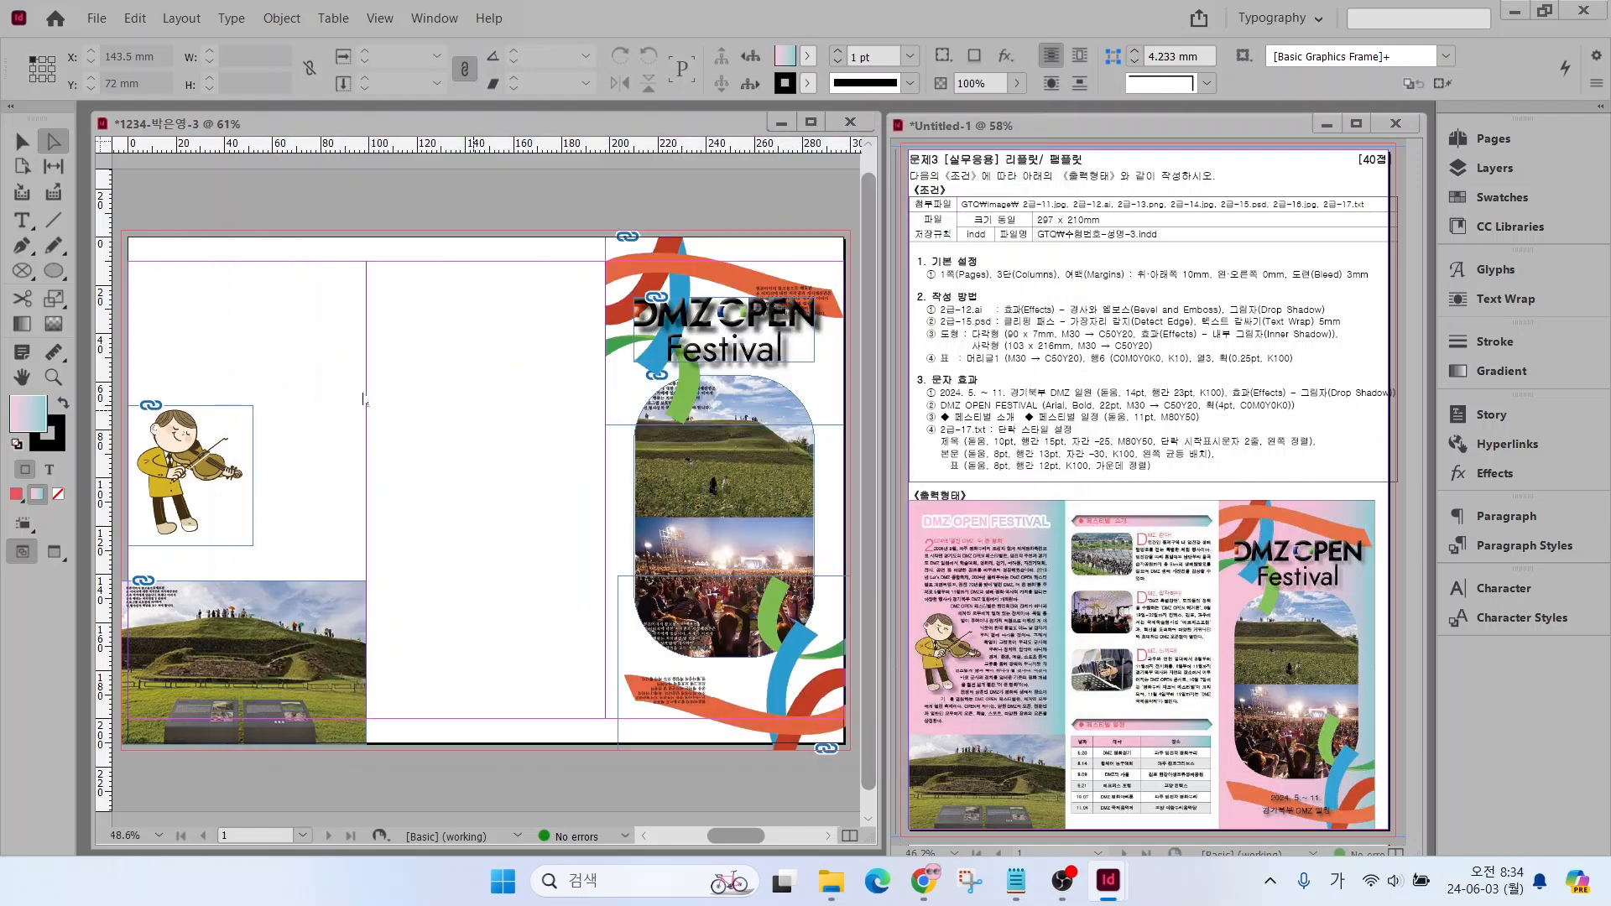
left_click_drag(367, 297, 466, 506)
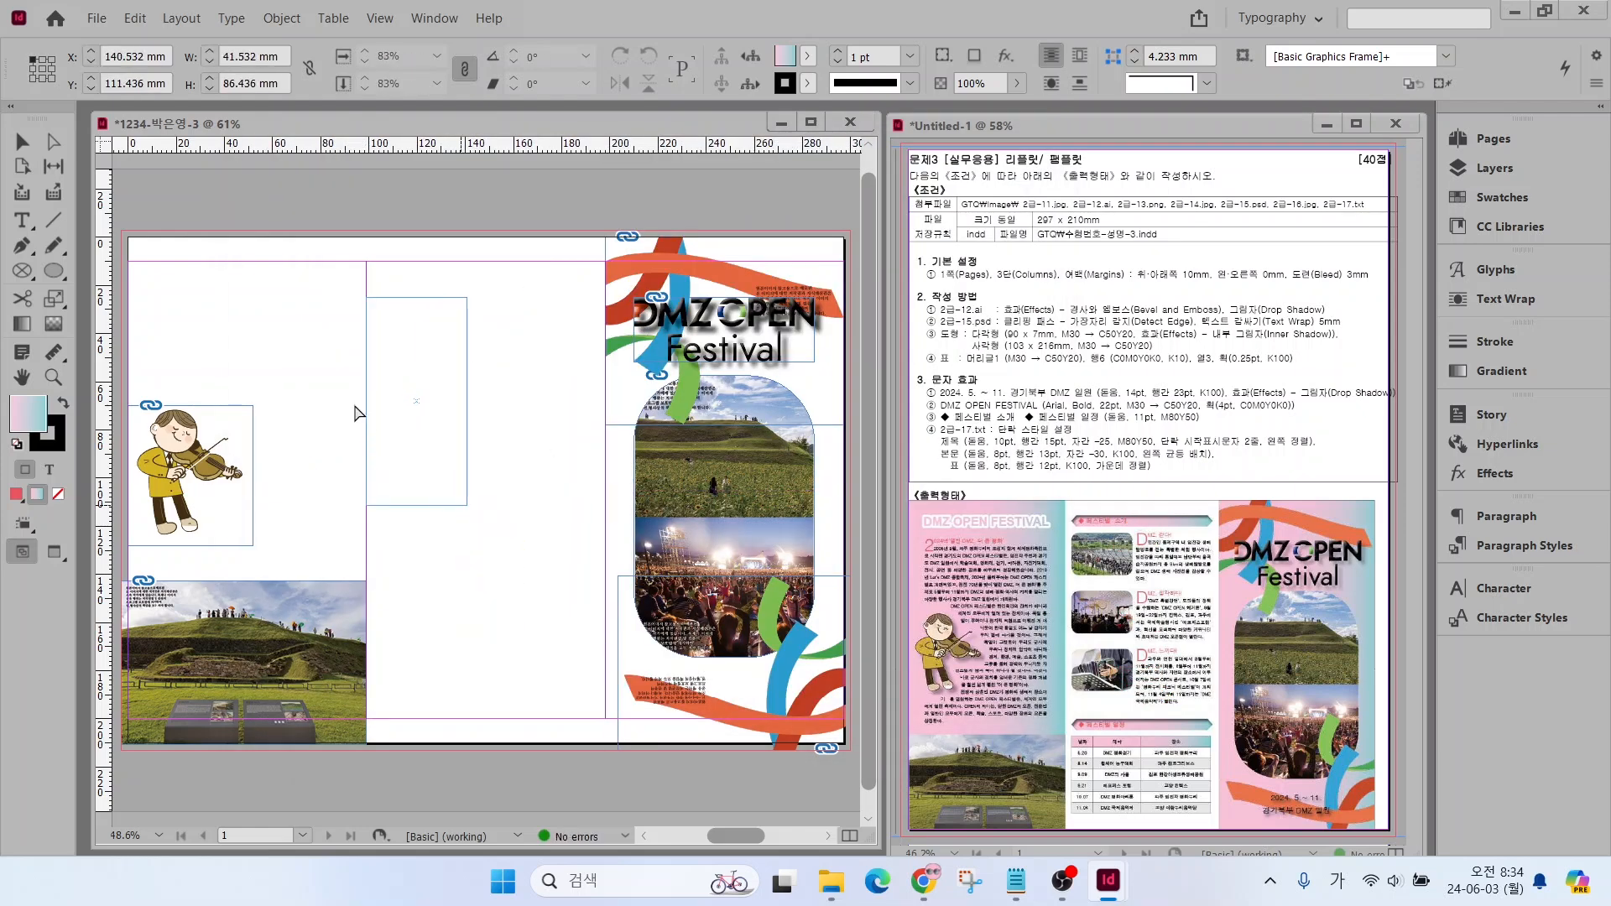
Crop the 2급-16.jpg frame to its top photo, about 42 × 27 mm, and give it 5 mm rounded corners
left_click(22, 142)
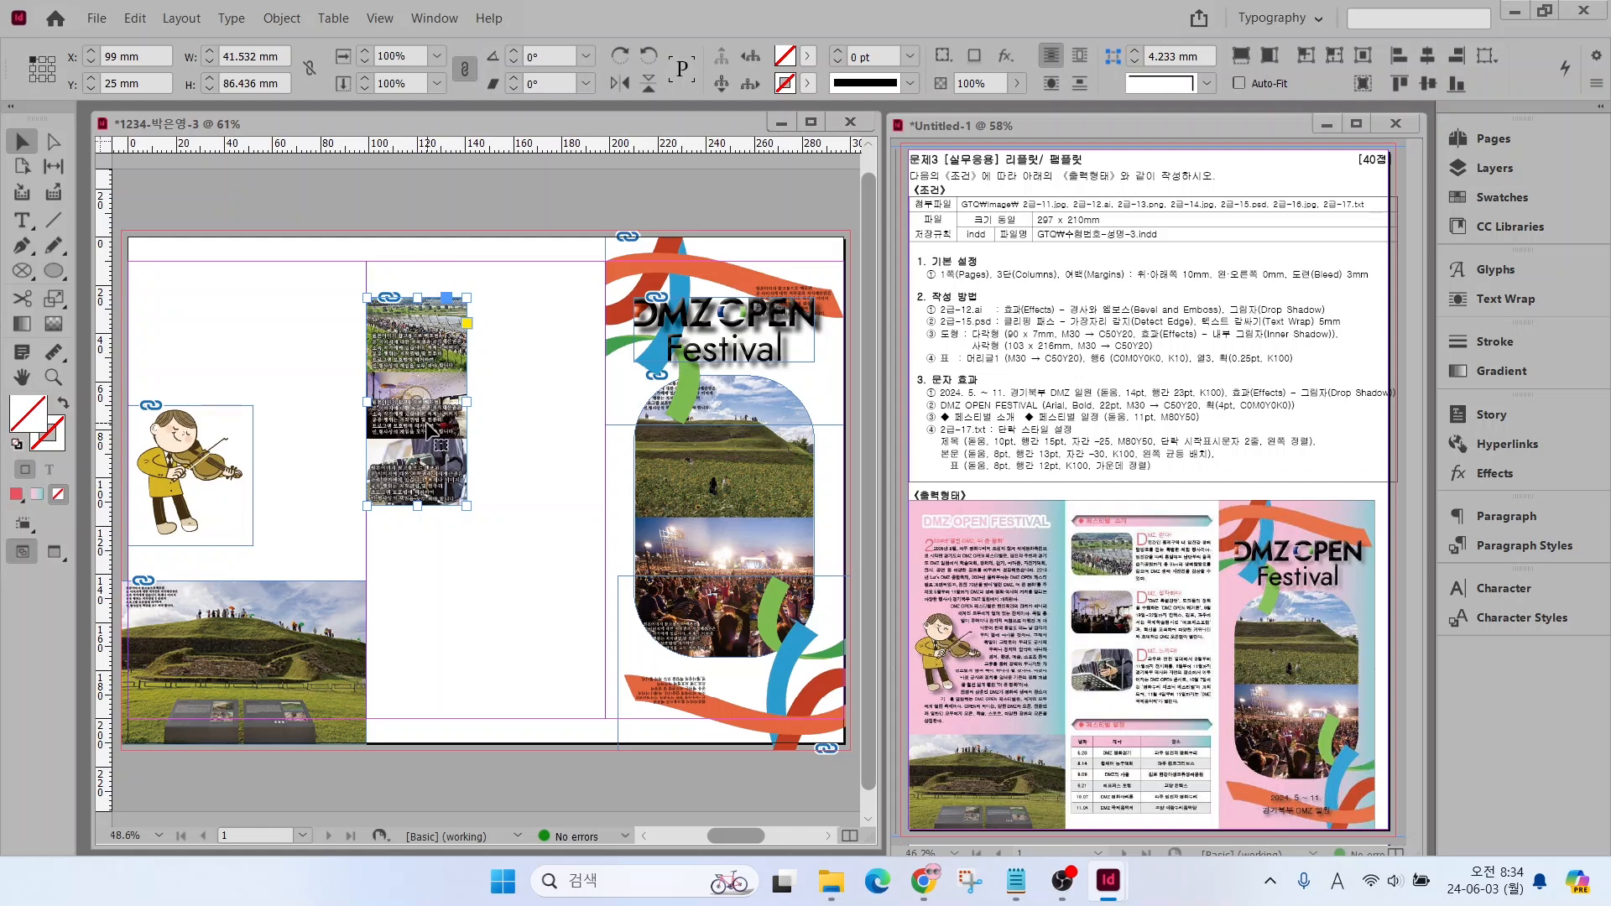
left_click_drag(417, 505, 423, 363)
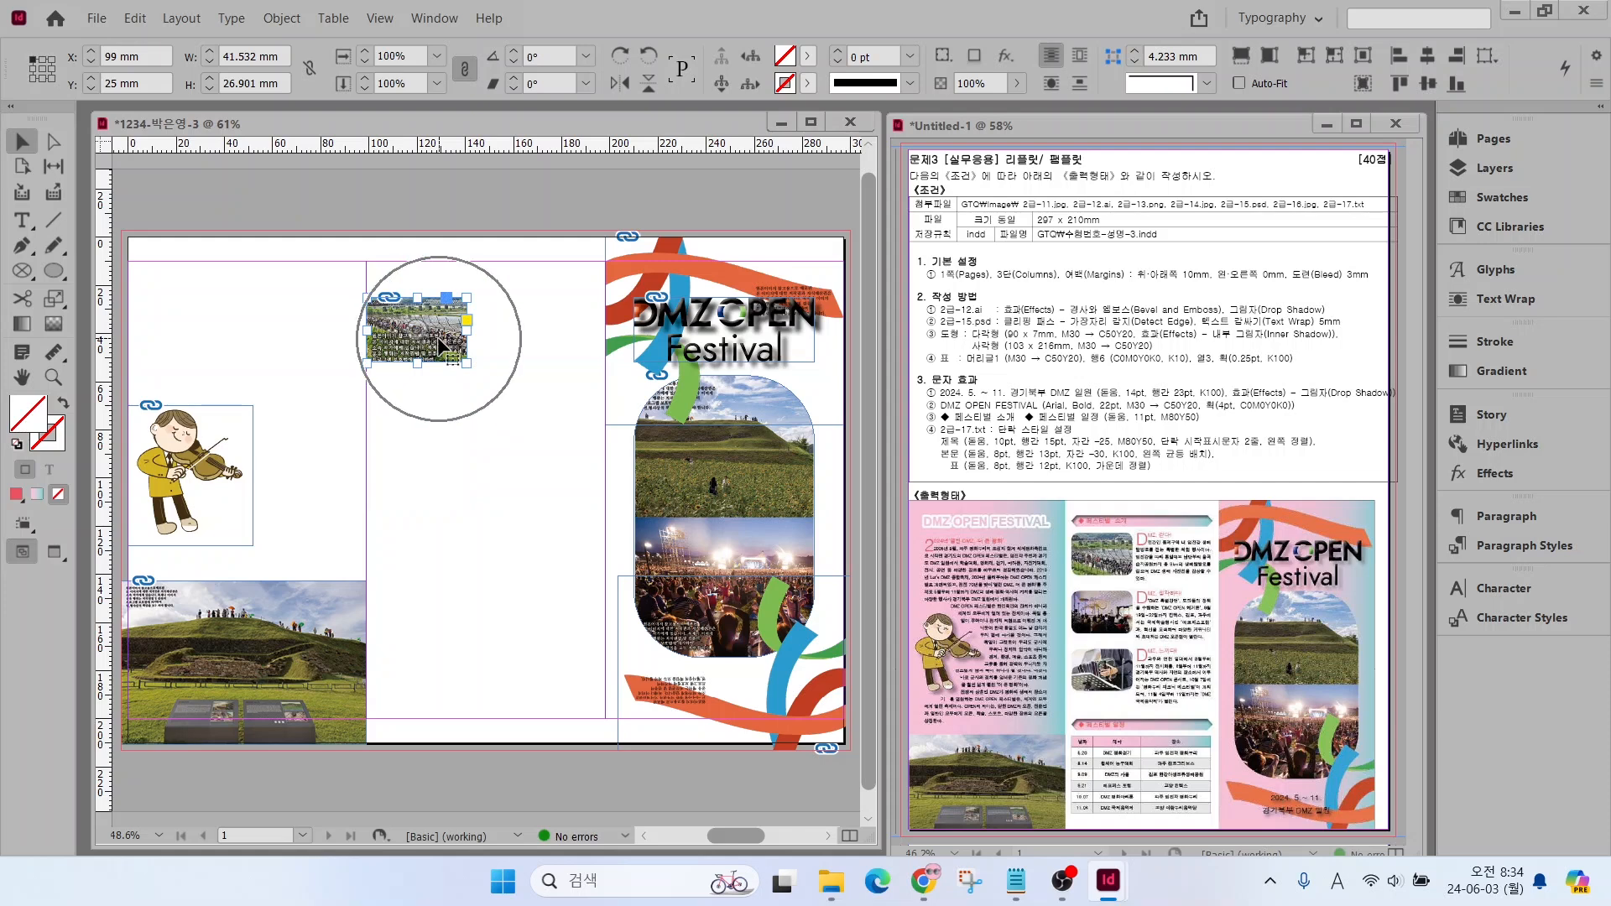
left_click(1206, 83)
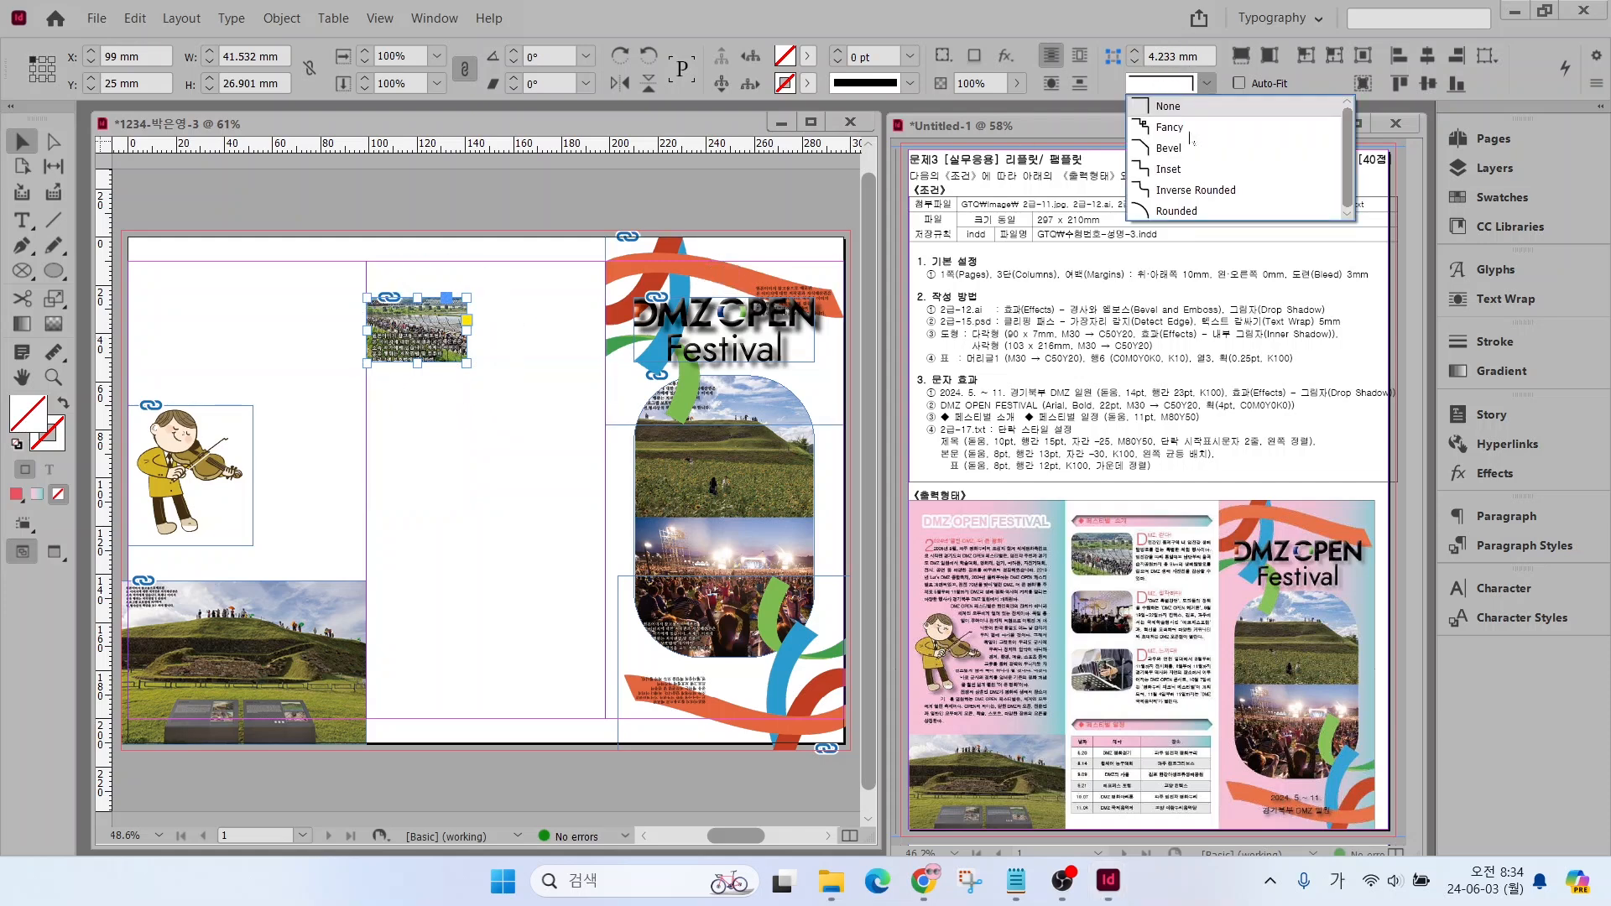
left_click(1175, 209)
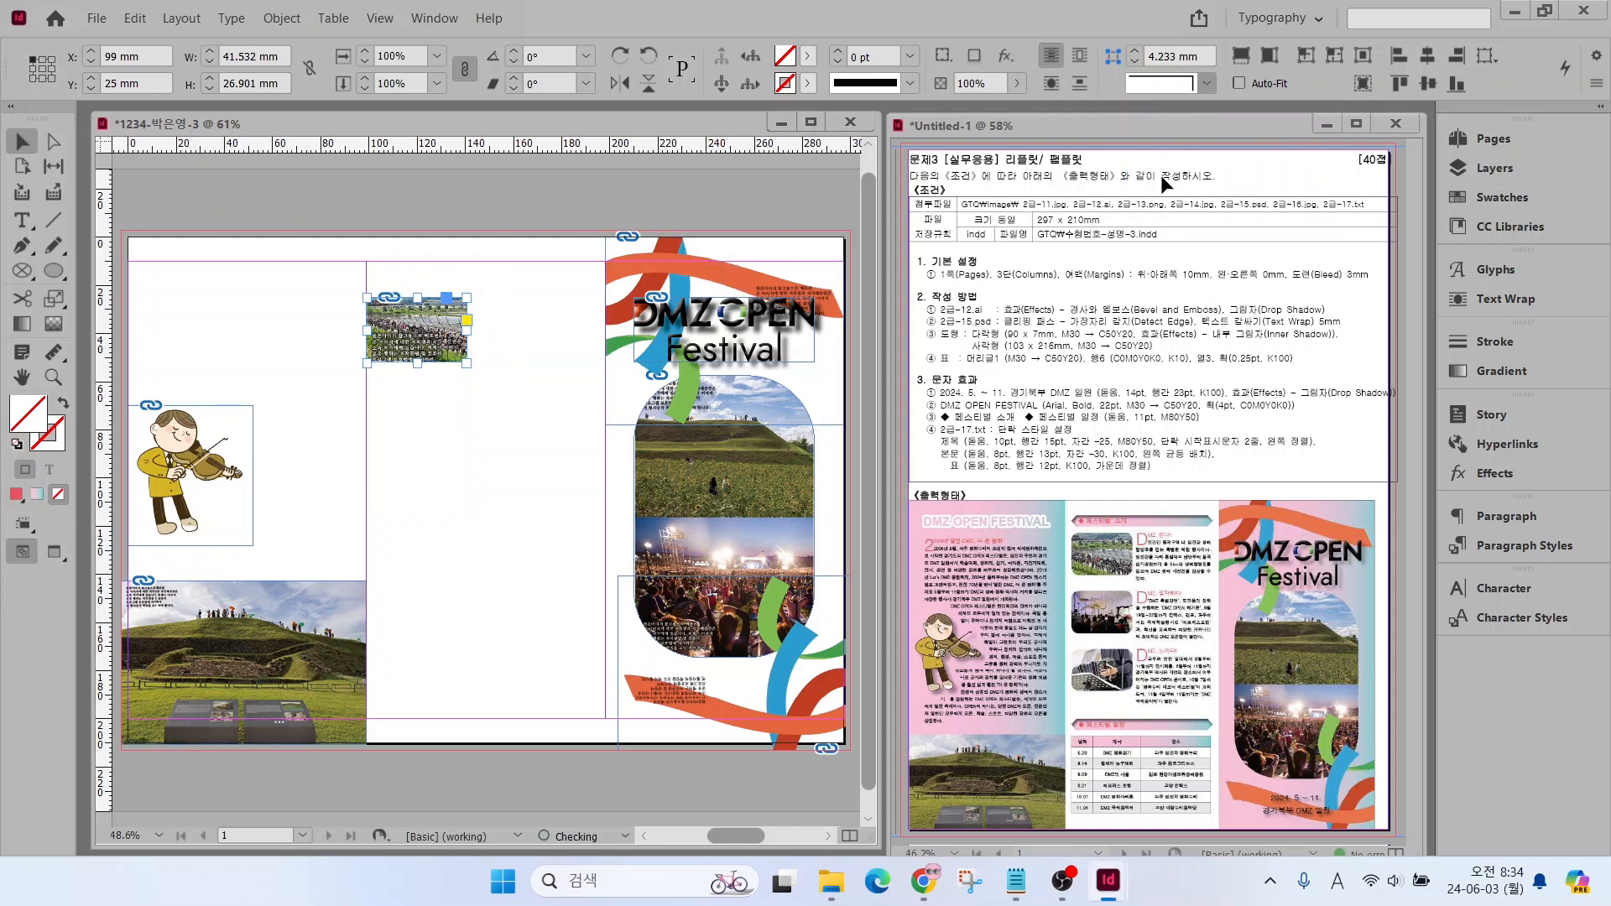
left_click(1137, 52)
left_click(518, 368)
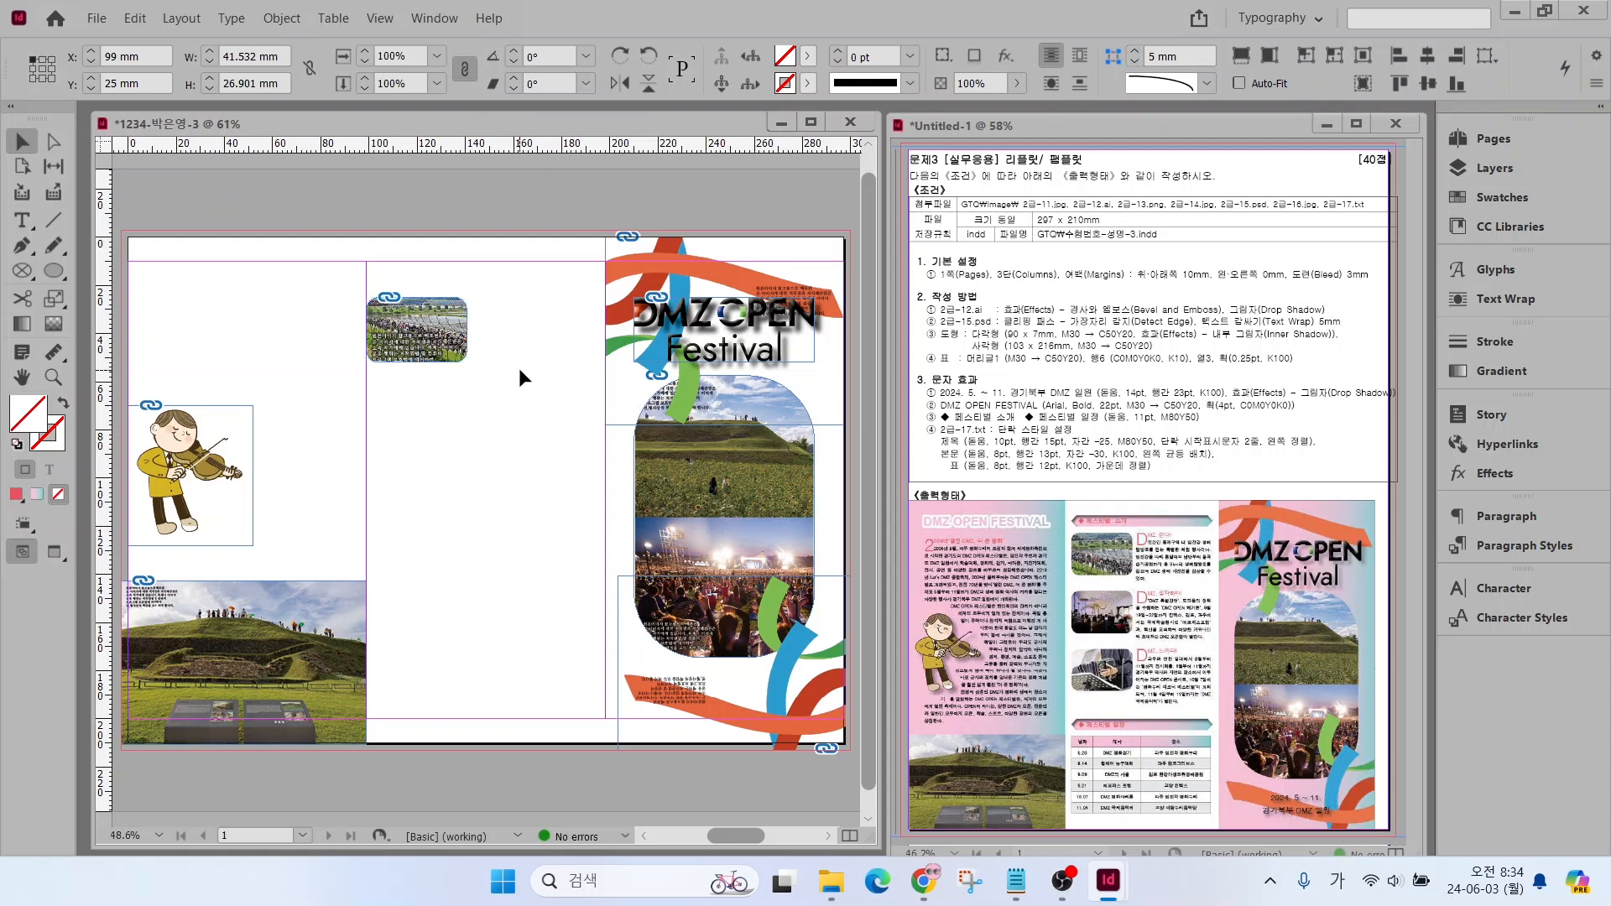
Duplicate the rounded photo frame twice straight down the second column and shift the copies' content to show the middle and bottom photos
left_click(443, 346)
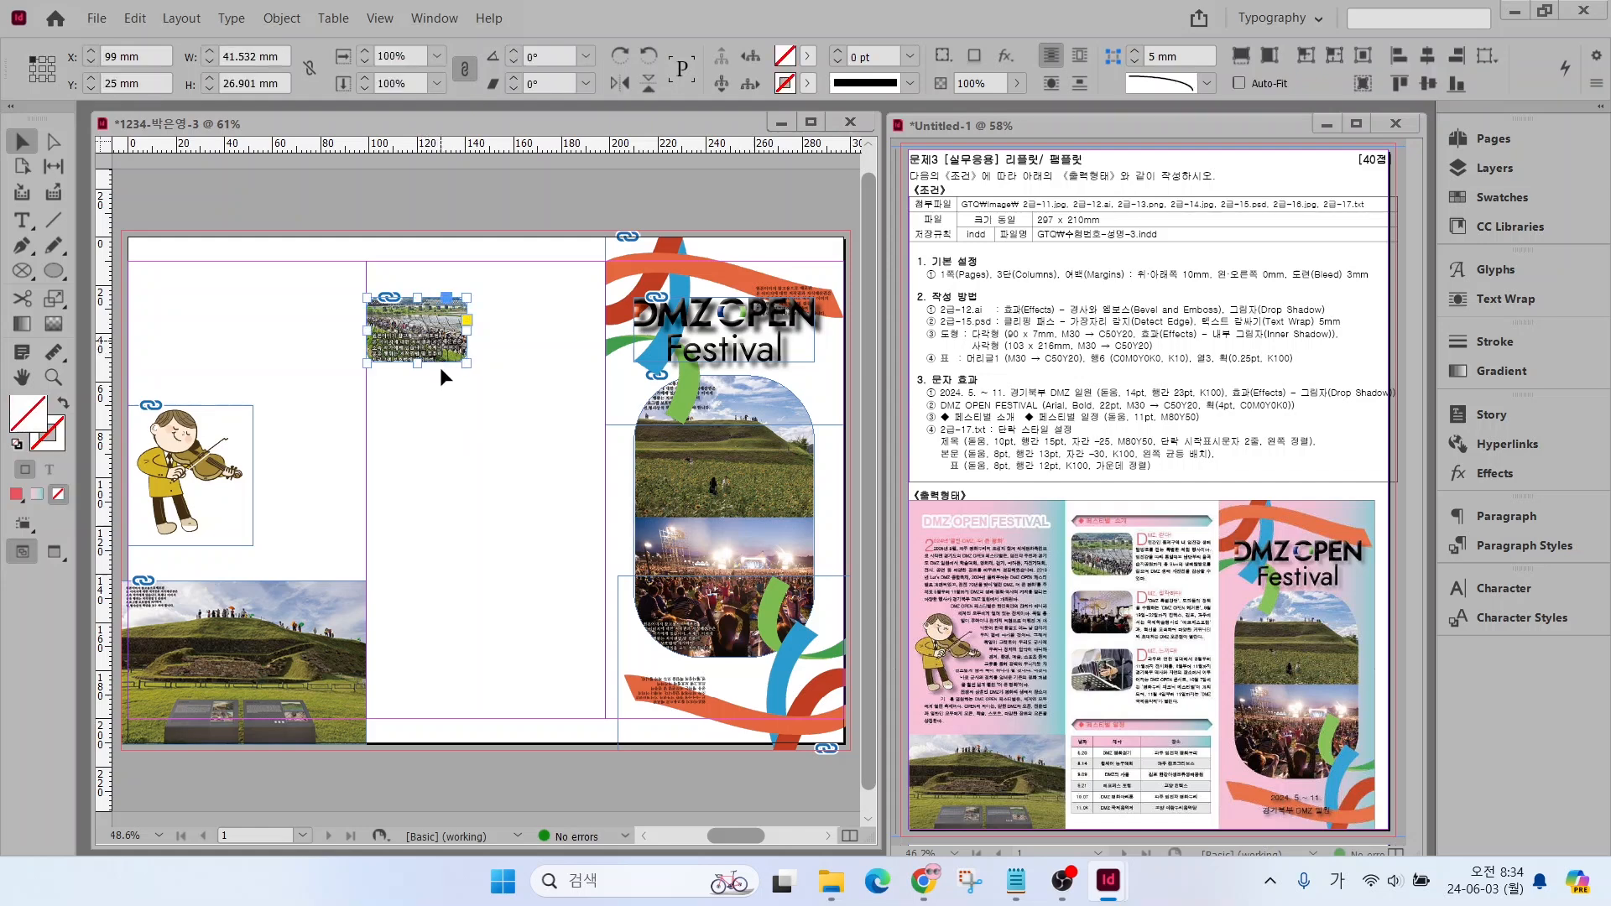
left_click_drag(449, 353, 449, 528)
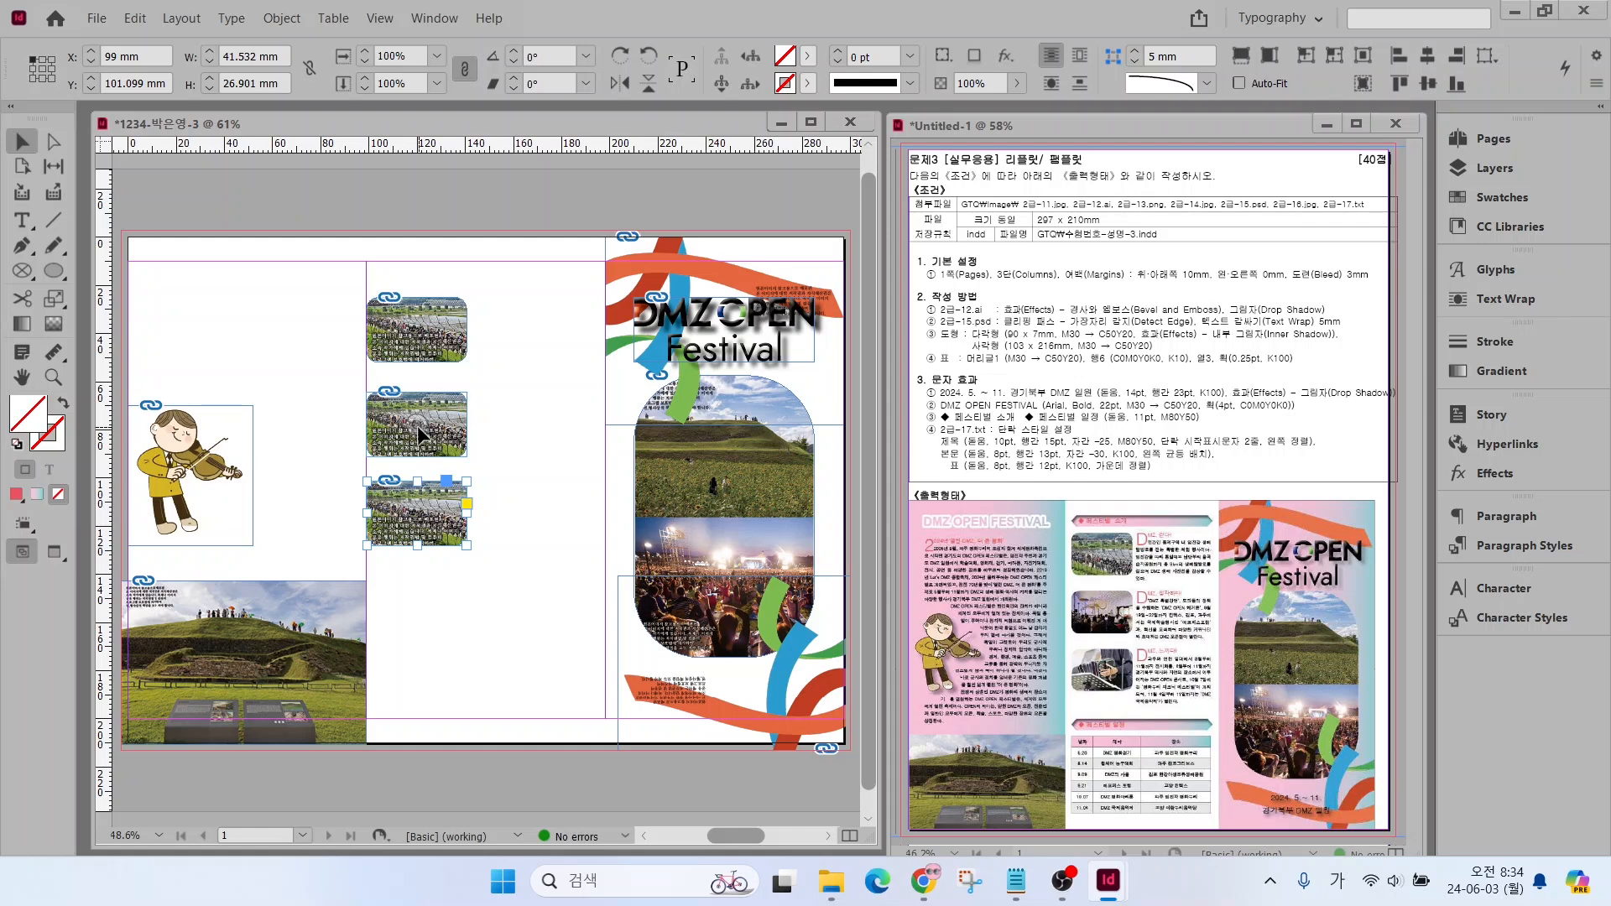
left_click_drag(419, 427, 420, 357)
left_click(388, 480)
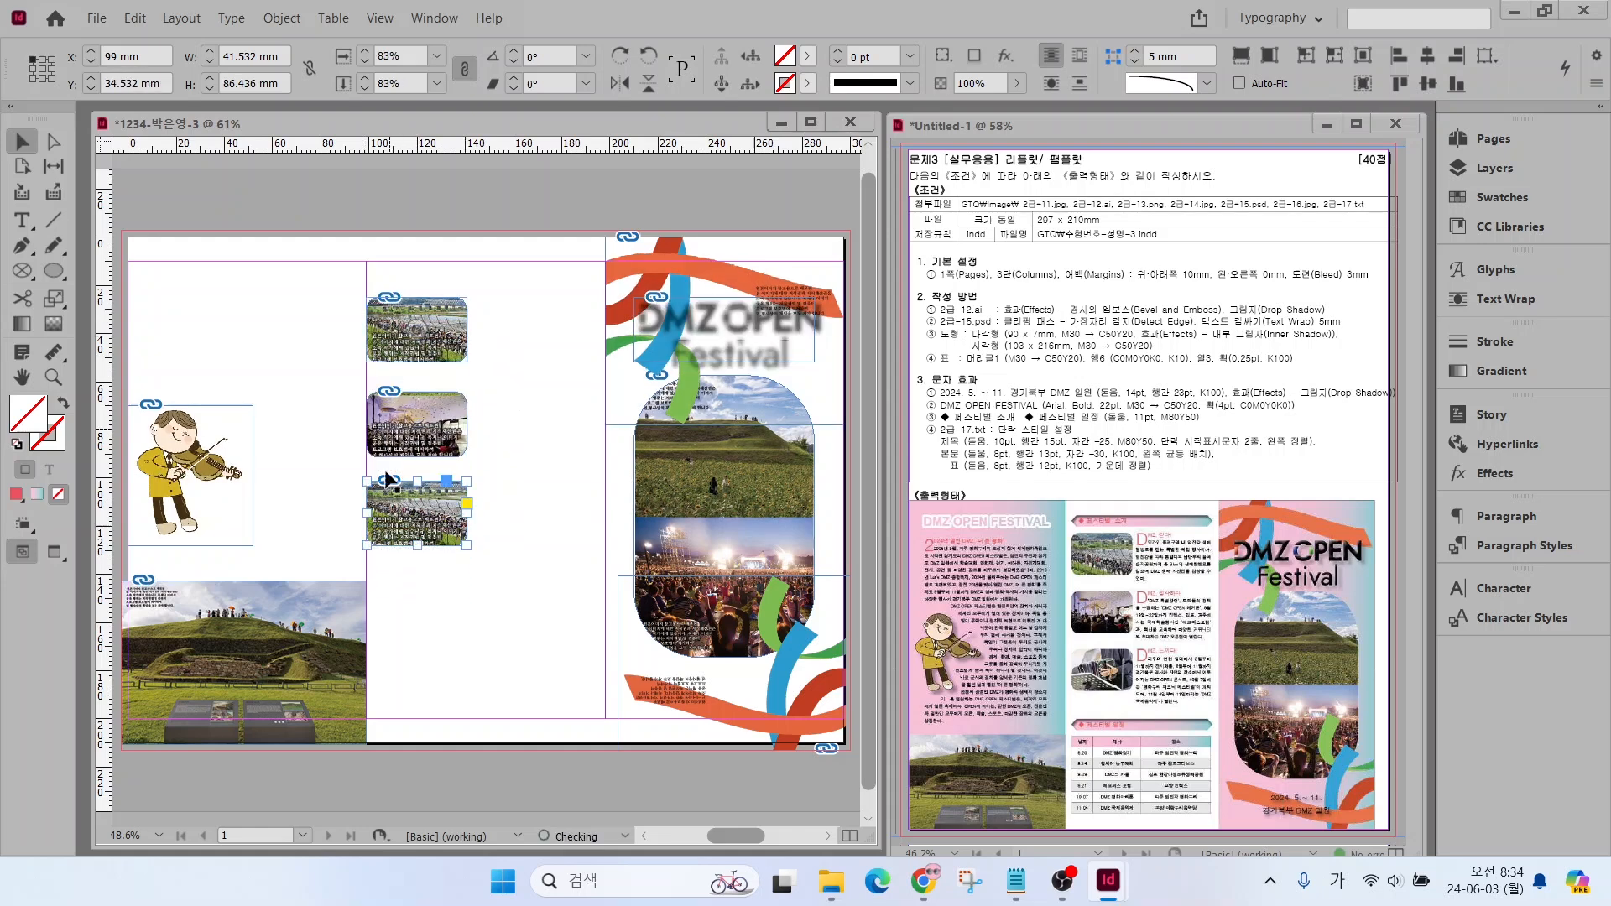
left_click(418, 517)
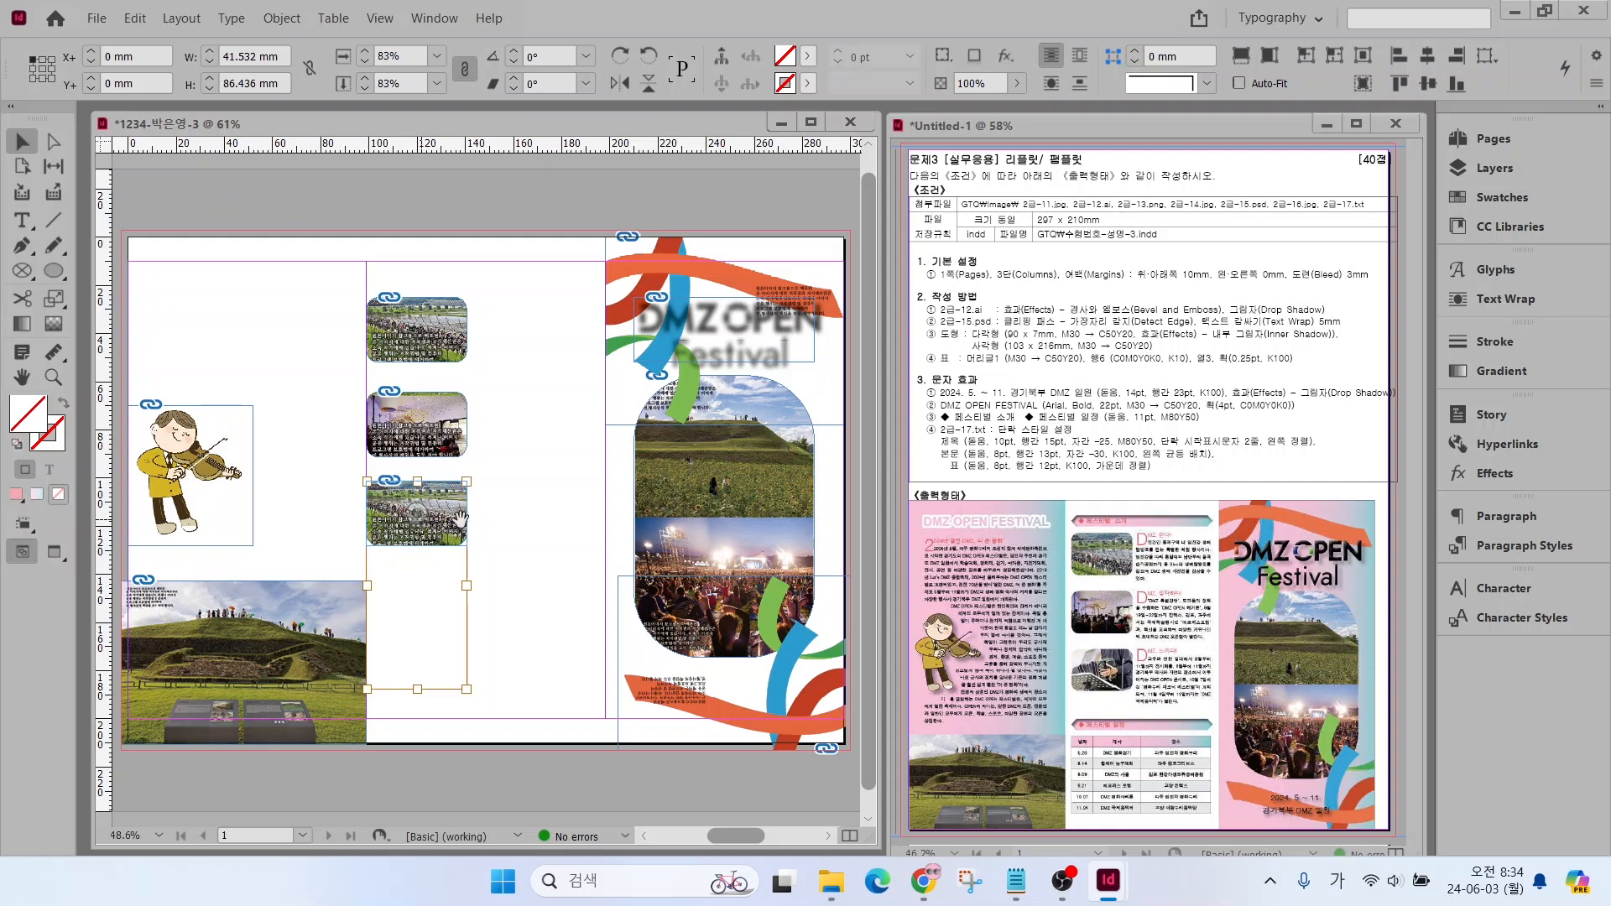
left_click_drag(417, 516, 417, 373)
left_click(527, 574)
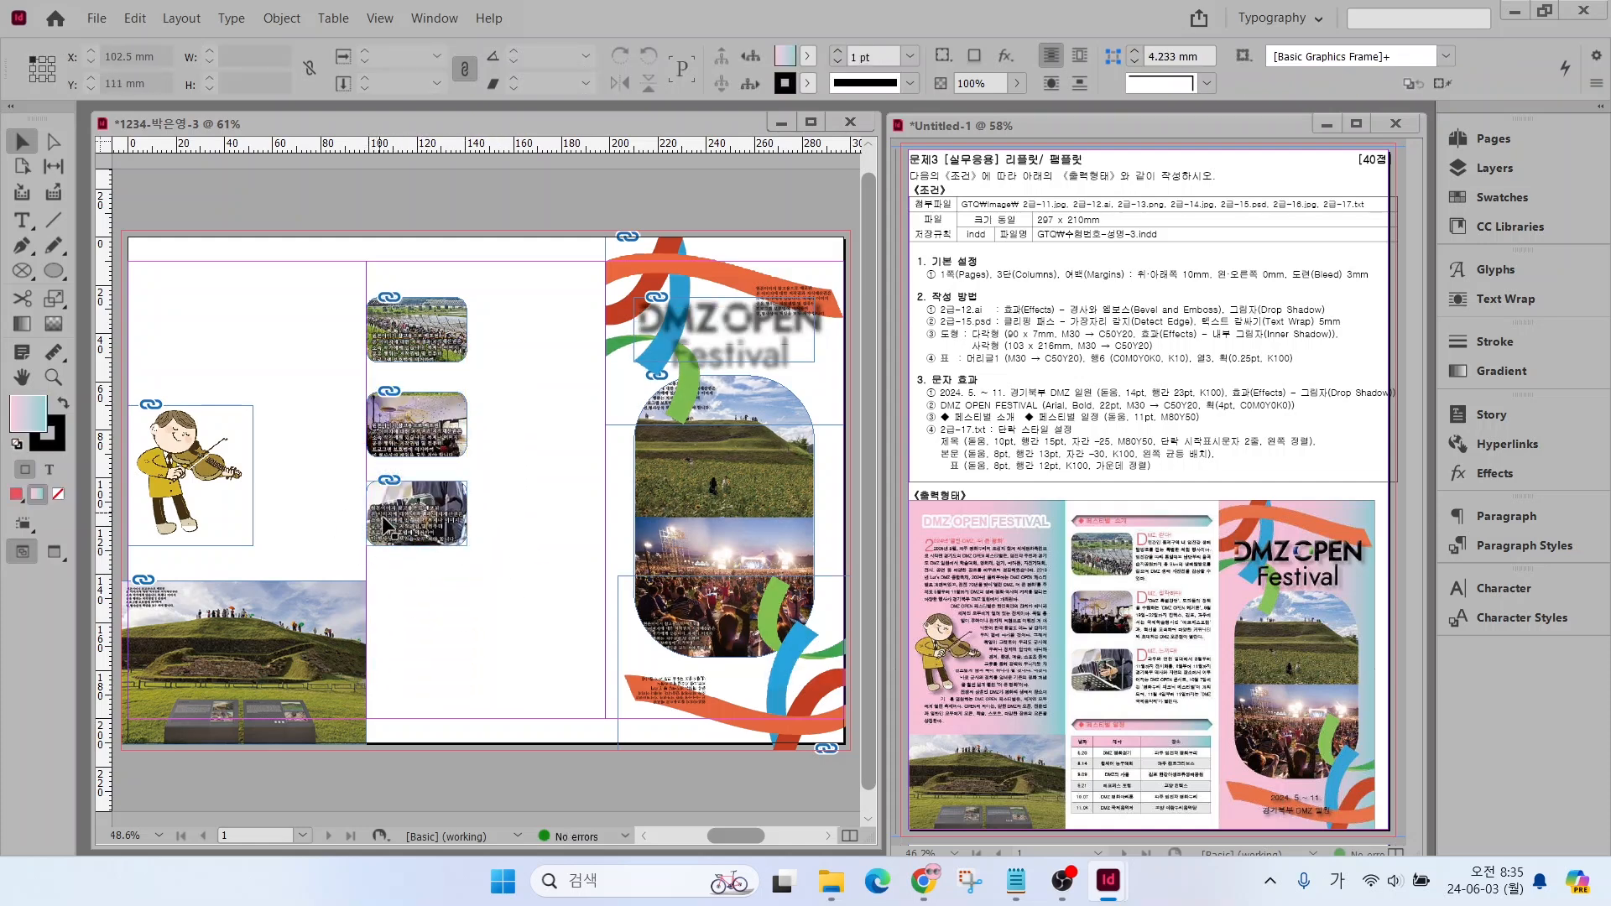
left_click_drag(1003, 340, 947, 267)
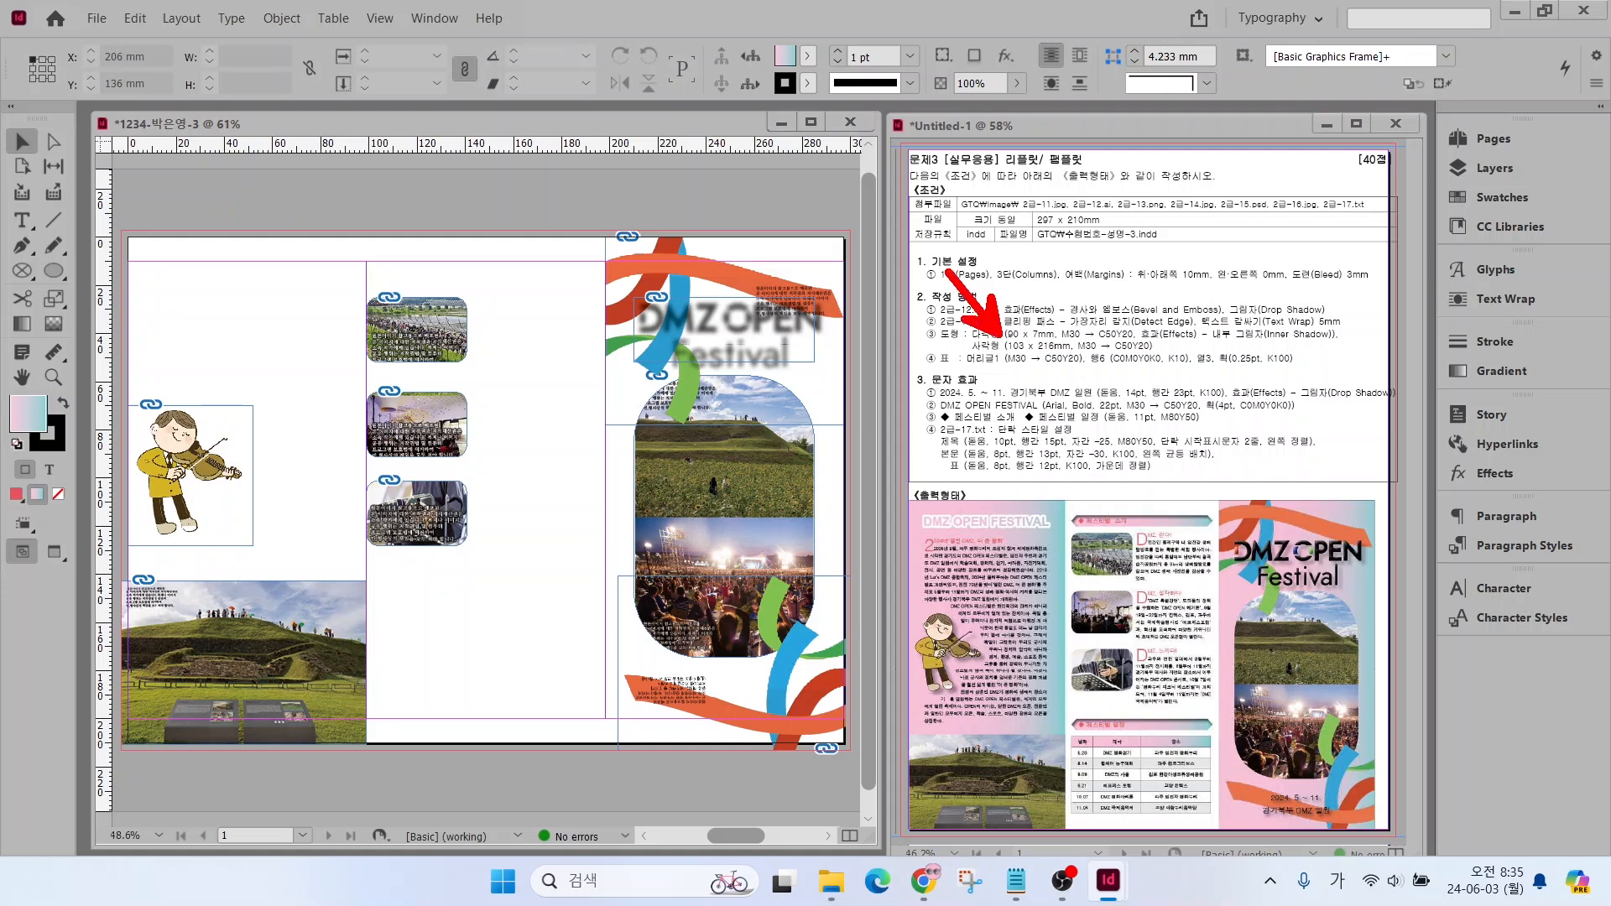
key("Escape")
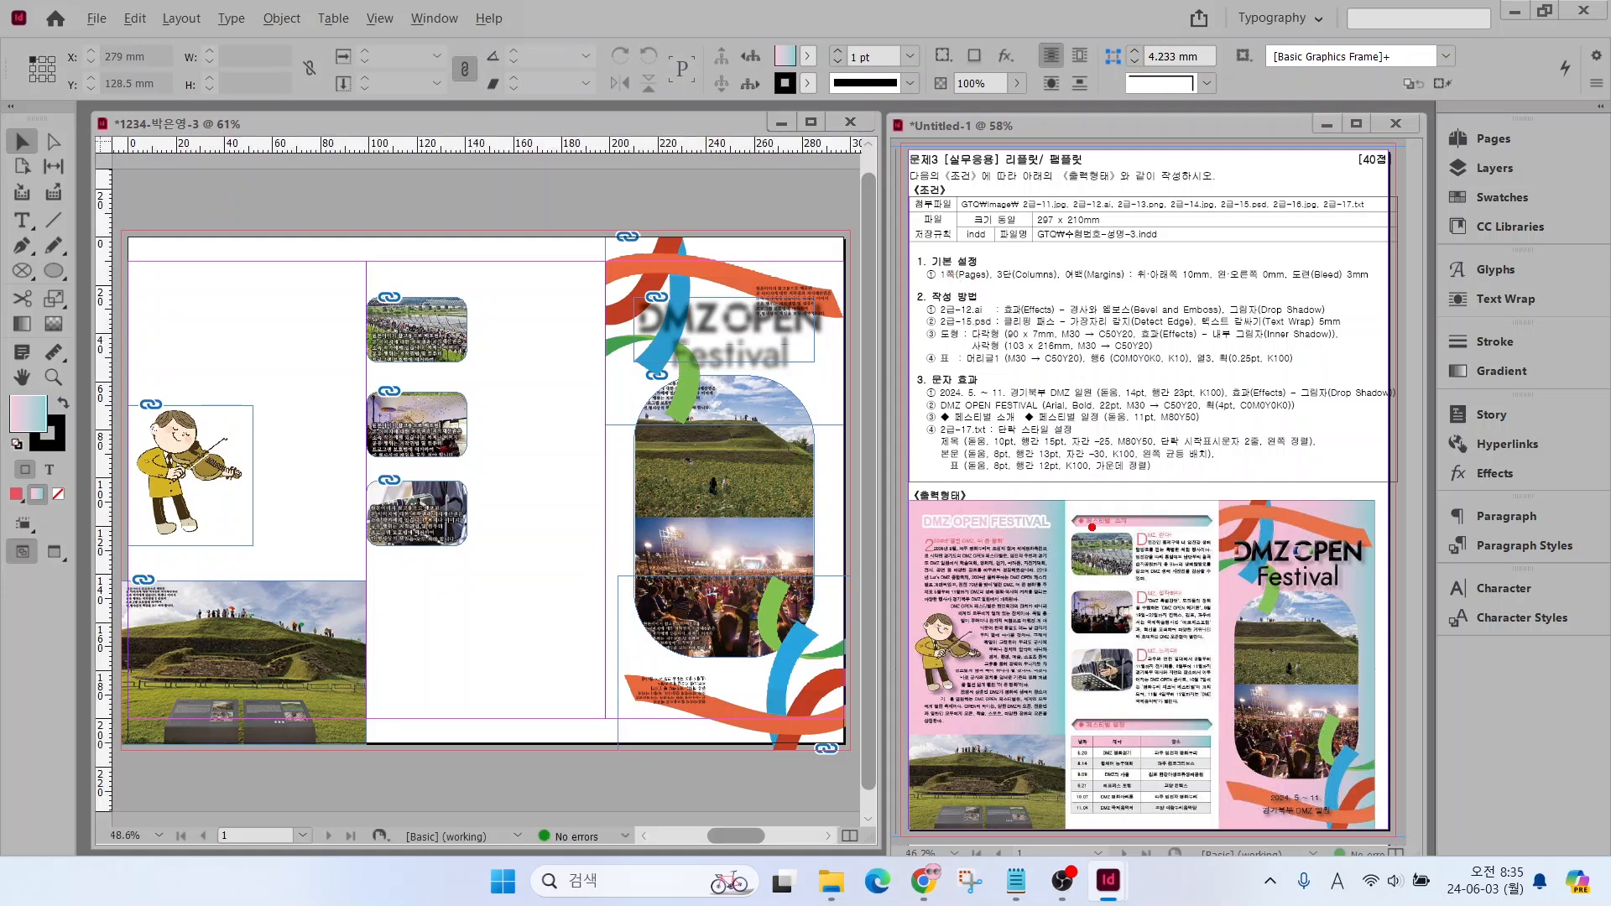
left_click_drag(1092, 527, 1039, 458)
key("Escape")
Create a 90 × 7 mm polygon with 6 sides and no star inset using the Polygon tool
right_click(54, 271)
left_click(126, 342)
left_click(498, 355)
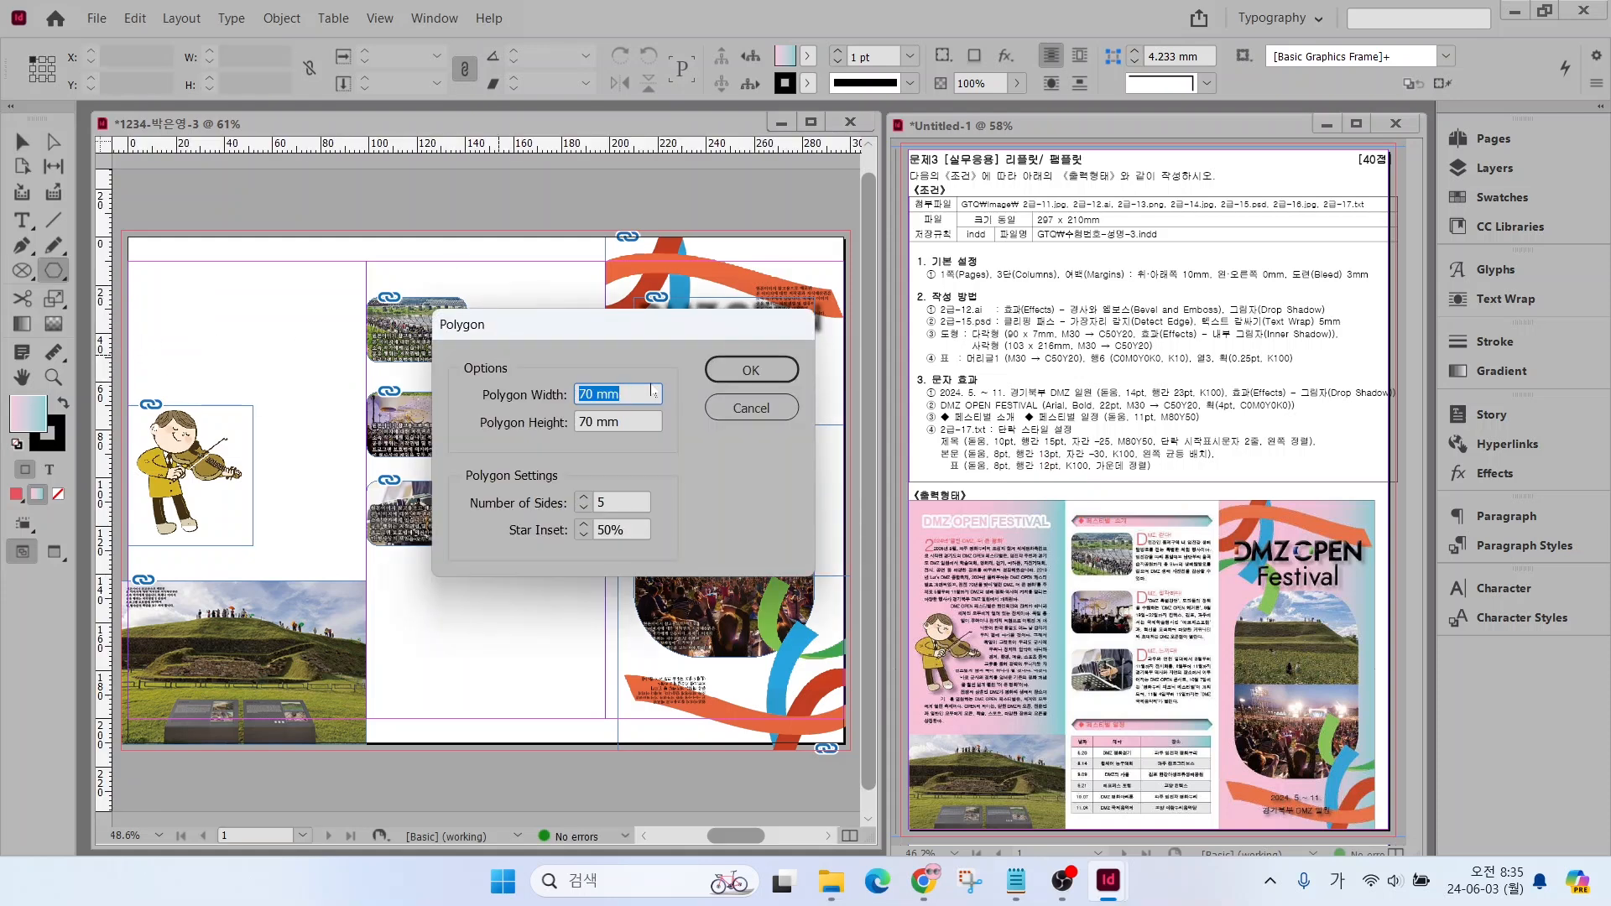
type("90")
key("Tab")
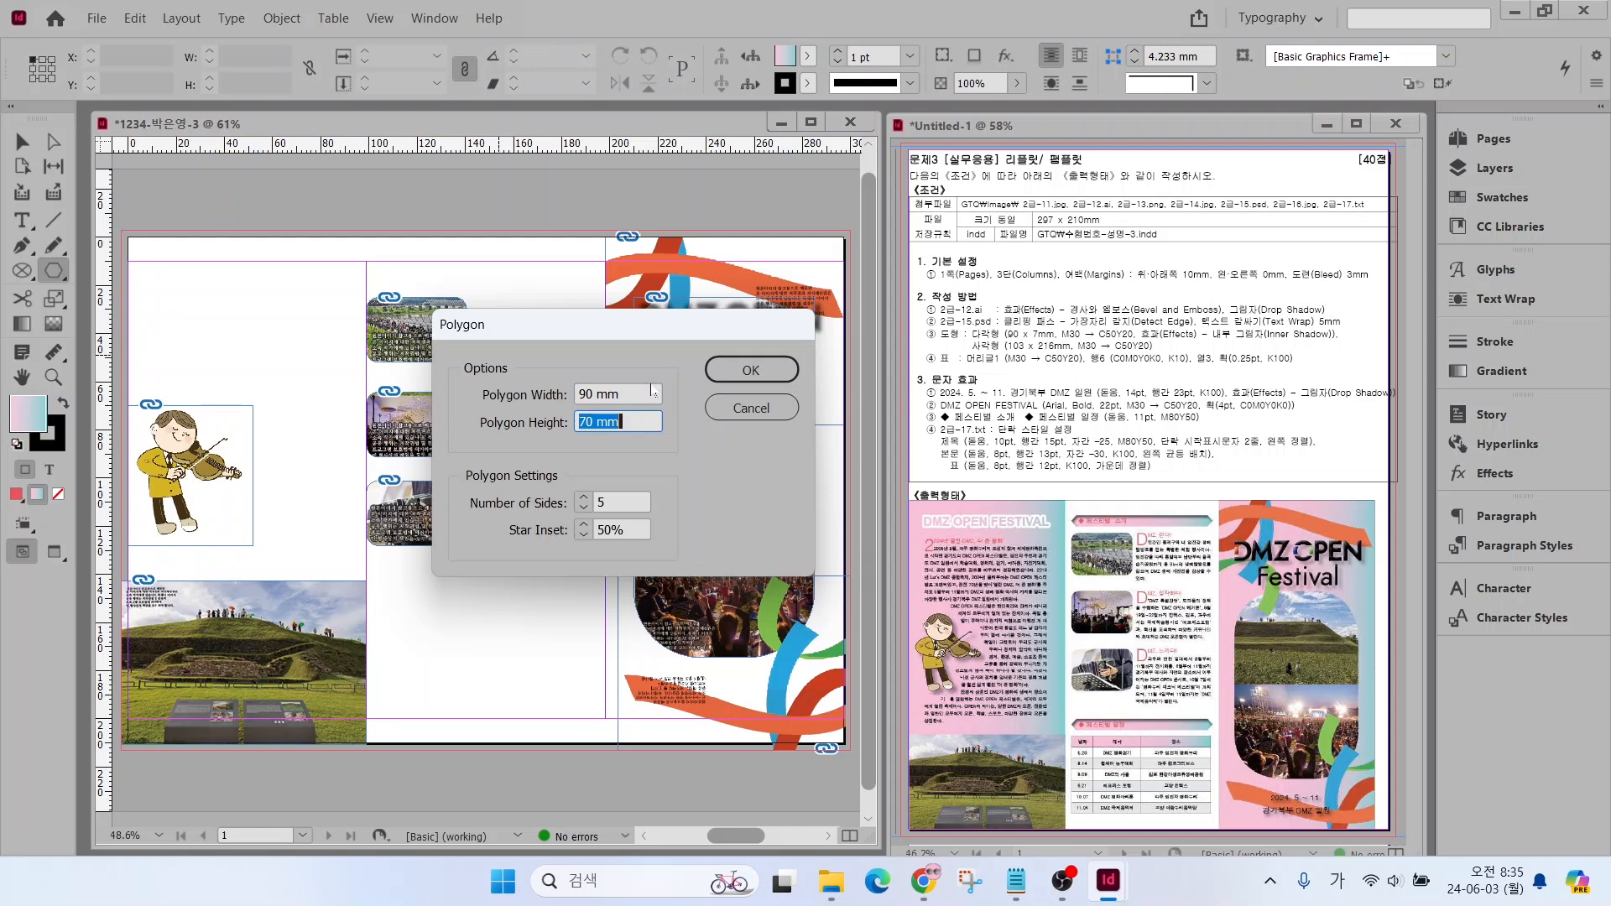
type("7")
key("Tab")
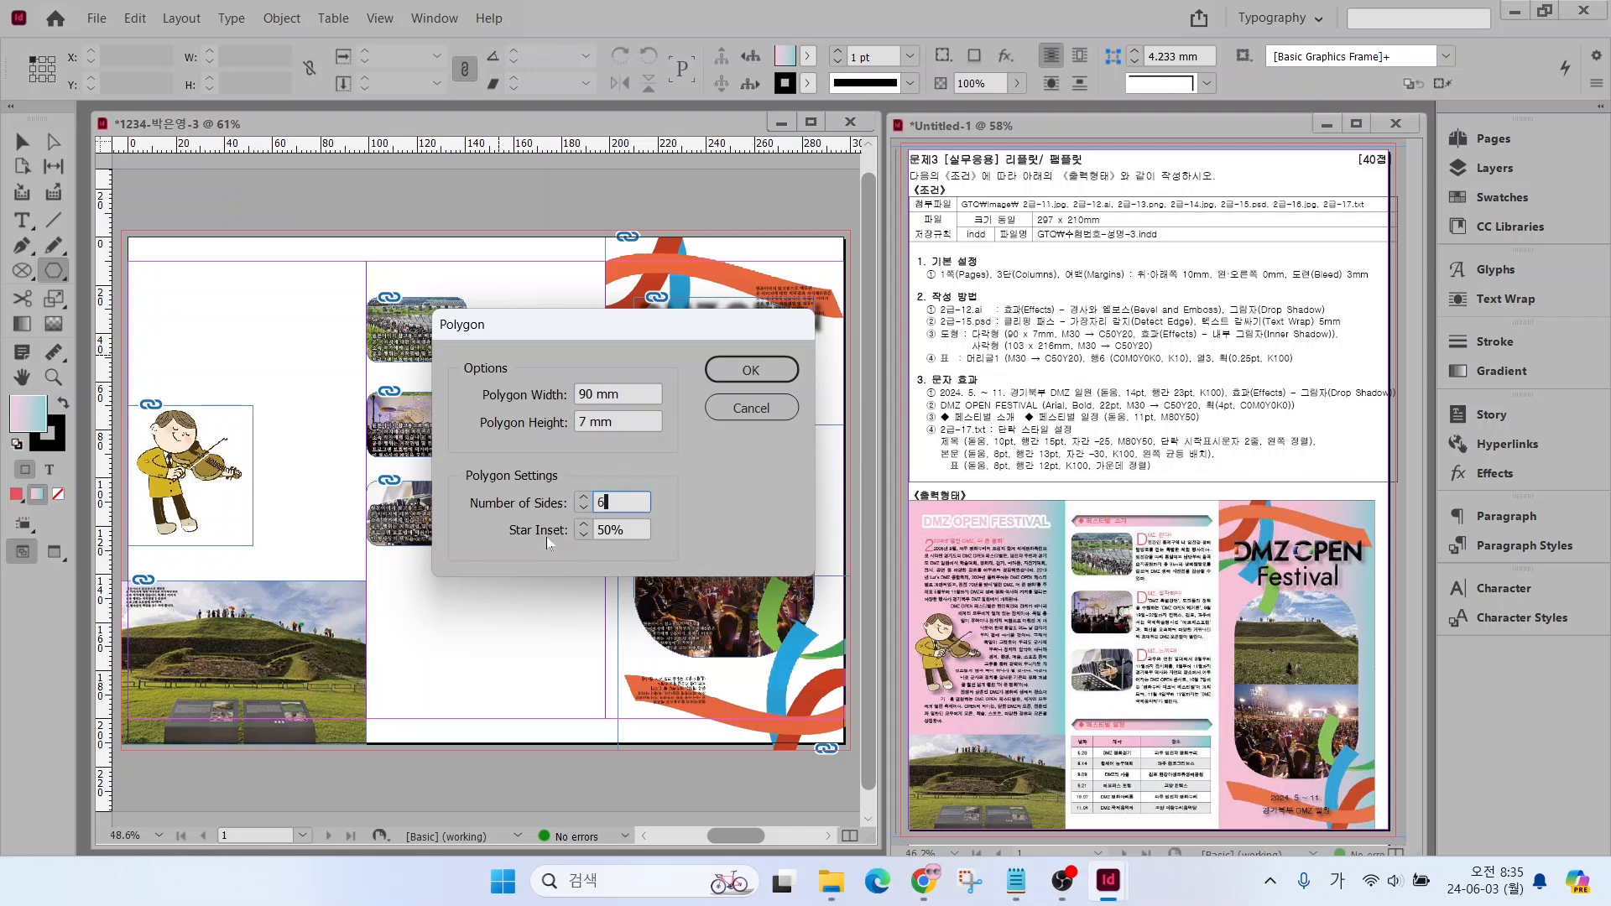
type("6")
key("Tab")
key("Return")
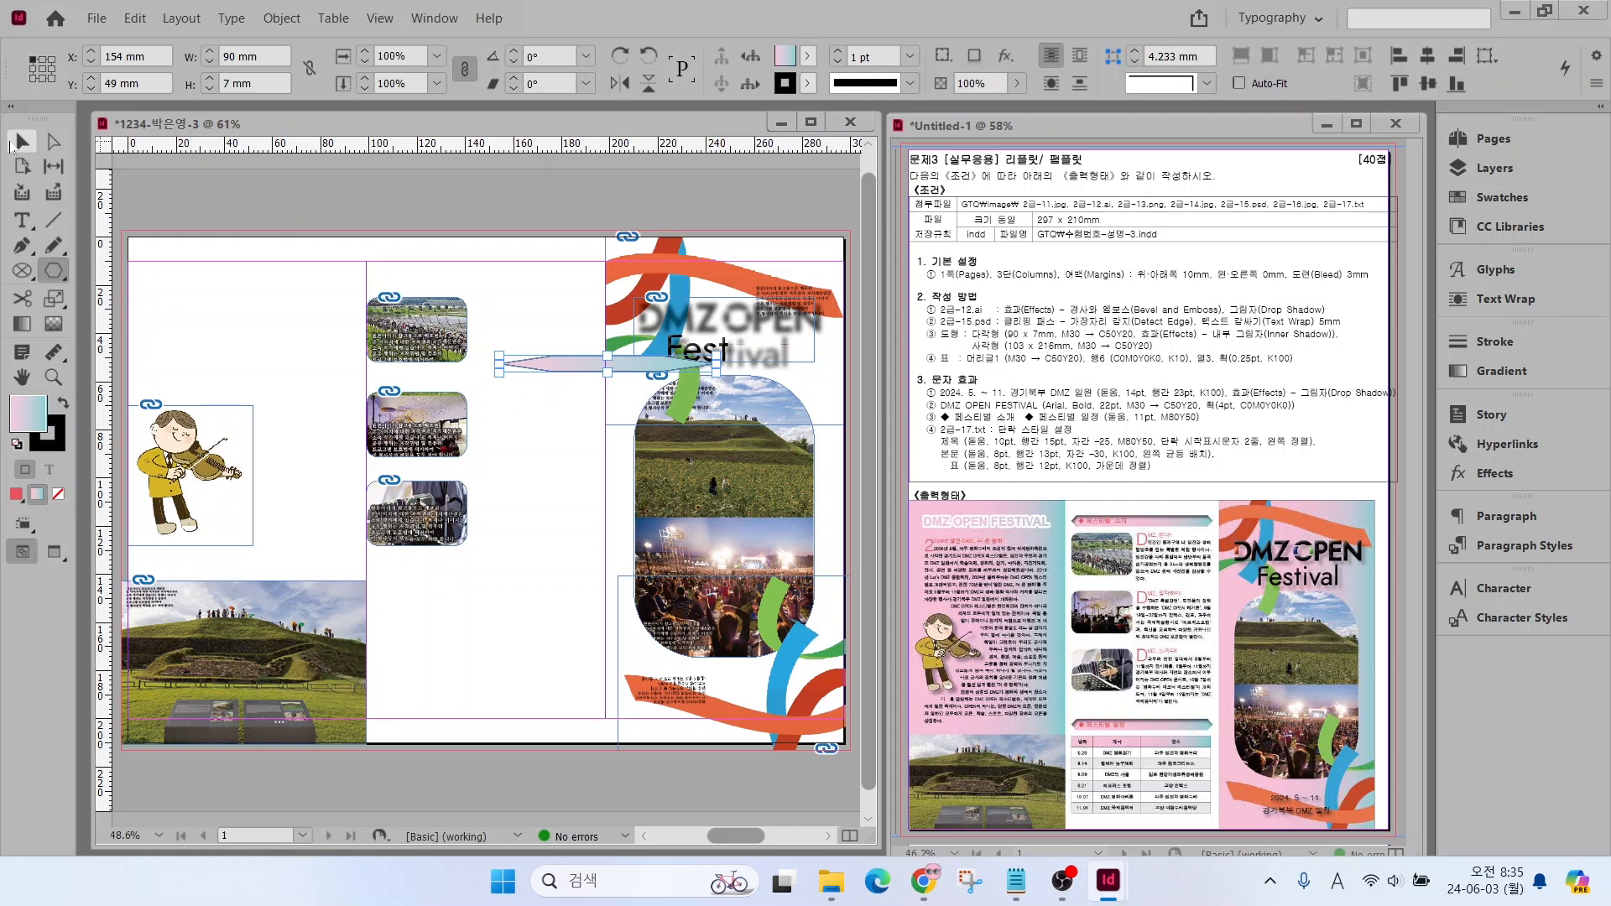
Move the flat hexagon above the photos in the second column, about X 103.5 and Y 13.5 mm, and remove its stroke
key("v")
mouse_move(557, 366)
left_mouse_down()
mouse_move(438, 300)
mouse_move(435, 281)
left_mouse_up()
scroll(464, 271, "up", 4)
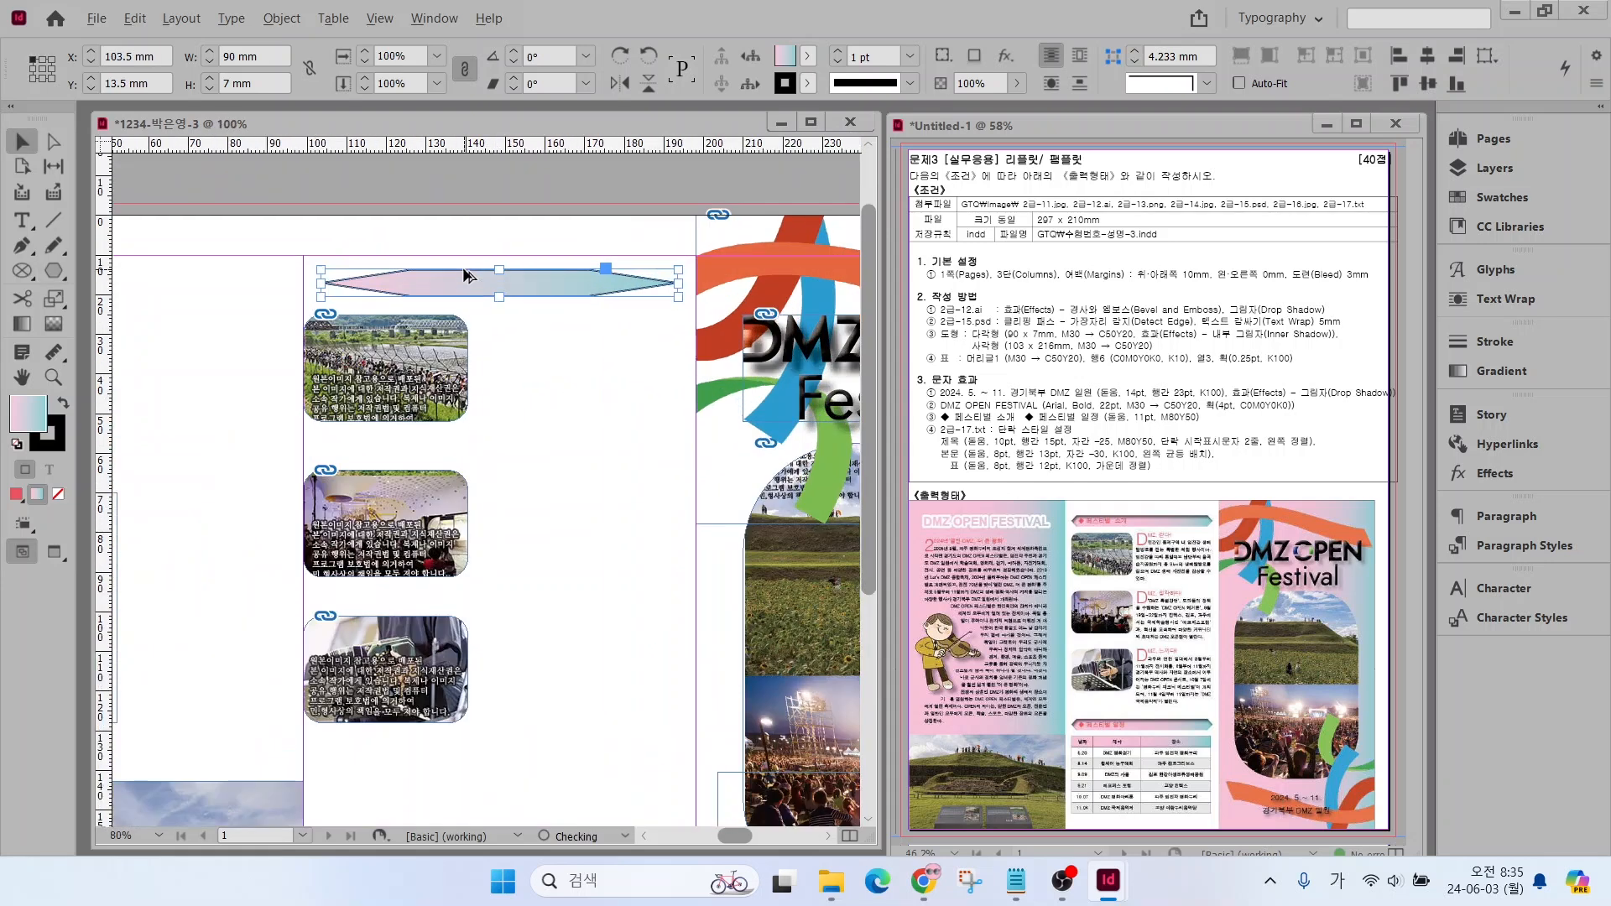
left_click(56, 442)
left_click(58, 496)
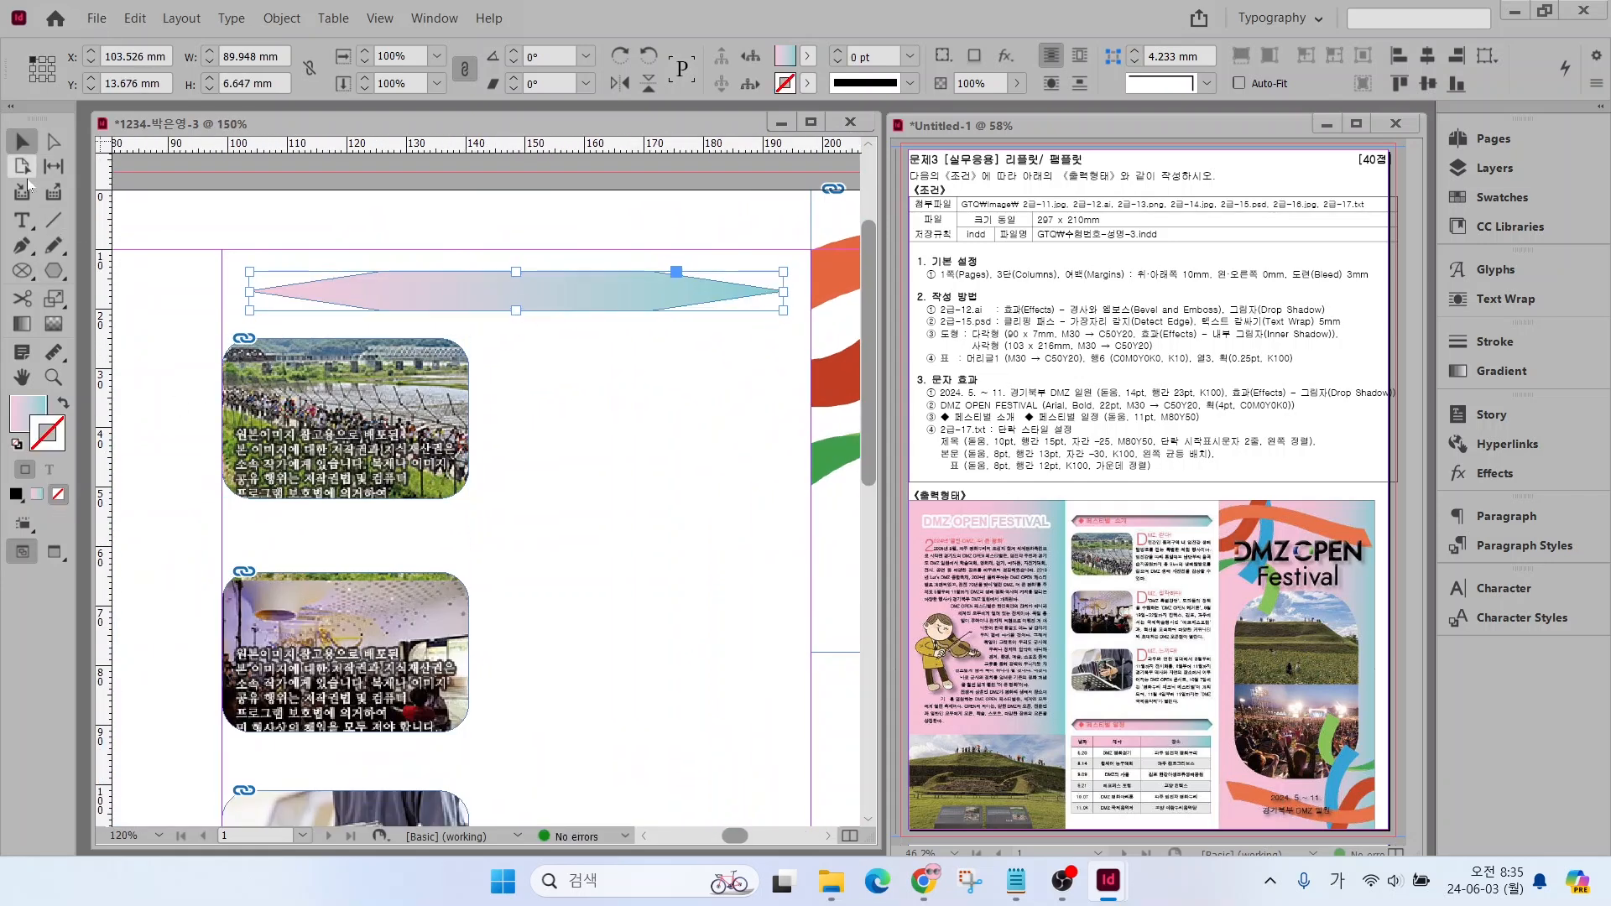
left_click(22, 407)
Shift the hexagon's inner anchor points outward at both ends to form a long bar with short pointed tips
left_click(53, 143)
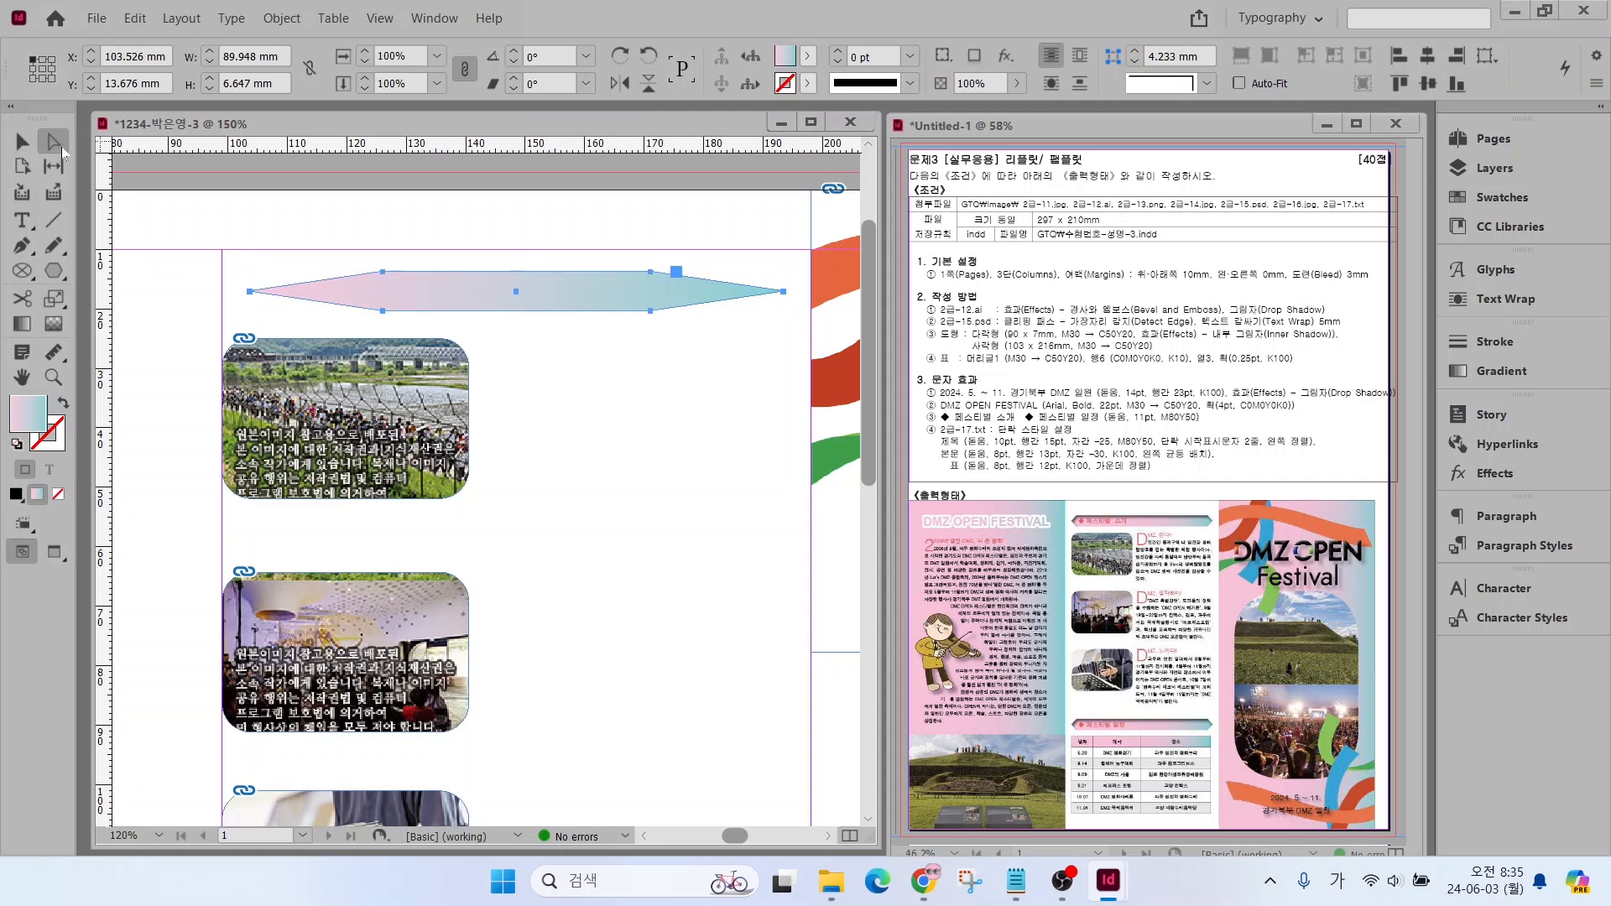
left_click_drag(367, 247, 399, 329)
left_click_drag(386, 275, 292, 272)
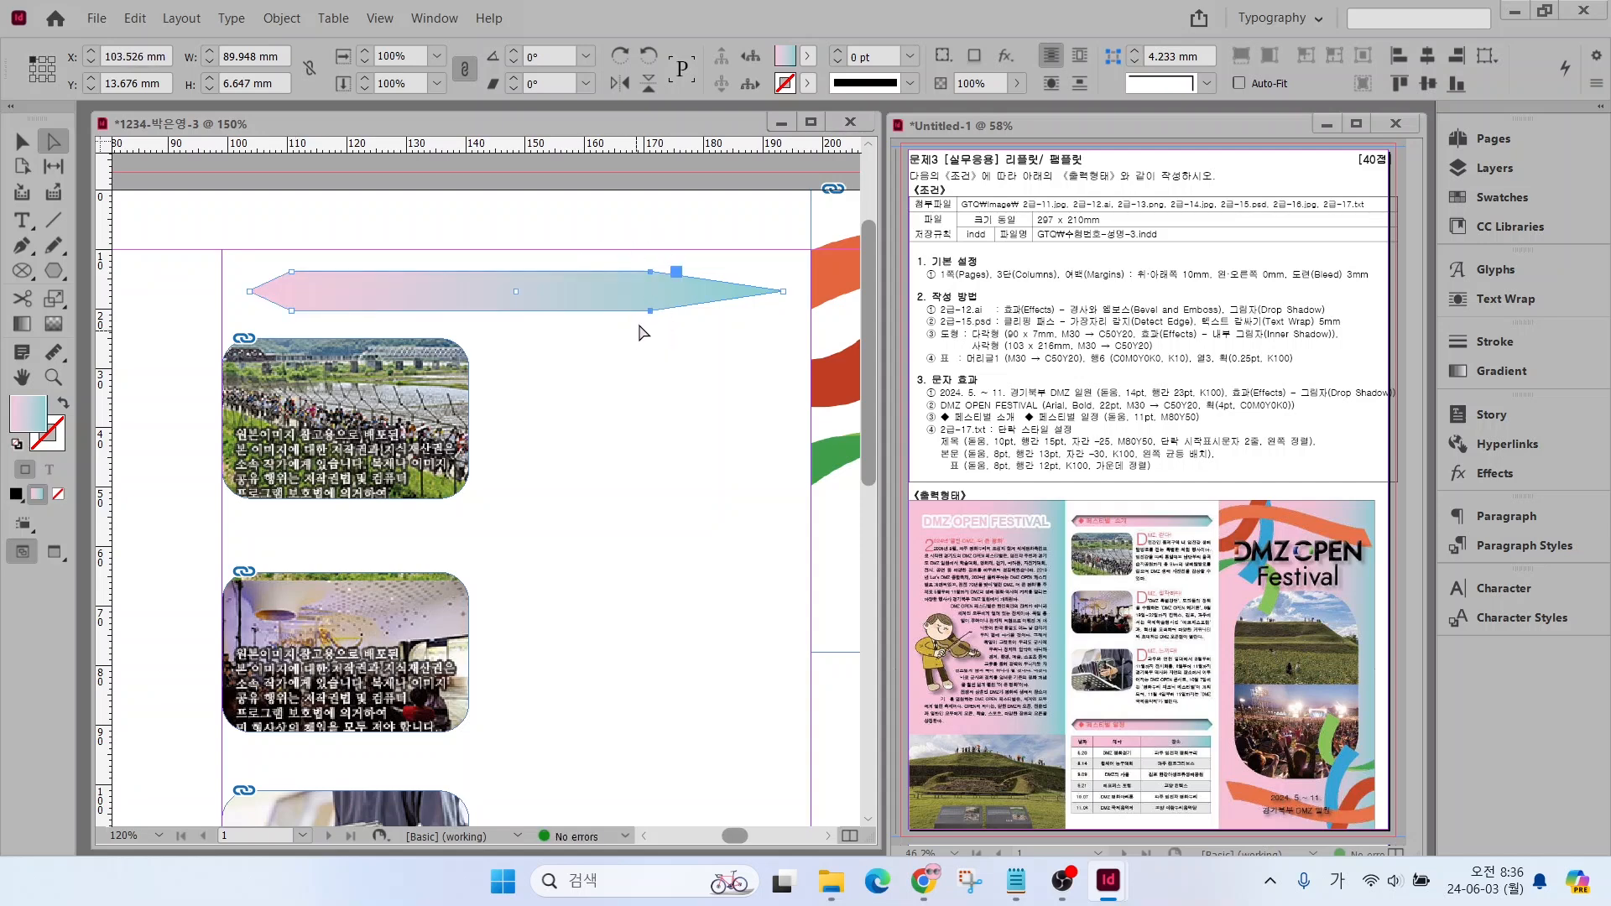
left_click_drag(652, 317, 760, 317)
left_click(291, 272)
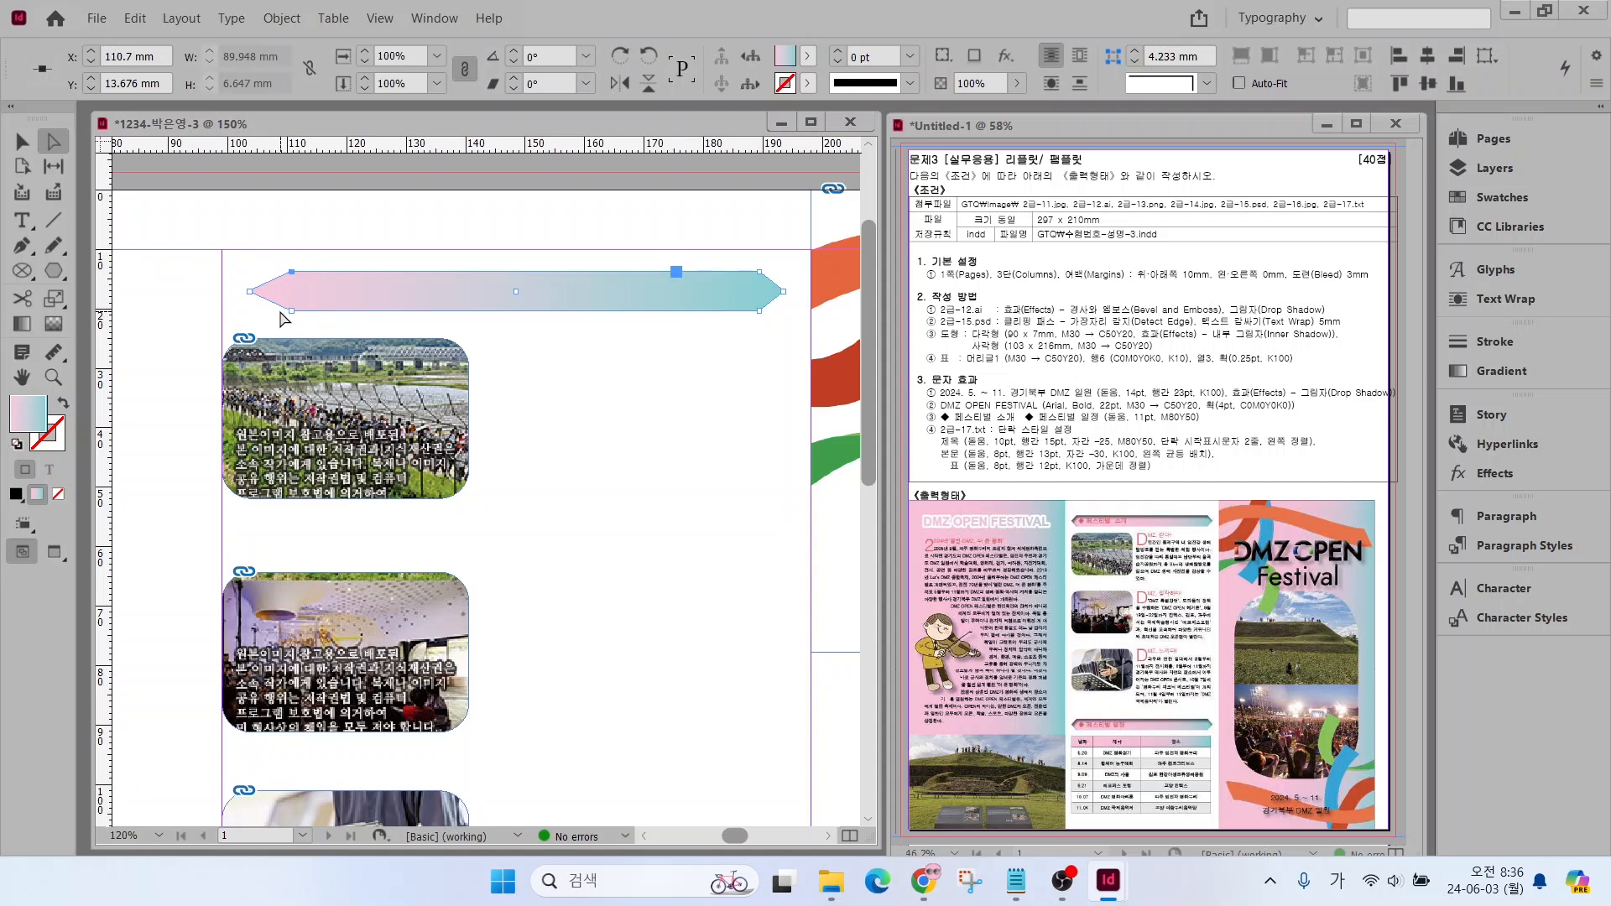
left_click_drag(272, 243, 280, 312)
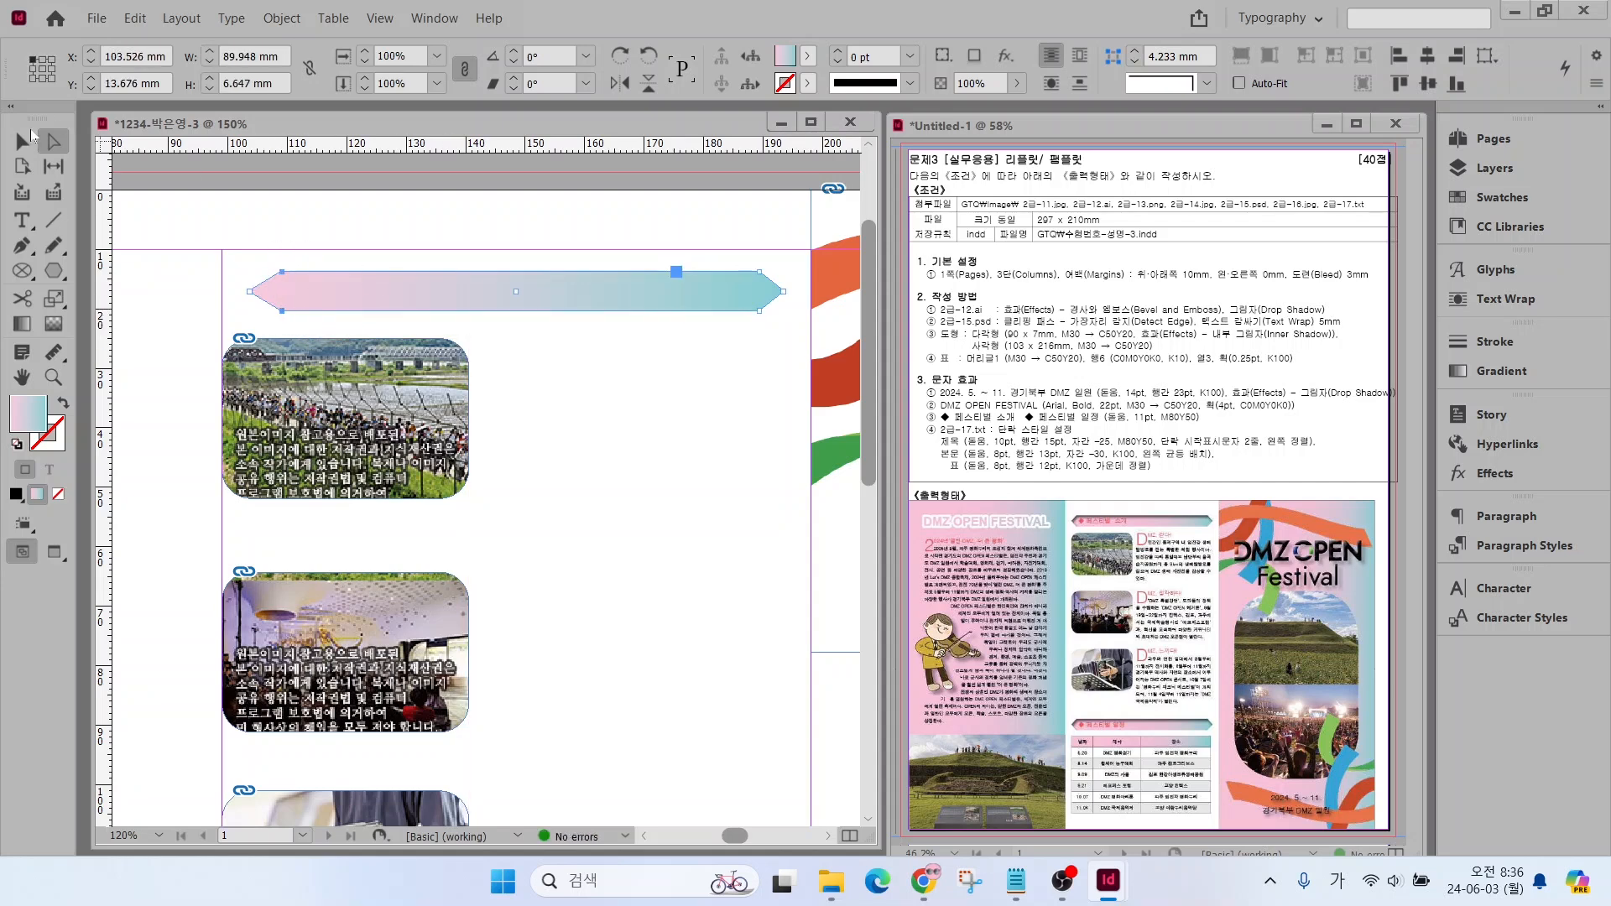
key("v")
left_click(495, 366)
Apply an Inner Shadow effect with the default settings to the pointed gradient bar and deselect it
left_click(339, 295)
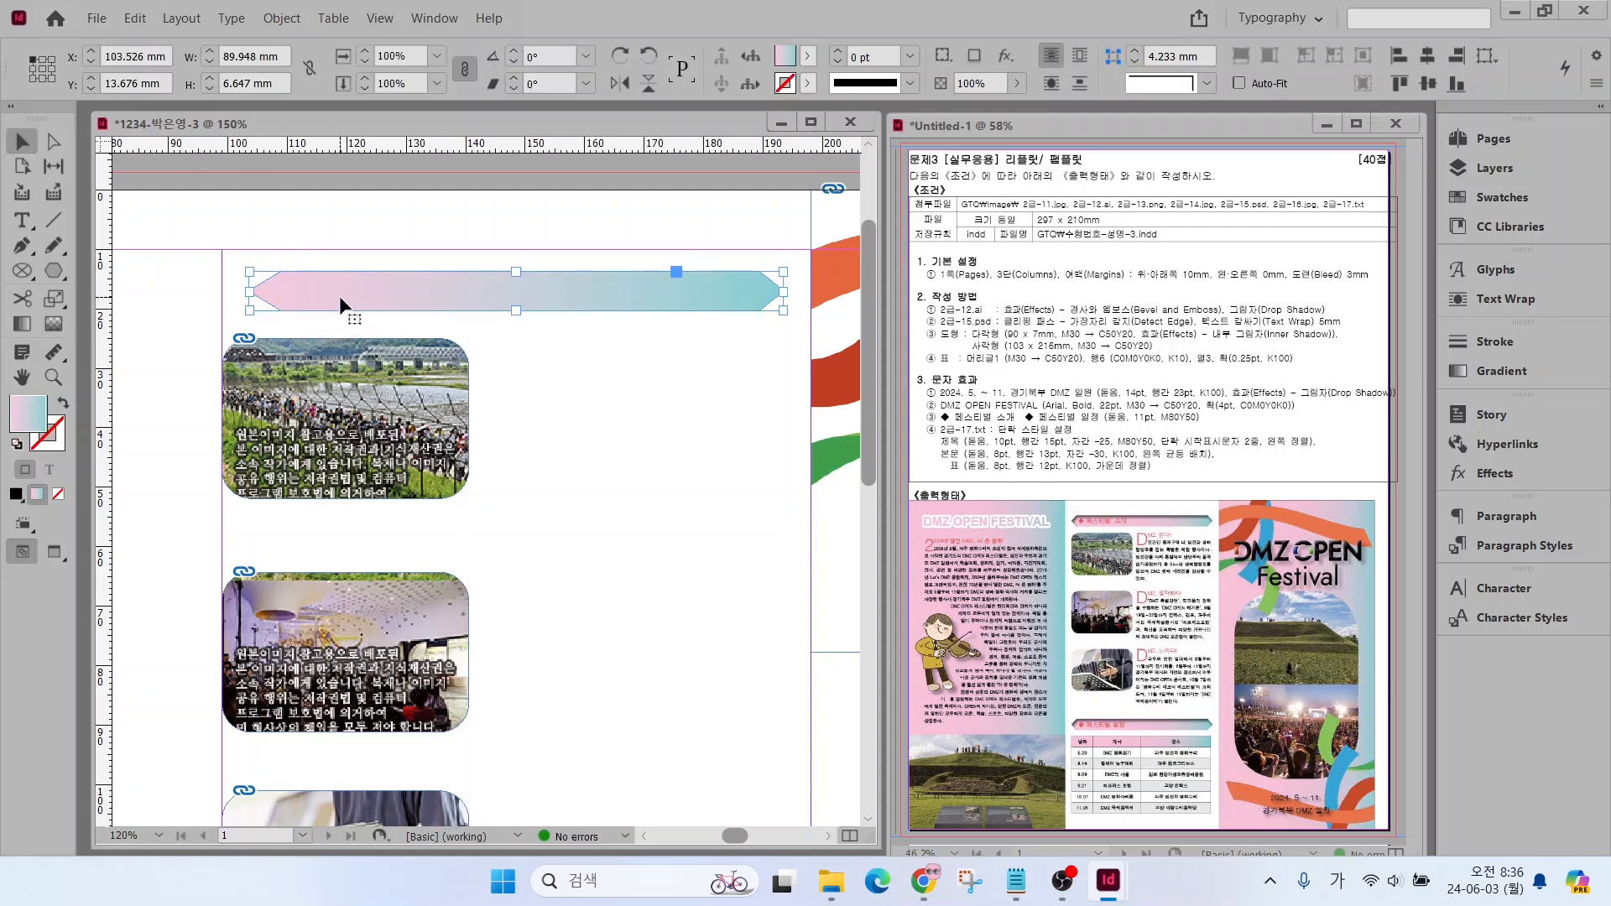
right_click(339, 296)
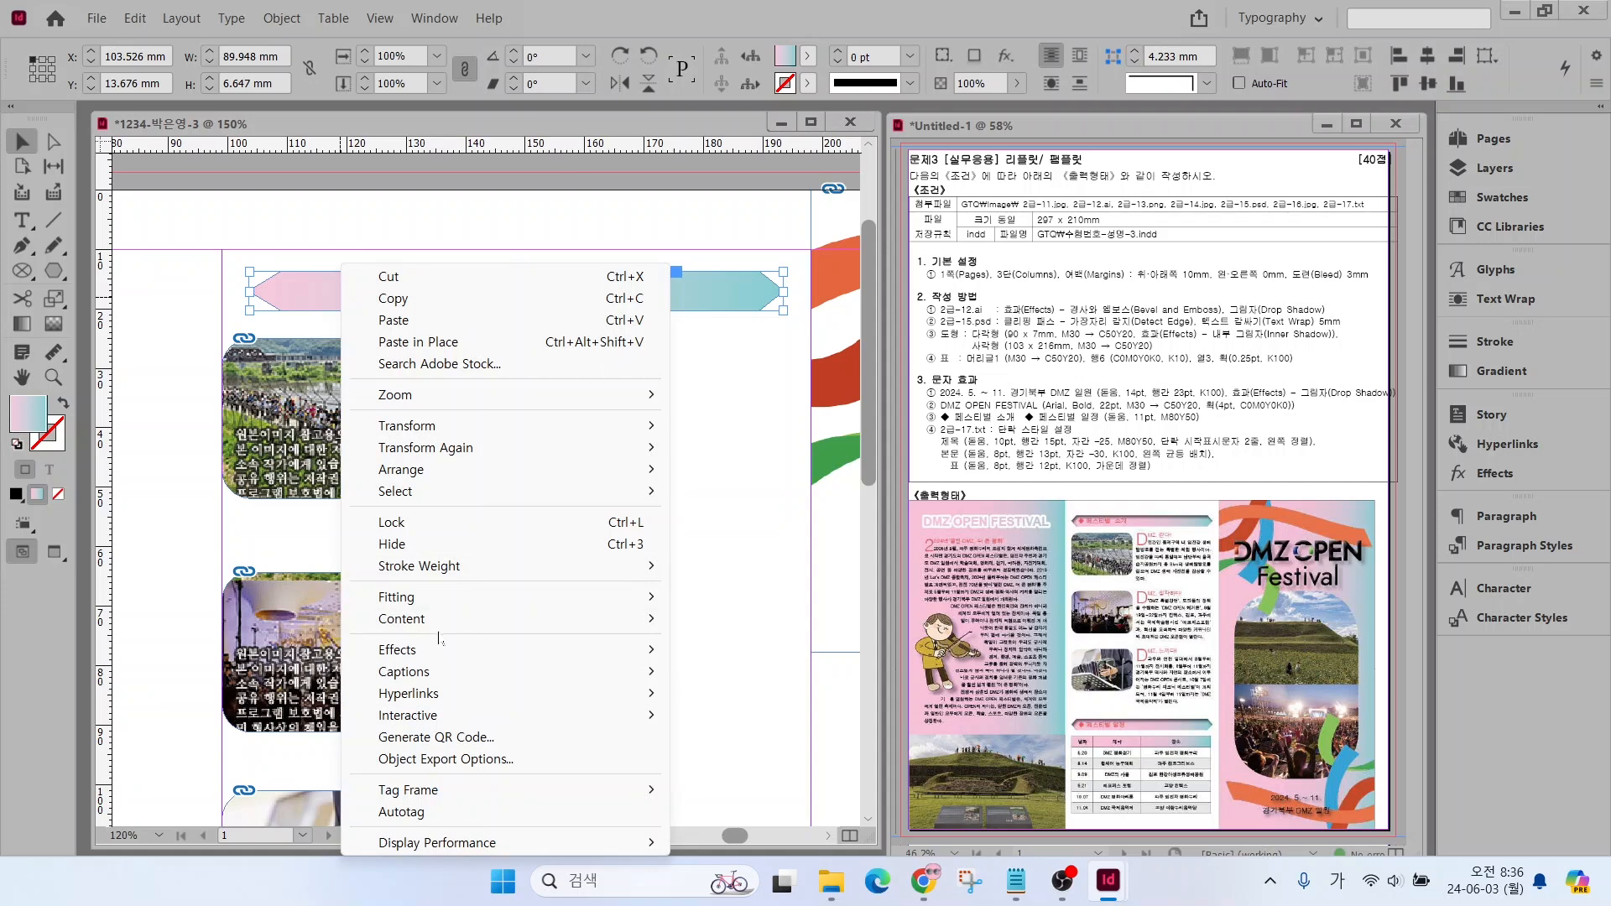
mouse_move(440, 649)
left_click(740, 704)
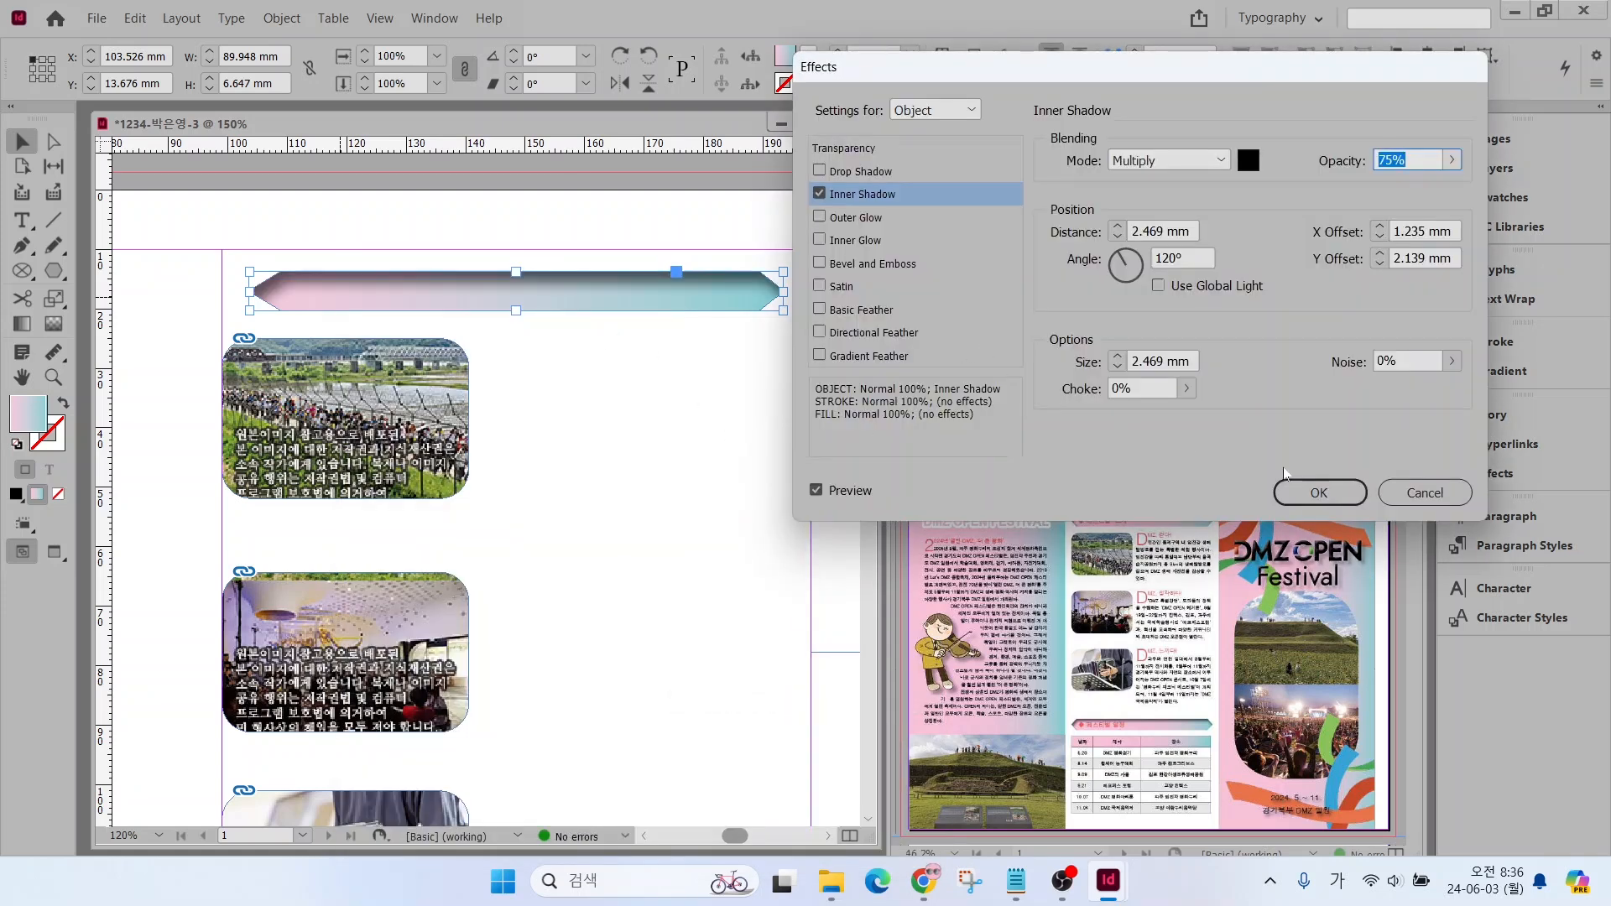
left_click(1295, 487)
left_click(663, 458)
Duplicate the pointed gradient bar straight down to just below the third photo in the second column
scroll(517, 331, "down", 2)
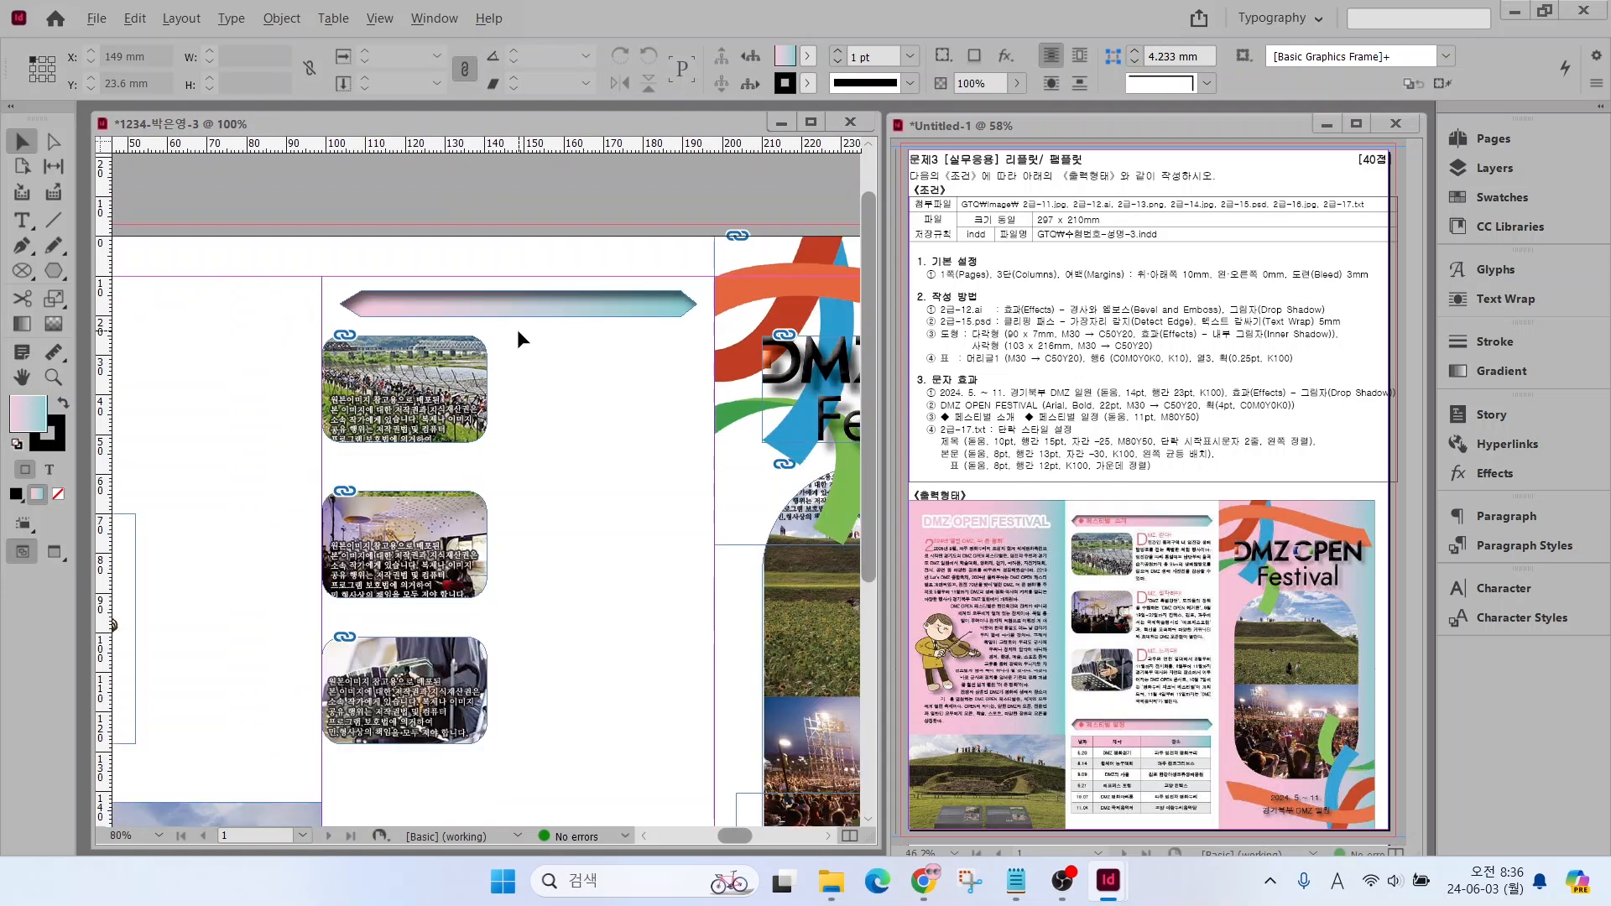
key("Hangul")
left_click(437, 313)
left_click_drag(411, 307, 411, 781)
left_click(220, 346)
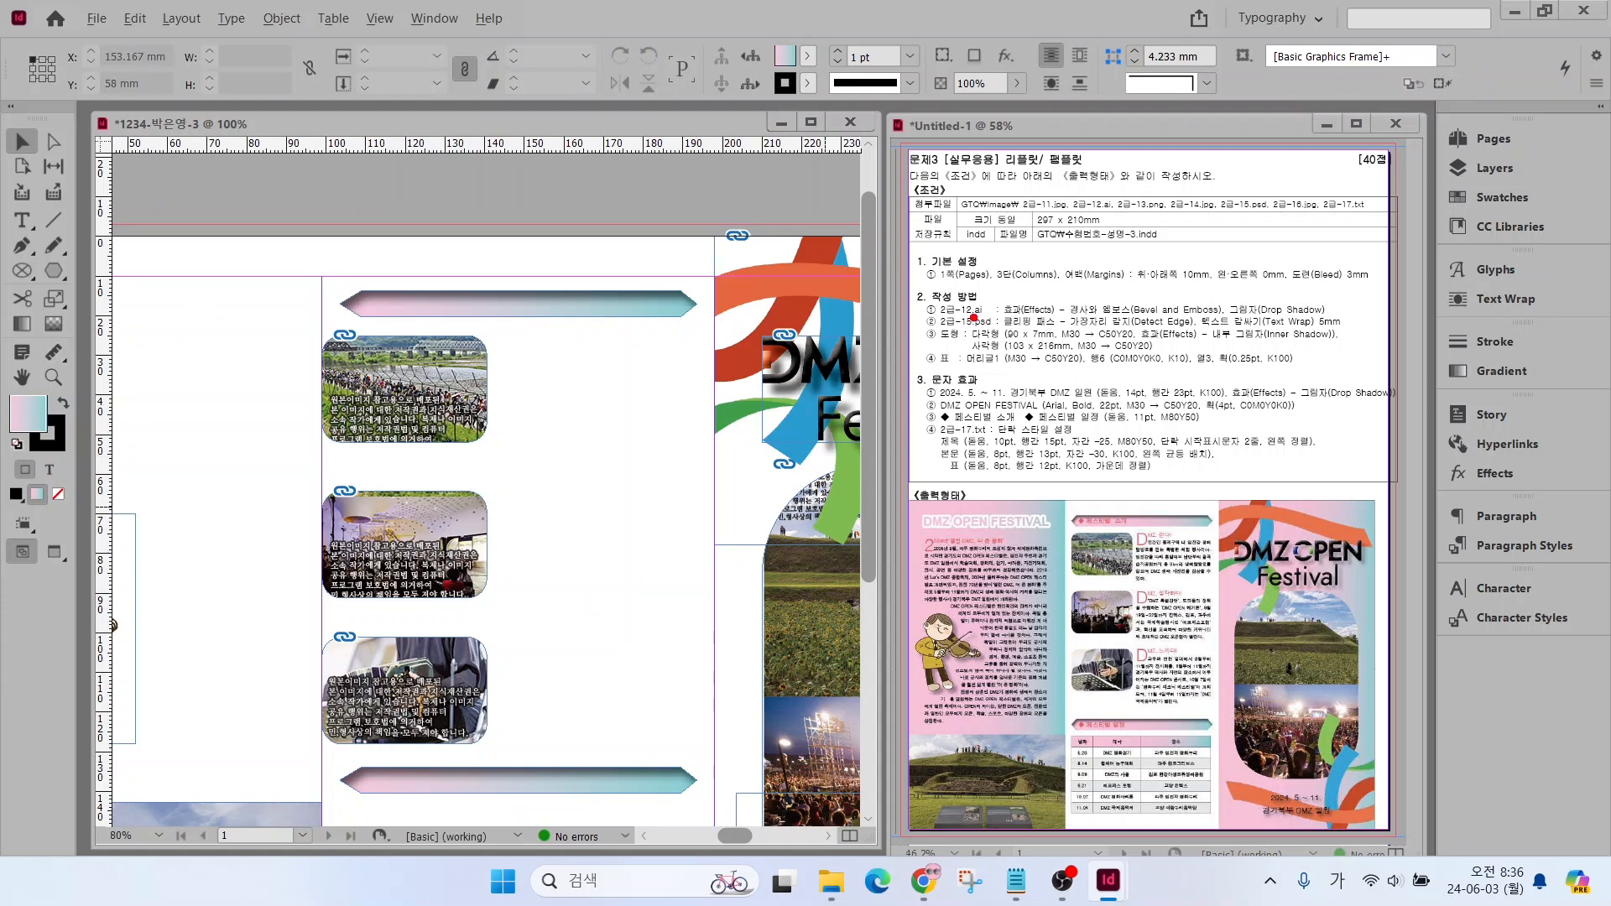
left_click_drag(984, 332, 905, 265)
left_click_drag(1015, 501, 1072, 443)
key("Escape")
Create a 103 × 216 mm rectangle with the current pink-to-teal gradient fill and remove its stroke
left_click(52, 269)
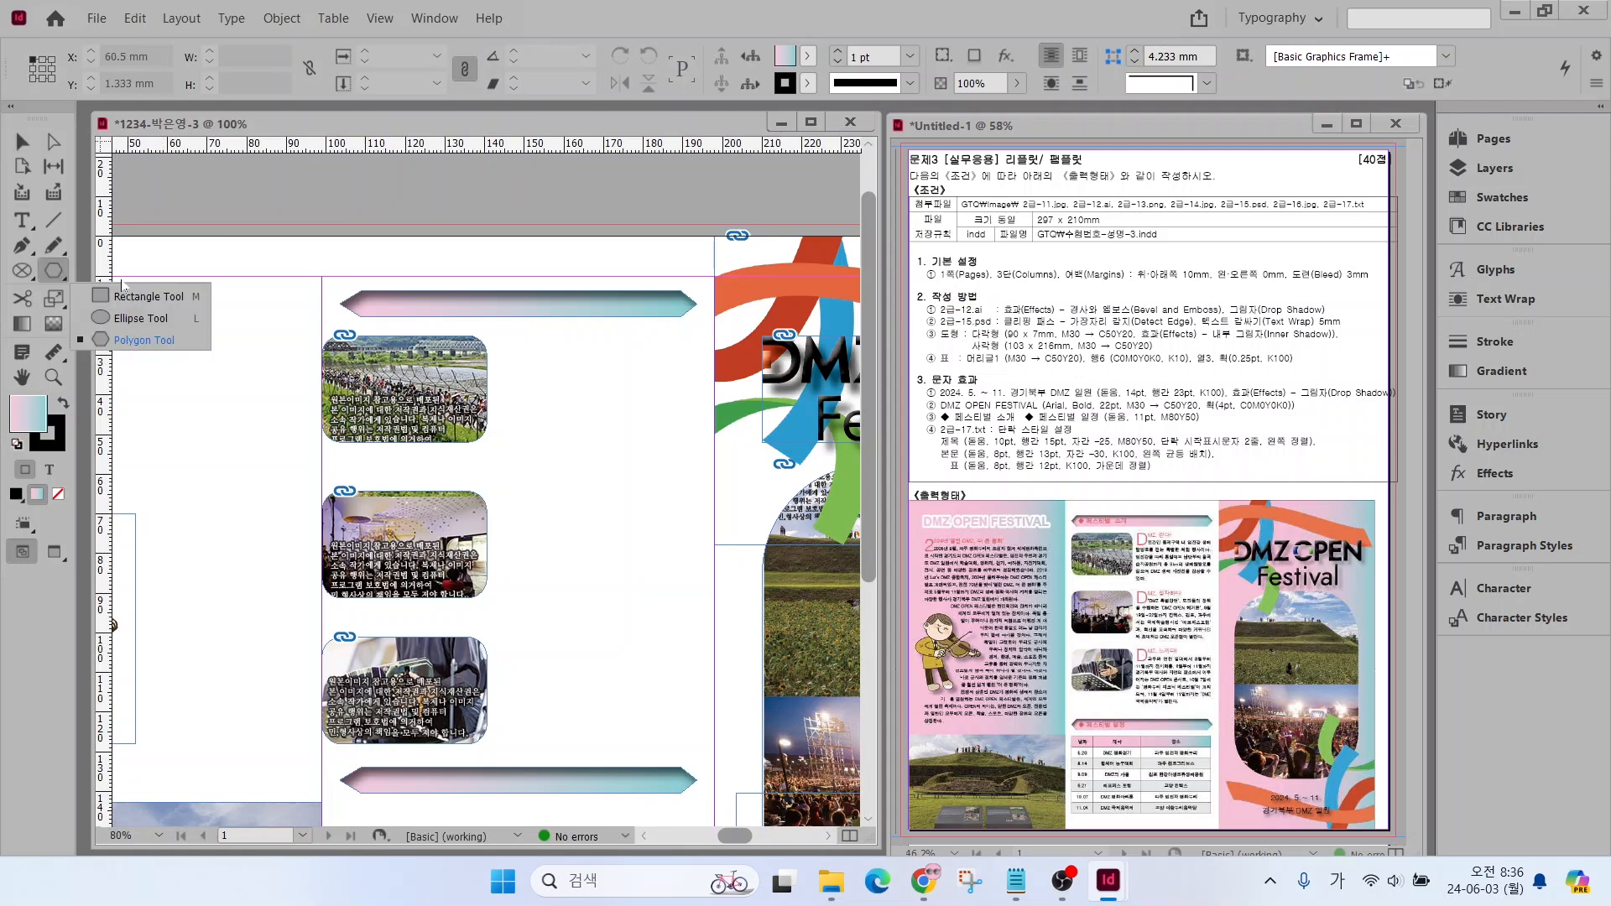
left_click(132, 300)
left_click(205, 341)
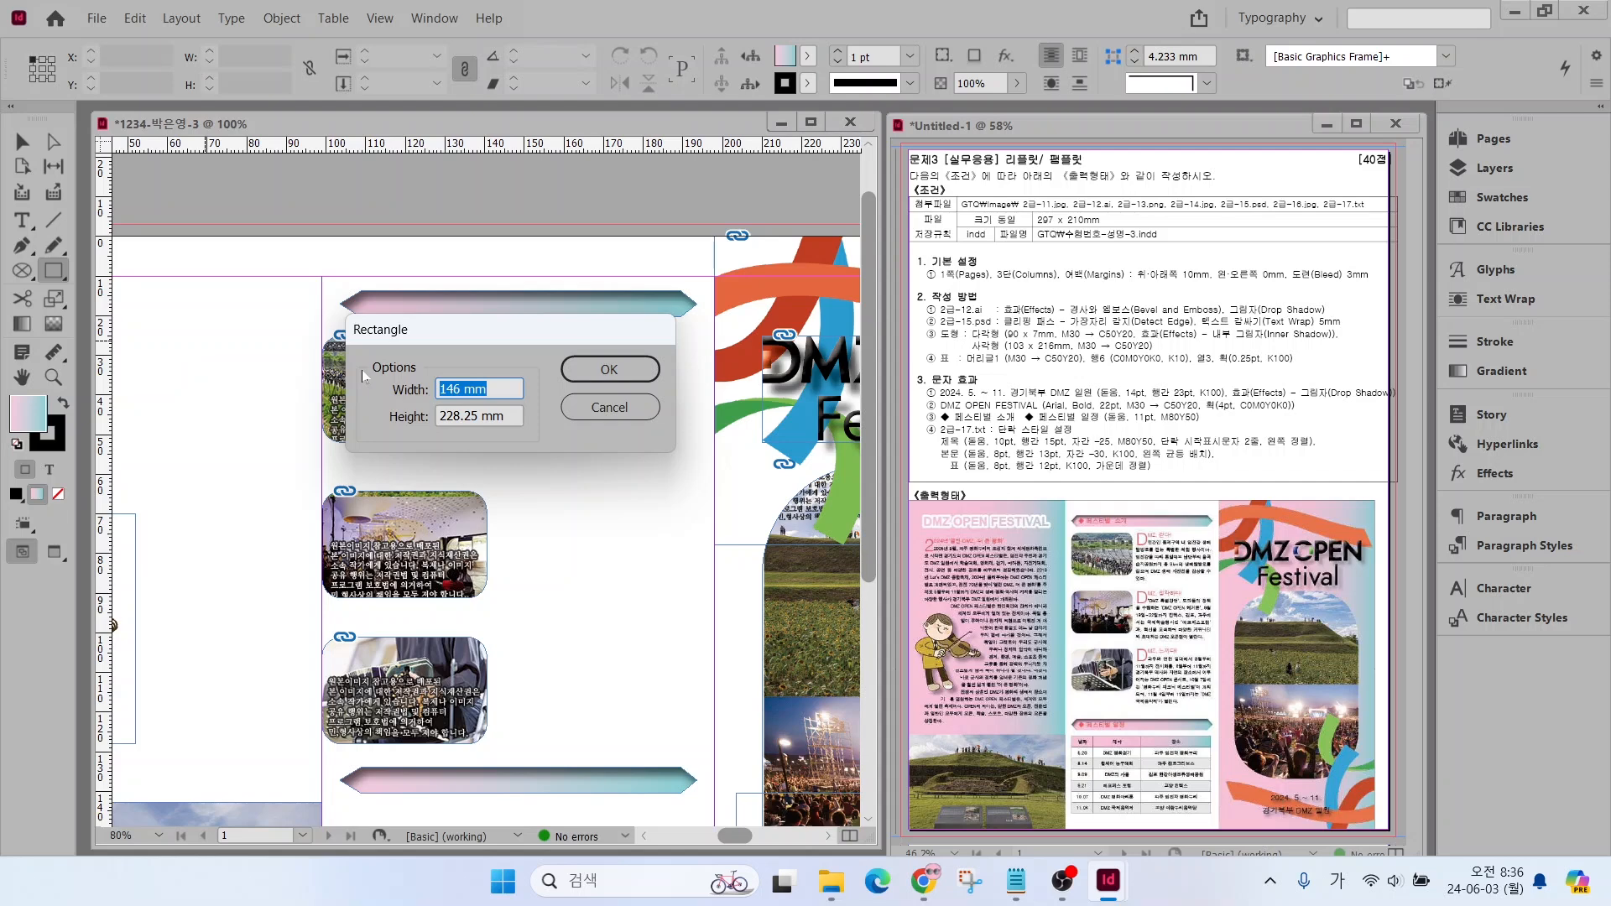
type("103")
key("Tab")
type("216")
key("Return")
left_click(55, 442)
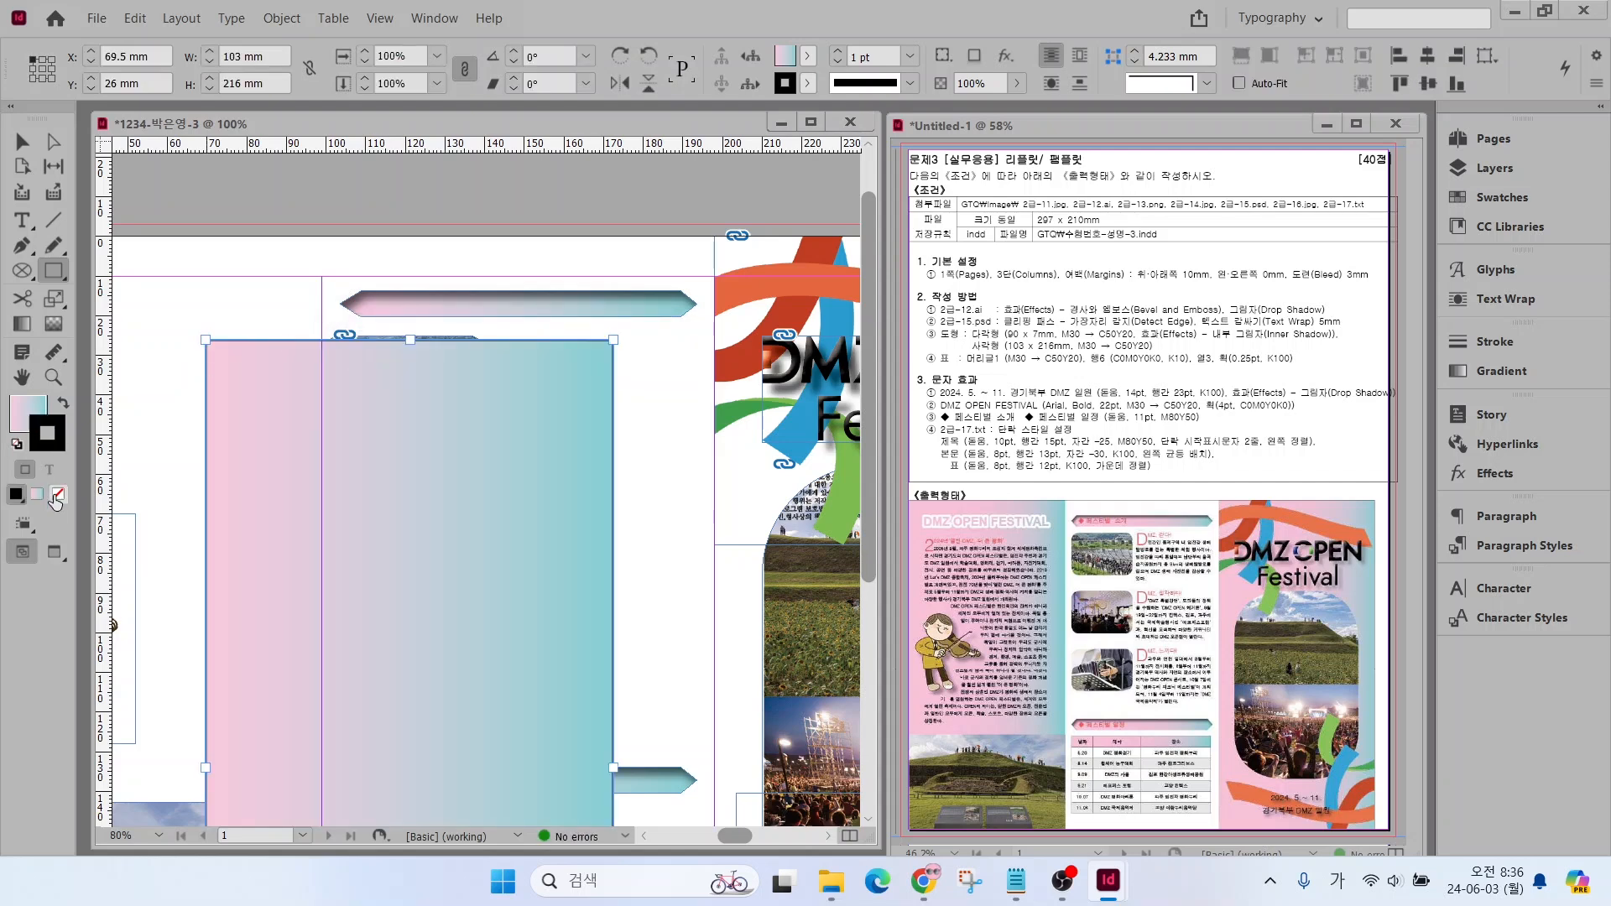
left_click(58, 494)
left_click(33, 412)
Move the gradient rectangle over the first column, flush with the page top and the column's right edge
left_click(23, 142)
double_click(22, 378)
key("v")
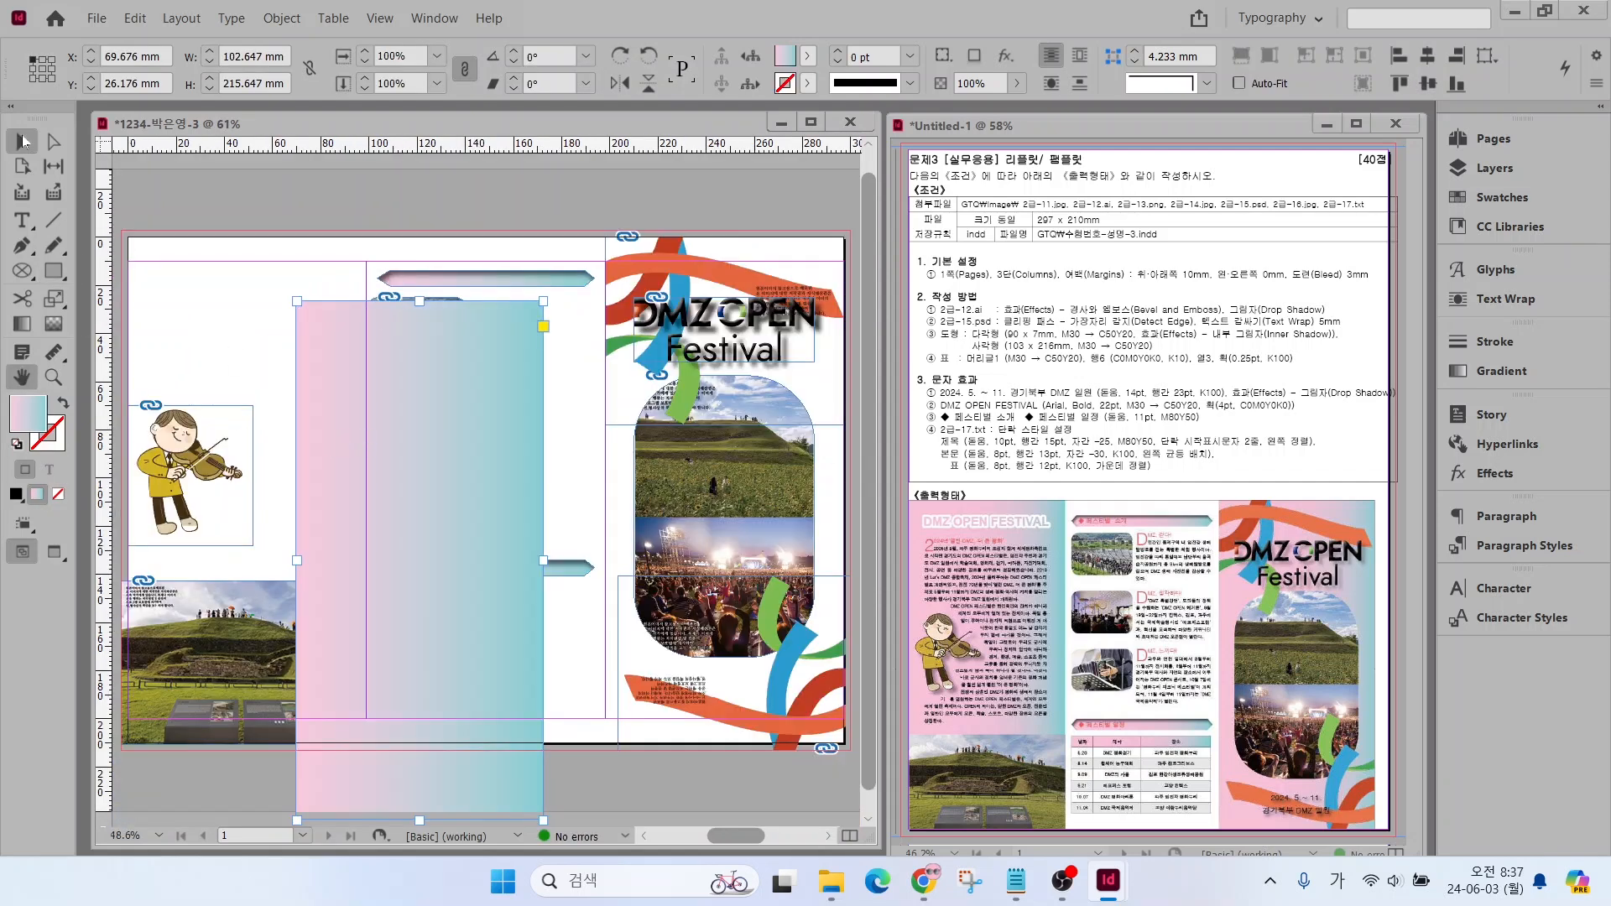
left_click_drag(370, 488, 193, 425)
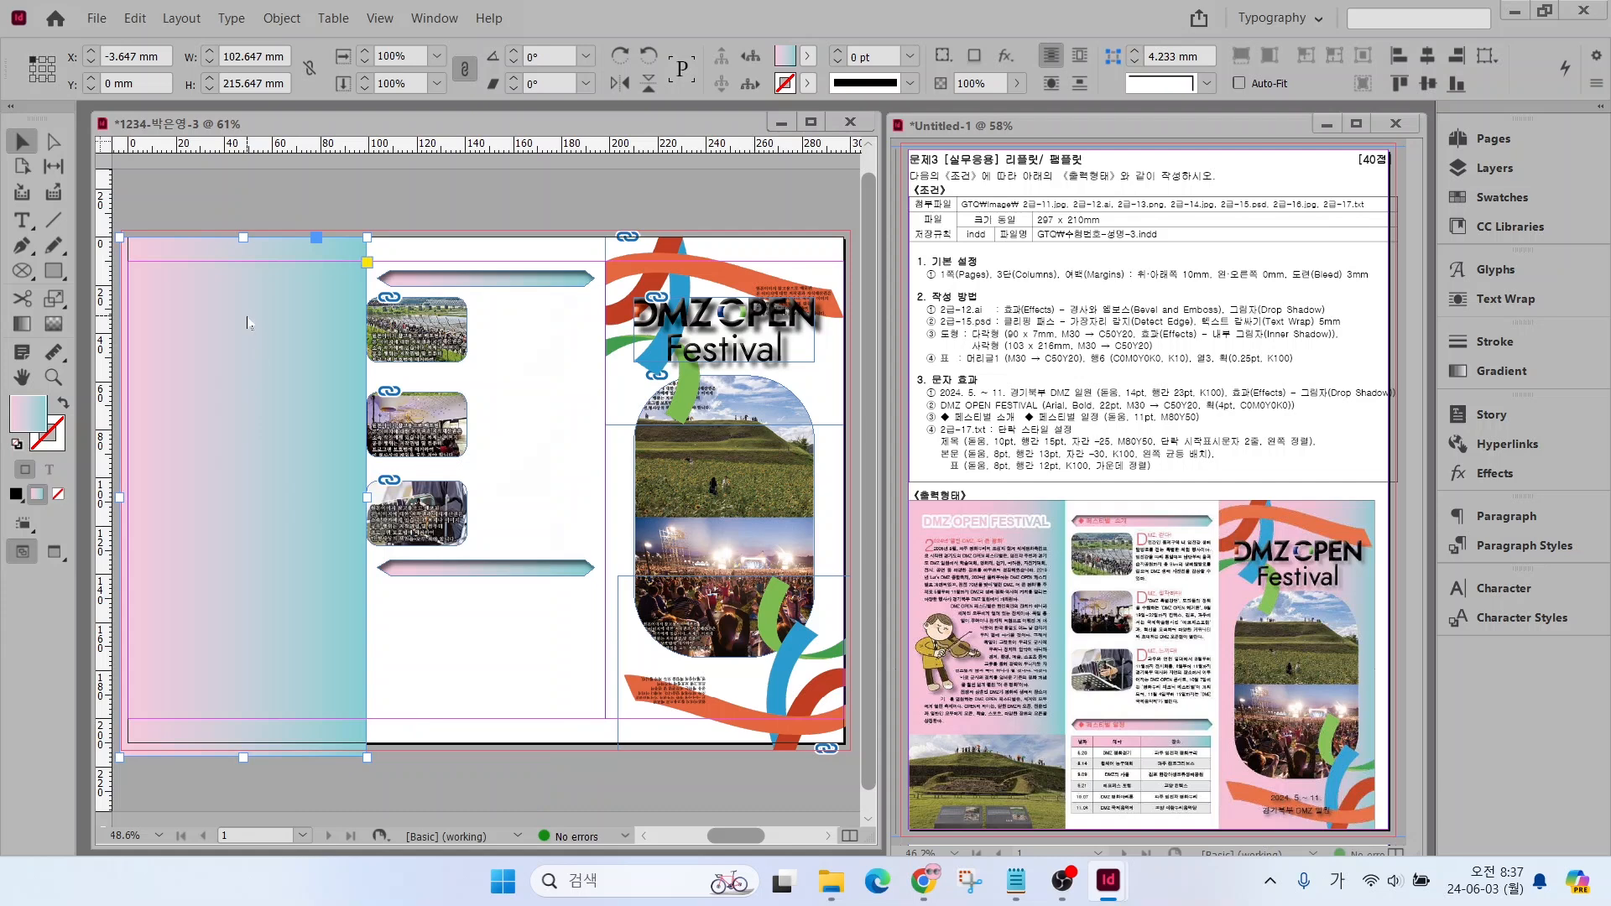
Send the gradient rectangle to the back and duplicate it behind the third column at about X 198 and Y −2.8 mm
right_click(246, 308)
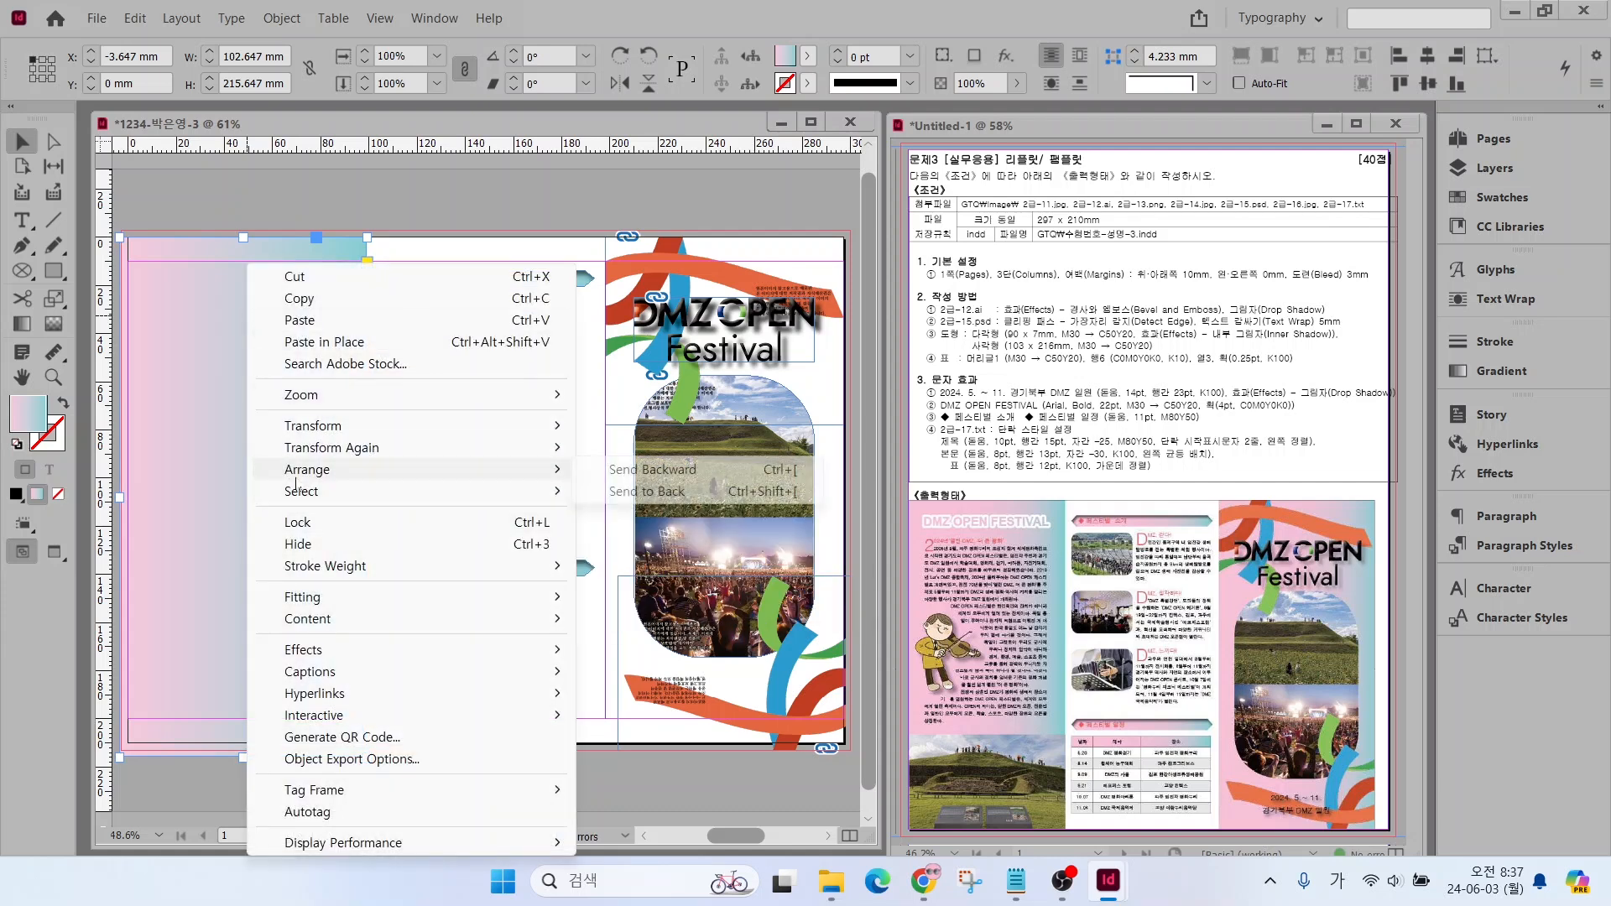
mouse_move(537, 469)
left_click(654, 492)
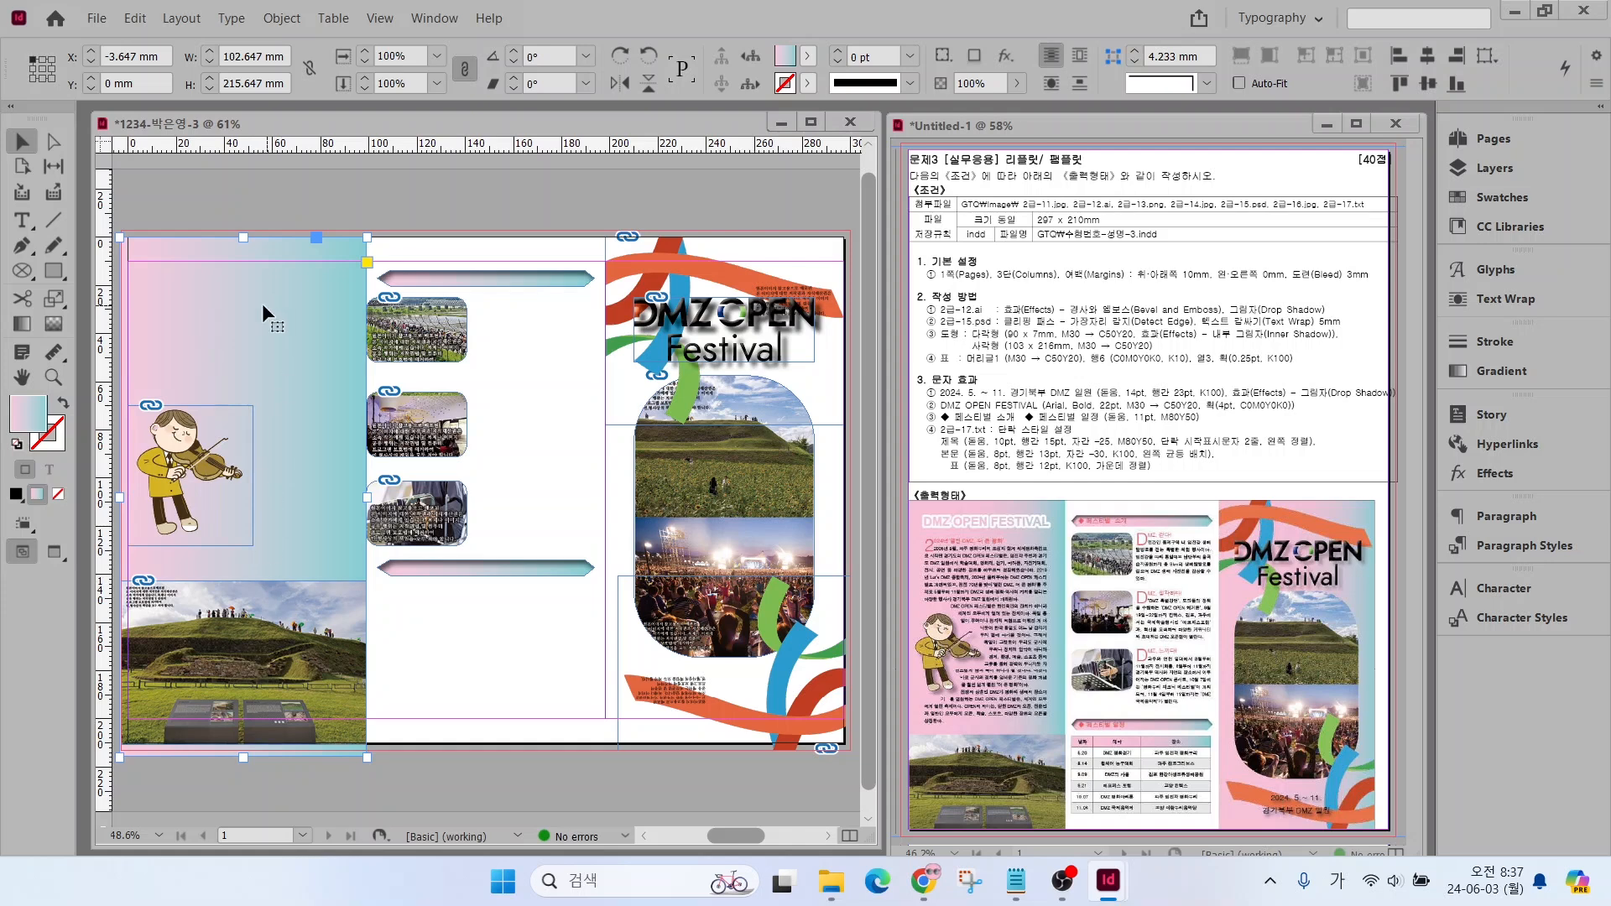
left_click_drag(282, 398, 773, 392)
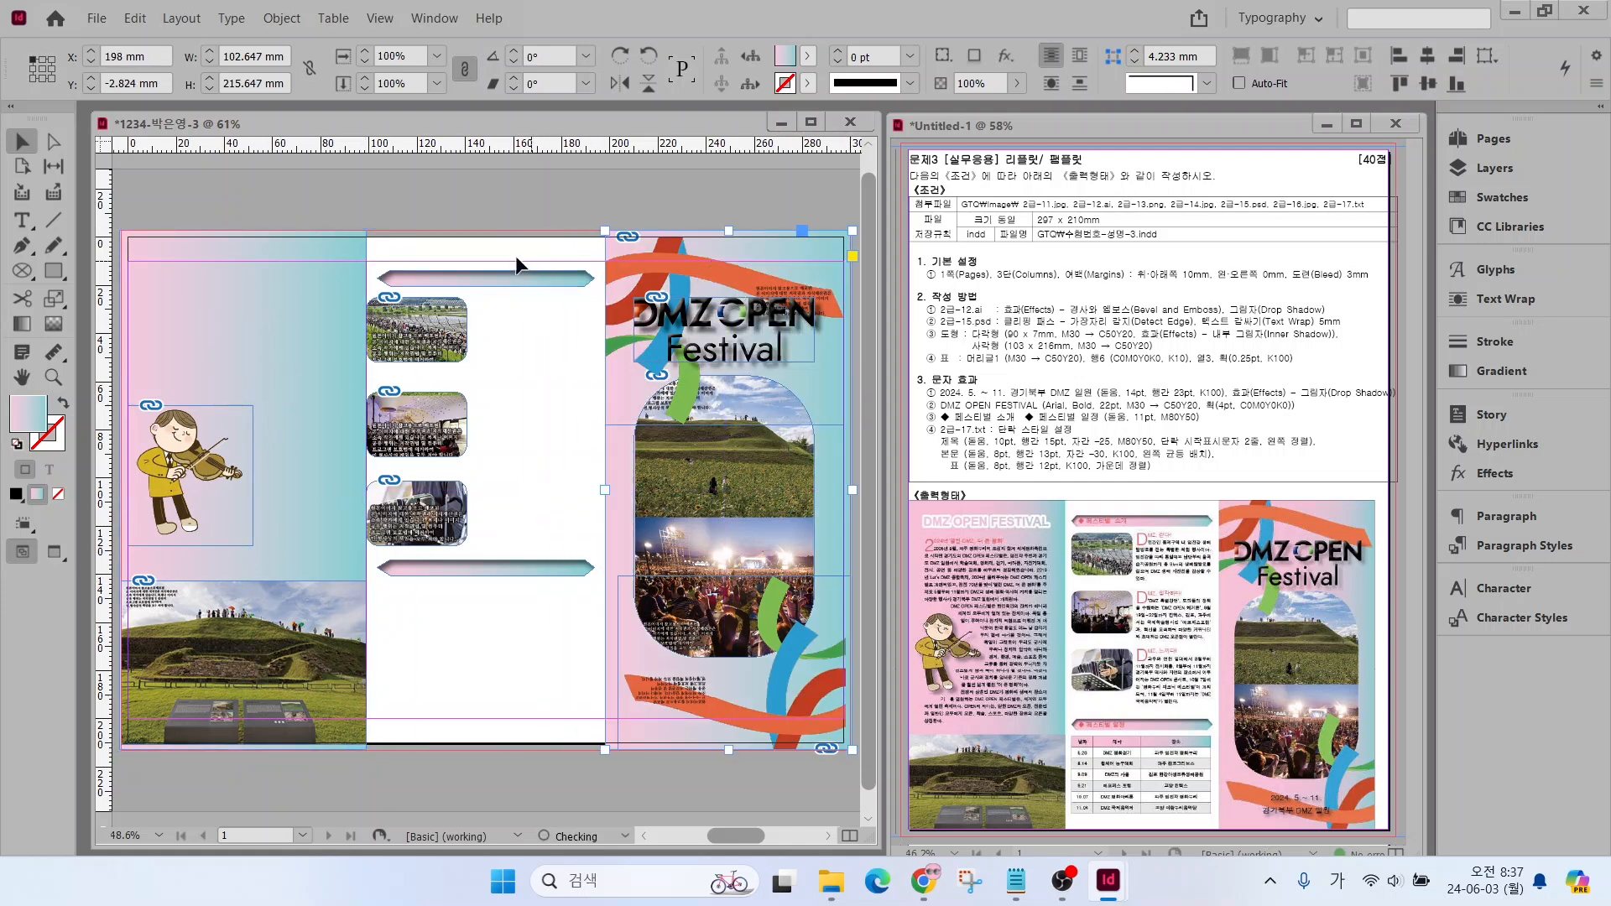
Move the hill photo in the first column slightly down so it reaches the bottom bleed edge
left_click(322, 655)
left_click_drag(316, 654, 315, 660)
left_click(406, 776)
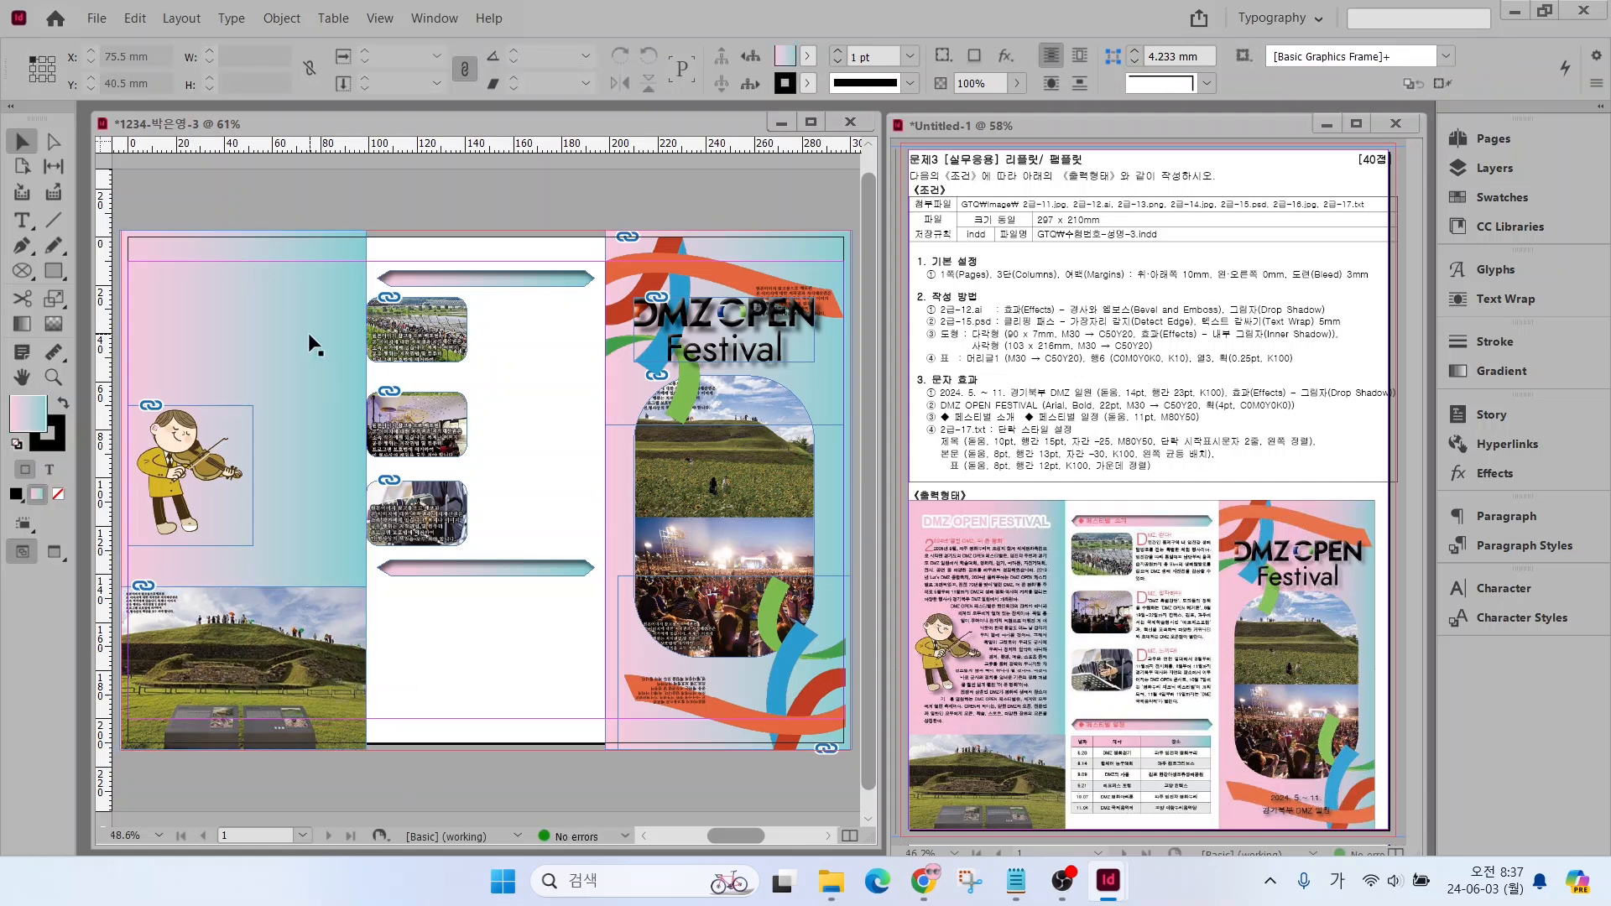
Lock the first column's gradient rectangle, the upper ribbon artwork in the third column and the hill photo at the first column's foot
left_click(803, 248)
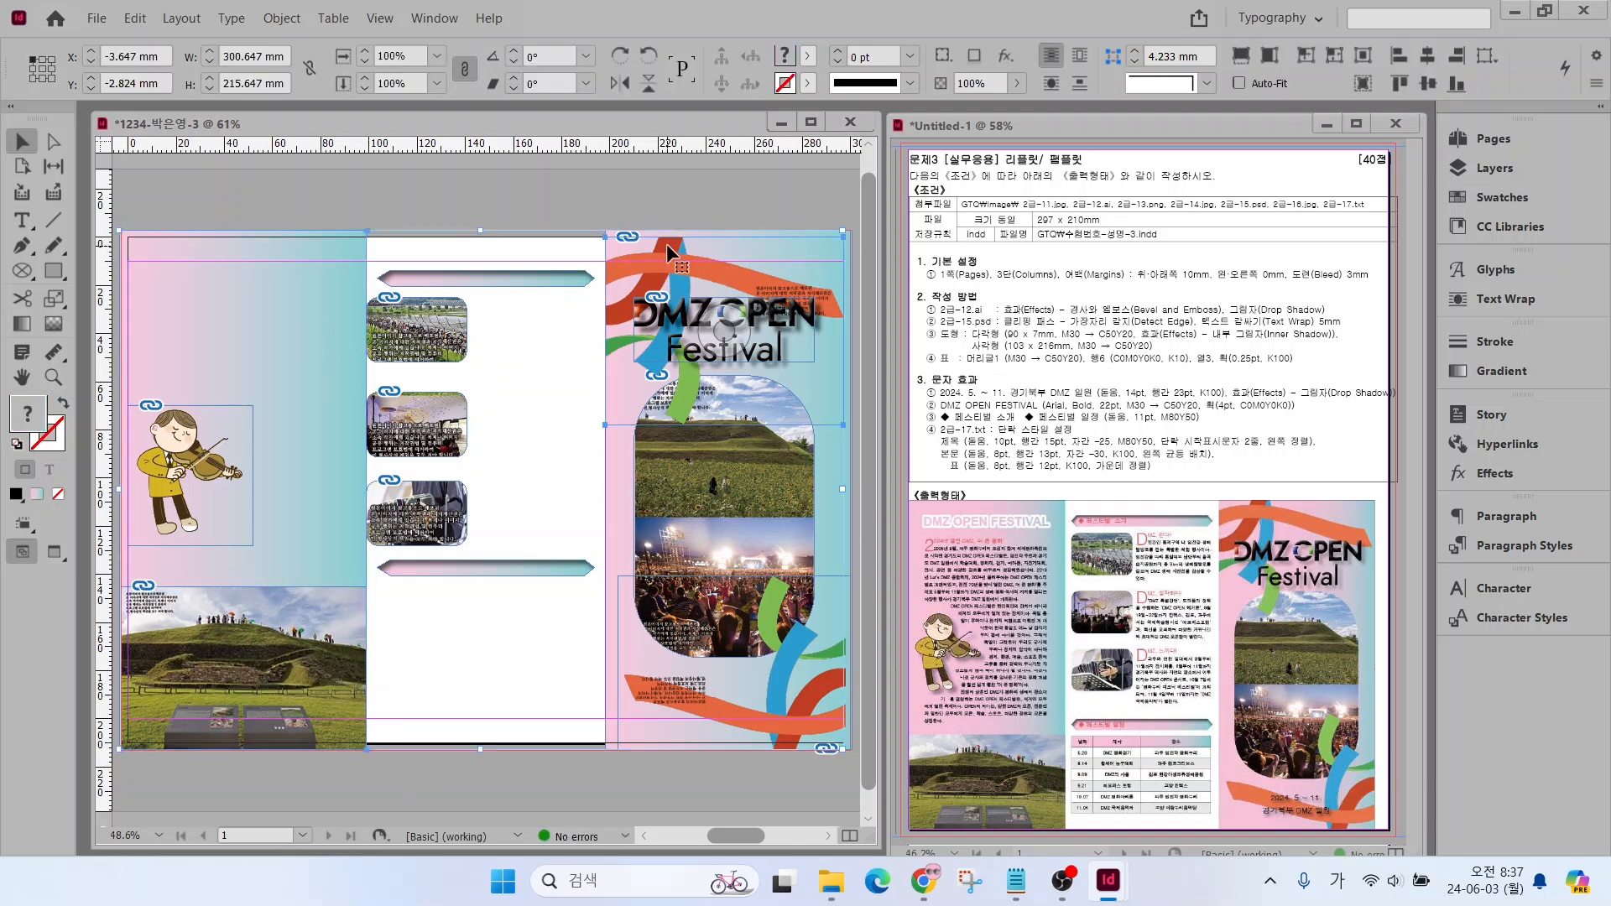
left_click(267, 18)
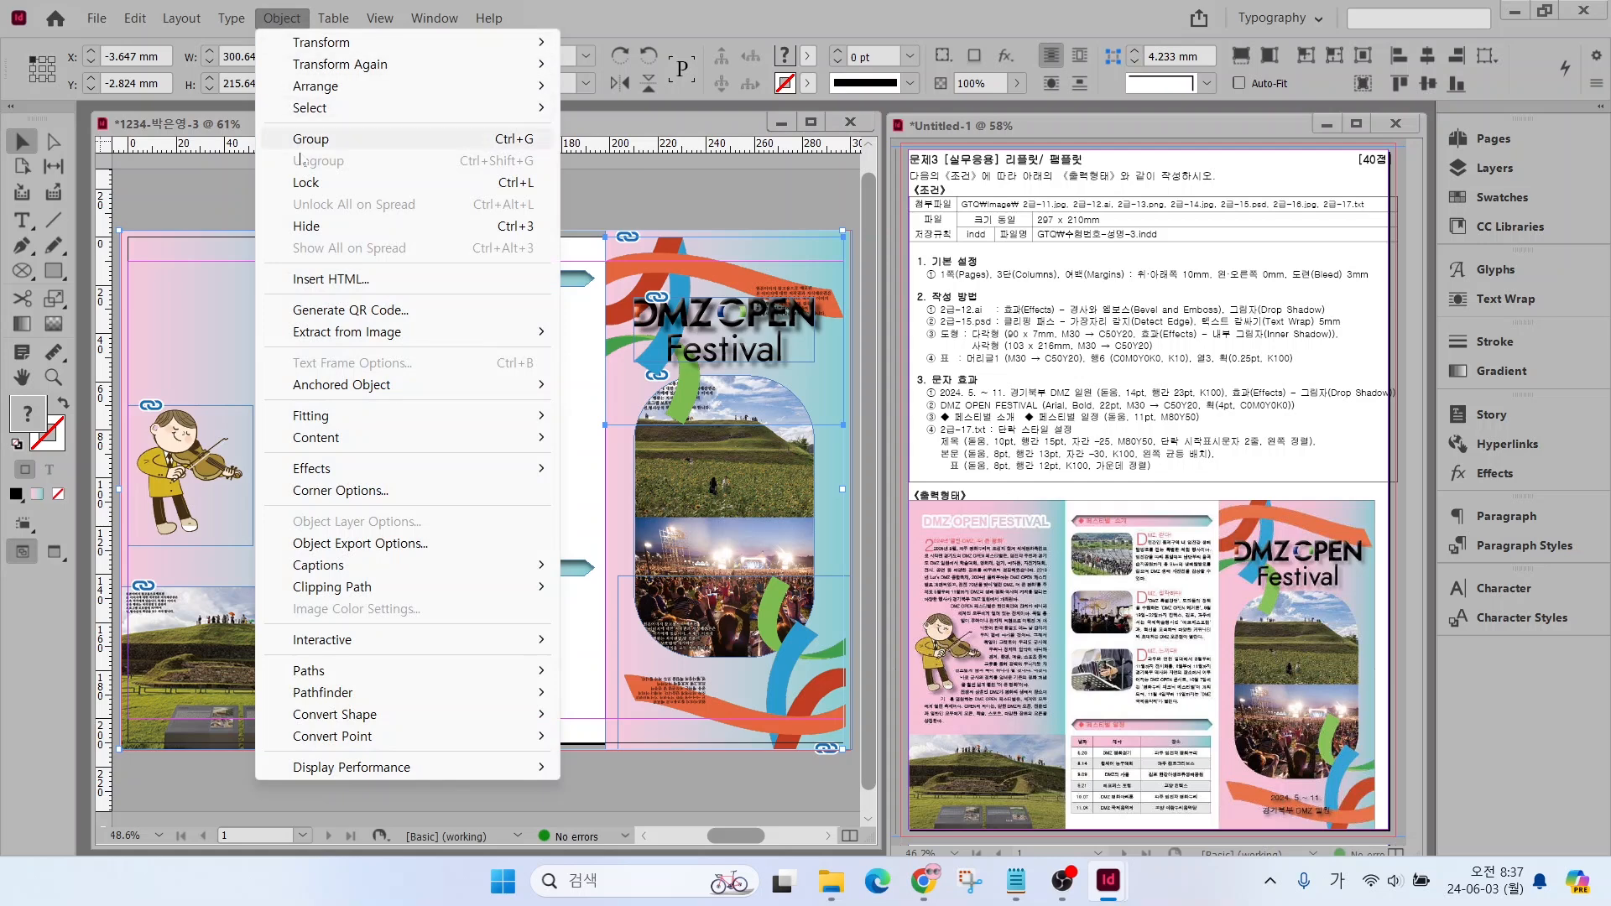
left_click(306, 183)
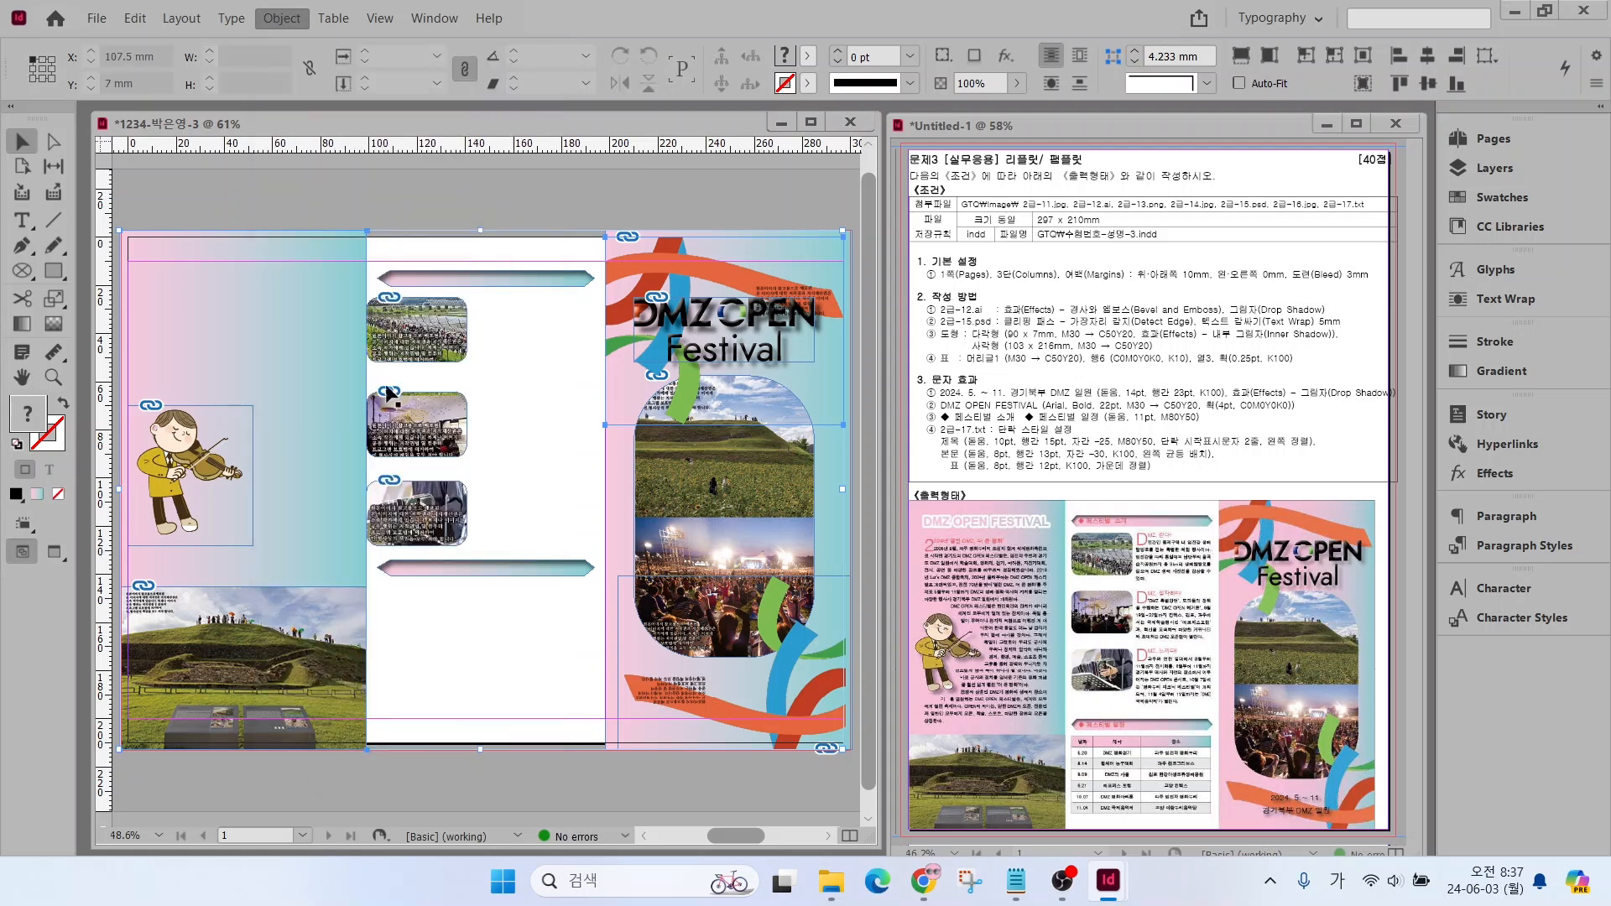
left_click(214, 628)
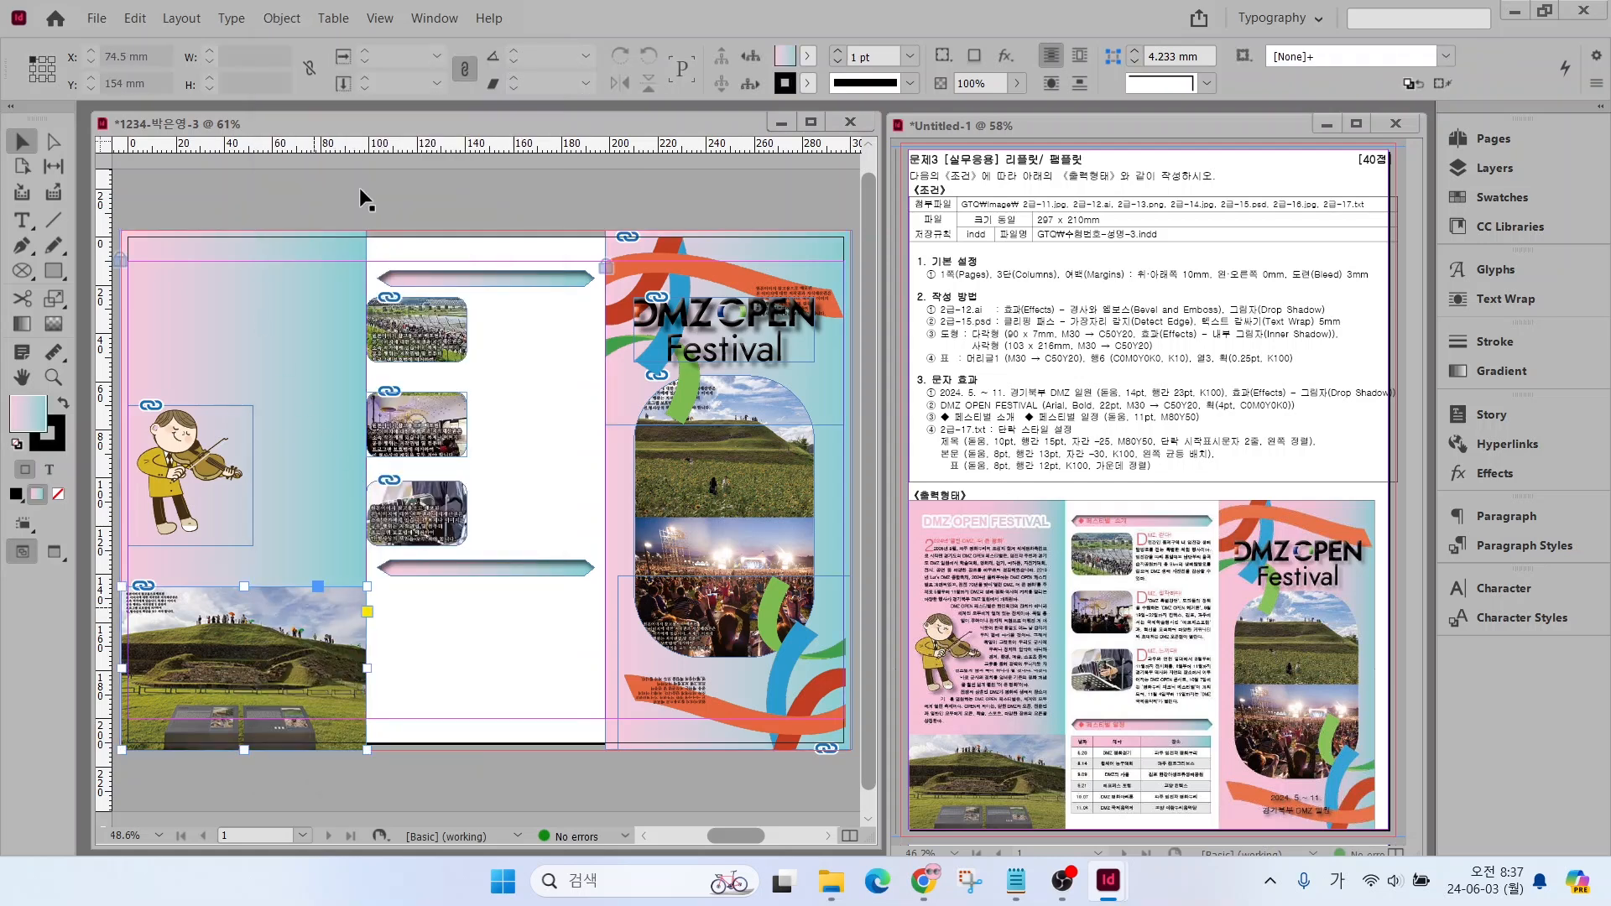
left_click(282, 18)
left_click(307, 184)
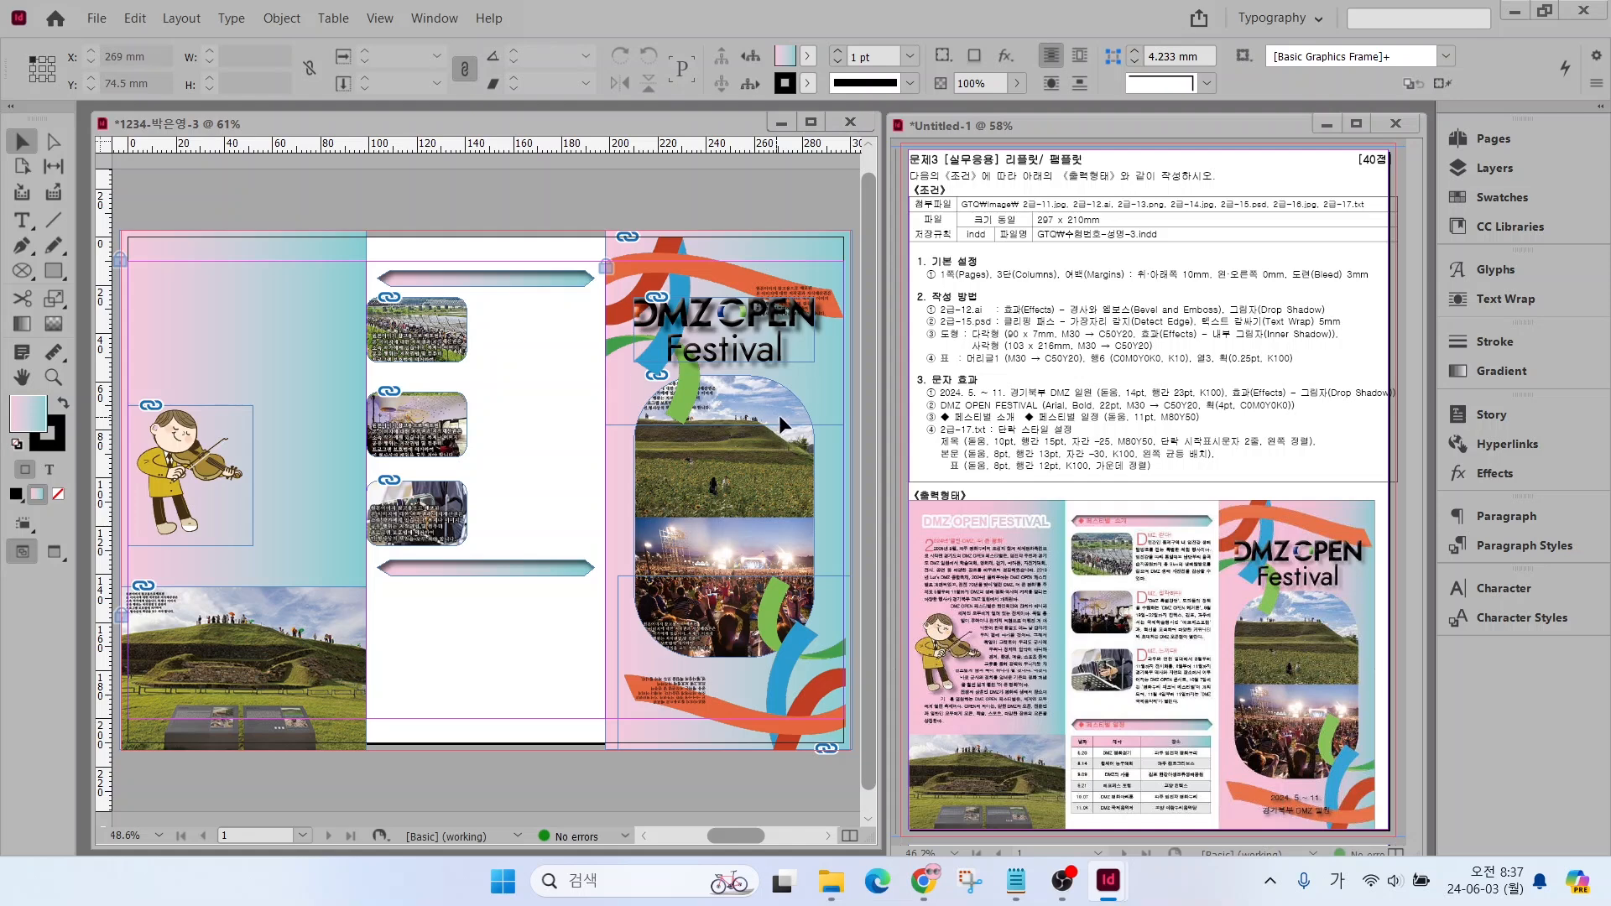
Nudge the tall rounded photo montage in the third column slightly right and up
left_click_drag(779, 415, 782, 411)
left_click(492, 540)
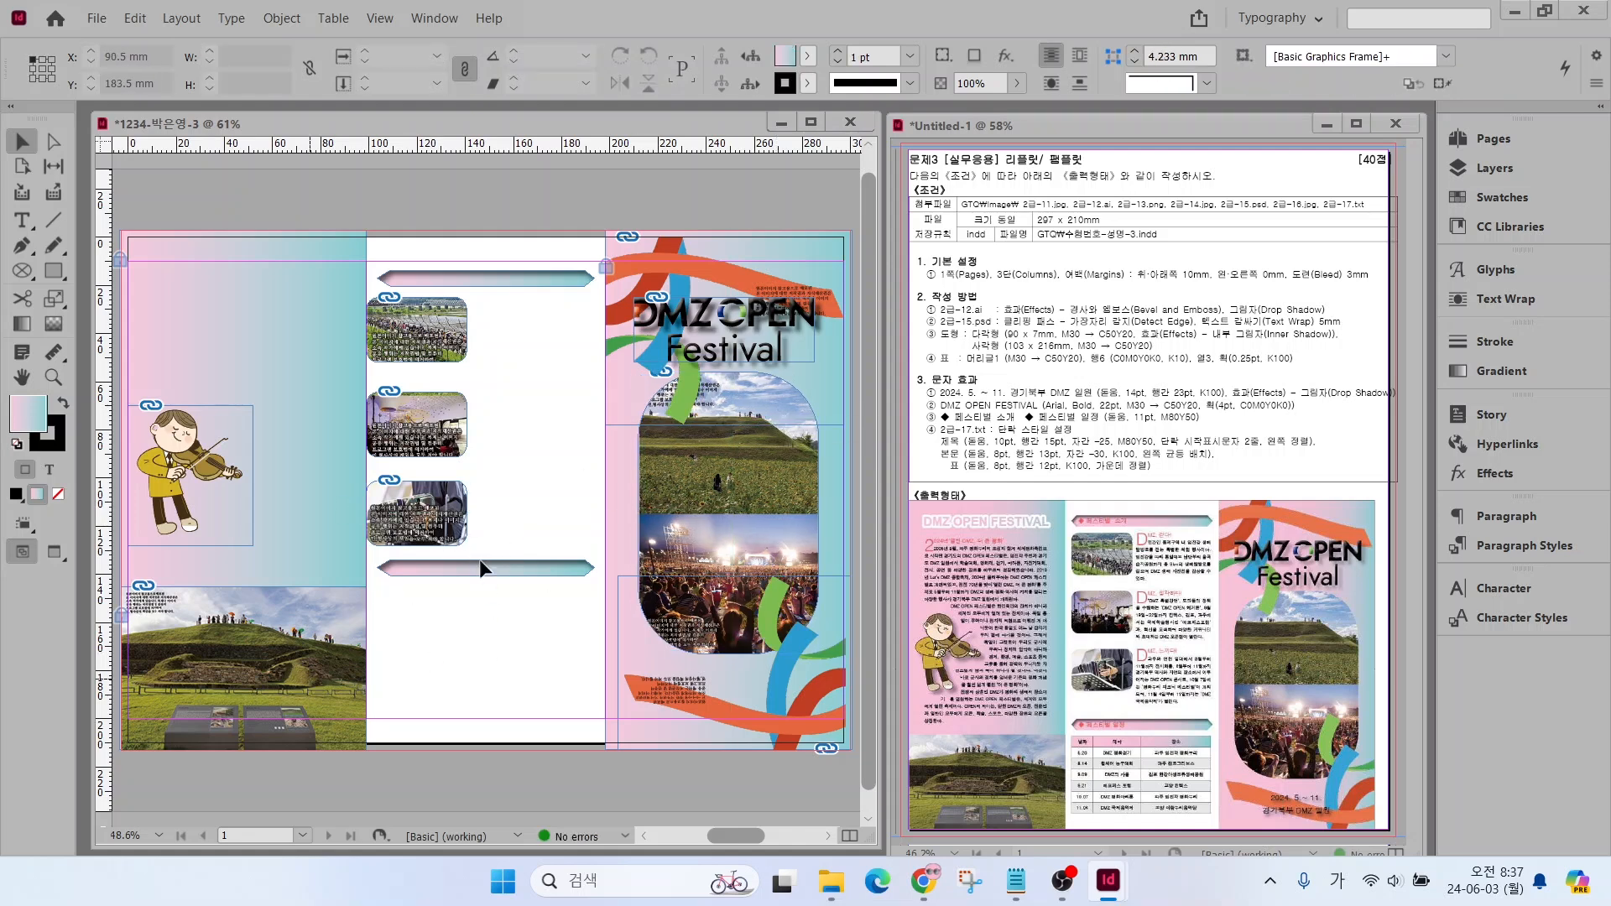
Set the font family of the [Basic Paragraph] style to Dotum
left_click(1498, 545)
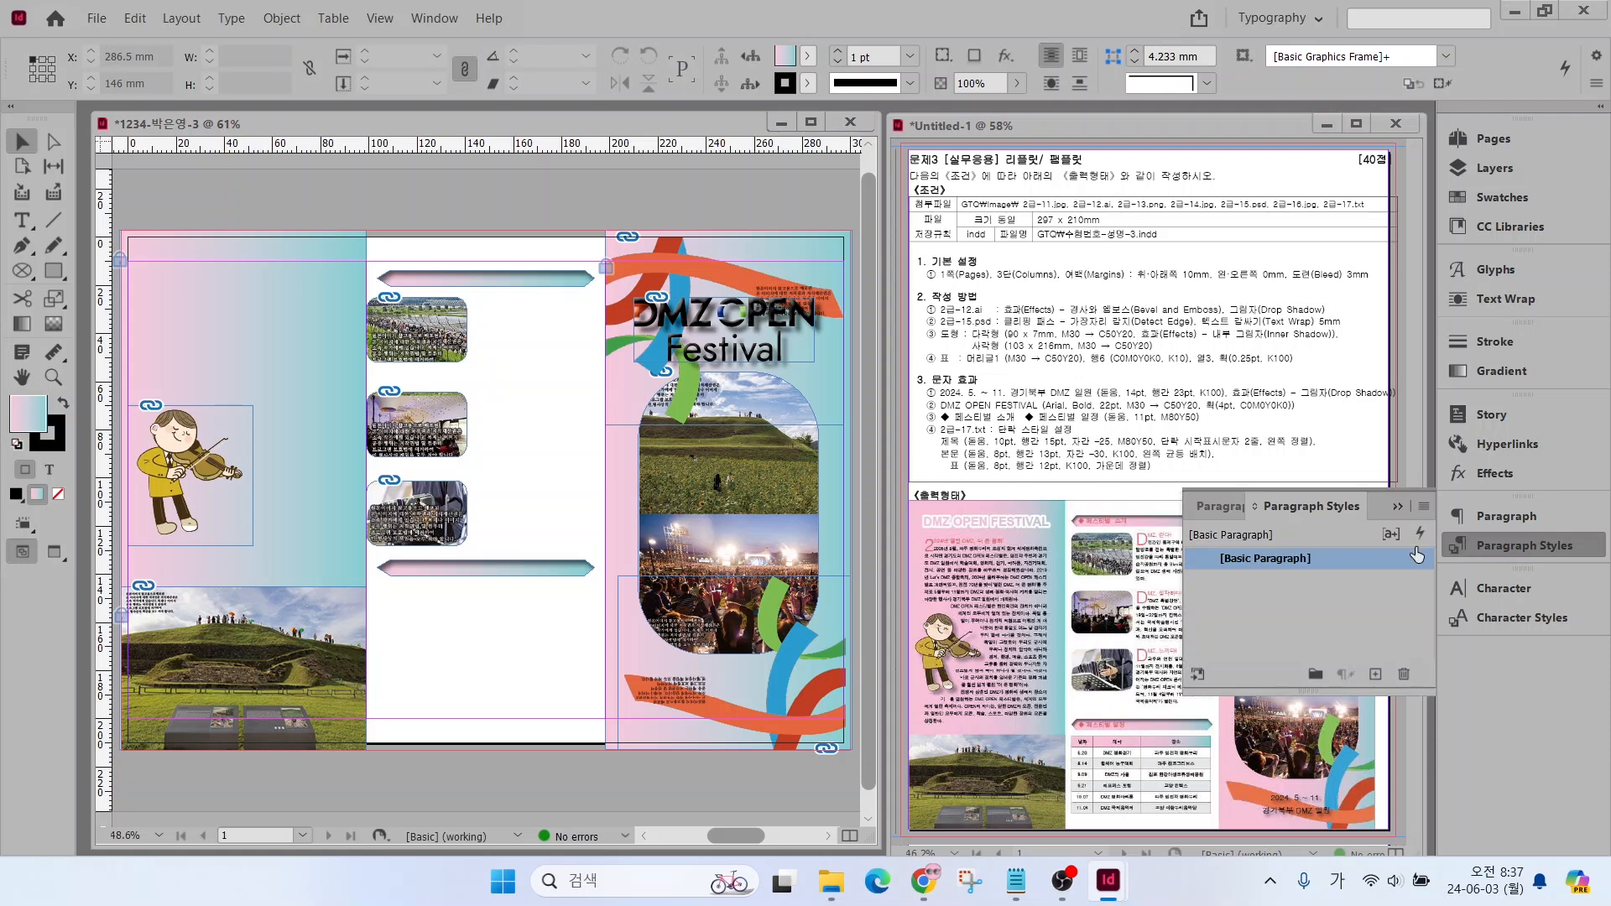
double_click(1328, 558)
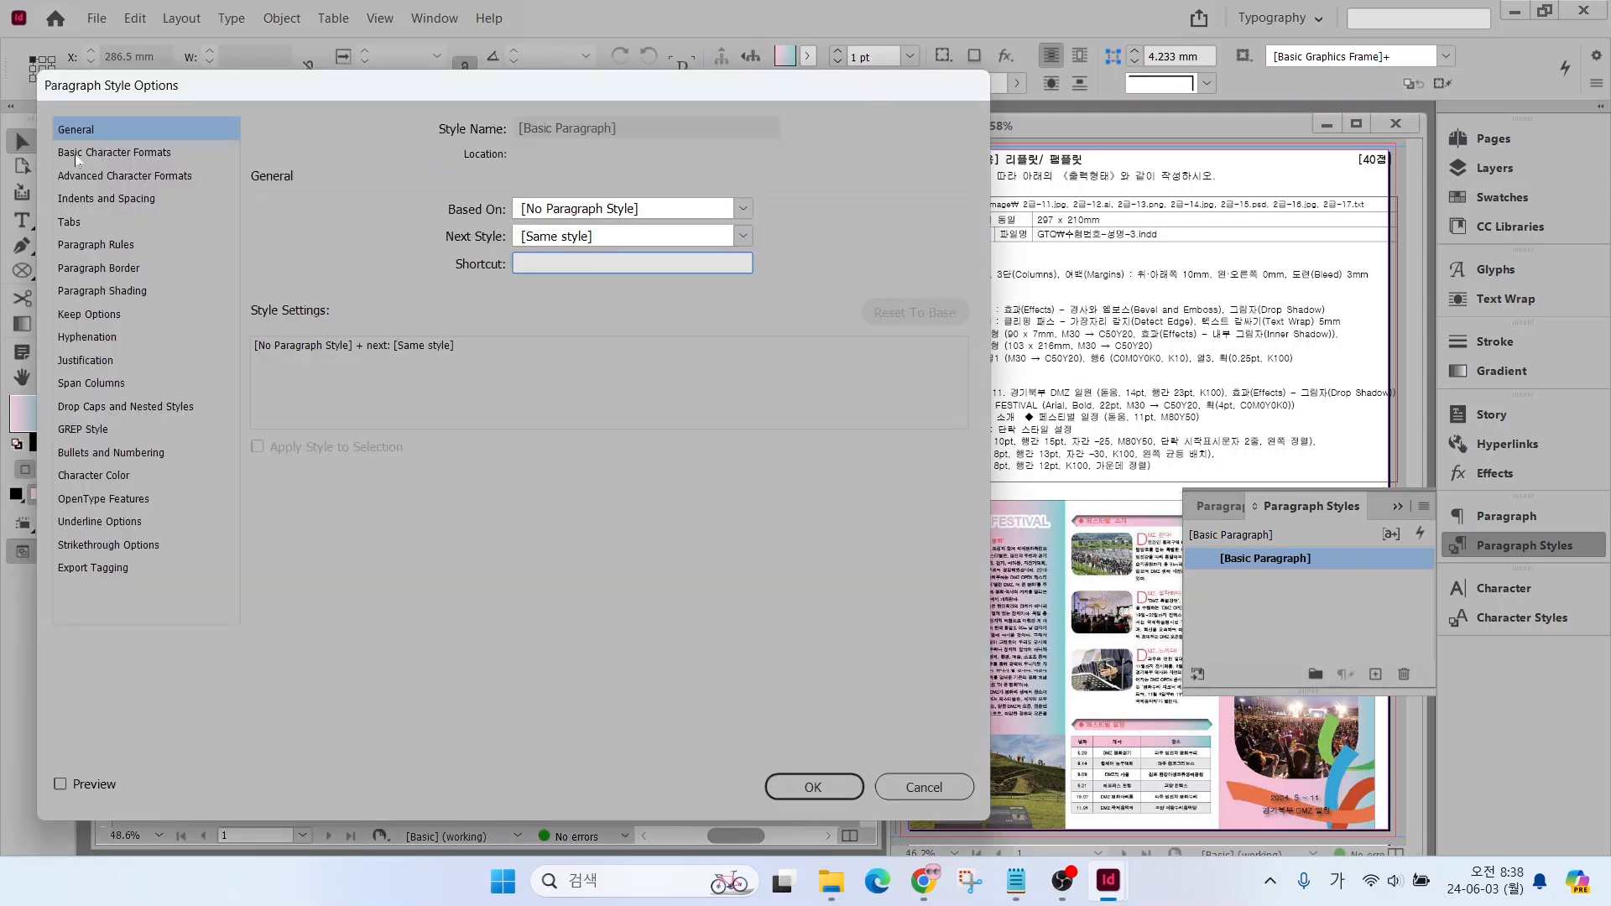
left_click(77, 153)
left_click(545, 219)
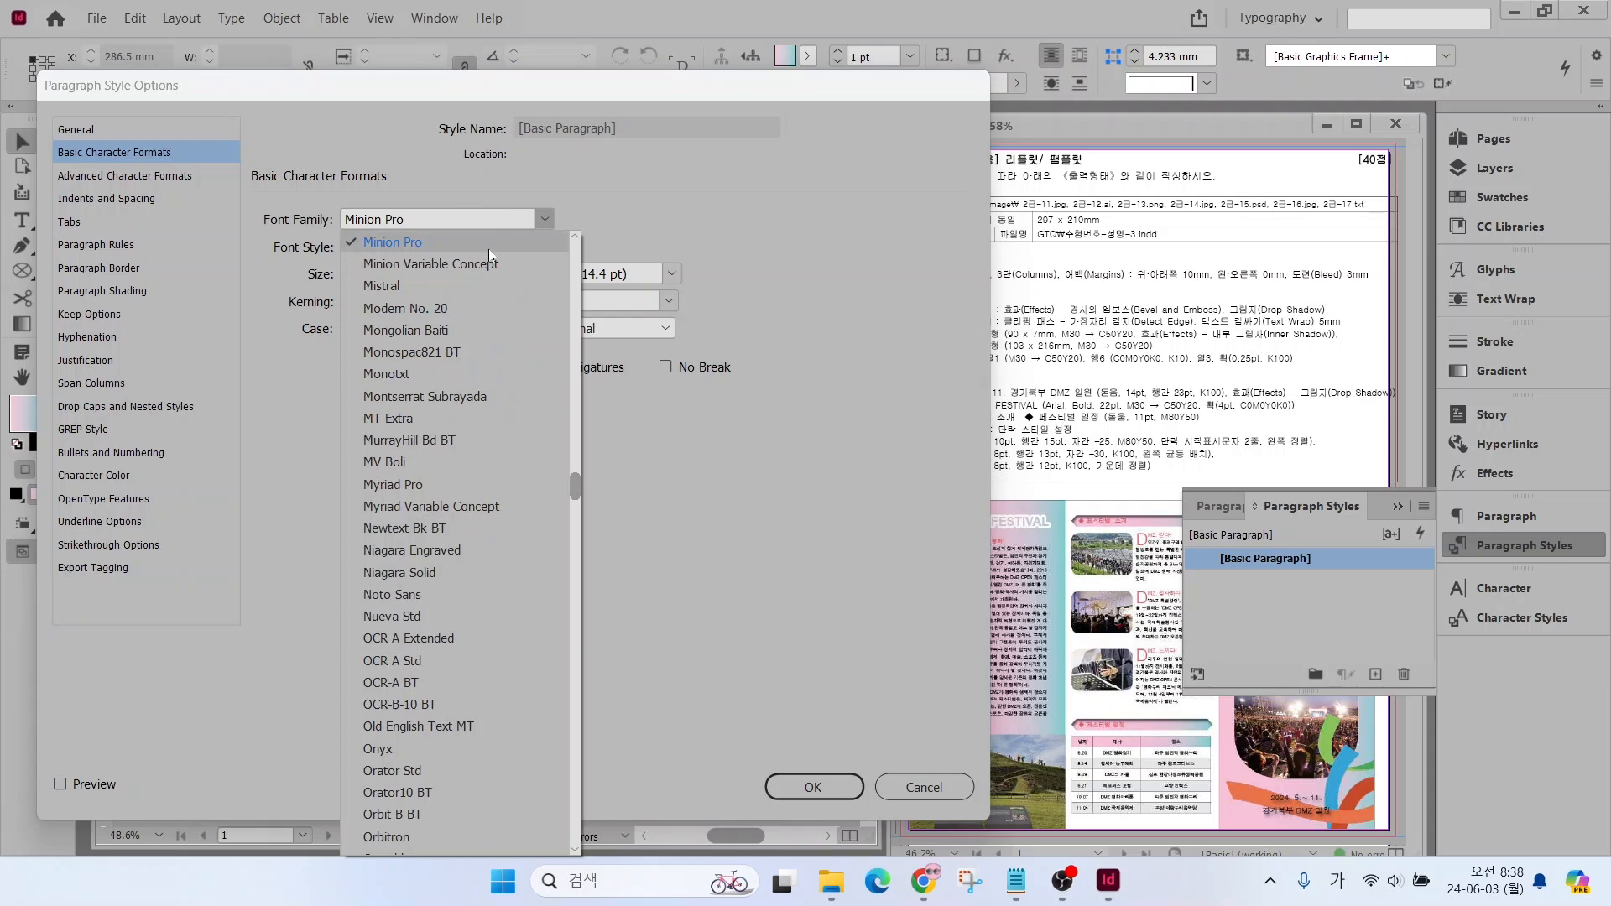
left_click_drag(576, 487, 575, 237)
left_click(394, 288)
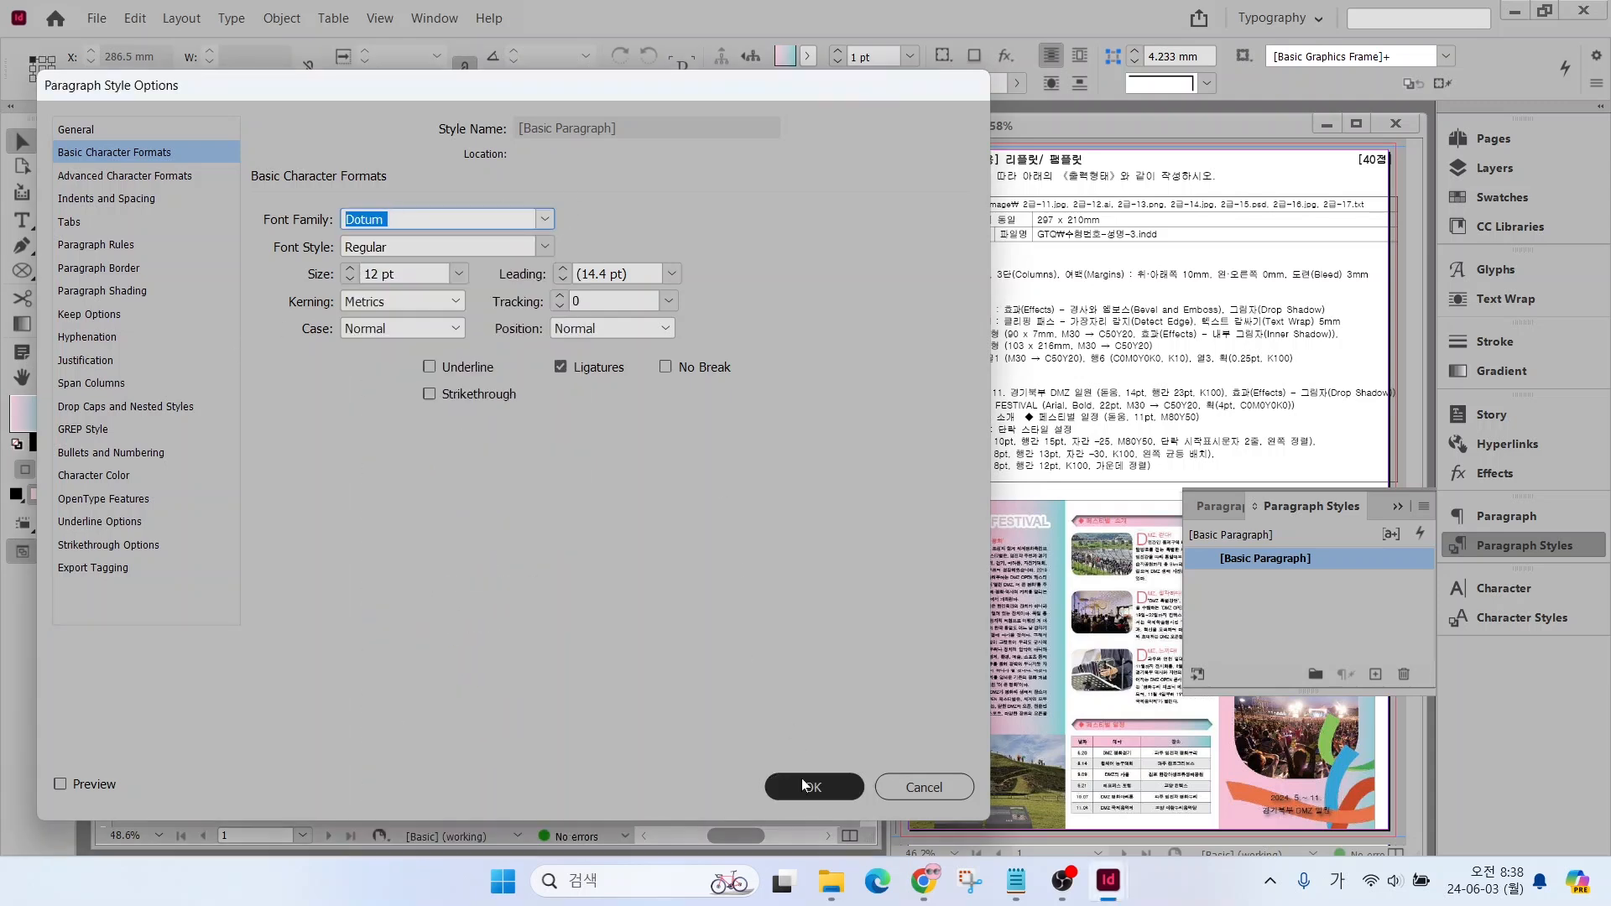
left_click(806, 786)
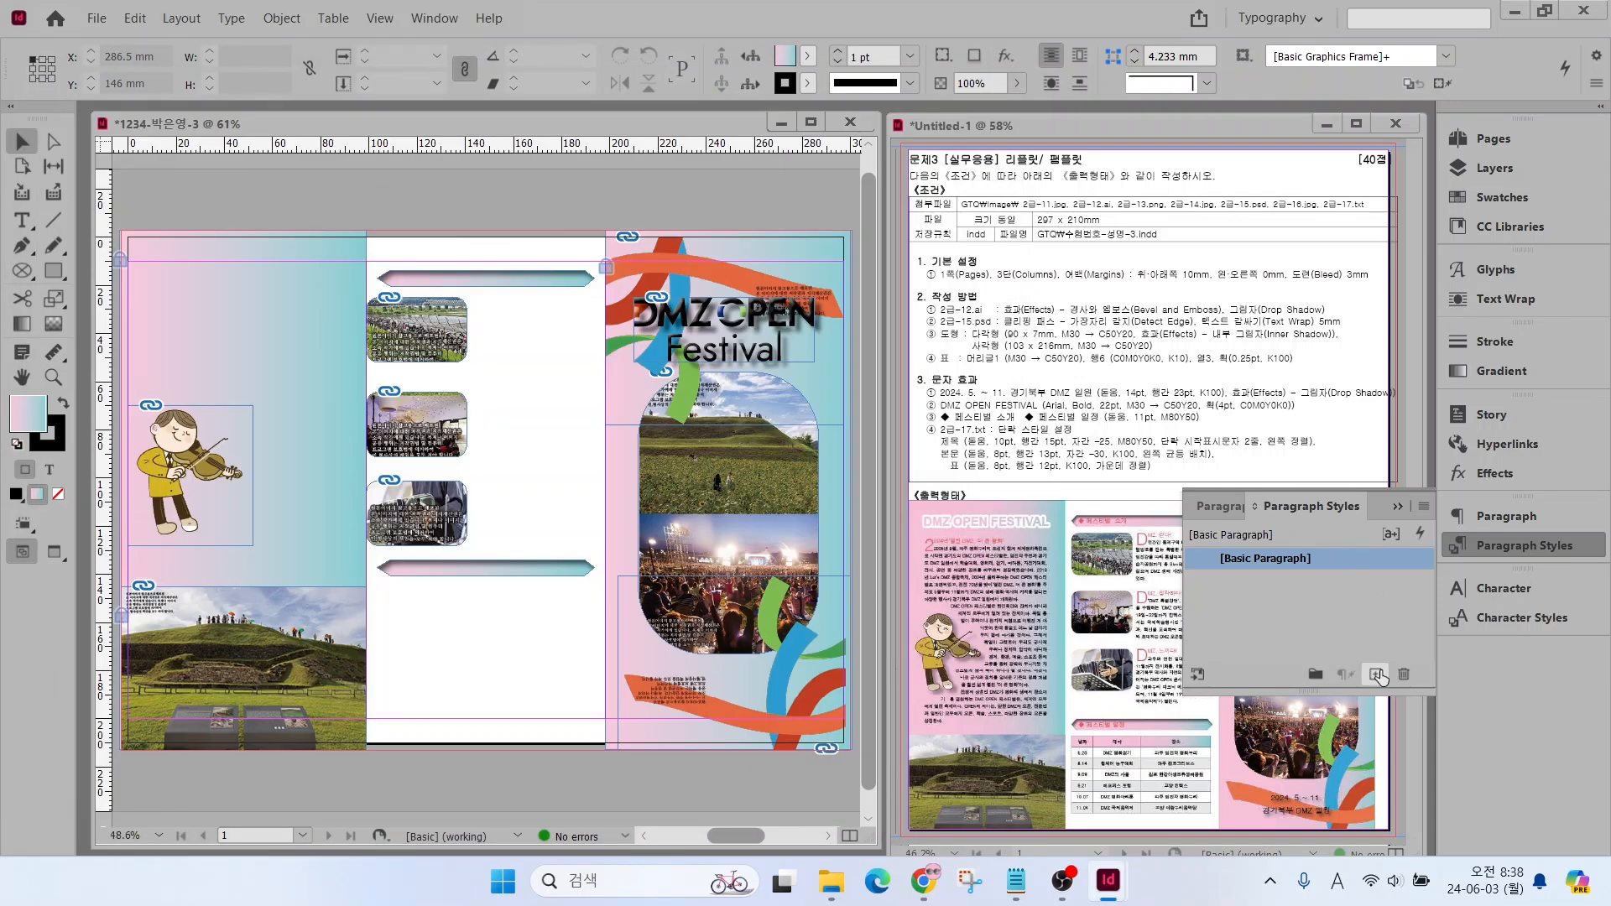
Create a paragraph style named 제목 with Dotum at 10 pt, 15 pt leading and −25 tracking
left_click(1374, 674)
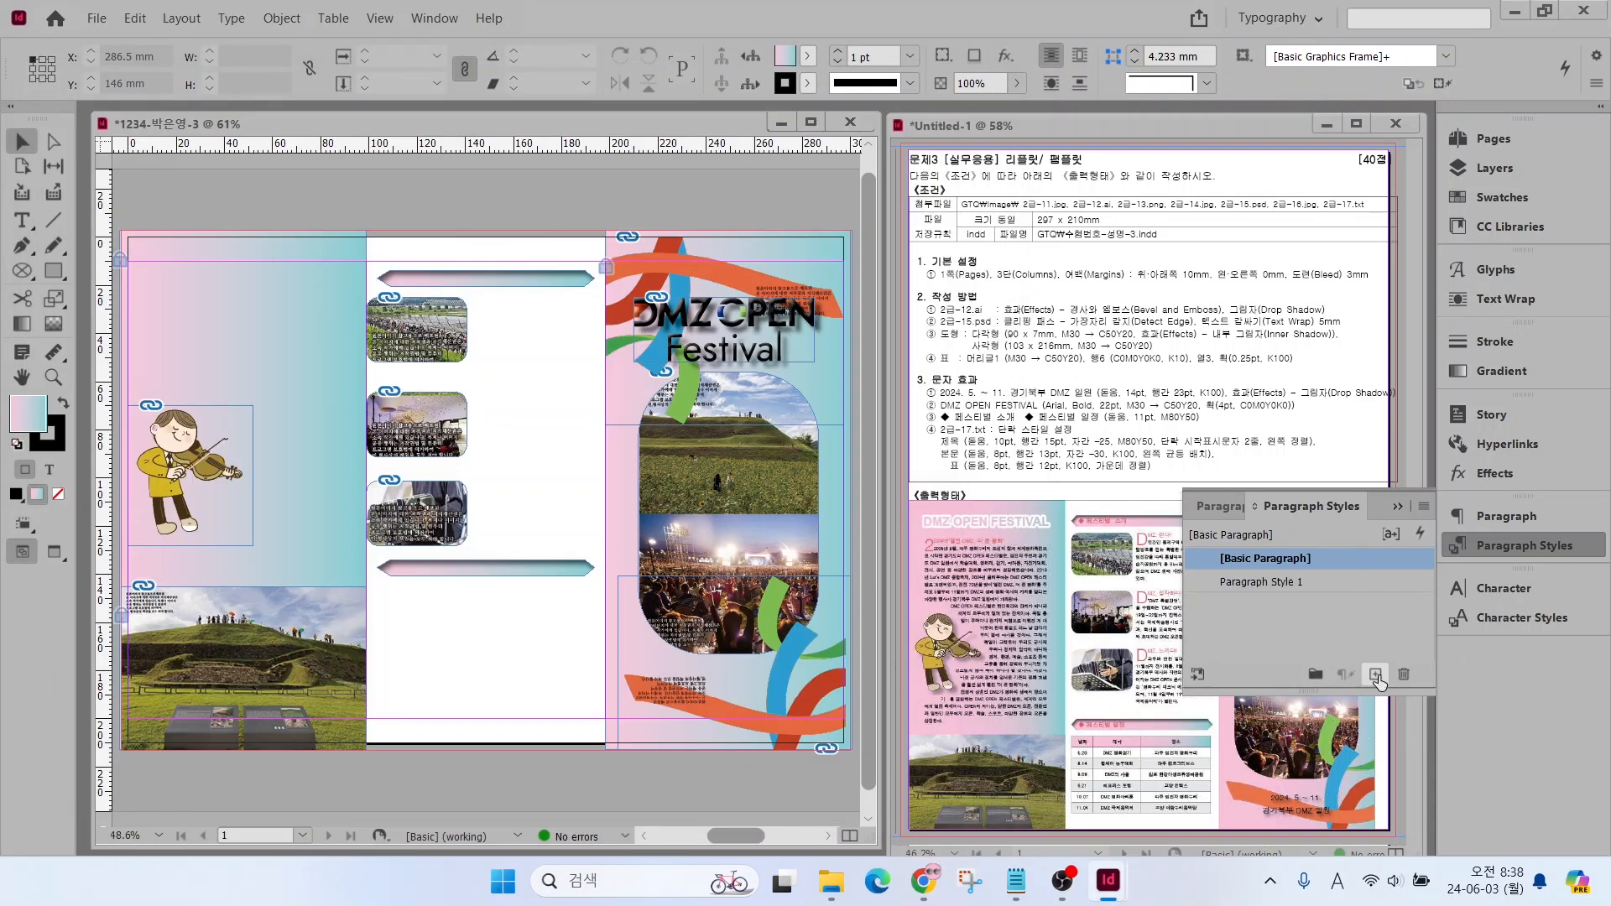
left_click(1351, 581)
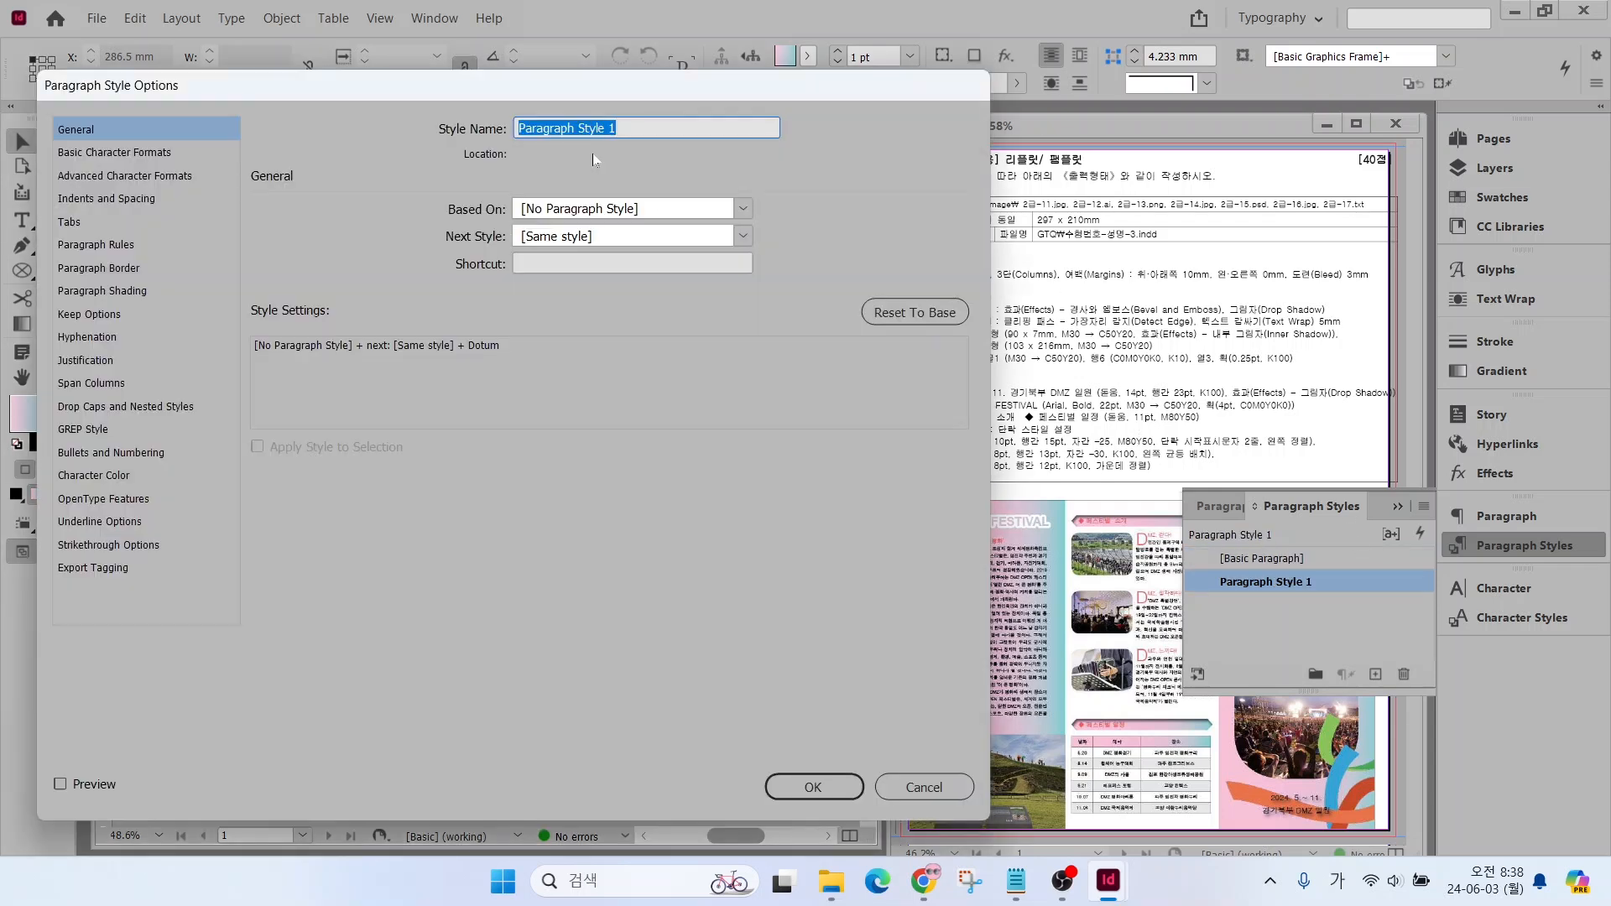
type("제목")
left_click(142, 152)
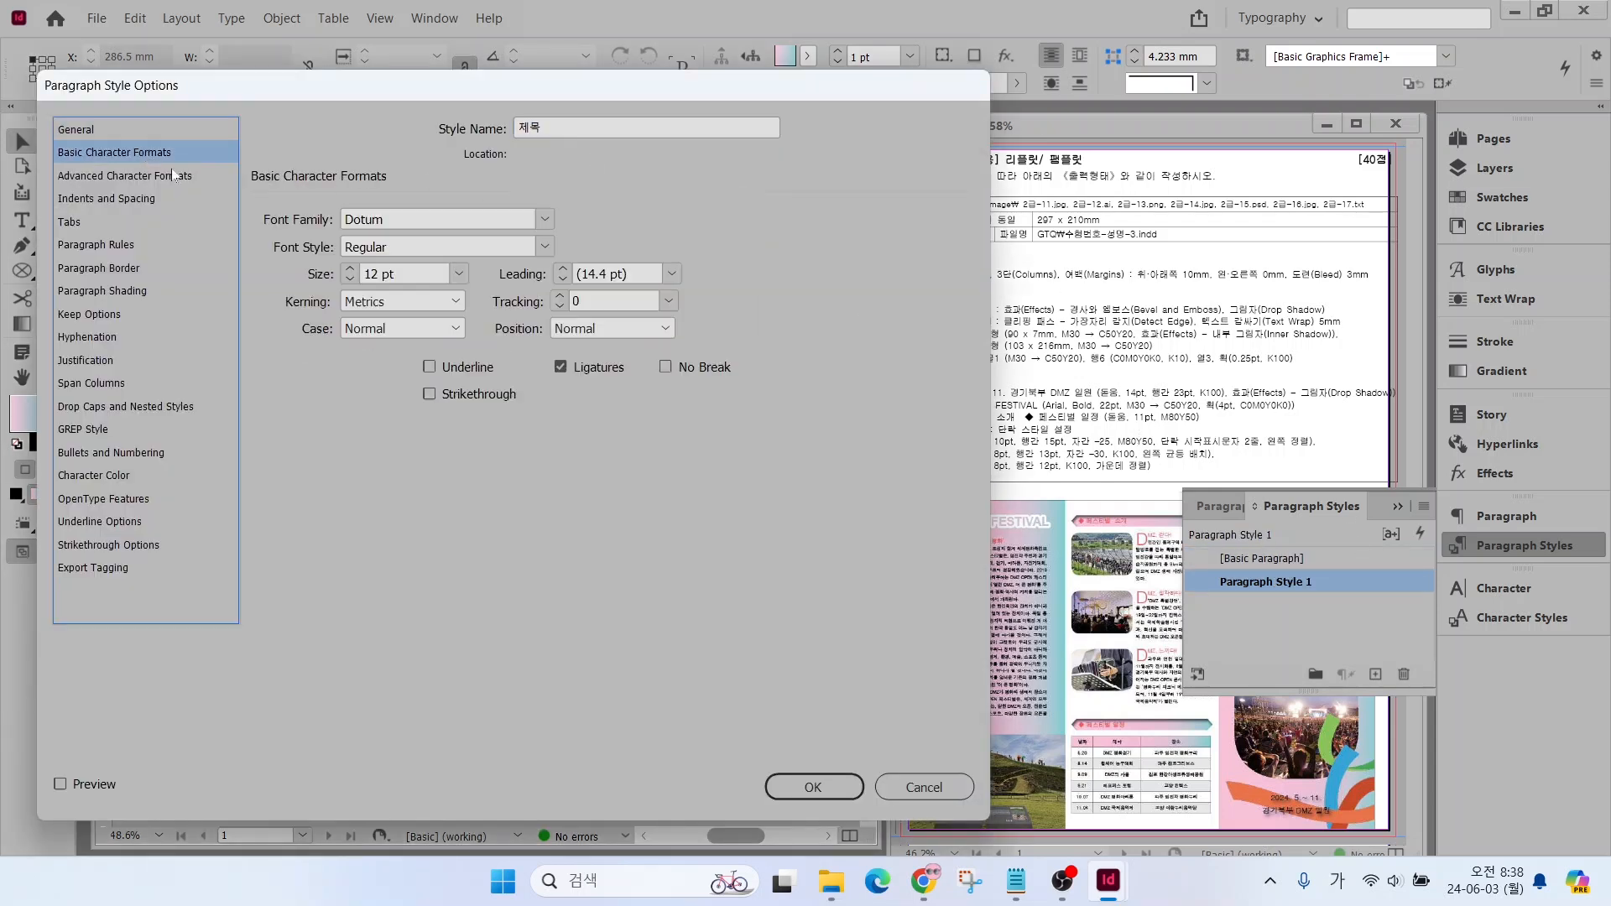
left_click(349, 281)
left_click(349, 281)
left_click(562, 269)
left_click(563, 269)
left_click(668, 305)
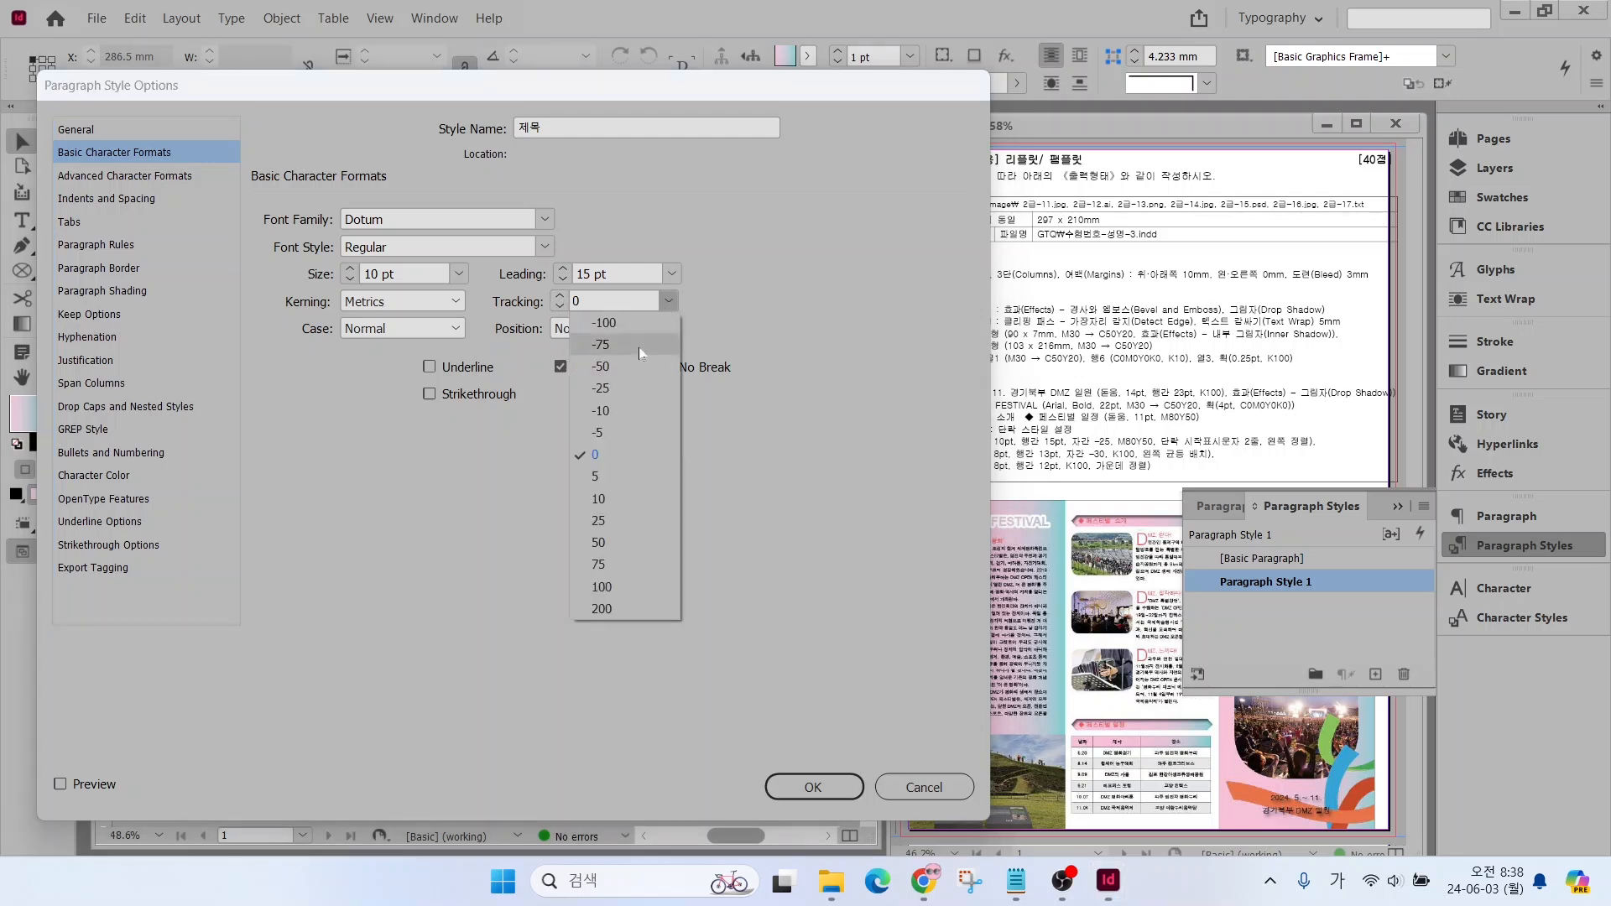
left_click(611, 387)
Give the 제목 style the C=0 M=80 Y=50 K=0 colour, a two-line drop cap and left alignment, and save it
left_click(87, 478)
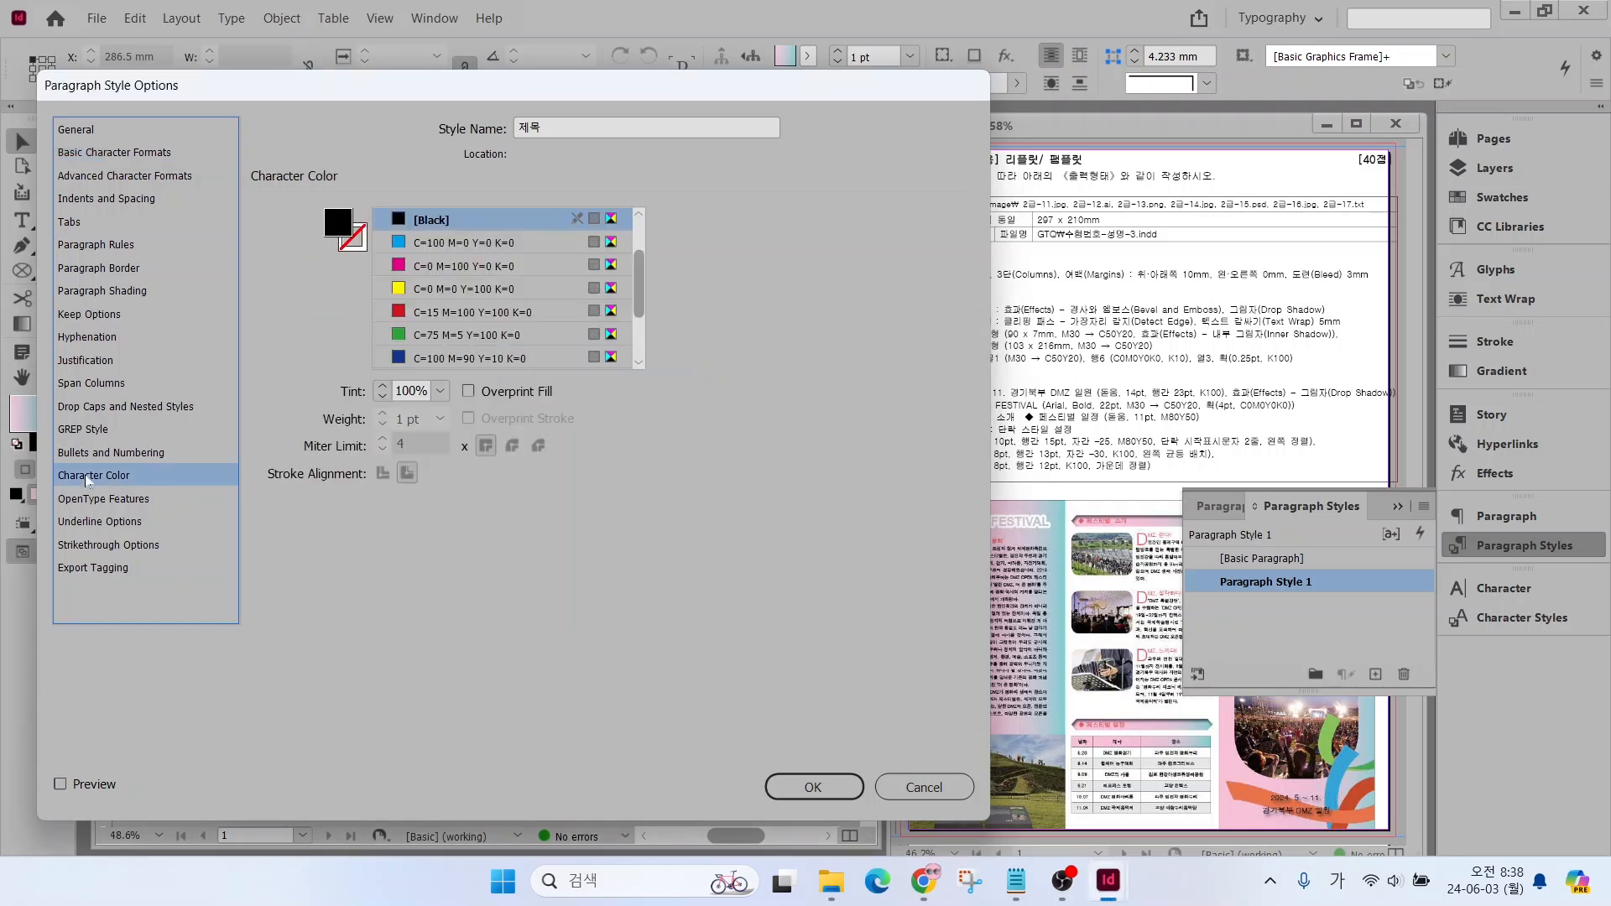
left_click_drag(640, 274, 640, 312)
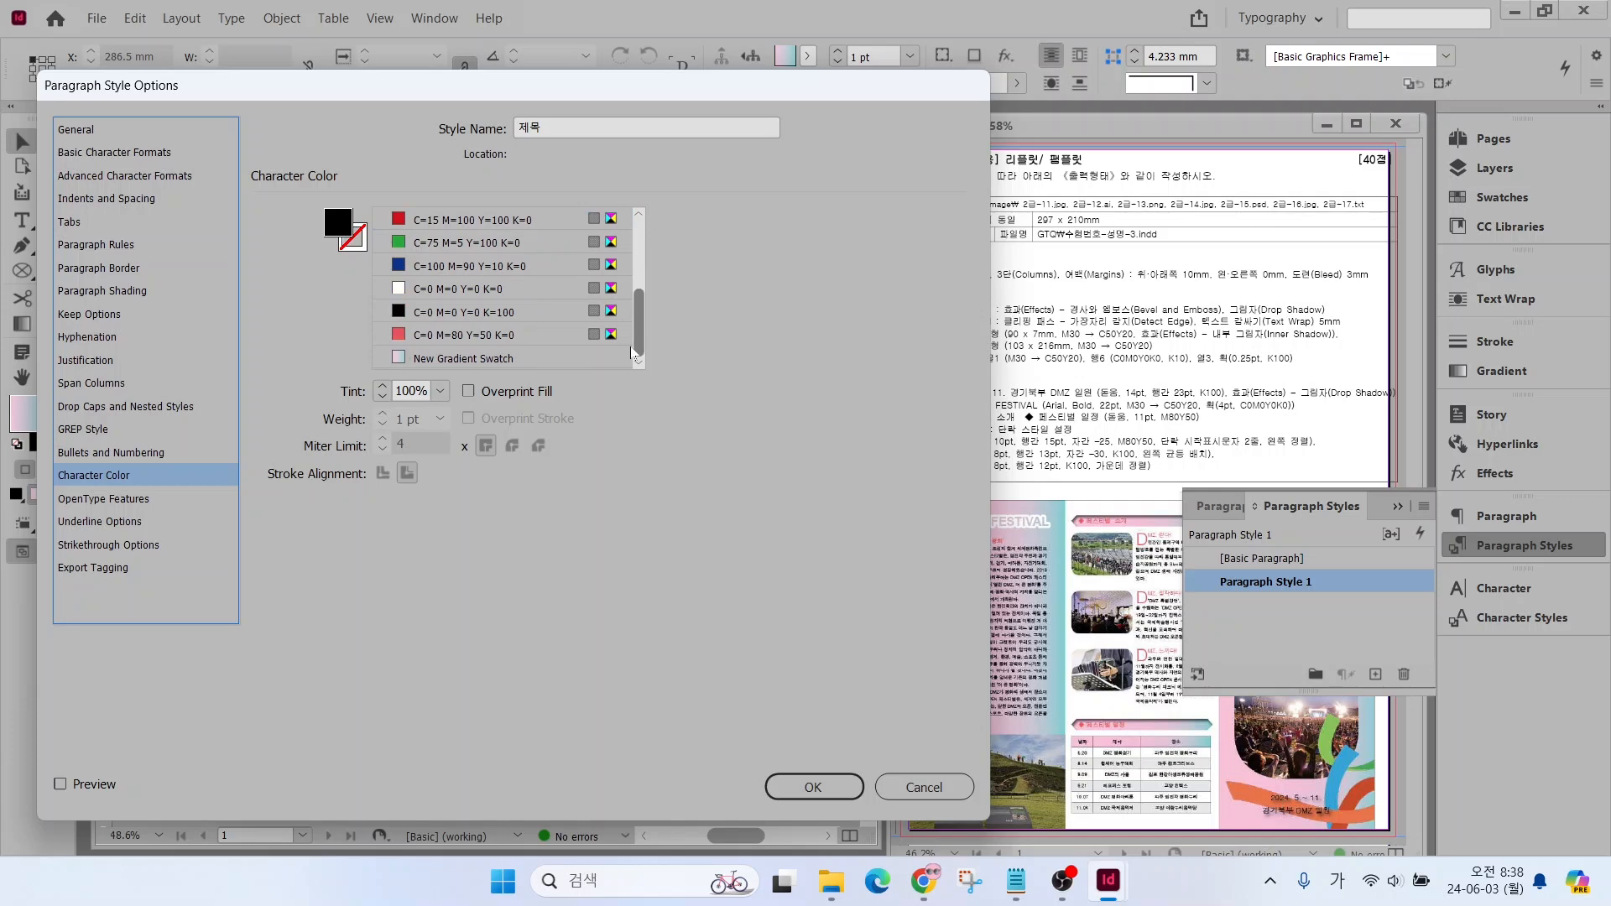
left_click(451, 336)
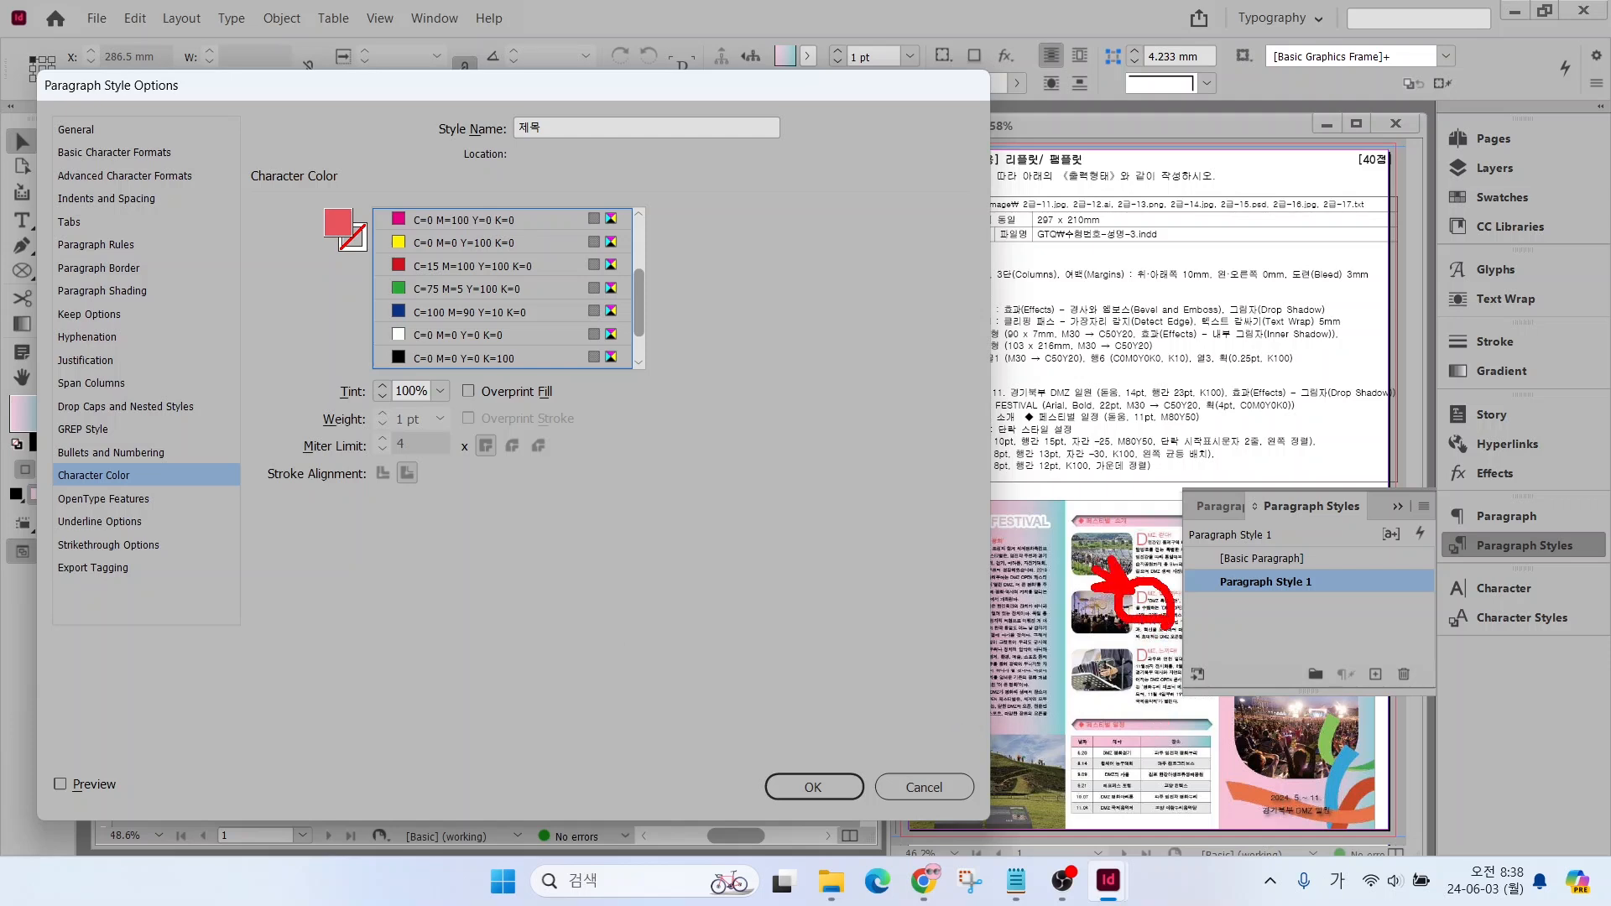
left_click(96, 407)
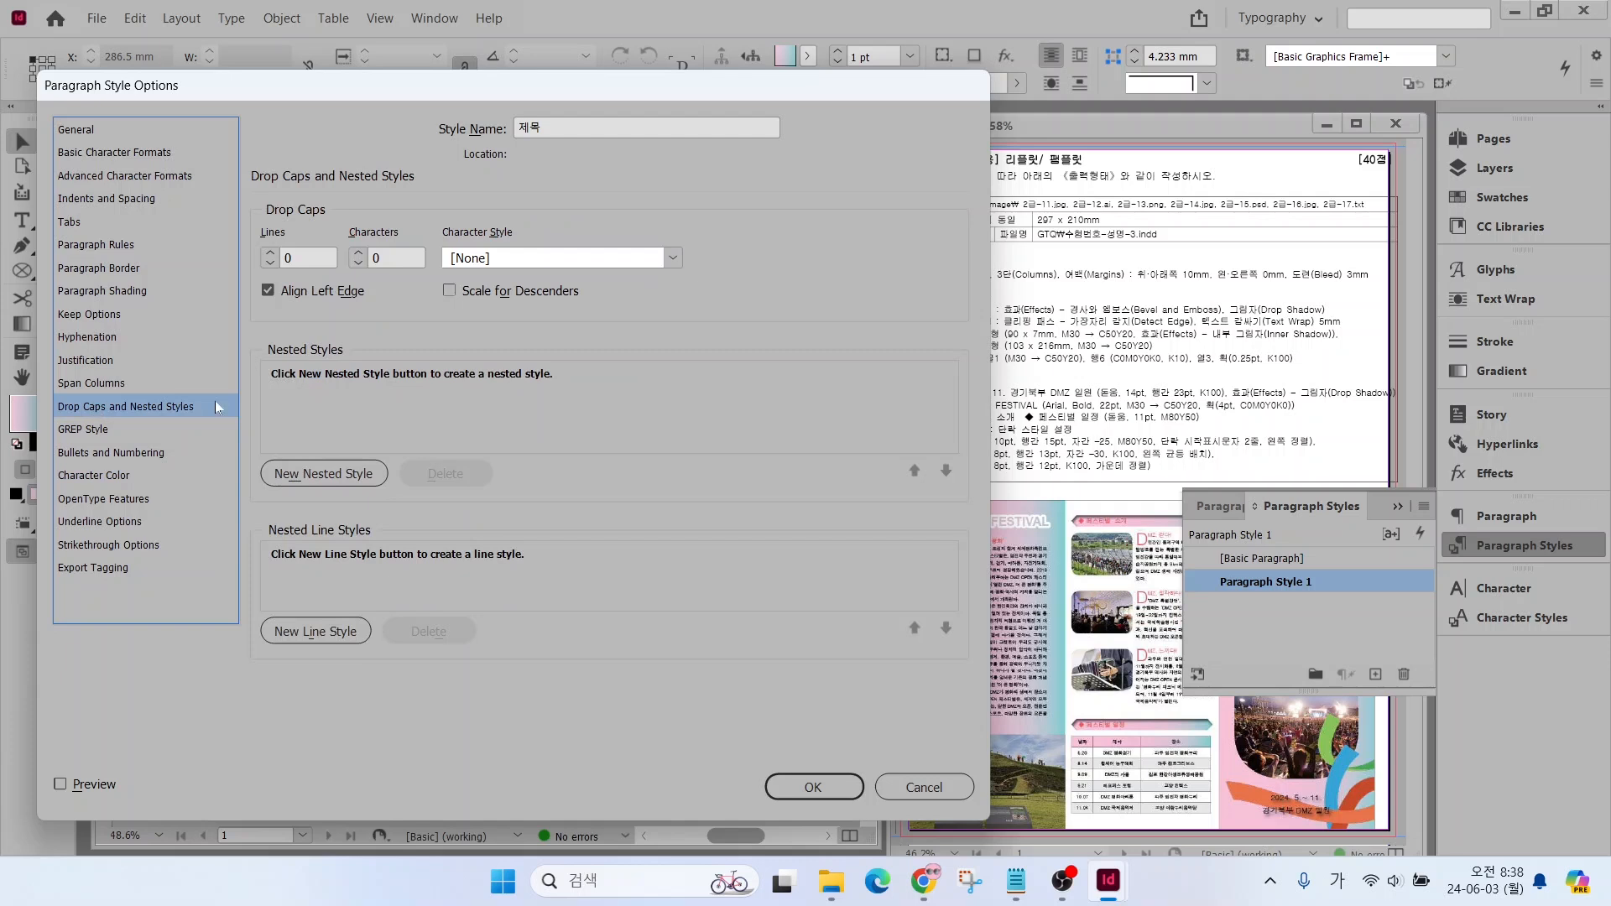
left_click(270, 254)
left_click(74, 198)
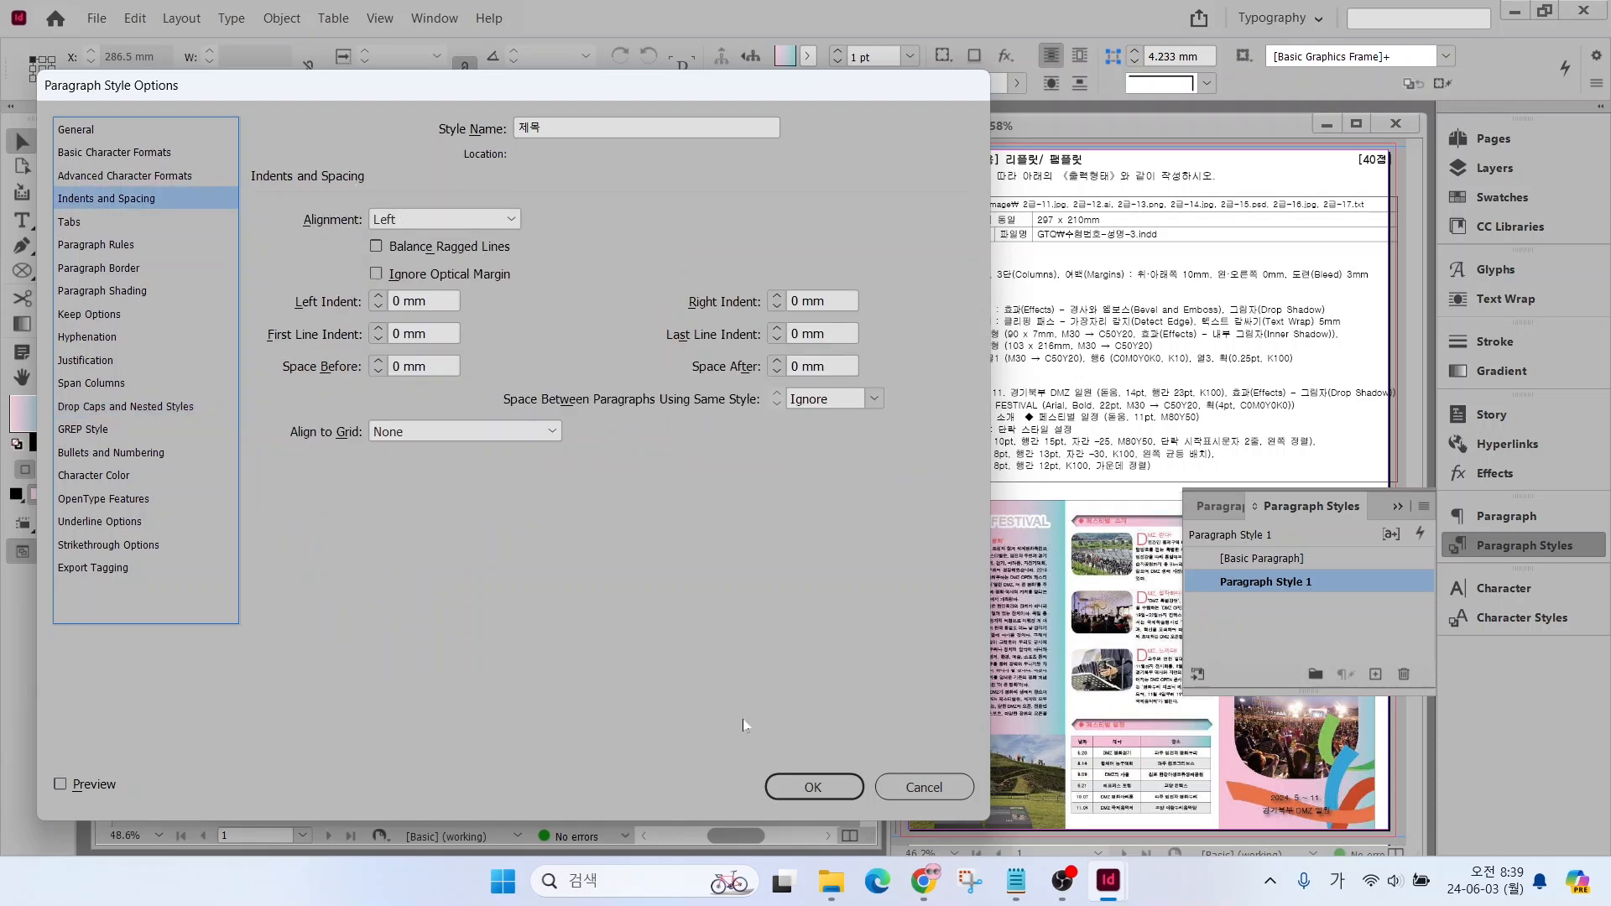
left_click(809, 787)
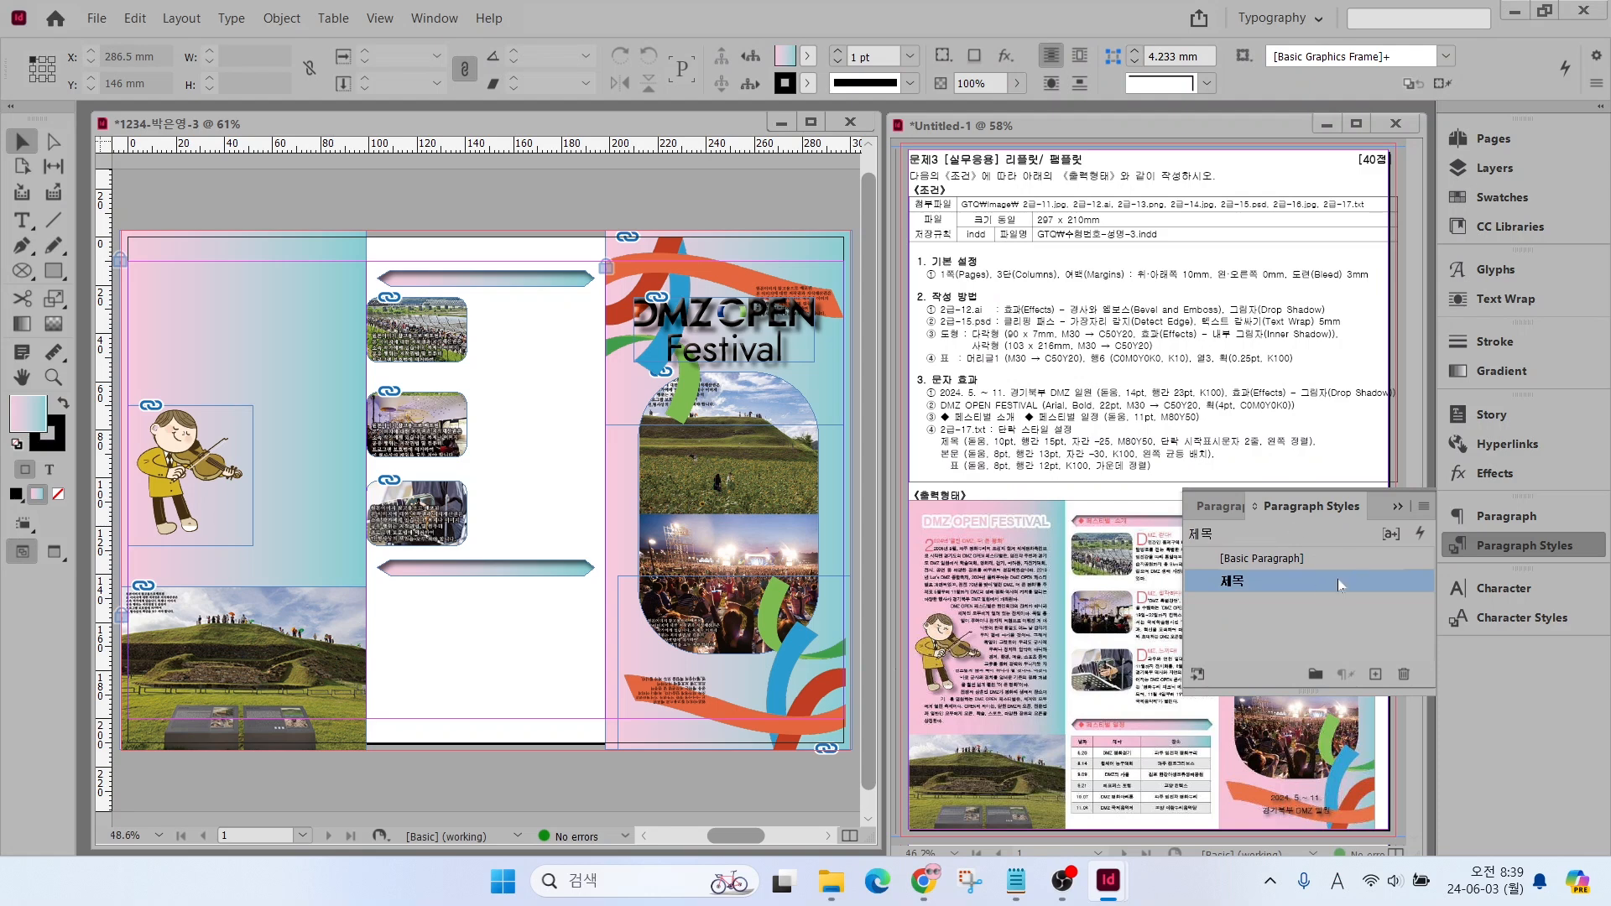
Create a paragraph style named 본문 from [Basic Paragraph] with 8 pt size, 13 pt leading and −30 tracking
left_click(1315, 559)
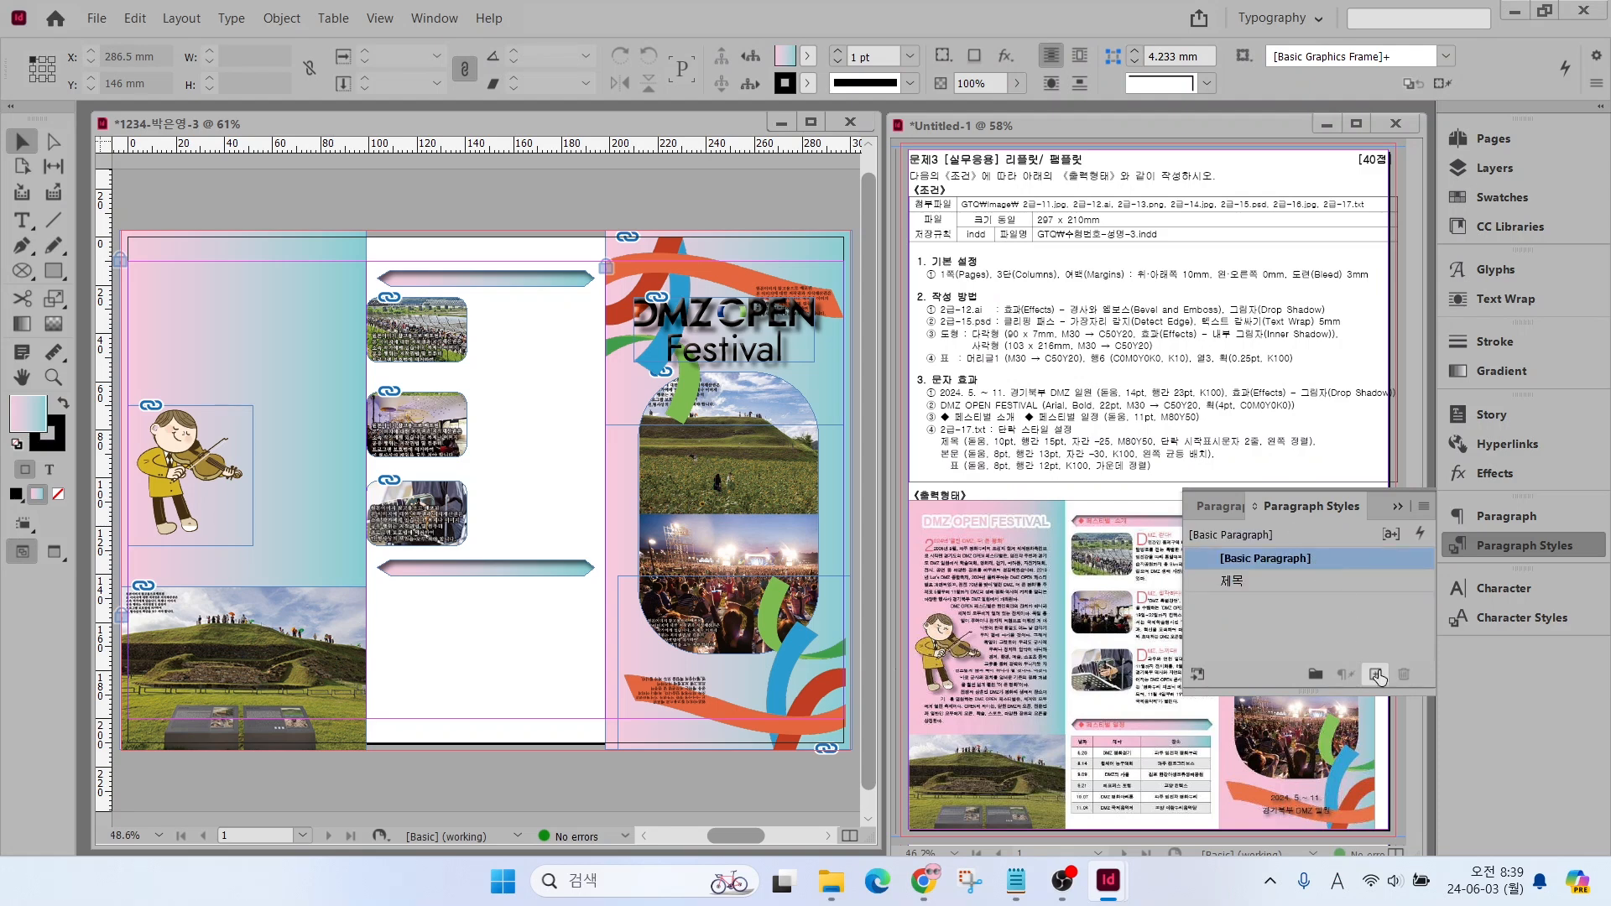
left_click(1375, 675)
left_click(1351, 585)
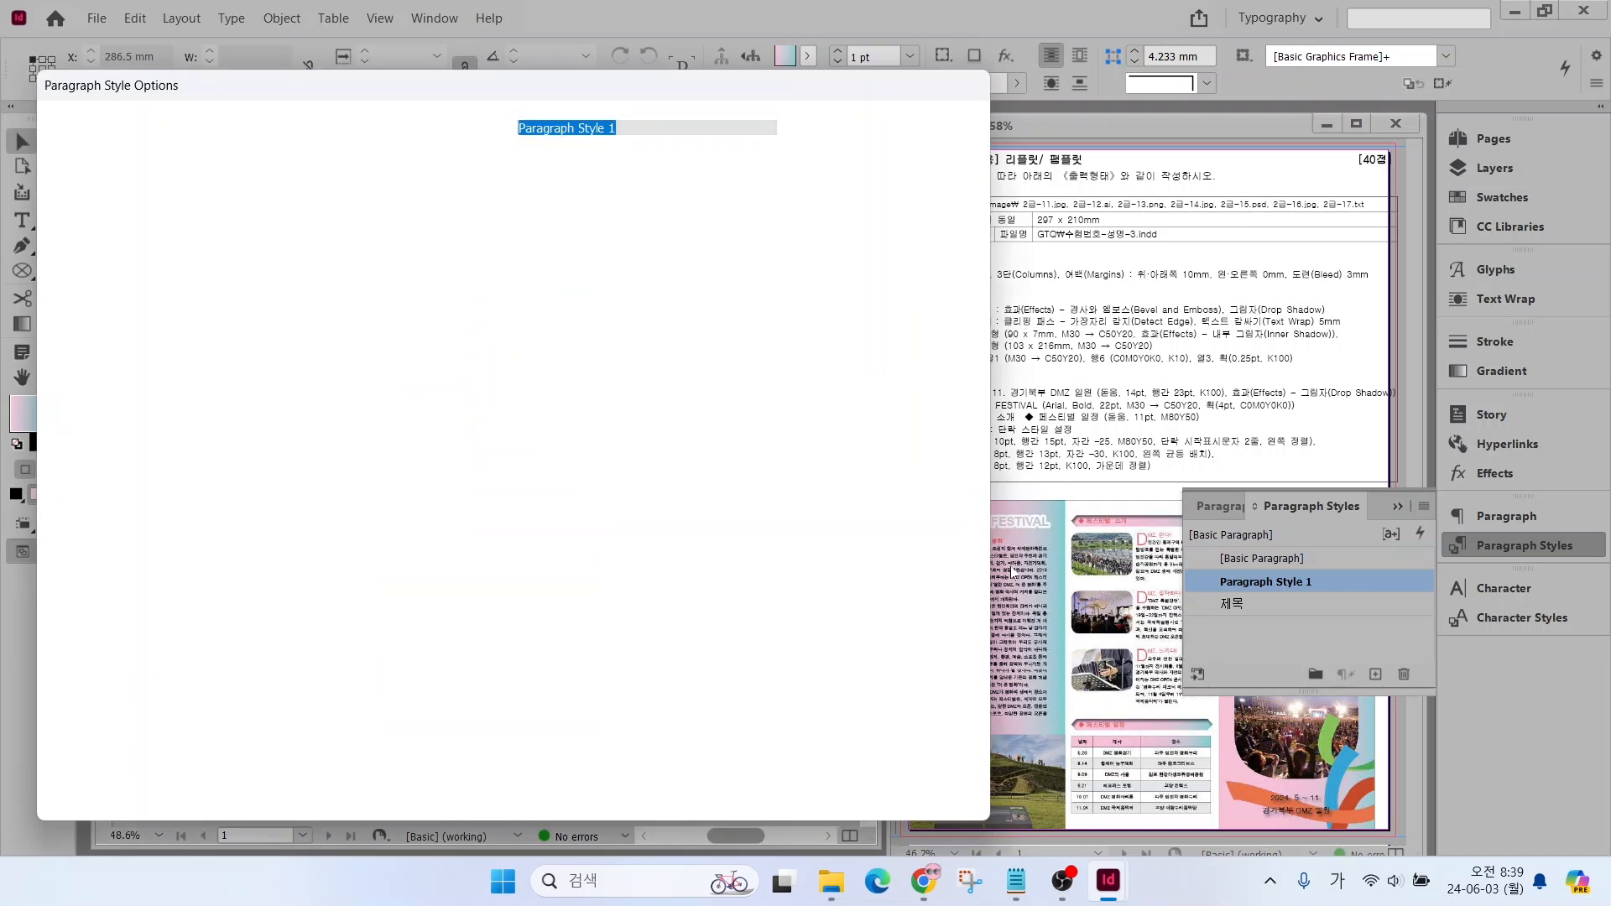
type("본문")
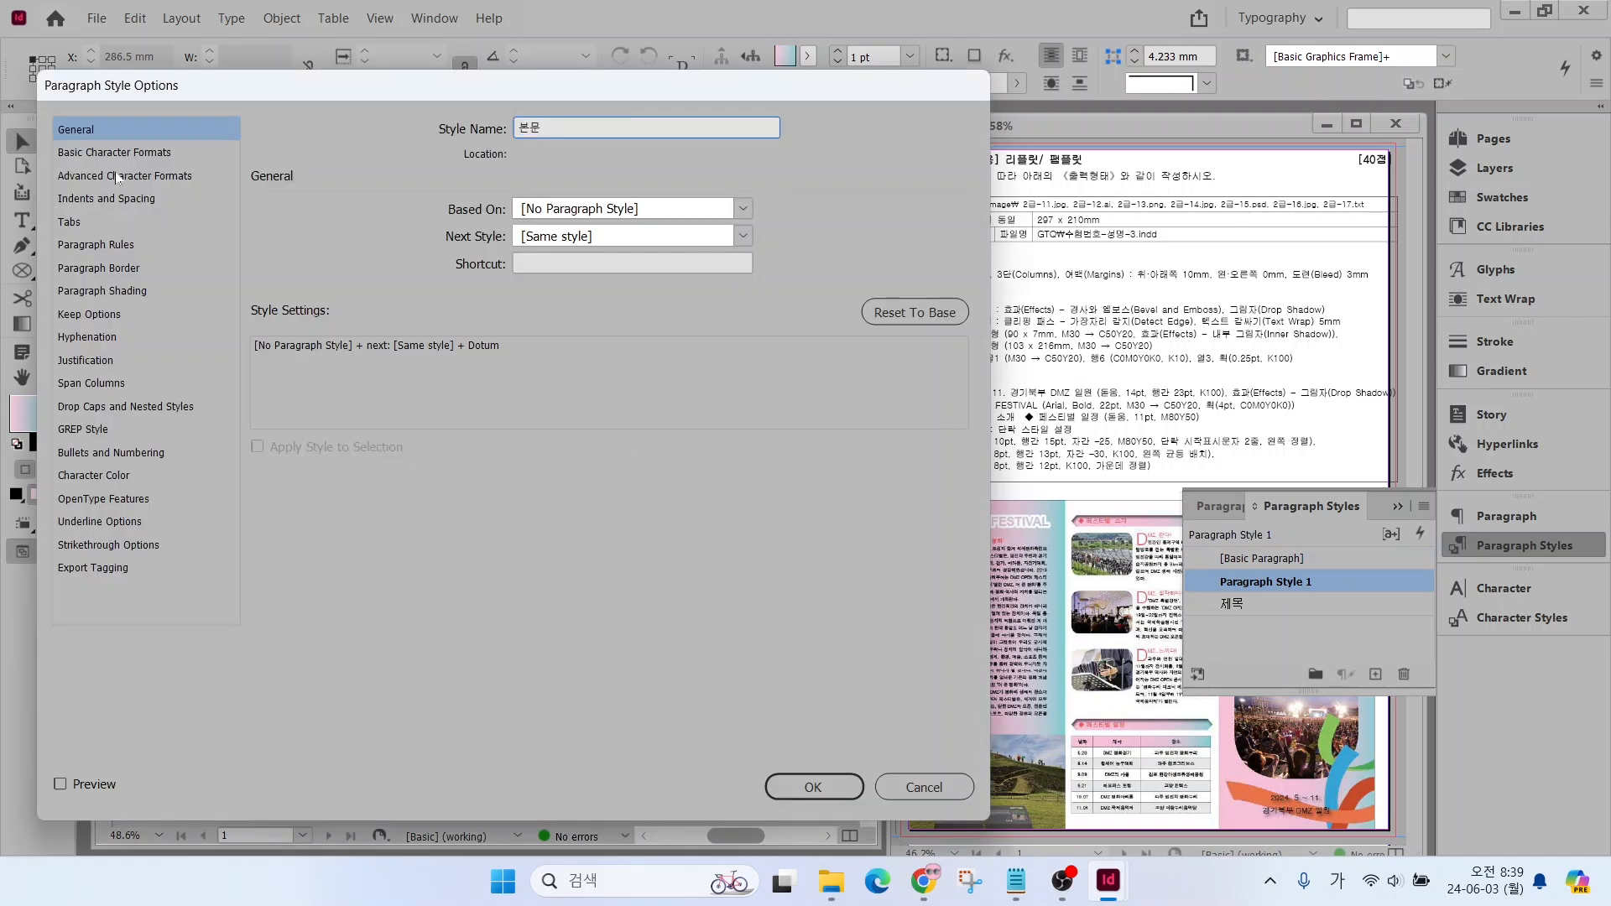
left_click(134, 152)
left_click(349, 278)
left_click(349, 278)
left_click(349, 278)
left_click(349, 279)
left_click(561, 269)
left_click(561, 269)
left_click(560, 269)
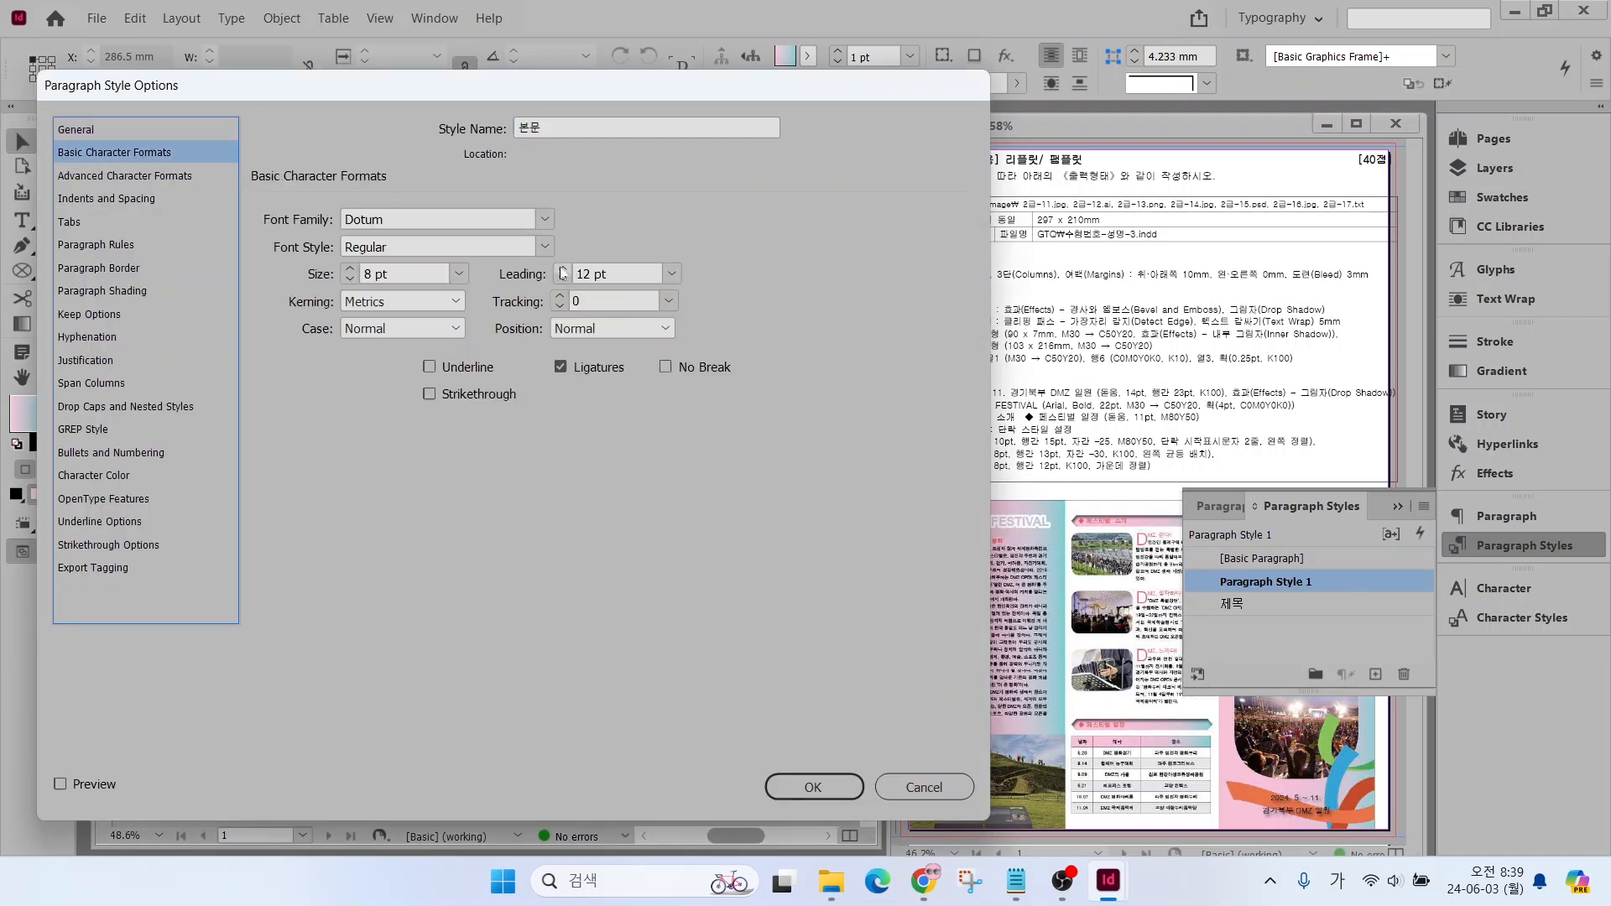
left_click(560, 268)
left_click(536, 307)
Give the 본문 style the C=0 M=0 Y=0 K=100 colour and Left Justify alignment, and save it
left_click(102, 480)
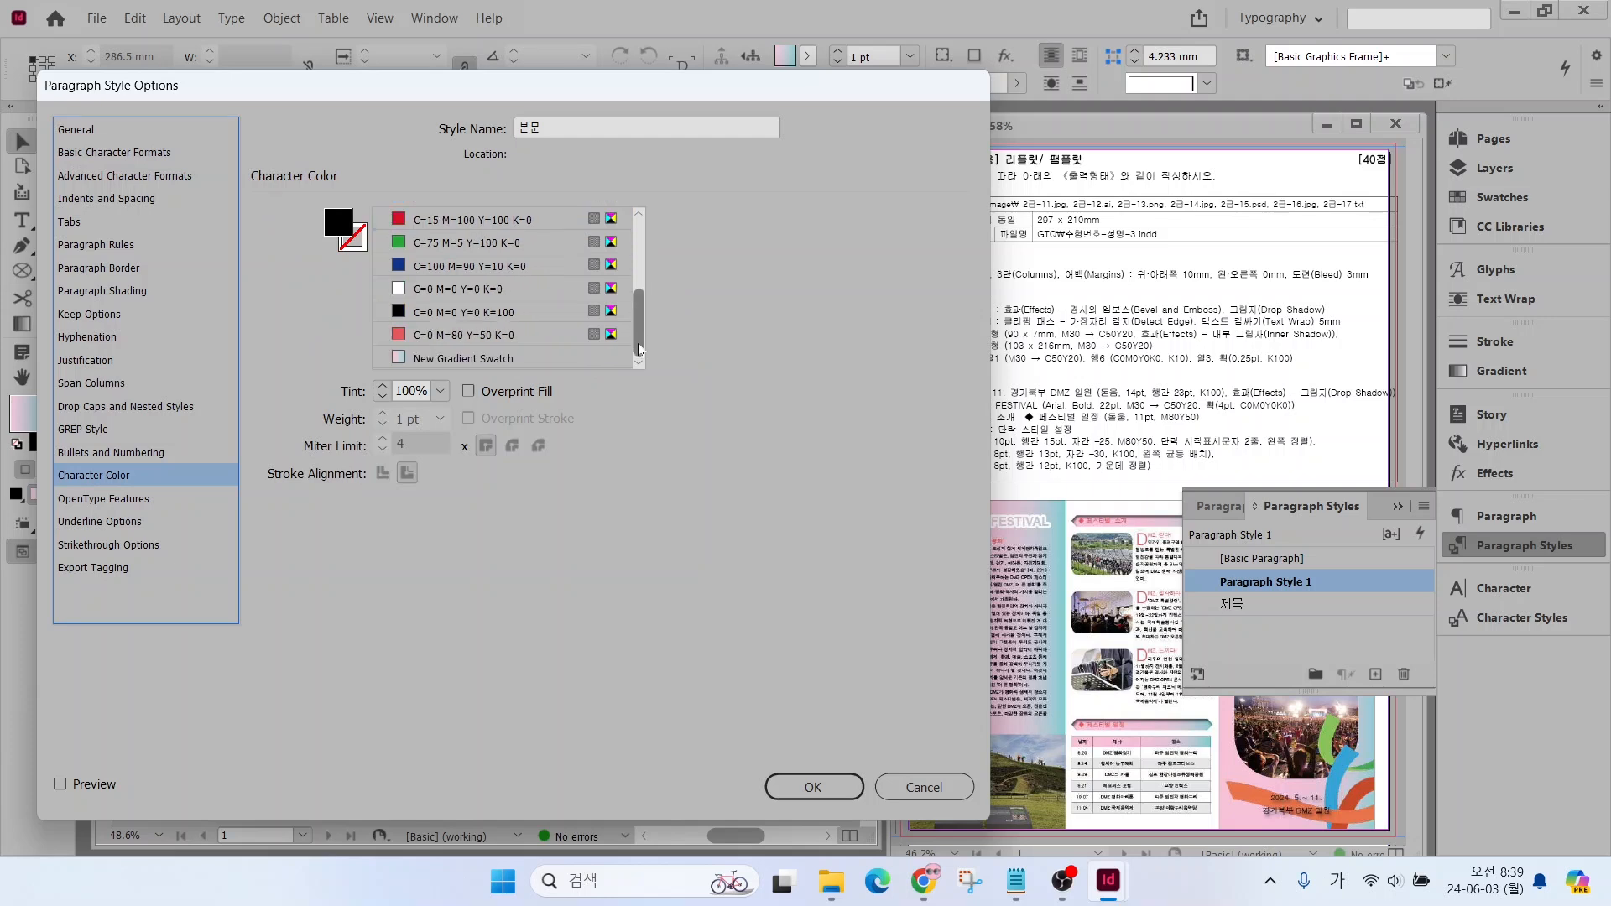
left_click(438, 310)
left_click(78, 198)
left_click(408, 220)
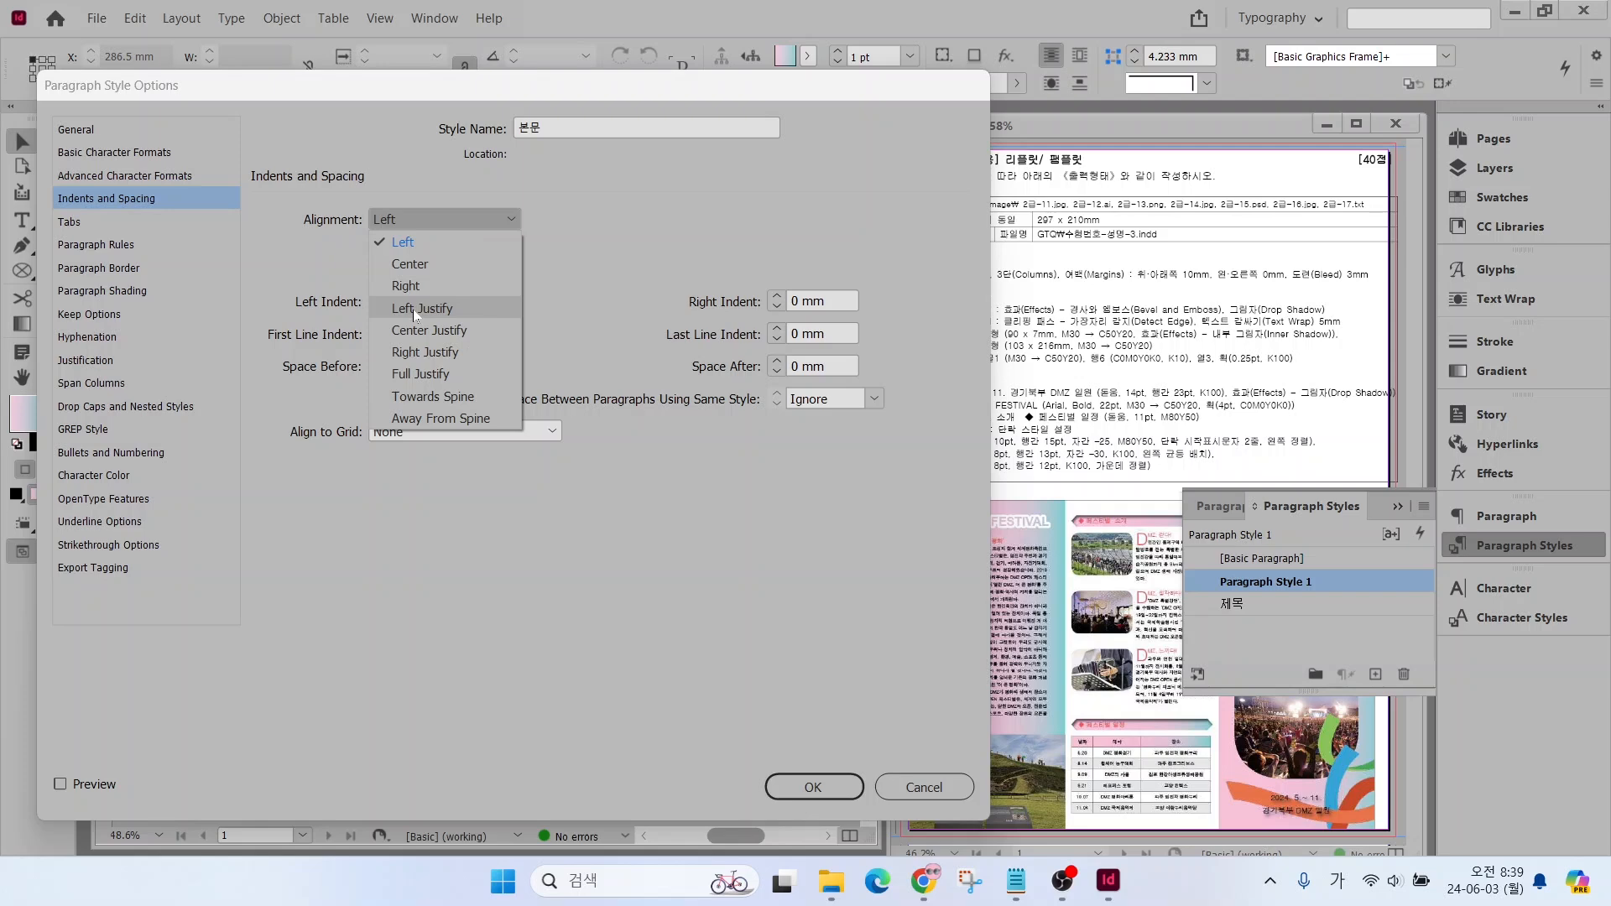
left_click(414, 310)
left_click(811, 784)
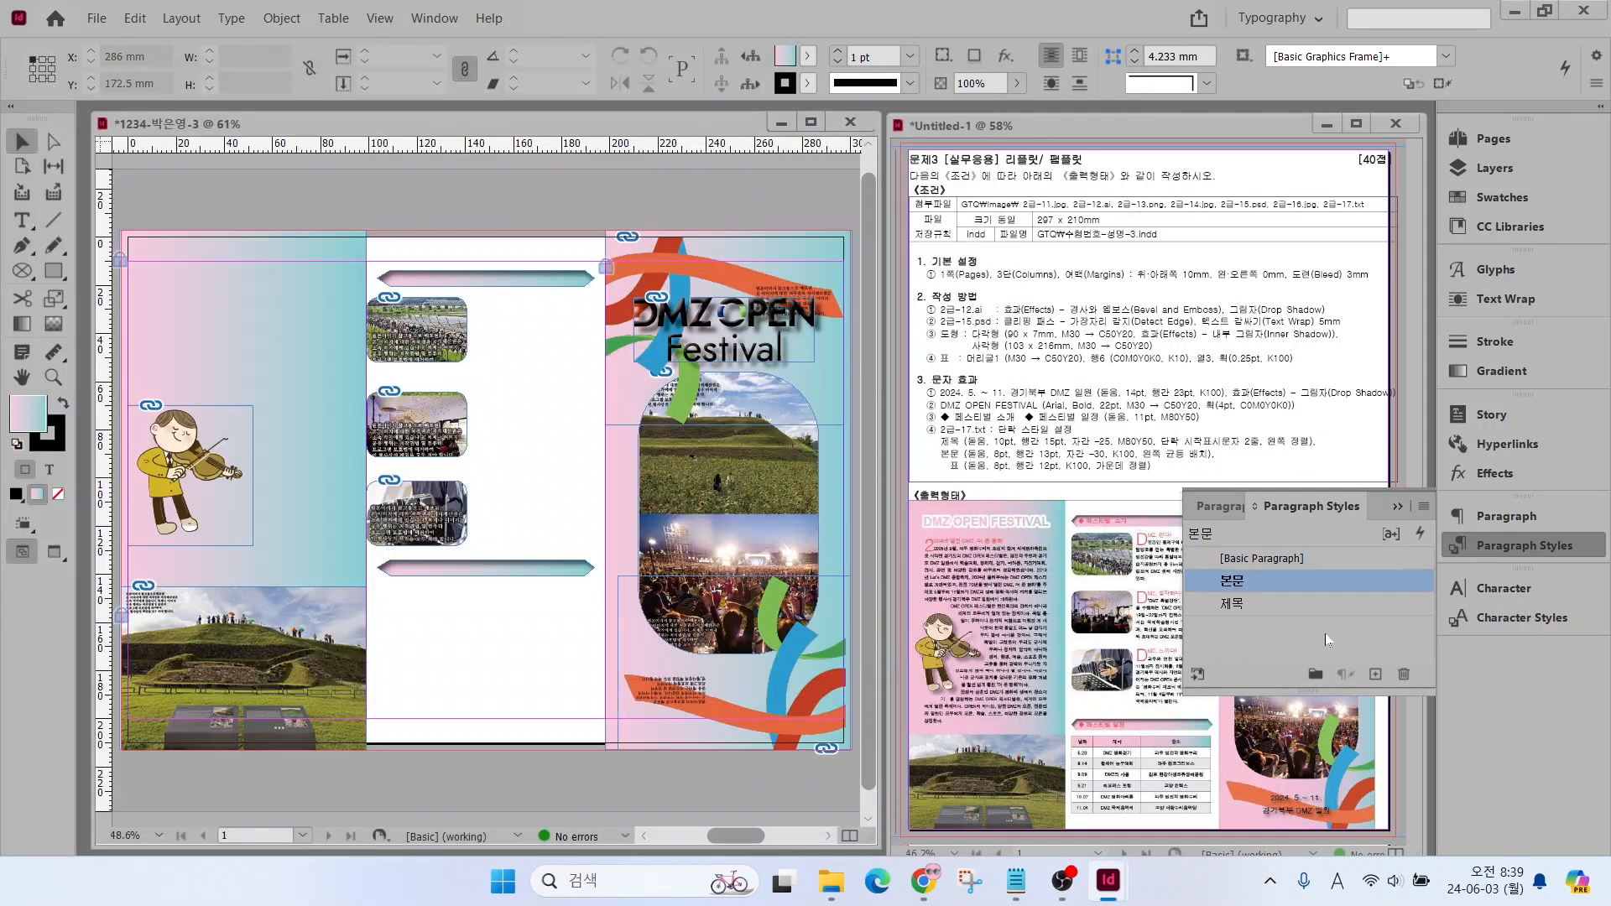
Create a paragraph style named 표 with Dotum at 8 pt and 12 pt leading
left_click(1326, 639)
left_click(1375, 674)
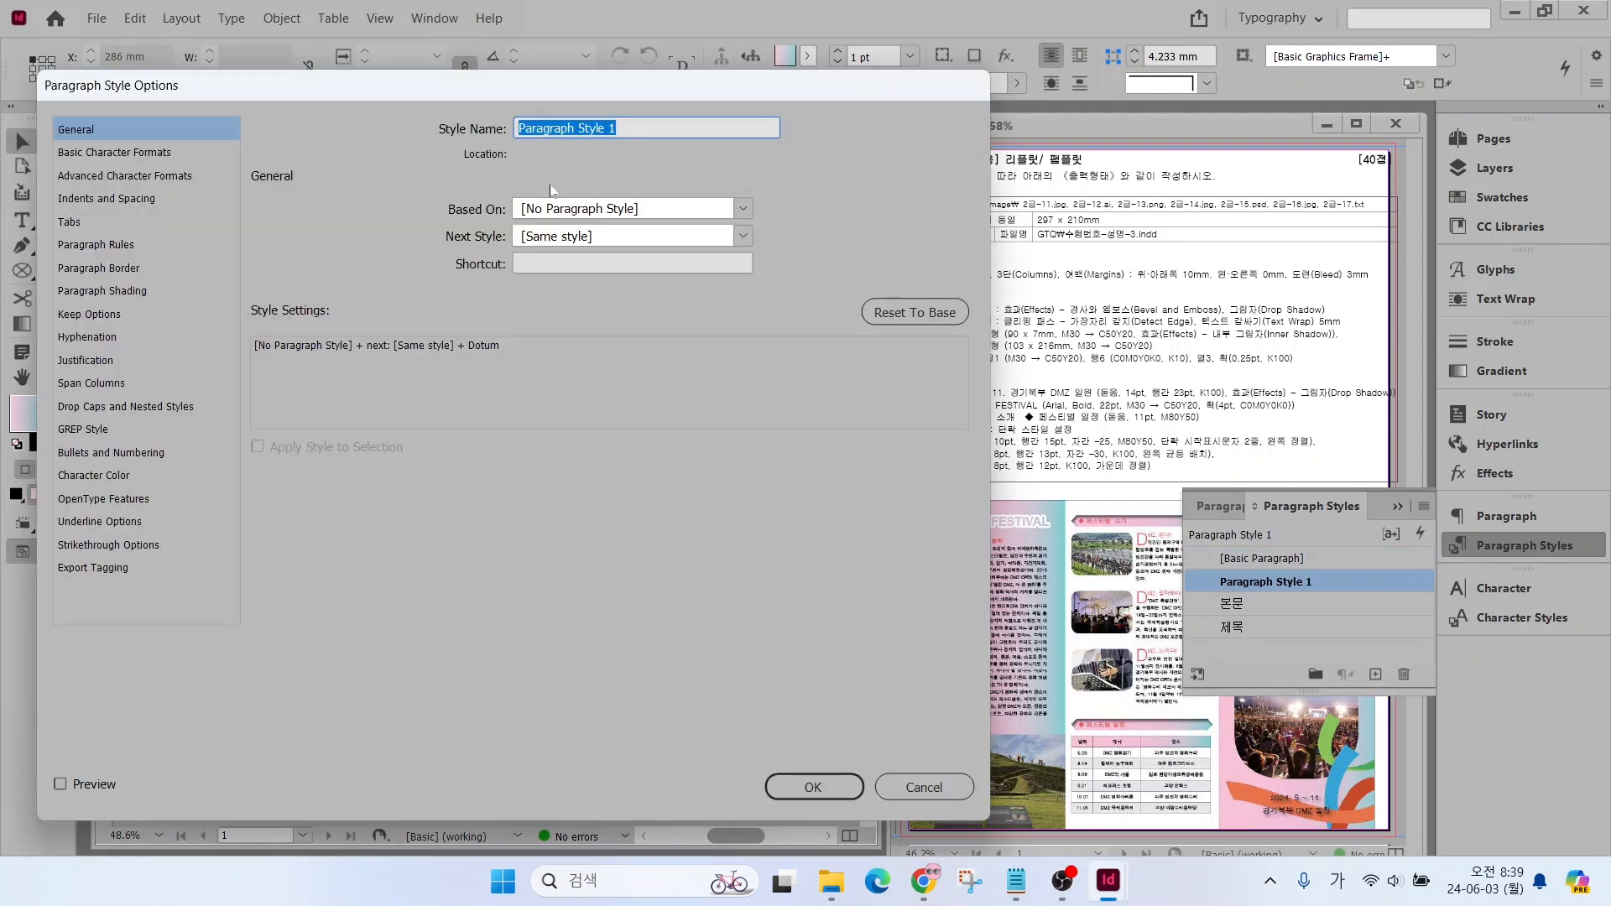
type("표")
left_click(162, 151)
double_click(351, 281)
left_click(350, 280)
left_click(350, 280)
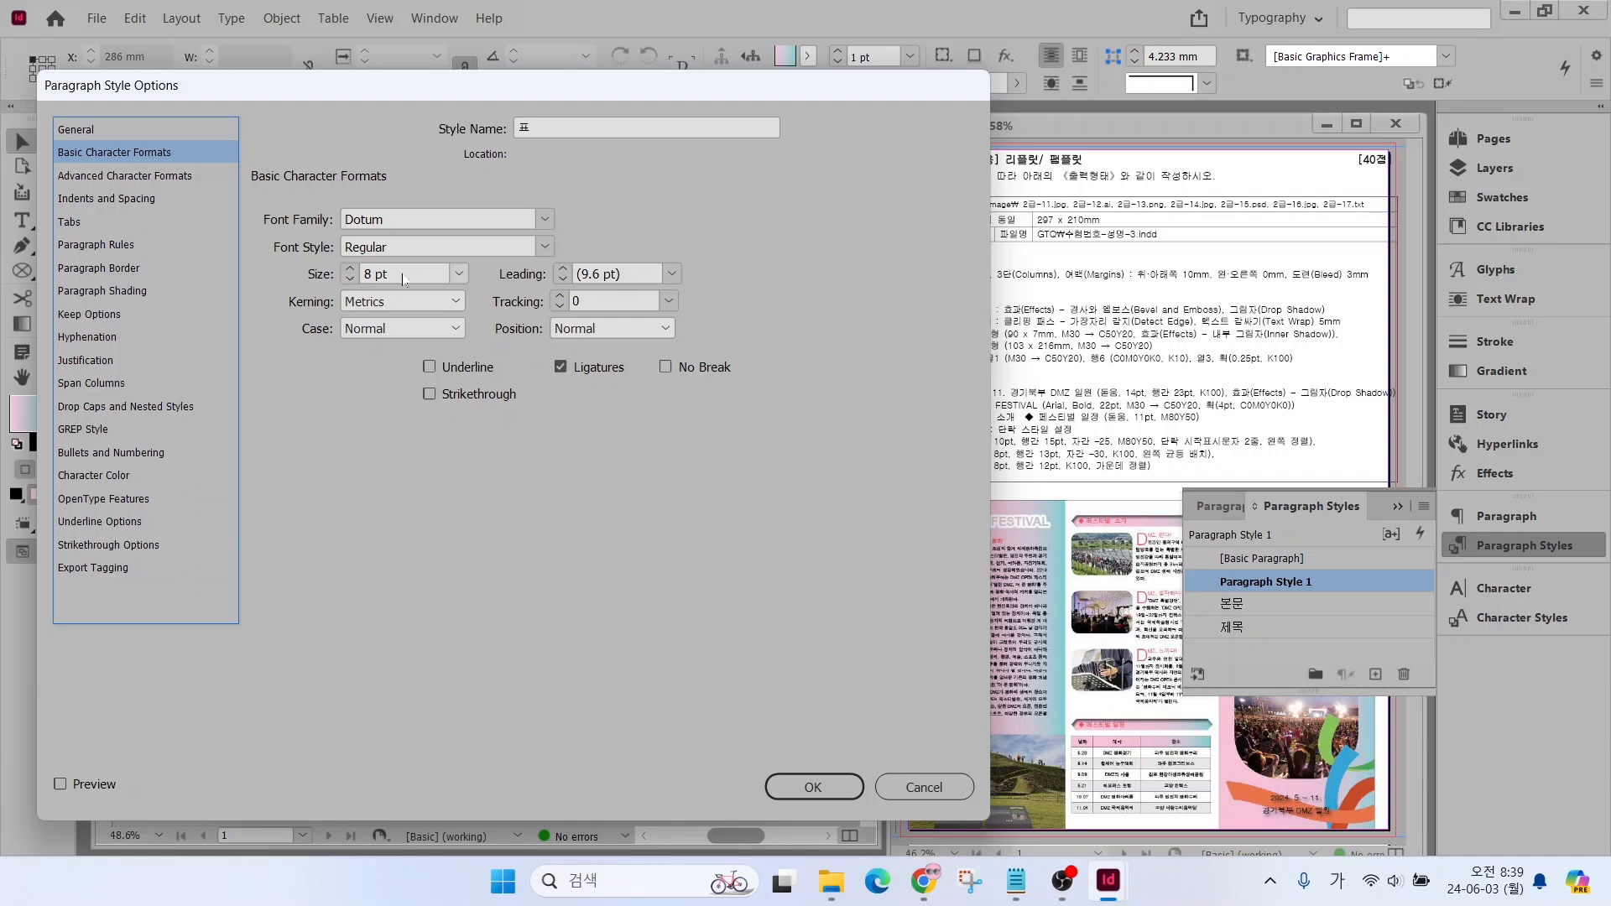
left_click(563, 268)
left_click(563, 269)
left_click(563, 268)
Give the 표 style a K=100 colour and Center alignment, save it, and make [Basic Paragraph] the current style again
left_click(94, 475)
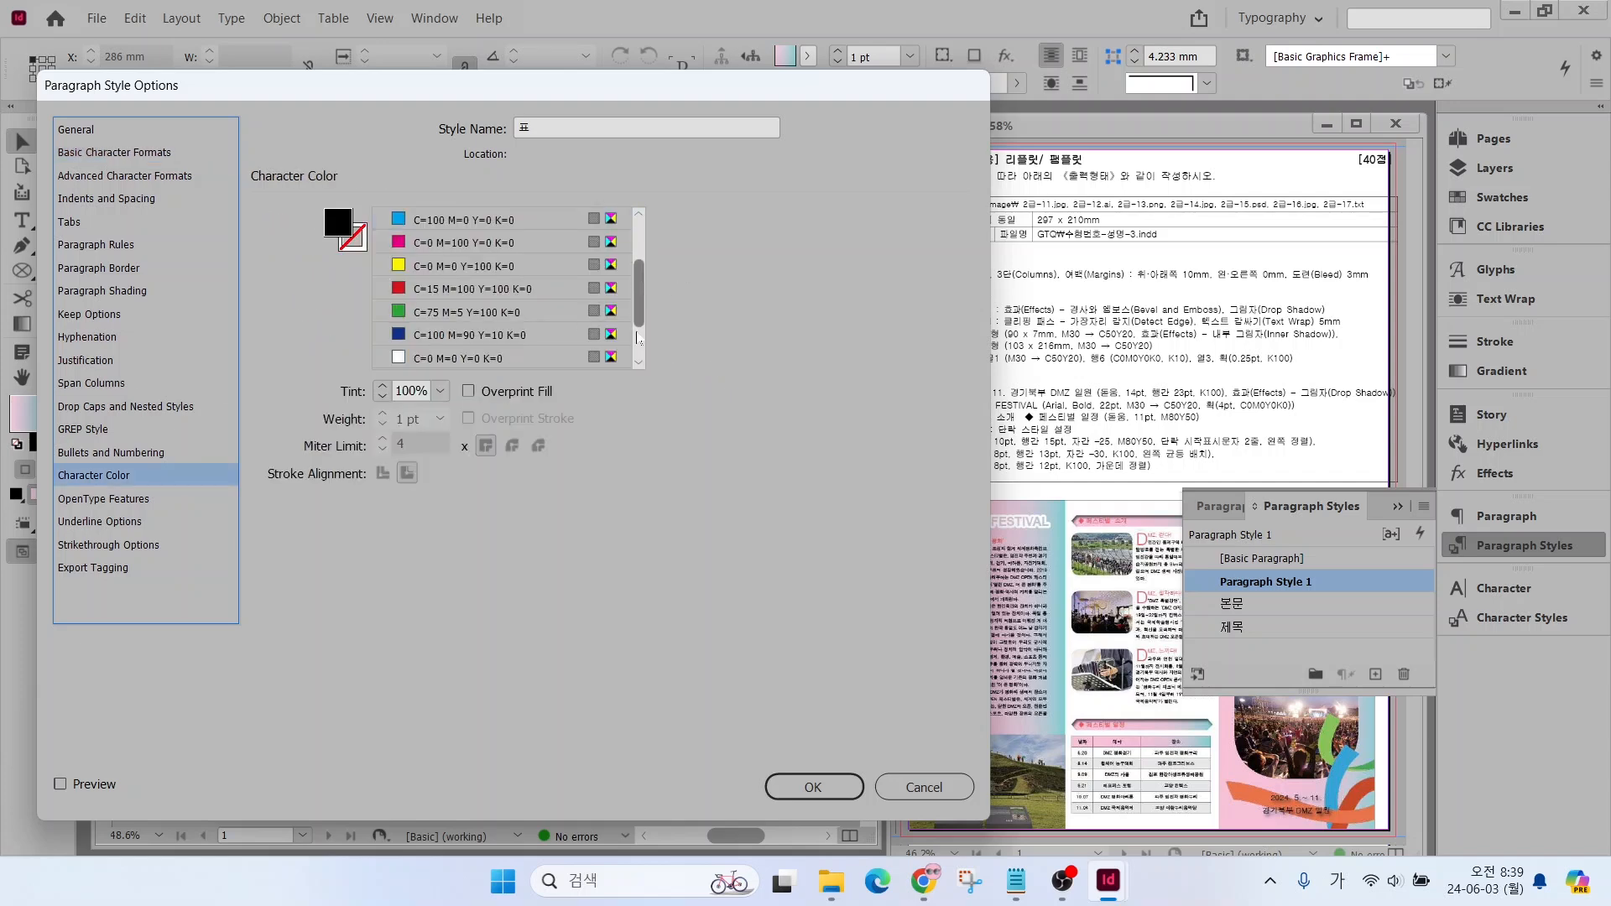
scroll(554, 263, "down", 2)
left_click(83, 199)
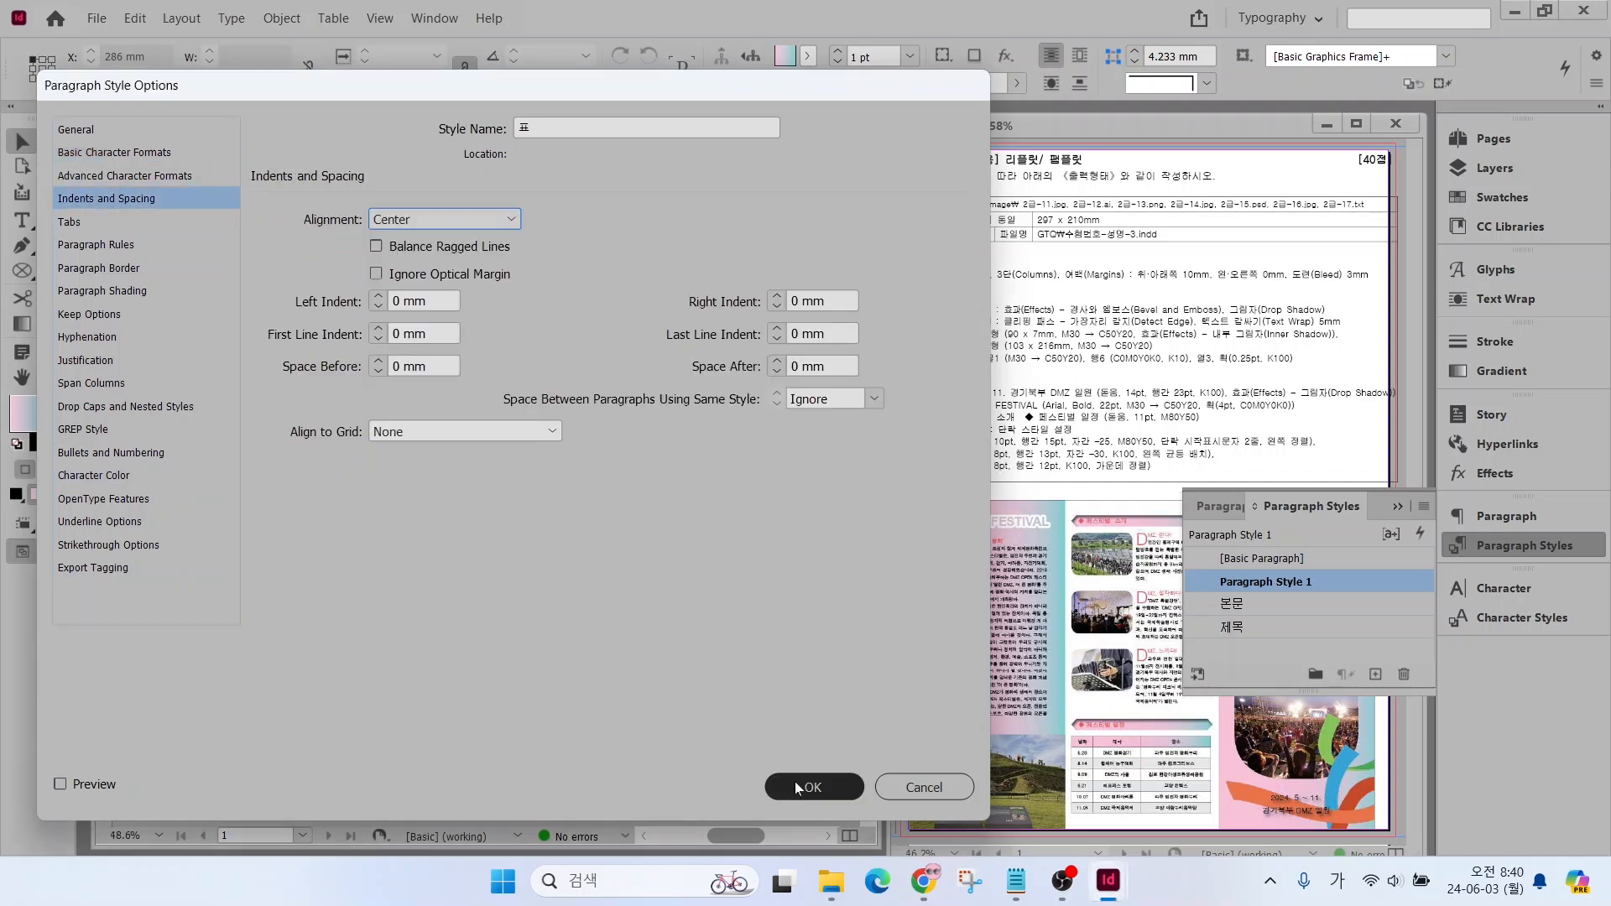
left_click(812, 786)
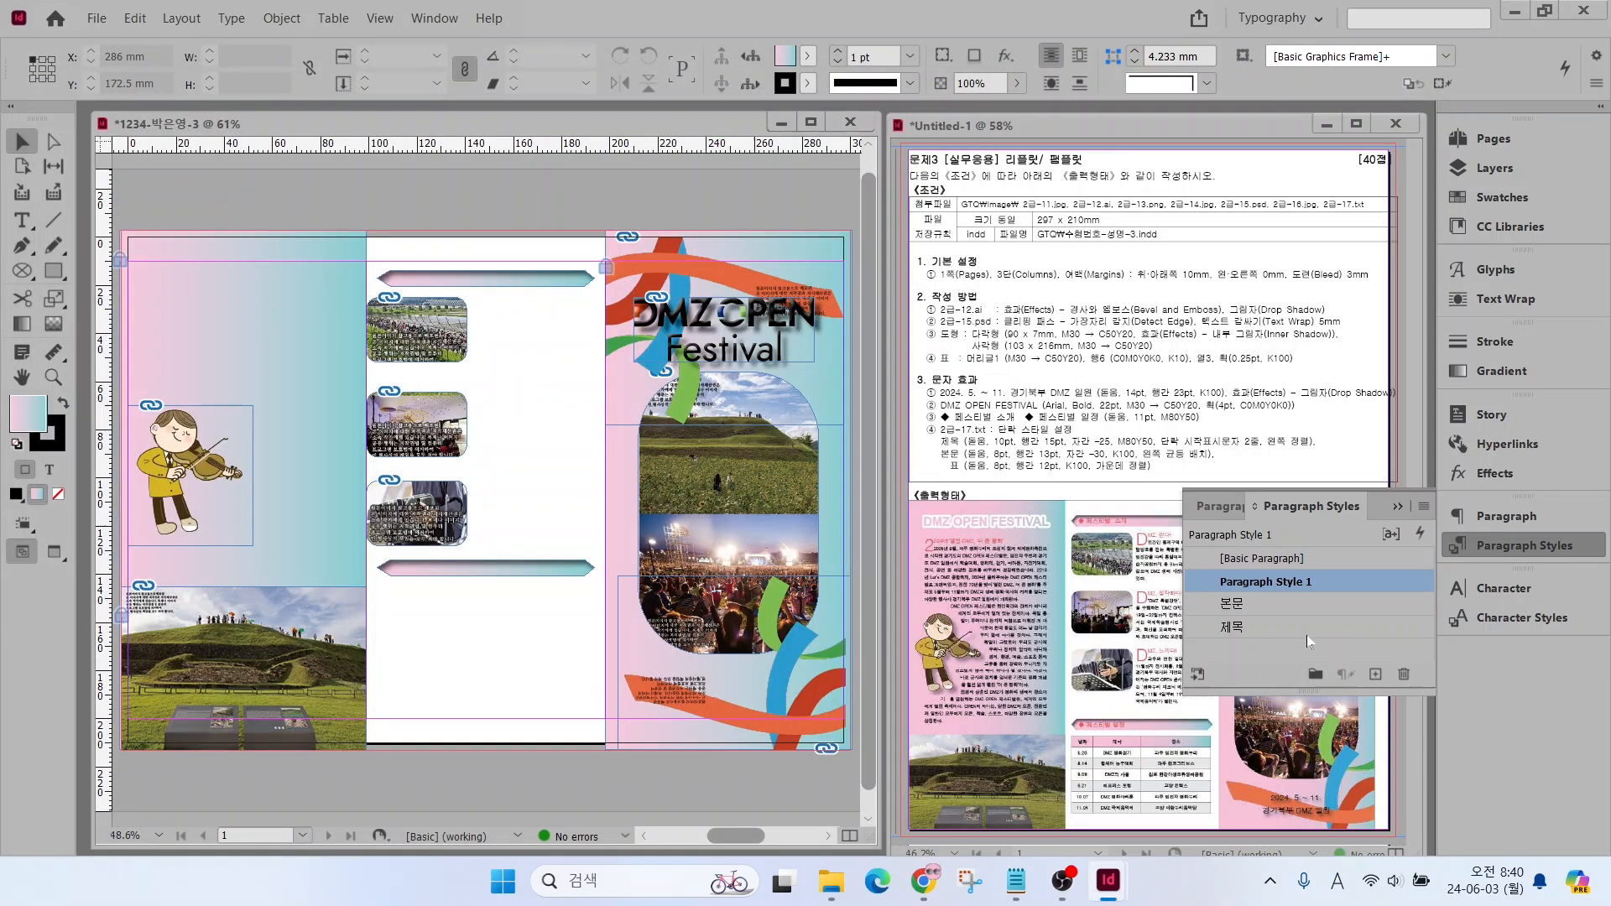
left_click(1276, 560)
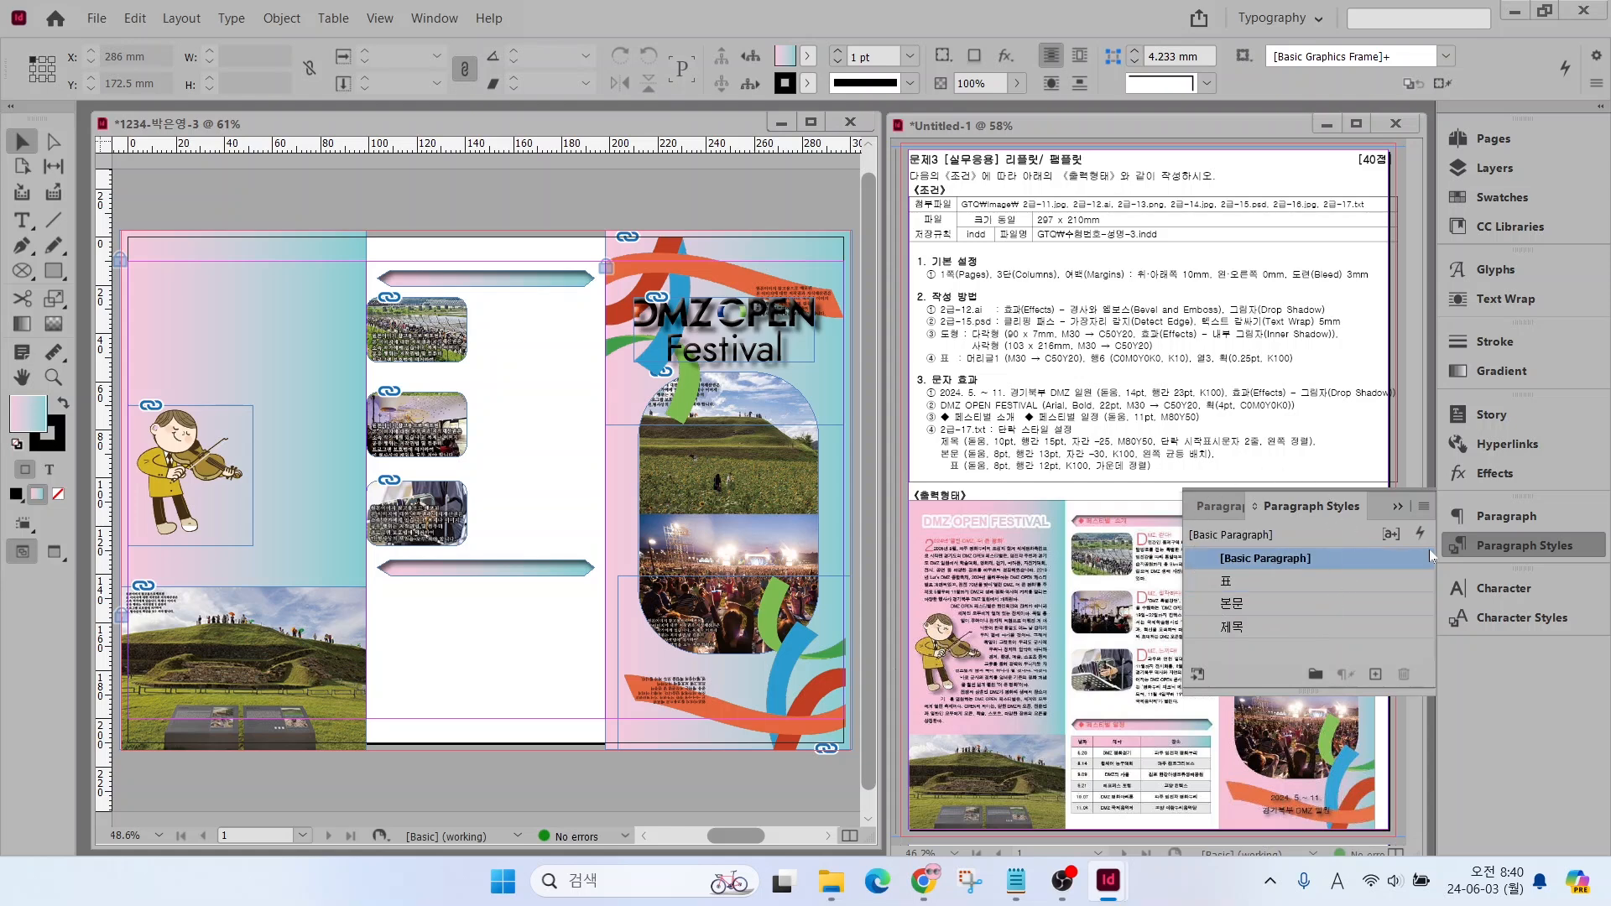
left_click(1498, 549)
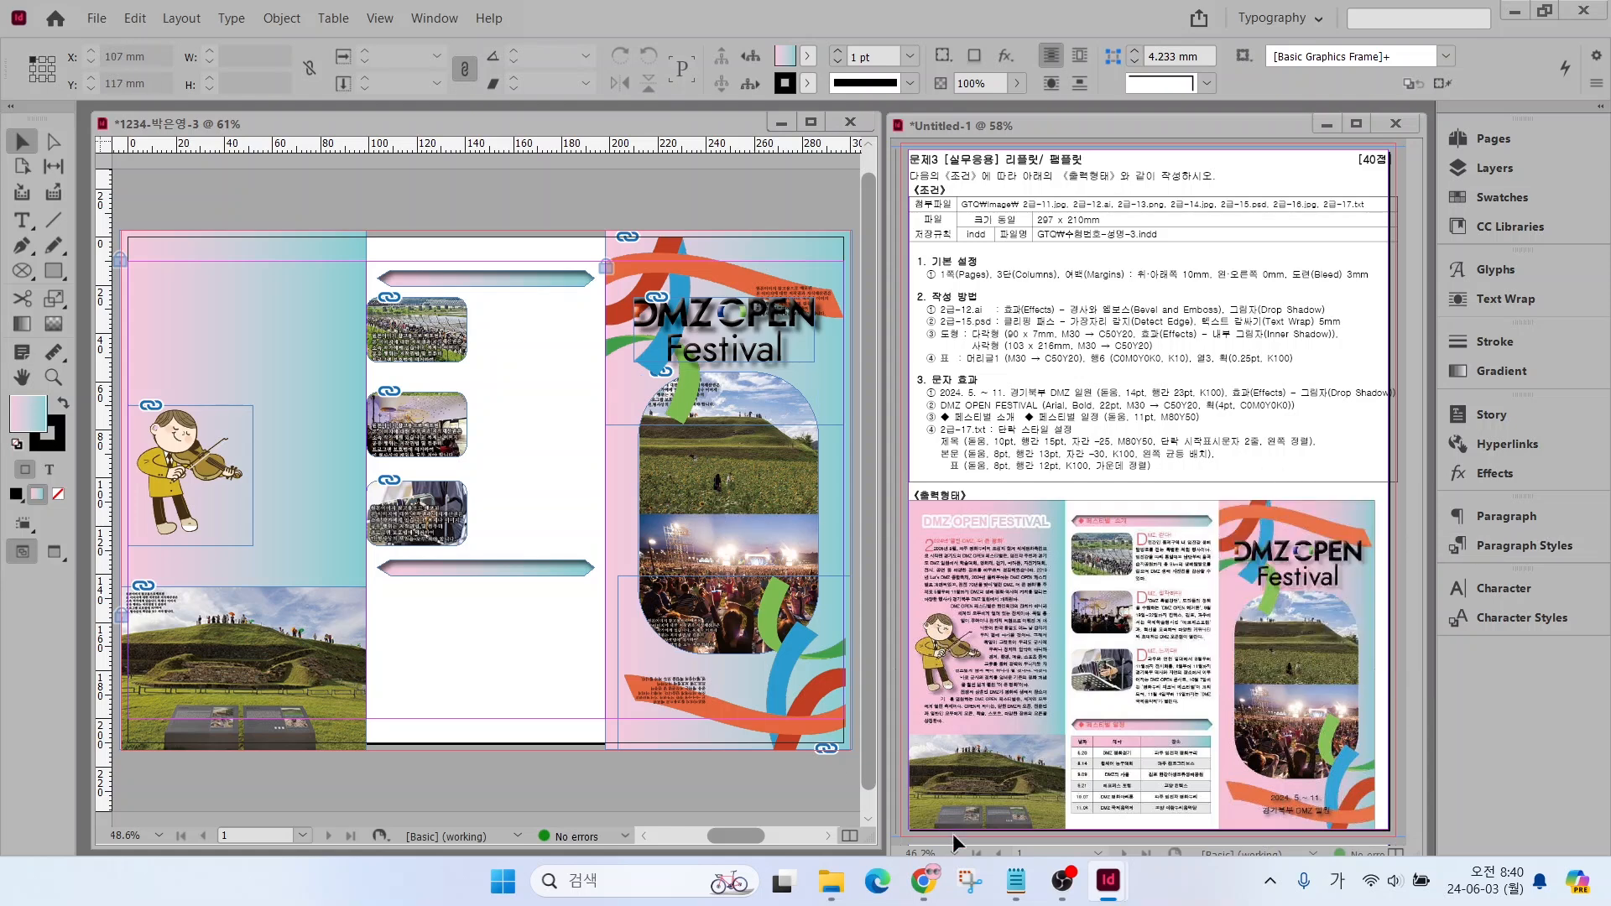
Copy the line DMZ OPEN FESTIVAL from 2급-17.txt into a new text frame about 99 × 18.5 mm above the violinist's column
left_click(1017, 881)
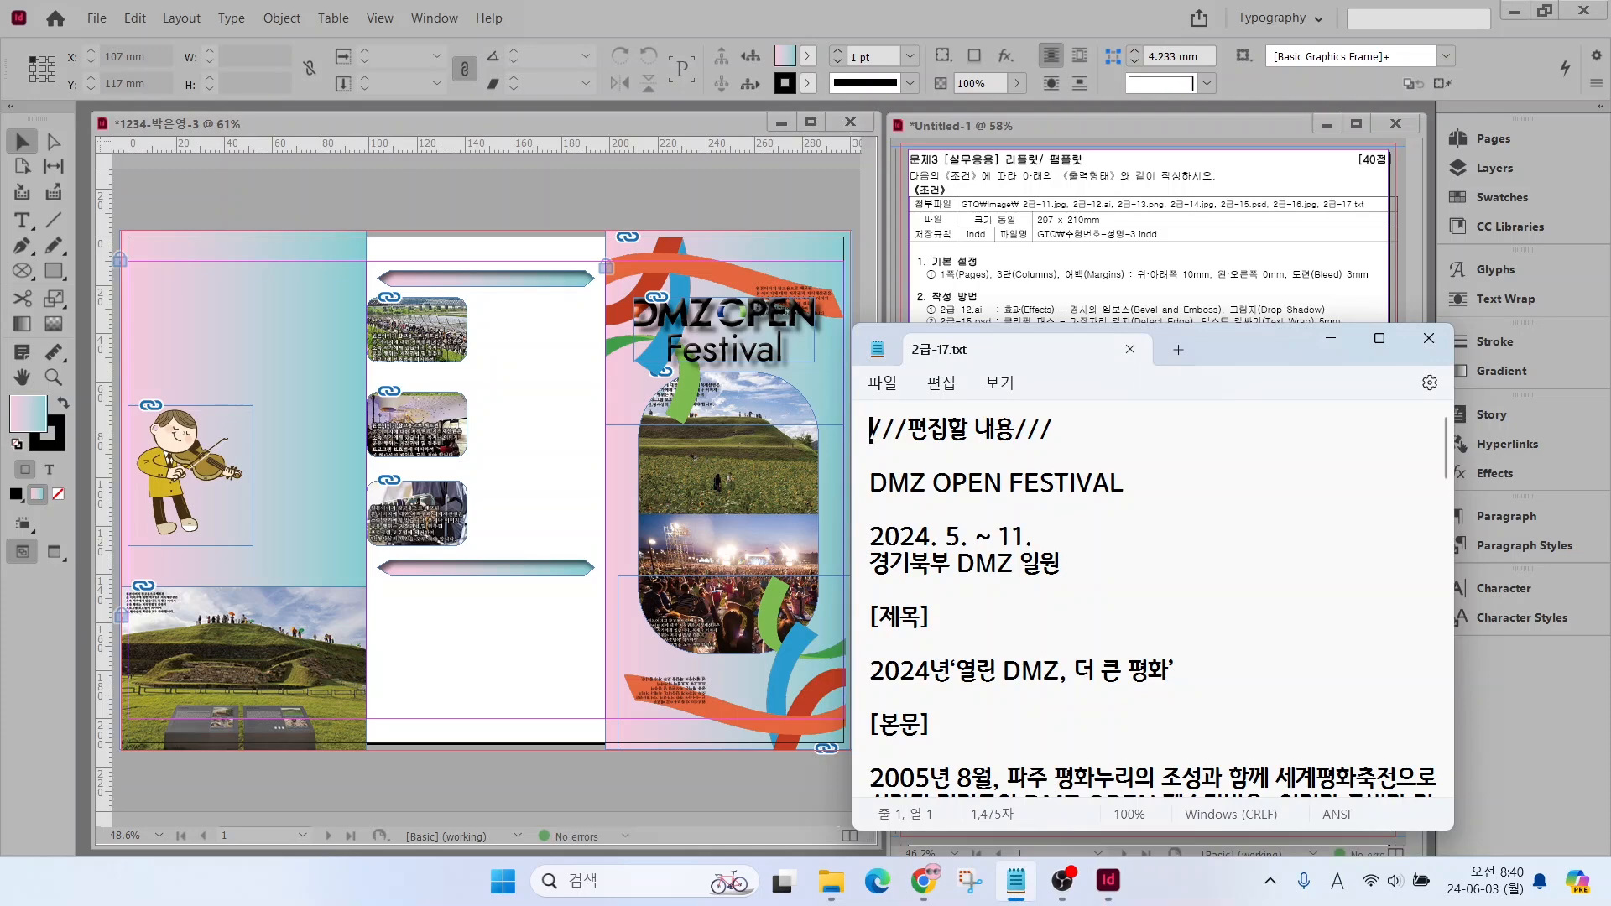
left_click_drag(870, 485, 1143, 492)
key("ctrl+c")
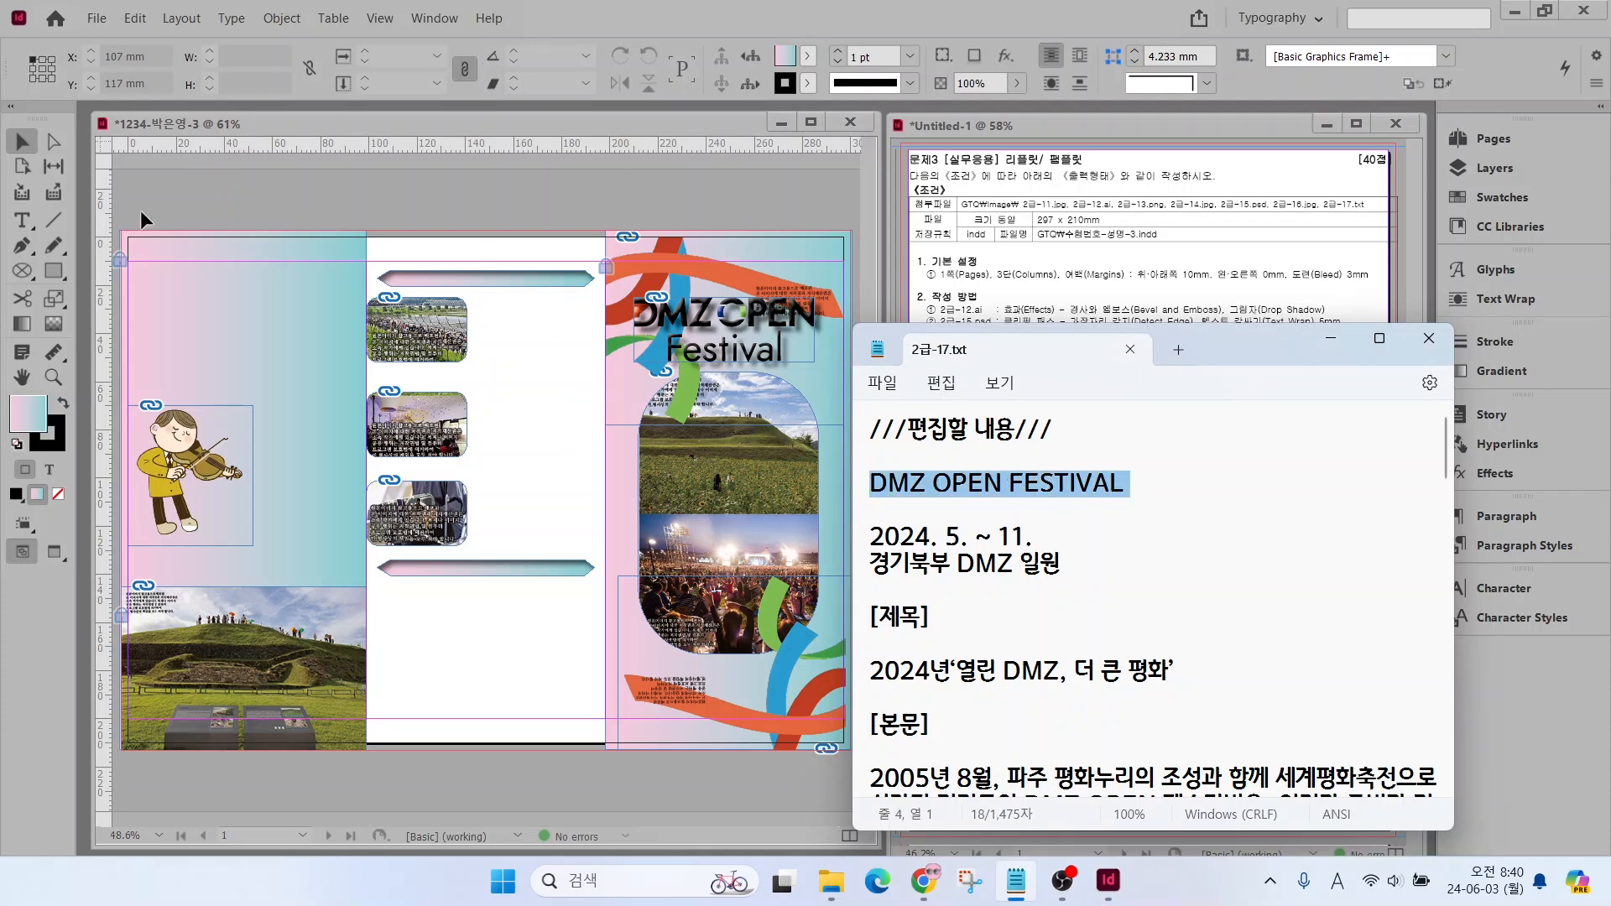
left_click(21, 220)
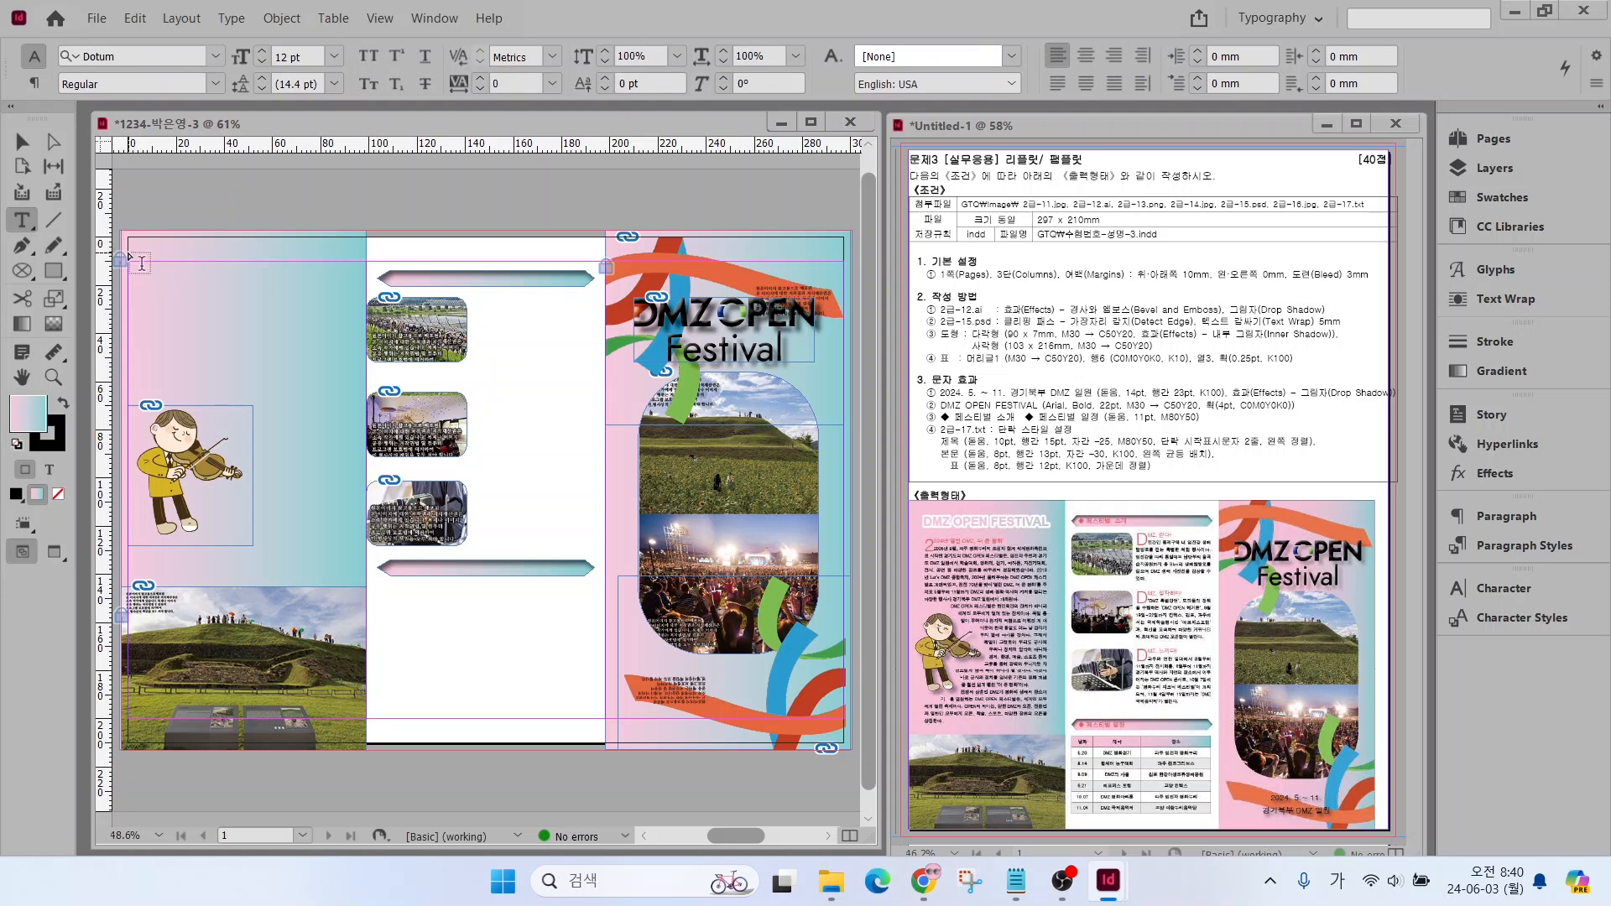
left_click_drag(128, 251, 370, 286)
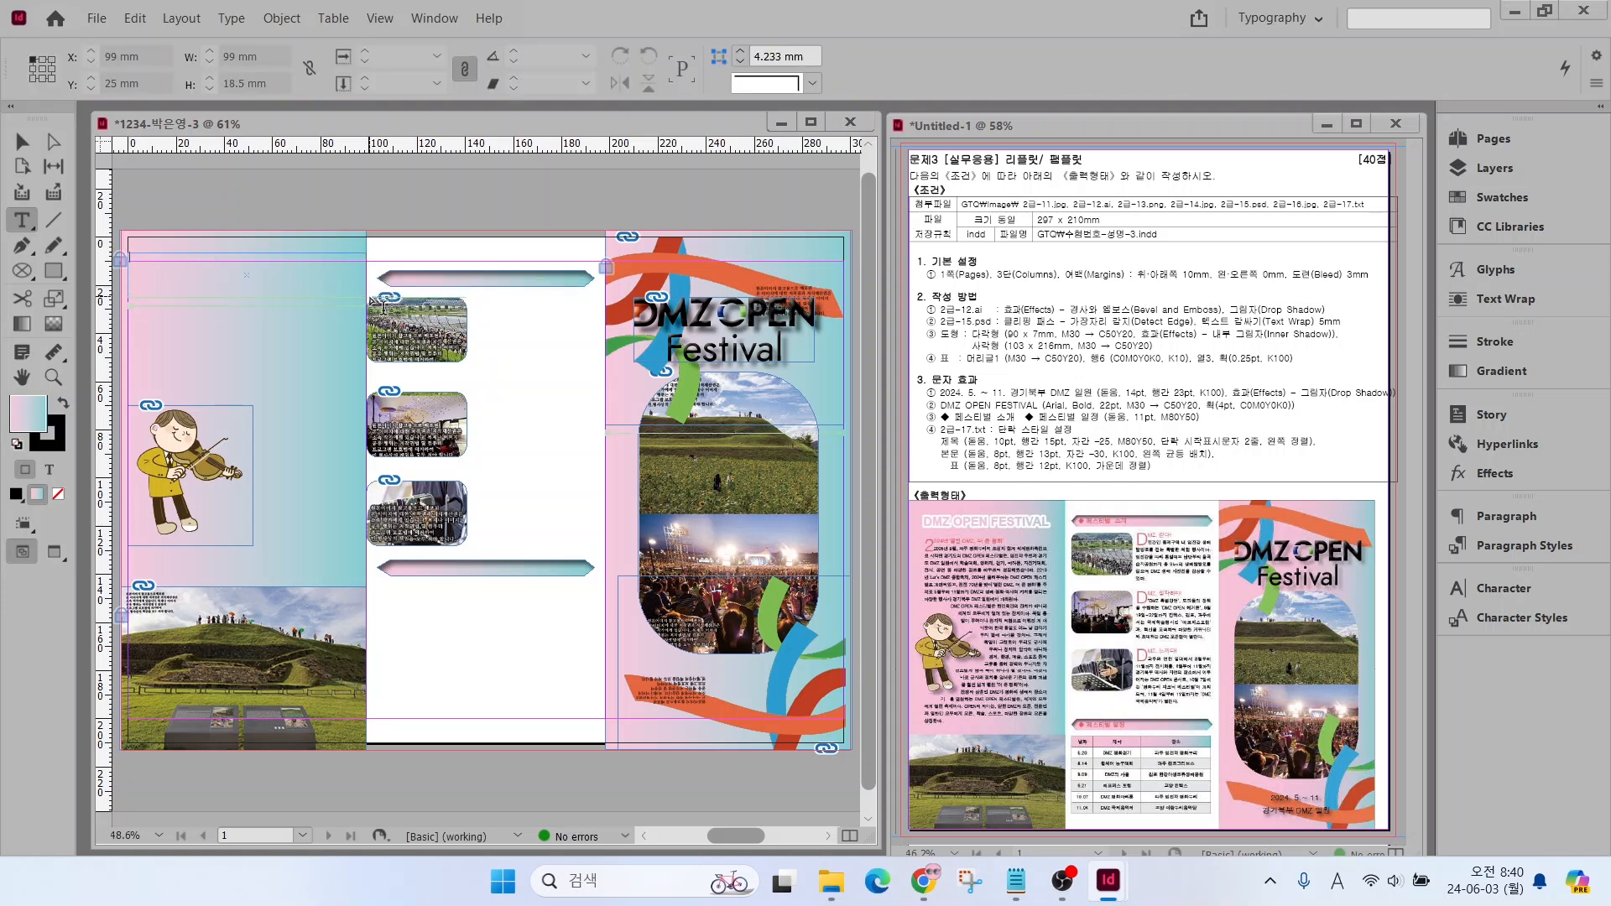
key("ctrl+v")
Set the pasted DMZ OPEN FESTIVAL heading in Arial Bold at 22 pt
left_click_drag(232, 256, 106, 257)
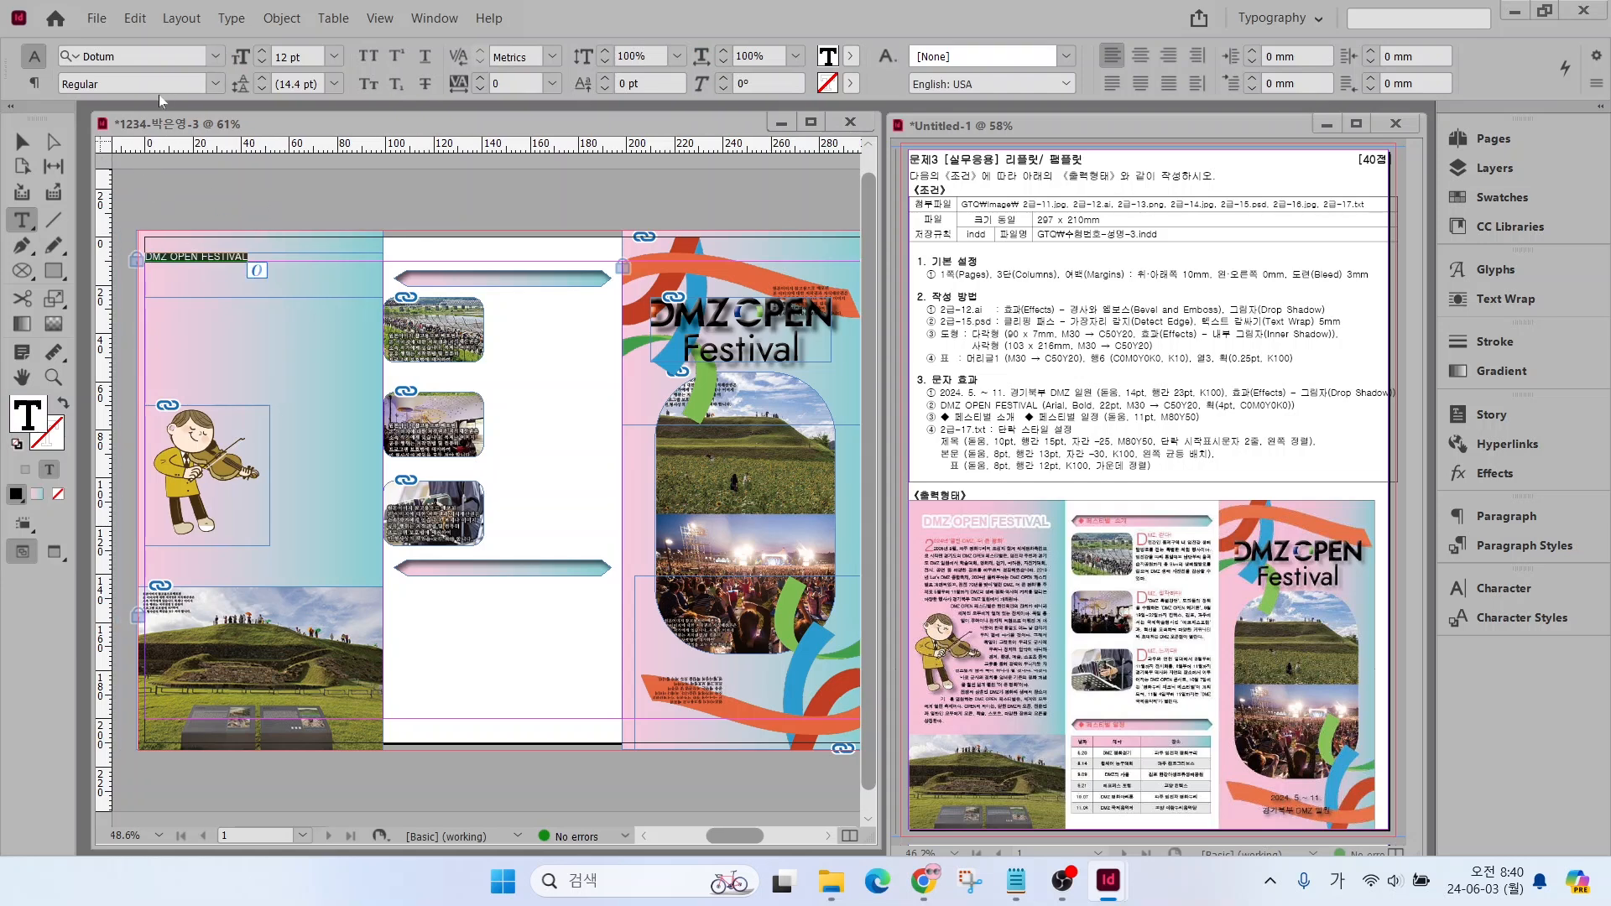
left_click(219, 56)
left_click(168, 184)
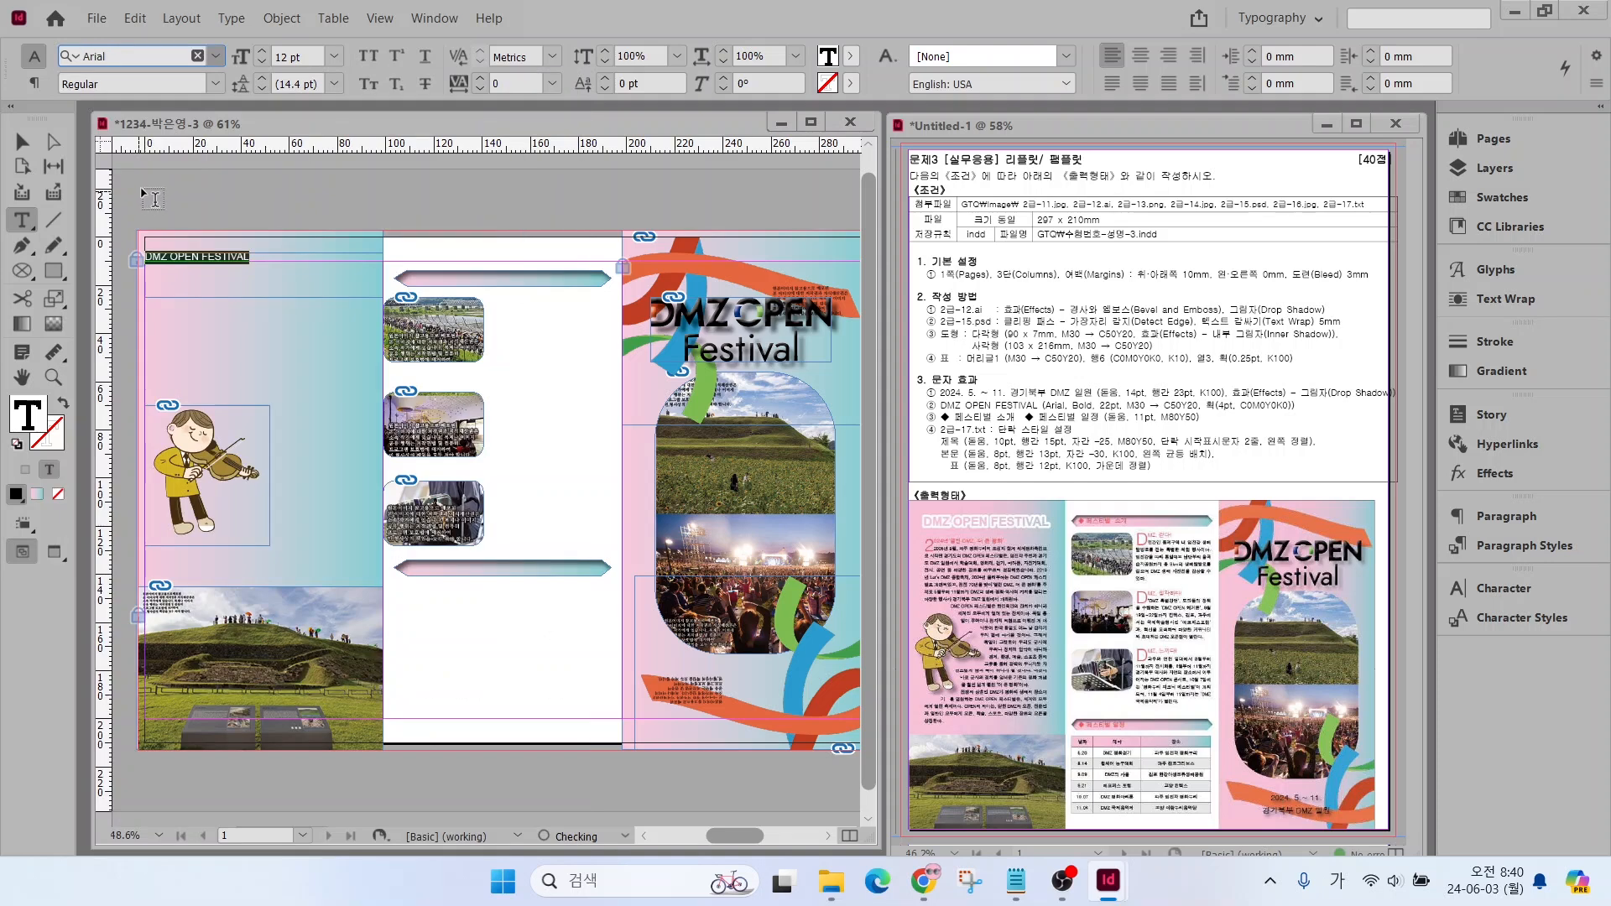
left_click(218, 85)
left_click(93, 239)
triple_click(290, 56)
type("22")
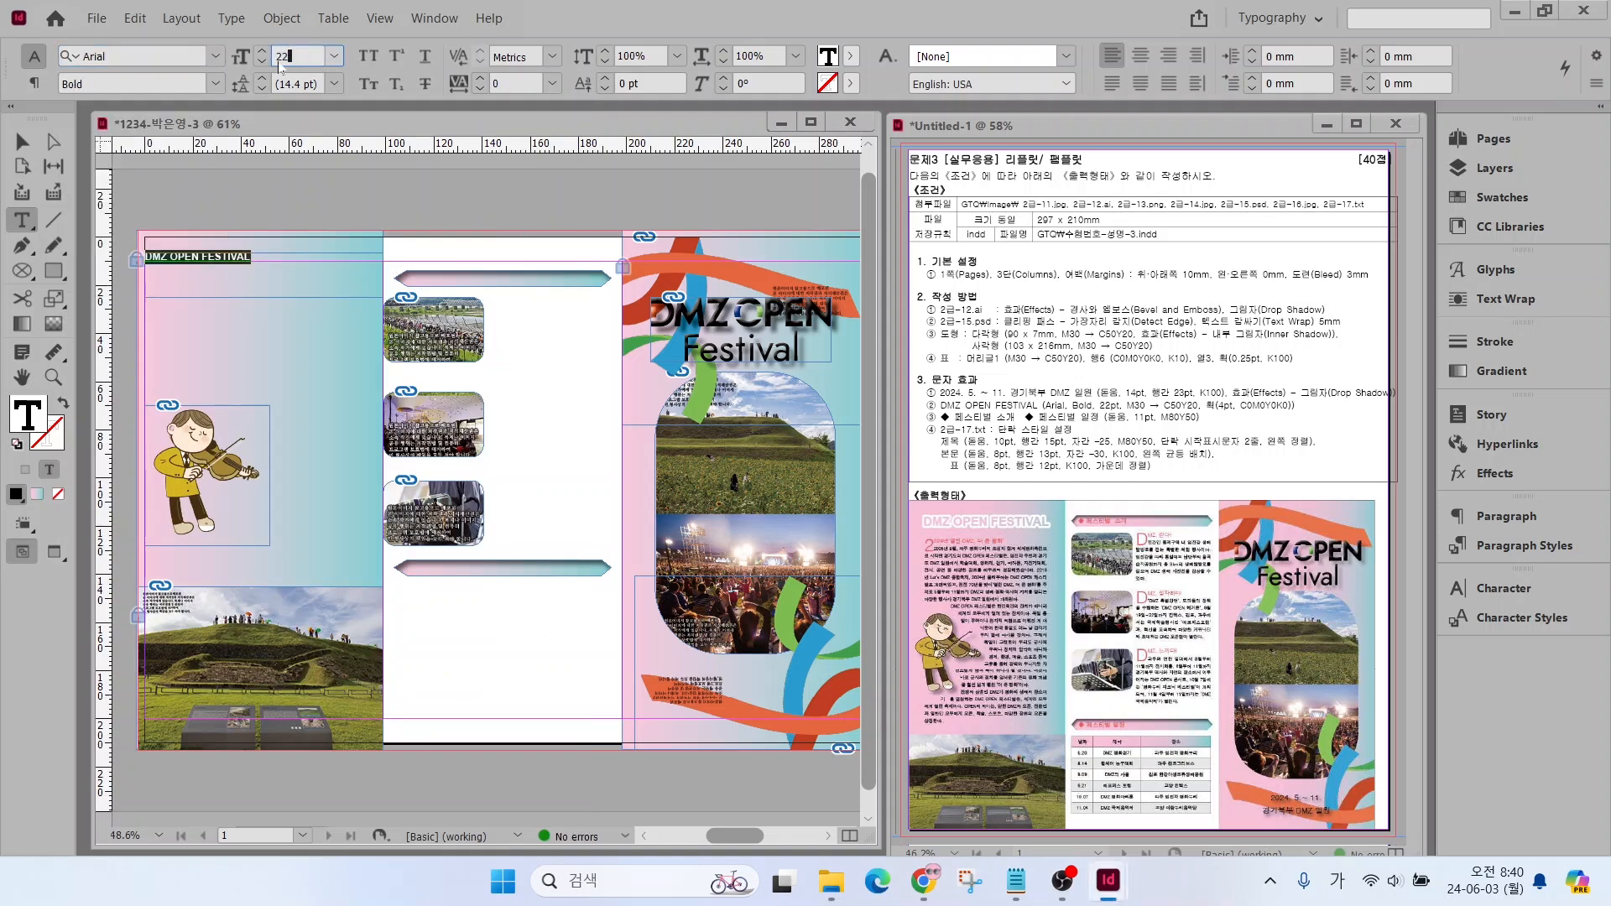
key("Return")
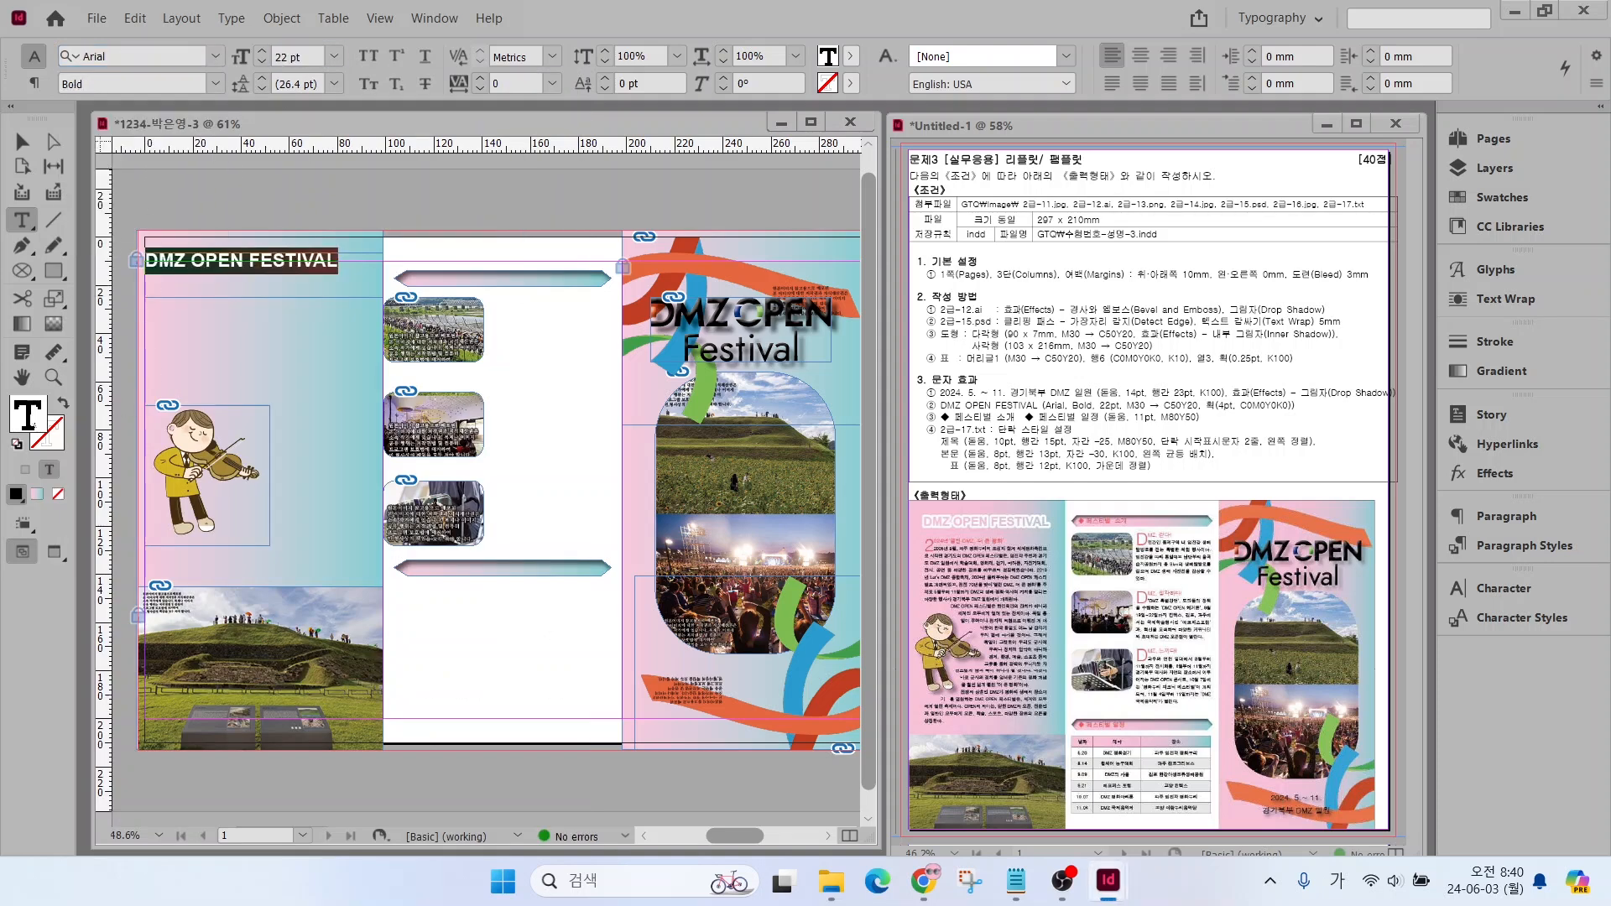
Fill the DMZ OPEN FESTIVAL heading text with New Gradient Swatch and give it a C=0 M=0 Y=0 K=0 stroke
left_click(1470, 199)
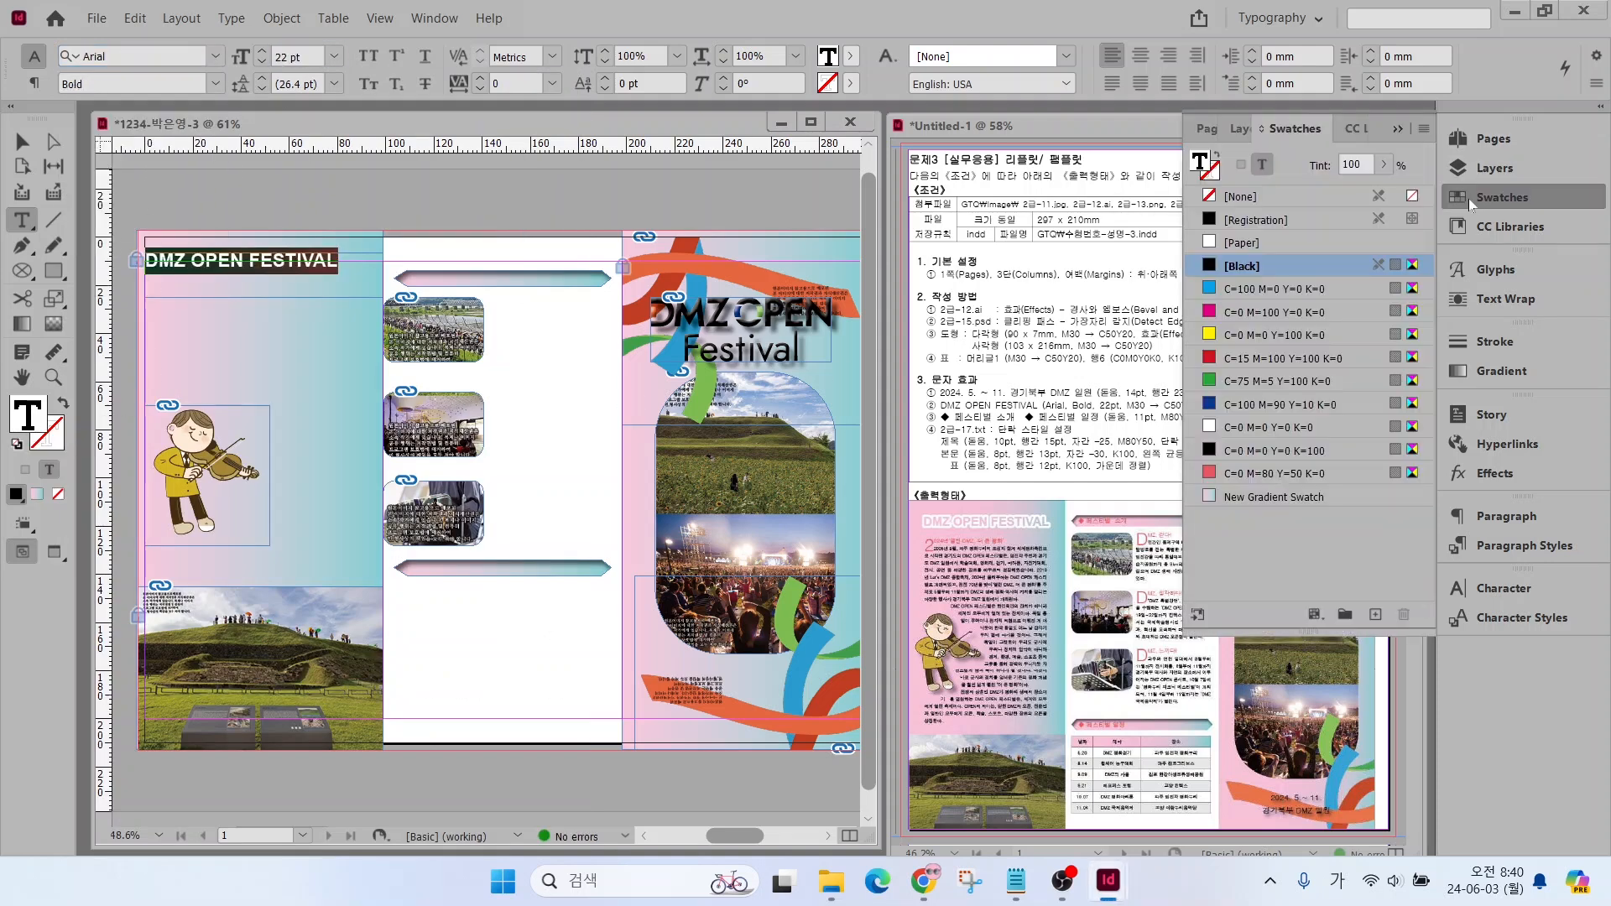
left_click(1273, 499)
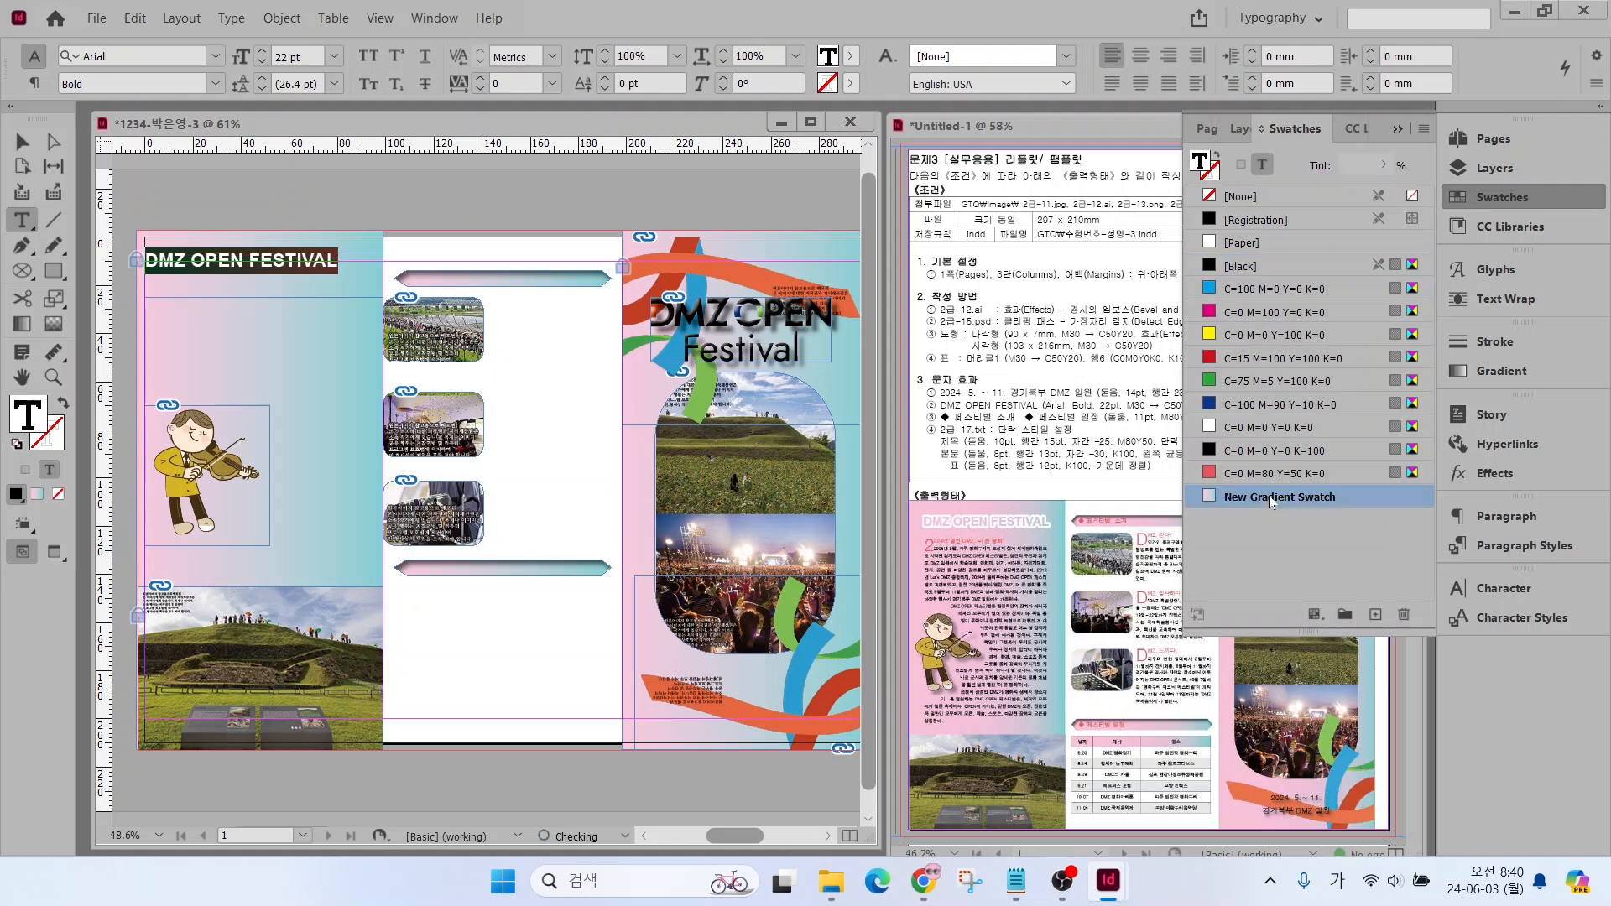
left_click(47, 432)
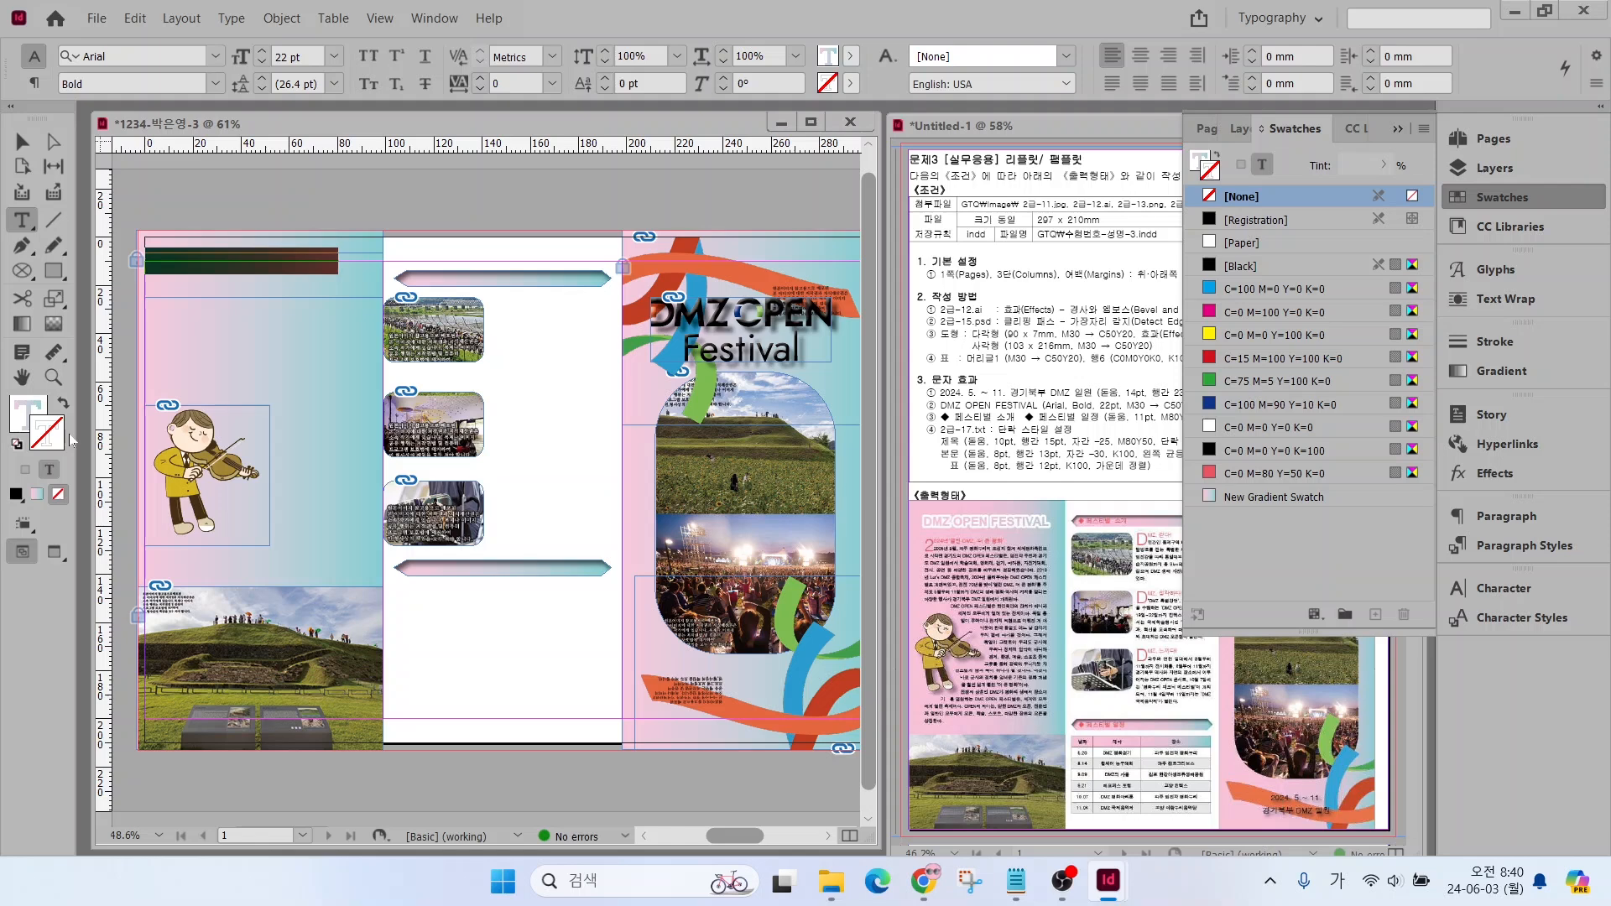
left_click(1242, 427)
Set the heading text's stroke weight to 4 pt and centre the heading in its frame
left_click(1494, 342)
left_click(1271, 359)
left_click(1272, 359)
left_click(1271, 359)
left_click(1271, 359)
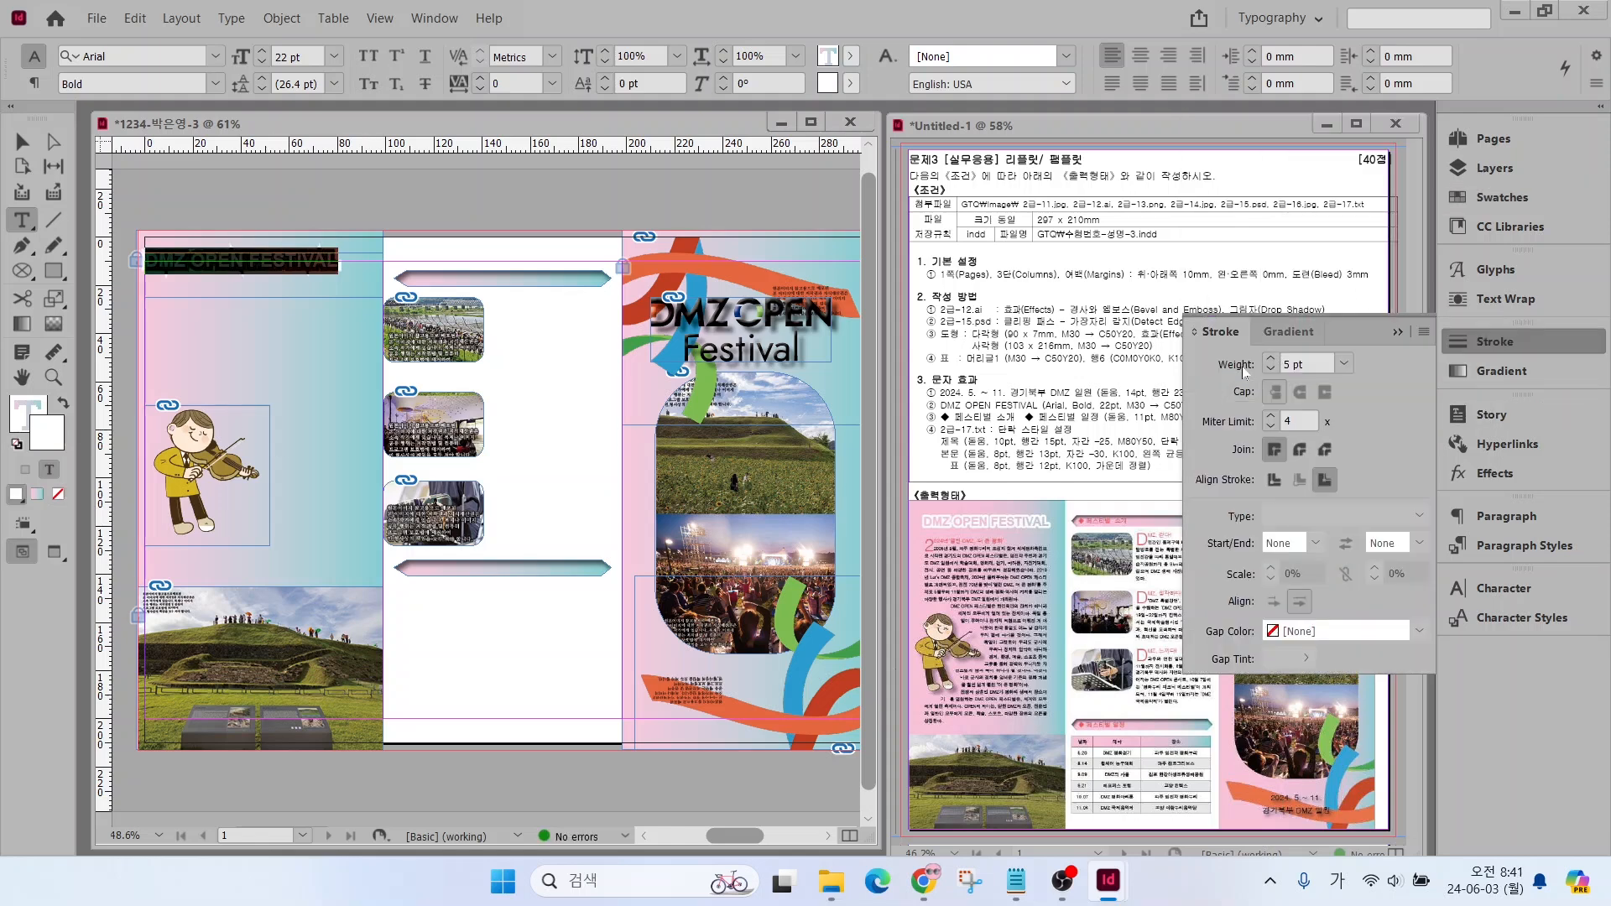
left_click(1272, 369)
left_click(1141, 56)
left_click(23, 144)
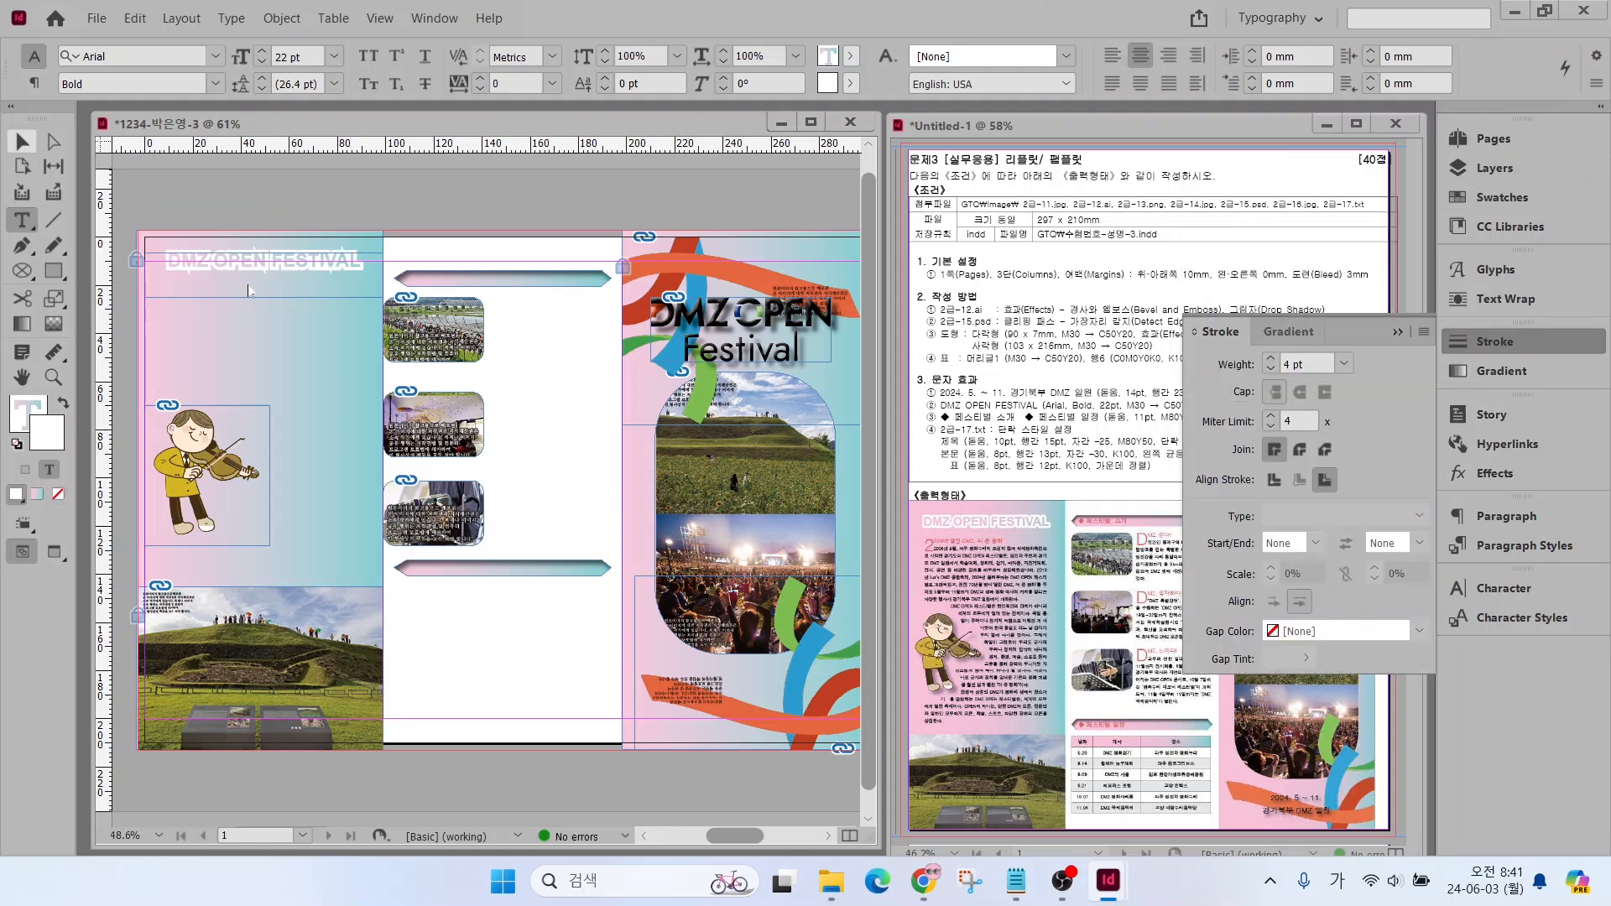
left_click(321, 213)
Shift the middle column's upper gradient banner and three photos slightly up, and its lower banner slightly down
left_click(513, 277)
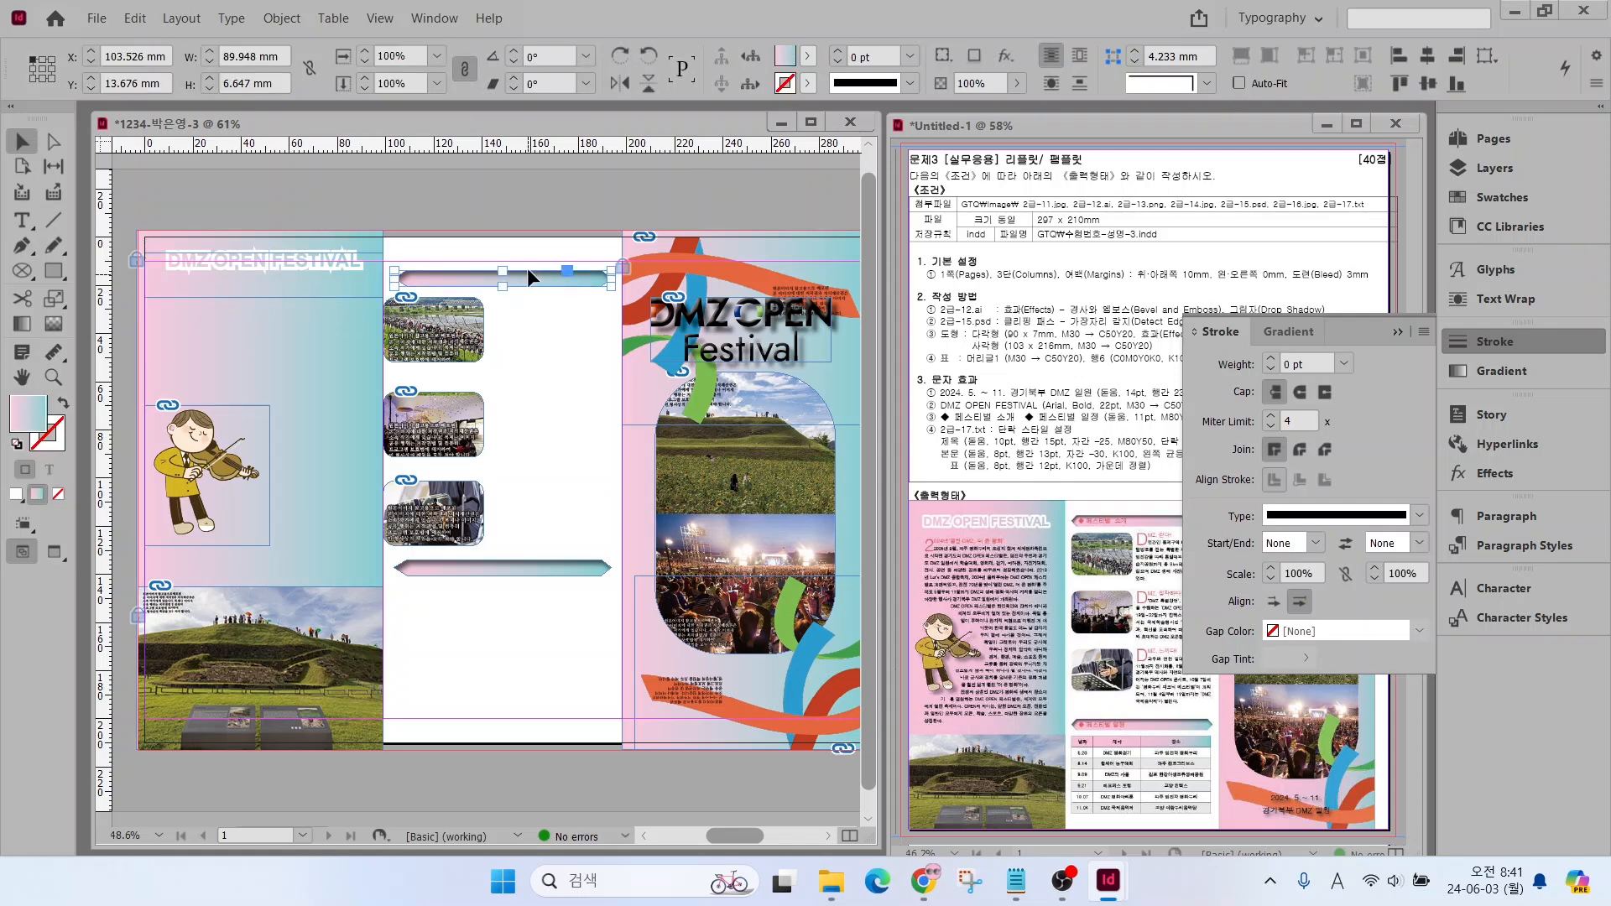
left_click_drag(522, 510, 454, 330)
left_click_drag(501, 571, 501, 579)
left_click(281, 302)
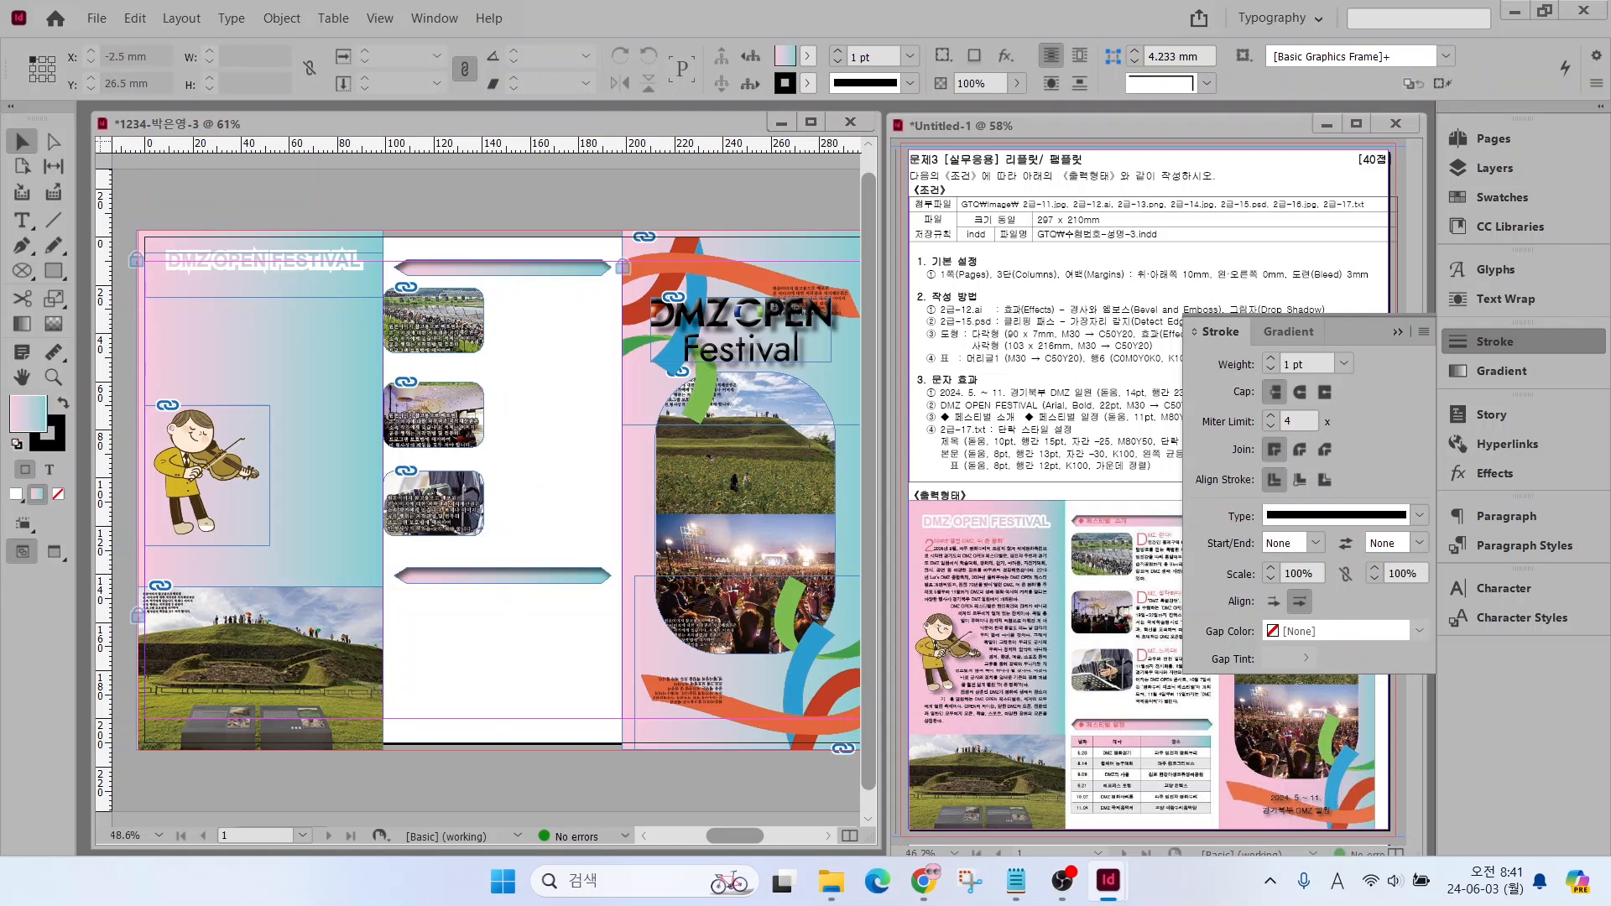
Copy the lines 2024. 5. ~ 11. and 경기북부 DMZ 일원 from 2급-17.txt into a new text frame about 58 × 30 mm below the cover photos
left_click(1015, 879)
left_click(875, 537)
left_click_drag(875, 537, 1088, 565)
key("ctrl+c")
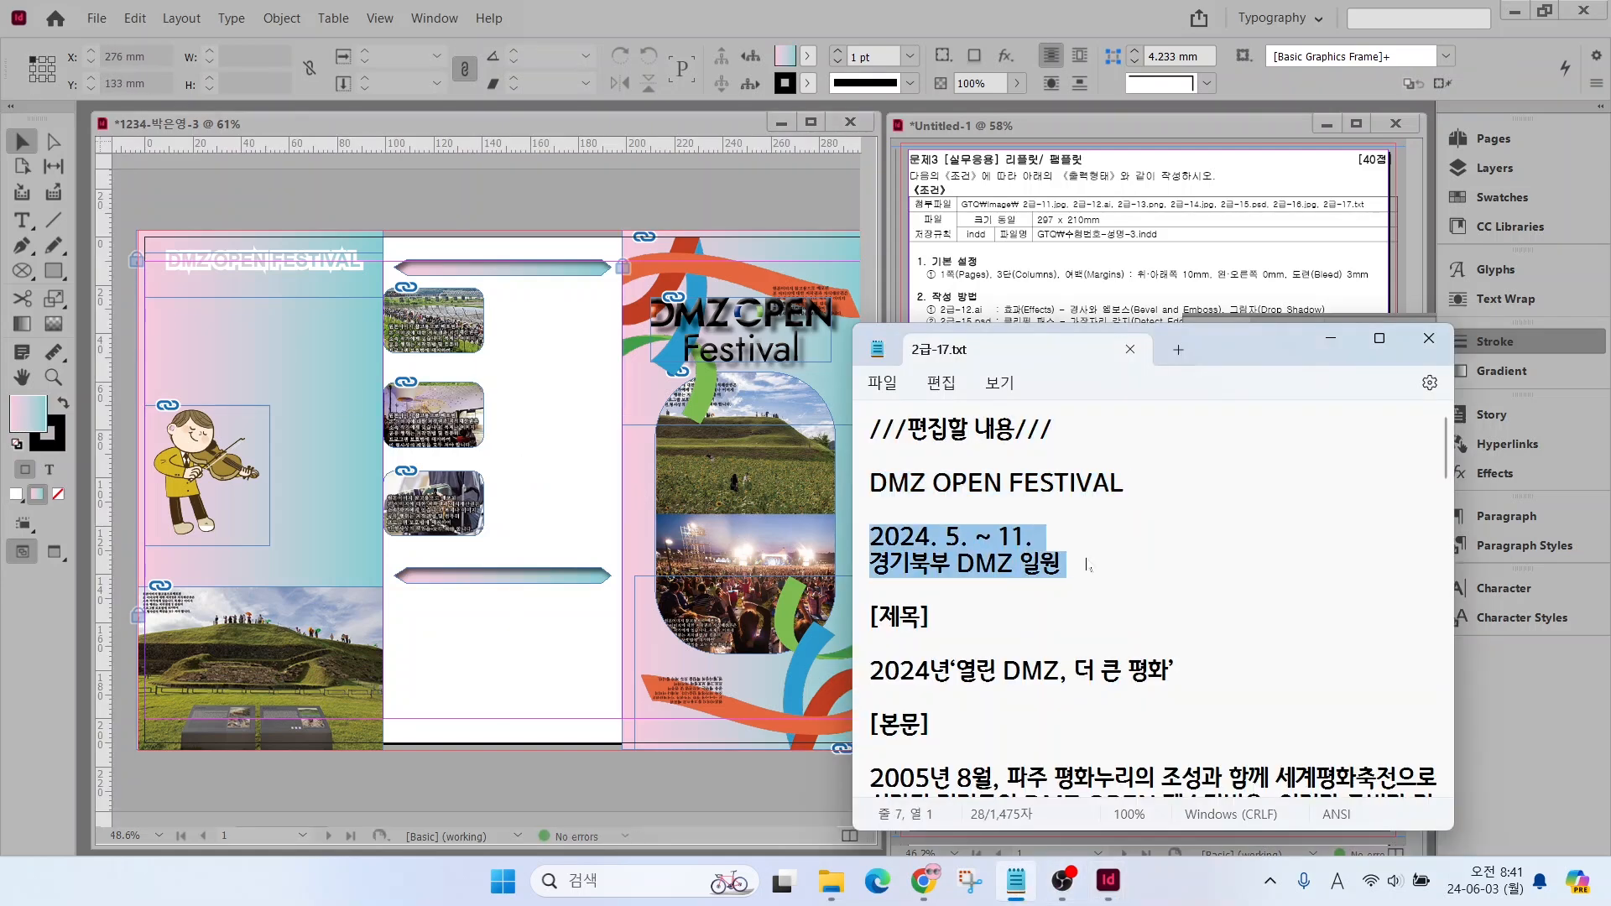
left_click(21, 220)
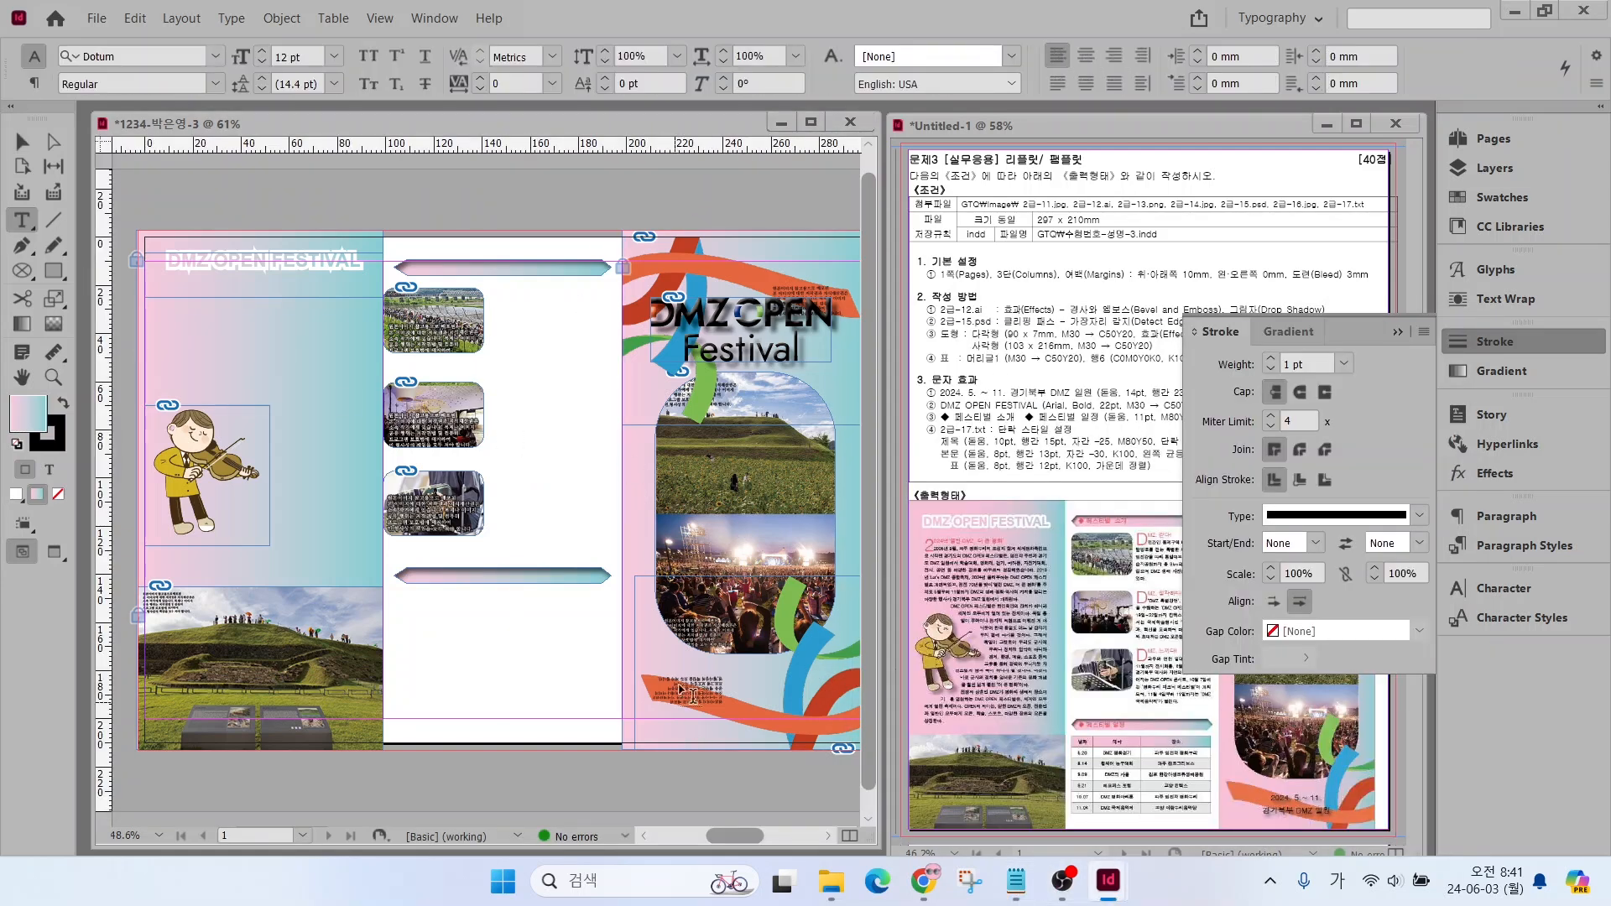
left_click_drag(679, 664, 819, 735)
key("ctrl+v")
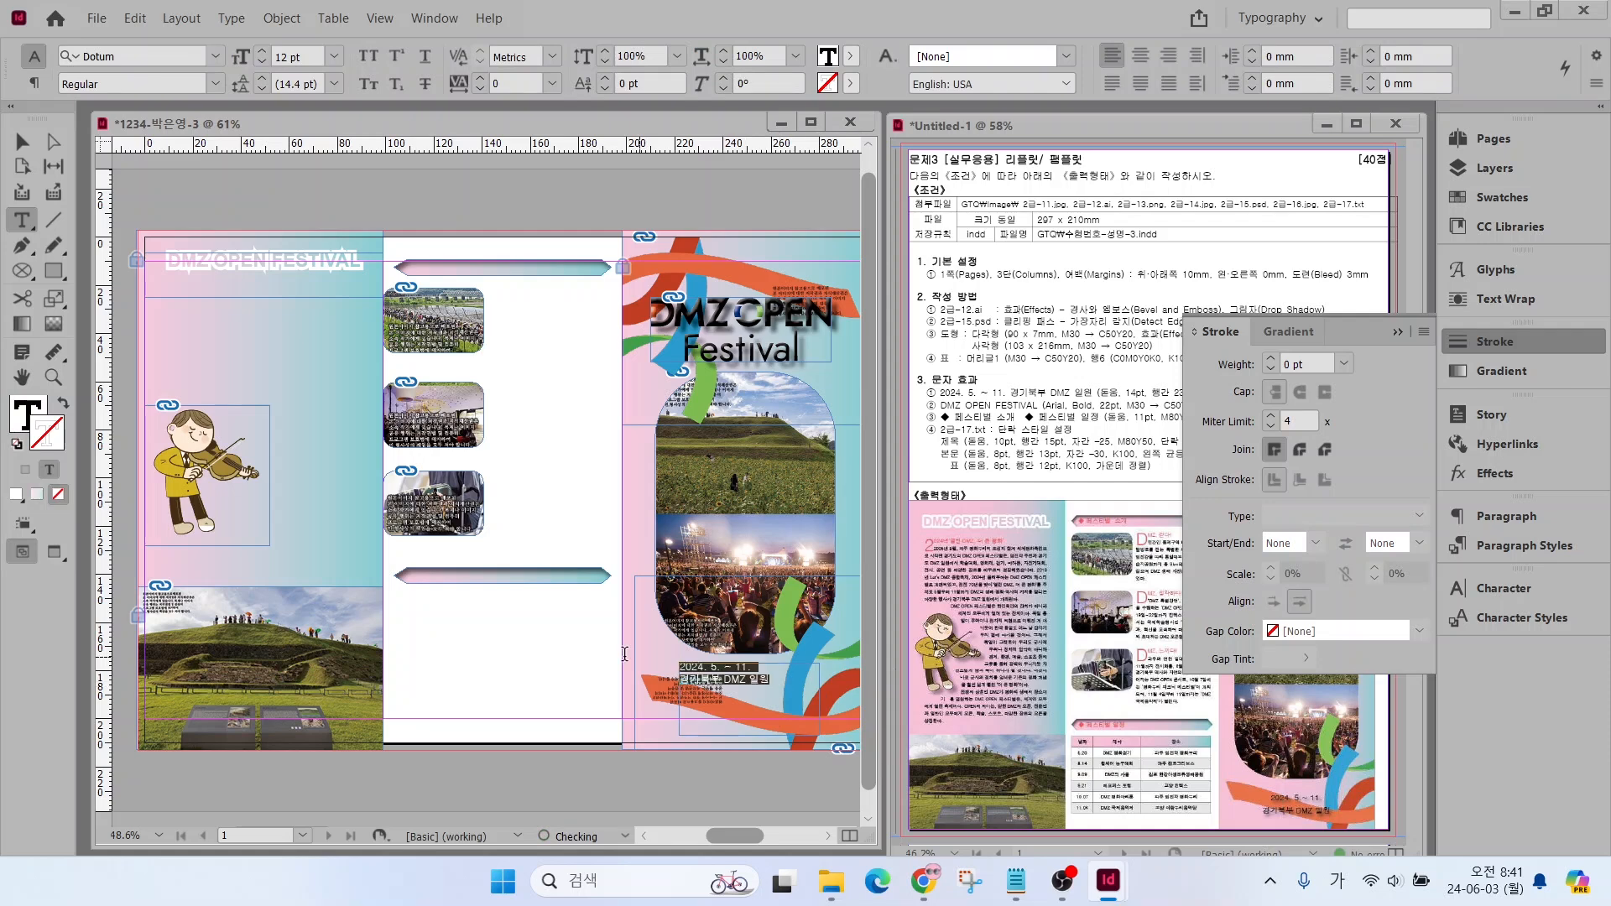
Set the date and venue text to 14 pt with 23 pt leading
left_click(262, 51)
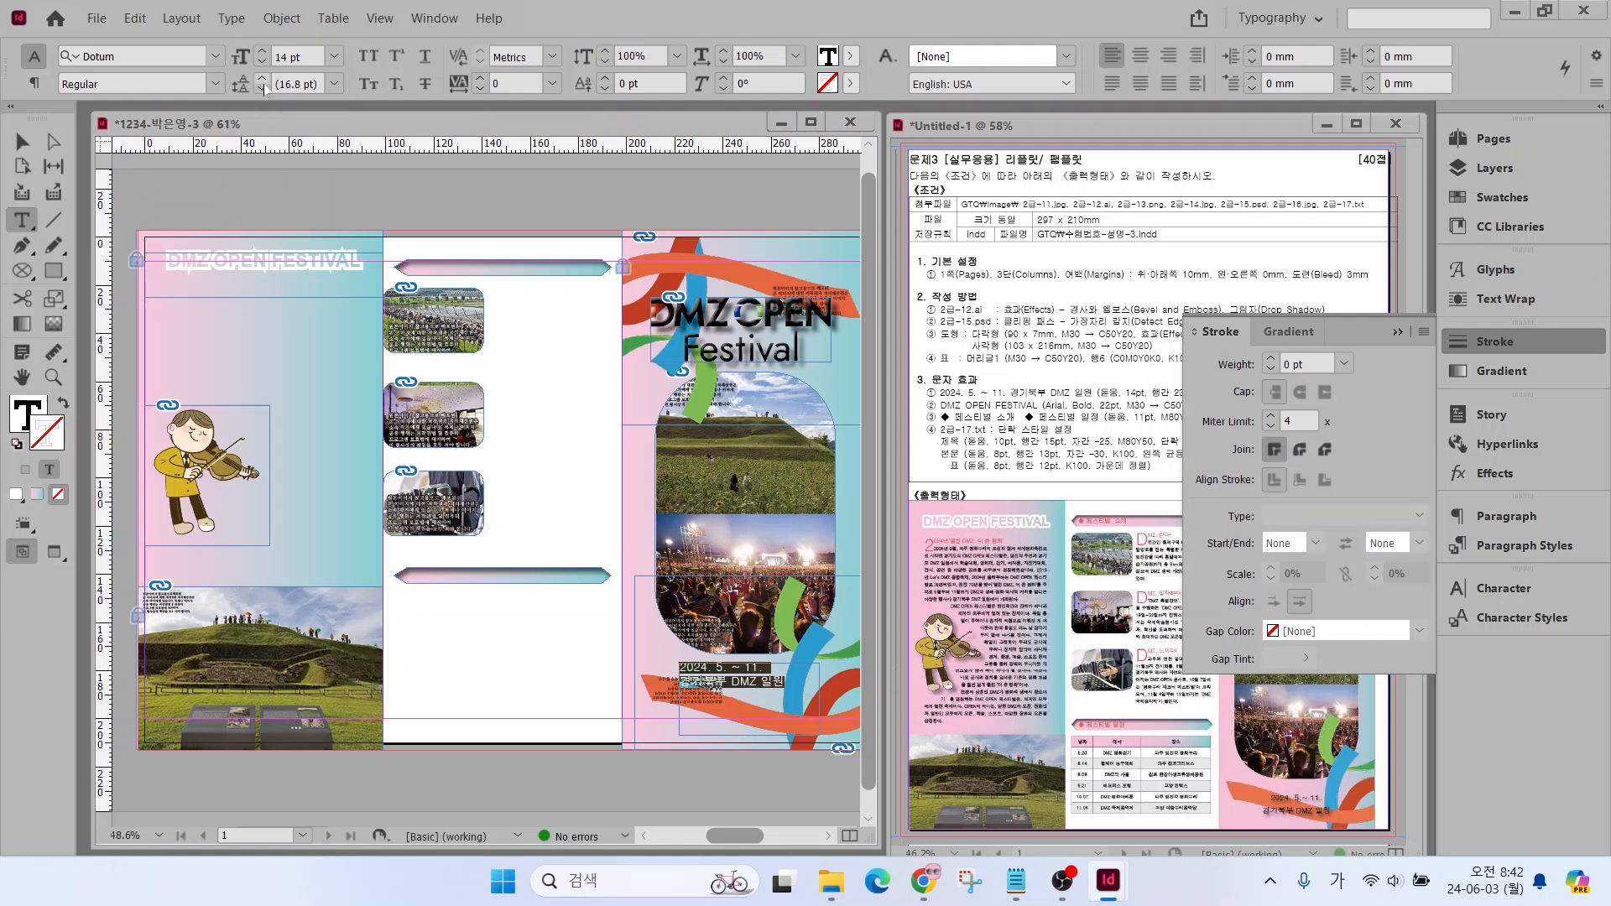
left_click(262, 81)
left_click(262, 81)
left_click(263, 80)
left_click(263, 81)
left_click(262, 80)
left_click(262, 81)
left_click(262, 80)
Colour the date and venue text C=0 M=0 Y=0 K=100 and centre it
left_click(25, 413)
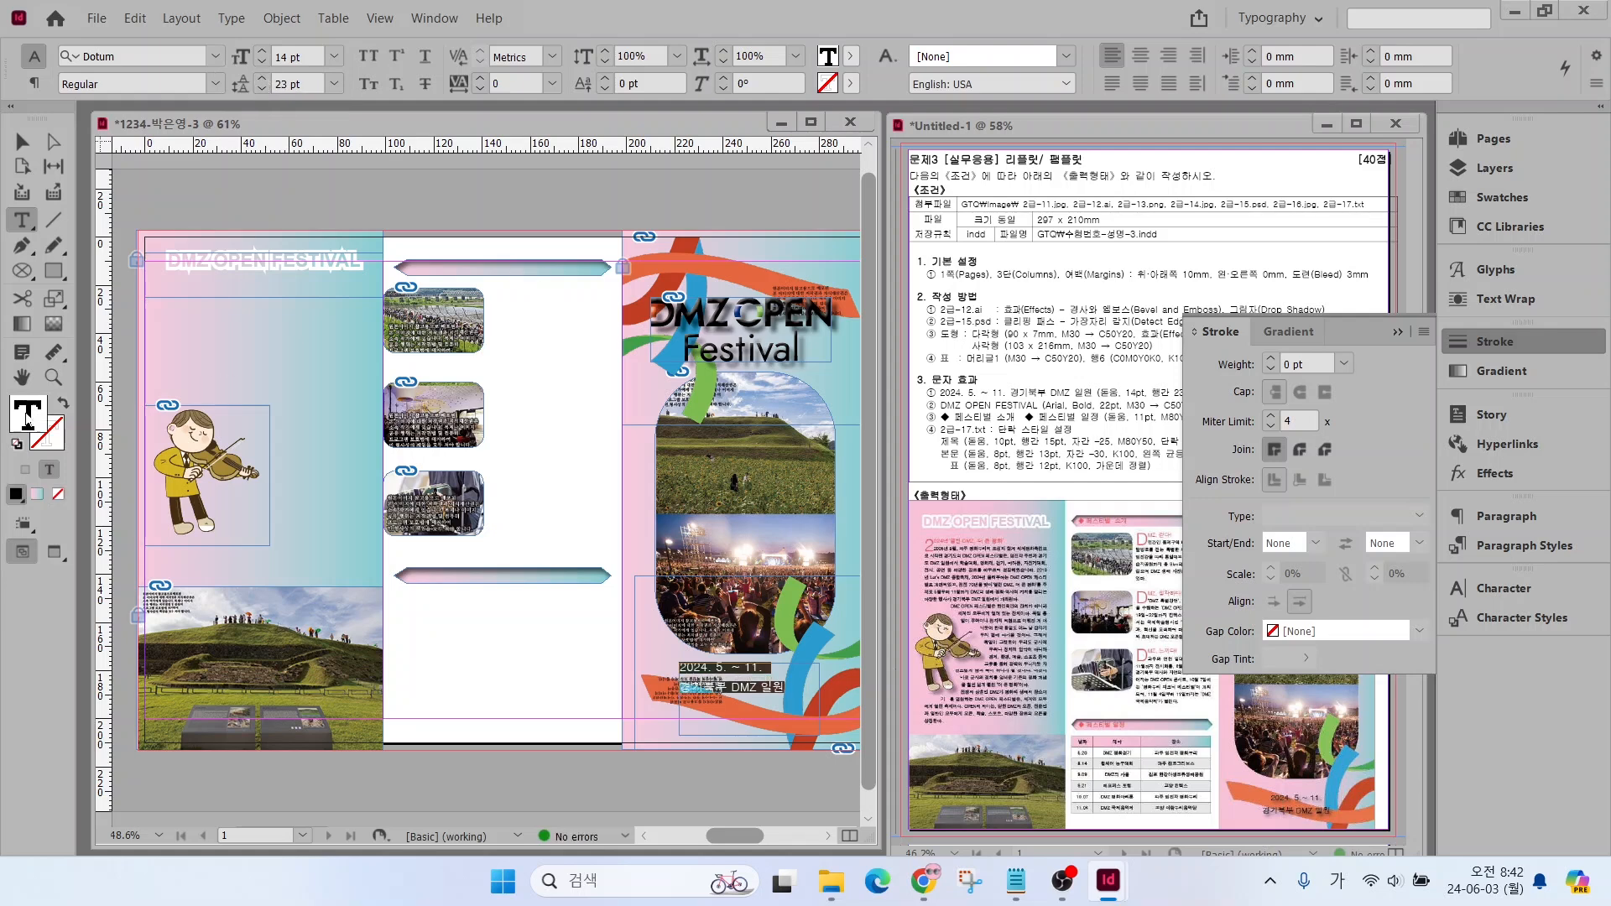
left_click(1501, 198)
left_click(1242, 451)
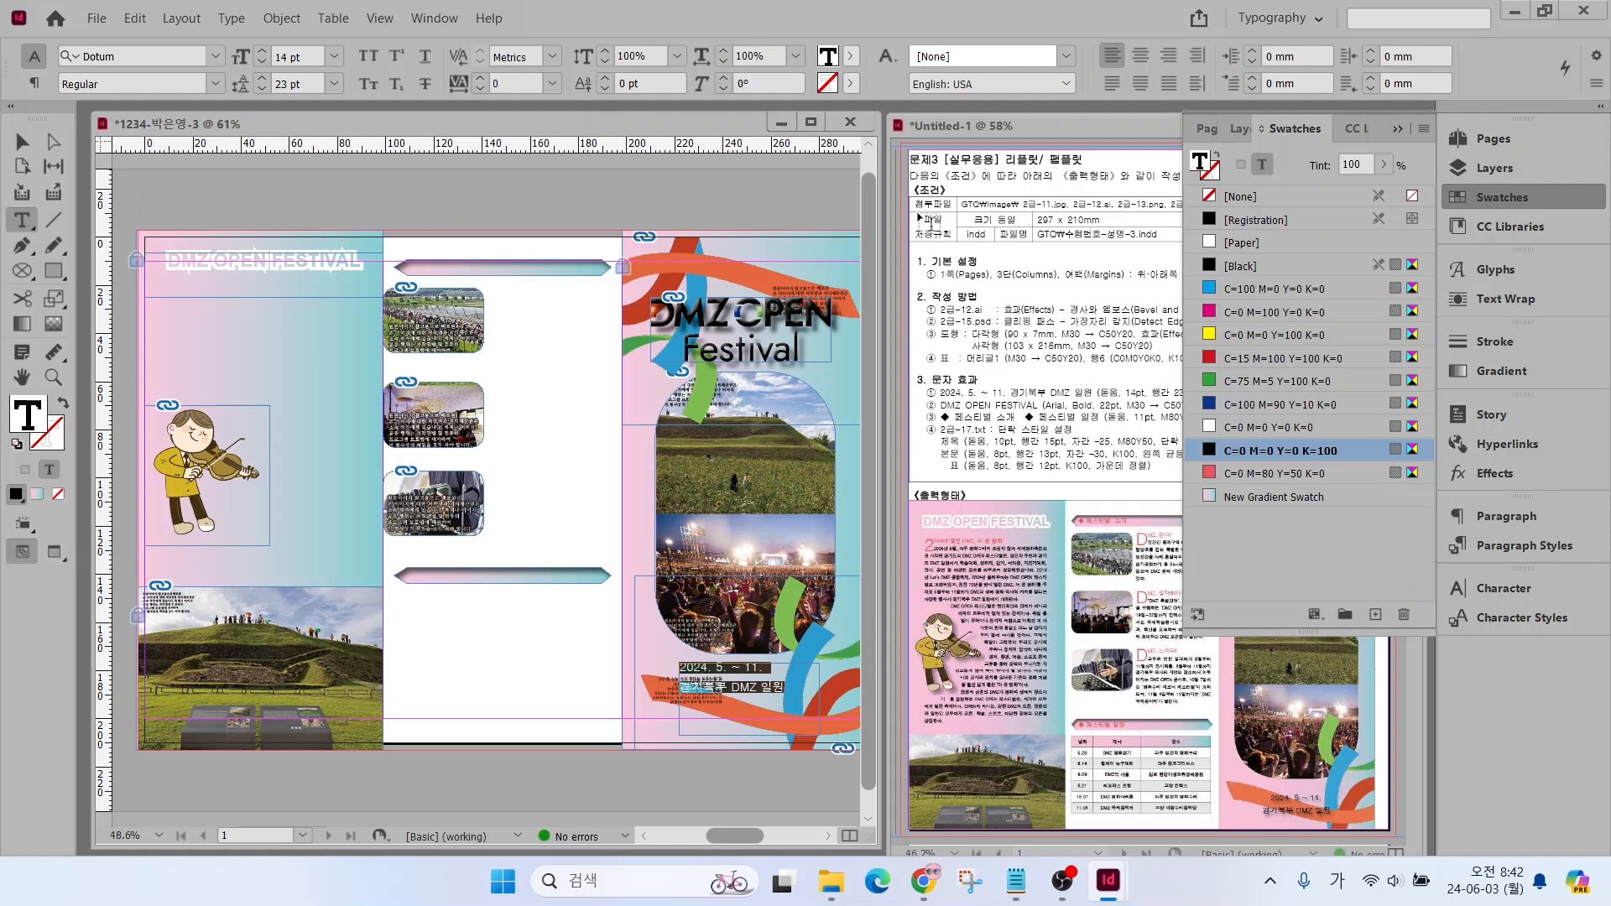
left_click(1141, 56)
Apply a Drop Shadow effect with its default settings to the date and venue text frame
scroll(738, 707, "up", 3)
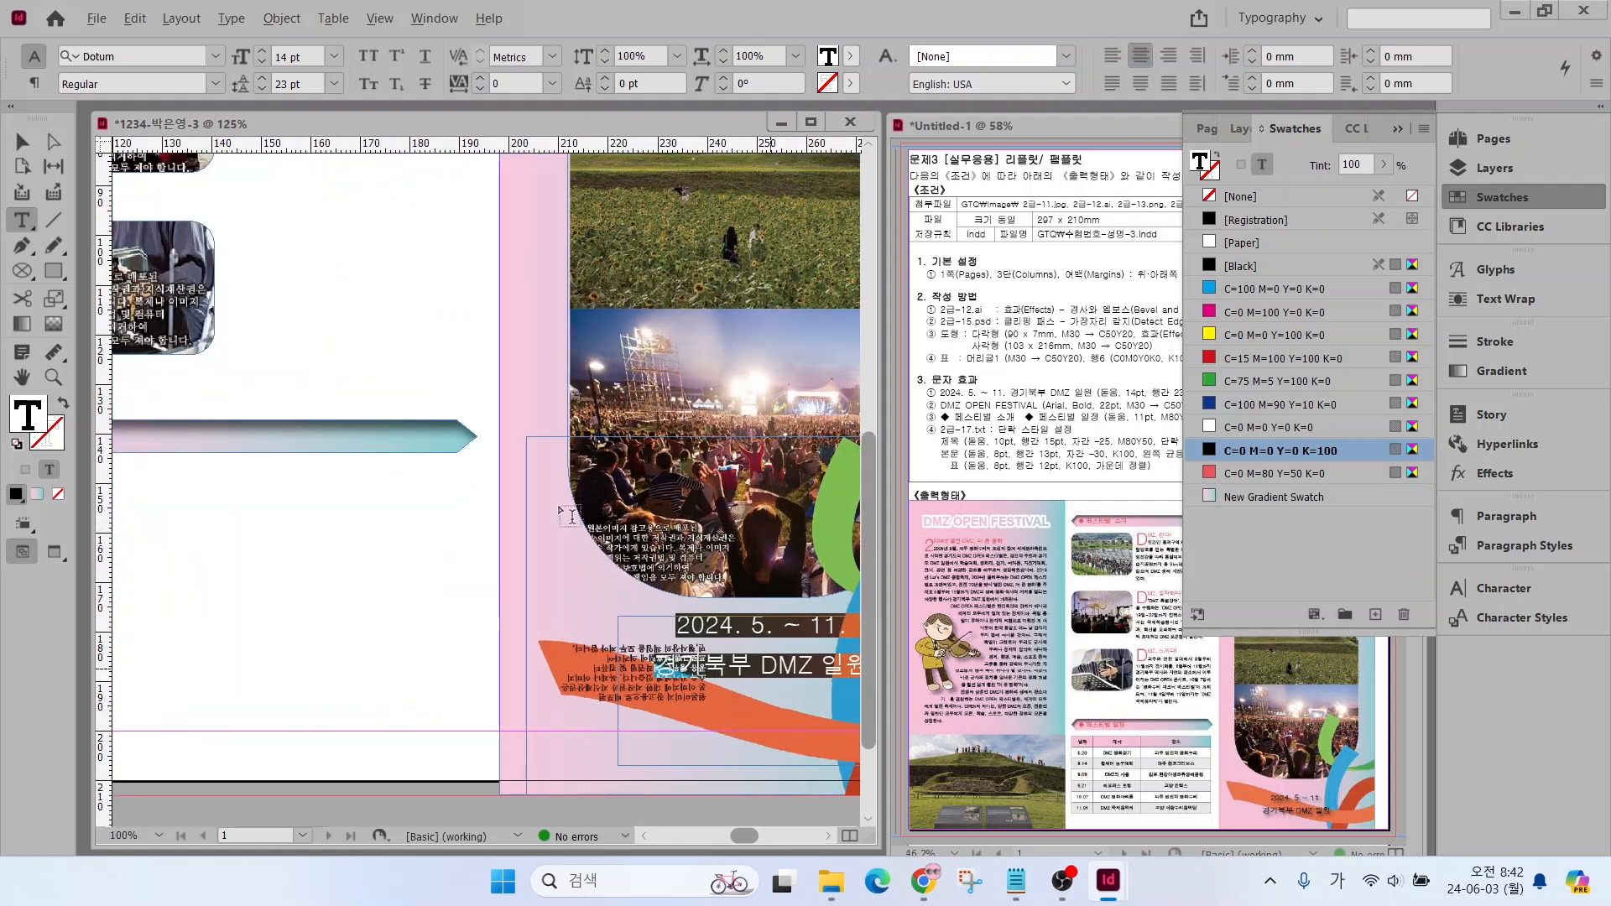
left_click(22, 142)
key("Escape")
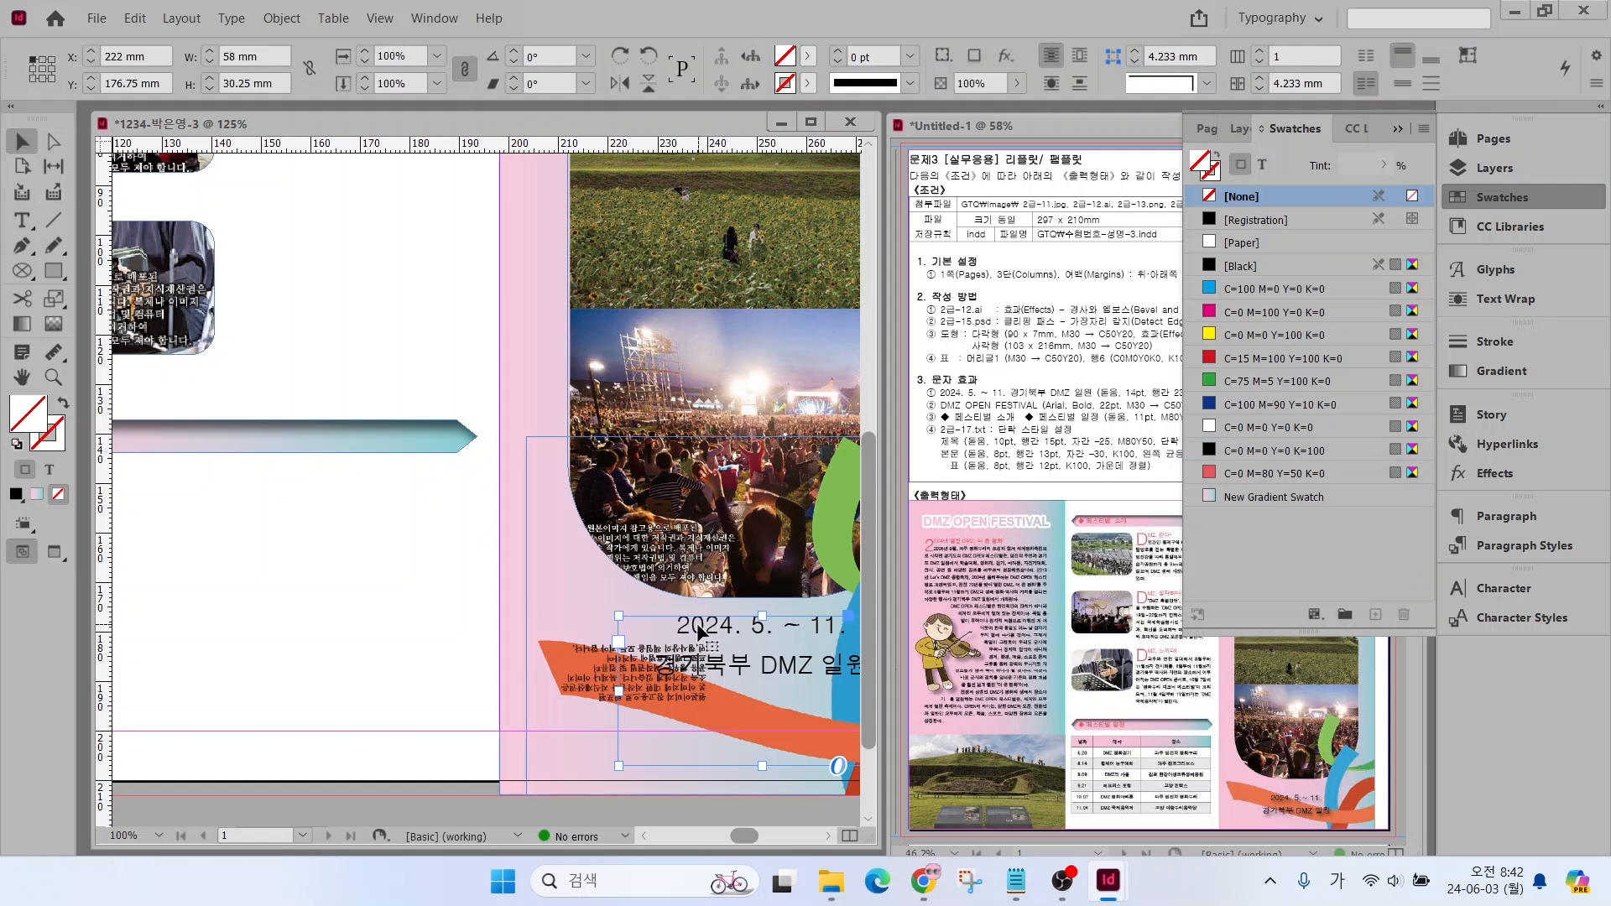
left_click(487, 623)
left_click(699, 623)
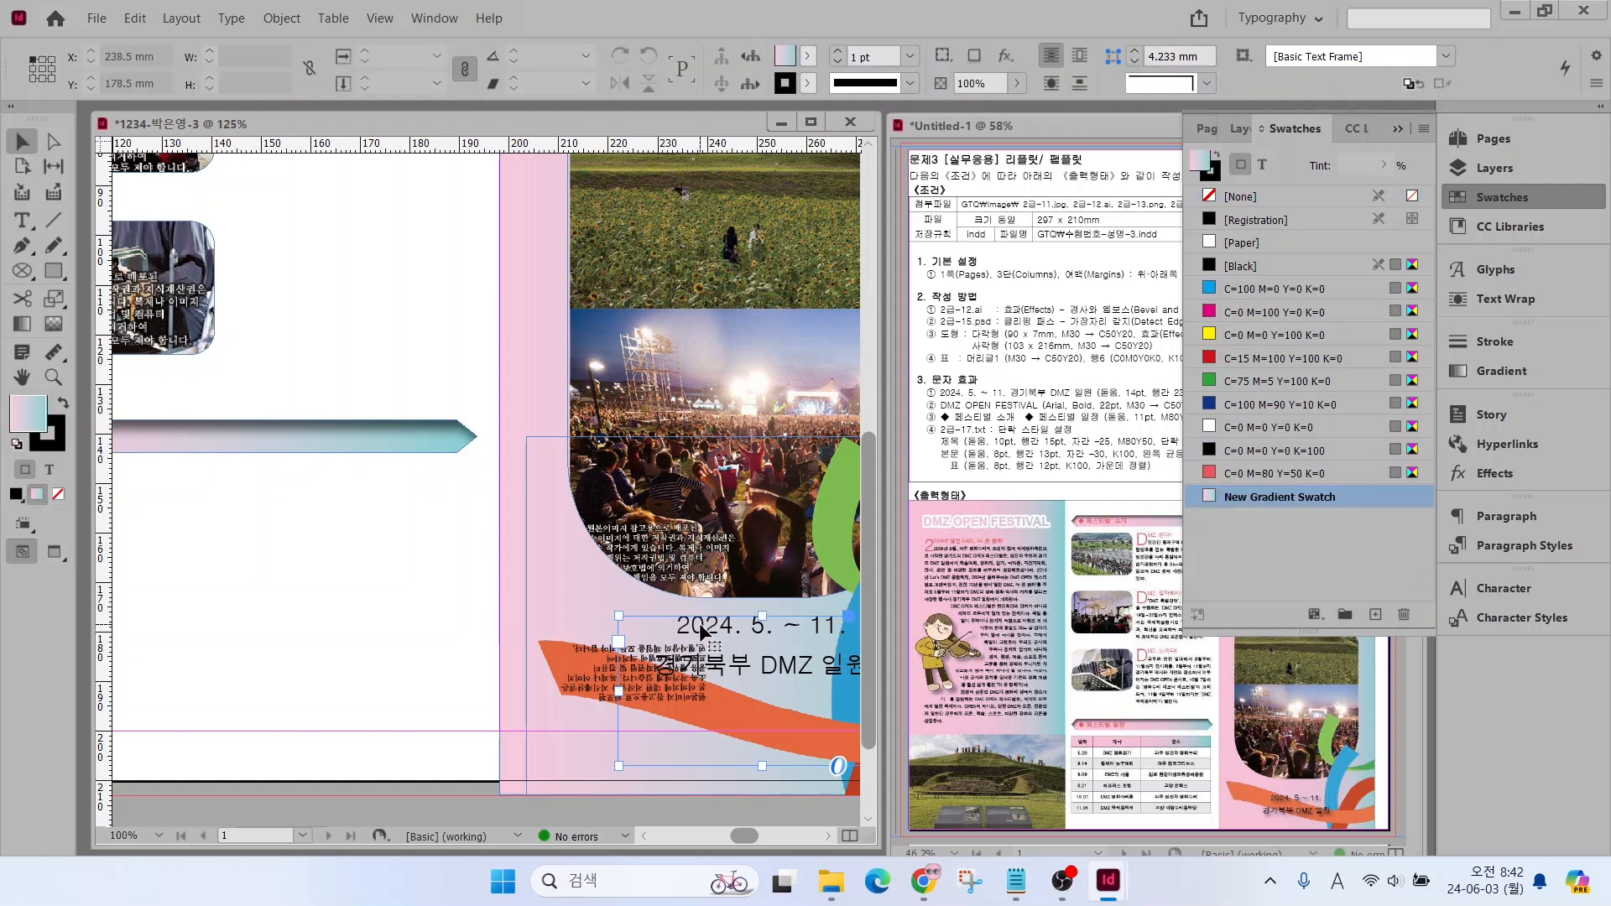
right_click(698, 622)
mouse_move(782, 625)
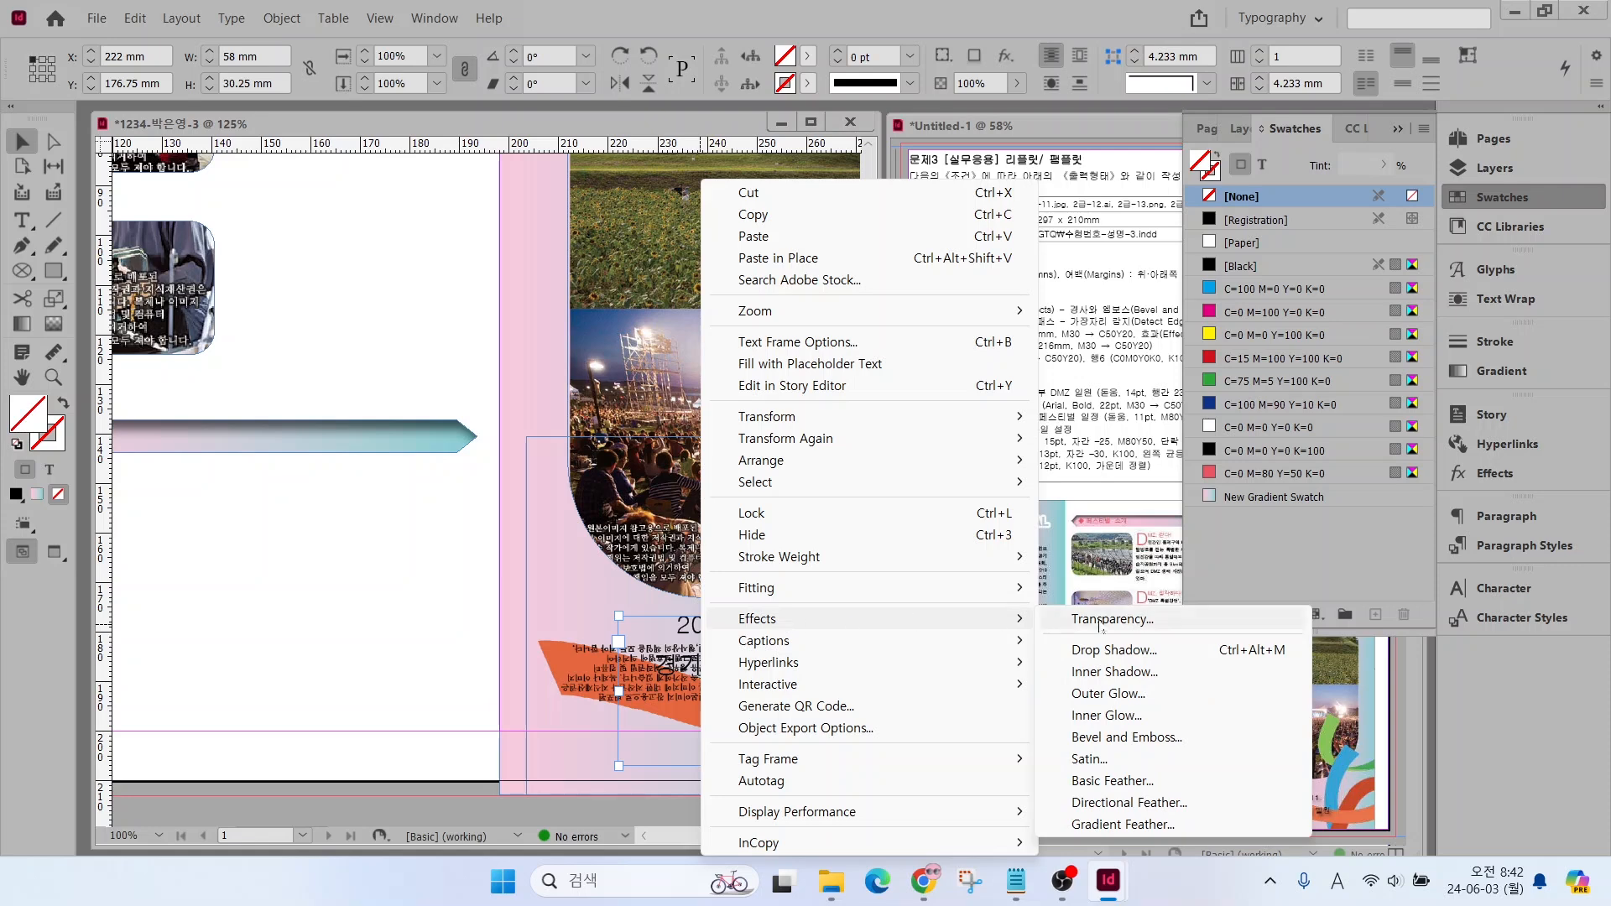
left_click(1117, 654)
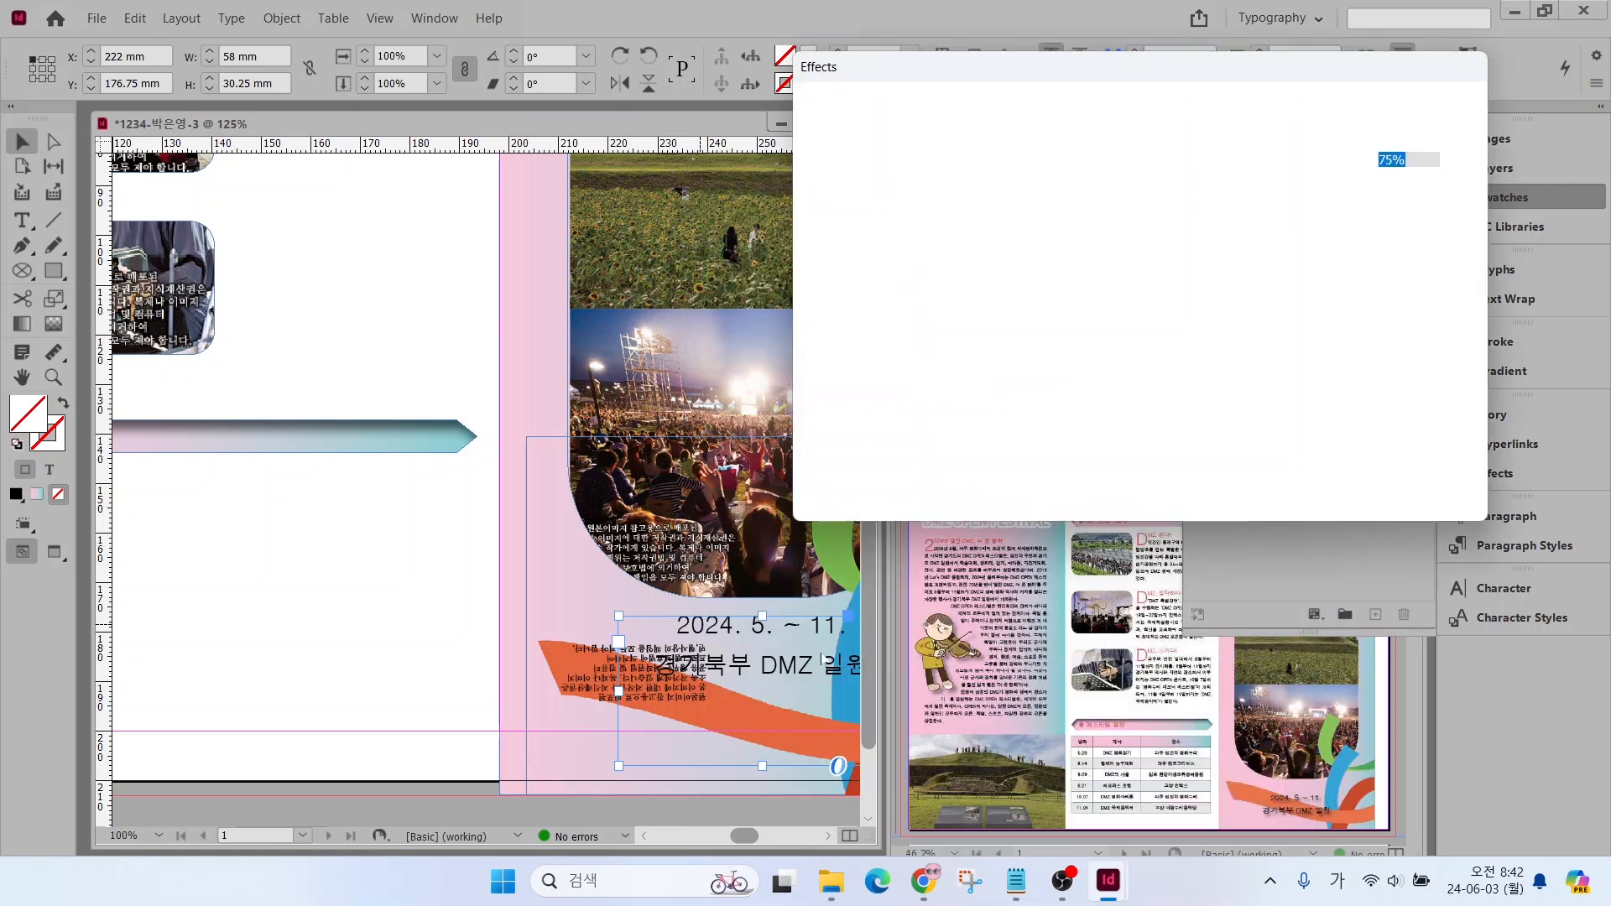
left_click(1318, 492)
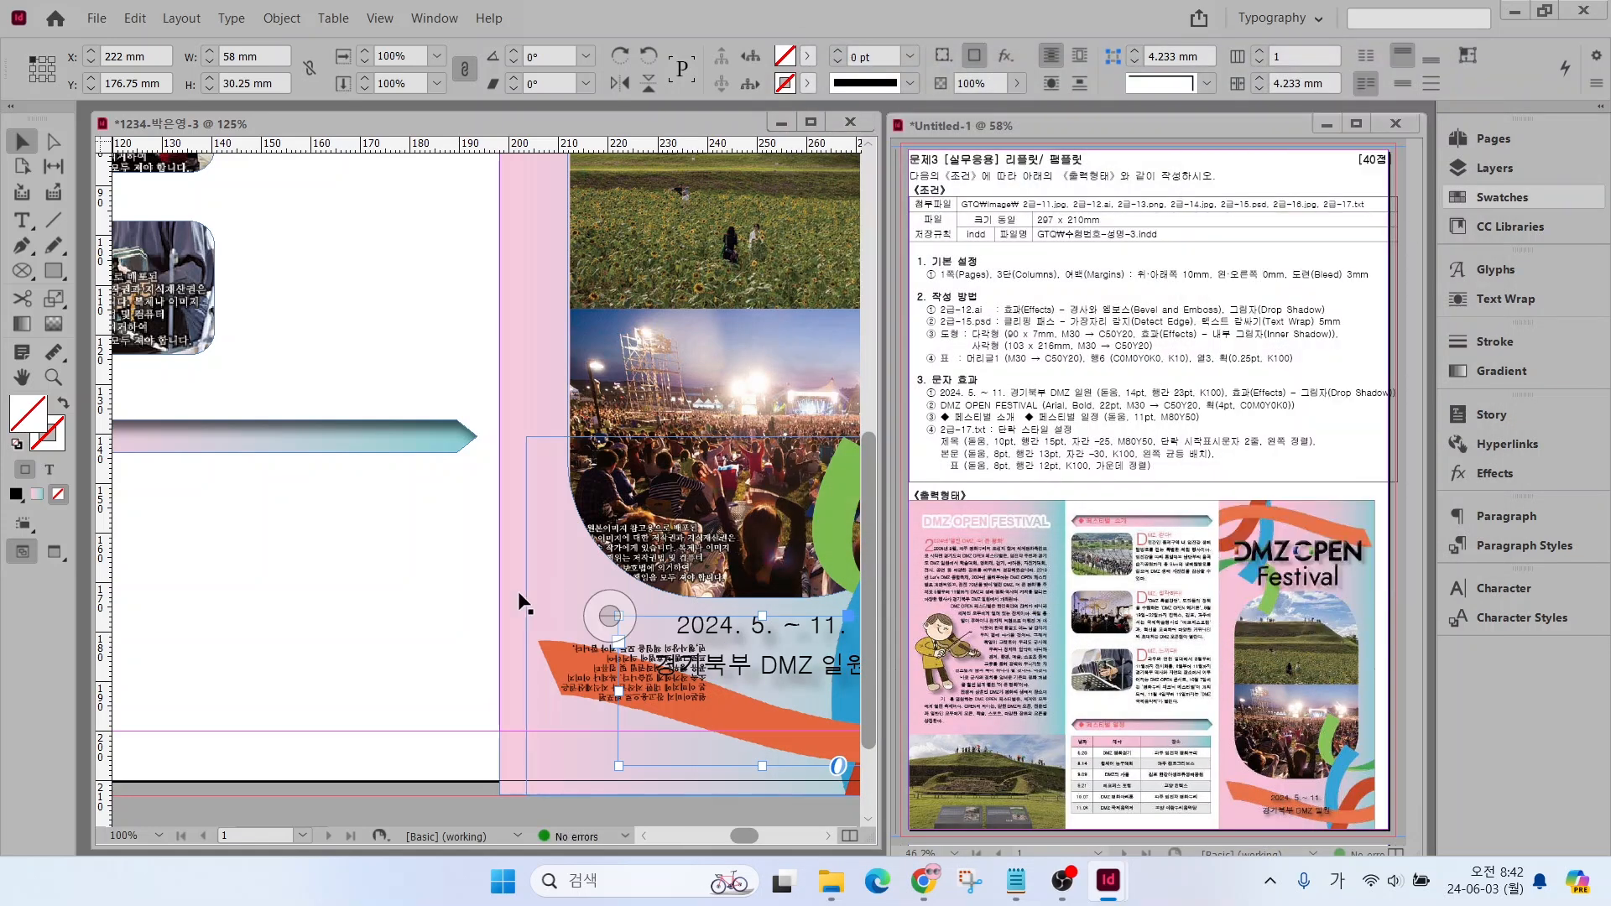
key("ctrl+0")
Copy the 2024년‘열린 DMZ, 더 큰 평화’ title and its article from 2급-17.txt into a frame about 94 × 116 mm under the DMZ OPEN FESTIVAL heading
left_click(1015, 881)
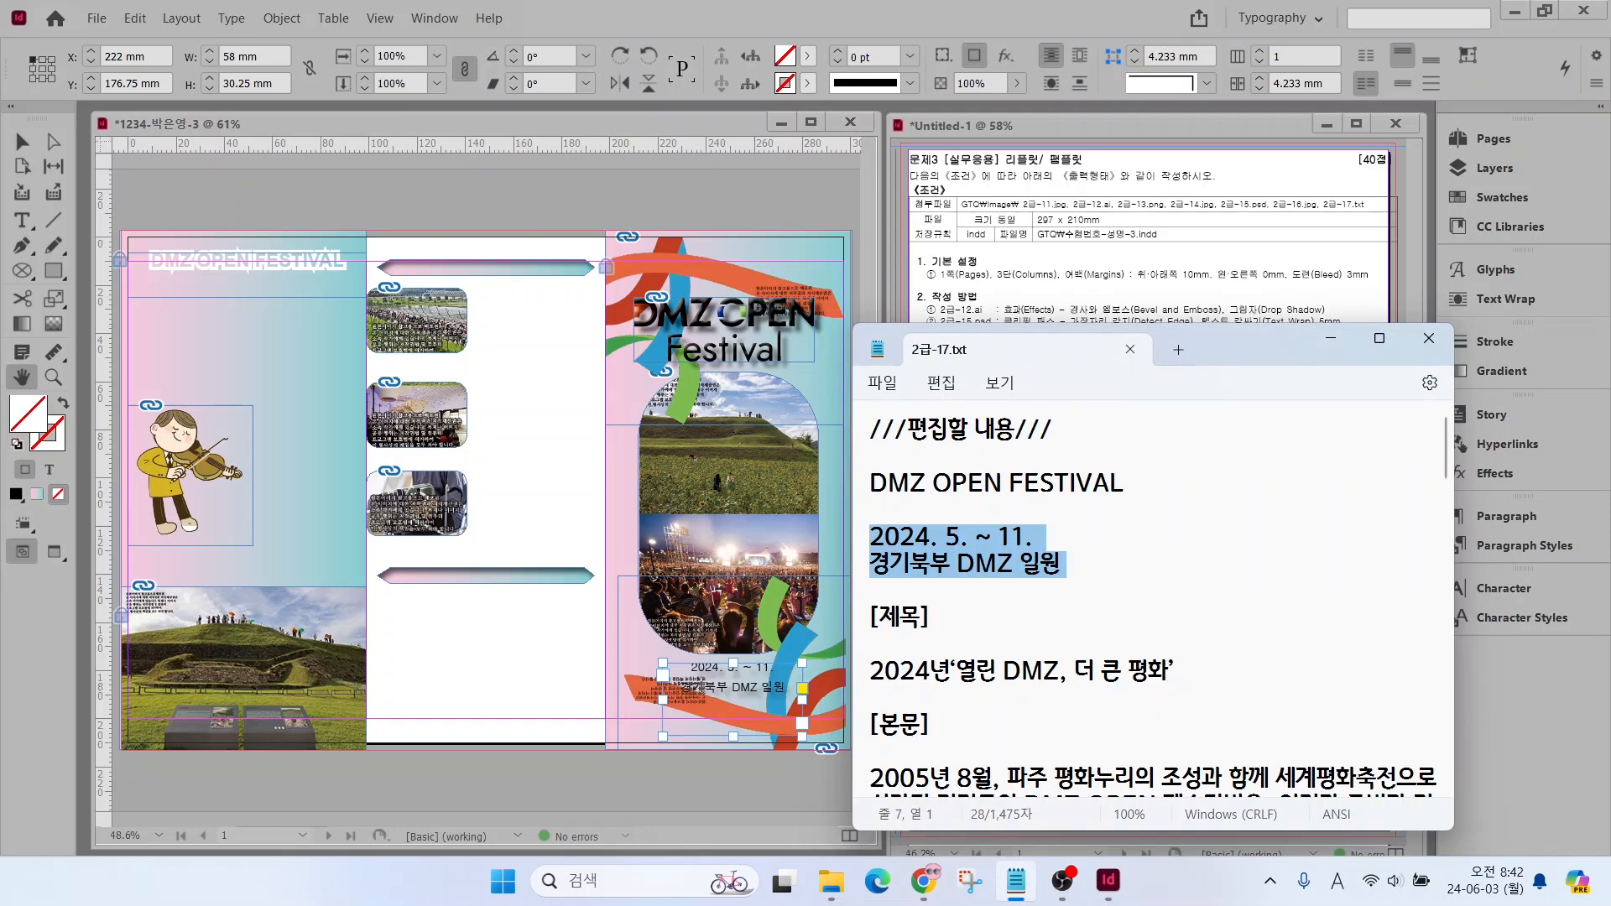
left_click_drag(870, 670, 1407, 604)
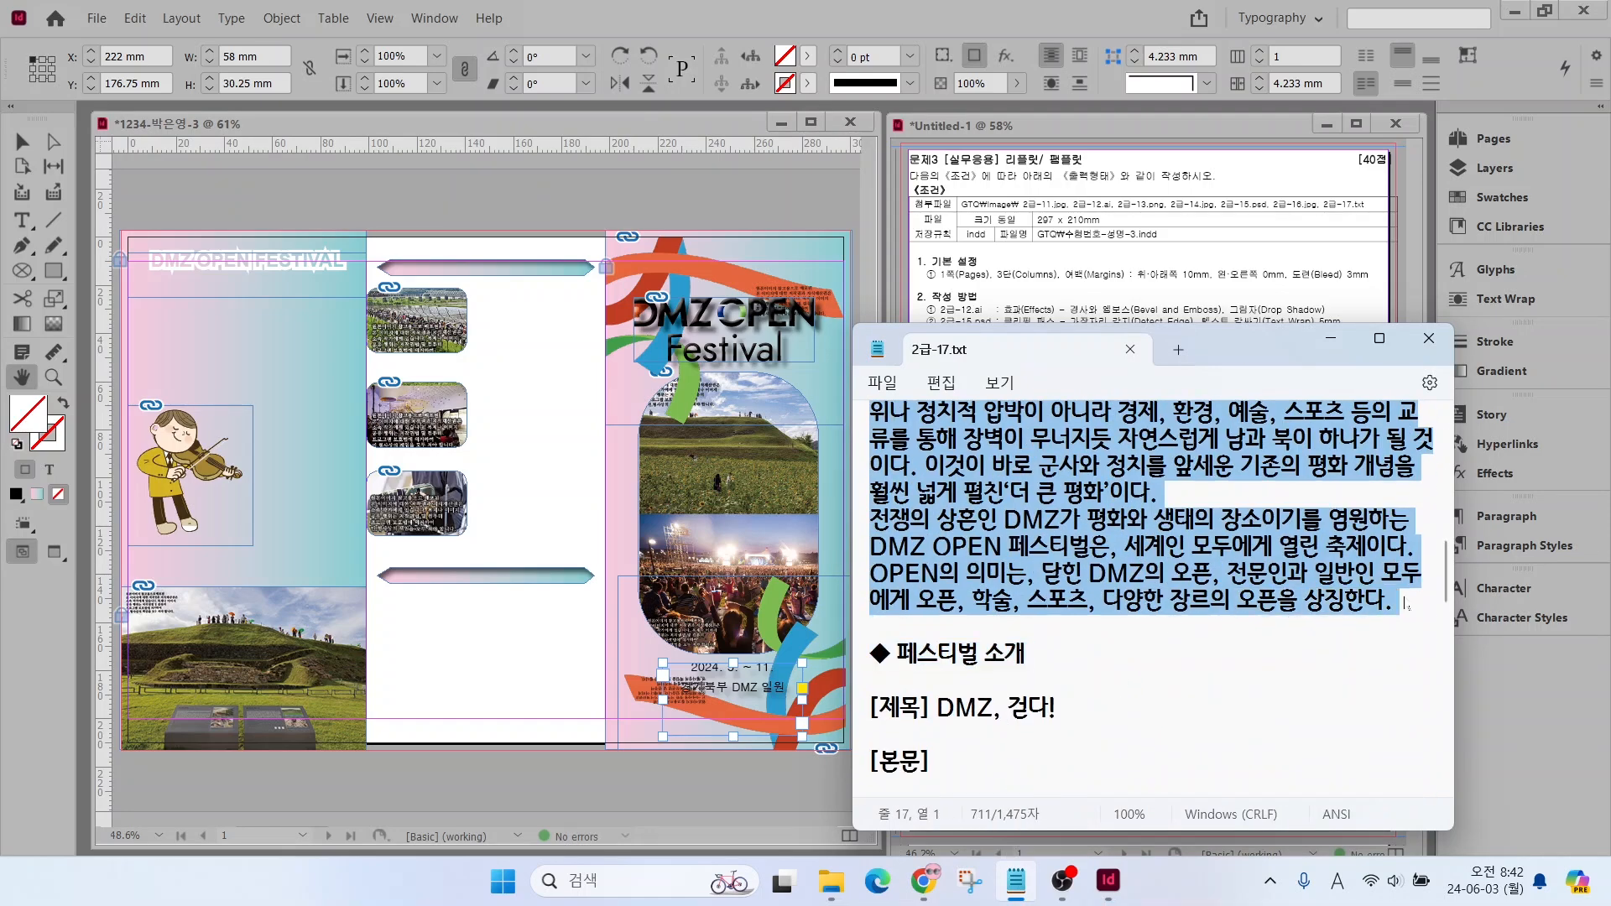
left_click(22, 221)
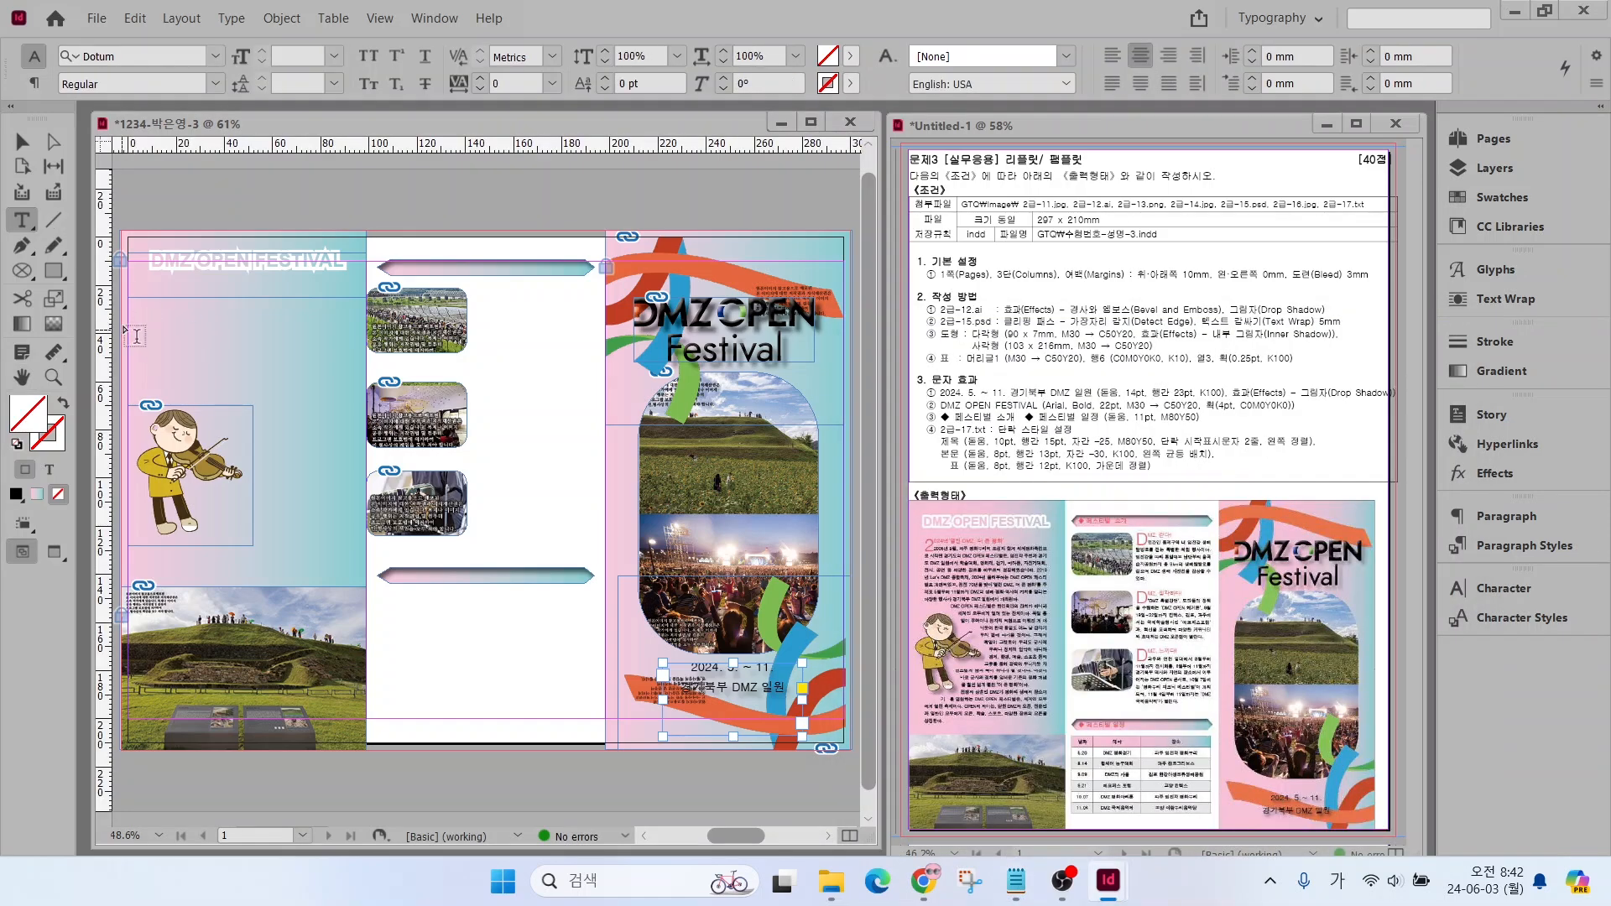
left_click_drag(127, 295, 340, 568)
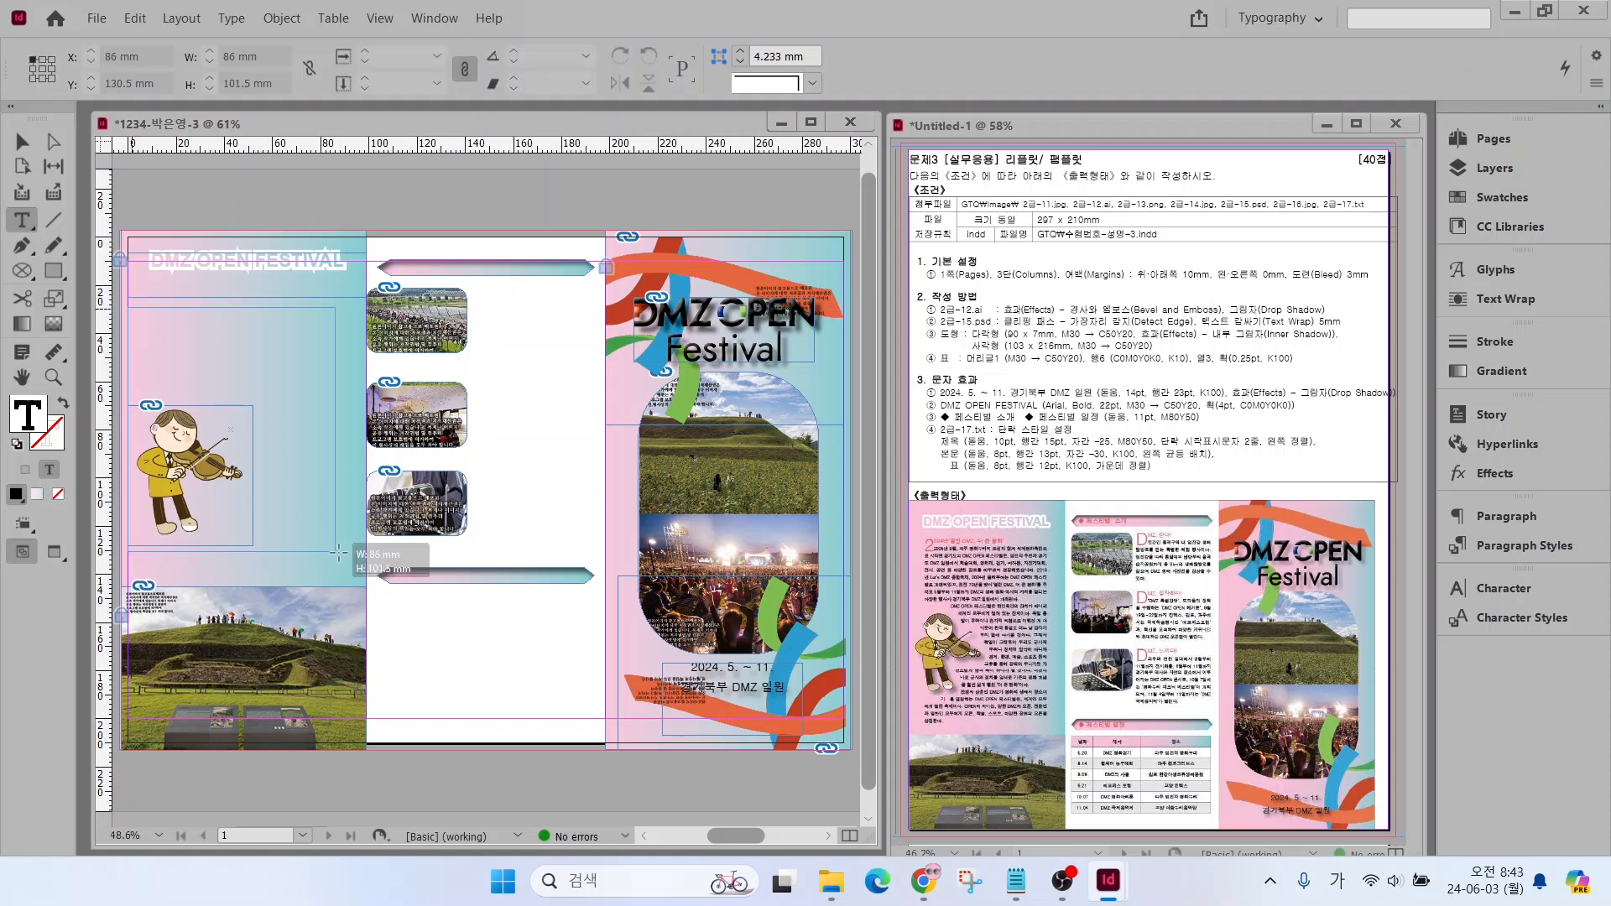
key("ctrl+v")
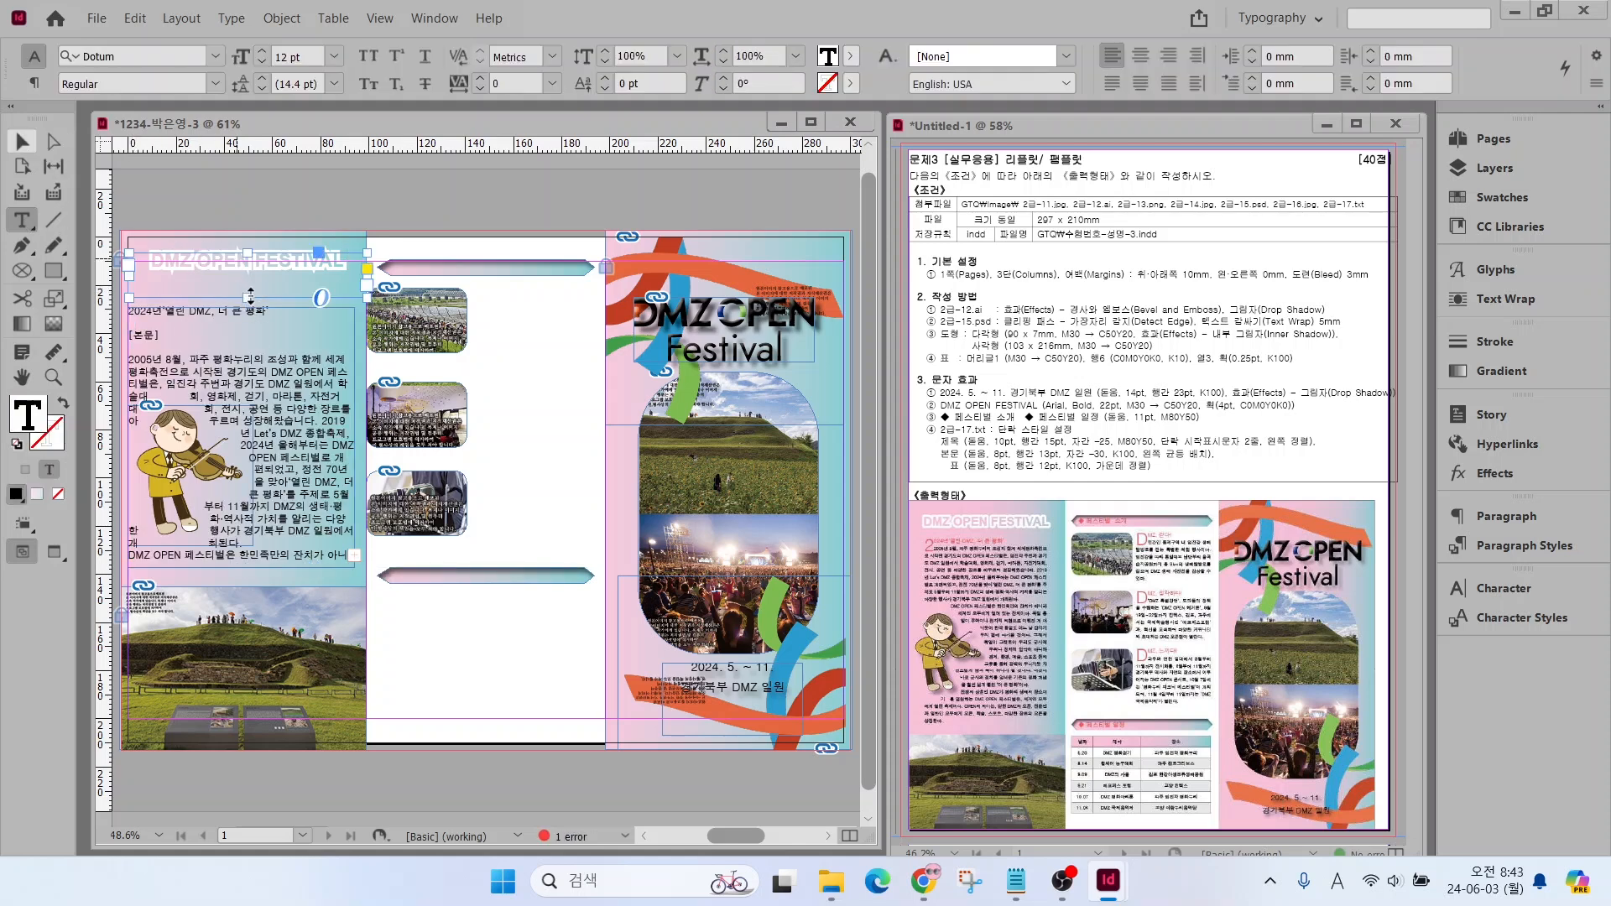
left_click(22, 143)
key("ctrl+z")
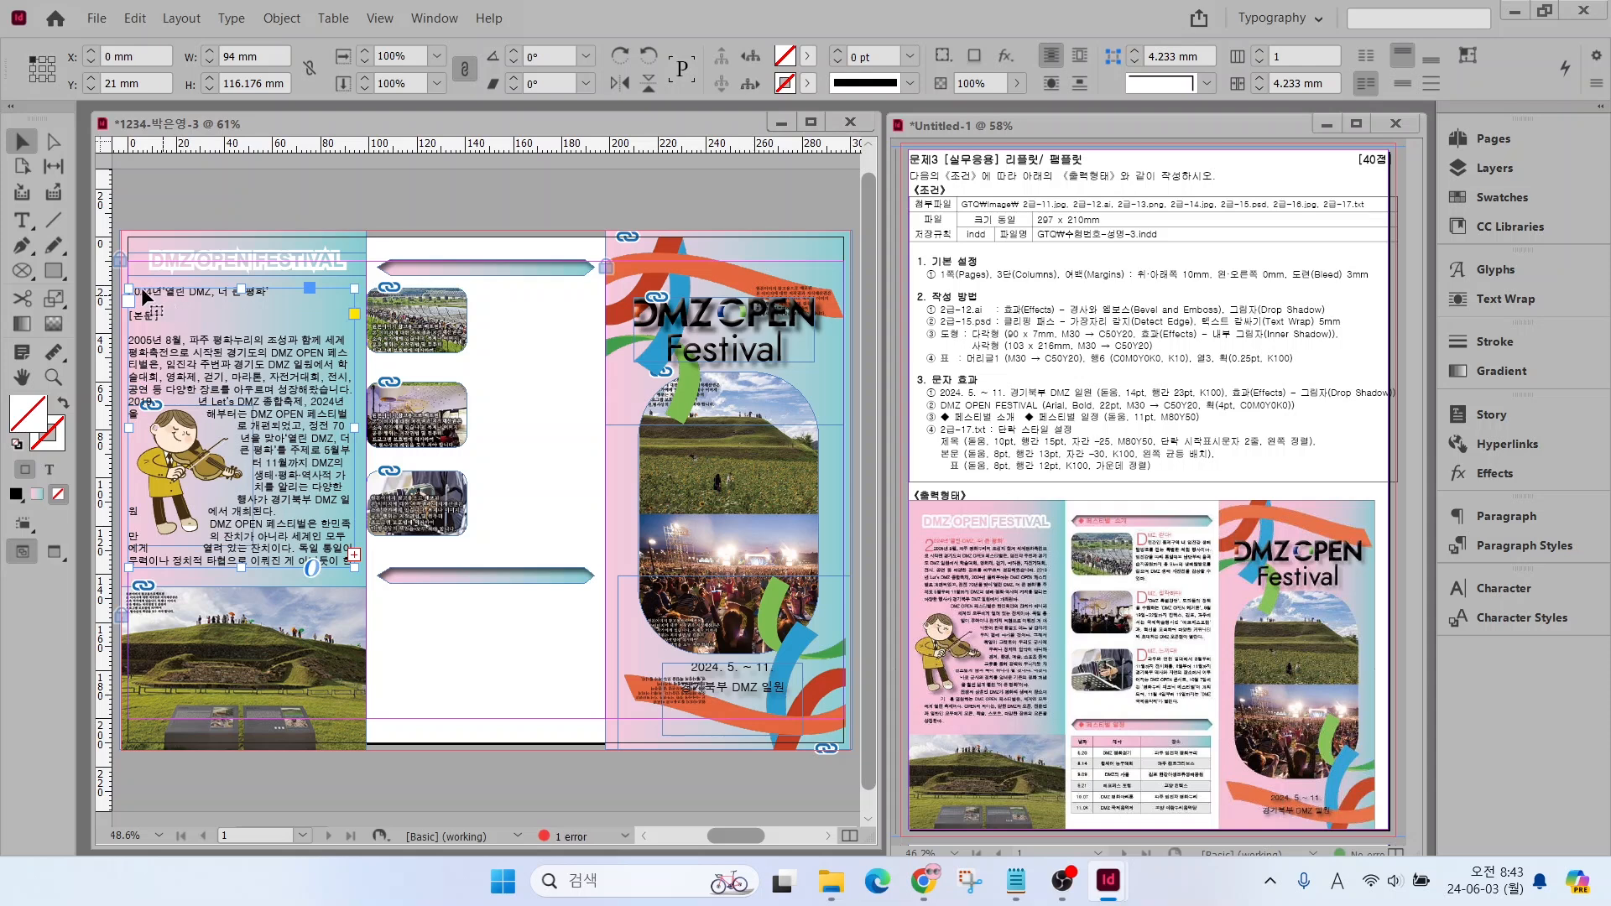
Apply the 제목 paragraph style to the article's title line 2024년‘열린 DMZ, 더 큰 평화’
left_click(22, 222)
left_click(177, 294)
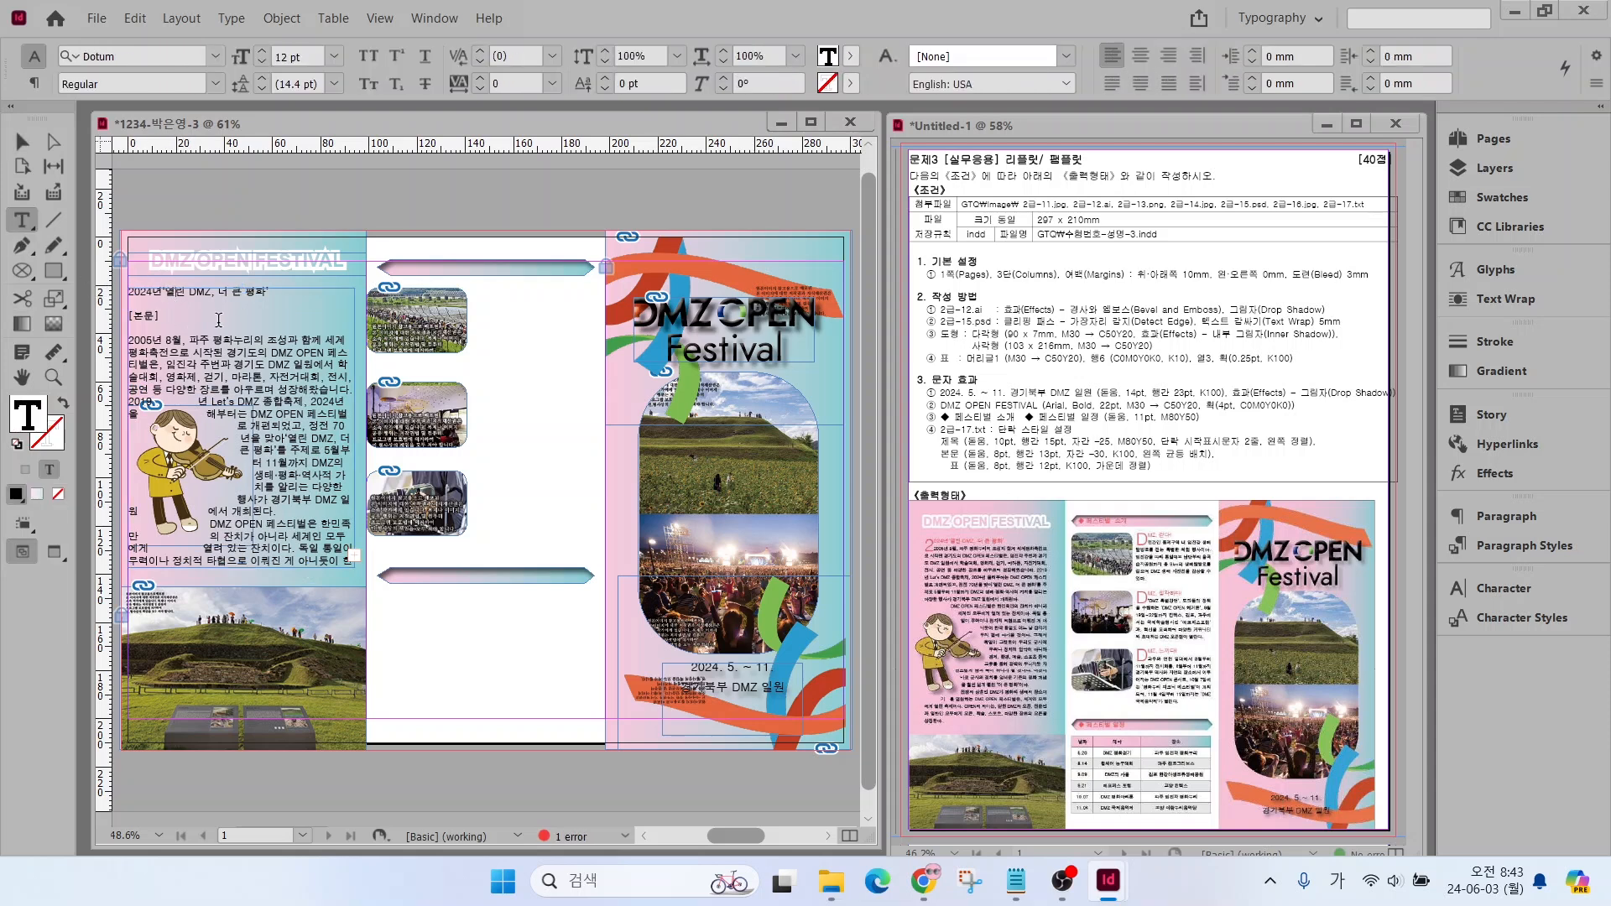
left_click(1494, 546)
left_click(1233, 628)
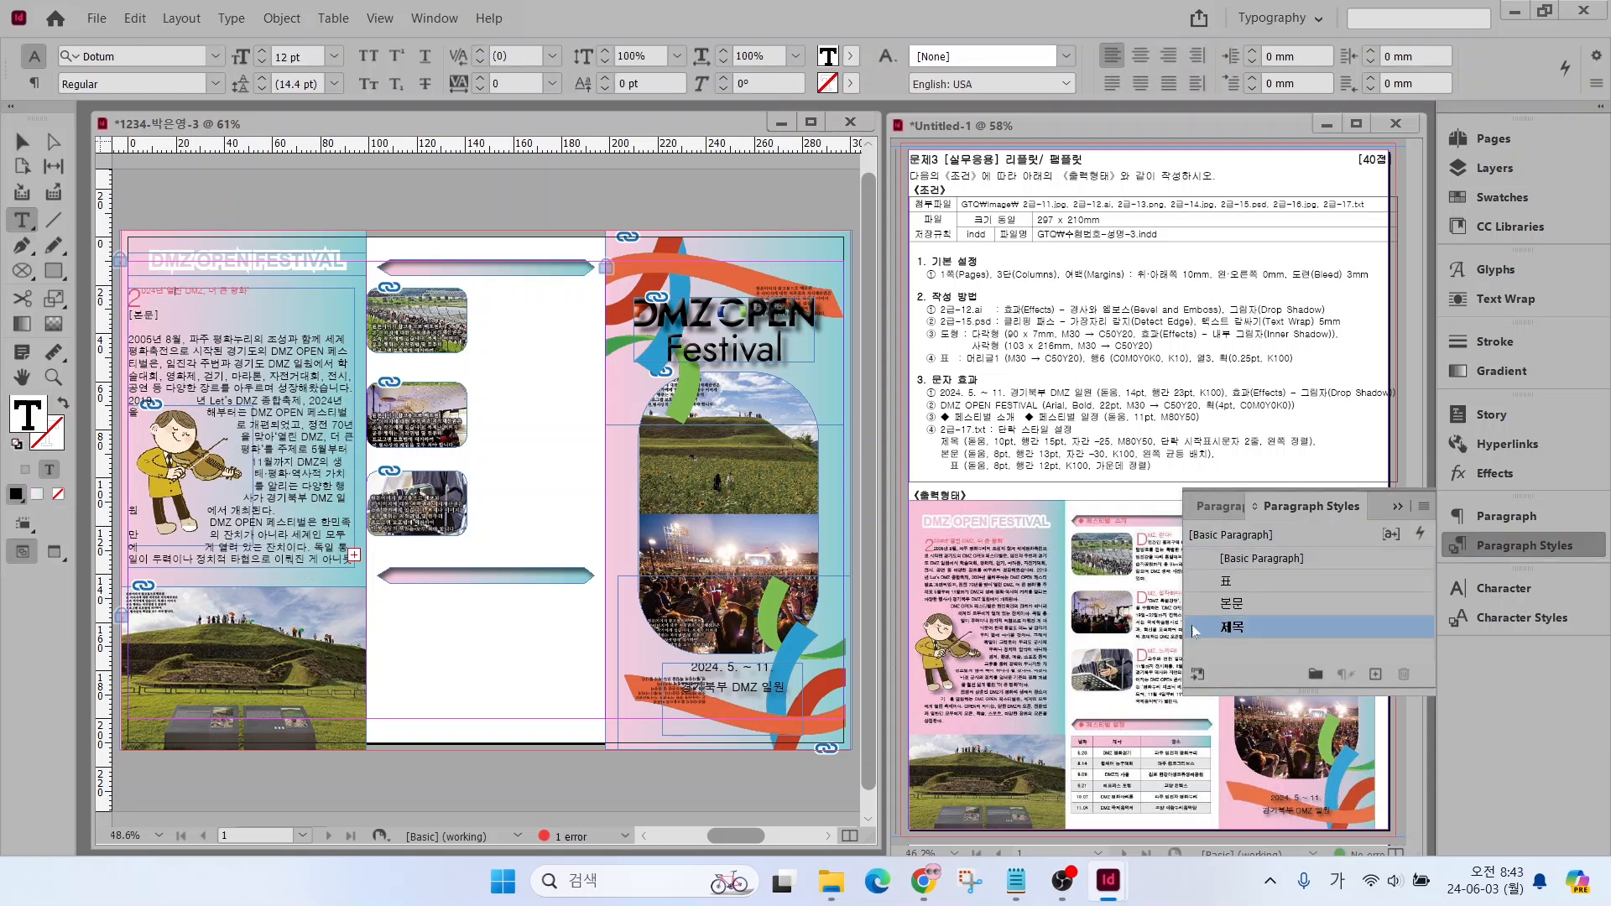
Remove the [본문] marker from the first-column article and apply the 본문 paragraph style to its body text
left_click(159, 318)
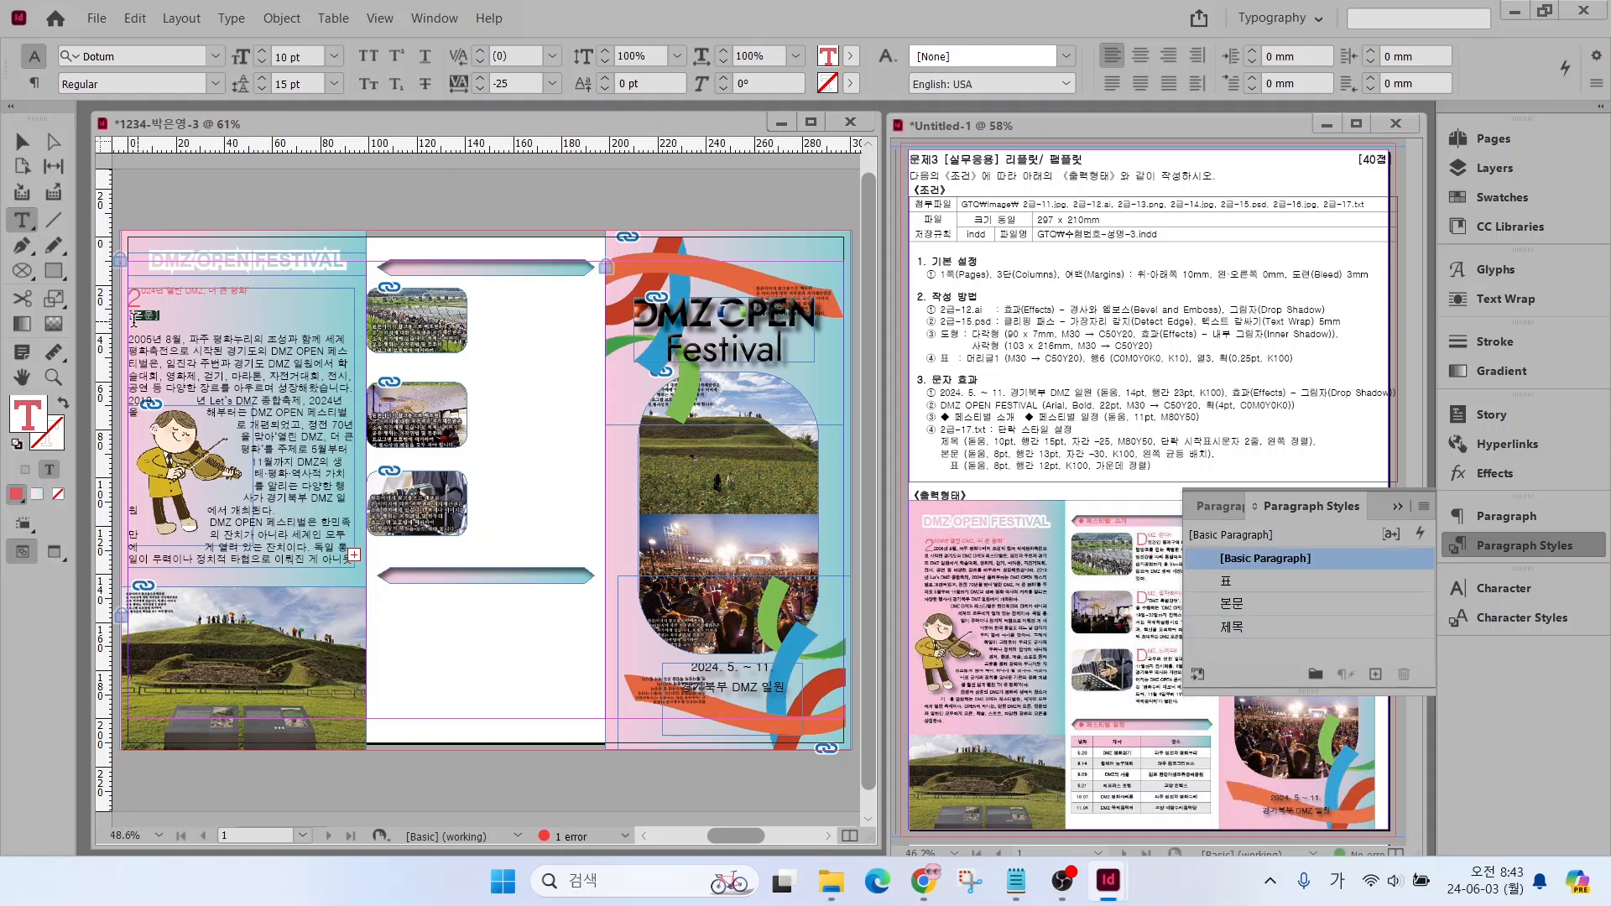
left_click_drag(162, 317, 126, 319)
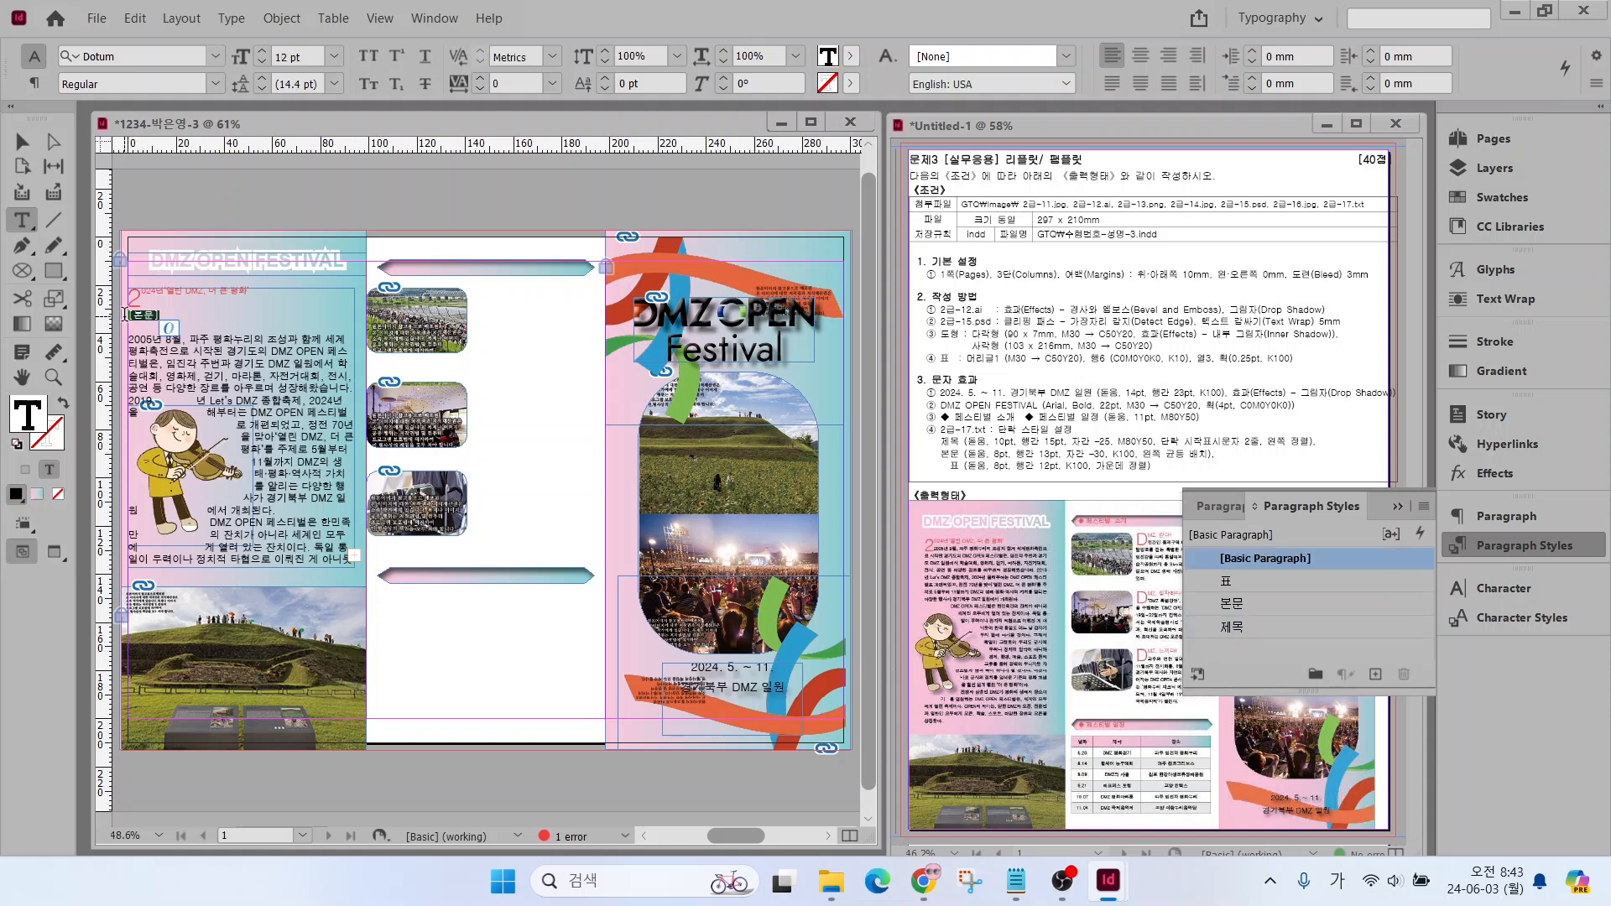
key("Delete")
key("ctrl+a")
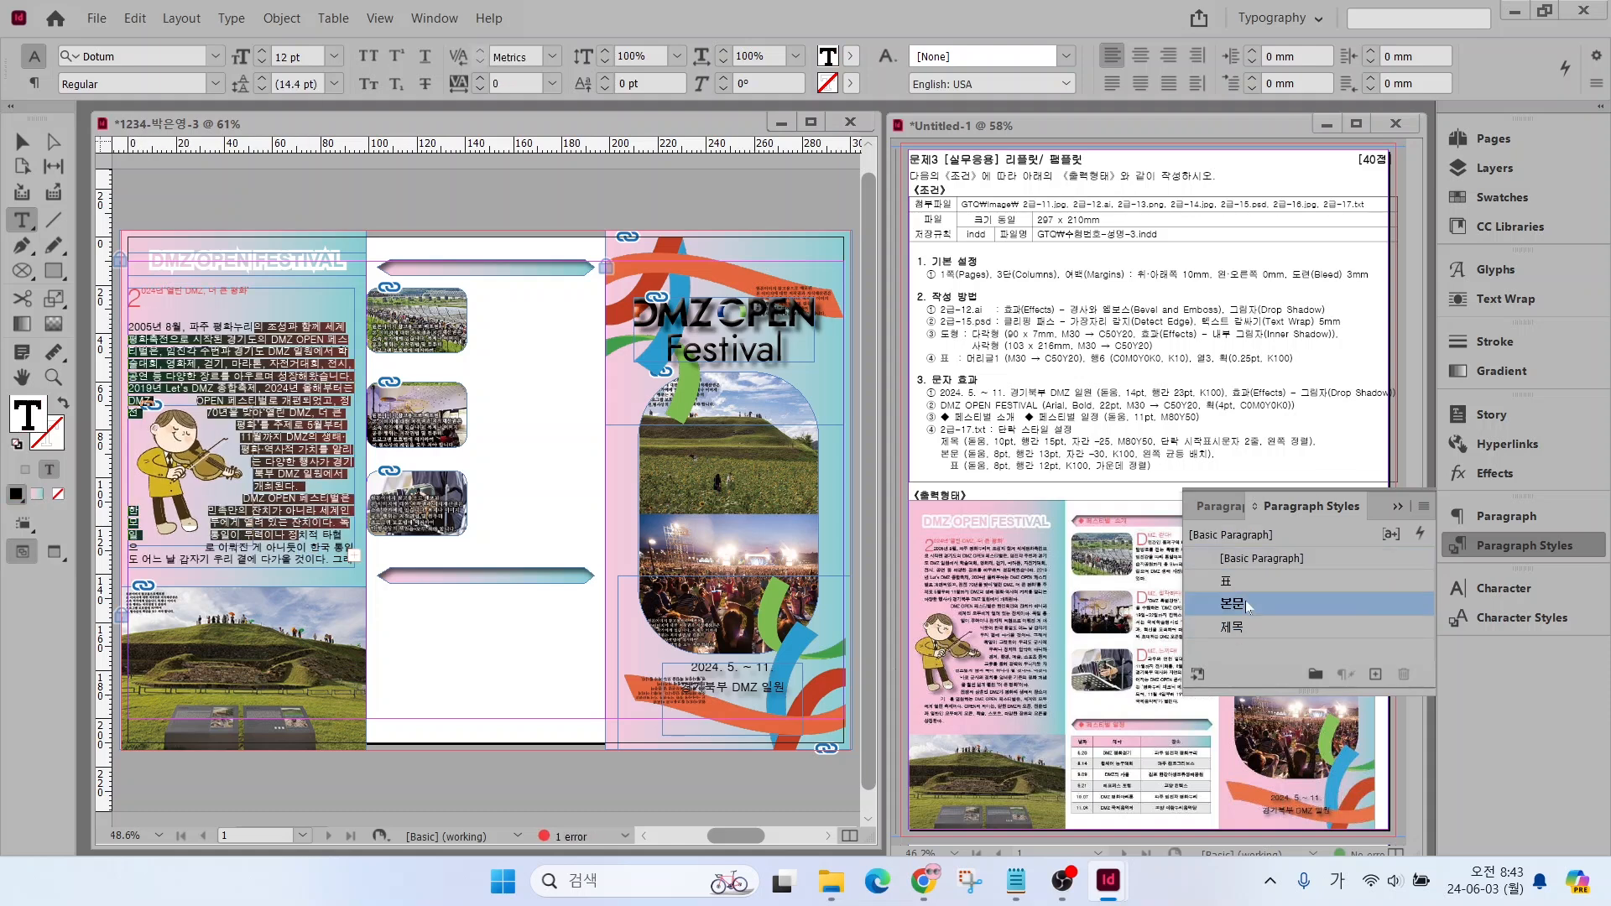
left_click(1233, 603)
Narrow the article frame to about 81.5 mm wide, starting at about X 7.5 mm, and extend its upper and lower edges
left_click(22, 142)
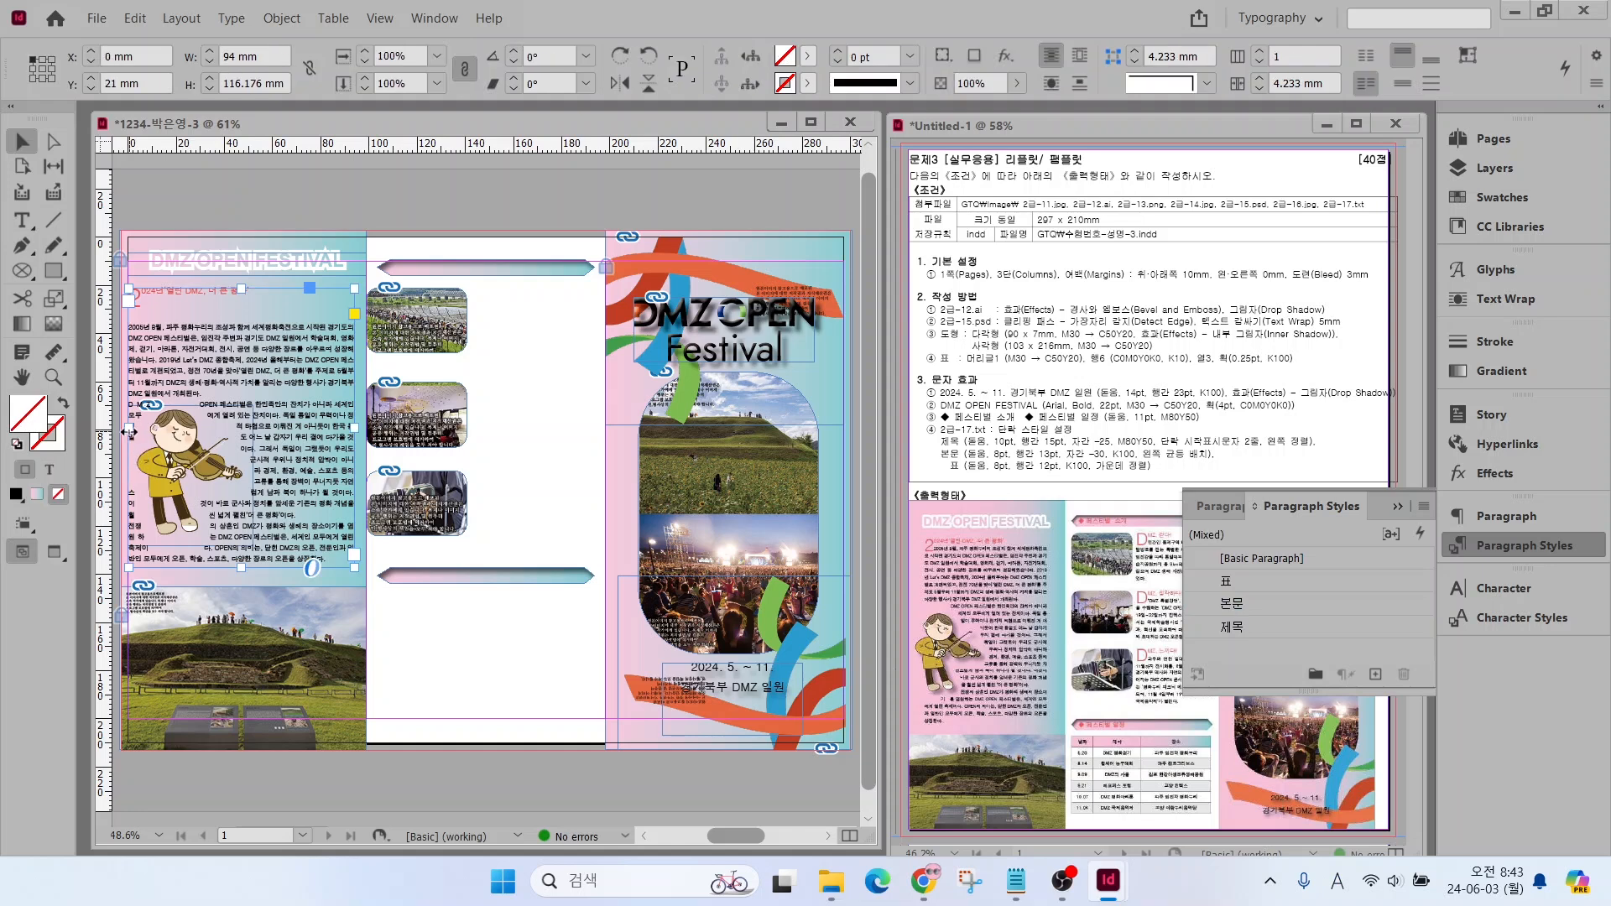
left_click_drag(129, 428, 147, 428)
left_click_drag(354, 428, 342, 428)
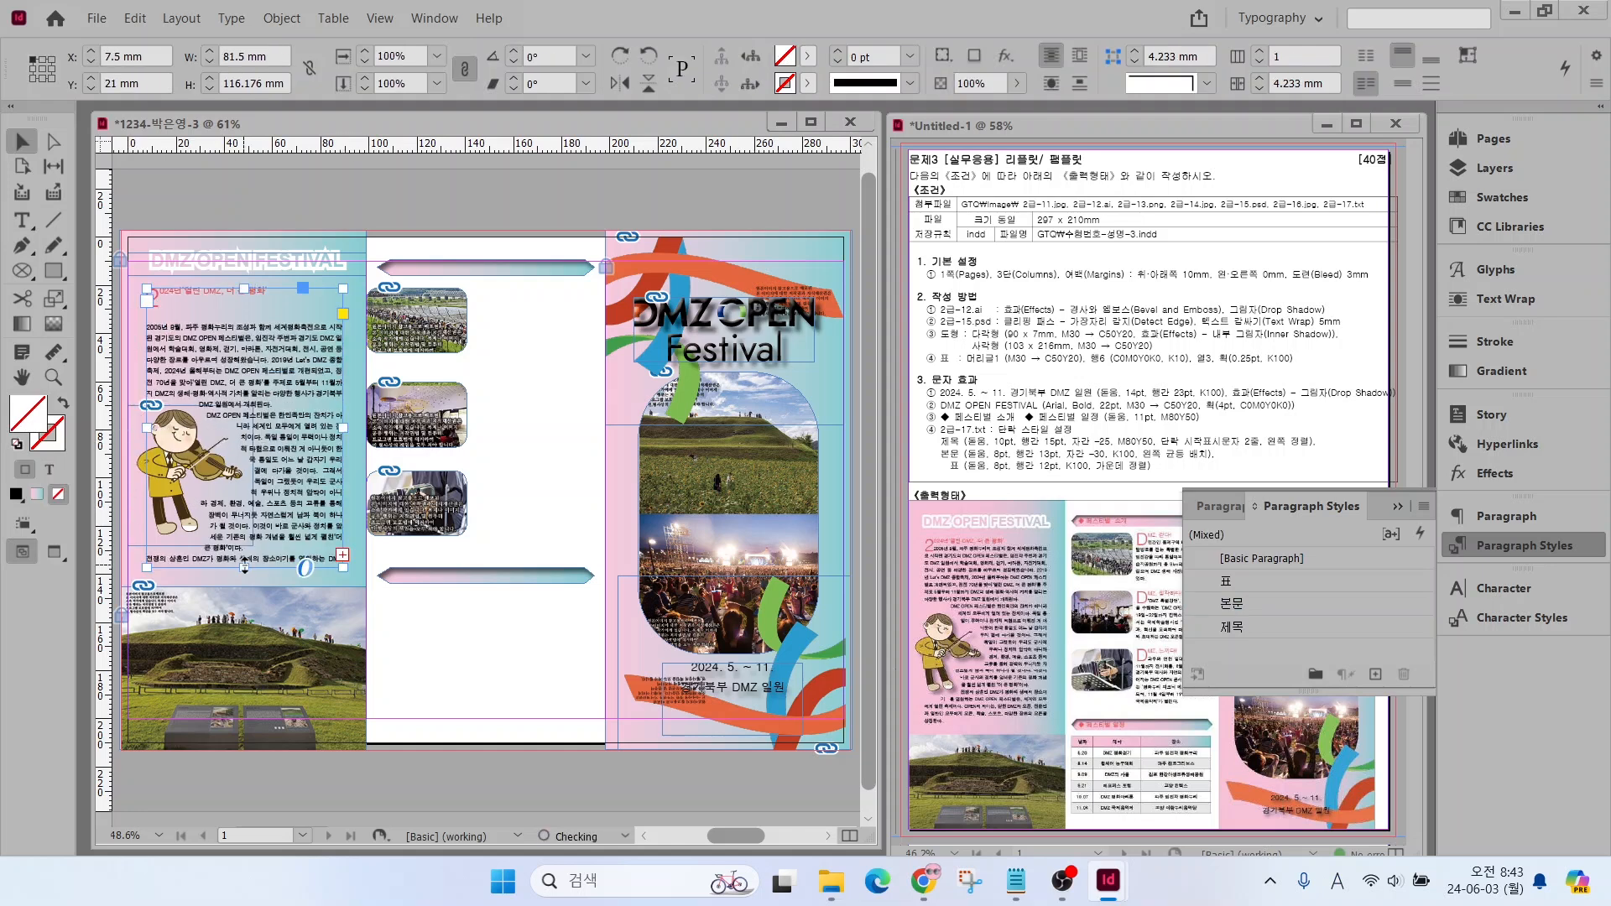
left_click_drag(244, 568, 244, 584)
left_click_drag(245, 288, 246, 275)
Delete the blank line between the article's title and its first body paragraph
double_click(195, 330)
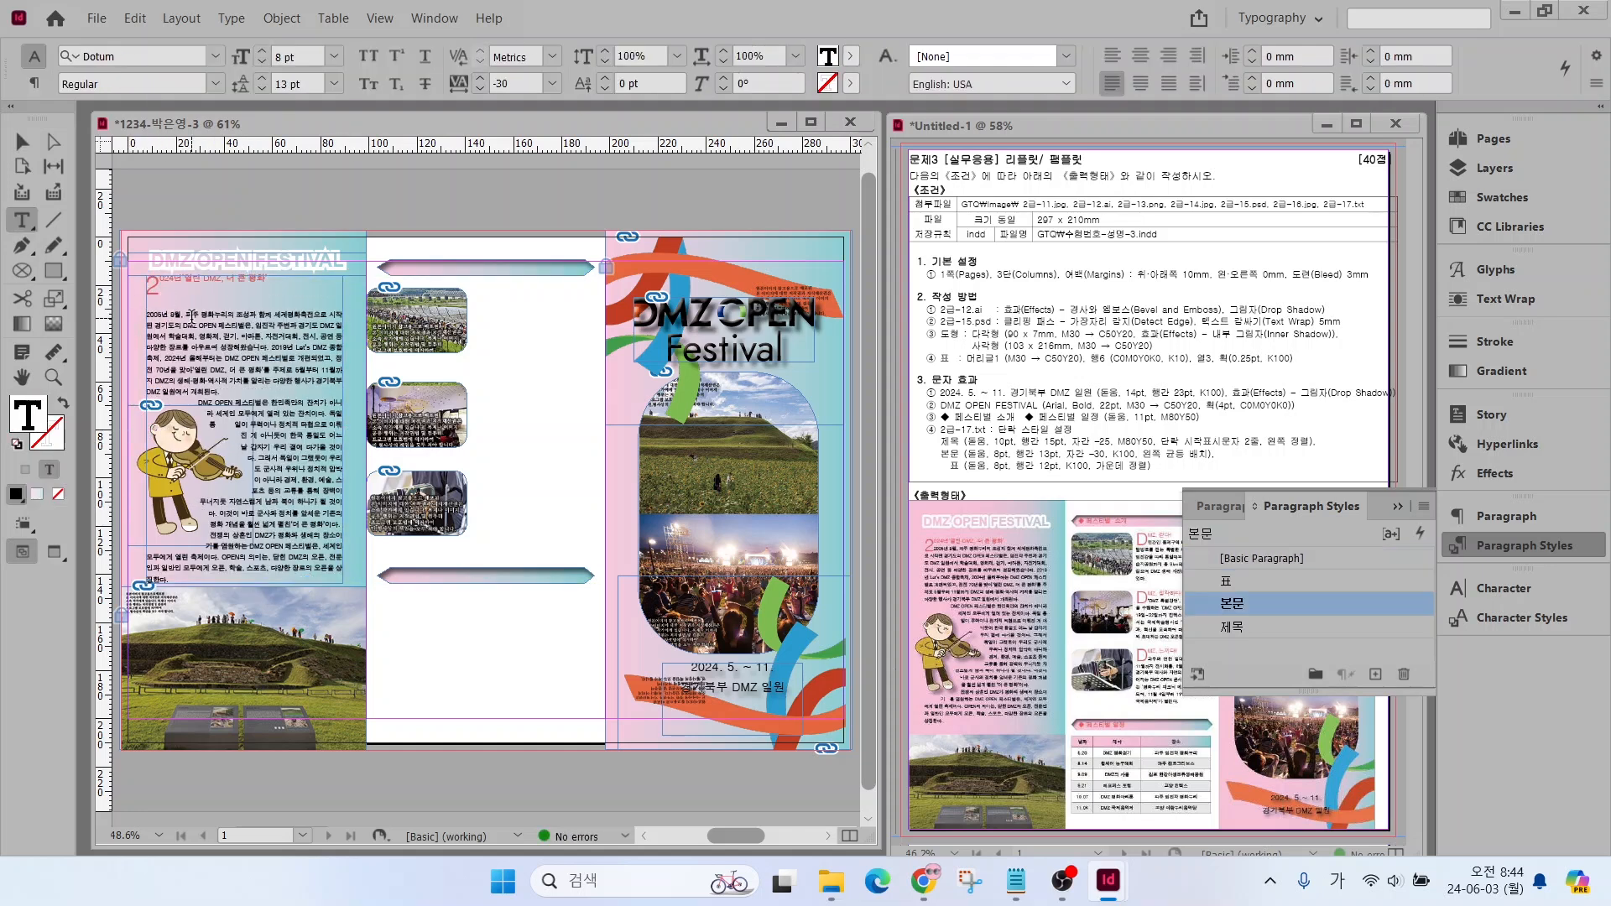
key("BackSpace")
key("BackSpace")
left_click(22, 142)
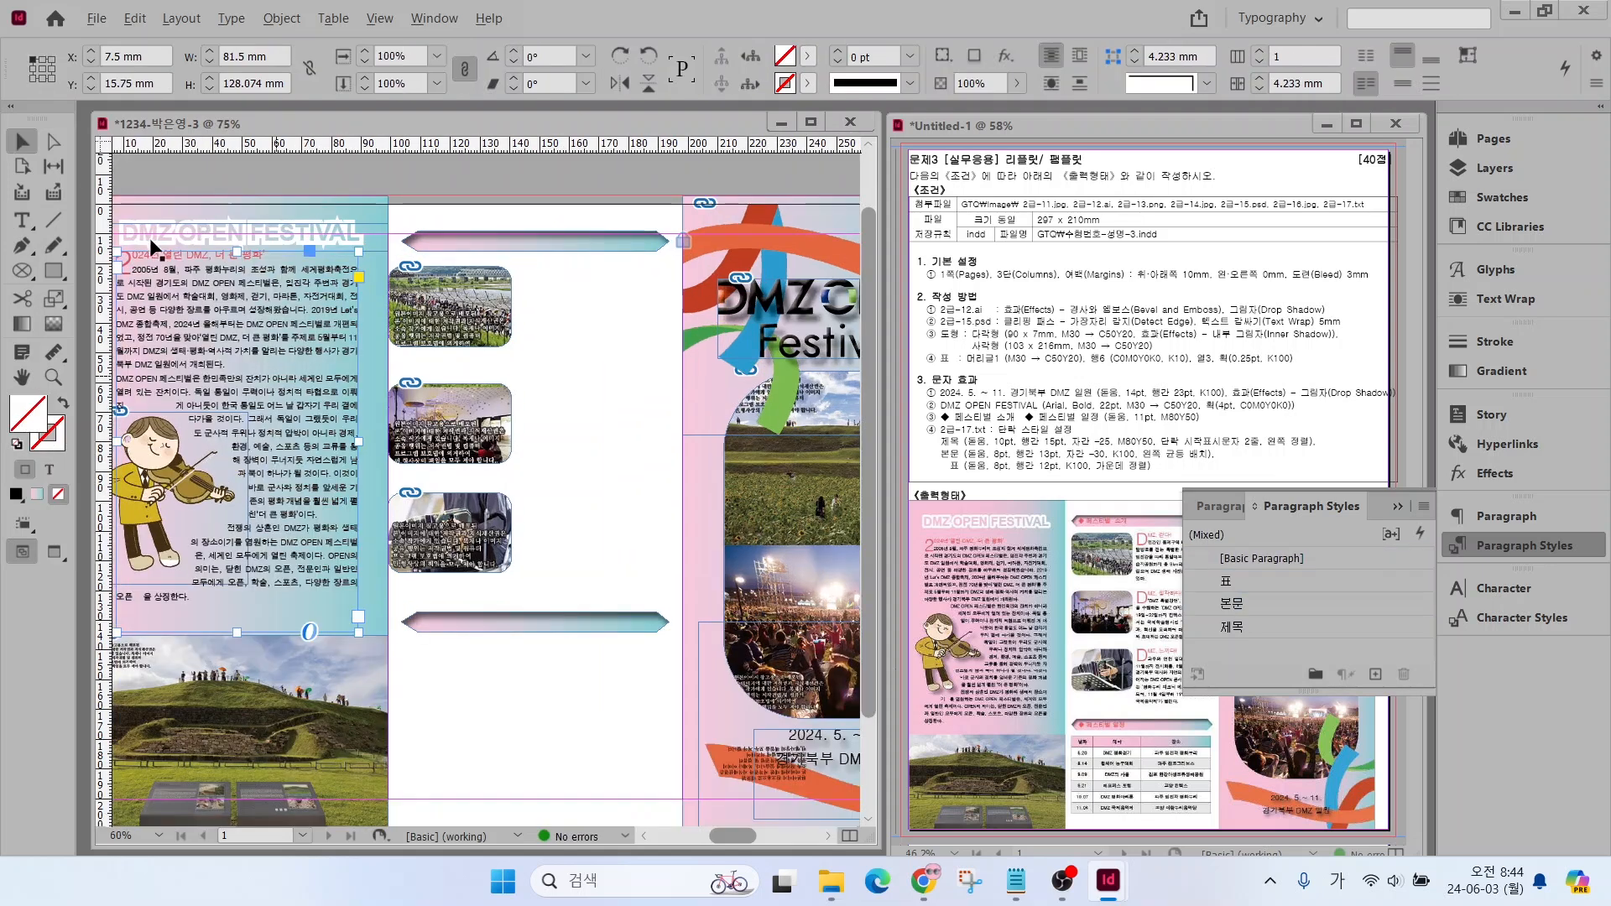
key("space")
left_click_drag(330, 363, 380, 367)
left_click_drag(287, 255, 287, 277)
left_click(117, 319)
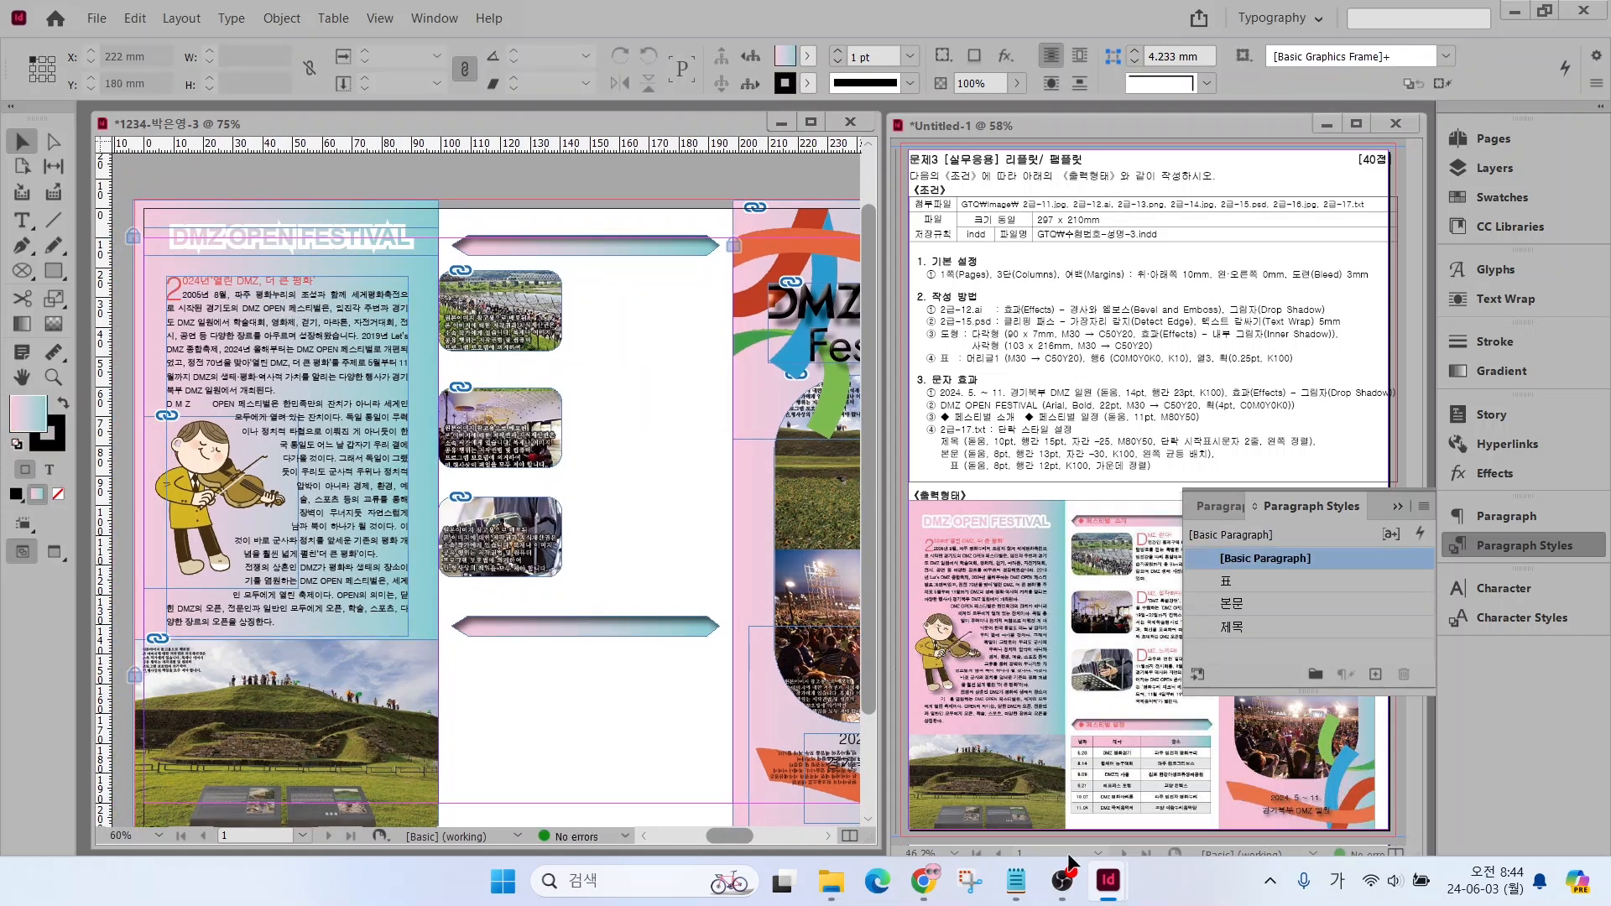
Copy the heading ◆ 페스티벌 소개 from 2급-17.txt into a new text frame about 75 × 9 mm above the second column's upper banner
left_click(1015, 881)
left_click_drag(871, 655, 1036, 661)
key("ctrl+c")
left_click(40, 209)
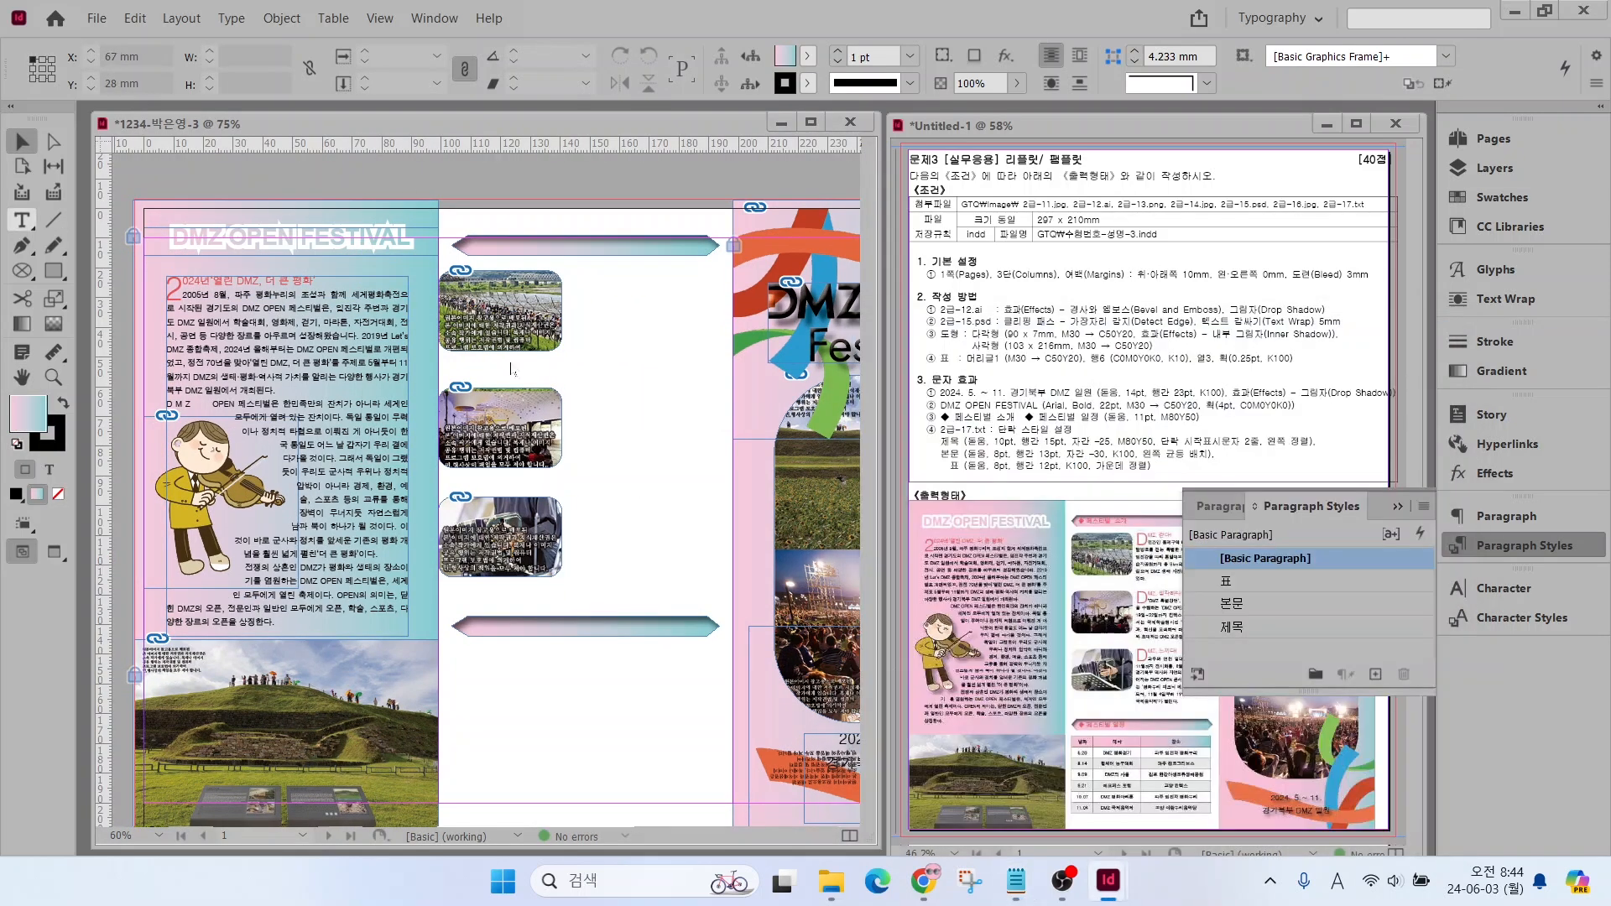
left_click(22, 220)
left_click_drag(477, 209, 700, 233)
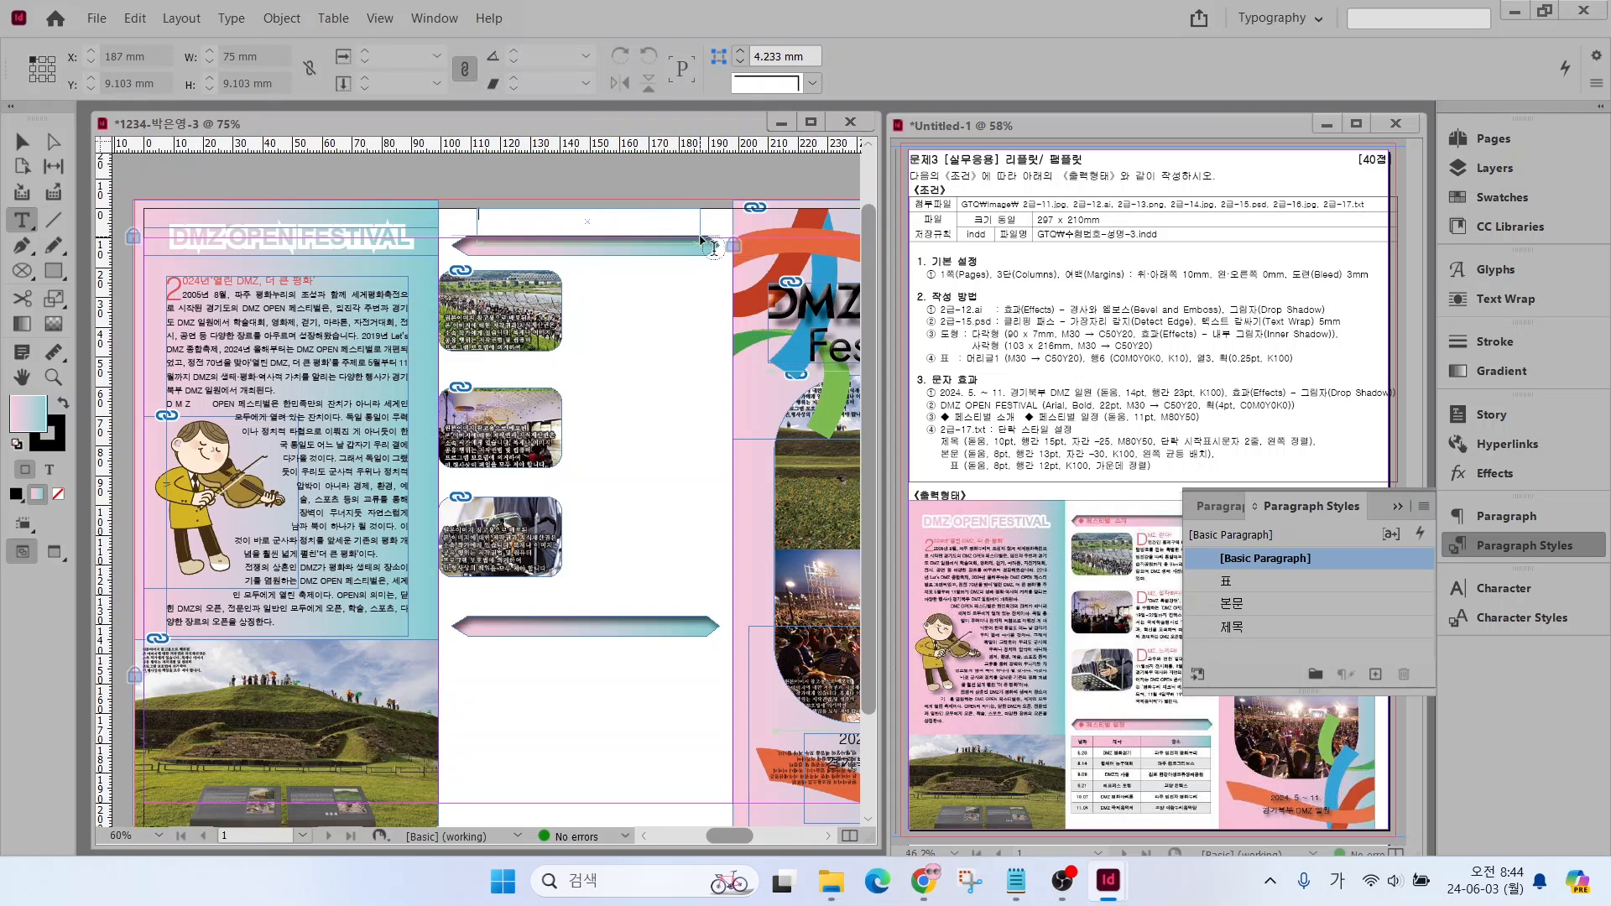
key("ctrl+v")
Set the ◆ 페스티벌 소개 heading to 11 pt in the M80Y50 colour and place it on the upper banner
key("ctrl+a")
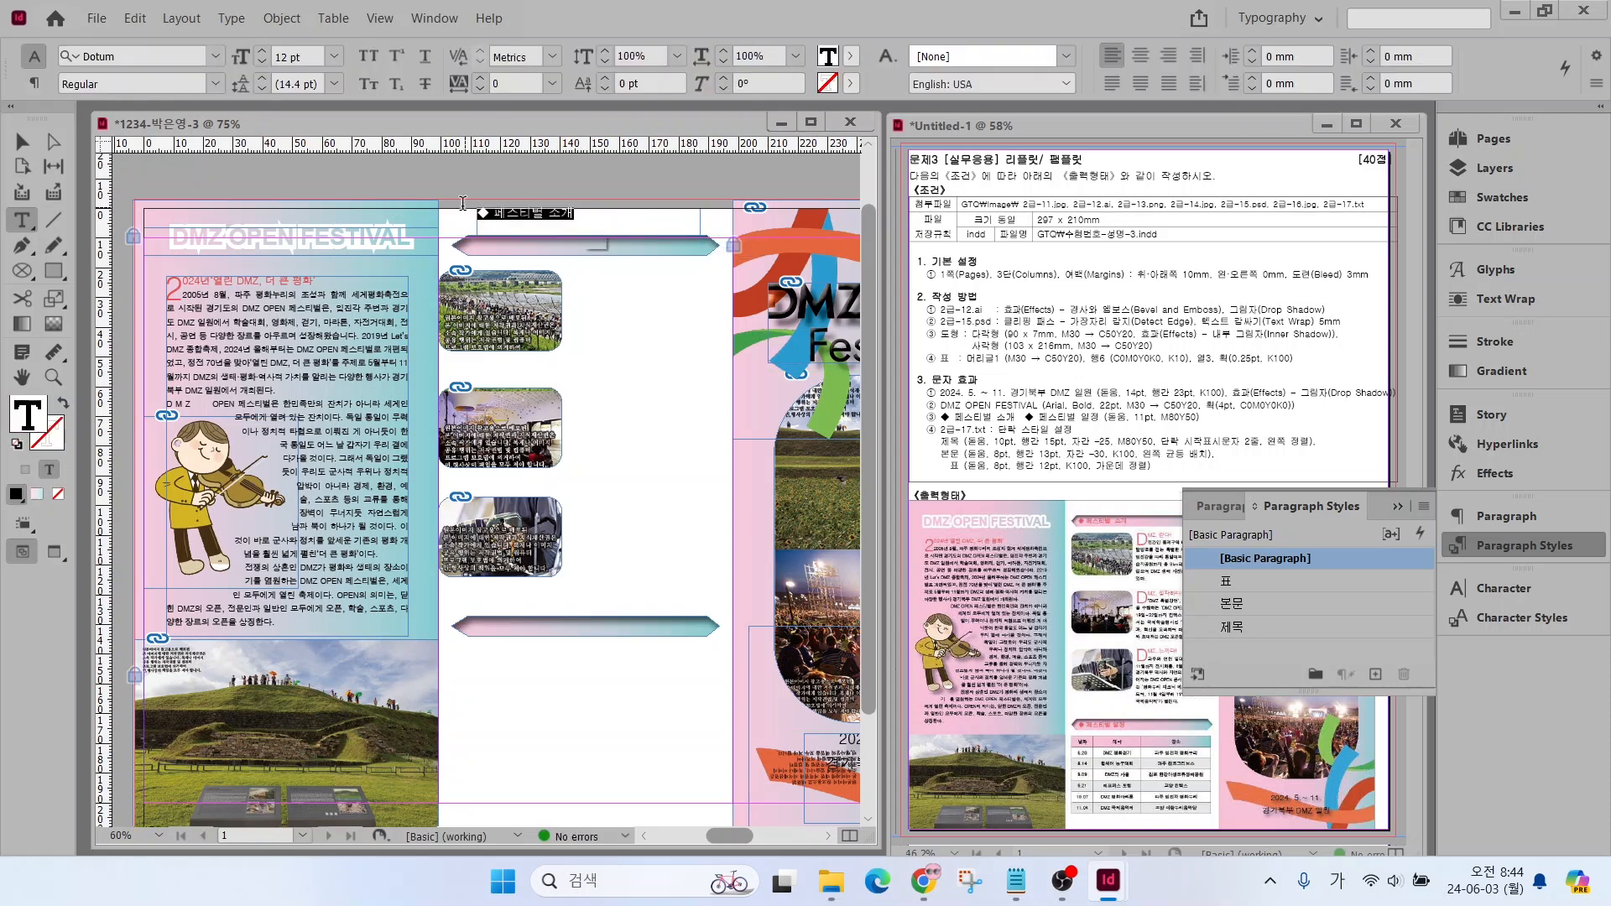
left_click(262, 62)
left_click(1477, 198)
left_click(1251, 480)
key("Escape")
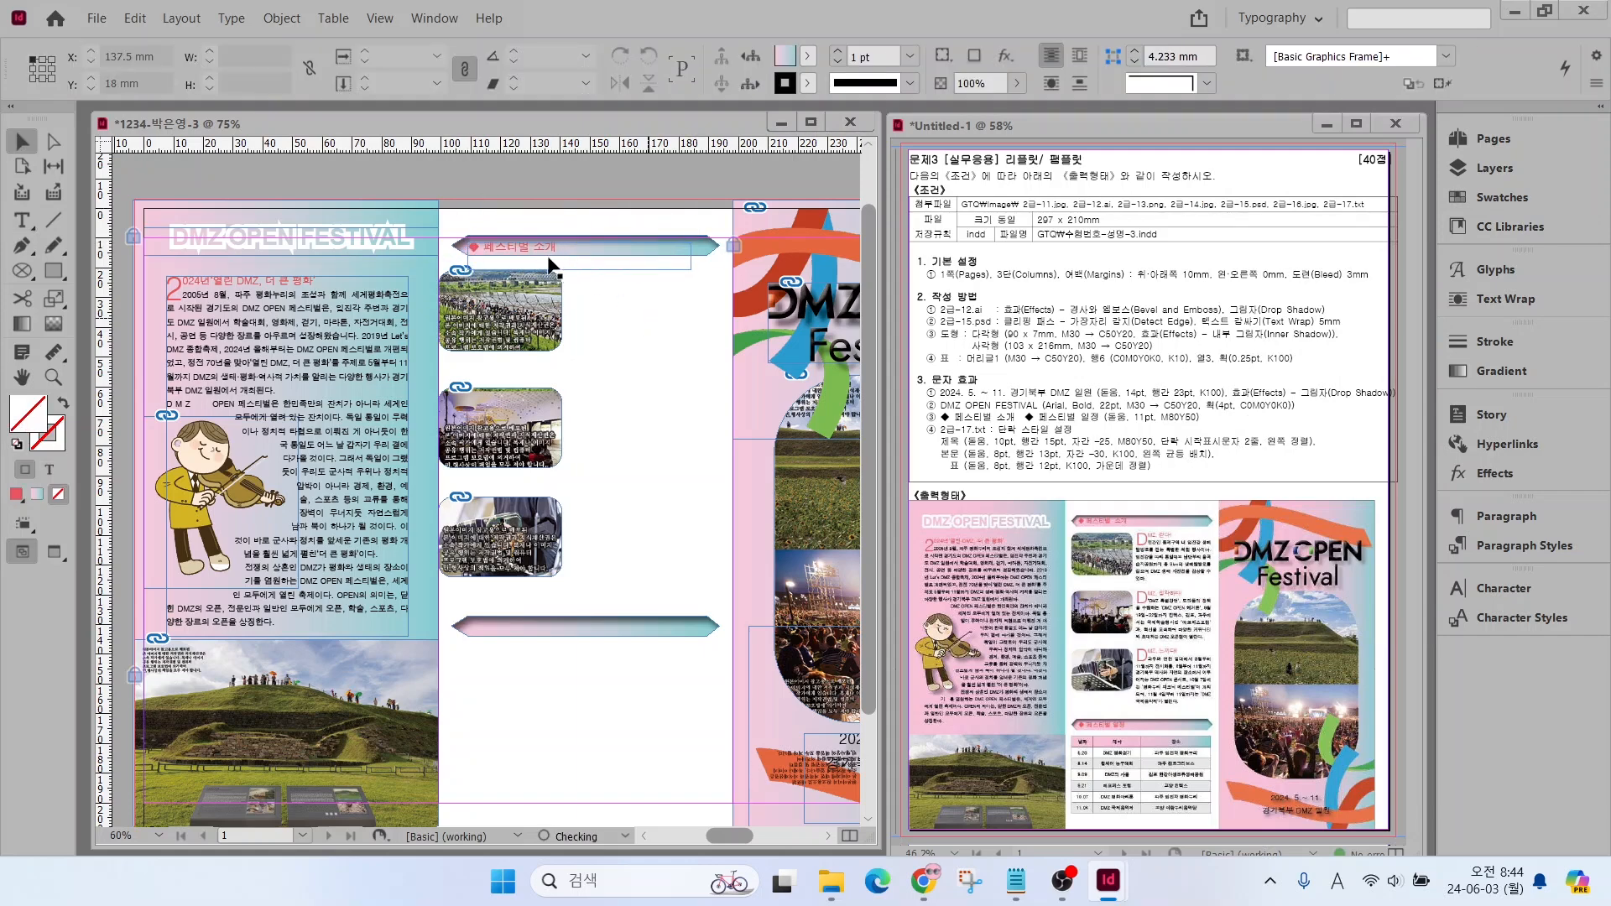
Duplicate the heading frame onto the lower banner and replace its text with ◆ 페스티벌 일정 from 2급-17.txt
left_click_drag(554, 263, 522, 631)
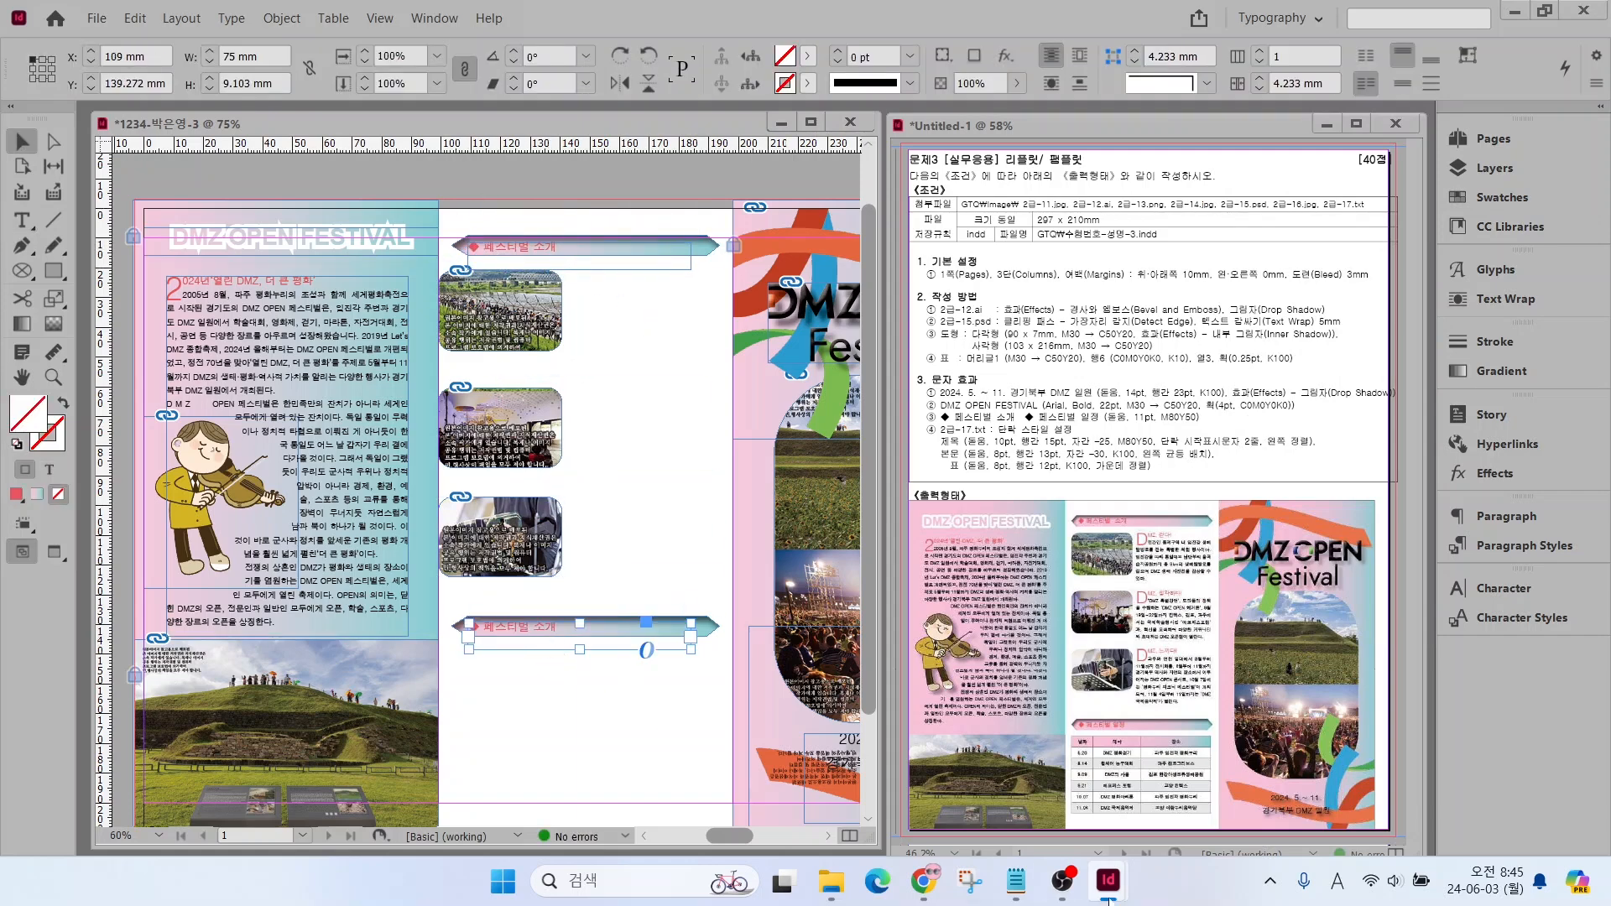
left_click(1016, 879)
scroll(1029, 695, "down", 3)
triple_click(869, 549)
key("ctrl+c")
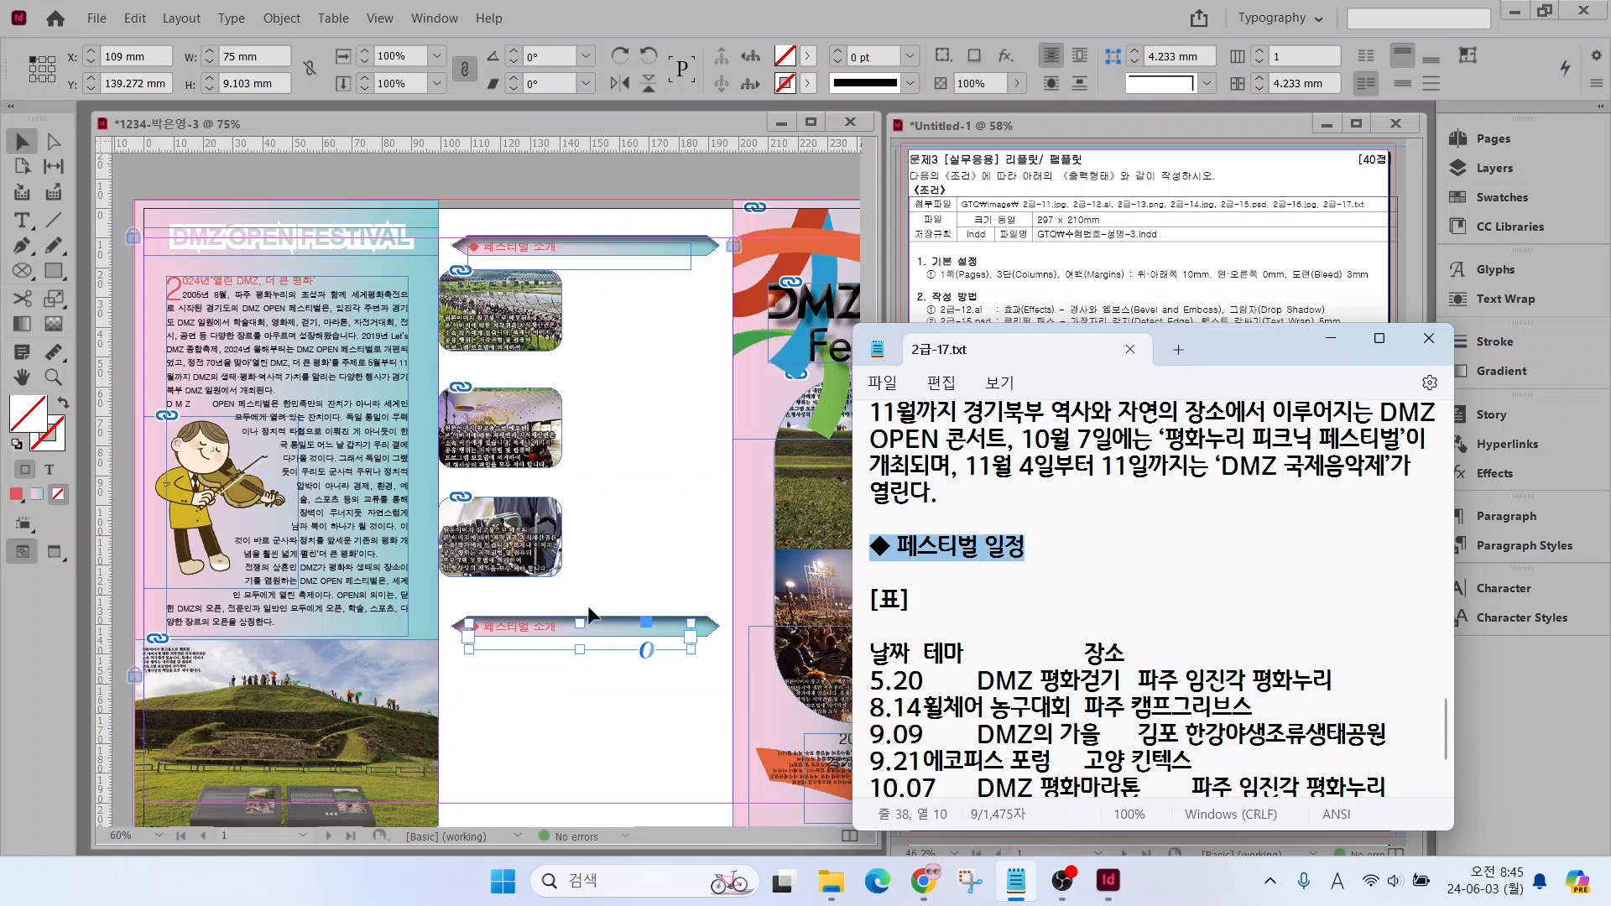
double_click(556, 627)
left_click_drag(556, 627, 459, 630)
key("ctrl+v")
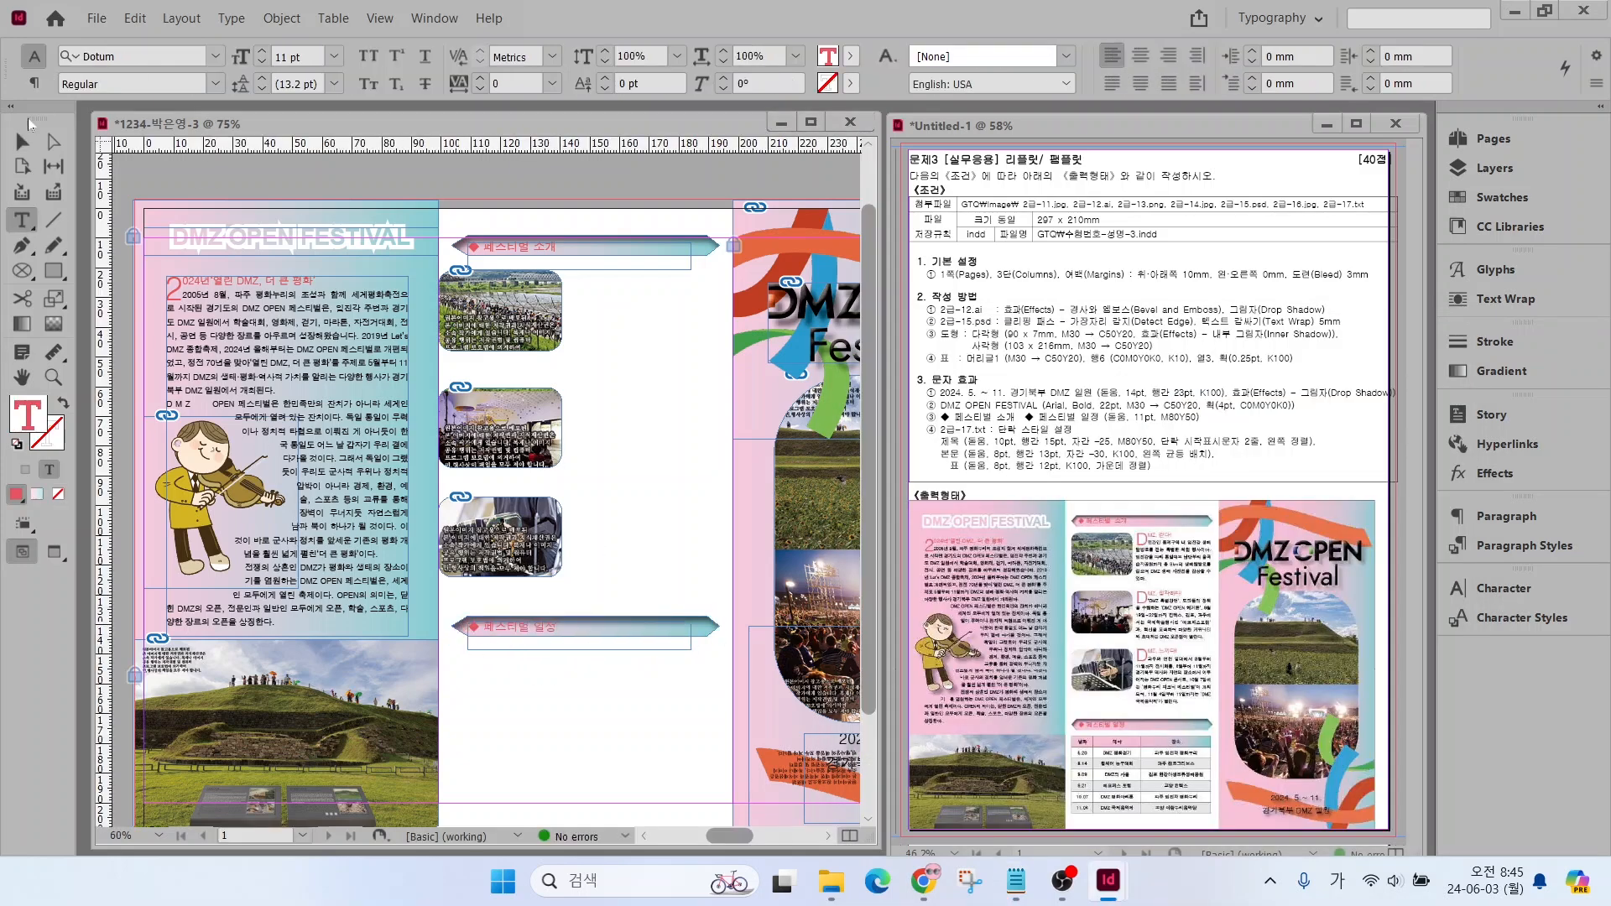
left_click(24, 139)
Copy the DMZ, 걷다! title and its paragraph from 2급-17.txt into a frame about 50 × 31 mm beside the first small photo
left_click(1015, 880)
scroll(1150, 588, "up", 5)
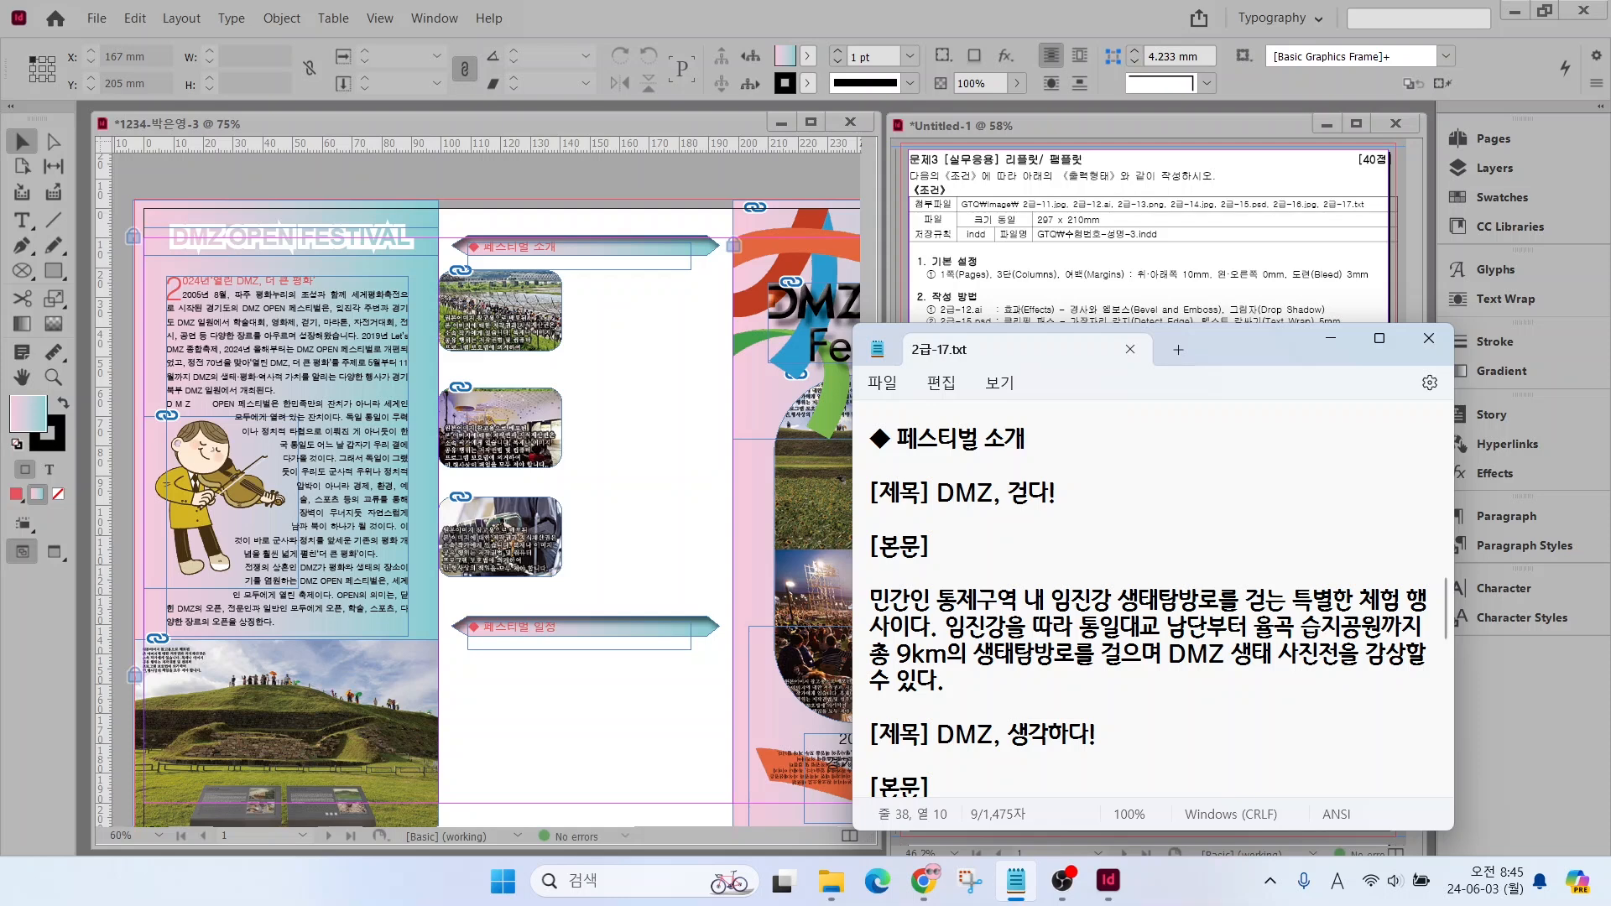
left_click_drag(936, 493, 1082, 698)
left_click(22, 221)
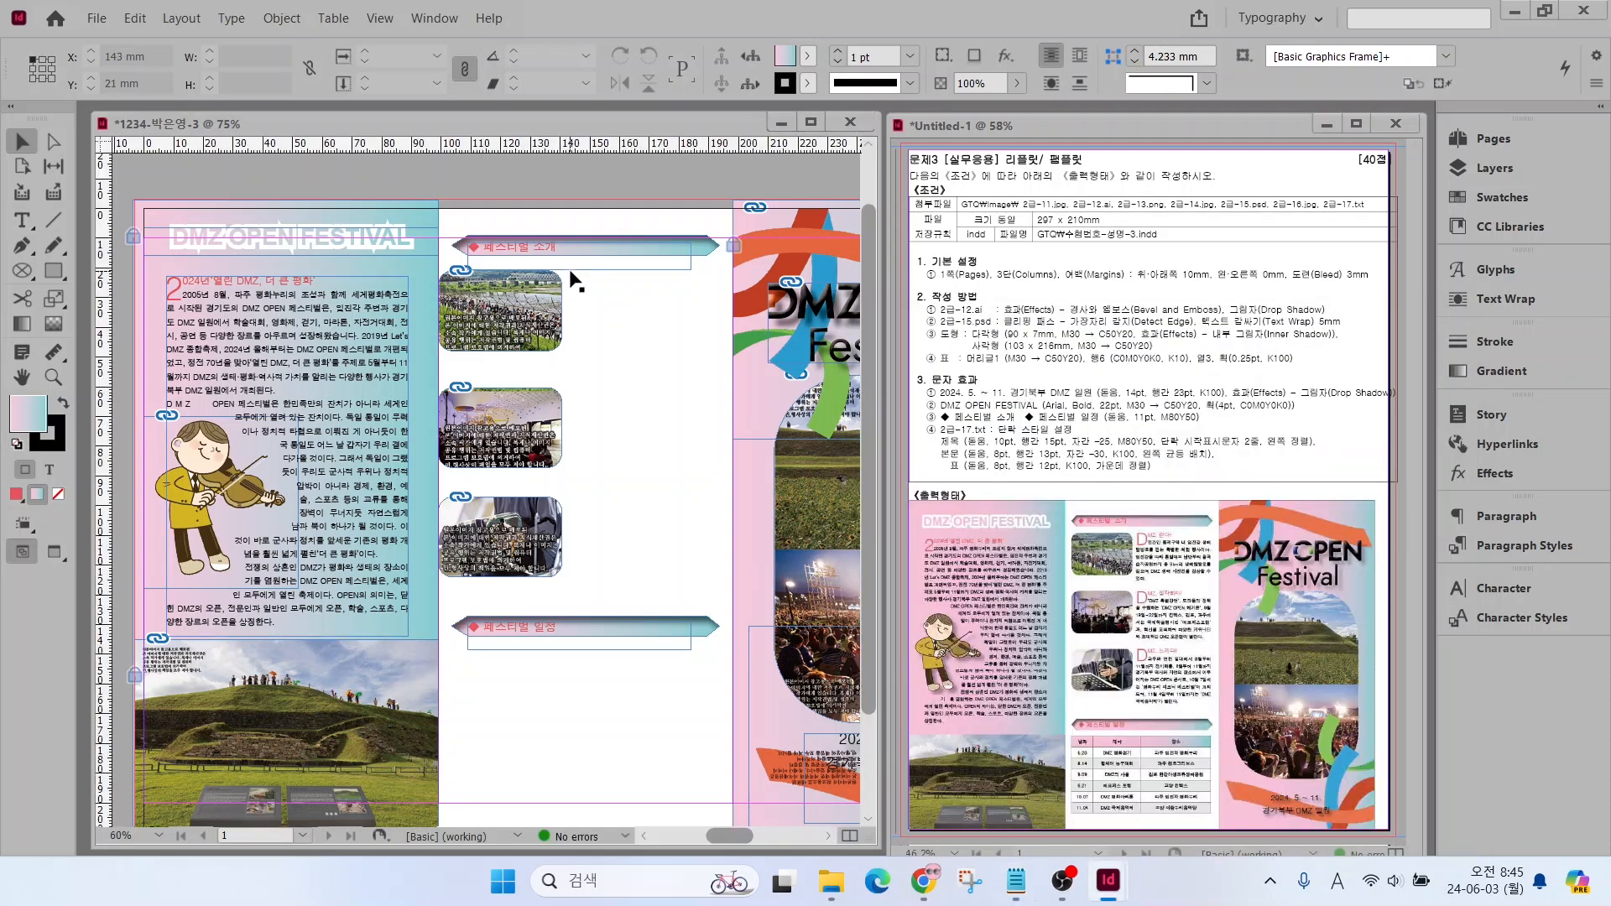
left_click_drag(565, 349, 711, 266)
key("ctrl+v")
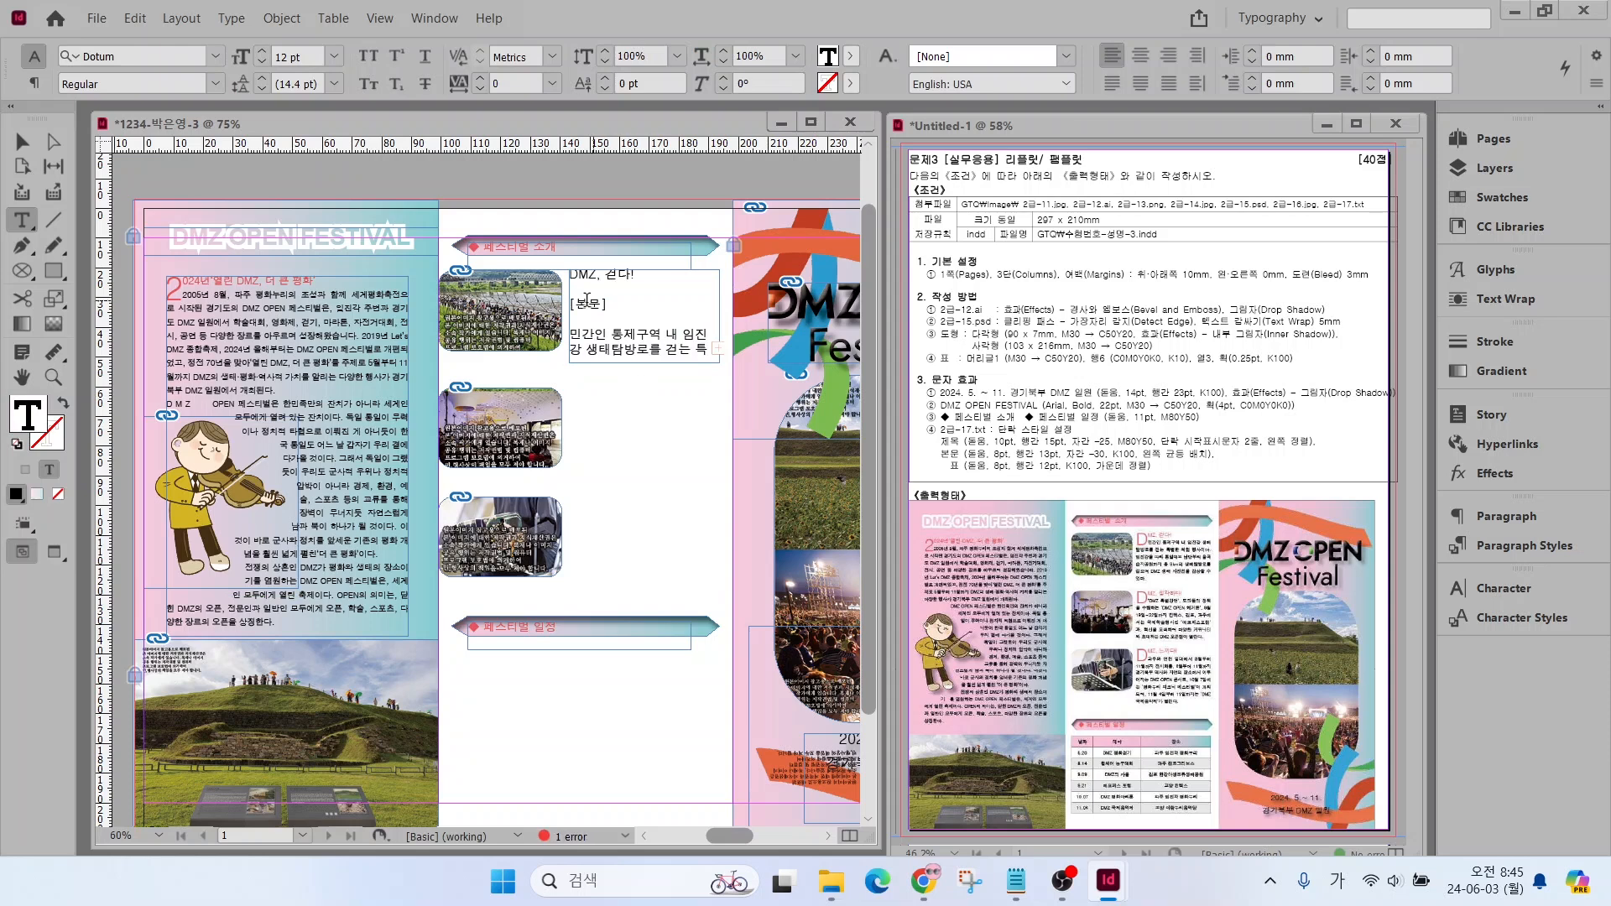
Apply the 제목 style to the DMZ, 걷다! title, remove the [본문] marker, and apply the 본문 style to the paragraph
left_click(1525, 545)
left_click(1227, 627)
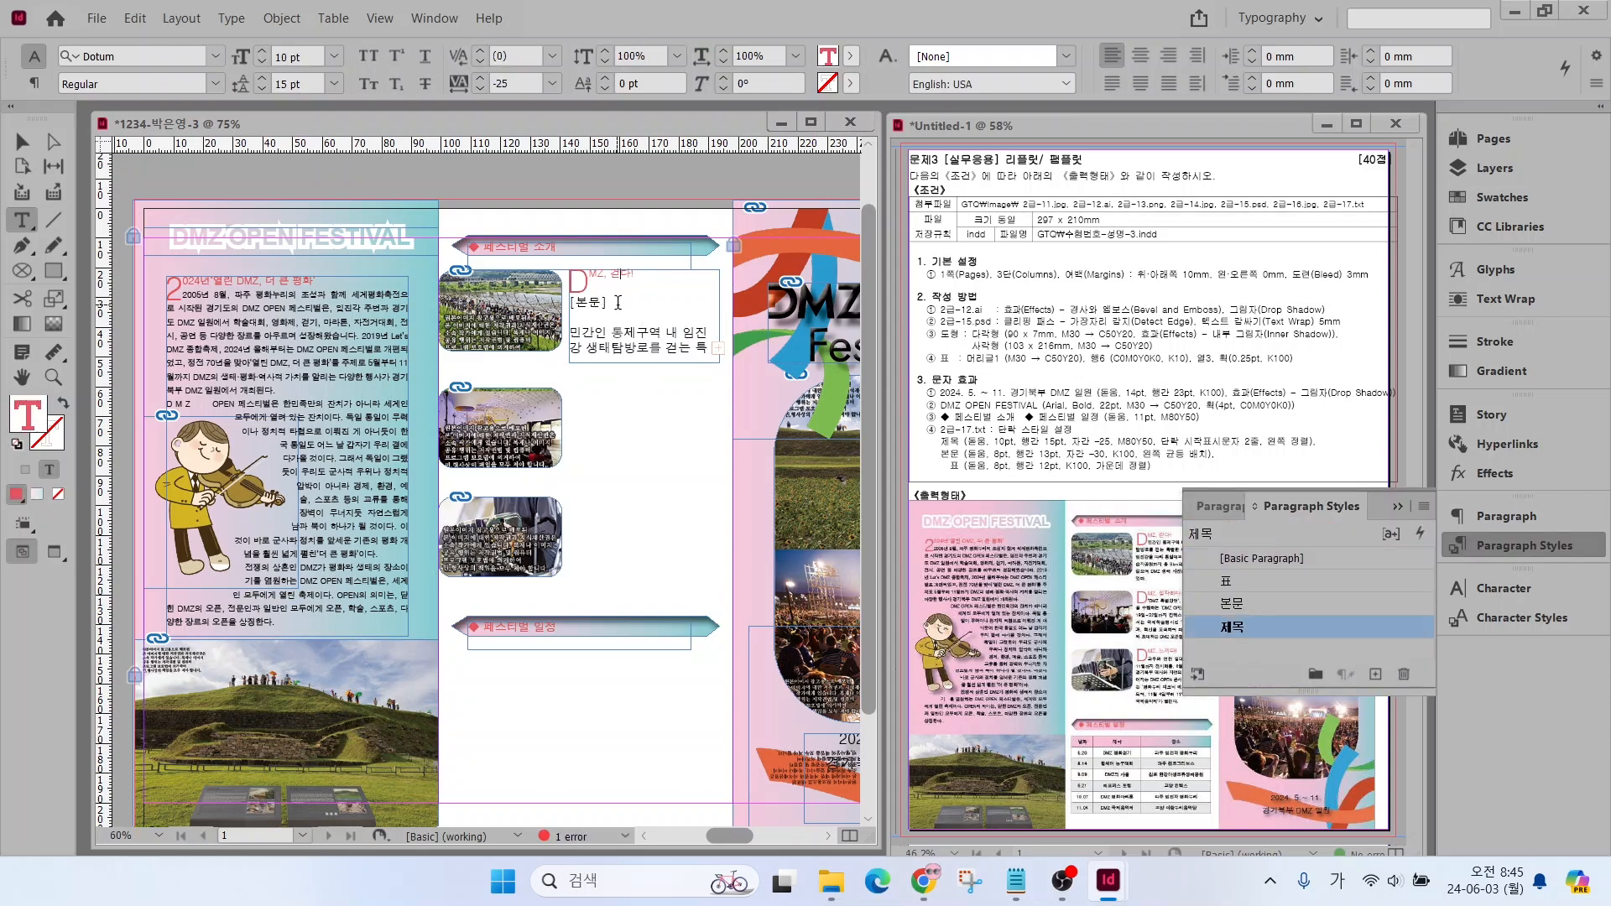
left_click_drag(571, 304, 615, 552)
key("Delete")
key("Delete")
key("Delete")
key("BackSpace")
left_click(1232, 605)
Duplicate the styled DMZ, 걷다! text frame beside the second and third small photos
left_click(596, 421, "ctrl")
key("v")
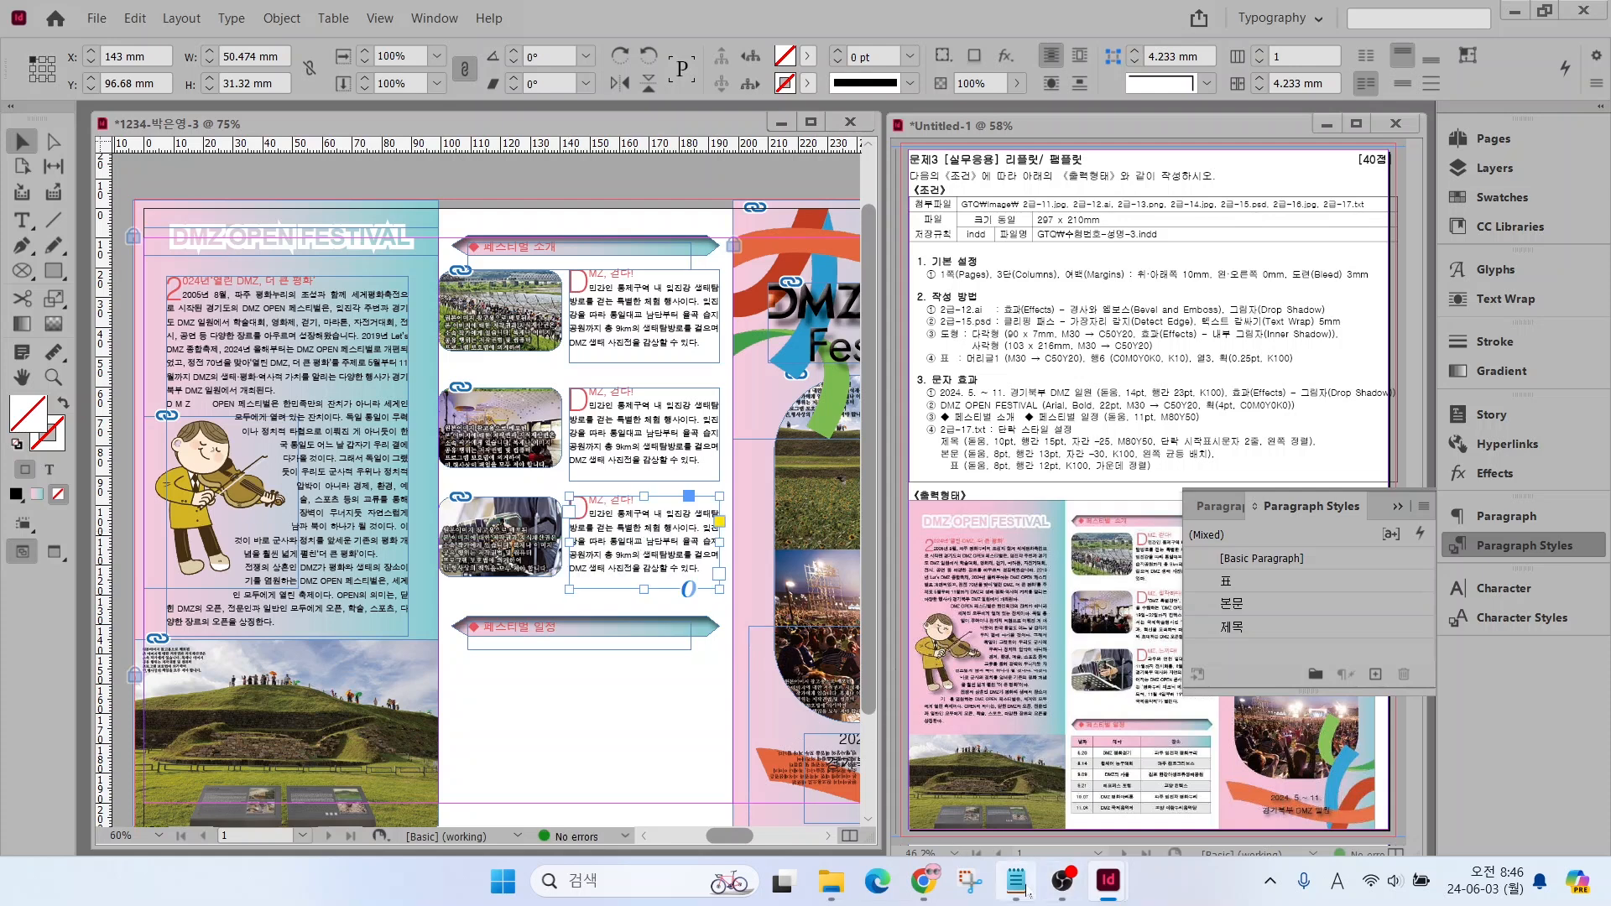
Replace the title in the second photo's text frame with DMZ, 생각하다! from 2급-17.txt
left_click(1015, 879)
left_click_drag(937, 656, 1101, 658)
key("ctrl+c")
double_click(584, 405)
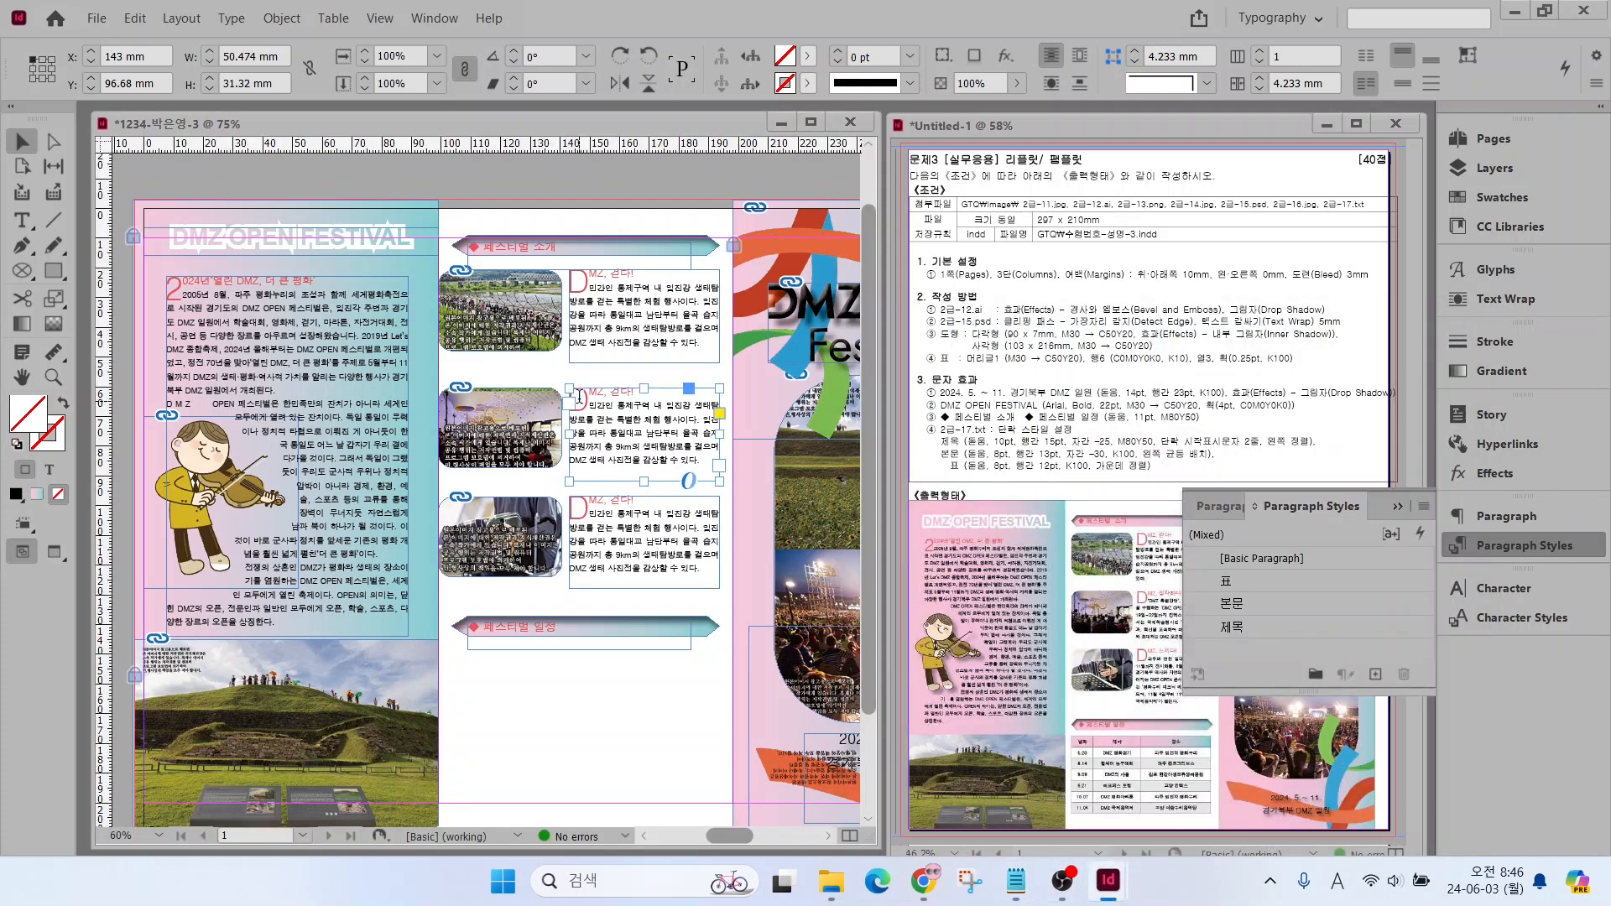
left_click_drag(589, 394, 628, 479)
key("ctrl+v")
key("Return")
Replace the body text in the second photo's frame with the ‘DMZ 특별강연’ paragraph from 2급-17.txt
left_click(1016, 880)
scroll(1150, 587, "down", 3)
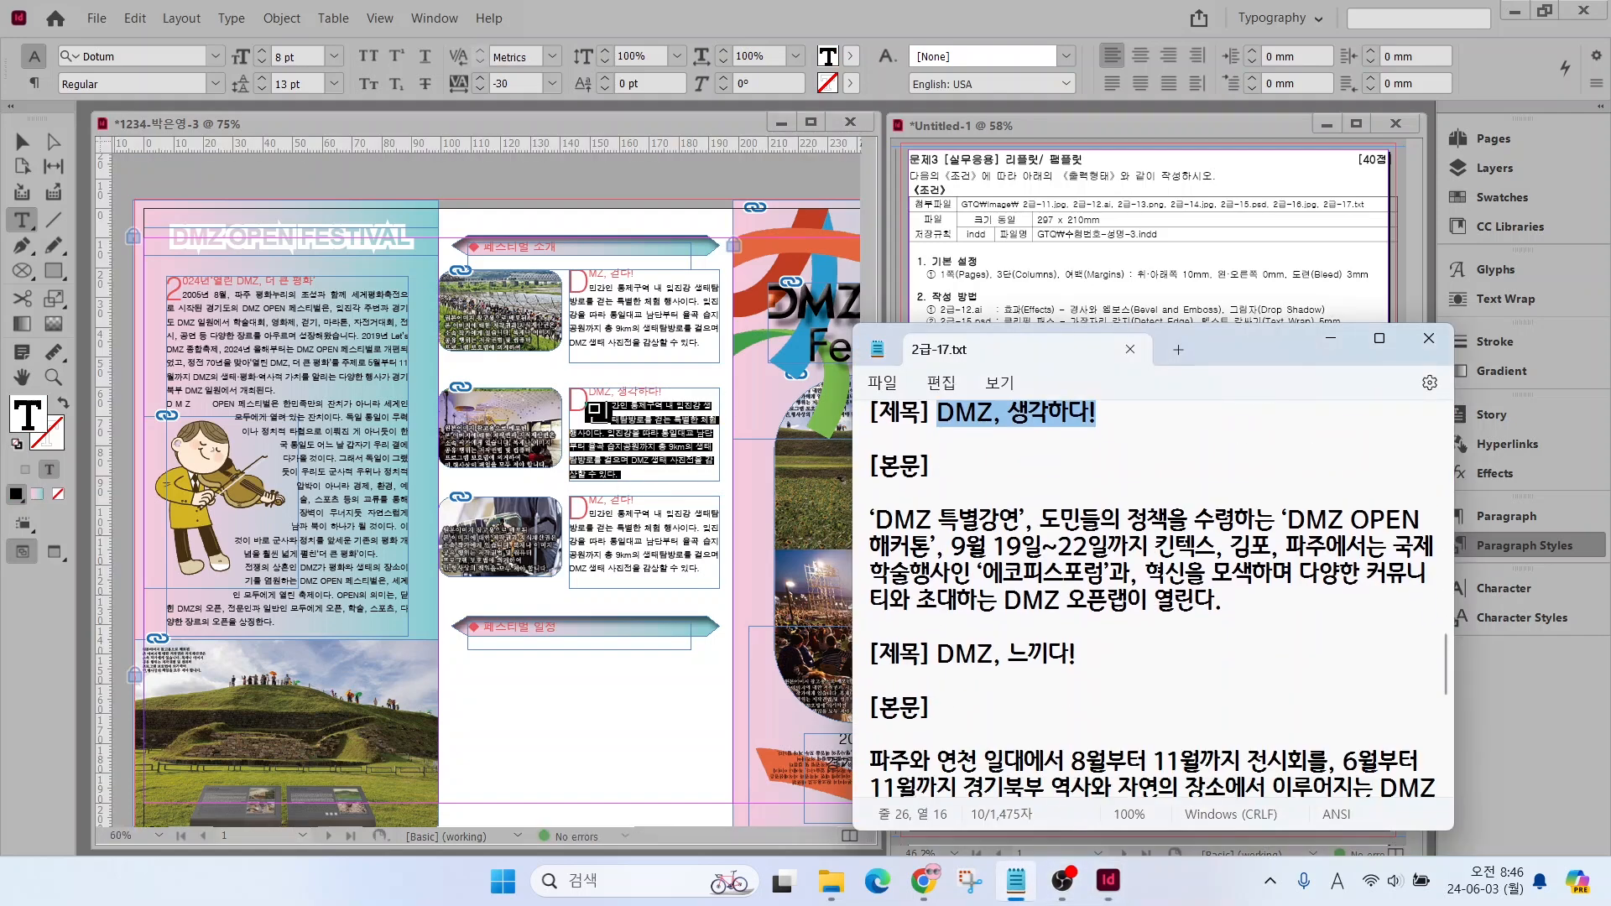
triple_click(862, 521)
key("alt+Tab")
type("‘DMZ 특별강연’, 도민들의 정책을 수령하는 ‘DMZ OPEN 해커톤’, 9월 19일~22일까지 킨텍스, 김포, 파주에서는 국제 학술행사인 ‘에코피스포럼’과, 혁신을 모색하며 다양한 커뮤니티와 초대하는 DMZ 오픈랩이 열린다.")
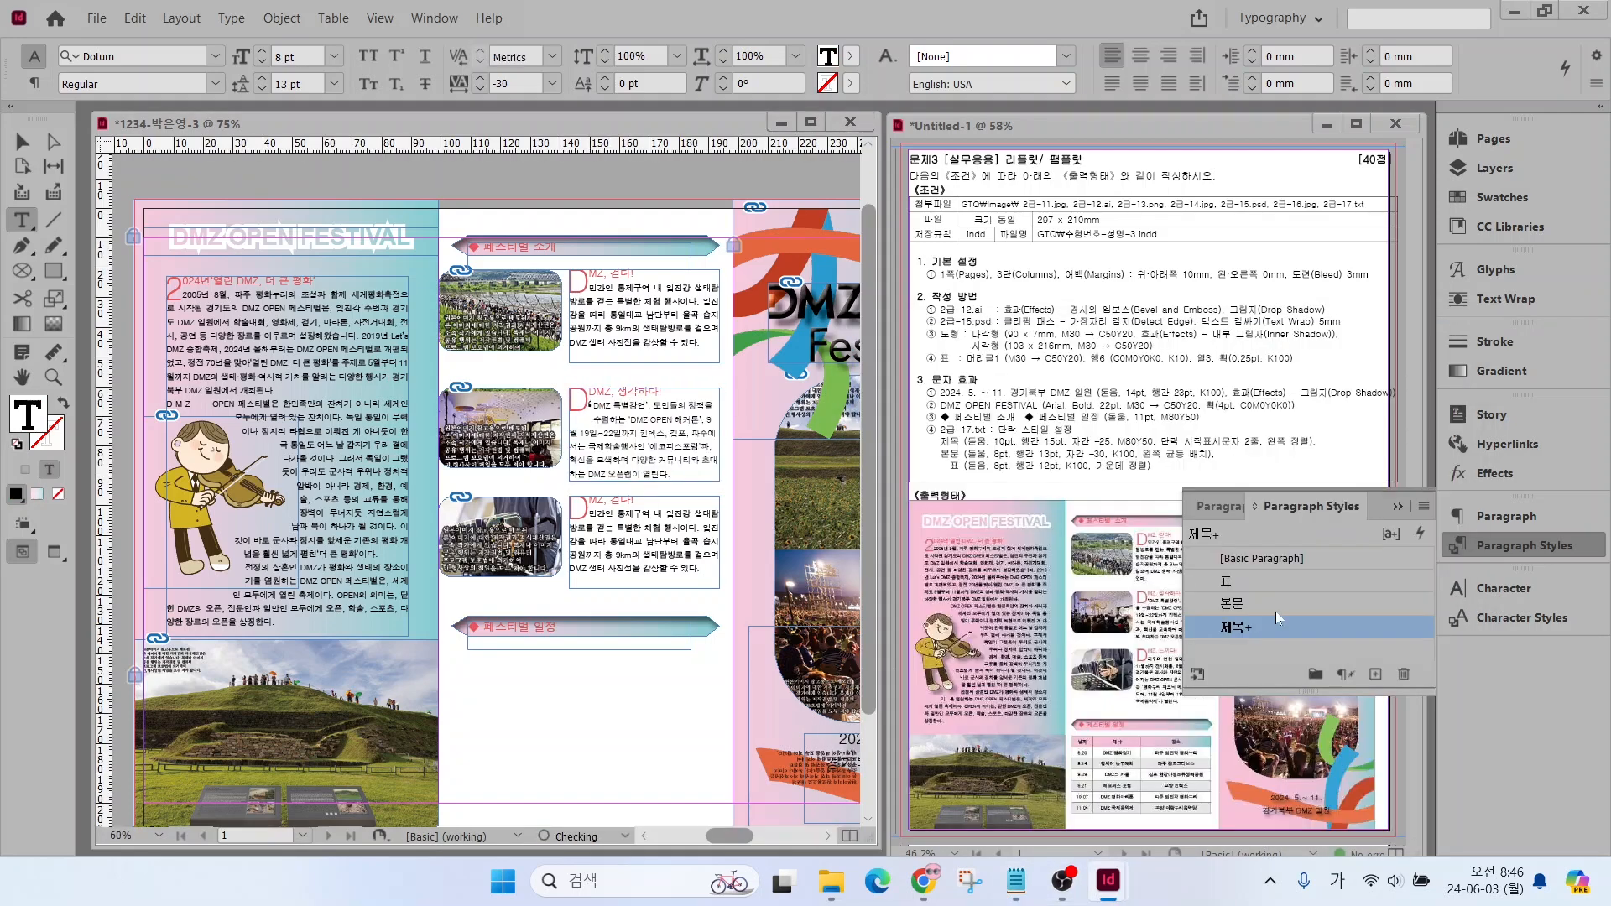
Replace the title in the third photo's text frame with DMZ, 느끼다! from 2급-17.txt
left_click(1016, 880)
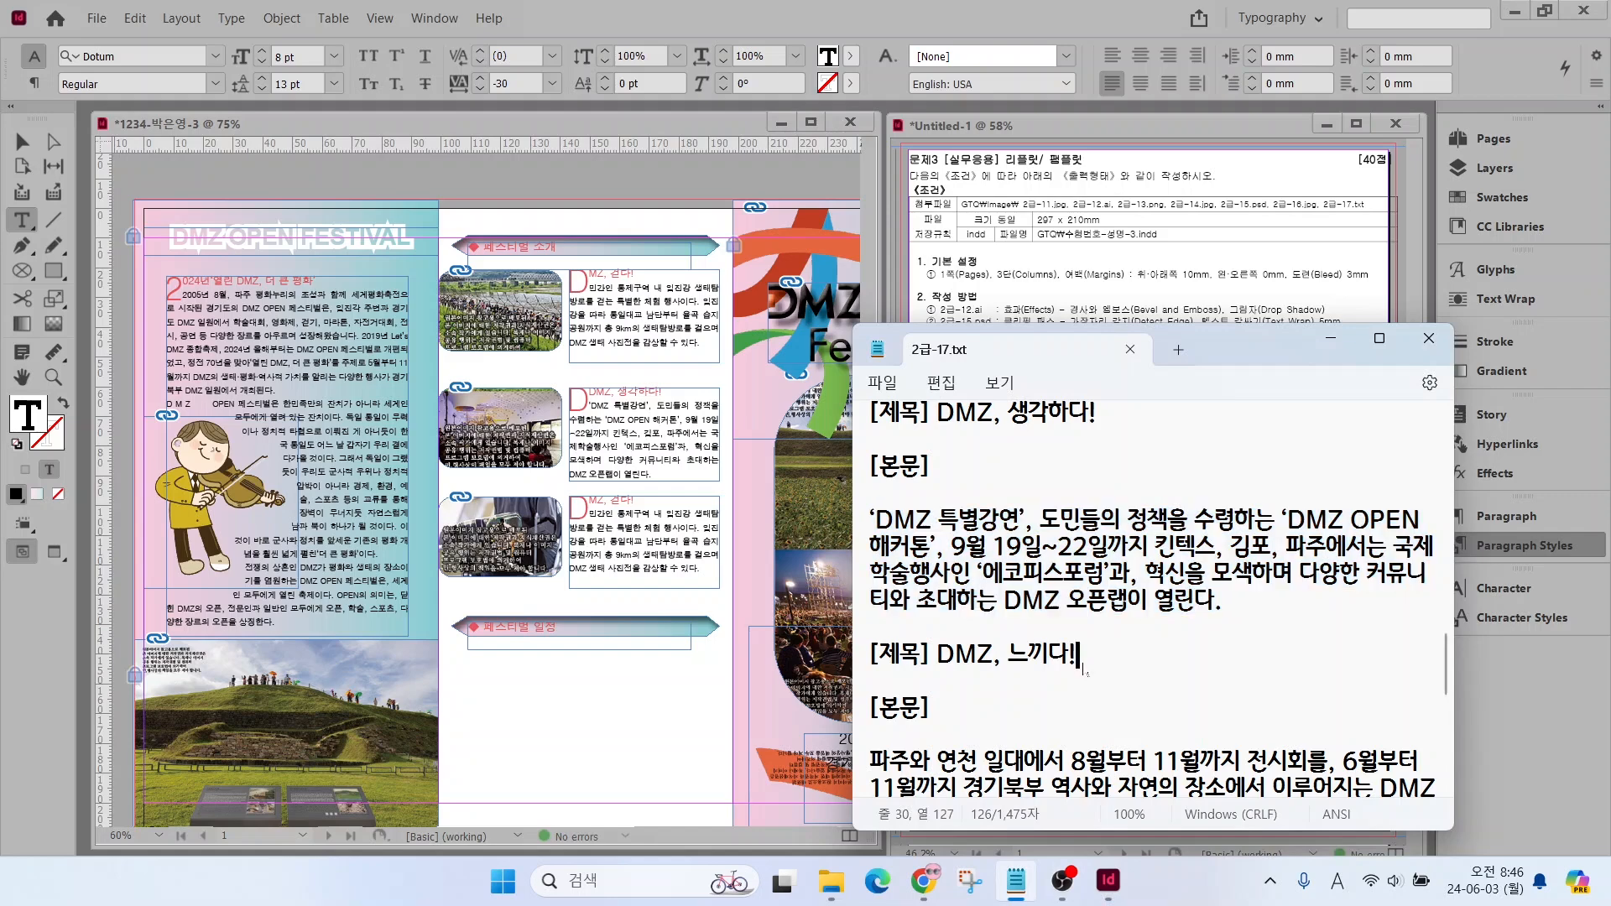
left_click_drag(1078, 654, 938, 656)
key("ctrl+c")
left_click_drag(575, 508, 651, 503)
key("ctrl+v")
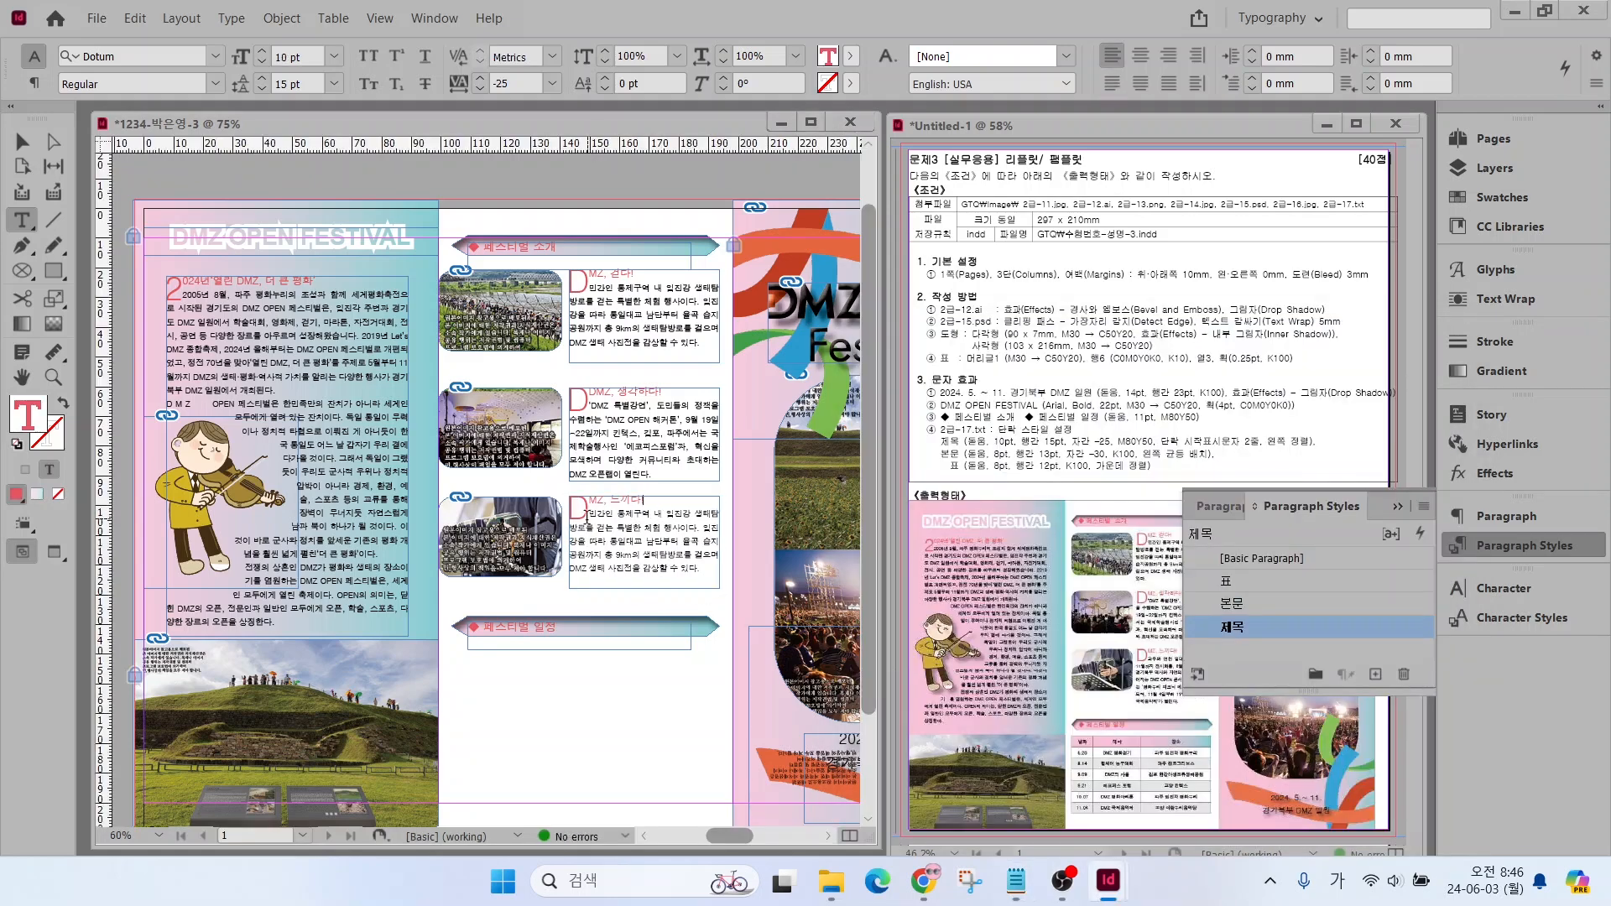
Replace the third frame's body with the paragraph starting 파주와 연천 일대에서 and extend the frame downward to fit the text
left_click(1018, 880)
scroll(1062, 704, "down", 3)
triple_click(876, 528)
key("ctrl+c")
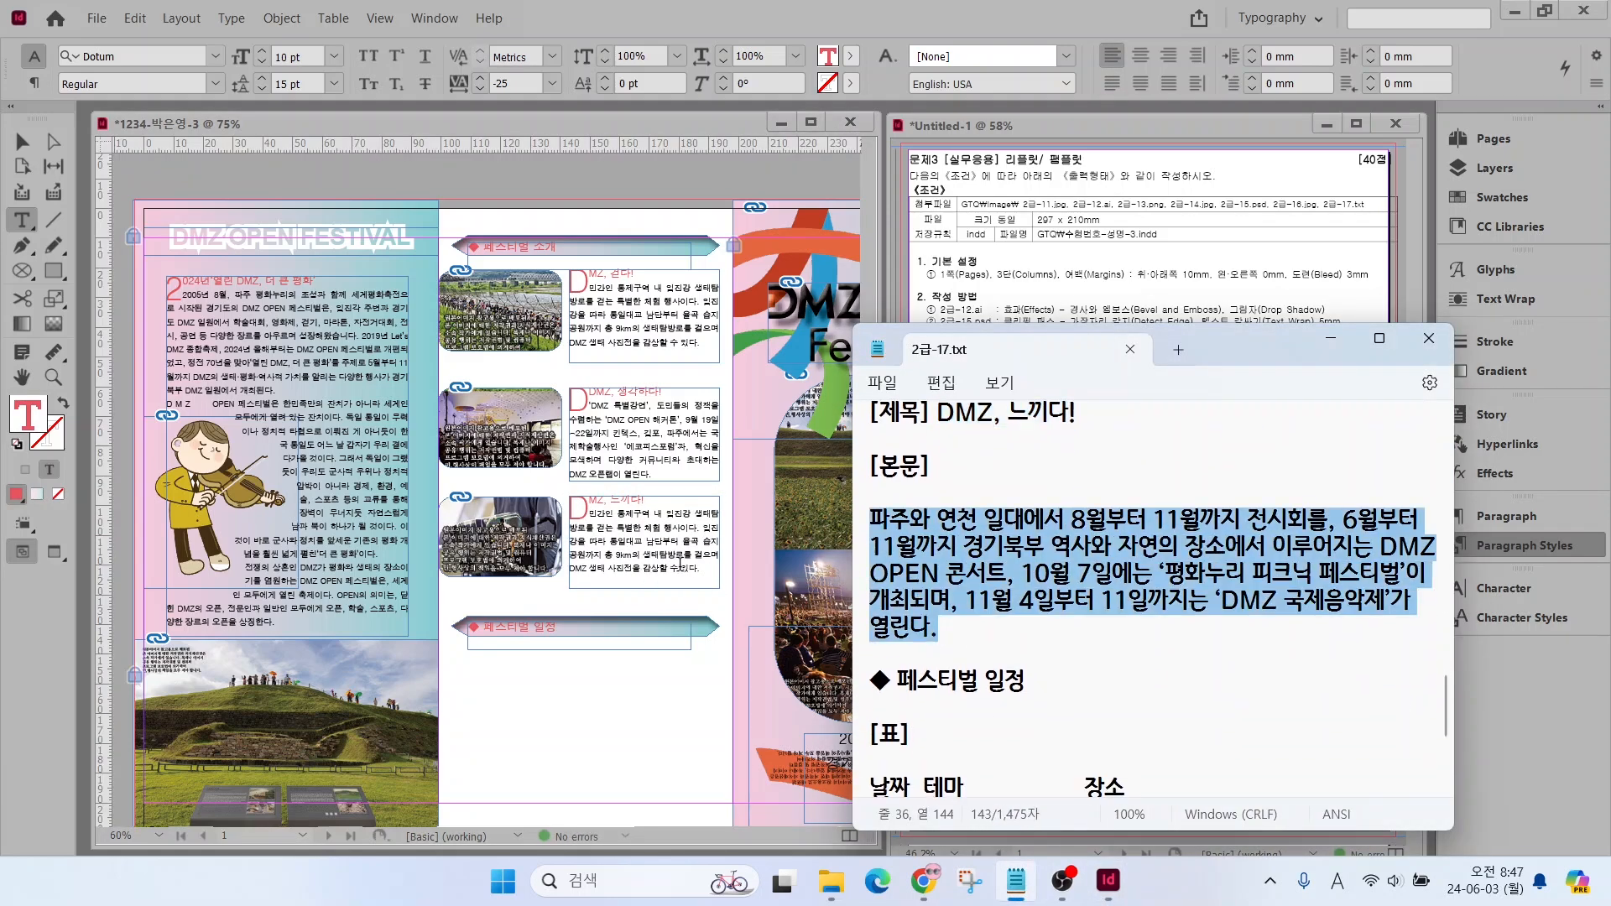
left_click_drag(701, 569, 588, 515)
key("ctrl+v")
left_click(22, 141)
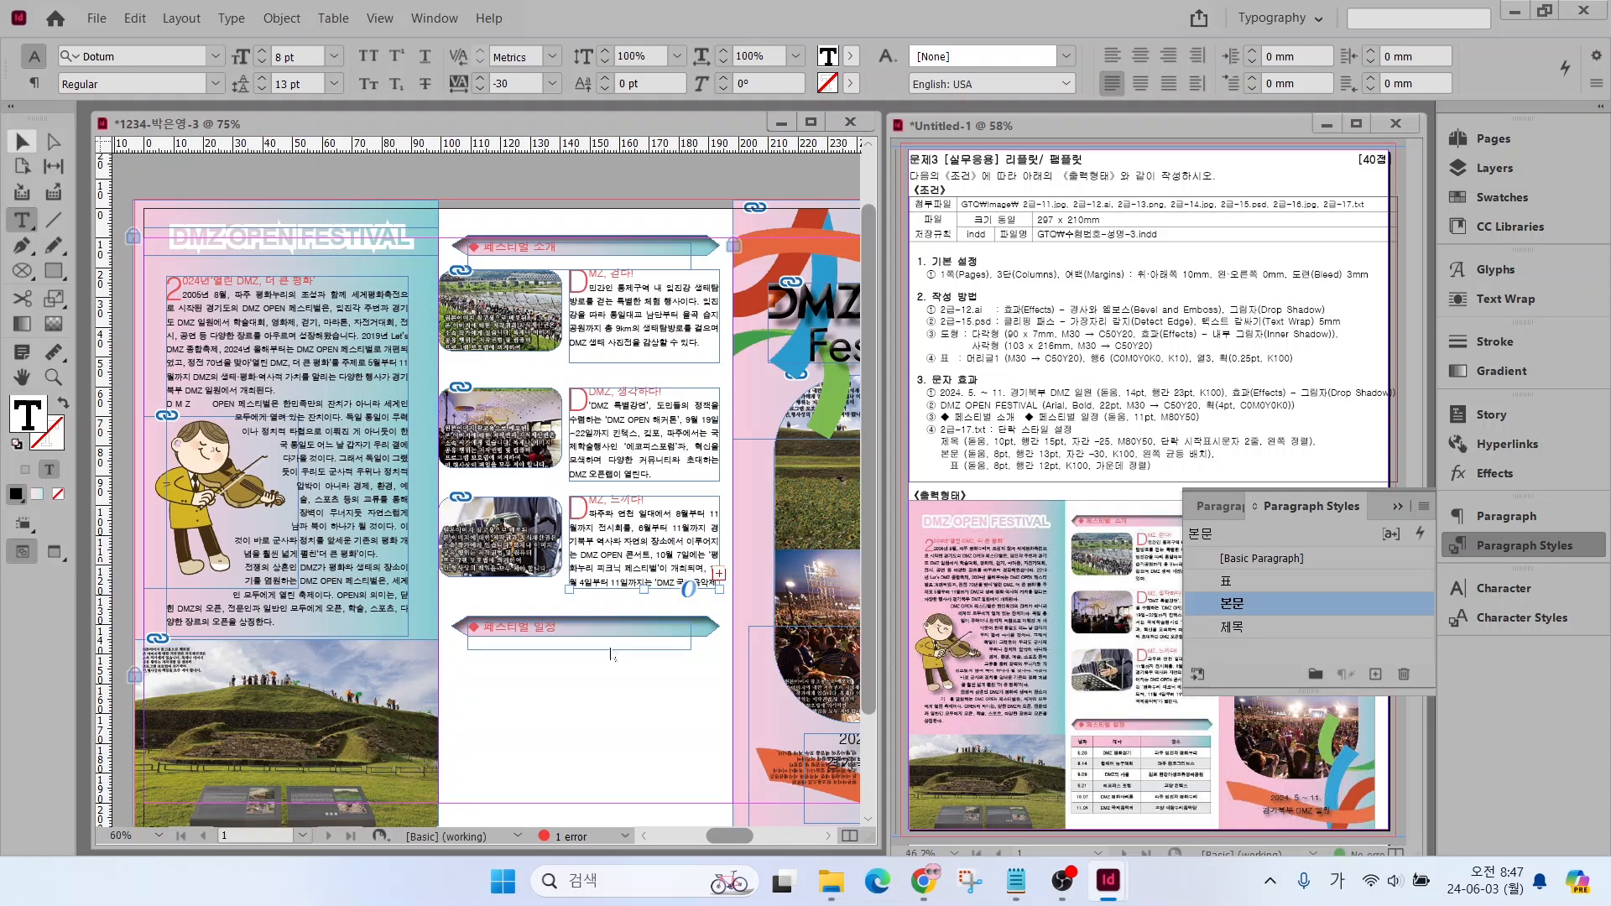
left_click_drag(643, 589, 644, 611)
left_click(623, 665)
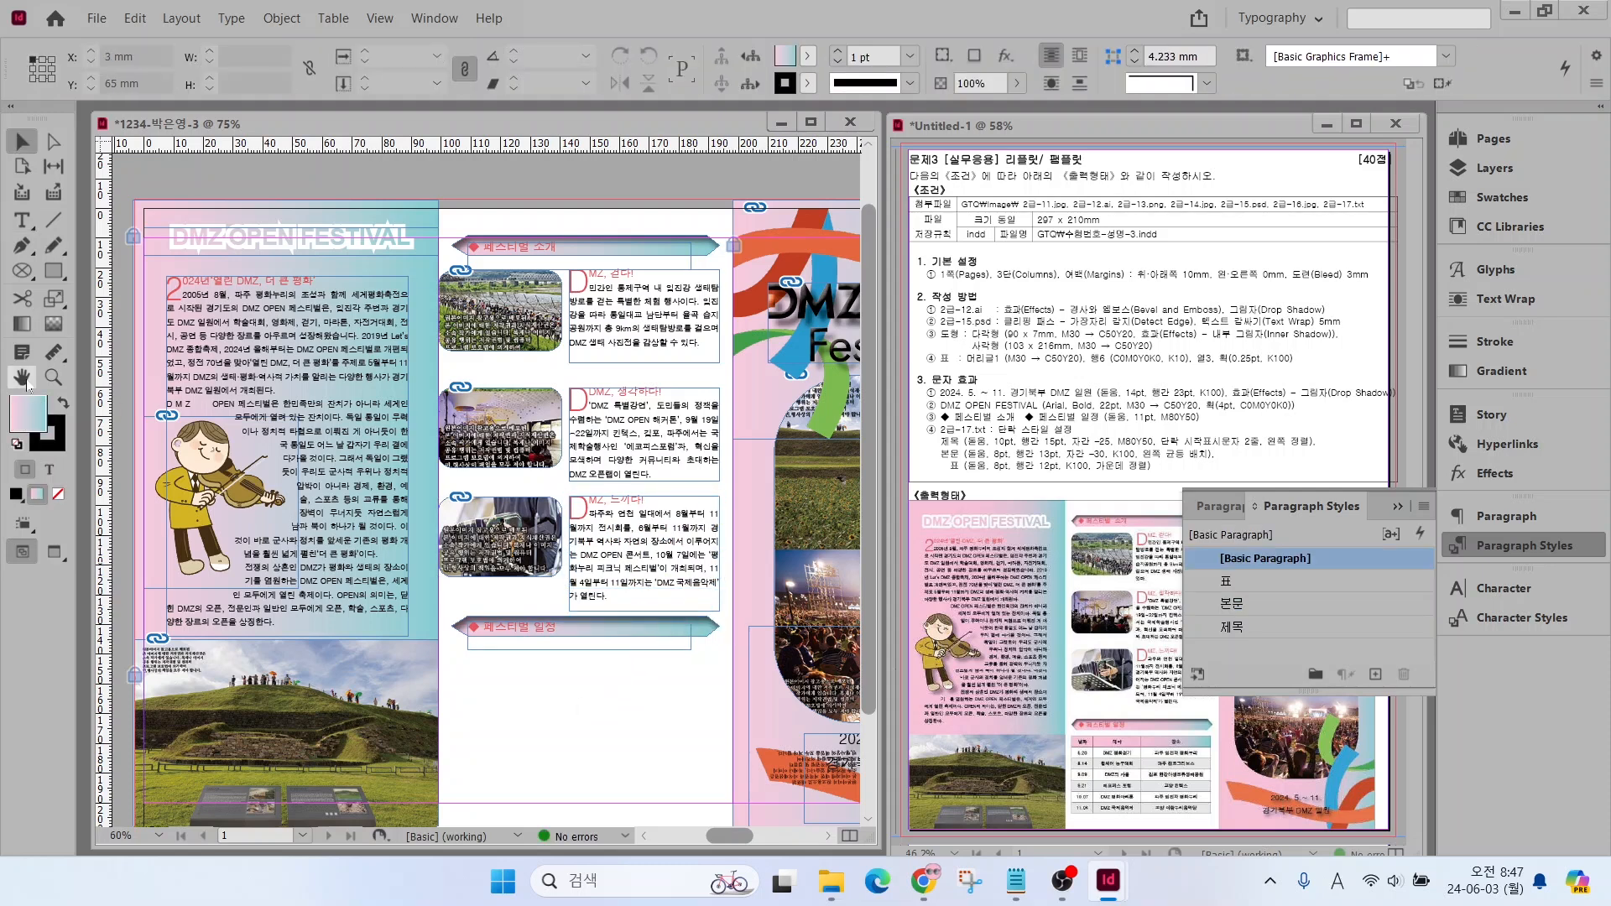
Examine the [표] schedule data in 2급-17.txt, checking its rows and how the 날짜, 테마 and 장소 columns are separated
double_click(22, 377)
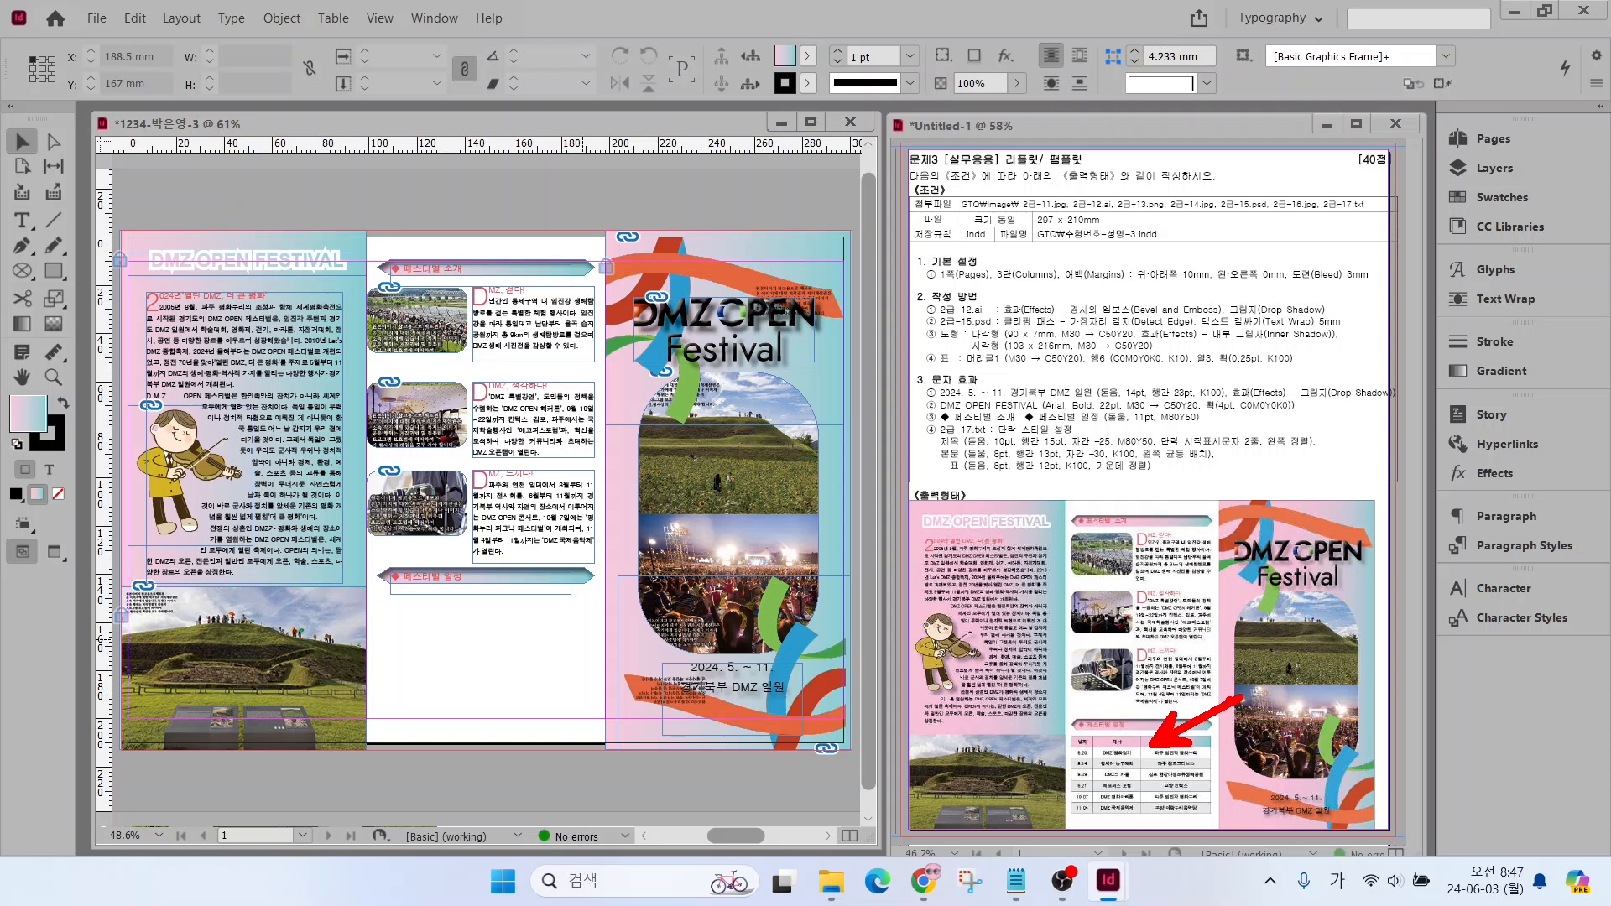
left_click(1015, 881)
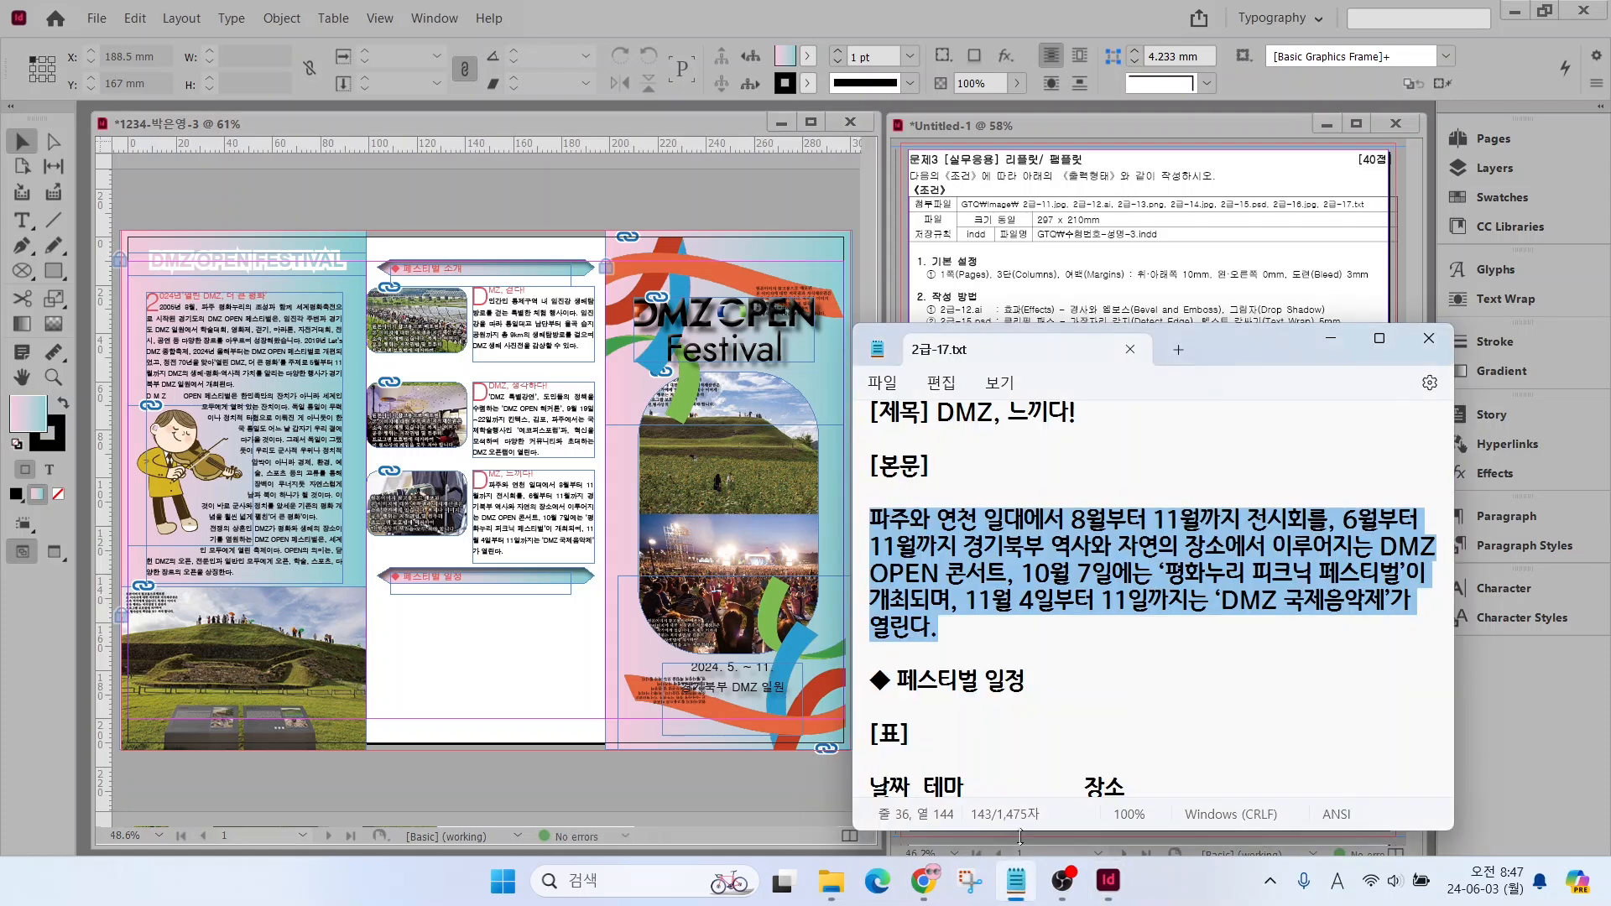
scroll(1021, 837, "down", 3)
left_click(968, 542)
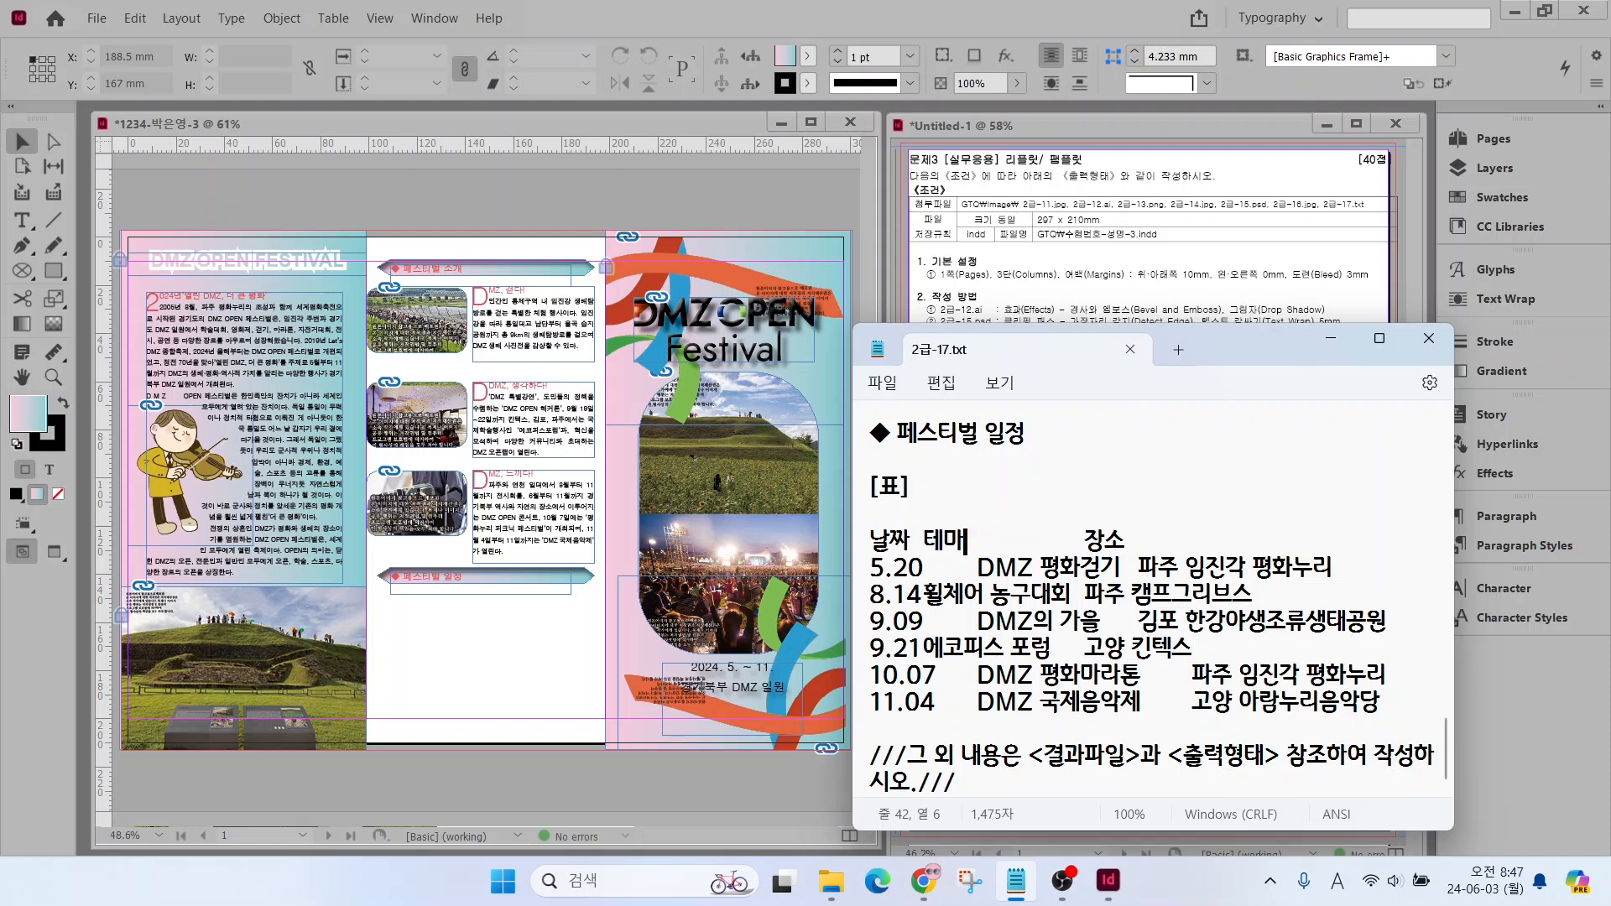
left_click(332, 18)
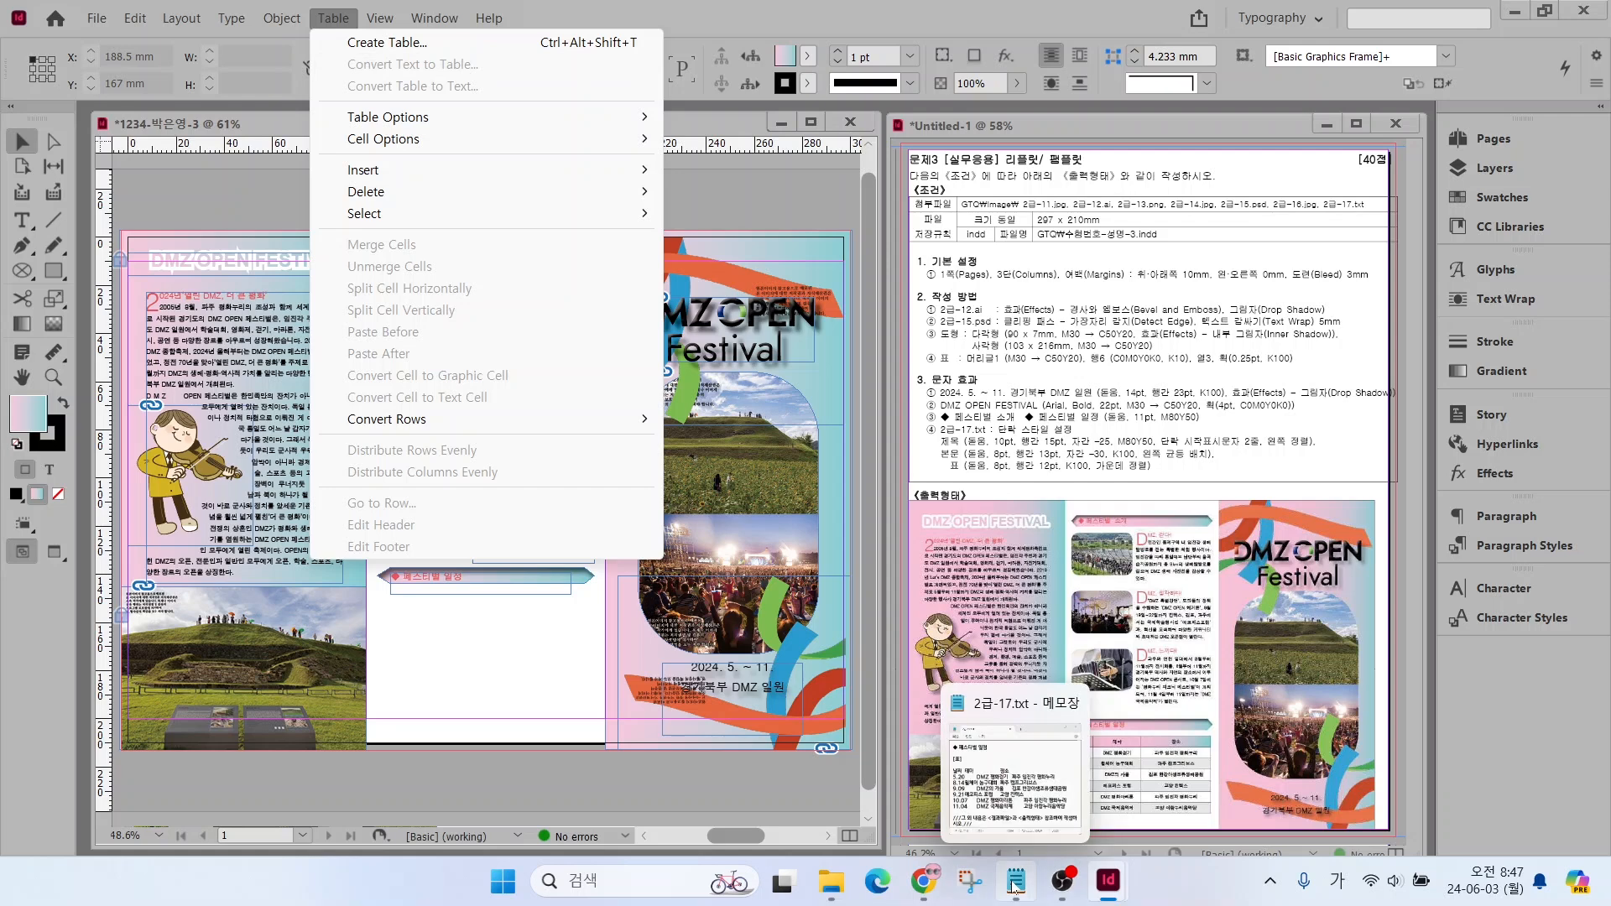
left_click(1017, 890)
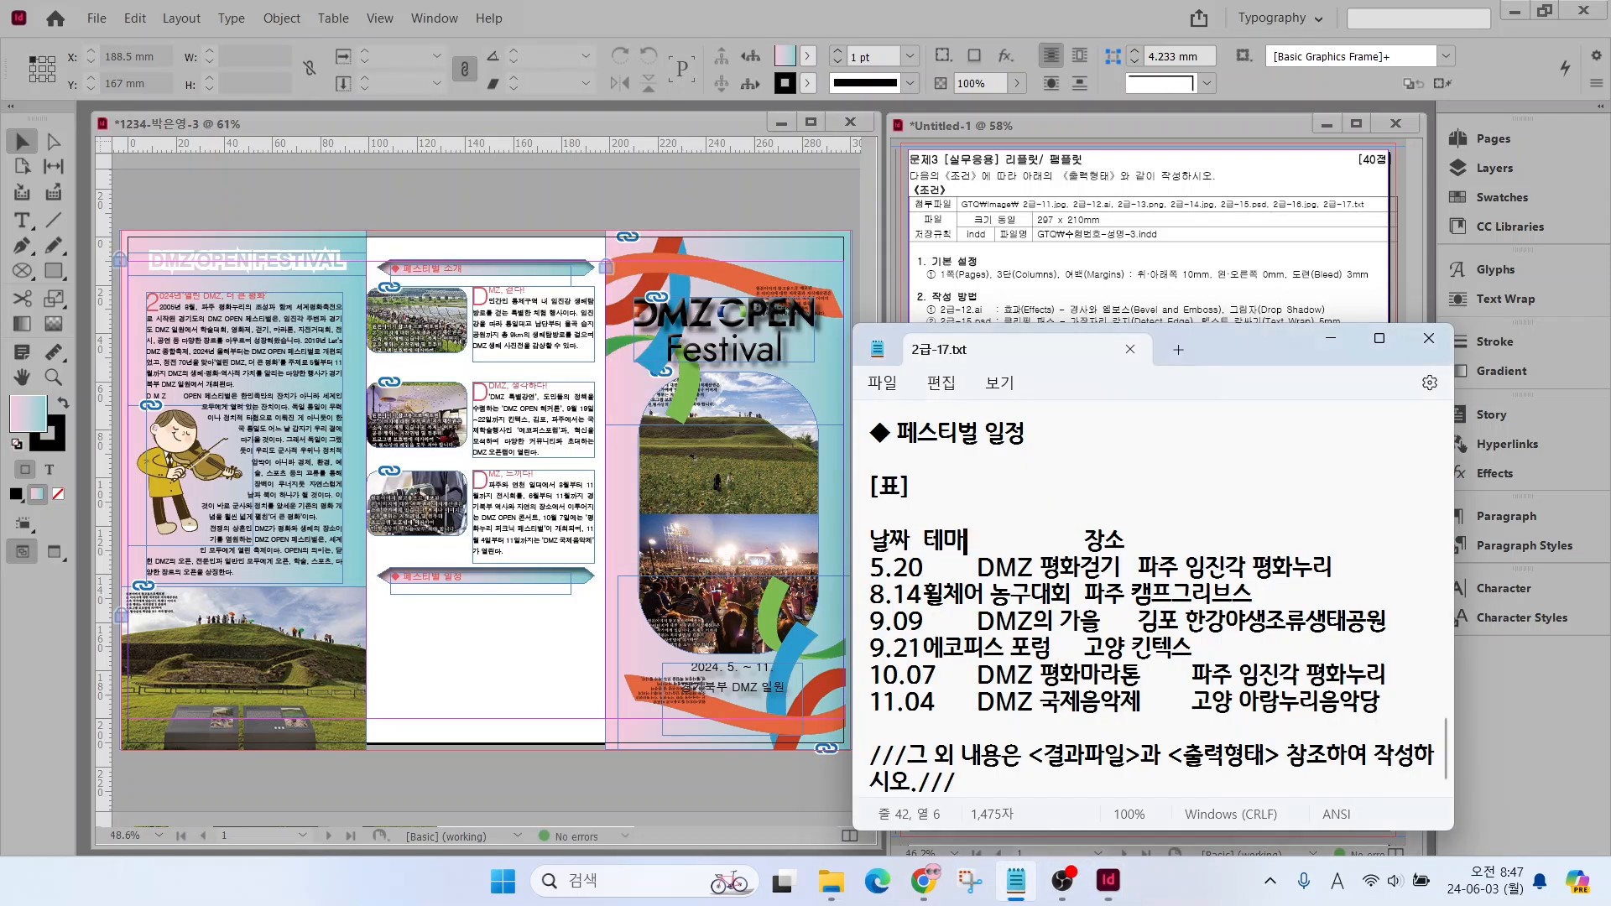
left_click_drag(864, 512, 1397, 741)
left_click_drag(862, 574, 1377, 575)
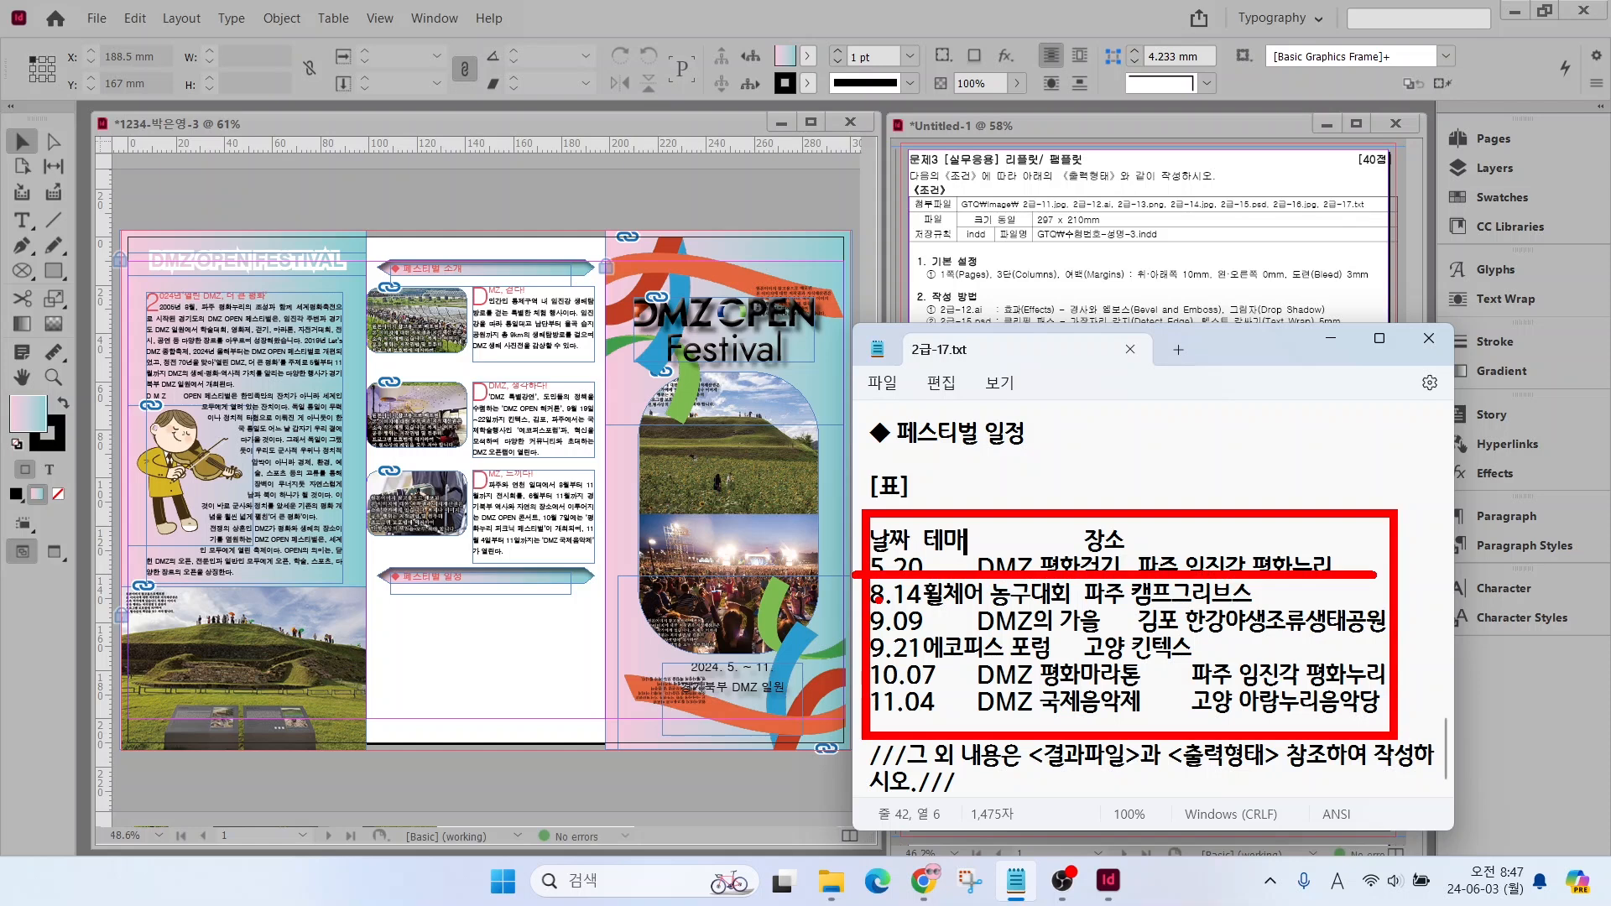
left_click_drag(871, 605, 1408, 605)
left_click_drag(981, 501, 977, 717)
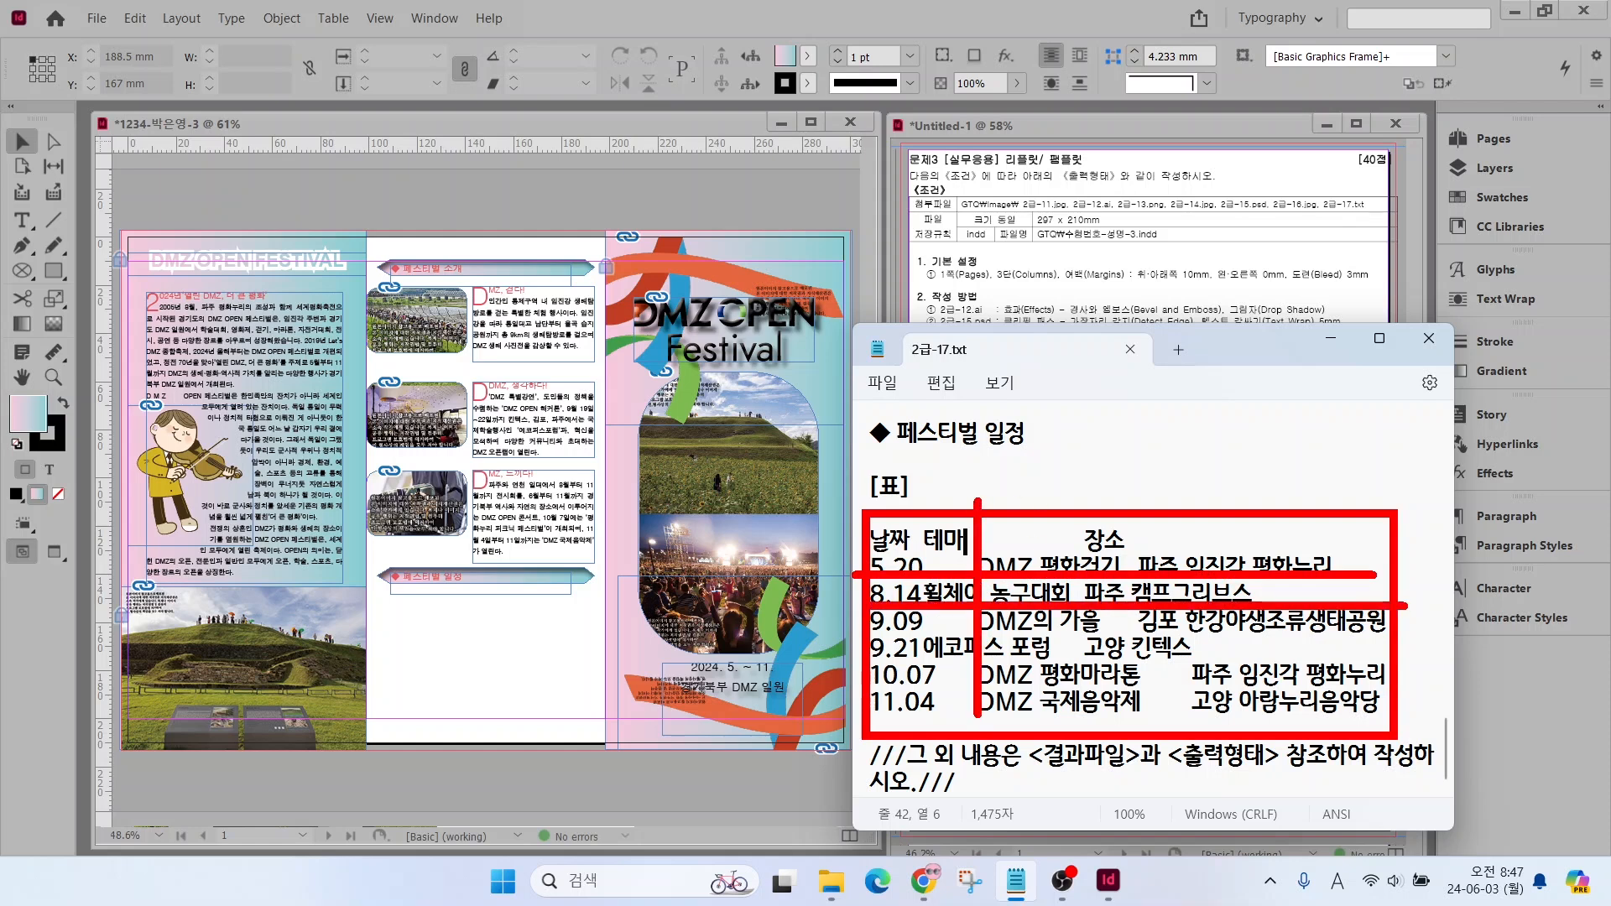
left_click_drag(1132, 511, 1132, 738)
left_click_drag(981, 545, 1087, 455)
left_click_drag(1126, 536, 1214, 466)
key("Escape")
left_click_drag(910, 541, 924, 542)
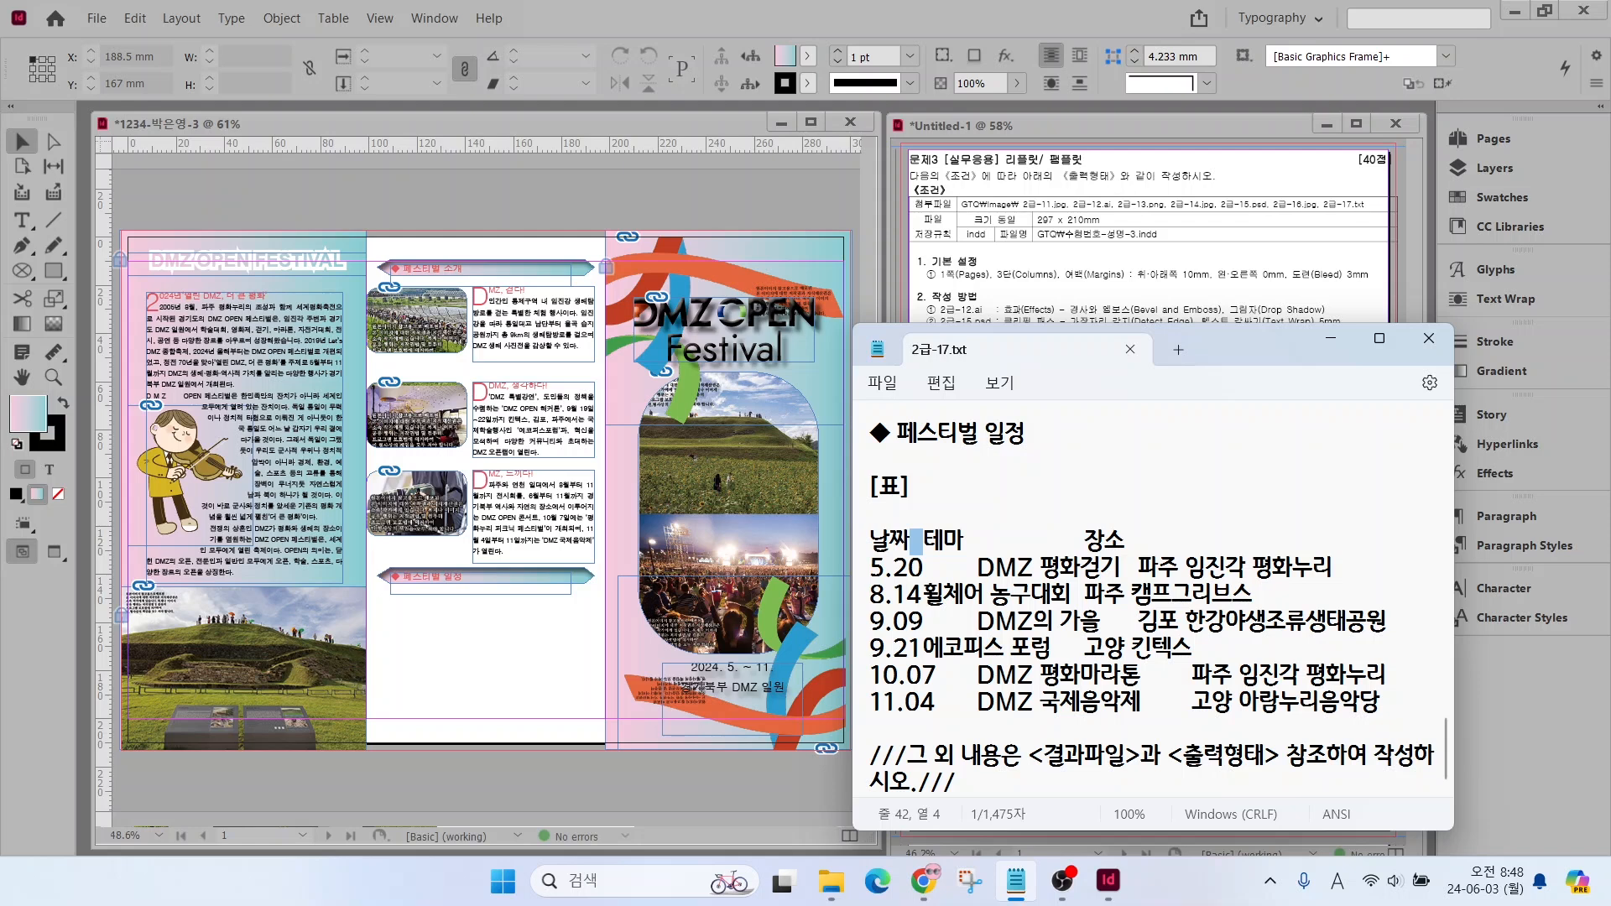
In 2급-17.txt, replace the column gaps in the schedule's header row and 5.20 row with commas
left_click(927, 545)
left_click_drag(913, 546, 926, 554)
type(",")
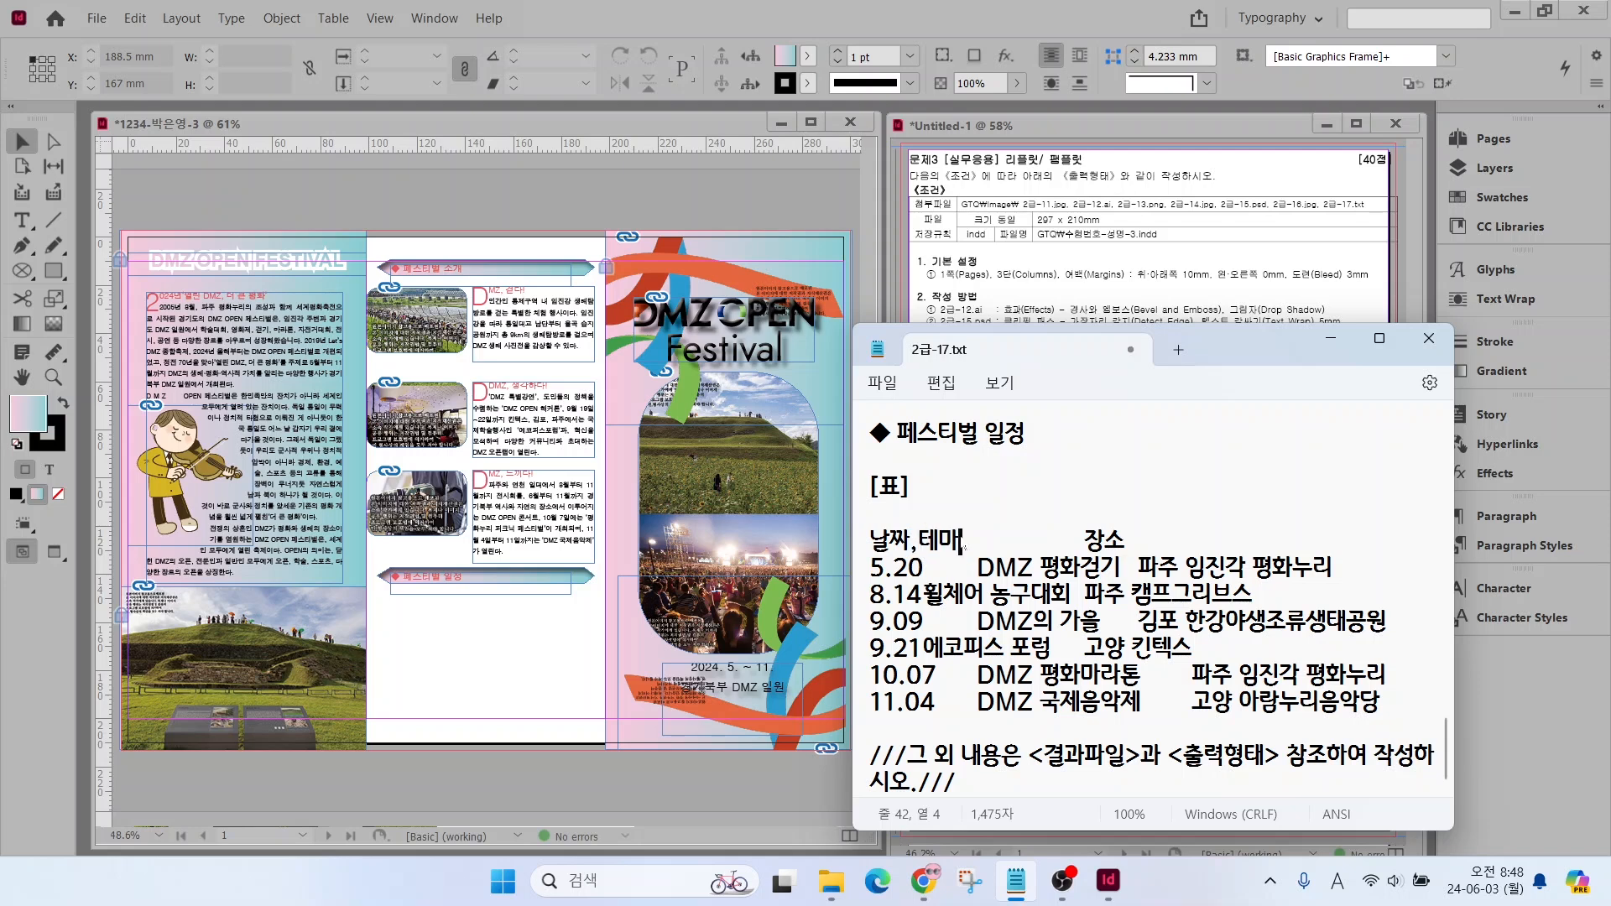
left_click_drag(962, 546, 1085, 544)
type(",테마,")
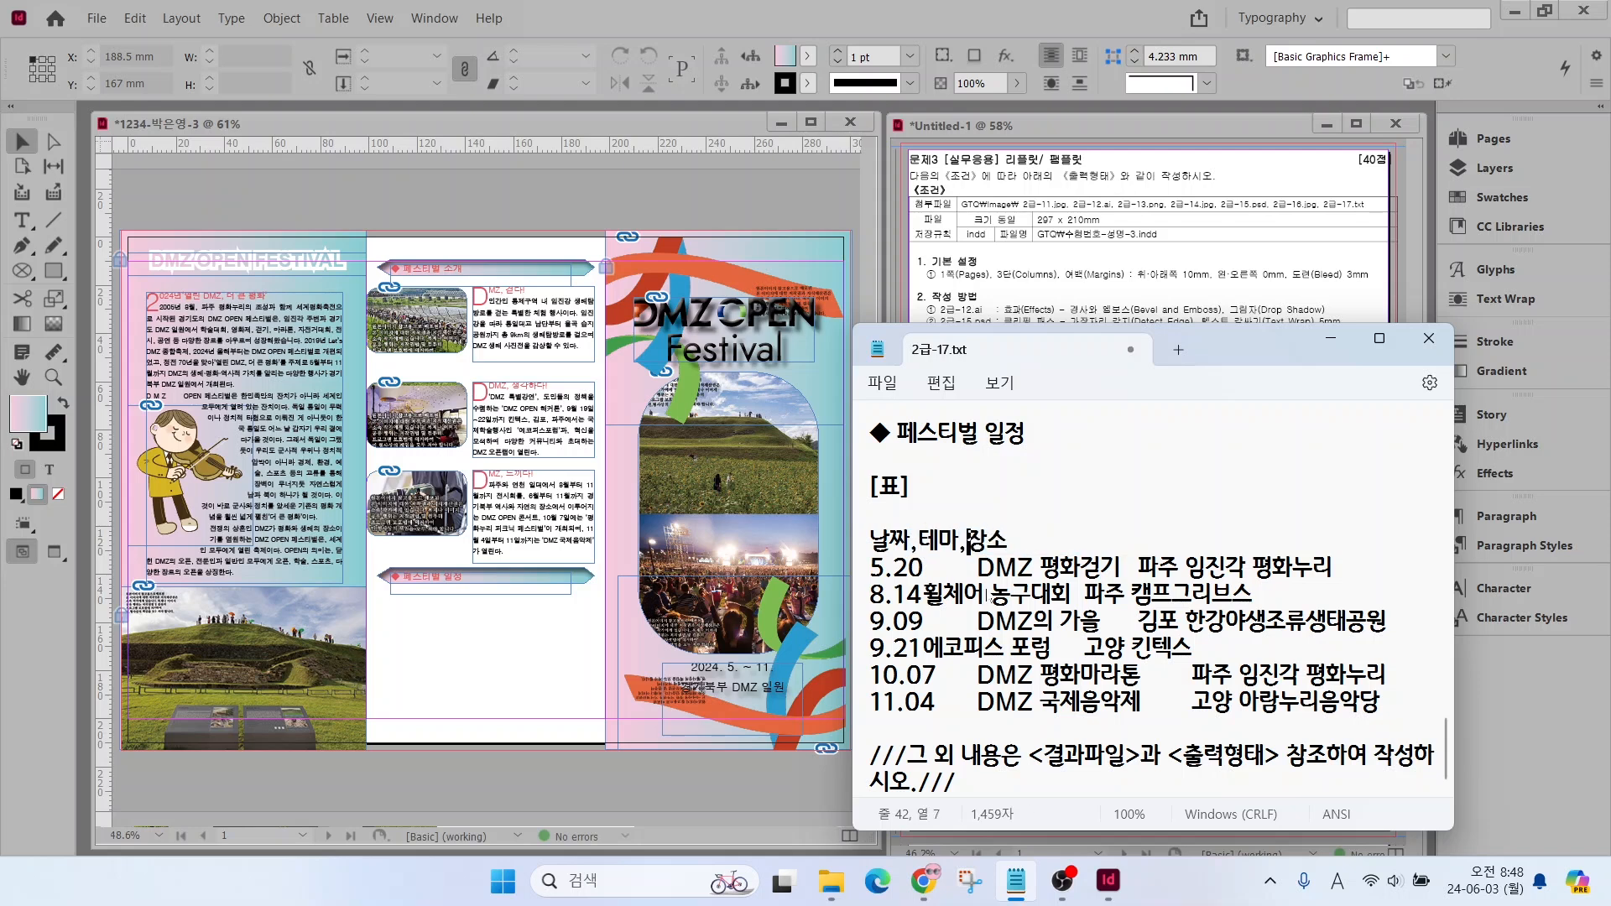
left_click_drag(923, 569, 975, 571)
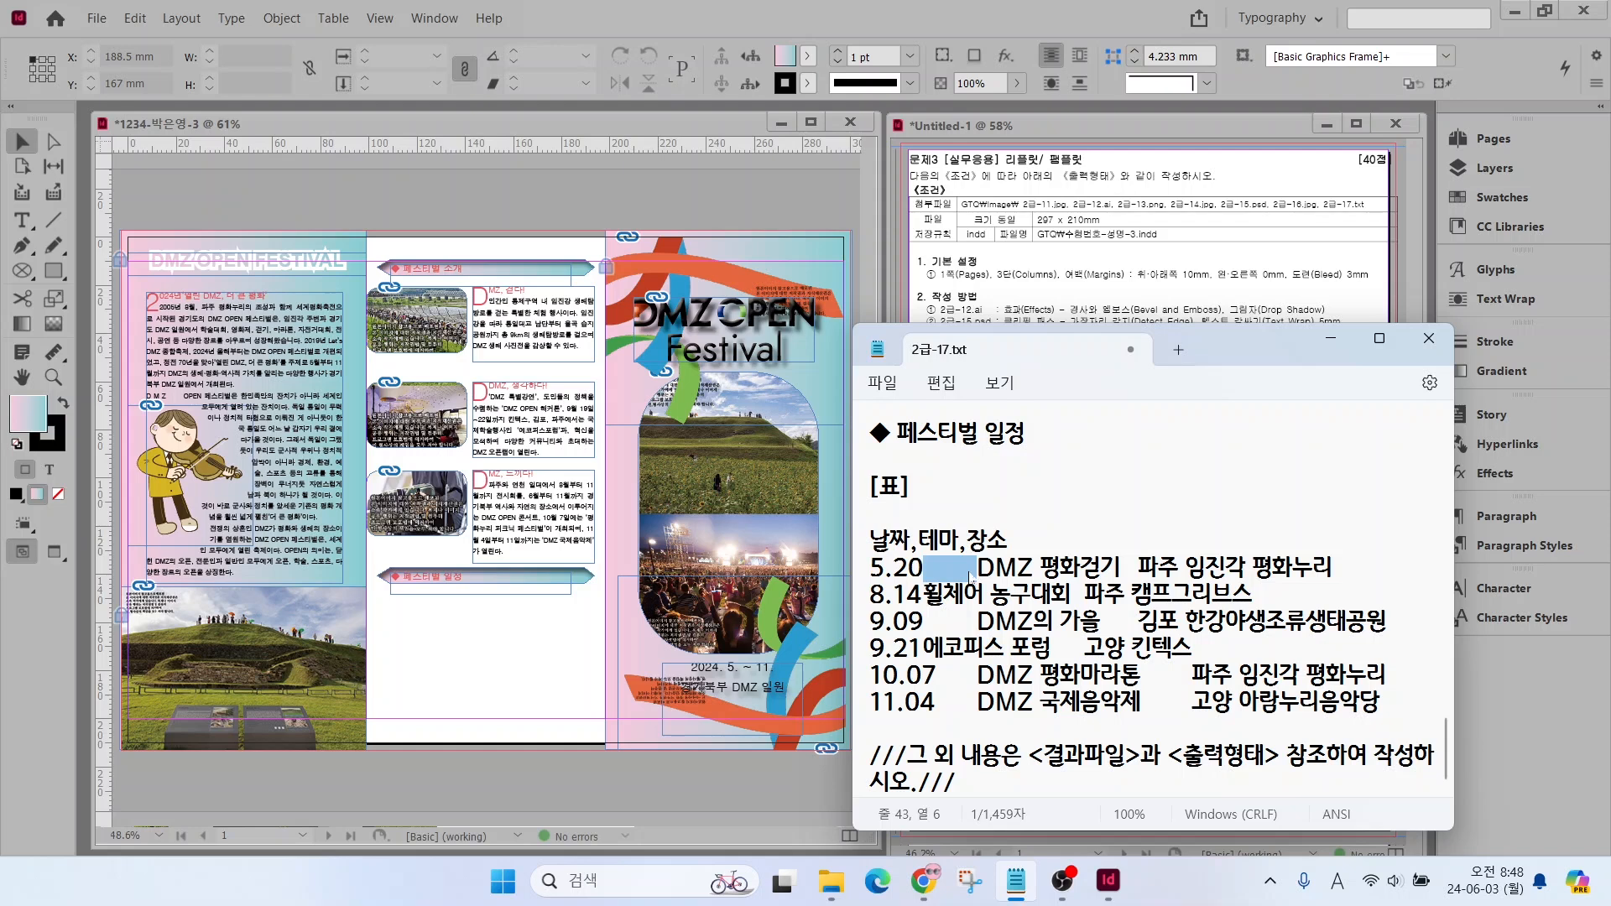
type(",")
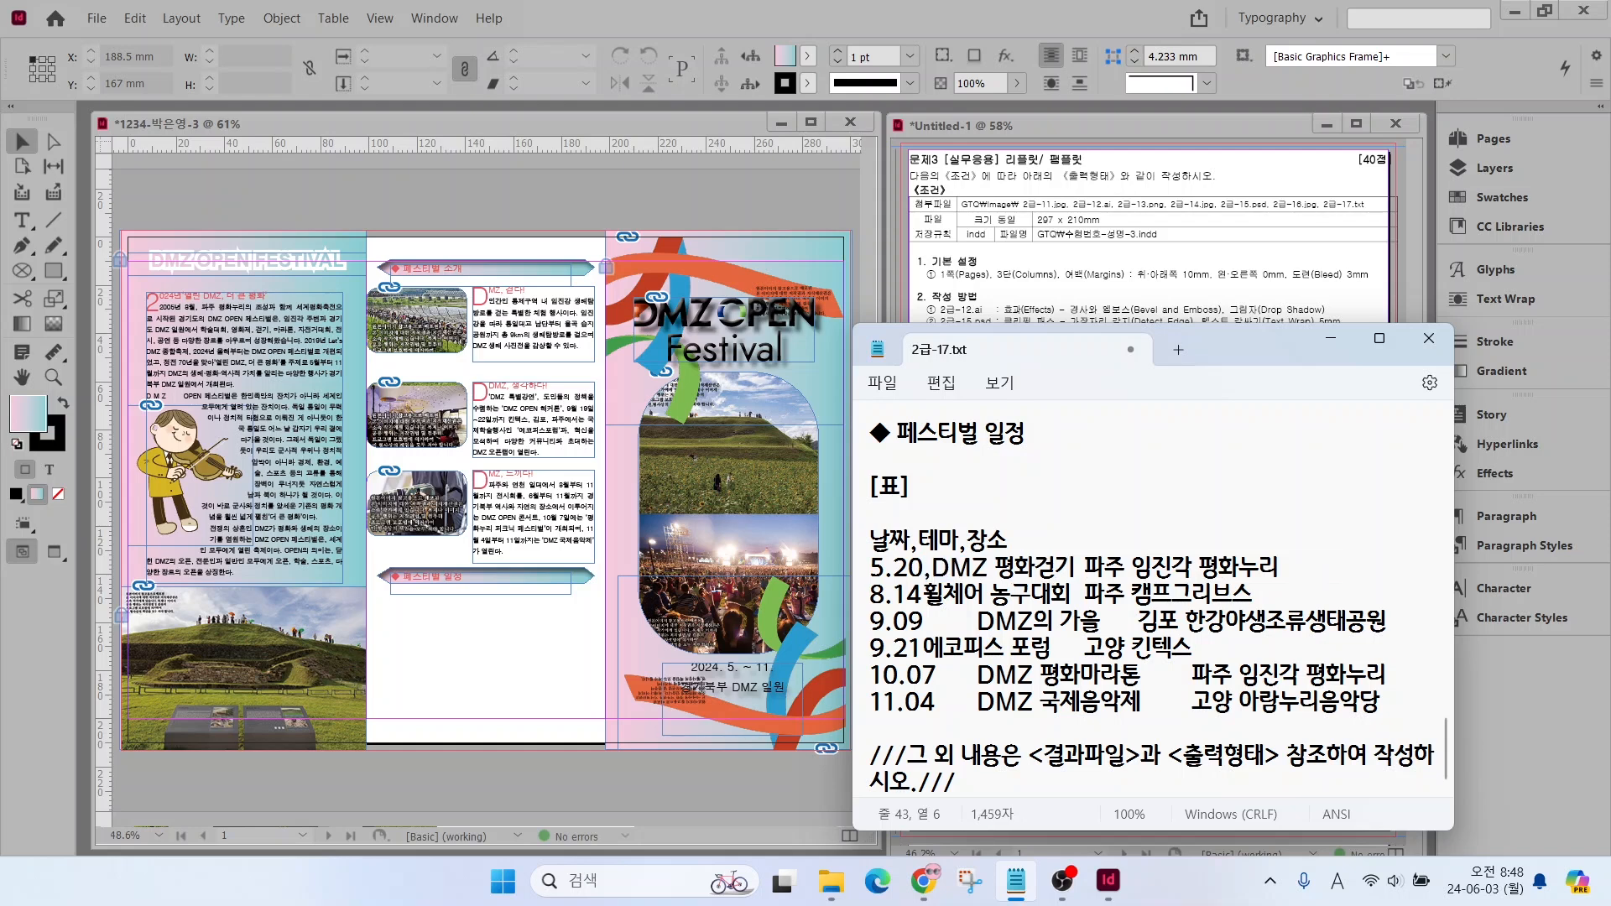
left_click_drag(1077, 568, 1091, 568)
type(",")
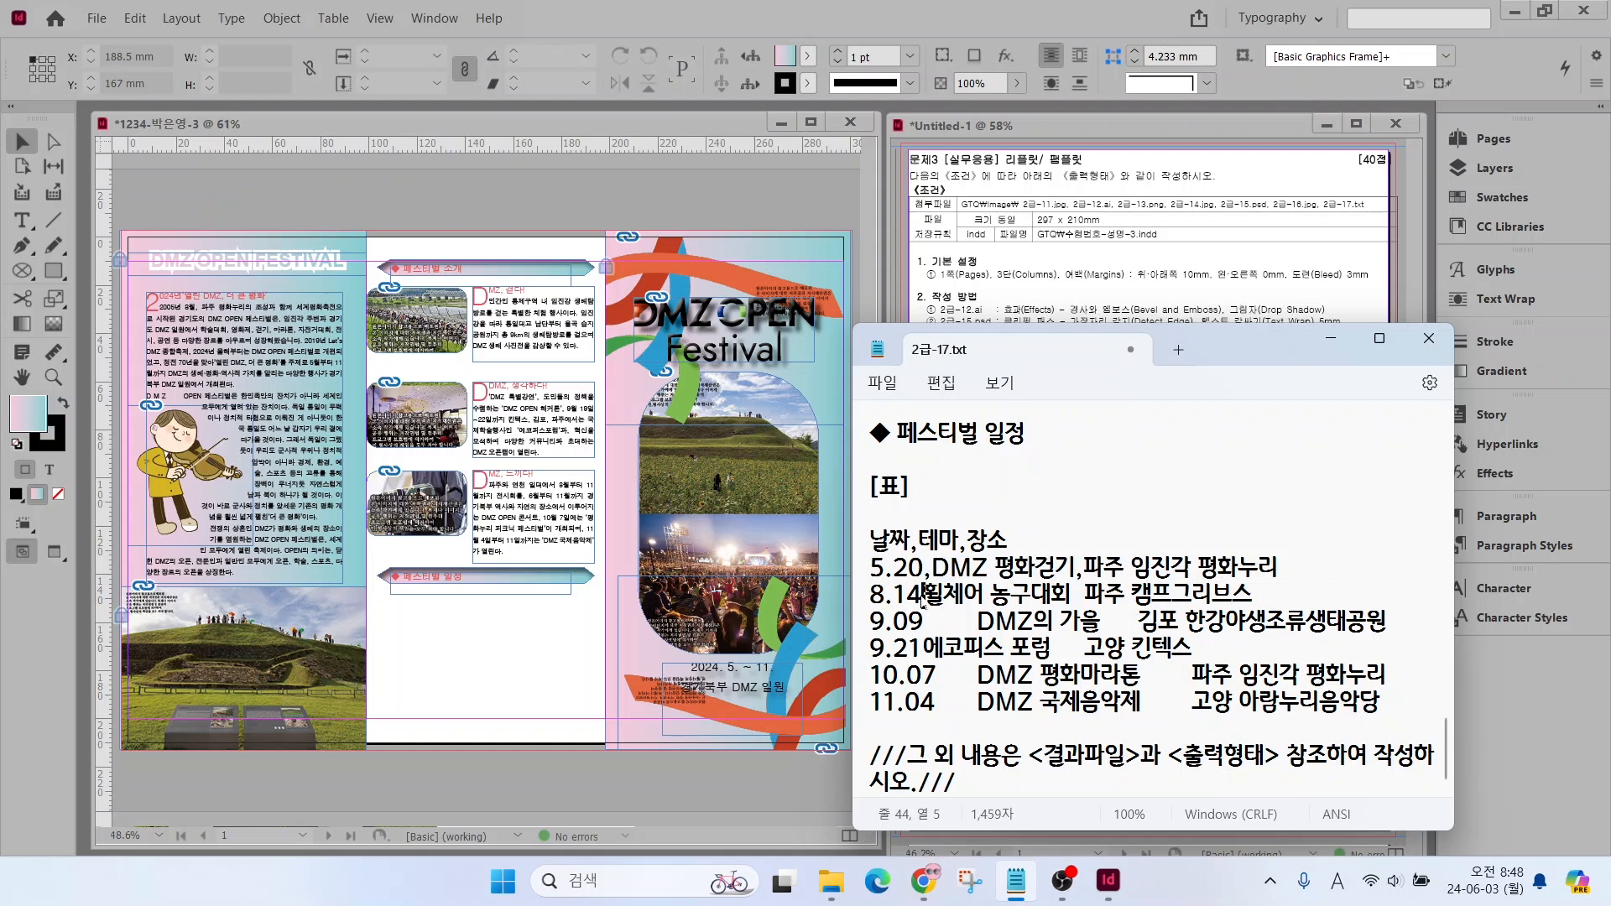
Replace the column gaps in the 8.14 and 9.09 schedule rows with commas
left_click_drag(921, 596, 931, 595)
type(",")
left_click_drag(1077, 596, 1086, 596)
type(",")
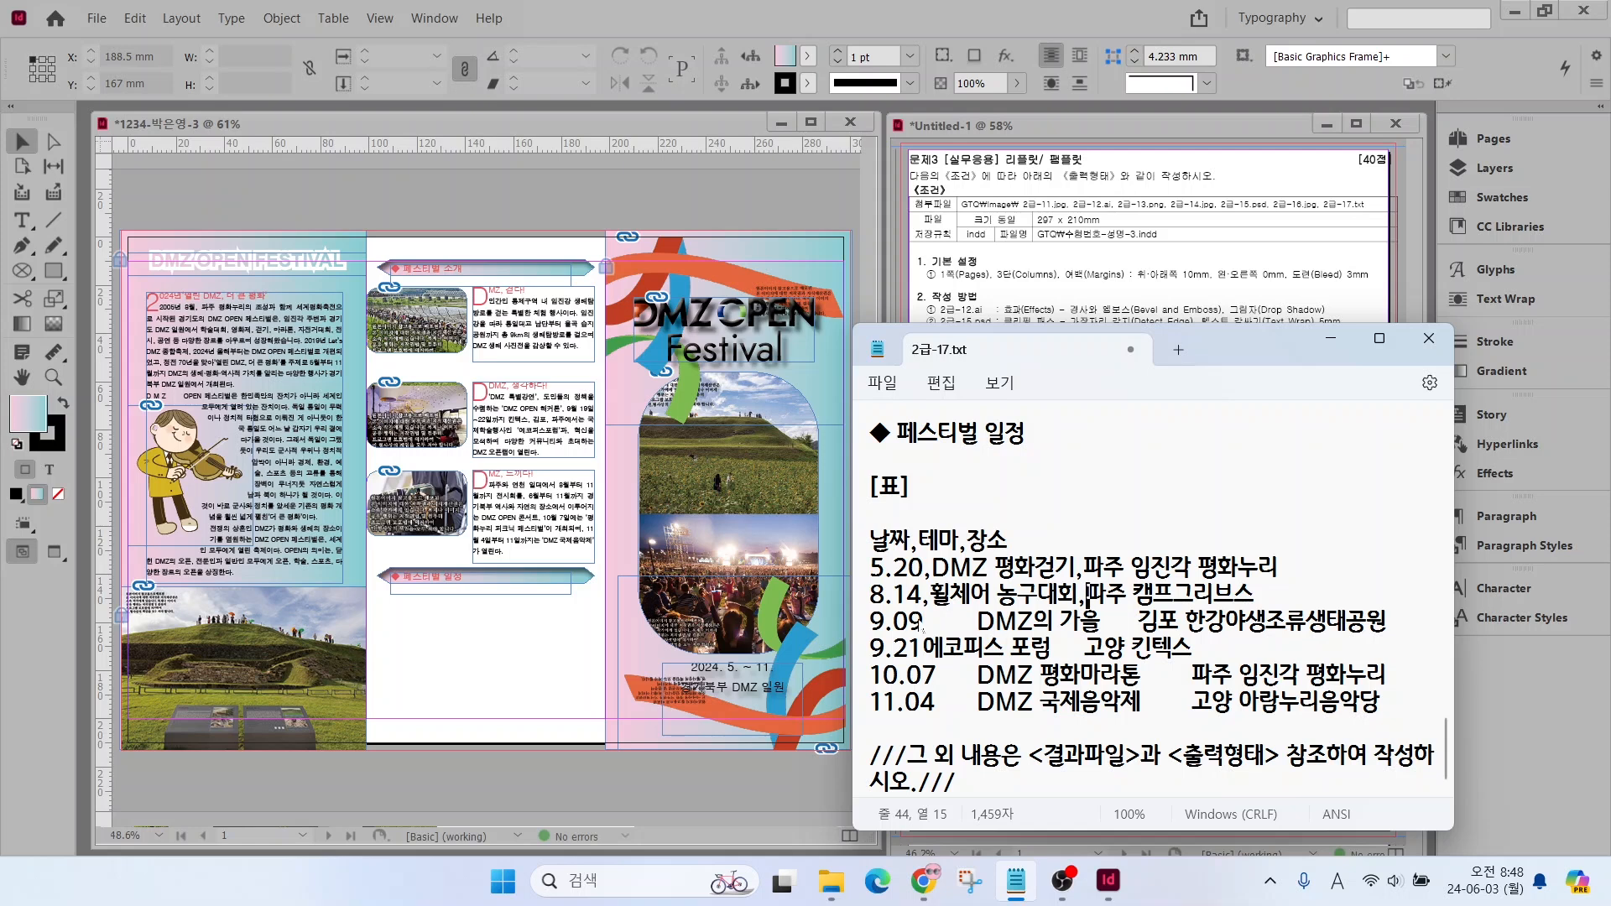
Separate the columns of the 9.21, 10.07 and 11.04 schedule rows with commas instead of gaps
type(",")
left_click_drag(923, 622, 1088, 626)
type(",")
left_click(923, 647)
type(",")
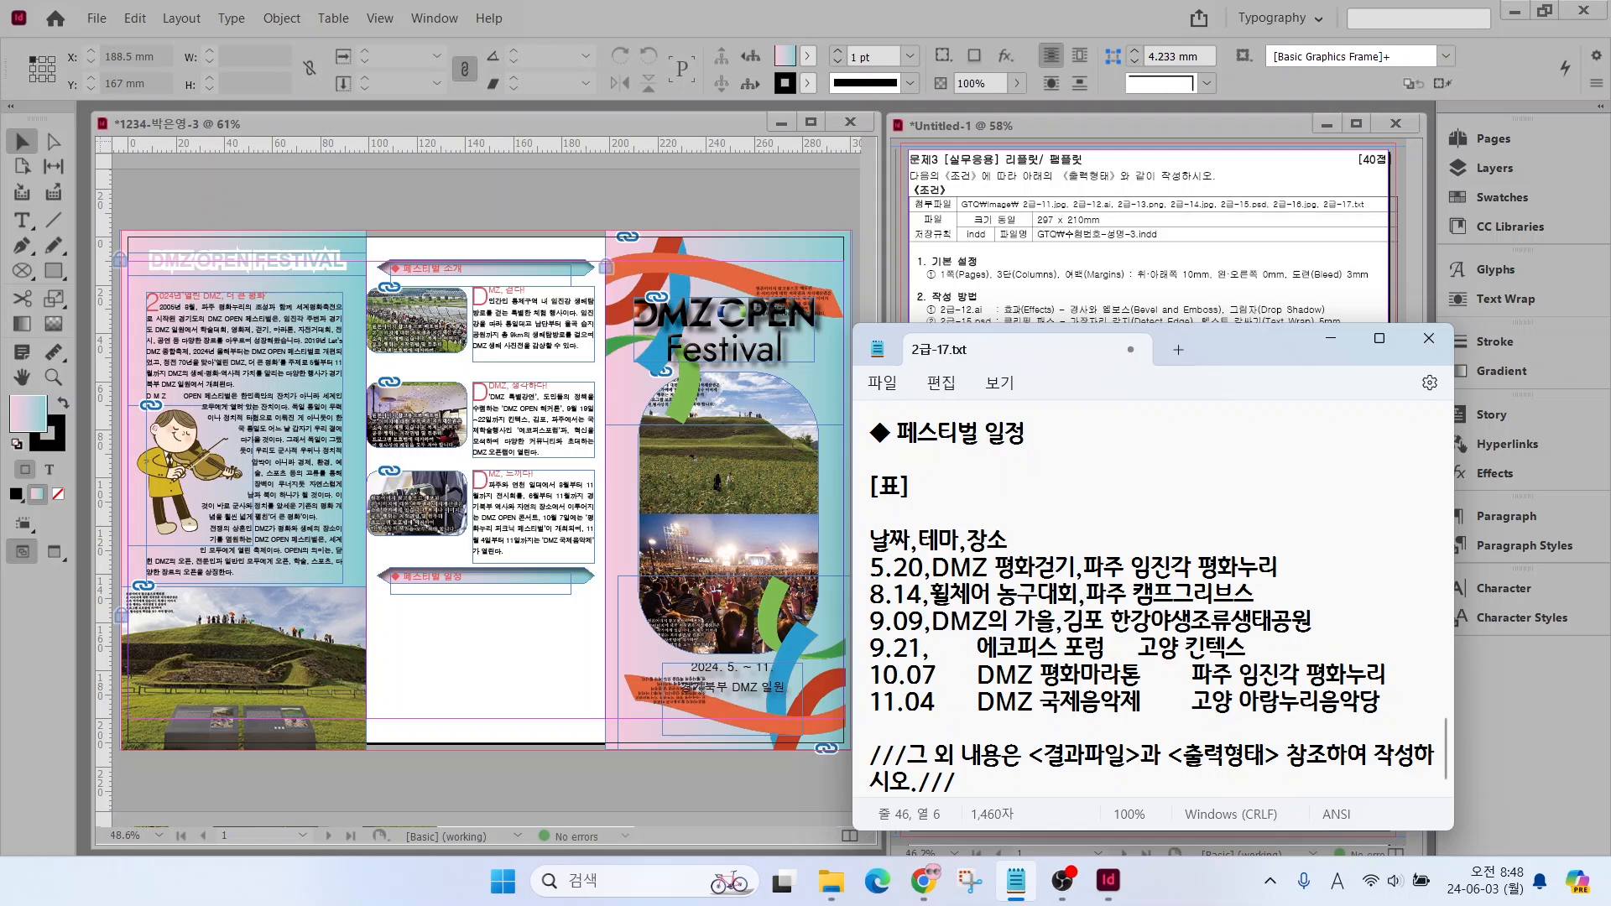
left_click_drag(929, 647, 1088, 647)
key("BackSpace")
type(",")
type(",")
left_click_drag(937, 675, 982, 703)
type(",")
left_click_drag(1108, 675, 1138, 675)
type(",,")
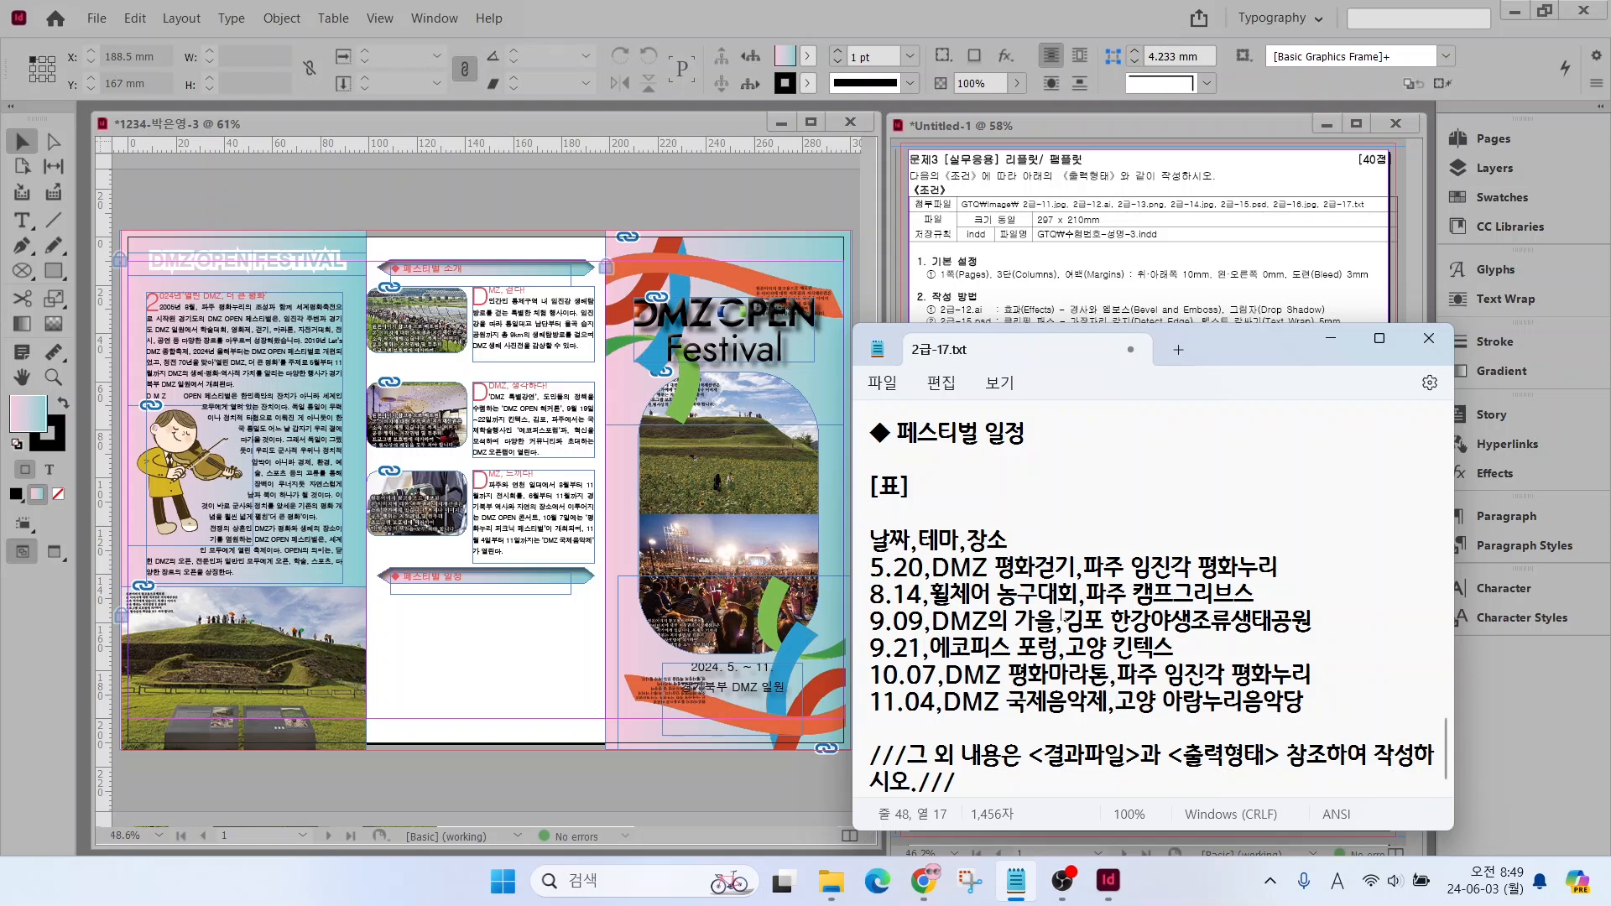
Copy the comma-separated schedule into a new InDesign text frame about 88 × 49 mm below the 페스티벌 일정 banner
left_click_drag(870, 540, 1364, 712)
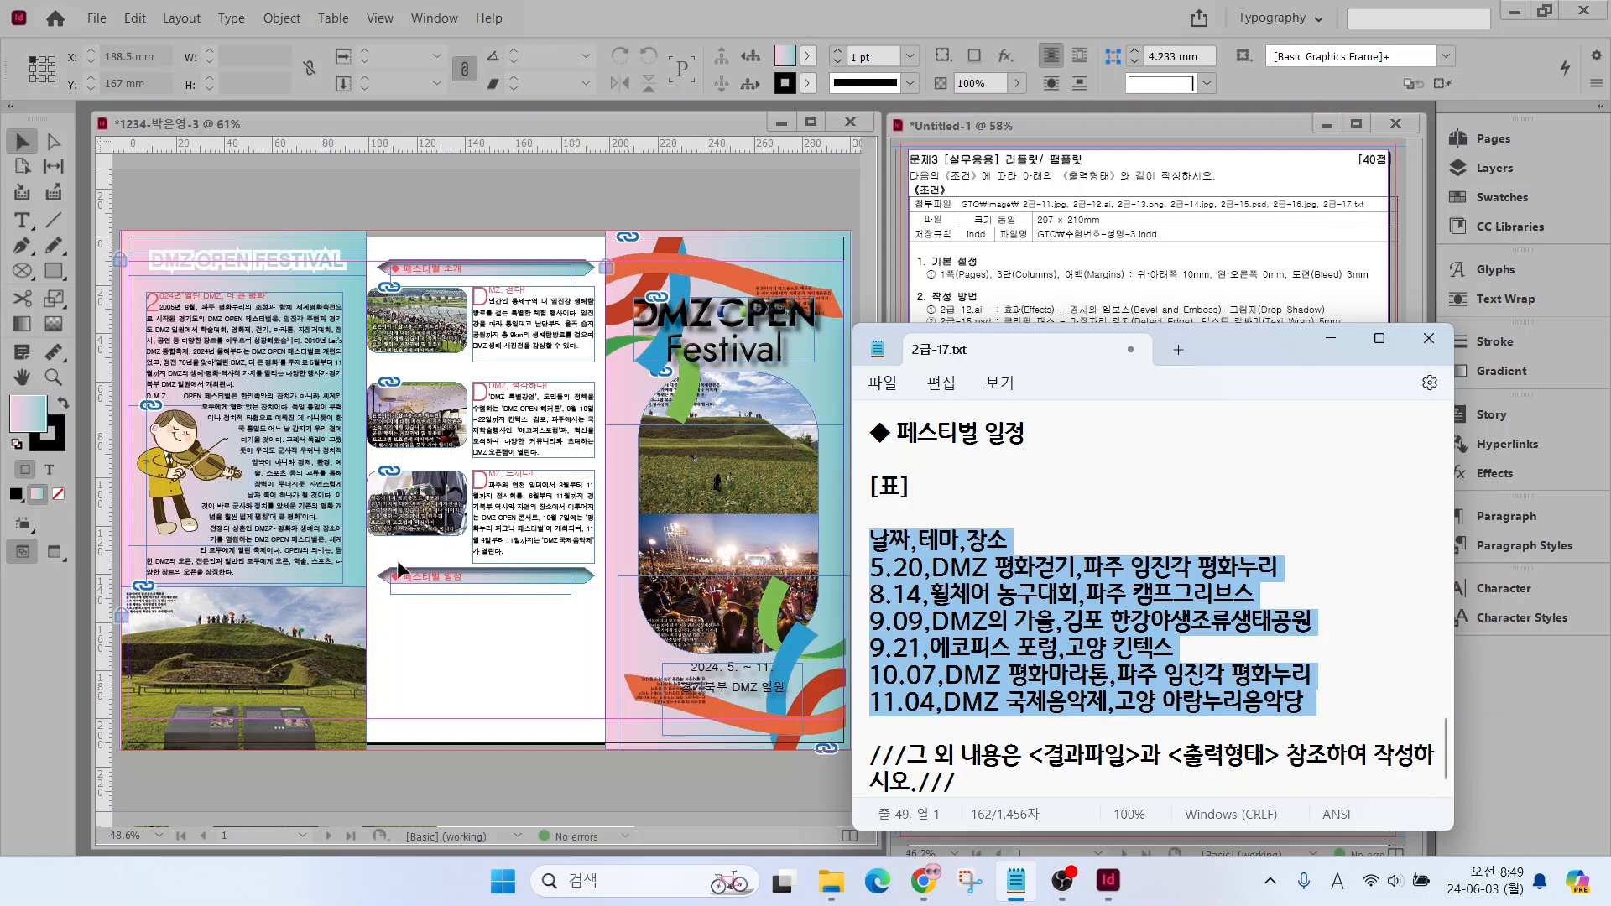
left_click(415, 619)
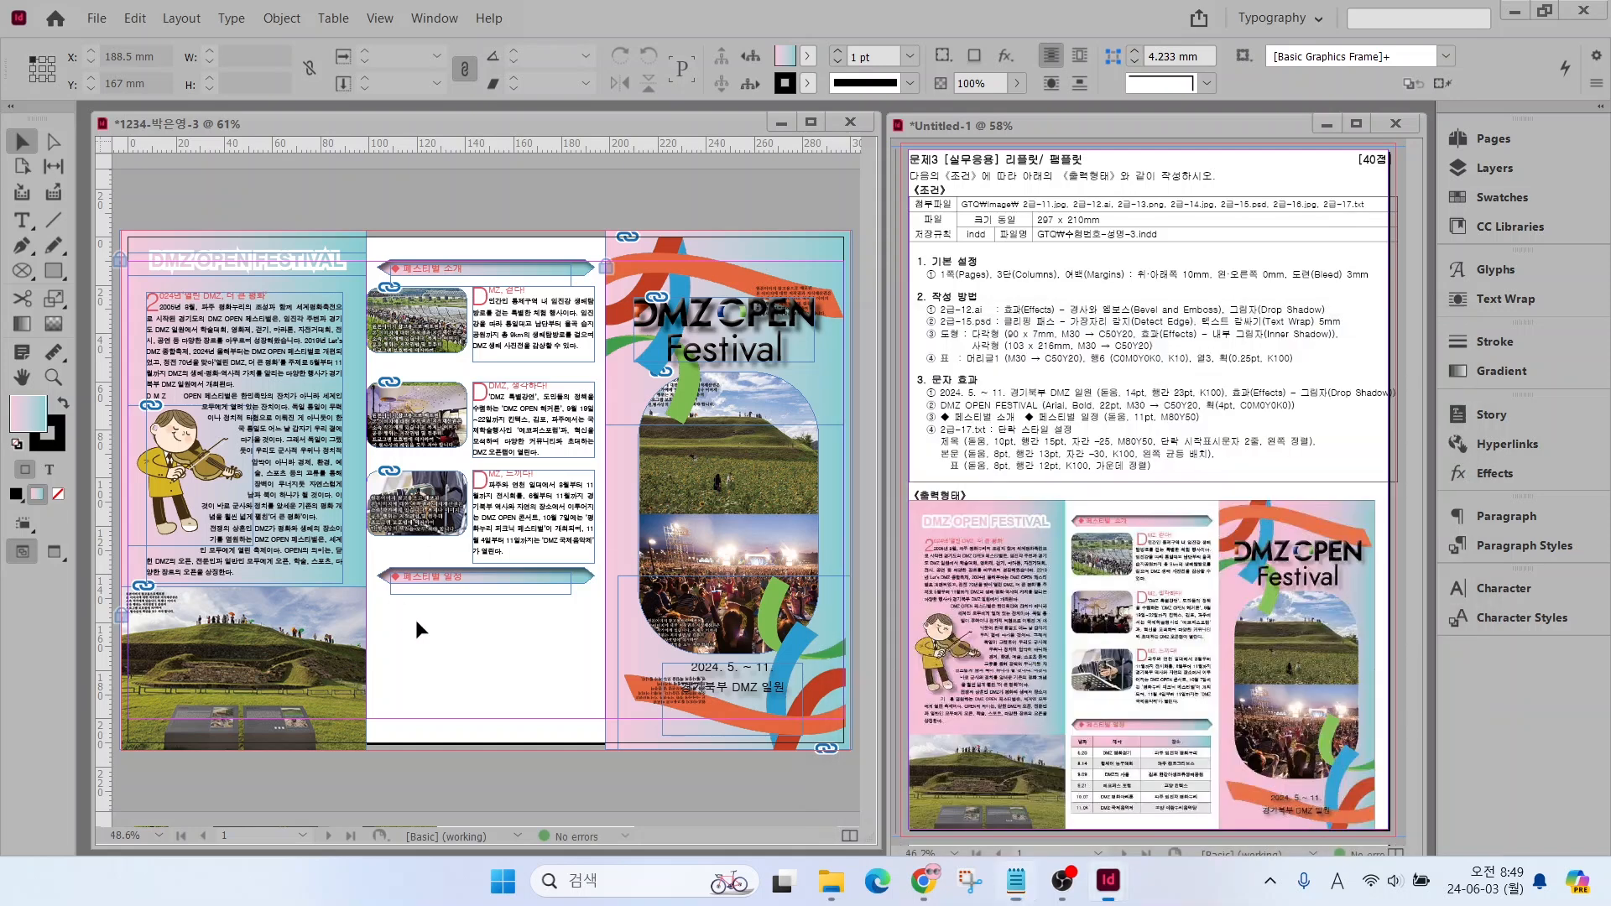
left_click(32, 223)
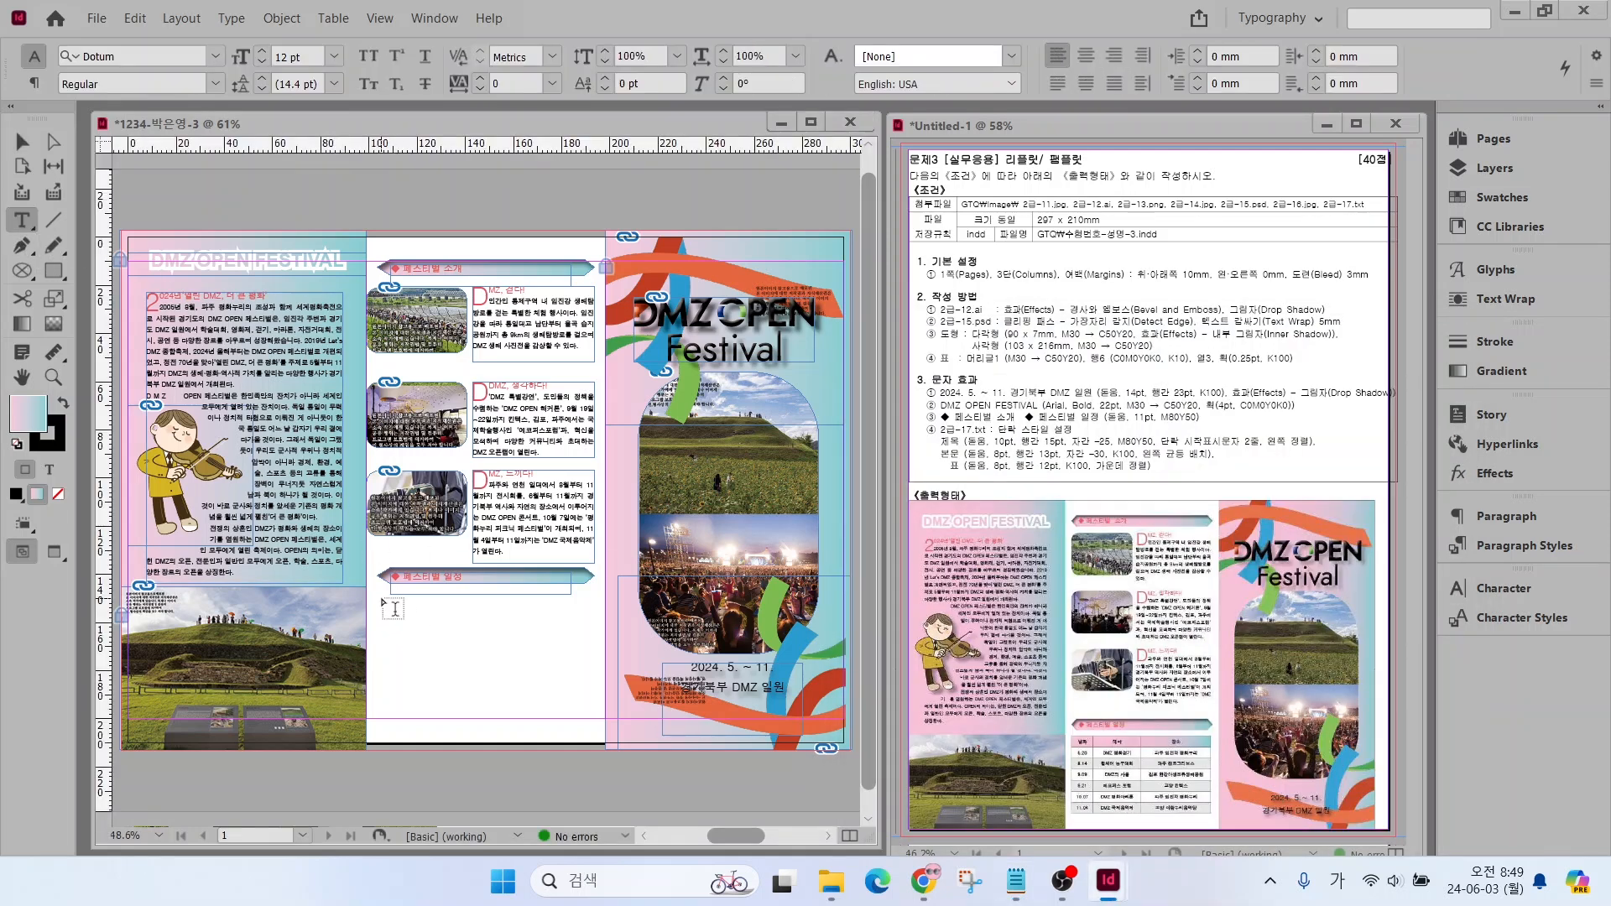
left_click_drag(382, 595, 598, 717)
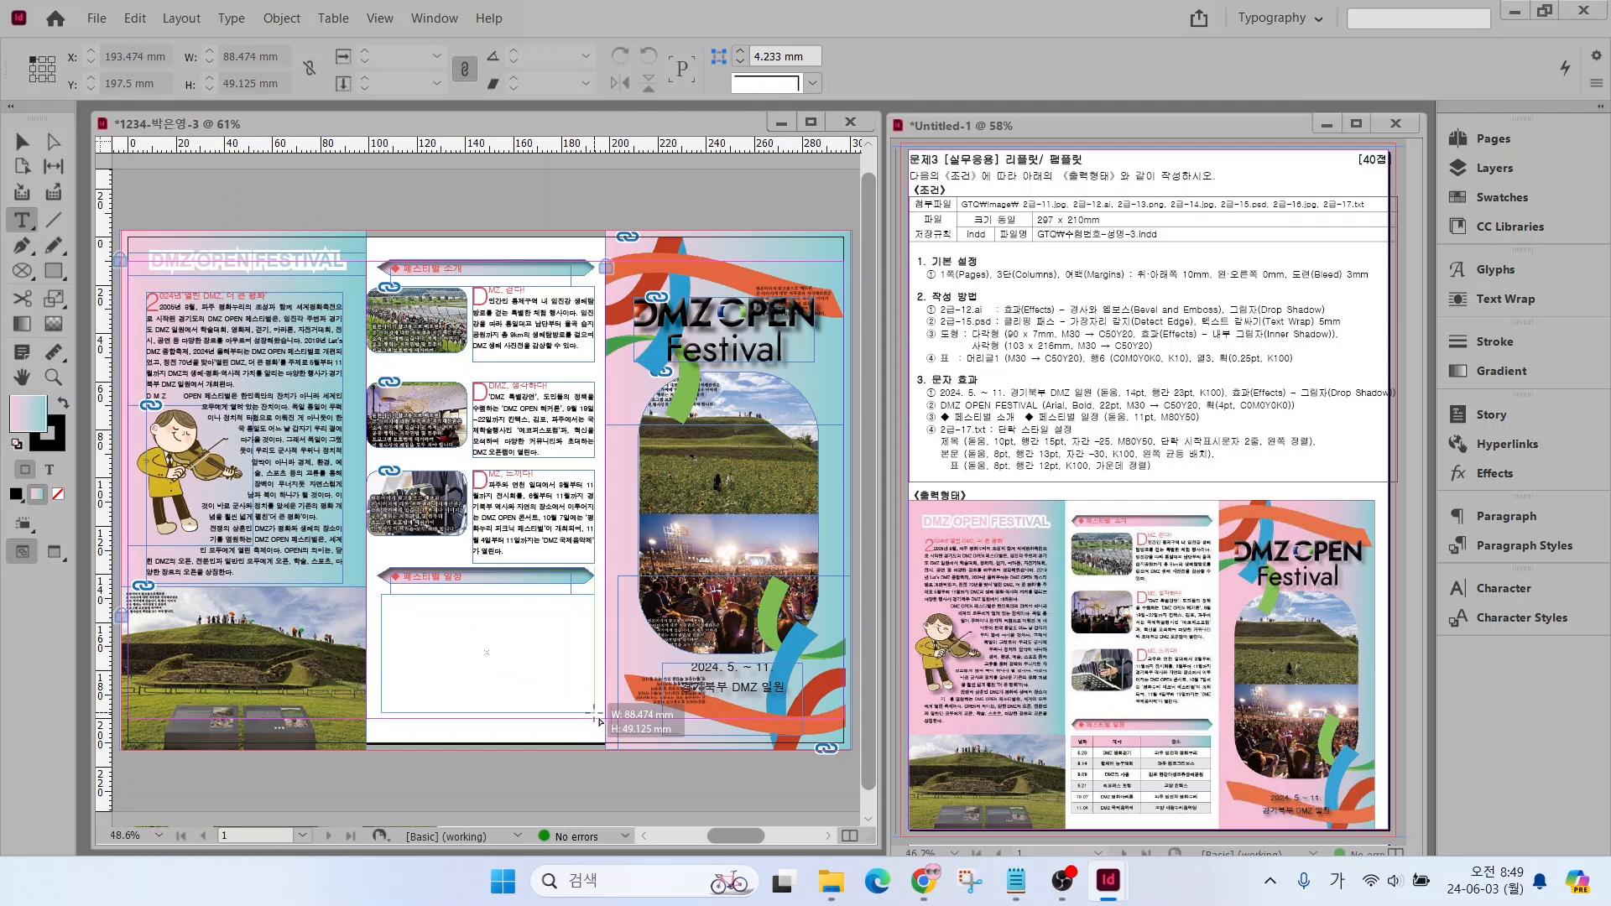
key("ctrl+v")
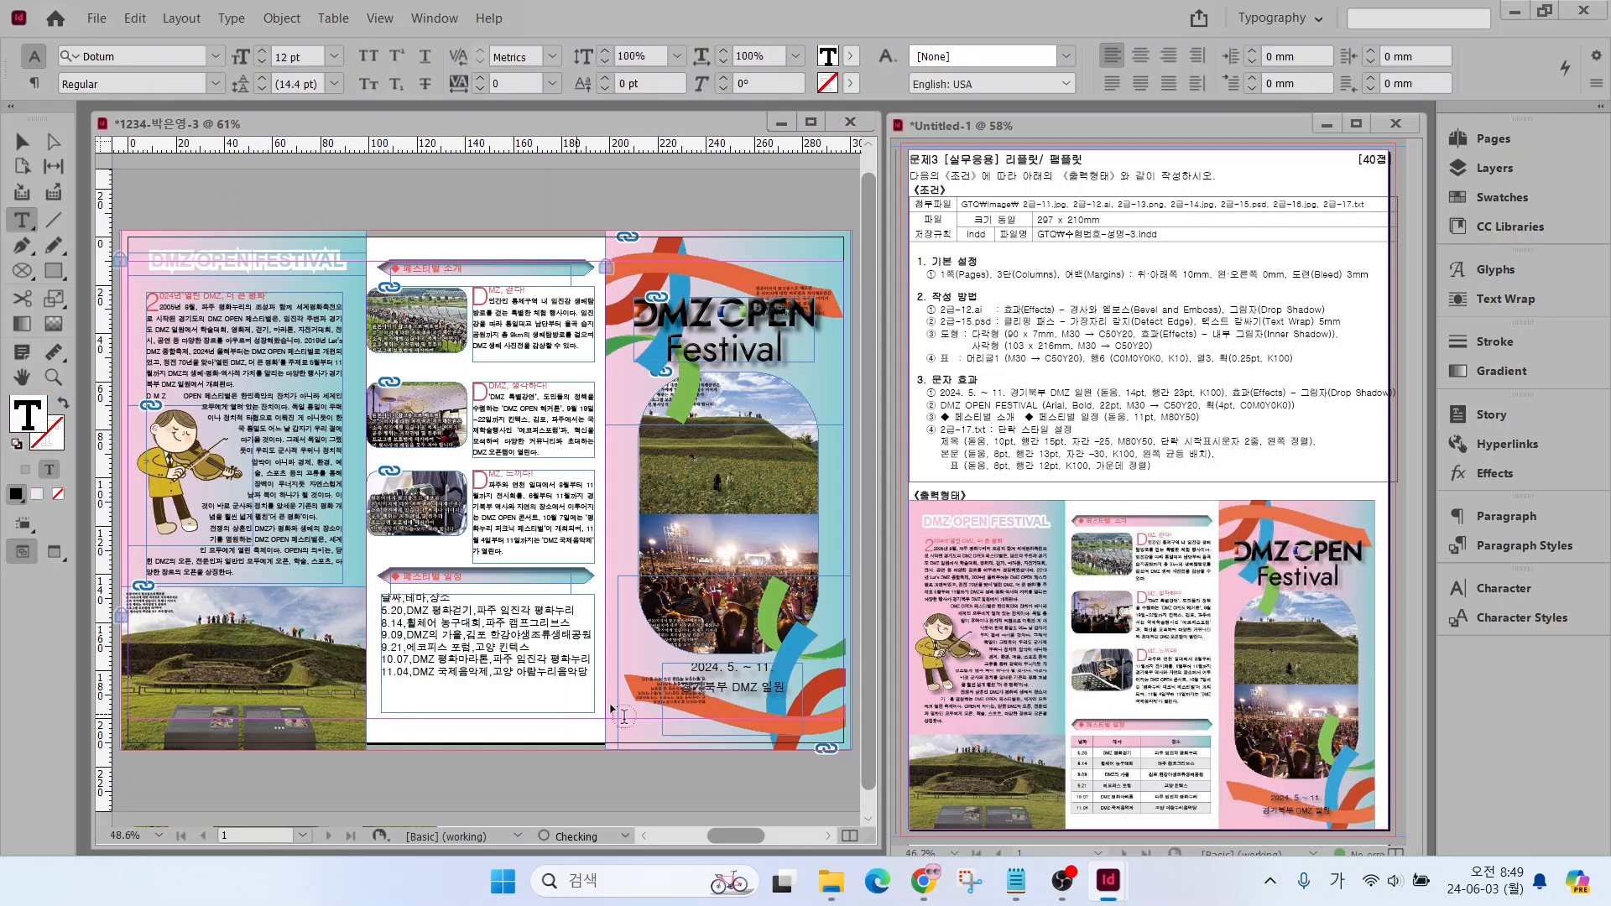
Apply the 표 paragraph style to the pasted schedule and convert it to a table with comma column and paragraph row separators
left_click_drag(385, 691, 365, 587)
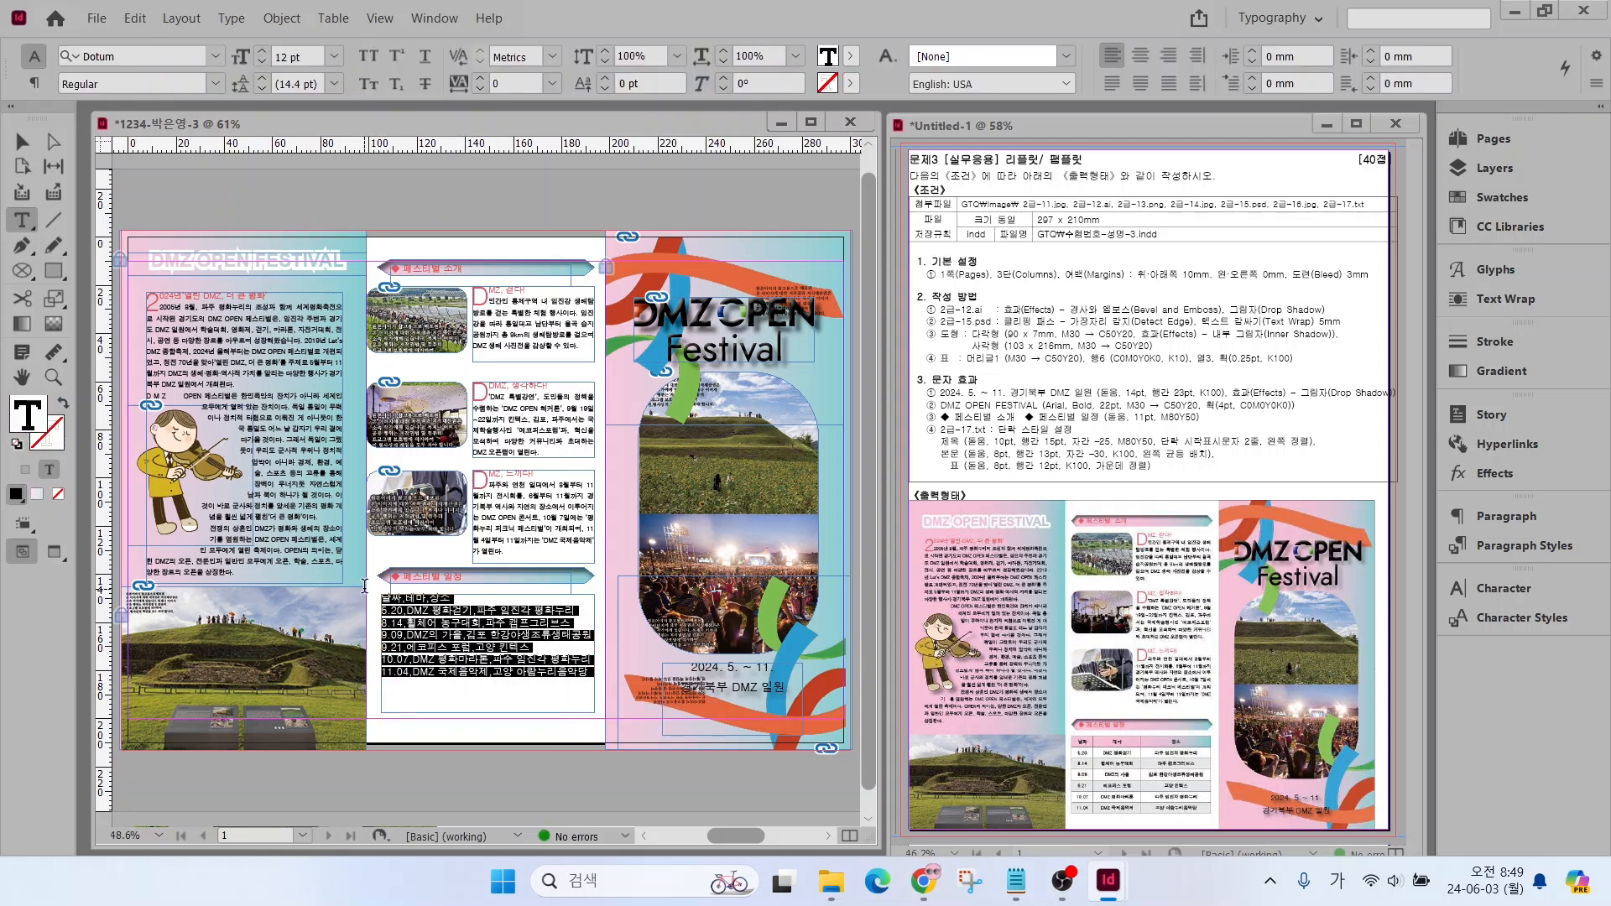
left_click(1493, 546)
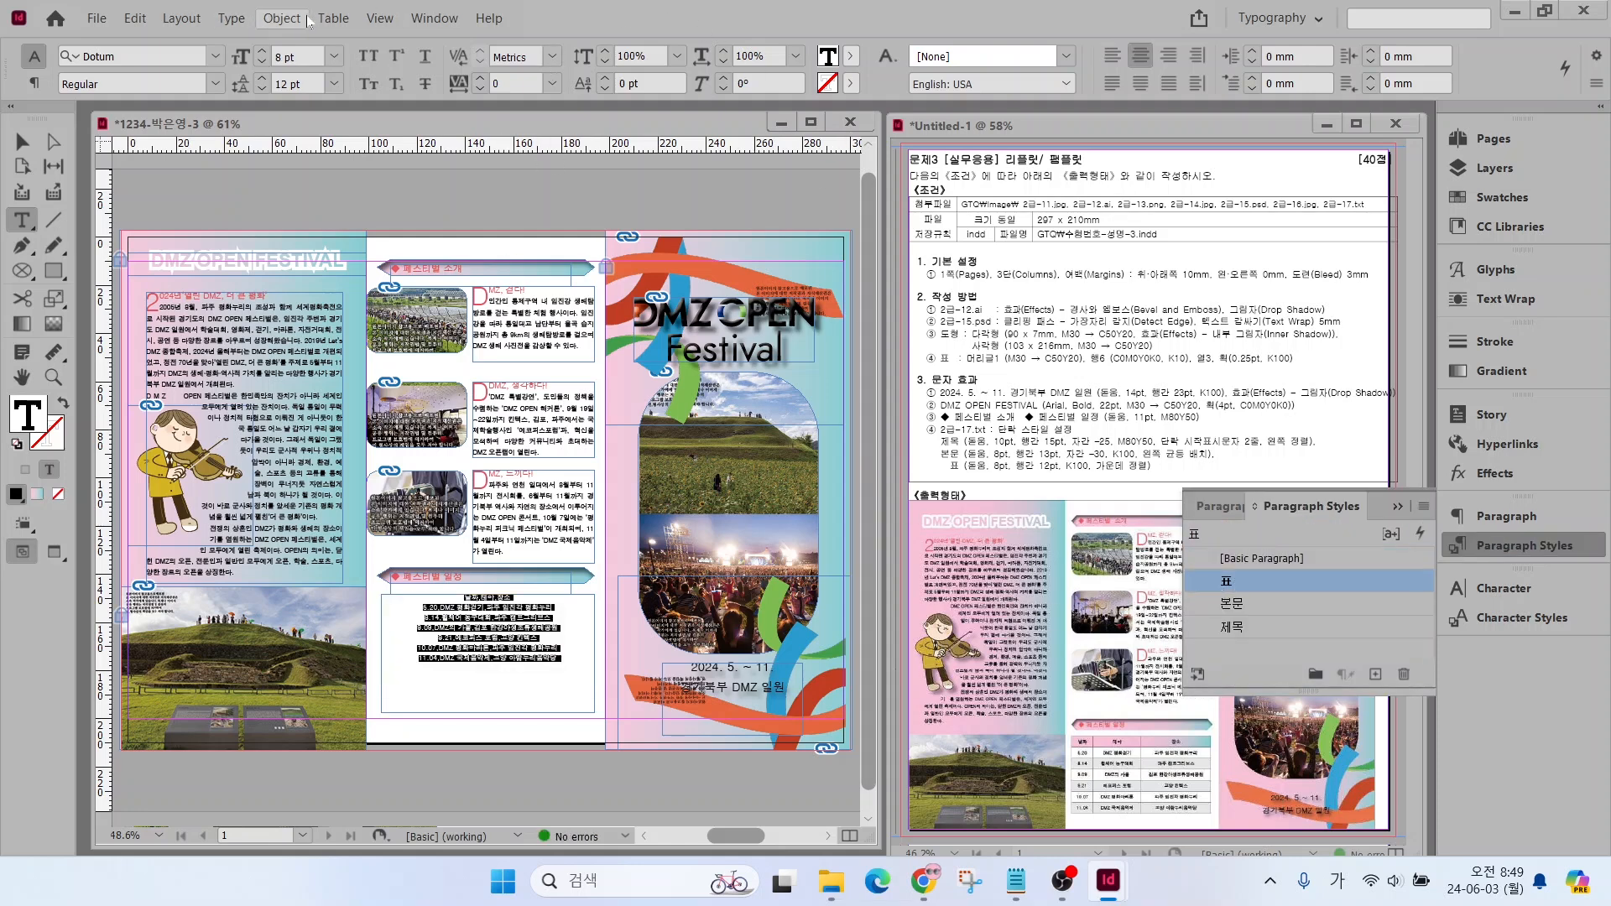
left_click(334, 17)
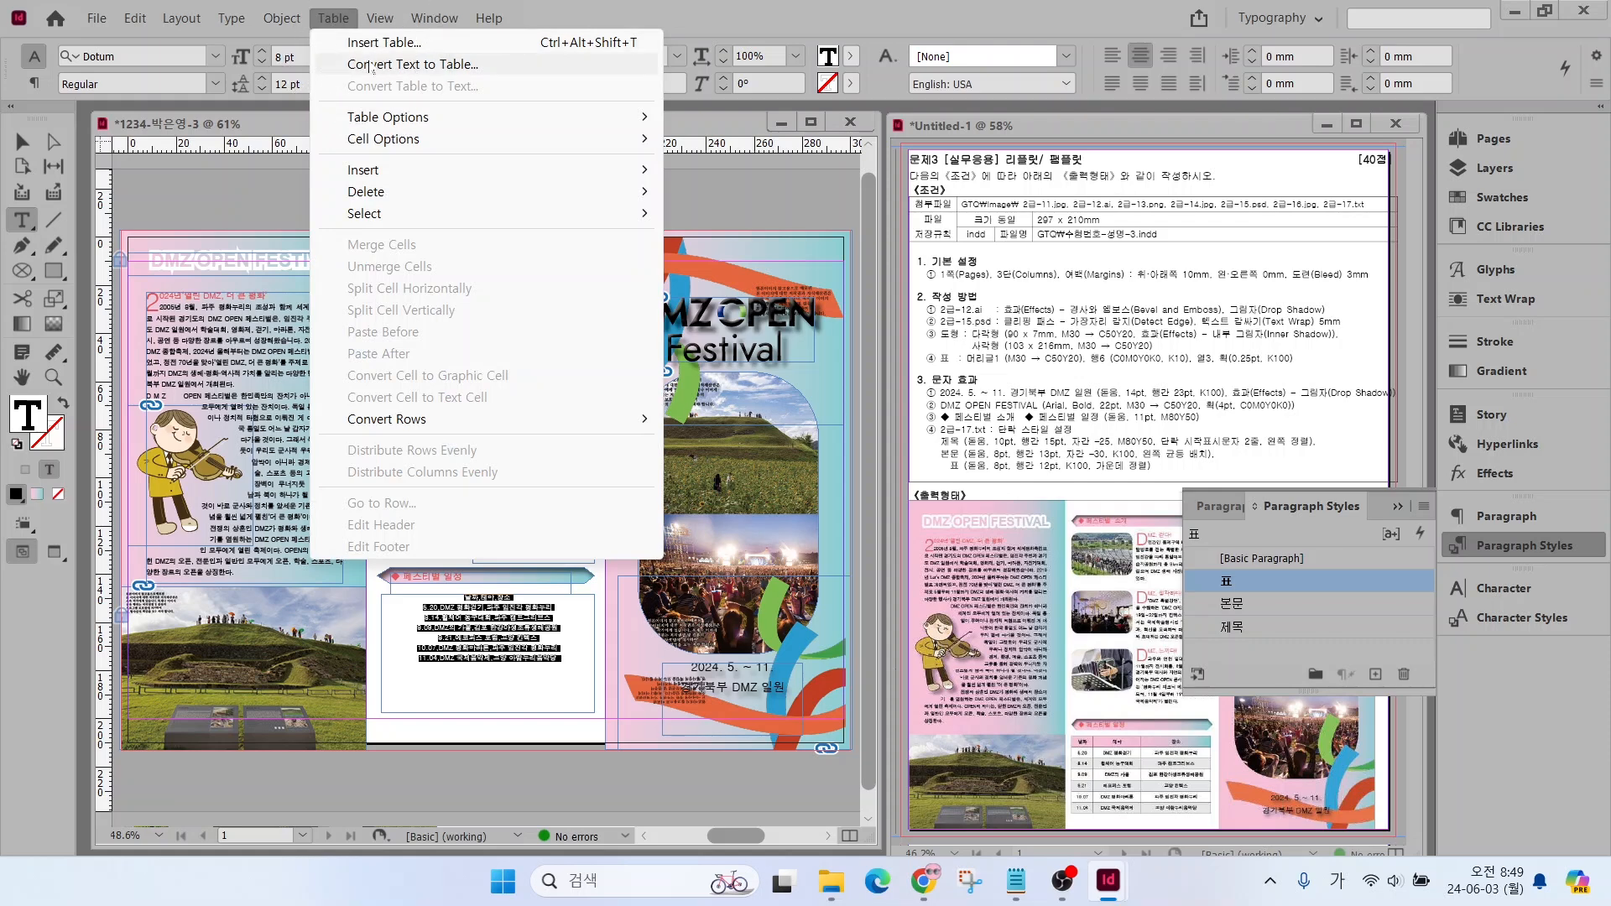
left_click(373, 66)
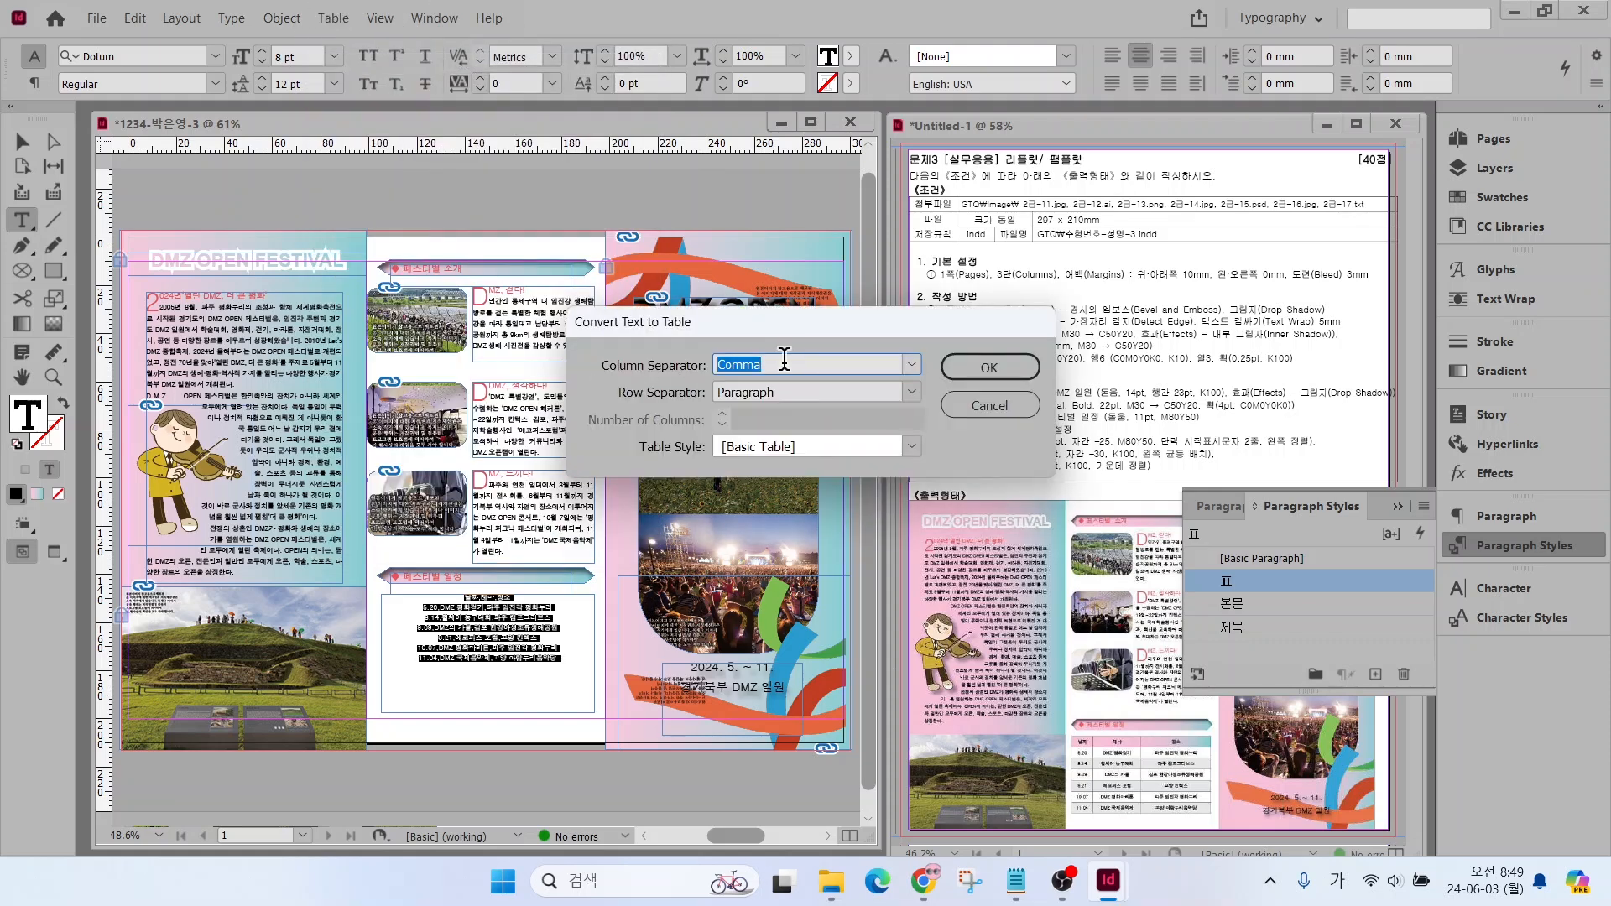
key("ctrl")
key("ctrl")
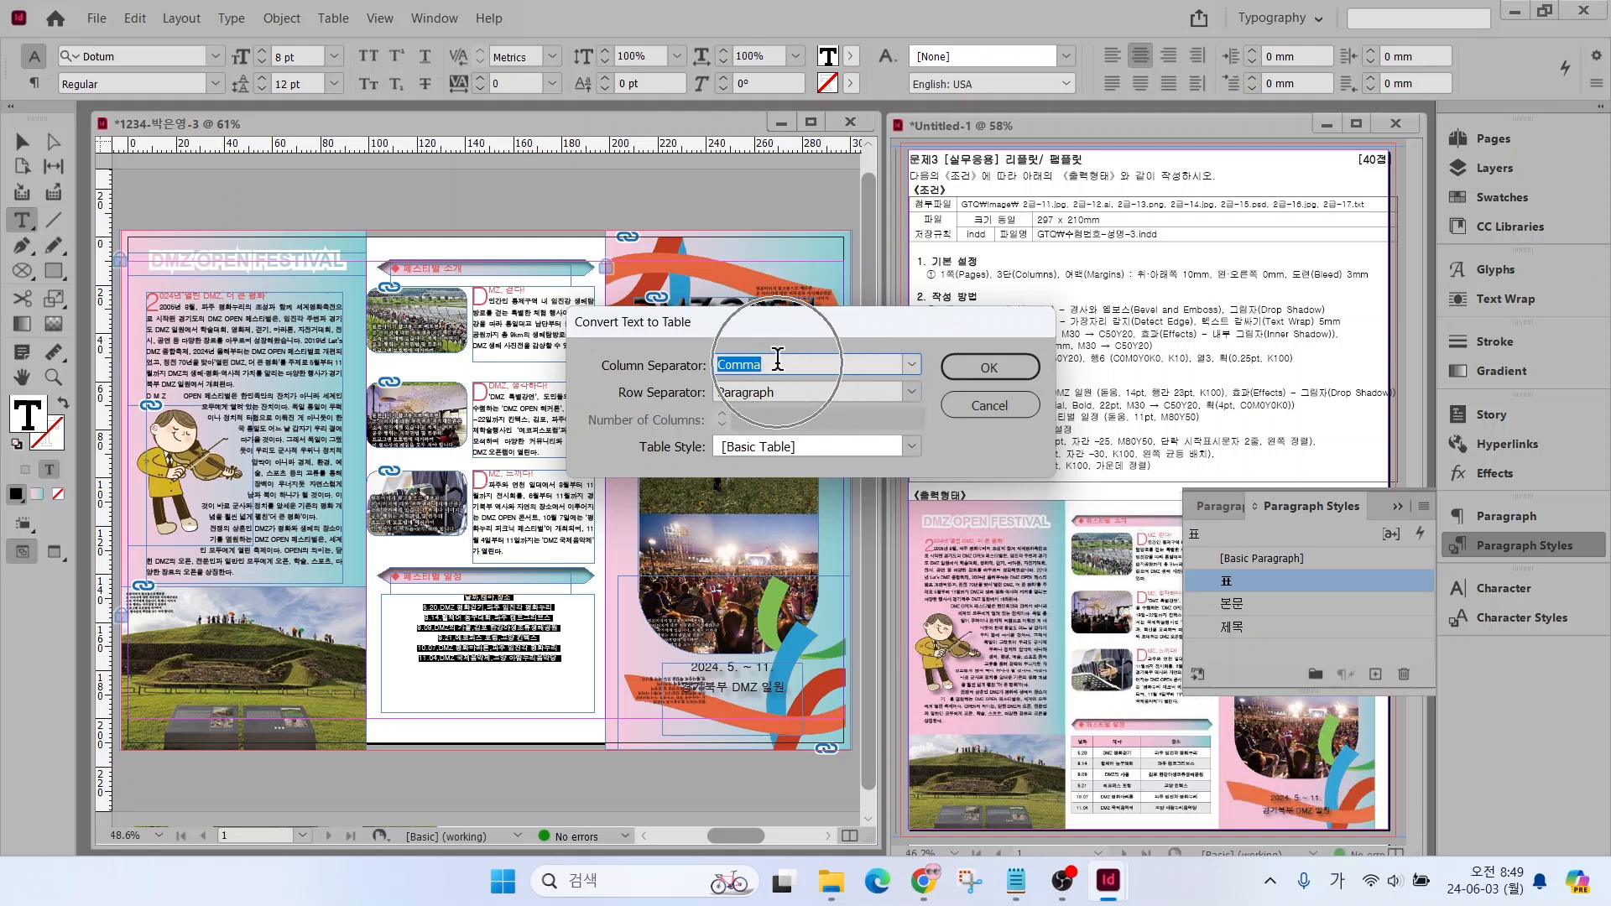
left_click(990, 367)
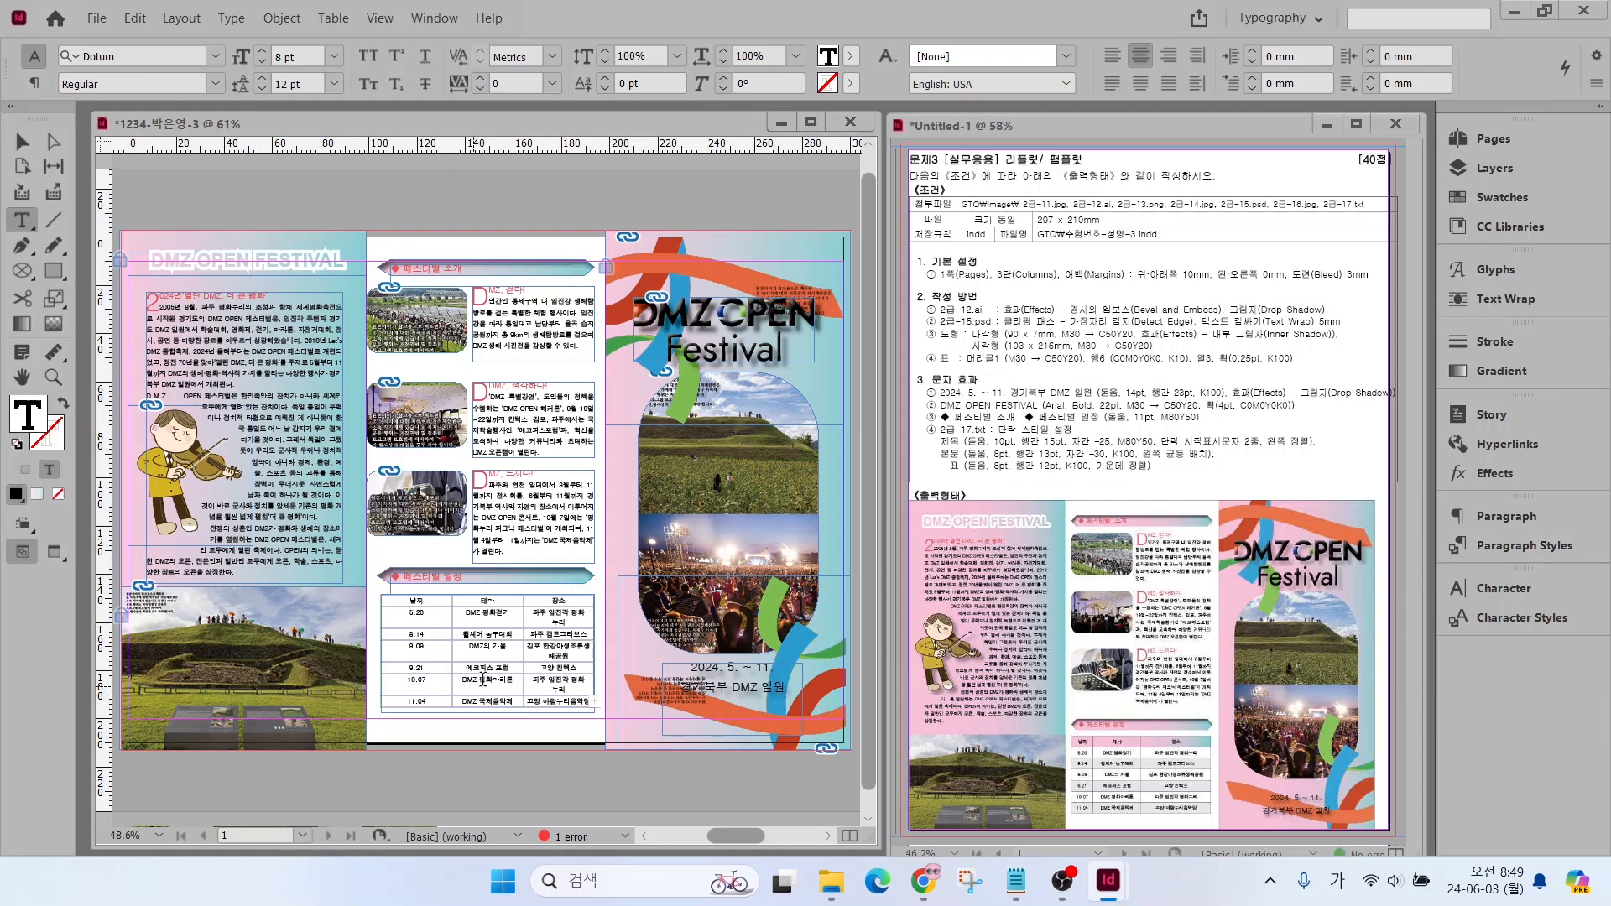
Narrow the table's 날짜 and 테마 columns and widen the 장소 column so every venue fits on one line
scroll(462, 700, "up", 4)
key("Escape")
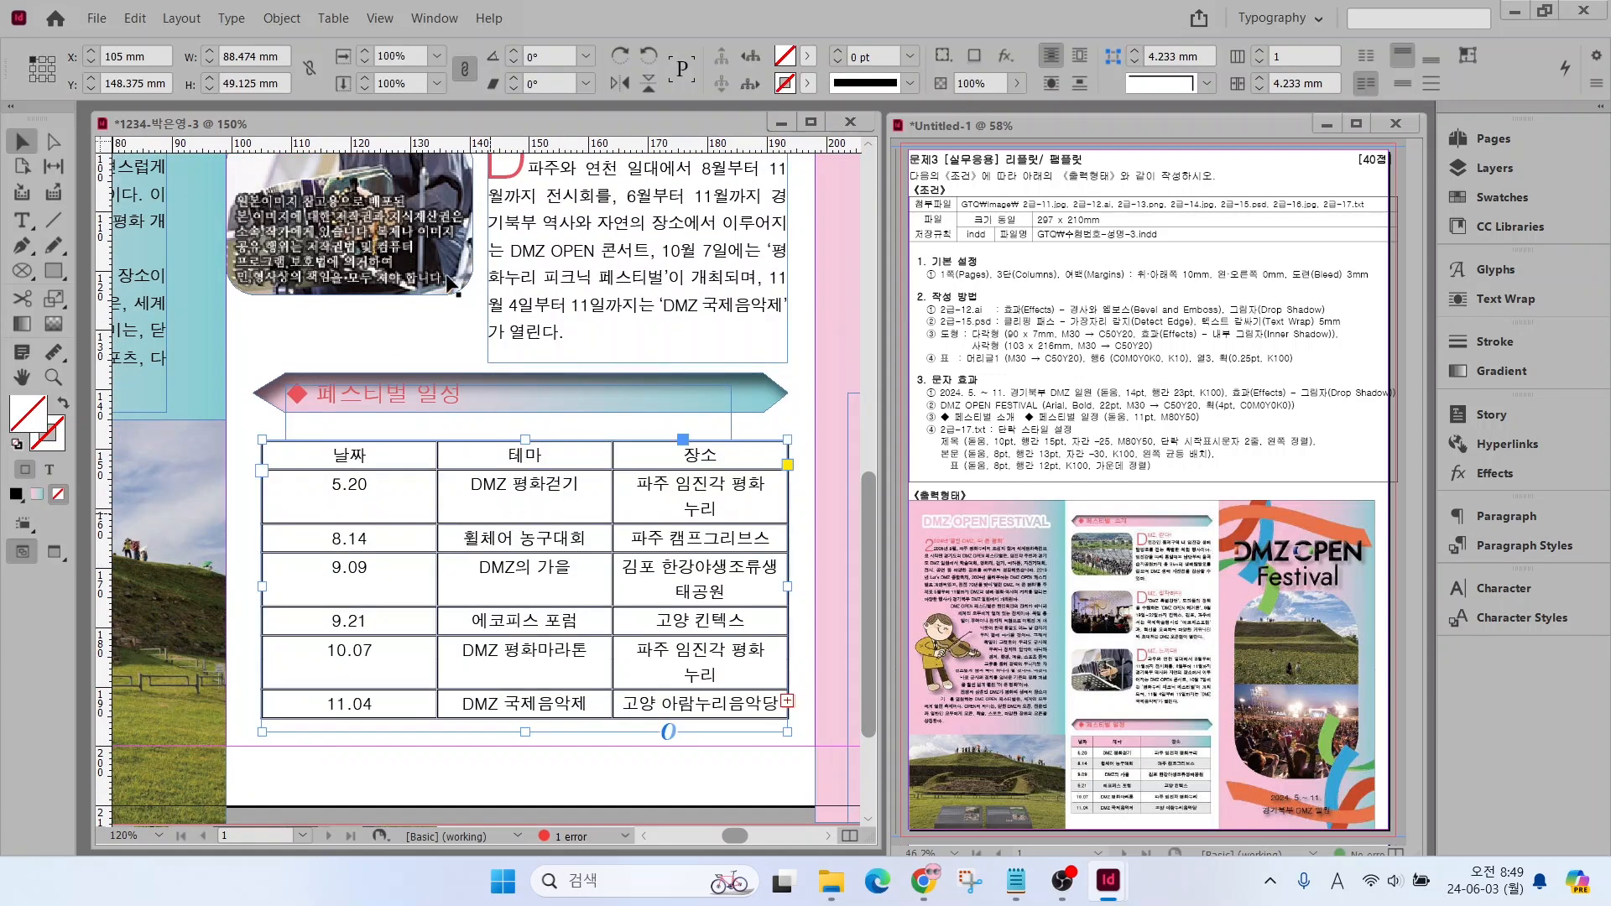
left_click(56, 142)
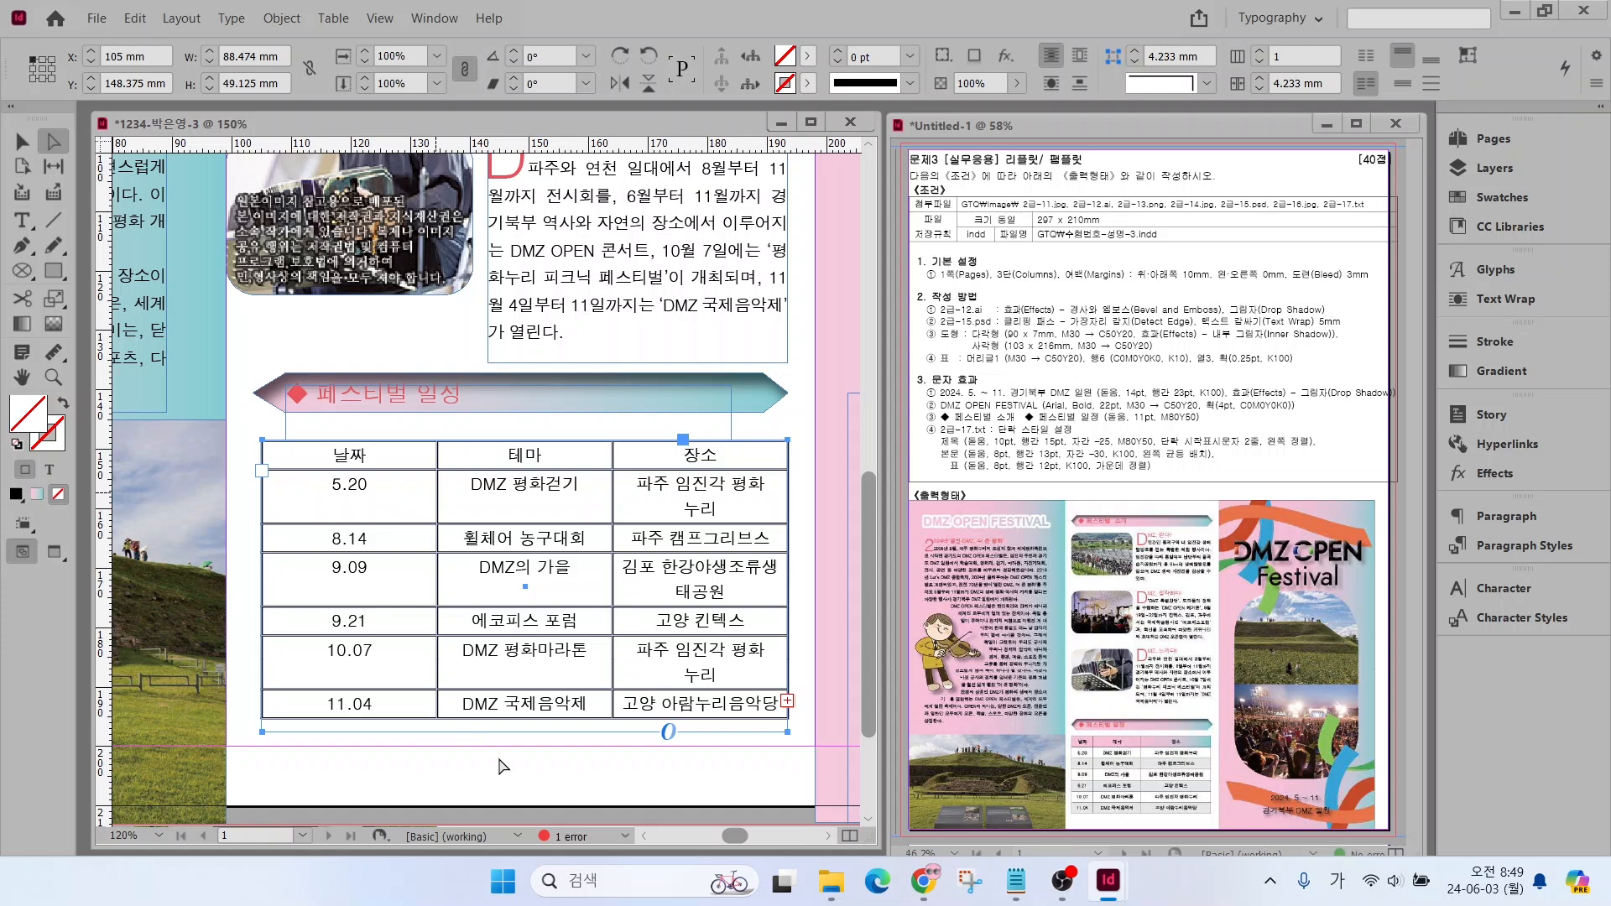
key("t")
left_click(436, 488)
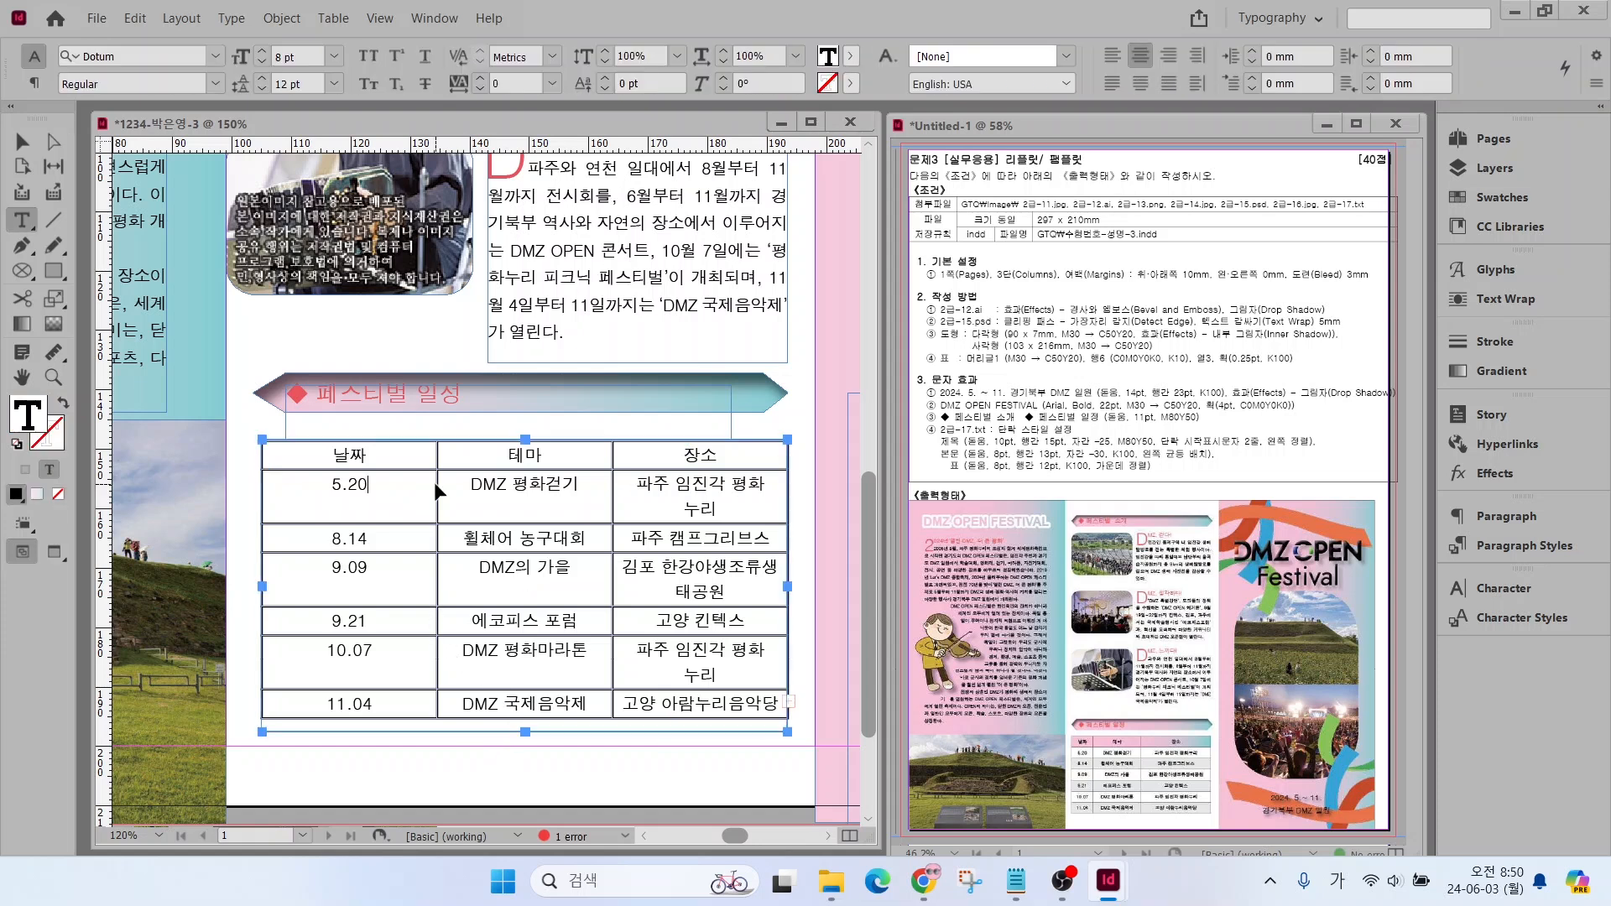
left_click_drag(438, 490, 349, 492)
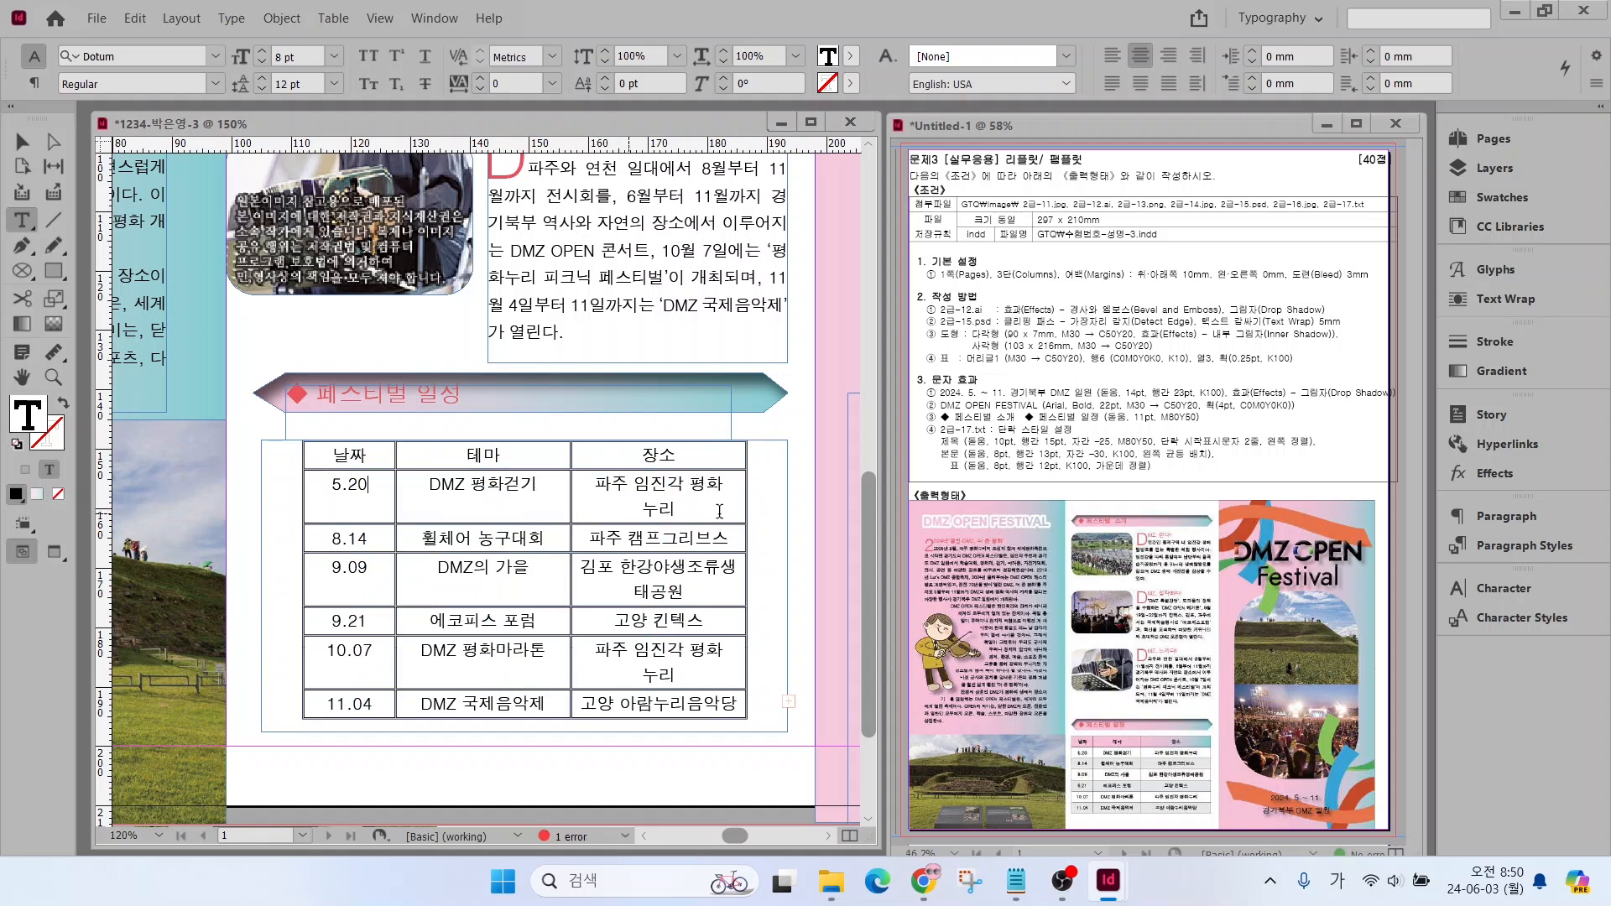
left_click_drag(572, 512, 547, 512)
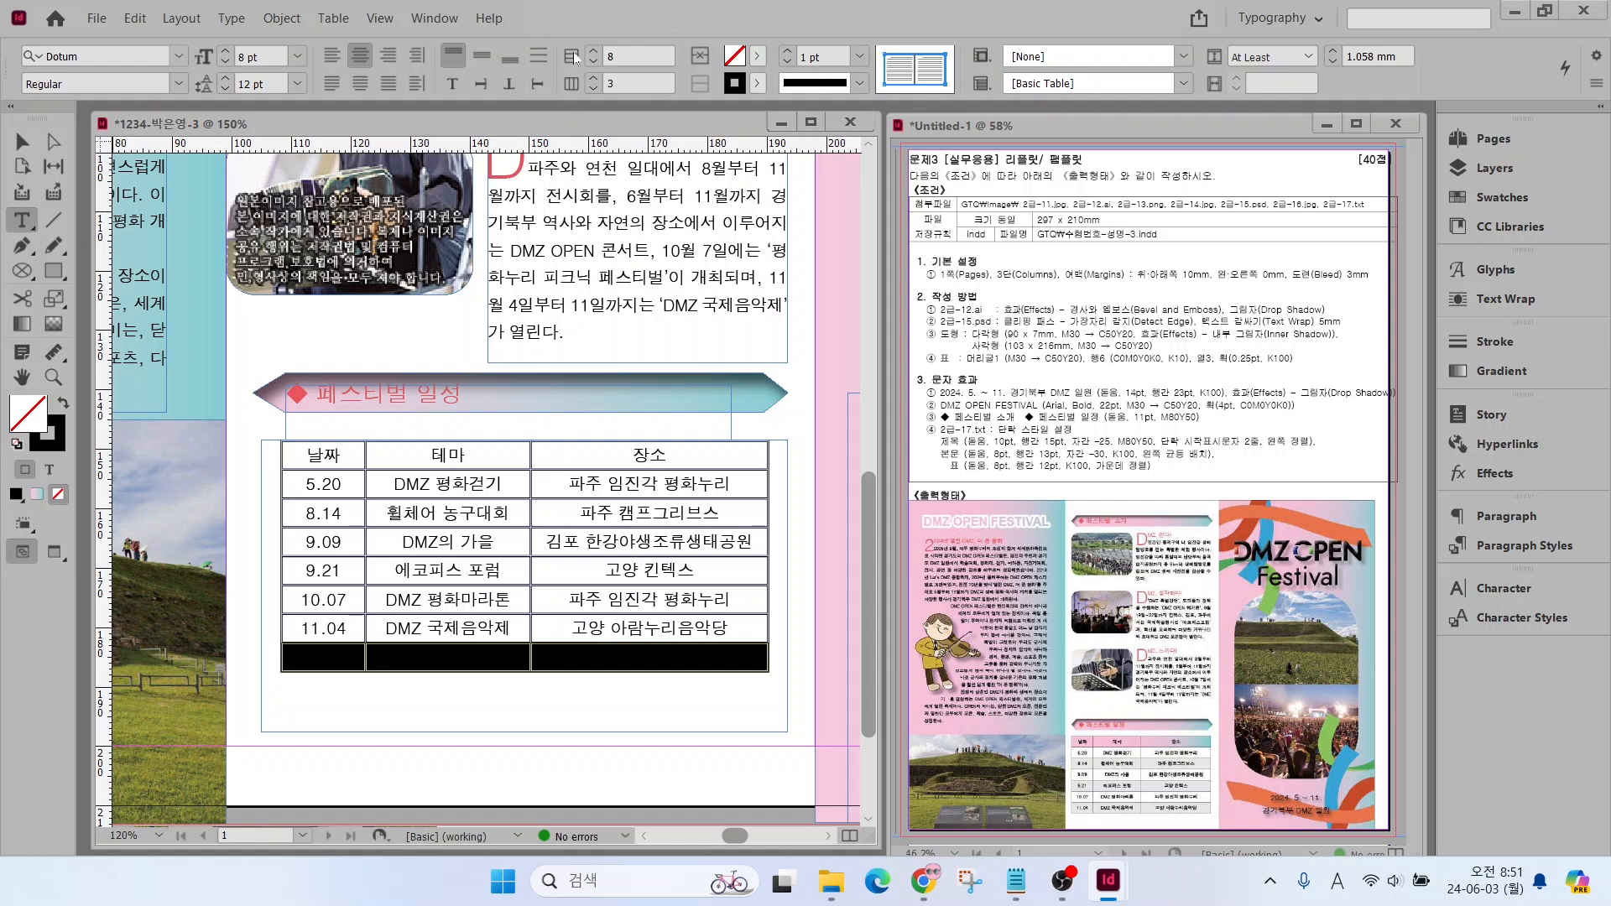
Reduce the schedule table to 7 rows by deleting the empty last row
left_click(592, 62)
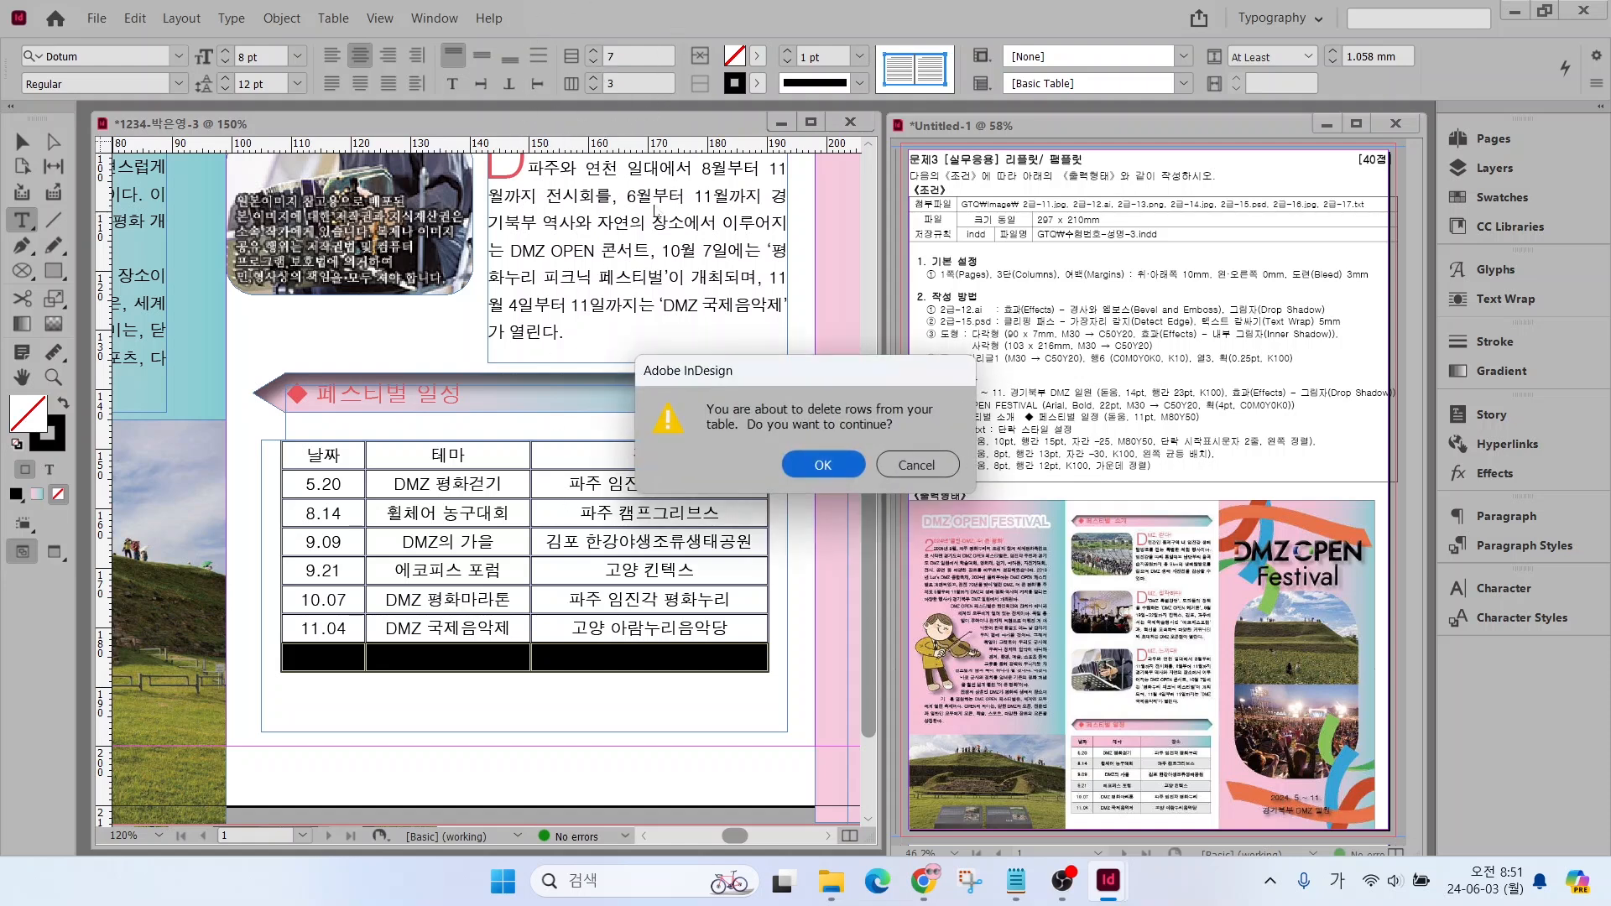
left_click(801, 460)
left_click_drag(319, 451, 679, 631)
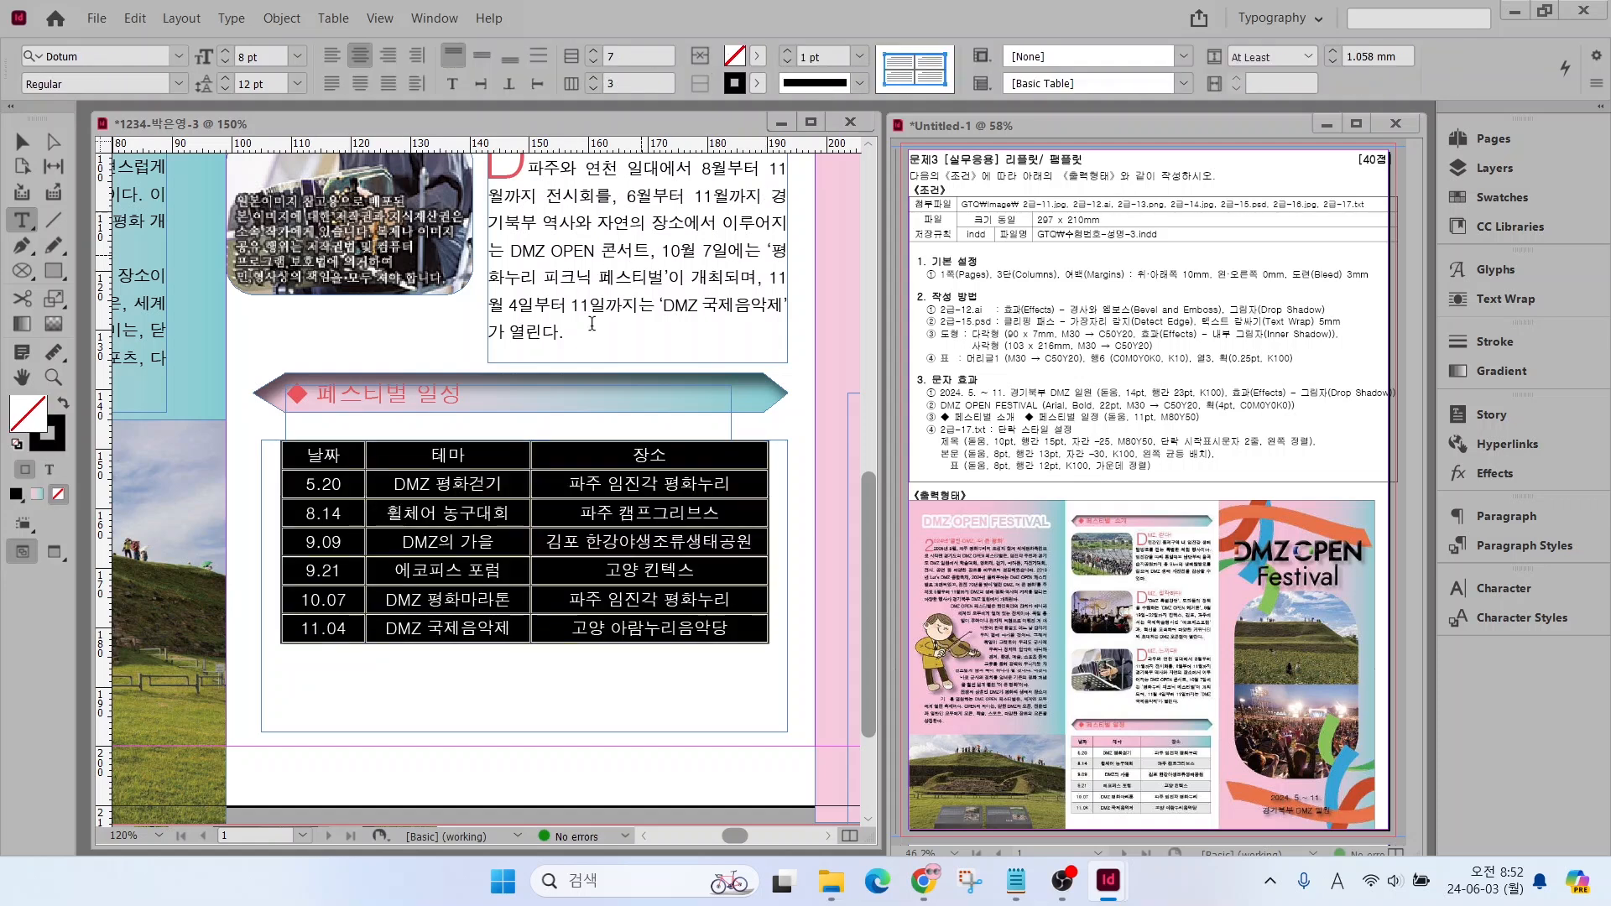
Fill the table's header row with the New Gradient Swatch
left_click_drag(341, 456, 627, 453)
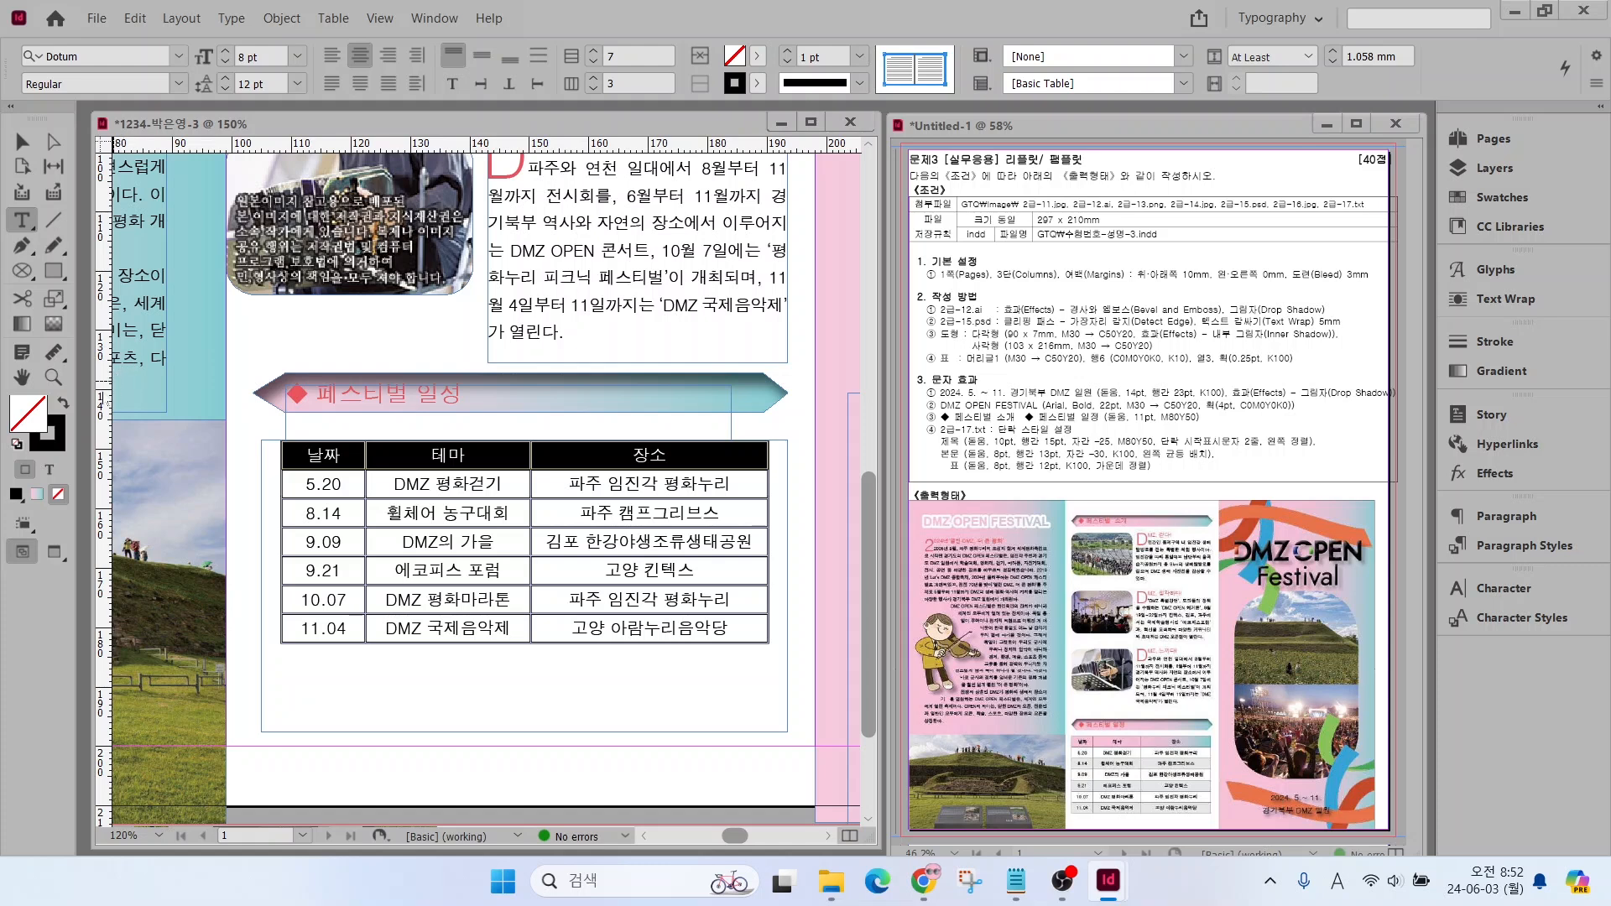
left_click(1495, 196)
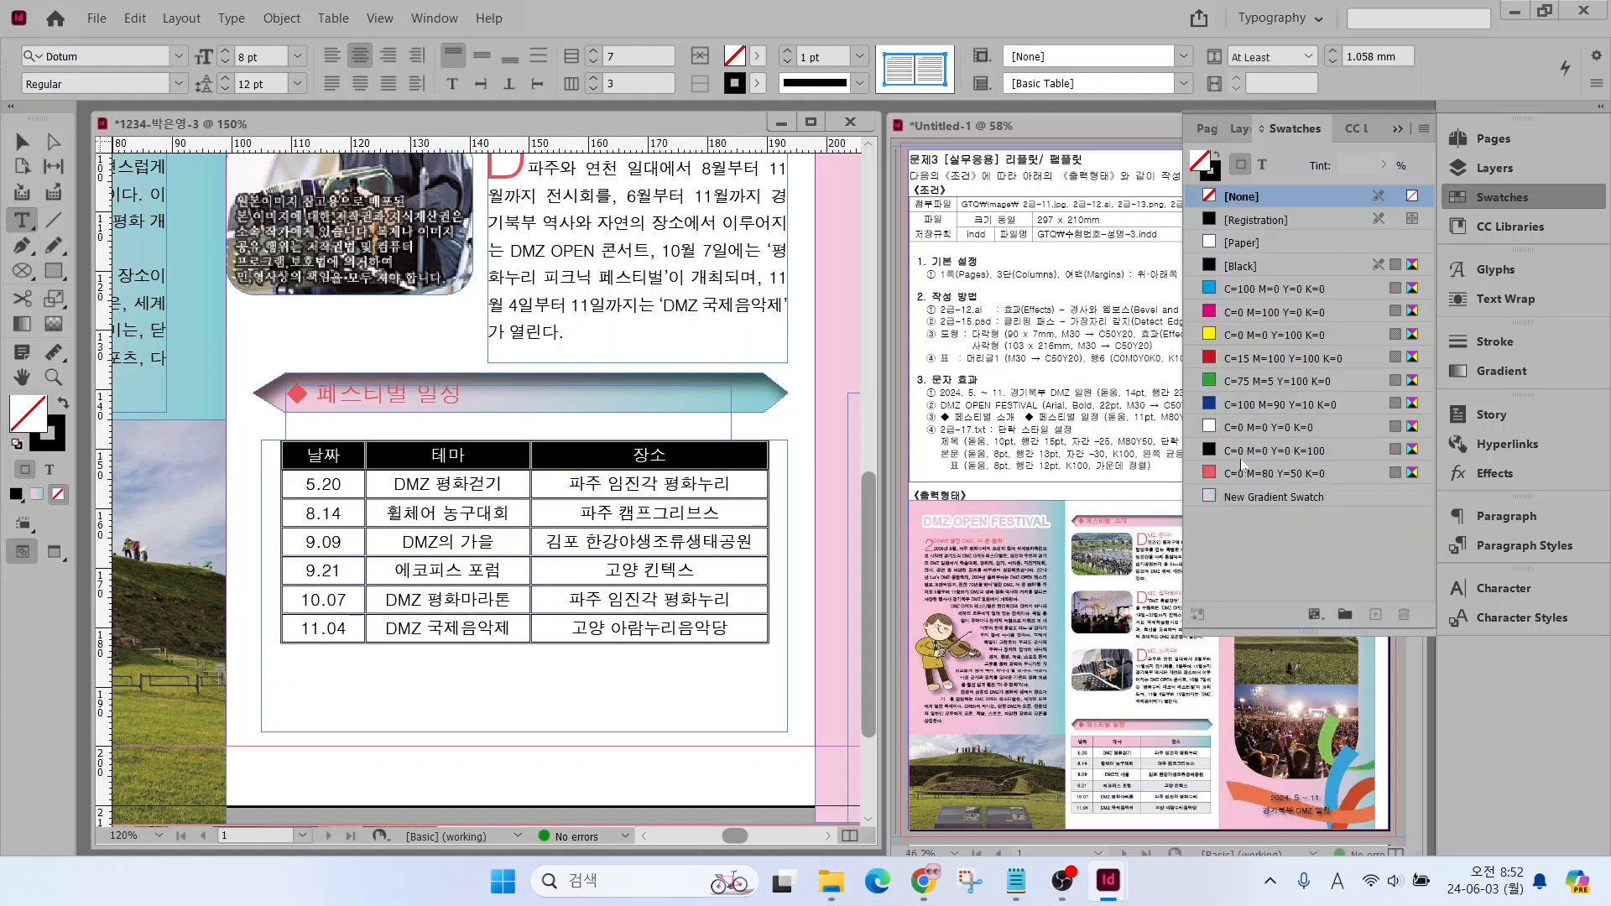
left_click(1235, 497)
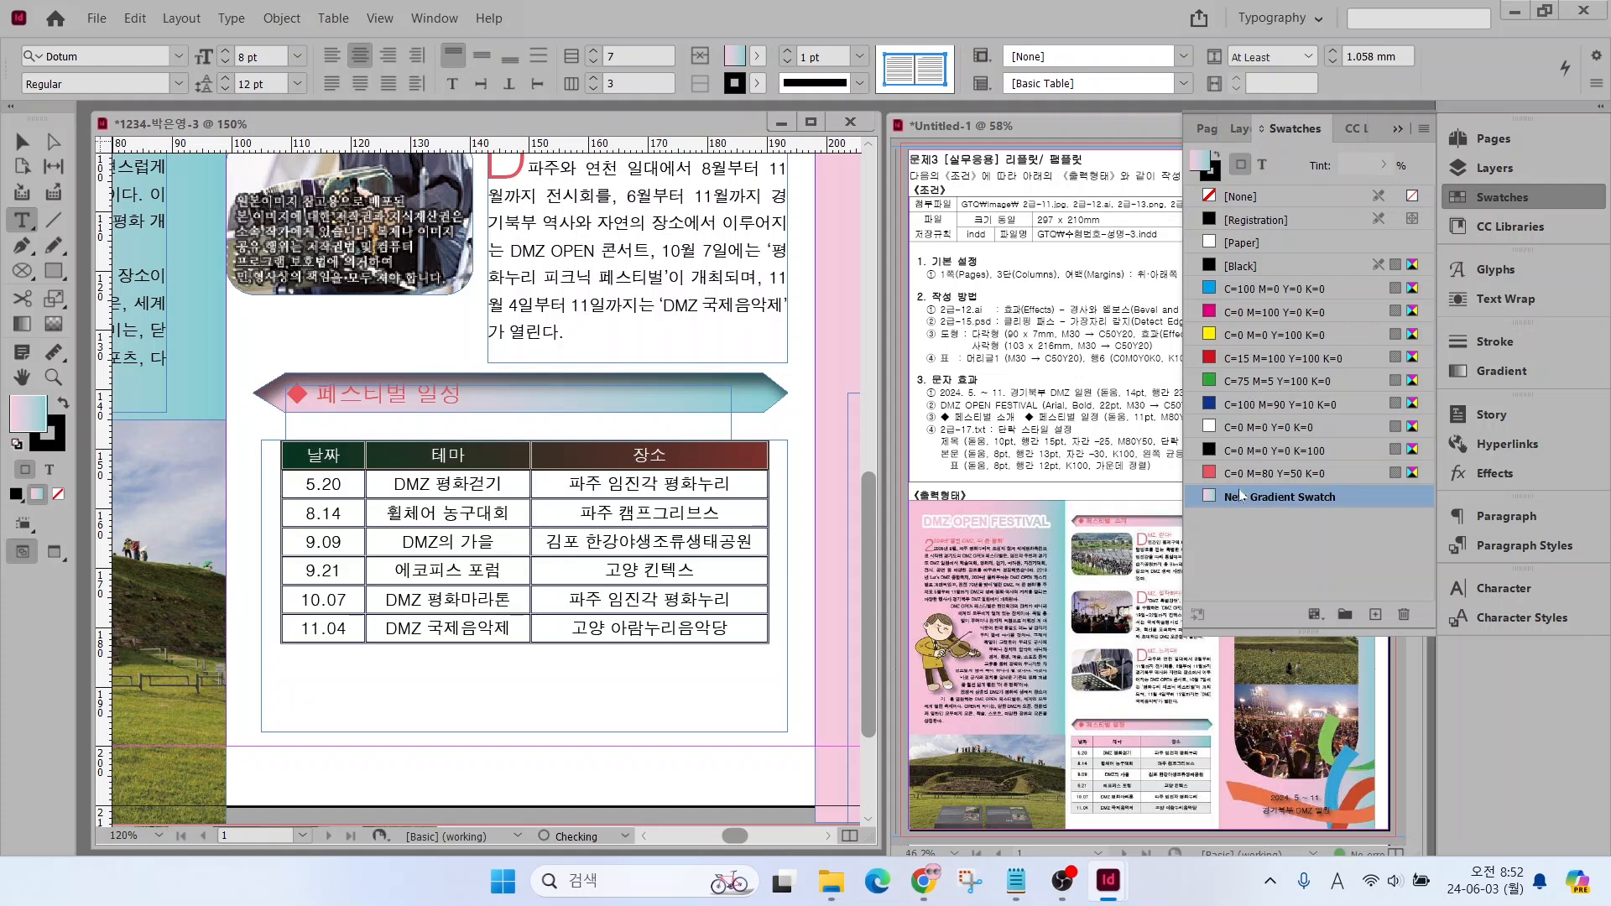
Fill the 8.14, 9.21 and 11.04 table rows with a C=0 M=0 Y=0 K=10 swatch
left_click_drag(339, 507, 628, 506)
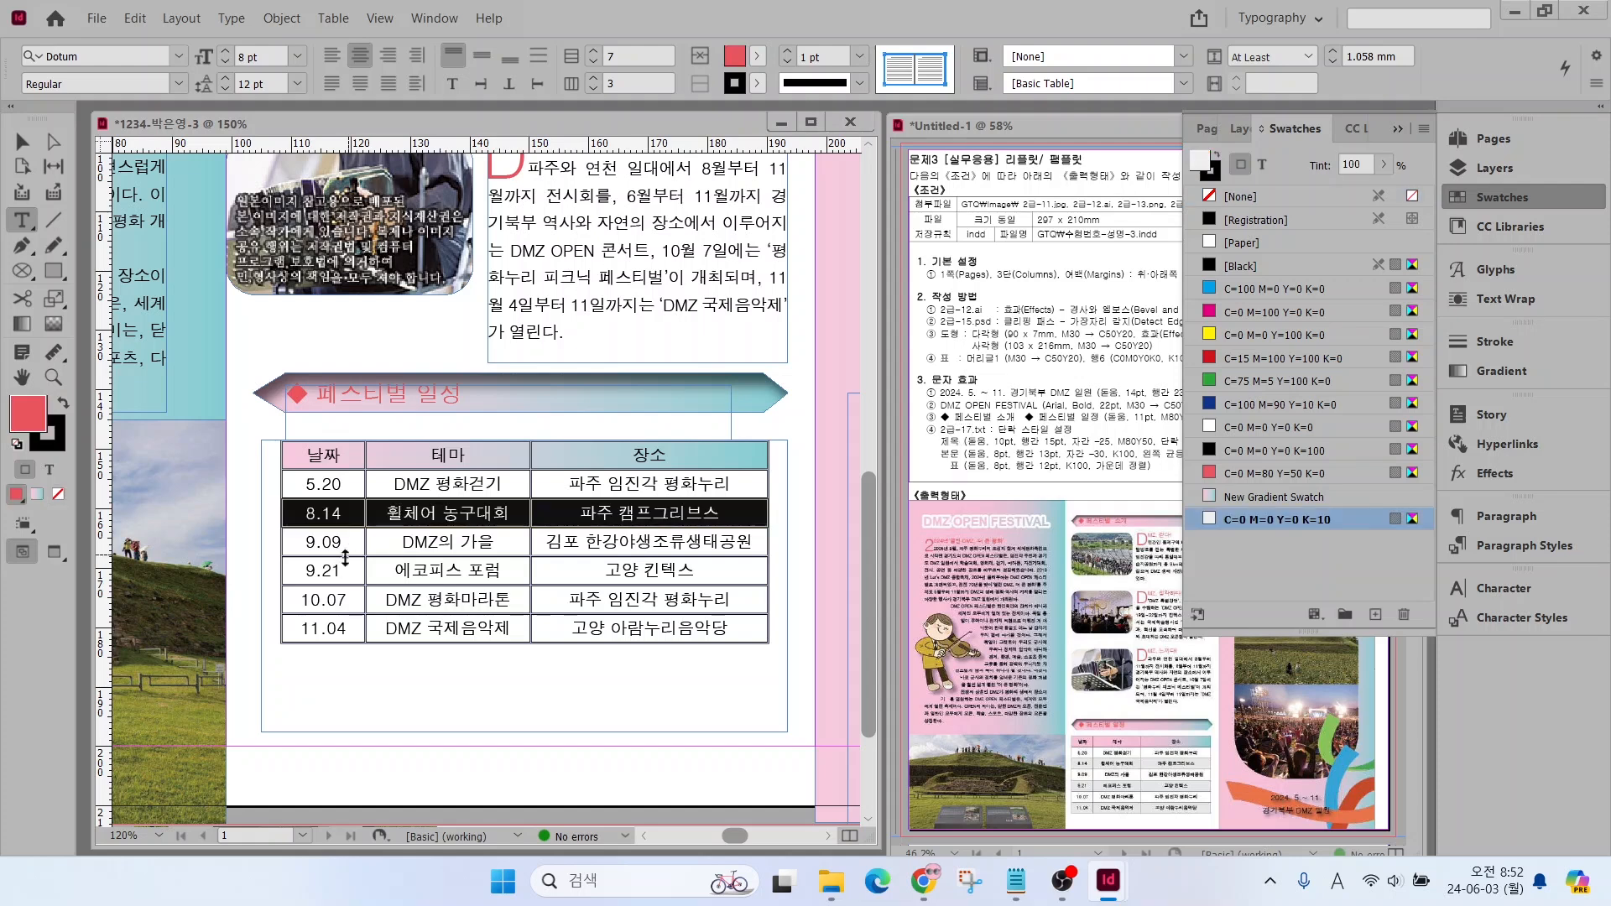
left_click_drag(342, 570, 613, 570)
left_click(1277, 519)
left_click_drag(343, 628, 613, 628)
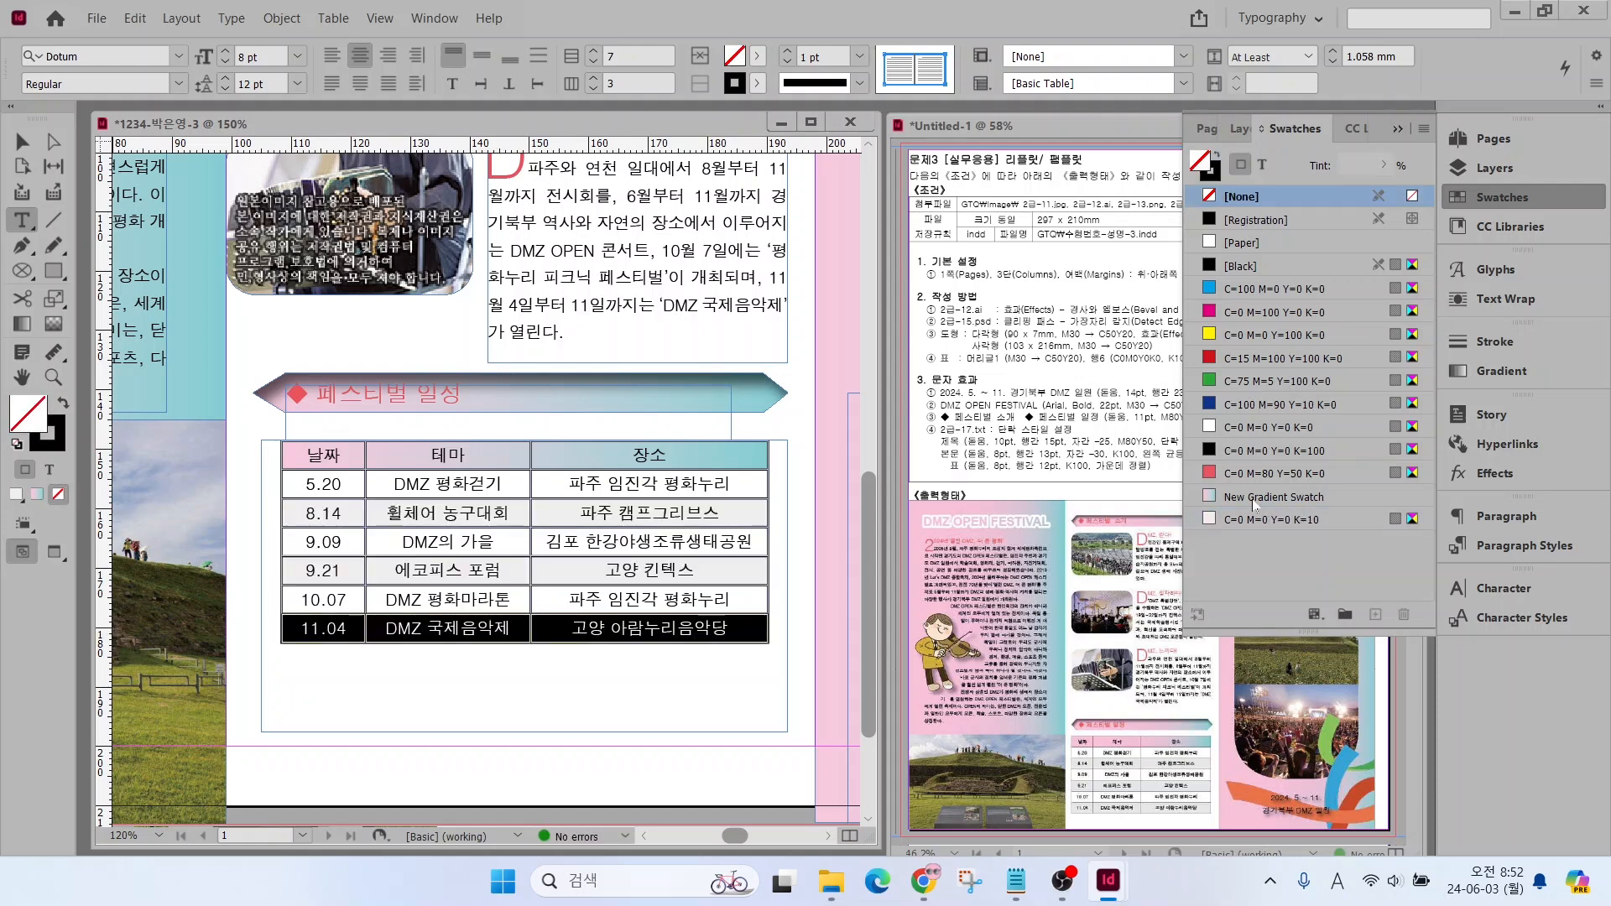
left_click(1277, 519)
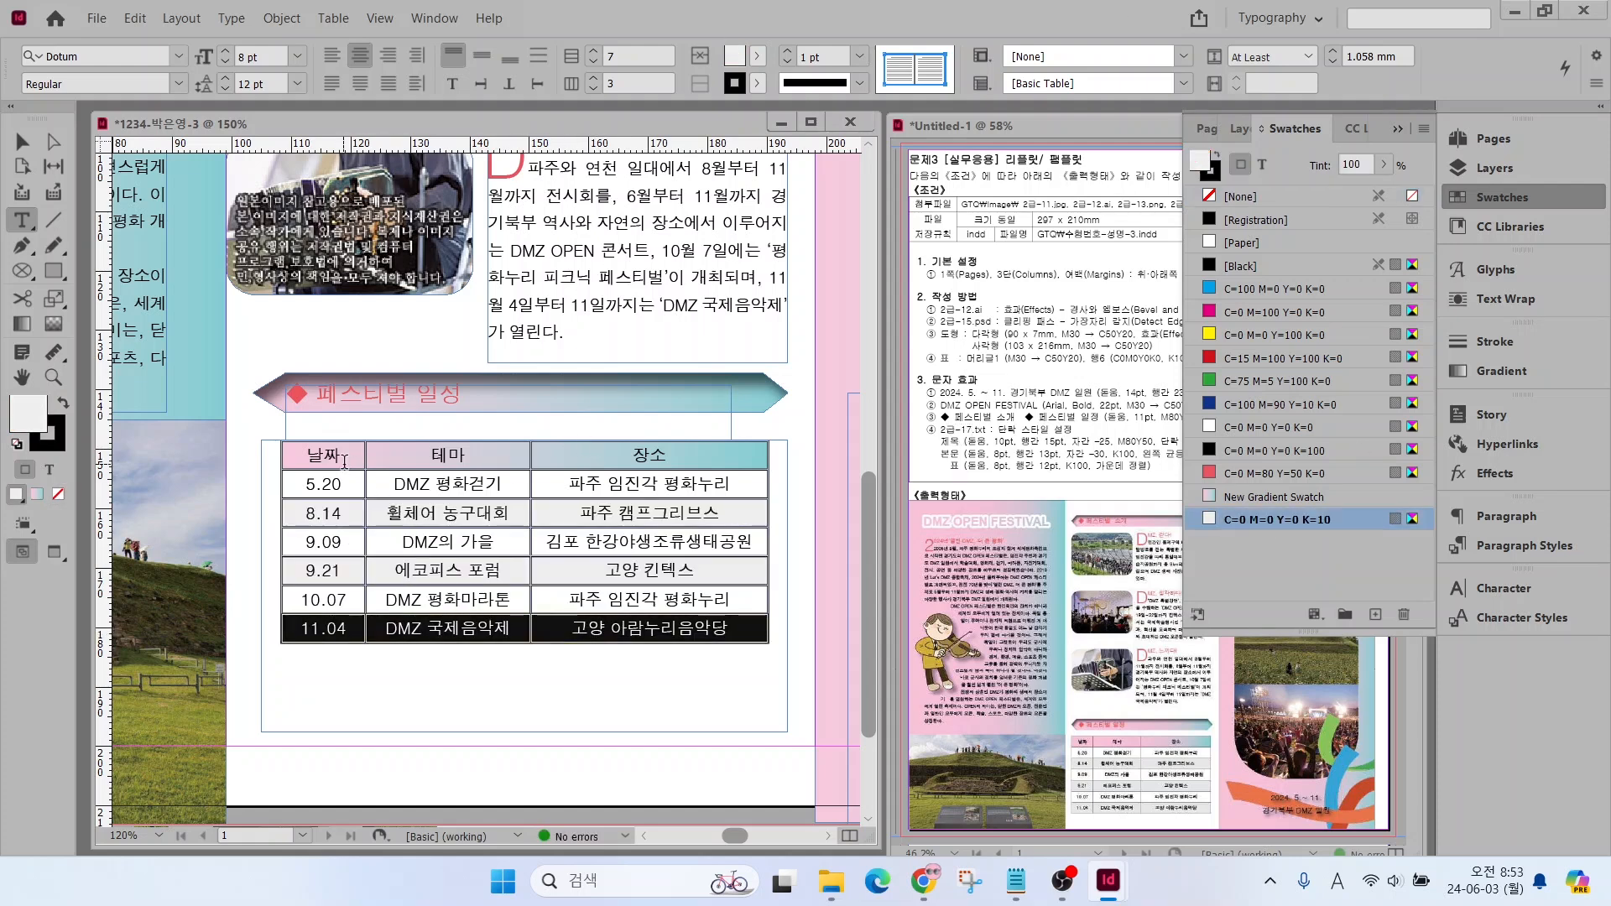
Fill the 5.20, 9.09 and 10.07 table rows with the C=0 M=0 Y=0 K=0 swatch
left_click_drag(335, 484, 613, 483)
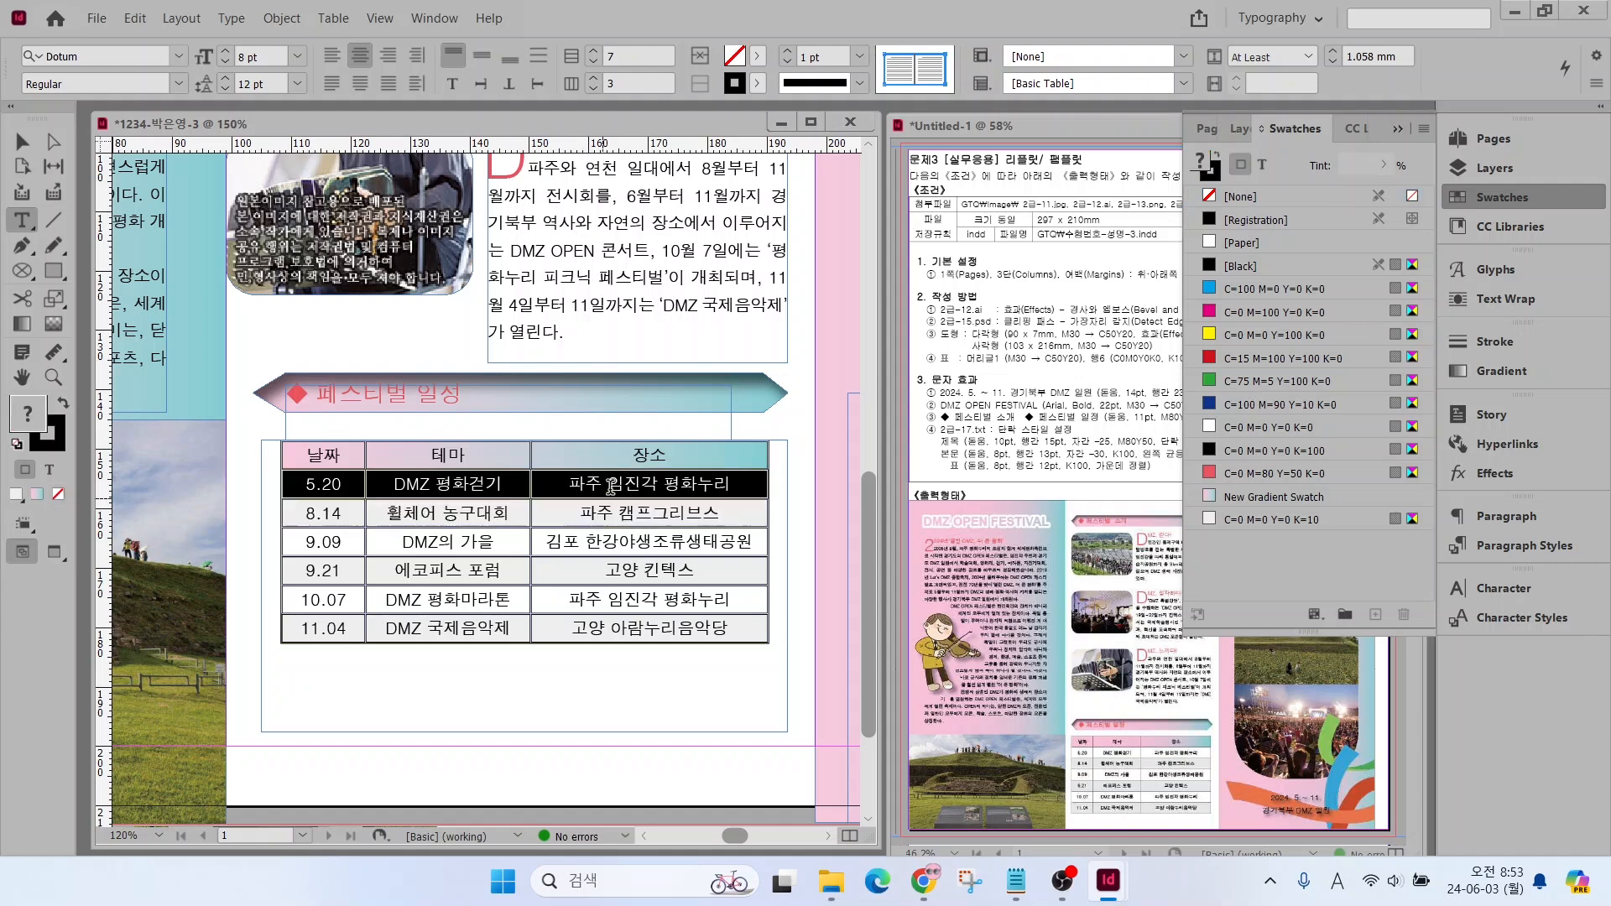
left_click(1240, 427)
left_click_drag(335, 542, 579, 541)
left_click(1232, 428)
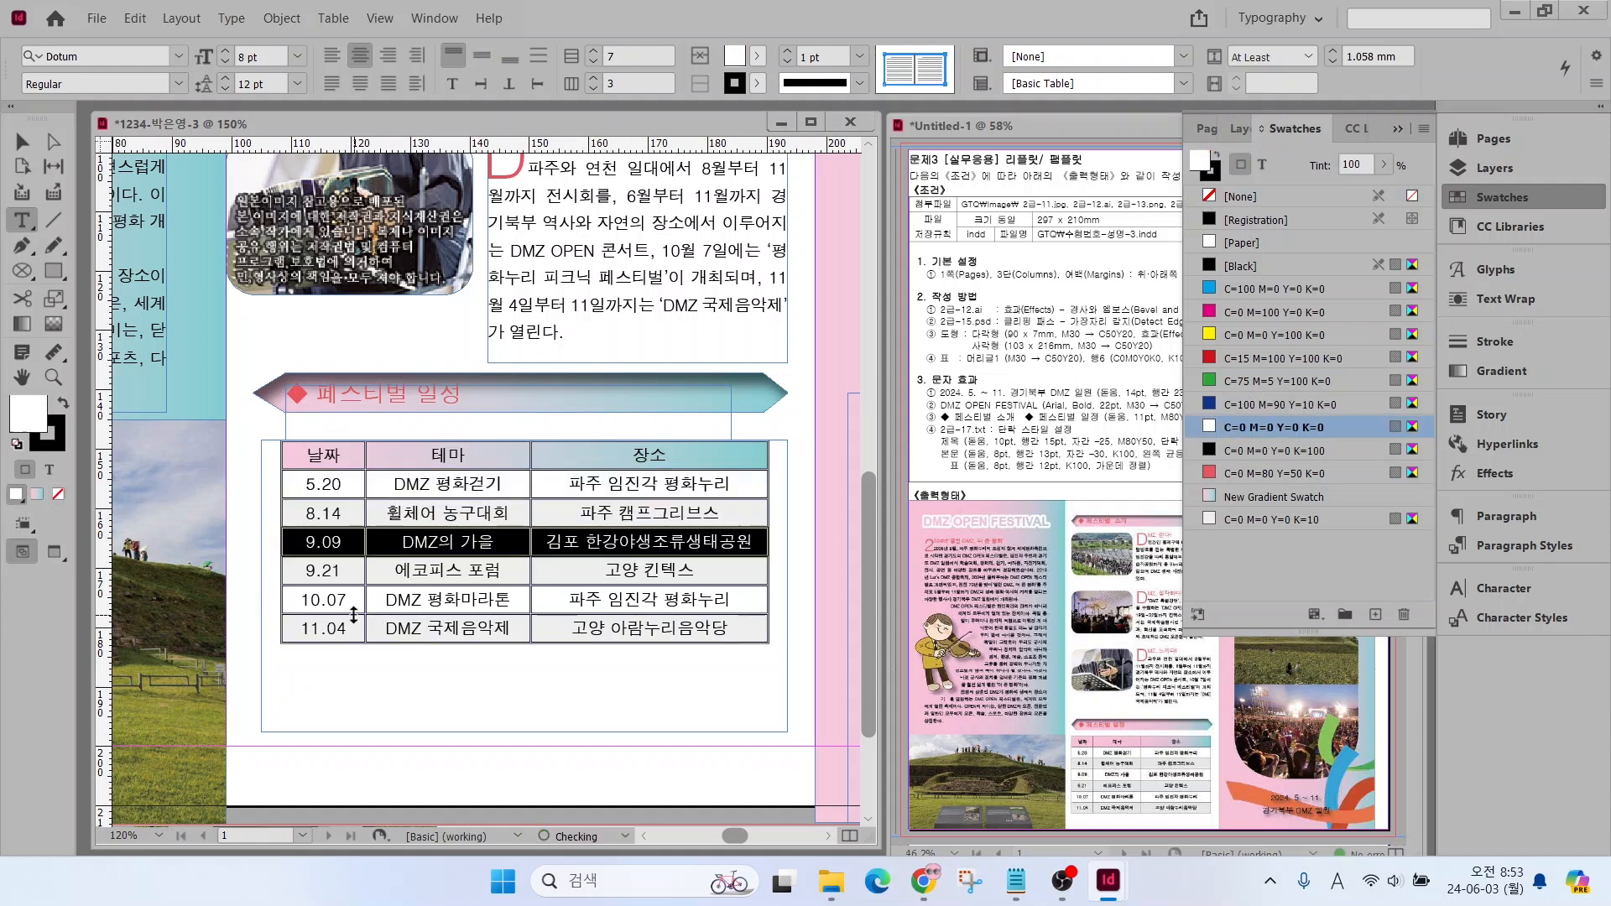
left_click_drag(345, 600, 588, 600)
left_click(1234, 427)
Set the schedule table's cell strokes to 0.25 pt in the C=0 M=0 Y=0 K=100 swatch
left_click_drag(346, 456, 638, 627)
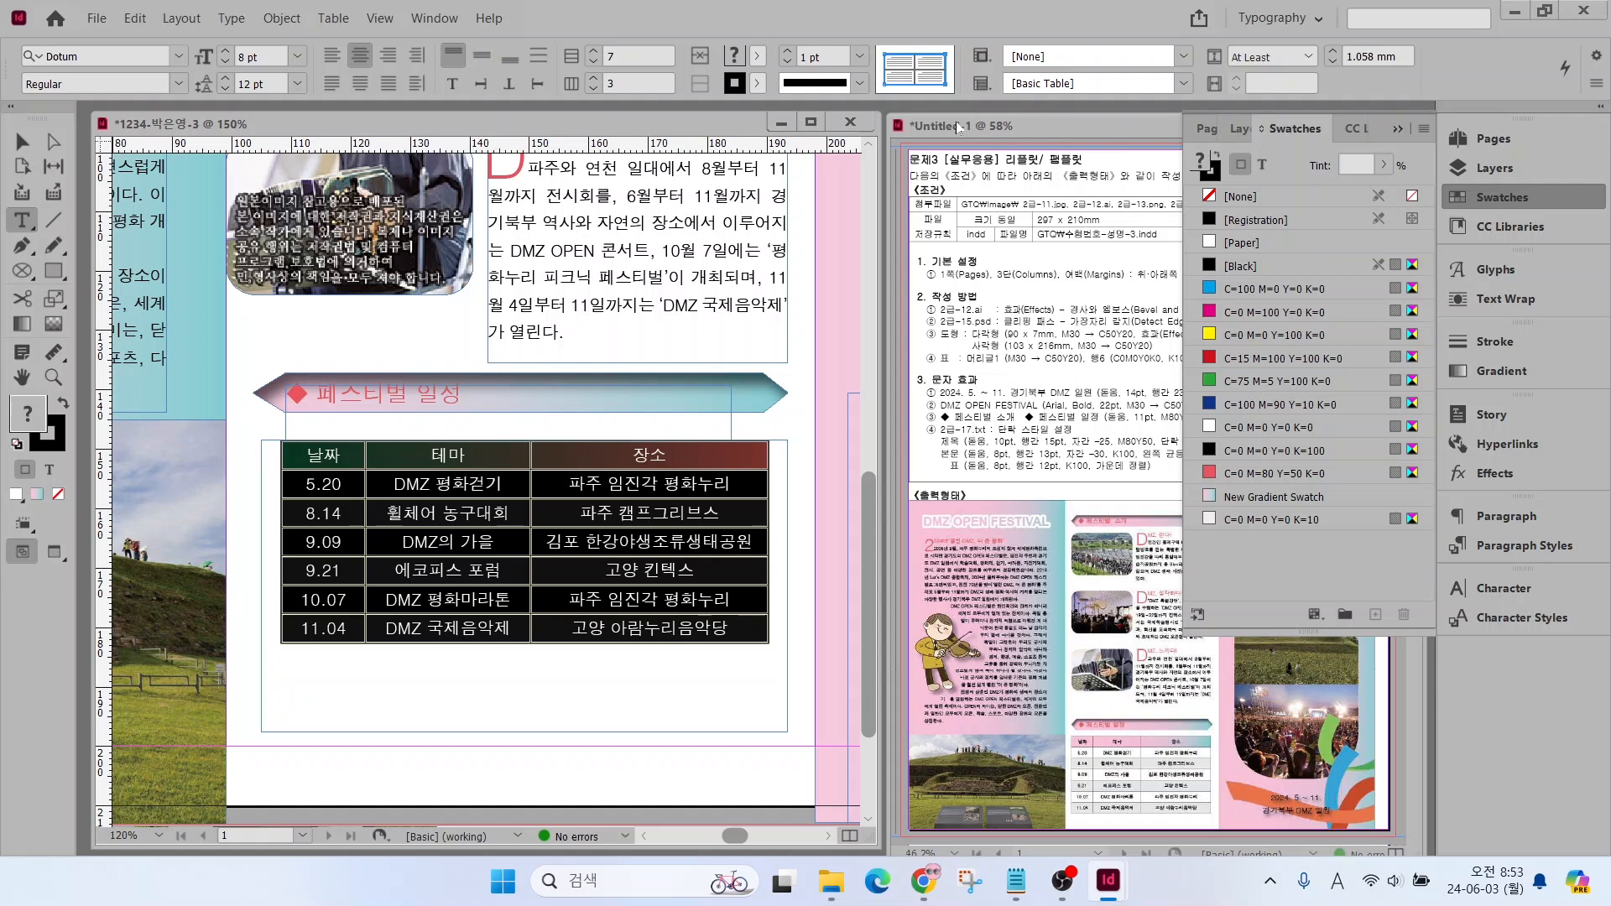
left_click(859, 57)
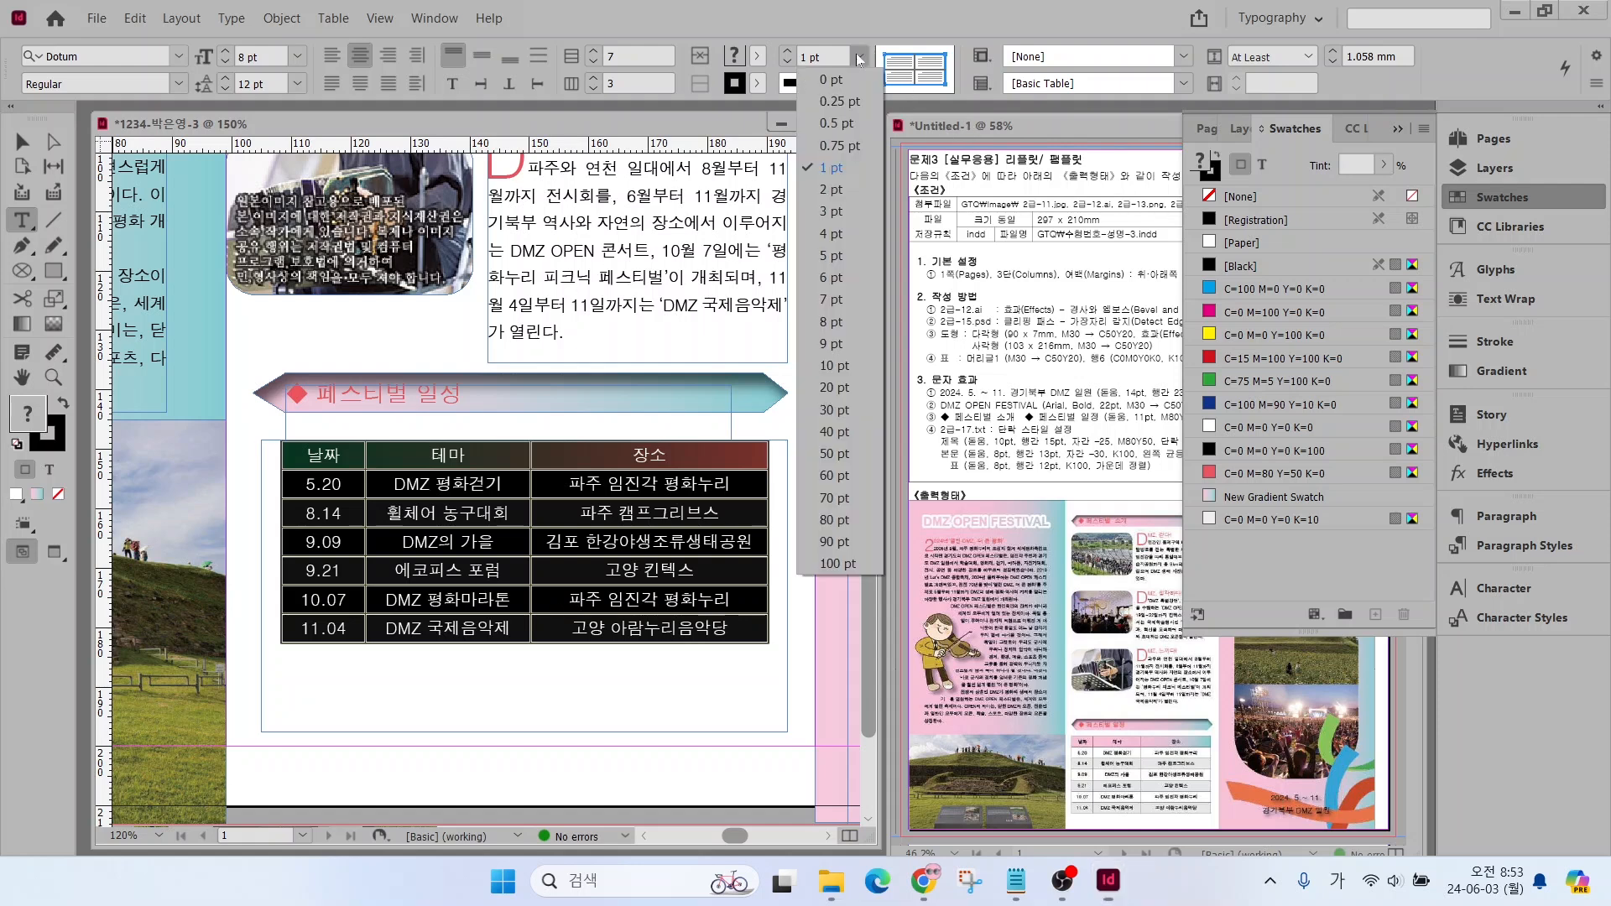
left_click(837, 101)
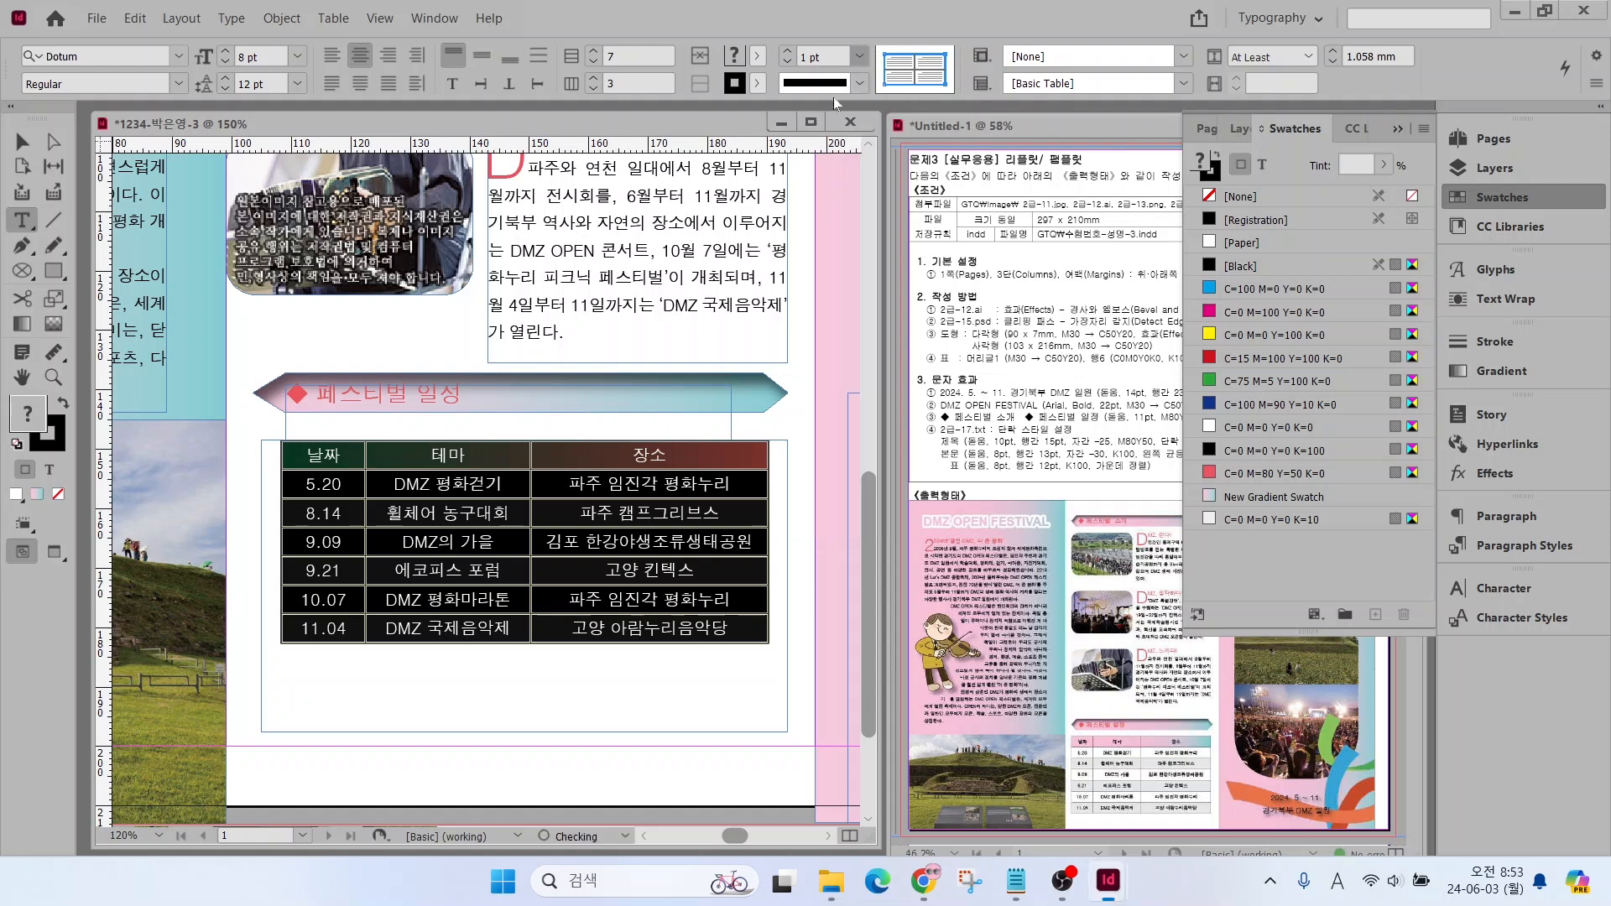
left_click(924, 74)
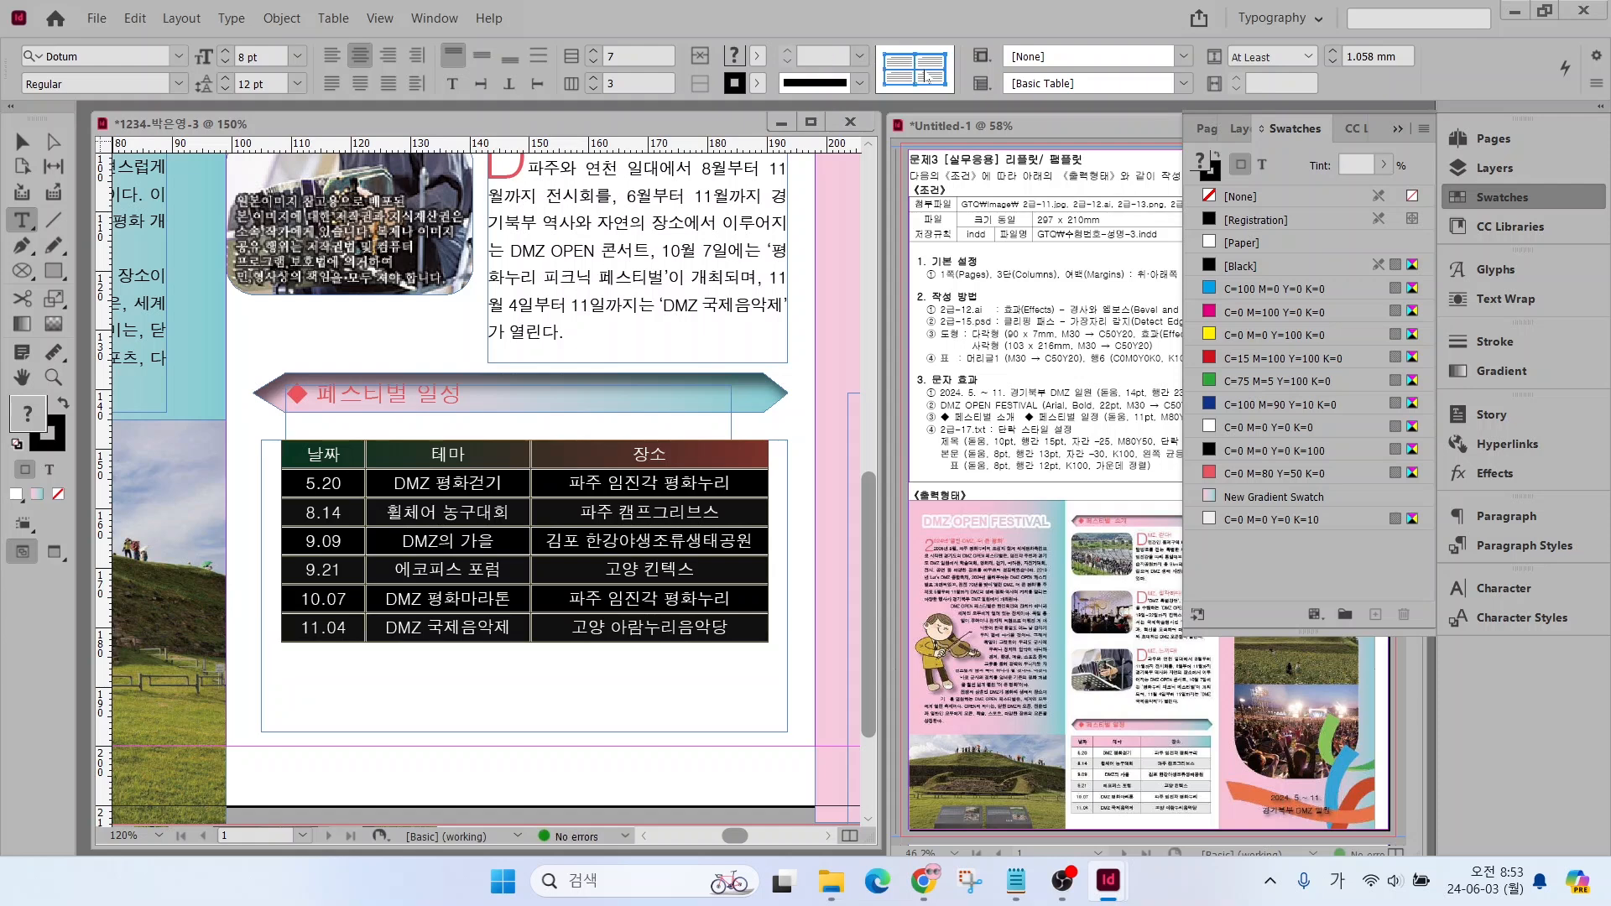
left_click(60, 446)
left_click(1237, 453)
left_click(12, 136)
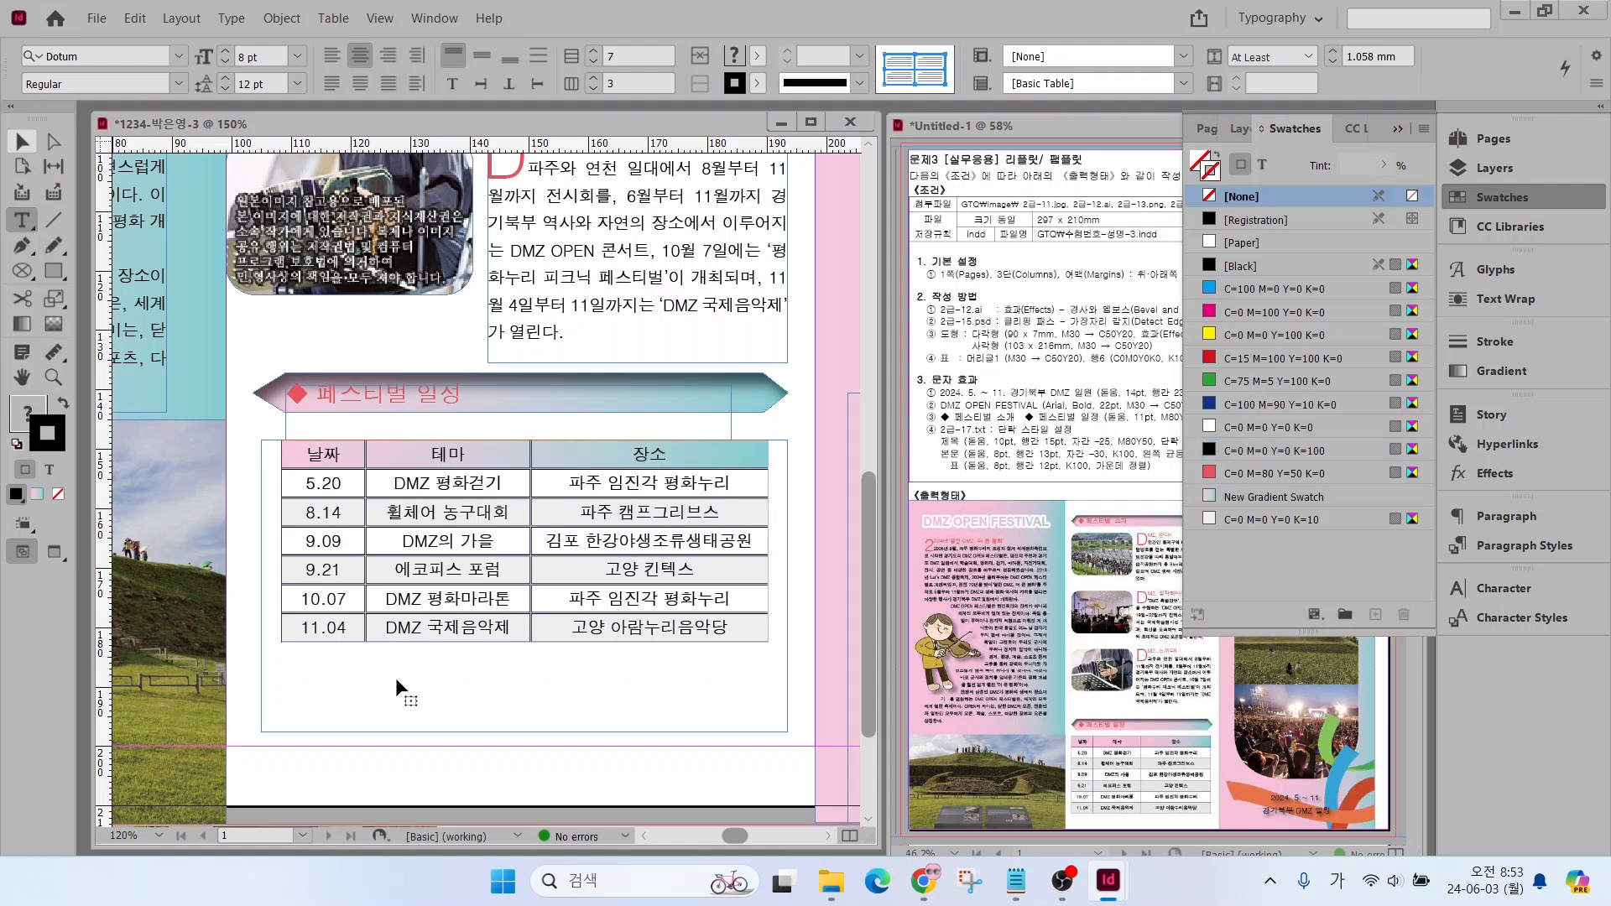
Give all cell borders of the schedule table a Solid 0.25 pt stroke, then deselect the cells and put away the swatches
left_click_drag(344, 455, 739, 629)
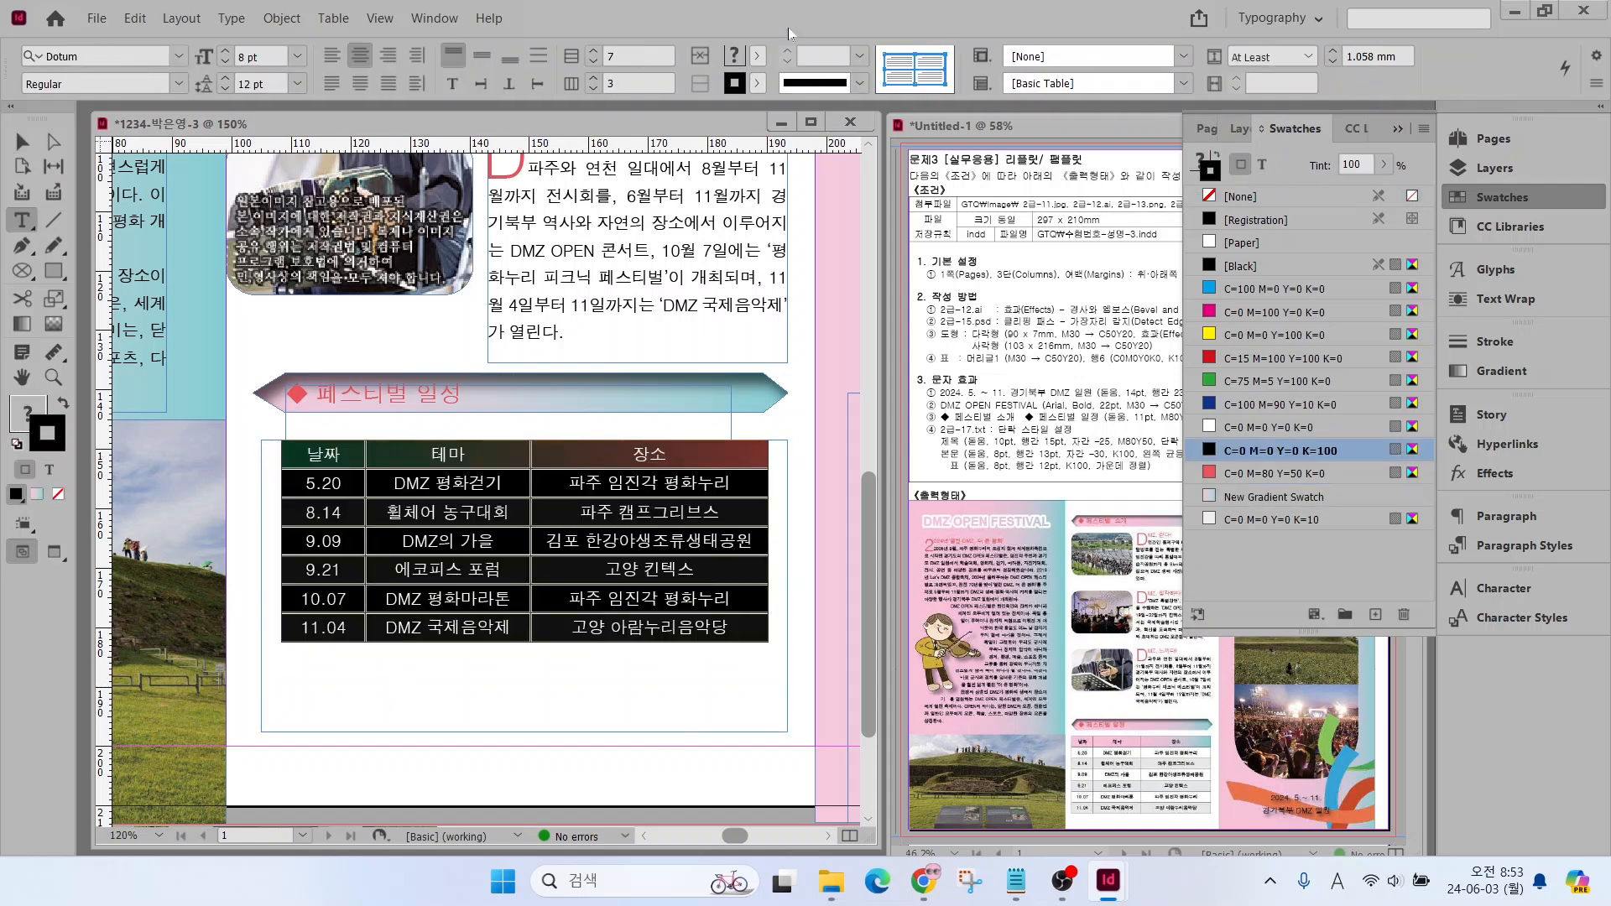
left_click(859, 82)
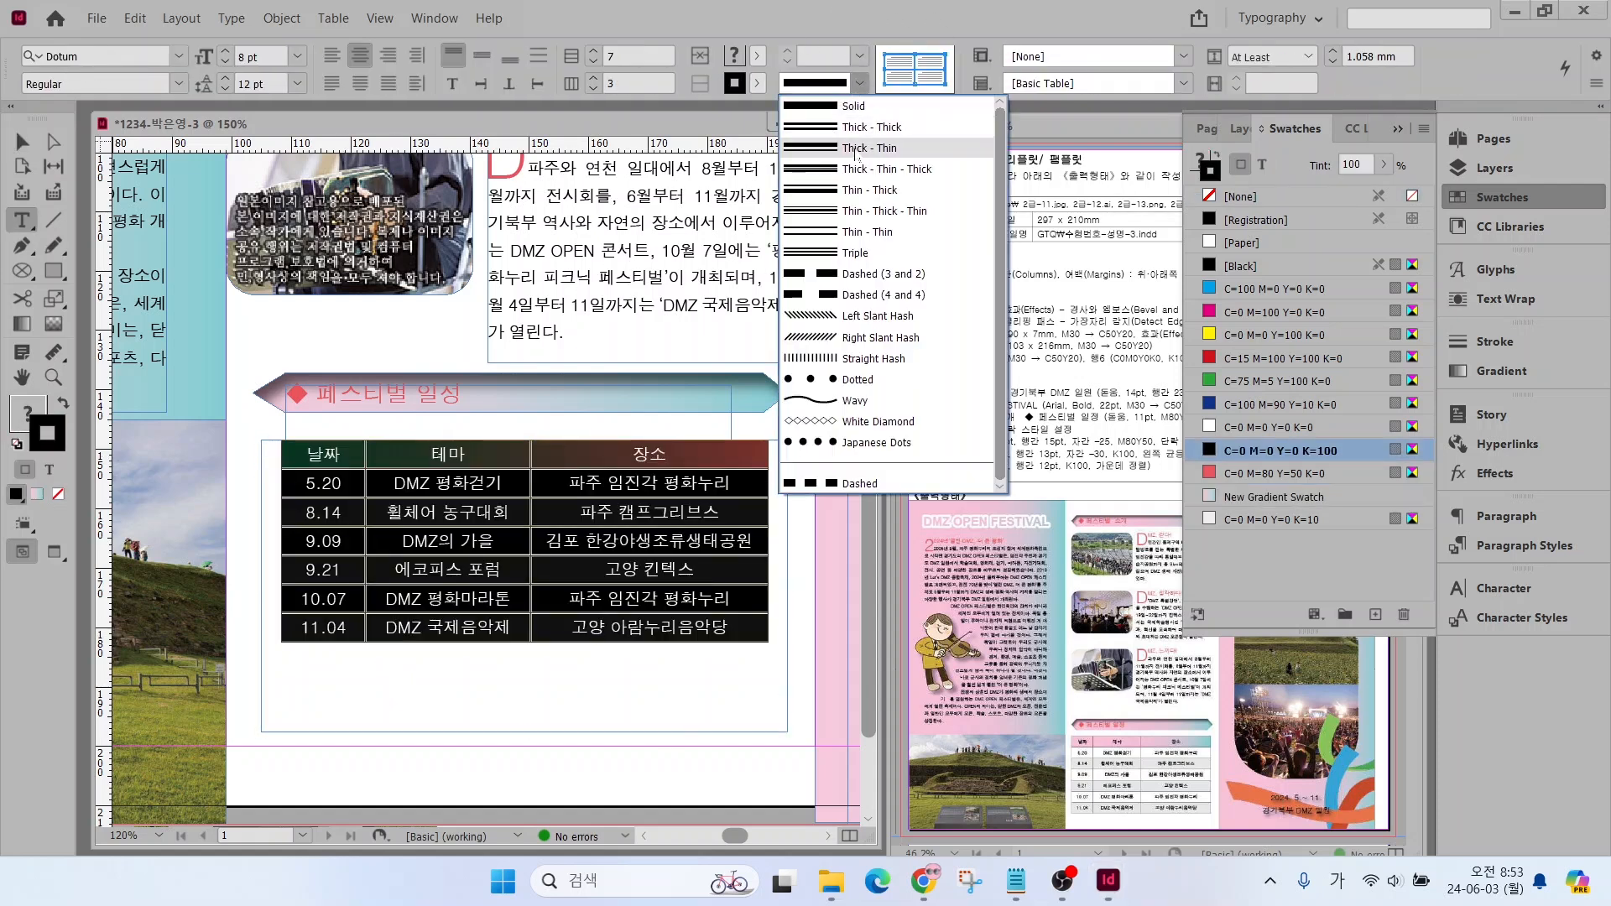
left_click(855, 107)
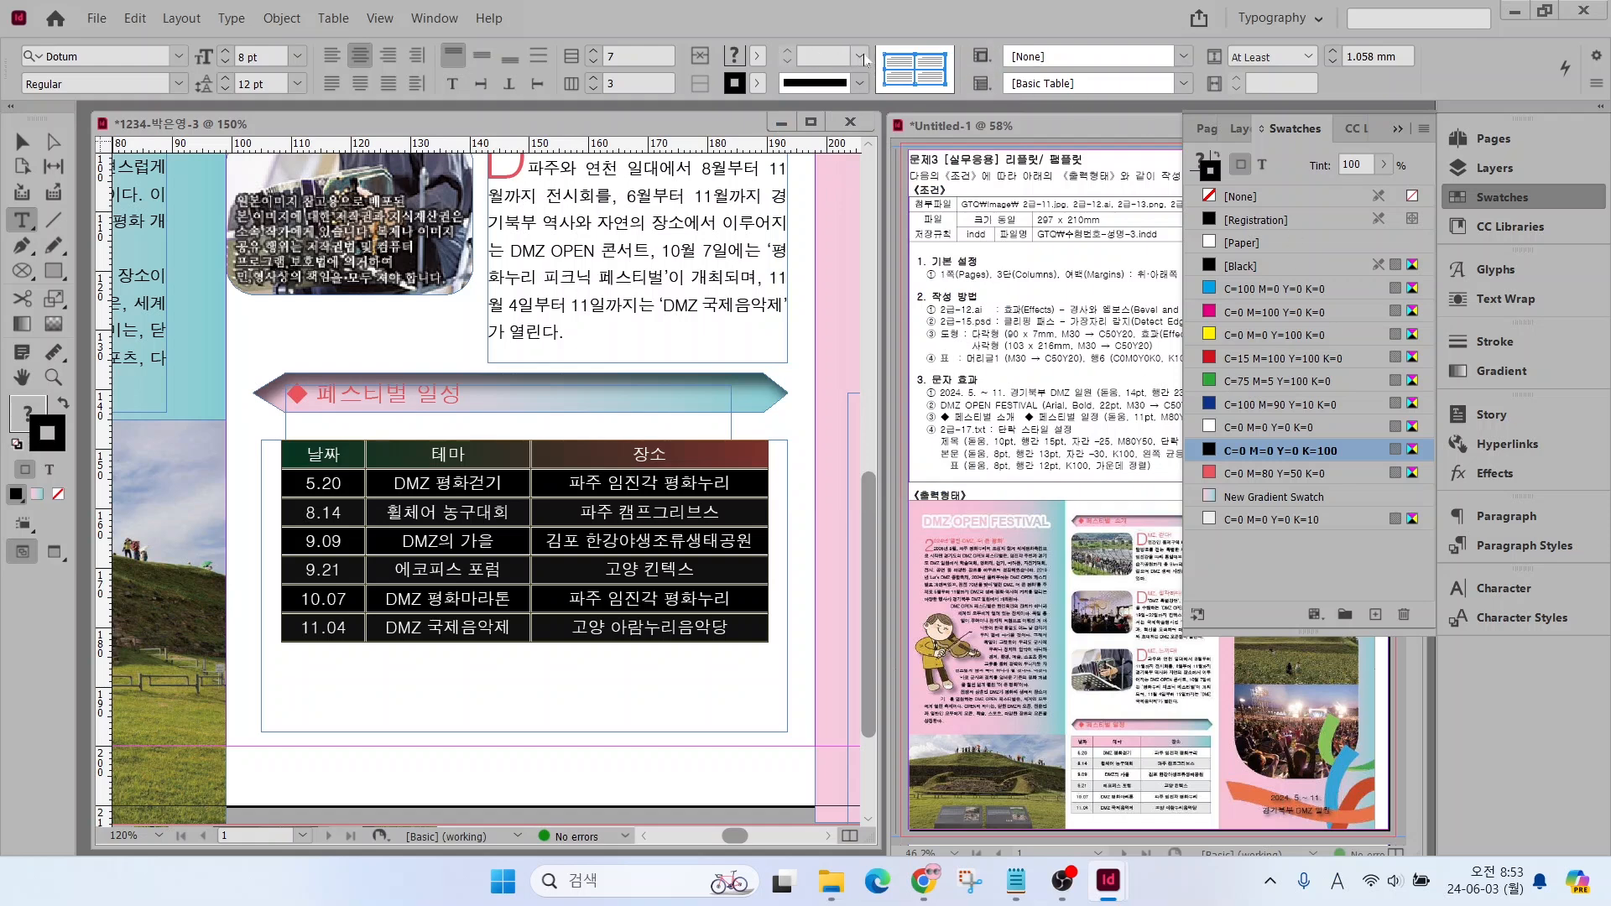
left_click(861, 57)
left_click(838, 109)
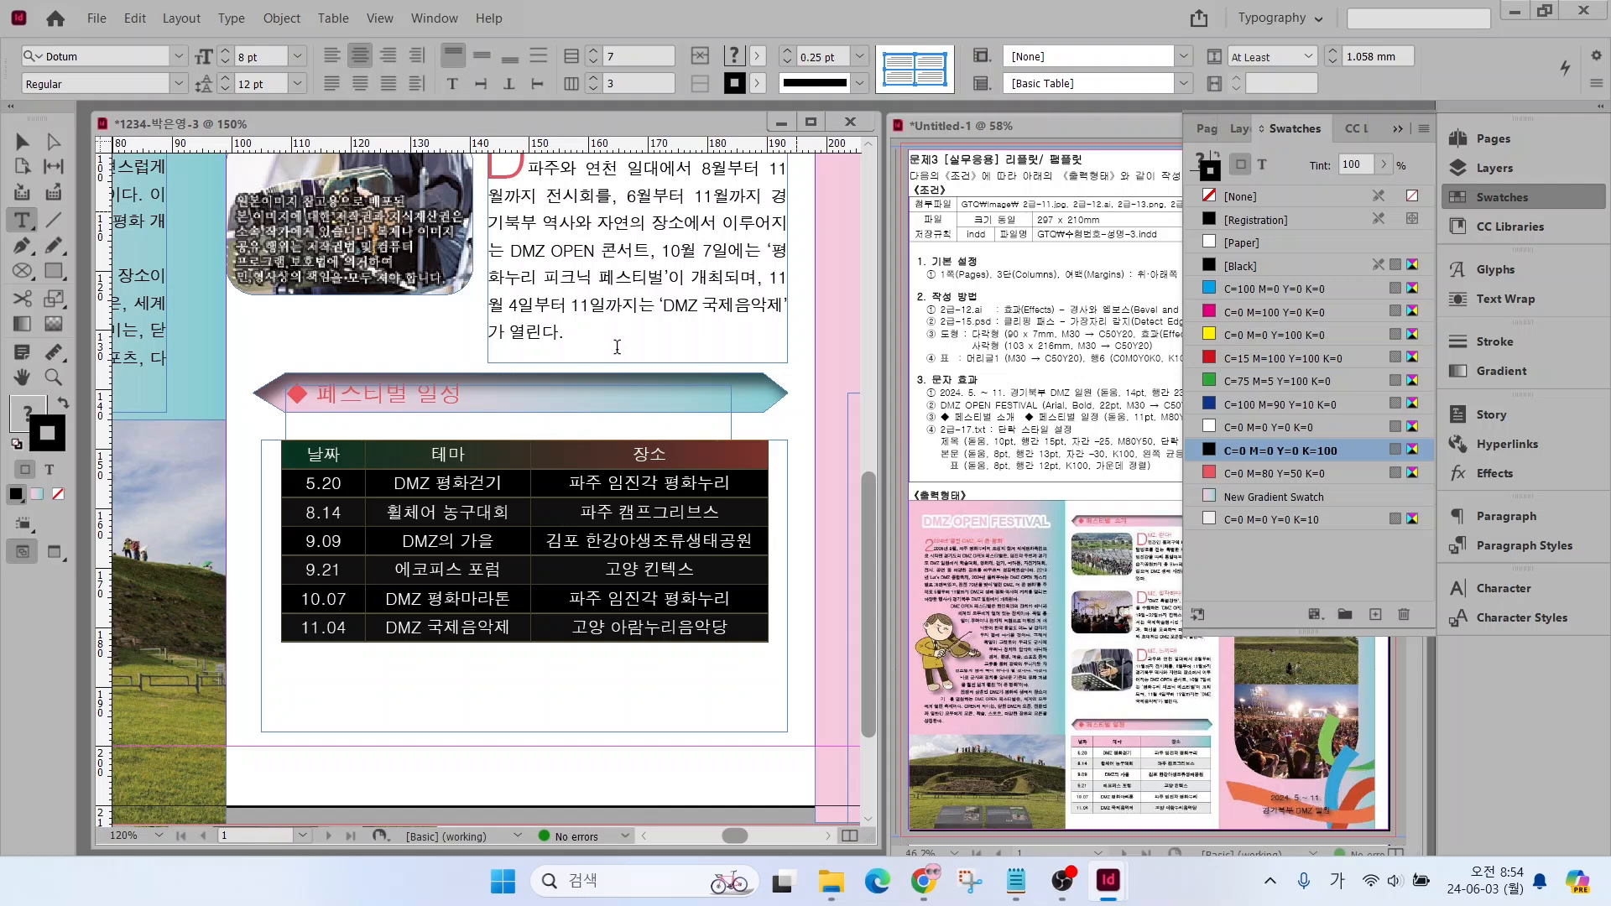
left_click(405, 677)
left_click(1532, 197)
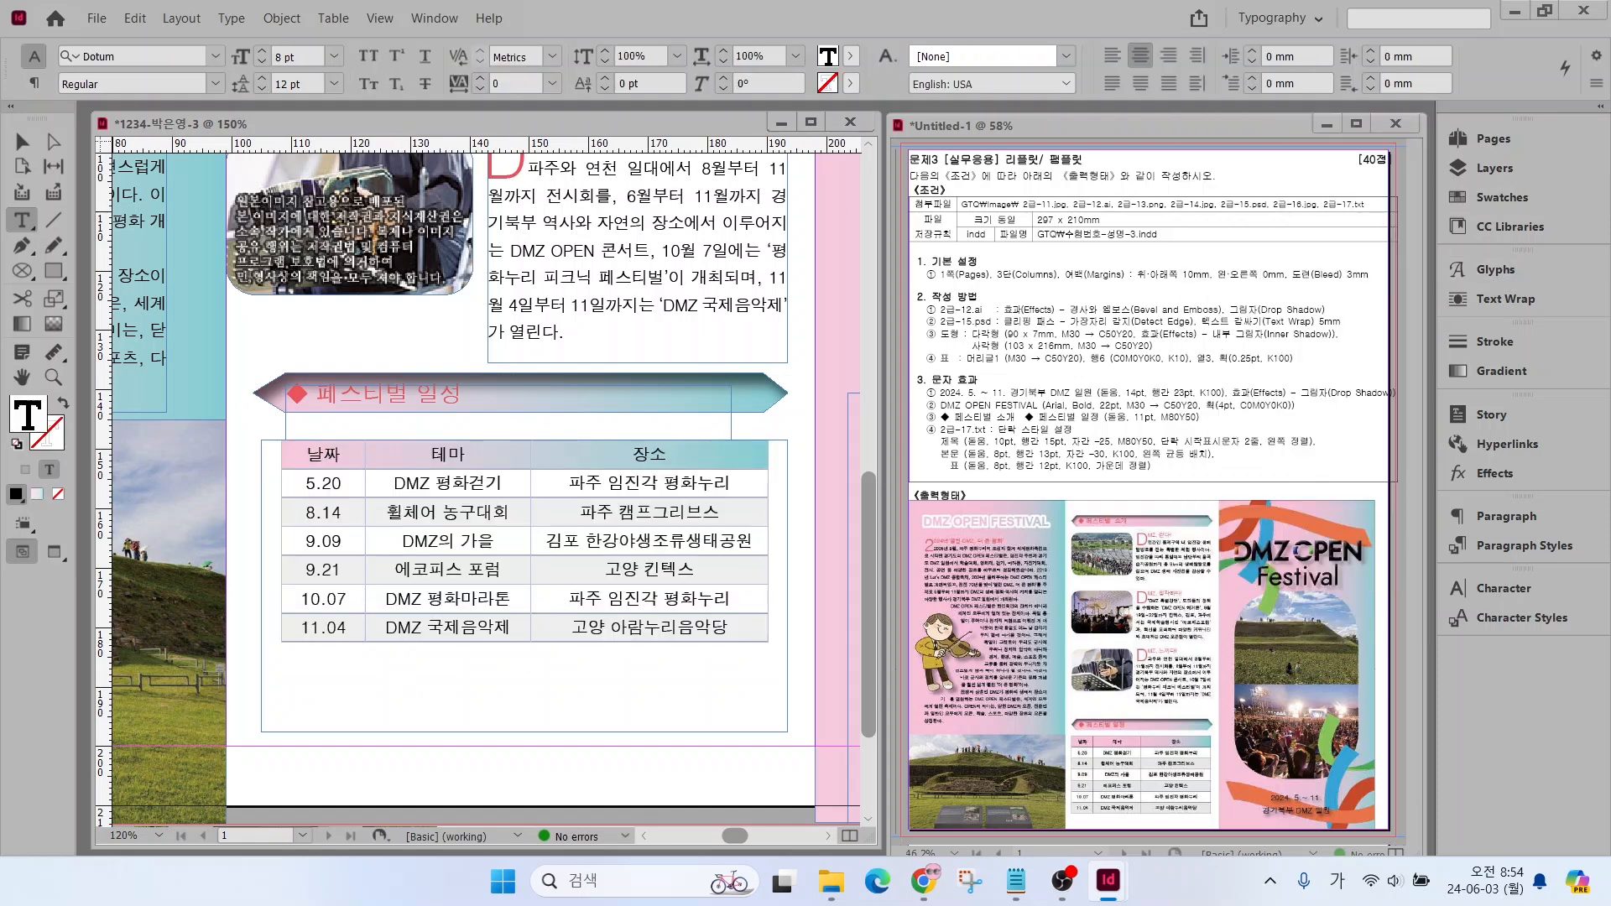
Move the three middle-column photos right until their left edges line up with the section heading banners
key("ctrl+alt+0")
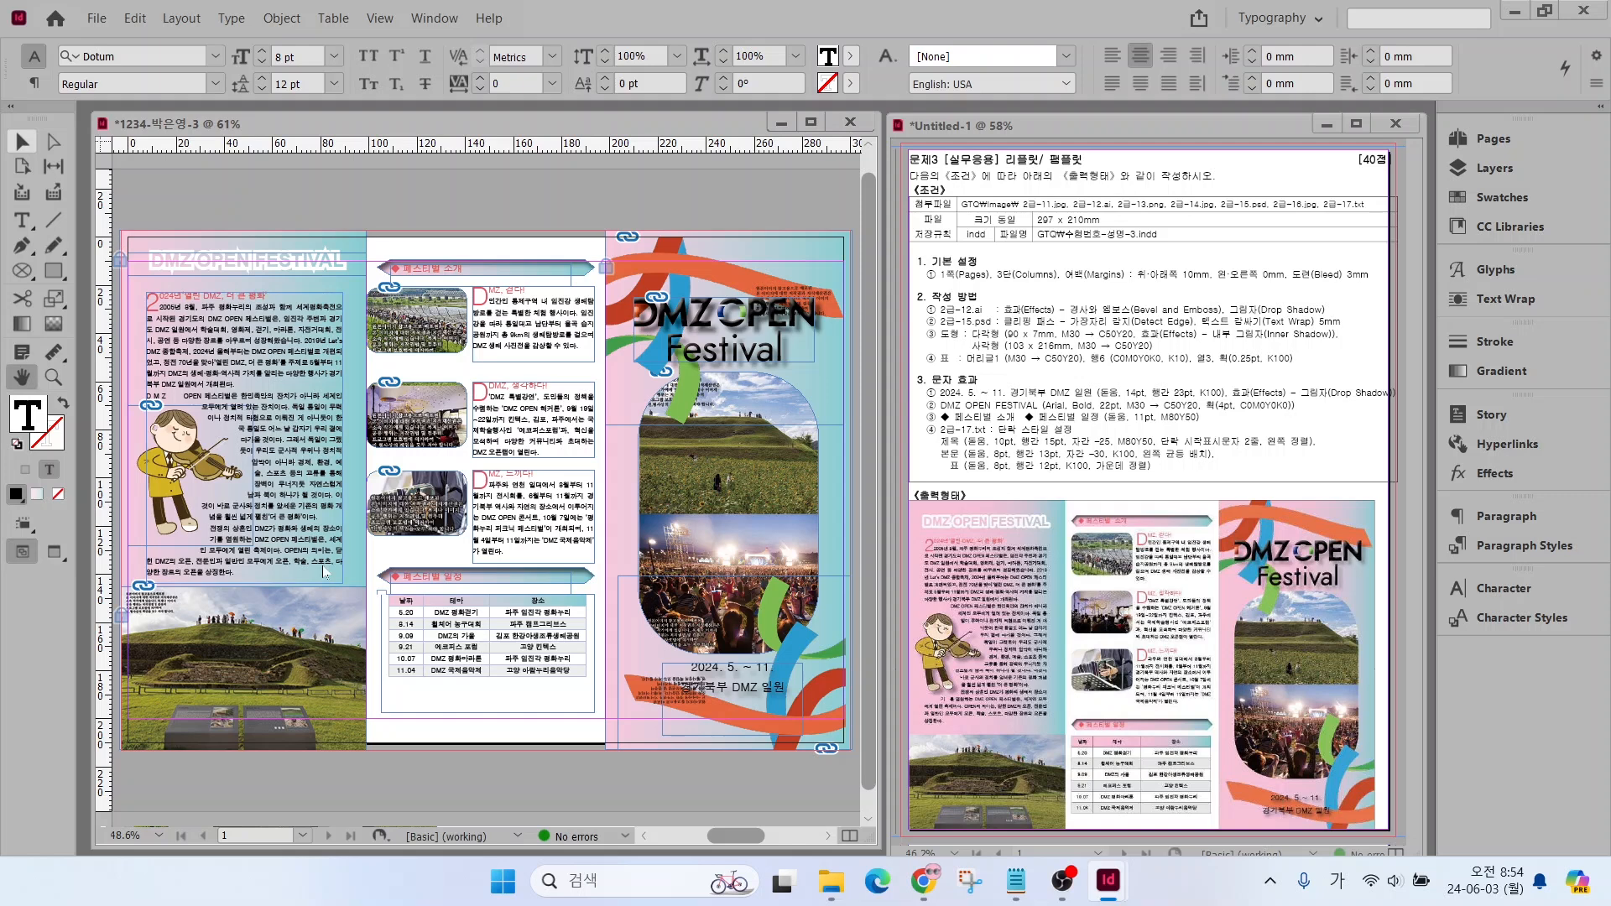
left_click(420, 326)
left_click(433, 414, "shift")
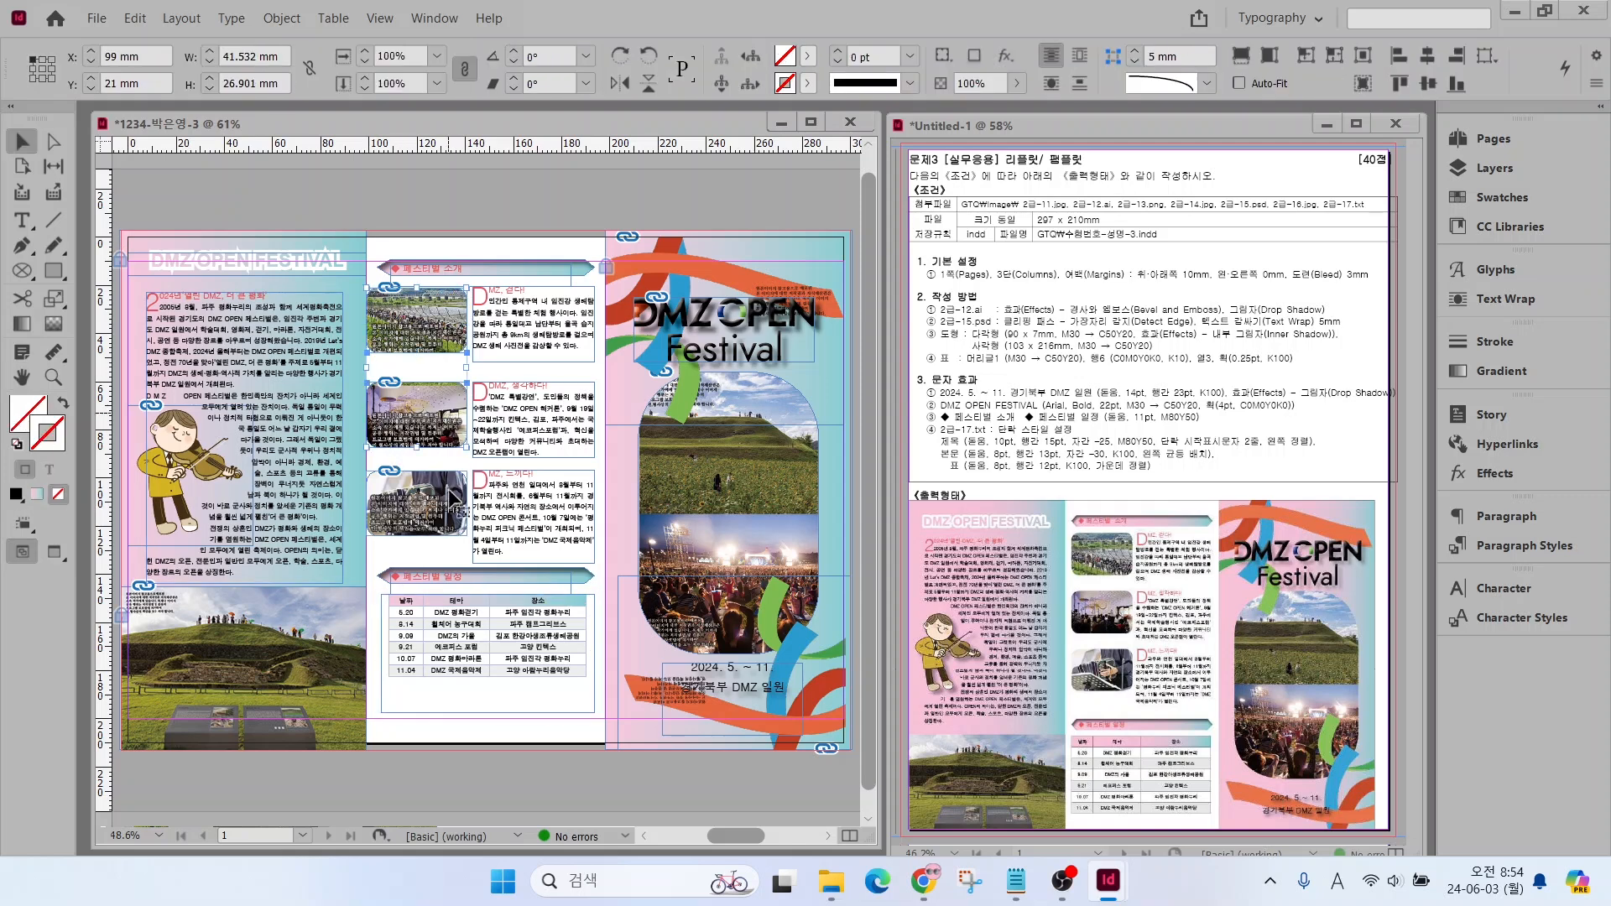
left_click(421, 495, "shift")
left_click_drag(367, 411, 377, 411)
Fit the schedule table's frame to its content, and move the table and its heading banner lower in the middle column
left_click(430, 663)
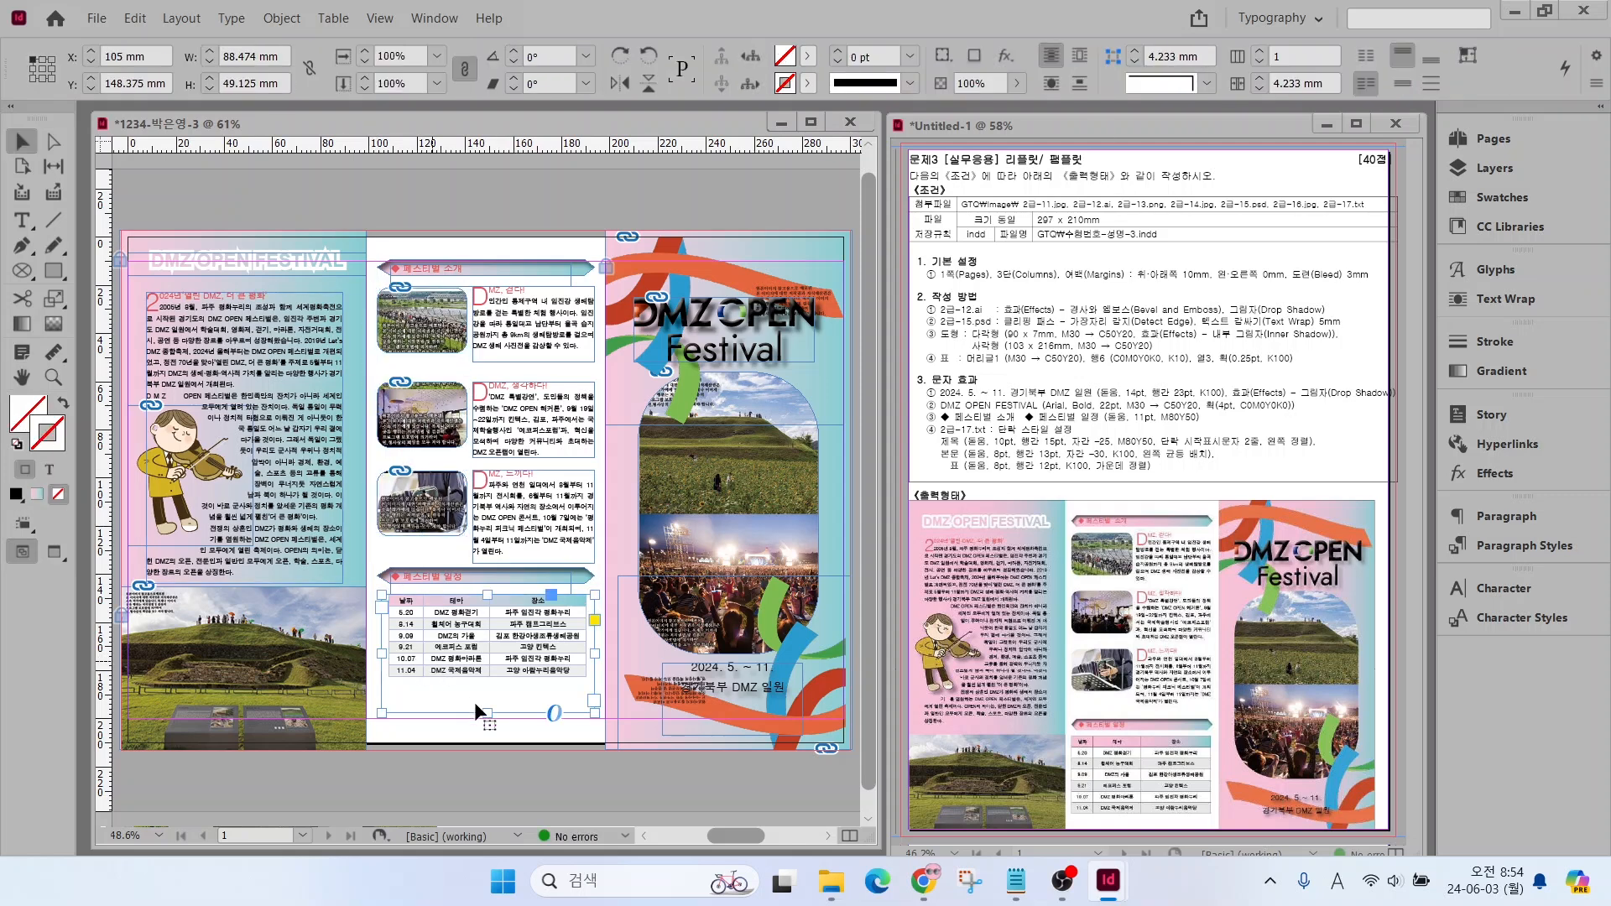
double_click(487, 713)
left_click_drag(433, 629, 438, 667)
left_click_drag(376, 596, 607, 560)
left_click_drag(470, 576, 481, 597)
Move the second and third photos with their text blocks down to spread the three articles evenly in the middle column
left_click_drag(434, 510, 435, 530)
left_click_drag(375, 461, 475, 433)
left_click_drag(419, 447, 417, 458)
left_click(443, 385)
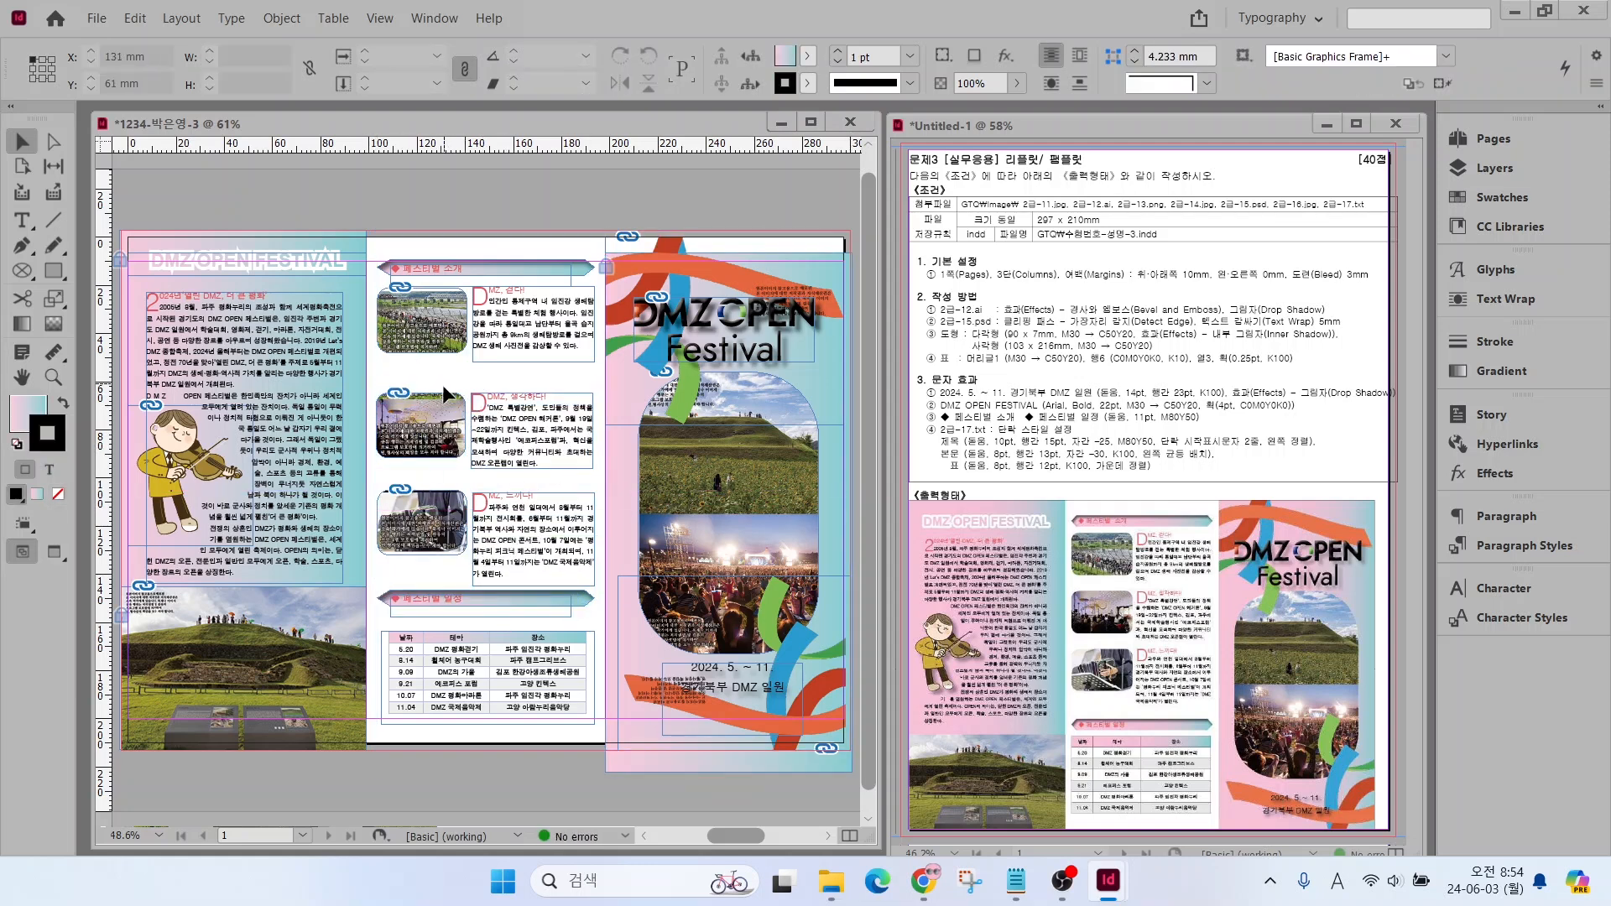
left_click_drag(443, 386, 447, 421)
left_click(416, 573)
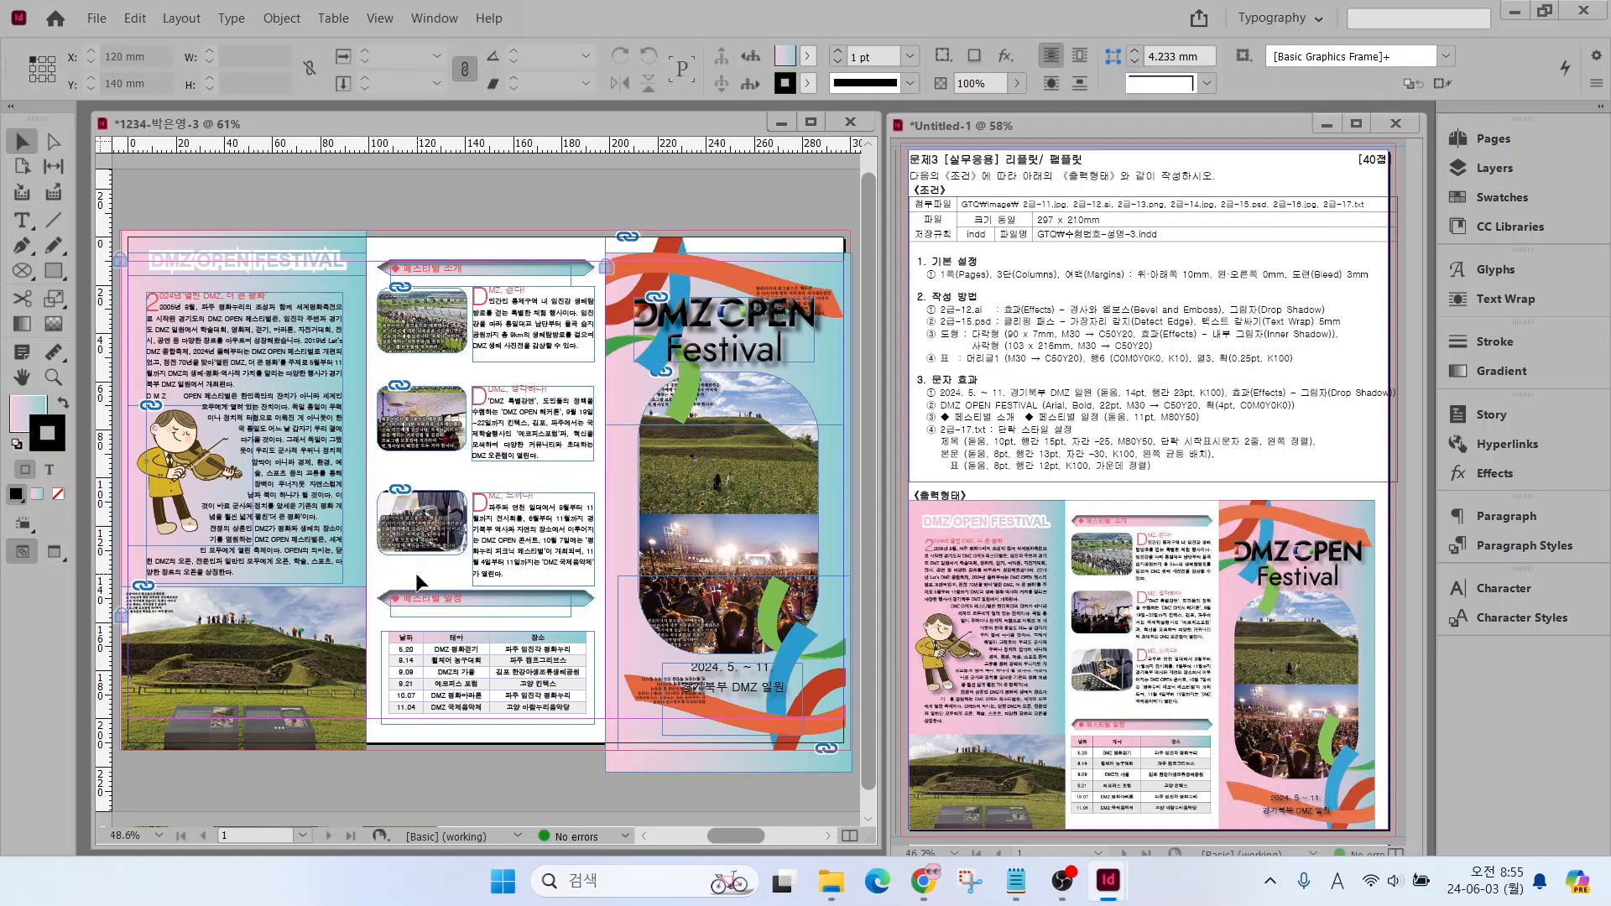
Move the schedule heading banner and table slightly further down towards the bottom margin, and deselect them
left_click_drag(376, 726, 443, 591)
left_click_drag(438, 599, 437, 609)
left_click(371, 655)
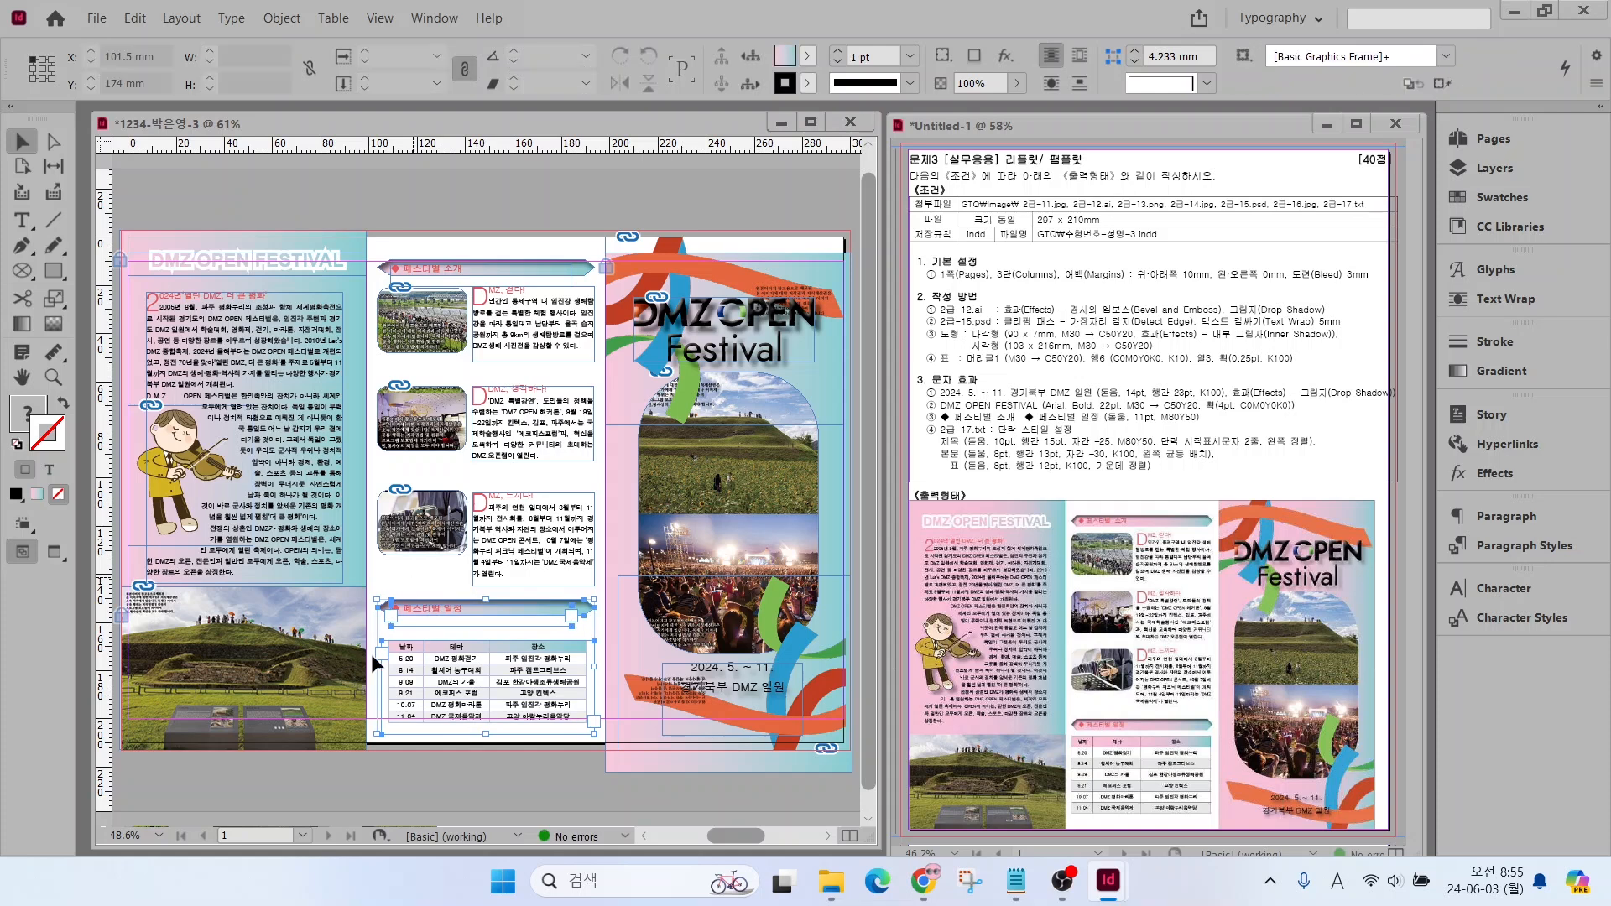
left_click(373, 657)
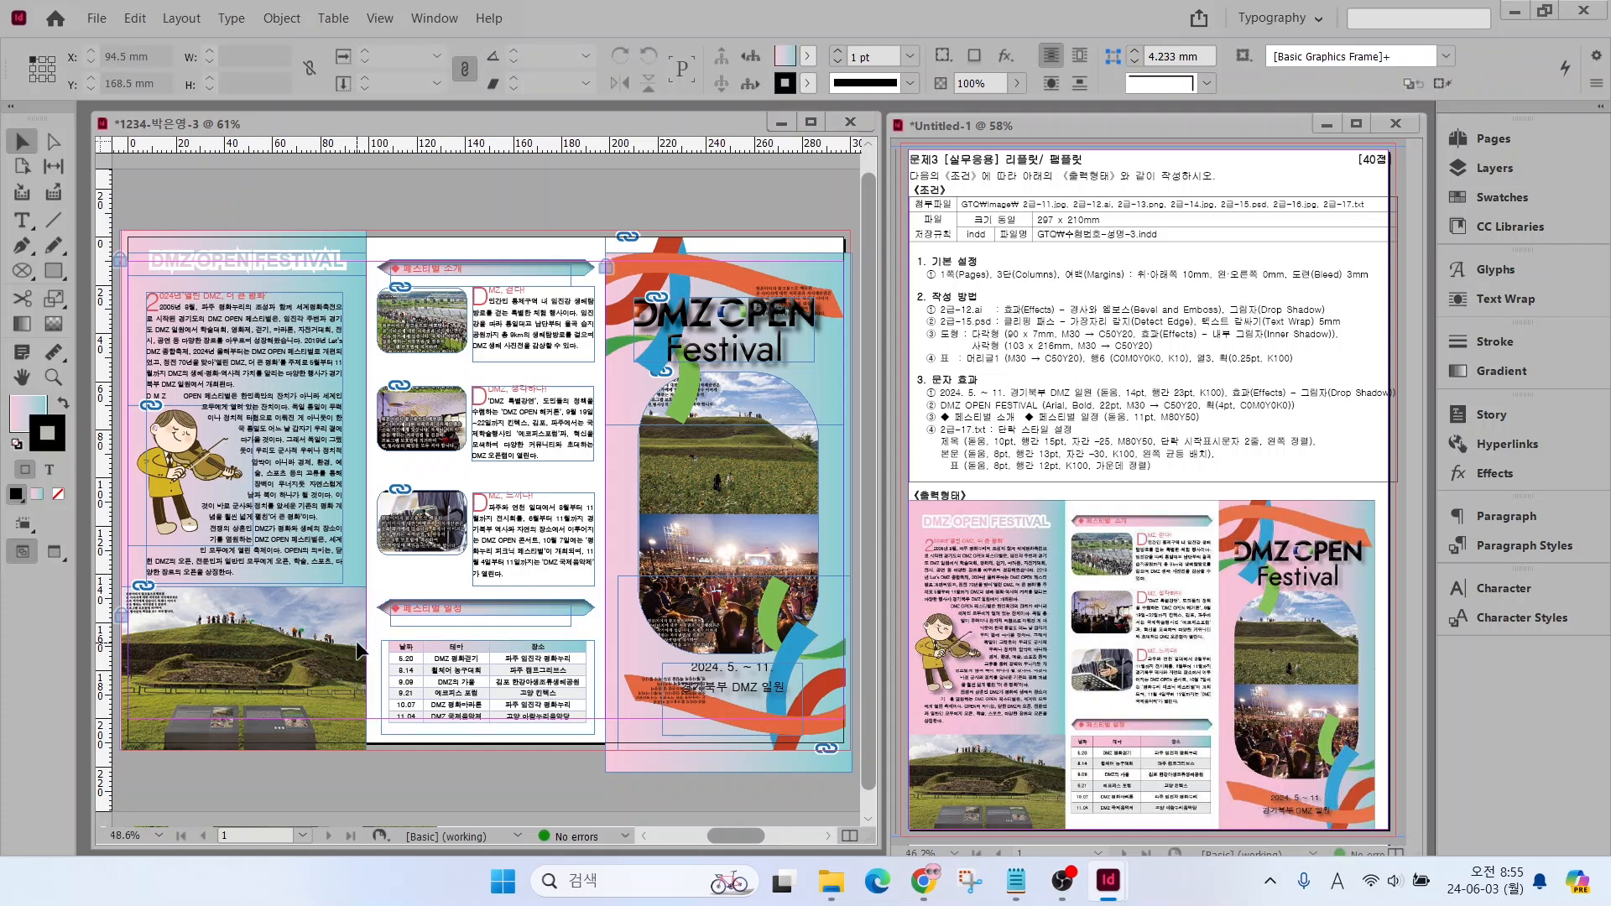
Switch to preview mode to check the leaflet without guides, and save it as an InDesign 2022 document in the GTQ folder
left_click(54, 553)
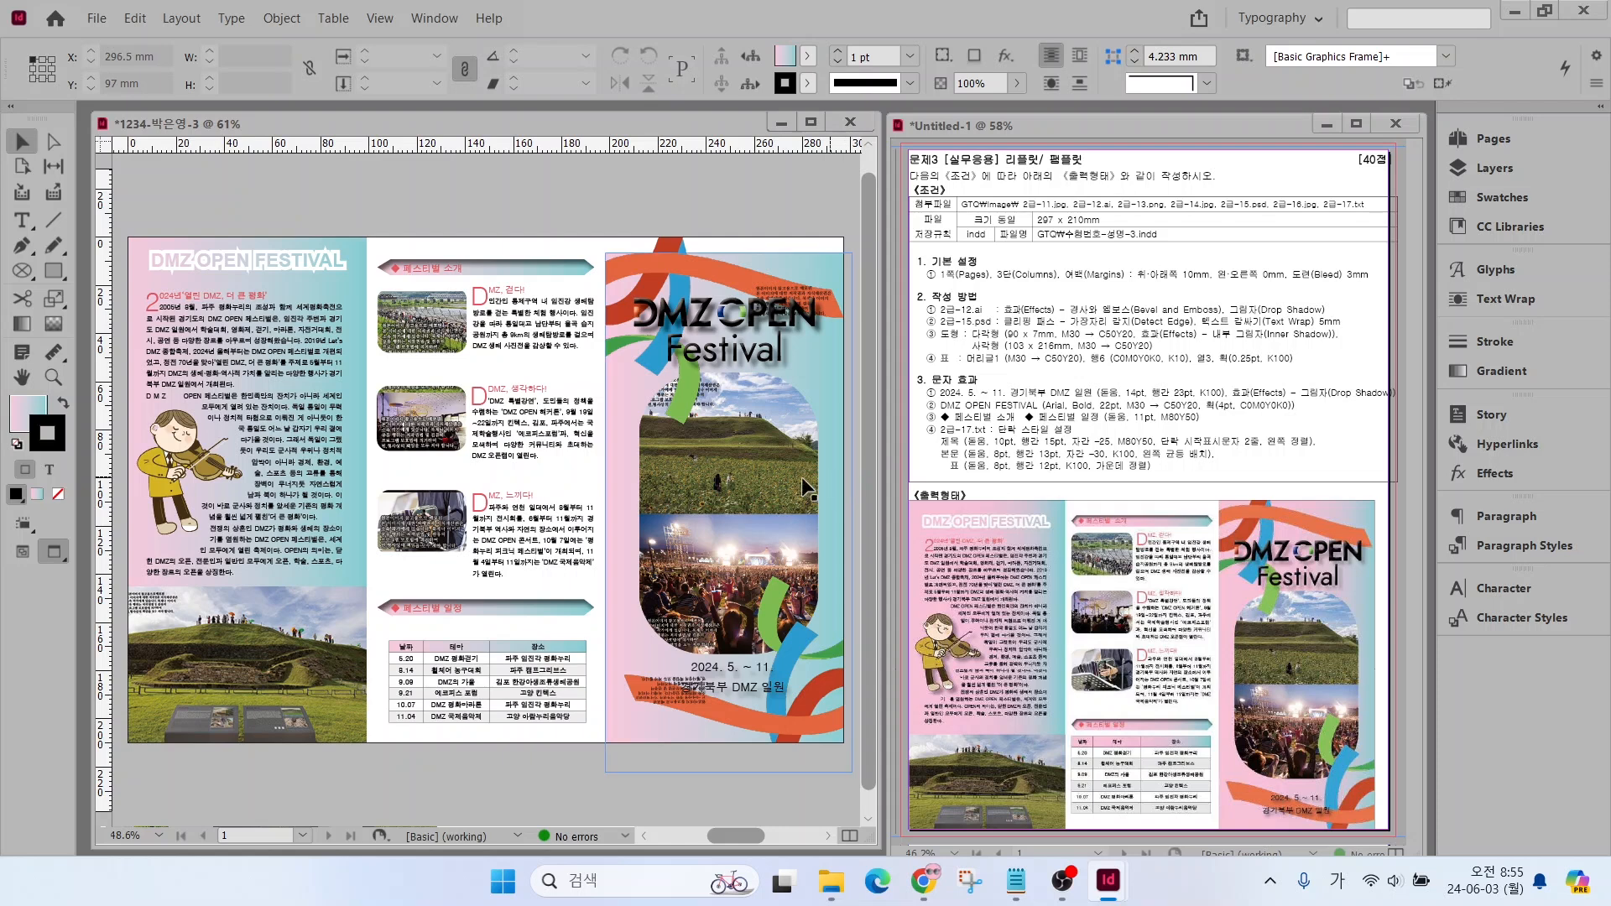
left_click(781, 491)
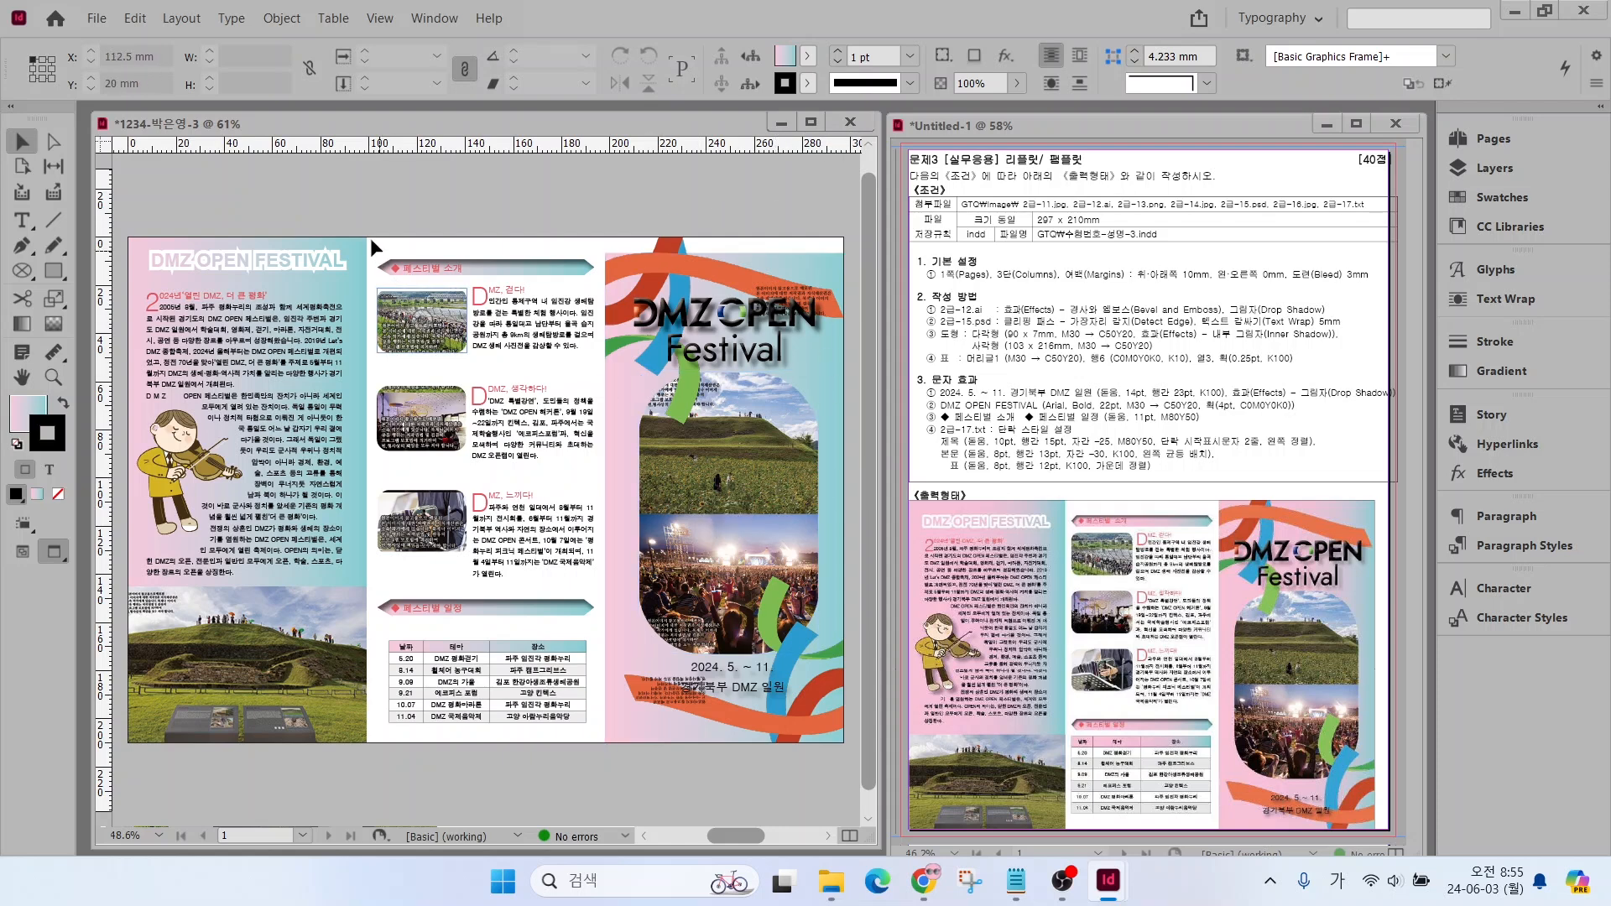
left_click(95, 18)
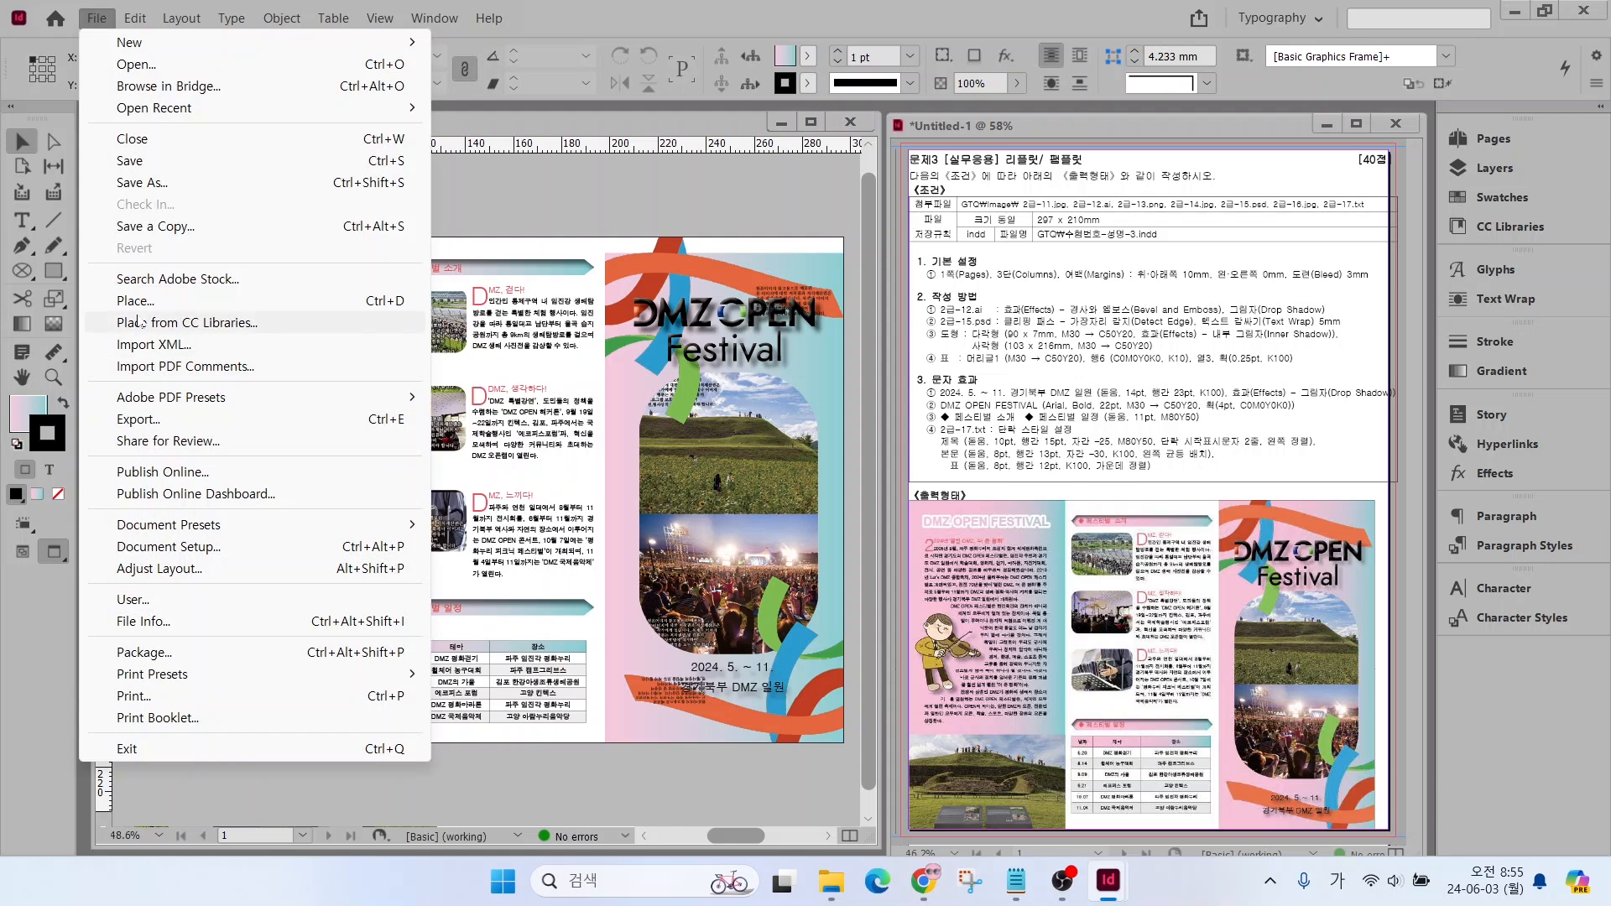
left_click(129, 159)
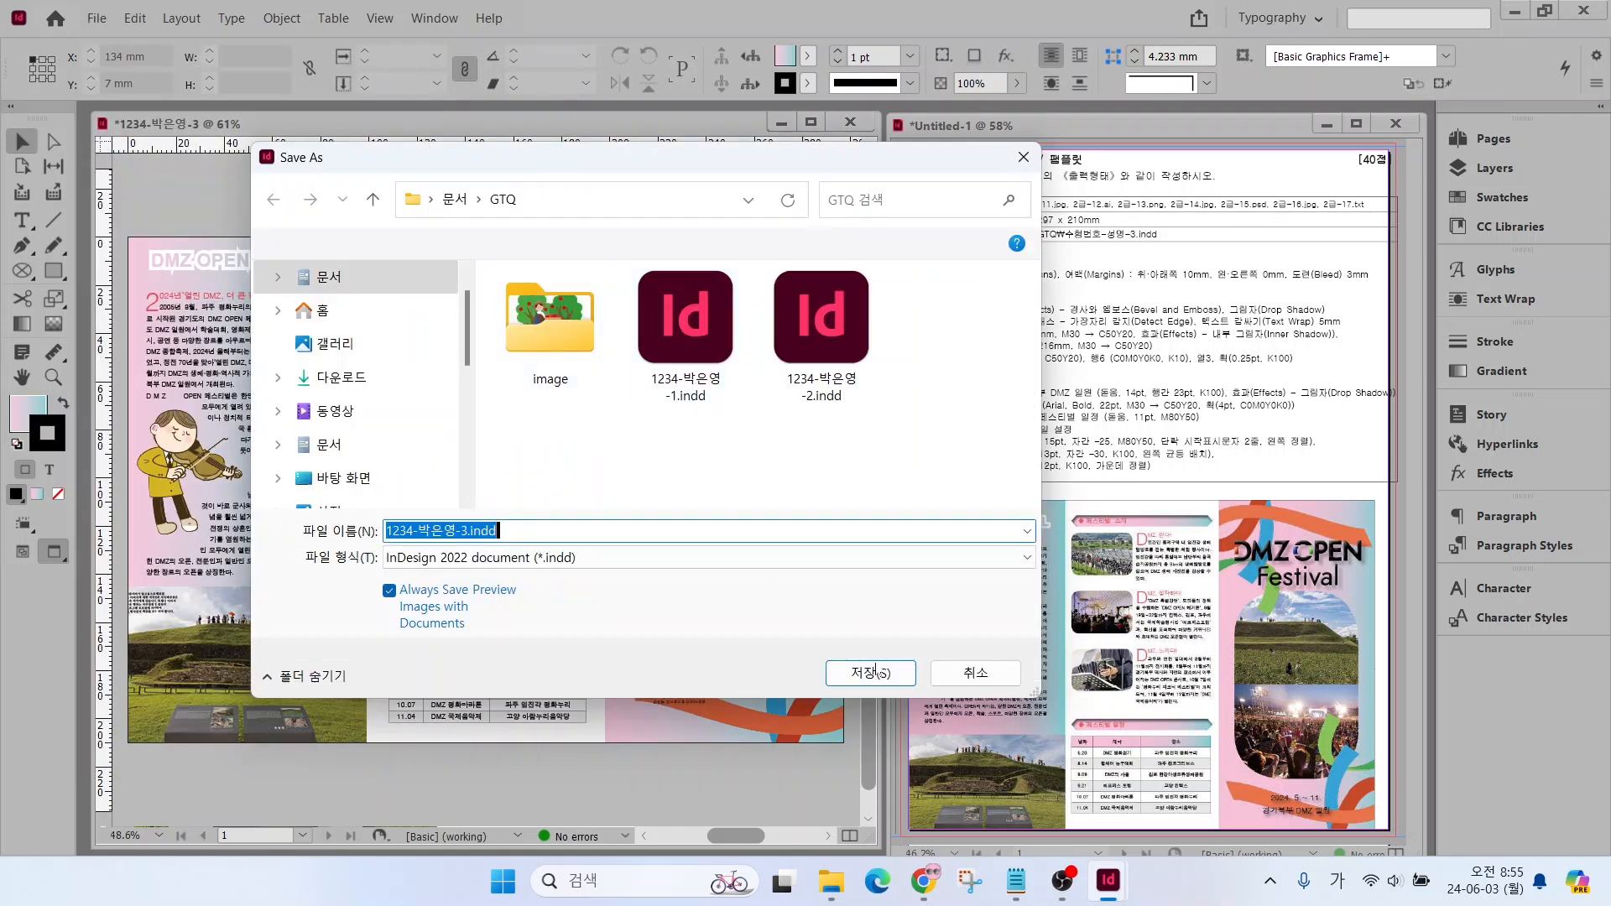
left_click(872, 674)
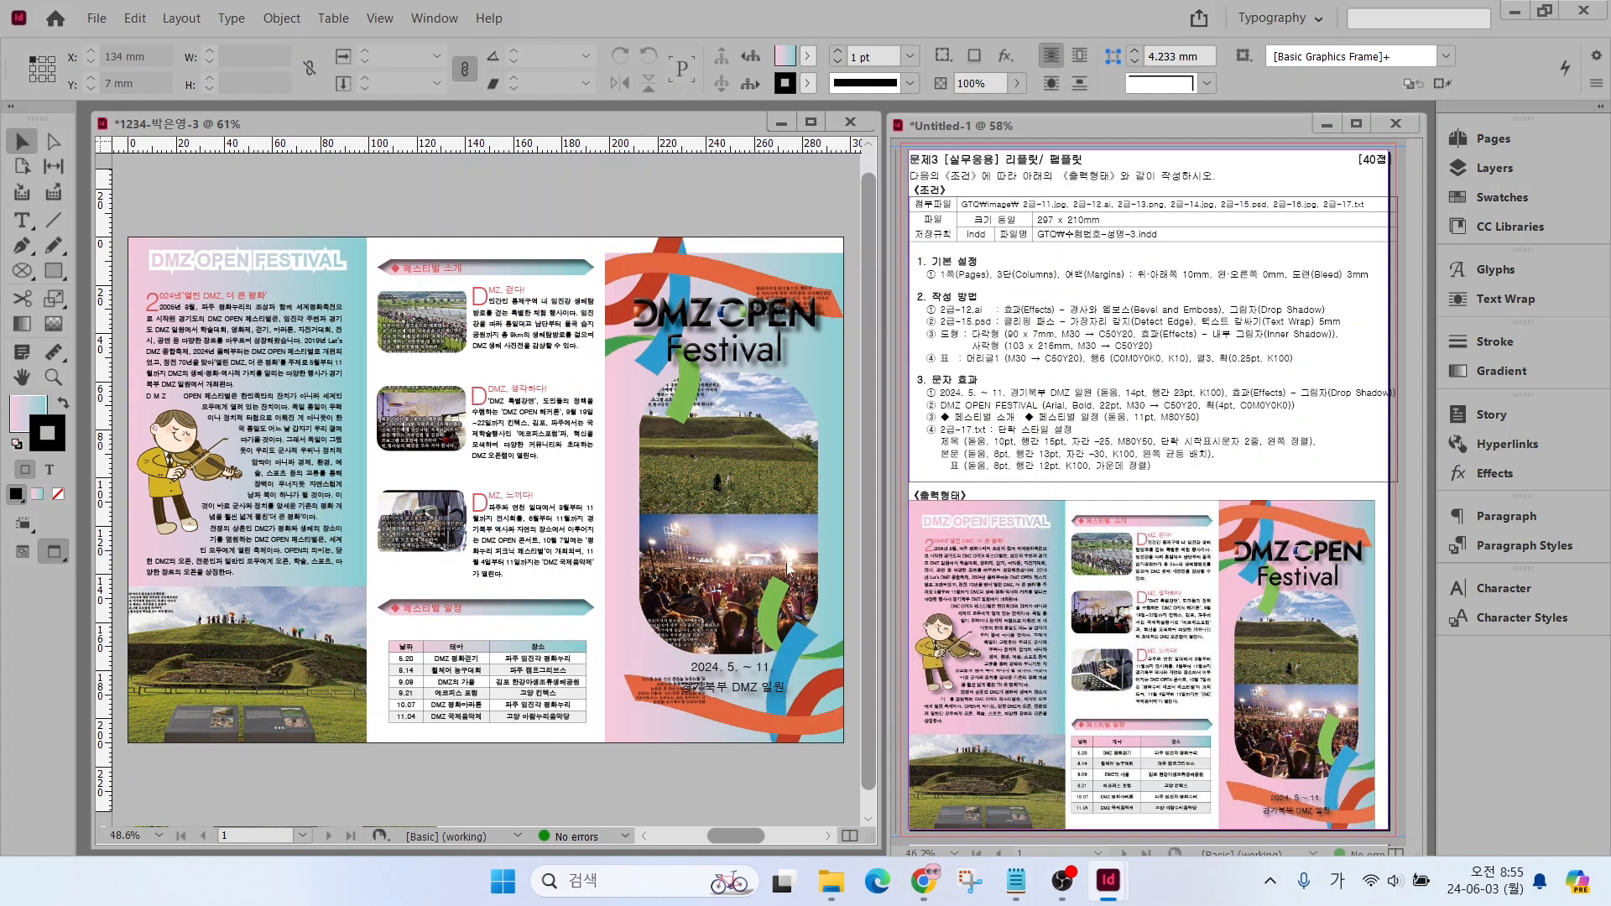